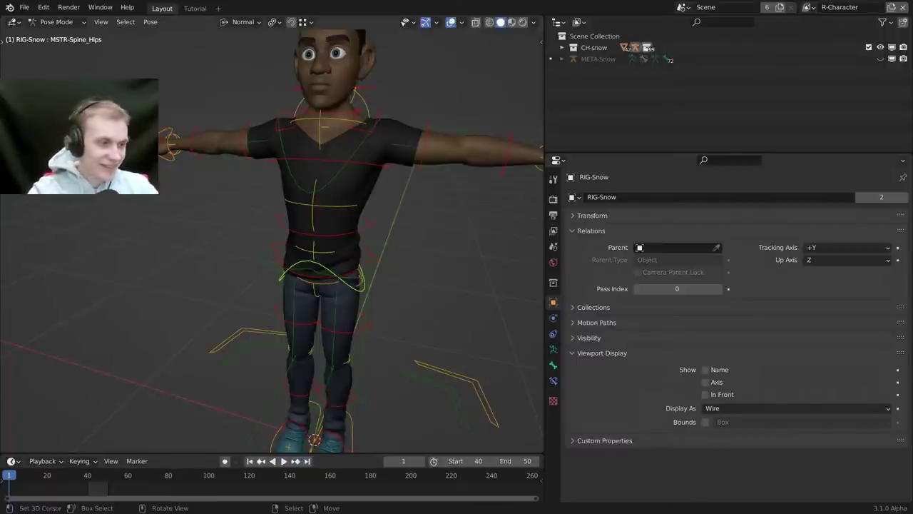
Examine the rigged character's face, head and upper-body controls from several distances and angles.
scroll(271, 245, "down", 6)
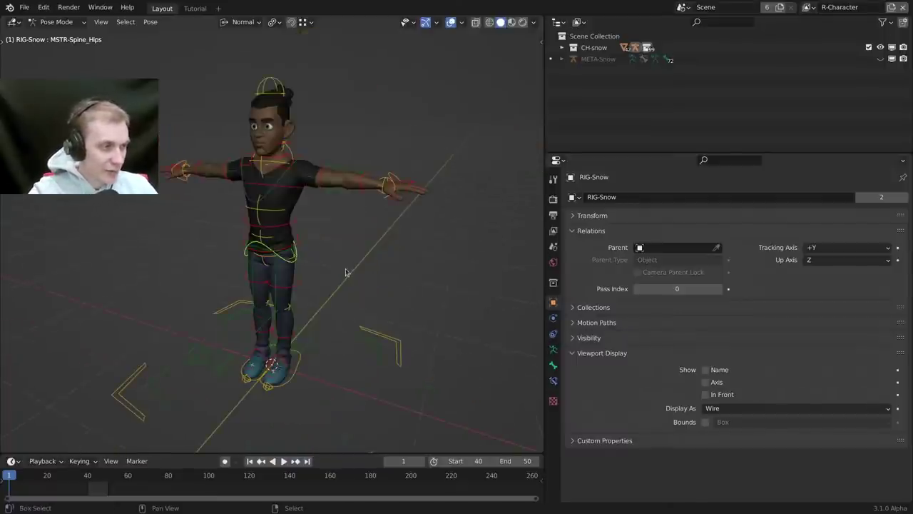
scroll(342, 218, "up", 7)
scroll(362, 224, "down", 2)
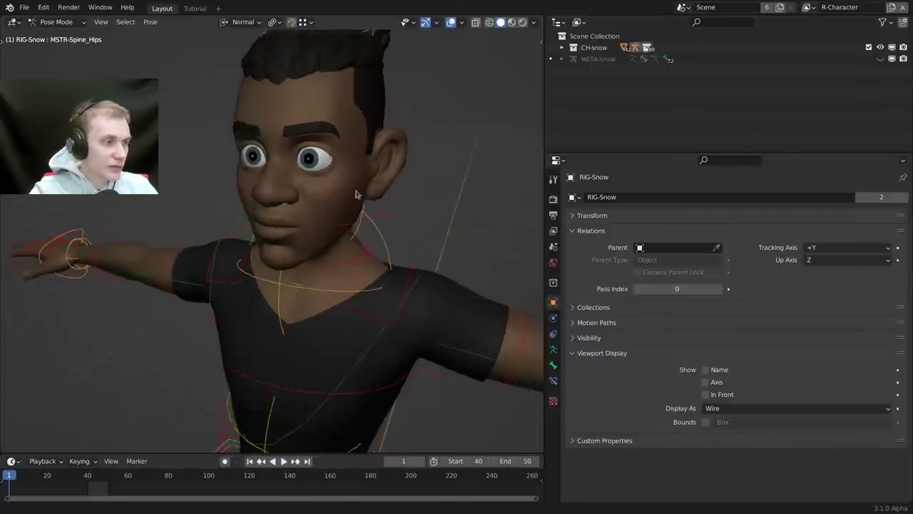
scroll(378, 235, "up", 2)
middle_click_drag(393, 249, 391, 271)
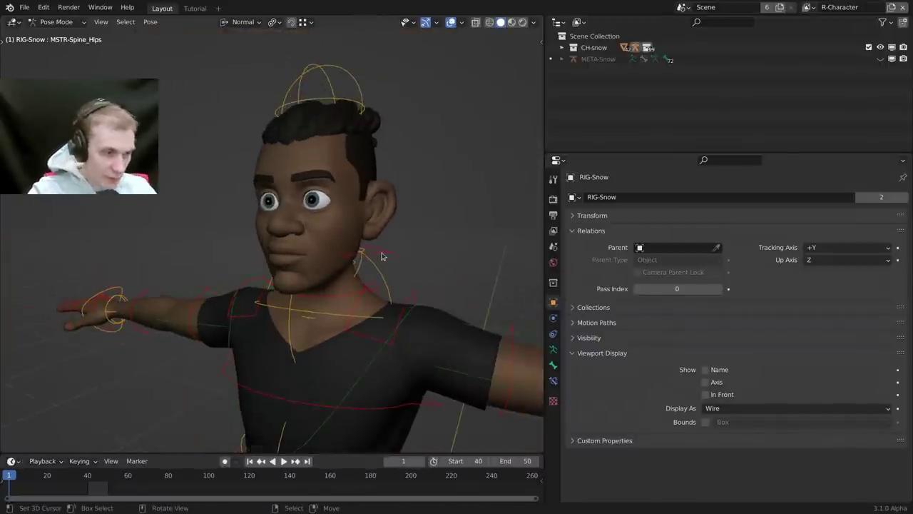
scroll(392, 305, "down", 3)
scroll(392, 304, "up", 2)
scroll(332, 235, "down", 2)
scroll(368, 253, "up", 4)
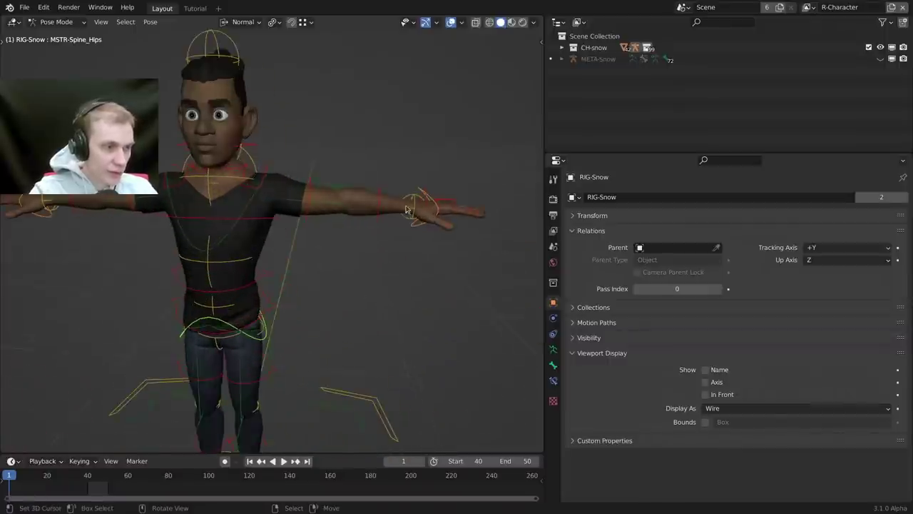
Select the left wrist IK control, then try moving the chest master control.
left_click(419, 189)
middle_click_drag(420, 188, 305, 258)
scroll(352, 250, "up", 2)
scroll(309, 244, "down", 4)
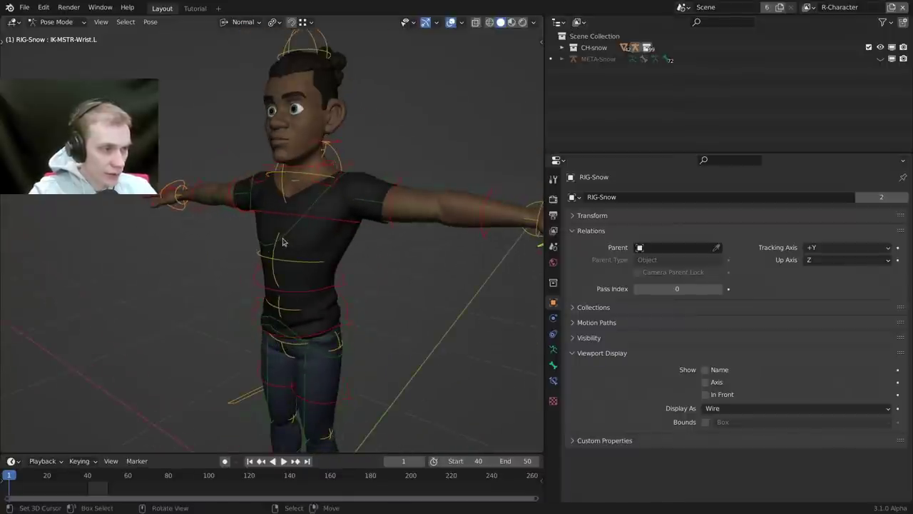
left_click(291, 241)
key("g")
right_click(310, 182)
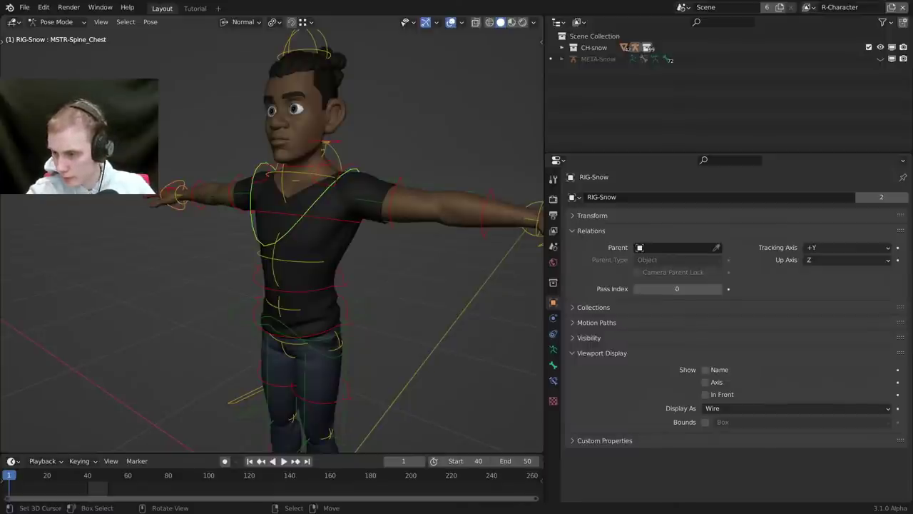
key("o")
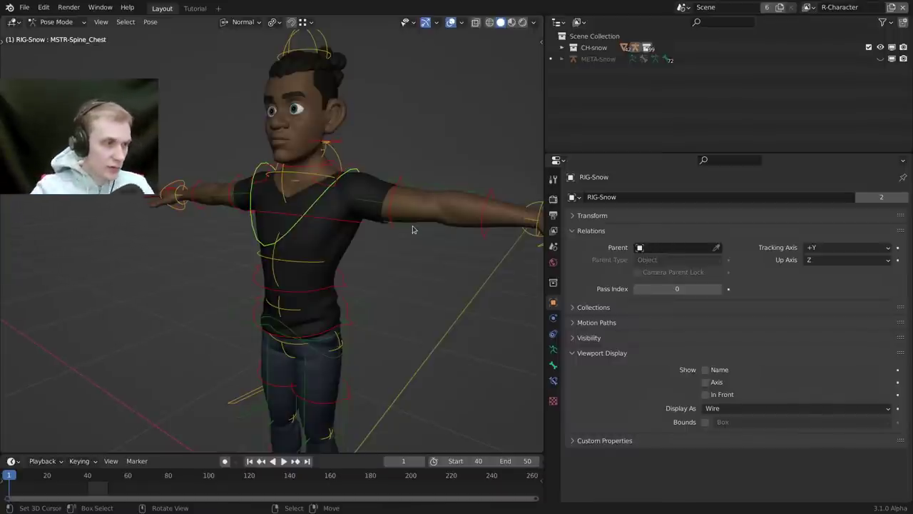
Set the timeline's frame range to start at 1 and end at 250.
middle_click_drag(412, 229, 332, 326)
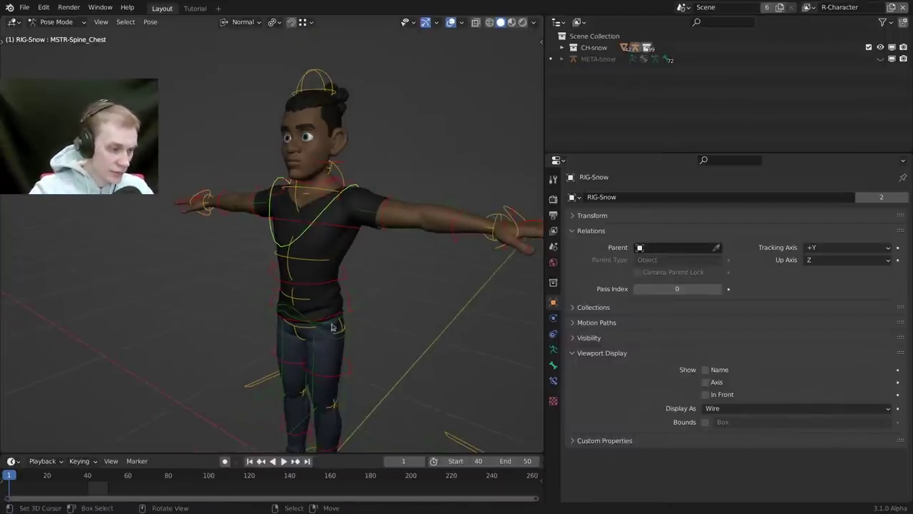
scroll(332, 327, "down", 3)
left_click(467, 461)
type("1")
key("Return")
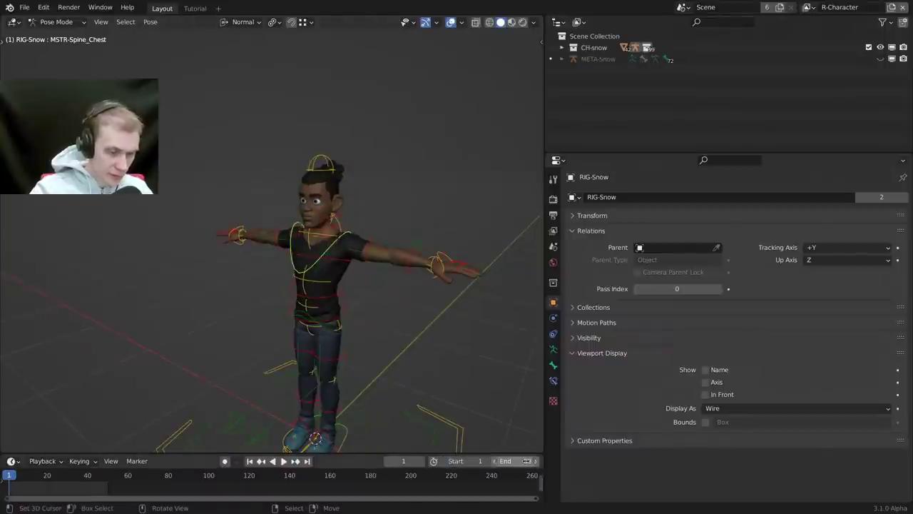
left_click(526, 461)
type("250")
key("Return")
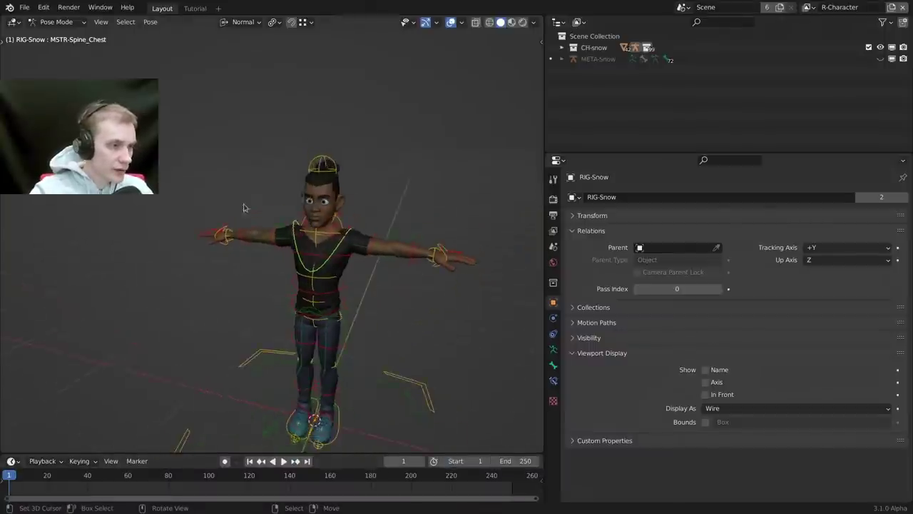
Switch from the generated rig to the META-Snow metarig and maximize the 3D viewport.
scroll(413, 229, "up", 6)
key("shift+t")
middle_click_drag(415, 228, 394, 236)
key("ctrl+space")
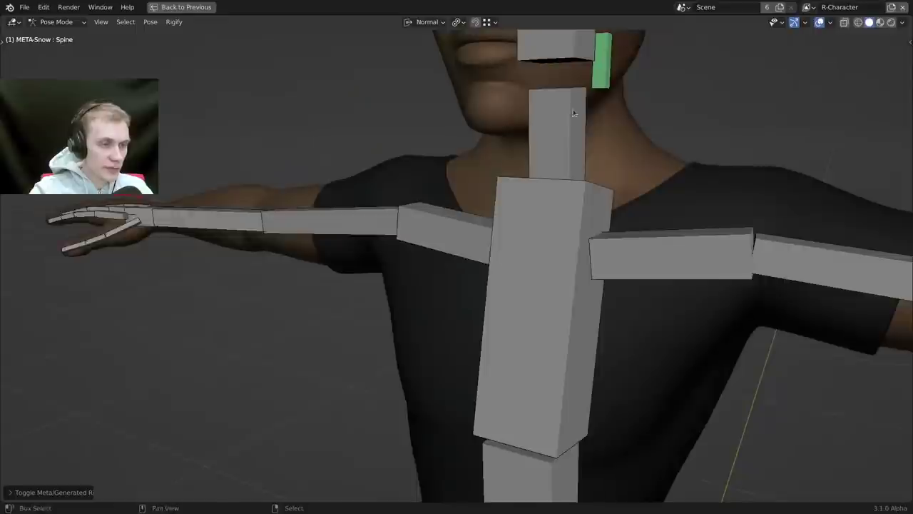
Hide the metarig's head bone, neck bone and the small green neck-tip bone in Pose Mode.
middle_click_drag(575, 111, 565, 291, "shift")
middle_click_drag(565, 291, 544, 266)
middle_click_drag(544, 285, 471, 256, "ctrl")
middle_click_drag(606, 271, 604, 222, "ctrl")
middle_click_drag(604, 235, 460, 223, "shift")
scroll(479, 319, "down", 3)
left_click(458, 221)
key("h")
right_click(549, 318)
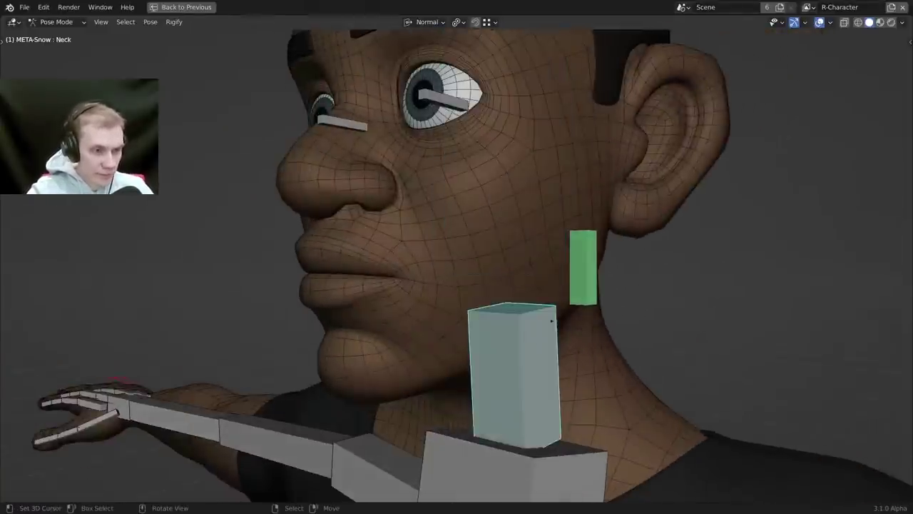
key("h")
right_click(587, 281)
key("h")
Hide the metarig's two eye bones so the face mesh is unobstructed.
scroll(581, 282, "down", 2)
mouse_move(553, 284)
middle_mouse_down()
mouse_move(575, 286)
mouse_move(556, 267)
mouse_move(544, 278)
middle_mouse_up()
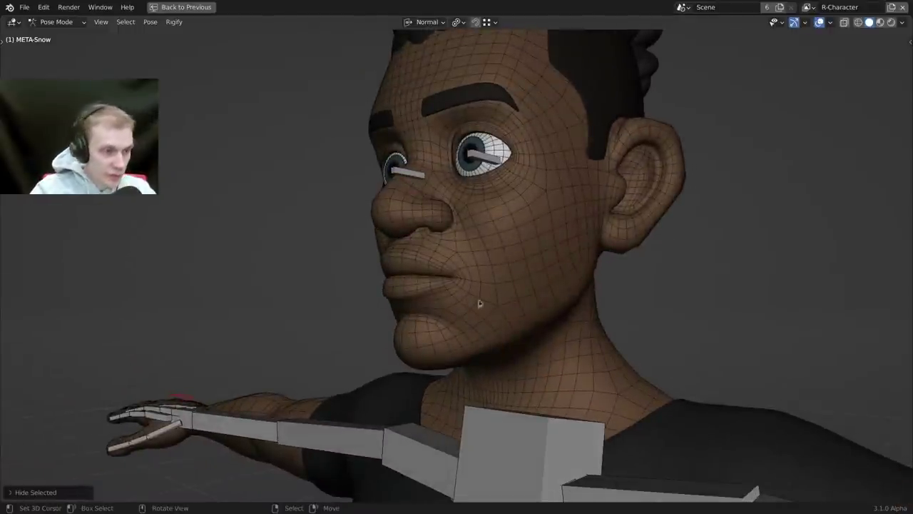
scroll(463, 295, "up", 3)
middle_click_drag(452, 267, 515, 283)
scroll(458, 261, "down", 2)
scroll(502, 306, "up", 3)
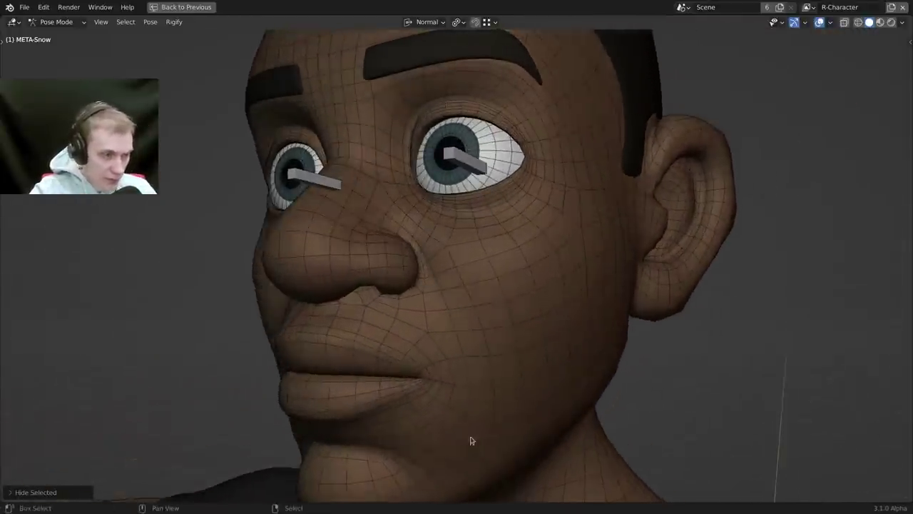
middle_click_drag(471, 440, 580, 267, "shift")
scroll(517, 304, "down", 1)
left_click(470, 159)
key("h")
Try moving the metarig's lower Spine bone.
scroll(585, 285, "up", 3)
scroll(587, 296, "down", 6)
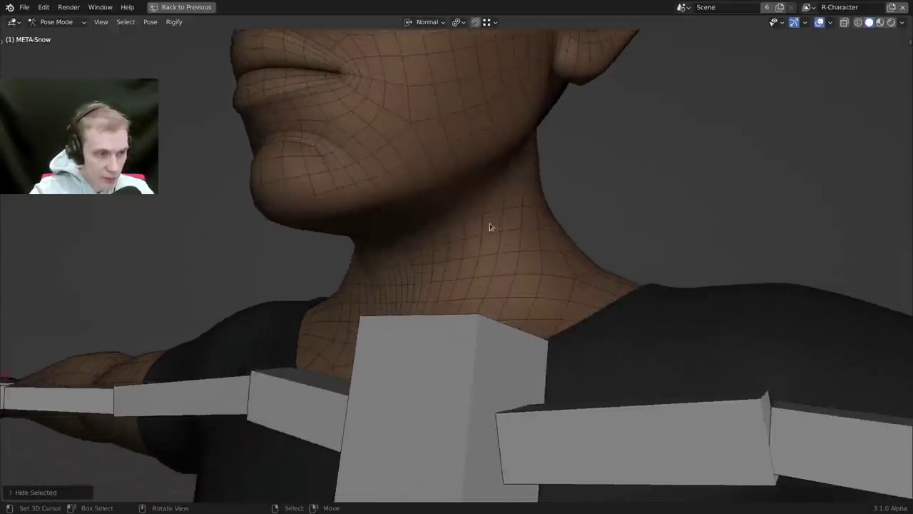
scroll(474, 247, "up", 2)
scroll(474, 247, "down", 6)
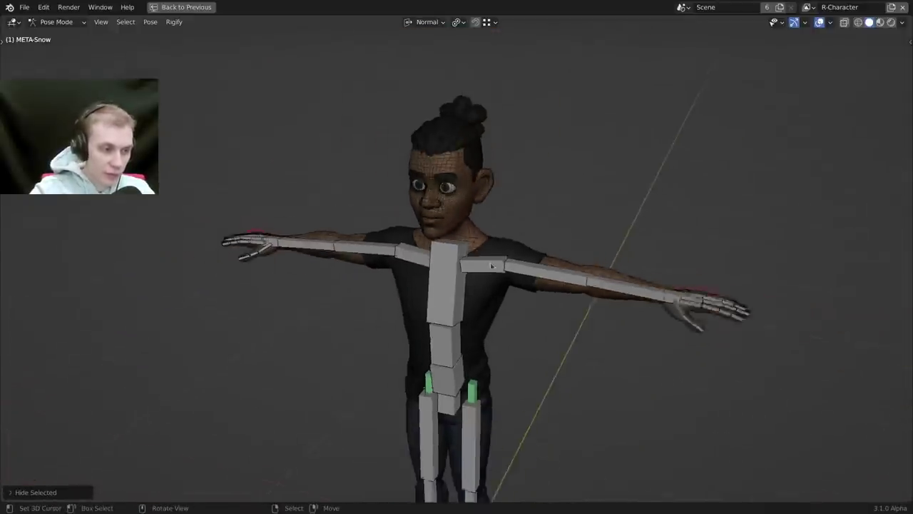
left_click(451, 323)
key("g")
key("Escape")
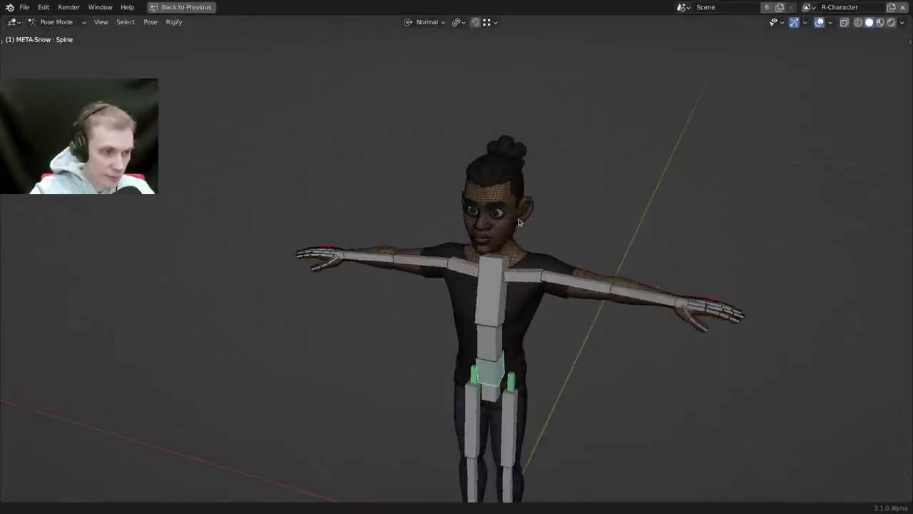
Reveal the hidden metarig bones, then hide both eye bones, the head, the neck and the neck-tip bone again.
scroll(475, 288, "up", 8)
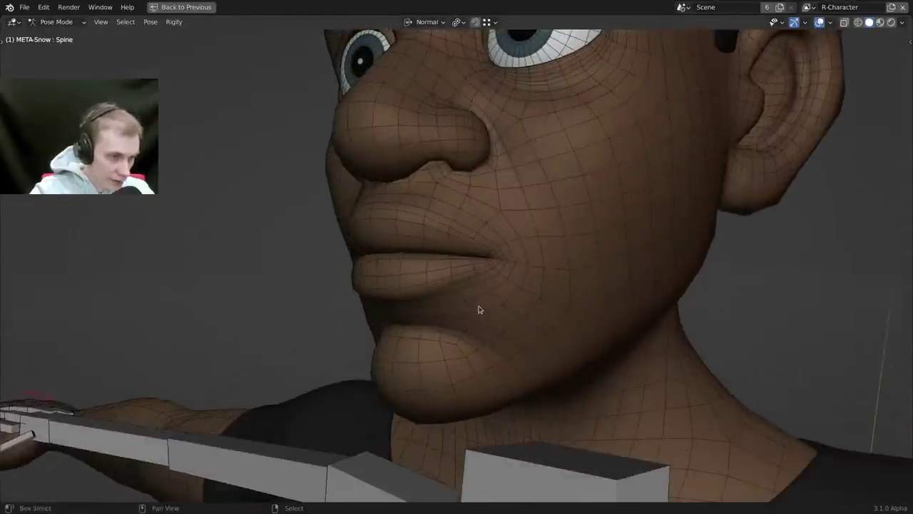
left_click(480, 309)
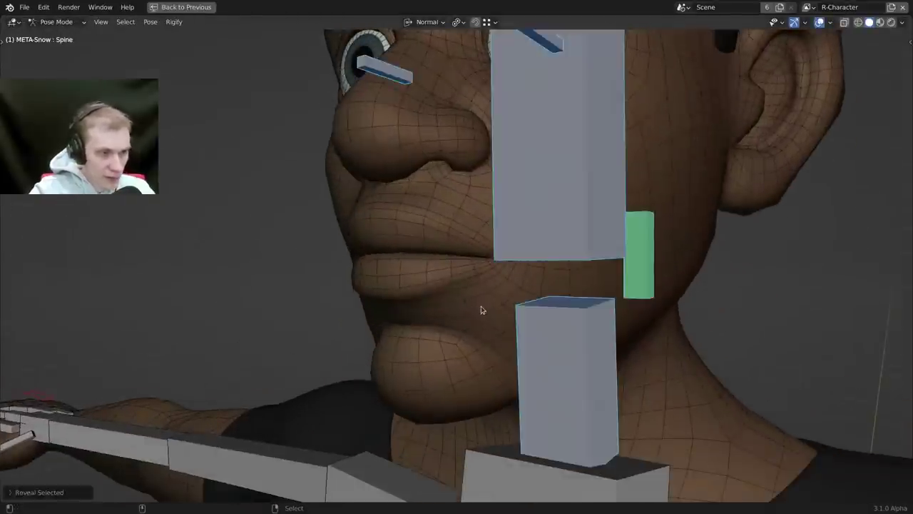
middle_click_drag(479, 309, 530, 239)
left_click(553, 229)
key("h")
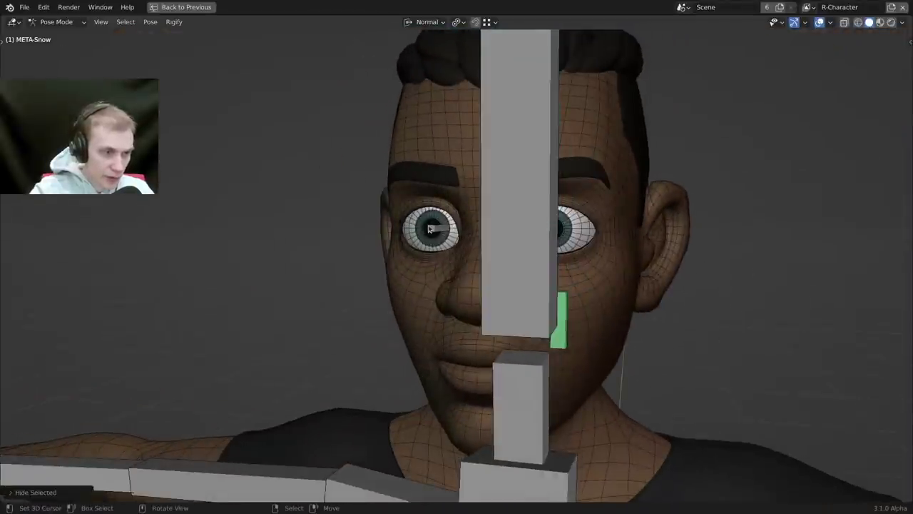
right_click(432, 229)
key("h")
right_click(533, 261)
key("h")
right_click(533, 378)
key("h")
right_click(562, 343)
middle_click_drag(567, 397, 592, 271)
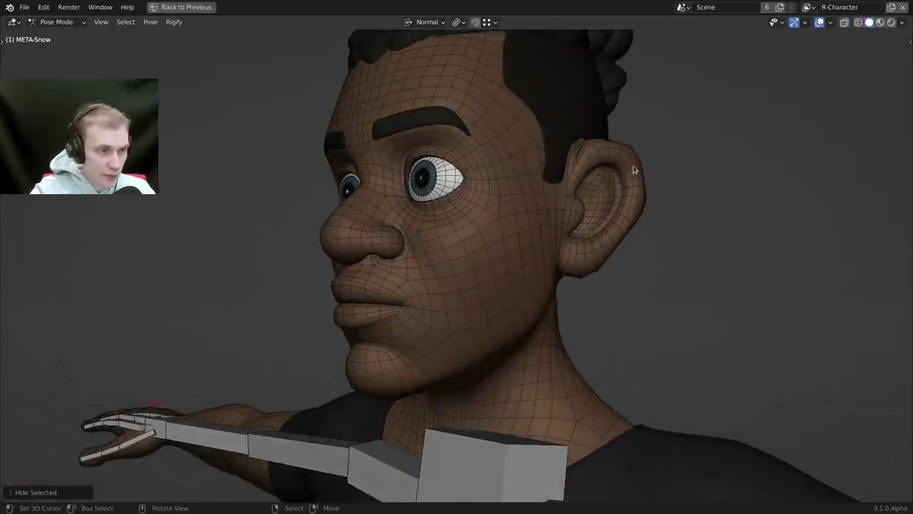
Reveal all hidden bones, select the Head bone and enter Edit Mode on the metarig in side view.
middle_click_drag(633, 170, 499, 276)
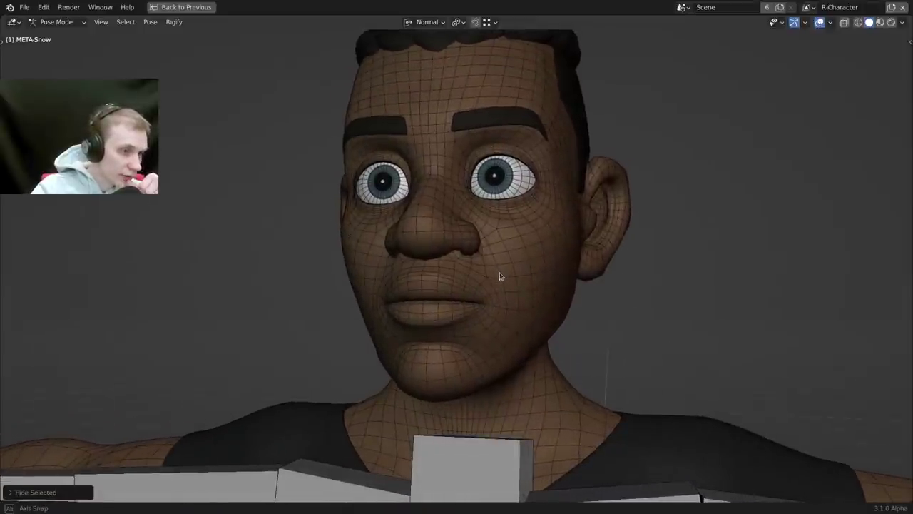
middle_click_drag(499, 276, 392, 265)
key("alt+h")
right_click(494, 236)
key("Tab")
middle_click_drag(288, 255, 520, 272, "alt")
scroll(558, 259, "up", 2)
middle_click_drag(385, 290, 448, 266, "shift")
scroll(728, 228, "down", 4)
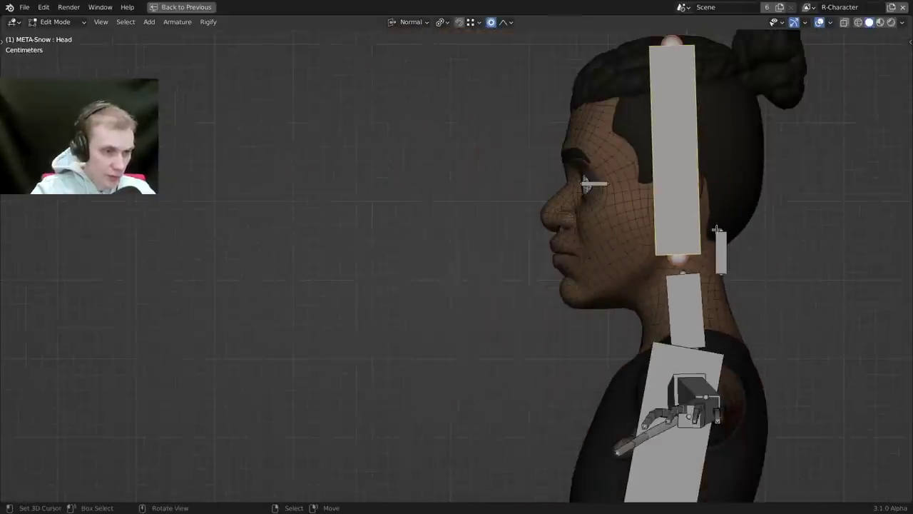
Place the 3D cursor at the character's upper lip, add a new bone there and scale it down.
left_click(555, 243)
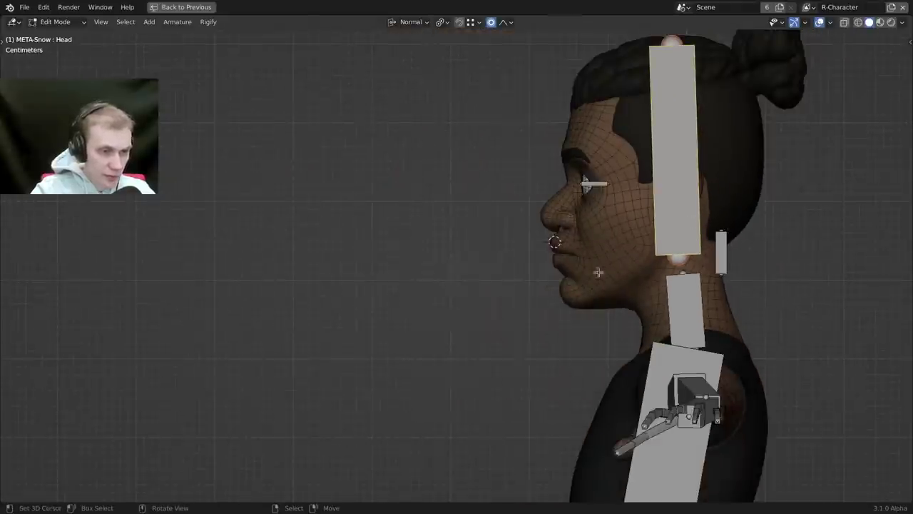
key("shift+a")
right_click(562, 230)
key("s")
left_click(602, 261)
key("s")
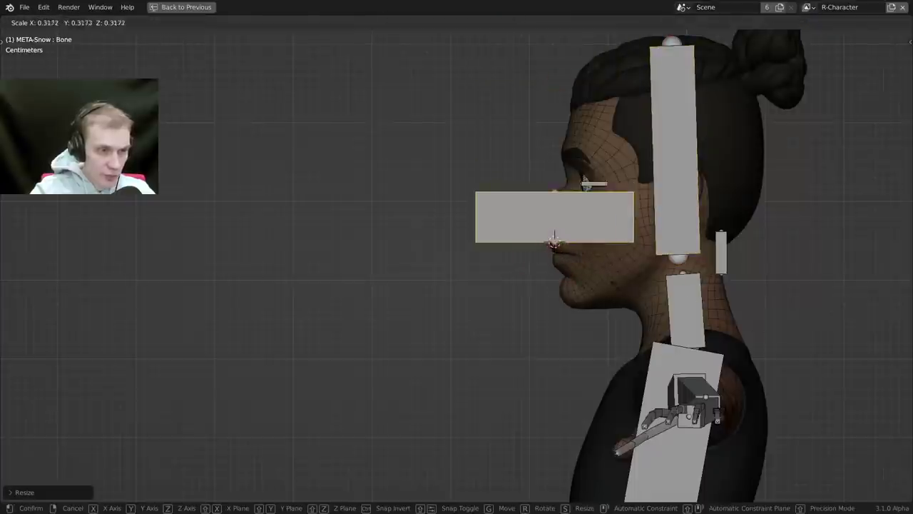
left_click(600, 259)
Reduce the new bone's B-Bone display size, scale the bone smaller and reposition it at the mouth.
key("ctrl+alt+s")
left_click(562, 250)
key("s")
left_click(586, 252)
scroll(585, 253, "up", 10)
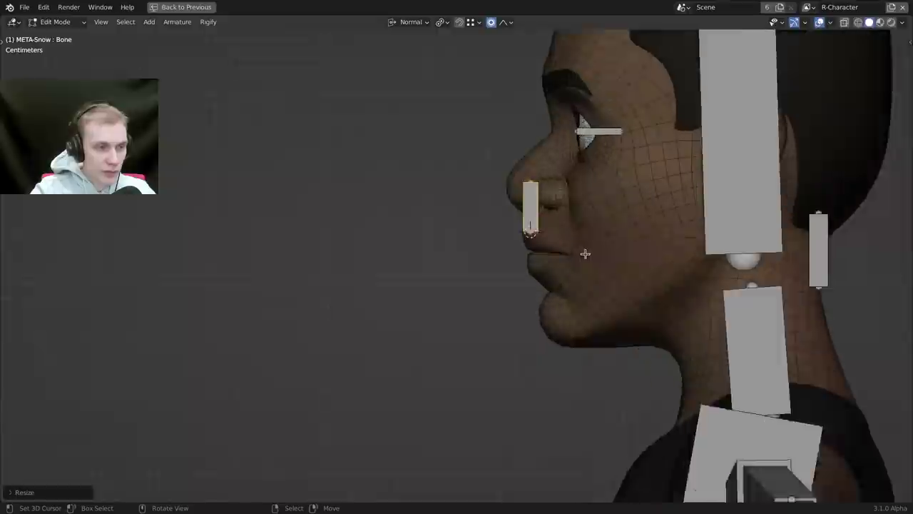
key("g")
left_click(526, 290)
View the face from the front and set the transform pivot point to 3D Cursor.
scroll(525, 289, "down", 6)
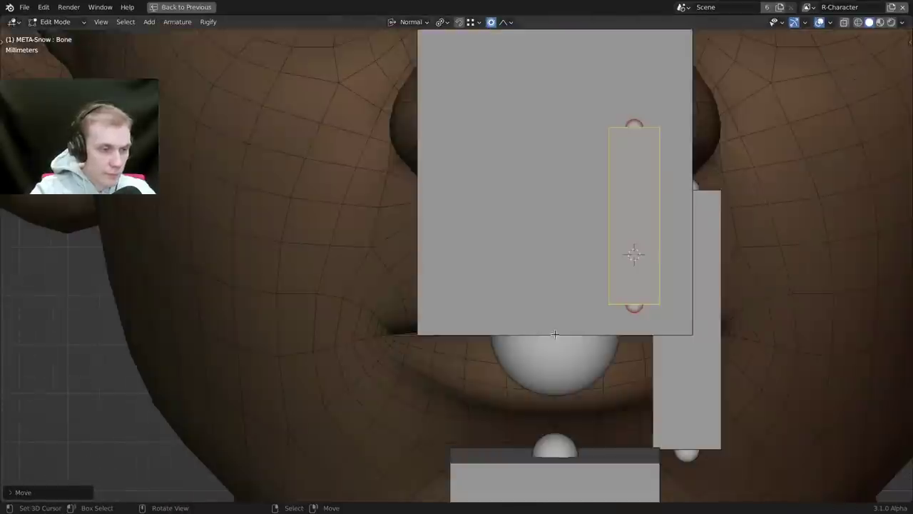
key("comma")
key("Escape")
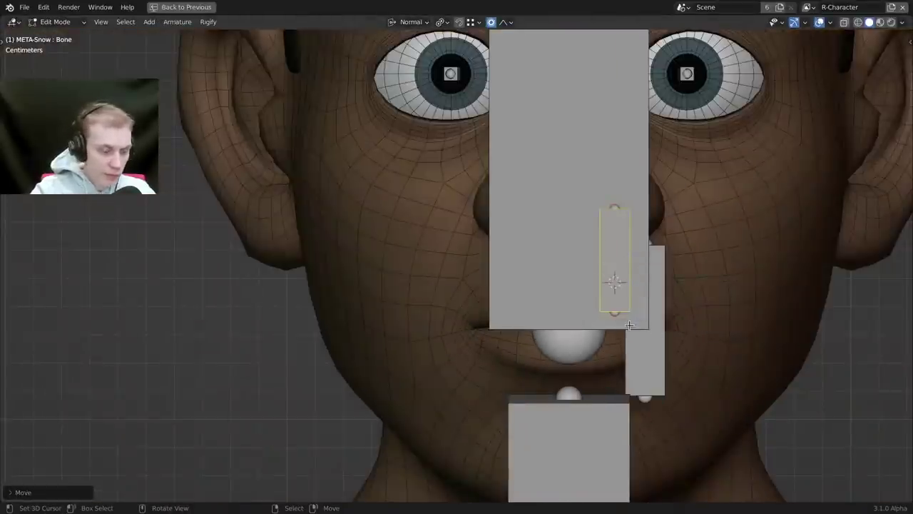
scroll(629, 326, "up", 6)
scroll(585, 285, "down", 12)
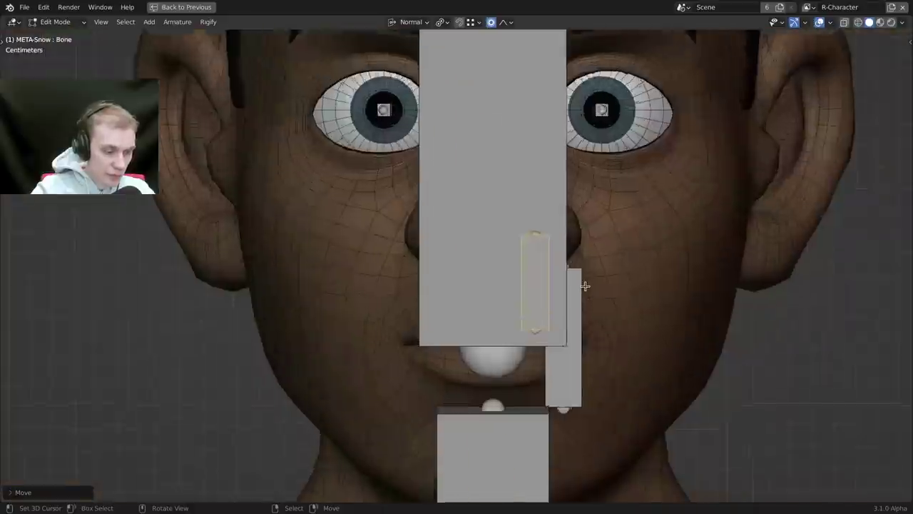
key("period")
left_click(645, 287)
key("period")
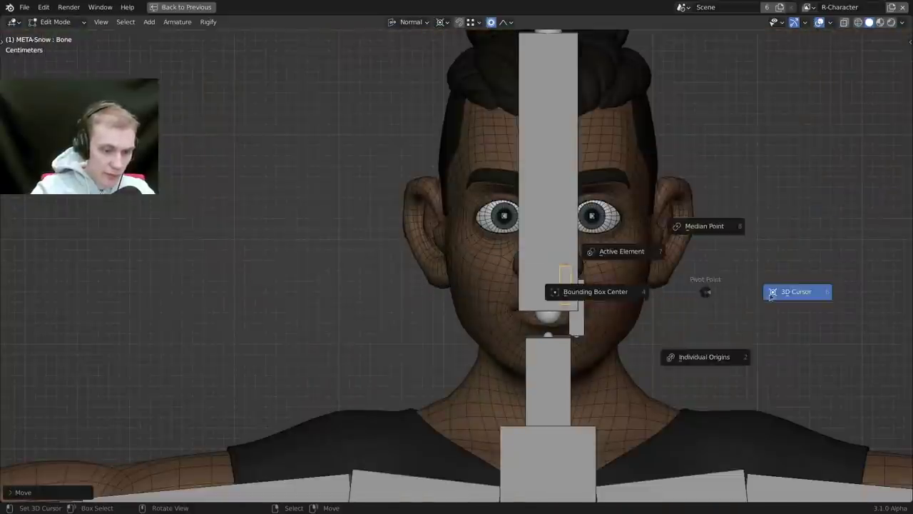
left_click(779, 298)
Scale the new lip bone to 0 along X to centre it on the face.
key("s")
key("x")
key("0")
key("Return")
Hide the large head bone covering the new lip bone.
scroll(539, 247, "up", 2)
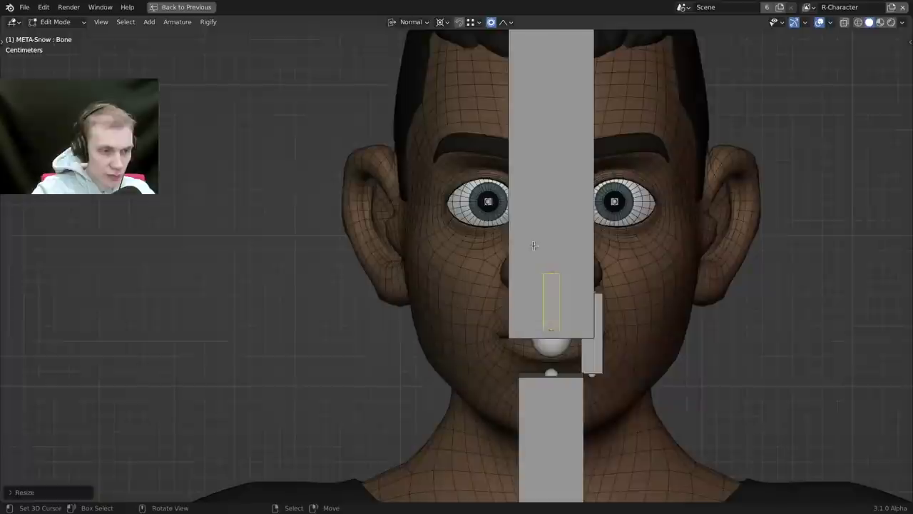
right_click(534, 247)
key("h")
Centre the STR-TIP-Neck bone by scaling it to 0 along X.
left_click(585, 328)
key("h")
key("ctrl+z")
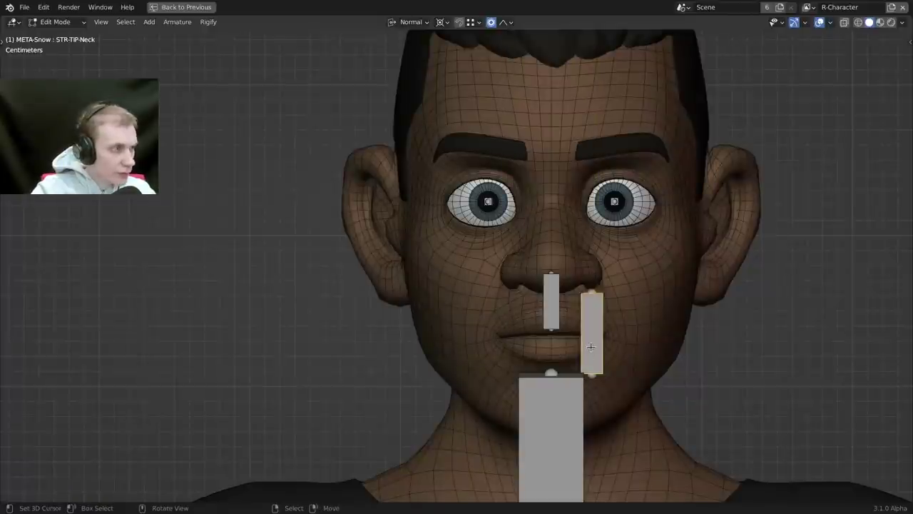
key("s")
key("x")
key("0")
key("Return")
Hide the STR-TIP-Neck bone and the neck bone.
key("h")
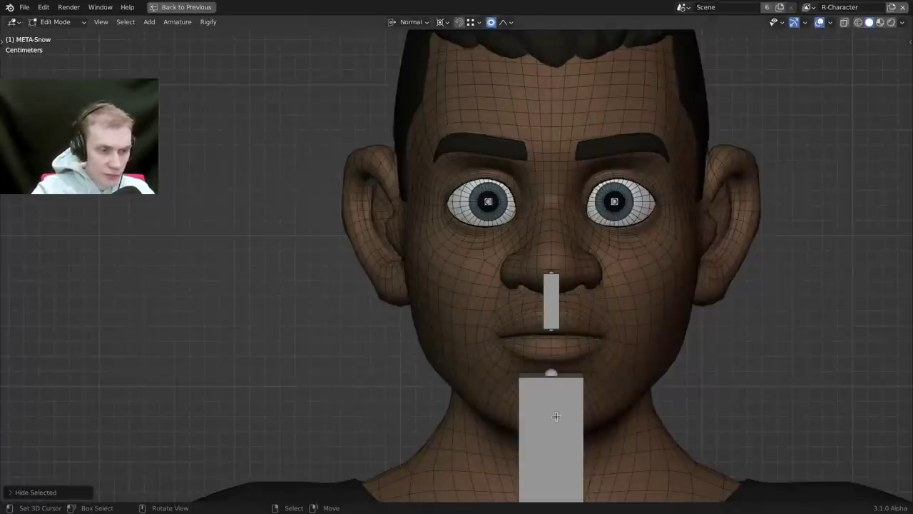
right_click(557, 416)
key("h")
Select the bone at the upper lip, then shrink its length and its B-Bone display thickness.
left_click(544, 316)
scroll(570, 326, "up", 4)
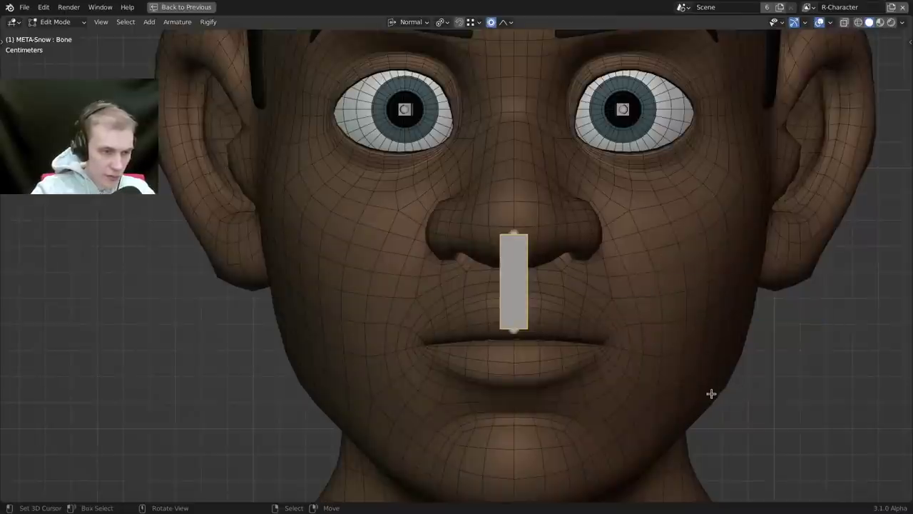
key("s")
left_click(532, 324)
key("ctrl+alt+s")
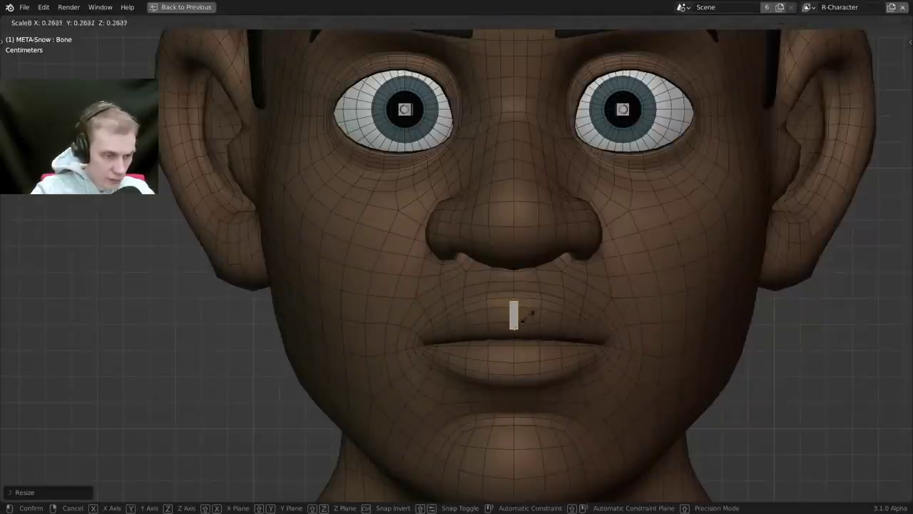
left_click(528, 316)
Reposition the small bone inside the upper lip in side view, then save the file.
scroll(527, 316, "up", 3)
scroll(520, 326, "up", 2)
key("KP_3")
scroll(511, 322, "up", 4)
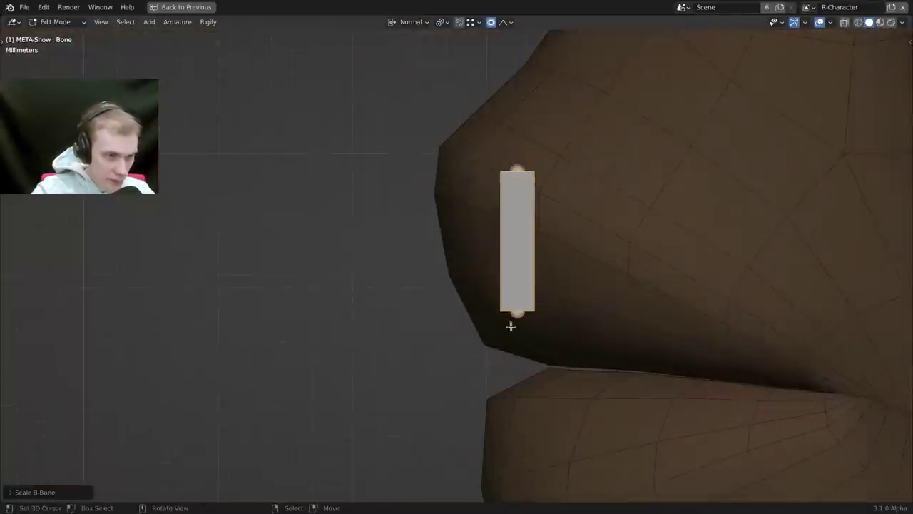
key("g")
left_click(553, 303)
scroll(564, 306, "down", 5)
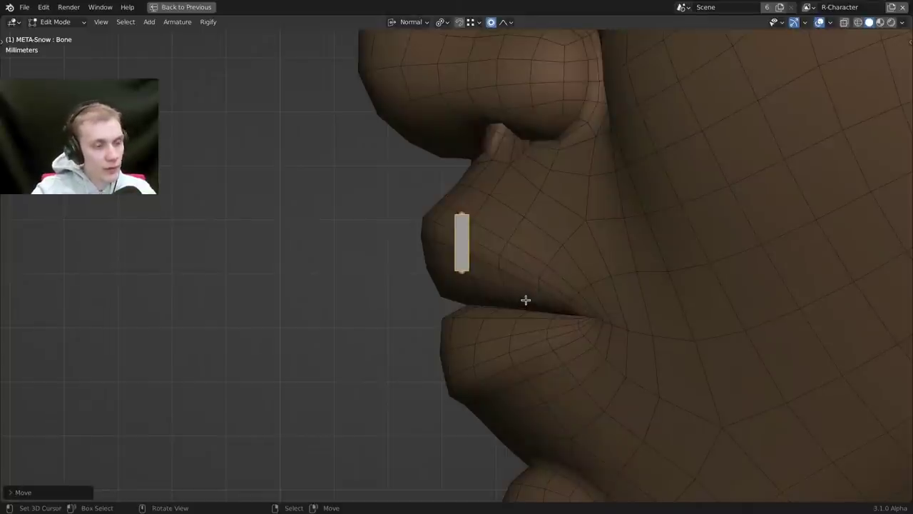
scroll(531, 297, "down", 1)
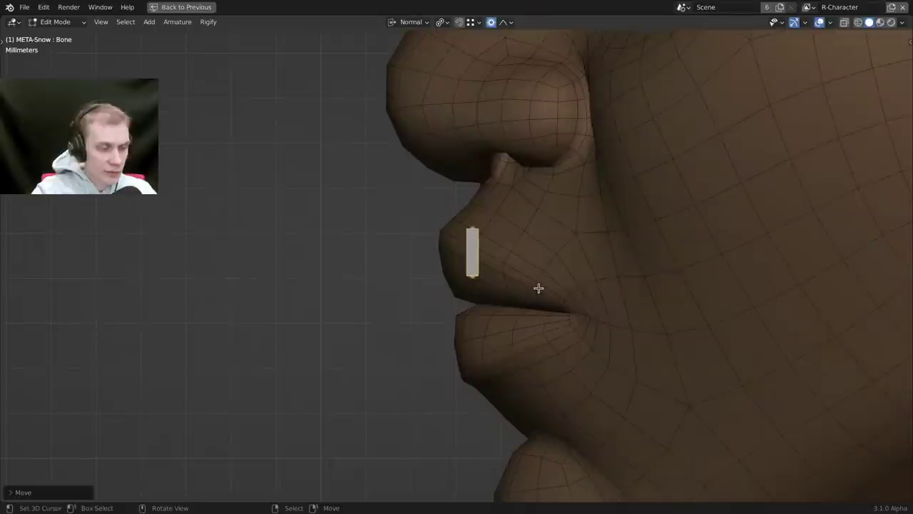
scroll(539, 288, "down", 1)
key("ctrl+s")
Turn off the window's fullscreen display.
key("super")
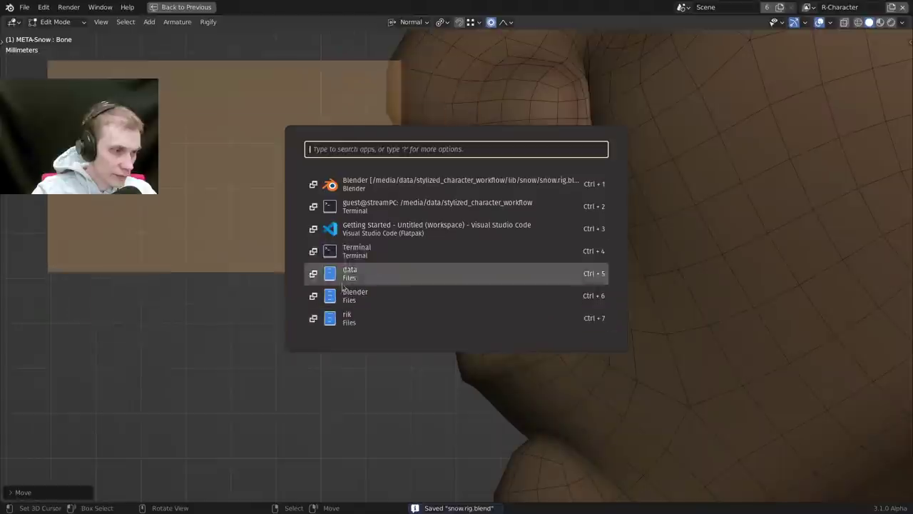
key("Escape")
left_click(100, 7)
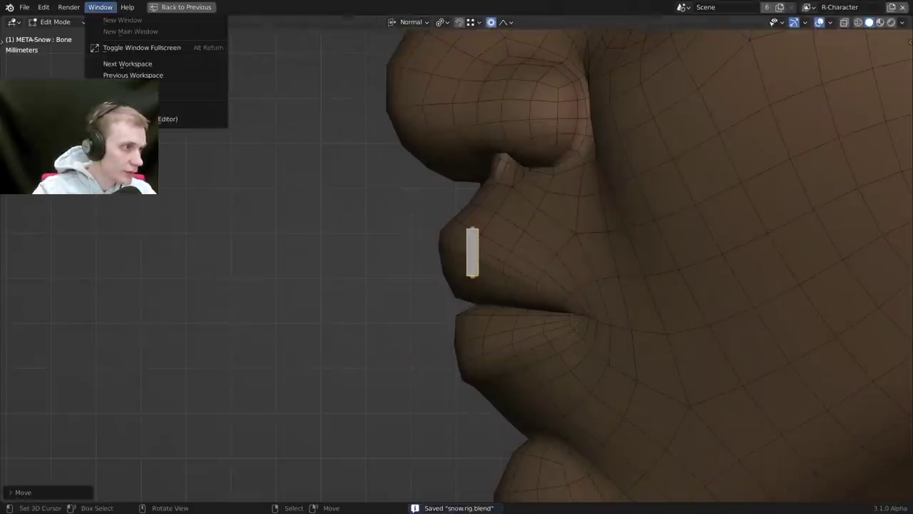
left_click(135, 47)
Close the Visual Studio Code, terminal and Files windows that are not needed.
right_click(503, 501)
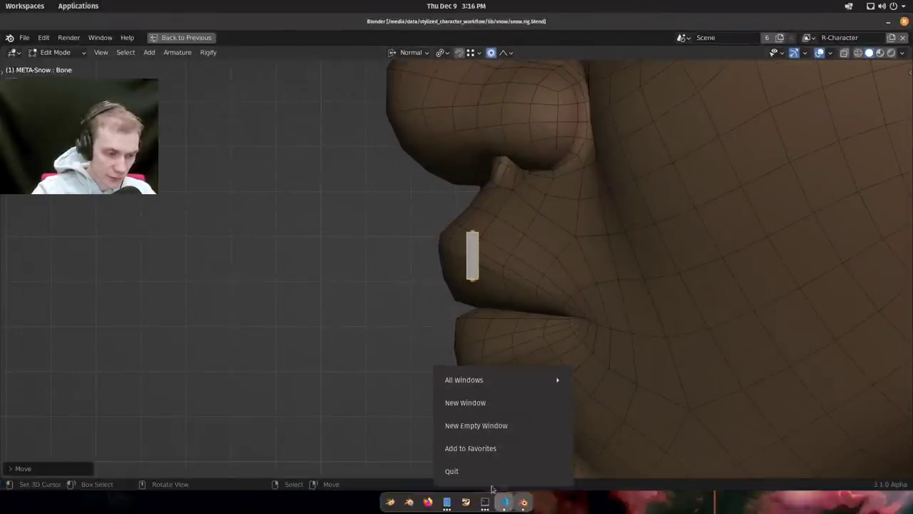
left_click(503, 501)
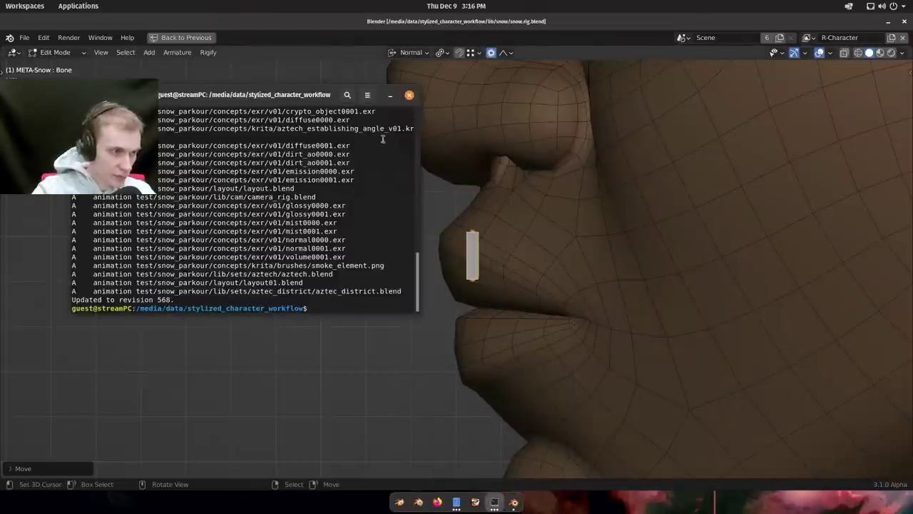
left_click(409, 96)
left_click(457, 502)
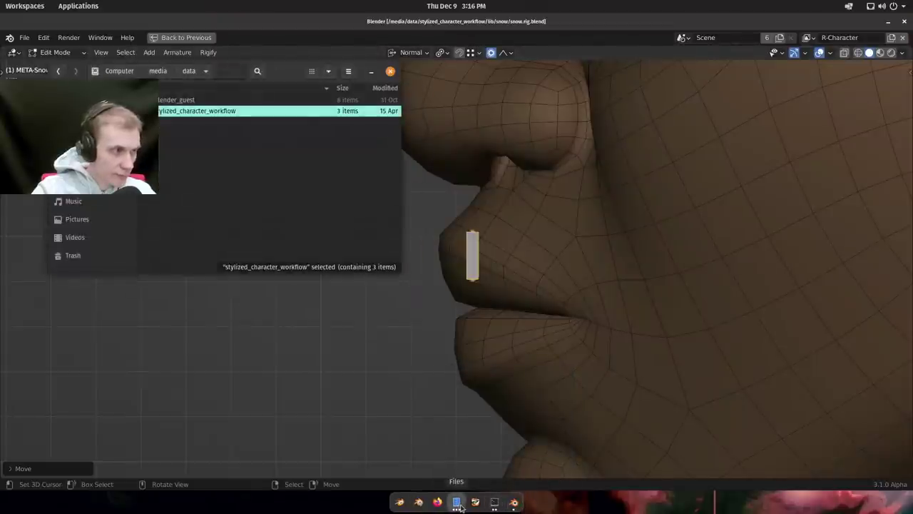
left_click(390, 74)
left_click(457, 501)
left_click(456, 501)
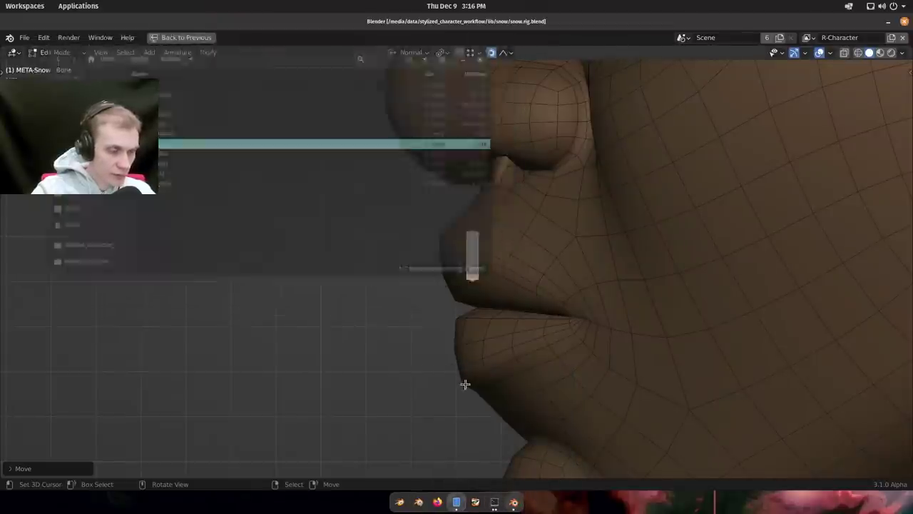
left_click(460, 502)
left_click(460, 502)
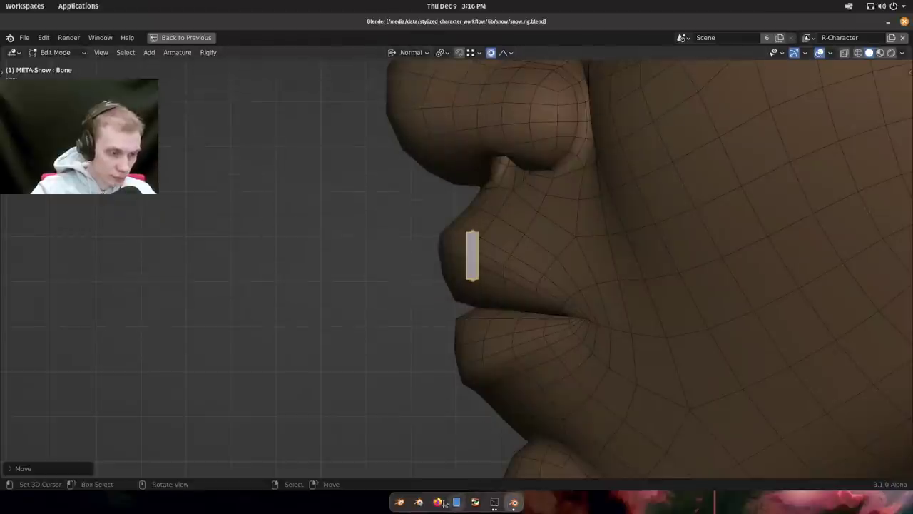
Start a second Blender instance, open the recent file ellie.blend and hide the viewport sidebar.
left_click(414, 502)
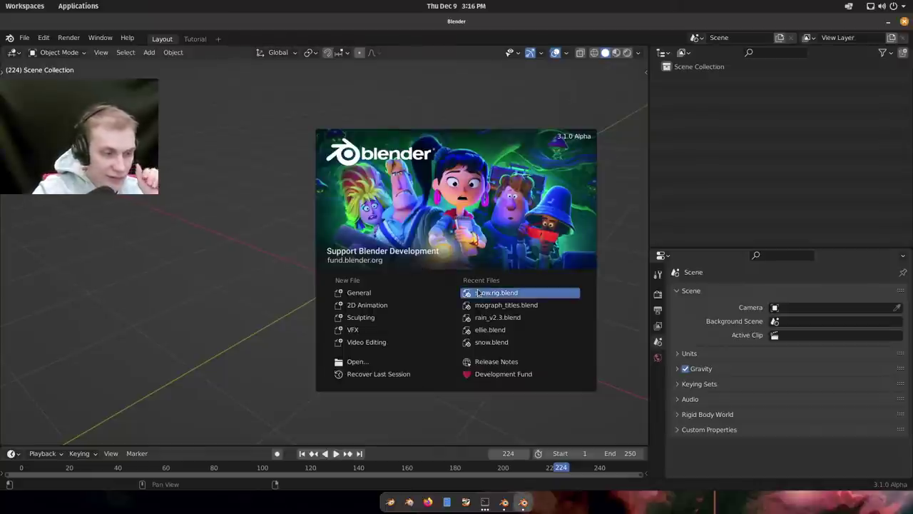
left_click(524, 329)
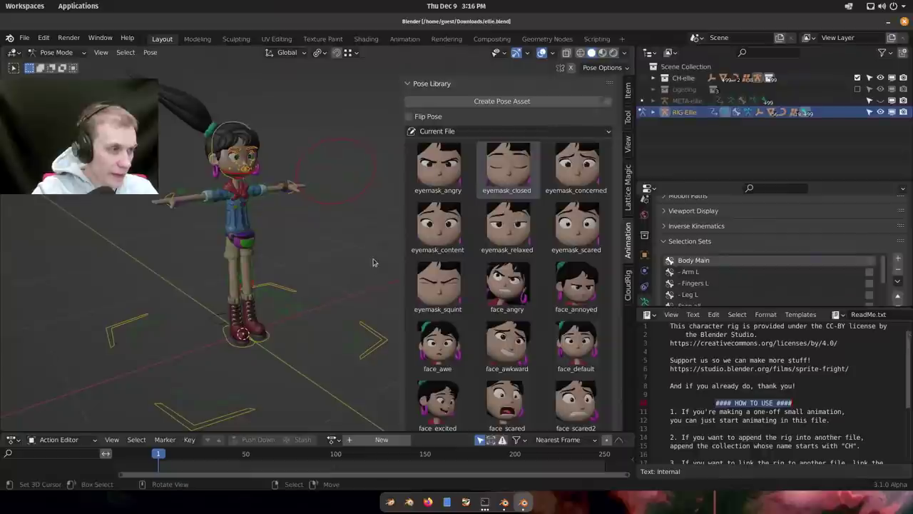
scroll(264, 187, "up", 5)
key("n")
Test how the middle upper-lip control deforms Ellie's mouth with a temporary move, then cancel it.
scroll(264, 187, "up", 10)
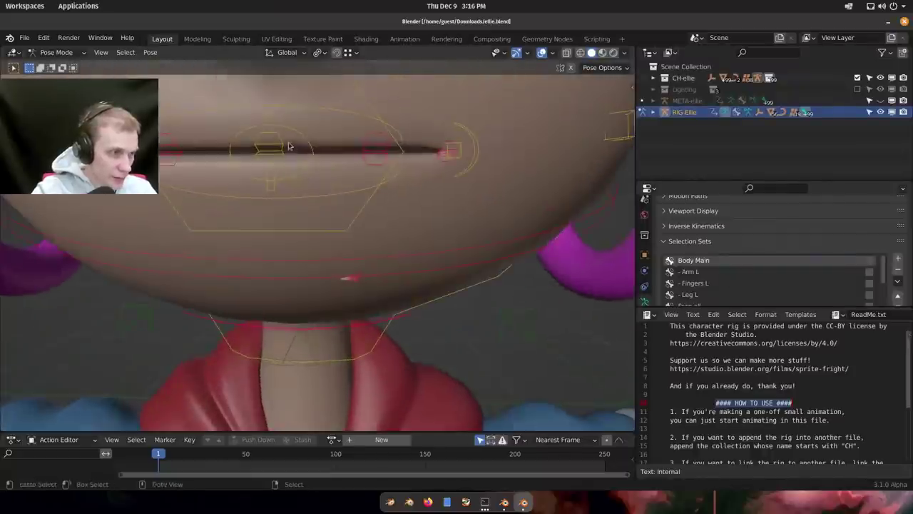
scroll(344, 234, "down", 1)
middle_click_drag(344, 235, 284, 205)
right_click(286, 206)
scroll(303, 206, "down", 5)
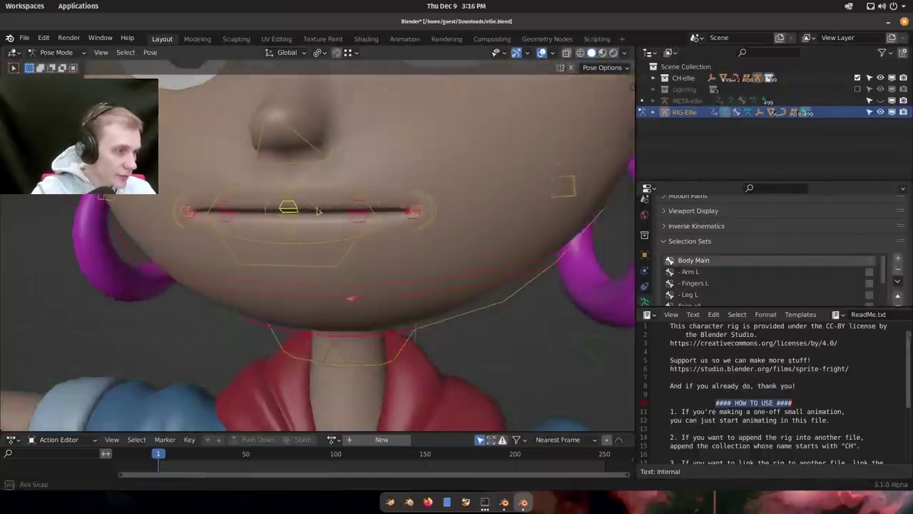
key("g")
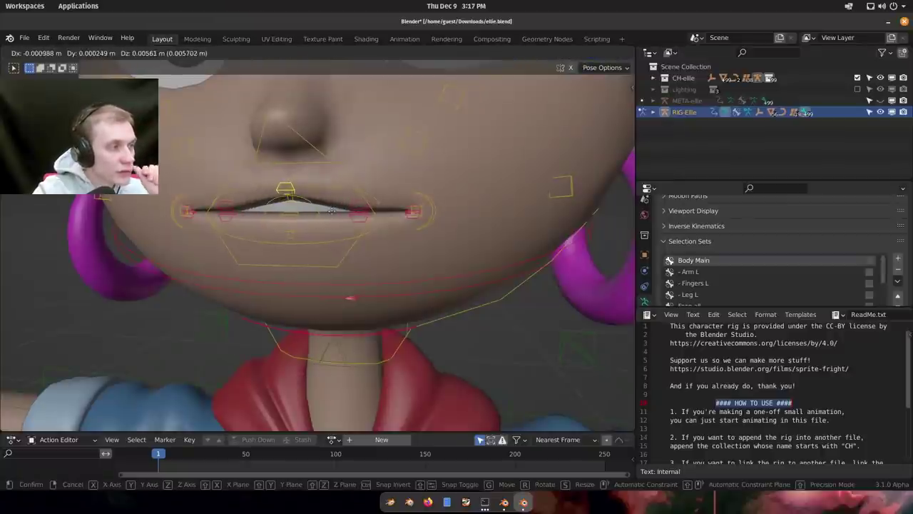
key("Escape")
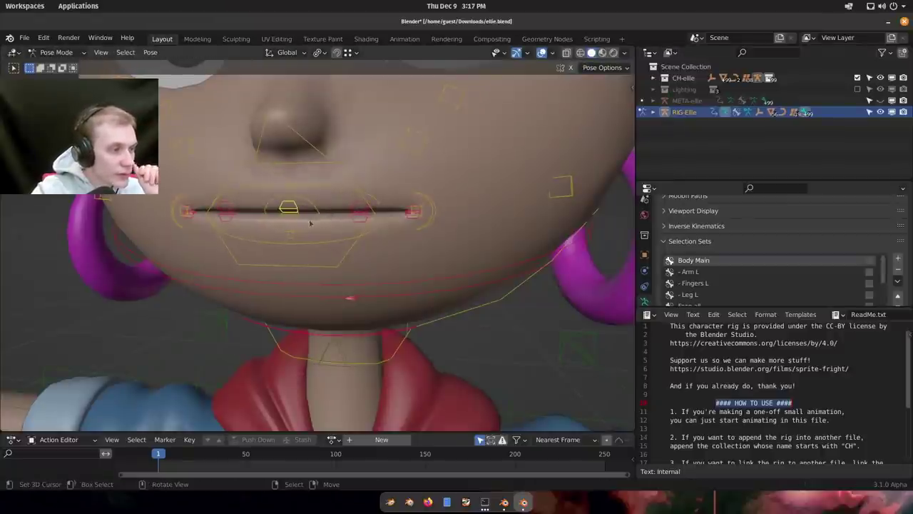
Examine the lip, mouth-corner and nose controls on Ellie's face rig.
right_click(296, 221)
left_click(290, 206)
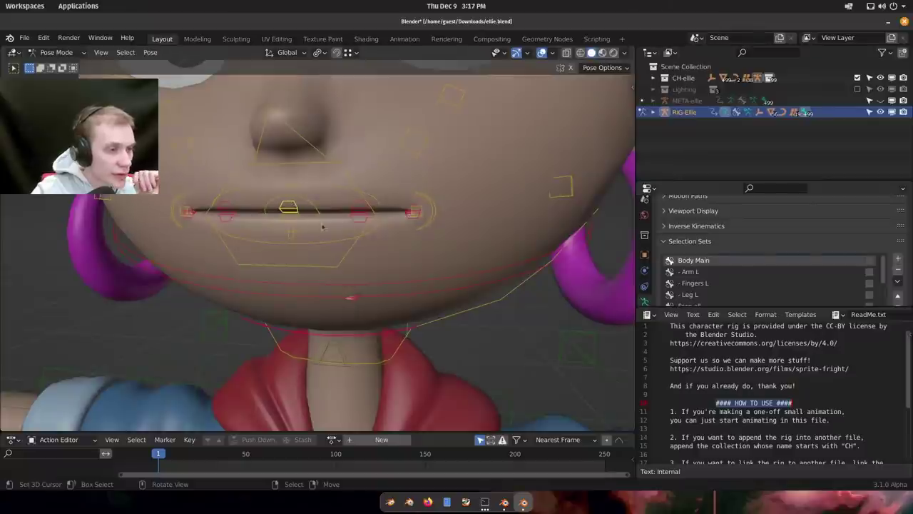
left_click(352, 212)
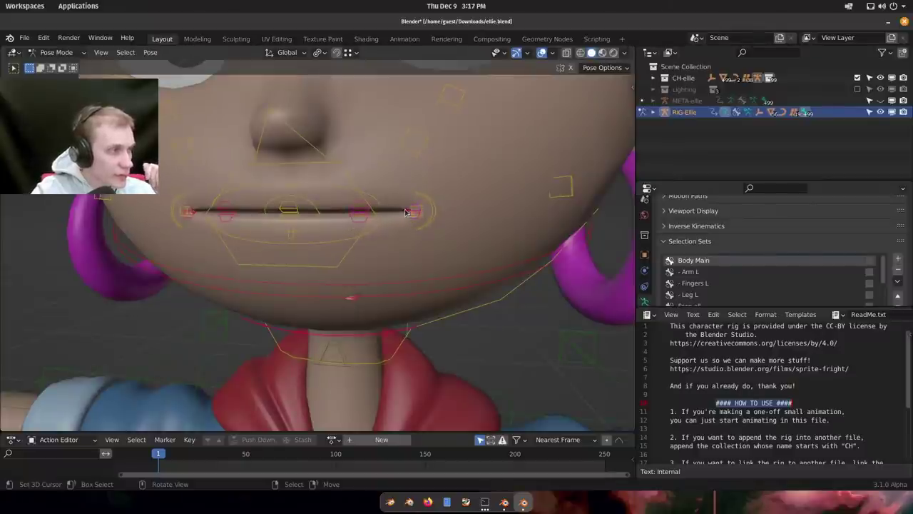
left_click(354, 184)
left_click(322, 158)
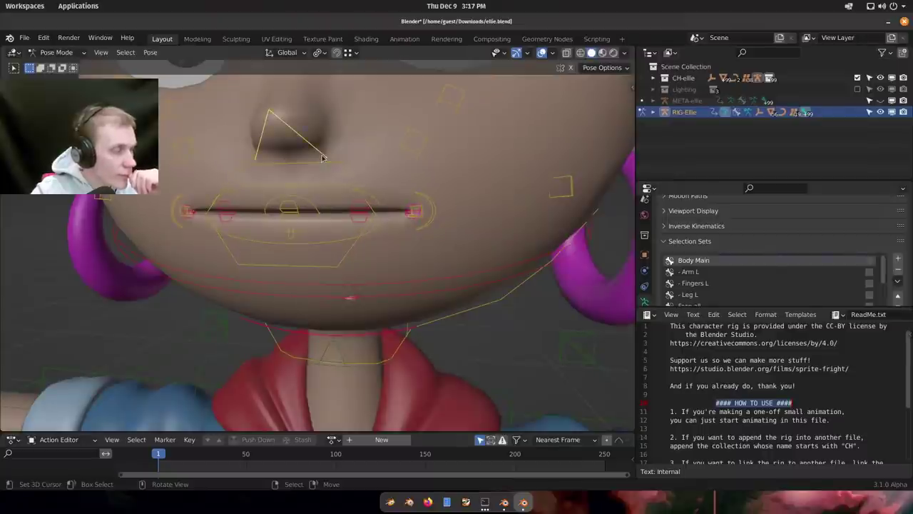
scroll(323, 159, "down", 2)
Open the recent file rain_v2.3.blend and bring Rain's lip controls into close view.
key("ctrl+shift+o")
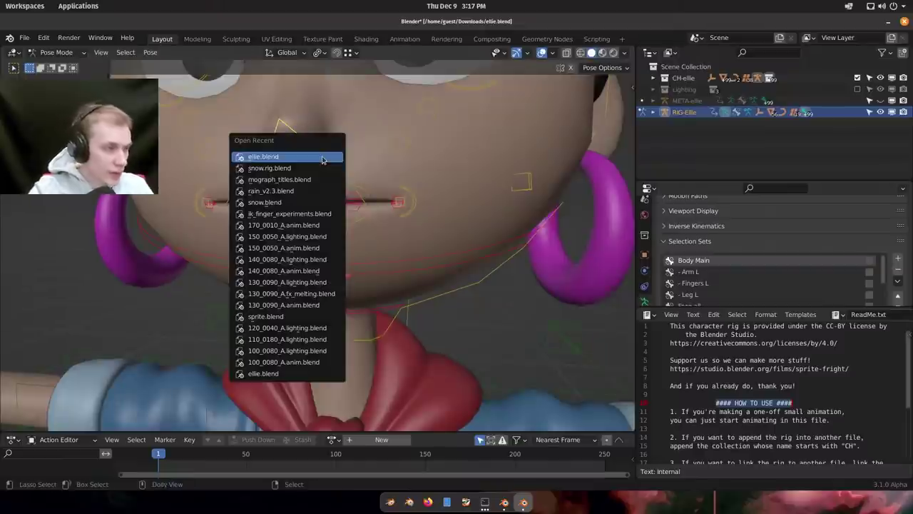
left_click(299, 191)
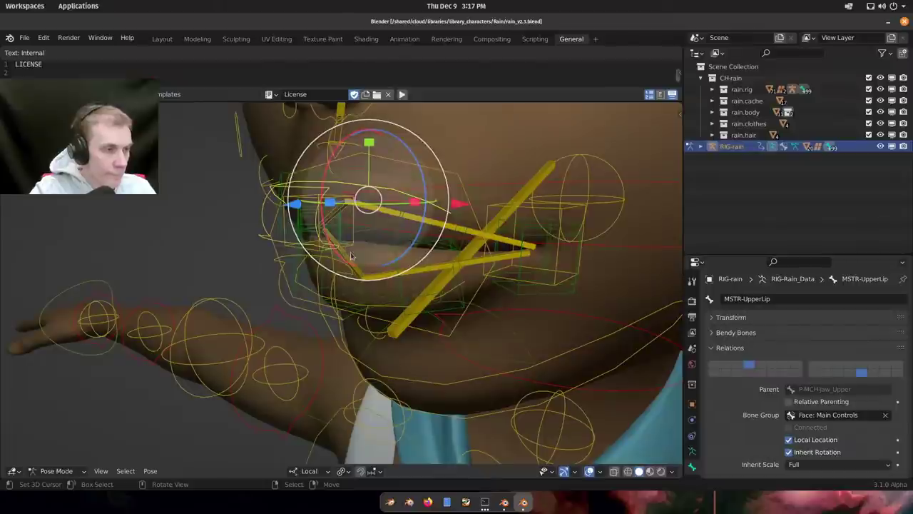
mouse_move(306, 227)
middle_mouse_down()
mouse_move(371, 242)
mouse_move(295, 208)
mouse_move(306, 210)
middle_mouse_up()
scroll(371, 239, "up", 3)
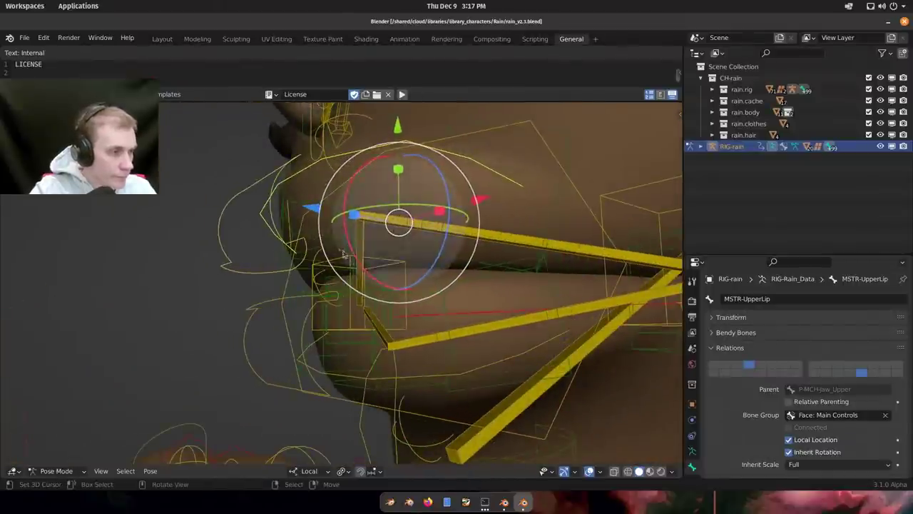
Test-move the GRP-Lip_Top.M and GRP-Lip_Top_2.L controls on Rain's upper lip, cancelling each move.
left_click(336, 249)
left_click(336, 249)
middle_click_drag(337, 251, 422, 249)
key("g")
right_click(381, 251)
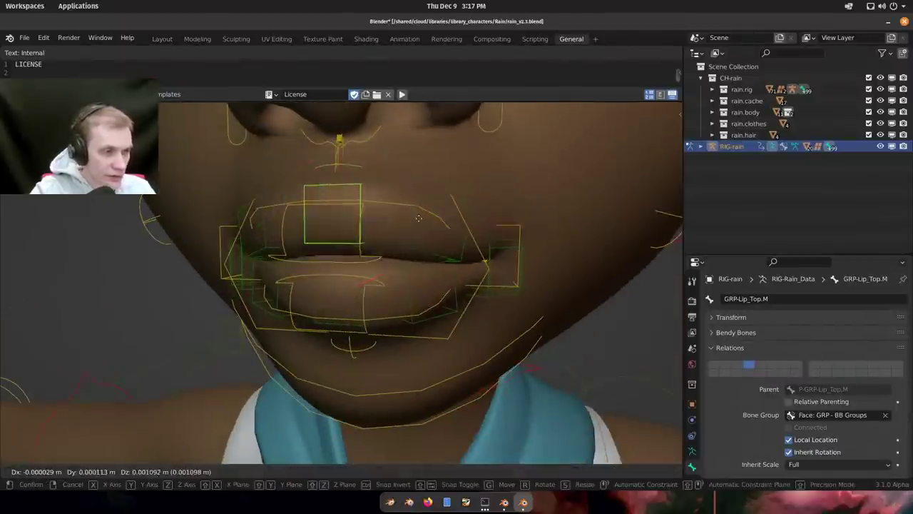
left_click(420, 249)
key("g")
right_click(427, 194)
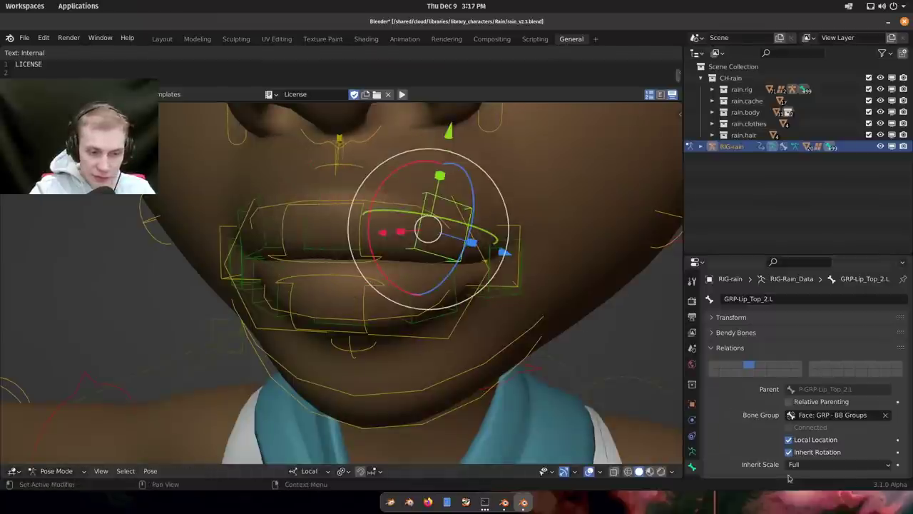
Enable more bone layers on Rain's armature and test-move a lip bone to examine the mouth's bone structure.
left_click(691, 419)
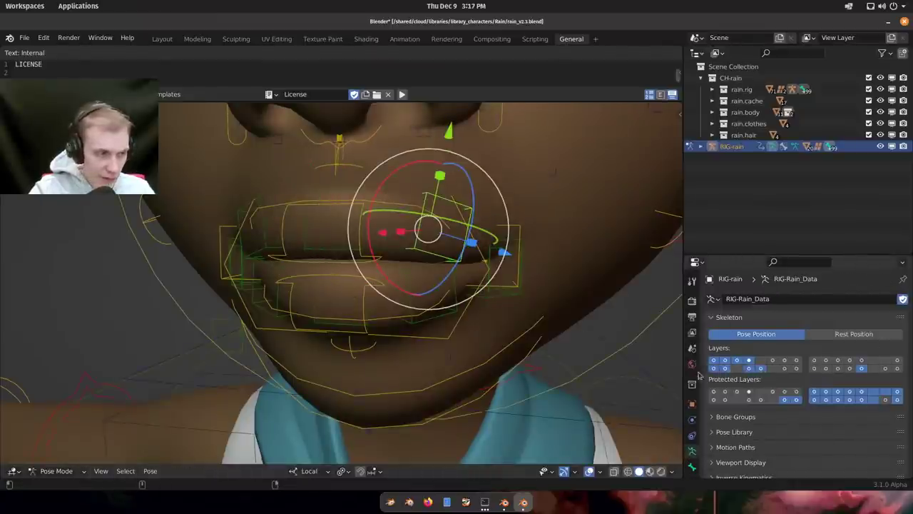
middle_click_drag(513, 342, 465, 331)
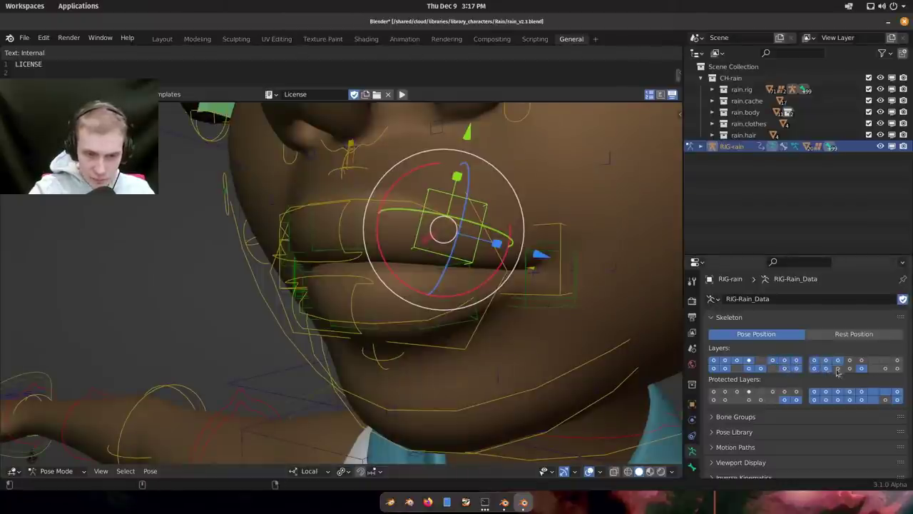
middle_click_drag(387, 266, 361, 255)
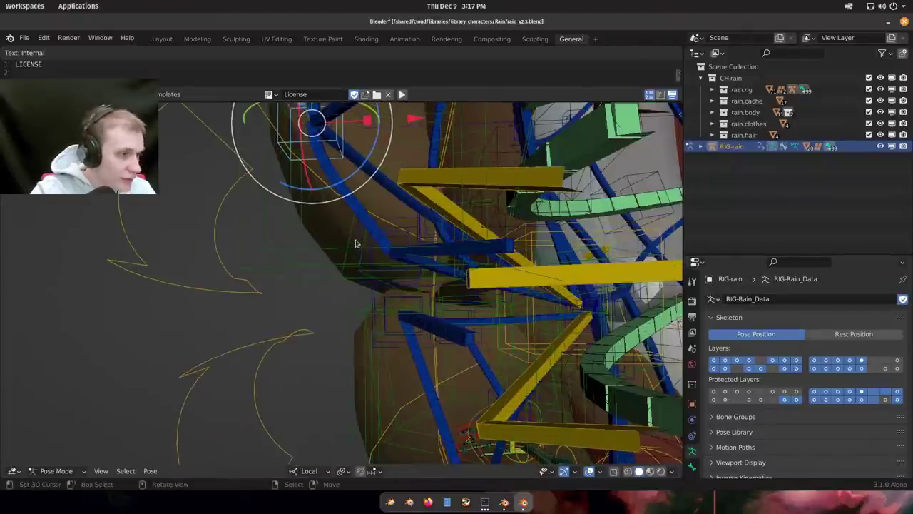
key("g")
left_click(420, 357)
middle_click_drag(419, 357, 437, 308)
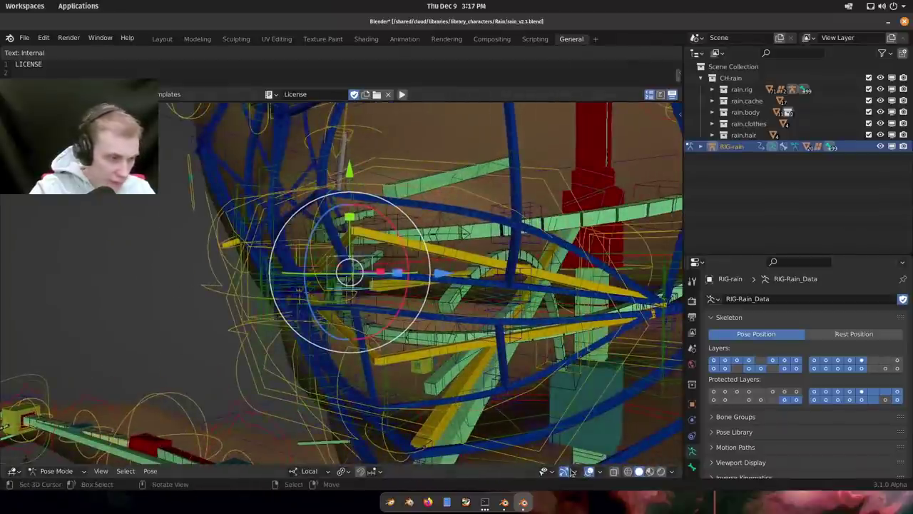
Hide the viewport overlays and gizmos, then test-move the selected bone to examine the lip deformation.
scroll(420, 306, "up", 10)
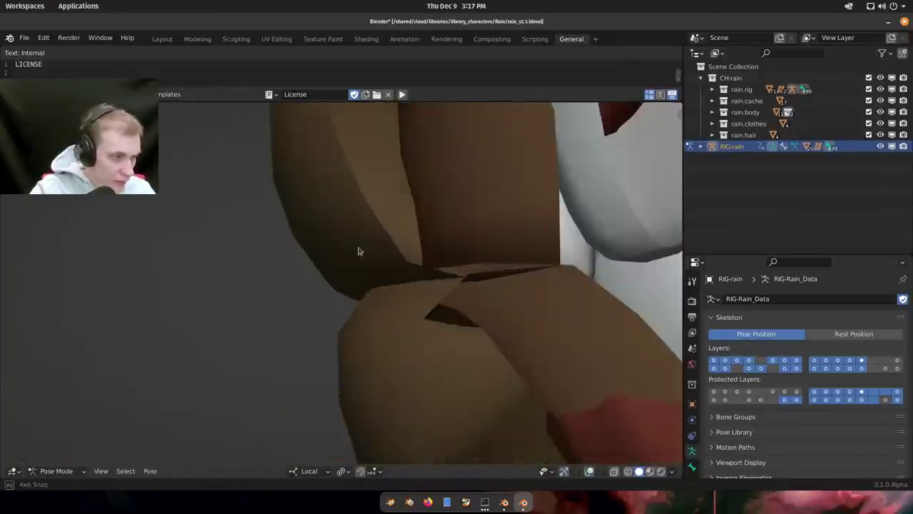
key("g")
left_click(378, 262)
scroll(408, 269, "down", 4)
middle_click_drag(408, 269, 433, 265)
key("g")
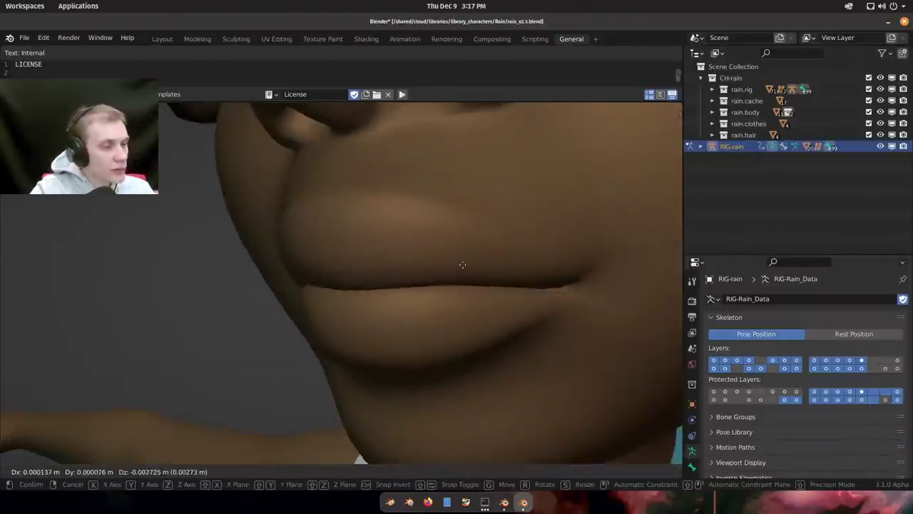
right_click(442, 248)
scroll(444, 249, "down", 2)
middle_click_drag(443, 249, 468, 256)
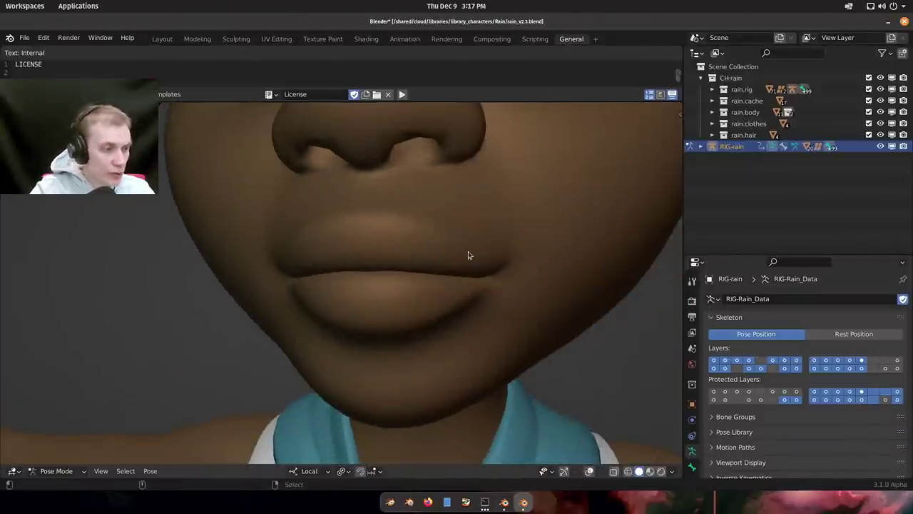
Switch back to the Blender window with snow.rig.blend and view the upper-lip bone at an angle.
key("alt+Tab")
key("alt+Tab")
key("super")
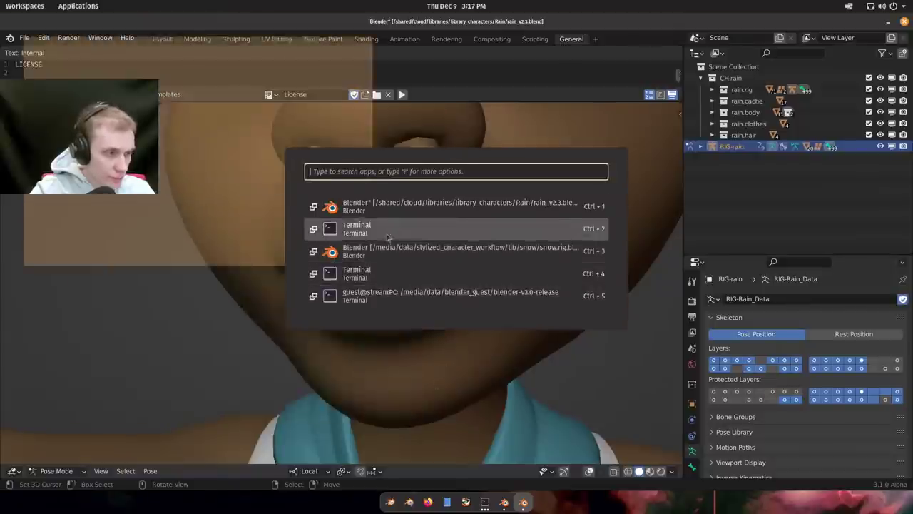
left_click(397, 249)
middle_click_drag(426, 263, 463, 249)
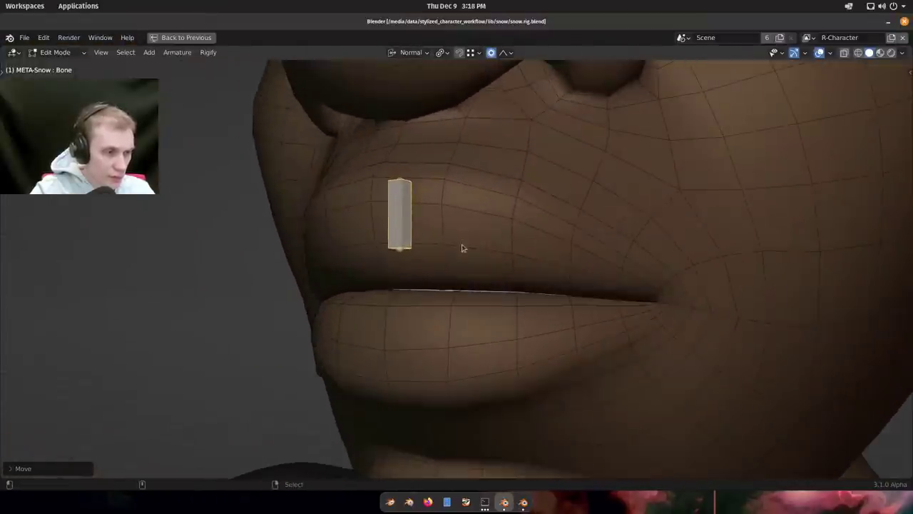
Switch to the Rain file to view her lips, then return to the snow.rig.blend window.
key("alt+Tab")
key("super")
key("Down")
key("Down")
key("Return")
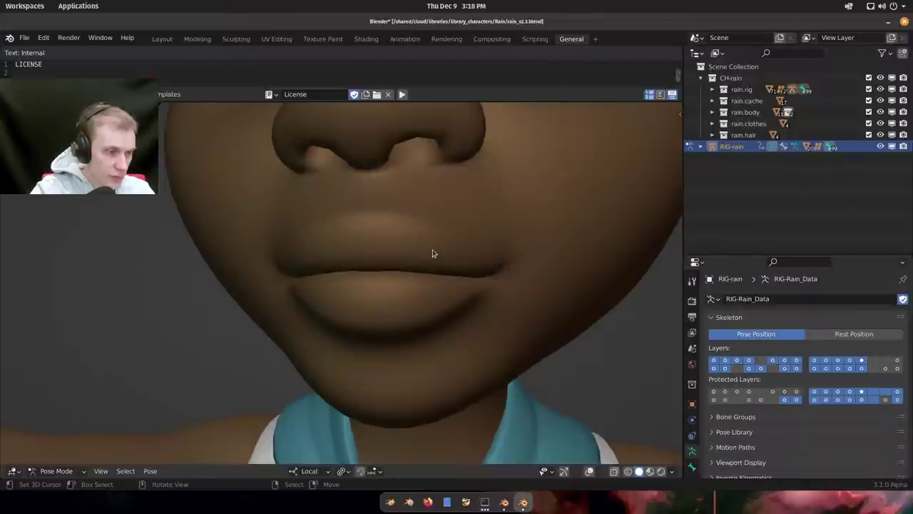
key("super")
key("Down")
key("Return")
key("super")
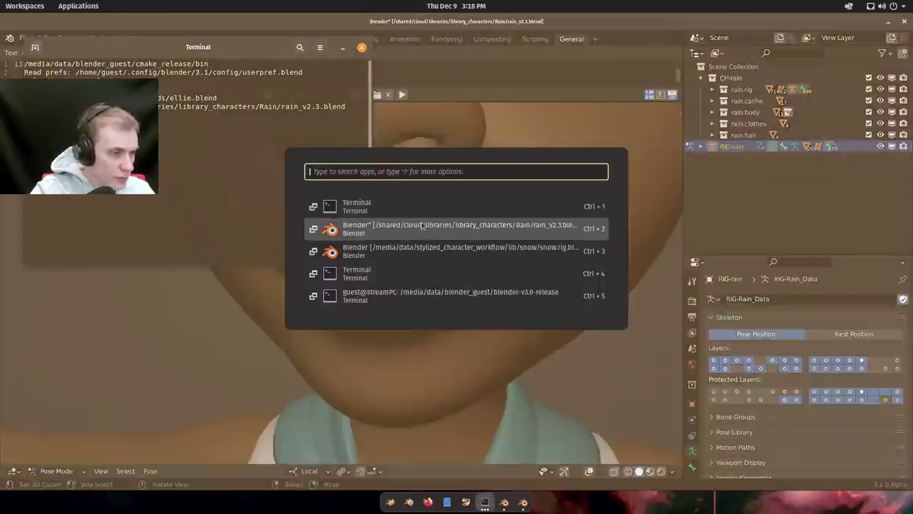
key("Return")
key("super")
left_click(419, 248)
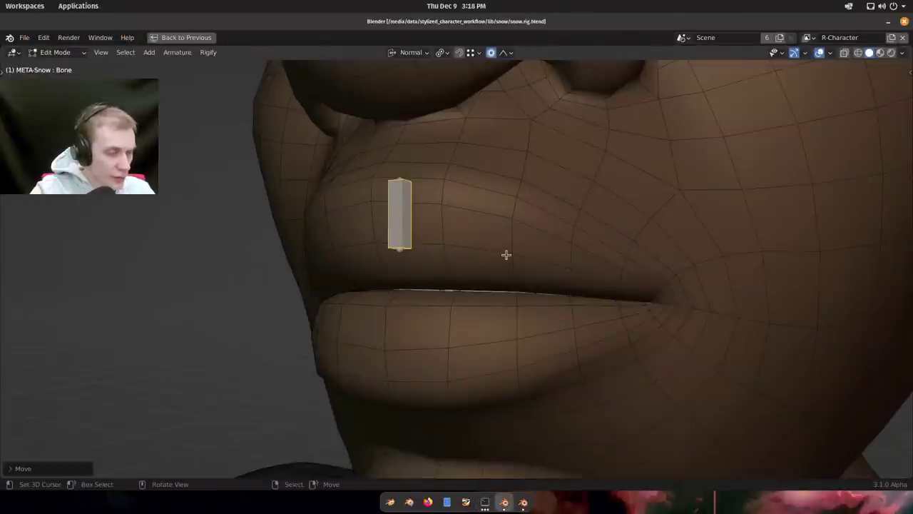
Try to move the upper-lip bone forward to the lip surface while viewing the mouth from the side.
middle_click_drag(505, 255, 418, 238)
scroll(432, 238, "up", 4)
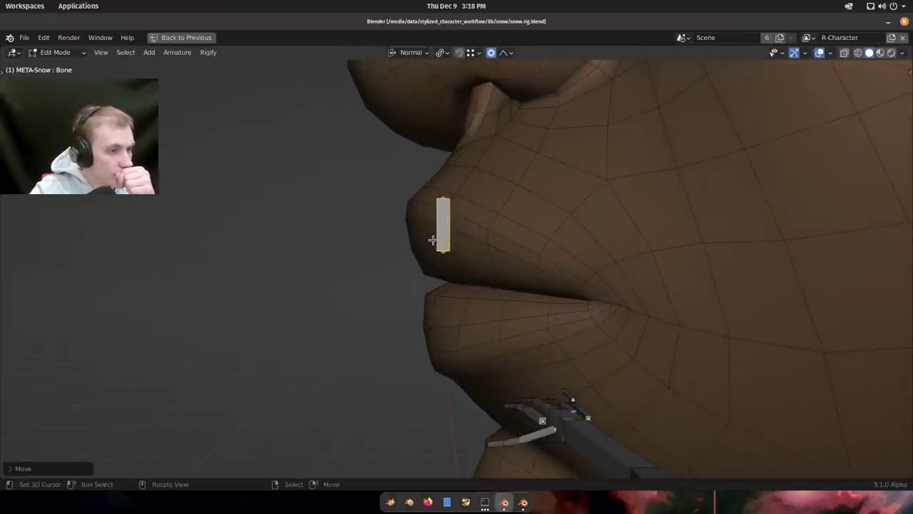
mouse_move(454, 251)
middle_mouse_down()
mouse_move(445, 249)
mouse_move(558, 265)
mouse_move(463, 259)
middle_mouse_up()
key("g")
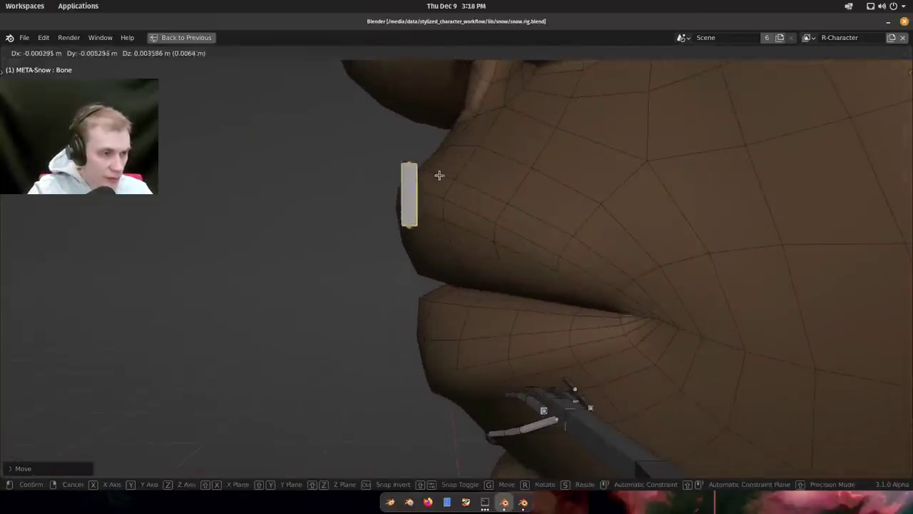
left_click(440, 174)
middle_click_drag(439, 175, 407, 212)
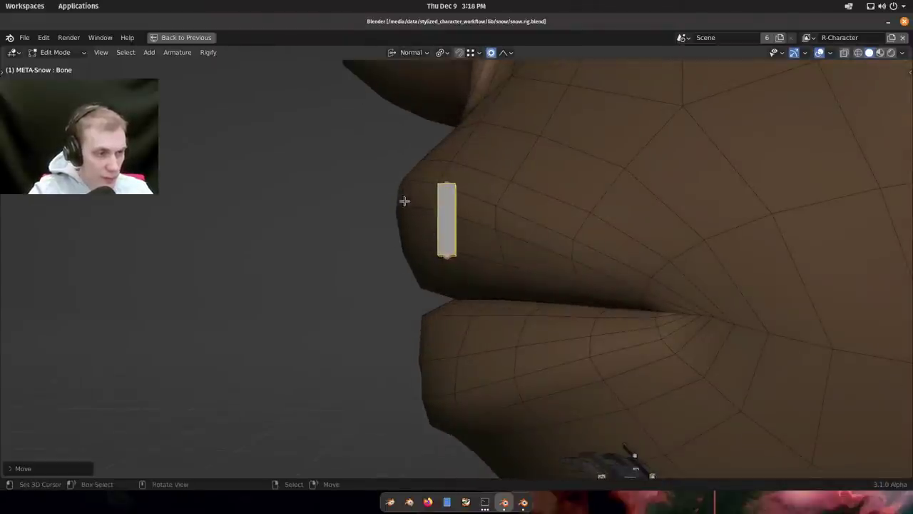
middle_click_drag(442, 236, 346, 309)
Switch to the Rain file, view her lips from the side and show the viewport overlays.
key("super")
key("Down")
key("Return")
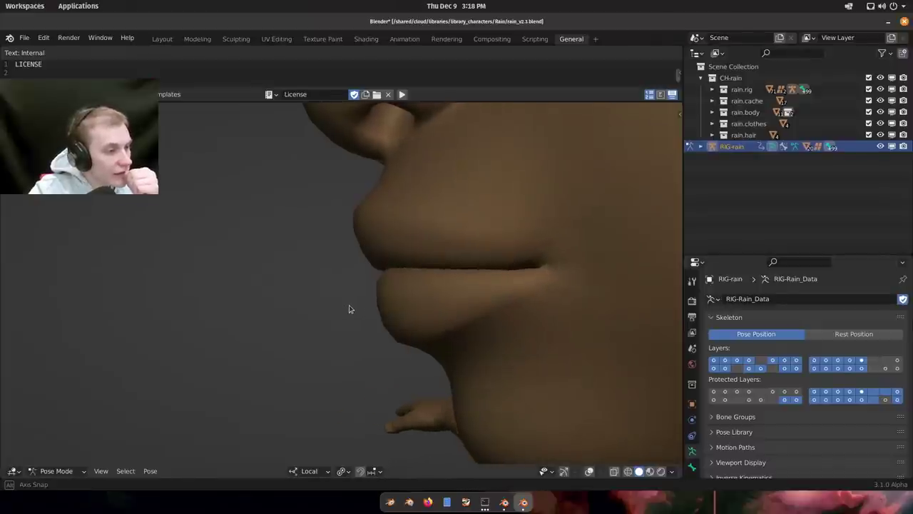
middle_click_drag(350, 315, 380, 385)
key("shift+alt+z")
Return to the snow.rig.blend window and view the upper lip at an angle for comparison.
key("alt+Tab")
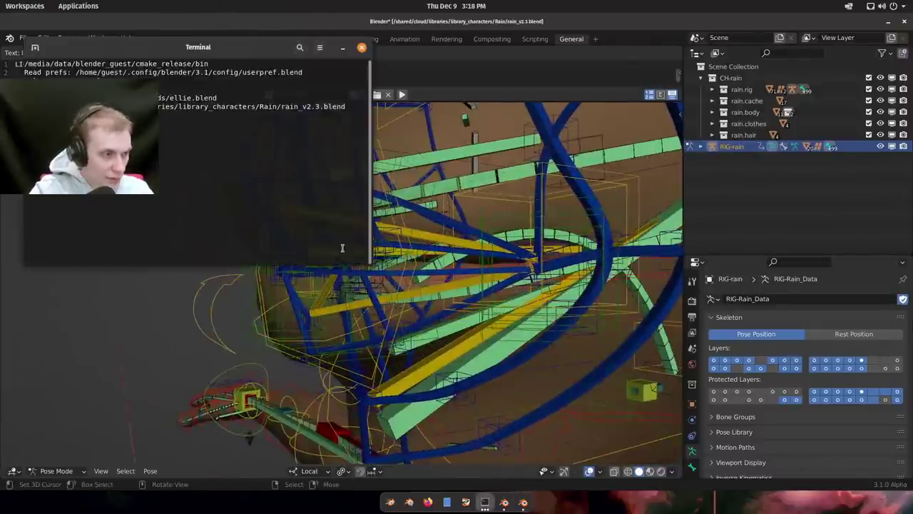
key("super")
left_click(372, 228)
key("super")
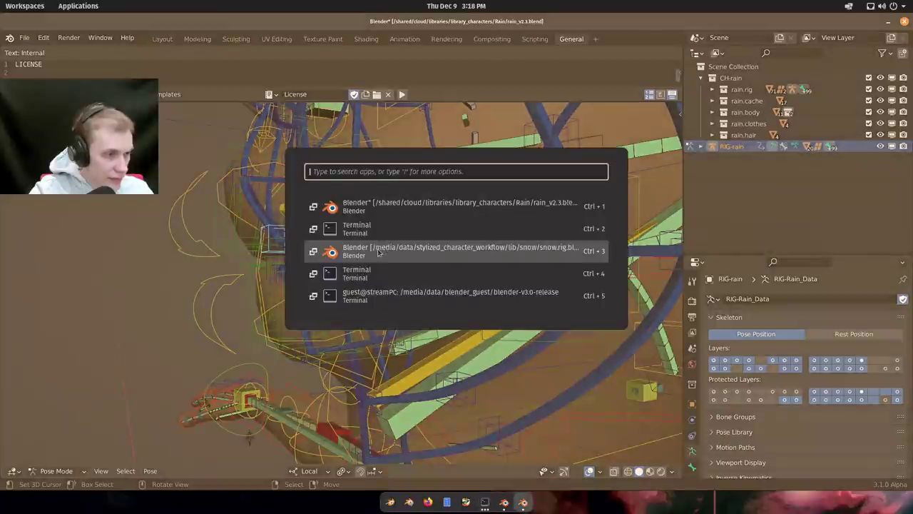
left_click(380, 251)
middle_click_drag(461, 284, 380, 228)
Switch back to the Rain file and examine the bones around her lips from the side.
key("super")
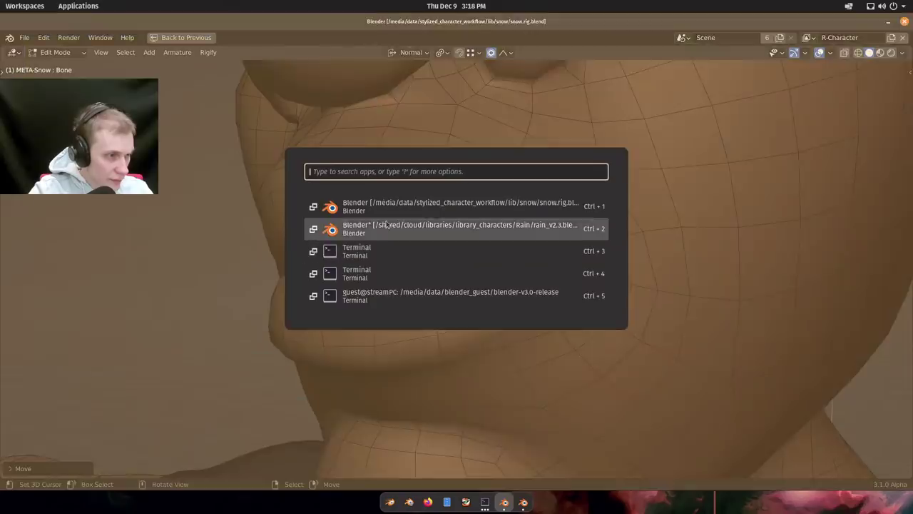
left_click(389, 230)
mouse_move(262, 228)
middle_mouse_down()
mouse_move(341, 235)
mouse_move(273, 230)
middle_mouse_up()
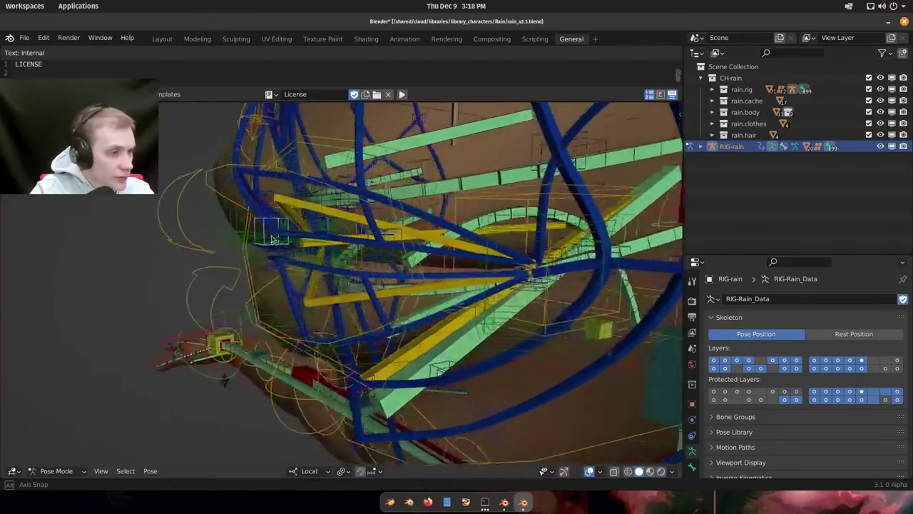
middle_click_drag(273, 239, 279, 236)
scroll(299, 224, "up", 2)
middle_click_drag(332, 209, 490, 291)
Select a control near Rain's mouth and test its transformation to examine how the lips open.
key("g")
key("Escape")
key("a")
right_click(469, 281)
key("g")
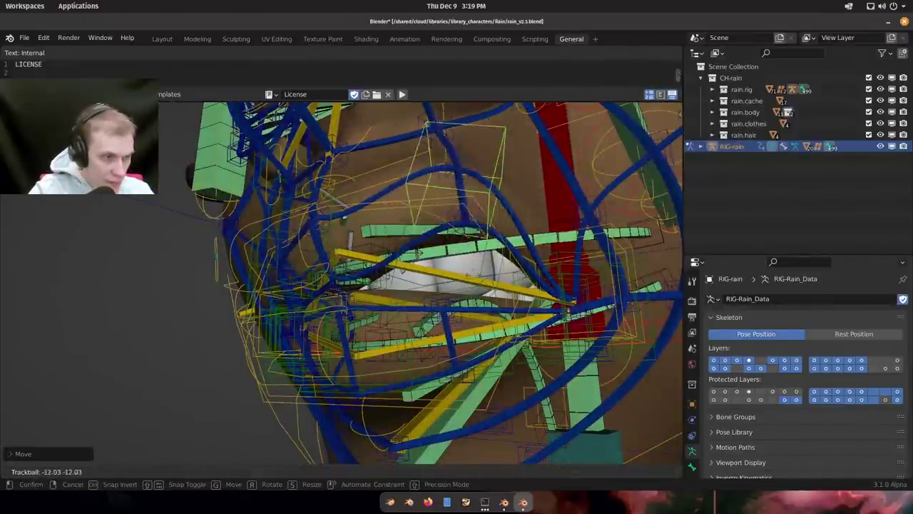
right_click(477, 207)
Test-move the control at the corner of Rain's mouth.
scroll(485, 208, "down", 1)
middle_click_drag(589, 256, 553, 264)
scroll(558, 260, "up", 1)
right_click(552, 260)
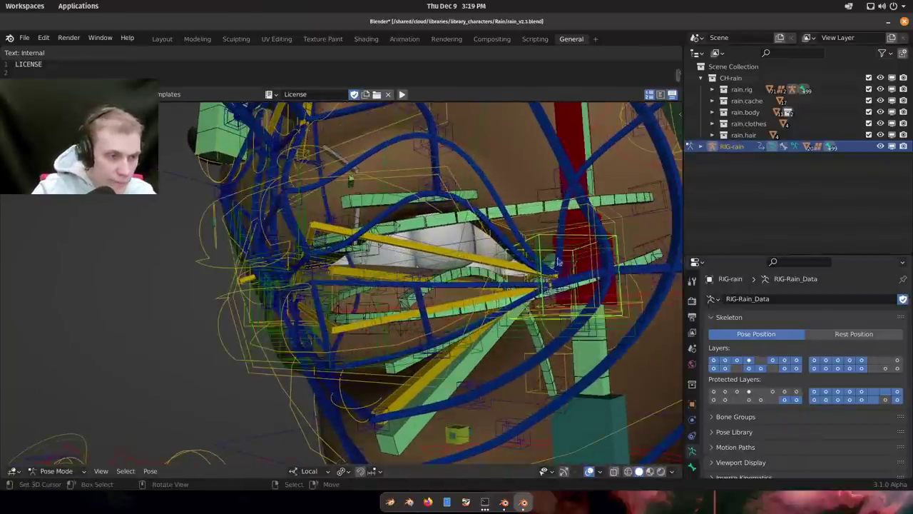
key("g")
left_click(555, 165)
Select another bone near Rain's mouth corner and test-move it, cancelling the move.
middle_click_drag(553, 179, 503, 250)
key("a")
right_click(512, 274)
key("g")
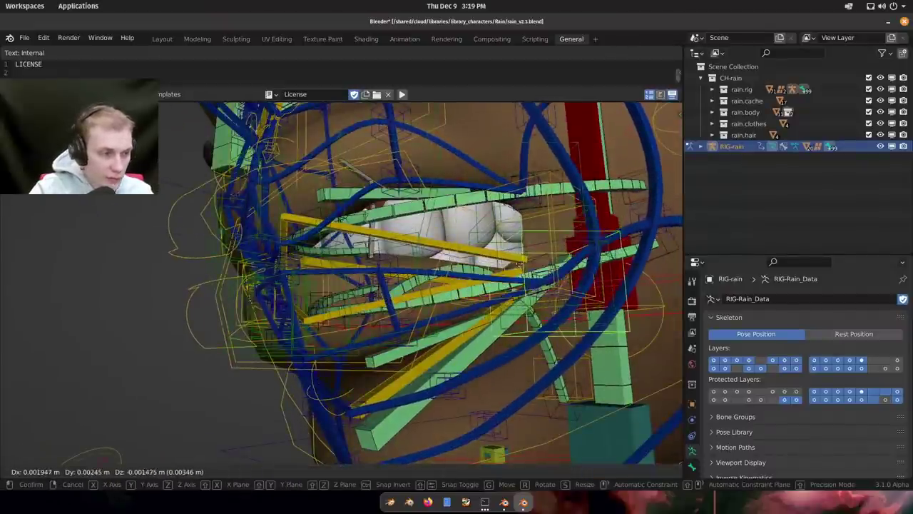
key("Escape")
View Rain's mouth from the front and test-move a control on its opposite side.
middle_click_drag(471, 264, 542, 289)
middle_click_drag(308, 341, 479, 367)
right_click(273, 358)
key("g")
left_click(245, 407)
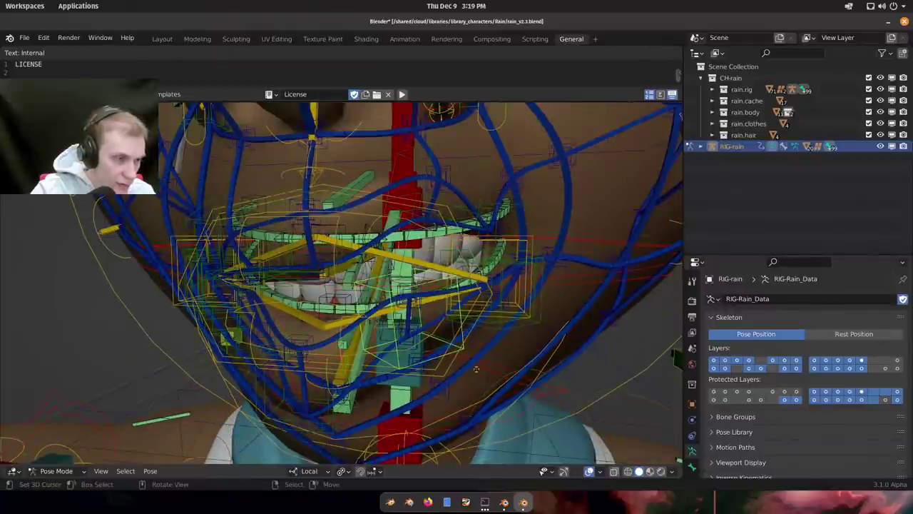
Test-move the upper-lip control near the corner of Rain's mouth from several view angles.
key("g")
middle_click_drag(507, 323, 496, 190)
left_click(542, 362)
left_click(496, 189)
key("g")
left_click(520, 167)
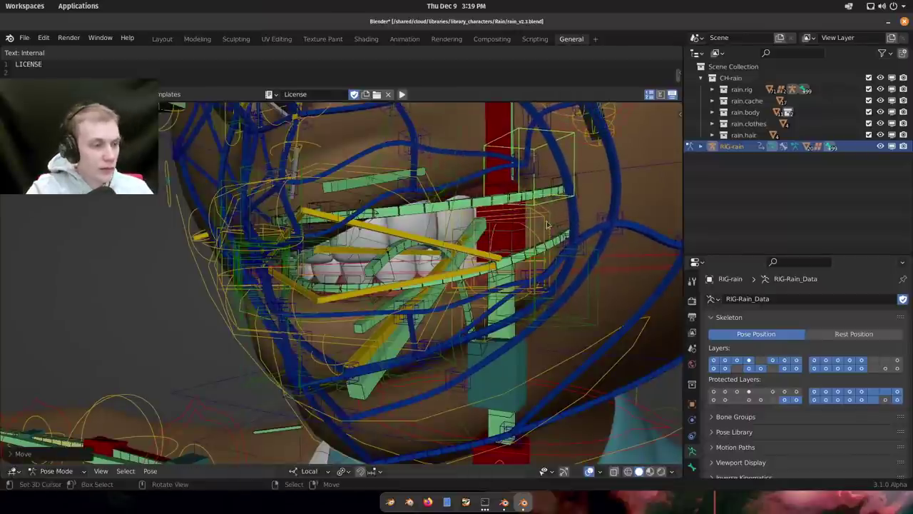
Test-rotate and move the upper-lip control to examine how the surrounding bones follow.
key("a")
mouse_move(421, 158)
middle_mouse_down()
mouse_move(460, 164)
mouse_move(421, 165)
middle_mouse_up()
key("r")
key("g")
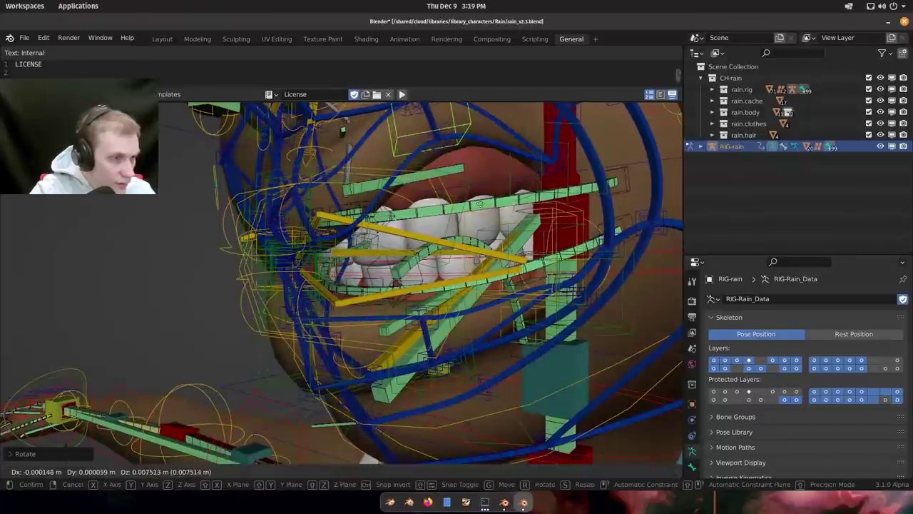
left_click(443, 303)
Hide the viewport overlays and test-move the selected control to examine Rain's lip deformation.
key("z")
left_click(443, 179)
scroll(443, 182, "down", 3)
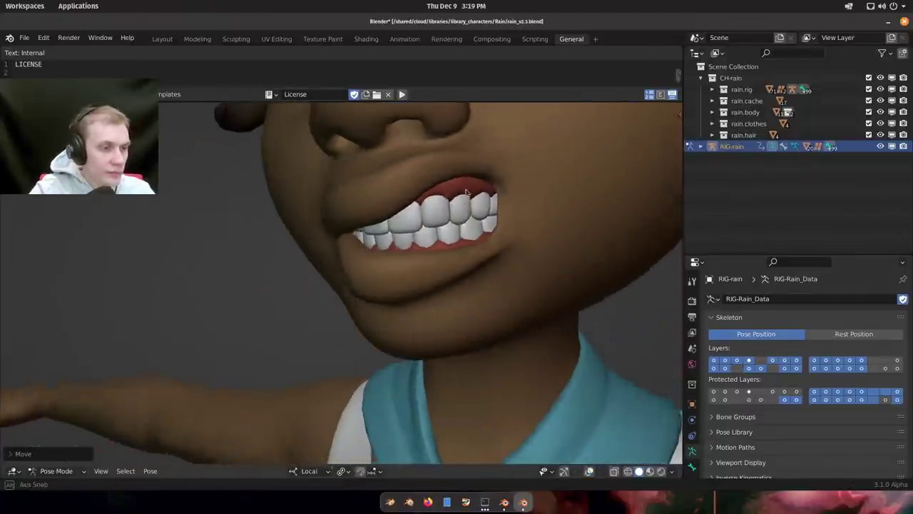
middle_click_drag(443, 181, 444, 246, "shift")
scroll(444, 246, "up", 2)
key("g")
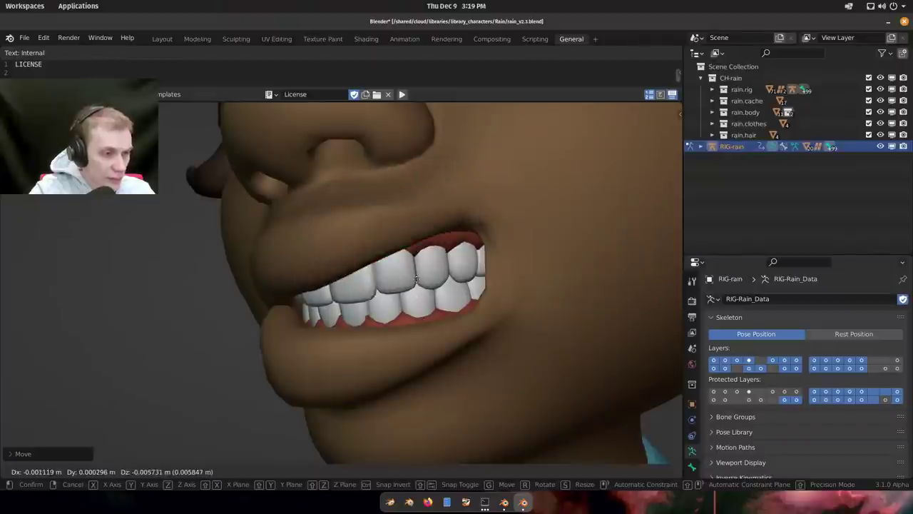
middle_click_drag(426, 379, 433, 332)
Show the overlays and test-move the upper control near Rain's mouth corner.
key("z")
left_click(435, 214)
middle_click_drag(437, 214, 490, 226)
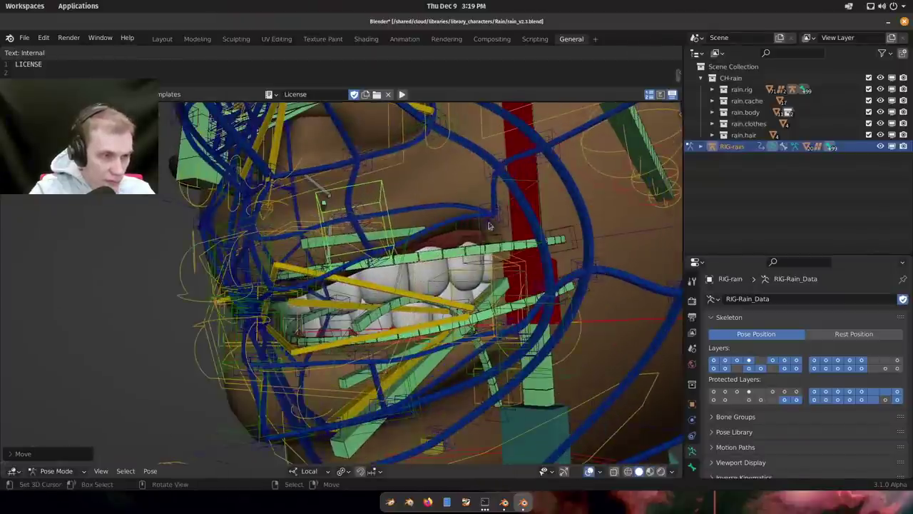
left_click(478, 194)
key("g")
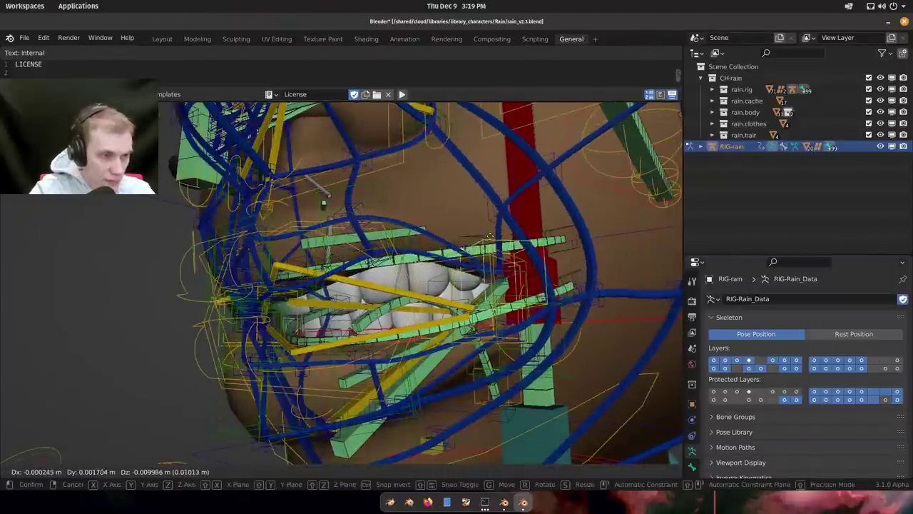
left_click(472, 209)
Hide the overlays again and repeatedly test-move the mouth-corner control to examine the lip and cheek deformation.
key("z")
middle_click_drag(485, 218, 442, 226)
key("g")
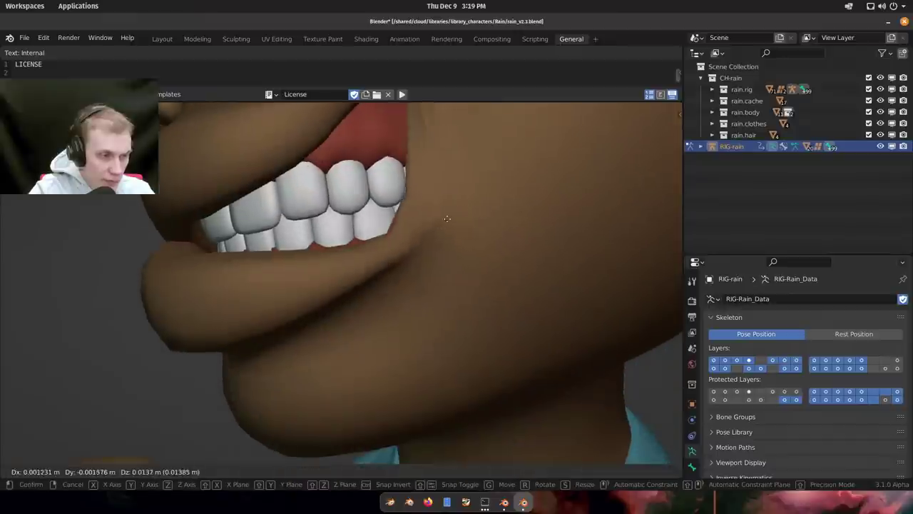
left_click(451, 274)
middle_click_drag(451, 274, 464, 296)
key("g")
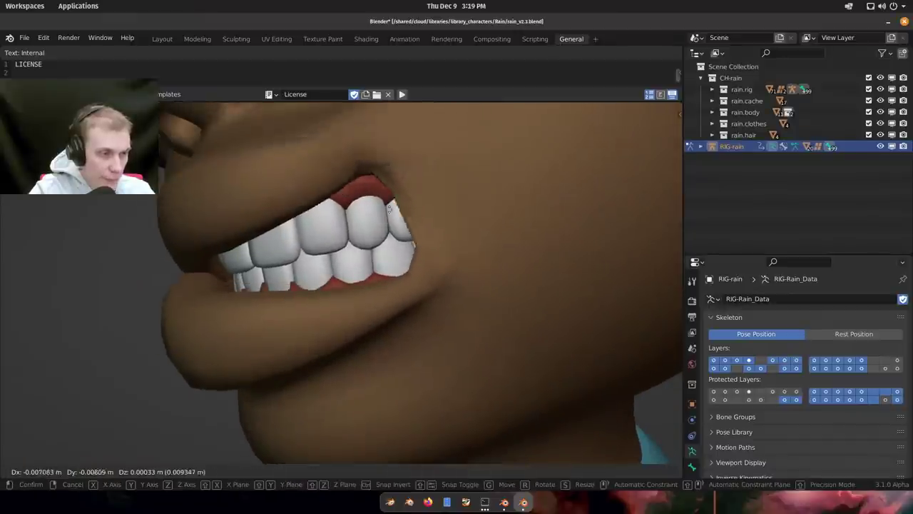
left_click(383, 212)
middle_click_drag(383, 213, 425, 206)
key("g")
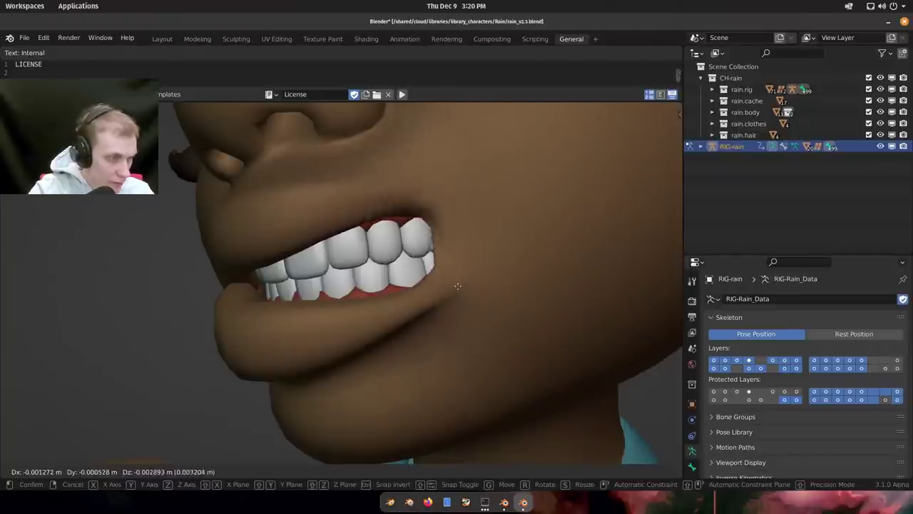
left_click(463, 312)
Bring the overlays back and test-move the mouth-corner control to see how the bone network reacts.
key("z")
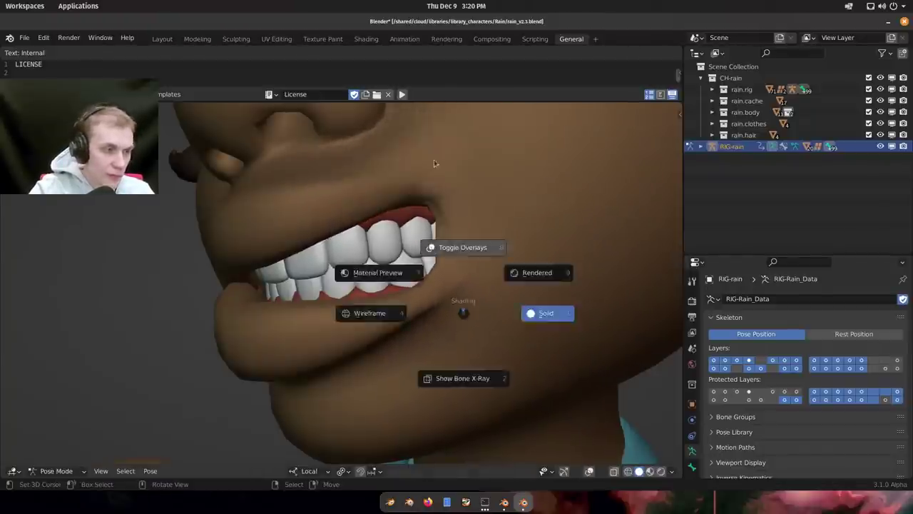
left_click(434, 164)
middle_click_drag(433, 163, 390, 232)
middle_click_drag(343, 264, 464, 278)
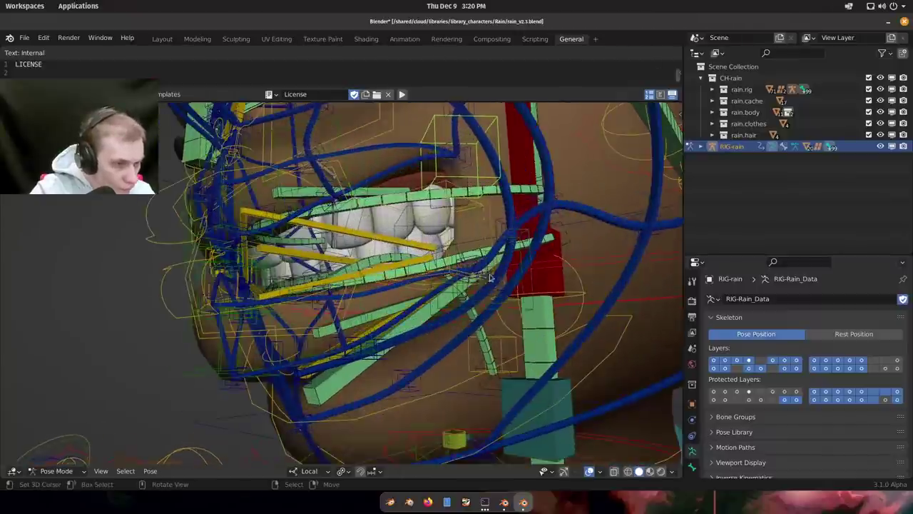
key("g")
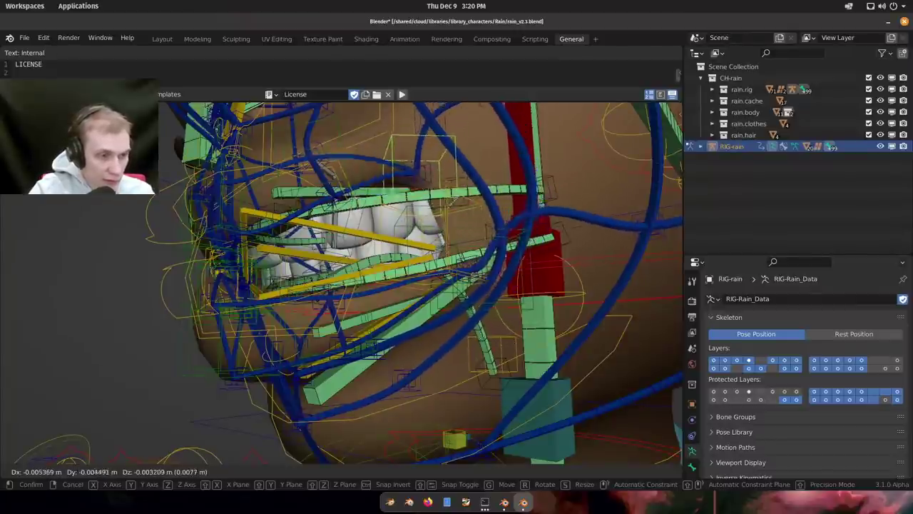
left_click(471, 319)
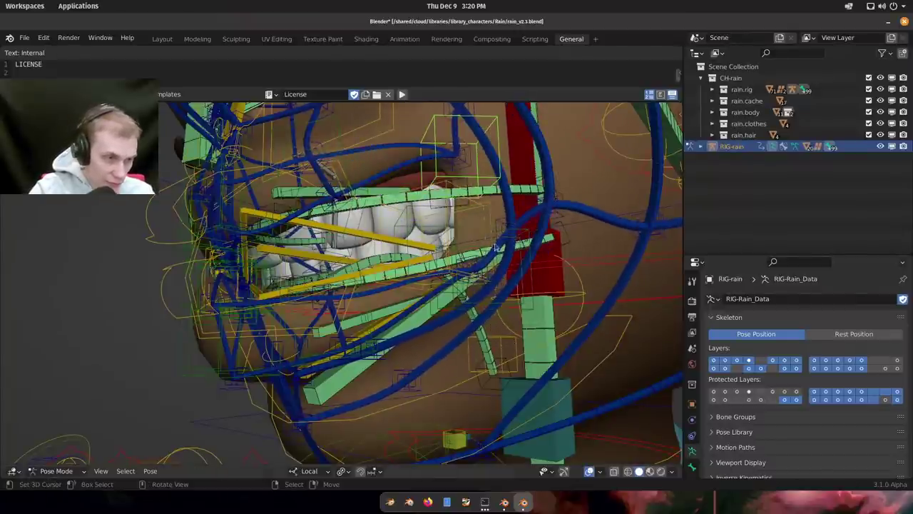
Test-move the bone intersection beside Rain's mouth corner to examine the connected curved bones.
scroll(498, 224, "up", 2)
middle_click_drag(498, 224, 513, 249)
key("g")
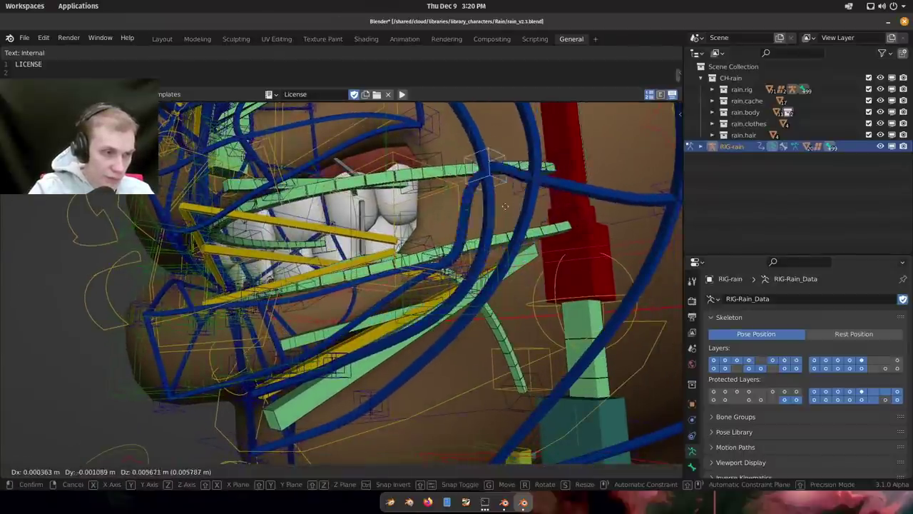
middle_click_drag(501, 269, 521, 270)
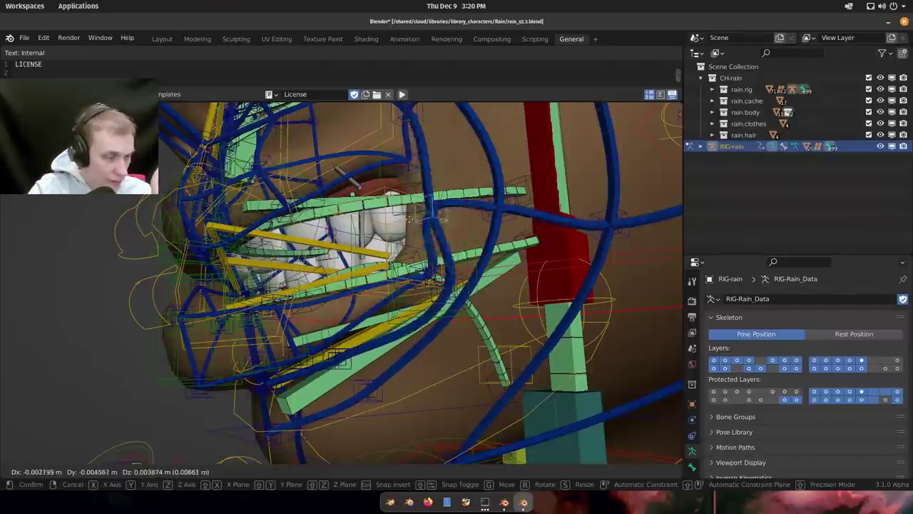
middle_click_drag(475, 283, 478, 283)
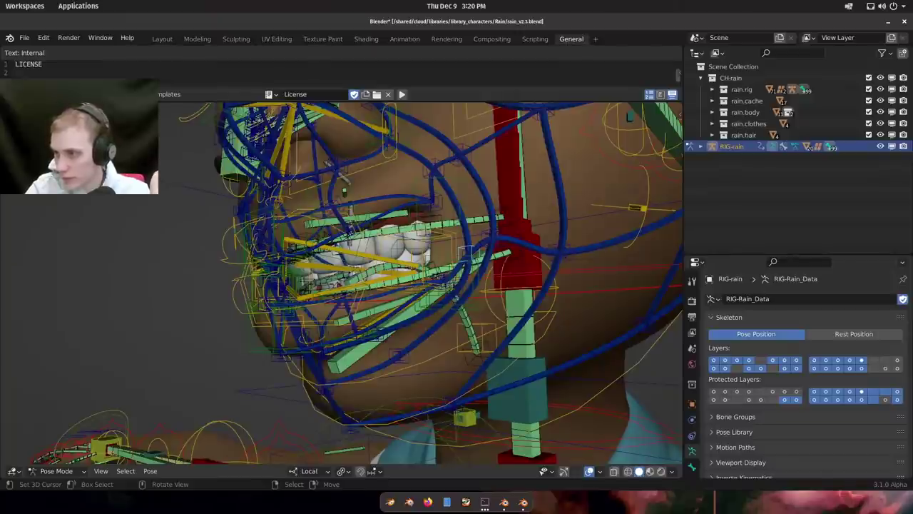
Turn off X-ray display of the bones and examine the intersecting bones on Rain's cheek up close.
mouse_move(410, 264)
middle_mouse_down()
mouse_move(432, 270)
mouse_move(450, 300)
mouse_move(477, 246)
mouse_move(490, 250)
mouse_move(457, 229)
middle_mouse_up()
key("alt+z")
scroll(432, 269, "up", 2)
scroll(488, 229, "down", 3)
scroll(510, 170, "up", 4)
scroll(492, 242, "up", 3)
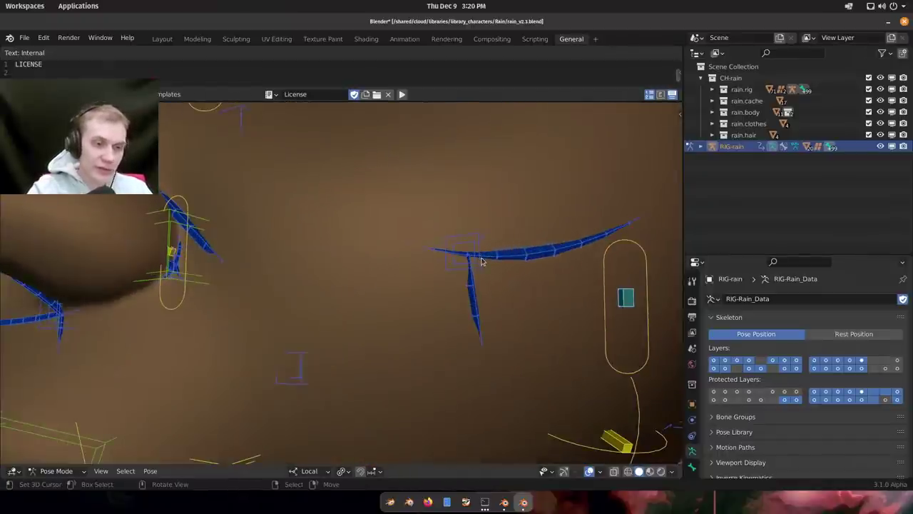
scroll(481, 261, "down", 2)
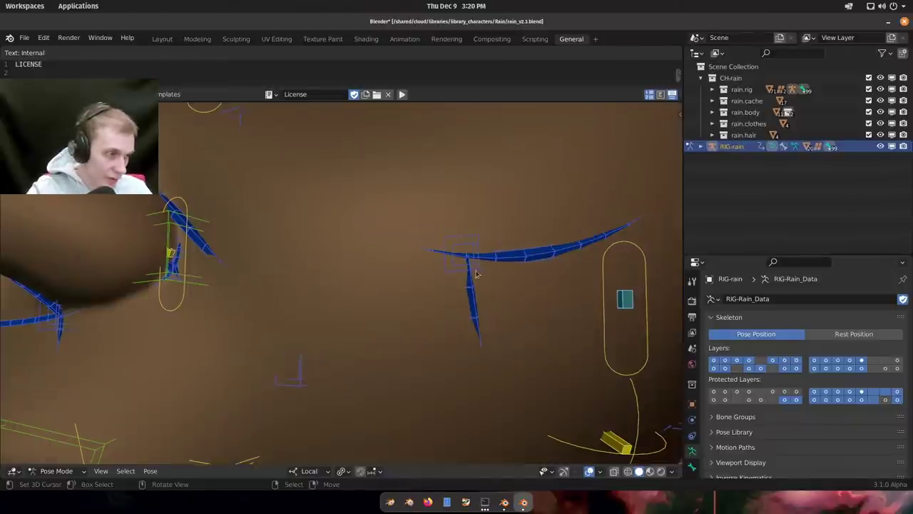
scroll(457, 270, "up", 4)
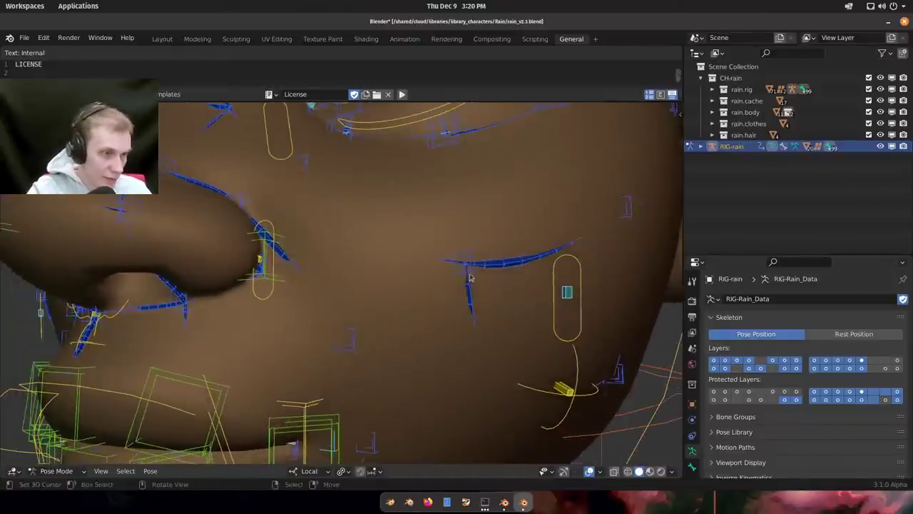
scroll(476, 277, "down", 2)
scroll(364, 266, "down", 1)
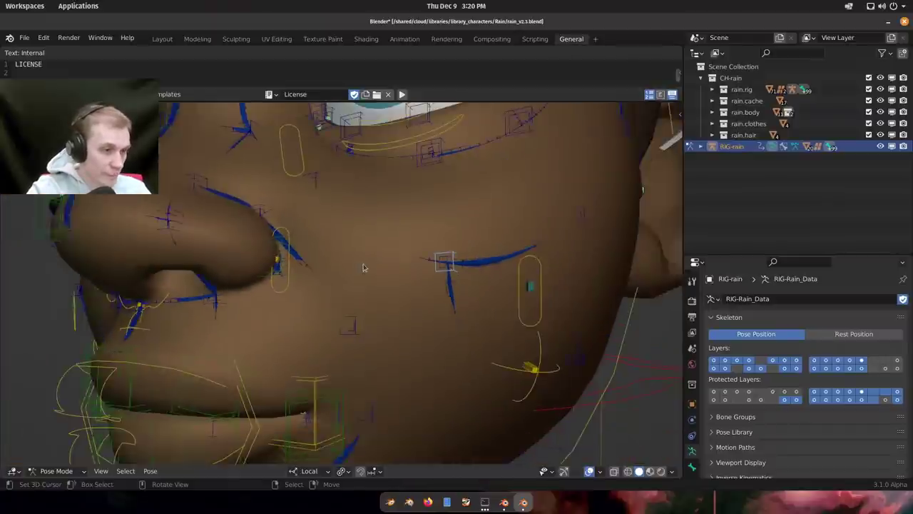
Show Rain's bones through the skin again and examine the bone network around the cheek intersection.
middle_click_drag(365, 267, 369, 269)
middle_click_drag(502, 385, 483, 281, "shift")
mouse_move(519, 305)
middle_mouse_down()
mouse_move(495, 282)
mouse_move(522, 307)
middle_mouse_up()
middle_click_drag(442, 186, 447, 197)
key("alt+h")
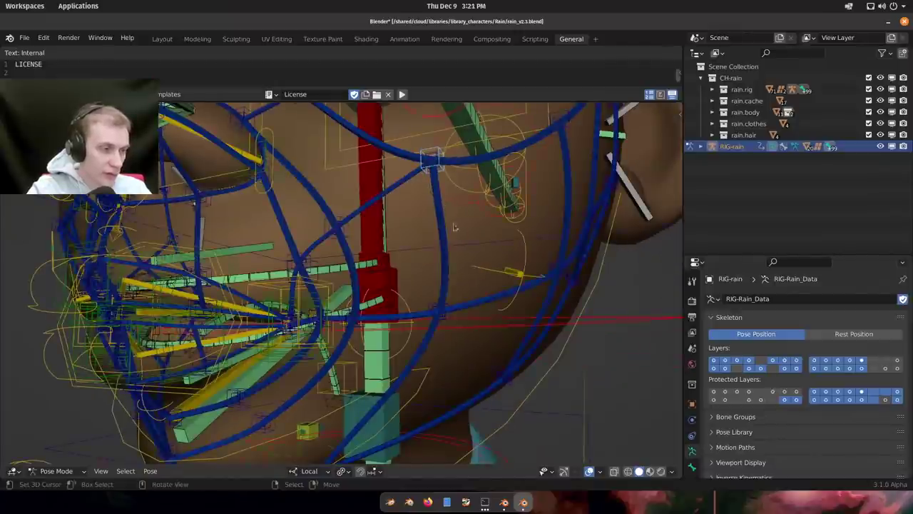
scroll(431, 235, "down", 2)
middle_click_drag(419, 282, 447, 260, "shift")
scroll(479, 281, "up", 1)
scroll(471, 246, "up", 2)
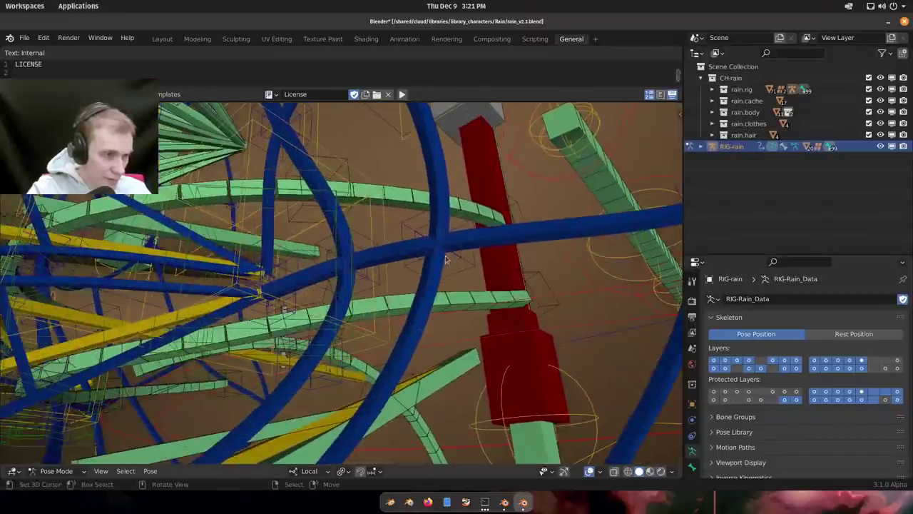
Select the curved bones meeting beside Rain's mouth corner to examine how they connect, and turn X-ray display off again.
left_click(437, 244)
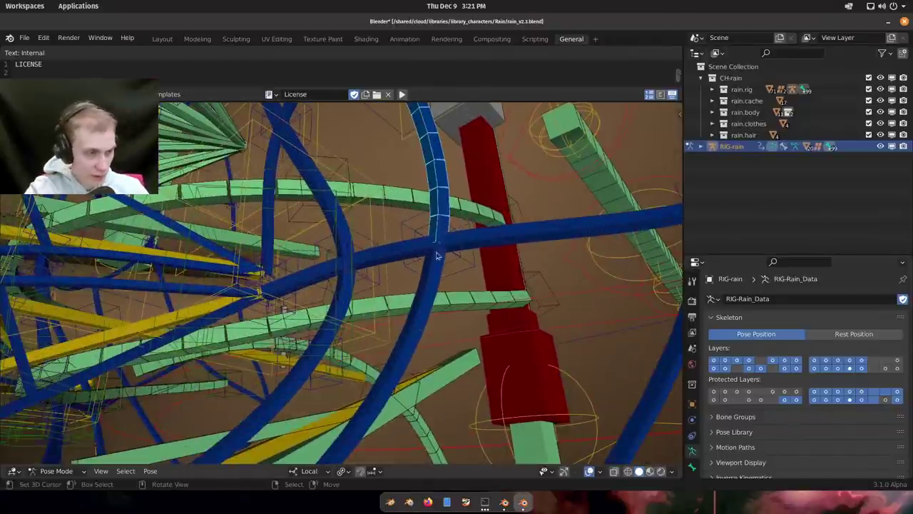
left_click(431, 275)
scroll(430, 286, "down", 6)
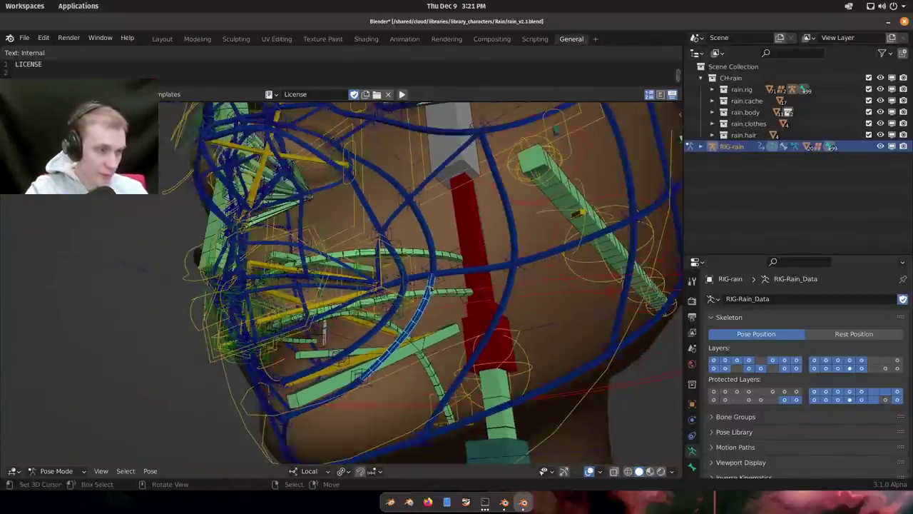
middle_click_drag(429, 286, 462, 289)
scroll(444, 278, "up", 4)
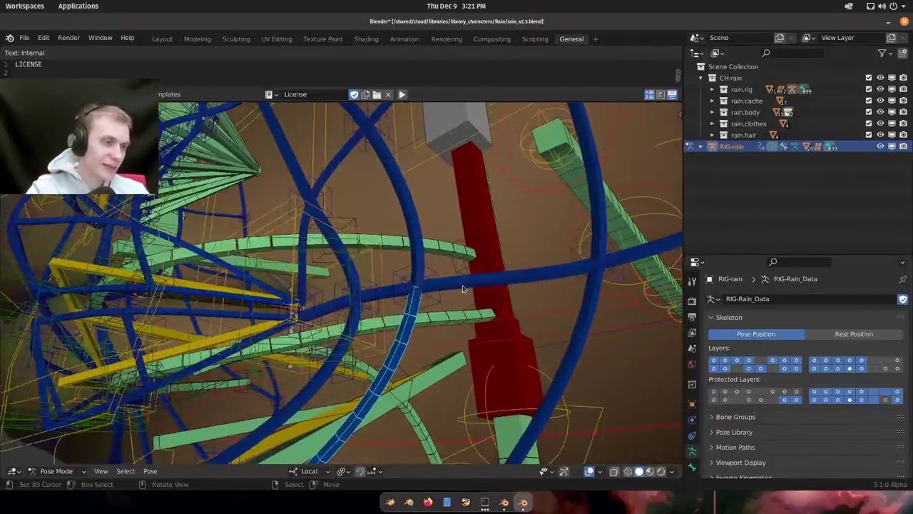
scroll(462, 288, "down", 6)
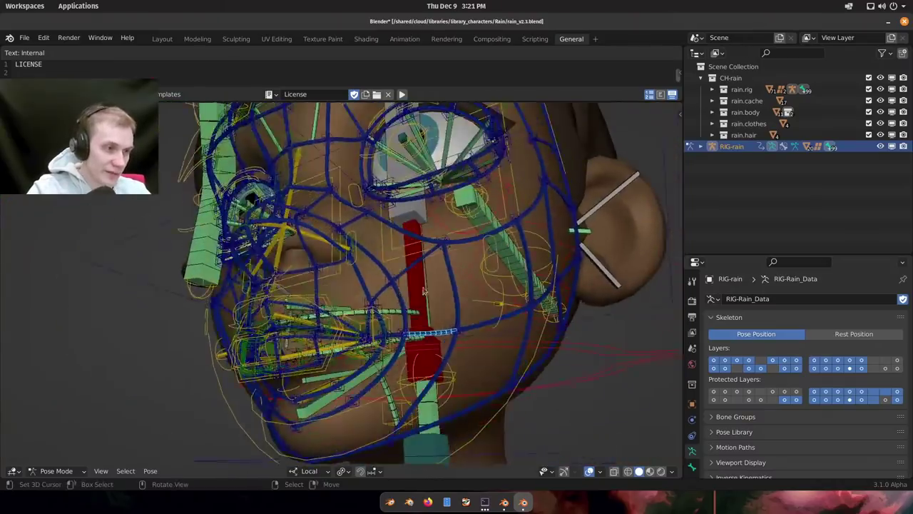
scroll(424, 290, "down", 4)
middle_click_drag(424, 290, 497, 269)
scroll(419, 312, "up", 4)
scroll(419, 311, "up", 4)
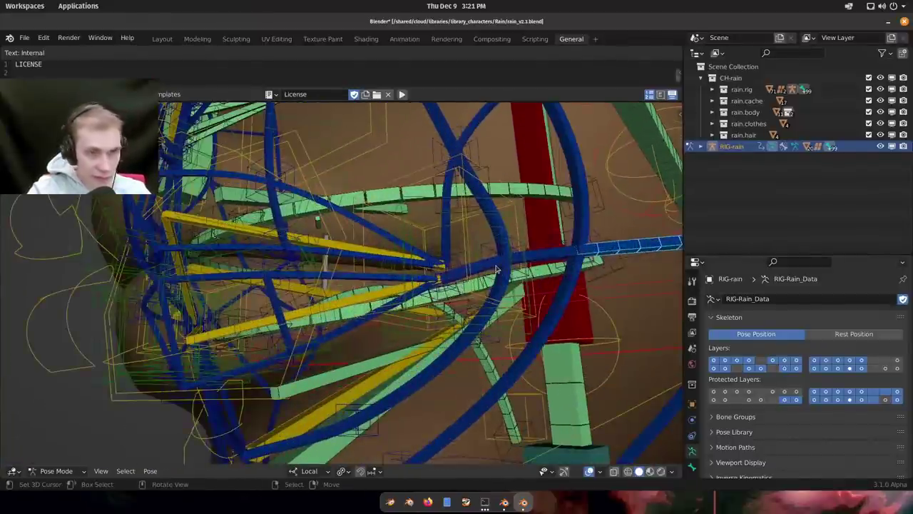
key("alt+z")
Look through the rain.py script in place of the outliner, and restore the outliner.
key("shift+F11")
left_click(809, 55)
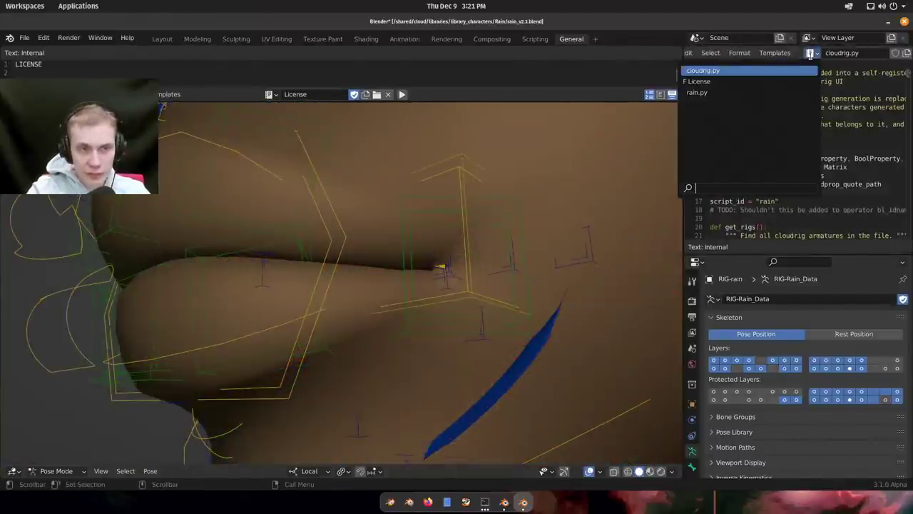
left_click(810, 53)
left_click(811, 53)
left_click(762, 92)
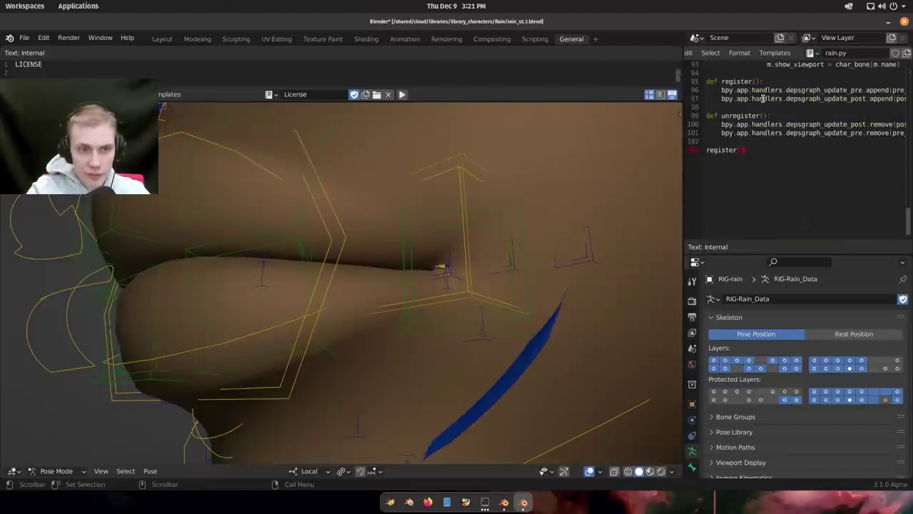
scroll(762, 99, "up", 10)
key("shift+F9")
Select the controls around Rain's lips and mouth corner to examine their layout, and return to the Snow rig file.
scroll(394, 308, "down", 2)
middle_click_drag(398, 313, 420, 296)
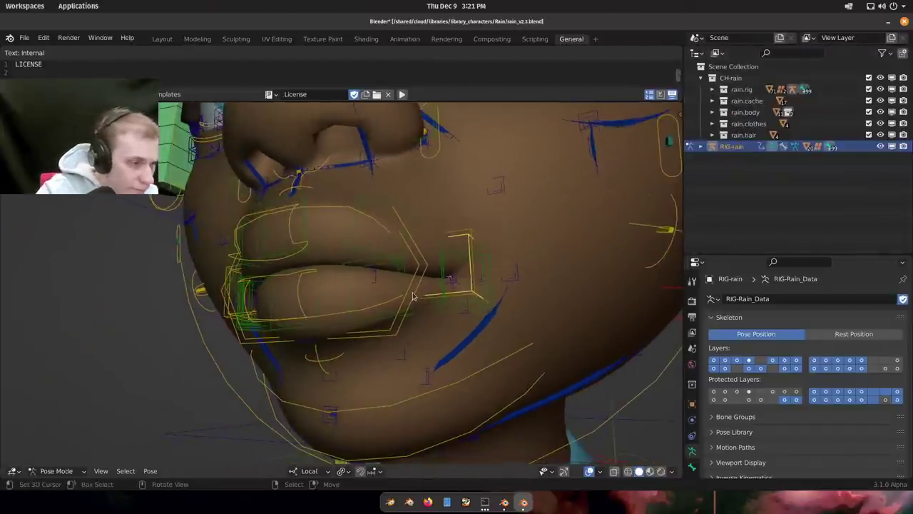
right_click(413, 296)
key("super")
left_click(394, 216)
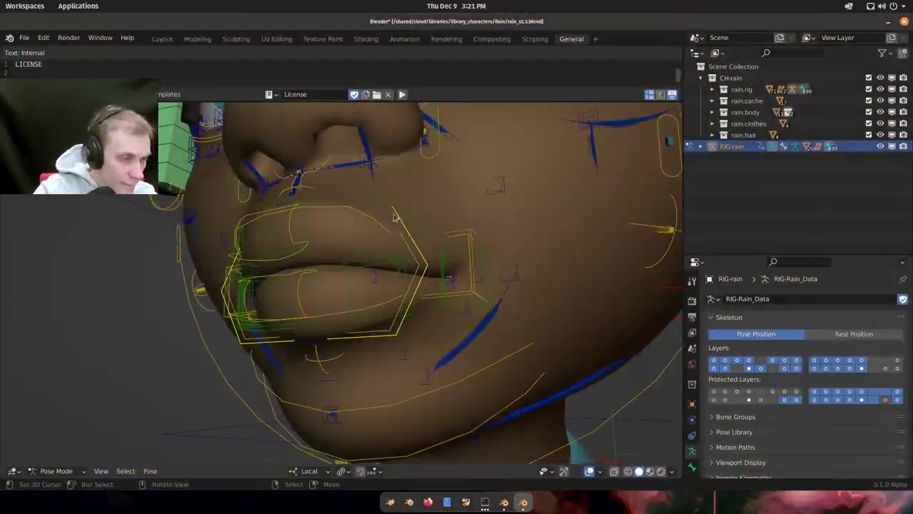
key("super")
left_click(392, 227)
scroll(402, 234, "down", 2)
middle_click_drag(401, 234, 435, 313)
scroll(471, 261, "down", 4)
scroll(471, 261, "down", 1)
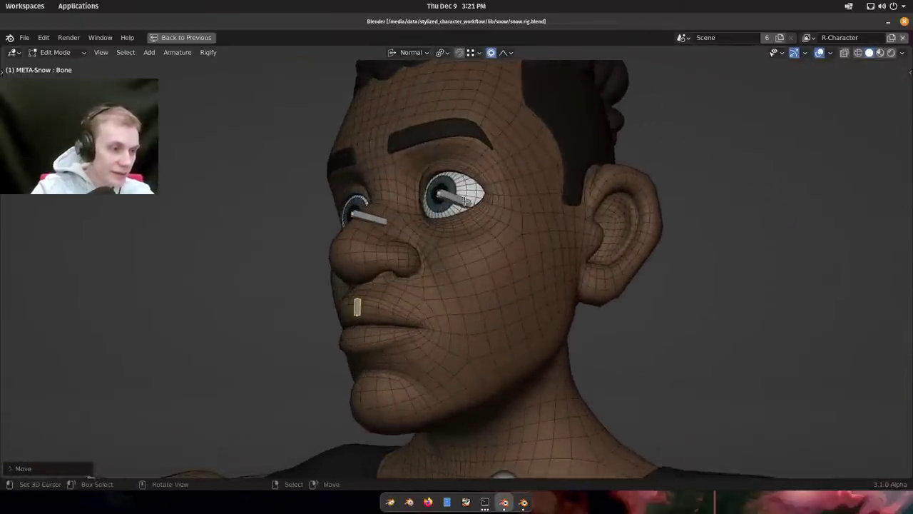
right_click(461, 206)
scroll(461, 205, "up", 1)
key("g")
right_click(343, 222)
right_click(360, 227)
key("g")
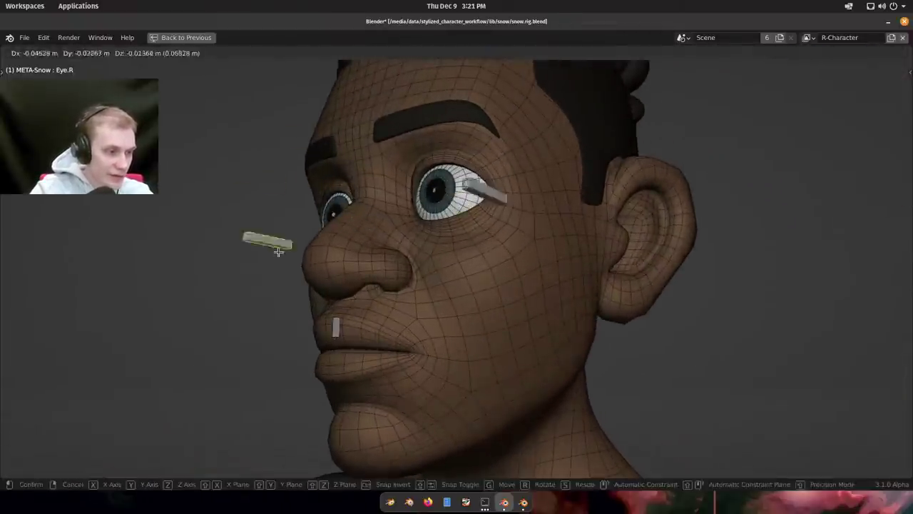
right_click(280, 252)
Select the small upper-lip bone of META-Snow and inspect the topology around the lips and cheek.
left_click(336, 328)
scroll(336, 324, "up", 6)
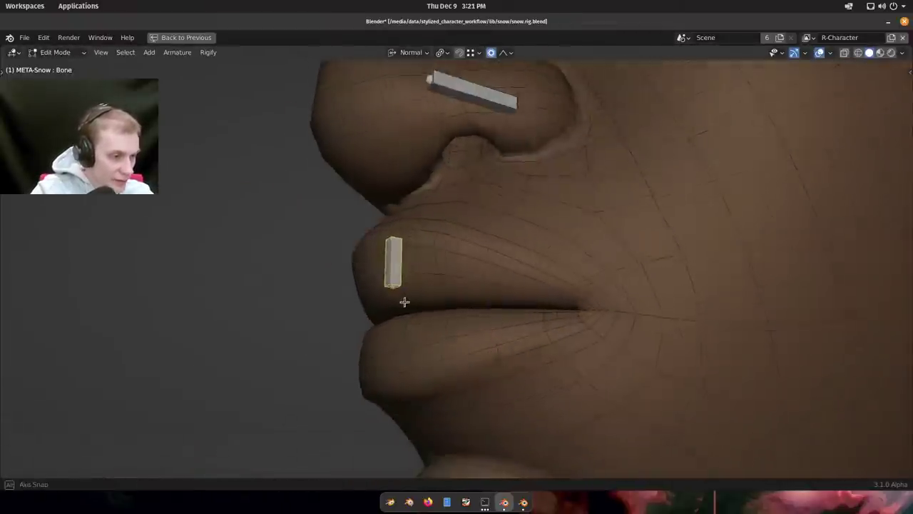
middle_click_drag(450, 334, 429, 292)
scroll(379, 284, "down", 4)
scroll(525, 277, "up", 2)
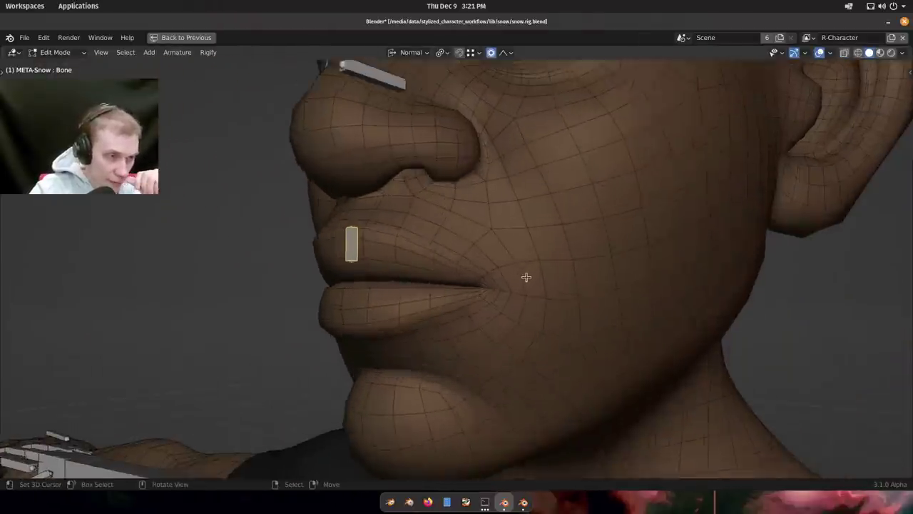
middle_click_drag(336, 252, 350, 258)
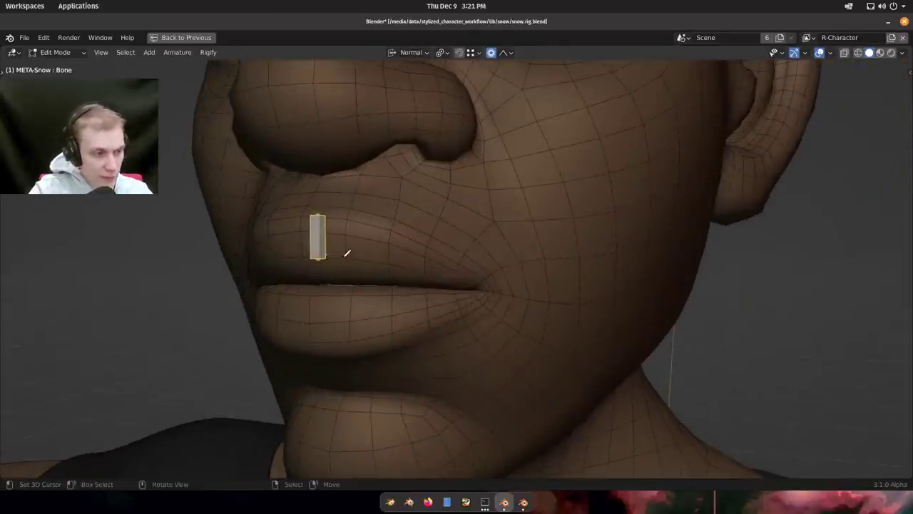
Annotate a line along Snow's lips from the upper-lip bone around the mouth corner, and an outline around the eye.
mouse_move(347, 253)
left_mouse_down()
mouse_move(418, 317)
mouse_move(302, 320)
left_mouse_up()
scroll(549, 250, "down", 5)
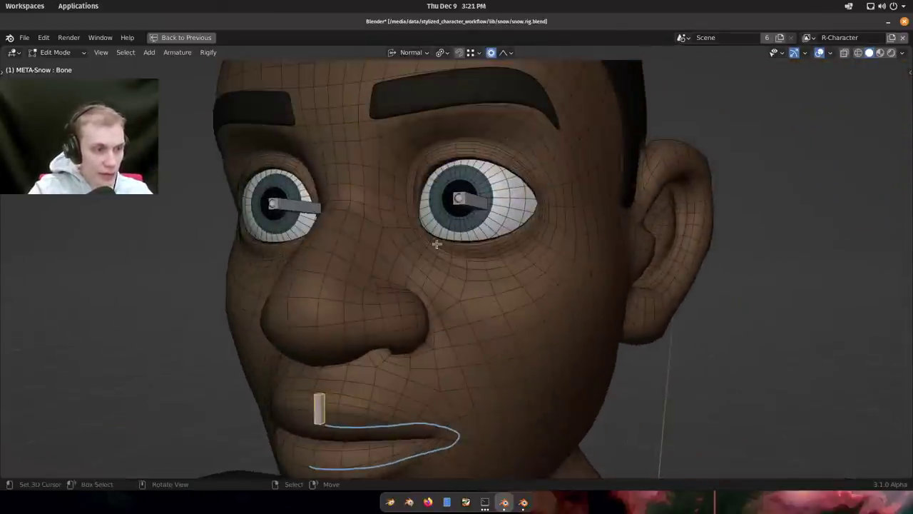
mouse_move(437, 244)
left_mouse_down()
mouse_move(523, 256)
mouse_move(537, 209)
left_mouse_up()
left_click_drag(421, 200, 432, 241)
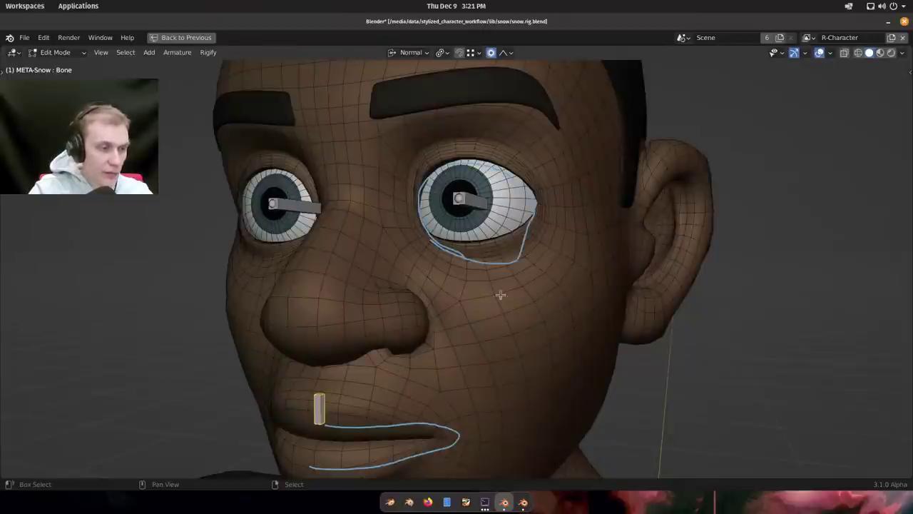
mouse_move(499, 295)
middle_mouse_down()
mouse_move(479, 249)
mouse_move(447, 270)
middle_mouse_up()
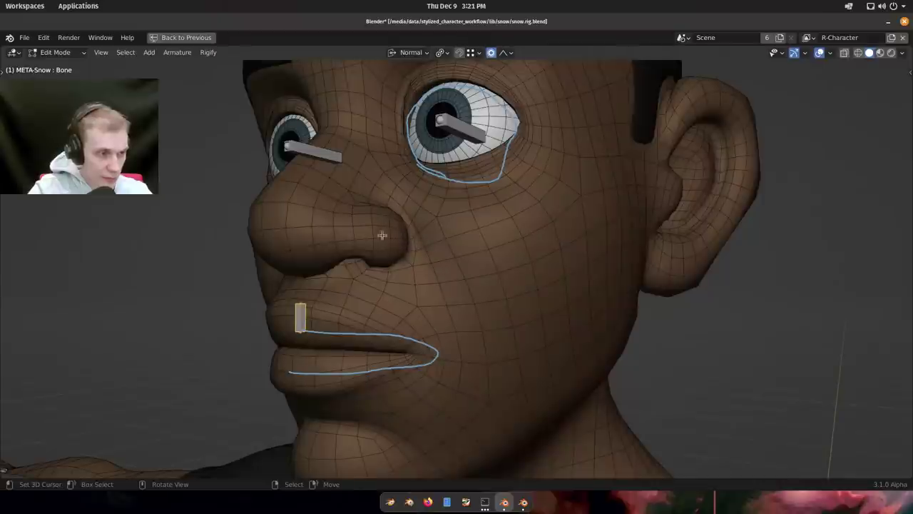
Mark bone spots on the nostril and across the cheek with annotation circles, and clear all annotations from the face.
left_click_drag(395, 246, 391, 241)
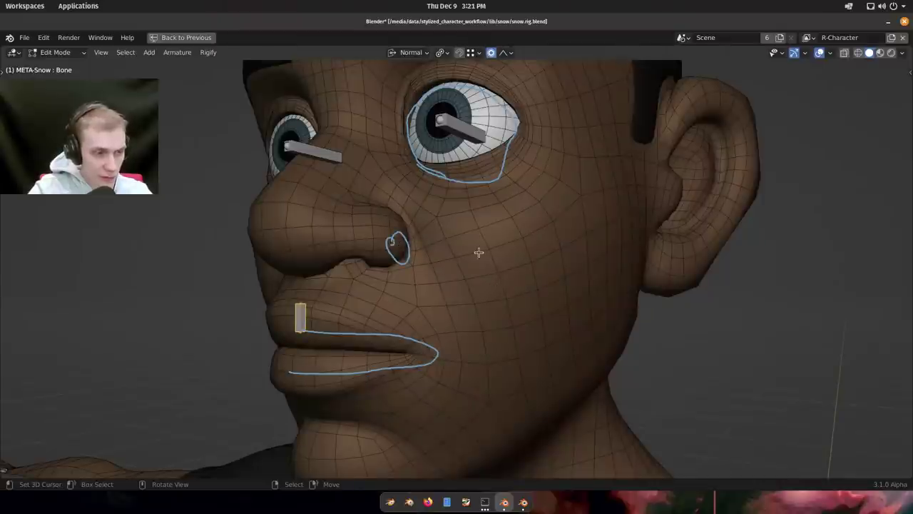
left_click_drag(491, 260, 487, 261)
mouse_move(471, 351)
middle_mouse_down()
mouse_move(461, 350)
mouse_move(469, 322)
middle_mouse_up()
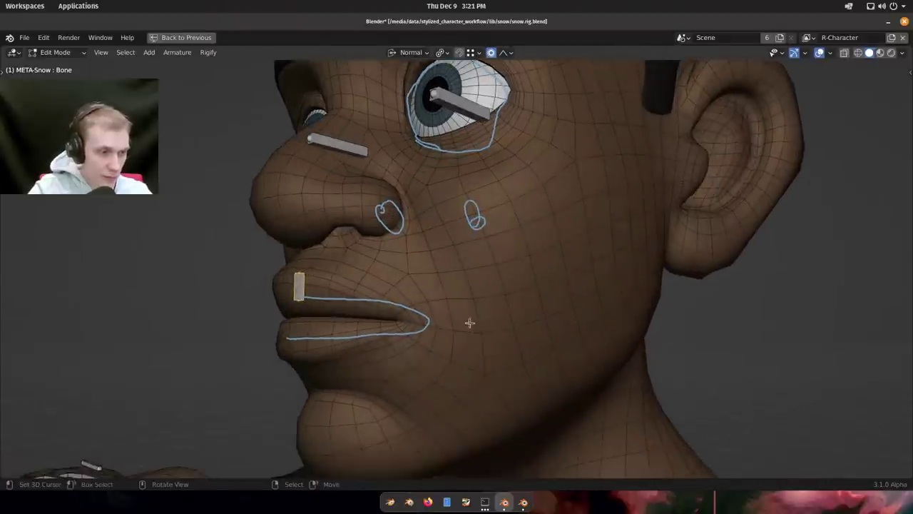
left_click_drag(468, 322, 448, 323)
left_click_drag(565, 297, 570, 277)
mouse_move(564, 189)
left_mouse_down()
mouse_move(564, 174)
mouse_move(508, 192)
left_mouse_up()
mouse_move(507, 191)
middle_mouse_down()
mouse_move(526, 254)
mouse_move(514, 239)
mouse_move(503, 261)
mouse_move(544, 271)
mouse_move(518, 258)
mouse_move(526, 261)
mouse_move(494, 222)
mouse_move(519, 222)
middle_mouse_up()
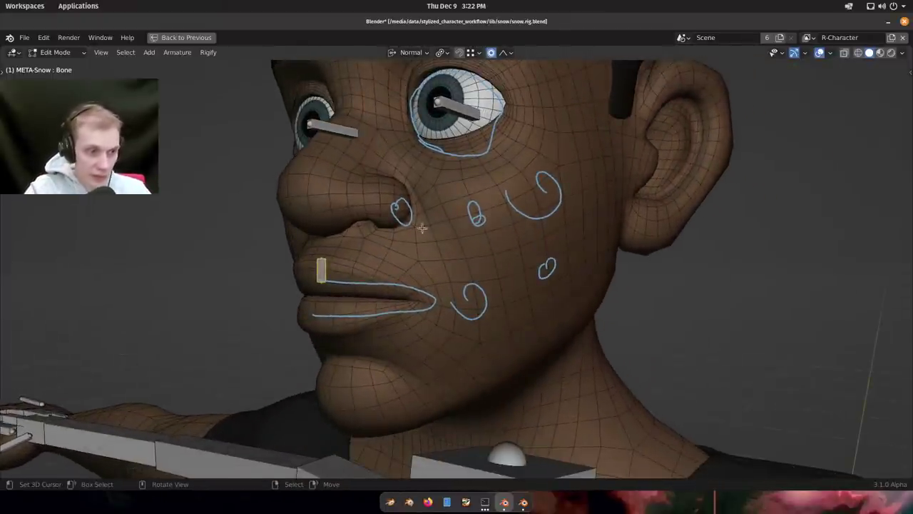
middle_click_drag(422, 228, 469, 257)
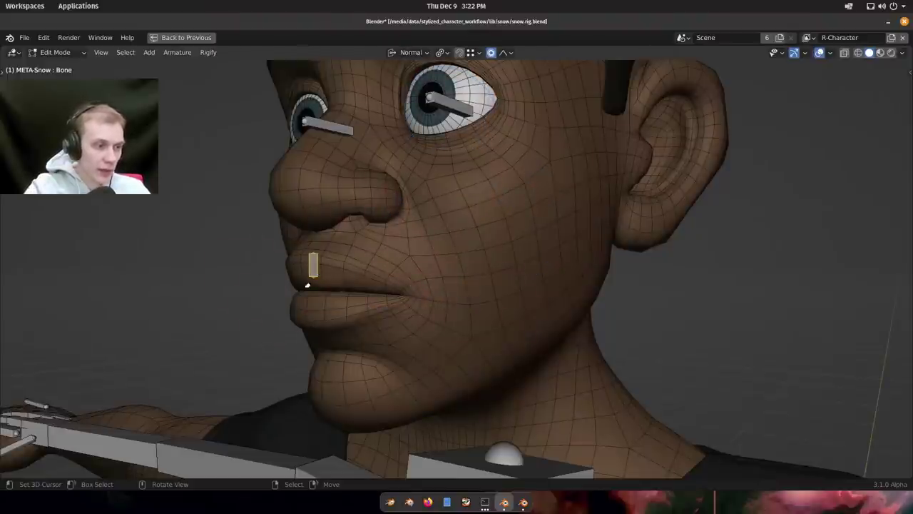
Scale the upper-lip bone down to about half its length.
scroll(361, 320, "up", 5)
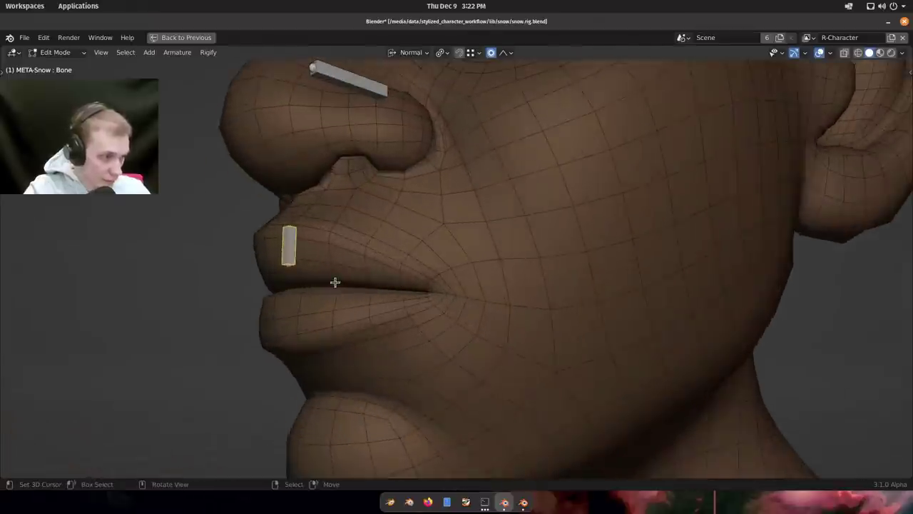
scroll(336, 282, "up", 2)
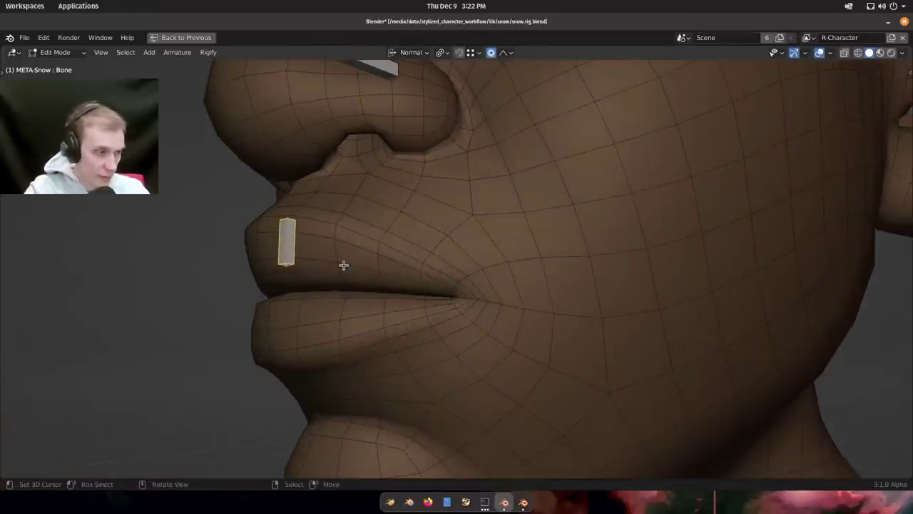
scroll(343, 265, "up", 5)
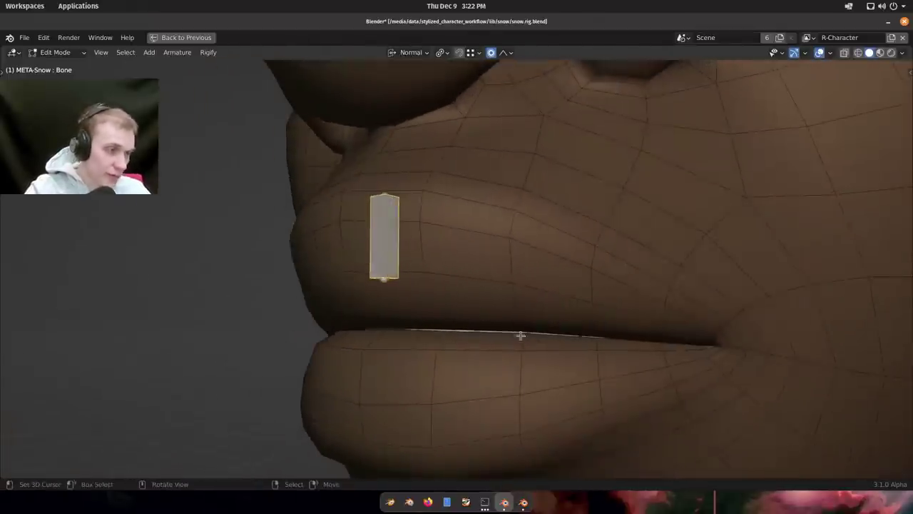
key("s")
left_click(583, 312)
key("s")
left_click(493, 287)
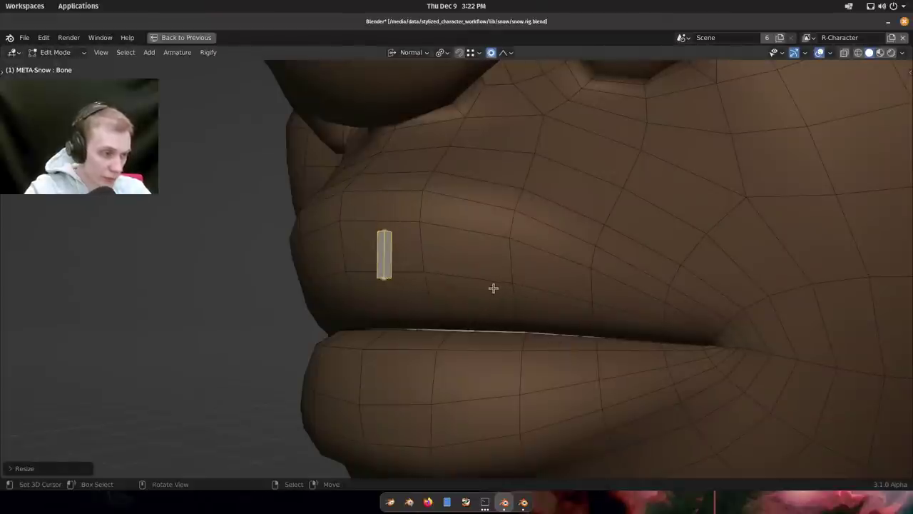
Adjust the upper-lip bone's B-Bone display thickness and fine-tune its overall size.
scroll(493, 287, "down", 4)
middle_click_drag(471, 284, 542, 302)
key("ctrl+alt+s")
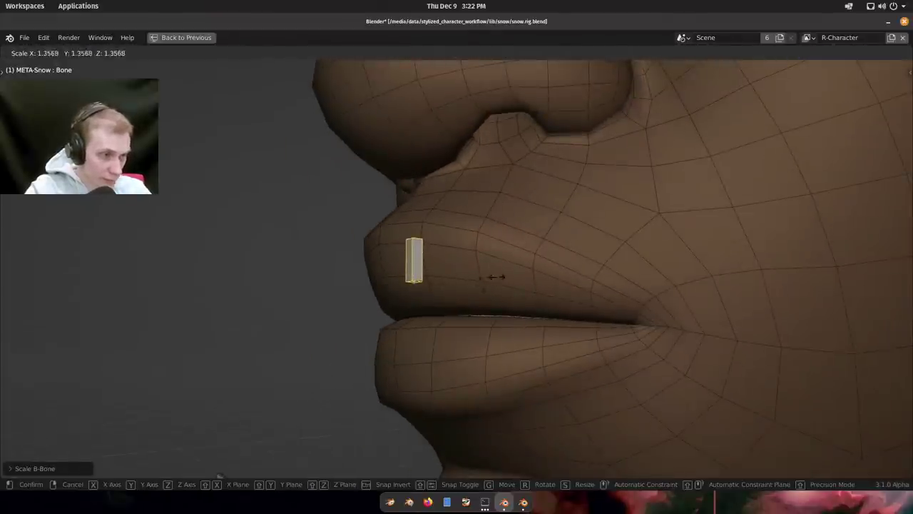
left_click(510, 276)
middle_click_drag(440, 271, 525, 266)
key("s")
left_click(492, 261)
mouse_move(442, 263)
middle_mouse_down()
mouse_move(525, 271)
mouse_move(428, 258)
mouse_move(410, 271)
mouse_move(473, 279)
mouse_move(422, 253)
mouse_move(433, 260)
middle_mouse_up()
scroll(522, 278, "up", 2)
key("ctrl+alt+s")
left_click(522, 271)
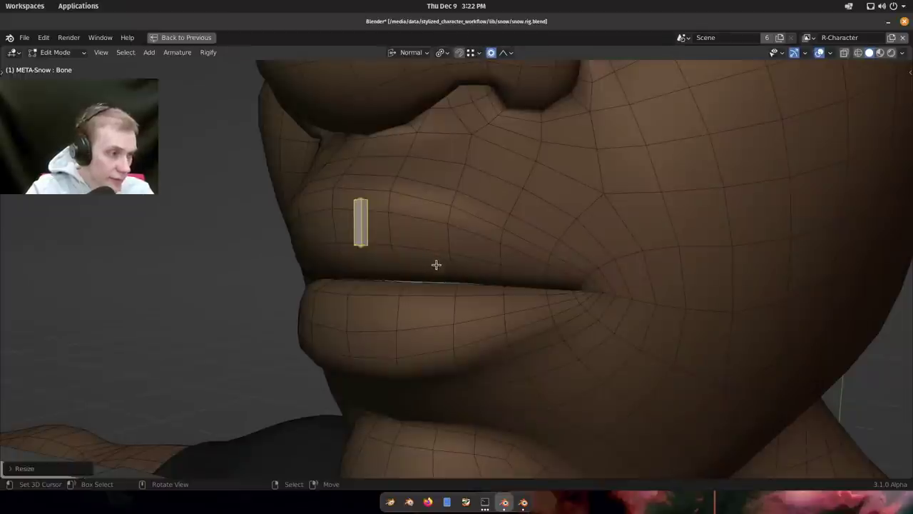
Rename the upper-lip bone as Lip_Top_Center.
middle_click_drag(436, 265, 454, 251)
key("F2")
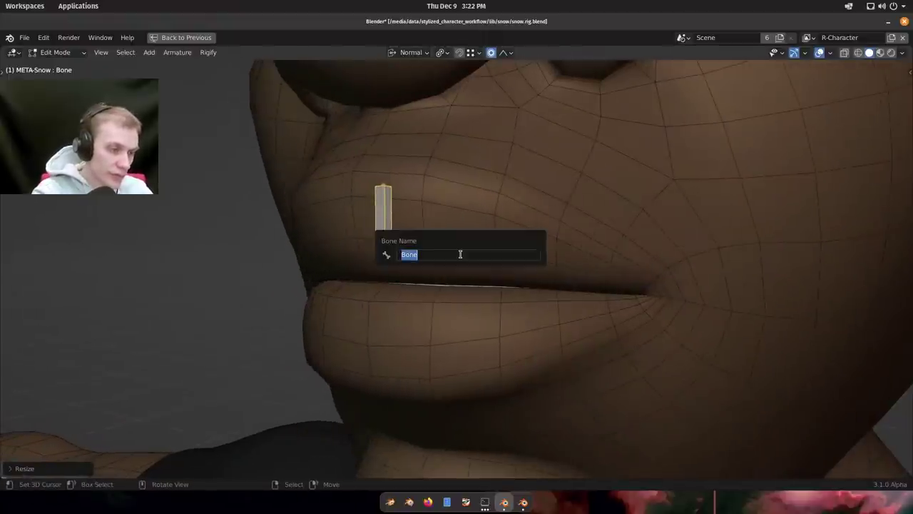
type("Lip_Top_C")
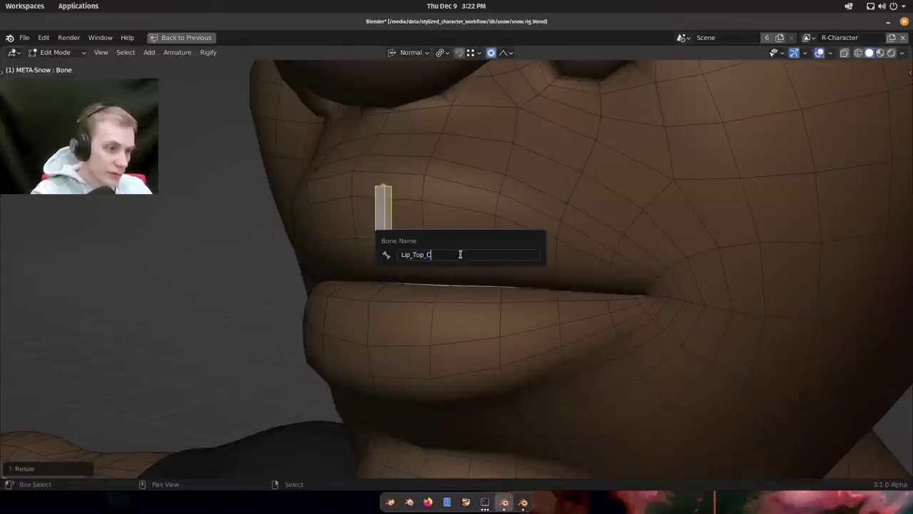
type("enter")
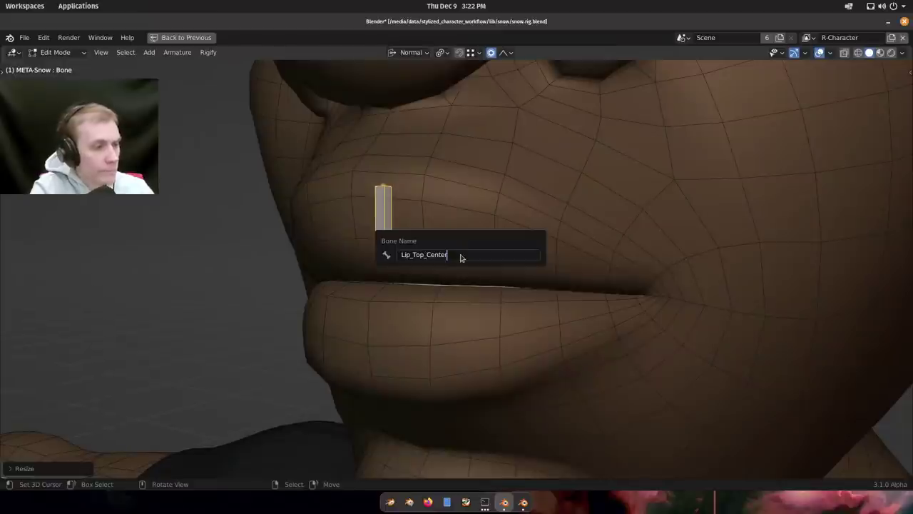
key("Return")
Switch META-Snow to Pose Mode and show the bone properties of Lip_Top_Center.
middle_click_drag(459, 267, 403, 208, "shift")
key("ctrl+space")
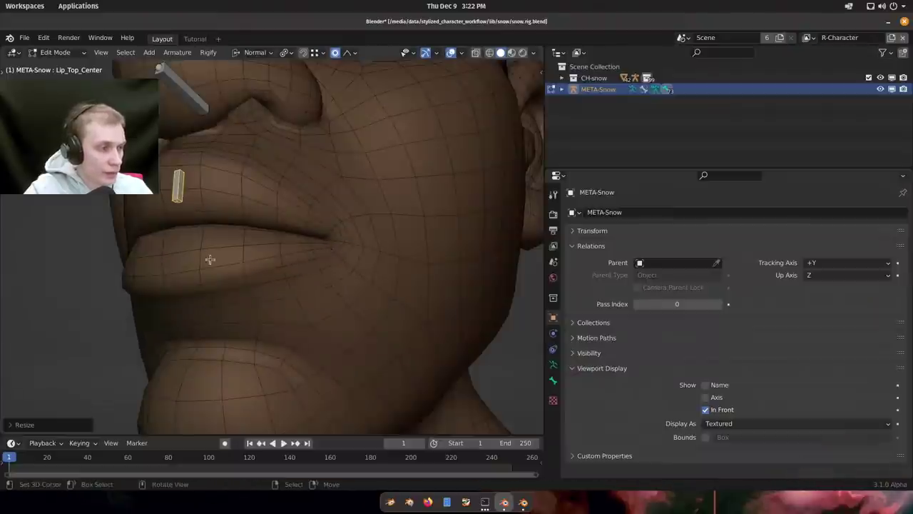
middle_click_drag(210, 259, 319, 300, "shift")
middle_click_drag(342, 257, 383, 226)
key("Tab")
left_click(553, 380)
middle_click_drag(417, 275, 379, 273)
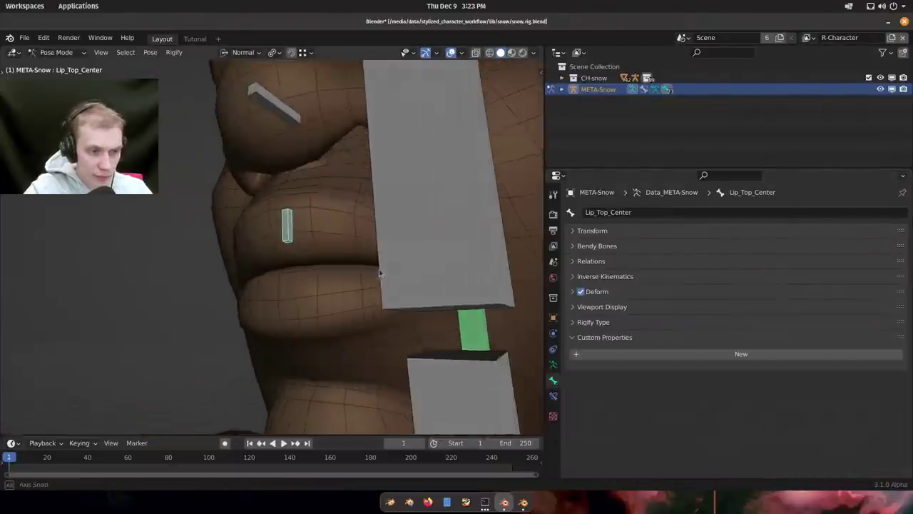
Set the Rigify rig type of Lip_Top_Center to cloud_chain_anchor.
left_click(617, 322)
left_click(670, 352)
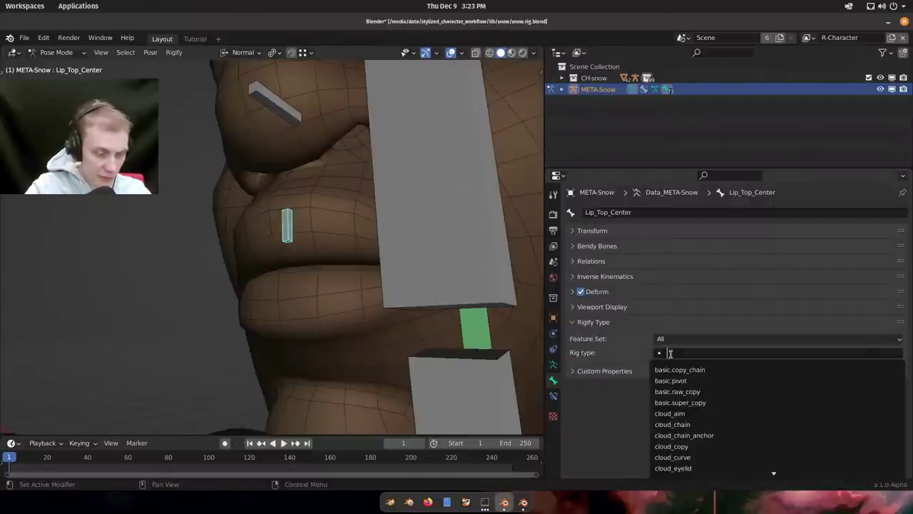
type("cloud_anchor")
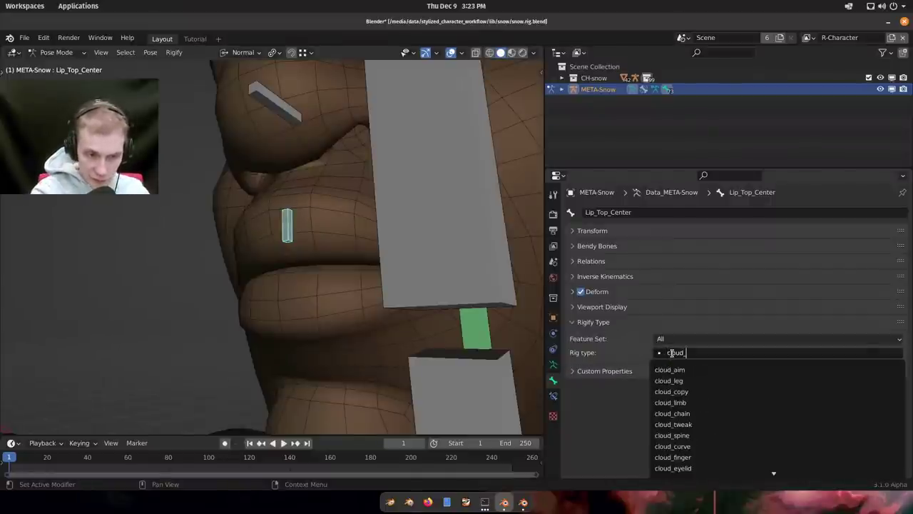
key("BackSpace")
key("BackSpace")
key("BackSpace")
key("BackSpace")
key("BackSpace")
key("BackSpace")
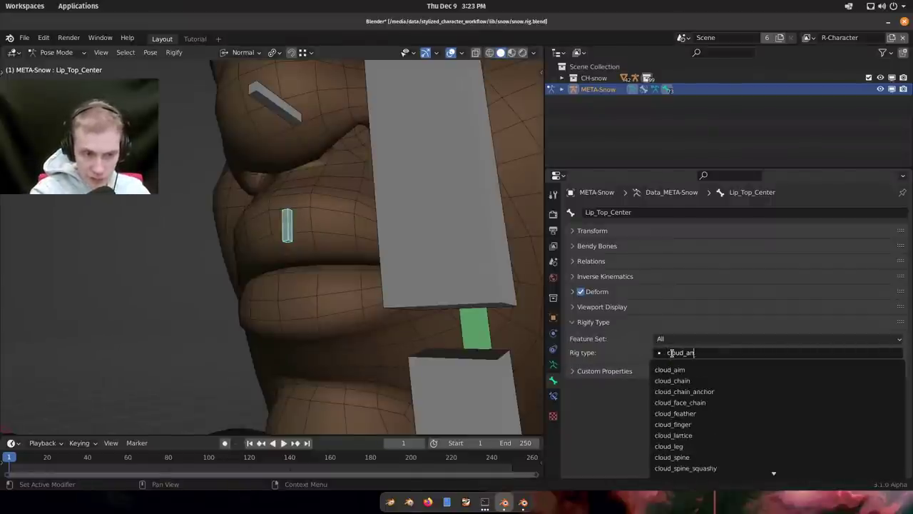
type("face")
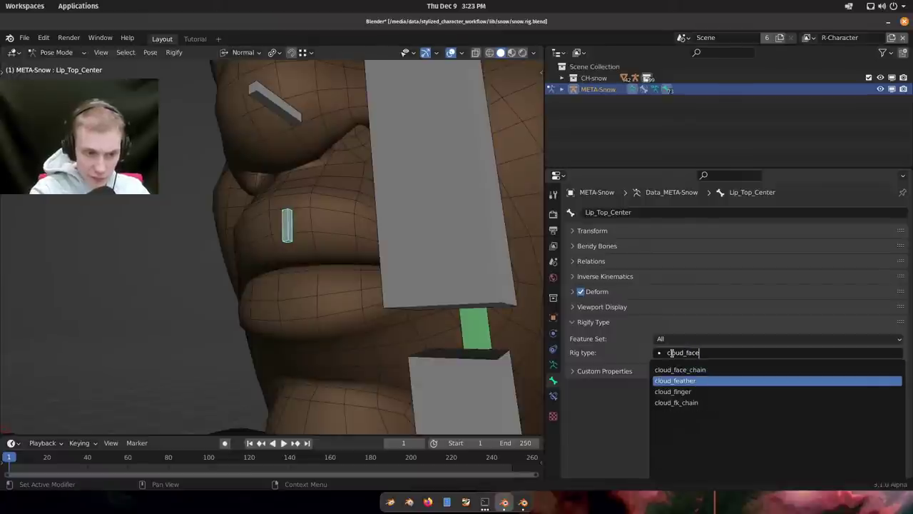
key("BackSpace")
key("BackSpace")
key("BackSpace")
key("BackSpace")
type("chain_anchor")
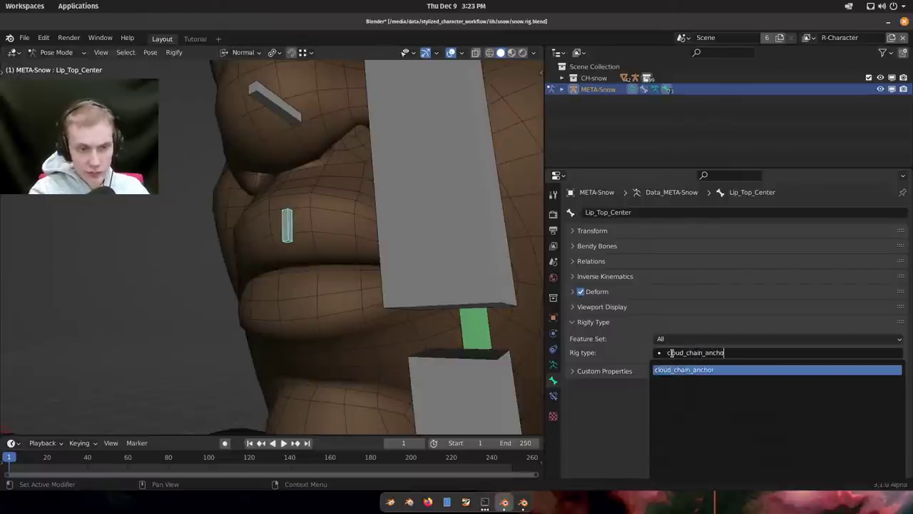
key("Return")
mouse_move(463, 329)
middle_mouse_down()
mouse_move(473, 332)
mouse_move(462, 329)
middle_mouse_up()
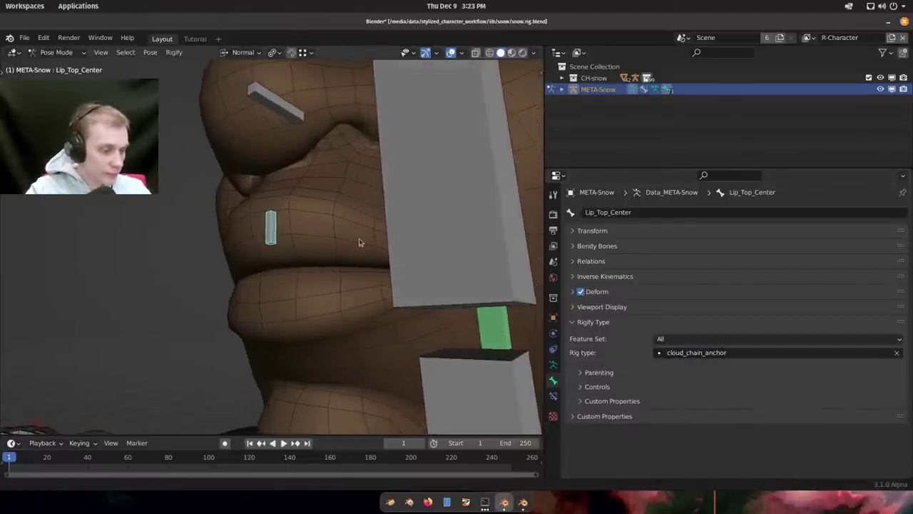
Give the Lip_Top_Center bone a Cube widget shape.
key("ctrl+e")
left_click(370, 258)
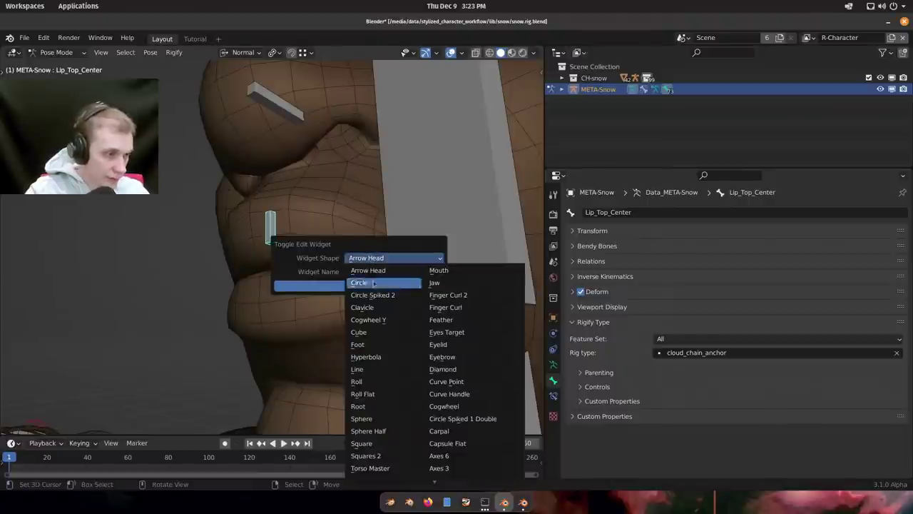
left_click(376, 332)
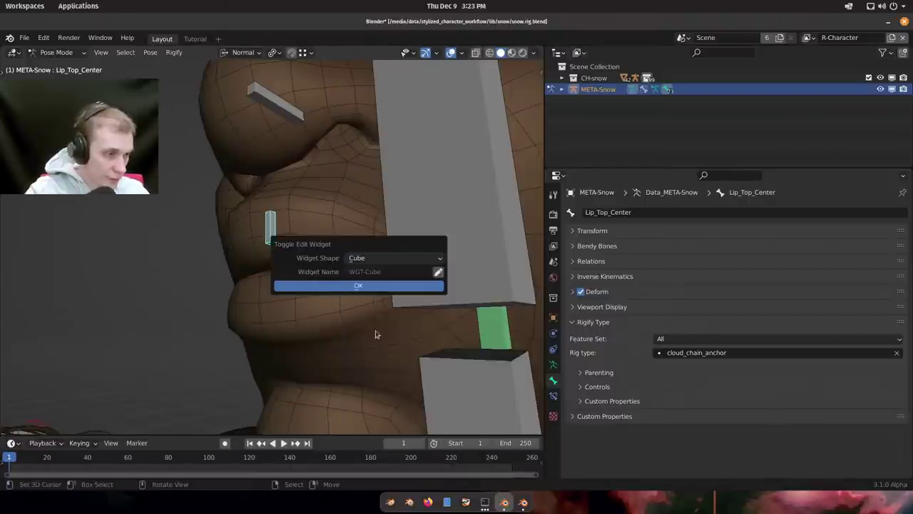
left_click(367, 286)
scroll(255, 245, "up", 6)
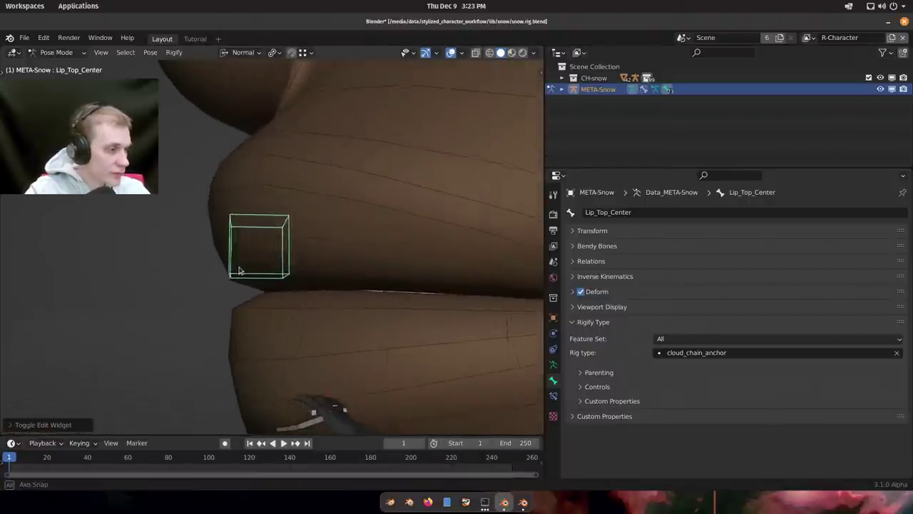
middle_click_drag(239, 270, 334, 255)
key("ctrl+alt+e")
key("ctrl+alt+e")
Hide the large grey bones that cover the side of the face and neck.
right_click(422, 256)
key("h")
scroll(425, 258, "down", 4)
right_click(481, 288)
key("h")
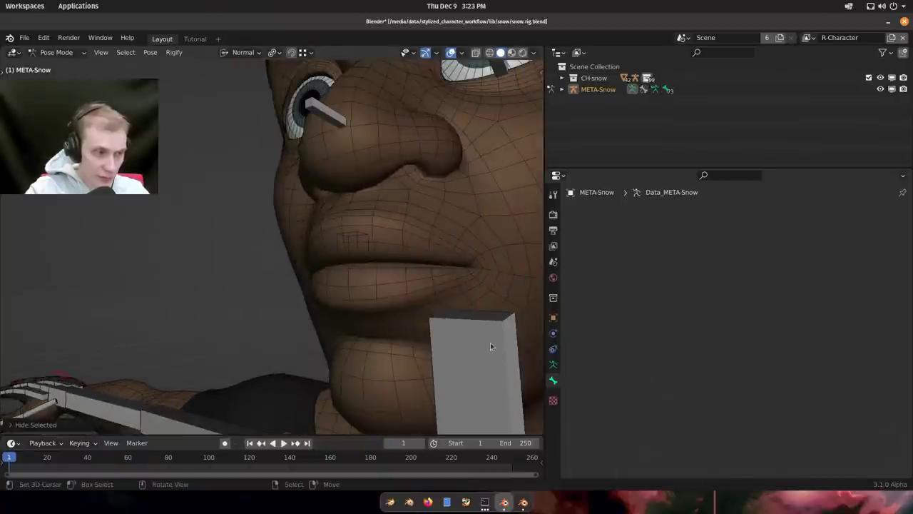
left_click(490, 346)
key("h")
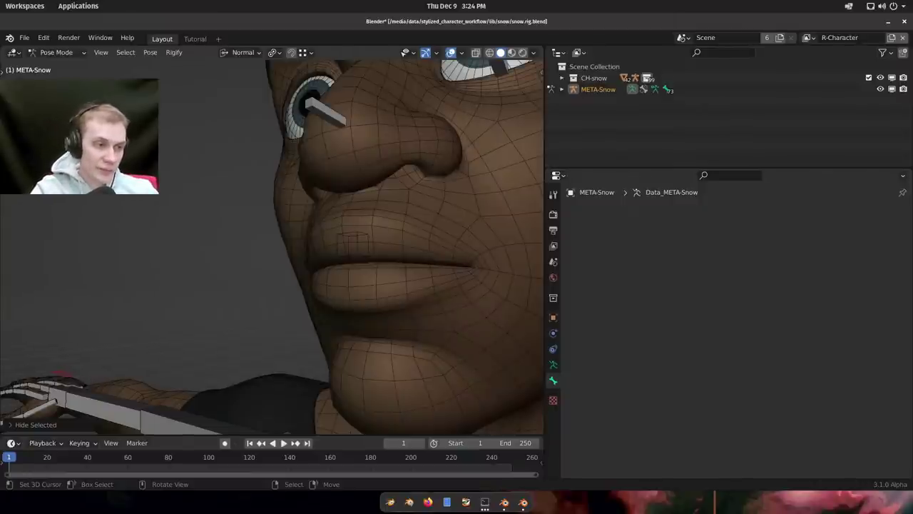
Select the Lip_Top_Center bone and examine its placement against the lip and mouth-corner topology.
middle_click_drag(294, 293, 271, 288)
scroll(342, 261, "up", 1)
scroll(342, 261, "up", 1)
right_click(358, 252)
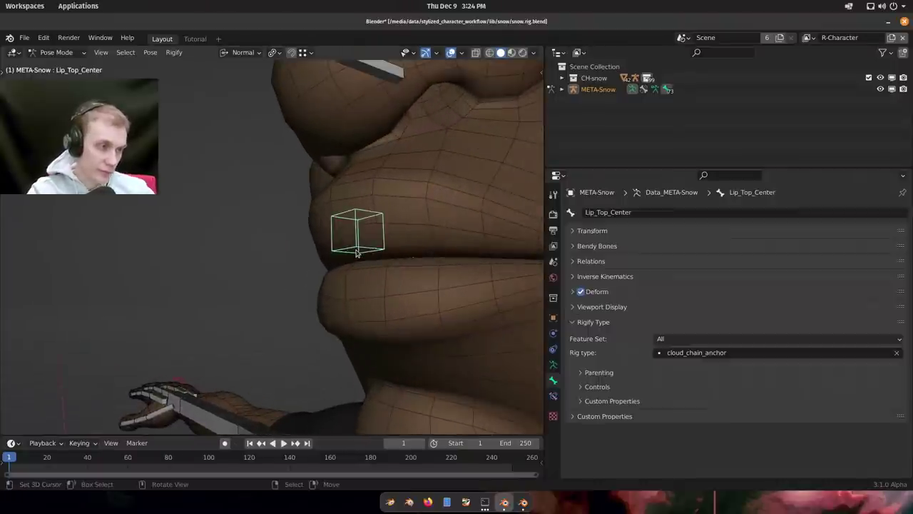
scroll(357, 258, "down", 1)
middle_click_drag(380, 253, 333, 244)
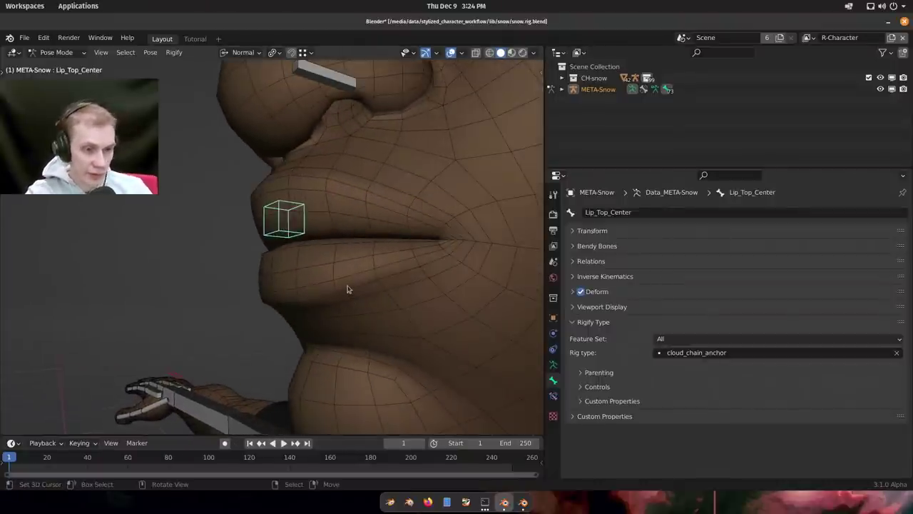
middle_click_drag(348, 289, 470, 328)
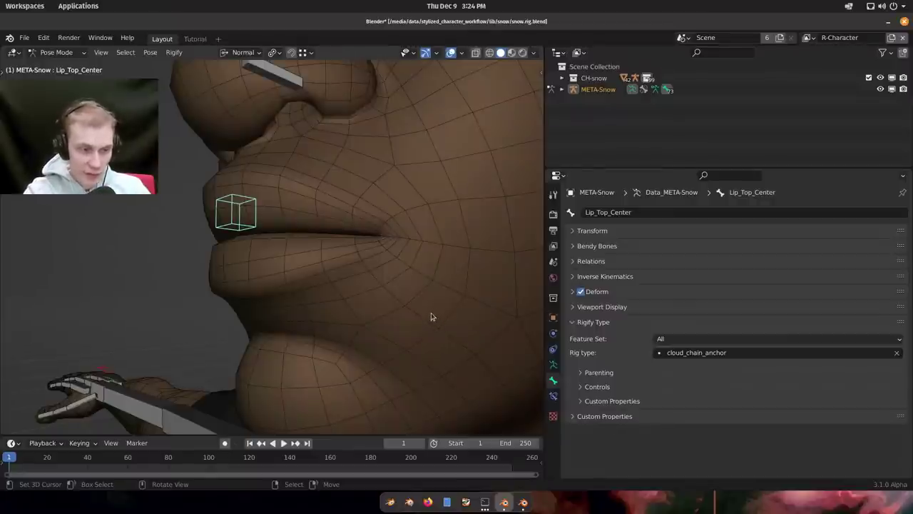
middle_click_drag(431, 317, 180, 282)
Duplicate the Lip_Top_Center bone in Edit Mode and place the copy near the corner of the mouth.
key("Tab")
middle_click_drag(388, 271, 317, 298)
key("grave")
left_click(318, 298)
middle_click_drag(276, 253, 433, 243)
key("ctrl+space")
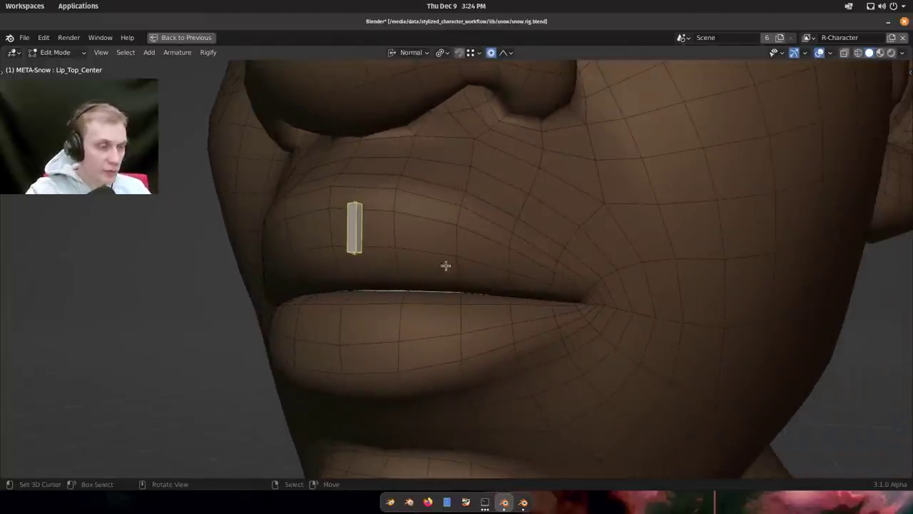
key("super")
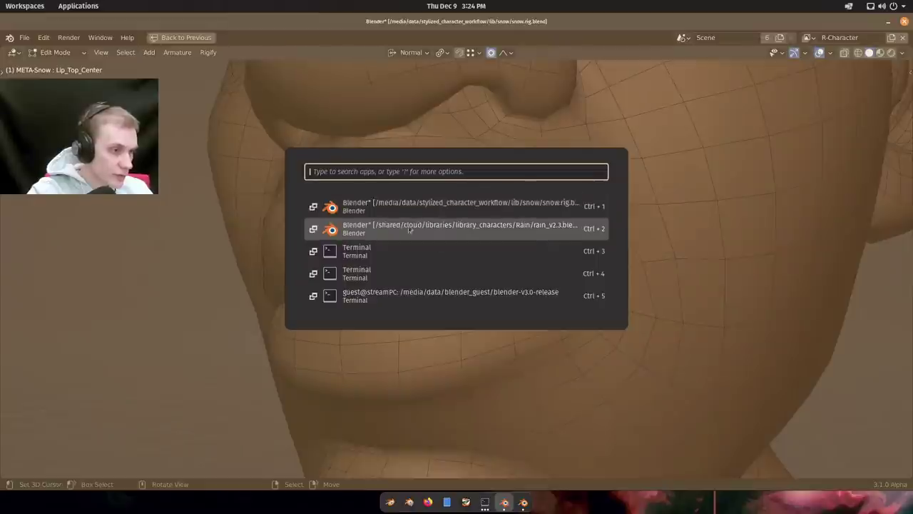
key("Escape")
middle_click_drag(273, 218, 222, 176)
key("shift+d")
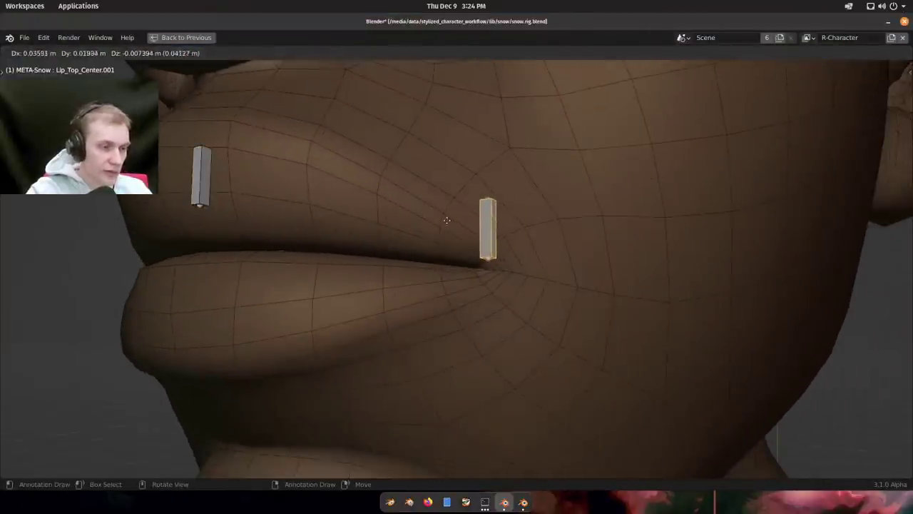
left_click(515, 229)
Move the duplicated bone closer to the mouth corner so that its base sits by the lip crease.
scroll(518, 232, "up", 2)
middle_click_drag(521, 234, 479, 280)
scroll(546, 267, "up", 2)
key("g")
left_click(475, 268)
scroll(532, 273, "down", 3)
scroll(490, 245, "up", 2)
Reshape the duplicated bone so it runs from the mouth corner along the upper lip, with its tip halfway to the center.
right_click(499, 209)
scroll(499, 206, "down", 2)
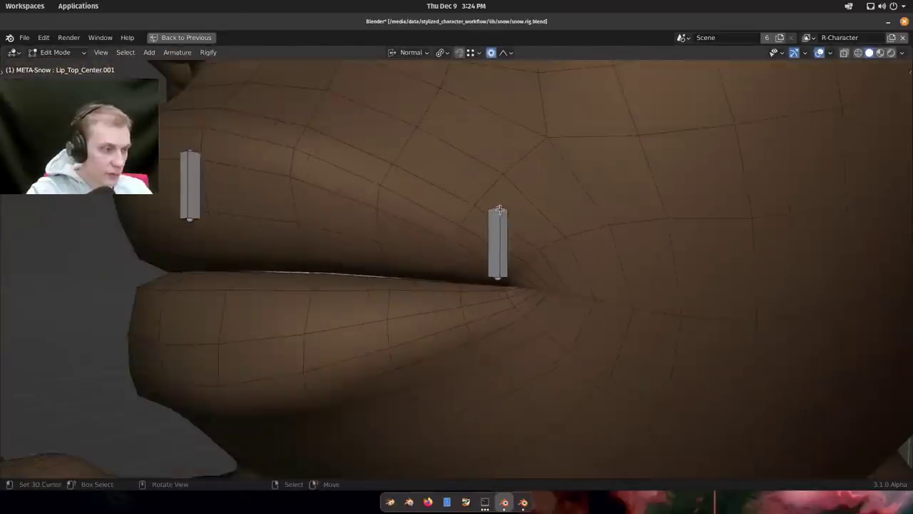
middle_click_drag(498, 207, 490, 209)
key("g")
left_click(293, 241)
right_click(508, 279)
key("g")
left_click(519, 280)
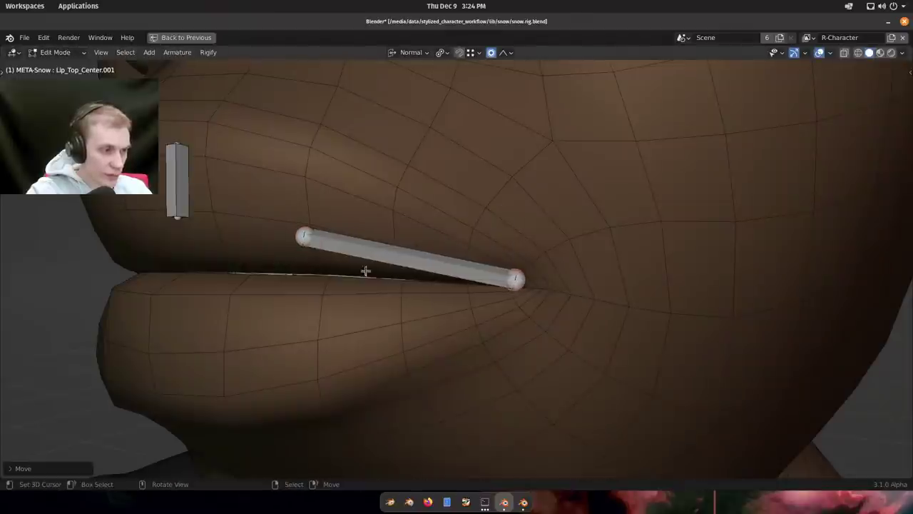
middle_click_drag(365, 271, 391, 274)
right_click(405, 248)
key("g")
left_click(415, 250)
middle_click_drag(482, 267, 609, 278)
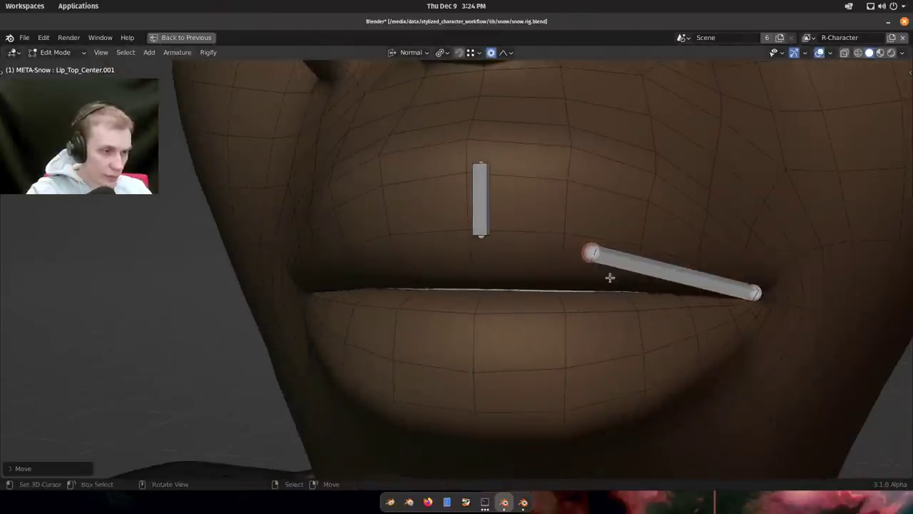
Extrude a second upper-lip bone toward the center and place its tip at the base of Lip_Top_Center.
key("e")
left_click(497, 268)
middle_click_drag(603, 369, 478, 259)
scroll(479, 258, "up", 3)
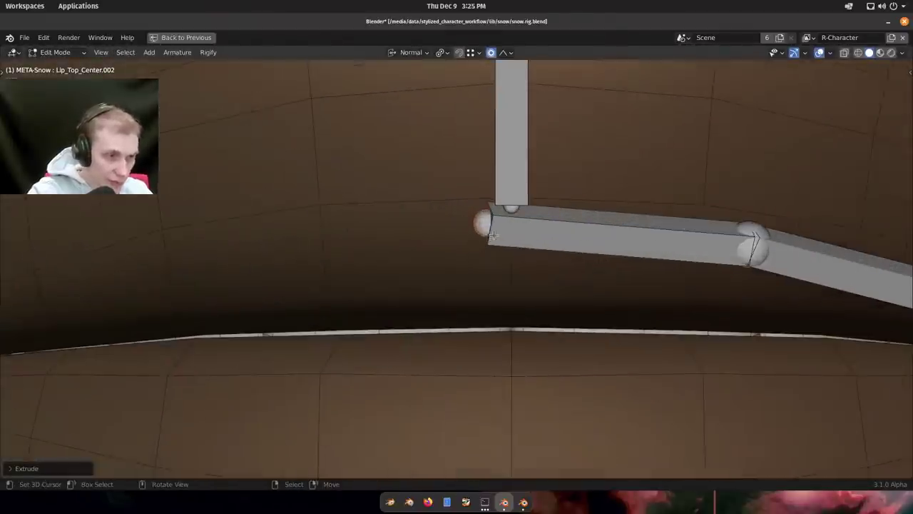
key("ctrl+z")
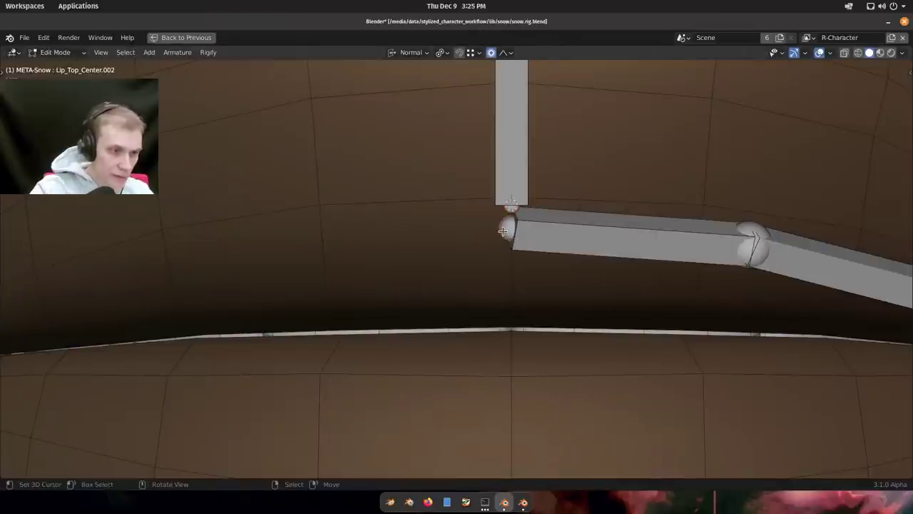
middle_click_drag(562, 396, 528, 304)
key("g")
left_click(435, 299)
Adjust the joint between the two upper-lip chain bones to follow the lip's curve.
middle_click_drag(435, 299, 586, 259)
key("g")
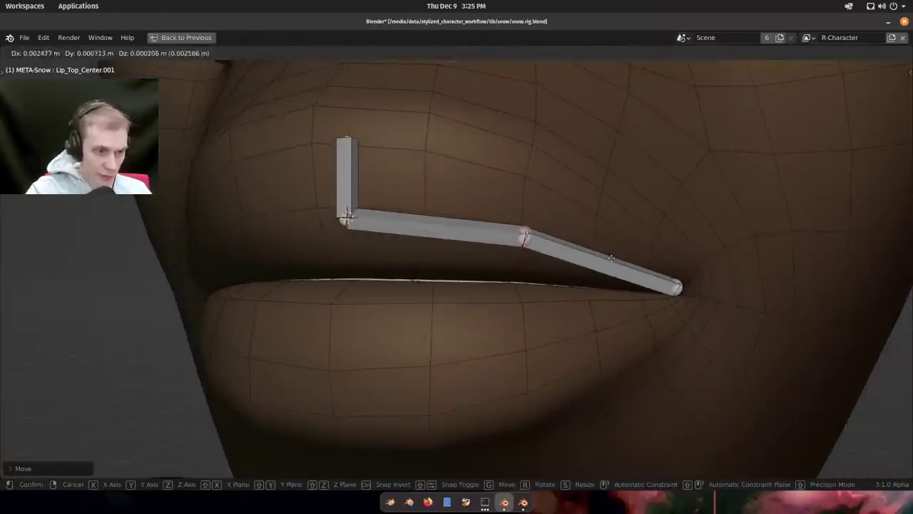
left_click(610, 257)
right_click(584, 274)
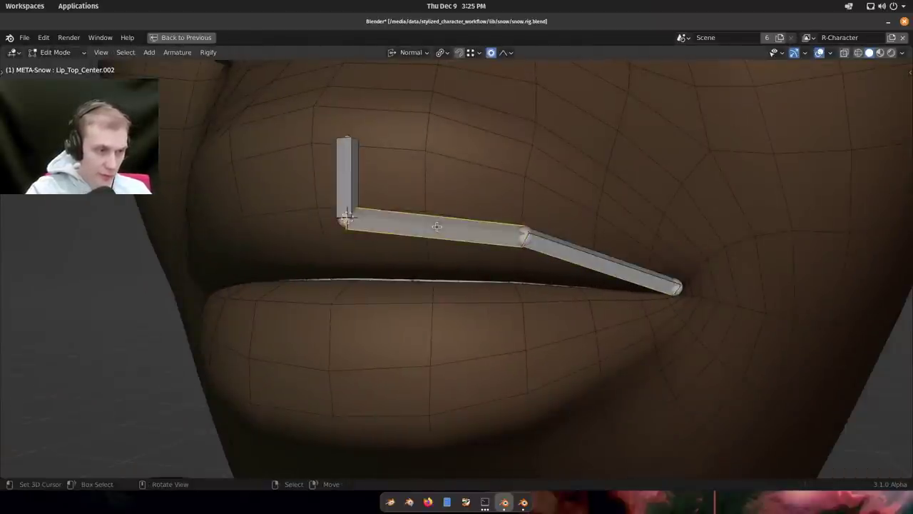
Duplicate the Lip_Top_Center bone and snap the copy to the joint between the two upper-lip chain bones.
middle_click_drag(444, 231, 499, 199)
left_click(343, 177)
key("shift+d")
key("shift+s")
left_click(501, 222)
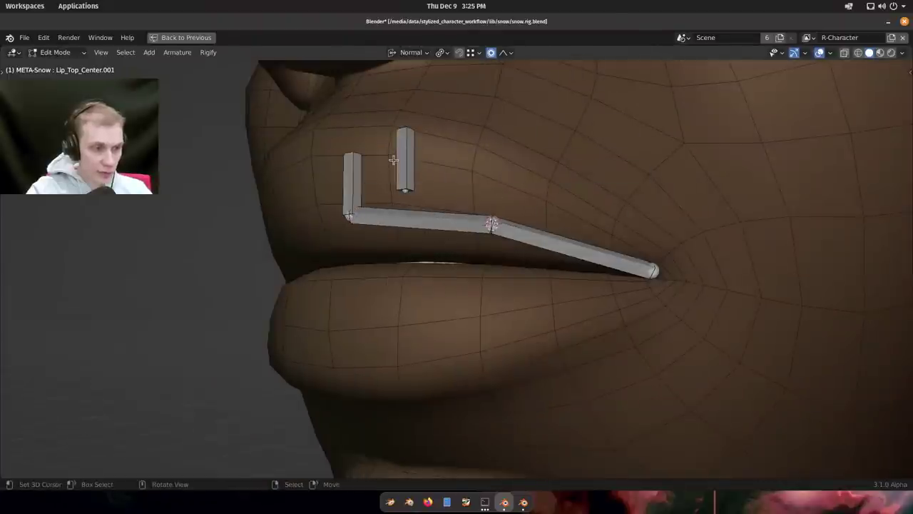
right_click(399, 160)
key("shift+s")
left_click(465, 181)
Duplicate the vertical anchor bone again and snap the copy to the mouth-corner end of the lip chain.
key("shift+d")
middle_click_drag(605, 266, 534, 249, "shift")
left_click(594, 244)
right_click(583, 244)
key("shift+s")
left_click(579, 275)
right_click(527, 205)
key("shift+s")
left_click(544, 224)
scroll(484, 194, "up", 2)
Recalculate the bone roll of the two upper-lip chain bones.
right_click(471, 229)
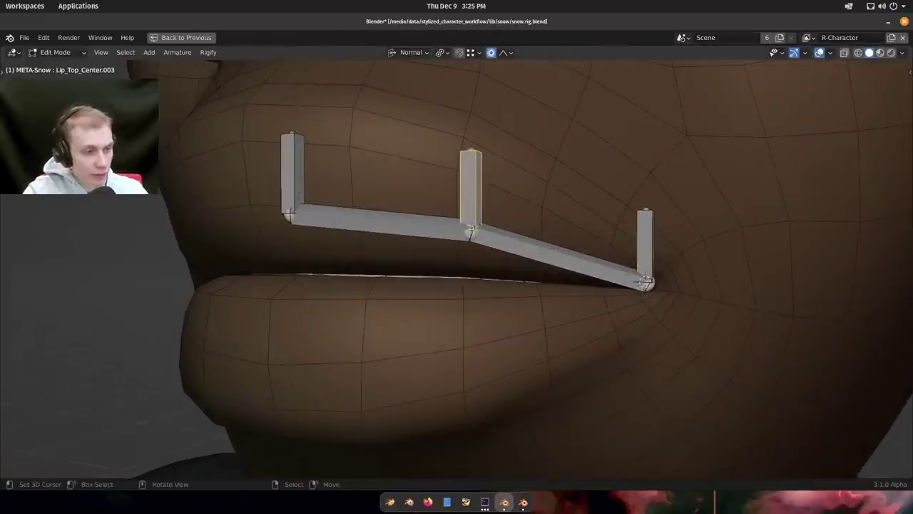
left_click(460, 231)
left_click(510, 244, "shift")
key("ctrl+n")
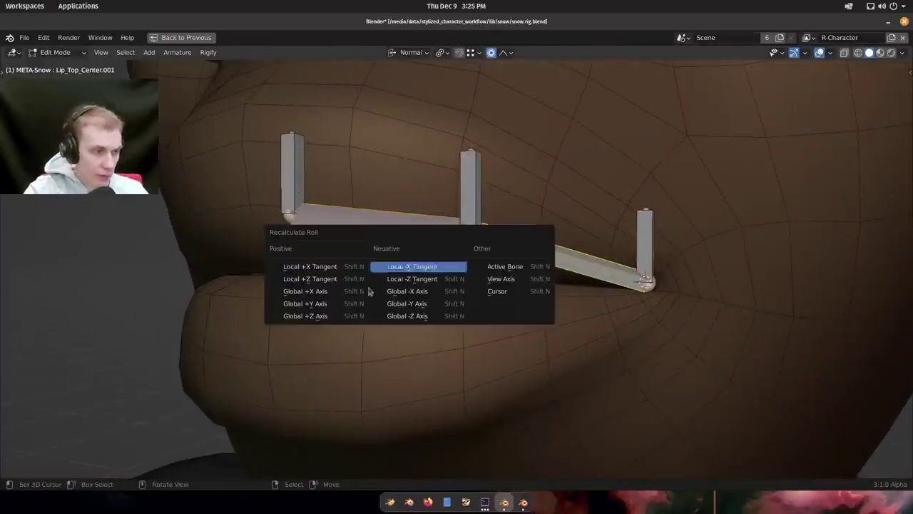
left_click(313, 293)
middle_click_drag(313, 292, 525, 262)
key("ctrl+n")
left_click(578, 257)
Roll the middle anchor bone to line up with the direction of the lip chain.
left_click(457, 191)
middle_click_drag(460, 196, 549, 347)
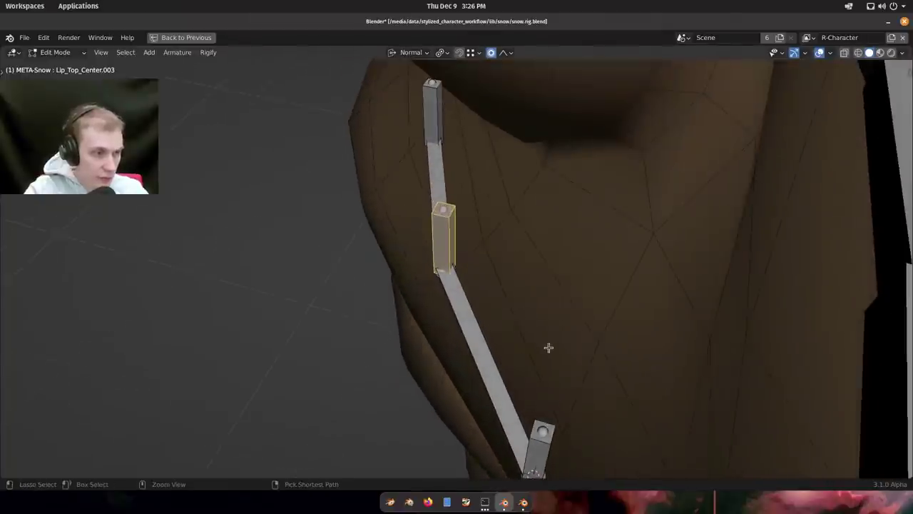
key("ctrl+r")
left_click(563, 291)
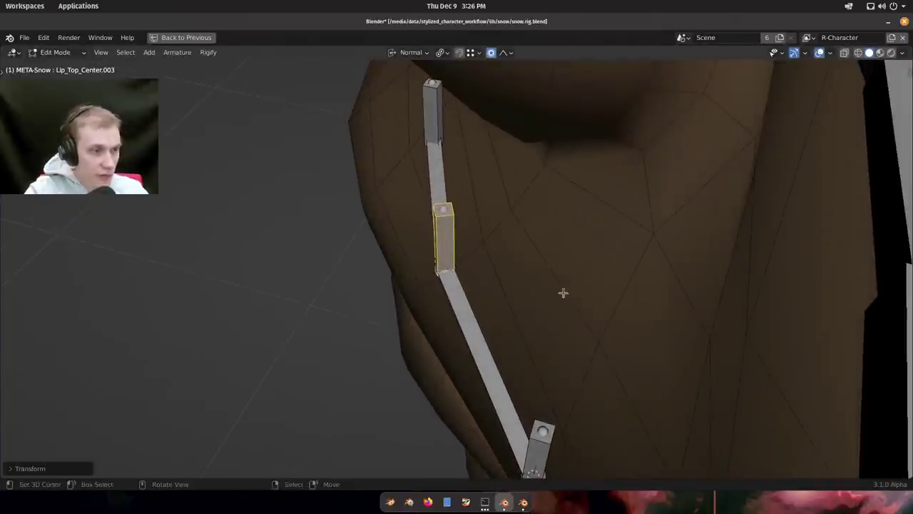
middle_click_drag(563, 291, 396, 206)
Select the upper-lip bones and hide all other bones of the metarig.
key("alt+a")
left_click_drag(381, 186, 568, 334)
key("shift+h")
middle_click_drag(493, 324, 570, 327)
scroll(352, 215, "up", 2)
Roll the mouth-corner anchor bone to align it with the lip chain.
middle_click_drag(352, 215, 464, 296)
right_click(619, 244)
middle_click_drag(620, 246, 584, 242, "shift")
key("ctrl+r")
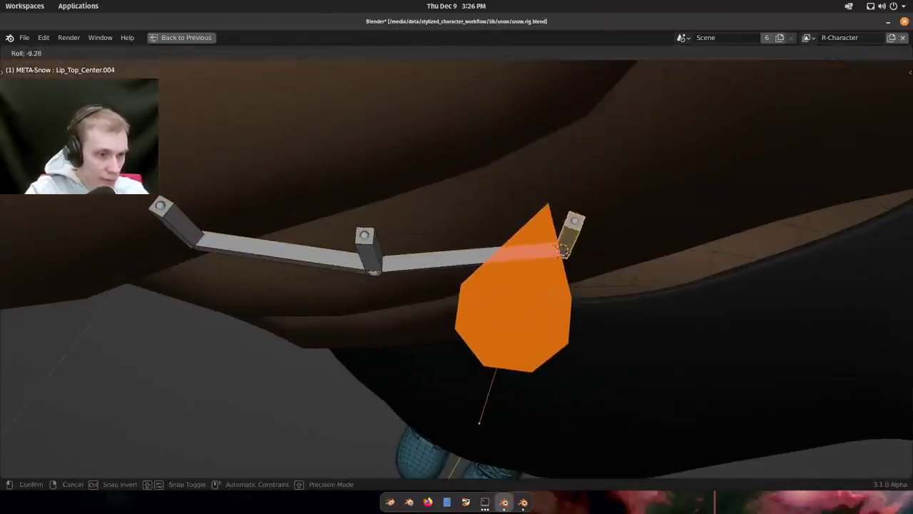
left_click(701, 243)
scroll(499, 281, "down", 2)
middle_click_drag(442, 262, 576, 399)
Check the mouth-corner anchor bone's Rigify type in Pose Mode and return to Edit Mode.
key("ctrl+space")
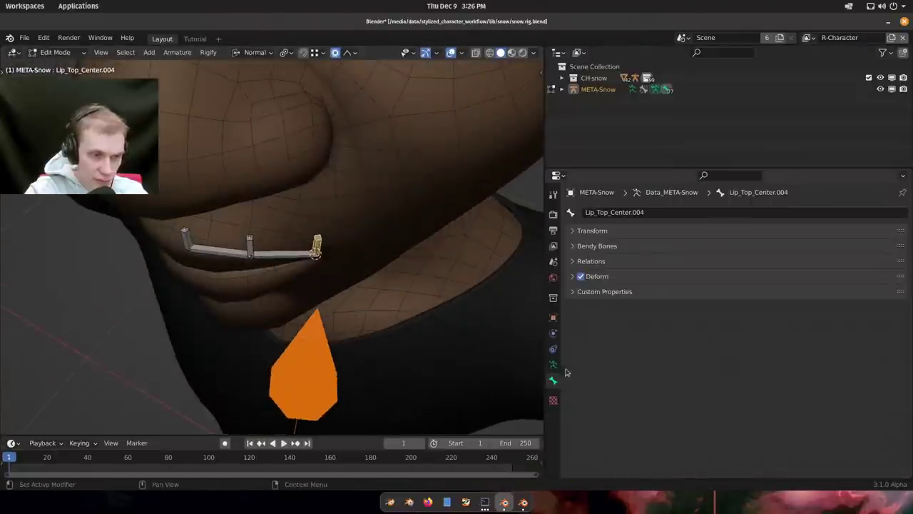
key("ctrl+Tab")
left_click(452, 366)
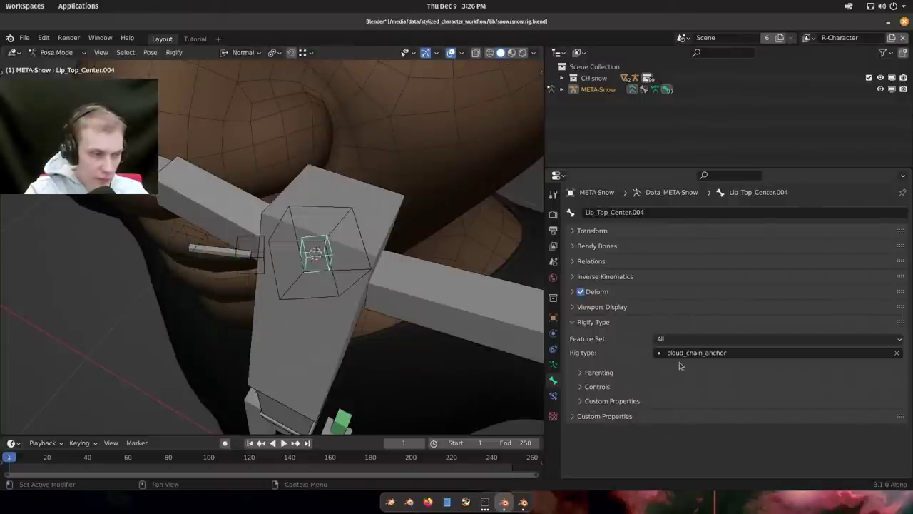
key("ctrl+Tab")
left_click(341, 268)
middle_click_drag(393, 302, 365, 210, "shift")
scroll(362, 385, "down", 8)
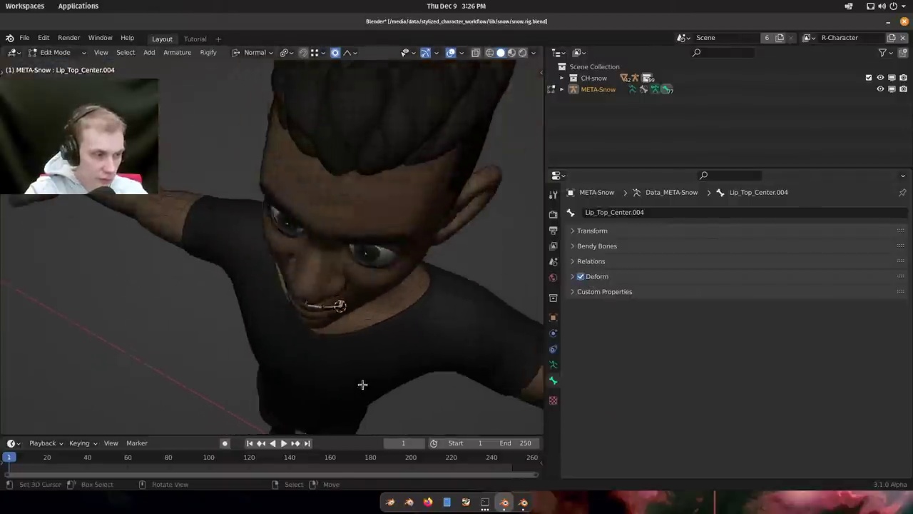
Move the lip chain joint at the mouth corner, together with its anchor bone's base, slightly outward toward the corner crease.
mouse_move(362, 384)
middle_mouse_down()
mouse_move(365, 397)
mouse_move(362, 385)
middle_mouse_up()
scroll(339, 300, "up", 8)
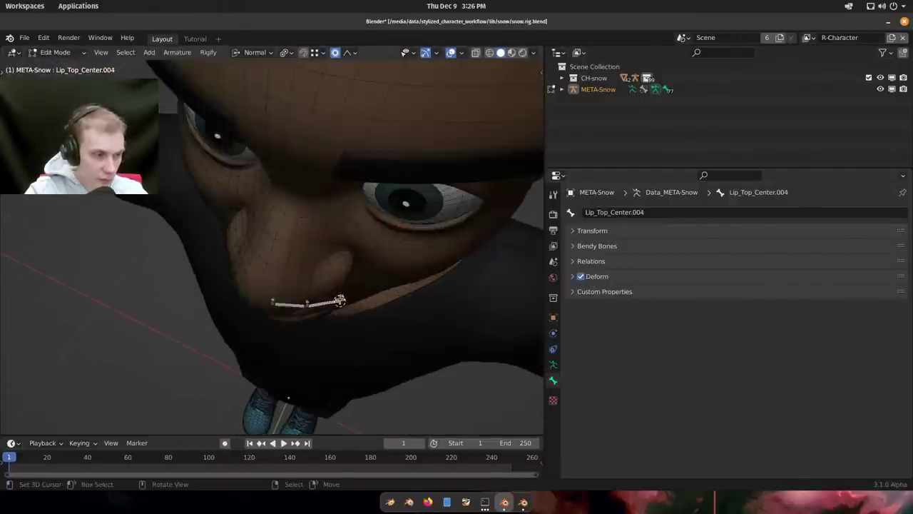
right_click(342, 296)
scroll(341, 296, "down", 2)
middle_click_drag(387, 327, 393, 264, "shift")
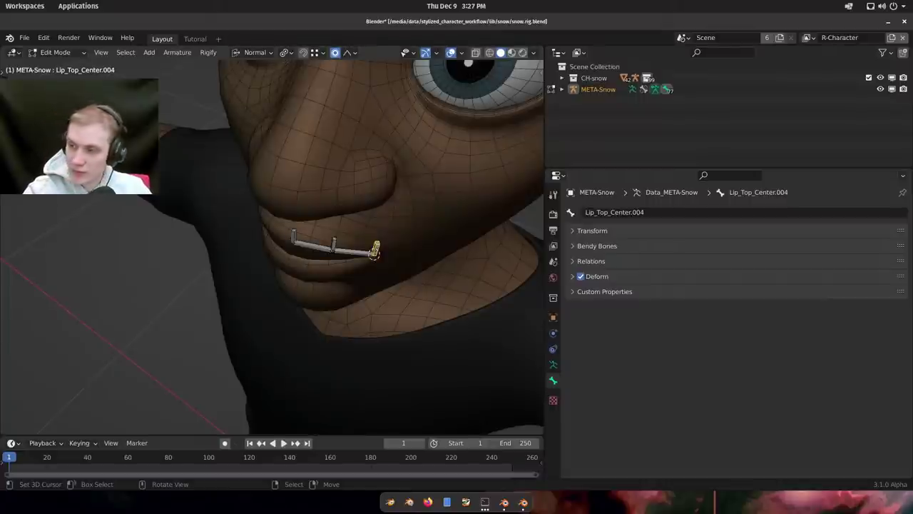
scroll(368, 262, "up", 7)
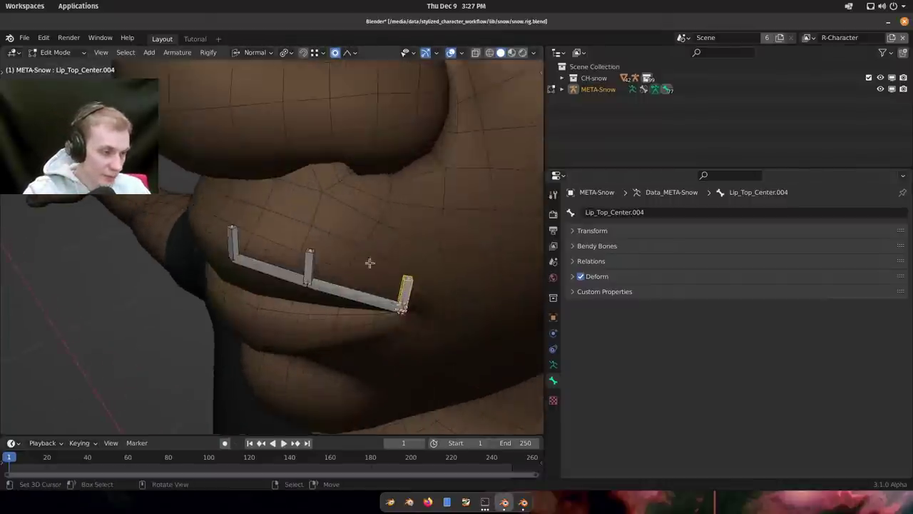
middle_click_drag(410, 309, 371, 225)
key("ctrl+space")
scroll(570, 296, "down", 1)
middle_click_drag(575, 294, 601, 311)
scroll(591, 281, "up", 2)
right_click(582, 251, "shift")
right_click(589, 255, "shift")
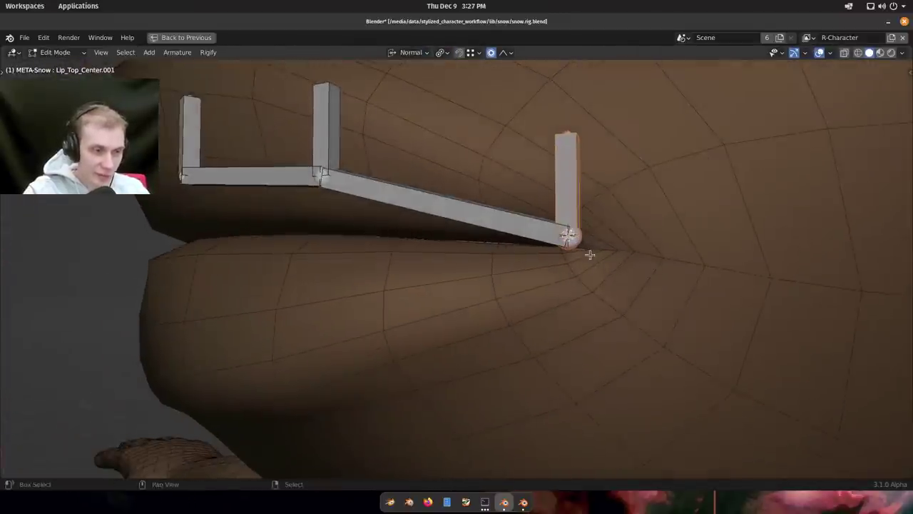
scroll(589, 254, "up", 4)
key("g")
right_click(533, 177)
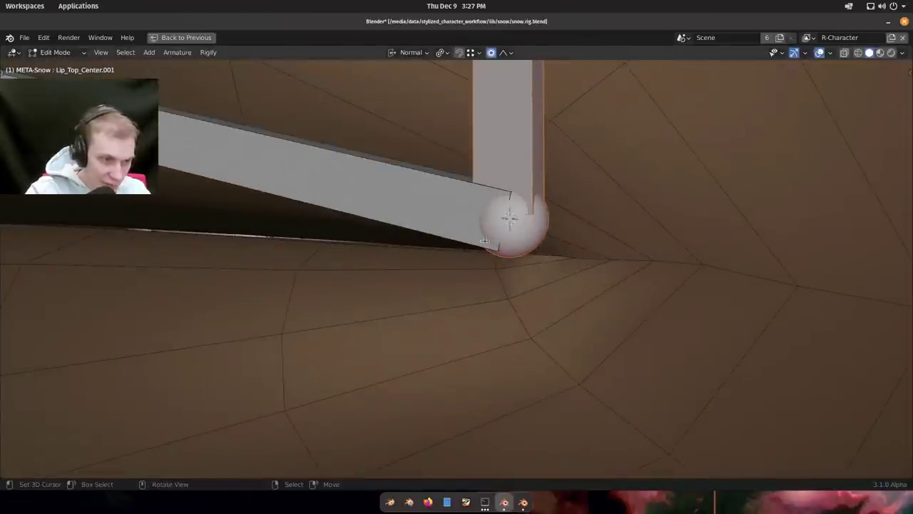
middle_click_drag(526, 212, 488, 231)
key("g")
left_click(595, 249)
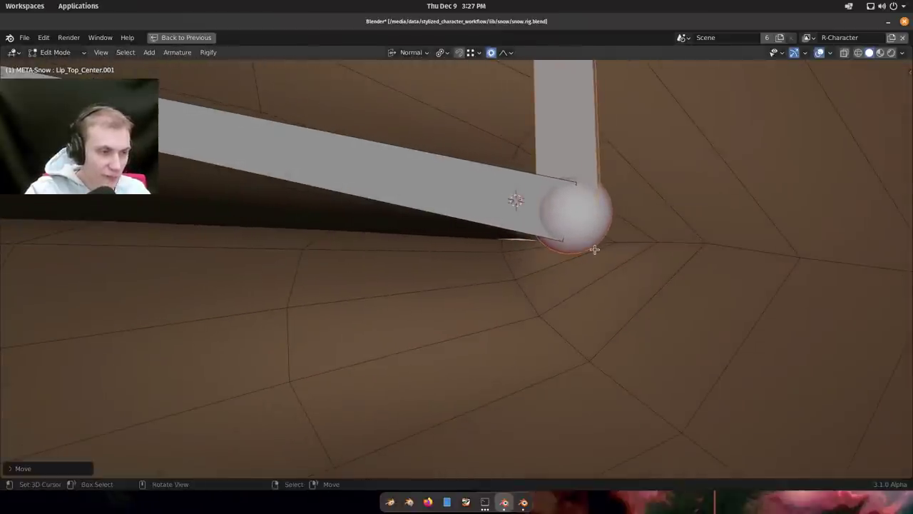
Rename the outer upper-lip chain bone, between the middle and mouth-corner anchors, to Lip_Top1.
scroll(609, 267, "down", 4)
middle_click_drag(610, 266, 534, 306)
right_click(538, 249)
scroll(538, 249, "down", 3)
middle_click_drag(499, 224, 518, 234)
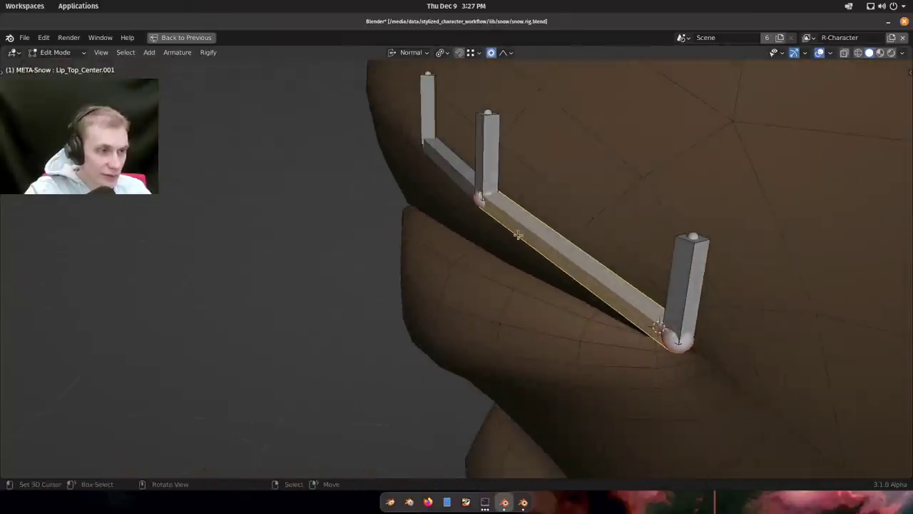
middle_click_drag(606, 287, 575, 250)
left_click(645, 280)
left_click(575, 249)
key("F2")
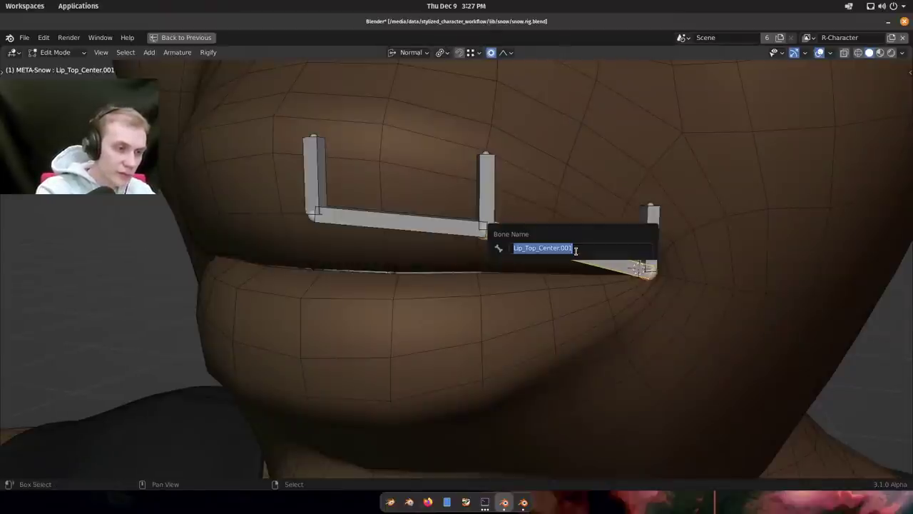
type("L")
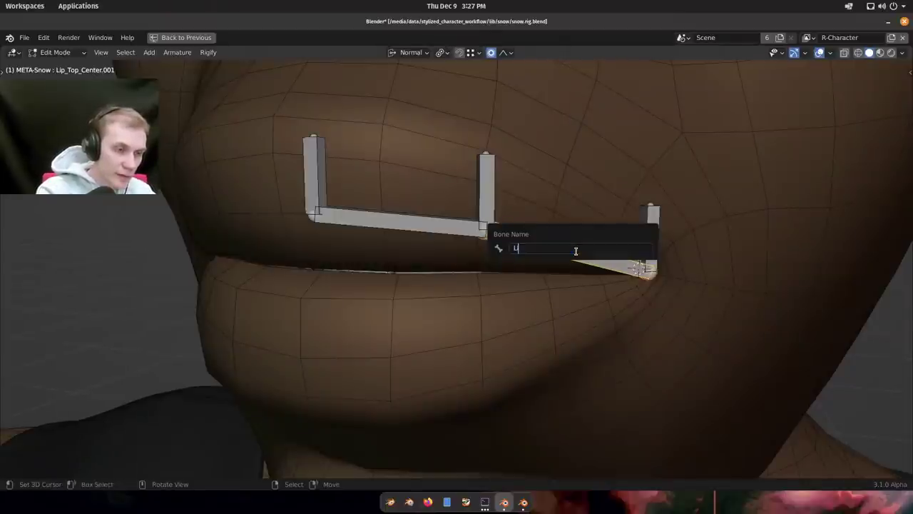
type("ip_Top_1")
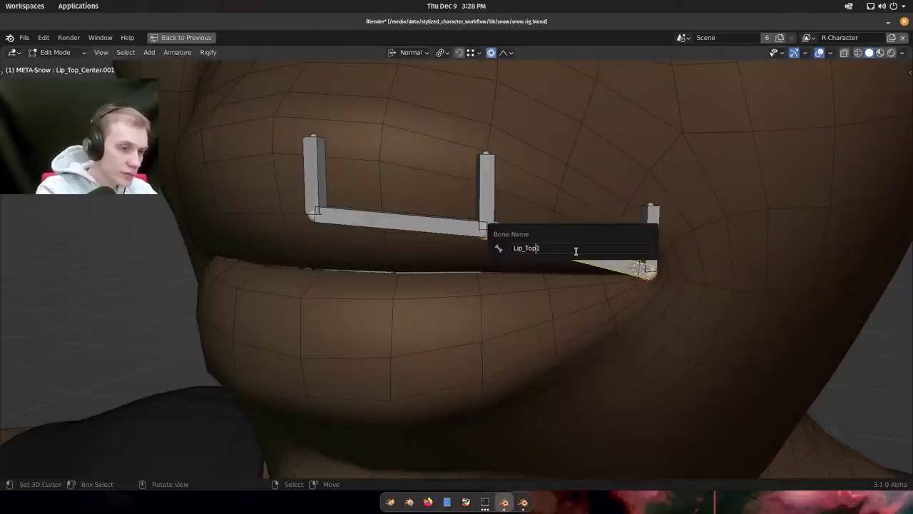
key("Return")
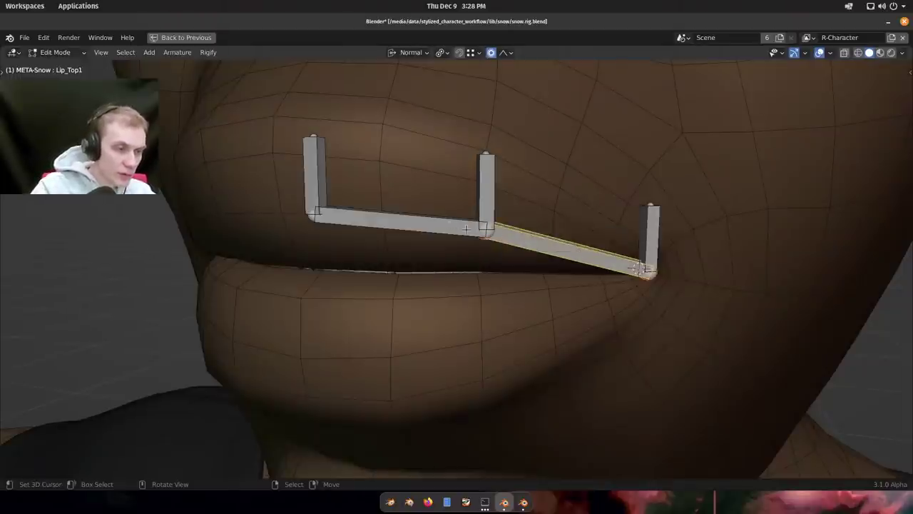
Add the .L side suffix to the outer lip bone so its name is Lip_Top1.L, and copy the name.
key("F2")
key("ctrl+c")
left_click(477, 232)
type(".L")
key("Return")
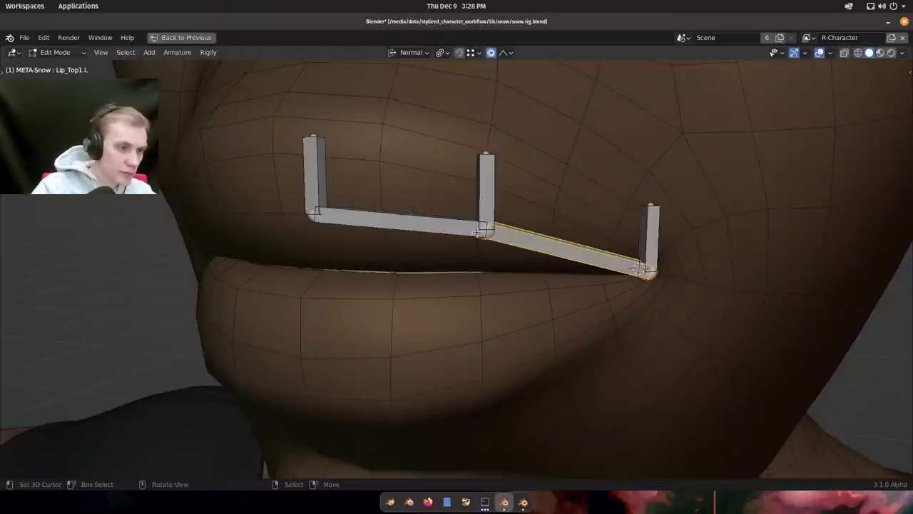
Rename the inner upper-lip chain bone, between the center and middle anchors, to Lip_Top2.L.
left_click(485, 226)
key("F2")
key("ctrl+v")
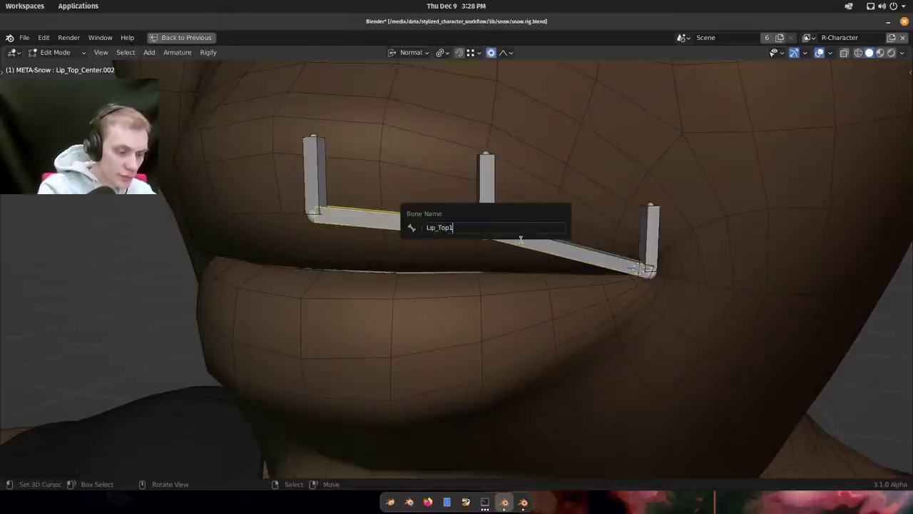
key("Return")
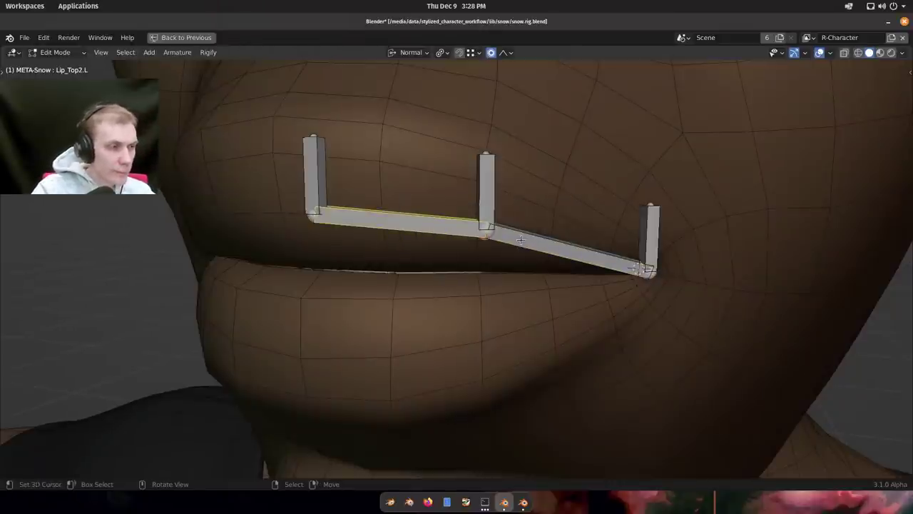
Rename the middle upper-lip anchor bone to Lip_Top.L.
right_click(318, 189)
right_click(485, 204)
key("F2")
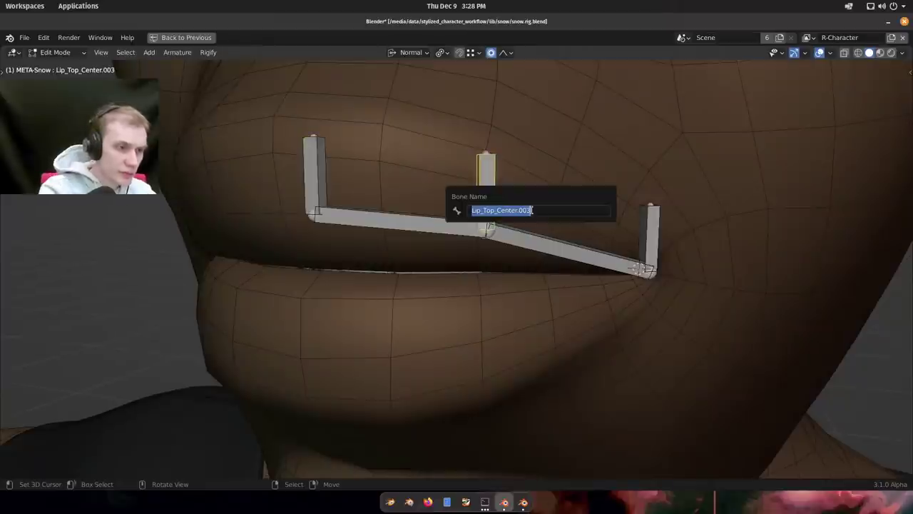
type("Lip_Top")
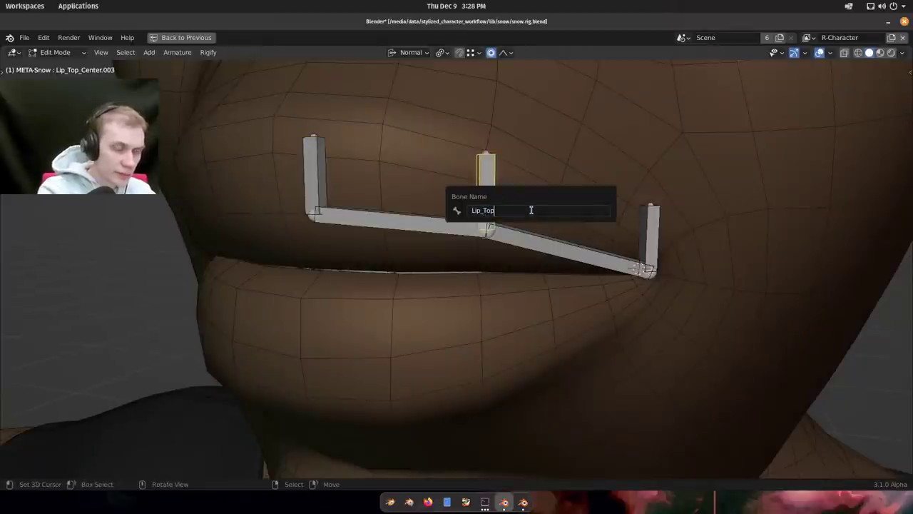
type(".L")
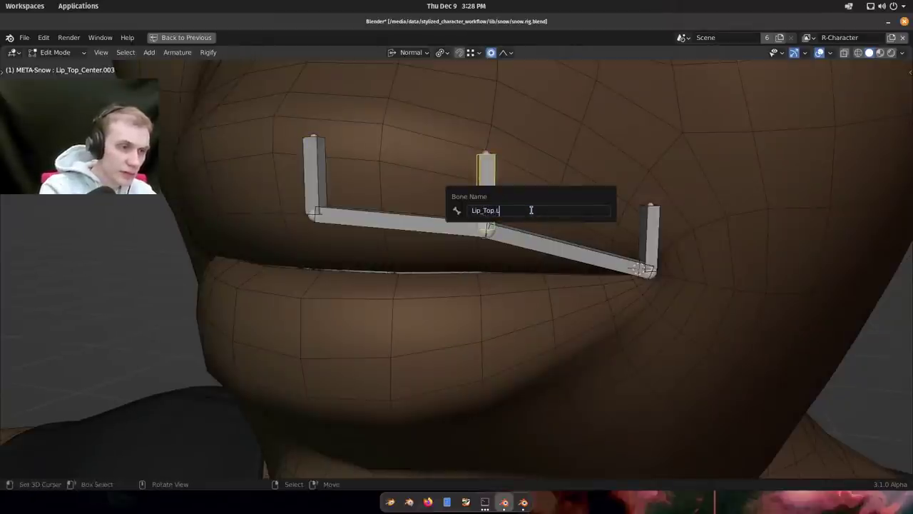
key("Return")
Rename the mouth-corner anchor bone to Lip_Top_Corner.L.
left_click(651, 249)
key("F2")
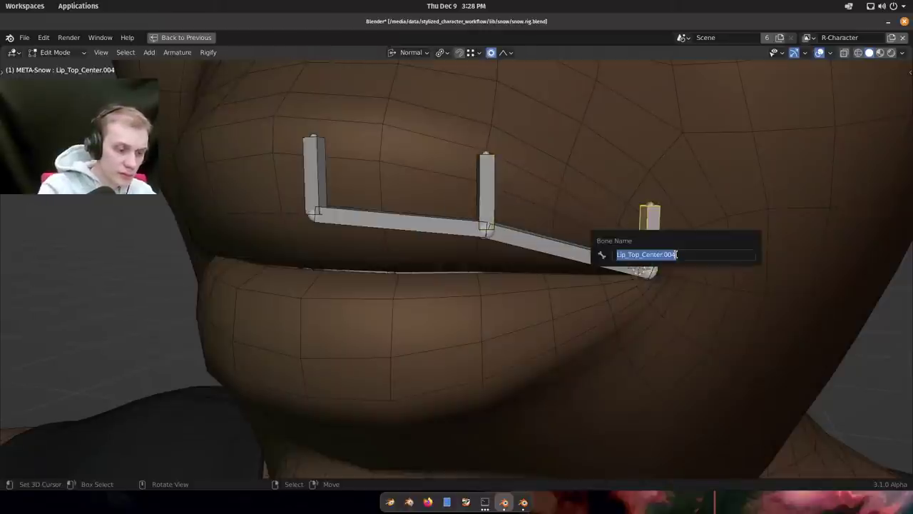
type("Lip_Top_Com")
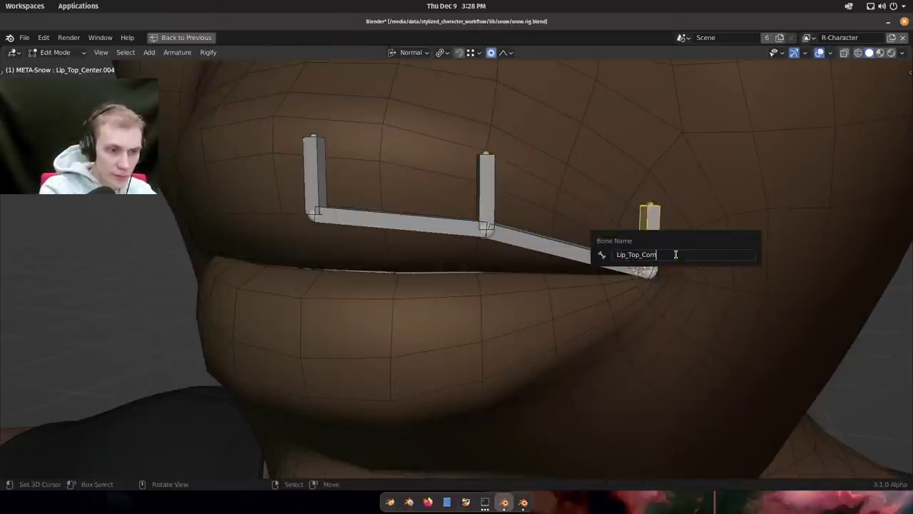
key("Return")
middle_click_drag(663, 246, 556, 183)
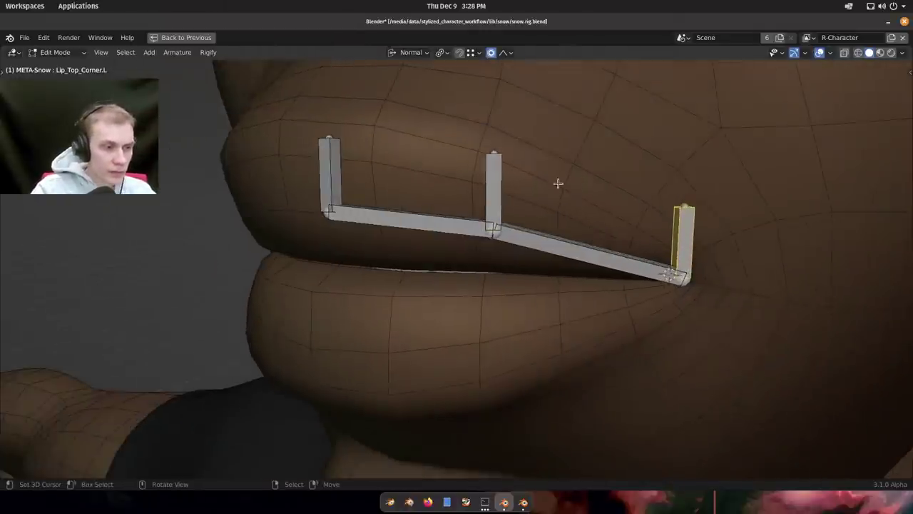
Restore the full layout and, in Pose Mode, copy the bone shape of Lip_Top2.L to the outer lip bone Lip_Top1.L.
key("ctrl+space")
key("Tab")
scroll(375, 248, "down", 2)
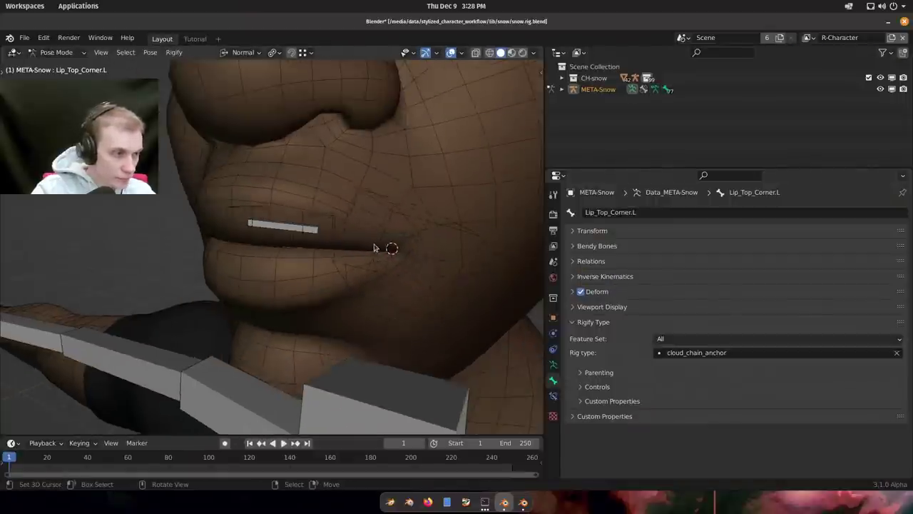
key("a")
middle_click_drag(351, 244, 346, 236)
right_click(338, 238)
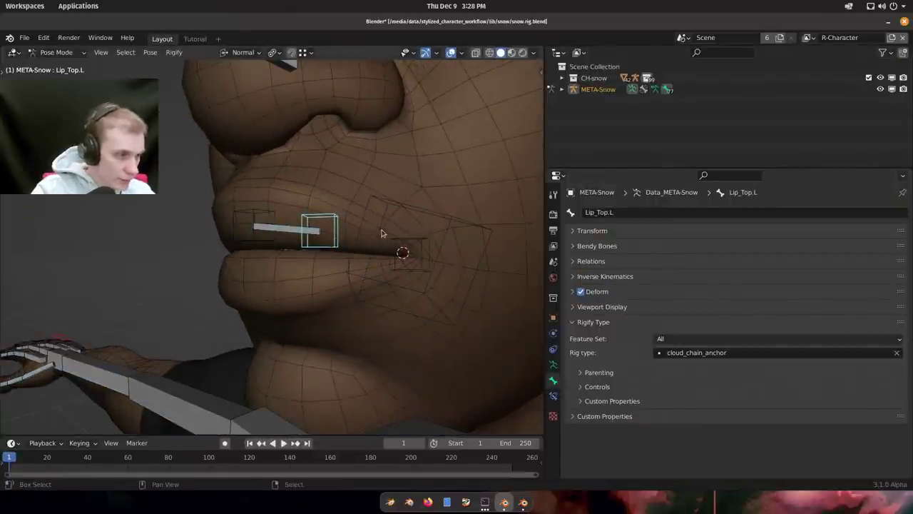
right_click(358, 241, "shift")
key("Tab")
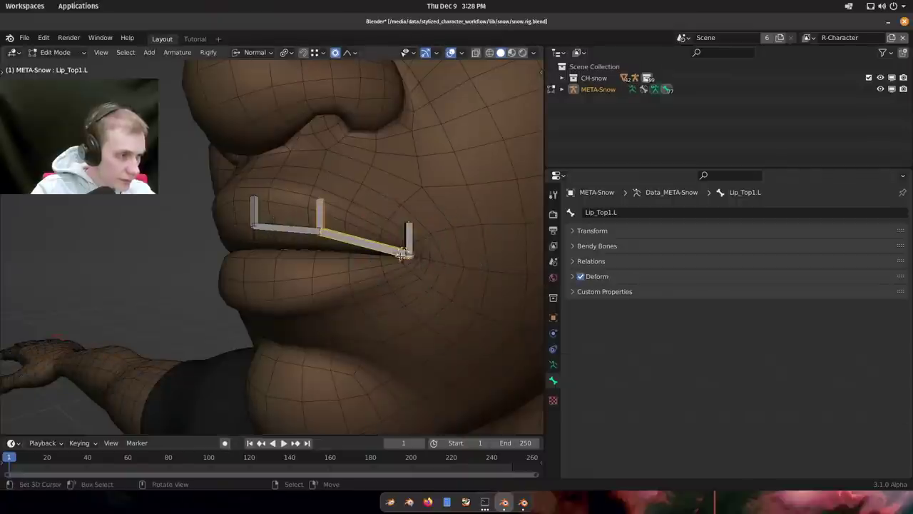
key("Tab")
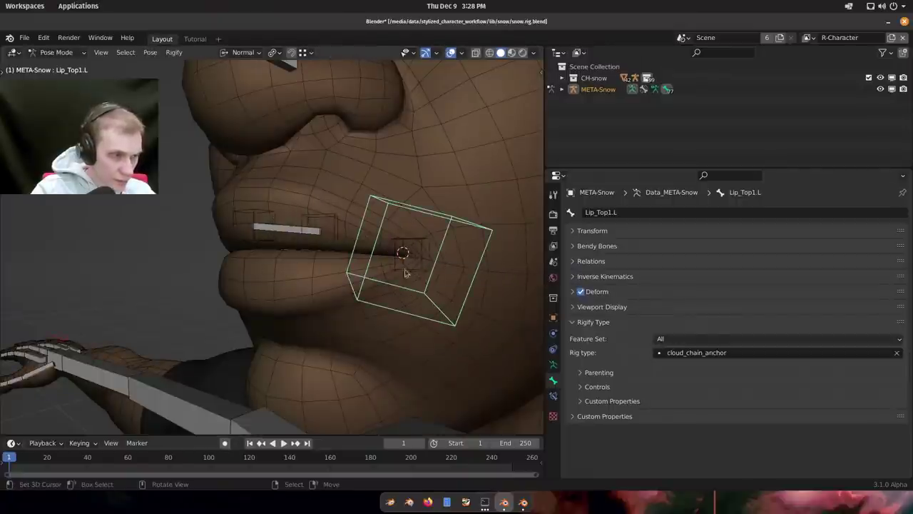
left_click(284, 233)
key("ctrl+c")
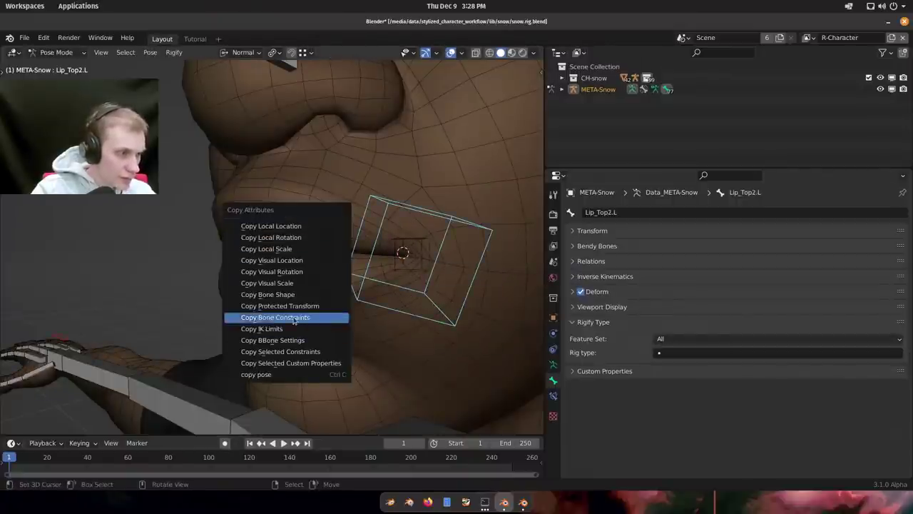
left_click(289, 294)
Check the Rigify types of the middle, center and mouth-corner upper-lip anchor bones.
middle_click_drag(345, 257, 420, 242)
left_click(421, 242)
left_click(327, 204, "shift")
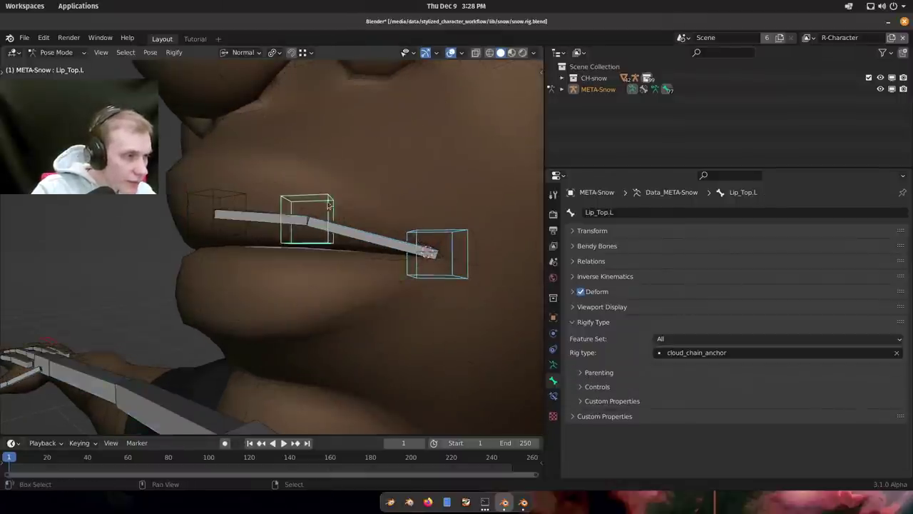
left_click(209, 203)
left_click(457, 276)
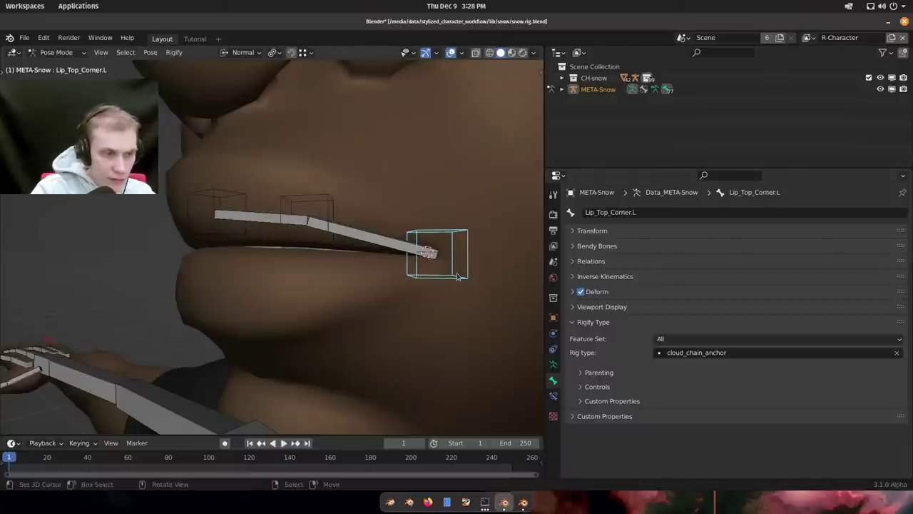
Set the Rigify type of the outer lip bone Lip_Top1.L to cloud_face_chain.
left_click(401, 251)
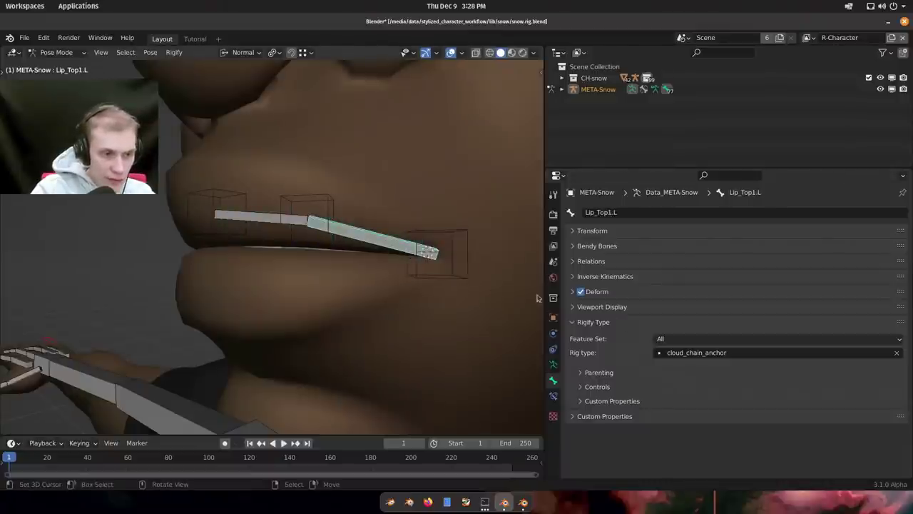
left_click(689, 353)
type("c")
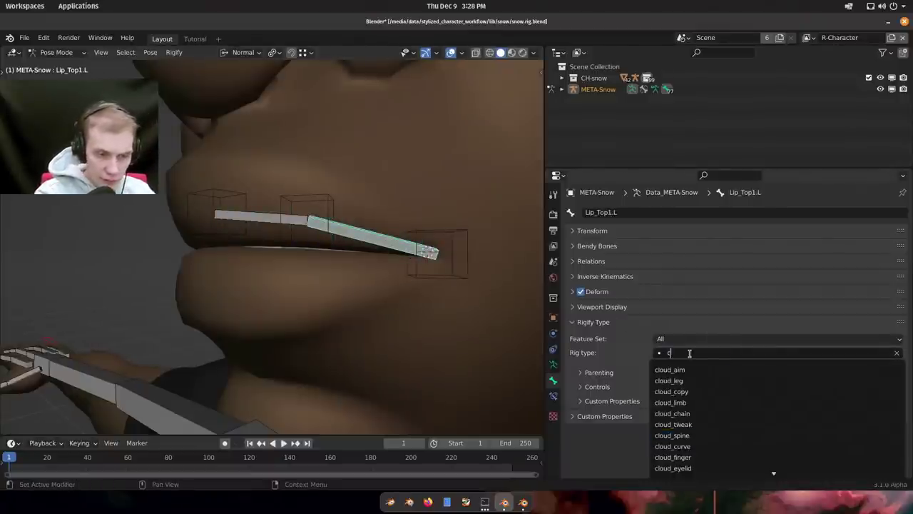
type("loud_face_chain")
key("Return")
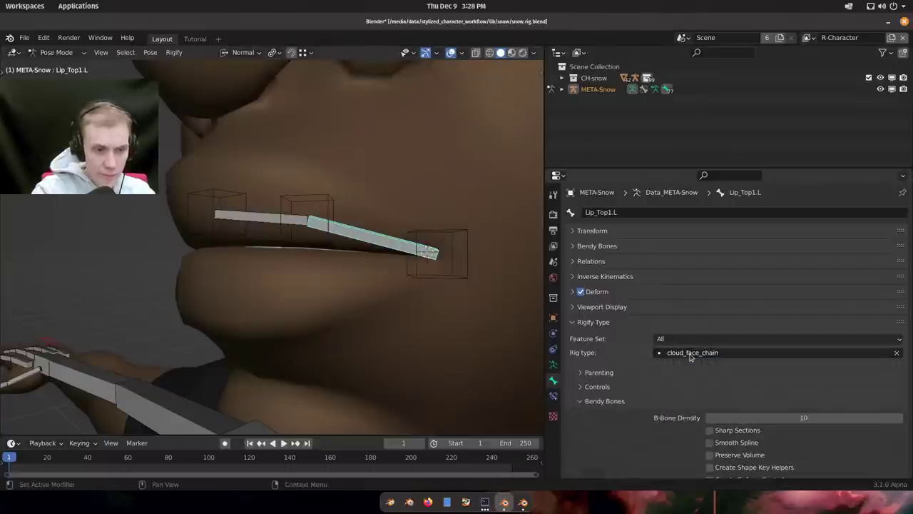
scroll(689, 357, "down", 2)
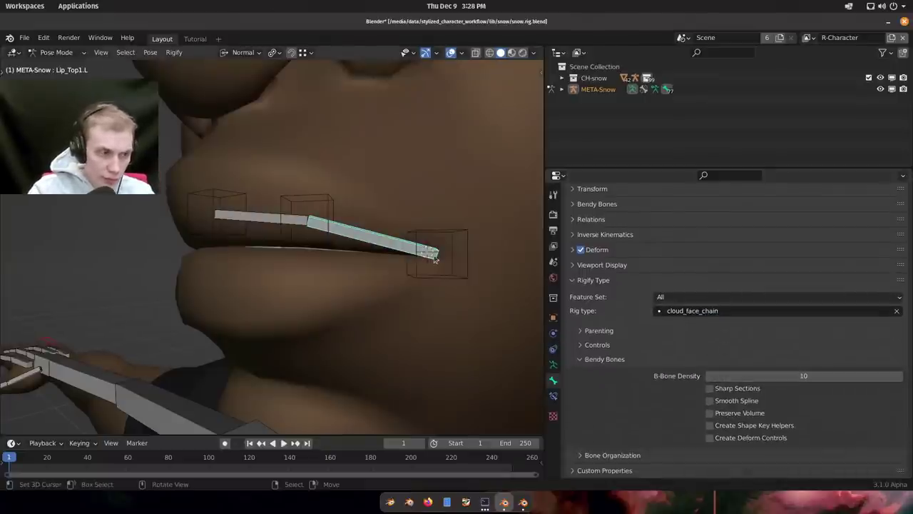
Compare the mouth-corner anchor with the outer lip bone, and select both upper-lip chain bones to review the chain.
left_click(449, 279)
left_click(354, 229)
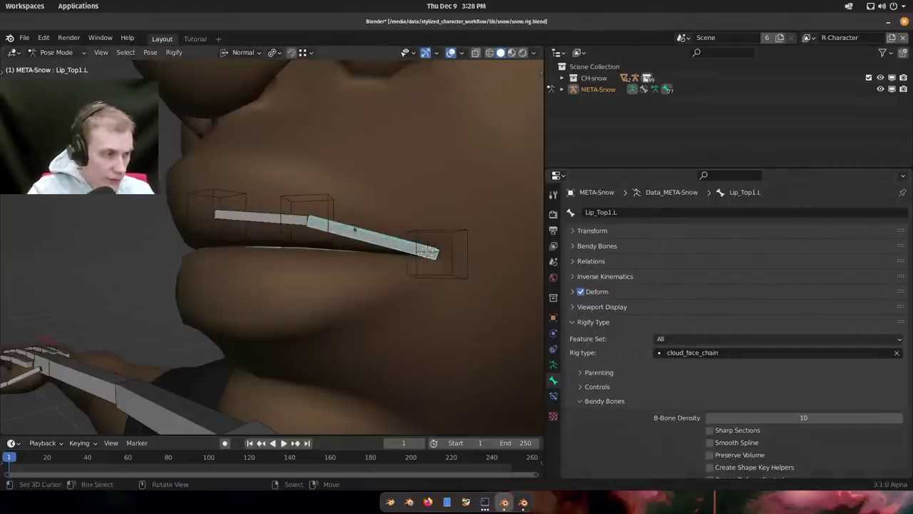
middle_click_drag(262, 220, 362, 236)
right_click(239, 212)
right_click(368, 238, "shift")
scroll(364, 237, "down", 1)
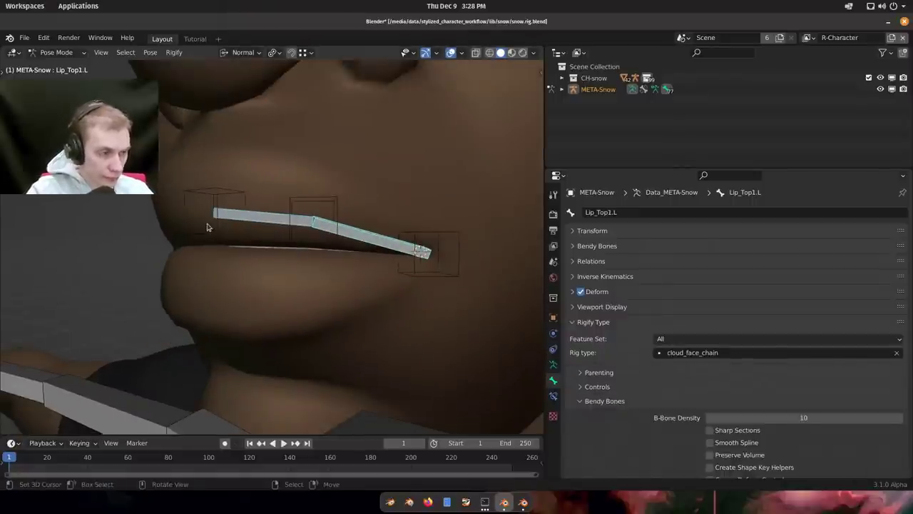
Check the Rigify types of the middle upper-lip anchor Lip_Top.L and the outer lip bone Lip_Top1.L.
middle_click_drag(308, 243, 326, 224)
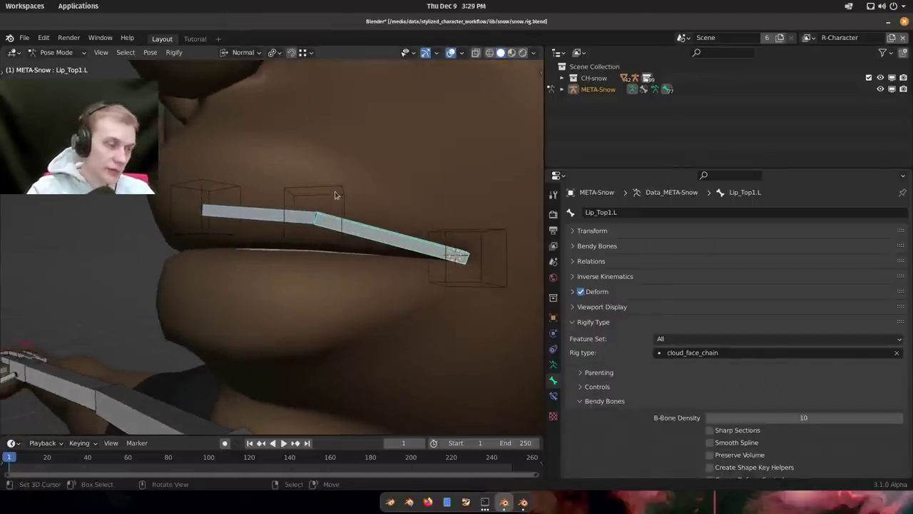
left_click(337, 196)
left_click(686, 352)
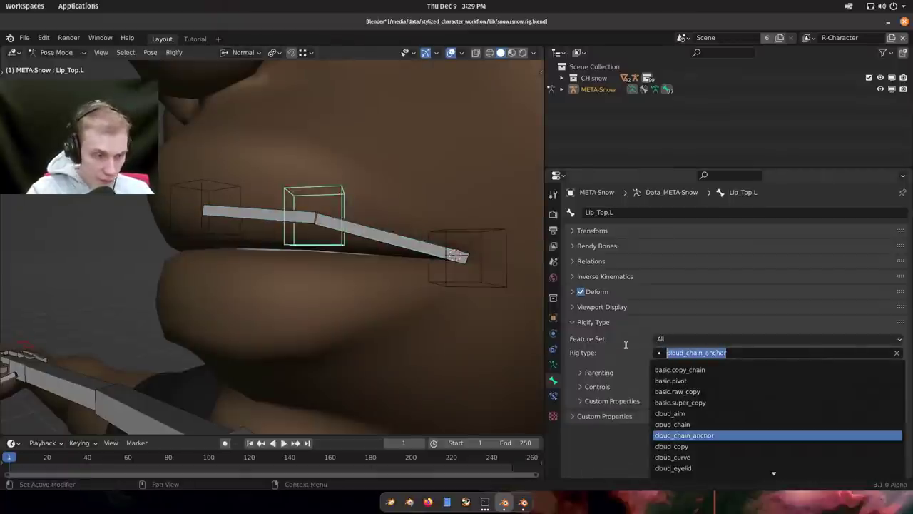
middle_click_drag(373, 271, 345, 268)
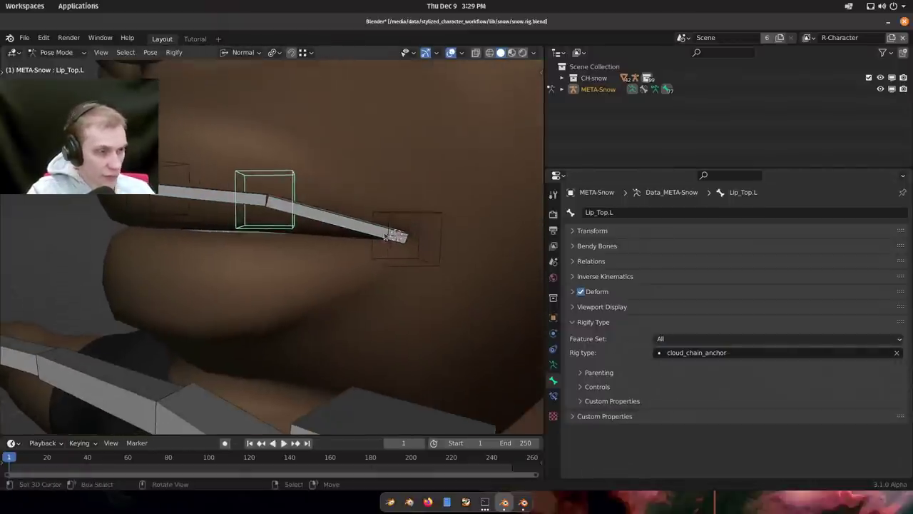
right_click(338, 214)
key("r")
left_click(330, 204)
middle_click_drag(329, 203, 357, 249)
scroll(581, 350, "down", 1)
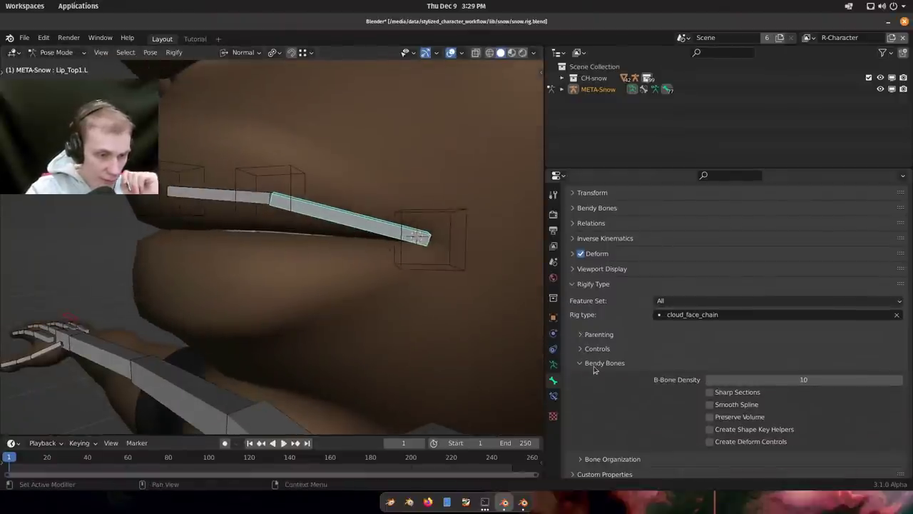
Review the Rigify control options of the mouth-corner anchor, the middle anchor and the outer lip bone.
left_click(441, 268)
left_click_drag(618, 404, 600, 377)
left_click(599, 375)
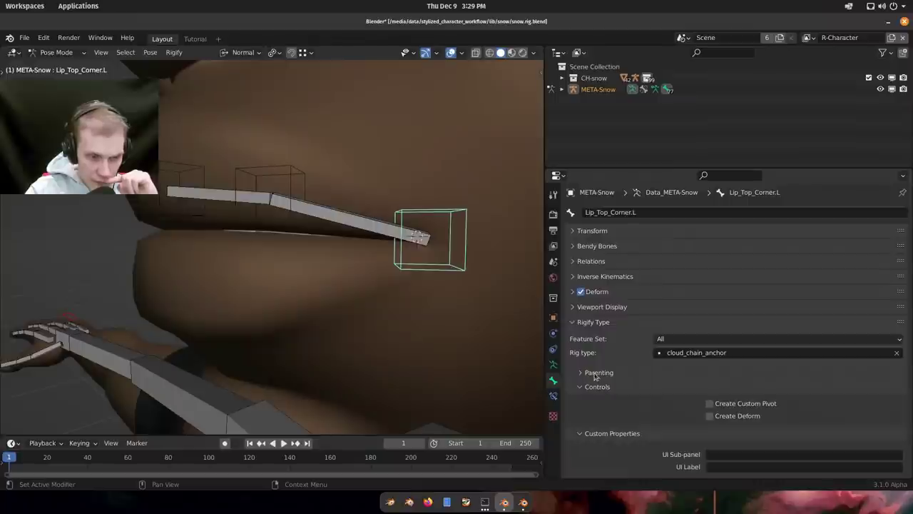
scroll(596, 377, "down", 1)
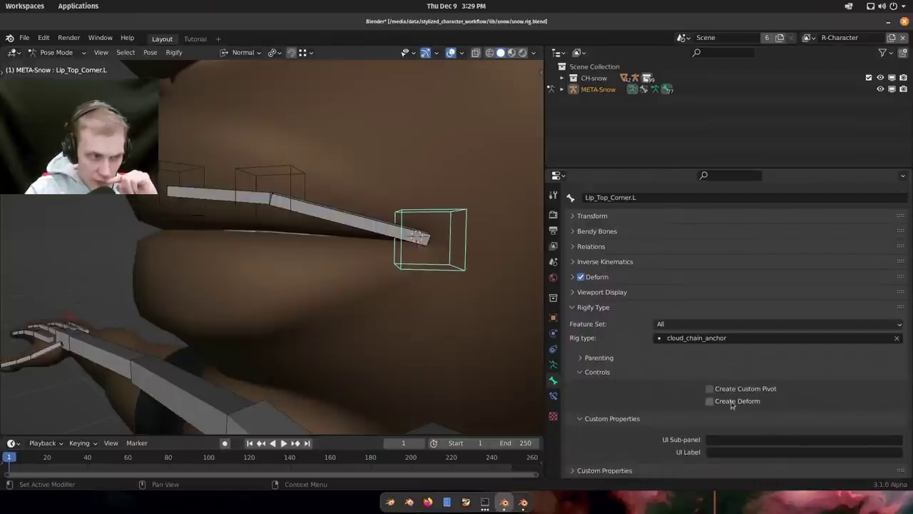
right_click(303, 188)
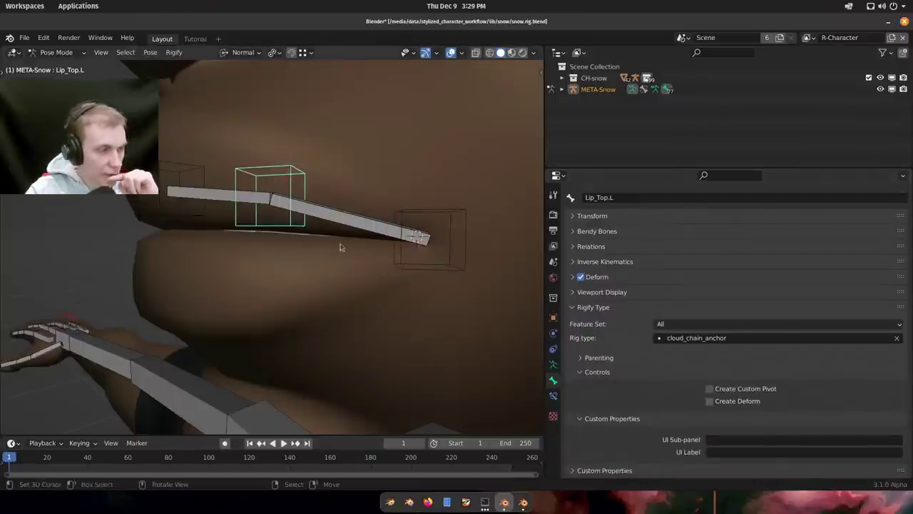
right_click(322, 219)
scroll(778, 414, "down", 1)
scroll(777, 412, "down", 4)
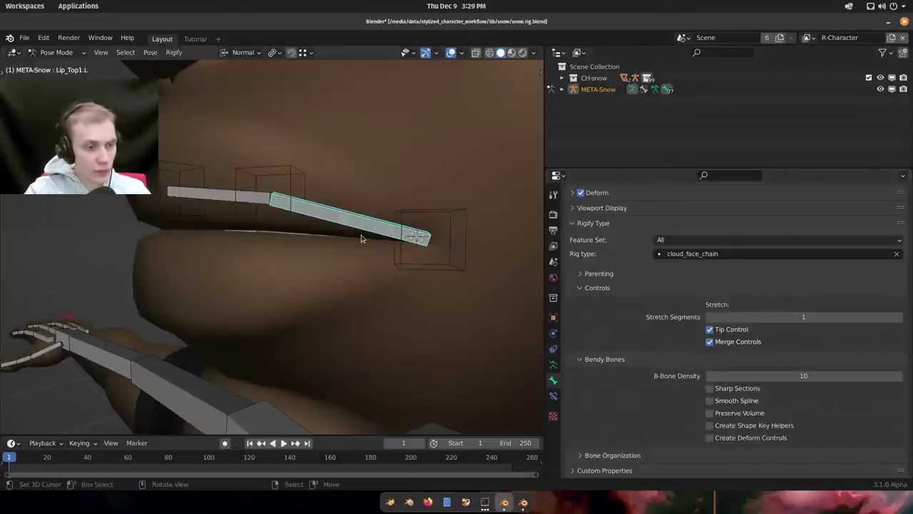
Return the metarig to Object Mode and re-generate the CloudRig with RIG-Snow as its target rig.
middle_click_drag(327, 272, 423, 261)
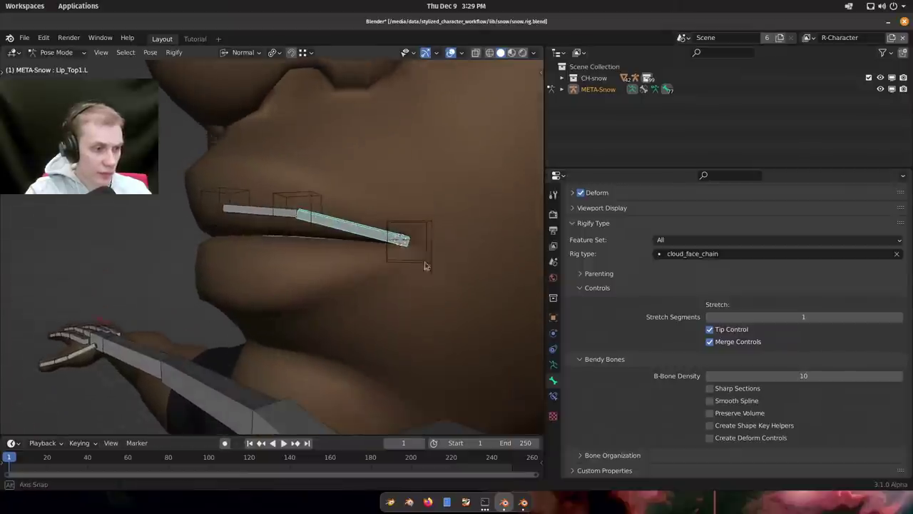
key("ctrl+Tab")
left_click(553, 364)
left_click(595, 230)
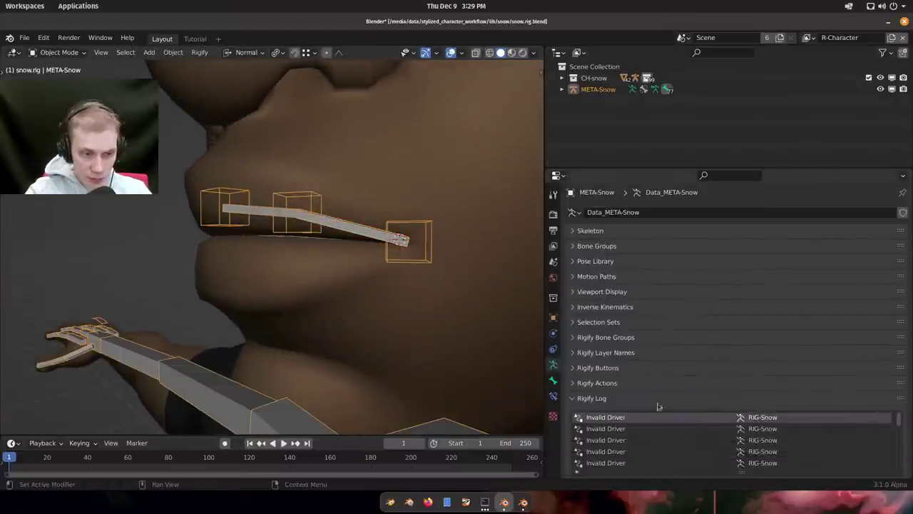
left_click(641, 398)
left_click(607, 369)
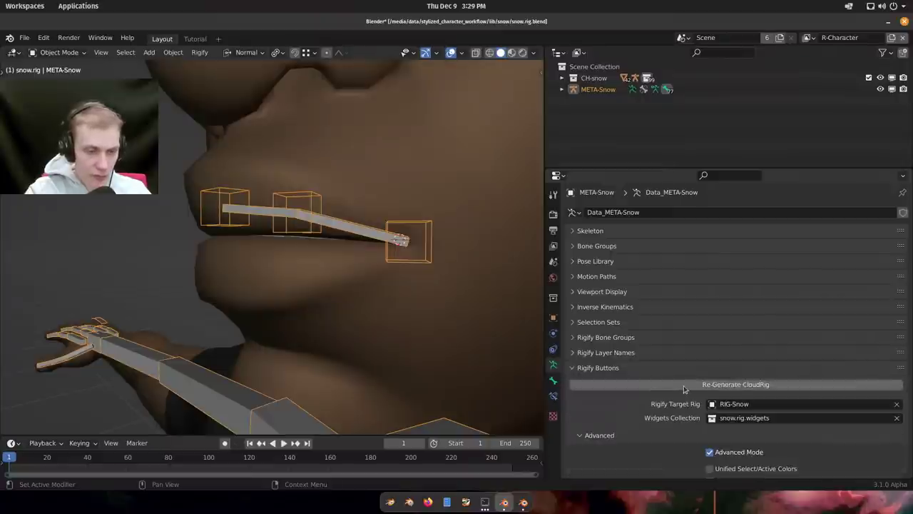
left_click(684, 385)
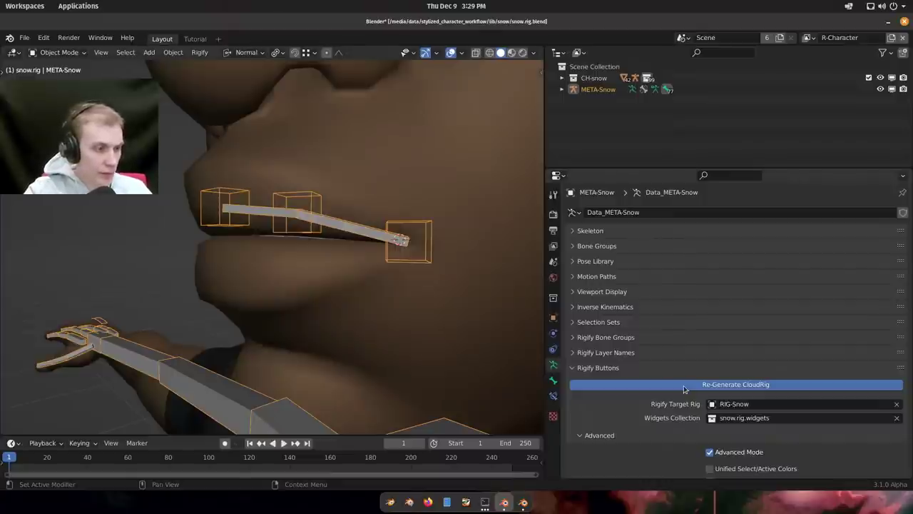
Switch to the Terminal window logging the CloudRig generation, and enlarge it to read the generator's output.
left_click(485, 502)
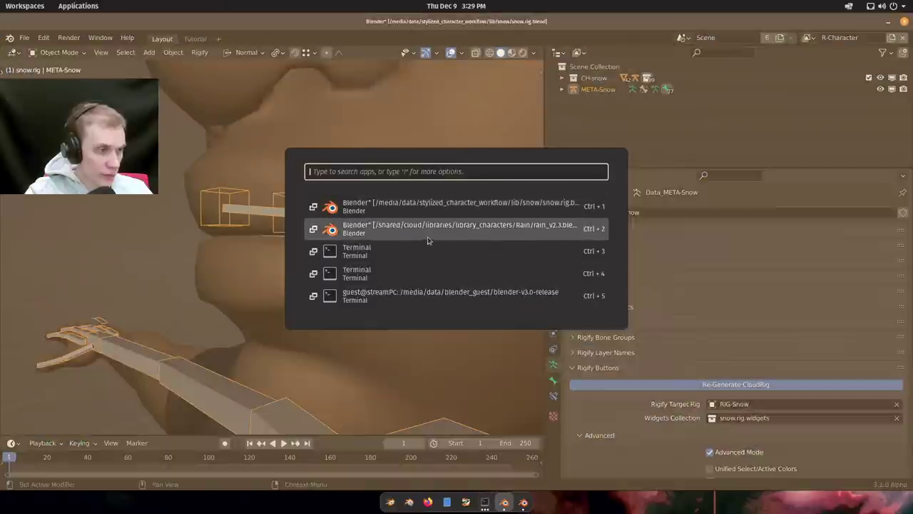
left_click(425, 254)
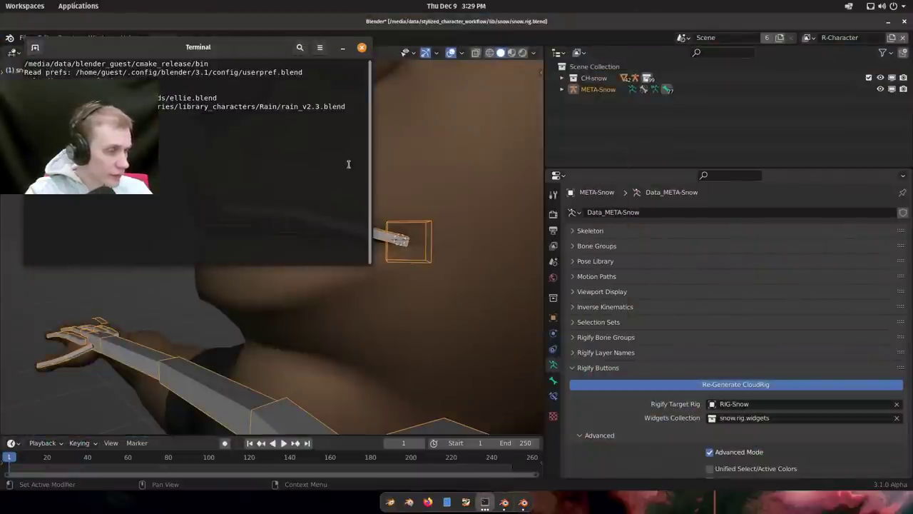
key("super")
left_click(407, 272)
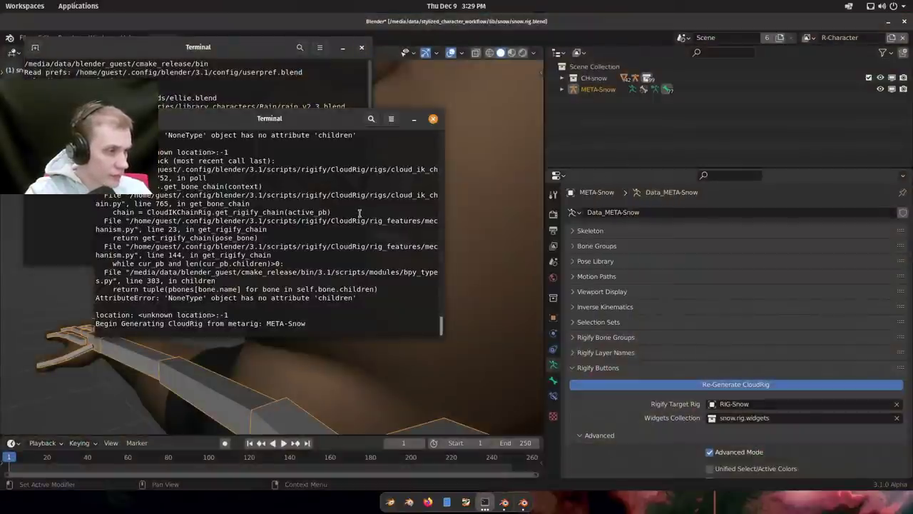
left_click(342, 47)
left_click_drag(320, 122, 301, 68)
left_click(436, 289)
left_click_drag(425, 282, 726, 348)
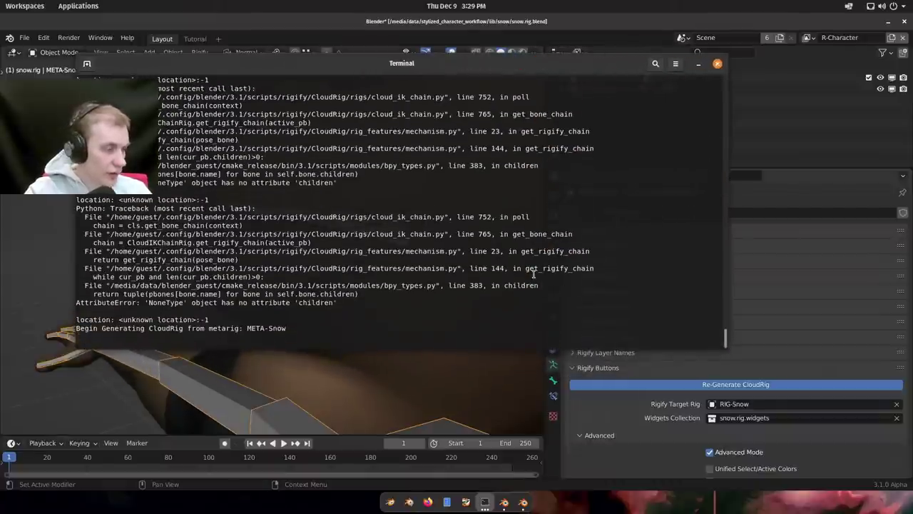
key("shift+r")
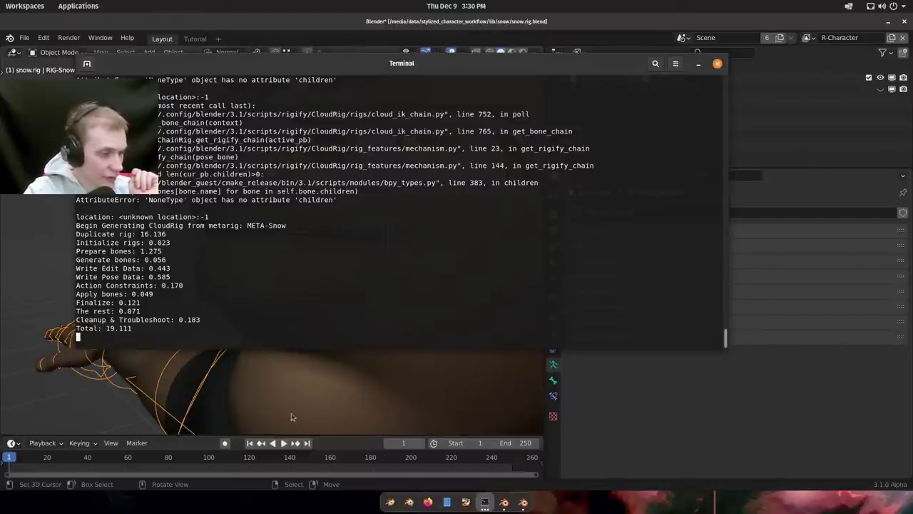
Switch back to Blender, put RIG-Snow into Pose Mode and show the armature layer holding the deform bones.
key("alt+Tab")
scroll(366, 307, "down", 3)
scroll(376, 282, "up", 4)
key("Tab")
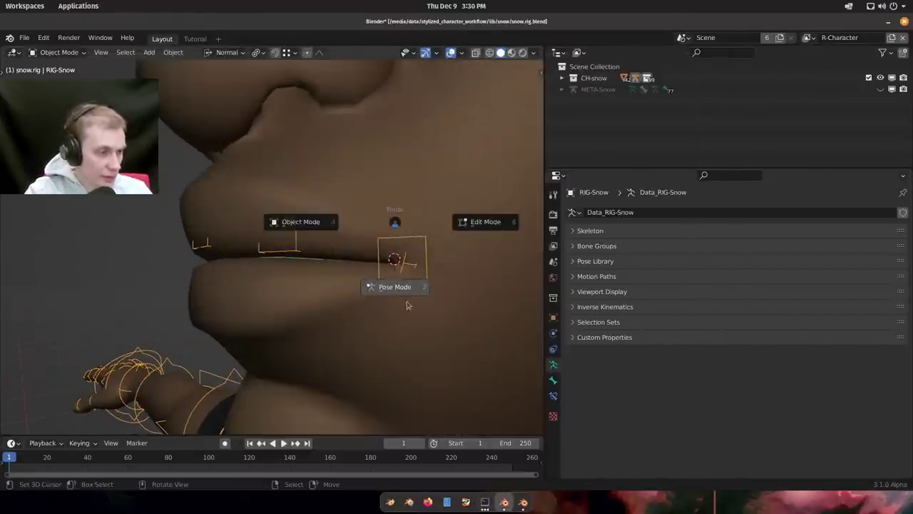
left_click(407, 306)
left_click(625, 228)
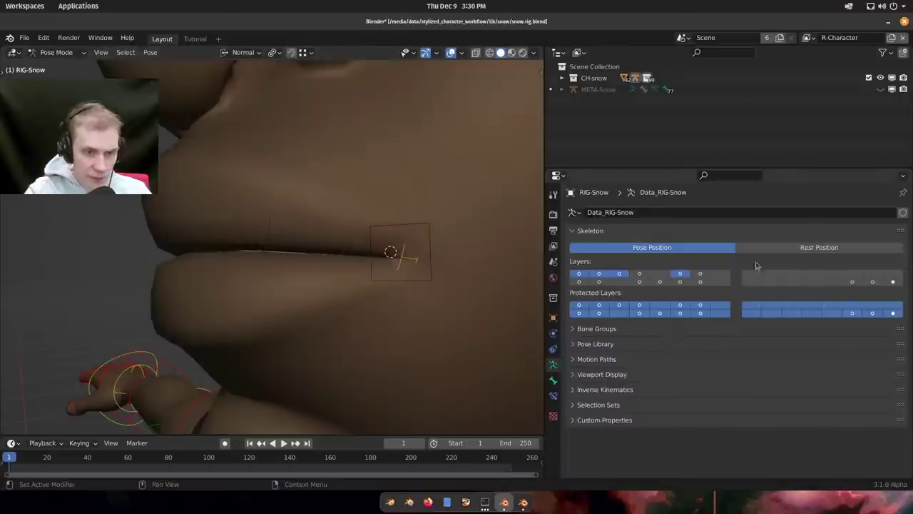
left_click(851, 282, "shift")
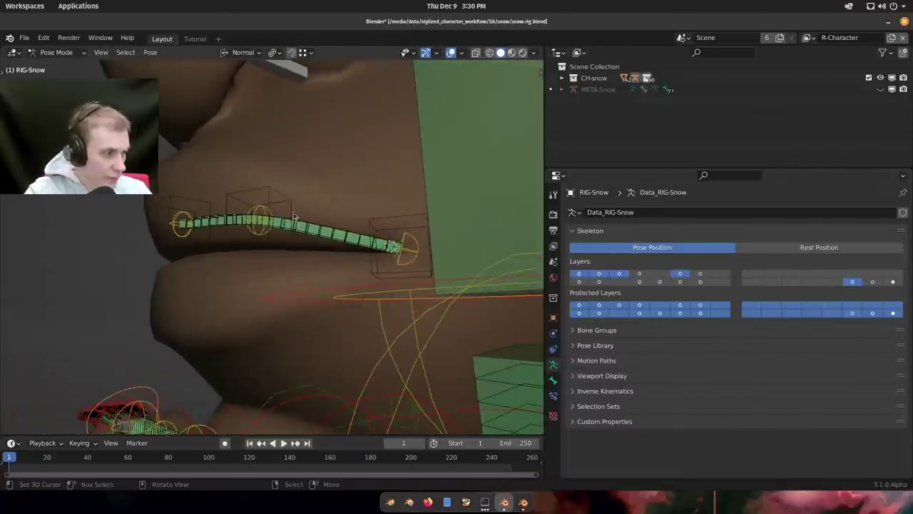
Test-move the STR-Lip_Top2.L control and the Lip_Top.L and Lip_Top_Corner.L anchors, cancelling each move.
left_click(261, 216)
key("g")
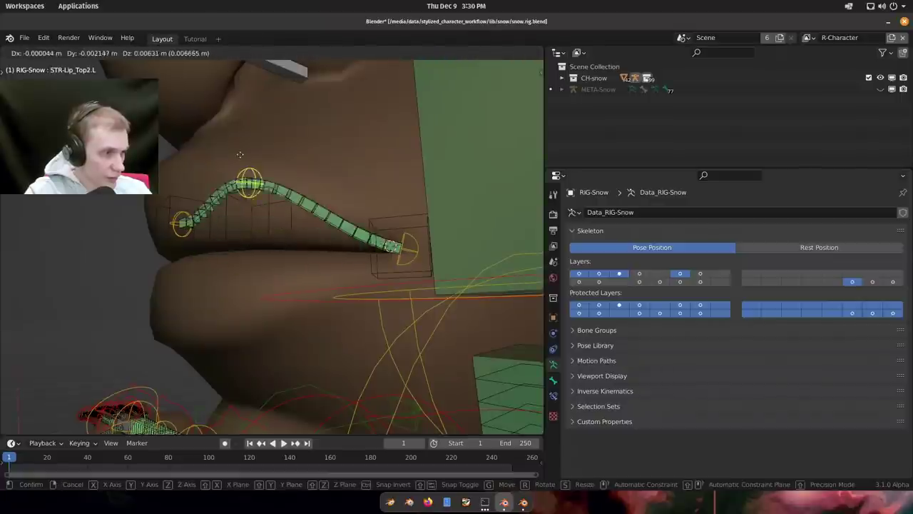
key("Escape")
left_click(253, 206)
key("g")
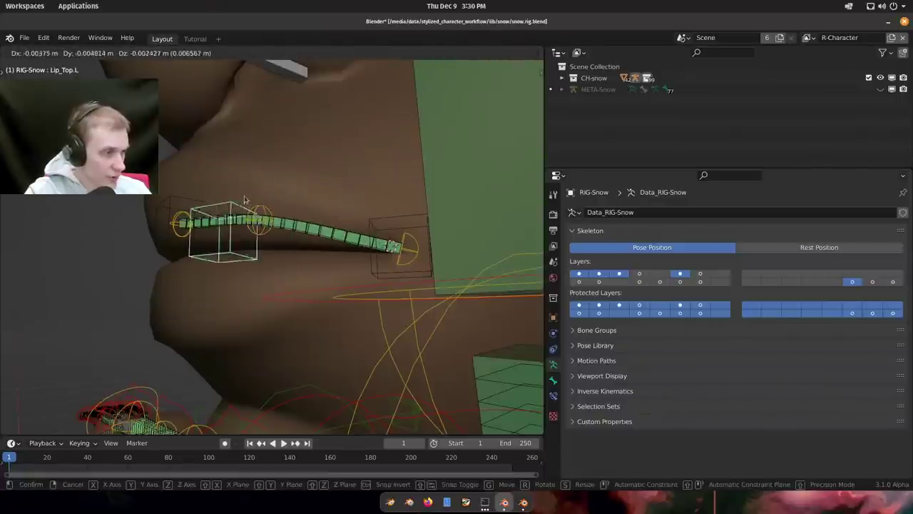
right_click(281, 141)
right_click(405, 222)
key("g")
right_click(339, 178)
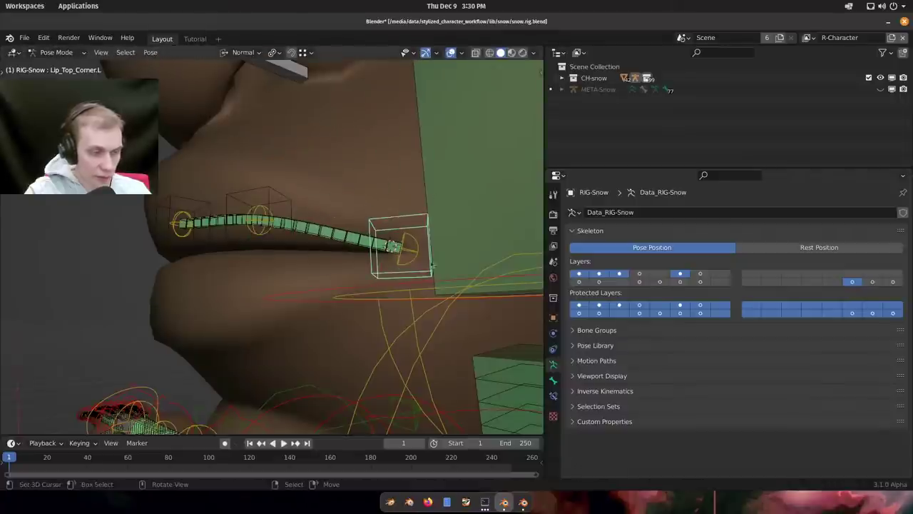
Inspect the bone constraints and bone properties of the mouth-corner stretch control STR-Lip_Top1.L.
middle_click_drag(430, 267, 434, 280)
left_click(428, 272)
left_click(554, 395)
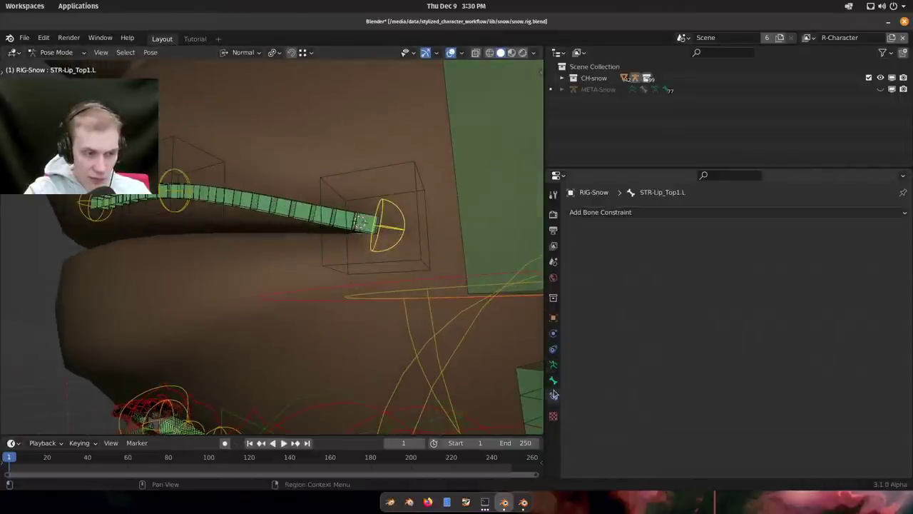
left_click(553, 381)
Test-move the middle anchor Lip_Top.L and the center anchor Lip_Top_Center of the generated rig, cancelling each move.
middle_click_drag(371, 222, 287, 191)
left_click(365, 215)
left_click(287, 191)
key("g")
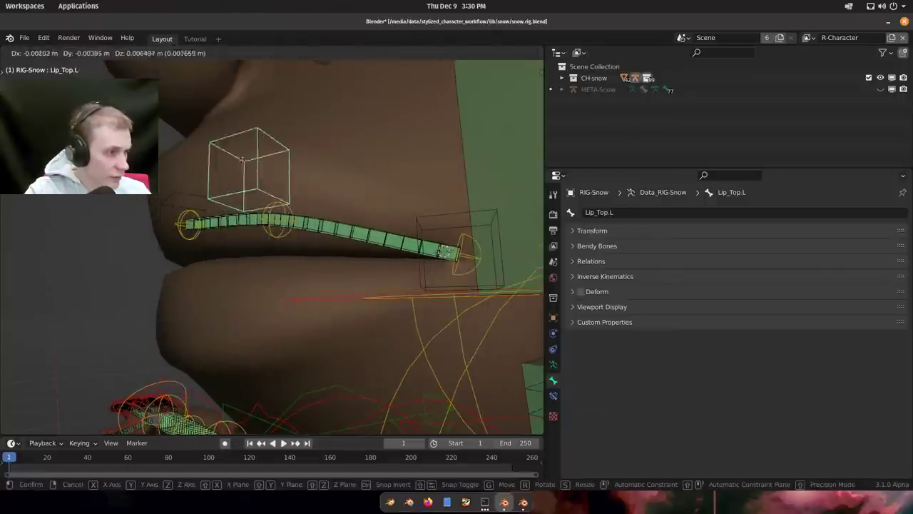
right_click(213, 207)
left_click(189, 196)
middle_click_drag(190, 196, 342, 257)
key("g")
right_click(291, 182)
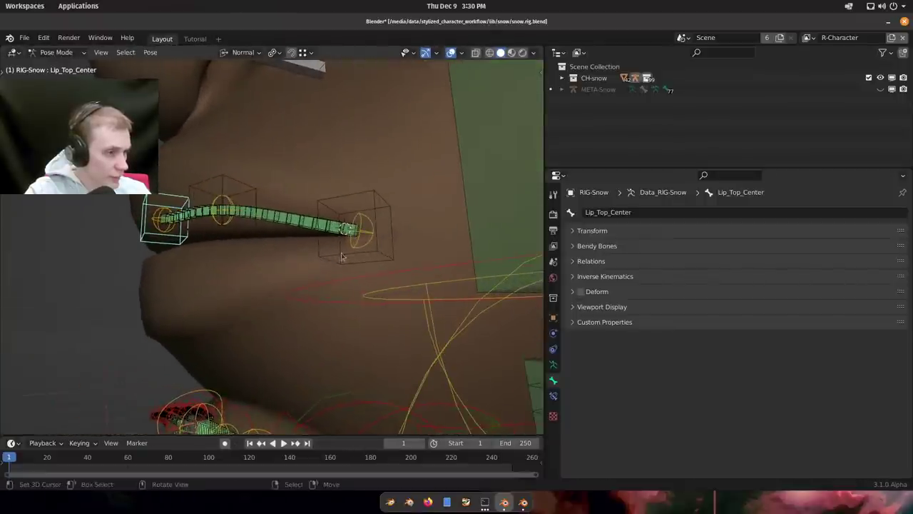
Test-rotate the mouth-corner control and test-move the middle upper-lip control again, cancelling both transforms.
right_click(358, 243)
key("r")
right_click(321, 244)
right_click(226, 223)
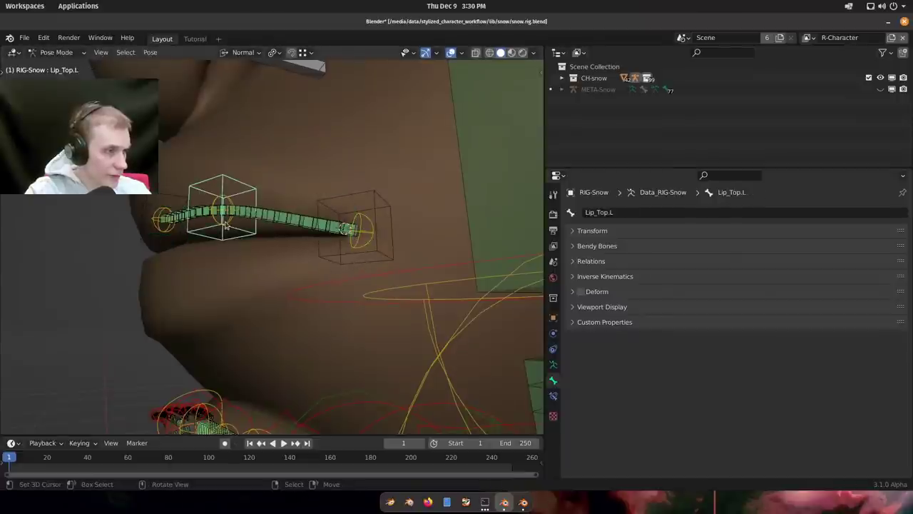
middle_click_drag(228, 225, 237, 226)
scroll(228, 226, "up", 1)
right_click(227, 224)
key("g")
middle_click_drag(301, 260, 369, 284)
right_click(336, 266)
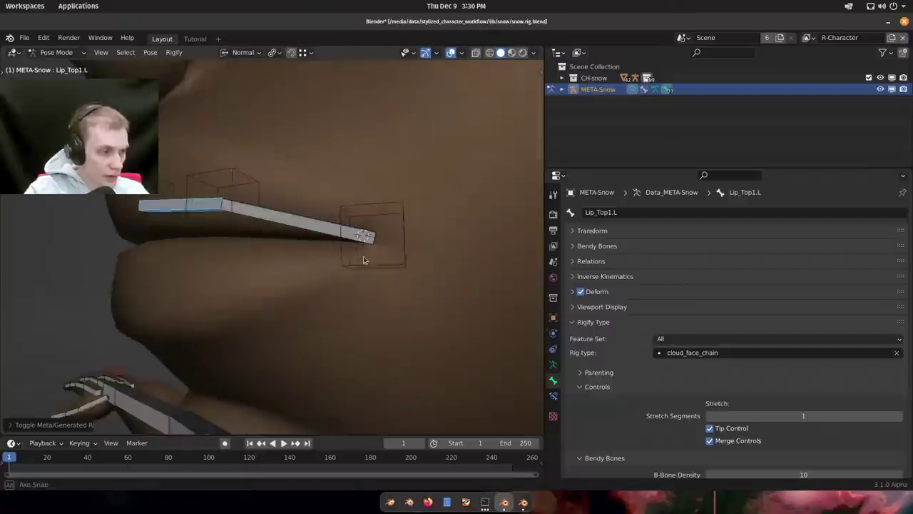
Maximize the metarig viewport and, in Edit Mode, duplicate both upper-lip chain bones and place the copies along the lower lip.
key("ctrl+space")
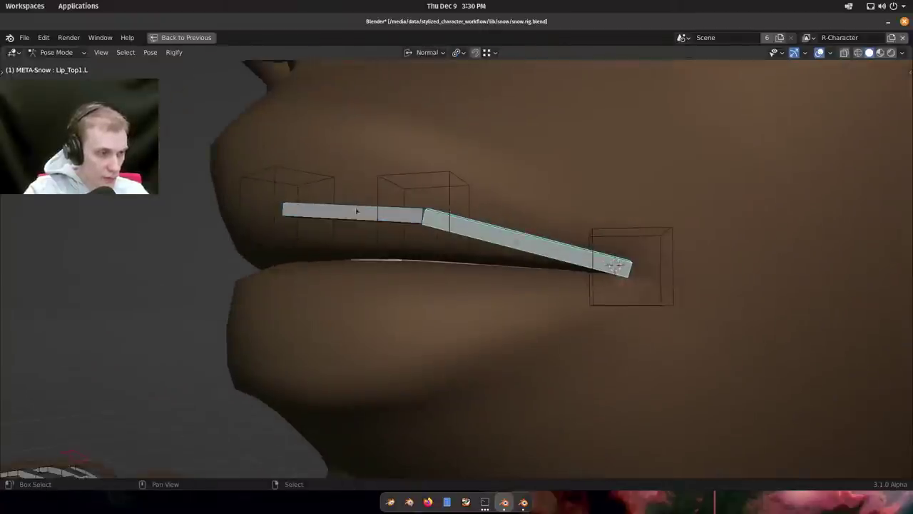
key("Tab")
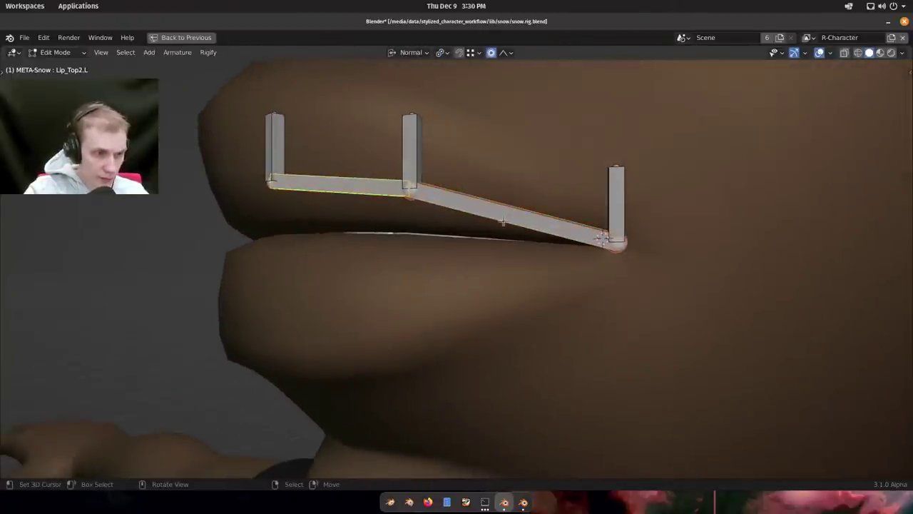
middle_click_drag(503, 221, 567, 236)
middle_click_drag(544, 197, 525, 250)
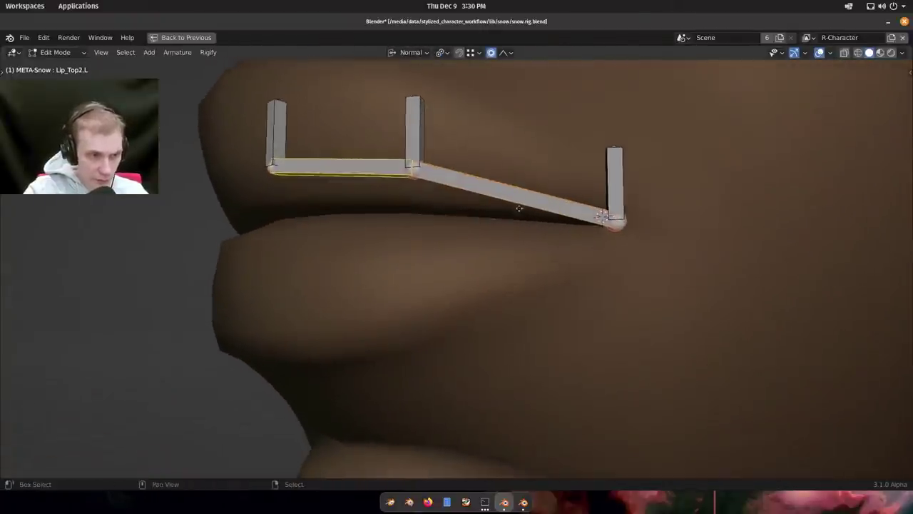
key("shift+d")
left_click(519, 224)
right_click(369, 190)
key("g")
left_click(376, 269)
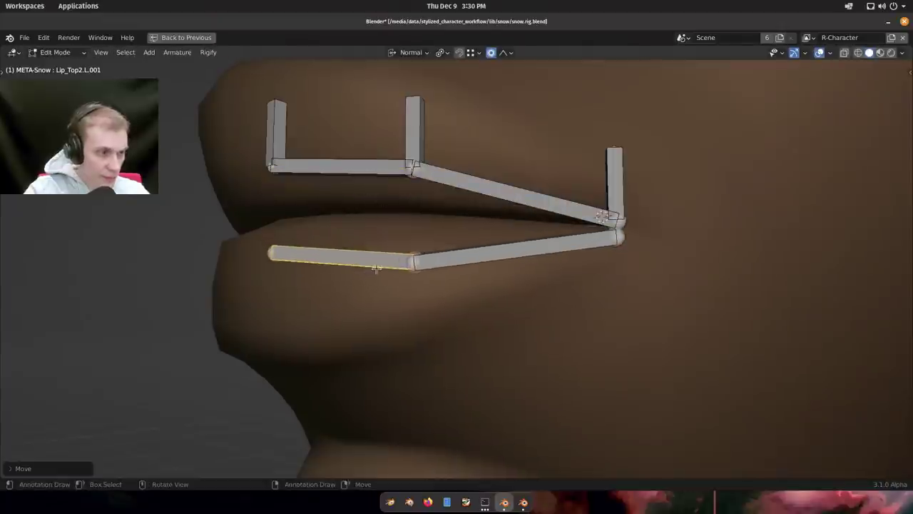
Snap the 3D cursor to the upper lip's center joint and select the lower-lip chain's center tip, pivoting around the cursor.
middle_click_drag(376, 269, 311, 240)
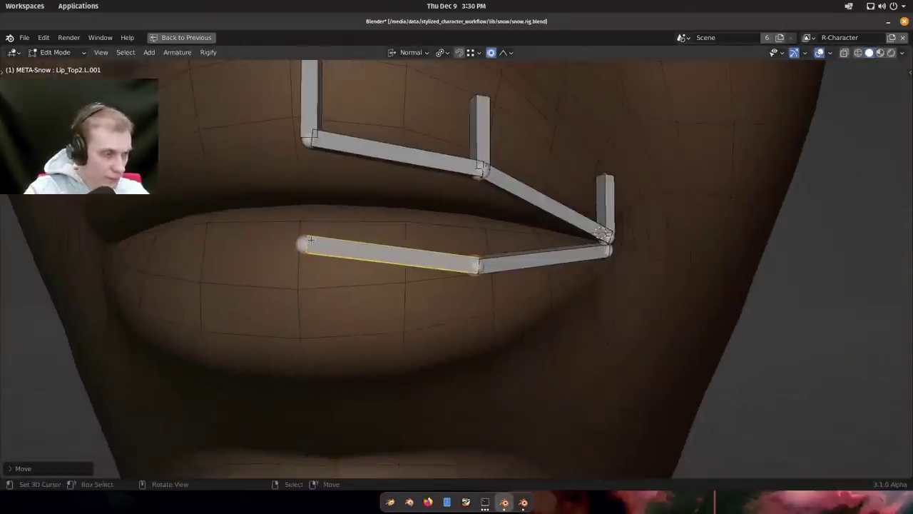
left_click(335, 250)
key("shift+s")
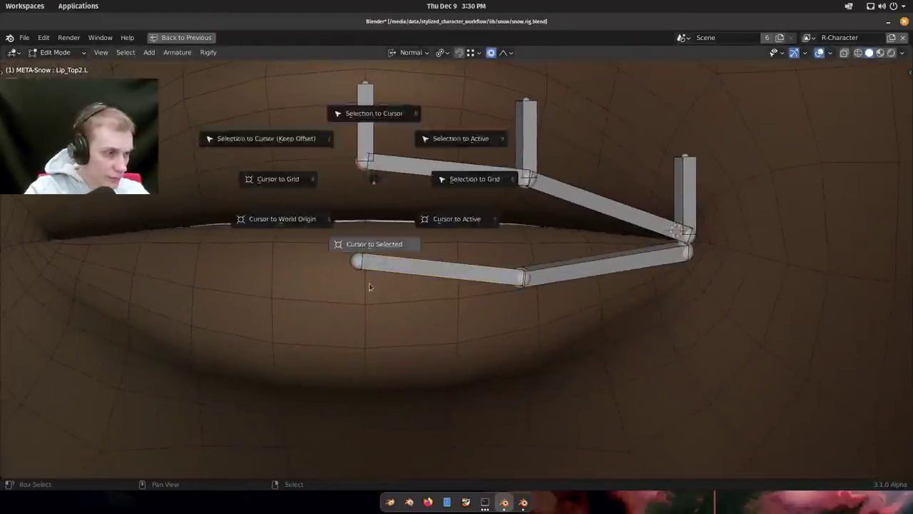
left_click(359, 263)
key("shift+s")
left_click(445, 238)
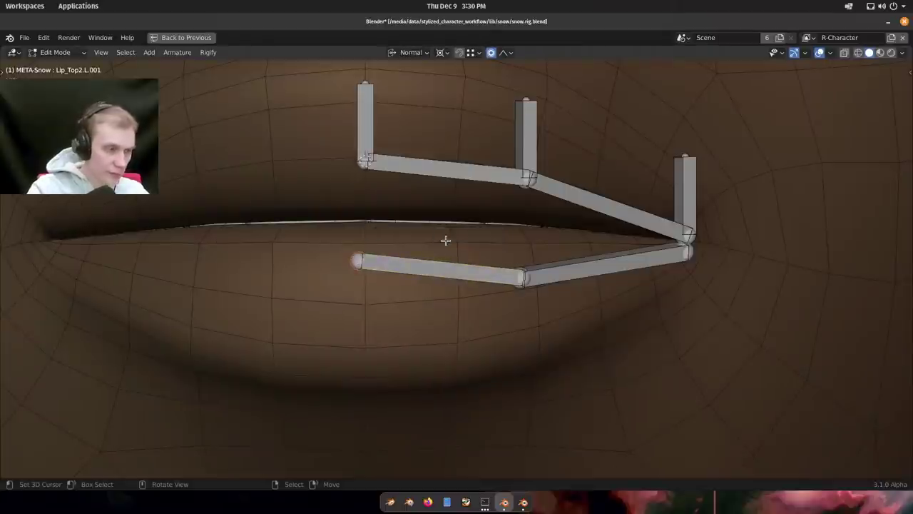
key("s")
key("x")
key("0")
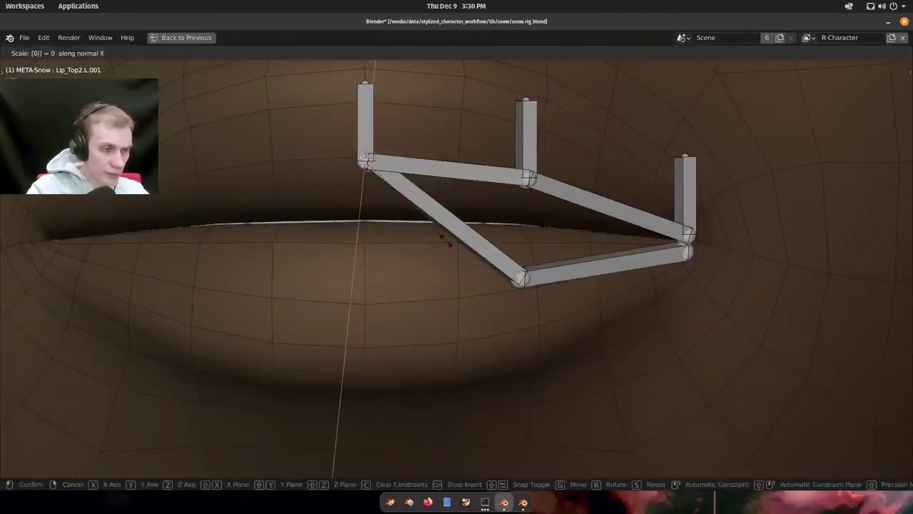
right_click(446, 241)
Set the transform orientation to Global and scale the lower-lip center tip to 0 along X around the 3D cursor.
key("comma")
key("comma")
left_click(389, 234)
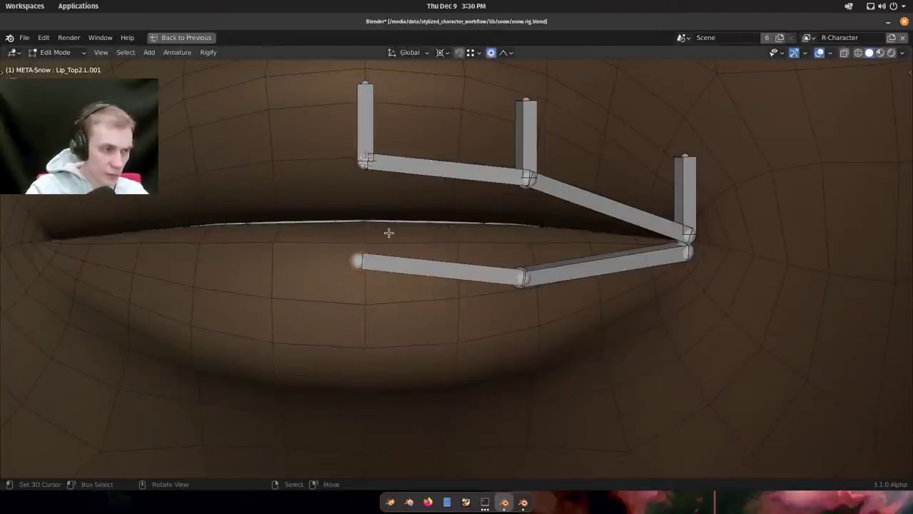
key("s")
key("x")
key("0")
key("Return")
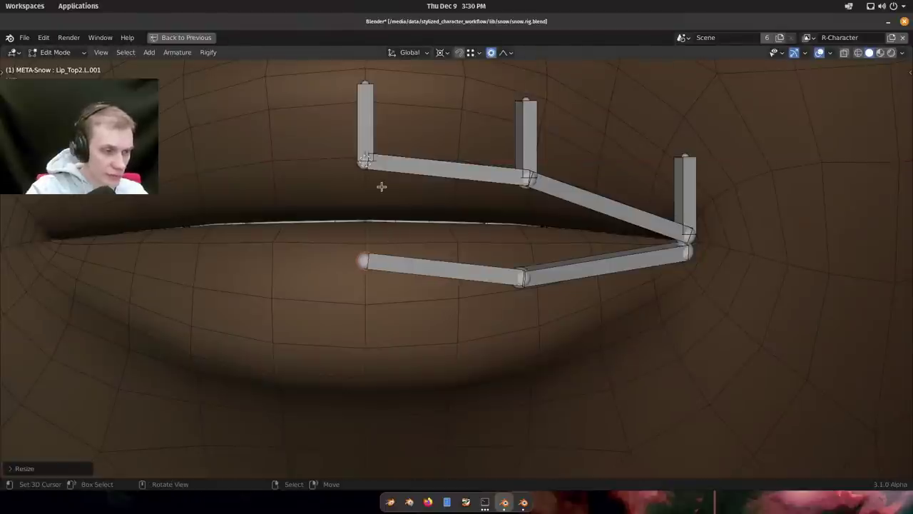
Reset the 3D cursor to the world origin and scale both lips' center joints onto the X = 0 midline.
key("n")
left_click(906, 75)
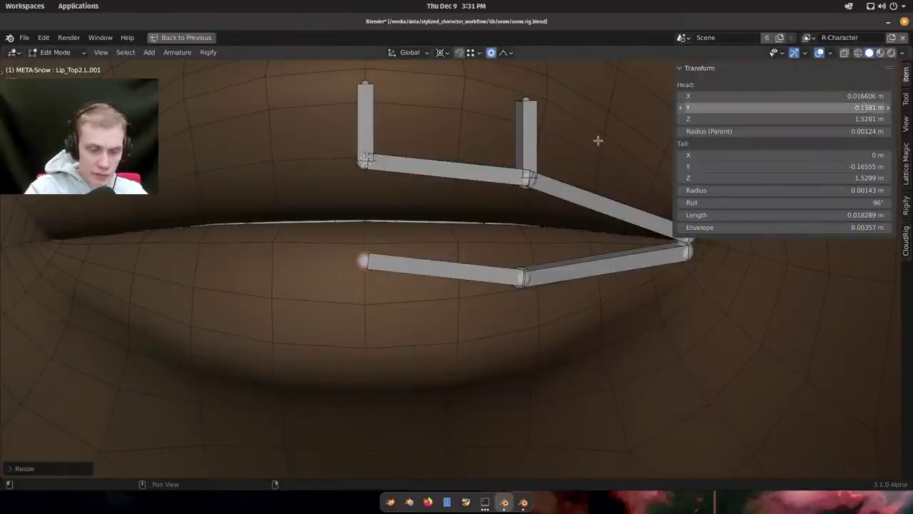
key("shift+c")
scroll(498, 207, "up", 20)
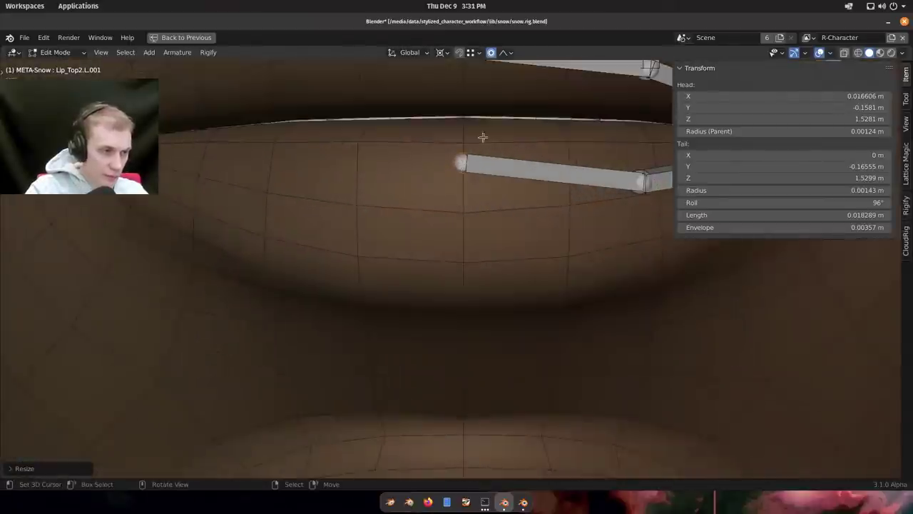
middle_click_drag(463, 91, 425, 266, "shift")
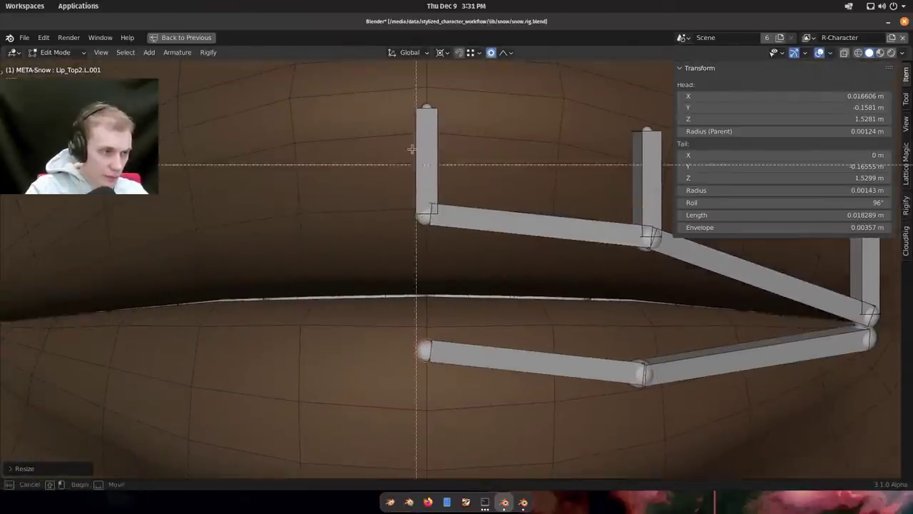
left_click_drag(468, 264, 460, 267)
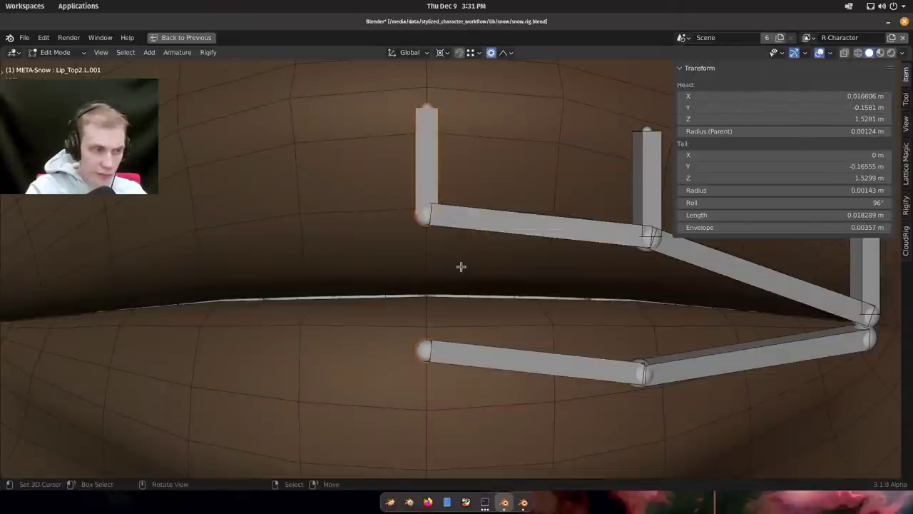
key("s")
left_click(461, 266)
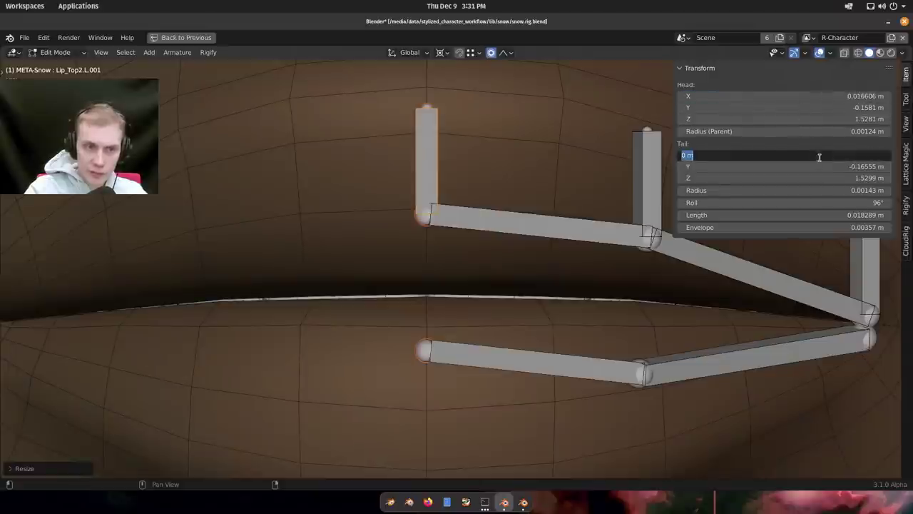
key("n")
Move the lower-lip chain's center joint down to follow the middle of the lower lip.
middle_click_drag(538, 268, 400, 247, "shift")
middle_click_drag(411, 343, 540, 301)
middle_click_drag(541, 301, 307, 346, "shift")
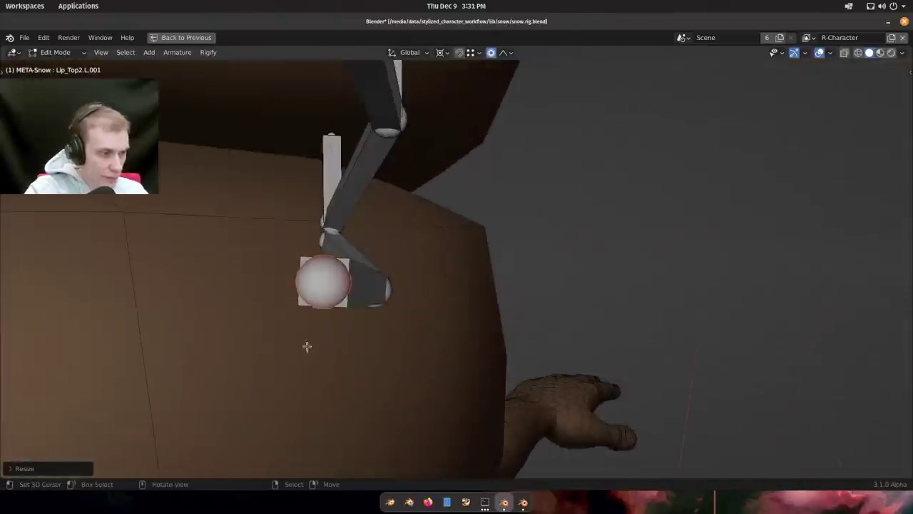
middle_click_drag(325, 299, 611, 291)
key("g")
right_click(614, 291)
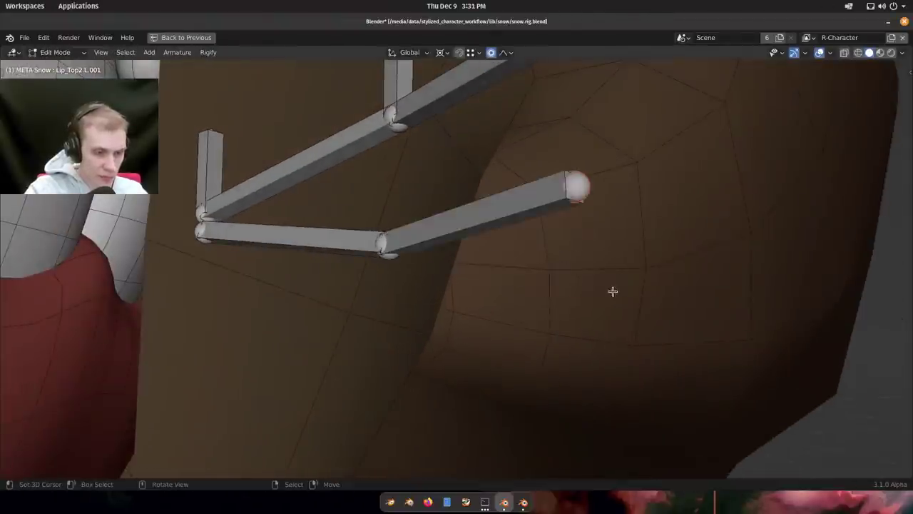
key("period")
key("g")
left_click(613, 361)
middle_click_drag(613, 360, 427, 235)
Move the lower-lip chain's middle joint down along the lip surface and check the chain's fit from several angles.
left_click(577, 199)
middle_click_drag(575, 200, 490, 209)
key("g")
left_click(474, 276)
middle_click_drag(474, 276, 407, 165)
scroll(425, 227, "down", 1)
middle_click_drag(615, 238, 438, 340, "shift")
scroll(503, 269, "up", 2)
scroll(429, 229, "down", 3)
scroll(456, 241, "down", 2)
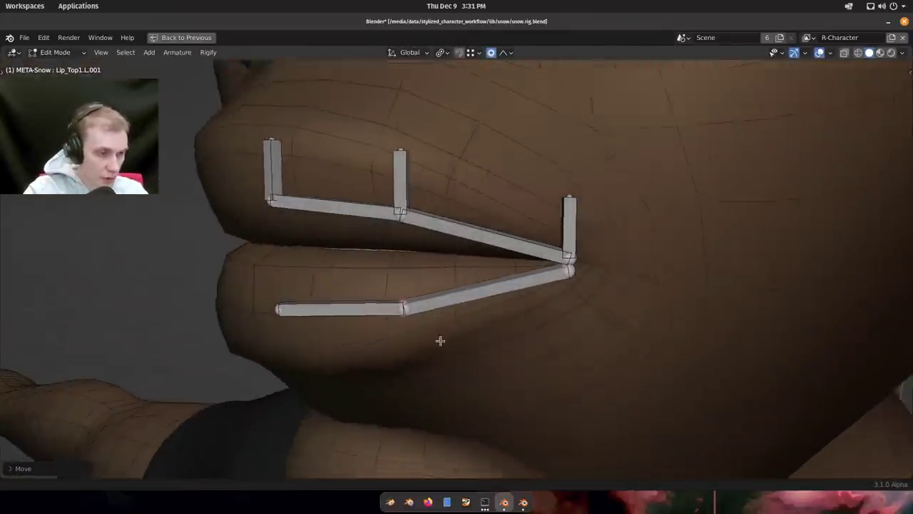
scroll(421, 275, "up", 4)
middle_click_drag(421, 274, 503, 254)
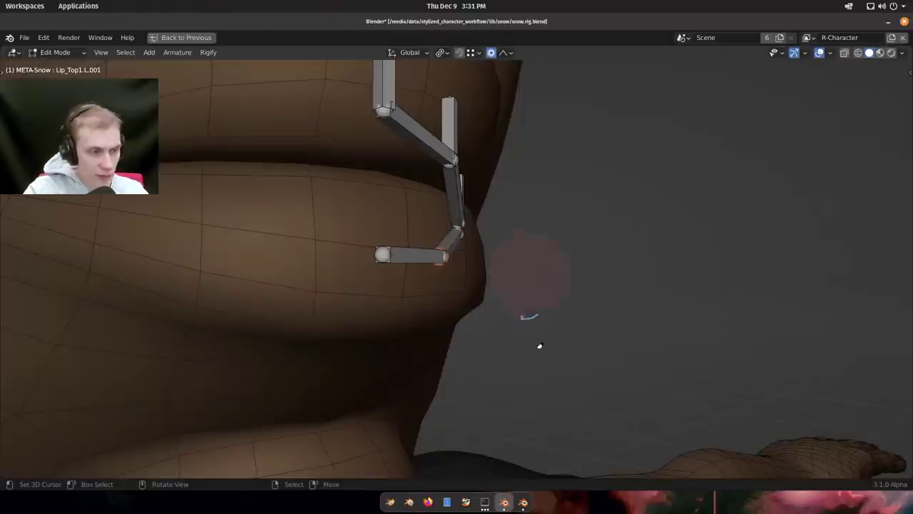
middle_click_drag(539, 346, 471, 271)
Hide the bone obstructing the mouth corner, adjust the corner joint's position, and reveal the hidden bones.
left_click(367, 194)
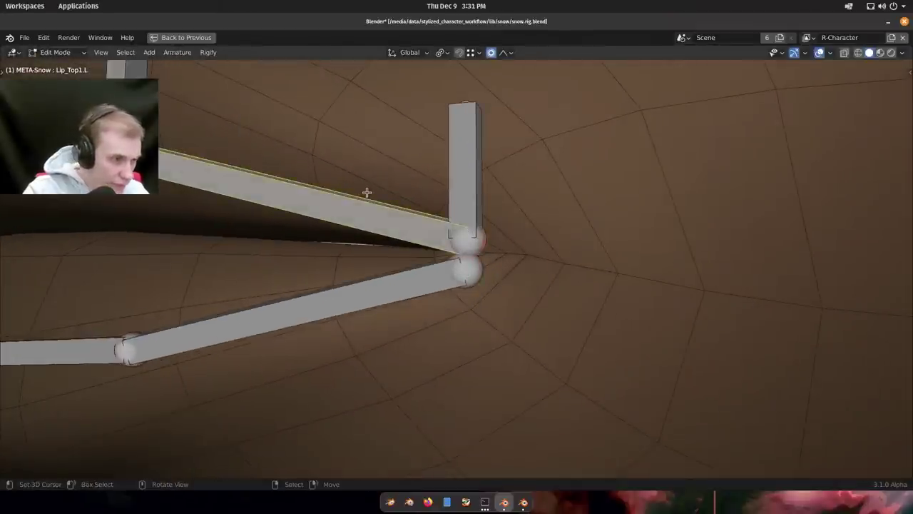
key("h")
scroll(442, 225, "up", 3)
middle_click_drag(473, 222, 476, 246)
right_click(516, 284)
key("g")
left_click(476, 301)
key("g")
key("Escape")
key("alt+h")
Reposition the mouth-corner end of the upper-lip bone Lip_Top1.L just above the lower-lip chain's corner joint.
right_click(460, 227)
key("g")
left_click(532, 231)
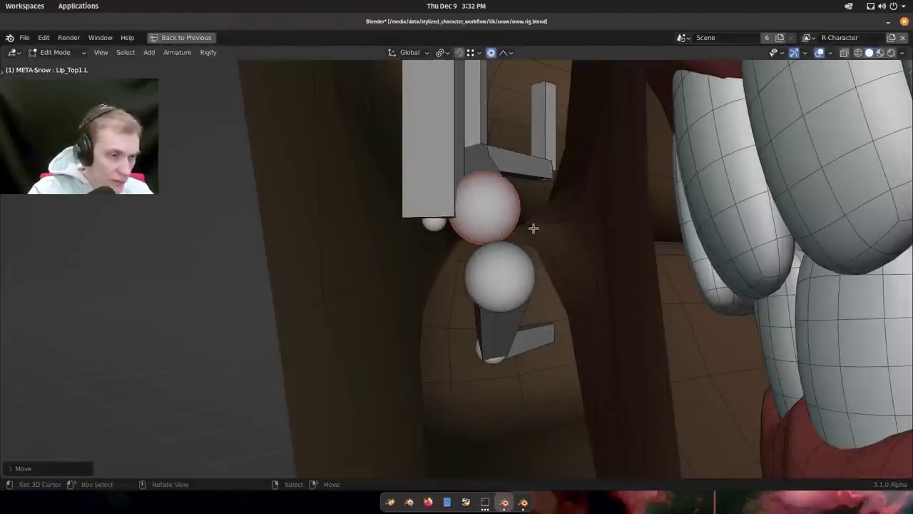
middle_click_drag(532, 230, 513, 270)
key("g")
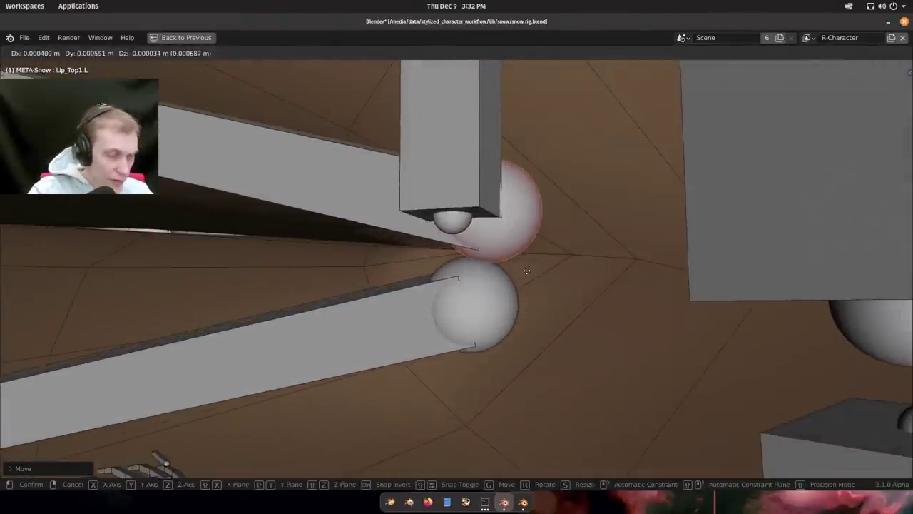
left_click(515, 269)
scroll(515, 268, "down", 4)
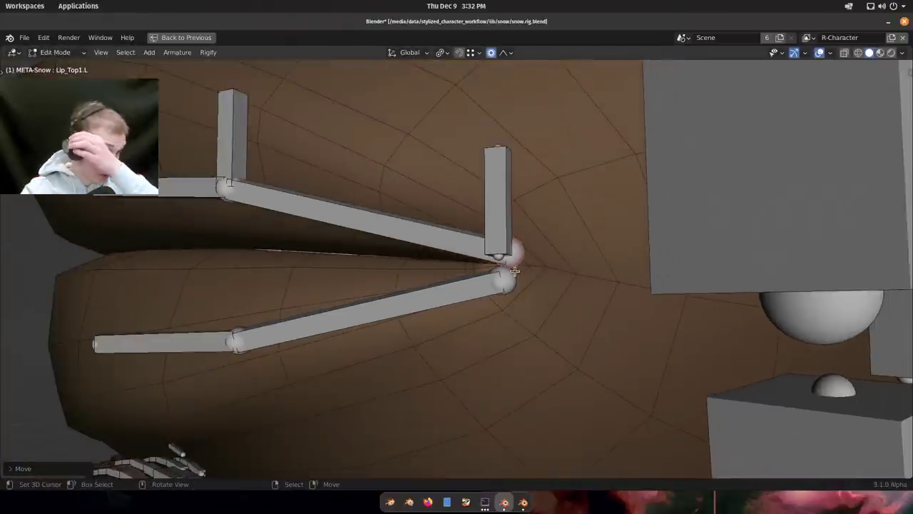
Hide the Head bone and the two other large bones beside the mouth corner.
middle_click_drag(513, 273, 469, 231)
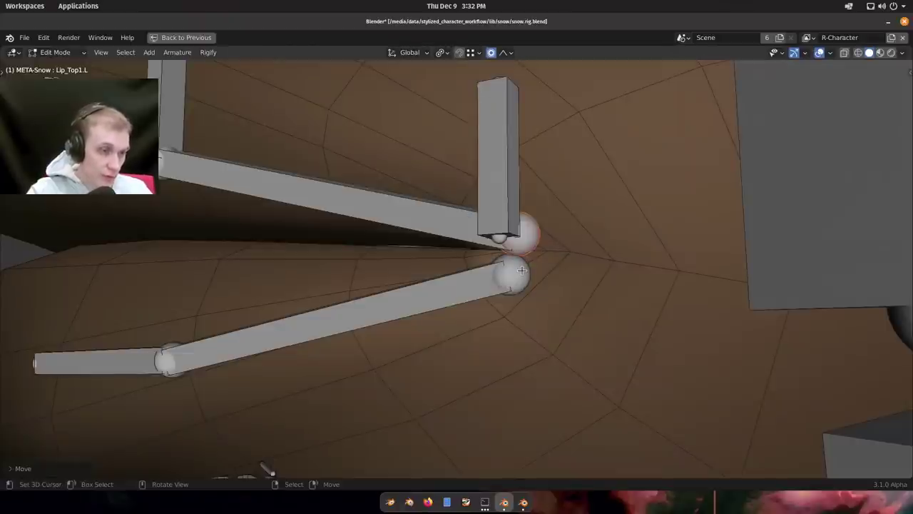
scroll(477, 264, "down", 2)
middle_click_drag(466, 254, 492, 261)
scroll(522, 277, "up", 4)
scroll(432, 255, "down", 3)
scroll(574, 256, "down", 2)
right_click(711, 247)
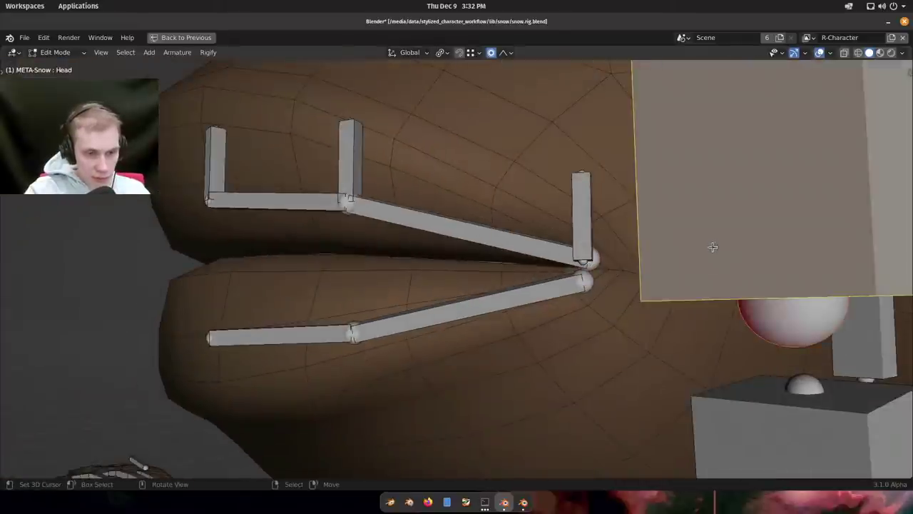
key("h")
right_click(806, 417)
key("h")
right_click(858, 327)
key("h")
scroll(583, 227, "up", 2)
Rename the outer lower-lip bone Lip_Bot1.L and the inner one Lip_Bot2.L.
right_click(588, 225)
middle_click_drag(588, 225, 586, 213)
right_click(577, 271)
key("F2")
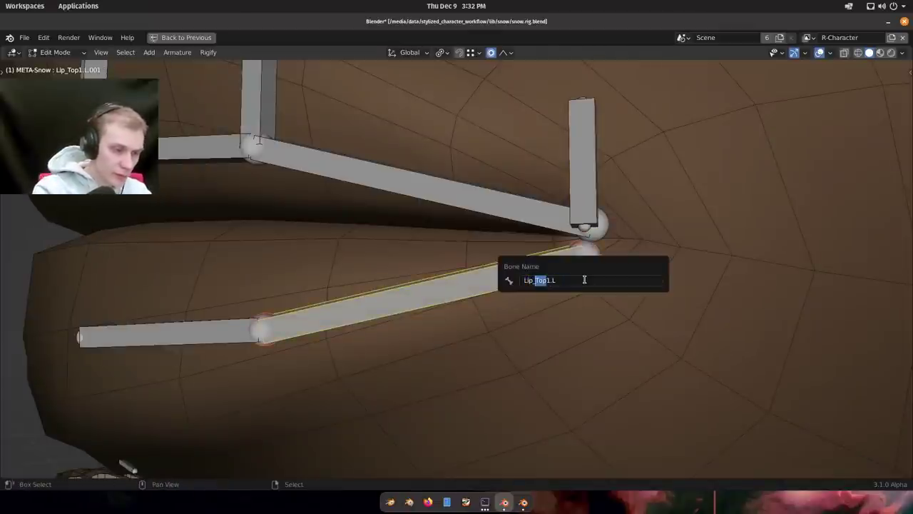
key("Return")
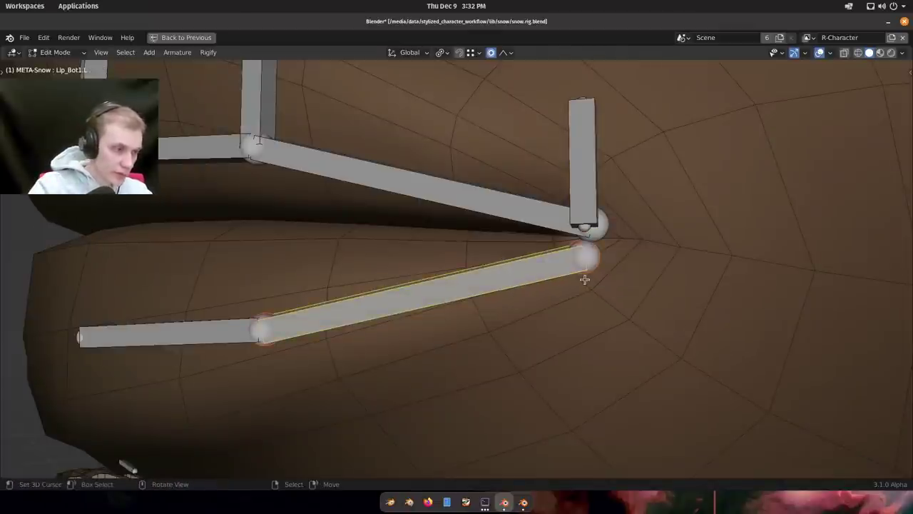
left_click(147, 348)
key("F2")
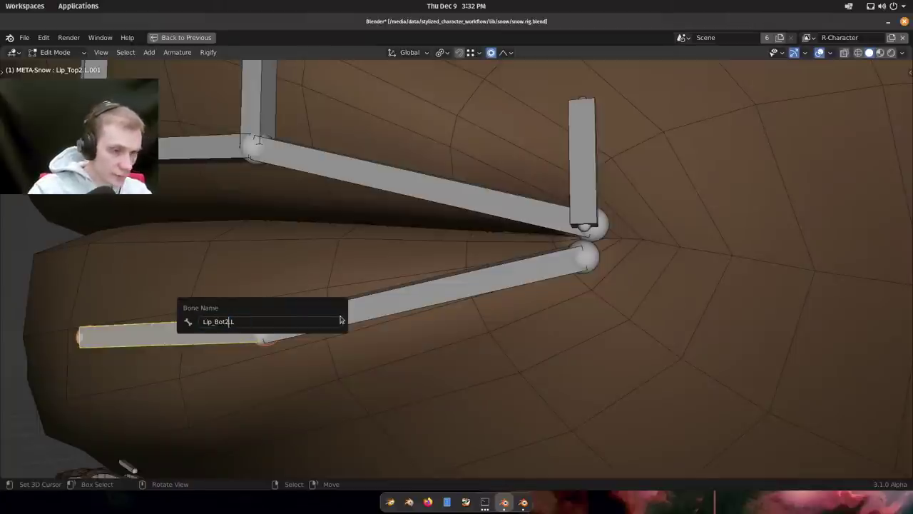
key("Return")
Duplicate the anchor Lip_Top_Corner.L, snap the copy to the lower-lip corner joint, and name it Lip_Bot_Corner.L.
key("shift+d")
left_click(585, 249)
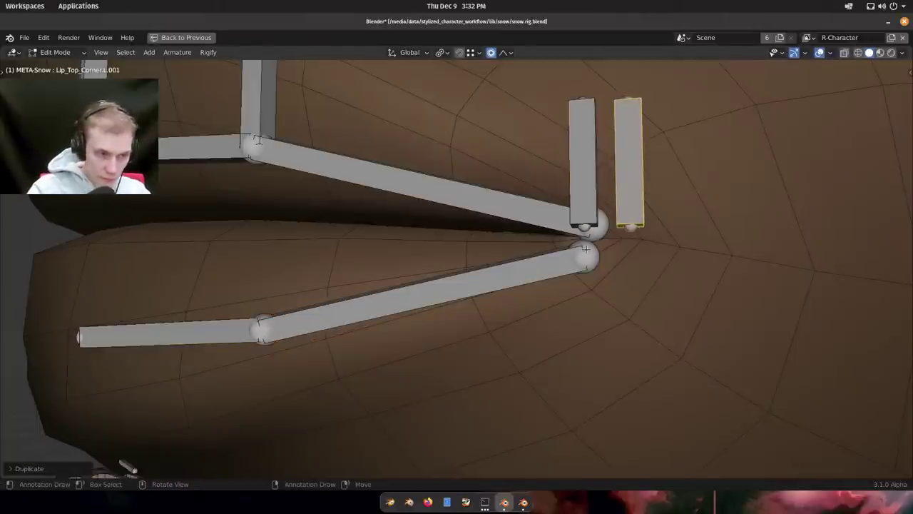
right_click(627, 220)
key("shift+s")
middle_click_drag(547, 234, 617, 264, "shift")
scroll(575, 241, "down", 1)
key("F2")
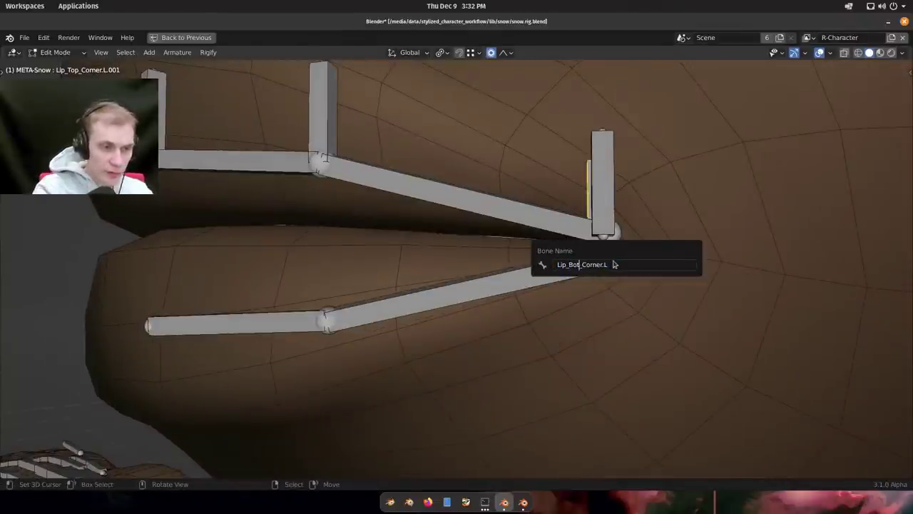
key("Return")
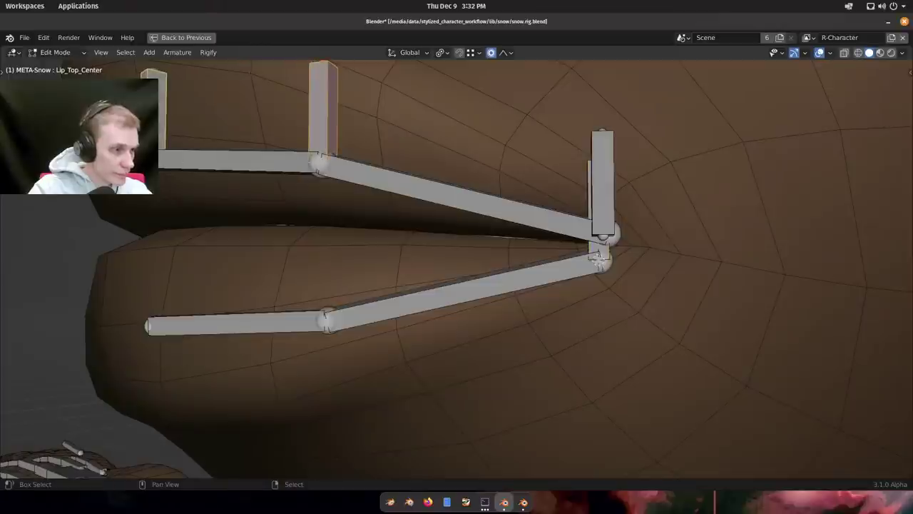
Duplicate the middle and center upper-lip anchors, snap the middle copy to the lower lip's middle joint, and name it Lip_Bot.L.
key("shift+d")
right_click(327, 301)
key("shift+s")
right_click(268, 179)
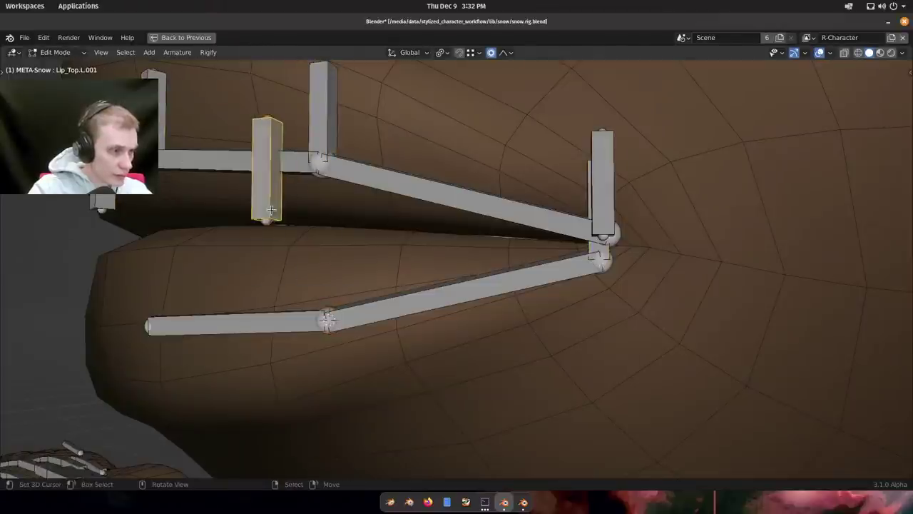
key("shift+s")
middle_click_drag(383, 269, 398, 267, "shift")
key("F2")
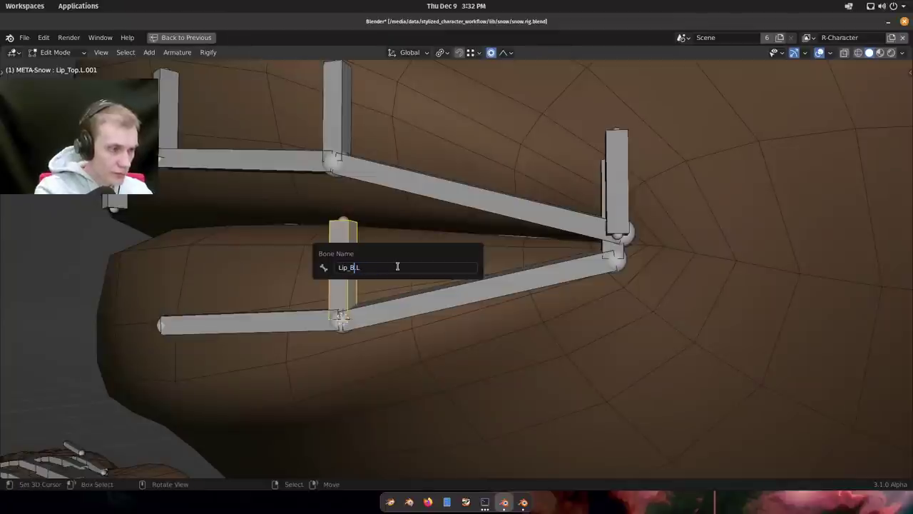
key("Return")
Snap the copied center anchor to the lower-lip chain's center joint and rename it Lip_Bot_Center.
middle_click_drag(159, 330, 242, 337, "shift")
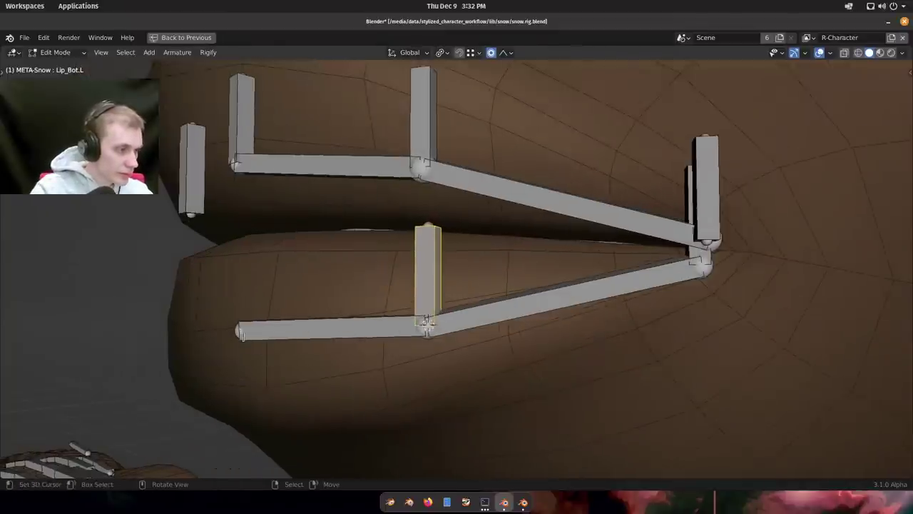
right_click(197, 181)
key("shift+s")
key("F2")
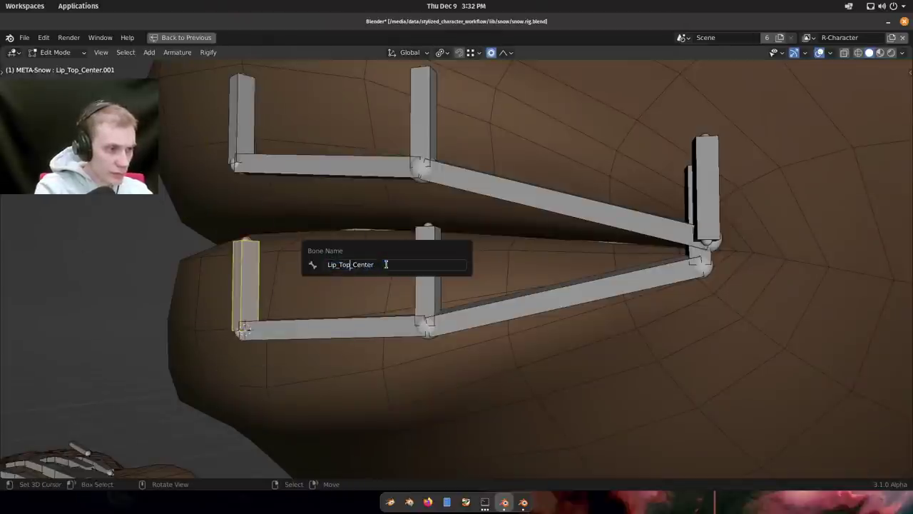
key("Return")
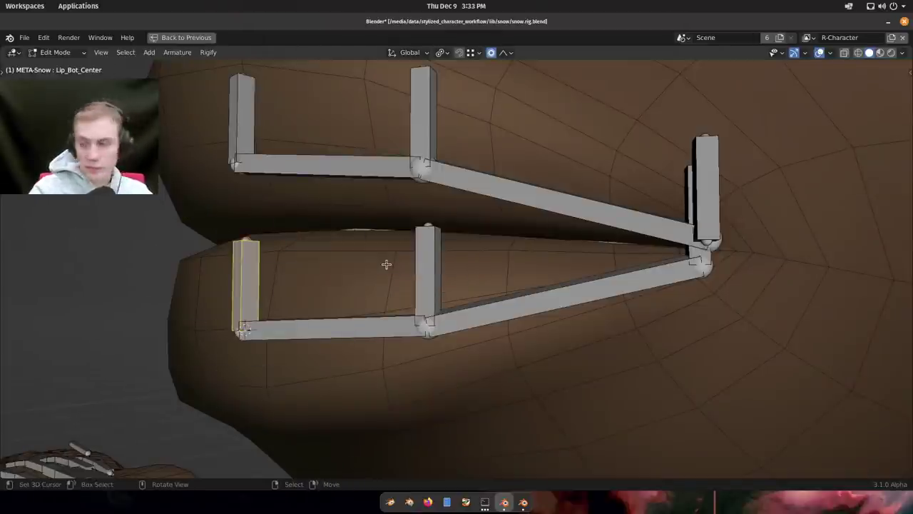
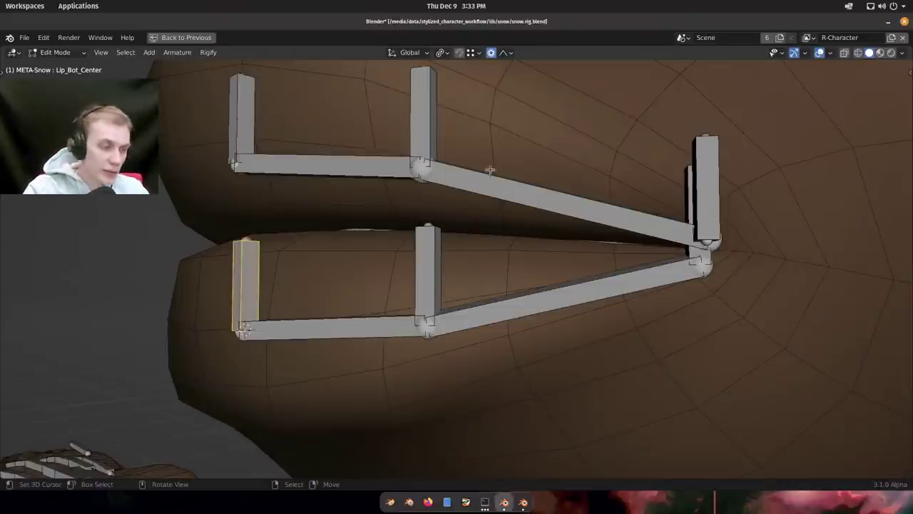
Leave Edit Mode and add a Cloud Sintel metarig to the scene.
middle_click_drag(490, 170, 600, 281)
scroll(469, 249, "down", 7)
scroll(492, 272, "down", 2)
key("Tab")
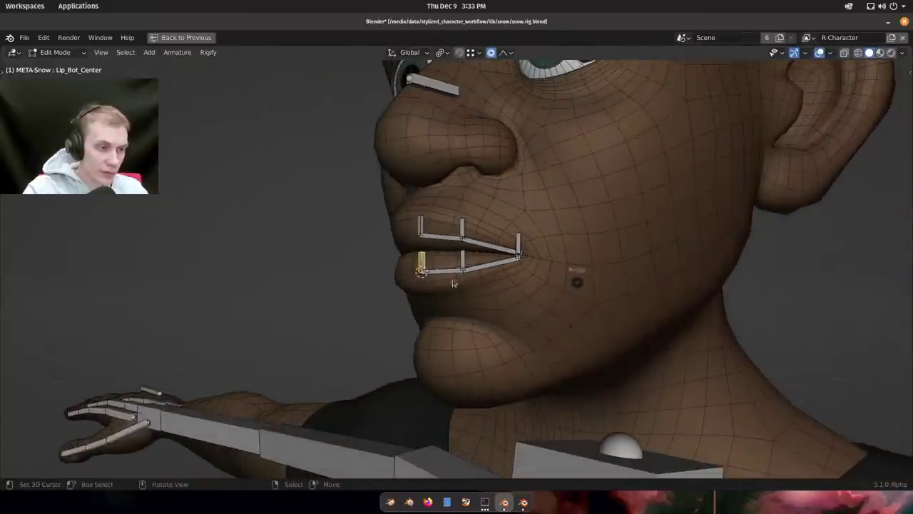
scroll(453, 283, "down", 10)
key("Tab")
middle_click_drag(457, 368, 433, 265)
key("shift+a")
mouse_move(402, 351)
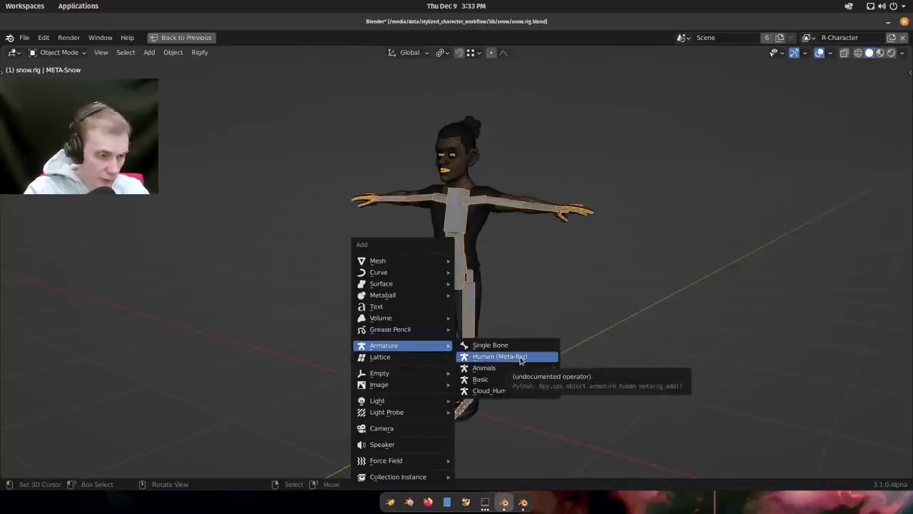
mouse_move(523, 389)
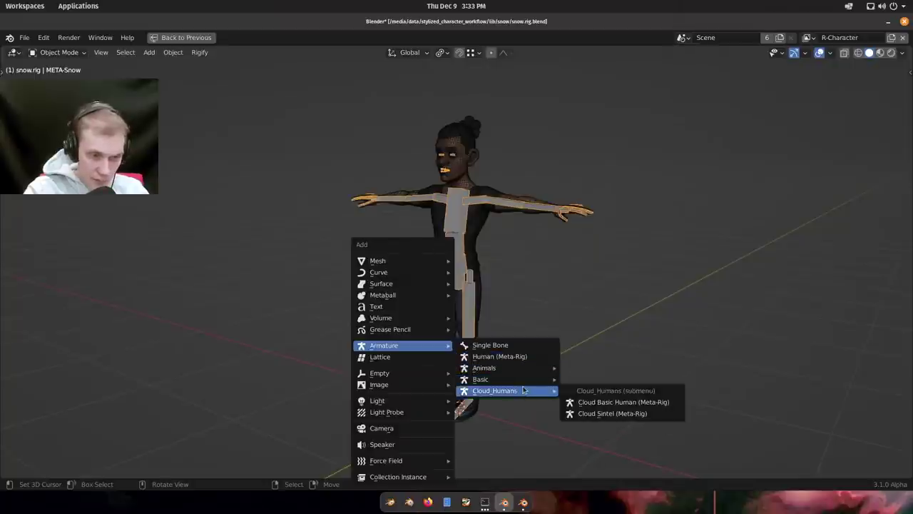
left_click(618, 413)
Move the Sintel metarig along the global Y axis to stand in front of the character.
scroll(498, 147, "up", 8)
key("g")
key("y")
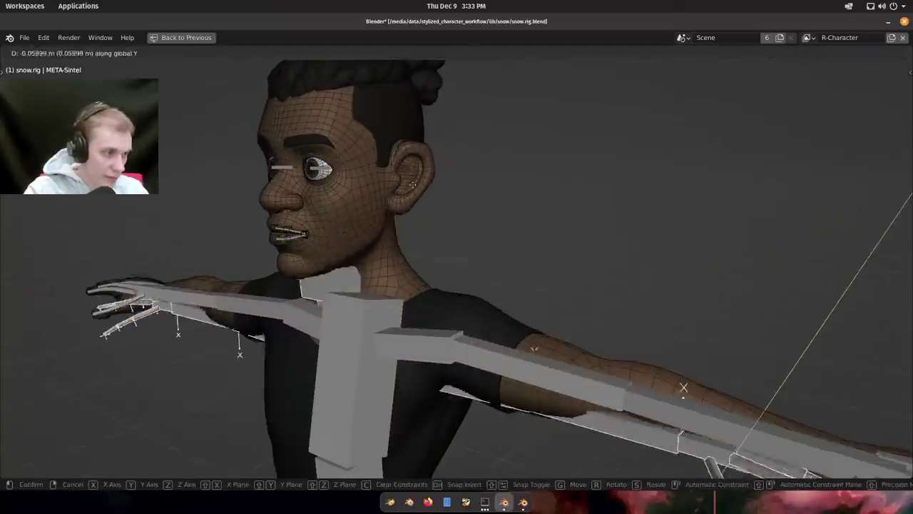
left_click(256, 215)
Enable the Sintel metarig's Face layer in Pose Mode and examine how its facial bones are laid out.
key("ctrl+Tab")
key("shift+m")
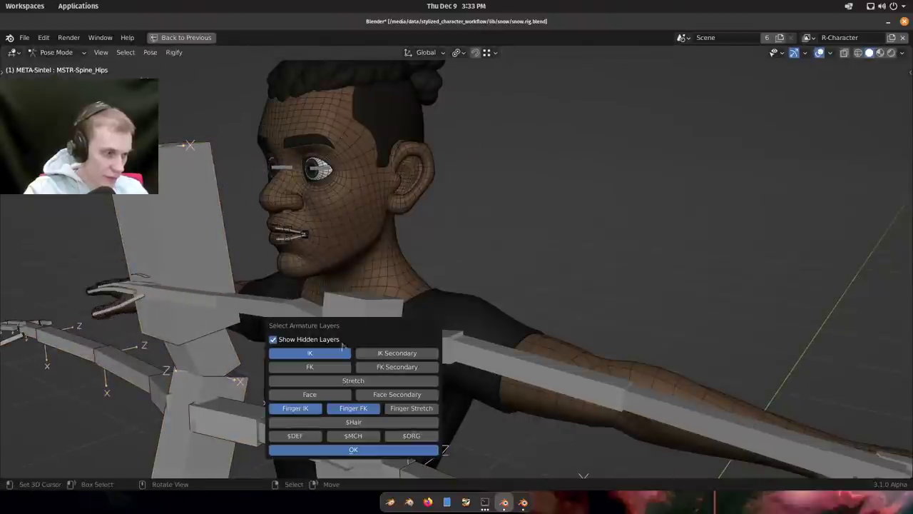
left_click(332, 395)
middle_click_drag(191, 266, 442, 202, "shift")
scroll(443, 201, "up", 4)
scroll(444, 203, "down", 4)
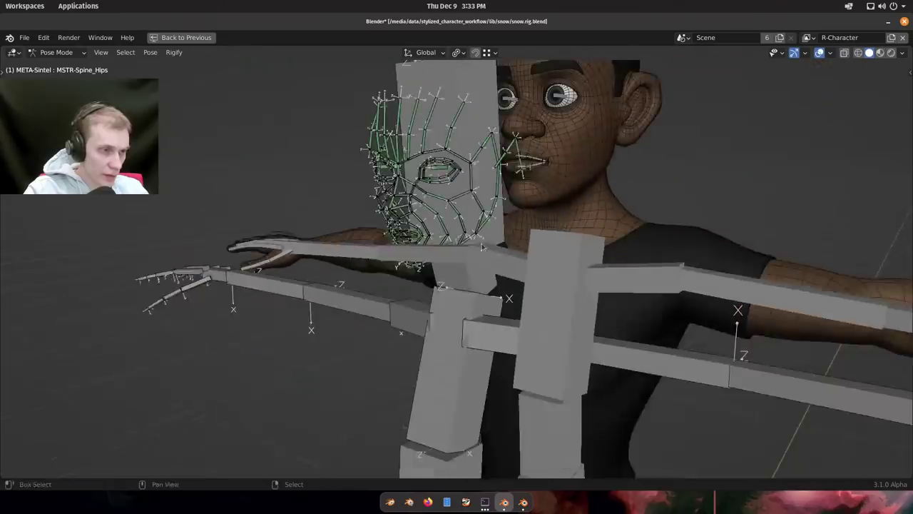
middle_click_drag(482, 247, 549, 318, "shift")
scroll(519, 256, "up", 5)
middle_click_drag(520, 256, 660, 245)
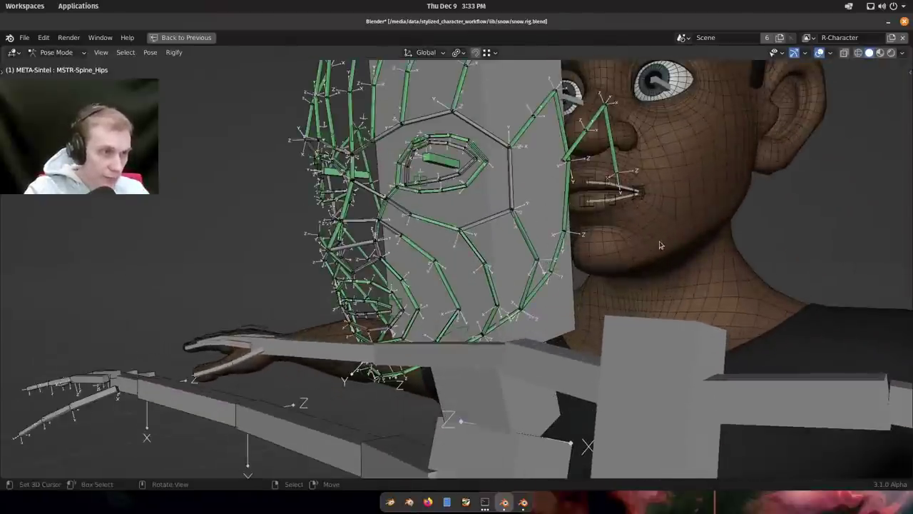
Return to Object Mode and delete the Sintel metarig.
key("ctrl+Tab")
key("ctrl+space")
key("x")
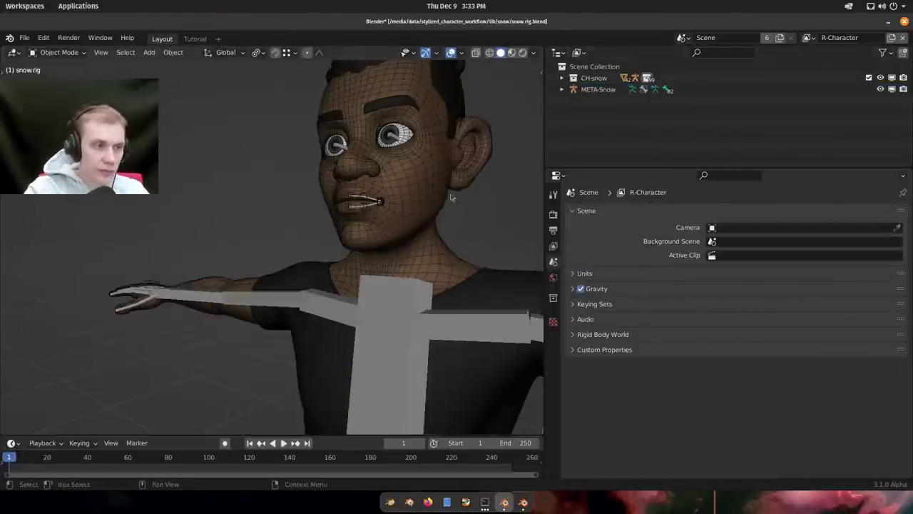
key("ctrl+space")
Select META-Snow, switch it to Pose Mode, and examine its upper and lower lip chains and their anchors.
scroll(648, 233, "up", 2)
middle_click_drag(648, 233, 453, 262, "shift")
scroll(521, 244, "up", 3)
scroll(452, 264, "up", 5)
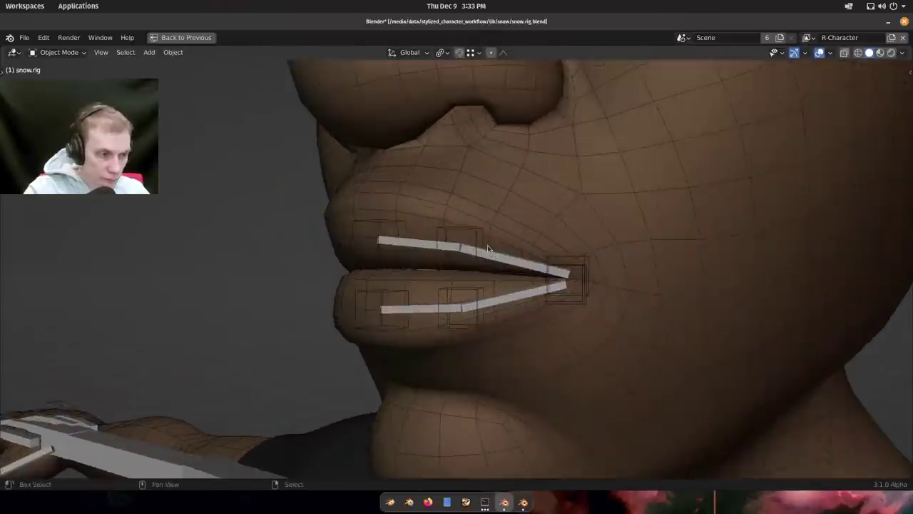
left_click(491, 262)
scroll(499, 271, "up", 2)
scroll(520, 288, "down", 3)
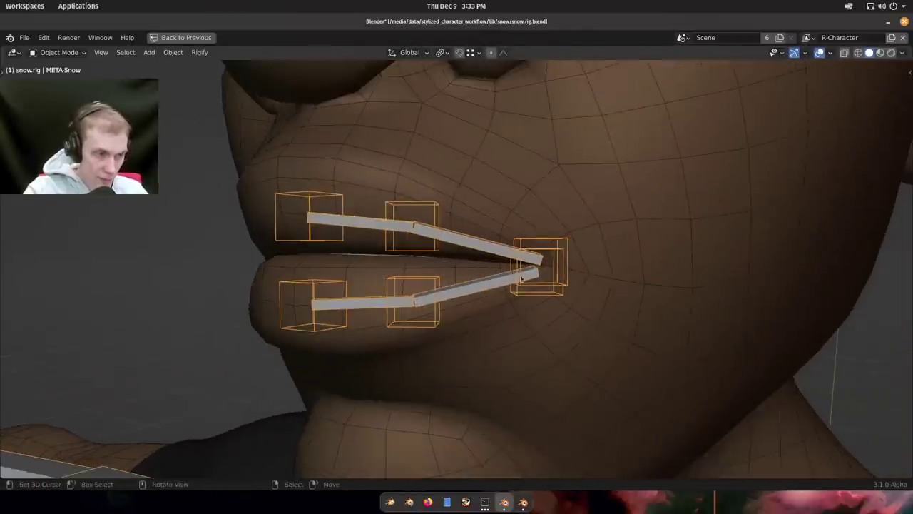
middle_click_drag(522, 288, 505, 276)
scroll(518, 272, "up", 5)
scroll(517, 272, "down", 3)
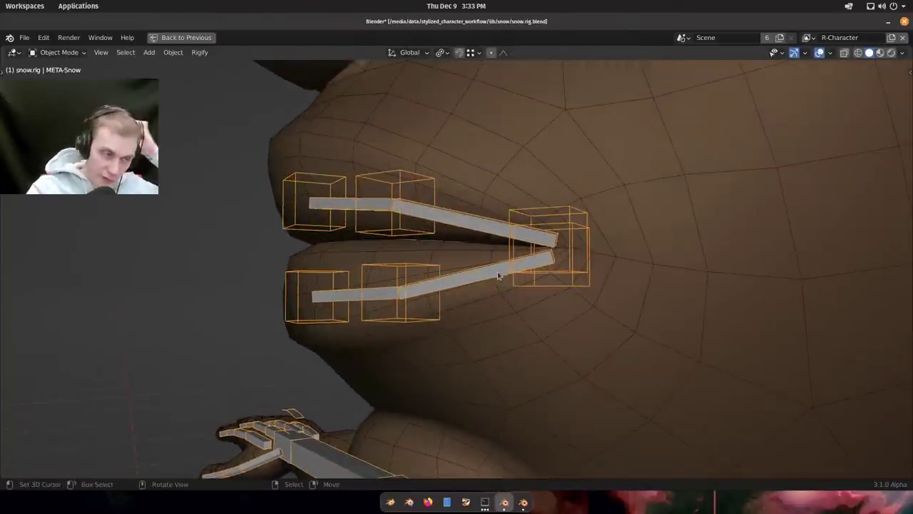
middle_click_drag(463, 220, 570, 204)
key("ctrl+Tab")
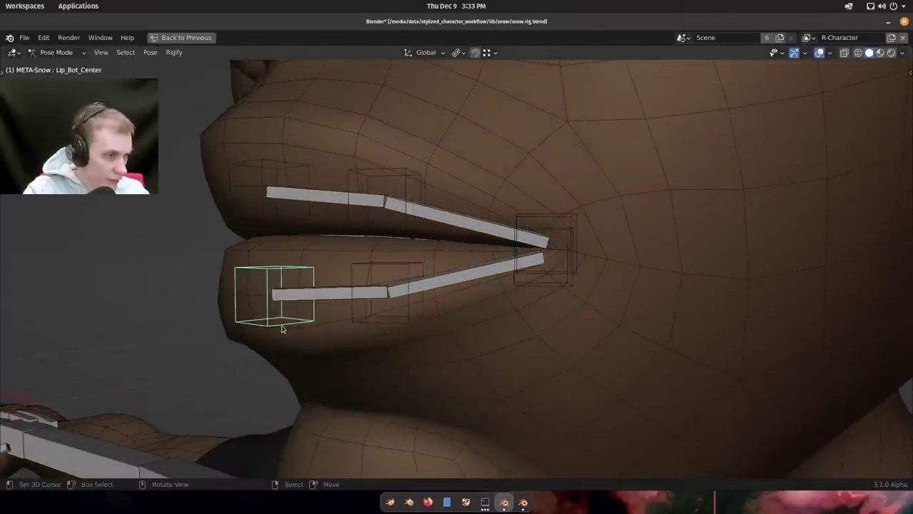
middle_click_drag(281, 329, 561, 360)
middle_click_drag(518, 338, 462, 303)
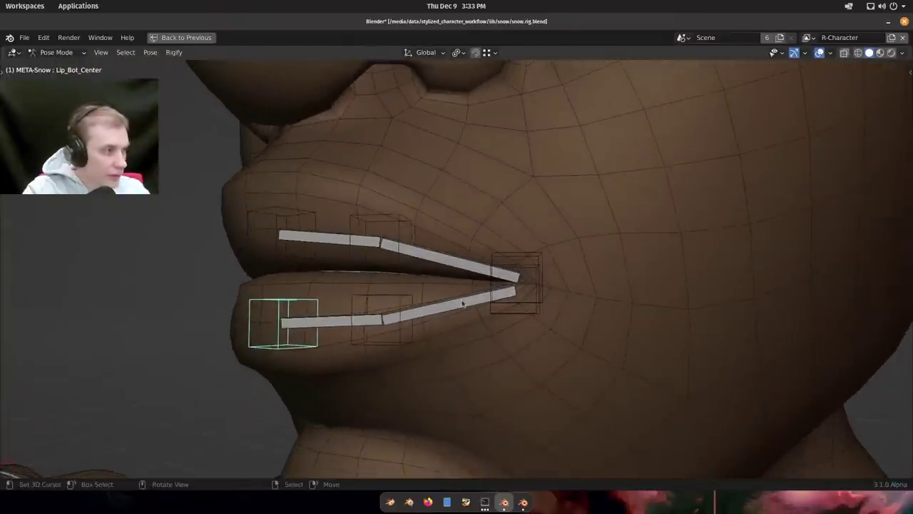
key("r")
right_click(399, 312)
middle_click_drag(528, 312, 505, 324)
scroll(497, 315, "down", 2)
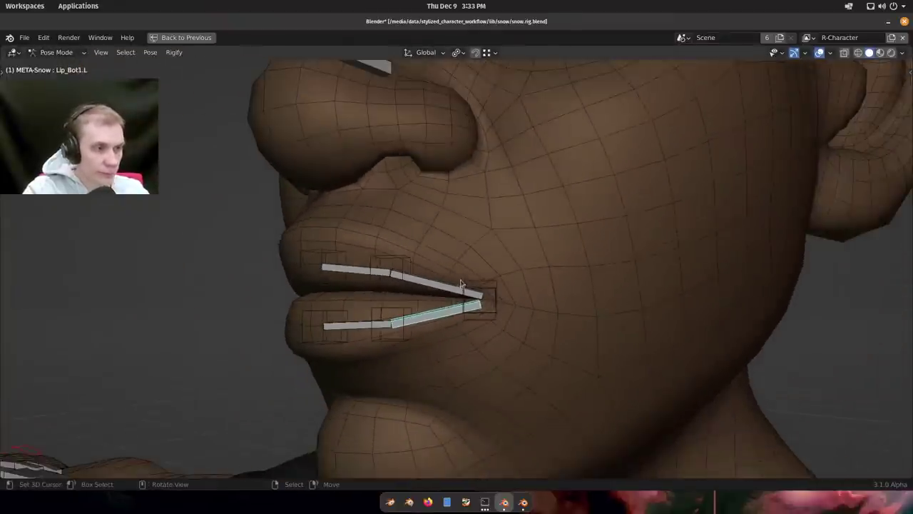
Place the 3D cursor just above the upper lip in side view and add a new bone there in Edit Mode.
middle_click_drag(461, 285, 351, 231)
scroll(483, 285, "down", 2)
left_click(405, 279)
scroll(404, 279, "up", 3)
right_click(350, 230, "shift")
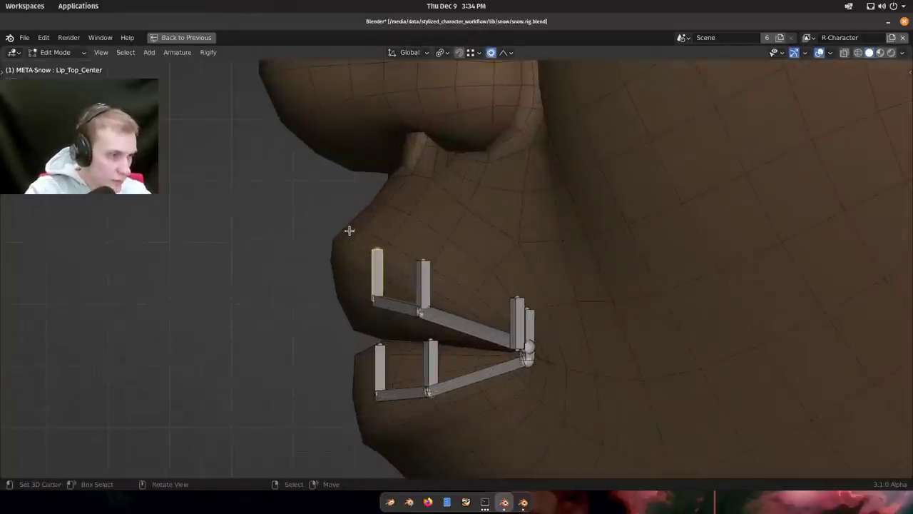
key("shift+a")
right_click(406, 176)
scroll(407, 177, "down", 7)
Scale down the new bone and its B-Bone thickness to about the size of the lip anchors.
key("s")
left_click(517, 230)
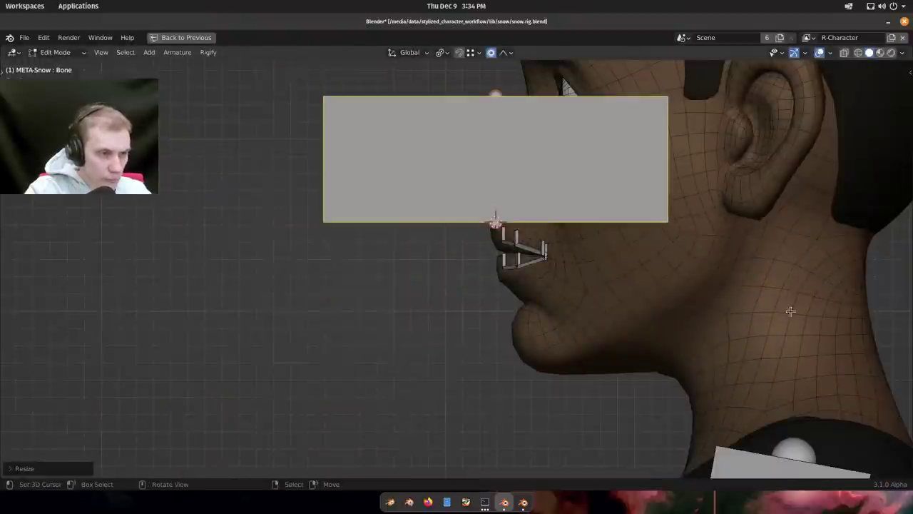
key("s")
left_click(617, 259)
key("ctrl+alt+s")
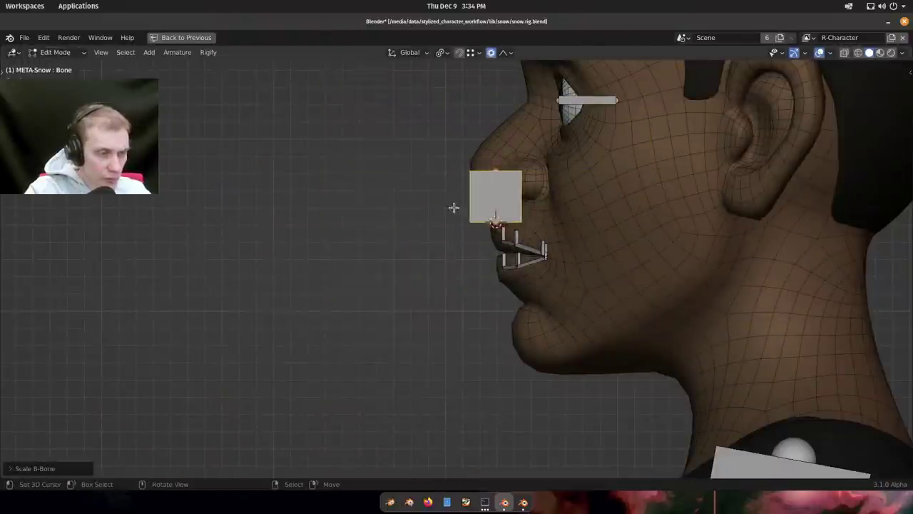
scroll(454, 208, "up", 3)
key("ctrl+alt+s")
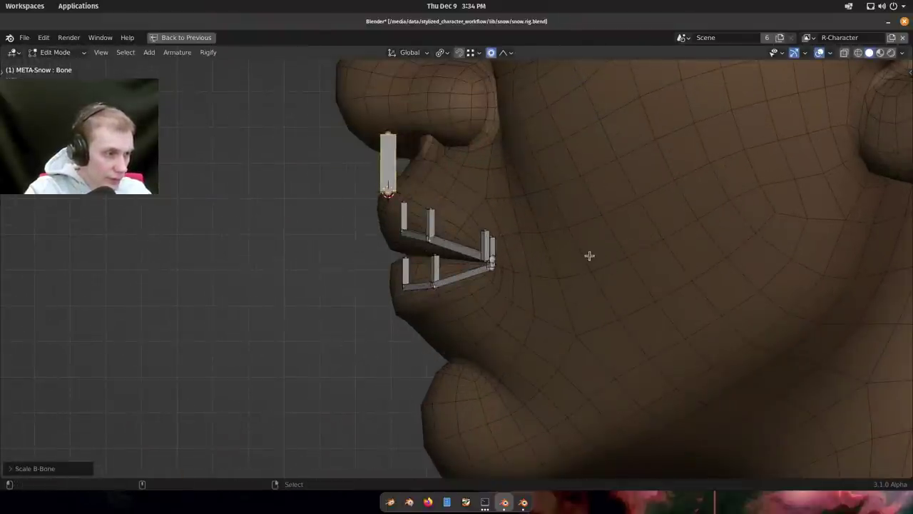
key("s")
left_click(610, 302)
Snap the new bone to the Lip_Top_Center position and raise it along Z to just below the nose.
key("KP_1")
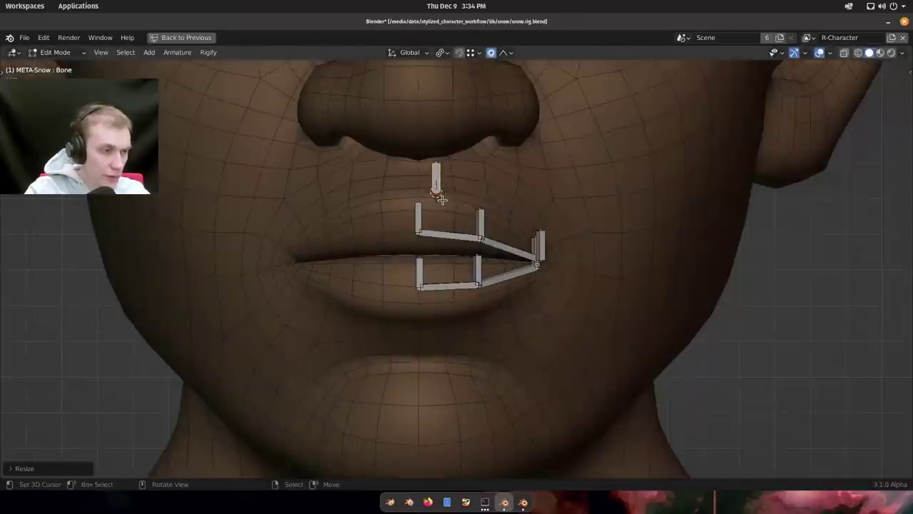
scroll(442, 200, "up", 4)
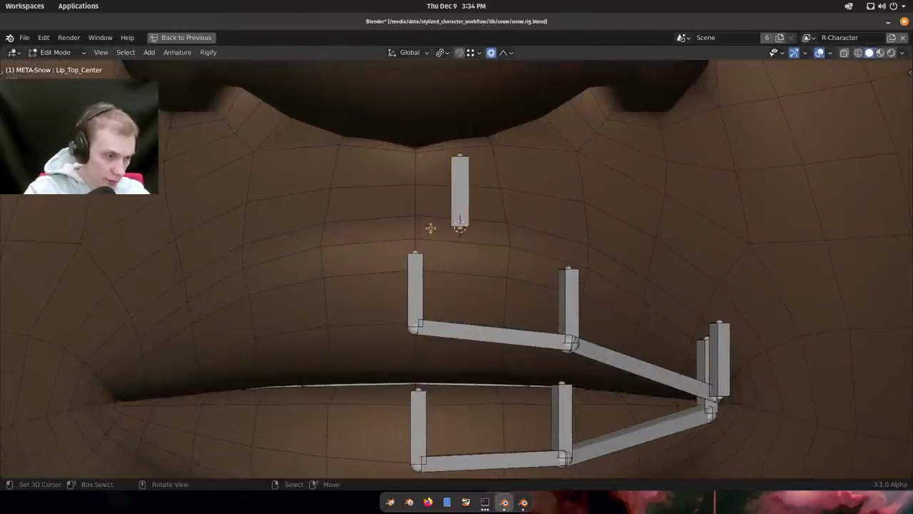
right_click(467, 189)
key("shift+s")
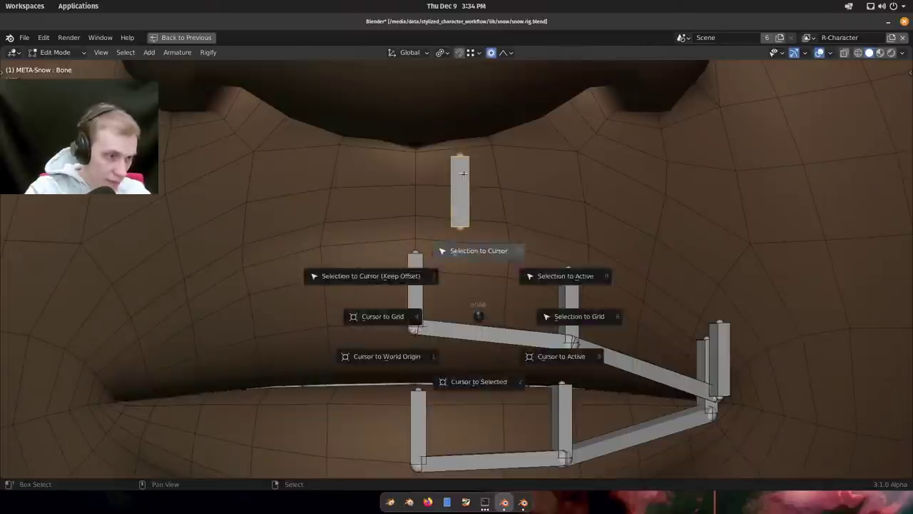
left_click(479, 285)
key("g")
key("z")
left_click(470, 199)
Adjust the new bone's position in side view so it sits closer to the skin between nose and upper lip.
key("KP_3")
scroll(395, 204, "up", 4)
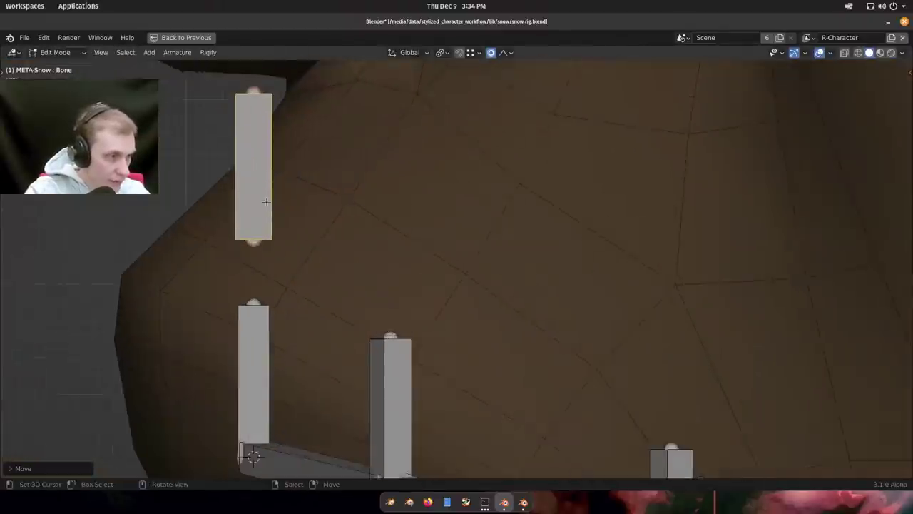
middle_click_drag(265, 200, 378, 267, "shift")
key("g")
left_click(396, 246)
Scale the bone above the upper lip down to a short stub.
key("KP_1")
scroll(487, 258, "down", 2)
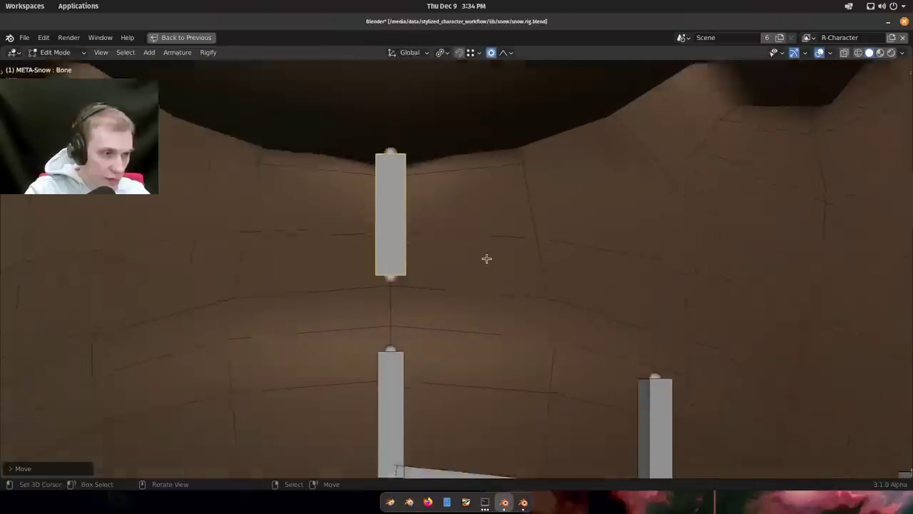
middle_click_drag(487, 259, 550, 180)
scroll(464, 257, "down", 1)
key("s")
left_click(521, 278)
Examine the face topology around the mouth, nose and cheek against the placed lip bones.
scroll(509, 219, "down", 6)
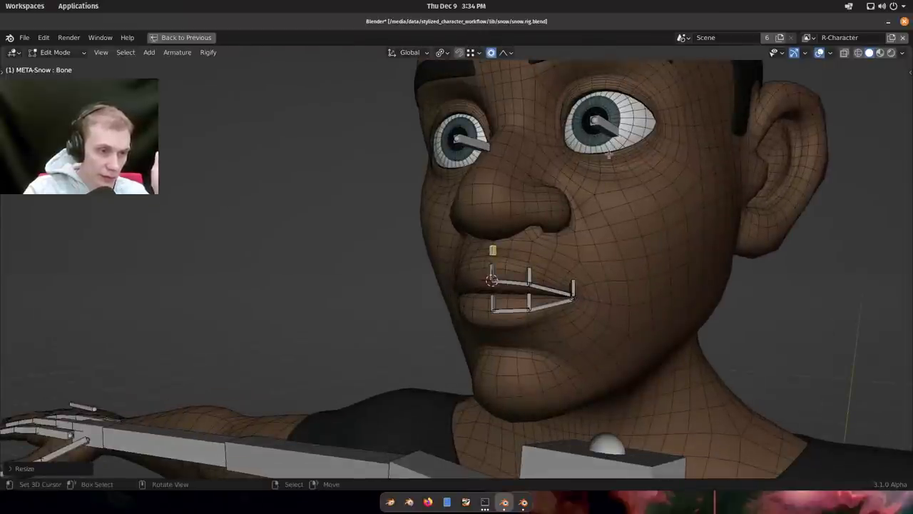
middle_click_drag(574, 312, 485, 304)
scroll(534, 250, "up", 3)
middle_click_drag(383, 172, 325, 198, "shift")
scroll(492, 311, "up", 5)
scroll(493, 298, "down", 2)
scroll(469, 255, "down", 2)
scroll(326, 198, "down", 4)
middle_click_drag(431, 246, 503, 290)
scroll(575, 283, "down", 3)
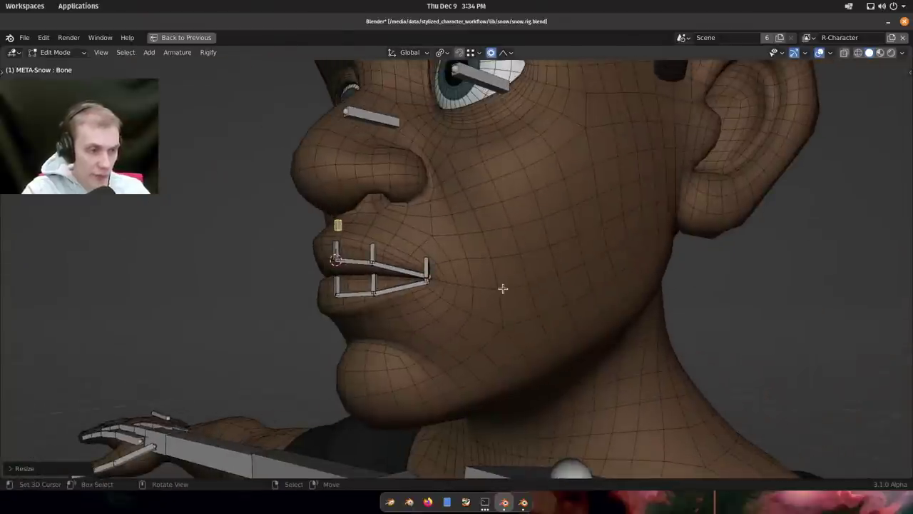
scroll(483, 279, "up", 2)
scroll(480, 275, "down", 2)
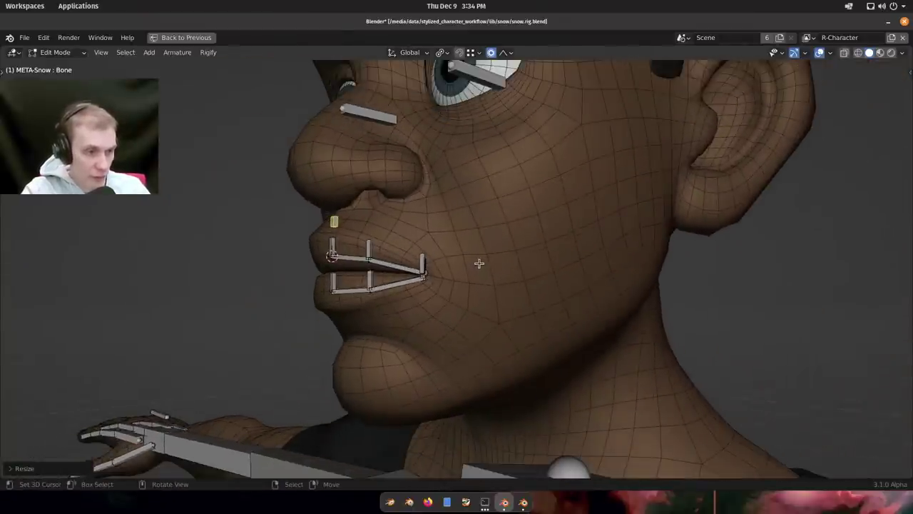
scroll(478, 266, "up", 1)
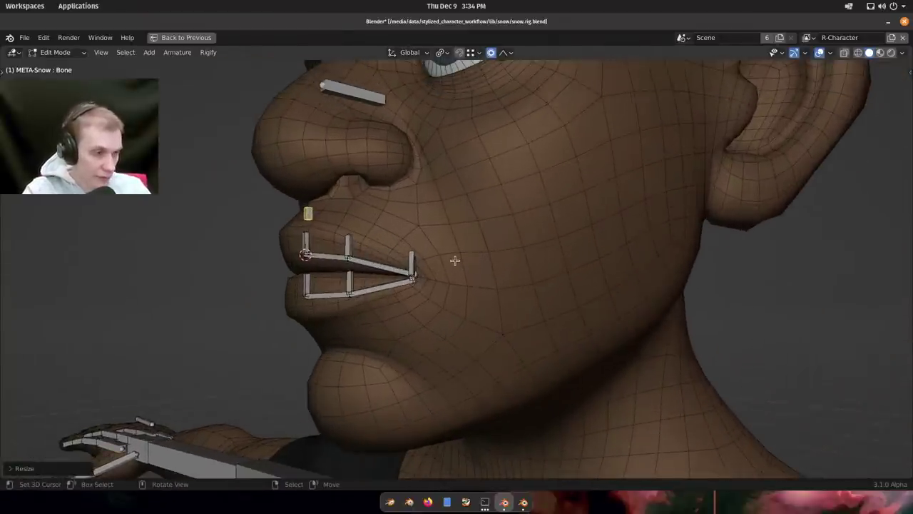
middle_click_drag(455, 261, 479, 265)
scroll(477, 264, "down", 2)
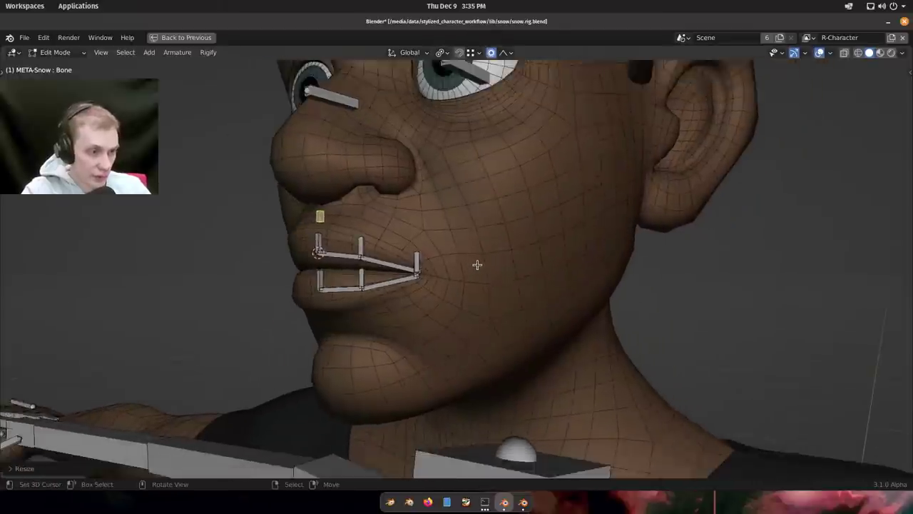
scroll(452, 257, "up", 2)
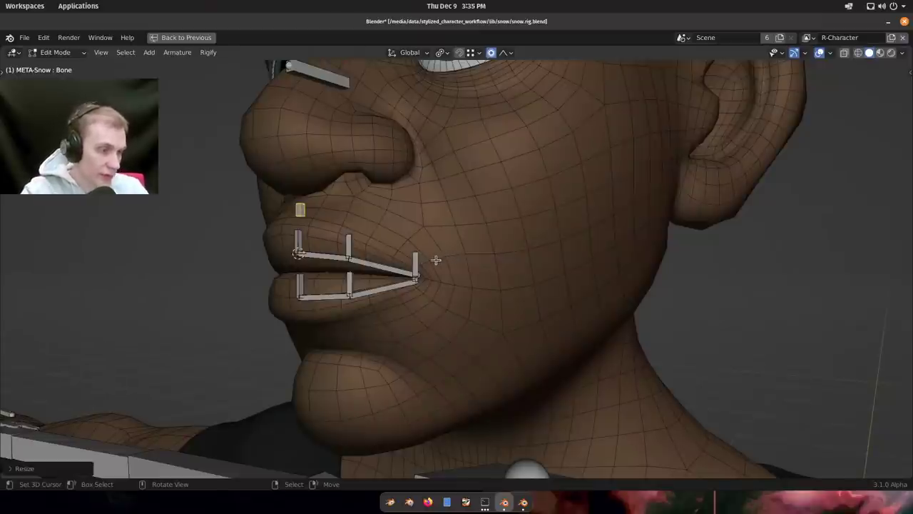
middle_click_drag(436, 261, 478, 267)
scroll(407, 226, "up", 2)
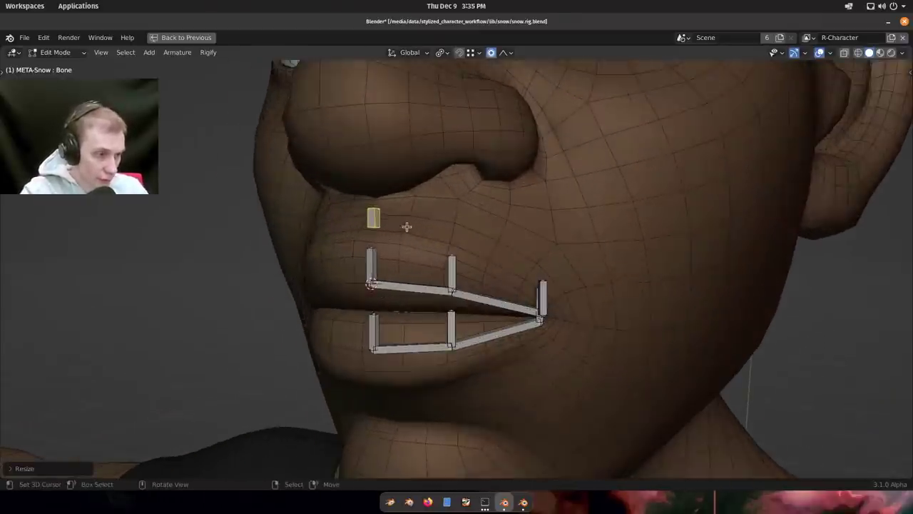
scroll(407, 227, "up", 2)
scroll(440, 255, "down", 1)
scroll(438, 252, "down", 4)
middle_click_drag(489, 306, 455, 299)
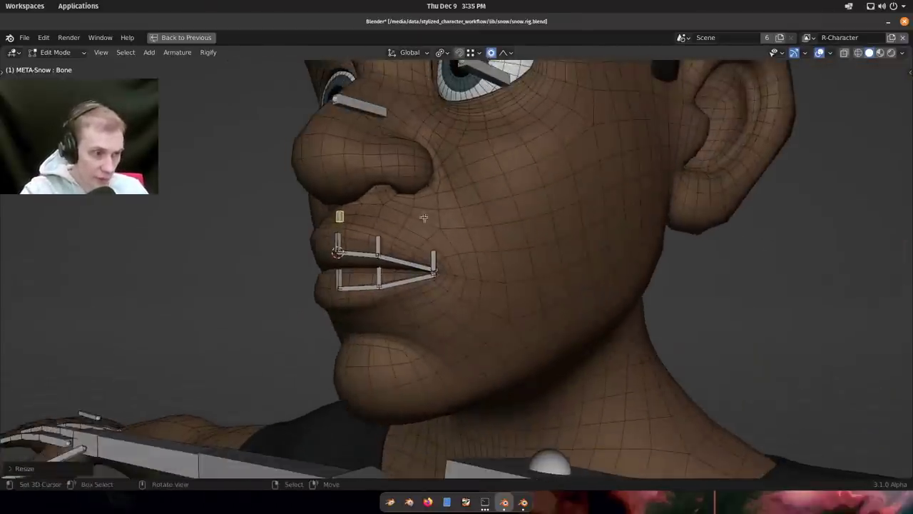
scroll(414, 247, "up", 5)
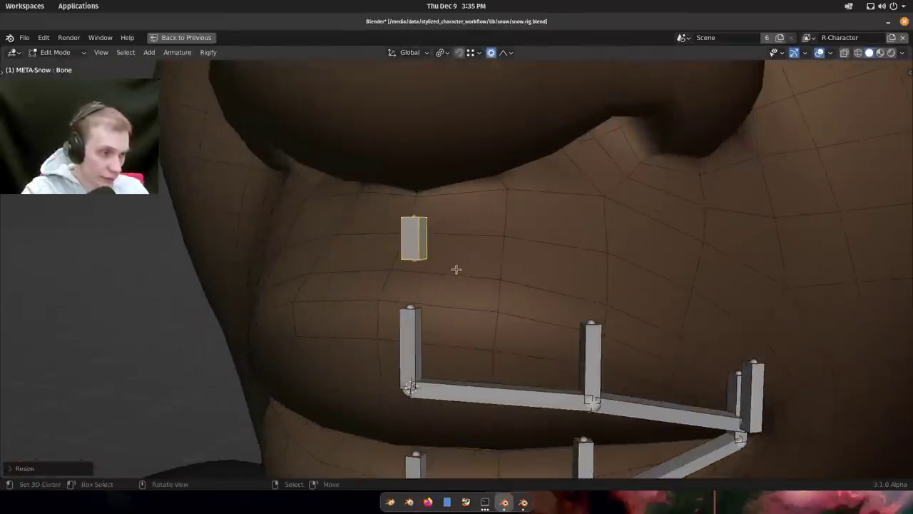
middle_click_drag(456, 269, 479, 234)
scroll(479, 234, "down", 3)
middle_click_drag(473, 344, 343, 269)
scroll(441, 190, "up", 6)
middle_click_drag(440, 190, 416, 287)
scroll(442, 218, "down", 3)
Reposition the short bone in side view at the skin surface between the upper lip and nose.
key("KP_3")
scroll(518, 284, "up", 4)
scroll(480, 278, "down", 1)
scroll(480, 278, "down", 3)
middle_click_drag(452, 249, 443, 230)
left_click(445, 250)
Duplicate the short bone and place the copy up and back at the base of the nose.
middle_click_drag(446, 289, 481, 333, "shift")
scroll(480, 335, "up", 2)
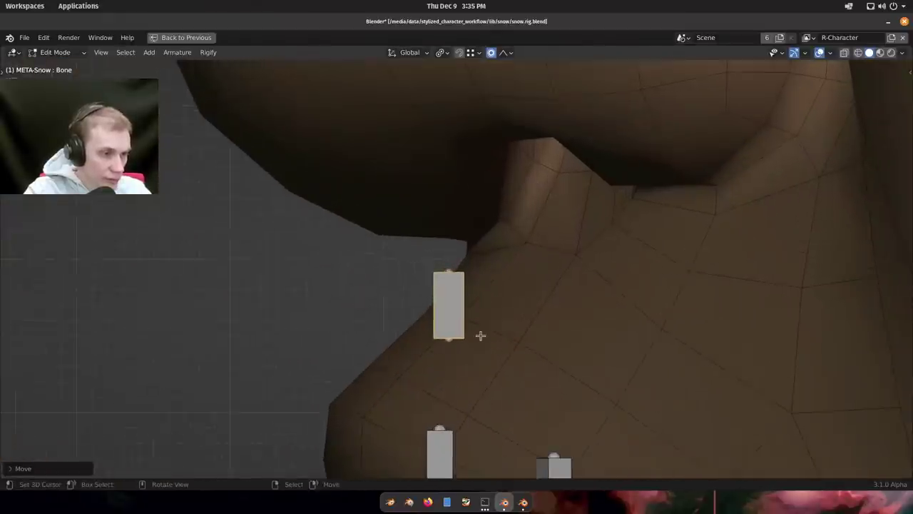
left_click(521, 240)
scroll(523, 242, "down", 2)
middle_click_drag(527, 245, 732, 361, "alt")
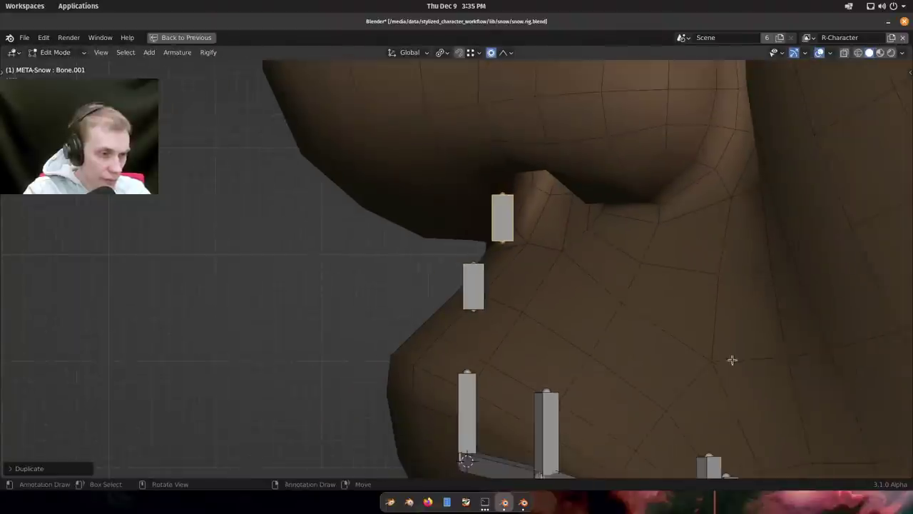
middle_click_drag(546, 226, 526, 240, "shift")
right_click(429, 296)
scroll(435, 300, "down", 1)
middle_click_drag(445, 300, 393, 241)
scroll(461, 261, "up", 1)
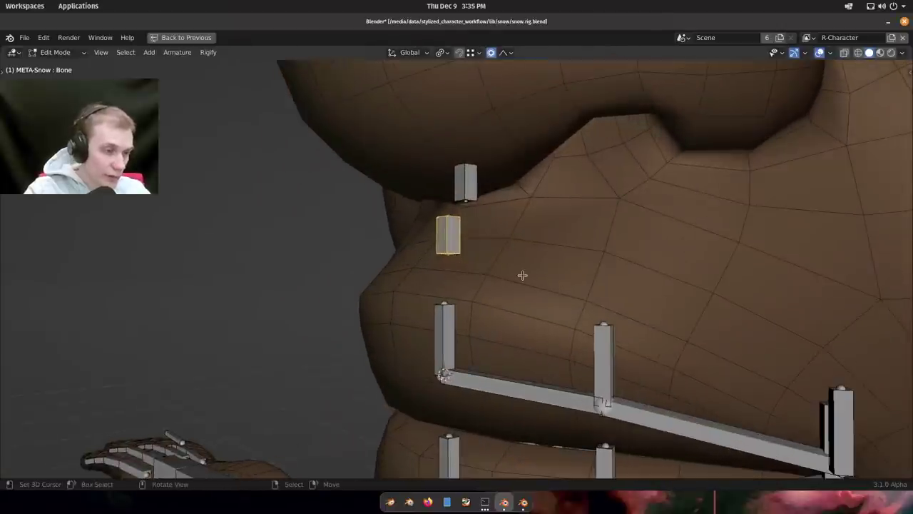
key("F2")
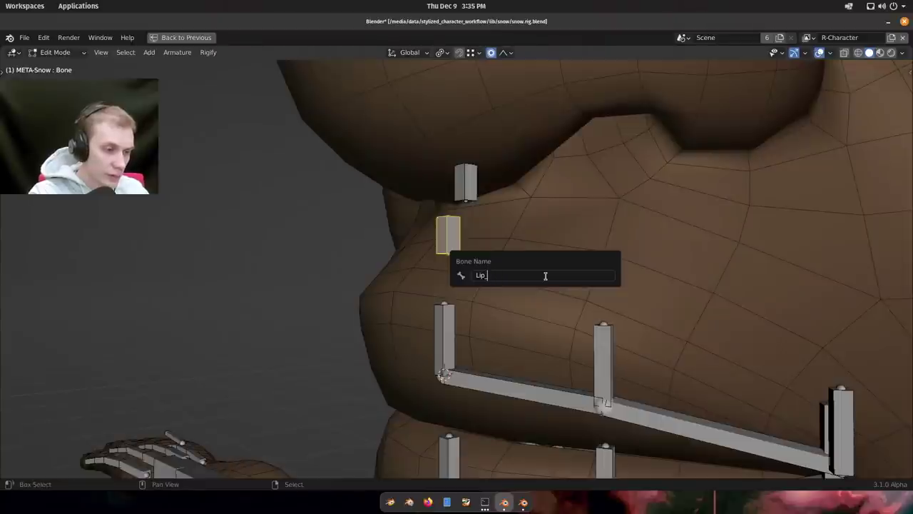
type("Lip_Ab")
key("Return")
middle_click_drag(546, 273, 404, 163)
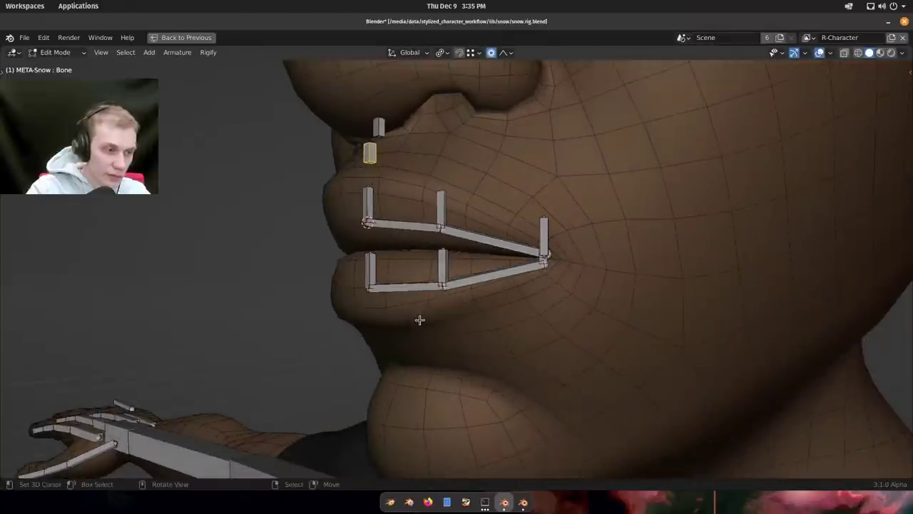
Rename the short bone at the base of the nose to Nose_Base.
middle_click_drag(420, 320, 380, 138)
scroll(392, 146, "up", 3)
left_click(408, 156)
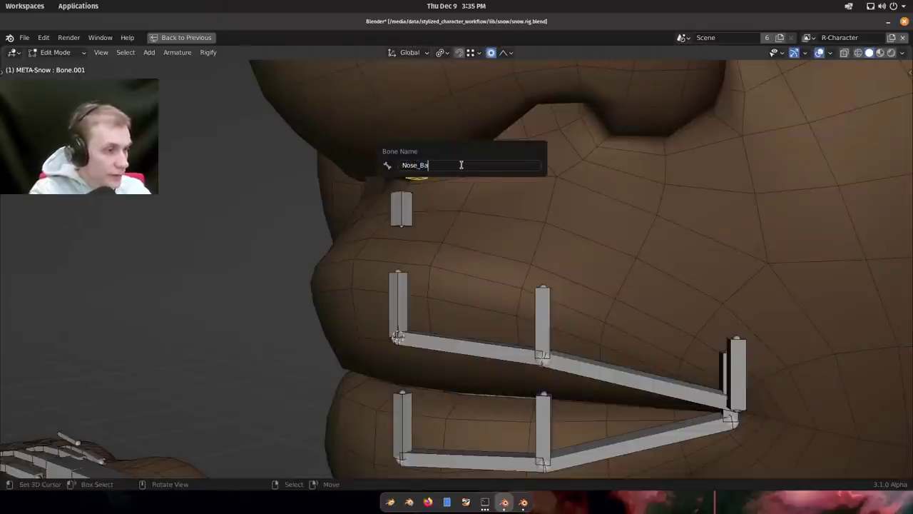
Rename the short bone between the upper lip and the nose base to Lip_Nose_Center.
scroll(388, 196, "up", 2)
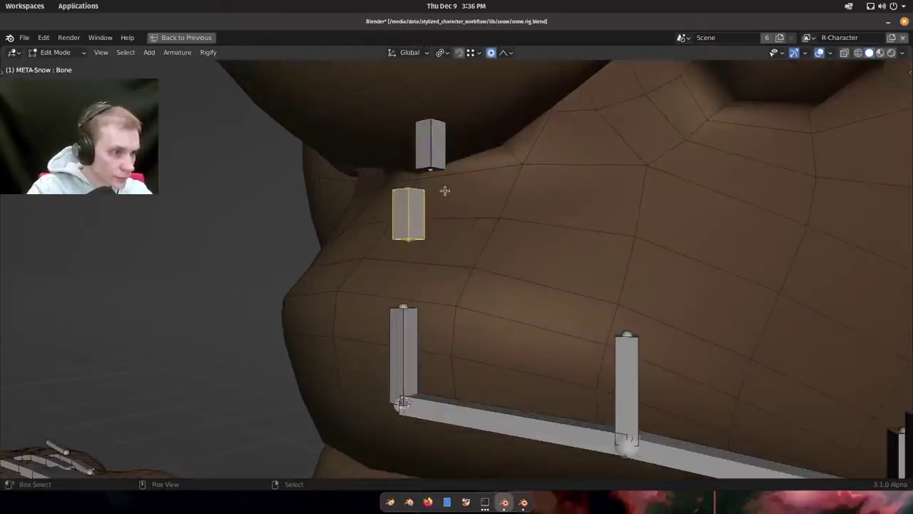
middle_click_drag(445, 191, 543, 229)
key("F2")
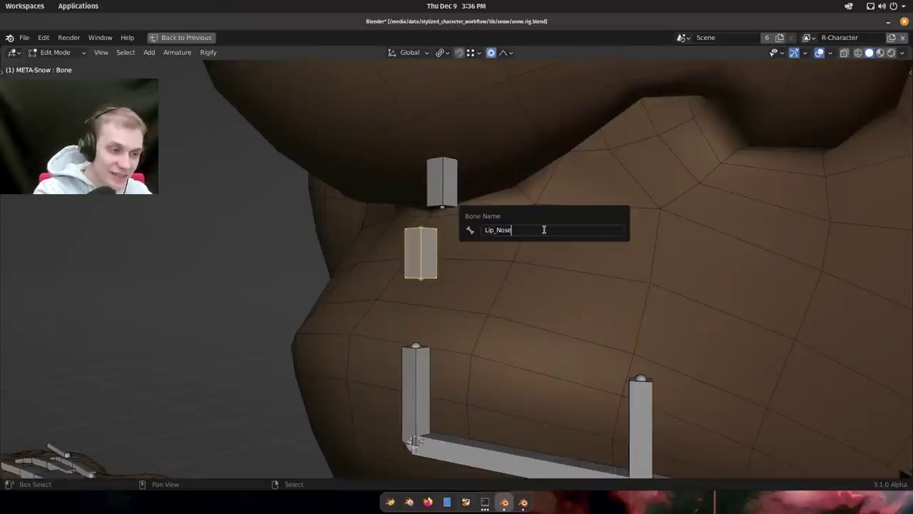
key("Return")
Duplicate the Nose_Base bone and place the copy sideways under the character's left nostril.
middle_click_drag(544, 228, 439, 247)
right_click(450, 212)
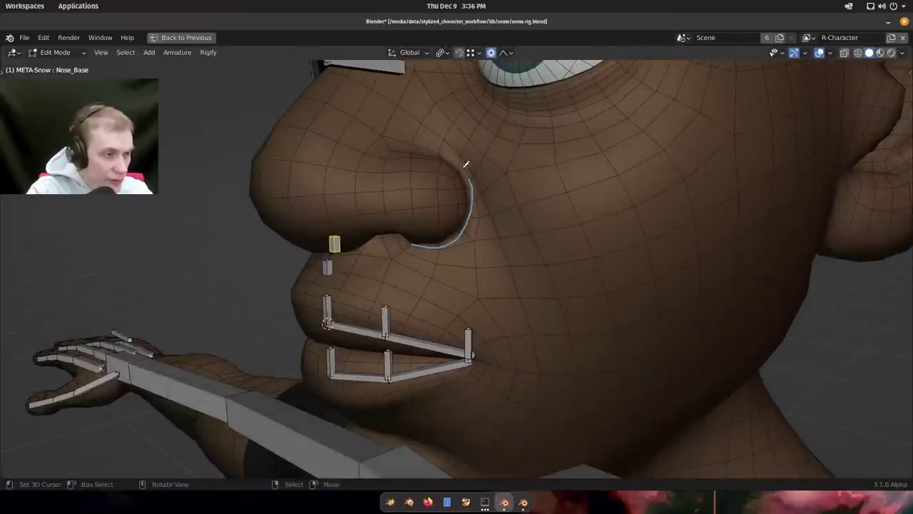
middle_click_drag(480, 262, 428, 254)
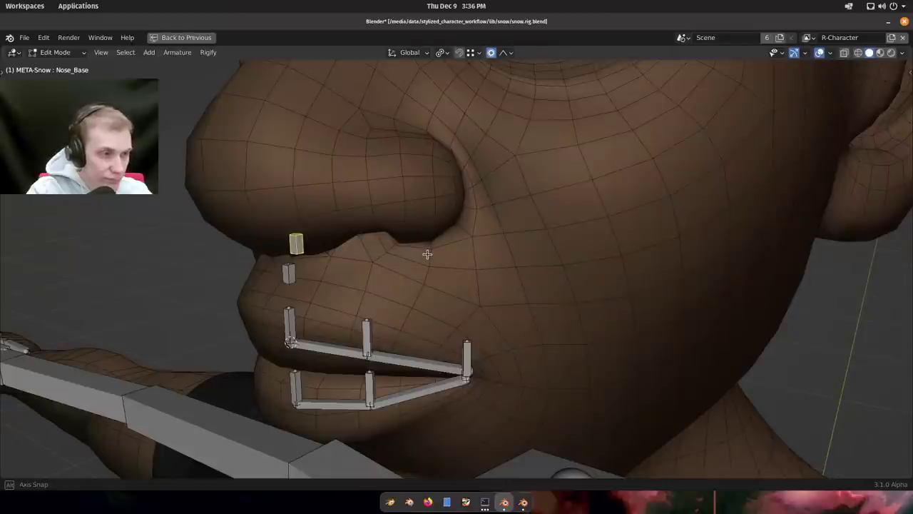
middle_click_drag(414, 249, 253, 247)
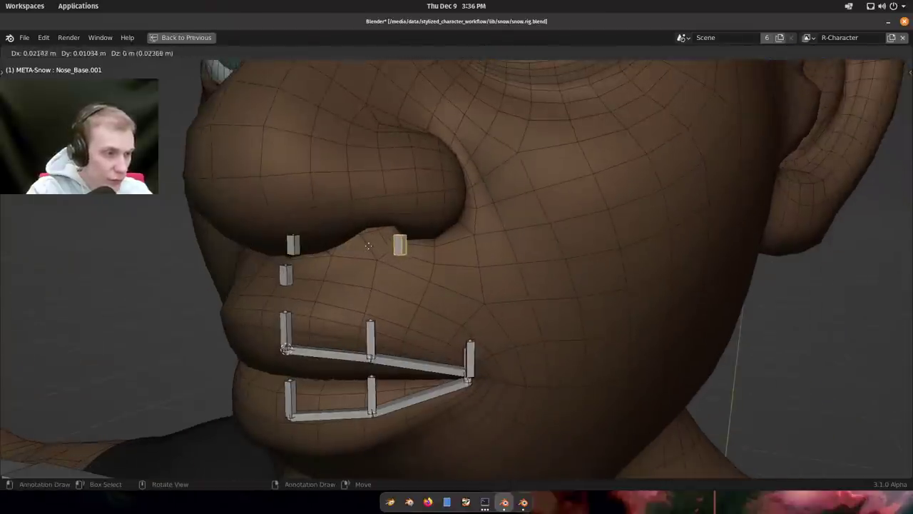
left_click(395, 233)
Shift the copied bone back along Y to the skin where the nostril meets the cheek, and rename it Nostril_Lower.L.
middle_click_drag(538, 287, 491, 252)
key("g")
key("y")
left_click(425, 270)
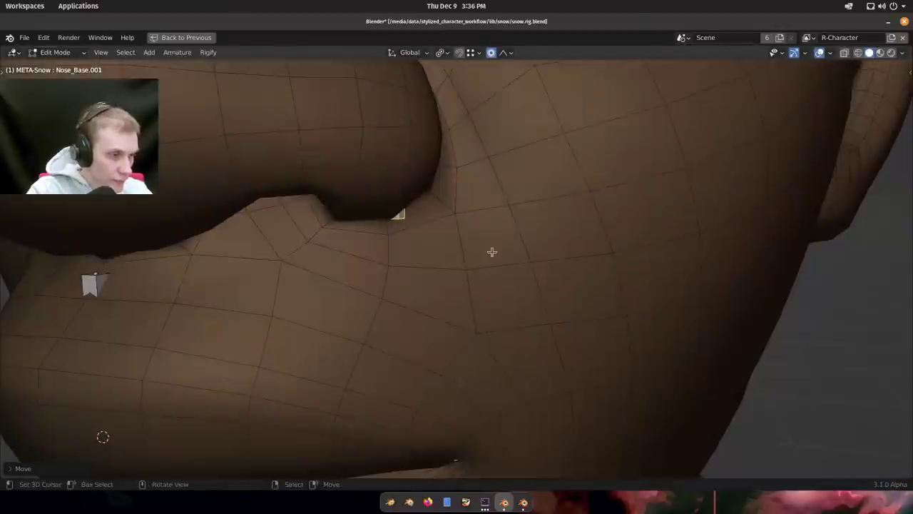
key("g")
left_click(486, 252)
key("alt+z")
middle_click_drag(412, 202, 465, 191, "shift")
middle_click_drag(465, 191, 481, 222, "ctrl")
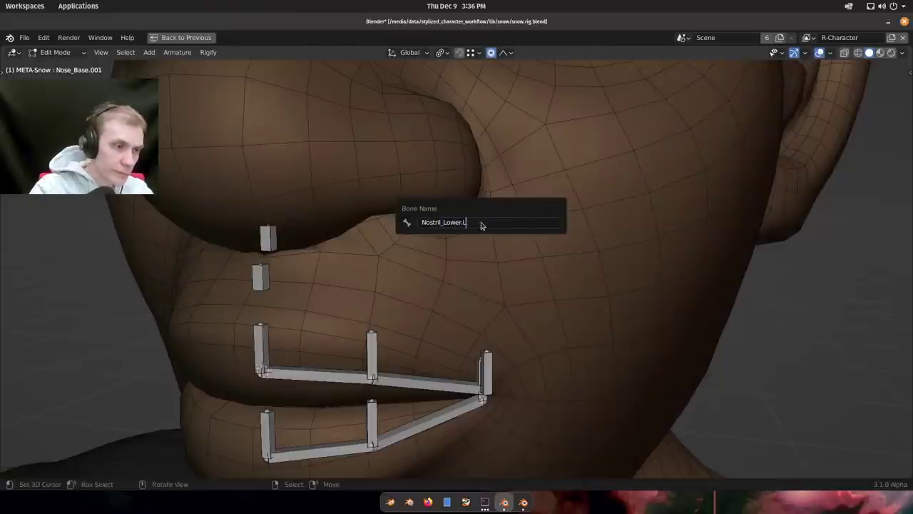
Duplicate the lower nostril bone up to the top of the nostril wing and rename the copy Nostril_Upper.L.
left_click(465, 92)
key("F2")
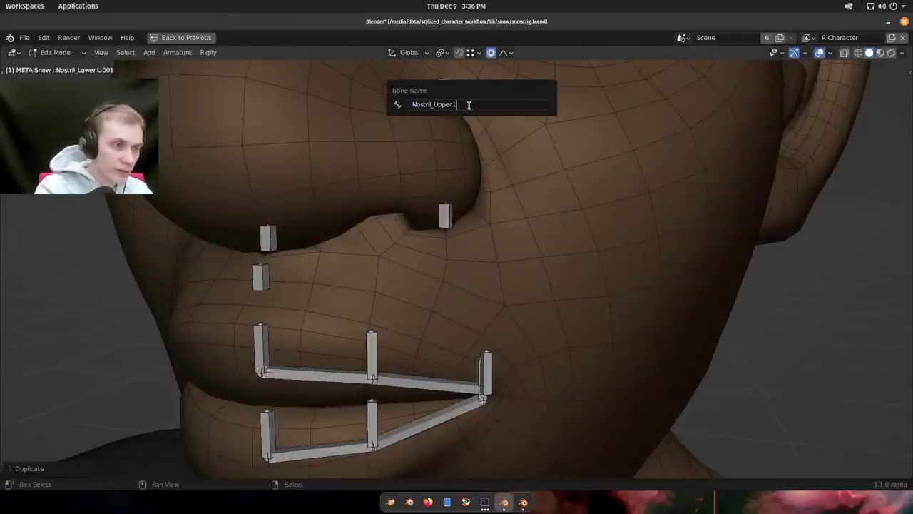
key("Return")
Position the upper nostril bone along Z, X and Y at the crease above the nostril wing.
middle_click_drag(457, 118, 396, 229, "shift")
key("alt+z")
key("g")
key("z")
left_click(479, 216)
key("g")
key("x")
left_click(467, 214)
key("g")
key("y")
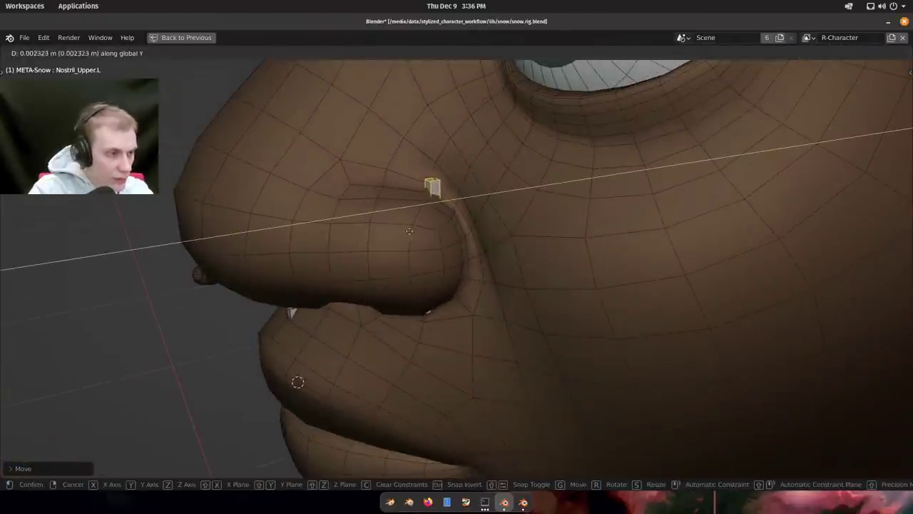
left_click(415, 232)
Fine-tune the upper nostril bone along X so it sits on the skin at the crease.
scroll(493, 230, "up", 5)
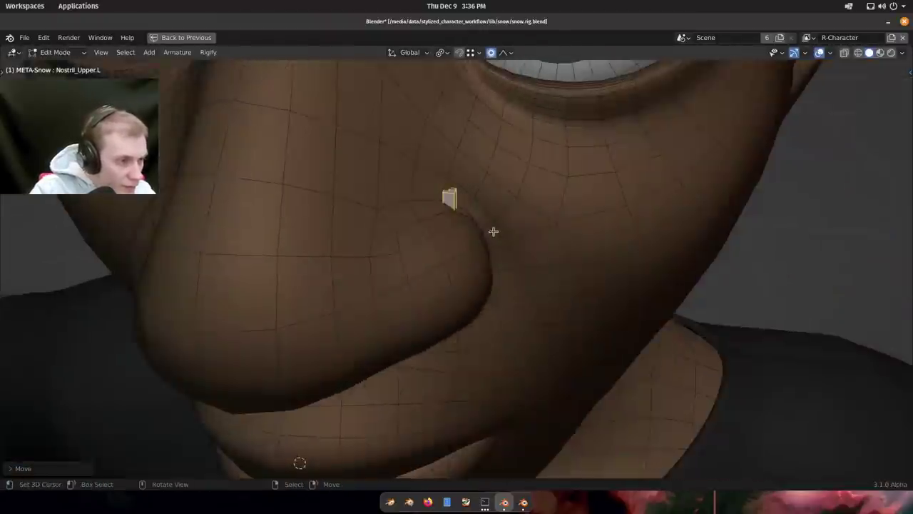
key("g")
key("x")
middle_click_drag(477, 230, 433, 198)
left_click(474, 239)
scroll(483, 253, "down", 4)
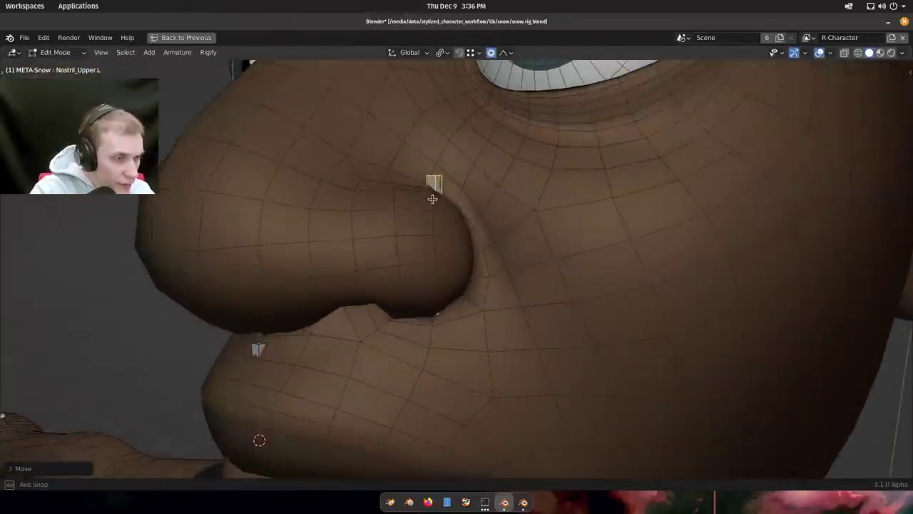
key("x")
key("Escape")
In side view, duplicate the Nose_Base bone to the tip of the nose and rename the copy Nose_Tip1.
scroll(466, 266, "down", 4)
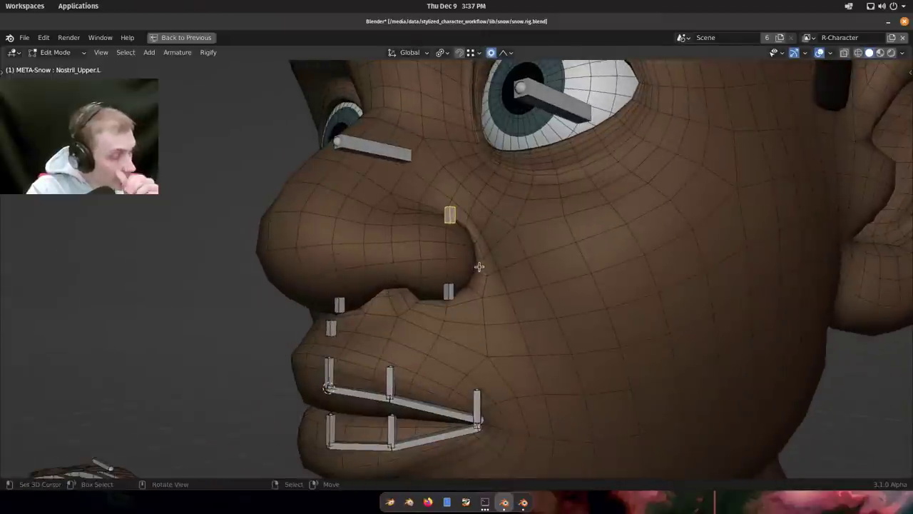
scroll(473, 245, "up", 1)
scroll(474, 246, "down", 2)
middle_click_drag(474, 246, 495, 249)
scroll(493, 267, "up", 4)
middle_click_drag(473, 281, 535, 289)
middle_click_drag(306, 266, 638, 319, "alt")
middle_click_drag(667, 372, 497, 292, "alt")
scroll(498, 248, "up", 2)
scroll(555, 301, "down", 2)
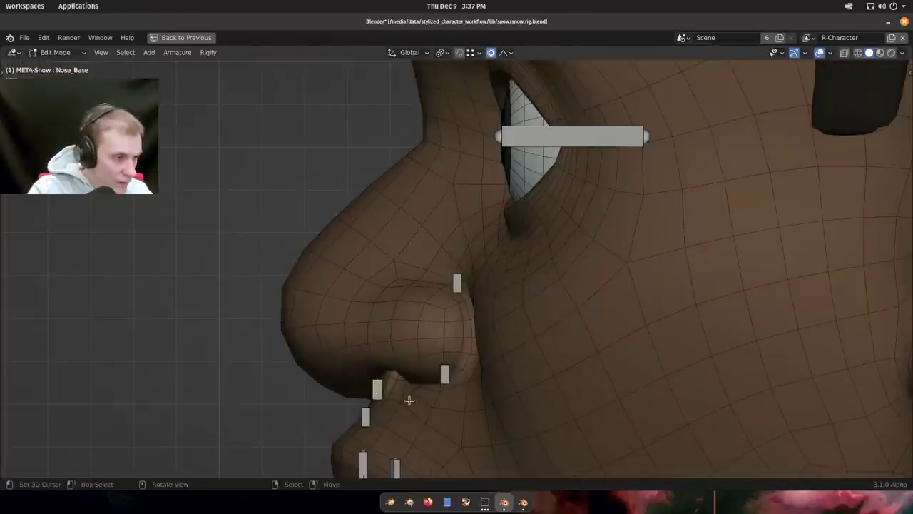
middle_click_drag(322, 328, 422, 244)
key("F2")
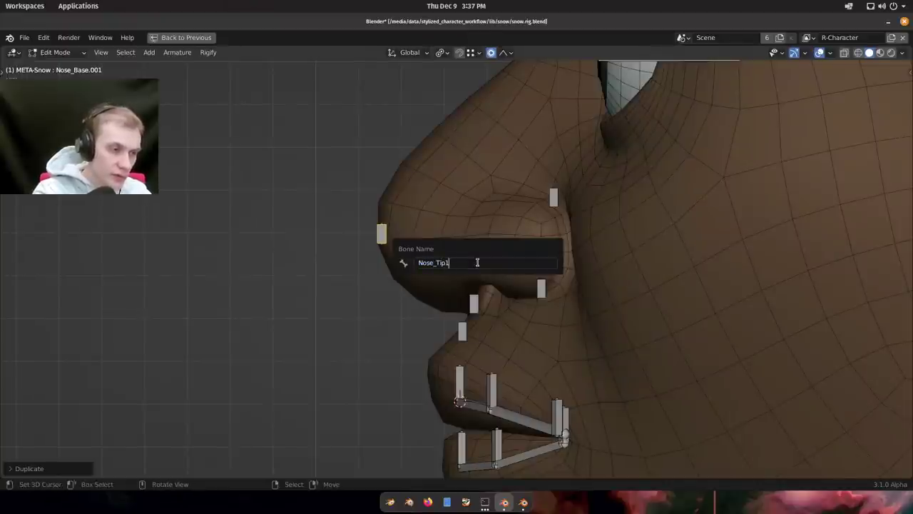
key("Return")
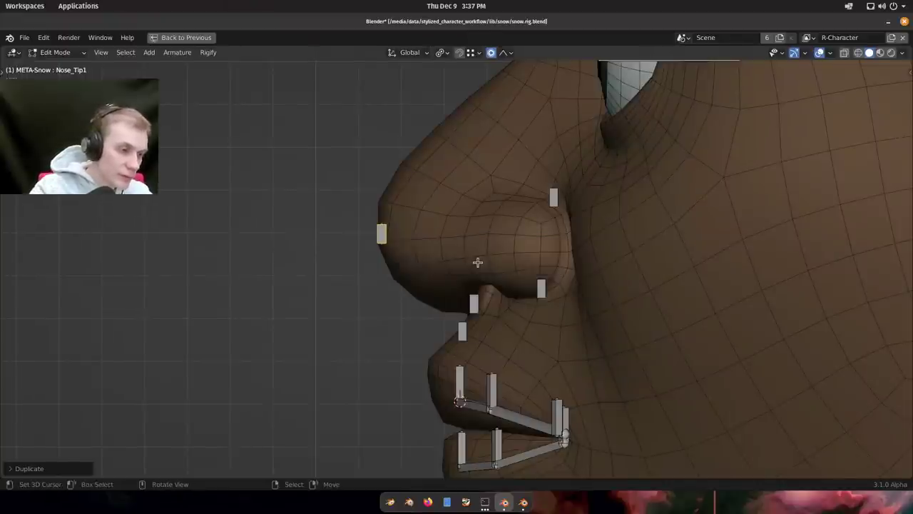
key("Escape")
Remove the _Center suffix from the bone between the upper lip and nose, naming it Lip_Nose.
left_click(474, 302)
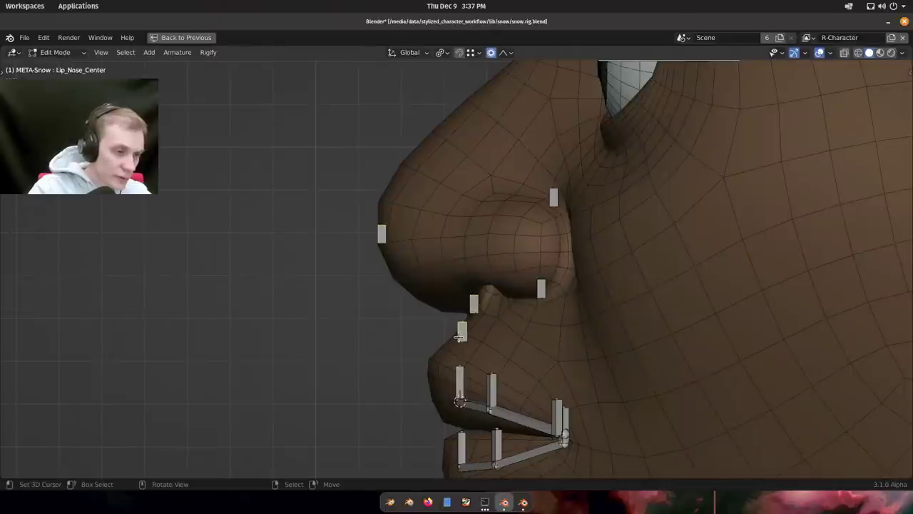
key("F2")
left_click(456, 337)
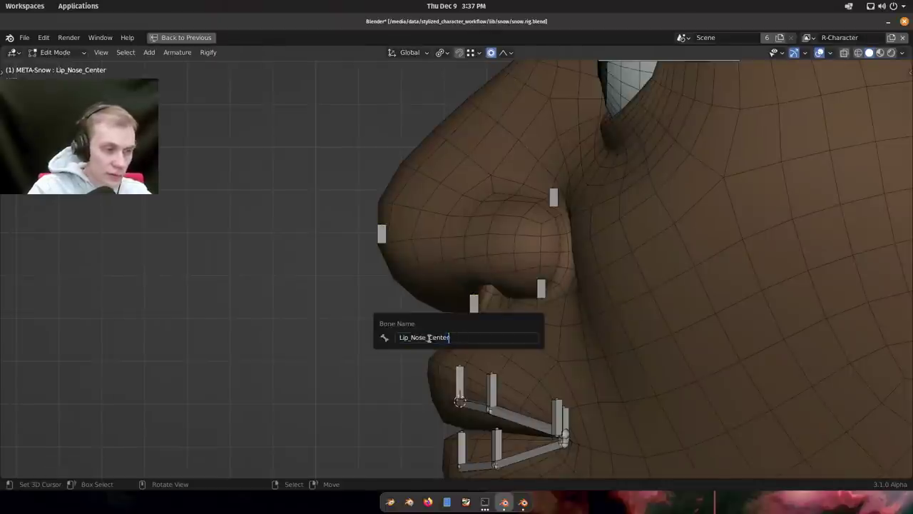
left_click_drag(426, 337, 463, 345)
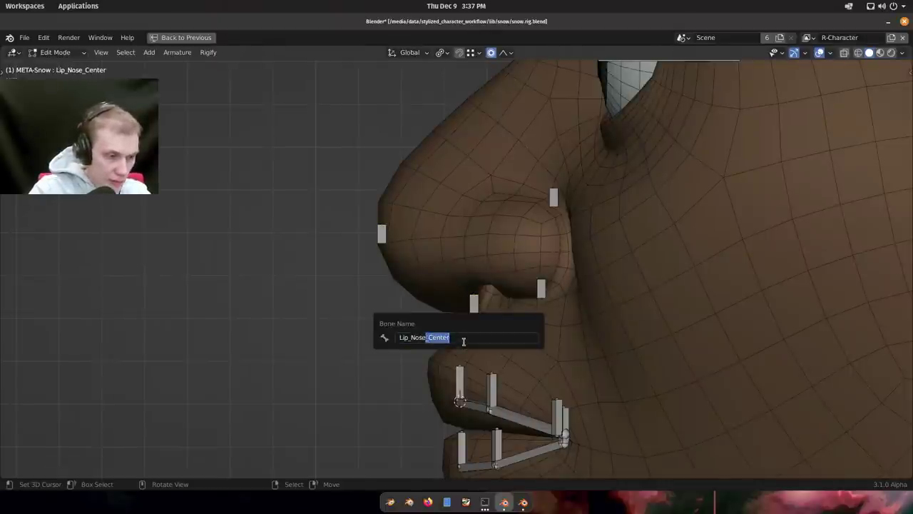
key("BackSpace")
key("Return")
left_click(457, 385)
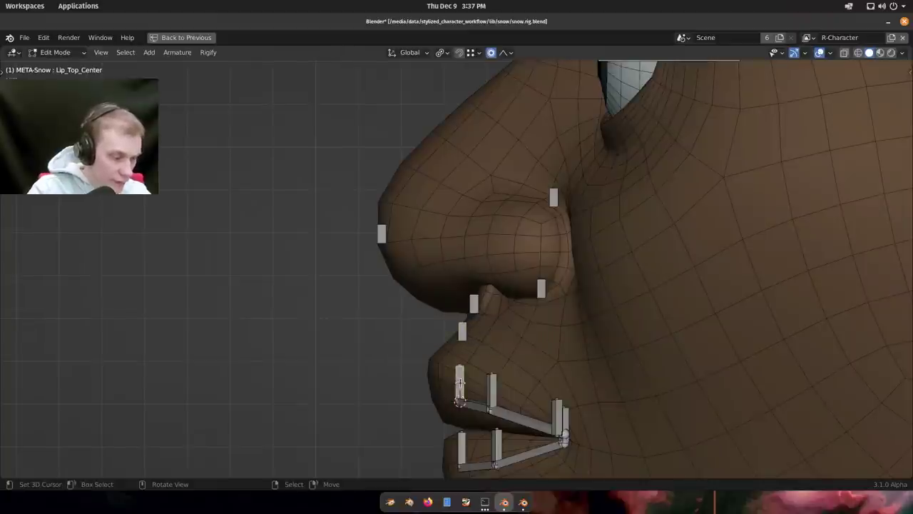
key("F2")
left_click(460, 382)
left_click_drag(425, 381, 475, 393)
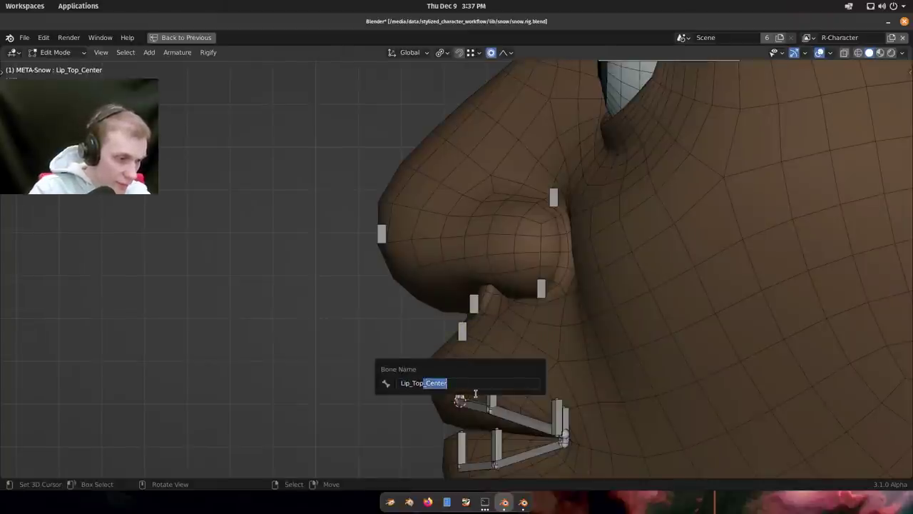
key("BackSpace")
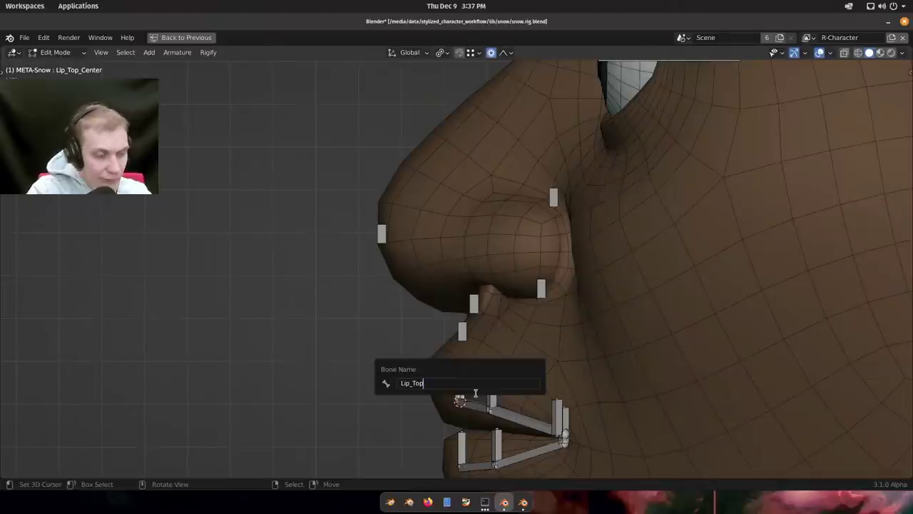
key("Escape")
Check how the side upper lip bone and the centre lower lip bone are named.
right_click(490, 393)
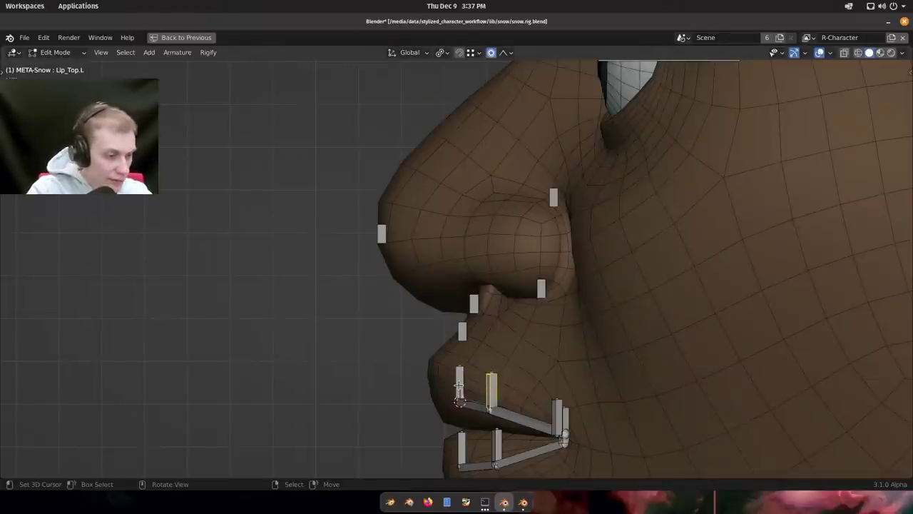
left_click(458, 385)
left_click(462, 441)
key("F2")
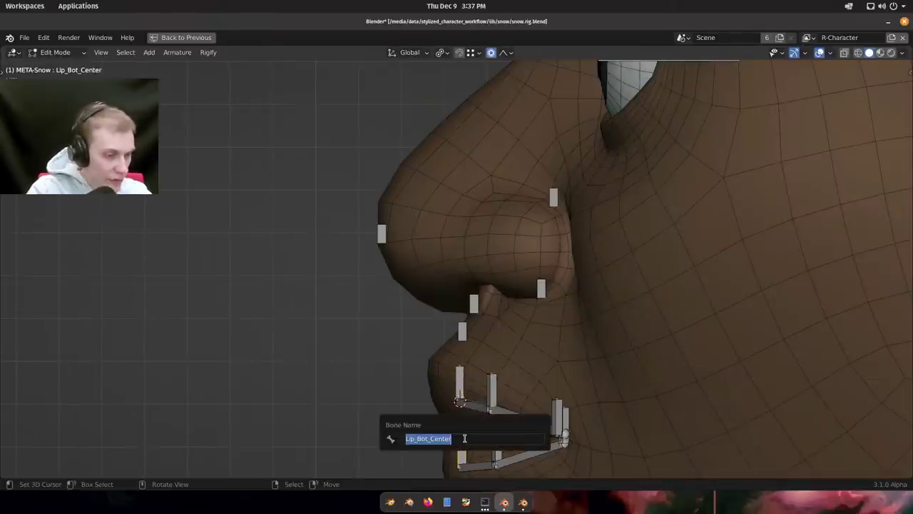
key("Escape")
Switch to wireframe shading and raise the Lip_Top_Center bone slightly along Z, together with its connected lip chain end.
left_click(461, 389)
key("F2")
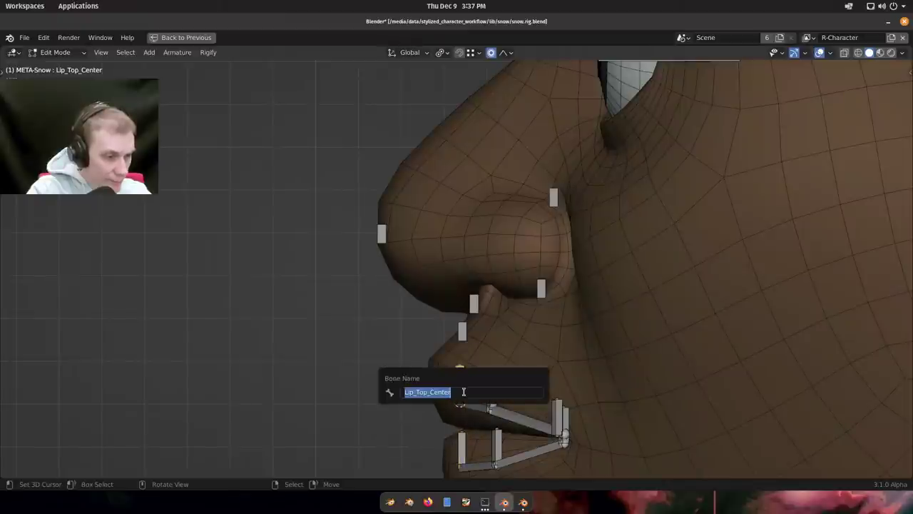
key("Escape")
scroll(471, 371, "up", 2)
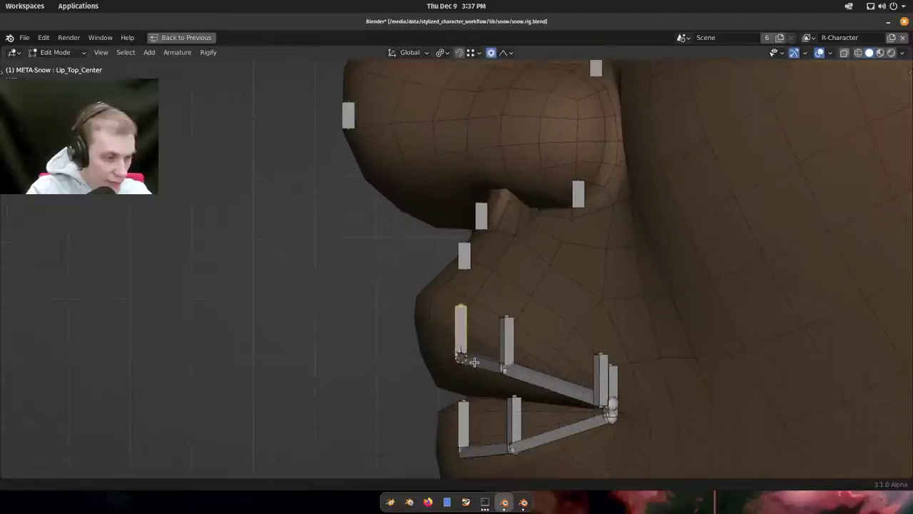
scroll(474, 362, "up", 2)
key("z")
left_click(335, 346)
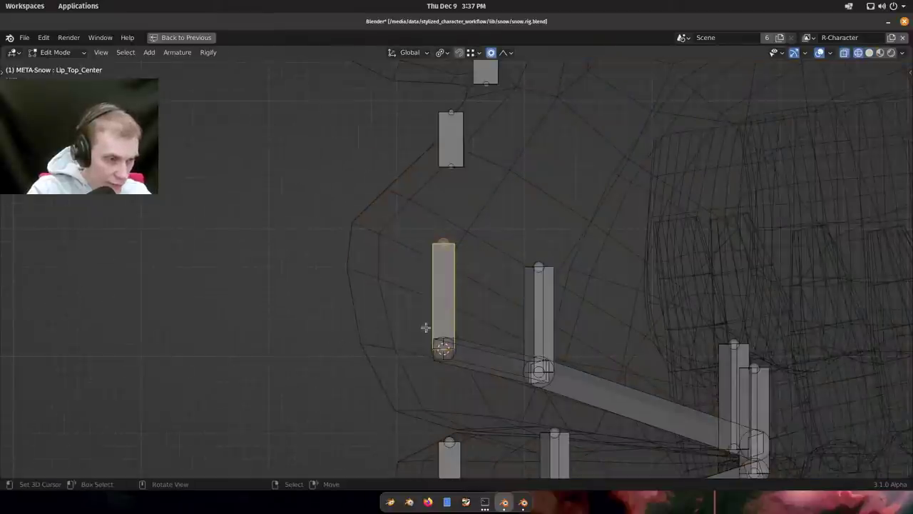
key("g")
key("z")
left_click(462, 351)
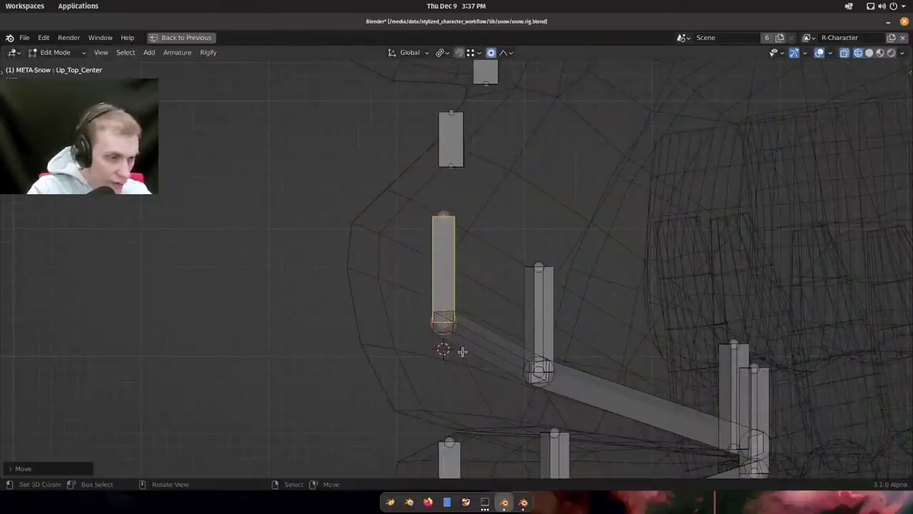
Raise the neighbouring upper lip bone and its chain joint slightly along Z.
scroll(462, 351, "down", 2)
middle_click_drag(488, 358, 433, 347, "shift")
key("alt+a")
left_click_drag(437, 254, 482, 369)
key("g")
key("z")
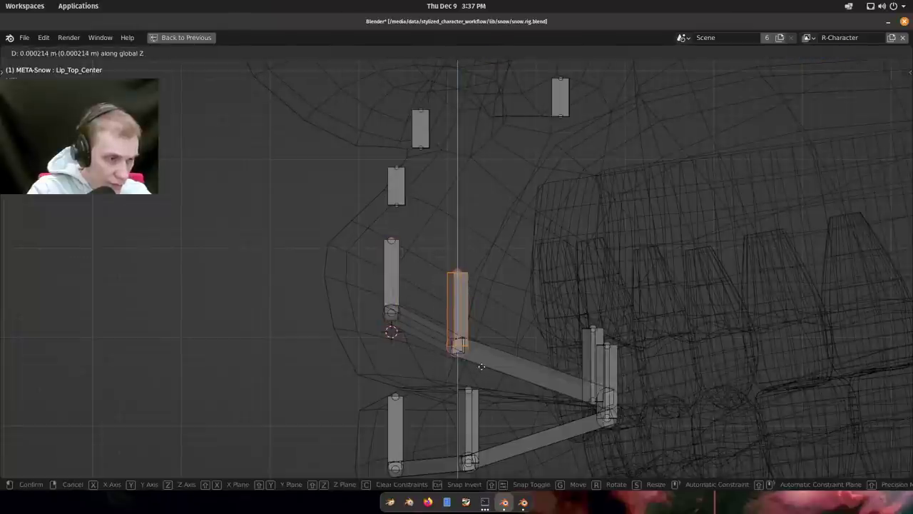
left_click(479, 358)
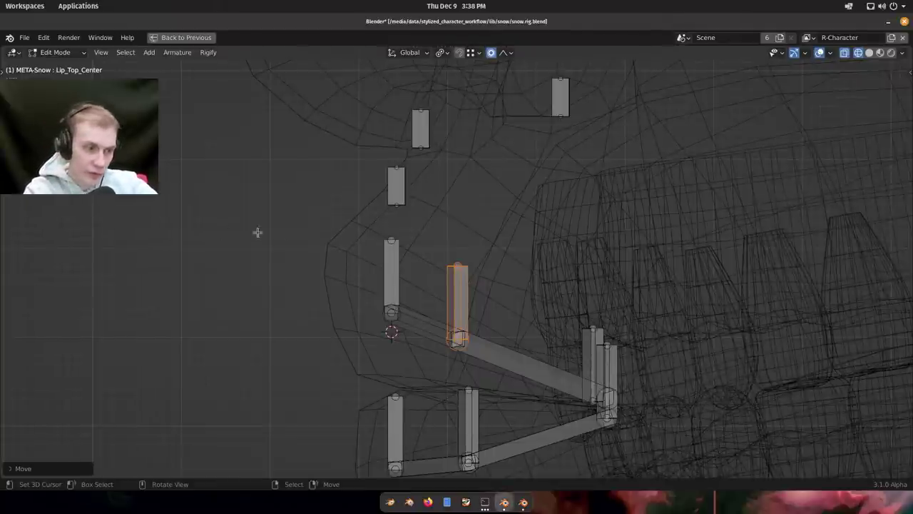
scroll(490, 224, "down", 4)
scroll(436, 235, "up", 2)
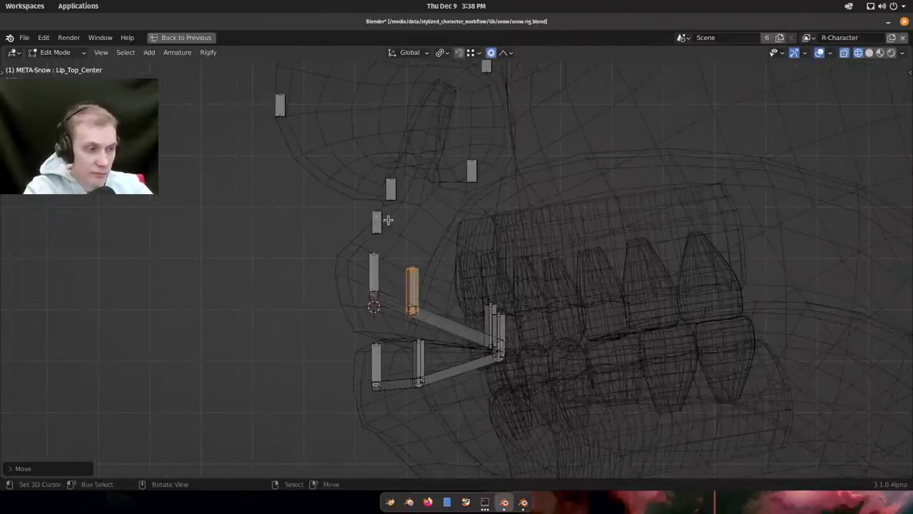
scroll(389, 246, "down", 1)
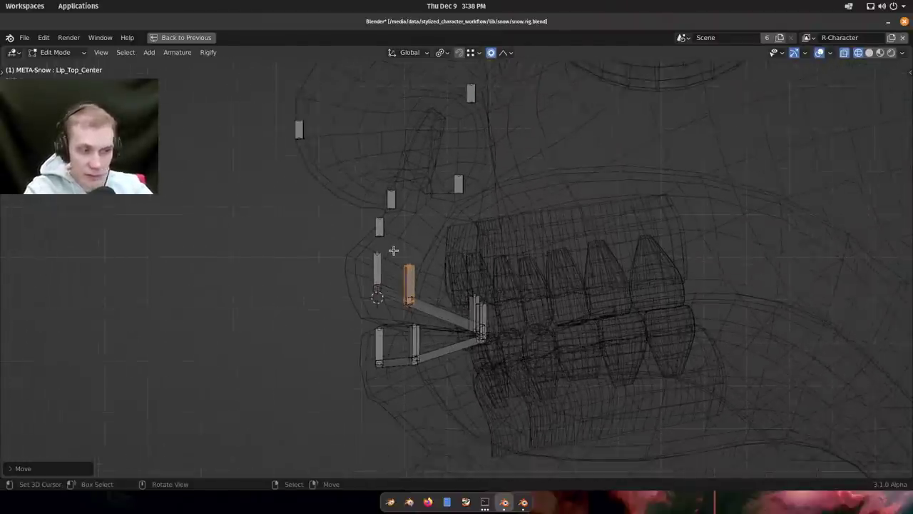
Return the viewport to solid shading and review the lip bones against the mouth from the side.
scroll(393, 251, "up", 1)
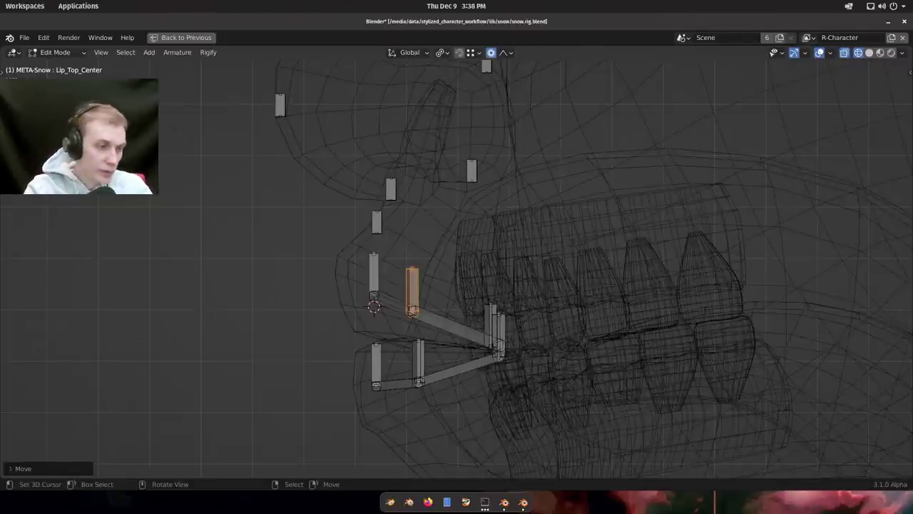
scroll(438, 177, "down", 8)
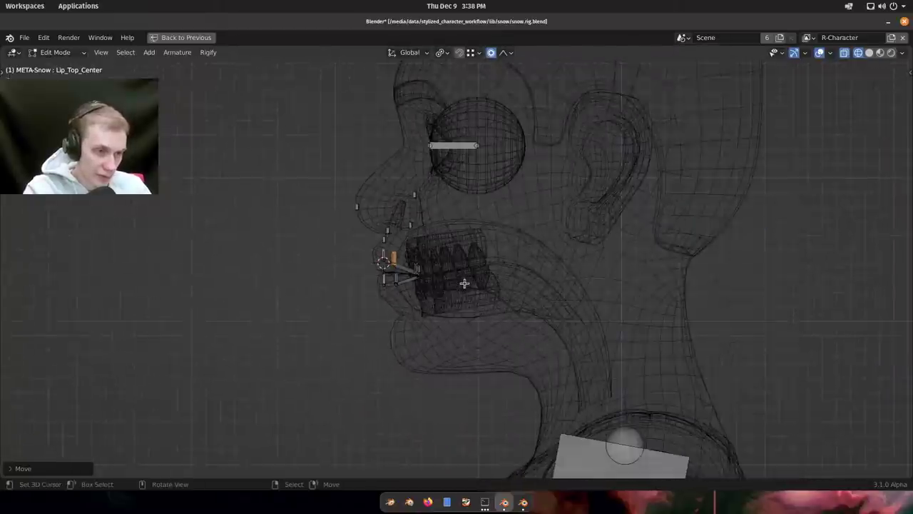
scroll(340, 279, "down", 1)
scroll(383, 230, "down", 1)
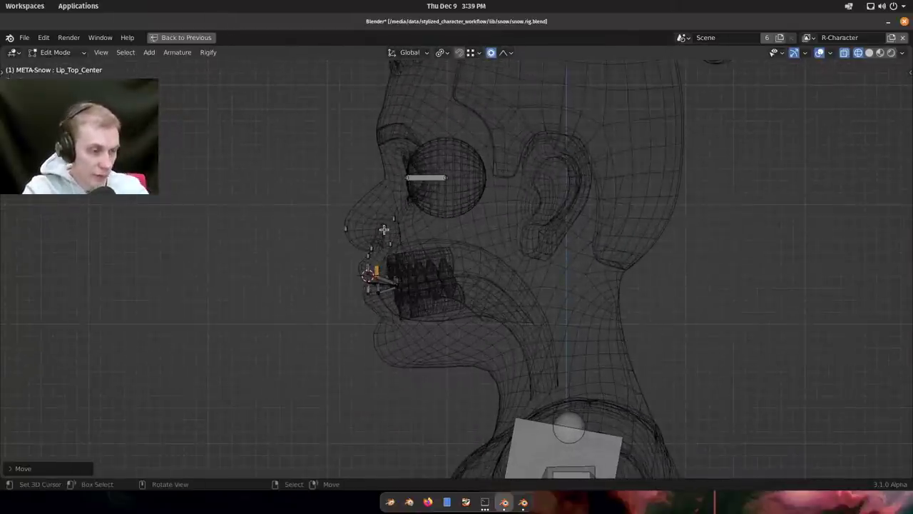
scroll(384, 230, "up", 2)
middle_click_drag(444, 308, 477, 286, "shift")
scroll(477, 286, "up", 5)
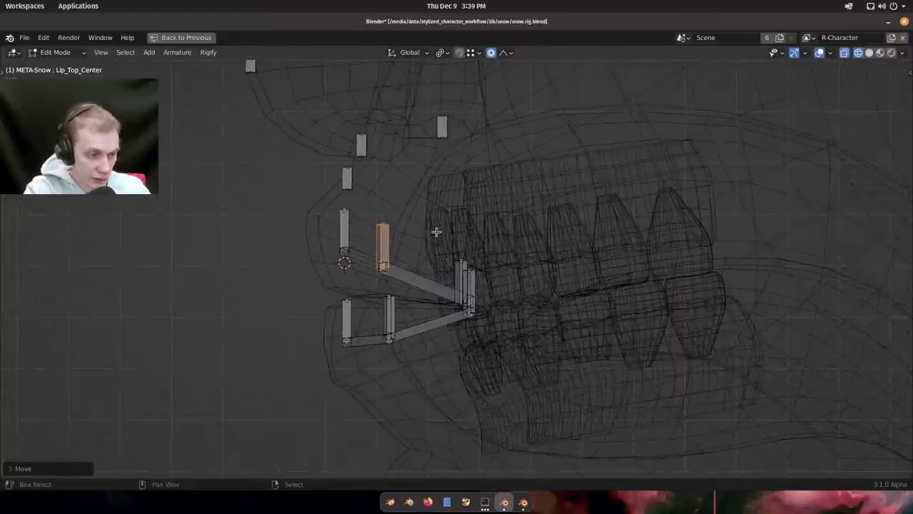
key("z")
left_click(562, 281)
scroll(497, 267, "up", 4)
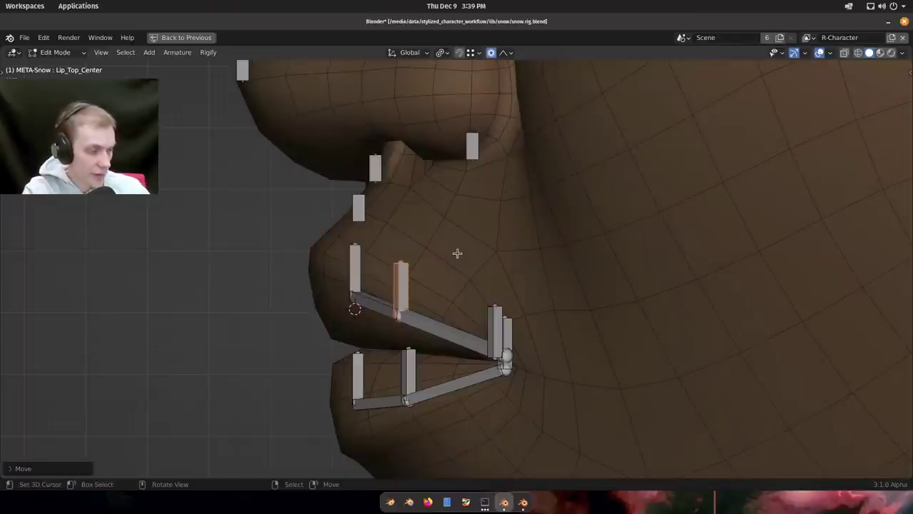
scroll(457, 245, "down", 2)
mouse_move(457, 246)
middle_mouse_down()
mouse_move(466, 236)
mouse_move(495, 251)
mouse_move(437, 251)
mouse_move(457, 314)
mouse_move(449, 349)
mouse_move(341, 271)
mouse_move(357, 276)
middle_mouse_up()
middle_click_drag(477, 374, 464, 316, "shift")
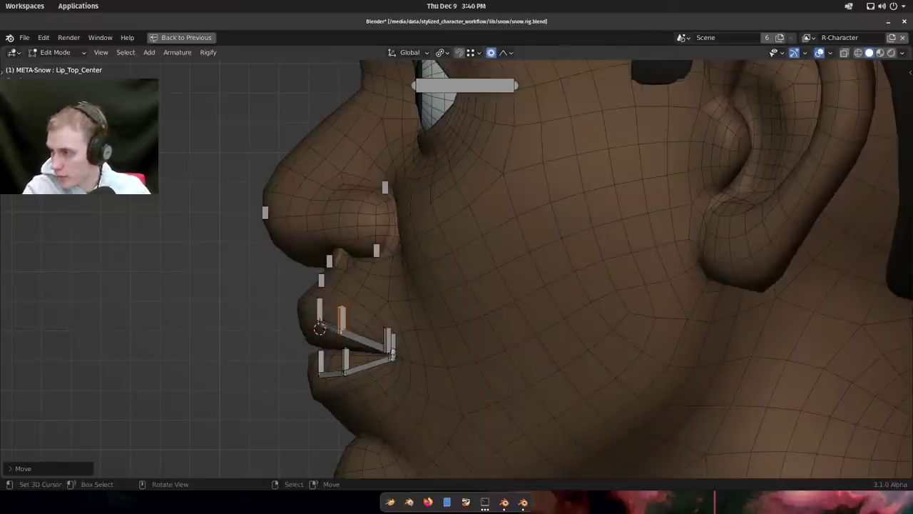
Inspect the GEO-snow_body face topology in Edit Mode with all vertices selected, and return to Object Mode.
scroll(436, 238, "down", 3)
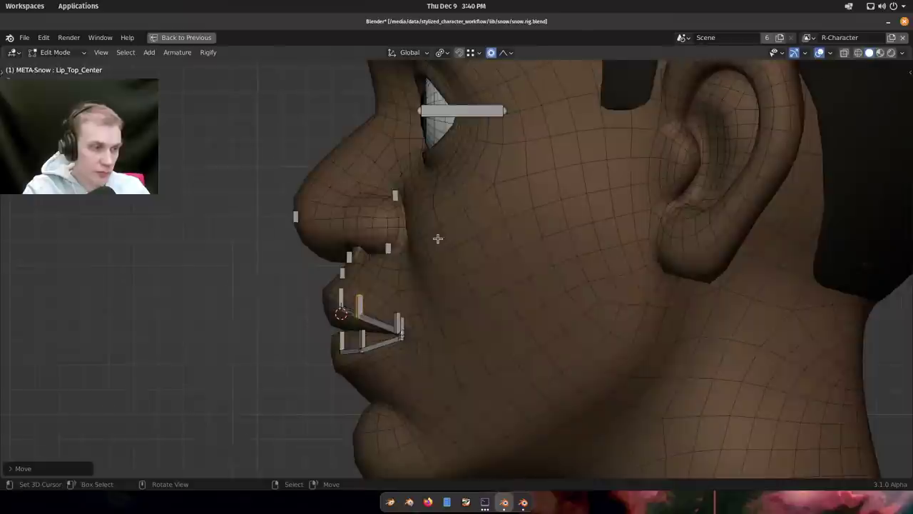
middle_click_drag(500, 255, 494, 255, "shift")
key("ctrl+Tab")
right_click(457, 282)
key("Tab")
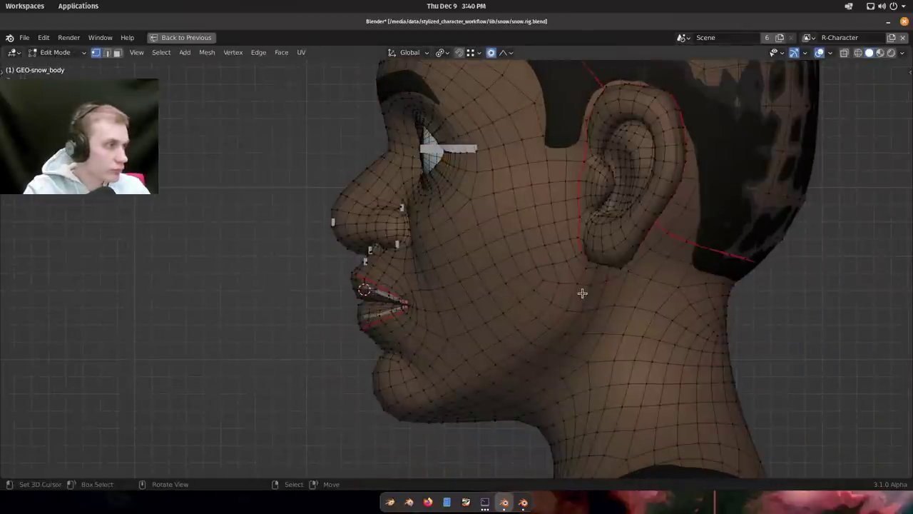
key("a")
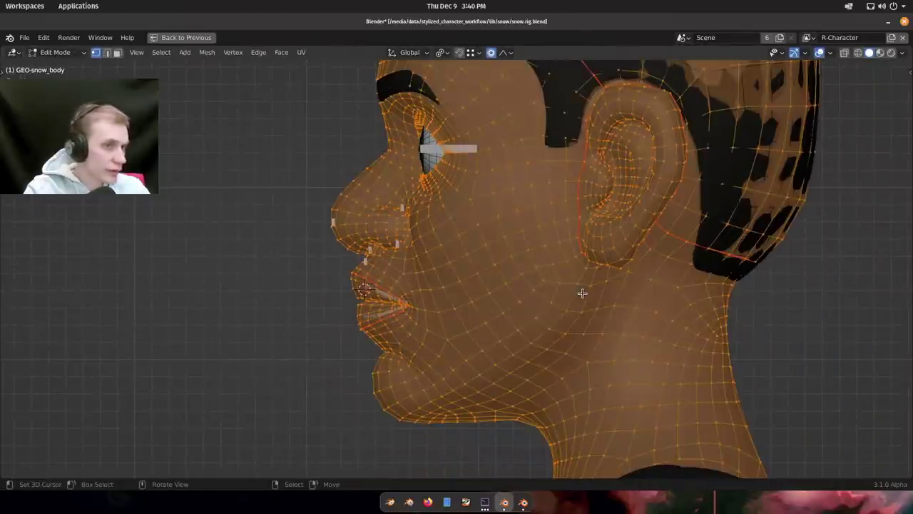
left_click(829, 52)
left_click(777, 144)
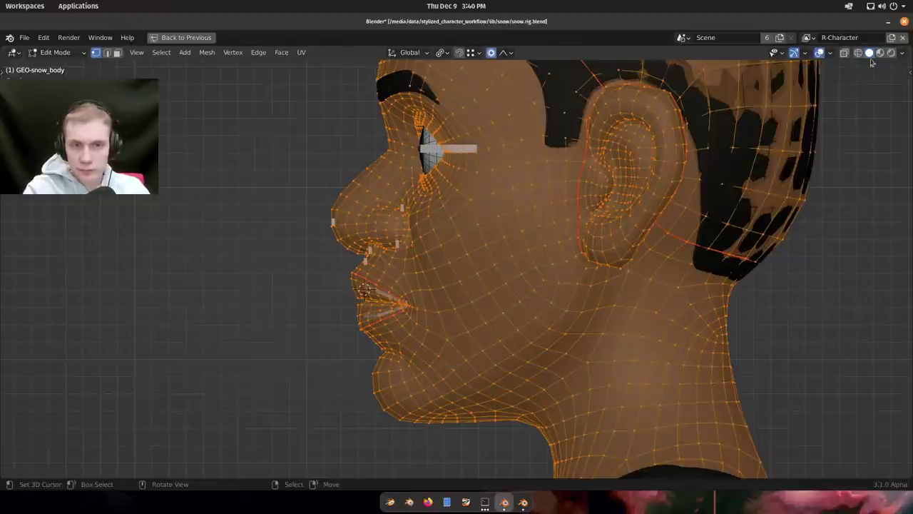
key("Tab")
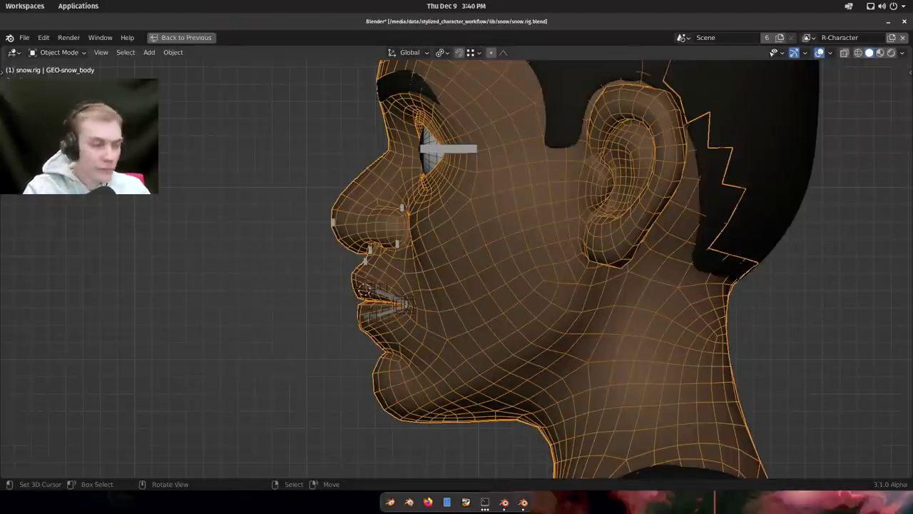
Resume editing the META-Snow armature and check the Nose_Tip1 and Nose_Base bones.
scroll(366, 240, "down", 1)
middle_click_drag(365, 239, 460, 228, "shift")
scroll(460, 229, "up", 6)
right_click(469, 248)
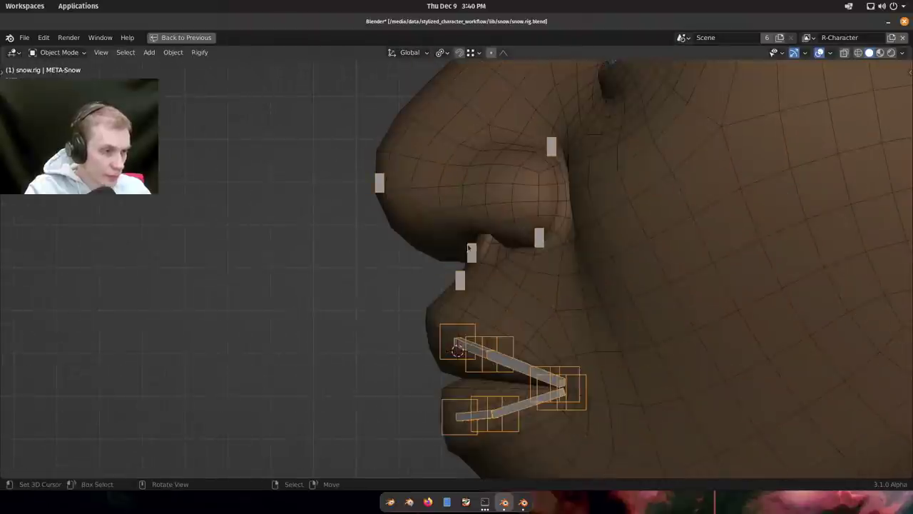
key("Tab")
middle_click_drag(428, 200, 435, 241, "shift")
scroll(417, 234, "up", 2)
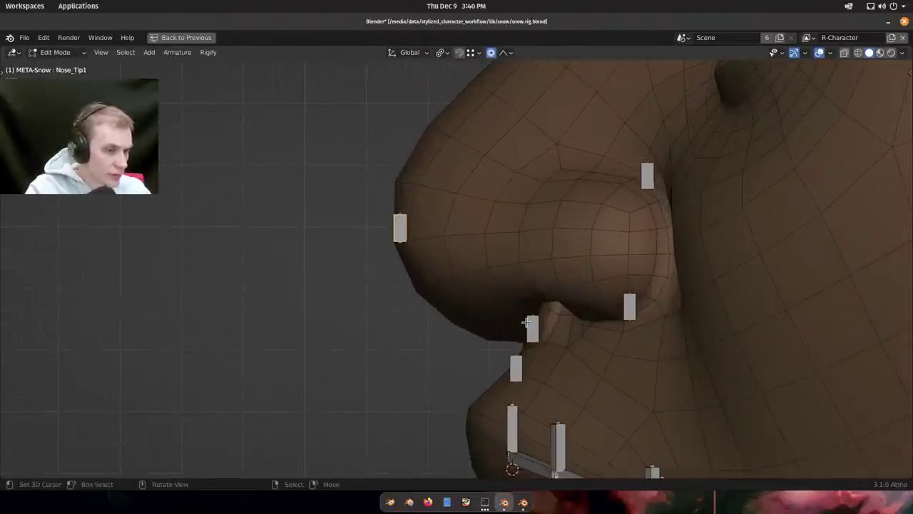
middle_click_drag(527, 323, 516, 272, "shift")
scroll(488, 275, "up", 3)
scroll(508, 279, "down", 2)
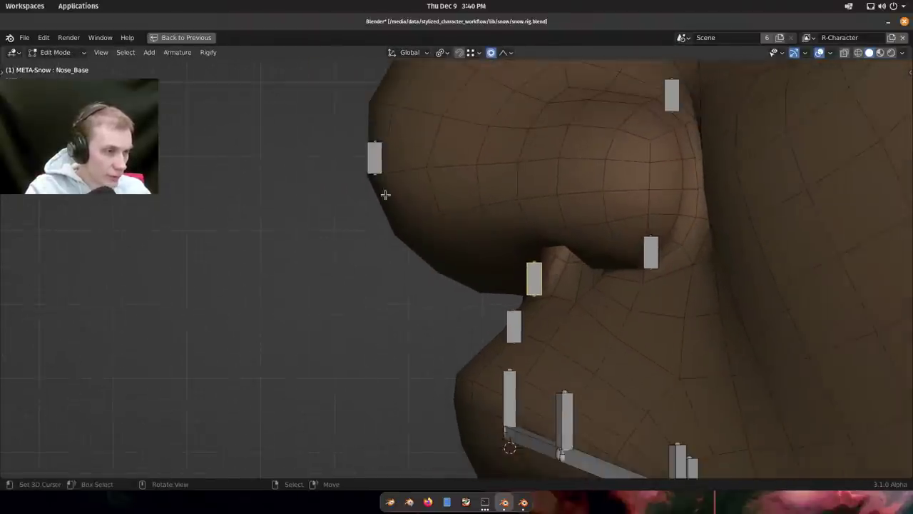
middle_click_drag(374, 169, 392, 233, "shift")
scroll(397, 198, "down", 2)
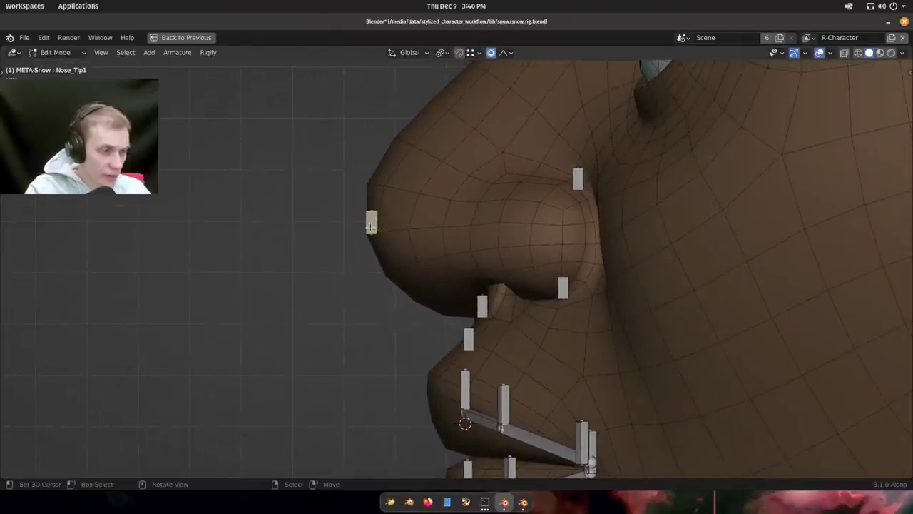
Move the Nose_Tip1 bone from the nose tip up onto the surface of the nose bridge.
key("g")
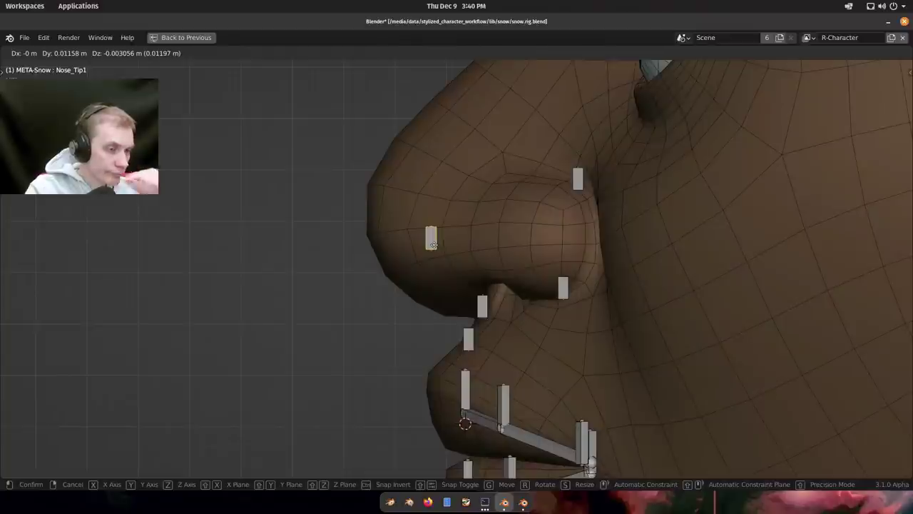
left_click(433, 245)
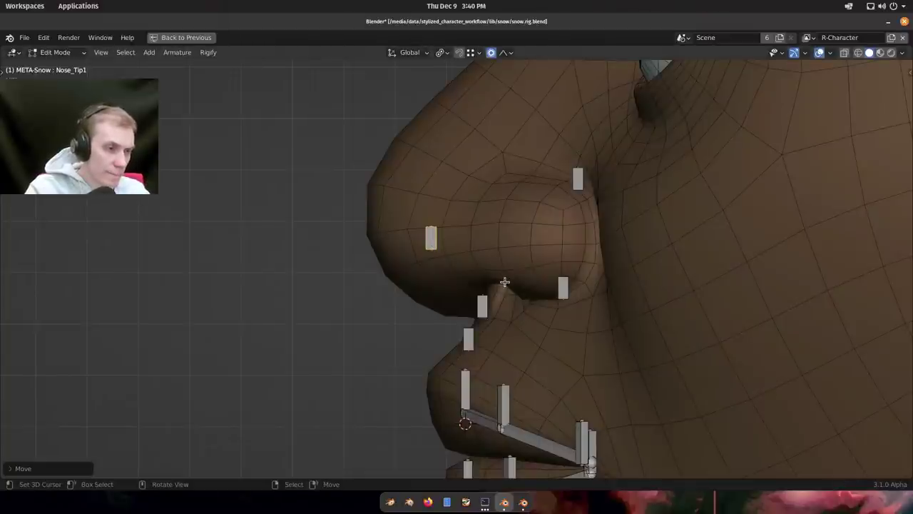
mouse_move(470, 227)
middle_mouse_down("shift")
mouse_move(428, 286)
mouse_move(440, 228)
mouse_move(453, 228)
middle_mouse_up("shift")
key("g")
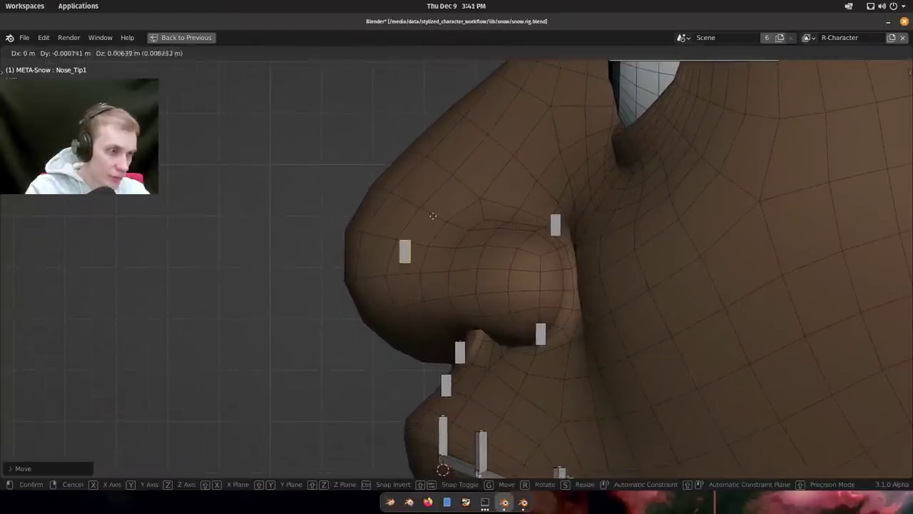
left_click(448, 146)
scroll(505, 362, "down", 2)
middle_click_drag(492, 342, 444, 274, "shift")
scroll(411, 229, "down", 4)
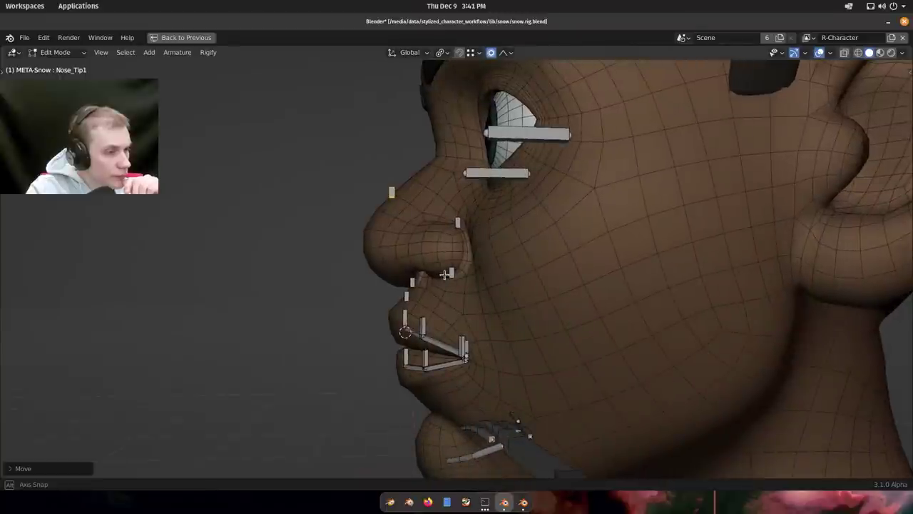
Align the view to the side and check the Nose_Base and Nose_Tip1 bones against the nose profile.
scroll(434, 275, "up", 1)
key("grave")
left_click(436, 282)
scroll(373, 267, "up", 2)
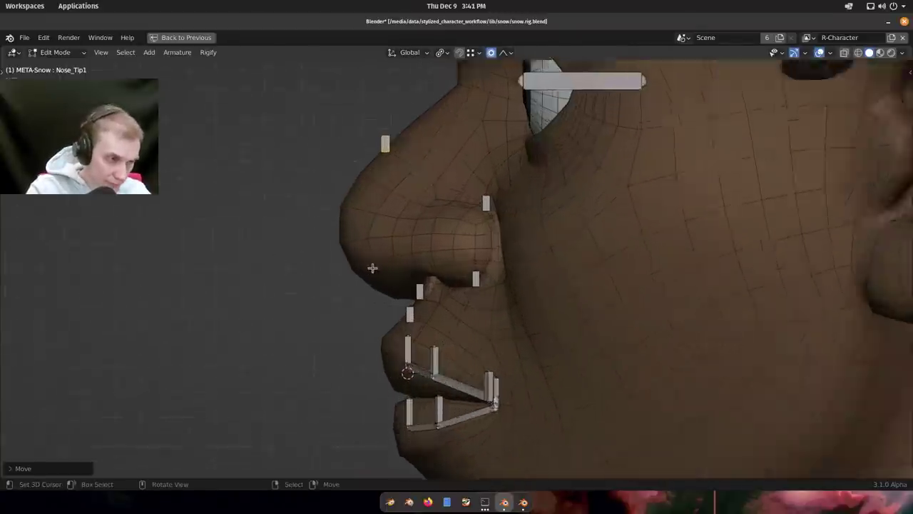
middle_click_drag(379, 254, 427, 261, "shift")
scroll(426, 261, "up", 2)
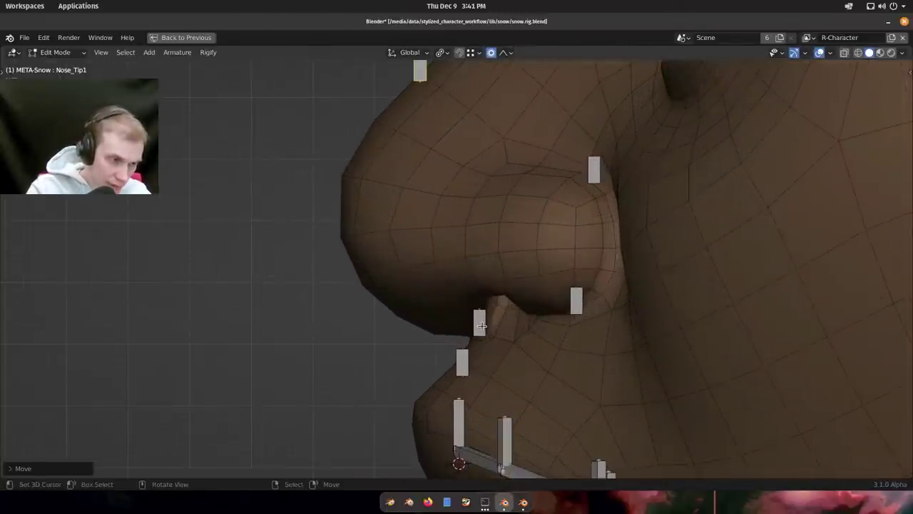
key("g")
right_click(478, 313)
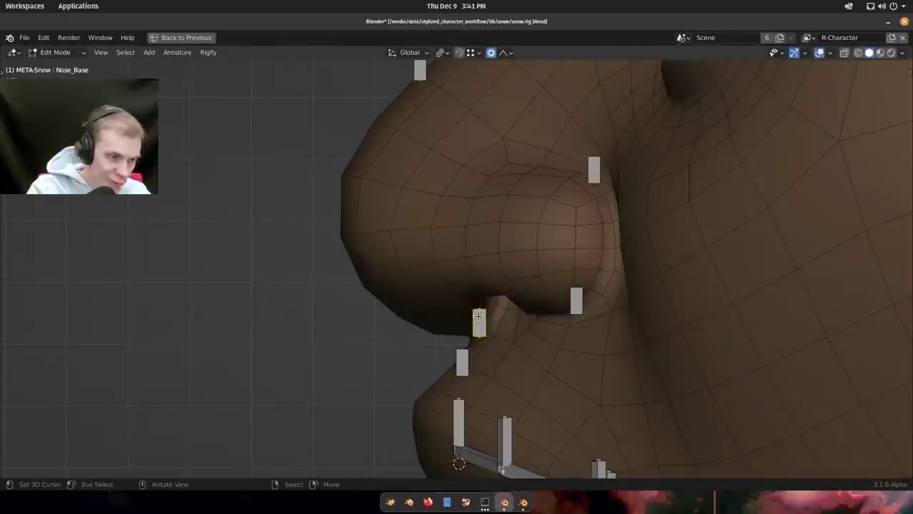
middle_click_drag(424, 87, 419, 149, "shift")
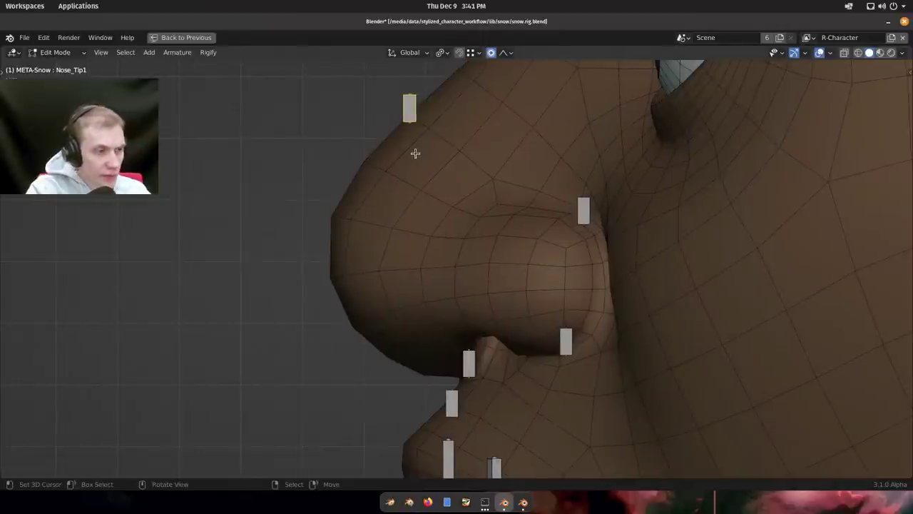
Switch to the Blender window with the Rain character and test moving and rotating its nose control.
key("alt+Tab")
key("alt+Tab")
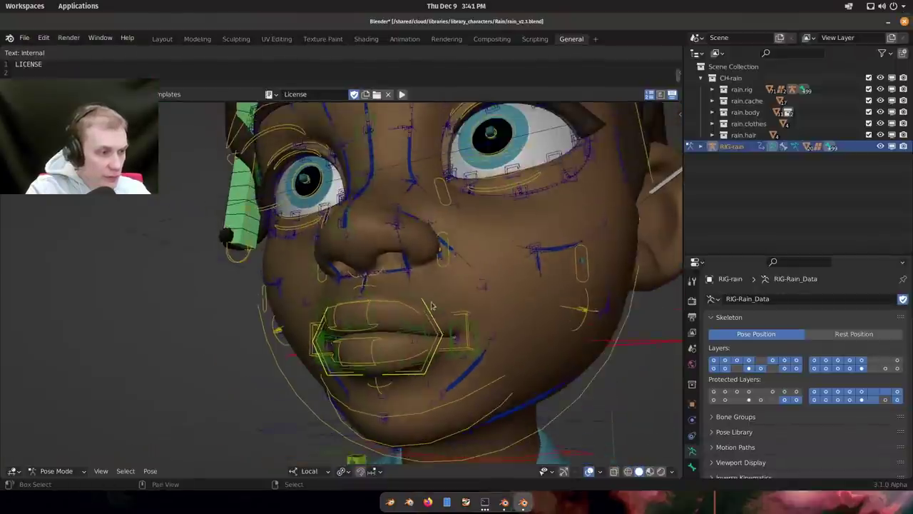
mouse_move(431, 306)
middle_mouse_down()
mouse_move(376, 281)
mouse_move(445, 298)
middle_mouse_up()
right_click(374, 278)
key("g")
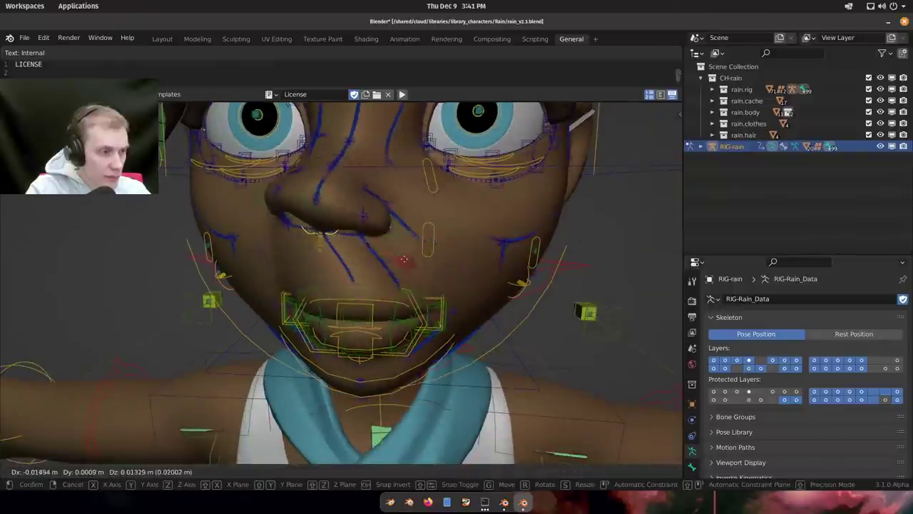
key("r")
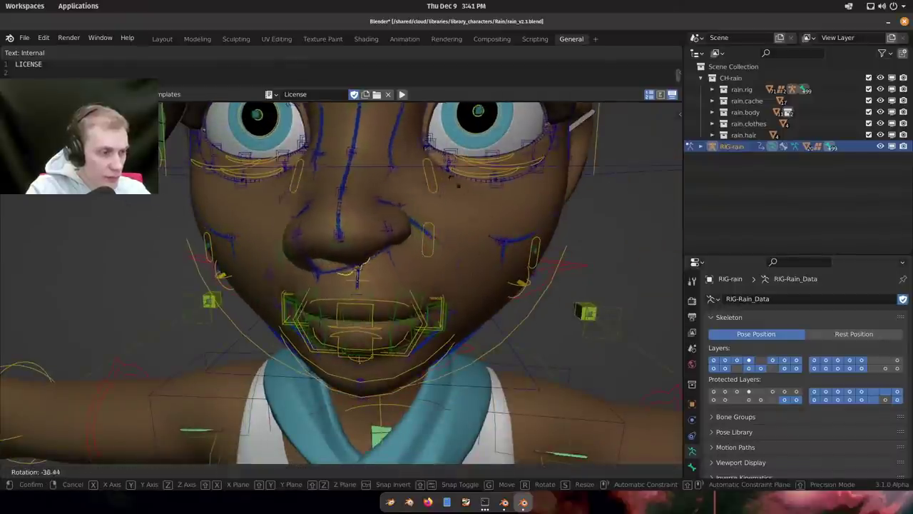
right_click(426, 278)
scroll(470, 325, "down", 1)
middle_click_drag(426, 278, 460, 317, "shift")
Try pulling Rain's nose control sideways to see how the face around it deforms.
key("g")
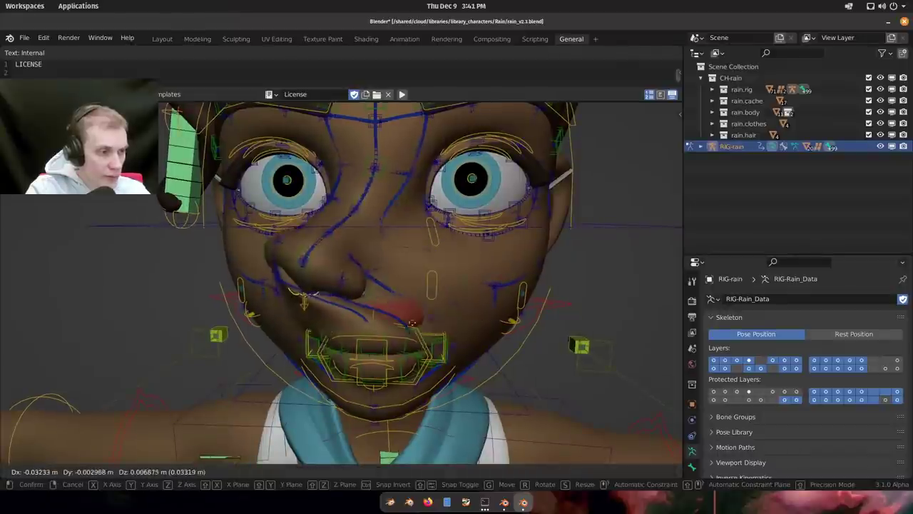
key("Escape")
scroll(411, 325, "up", 3)
middle_click_drag(411, 325, 444, 316)
key("g")
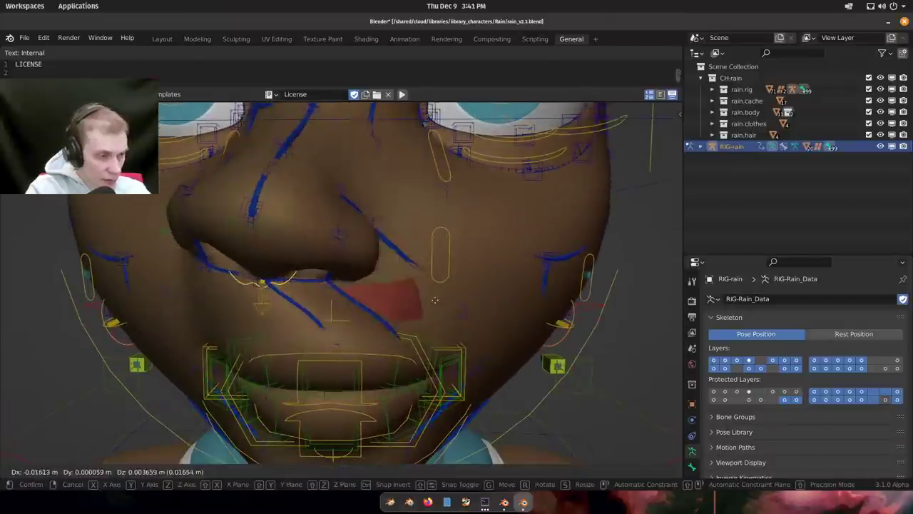
left_click(588, 320)
Select the GEO-rain_gums_upper mesh in Object Mode, check its object properties, and reselect RIG-rain.
key("ctrl+Tab")
left_click(404, 311)
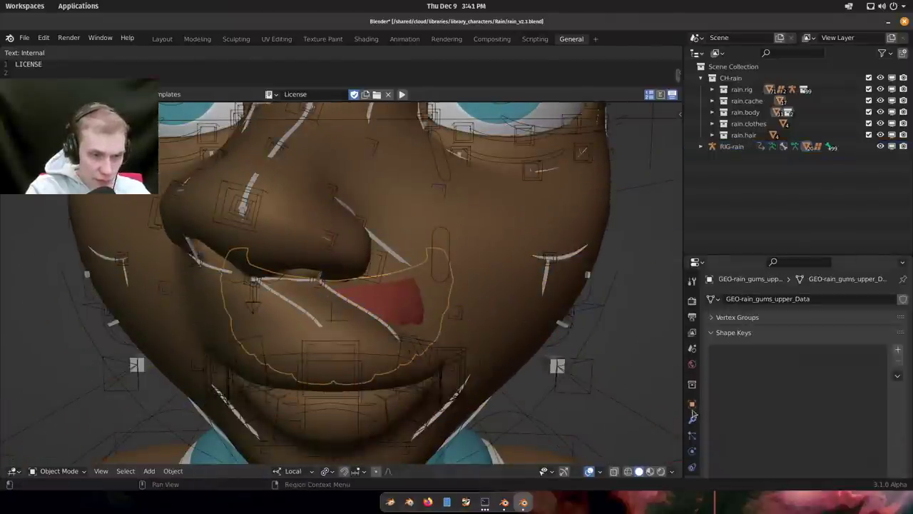
left_click(692, 416)
left_click(711, 362)
middle_click_drag(456, 306, 425, 318)
right_click(398, 271)
scroll(413, 330, "down", 2)
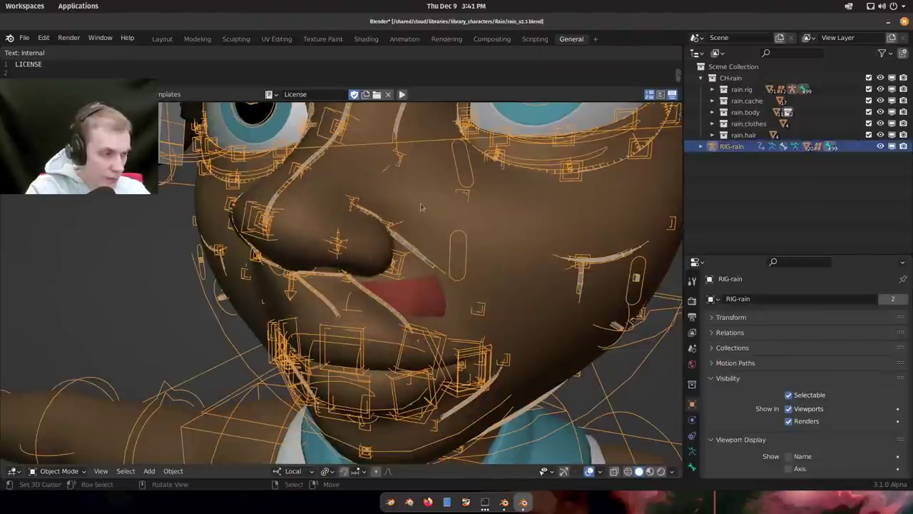
Return RIG-rain to Pose Mode and try rotating and raising the nose control.
key("ctrl+Tab")
middle_click_drag(399, 274, 489, 275)
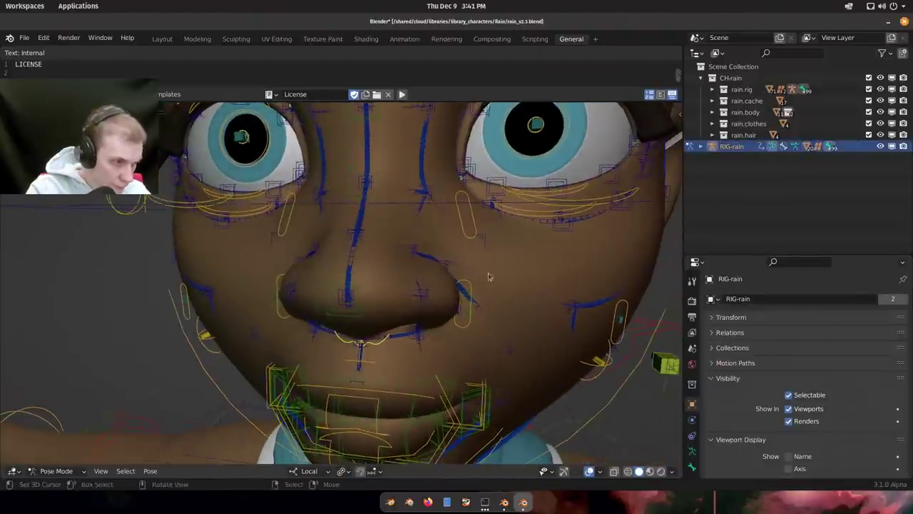
key("r")
right_click(485, 239)
middle_click_drag(485, 240, 512, 297)
key("g")
left_click(373, 278)
key("g")
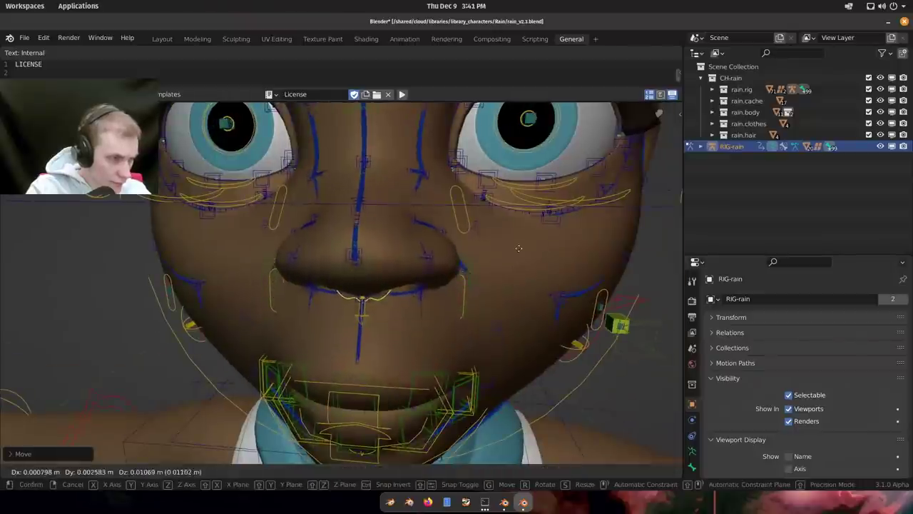
left_click(514, 249)
Undo the recent nose control moves and try shifting the control beside the nostril.
middle_click_drag(512, 249, 471, 254)
key("g")
left_click(436, 281)
key("ctrl+z")
key("ctrl+z")
left_click(471, 254)
key("g")
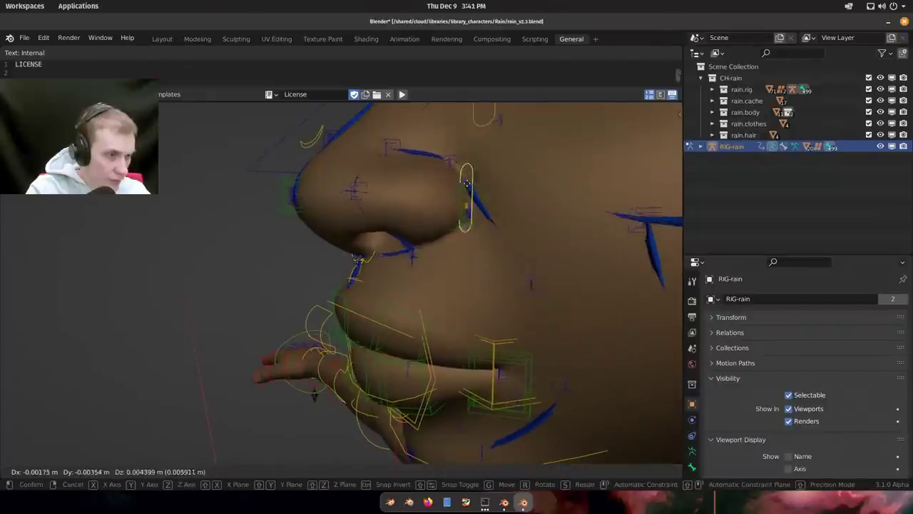
right_click(413, 229)
Try moving and rotating Rain's nose control from the front, and undo both changes.
middle_click_drag(428, 234, 498, 311)
key("g")
left_click(483, 292)
key("r")
left_click(490, 260)
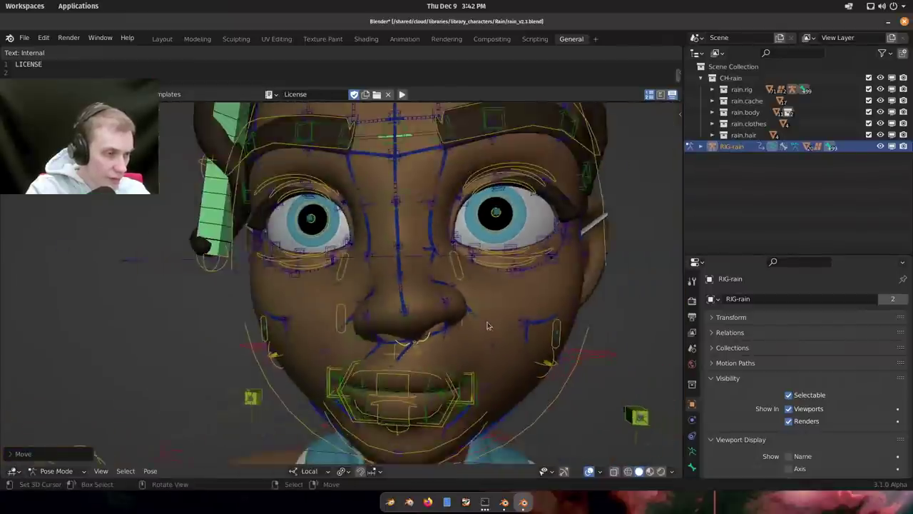
key("g")
right_click(487, 320)
middle_click_drag(453, 417, 401, 351, "shift")
key("ctrl+z")
key("ctrl+z")
Rotate Rain's mouth control and shift it about 0.016 m toward the character's left cheek.
key("r")
left_click(435, 348)
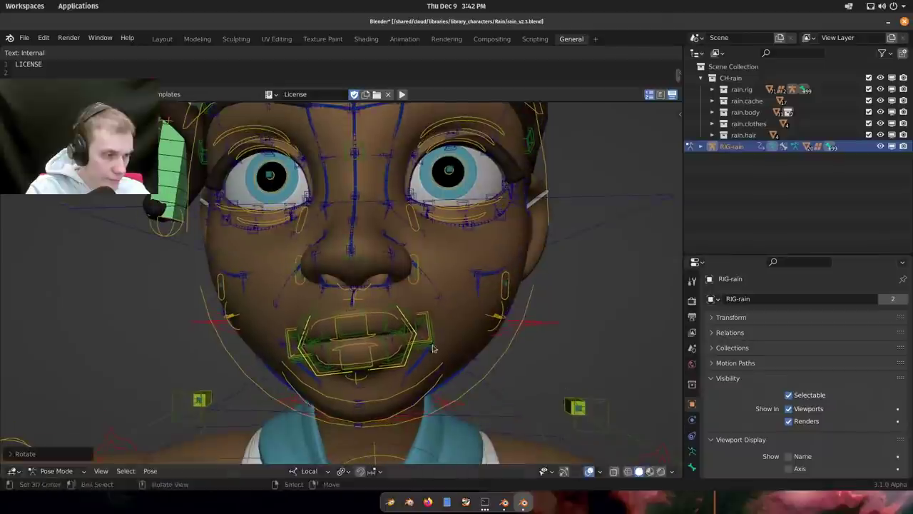
key("r")
key("r")
right_click(438, 346)
key("g")
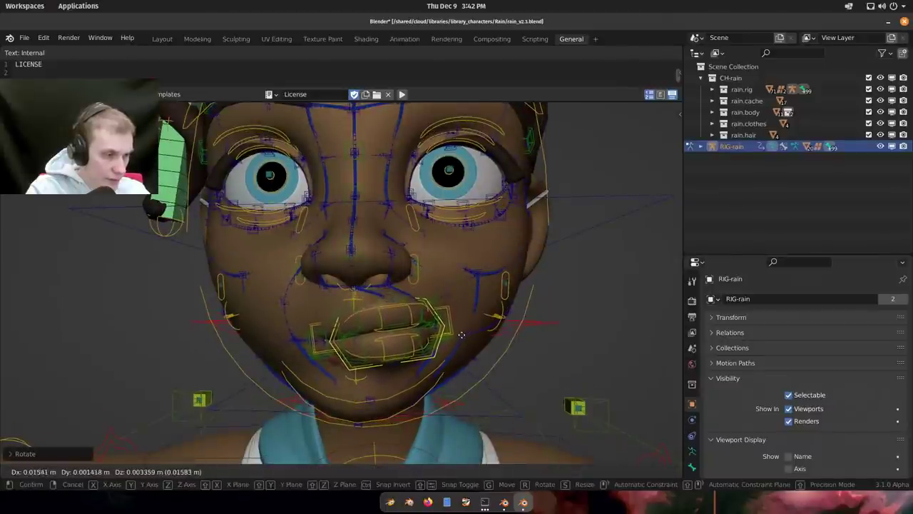
left_click(462, 334)
Move Rain's nose control toward the same side as the mouth and rotate it, including a trackball rotation.
key("g")
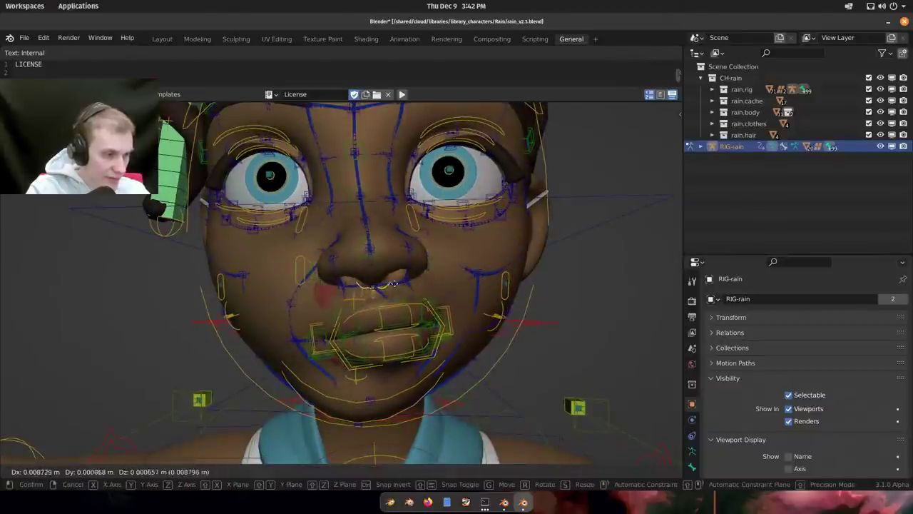
left_click(475, 302)
key("r")
left_click(477, 294)
key("r")
key("r")
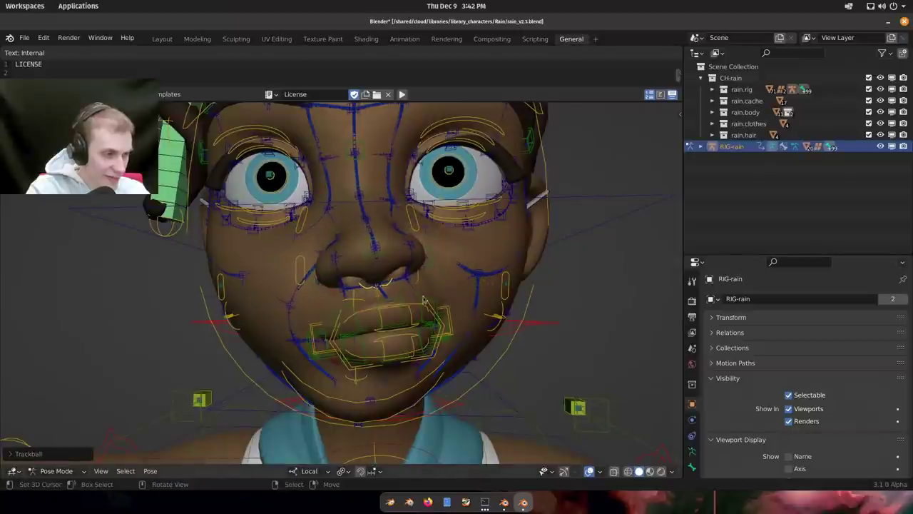
Switch the rig to Object Mode and examine the character's mouth and face with the overlays hidden.
key("z")
middle_click_drag(393, 222, 381, 274)
scroll(380, 321, "up", 1)
key("z")
scroll(419, 349, "up", 2)
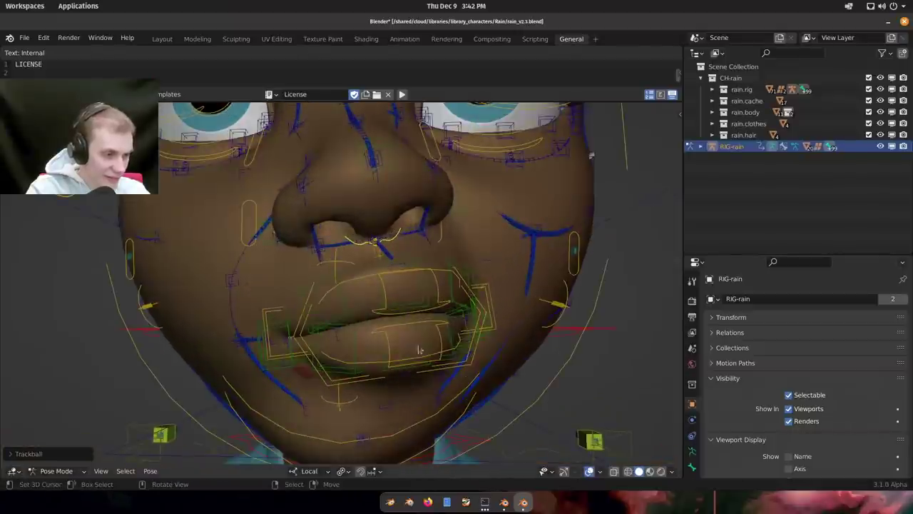
key("ctrl+Tab")
left_click(307, 371)
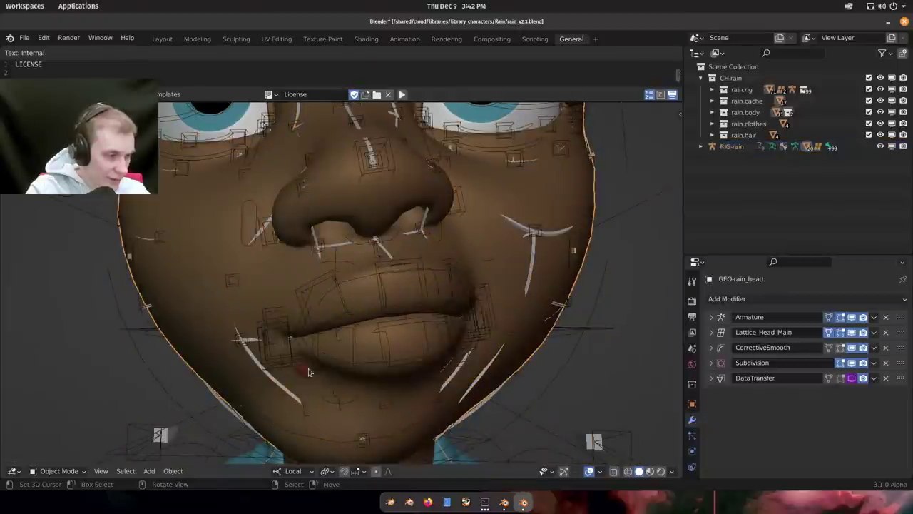
scroll(310, 348, "down", 3)
key("z")
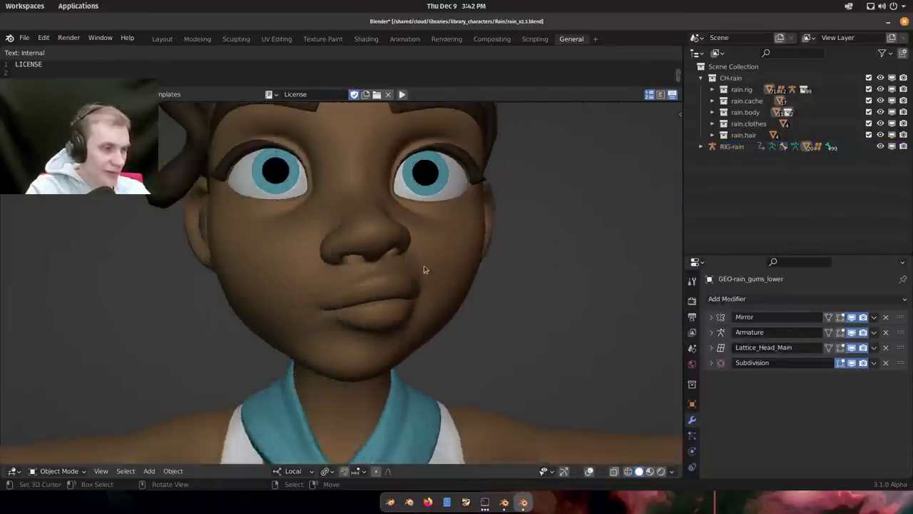
middle_click_drag(425, 269, 402, 380)
scroll(410, 308, "down", 2)
scroll(376, 247, "up", 2)
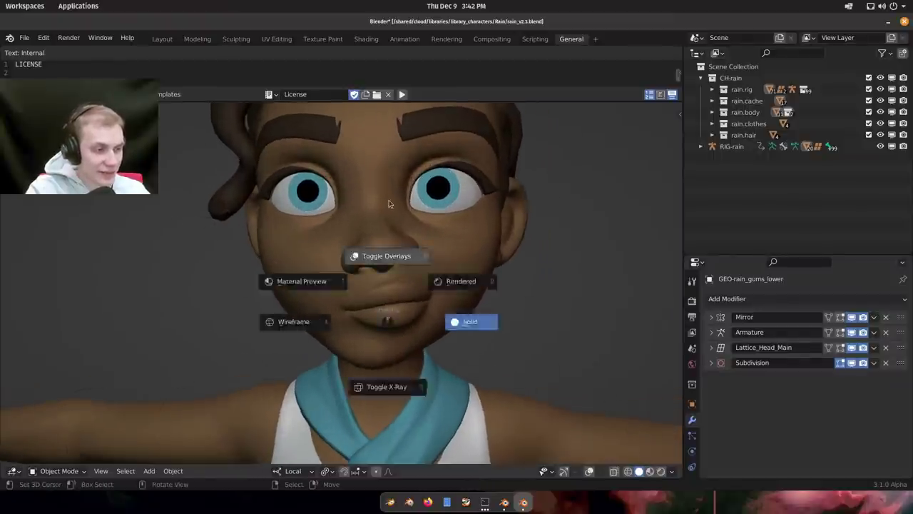
Return RIG-rain to Pose Mode with overlays shown, and move and trackball-rotate the control under the nose.
left_click(389, 204)
scroll(389, 204, "up", 2)
left_click(383, 267)
left_click(378, 328)
scroll(378, 327, "up", 2)
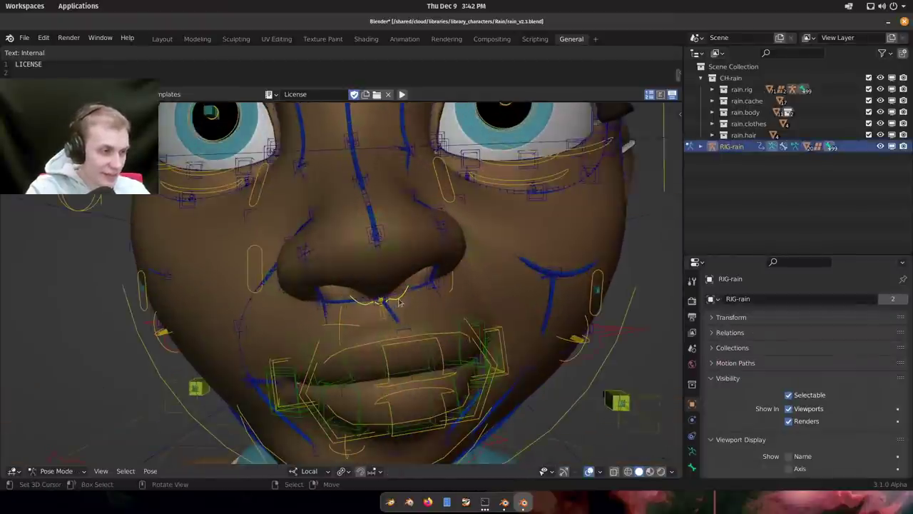
key("g")
key("r")
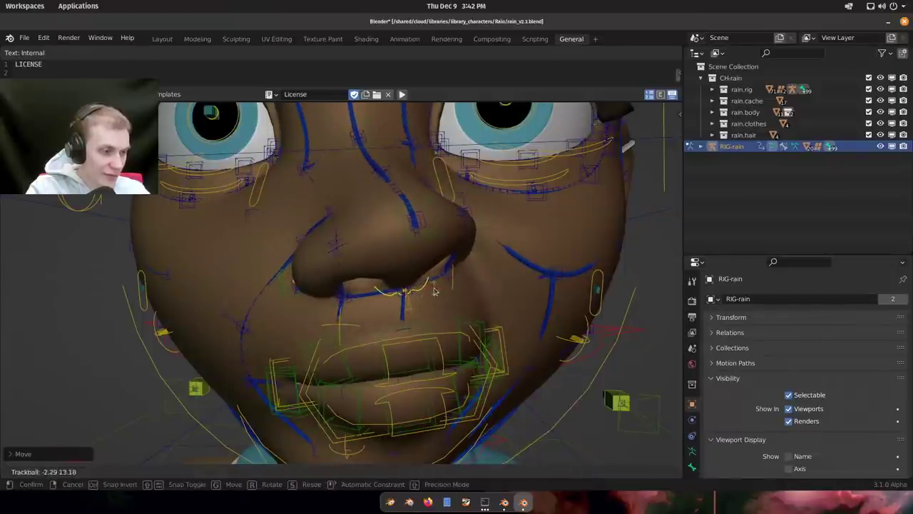
left_click(429, 291)
Reposition the nose control with several small moves, checking the deformation from different angles.
middle_click_drag(429, 291, 337, 321)
key("g")
left_click(292, 263)
key("g")
left_click(421, 300)
key("g")
left_click(398, 304)
Try moving, rotating and scaling the control under the nose.
key("g")
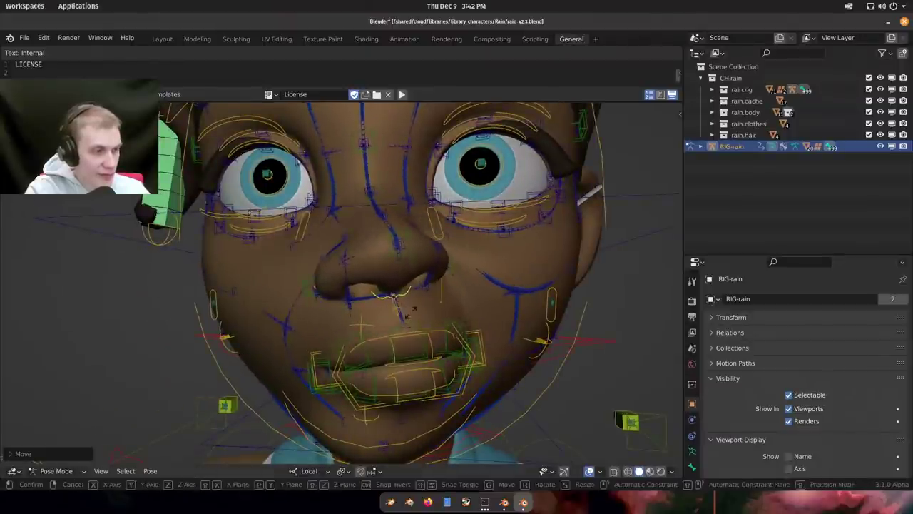
key("r")
key("r")
key("s")
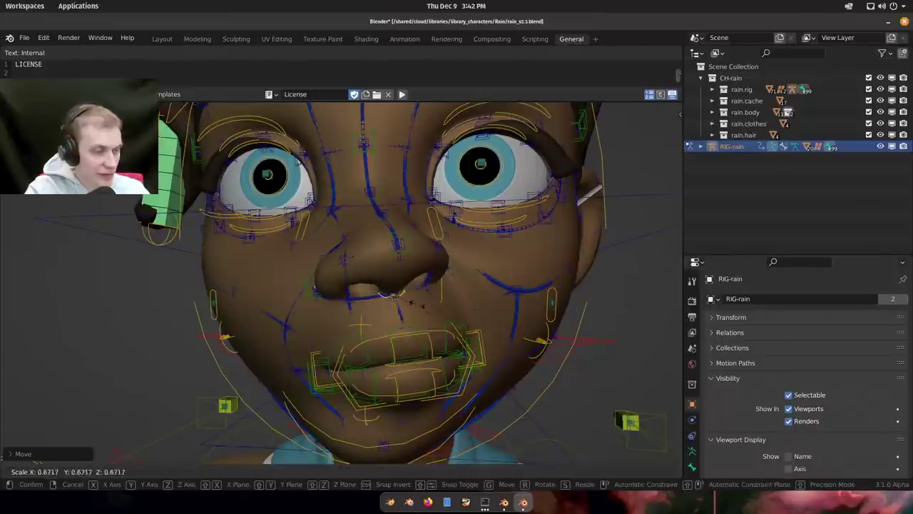
right_click(422, 327)
Check the rig's armature layer selection and open its armature data properties.
scroll(422, 327, "up", 2)
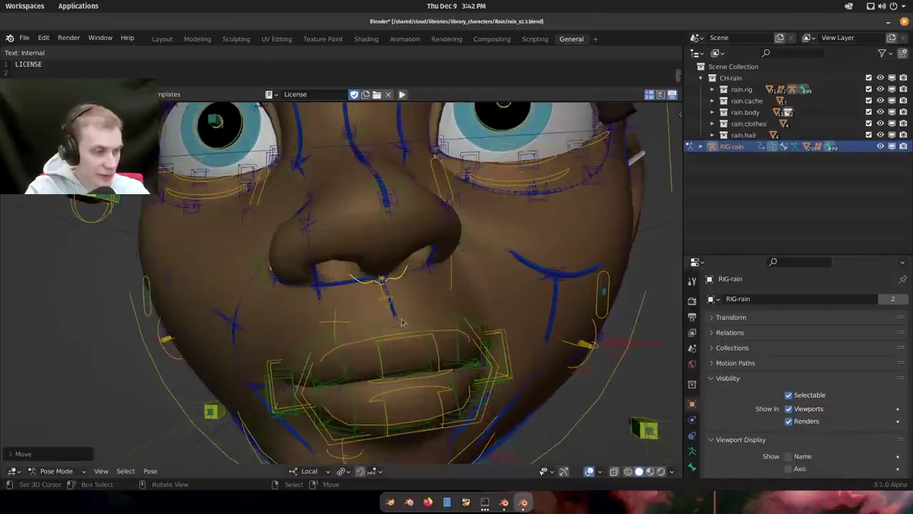
mouse_move(422, 327)
middle_mouse_down()
mouse_move(389, 327)
mouse_move(408, 324)
middle_mouse_up()
key("shift+m")
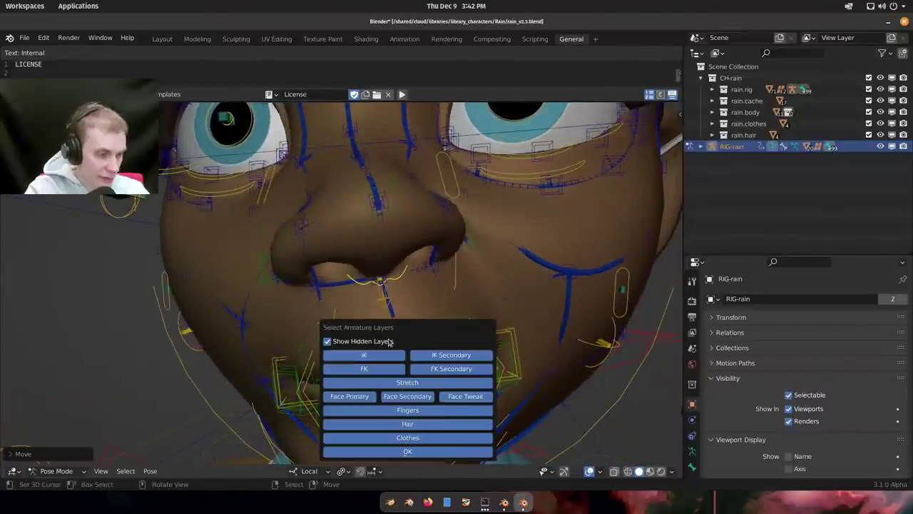
left_click(693, 449)
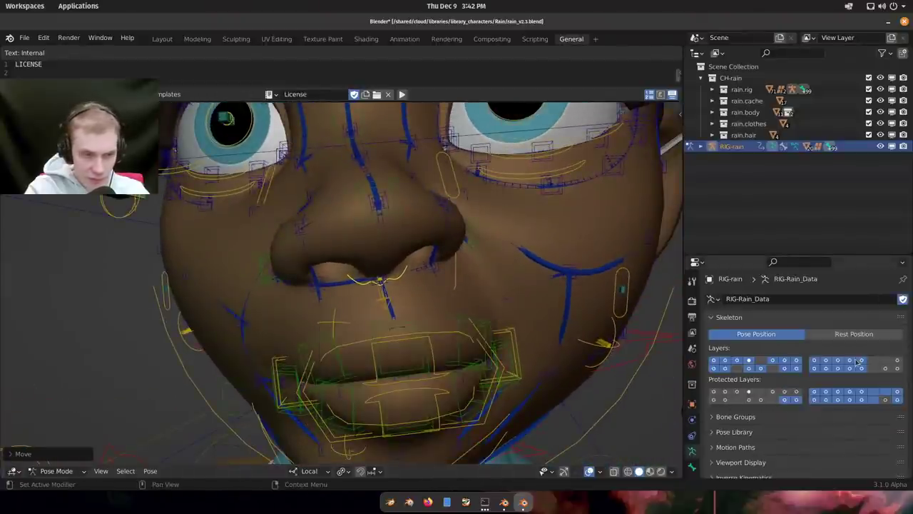
scroll(412, 255, "down", 1)
Move the control under the nose slightly to shift the whole nose.
middle_click_drag(411, 256, 458, 322)
key("g")
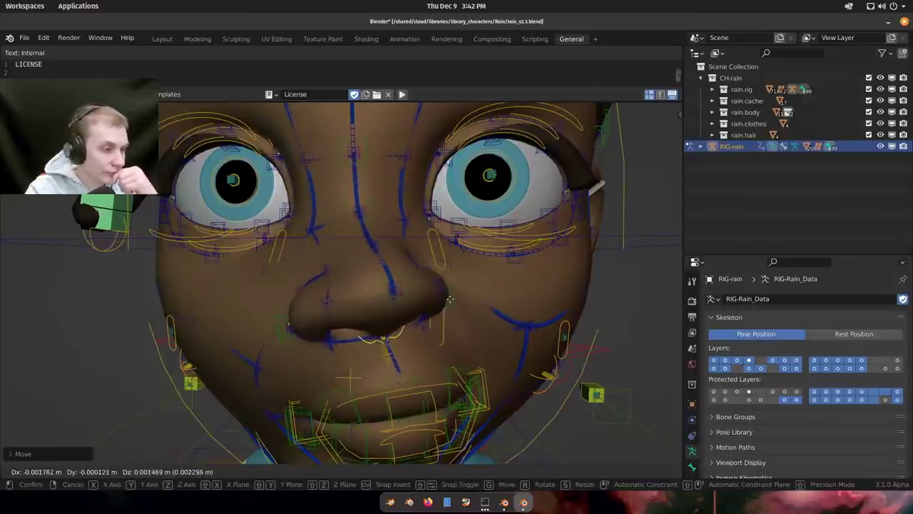
left_click(451, 299)
Select the tweak control on the nose bridge and reposition it, checking the nose profile from both sides.
scroll(385, 252, "up", 3)
middle_click_drag(385, 252, 439, 242)
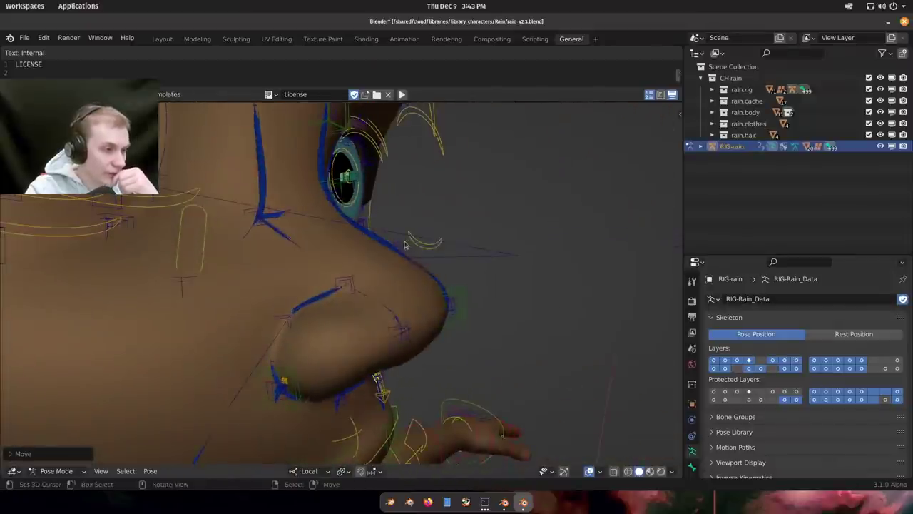
left_click(404, 244)
key("g")
left_click(478, 286)
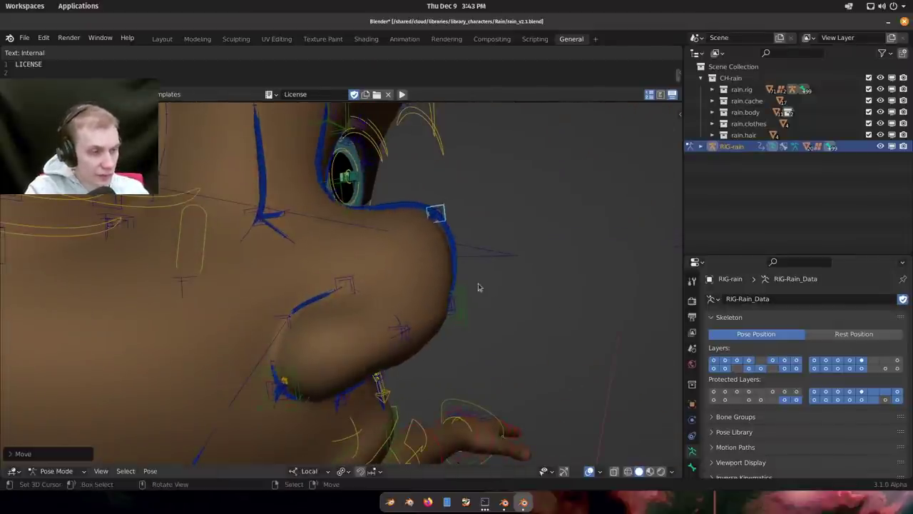
middle_click_drag(479, 285, 312, 293)
key("g")
left_click(458, 285)
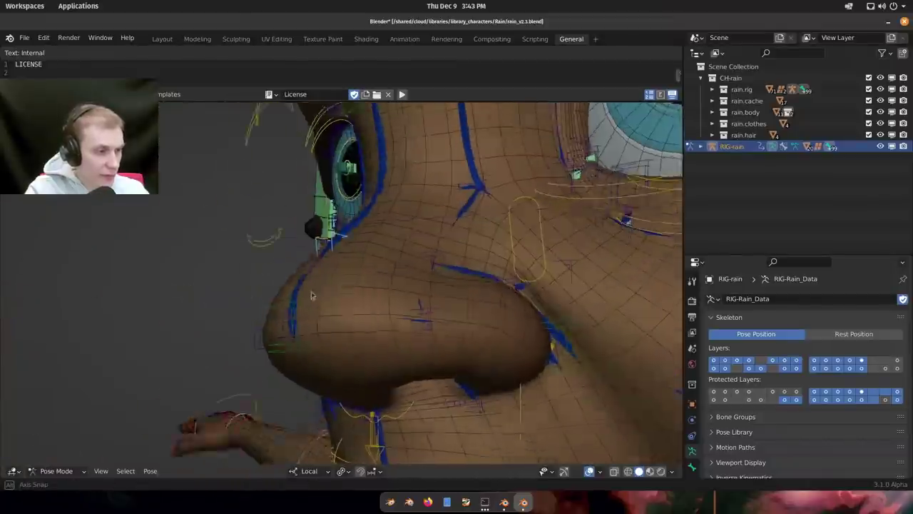
key("g")
right_click(259, 216)
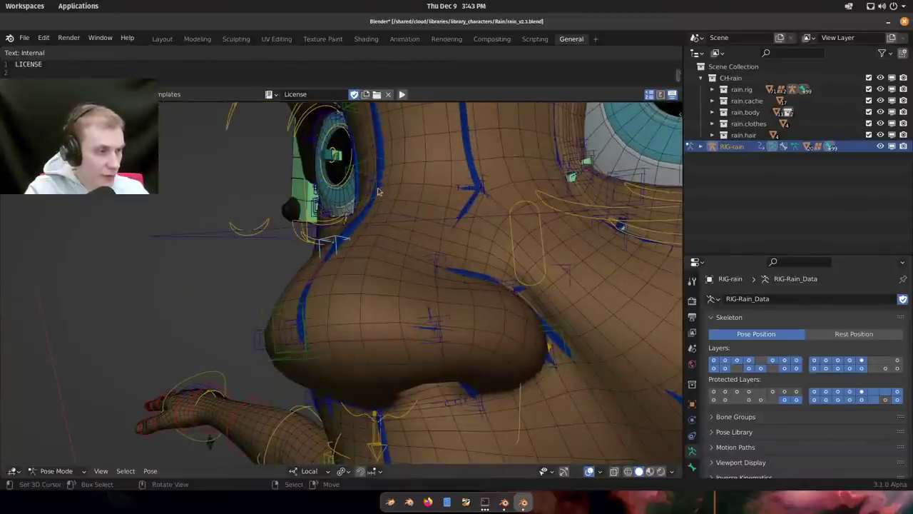
Try pulling the nose bridge tweak control outward in the side view.
middle_click_drag(378, 192, 371, 291)
key("g")
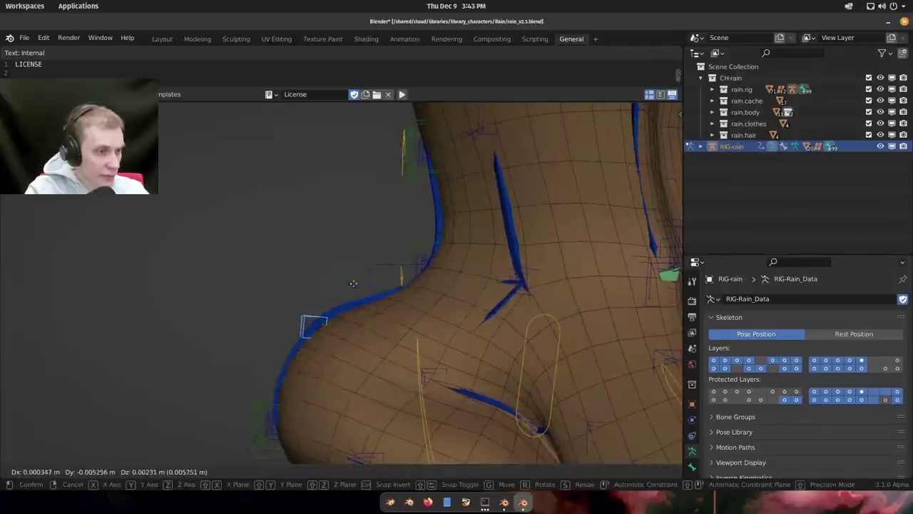
left_click(290, 259)
key("g")
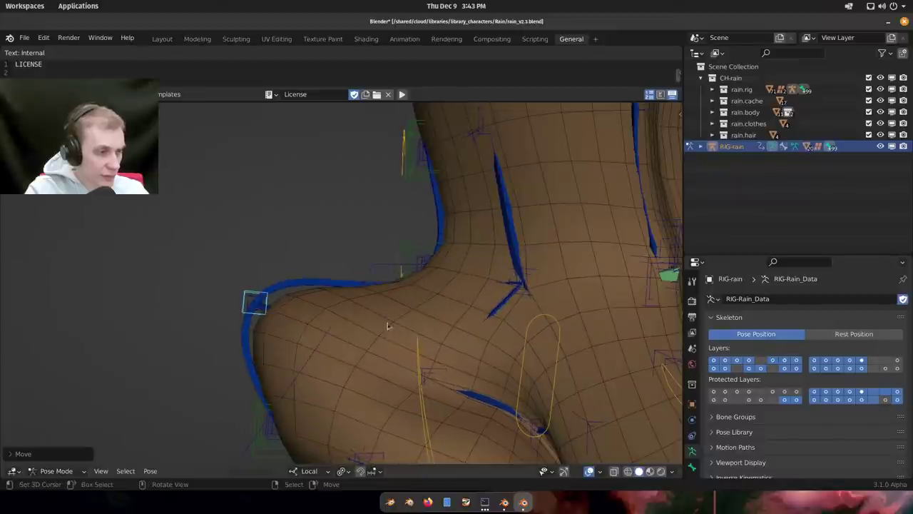
right_click(428, 326)
key("ctrl+z")
Select the tweak control on the upper nose bridge and move it outward from the face.
middle_click_drag(418, 318, 441, 291)
right_click(419, 258)
key("g")
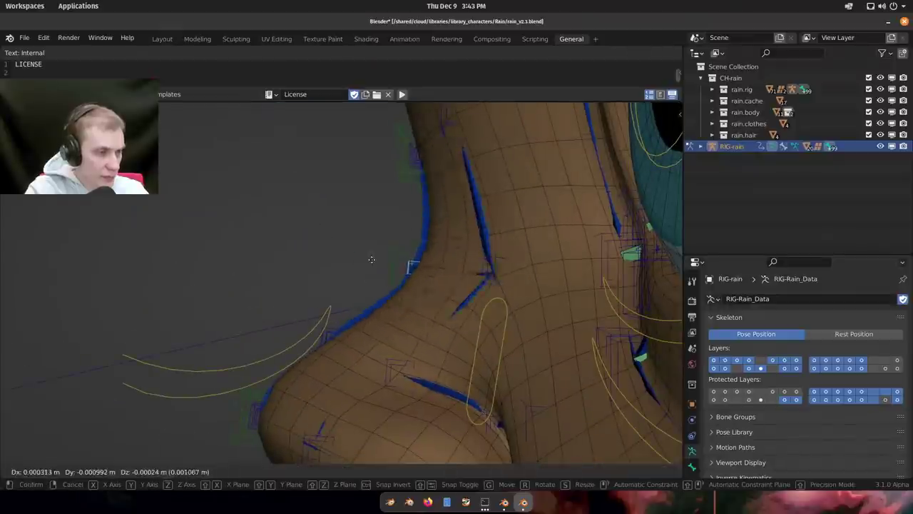
left_click(323, 239)
middle_click_drag(323, 240, 406, 269)
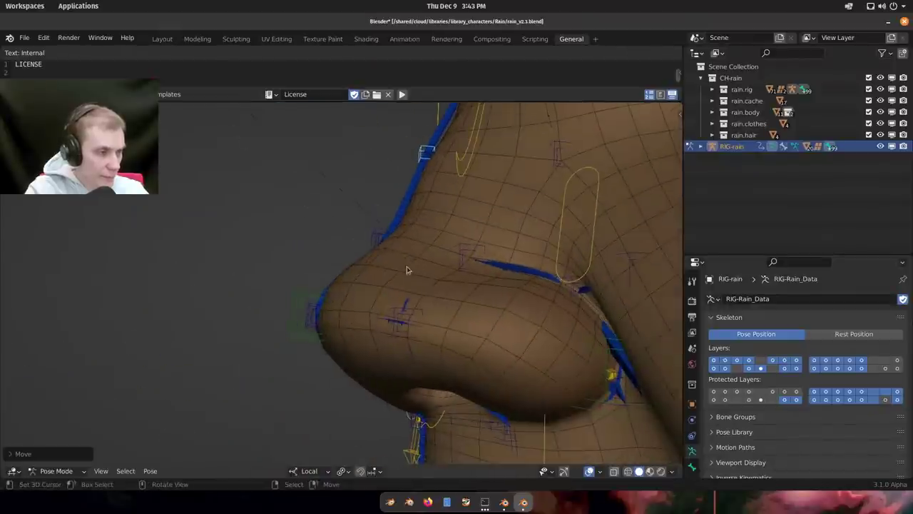
Select the lower nose bridge tweak control and reposition it in the side profile.
left_click(376, 236)
middle_click_drag(376, 236, 408, 214)
key("g")
left_click(361, 226)
Try moving the main control at the root of the nose in side and front views.
mouse_move(408, 214)
middle_mouse_down("shift")
mouse_move(383, 301)
mouse_move(396, 289)
mouse_move(396, 211)
middle_mouse_up("shift")
left_click(405, 207)
key("g")
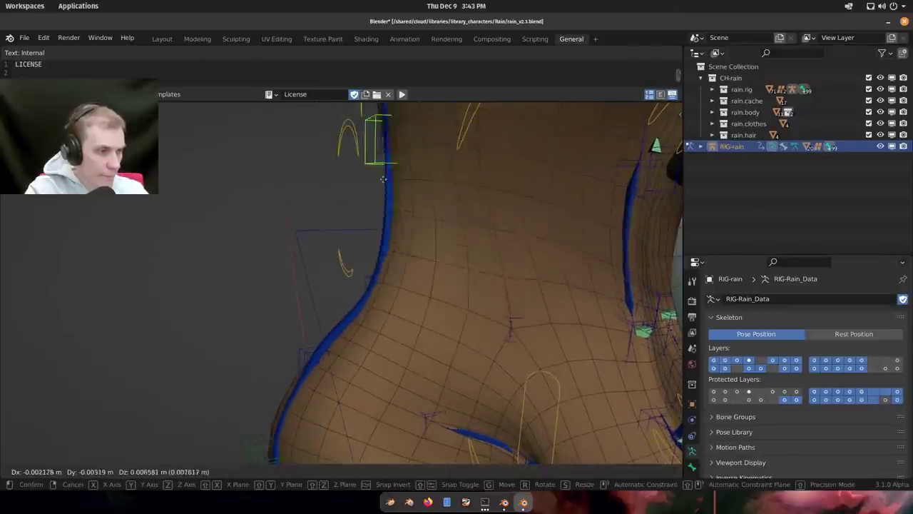
left_click(383, 179)
middle_click_drag(383, 179, 406, 214)
key("g")
left_click(438, 230)
key("g")
left_click(385, 235)
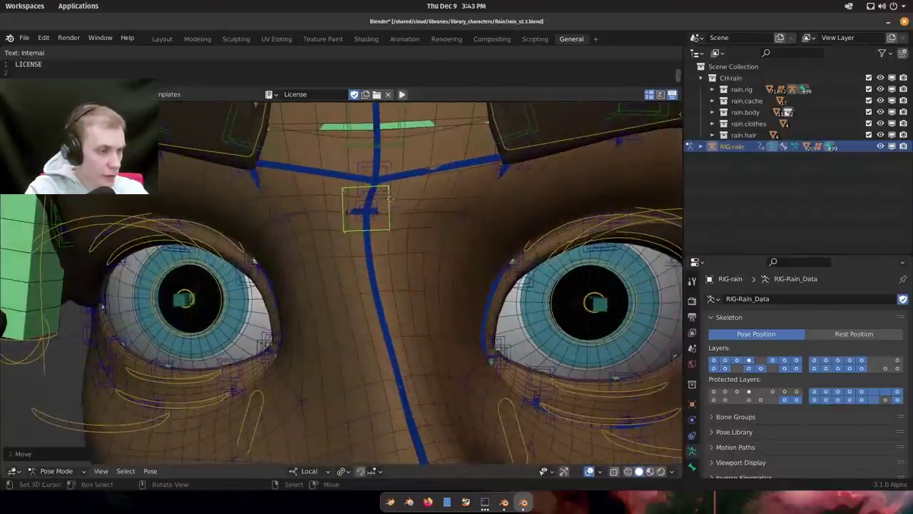
key("g")
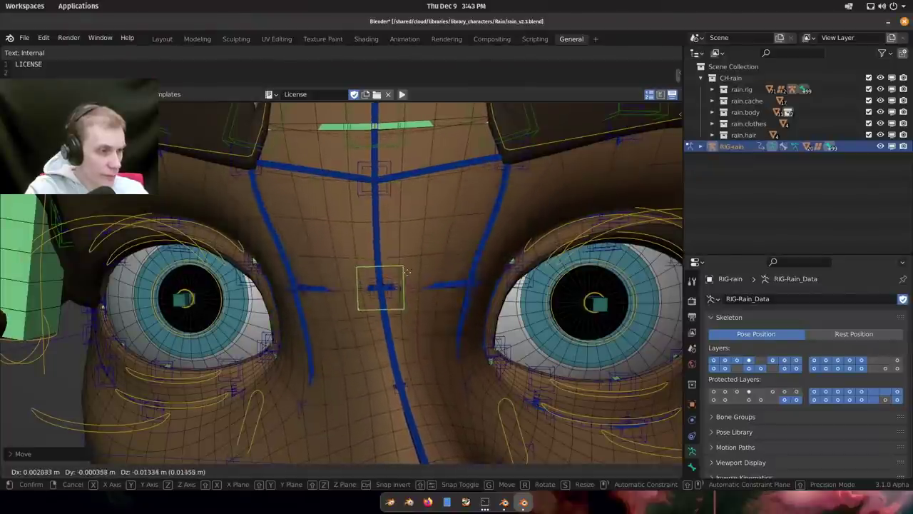
right_click(409, 247)
Try scaling the control at the root of the nose along its local X axis.
scroll(409, 247, "down", 1)
scroll(403, 228, "down", 2)
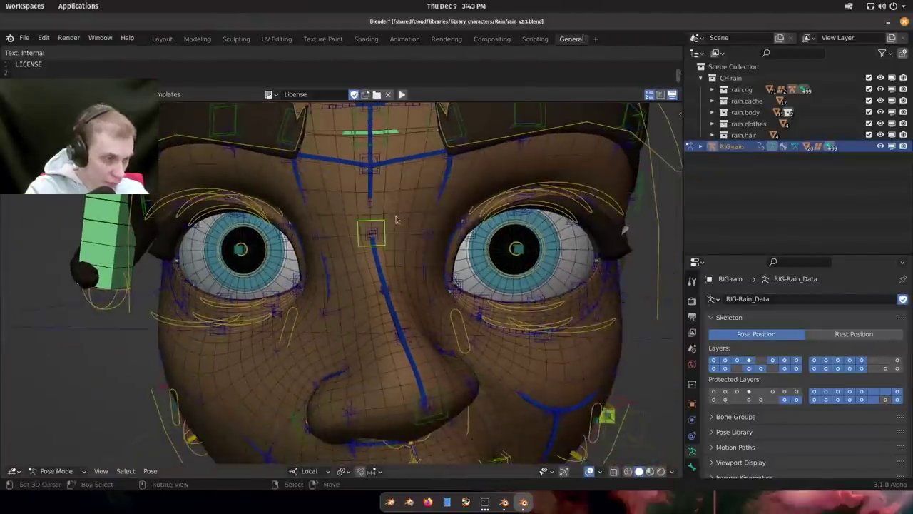
scroll(396, 220, "up", 1)
key("g")
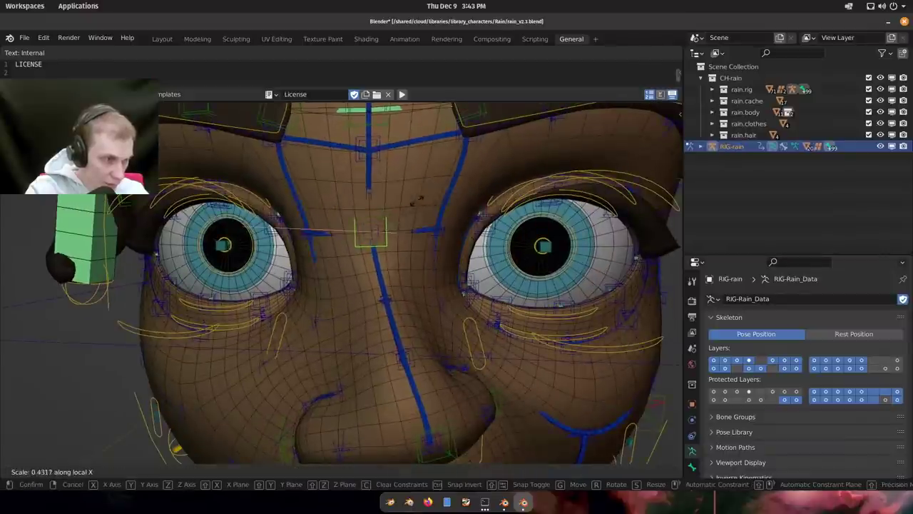
key("z")
key("z")
left_click(460, 229)
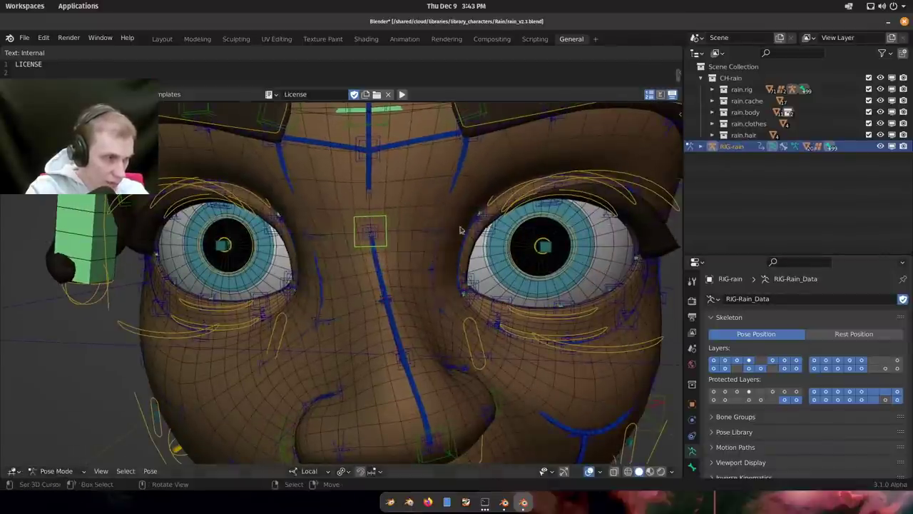
Select the control between the eyebrows and try moving it toward each side of the forehead.
middle_click_drag(386, 161, 386, 176)
right_click(371, 133)
scroll(372, 137, "down", 1)
middle_click_drag(372, 137, 386, 155, "shift")
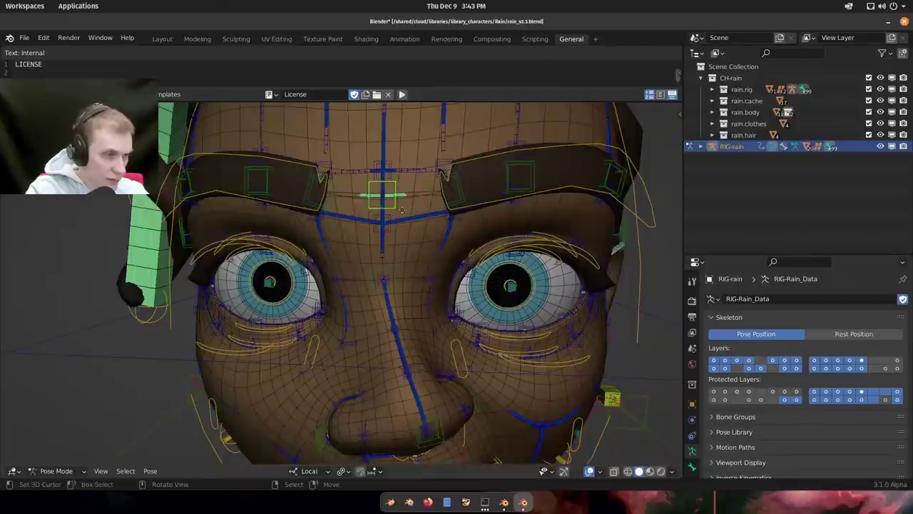
key("g")
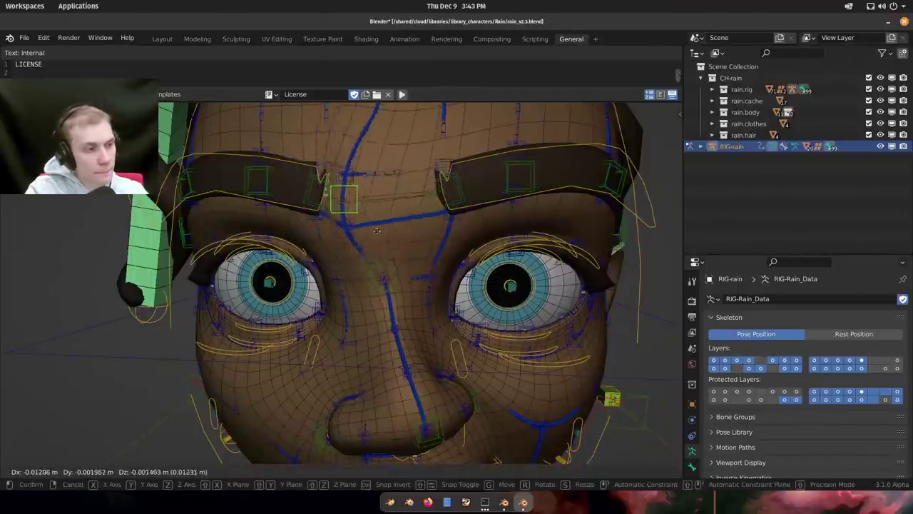
right_click(394, 166)
middle_click_drag(395, 170, 391, 228)
key("g")
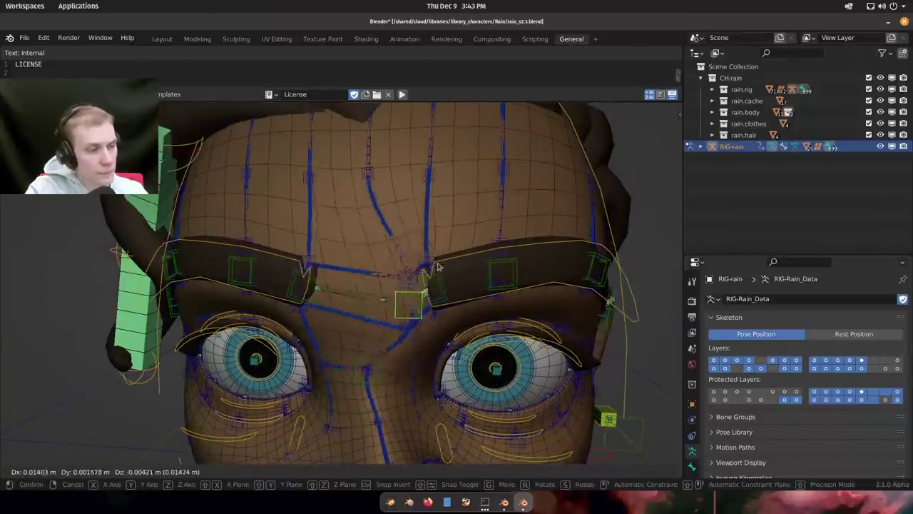
right_click(406, 269)
Try moving the control between the eyebrows with the overlays hidden to judge the skin deformation.
key("alt+shift+z")
key("g")
left_click(349, 246)
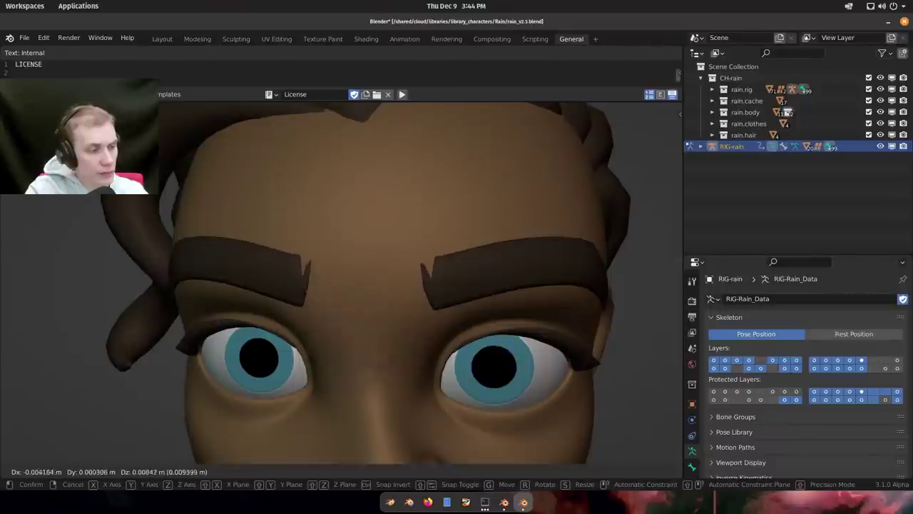
left_click(381, 289)
key("shift+alt+z")
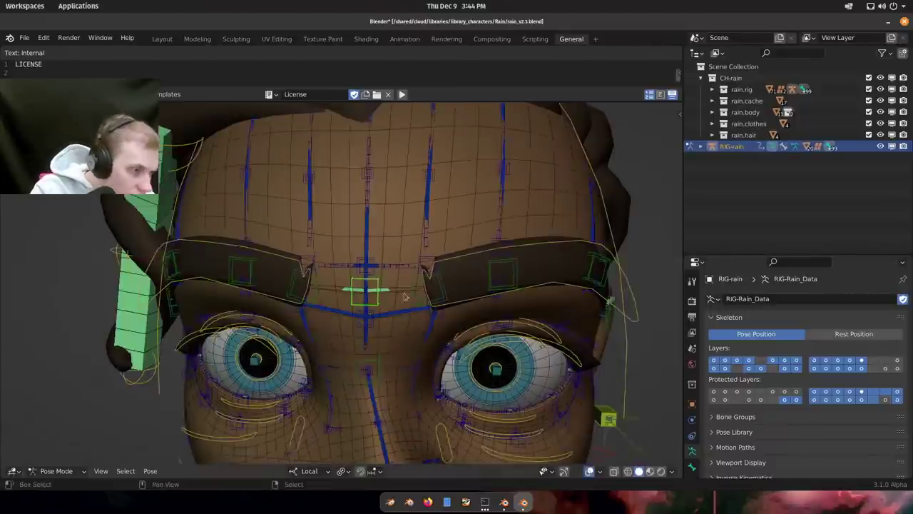
Try moving the control between the eyebrows in a close-up view of the surrounding bones.
scroll(364, 212, "up", 3)
scroll(364, 212, "up", 3)
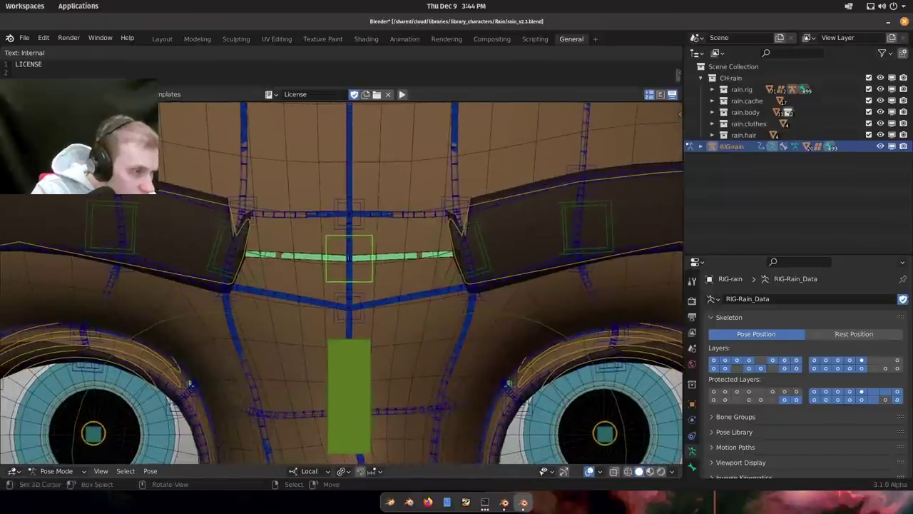
key("g")
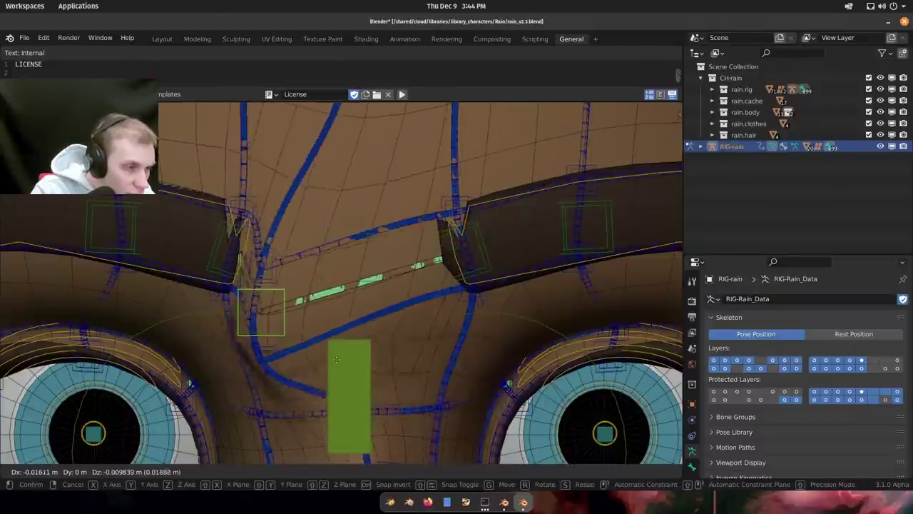
right_click(355, 262)
Select the control at the tip of Rain's nose and try moving it in a close-up side view.
scroll(370, 254, "down", 3)
middle_click_drag(414, 364, 434, 243, "shift")
middle_click_drag(420, 292, 382, 254)
scroll(393, 278, "up", 3)
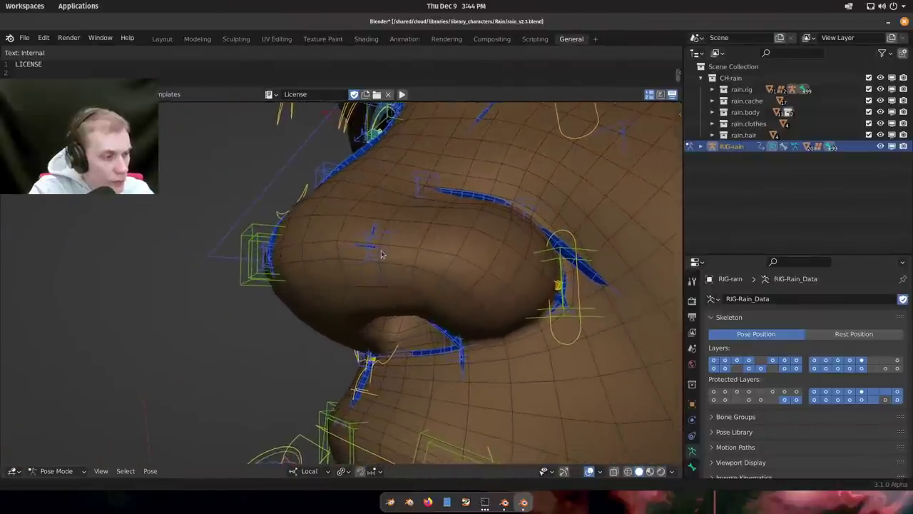
right_click(261, 280)
middle_click_drag(261, 279, 238, 285)
key("g")
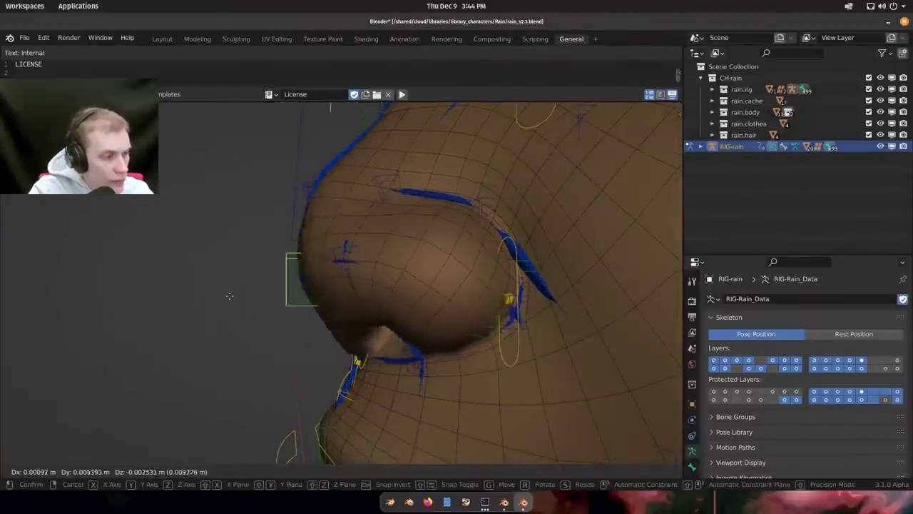
right_click(190, 308)
Switch to the Blender window with snow.rig.blend, move the Nose_Tip1 bone down into the nose tip, and scale it up.
key("super")
left_click(415, 232)
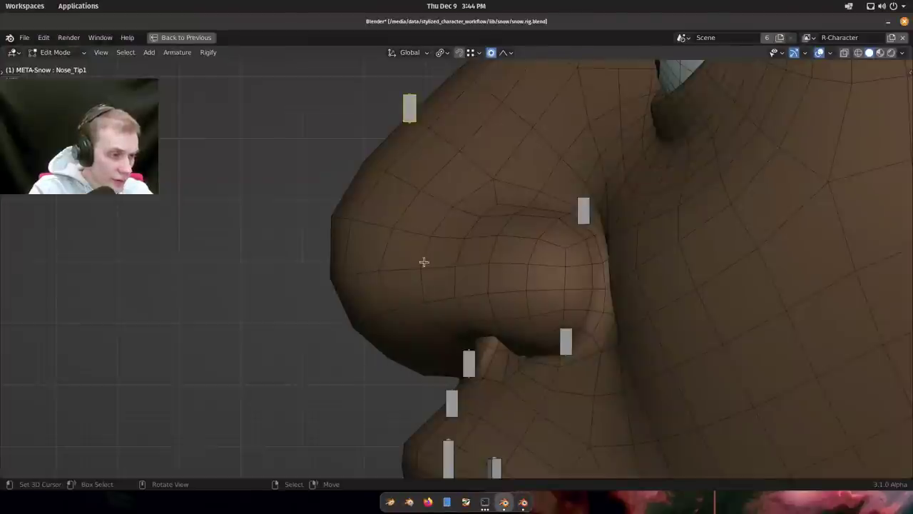
scroll(420, 263, "up", 1)
scroll(345, 234, "down", 3)
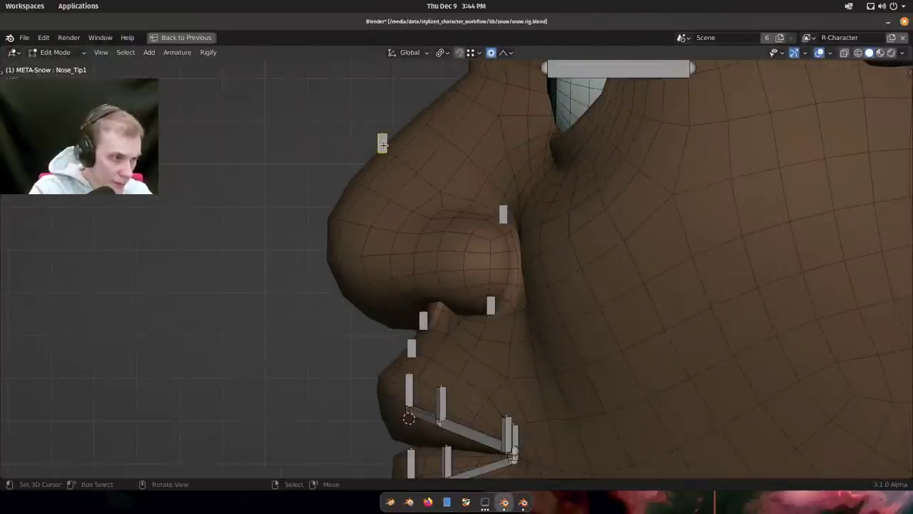
scroll(385, 159, "up", 3)
key("g")
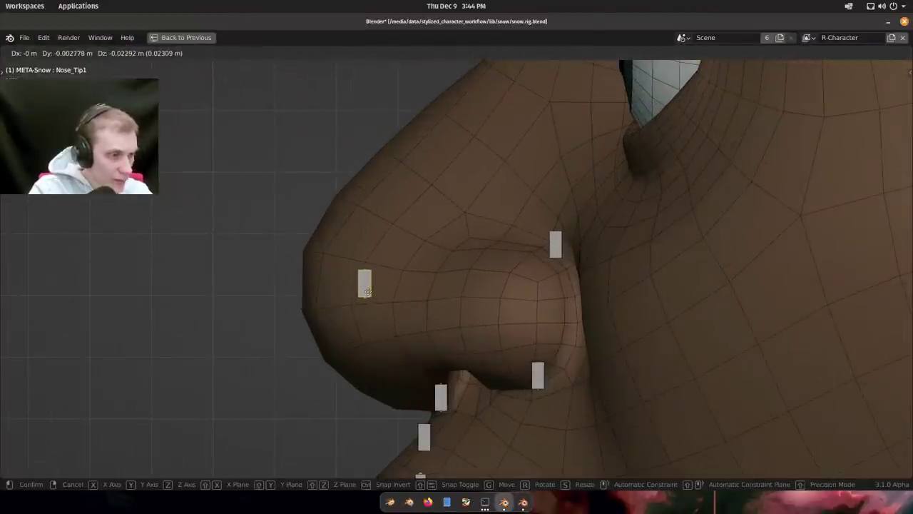
left_click(366, 291)
key("s")
left_click(464, 259)
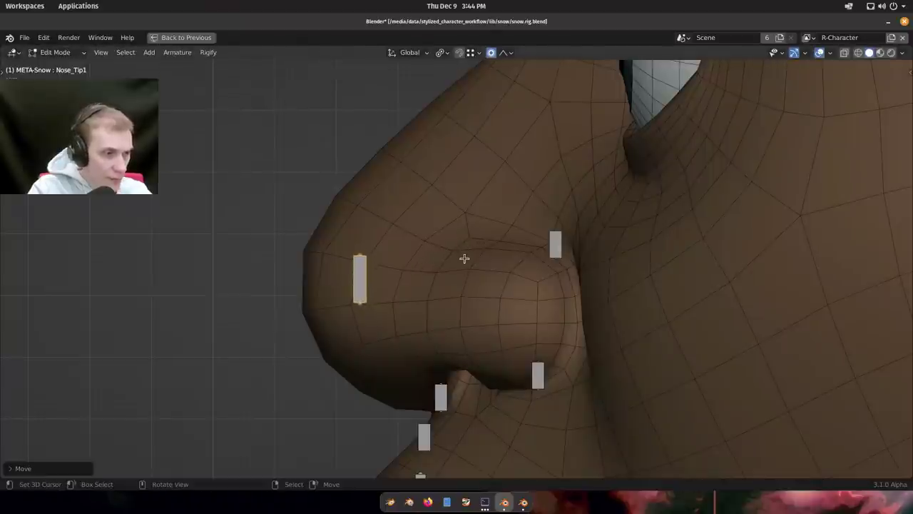
Rename the bone in the nose tip as Nose_Tip.
scroll(463, 259, "down", 2)
middle_click_drag(455, 243, 385, 257, "shift")
scroll(373, 297, "up", 1)
key("F2")
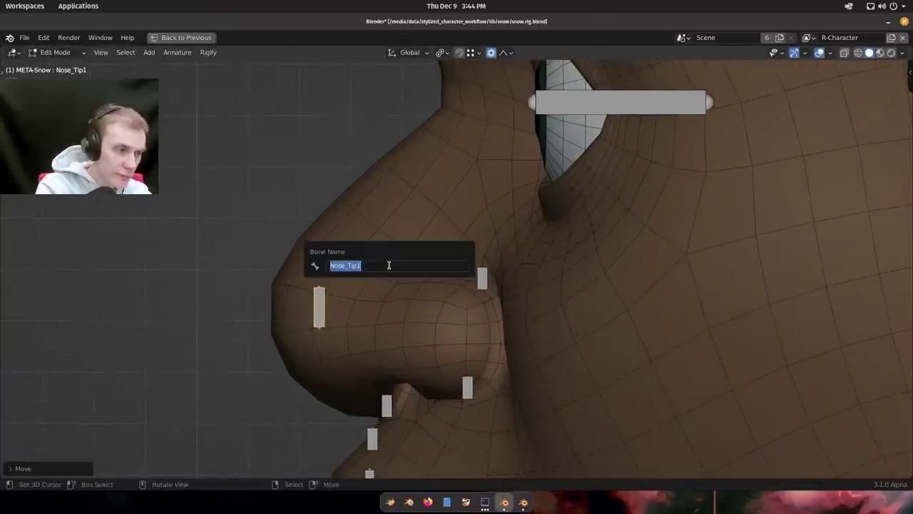
key("Return")
Duplicate Nose_Tip up onto the bridge of the nose and name the copy Nose_Bridge1.
middle_click_drag(452, 264, 423, 321, "shift")
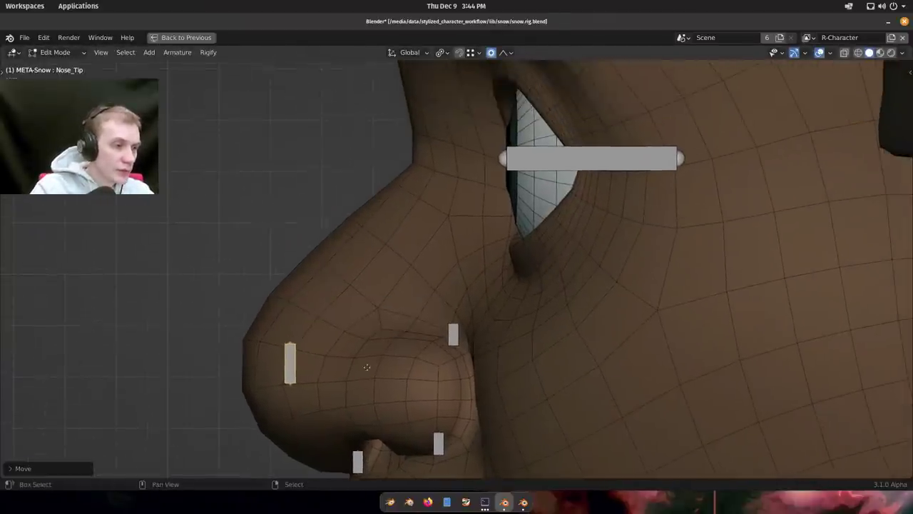
key("shift+d")
key("F2")
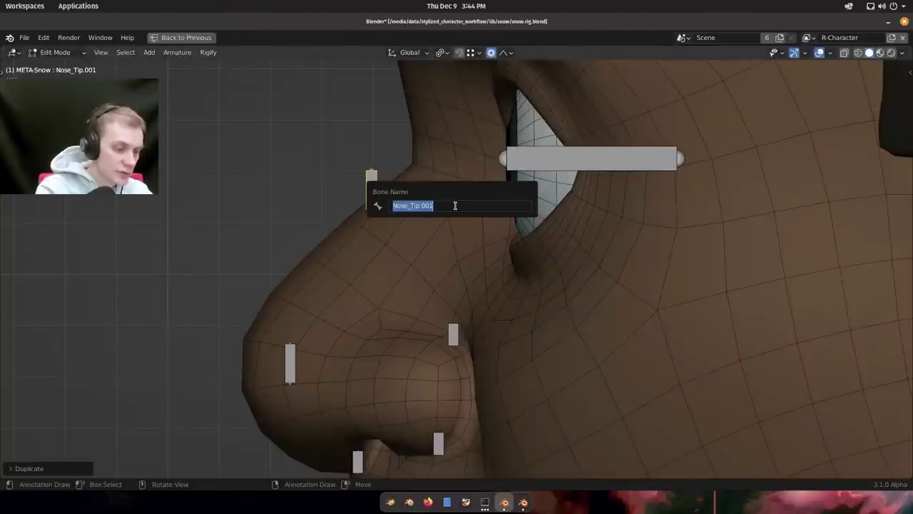
type("Nose_Bridge")
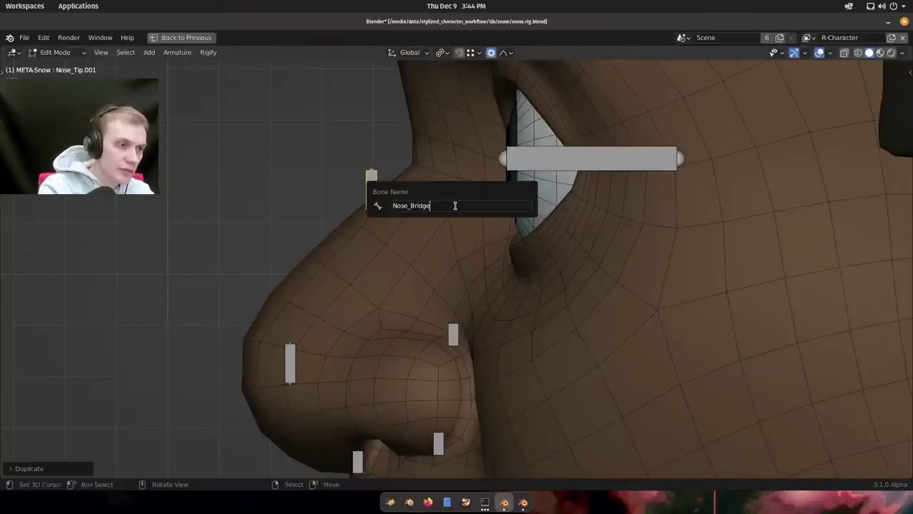
type("1")
key("Return")
Lower Nose_Bridge1 along the Z axis in front view, and adjust its position against the nose profile in side view.
middle_click_drag(595, 440, 335, 244, "alt")
middle_click_drag(562, 197, 529, 236, "shift")
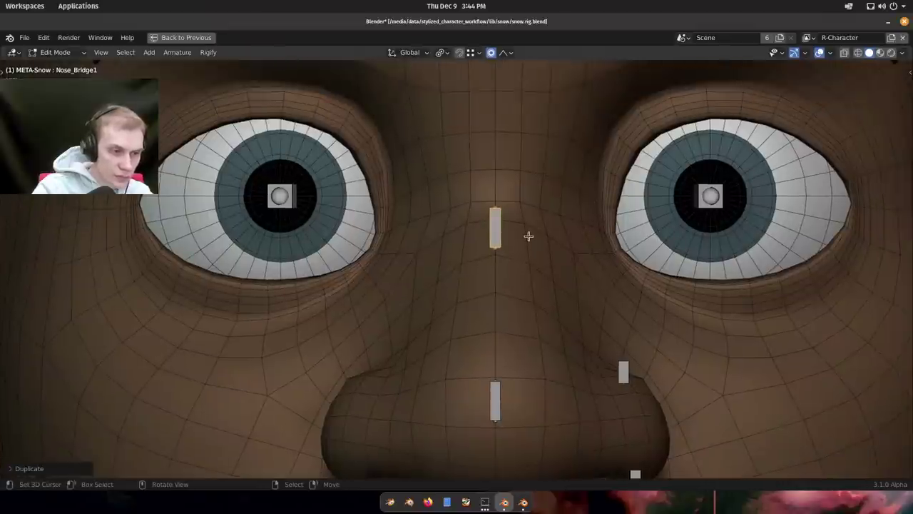
key("g")
key("z")
left_click(533, 264)
key("KP_3")
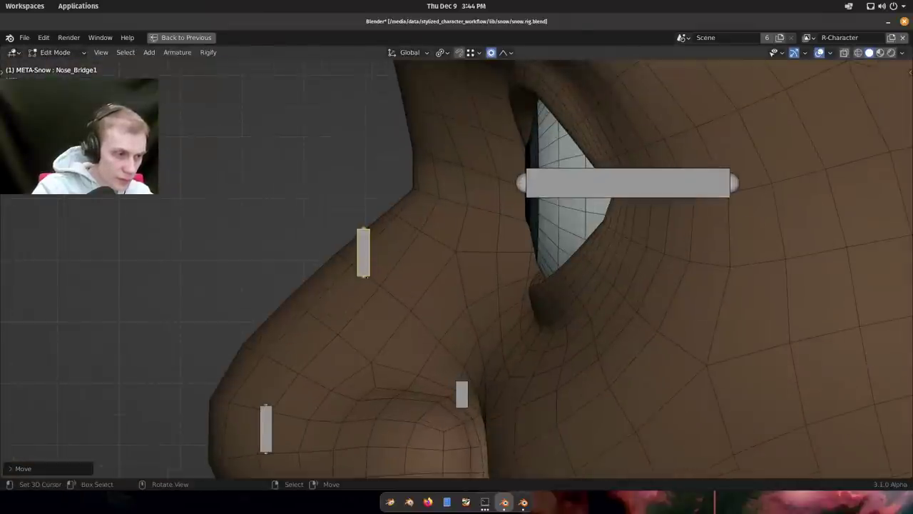
key("g")
left_click(384, 287)
Duplicate Nose_Bridge1 up to the root of the nose between the eyes and name the copy Nose_Bridge2.
middle_click_drag(461, 305, 340, 251, "alt")
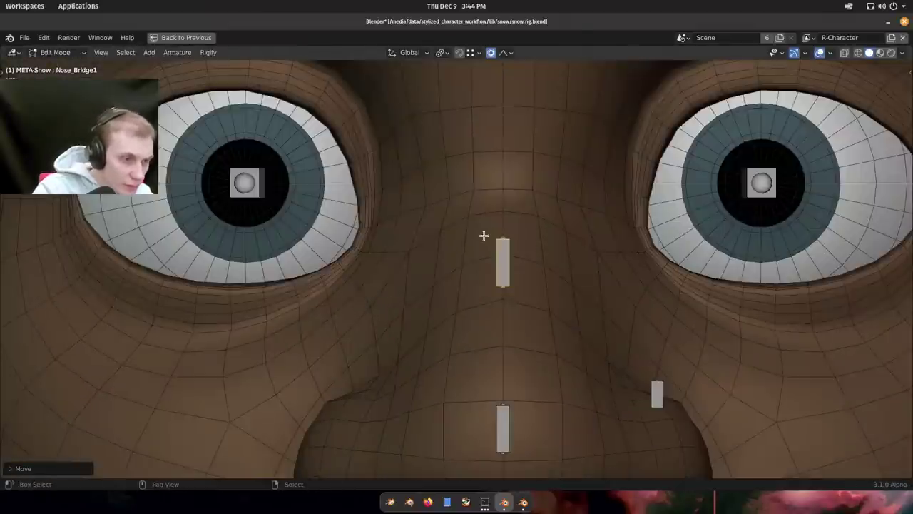
middle_click_drag(492, 239, 477, 290, "shift")
scroll(486, 287, "down", 1)
middle_click_drag(540, 308, 542, 321, "shift")
key("grave")
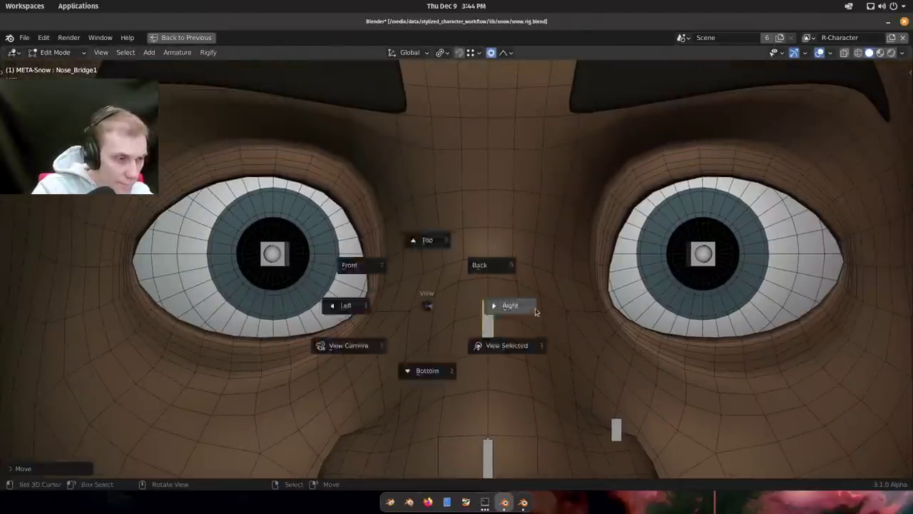
left_click(536, 312)
key("shift+d")
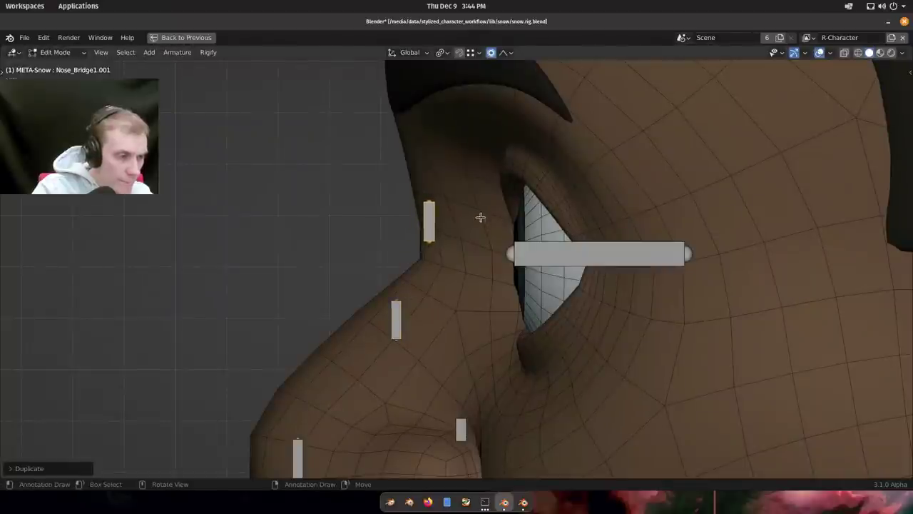
middle_click_drag(397, 316, 475, 249, "shift")
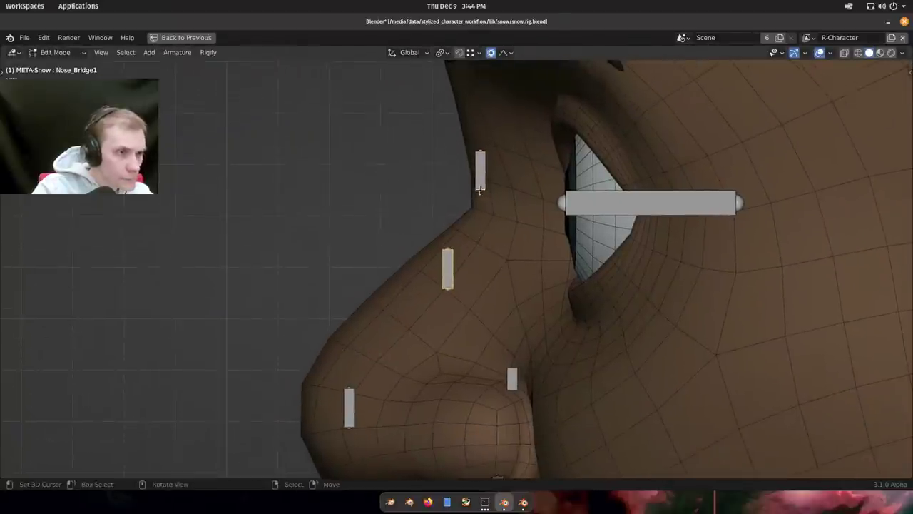
key("F2")
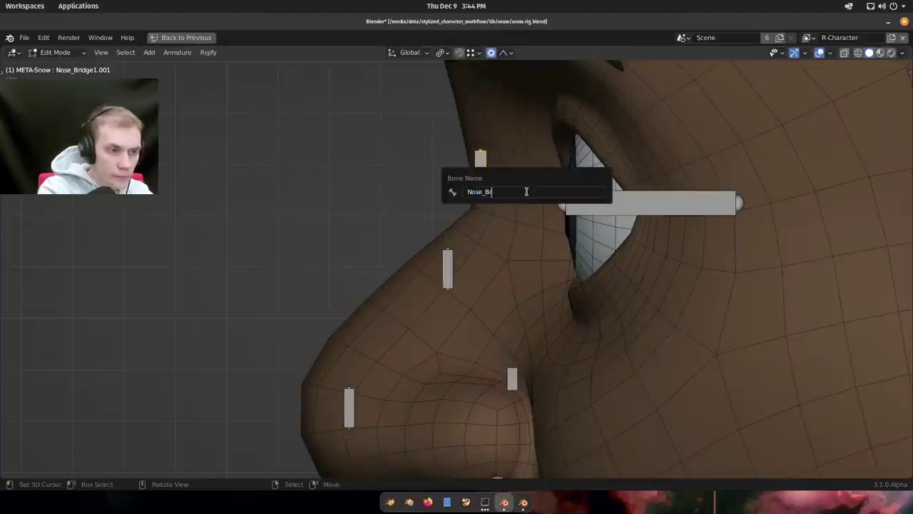
key("Return")
Duplicate Nose_Bridge2 straight up along the global Z axis to a point between the eyebrows.
middle_click_drag(488, 243, 460, 318, "shift")
key("grave")
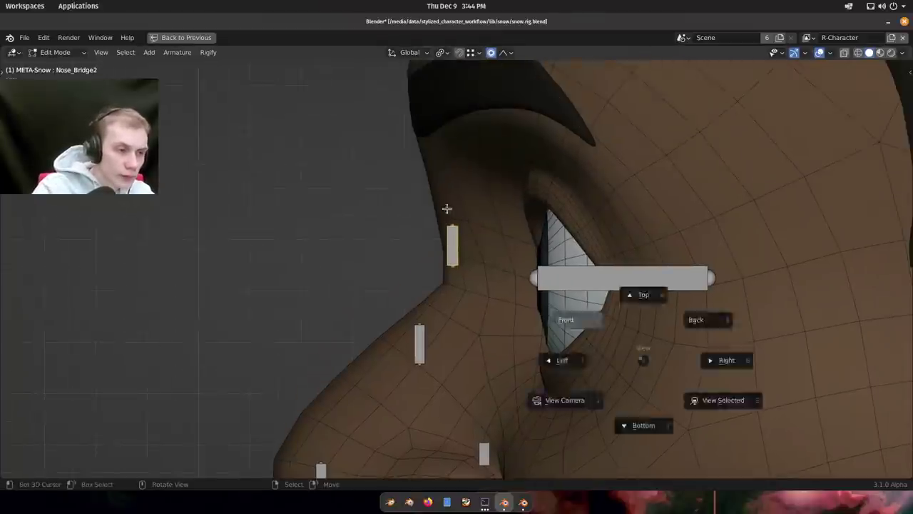
left_click(446, 210)
middle_click_drag(524, 292, 505, 365, "shift")
key("shift+d")
key("z")
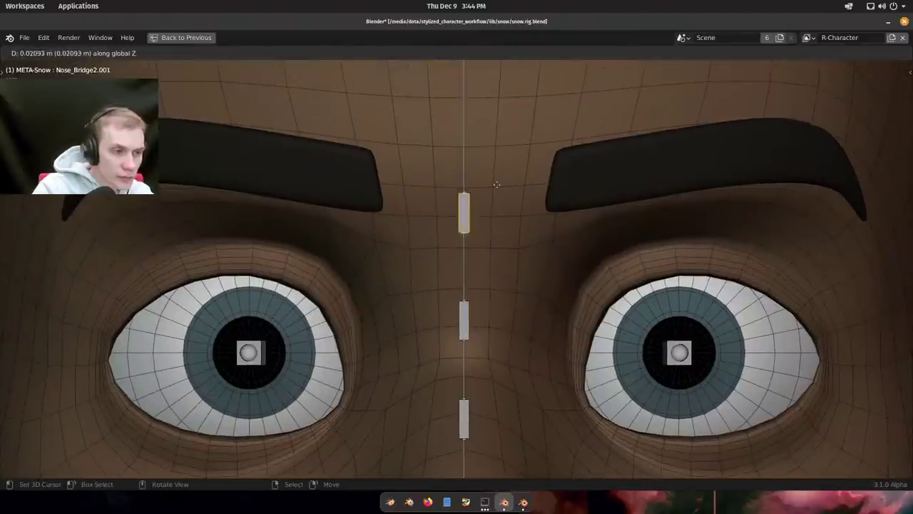
left_click(499, 152)
Move the bone between the eyebrows forward along the global Y axis, toward the surface of the forehead.
middle_click_drag(525, 212, 514, 245, "shift")
scroll(512, 246, "down", 1)
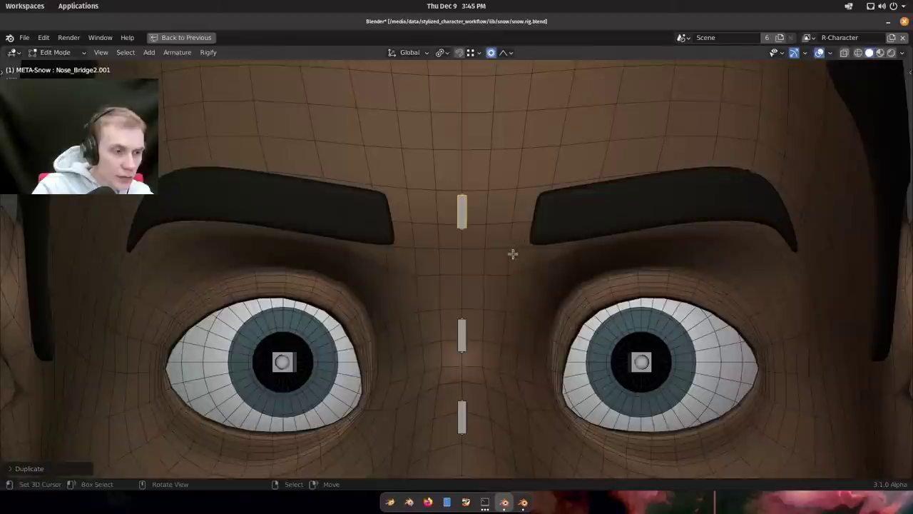
middle_click_drag(511, 304, 512, 221, "shift")
scroll(511, 220, "up", 1)
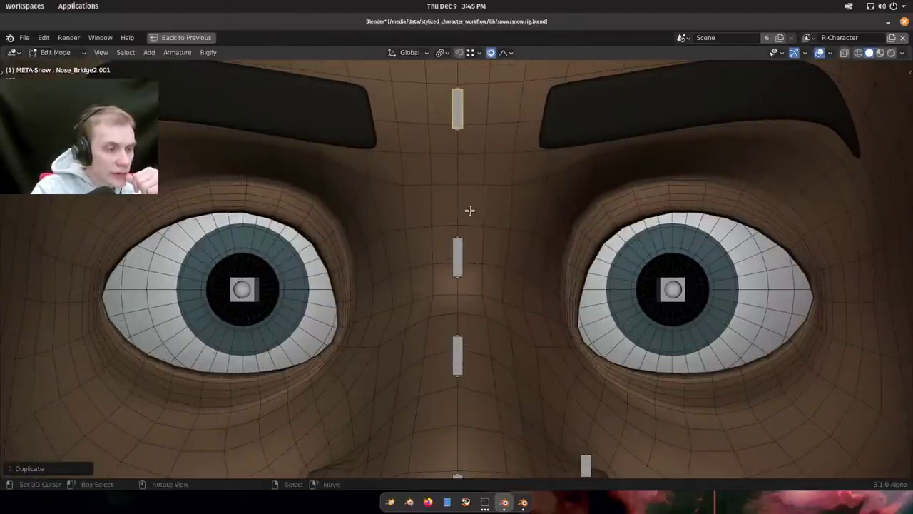
middle_click_drag(470, 210, 378, 216)
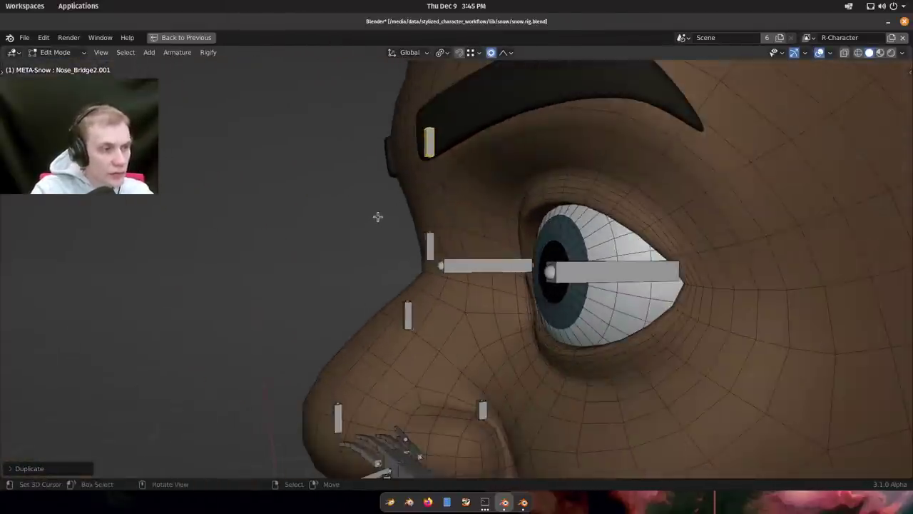
scroll(428, 193, "up", 6)
key("g")
key("y")
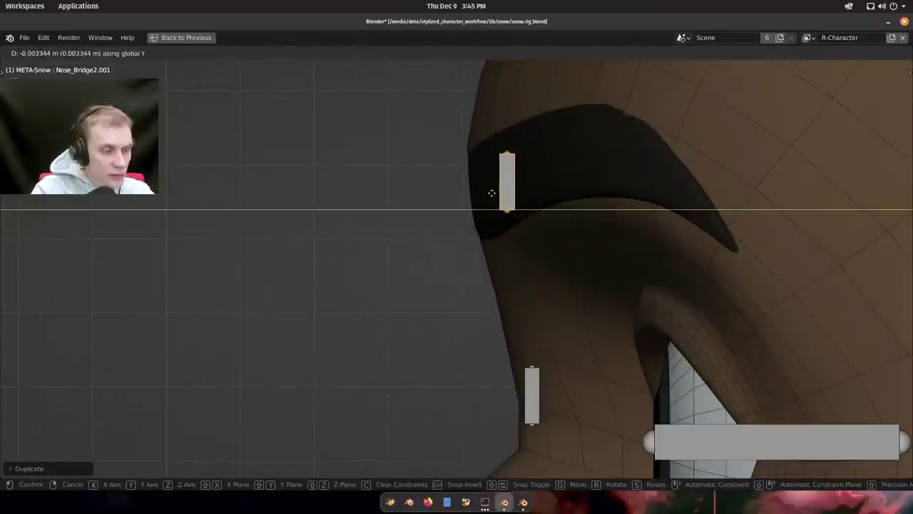
left_click(488, 193)
In Pose Mode, try moving the bone between the eyebrows down along the Z axis to the level of Nose_Bridge2.
middle_click_drag(485, 194, 478, 134)
scroll(528, 275, "down", 2)
scroll(528, 254, "down", 1)
scroll(471, 171, "up", 3)
scroll(428, 137, "down", 2)
key("ctrl+Tab")
middle_click_drag(479, 193, 468, 186, "shift")
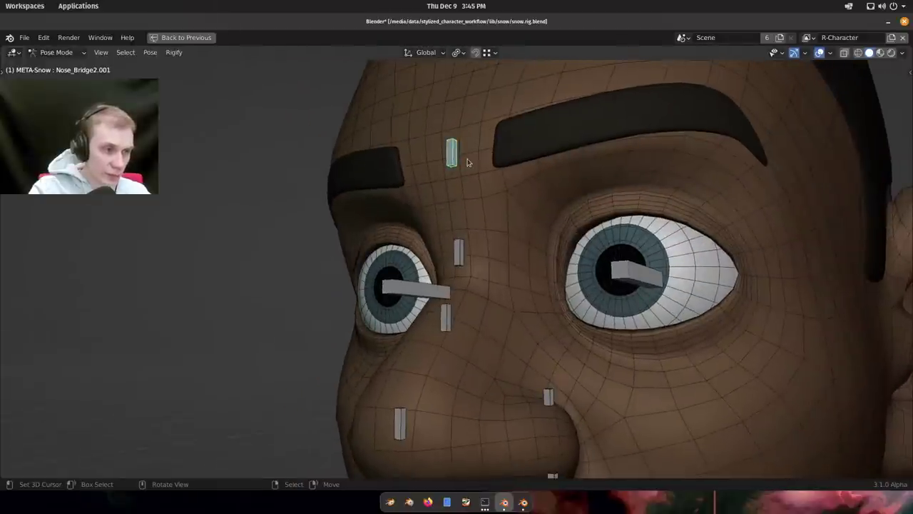
key("g")
key("z")
left_click(476, 258)
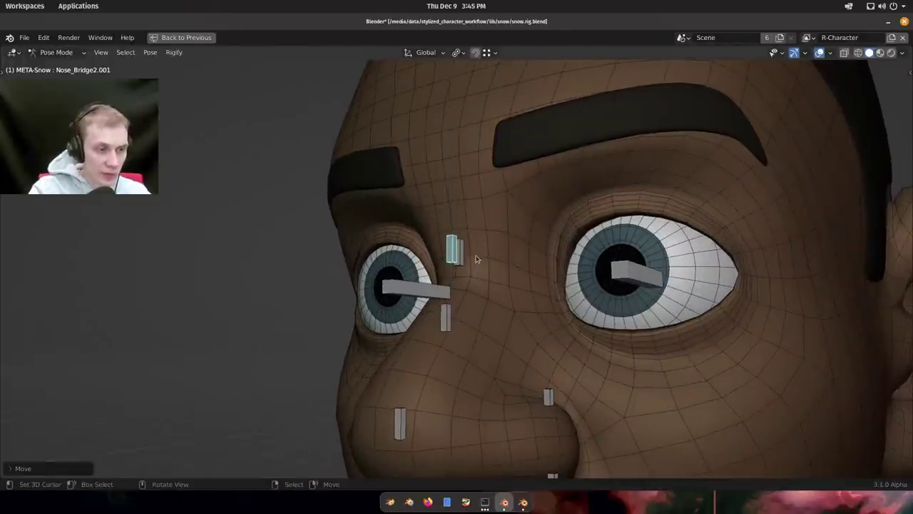
middle_click_drag(470, 261, 449, 183)
Examine the area between the eyebrow bone and Nose_Bridge2 from several angles, marking the deformation regions with temporary annotation strokes.
scroll(449, 183, "up", 2)
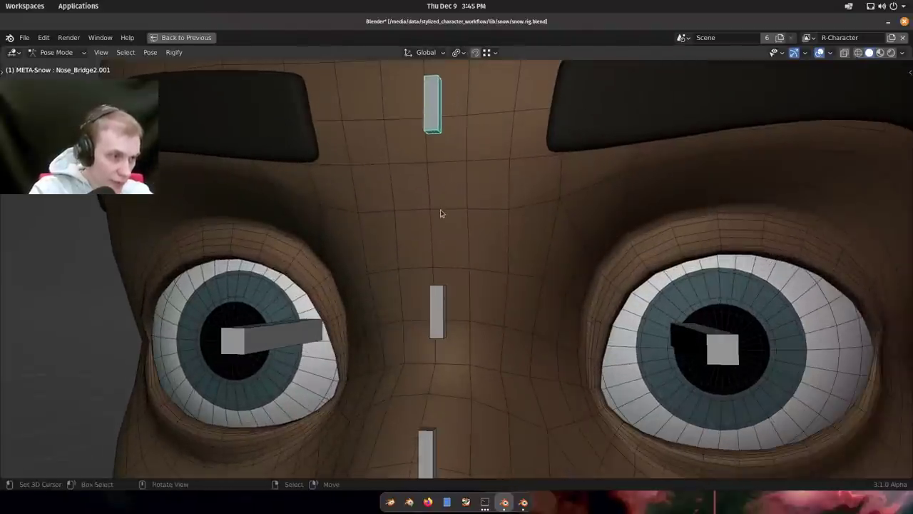
scroll(441, 213, "down", 2)
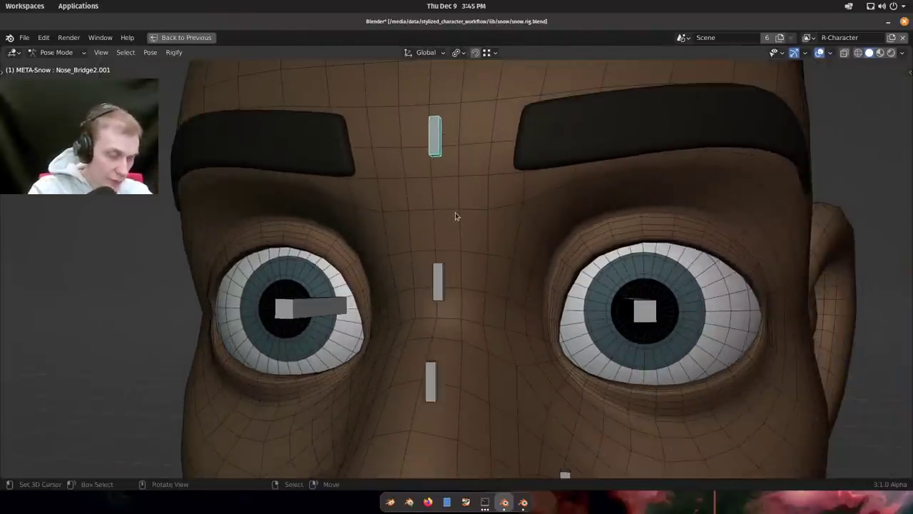
scroll(476, 226, "down", 1)
middle_click_drag(483, 234, 462, 232)
scroll(461, 232, "up", 2)
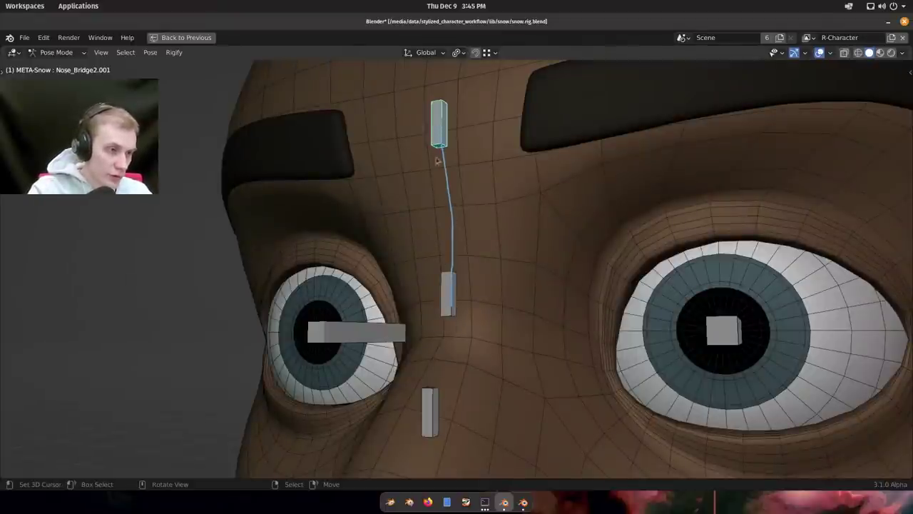
middle_click_drag(444, 107, 447, 119)
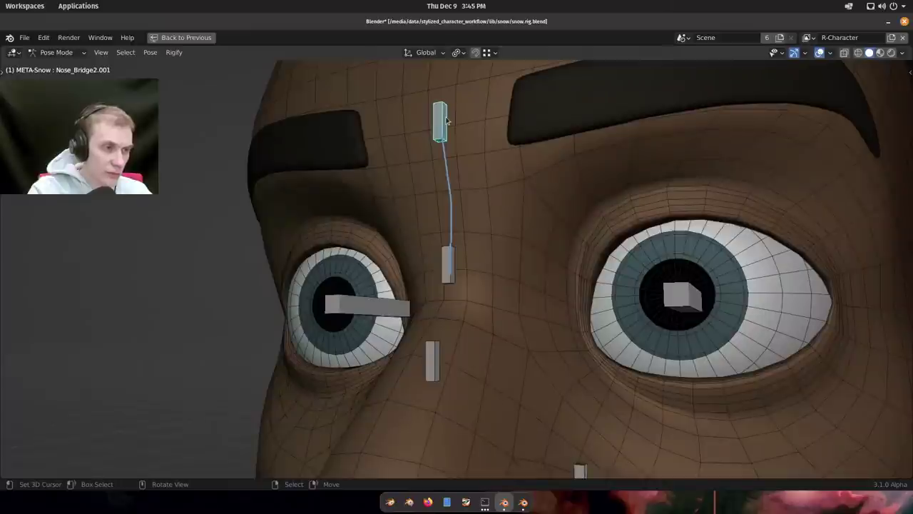
middle_click_drag(471, 320, 458, 236)
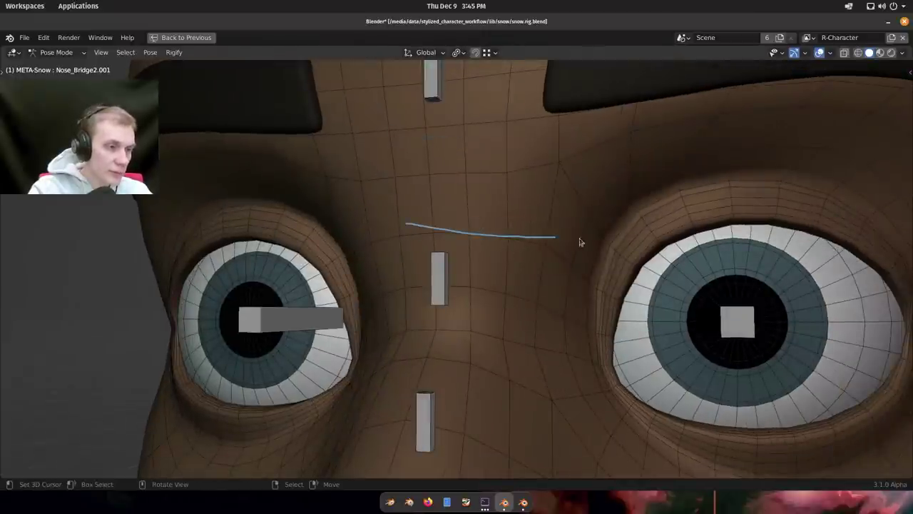
middle_click_drag(589, 253, 473, 278)
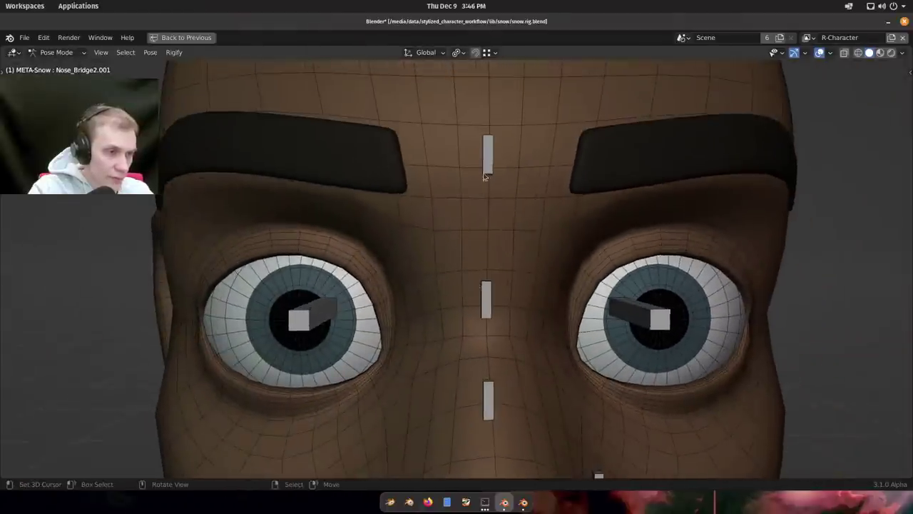
scroll(489, 255, "up", 2)
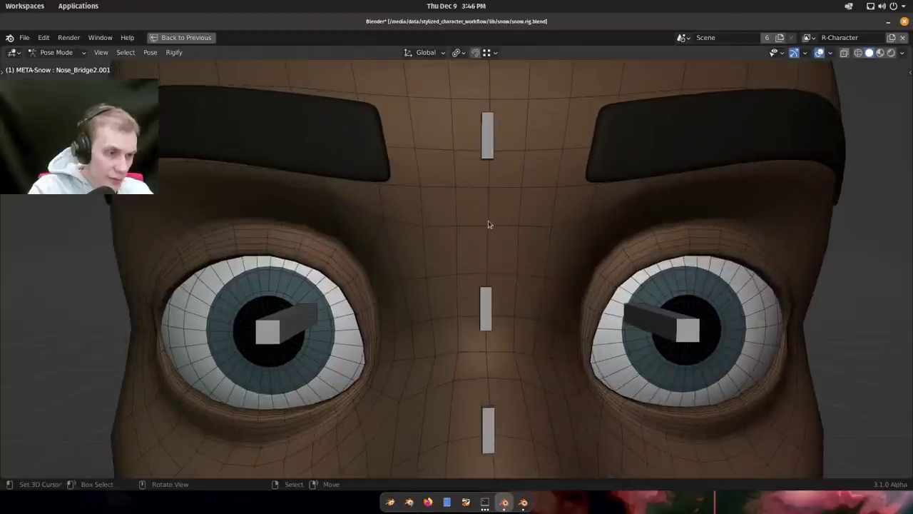
scroll(528, 246, "down", 3)
middle_click_drag(564, 269, 536, 218)
scroll(475, 199, "up", 1)
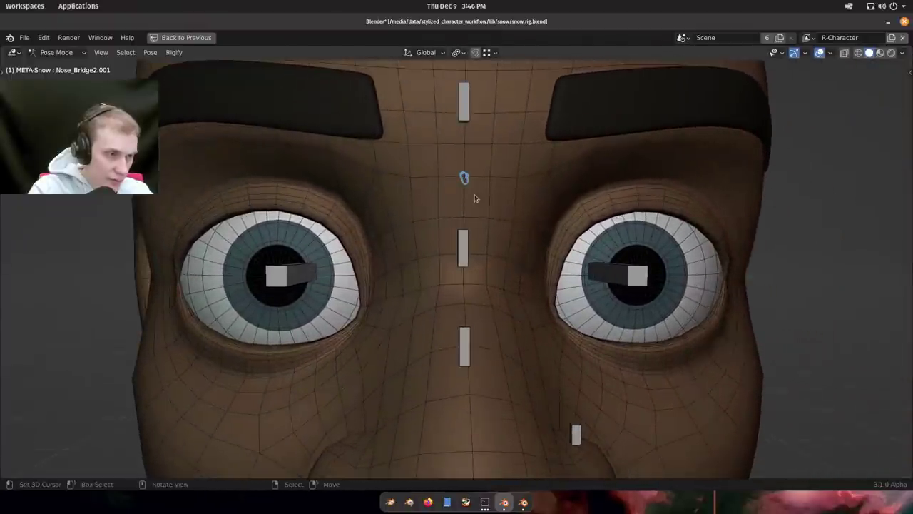
In Edit Mode, move Nose_Bridge2 slightly down along the global Z axis to the deepest point of the nose bridge.
middle_click_drag(469, 175, 482, 194, "shift")
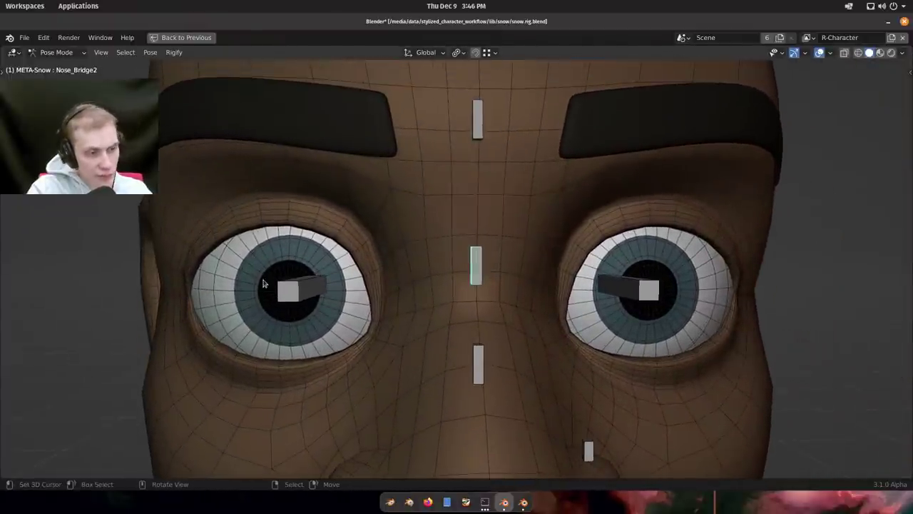
key("KP_3")
scroll(542, 274, "up", 3)
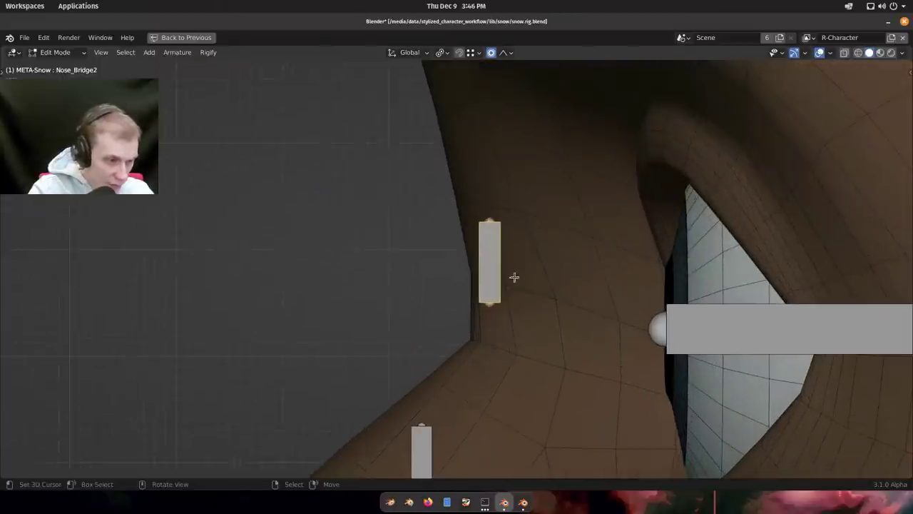
key("g")
key("z")
left_click(509, 306)
Duplicate Nose_Bridge2 up along the global Z axis to just below the eyebrow bone and move the copy forward along Y.
middle_click_drag(518, 244, 558, 312, "shift")
scroll(562, 309, "down", 1)
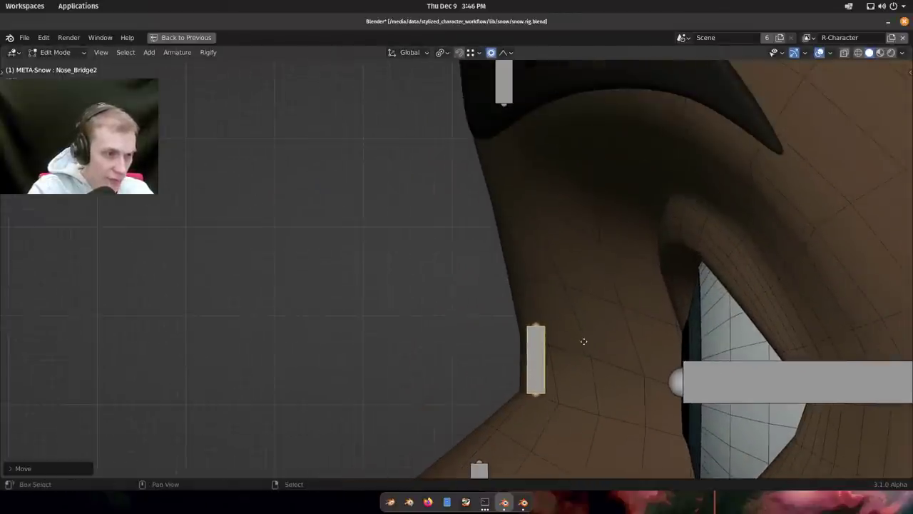
key("shift+d")
key("z")
left_click(561, 172)
key("g")
key("y")
left_click(531, 167)
Fine-tune the copy below the eyebrow bone along the Z and Y axes so it sits at the skin surface.
key("g")
key("z")
left_click(527, 153)
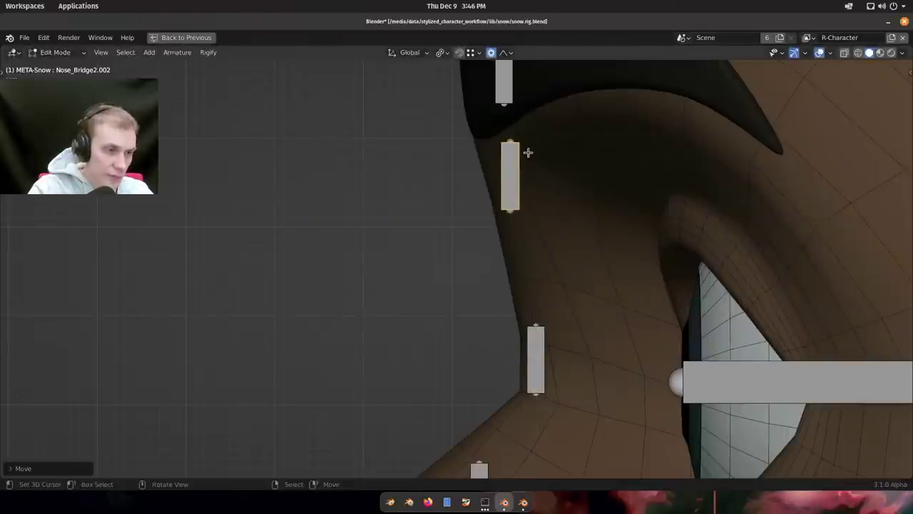
key("g")
key("y")
left_click(525, 154)
middle_click_drag(590, 311, 656, 290)
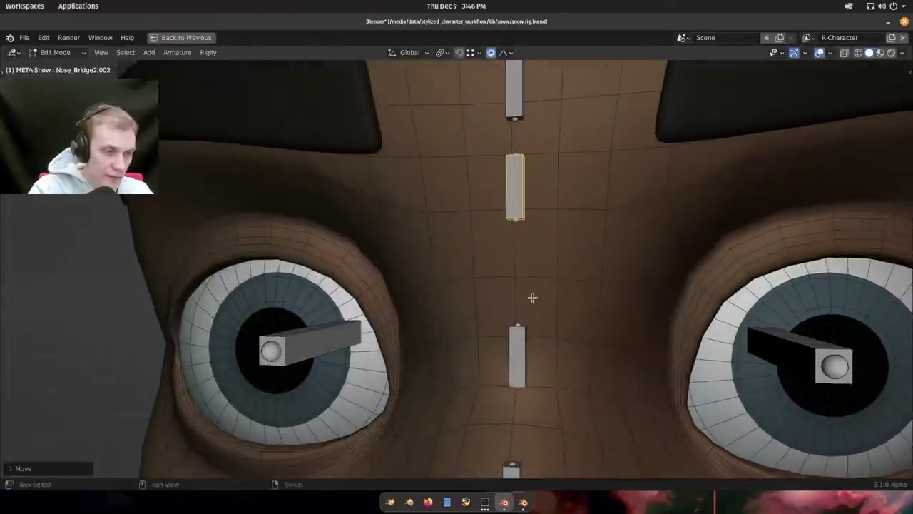
Scale down the Nose_Bridge2 bone between the eyes.
right_click(521, 338)
scroll(515, 243, "up", 1)
middle_click_drag(522, 338, 464, 297, "shift")
key("s")
left_click(589, 199)
right_click(501, 304)
Adjust the height of the bone between the eyebrows along the global Z axis.
middle_click_drag(569, 180, 497, 214, "shift")
middle_click_drag(497, 214, 528, 204)
scroll(485, 193, "up", 2)
right_click(493, 174)
key("g")
key("z")
left_click(510, 191)
Rename the bone between the eyebrows, Nose_Bridge2.001, to Eyebrows_Center.
scroll(510, 190, "down", 3)
left_click(514, 287)
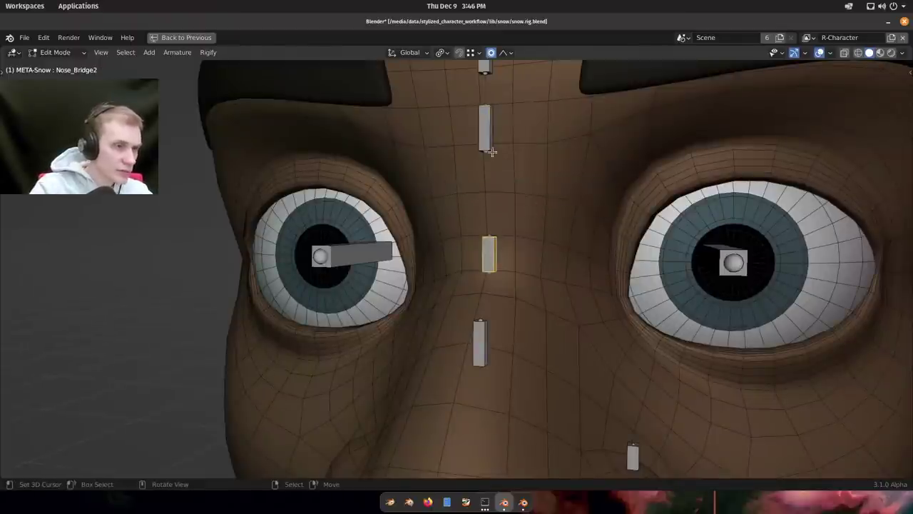
middle_click_drag(489, 133, 504, 206)
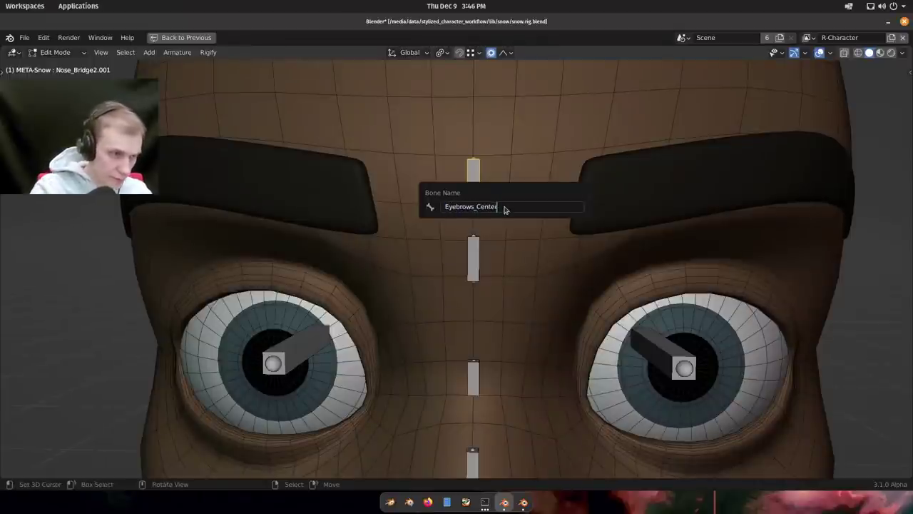
middle_click_drag(504, 207, 469, 284)
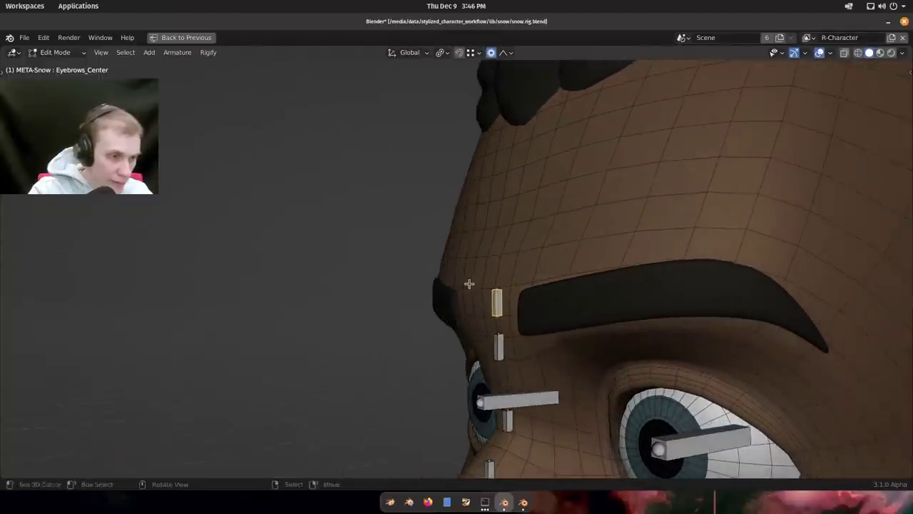
Duplicate Eyebrows_Center up to the top of the forehead and adjust the copy along Z to just below the hairline.
left_click(465, 114)
middle_click_drag(465, 116, 512, 259)
key("g")
key("z")
left_click(520, 191)
left_click(528, 192)
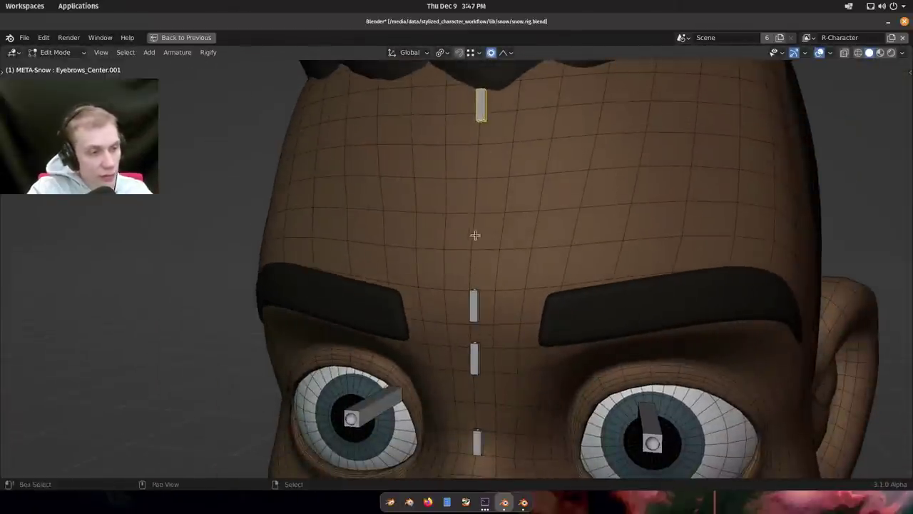
middle_click_drag(475, 235, 528, 214)
middle_click_drag(553, 176, 510, 167)
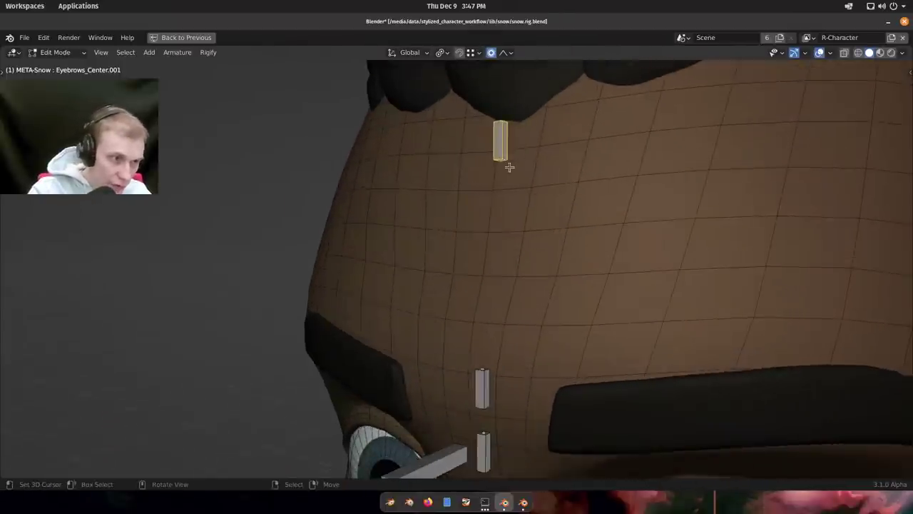
Duplicate the hairline bone down to the upper forehead and move the copy forward along the Y axis to the skin surface.
left_click(502, 241)
middle_click_drag(502, 242, 430, 243)
key("g")
key("y")
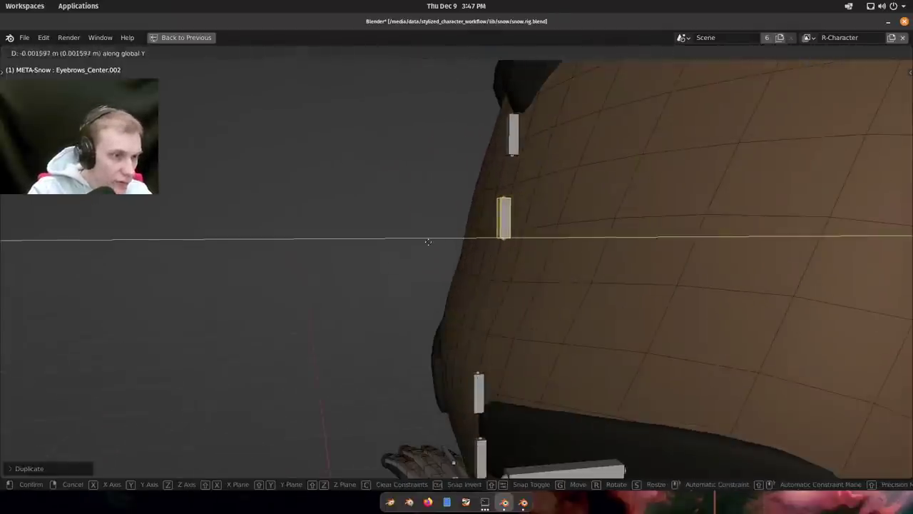
left_click(423, 246)
middle_click_drag(485, 253, 593, 268)
scroll(458, 157, "up", 1)
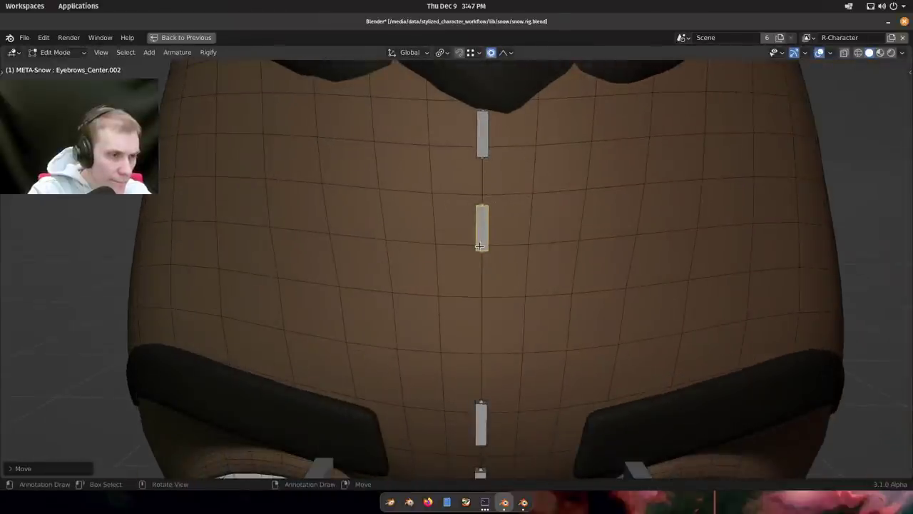
scroll(483, 173, "down", 6)
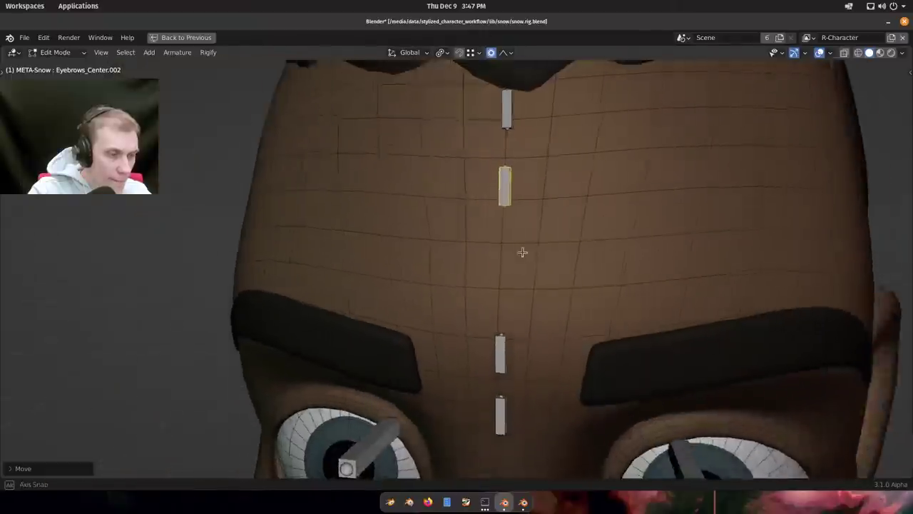
Duplicate another forehead bone down to just above the eyebrows and bring it forward along Y onto the skin, refining its placement in side view.
middle_click_drag(523, 253, 500, 213)
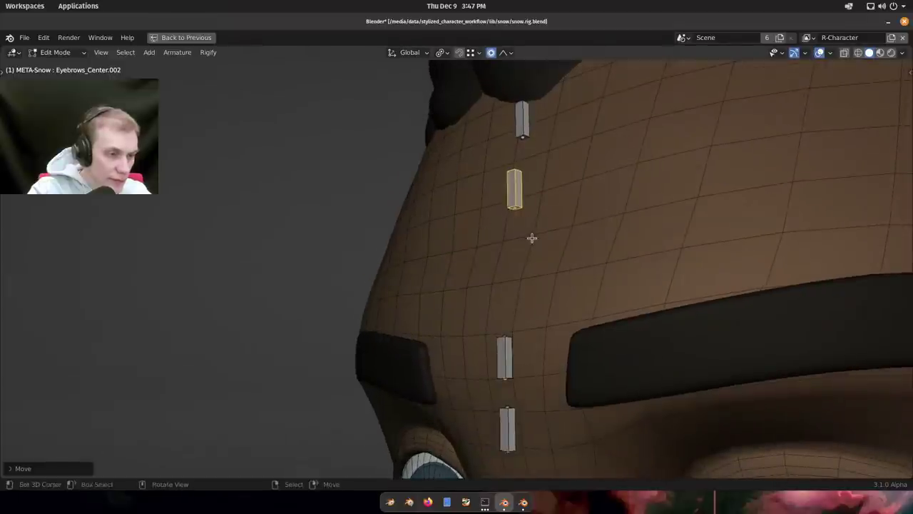
middle_click_drag(532, 238, 533, 235)
middle_click_drag(528, 316, 486, 314)
key("g")
key("y")
left_click(459, 315)
mouse_move(514, 231)
middle_mouse_down()
mouse_move(501, 239)
mouse_move(507, 245)
middle_mouse_up()
middle_click_drag(462, 336, 454, 266)
key("g")
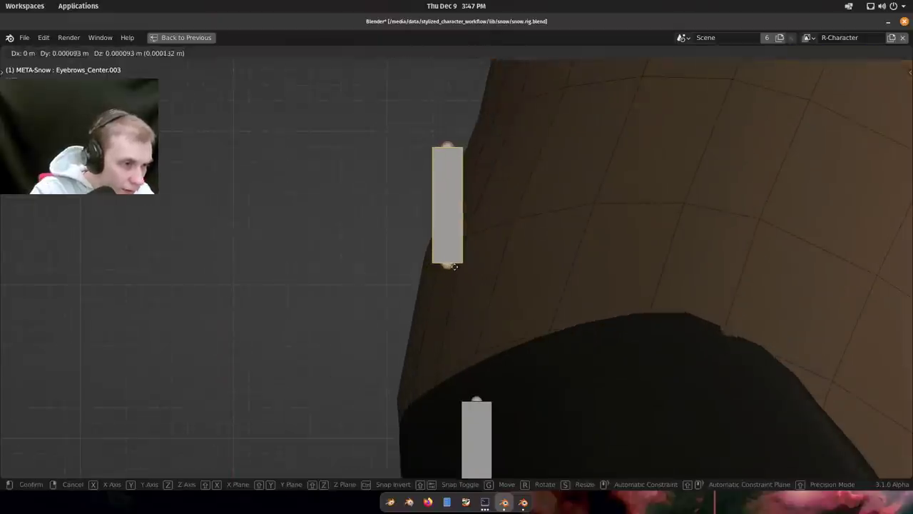
left_click(459, 252)
Reposition the two upper forehead bones in side view so that they follow the forehead's profile.
middle_click_drag(481, 229, 488, 485, "shift")
right_click(552, 242)
mouse_move(552, 242)
middle_mouse_down()
mouse_move(568, 255)
mouse_move(562, 261)
mouse_move(570, 251)
mouse_move(500, 246)
mouse_move(570, 259)
mouse_move(540, 266)
mouse_move(550, 239)
middle_mouse_up()
scroll(571, 250, "up", 1)
key("g")
left_click(532, 232)
right_click(517, 243)
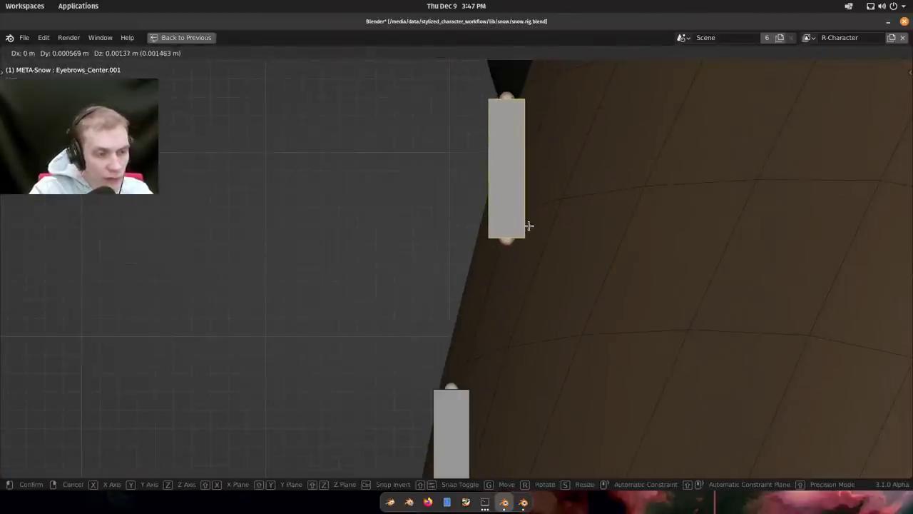
left_click(528, 226)
middle_click_drag(521, 273, 502, 190)
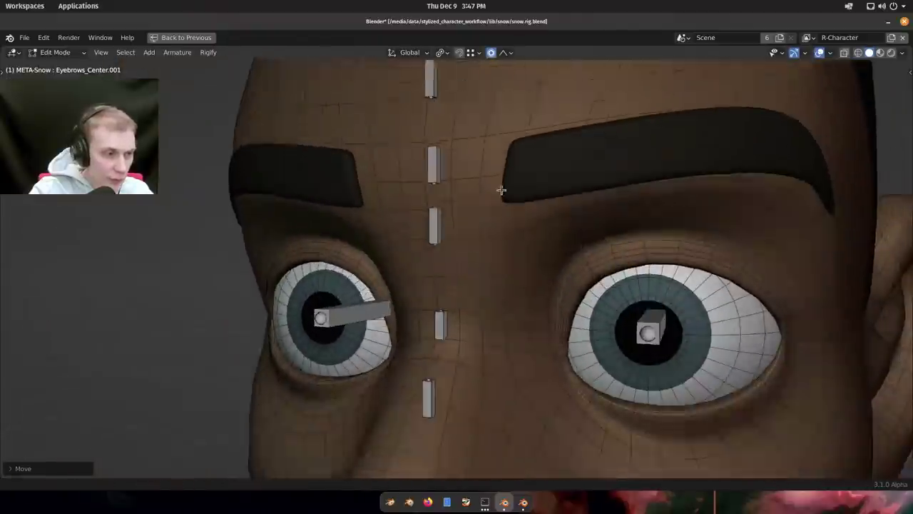
In side view, move Nose_Bridge1 forward and slightly down onto the surface of the nose bridge.
scroll(505, 221, "down", 3)
middle_click_drag(508, 253, 572, 207)
key("grave")
scroll(572, 214, "up", 2)
middle_click_drag(571, 254, 529, 219, "shift")
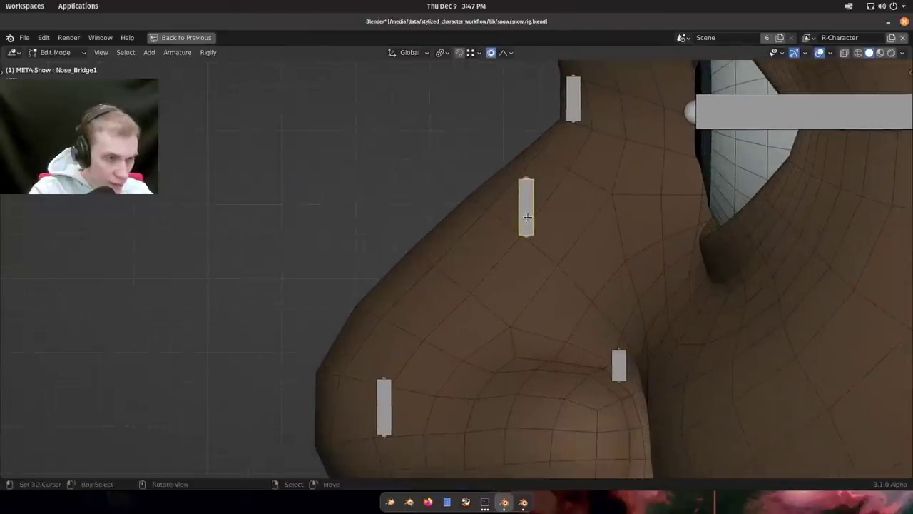
key("g")
left_click(478, 227)
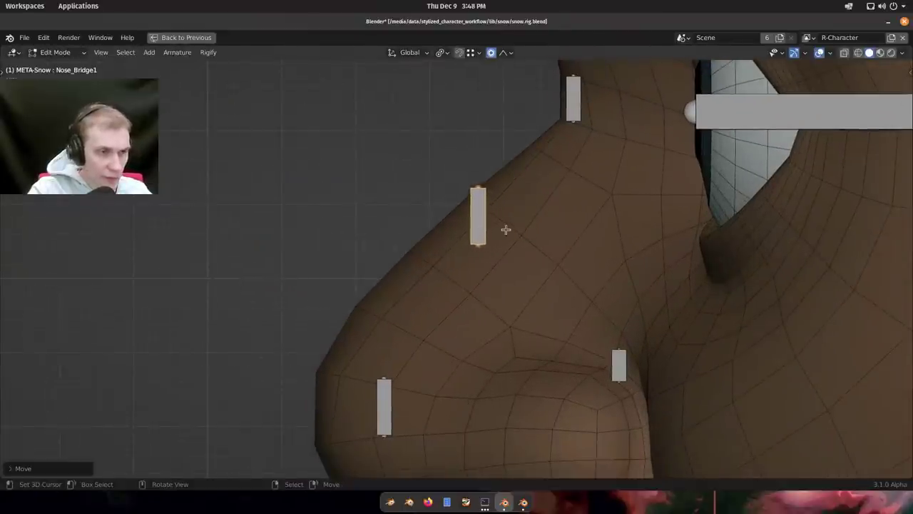
Scale up Nose_Bridge2 to roughly the same length as Nose_Bridge1.
scroll(508, 227, "down", 2)
middle_click_drag(535, 180, 520, 281, "shift")
scroll(534, 271, "up", 3)
left_click(533, 219)
key("s")
left_click(596, 228)
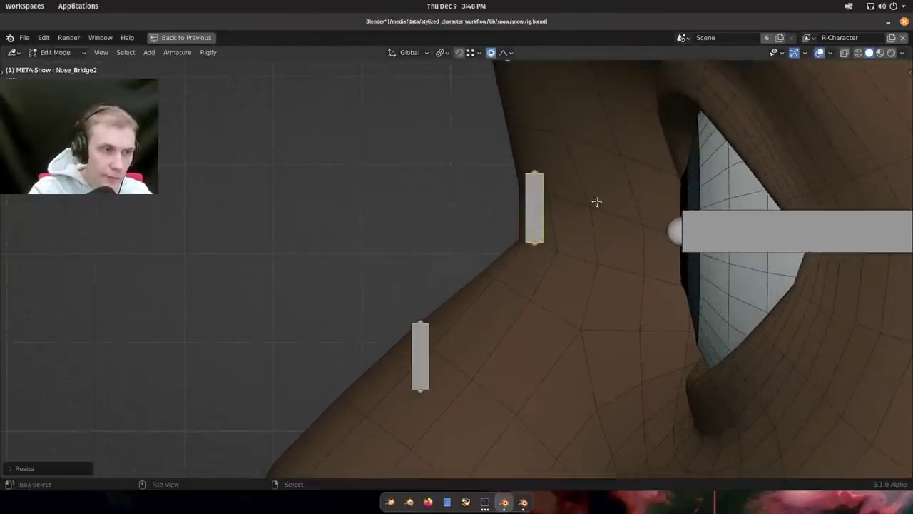
middle_click_drag(597, 200, 553, 213)
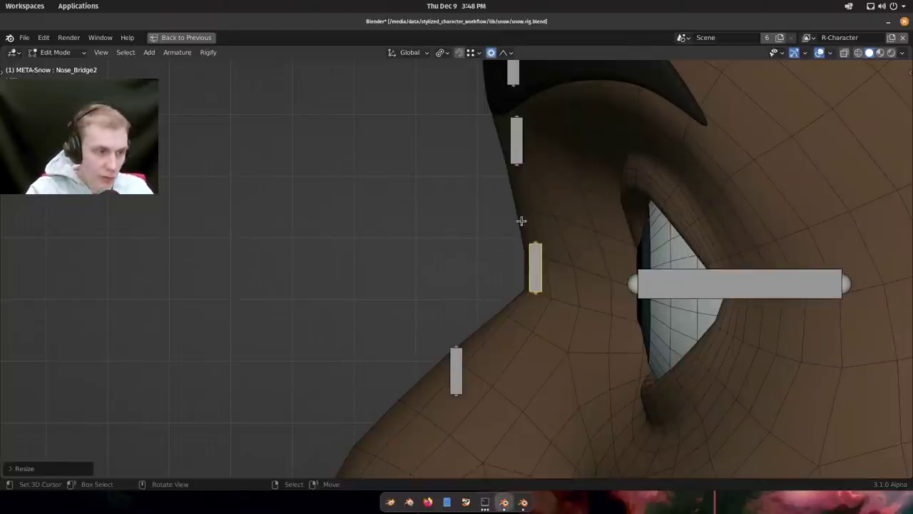
Examine the spacing and alignment of the nose bridge, eyebrow and forehead bones along the face profile.
scroll(522, 220, "down", 2)
scroll(589, 234, "down", 2)
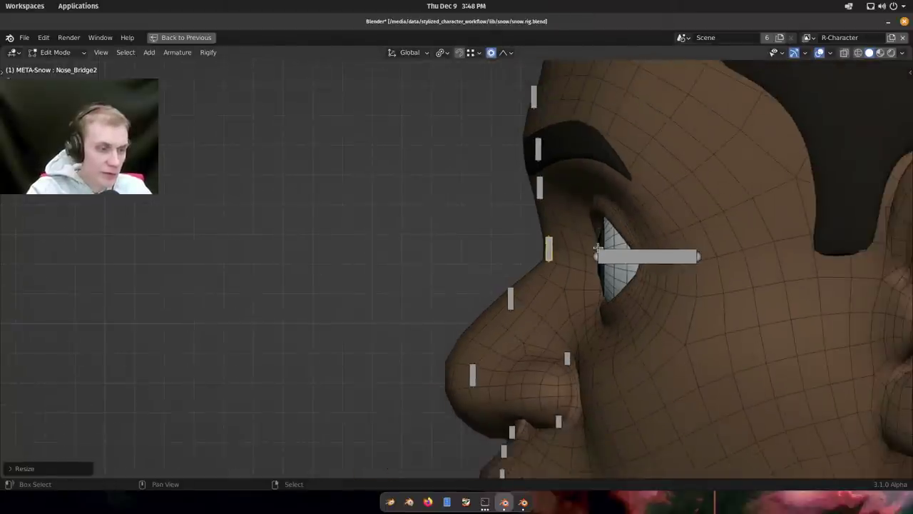
scroll(597, 247, "up", 6)
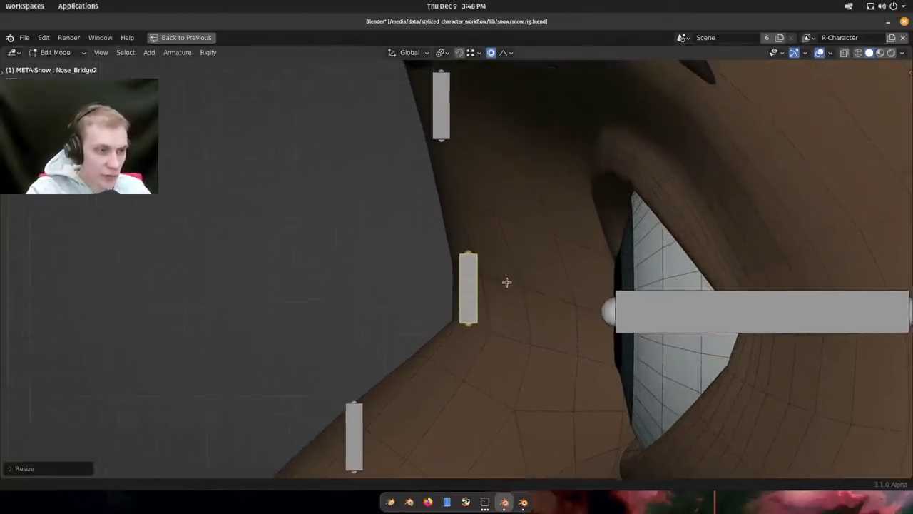
middle_click_drag(506, 283, 514, 320, "shift")
scroll(508, 282, "down", 2)
middle_click_drag(500, 212, 503, 303, "shift")
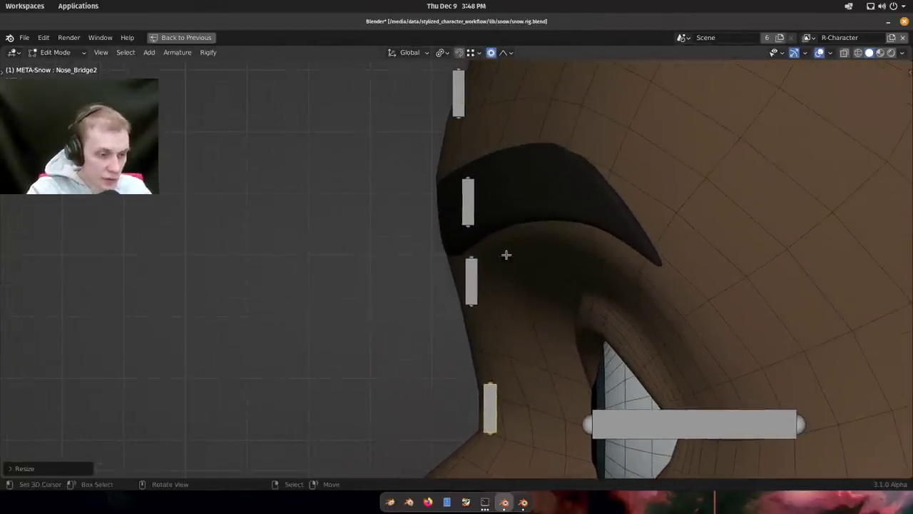
middle_click_drag(507, 255, 450, 301)
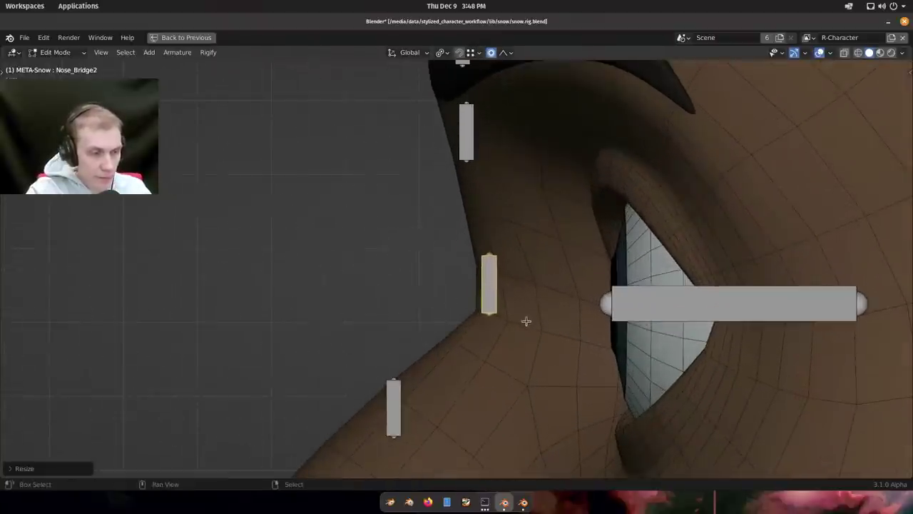
middle_click_drag(526, 321, 488, 114)
scroll(453, 198, "down", 2)
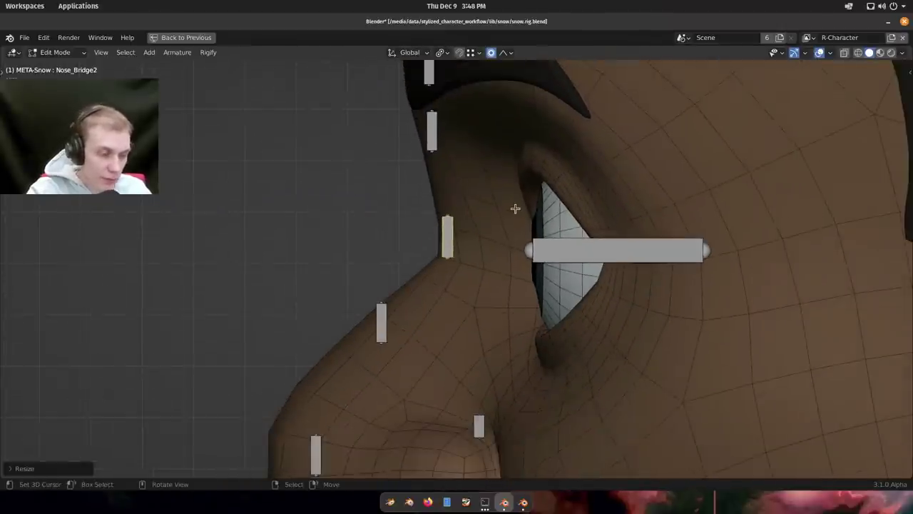
scroll(518, 220, "down", 1)
scroll(515, 222, "up", 4)
mouse_move(456, 233)
middle_mouse_down("shift")
mouse_move(483, 267)
mouse_move(460, 281)
middle_mouse_up("shift")
scroll(464, 262, "down", 3)
middle_click_drag(457, 158, 428, 257, "shift")
mouse_move(427, 182)
middle_mouse_down("shift")
mouse_move(425, 272)
mouse_move(437, 292)
middle_mouse_up("shift")
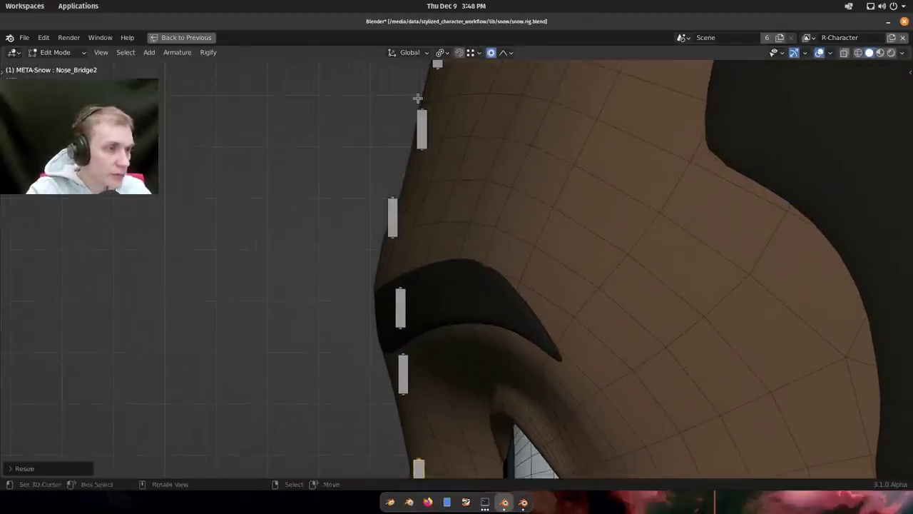
middle_click_drag(423, 112, 453, 171, "shift")
middle_click_drag(455, 187, 552, 202)
Examine the body metarig around the chest, shoulders and arm, comparing its bone layout with that of the face.
scroll(551, 202, "down", 3)
middle_click_drag(587, 347, 490, 20, "shift")
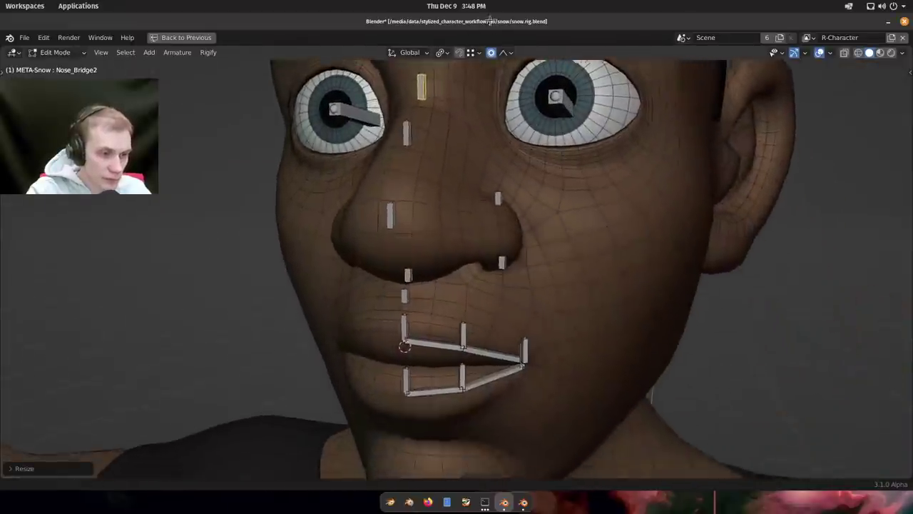
scroll(499, 256, "down", 2)
scroll(526, 259, "down", 4)
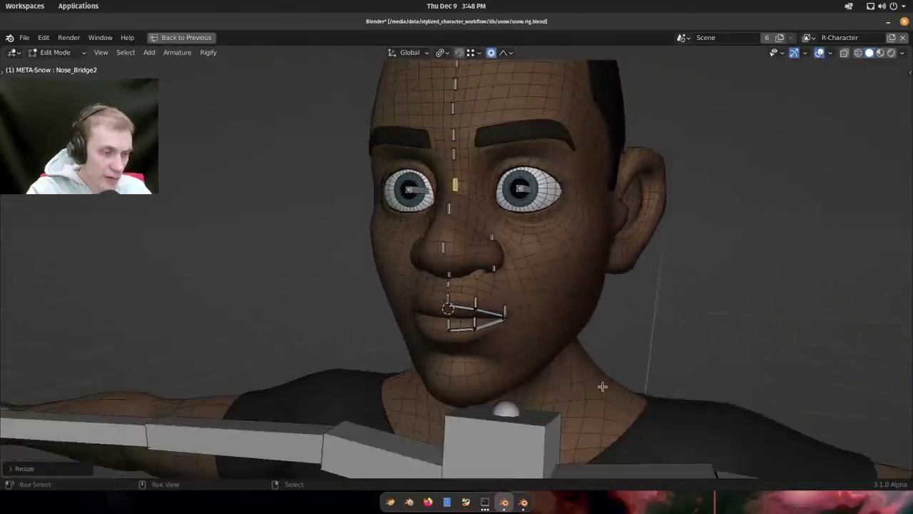
middle_click_drag(602, 385, 307, 236, "shift")
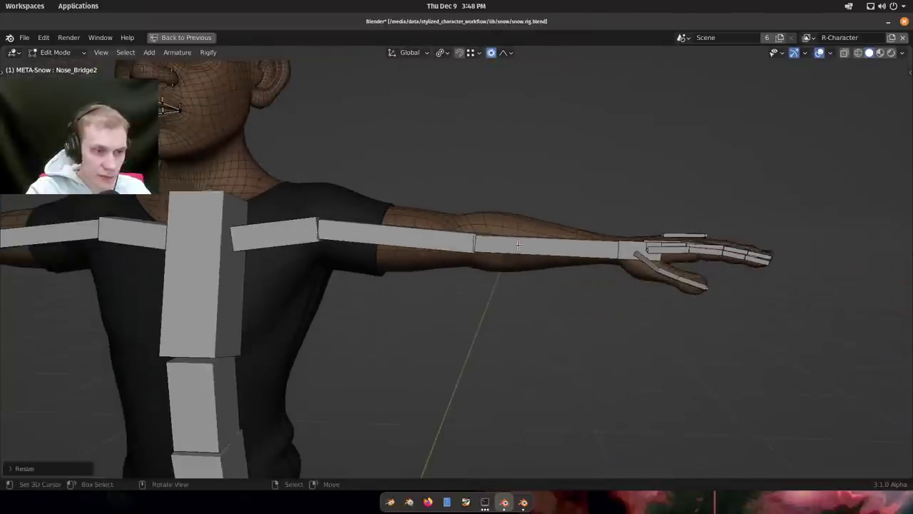
mouse_move(524, 254)
middle_mouse_down()
mouse_move(523, 300)
mouse_move(504, 221)
mouse_move(534, 269)
mouse_move(556, 274)
mouse_move(545, 310)
mouse_move(550, 340)
mouse_move(542, 258)
middle_mouse_up()
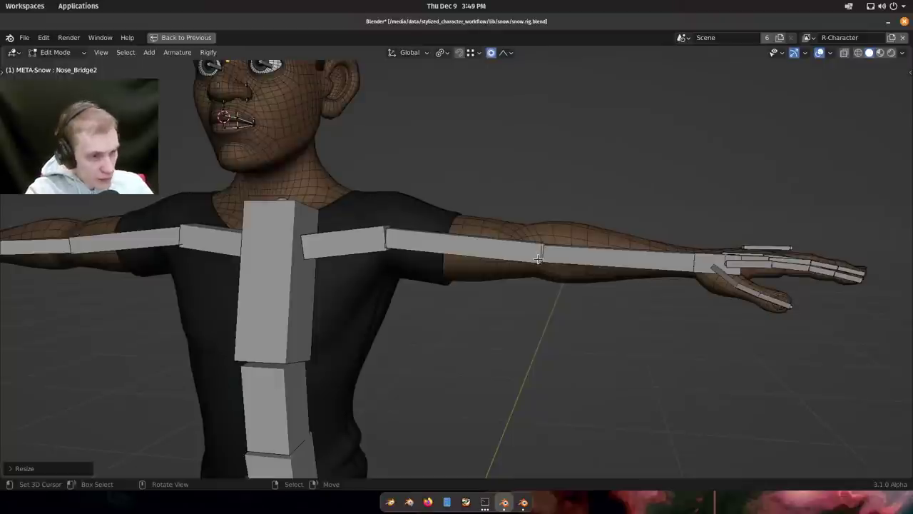
scroll(536, 250, "down", 3)
middle_click_drag(534, 235, 456, 275)
middle_click_drag(400, 164, 492, 300, "shift")
middle_click_drag(493, 300, 506, 262)
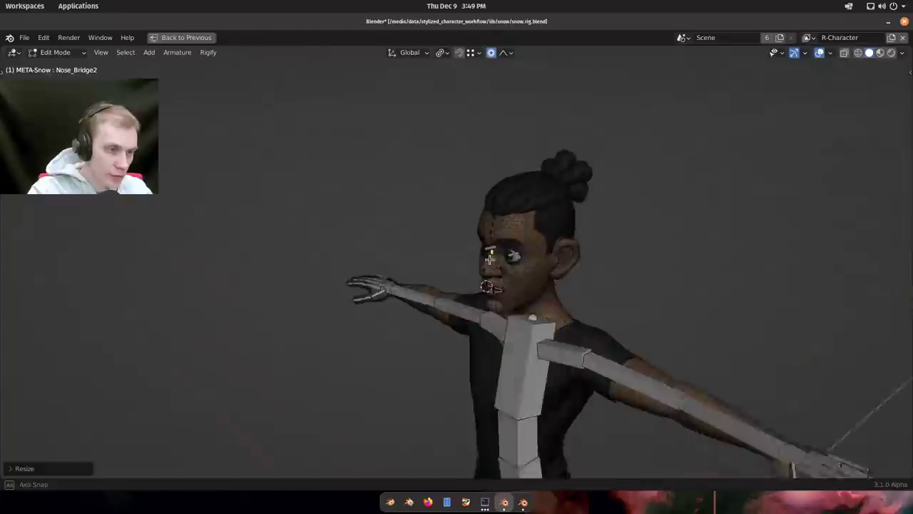
Examine the facial bones from forehead to mouth, looking for areas of the cheeks that still lack bones.
scroll(507, 262, "up", 6)
scroll(506, 262, "up", 5)
middle_click_drag(469, 193, 529, 197)
scroll(550, 230, "down", 2)
middle_click_drag(550, 230, 490, 286)
scroll(528, 229, "up", 2)
scroll(489, 287, "down", 1)
scroll(490, 288, "up", 2)
middle_click_drag(507, 320, 488, 260, "shift")
middle_click_drag(522, 336, 532, 364, "shift")
middle_click_drag(498, 297, 484, 296)
scroll(493, 287, "down", 2)
mouse_move(458, 232)
middle_mouse_down()
mouse_move(486, 234)
mouse_move(524, 301)
mouse_move(502, 252)
mouse_move(487, 271)
mouse_move(476, 254)
mouse_move(513, 261)
middle_mouse_up()
middle_click_drag(542, 342, 473, 122, "shift")
middle_click_drag(525, 357, 485, 148, "shift")
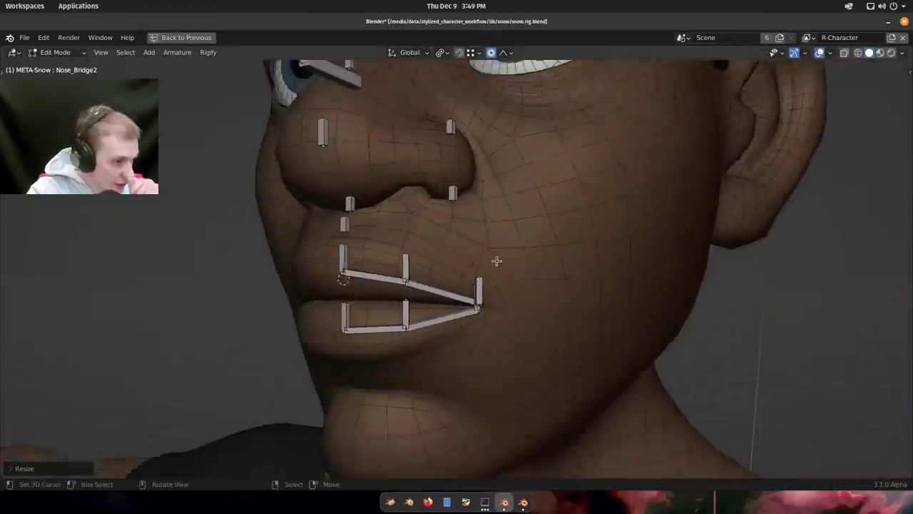
Switch to the Rain rig file and test-move the cheek bone beside the nose to see how it influences the face mesh.
middle_click_drag(497, 263, 406, 243)
key("super")
key("Down")
key("Return")
scroll(478, 259, "down", 3)
scroll(405, 243, "up", 3)
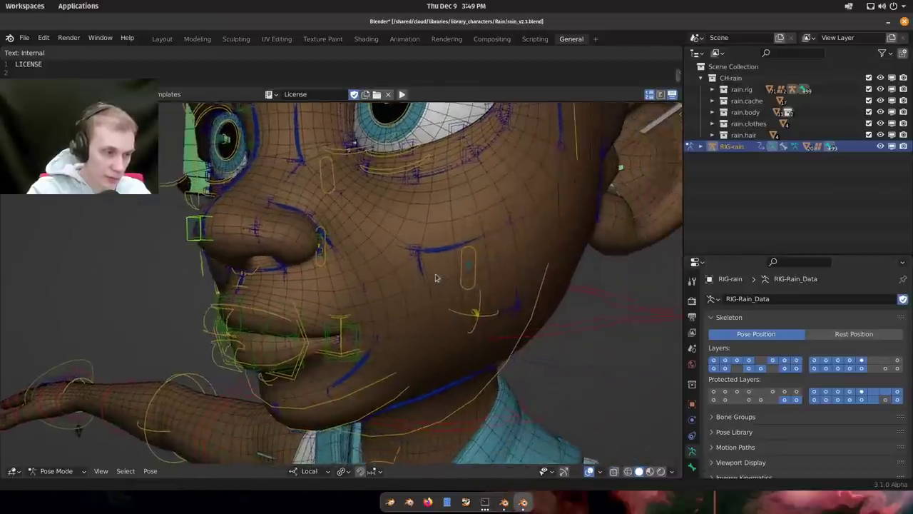
scroll(399, 249, "up", 2)
right_click_drag(402, 251, 417, 229)
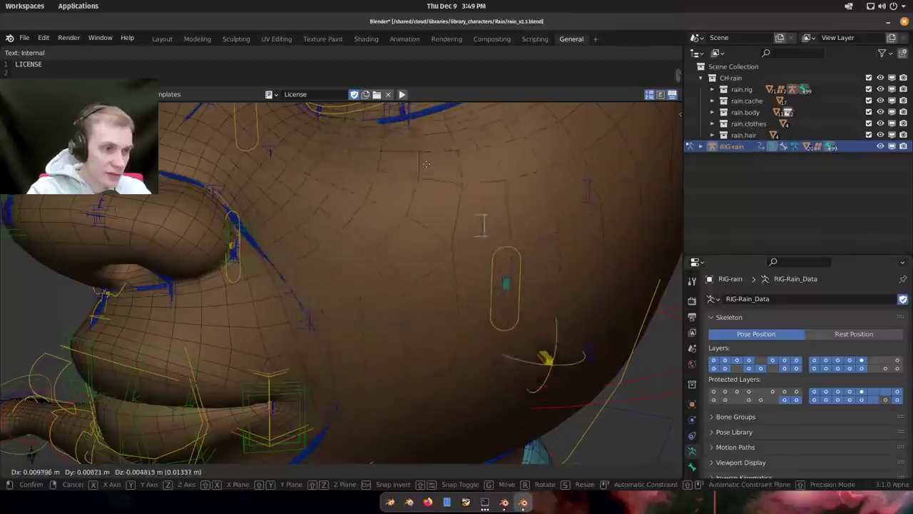
scroll(417, 255, "down", 3)
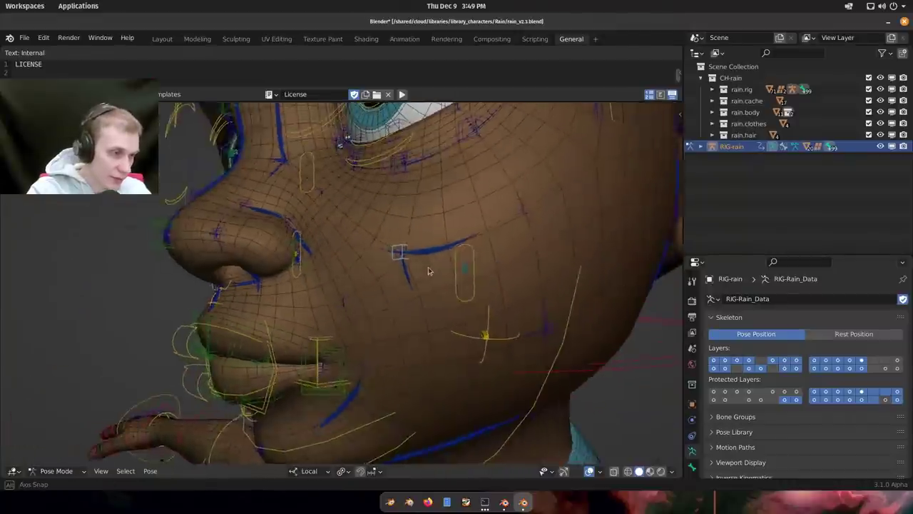
key("g")
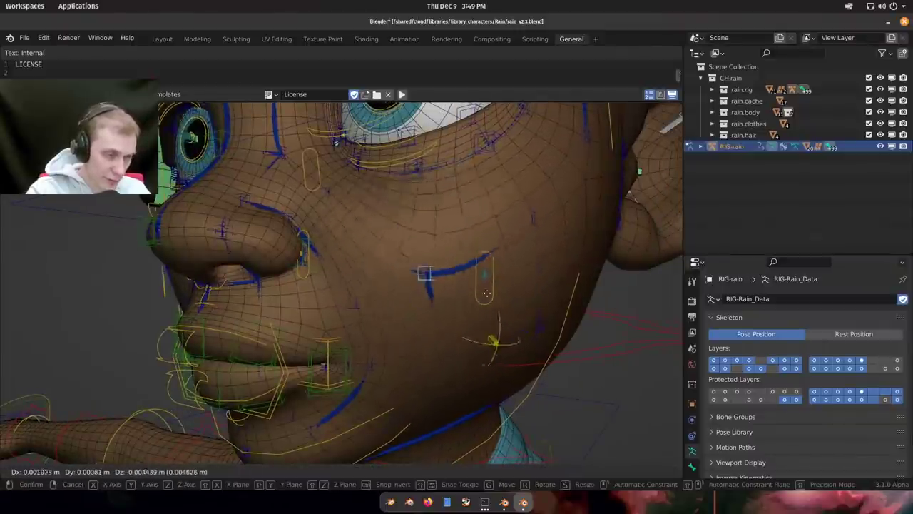
right_click(471, 296)
middle_click_drag(474, 300, 508, 281, "shift")
Return to the Snow rig file and rename the lowest forehead bone, just above the eyebrow centre, as Forehead_Center1.
key("super")
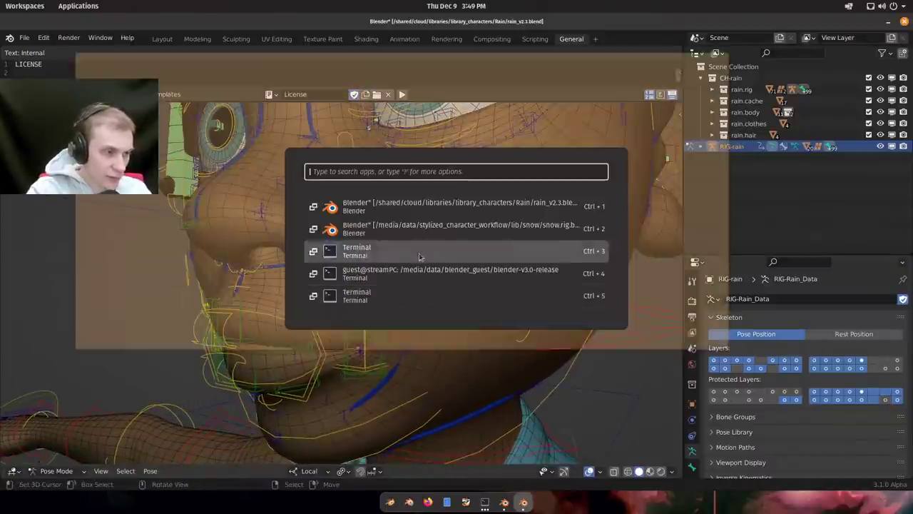
left_click(411, 228)
middle_click_drag(463, 302, 440, 337)
scroll(454, 286, "down", 1)
scroll(373, 252, "up", 2)
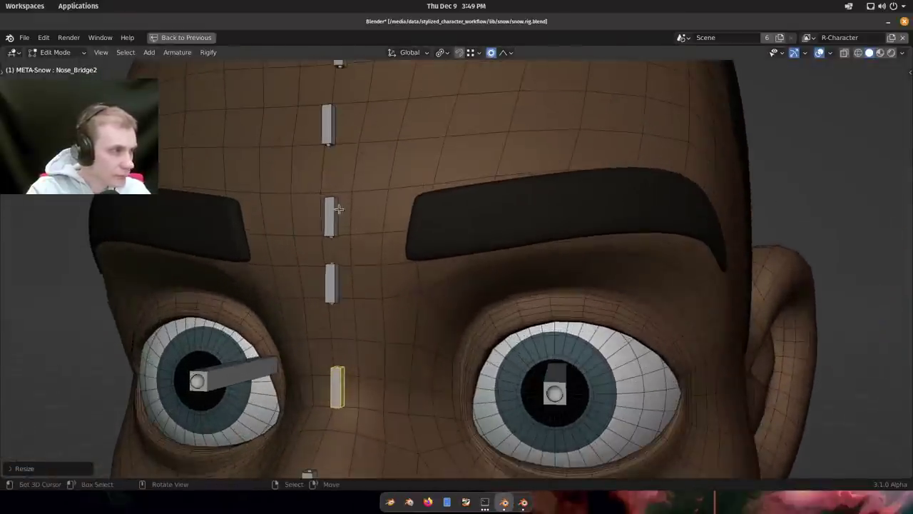
scroll(328, 124, "down", 2)
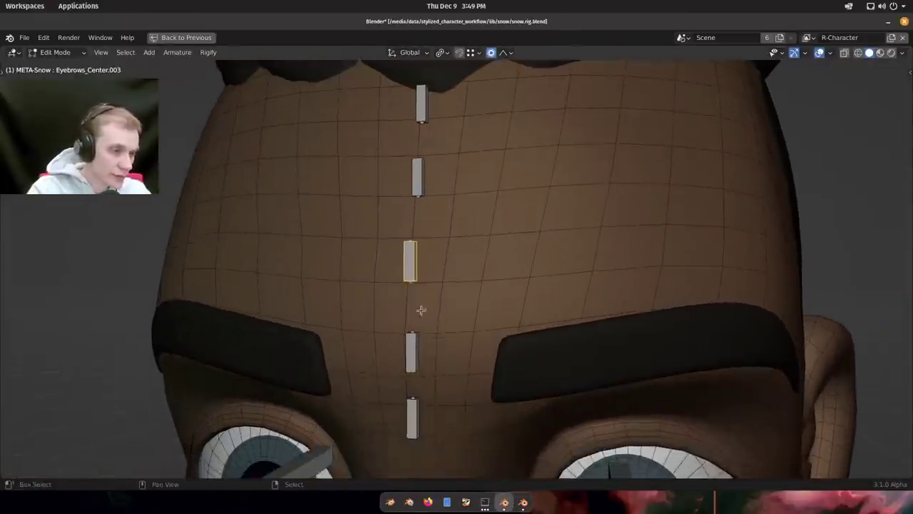
scroll(422, 310, "up", 2)
key("F2")
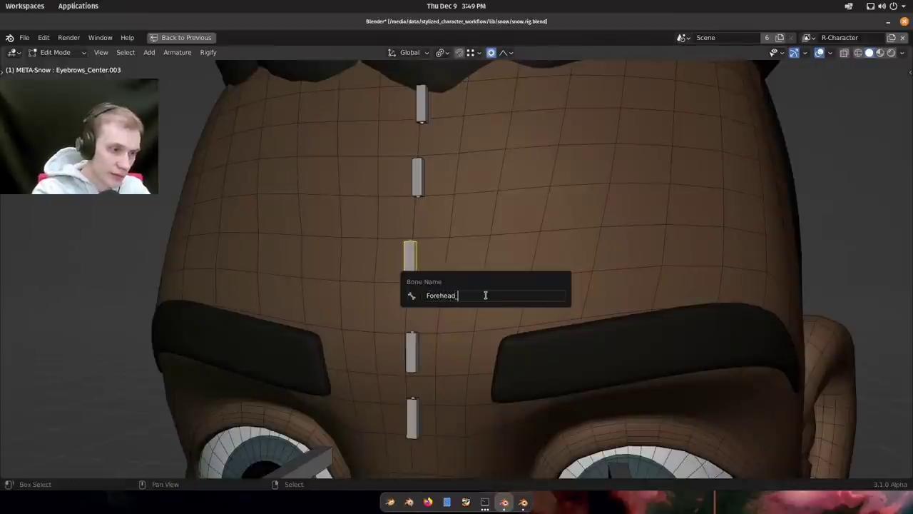
key("Return")
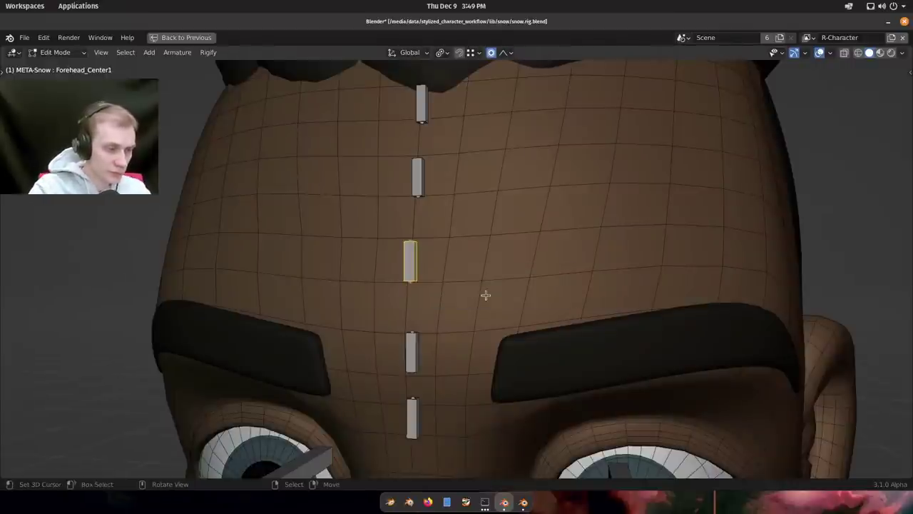
Rename the middle forehead bone as Forehead_Center2.
key("F2")
left_click(417, 175)
key("F2")
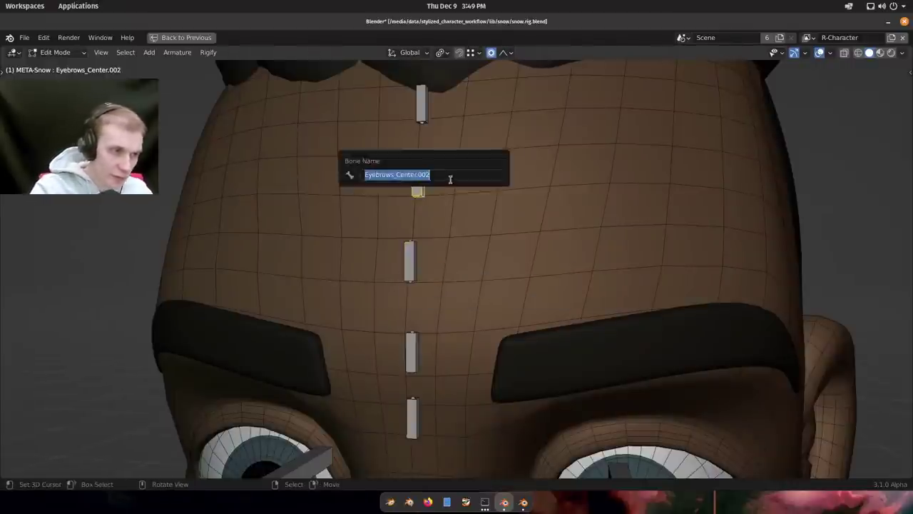
type("Forehead_Center2")
key("Return")
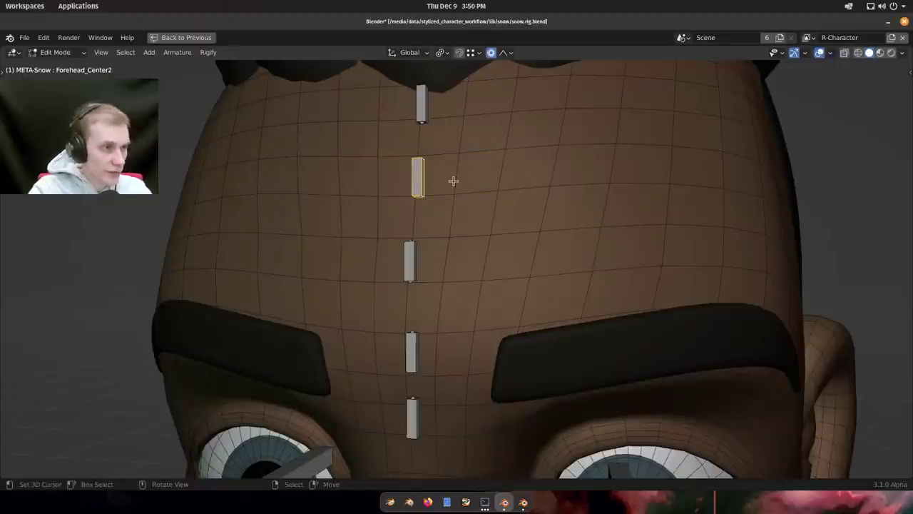
Rename the topmost forehead bone, just below the hairline, as Forehead_Center3.
left_click(431, 122)
key("F2")
type("Forehead_Center3")
key("Return")
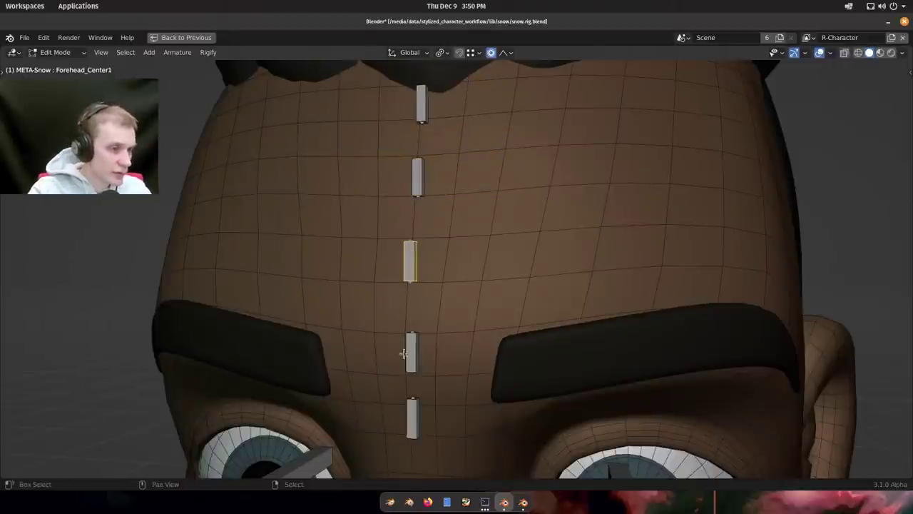
Check the names of the centre-line bones one by one from the forehead down to the lower lip.
middle_click_drag(404, 353, 415, 213, "shift")
right_click(421, 223)
middle_click_drag(432, 338, 432, 275, "shift")
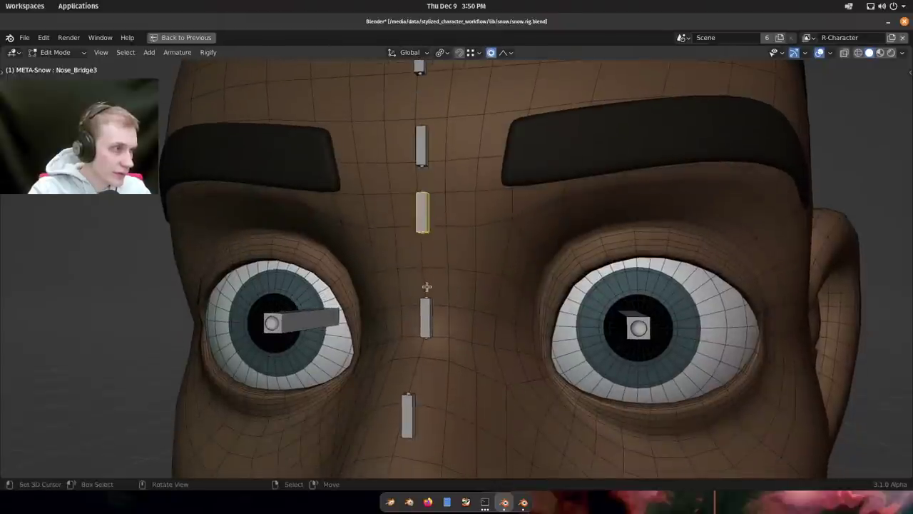
middle_click_drag(439, 354, 438, 250, "shift")
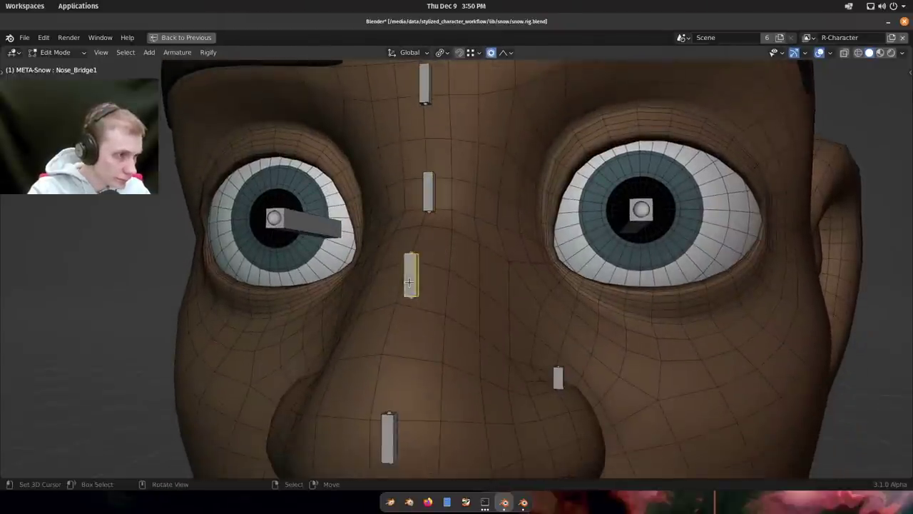
middle_click_drag(433, 320, 444, 225, "shift")
middle_click_drag(444, 225, 445, 266, "ctrl")
middle_click_drag(422, 314, 423, 210, "shift")
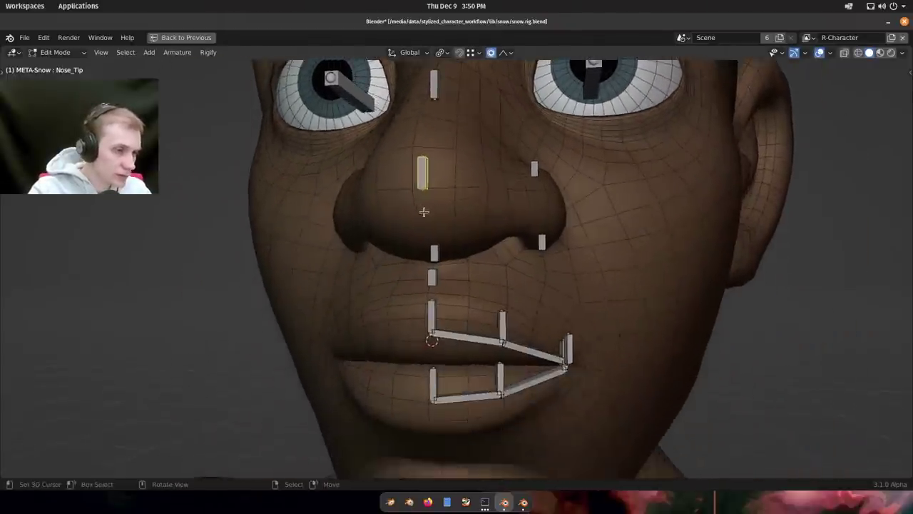
scroll(425, 219, "up", 2)
middle_click_drag(445, 326, 429, 269, "shift")
scroll(432, 284, "down", 3)
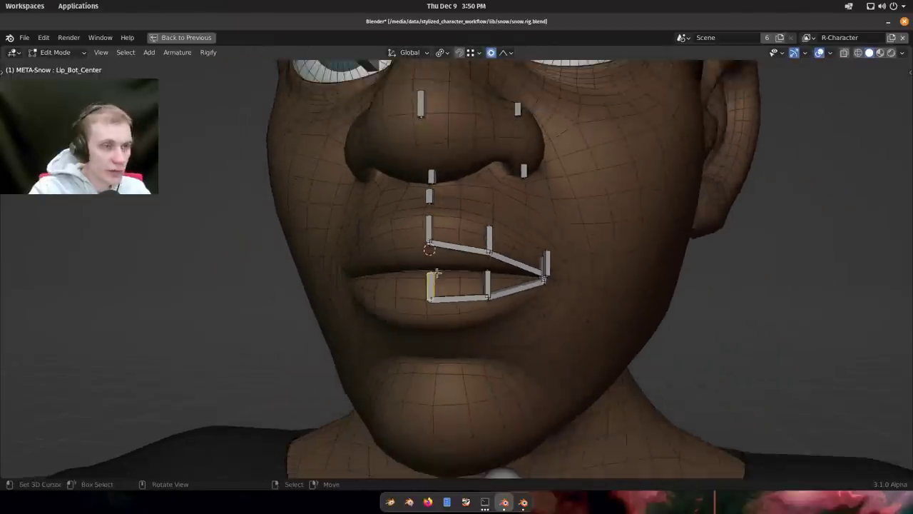
Review the full bone column on the head and check the name of the topmost forehead bone.
middle_click_drag(503, 185, 477, 226)
scroll(483, 179, "down", 3)
middle_click_drag(482, 160, 479, 263, "shift")
middle_click_drag(440, 170, 435, 249, "shift")
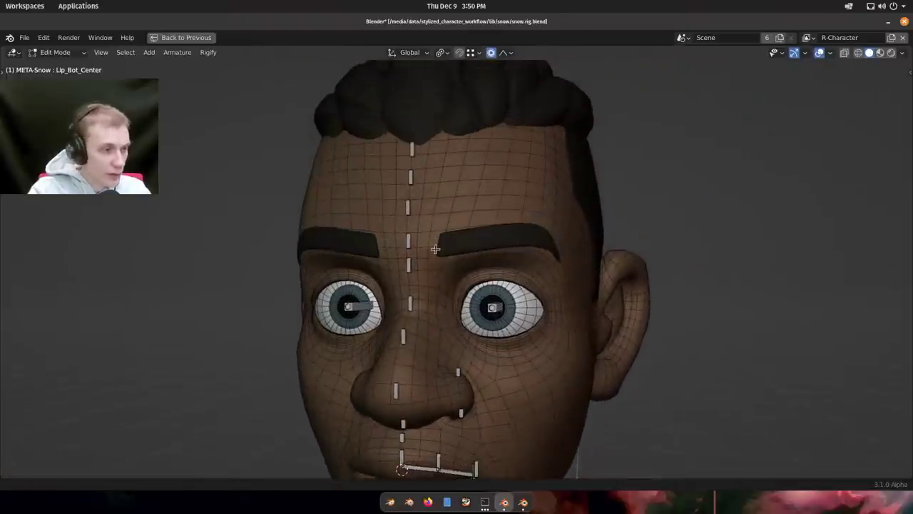
scroll(435, 162, "up", 4)
middle_click_drag(412, 135, 379, 194, "shift")
scroll(414, 174, "up", 1)
right_click(386, 177)
scroll(438, 214, "down", 1)
scroll(393, 200, "down", 1)
scroll(380, 196, "down", 1)
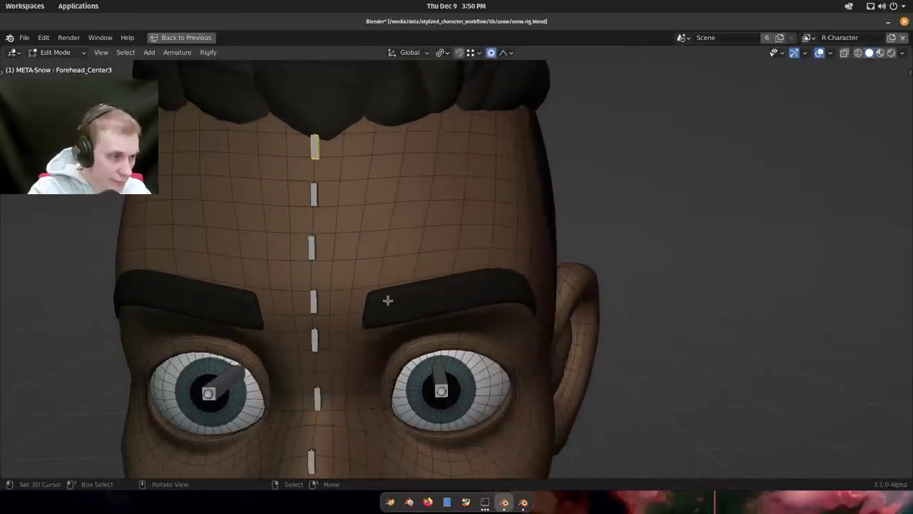
Duplicate the Eyebrows_Center bone onto the inner end of the left eyebrow and rename it Eyebrow1.L.
middle_click_drag(358, 333, 370, 234, "shift")
scroll(345, 223, "up", 2)
right_click(327, 194)
scroll(334, 214, "up", 1)
mouse_move(339, 201)
middle_mouse_down("shift")
mouse_move(334, 214)
mouse_move(389, 226)
mouse_move(341, 209)
middle_mouse_up("shift")
scroll(334, 214, "up", 1)
scroll(381, 226, "down", 1)
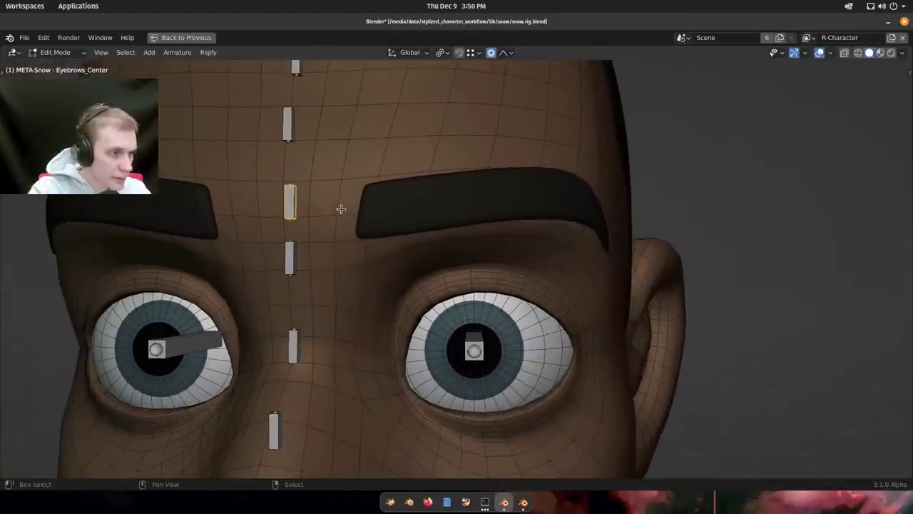
left_click(410, 224)
scroll(416, 224, "up", 5)
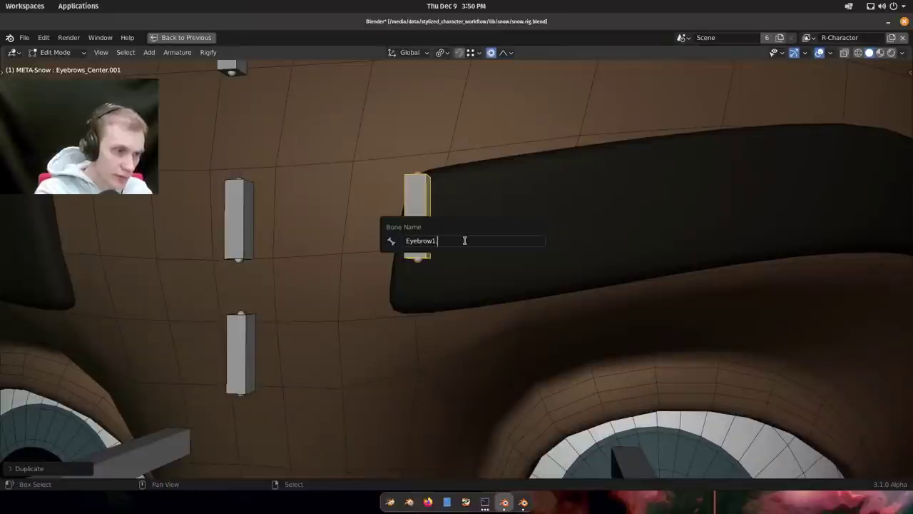
scroll(464, 240, "down", 5)
Examine the left eyebrow's curve from several angles to judge where its remaining bones should go.
middle_click_drag(525, 244, 425, 229)
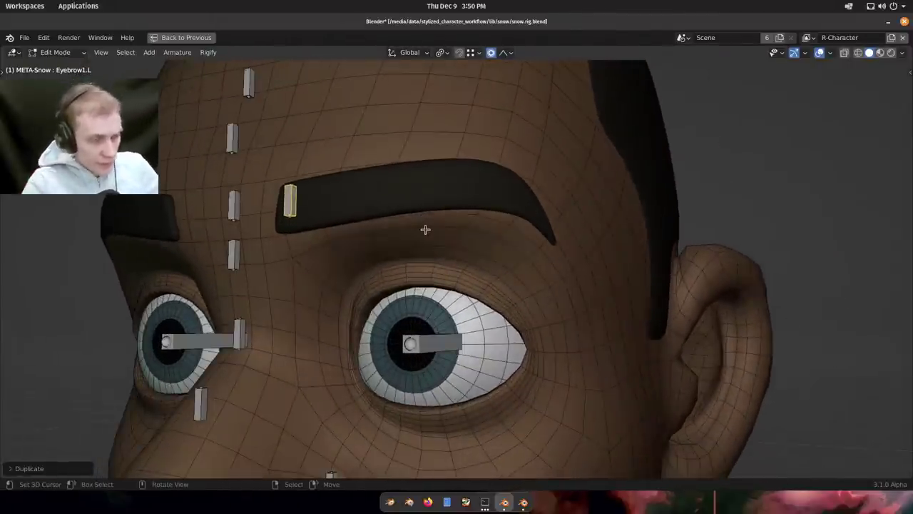
middle_click_drag(435, 221, 419, 205)
scroll(443, 222, "up", 1)
middle_click_drag(313, 175, 290, 217, "shift")
scroll(371, 188, "up", 2)
scroll(318, 201, "down", 2)
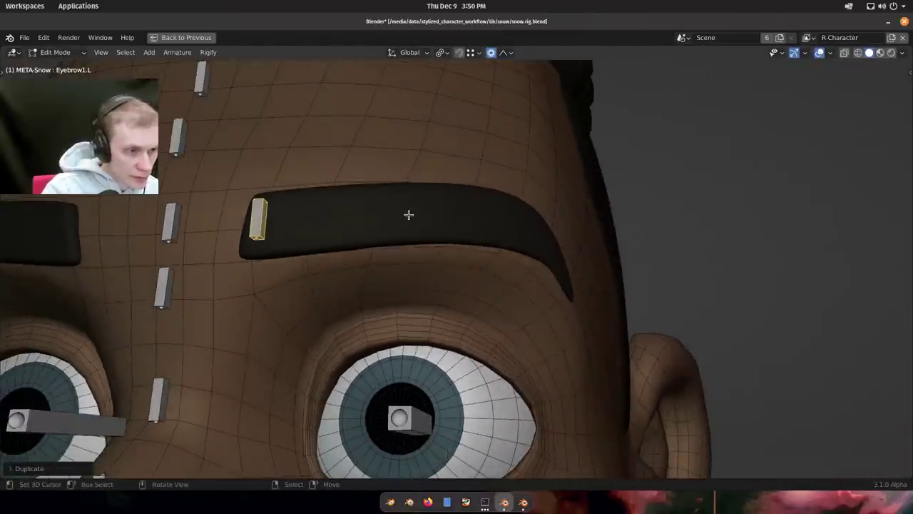
middle_click_drag(455, 214, 411, 215)
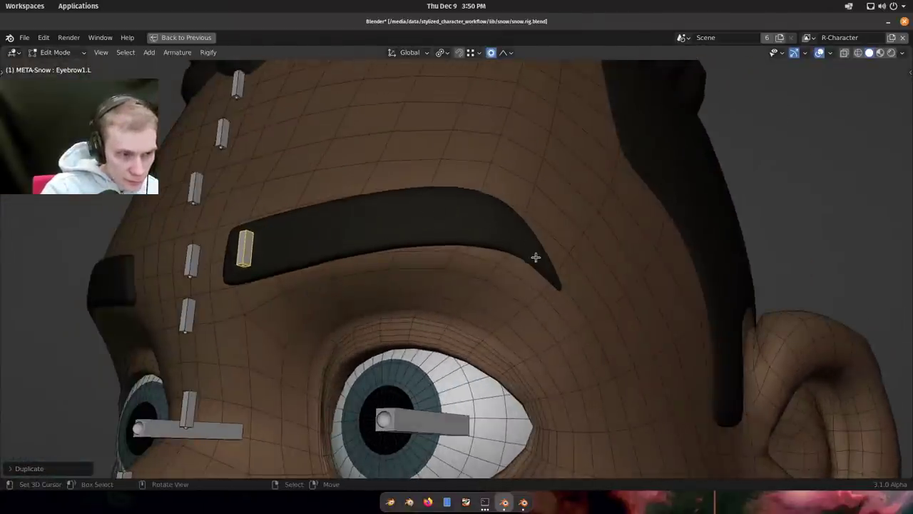
middle_click_drag(535, 257, 518, 251)
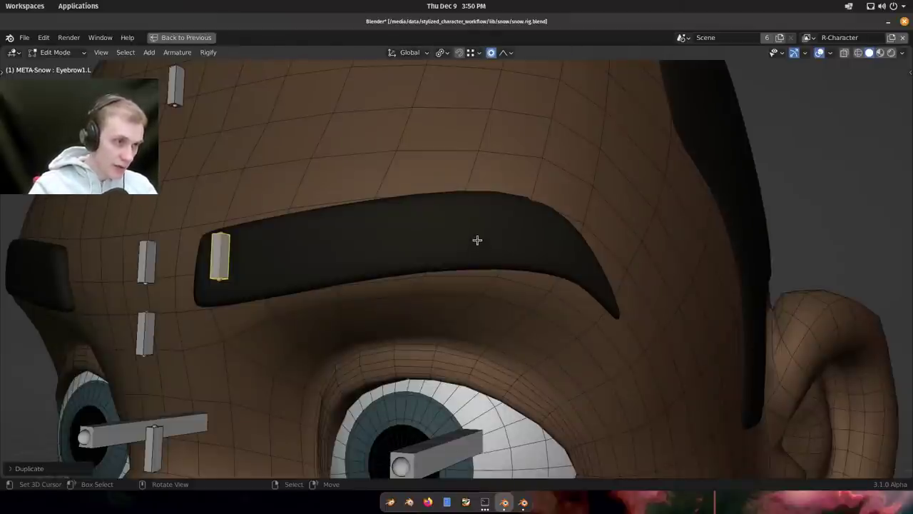
mouse_move(490, 240)
middle_mouse_down()
mouse_move(509, 224)
mouse_move(504, 232)
middle_mouse_up()
Switch to the Rain rig file and examine how the bones are laid out around her eyebrows.
key("super")
left_click(403, 228)
scroll(487, 246, "down", 4)
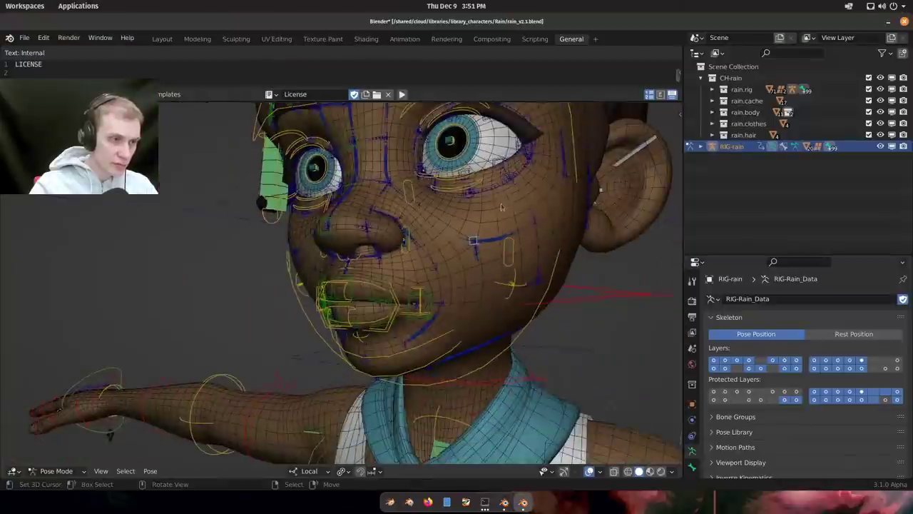
middle_click_drag(492, 143, 444, 300, "shift")
mouse_move(367, 239)
middle_mouse_down()
mouse_move(390, 225)
mouse_move(321, 224)
mouse_move(422, 239)
mouse_move(369, 242)
middle_mouse_up()
scroll(380, 225, "up", 2)
scroll(391, 247, "down", 1)
Launch another Blender instance and open the recent file ellie.blend as an additional rig reference.
key("super")
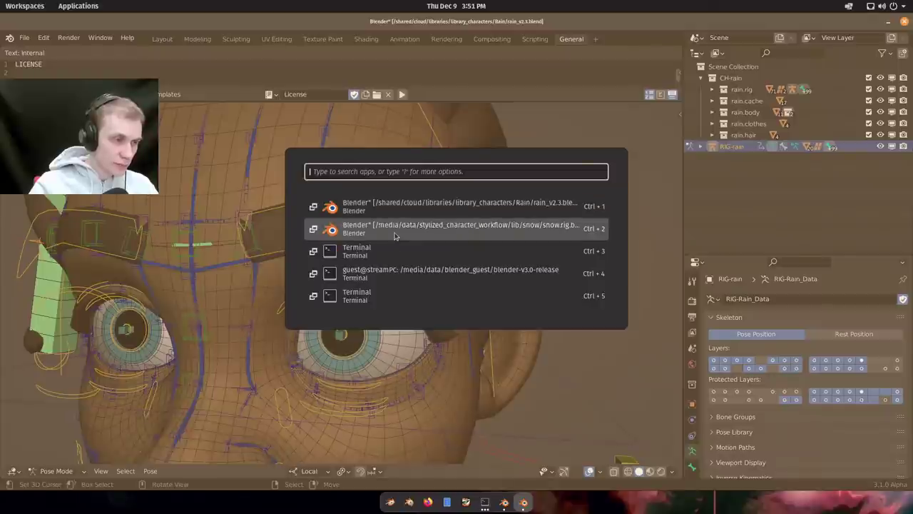
left_click(395, 235)
left_click(390, 502)
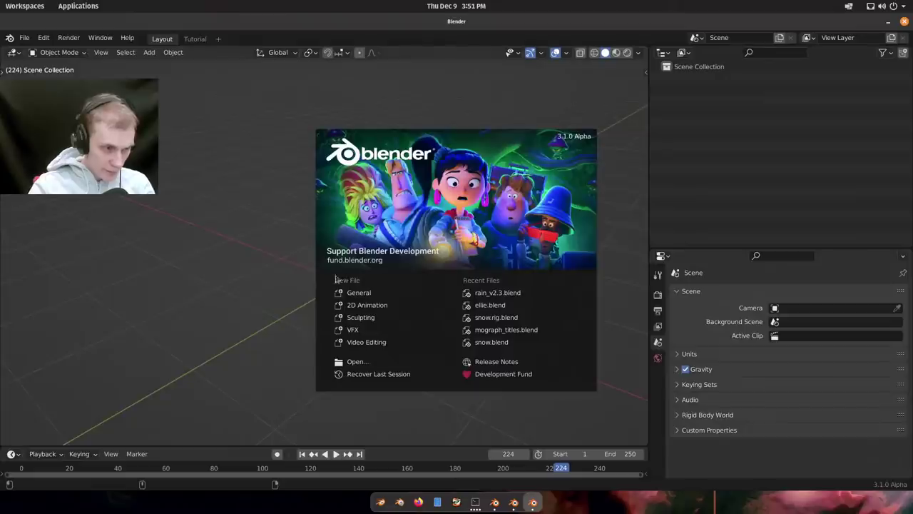
left_click(492, 304)
scroll(261, 179, "up", 10)
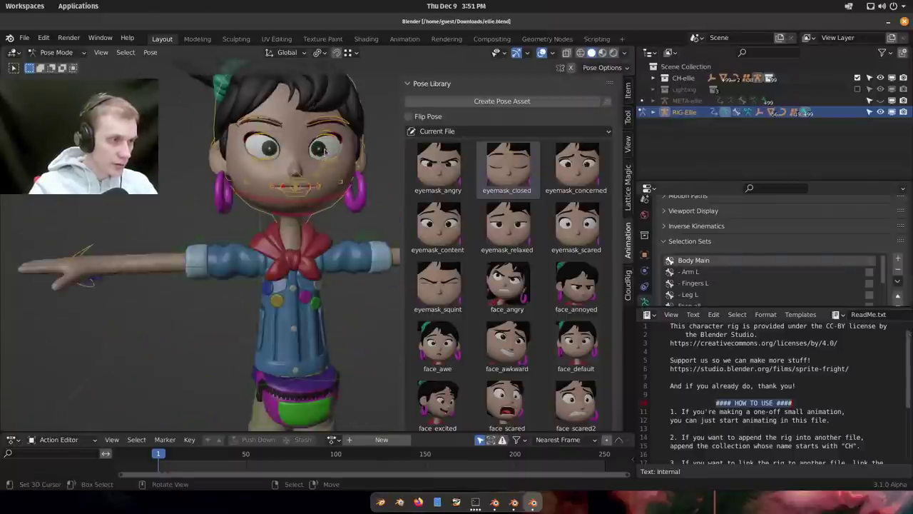
Hide the sidebar and test-move the inner controls of Ellie's left eyebrow, cancelling each move.
scroll(303, 182, "up", 8)
key("n")
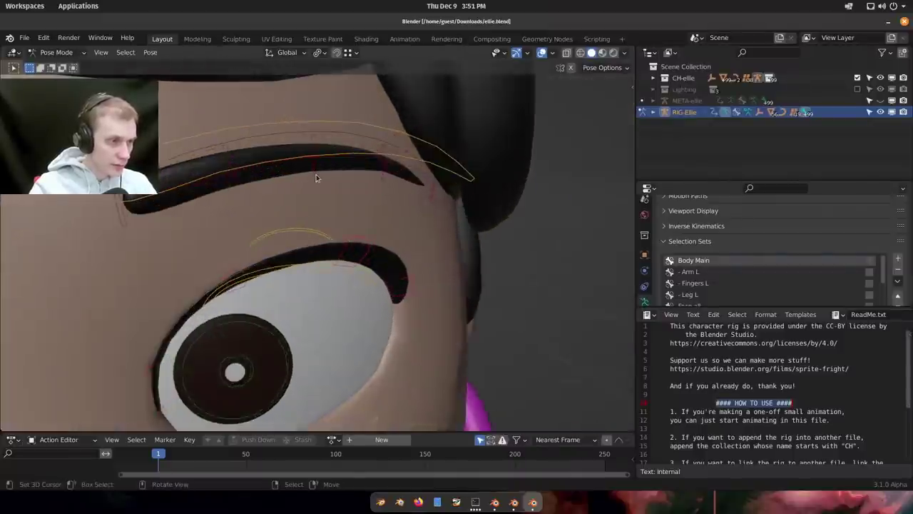
scroll(285, 191, "down", 3)
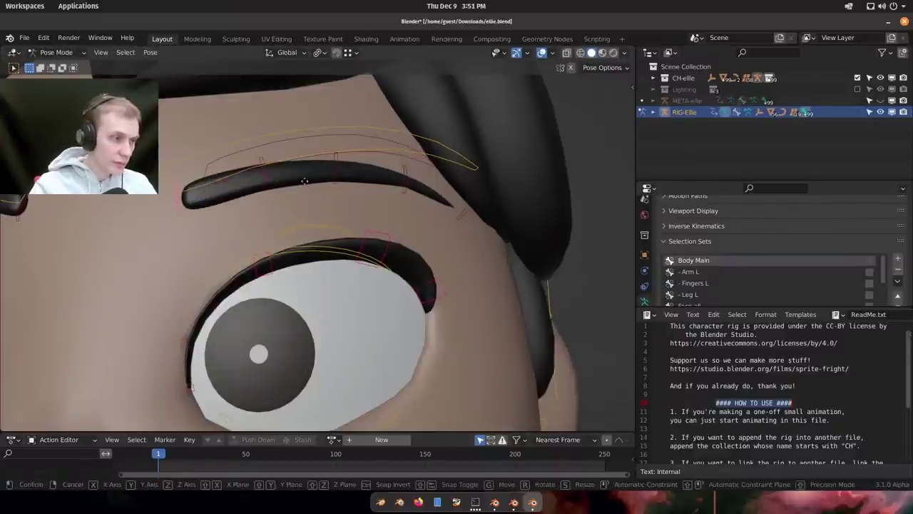
right_click(290, 160)
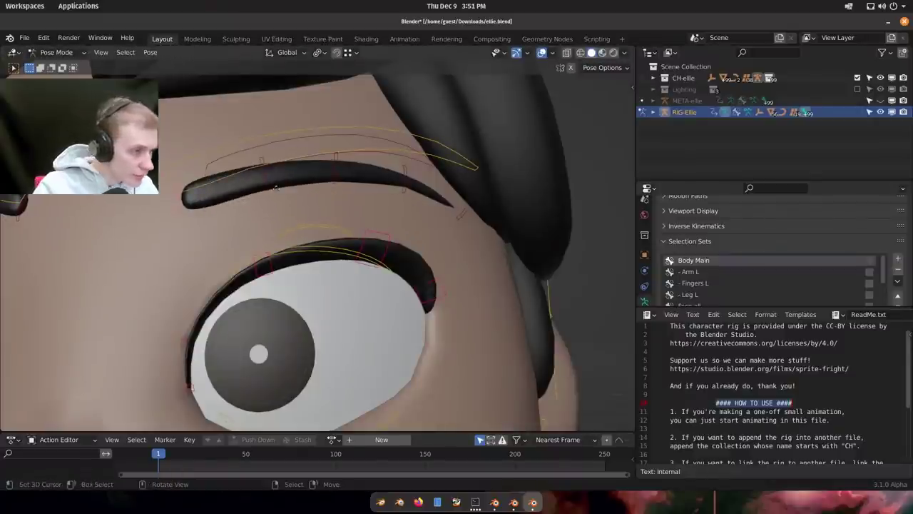
key("g")
right_click(291, 170)
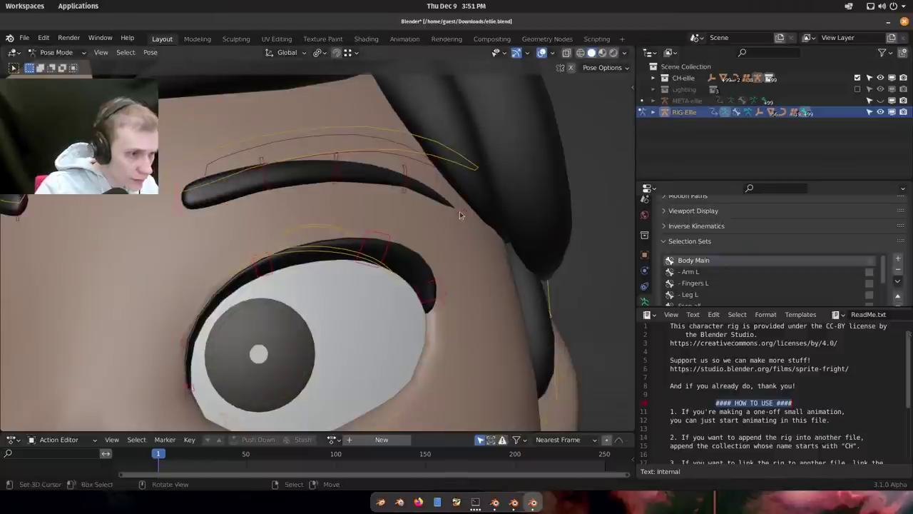
Test-move the outer-end and middle controls of Ellie's left eyebrow to see how each deforms it, cancelling each move.
middle_click_drag(459, 211, 451, 214)
key("g")
right_click(438, 249)
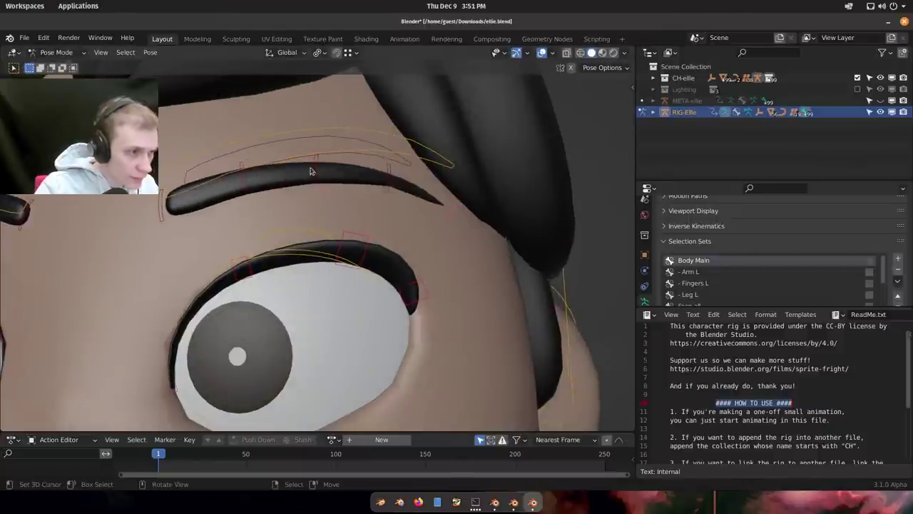
key("g")
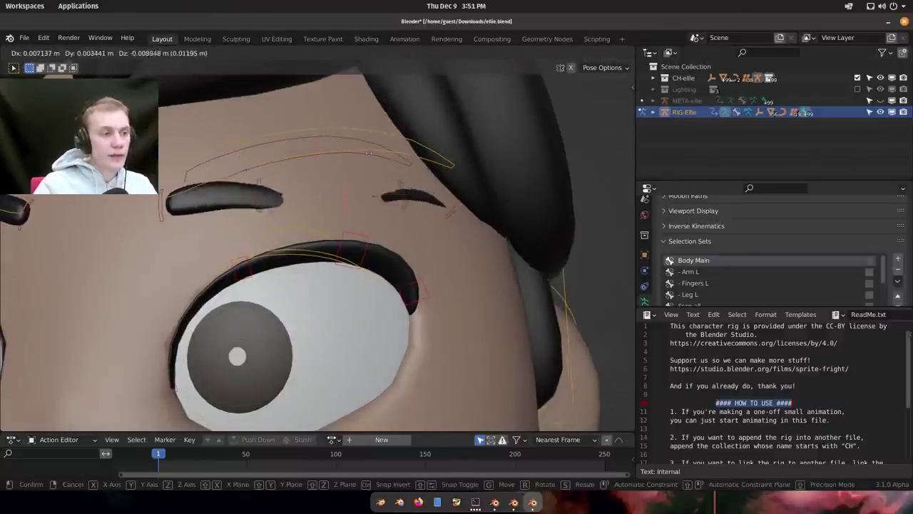
right_click(333, 109)
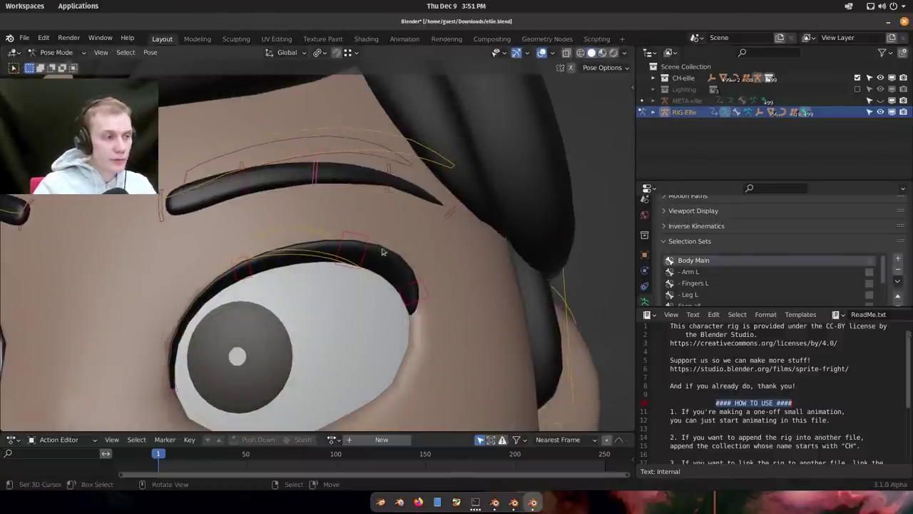
Switch back to the Rain rig file and test-move the two middle controls of her left eyebrow, cancelling each move.
key("super")
left_click(392, 184)
key("super")
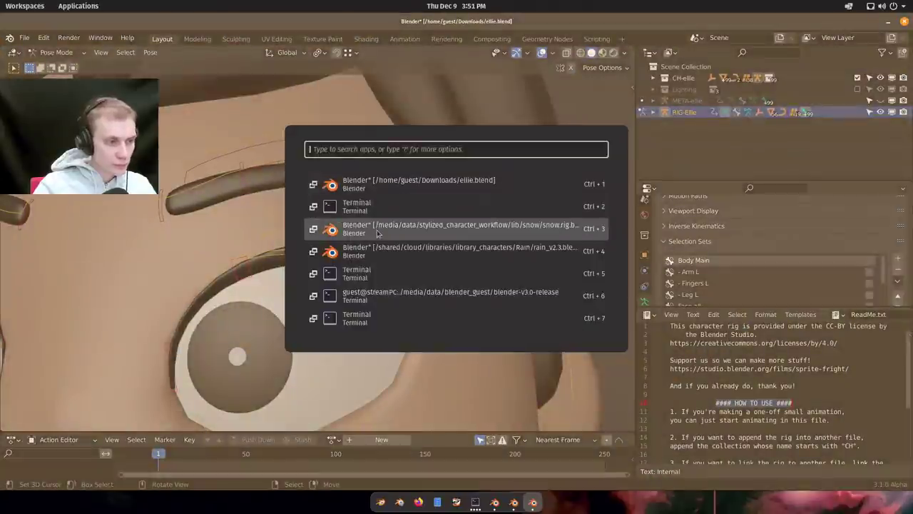
left_click(378, 245)
key("super")
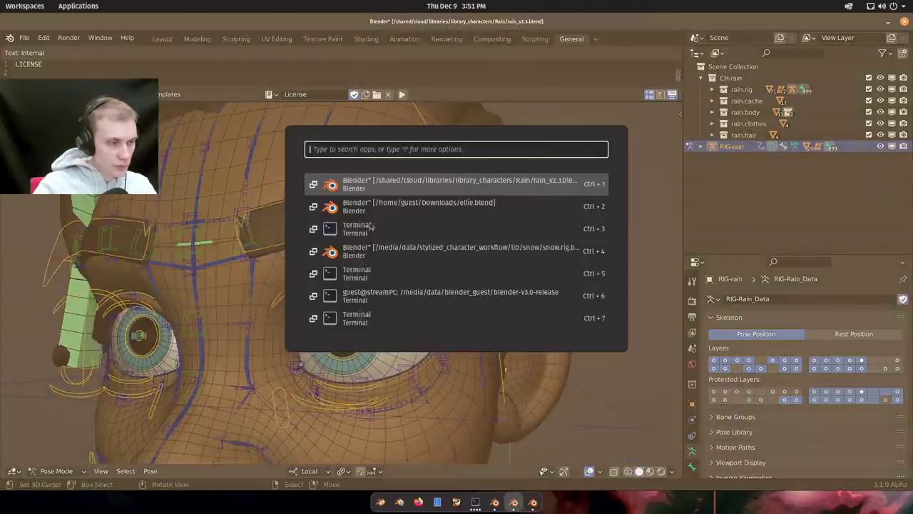
key("super")
scroll(314, 222, "up", 2)
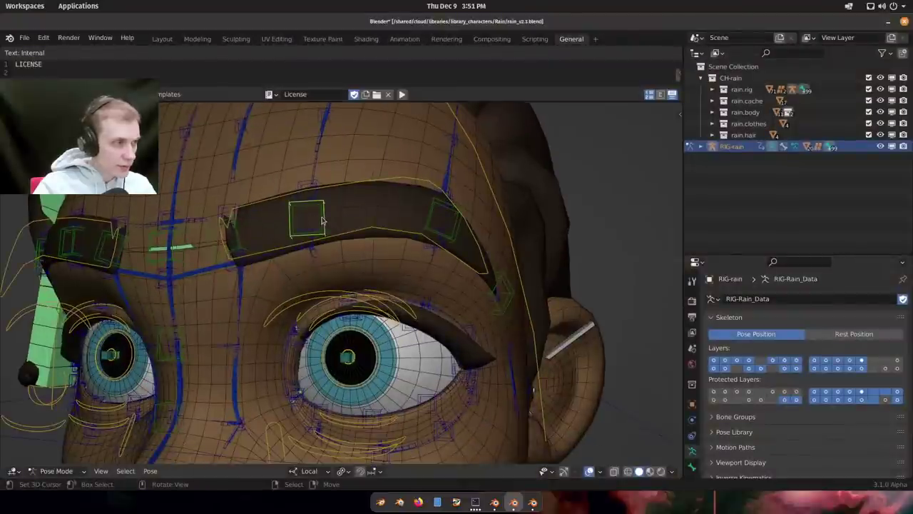
key("g")
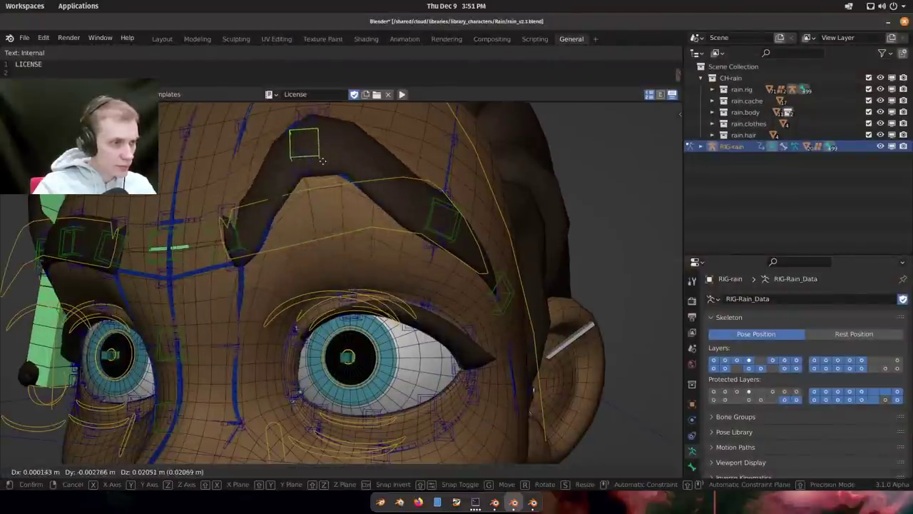
right_click(420, 223)
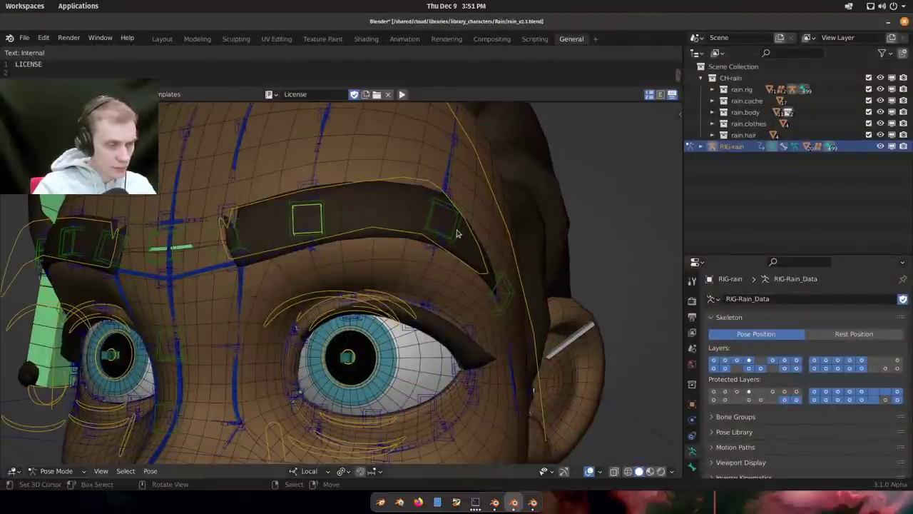
key("g")
key("Escape")
scroll(428, 244, "up", 2)
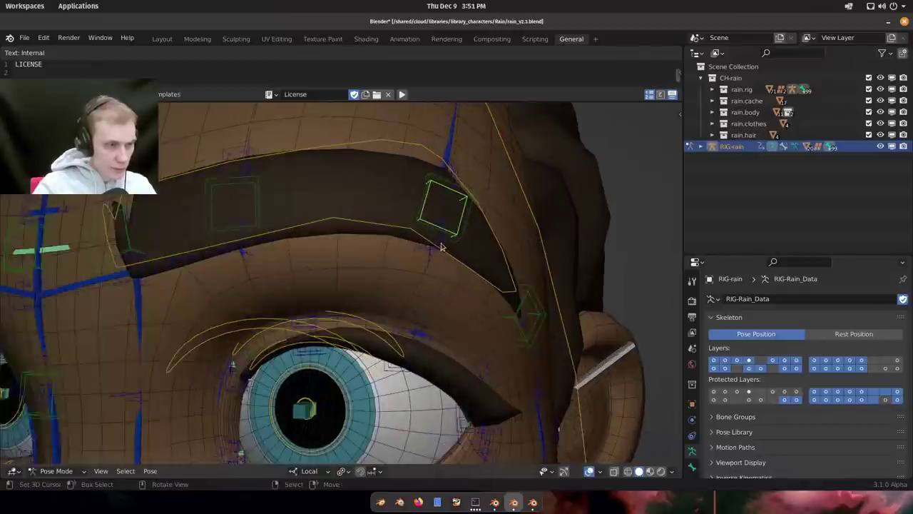
Turn on X-ray and examine from several angles how the bones run along Rain's left eyebrow.
key("alt+z")
middle_click_drag(423, 243, 413, 247)
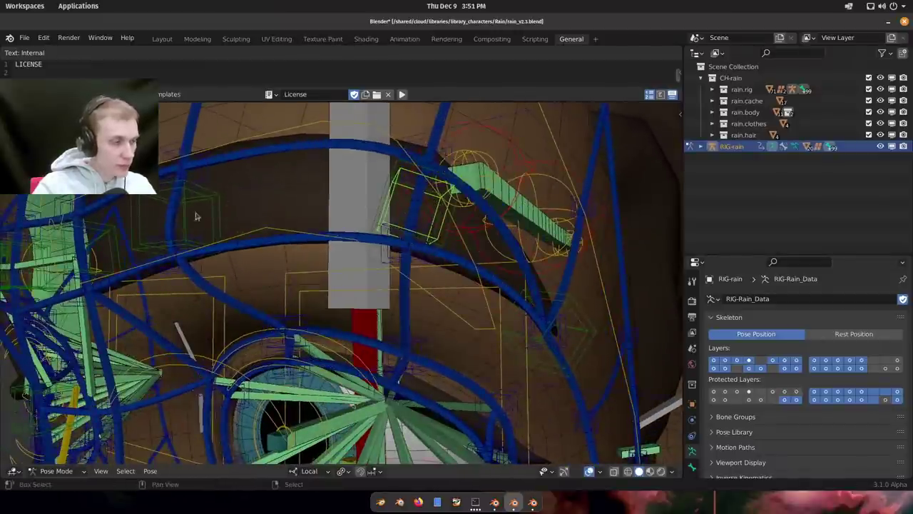
middle_click_drag(197, 216, 370, 215, "shift")
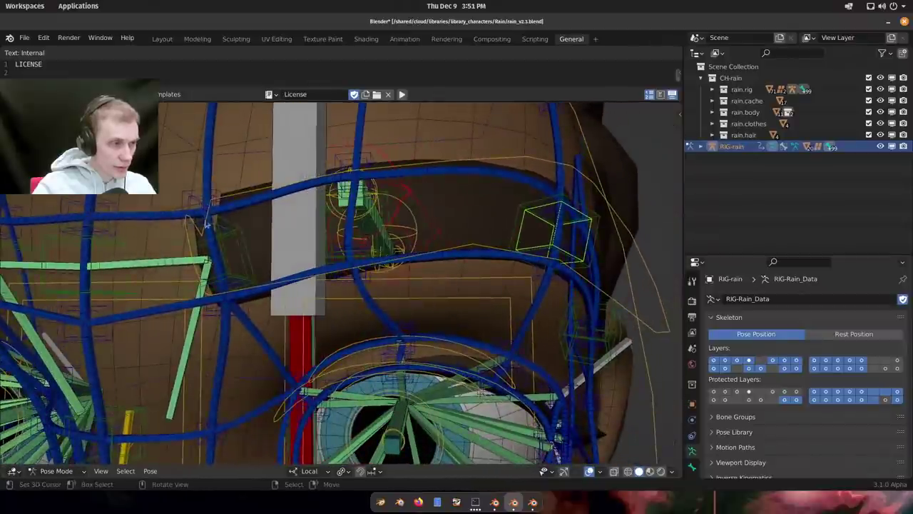
middle_click_drag(206, 224, 232, 225)
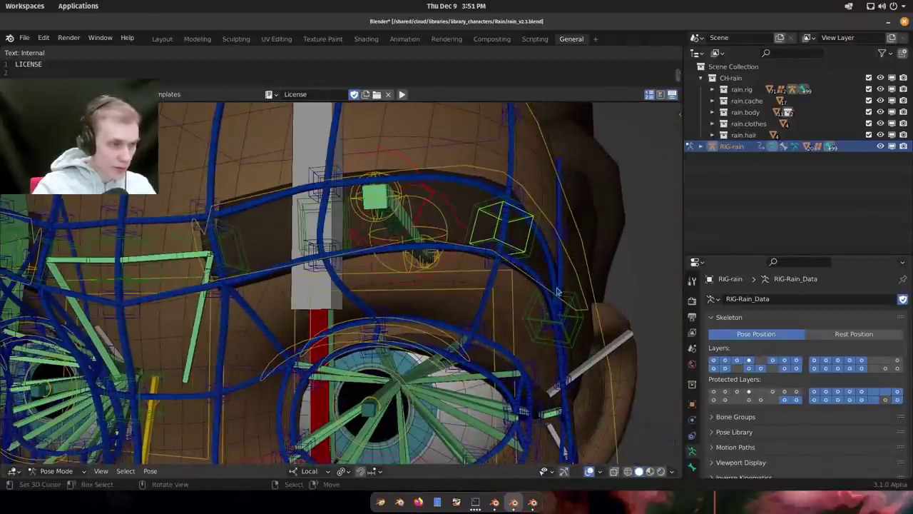
middle_click_drag(288, 273, 255, 213)
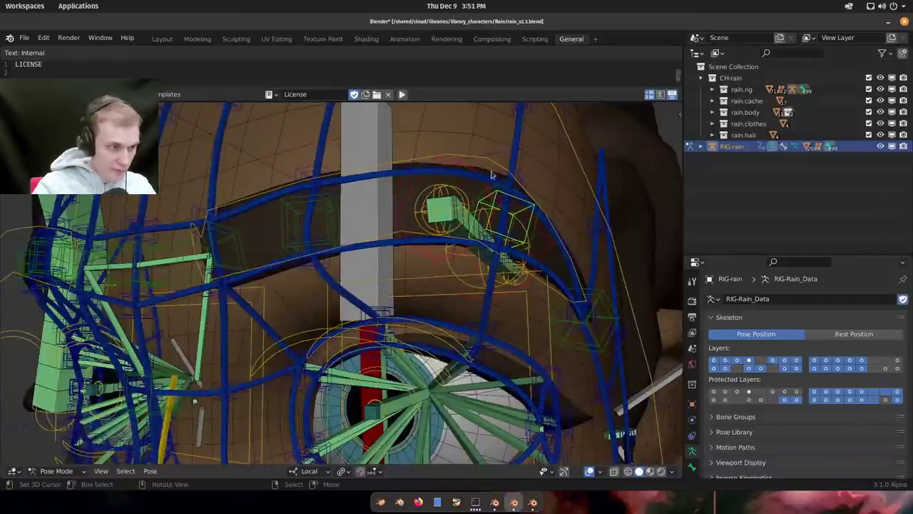
scroll(413, 251, "down", 10)
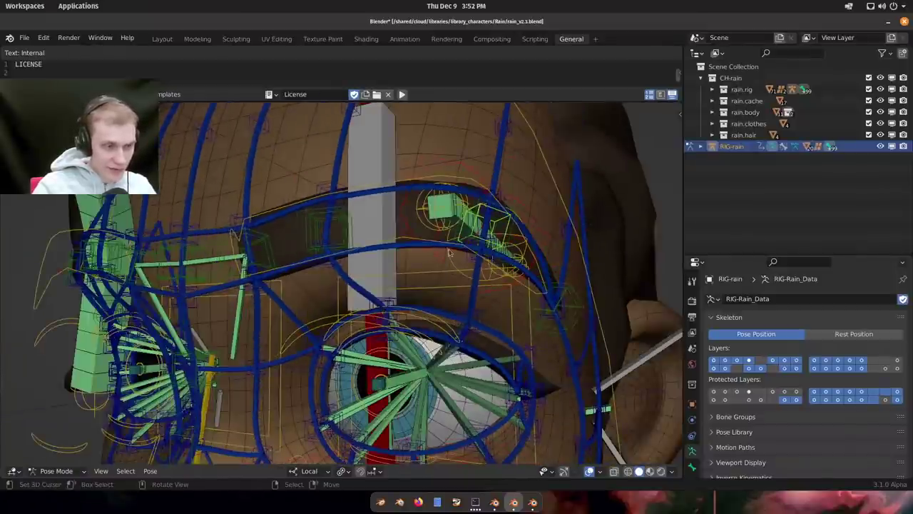
middle_click_drag(494, 274, 399, 227)
Test-move and rotate the outer-middle control of Rain's left eyebrow to see how it deforms the brow.
key("g")
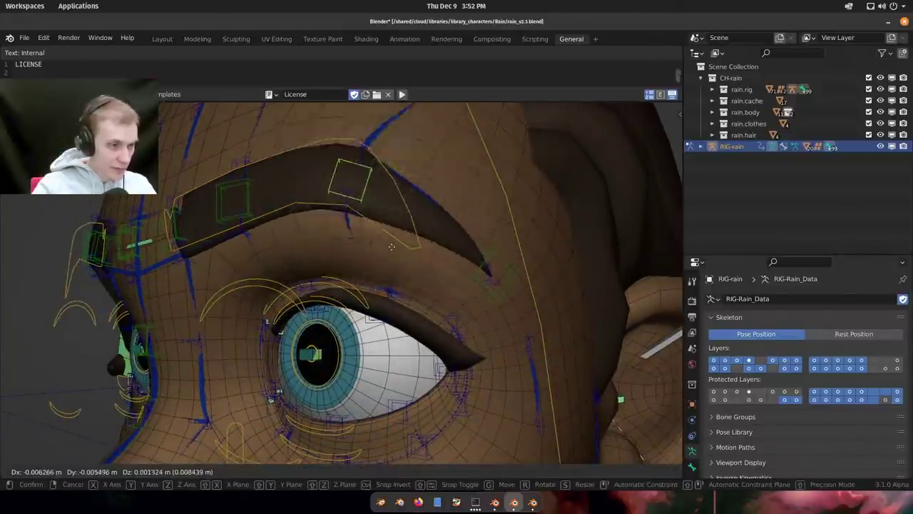
left_click(425, 229)
middle_click_drag(425, 230, 435, 274)
key("r")
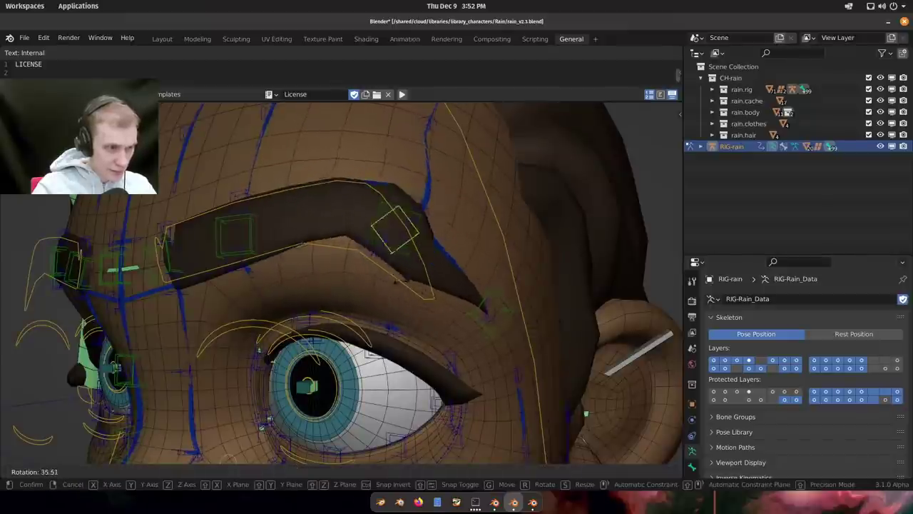
left_click(427, 300)
Test-move and rotate the innermost control of Rain's left eyebrow.
middle_click_drag(274, 243, 367, 207)
scroll(326, 273, "down", 2)
scroll(321, 269, "up", 1)
left_click(319, 269)
key("g")
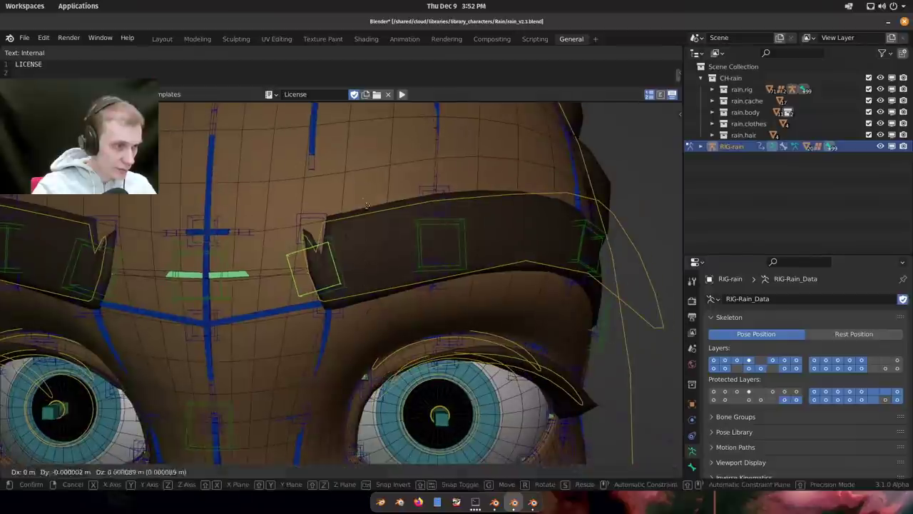
key("r")
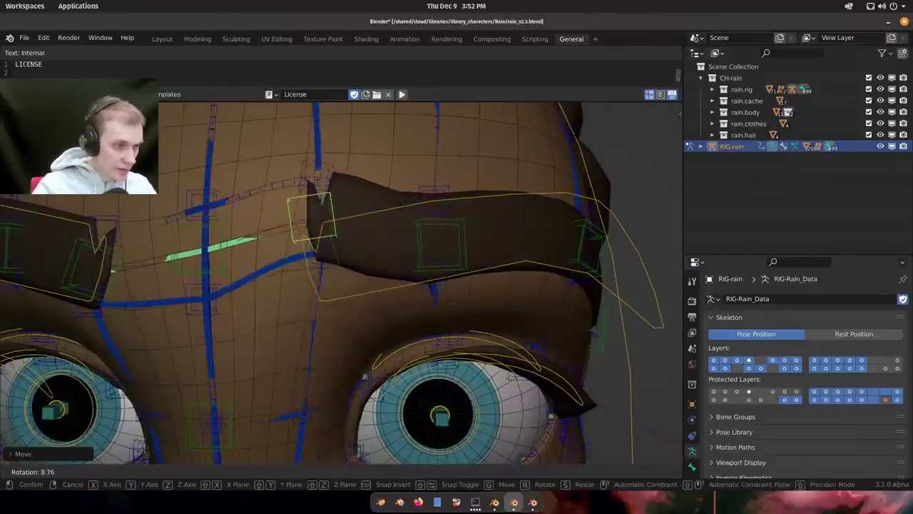
left_click(392, 261)
Test-move and rotate the inner-middle control of Rain's left eyebrow.
middle_click_drag(464, 247, 452, 226)
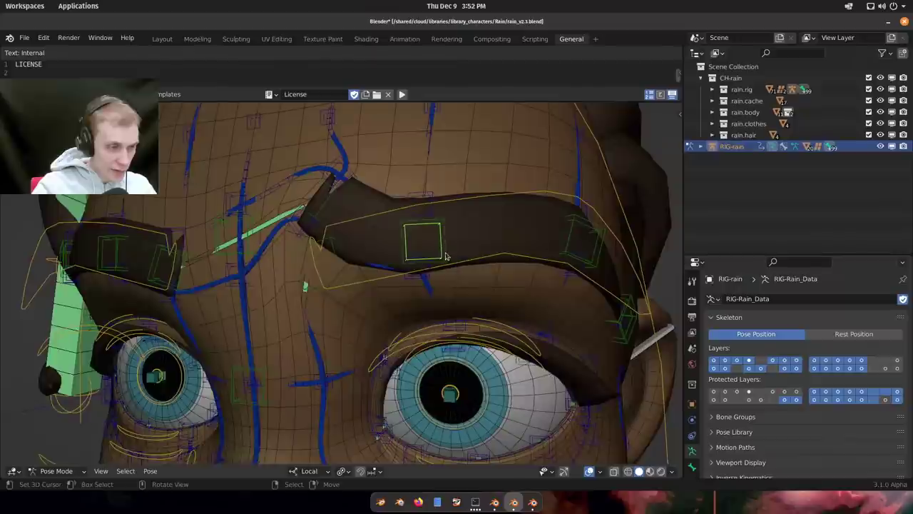
key("g")
key("r")
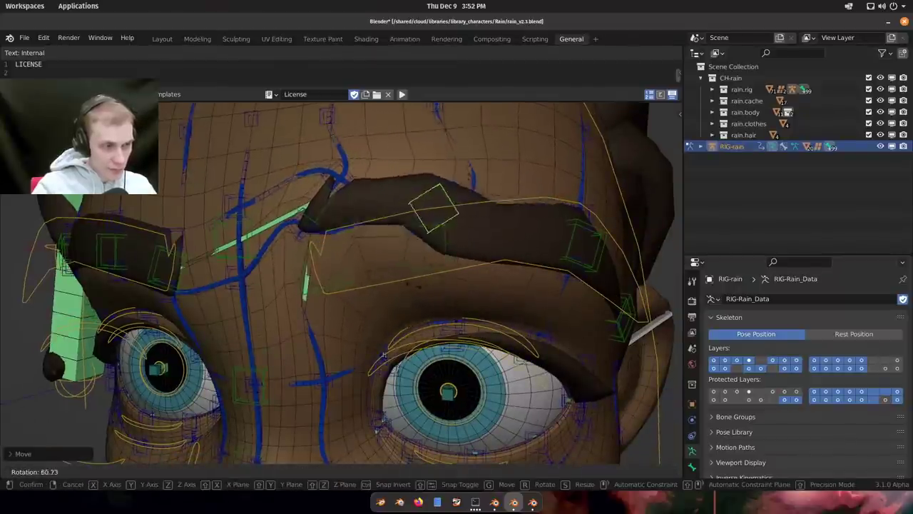
right_click(485, 285)
Select all of Rain's pose bones and clear their rotation and location.
key("a")
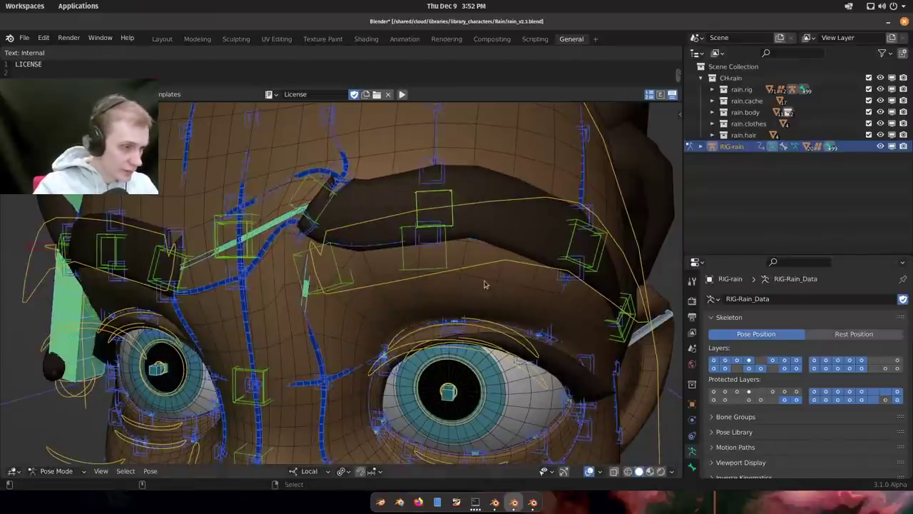
key("alt+r")
key("alt+g")
middle_click_drag(485, 283, 398, 255, "shift")
Switch to the Snow rig file and examine the shape of the left eyebrow around its first bone from several angles.
key("super")
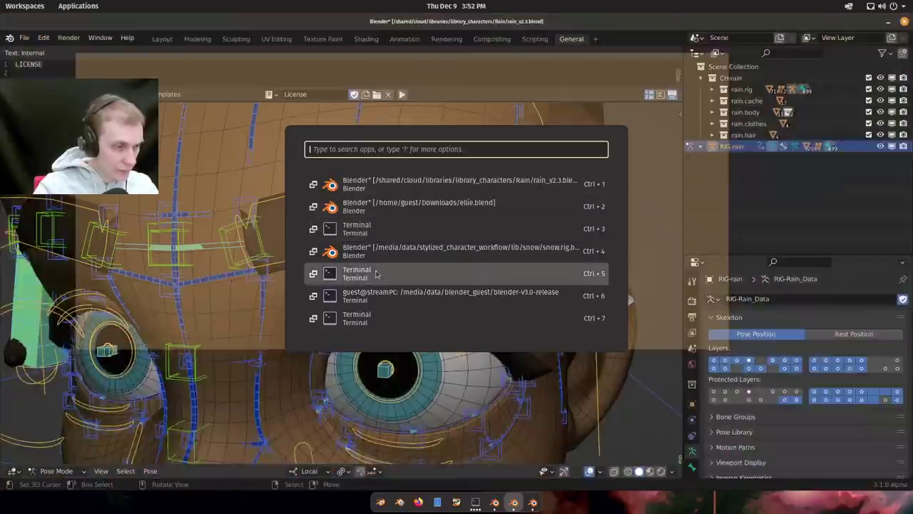
left_click(372, 256)
middle_click_drag(362, 263, 297, 242)
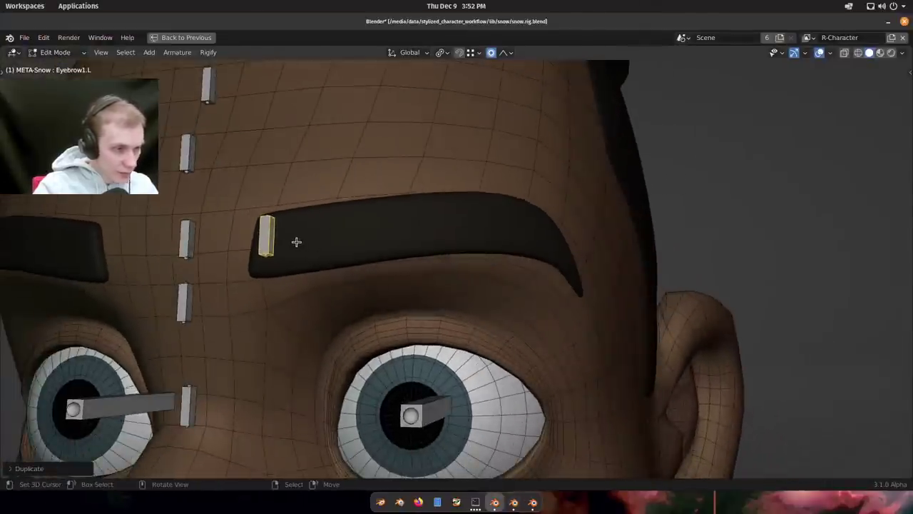
middle_click_drag(377, 261, 434, 252)
middle_click_drag(370, 236, 414, 247)
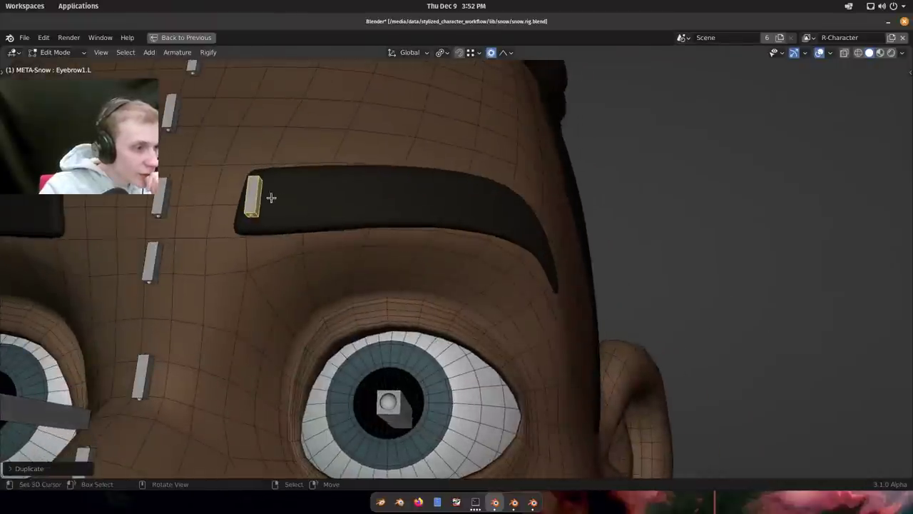
middle_click_drag(381, 193, 342, 219)
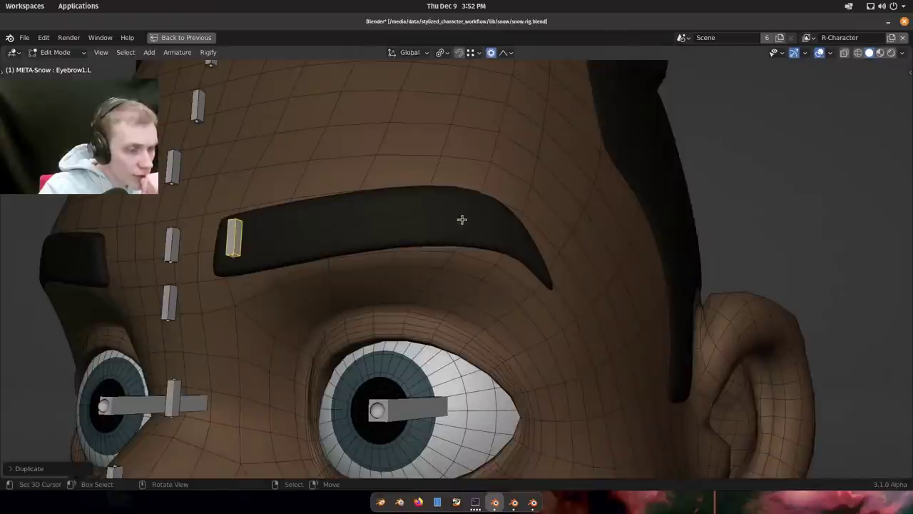
middle_click_drag(465, 219, 461, 219)
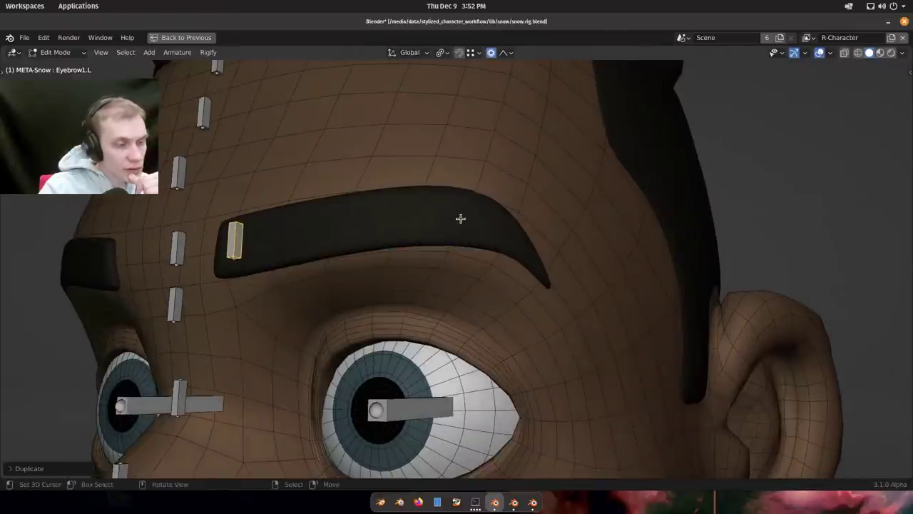
scroll(460, 218, "down", 1)
scroll(460, 218, "up", 1)
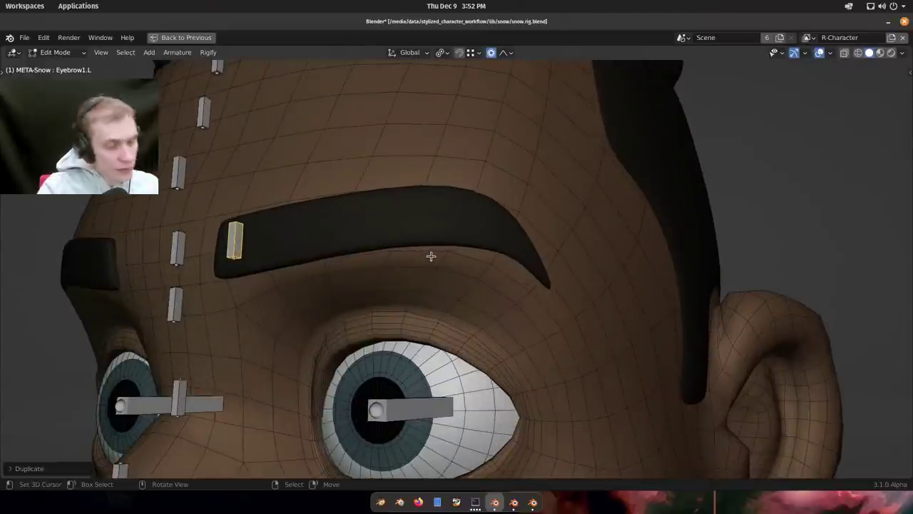
mouse_move(413, 258)
middle_mouse_down()
mouse_move(450, 267)
mouse_move(442, 244)
mouse_move(408, 242)
middle_mouse_up()
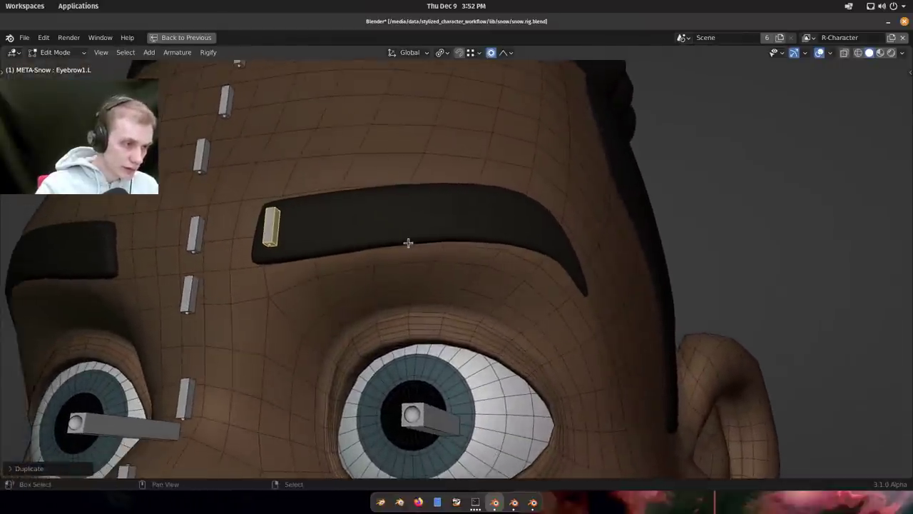
Duplicate Snow's inner left eyebrow bone and place the copy further out along the brow, against its surface.
left_click(428, 200)
middle_click_drag(428, 200, 591, 269)
key("ctrl+r")
key("g")
left_click(473, 184)
middle_click_drag(448, 269, 434, 226)
key("g")
left_click(444, 237)
middle_click_drag(527, 259, 365, 276)
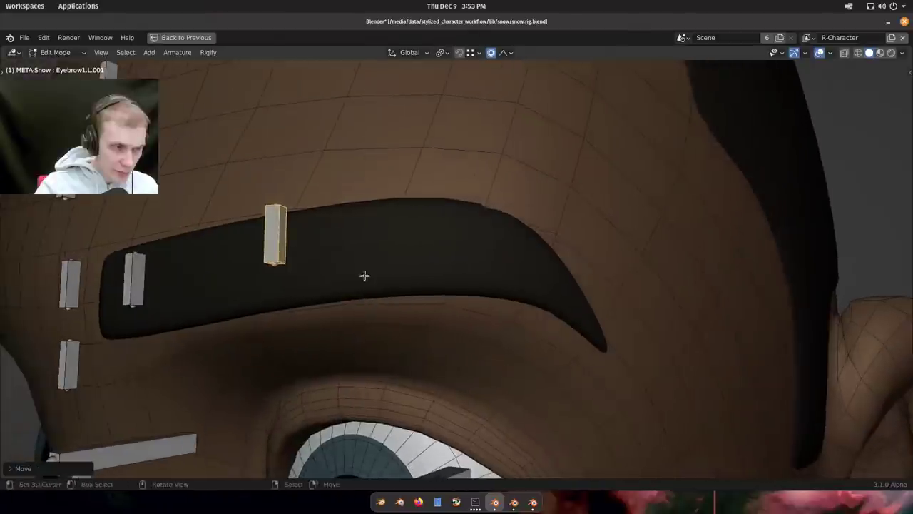
Add two more eyebrow bones at the brow's outer bend and tail tip, tilting the tip bone to follow the tail.
left_click(514, 260)
middle_click_drag(514, 260, 450, 300)
key("ctrl+r")
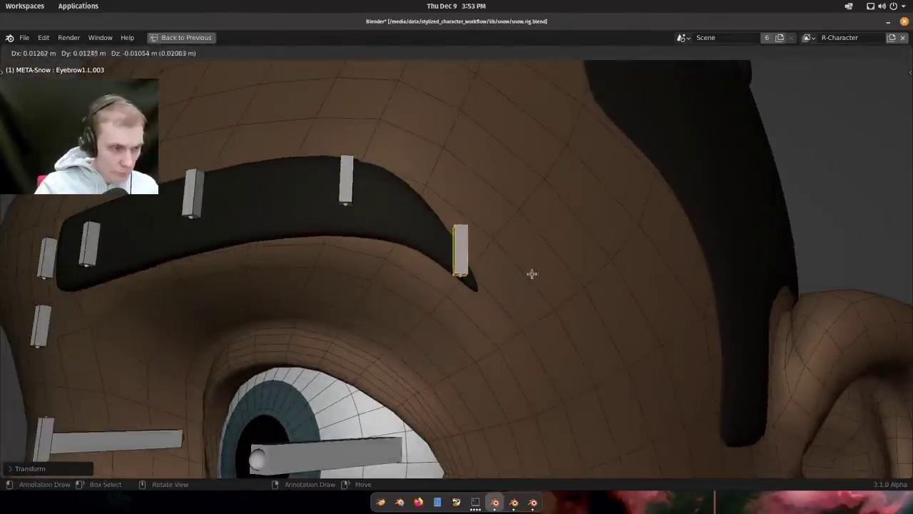
left_click(555, 256)
middle_click_drag(555, 256, 522, 254)
scroll(521, 255, "down", 2)
middle_click_drag(374, 195, 446, 220)
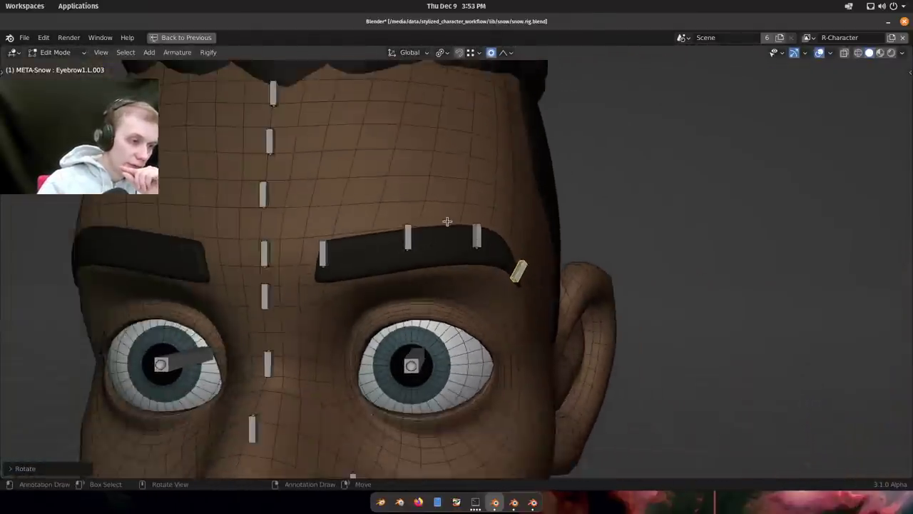
Rotate and move the innermost left eyebrow bone so that it follows the brow's surface.
scroll(440, 240, "up", 4)
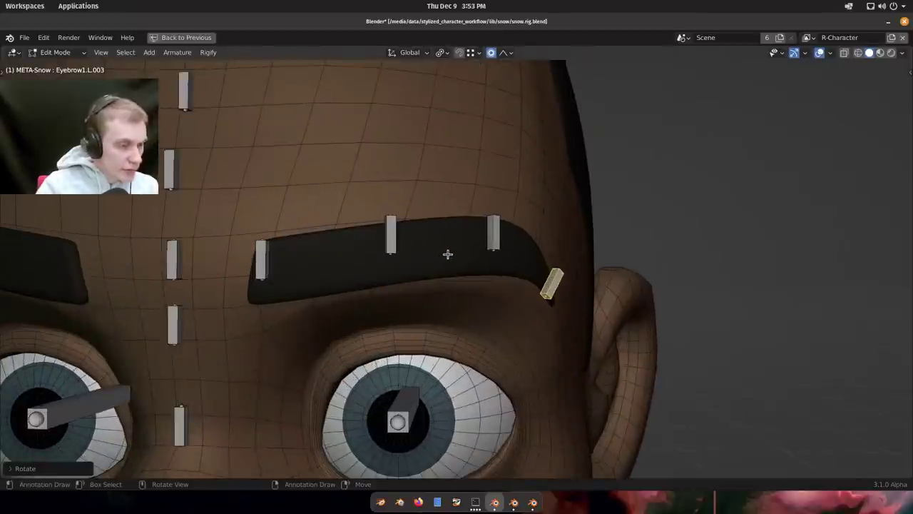
scroll(428, 251, "down", 1)
right_click(403, 236)
scroll(405, 237, "up", 2)
middle_click_drag(421, 262, 438, 240)
scroll(374, 245, "down", 1)
middle_click_drag(328, 269, 501, 222, "shift")
right_click(506, 225)
scroll(585, 281, "up", 3)
scroll(516, 275, "down", 1)
key("r")
left_click(554, 220)
key("g")
left_click(544, 225)
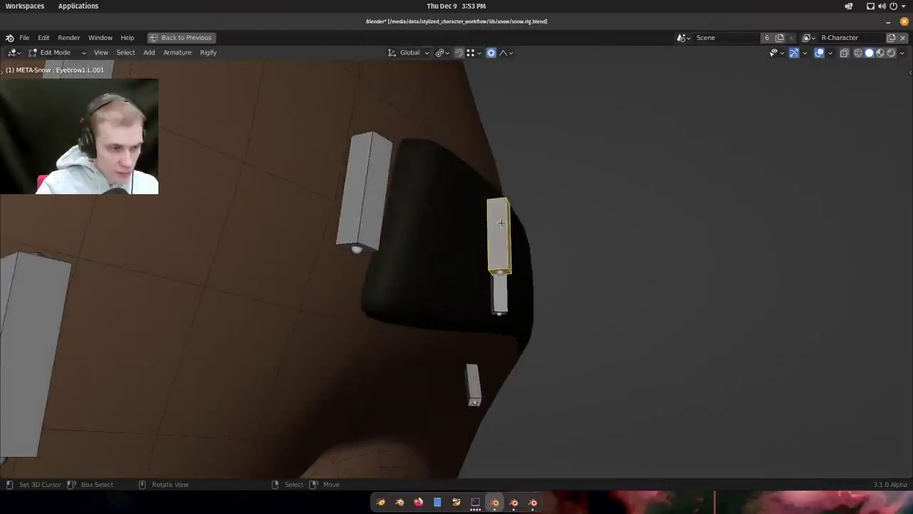
Reposition and rotate the second left eyebrow bone to line up with the brow's surface.
left_click(584, 216)
middle_click_drag(592, 219, 563, 163)
key("r")
left_click(598, 260)
Move the third left eyebrow bone, at the outer bend, and rotate it about 3° around its normal X axis.
left_click(472, 213)
key("g")
key("r")
key("x")
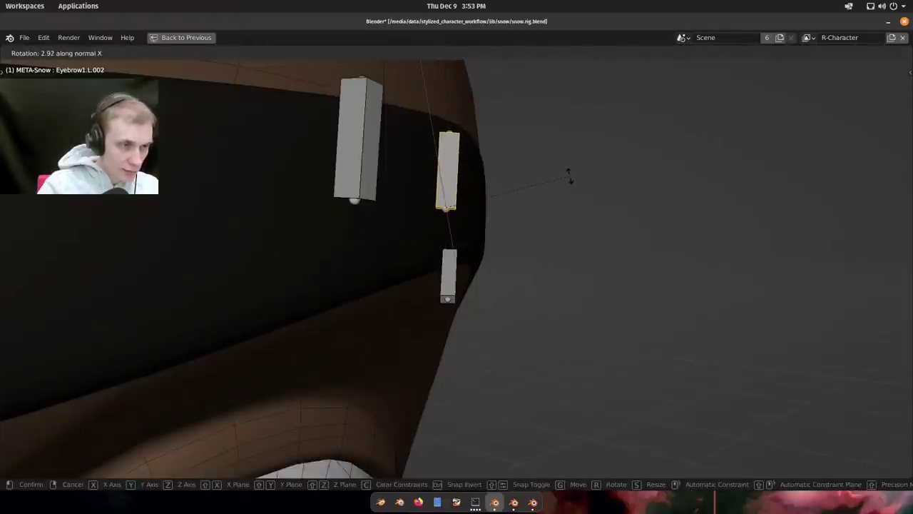
left_click(568, 174)
scroll(527, 208, "down", 5)
scroll(486, 226, "up", 2)
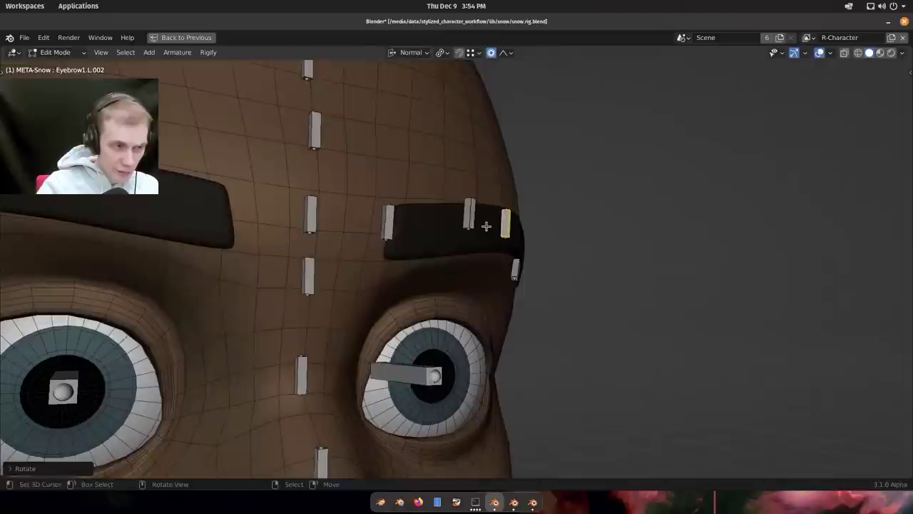
scroll(486, 226, "down", 2)
middle_click_drag(530, 154, 593, 292)
scroll(511, 268, "up", 1)
scroll(481, 238, "up", 1)
Examine the placement of the left eyebrow bones from several angles, ending close up on the tail bone.
right_click(468, 228)
middle_click_drag(528, 273, 502, 242)
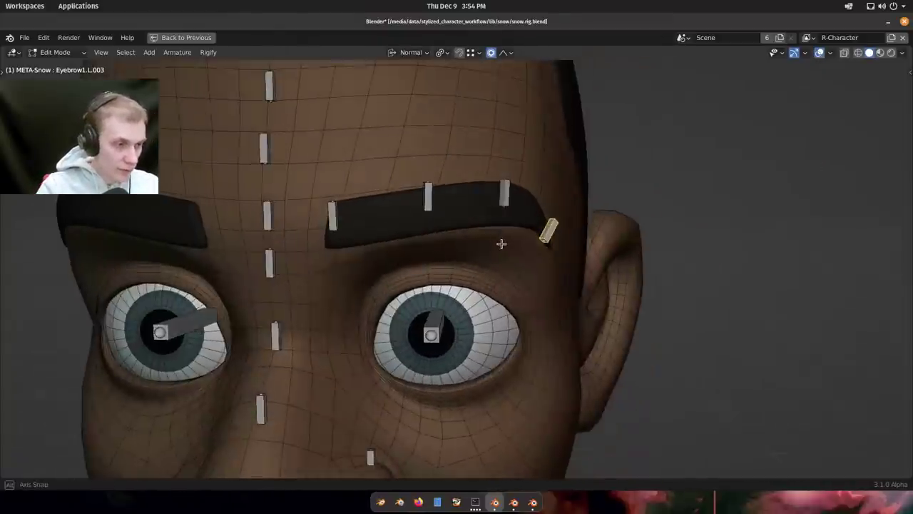
scroll(428, 209, "up", 2)
right_click(429, 202)
scroll(460, 226, "down", 1)
scroll(434, 206, "up", 2)
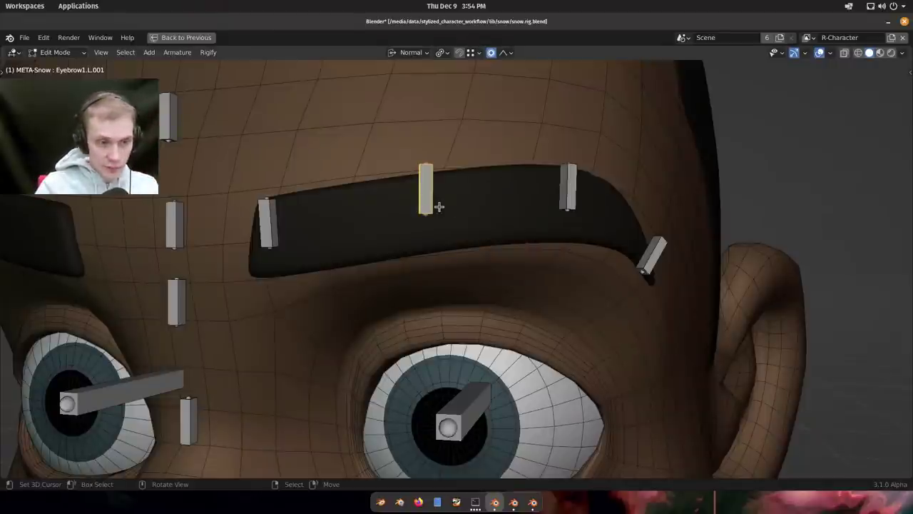
right_click(655, 260)
middle_click_drag(655, 261, 570, 261)
scroll(513, 259, "up", 2)
middle_click_drag(571, 261, 463, 226, "shift")
scroll(469, 230, "down", 3)
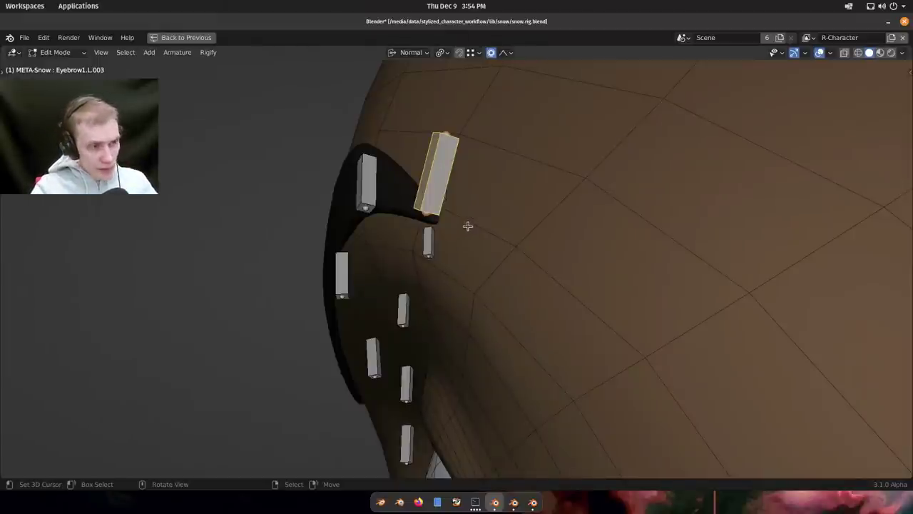
Rotate the third left eyebrow bone, at the outer bend, by about 7° to follow the brow's direction.
middle_click_drag(458, 222, 494, 191)
right_click(483, 199)
key("r")
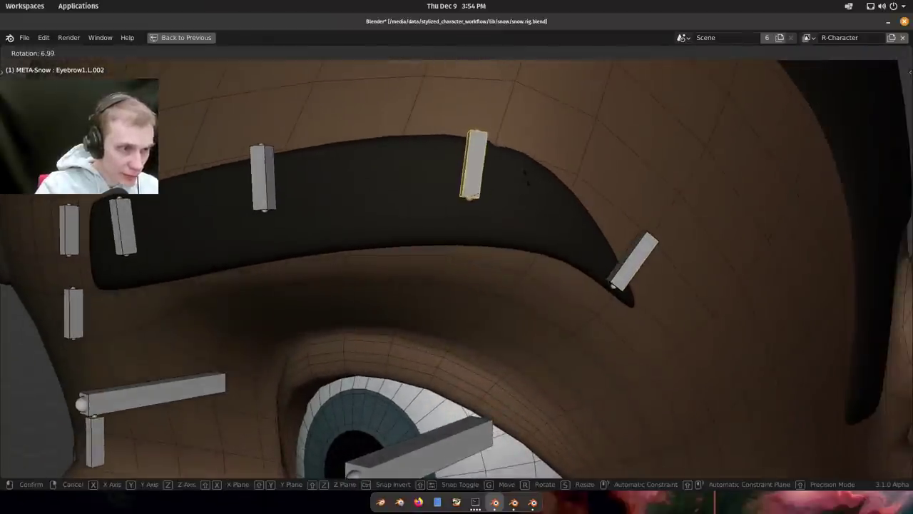
left_click(489, 188)
Select the second left eyebrow bone and examine the left eyebrow bones and the area around the eyes from several angles.
middle_click_drag(300, 191, 439, 188, "shift")
left_click(438, 188)
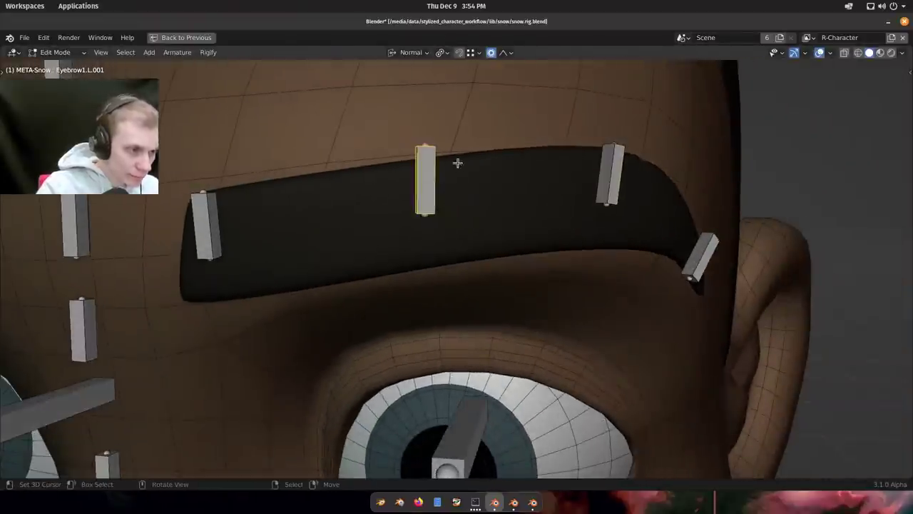
middle_click_drag(512, 181, 485, 207)
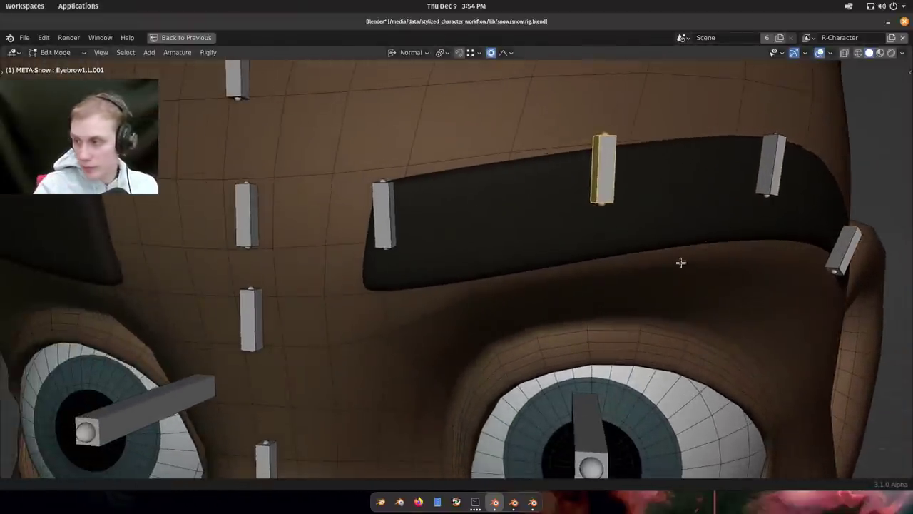
middle_click_drag(680, 263, 623, 249)
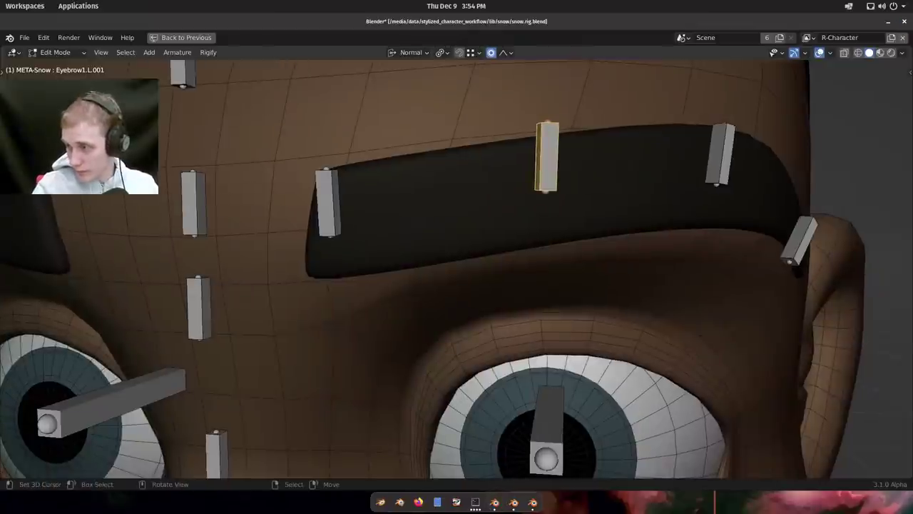
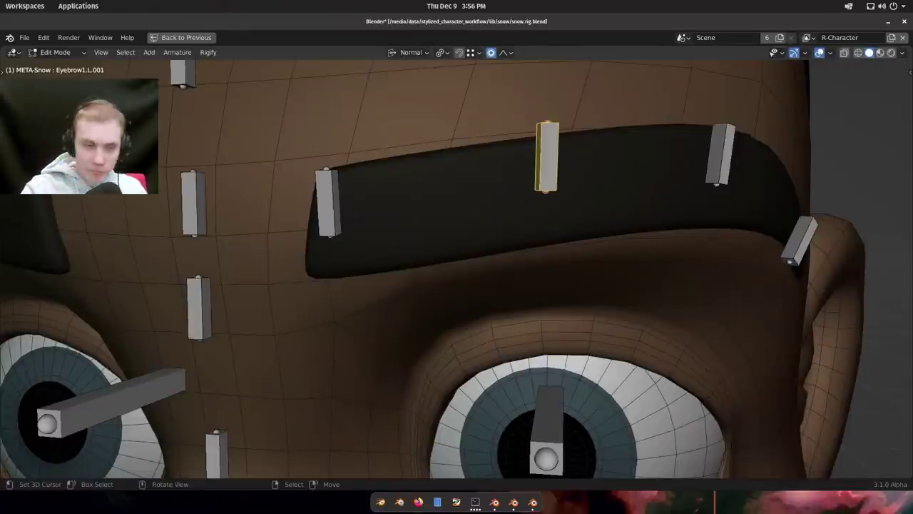
scroll(446, 322, "down", 5)
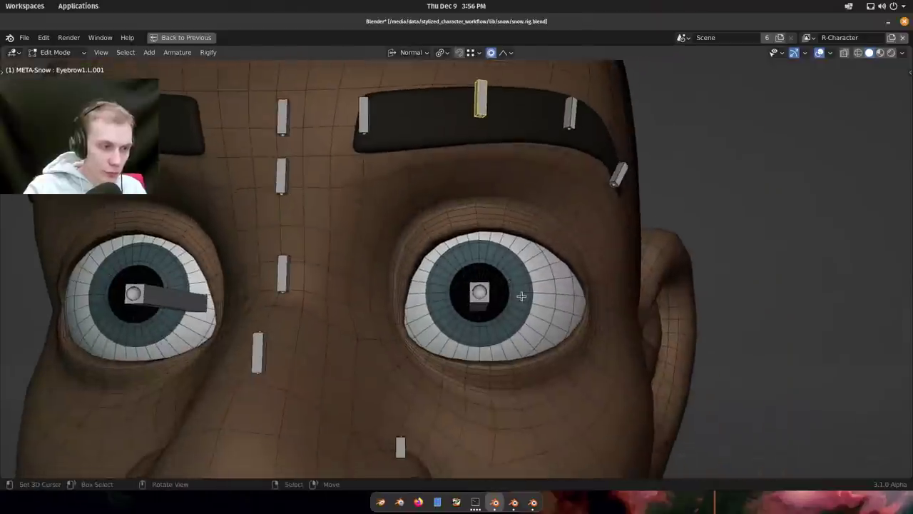
scroll(521, 296, "up", 3)
middle_click_drag(526, 300, 492, 288)
scroll(492, 222, "down", 1)
middle_click_drag(491, 222, 489, 222)
Switch to Rain's rig and test the controls above the left eye with trial moves, cancelling each one.
key("super")
left_click(446, 207)
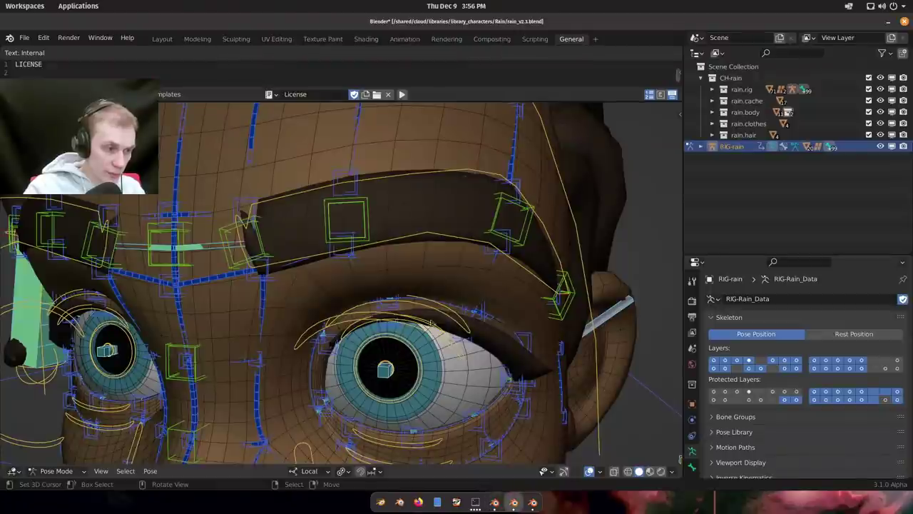
middle_click_drag(448, 353, 465, 246, "shift")
middle_click_drag(465, 246, 480, 207)
scroll(463, 214, "up", 1)
right_click(473, 190)
scroll(473, 190, "down", 2)
key("g")
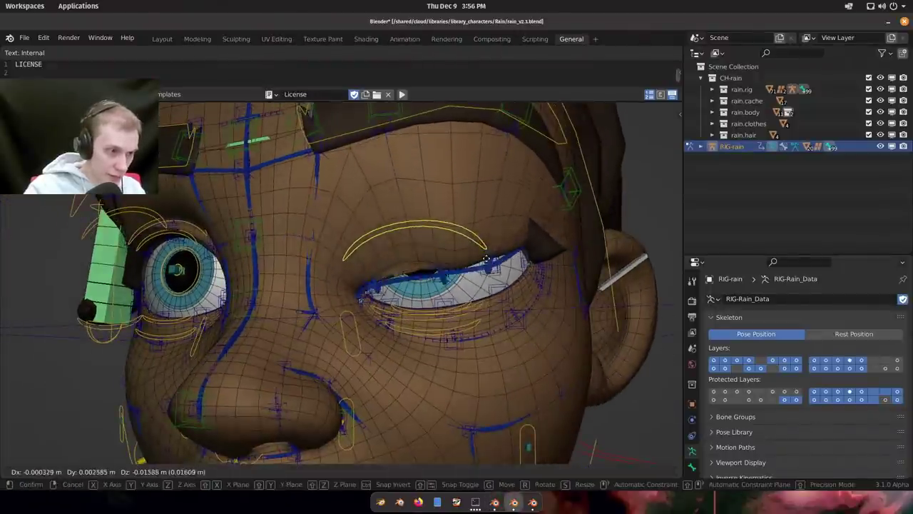
right_click(481, 239)
key("g")
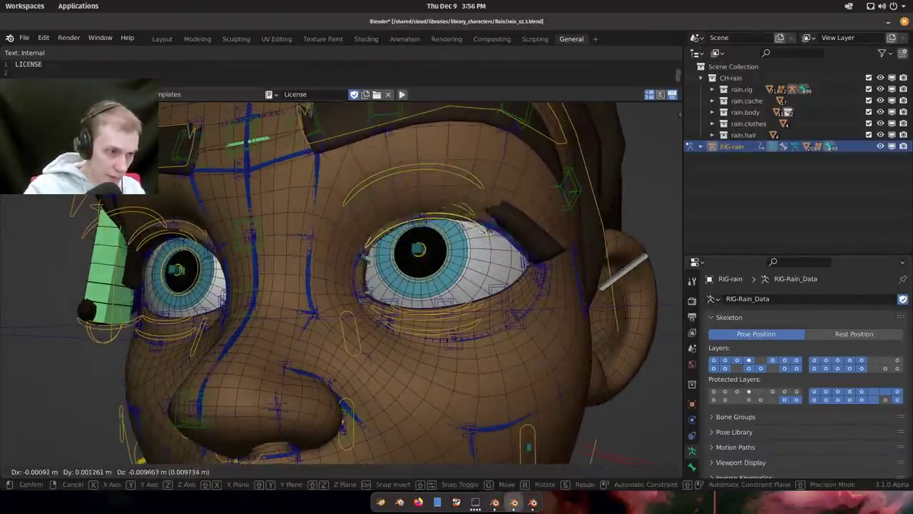
right_click(461, 213)
key("g")
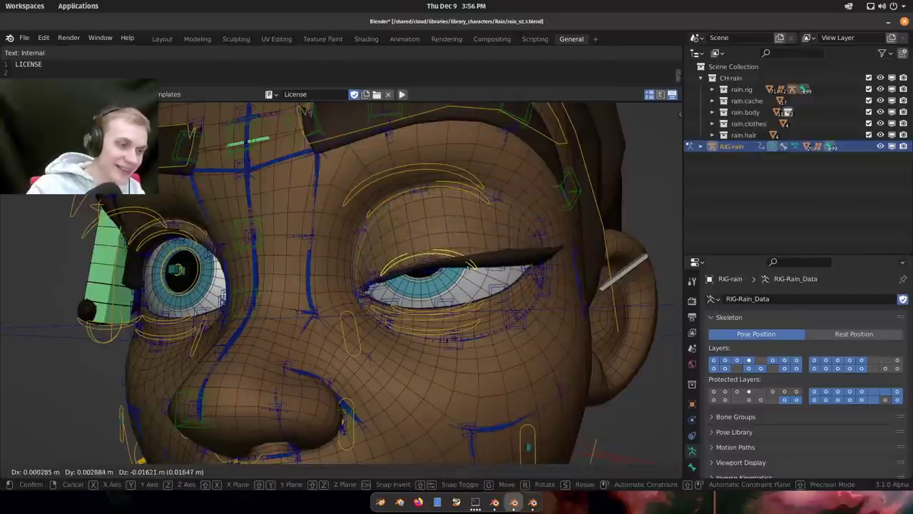
right_click(471, 268)
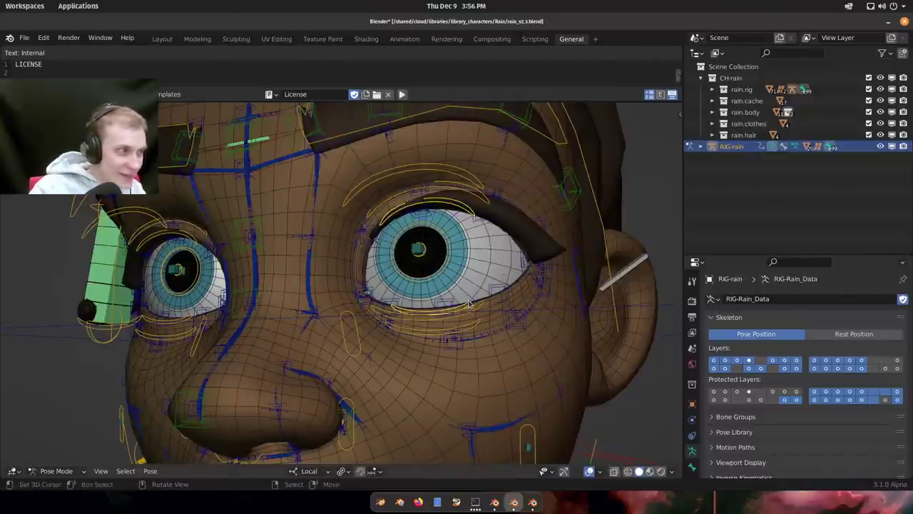
Isolate Rain's left upper and lower eyelid controls and try moving both and rotating the lower one.
key("shift+h")
key("g")
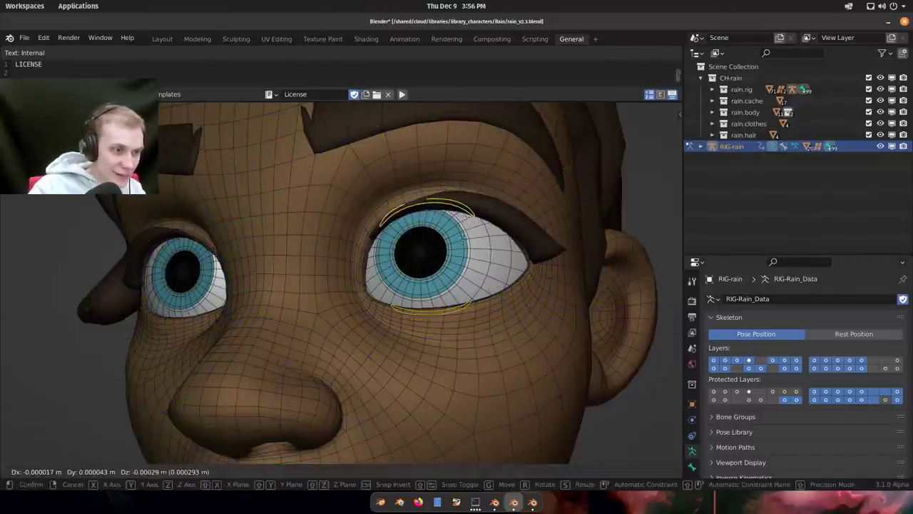
left_click(467, 259)
left_click(466, 309)
key("g")
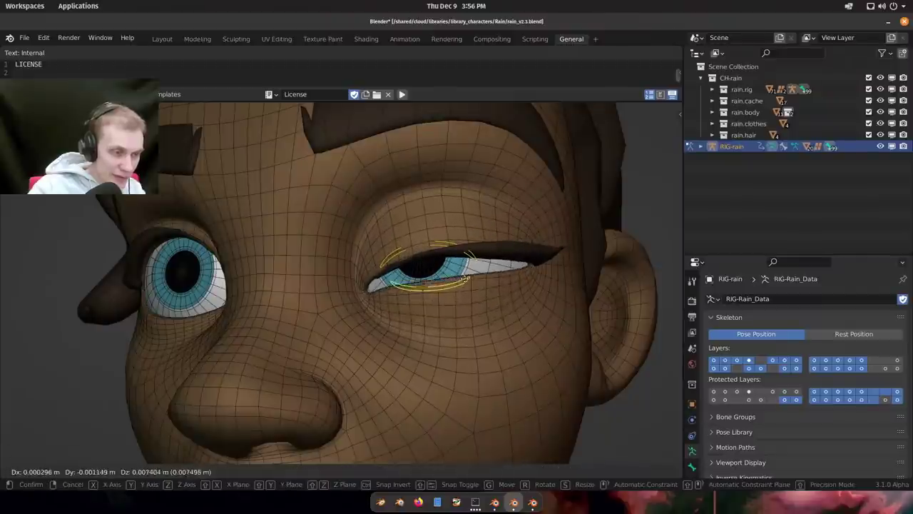
left_click(480, 294)
key("r")
left_click(503, 403)
Try moving and rotating Rain's left upper eyelid control, and test raising the lower eyelid control against it.
key("g")
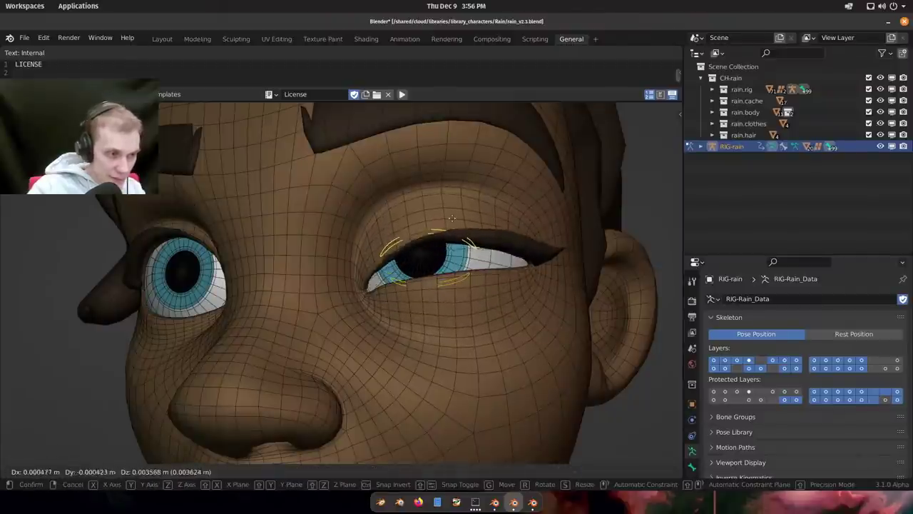
left_click(463, 244)
key("r")
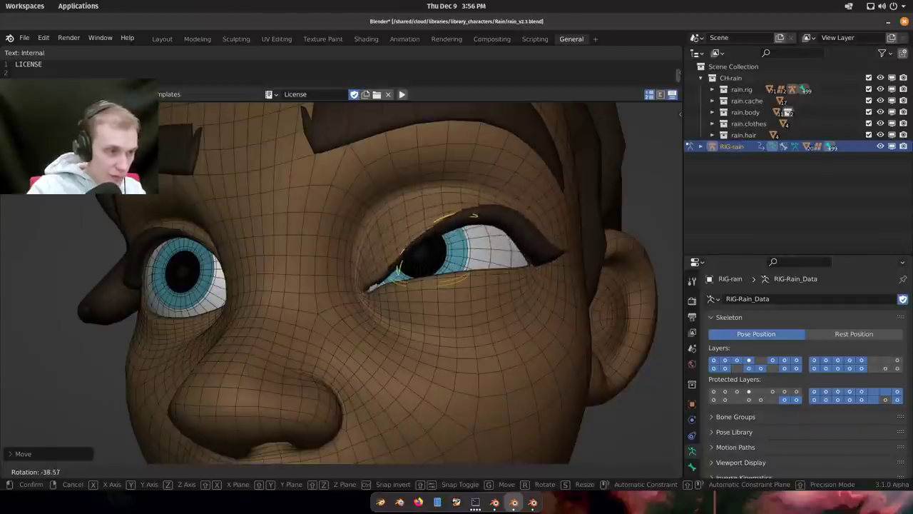
left_click(481, 309)
key("g")
left_click(456, 287)
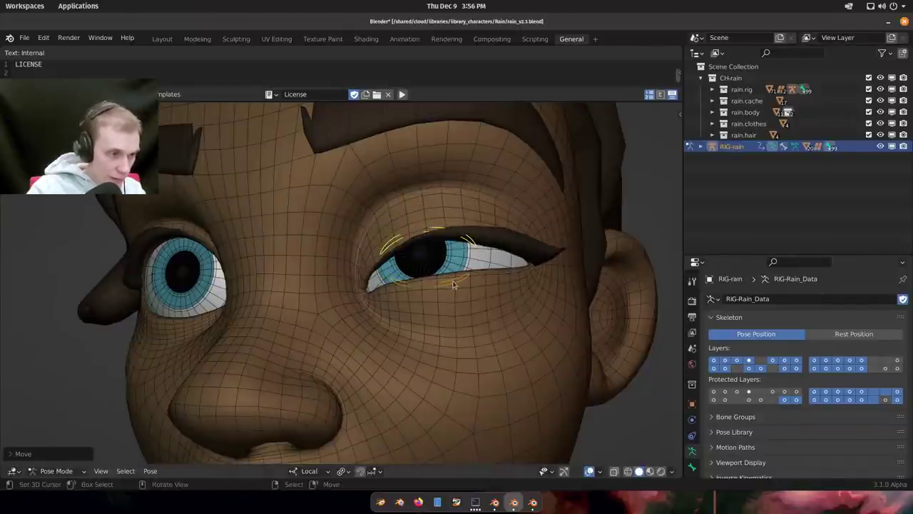
key("g")
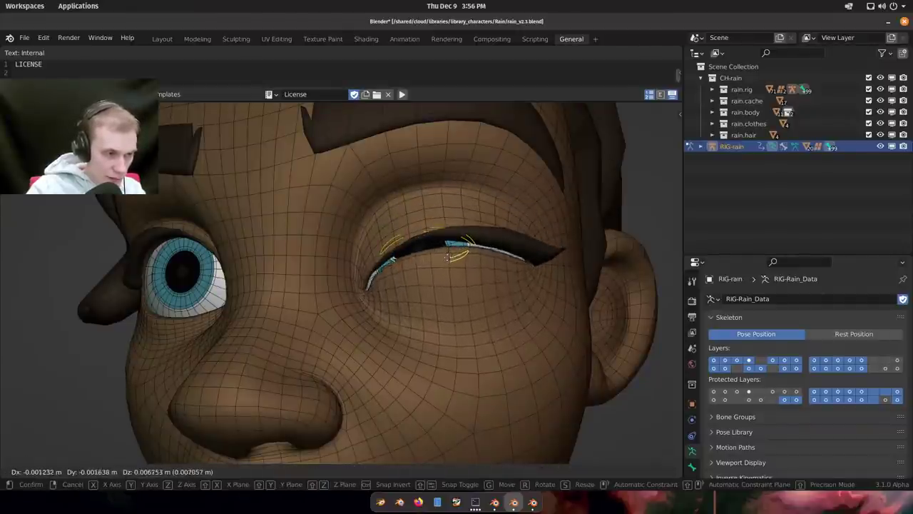
left_click(447, 241)
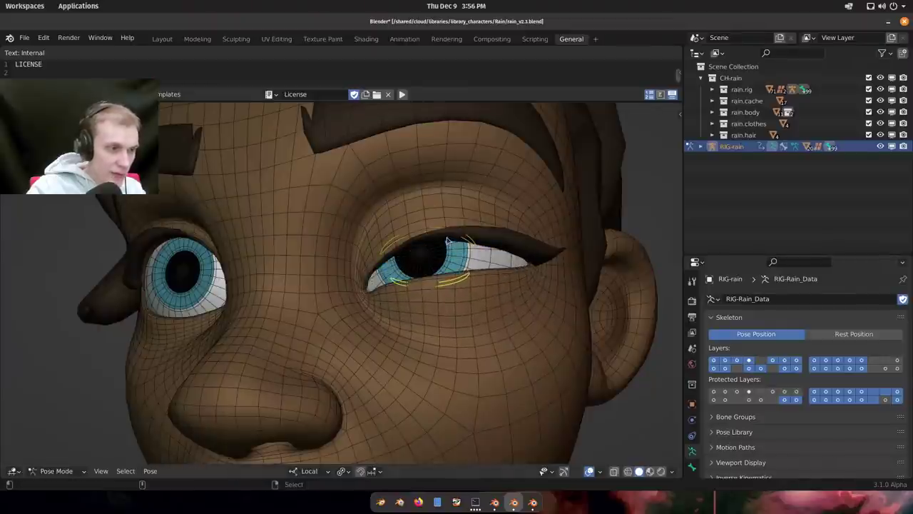
key("g")
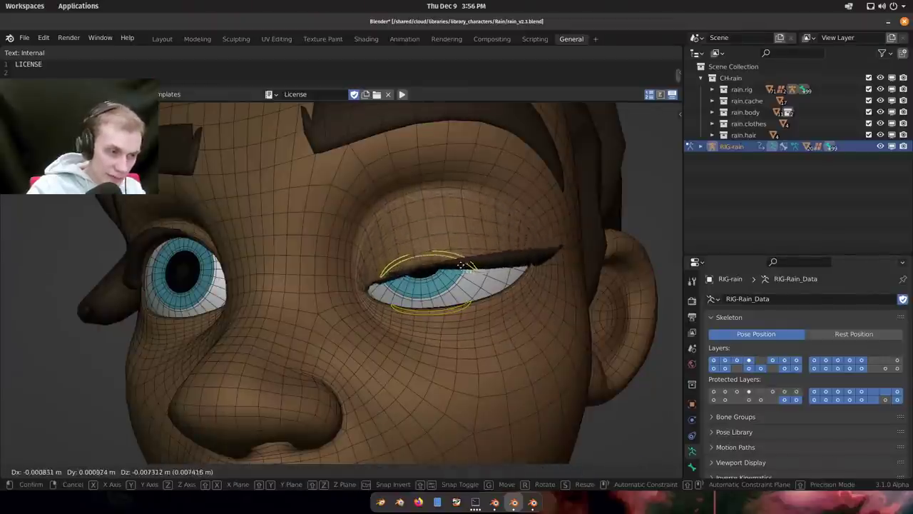
right_click(463, 287)
Reveal Rain's hidden controls, examine the ones around the left eye up close, and return to Snow's rig.
scroll(467, 279, "up", 5)
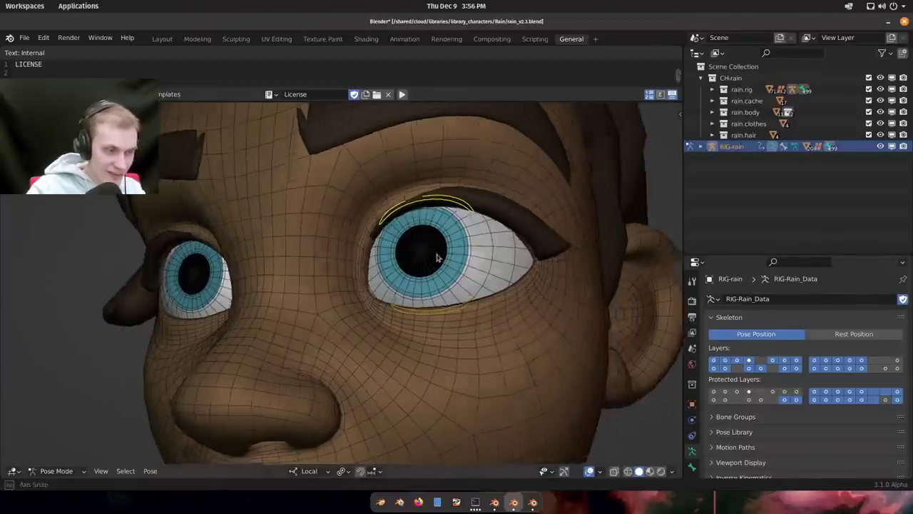
scroll(469, 232, "up", 6)
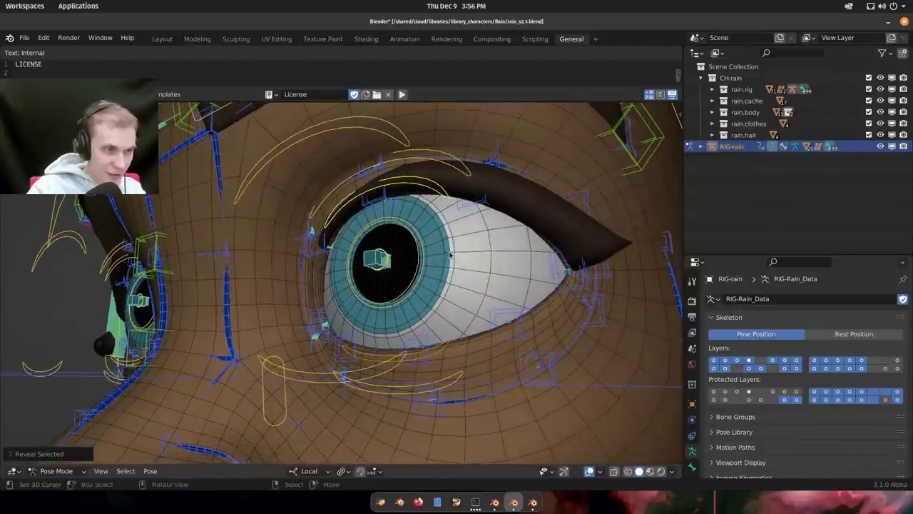
middle_click_drag(449, 255, 474, 264)
scroll(473, 253, "down", 6)
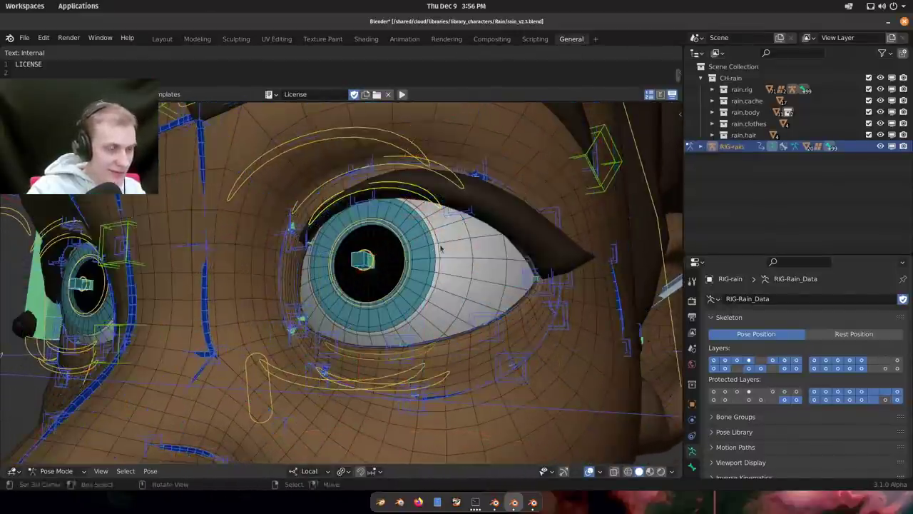
key("super")
left_click(387, 188)
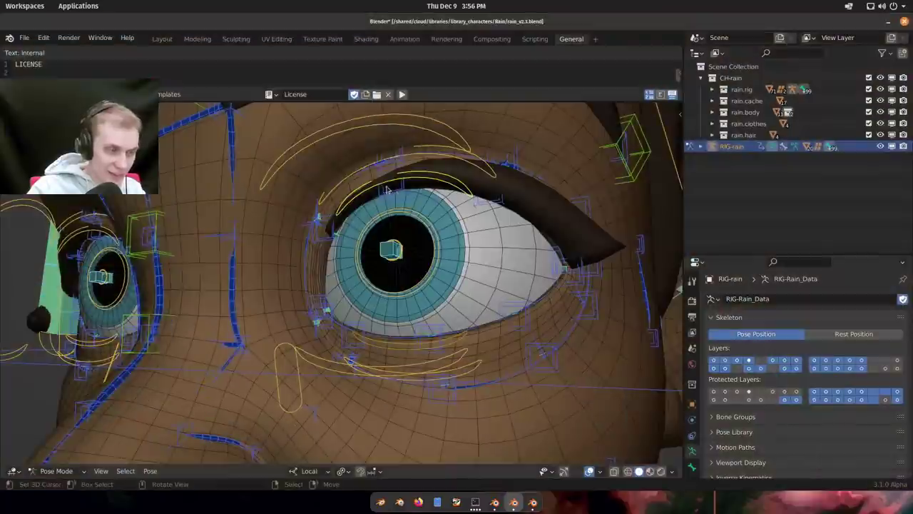
key("super")
left_click(430, 215)
middle_click_drag(443, 241, 495, 308)
scroll(451, 253, "down", 2)
middle_click_drag(540, 194, 465, 296)
scroll(465, 295, "up", 2)
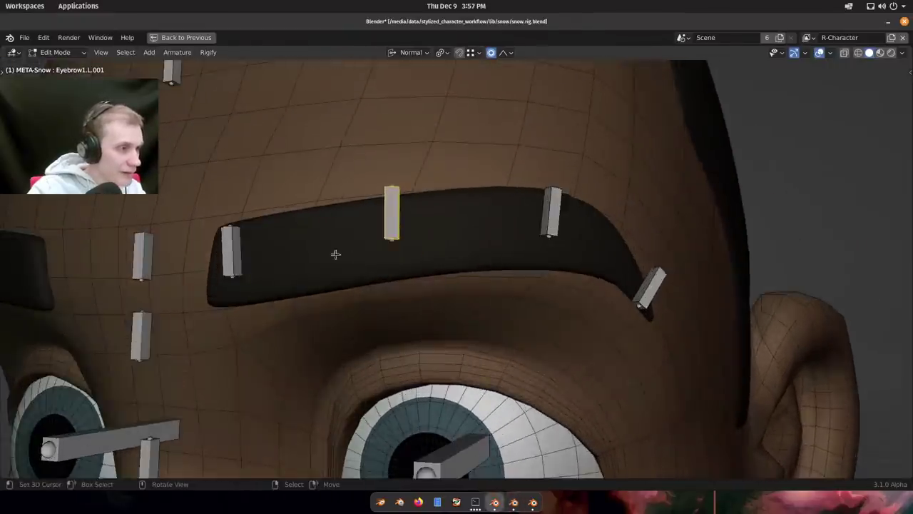
Rename the second left eyebrow bone on Snow as Eyebrow2.L.
right_click(246, 252)
scroll(465, 207, "down", 1)
left_click(465, 216)
key("F2")
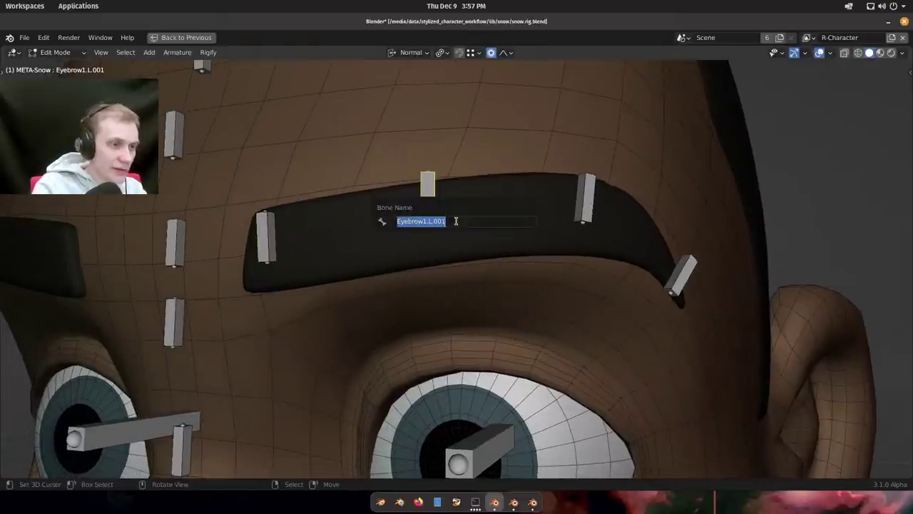
left_click(456, 221)
key("BackSpace")
key("BackSpace")
key("BackSpace")
key("BackSpace")
key("BackSpace")
key("BackSpace")
key("BackSpace")
type("2.L")
key("Return")
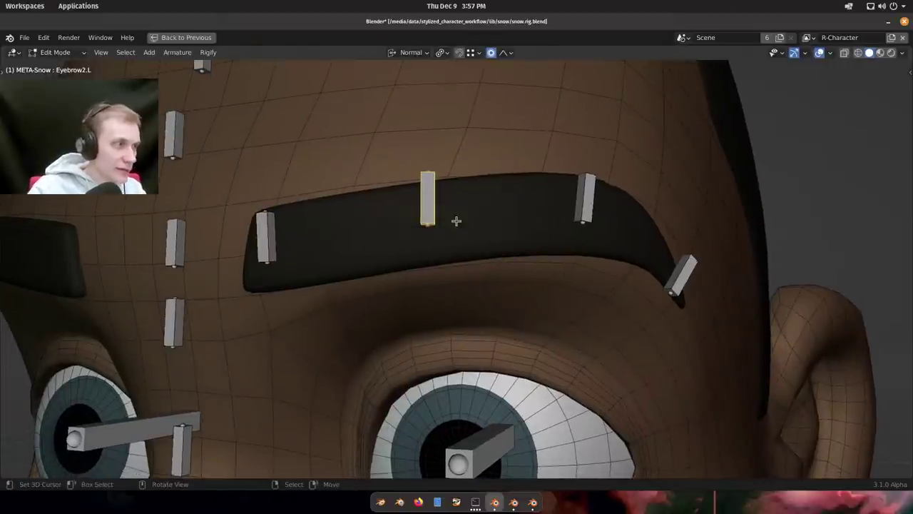
Rename the third left eyebrow bone, at the brow's outer bend, as Eyebrow3.L.
middle_click_drag(702, 270, 581, 246, "shift")
left_click(468, 168)
key("F2")
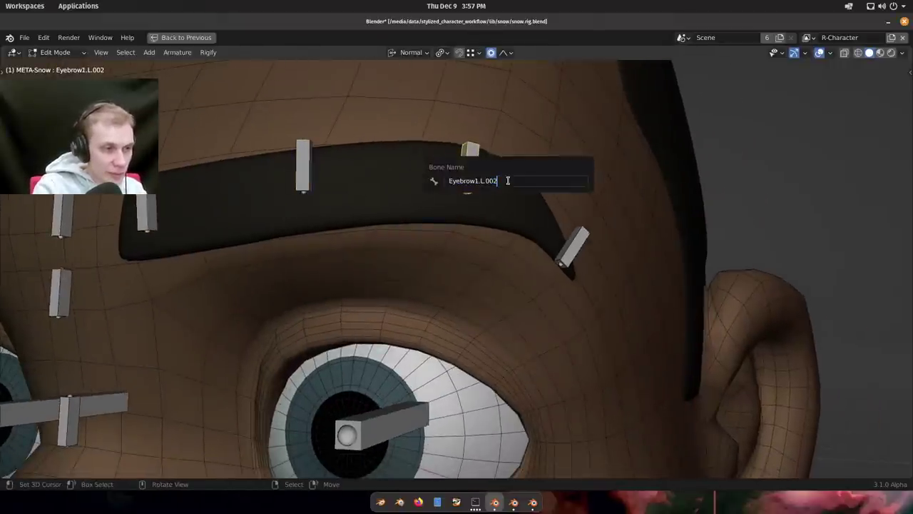
left_click_drag(483, 181, 508, 180)
key("BackSpace")
key("Return")
Rename the left eyebrow's tail bone, at the outer tip of the brow, as Eyebrow4.L.
left_click(576, 241)
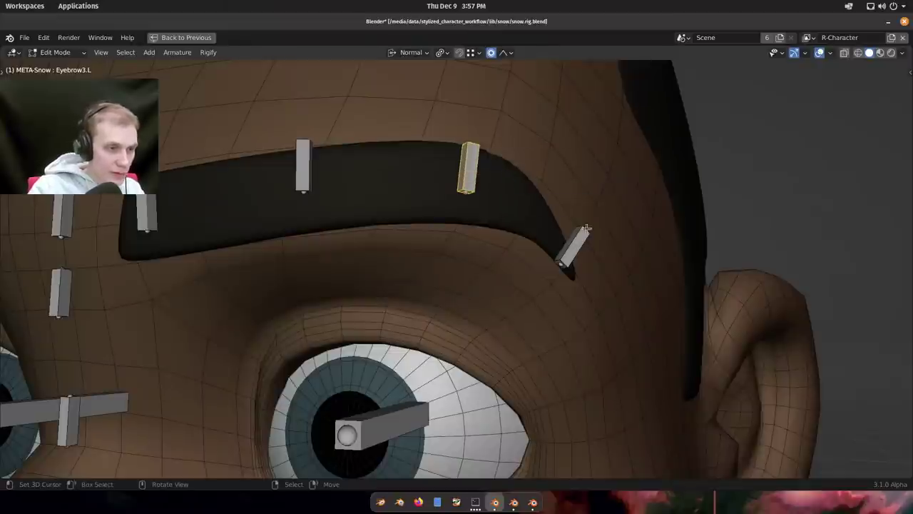
key("F2")
key("Right")
key("ctrl+shift+Left")
key("shift+Left")
key("shift+Left")
key("shift+Right")
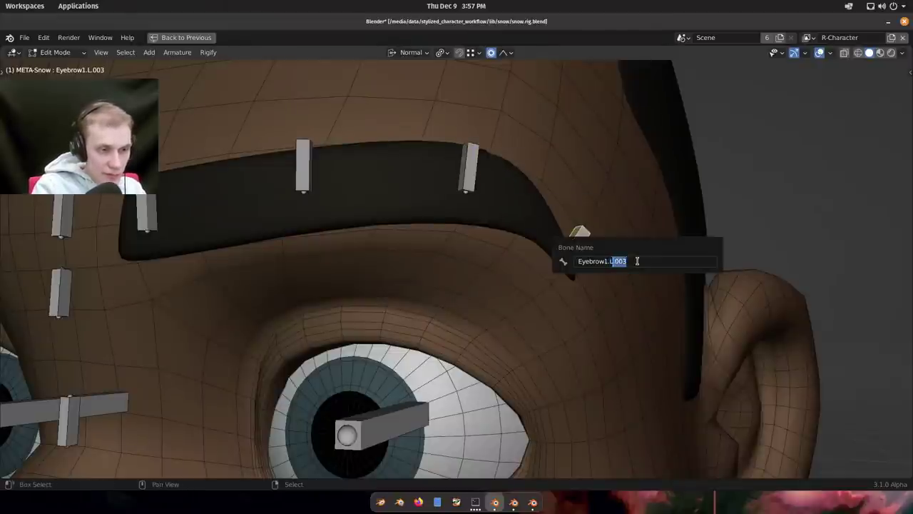
key("BackSpace")
key("Left")
key("Left")
key("BackSpace")
type("4")
key("Return")
Move the third left eyebrow bone, Eyebrow3.L, along its normal Z axis to fit the brow's surface.
middle_click_drag(638, 259, 529, 223)
scroll(601, 256, "up", 3)
middle_click_drag(448, 208, 490, 177)
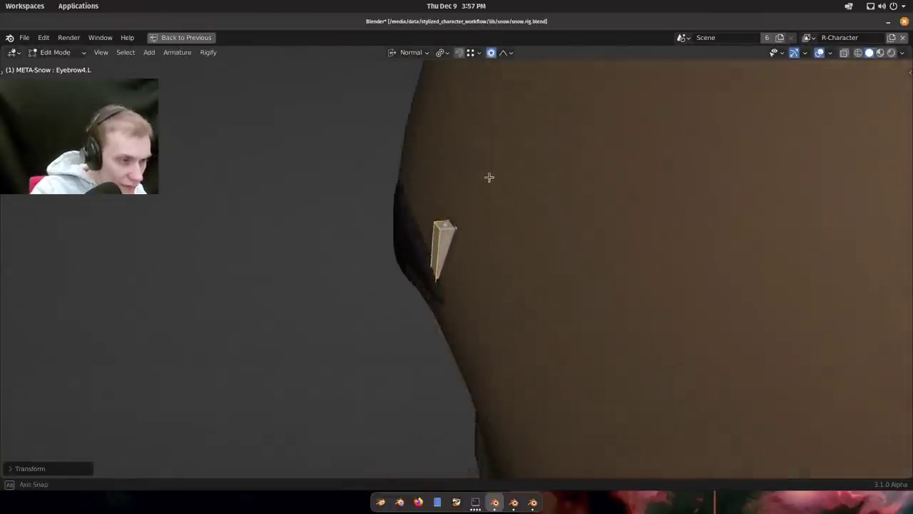
mouse_move(482, 253)
middle_mouse_down()
mouse_move(526, 235)
mouse_move(406, 274)
mouse_move(545, 271)
mouse_move(469, 250)
mouse_move(523, 276)
mouse_move(544, 263)
mouse_move(507, 233)
mouse_move(377, 172)
mouse_move(478, 207)
mouse_move(467, 229)
mouse_move(397, 267)
mouse_move(565, 225)
mouse_move(459, 204)
mouse_move(418, 226)
mouse_move(461, 154)
mouse_move(620, 238)
mouse_move(558, 228)
mouse_move(491, 234)
mouse_move(398, 212)
mouse_move(430, 210)
mouse_move(428, 218)
mouse_move(564, 252)
middle_mouse_up()
right_click(465, 210)
key("g")
key("z")
left_click(435, 234)
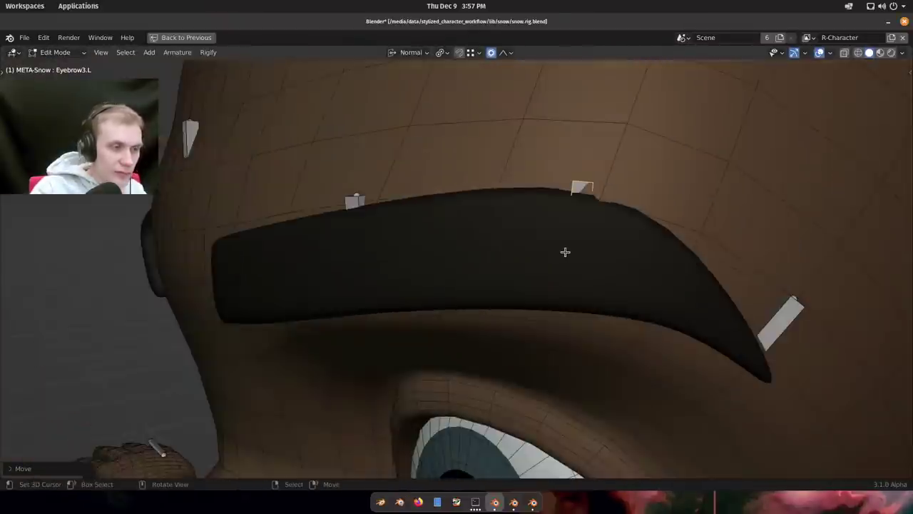
Bring the bones back in front of the mesh and examine the facial bones from brow to mouth from several angles.
key("alt+z")
scroll(533, 289, "down", 3)
mouse_move(532, 290)
middle_mouse_down()
mouse_move(550, 234)
mouse_move(529, 266)
mouse_move(534, 221)
mouse_move(507, 183)
mouse_move(520, 189)
middle_mouse_up()
scroll(529, 266, "down", 1)
scroll(507, 184, "down", 3)
middle_click_drag(525, 354, 480, 299)
scroll(479, 299, "down", 3)
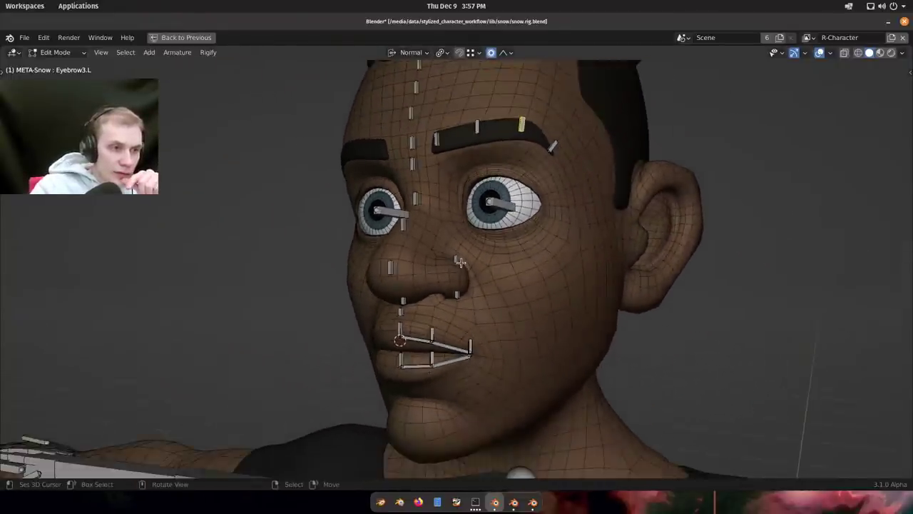
middle_click_drag(468, 258, 502, 98)
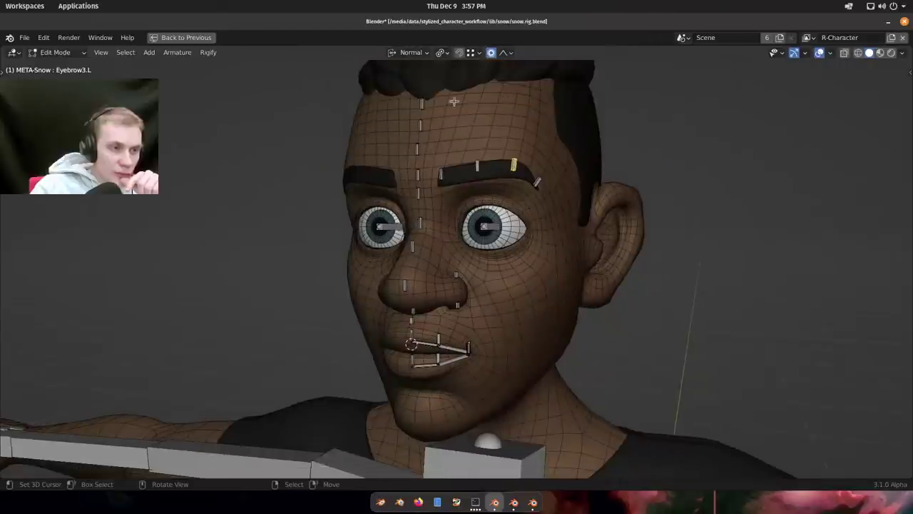
middle_click_drag(535, 204, 554, 203)
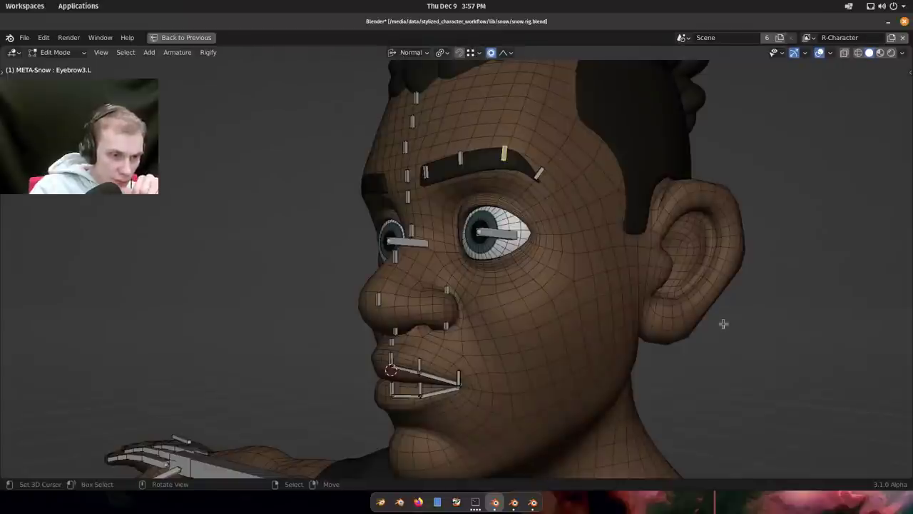
middle_click_drag(763, 262, 666, 292)
scroll(463, 323, "up", 6)
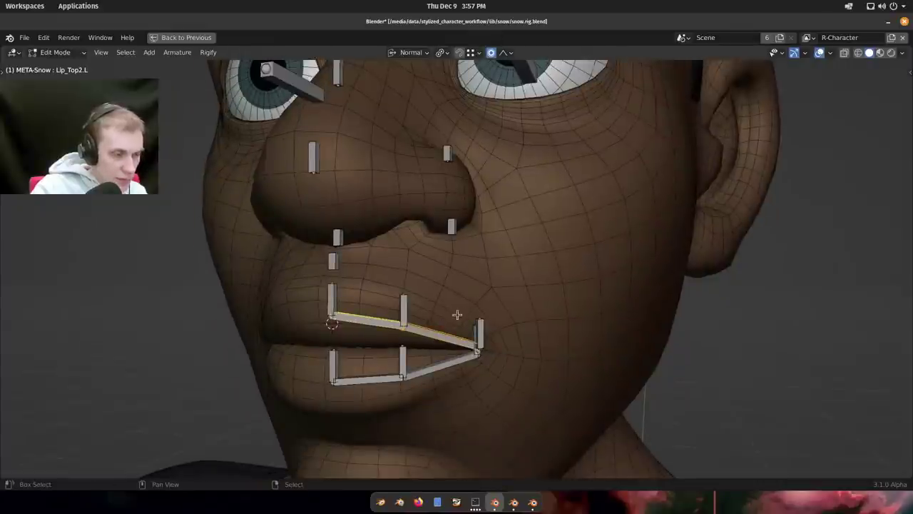
Duplicate the two left upper lip bones, place the copies over the left eye and rotate them to follow the upper eyelid's slope.
scroll(471, 315, "down", 2)
middle_click_drag(474, 299, 454, 356, "shift")
middle_click_drag(517, 310, 487, 325)
key("shift+d")
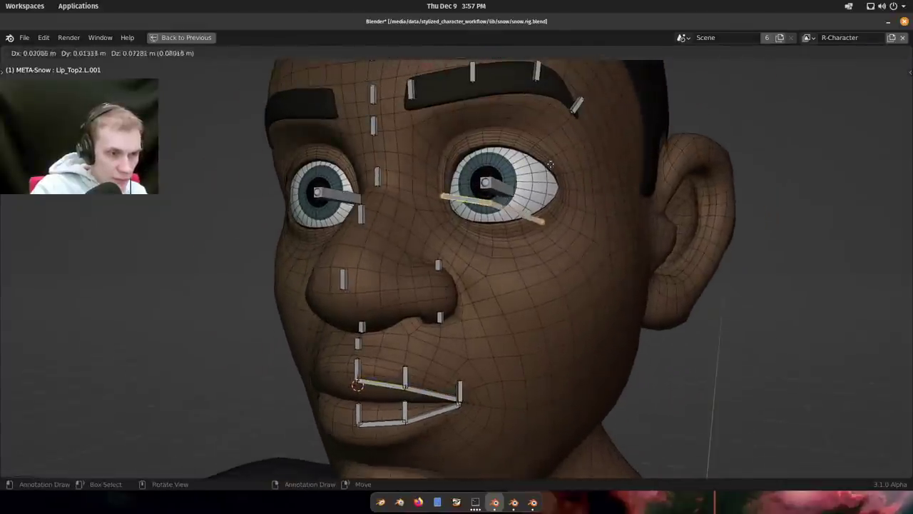
scroll(563, 179, "up", 5)
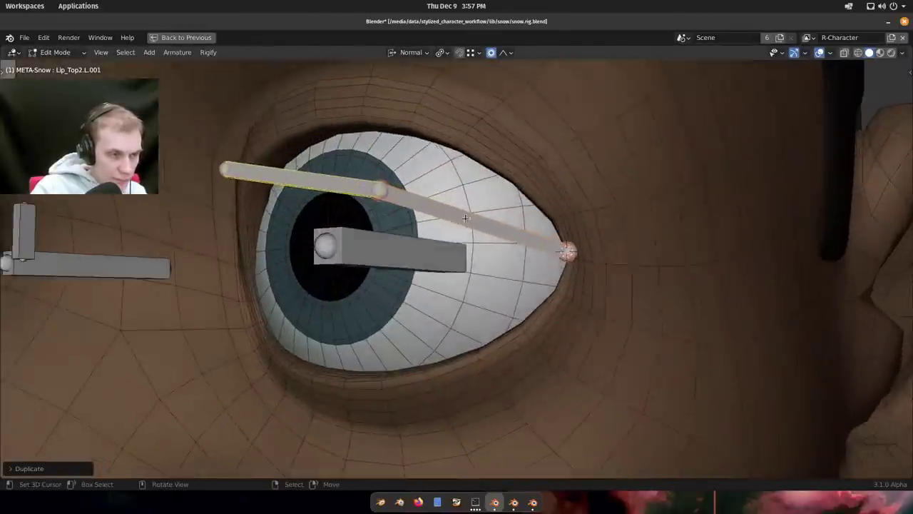
key("r")
left_click(431, 177)
Move the outer end joint of the copied bone chain to the left eye's outer corner.
left_click(566, 250)
scroll(563, 246, "up", 2)
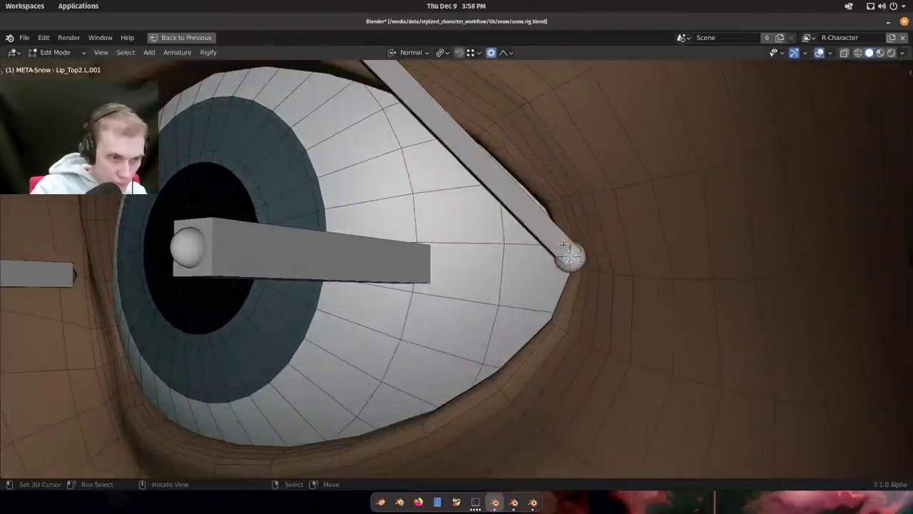
key("g")
left_click(593, 254)
Reposition the copied chain's joints so the bones follow the left upper eyelid's edge from its centre to the outer corner.
scroll(582, 249, "down", 3)
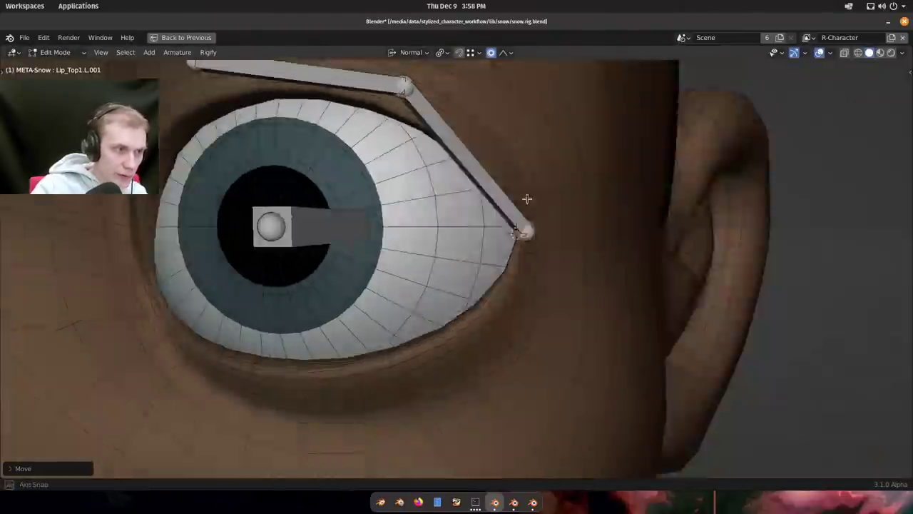
middle_click_drag(526, 198, 548, 216)
middle_click_drag(548, 216, 498, 152, "shift")
middle_click_drag(506, 102, 425, 109)
left_click(487, 136)
middle_click_drag(487, 137, 537, 200)
right_click(492, 145)
right_click(499, 145)
key("g")
left_click(515, 158)
key("g")
left_click(523, 230)
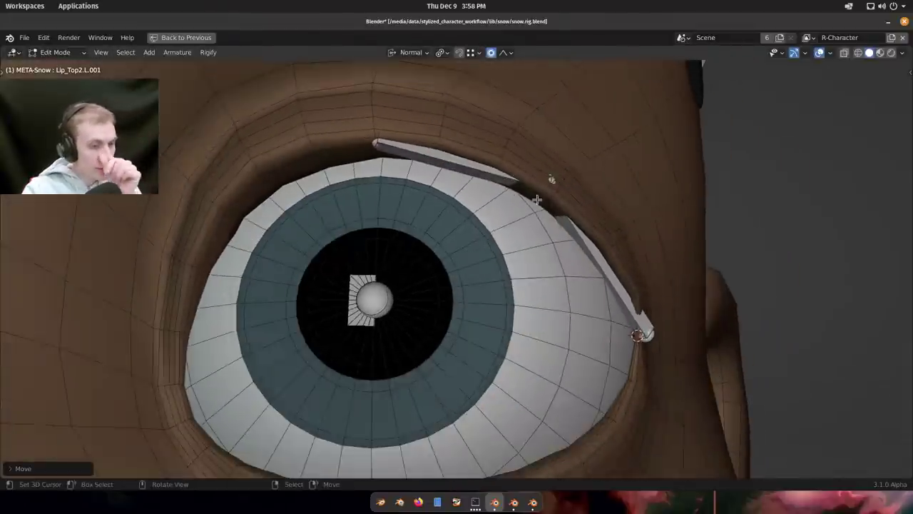
Move the eyelid chain's outer end joint along its normal Z axis to fit the surface at the left eye's corner.
scroll(692, 351, "up", 1)
middle_click_drag(687, 350, 782, 367)
scroll(673, 314, "up", 2)
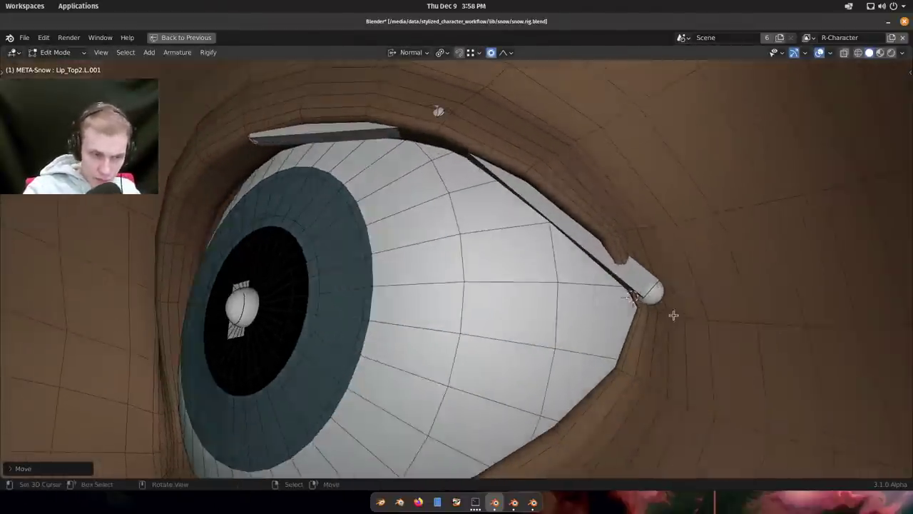
scroll(658, 301, "up", 2)
right_click(653, 295)
middle_click_drag(653, 295, 591, 341)
key("g")
key("z")
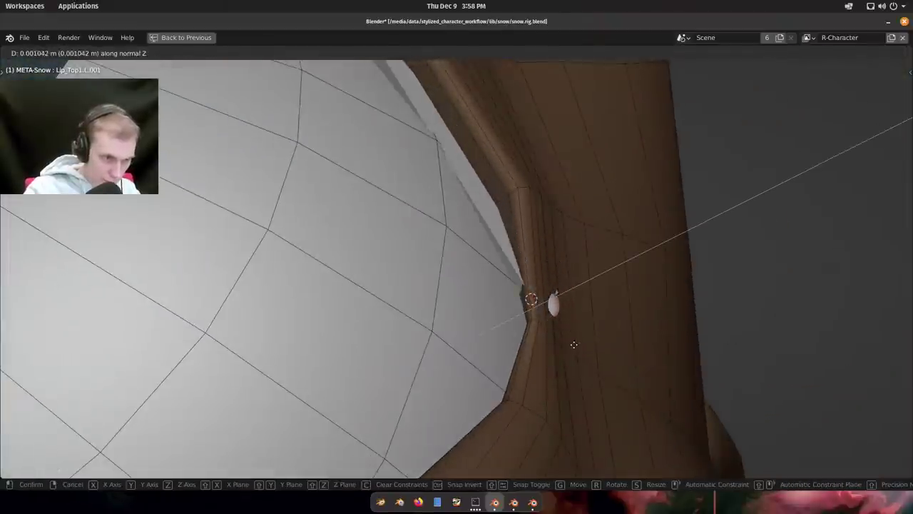
left_click(557, 299)
Bring the bones back in front of the mesh and examine the left upper eyelid bones against the eyelid and eyeball.
scroll(557, 298, "down", 3)
mouse_move(557, 298)
middle_mouse_down()
mouse_move(573, 309)
mouse_move(642, 302)
middle_mouse_up()
scroll(642, 302, "down", 2)
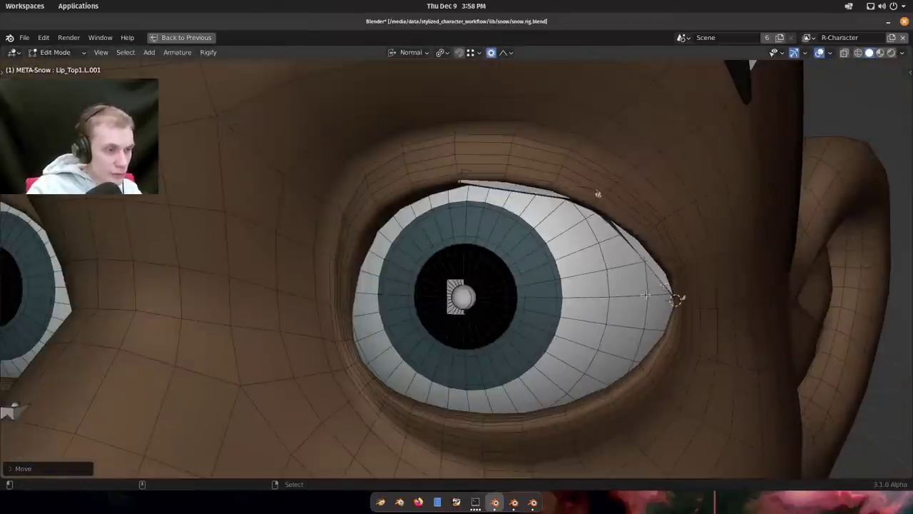
key("shift+z")
middle_click_drag(580, 308, 612, 236, "shift")
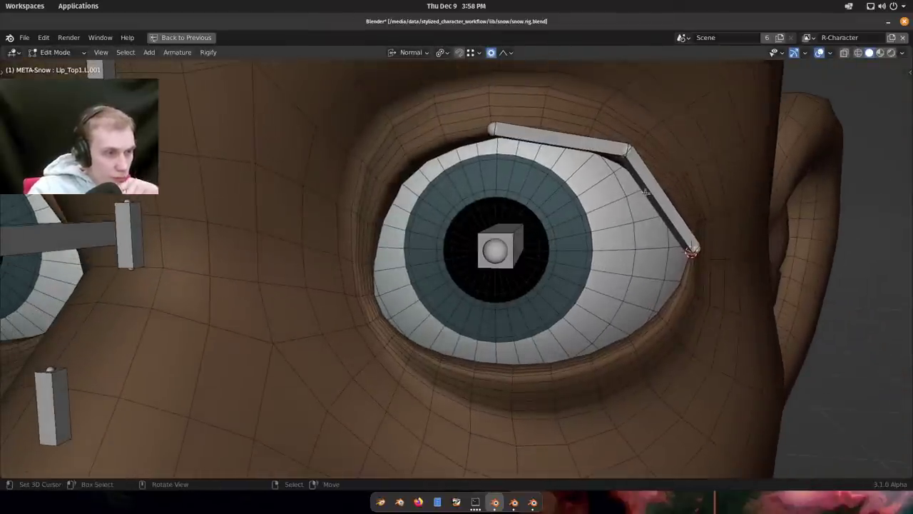
middle_click_drag(594, 159, 589, 220)
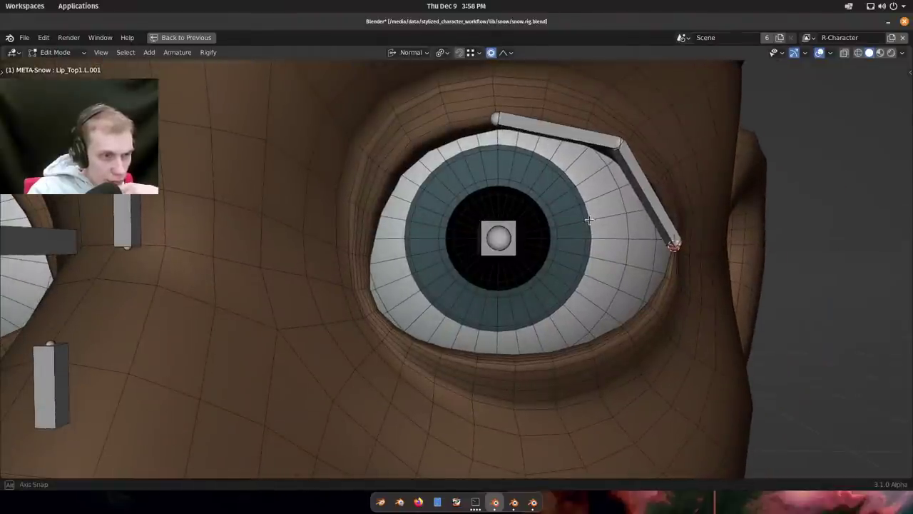
middle_click_drag(588, 219, 538, 244)
scroll(597, 316, "up", 3)
middle_click_drag(597, 316, 660, 289)
scroll(659, 227, "up", 5)
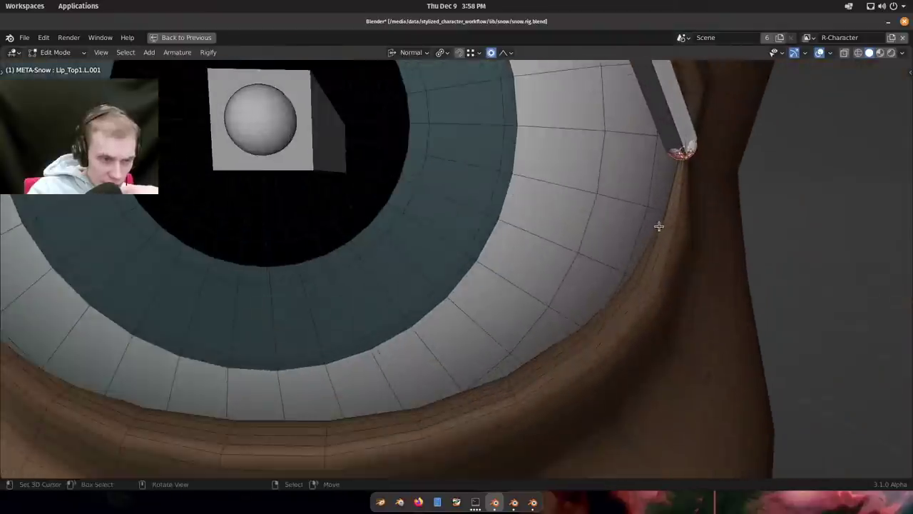
middle_click_drag(658, 226, 680, 227)
scroll(681, 226, "down", 5)
middle_click_drag(479, 305, 425, 293)
scroll(344, 282, "down", 2)
scroll(341, 279, "up", 5)
scroll(638, 292, "down", 8)
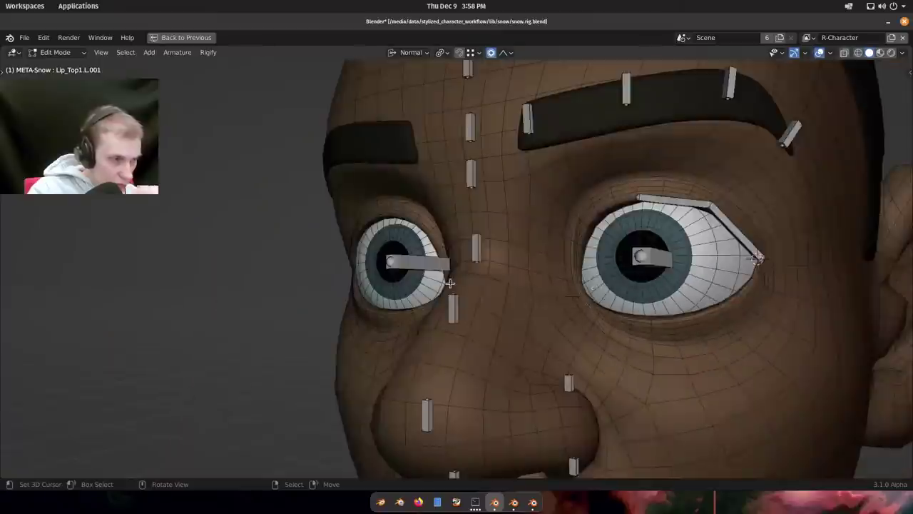
scroll(450, 285, "up", 4)
scroll(322, 263, "down", 6)
scroll(557, 213, "up", 8)
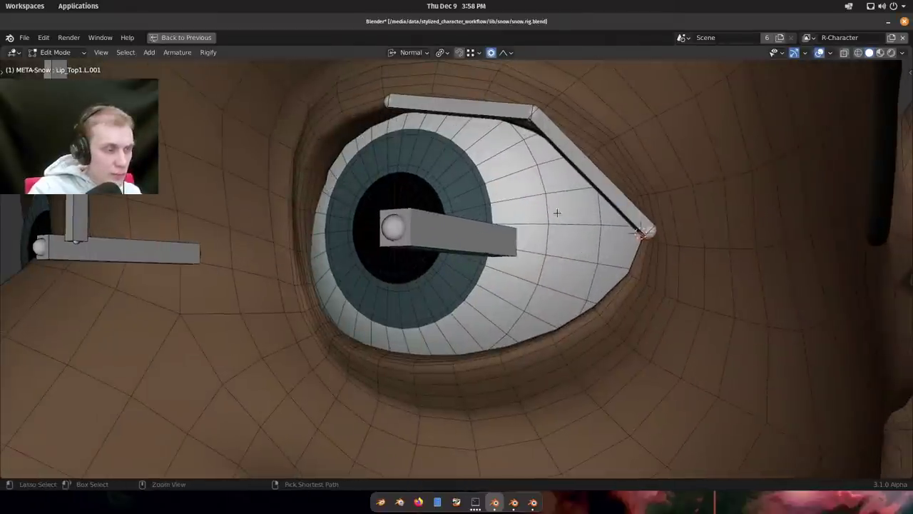
Save snow.rig.blend, launch another Blender instance and dismiss its splash screen.
key("super")
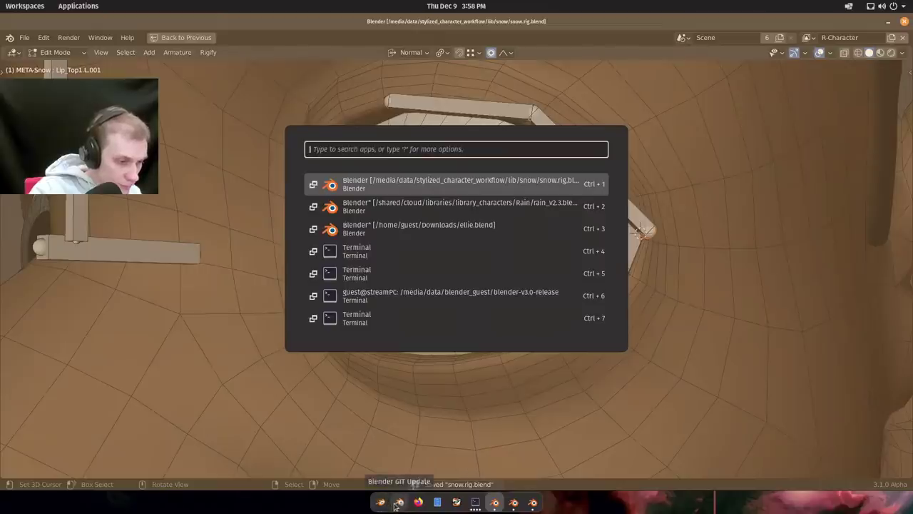
left_click(382, 503)
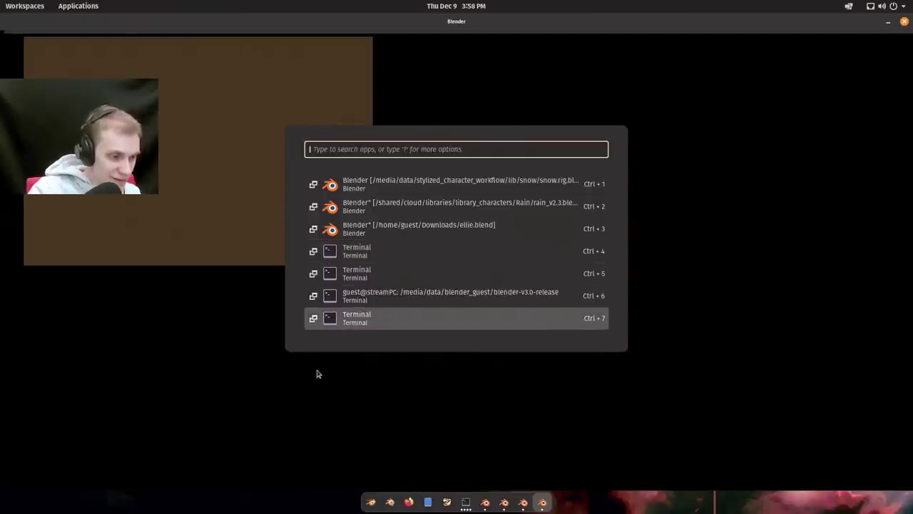
key("Escape")
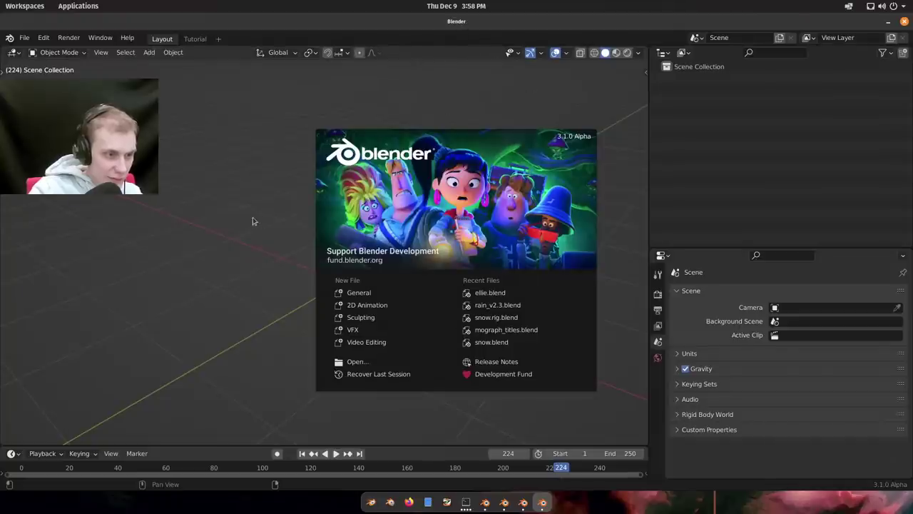
left_click(252, 221)
Bring up the file browser for opening a file and browse to the root directory of the file system.
key("ctrl+o")
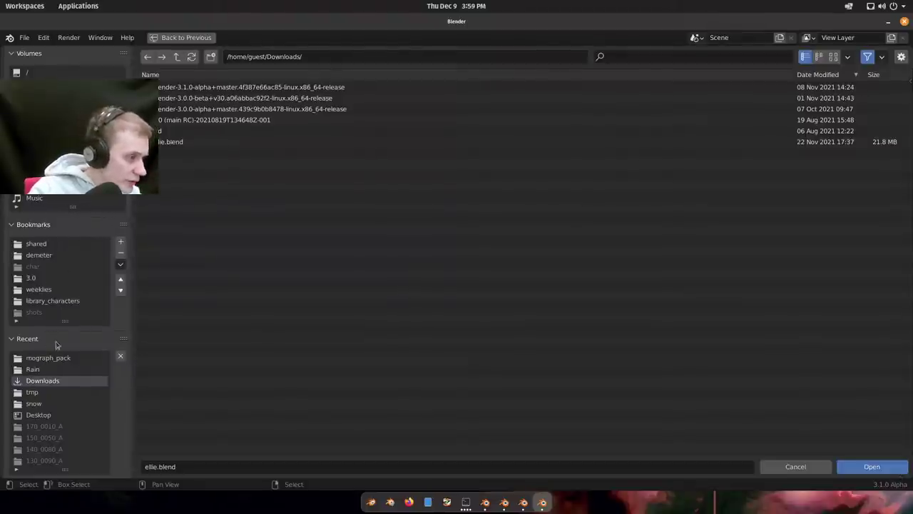
left_click(60, 368)
left_click(177, 56)
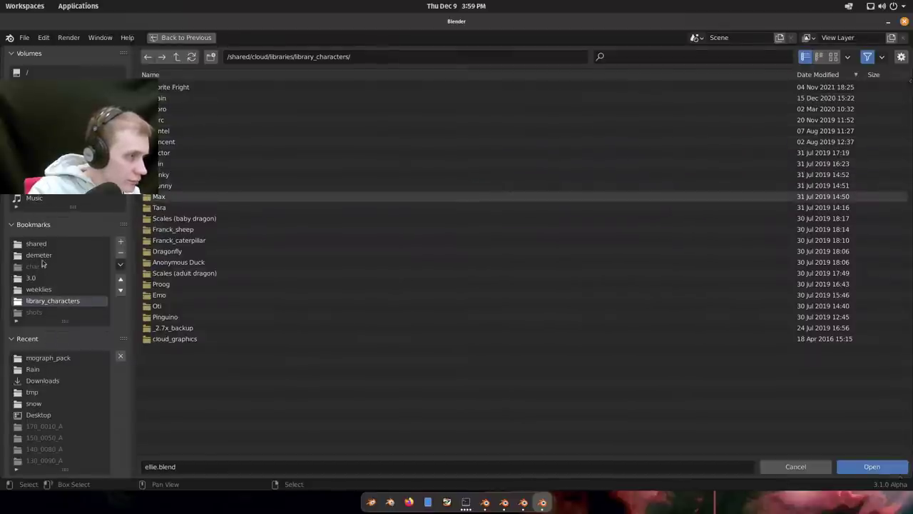
left_click(37, 140)
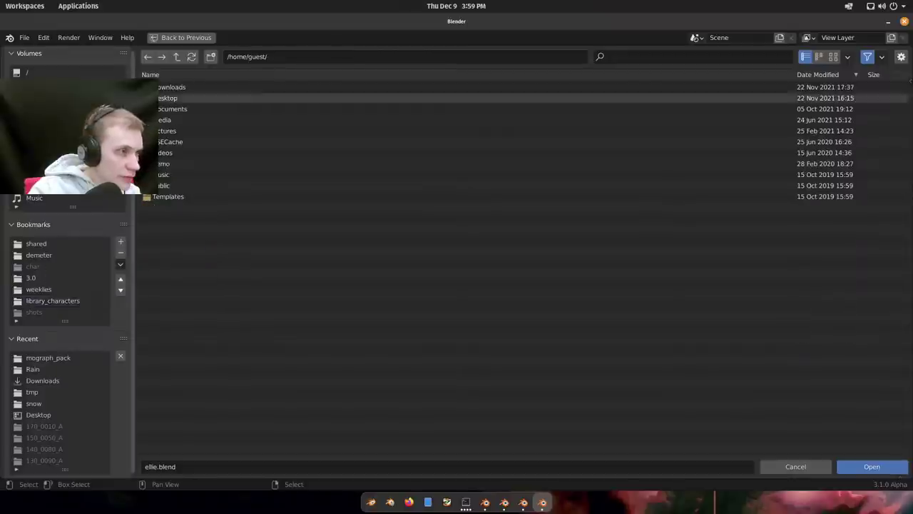
left_click(176, 58)
left_click(175, 59)
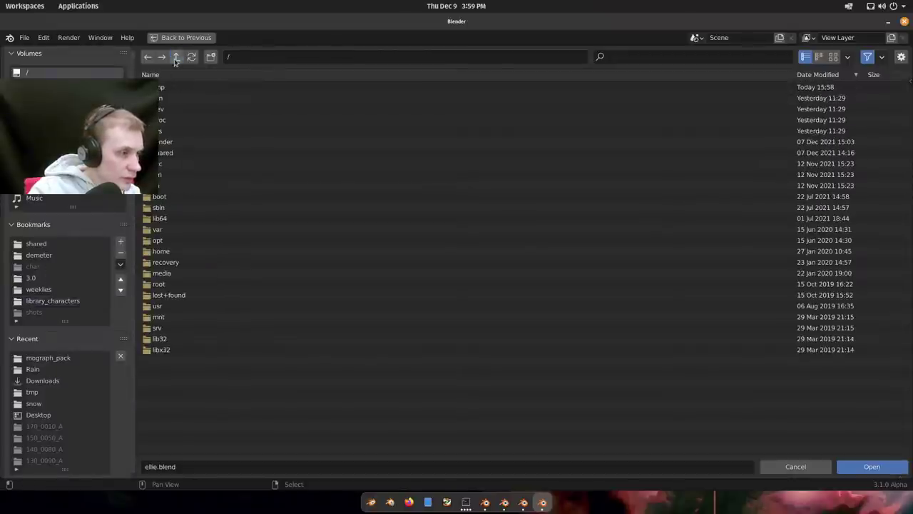
left_click(160, 251)
left_click(160, 87)
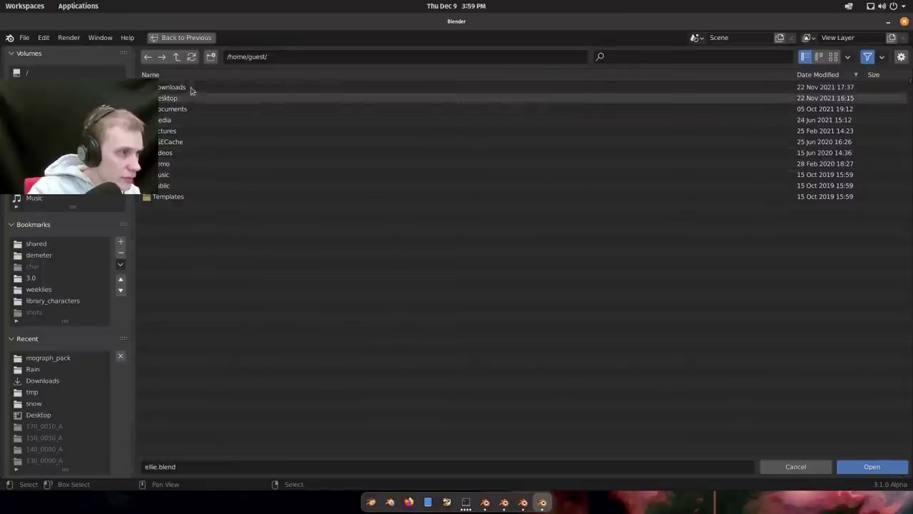
left_click(177, 58)
left_click(177, 57)
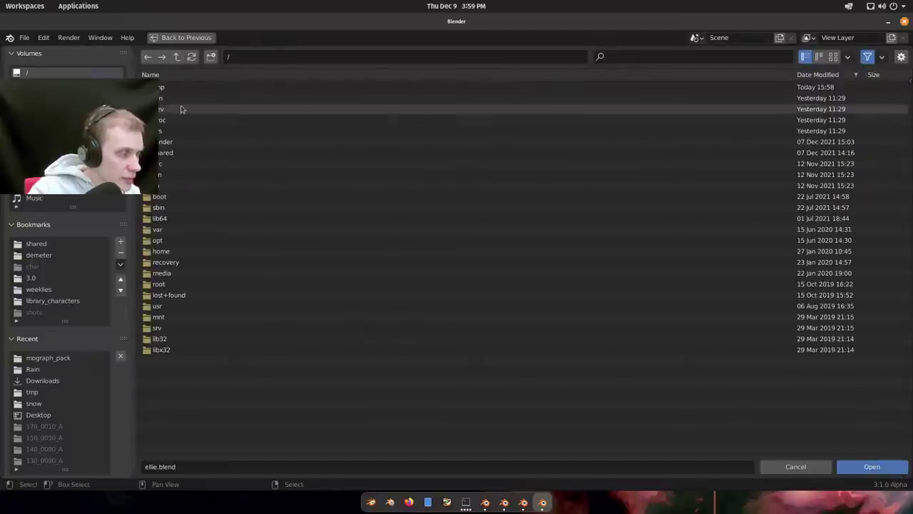
Go to the folder /media/data/stylized_character_workflow/lib/snow/.
left_click(171, 273)
left_click(184, 88)
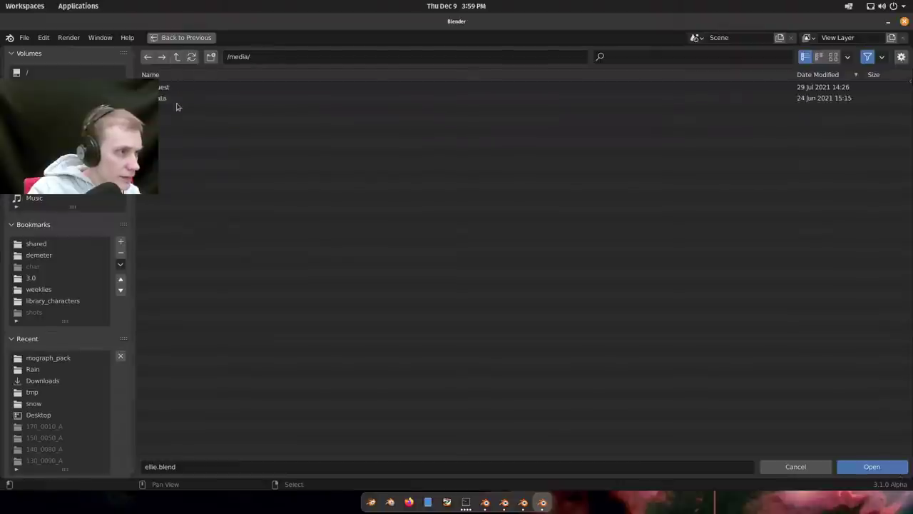
left_click(172, 98)
left_click(177, 98)
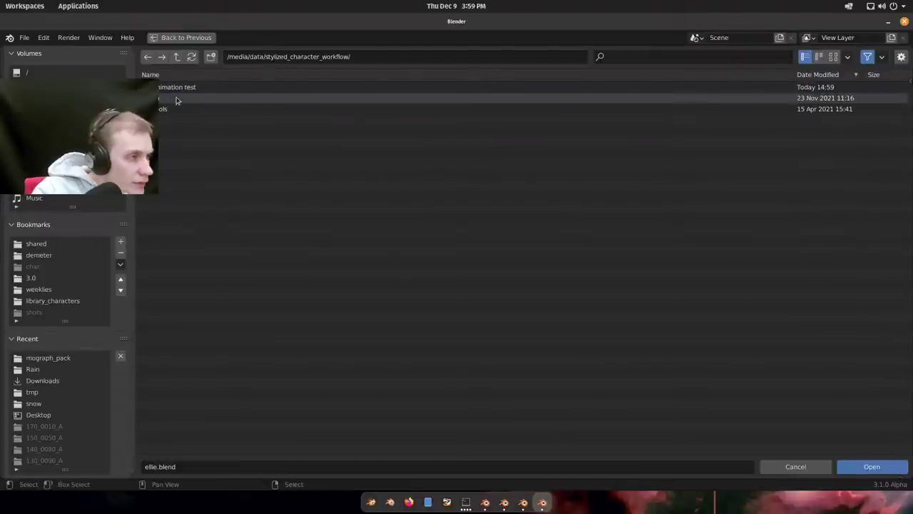
left_click(177, 98)
left_click(173, 89)
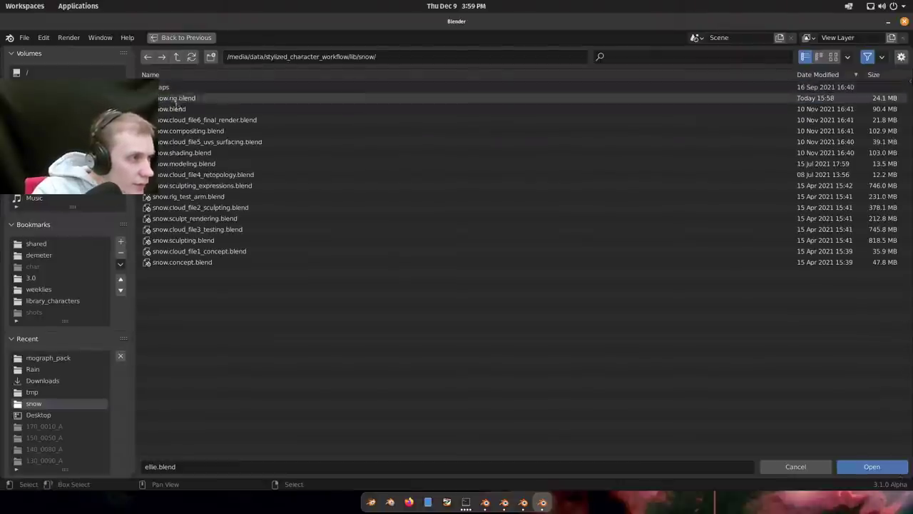
Create a folder with the default name in the snow directory and try to delete it.
left_click(210, 57)
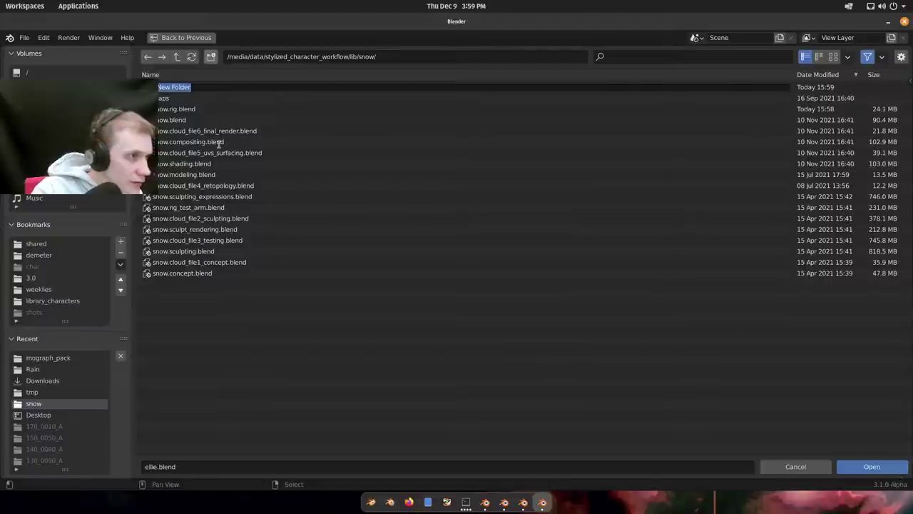
key("Return")
left_click(184, 86)
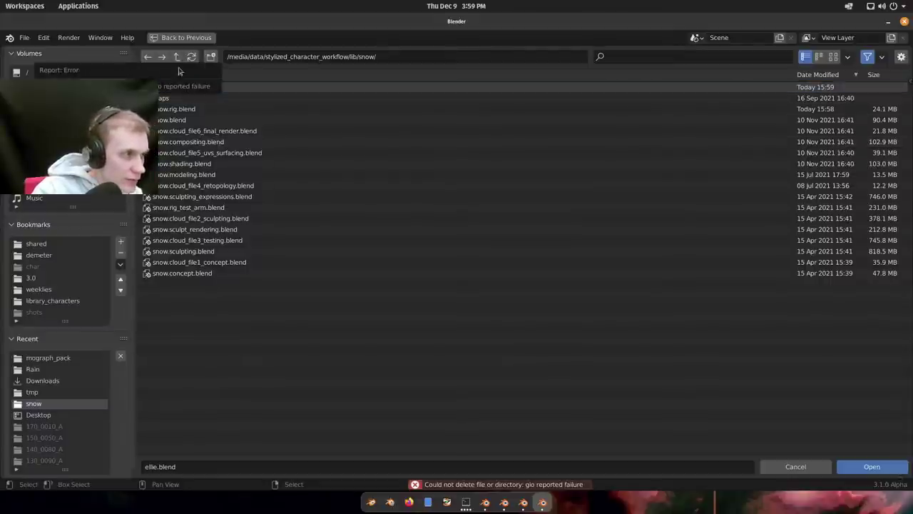
left_click(199, 87)
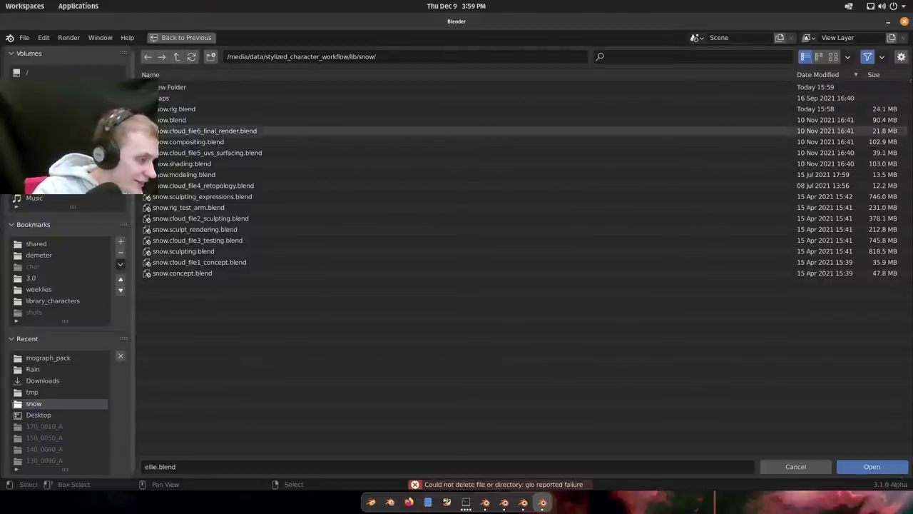
Bookmark the snow directory and open snow.blend from it.
left_click(119, 243)
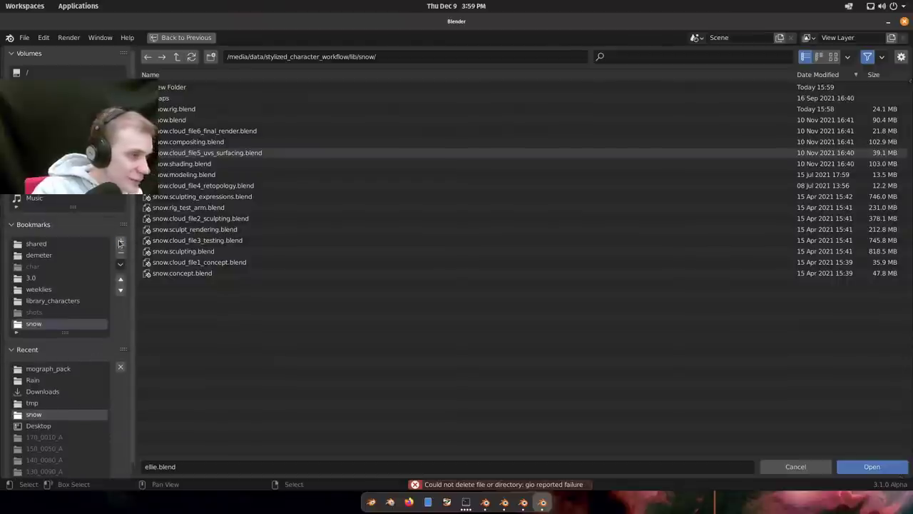
left_click(203, 119)
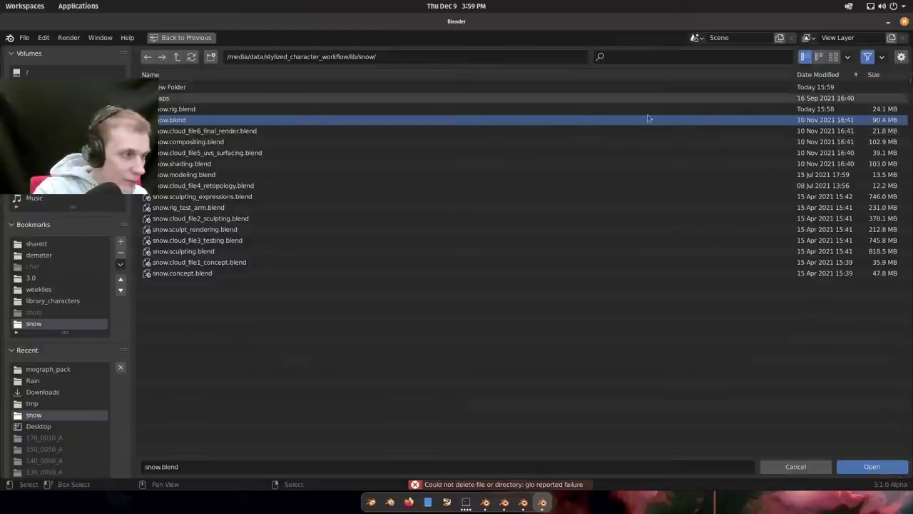
double_click(270, 123)
Set the viewport lighting to MatCap and examine the smooth shape of Snow's left eye and eyelids up close.
scroll(363, 200, "up", 8)
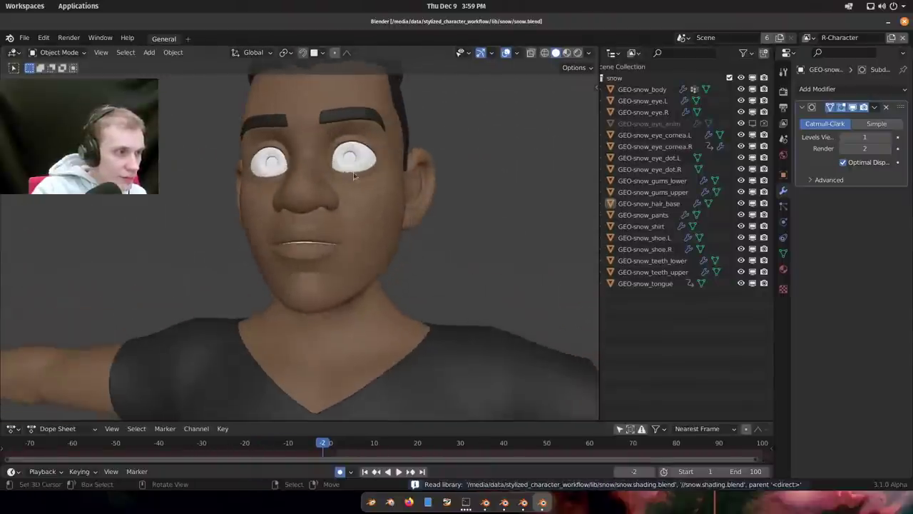
scroll(354, 175, "up", 6)
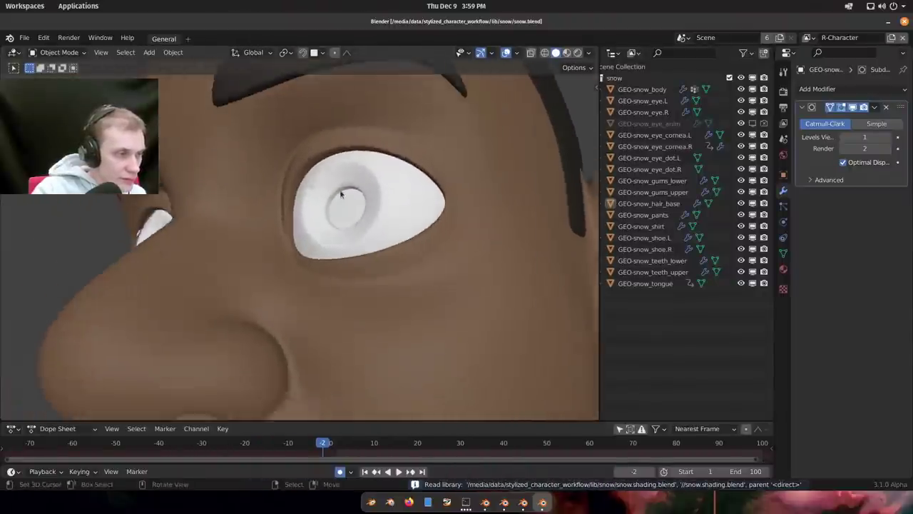
scroll(341, 194, "up", 2)
left_click(518, 53)
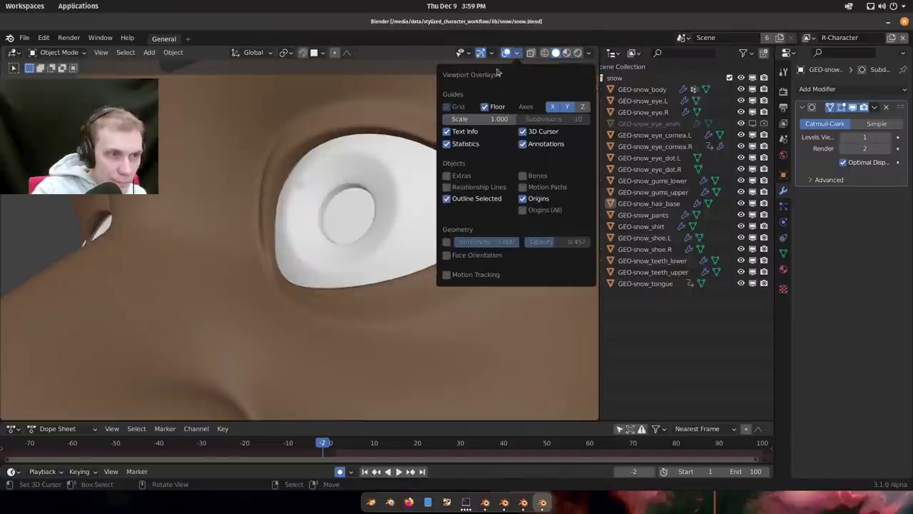
left_click(587, 53)
left_click(579, 107)
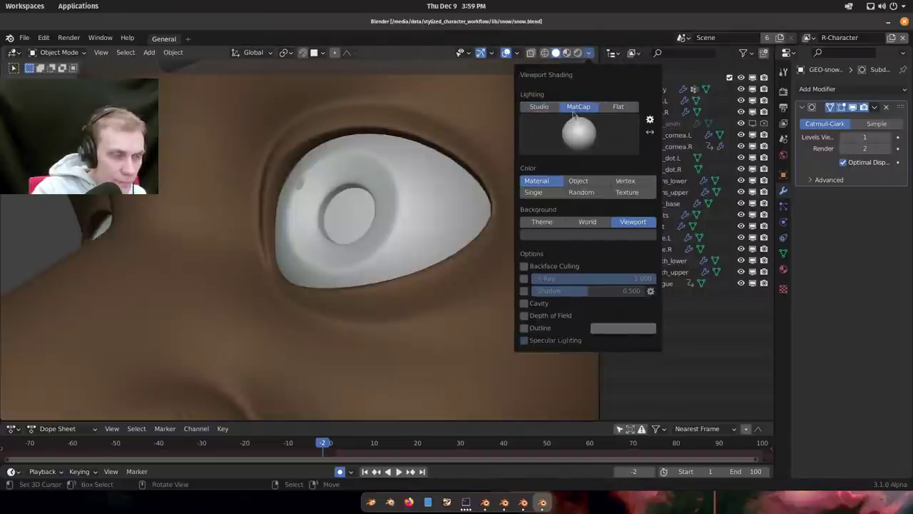
scroll(294, 150, "up", 3)
scroll(297, 166, "down", 2)
middle_click_drag(297, 166, 383, 207)
scroll(383, 207, "down", 3)
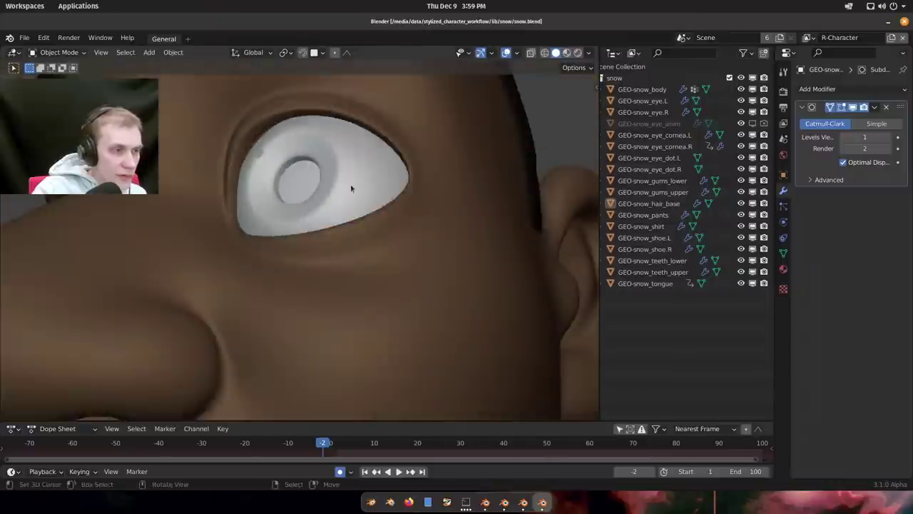
Quit the Blender session holding snow.blend and return to snow.rig.blend.
key("super")
key("Escape")
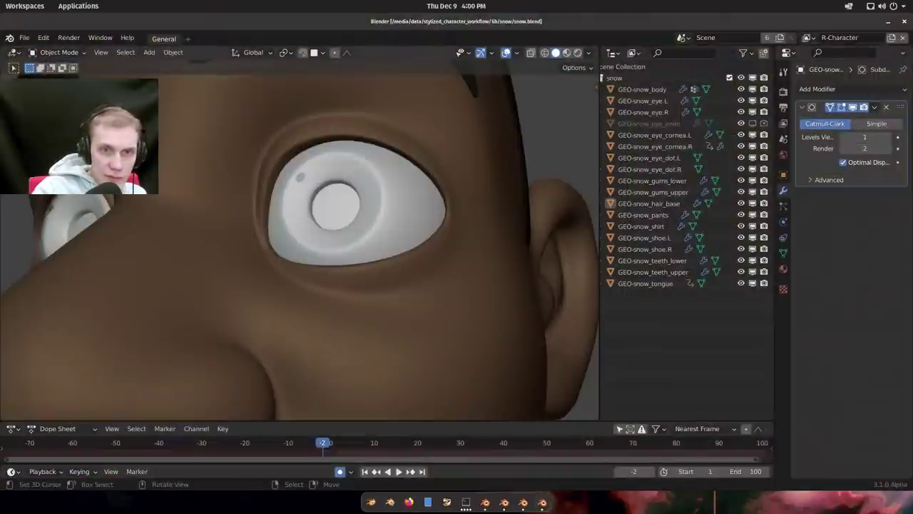
key("ctrl+q")
Move the free end of the second upper eyelid bone onto the upper lid edge above the pupil.
middle_click_drag(468, 230, 455, 161)
scroll(455, 142, "up", 3)
scroll(454, 162, "up", 2)
left_click(422, 118)
scroll(428, 137, "up", 3)
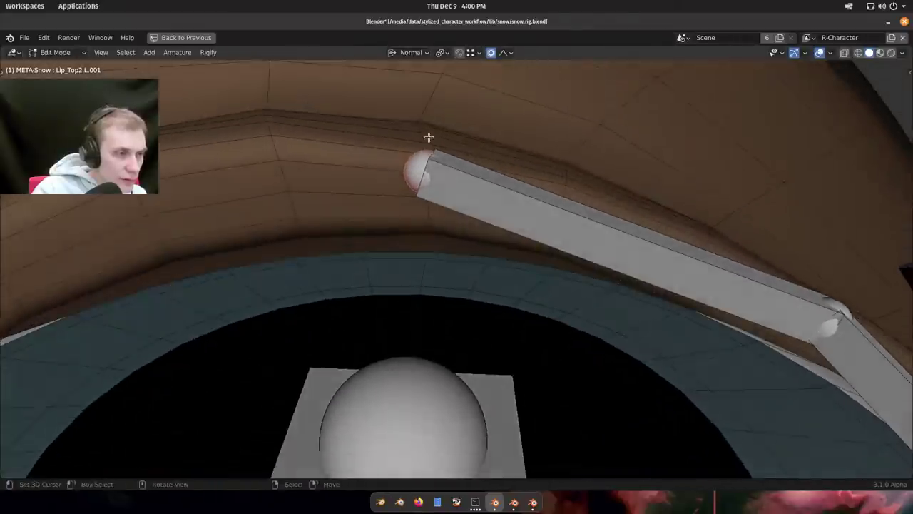
key("g")
left_click(428, 150)
scroll(744, 378, "down", 3)
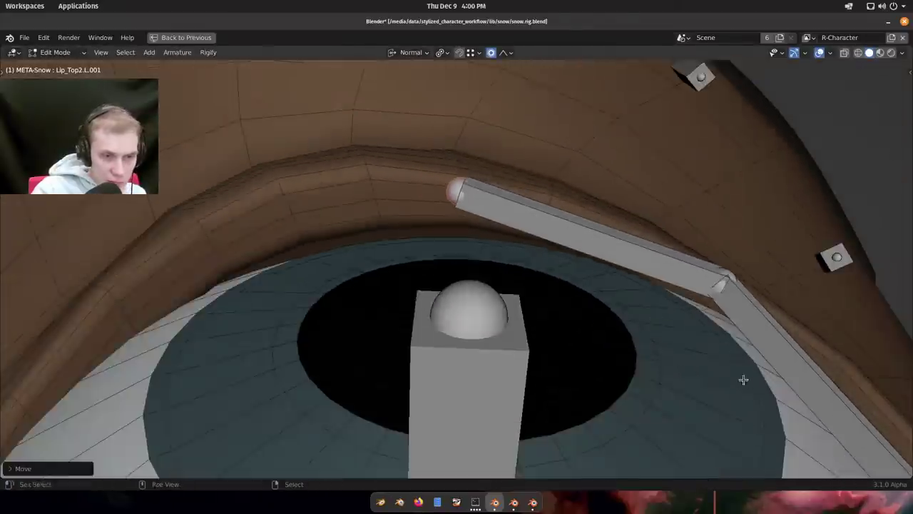
Rename the outermost upper eyelid bone as Eyelid_Upper1.L.
middle_click_drag(744, 378, 521, 281)
right_click(680, 202)
scroll(674, 204, "down", 3)
right_click(544, 131)
middle_click_drag(532, 156, 581, 247)
scroll(547, 185, "down", 1)
key("F2")
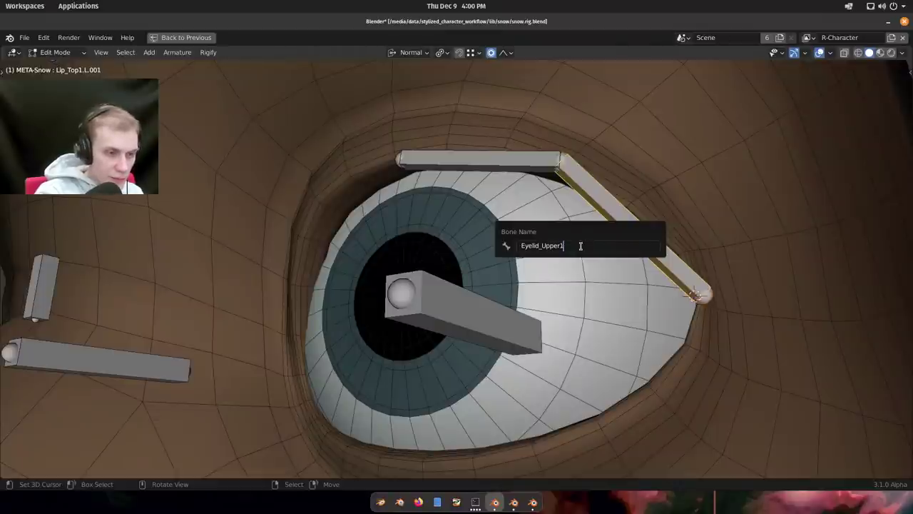
key("Return")
scroll(580, 256, "down", 6)
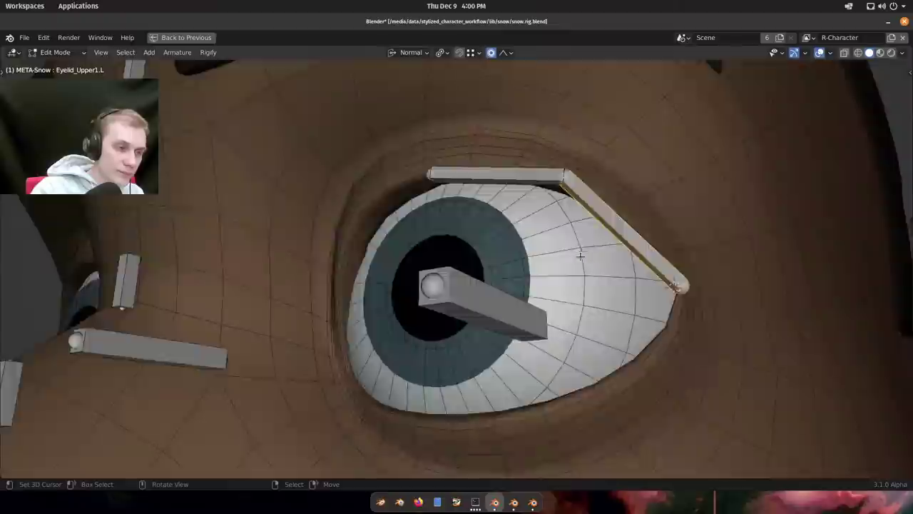
middle_click_drag(582, 258, 610, 282)
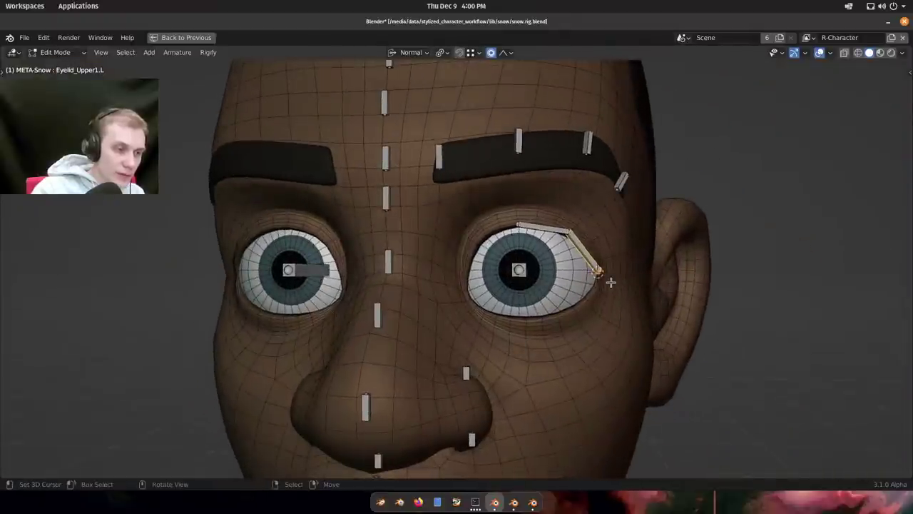
Switch to rain_v2.3.blend and examine how Rain's left eyelid bones are laid out around the eye.
key("super")
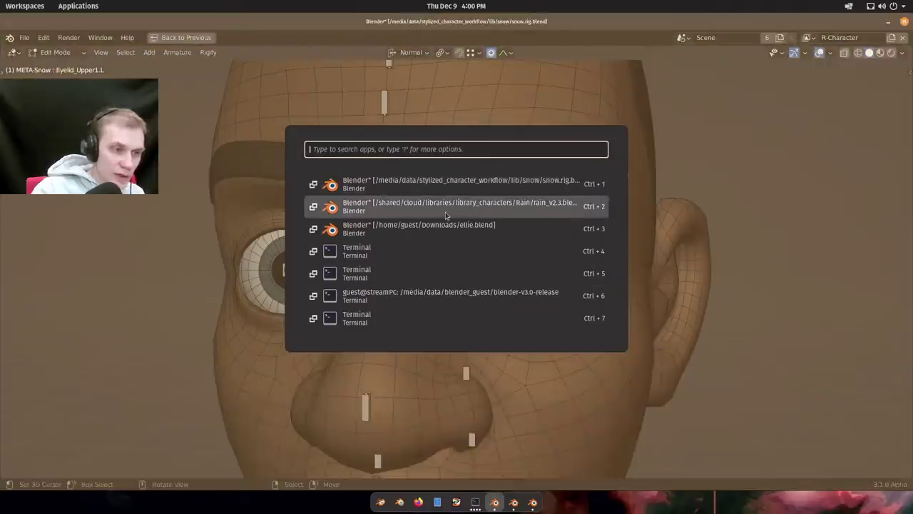
left_click(395, 217)
scroll(569, 268, "up", 2)
middle_click_drag(598, 274, 568, 267)
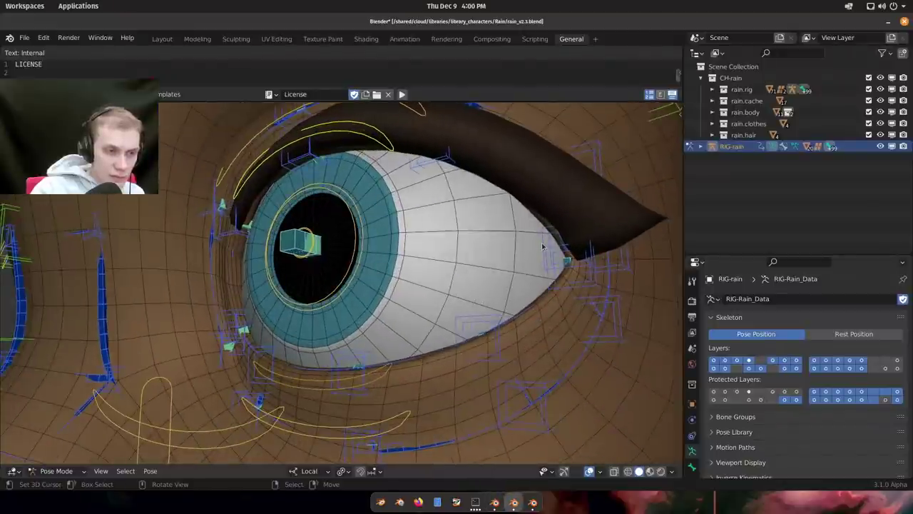
key("alt+z")
right_click(544, 212)
middle_click_drag(544, 211, 520, 207)
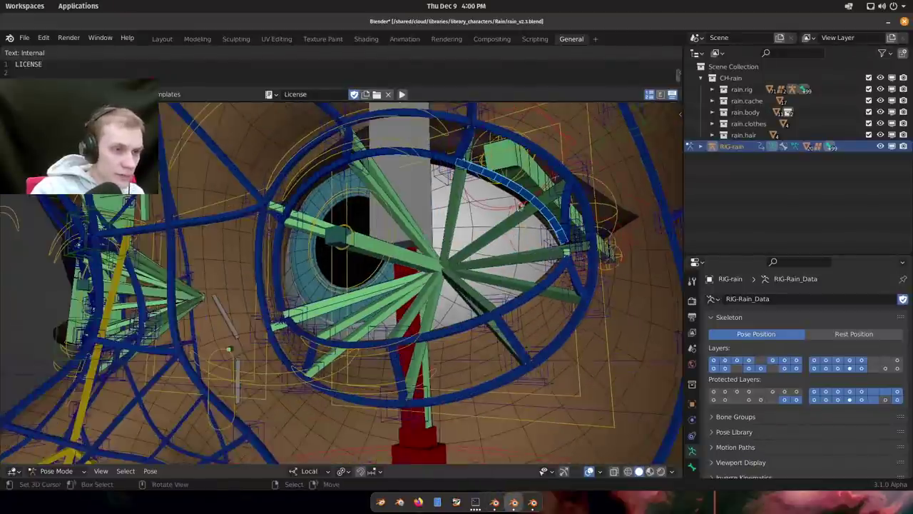
middle_click_drag(378, 184, 576, 264)
Return to the snow.rig.blend window.
key("alt+Tab")
key("super")
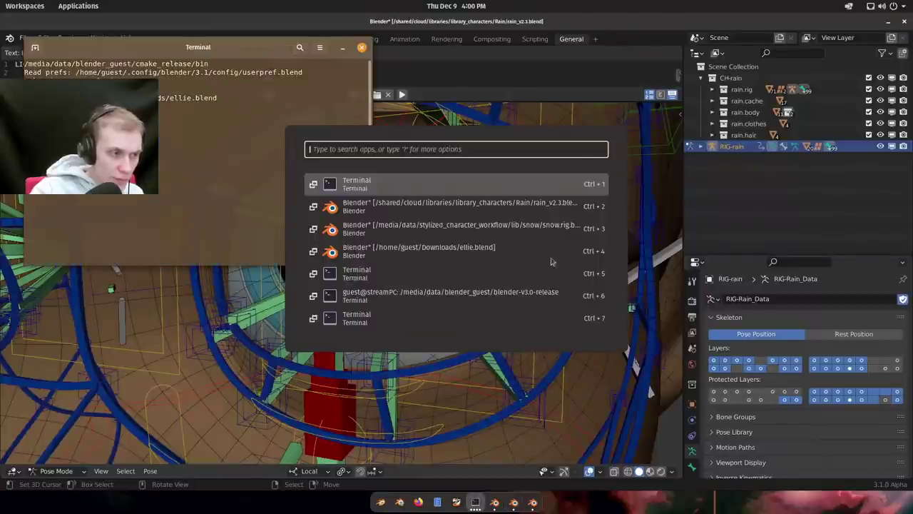
left_click(439, 211)
left_click(437, 228)
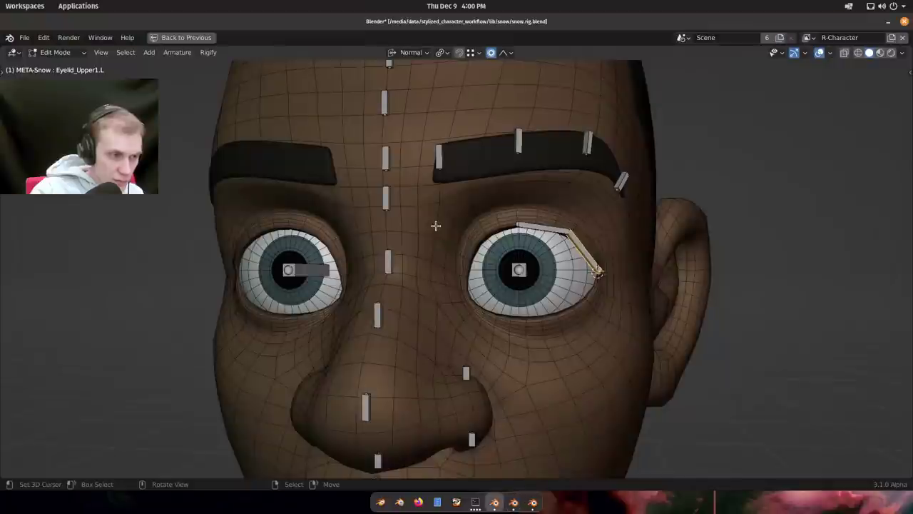
key("super")
key("Escape")
Rename the second upper eyelid bone, next to Eyelid_Upper1.L, as Eyelid_Upper2.L.
middle_click_drag(607, 274, 569, 269)
scroll(560, 246, "up", 6)
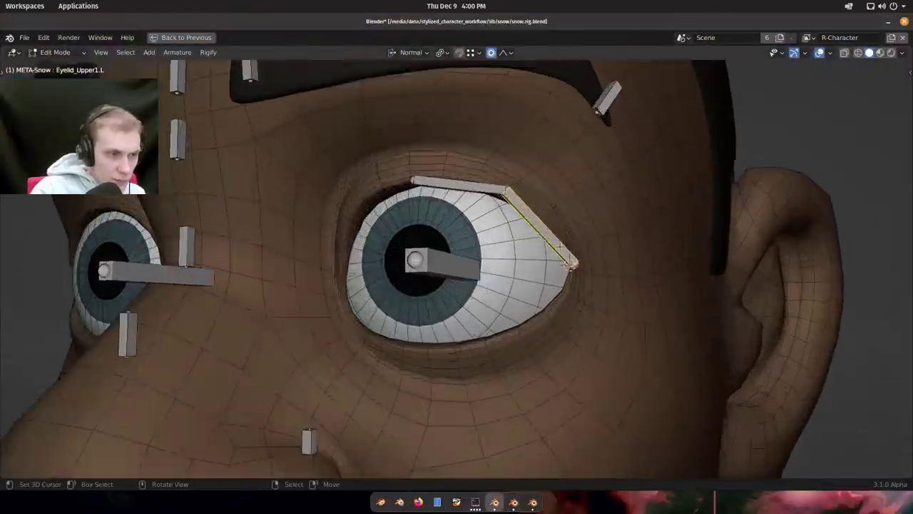
middle_click_drag(550, 227, 526, 234)
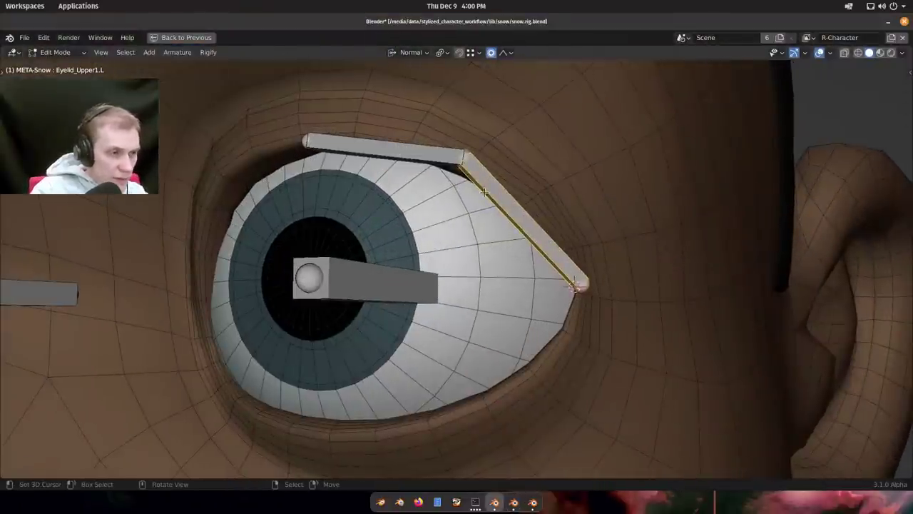
key("F2")
key("Escape")
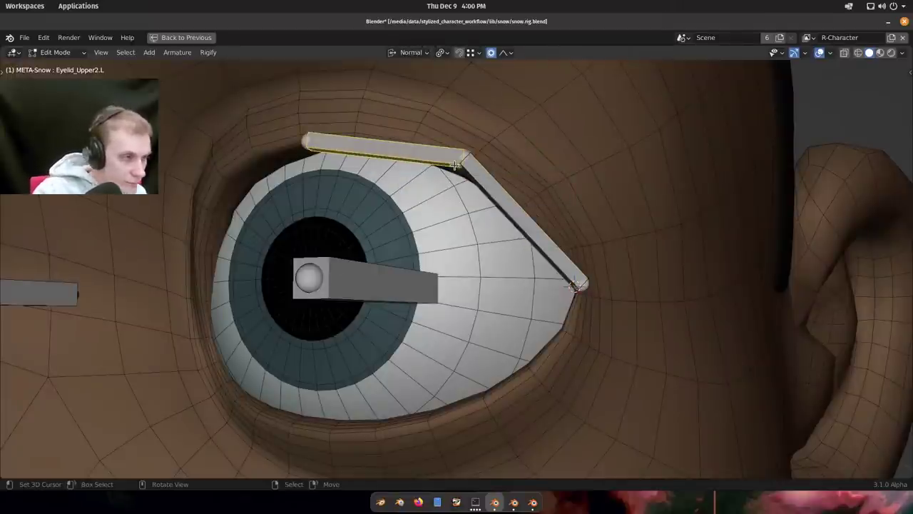
Extrude two more bones along the upper lid to the inner eye corner, named Eyelid_Upper3.L and Eyelid_Upper4.L.
middle_click_drag(455, 165, 473, 137)
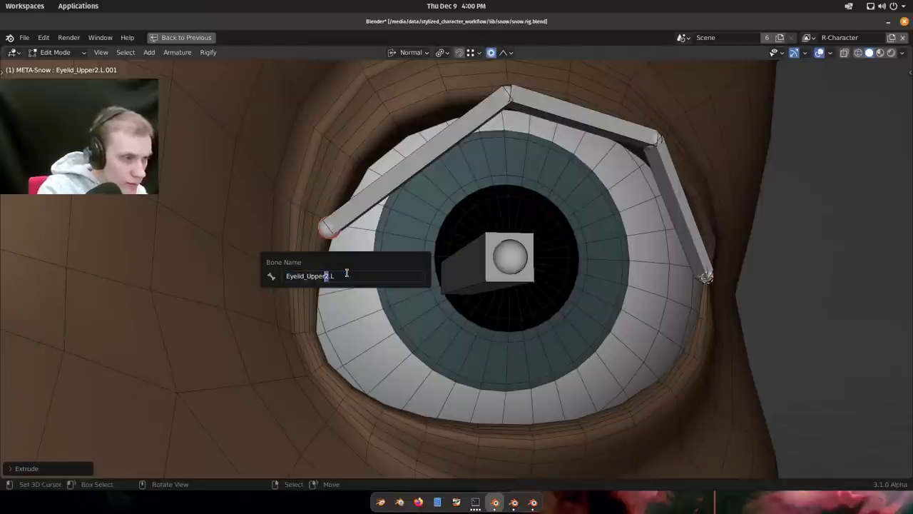
middle_click_drag(346, 278, 368, 201, "shift")
key("e")
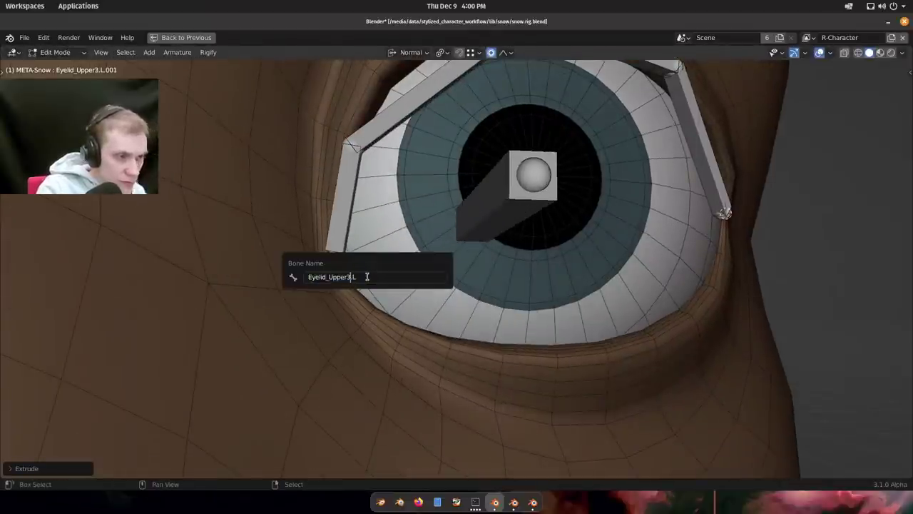
scroll(359, 270, "down", 2)
middle_click_drag(399, 246, 402, 267)
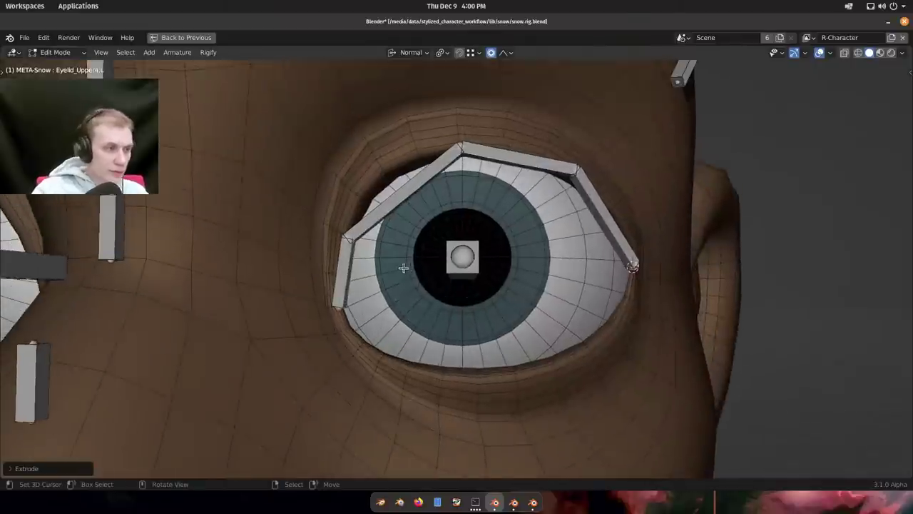
Move the joint between Eyelid_Upper3.L and Eyelid_Upper4.L outward onto the upper lid edge.
scroll(329, 226, "up", 3)
right_click(334, 226)
scroll(333, 226, "down", 1)
key("g")
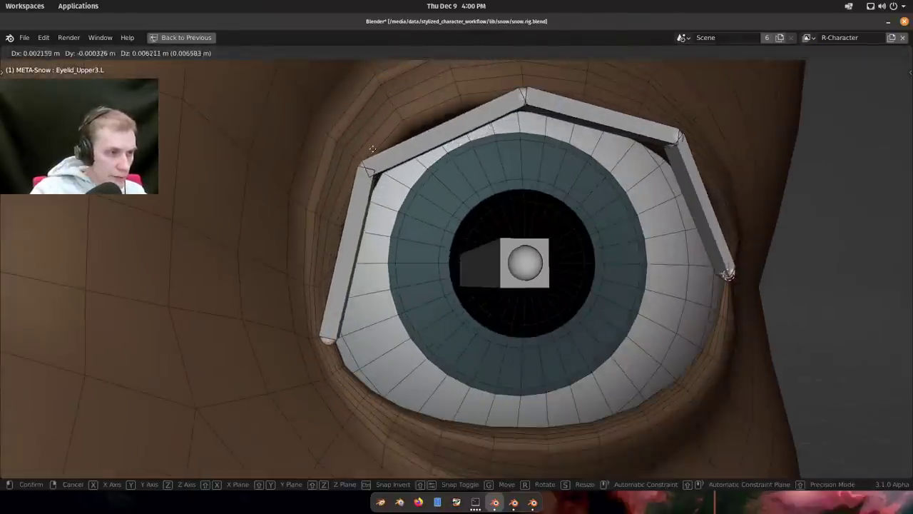
left_click(385, 166)
middle_click_drag(389, 166, 367, 178)
Fit the tail of Eyelid_Upper4.L to the inner eye corner, adjusting its position from several angles.
scroll(430, 264, "up", 2)
middle_click_drag(380, 341, 459, 255, "shift")
key("g")
left_click(518, 267)
key("g")
left_click(571, 261)
scroll(570, 259, "down", 2)
scroll(459, 255, "down", 7)
middle_click_drag(824, 244, 619, 248, "shift")
scroll(633, 145, "down", 1)
middle_click_drag(410, 171, 472, 182)
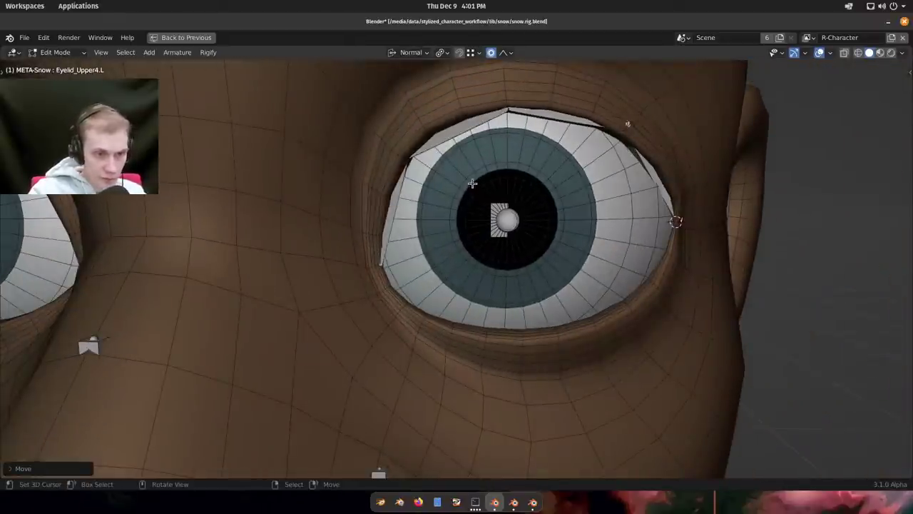
Move the head of Eyelid_Upper1.L down toward the outer eye corner.
middle_click_drag(559, 289, 501, 292)
middle_click_drag(702, 291, 664, 289, "shift")
scroll(652, 232, "up", 7)
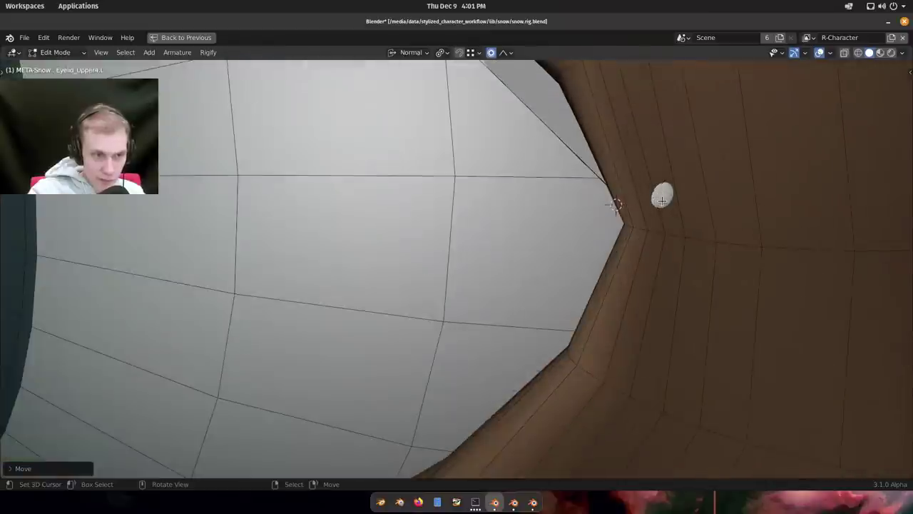
right_click(662, 202)
mouse_move(664, 203)
middle_mouse_down("shift")
mouse_move(617, 218)
mouse_move(587, 247)
middle_mouse_up("shift")
scroll(587, 251, "down", 1)
key("z")
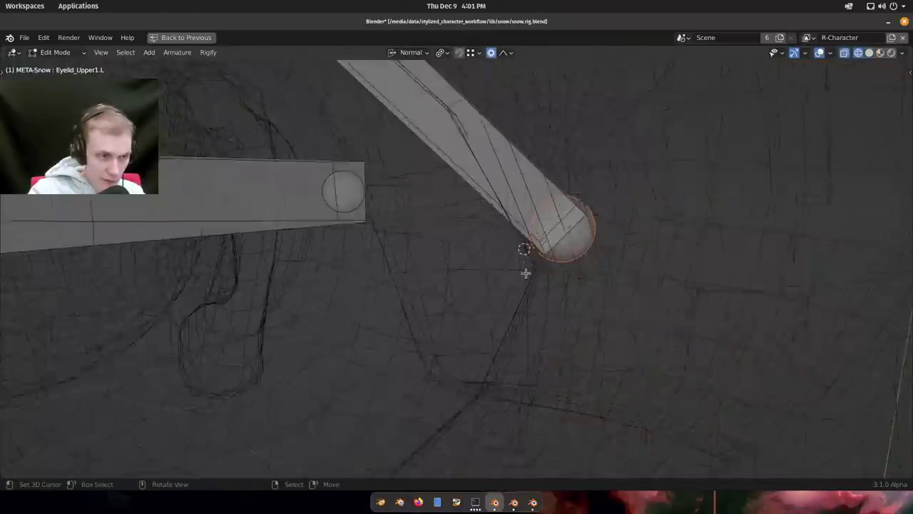
key("alt+z")
scroll(518, 240, "down", 6)
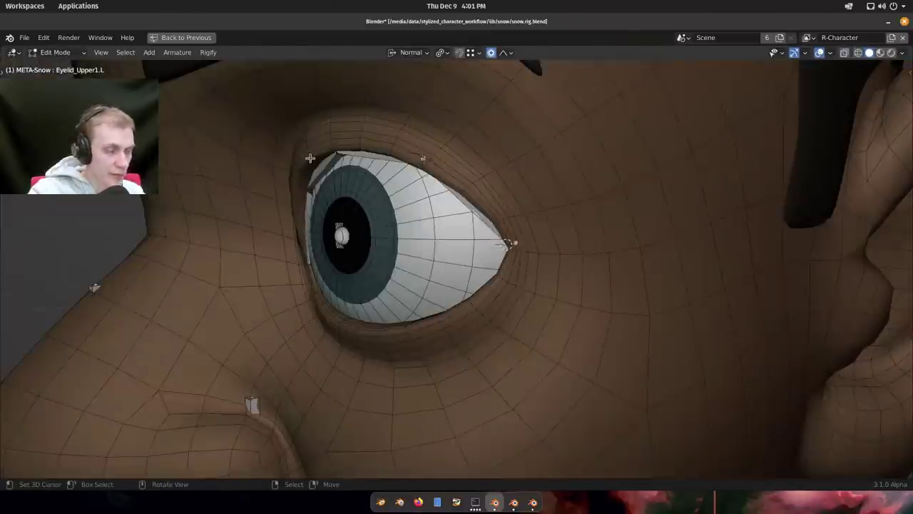
scroll(512, 244, "up", 9)
key("g")
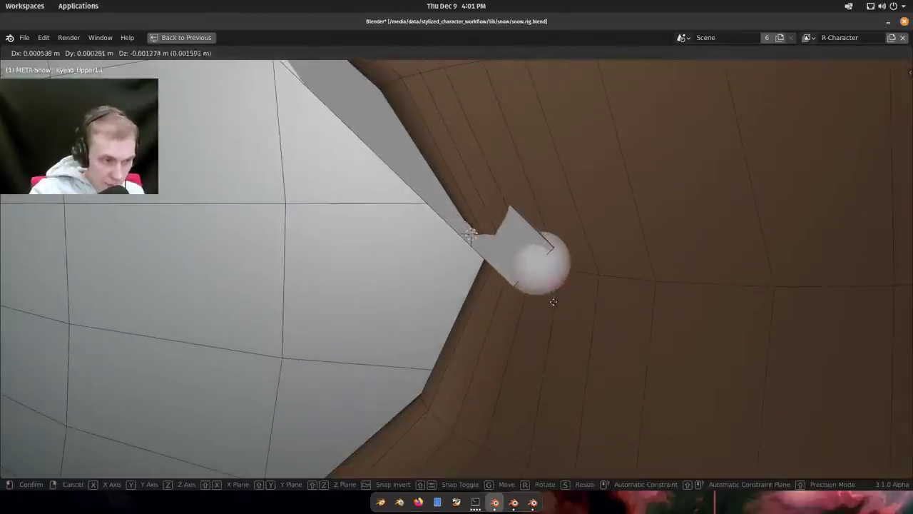
left_click(554, 301)
Fine-tune the head of Eyelid_Upper1.L against the outer eye corner's mesh in wireframe shading.
middle_click_drag(554, 301, 456, 294)
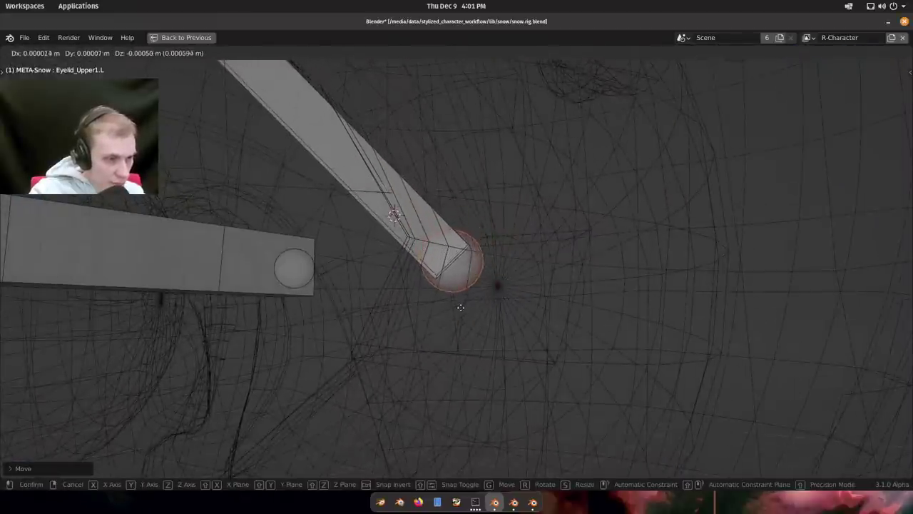
middle_click_drag(458, 297, 444, 286)
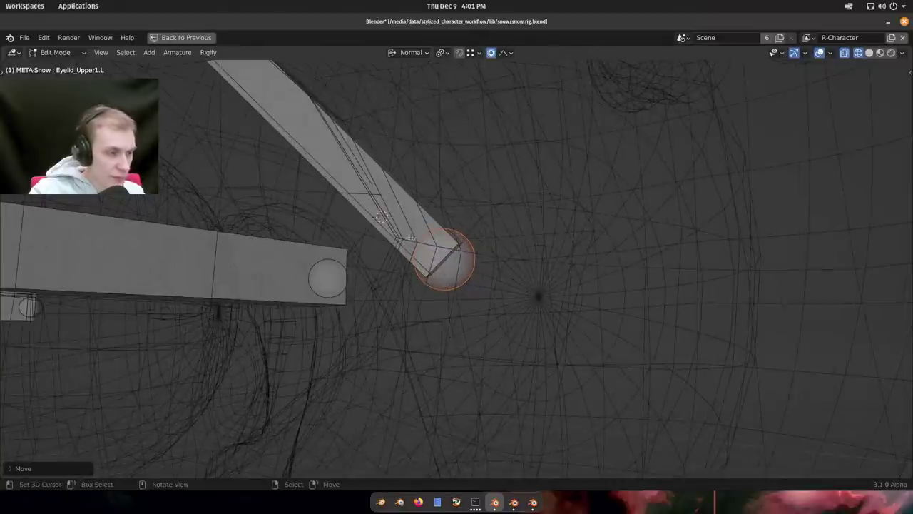
middle_click_drag(392, 230, 524, 324)
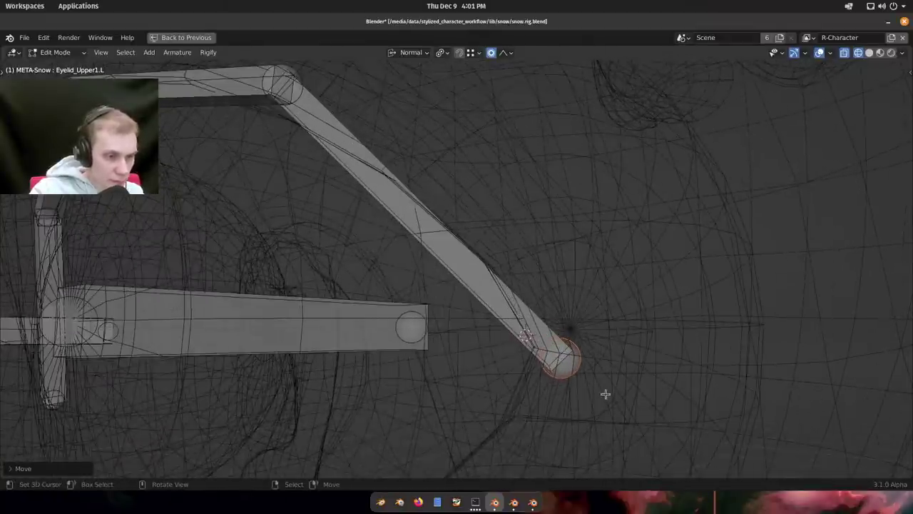
middle_click_drag(605, 394, 507, 309)
key("g")
scroll(505, 303, "down", 5)
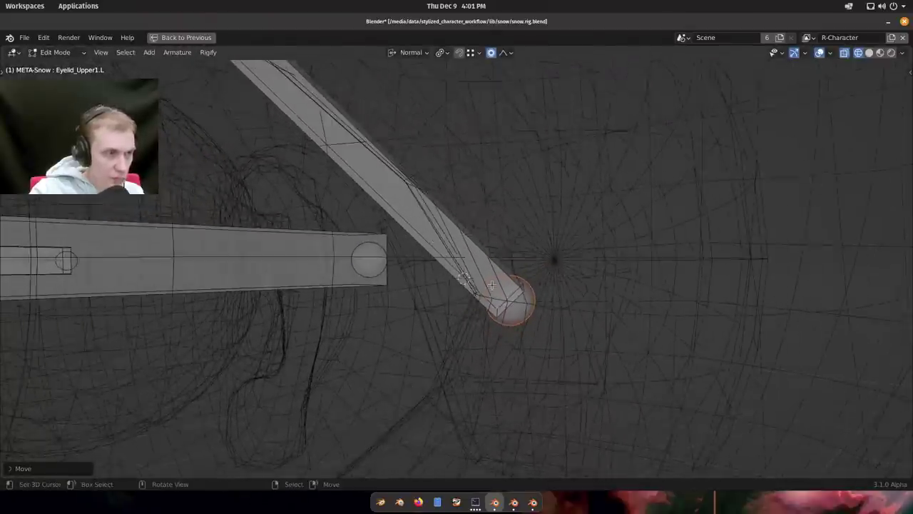
Align the joint between Eyelid_Upper1.L and Eyelid_Upper2.L with the upper lid edge, using wireframe shading.
middle_click_drag(467, 284, 503, 302)
key("shift+z")
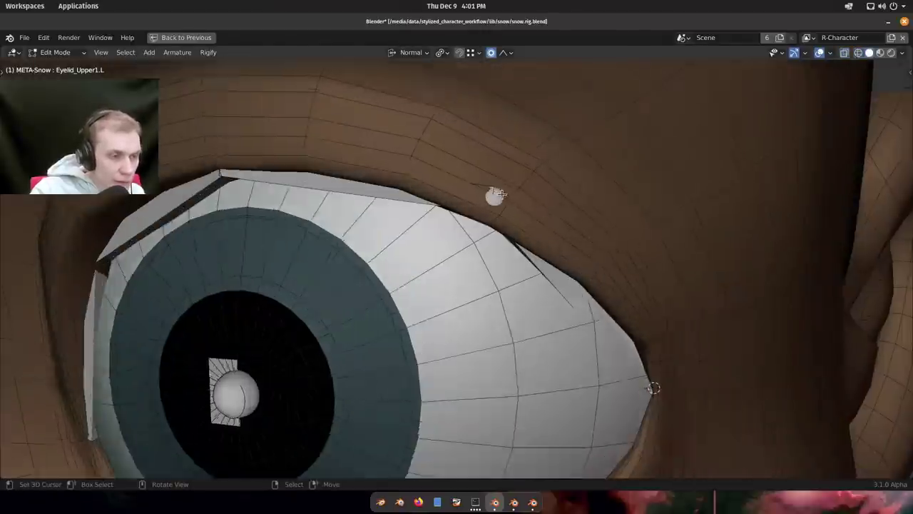
key("shift+z")
scroll(471, 207, "up", 2)
key("g")
left_click(493, 226)
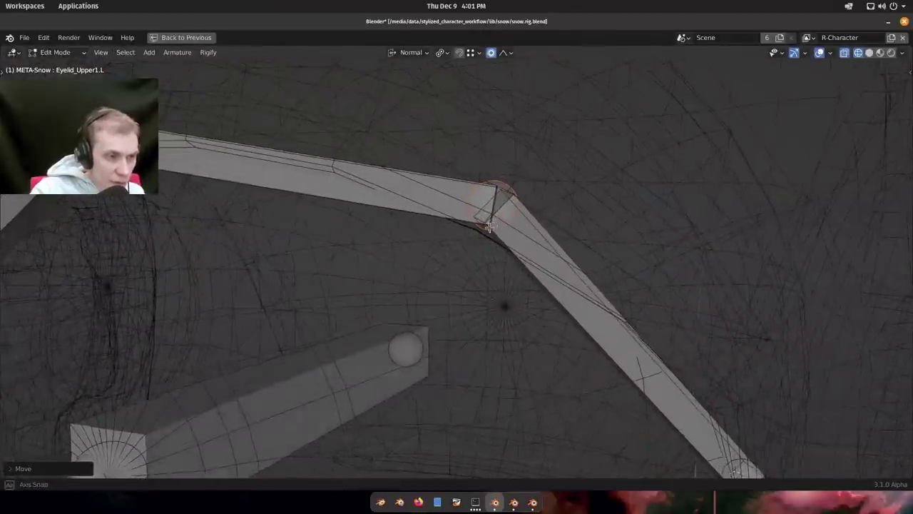
key("shift+z")
middle_click_drag(554, 247, 498, 218)
Align the joint between Eyelid_Upper2.L and Eyelid_Upper3.L with the lid edge from the front and side.
middle_click_drag(526, 269, 365, 262)
left_click(245, 252)
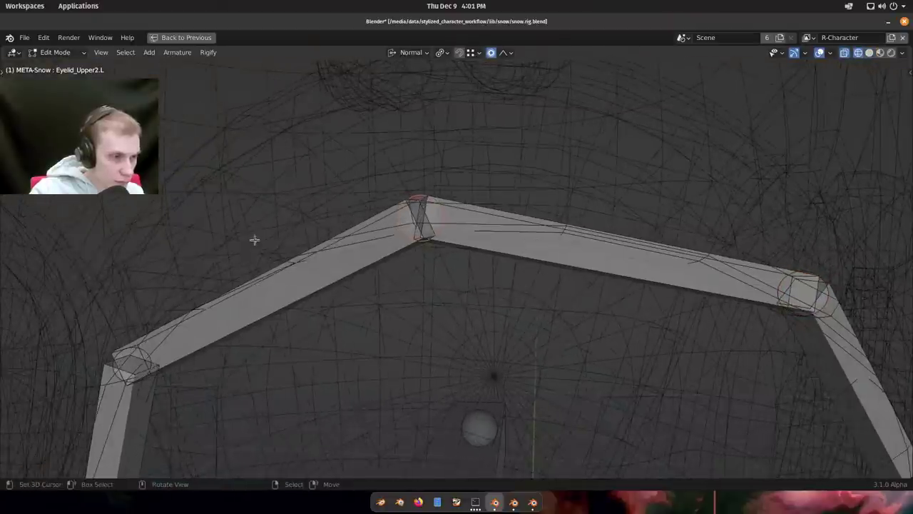
key("z")
key("g")
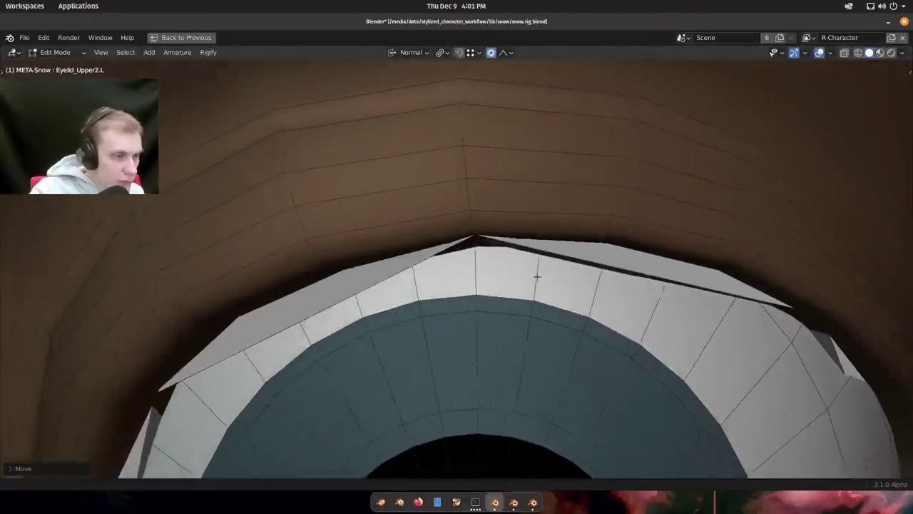
middle_click_drag(536, 276, 381, 279)
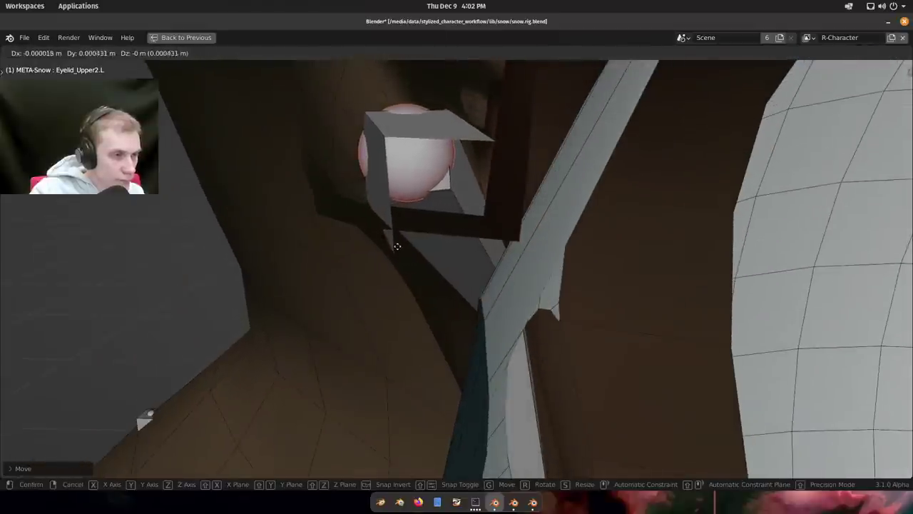
left_click(397, 246)
middle_click_drag(397, 246, 561, 264)
scroll(561, 264, "down", 2)
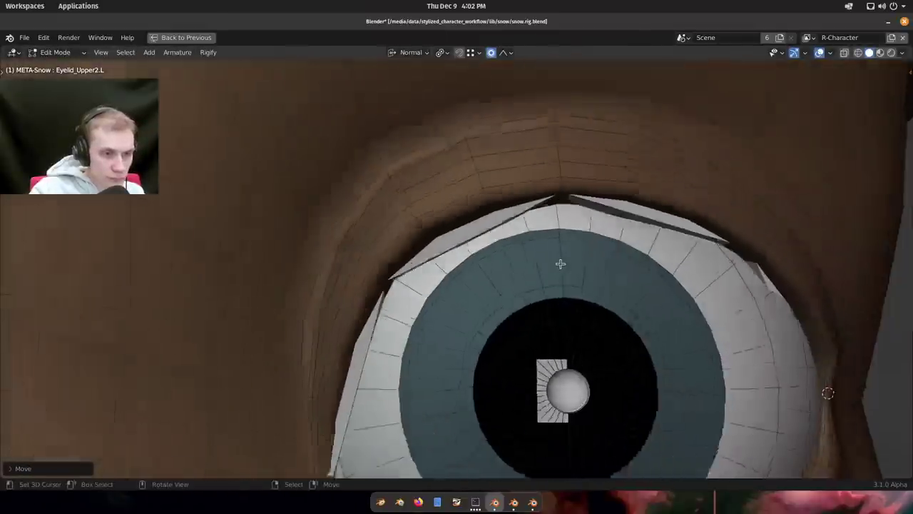
scroll(560, 264, "down", 1)
Refine the joint between Eyelid_Upper3.L and Eyelid_Upper4.L on the lid edge, checking wireframe and solid shading.
middle_click_drag(603, 316, 475, 185, "shift")
scroll(468, 204, "down", 2)
scroll(469, 201, "up", 2)
mouse_move(347, 137)
middle_mouse_down("shift")
mouse_move(468, 201)
mouse_move(435, 206)
mouse_move(513, 298)
middle_mouse_up("shift")
scroll(469, 202, "up", 5)
key("shift+z")
left_click(440, 279)
middle_click_drag(440, 279, 295, 288)
key("shift+z")
mouse_move(556, 314)
middle_mouse_down()
mouse_move(503, 321)
mouse_move(464, 306)
mouse_move(607, 336)
mouse_move(642, 317)
middle_mouse_up()
key("g")
left_click(435, 303)
middle_click_drag(391, 271, 403, 348)
Move the tail of Eyelid_Upper4.L onto the inner eye corner, aligning it to the mesh in wireframe shading.
key("shift+z")
scroll(397, 303, "up", 1)
middle_click_drag(231, 363, 389, 289, "shift")
right_click(398, 303)
left_click(390, 297)
scroll(390, 292, "down", 2)
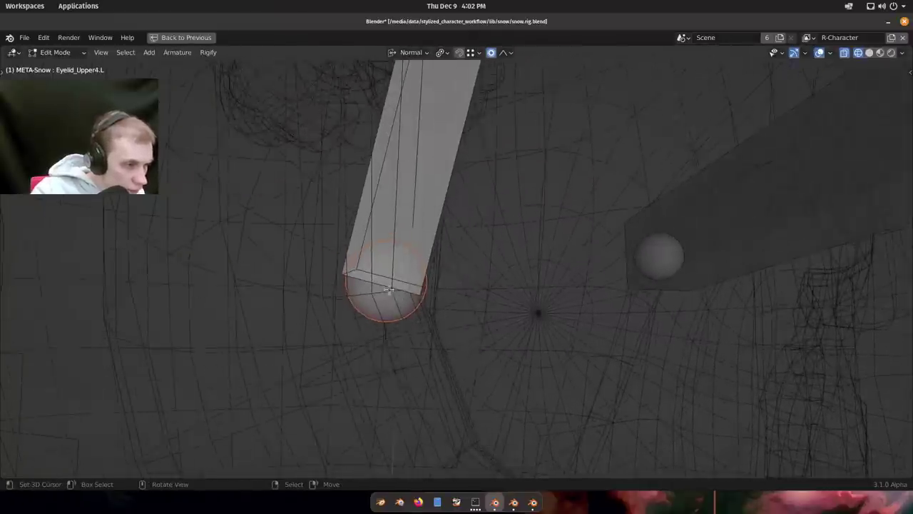
middle_click_drag(385, 368, 452, 326)
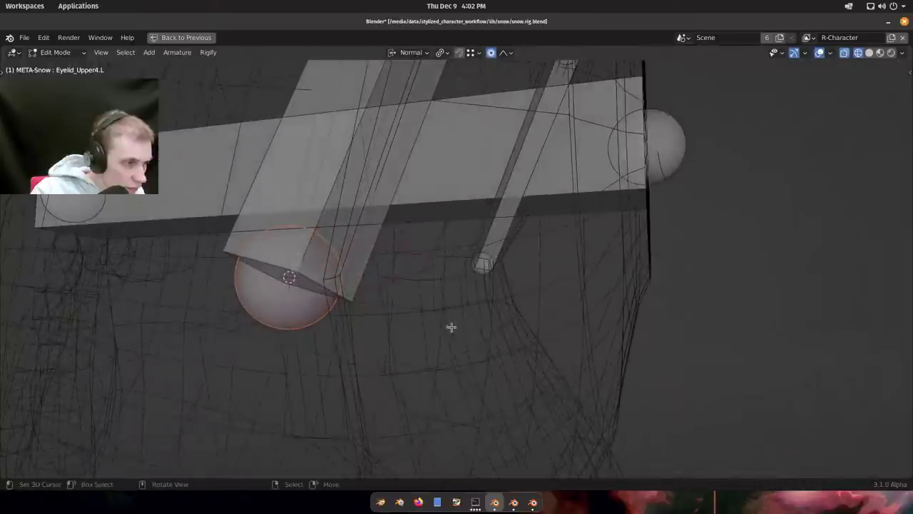
middle_click_drag(423, 414, 373, 315)
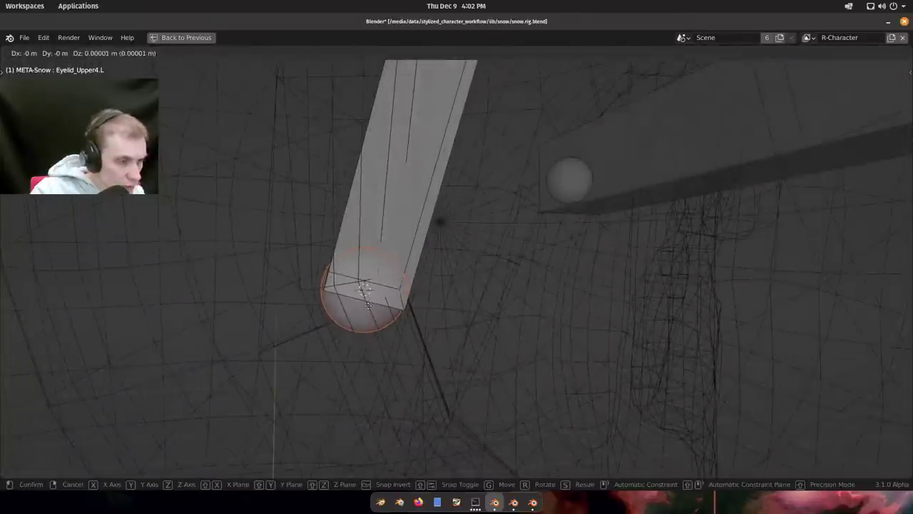
left_click(368, 306)
Examine the whole upper eyelid chain against the lid edge from several angles in wireframe and solid shading.
scroll(485, 348, "down", 3)
middle_click_drag(485, 348, 479, 338)
scroll(478, 338, "down", 5)
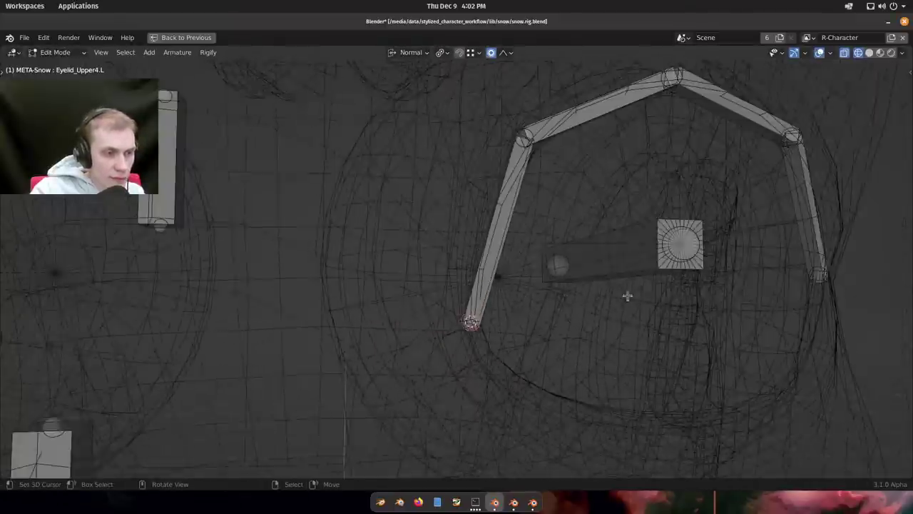
middle_click_drag(770, 282, 542, 300, "shift")
middle_click_drag(542, 300, 495, 303)
key("z")
left_click(440, 361)
middle_click_drag(520, 334, 489, 334)
key("shift+z")
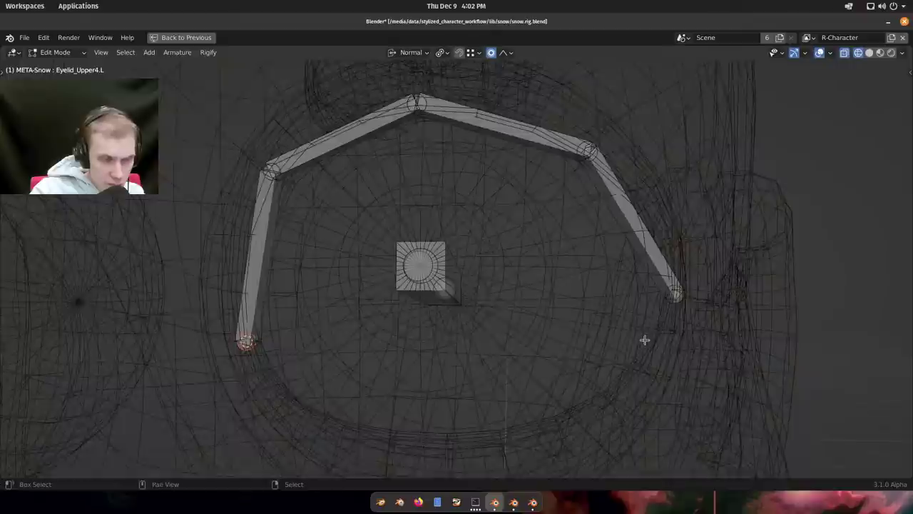
Move the head of Eyelid_Upper1.L inward onto the mesh point at the outer eye corner, using wireframe shading.
middle_click_drag(644, 340, 433, 320)
scroll(570, 289, "up", 5)
middle_click_drag(613, 279, 495, 336)
right_click(568, 285)
key("g")
right_click(497, 336)
key("shift+z")
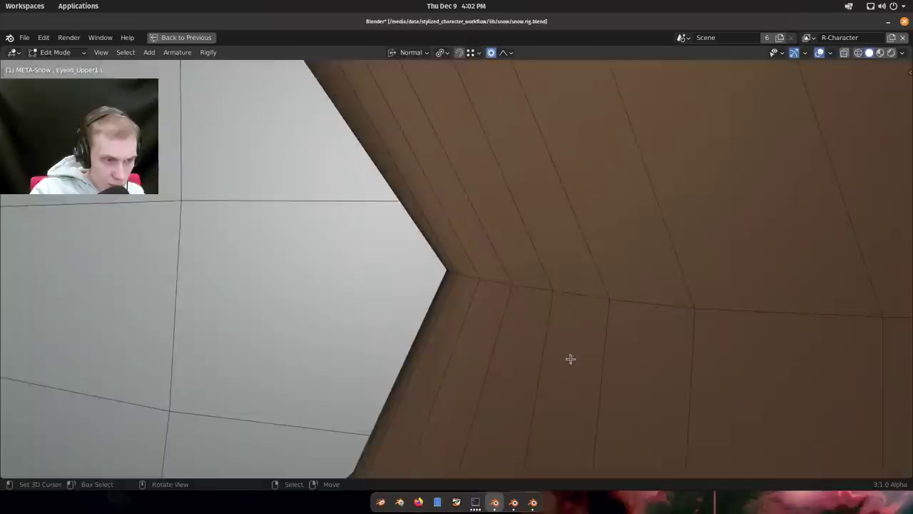
scroll(570, 358, "down", 5)
key("shift+z")
scroll(541, 361, "up", 4)
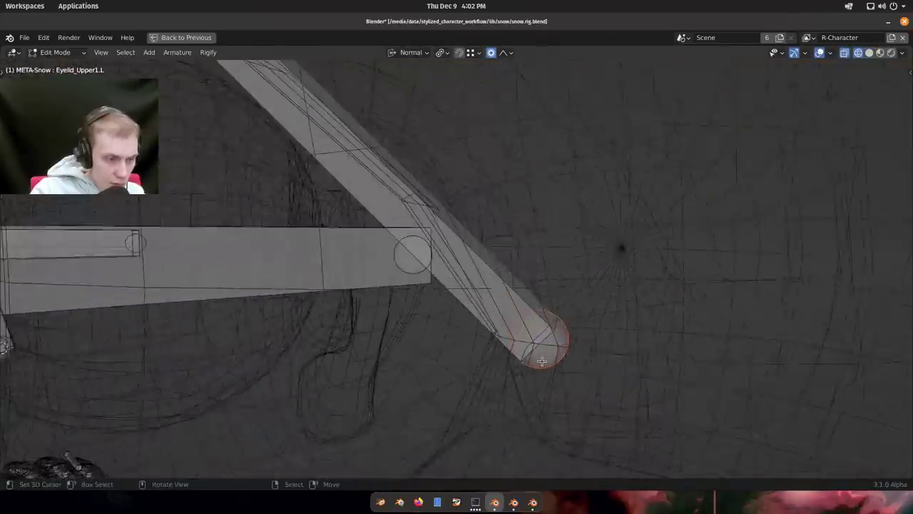
middle_click_drag(542, 362, 542, 338)
scroll(544, 353, "up", 2)
key("g")
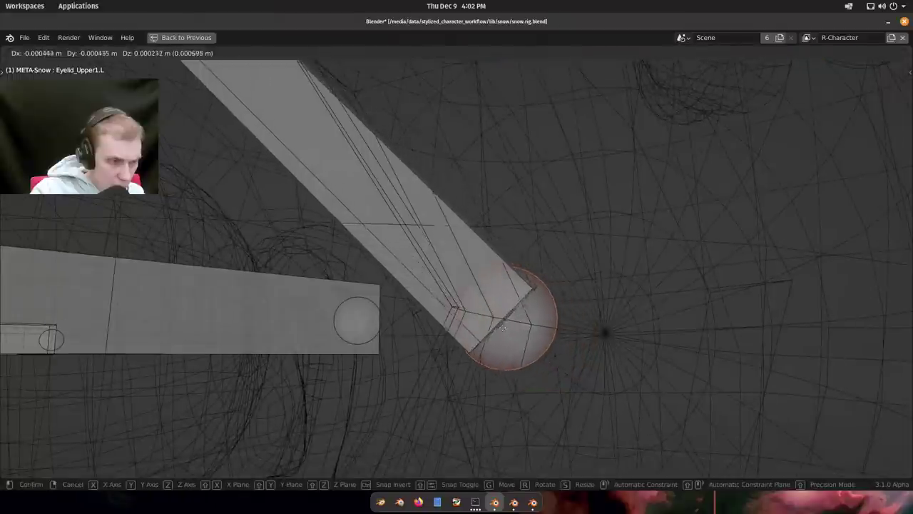
left_click(470, 311)
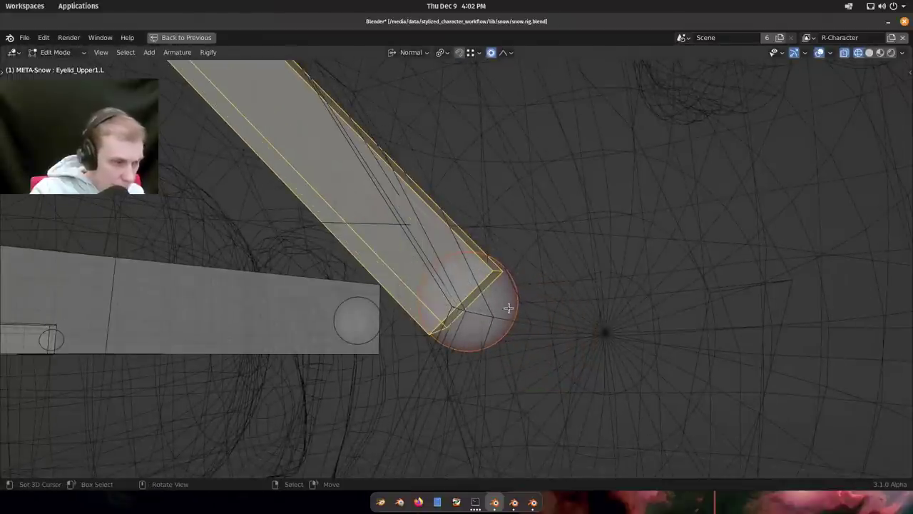
Snap the 3D cursor to the head of Eyelid_Upper1.L and nudge that head against the outer eye corner in solid shading.
middle_click_drag(477, 251, 475, 340)
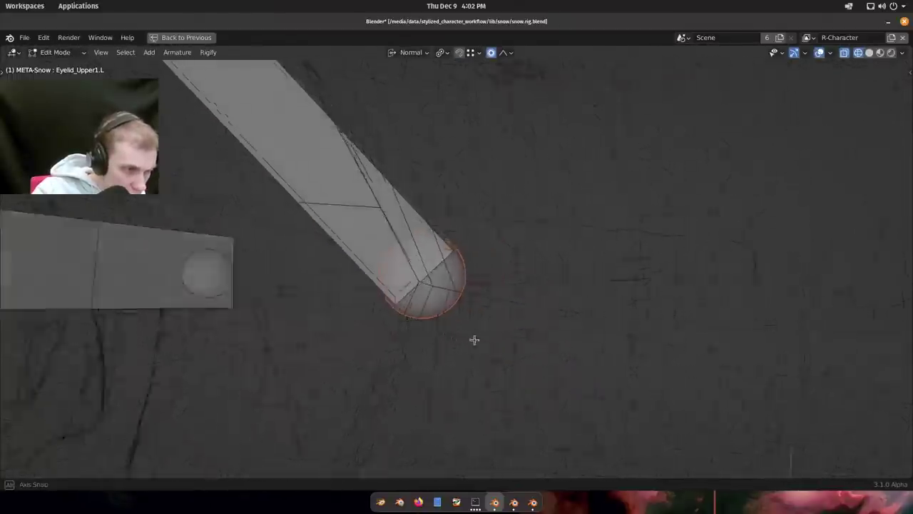
key("shift+s")
left_click(488, 414)
mouse_move(487, 414)
middle_mouse_down()
mouse_move(457, 347)
mouse_move(398, 305)
mouse_move(432, 314)
mouse_move(434, 292)
mouse_move(464, 292)
mouse_move(383, 295)
middle_mouse_up()
key("shift+z")
key("g")
left_click(492, 295)
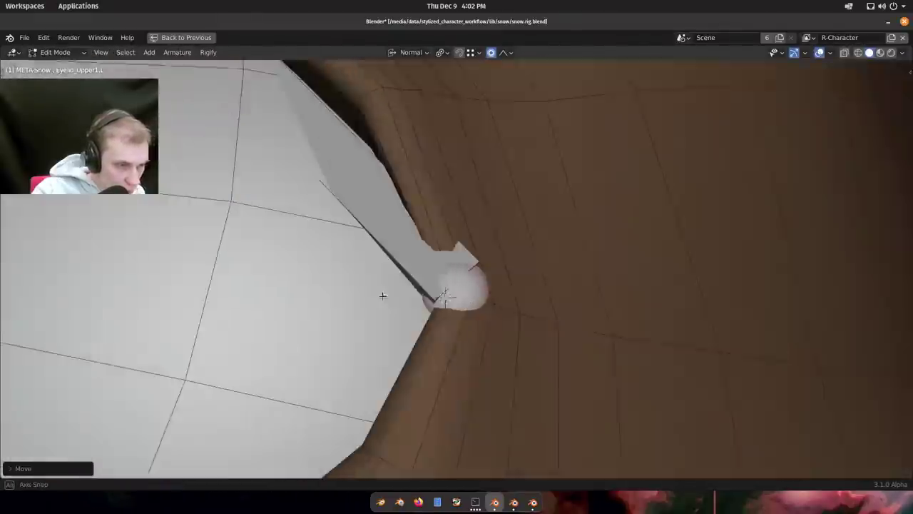
Readjust the head of Eyelid_Upper1.L in wireframe shading and check the chain around the eye in solid shading.
mouse_move(518, 333)
middle_mouse_down()
mouse_move(592, 324)
mouse_move(477, 310)
mouse_move(511, 297)
mouse_move(383, 306)
mouse_move(407, 291)
middle_mouse_up()
key("shift+z")
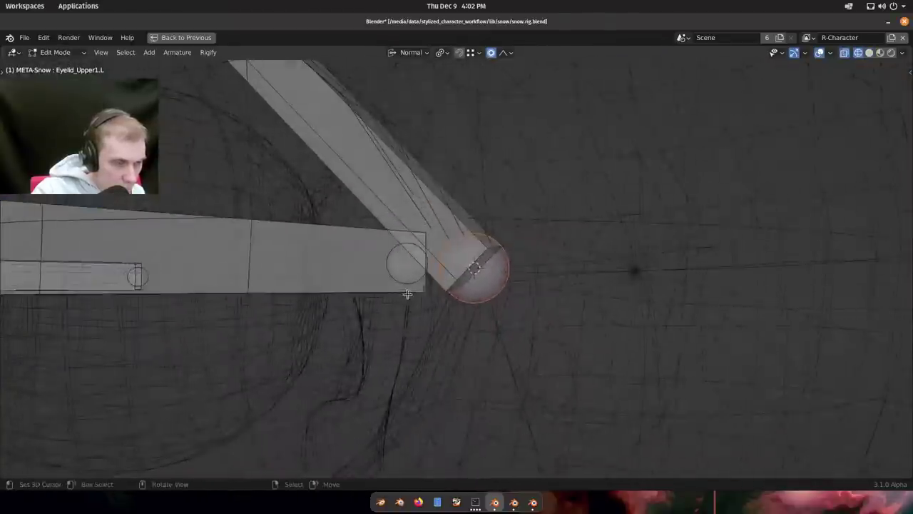
key("g")
left_click(417, 312)
middle_click_drag(467, 339, 536, 355)
key("shift+z")
scroll(542, 354, "down", 10)
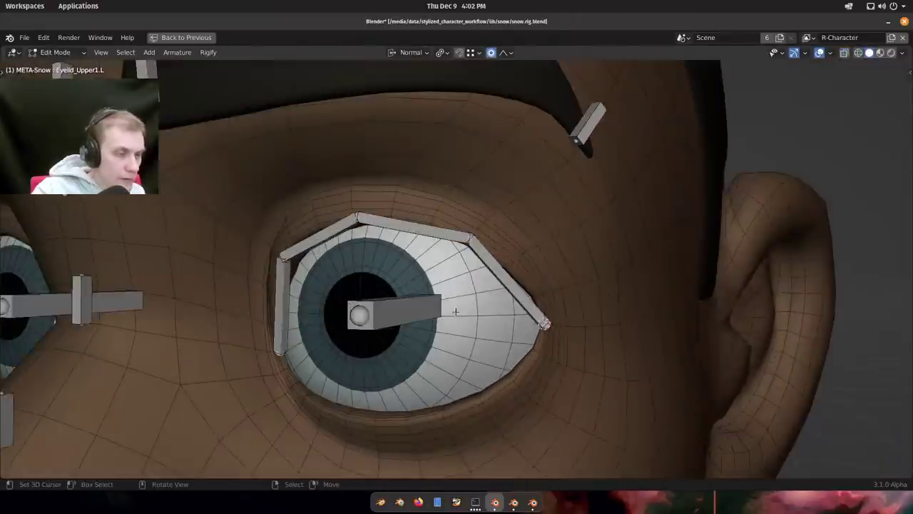
Select the four upper eyelid bones and duplicate them in place.
middle_click_drag(455, 312, 544, 223)
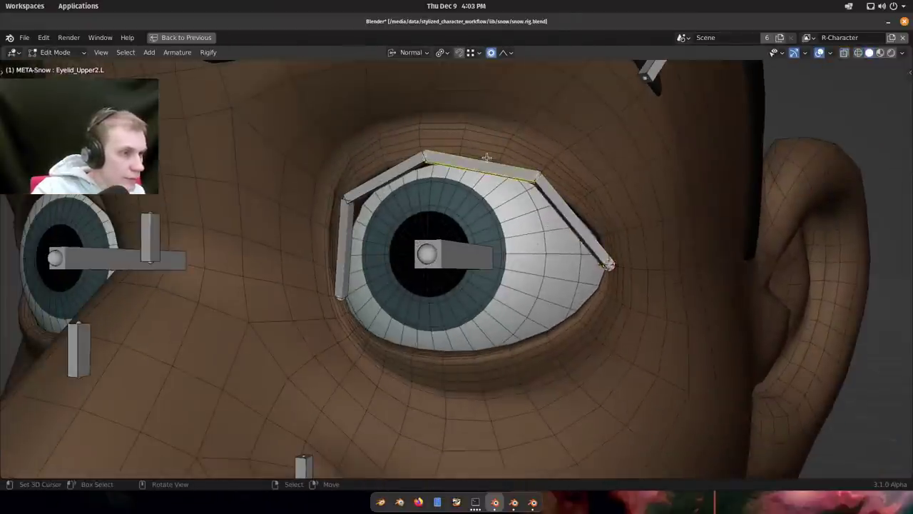
middle_click_drag(358, 223, 551, 220)
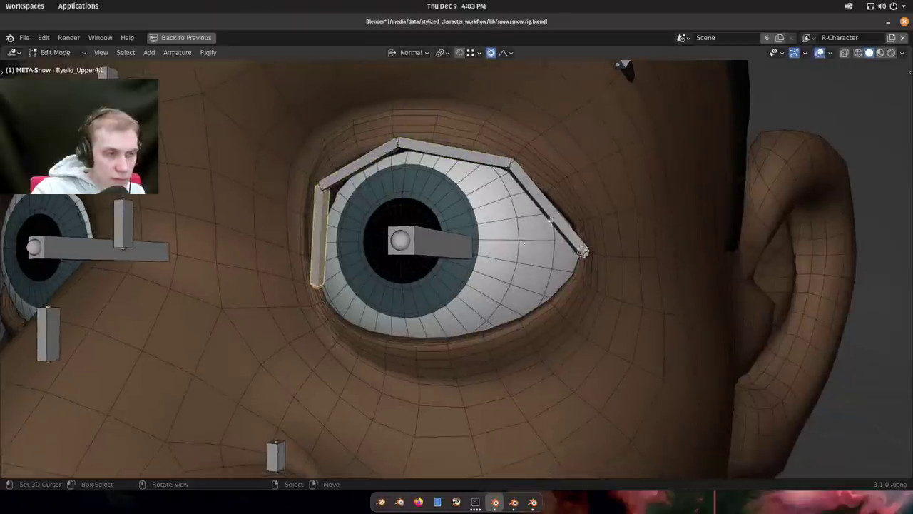
middle_click_drag(321, 229, 371, 256)
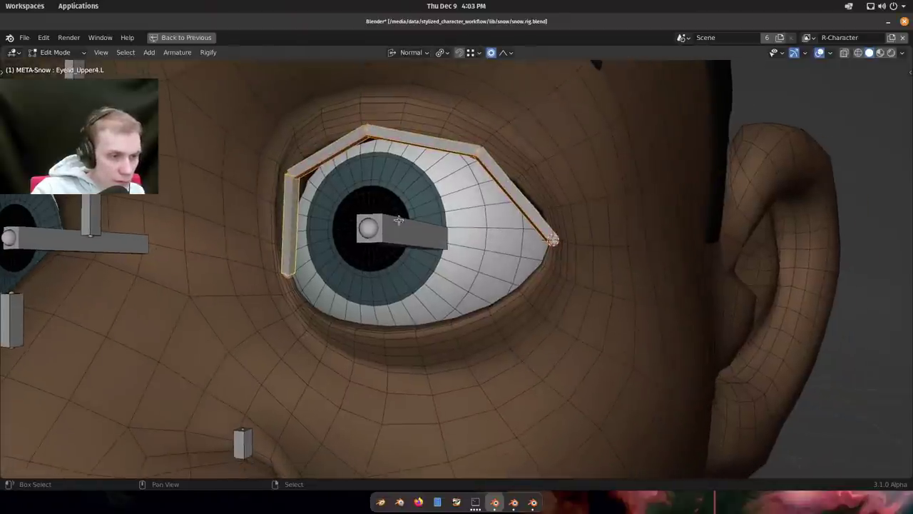
key("shift+d")
key("Escape")
key("r")
key("r")
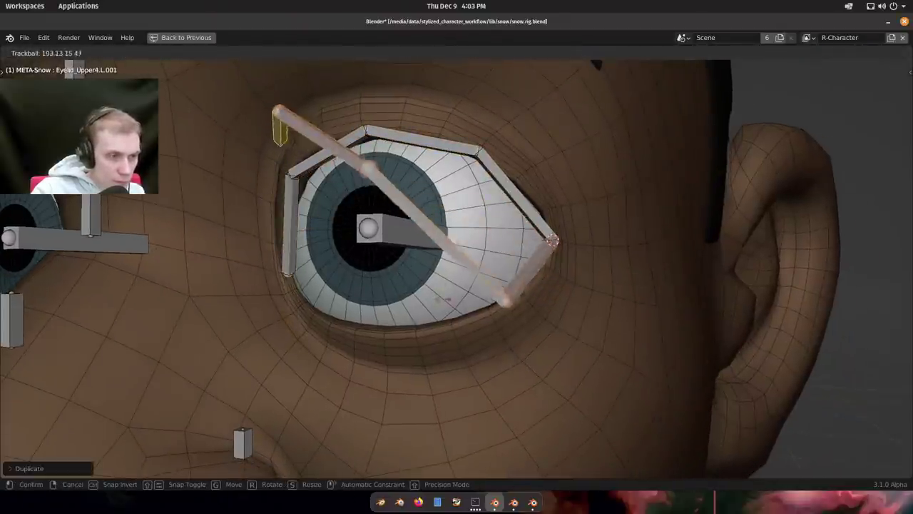
key("Escape")
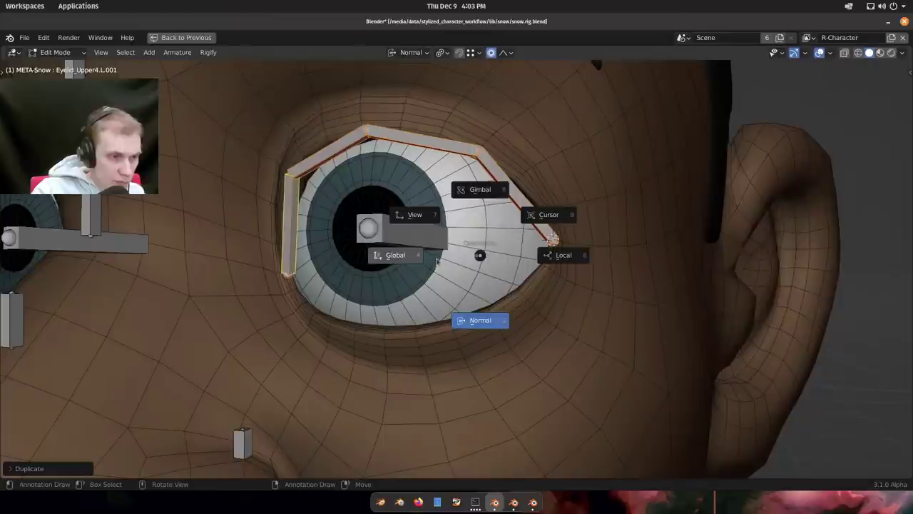
Using global orientation and the bounding box center as pivot, freely rotate the duplicated chain so it curves under the eye.
key("period")
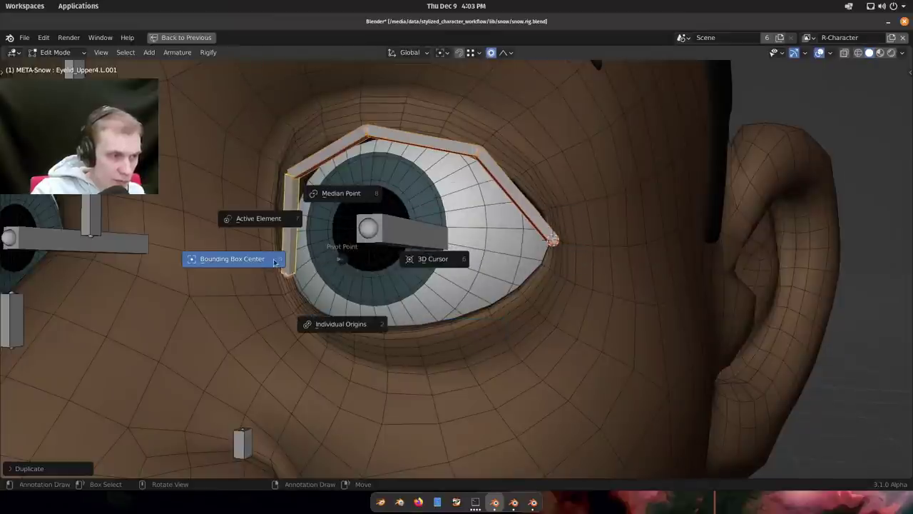
left_click(275, 262)
key("r")
key("r")
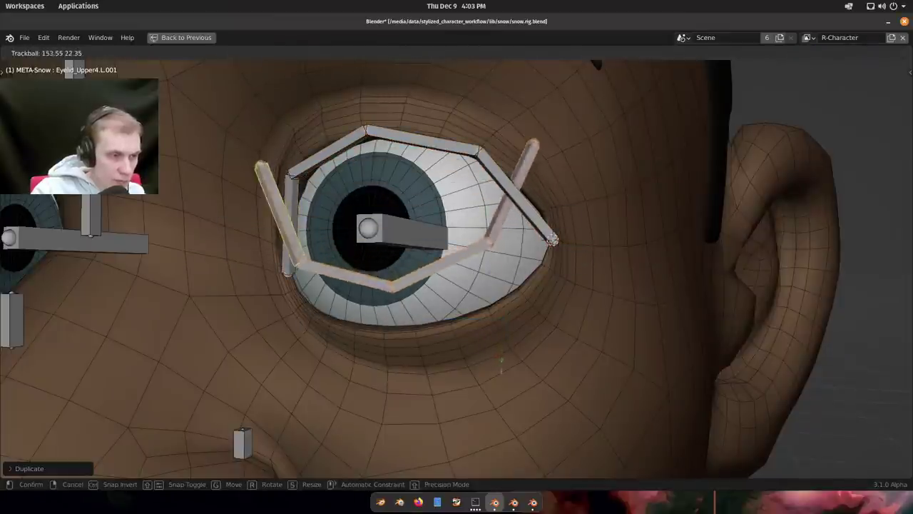
left_click(493, 359)
Move the flipped chain below the eye so its outer end meets the outer eye corner.
key("g")
left_click(509, 303)
scroll(537, 265, "up", 2)
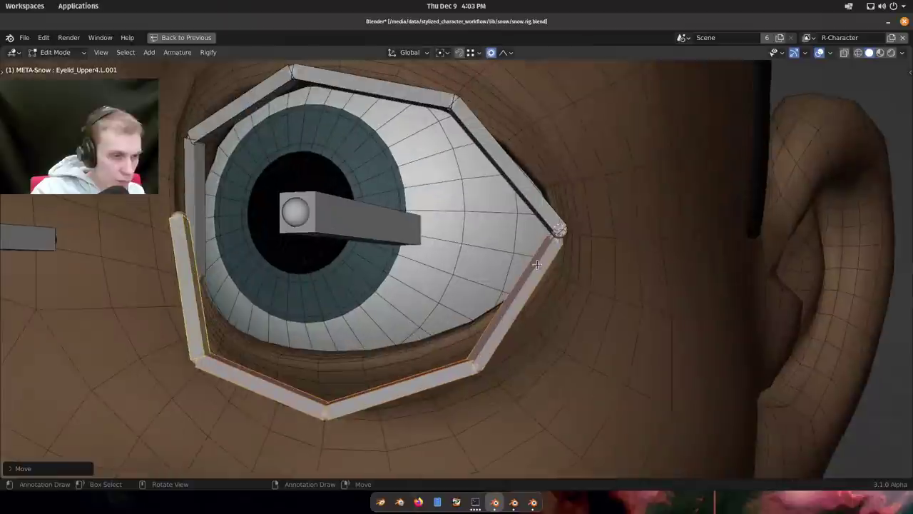
left_click(536, 265)
middle_click_drag(536, 265, 569, 269, "shift")
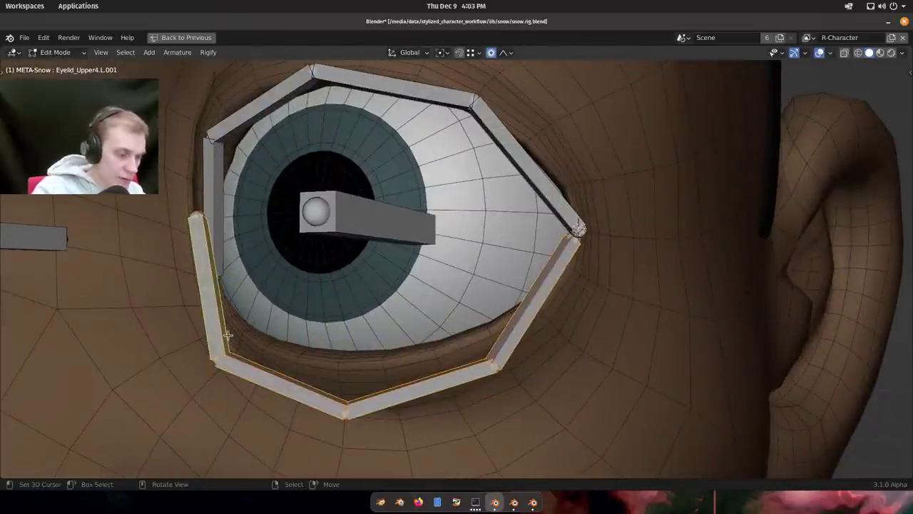
Batch-rename the four duplicated bones, replacing Upper with Lower and removing the .001 suffix.
key("ctrl+F2")
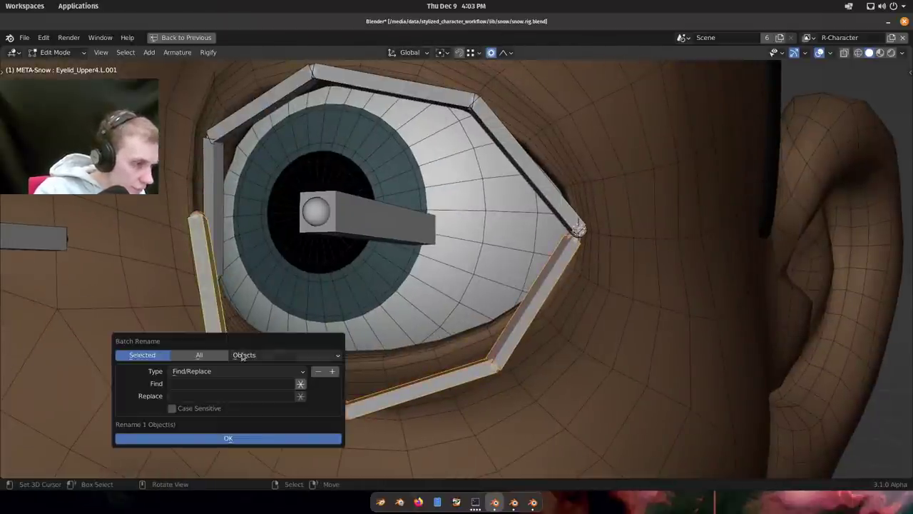
left_click(242, 355)
left_click(248, 195)
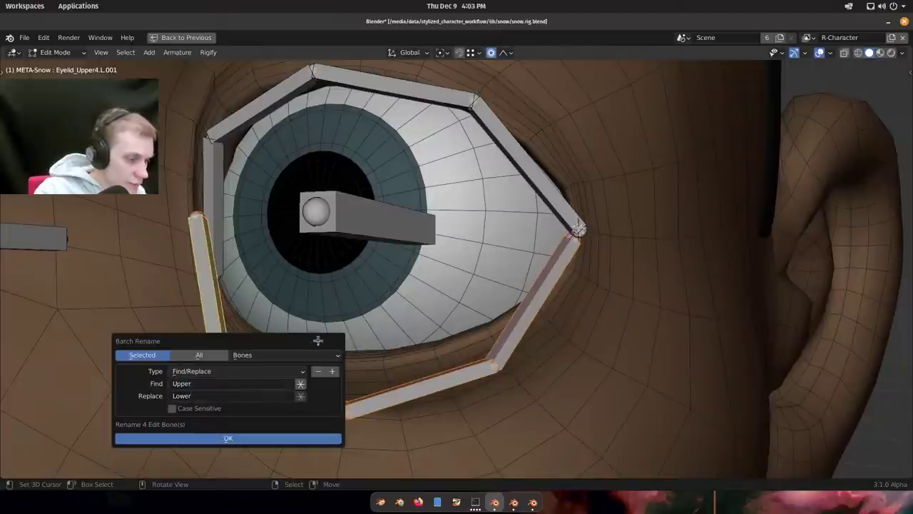
key("Return")
key("ctrl+F2")
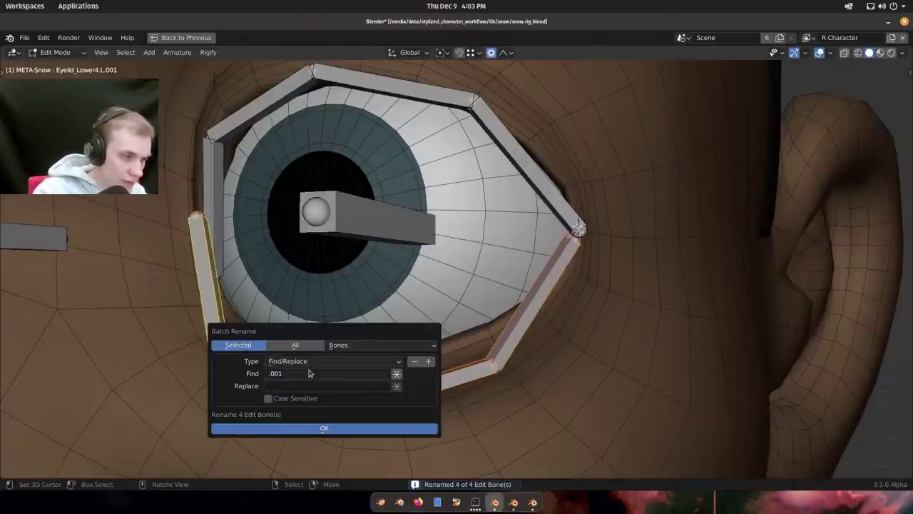
left_click(429, 427)
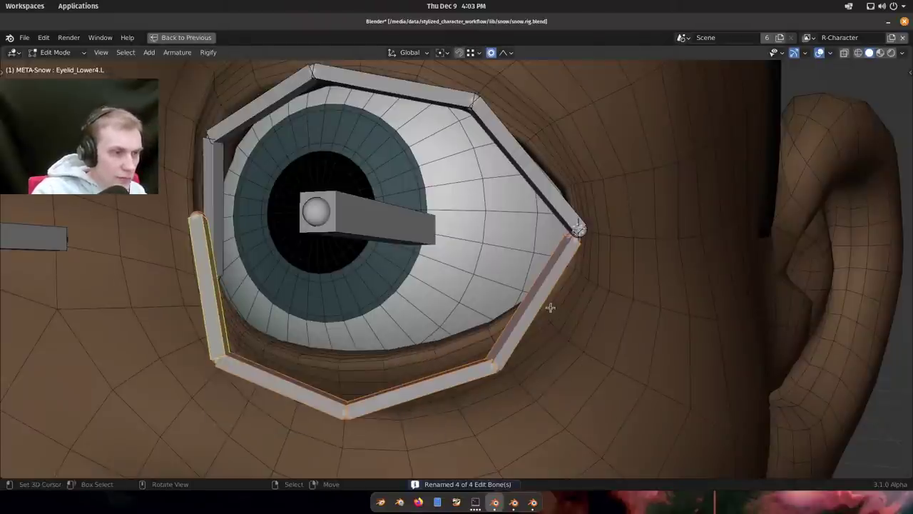
Snap the head of Eyelid_Lower1.L to the 3D cursor at the outer eye corner.
scroll(578, 230, "up", 8)
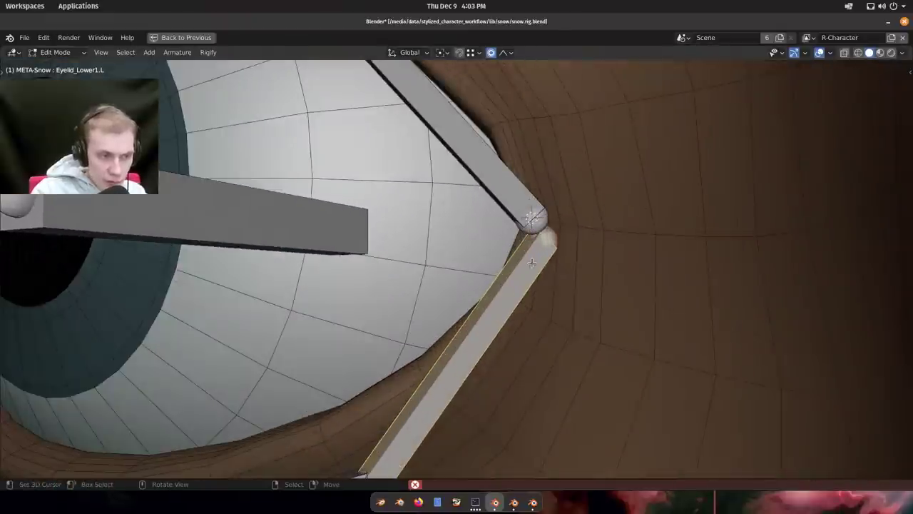
left_click(591, 224)
key("shift+s")
left_click(578, 194)
middle_click_drag(576, 192, 455, 358)
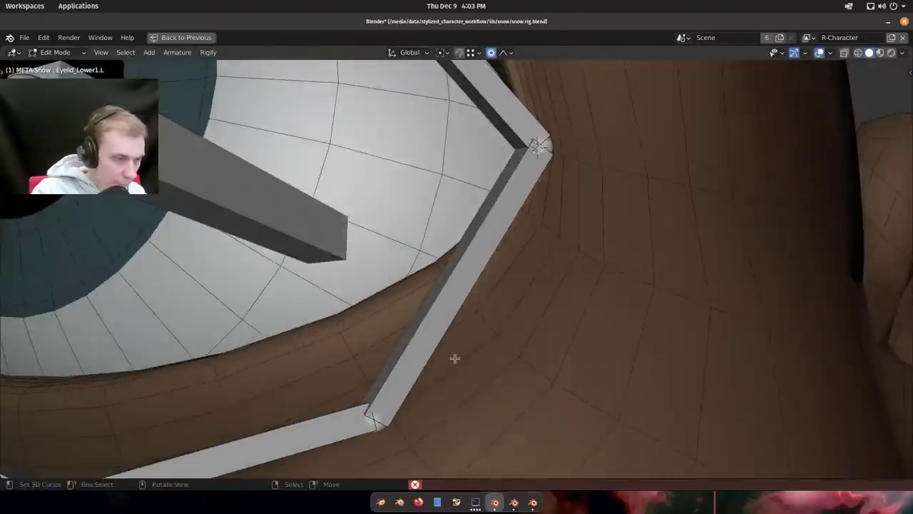
Move the joint between Eyelid_Lower1.L and Eyelid_Lower2.L up onto the lower lid edge.
right_click(376, 425)
middle_click_drag(378, 426, 423, 351, "shift")
key("g")
left_click(400, 246)
mouse_move(400, 246)
middle_mouse_down()
mouse_move(551, 285)
mouse_move(503, 279)
mouse_move(550, 295)
middle_mouse_up()
Refine the joint between Eyelid_Lower1.L and Eyelid_Lower2.L against the lid mesh in wireframe shading.
key("z")
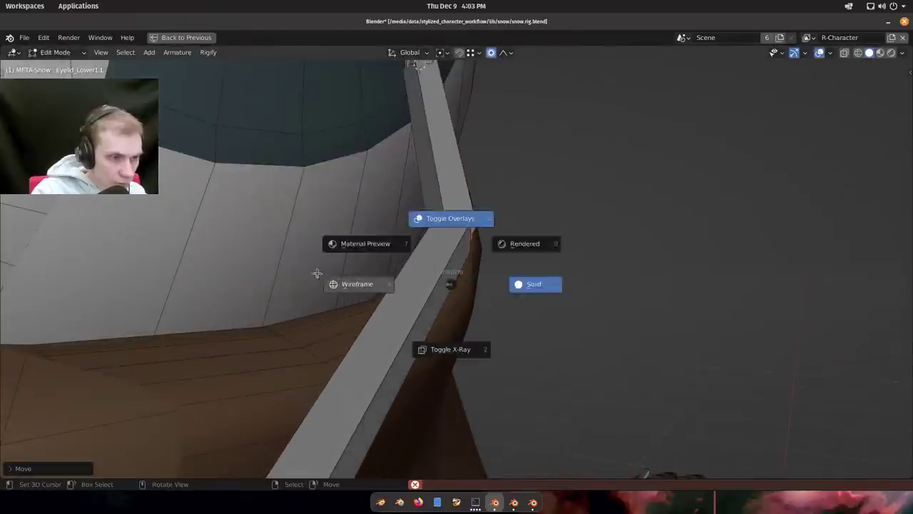
left_click(462, 234)
middle_click_drag(462, 234, 393, 218)
key("g")
left_click(388, 234)
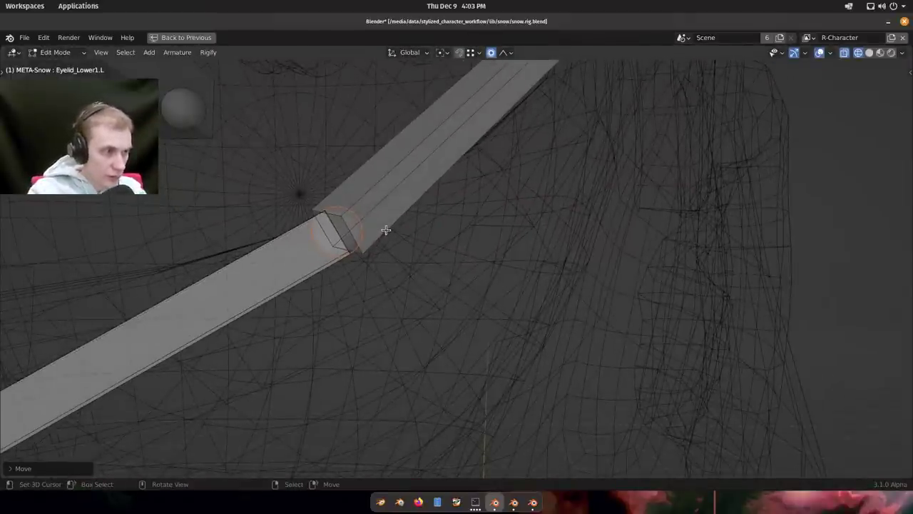
Move the joint between Eyelid_Lower2.L and Eyelid_Lower3.L toward the lower lid edge in wireframe shading.
scroll(387, 231, "down", 3)
middle_click_drag(387, 232, 475, 234)
right_click(492, 173)
middle_click_drag(493, 173, 600, 270)
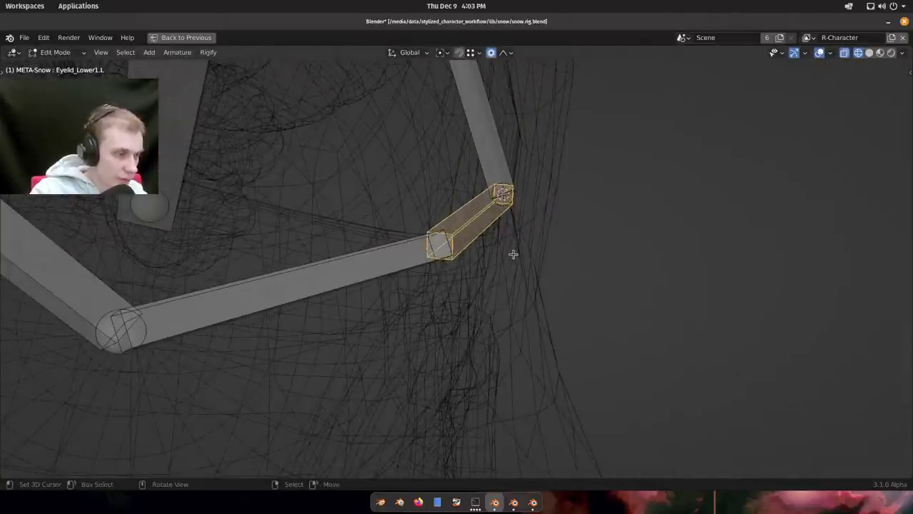
scroll(513, 253, "down", 3)
middle_click_drag(513, 254, 366, 297)
scroll(495, 259, "up", 2)
right_click(359, 308)
left_click(339, 235)
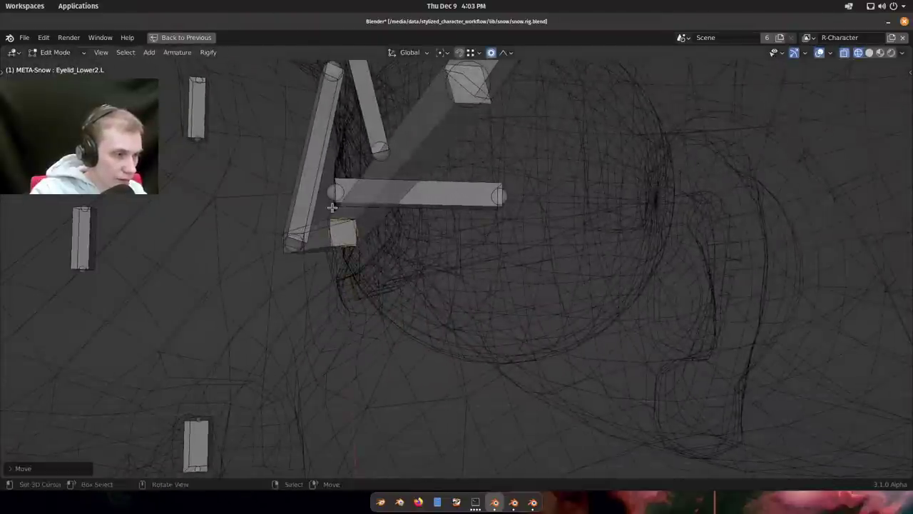
Fine-tune the joint between Eyelid_Lower2.L and Eyelid_Lower3.L on the lower lid edge in solid shading.
mouse_move(332, 207)
middle_mouse_down()
mouse_move(402, 273)
mouse_move(554, 330)
mouse_move(441, 295)
mouse_move(346, 237)
mouse_move(369, 247)
middle_mouse_up()
key("z")
key("alt+z")
key("g")
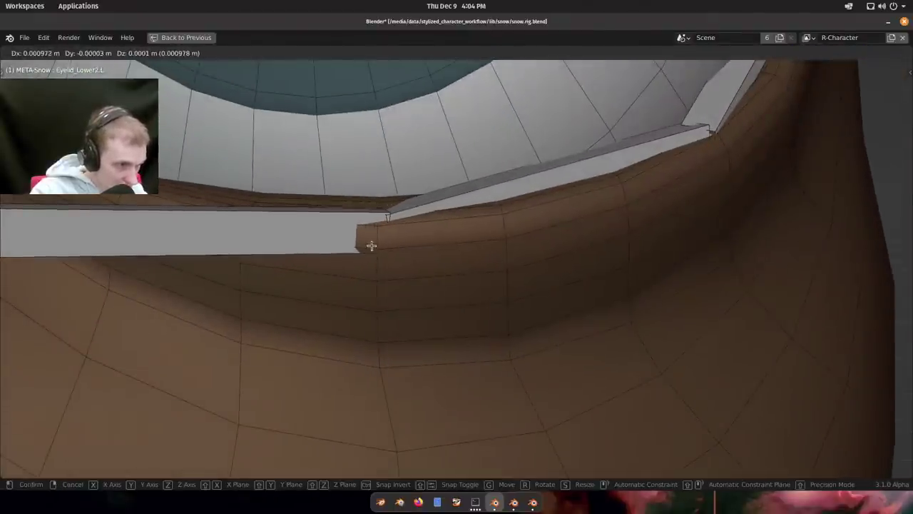
left_click(373, 246)
key("alt+z")
key("z")
Move the joint between Eyelid_Lower3.L and Eyelid_Lower4.L onto the lower lid edge from several viewing angles.
mouse_move(314, 282)
middle_mouse_down()
mouse_move(373, 271)
mouse_move(458, 300)
middle_mouse_up()
key("z")
scroll(345, 267, "down", 1)
right_click(404, 311)
middle_click_drag(403, 311, 391, 155)
key("g")
left_click(511, 285)
key("g")
left_click(502, 258)
key("g")
left_click(363, 281)
Move the inner-corner end of Eyelid_Lower4.L to meet the upper lid chain, alternating between solid and wireframe shading.
middle_click_drag(363, 281, 471, 282, "shift")
scroll(471, 283, "up", 2)
middle_click_drag(471, 283, 460, 301)
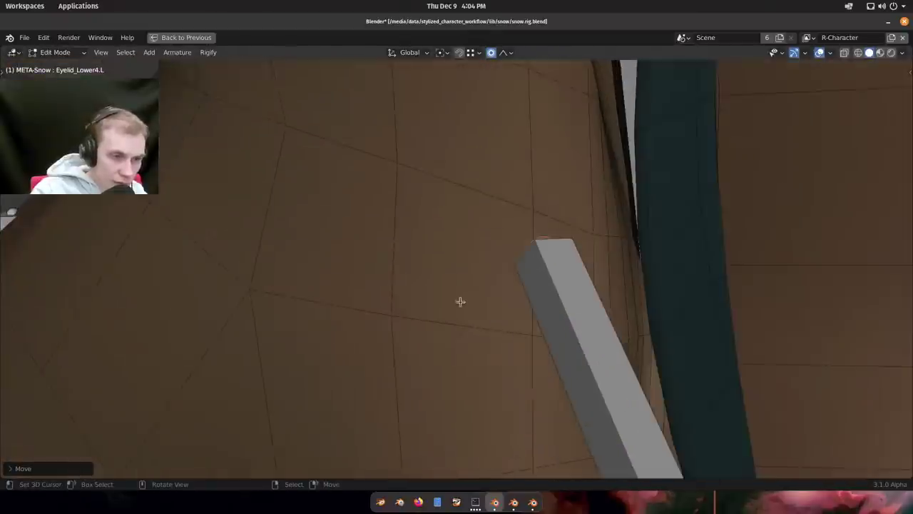
left_click(576, 303)
mouse_move(576, 302)
middle_mouse_down()
mouse_move(527, 298)
mouse_move(425, 221)
mouse_move(349, 210)
middle_mouse_up()
key("shift+z")
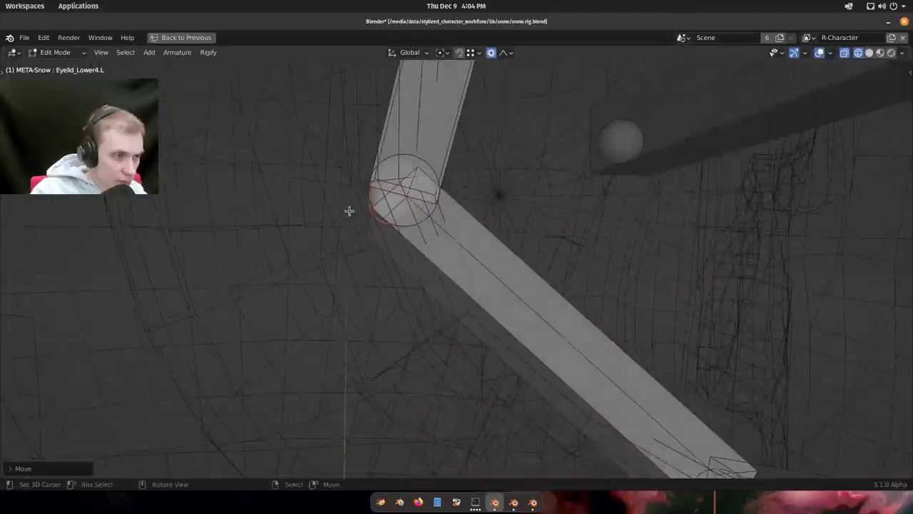
left_click(400, 191)
key("z")
middle_click_drag(463, 253, 434, 231)
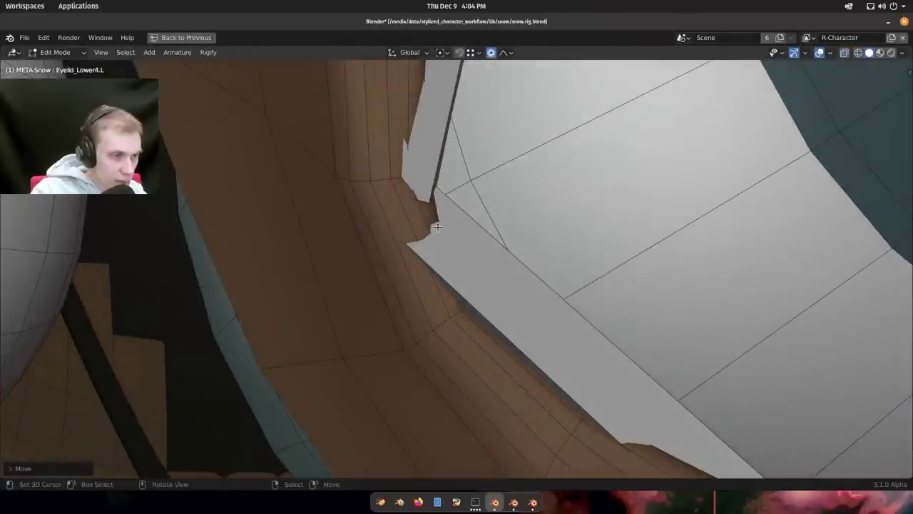
key("z")
left_click(417, 177)
middle_click_drag(417, 178, 542, 199)
key("g")
left_click(544, 200)
key("z")
left_click(557, 311)
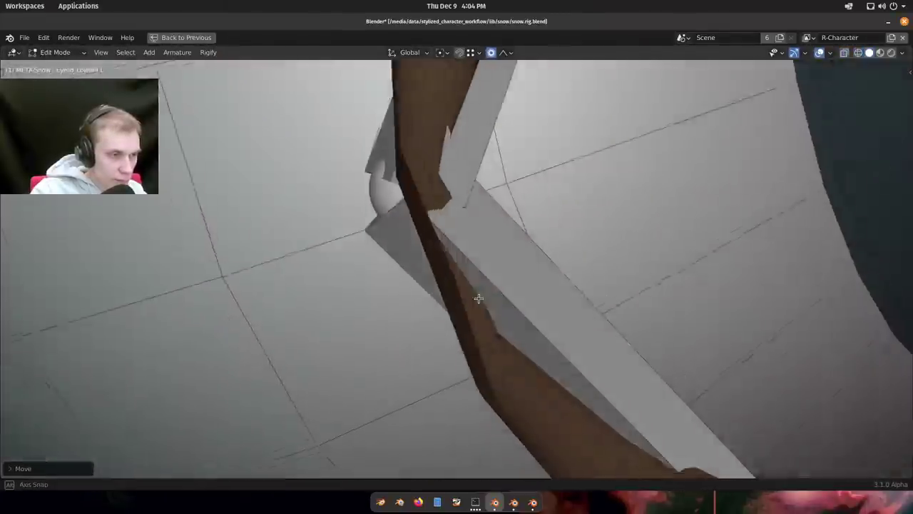
Refine the position of the inner-corner end of Eyelid_Lower4.L against the lid edge from another viewing angle.
key("g")
mouse_move(496, 307)
middle_mouse_down()
mouse_move(509, 265)
mouse_move(550, 267)
mouse_move(658, 381)
mouse_move(486, 274)
mouse_move(452, 312)
mouse_move(383, 253)
mouse_move(467, 283)
mouse_move(428, 265)
mouse_move(467, 259)
mouse_move(527, 270)
mouse_move(426, 308)
mouse_move(758, 336)
mouse_move(450, 249)
mouse_move(485, 267)
middle_mouse_up()
scroll(478, 250, "up", 1)
key("z")
scroll(395, 261, "up", 5)
right_click(444, 261)
key("z")
key("z")
key("g")
left_click(503, 312)
Adjust the joint between Eyelid_Lower2.L and Eyelid_Lower3.L in wireframe shading.
key("alt+z")
key("z")
left_click(364, 255)
right_click(447, 251)
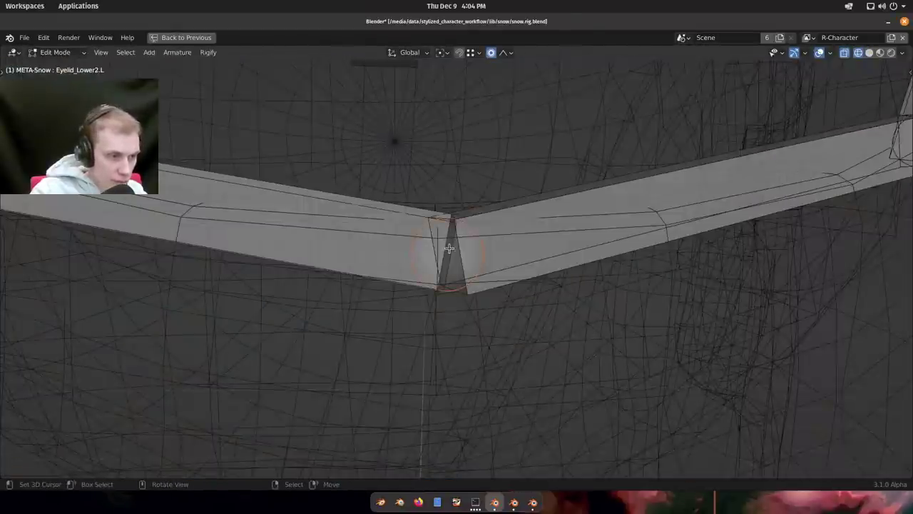
key("g")
left_click(404, 249)
Select the joint between Eyelid_Lower1.L and Eyelid_Lower2.L and nudge it onto the lower lid edge.
key("shift+z")
mouse_move(341, 248)
middle_mouse_down()
mouse_move(495, 267)
mouse_move(416, 253)
mouse_move(572, 181)
mouse_move(465, 279)
mouse_move(443, 287)
middle_mouse_up()
key("shift+z")
right_click(444, 264)
key("g")
left_click(462, 258)
key("shift+z")
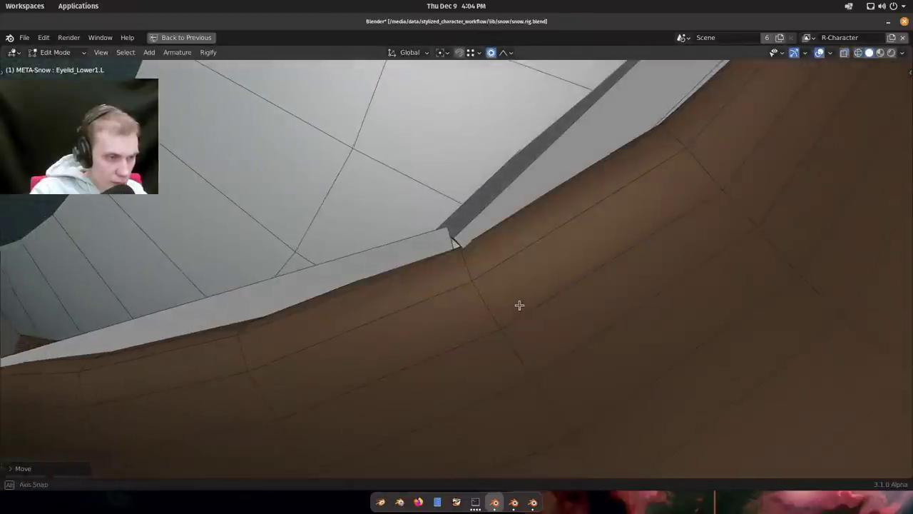
key("g")
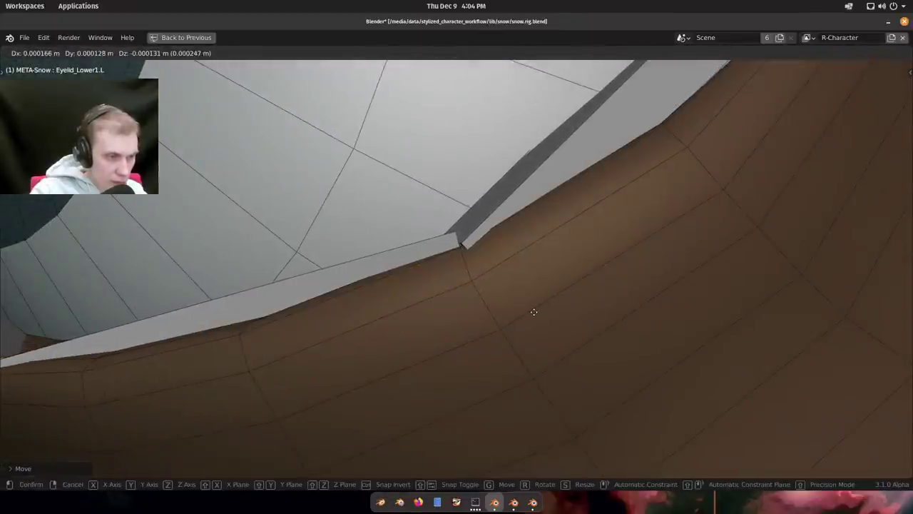
left_click(534, 312)
Adjust the outer-corner end of Eyelid_Lower1.L where it meets Eyelid_Upper1.L in wireframe shading.
middle_click_drag(532, 309, 488, 251)
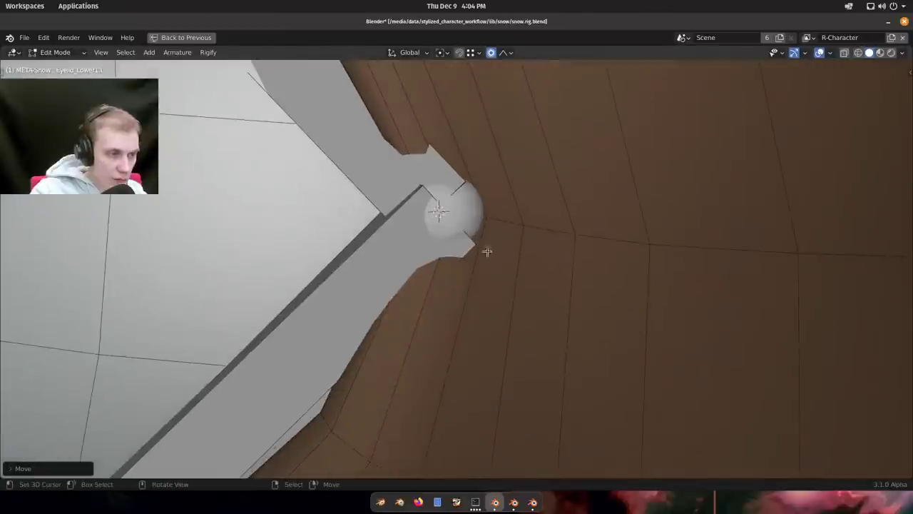
key("shift+z")
right_click(458, 264)
key("g")
right_click(473, 213)
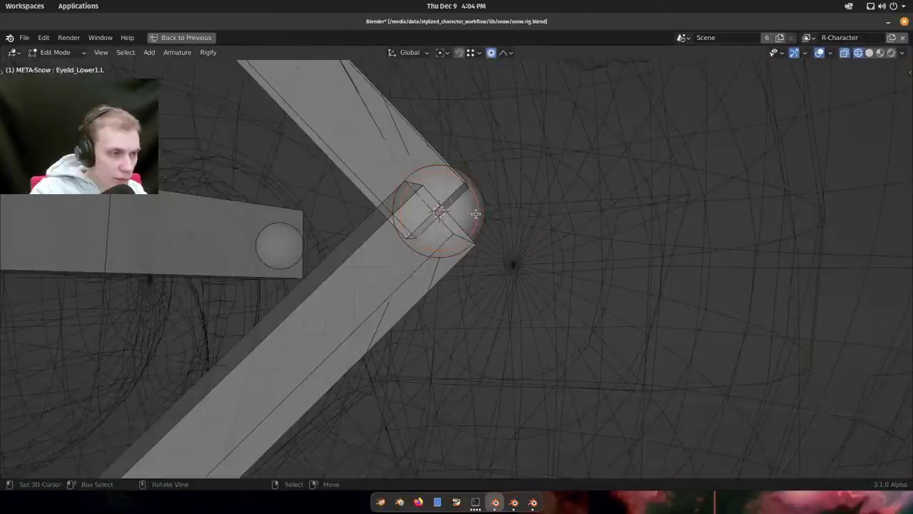
key("g")
left_click(476, 214)
key("shift+z")
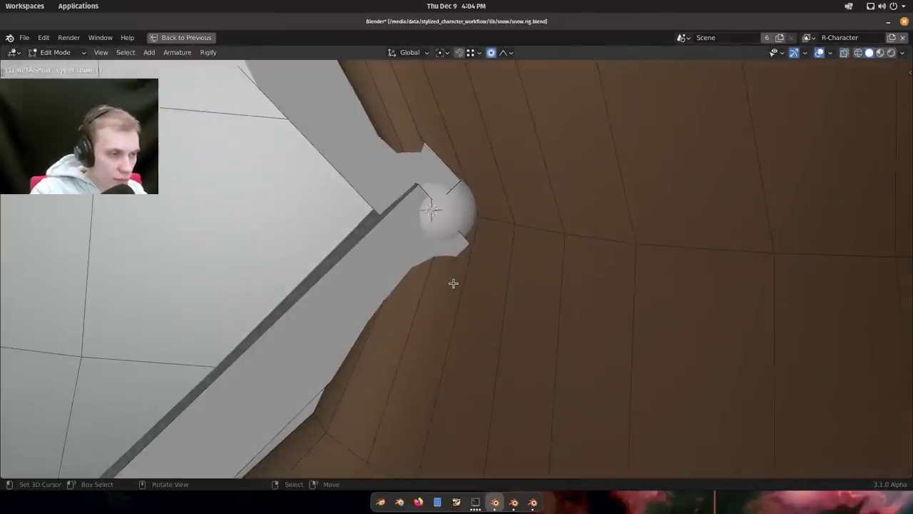
Fine-tune the outer-corner end of Eyelid_Lower1.L from a closer view, then return to solid shading.
scroll(453, 283, "up", 3)
key("shift+z")
key("shift+z")
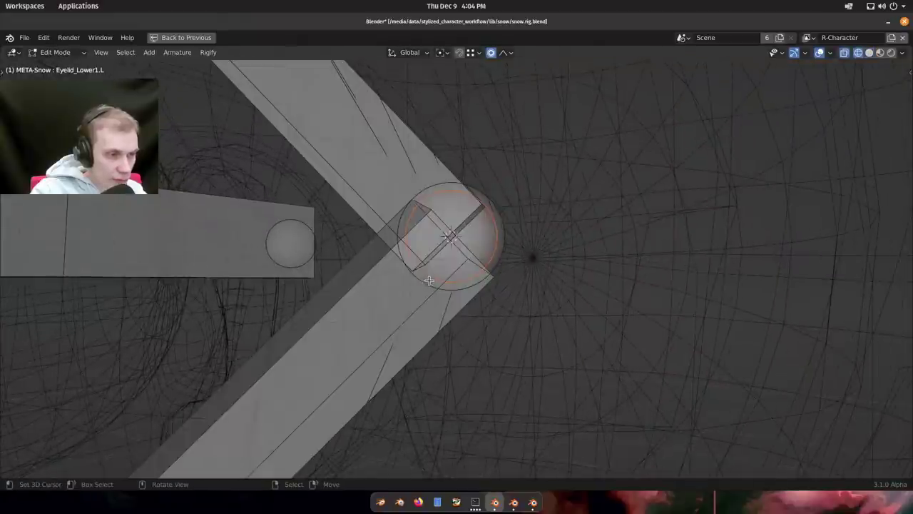
key("g")
left_click(414, 292)
middle_click_drag(415, 291, 470, 237, "shift")
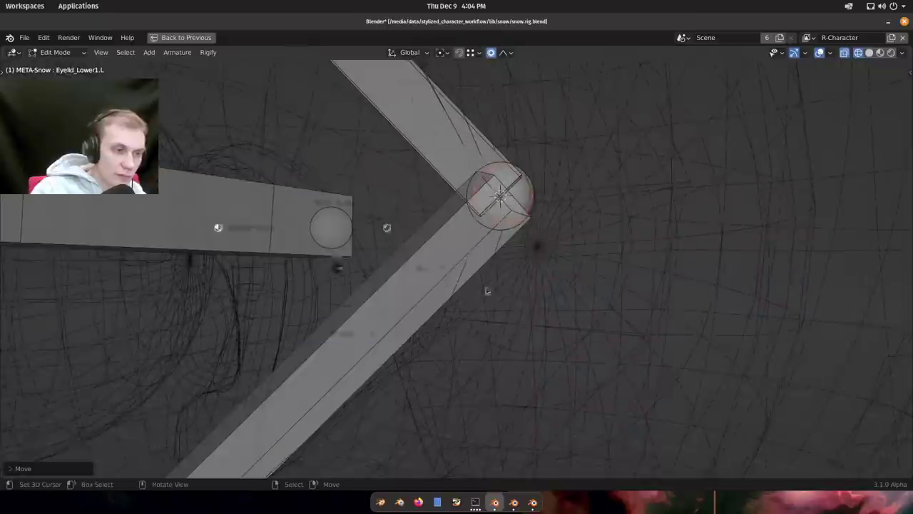
key("shift+z")
scroll(487, 292, "down", 4)
Examine how the lower eyelid chain follows the lid edge, especially around the outer eye corner.
middle_click_drag(487, 291, 461, 245, "shift")
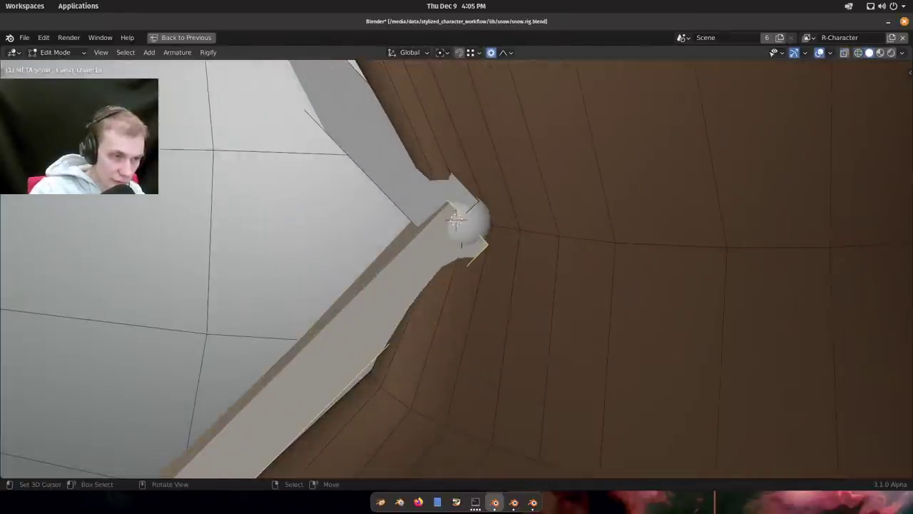
scroll(535, 199, "down", 5)
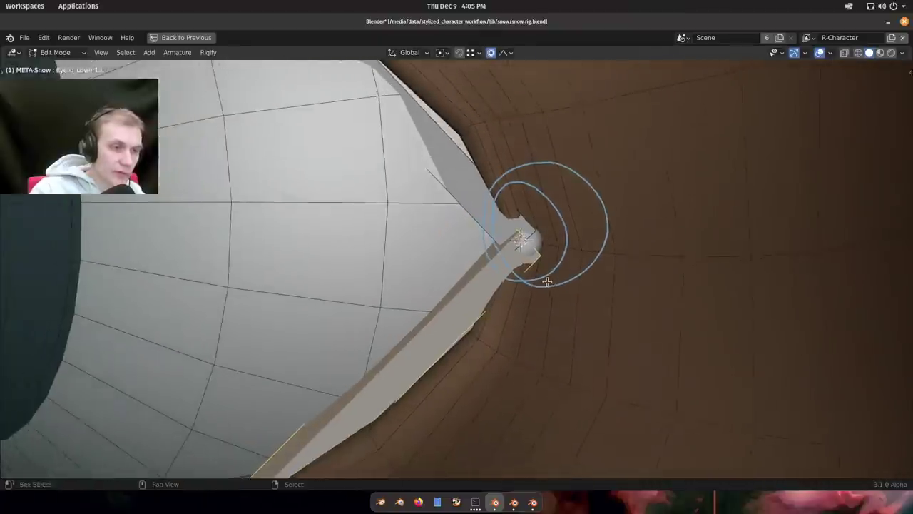
scroll(478, 273, "down", 2)
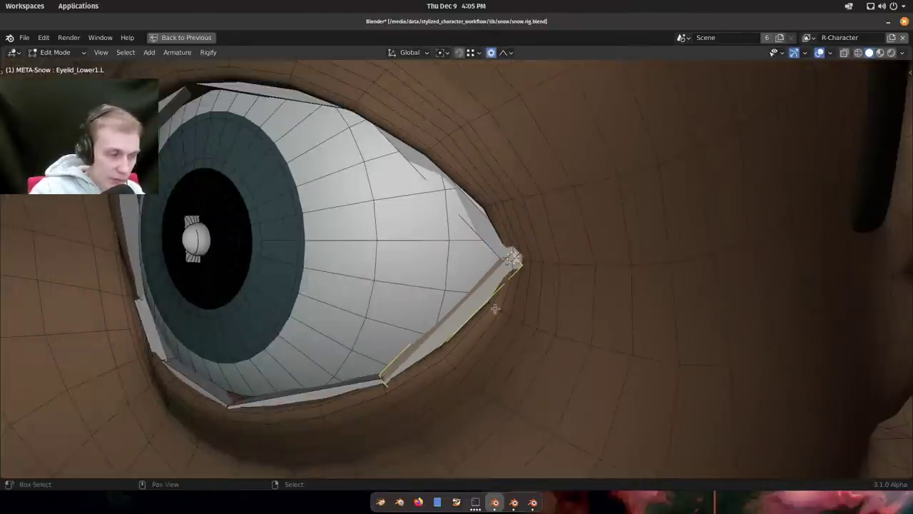
middle_click_drag(493, 307, 627, 188, "shift")
scroll(550, 241, "down", 2)
scroll(556, 232, "up", 2)
scroll(559, 228, "down", 4)
scroll(622, 197, "up", 5)
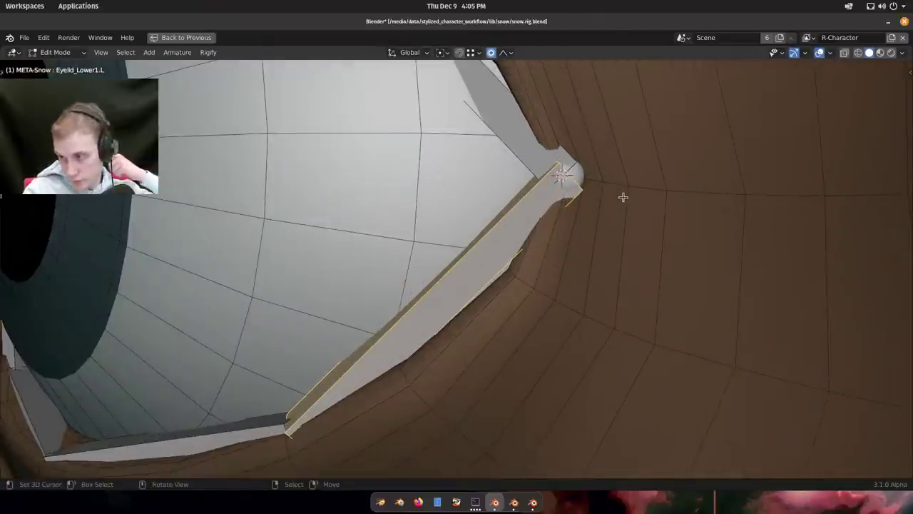
scroll(537, 223, "down", 1)
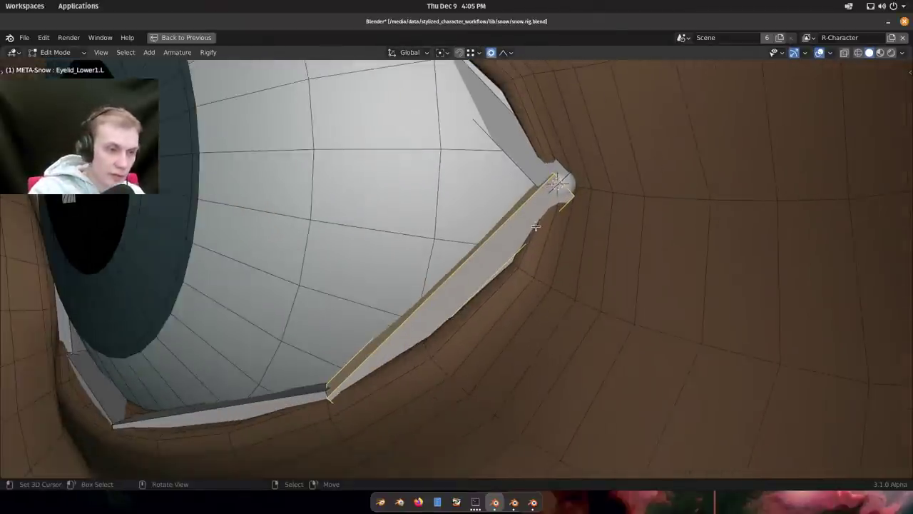
scroll(545, 222, "up", 2)
middle_click_drag(546, 221, 507, 254)
scroll(508, 254, "up", 1)
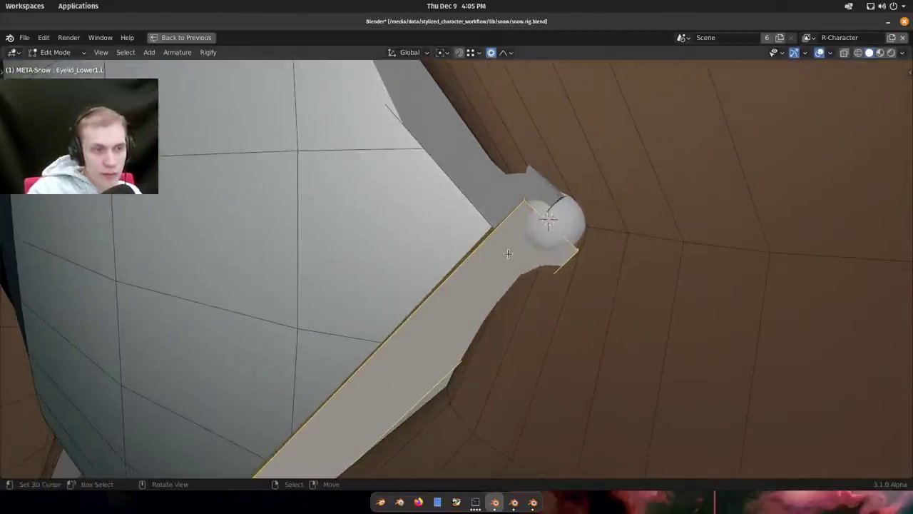
Switch the metarig to Pose Mode in wireframe shading and select Eyelid_Lower1.L at the outer eye corner.
mouse_move(564, 248)
middle_mouse_down()
mouse_move(549, 235)
mouse_move(612, 253)
middle_mouse_up()
key("alt+z")
key("alt+z")
key("shift+z")
key("ctrl+Tab")
left_click(536, 319)
left_click(545, 222, "alt")
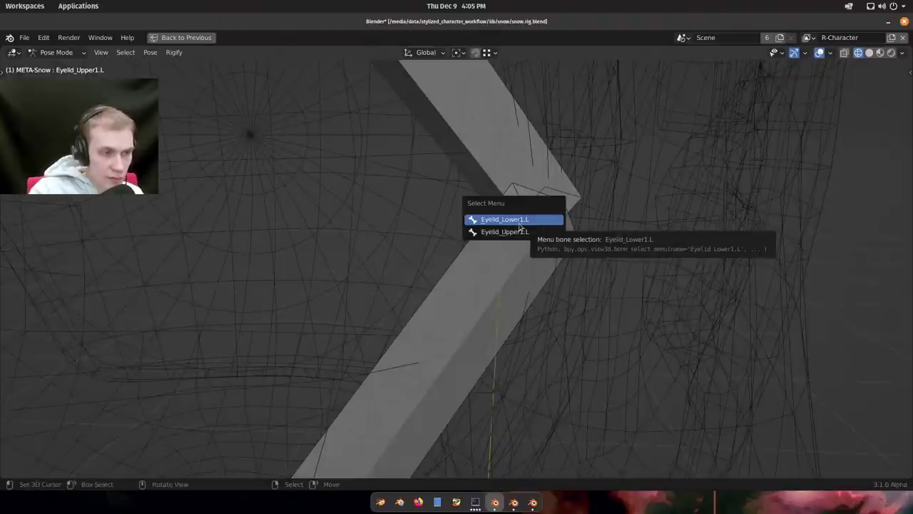
left_click(514, 220)
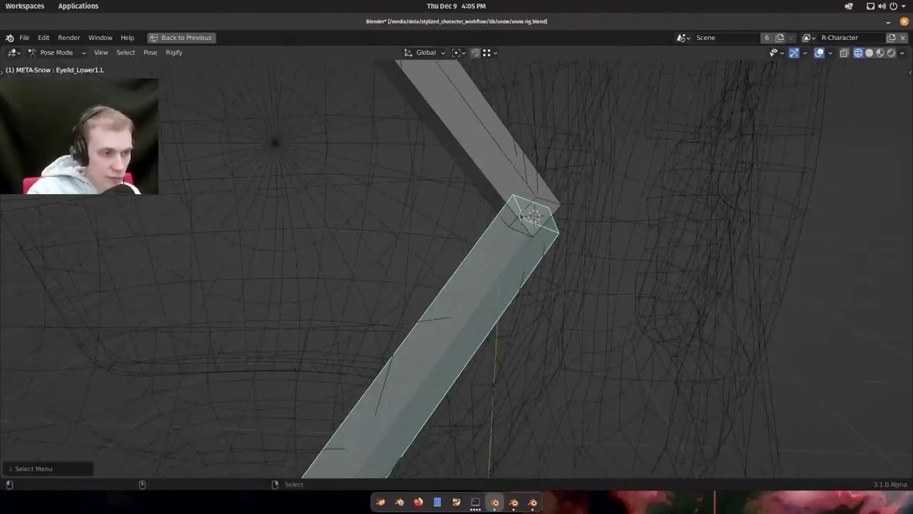
Alternate the selection between Eyelid_Upper1.L and Eyelid_Lower1.L to compare their ends at the outer eye corner.
left_click(515, 213, "alt")
left_click(499, 201)
left_click(529, 235, "alt")
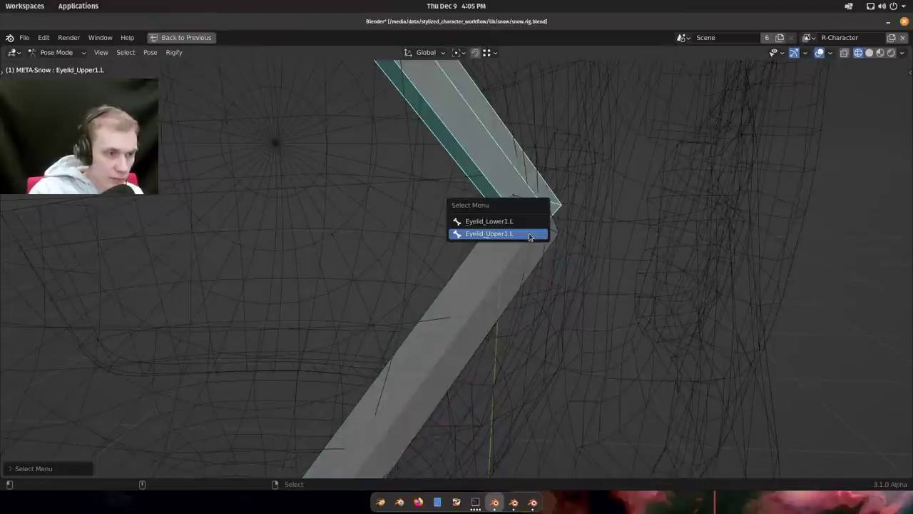
left_click(518, 238)
middle_click_drag(518, 237, 526, 235)
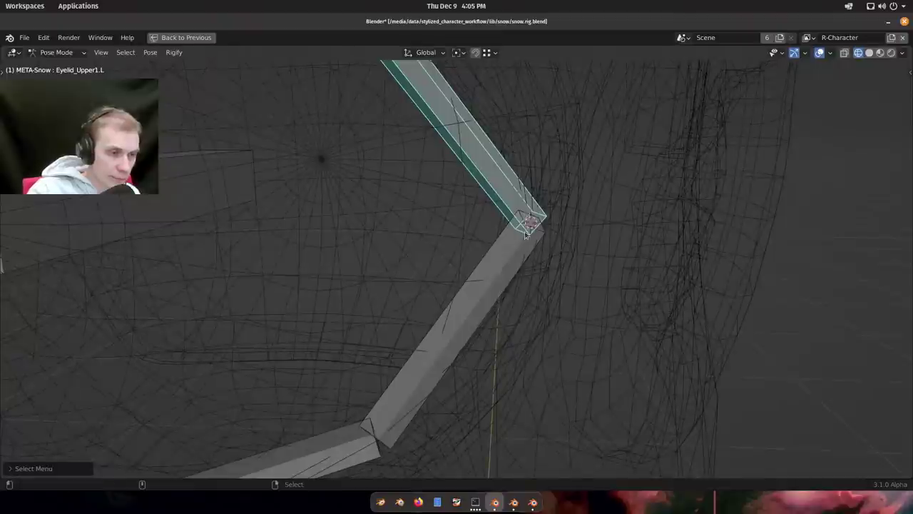
left_click(526, 236, "alt")
left_click(526, 230)
left_click(511, 222, "alt")
left_click(506, 221)
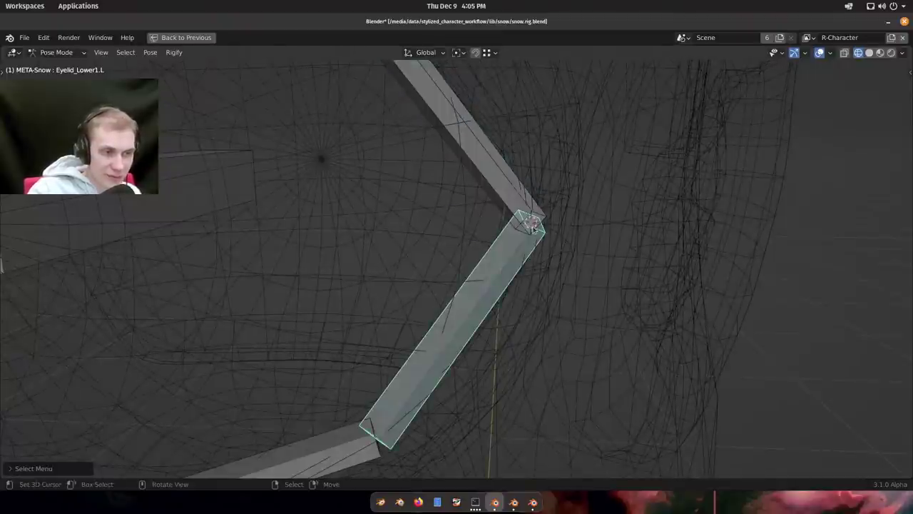
Reveal any hidden bones, clear the selection and return to solid shading.
mouse_move(535, 231)
middle_mouse_down()
mouse_move(544, 237)
mouse_move(508, 258)
middle_mouse_up()
key("alt+h")
key("alt+a")
key("shift+z")
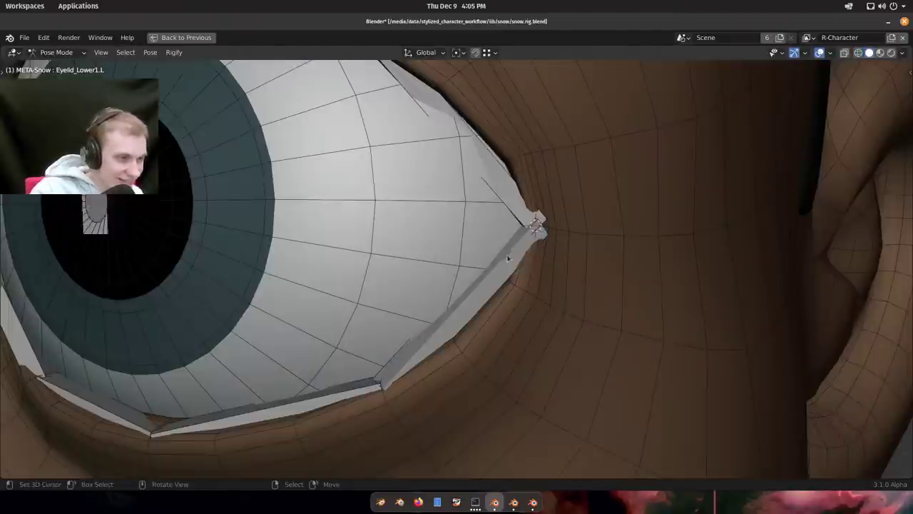
Recalculate the roll of the left upper and lower eyelid bones in Edit Mode, trying Global +Y Axis and Local +X Tangent.
scroll(508, 258, "down", 4)
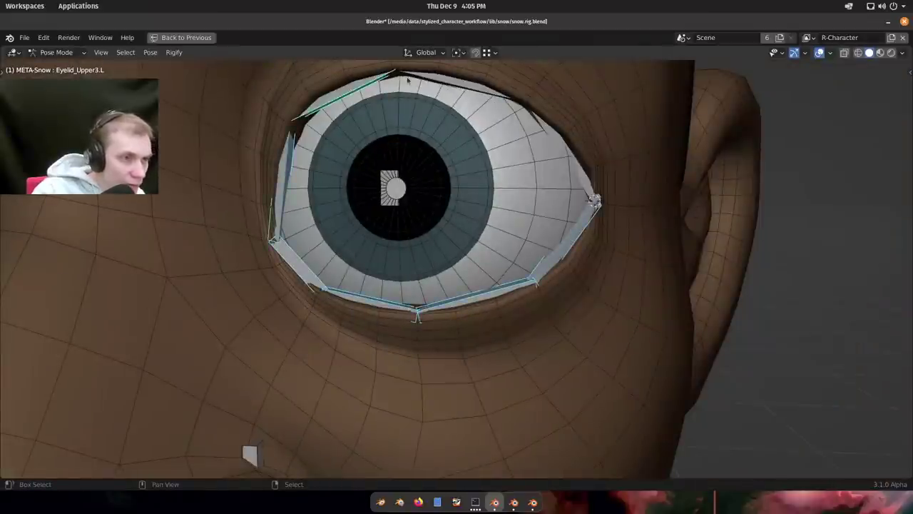
key("shift+n")
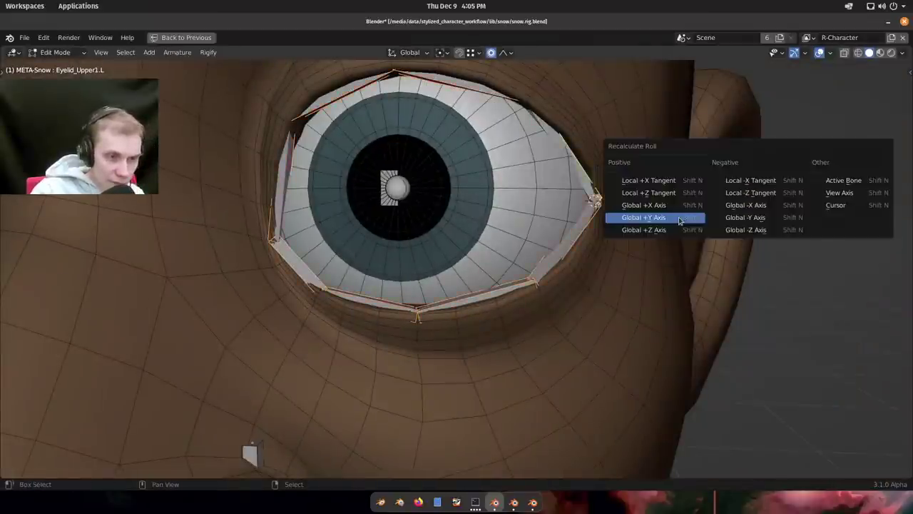
left_click(672, 216)
key("shift+n")
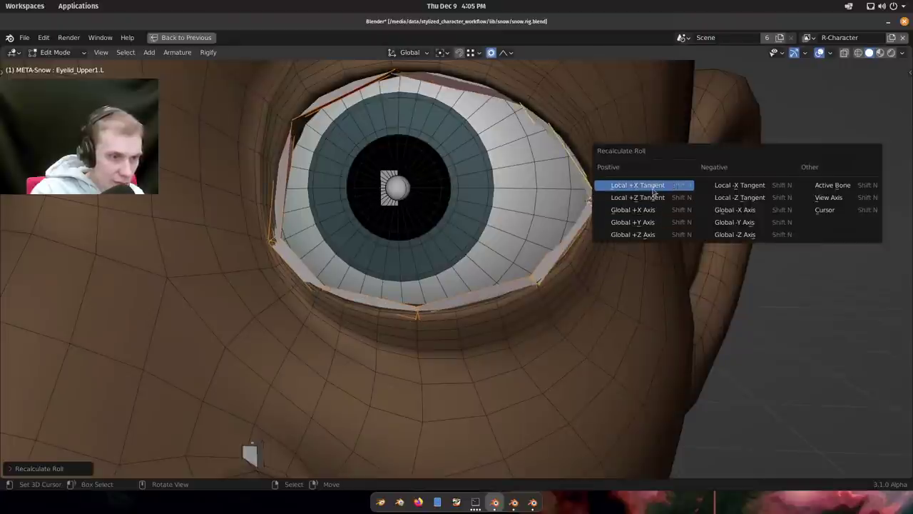
left_click(646, 186)
key("shift+n")
left_click(656, 189)
middle_click_drag(558, 226, 613, 244, "shift")
key("shift+n")
left_click(710, 253)
Select all metarig bones and examine the bone layout around the brows, eyes and nose from several angles.
middle_click_drag(710, 253, 670, 245)
scroll(669, 245, "down", 3)
mouse_move(600, 281)
middle_mouse_down("shift")
mouse_move(622, 260)
mouse_move(585, 250)
middle_mouse_up("shift")
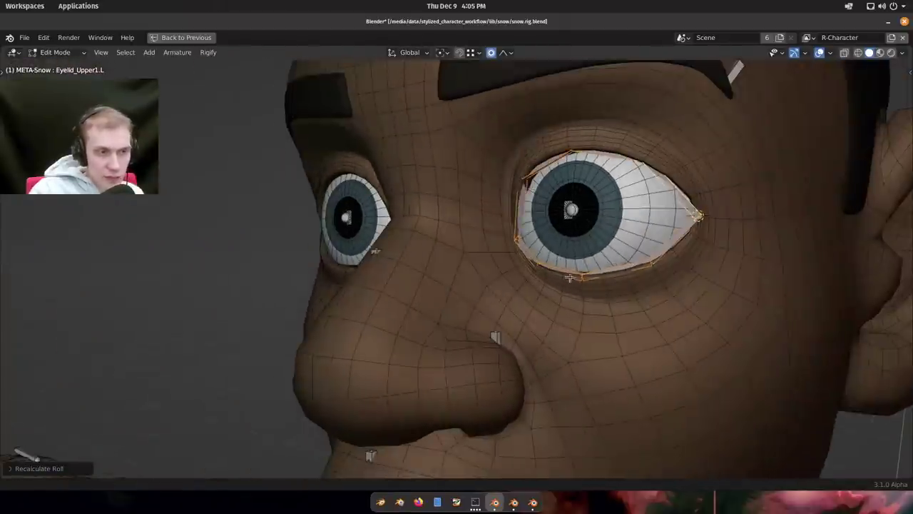
scroll(589, 214, "down", 3)
key("alt+a")
mouse_move(594, 185)
middle_mouse_down("shift")
mouse_move(578, 237)
mouse_move(593, 240)
middle_mouse_up("shift")
key("a")
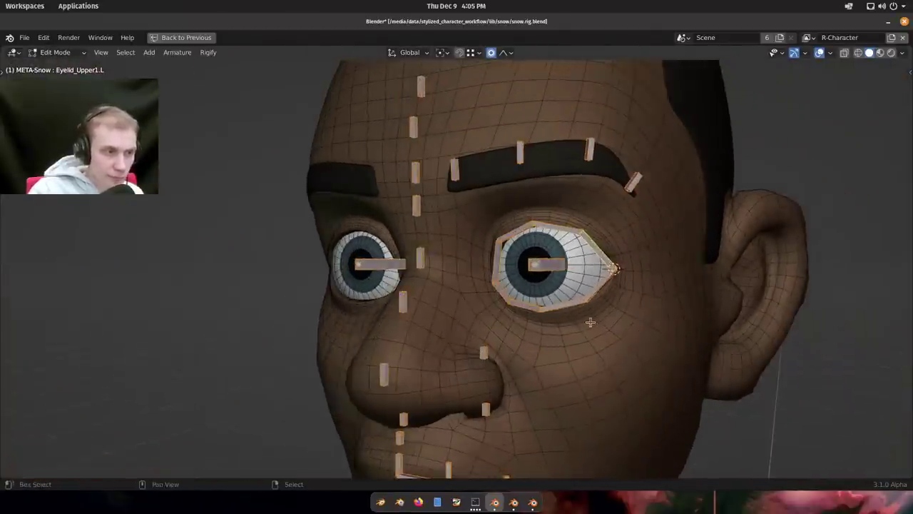
scroll(591, 321, "down", 3)
middle_click_drag(591, 322, 606, 264, "shift")
mouse_move(510, 206)
middle_mouse_down()
mouse_move(526, 218)
mouse_move(542, 207)
mouse_move(500, 205)
middle_mouse_up()
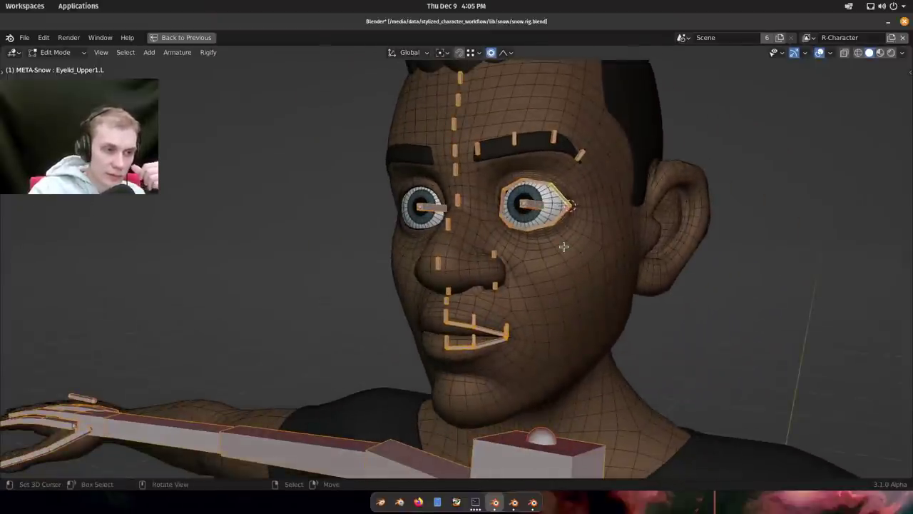
middle_click_drag(563, 246, 562, 267)
scroll(510, 255, "up", 3)
middle_click_drag(465, 241, 441, 240)
scroll(456, 240, "up", 2)
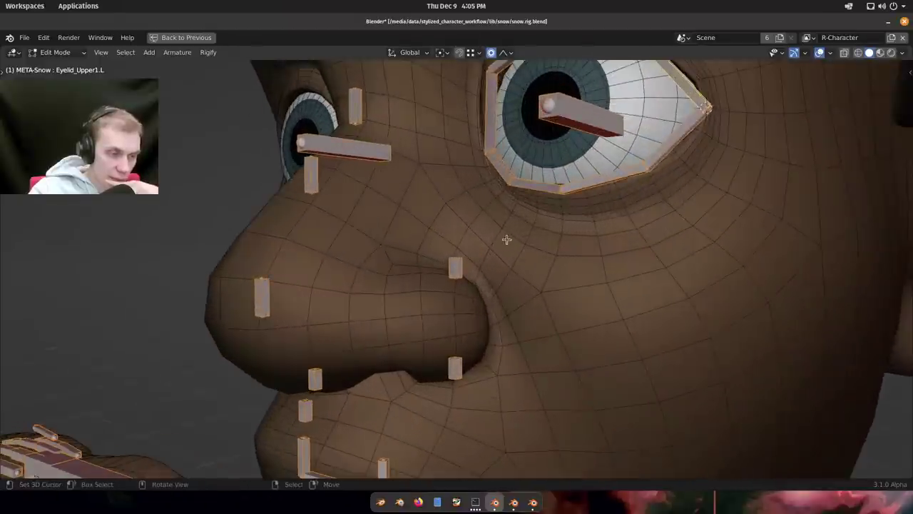
mouse_move(506, 239)
middle_mouse_down()
mouse_move(513, 228)
mouse_move(500, 248)
middle_mouse_up()
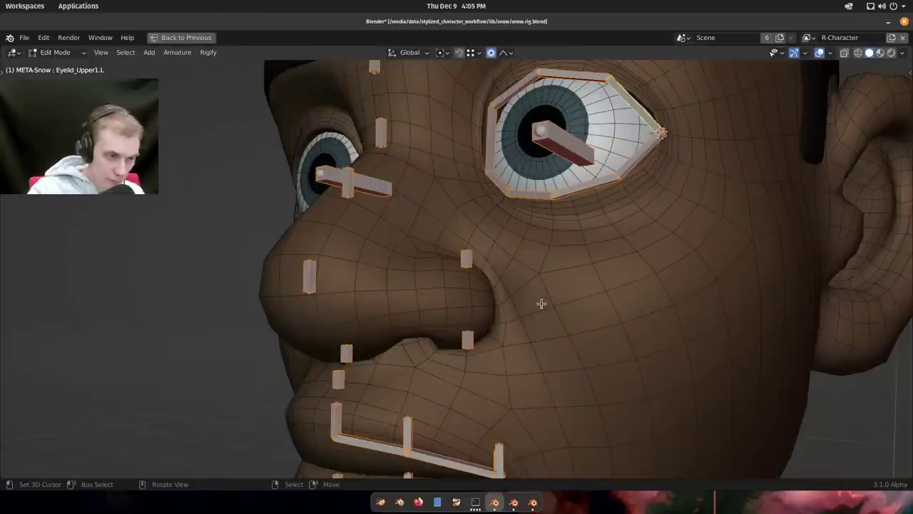
Check the bones around the mouth and lower nose up close, then switch the metarig to Object Mode.
scroll(541, 304, "down", 1)
middle_click_drag(541, 303, 466, 195, "shift")
scroll(539, 230, "down", 2)
scroll(496, 241, "up", 1)
scroll(466, 195, "up", 1)
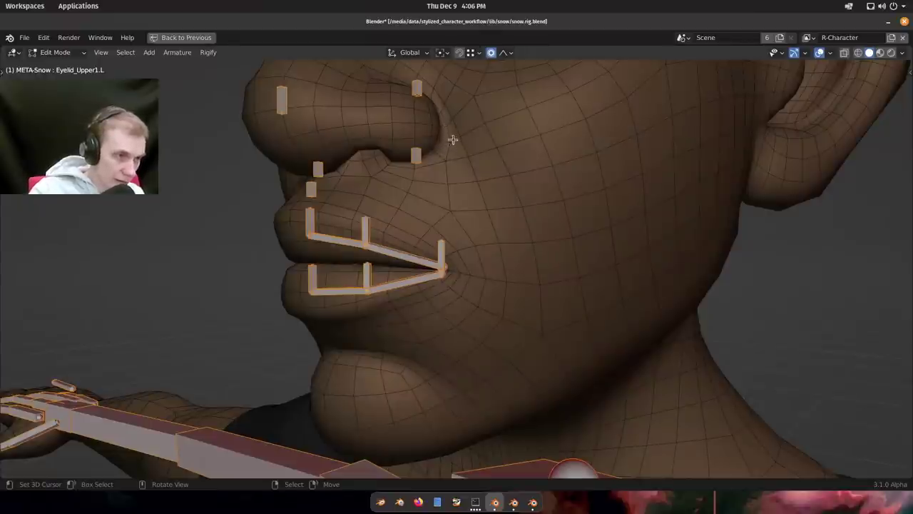
middle_click_drag(453, 140, 450, 125)
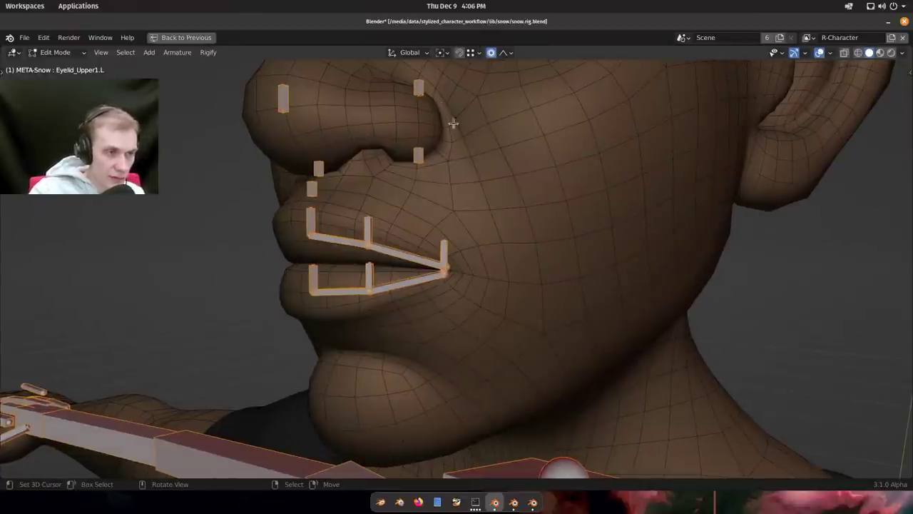
key("Tab")
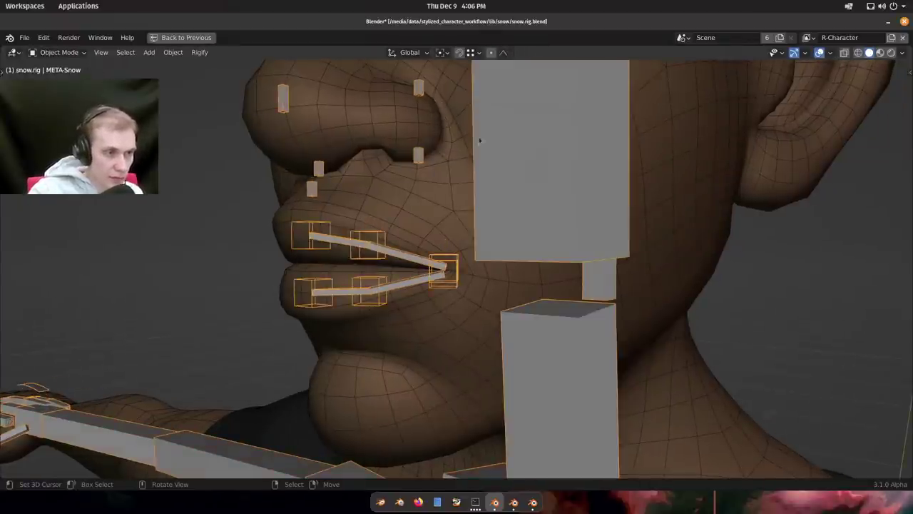
Put the metarig in Pose Mode and hide the three large head and neck bones covering the face.
key("ctrl+Tab")
right_click(573, 247)
key("h")
right_click(596, 265)
key("h")
right_click(603, 359)
key("h")
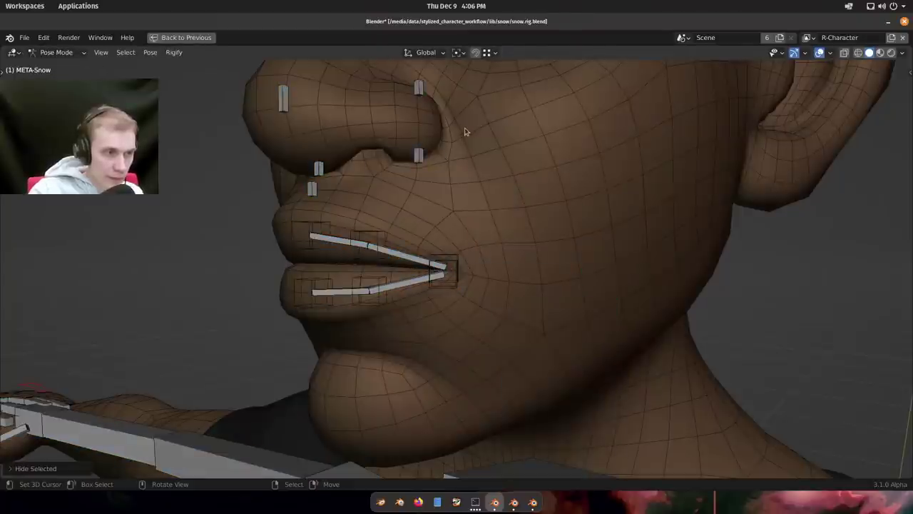
Examine the cheek area between the nose, mouth corner and ear from several angles.
middle_click_drag(486, 209, 528, 277)
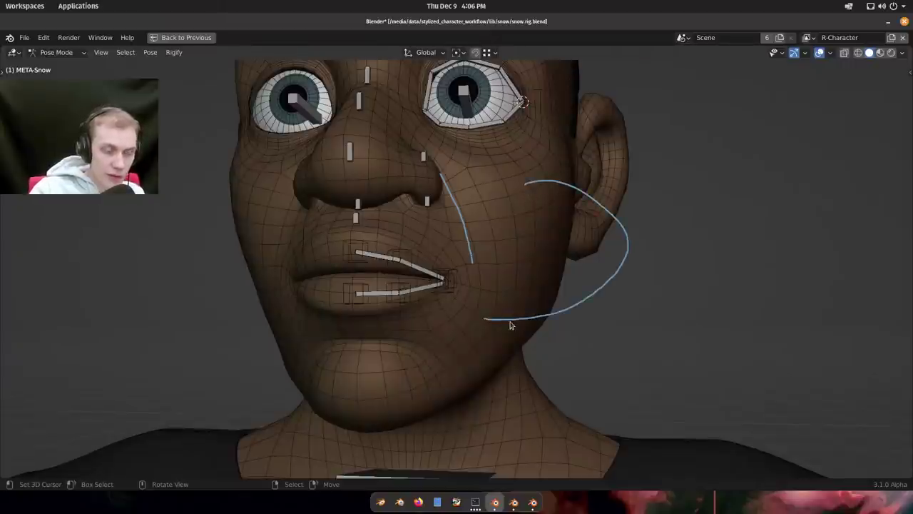
middle_click_drag(498, 323, 519, 327)
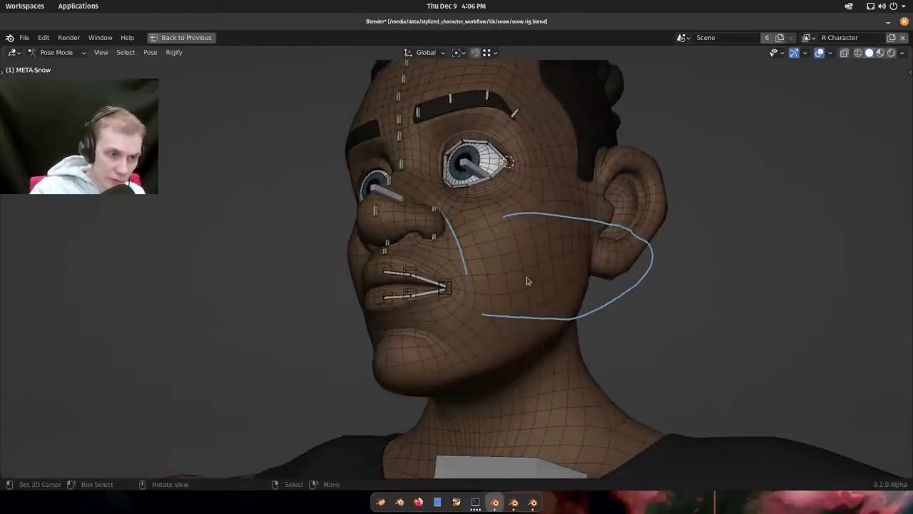
middle_click_drag(526, 281, 558, 275)
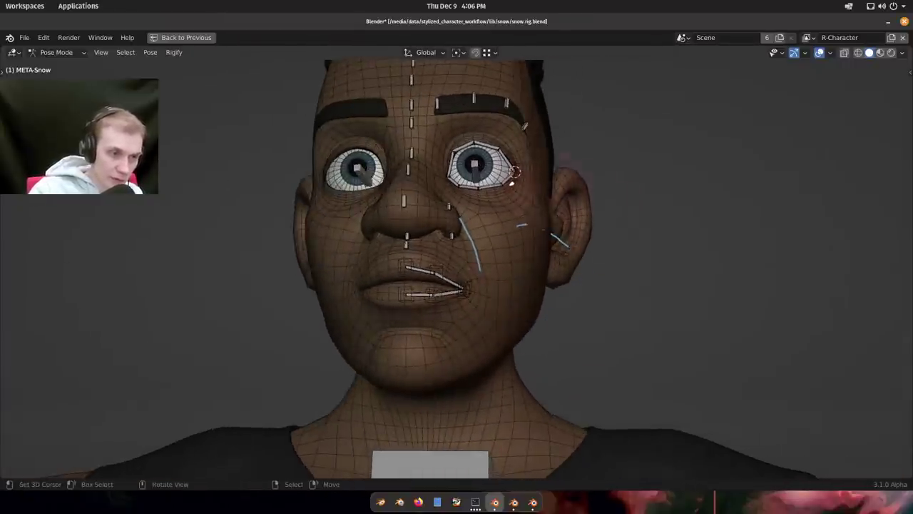
scroll(573, 254, "up", 3)
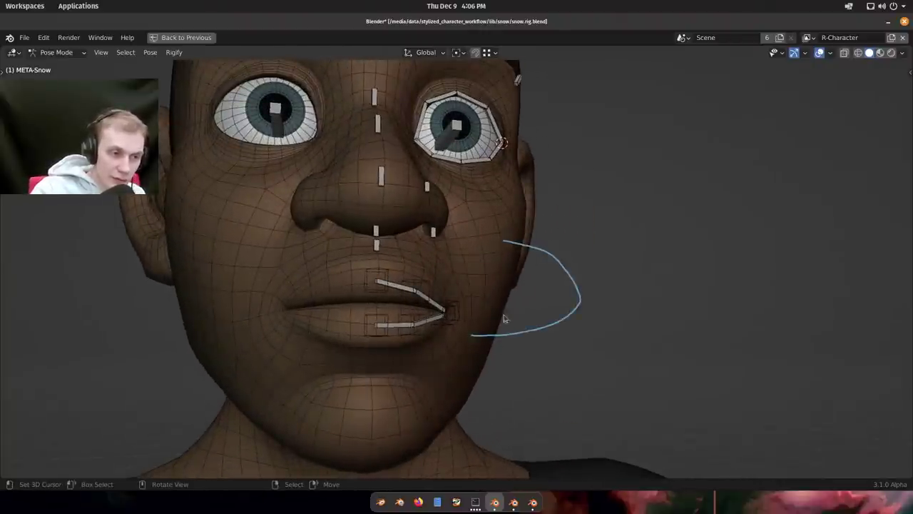
middle_click_drag(443, 325, 483, 244)
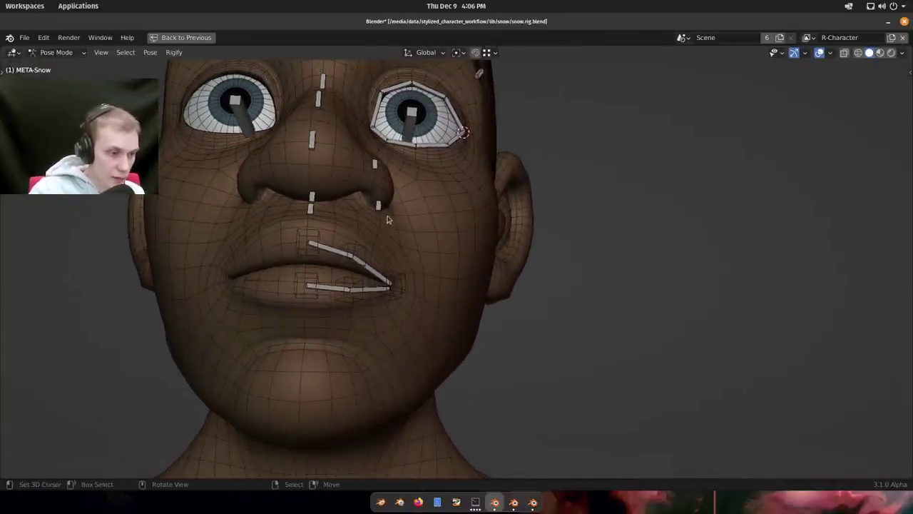
middle_click_drag(471, 265, 478, 284)
scroll(430, 281, "up", 1)
scroll(406, 240, "up", 1)
middle_click_drag(529, 263, 574, 260)
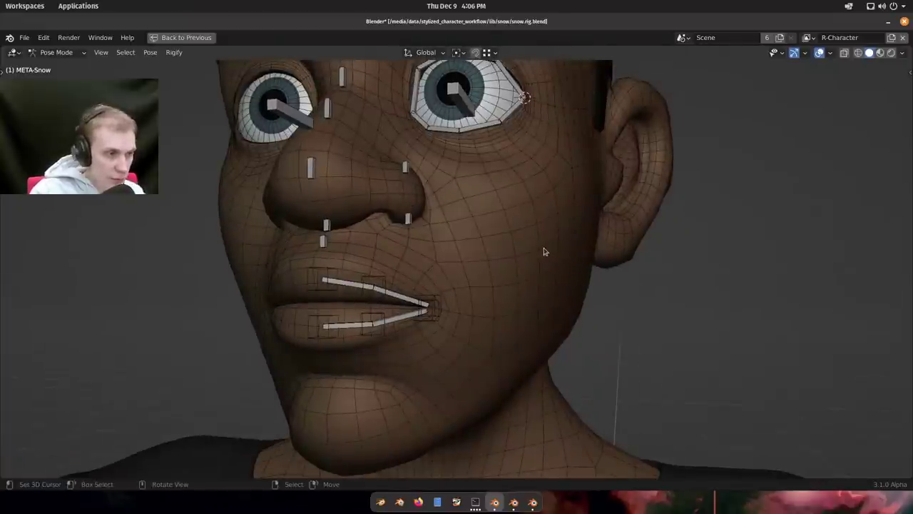
Inspect the left nostril bones and their position relative to the cheek and mouth bones up close.
scroll(454, 235, "down", 1)
middle_click_drag(435, 243, 489, 244, "shift")
scroll(477, 232, "up", 3)
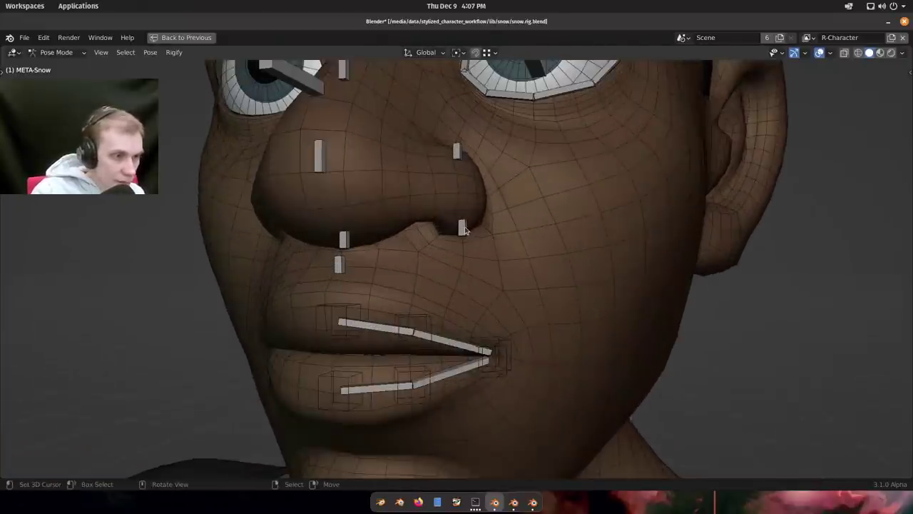
mouse_move(470, 179)
middle_mouse_down()
mouse_move(512, 182)
mouse_move(540, 265)
mouse_move(534, 253)
mouse_move(507, 259)
mouse_move(471, 191)
middle_mouse_up()
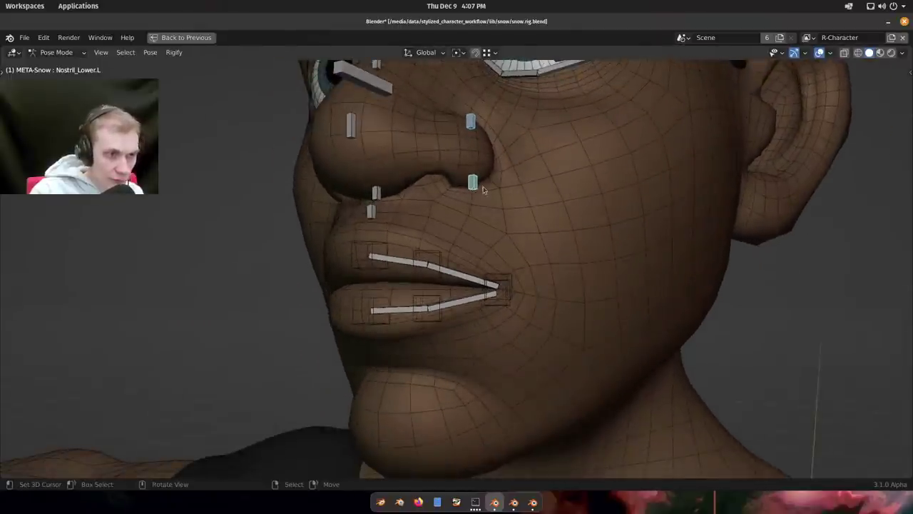
scroll(492, 157, "down", 2)
scroll(426, 231, "up", 1)
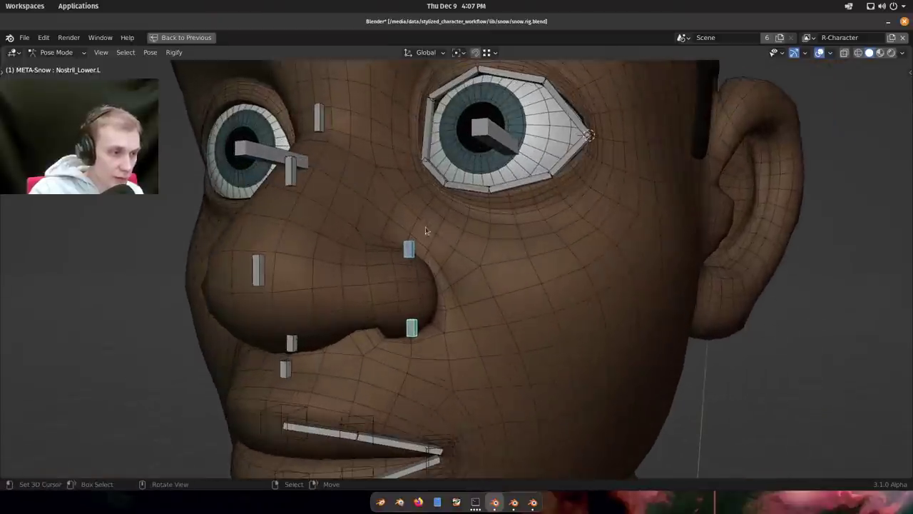
middle_click_drag(414, 215, 440, 135, "shift")
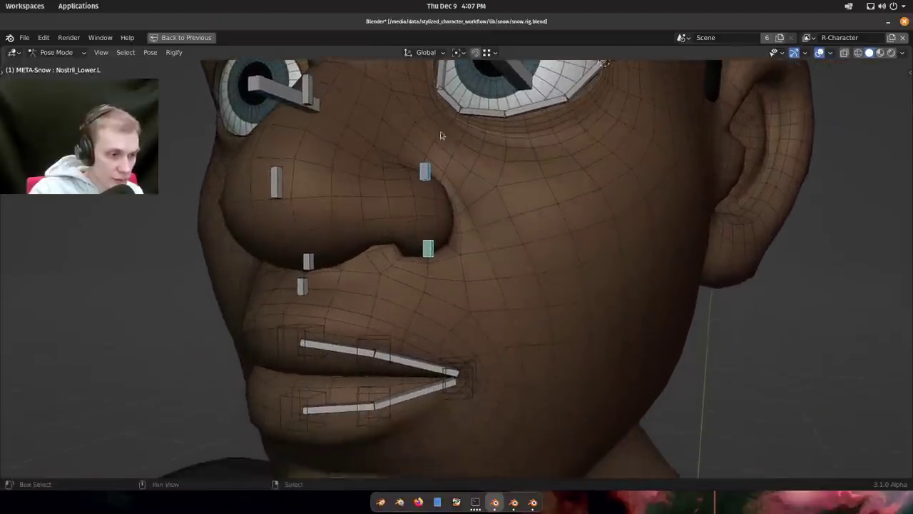
scroll(484, 258, "down", 1)
middle_click_drag(561, 299, 424, 230, "shift")
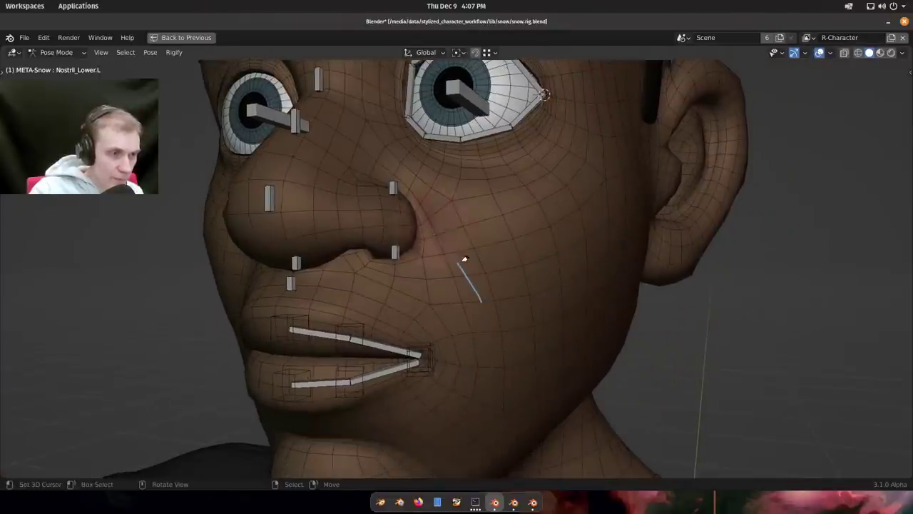
Examine the left eyebrow bones, the forehead centre line and the region between brow and inner eye.
middle_click_drag(464, 259, 508, 302)
middle_click_drag(488, 316, 459, 249)
scroll(436, 198, "up", 3)
scroll(448, 220, "up", 2)
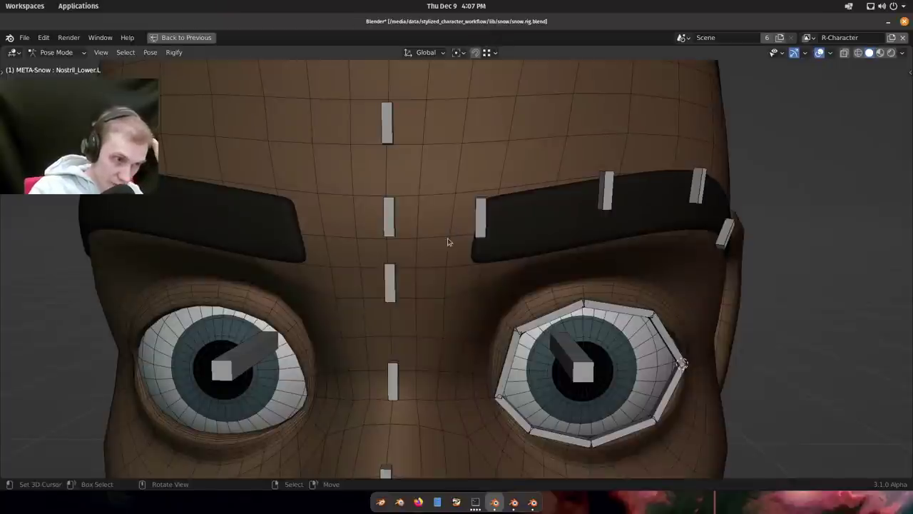
scroll(447, 241, "down", 1)
mouse_move(447, 241)
middle_mouse_down()
mouse_move(438, 233)
mouse_move(444, 248)
middle_mouse_up()
scroll(439, 246, "up", 1)
scroll(443, 247, "down", 2)
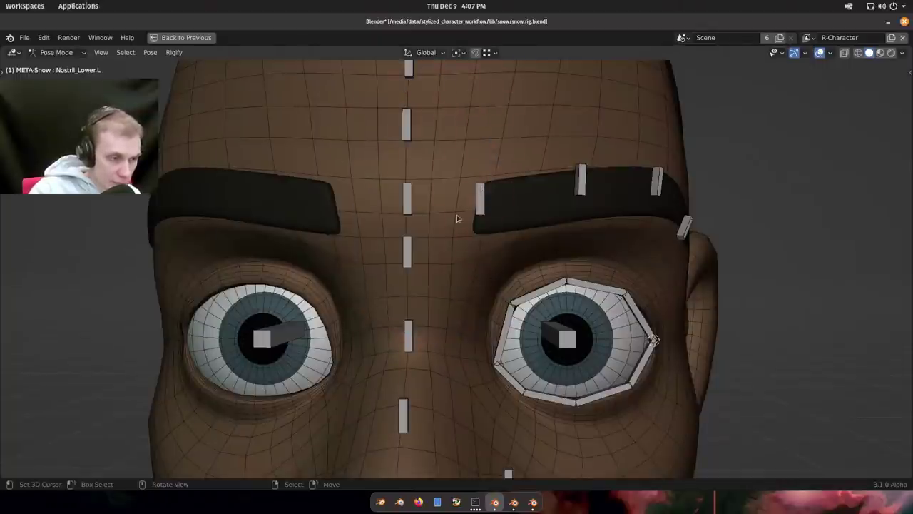
middle_click_drag(461, 217, 459, 252)
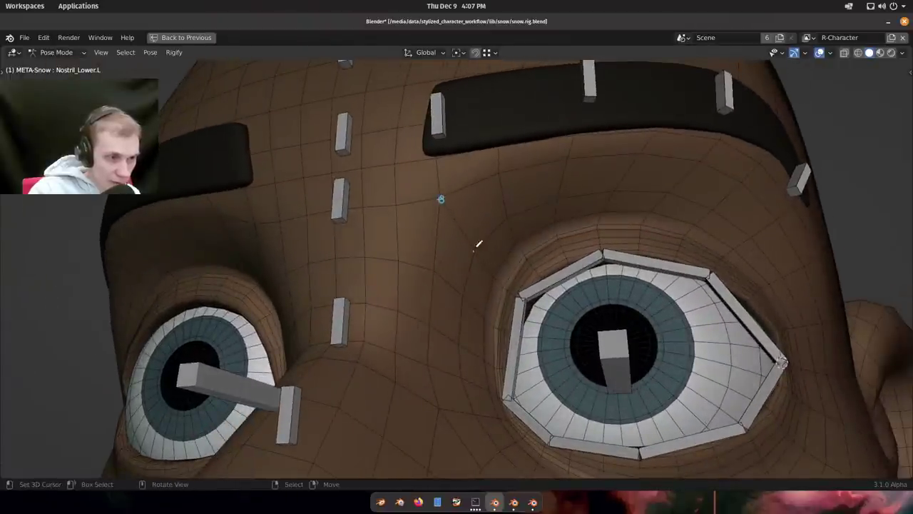
scroll(626, 332, "down", 1)
Inspect the left upper eyelid crease and how it relates to the eyelid bones and eyebrow.
middle_click_drag(517, 268, 389, 261)
scroll(389, 261, "up", 1)
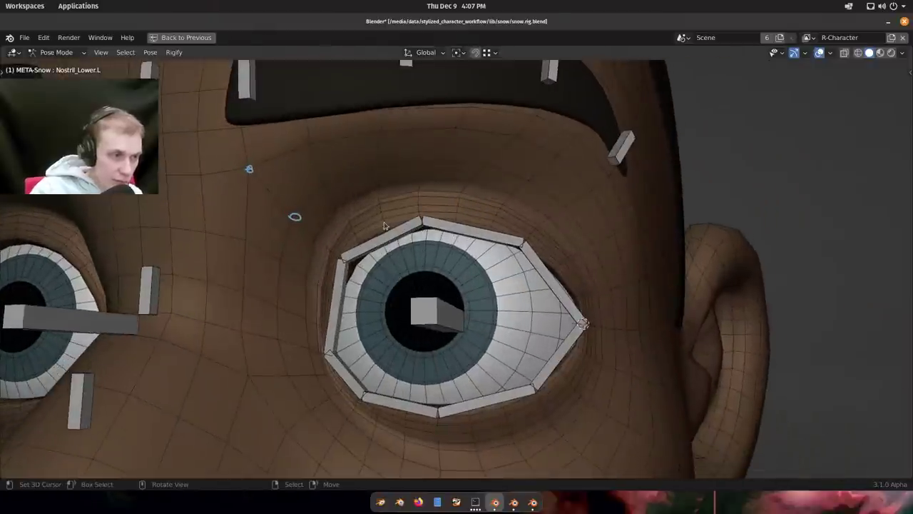
scroll(378, 209, "up", 1)
scroll(377, 208, "up", 2)
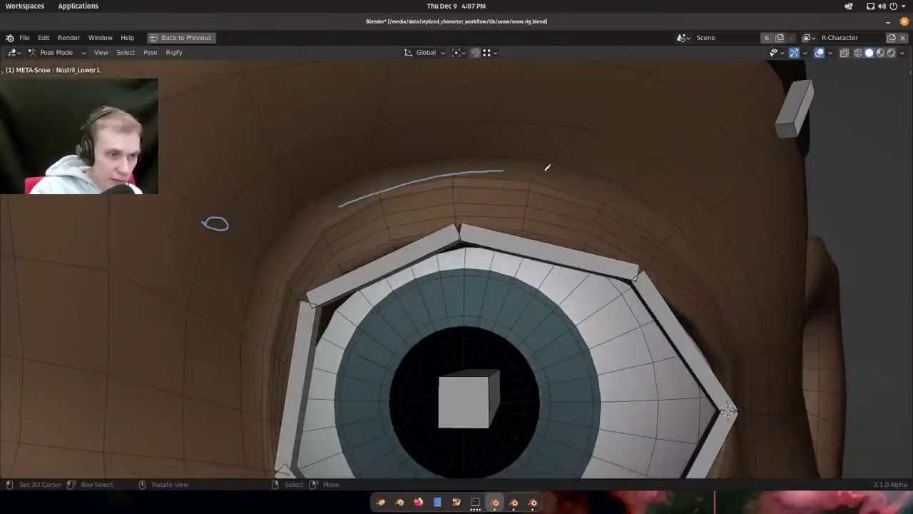
middle_click_drag(351, 211, 457, 196)
mouse_move(356, 135)
left_mouse_down()
mouse_move(396, 184)
mouse_move(291, 165)
left_mouse_up()
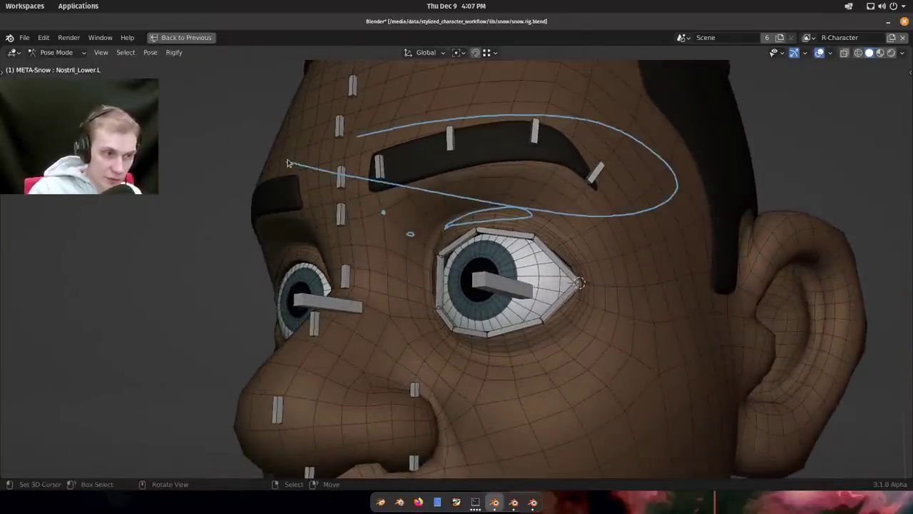
mouse_move(508, 248)
middle_mouse_down()
mouse_move(519, 256)
mouse_move(404, 174)
middle_mouse_up()
left_click_drag(677, 204, 428, 192)
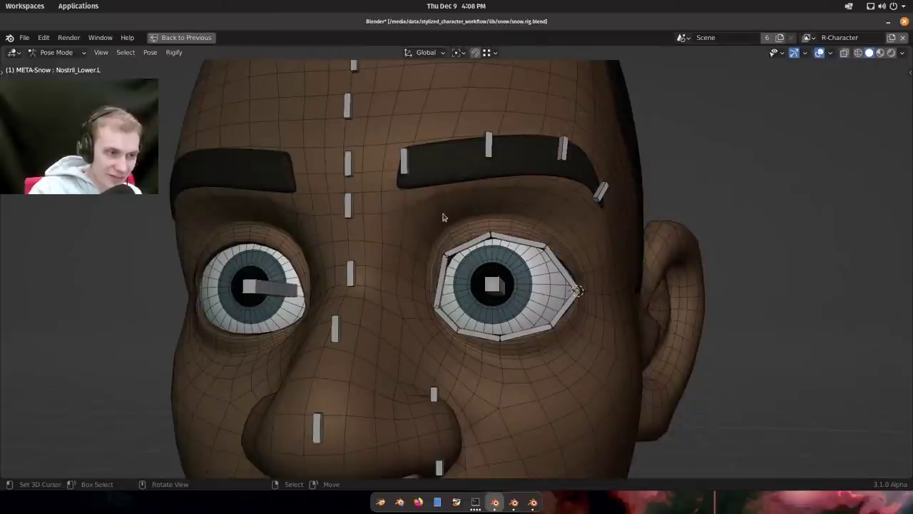
mouse_move(442, 214)
middle_mouse_down()
mouse_move(447, 219)
mouse_move(453, 202)
mouse_move(434, 196)
mouse_move(371, 238)
middle_mouse_up()
scroll(448, 202, "down", 1)
scroll(441, 197, "up", 3)
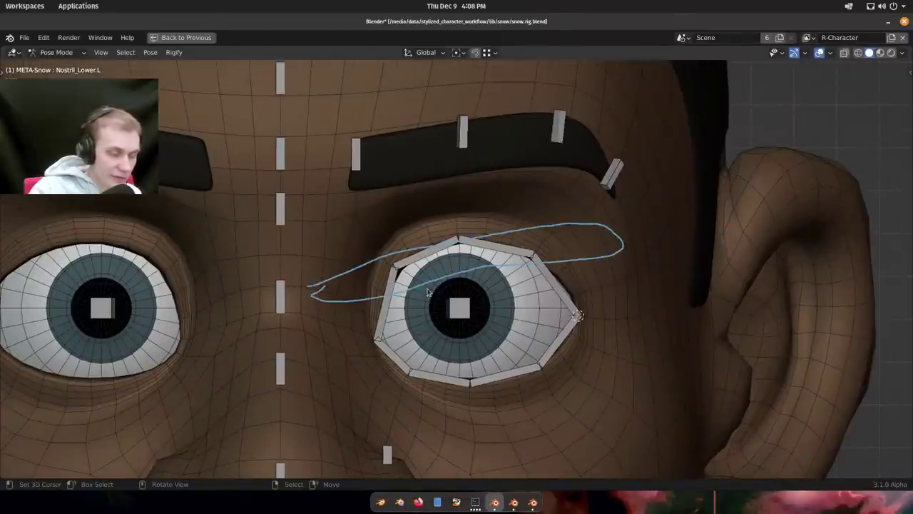
scroll(433, 279, "up", 1)
scroll(431, 284, "down", 1)
middle_click_drag(459, 277, 437, 269, "shift")
scroll(437, 268, "up", 1)
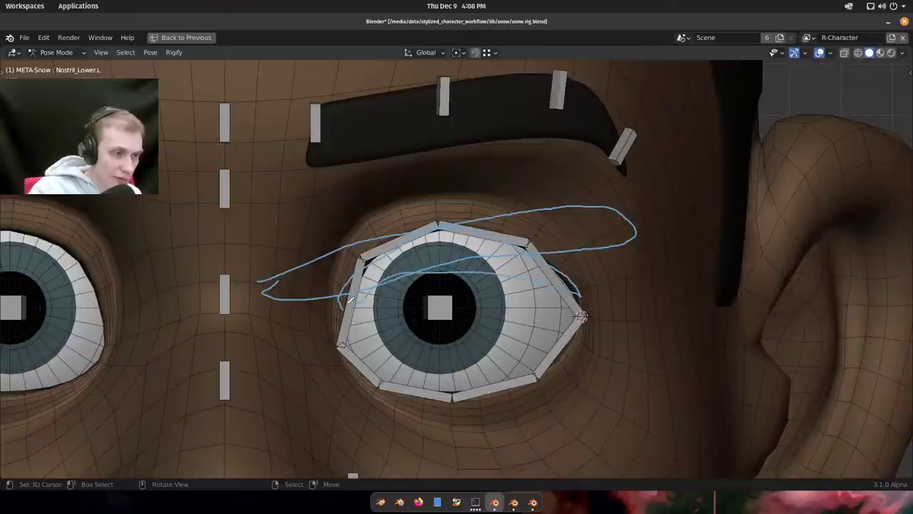
Study the skin area between the left upper eyelid and the eyebrow from below, the front and the side.
mouse_move(370, 210)
middle_mouse_down()
mouse_move(356, 175)
mouse_move(359, 202)
mouse_move(341, 176)
middle_mouse_up()
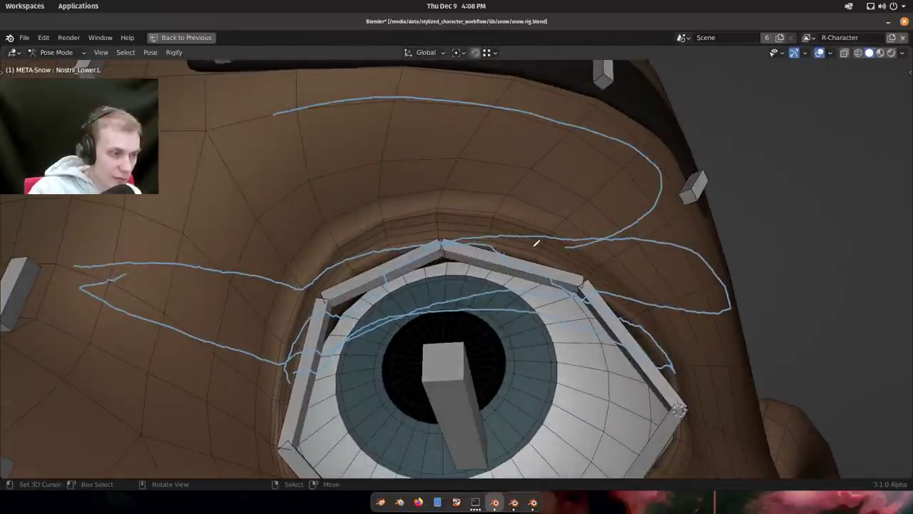
scroll(383, 186, "down", 2)
mouse_move(389, 211)
middle_mouse_down()
mouse_move(403, 245)
mouse_move(421, 243)
mouse_move(343, 217)
mouse_move(362, 213)
middle_mouse_up()
scroll(401, 238, "down", 1)
scroll(362, 213, "up", 1)
scroll(361, 212, "down", 3)
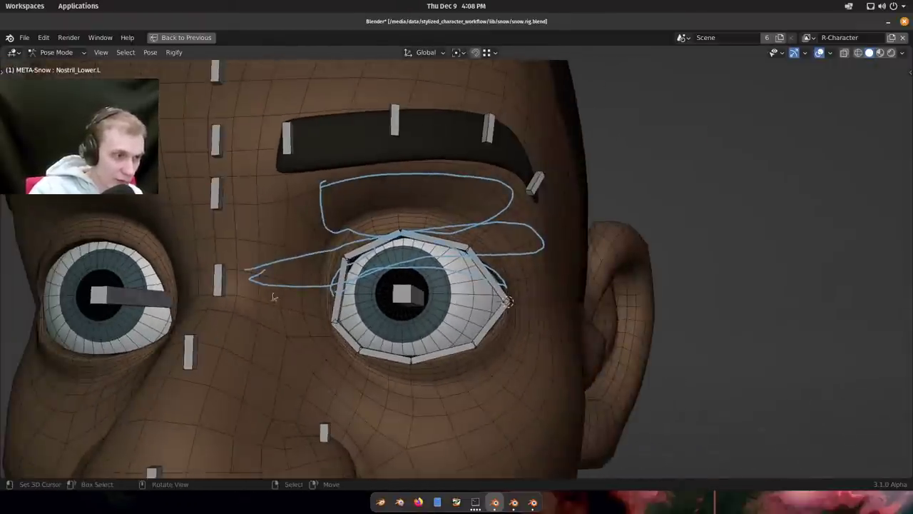
scroll(374, 212, "up", 2)
middle_click_drag(380, 211, 376, 189)
scroll(376, 188, "up", 1)
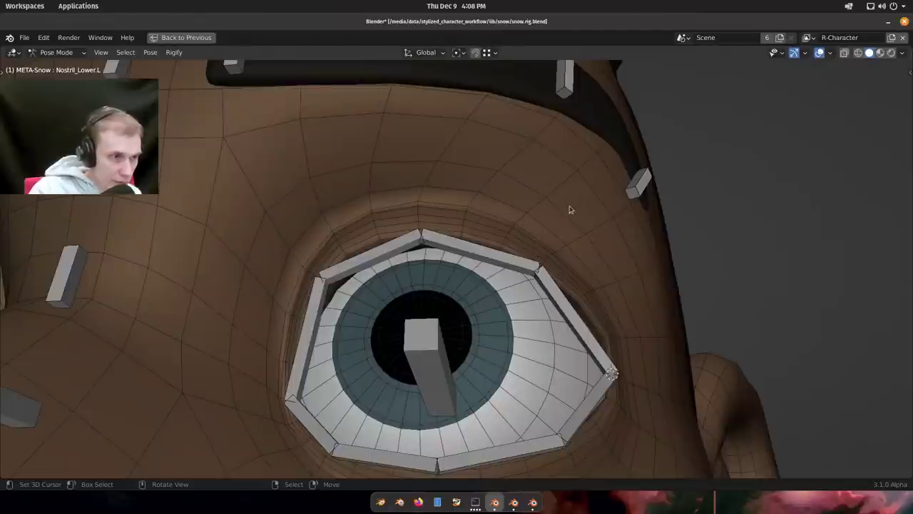
scroll(537, 193, "down", 1)
middle_click_drag(535, 194, 499, 228)
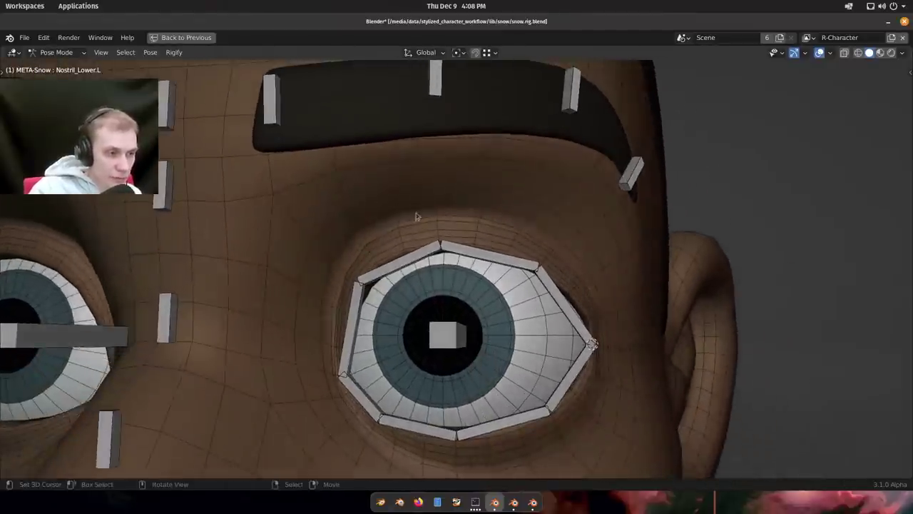
scroll(389, 199, "up", 1)
mouse_move(418, 218)
middle_mouse_down()
mouse_move(389, 199)
mouse_move(401, 190)
mouse_move(426, 217)
middle_mouse_up()
scroll(445, 216, "down", 1)
scroll(415, 206, "up", 1)
scroll(426, 221, "down", 3)
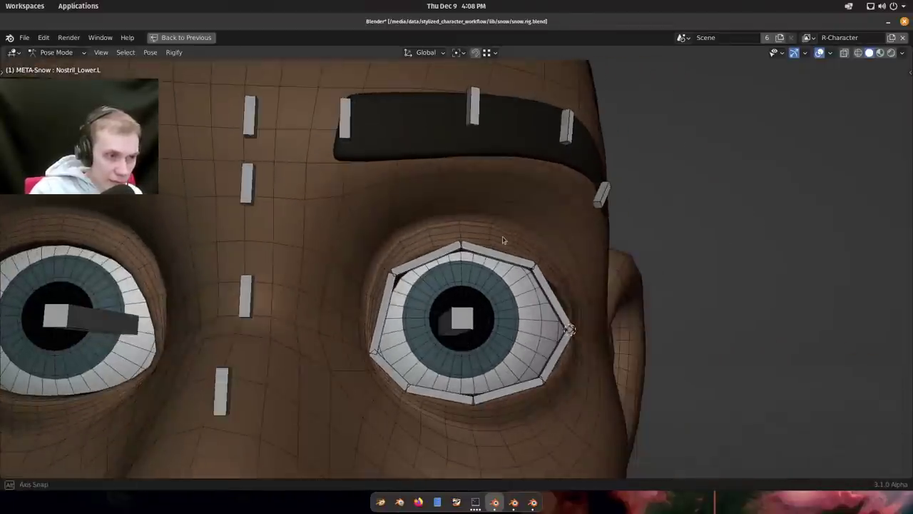
scroll(503, 241, "up", 3)
middle_click_drag(514, 249, 499, 222)
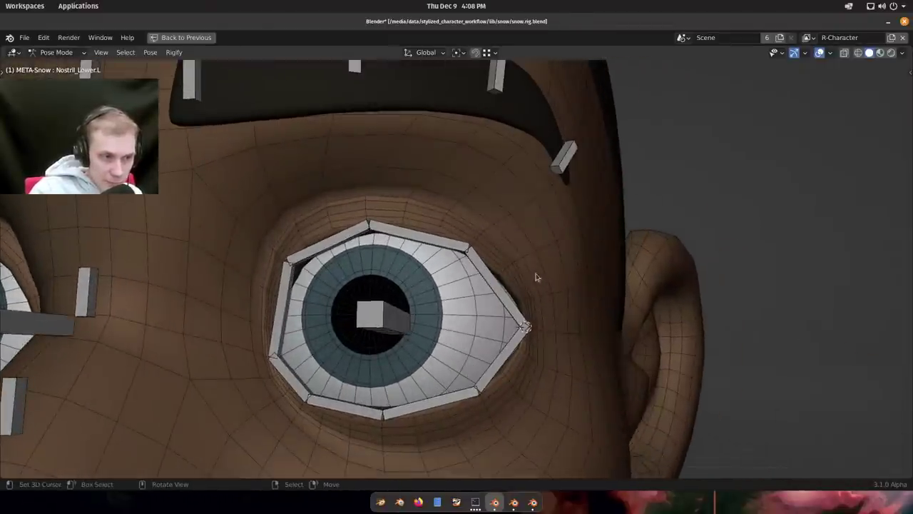
middle_click_drag(536, 277, 454, 186)
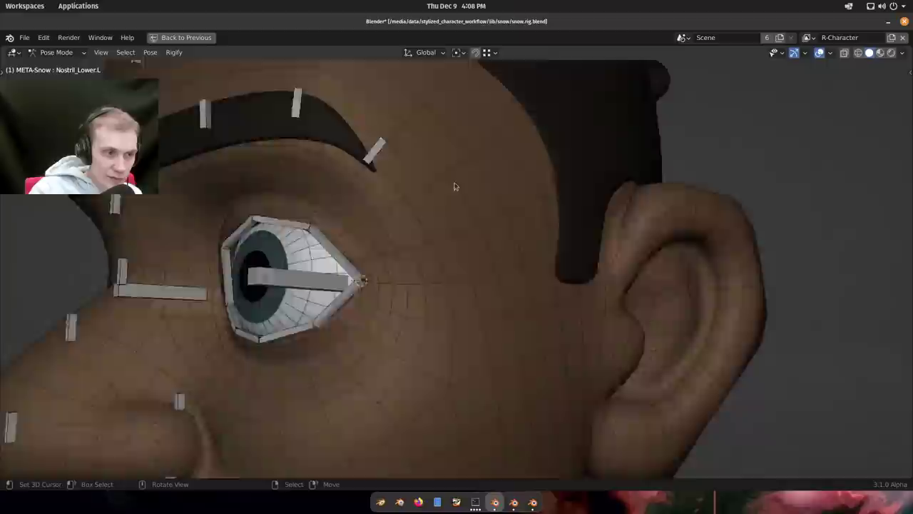
Examine the side of the face around the temple, ear, cheek and jaw, and the mouth's path towards the cheek.
scroll(454, 186, "down", 4)
middle_click_drag(463, 230, 452, 180)
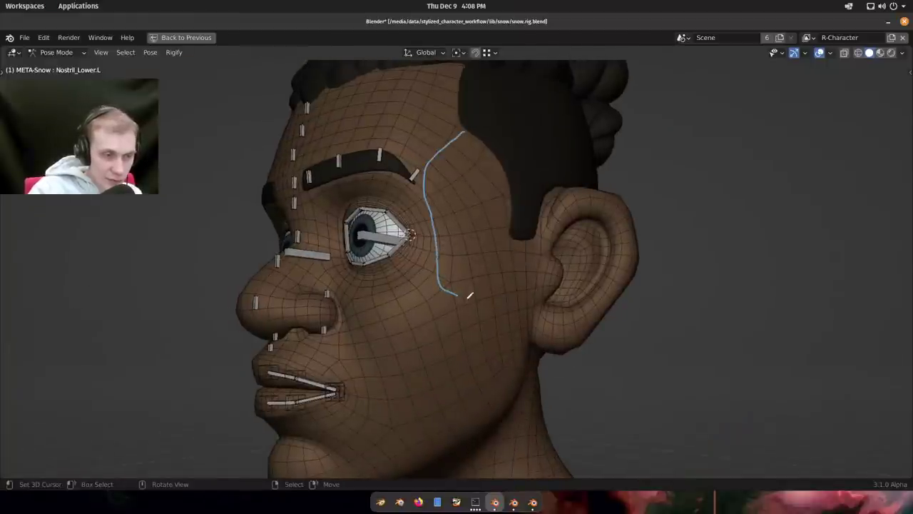
middle_click_drag(516, 225, 544, 249)
middle_click_drag(557, 303, 521, 63, "shift")
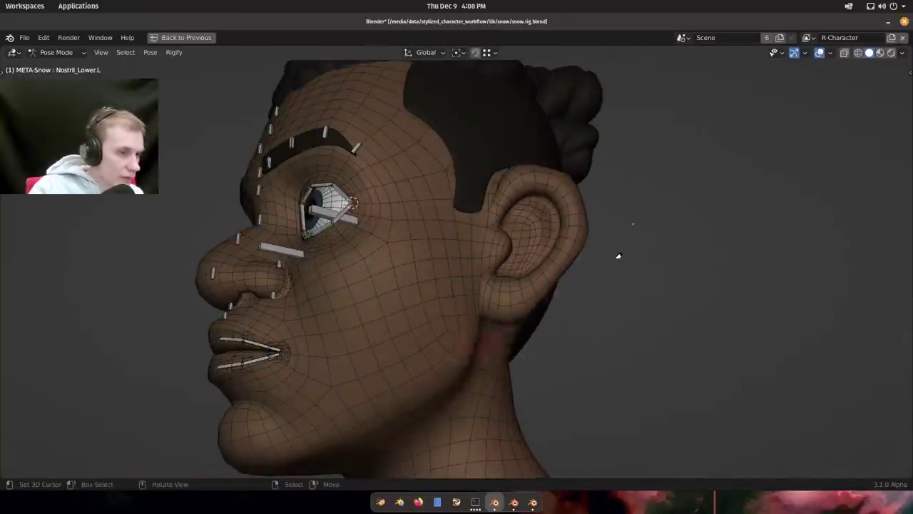
middle_click_drag(509, 270, 428, 301)
scroll(387, 293, "up", 1)
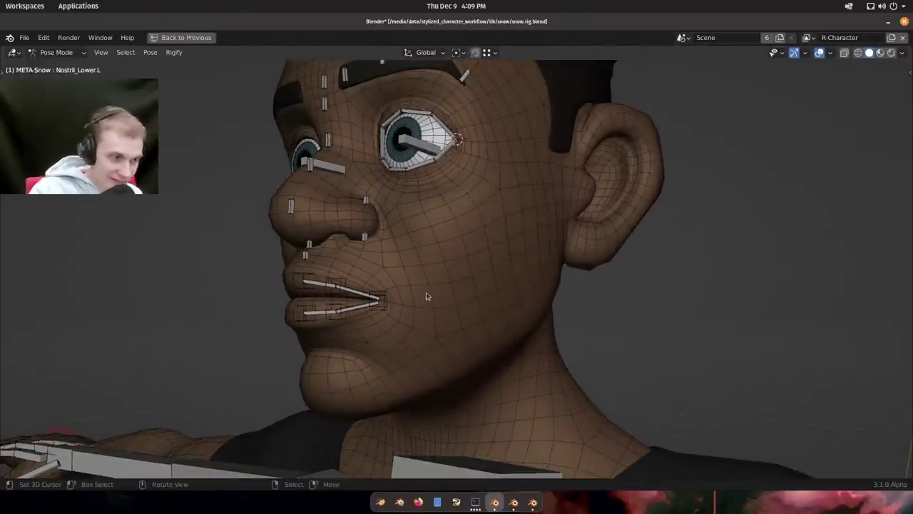
scroll(403, 287, "up", 2)
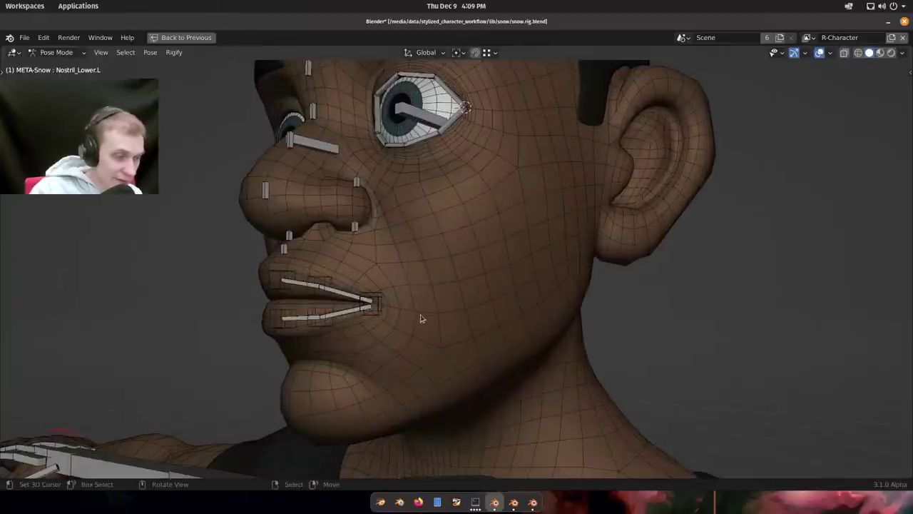
middle_click_drag(421, 318, 362, 303)
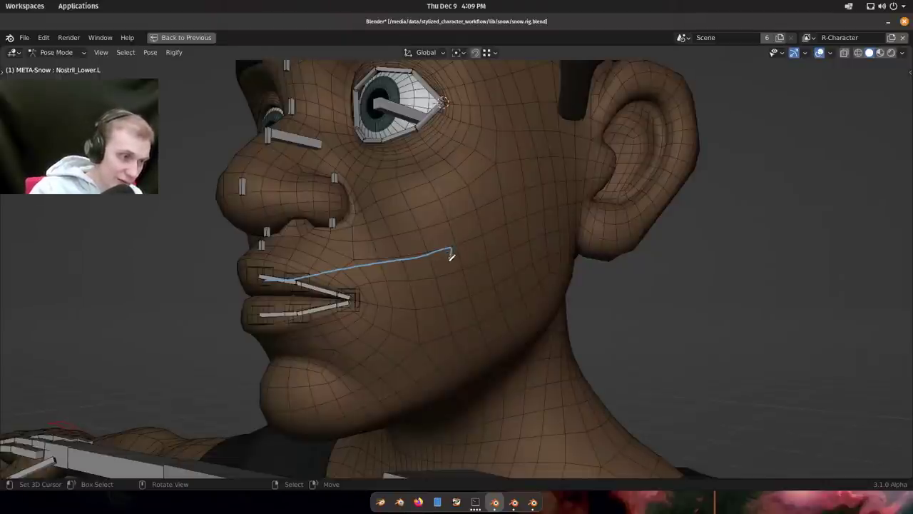
middle_click_drag(399, 314, 581, 292)
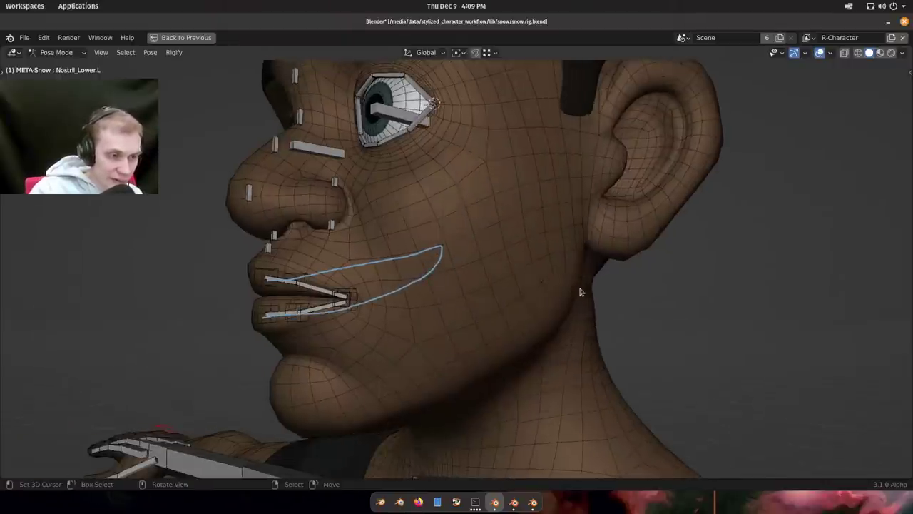
Switch to the Blender window with ellie.blend and pull the mouth corner control far outwards across the cheek.
key("super")
left_click(448, 249)
scroll(448, 250, "down", 6)
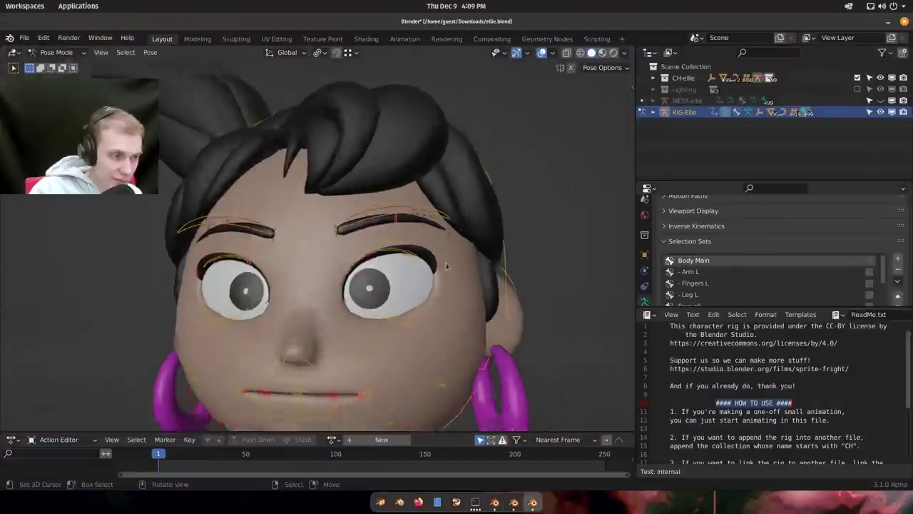
middle_click_drag(448, 265, 428, 236)
scroll(392, 267, "up", 1)
middle_click_drag(393, 268, 367, 269)
right_click_drag(362, 267, 526, 210)
scroll(319, 338, "up", 3)
scroll(319, 338, "up", 3)
Switch Ellie's rig to Object Mode at the stretched mouth corner.
key("ctrl+Tab")
left_click(350, 309)
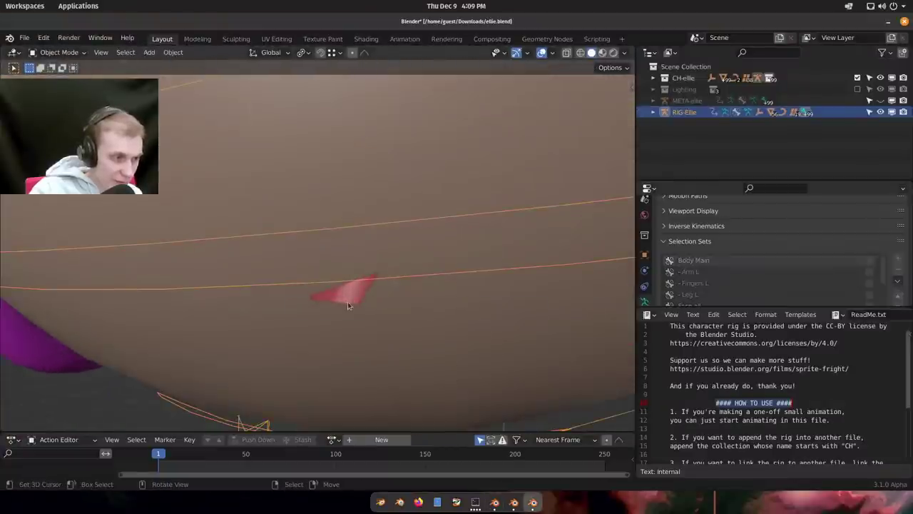
Switch the viewport to wireframe and select the bottom teeth mesh inside Ellie's mouth.
right_click(349, 307)
key("z")
left_click(341, 311)
scroll(341, 310, "down", 3)
scroll(342, 311, "down", 2)
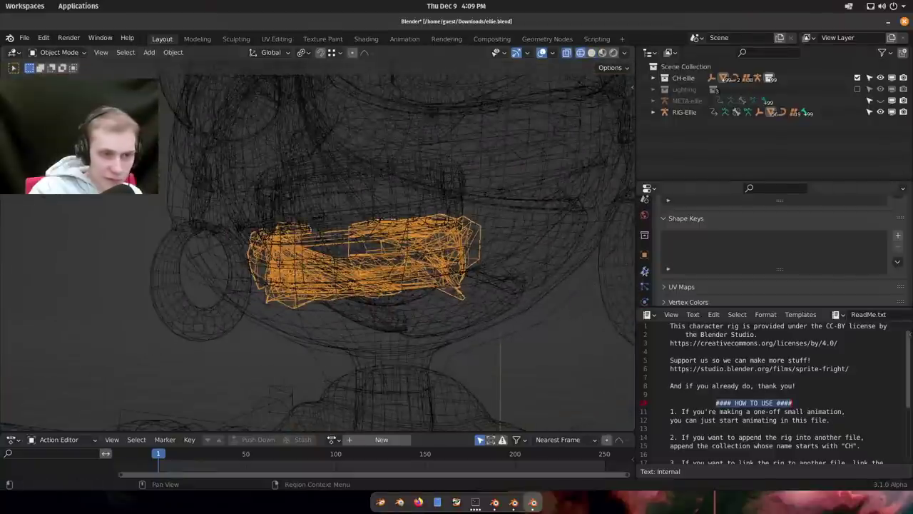
Unbind and rebind the bottom teeth's SurfaceDeform modifier, then return the viewport to solid shading.
left_click(644, 271)
scroll(692, 253, "up", 3)
scroll(689, 255, "down", 2)
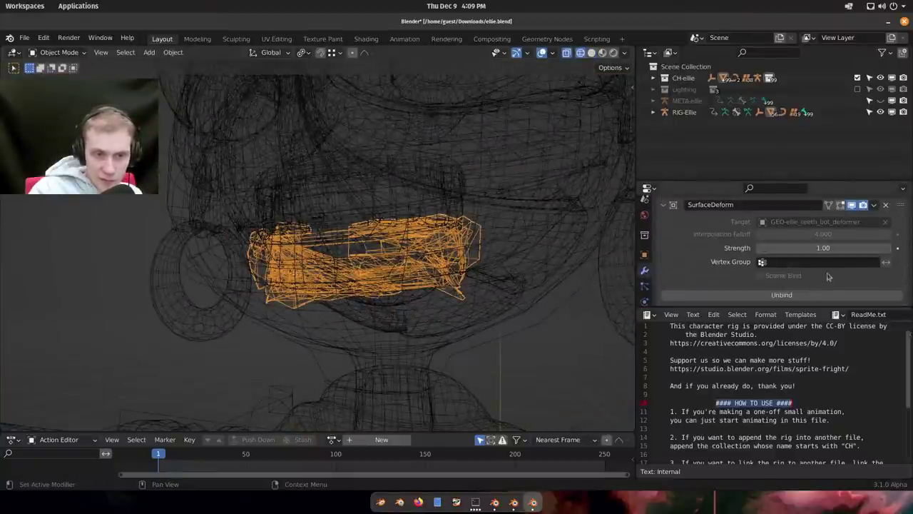
left_click(819, 295)
left_click(819, 297)
key("z")
left_click(501, 291)
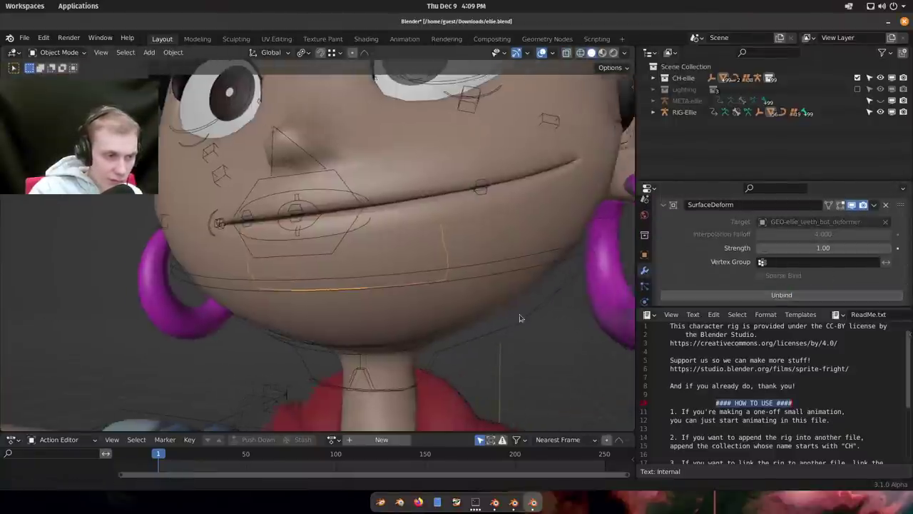
Put the RIG-Ellie armature in Pose Mode and display the mesh wires over the solid face.
middle_click_drag(520, 317, 450, 295)
right_click(522, 250)
key("ctrl+Tab")
left_click(510, 364)
scroll(485, 313, "down", 1)
key("g")
right_click(446, 286)
key("shift+z")
Pull Ellie's left mouth corner control up and outward, and do the same with its mirrored counterpart.
scroll(444, 286, "down", 1)
key("g")
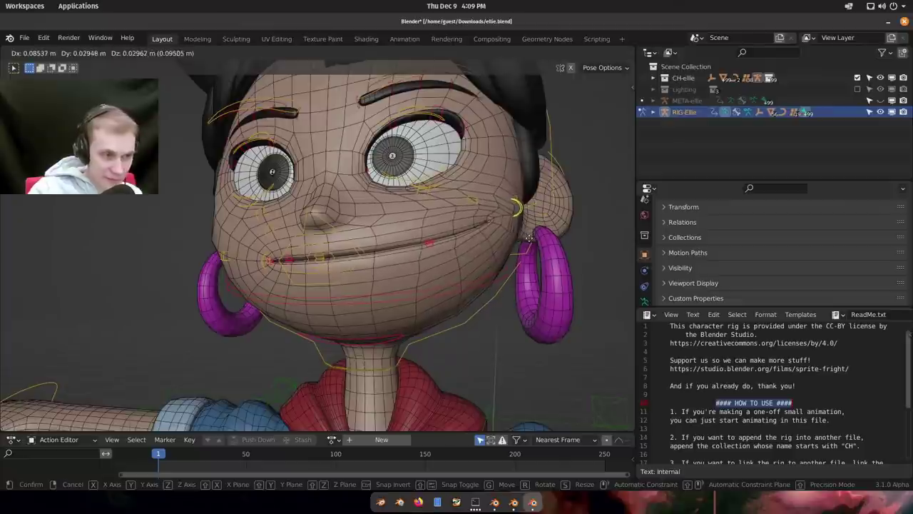
left_click(518, 229)
middle_click_drag(323, 298, 369, 296)
key("ctrl+shift+m")
key("g")
left_click(271, 269)
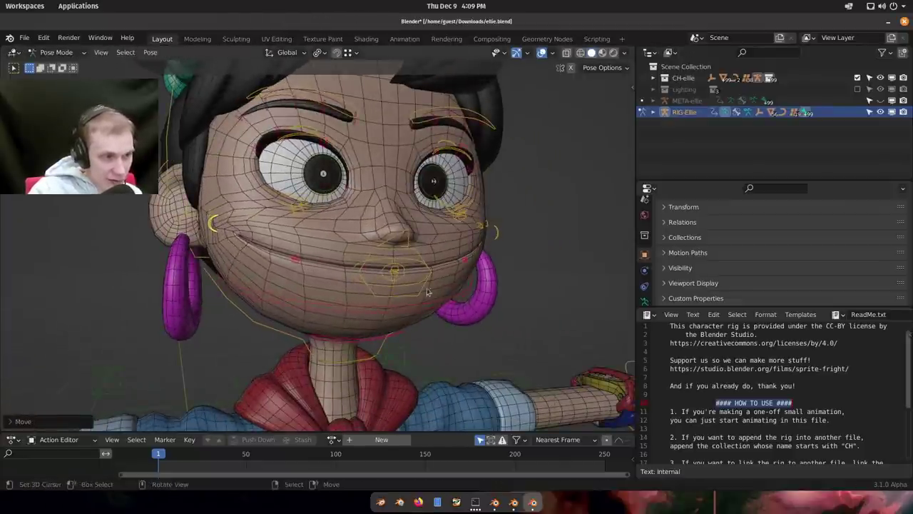
Open Ellie's mouth by rotating the jaw control around the global X axis.
middle_click_drag(271, 269, 439, 332)
key("r")
key("x")
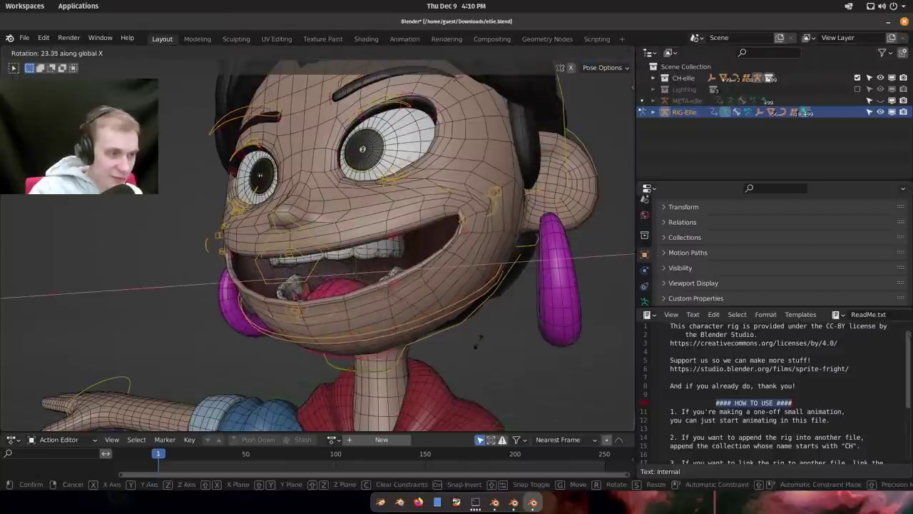
left_click(491, 340)
Clear the rotation and location of all of Ellie's pose bones.
key("a")
key("alt+r")
key("alt+g")
Try pulling Ellie's left mouth corner control outward by about 0.12 m and check the face without overlays.
scroll(360, 279, "up", 2)
middle_click_drag(328, 291, 373, 272)
scroll(355, 277, "down", 1)
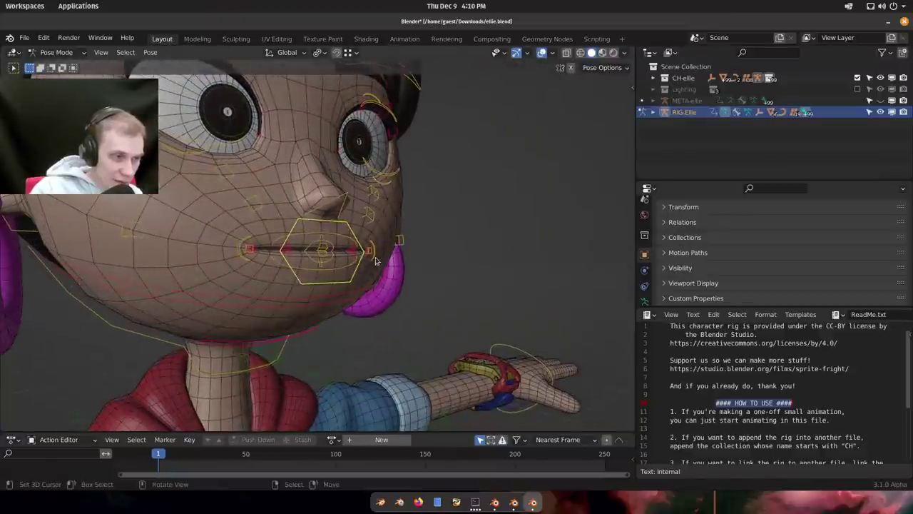
key("g")
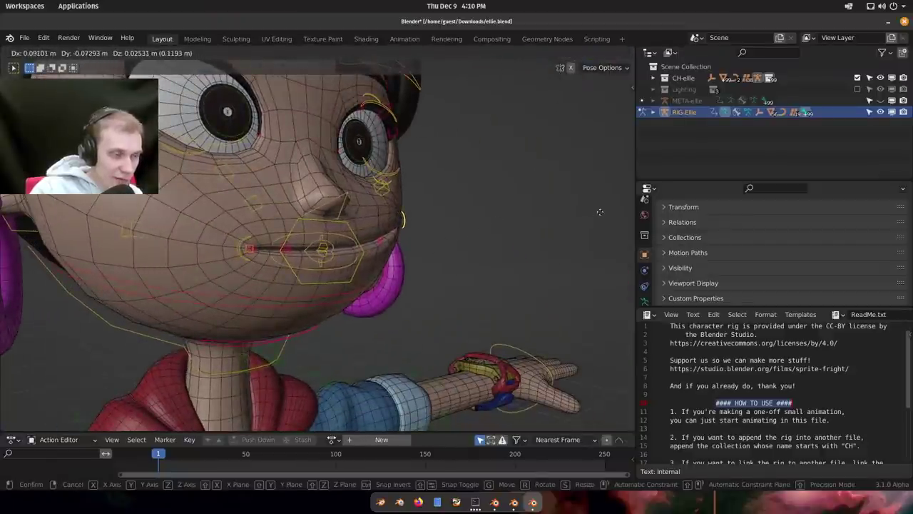
left_click(600, 212)
key("shift+alt+z")
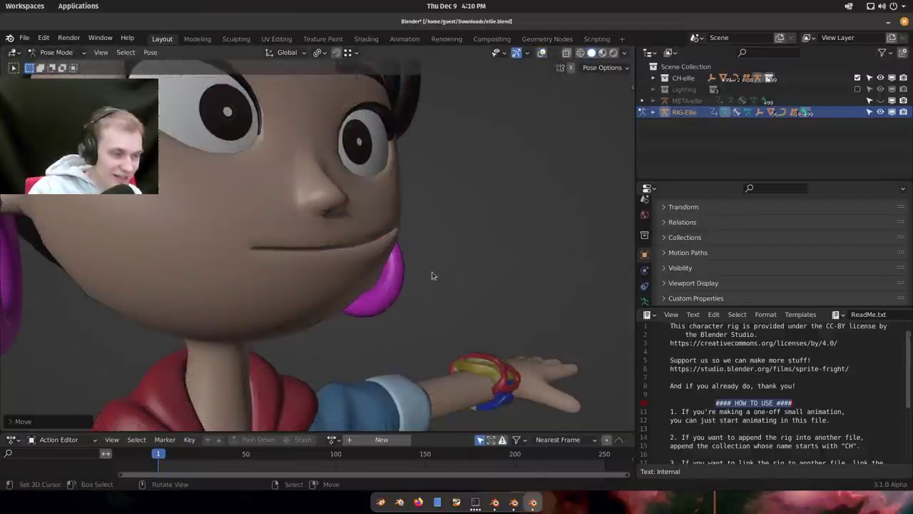
middle_click_drag(432, 276, 336, 275)
key("z")
left_click(335, 229)
middle_click_drag(418, 271, 348, 274)
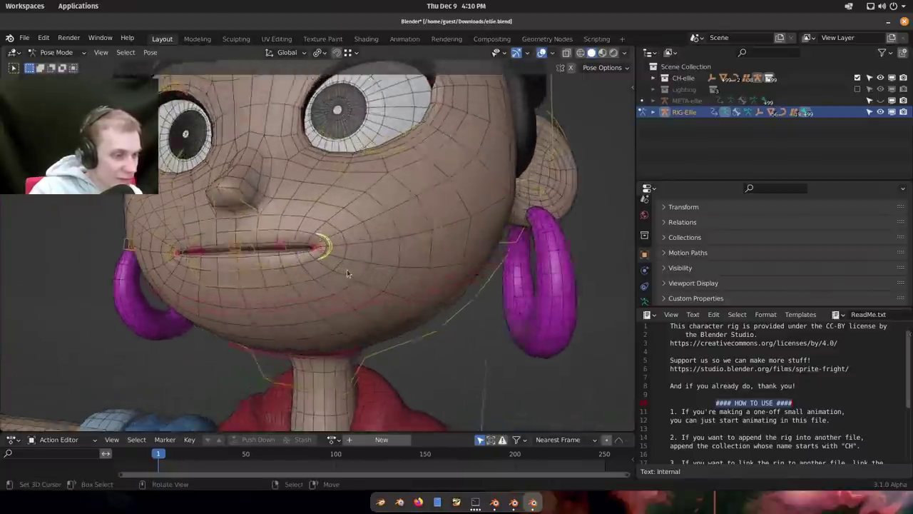
scroll(347, 270, "up", 1)
Switch to the snow.rig.blend Blender window and examine the annotated mouth corner.
key("super")
left_click(383, 215)
scroll(425, 298, "down", 1)
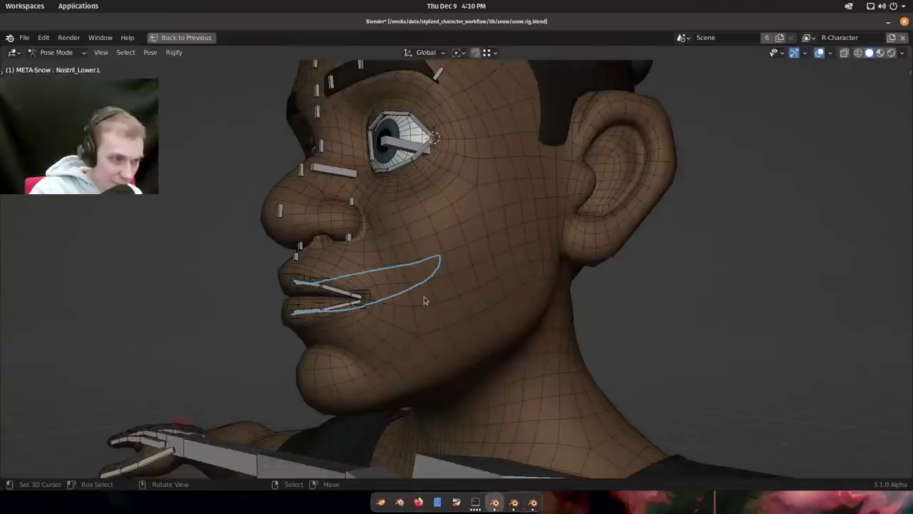
Switch to the Rain character's Blender window and bring the left lip corner of RIG-rain into close view.
key("super")
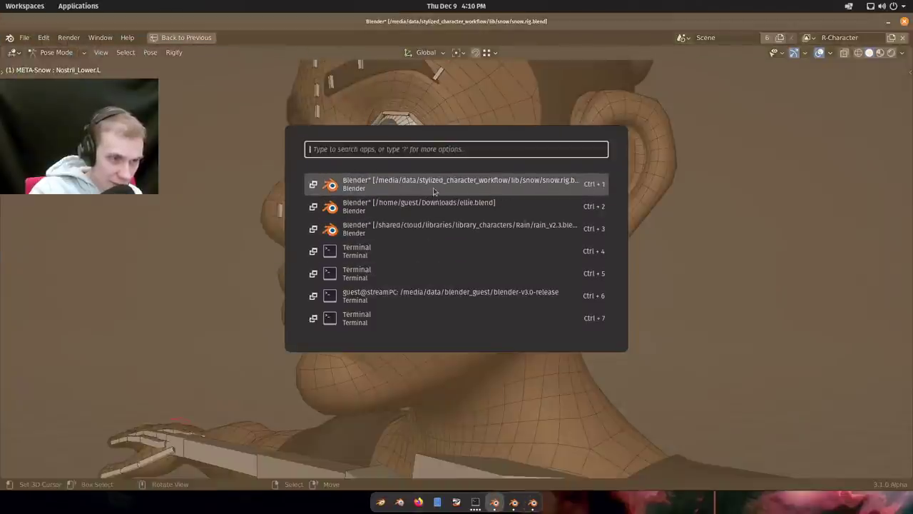
left_click(436, 230)
mouse_move(370, 296)
middle_mouse_down()
mouse_move(467, 286)
mouse_move(512, 311)
middle_mouse_up()
scroll(442, 291, "down", 6)
middle_click_drag(456, 313, 422, 285)
key("alt+z")
scroll(406, 300, "up", 6)
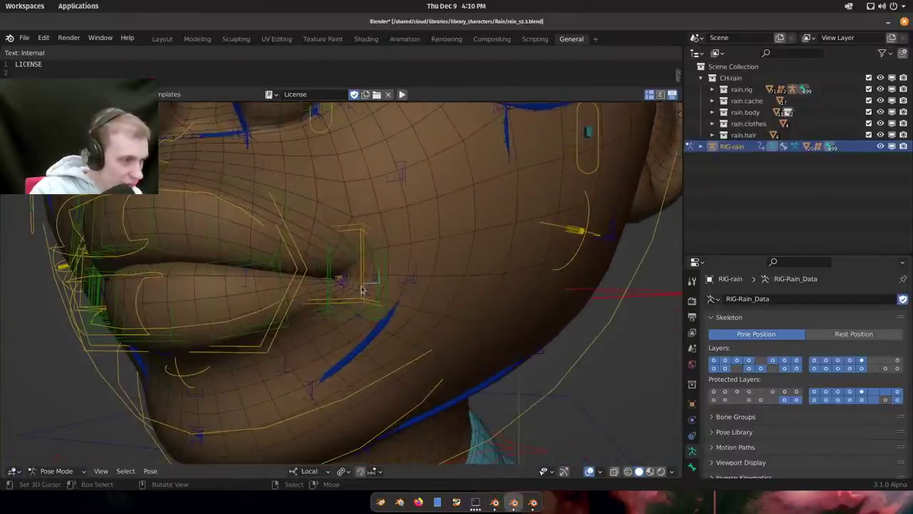
scroll(358, 252, "down", 2)
middle_click_drag(359, 254, 373, 271)
middle_click_drag(492, 283, 515, 307, "shift")
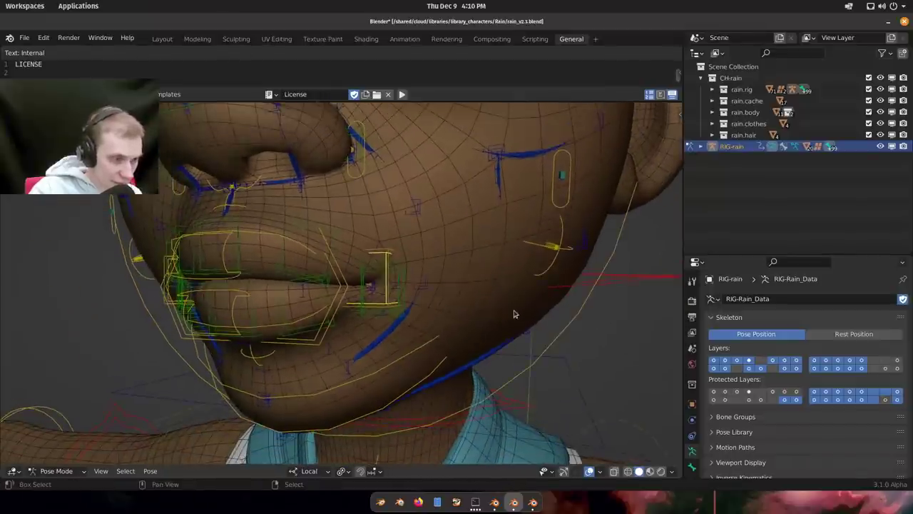
Hide every bone of the Rain rig except the left lip corner control.
key("shift+h")
middle_click_drag(463, 285, 428, 288)
scroll(427, 289, "down", 1)
Try pulling Rain's left lip corner control freely up and outward across the cheek.
key("g")
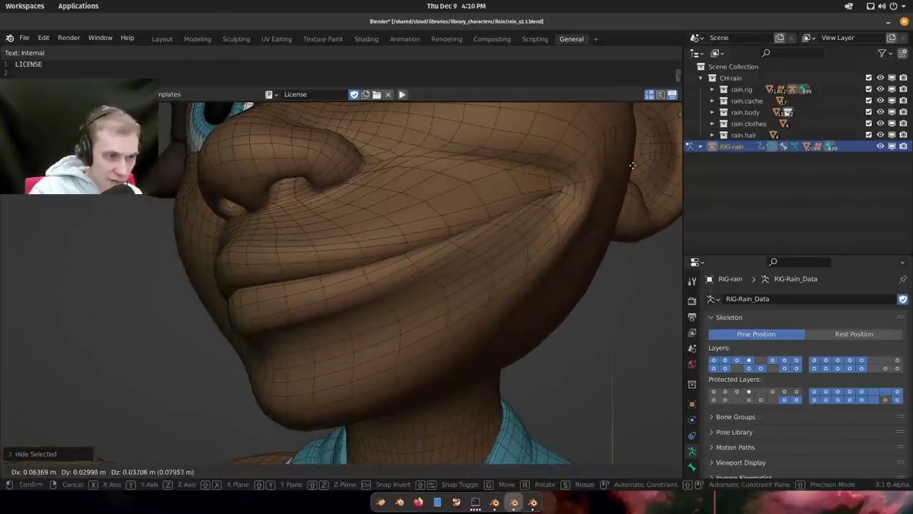
left_click(613, 180)
middle_click_drag(571, 207, 510, 272, "shift")
scroll(468, 266, "up", 2)
scroll(511, 272, "up", 1)
scroll(510, 272, "down", 10)
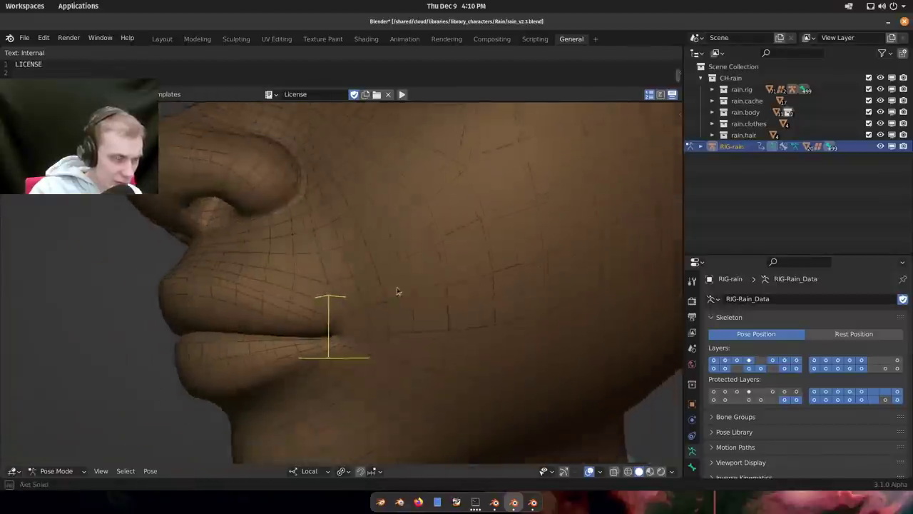
Try sliding the lip corner control straight along its local Z axis, then undo the move.
key("g")
key("y")
key("y")
right_click(519, 303)
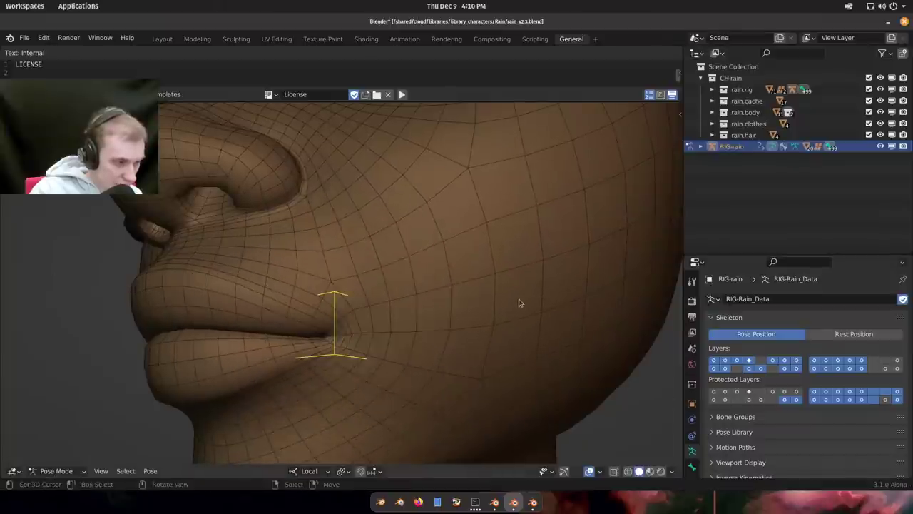
key("g")
key("z")
key("z")
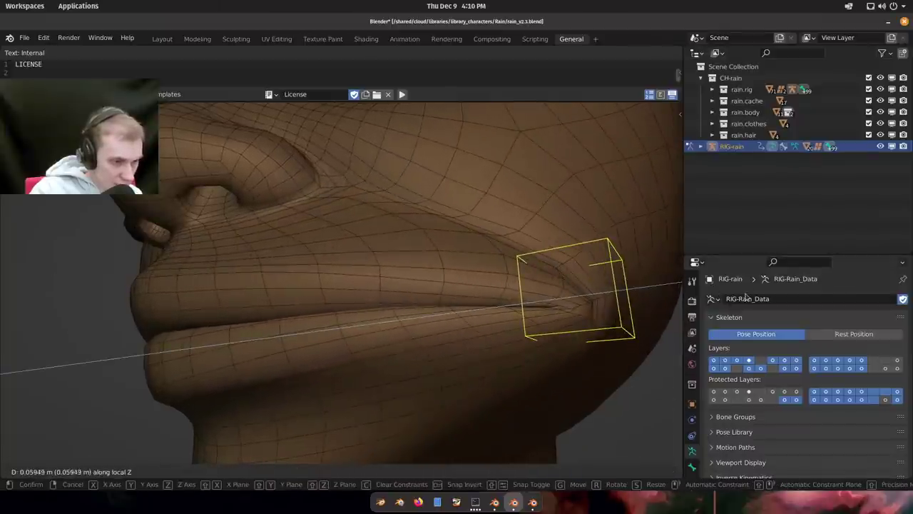
left_click(747, 298)
middle_click_drag(549, 328, 509, 326)
scroll(534, 347, "down", 4)
key("ctrl+z")
Pull the lip corner control back across the cheek, adjusting its depth from below and from the side.
middle_click_drag(371, 321, 369, 289)
key("g")
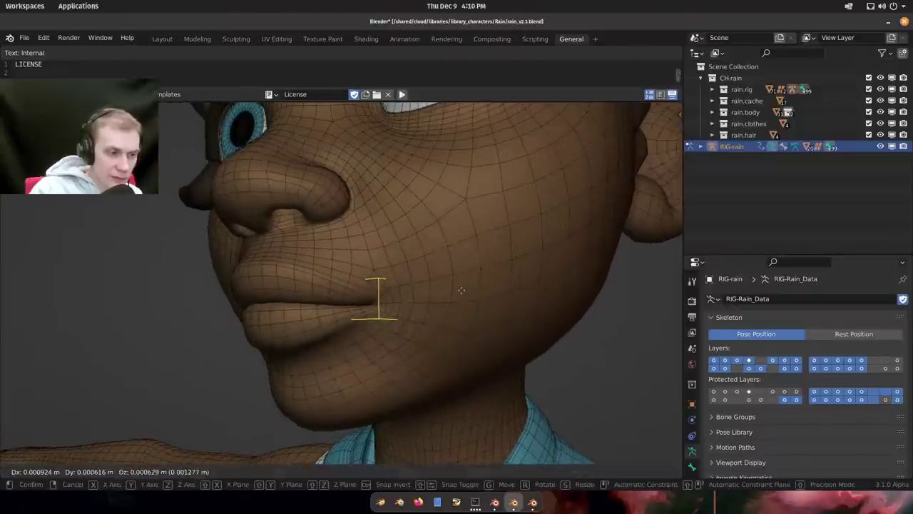
left_click(525, 301)
middle_click_drag(525, 301, 509, 250)
key("g")
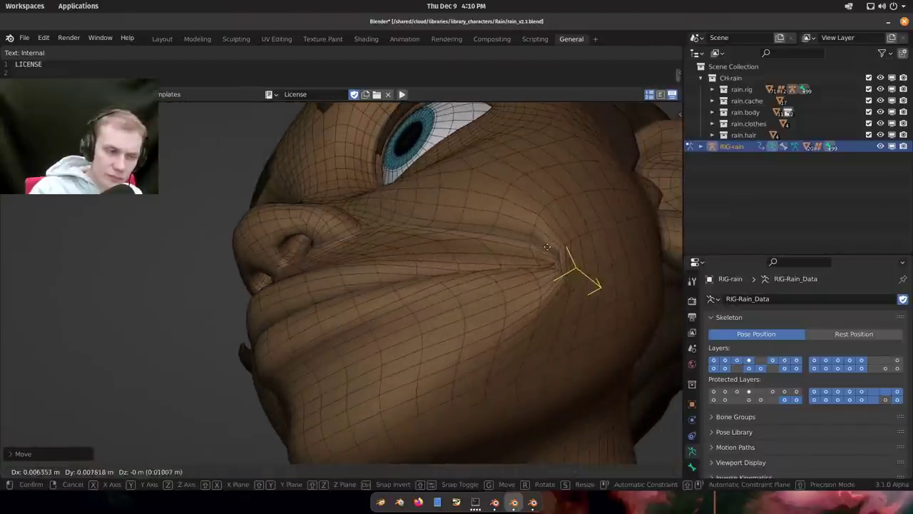
left_click(517, 253)
middle_click_drag(524, 289, 499, 261)
key("g")
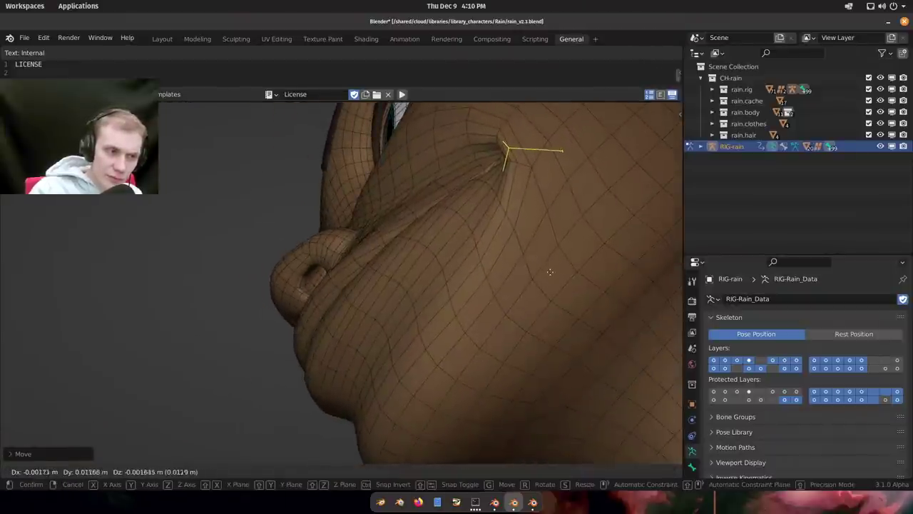
left_click(554, 305)
middle_click_drag(555, 307, 499, 311)
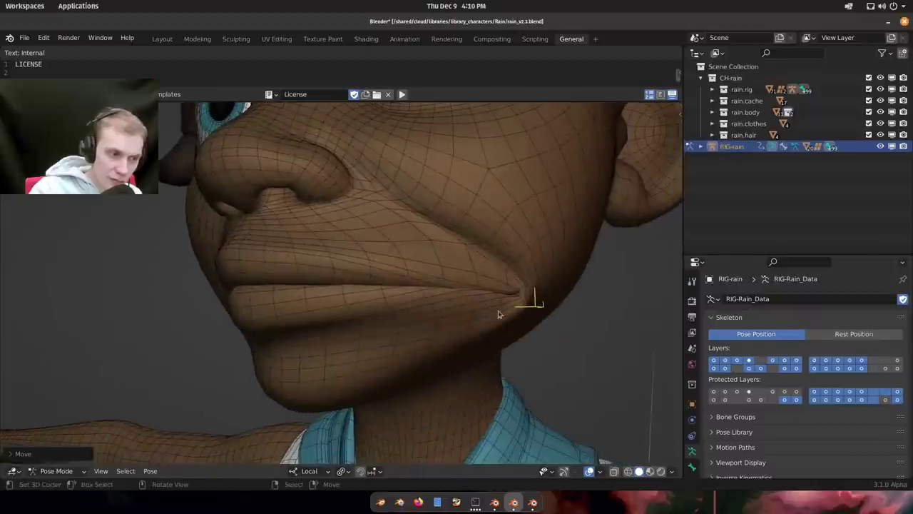
Raise the lip corner control towards the cheekbone into a smile and test how the lips follow its movement.
key("g")
left_click(571, 168)
middle_click_drag(571, 169, 484, 69)
scroll(442, 253, "up", 4)
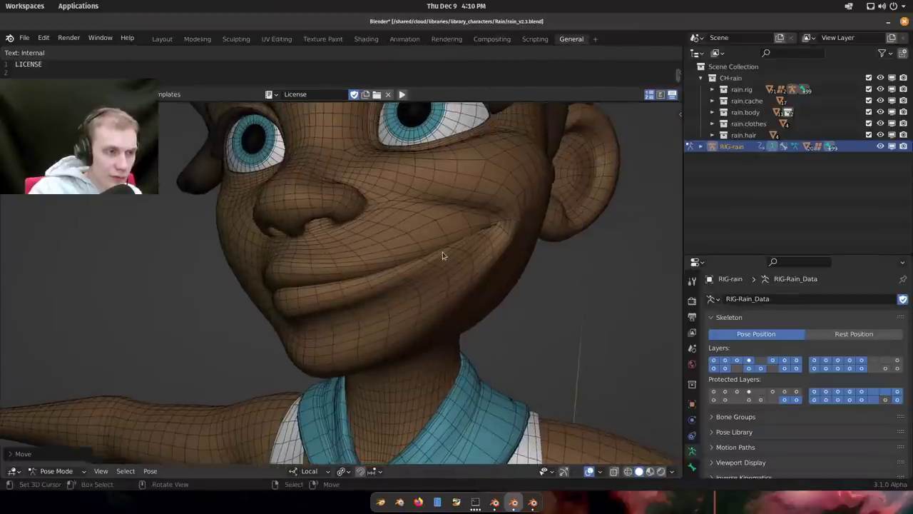
key("g")
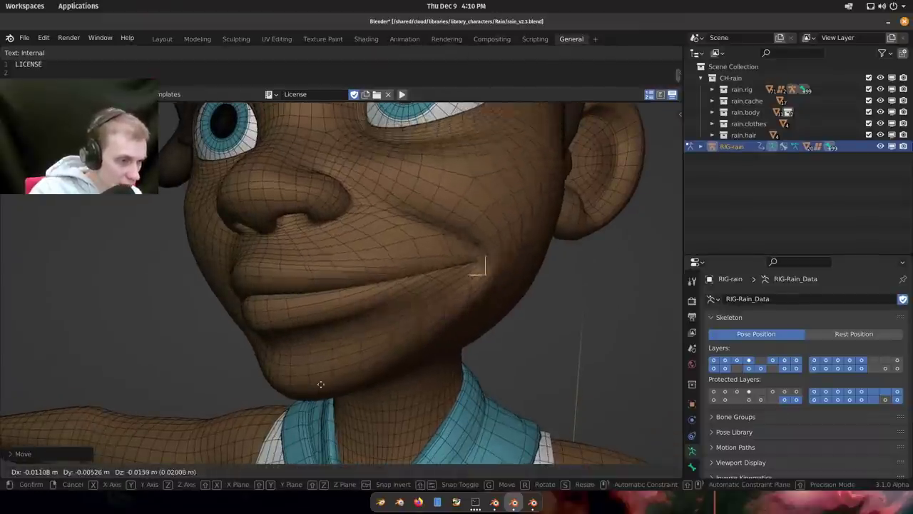
left_click(450, 265)
scroll(462, 252, "up", 4)
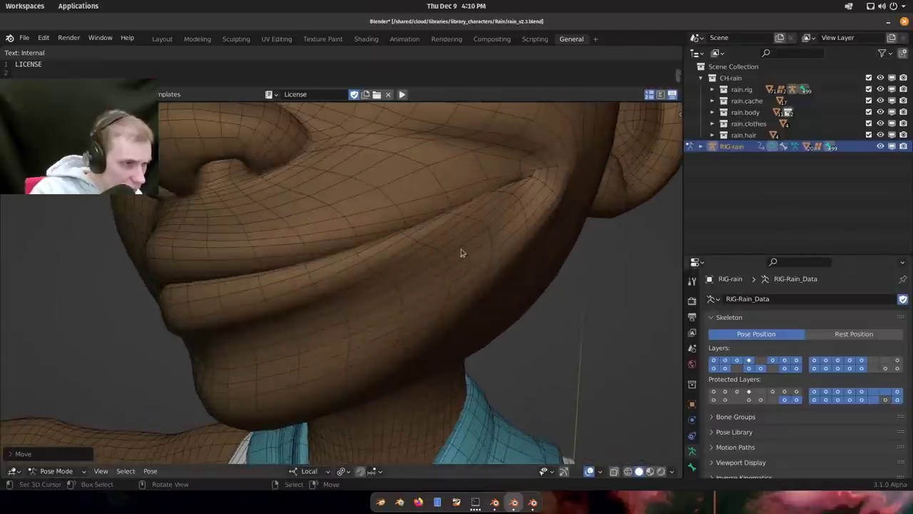
middle_click_drag(463, 252, 326, 308)
scroll(275, 273, "up", 3)
Move the neutral lip corner control up and outward into a smile, and adjust it along the Y axis.
key("g")
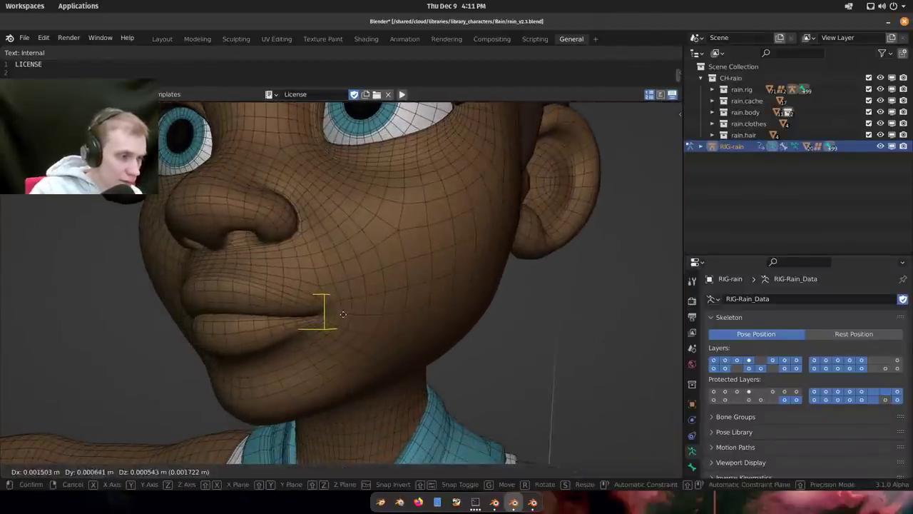
left_click(466, 207)
middle_click_drag(465, 206, 397, 239)
key("g")
key("y")
left_click(369, 236)
Slide the lip corner control about -0.016 m along its local X axis.
key("g")
key("z")
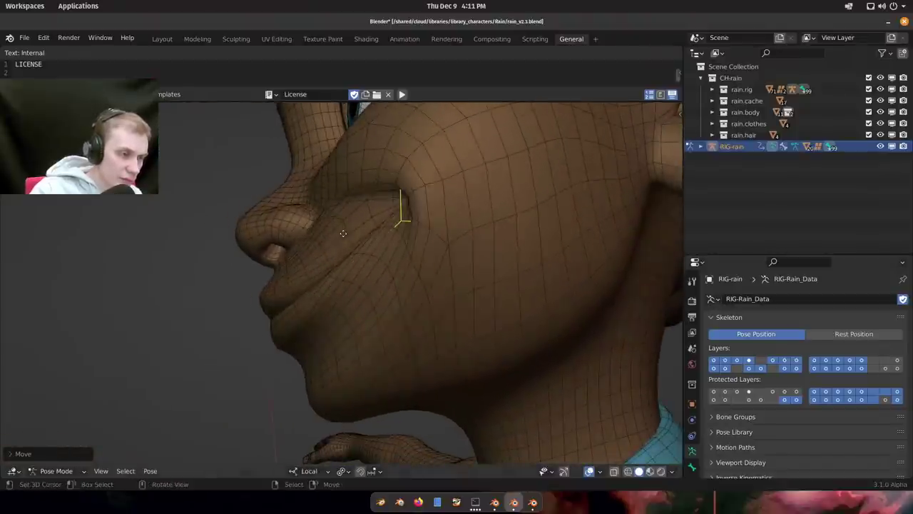
key("x")
key("x")
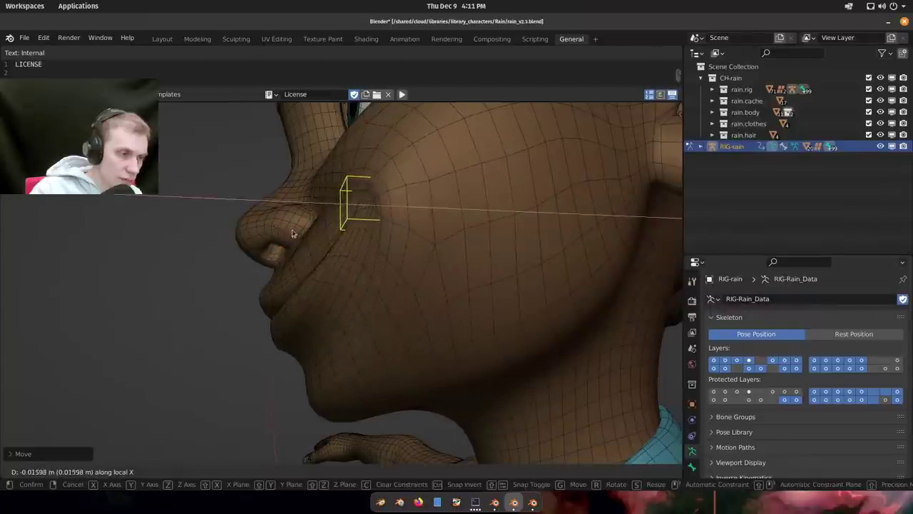
left_click(291, 232)
Shift the lip corner control about 0.008 m back along its local X axis.
middle_click_drag(292, 232, 420, 256)
key("g")
key("x")
key("x")
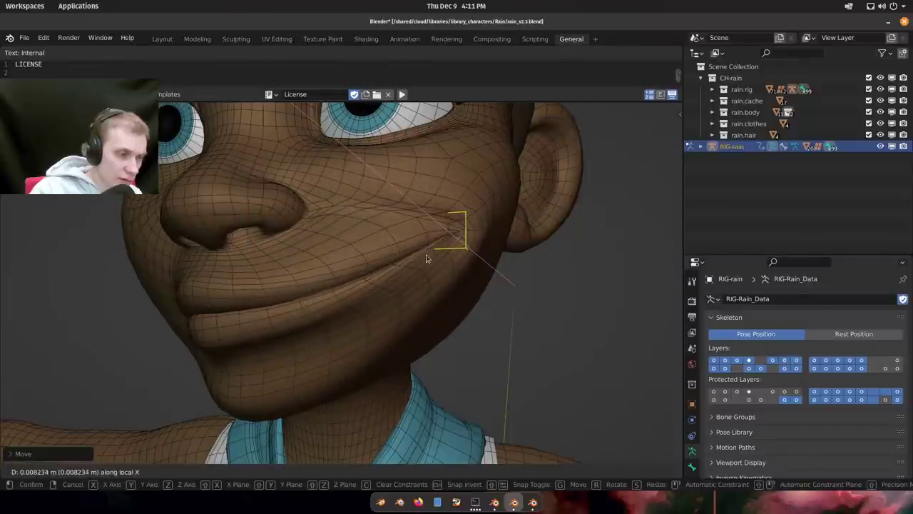
left_click(426, 258)
Readjust the lip corner control along its local X axis so the corner sits better on the cheek surface.
middle_click_drag(427, 258, 355, 201)
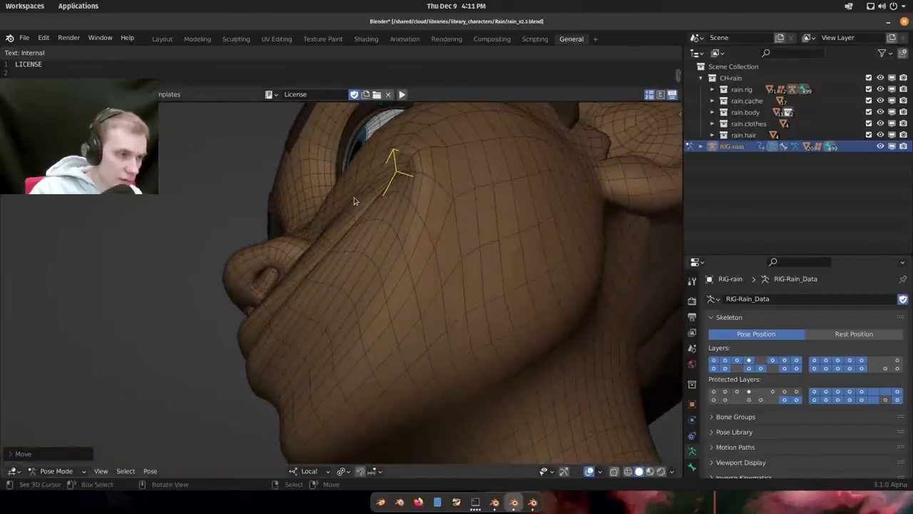
key("x")
key("x")
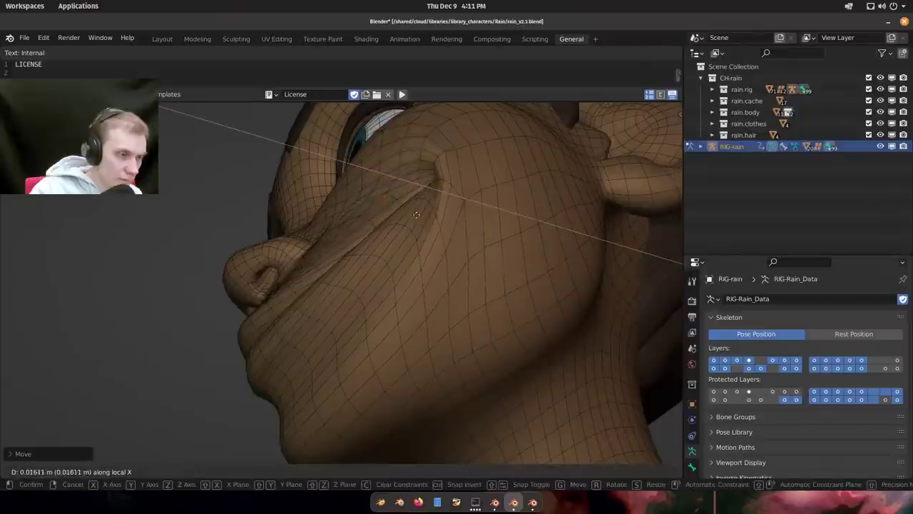
left_click(385, 208)
mouse_move(385, 208)
middle_mouse_down()
mouse_move(459, 249)
mouse_move(459, 285)
mouse_move(432, 261)
mouse_move(417, 275)
mouse_move(442, 289)
middle_mouse_up()
Reveal all hidden bones of the Rain rig around the smiling mouth.
key("m")
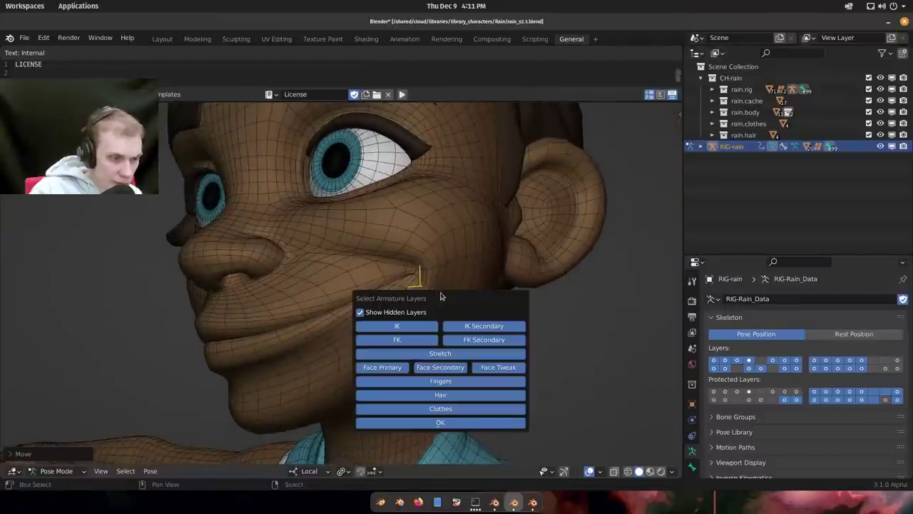
key("alt+h")
middle_click_drag(548, 296, 471, 291)
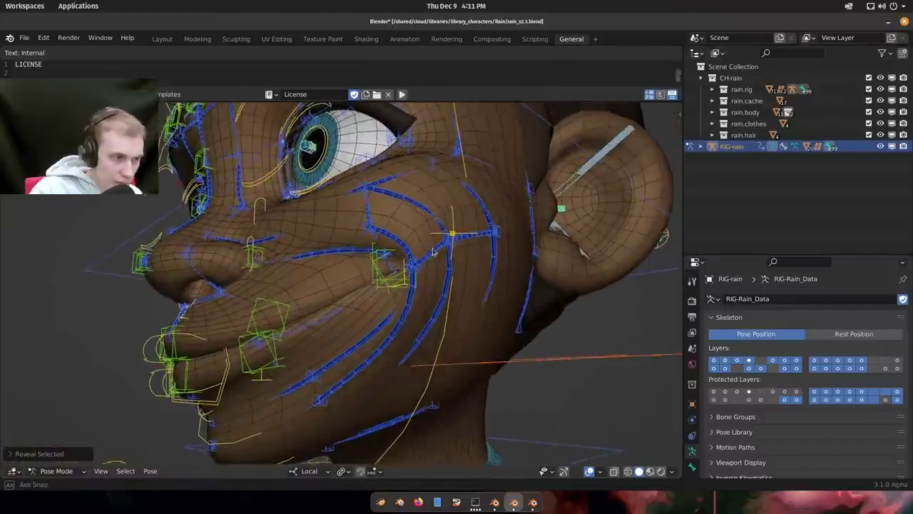
scroll(428, 285, "up", 2)
middle_click_drag(401, 284, 514, 268)
Maximize the 3D viewport and reposition the ACT-Lips_Corner.L control higher on the cheek to test the smile.
key("ctrl+space")
key("g")
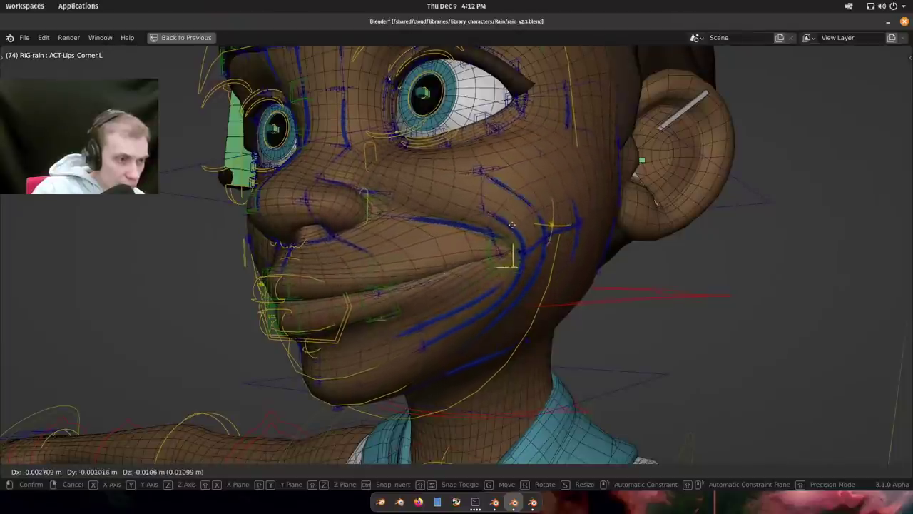
left_click(530, 191)
middle_click_drag(529, 191, 468, 260)
key("g")
key("z")
right_click(461, 257)
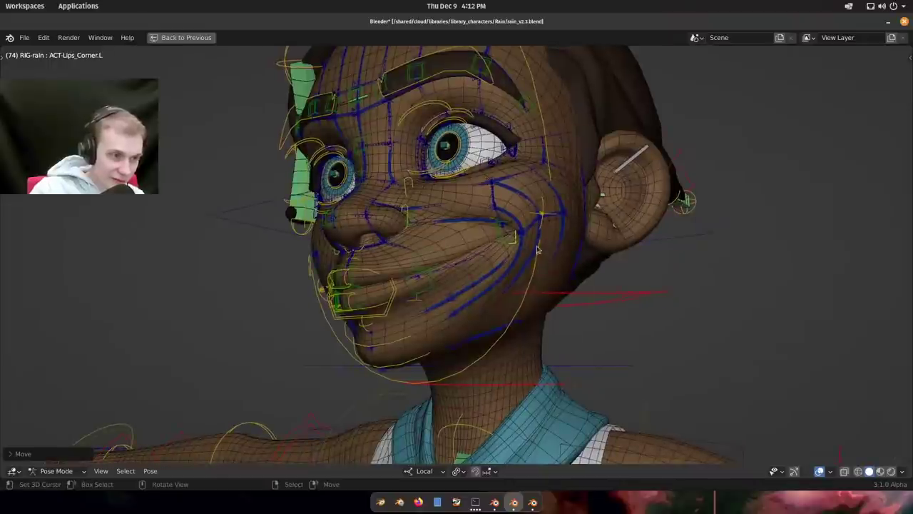
Examine Rain's posed smile from several angles and compare it with the neutral cheek in the snow.rig.blend window.
middle_click_drag(537, 249, 508, 167)
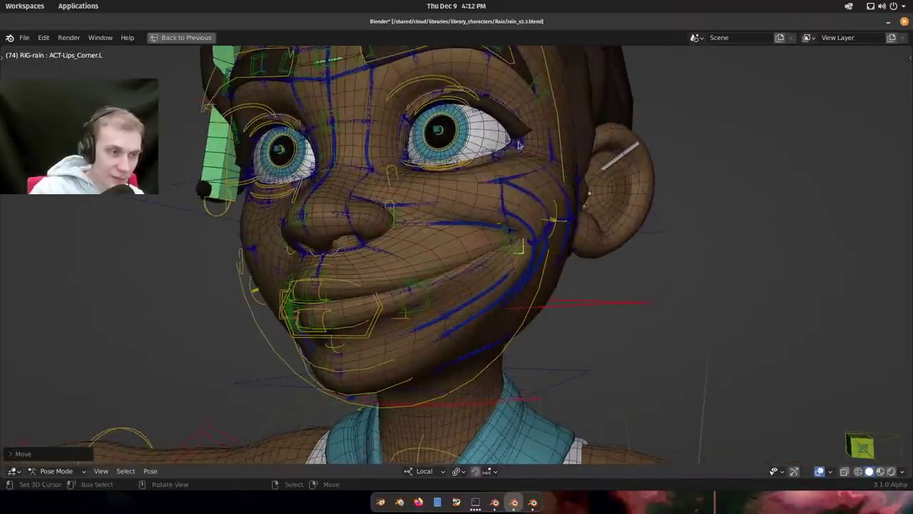
middle_click_drag(544, 242, 507, 275)
key("super")
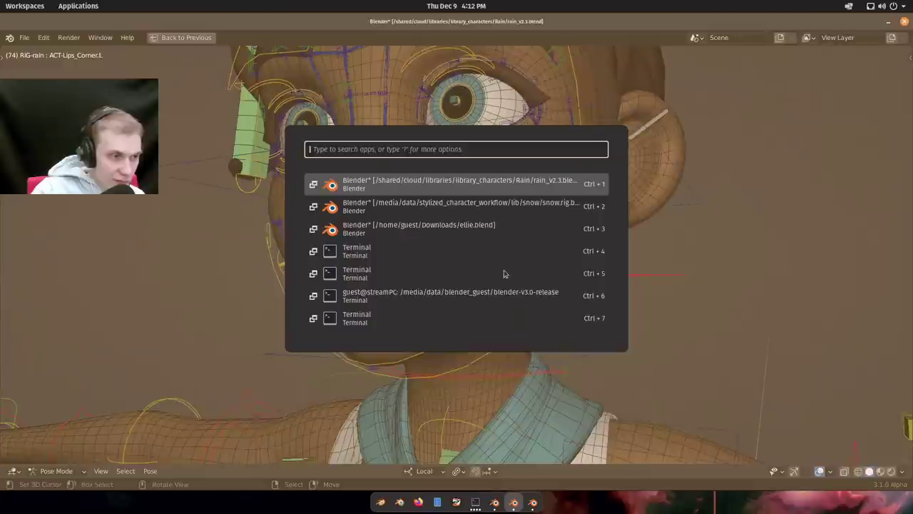
left_click(462, 214)
middle_click_drag(463, 215, 311, 301)
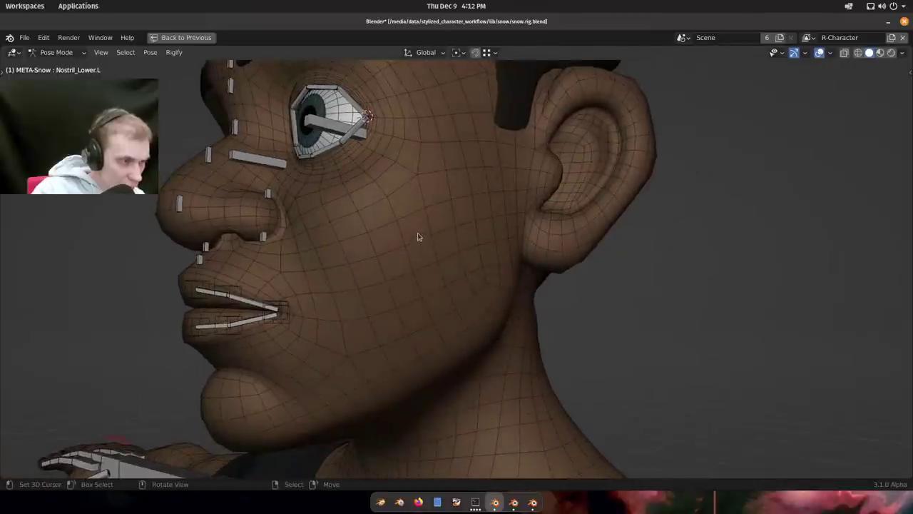
Switch back to rain_v2.3.blend and move ACT-Lips_Corner.L up and outward to pose a smile on the cheek.
key("alt+Tab")
key("alt+Tab")
key("super")
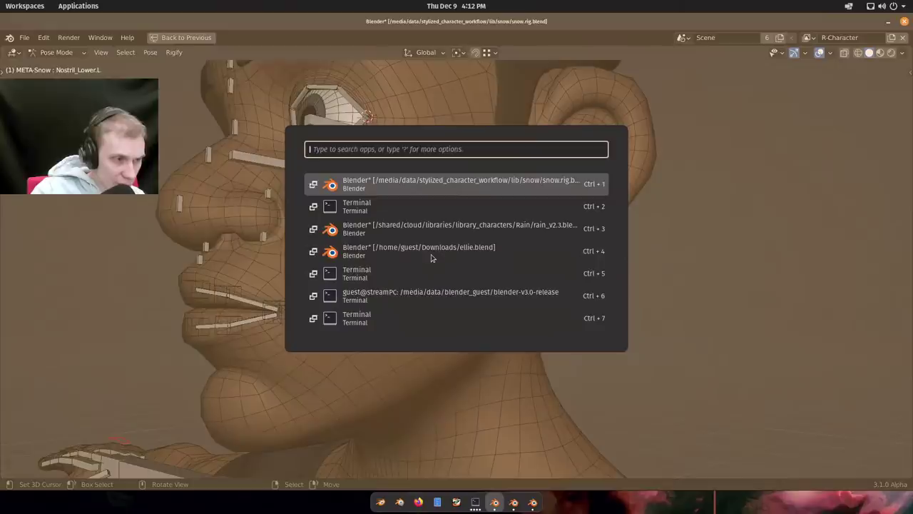
left_click(454, 240)
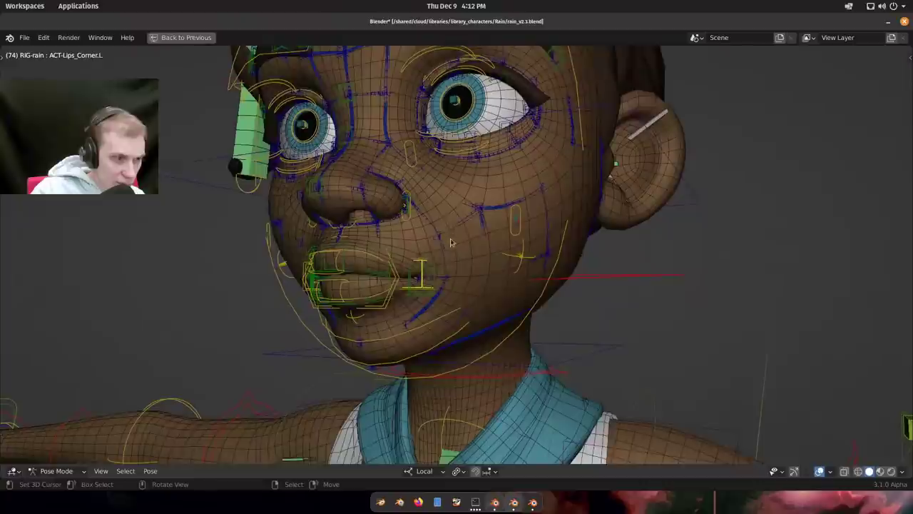
key("g")
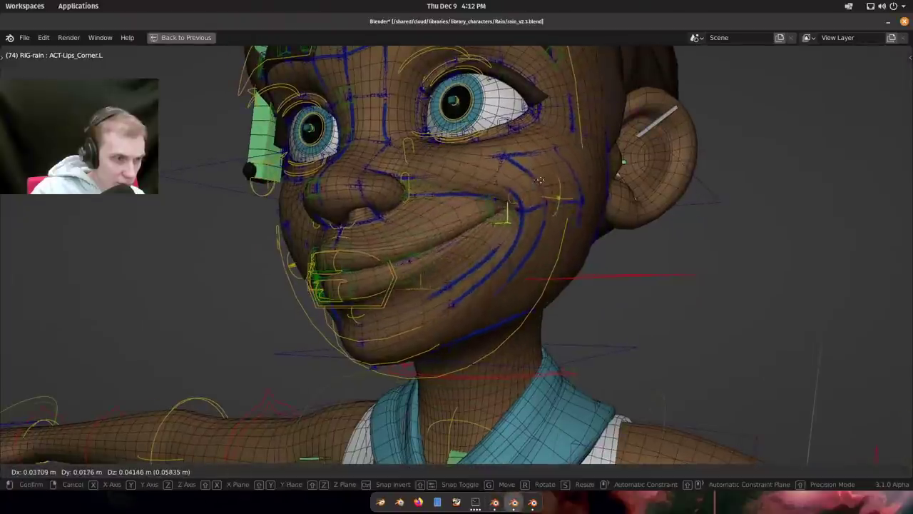
left_click(534, 214)
middle_click_drag(533, 214, 466, 194)
middle_click_drag(470, 242, 495, 227)
Try another position for Rain's left lip corner control, and clear its location to restore the neutral mouth.
key("g")
left_click(436, 264)
middle_click_drag(436, 263, 475, 279)
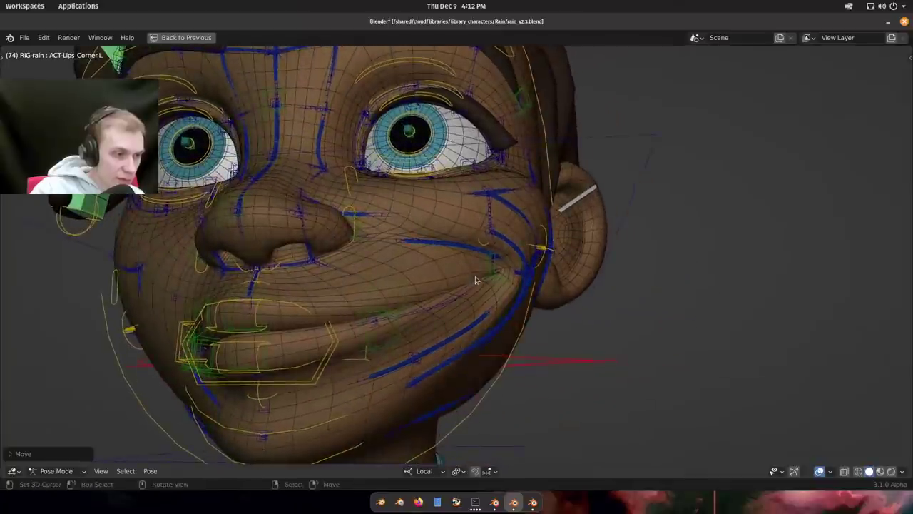
key("alt+g")
Switch to snow.rig.blend and annotate a curved outline over the cheekbone, from beside the nose to the back of the jaw.
key("alt+Tab")
key("super")
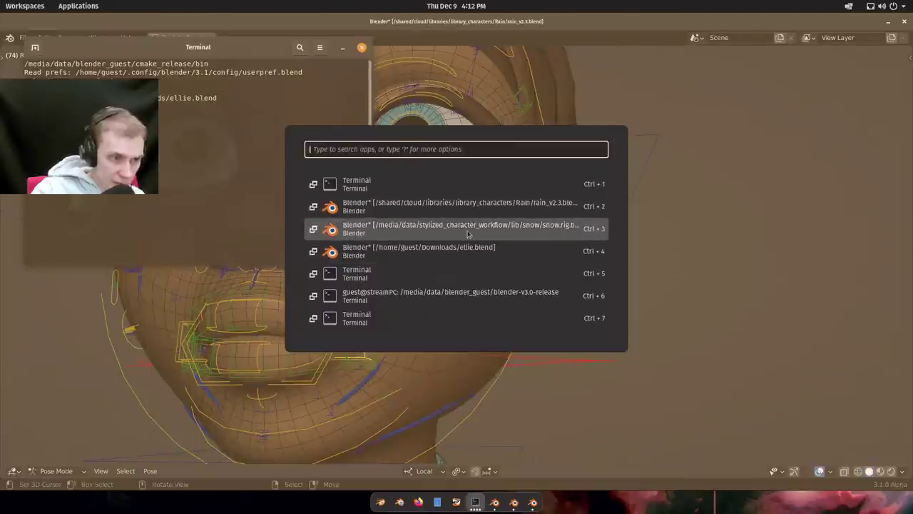
left_click(471, 230)
middle_click_drag(327, 304, 329, 248)
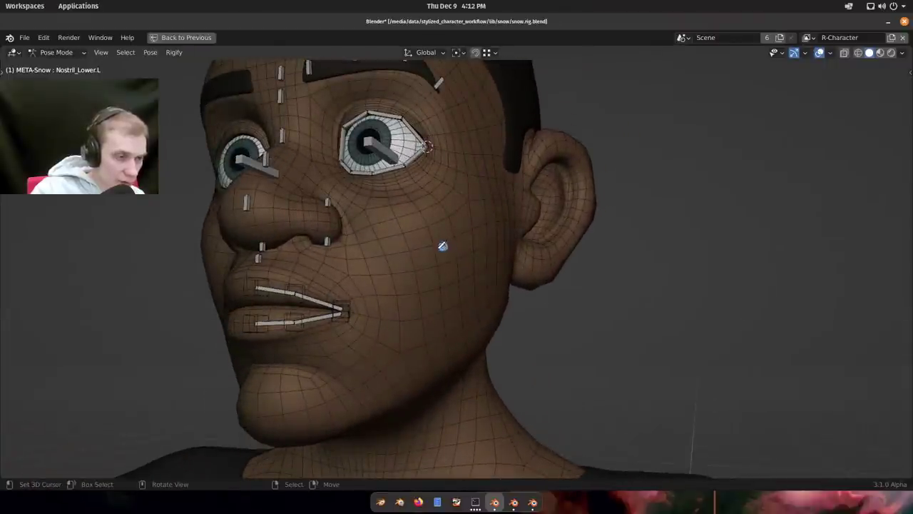
middle_click_drag(471, 264, 416, 254)
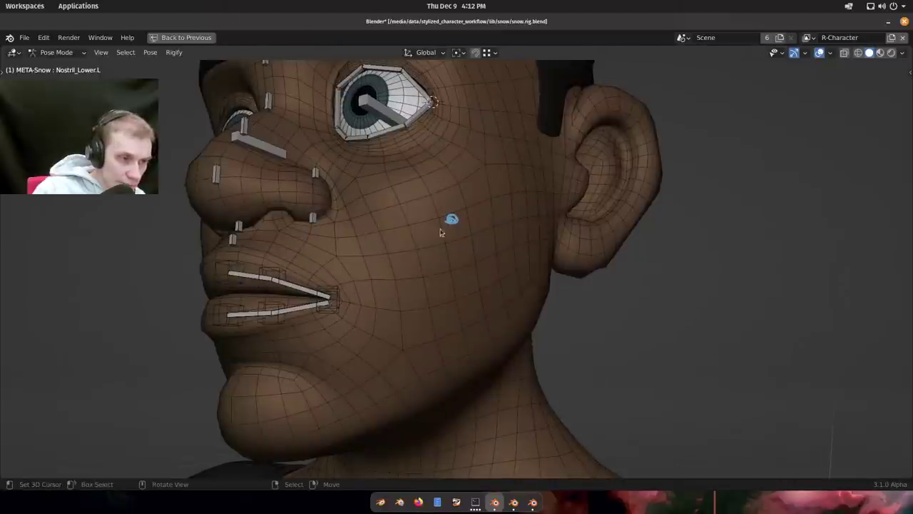
mouse_move(453, 225)
middle_mouse_down()
mouse_move(385, 239)
mouse_move(420, 250)
mouse_move(449, 225)
middle_mouse_up()
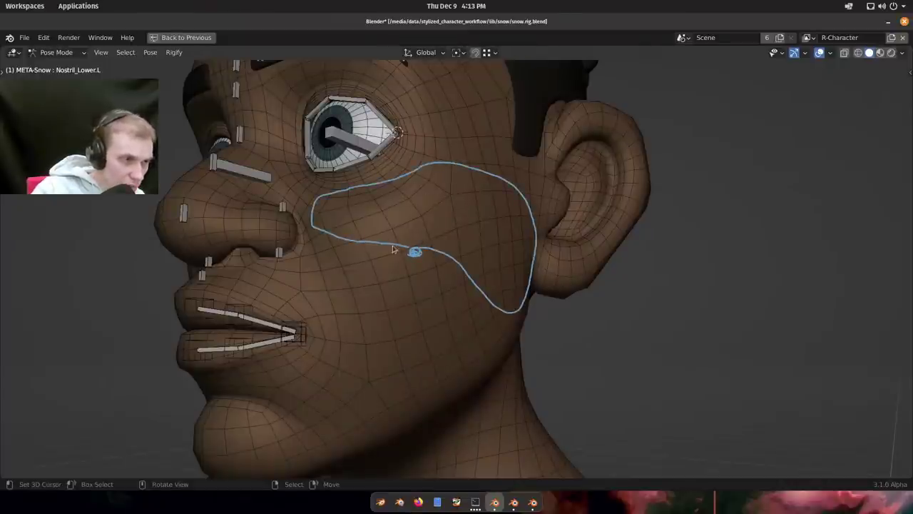
middle_click_drag(393, 249, 389, 248)
Outline a four-sided patch on Snow's cheek with annotation lines, examine the mesh around the mouth corner, and erase the outline.
middle_click_drag(447, 234, 419, 281)
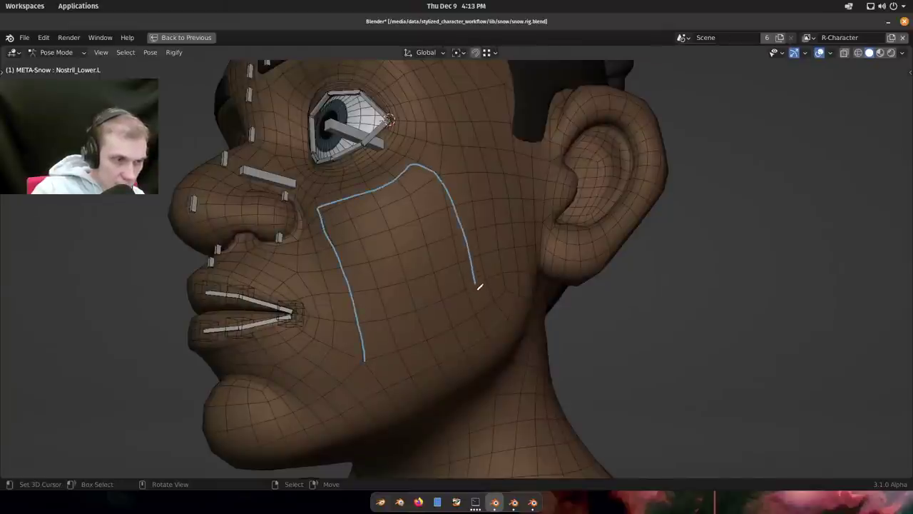
middle_click_drag(365, 358, 395, 366)
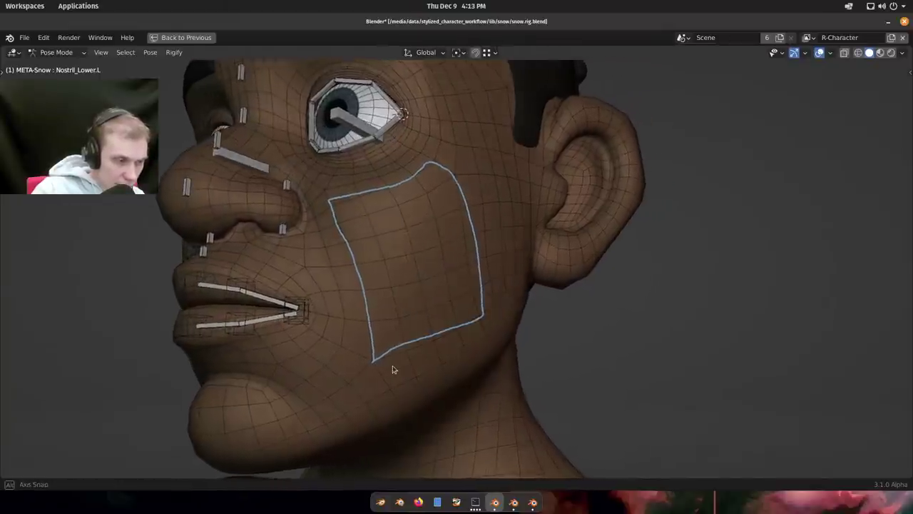
scroll(349, 342, "up", 4)
scroll(346, 291, "up", 1)
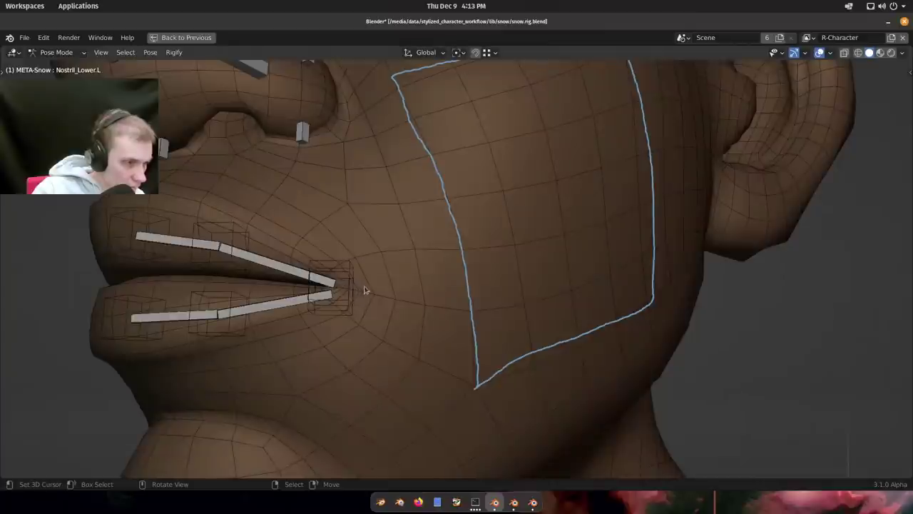
scroll(379, 295, "up", 1)
middle_click_drag(364, 286, 414, 315)
scroll(379, 295, "up", 1)
scroll(395, 305, "down", 1)
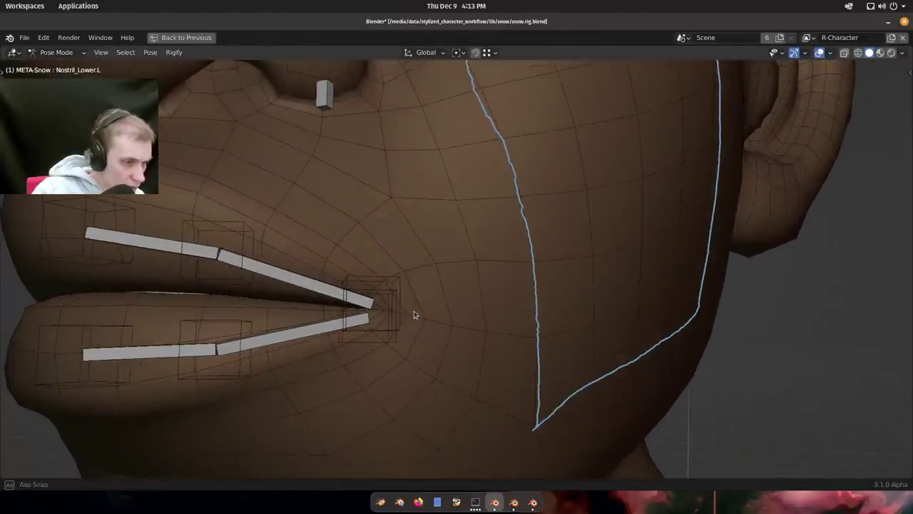
scroll(414, 315, "down", 5)
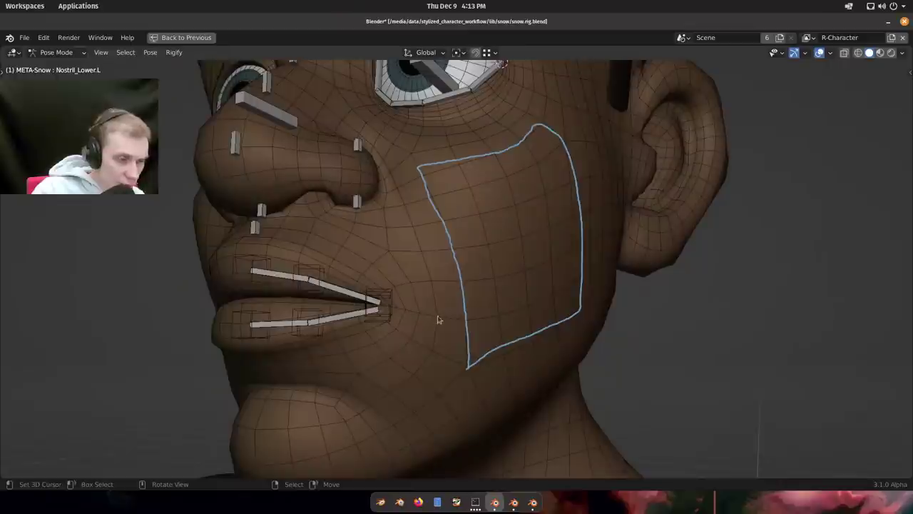
middle_click_drag(438, 320, 452, 364)
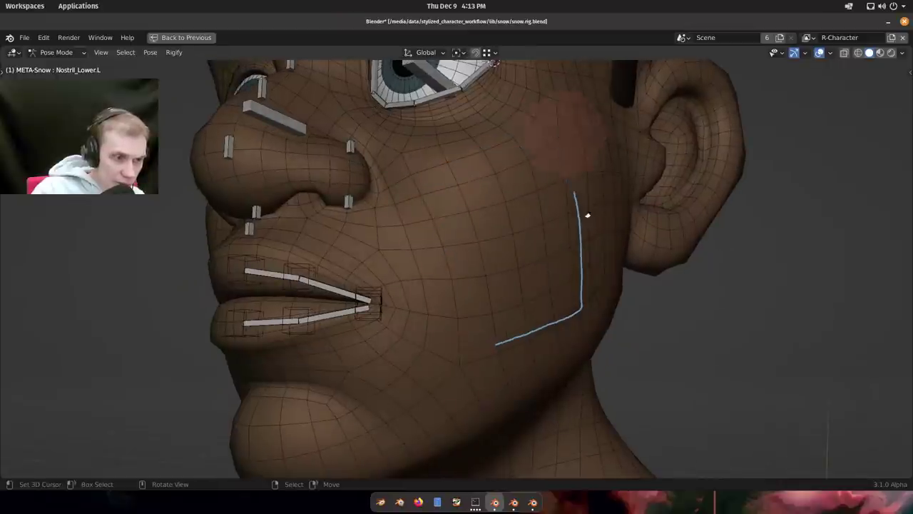
Put the META-Snow armature into Edit Mode and annotate a short mark on the skin above the left mouth corner.
scroll(344, 296, "up", 3)
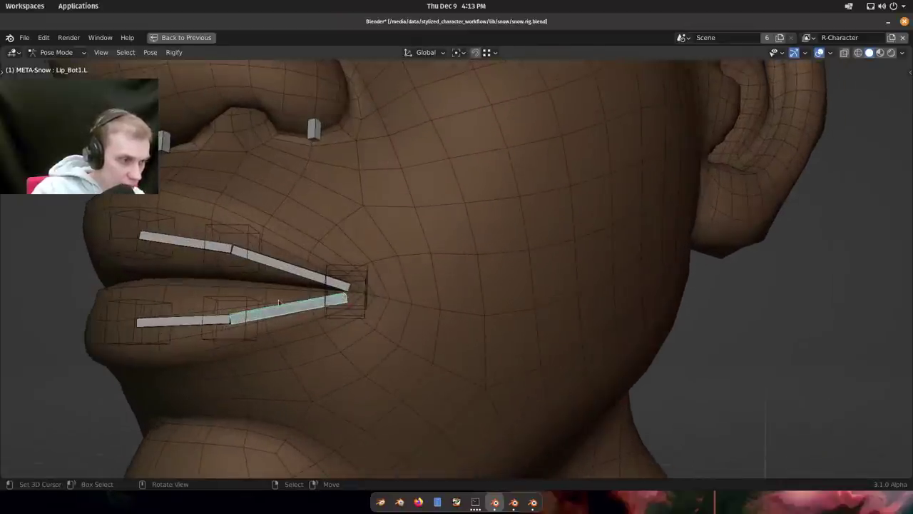
key("Tab")
scroll(356, 292, "up", 4)
scroll(340, 249, "down", 4)
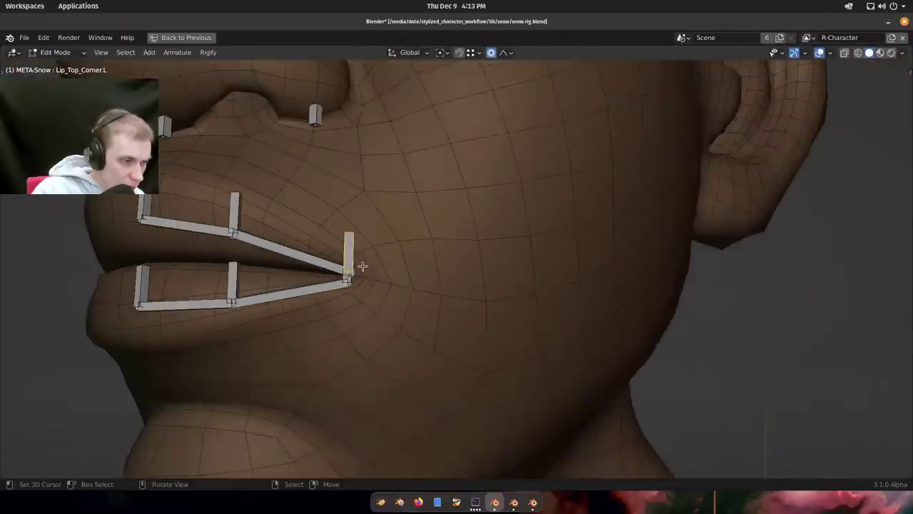
middle_click_drag(374, 278, 398, 276, "shift")
scroll(390, 281, "up", 3)
scroll(397, 278, "down", 4)
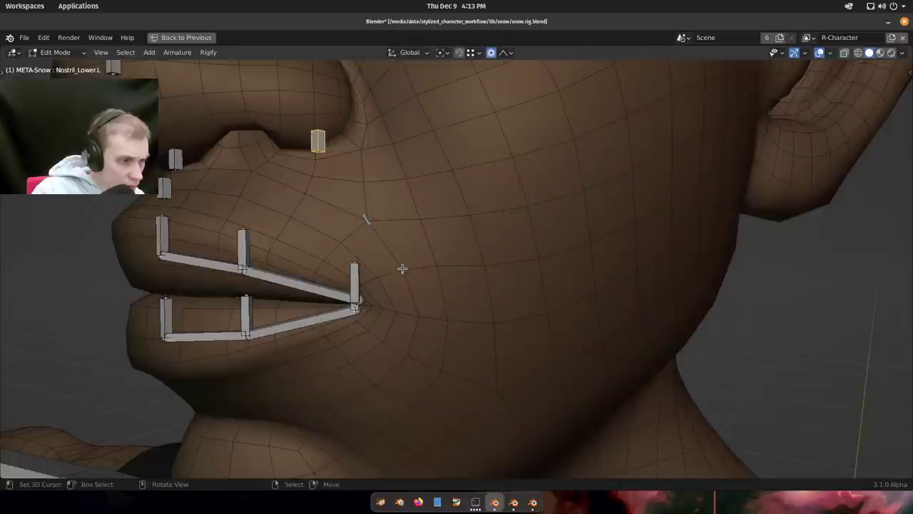
Annotate short marks above the upper lip, above the left mouth corner and just outside the corner.
middle_click_drag(402, 269, 438, 255)
scroll(399, 283, "up", 3)
scroll(412, 295, "down", 2)
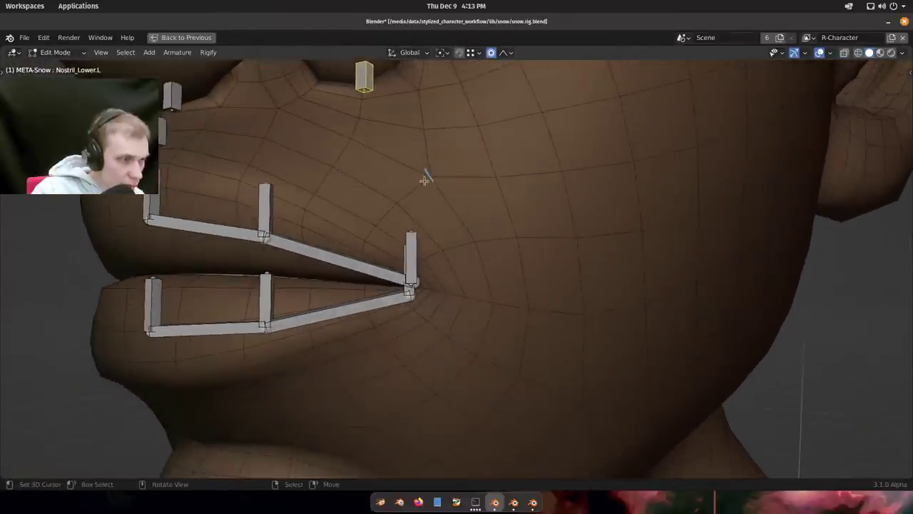
middle_click_drag(424, 179, 403, 246)
left_click(378, 247)
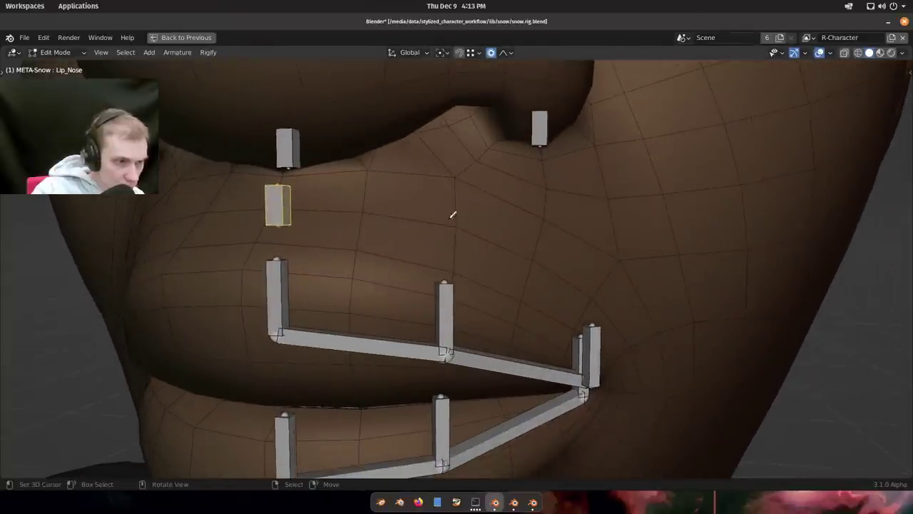
middle_click_drag(510, 268, 508, 294)
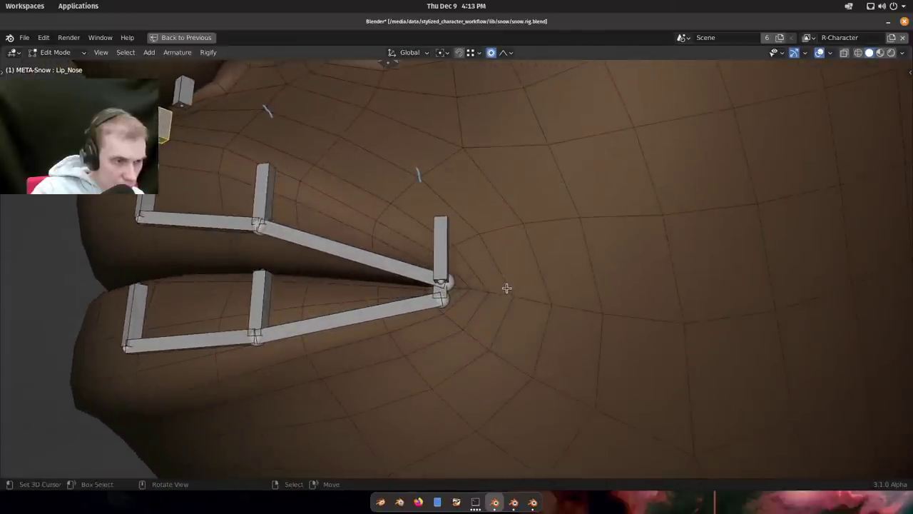
scroll(492, 299, "down", 6)
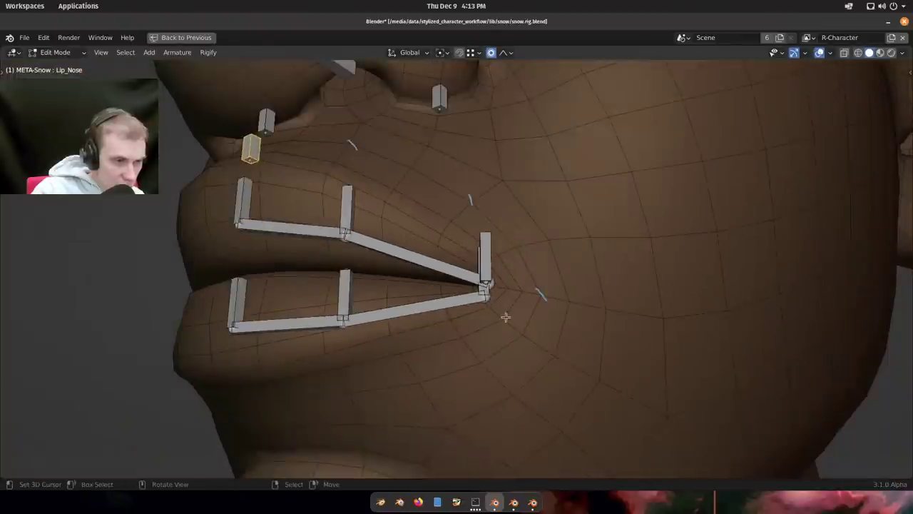
Annotate short marks below the lower lip, from beneath the left mouth corner to the middle of the chin crease.
middle_click_drag(497, 351, 495, 326, "shift")
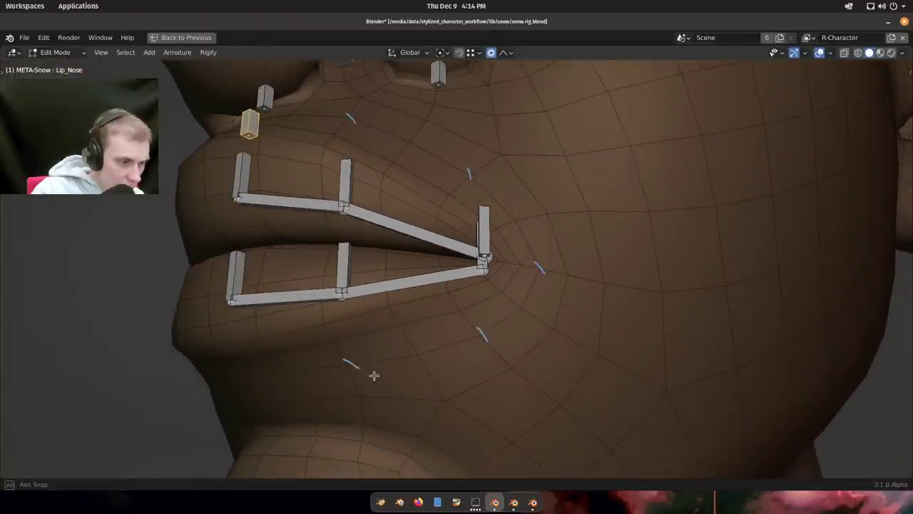
middle_click_drag(347, 367, 381, 348)
middle_click_drag(535, 332, 450, 281)
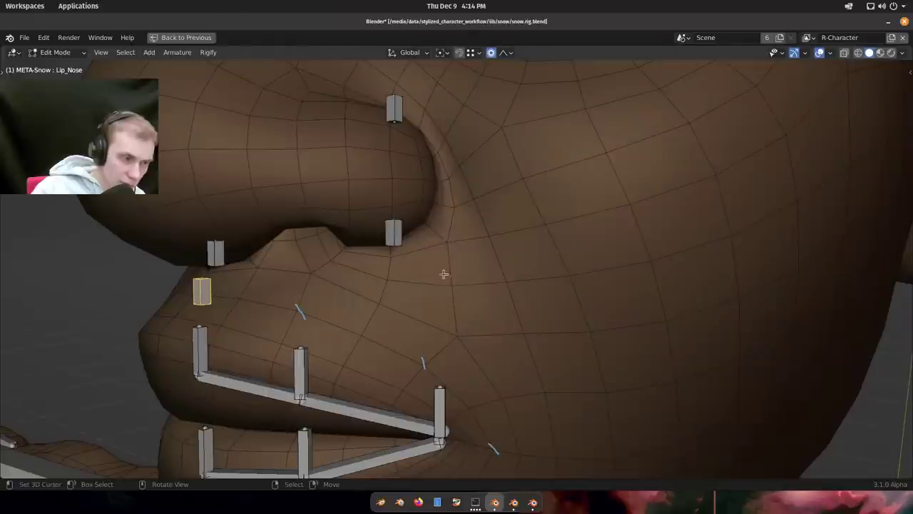
Annotate marks on the fold beside the nostril, on the upper cheek and on the cheek beyond the mouth corner.
middle_click_drag(443, 274, 462, 278)
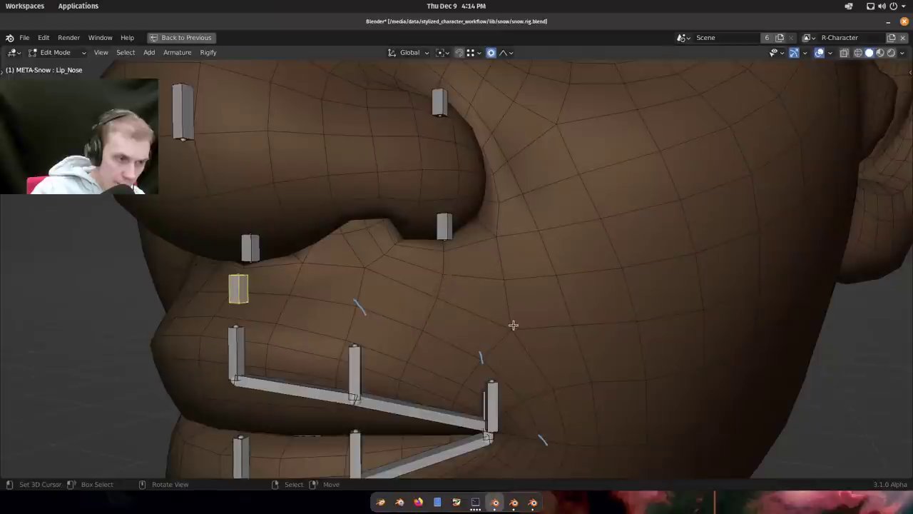
middle_click_drag(504, 283, 487, 275)
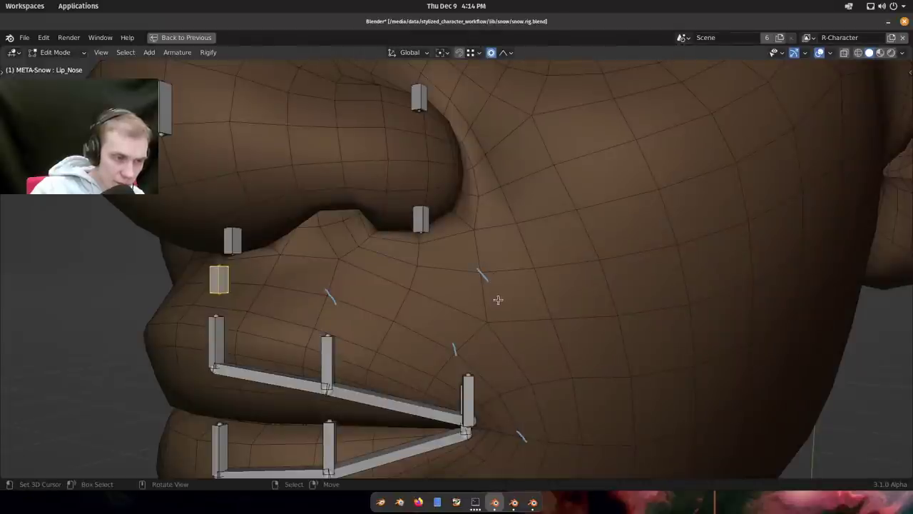
middle_click_drag(498, 299, 505, 278)
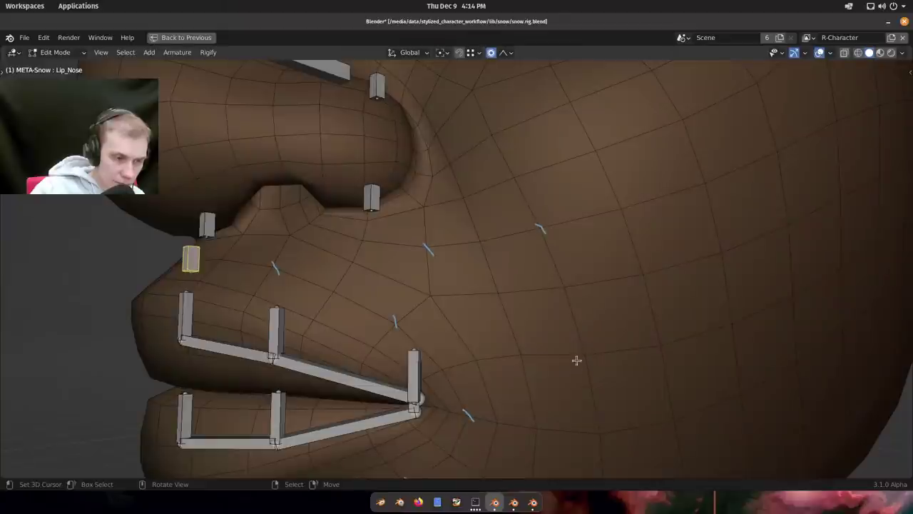
middle_click_drag(576, 360, 556, 322)
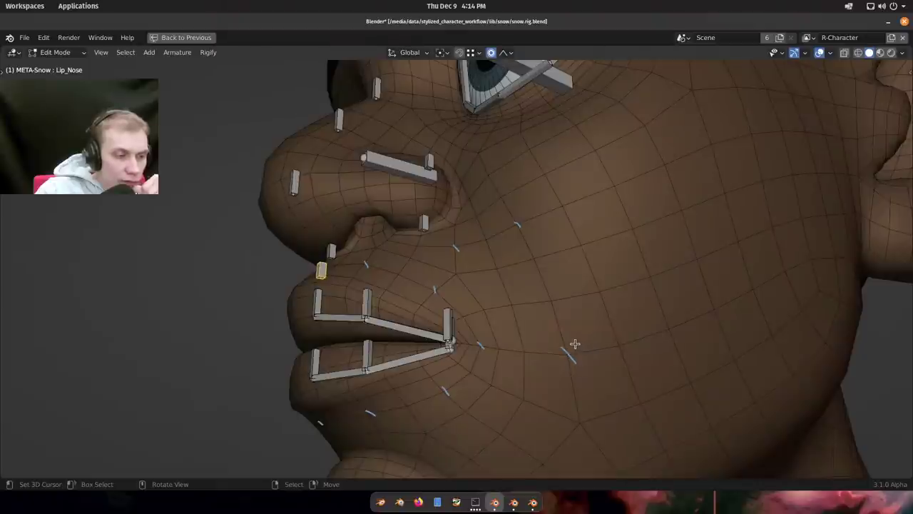
Annotate further marks just above the mouth corner, on the middle cheek and on the lower cheek near the jaw.
middle_click_drag(575, 344, 570, 320)
scroll(542, 301, "up", 2)
scroll(453, 289, "up", 2)
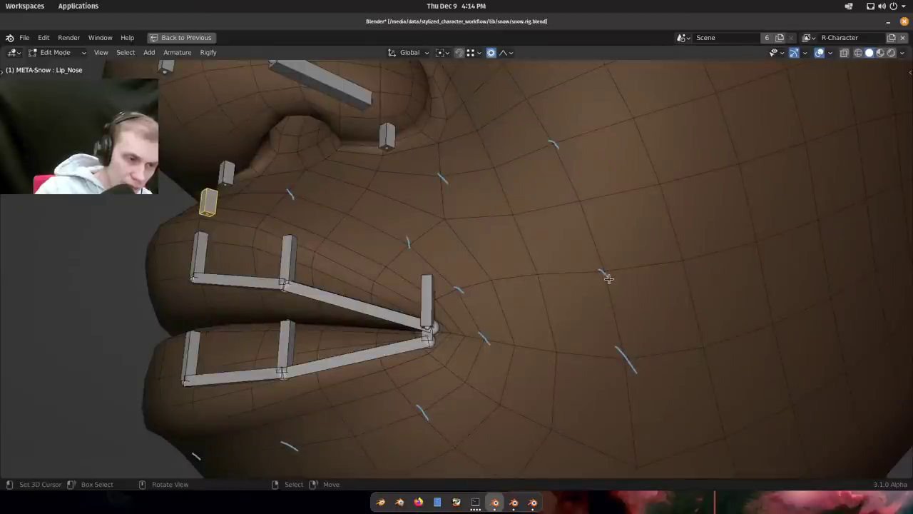
middle_click_drag(534, 309, 540, 330)
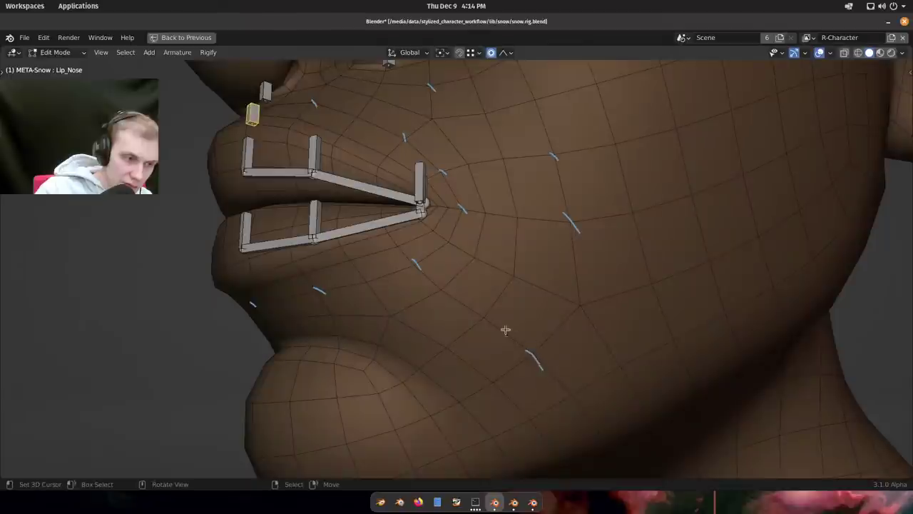
Examine the chin and lower lip topology from the side and front against the annotated marks.
middle_click_drag(477, 371, 530, 353, "shift")
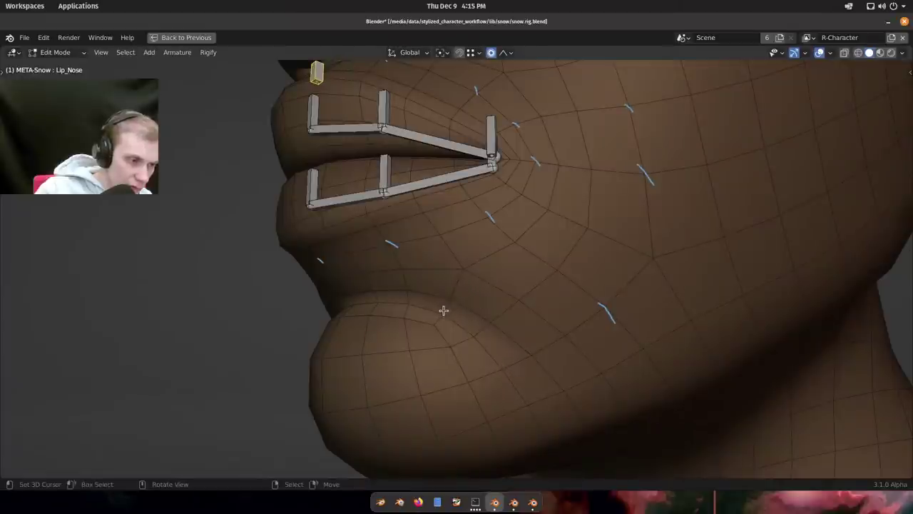
middle_click_drag(451, 320, 411, 315)
scroll(529, 320, "up", 2)
scroll(443, 303, "down", 5)
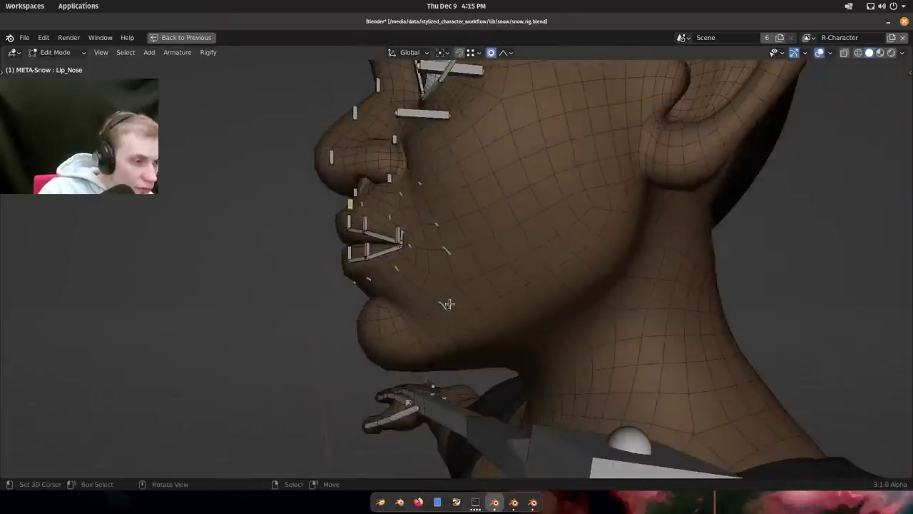
scroll(434, 307, "up", 2)
scroll(344, 316, "up", 3)
middle_click_drag(344, 316, 452, 256)
scroll(369, 316, "up", 3)
scroll(425, 253, "up", 1)
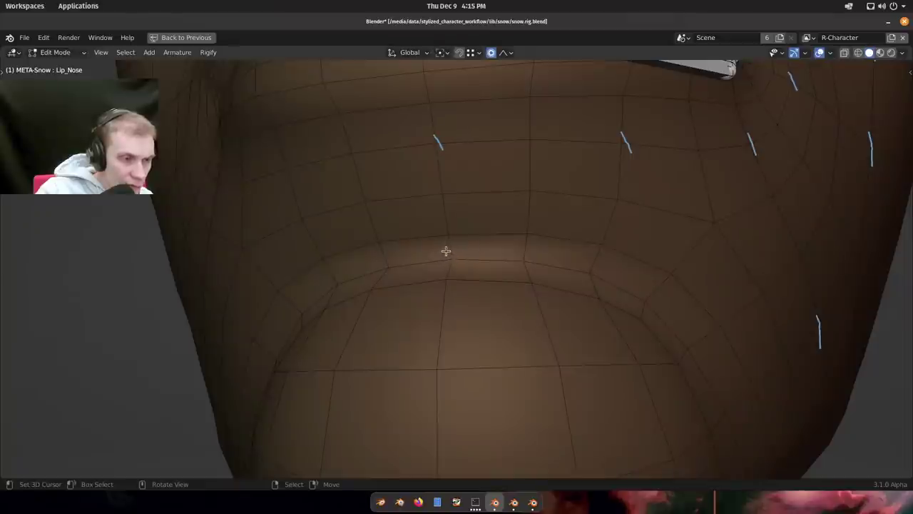
Annotate short marks along the crease above the chin, from its middle out to its outer end.
middle_click_drag(501, 286, 499, 278)
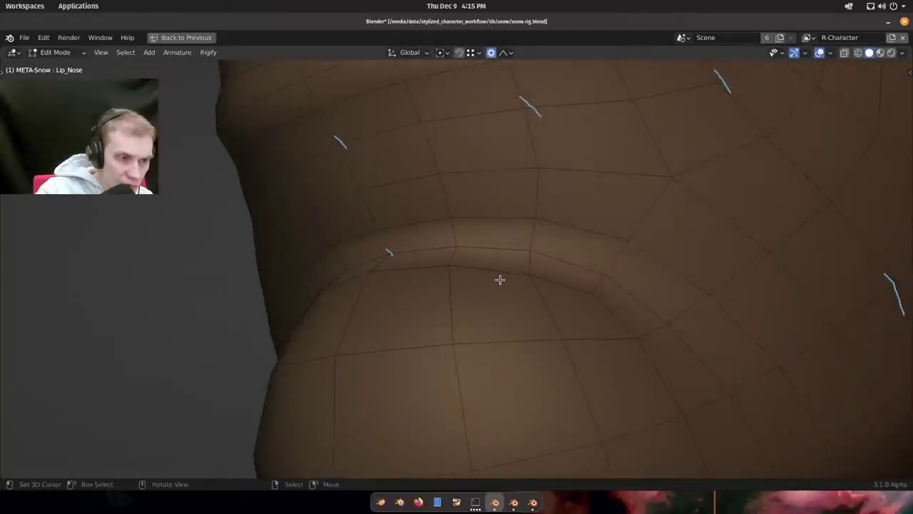
middle_click_drag(603, 287, 499, 294, "shift")
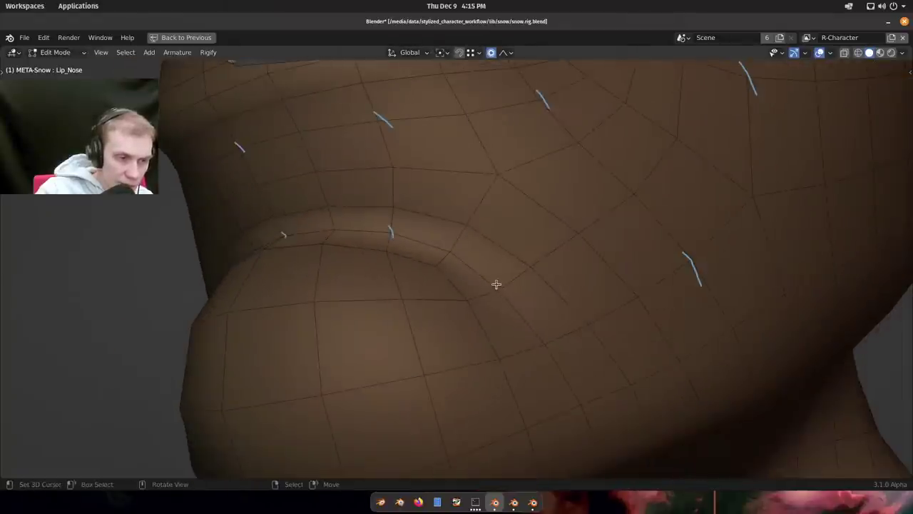
left_click_drag(489, 275, 503, 294)
mouse_move(507, 298)
middle_mouse_down()
mouse_move(534, 320)
mouse_move(542, 342)
mouse_move(502, 321)
mouse_move(529, 298)
mouse_move(487, 318)
mouse_move(547, 253)
mouse_move(476, 308)
mouse_move(467, 286)
mouse_move(392, 302)
middle_mouse_up()
scroll(544, 351, "down", 2)
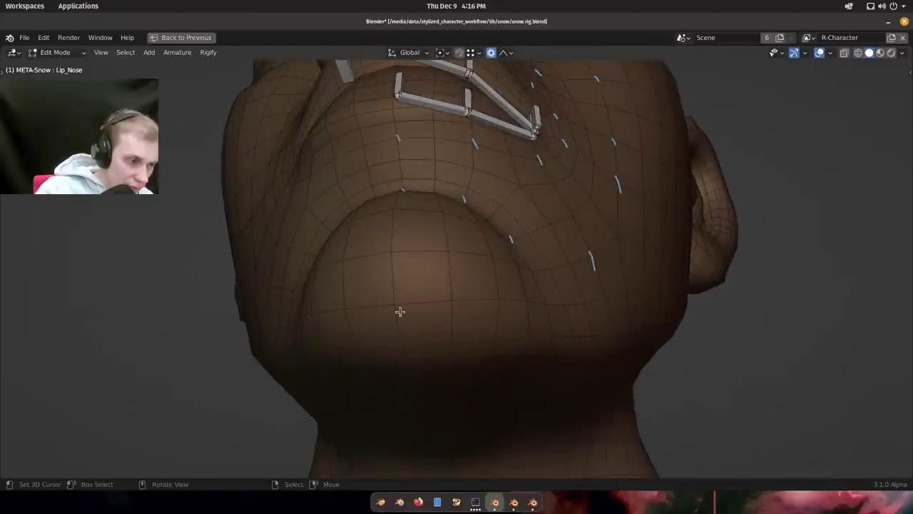
Annotate marks on the chin's lower edge, the side of the chin and jaw, and the chin's front.
middle_click_drag(444, 314, 486, 314)
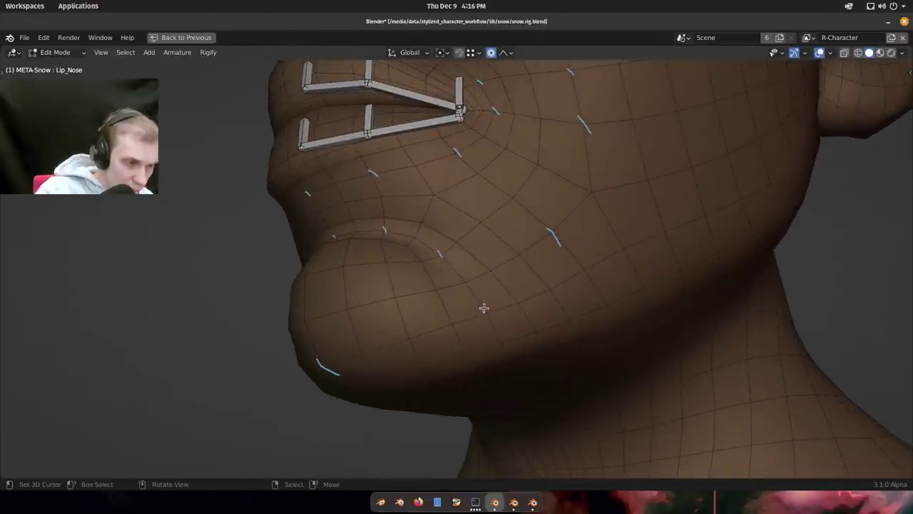
middle_click_drag(427, 337, 353, 292)
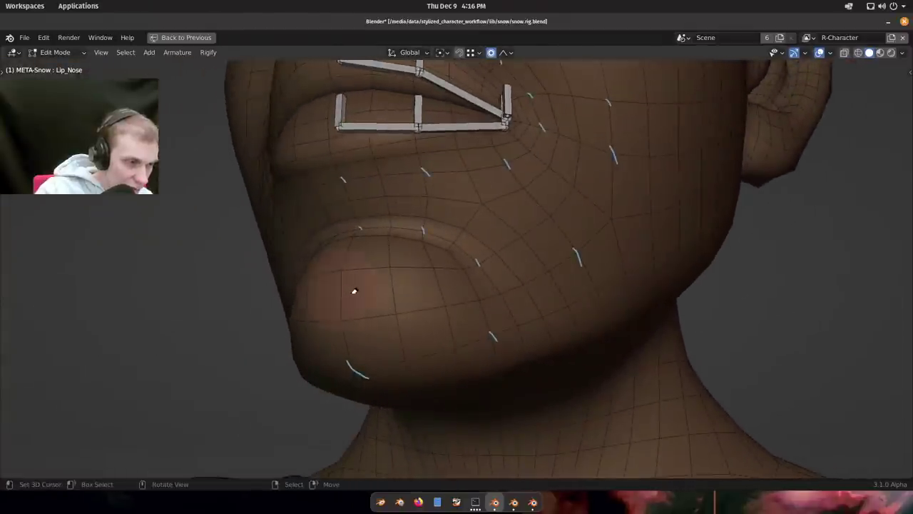
scroll(347, 272, "up", 2)
middle_click_drag(337, 256, 500, 278)
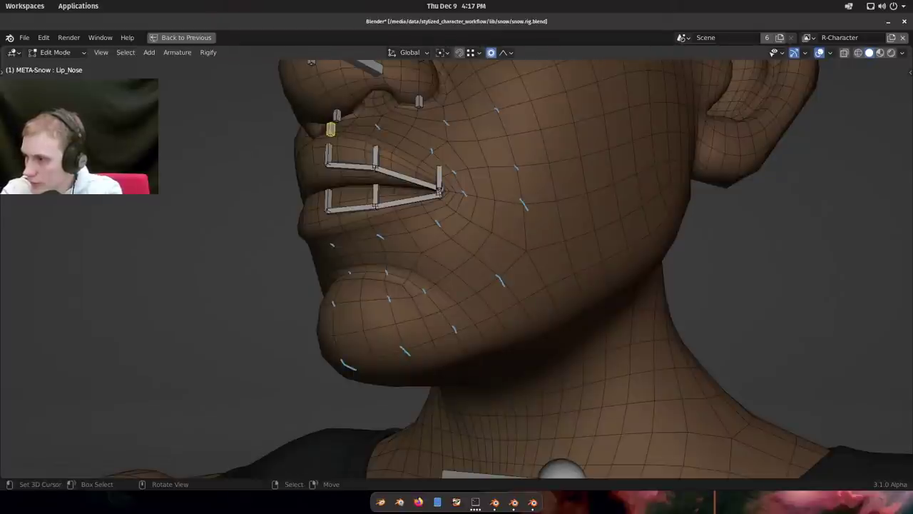
Leave Edit Mode on the metarig and switch to the generated RIG-Snow armature in Pose Mode.
scroll(636, 200, "down", 5)
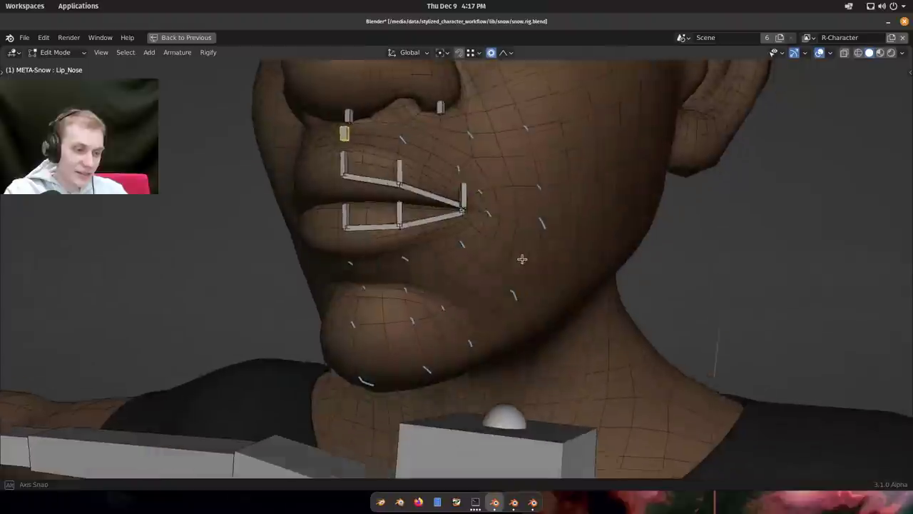
middle_click_drag(680, 396, 571, 184, "shift")
scroll(530, 208, "down", 2)
key("Tab")
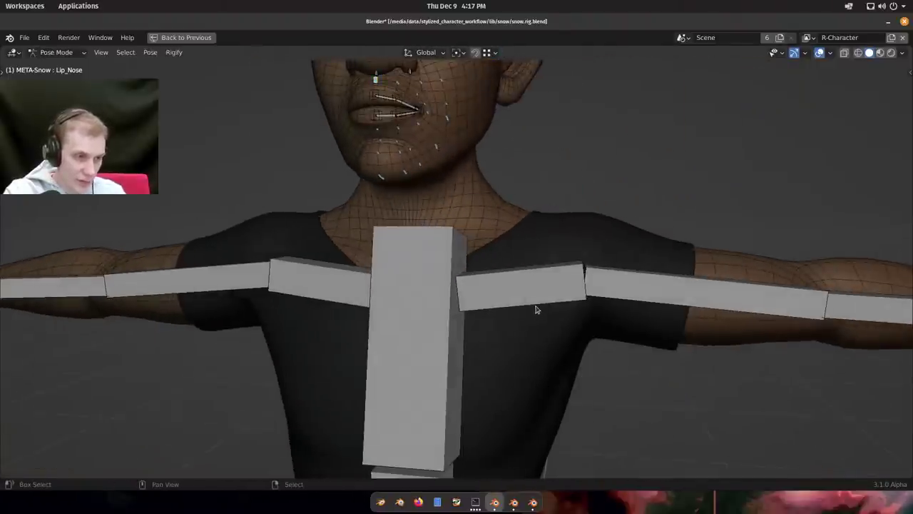
scroll(536, 308, "down", 1)
key("shift+t")
Try rotating the FK-Shoulder.L control to raise the left shoulder, and undo the rotation.
right_click(561, 227)
middle_click_drag(561, 228, 620, 293)
scroll(620, 293, "up", 1)
key("r")
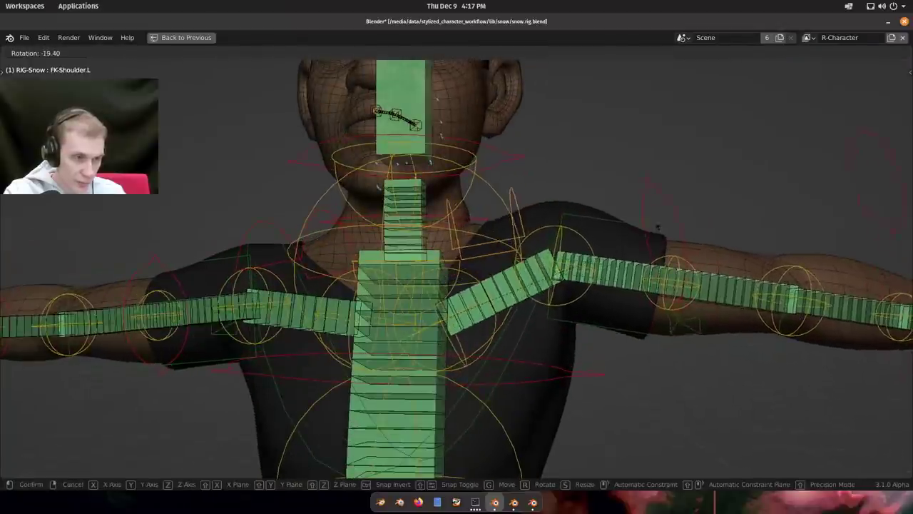
left_click(632, 237)
scroll(465, 198, "up", 2)
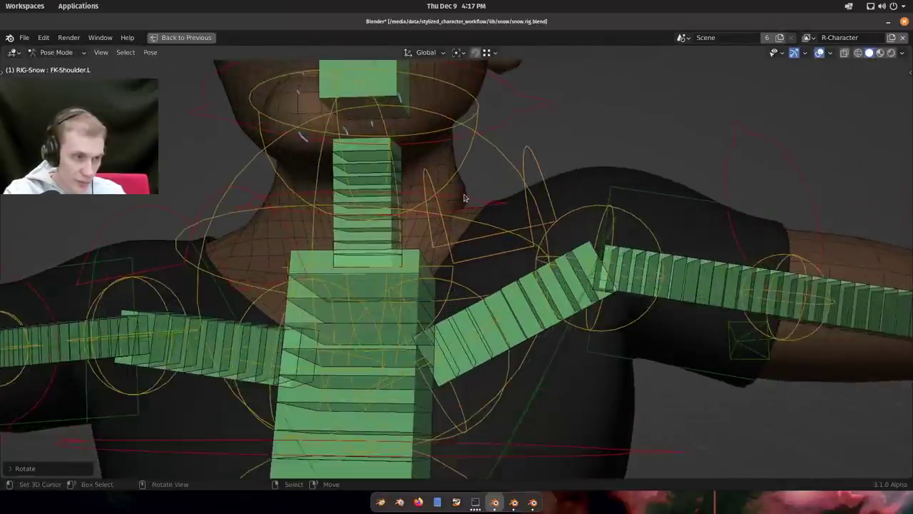
scroll(457, 214, "up", 1)
scroll(527, 237, "down", 4)
key("ctrl+z")
Try moving the IK-MSTR-Wrist.L control downward to test the left arm's bend, and cancel the move.
middle_click_drag(644, 294, 535, 256, "shift")
scroll(558, 267, "down", 2)
middle_click_drag(599, 249, 554, 224, "shift")
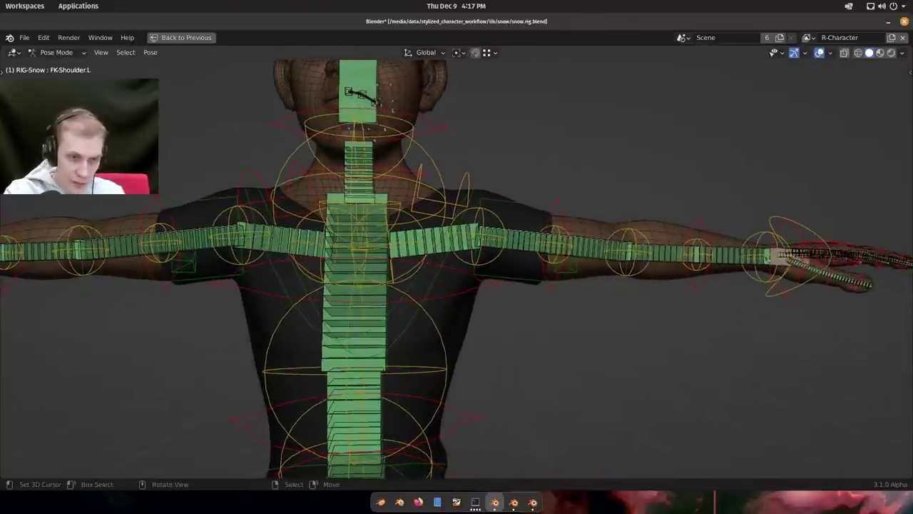
left_click(774, 222)
key("g")
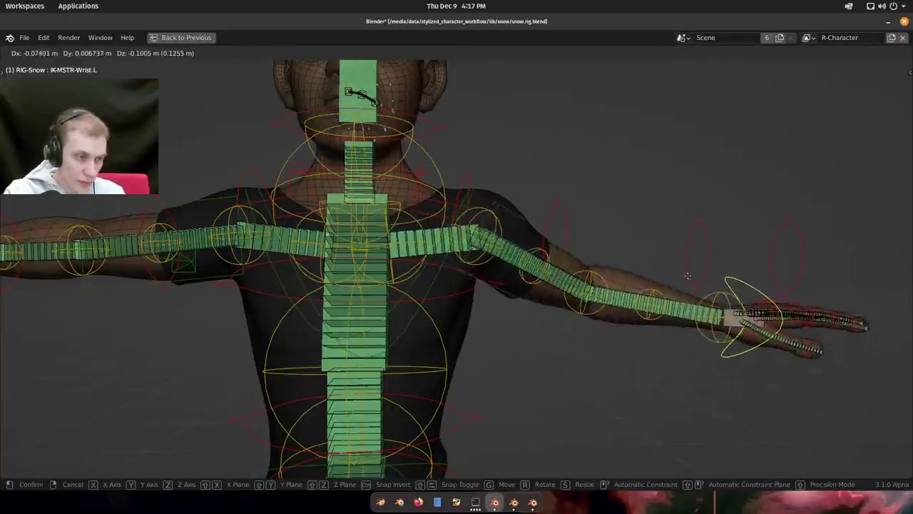
right_click(725, 234)
Examine the left shoulder's deform bones up close, focusing on DEF-UpperArm1.L.
middle_click_drag(528, 286, 498, 296)
middle_click_drag(498, 296, 498, 257, "ctrl")
middle_click_drag(498, 257, 538, 289, "shift")
scroll(533, 284, "down", 3)
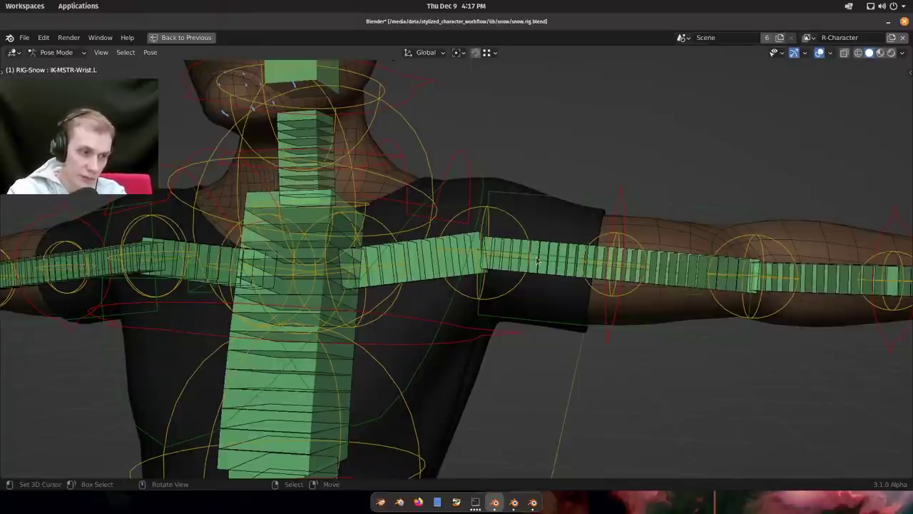
scroll(536, 261, "down", 5)
scroll(535, 244, "up", 5)
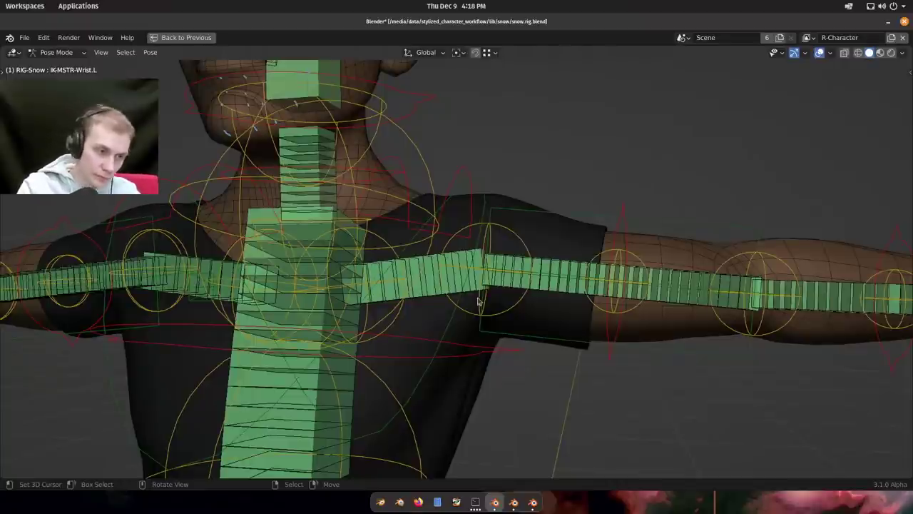
left_click(506, 271)
key("KP_Decimal")
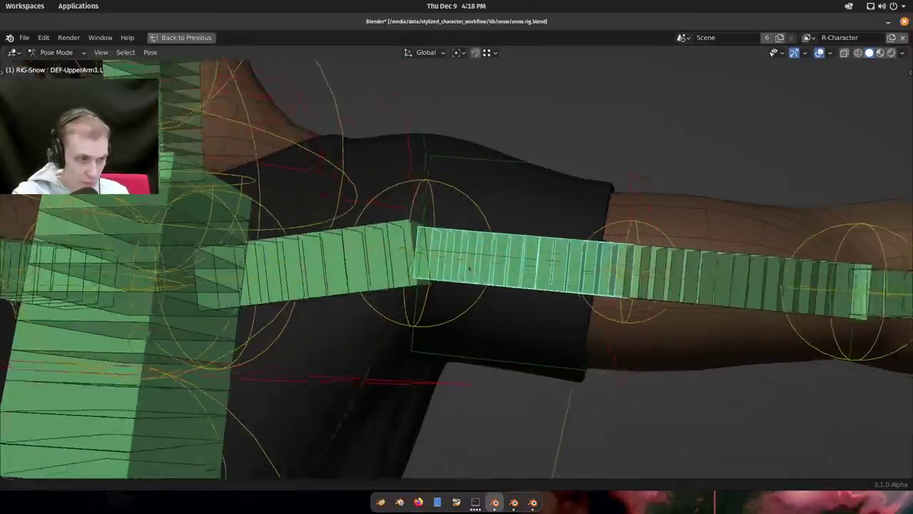
middle_click_drag(469, 268, 452, 244)
scroll(452, 245, "down", 1)
scroll(476, 250, "down", 1)
middle_click_drag(613, 296, 493, 261)
Move the IK-MSTR-Wrist.L control down and inward so the left arm hangs beside the torso.
key("alt+Tab")
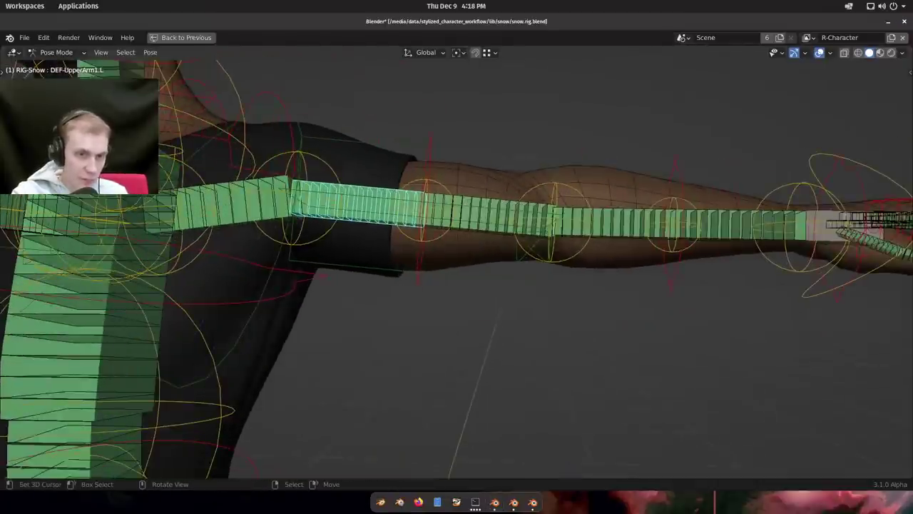
left_click(882, 170)
key("g")
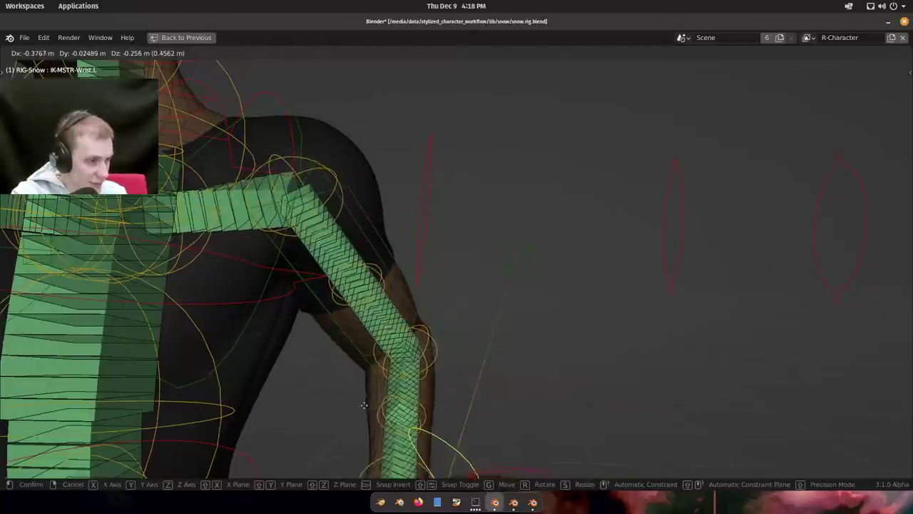
left_click(394, 304)
middle_click_drag(405, 281, 487, 252, "shift")
key("g")
left_click(532, 324)
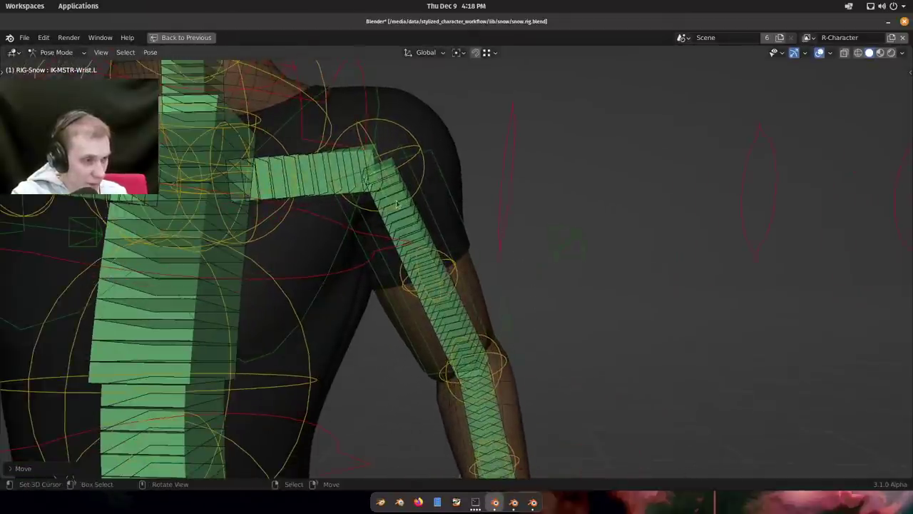
Examine how DEF-UpperArm1.L meets the shoulder bone in the lowered arm pose.
left_click(398, 205)
middle_click_drag(397, 205, 420, 198)
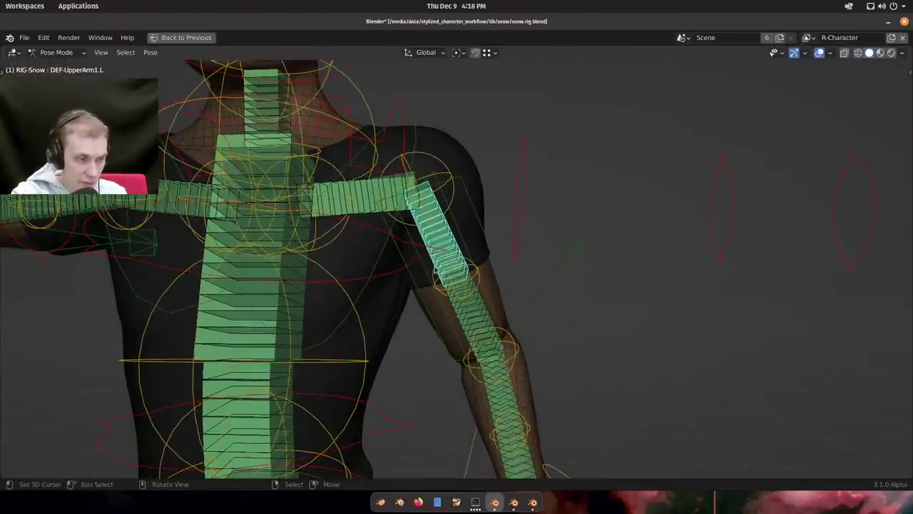
scroll(437, 271, "down", 2)
middle_click_drag(502, 348, 483, 320, "shift")
right_click(503, 382)
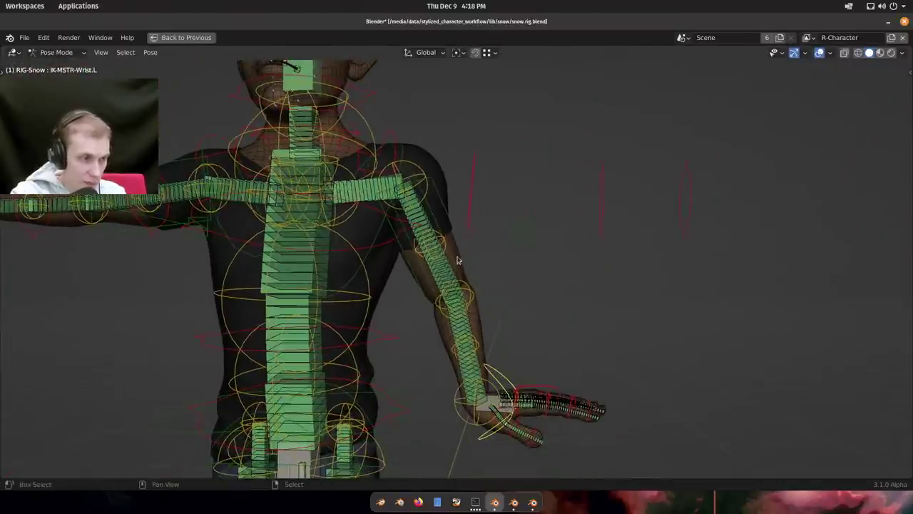
middle_click_drag(458, 260, 523, 325, "shift")
scroll(502, 293, "up", 3)
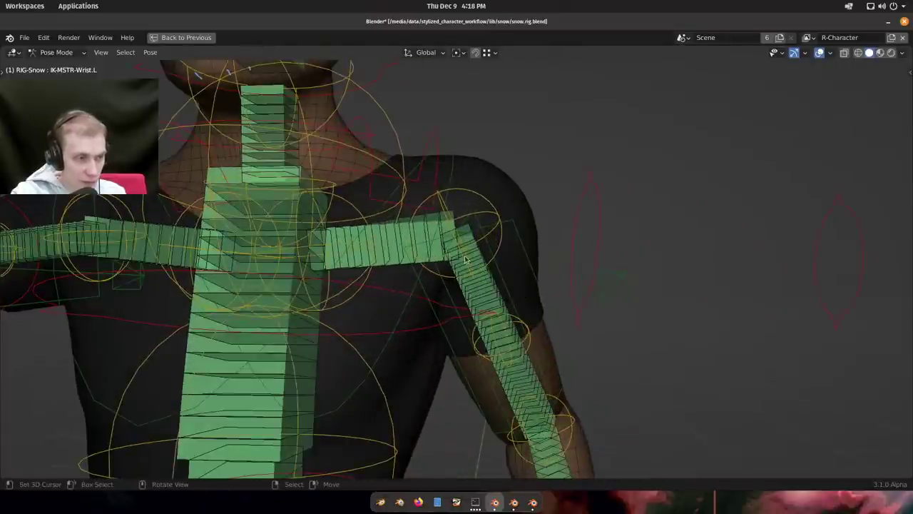
middle_click_drag(465, 259, 504, 226)
scroll(544, 271, "up", 1)
Hide the DEF-Head bone and the STR-Head control to clear the view of the lower face.
right_click(503, 225)
middle_click_drag(551, 361, 540, 294, "shift")
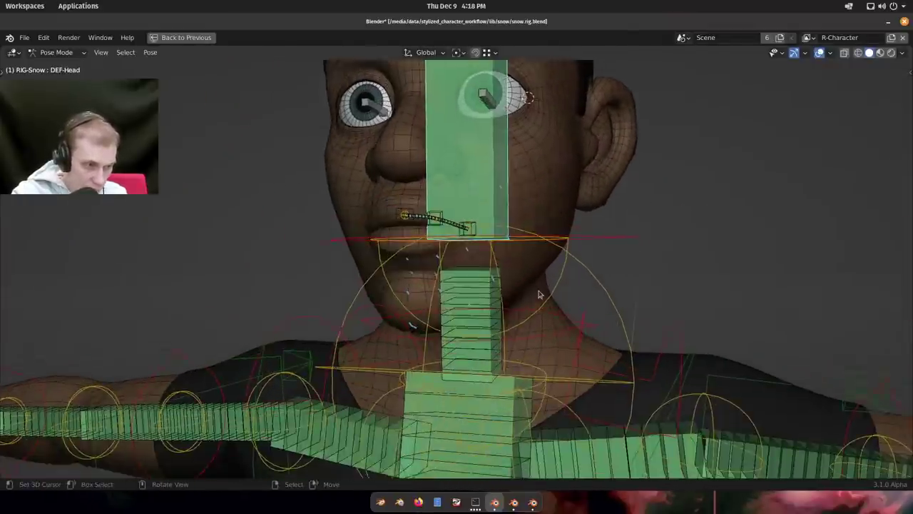
key("h")
scroll(471, 252, "up", 2)
middle_click_drag(471, 252, 602, 237)
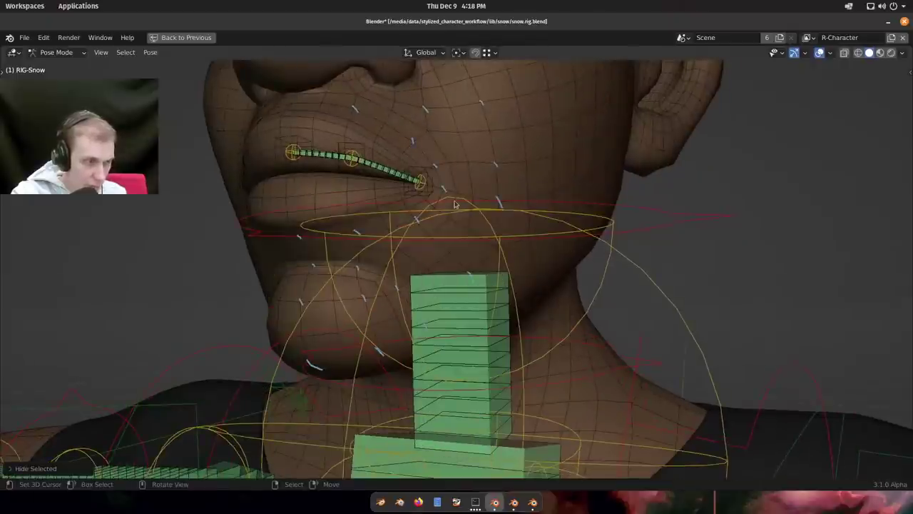
scroll(454, 205, "down", 3)
middle_click_drag(455, 205, 521, 254)
left_click(595, 220)
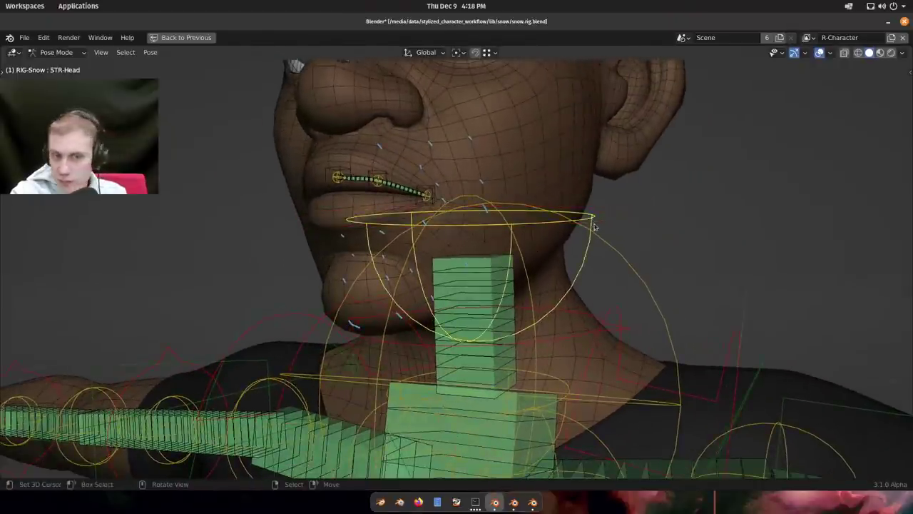
key("h")
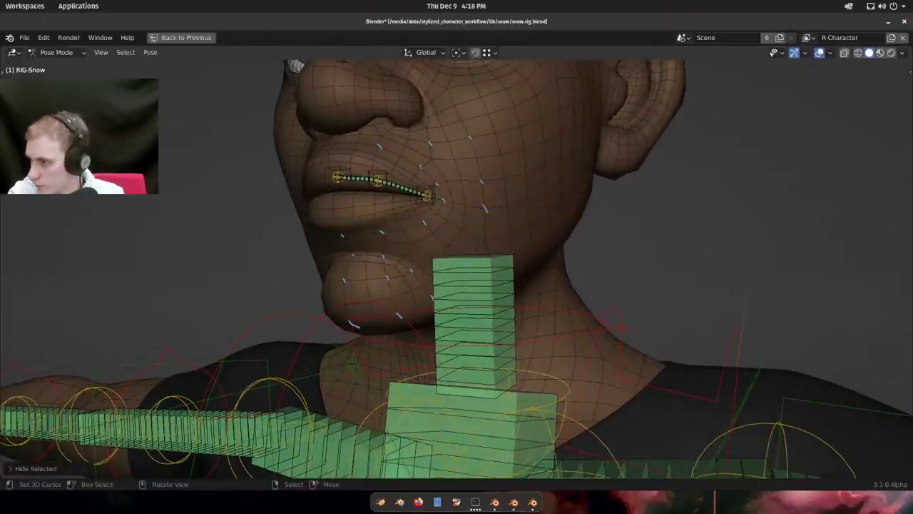
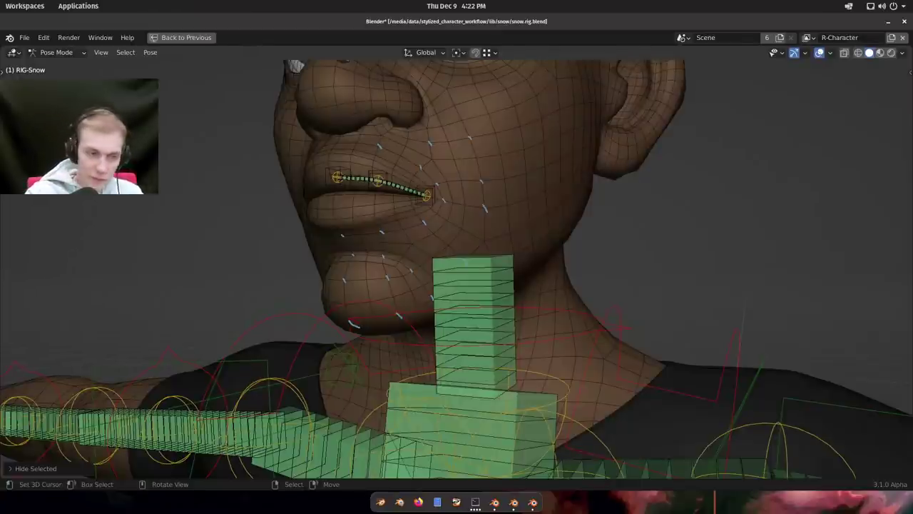
Annotate marks on the lower cheek along the jaw, and erase the older neighbouring mark nearer the mouth.
middle_click_drag(418, 273, 493, 276)
scroll(518, 271, "down", 1)
scroll(518, 271, "up", 1)
scroll(499, 257, "up", 3)
scroll(471, 210, "down", 2)
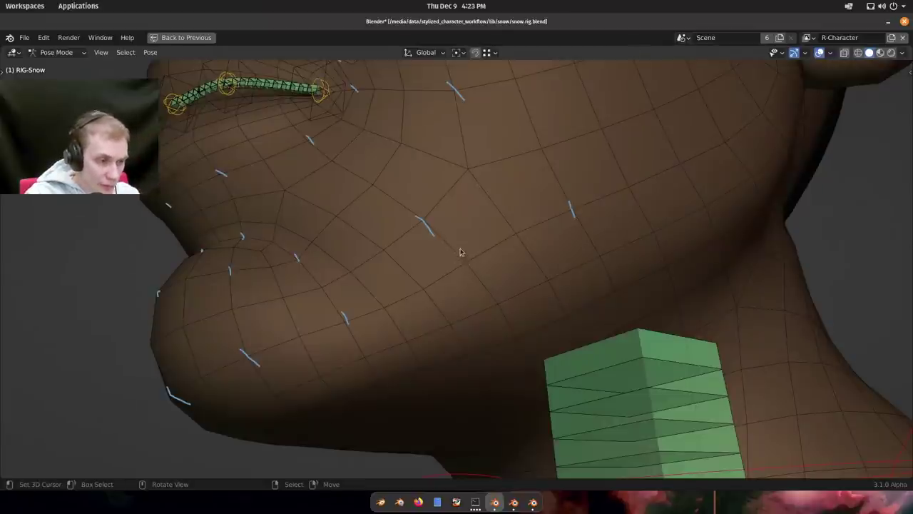
left_click_drag(461, 249, 472, 281)
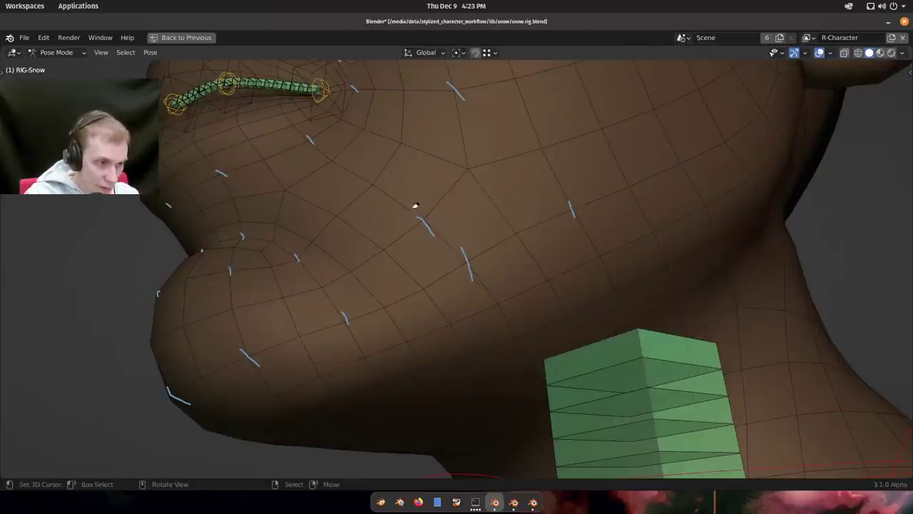
middle_click_drag(417, 226, 442, 223)
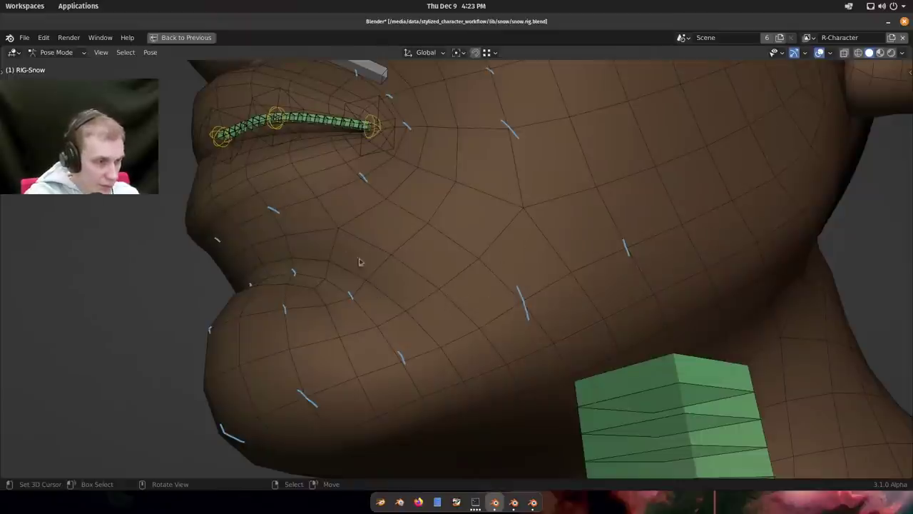
Annotate a mark on the lower cheek between the mouth corner and the jaw mark.
middle_click_drag(474, 209, 492, 253)
scroll(512, 234, "up", 2)
scroll(486, 222, "up", 1)
middle_click_drag(512, 210, 501, 189)
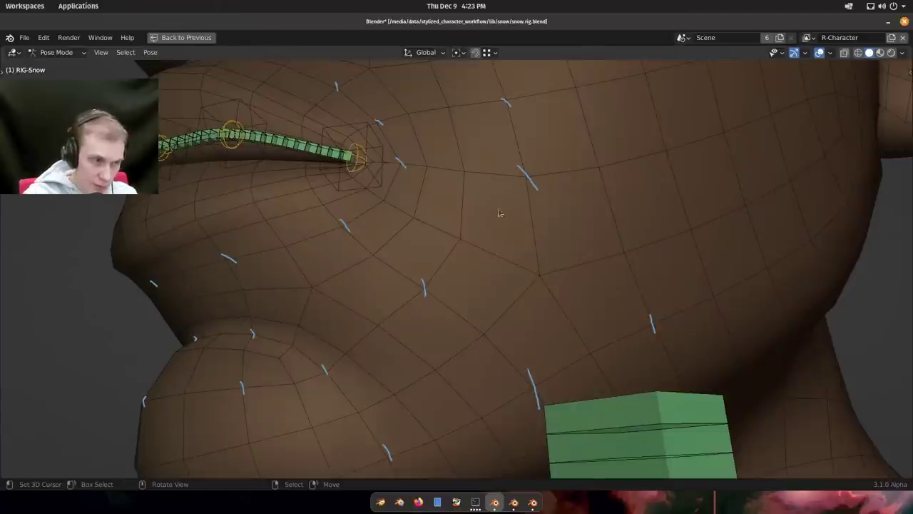
Examine the spacing of the annotated marks around the mouth corner, chin and jaw against the mesh topology.
middle_click_drag(515, 190, 510, 218)
middle_click_drag(528, 191, 478, 227)
scroll(397, 232, "down", 1)
scroll(448, 222, "down", 1)
scroll(449, 221, "down", 1)
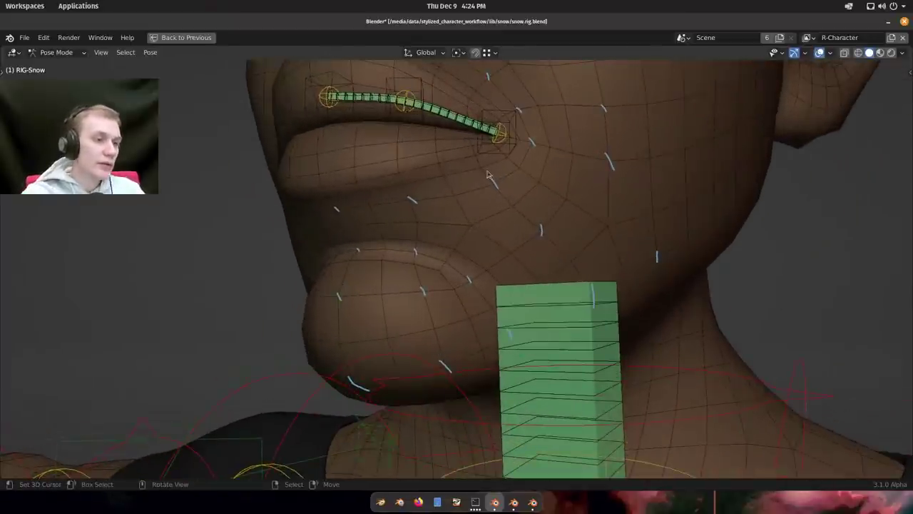
scroll(492, 169, "up", 2)
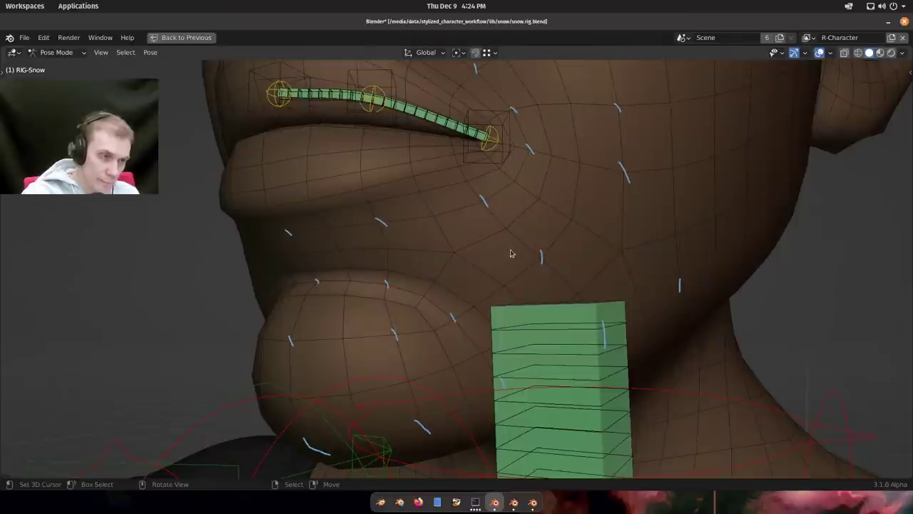
scroll(510, 253, "down", 2)
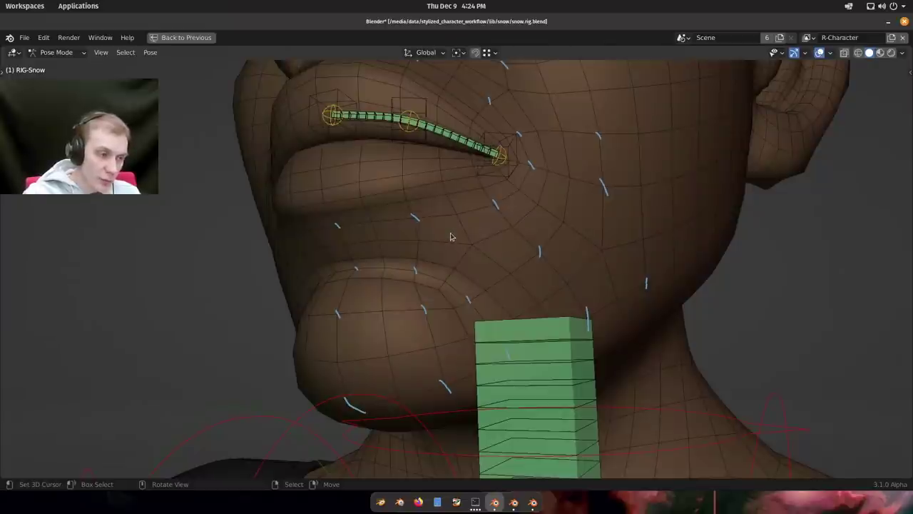
middle_click_drag(464, 230, 494, 237)
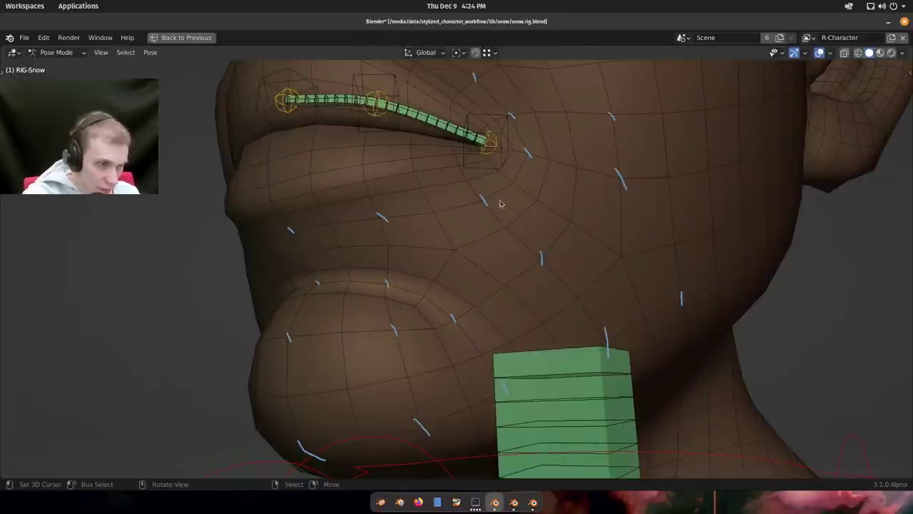
middle_click_drag(494, 178, 489, 171)
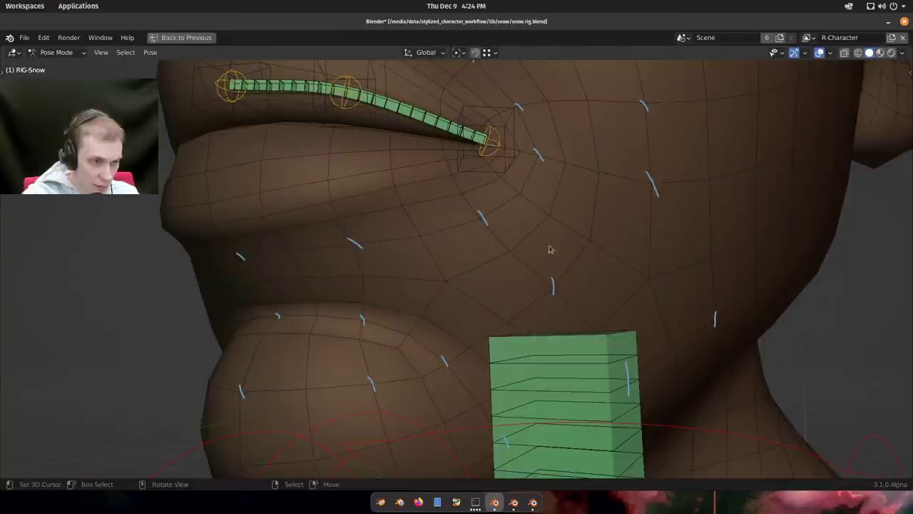
Annotate two more marks along the back of the jaw, continuing the jaw row toward the ear.
middle_click_drag(544, 240, 466, 238)
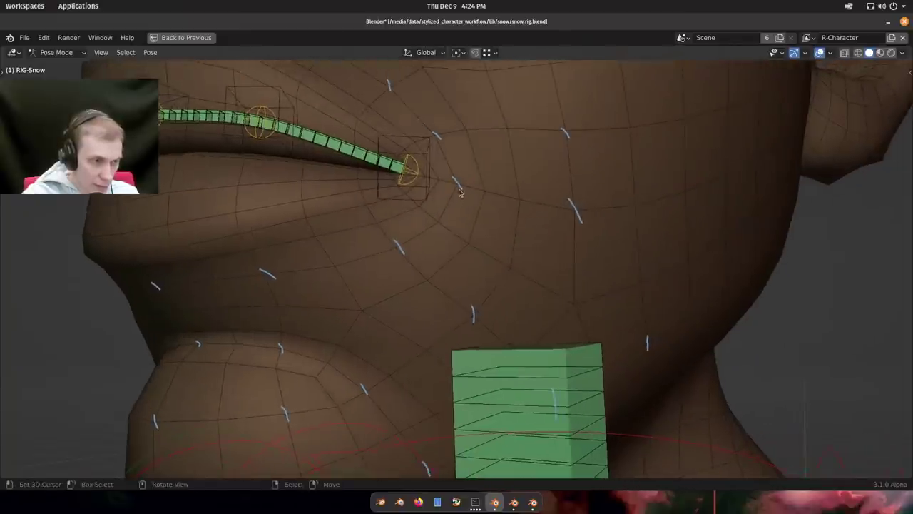
middle_click_drag(553, 303, 528, 169)
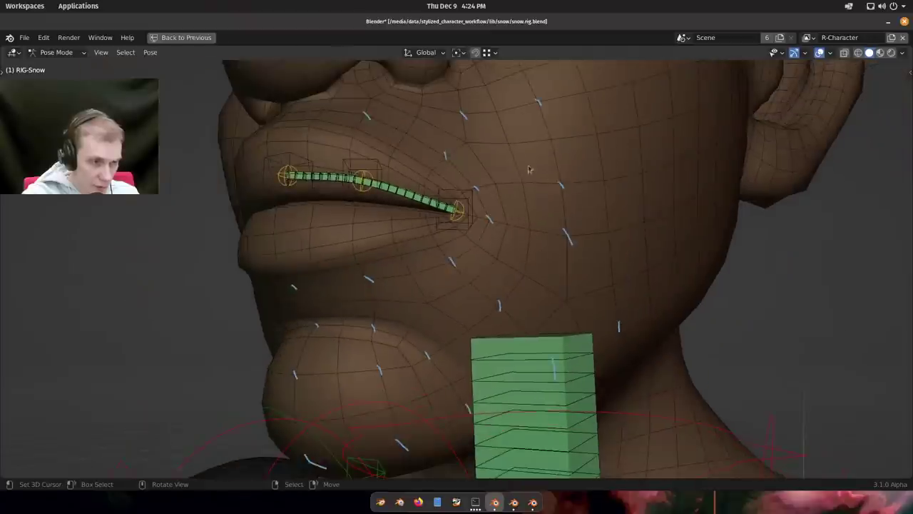
middle_click_drag(539, 316, 534, 238)
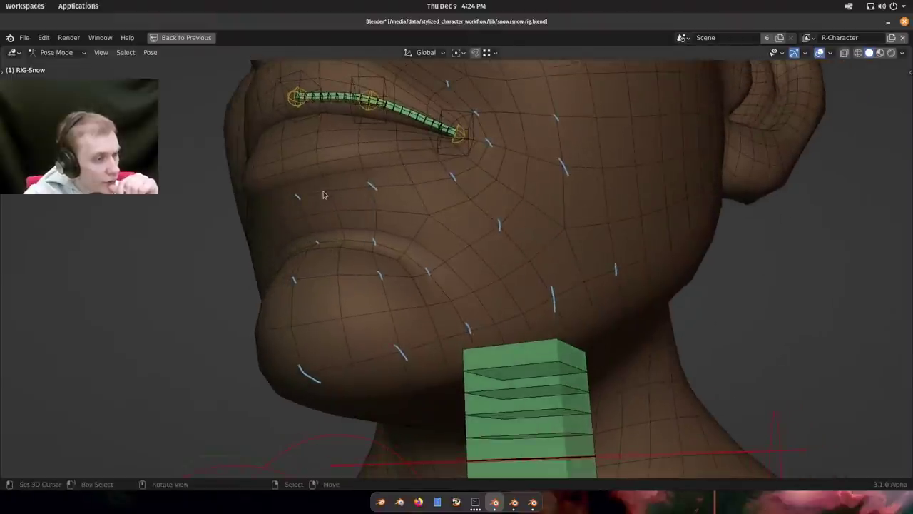
scroll(326, 197, "up", 2)
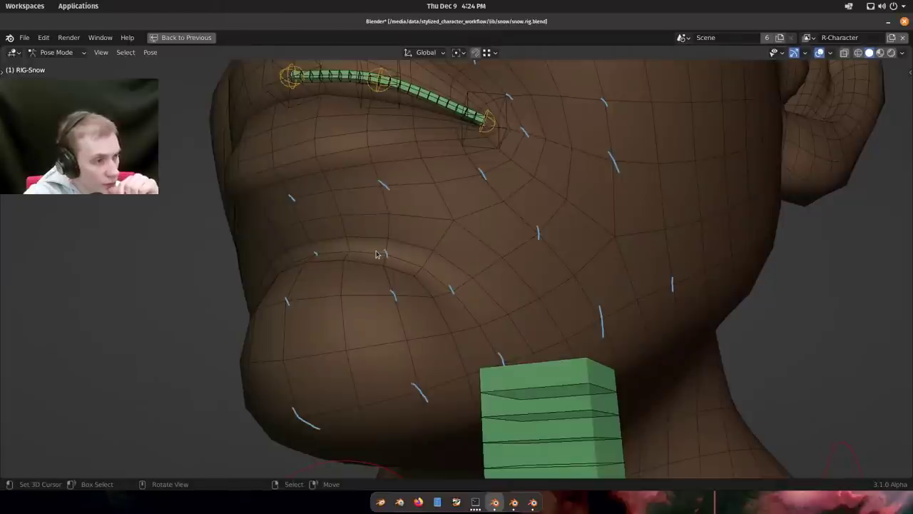
scroll(377, 253, "up", 1)
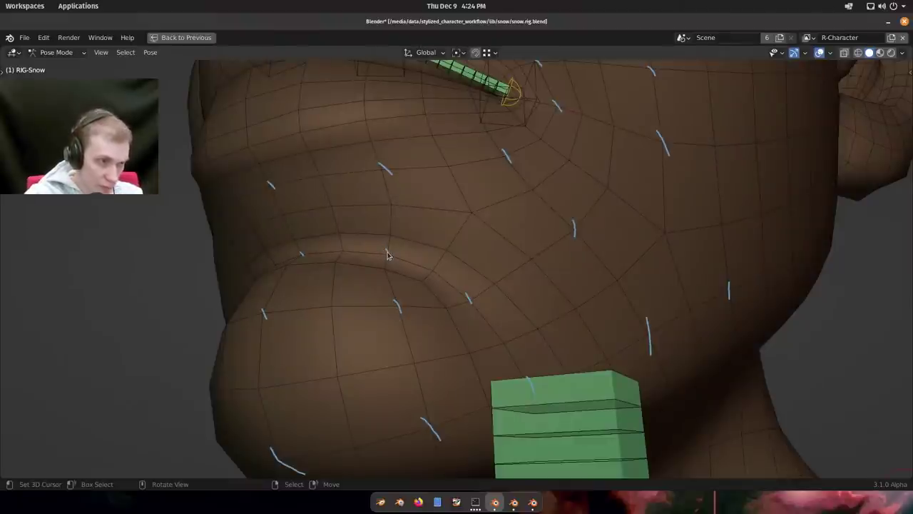
scroll(388, 254, "down", 3)
scroll(410, 249, "up", 2)
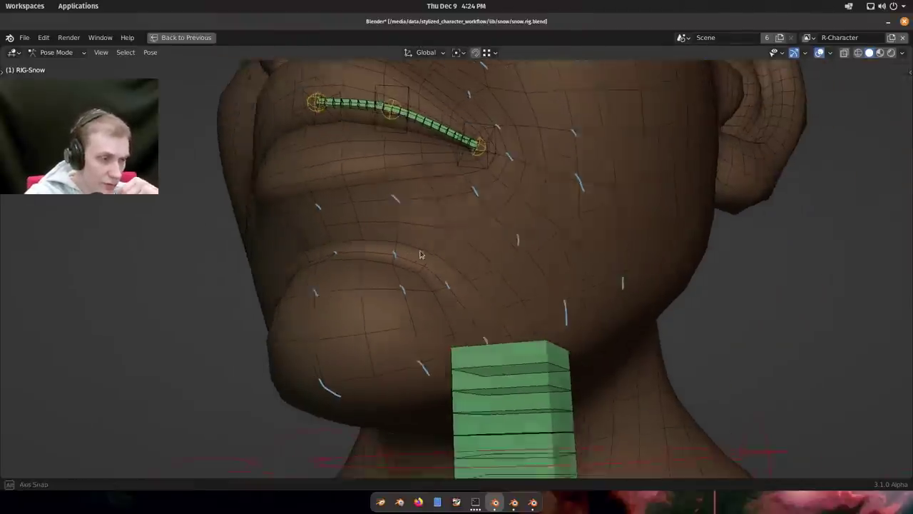
middle_click_drag(457, 273, 551, 234)
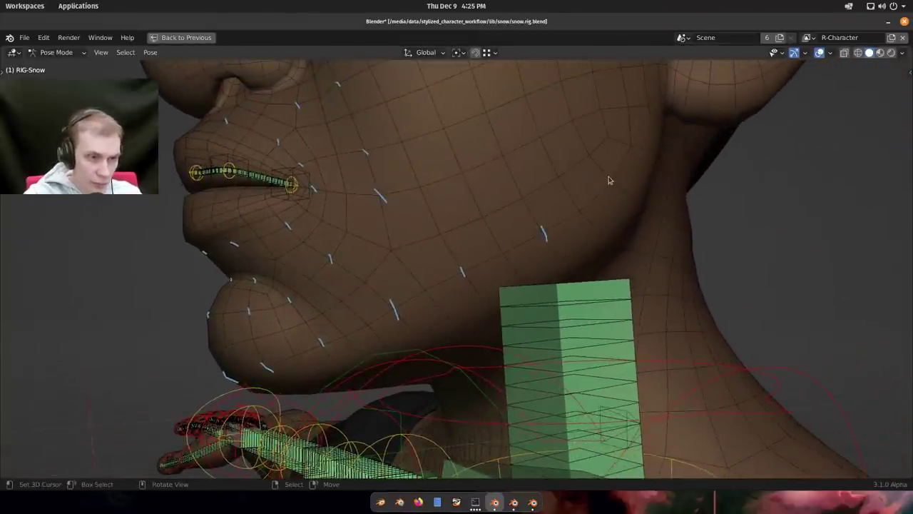
middle_click_drag(618, 189, 599, 238)
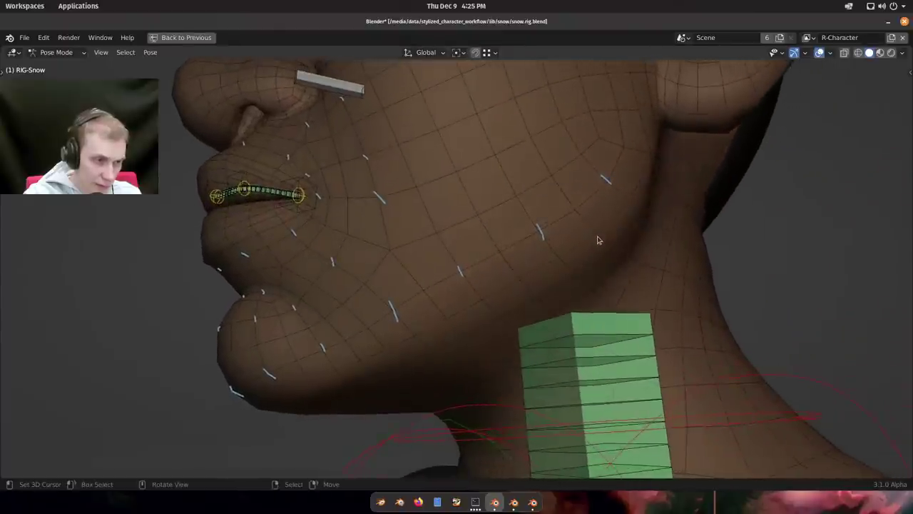
Sketch annotation lines along the jaw from the rear mark to the chin, and undo them.
left_click_drag(614, 167, 231, 390)
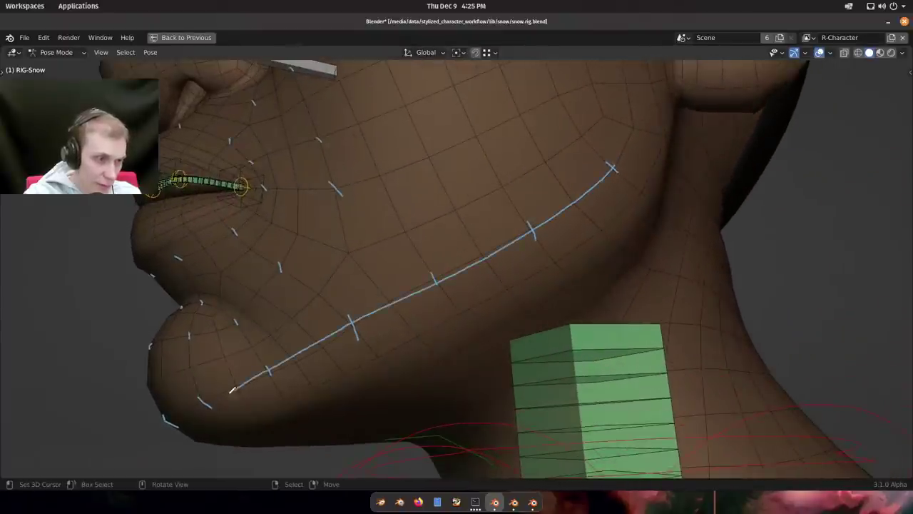
left_click_drag(325, 367, 327, 366)
mouse_move(556, 256)
middle_mouse_down()
mouse_move(465, 219)
mouse_move(483, 254)
mouse_move(503, 256)
mouse_move(489, 251)
mouse_move(508, 247)
middle_mouse_up()
left_click_drag(609, 188, 316, 321)
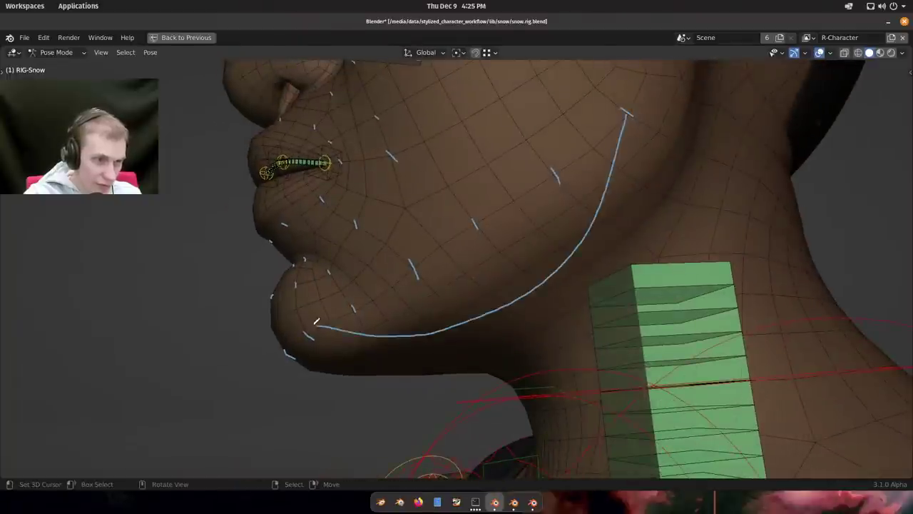
key("ctrl+z")
Sketch an annotation line from the mouth corner across the cheek to the earlobe, and undo it.
mouse_move(550, 226)
middle_mouse_down()
mouse_move(556, 228)
mouse_move(530, 227)
mouse_move(479, 197)
mouse_move(469, 246)
mouse_move(326, 265)
middle_mouse_up()
scroll(480, 197, "up", 1)
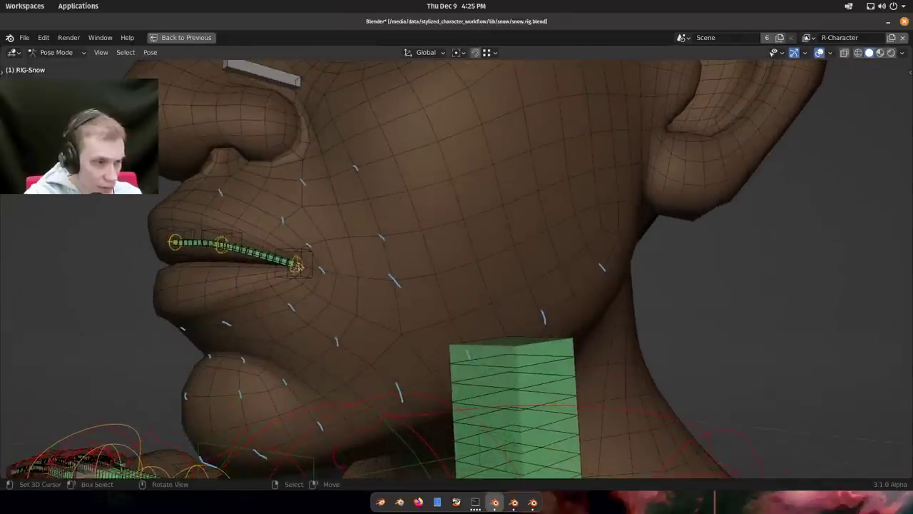
left_click_drag(401, 238, 645, 156)
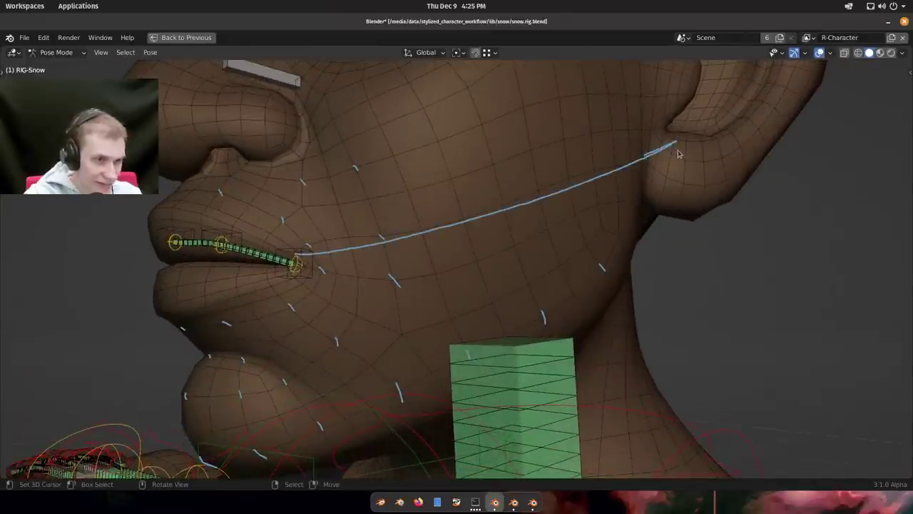
key("ctrl")
key("ctrl+z")
Outline the lower cheek and the upper cheek with two separate annotation loops that run back from the mouth corner.
middle_click_drag(417, 235, 400, 243)
middle_click_drag(456, 228, 449, 231, "shift")
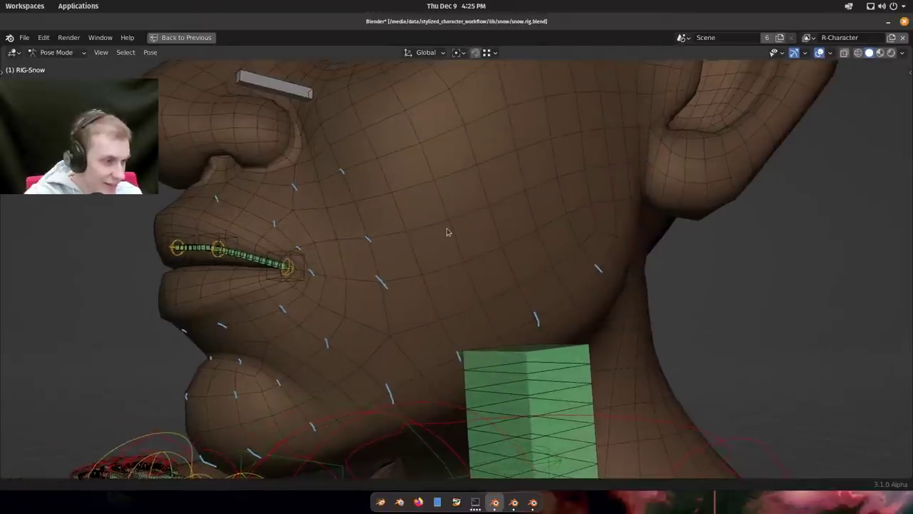
scroll(368, 238, "up", 1)
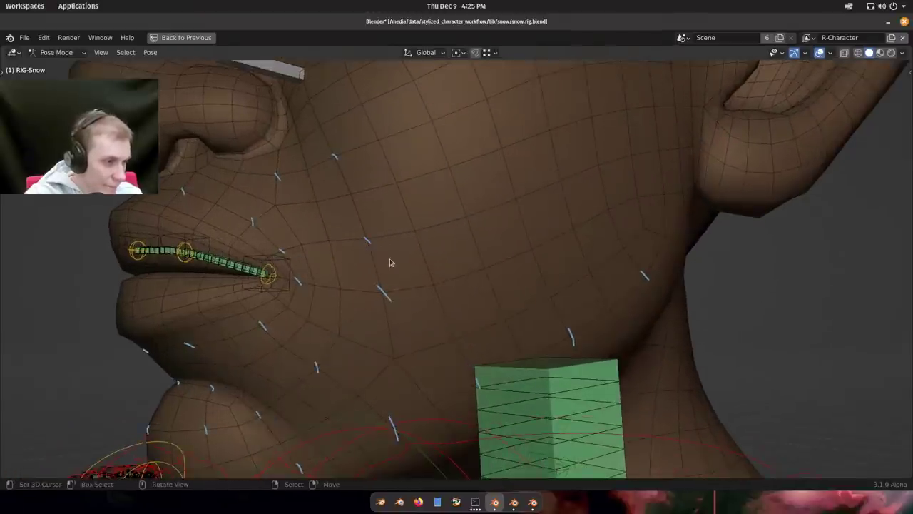
middle_click_drag(390, 263, 329, 250)
mouse_move(319, 246)
left_mouse_down()
mouse_move(589, 181)
mouse_move(492, 314)
mouse_move(283, 300)
mouse_move(320, 247)
left_mouse_up()
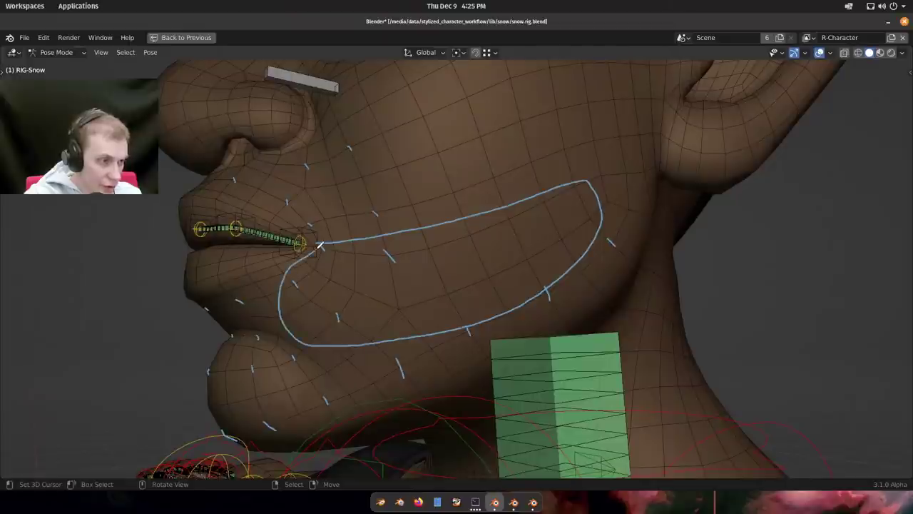
middle_click_drag(337, 240, 343, 271, "shift")
mouse_move(312, 205)
left_mouse_down()
mouse_move(354, 252)
mouse_move(514, 216)
mouse_move(601, 140)
mouse_move(257, 204)
mouse_move(301, 232)
left_mouse_up()
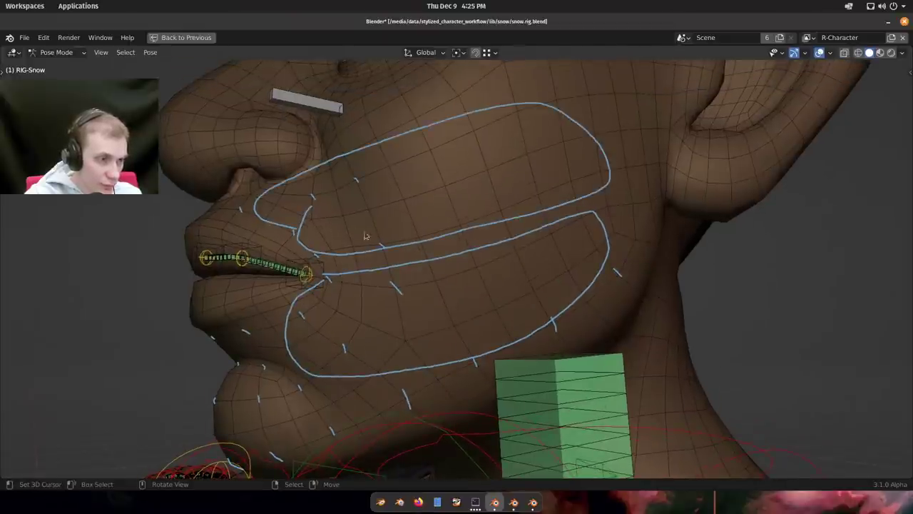
mouse_move(413, 244)
middle_mouse_down("shift")
mouse_move(386, 234)
mouse_move(412, 262)
mouse_move(421, 251)
mouse_move(408, 252)
mouse_move(420, 249)
middle_mouse_up("shift")
Examine the gap between the two outlined cheek areas, from the mouth corner back toward the ear.
scroll(372, 262, "up", 3)
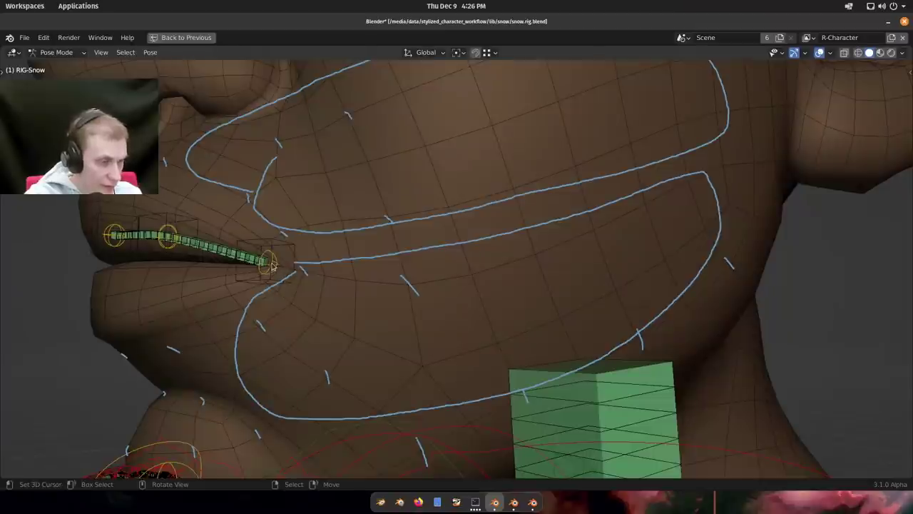
middle_click_drag(299, 271, 314, 272, "shift")
scroll(314, 272, "up", 1)
scroll(310, 276, "down", 1)
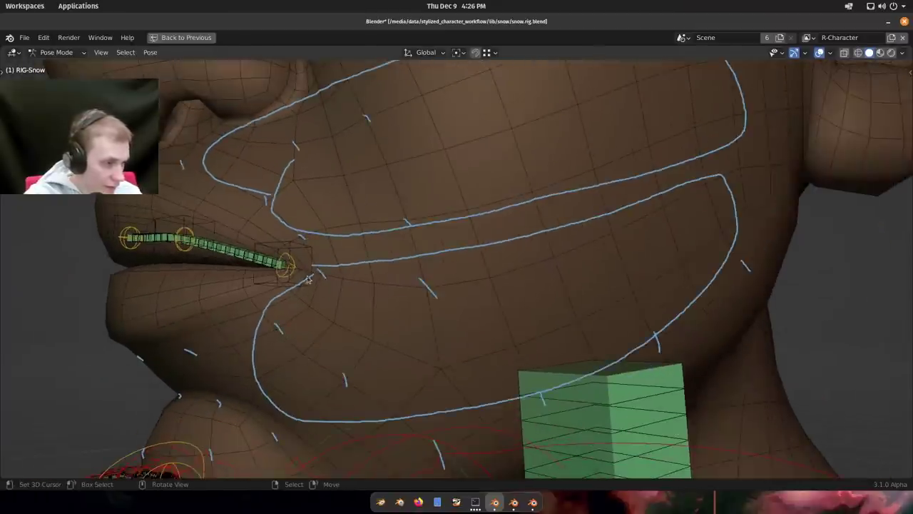
scroll(307, 274, "down", 1)
scroll(305, 273, "up", 3)
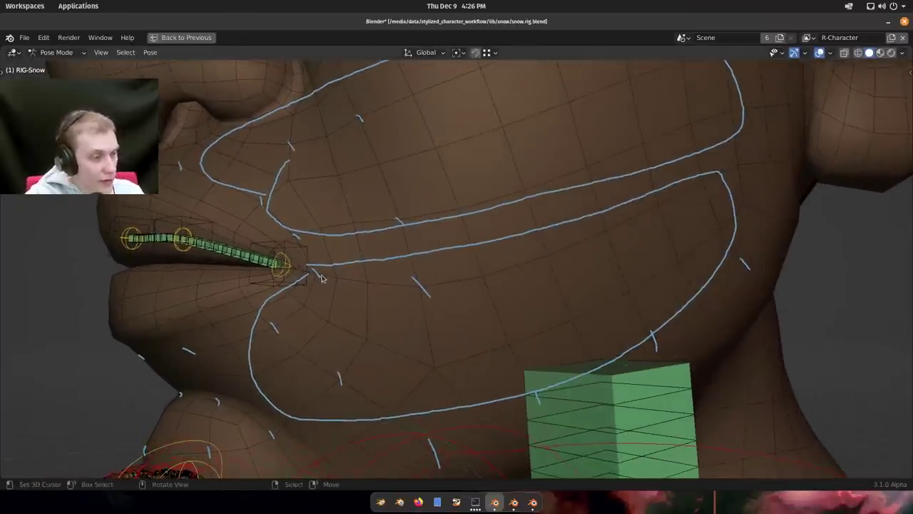
scroll(305, 273, "up", 2)
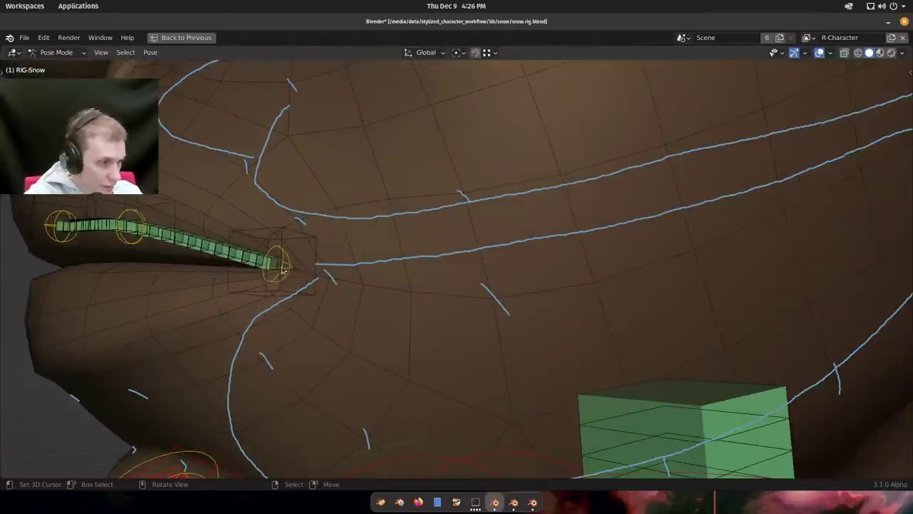
scroll(292, 266, "down", 2)
middle_click_drag(382, 276, 360, 280)
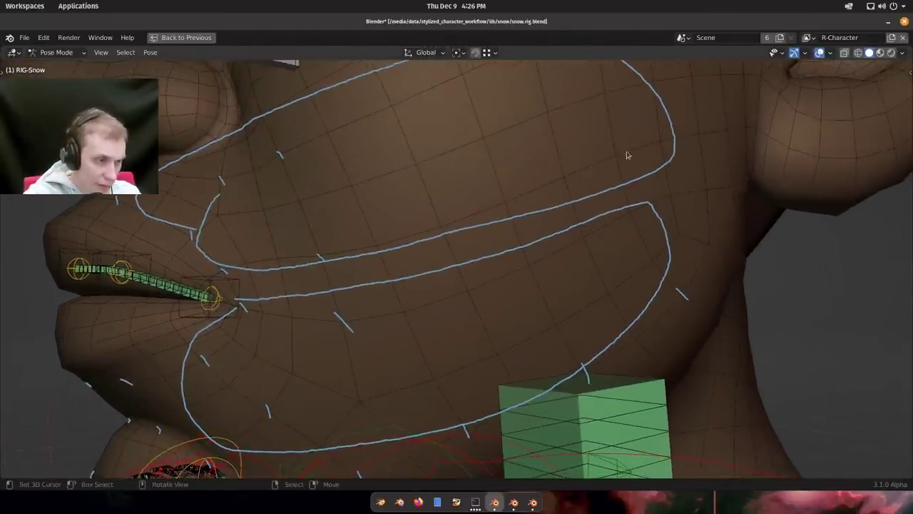
scroll(411, 253, "down", 1)
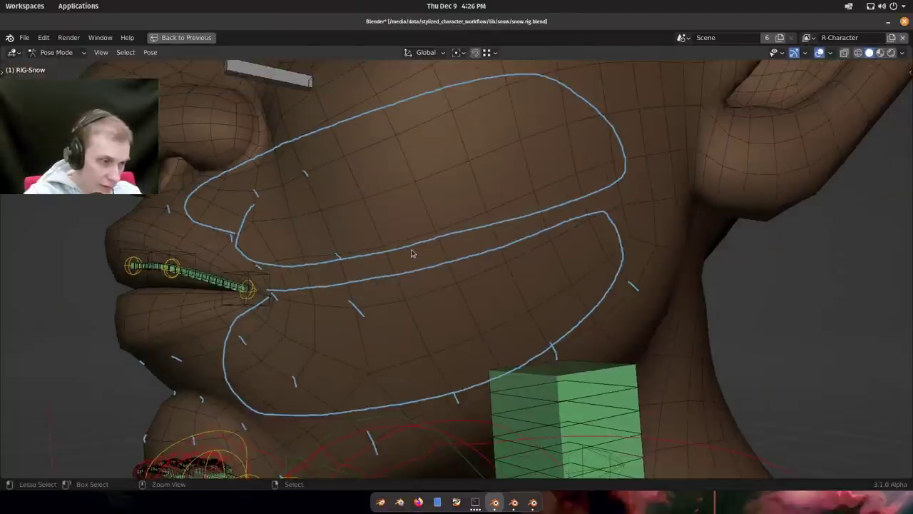
Remove the two cheek outlines and annotate four marks in two rows across the middle of the cheek.
mouse_move(414, 255)
middle_mouse_down()
mouse_move(402, 264)
mouse_move(444, 213)
middle_mouse_up()
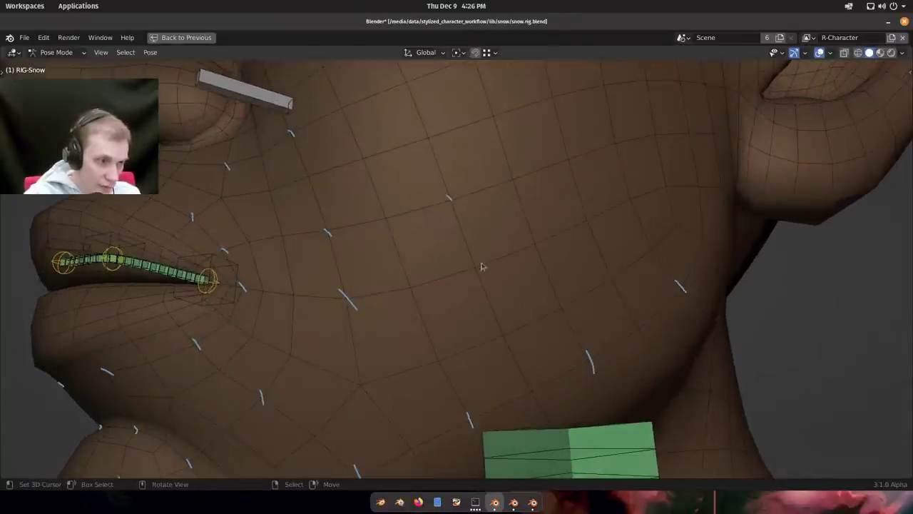
middle_click_drag(495, 267, 540, 190)
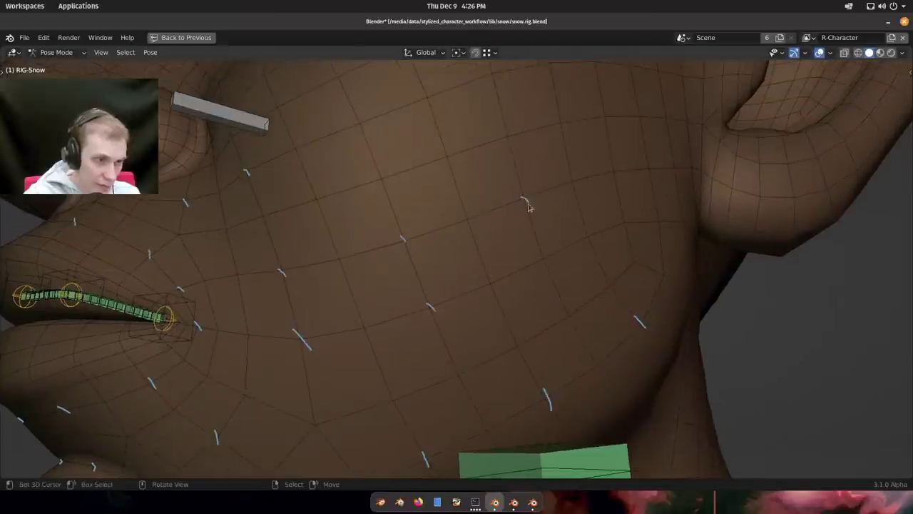
middle_click_drag(516, 296, 483, 210)
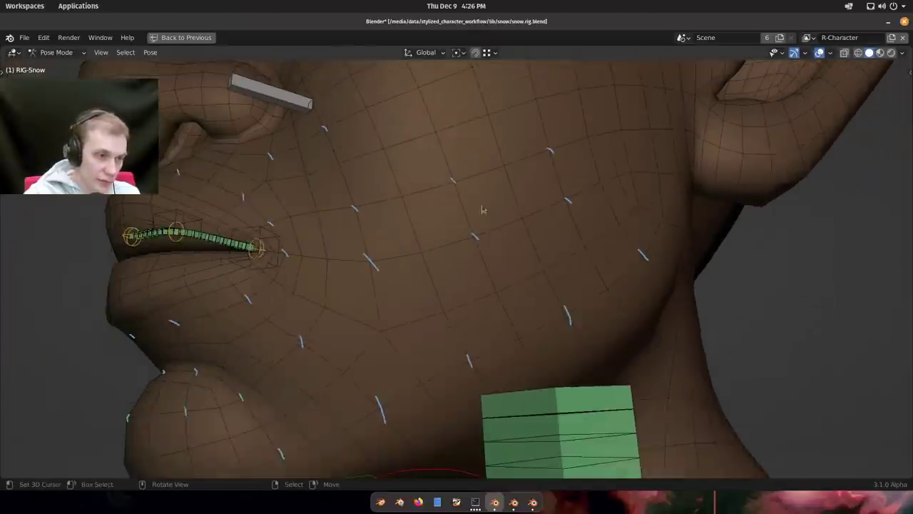
scroll(470, 199, "up", 3)
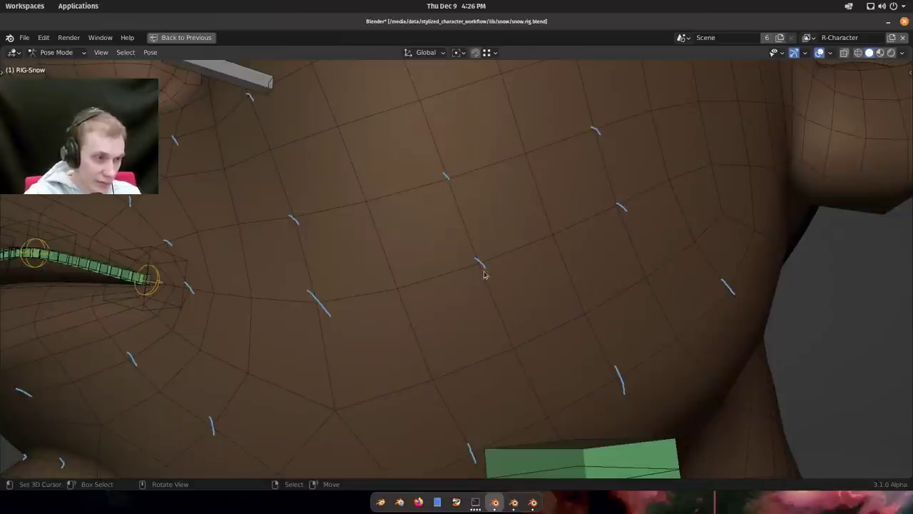
scroll(471, 218, "down", 3)
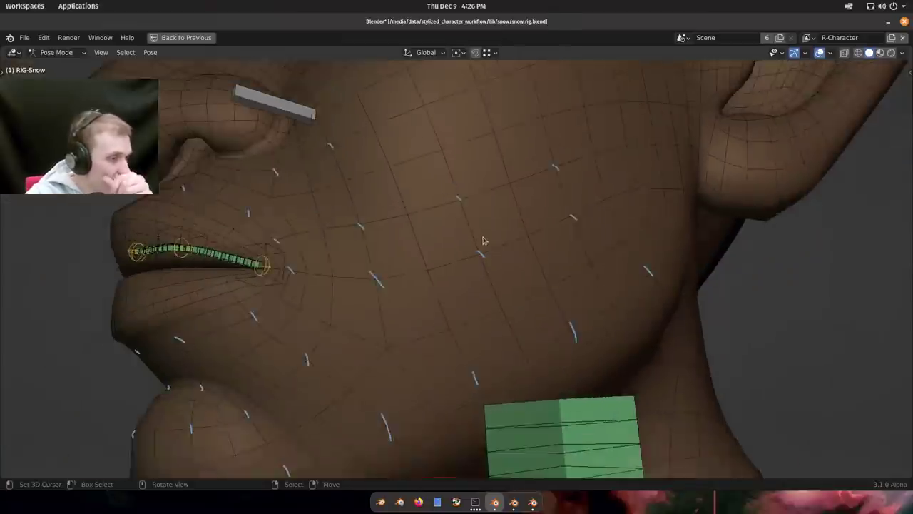
Annotate two marks on the upper cheek below the eye and one on the rear cheek below the ear.
middle_click_drag(472, 243, 400, 258)
scroll(342, 267, "down", 1)
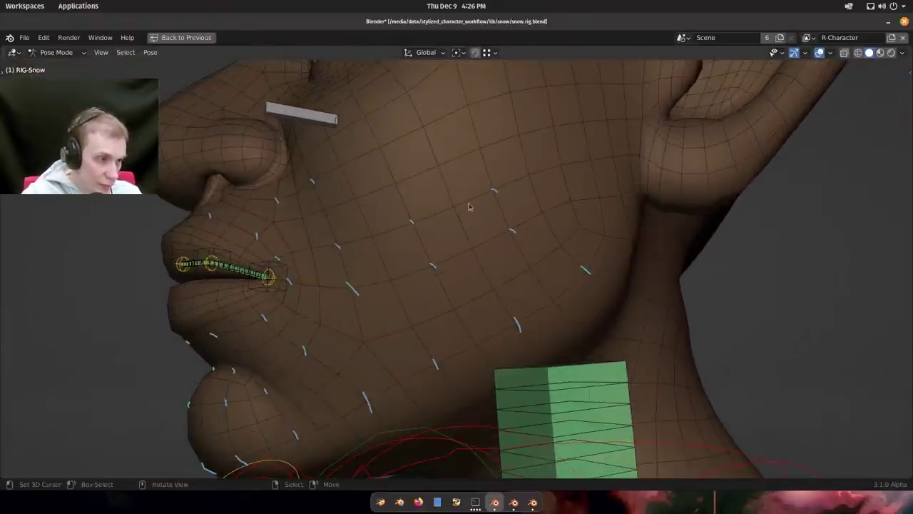
scroll(470, 209, "up", 1)
mouse_move(455, 222)
middle_mouse_down()
mouse_move(486, 224)
mouse_move(448, 225)
middle_mouse_up()
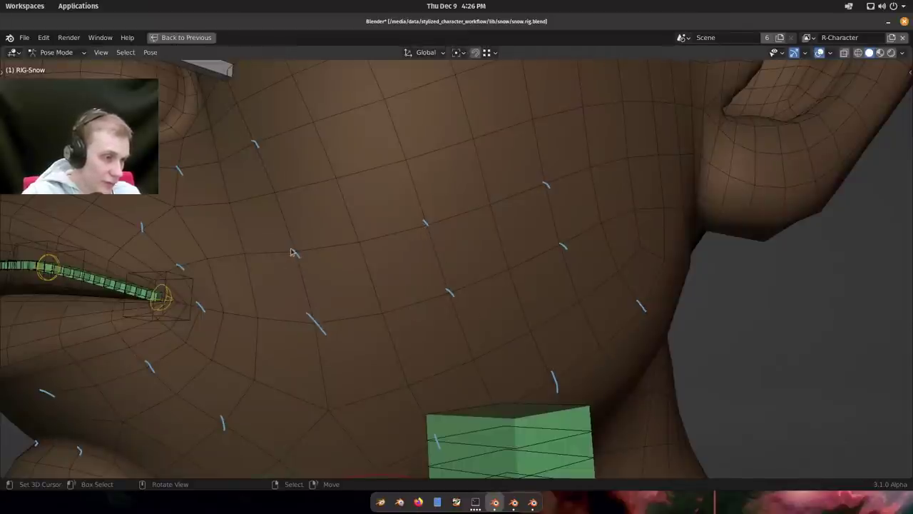
middle_click_drag(438, 225, 547, 294)
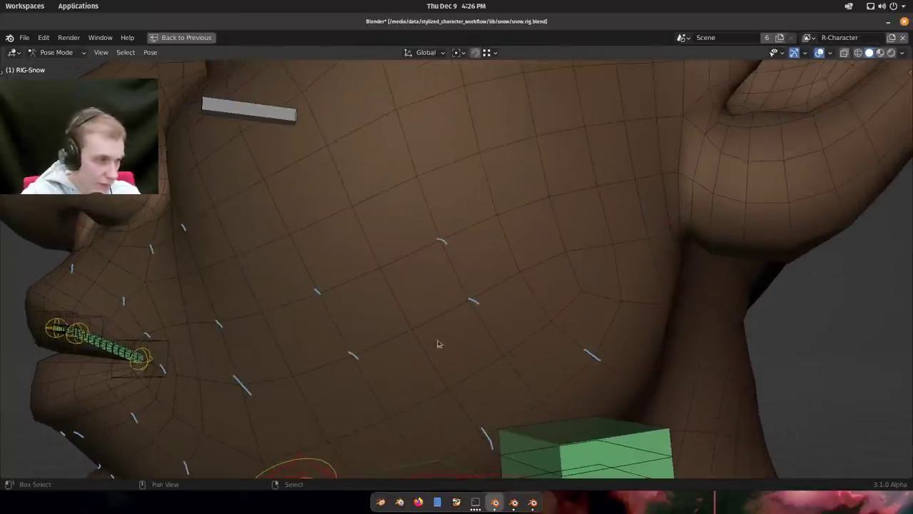
middle_click_drag(438, 343, 514, 189)
middle_click_drag(519, 151, 566, 259)
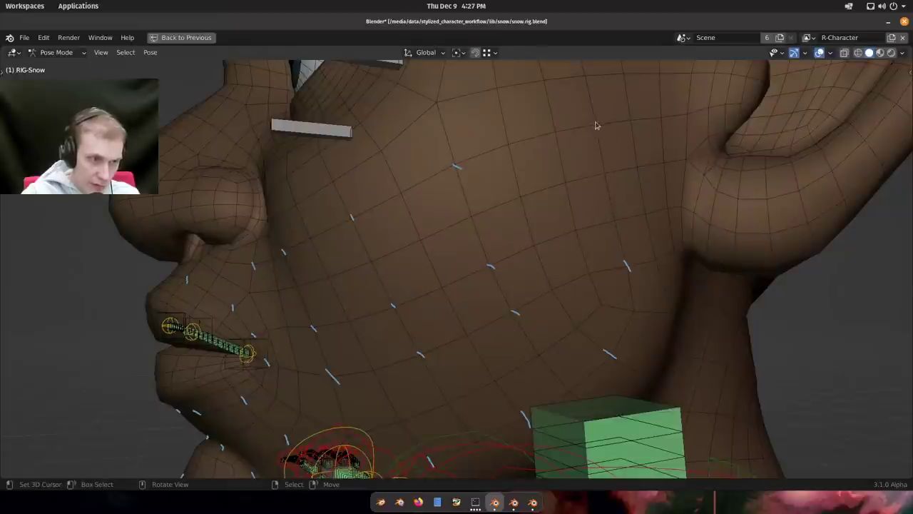
Annotate two marks in front of the ear, extending the upper and middle cheek rows backward.
middle_click_drag(595, 190, 634, 171)
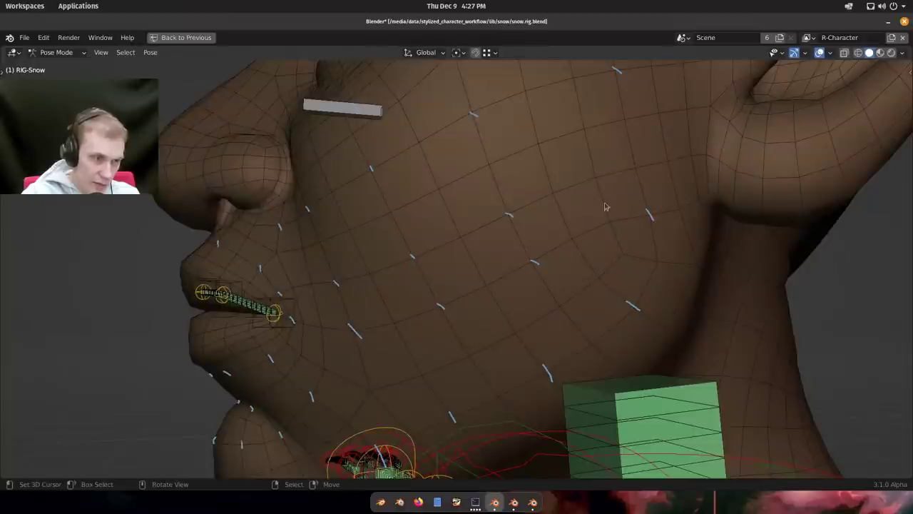
middle_click_drag(604, 207, 587, 232)
middle_click_drag(618, 268, 603, 280)
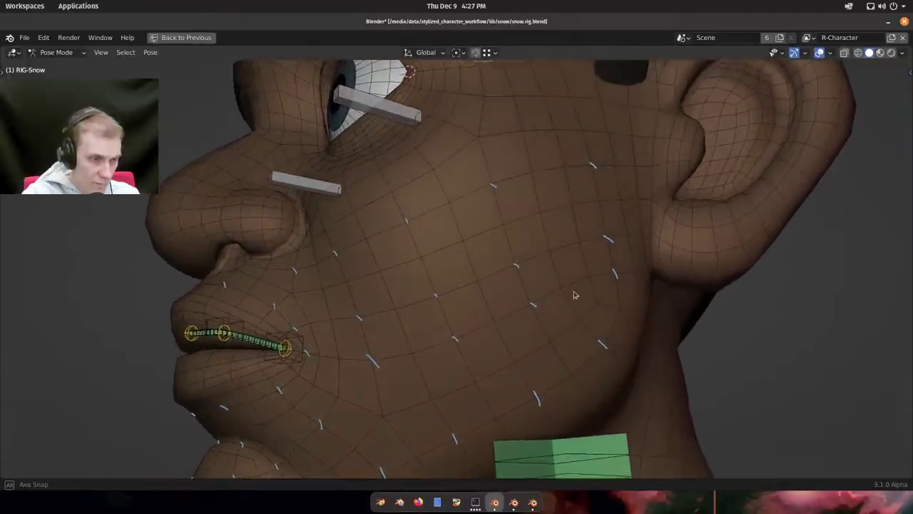
middle_click_drag(576, 298, 582, 301)
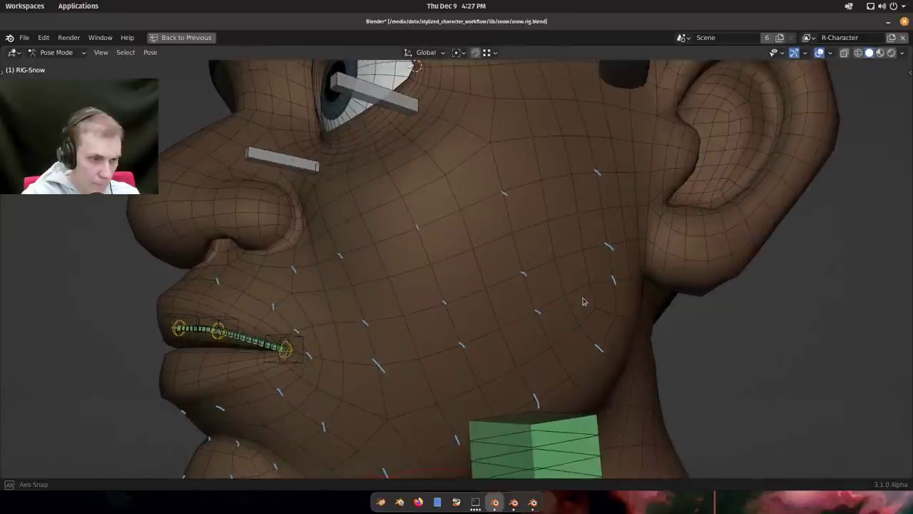
middle_click_drag(584, 220, 447, 247)
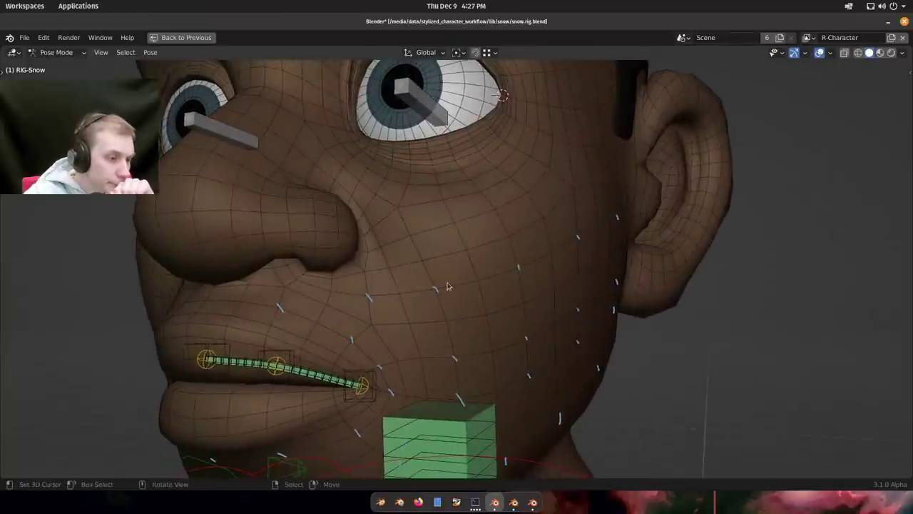
Outline the unmarked upper cheek area between the lower eyelid and the existing row of cheek marks.
middle_click_drag(448, 286, 443, 199)
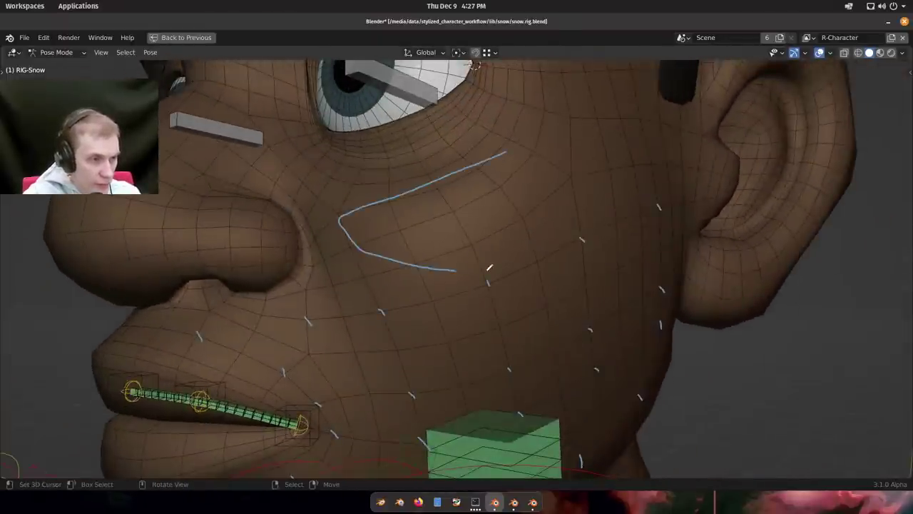
scroll(523, 212, "down", 1)
middle_click_drag(522, 213, 527, 209)
scroll(526, 212, "up", 1)
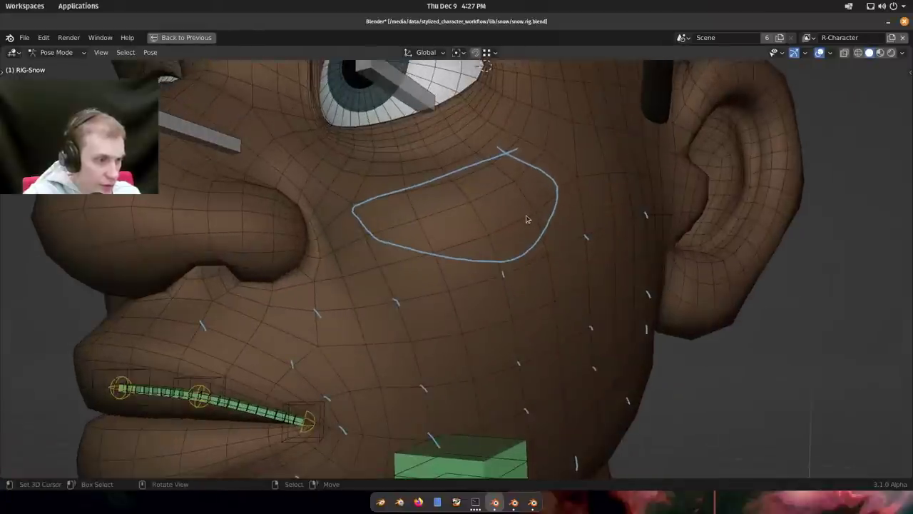
middle_click_drag(522, 273, 444, 262)
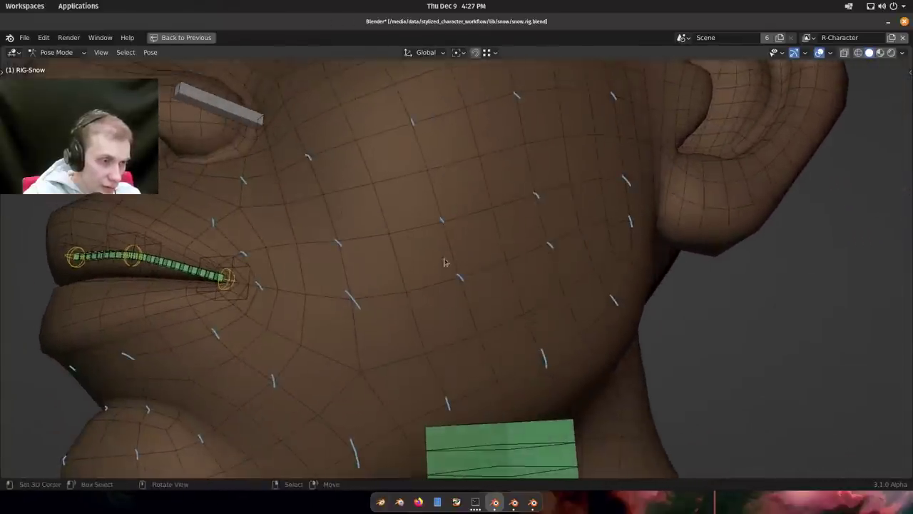
Annotate a curved row of four marks from beside the nose bridge, across the upper cheek below the eye, to under its outer corner.
middle_click_drag(385, 165, 497, 289)
scroll(471, 263, "up", 2)
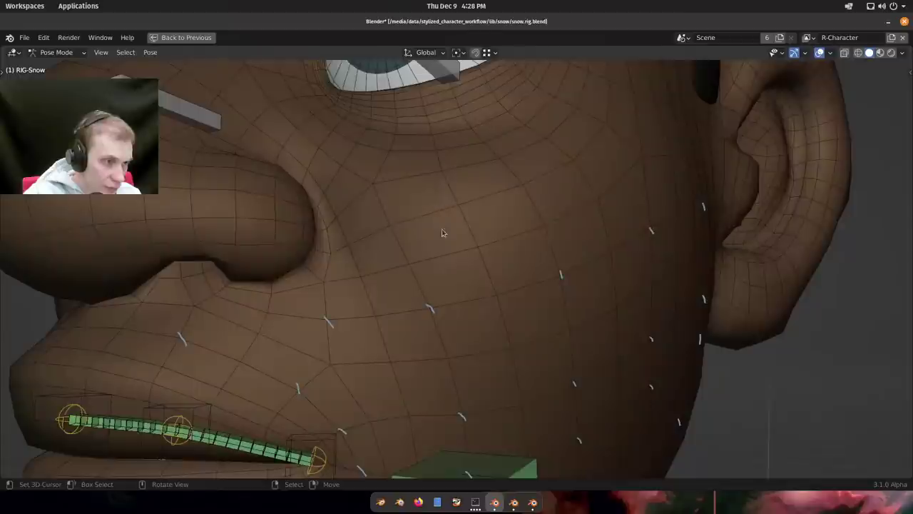
middle_click_drag(442, 232, 426, 252)
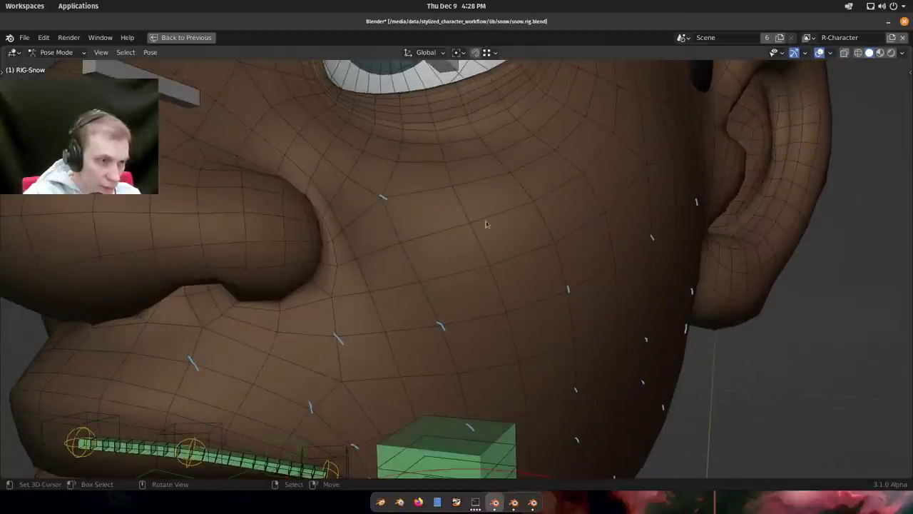
middle_click_drag(486, 225, 587, 214)
middle_click_drag(386, 255, 547, 275)
middle_click_drag(430, 97, 568, 291)
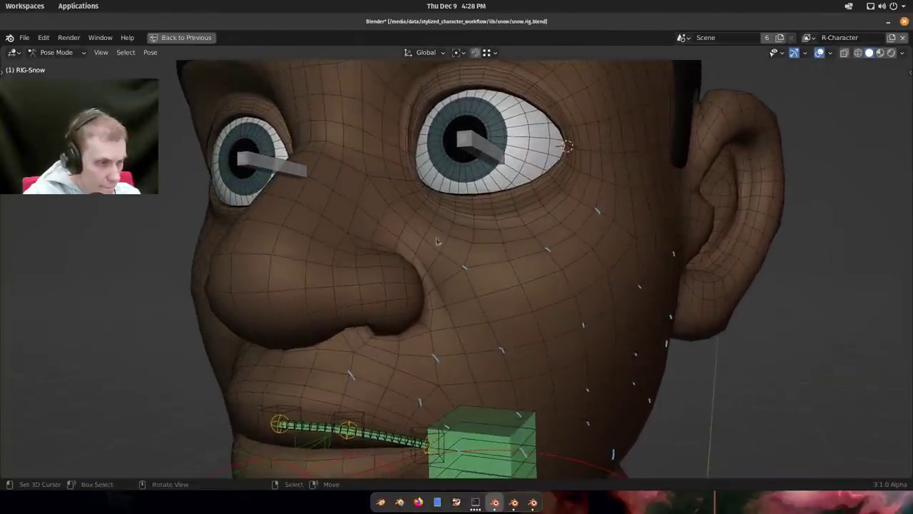
scroll(437, 241, "up", 5)
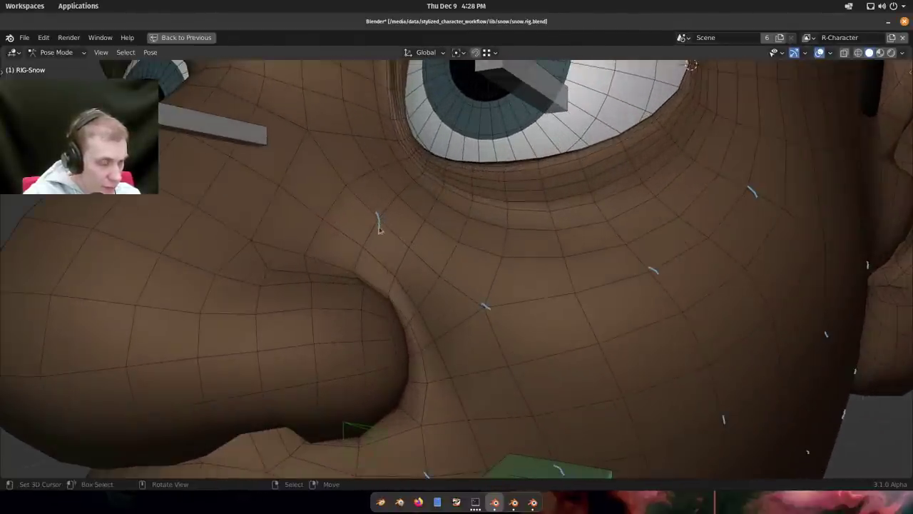
middle_click_drag(378, 228, 458, 266)
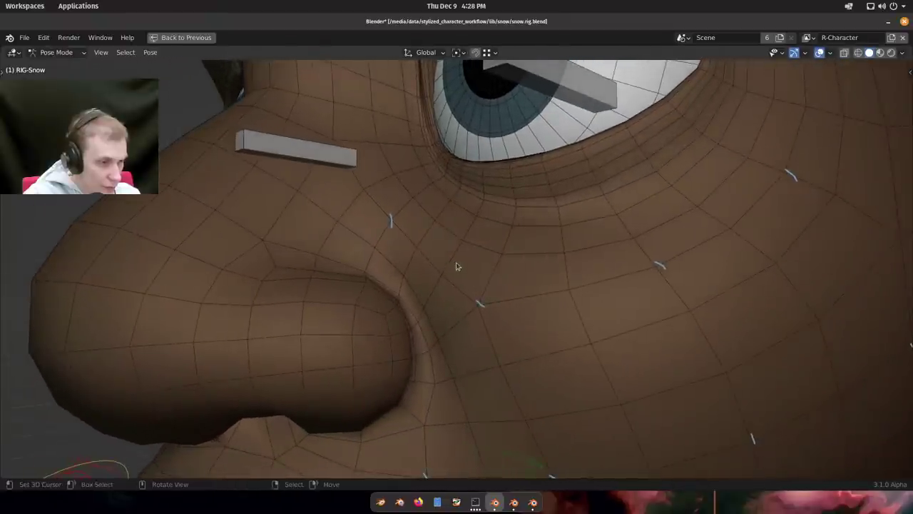
Hide the green box control that covers the lower cheek behind the mouth corner.
scroll(457, 266, "down", 8)
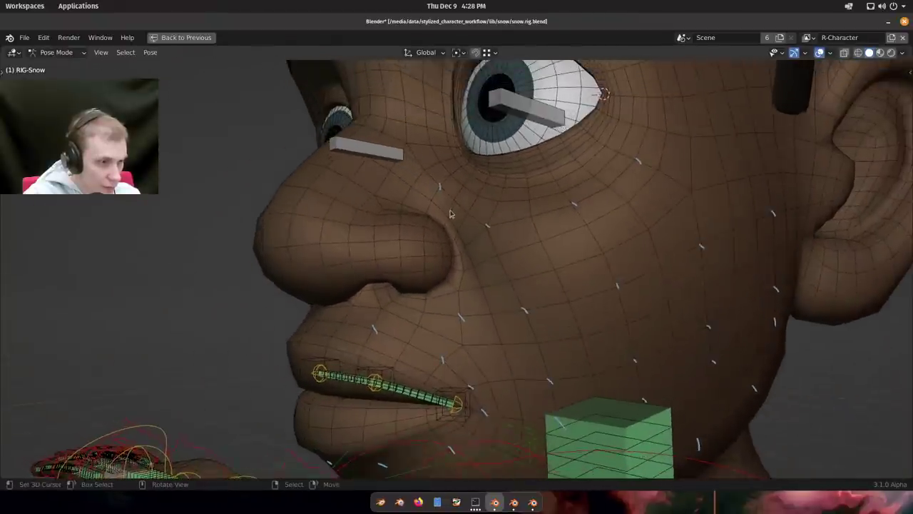
scroll(450, 213, "up", 2)
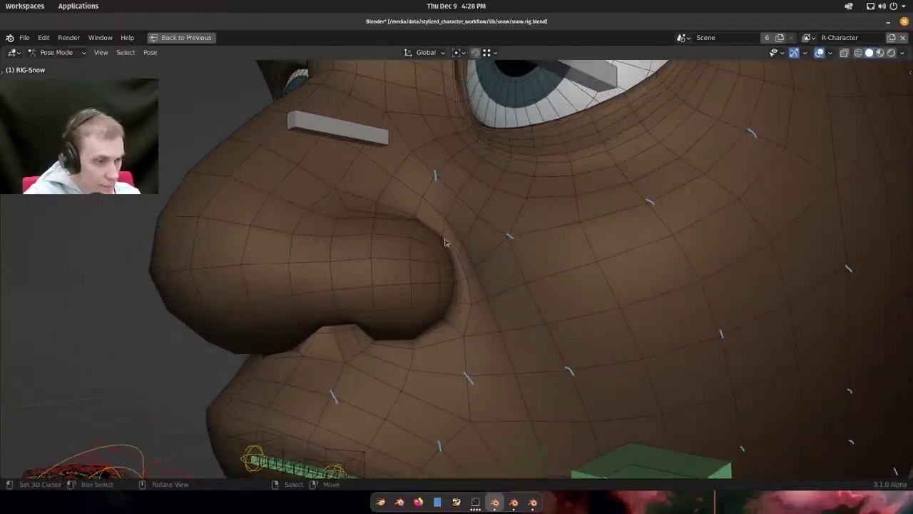
scroll(510, 325, "down", 3)
middle_click_drag(593, 398, 493, 212, "shift")
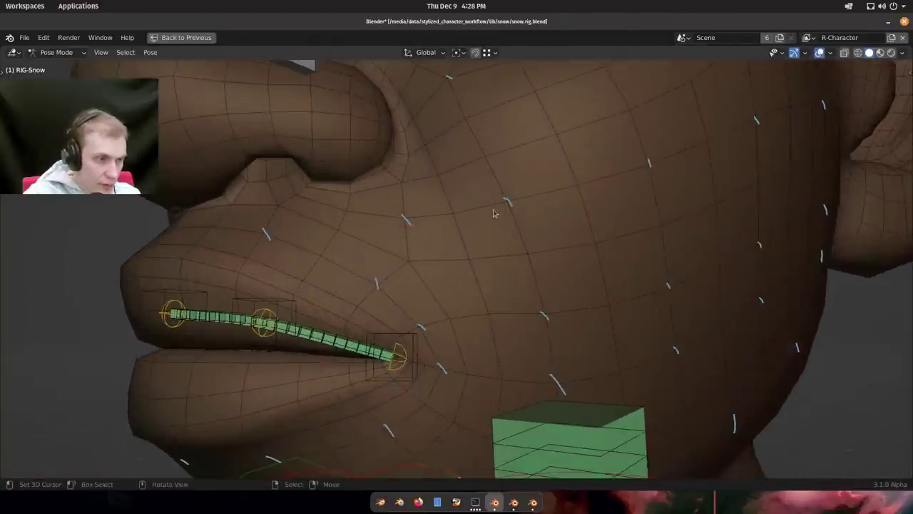
right_click(549, 421)
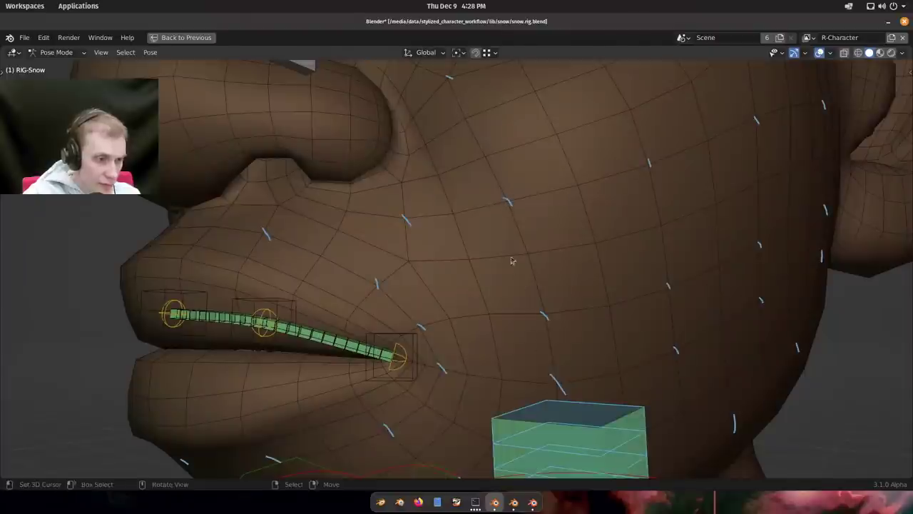
key("h")
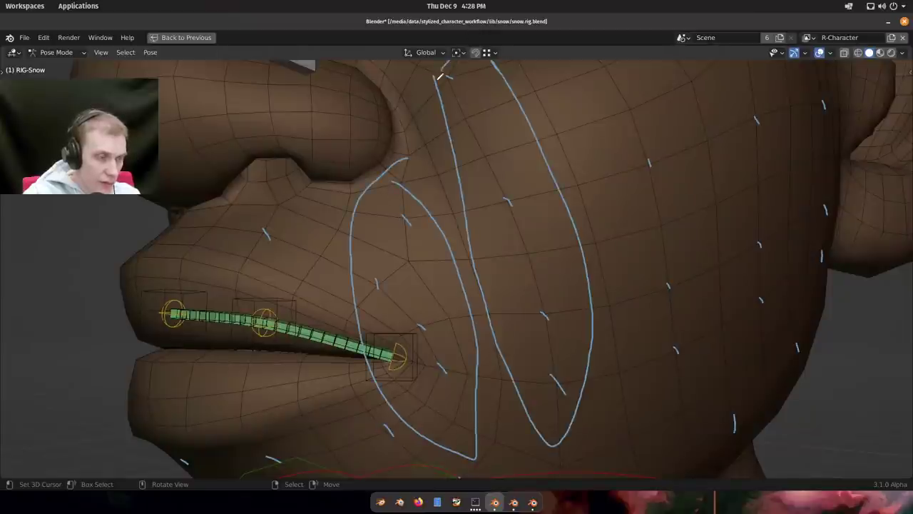
Outline the marks around the mouth corner and the adjacent cheek column, with a dividing line through the gap between them.
mouse_move(466, 204)
middle_mouse_down()
mouse_move(459, 193)
mouse_move(479, 219)
mouse_move(470, 198)
middle_mouse_up()
scroll(459, 192, "down", 1)
scroll(464, 191, "up", 1)
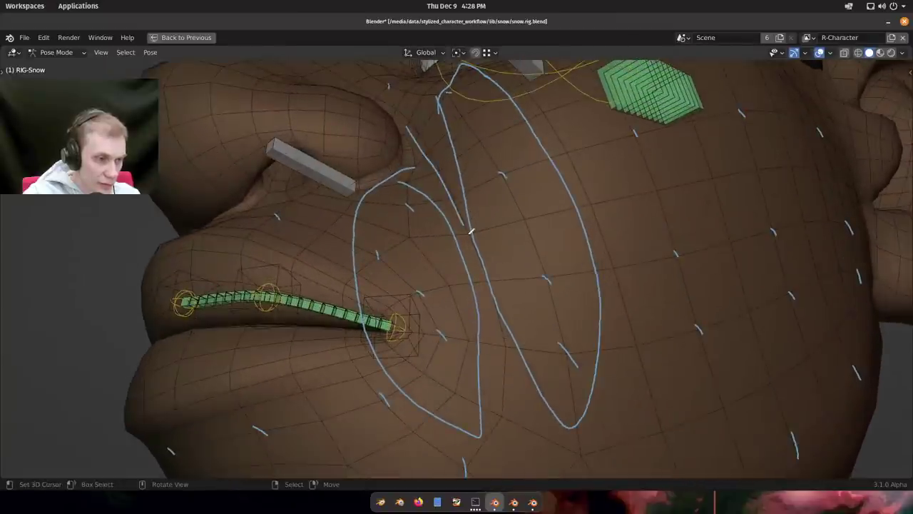
scroll(506, 370, "down", 2)
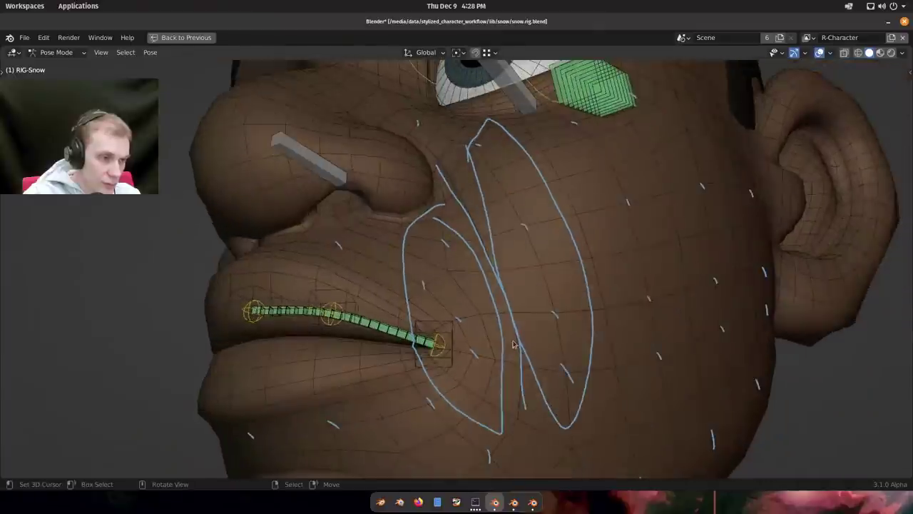
middle_click_drag(511, 336, 472, 267)
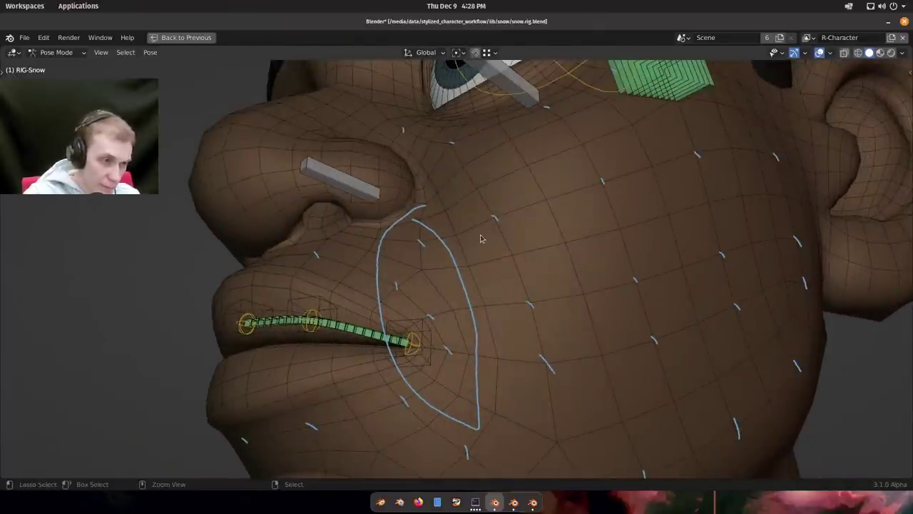
Try an extra column of three marks in the gap between the mouth corner marks and the first cheek column.
scroll(452, 230, "up", 1)
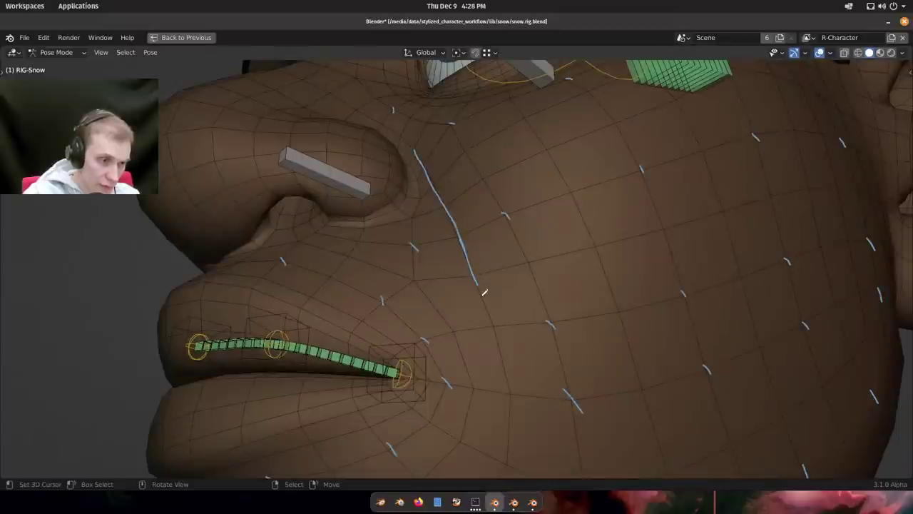
middle_click_drag(510, 381, 498, 265)
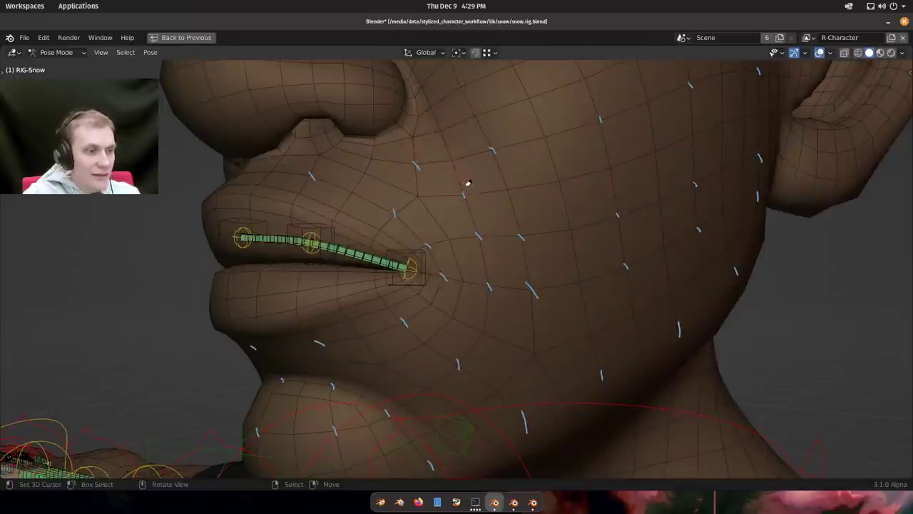
middle_click_drag(509, 309, 510, 232)
scroll(506, 241, "down", 3)
middle_click_drag(560, 153, 570, 111, "shift")
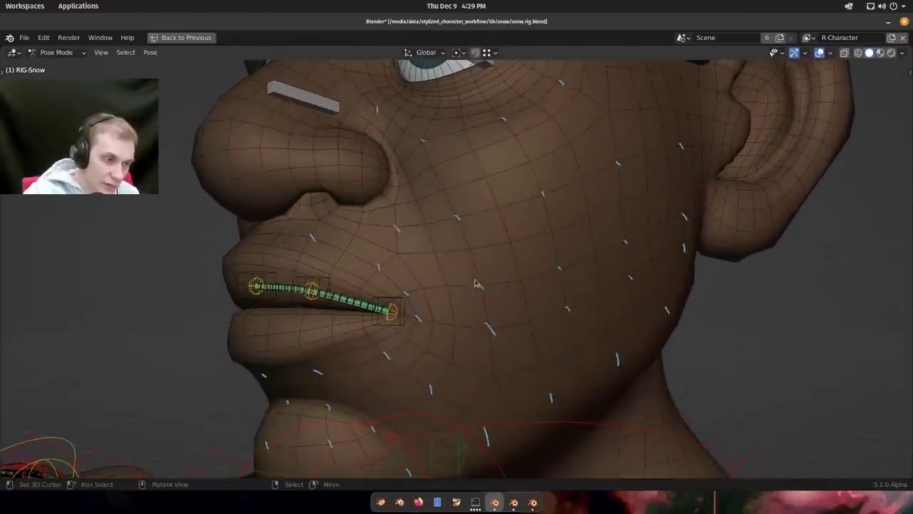
Examine the mesh topology from the mouth corner past the nose and up to the lower eyelid.
middle_click_drag(478, 281, 472, 247)
scroll(422, 214, "up", 2)
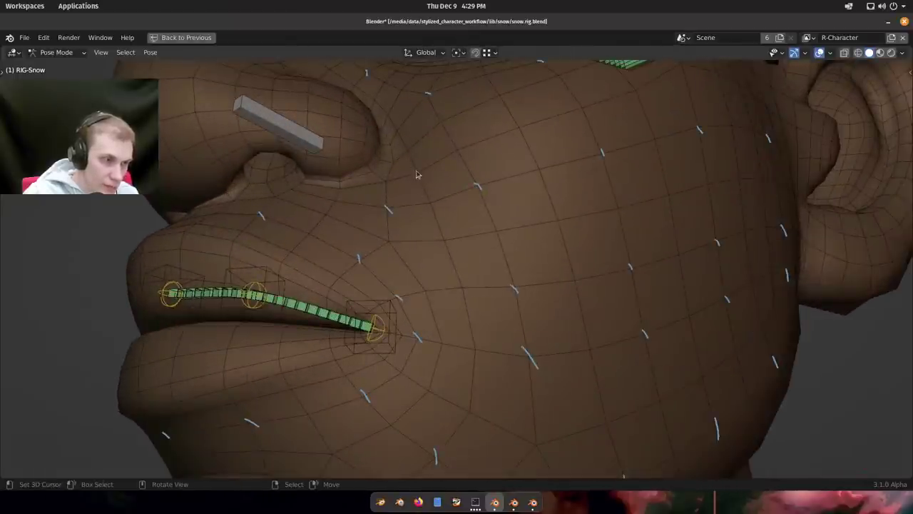
scroll(411, 161, "down", 1)
middle_click_drag(404, 147, 426, 152)
scroll(435, 183, "up", 1)
middle_click_drag(441, 201, 459, 272)
mouse_move(467, 236)
middle_mouse_down()
mouse_move(494, 169)
mouse_move(472, 207)
mouse_move(469, 236)
mouse_move(527, 225)
mouse_move(499, 199)
mouse_move(421, 220)
mouse_move(489, 230)
mouse_move(463, 228)
middle_mouse_up()
middle_click_drag(424, 227, 497, 320, "shift")
scroll(483, 248, "up", 3)
middle_click_drag(483, 249, 508, 265)
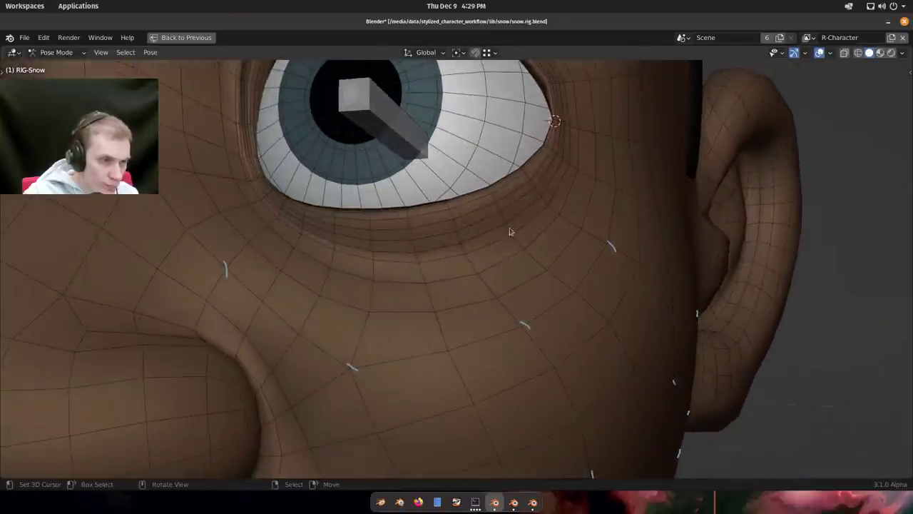
scroll(516, 214, "up", 1)
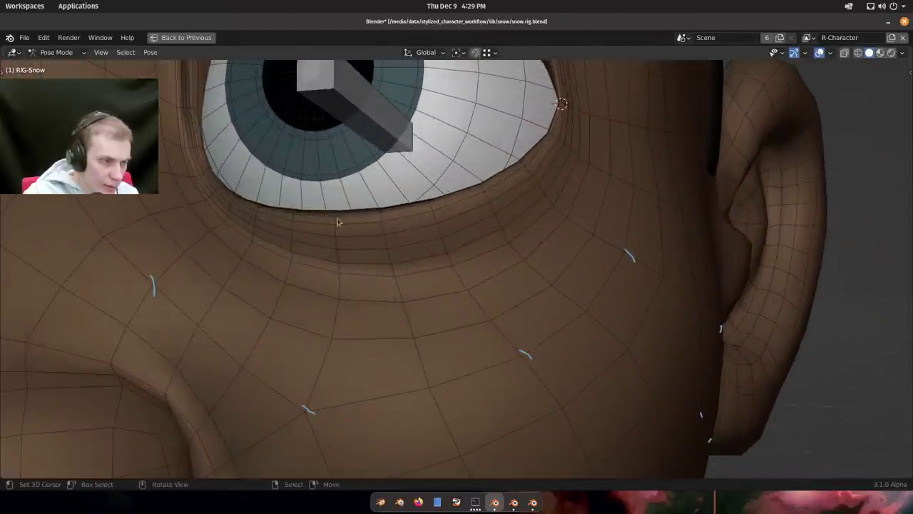
middle_click_drag(338, 222, 323, 221)
middle_click_drag(433, 244, 470, 296)
Reveal the hidden controls and switch to the META-Snow metarig with its eyelid bones in view.
scroll(522, 291, "down", 3)
key("alt+h")
key("h")
key("shift+m")
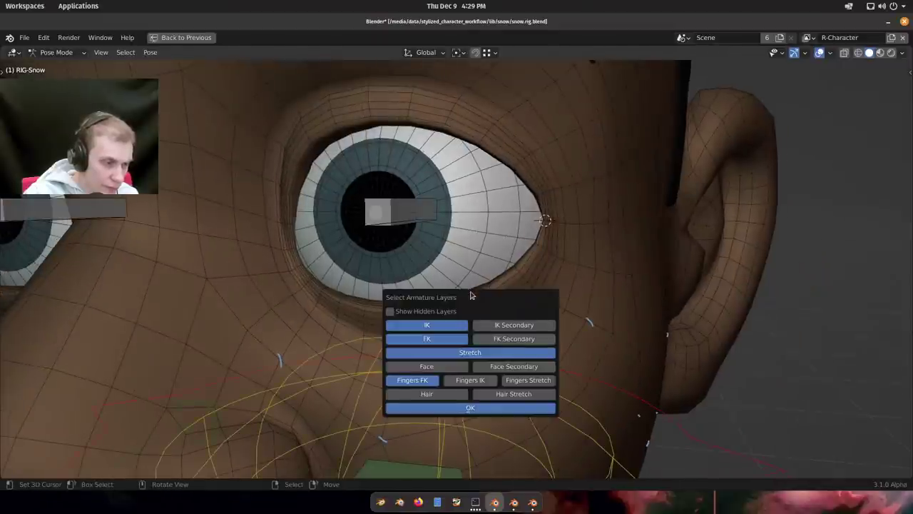
scroll(466, 269, "down", 3)
key("shift+t")
scroll(492, 288, "up", 5)
middle_click_drag(493, 291, 399, 139, "shift")
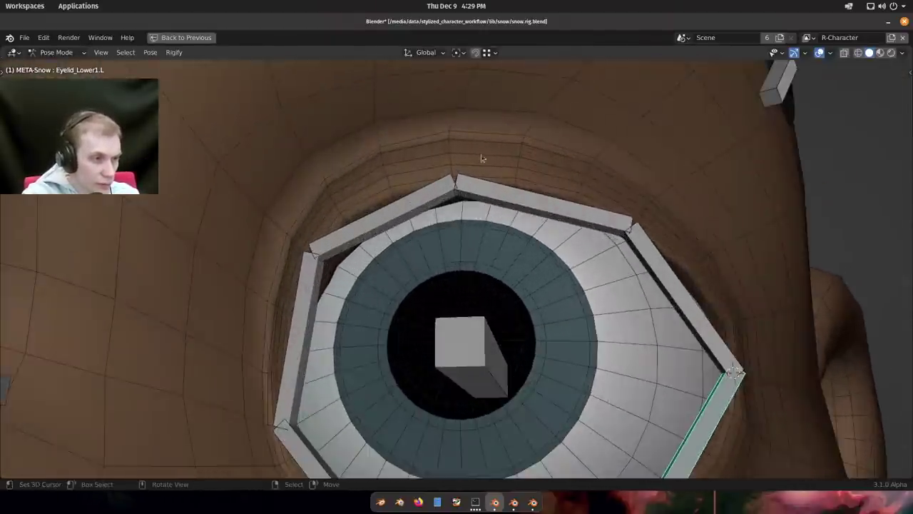
Annotate three marks along the upper eyelid crease, opposite the joints between the upper eyelid bones.
scroll(449, 143, "up", 4)
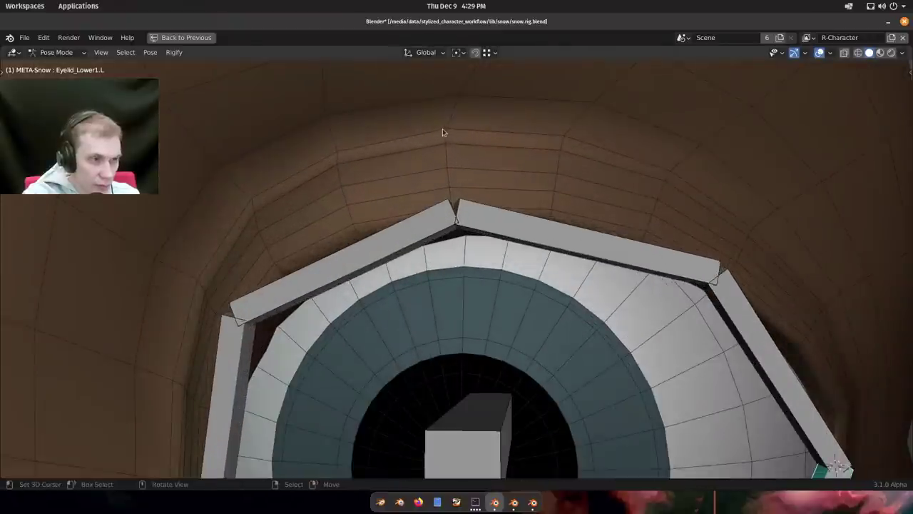
middle_click_drag(541, 177, 619, 194)
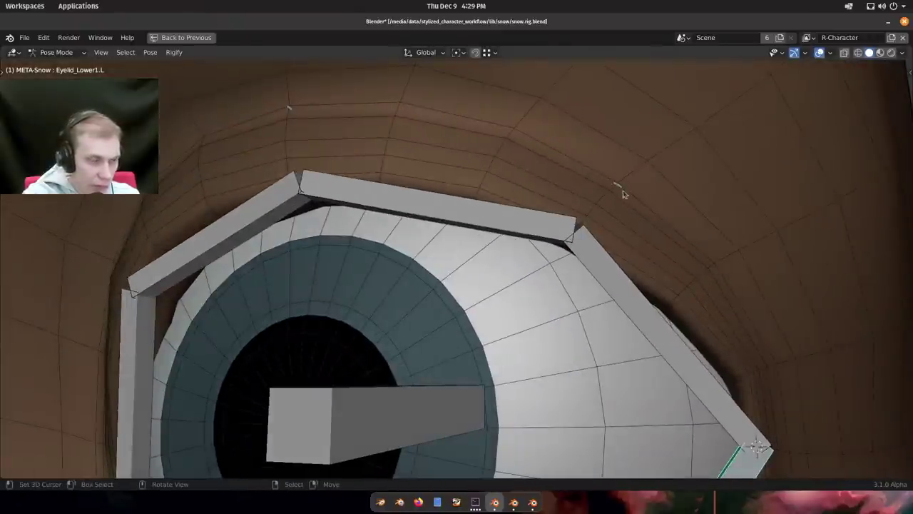
middle_click_drag(437, 218, 540, 213)
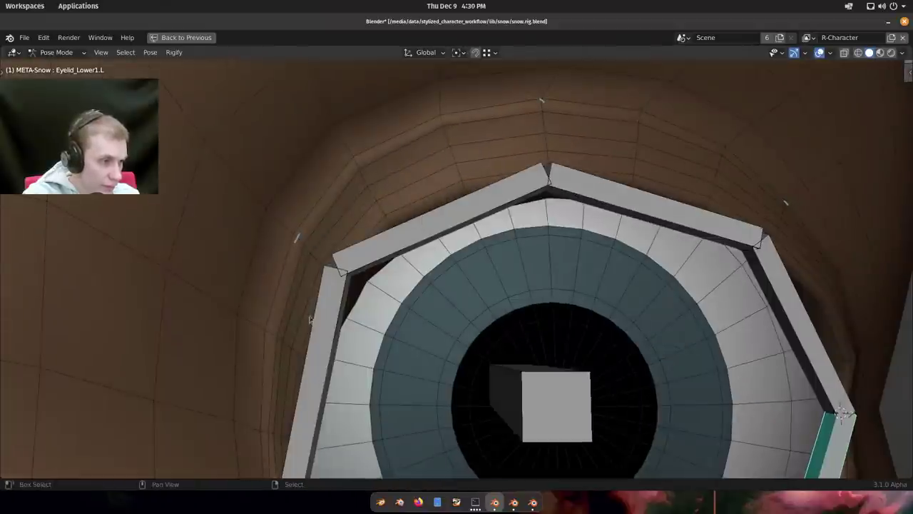
middle_click_drag(310, 319, 373, 110, "shift")
middle_click_drag(362, 346, 353, 278)
scroll(383, 214, "up", 2)
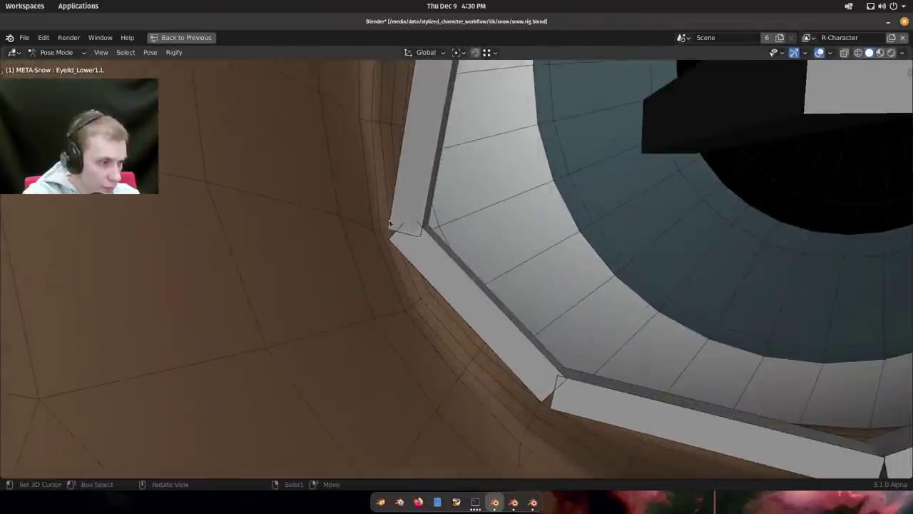
middle_click_drag(389, 224, 418, 195)
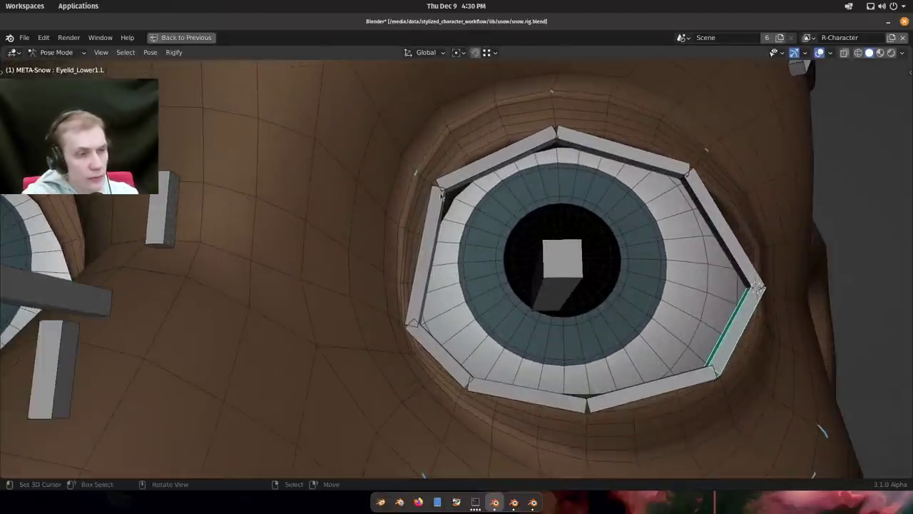
Reinforce the upper eyelid crease marks with extra strokes so they stand out.
middle_click_drag(471, 182, 453, 215, "shift")
scroll(478, 186, "up", 1)
middle_click_drag(541, 130, 437, 201, "shift")
scroll(470, 159, "up", 1)
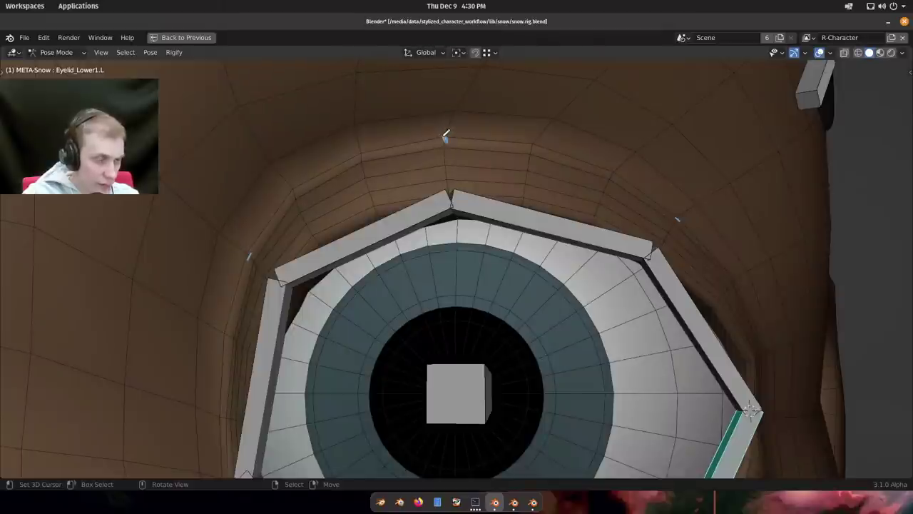
middle_click_drag(407, 278, 436, 216, "shift")
scroll(432, 218, "down", 1)
middle_click_drag(382, 227, 373, 220)
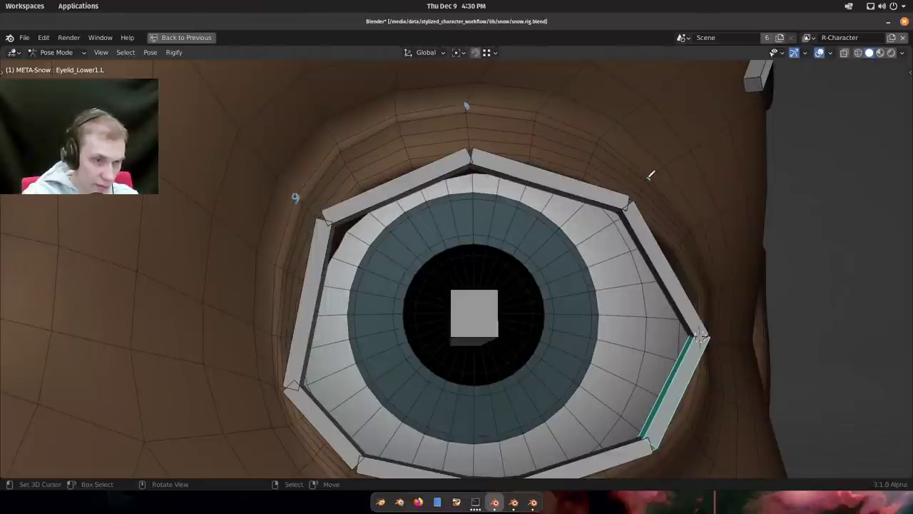
Review the eyelid crease marks up close and alongside the metarig bones and cheek marks from the side.
scroll(511, 193, "down", 3)
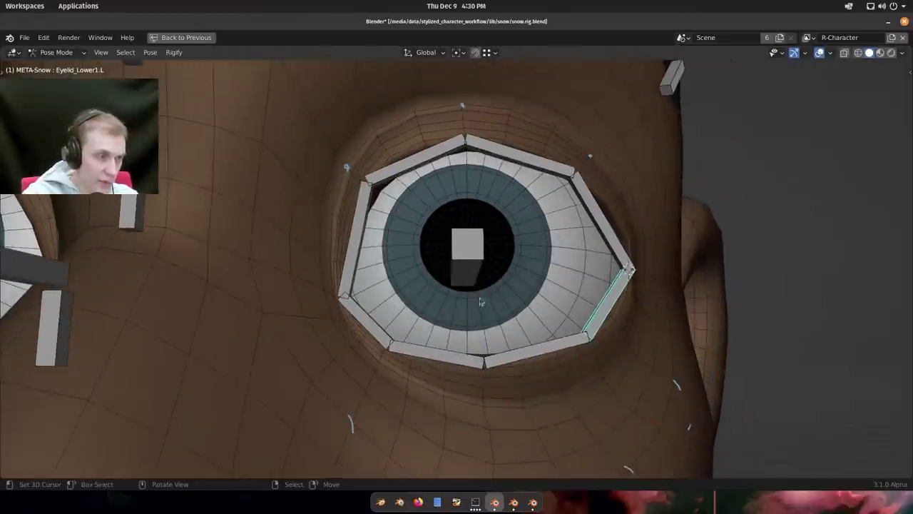
scroll(428, 224, "up", 5)
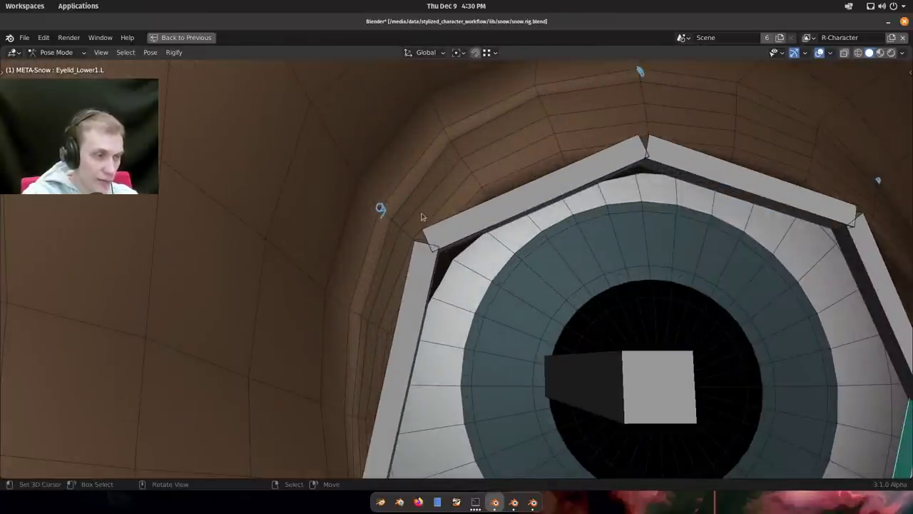
scroll(420, 216, "down", 4)
scroll(399, 236, "up", 4)
scroll(378, 250, "down", 5)
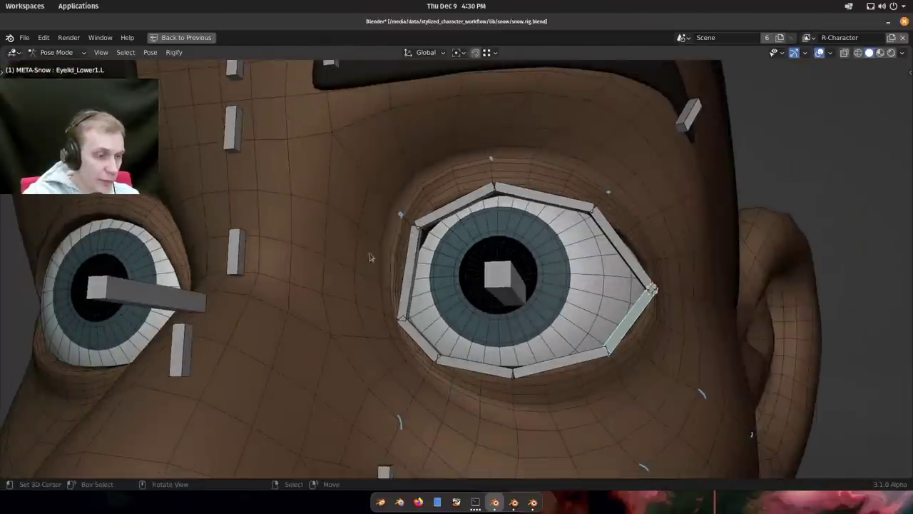
scroll(438, 246, "down", 5)
middle_click_drag(438, 246, 438, 215)
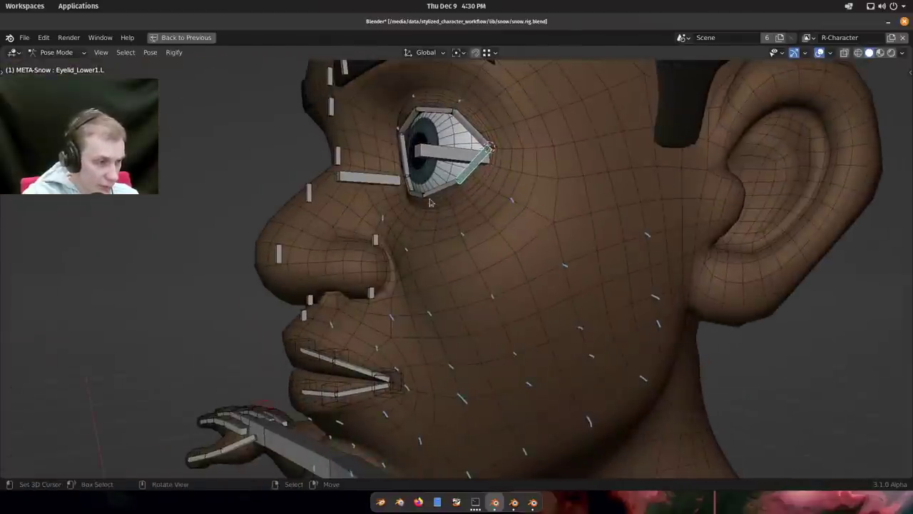
Examine the upper eyelid crease marks against the eyelid bone joints and mesh loops, from the front and the side.
middle_click_drag(430, 203, 496, 199)
scroll(442, 244, "up", 2)
middle_click_drag(410, 149, 463, 244, "shift")
scroll(494, 196, "up", 3)
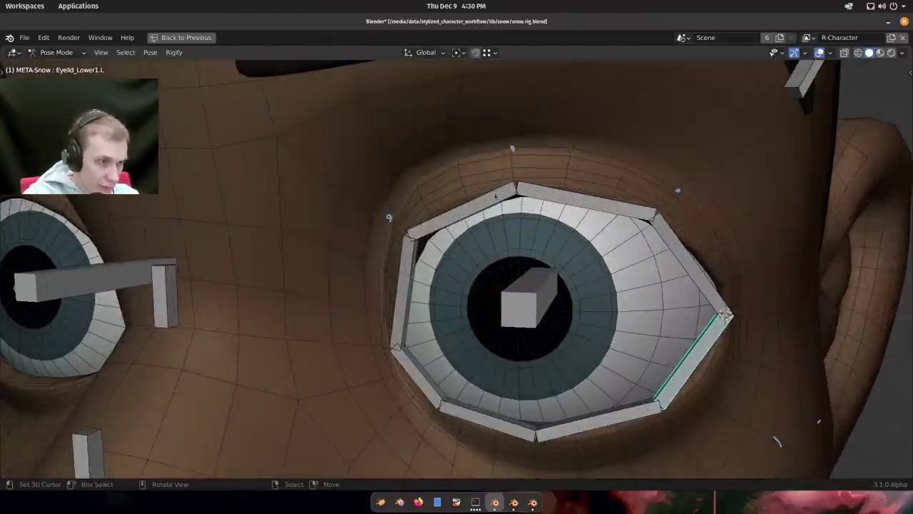
scroll(389, 218, "up", 3)
scroll(391, 212, "down", 3)
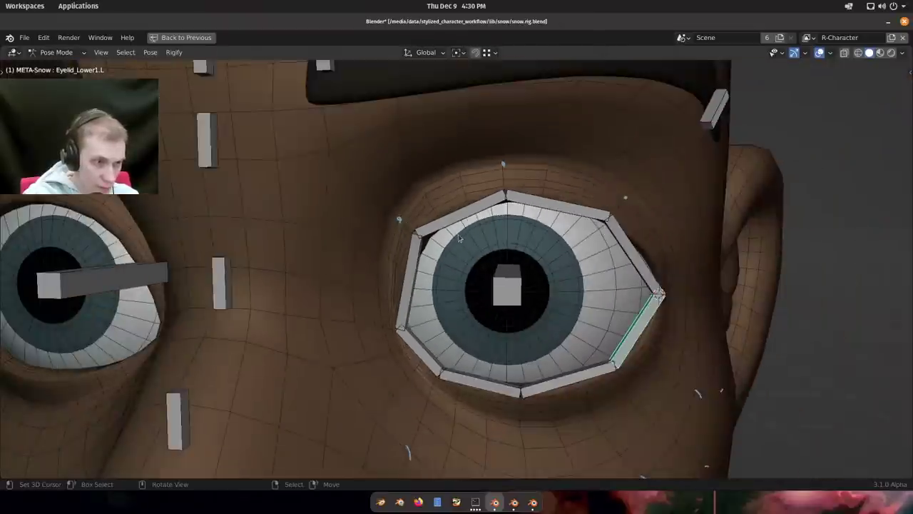
middle_click_drag(458, 234, 597, 295)
scroll(464, 255, "down", 4)
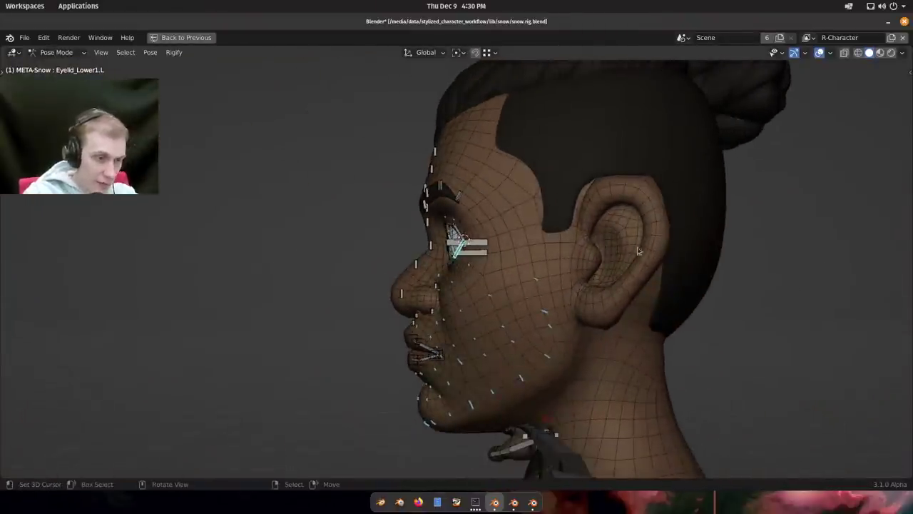
middle_click_drag(404, 262, 489, 250)
scroll(471, 243, "up", 8)
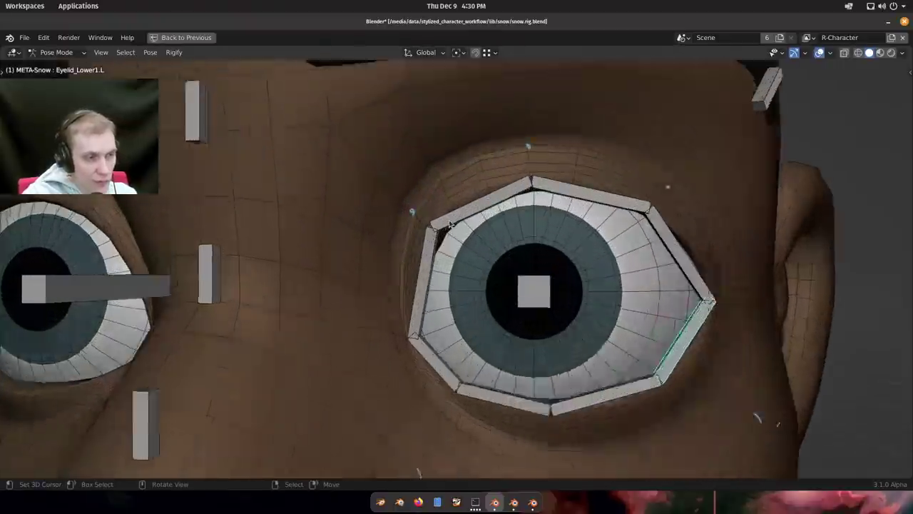
middle_click_drag(422, 214, 412, 216)
scroll(411, 216, "up", 4)
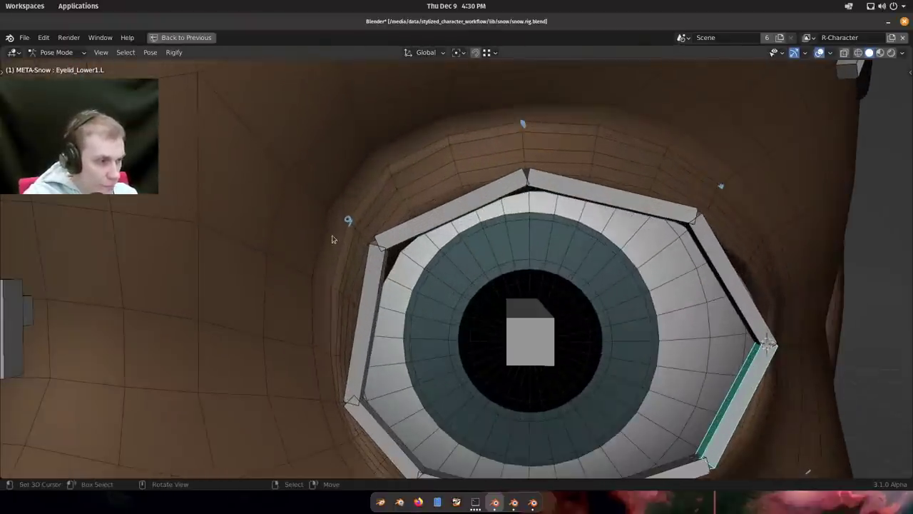
scroll(346, 228, "up", 2)
Try marking a small loop on the skin just beside the outer corner of the left eye.
scroll(345, 228, "down", 3)
middle_click_drag(344, 228, 385, 282, "shift")
scroll(400, 284, "down", 1)
middle_click_drag(464, 285, 405, 274)
middle_click_drag(492, 313, 423, 226, "shift")
scroll(423, 226, "up", 2)
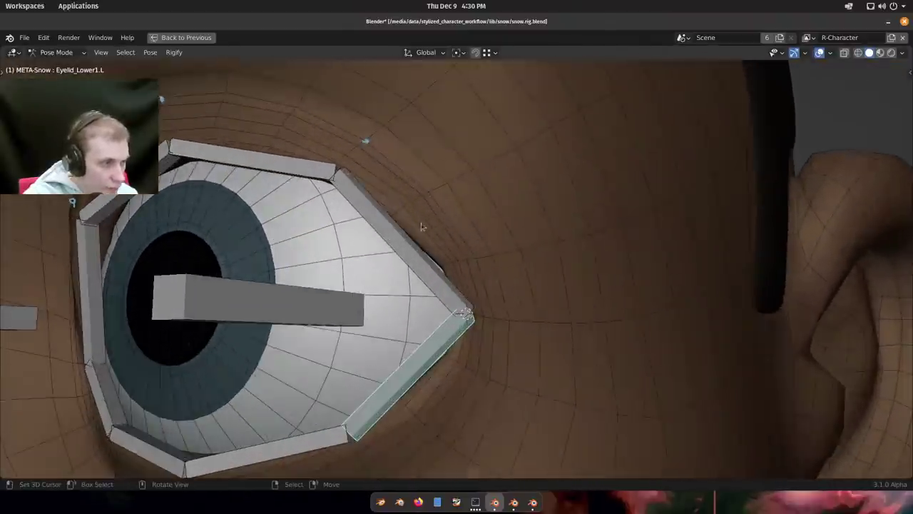
scroll(390, 175, "up", 1)
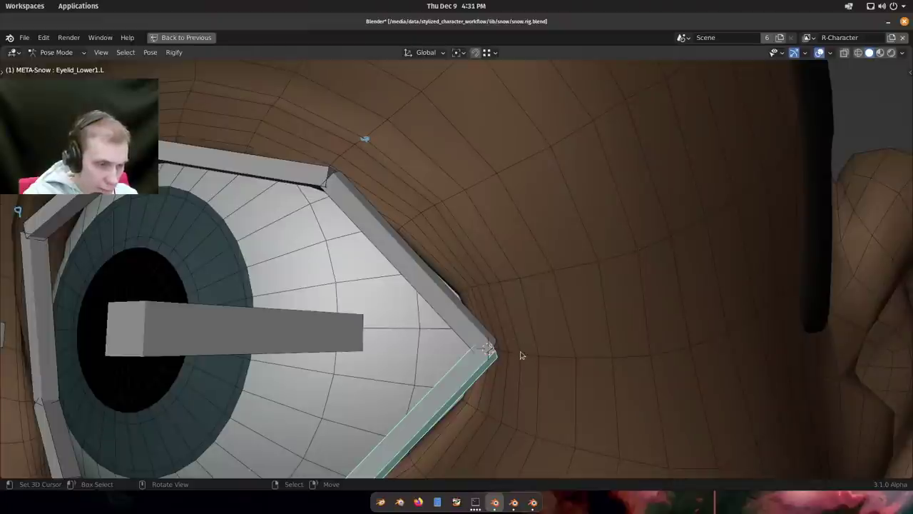
scroll(520, 342, "down", 3)
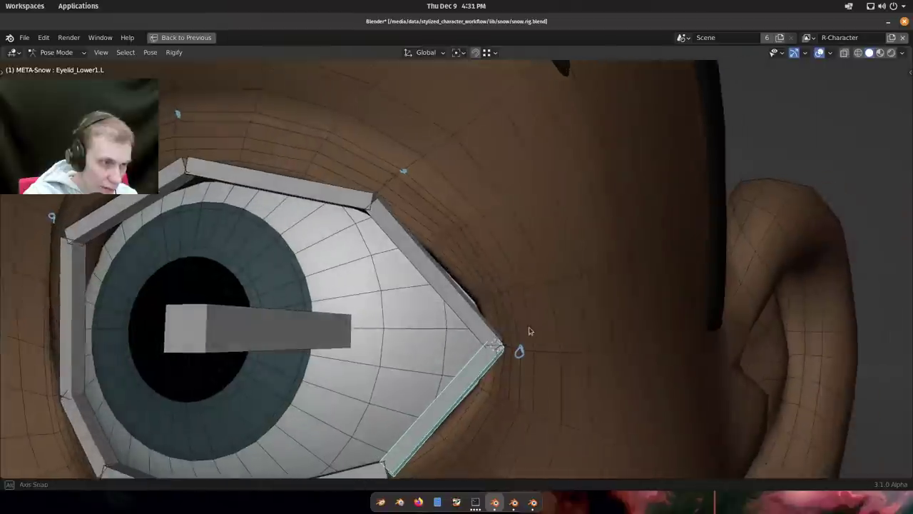
Try an arc from the outermost upper crease mark around to the eye-corner mark, and erase it.
middle_click_drag(526, 330, 549, 274)
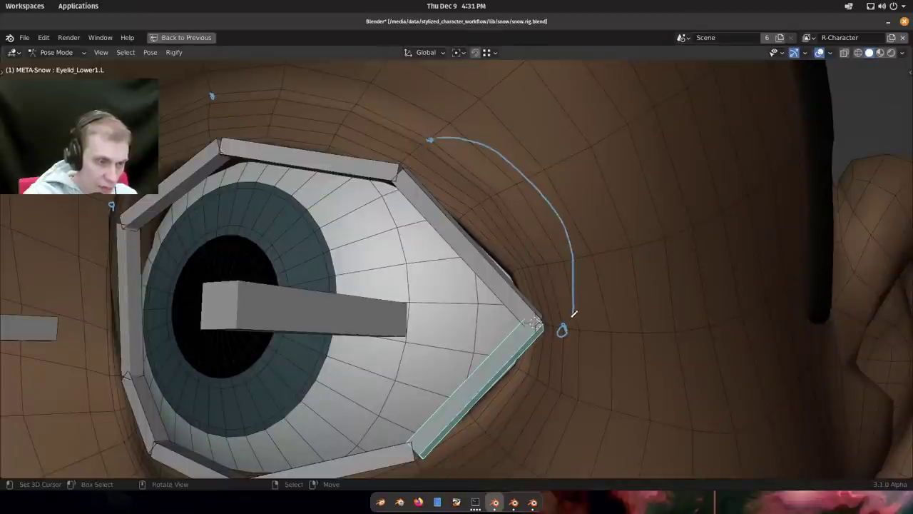
mouse_move(573, 320)
middle_mouse_down()
mouse_move(593, 320)
mouse_move(584, 315)
middle_mouse_up()
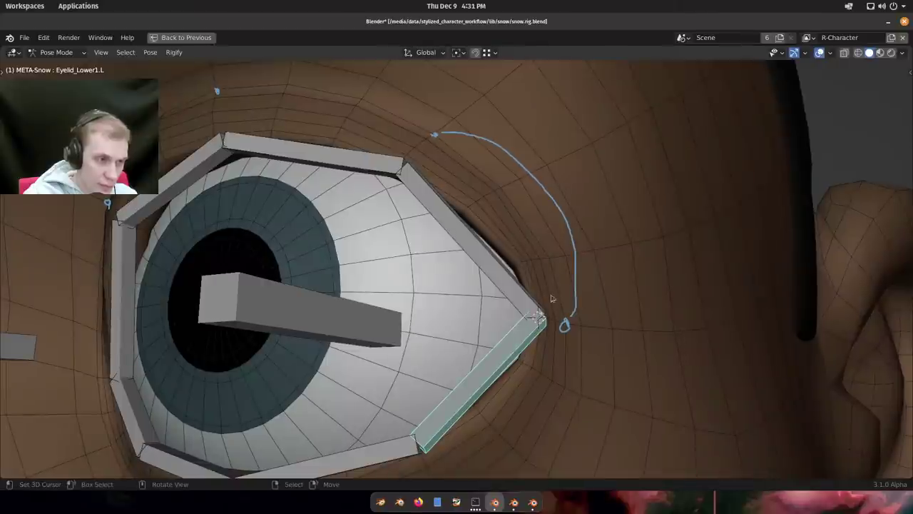
scroll(584, 307, "up", 3)
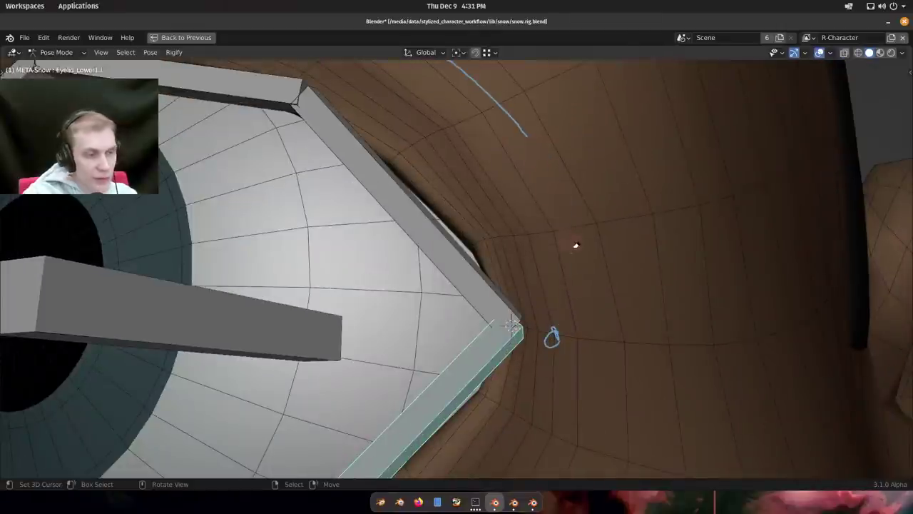
middle_click_drag(487, 151, 589, 296, "shift")
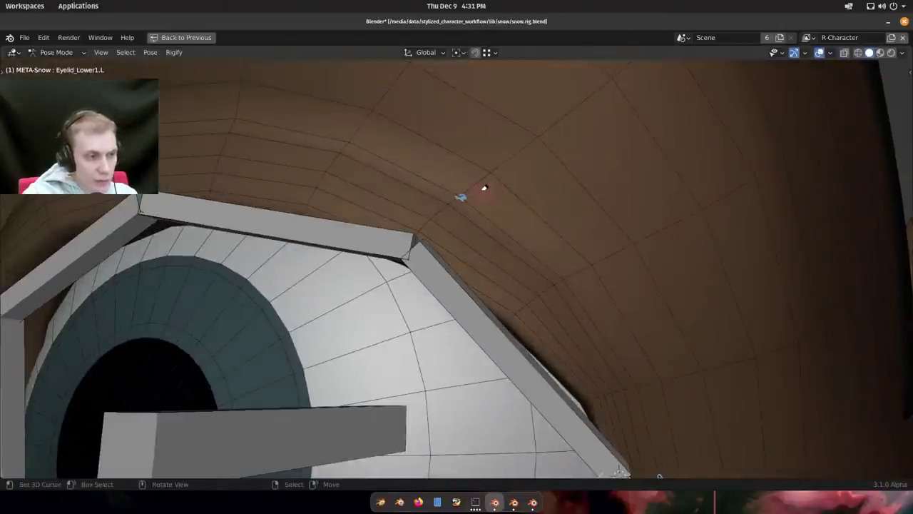
Replace the loop mark at the outer corner of the eye with a short annotation stroke.
scroll(505, 221, "down", 3)
middle_click_drag(588, 378, 562, 330, "shift")
scroll(509, 254, "up", 2)
scroll(510, 253, "down", 1)
middle_click_drag(562, 330, 554, 221)
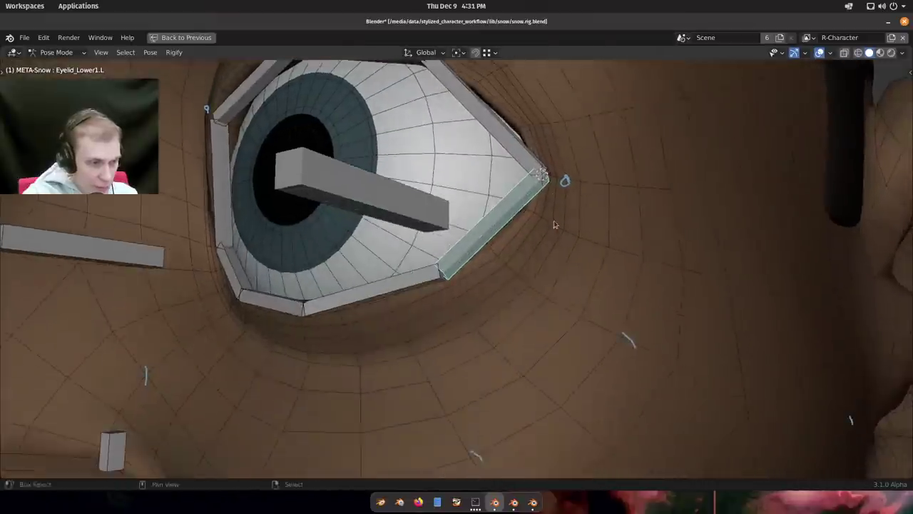
middle_click_drag(535, 303, 546, 305)
scroll(546, 305, "up", 1)
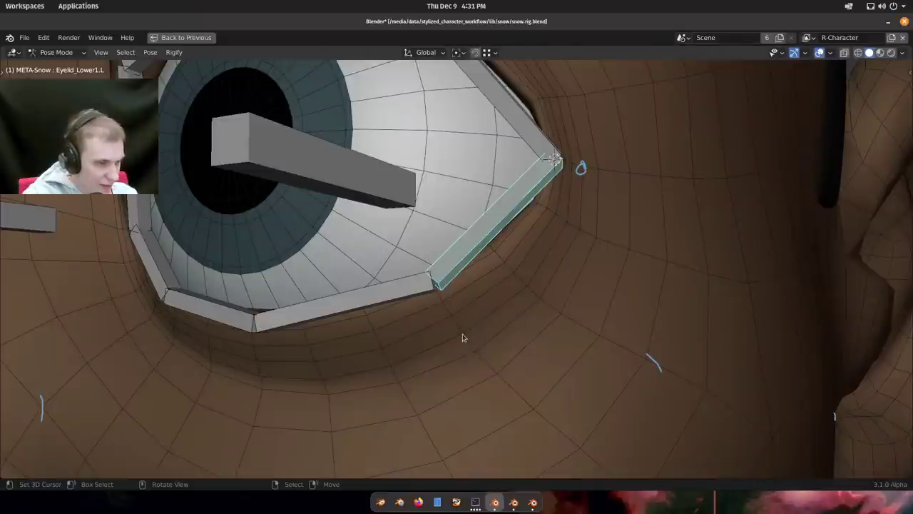
middle_click_drag(477, 333, 451, 328)
scroll(497, 298, "up", 3)
middle_click_drag(552, 203, 498, 329, "shift")
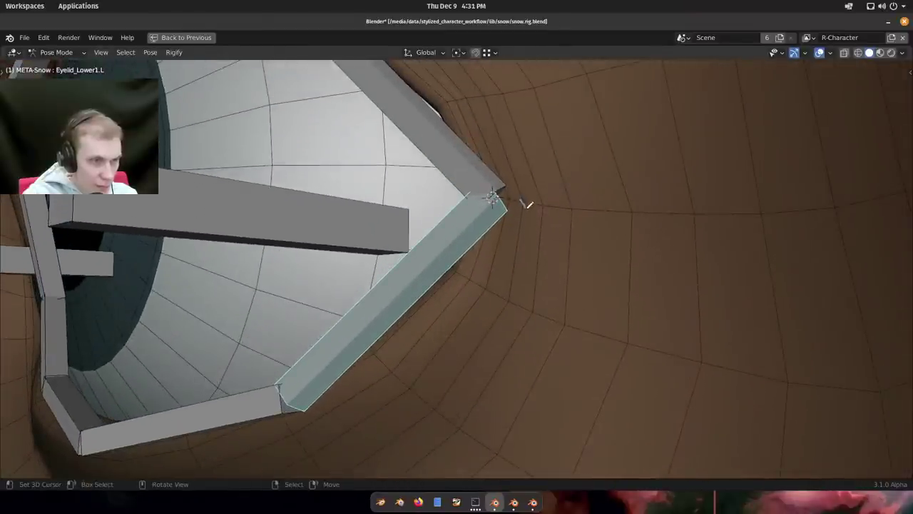
Erase the three thick upper eyelid crease marks and redraw them as short strokes on the mesh vertices.
middle_click_drag(529, 205, 493, 250)
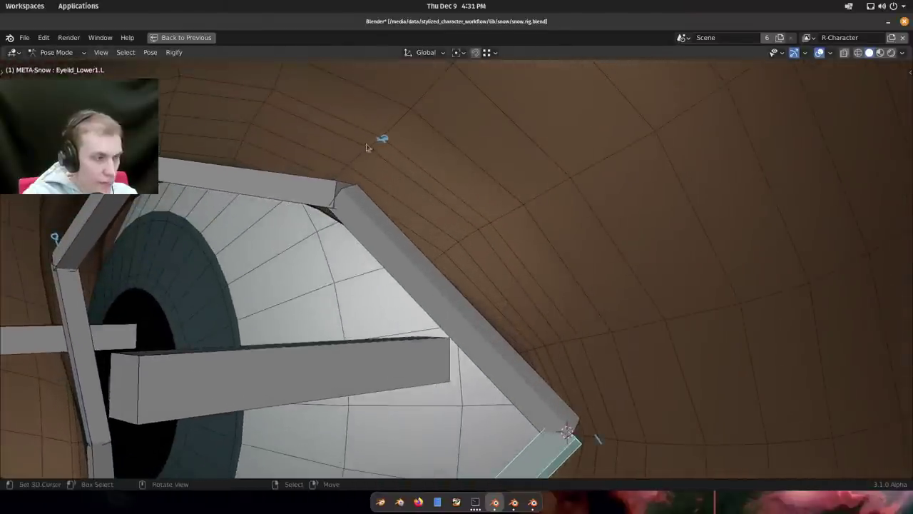
middle_click_drag(367, 147, 411, 244)
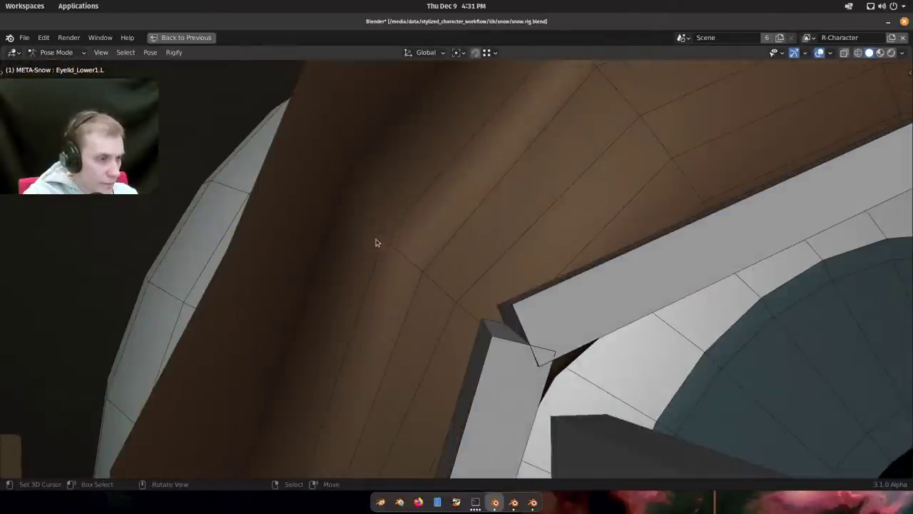
middle_click_drag(387, 248, 453, 216)
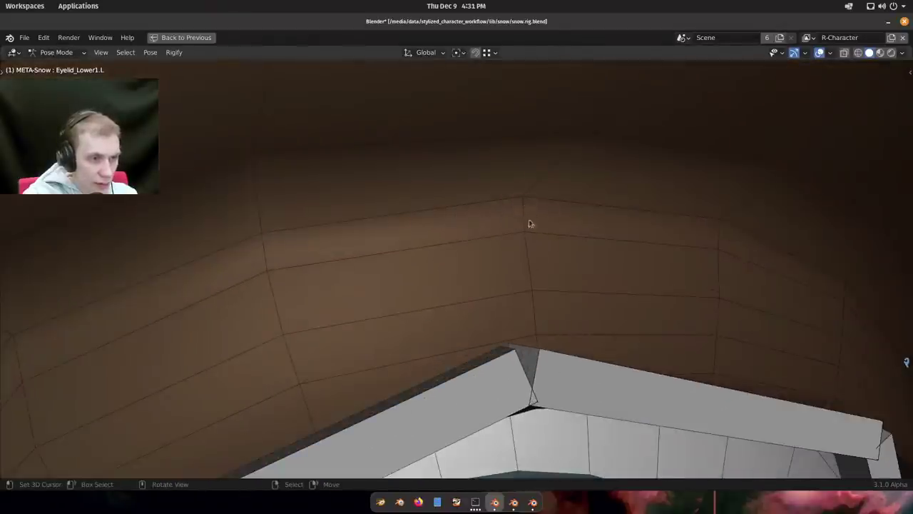
middle_click_drag(537, 209, 550, 238)
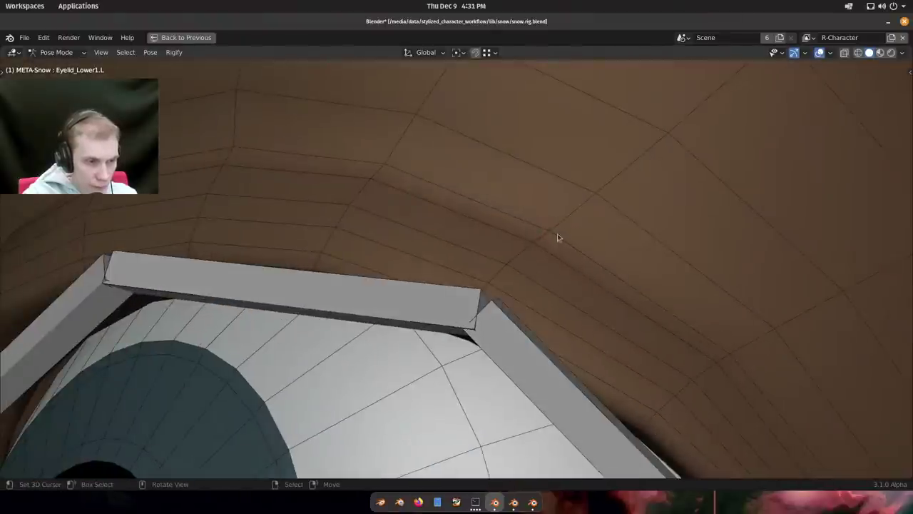
Annotate two marks along the lower eyelid crease, below the middle and outer joints between the lower eyelid bones.
mouse_move(585, 264)
middle_mouse_down()
mouse_move(597, 300)
mouse_move(532, 304)
mouse_move(536, 194)
mouse_move(463, 300)
mouse_move(530, 235)
mouse_move(520, 224)
mouse_move(527, 247)
mouse_move(632, 210)
mouse_move(591, 233)
mouse_move(514, 236)
mouse_move(546, 243)
mouse_move(586, 270)
middle_mouse_up()
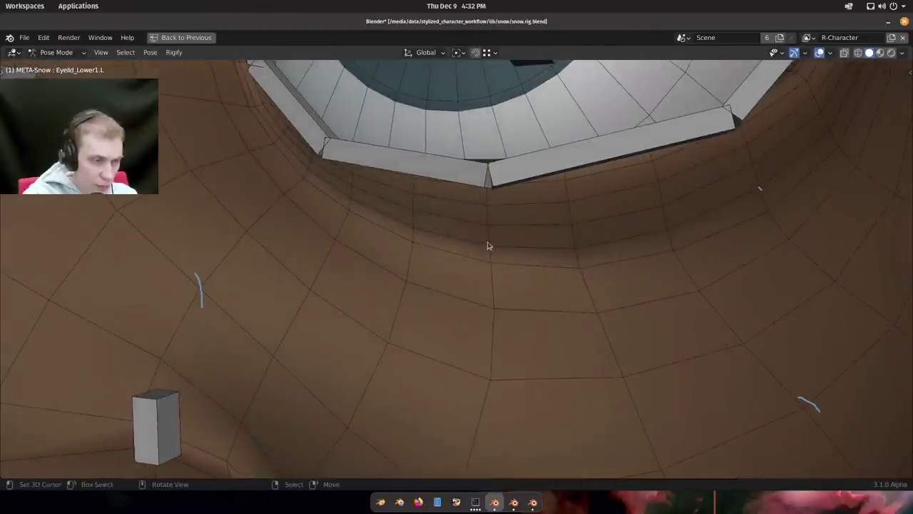
scroll(533, 258, "down", 6)
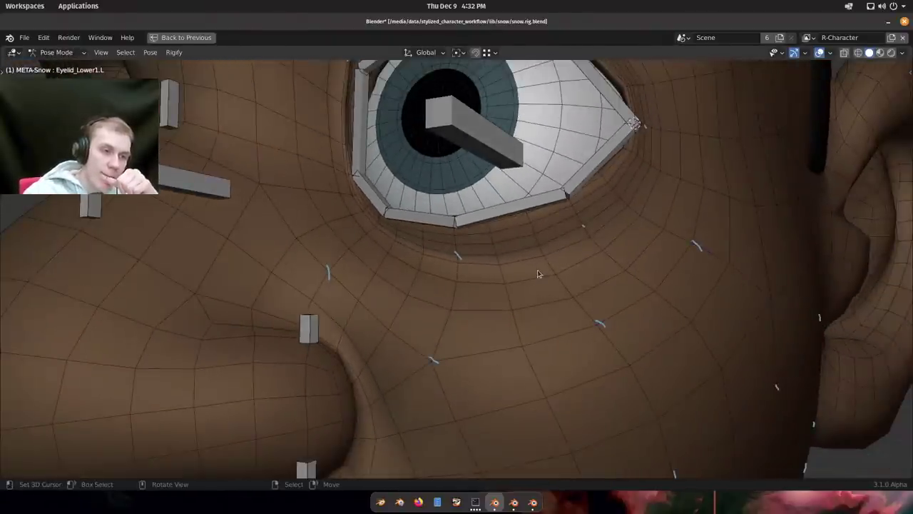
scroll(537, 271, "down", 3)
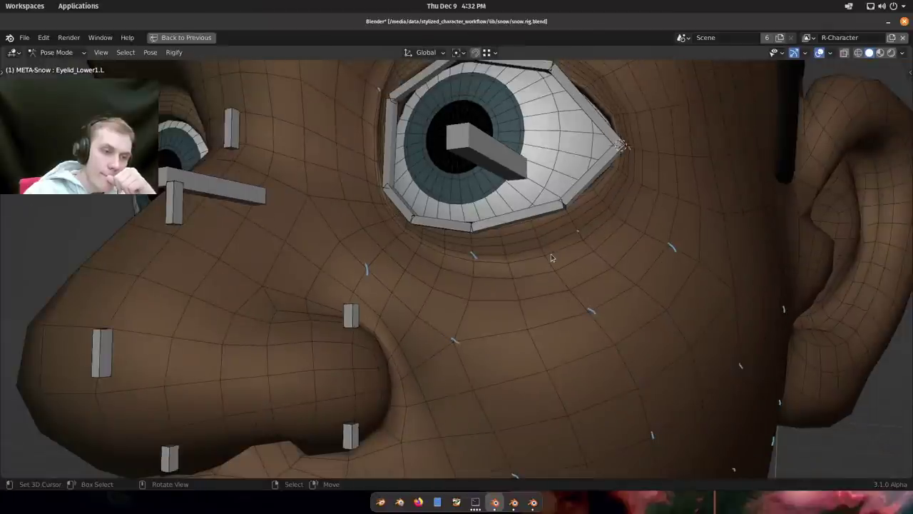
mouse_move(575, 263)
middle_mouse_down()
mouse_move(517, 271)
mouse_move(570, 251)
middle_mouse_up()
scroll(571, 243, "up", 6)
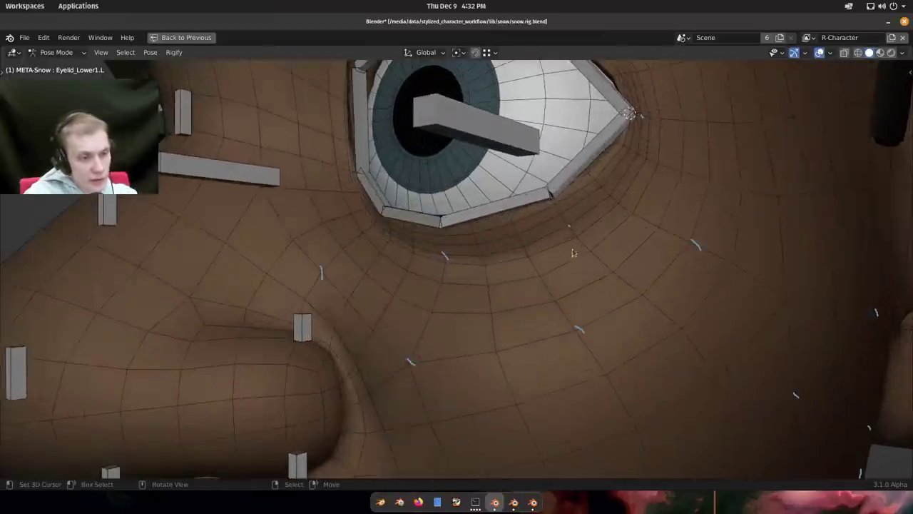
scroll(578, 216, "down", 8)
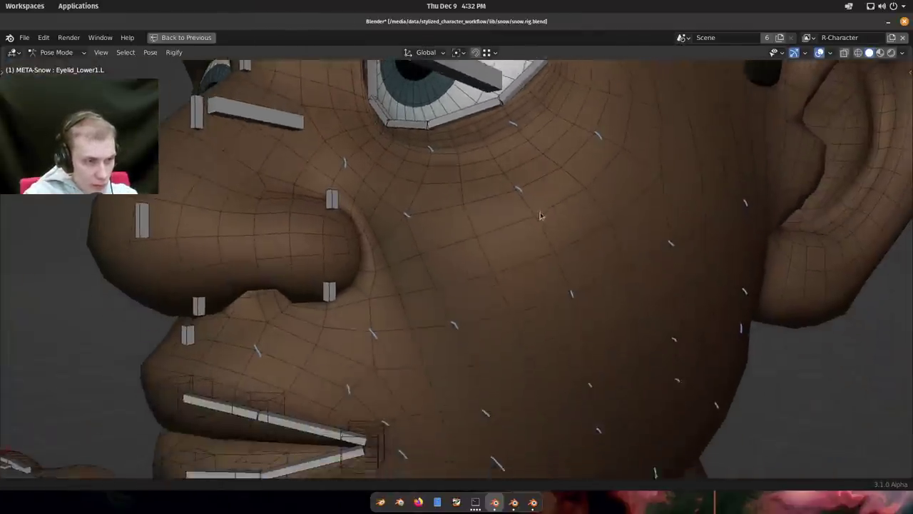
Try circling the outer lower eyelid mark together with the cheek mark beneath it, and undo the loop.
middle_click_drag(540, 216, 521, 158)
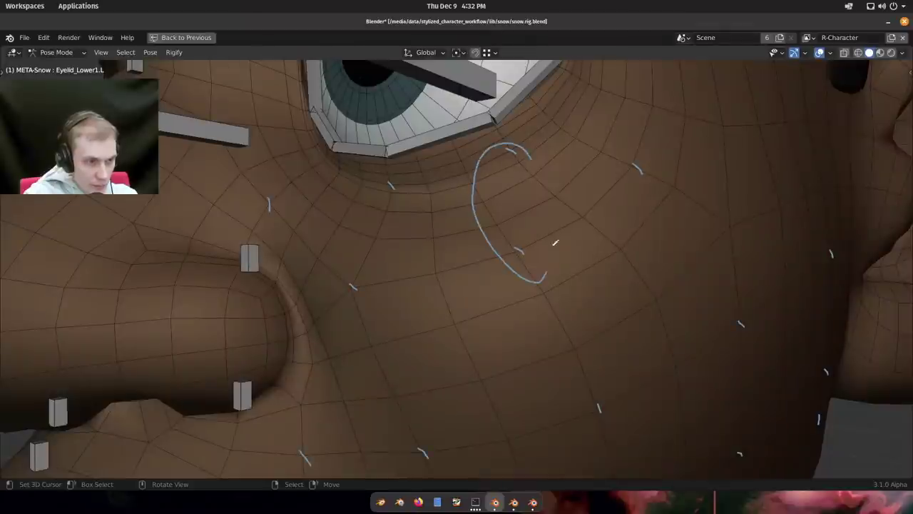
middle_click_drag(593, 224, 567, 265, "shift")
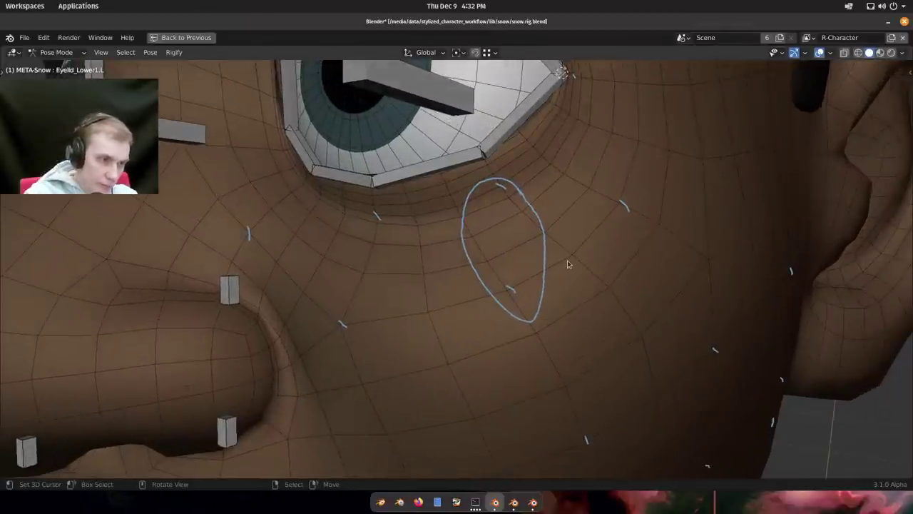
key("ctrl+z")
Replace the outer lower eyelid crease mark with a stroke nearer the middle of the eyelid.
scroll(568, 264, "down", 2)
mouse_move(565, 321)
middle_mouse_down("shift")
mouse_move(552, 264)
mouse_move(547, 274)
mouse_move(534, 256)
mouse_move(552, 261)
middle_mouse_up("shift")
scroll(552, 263, "down", 1)
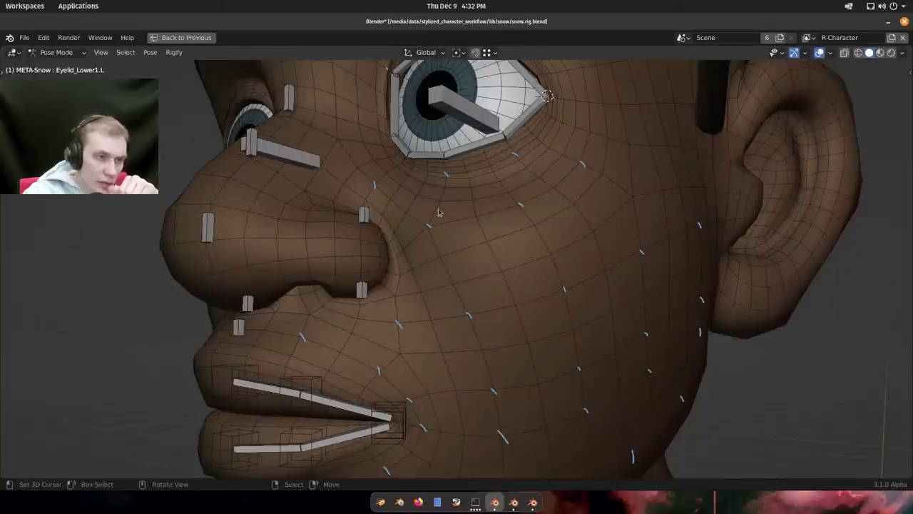
scroll(547, 191, "up", 4)
middle_click_drag(526, 151, 512, 227, "shift")
scroll(558, 213, "up", 2)
middle_click_drag(472, 262, 503, 238)
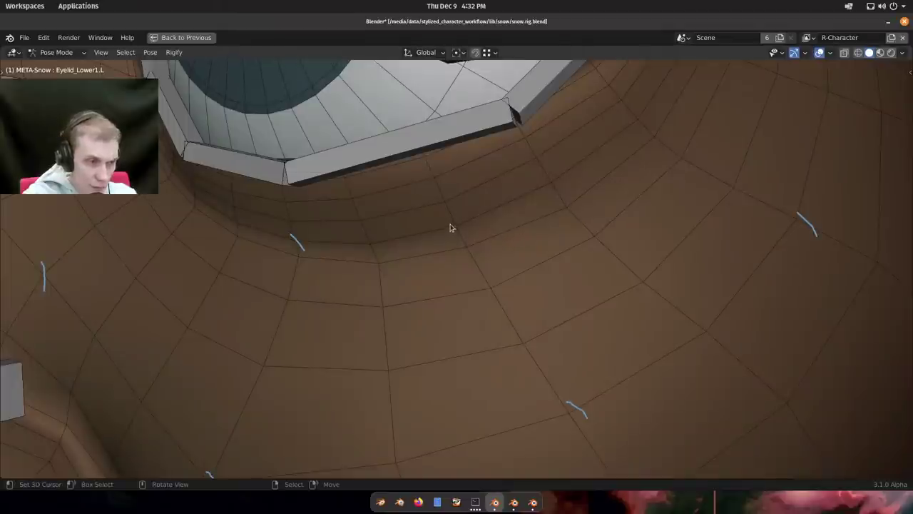
scroll(475, 228, "down", 1)
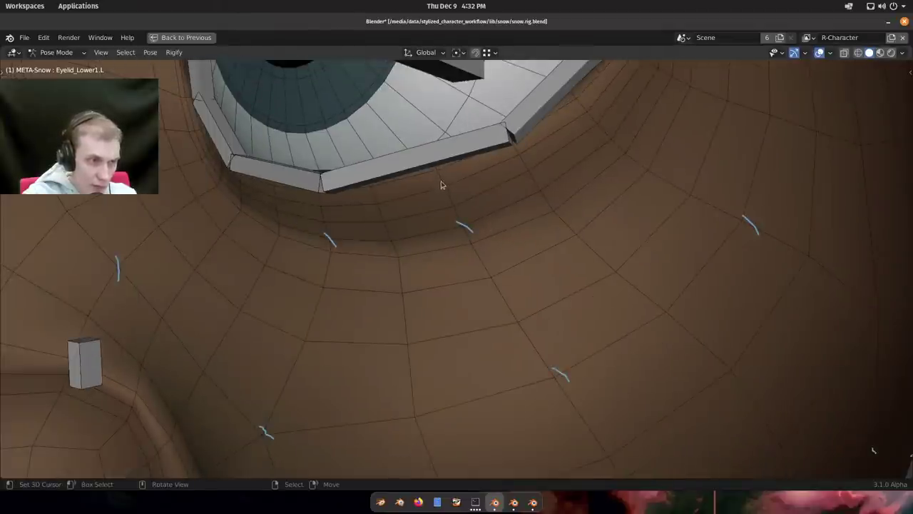
Add another lower eyelid mark between the repositioned stroke and the outer corner of the eye.
middle_click_drag(440, 185, 559, 292)
scroll(511, 192, "up", 4)
scroll(501, 179, "down", 5)
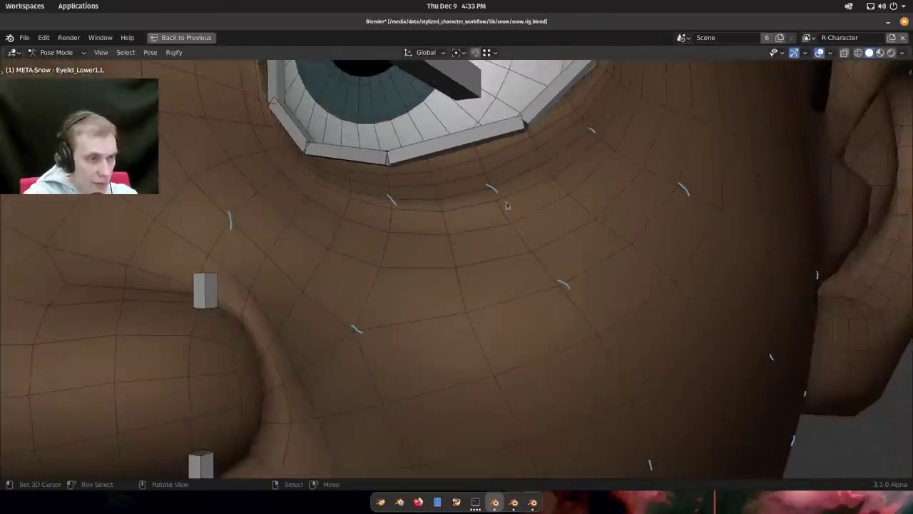
middle_click_drag(507, 204, 531, 226)
scroll(513, 220, "down", 2)
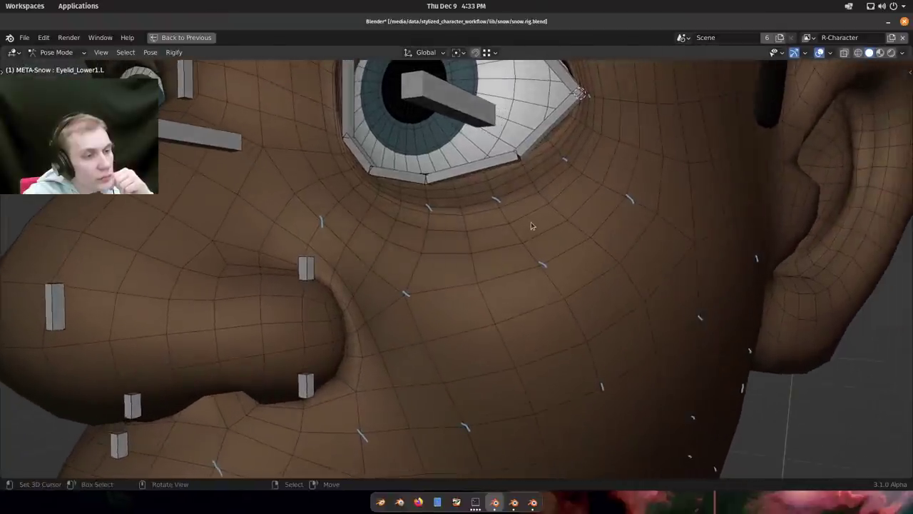
Annotate a mark on the crease below the innermost joint between the lower eyelid bones.
scroll(531, 226, "down", 2)
scroll(457, 200, "up", 2)
middle_click_drag(450, 207, 463, 243)
scroll(379, 205, "up", 3)
scroll(459, 235, "up", 3)
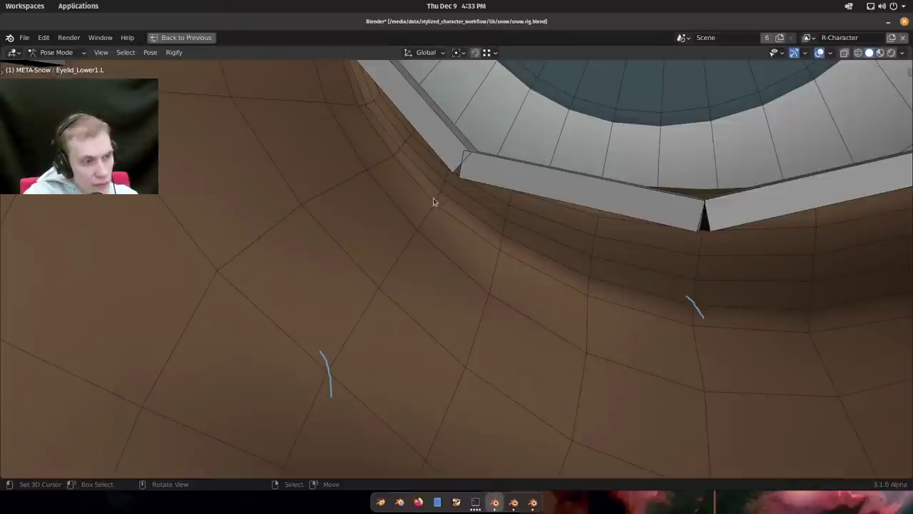
scroll(438, 206, "down", 6)
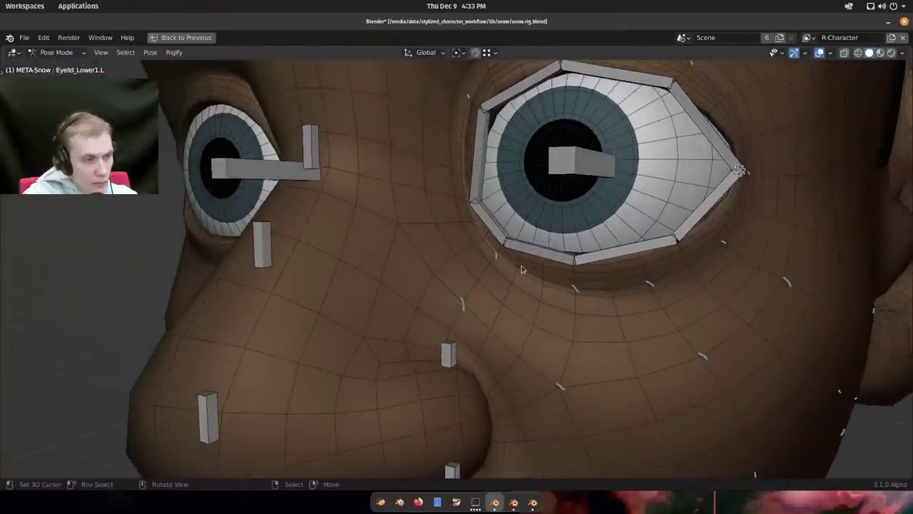
Try an annotation line from the side of the nose bridge up toward the inner end of the eyebrow.
middle_click_drag(522, 269, 491, 314)
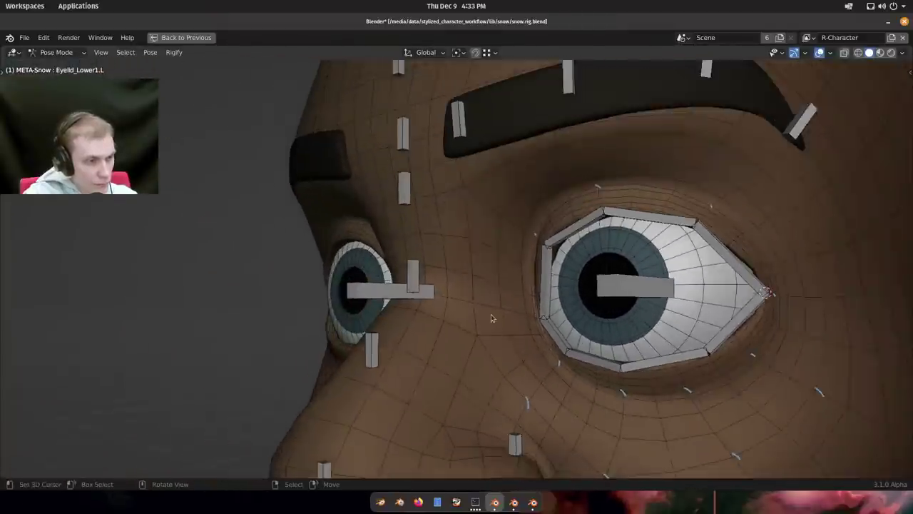
scroll(499, 299, "up", 4)
middle_click_drag(491, 272, 458, 303)
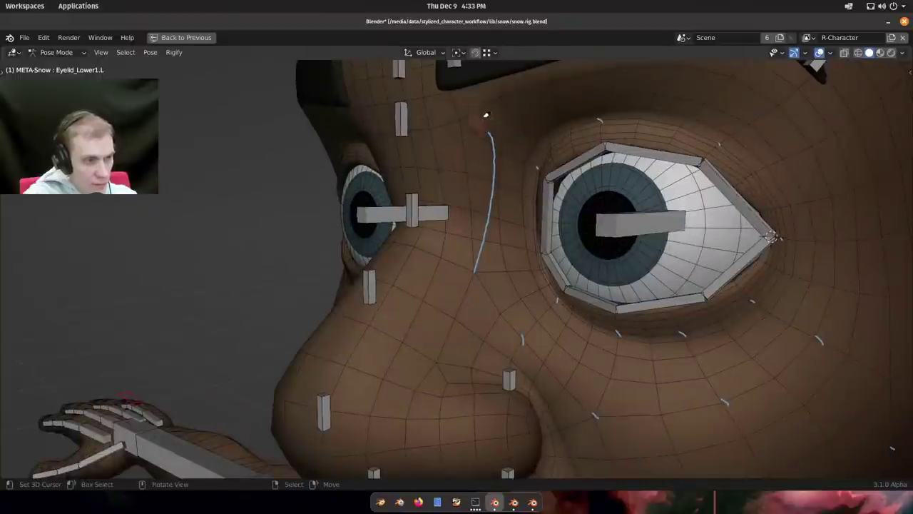
middle_click_drag(438, 251, 481, 290)
middle_click_drag(495, 296, 535, 312)
scroll(502, 252, "up", 2)
middle_click_drag(490, 171, 477, 289, "shift")
scroll(502, 249, "up", 2)
Examine the layout of the annotation marks across the cheek, jaw and mouth area.
scroll(497, 217, "down", 3)
scroll(485, 261, "down", 3)
scroll(476, 289, "down", 1)
scroll(541, 389, "up", 2)
middle_click_drag(554, 375, 553, 401)
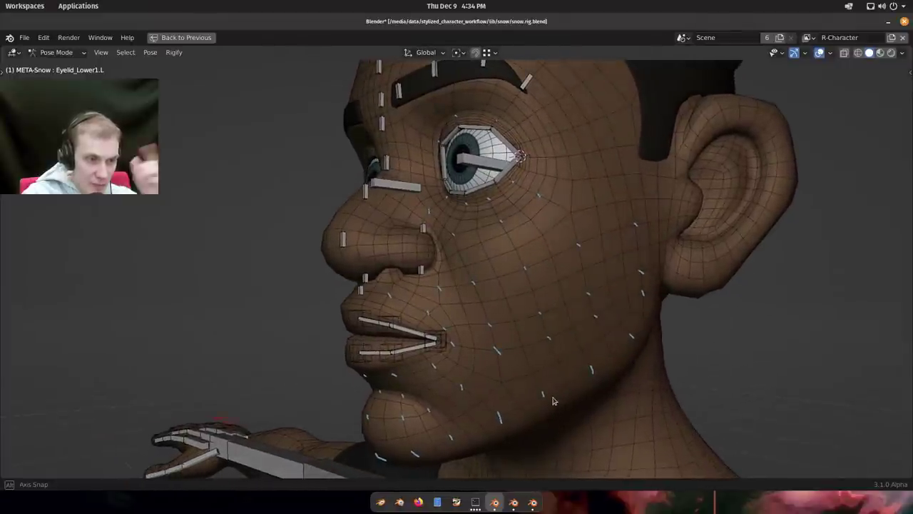
middle_click_drag(526, 333, 539, 326)
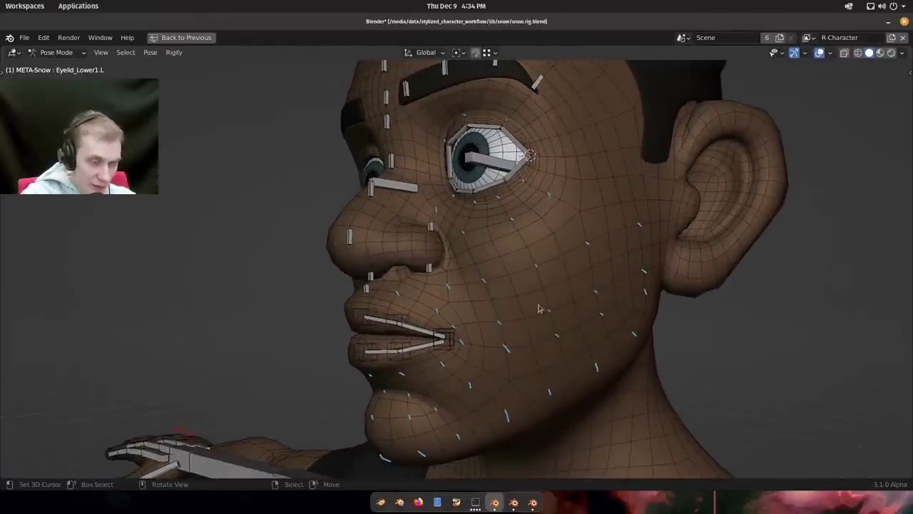
scroll(556, 272, "up", 2)
scroll(557, 272, "down", 1)
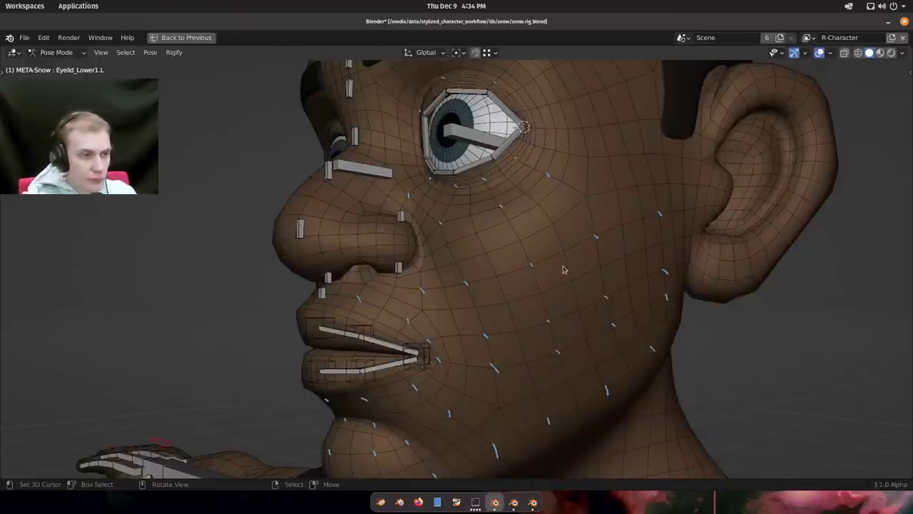
scroll(564, 269, "down", 2)
middle_click_drag(564, 270, 610, 259)
Annotate marks below the inner end of the eyebrow and on the side of the nose bridge.
middle_click_drag(492, 168, 569, 249, "shift")
scroll(568, 248, "up", 4)
middle_click_drag(470, 200, 463, 248, "shift")
scroll(501, 277, "up", 1)
scroll(466, 204, "up", 2)
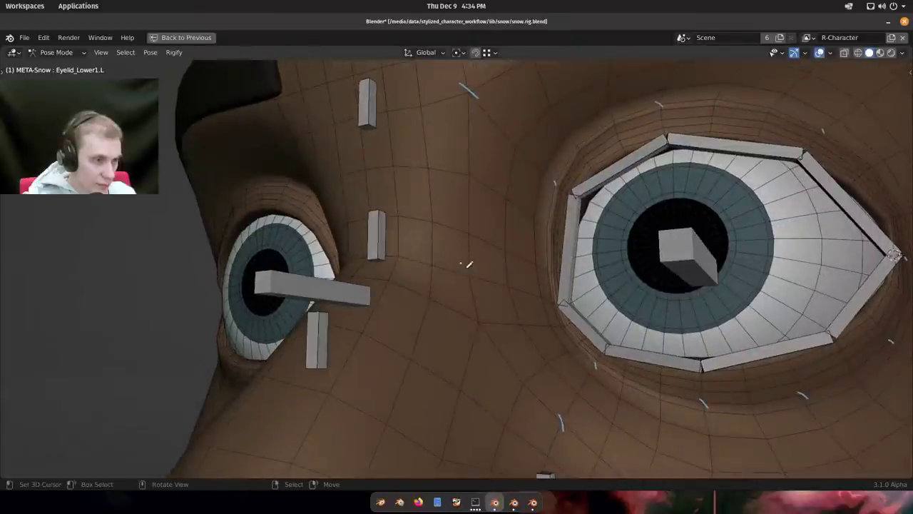
Try circling the area between the eyebrow and the upper eyelid crease with an annotation loop.
middle_click_drag(484, 285, 330, 219)
scroll(481, 234, "down", 2)
scroll(503, 261, "down", 3)
scroll(505, 261, "up", 2)
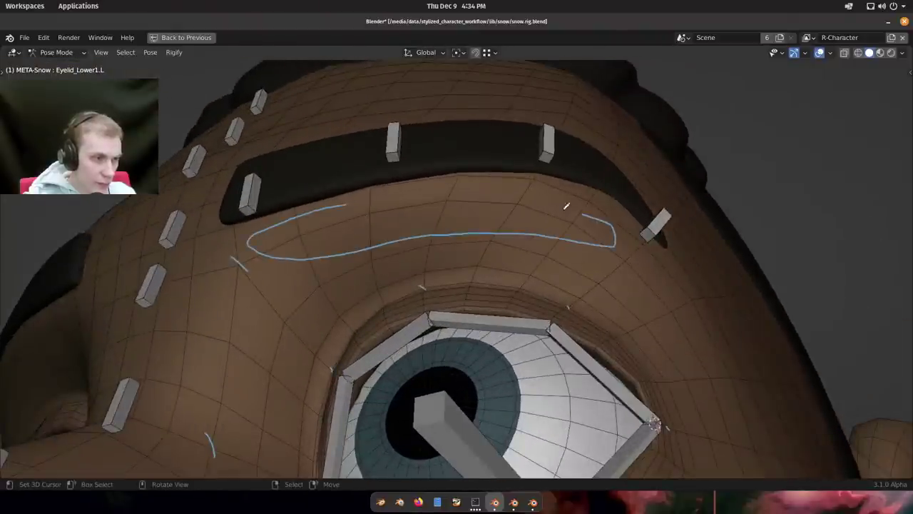
middle_click_drag(361, 232, 437, 159)
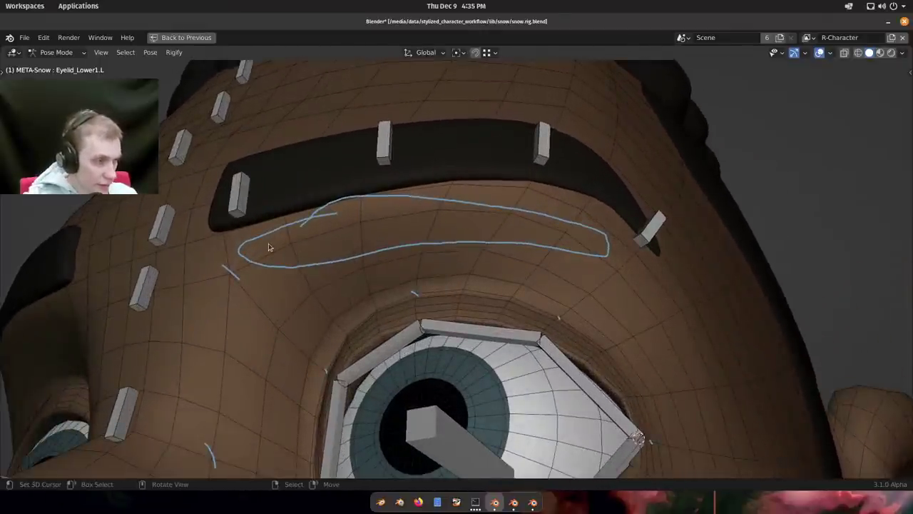
scroll(267, 245, "down", 1)
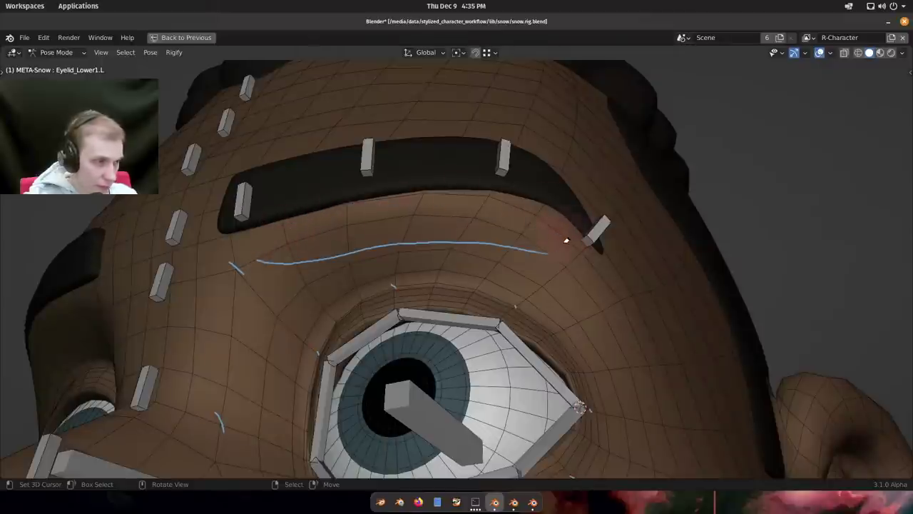
scroll(340, 248, "up", 1)
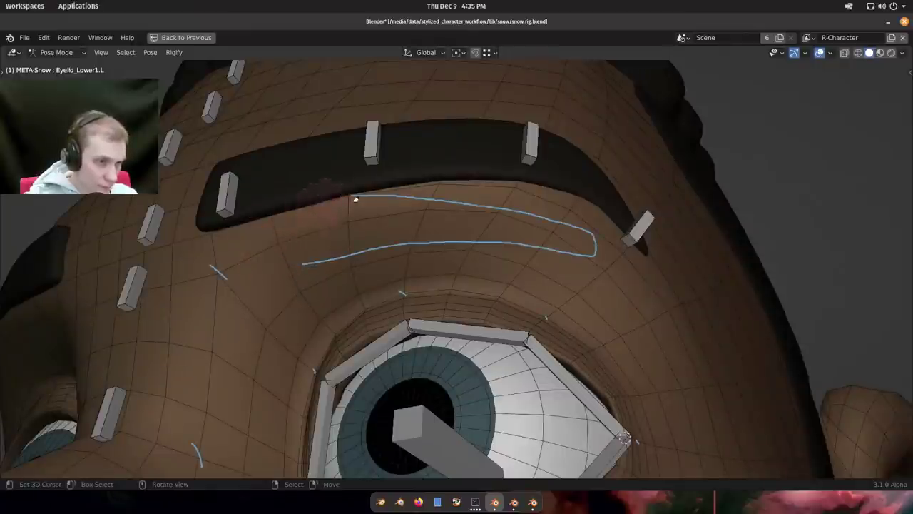
Switch to the Blender window with the Rain v2.3 file and examine the eyebrow and upper eyelid area.
key("super")
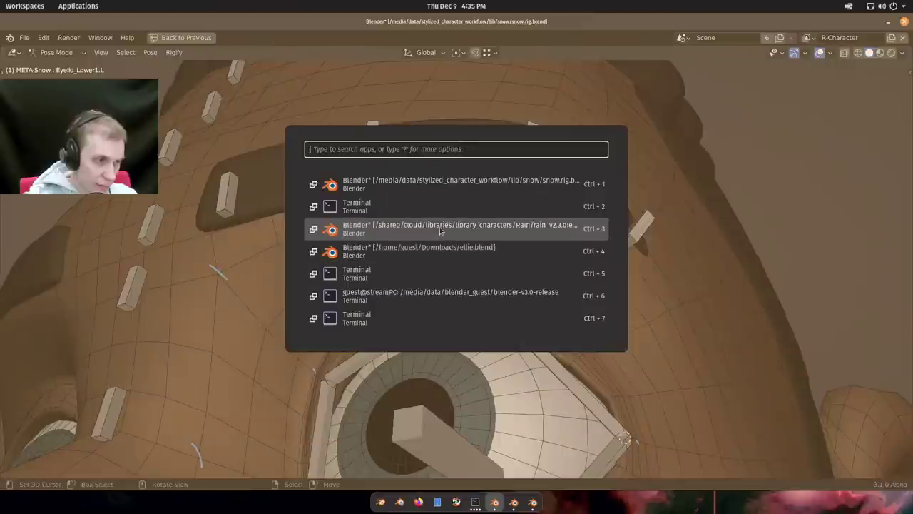
left_click(440, 231)
middle_click_drag(445, 236, 409, 278)
scroll(409, 278, "up", 2)
scroll(409, 278, "up", 2)
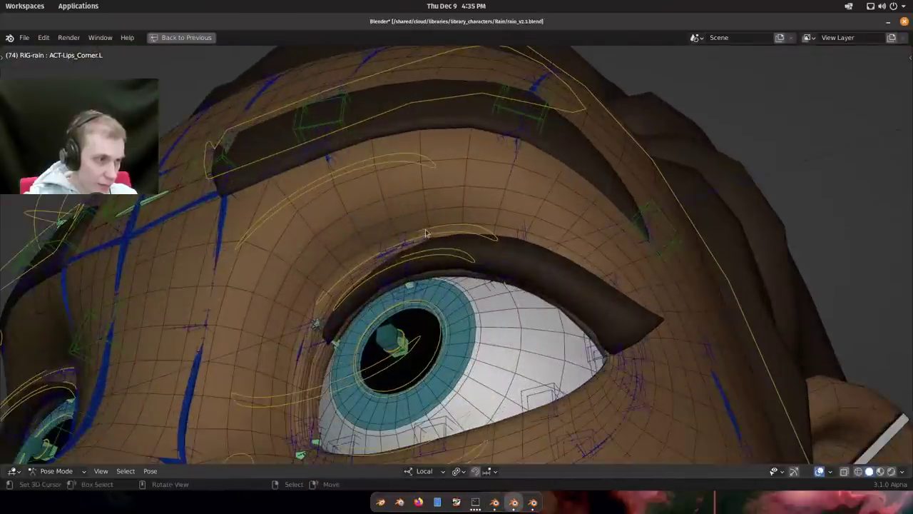
Reveal the deform bones of Rain's face and select the upper eyelid crease bone above the left eye.
key("alt+z")
mouse_move(424, 234)
middle_mouse_down()
mouse_move(393, 219)
mouse_move(390, 163)
middle_mouse_up()
mouse_move(390, 163)
middle_mouse_down("shift")
mouse_move(410, 209)
mouse_move(349, 211)
mouse_move(446, 288)
mouse_move(438, 214)
mouse_move(398, 211)
middle_mouse_up("shift")
scroll(410, 209, "up", 1)
left_click(458, 216)
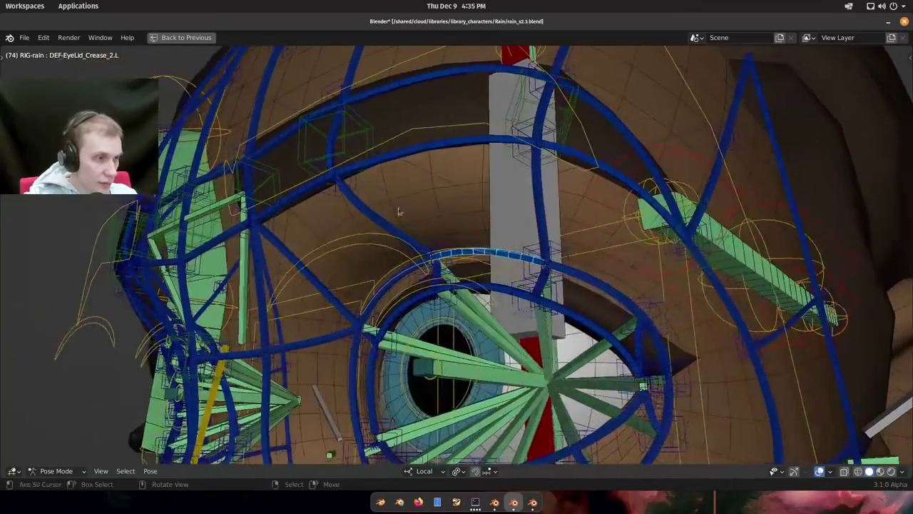
Try moving Rain's left eyebrow master control to test the deformation between brow and eyelid.
left_click(395, 145)
middle_click_drag(395, 144, 372, 166)
key("g")
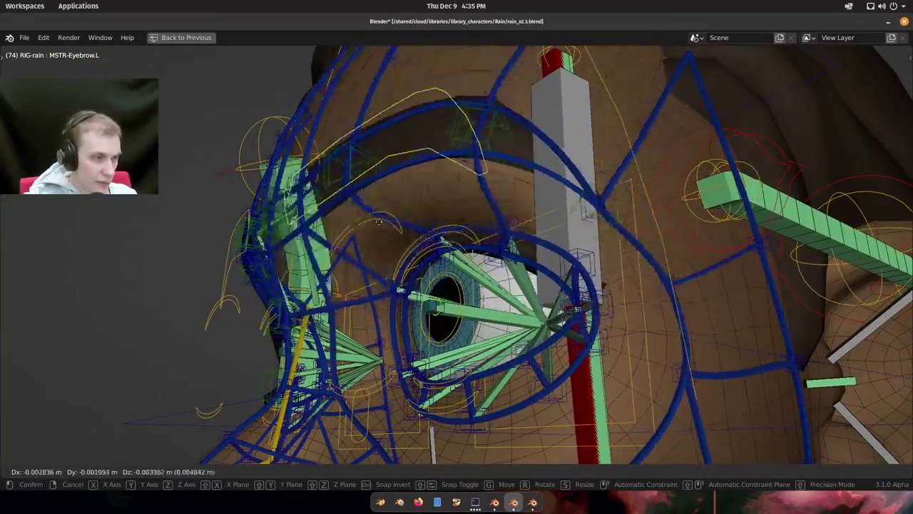
right_click(399, 147)
middle_click_drag(400, 148, 499, 264)
scroll(489, 227, "down", 2)
key("g")
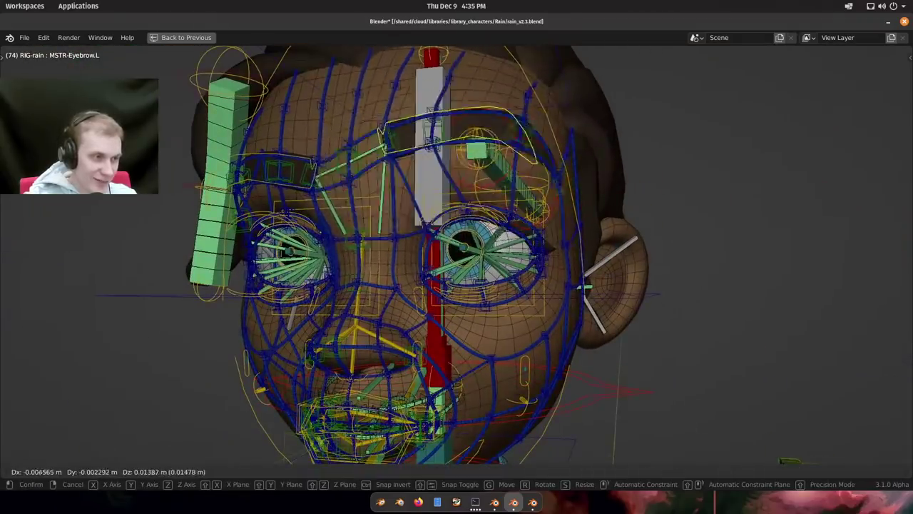
right_click(492, 281)
middle_click_drag(459, 260, 408, 211)
scroll(422, 213, "up", 3)
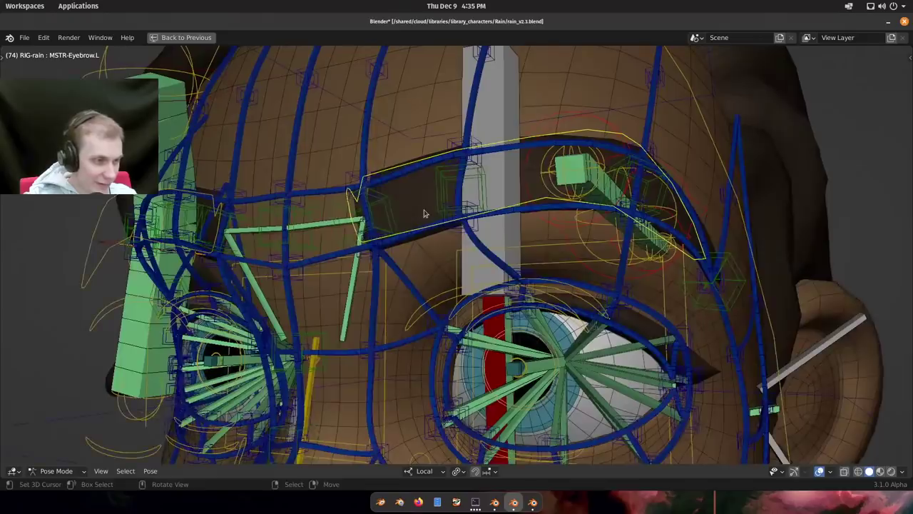
Switch to the Blender window with ellie.blend and bring the left eye and eyebrow into view.
key("super")
left_click(419, 252)
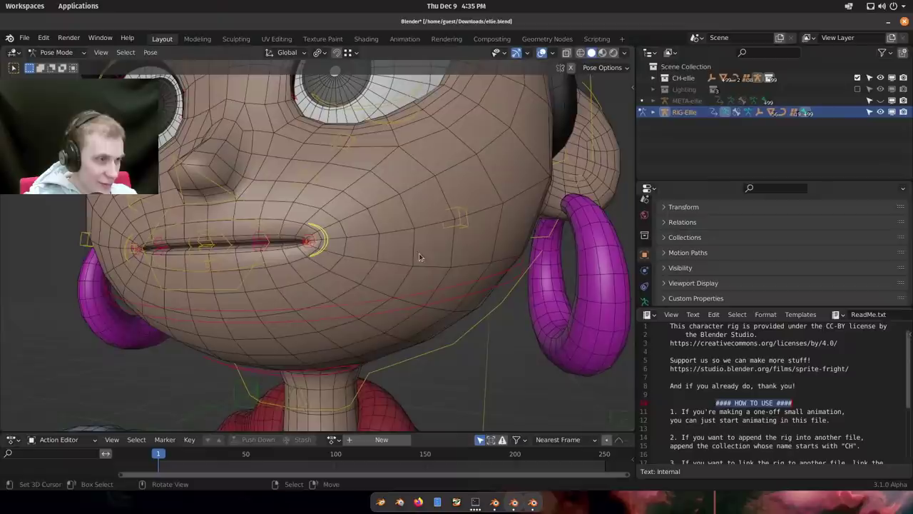
middle_click_drag(406, 165, 418, 216, "shift")
scroll(418, 211, "up", 2)
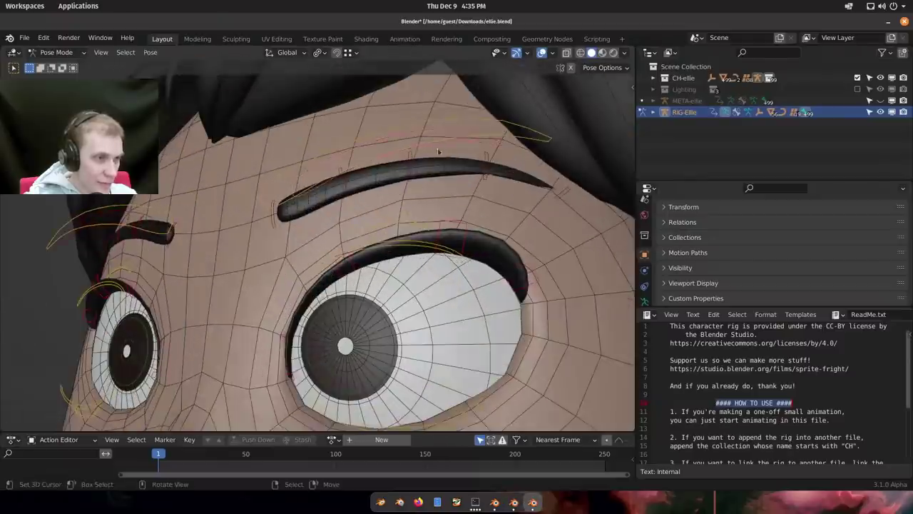
Try moving Ellie's left eyebrow master control.
middle_click_drag(438, 150, 477, 149)
key("g")
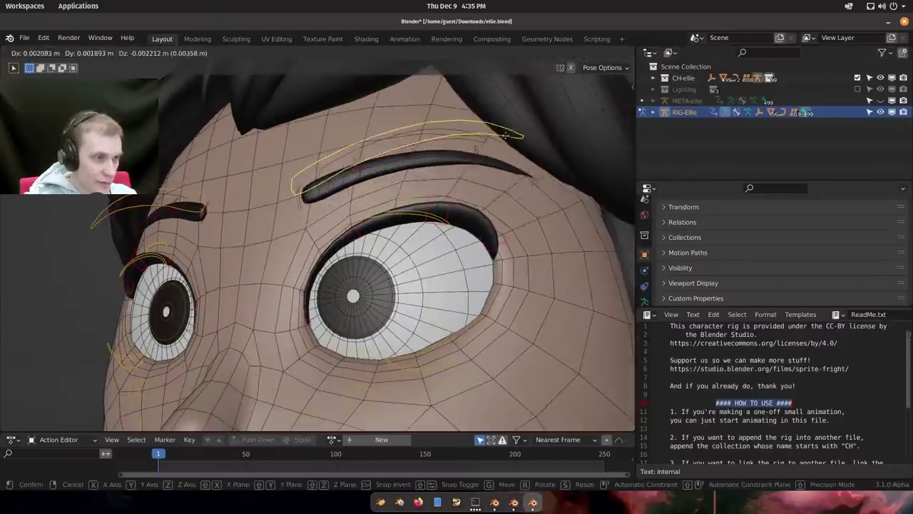
right_click(489, 153)
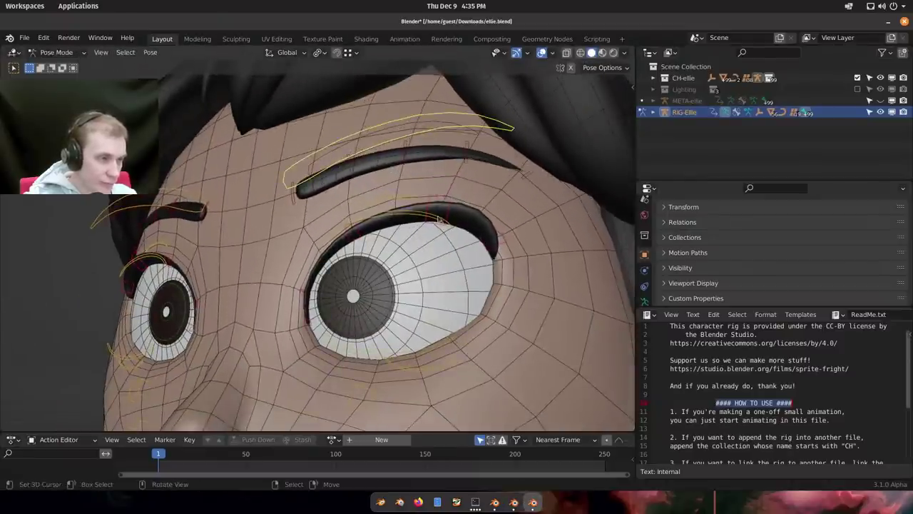
Lower Ellie's left upper eyelid control until the eye is nearly closed.
left_click(438, 220)
middle_click_drag(437, 221, 460, 207)
key("g")
left_click(448, 240)
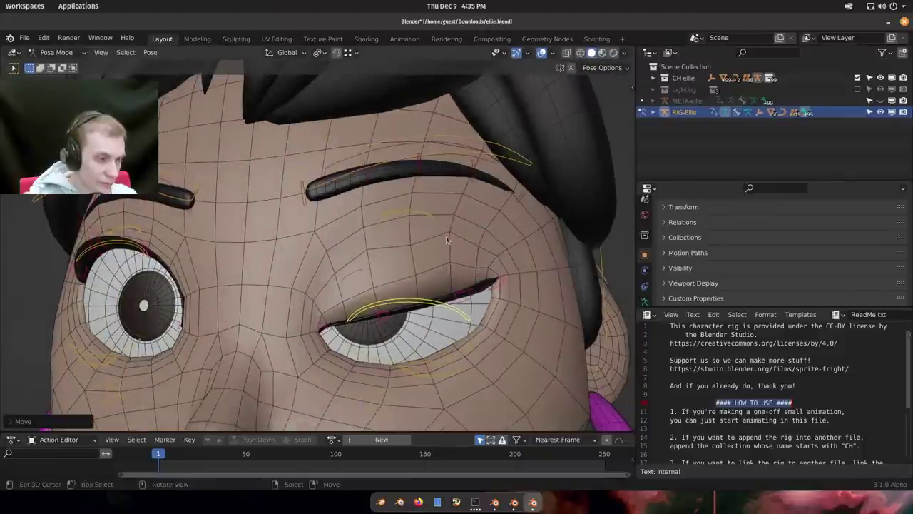
left_click(450, 257)
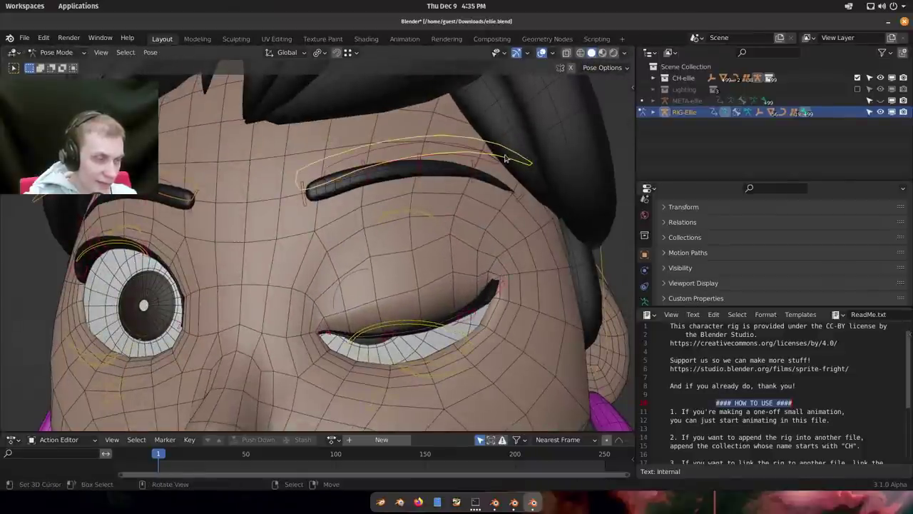
Maximize the 3D viewport and examine the skin between Ellie's lowered eyelid and eyebrow.
scroll(505, 158, "up", 2)
middle_click_drag(464, 247, 416, 238, "shift")
scroll(475, 178, "down", 4)
scroll(410, 242, "up", 2)
scroll(471, 234, "down", 2)
scroll(471, 234, "up", 2)
key("ctrl+space")
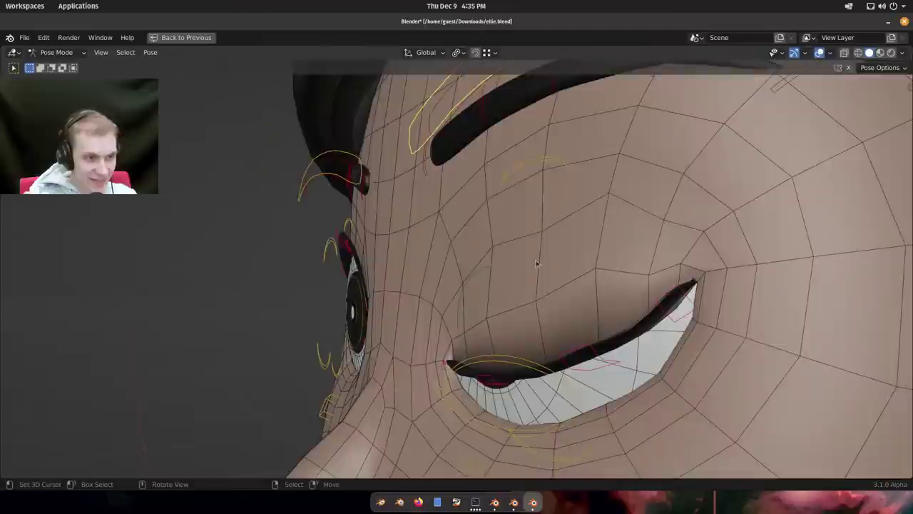
scroll(537, 263, "down", 5)
middle_click_drag(537, 263, 460, 250)
scroll(481, 200, "up", 4)
Test moving Ellie's left eyebrow control down toward the lowered eyelid from side and front views.
key("g")
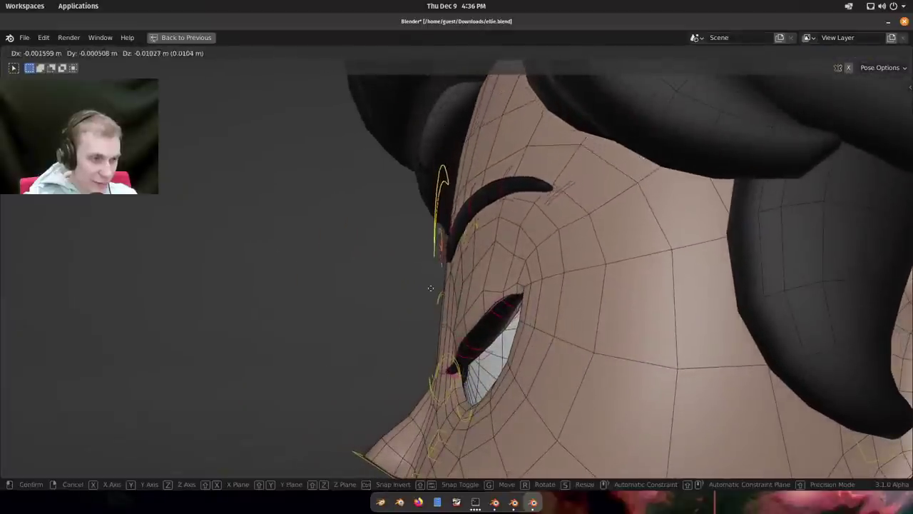
left_click(439, 218)
middle_click_drag(439, 218, 496, 214)
key("g")
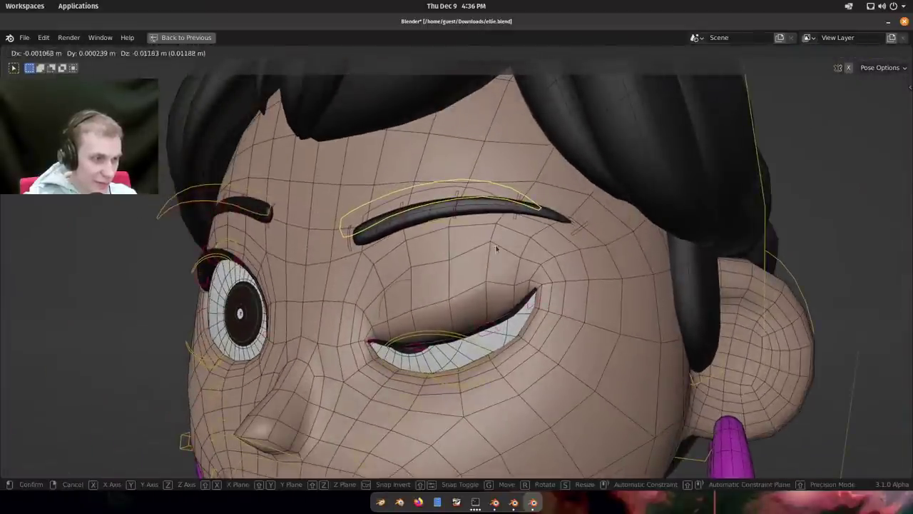
left_click(495, 247)
Select the small control between Ellie's left eyebrow and upper eyelid and test moving it down.
left_click(468, 228)
scroll(469, 228, "up", 3)
key("g")
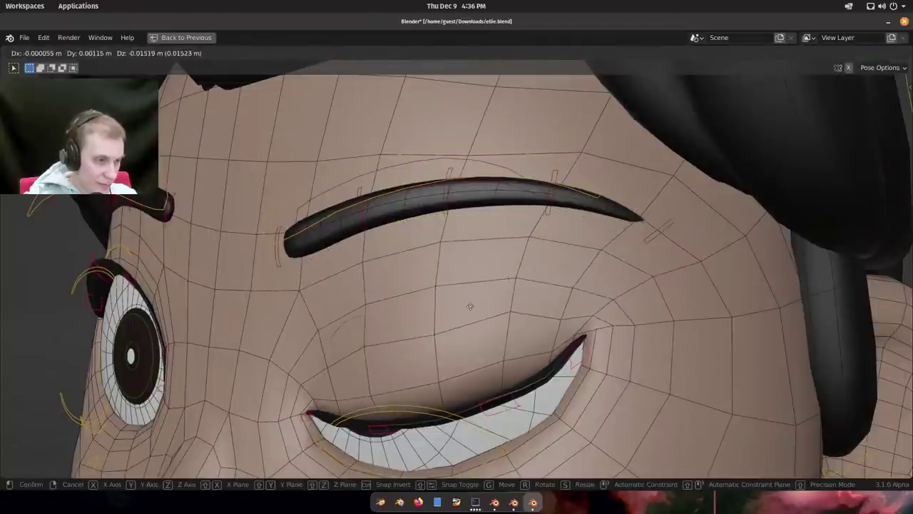
left_click(470, 306)
middle_click_drag(470, 306, 385, 285)
key("g")
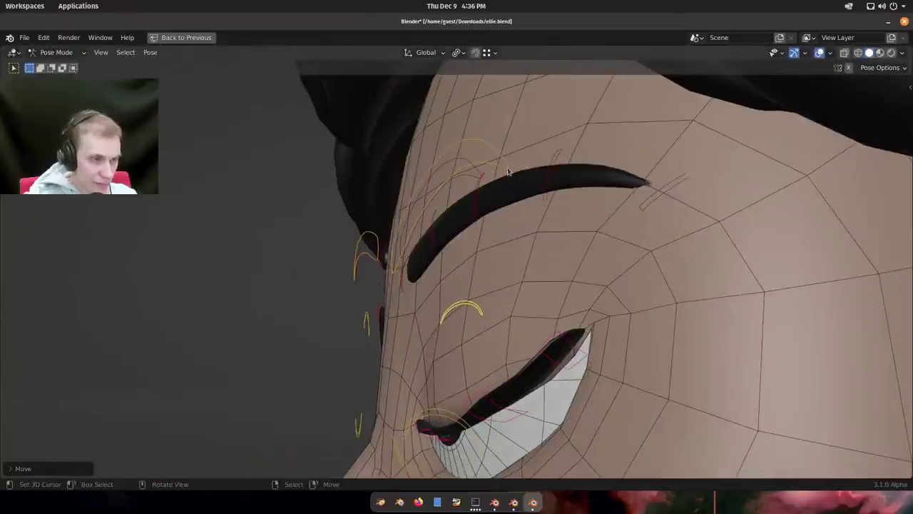
Alternate test moves of Ellie's left eyebrow control and the small control beneath it to compare their deformation.
middle_click_drag(501, 169, 499, 185)
key("g")
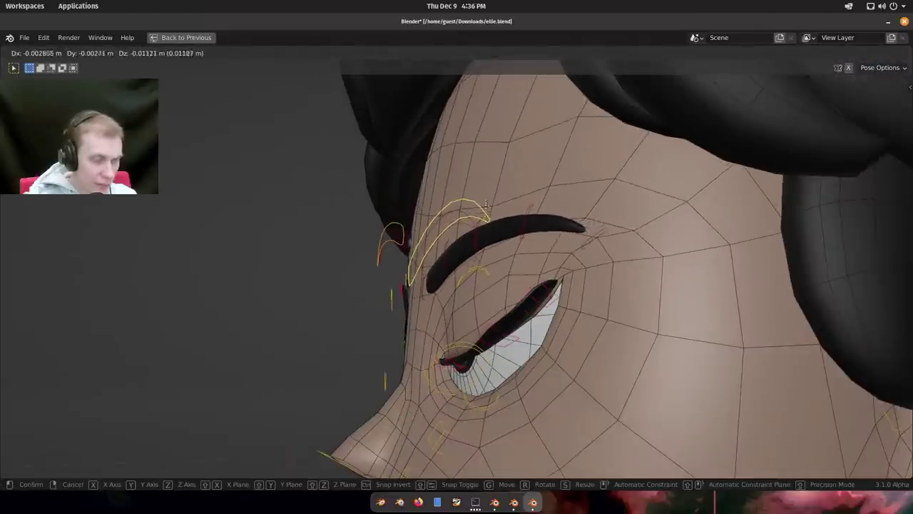
left_click(479, 197)
right_click(483, 275)
key("g")
left_click(477, 274)
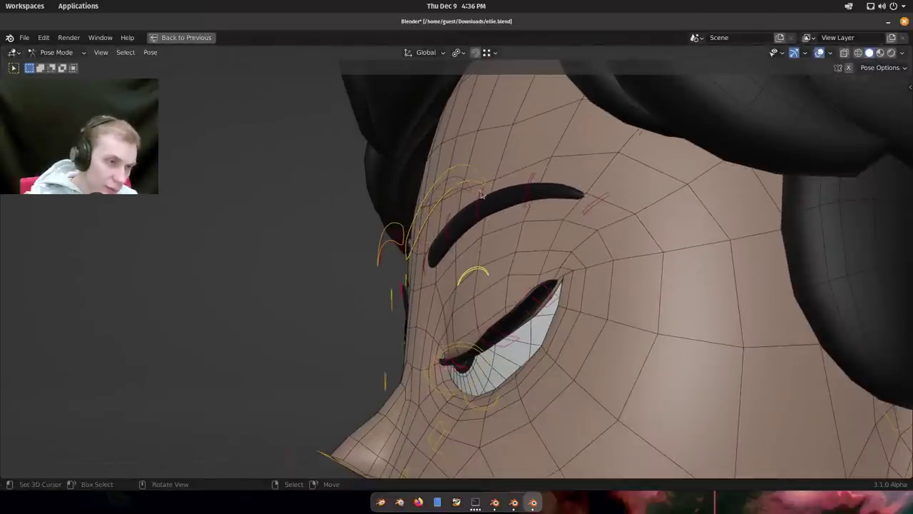
middle_click_drag(481, 169, 548, 229)
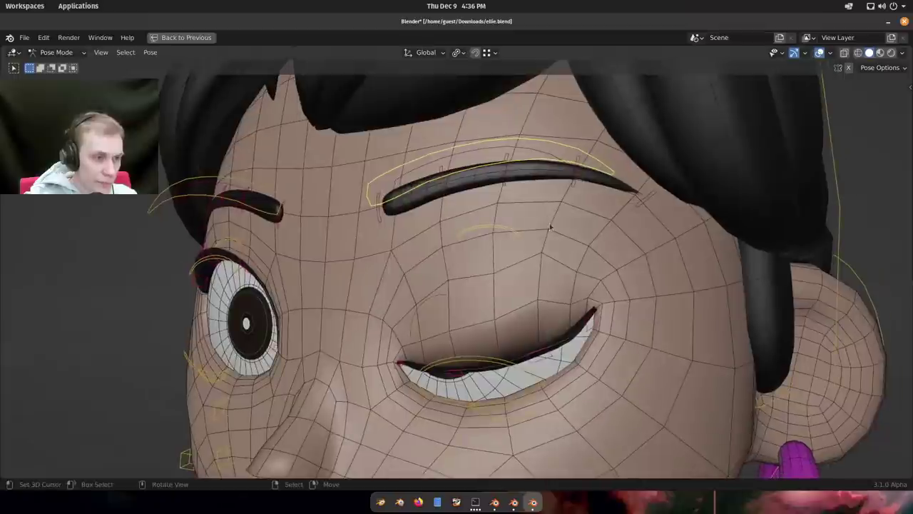
Switch back to the snow.rig.blend window and annotate a mark on the temple beside the outer eye corner.
key("super")
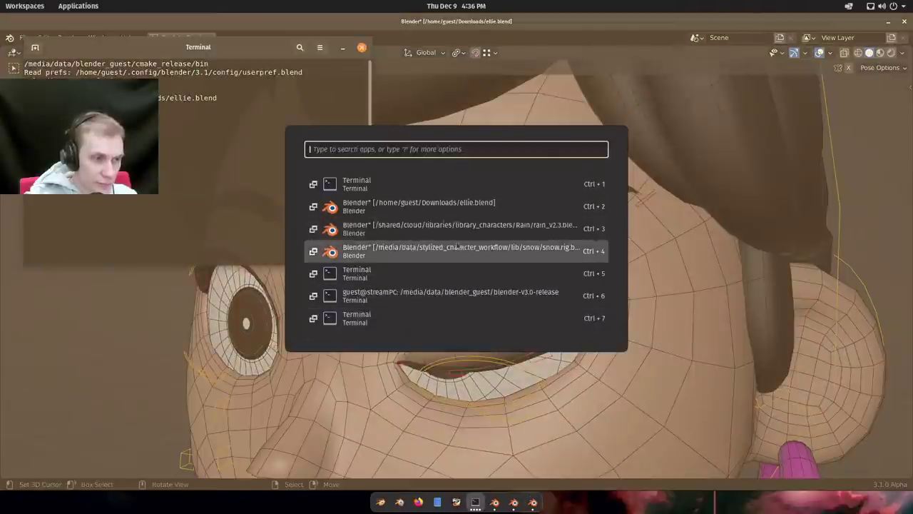
left_click(461, 251)
middle_click_drag(466, 274, 381, 124)
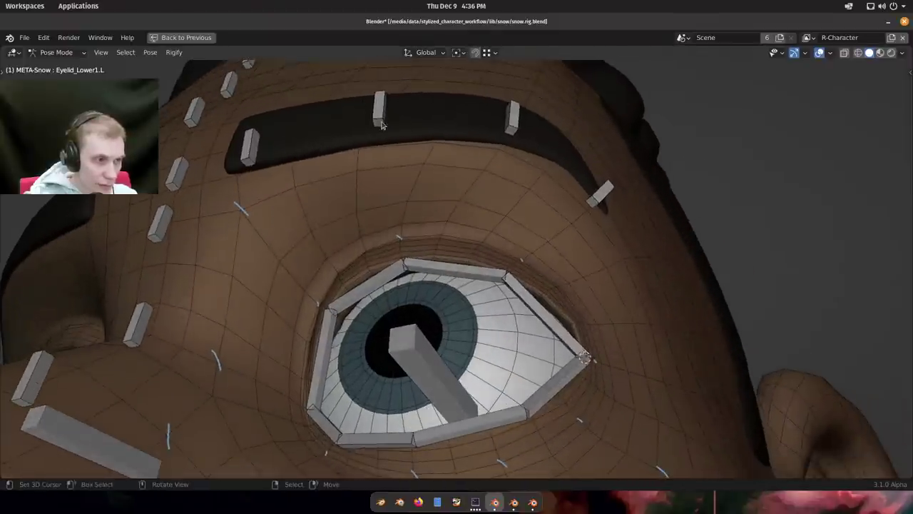
middle_click_drag(420, 241, 465, 263)
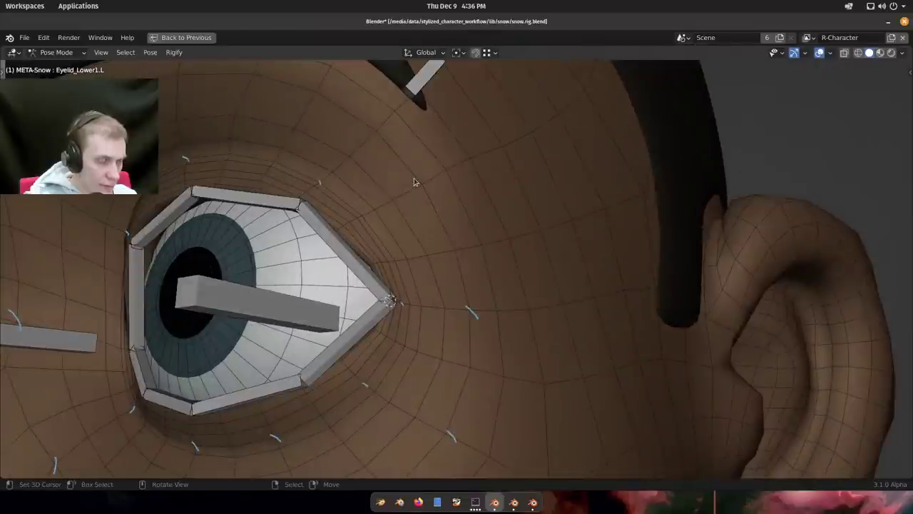
Examine the mesh and mark spacing around the outer upper eyelid and outer corner of Snow's eye.
scroll(415, 183, "down", 2)
middle_click_drag(422, 199, 470, 192)
scroll(486, 225, "down", 2)
scroll(463, 155, "up", 2)
scroll(471, 192, "up", 1)
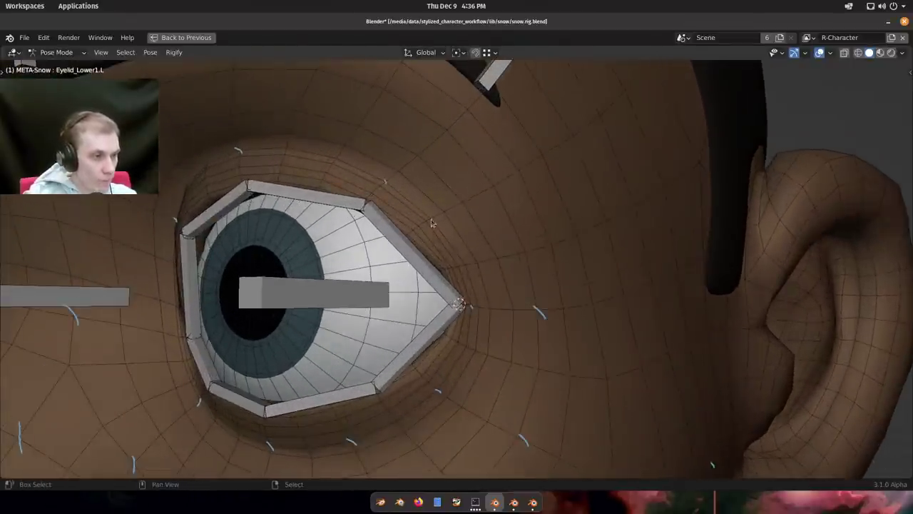
middle_click_drag(431, 224, 464, 251, "shift")
scroll(465, 255, "up", 2)
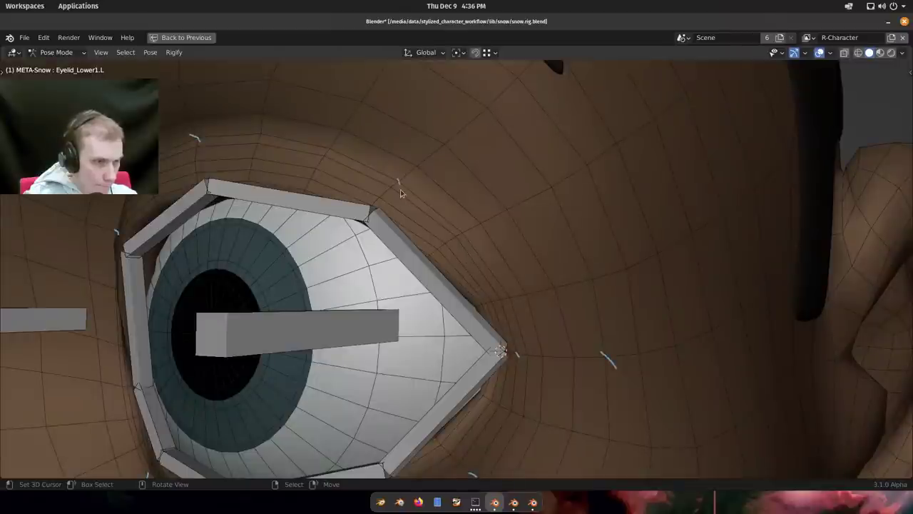
Annotate a mark on the skin below the outer end of Snow's eyebrow, then erase it and redraw it at nearly the same spot.
scroll(465, 257, "down", 5)
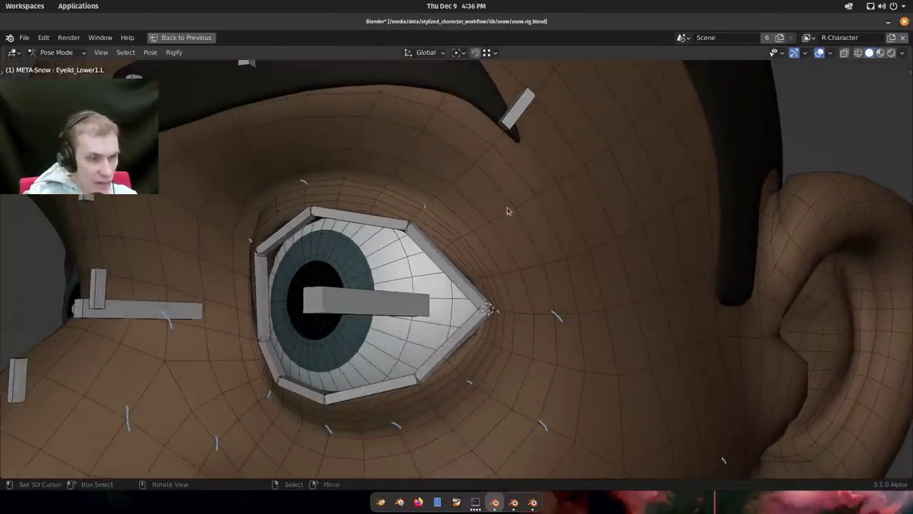
middle_click_drag(508, 212, 488, 213, "shift")
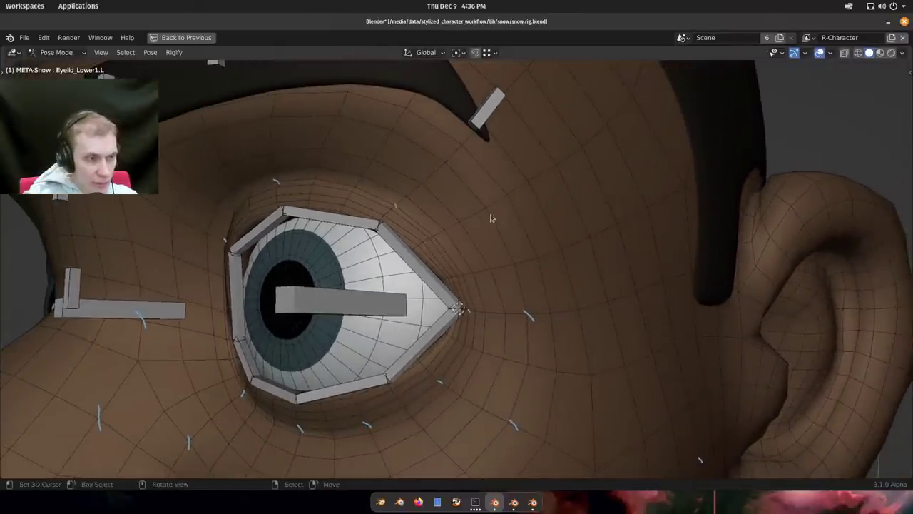
scroll(497, 223, "down", 2)
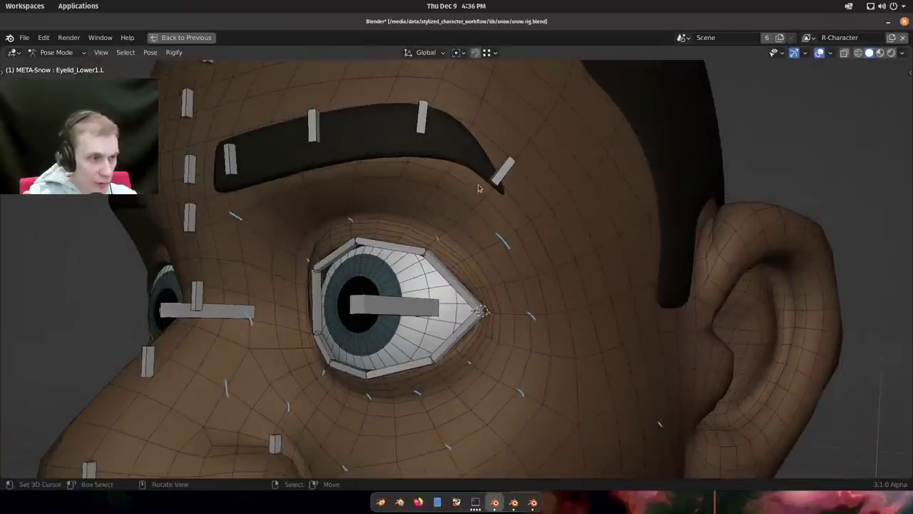
scroll(503, 255, "down", 2)
scroll(503, 255, "up", 5)
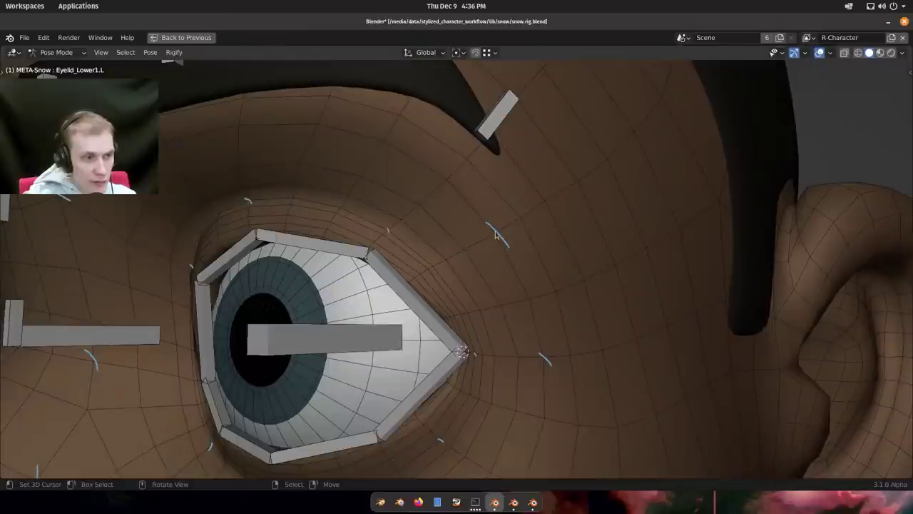
left_click(508, 234)
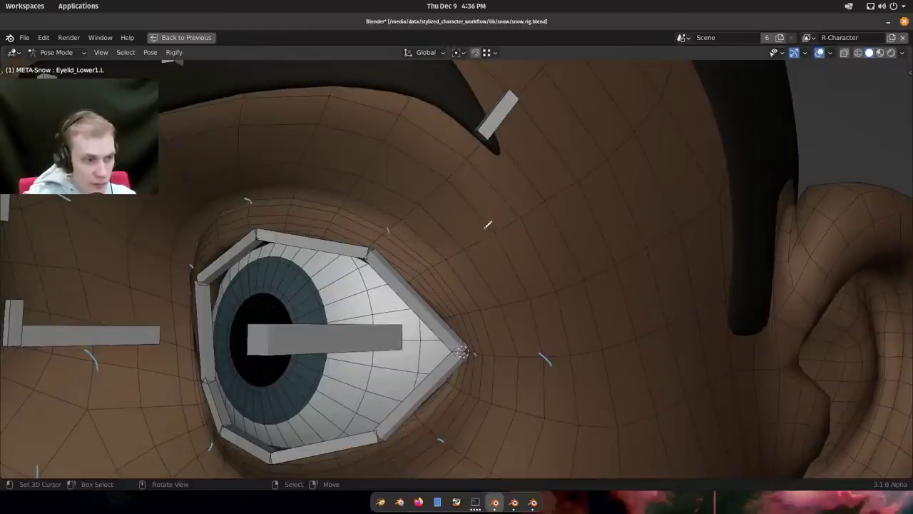
middle_click_drag(503, 249, 513, 235)
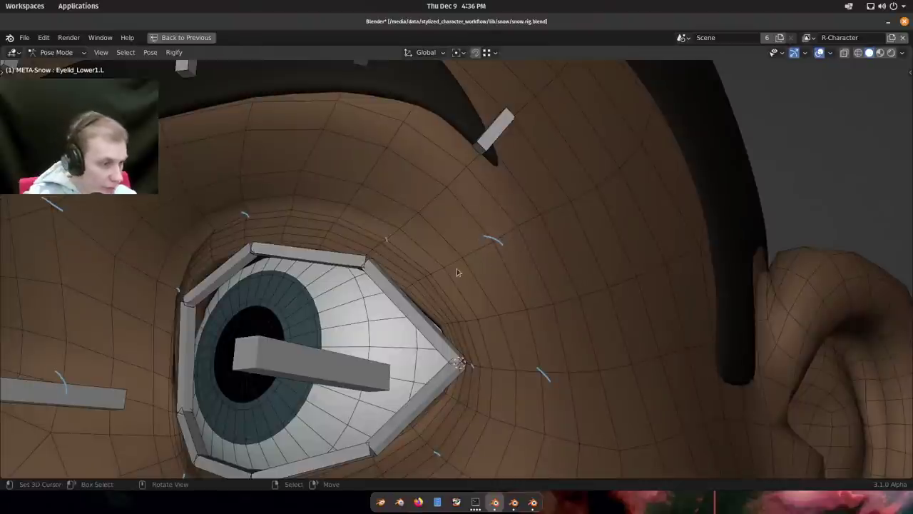
middle_click_drag(458, 271, 447, 293)
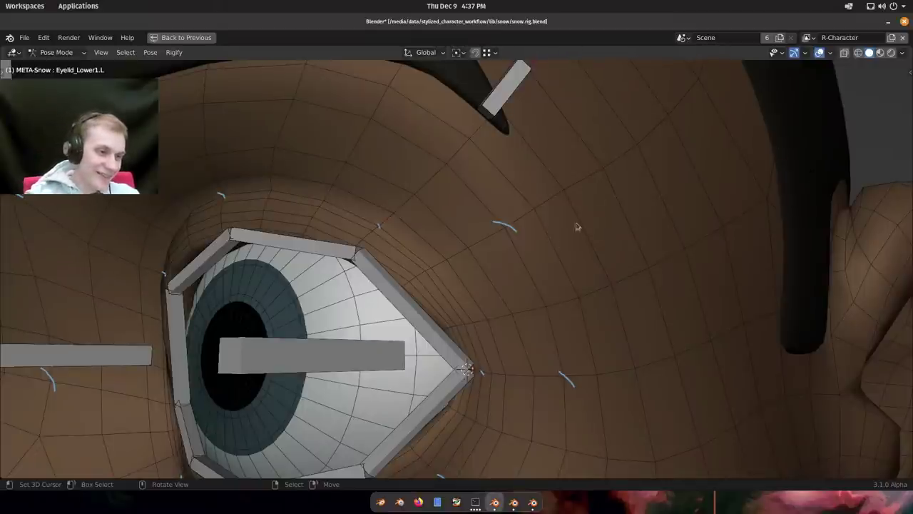
middle_click_drag(577, 226, 545, 236)
Switch to the Rain blend file window and move the whole character with its ROOT control.
key("super")
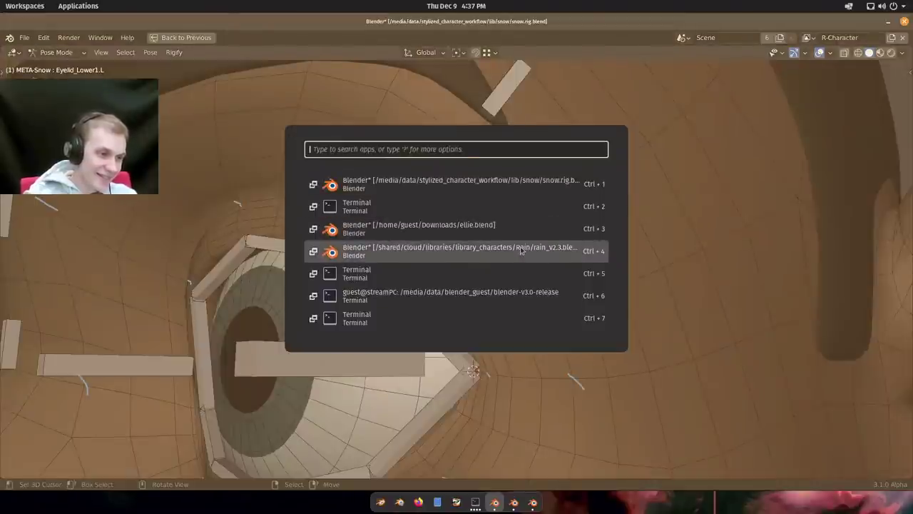
left_click(521, 250)
scroll(680, 317, "down", 8)
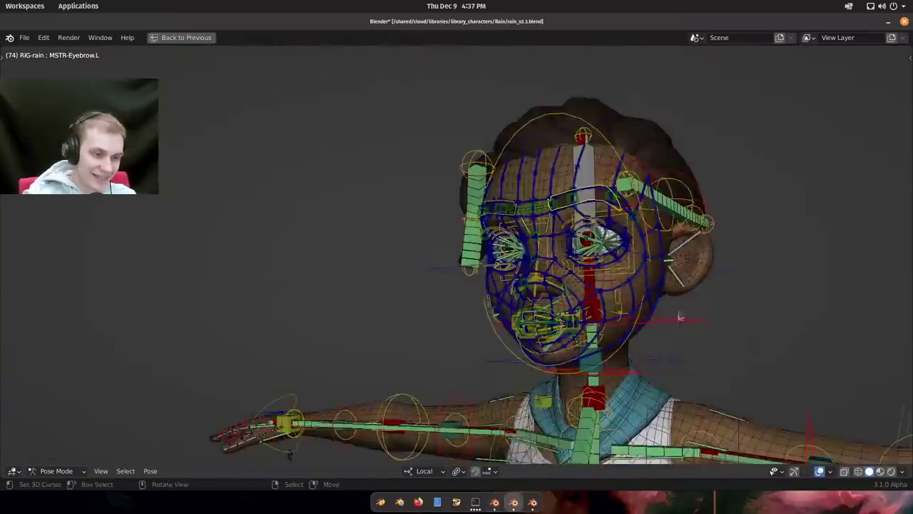
scroll(680, 316, "down", 5)
middle_click_drag(680, 317, 617, 368)
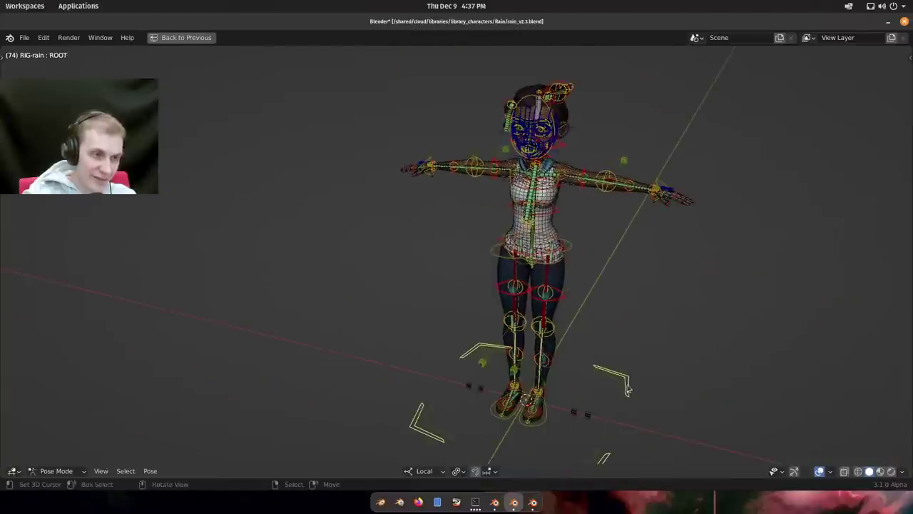
left_click_drag(628, 389, 531, 363)
Show the remaining hidden armature layers of RIG-rain and inspect the face-shaped cluster of helper bones beside the character.
key("ctrl+space")
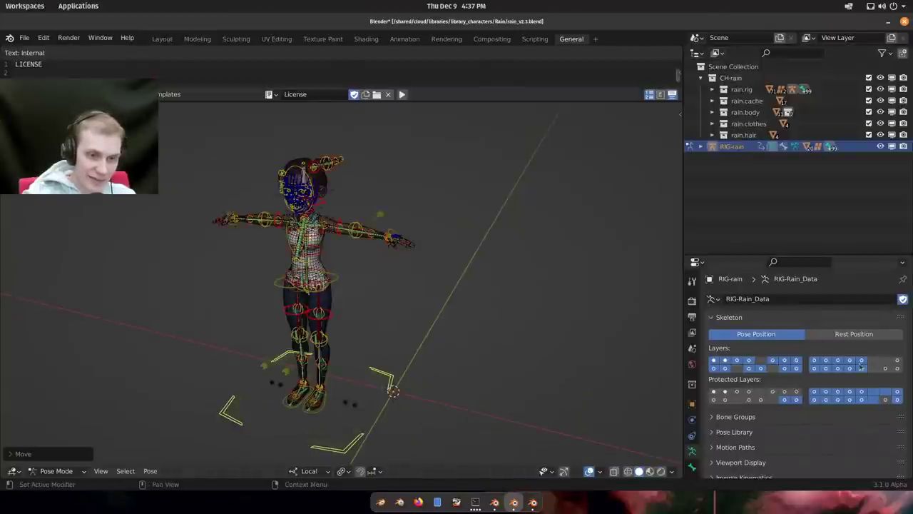
scroll(385, 175, "up", 4)
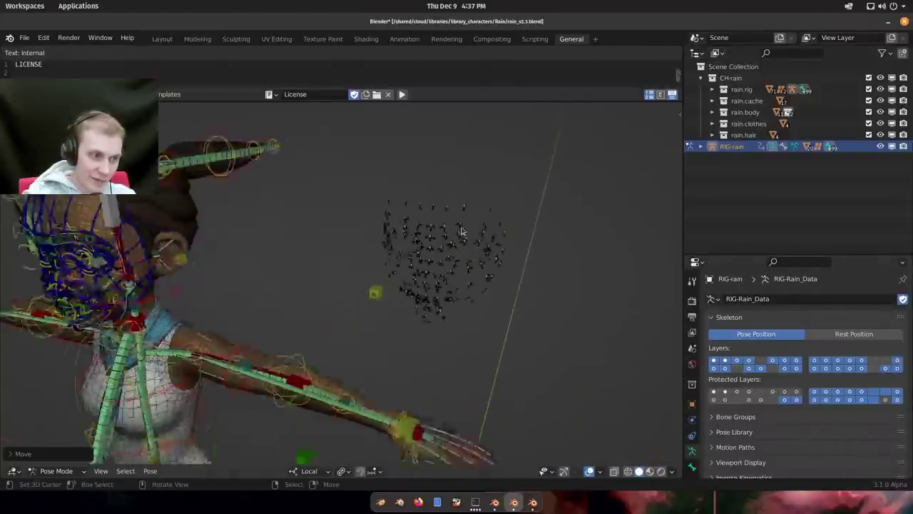
key("ctrl+space")
scroll(553, 238, "up", 6)
Test moving Rain's ROOT control to check how the separate cluster of face helper bones responds.
key("r")
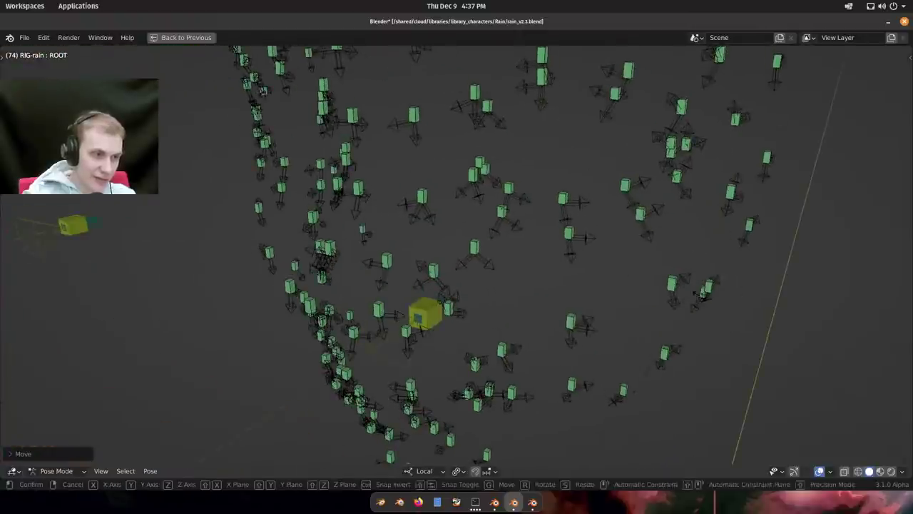
key("z")
right_click(595, 290)
scroll(589, 278, "down", 6)
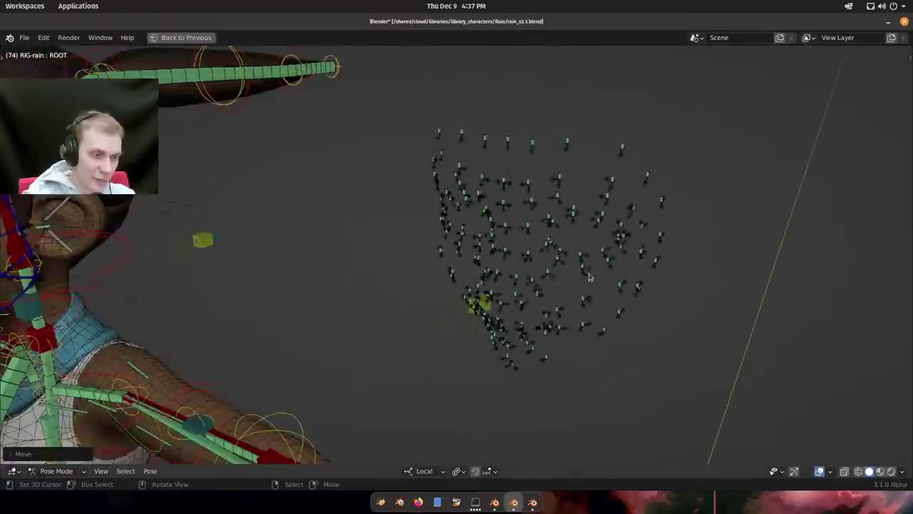
scroll(474, 184, "up", 1)
scroll(475, 183, "up", 2)
key("g")
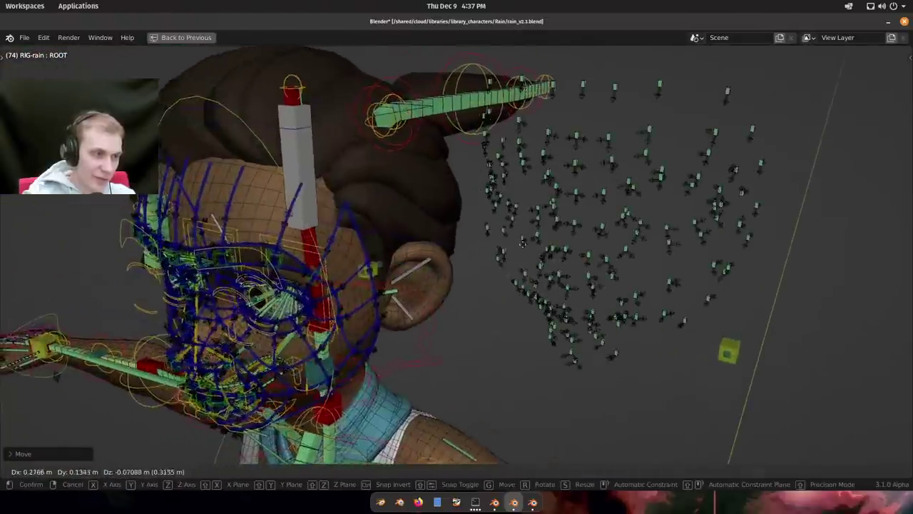
left_click(642, 221)
Select the GRP-Eyebrow_1.L control at Rain's outer left brow and try moving it.
scroll(283, 214, "up", 1)
middle_click_drag(284, 214, 354, 214)
scroll(269, 215, "up", 1)
scroll(262, 209, "up", 2)
scroll(218, 196, "down", 3)
key("g")
right_click(285, 207)
Try moving and trackball-rotating GRP-Eyebrow_1.L while comparing its effect on the separate helper bones.
key("g")
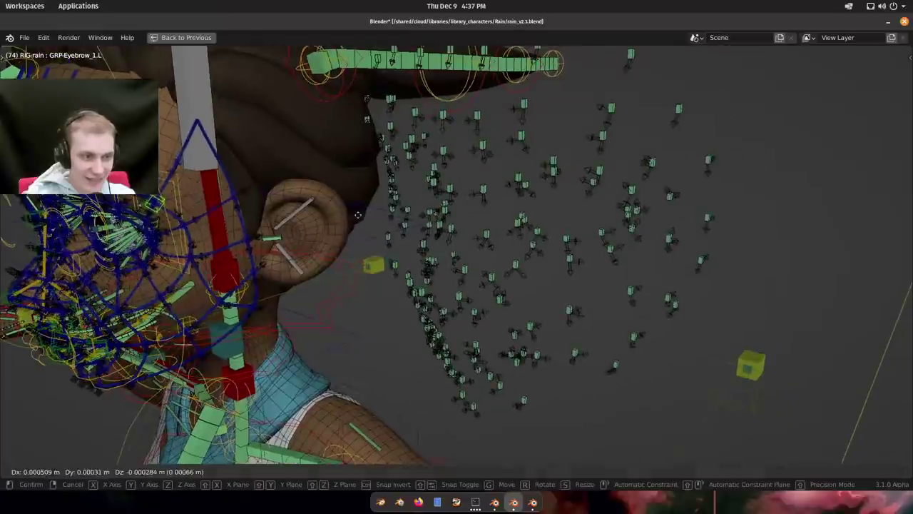
key("r")
key("r")
right_click(366, 108)
middle_click_drag(366, 108, 345, 221)
key("r")
key("r")
right_click(346, 164)
Select the BB-Eyebrow_1.L control at the outer brow end and test a trackball rotation against the separate helper bones.
scroll(396, 260, "up", 4)
scroll(397, 260, "up", 3)
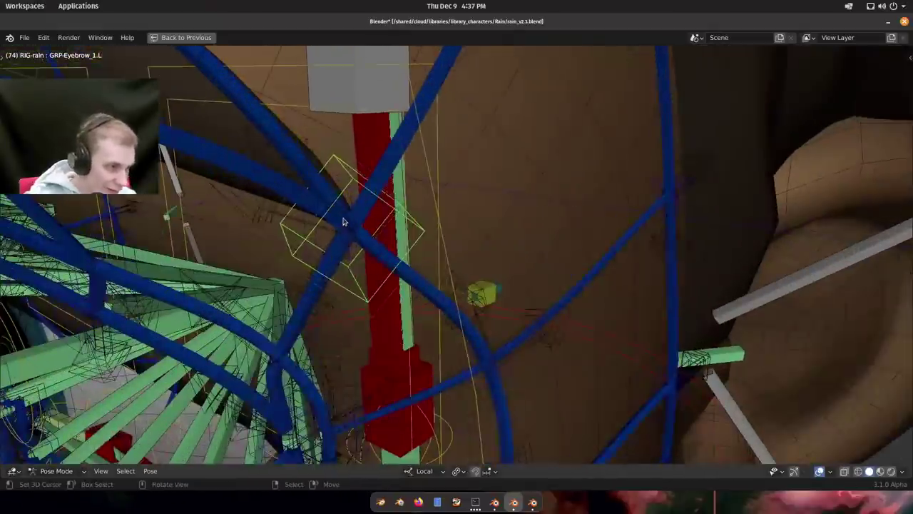
key("a")
key("a")
right_click(383, 219)
scroll(382, 219, "down", 6)
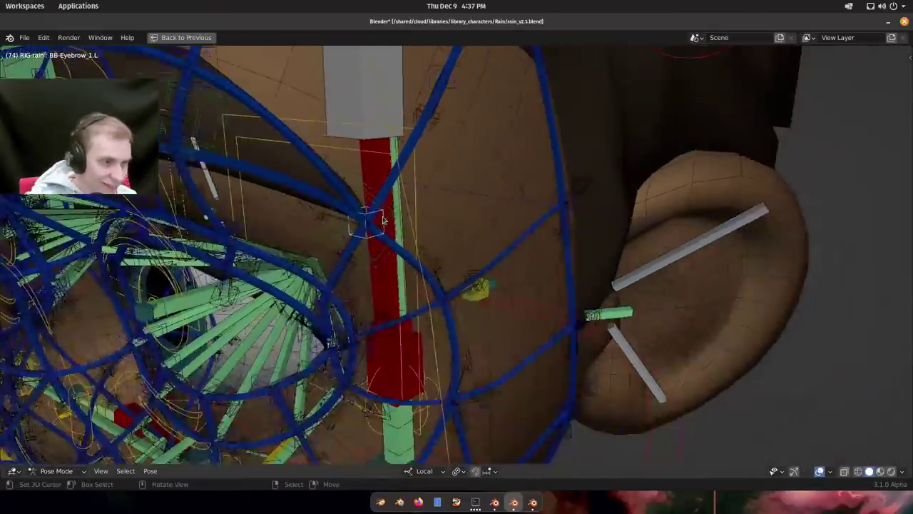
middle_click_drag(557, 255, 438, 278, "shift")
scroll(442, 277, "down", 2)
key("r")
key("r")
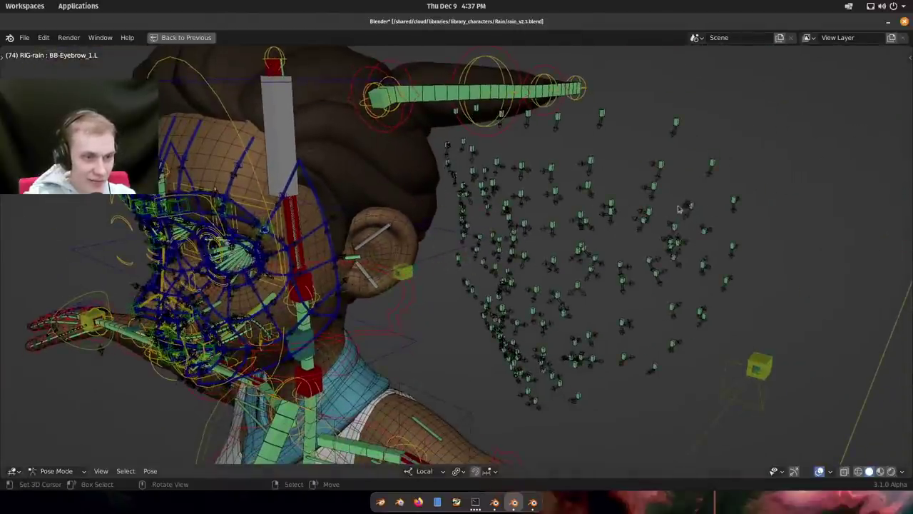
scroll(192, 251, "up", 4)
scroll(400, 187, "up", 4)
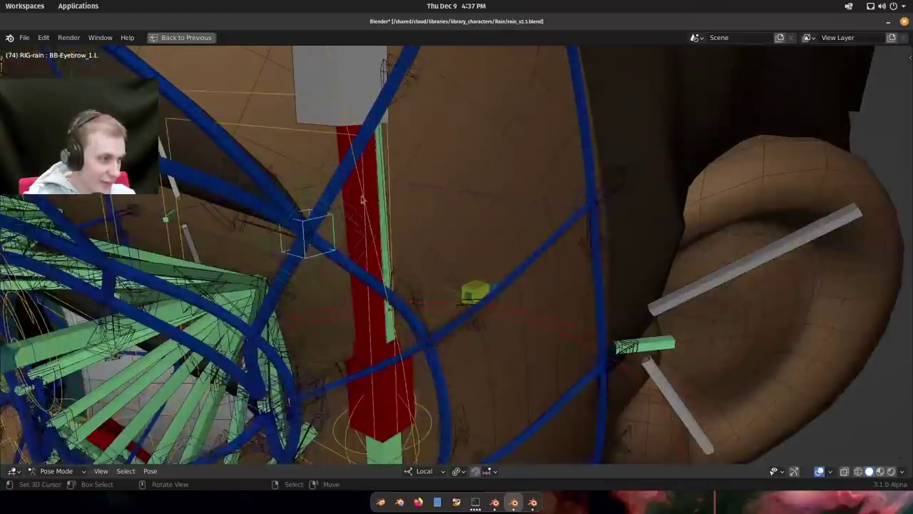
Test repeated trackball rotations of BB-Eyebrow_1.L up close to see how the connected bendy bones bend.
key("r")
key("r")
left_click(420, 187)
middle_click_drag(314, 214, 457, 237)
key("r")
key("r")
key("Return")
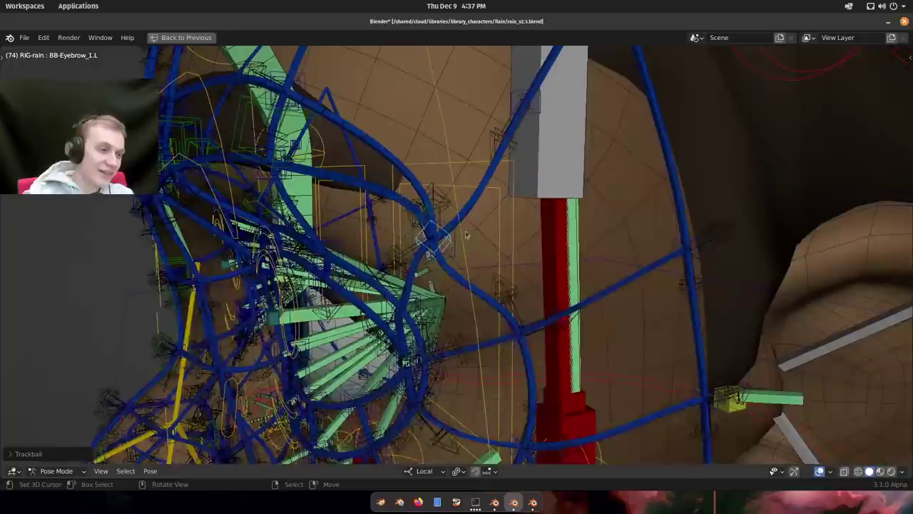
key("r")
key("r")
key("Return")
Alternate test plane rotations and trackball rotations of BB-Eyebrow_1.L to compare their effect on the connected bendy bones.
key("r")
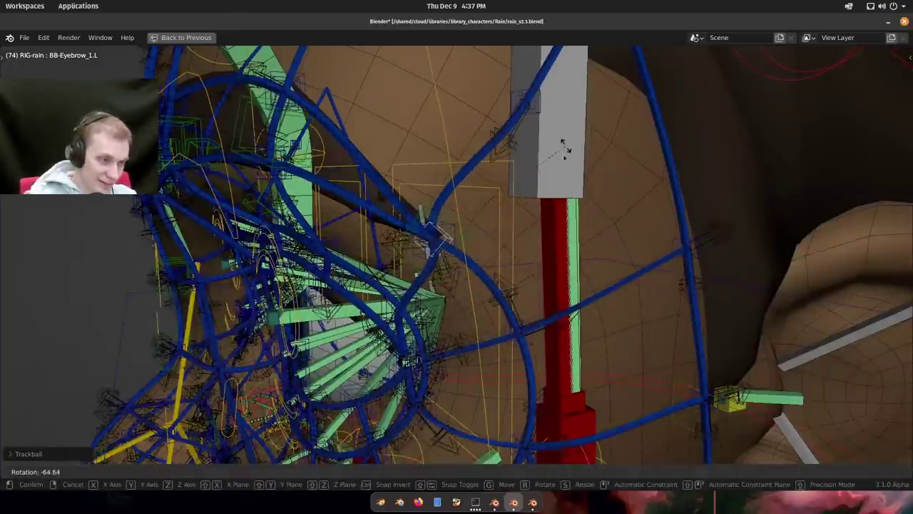
left_click(566, 147)
key("r")
key("r")
left_click(556, 178)
key("r")
left_click(537, 267)
key("r")
key("r")
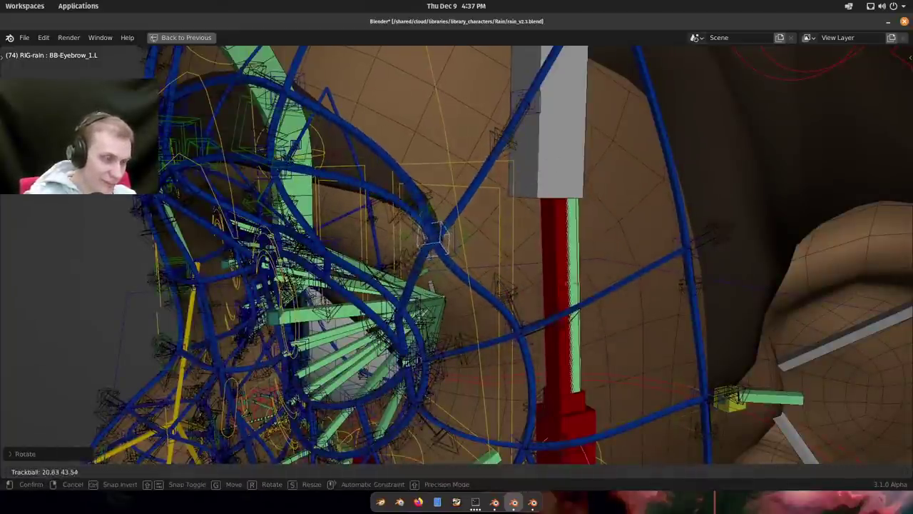
left_click(480, 262)
Find and select the AIM-TAN-Eyebrow_Lower_1.L helper bone where the bendy bones meet at Rain's outer left brow.
scroll(481, 263, "down", 1)
middle_click_drag(481, 263, 477, 292)
middle_click_drag(330, 279, 523, 259)
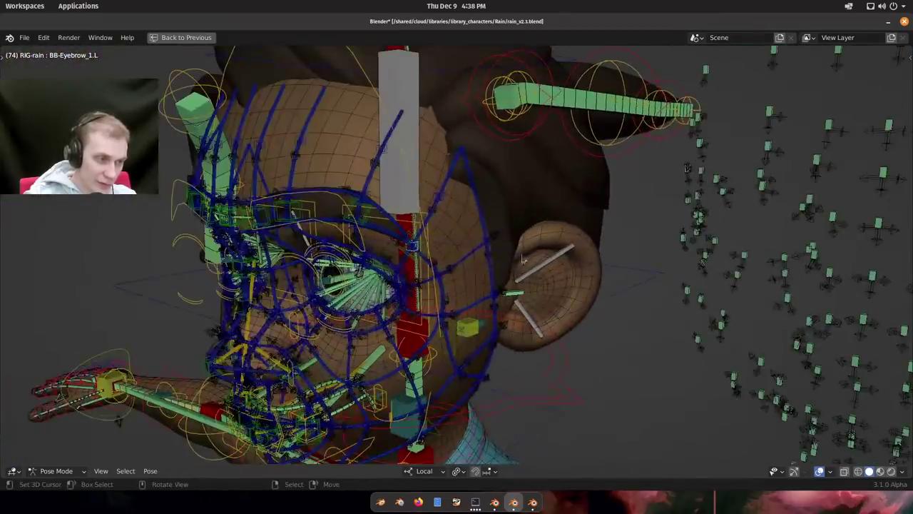
middle_click_drag(436, 260, 493, 248)
scroll(491, 248, "up", 5)
scroll(500, 271, "down", 1)
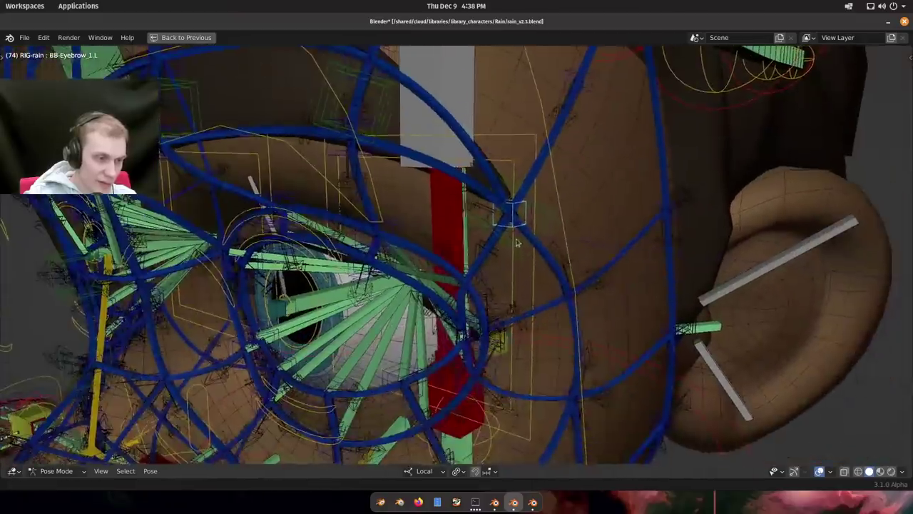
scroll(505, 279, "up", 2)
key("ctrl+space")
middle_click_drag(442, 291, 470, 292, "shift")
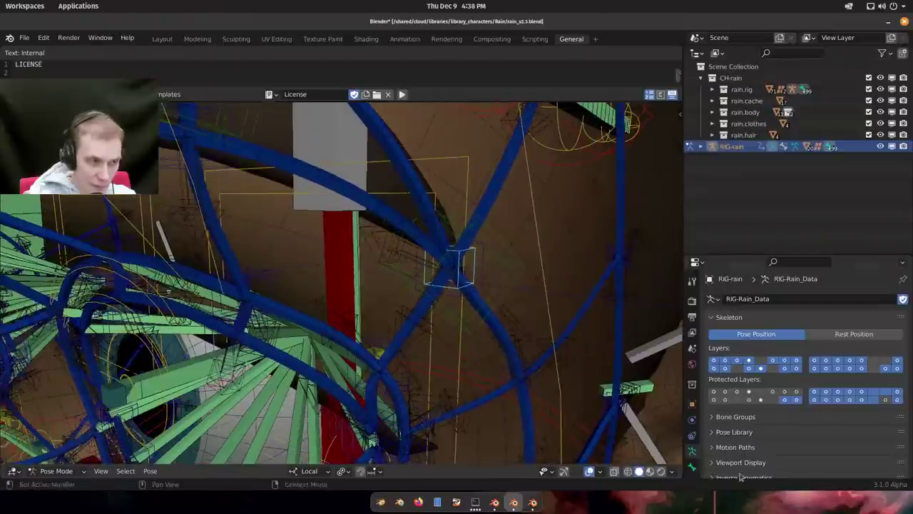
scroll(383, 246, "up", 2)
right_click(377, 245)
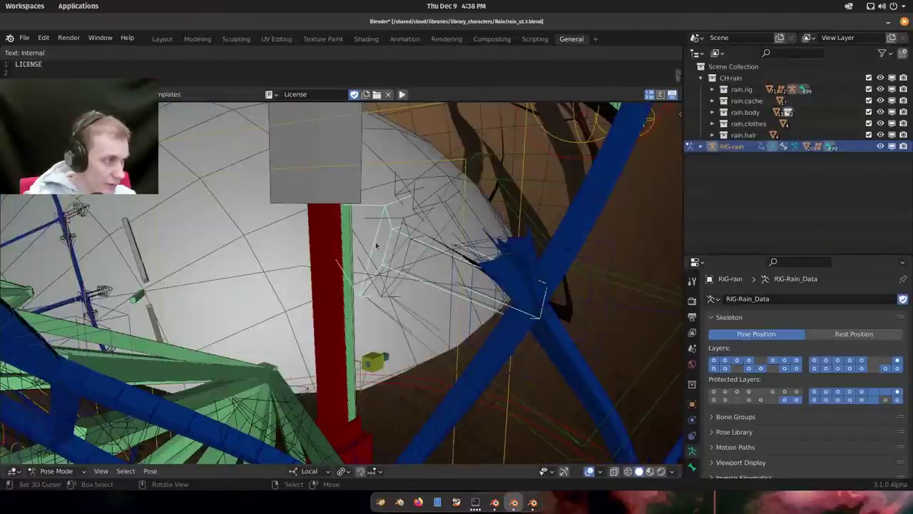
scroll(377, 246, "down", 1)
Inspect the constraints of AIM-TAN-Eyebrow_Lower_1.L and the Copy Rotation constraint settings of TAN-Eyebrow_Lower_1.L.
left_click(691, 467)
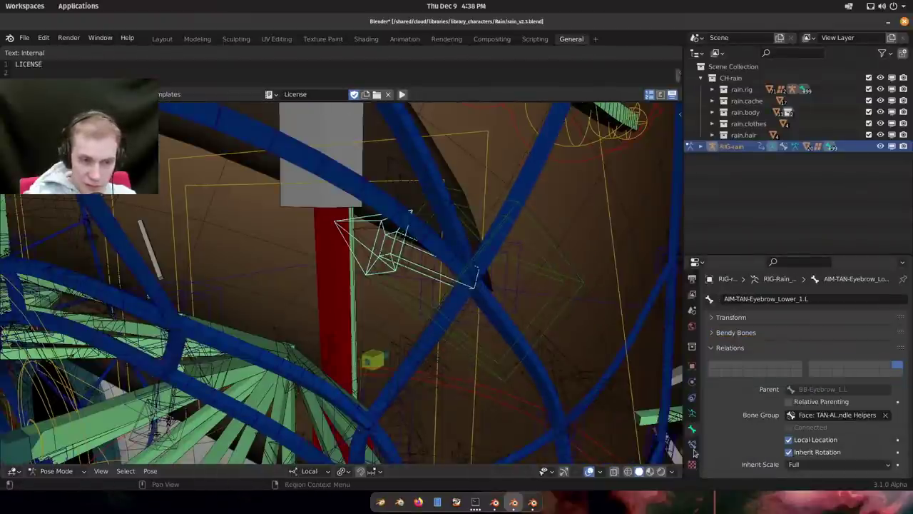
left_click(692, 444)
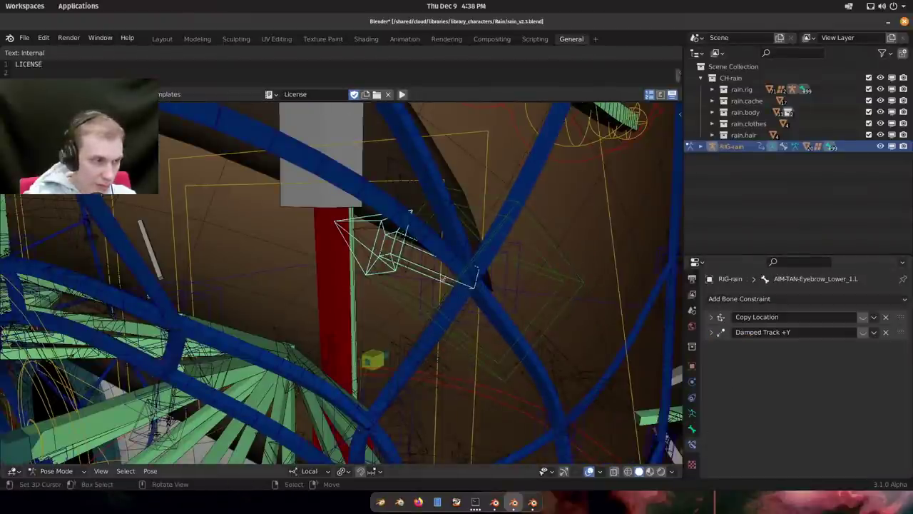
left_click(404, 265)
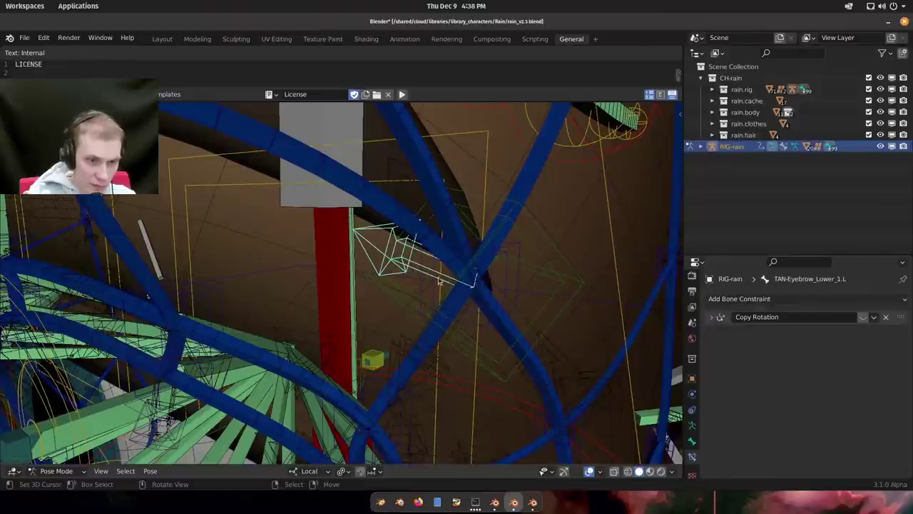
left_click(711, 317)
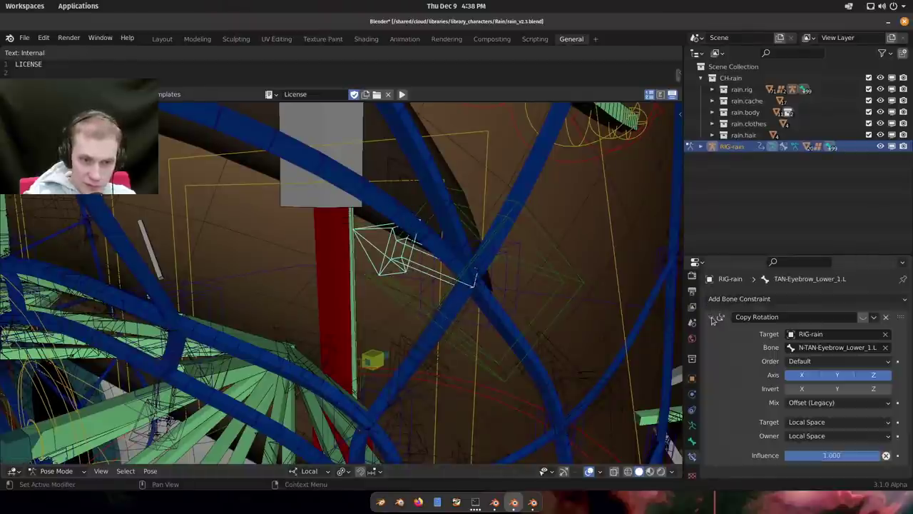
Try Custom Space as the target space of the TAN-Eyebrow_Lower_1.L Copy Rotation constraint, and undo the change.
left_click(817, 423)
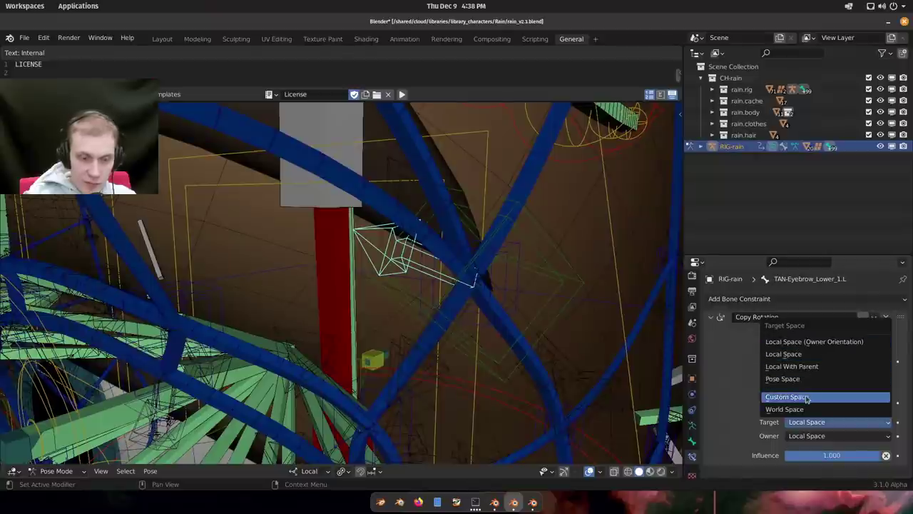
left_click(805, 397)
middle_click_drag(528, 342, 749, 390)
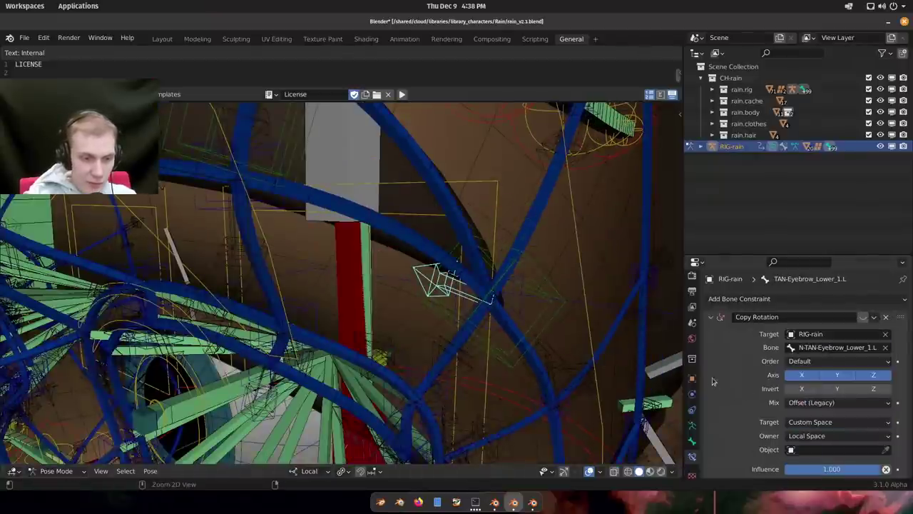
key("ctrl+z")
Examine the layout of the bendy-bone network around Rain's left eye, temple and cheek.
scroll(540, 321, "down", 10)
middle_click_drag(540, 321, 463, 230)
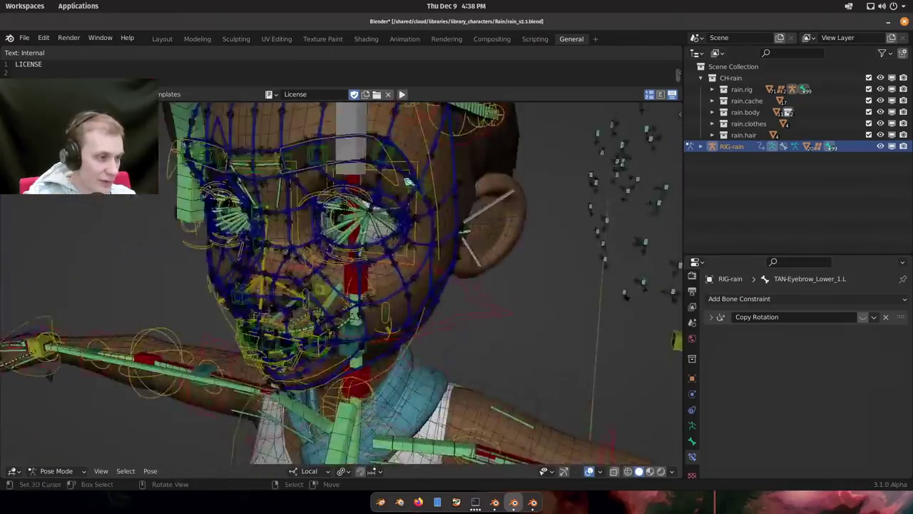
scroll(381, 195, "up", 4)
middle_click_drag(381, 194, 443, 373)
key("ctrl+space")
scroll(485, 336, "down", 5)
scroll(538, 305, "up", 6)
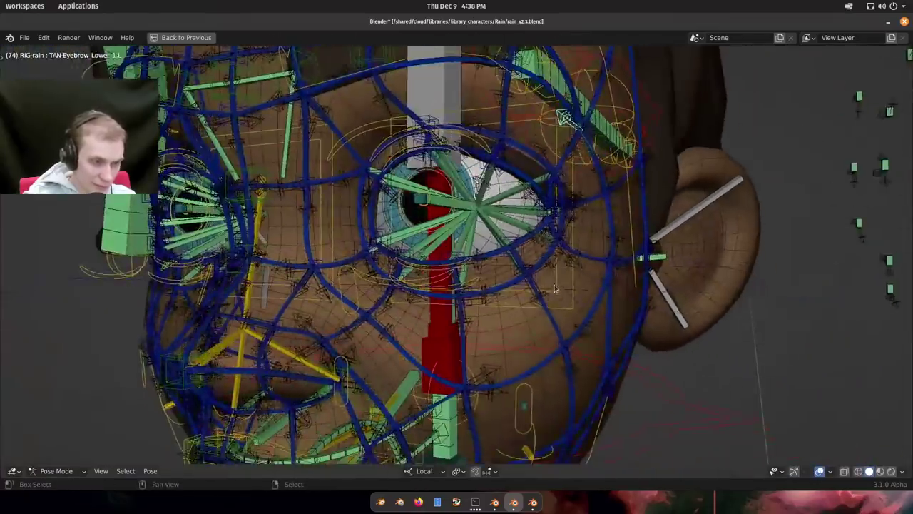
Select the BB-EyeLid_Crease_8.L control where the bendy bones cross below the outer corner of Rain's left eye.
scroll(539, 305, "up", 2)
left_click(521, 194)
scroll(525, 194, "down", 2)
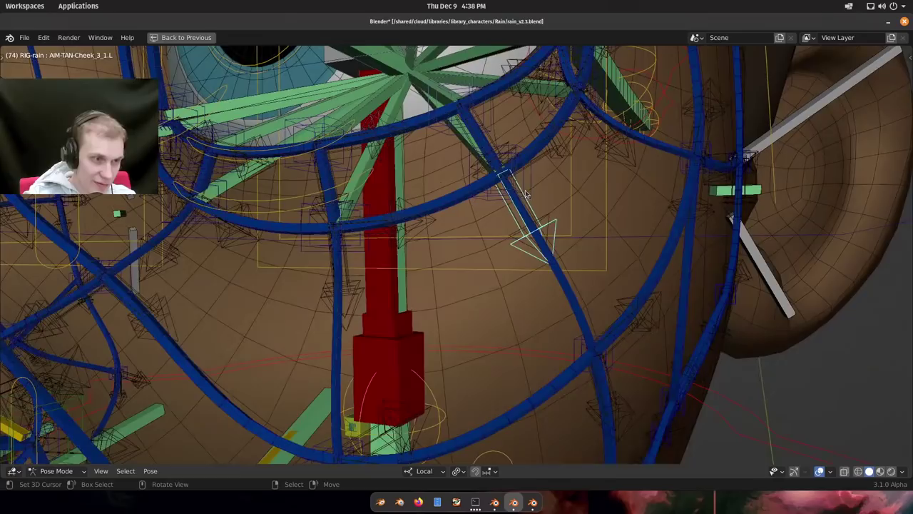
left_click(524, 193)
scroll(535, 239, "down", 3)
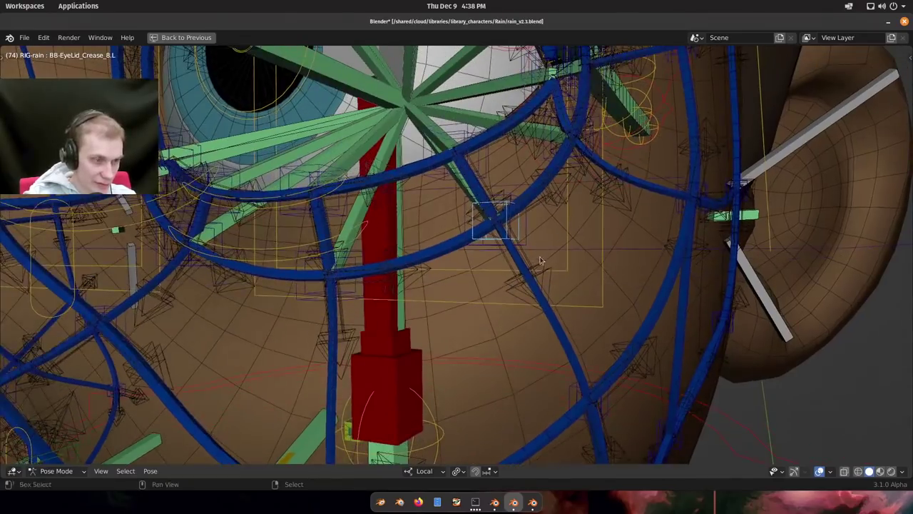
scroll(528, 294, "up", 2)
middle_click_drag(528, 294, 495, 267)
scroll(510, 274, "up", 1)
scroll(496, 262, "up", 2)
scroll(495, 266, "down", 1)
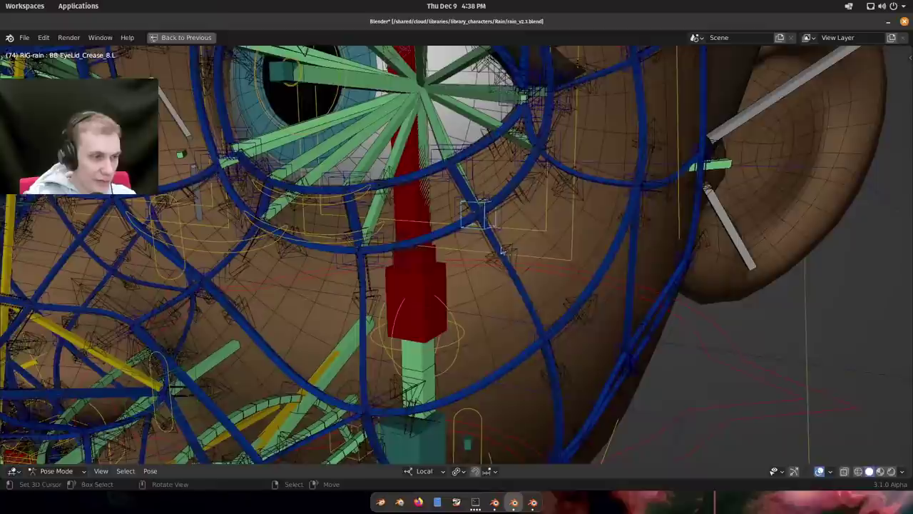
Try moving BB-EyeLid_Crease_8.L sideways across the cheek to test the bendy-bone intersection, cancelling each move.
key("g")
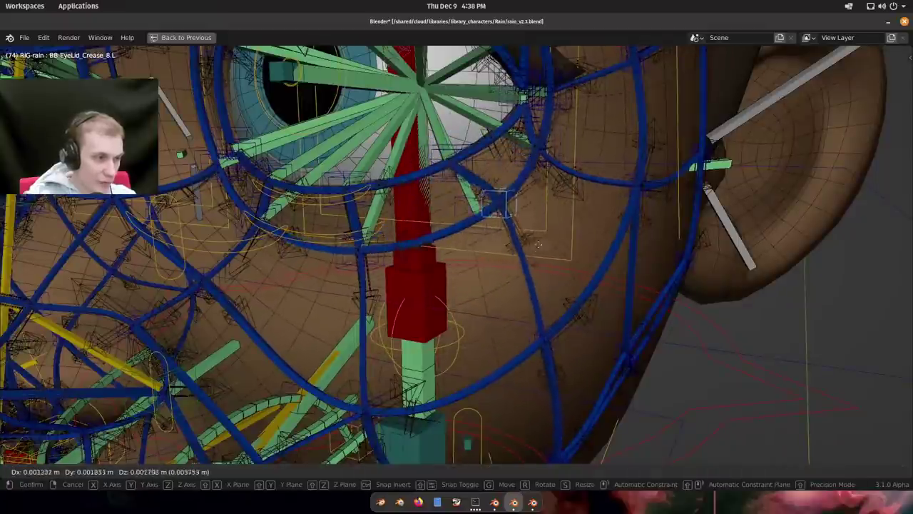
right_click(328, 279)
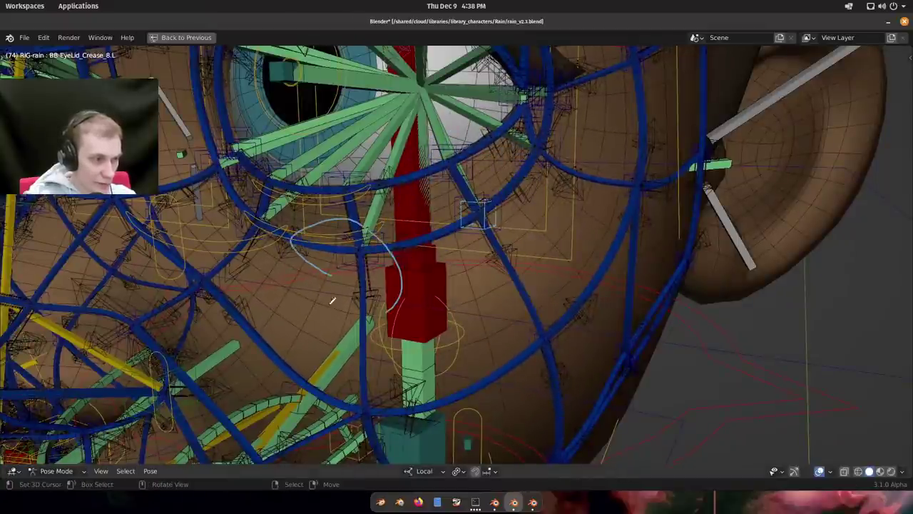
key("g")
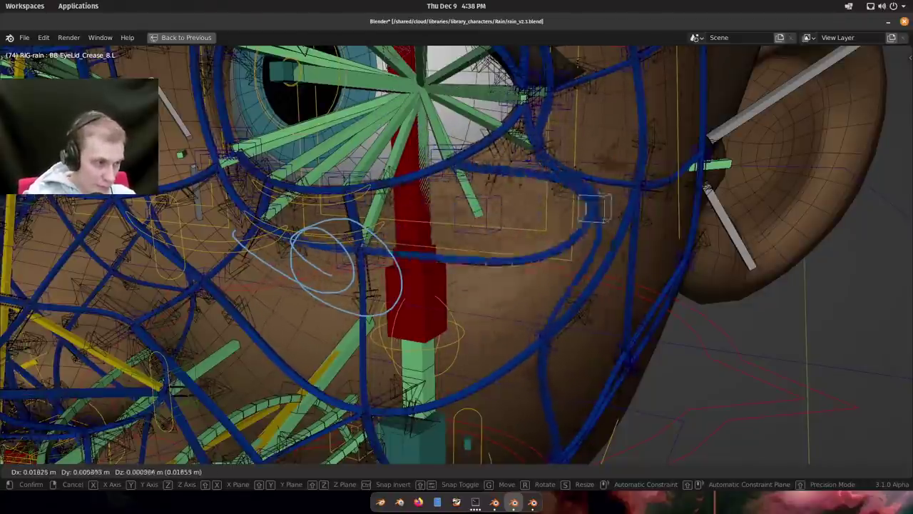
right_click(354, 308)
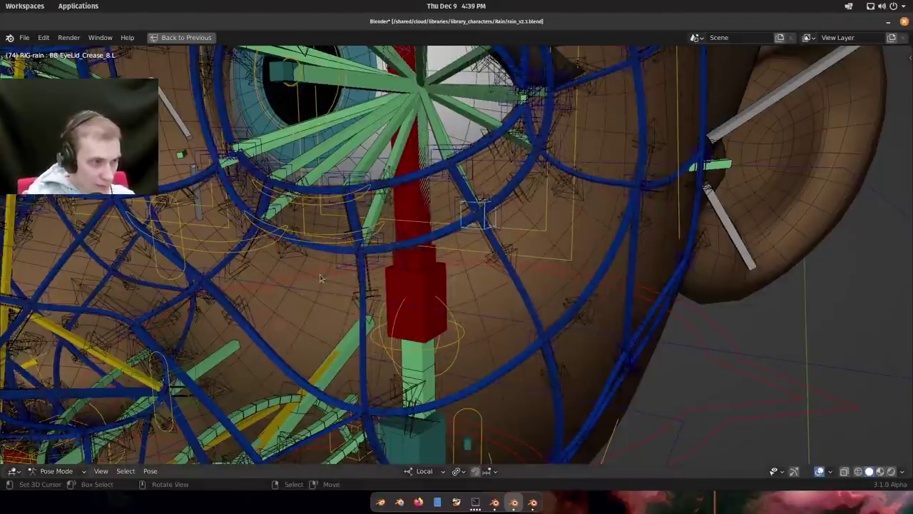
key("g")
right_click(579, 263)
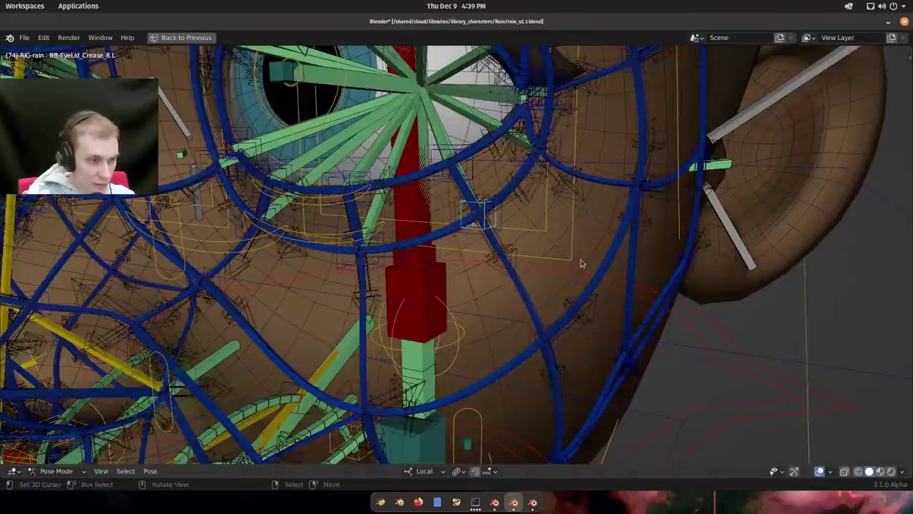
Try rotating BB-EyeLid_Crease_8.L in place to test how the connected bendy bones react.
key("r")
left_click(605, 241)
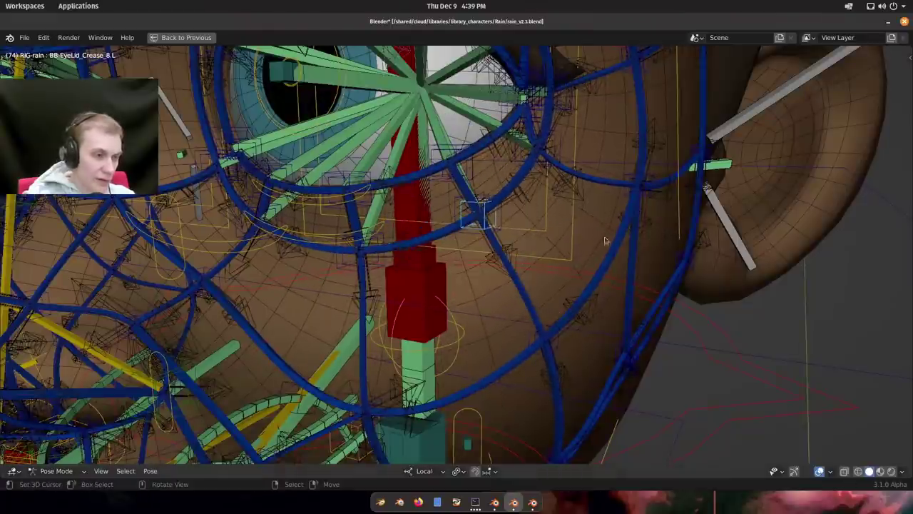
right_click(540, 192)
key("r")
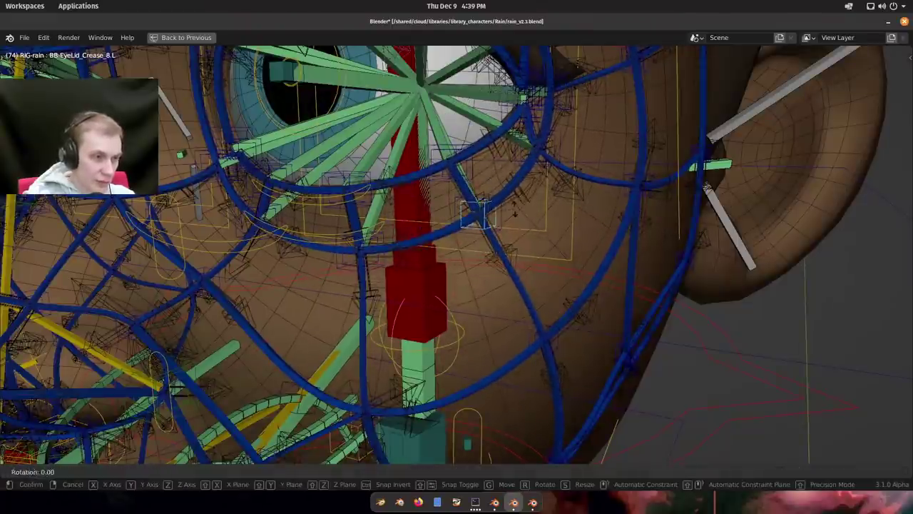
key("r")
Try moving BB-EyeLid_Crease_8.L up toward the lower eyelid, and sketch an annotation loop below Rain's left eye.
key("g")
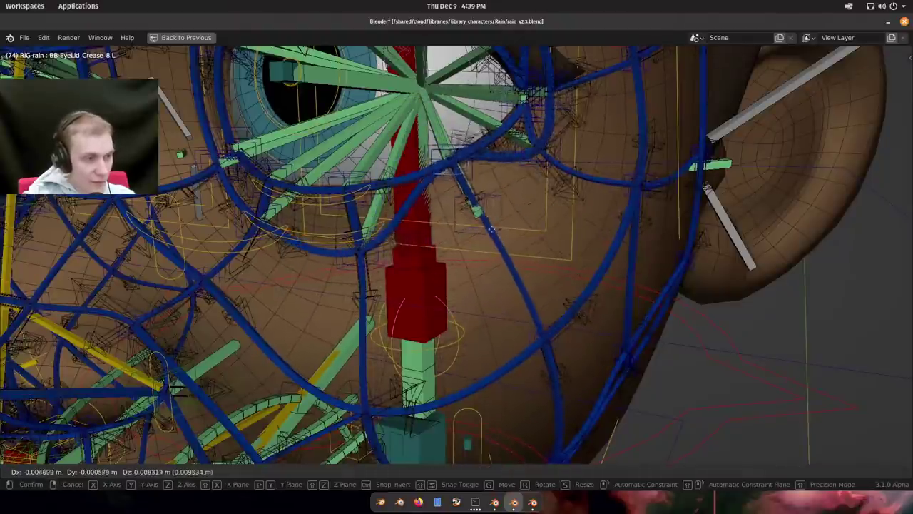
left_click(364, 277)
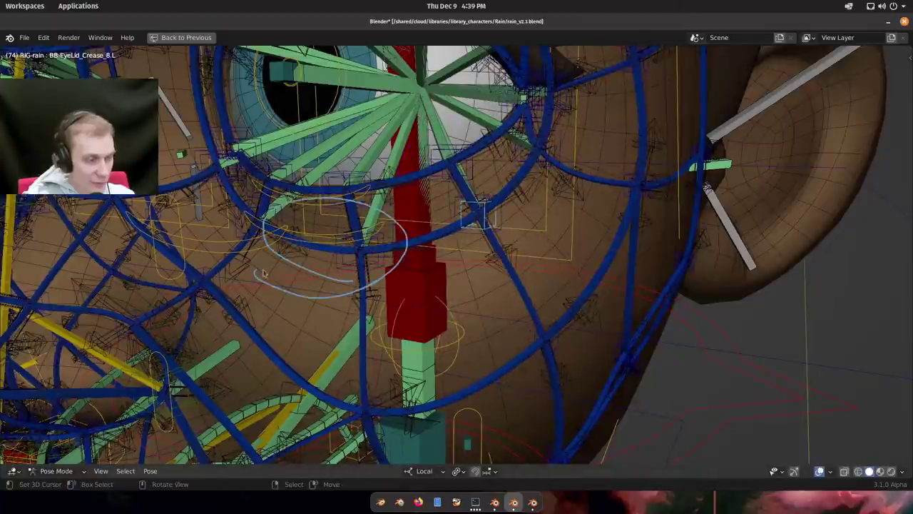
key("g")
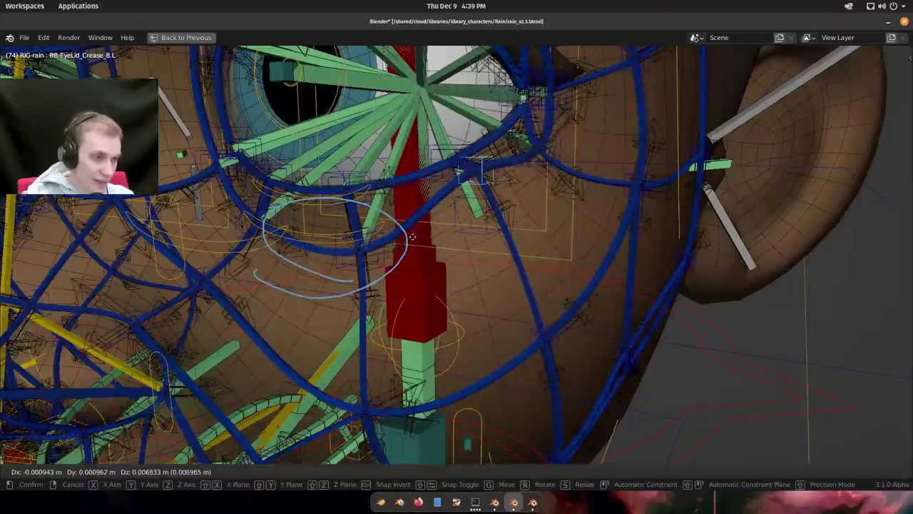
right_click(420, 242)
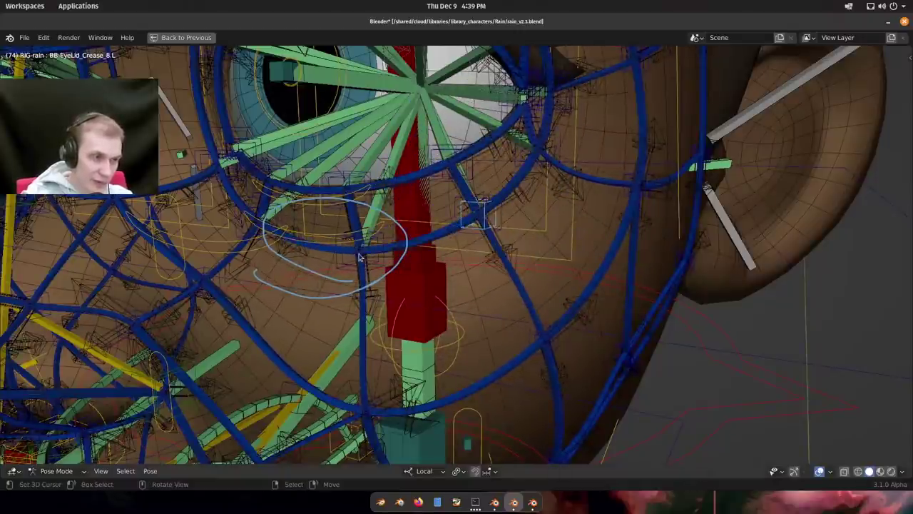
Try moving BB-EyeLid_Crease_8.L down and outward over the cheek from a closer view, and cancel the move.
scroll(359, 257, "up", 1)
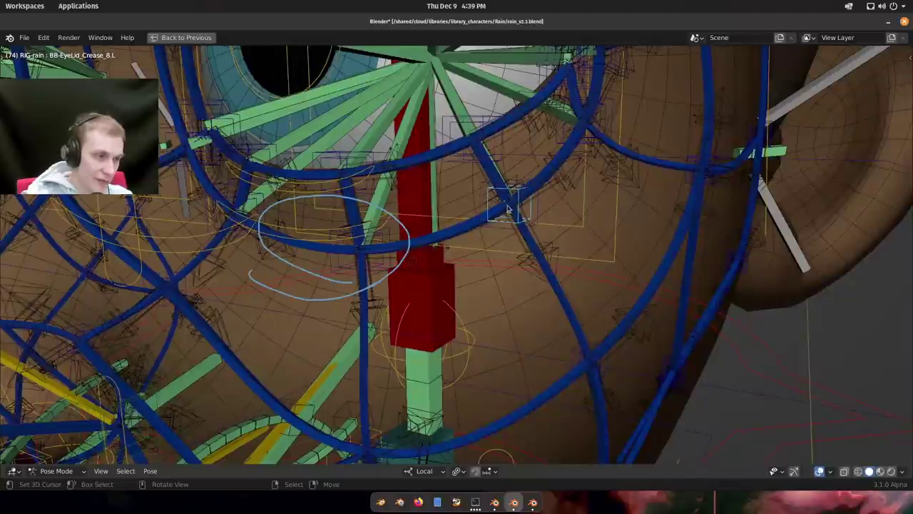
scroll(393, 297, "down", 2)
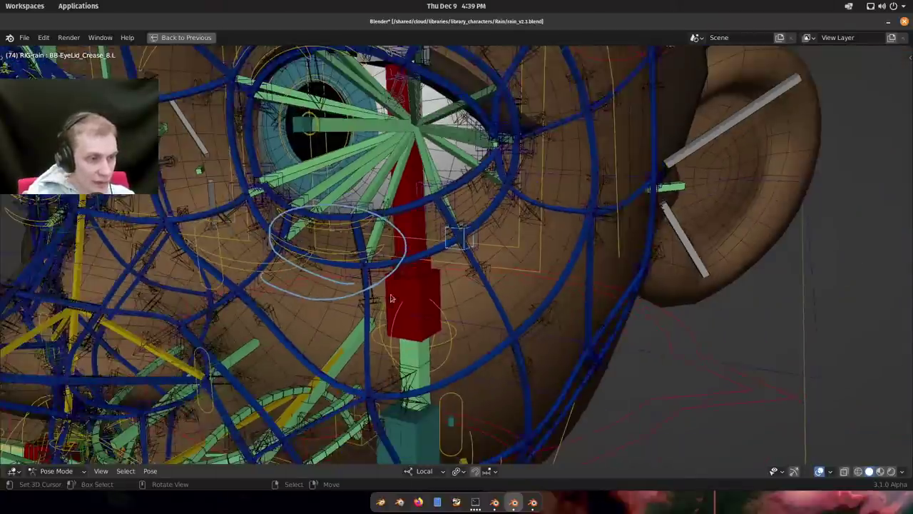
scroll(426, 271, "up", 2)
middle_click_drag(426, 271, 469, 310)
key("g")
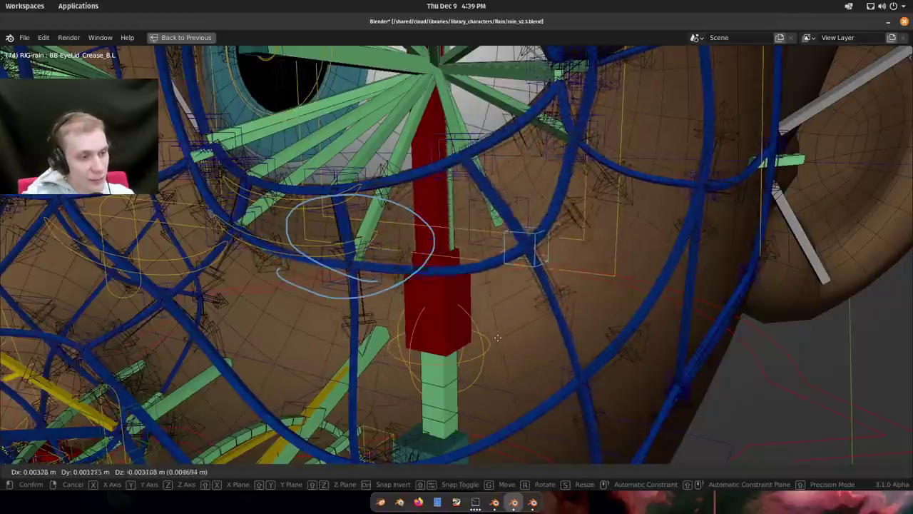
right_click(466, 297)
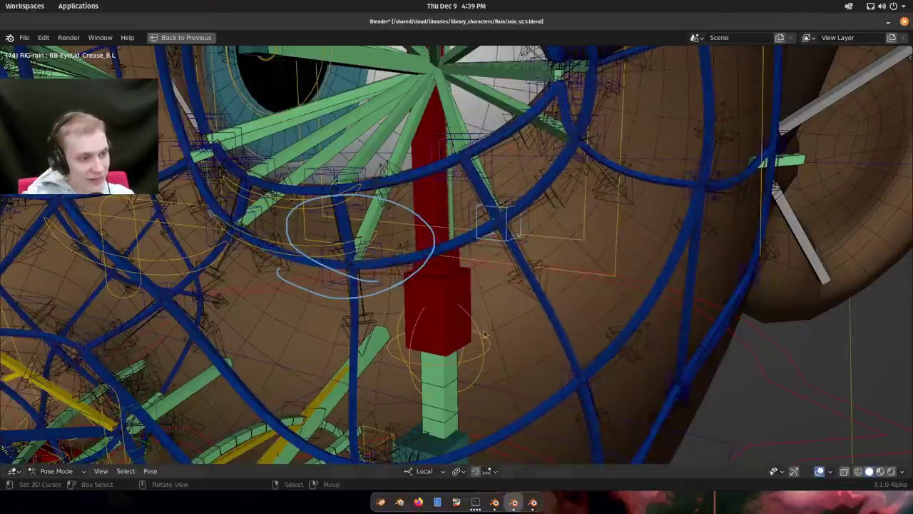
Inspect the bone intersection at BB-EyeLid_Crease_8.L up close and try a plain rotation of the control, cancelling it.
scroll(492, 257, "up", 2)
middle_click_drag(507, 214, 470, 229, "shift")
scroll(469, 229, "up", 1)
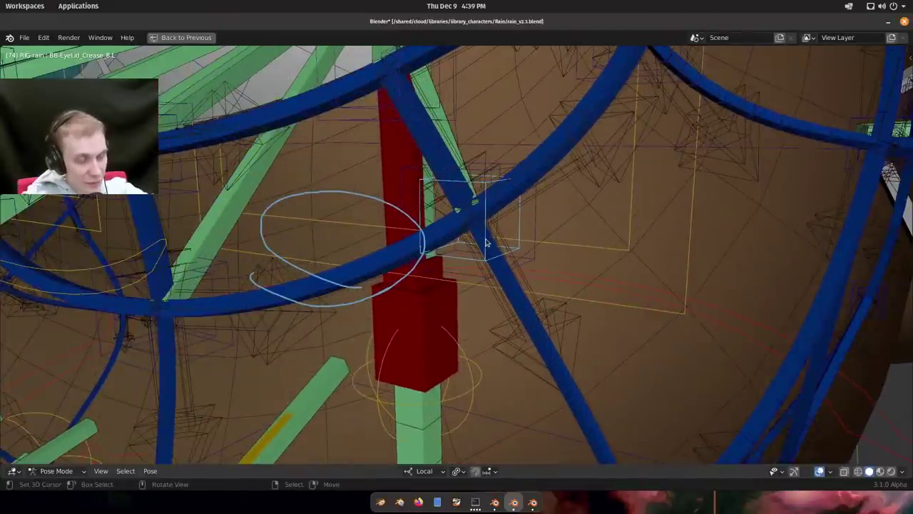
middle_click_drag(486, 243, 527, 209)
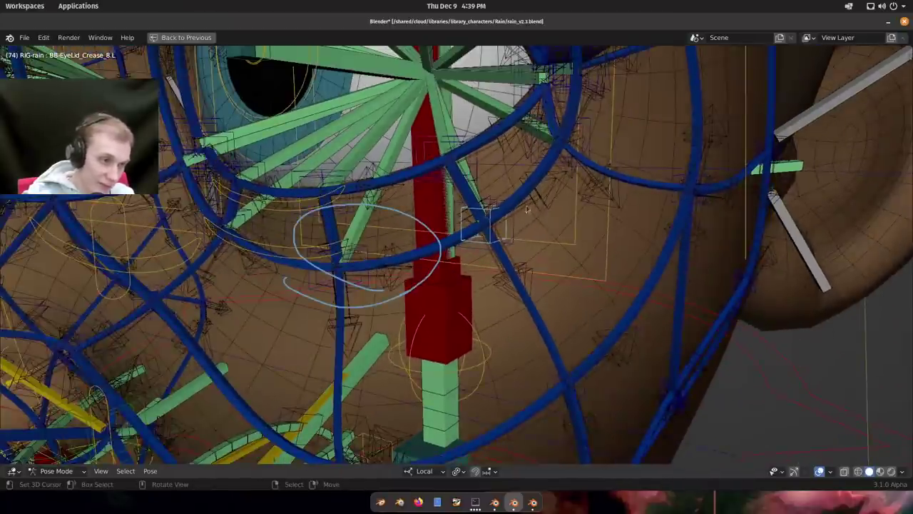
key("r")
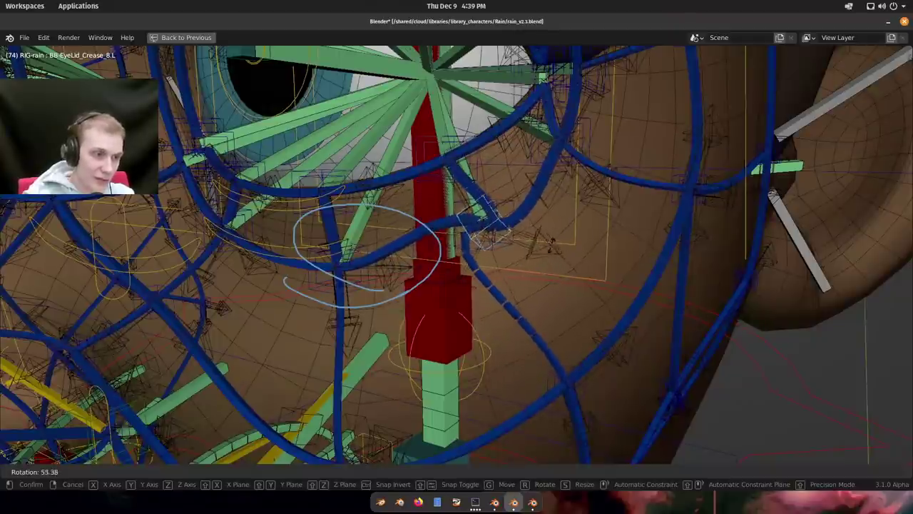
right_click(523, 157)
Examine the cluster of helper bones floating beside Rain's head, including during a cancelled trackball rotation of BB-EyeLid_Crease_8.L.
scroll(523, 158, "down", 6)
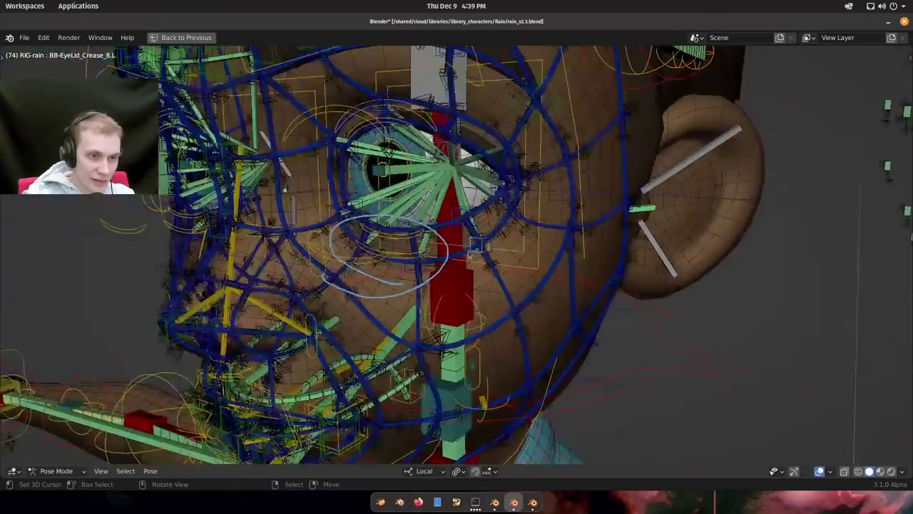
middle_click_drag(770, 271, 524, 293, "shift")
scroll(540, 252, "up", 7)
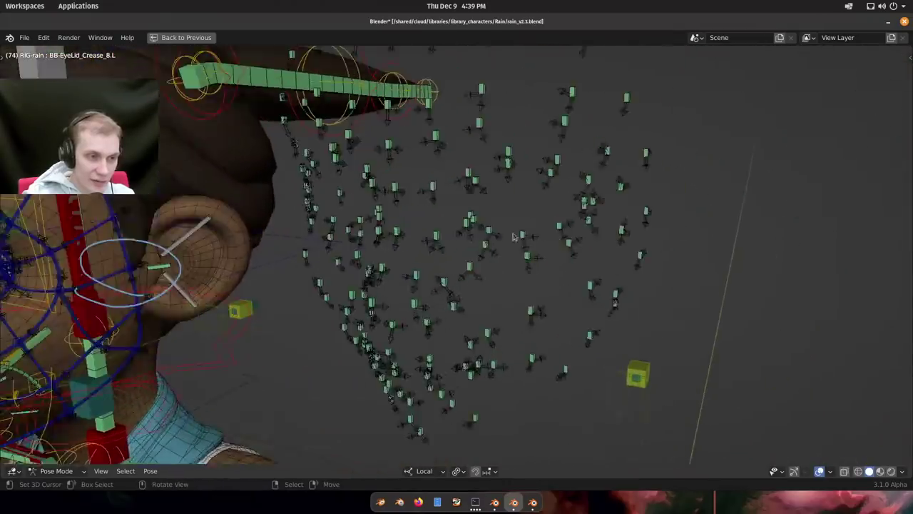
scroll(540, 252, "down", 4)
scroll(539, 252, "down", 4)
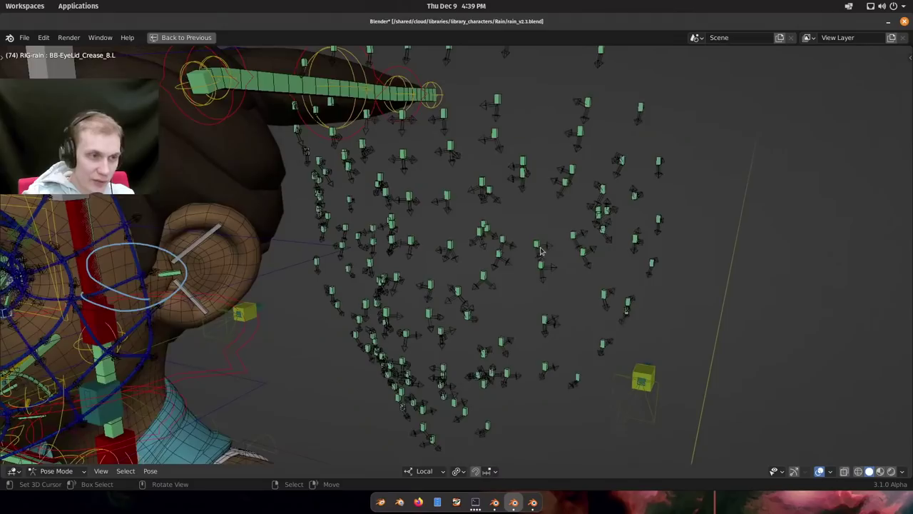
middle_click_drag(540, 253, 519, 316, "shift")
scroll(475, 197, "up", 10)
scroll(484, 205, "down", 7)
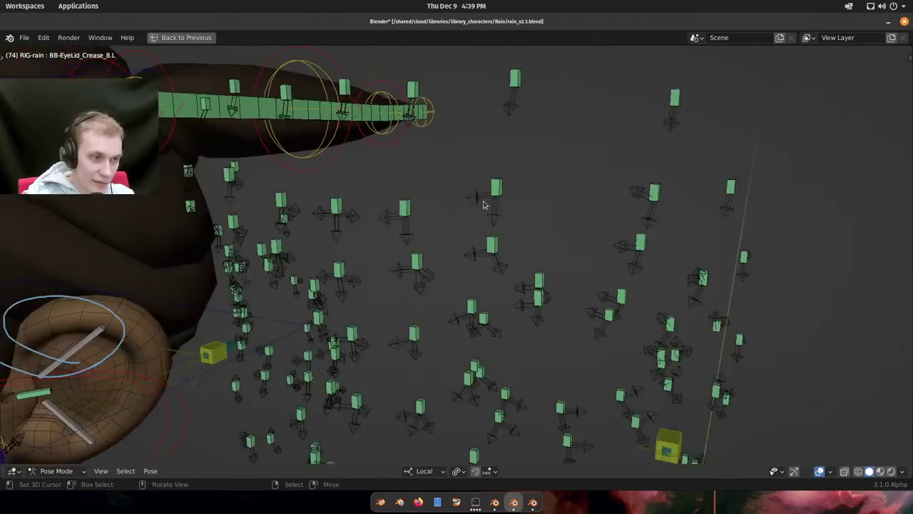
middle_click_drag(502, 278, 479, 257, "shift")
scroll(521, 231, "up", 4)
scroll(521, 230, "up", 3)
scroll(522, 231, "down", 8)
scroll(503, 253, "up", 3)
key("r")
key("r")
right_click(465, 262)
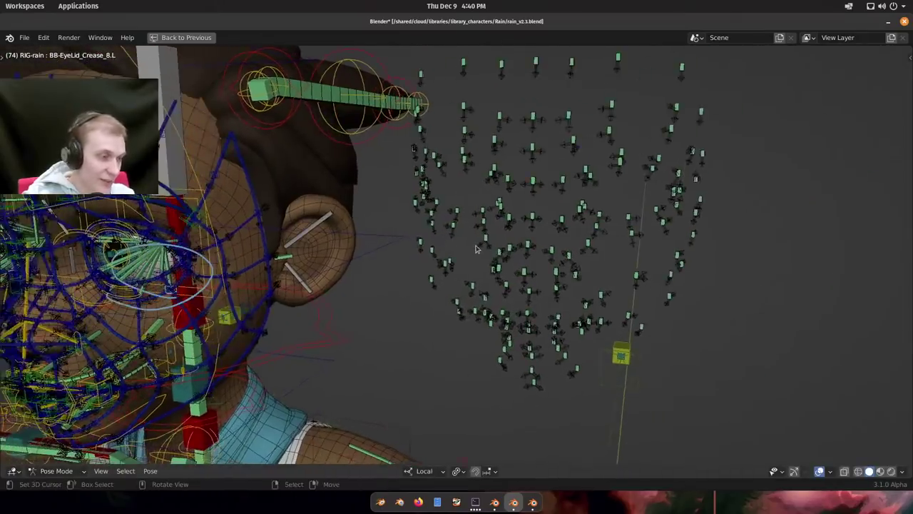
Try trackball rotations on BB-EyeLid_Crease_8.L below Rain's left eye, and clear the control's rotation.
scroll(428, 246, "down", 1)
middle_click_drag(343, 249, 499, 234, "shift")
scroll(403, 240, "up", 1)
scroll(499, 246, "up", 6)
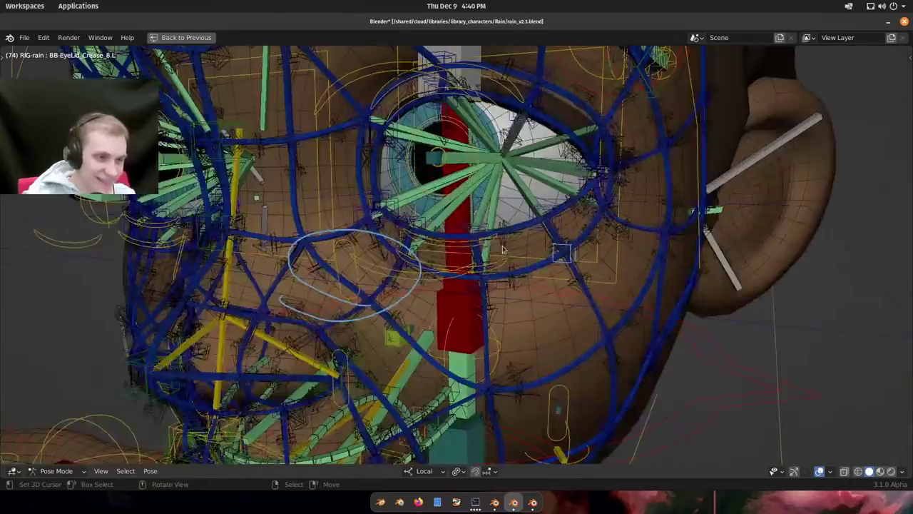
key("g")
key("r")
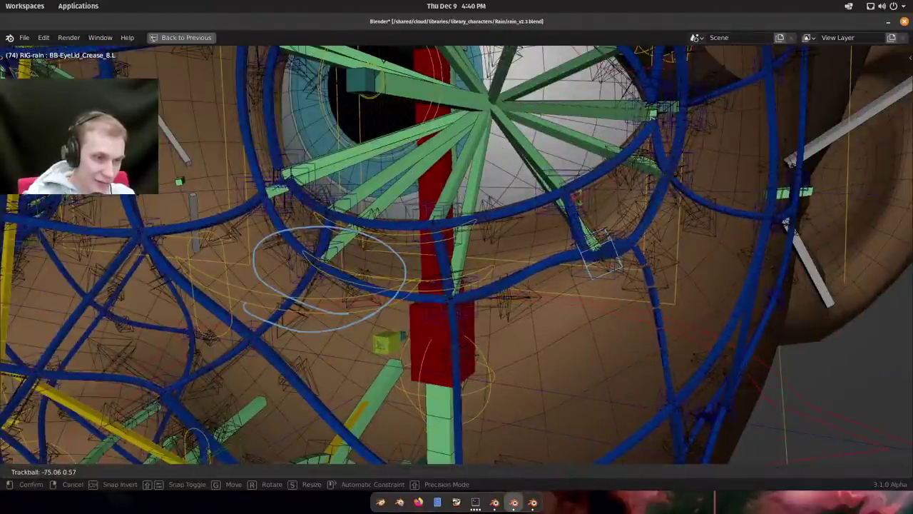
left_click(577, 199)
key("r")
key("r")
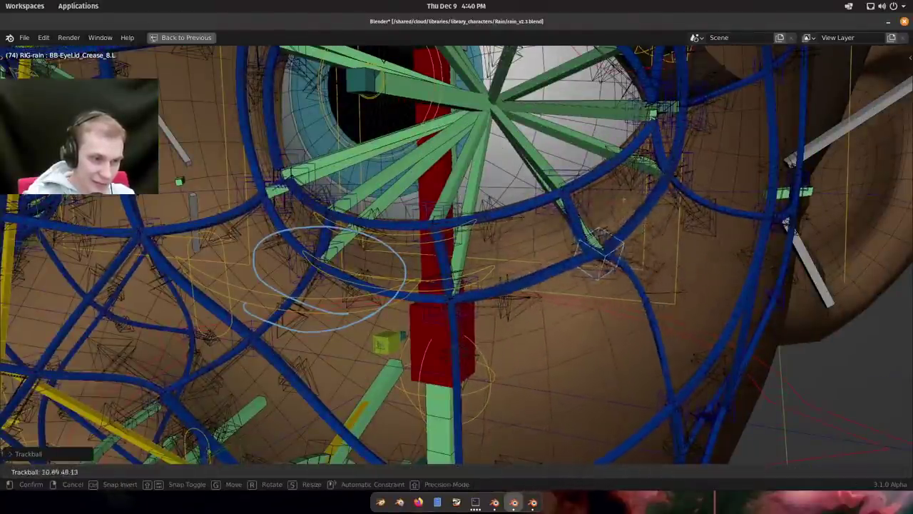
right_click(624, 201)
key("alt+r")
Try extreme trackball rotations of BB-EyeLid_Crease_8.L in a close-up of the intersection, and undo the applied rotation.
scroll(614, 249, "up", 3)
middle_click_drag(613, 250, 536, 267)
scroll(535, 264, "up", 1)
key("r")
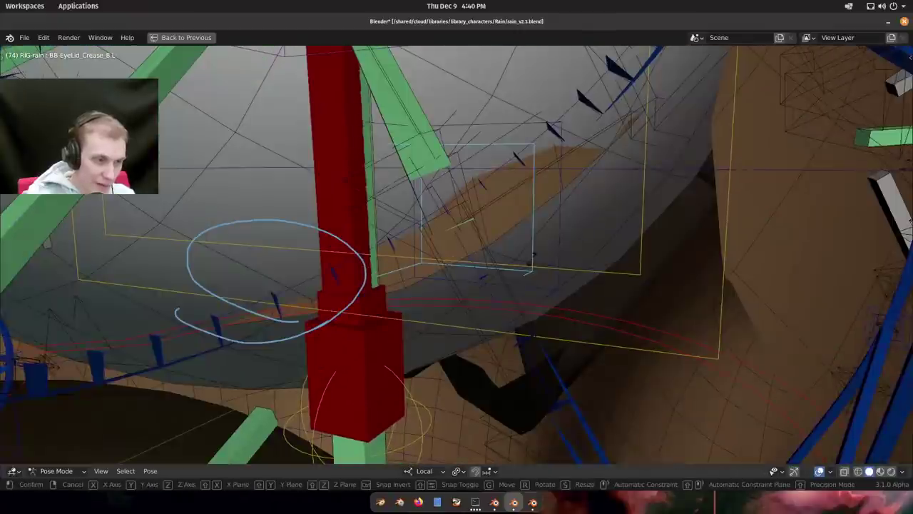
key("r")
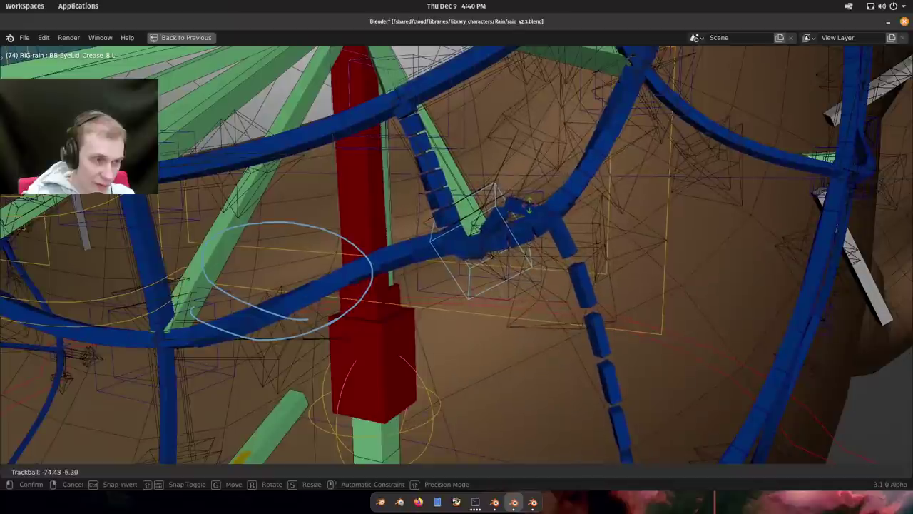
left_click(530, 207)
key("r")
key("r")
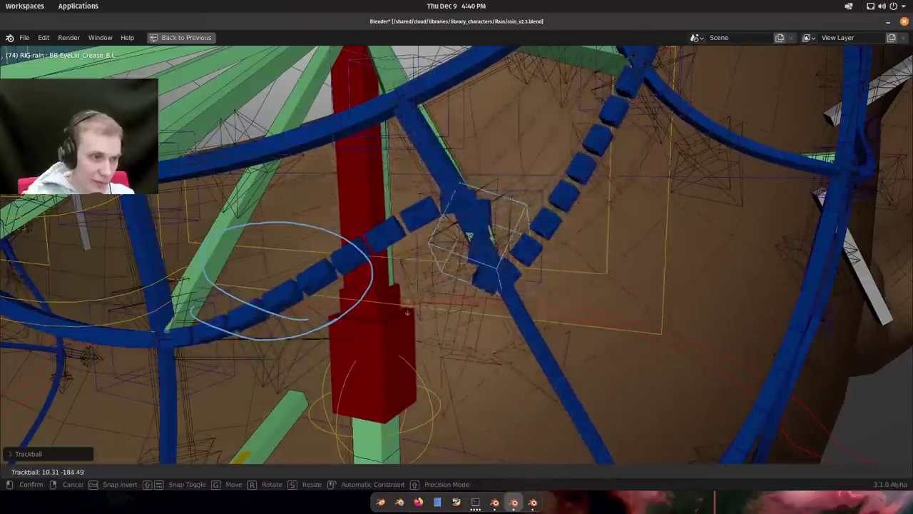
right_click(397, 311)
key("ctrl+z")
Compare the floating helper-bone cluster beside Rain's head with the bendy-bone network around the left eye.
scroll(433, 301, "down", 8)
middle_click_drag(459, 287, 533, 244, "shift")
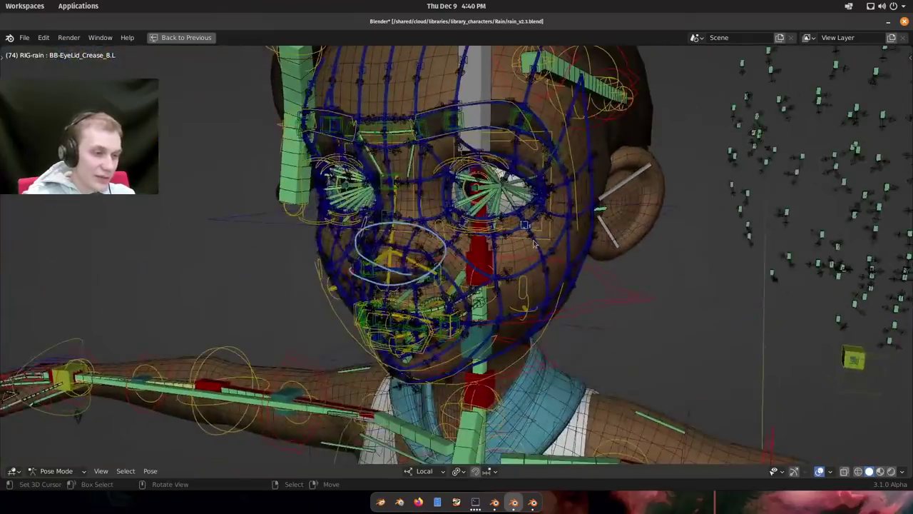
middle_click_drag(393, 268, 540, 210)
scroll(540, 211, "up", 5)
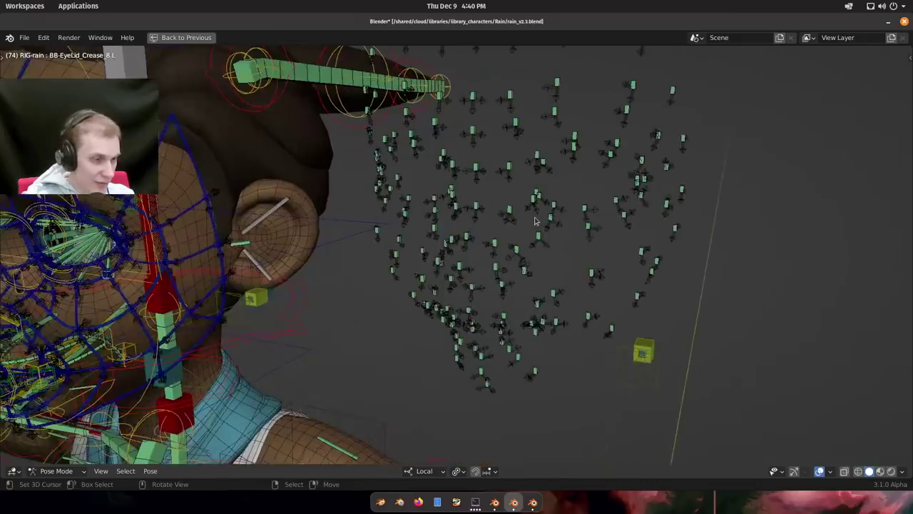
middle_click_drag(522, 247, 502, 237)
scroll(502, 237, "up", 6)
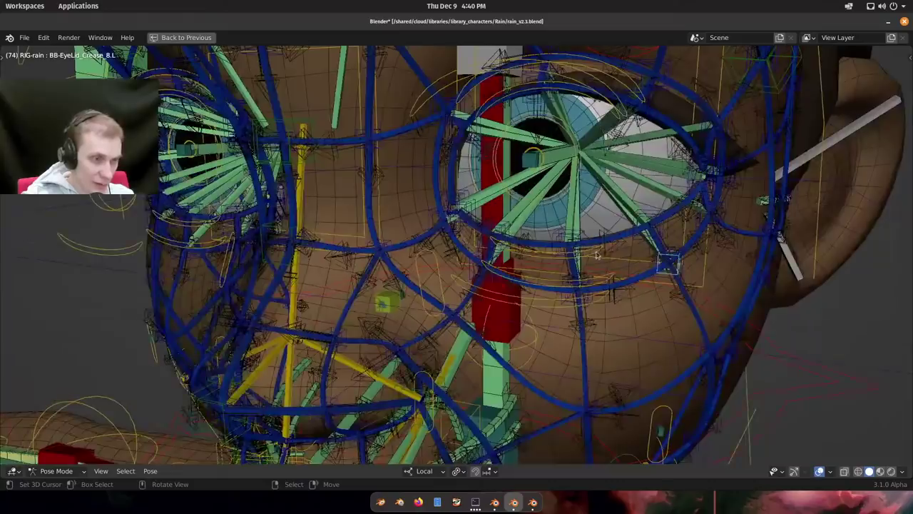
Leave Pose Mode on Rain's rig for Object Mode and select all objects.
scroll(596, 255, "down", 8)
middle_click_drag(478, 278, 528, 268)
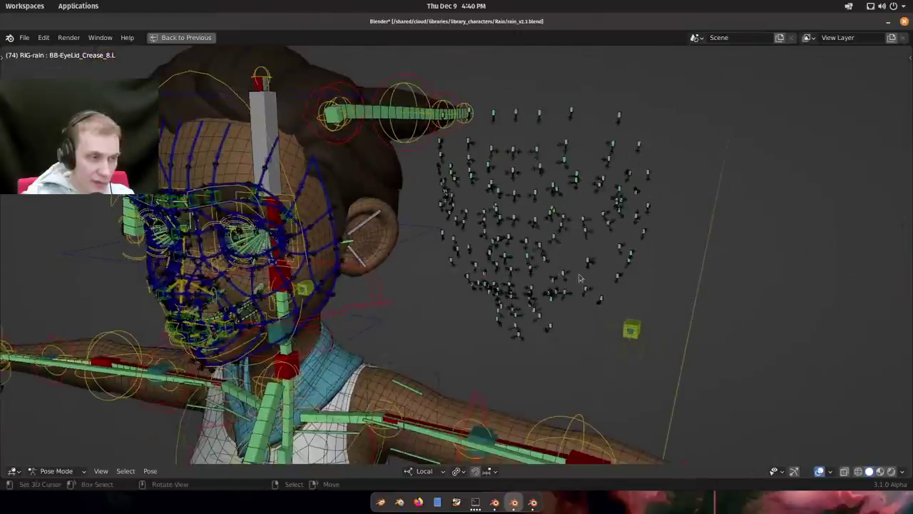
key("ctrl+Tab")
key("a")
middle_click_drag(337, 195, 378, 194)
key("shift+a")
key("Escape")
key("ctrl+n")
left_click(497, 245)
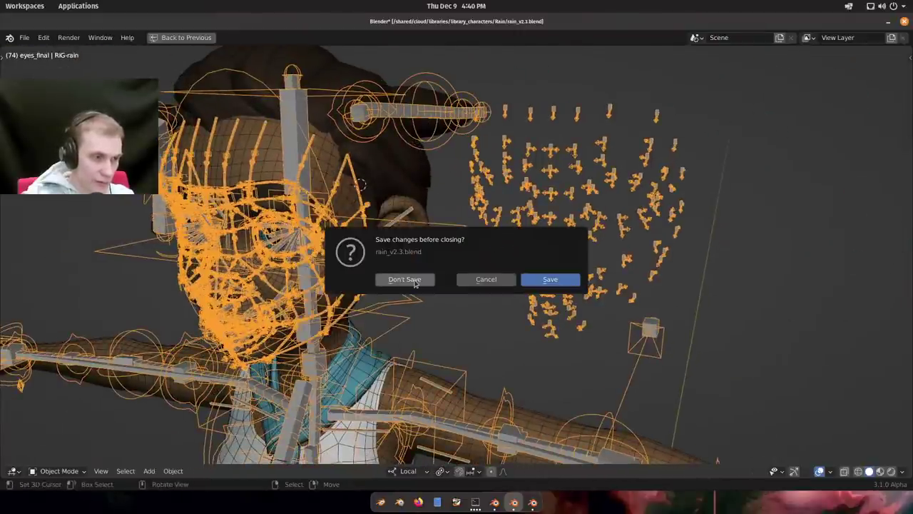
left_click(485, 285)
Add a single-bone armature in the empty space beside Rain and delete its default bone.
scroll(485, 286, "down", 5)
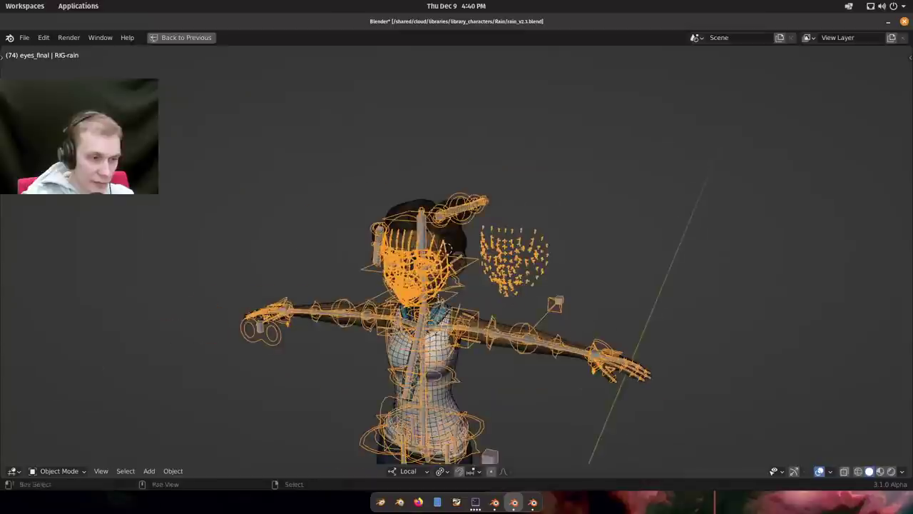
middle_click_drag(421, 243, 255, 191, "shift")
key("shift+a")
mouse_move(563, 345)
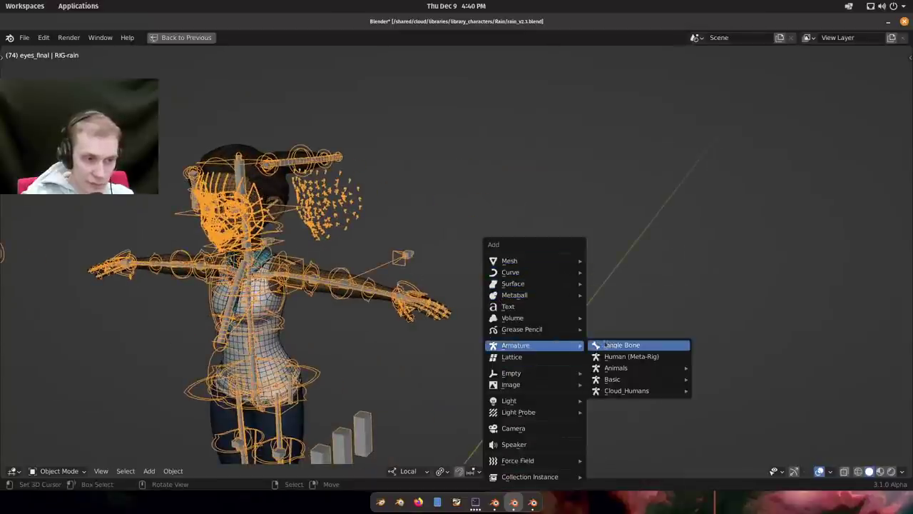
left_click(611, 345)
key("x")
left_click(580, 232)
key("ctrl+alt+space")
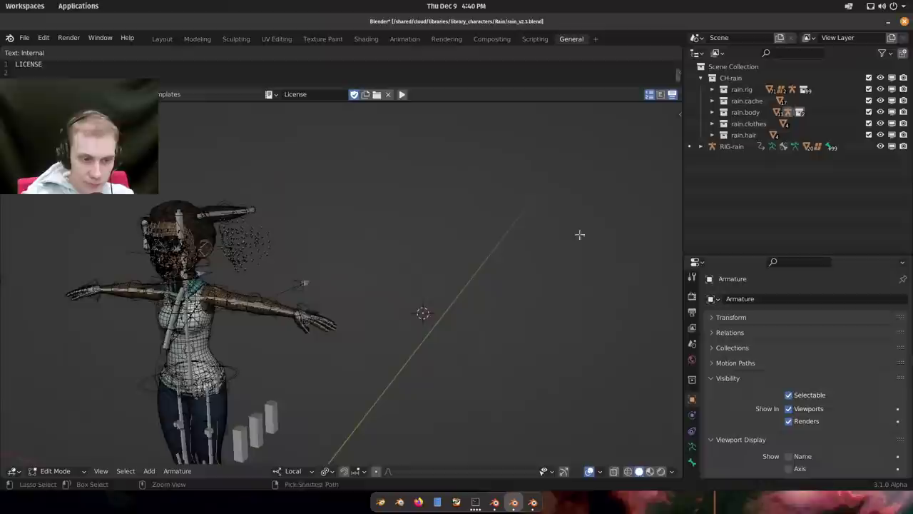
Add the cloud_chain Rigify sample to the new empty armature.
left_click(691, 445)
left_click(729, 317)
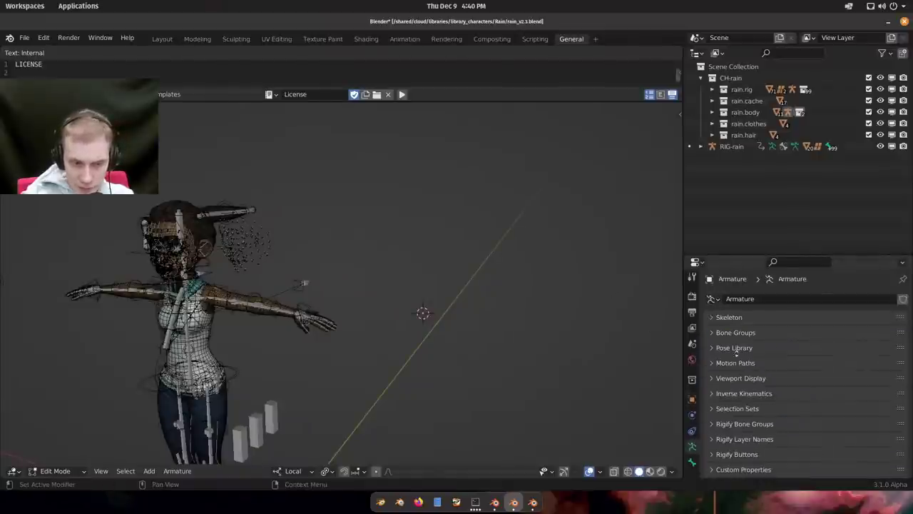
left_click(752, 454)
scroll(755, 428, "down", 4)
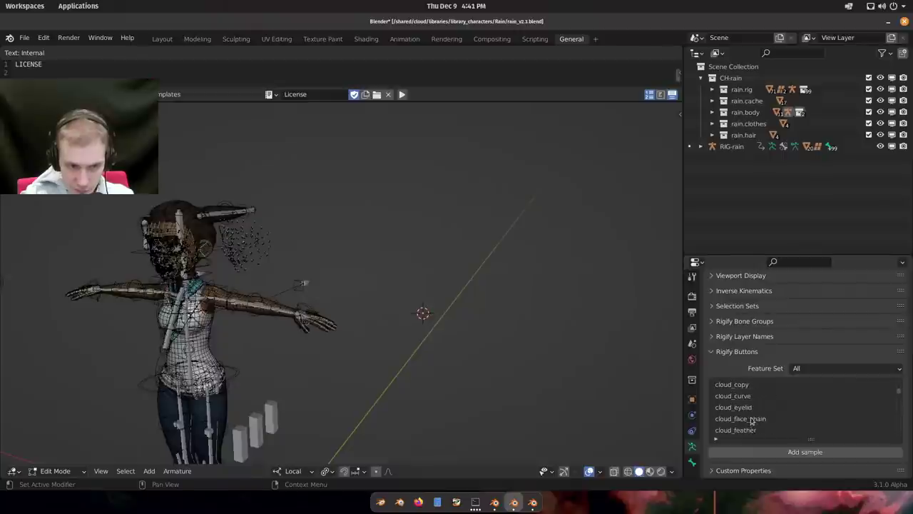
scroll(746, 405, "up", 1)
left_click(734, 396)
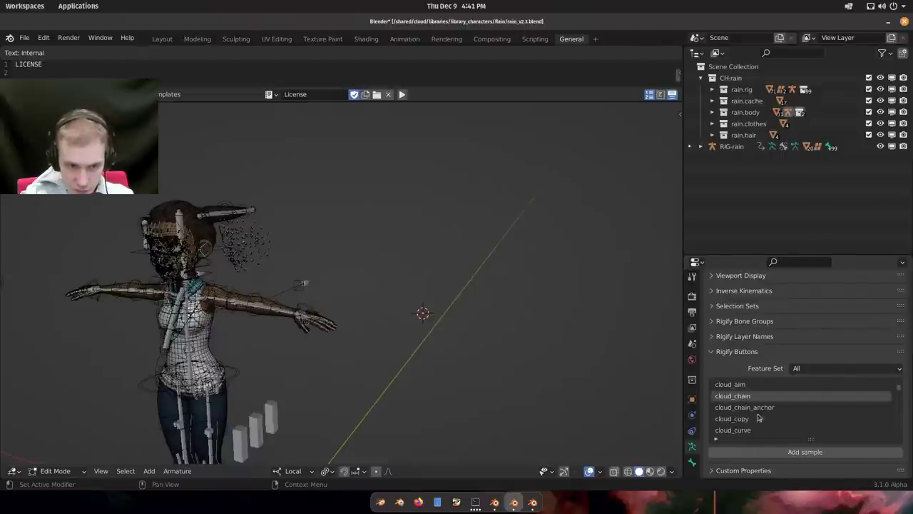
left_click(785, 451)
scroll(426, 275, "up", 3)
Switch the chain to Pose Mode and examine its cloud_chain Rigify settings, including the Controls and Bendy Bones options.
key("ctrl+Tab")
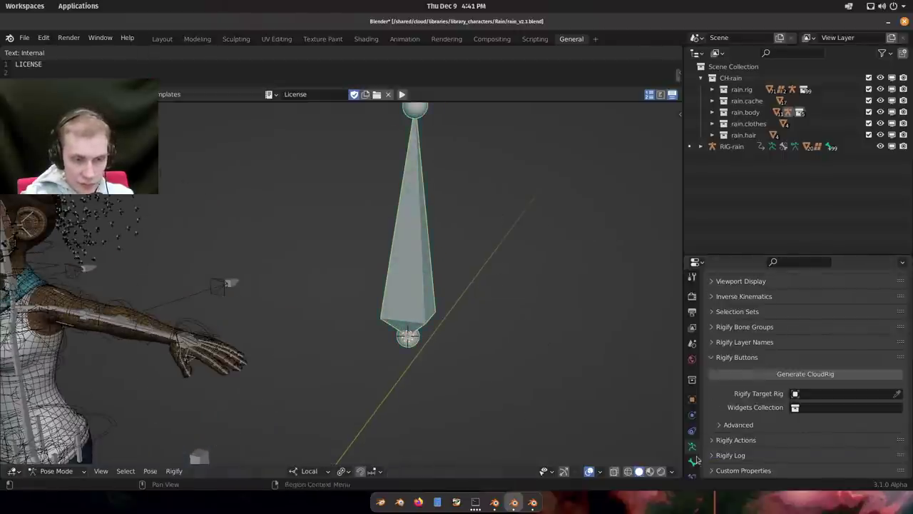
left_click(692, 462)
left_click(733, 278)
left_click(752, 408)
scroll(771, 398, "down", 2)
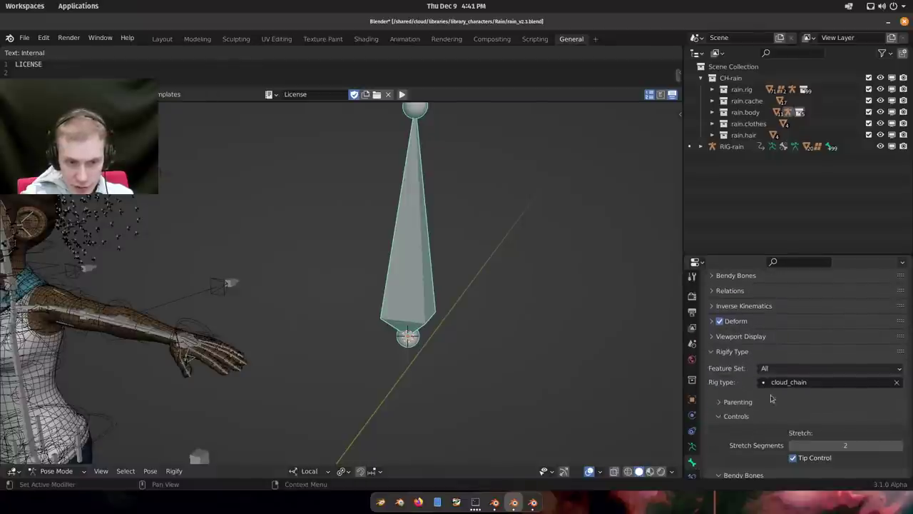
scroll(787, 390, "down", 2)
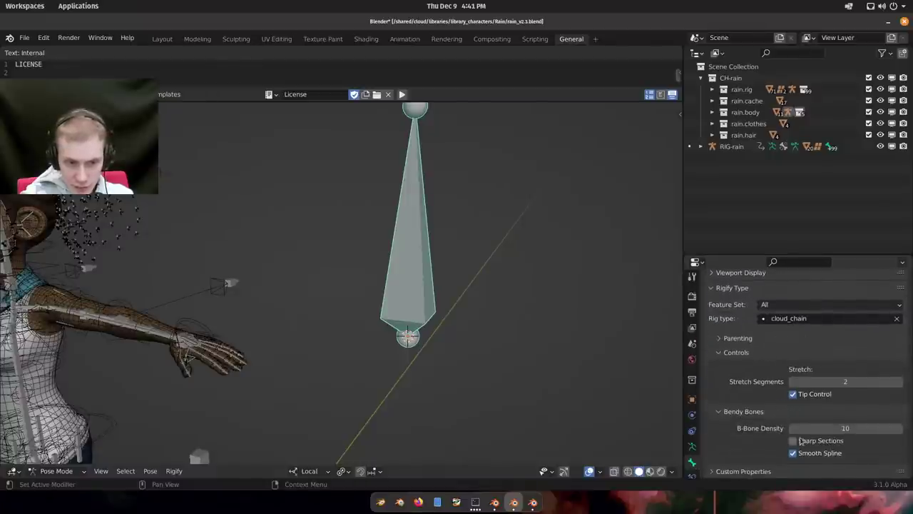
left_click(814, 457)
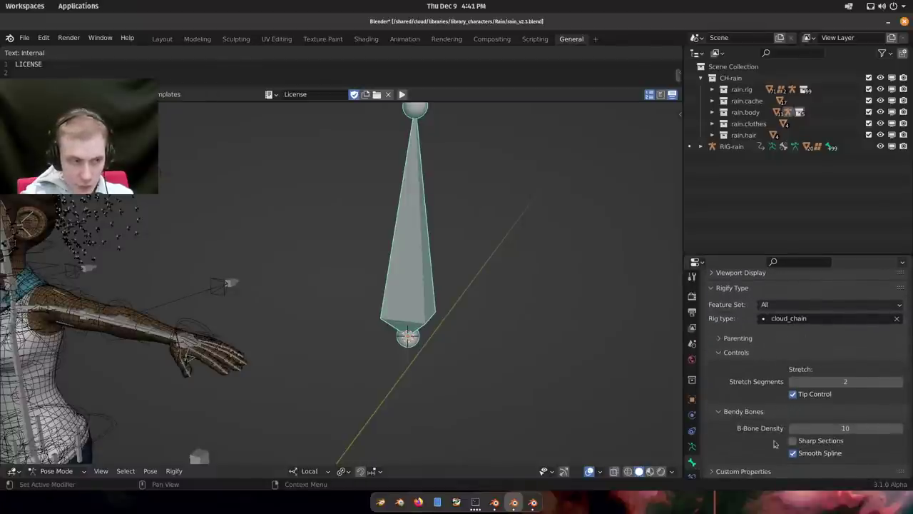
Generate the CloudRig from the chain metarig and move the generated armature away from Rain.
middle_click_drag(599, 332, 548, 335)
key("ctrl+alt+r")
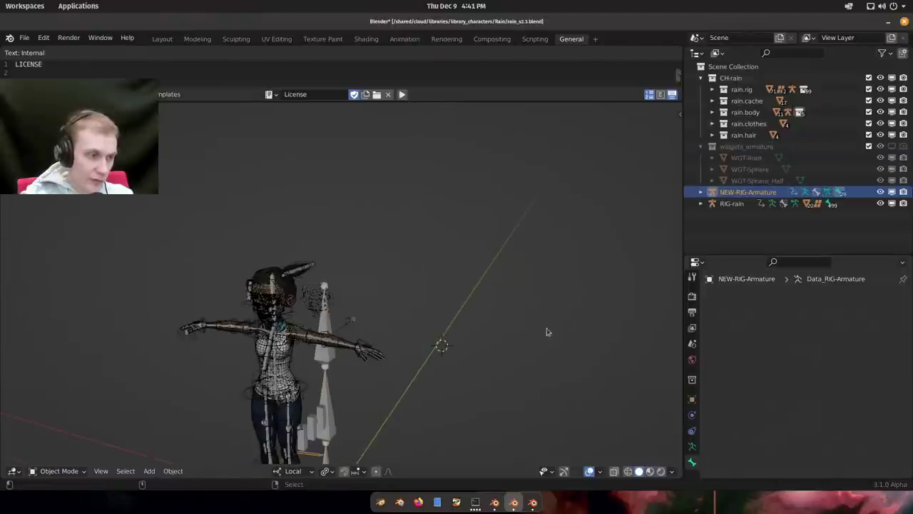
right_click(455, 245)
key("shift+t")
scroll(456, 246, "down", 2)
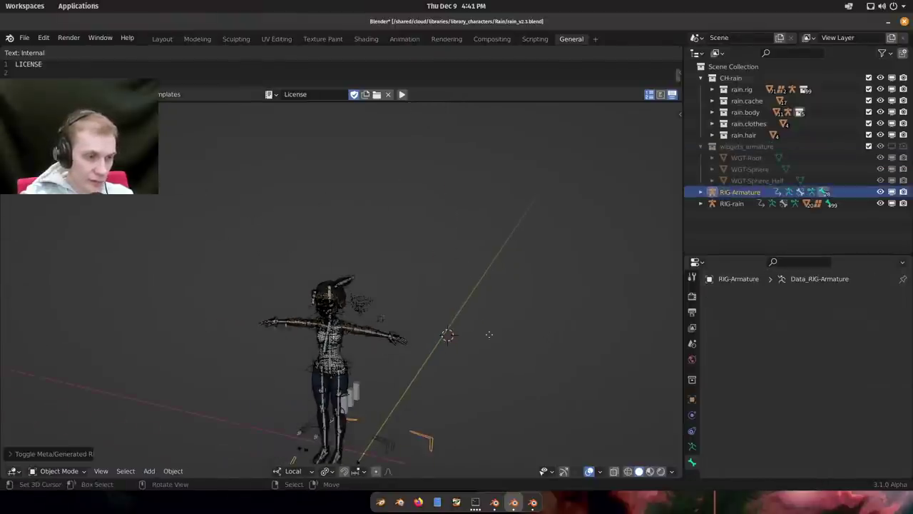
key("g")
left_click(565, 202)
Put the generated rig in Pose Mode and enable the additional layers holding its stretch controls and deform bones.
key("ctrl+Tab")
left_click(691, 446)
left_click(725, 317)
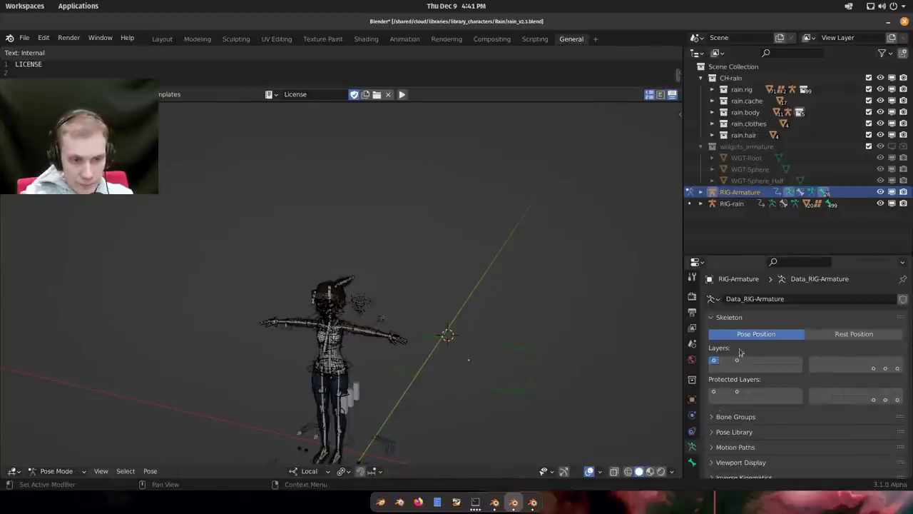
middle_click_drag(705, 351, 686, 344, "shift")
left_click(873, 371, "shift")
scroll(478, 302, "up", 3)
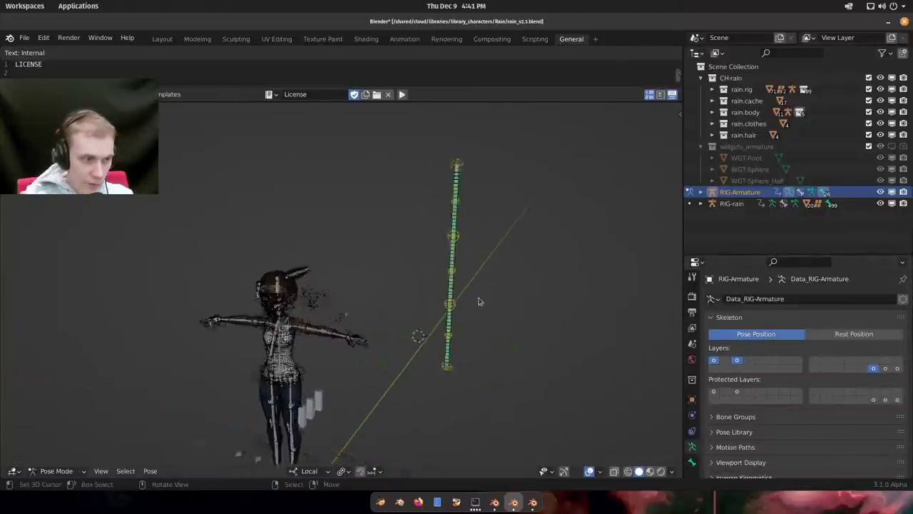
Return to the chain metarig, reduce its Stretch Segments, and regenerate the rig.
key("shift+t")
scroll(749, 407, "down", 8)
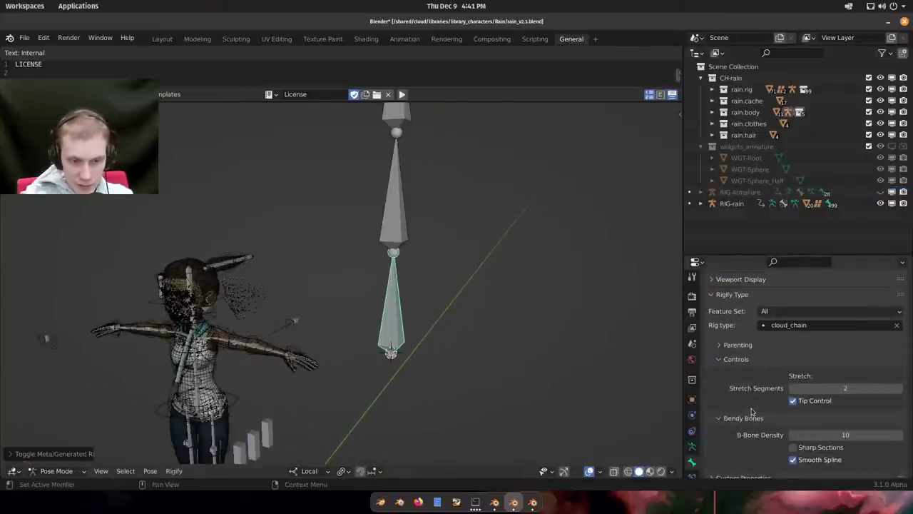
key("shift+t")
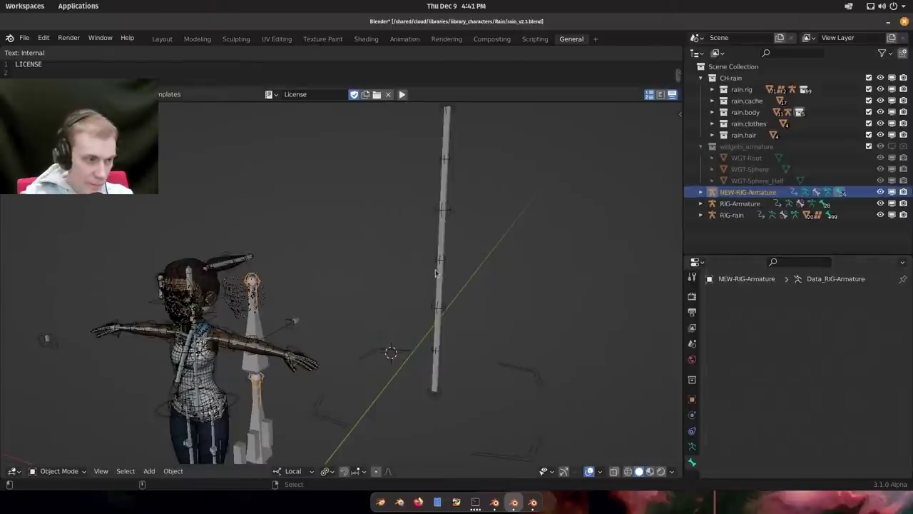
Move the STR-Bone3 stretch control sideways to bend the chain, and circle the neighbouring lower control with a temporary annotation.
right_click(446, 220)
middle_click_drag(446, 239, 434, 270, "shift")
scroll(437, 265, "up", 2)
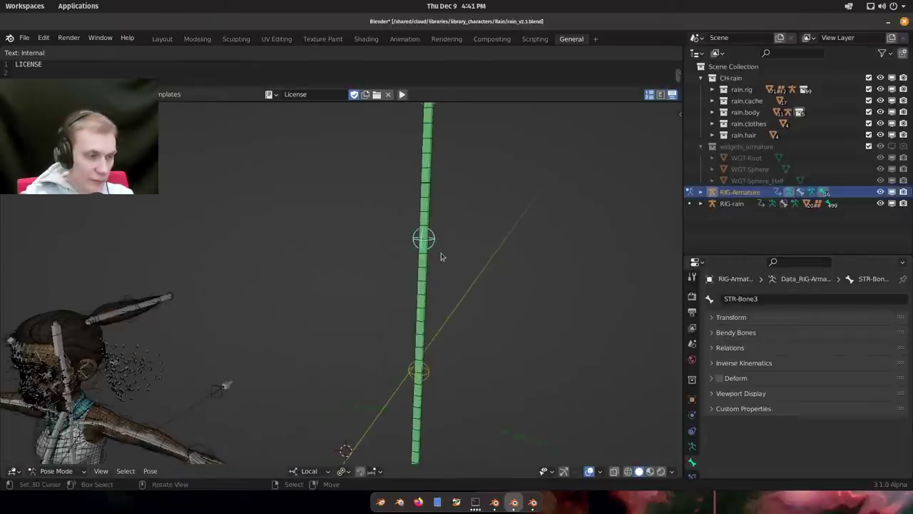
key("g")
left_click(355, 247)
middle_click_drag(411, 359, 398, 300, "shift")
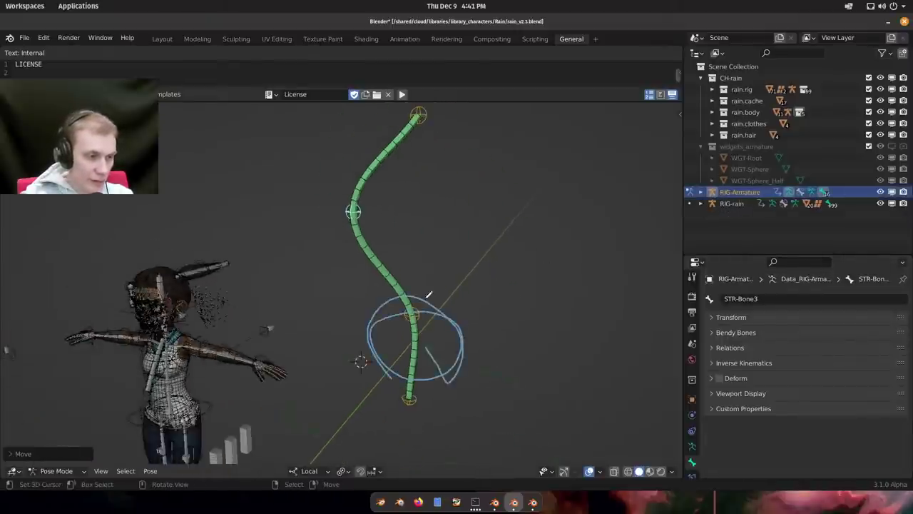
left_click_drag(426, 296, 428, 348)
scroll(480, 298, "up", 2)
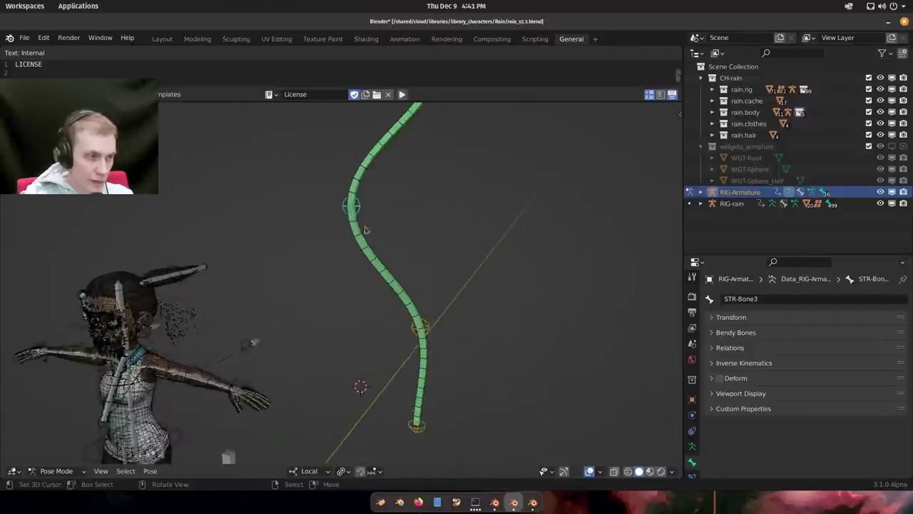
Try plain and trackball rotations on STR-Bone3 to test how the bendy-bone chain curves around it.
key("r")
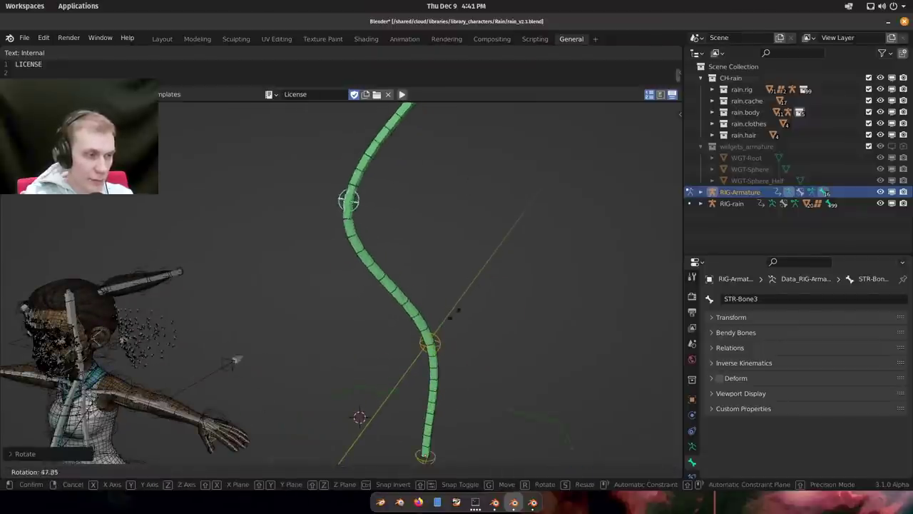
left_click(389, 304)
key("r")
key("r")
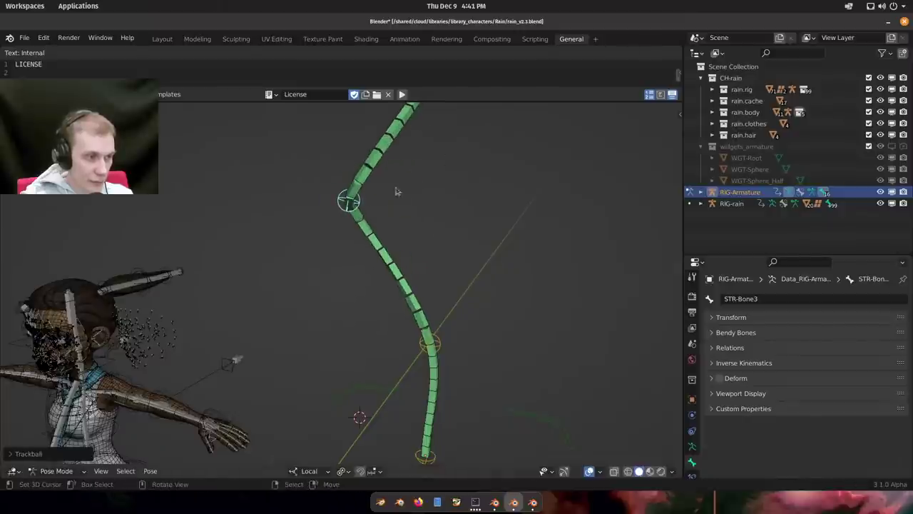
left_click(283, 236)
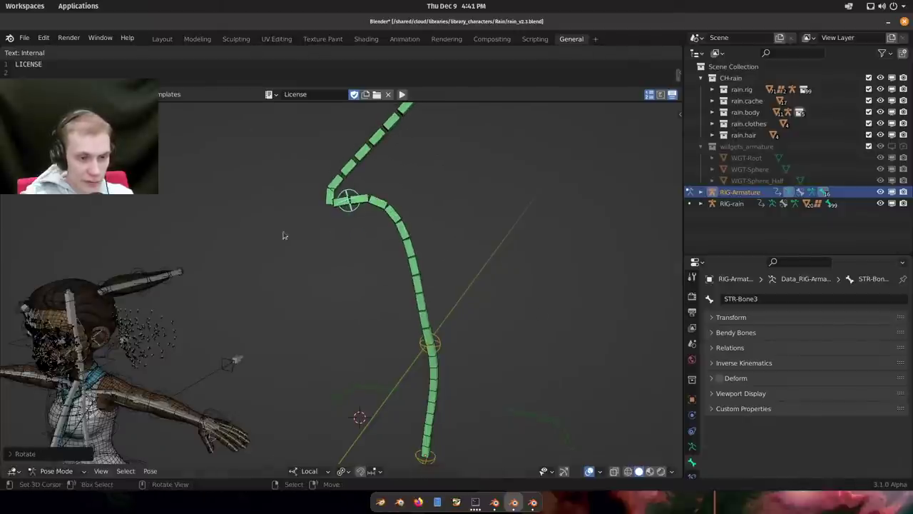
Enable the two remaining bone layers of RIG-Armature to expose the tangent helpers, and maximize the 3D viewport.
left_click(692, 446)
left_click_drag(884, 369, 896, 369, "shift")
middle_click_drag(450, 287, 444, 304, "shift")
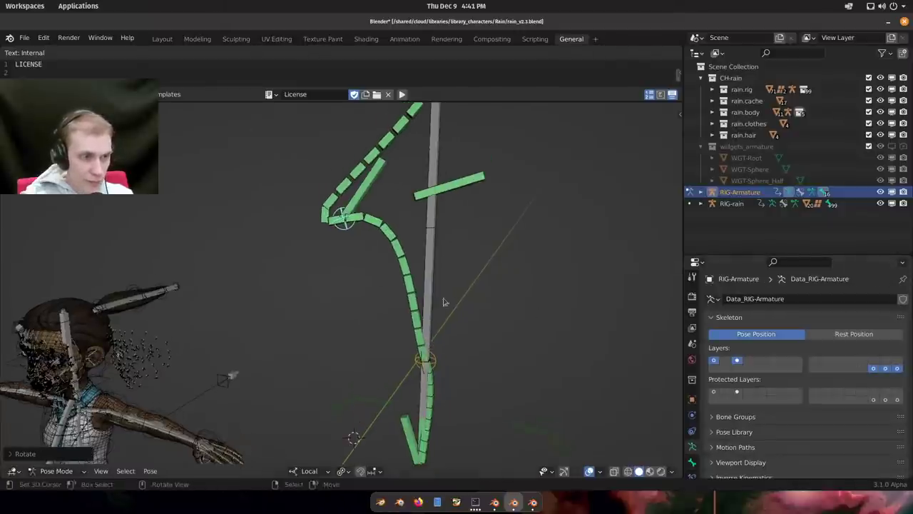
key("ctrl+space")
scroll(566, 252, "down", 3)
Move STR-Bone3 to either side of the chain and try rotating it to test the tangent helper bones.
key("g")
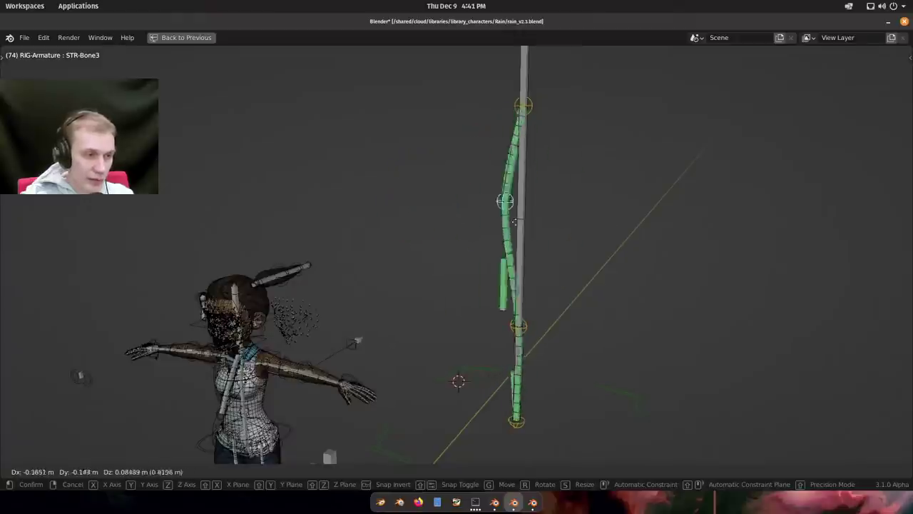
left_click(617, 213)
key("r")
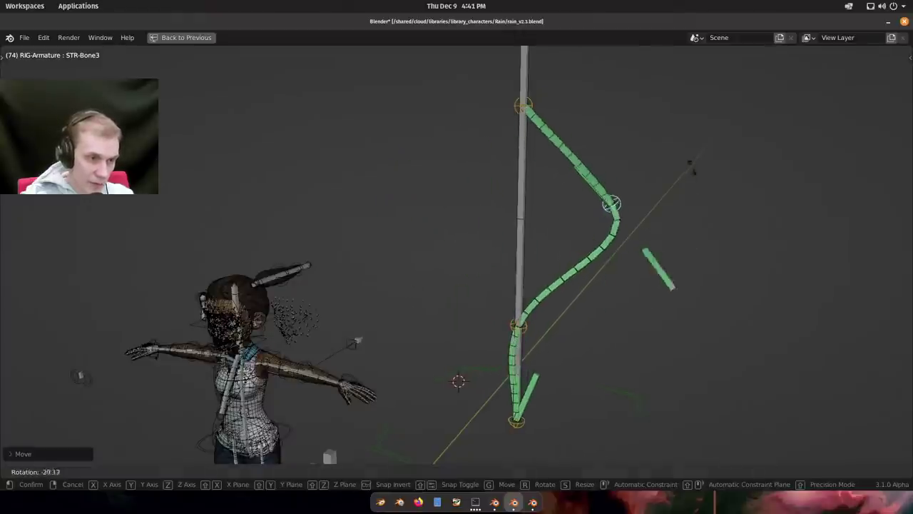
key("g")
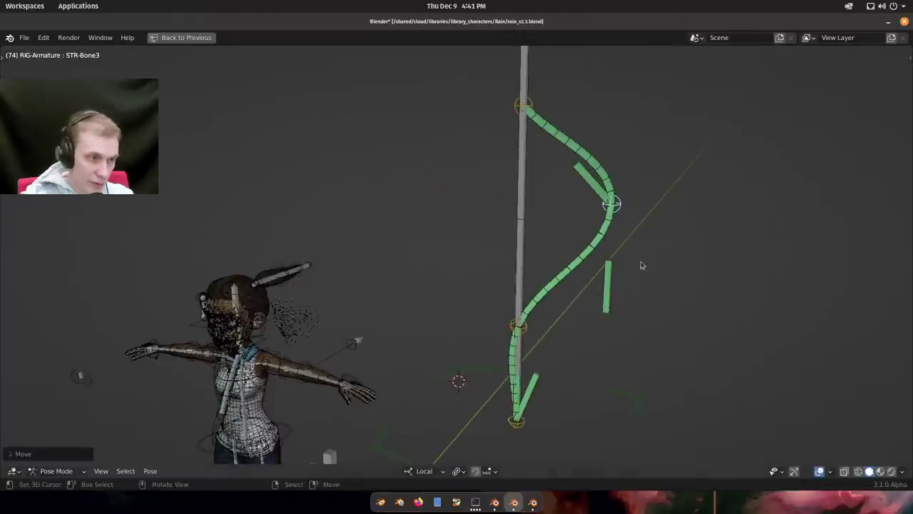
left_click(437, 255)
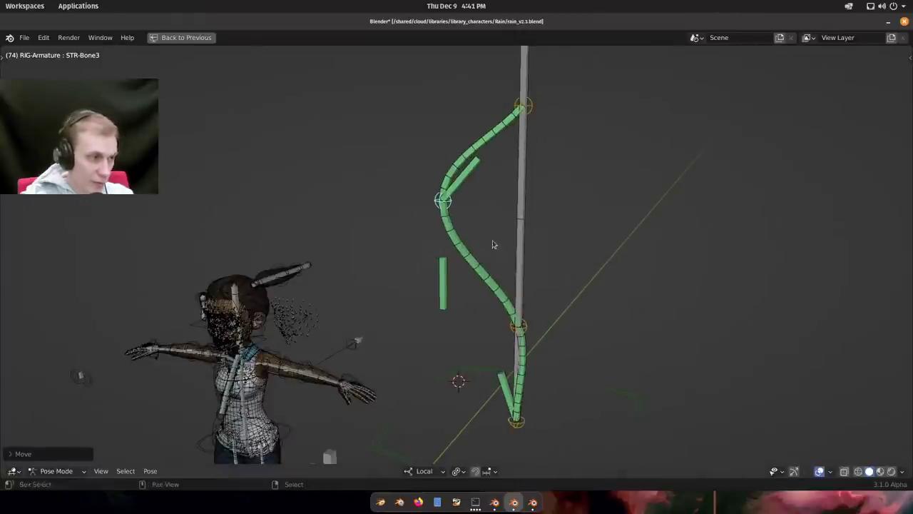
middle_click_drag(492, 245, 424, 224, "shift")
scroll(427, 224, "down", 1)
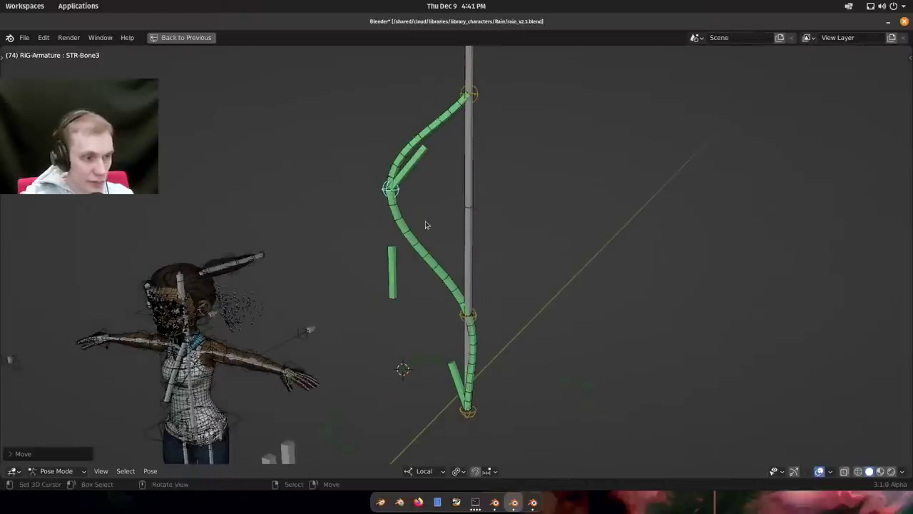
Move STR-Bone3 across the chain again, leaving it offset toward Rain's side.
key("g")
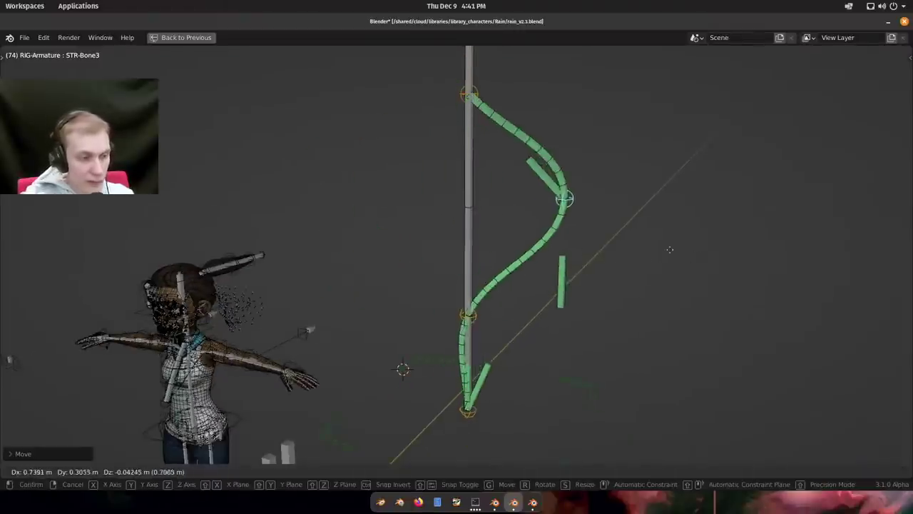
left_click(538, 232)
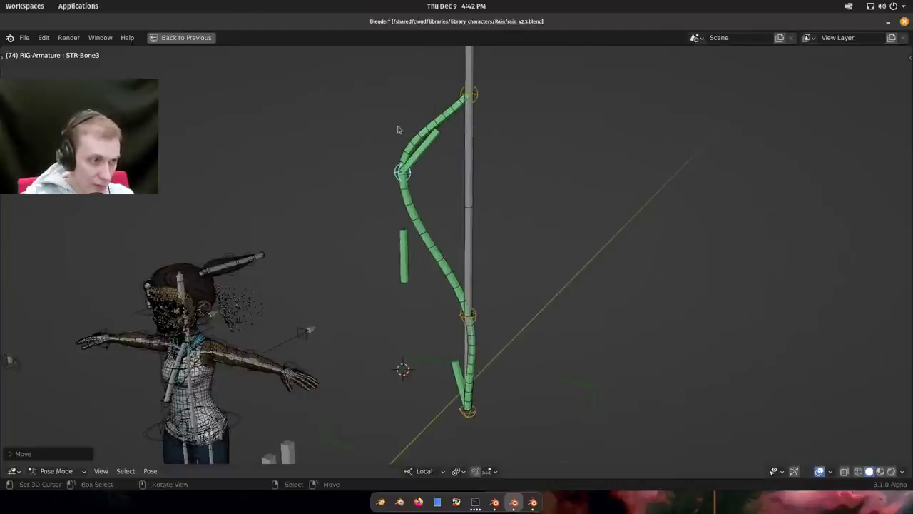
scroll(400, 128, "up", 1)
key("g")
right_click(409, 141)
Select the tangent helper STR-TIP-TAN-Bone3 and examine its bone constraints down to Copy STR Transforms and Copy Scale.
right_click(427, 149)
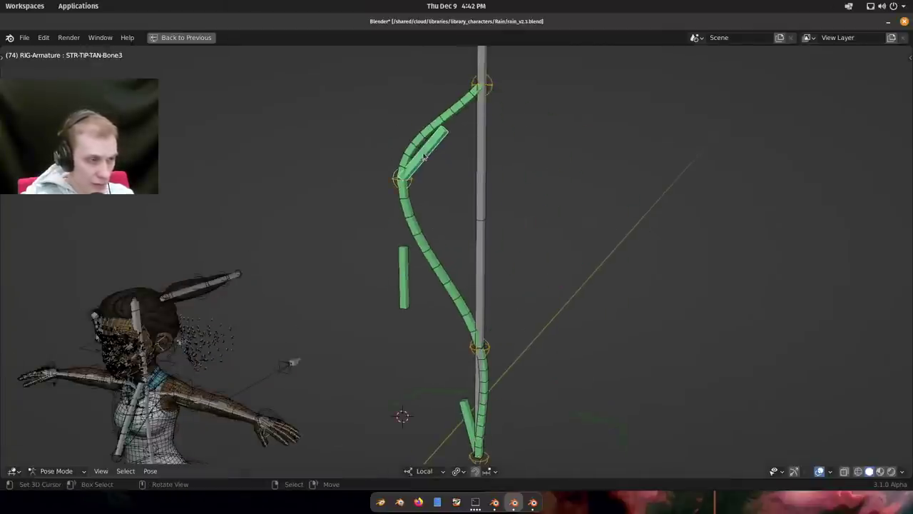
key("ctrl+space")
scroll(428, 247, "up", 2)
middle_click_drag(432, 247, 464, 257, "shift")
scroll(694, 472, "down", 2)
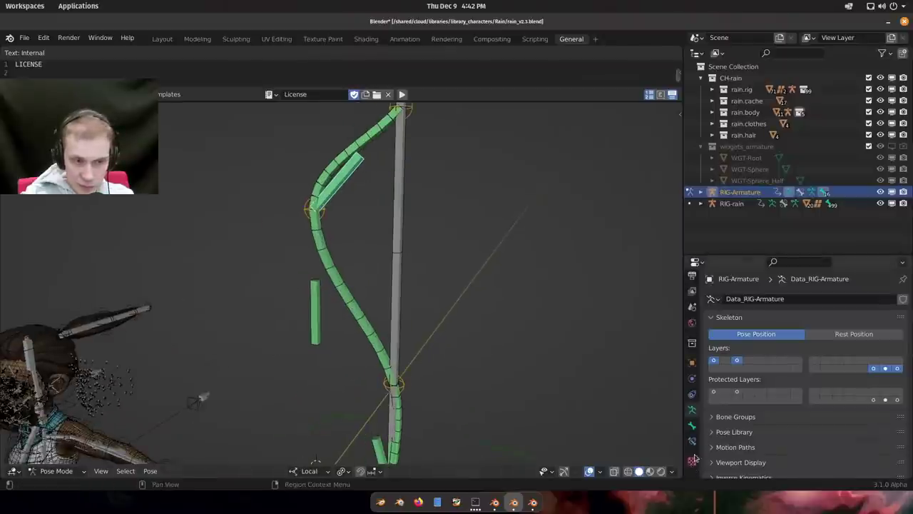
left_click(692, 441)
scroll(711, 319, "down", 10)
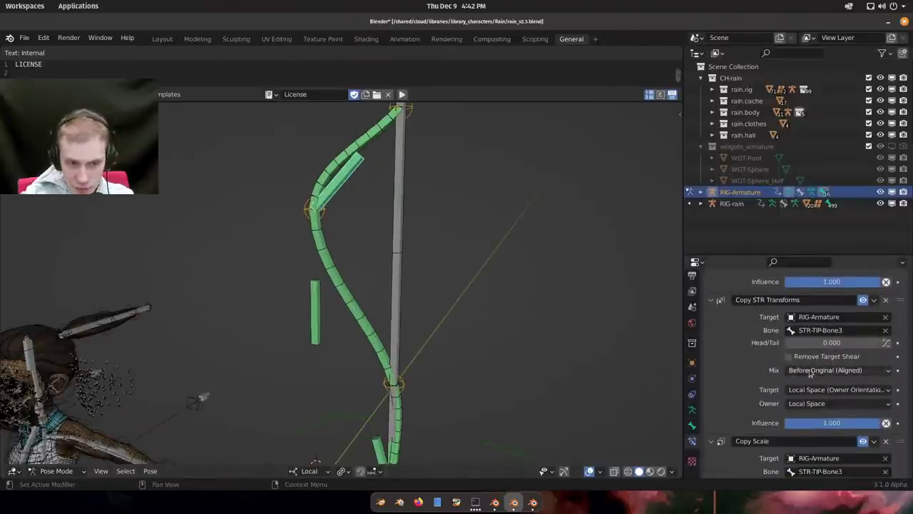
Examine the target space options of Copy STR Transforms and the Copy Scale constraints on the two tangent helpers of Bone3.
left_click(836, 390)
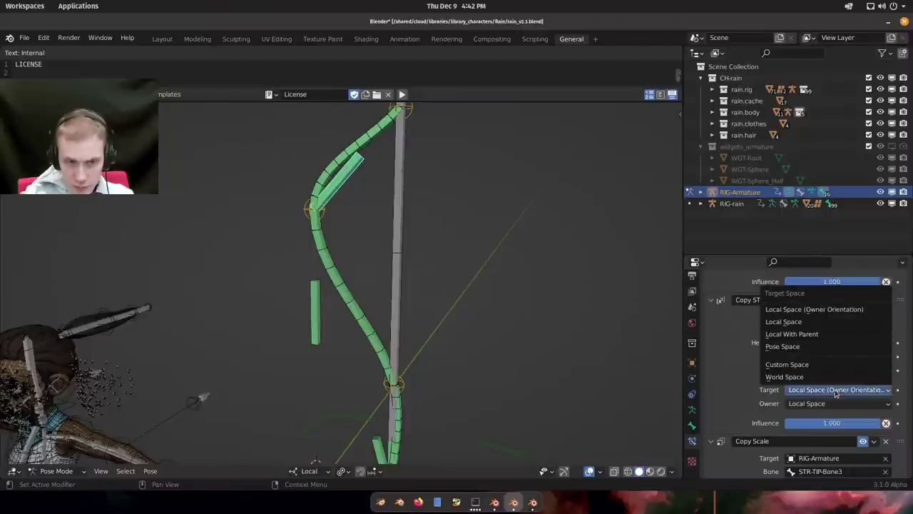
left_click(799, 309)
scroll(797, 328, "down", 3)
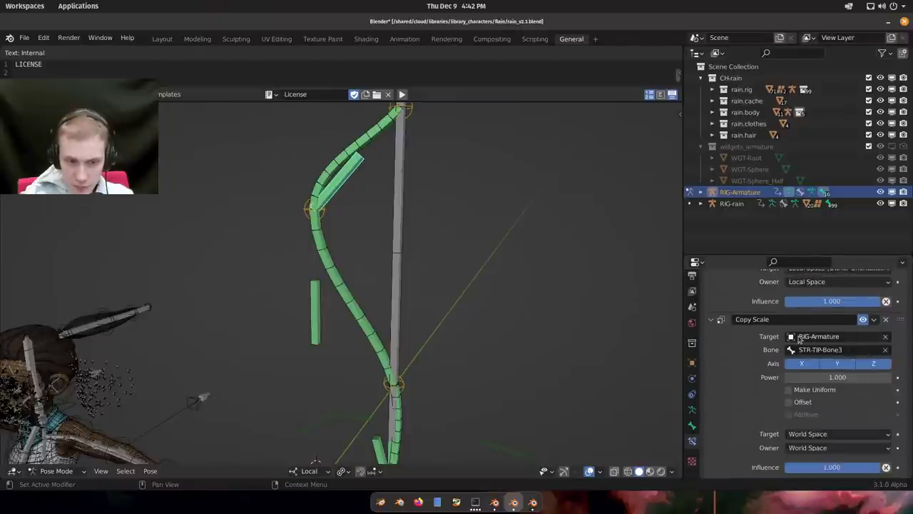
scroll(797, 341, "up", 2)
middle_click_drag(300, 335, 340, 308)
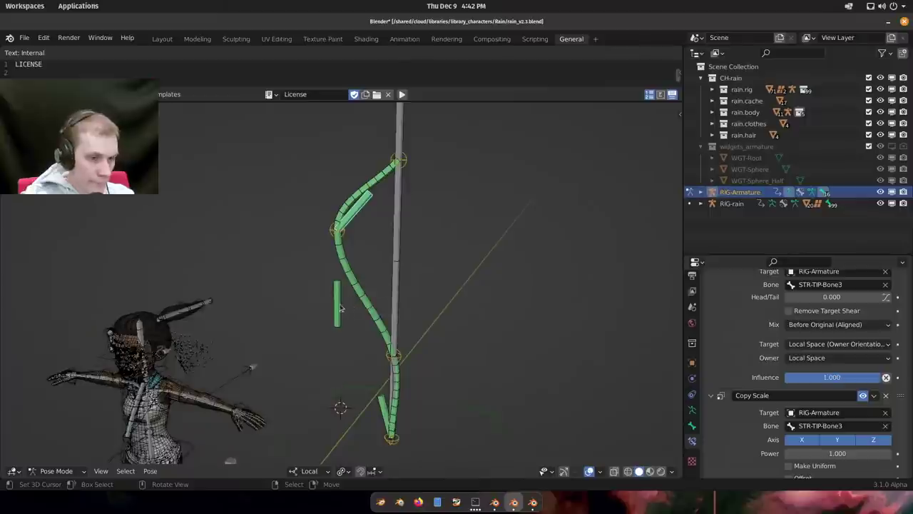
scroll(761, 362, "up", 1)
scroll(760, 362, "down", 8)
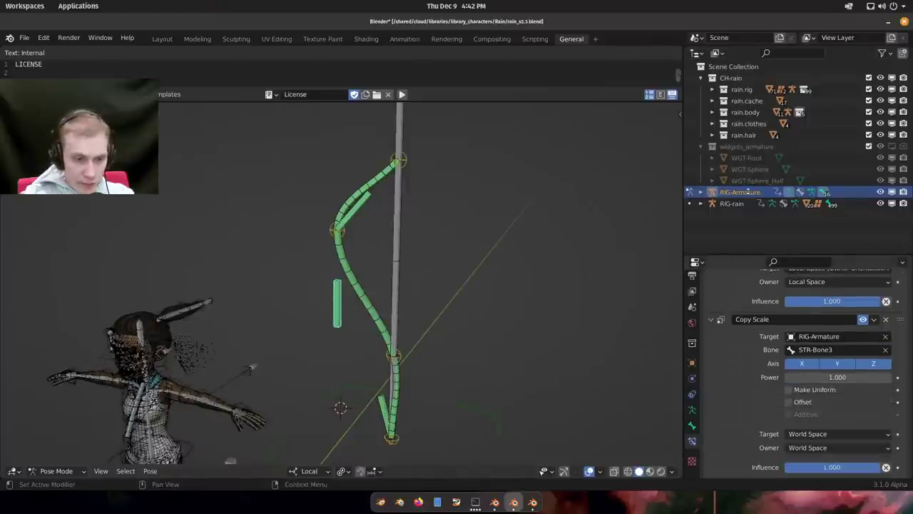
Reset the location of all RIG-Armature bones, move STR-Bone3 about 0.26 m toward Rain, and try rotating it.
key("ctrl+space")
scroll(488, 282, "down", 2)
key("a")
key("alt+g")
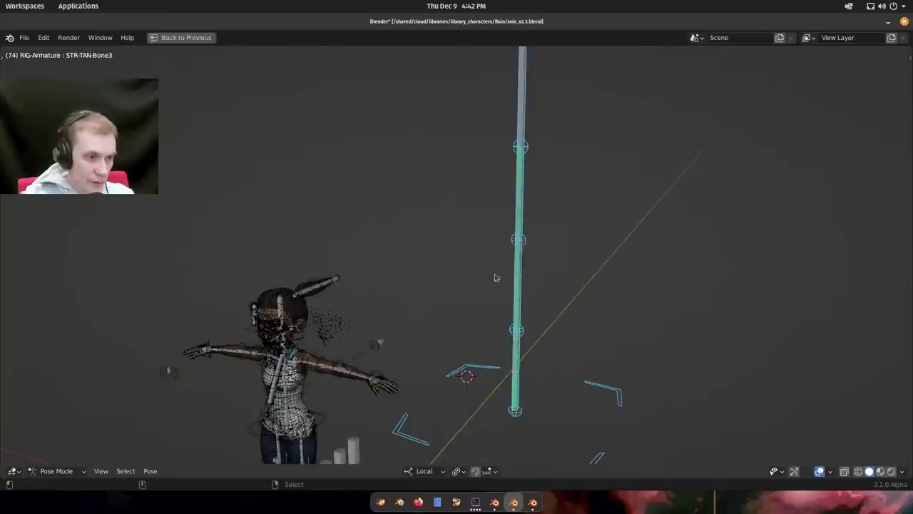
right_click(531, 241)
key("g")
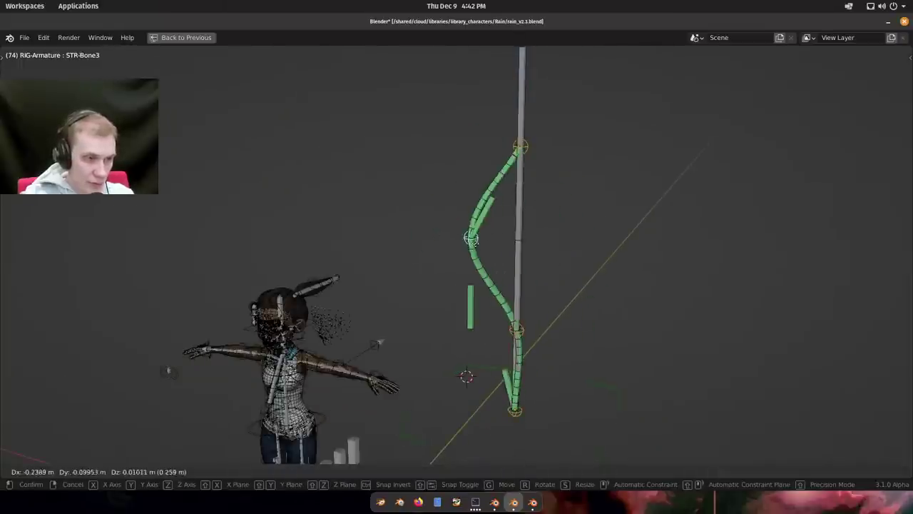
left_click(485, 242)
key("r")
right_click(552, 325)
key("ctrl+space")
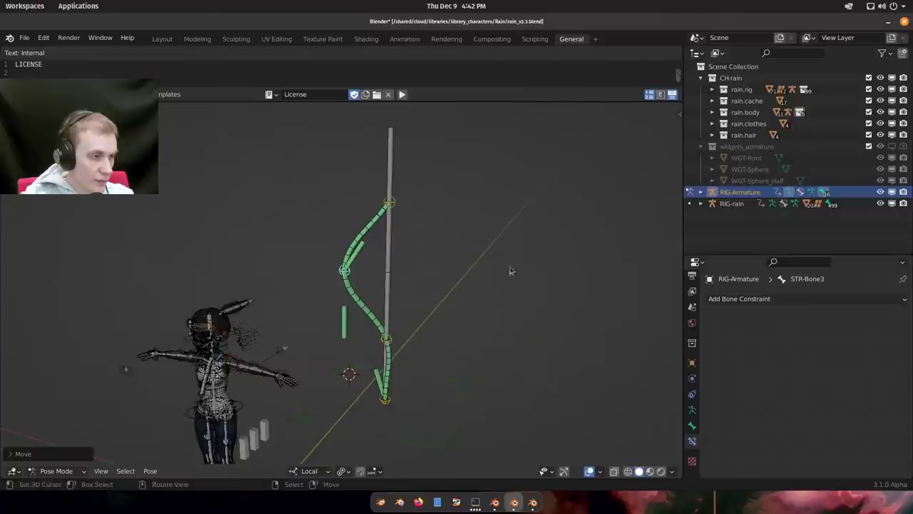
Delete the RIG-Armature test chain in Object Mode and make RIG-rain the active object.
key("Tab")
middle_click_drag(367, 306, 449, 287, "shift")
left_click(357, 281)
key("Delete")
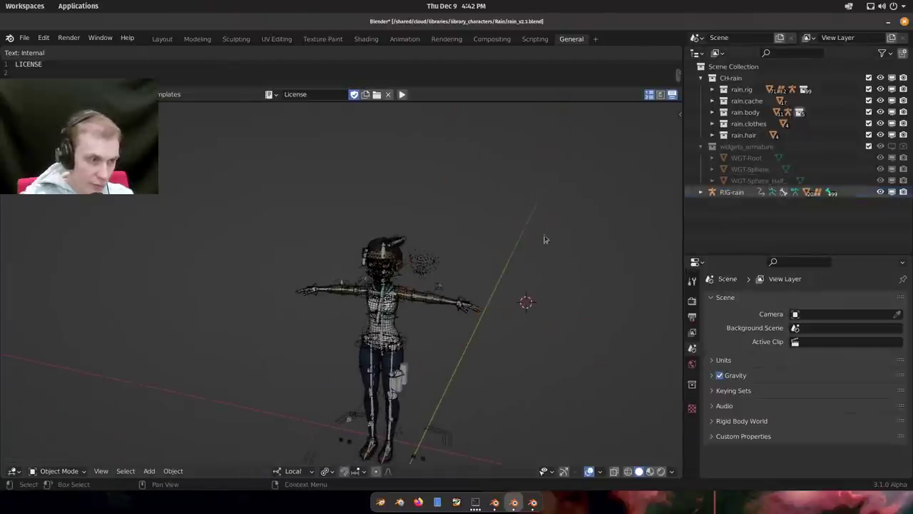
scroll(474, 292, "up", 8)
key("ctrl+z")
middle_click_drag(467, 262, 480, 289)
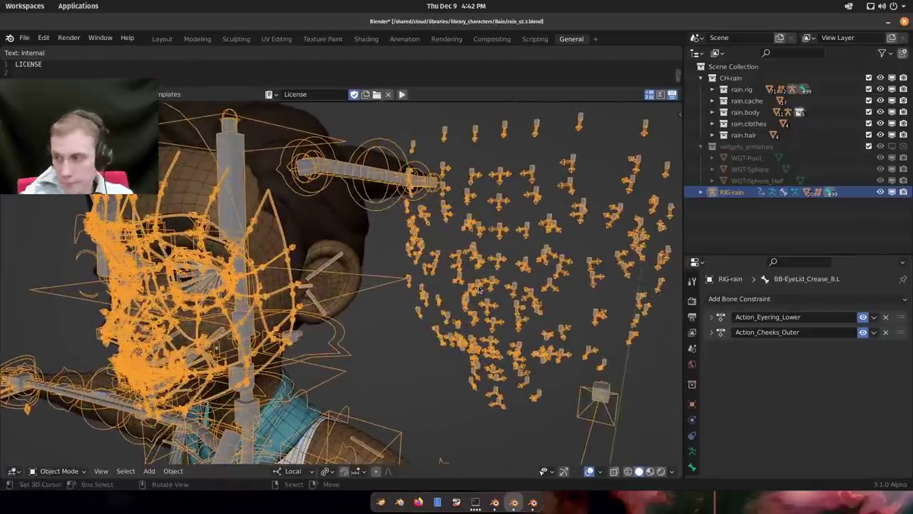
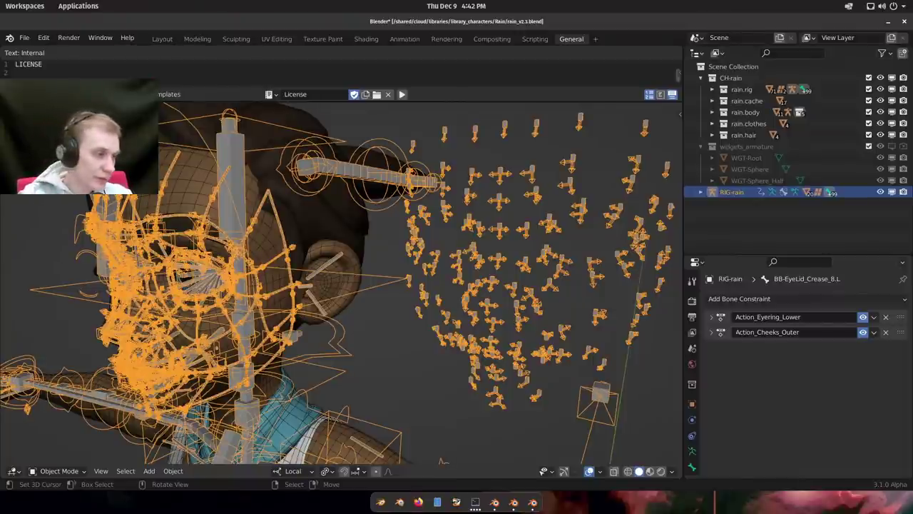
Put RIG-rain in Pose Mode and try moving the left upper eyering control MSTR-Eyering_Upper.L.
middle_click_drag(271, 285, 454, 201)
scroll(314, 277, "up", 2)
key("ctrl+Tab")
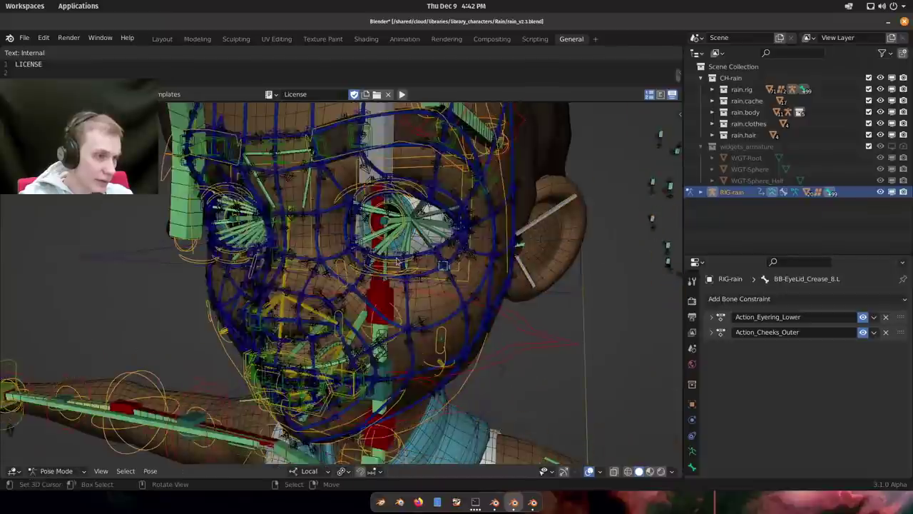
middle_click_drag(437, 284, 402, 211)
scroll(403, 211, "up", 2)
left_click(429, 172)
key("g")
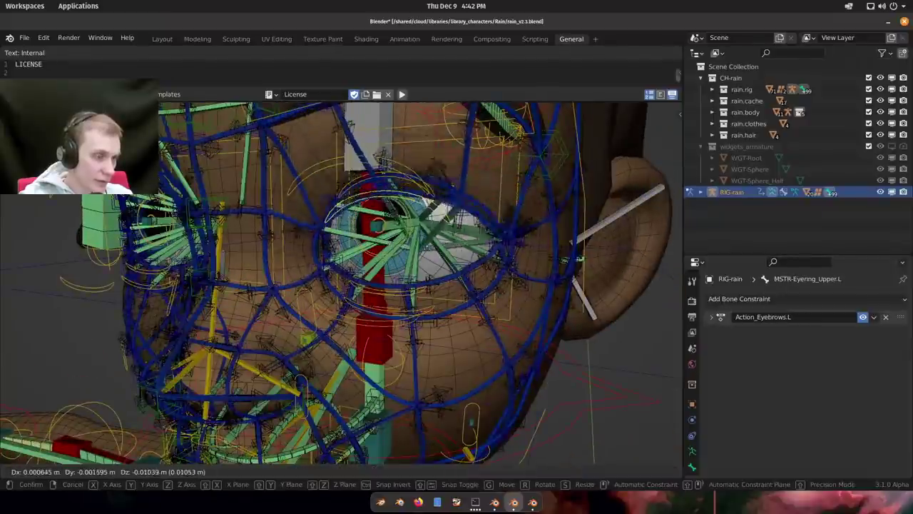
right_click(427, 183)
Lower the left upper eyelid control ACT-Eyelid_Upper.L by about 0.011 m to half close the eye.
right_click(428, 188)
key("g")
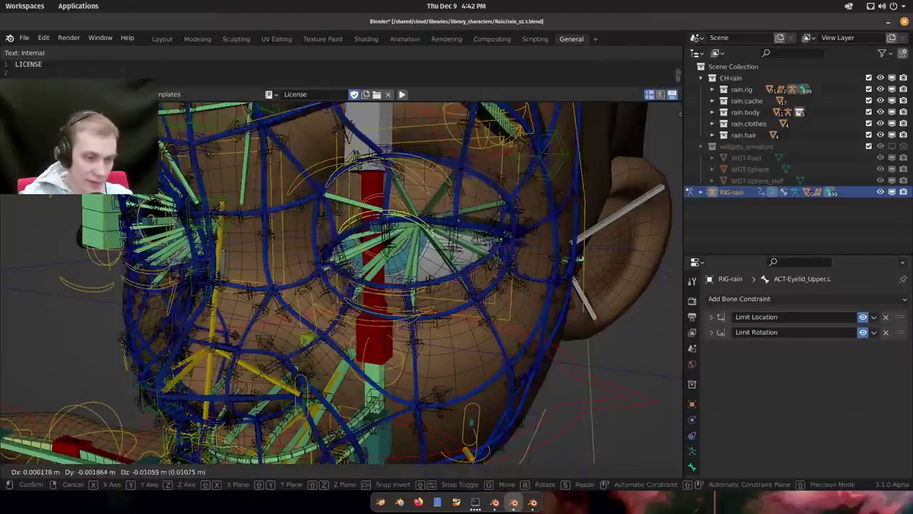
left_click(428, 237)
Hide the second block of RIG-rain's bone layers and nudge the left upper eyelid control slightly downward.
left_click(692, 450)
left_click(897, 362, "shift")
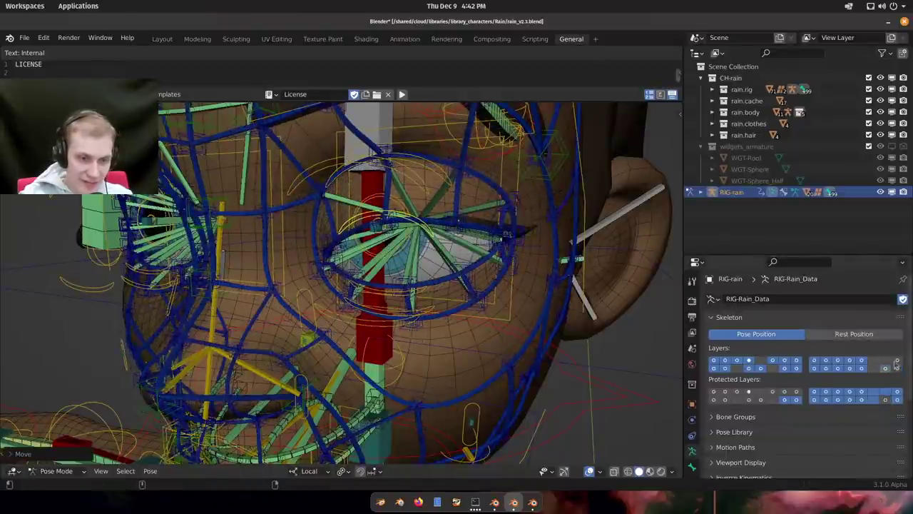
mouse_move(862, 369)
left_mouse_down("shift")
mouse_move(818, 362)
mouse_move(850, 363)
left_mouse_up("shift")
left_click(816, 369, "shift")
scroll(433, 260, "up", 4)
middle_click_drag(422, 229, 426, 272, "shift")
key("g")
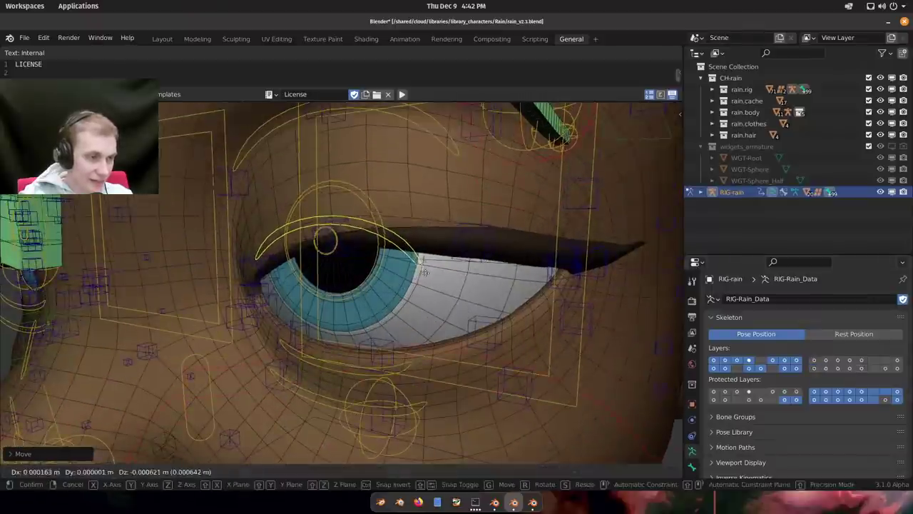
left_click(421, 285)
Select the head mesh GEO-rain_head in Object Mode and display its modifier stack.
key("ctrl+Tab")
left_click(357, 265)
left_click(617, 333)
left_click(692, 419)
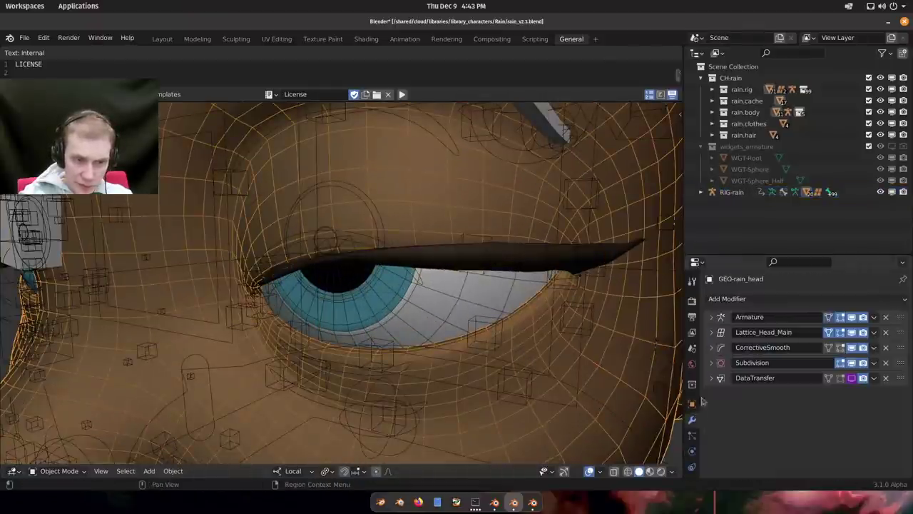
Switch to the Blender window with ellie.blend and try moving Ellie's upper eyelid control.
key("super")
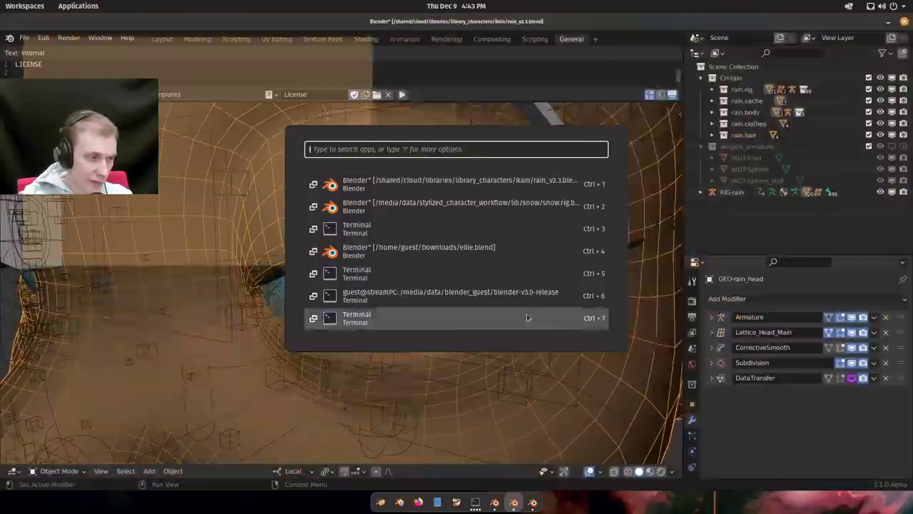
left_click(397, 257)
scroll(433, 288, "down", 1)
scroll(496, 341, "up", 2)
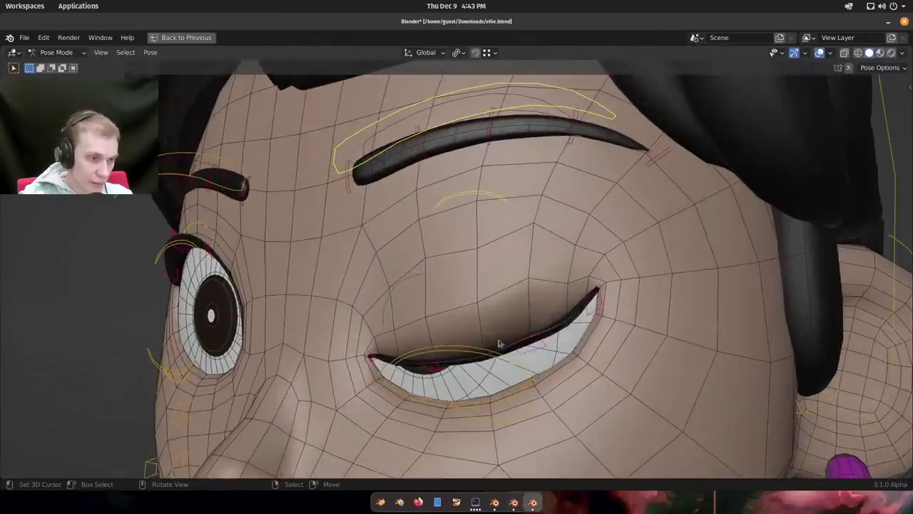
right_click(492, 359)
middle_click_drag(492, 358, 500, 315, "shift")
scroll(483, 300, "up", 1)
key("g")
right_click(510, 362)
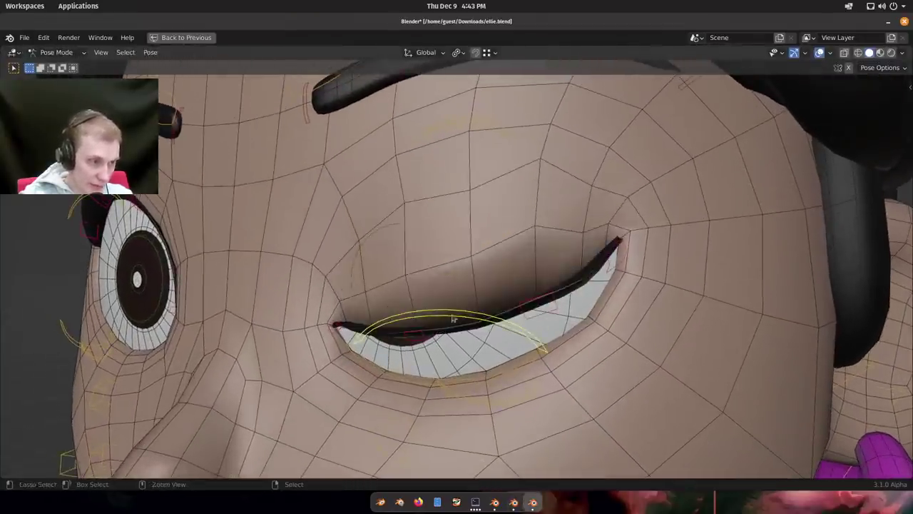
Restore the full layout, select GEO-ellie_head in Object Mode, and enlarge the properties area to show its whole modifier stack.
key("ctrl+space")
middle_click_drag(400, 328, 439, 296)
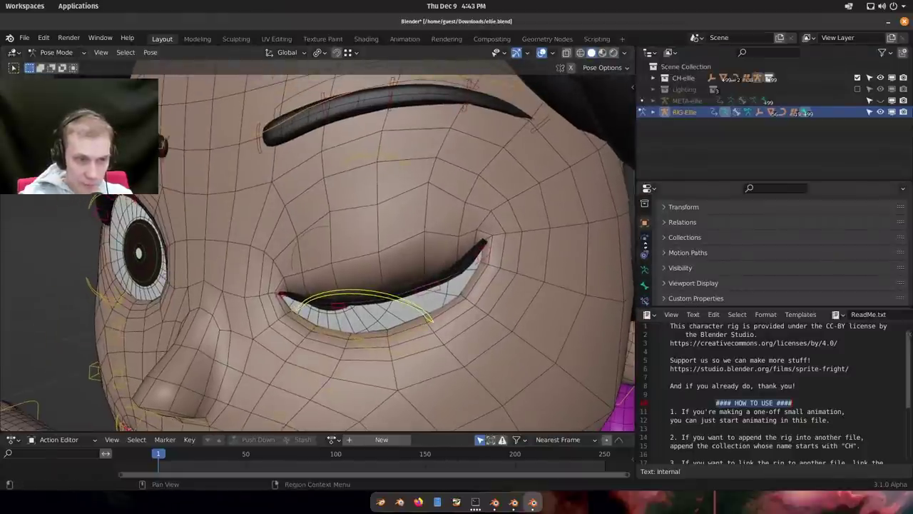
key("Tab")
right_click(546, 284)
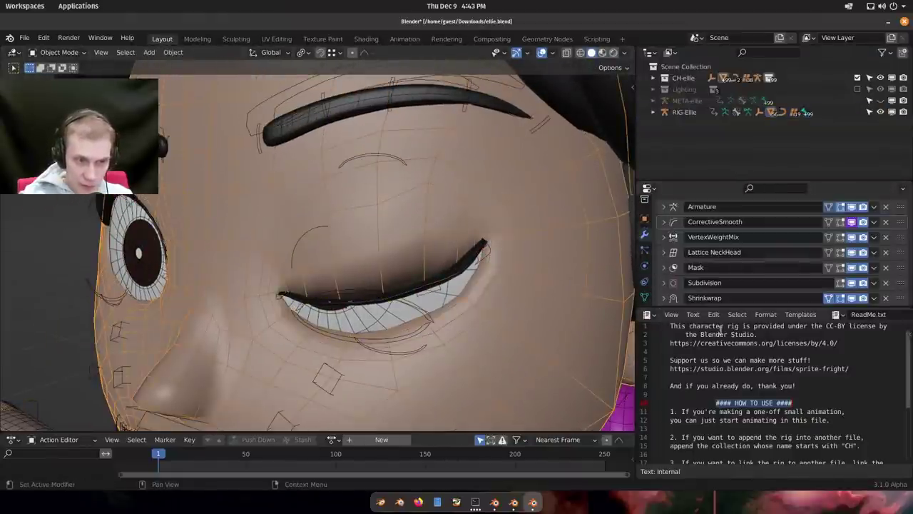
left_click_drag(908, 305, 784, 342)
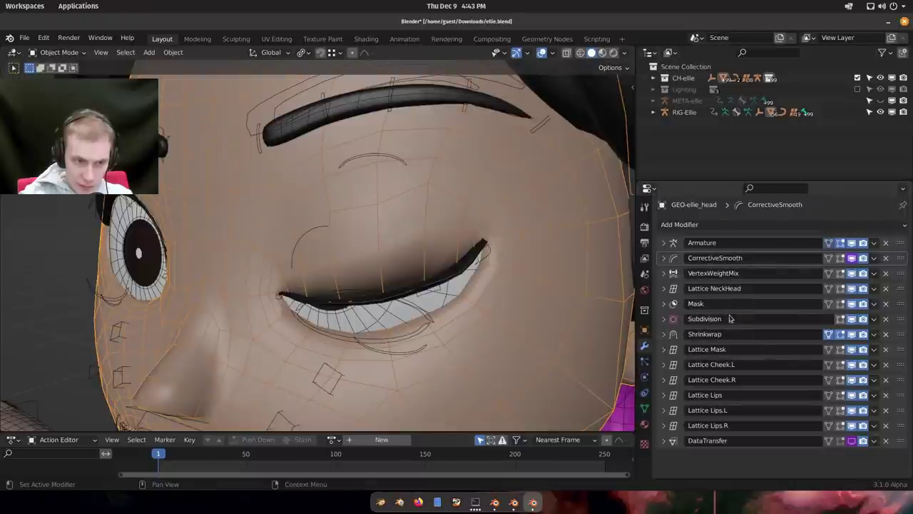
Compare Ellie's eyelid with the Shrinkwrap modifier on and off, expand its settings, and disable it in the viewport.
left_click(854, 335)
left_click(854, 336)
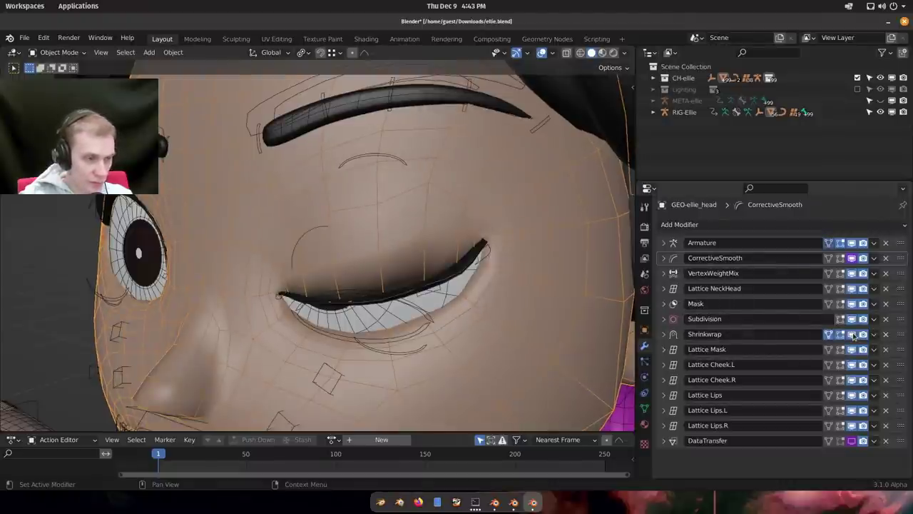
left_click(854, 336)
left_click(853, 335)
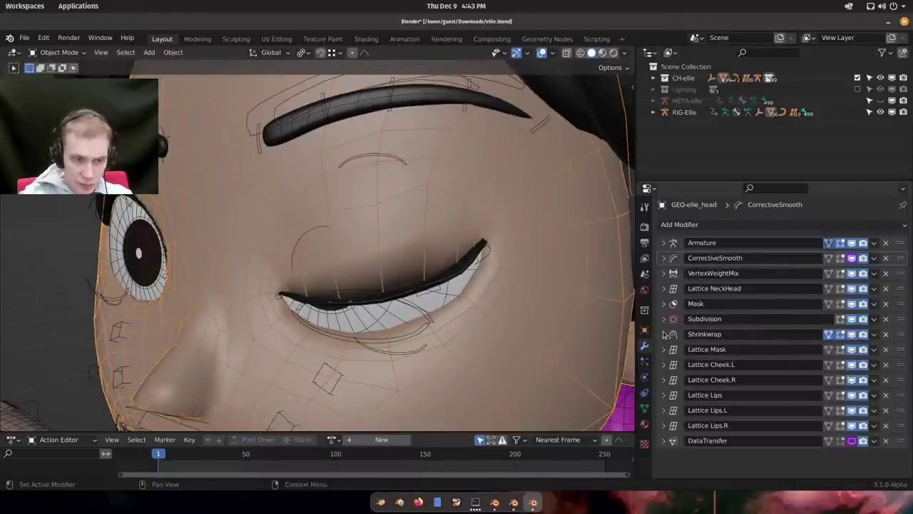
left_click(664, 334)
left_click(852, 334)
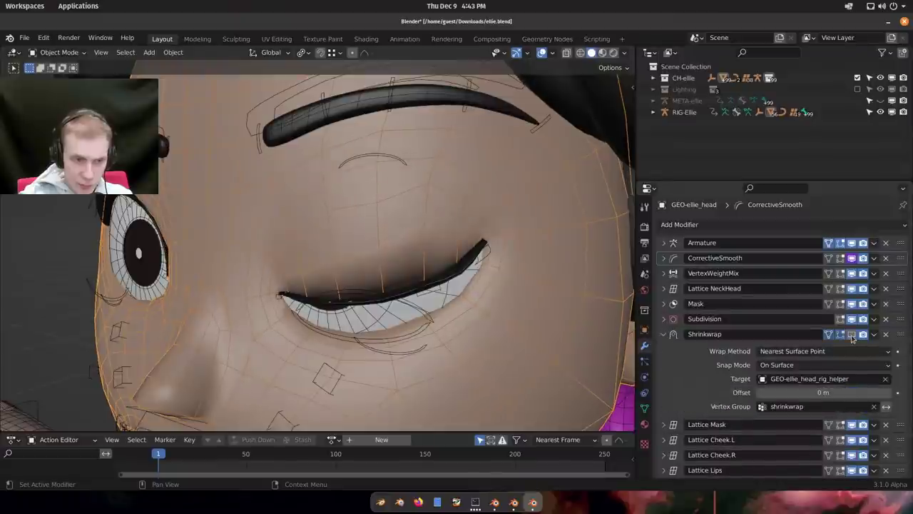
View Ellie's eye from the side and compare the eyelid shape with and without the Shrinkwrap modifier.
middle_click_drag(514, 274, 341, 298)
middle_click_drag(371, 260, 344, 267)
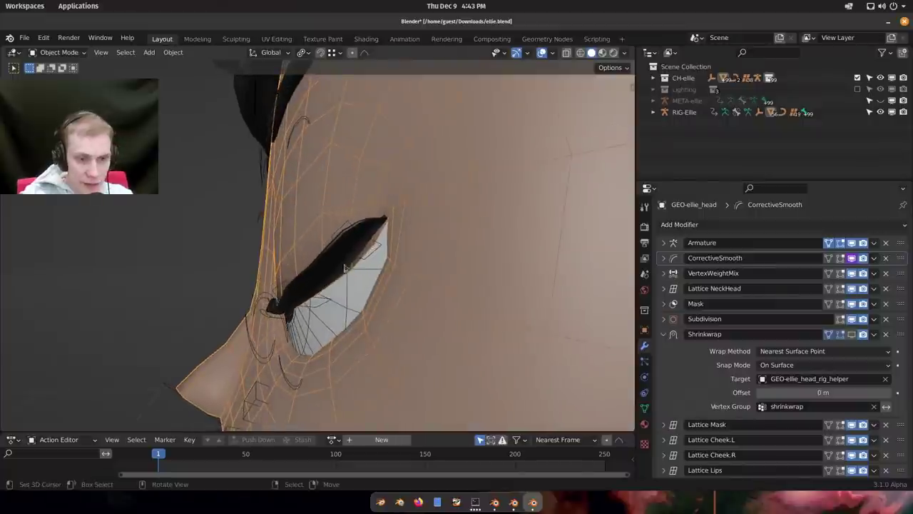
left_click(853, 336)
left_click(853, 336)
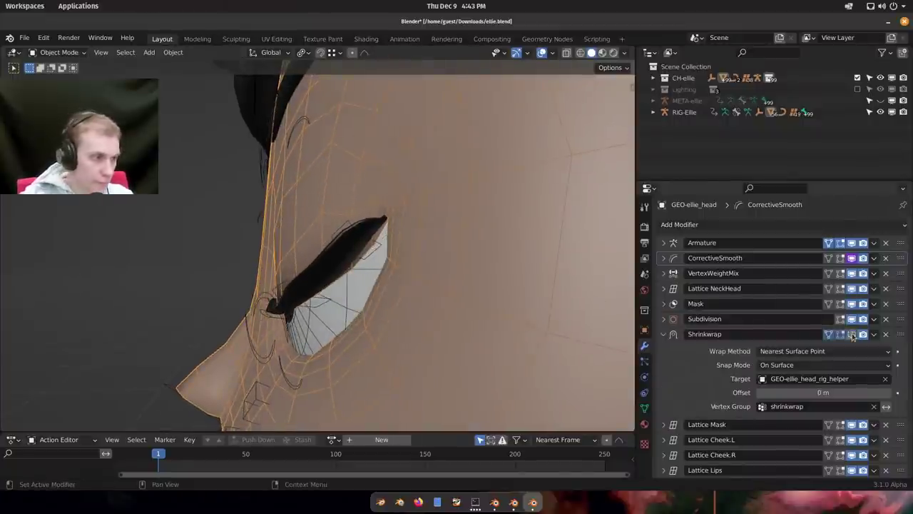
Examine the closed left eyelid on GEO-ellie_head from several angles and collapse the Shrinkwrap modifier's settings.
middle_click_drag(405, 293, 370, 249)
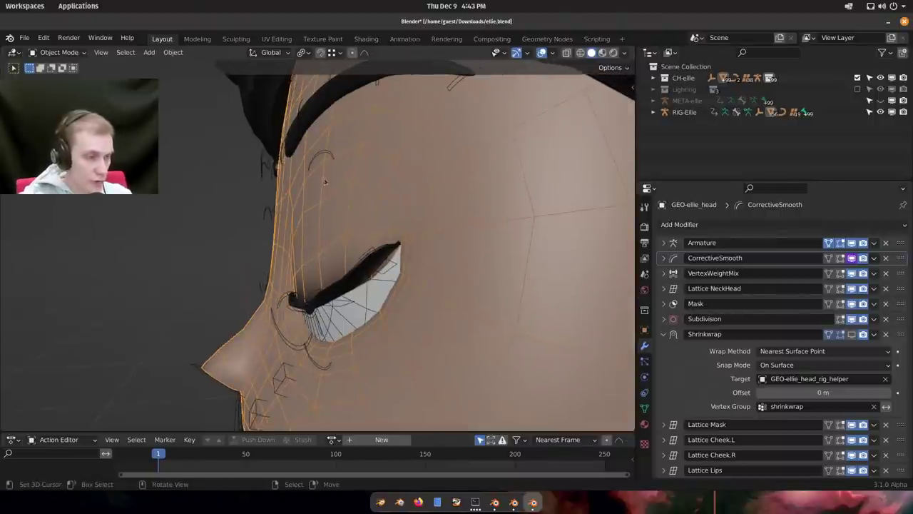
middle_click_drag(324, 182, 370, 228)
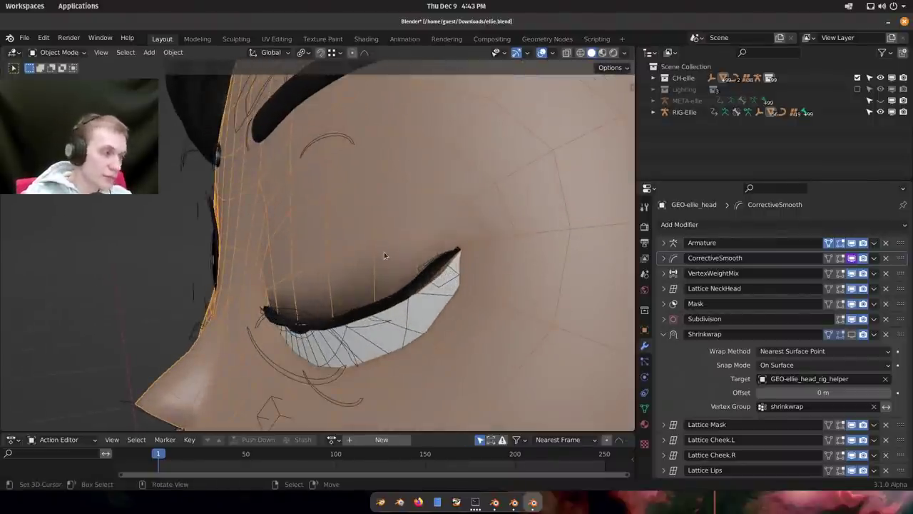
middle_click_drag(388, 253, 445, 289)
left_click(418, 301)
left_click(422, 300)
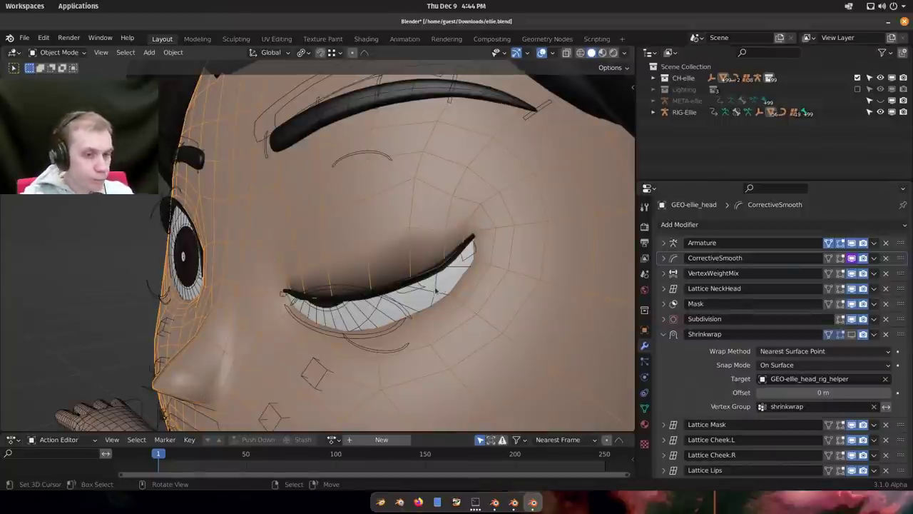
left_click(665, 335)
scroll(455, 310, "down", 1)
mouse_move(456, 310)
middle_mouse_down()
mouse_move(448, 292)
mouse_move(460, 293)
middle_mouse_up()
scroll(460, 294, "up", 1)
Switch to the snow.rig.blend window and examine the bones and annotation marks around the character's left eye and cheek.
key("super")
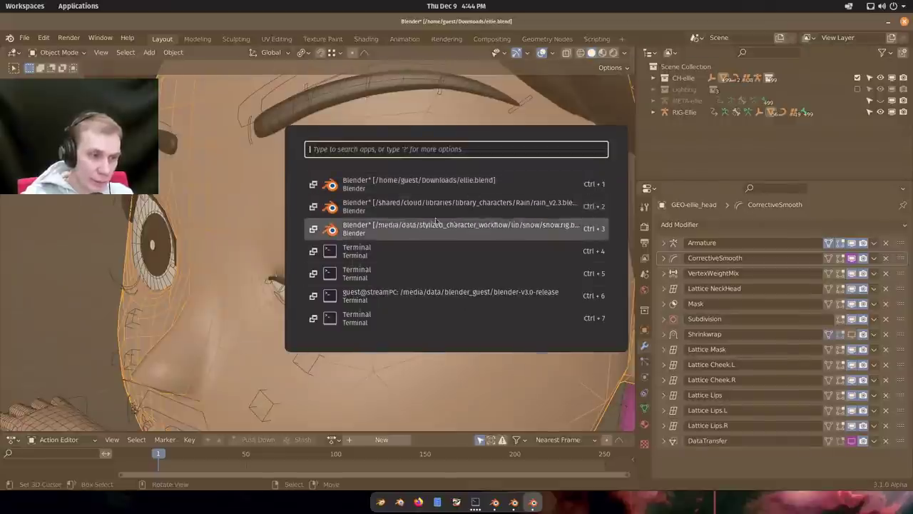
left_click(440, 226)
scroll(458, 246, "down", 2)
middle_click_drag(458, 249, 540, 283)
scroll(522, 243, "down", 2)
scroll(550, 229, "down", 2)
scroll(469, 285, "up", 2)
middle_click_drag(527, 268, 562, 228, "shift")
scroll(528, 291, "down", 2)
middle_click_drag(563, 229, 500, 238, "shift")
scroll(511, 375, "up", 2)
scroll(482, 306, "down", 2)
scroll(477, 276, "up", 2)
scroll(516, 238, "up", 1)
scroll(516, 238, "up", 1)
scroll(485, 234, "up", 2)
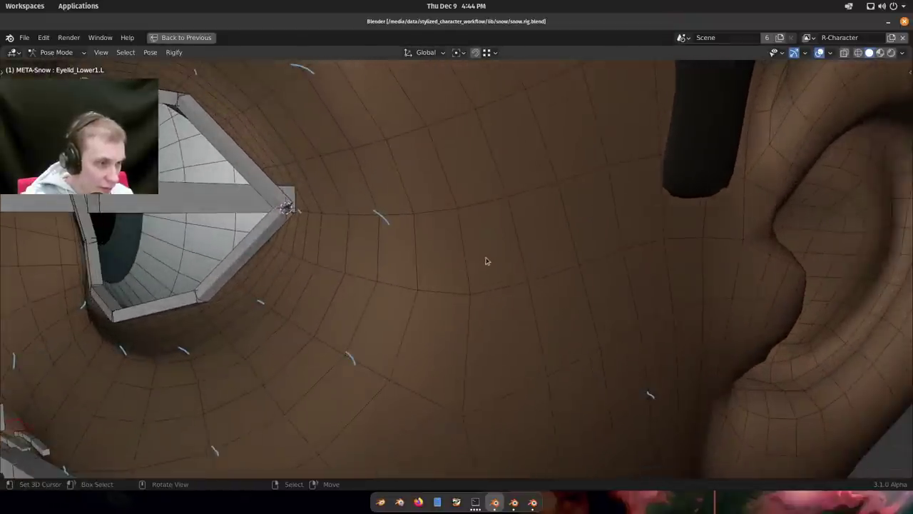
Draw short annotation marks on the skin between the left eye's outer corner and the sideburn.
scroll(487, 259, "down", 2)
middle_click_drag(489, 373, 546, 246)
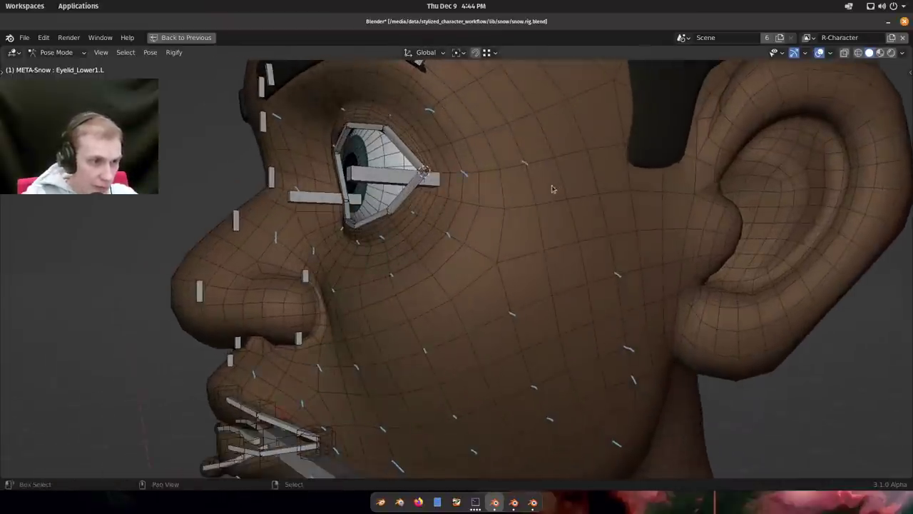
middle_click_drag(583, 149, 562, 196, "shift")
scroll(562, 196, "up", 1)
middle_click_drag(573, 291, 526, 230, "shift")
middle_click_drag(576, 122, 512, 185)
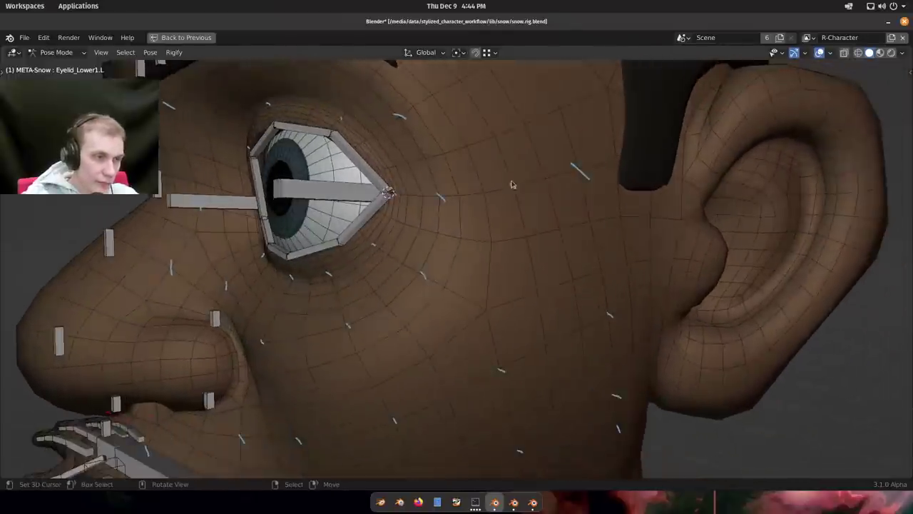
middle_click_drag(568, 178, 497, 173)
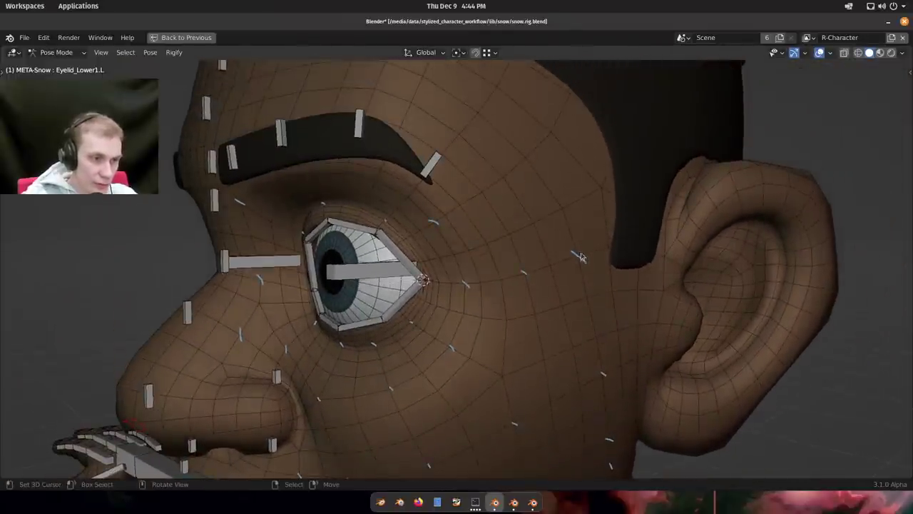
Sketch annotation loops around the upper cheek area in front of the left ear and erase them.
middle_click_drag(581, 257, 550, 239)
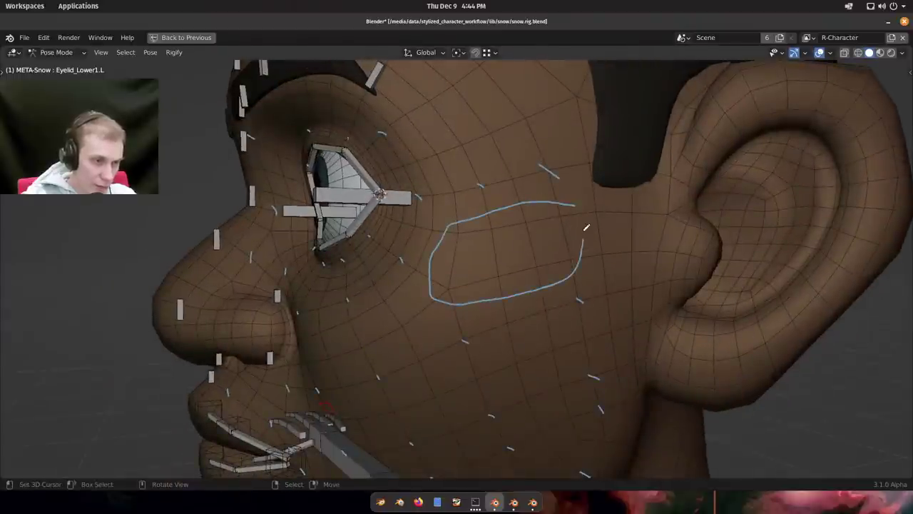
middle_click_drag(575, 213, 599, 232)
middle_click_drag(566, 302, 490, 280, "shift")
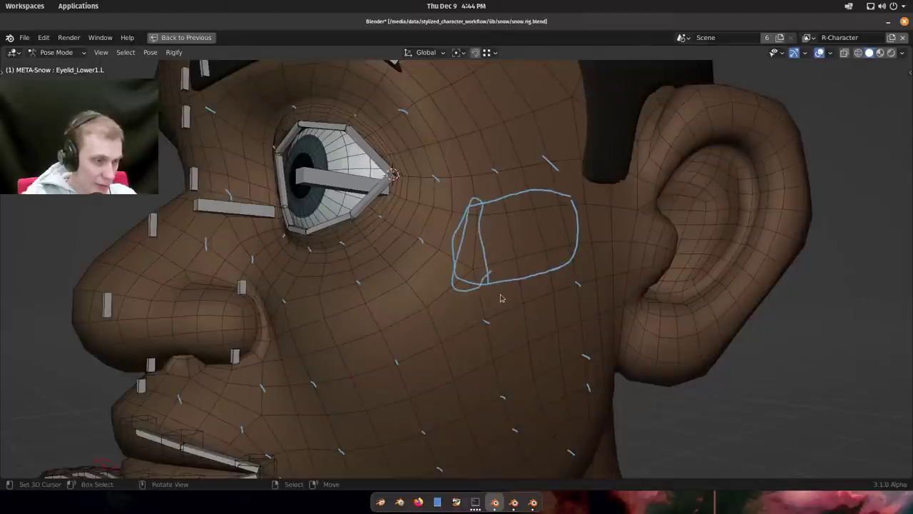
middle_click_drag(501, 298, 483, 319)
scroll(483, 319, "up", 1)
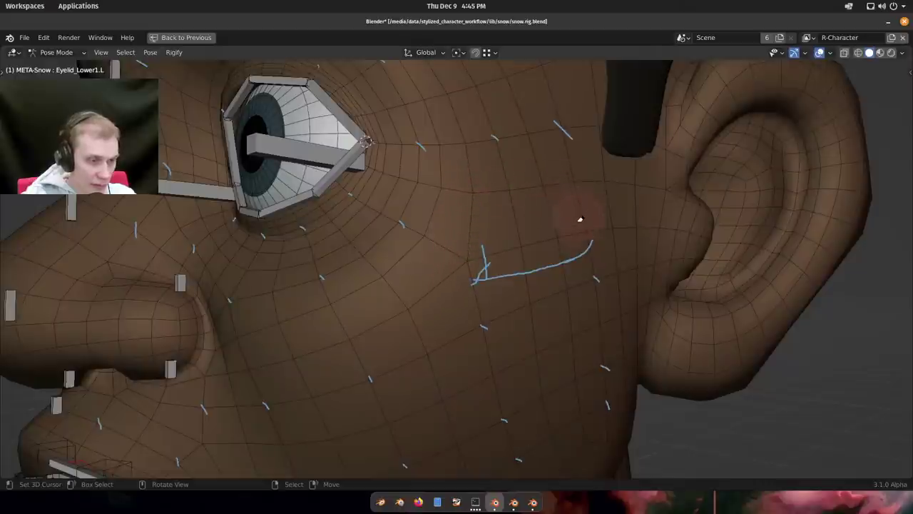
Draw two annotation marks on the left temple beyond the eyebrow's outer end, up toward the hairline.
scroll(565, 244, "down", 1)
middle_click_drag(535, 233, 542, 311, "shift")
middle_click_drag(541, 311, 548, 355)
middle_click_drag(458, 300, 473, 295)
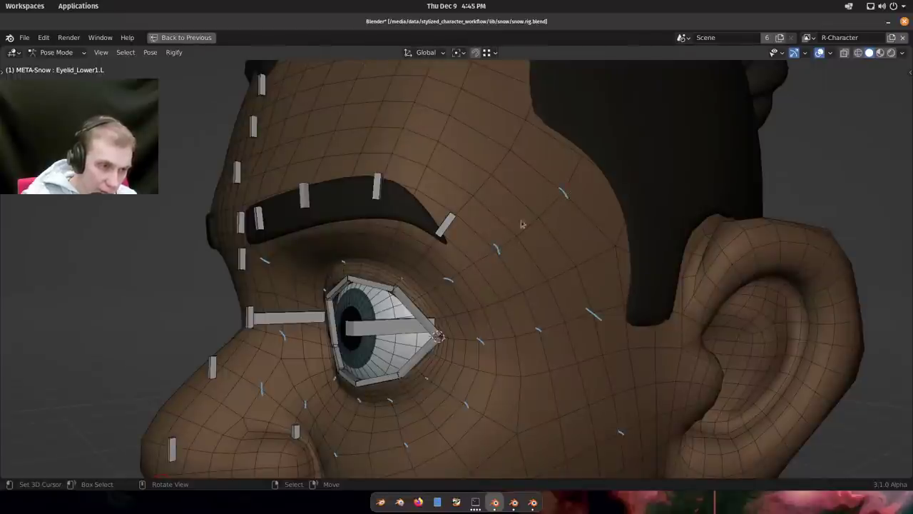
middle_click_drag(522, 224, 505, 233)
scroll(514, 261, "up", 3)
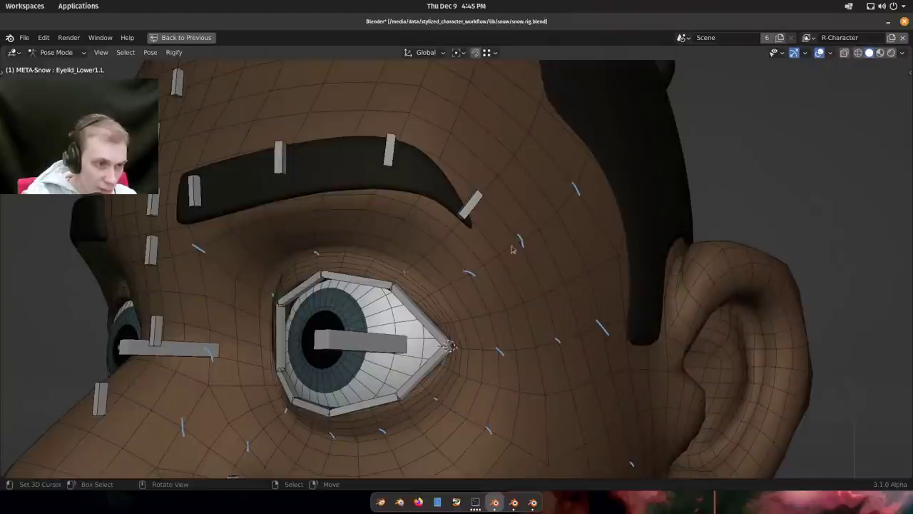
mouse_move(511, 249)
middle_mouse_down()
mouse_move(493, 245)
mouse_move(530, 248)
middle_mouse_up()
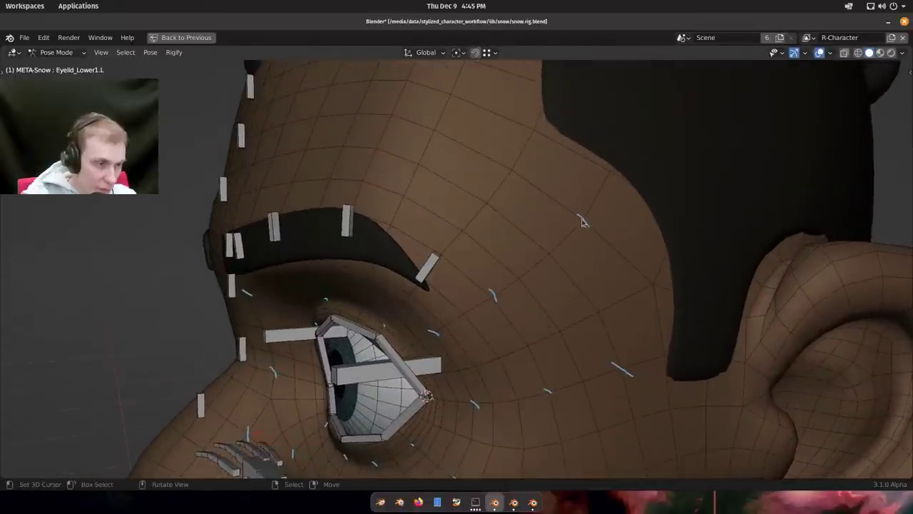
middle_click_drag(582, 222, 585, 242)
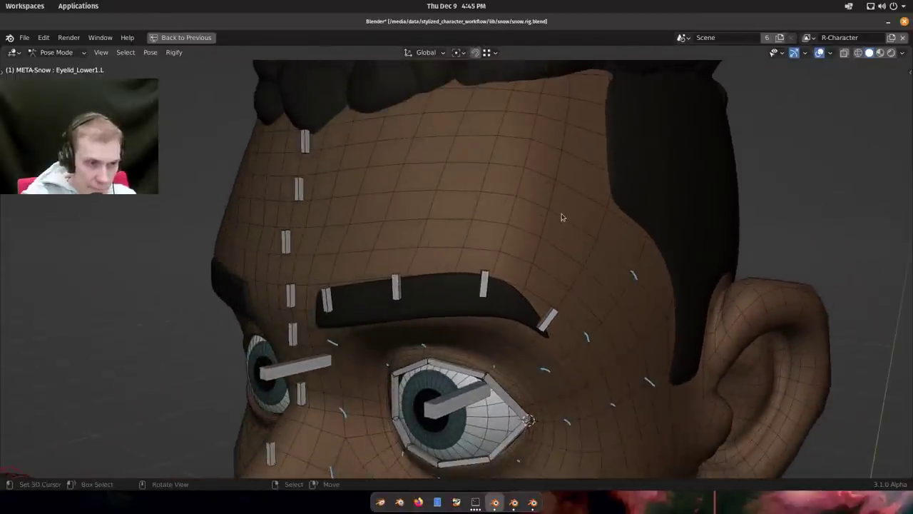
Select the Eyebrow1.L bone of META-Snow and draw an annotation mark on the forehead just above it.
scroll(562, 217, "down", 6)
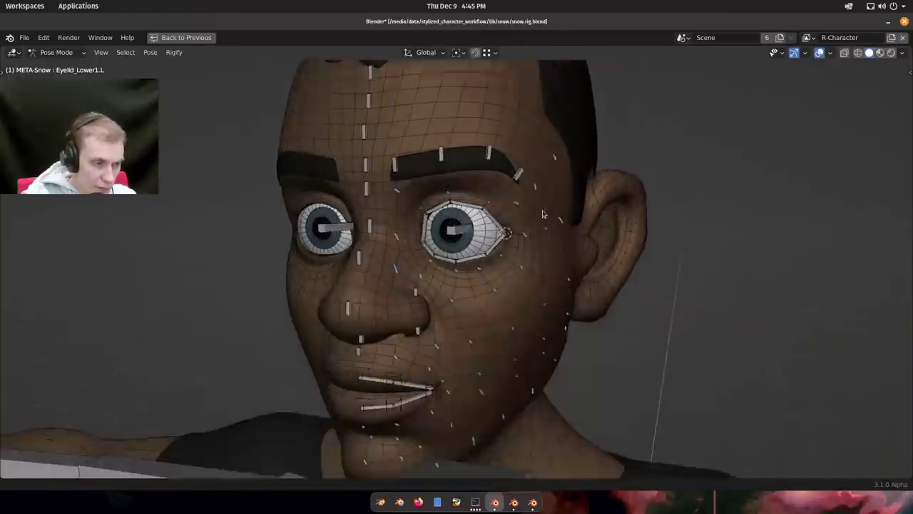
middle_click_drag(544, 214, 591, 343, "shift")
scroll(514, 258, "up", 4)
middle_click_drag(515, 258, 510, 277)
scroll(464, 284, "up", 1)
middle_click_drag(441, 288, 469, 208)
left_click(435, 227)
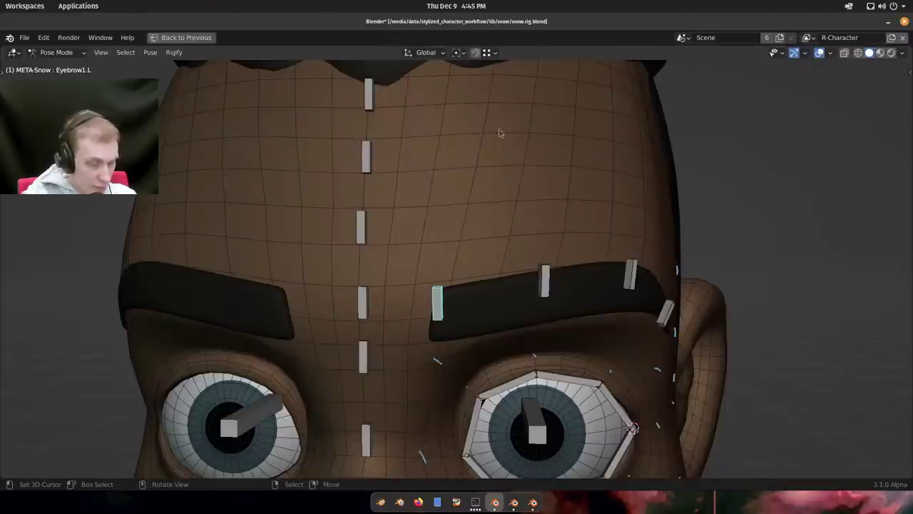
middle_click_drag(464, 251, 459, 230, "shift")
scroll(465, 229, "up", 1)
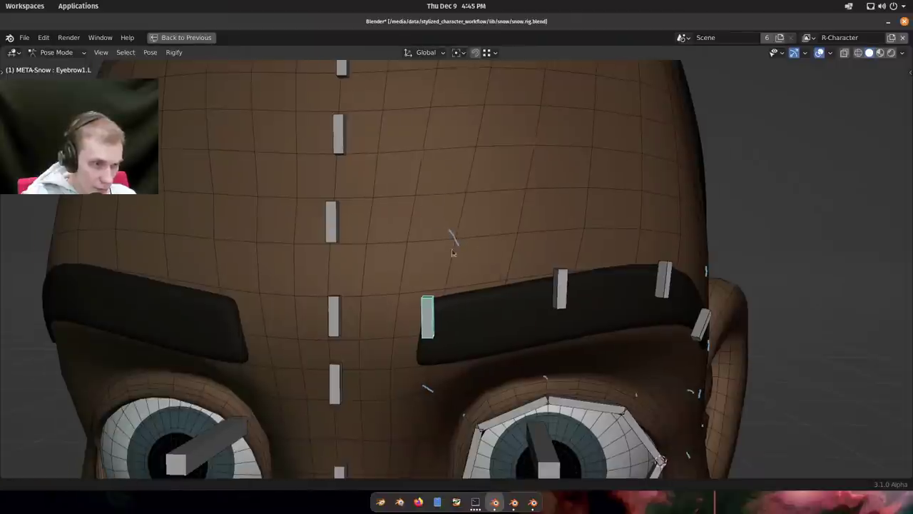
Extend the row of annotation marks along the top of the left eyebrow out to the temple.
middle_click_drag(452, 239, 576, 296)
middle_click_drag(605, 342, 559, 263, "shift")
scroll(572, 298, "up", 1)
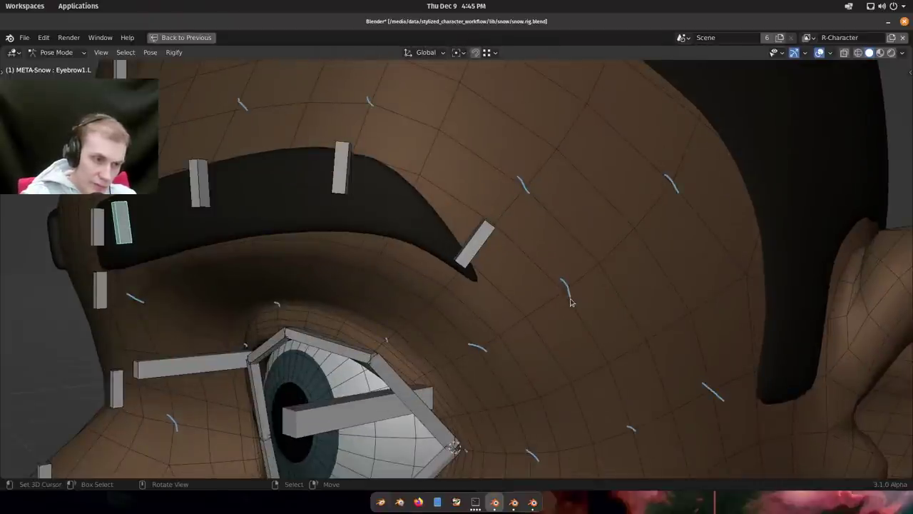
middle_click_drag(571, 302, 550, 256)
scroll(548, 266, "down", 1)
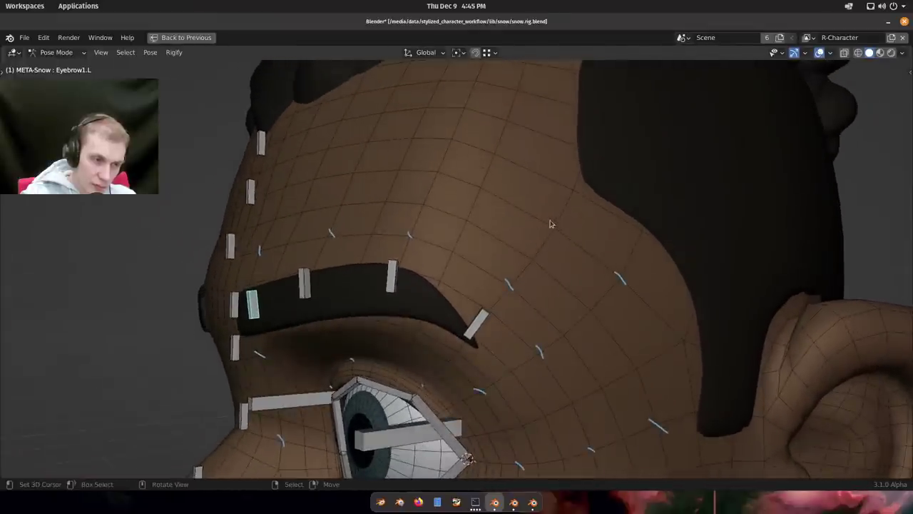
Draw annotation marks on the middle of the forehead above the outer part of the left eyebrow.
middle_click_drag(505, 220, 524, 227)
middle_click_drag(525, 228, 541, 245, "shift")
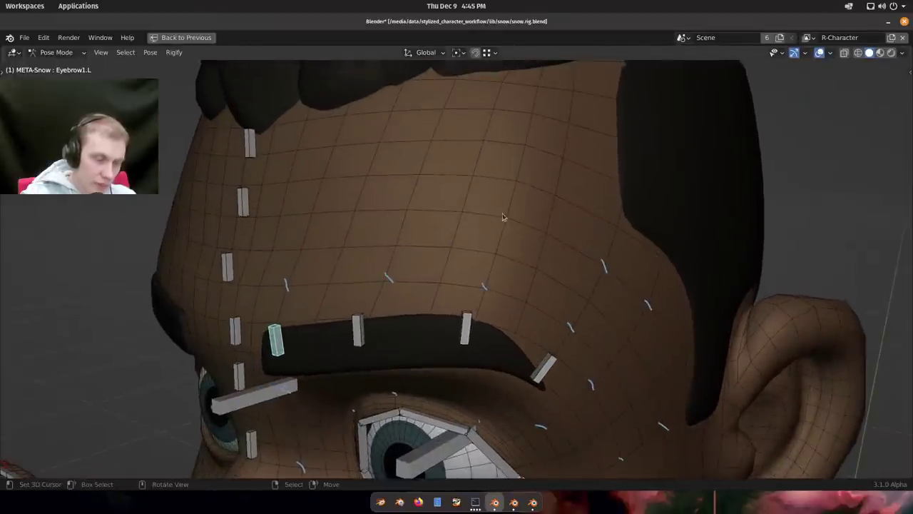
middle_click_drag(502, 217, 531, 224)
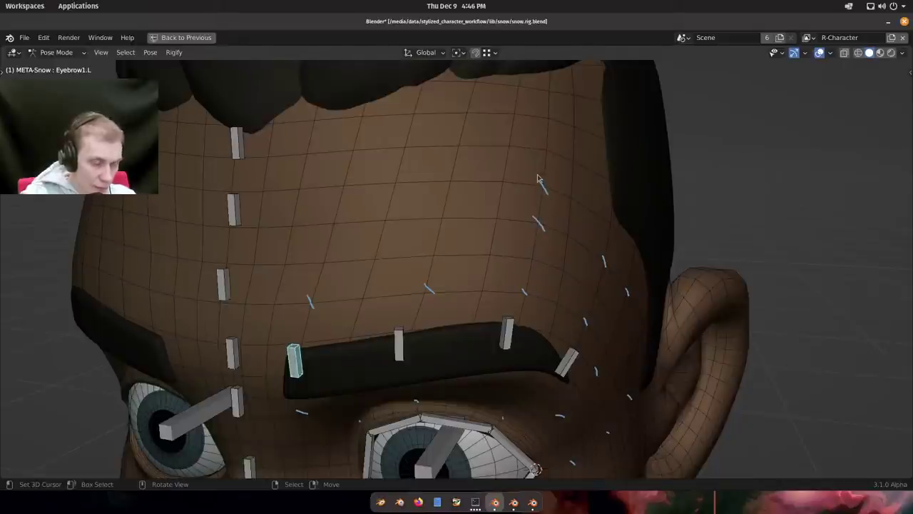
middle_click_drag(541, 290, 516, 271)
Switch to the rain_v2.3.blend window, select RIG-rain and put it into Pose Mode with the forehead in view.
key("super")
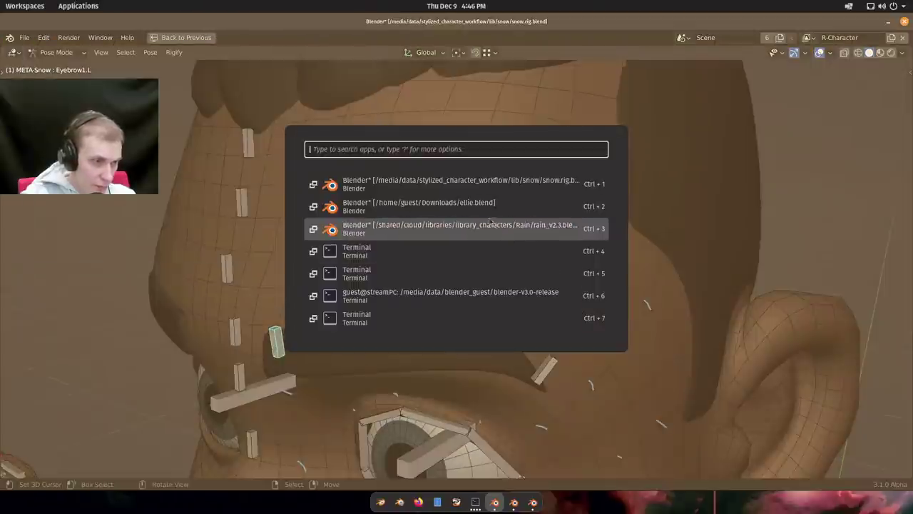
left_click(516, 231)
middle_click_drag(515, 233, 491, 341)
scroll(449, 303, "down", 2)
right_click(439, 278)
key("ctrl+Tab")
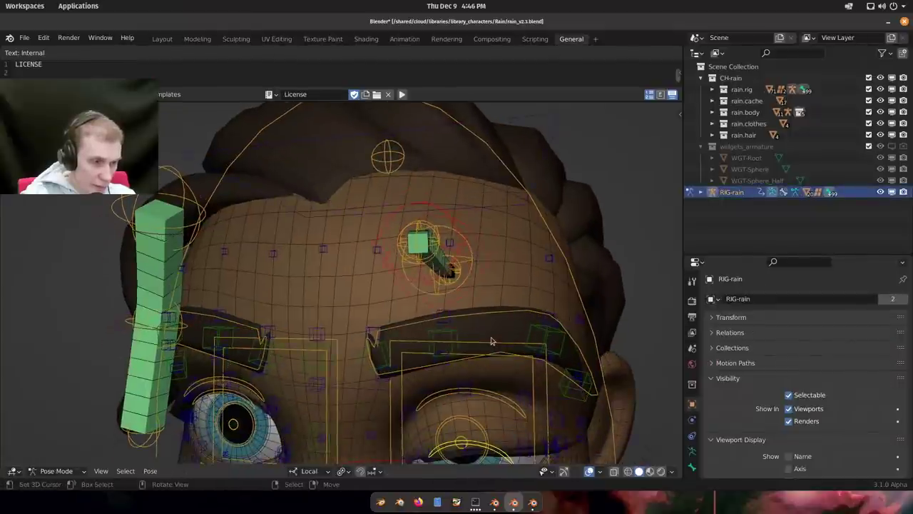
Show additional bone layers in the RIG-rain armature data to reveal the face's deform bones.
left_click(691, 450)
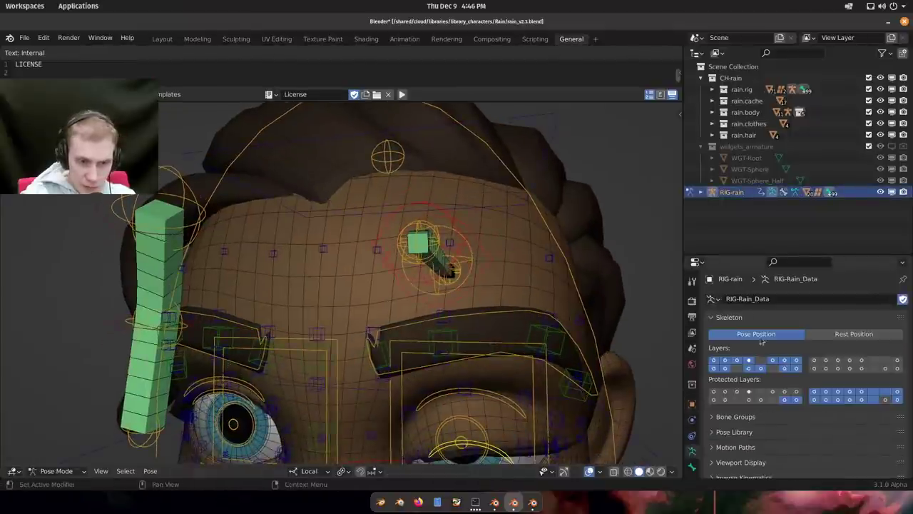
left_click(849, 360, "shift")
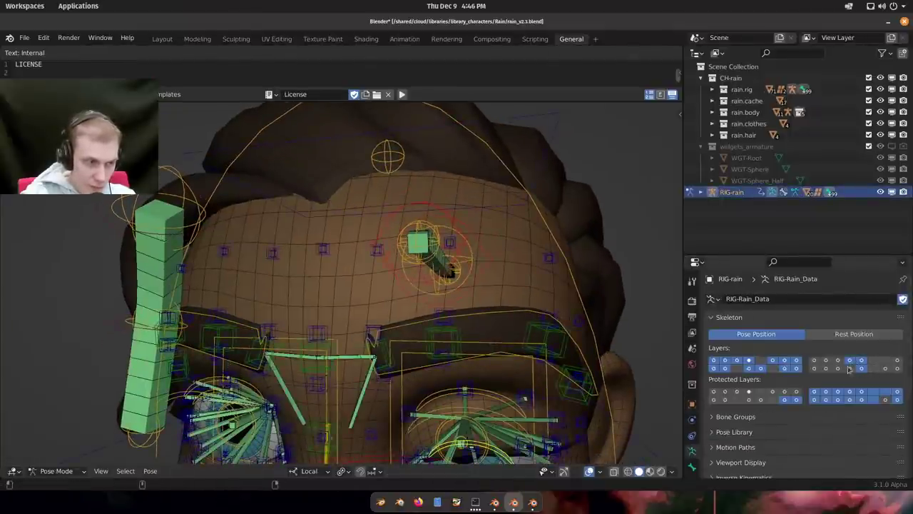
left_click(850, 368, "shift")
scroll(467, 279, "up", 4)
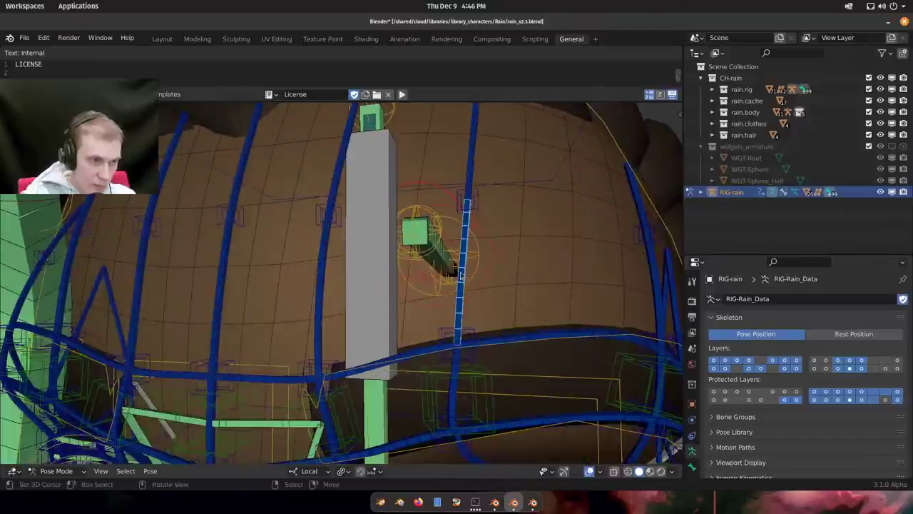
Select a control on the left side of Rain's forehead, test moving it and cancel the move.
left_click(471, 167)
middle_click_drag(472, 166, 538, 279)
right_click(534, 268)
key("g")
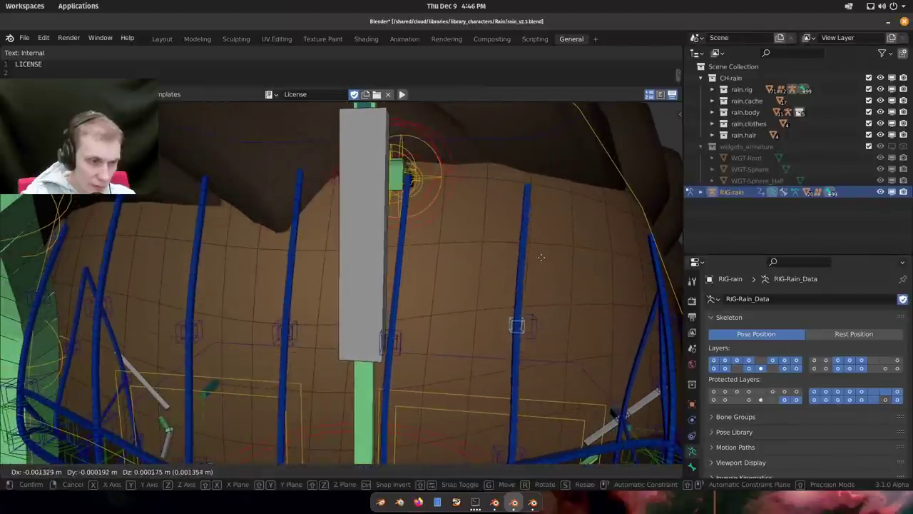
right_click(527, 321)
middle_click_drag(525, 348, 515, 287)
Switch back to the snow.rig.blend window and draw rows of annotation marks across the left half of the forehead.
key("super")
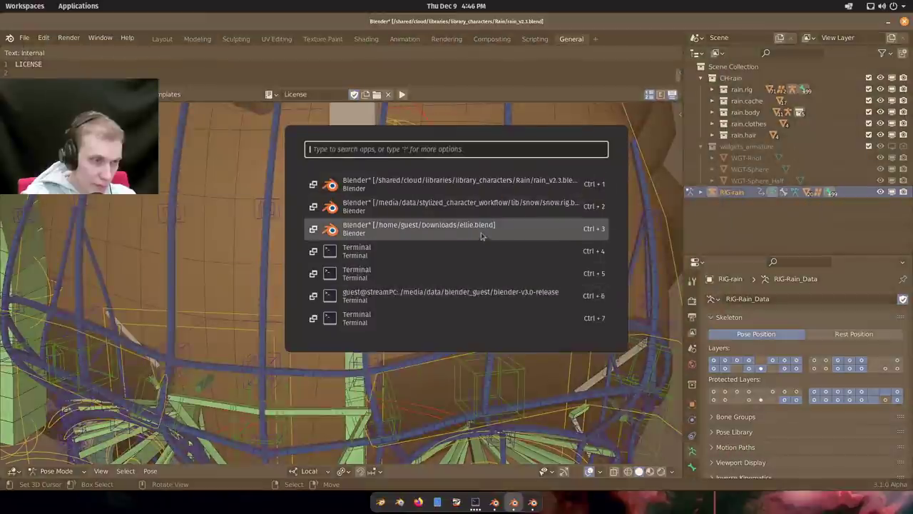
left_click(530, 204)
mouse_move(534, 244)
middle_mouse_down()
mouse_move(421, 245)
mouse_move(465, 246)
mouse_move(482, 197)
mouse_move(490, 218)
mouse_move(488, 207)
middle_mouse_up()
left_click_drag(488, 180, 498, 184)
middle_click_drag(545, 216, 527, 213)
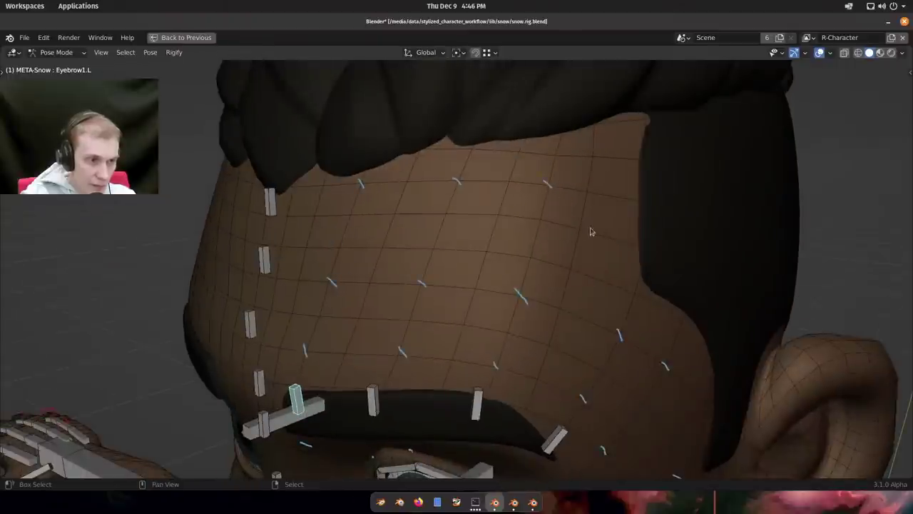
Draw annotation marks around the left ear's rim, front edge and lobe.
middle_click_drag(590, 231, 540, 224)
scroll(464, 238, "down", 2)
middle_click_drag(422, 245, 438, 239)
middle_click_drag(473, 265, 594, 265)
scroll(539, 304, "down", 1)
scroll(560, 363, "down", 1)
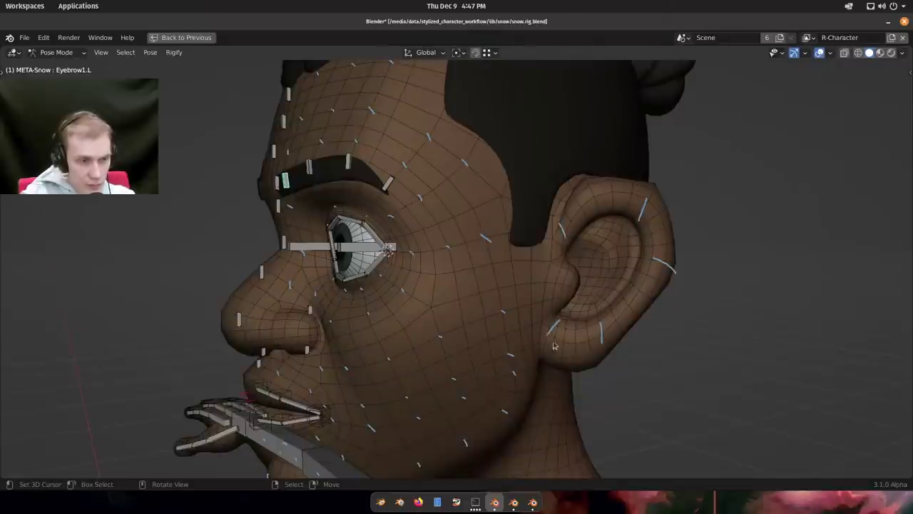
Select the Lip_Top_Corner.L bone at the left mouth corner and put META-Snow into Edit Mode.
middle_click_drag(610, 335, 530, 281)
middle_click_drag(556, 283, 541, 265)
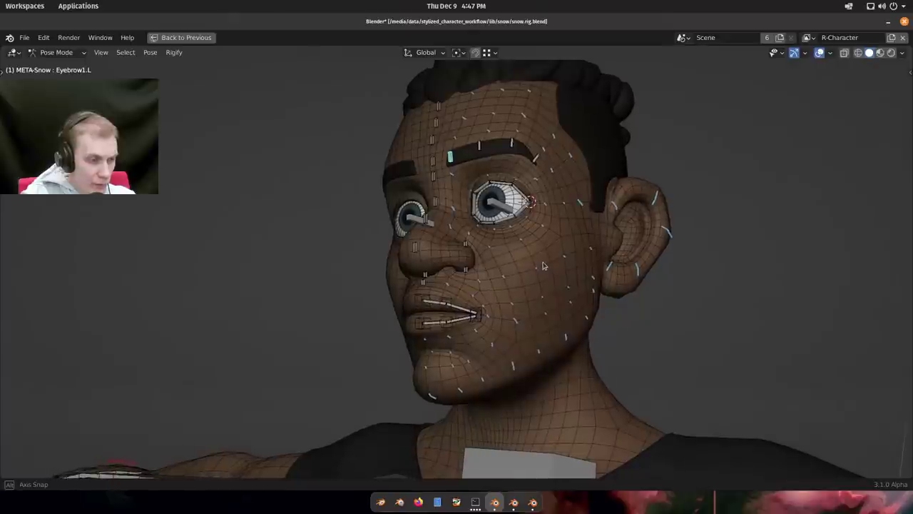
scroll(528, 274, "up", 6)
left_click(525, 278)
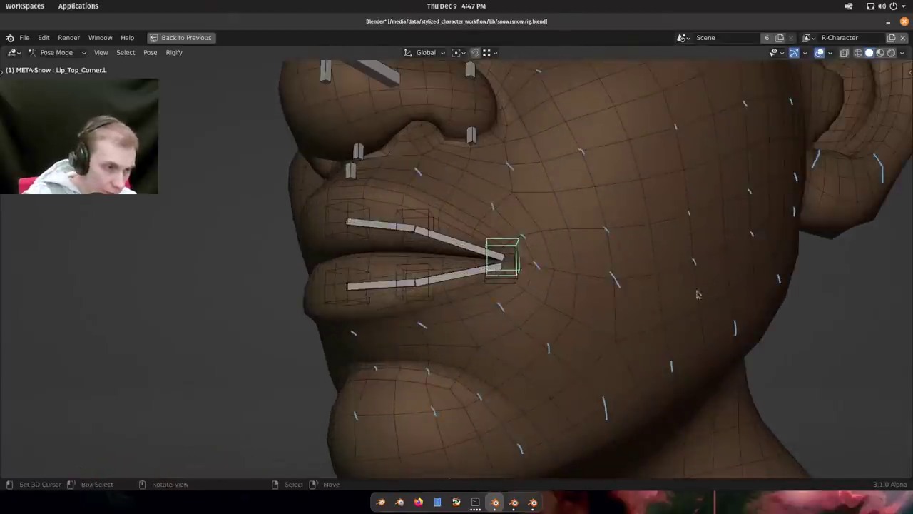
key("Tab")
middle_click_drag(547, 310, 556, 300)
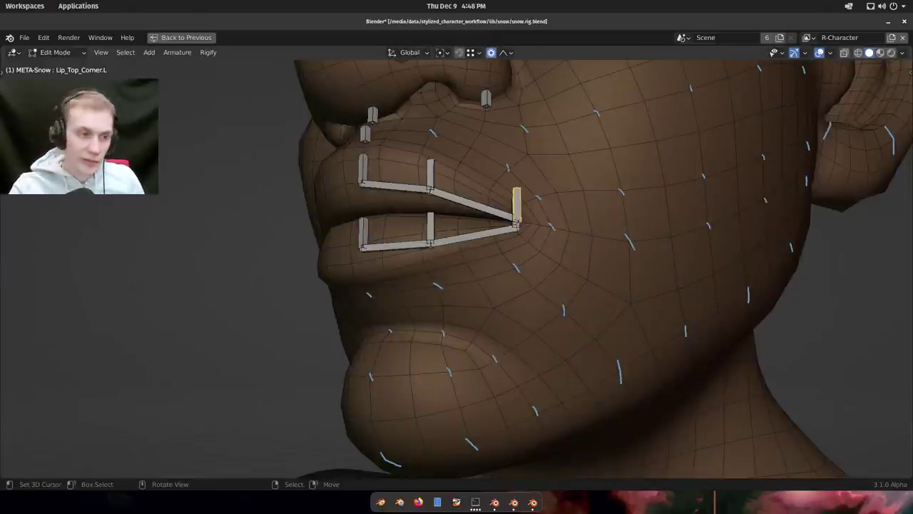
scroll(493, 336, "down", 6)
middle_click_drag(493, 336, 489, 381)
scroll(542, 149, "up", 6)
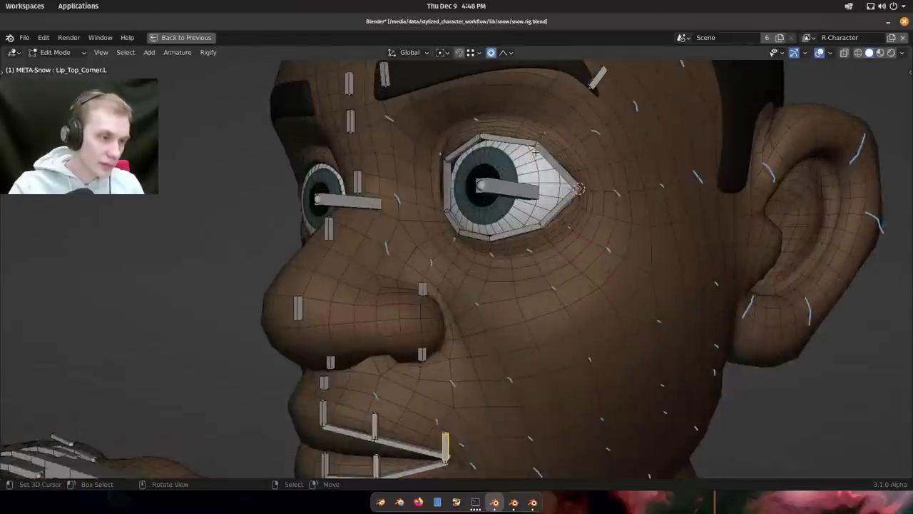
Examine the eyelid bones and annotation marks around the left eye from several angles.
middle_click_drag(542, 149, 460, 187)
scroll(401, 185, "down", 1)
scroll(431, 185, "up", 1)
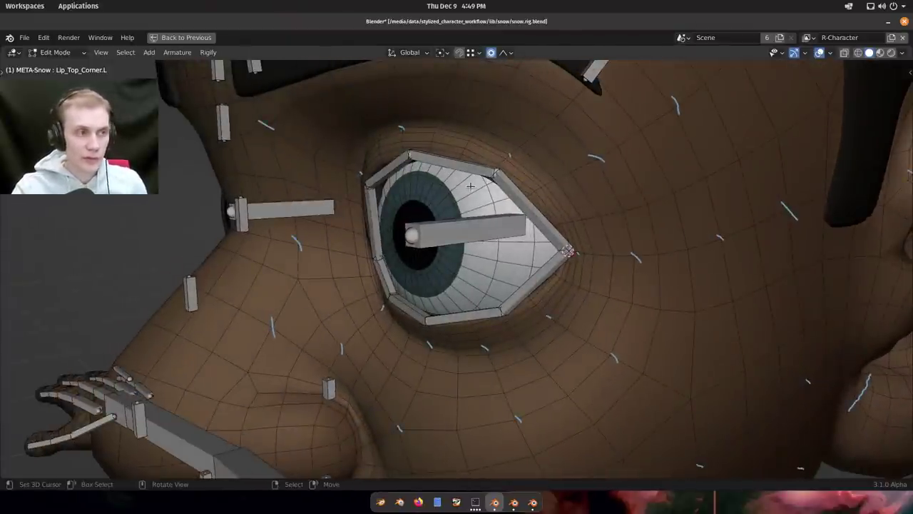
middle_click_drag(509, 230, 488, 223)
scroll(499, 221, "up", 2)
scroll(487, 223, "down", 4)
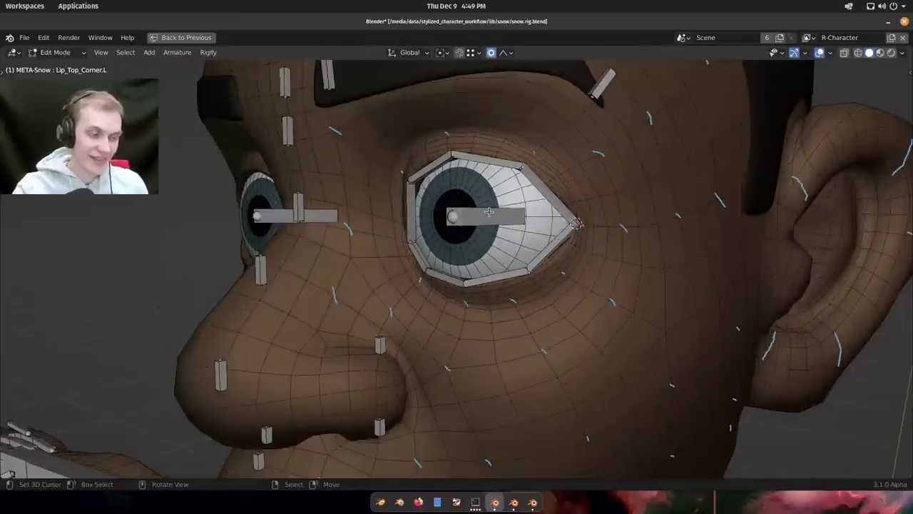
scroll(491, 217, "up", 4)
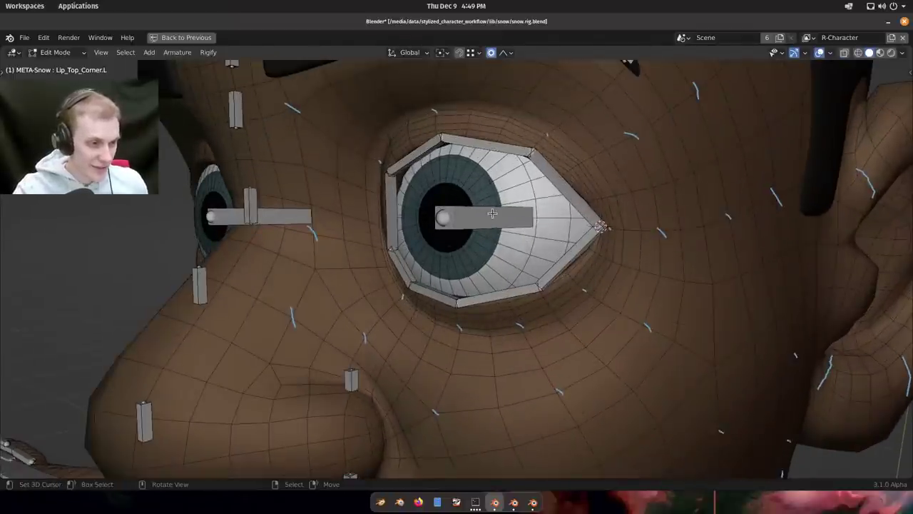
scroll(493, 212, "down", 3)
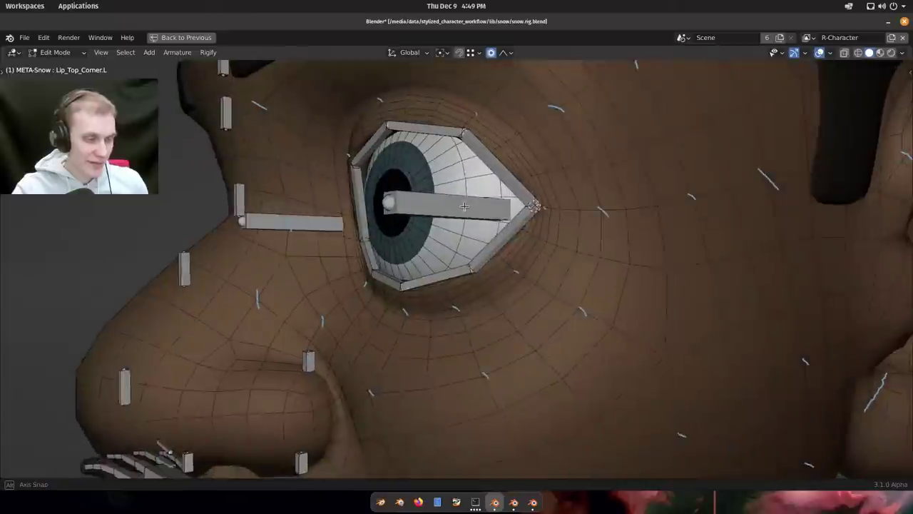
scroll(489, 210, "up", 3)
scroll(488, 209, "down", 5)
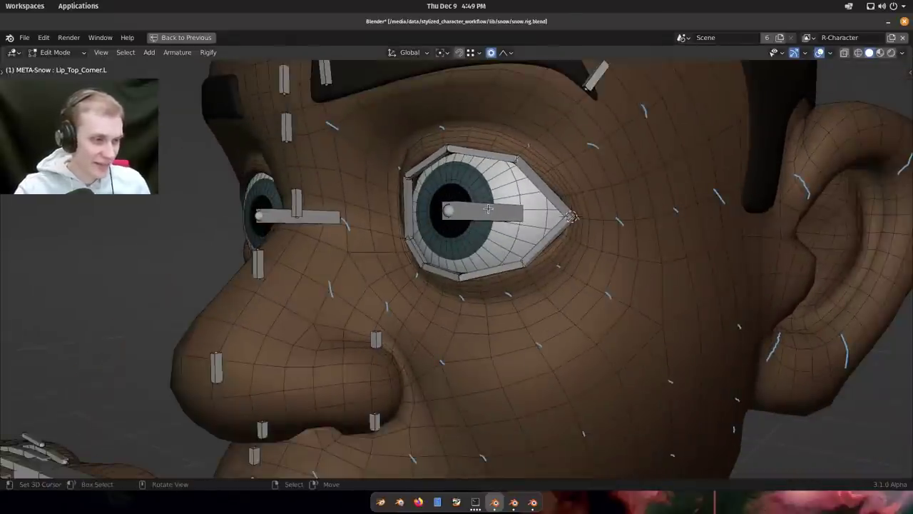
scroll(488, 208, "up", 4)
scroll(488, 208, "up", 4)
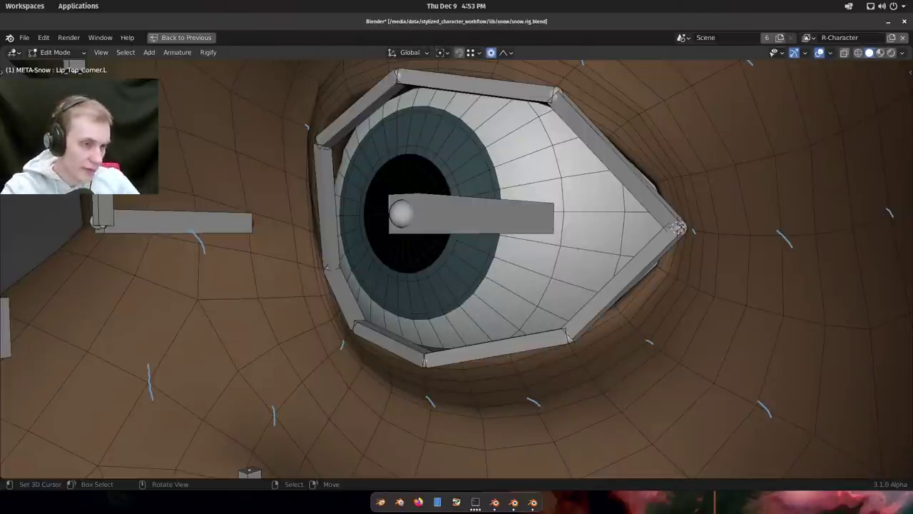
Select META-Snow's Eye.L bone in Pose Mode and try to run Setup Action Constraints.
middle_click_drag(378, 197, 387, 198)
key("F3")
type("setu")
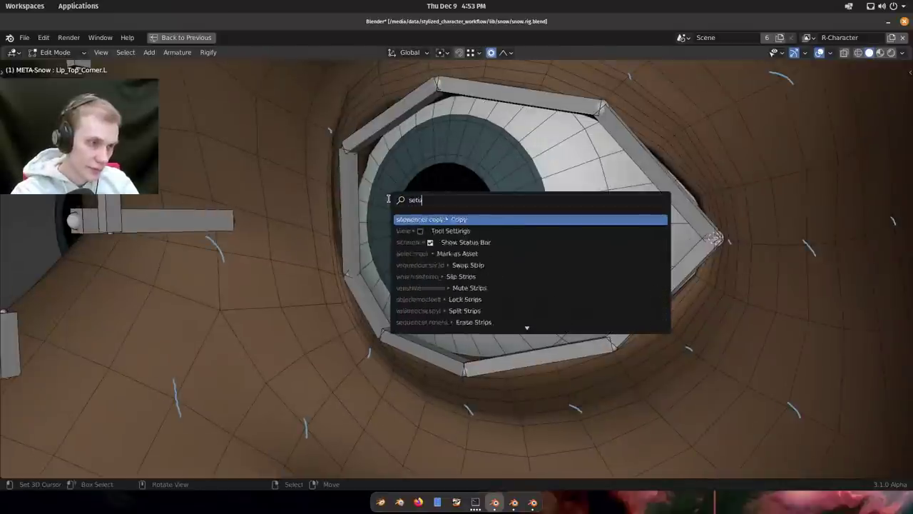
type("p")
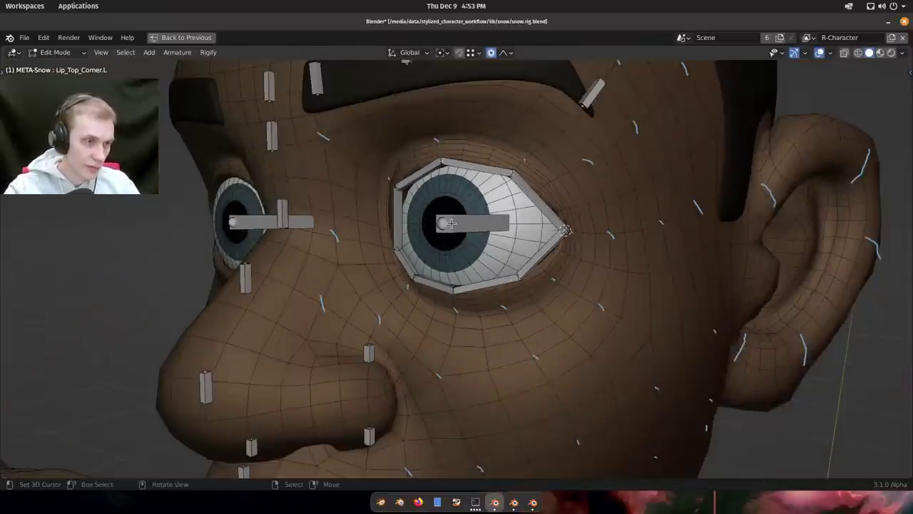
left_click(454, 222)
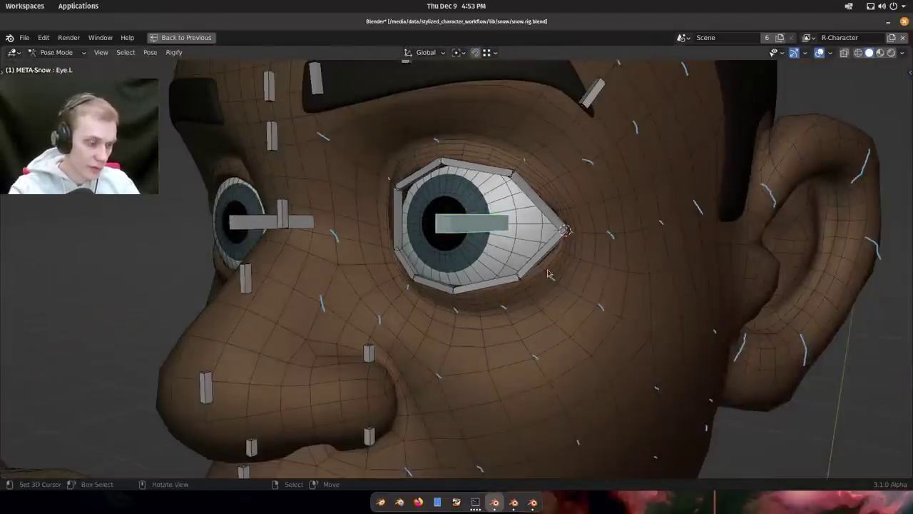
key("F3")
type("setup act")
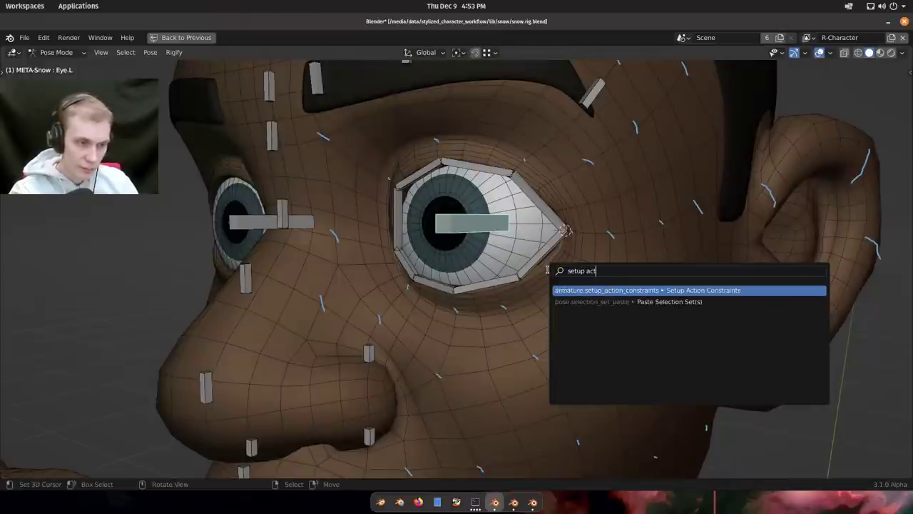
key("Return")
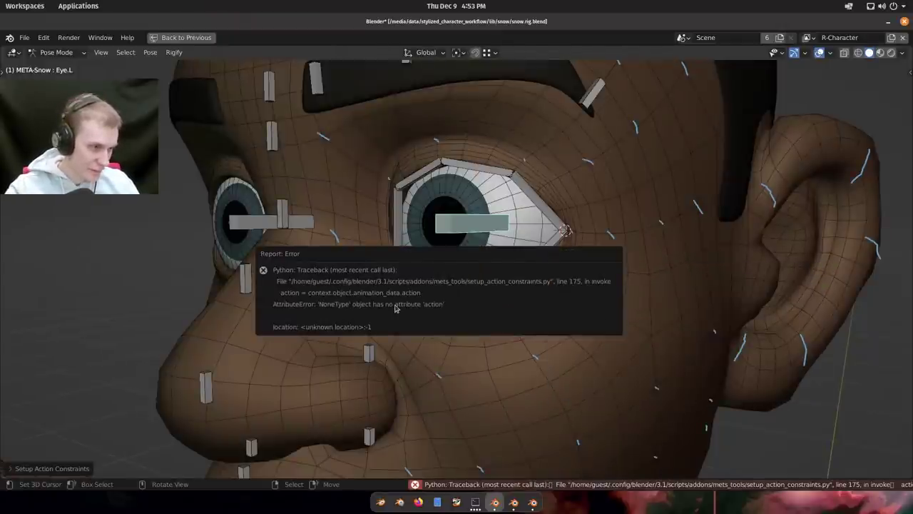
Keyframe the Eye.L bone's location, rotation and scale, then open Setup Action Constraints and dismiss it without applying.
key("i")
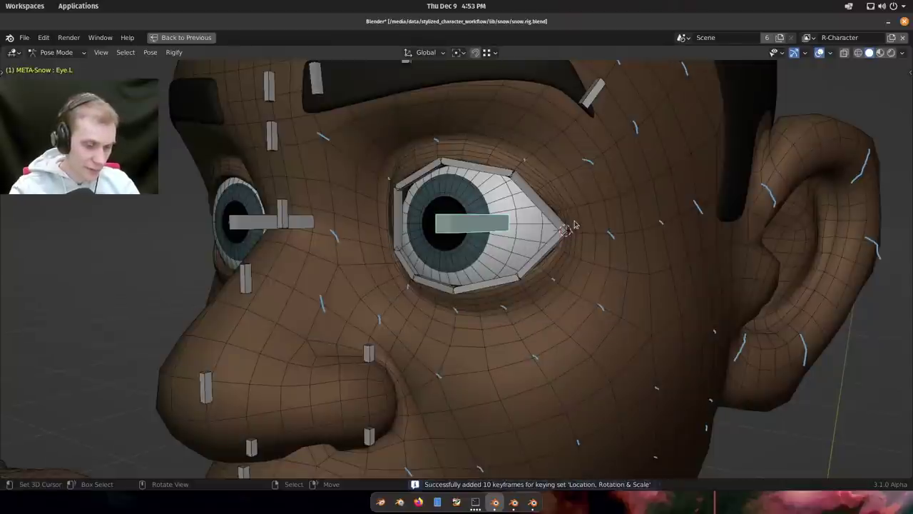
key("F3")
key("Return")
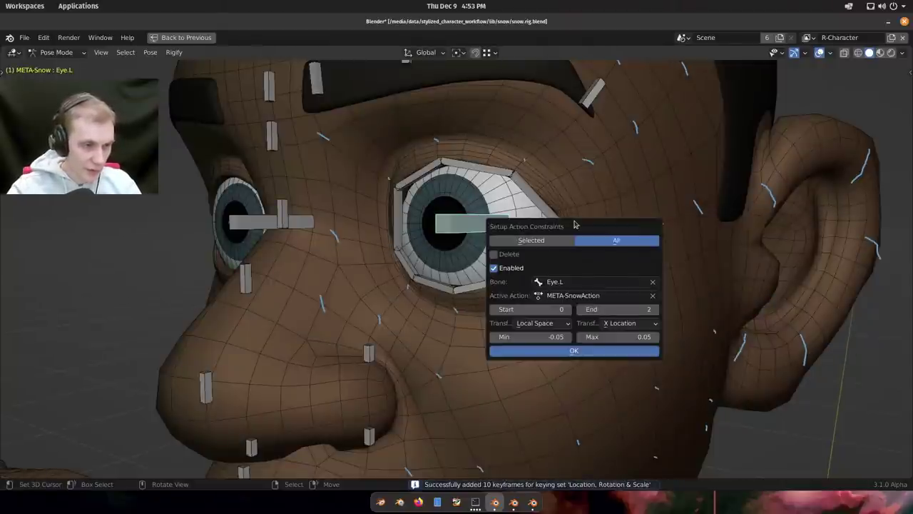
left_click_drag(574, 225, 509, 132)
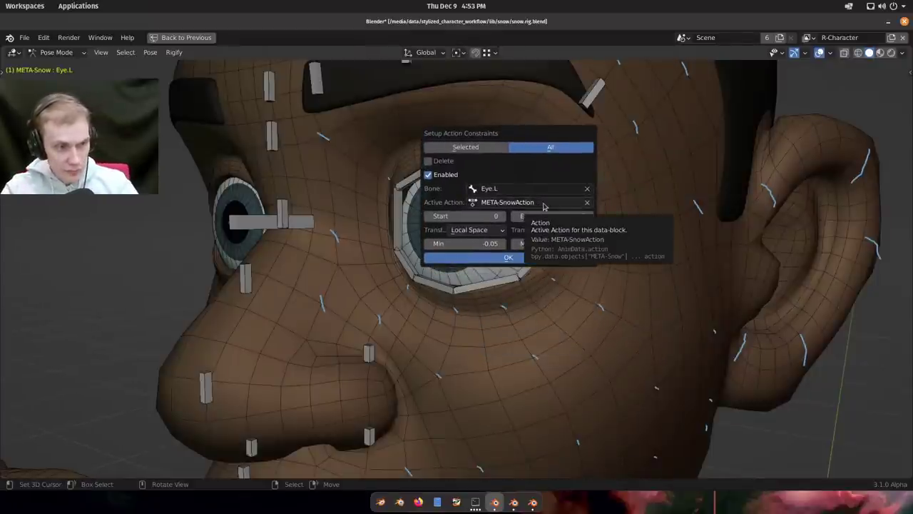
key("Escape")
Restore the full layout and inspect the Rigify Actions list in META-Snow's armature data properties.
key("ctrl+space")
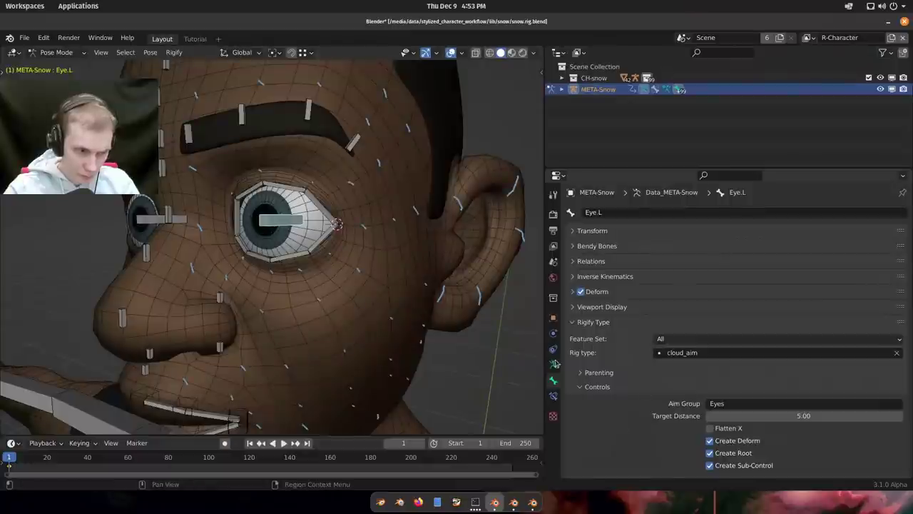
left_click(553, 364)
left_click(590, 230)
left_click(608, 367)
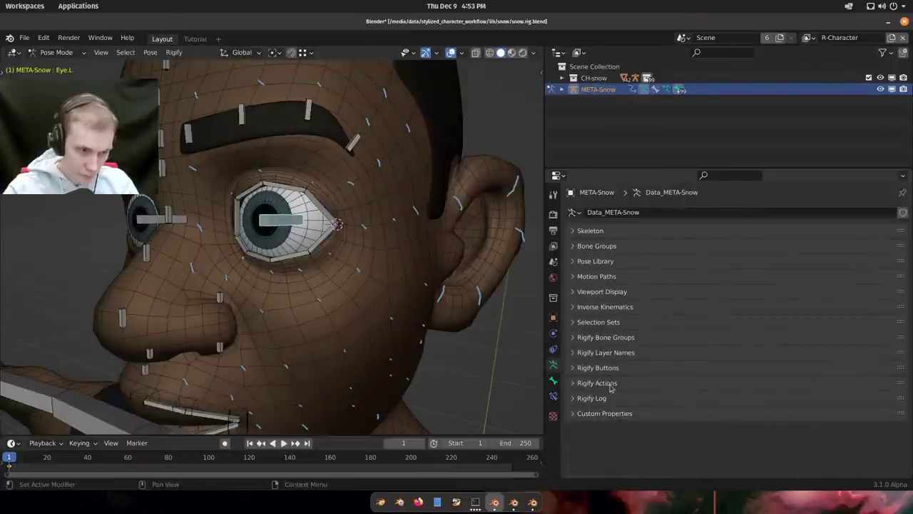
left_click(611, 383)
scroll(642, 370, "down", 3)
scroll(681, 340, "up", 3)
scroll(683, 342, "down", 3)
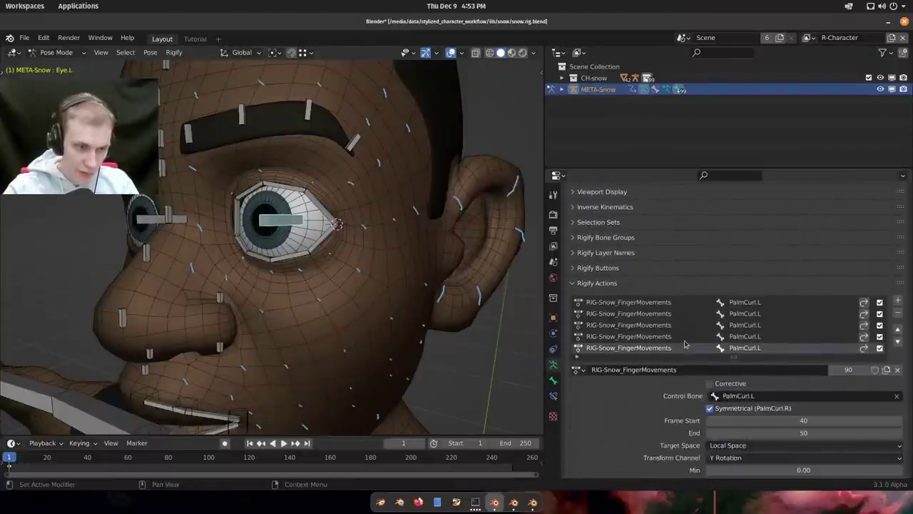
scroll(684, 344, "down", 1)
Switch to the generated RIG-Snow rig and select the PalmCurl.L control beside the left hand.
scroll(424, 321, "down", 9)
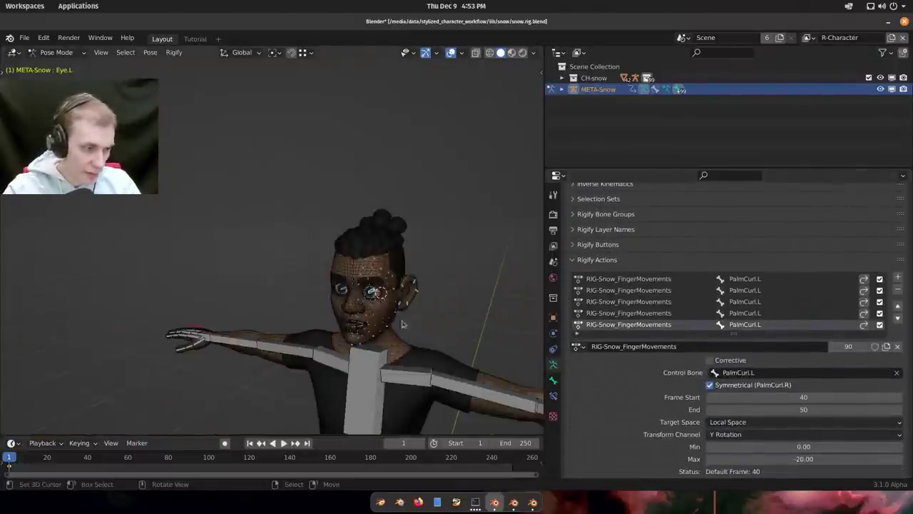
middle_click_drag(404, 321, 313, 249, "shift")
key("shift+t")
scroll(433, 264, "up", 3)
middle_click_drag(314, 250, 341, 216)
scroll(326, 267, "up", 4)
scroll(341, 216, "up", 2)
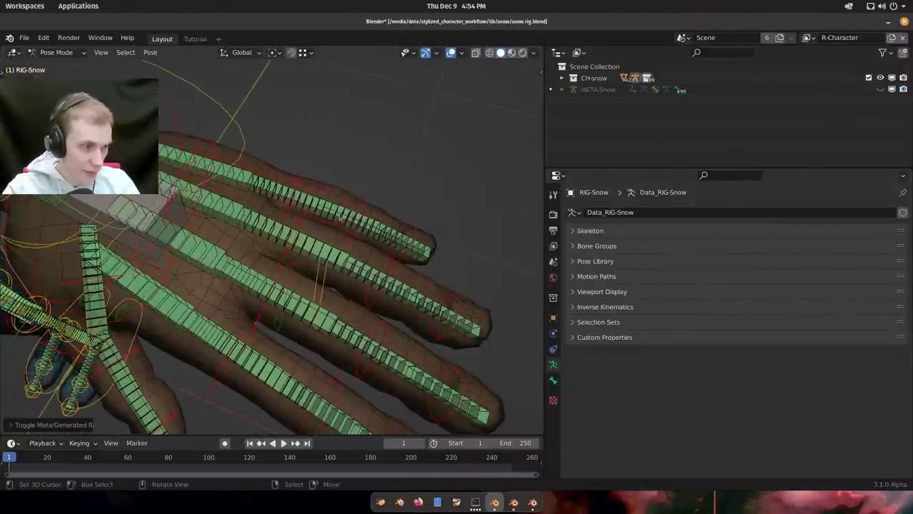
scroll(337, 196, "down", 3)
left_click(341, 199)
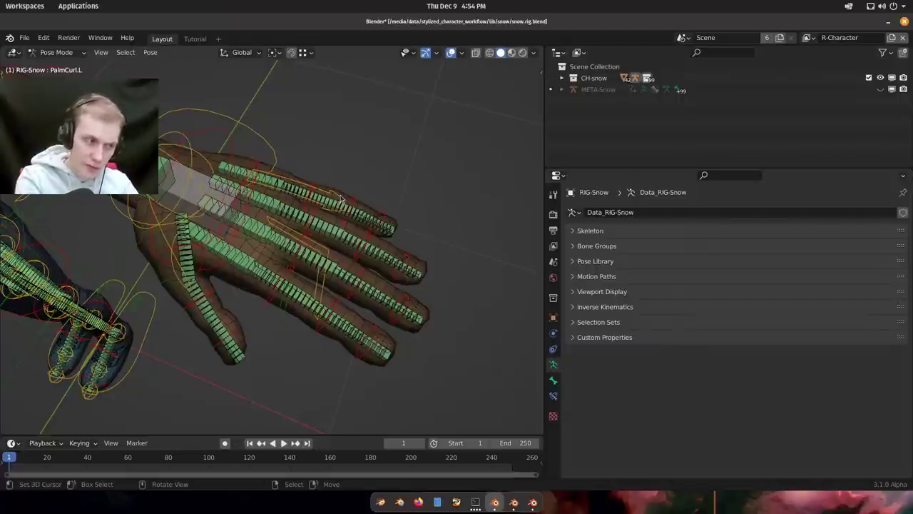
Test the left palm curl by freely rotating the PalmCurl.L control.
middle_click_drag(341, 200, 359, 237)
key("r")
key("r")
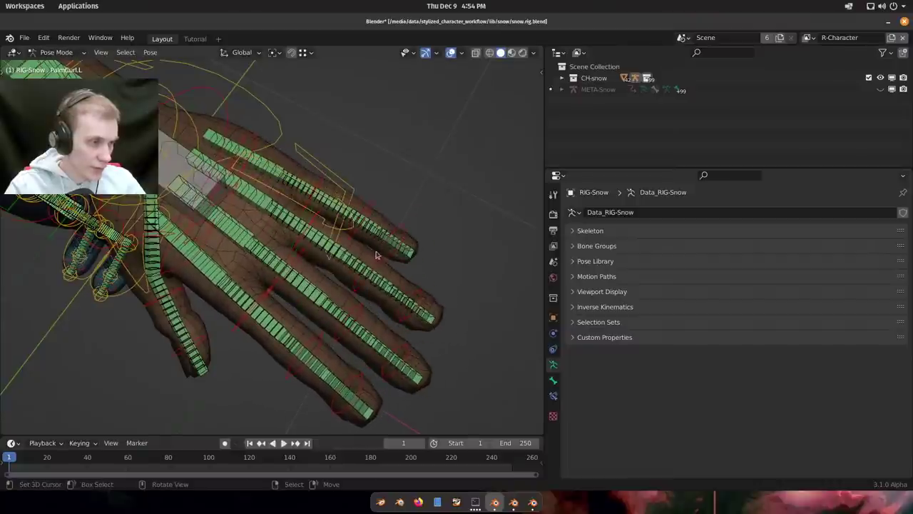
left_click(383, 241)
middle_click_drag(383, 242, 376, 223)
Return to META-Snow and view the PalmCurl.L action entry that uses frames 20 to 30 in Rigify Actions.
key("shift+t")
scroll(700, 346, "down", 5)
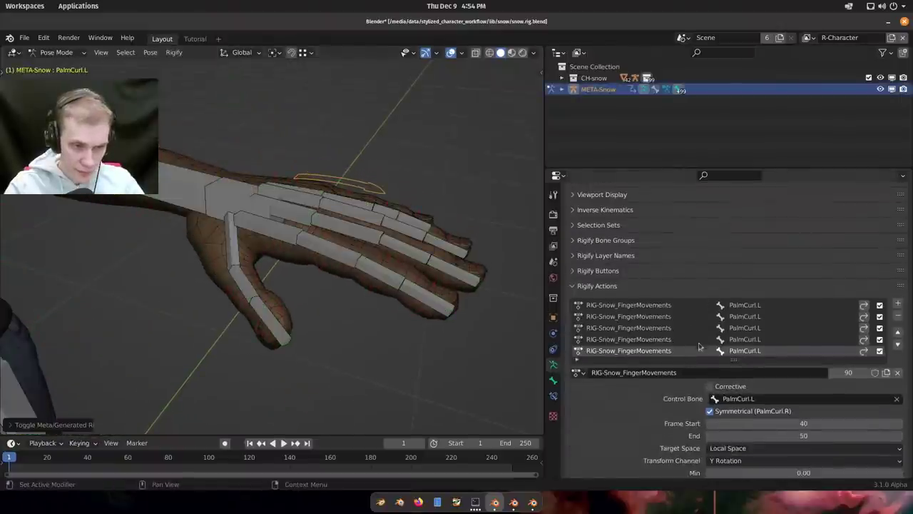
scroll(701, 342, "up", 4)
scroll(701, 364, "down", 3)
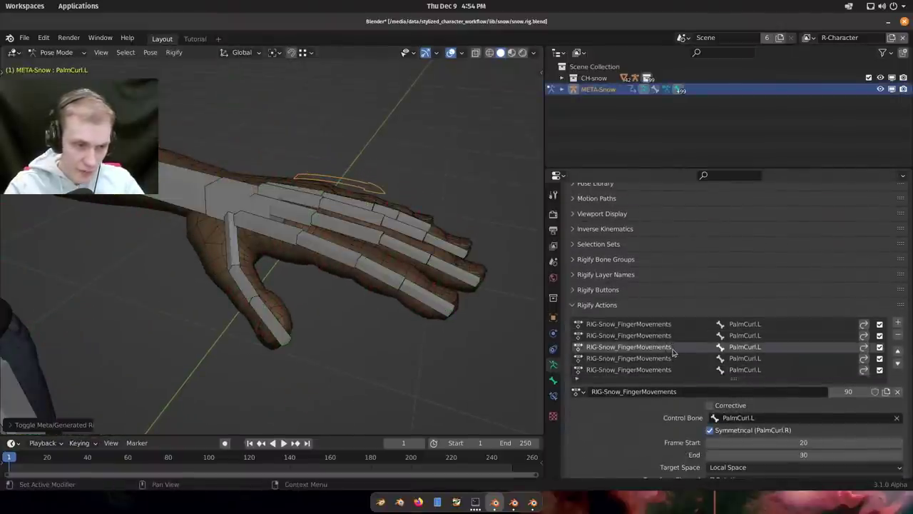
Switch to RIG-Snow again, try a trackball rotation on PalmCurl.L and cancel it.
key("shift+t")
scroll(378, 255, "down", 3)
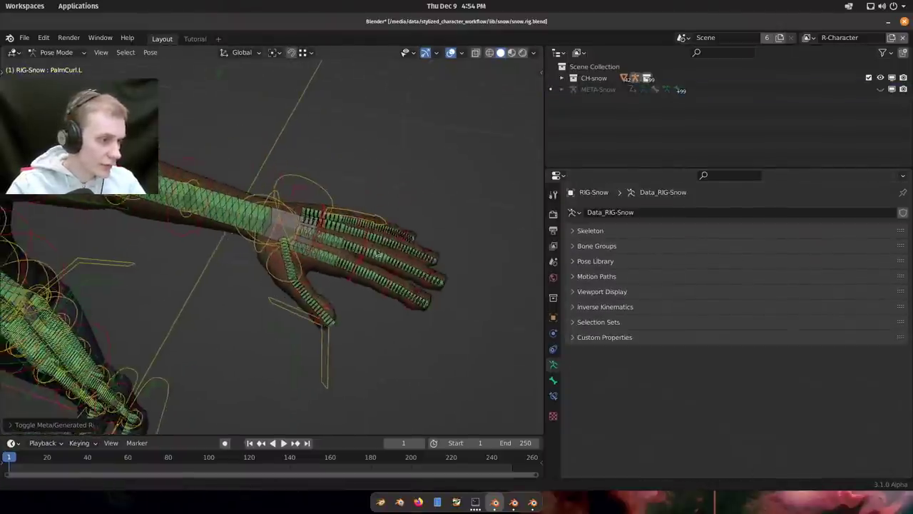
middle_click_drag(378, 255, 421, 294)
key("r")
key("r")
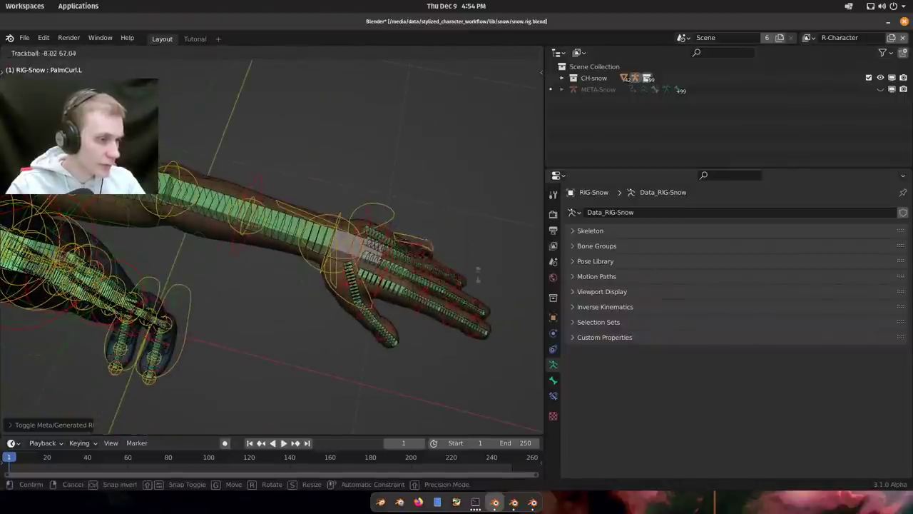
right_click(462, 274)
Select the MSTR-Spine_Hips control and test moving it freely from two viewing angles, cancelling each move.
middle_click_drag(206, 220, 339, 161, "shift")
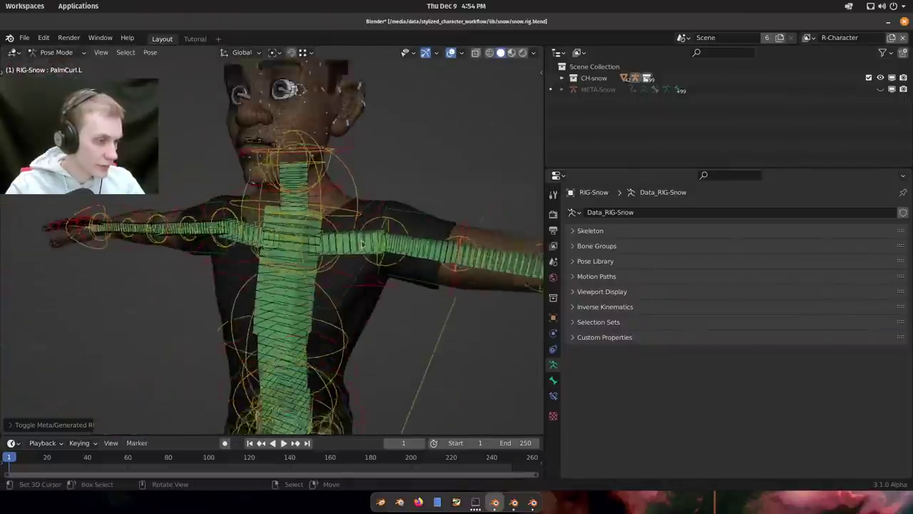
scroll(338, 285, "down", 4)
middle_click_drag(339, 313, 354, 241, "shift")
scroll(355, 240, "up", 2)
key("a")
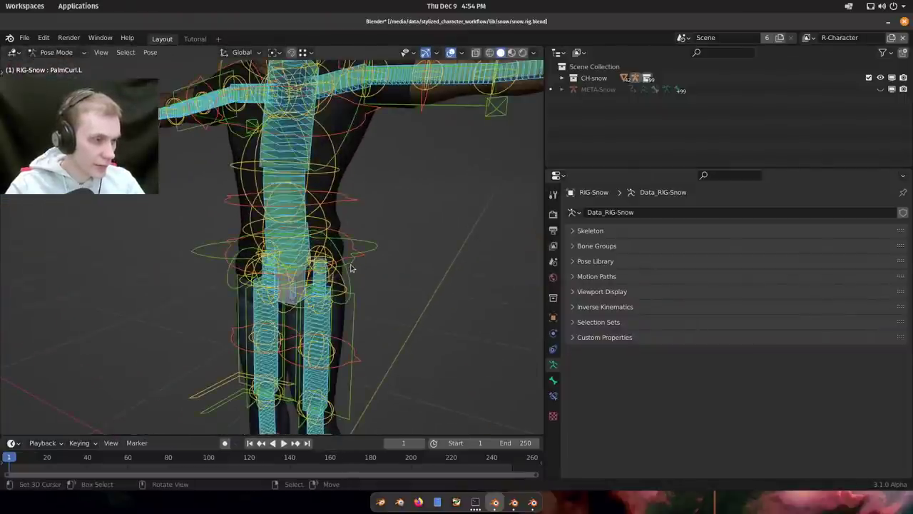
right_click(350, 266)
right_click(347, 300)
key("g")
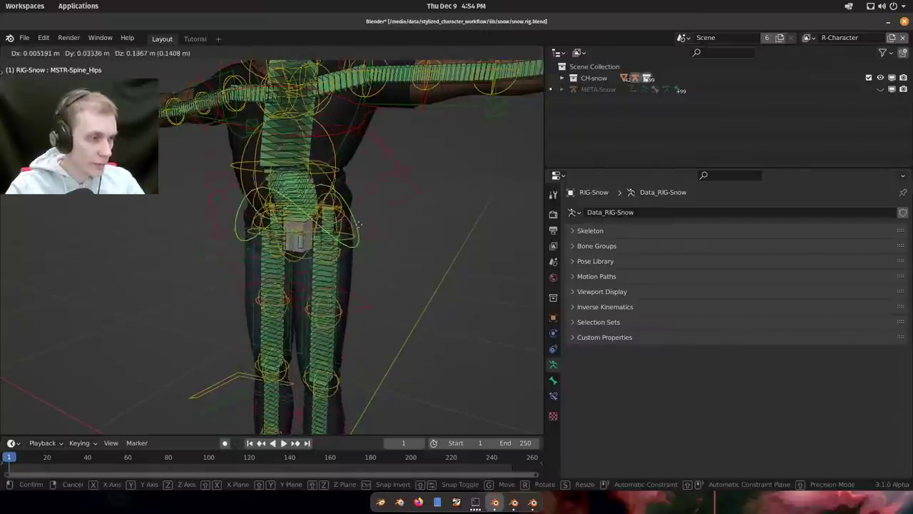
right_click(375, 258)
middle_click_drag(375, 257, 324, 221)
key("g")
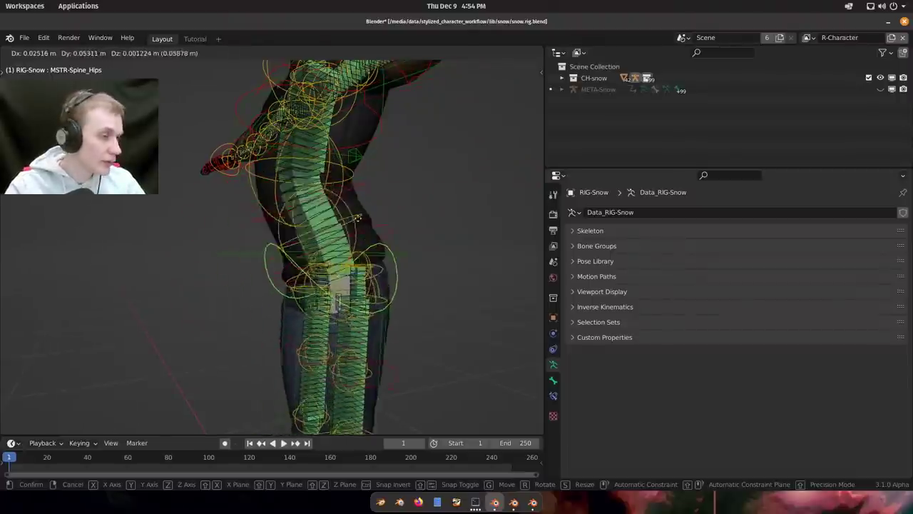
right_click(338, 182)
Move the MSTR-Spine_Hips control upward along the Z axis to squash the spine.
scroll(364, 285, "down", 2)
middle_click_drag(338, 184, 371, 364)
scroll(353, 214, "up", 4)
middle_click_drag(342, 226, 398, 241, "shift")
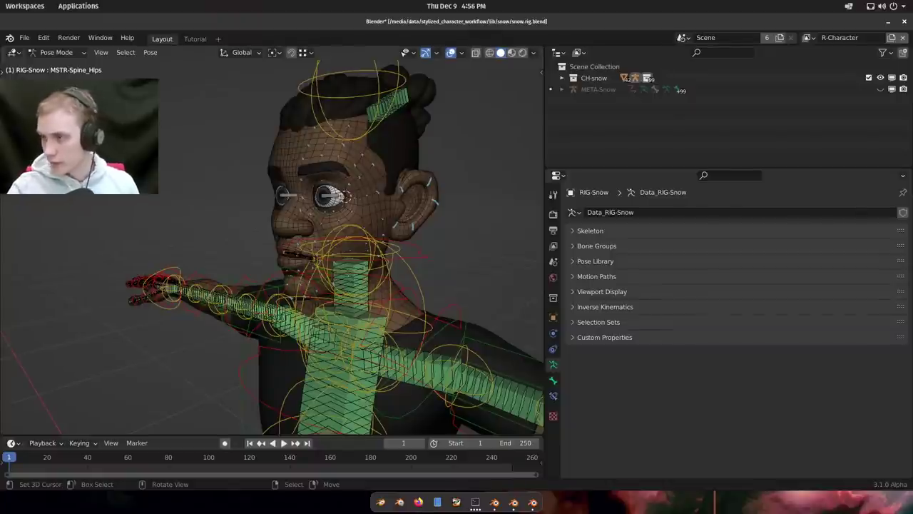
middle_click_drag(107, 266, 299, 289)
scroll(258, 183, "down", 4)
scroll(325, 318, "up", 1)
key("r")
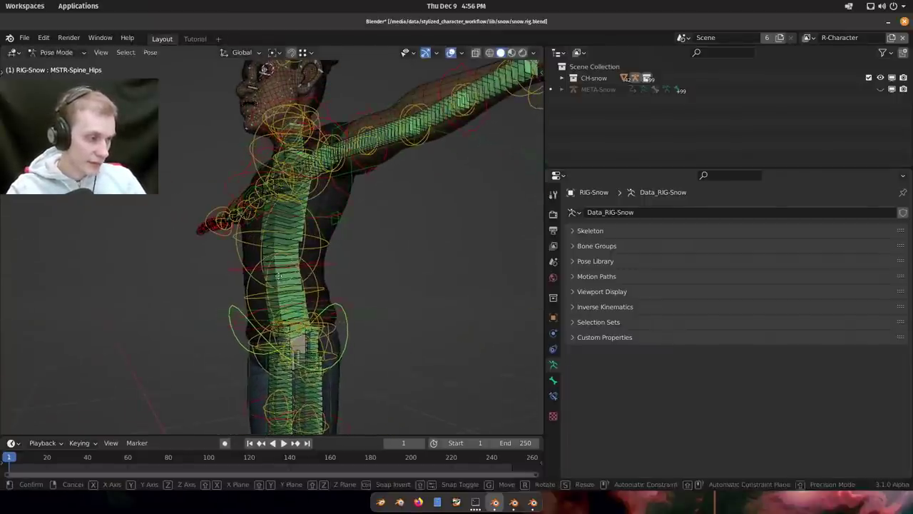
key("z")
left_click(278, 230)
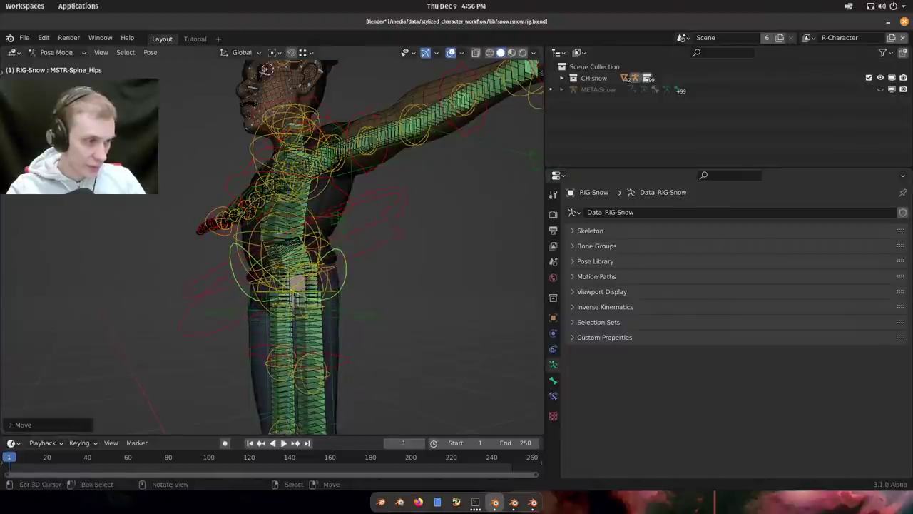
Try moving MSTR-Spine_Hips along the Y axis and then freely, cancelling both moves.
key("g")
key("y")
right_click(288, 241)
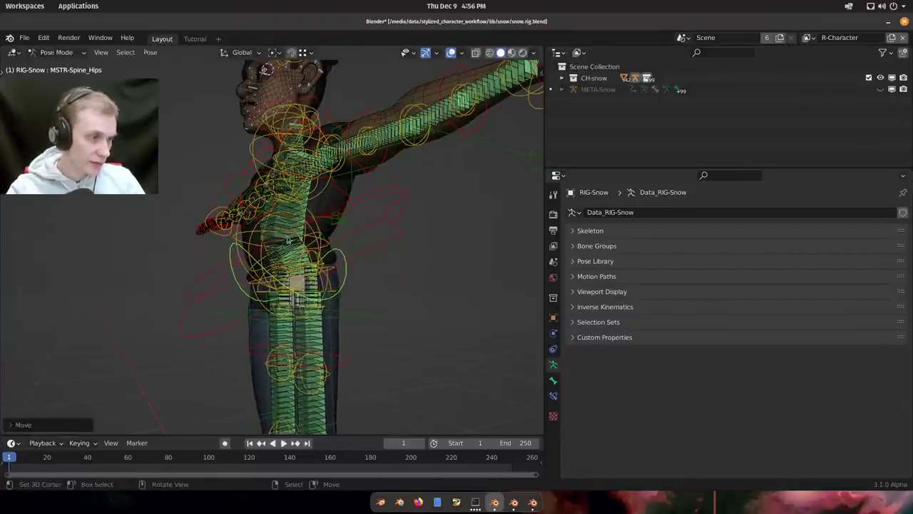
key("g")
right_click(287, 298)
Move the MSTR-Spine_Hips control down and toward the character's left so the spine curves.
middle_click_drag(287, 298, 332, 219)
key("g")
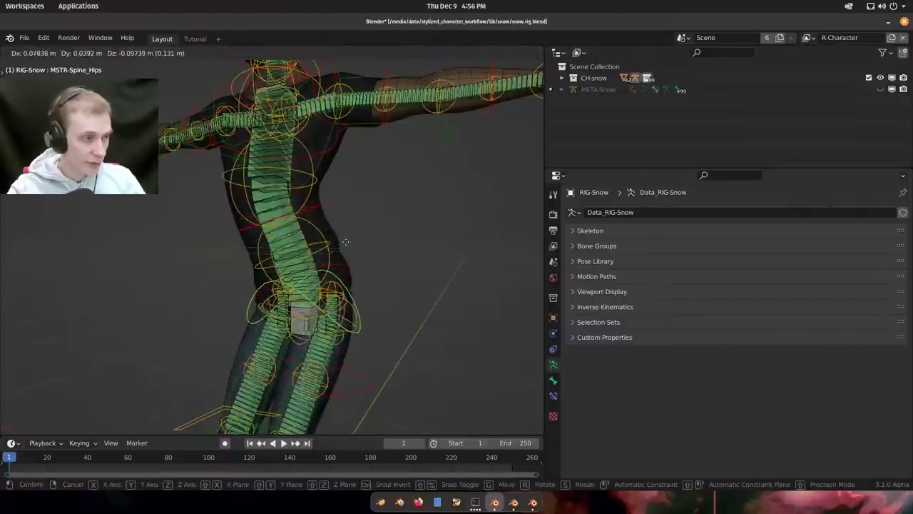
left_click(321, 149)
Select the MSTR-Spine_Chest control and move it downward to bend the already curved spine further.
left_click(320, 153)
key("r")
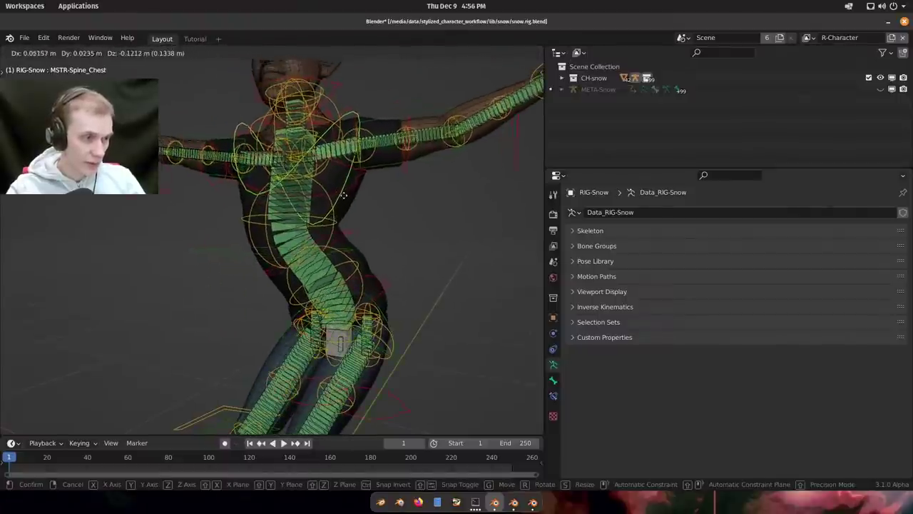
right_click(398, 249)
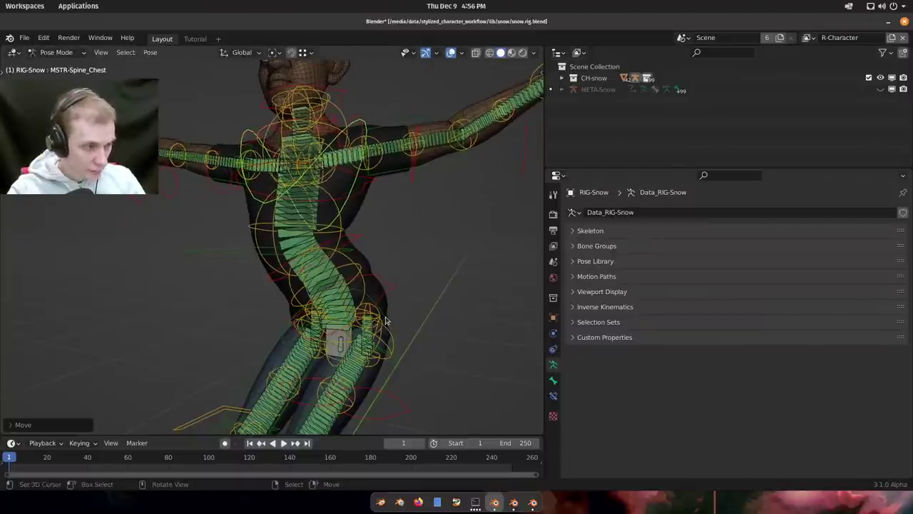
Clear the MSTR-Spine_Hips location, reset location and rotation for all of the rig's bones, and deselect everything.
right_click(386, 319)
key("alt+g")
middle_click_drag(346, 207, 363, 232)
key("a")
key("alt+g")
key("alt+r")
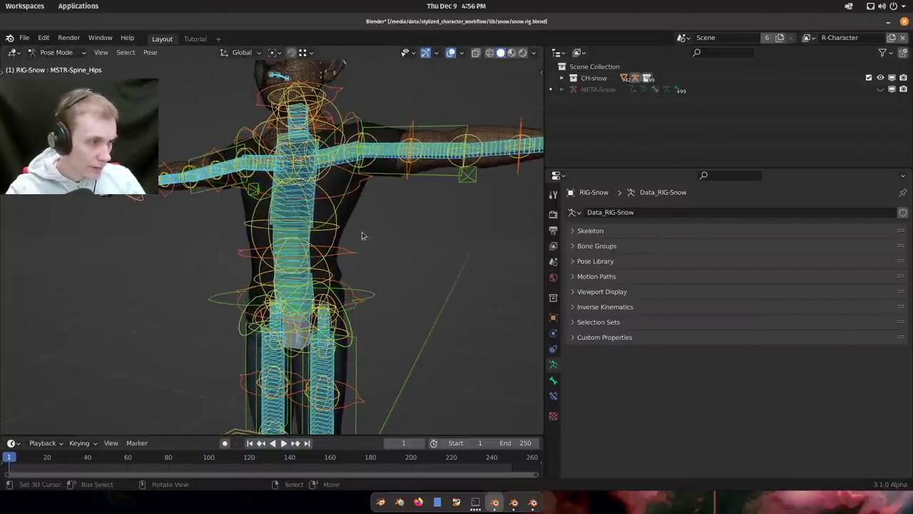
key("alt+a")
Move MSTR-Spine_Hips up to squash the spine, and then down and toward the character's left to stretch and bend it.
middle_click_drag(351, 325, 337, 244)
key("g")
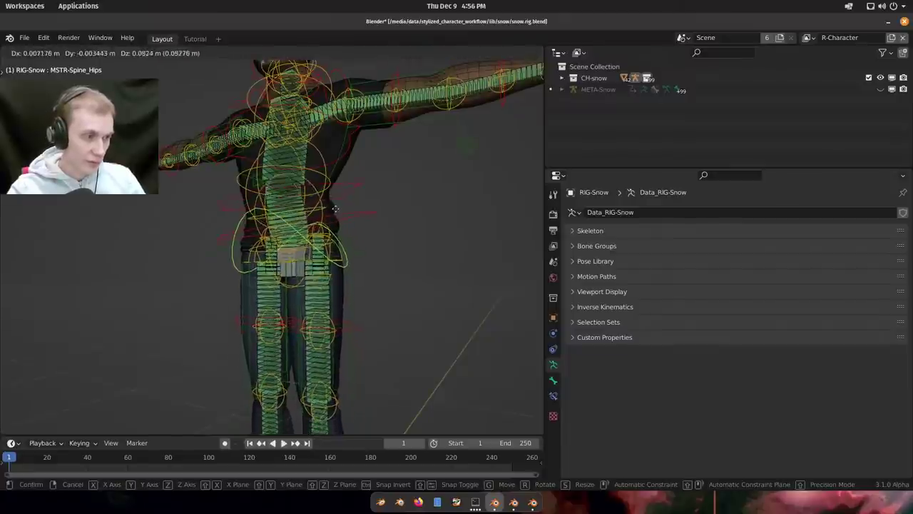
left_click(332, 210)
middle_click_drag(331, 211, 239, 278)
key("g")
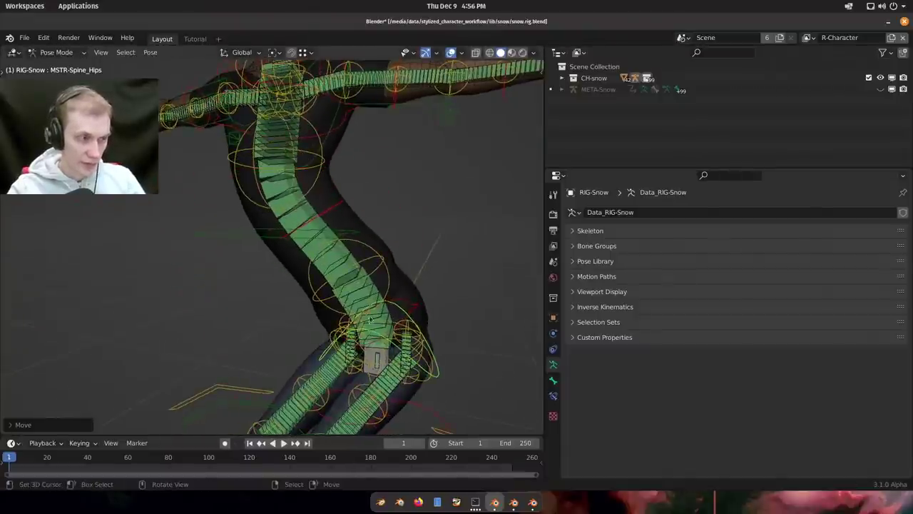
left_click(310, 127)
Move the MSTR-Spine_Hips control back up toward the chest to compress the lower spine.
key("g")
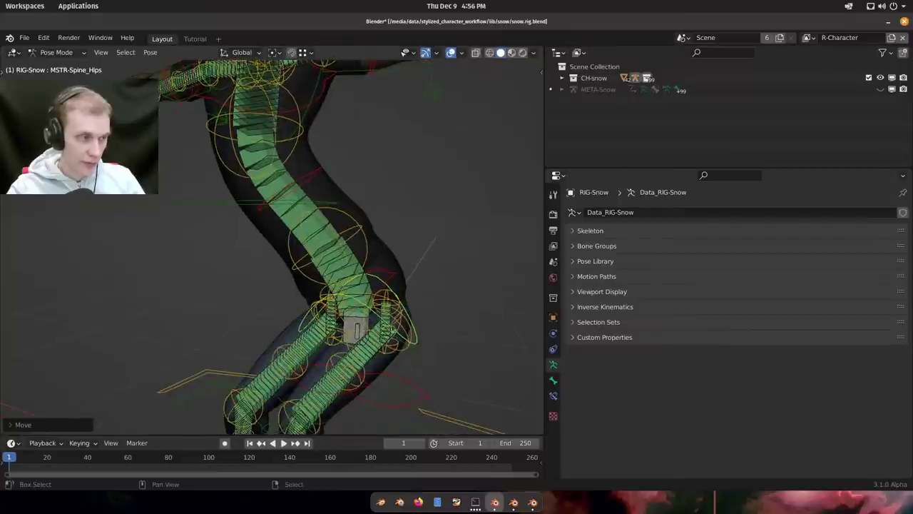
left_click(339, 248)
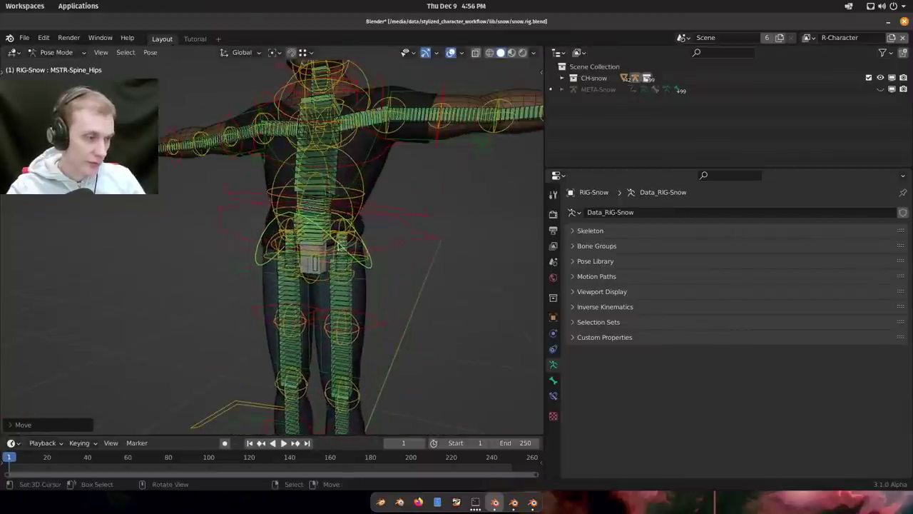
mouse_move(339, 249)
middle_mouse_down()
mouse_move(289, 230)
mouse_move(339, 237)
mouse_move(293, 216)
mouse_move(339, 244)
middle_mouse_up()
key("g")
left_click(341, 232)
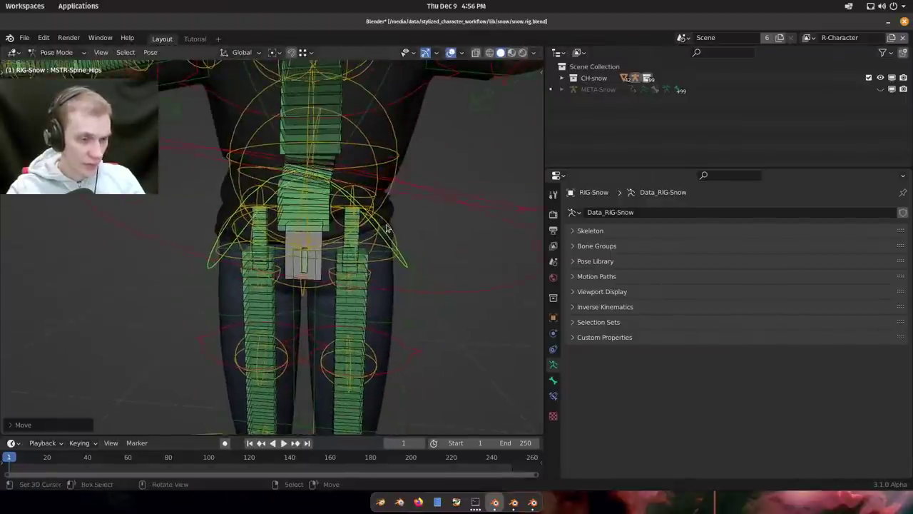
Expand the rig's skeleton settings and temporarily show a hidden bone layer to inspect the pelvis bones.
left_click(592, 230)
left_click(871, 281)
scroll(314, 224, "up", 2)
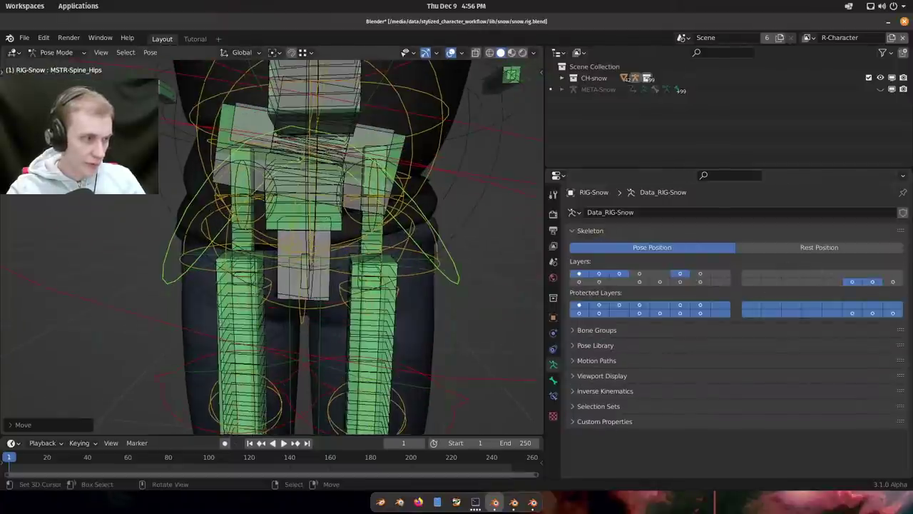
middle_click_drag(314, 231, 321, 217)
left_click(872, 282, "shift")
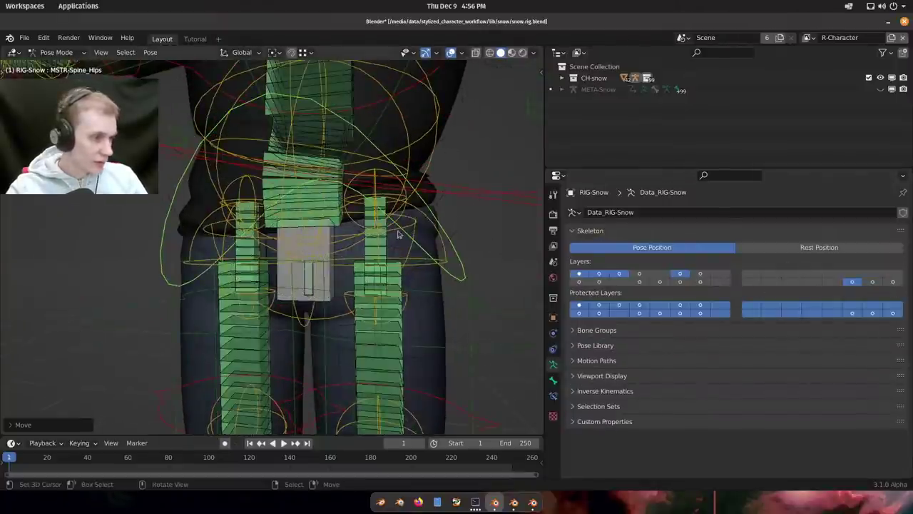
Try moving MSTR-Spine_Hips freely twice, cancelling both moves, and clear the control's location.
scroll(398, 234, "down", 3)
key("g")
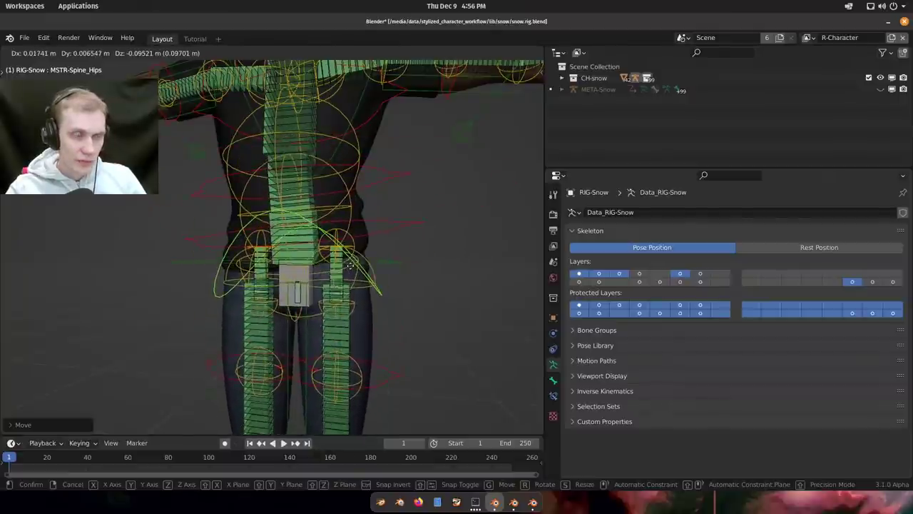
right_click(350, 268)
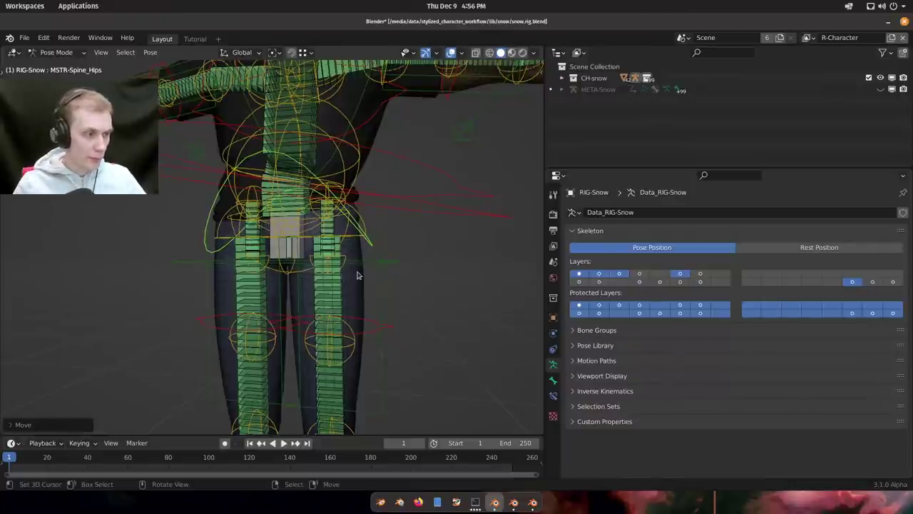
key("g")
right_click(385, 268)
key("alt+g")
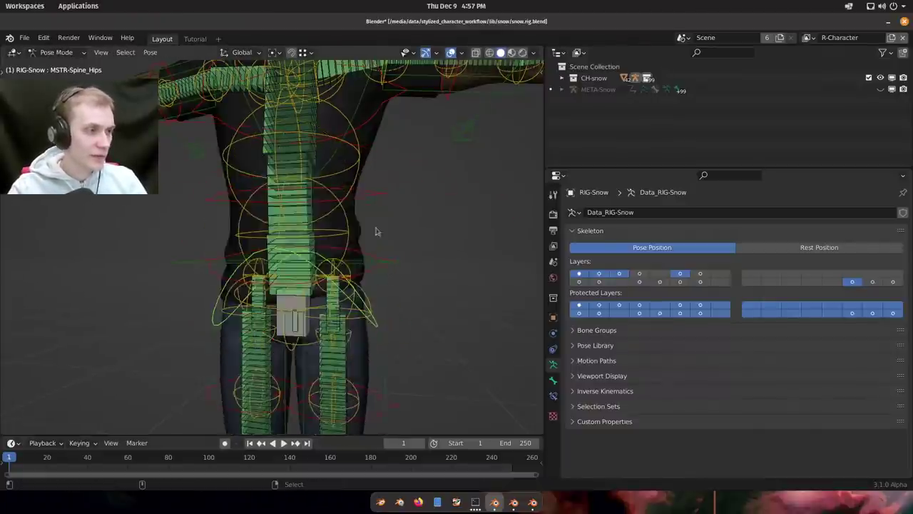
Select the MSTR-Spine_Chest control and try moving it freely, cancelling the move.
mouse_move(375, 228)
middle_mouse_down()
mouse_move(361, 189)
mouse_move(364, 230)
middle_mouse_up()
right_click(365, 144)
key("g")
right_click(426, 232)
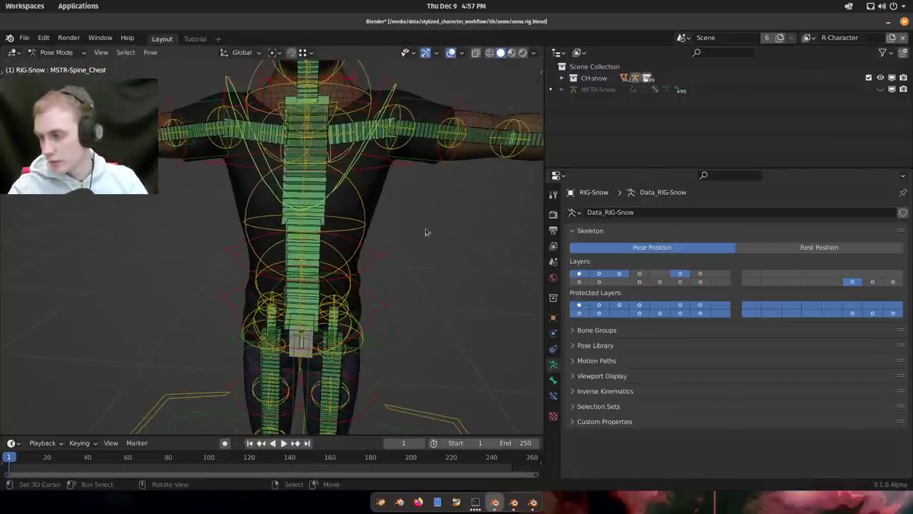
middle_click_drag(426, 232, 395, 228)
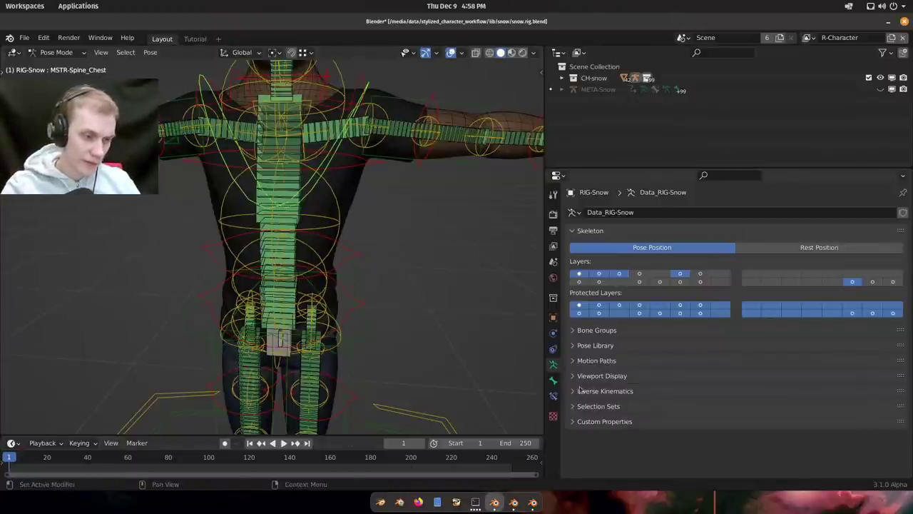
Add a Copy Transforms constraint to the MSTR-Spine_Chest bone.
left_click(553, 396)
left_click(654, 212)
left_click(688, 280)
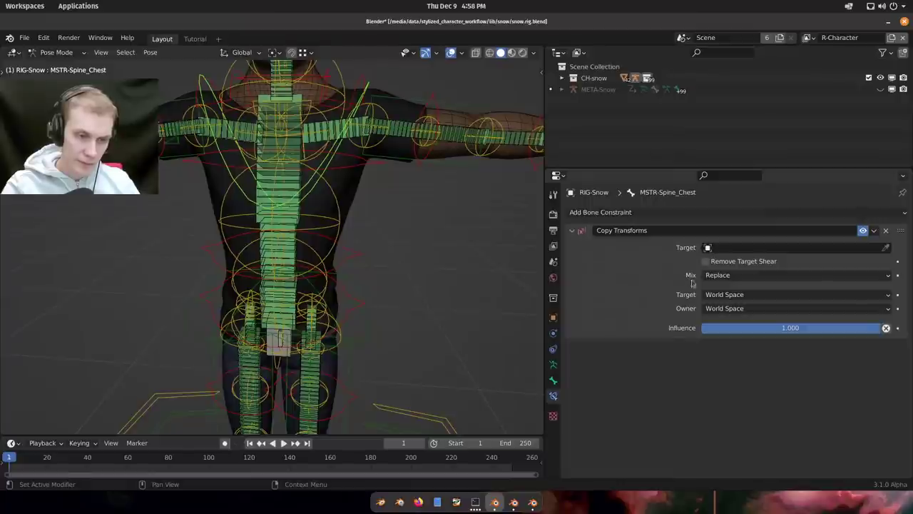
Look through the Copy Transforms target and owner space options and remove the constraint.
left_click(714, 298)
left_click(714, 299)
left_click(742, 309)
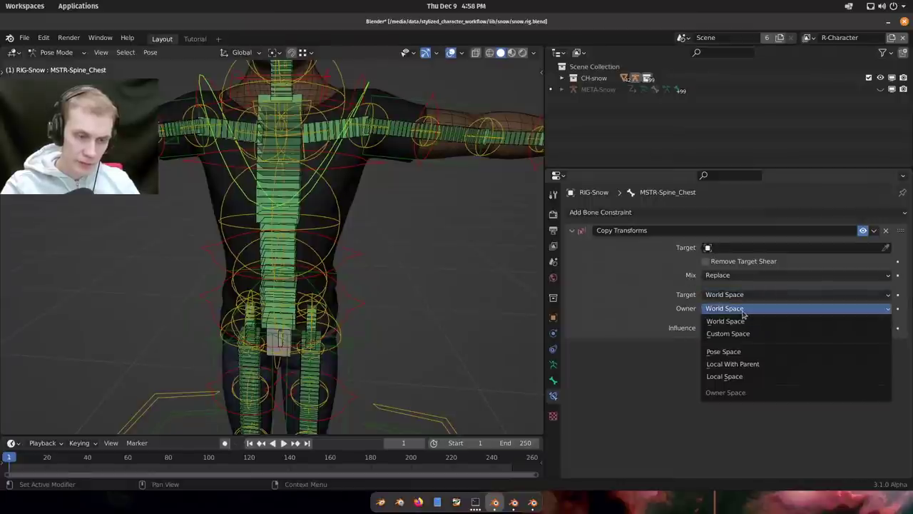
left_click(744, 317)
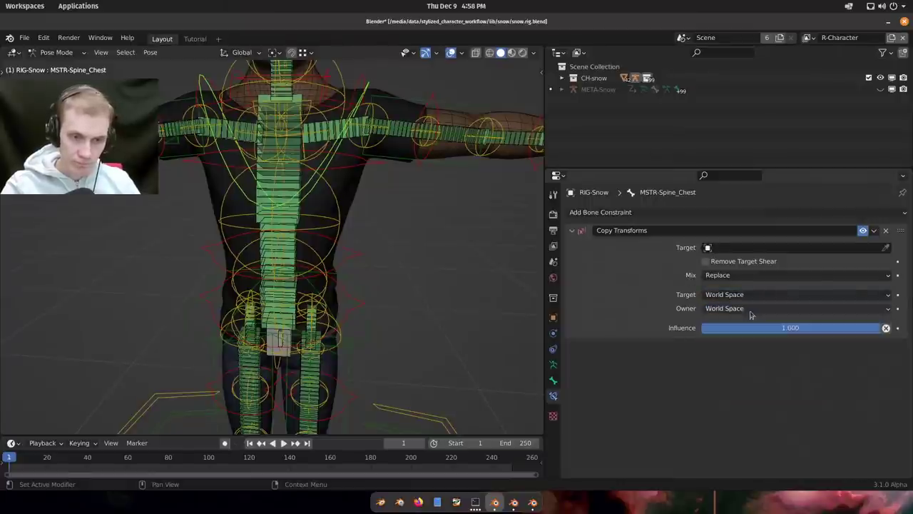
left_click(886, 230)
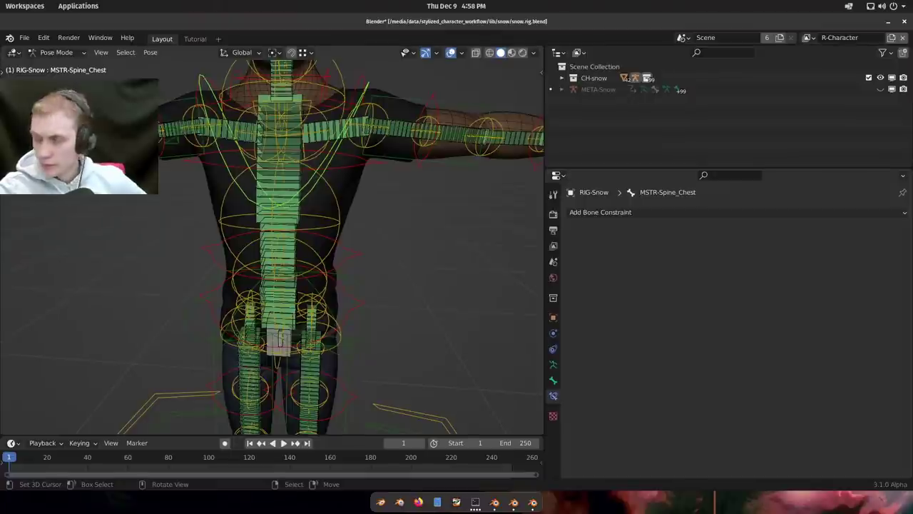
Review the 3D viewport's sidebar settings, checking the bone transforms, annotations and the view's clip start distance.
scroll(330, 219, "down", 4)
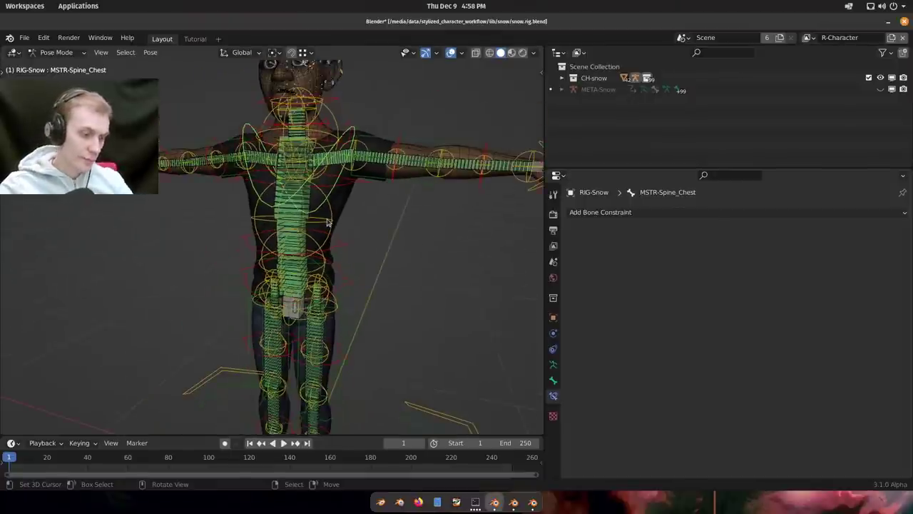
key("n")
left_click(539, 100)
left_click(538, 77)
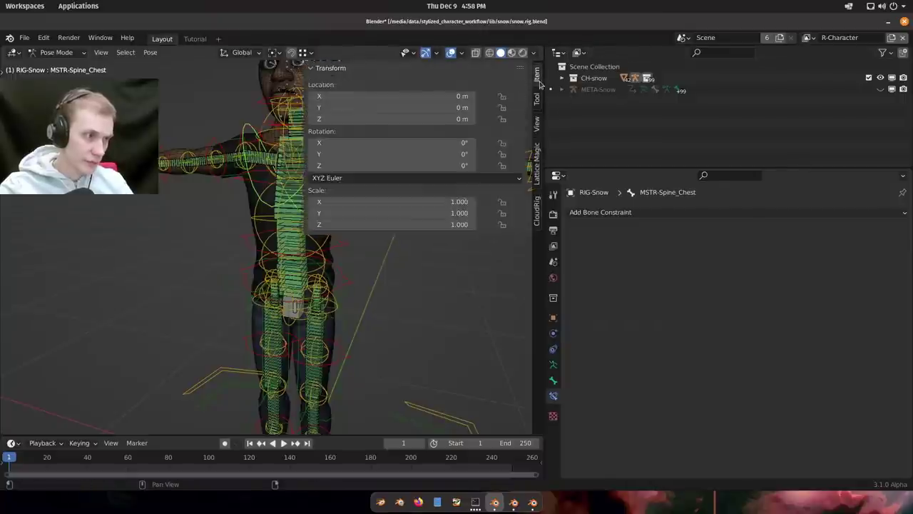
left_click(536, 98)
left_click(536, 122)
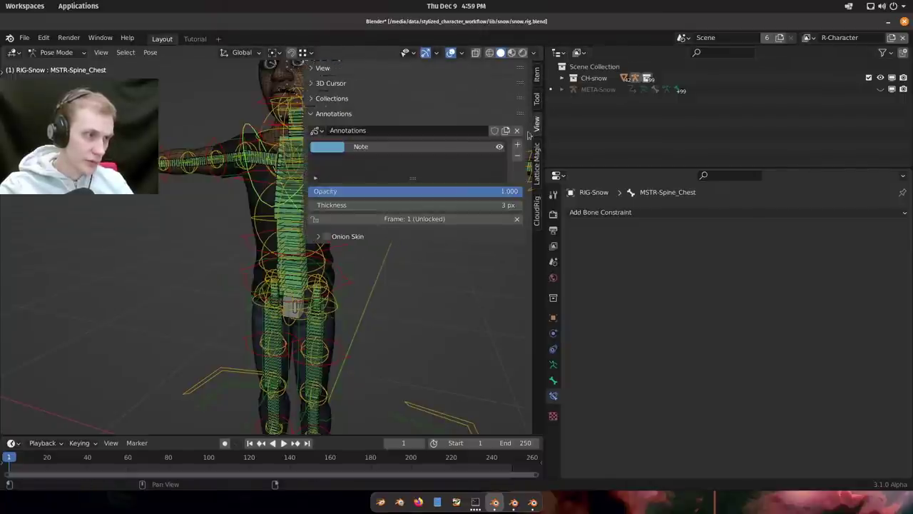
left_click(322, 68)
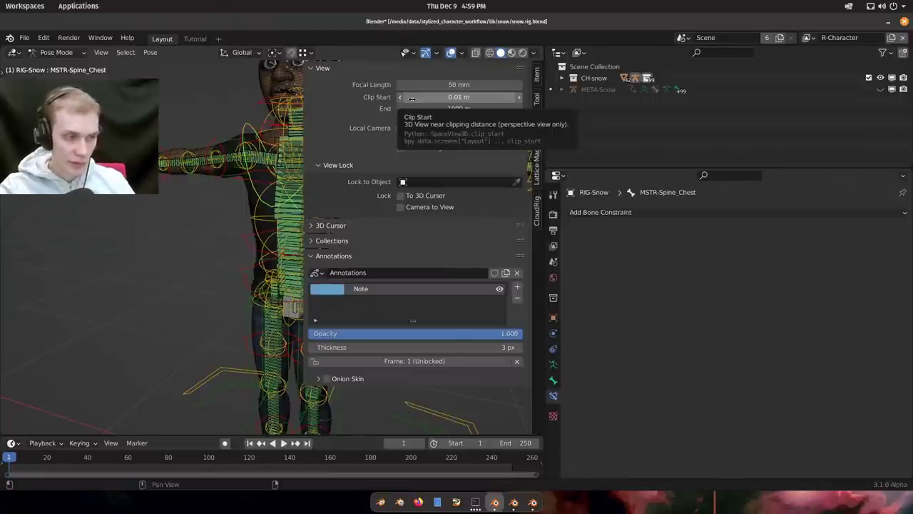
key("n")
Examine the face up close around the eye, lower eyelid and cheek, including the blue annotation strokes.
scroll(338, 177, "up", 10)
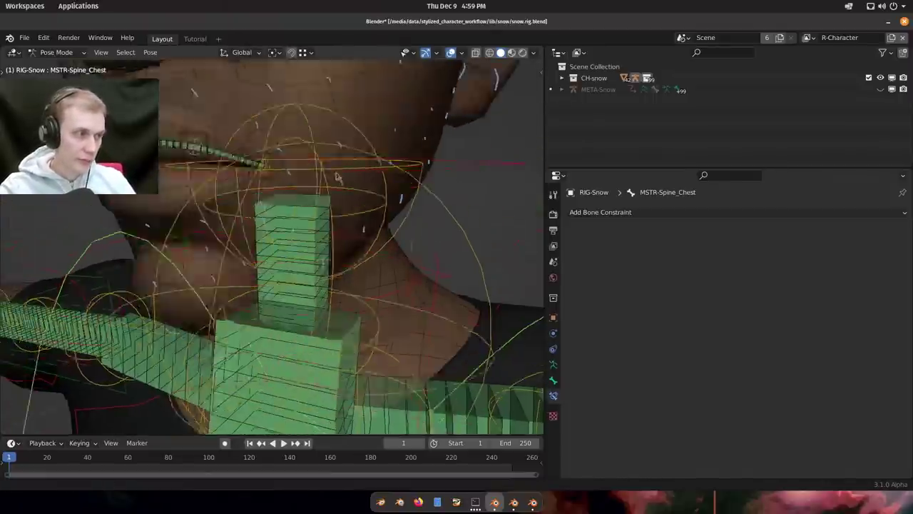
middle_click_drag(338, 177, 351, 264, "shift")
scroll(357, 199, "down", 4)
scroll(362, 200, "up", 7)
scroll(363, 199, "down", 5)
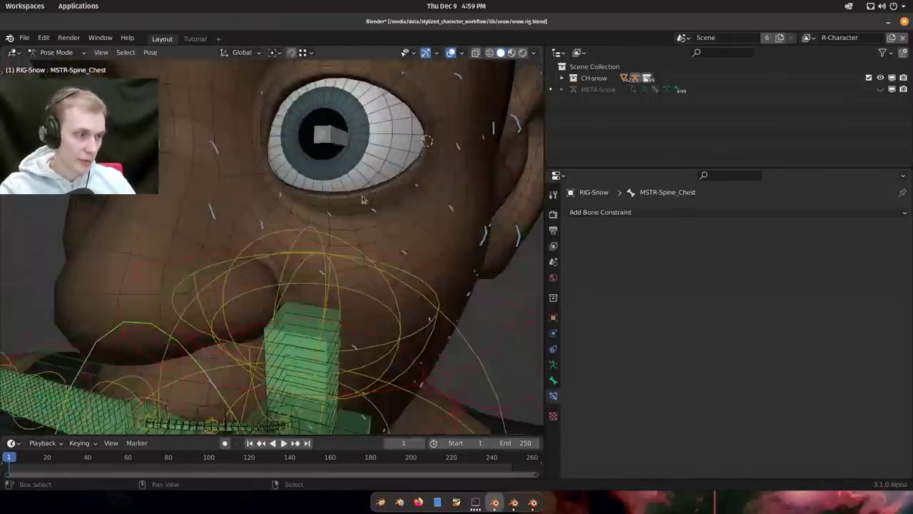
scroll(361, 199, "up", 6)
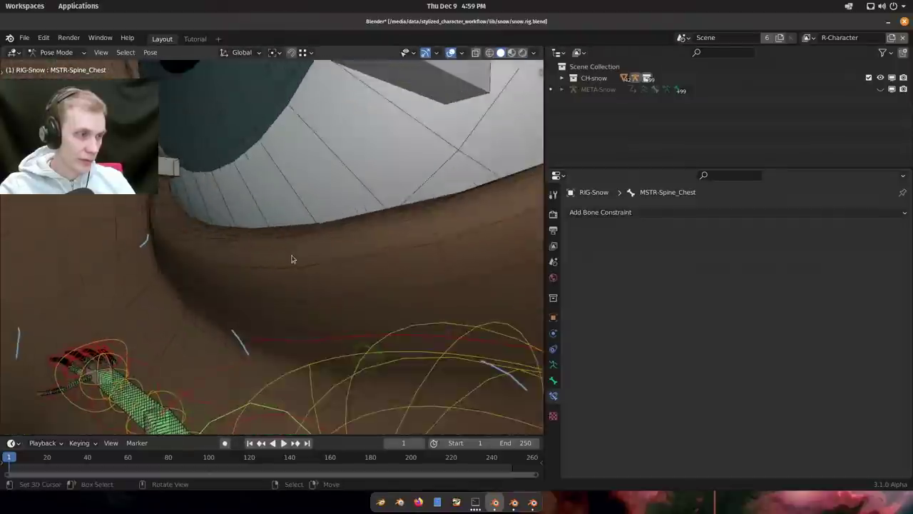
scroll(286, 257, "down", 5)
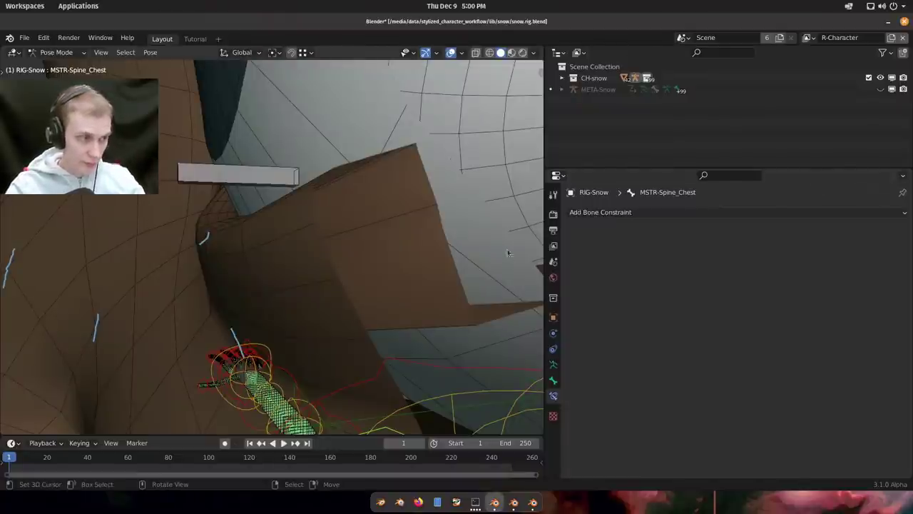
scroll(399, 277, "down", 3)
mouse_move(357, 267)
middle_mouse_down()
mouse_move(344, 279)
mouse_move(395, 269)
mouse_move(340, 262)
middle_mouse_up()
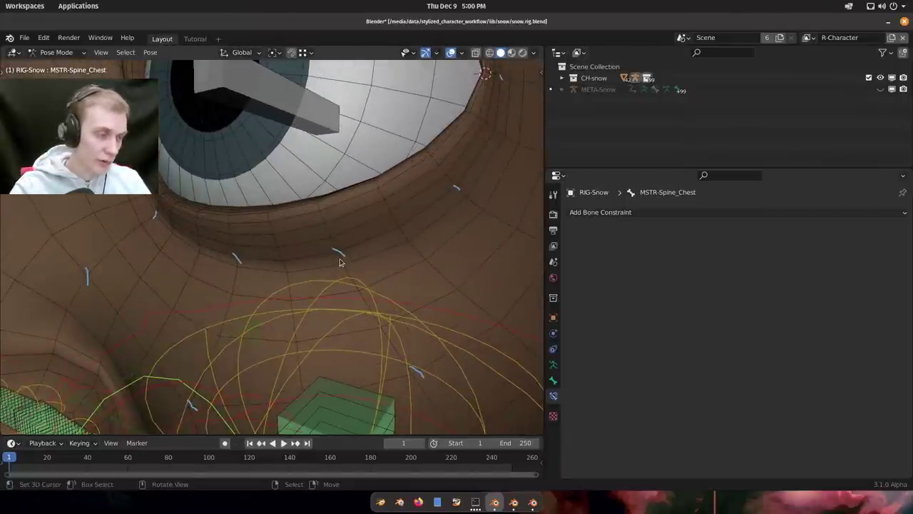
scroll(340, 262, "down", 2)
middle_click_drag(341, 262, 363, 247)
scroll(367, 255, "down", 2)
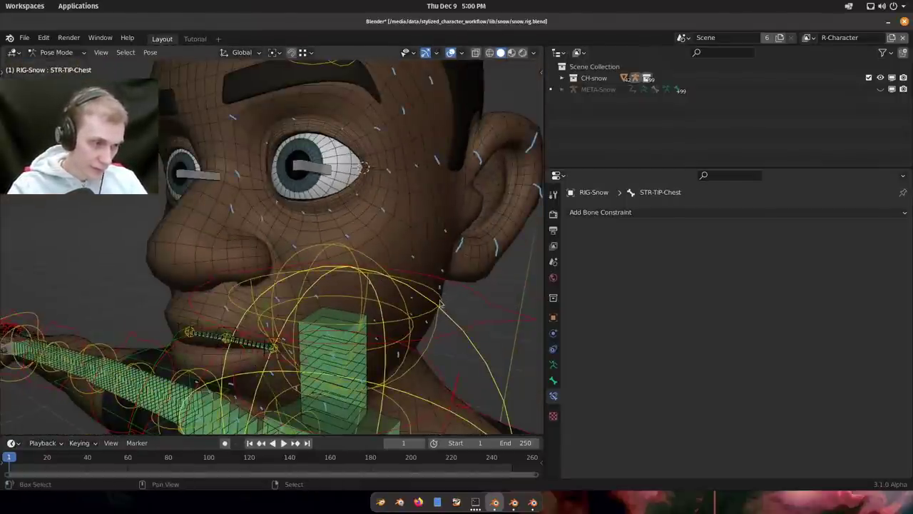
Hide the STR-TIP-Chest control, the other ring controls overlapping the jaw, and the DEF-Neck bone.
left_click(440, 302, "shift")
left_click(478, 301, "shift")
key("h")
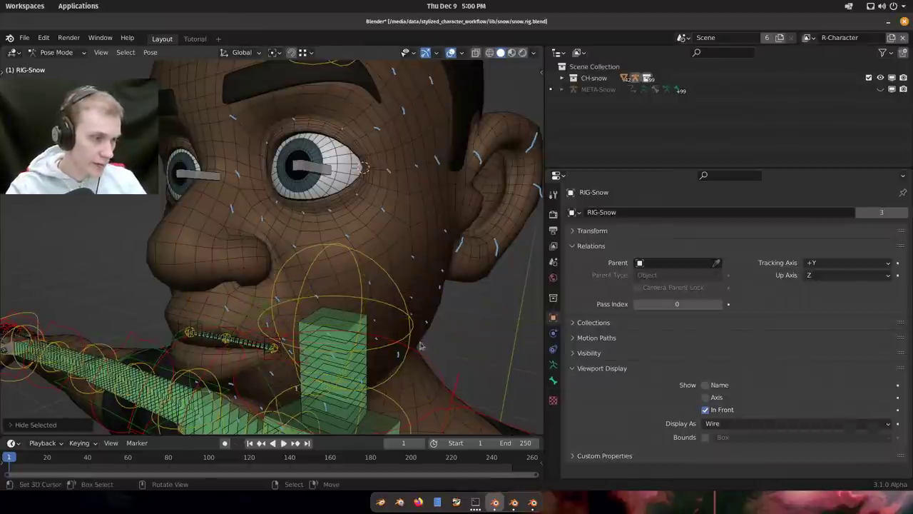
left_click(429, 360)
left_click(414, 333, "shift")
key("h")
left_click(360, 327)
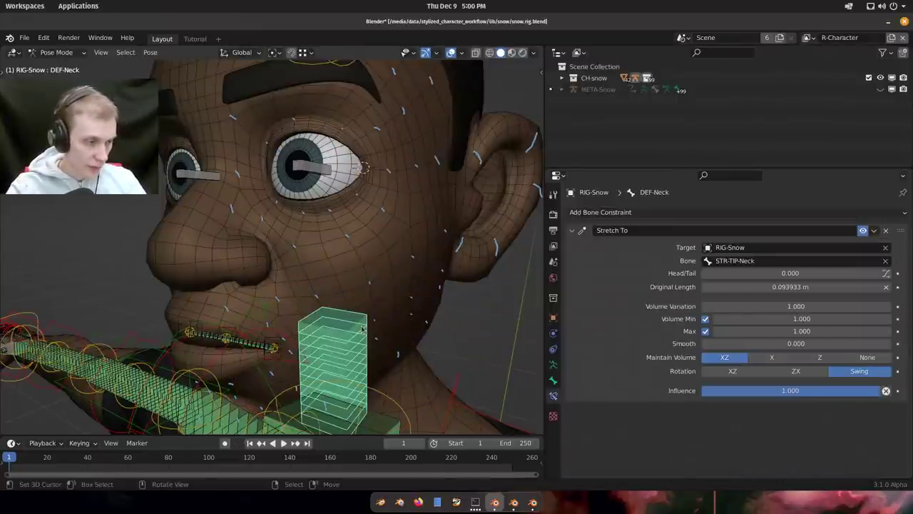
key("h")
Select the red control beside the neck, mirror the selection, and hide the selected controls to clear the view of the mouth.
middle_click_drag(378, 334, 371, 274)
scroll(373, 276, "up", 2)
middle_click_drag(397, 206, 424, 171, "shift")
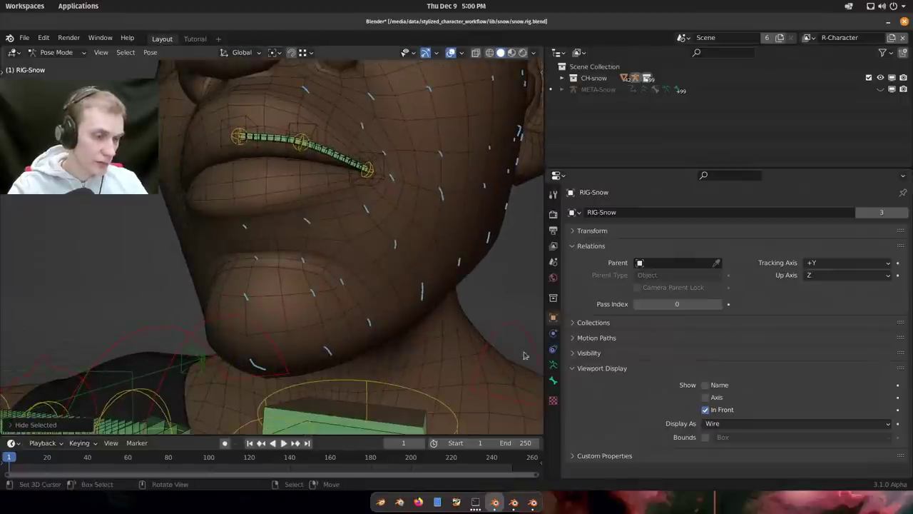
right_click(526, 335)
key("ctrl+shift+m")
key("h")
scroll(424, 286, "down", 3)
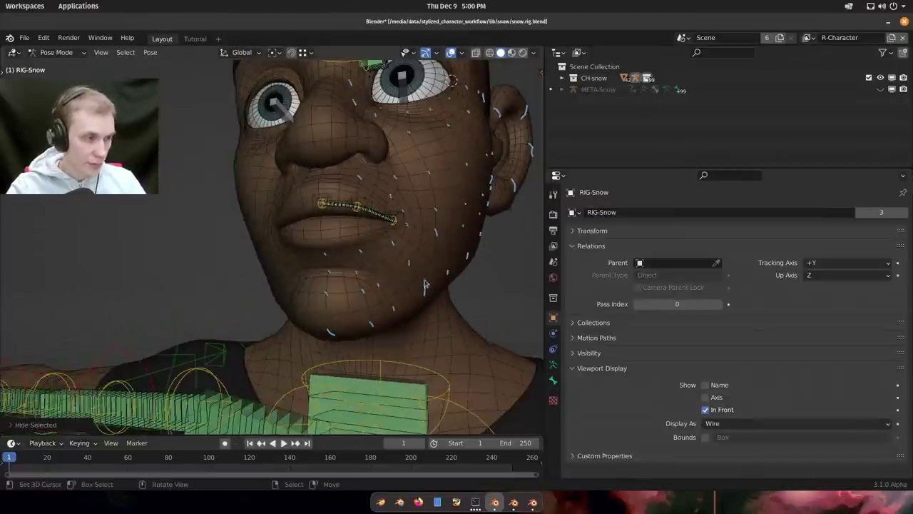
middle_click_drag(457, 212, 404, 258, "shift")
scroll(403, 258, "up", 2)
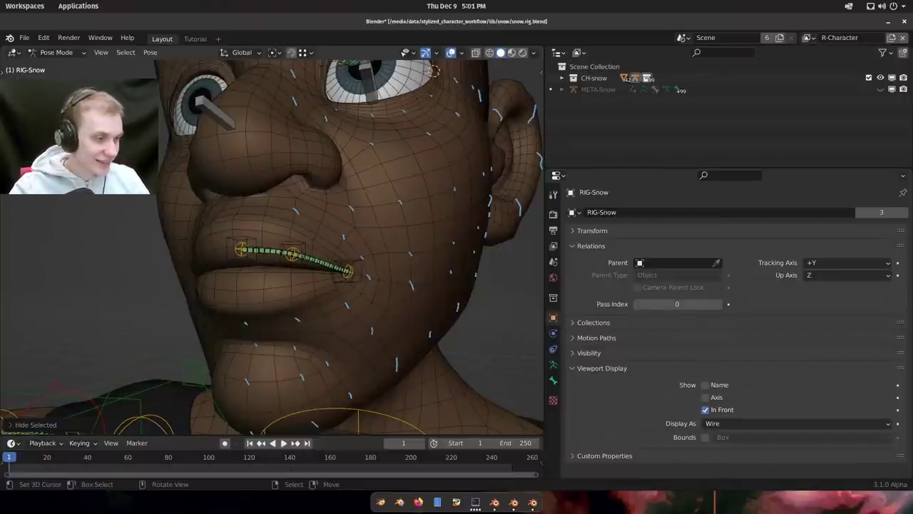
mouse_move(334, 276)
middle_mouse_down()
mouse_move(287, 283)
mouse_move(330, 280)
middle_mouse_up()
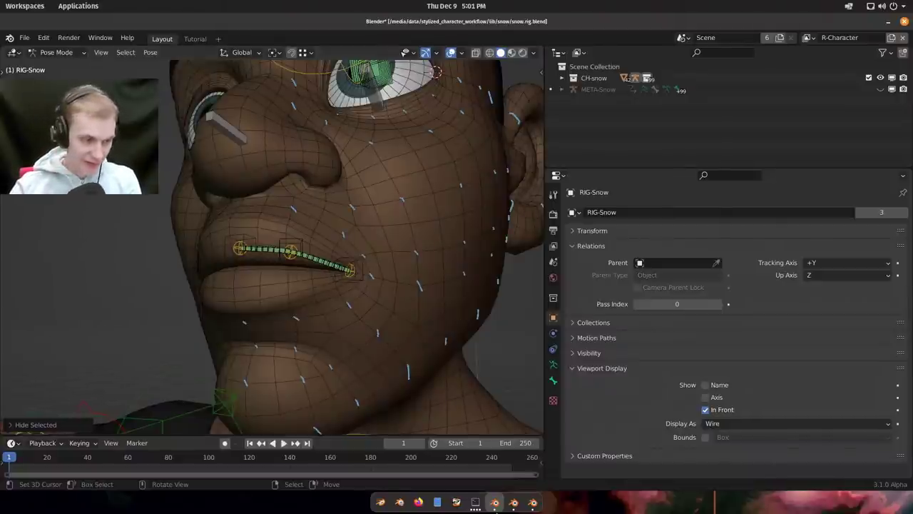
Try moving the mouth-corner control on RIG-Snow.
scroll(373, 275, "up", 2)
middle_click_drag(373, 275, 341, 233)
right_click(350, 265)
scroll(350, 264, "up", 1)
key("g")
right_click(391, 246)
right_click(281, 214)
Switch from the generated rig to META-Snow and select the Lip_Bot.L bone in an enlarged viewport.
scroll(334, 275, "down", 1)
key("shift+t")
middle_click_drag(365, 298, 372, 261)
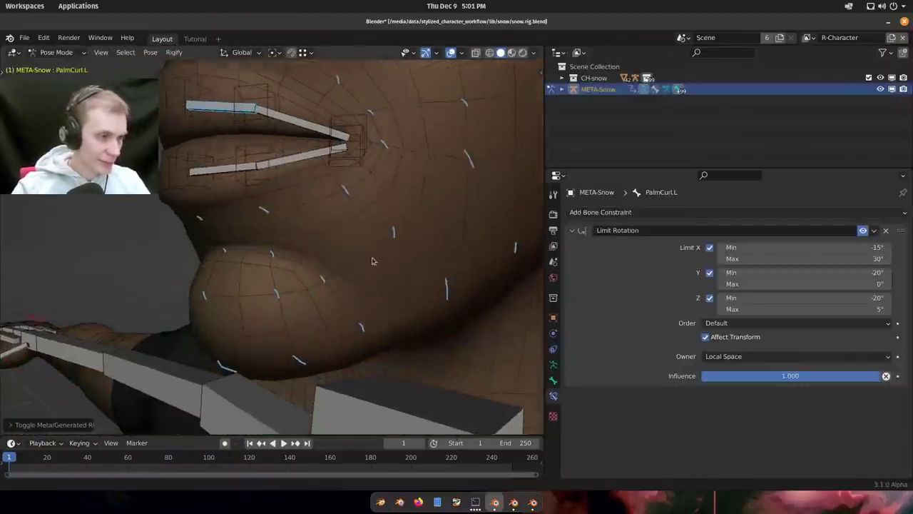
key("ctrl+space")
scroll(454, 258, "down", 2)
right_click(462, 191)
middle_click_drag(482, 206, 462, 221, "shift")
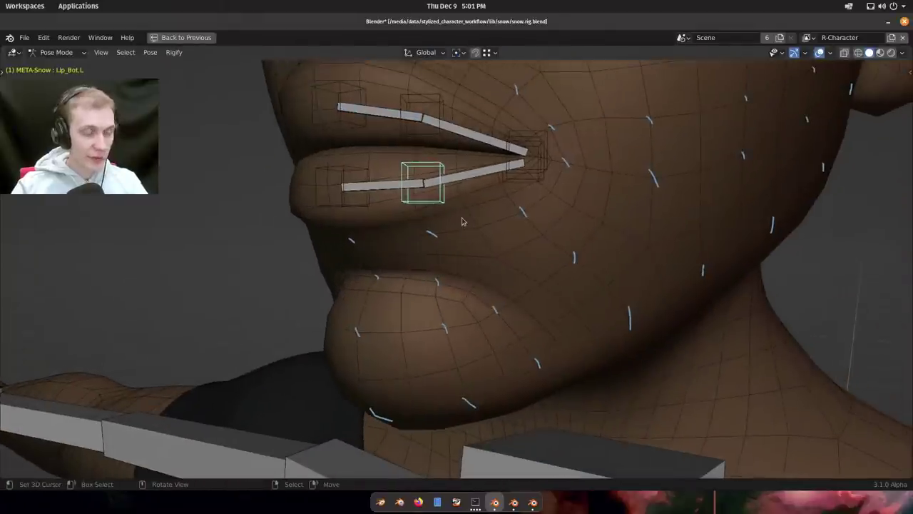
scroll(469, 204, "down", 1)
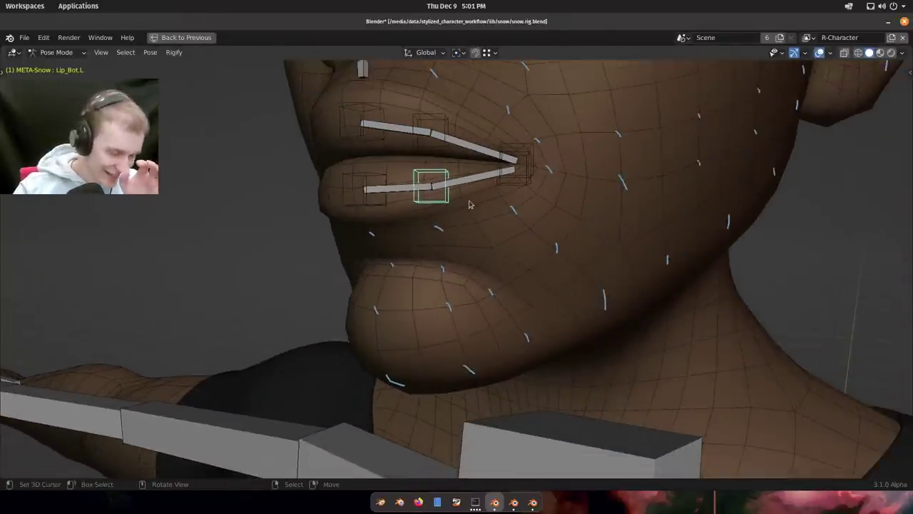
Enter Edit Mode on META-Snow and examine the lip and nose bones, including Lip_Bot_Center.
scroll(479, 204, "up", 1)
middle_click_drag(484, 200, 438, 203)
scroll(483, 198, "up", 1)
key("Tab")
scroll(460, 198, "up", 2)
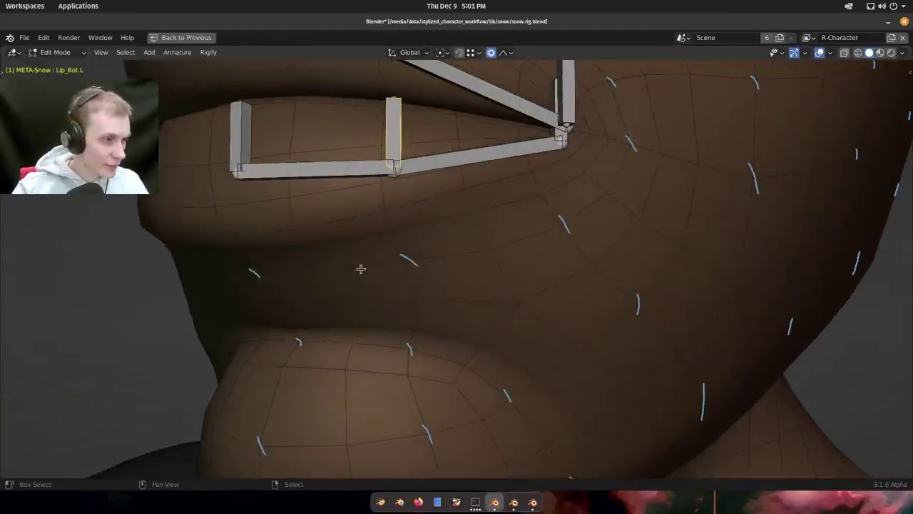
scroll(347, 269, "down", 1)
middle_click_drag(347, 269, 426, 225, "shift")
middle_click_drag(426, 225, 421, 278, "shift")
right_click(403, 170)
middle_click_drag(446, 241, 443, 204, "shift")
scroll(413, 241, "down", 3)
middle_click_drag(457, 171, 452, 336, "shift")
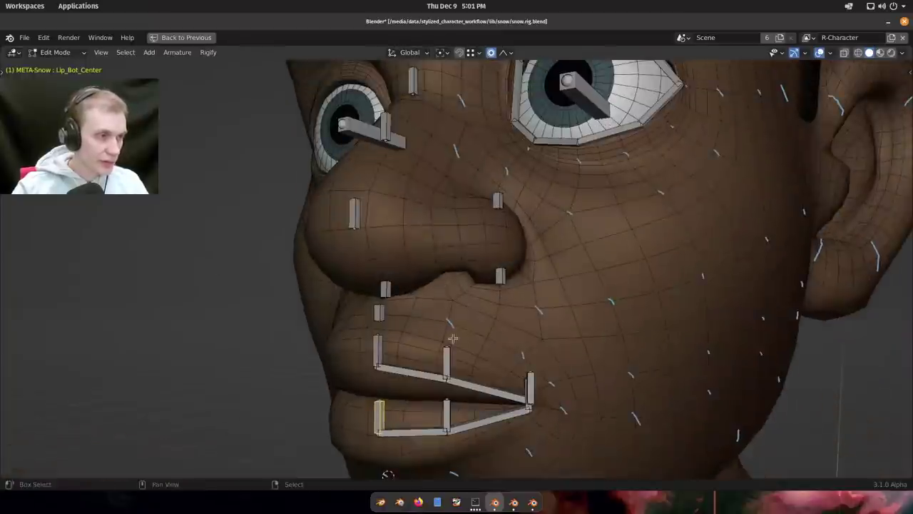
Select the Nose_Bridge2 bone and set its Rigify rig type to cloud_copy in Pose Mode.
scroll(403, 112, "up", 1)
right_click(412, 87)
key("Tab")
key("ctrl+space")
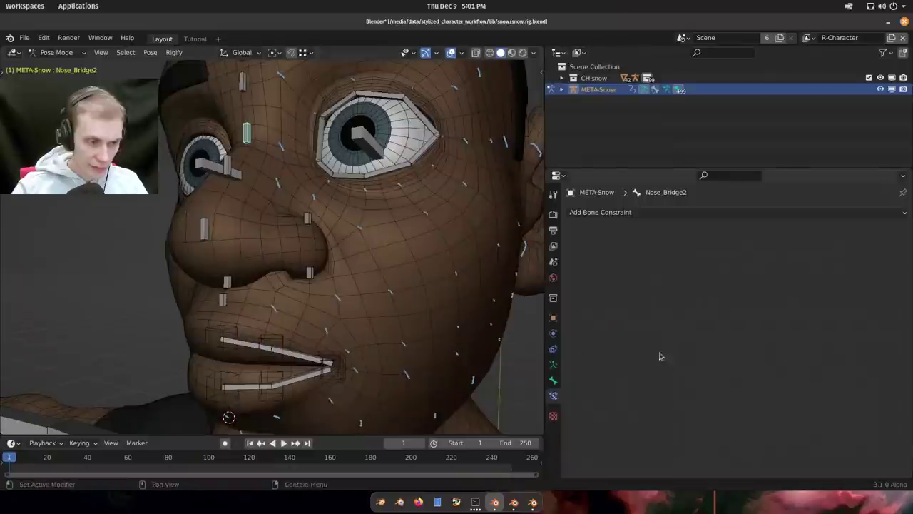
left_click(552, 379)
left_click(679, 353)
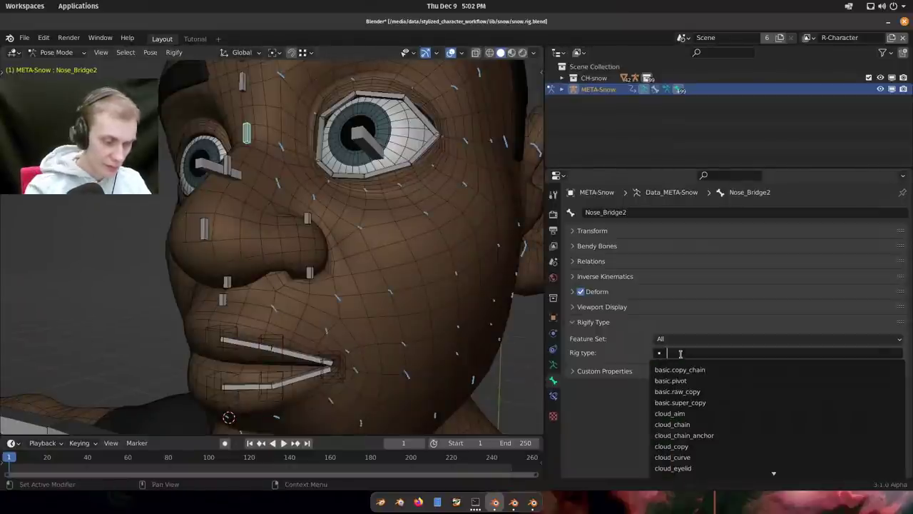
type("cloud_copy")
key("Return")
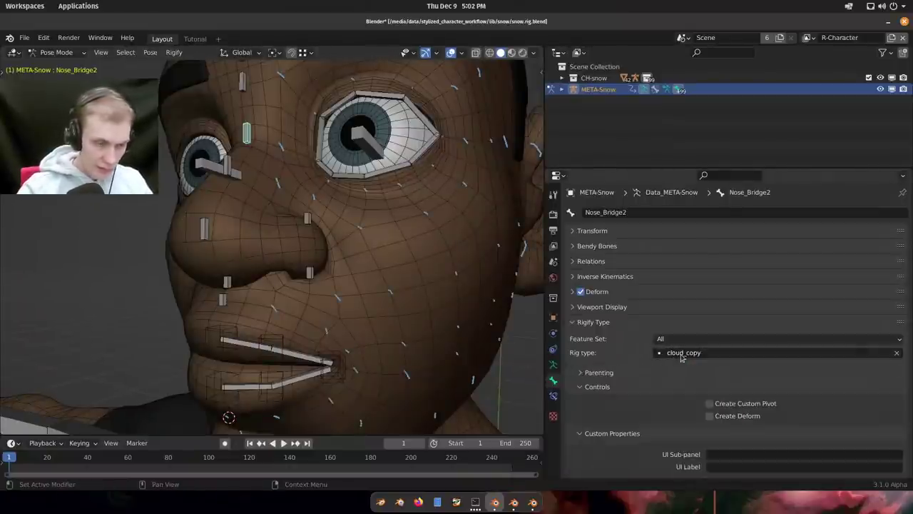
Check the Parenting options of Nose_Bridge2 and collapse its Controls and Custom Properties sections.
scroll(599, 312, "down", 1)
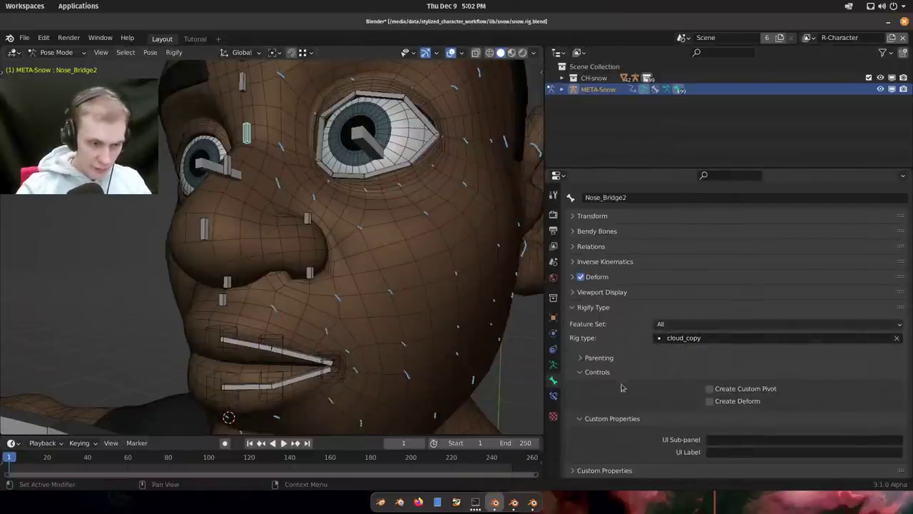
left_click(616, 357)
left_click(617, 358)
left_click(617, 371)
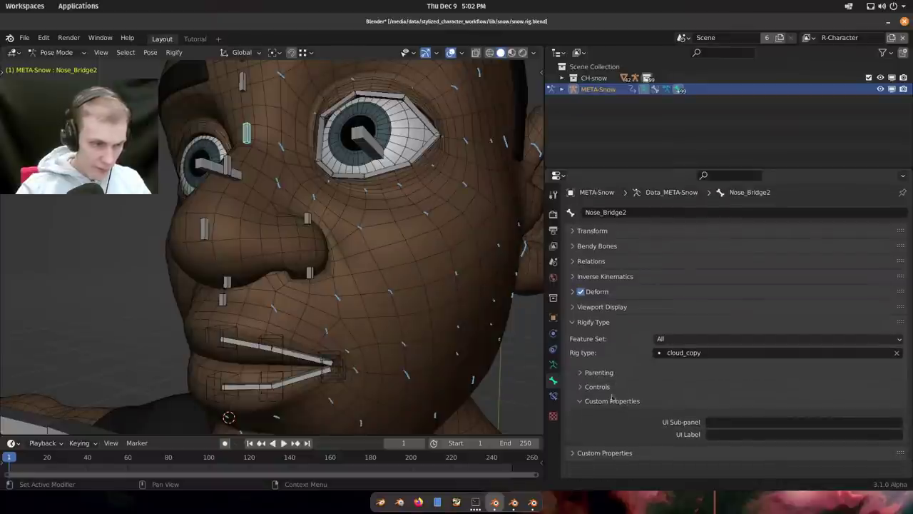
left_click(612, 400)
Duplicate Nose_Bridge2 in the side view and place the copy on the centre mark just below the lower lip.
middle_click_drag(299, 285, 342, 271)
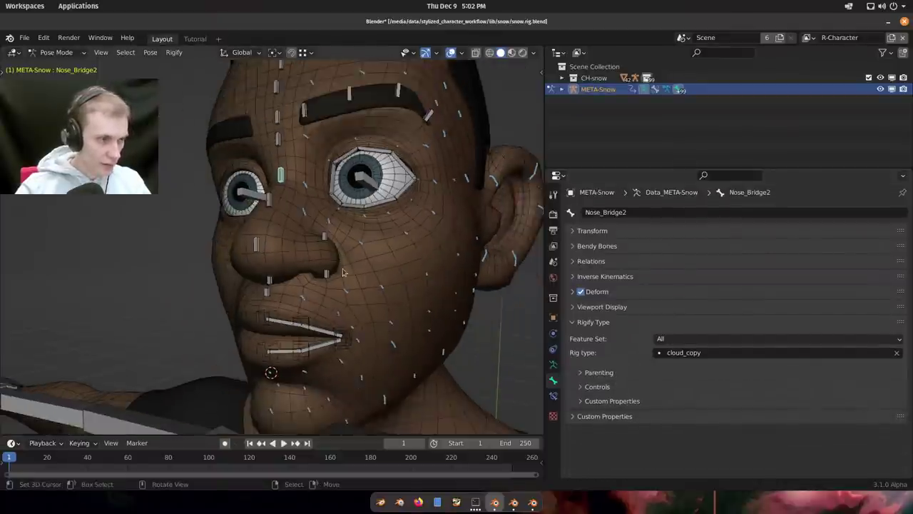
key("ctrl+space")
key("Tab")
key("KP_3")
middle_click_drag(510, 292, 545, 106, "shift")
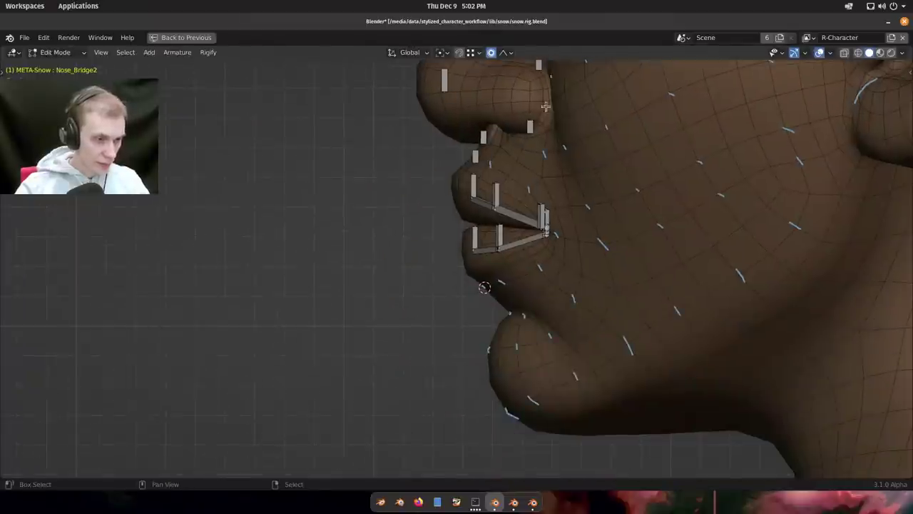
key("shift+d")
left_click(512, 427)
scroll(489, 288, "up", 6)
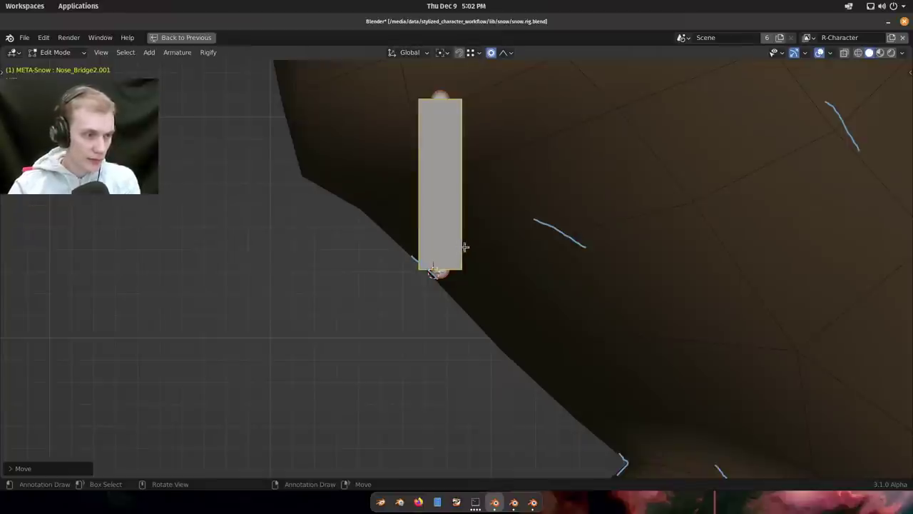
Duplicate the bone below the lower lip and place the copy on the crease mark above the chin.
scroll(464, 247, "down", 5)
middle_click_drag(478, 267, 569, 283)
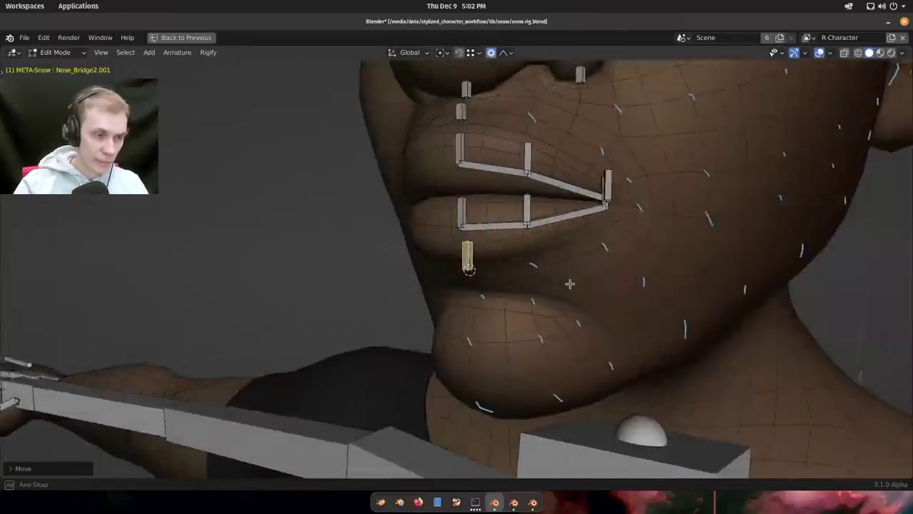
scroll(569, 283, "up", 2)
middle_click_drag(606, 249, 373, 302, "shift")
scroll(373, 301, "down", 6)
middle_click_drag(484, 196, 611, 165, "shift")
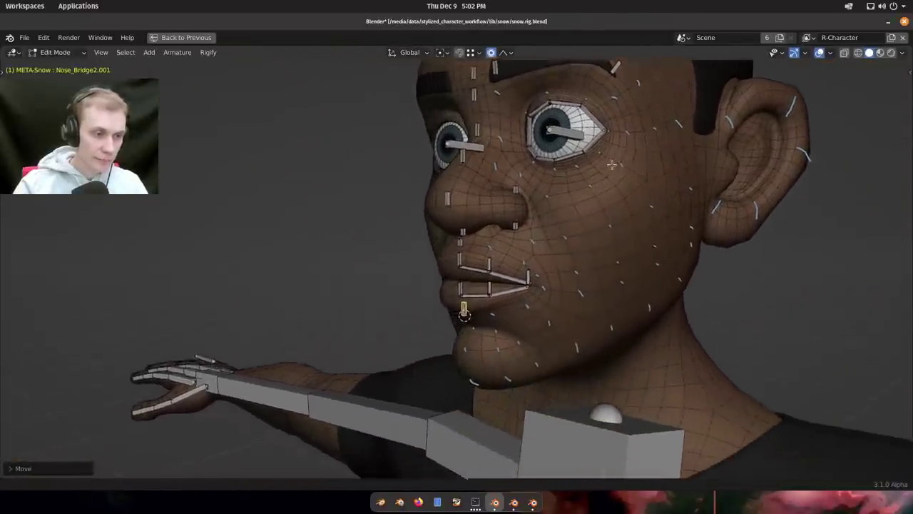
scroll(520, 279, "up", 8)
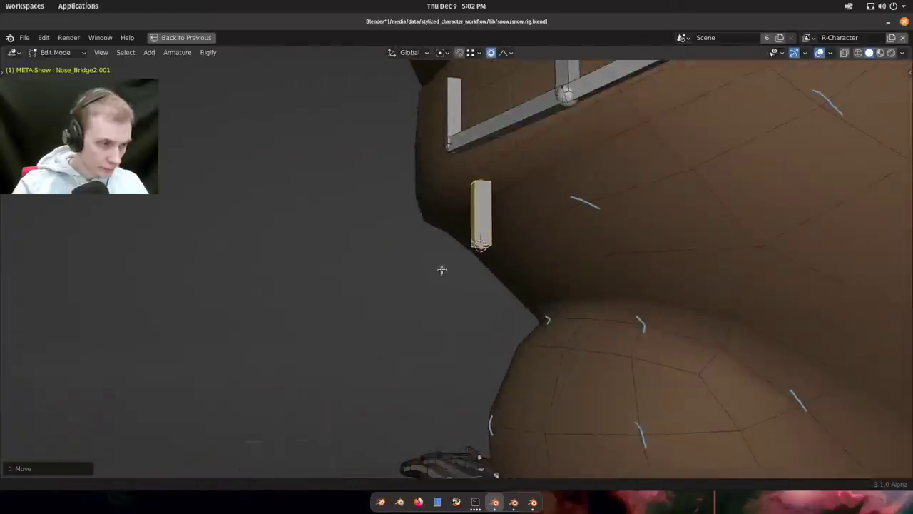
middle_click_drag(442, 270, 450, 194)
key("shift+d")
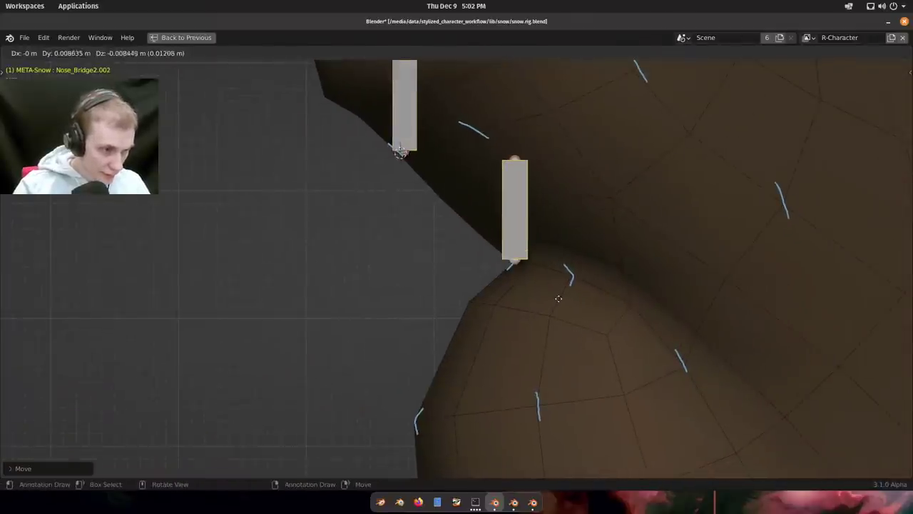
left_click(558, 298)
Add two more bone copies along the centre line, one on the chin's front mark and one on its underside mark.
key("shift+d")
middle_click_drag(552, 283, 475, 278)
left_click(493, 338)
key("shift+d")
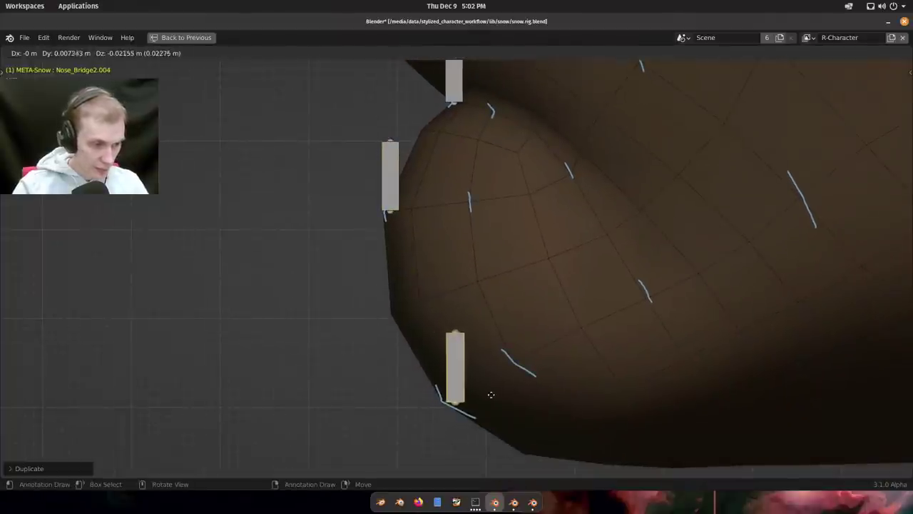
left_click(491, 395)
middle_click_drag(495, 375, 495, 5)
middle_click_drag(475, 412, 450, 263, "shift")
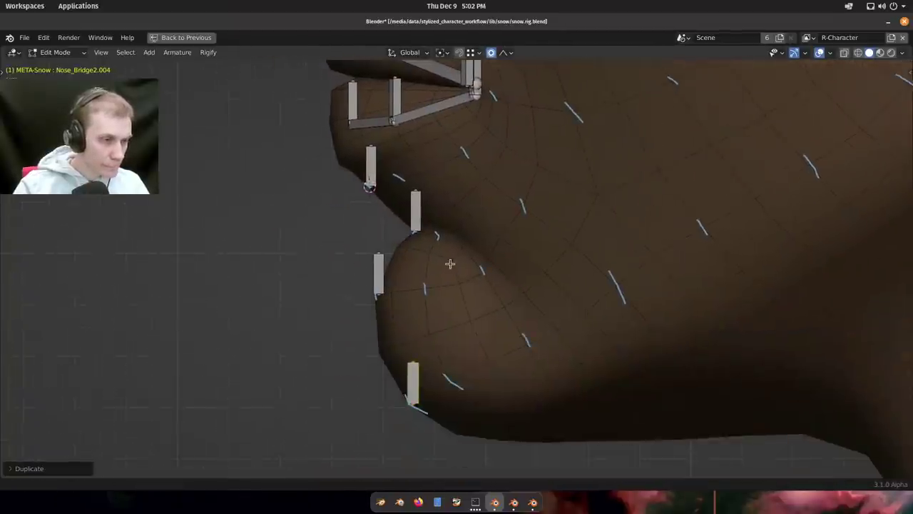
Duplicate the centre bone below the lower lip and place the copy on the neighbouring mark on the character's left side.
middle_click_drag(623, 393, 373, 221)
left_click(338, 192)
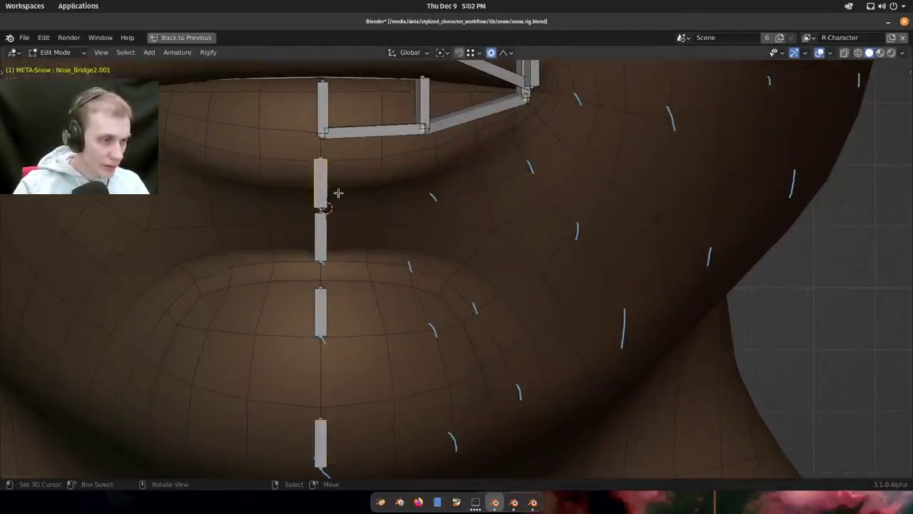
middle_click_drag(338, 192, 318, 263)
key("shift+d")
left_click(472, 246)
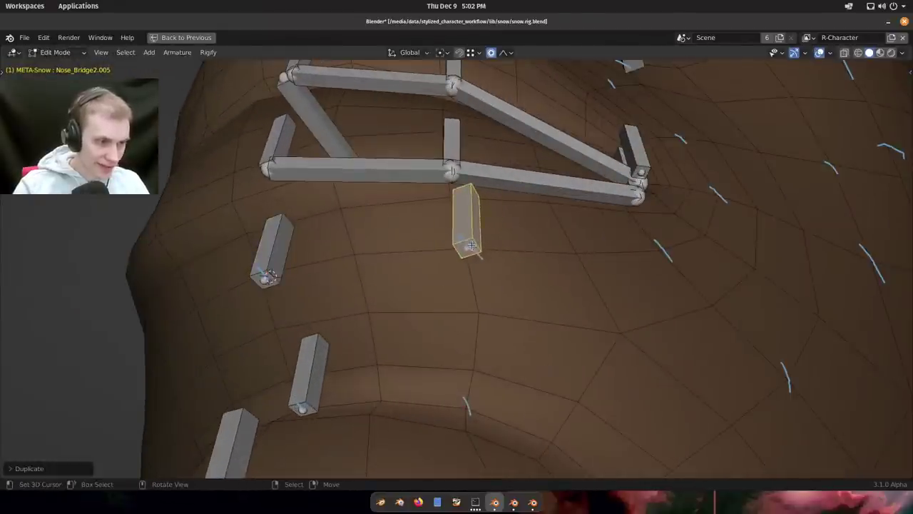
middle_click_drag(471, 247, 526, 200)
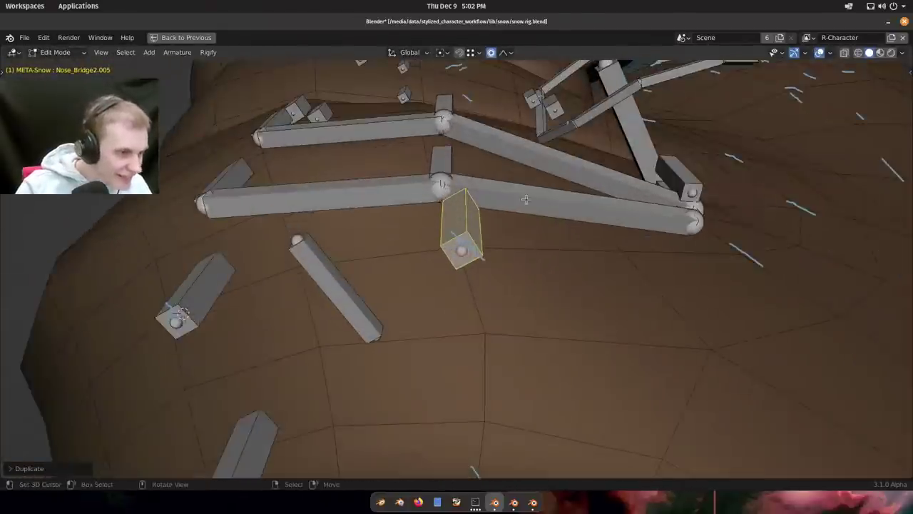
Adjust the roll of the copied bone below the lip and move it onto its annotation mark.
key("ctrl+r")
left_click(505, 158)
middle_click_drag(502, 250, 577, 318)
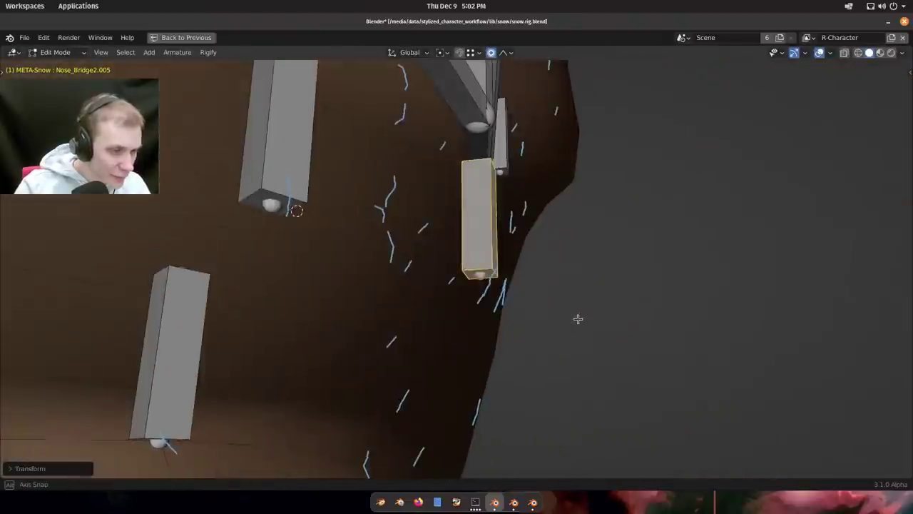
key("alt+z")
middle_click_drag(521, 300, 477, 281)
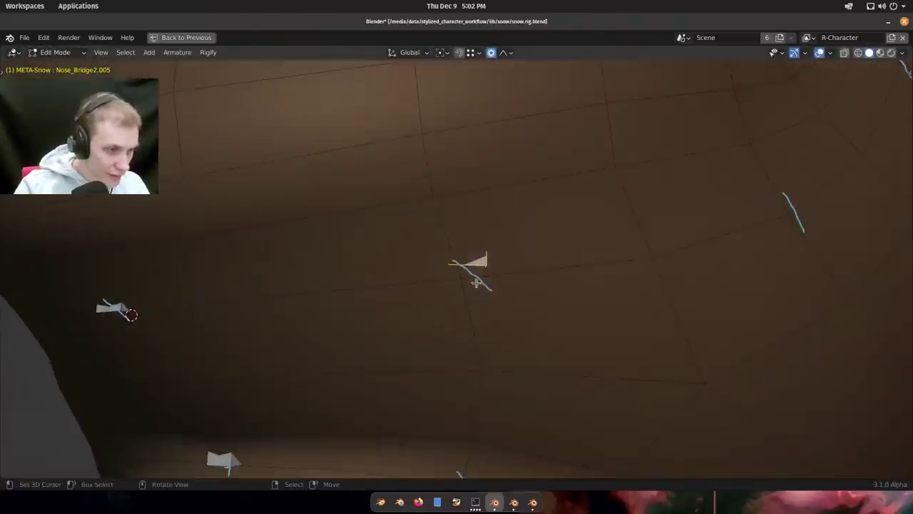
key("g")
left_click(469, 290)
scroll(470, 293, "down", 2)
middle_click_drag(492, 350, 494, 282, "shift")
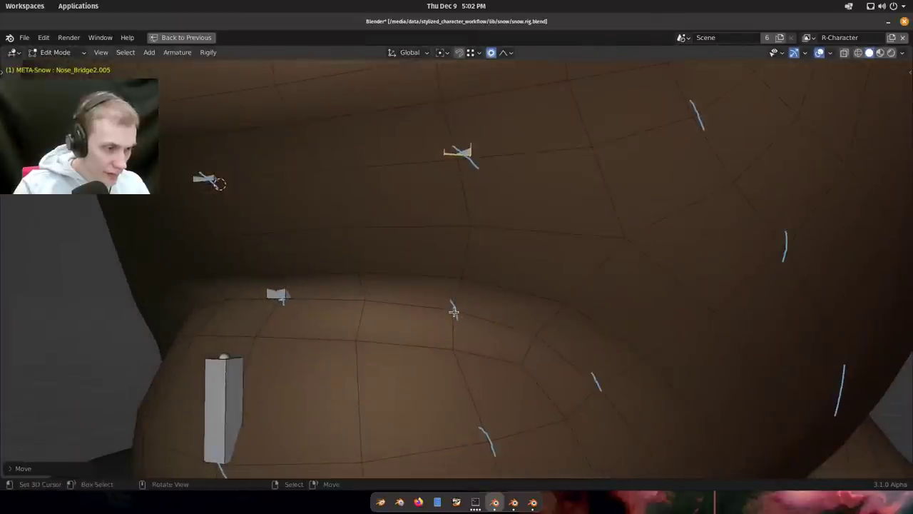
Duplicate the side bone below the lip and align the copy with the mark on the chin's upper edge.
middle_click_drag(454, 311, 460, 281)
key("shift+d")
left_click(499, 235)
middle_click_drag(499, 235, 570, 362)
key("g")
left_click(503, 314)
Duplicate the upper chin-edge bone and move the copy onto the mark beside the chin's front centre bone.
middle_click_drag(570, 362, 497, 314, "shift")
key("shift+d")
left_click(531, 234)
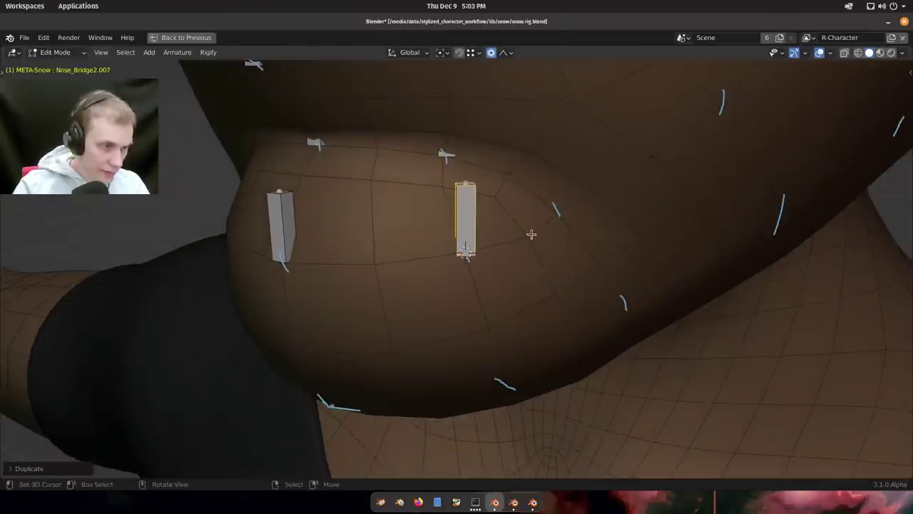
middle_click_drag(532, 234, 656, 249)
key("g")
left_click(428, 217)
Try scaling down the bone beside the chin's front and repositioning it along Z in wireframe shading.
key("s")
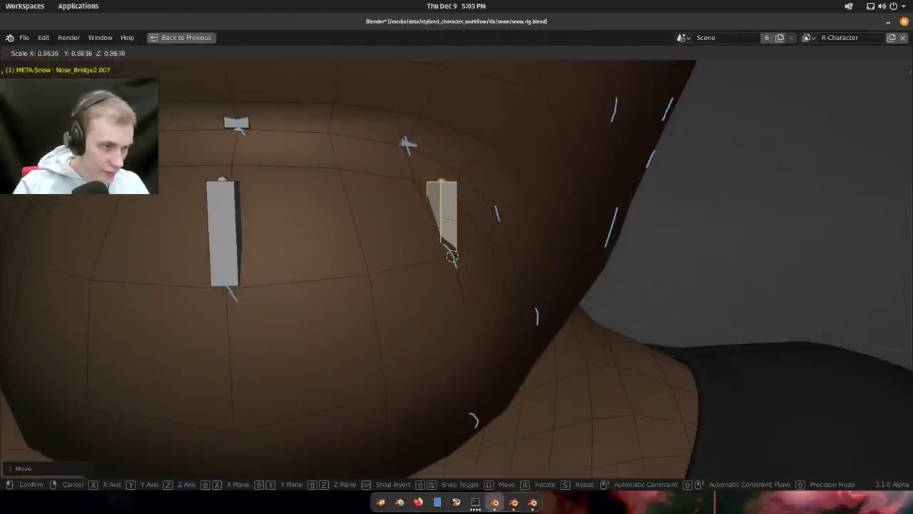
left_click(546, 262)
key("s")
left_click(375, 273)
key("shift+z")
key("g")
middle_click_drag(375, 274, 514, 286)
key("z")
left_click(428, 271)
key("g")
right_click(517, 285)
Undo the scaling and repositioning of the bone beside the chin's front.
key("ctrl+z")
key("ctrl+z")
key("ctrl+z")
key("ctrl+z")
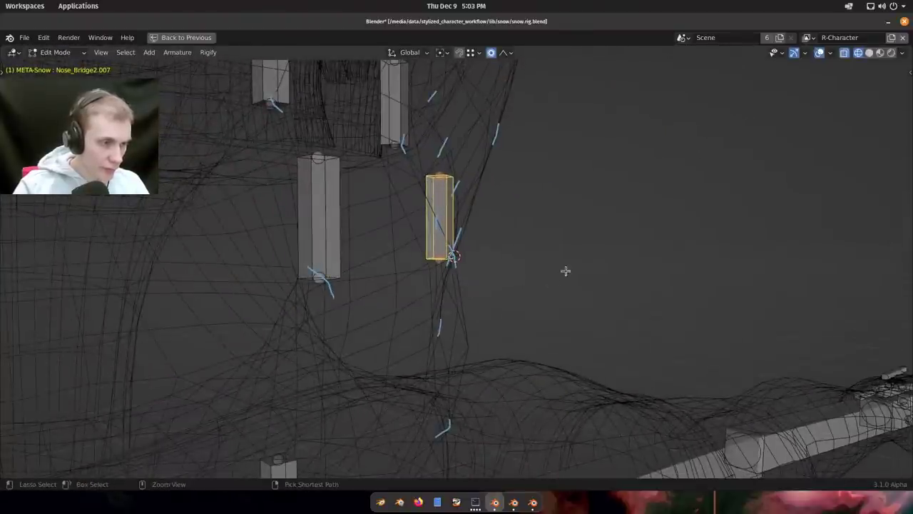
key("ctrl+z")
key("ctrl+shift+z")
Return to solid shading and duplicate the bone beside the chin's front onto the mark on the chin's lower side.
mouse_move(565, 270)
middle_mouse_down()
mouse_move(244, 253)
mouse_move(598, 298)
mouse_move(536, 356)
mouse_move(543, 245)
middle_mouse_up()
key("shift+z")
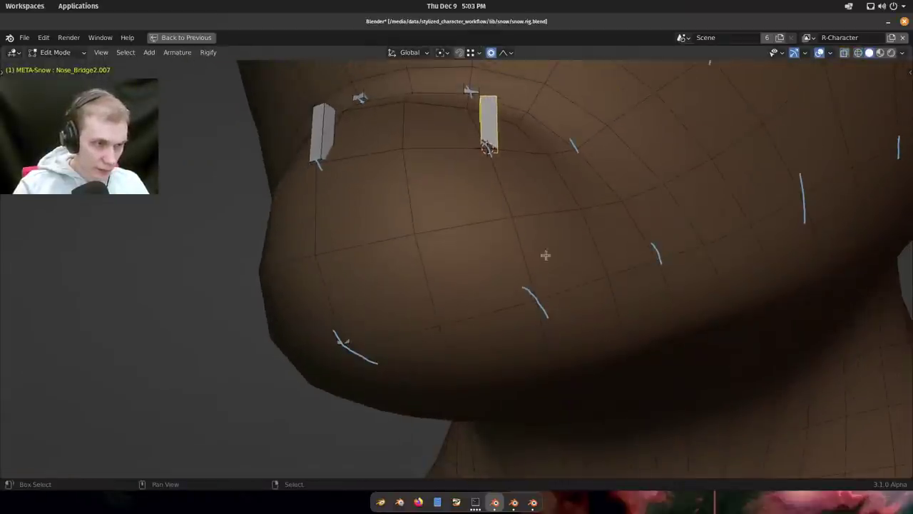
key("shift+d")
left_click(535, 300)
key("shift+s")
left_click(554, 219)
Align the lower chin-side bone with its annotation mark, checking its placement in wireframe shading.
middle_click_drag(573, 239, 426, 259)
scroll(427, 259, "up", 3)
key("g")
key("z")
right_click(522, 301)
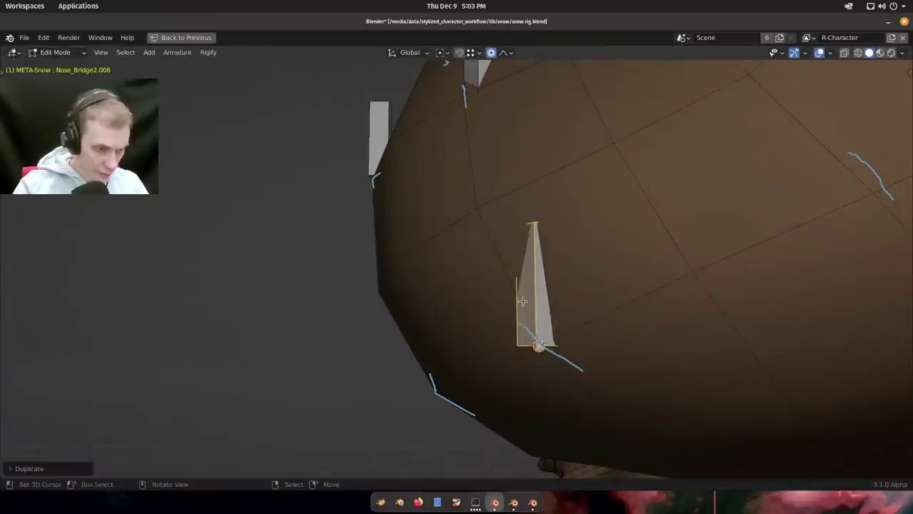
key("shift+z")
mouse_move(575, 314)
middle_mouse_down()
mouse_move(499, 319)
mouse_move(670, 320)
mouse_move(579, 319)
mouse_move(590, 294)
middle_mouse_up()
key("g")
left_click(444, 336)
key("shift+z")
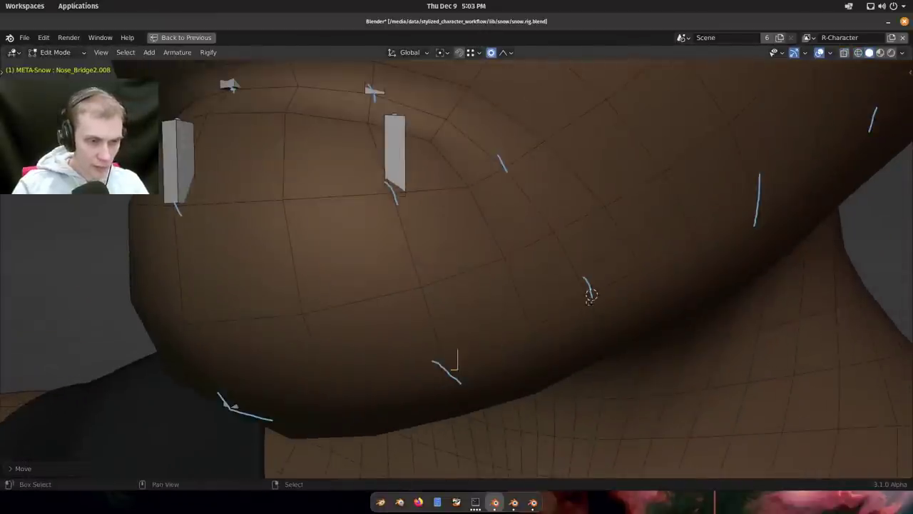
Duplicate the lower chin-side bone and position the copy on the next mark farther back along the jaw.
key("shift+d")
left_click(601, 193)
middle_click_drag(601, 193, 538, 261)
key("g")
left_click(527, 255)
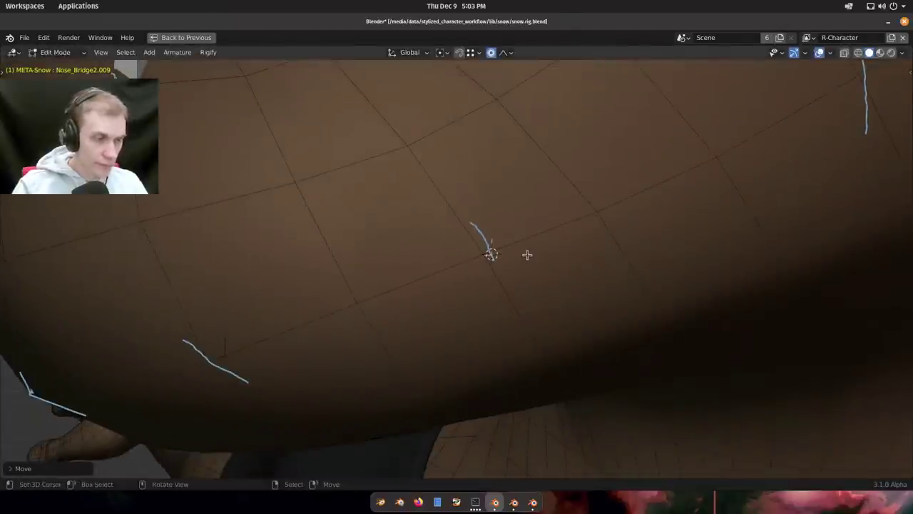
Duplicate the jaw bone and position the copy on the mark at the chin's upper outer side.
scroll(527, 255, "down", 5)
key("shift+z")
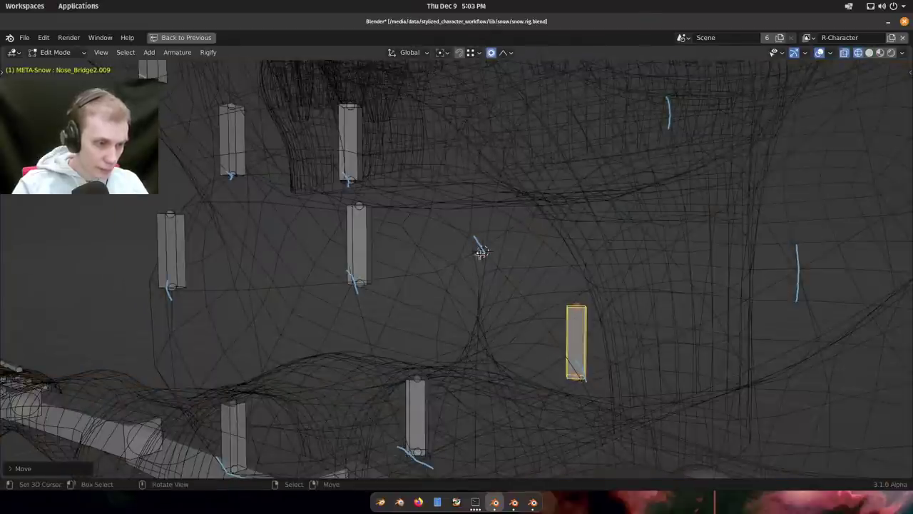
key("shift+d")
left_click(523, 378)
key("shift+s")
left_click(487, 176)
mouse_move(410, 264)
middle_mouse_down()
mouse_move(390, 264)
mouse_move(484, 274)
mouse_move(432, 277)
mouse_move(475, 261)
mouse_move(475, 240)
middle_mouse_up()
key("shift+z")
key("g")
left_click(447, 277)
Duplicate the upper outer chin bone for the annotation mark below the mouth corner.
scroll(449, 251, "down", 5)
key("shift+z")
scroll(455, 257, "up", 3)
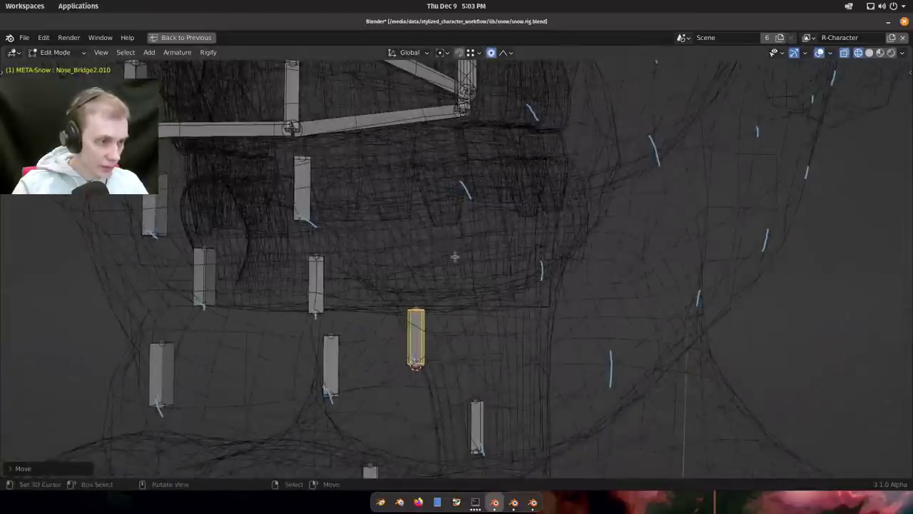
key("shift+z")
mouse_move(431, 205)
middle_mouse_down()
mouse_move(471, 189)
mouse_move(564, 233)
mouse_move(563, 250)
middle_mouse_up()
left_click(461, 190)
key("shift+d")
left_click(473, 249)
key("shift+s")
Position the new bone on the mark below the mouth corner, aligning it with the skin surface.
key("shift+z")
middle_click_drag(471, 238, 488, 264)
key("g")
left_click(563, 263)
key("shift+z")
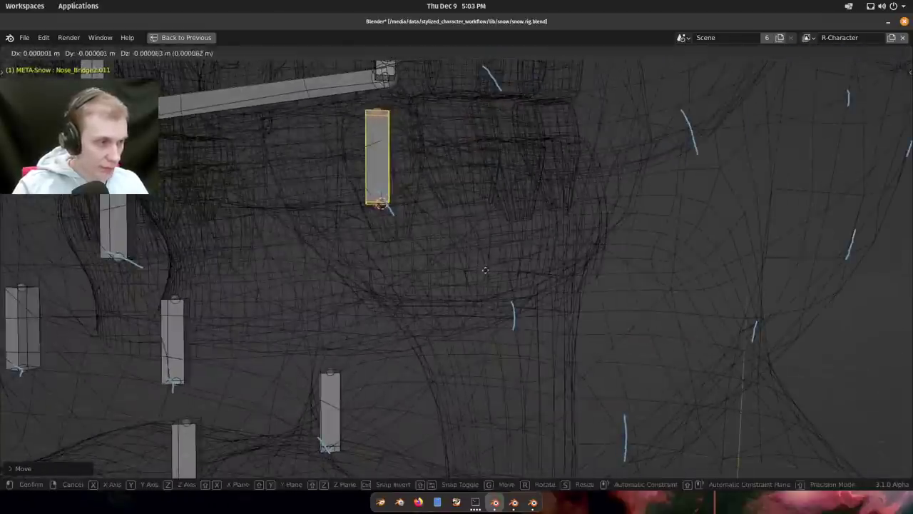
Duplicate the bone below the mouth corner and snap the copy to the next mark farther out and down on the jaw side.
key("shift+z")
mouse_move(219, 285)
middle_mouse_down()
mouse_move(406, 297)
mouse_move(308, 285)
mouse_move(516, 252)
mouse_move(636, 261)
mouse_move(536, 220)
mouse_move(575, 264)
middle_mouse_up()
scroll(471, 261, "up", 2)
key("g")
left_click(527, 252)
key("shift+d")
left_click(558, 246)
key("shift+s")
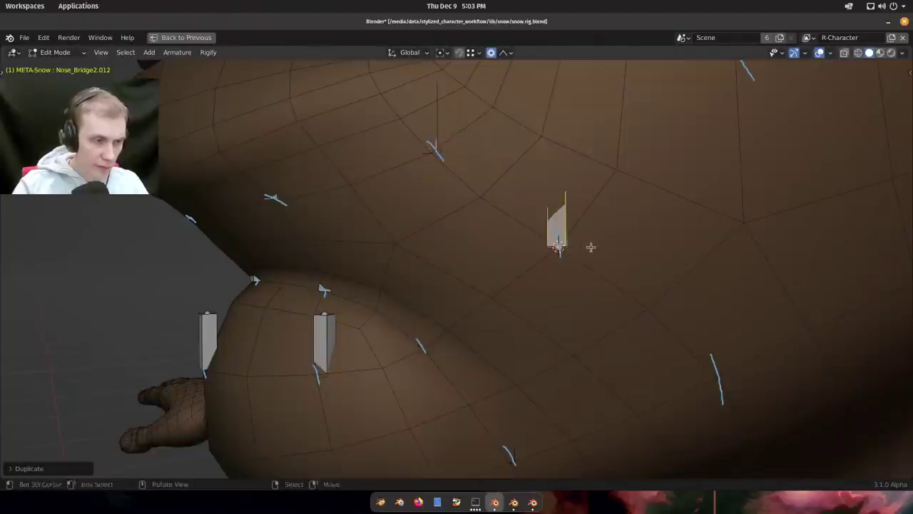
Align the new jaw-side bone with the skin surface at its mark and rename it Nose_Bridge2.L.
middle_click_drag(656, 251, 595, 281)
key("shift+z")
middle_click_drag(371, 266, 483, 250)
key("g")
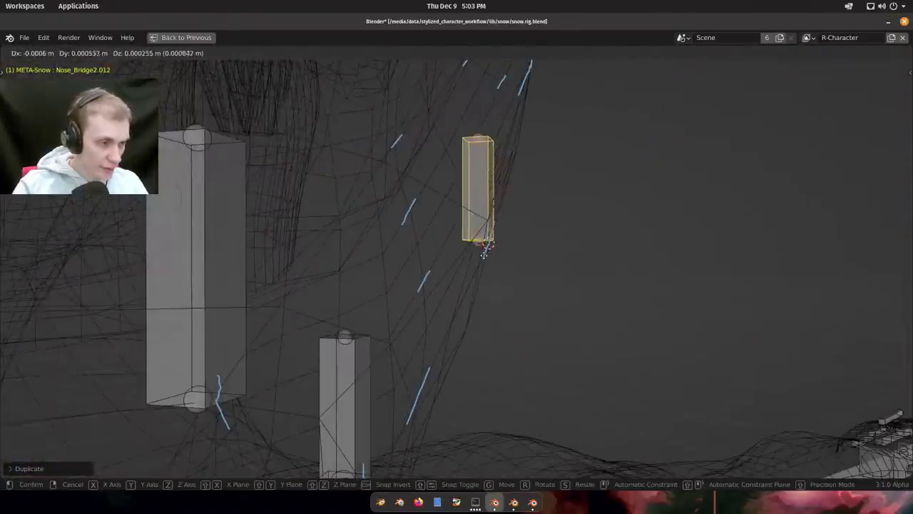
left_click(484, 249)
mouse_move(428, 307)
middle_mouse_down()
mouse_move(375, 186)
mouse_move(331, 230)
mouse_move(489, 319)
mouse_move(467, 312)
mouse_move(503, 295)
middle_mouse_up()
key("shift+z")
key("z")
mouse_move(606, 289)
middle_mouse_down()
mouse_move(408, 310)
mouse_move(381, 252)
middle_mouse_up()
key("z")
left_click(507, 320)
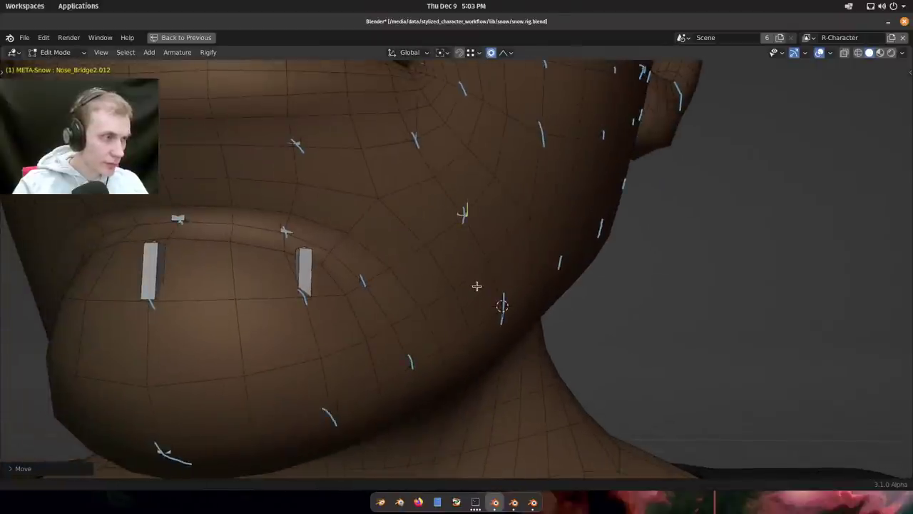
middle_click_drag(477, 286, 463, 283, "shift")
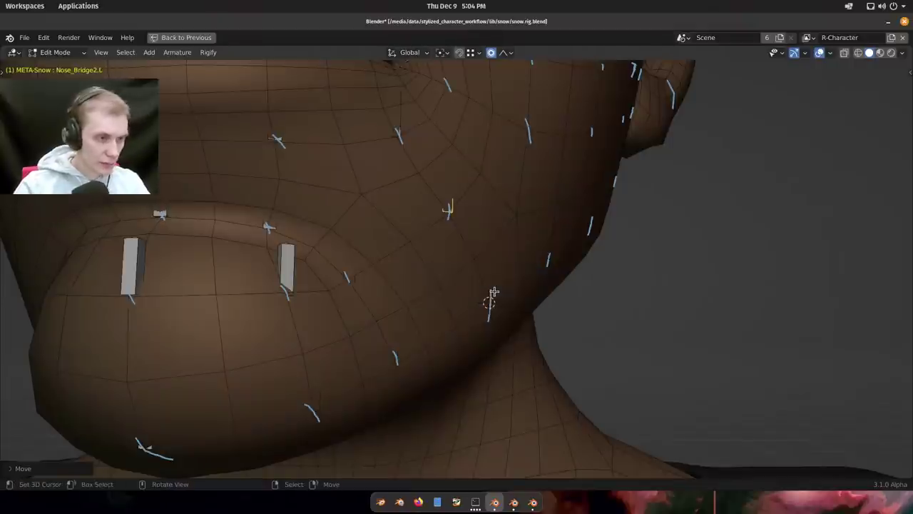
Duplicate Nose_Bridge2.L onto the mark lower down near the jaw edge and align the copy with the skin.
key("shift+s")
left_click(500, 181)
scroll(532, 331, "up", 3)
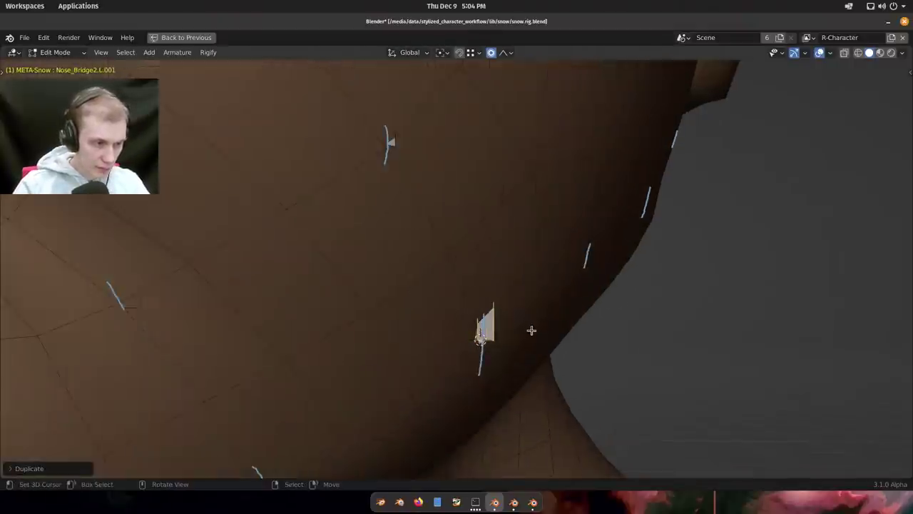
middle_click_drag(532, 330, 522, 302, "shift")
key("z")
middle_click_drag(391, 307, 432, 302)
key("g")
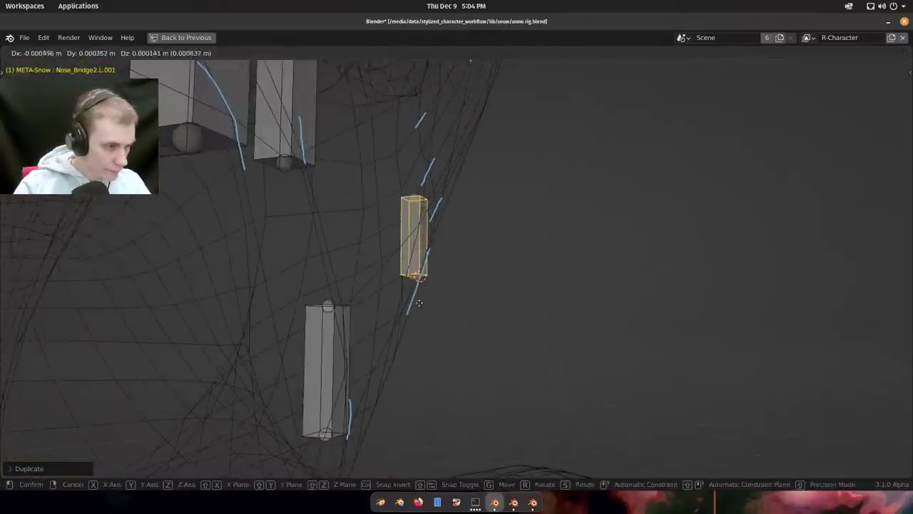
left_click(416, 302)
key("z")
Duplicate the lower jaw bone onto the next mark farther back along the jaw and align the copy with the skin.
mouse_move(560, 289)
middle_mouse_down()
mouse_move(482, 267)
mouse_move(413, 271)
mouse_move(413, 256)
middle_mouse_up()
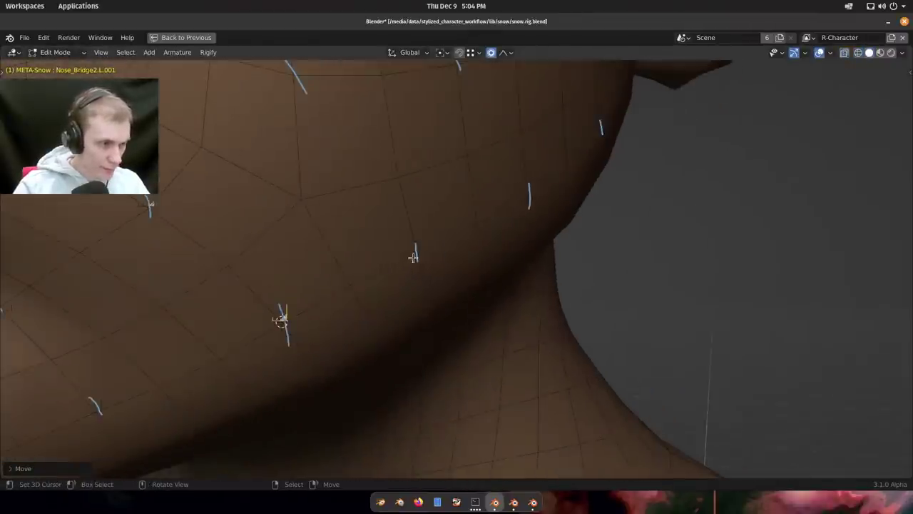
key("shift+s")
left_click(456, 242)
scroll(438, 233, "up", 2)
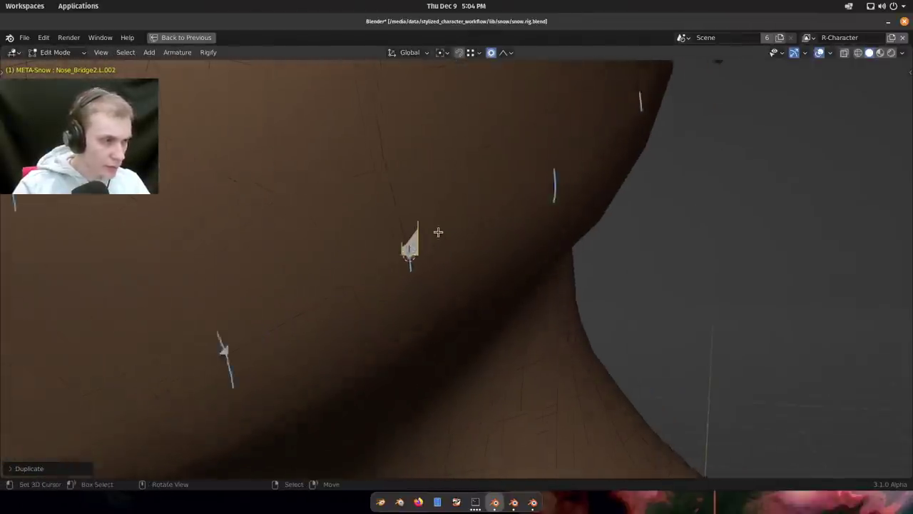
mouse_move(535, 274)
middle_mouse_down()
mouse_move(463, 292)
mouse_move(741, 308)
middle_mouse_up()
key("z")
mouse_move(571, 314)
middle_mouse_down()
mouse_move(482, 307)
mouse_move(495, 297)
mouse_move(493, 270)
mouse_move(369, 302)
middle_mouse_up()
key("g")
left_click(530, 309)
key("g")
left_click(494, 280)
key("z")
Place another duplicate on the following jaw mark, one farther toward the ear.
mouse_move(784, 246)
middle_mouse_down("shift")
mouse_move(521, 314)
mouse_move(502, 328)
middle_mouse_up("shift")
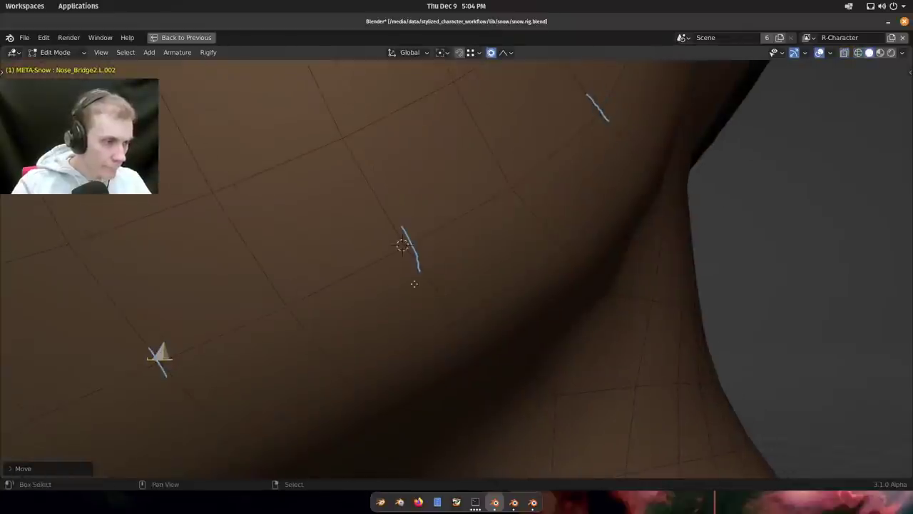
mouse_move(438, 220)
middle_mouse_down()
mouse_move(459, 295)
mouse_move(513, 284)
mouse_move(516, 223)
middle_mouse_up()
key("shift+z")
key("shift+z")
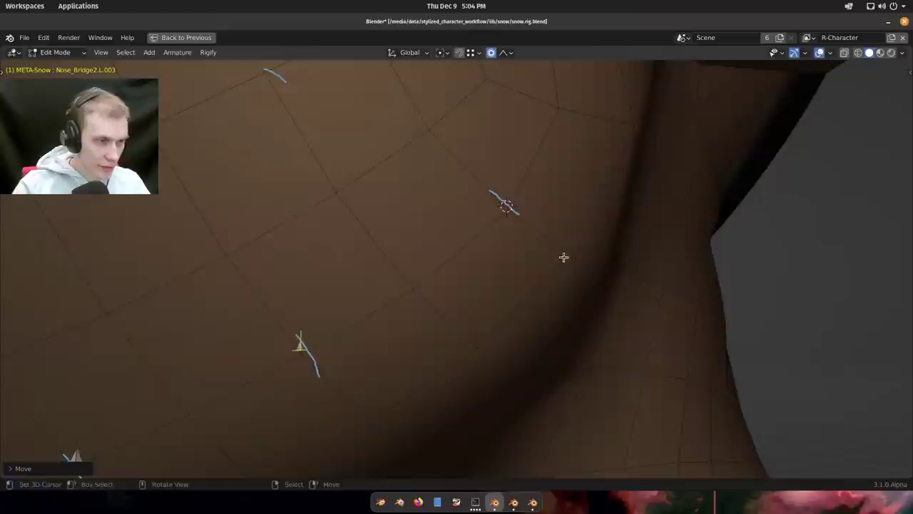
Duplicate the bone onto the rearmost jaw mark below the ear and move the copy onto the skin surface.
mouse_move(563, 257)
middle_mouse_down("shift")
mouse_move(459, 312)
mouse_move(530, 300)
middle_mouse_up("shift")
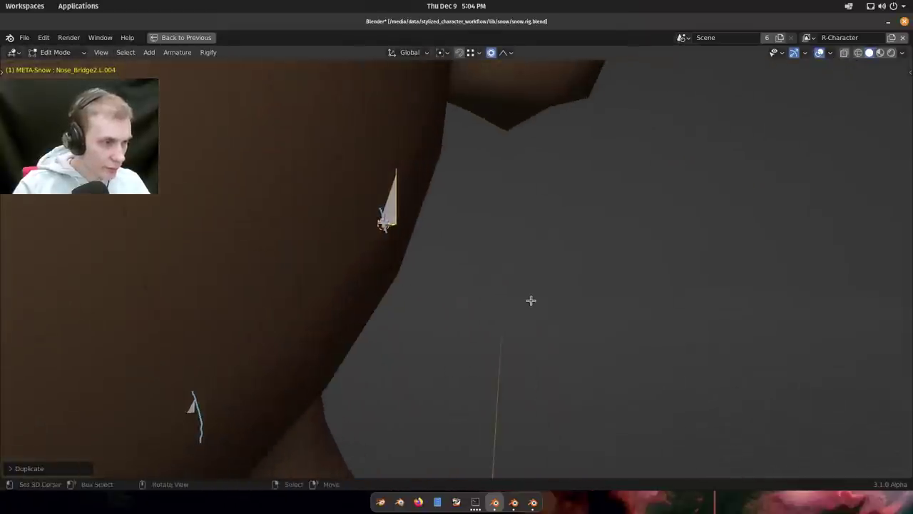
middle_click_drag(427, 294, 467, 301)
key("z")
mouse_move(378, 268)
middle_mouse_down()
mouse_move(424, 249)
mouse_move(423, 239)
middle_mouse_up()
key("g")
left_click(528, 275)
key("z")
key("Escape")
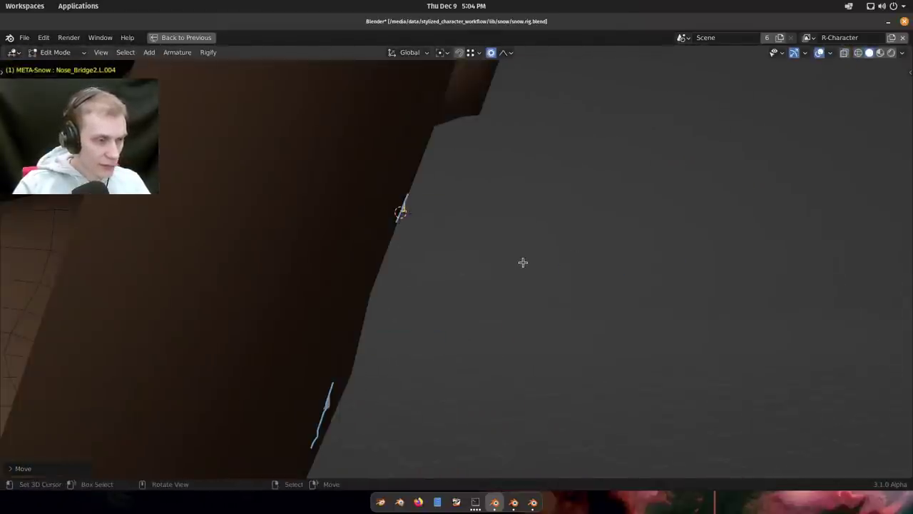
Duplicate the rear jaw bone onto the mark in front of the earlobe and align the copy with the skin.
mouse_move(523, 263)
middle_mouse_down()
mouse_move(440, 257)
mouse_move(450, 272)
mouse_move(488, 232)
mouse_move(449, 230)
mouse_move(450, 257)
mouse_move(463, 253)
mouse_move(387, 265)
middle_mouse_up()
scroll(449, 231, "up", 3)
key("z")
left_click(379, 251)
key("g")
left_click(436, 261)
scroll(387, 266, "down", 2)
key("z")
left_click(610, 274)
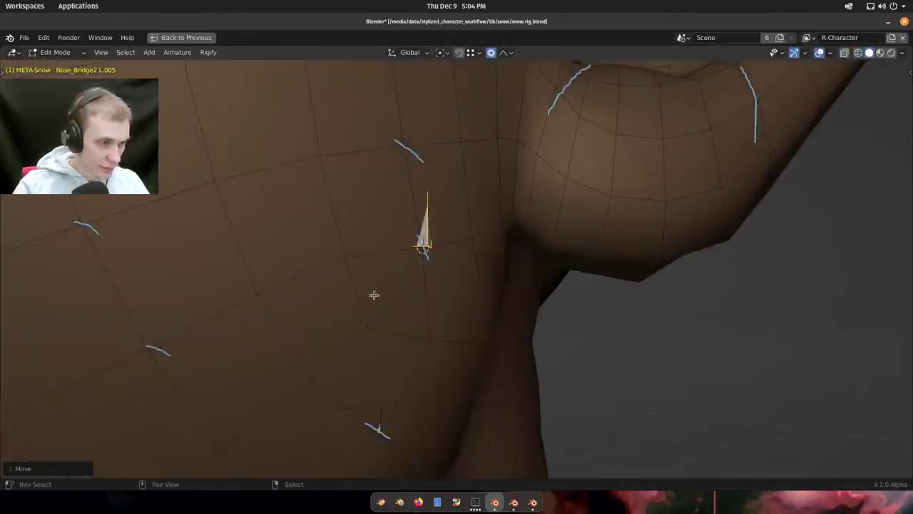
Duplicate the earlobe-side bone onto the lower rear cheek mark in front of it.
mouse_move(373, 295)
middle_mouse_down()
mouse_move(521, 244)
mouse_move(508, 247)
middle_mouse_up()
scroll(386, 290, "down", 1)
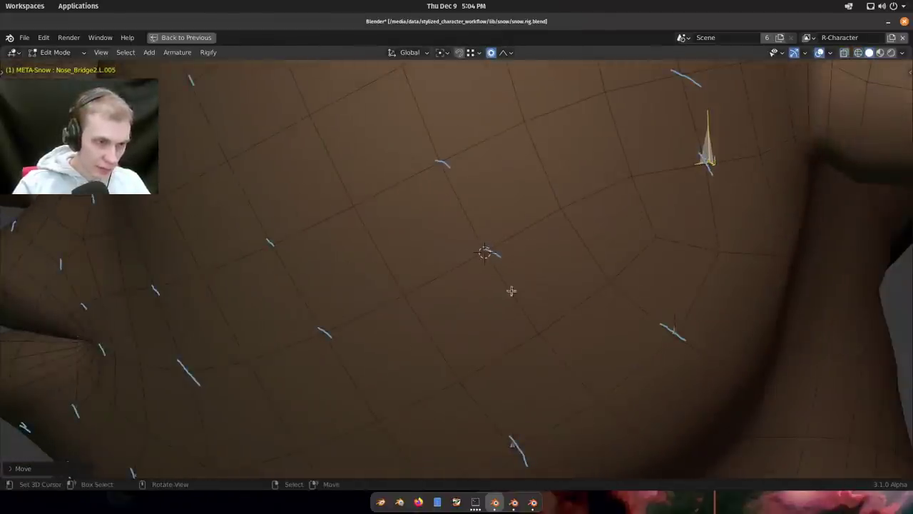
mouse_move(471, 315)
middle_mouse_down()
mouse_move(447, 253)
mouse_move(471, 259)
mouse_move(468, 270)
middle_mouse_up()
key("shift+z")
key("shift+z")
Duplicate the rear cheek bone onto the mark directly above it and align the copy with the skin.
middle_click_drag(390, 264, 496, 239)
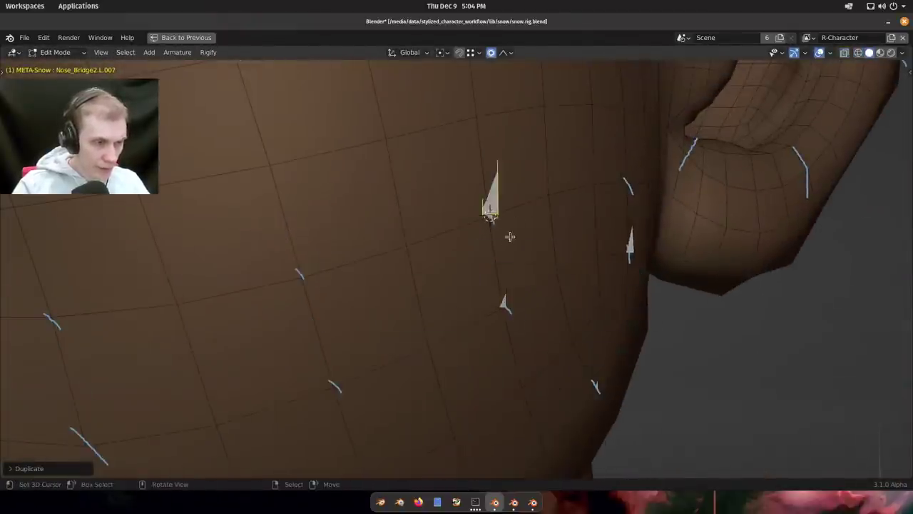
key("z")
left_click(396, 253)
key("g")
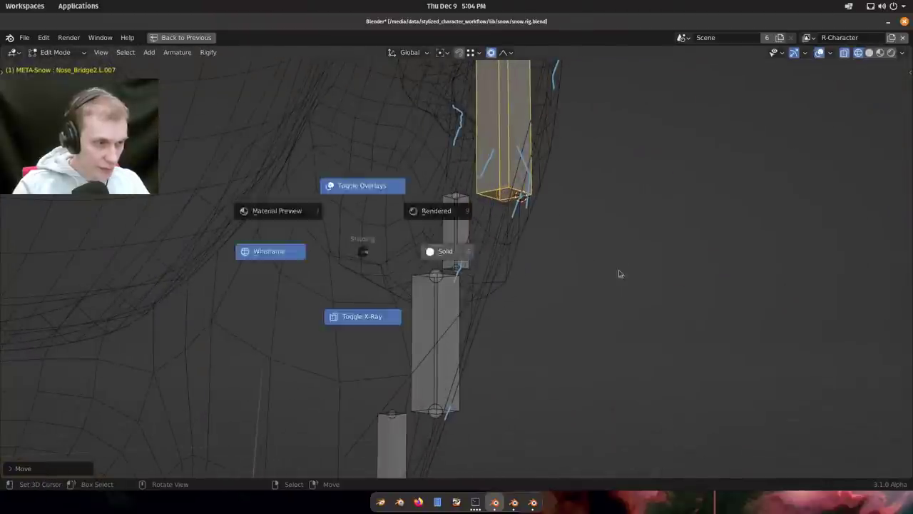
left_click(619, 274)
Duplicate the upper rear cheek bone onto the next mark forward on the cheek and align it with the skin.
mouse_move(464, 247)
middle_mouse_down()
mouse_move(497, 261)
mouse_move(474, 238)
middle_mouse_up()
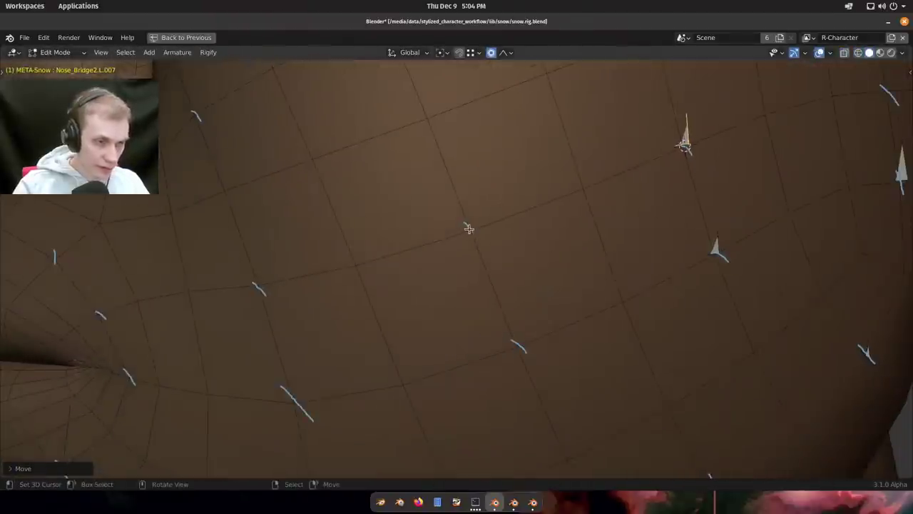
mouse_move(487, 277)
middle_mouse_down()
mouse_move(540, 271)
mouse_move(483, 249)
middle_mouse_up()
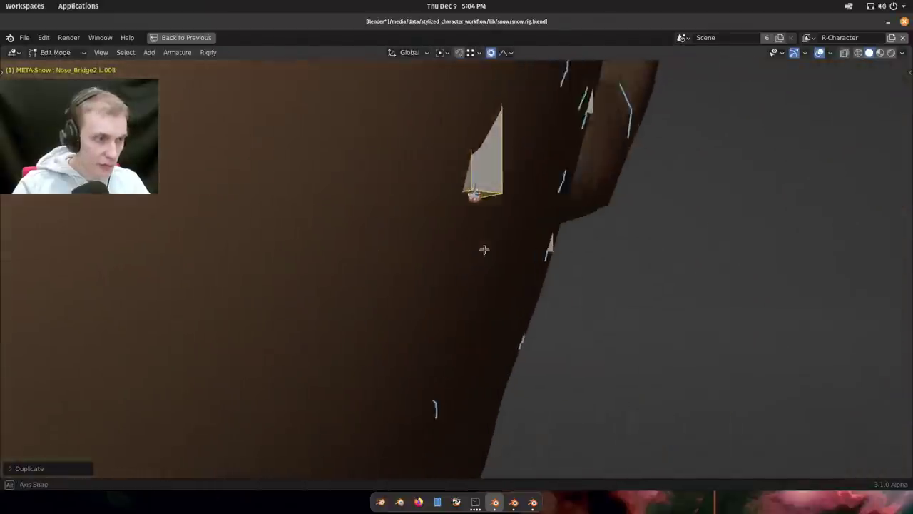
key("shift+z")
key("g")
key("shift+z")
Duplicate the mid-cheek bone onto the mark directly below it and align the copy with the skin.
mouse_move(390, 249)
middle_mouse_down()
mouse_move(483, 259)
mouse_move(457, 212)
mouse_move(528, 244)
mouse_move(502, 246)
middle_mouse_up()
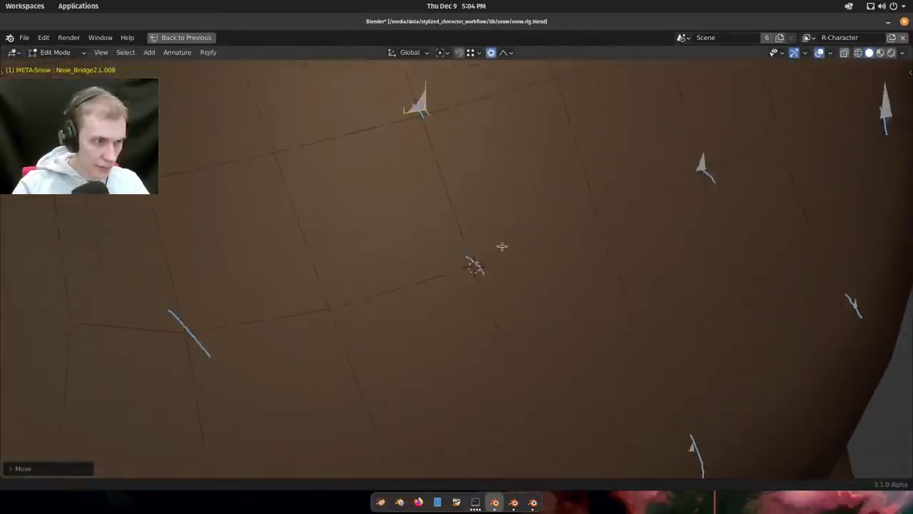
key("shift+s")
middle_click_drag(465, 271, 664, 342)
key("z")
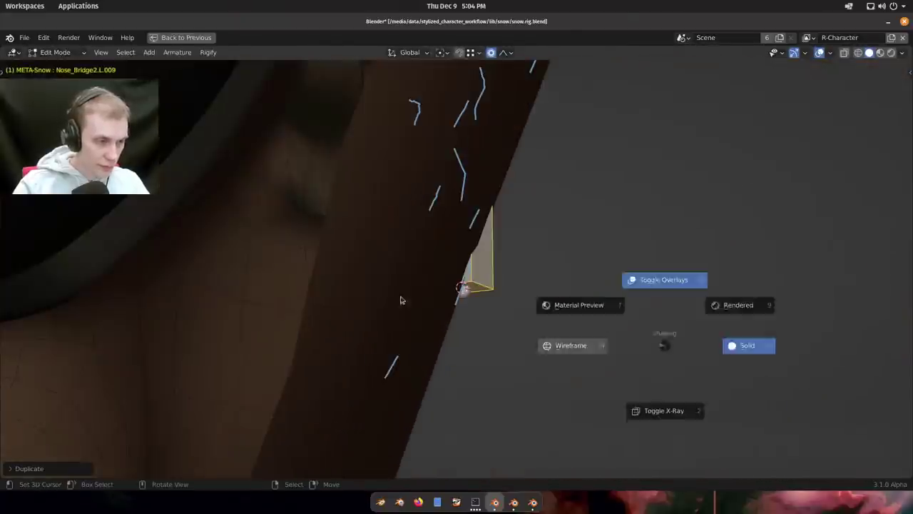
key("g")
left_click(426, 298)
key("z")
Duplicate the lower mid-cheek bone onto the long mark in front of it, toward the mouth corner.
mouse_move(524, 317)
middle_mouse_down()
mouse_move(581, 338)
mouse_move(429, 338)
mouse_move(384, 291)
middle_mouse_up()
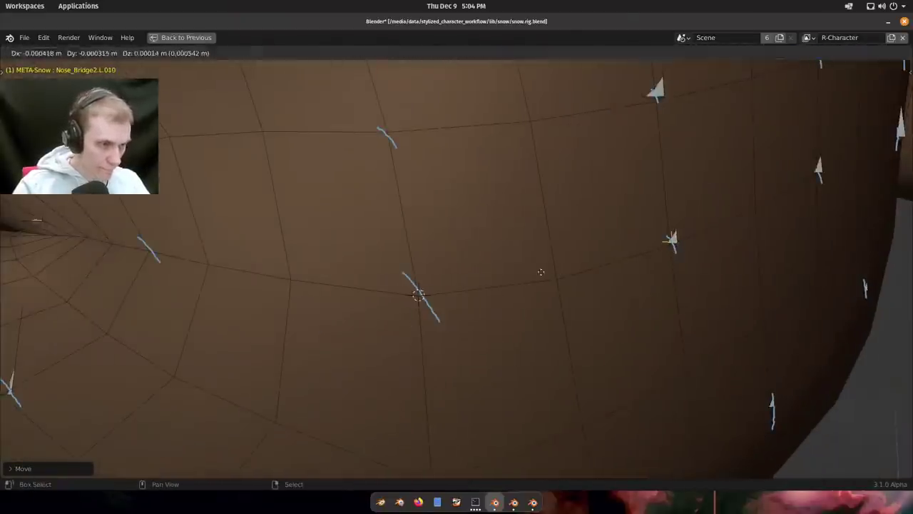
middle_click_drag(465, 297, 485, 265)
left_click(509, 309)
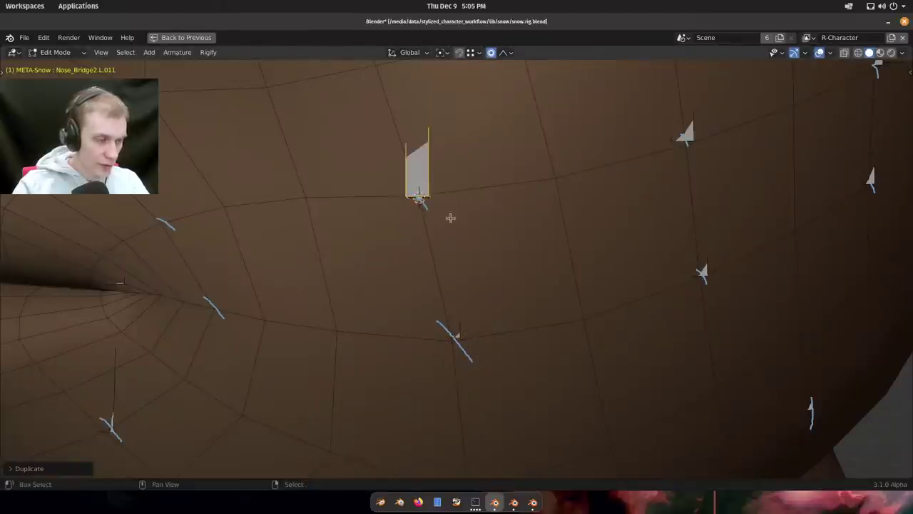
Align the duplicate on the front cheek mark above the long mark with the skin surface.
mouse_move(450, 218)
middle_mouse_down()
mouse_move(456, 269)
mouse_move(454, 261)
mouse_move(497, 270)
mouse_move(437, 271)
mouse_move(302, 318)
middle_mouse_up()
key("z")
left_click(451, 277)
left_click(506, 269)
scroll(302, 318, "down", 3)
key("z")
left_click(398, 319)
Duplicate the front cheek bone and snap the copy to the mark just outside the mouth corner.
middle_click_drag(397, 319, 432, 267)
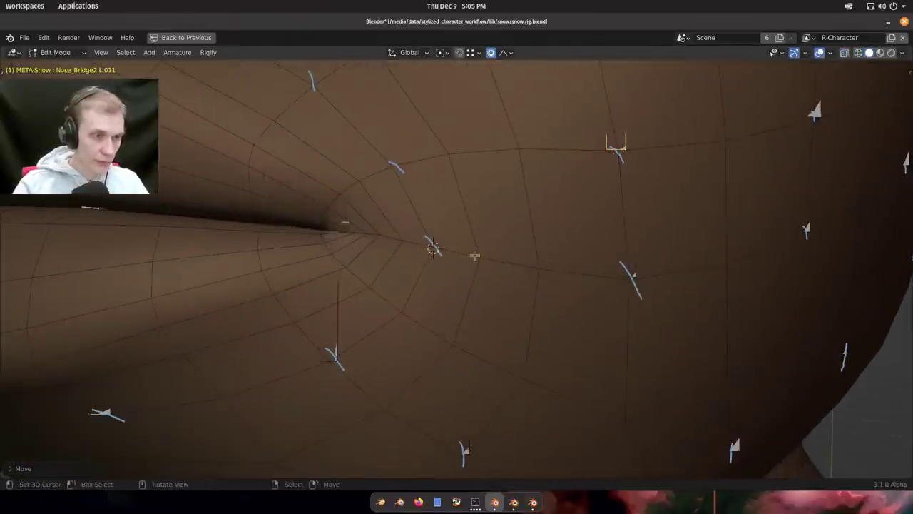
key("shift+s")
left_click(467, 298)
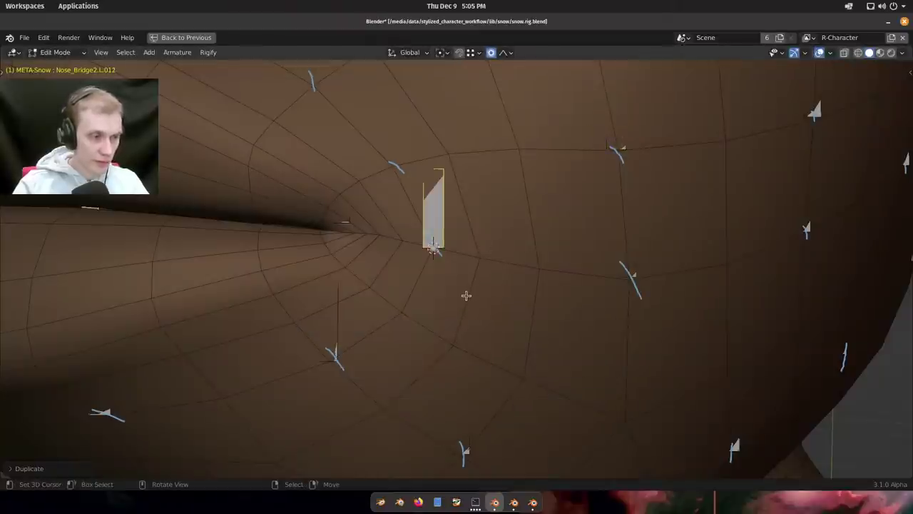
key("shift+s")
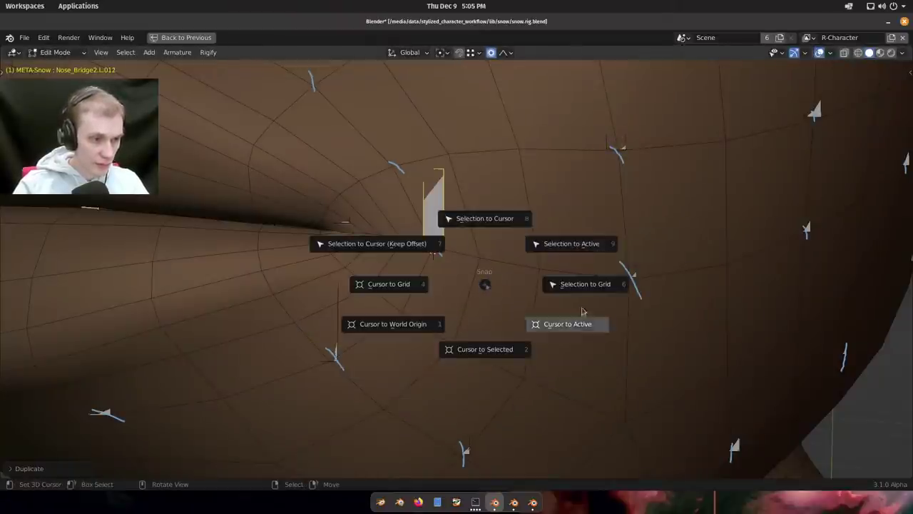
left_click(490, 223)
middle_click_drag(491, 223, 433, 227)
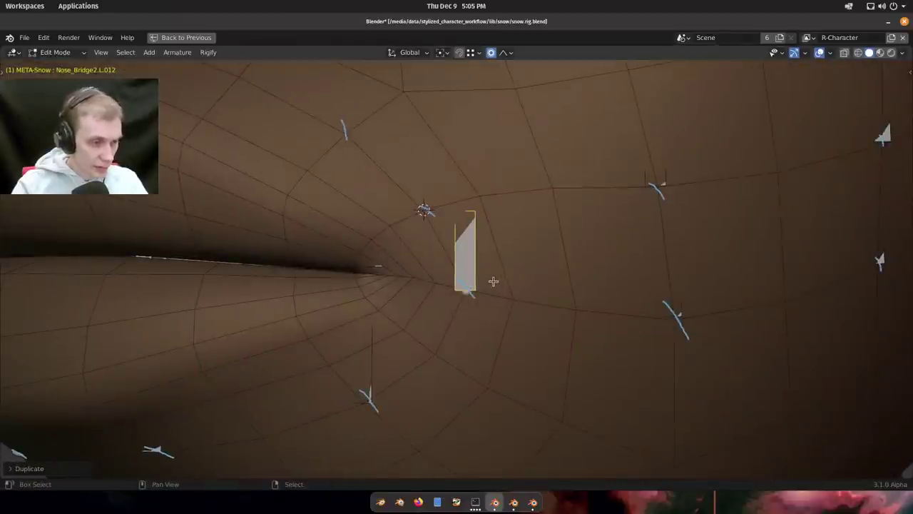
Move the bone beside the mouth corner so it lines up with its mark on the skin surface.
middle_click_drag(493, 281, 549, 288)
key("z")
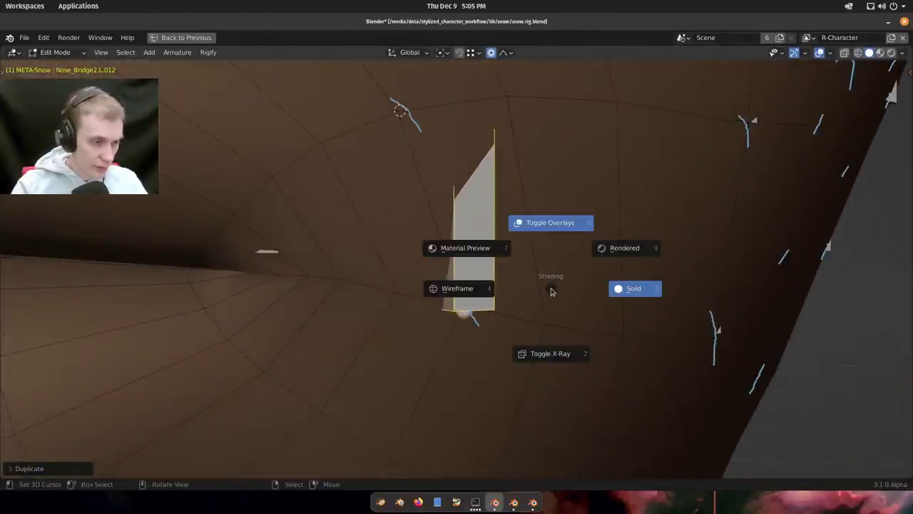
left_click(492, 294)
middle_click_drag(492, 295, 592, 292)
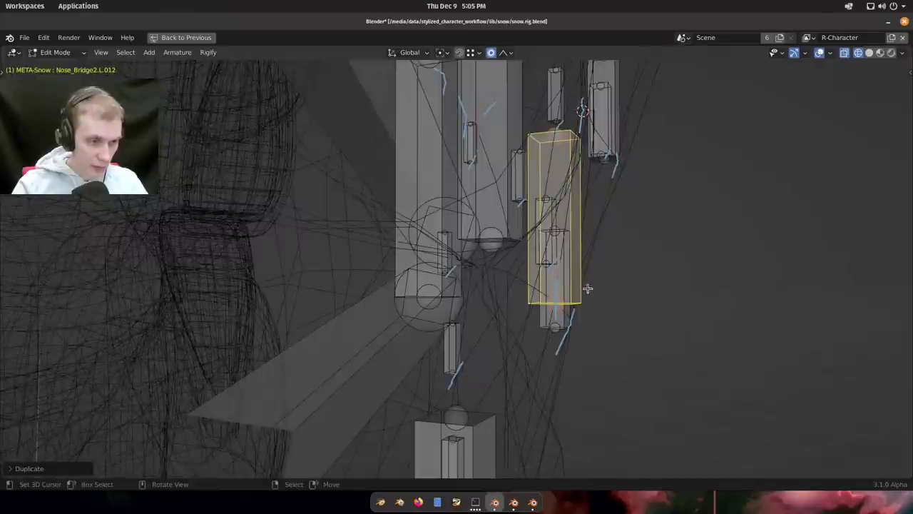
key("g")
left_click(570, 289)
key("z")
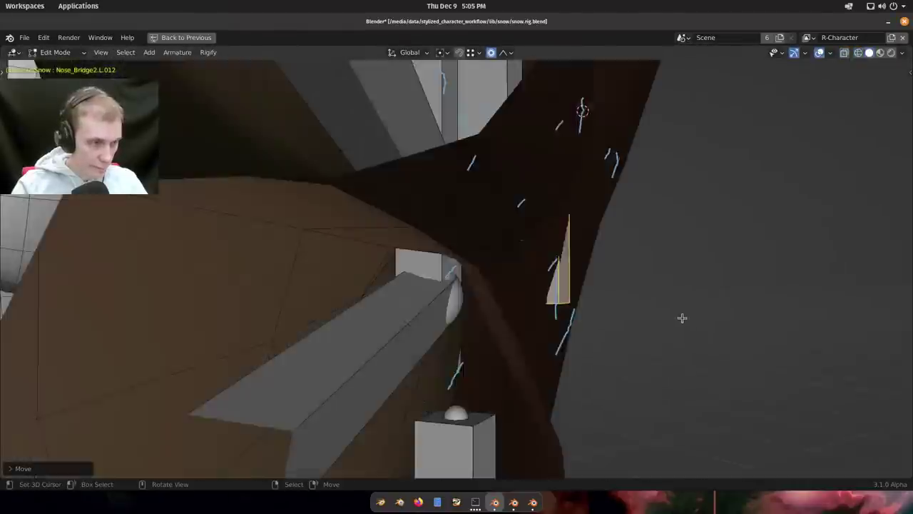
Duplicate the mouth-corner bone onto the mark just above the corner and align the copy with the skin.
mouse_move(682, 318)
middle_mouse_down()
mouse_move(342, 212)
mouse_move(472, 259)
mouse_move(496, 300)
middle_mouse_up()
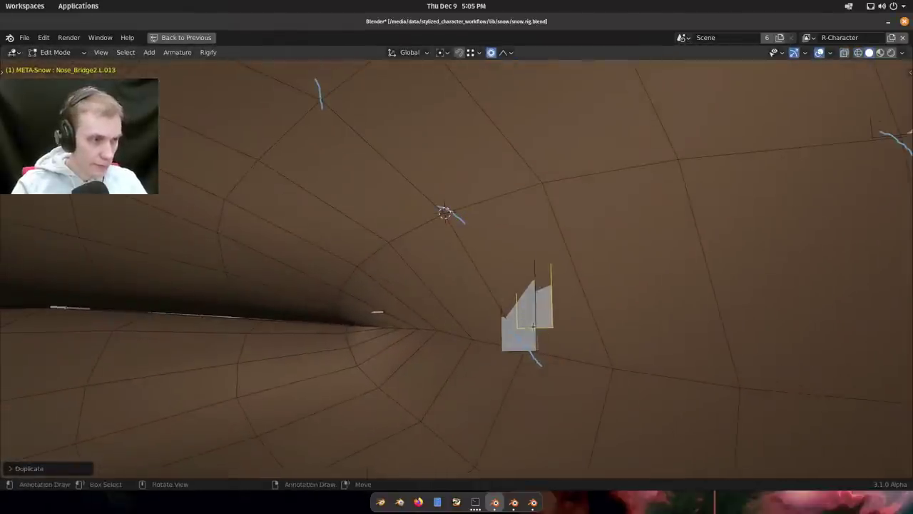
key("shift+s")
left_click(478, 259)
mouse_move(477, 259)
middle_mouse_down()
mouse_move(589, 259)
mouse_move(593, 241)
middle_mouse_up()
key("shift+z")
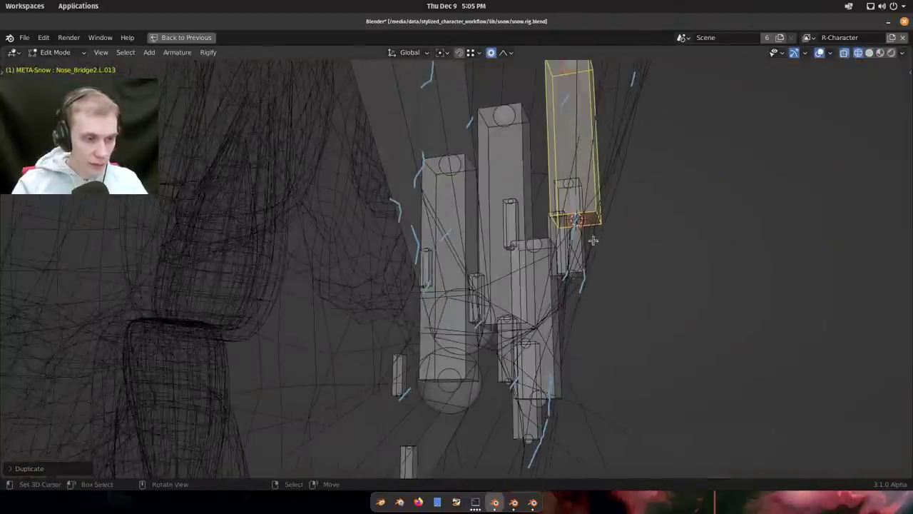
key("g")
left_click(578, 240)
key("z")
left_click(440, 259)
Duplicate the bone above the mouth corner onto the next mark up along the upper lip and align it with the skin.
mouse_move(441, 259)
middle_mouse_down()
mouse_move(550, 298)
mouse_move(454, 224)
mouse_move(480, 222)
middle_mouse_up()
scroll(454, 225, "down", 4)
key("shift+s")
left_click(536, 228)
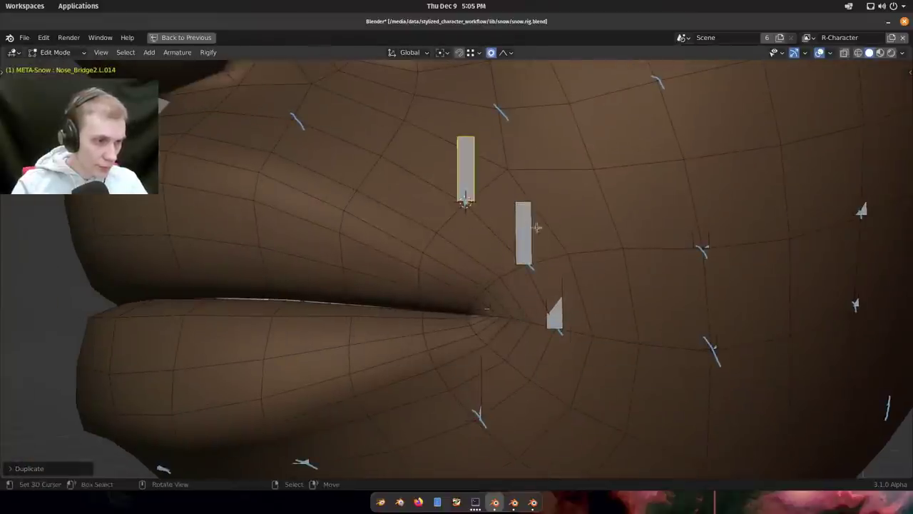
middle_click_drag(536, 229, 607, 249)
key("z")
left_click(415, 253)
middle_click_drag(416, 253, 550, 255)
key("g")
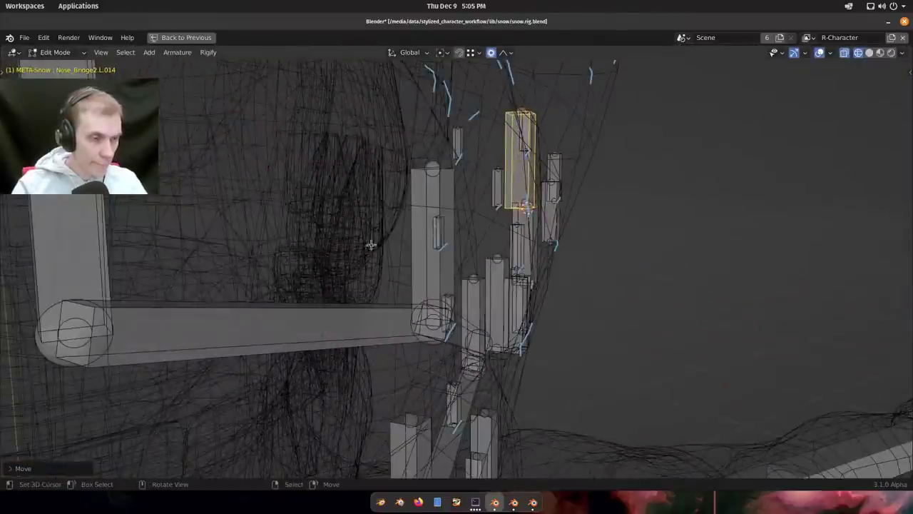
key("z")
left_click(476, 244)
Duplicate the bone onto the mark between the upper lip and the nostril and position it at the skin surface.
mouse_move(477, 244)
middle_mouse_down()
mouse_move(437, 230)
mouse_move(487, 260)
middle_mouse_up()
scroll(437, 230, "down", 2)
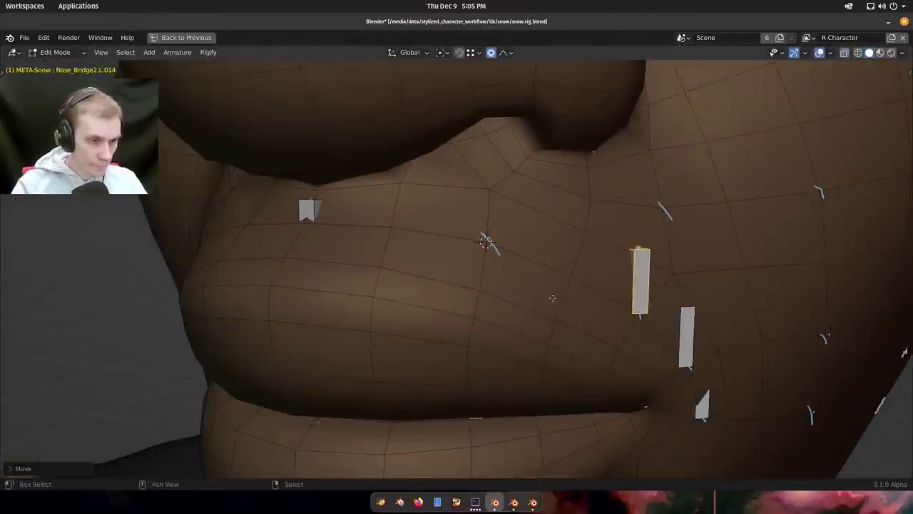
mouse_move(566, 378)
middle_mouse_down()
mouse_move(560, 295)
mouse_move(601, 291)
mouse_move(582, 277)
middle_mouse_up()
key("z")
left_click(441, 274)
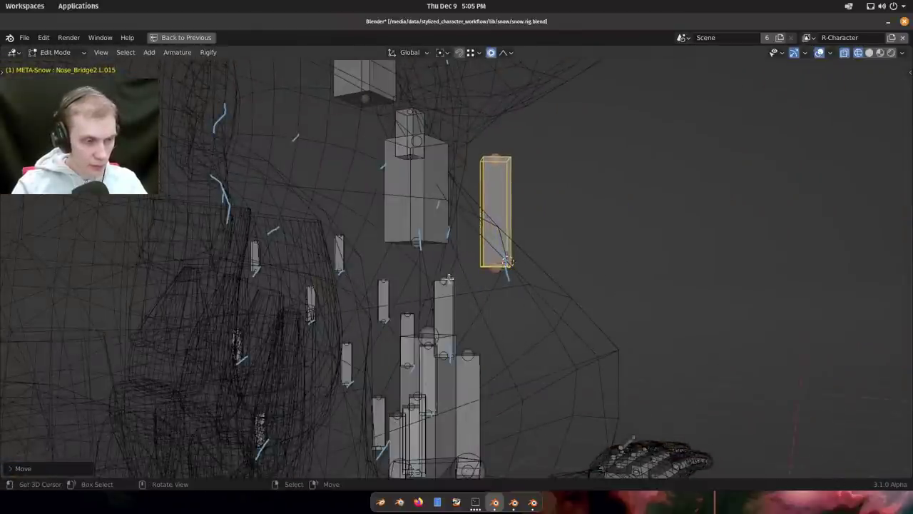
Finish placing the bone between the upper lip and nostril, and duplicate it onto the mark just outside the nostril, aligned with the skin.
left_click(457, 275)
key("z")
left_click(564, 312)
middle_click_drag(564, 311, 436, 300)
scroll(436, 299, "down", 5)
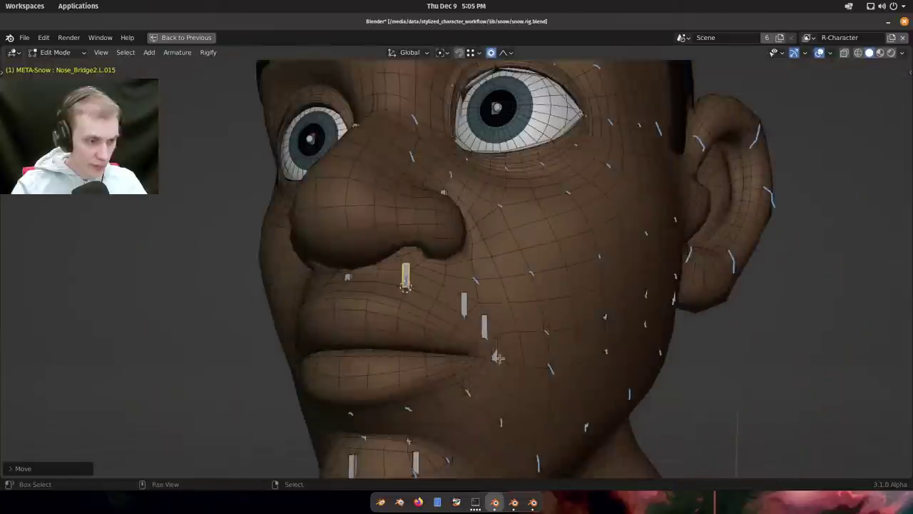
middle_click_drag(497, 356, 476, 265, "shift")
mouse_move(477, 265)
middle_mouse_down()
mouse_move(435, 253)
mouse_move(495, 232)
mouse_move(502, 292)
middle_mouse_up()
scroll(493, 271, "up", 8)
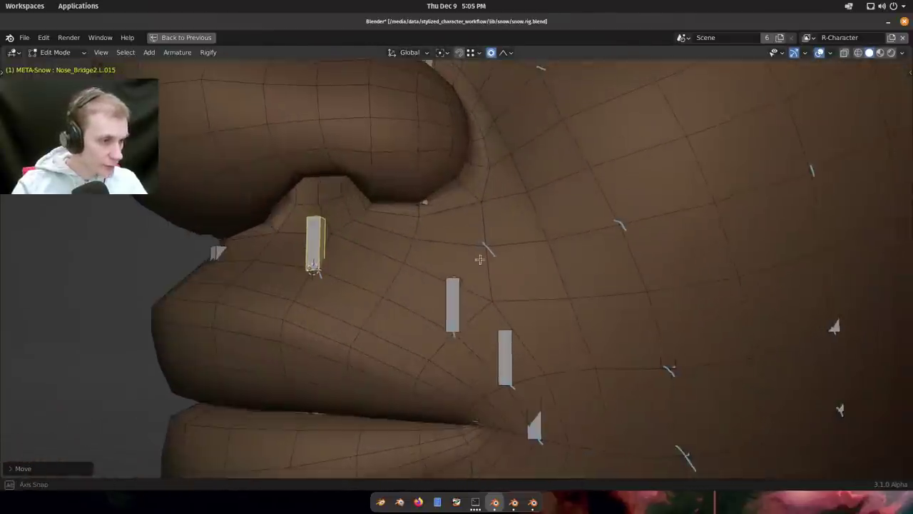
mouse_move(487, 267)
middle_mouse_down()
mouse_move(393, 271)
mouse_move(378, 254)
mouse_move(380, 271)
mouse_move(372, 248)
middle_mouse_up()
key("shift+z")
key("g")
key("shift+z")
Duplicate the bone outside the nostril onto the next mark outward on the cheek and move it to the skin surface.
middle_click_drag(218, 257, 396, 283)
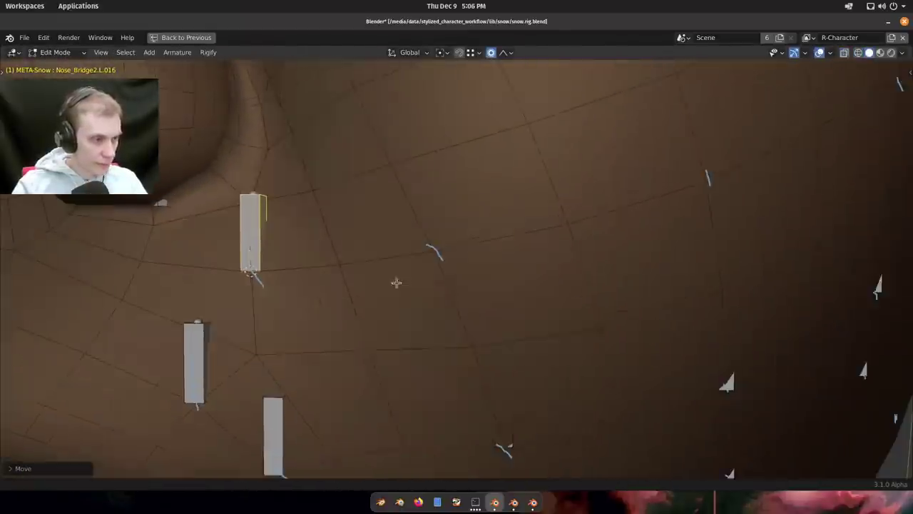
middle_click_drag(343, 272, 425, 258)
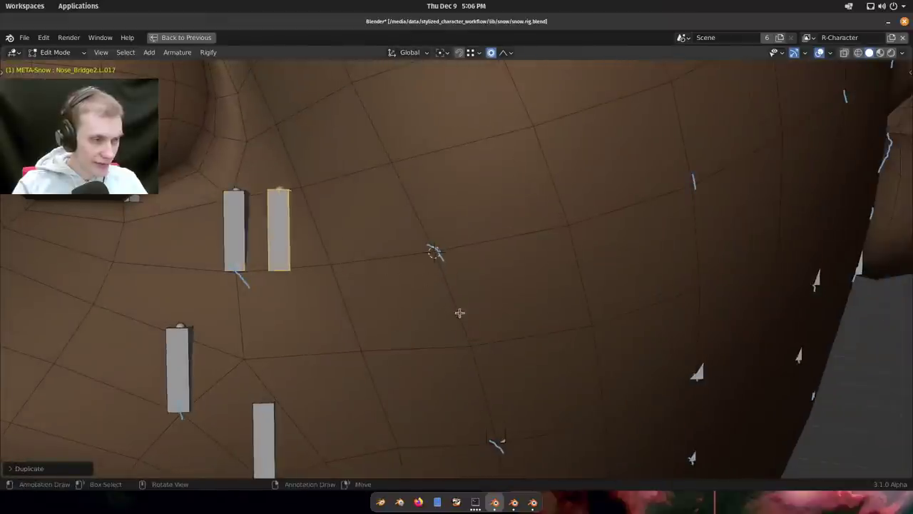
mouse_move(460, 312)
middle_mouse_down()
mouse_move(447, 279)
mouse_move(456, 261)
mouse_move(509, 266)
mouse_move(347, 258)
mouse_move(398, 258)
mouse_move(583, 295)
mouse_move(540, 259)
mouse_move(456, 290)
middle_mouse_up()
key("shift+z")
key("g")
key("shift+z")
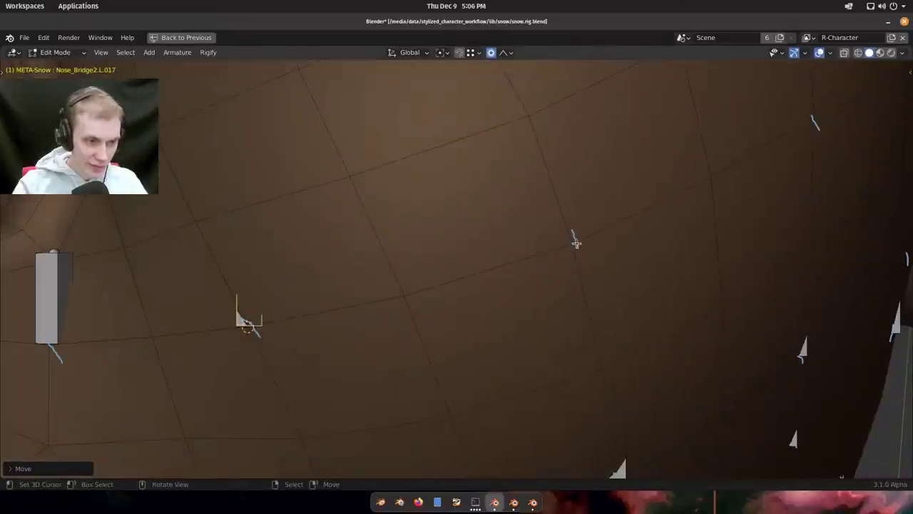
Duplicate the inner cheek bone onto the mark on the middle of the cheek and align the copy with the skin.
middle_click_drag(575, 247, 343, 263)
key("shift+s")
key("z")
middle_click_drag(285, 264, 480, 259)
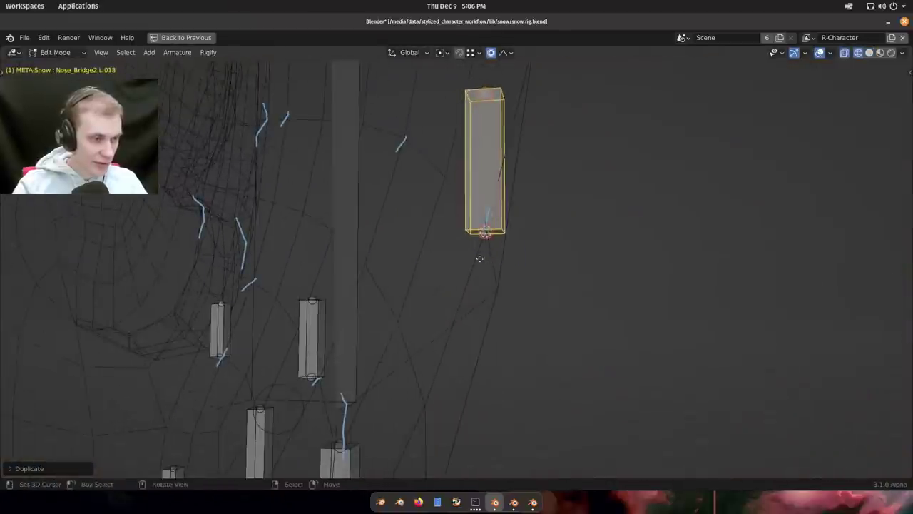
key("g")
left_click(467, 257)
key("z")
Duplicate the mid-cheek bone onto the next mark toward the ear and position it at the skin surface.
mouse_move(532, 281)
middle_mouse_down()
mouse_move(257, 375)
mouse_move(461, 268)
middle_mouse_up()
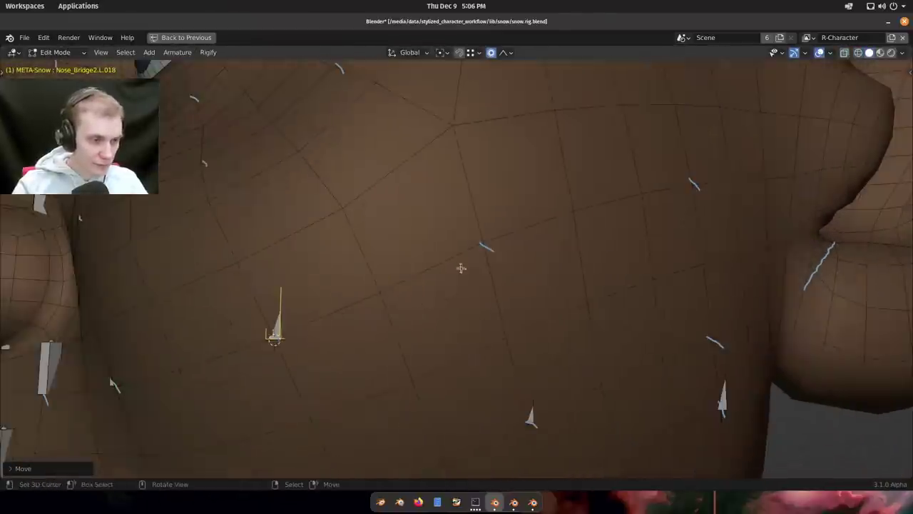
right_click(482, 244, "shift")
key("shift+s")
mouse_move(503, 172)
middle_mouse_down()
mouse_move(444, 261)
mouse_move(330, 329)
mouse_move(445, 273)
mouse_move(470, 279)
mouse_move(451, 265)
mouse_move(385, 311)
middle_mouse_up()
key("z")
key("g")
left_click(460, 279)
key("z")
Duplicate the outer cheek bone onto the mark just in front of the ear and align it with the skin.
scroll(385, 311, "down", 1)
middle_click_drag(569, 264, 556, 265)
key("shift+d")
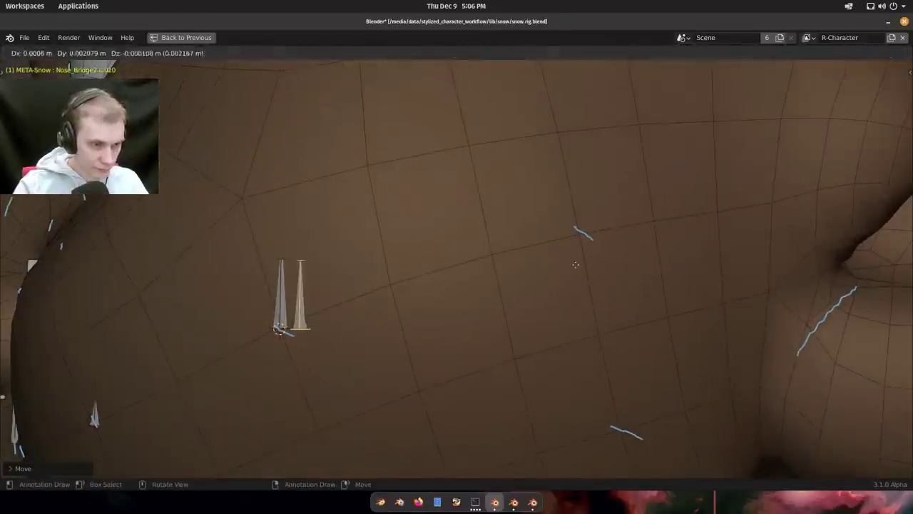
mouse_move(552, 151)
middle_mouse_down()
mouse_move(430, 295)
mouse_move(293, 264)
mouse_move(375, 249)
mouse_move(485, 259)
middle_mouse_up()
key("shift+z")
key("g")
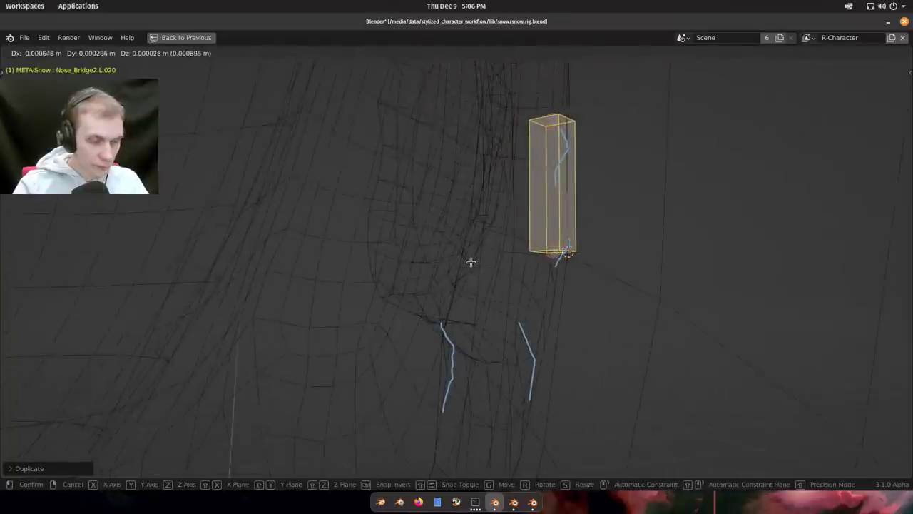
left_click(471, 261)
key("shift+z")
Duplicate the bone in front of the ear onto the temple mark beside the sideburn and position it on the skin.
middle_click_drag(639, 293, 476, 305)
scroll(350, 269, "down", 3)
middle_click_drag(471, 214, 512, 292, "shift")
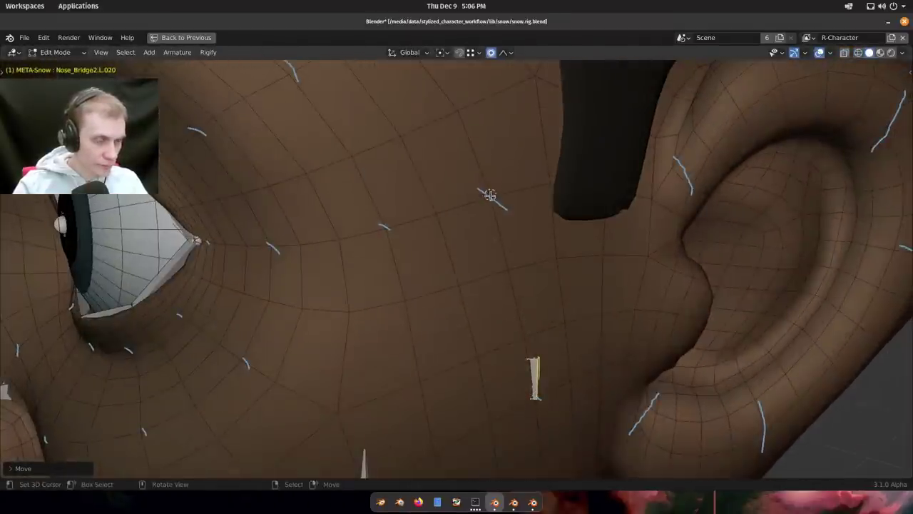
left_click(530, 266)
middle_click_drag(512, 246, 534, 238)
scroll(532, 238, "up", 3)
middle_click_drag(480, 139, 482, 264, "shift")
key("g")
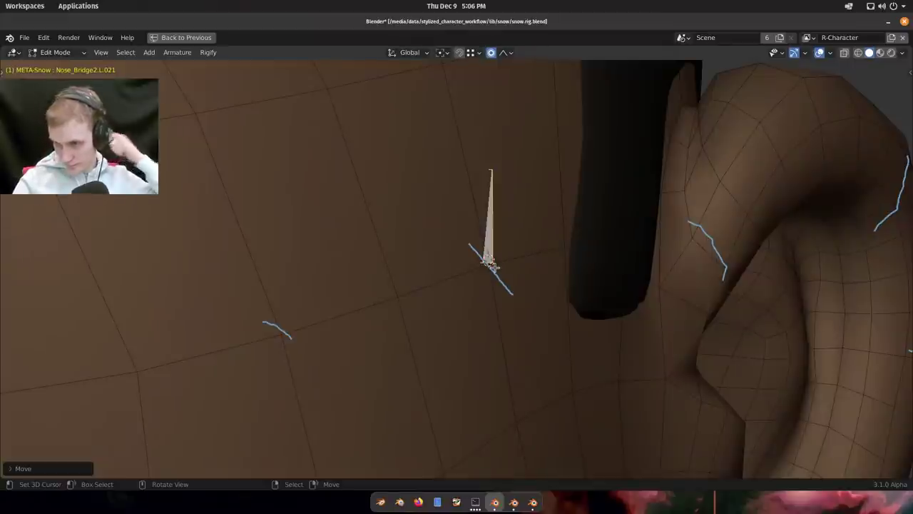
middle_click_drag(527, 289, 523, 238)
scroll(523, 237, "down", 3)
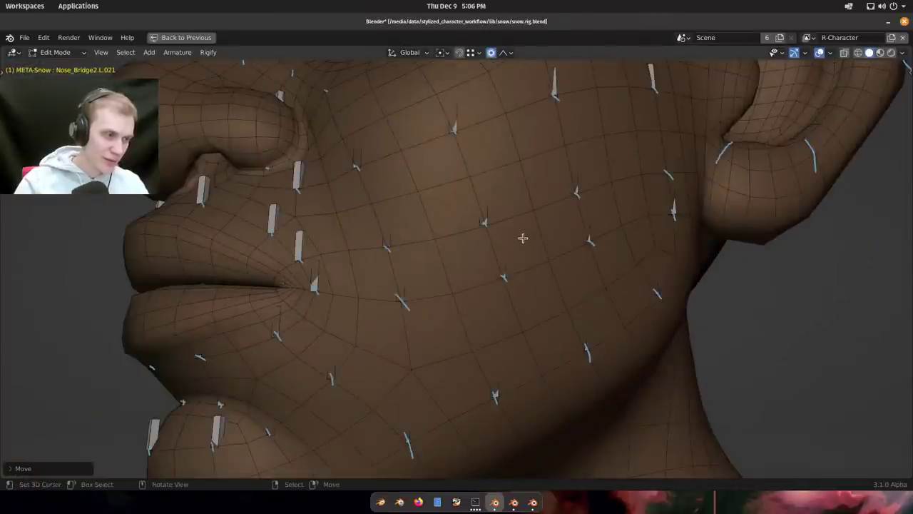
Duplicate the temple bone onto the mark midway toward the outer eye corner and move it to the skin surface.
middle_click_drag(523, 237, 497, 378, "shift")
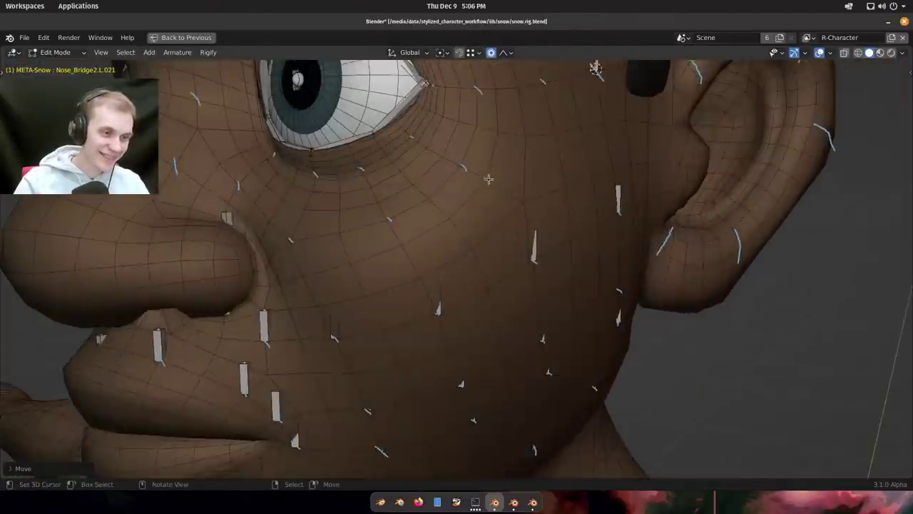
middle_click_drag(490, 179, 467, 289, "shift")
scroll(493, 218, "up", 3)
middle_click_drag(542, 187, 505, 234)
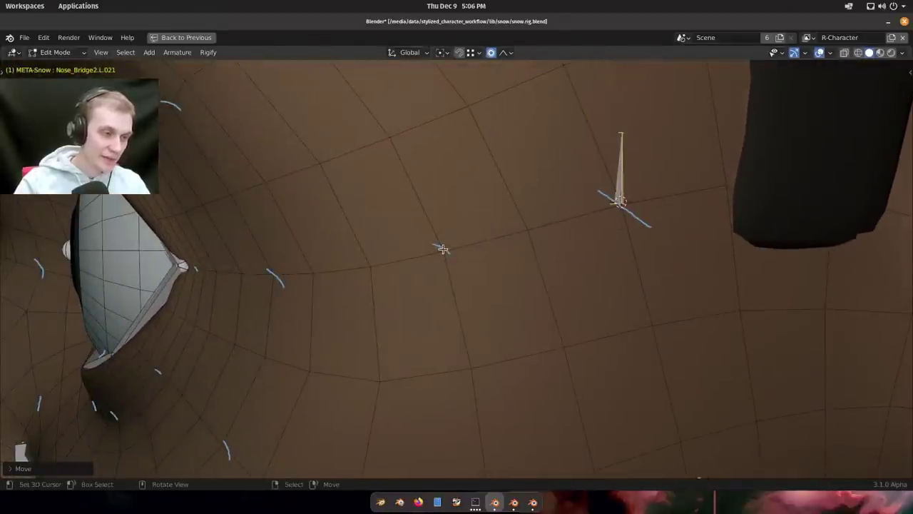
mouse_move(536, 157)
middle_mouse_down()
mouse_move(583, 226)
mouse_move(549, 247)
mouse_move(575, 257)
middle_mouse_up()
scroll(548, 247, "up", 3)
key("shift+z")
middle_click_drag(486, 267, 578, 261)
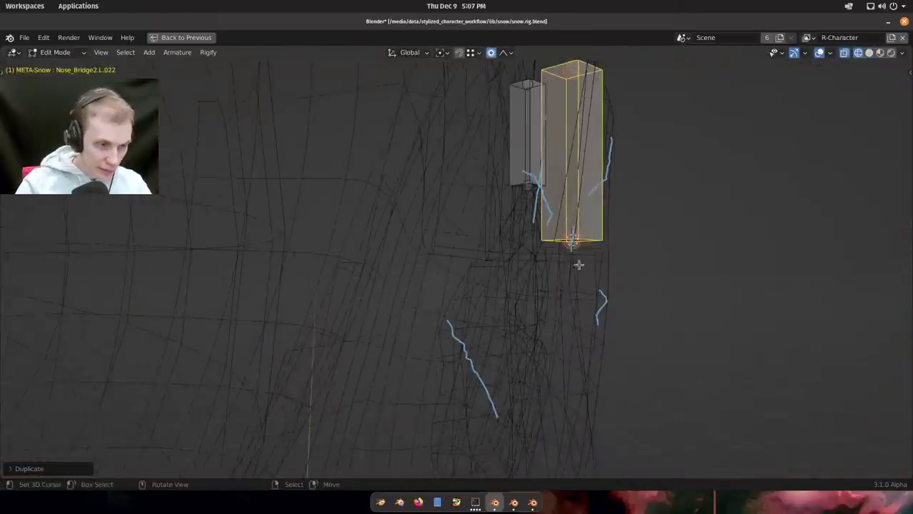
key("g")
key("shift+z")
Duplicate the bone onto the mark just beside the outer eye corner and align the copy with the skin surface.
mouse_move(483, 275)
middle_mouse_down()
mouse_move(578, 283)
mouse_move(361, 314)
mouse_move(514, 279)
middle_mouse_up()
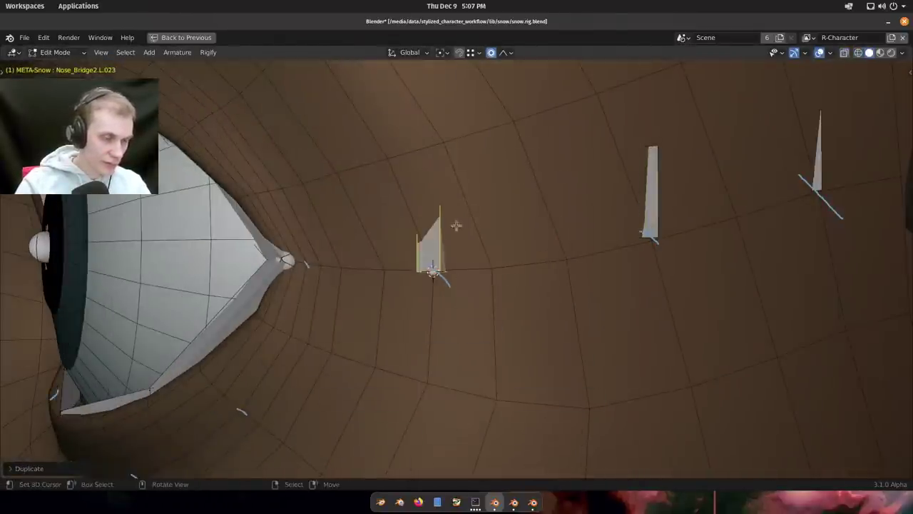
mouse_move(456, 225)
middle_mouse_down()
mouse_move(499, 297)
mouse_move(656, 306)
mouse_move(563, 300)
middle_mouse_up()
key("shift+z")
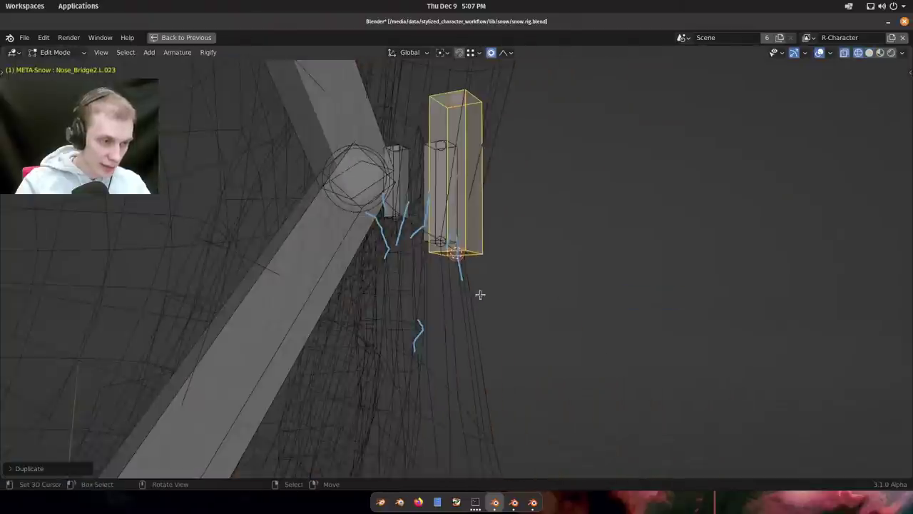
middle_click_drag(480, 294, 485, 297)
key("g")
left_click(473, 295)
key("z")
Duplicate the outer eye corner bone onto the upper cheek mark below that corner and position it at the skin.
mouse_move(658, 350)
middle_mouse_down()
mouse_move(556, 343)
mouse_move(595, 354)
mouse_move(542, 283)
mouse_move(542, 263)
mouse_move(526, 262)
mouse_move(546, 266)
middle_mouse_up()
scroll(525, 262, "down", 2)
middle_click_drag(546, 267, 575, 269)
middle_click_drag(525, 278, 555, 177, "shift")
scroll(493, 229, "up", 2)
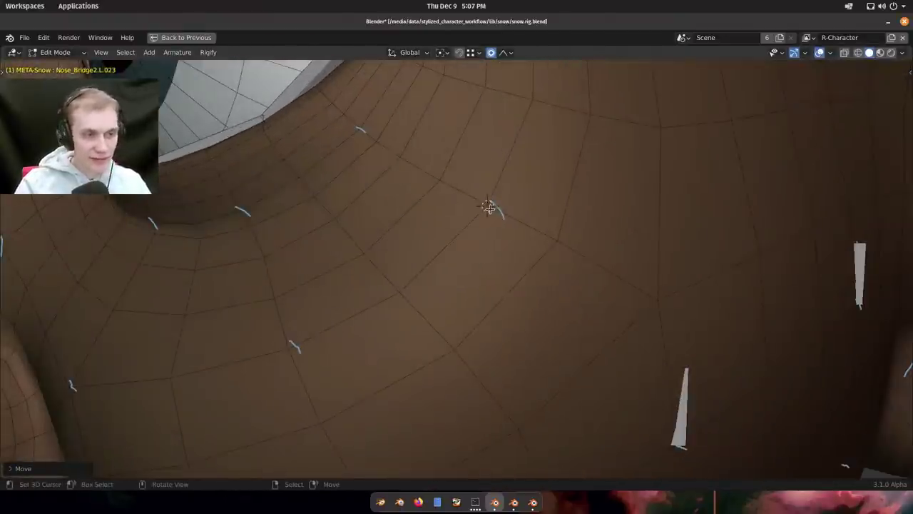
middle_click_drag(588, 397, 548, 253)
middle_click_drag(614, 271, 611, 276)
key("g")
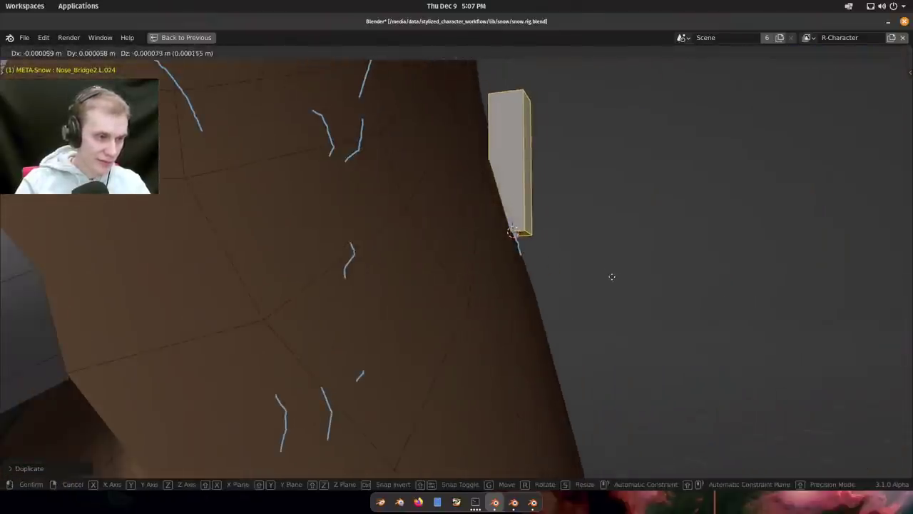
left_click(607, 278)
Duplicate the upper cheek bone onto the next mark inward, below the middle of the eye, and align it with the skin.
mouse_move(546, 283)
middle_mouse_down()
mouse_move(499, 269)
mouse_move(506, 159)
mouse_move(484, 267)
mouse_move(533, 276)
middle_mouse_up()
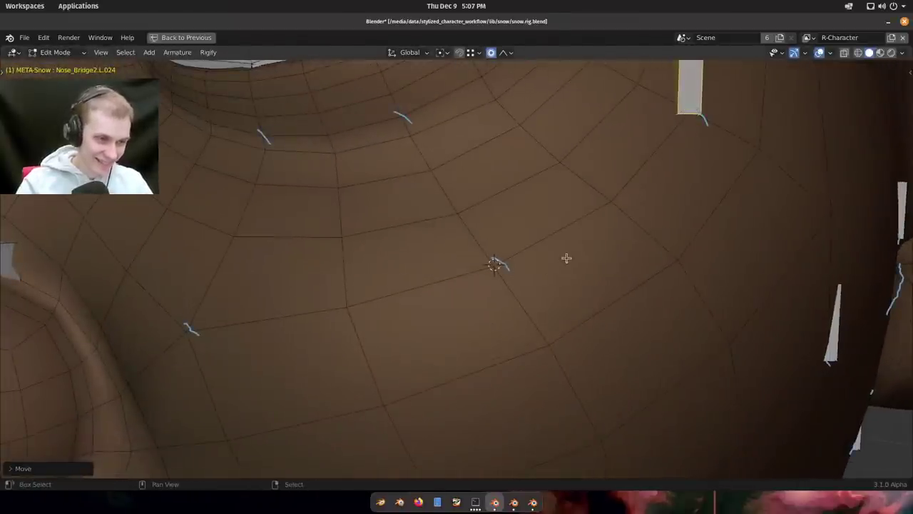
middle_click_drag(547, 307, 453, 271)
left_click(636, 288)
Duplicate the bone below the eye onto the mark on the inner cheek beside the nostril wing and align it.
scroll(632, 286, "down", 4)
scroll(447, 274, "up", 2)
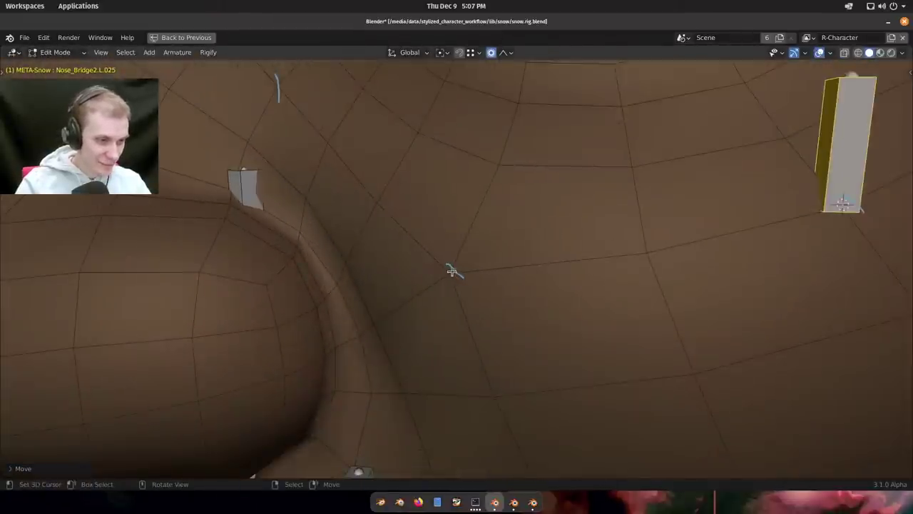
left_click(578, 207)
middle_click_drag(577, 207, 641, 344, "shift")
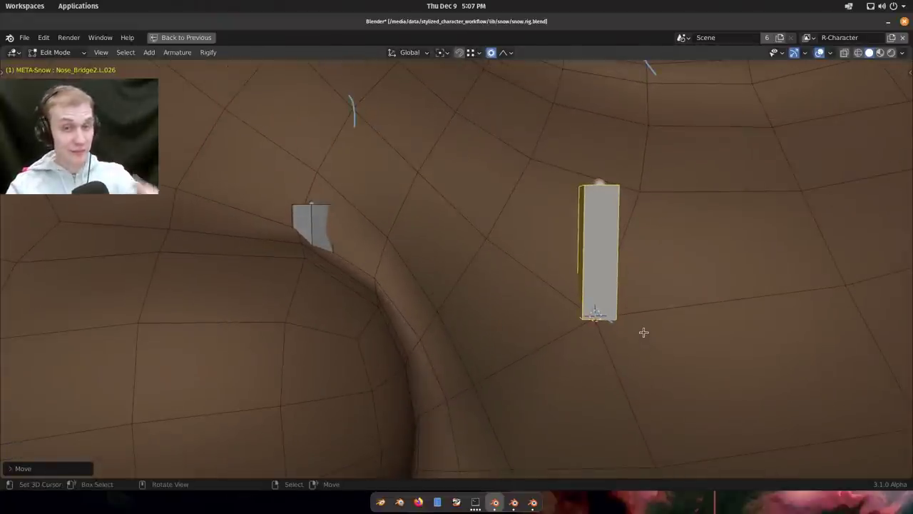
scroll(636, 319, "down", 1)
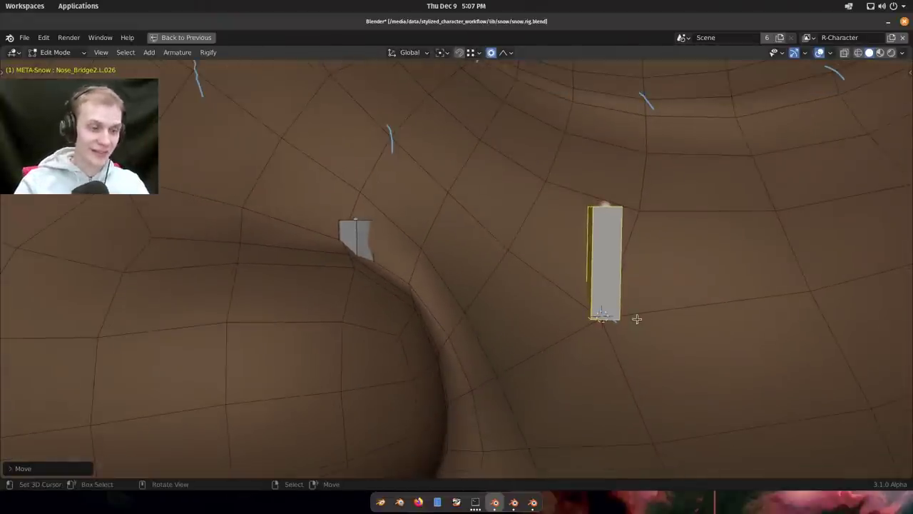
Duplicate the inner cheek bone onto the mark above the nostril wing, below the inner eye corner, and align it with the skin.
middle_click_drag(635, 318, 642, 365)
scroll(642, 364, "up", 4)
middle_click_drag(607, 326, 584, 339)
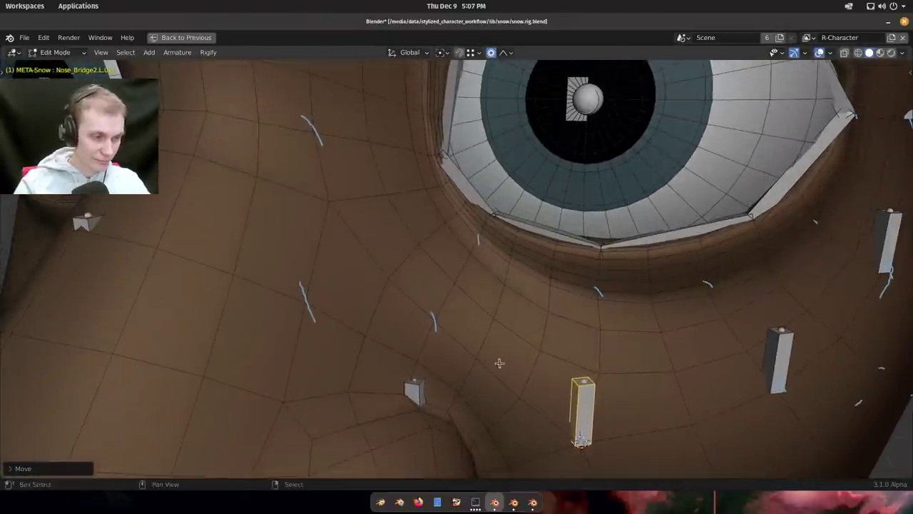
middle_click_drag(500, 364, 525, 327, "shift")
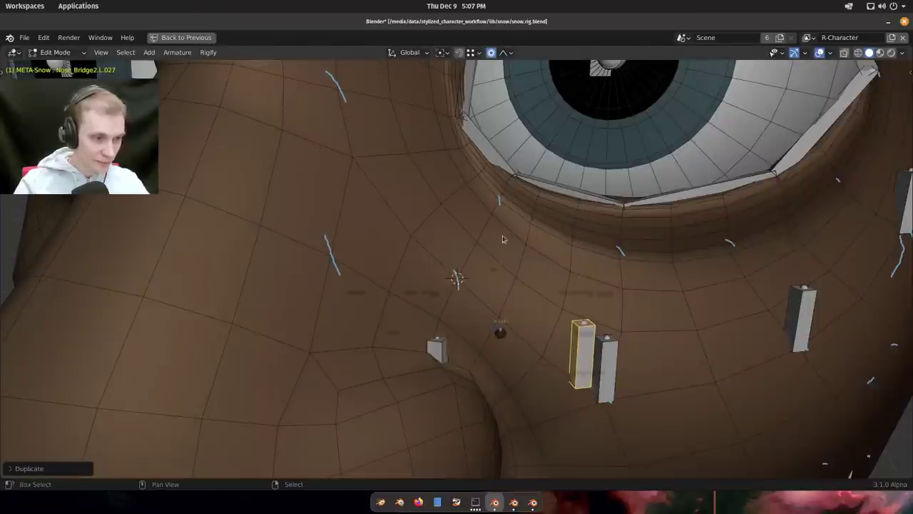
key("shift+s")
scroll(499, 268, "up", 4)
middle_click_drag(521, 359, 816, 305)
left_click(559, 255)
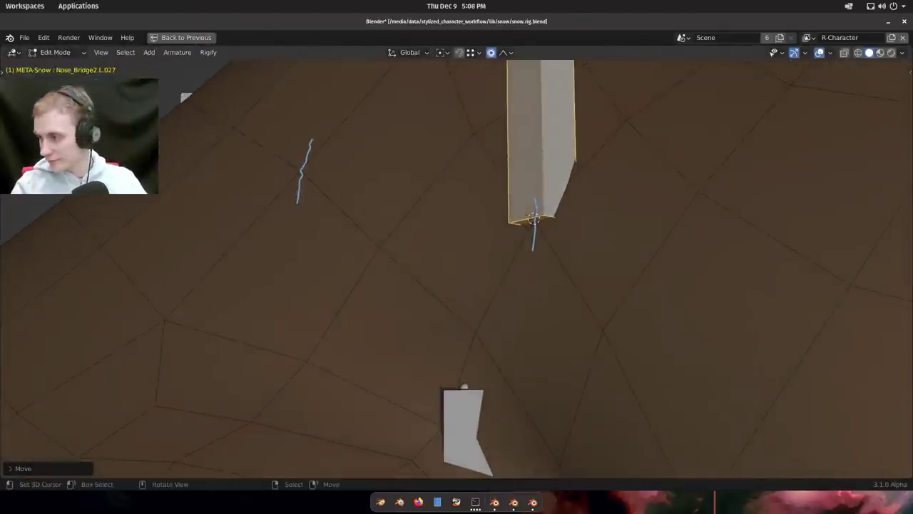
scroll(560, 267, "down", 10)
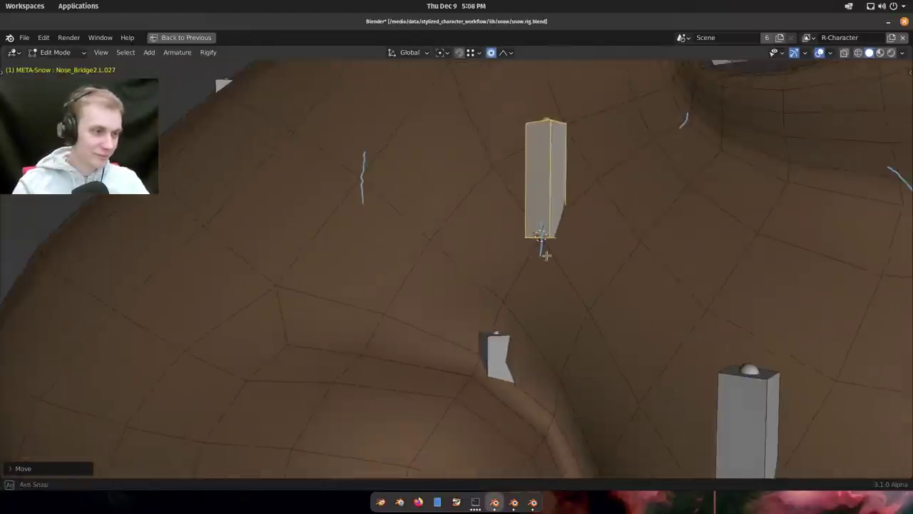
Duplicate the bone above the nostril wing onto the mark on the side of the nose and position it at the skin.
scroll(514, 248, "up", 3)
key("shift+d")
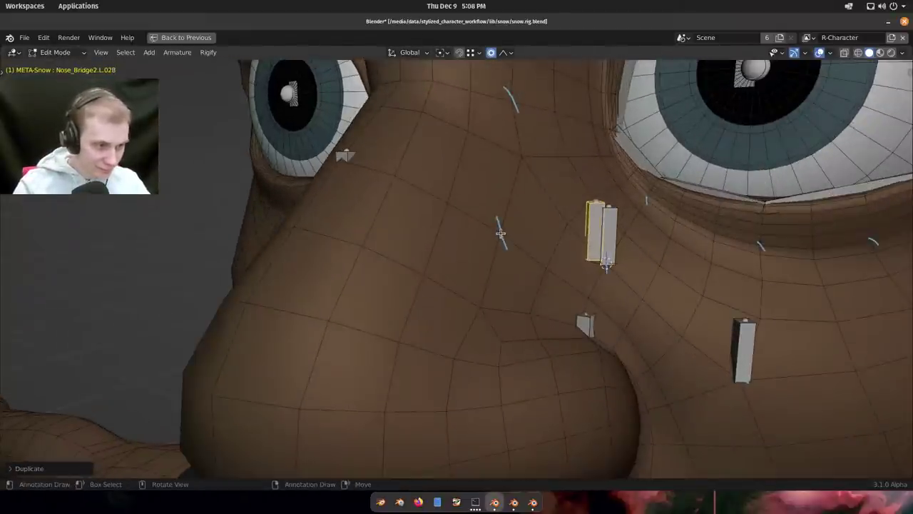
scroll(514, 162, "up", 10)
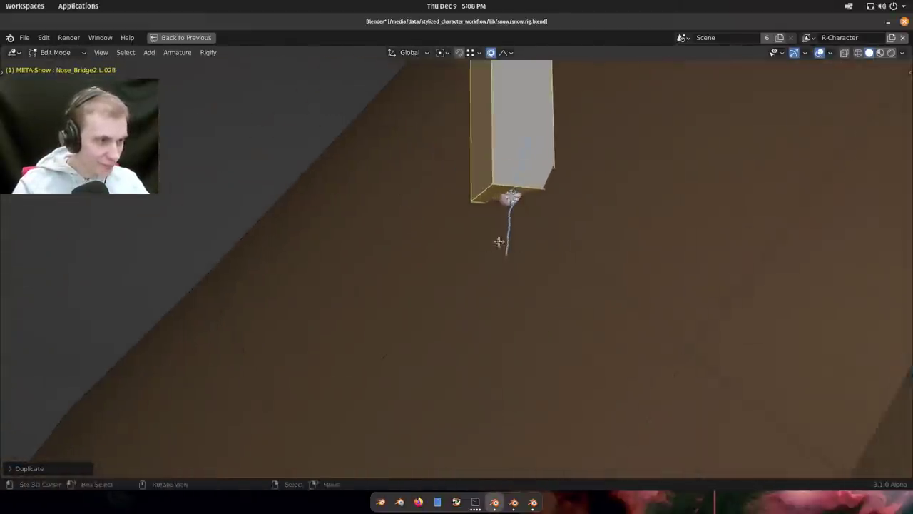
scroll(468, 235, "down", 3)
key("g")
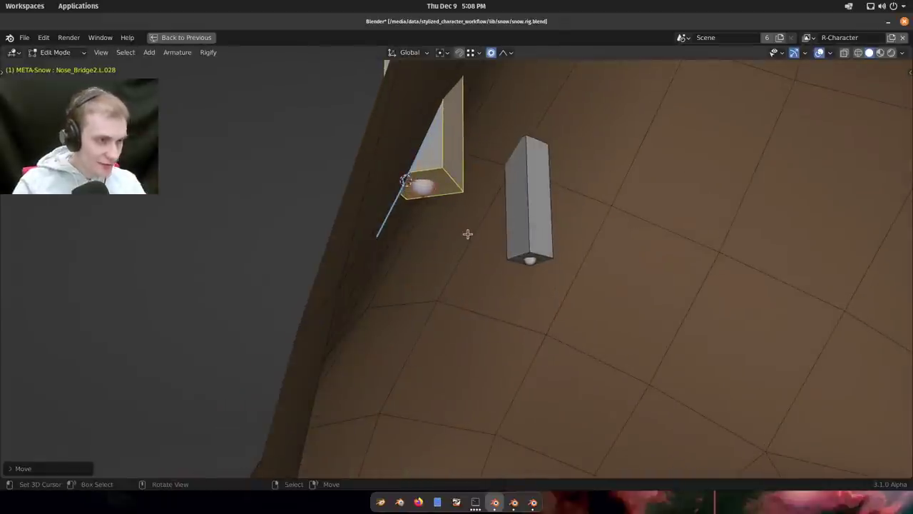
mouse_move(467, 234)
middle_mouse_down()
mouse_move(526, 253)
mouse_move(605, 247)
mouse_move(570, 285)
middle_mouse_up()
middle_click_drag(571, 285, 573, 219, "shift")
key("shift+z")
scroll(585, 283, "down", 2)
middle_click_drag(585, 283, 335, 278, "shift")
key("shift+z")
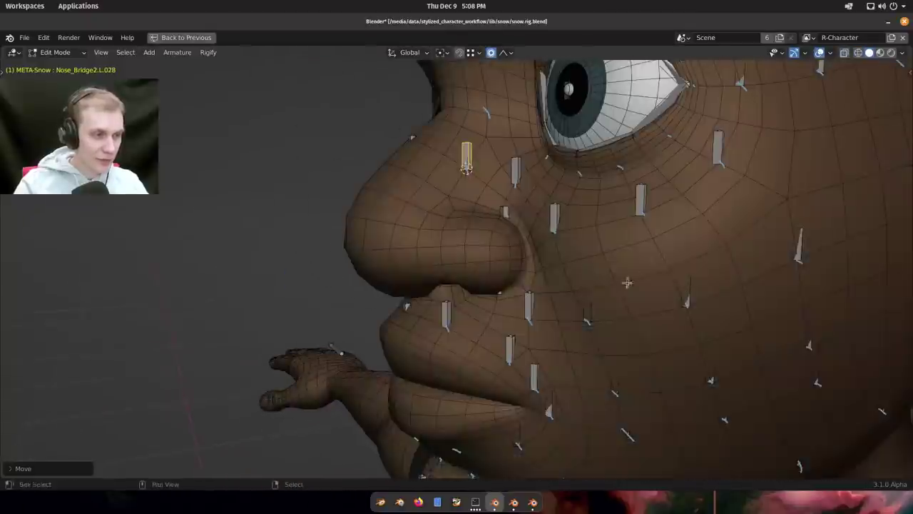
Duplicate the side-of-nose bone onto the mark higher up, between the nose bridge and the inner eye corner, and align it.
middle_click_drag(486, 214, 524, 253)
scroll(524, 253, "up", 4)
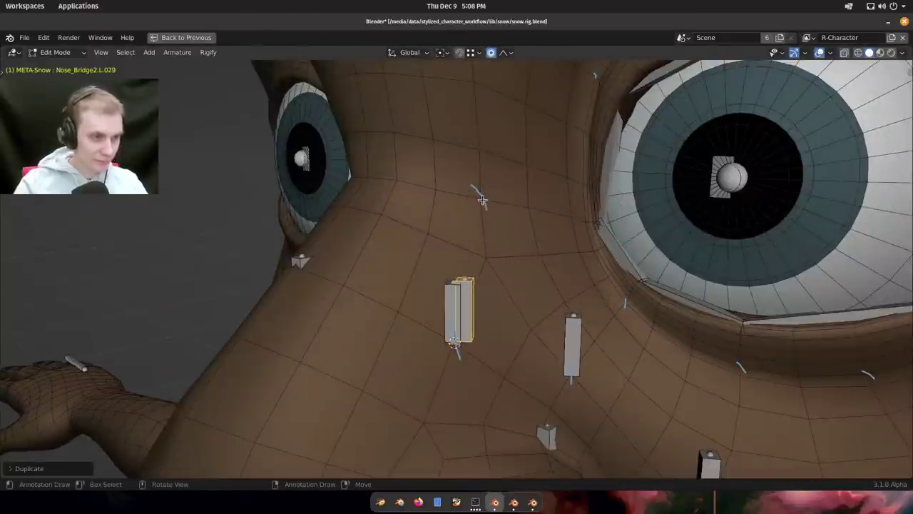
middle_click_drag(515, 363, 644, 232)
key("g")
middle_click_drag(351, 258, 529, 244)
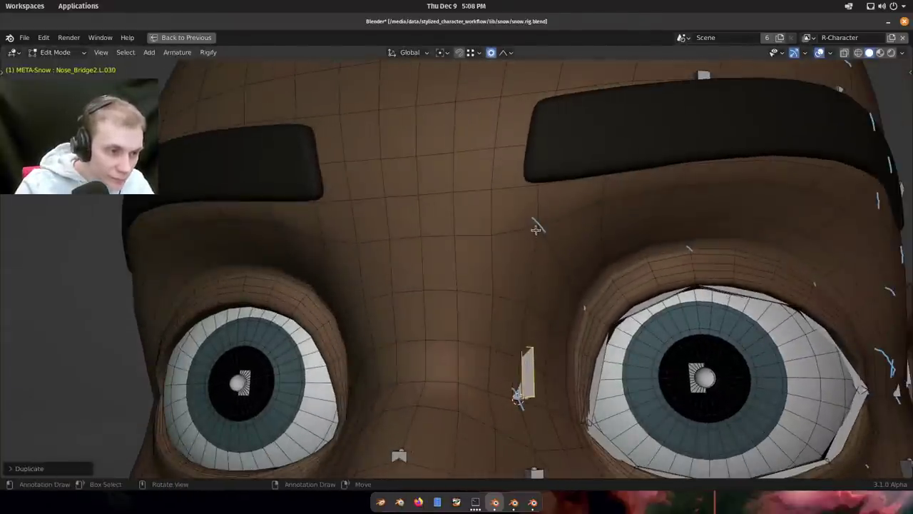
Duplicate the bone beside the nose bridge onto the mark below the inner end of the eyebrow and align it with the skin.
key("shift+s")
middle_click_drag(544, 318, 511, 229)
scroll(528, 249, "up", 4)
left_click(487, 262)
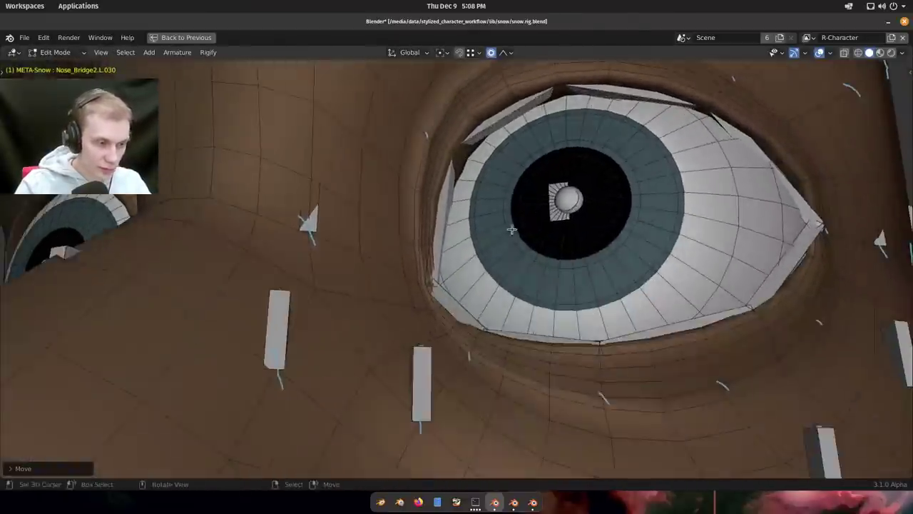
Duplicate the bone below the inner end of the eyebrow onto the mark at the inner upper eyelid and align it with the skin.
scroll(517, 239, "down", 2)
middle_click_drag(532, 264, 524, 314)
scroll(482, 266, "up", 3)
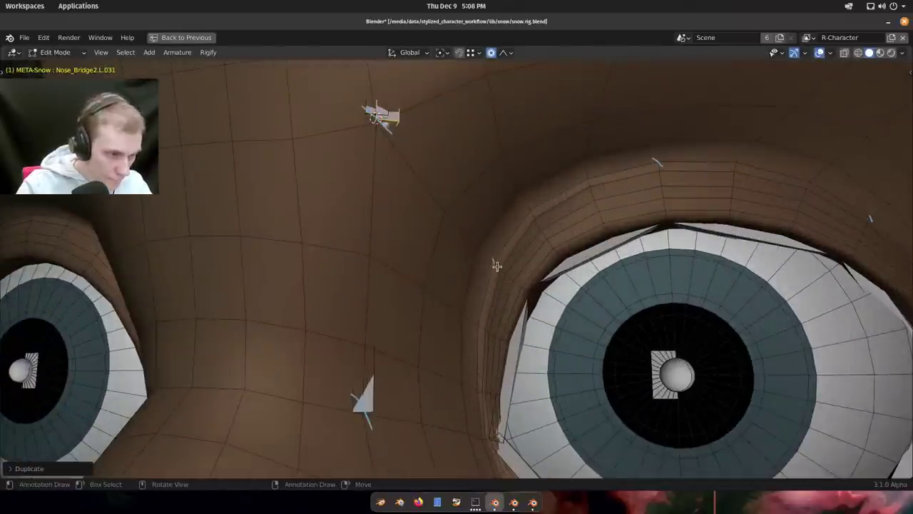
scroll(535, 228, "up", 4)
middle_click_drag(523, 291, 477, 231)
key("g")
middle_click_drag(409, 255, 471, 239)
Duplicate the inner upper eyelid bone onto the mark above the middle of the eye and position it at the skin.
scroll(589, 209, "down", 2)
middle_click_drag(471, 238, 540, 203)
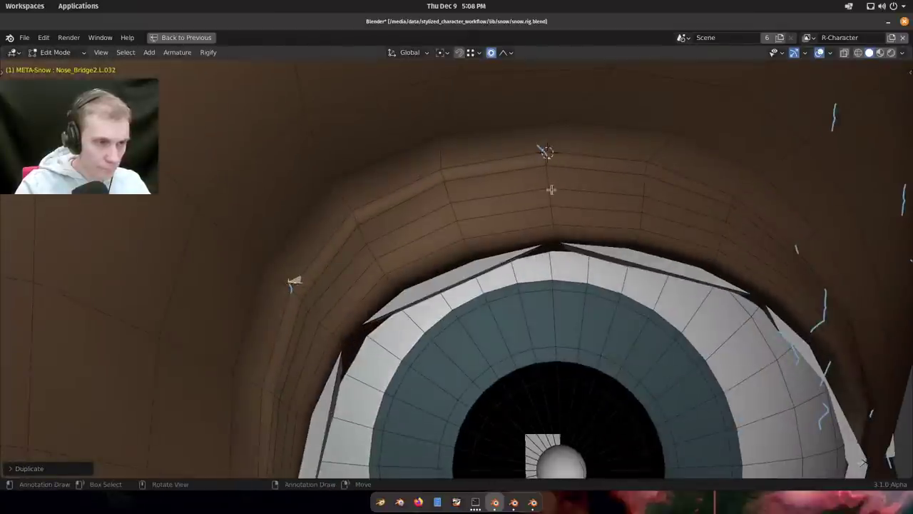
key("shift+s")
middle_click_drag(486, 249, 522, 254)
left_click(511, 286)
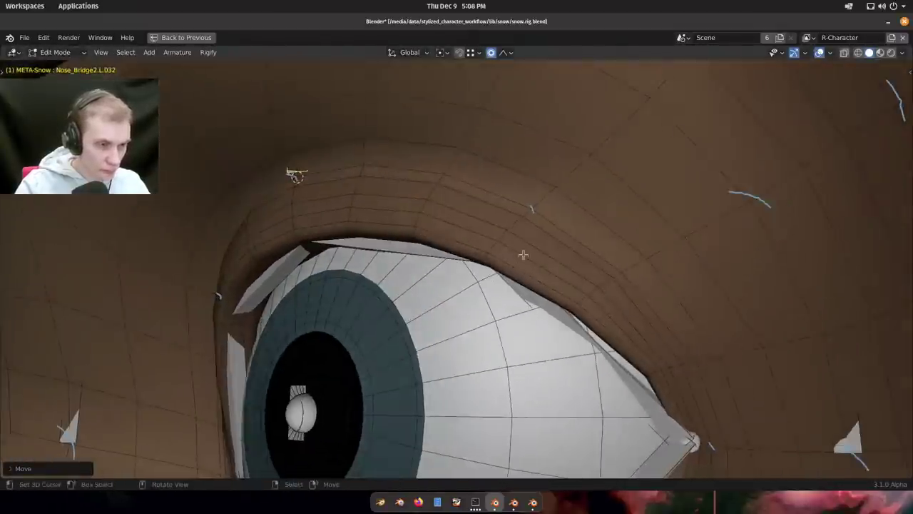
Duplicate the bone above the eye onto the mark over the outer upper eyelid and switch the window to full screen.
middle_click_drag(571, 199, 500, 221)
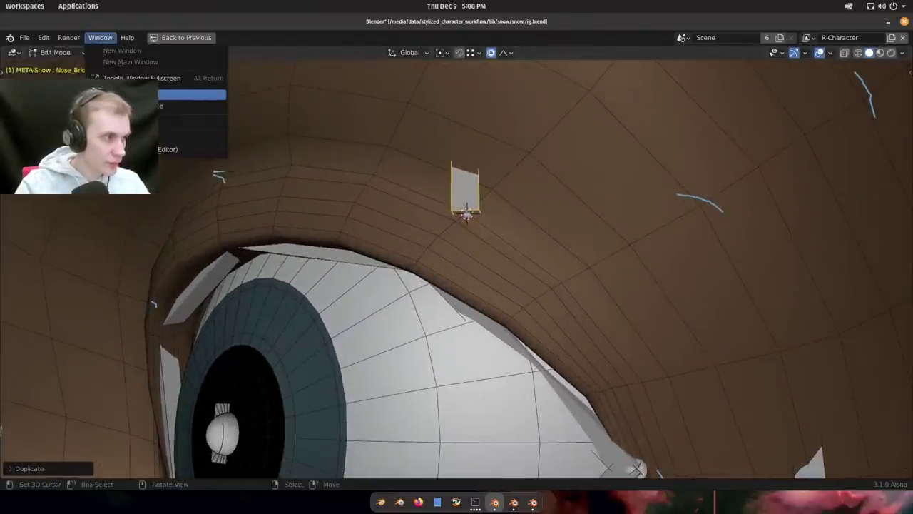
left_click(143, 78)
scroll(509, 251, "up", 2)
middle_click_drag(442, 214, 475, 314, "shift")
Duplicate the outer upper eyelid bone onto the mark beside the outer eye corner and align it with the skin.
scroll(528, 336, "down", 2)
middle_click_drag(614, 365, 606, 264, "shift")
left_click(591, 294)
scroll(649, 366, "down", 4)
middle_click_drag(606, 264, 489, 295)
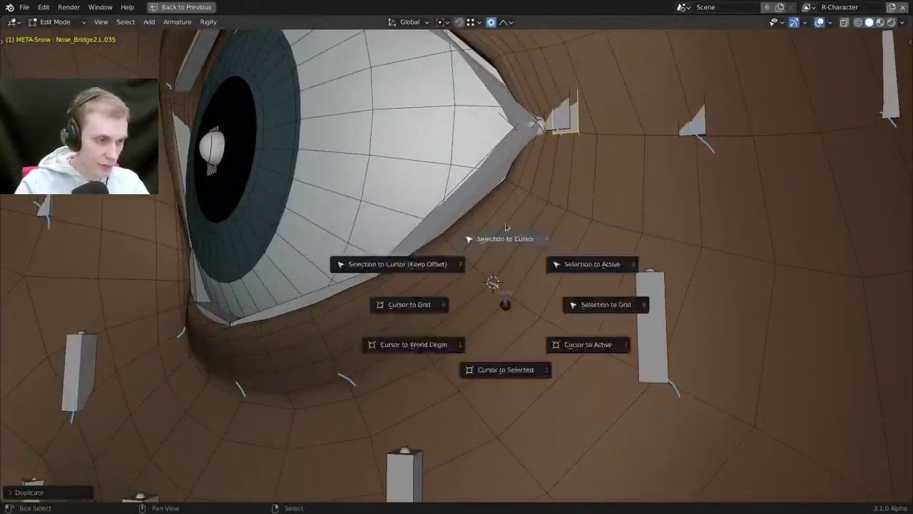
Duplicate the bone beside the outer eye corner onto the mark below that corner and move it to the skin.
left_click(506, 227)
middle_click_drag(524, 246, 457, 274)
scroll(579, 275, "up", 3)
middle_click_drag(579, 276, 631, 275)
key("g")
Duplicate the bone below the outer eye corner onto the next two marks under the lower eyelid and align them with the skin.
scroll(649, 323, "down", 3)
middle_click_drag(631, 275, 590, 275)
scroll(570, 278, "up", 1)
key("shift+d")
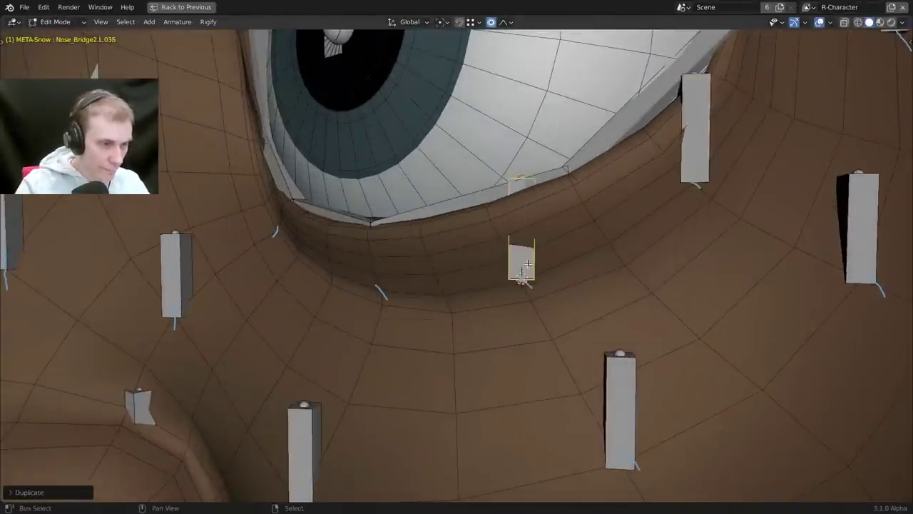
middle_click_drag(527, 264, 409, 238)
left_click(540, 322)
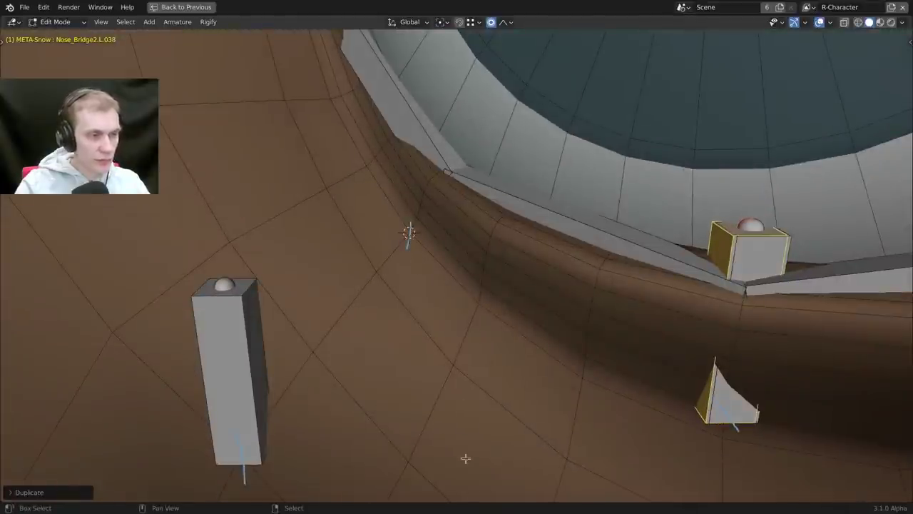
Duplicate the lower eyelid bone onto the mark below the inner eye corner and position it at the skin.
mouse_move(465, 458)
middle_mouse_down()
mouse_move(520, 321)
mouse_move(625, 292)
mouse_move(583, 267)
mouse_move(683, 291)
mouse_move(430, 305)
mouse_move(549, 278)
middle_mouse_up()
left_click(611, 277)
scroll(550, 279, "down", 2)
middle_click_drag(628, 275, 585, 274)
key("shift+z")
Duplicate the bone below the inner eye corner onto the mark between the outer upper eyelid and the eyebrow's tail, and align it.
mouse_move(642, 260)
middle_mouse_down("shift")
mouse_move(567, 286)
mouse_move(535, 193)
mouse_move(564, 228)
middle_mouse_up("shift")
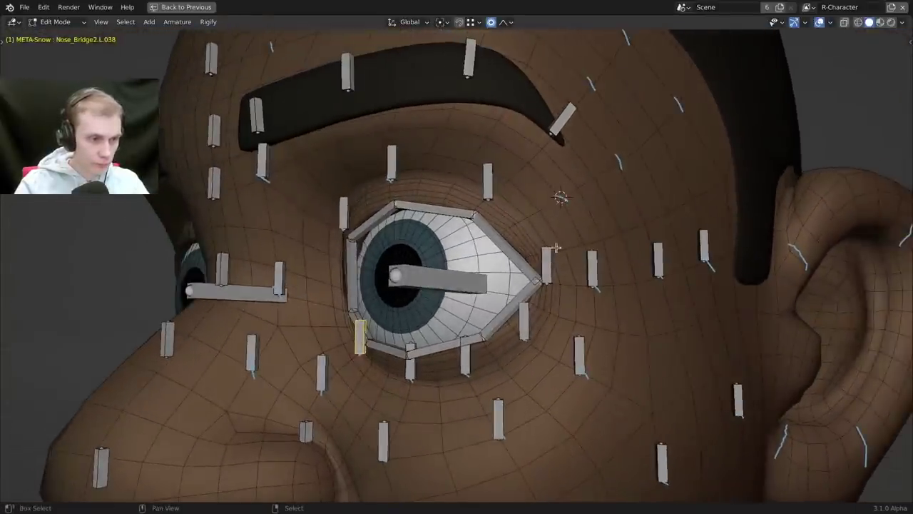
middle_click_drag(577, 194, 592, 268)
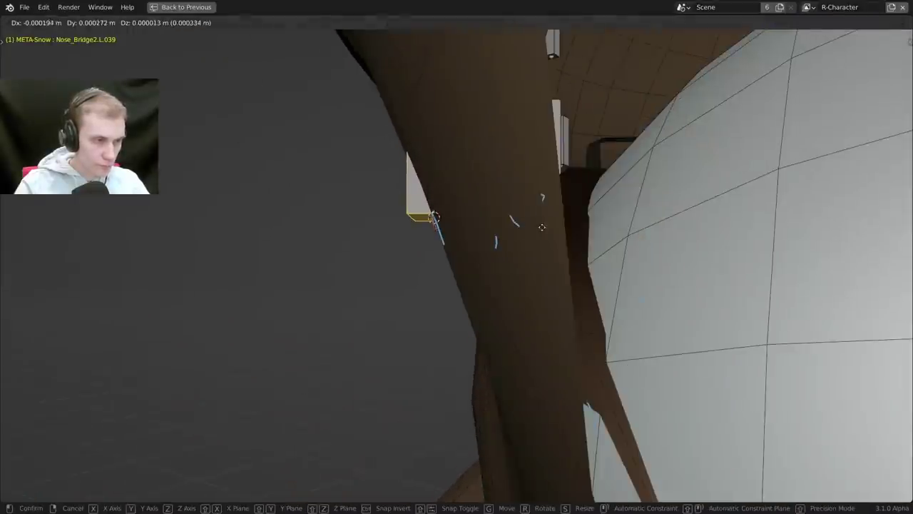
left_click(542, 227)
middle_click_drag(542, 226, 440, 273)
Duplicate the bone under the eyebrow's tail onto the temple mark just beyond the tail and move it to the skin.
middle_click_drag(591, 171, 542, 221, "shift")
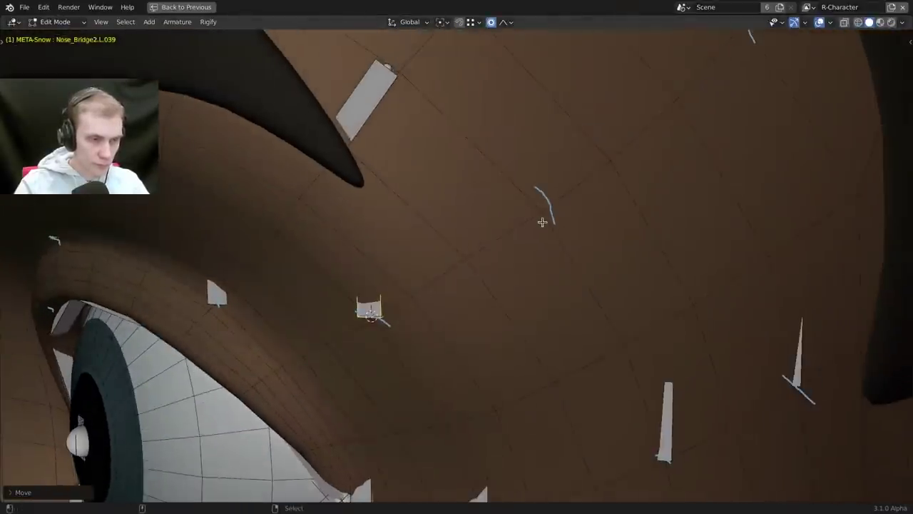
key("alt+z")
middle_click_drag(555, 343, 456, 259)
key("g")
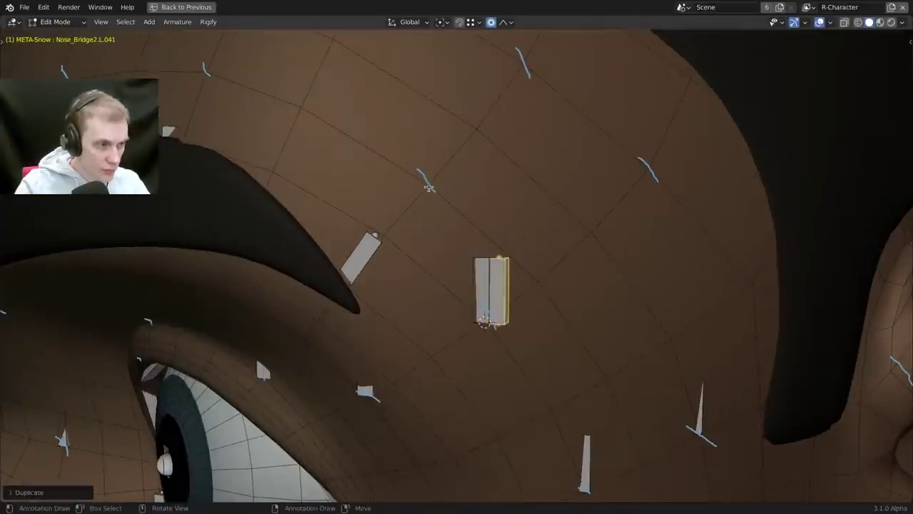
Duplicate the temple bone onto the mark above the eyebrow's tail and align it with the skin.
middle_click_drag(455, 344, 448, 231)
key("g")
scroll(536, 233, "down", 3)
scroll(501, 238, "up", 1)
Duplicate the bone above the eyebrow's tail onto the mark above the outer part of the eyebrow and adjust its height.
key("g")
key("z")
left_click(544, 225)
middle_click_drag(545, 226, 403, 222)
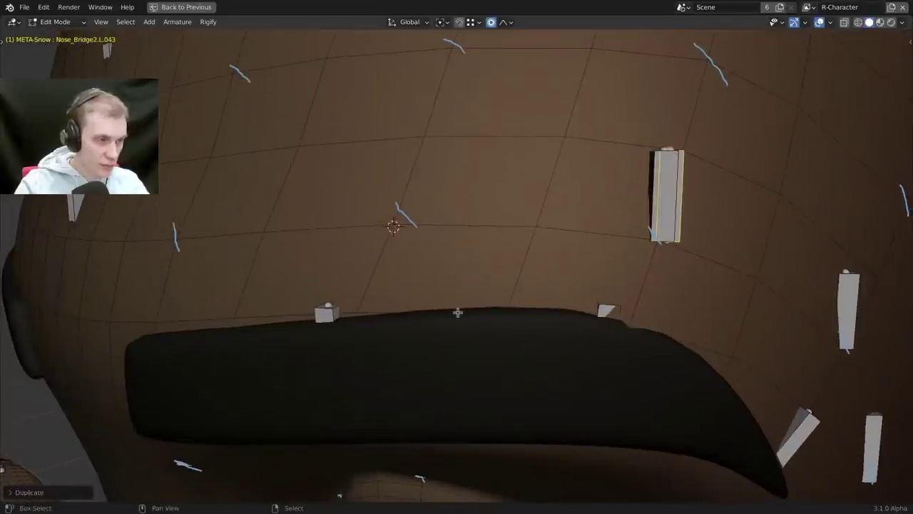
Duplicate the bone onto the marks above the middle and inner end of the eyebrow, aligning the innermost one along Y.
middle_click_drag(458, 312, 476, 226)
key("g")
scroll(545, 285, "up", 4)
middle_click_drag(544, 286, 499, 222, "shift")
key("g")
key("y")
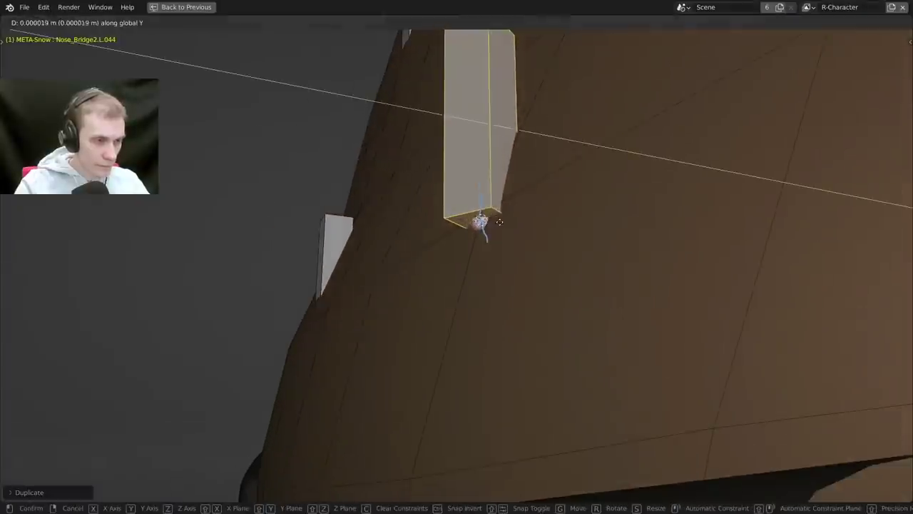
Duplicate the bone across the marks of the second forehead row above the eyebrow, from the inner to the outer one.
scroll(510, 223, "down", 3)
middle_click_drag(522, 187, 534, 279)
scroll(530, 249, "down", 2)
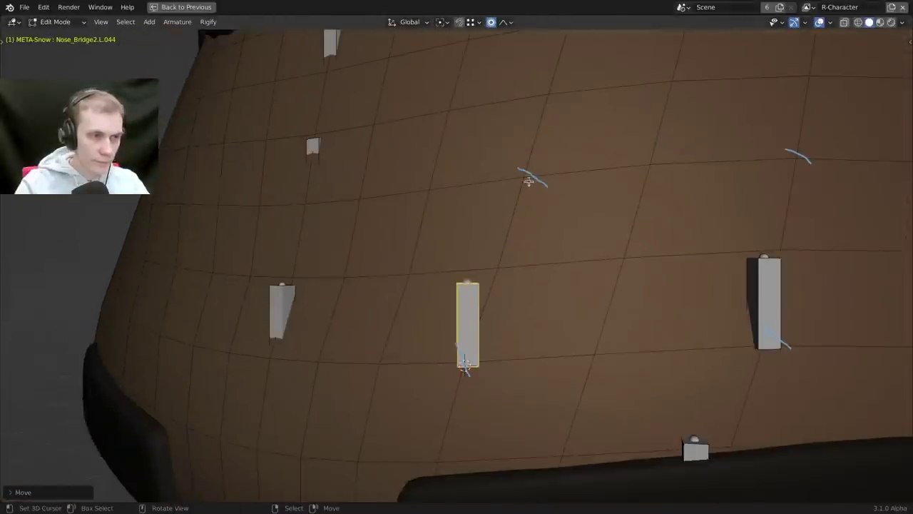
middle_click_drag(553, 330, 452, 231)
key("shift+d")
Position the duplicated bone at the outer mark of the top forehead row, just below the hairline, flush with the skin.
key("g")
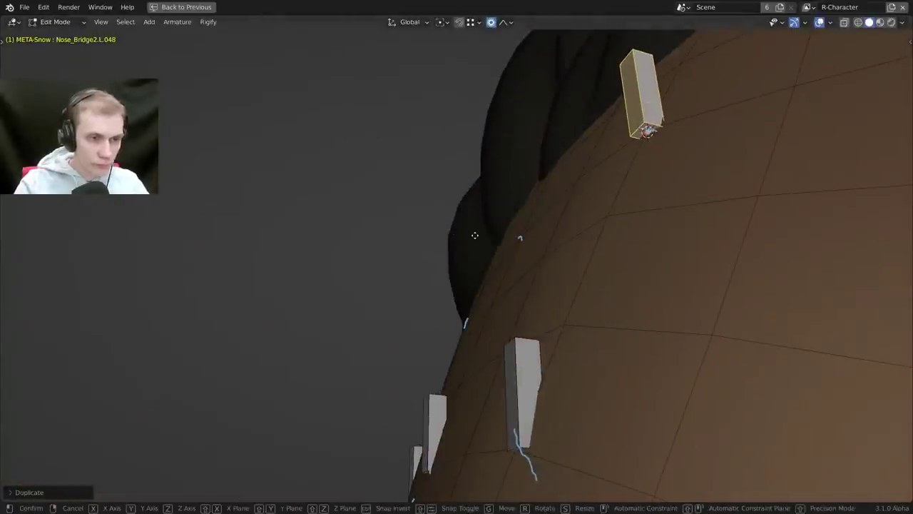
left_click(489, 237)
middle_click_drag(535, 232, 603, 293)
key("g")
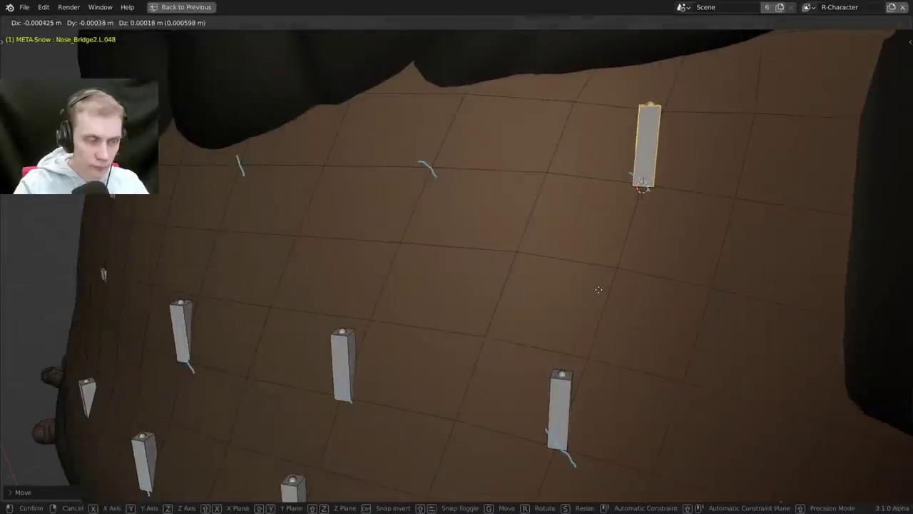
left_click(595, 289)
Duplicate the outer hairline bone onto the middle mark of the top forehead row and move it to the skin.
middle_click_drag(470, 262, 491, 223)
key("shift+s")
key("g")
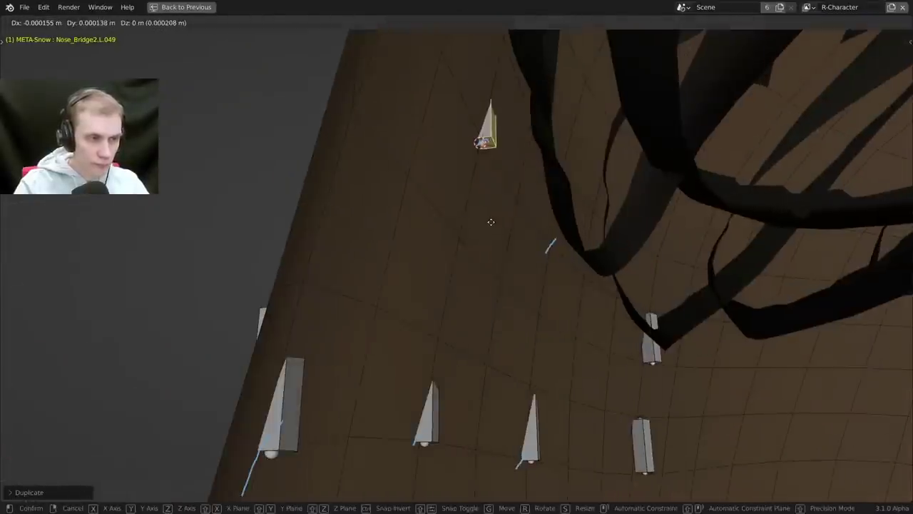
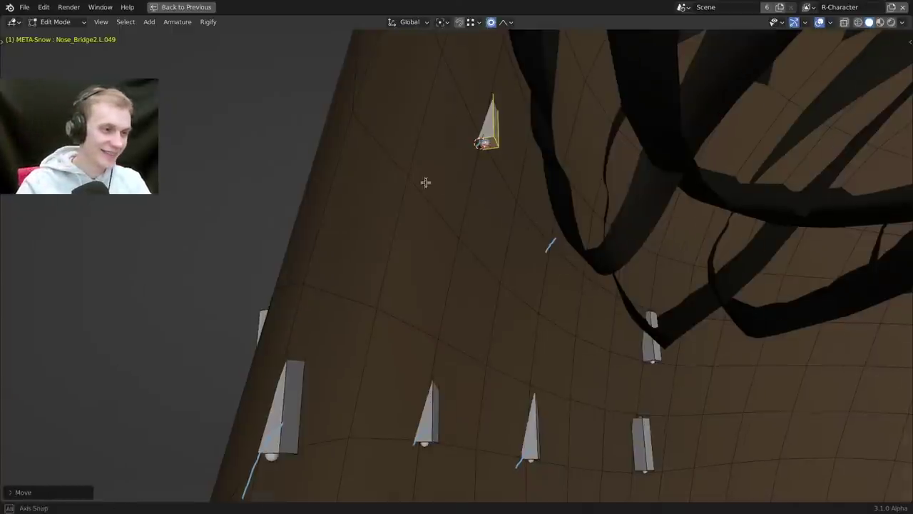
Duplicate the middle hairline bone onto the inner mark of the top forehead row and align it with the skin.
middle_click_drag(425, 182, 536, 231)
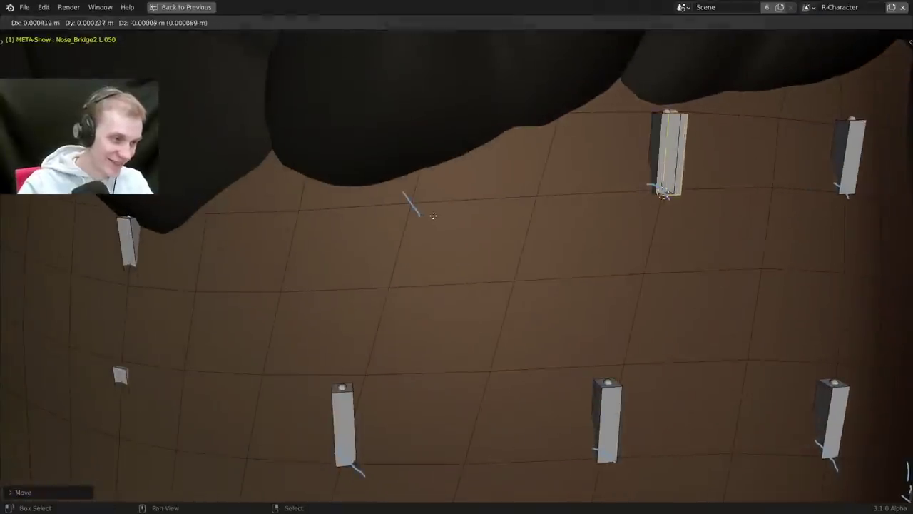
key("shift+s")
middle_click_drag(466, 220, 542, 192, "shift")
key("g")
scroll(624, 291, "down", 5)
scroll(542, 191, "down", 2)
Duplicate the hairline bone onto the upper temple mark near the side hairline and align it with the skin.
middle_click_drag(540, 243, 525, 203)
middle_click_drag(524, 203, 507, 87, "shift")
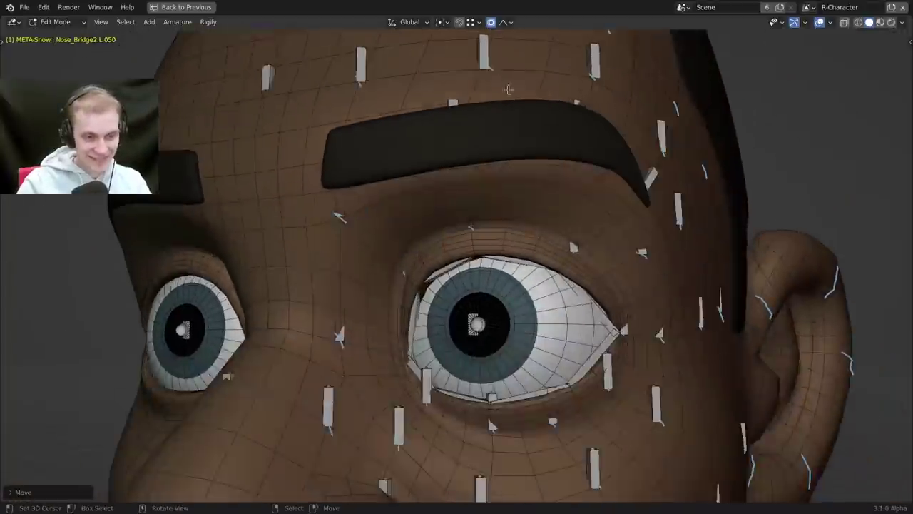
scroll(507, 88, "down", 3)
middle_click_drag(534, 246, 492, 240)
middle_click_drag(593, 214, 557, 260)
scroll(562, 267, "up", 6)
key("shift+d")
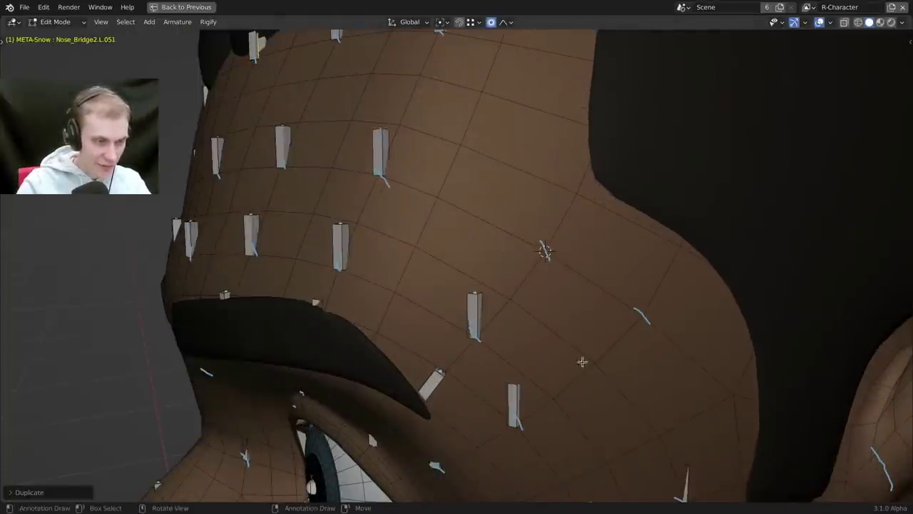
middle_click_drag(582, 362, 513, 232)
scroll(583, 206, "up", 4)
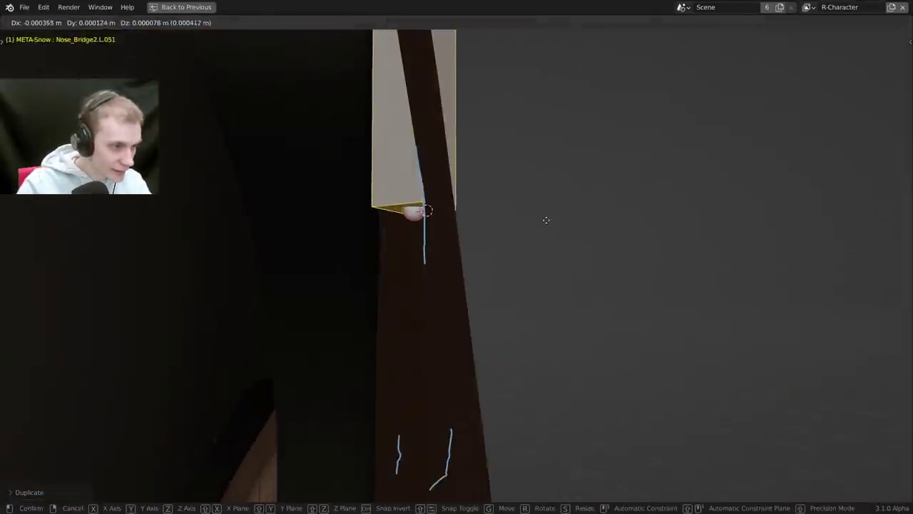
middle_click_drag(558, 279, 521, 272)
left_click(604, 230)
Duplicate the upper temple bone onto the neighbouring mark closer to the ear and position it at the skin.
middle_click_drag(605, 230, 641, 229)
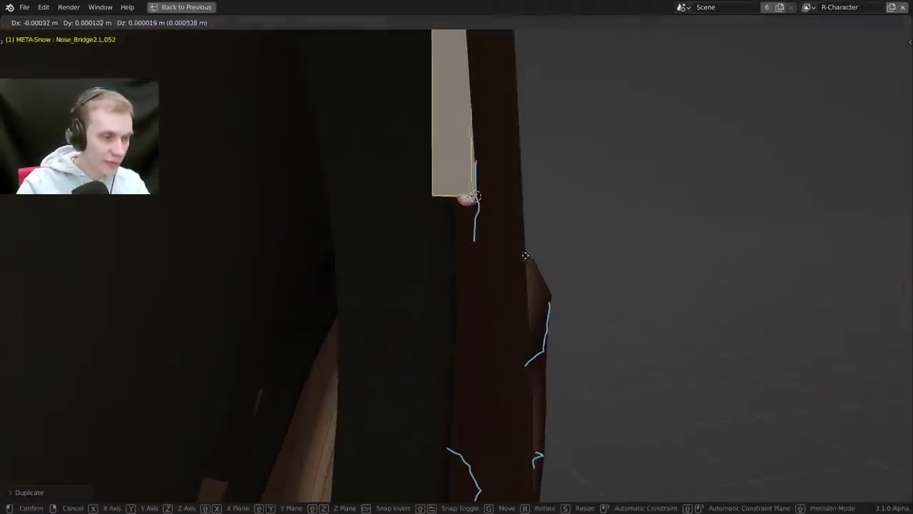
middle_click_drag(527, 252, 420, 262)
scroll(528, 266, "down", 9)
Duplicate an upper eyelid bone and place it at the front of the ear, where the rim meets the head.
middle_click_drag(528, 307, 520, 214, "shift")
middle_click_drag(585, 336, 448, 257)
scroll(536, 343, "down", 3)
scroll(515, 324, "up", 1)
right_click(498, 294)
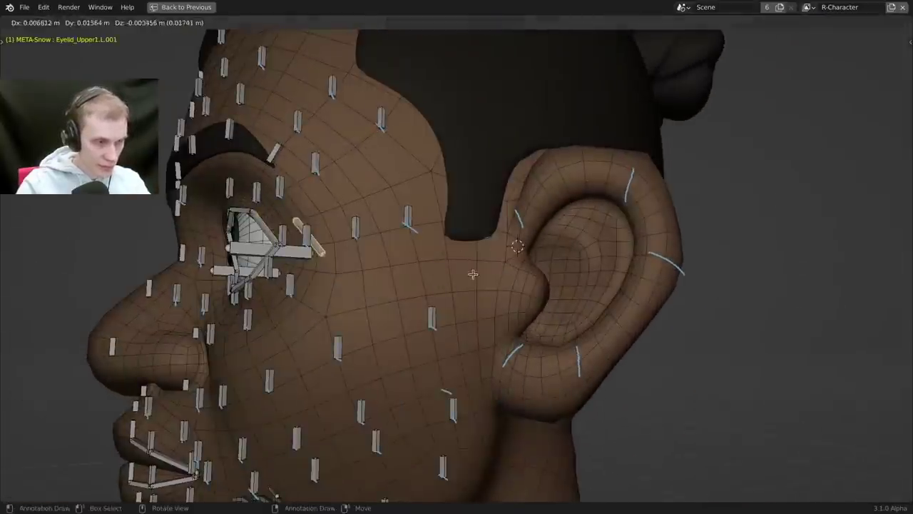
scroll(535, 244, "up", 3)
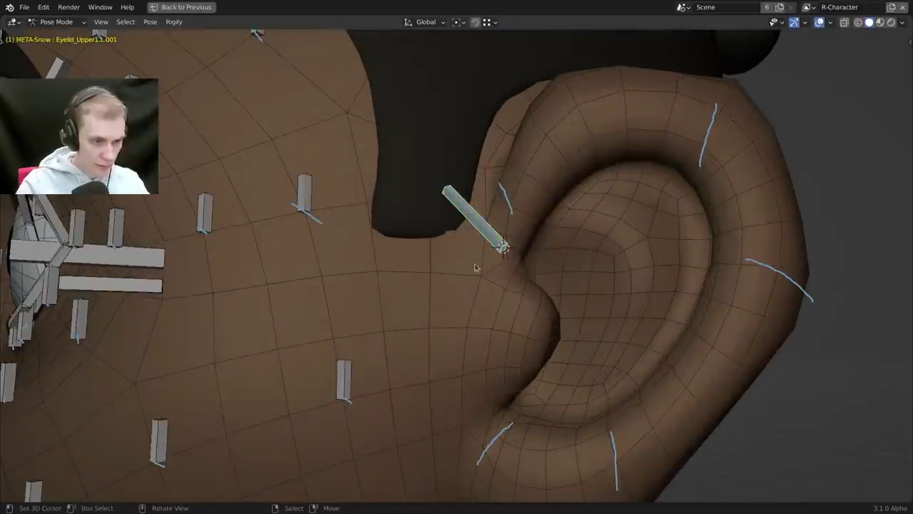
Set the ear bone's Rigify rig type to cloud_chain and return to Edit Mode.
key("ctrl+space")
left_click(704, 336)
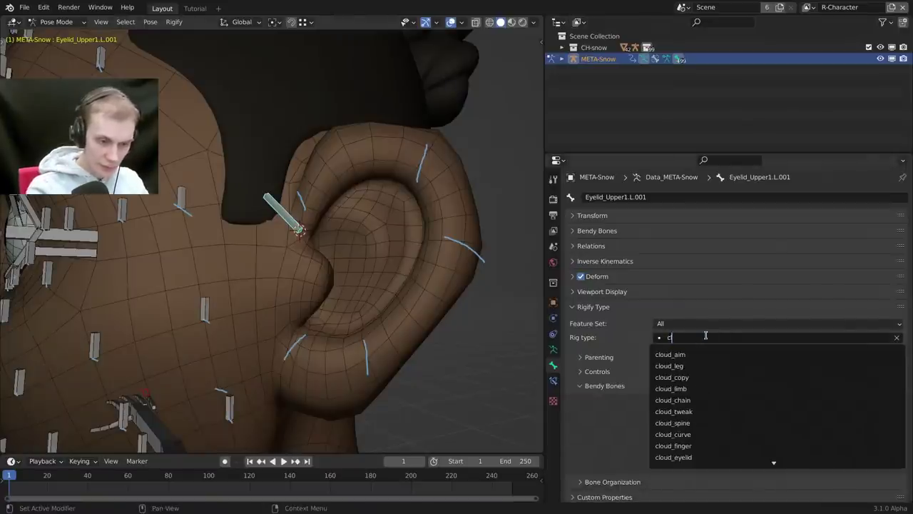
type("cloud_chain")
key("Return")
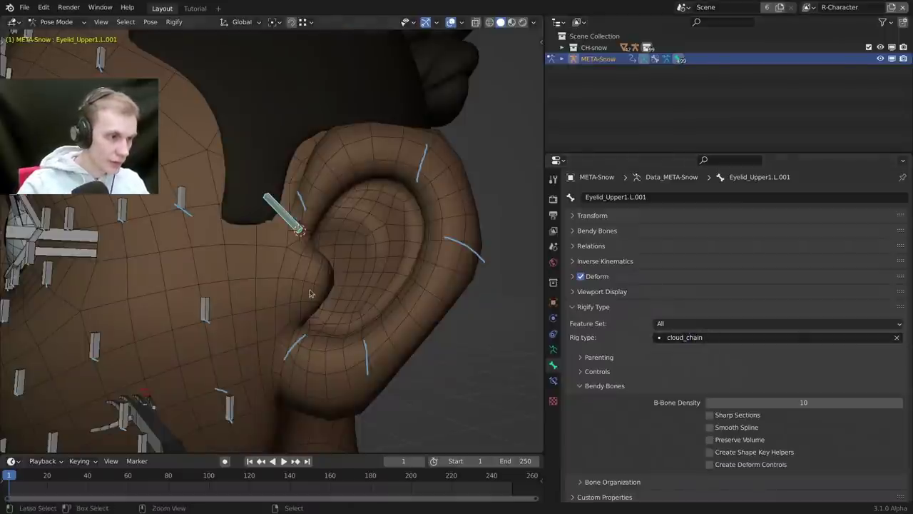
key("ctrl+space")
key("Tab")
Change the pivot point and align the ear bone along the front of the outer ear rim, adjusting its base and tip.
middle_click_drag(530, 137, 525, 147)
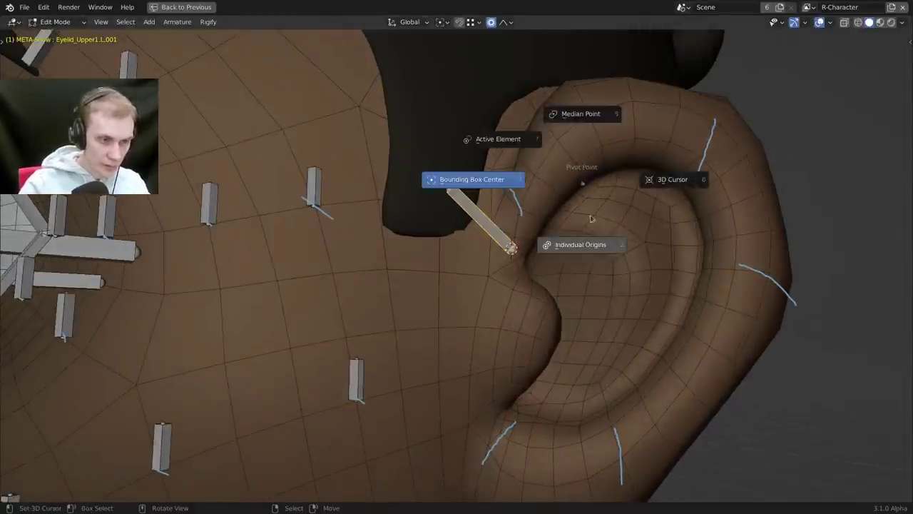
scroll(532, 165, "up", 1)
right_click(534, 167)
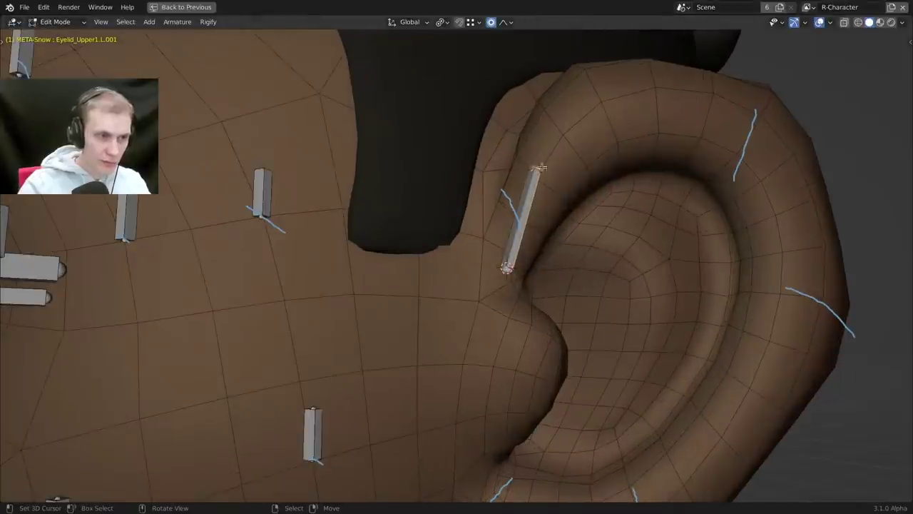
middle_click_drag(535, 167, 587, 190)
key("g")
left_click(690, 108)
middle_click_drag(691, 105, 519, 276)
middle_click_drag(491, 314, 594, 319)
left_click(538, 286)
middle_click_drag(539, 285, 480, 283)
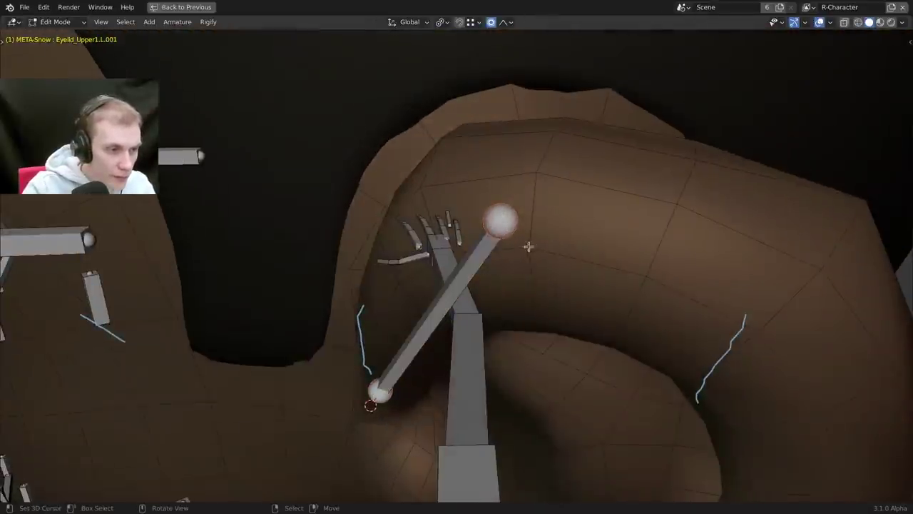
Move the ear bone's tip onto the upper rim and extrude a second bone toward the mark on the upper back rim.
middle_click_drag(528, 246, 513, 177)
key("g")
left_click(434, 211)
key("e")
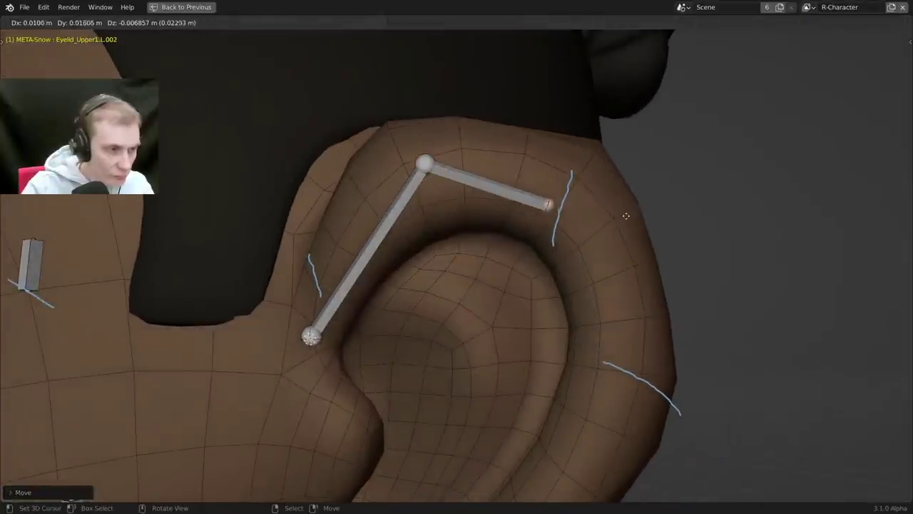
middle_click_drag(394, 208, 590, 175)
Switch to the Blender window with ellie.blend and put the RIG-Ellie armature in Pose Mode to examine its ear controls.
key("super")
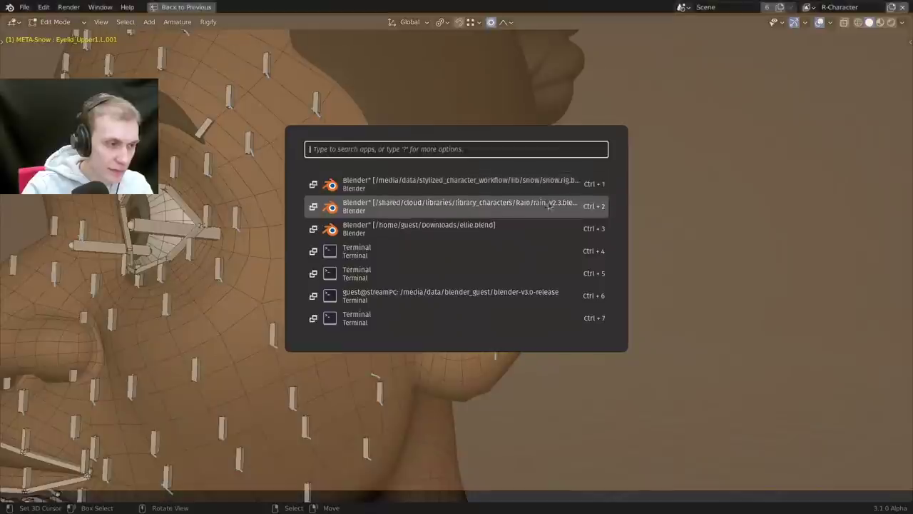
left_click(508, 227)
scroll(482, 245, "down", 5)
middle_click_drag(486, 243, 397, 181)
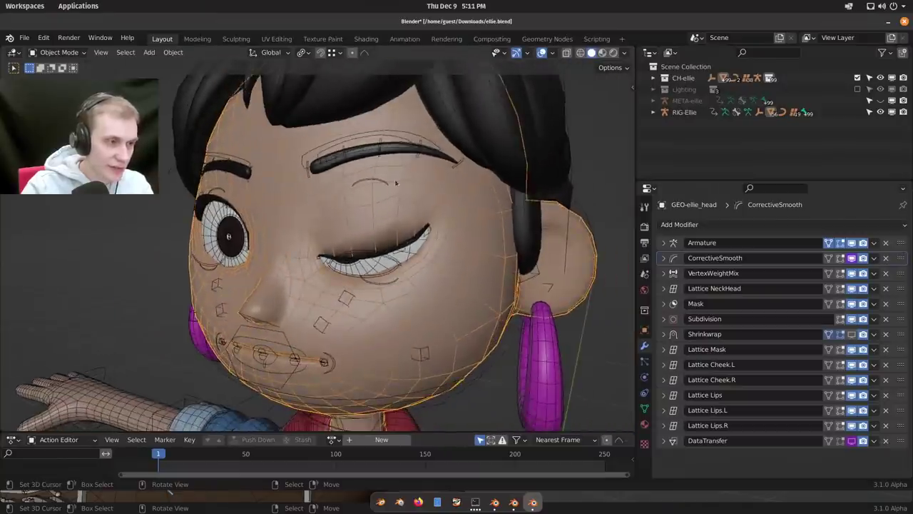
right_click(384, 179)
key("Tab")
scroll(549, 250, "up", 3)
middle_click_drag(560, 246, 493, 253)
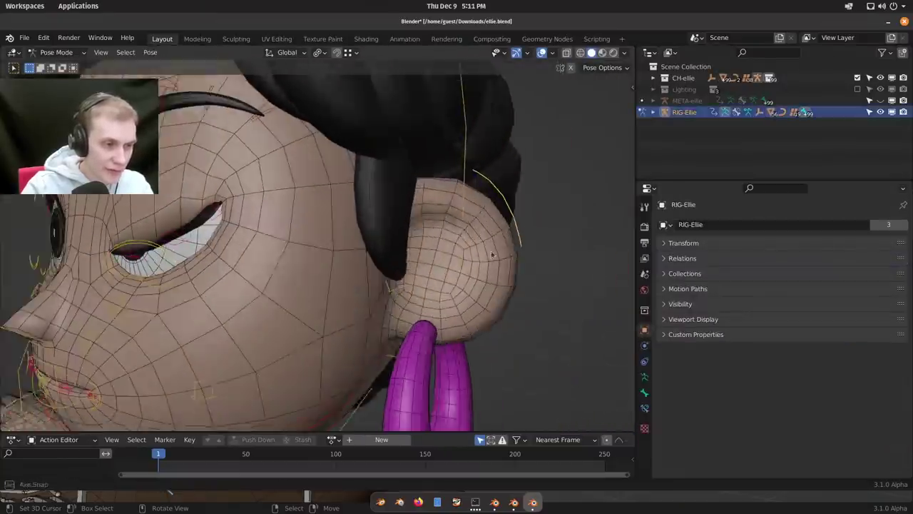
Rotate Ellie's ear control freely and view the ear from above to see how it follows.
key("ctrl+space")
middle_click_drag(644, 313, 614, 289)
middle_click_drag(613, 289, 538, 254, "shift")
key("r")
key("r")
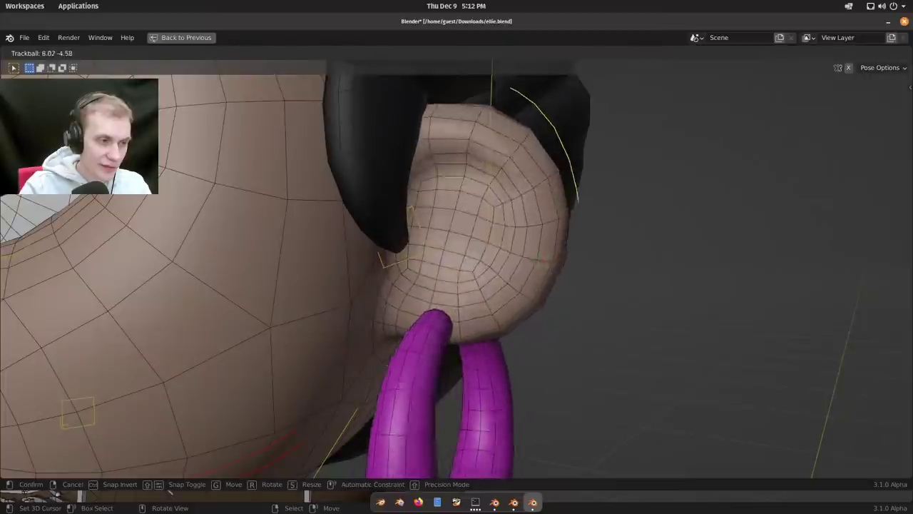
left_click(482, 267)
middle_click_drag(480, 266, 478, 218)
Show the hidden armature layers with $DEF enabled and hide the large deform bones covering the ear.
key("shift+m")
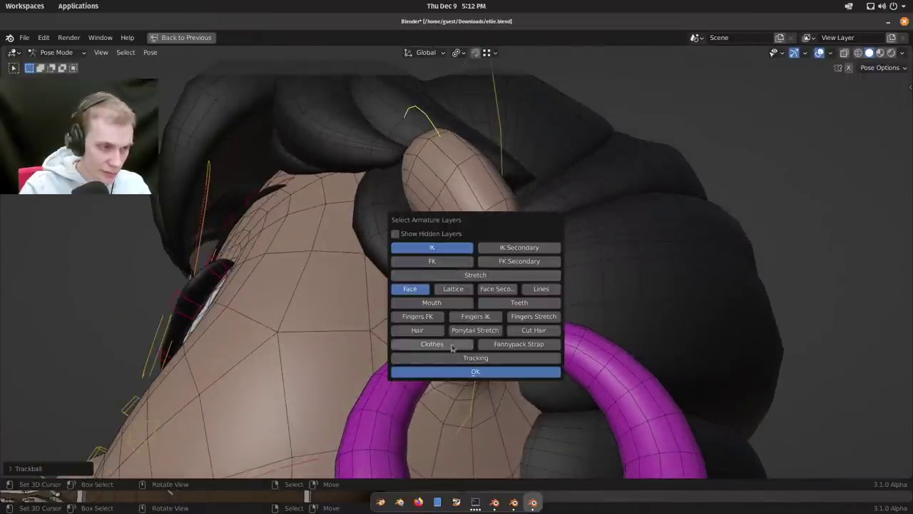
left_click(454, 385, "shift")
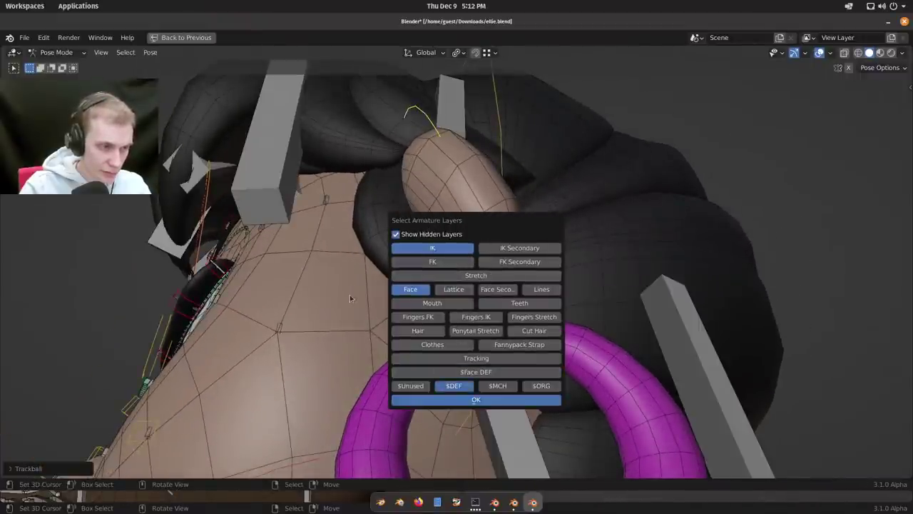
middle_click_drag(421, 378, 509, 240)
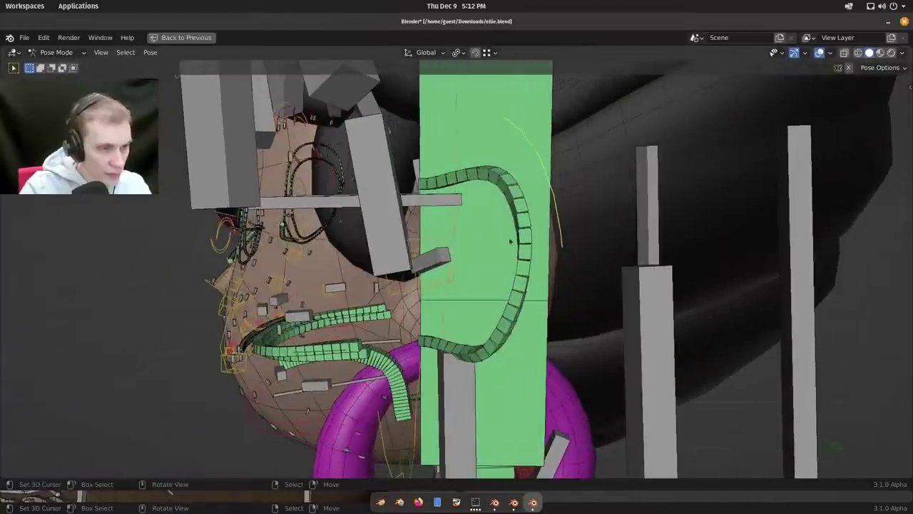
key("h")
right_click(488, 259)
key("h")
right_click(559, 219)
Rotate the whole-ear control again to see how the chain of deform bones along the ear rim follows.
middle_click_drag(559, 219, 589, 187)
key("r")
key("r")
left_click(552, 231)
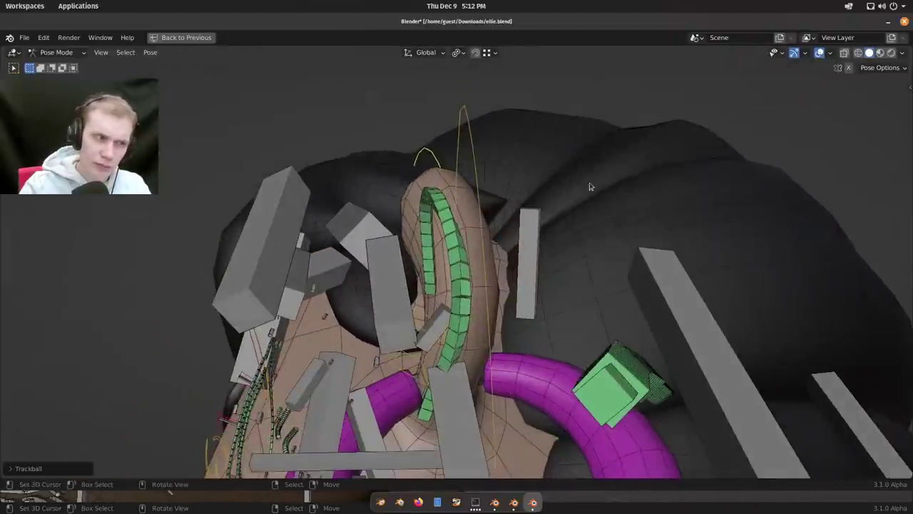
key("r")
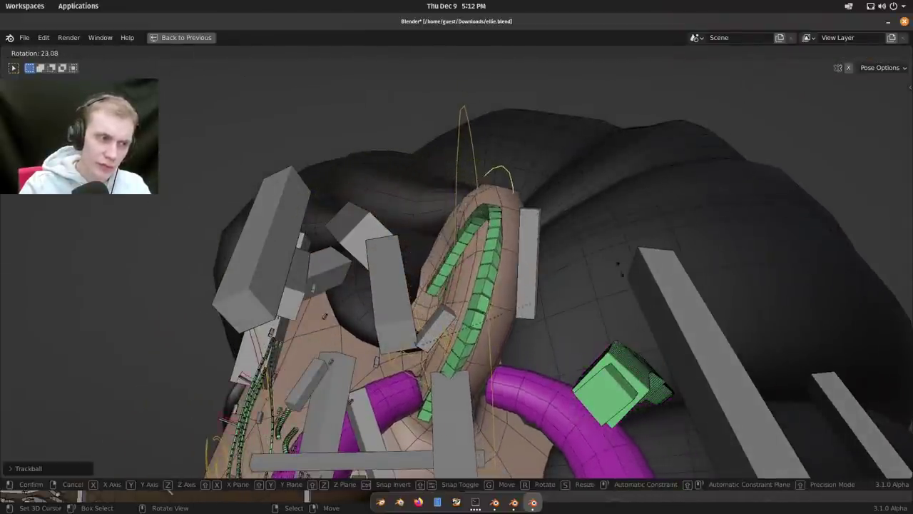
left_click(498, 202)
middle_click_drag(498, 202, 591, 235)
scroll(591, 235, "up", 3)
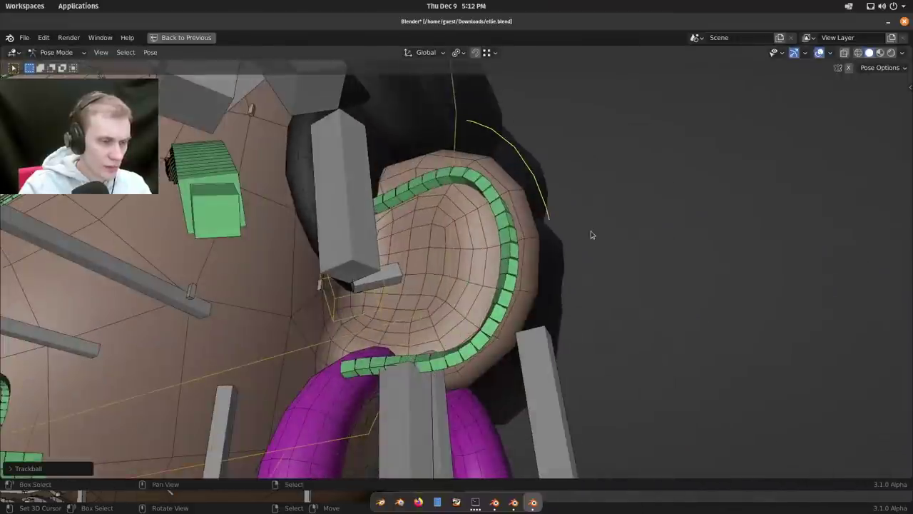
Display the ear's secondary controls and test rotating the ear, including the upper rim control about its local Y axis.
key("shift+m")
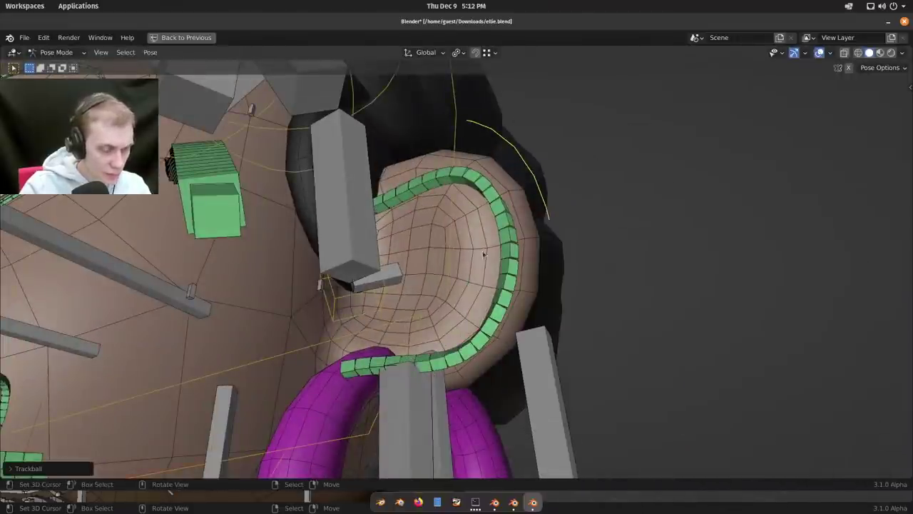
key("shift+m")
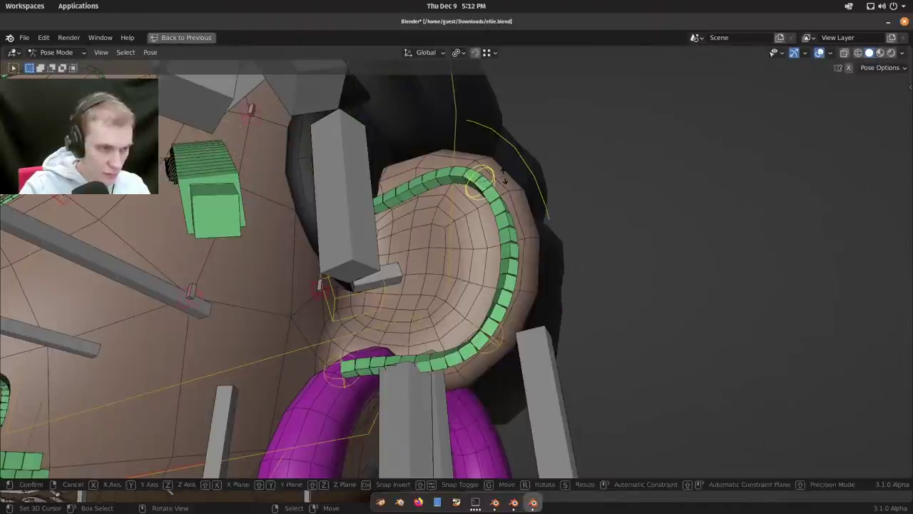
key("r")
middle_click_drag(530, 176, 563, 209)
key("r")
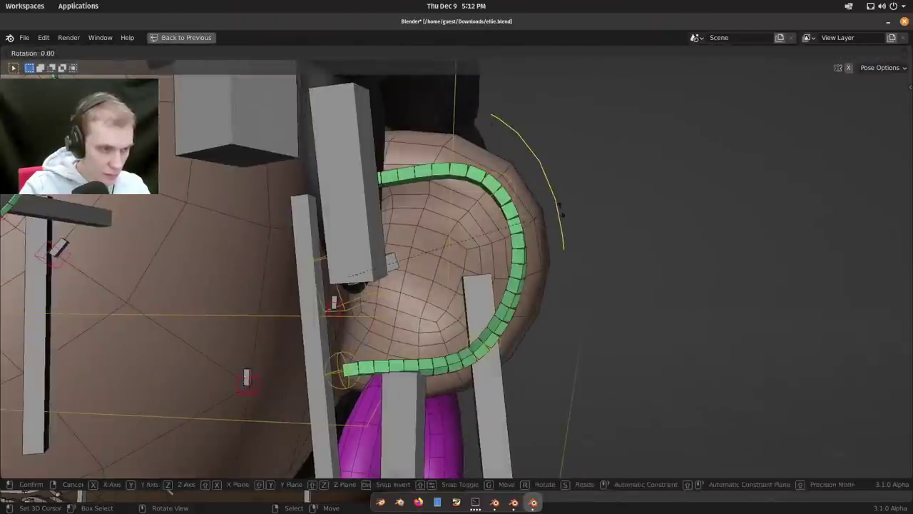
key("r")
middle_click_drag(519, 244, 560, 283)
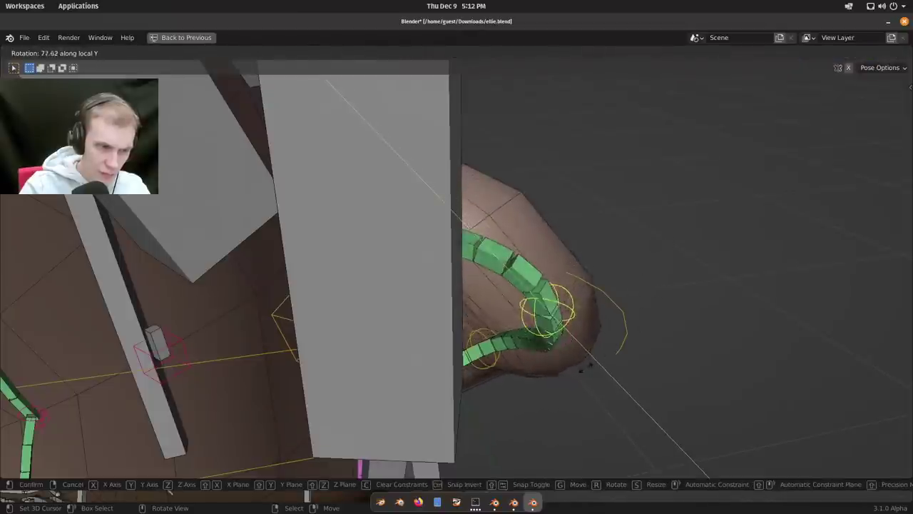
left_click(595, 357)
Hide the large gray deform bone that blocks the view of the ear.
key("ctrl+space")
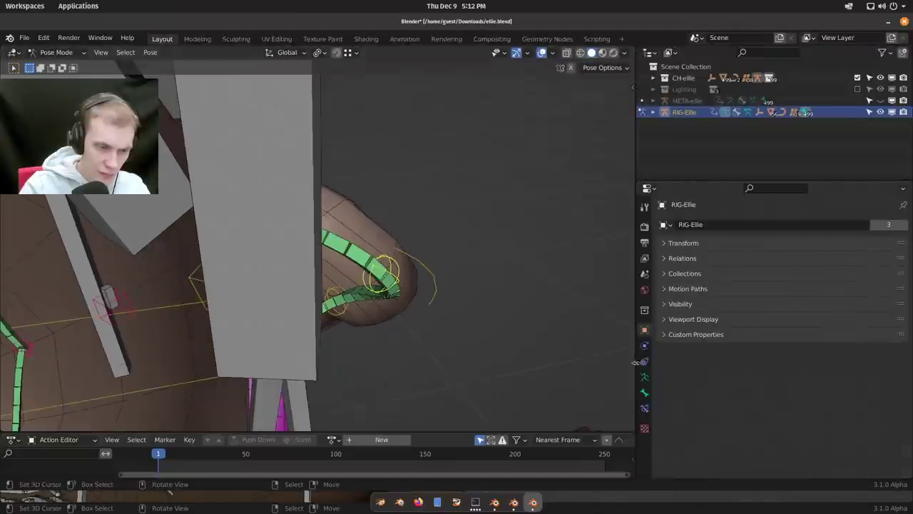
right_click(281, 269)
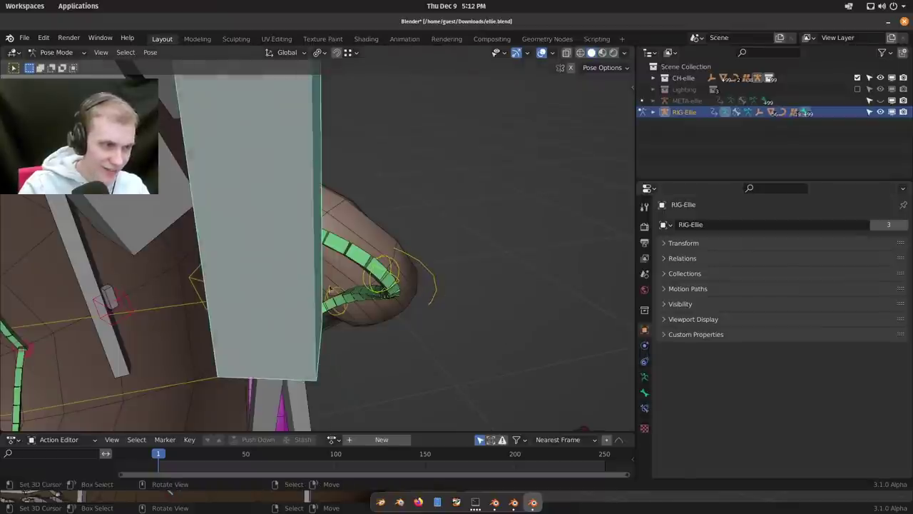
key("h")
key("ctrl+space")
Select the whole-ear control and rotate it freely to observe the bendy bones along the rim.
middle_click_drag(471, 300, 531, 265)
key("a")
right_click(612, 182)
middle_click_drag(618, 207, 596, 224)
key("r")
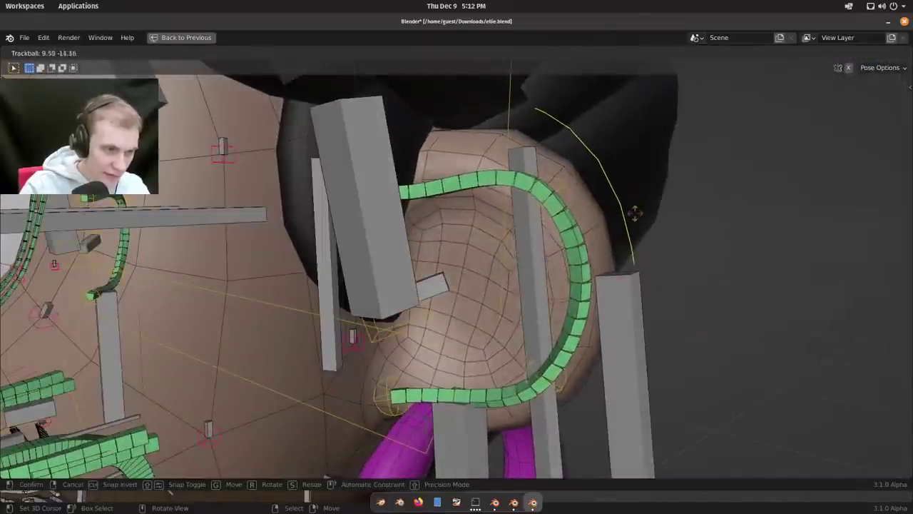
mouse_move(603, 223)
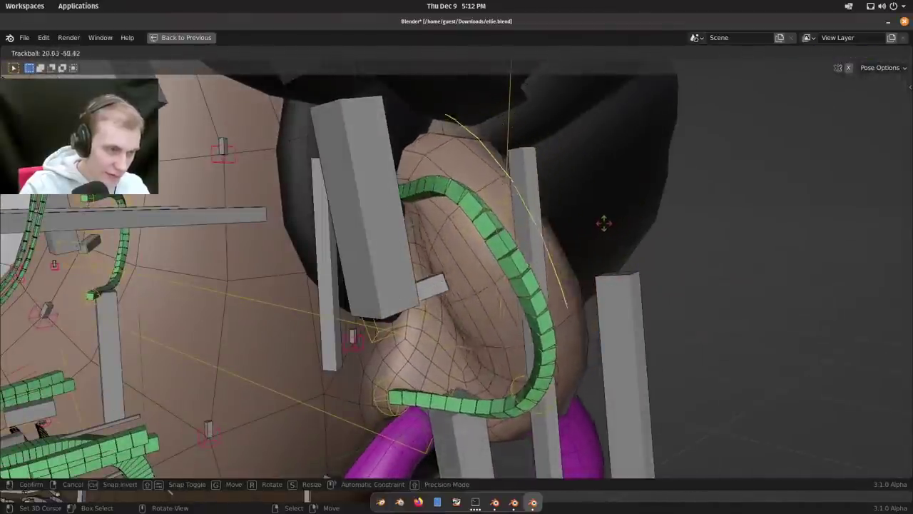
Hide the remaining gray deform bones in front of the ear.
right_click(348, 257)
key("h")
right_click(336, 263)
key("h")
Swing the whole-ear control strongly in free rotation and inspect the rim chain from several angles.
middle_click_drag(336, 264, 418, 275)
middle_click_drag(417, 275, 489, 276, "shift")
key("g")
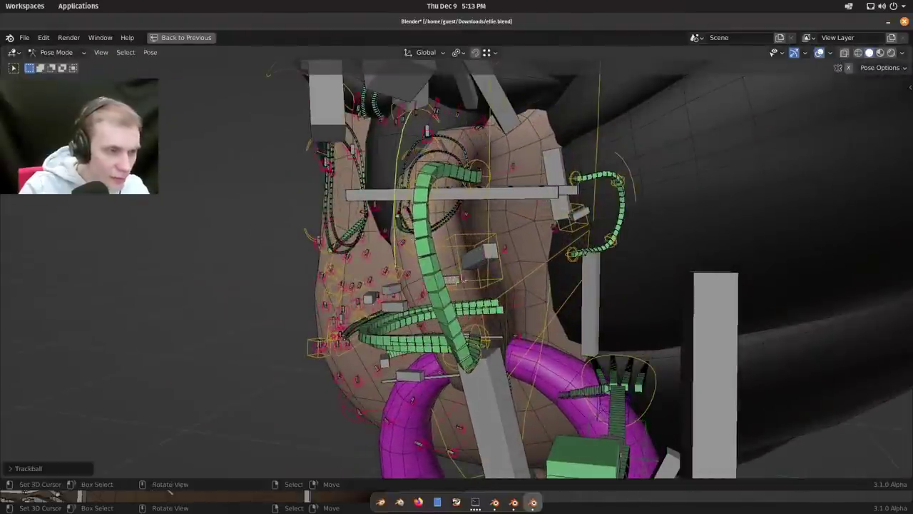
middle_click_drag(489, 276, 488, 152)
key("r")
key("r")
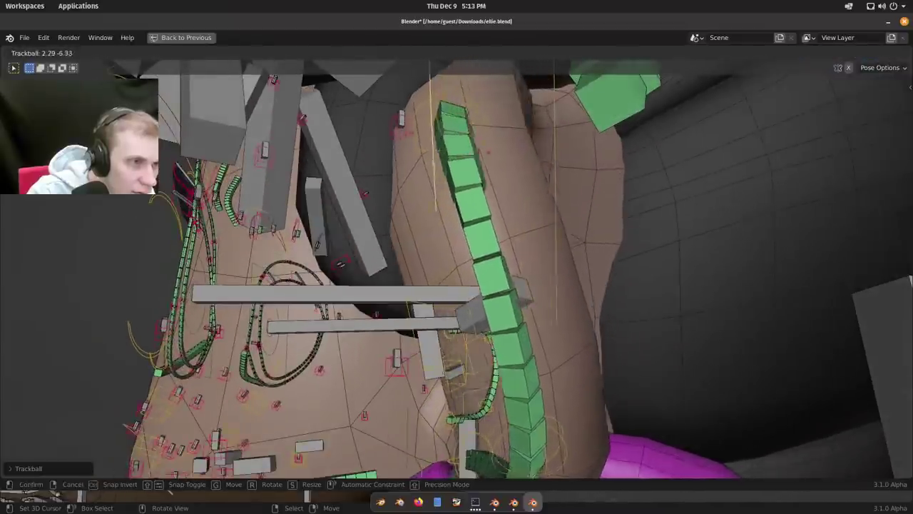
left_click(453, 162)
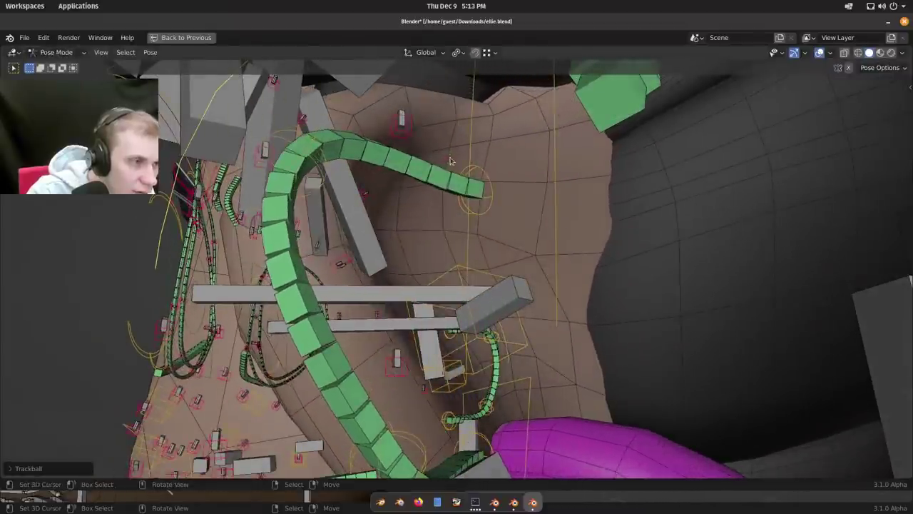
middle_click_drag(452, 162, 489, 216)
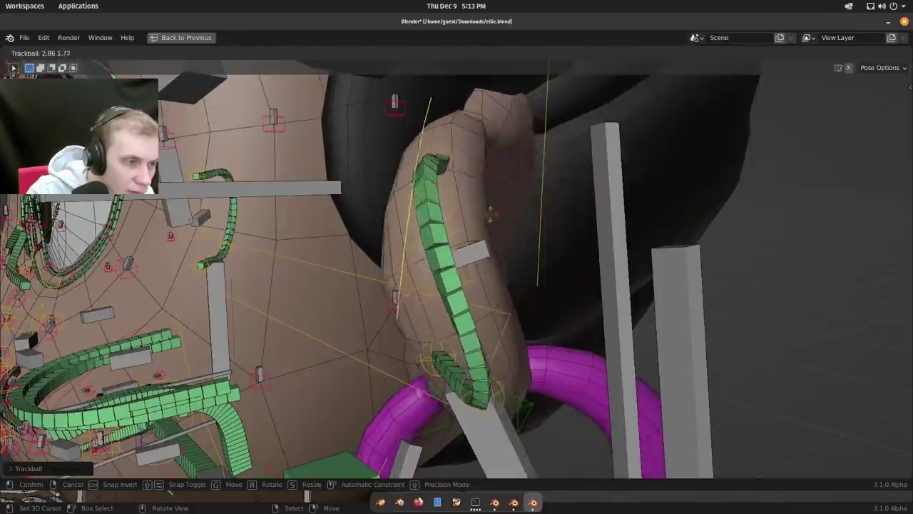
Switch to the META-ellie armature and examine the cloud_chain parameters of the first ear bone, Ear1.L.
right_click(425, 213)
key("shift+t")
middle_click_drag(425, 214, 453, 184)
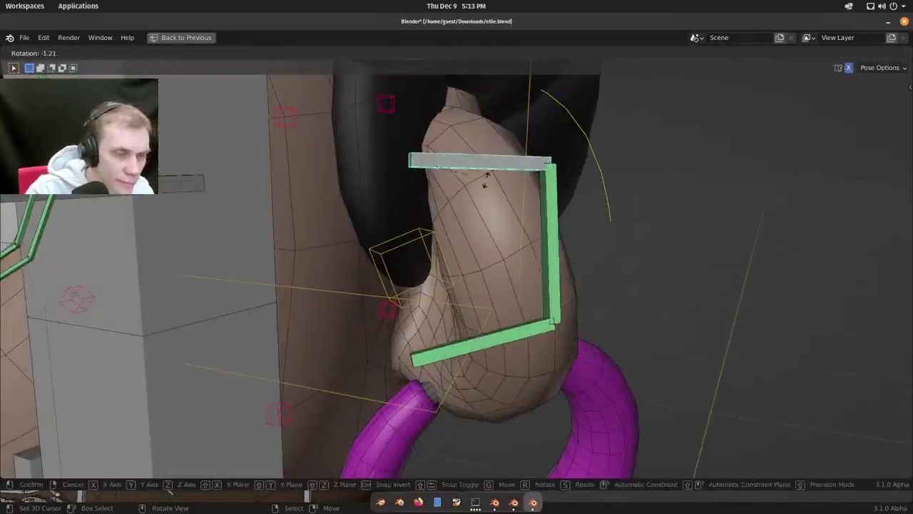
right_click(487, 180)
key("ctrl+space")
left_click(644, 408)
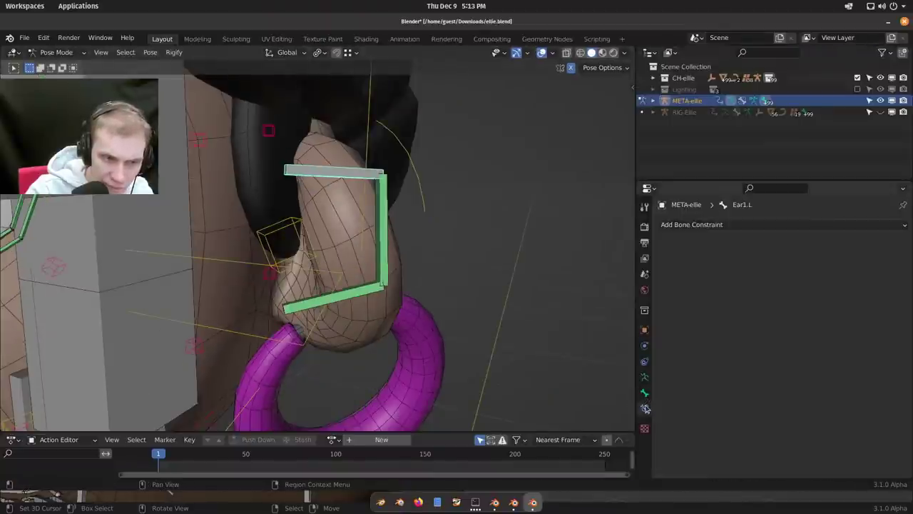
left_click(645, 393)
scroll(691, 371, "down", 3)
scroll(693, 365, "down", 3)
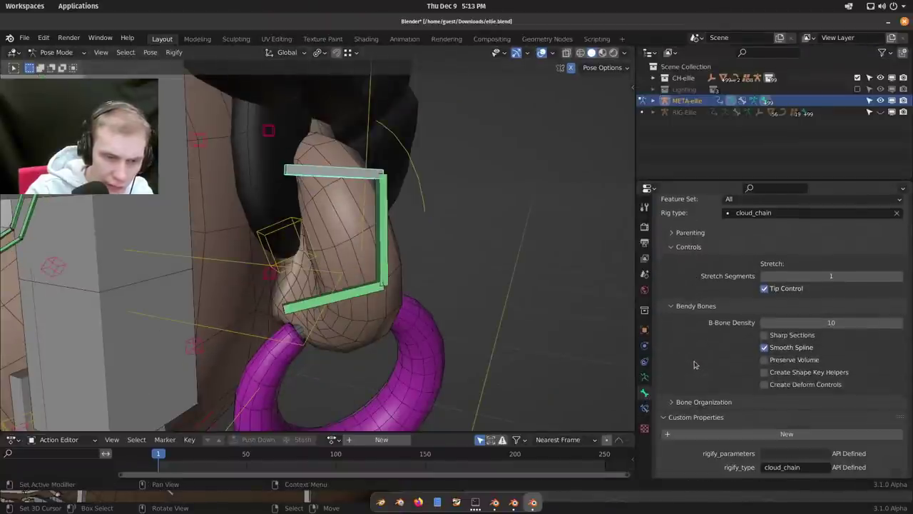
Select the second ear bone, Ear2.L, and examine its bone constraints.
left_click(391, 246)
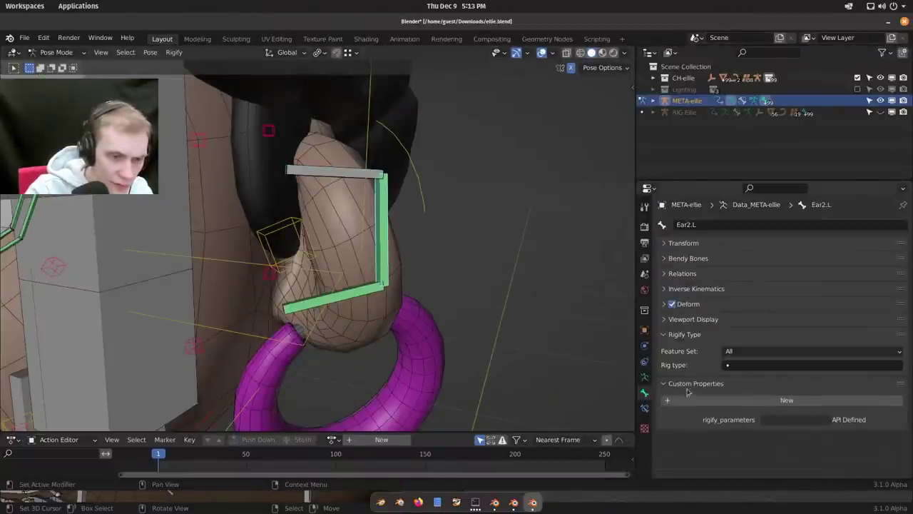
left_click(644, 408)
middle_click_drag(543, 279, 520, 269)
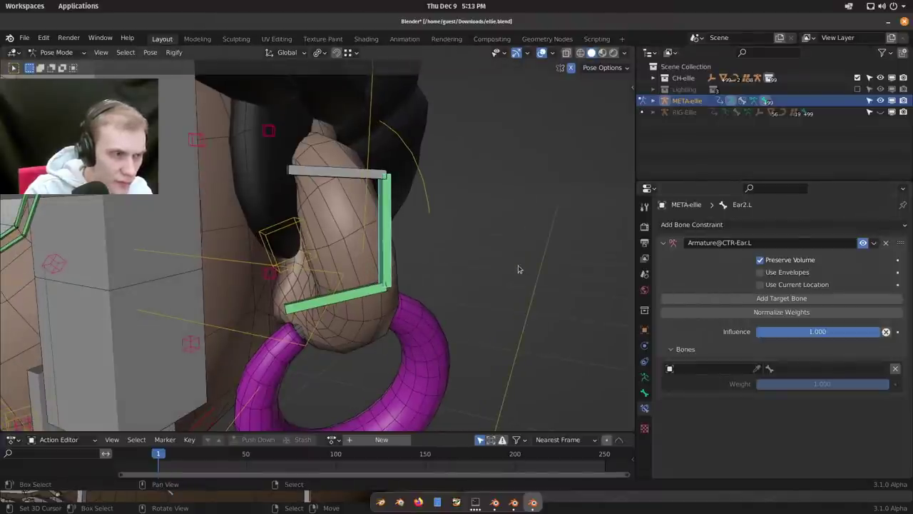
Return to RIG-Ellie, jump from STR-Ear2.L to its parent bone and show that parent's constraints.
key("shift+t")
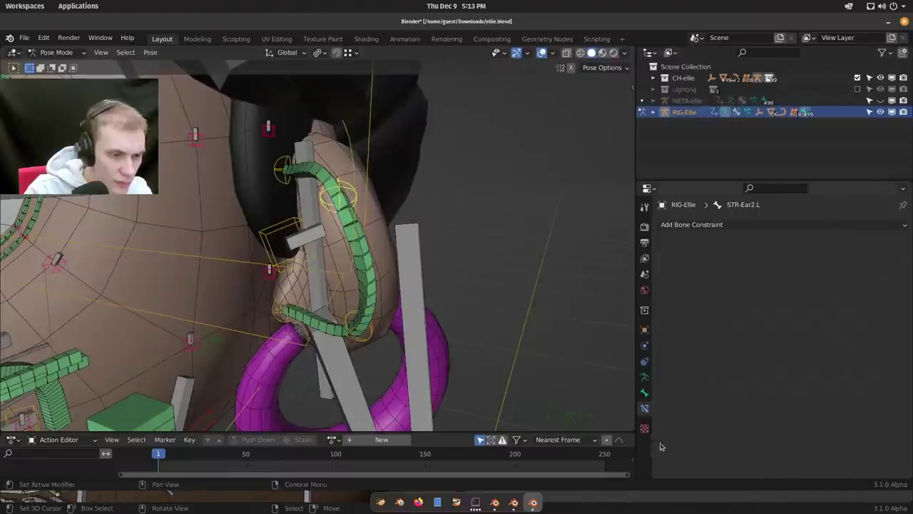
left_click(644, 393)
left_click(696, 274)
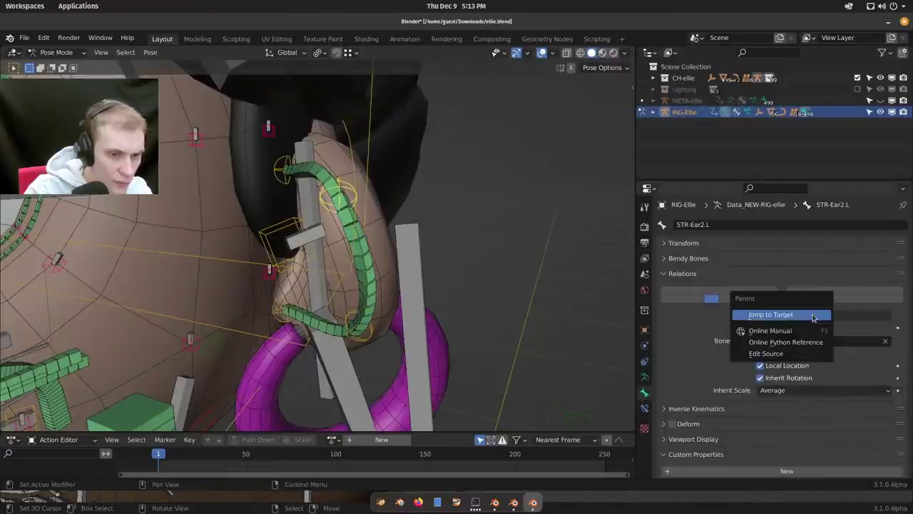
left_click(813, 316)
left_click(645, 407)
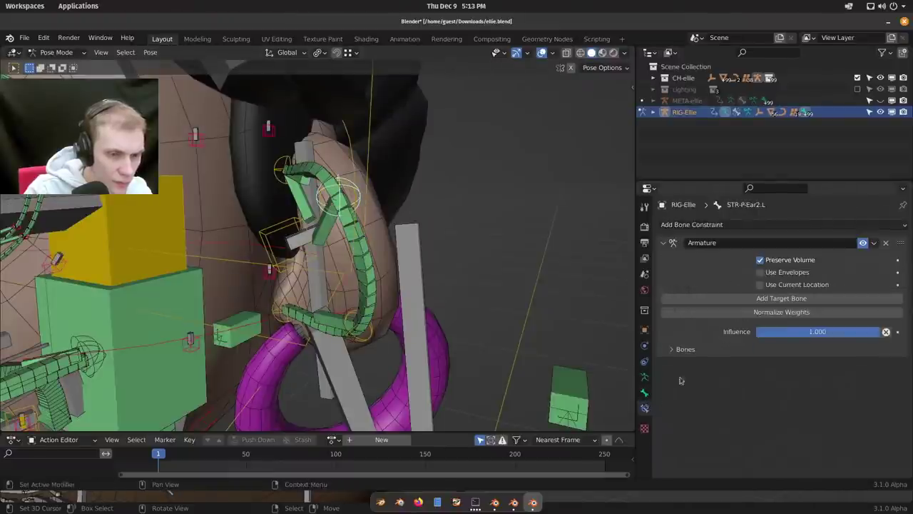
Lower the Armature constraint's influence to 0 and restore it to 1, comparing how the ear follows CTR-Ear.L.
left_click_drag(794, 332, 611, 307)
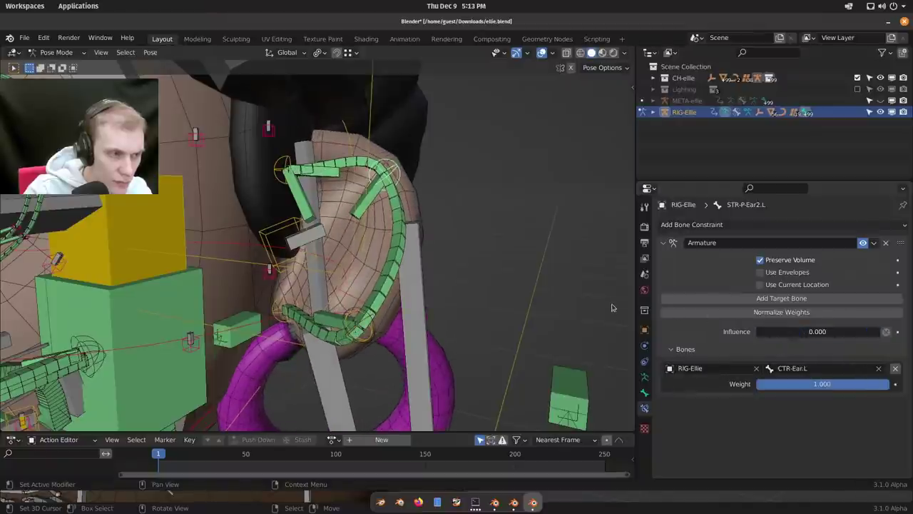
left_click_drag(693, 328, 804, 358)
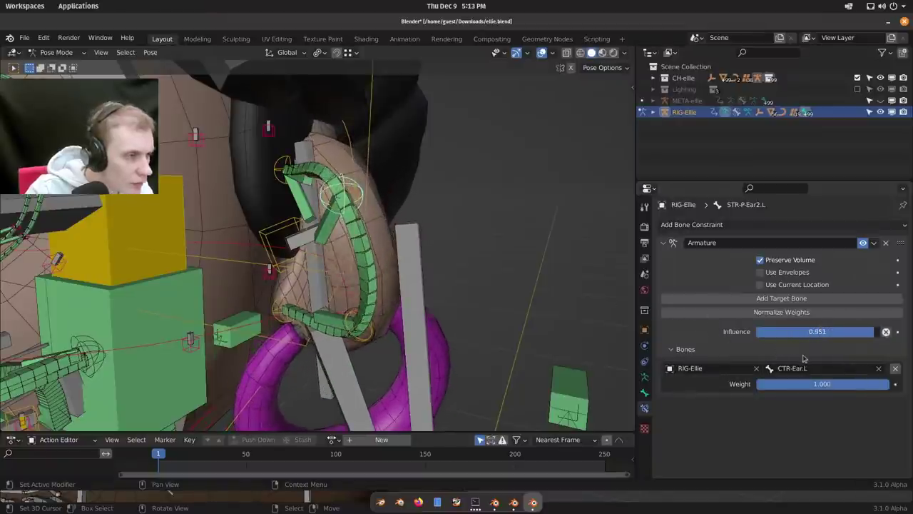
middle_click_drag(408, 269, 411, 218)
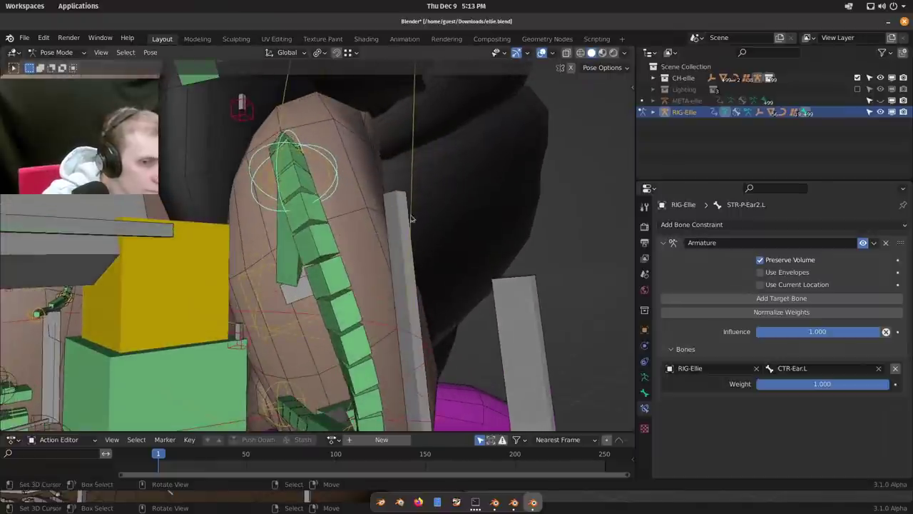
left_click_drag(825, 331, 745, 326)
left_click_drag(759, 333, 823, 350)
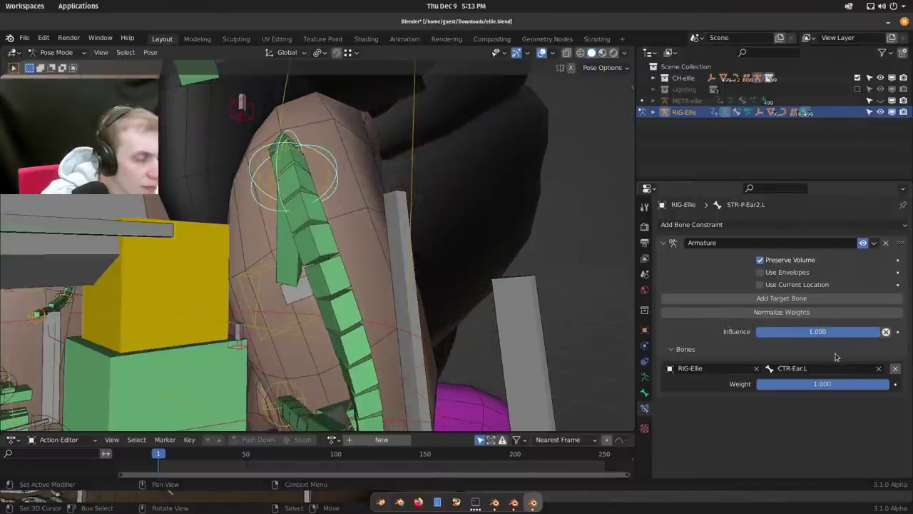
Select the STR-Ear2.L control on the upper rim and try rotating it freely.
scroll(456, 250, "down", 3)
mouse_move(390, 229)
middle_mouse_down()
mouse_move(401, 233)
mouse_move(389, 226)
middle_mouse_up()
right_click(366, 192)
scroll(382, 214, "up", 1)
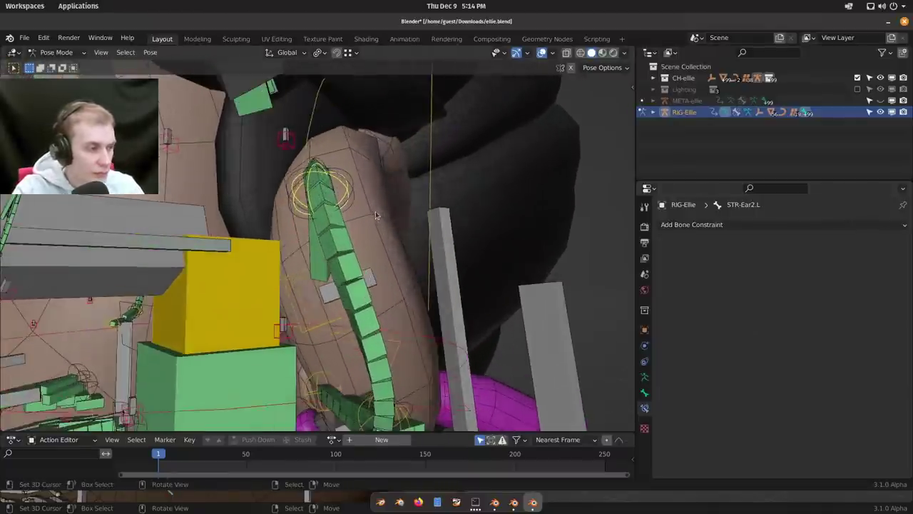
key("r")
key("r")
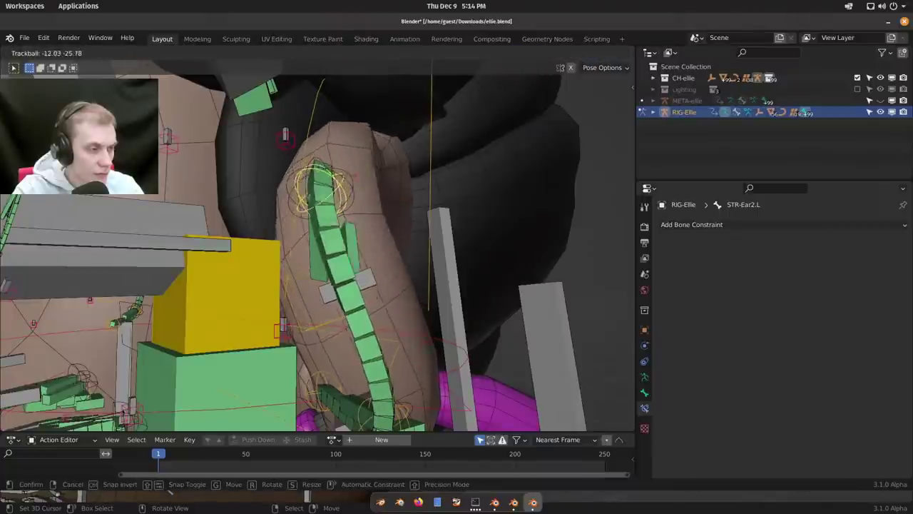
key("Escape")
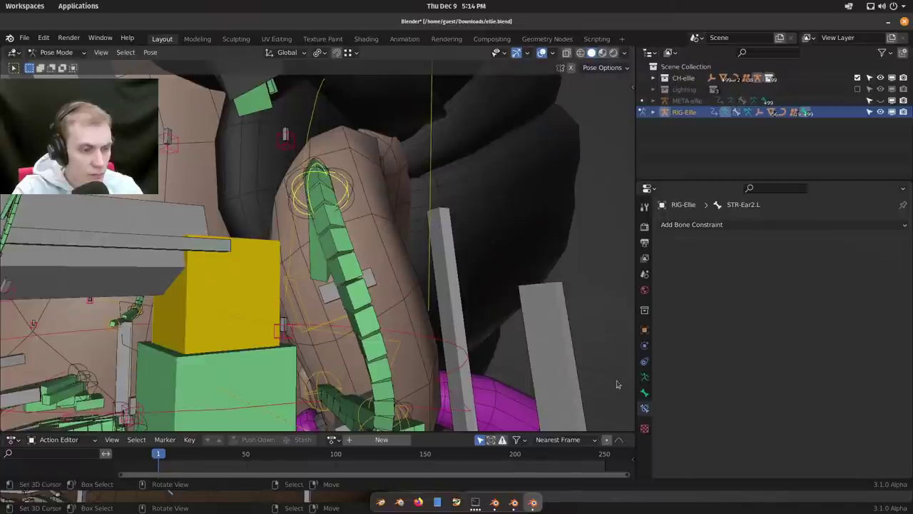
Open RIG-Ellie's armature data settings and view the whole ear with its controls.
left_click(644, 377)
mouse_move(428, 235)
middle_mouse_down()
mouse_move(378, 224)
mouse_move(379, 284)
mouse_move(376, 262)
mouse_move(428, 235)
middle_mouse_up()
scroll(378, 250, "down", 4)
scroll(379, 285, "up", 3)
scroll(392, 260, "up", 3)
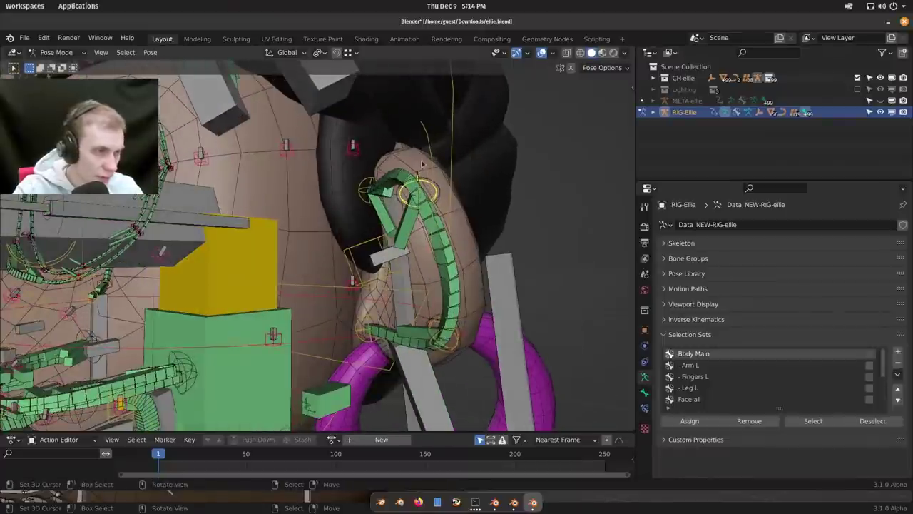
Rotate Ellie's upper ear control freely to test how the rim deforms.
key("super")
key("Escape")
middle_click_drag(432, 164, 472, 207)
key("r")
key("r")
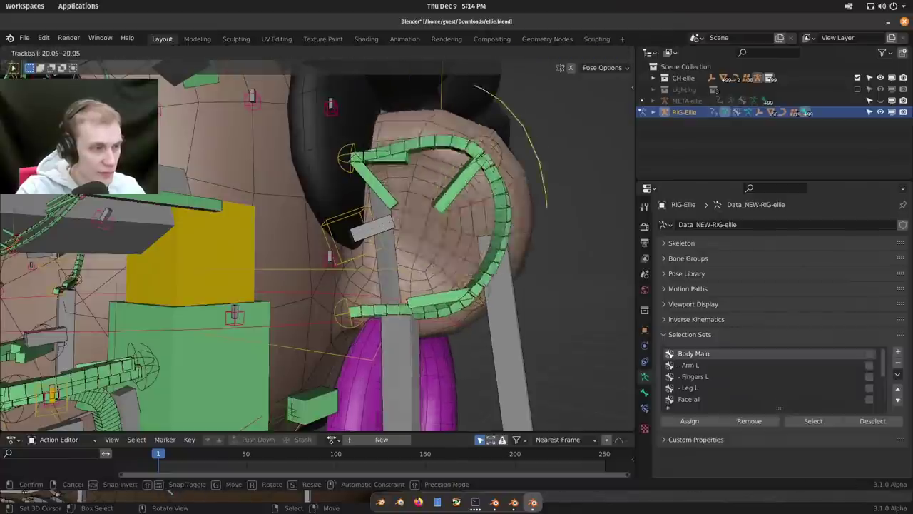
left_click(443, 225)
Switch to the rain_v2.3 file and inspect Rain's face bones around the forehead, eye and ear.
key("super")
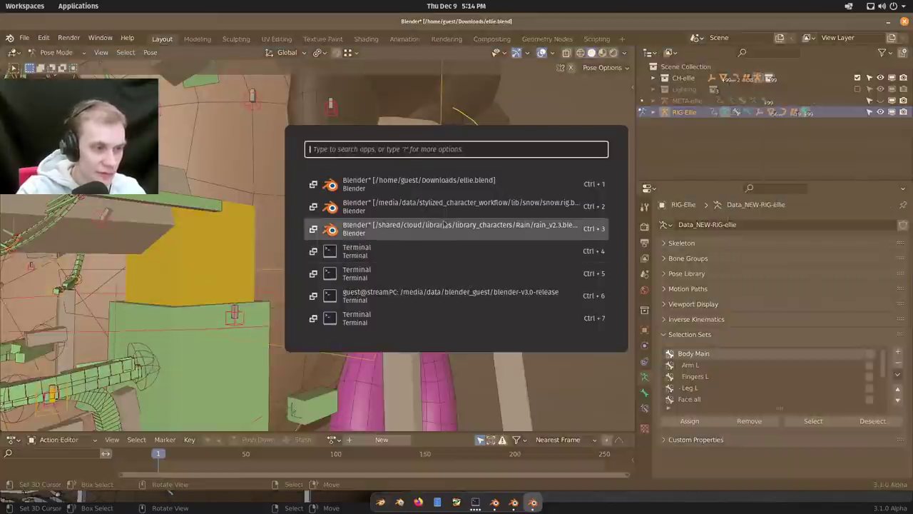
left_click(443, 225)
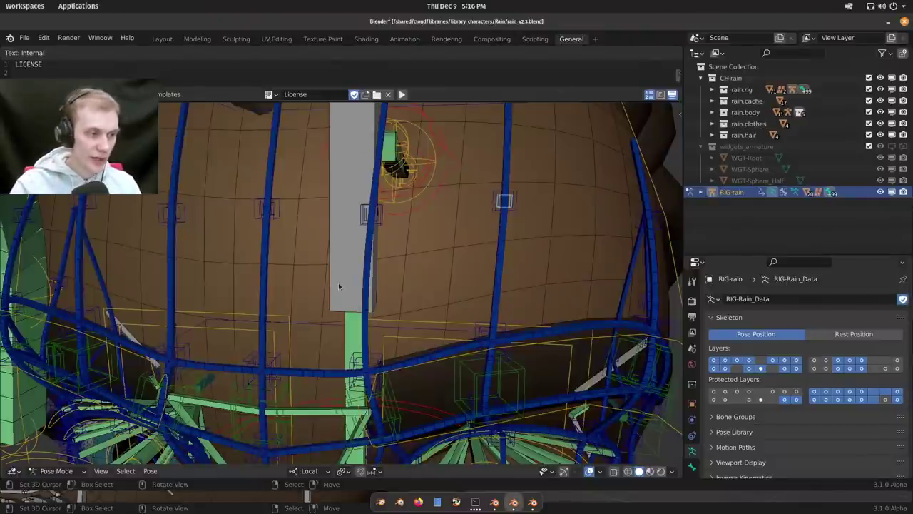
middle_click_drag(339, 284, 322, 278)
scroll(349, 273, "down", 3)
middle_click_drag(403, 278, 544, 310)
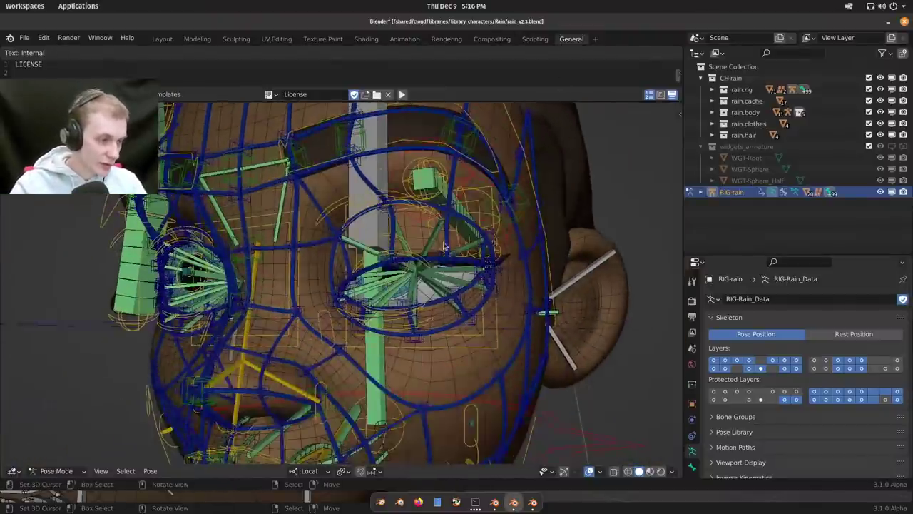
Return to the Snow rig file and examine the first two bones along the upper ear.
key("super")
left_click(447, 228)
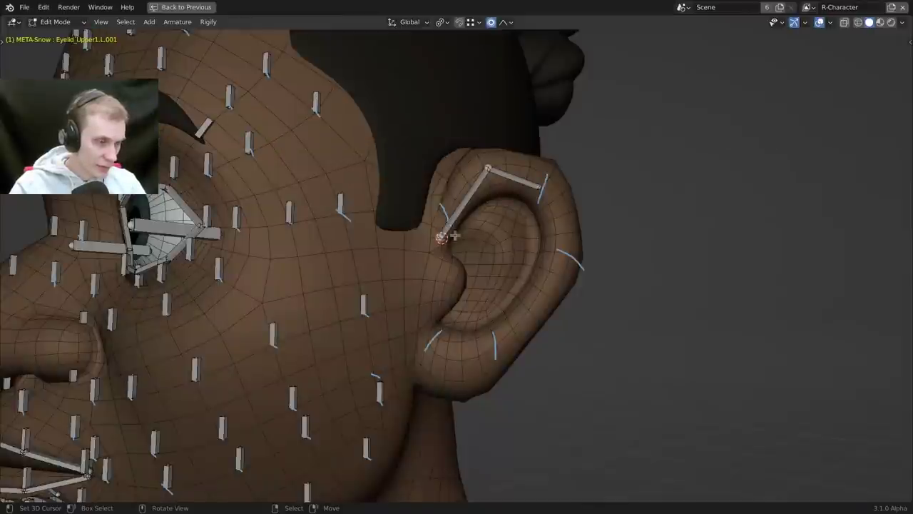
scroll(452, 236, "down", 2)
middle_click_drag(455, 241, 454, 209)
scroll(477, 228, "up", 3)
right_click(468, 212)
scroll(468, 214, "up", 2)
key("Tab")
left_click(435, 356)
scroll(473, 217, "up", 1)
key("r")
right_click(472, 233)
right_click(450, 171)
key("Tab")
Move and rotate the second ear bone so it follows the depth of the ear's upper rim.
left_click(546, 209)
middle_click_drag(545, 208, 500, 238)
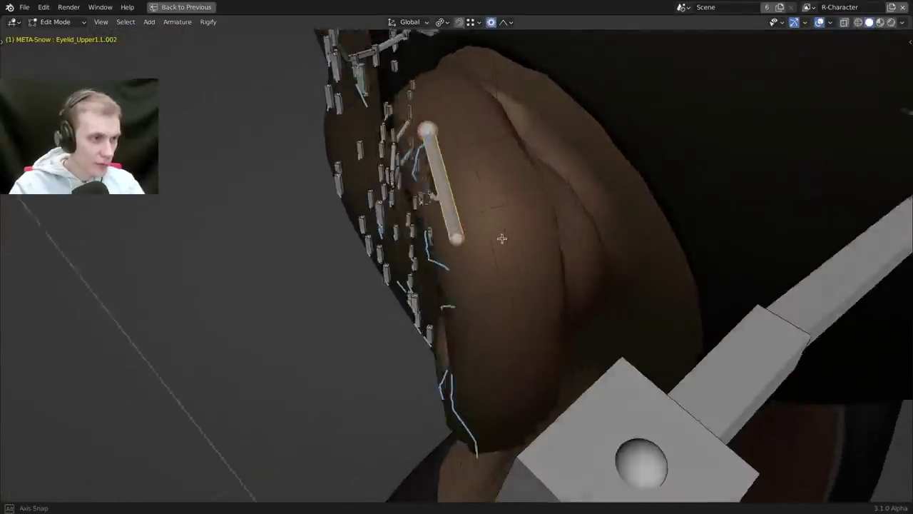
key("g")
left_click(526, 228)
key("r")
left_click(535, 233)
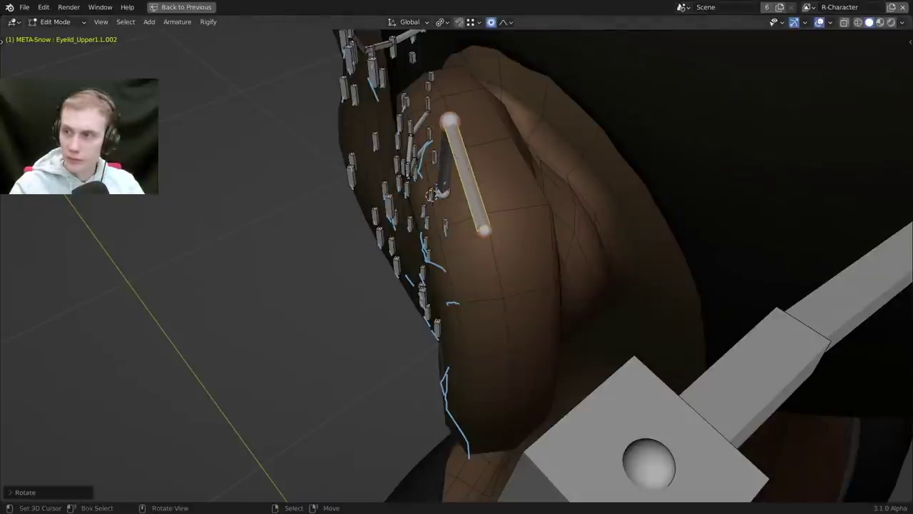
Extrude two bones from the second bone's tip, down the outer rim to the mid-rim mark and the rear earlobe mark.
middle_click_drag(621, 293, 528, 207)
right_click(491, 172)
middle_click_drag(534, 230, 513, 136, "shift")
scroll(513, 143, "down", 1)
key("e")
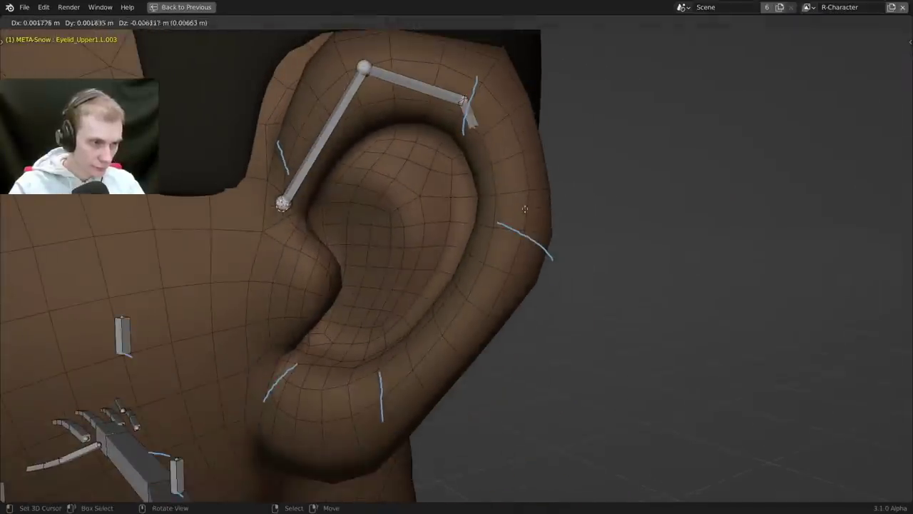
left_click(549, 278)
middle_click_drag(549, 278, 591, 196, "shift")
key("e")
left_click(481, 322)
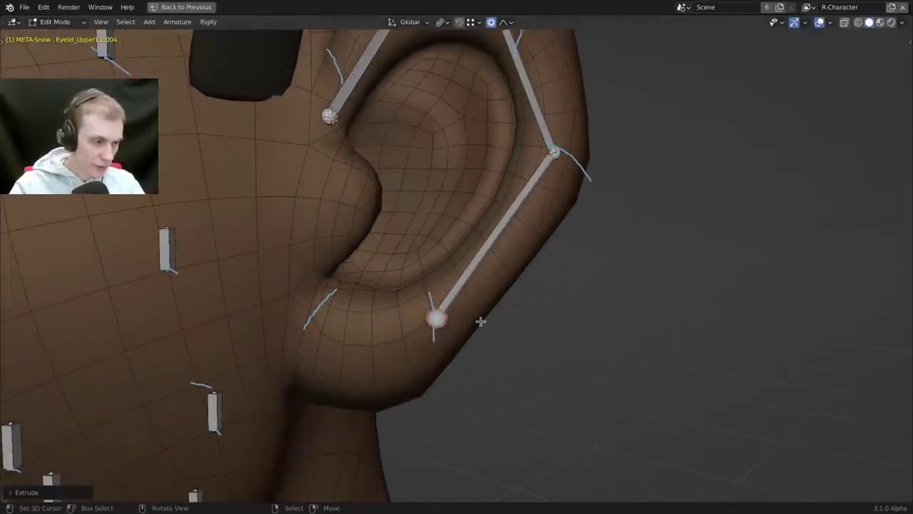
Reposition the chain's earlobe tip and its mid-rim joint to follow the ear's depth.
middle_click_drag(481, 322, 442, 240)
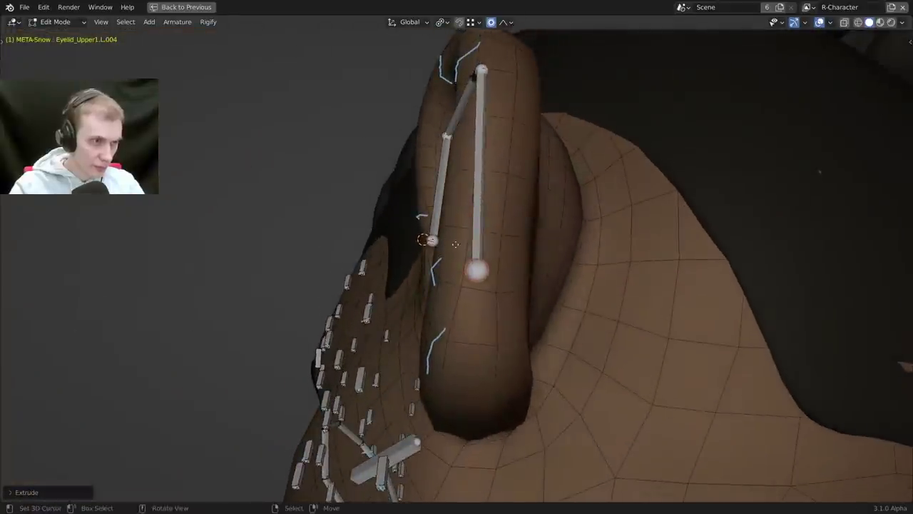
key("g")
left_click(450, 240)
right_click(497, 70)
middle_click_drag(497, 70, 563, 294)
key("g")
left_click(474, 208)
Extrude a fifth bone forward across the earlobe to the front earlobe mark.
right_click(485, 261)
key("e")
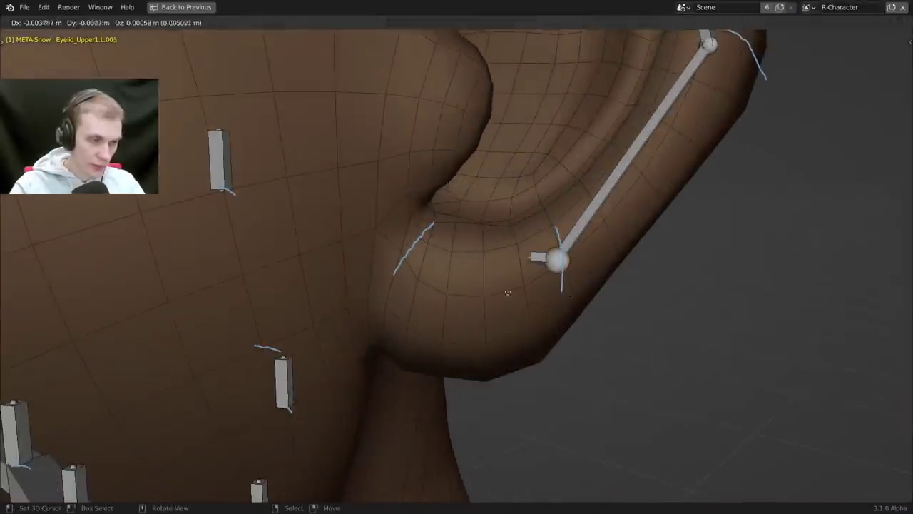
left_click(460, 286)
middle_click_drag(460, 286, 556, 264)
right_click(557, 264)
Examine the five-bone ear chain from the side, from behind and against the whole face.
scroll(557, 264, "down", 5)
middle_click_drag(391, 242, 373, 198)
scroll(405, 229, "down", 3)
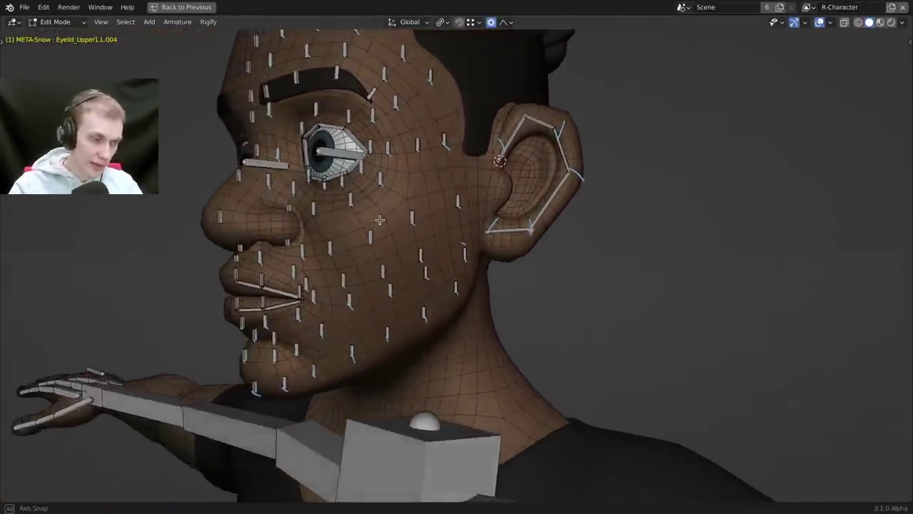
scroll(473, 239, "up", 5)
middle_click_drag(591, 235, 492, 264)
scroll(485, 271, "up", 5)
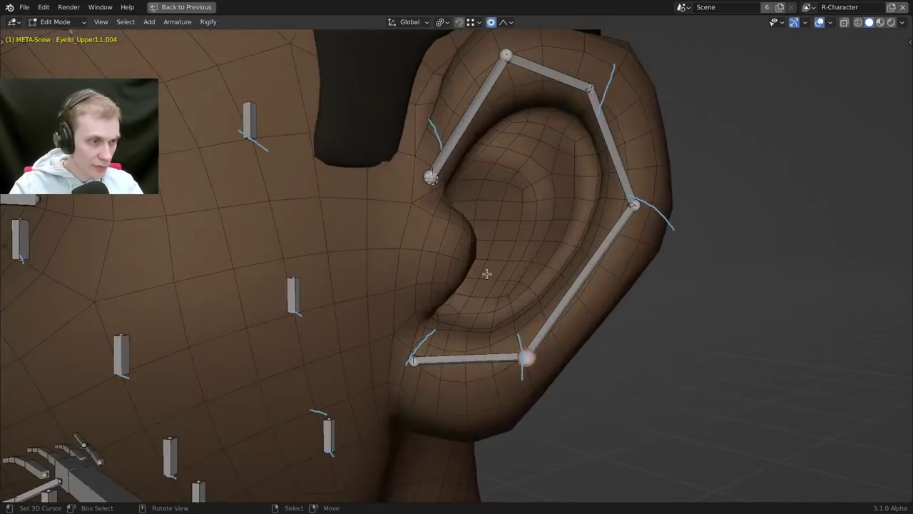
middle_click_drag(482, 227, 388, 259)
scroll(428, 259, "down", 2)
middle_click_drag(535, 242, 497, 316, "shift")
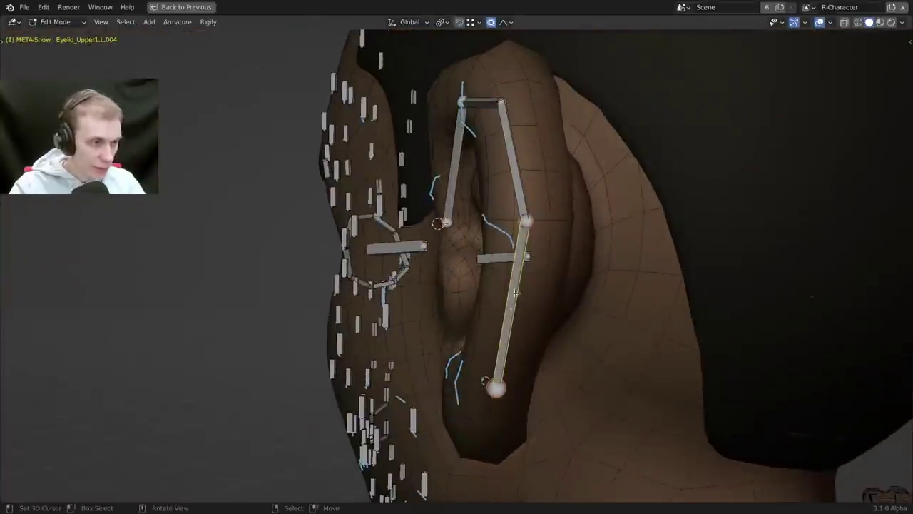
Increase the display thickness of the second, third and fourth ear bones.
left_click(516, 187)
middle_click_drag(522, 422, 534, 371)
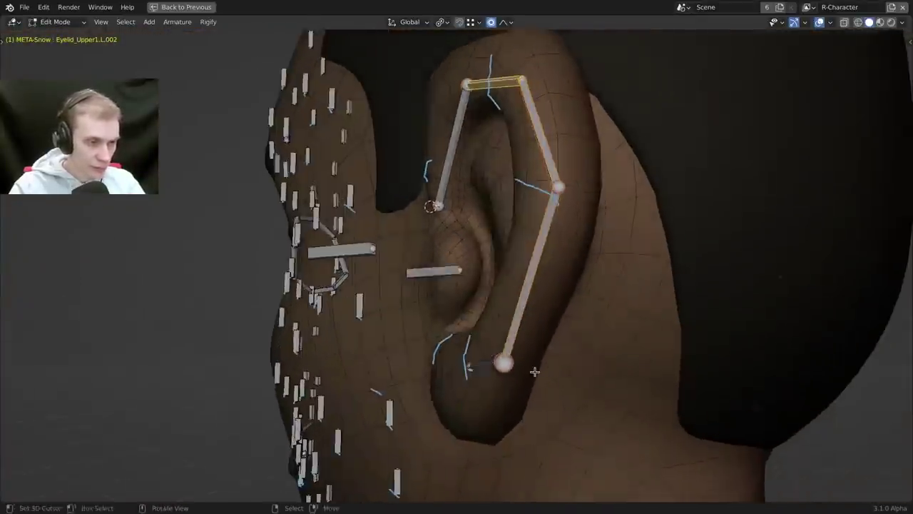
key("ctrl+alt+s")
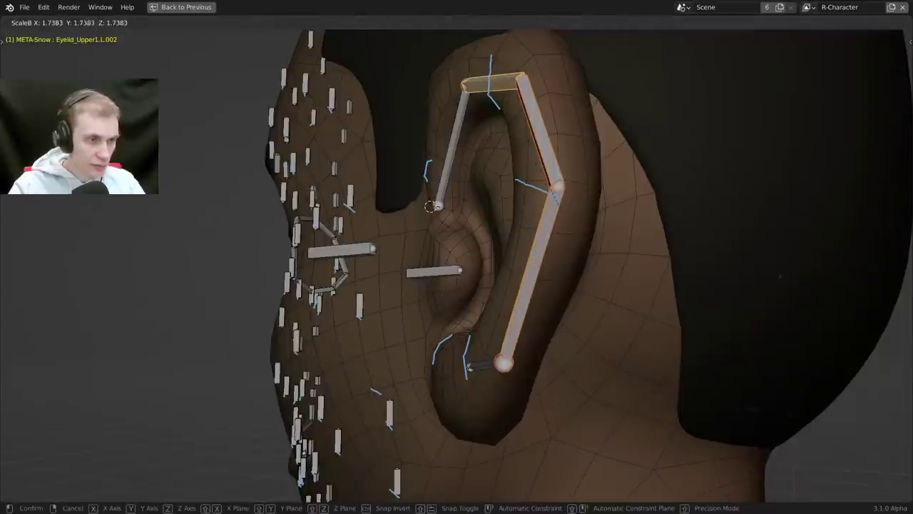
left_click(478, 320)
middle_click_drag(585, 203, 618, 198)
key("ctrl+alt+s")
left_click(630, 203)
Increase the display thickness of the first ear bone and of the earlobe bone.
middle_click_drag(503, 194, 570, 211)
left_click(444, 123)
key("ctrl+alt+s")
left_click(718, 203)
middle_click_drag(492, 376, 517, 202, "shift")
left_click(501, 302)
key("ctrl+alt+s")
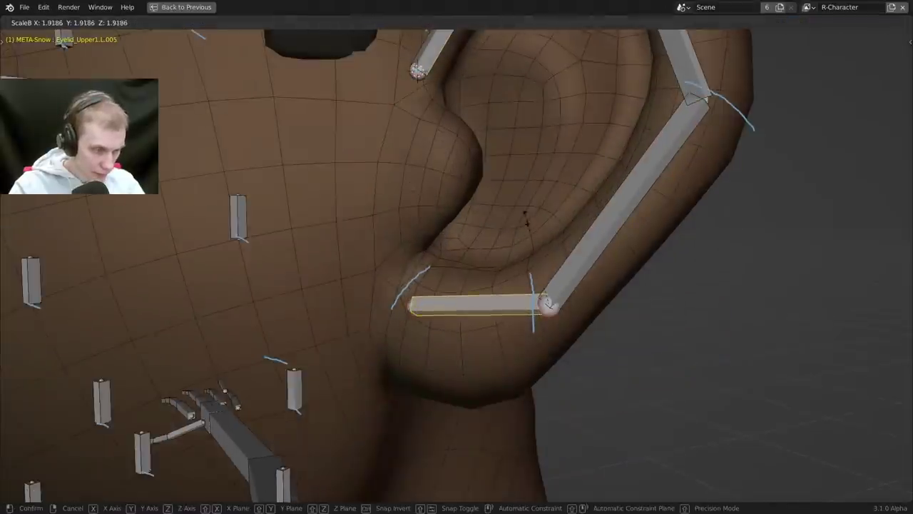
left_click(524, 216)
Shift the joint between the fourth and fifth ear bones slightly on the earlobe.
middle_click_drag(465, 333, 456, 254, "shift")
scroll(409, 286, "up", 2)
middle_click_drag(409, 285, 385, 261)
right_click(669, 248)
mouse_move(669, 249)
middle_mouse_down()
mouse_move(642, 260)
mouse_move(658, 255)
middle_mouse_up()
scroll(658, 255, "down", 1)
key("g")
left_click(659, 271)
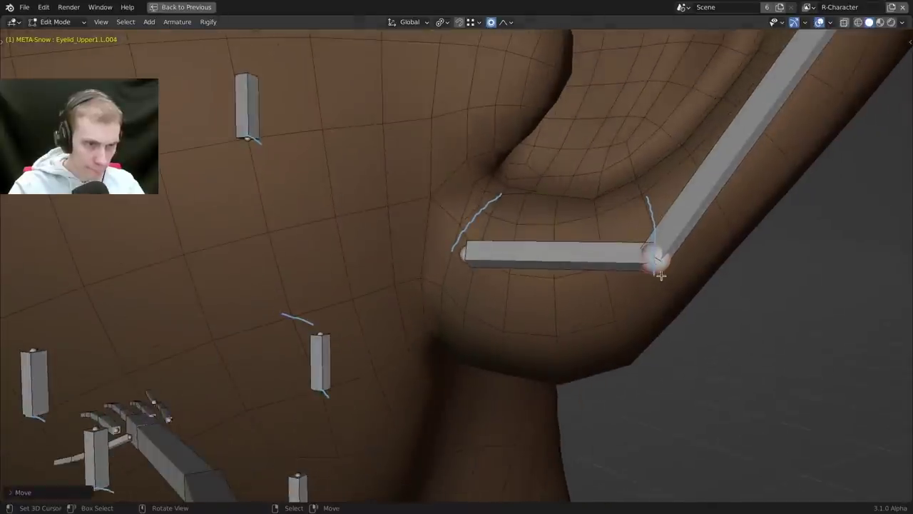
Duplicate the cheek bone nearest the ear, place the copy at the front of the ear opening and rotate it nearly horizontal.
scroll(653, 264, "down", 3)
middle_click_drag(642, 179, 585, 264, "shift")
middle_click_drag(507, 280, 499, 184)
middle_click_drag(499, 184, 542, 192)
scroll(487, 139, "up", 2)
middle_click_drag(487, 138, 577, 208)
middle_click_drag(339, 249, 378, 265, "shift")
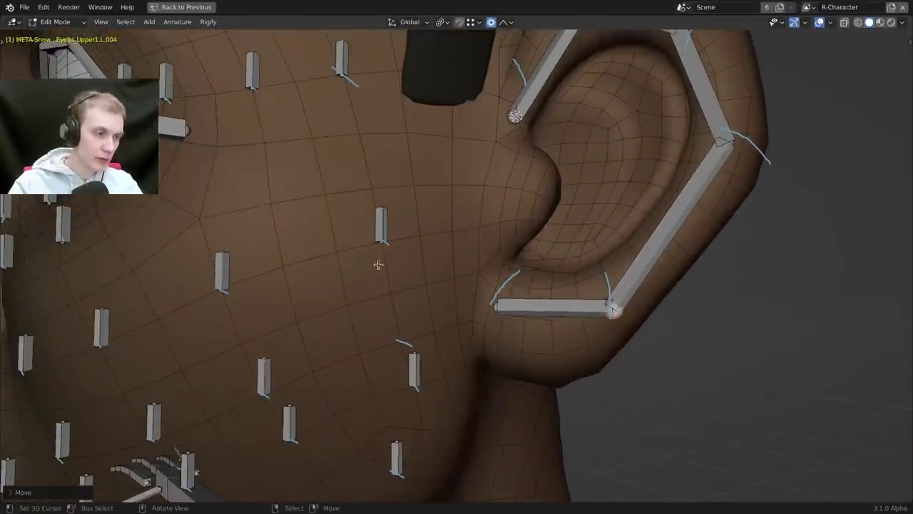
right_click(387, 215)
key("shift+d")
left_click(573, 180)
key("r")
left_click(593, 243)
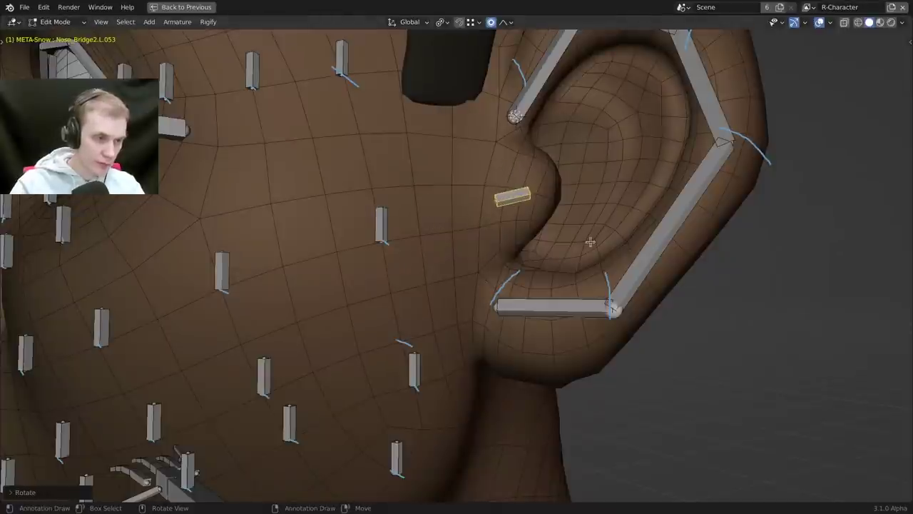
Rename the duplicated bone at the front of the ear opening ROOT-Ear.L.
key("F2")
type("ROOT-Ear.L")
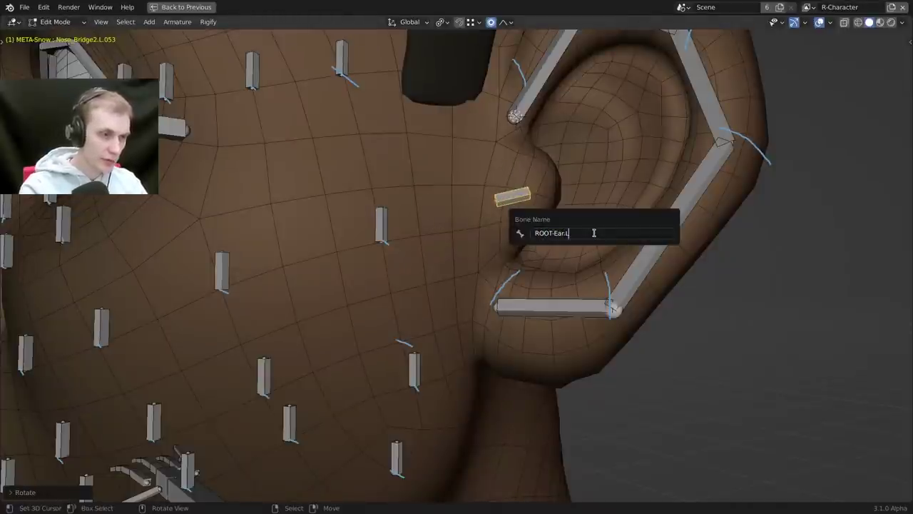
key("Return")
Rename the first bone of the ear chain Ear1.L.
middle_click_drag(593, 232, 458, 163)
left_click(457, 163)
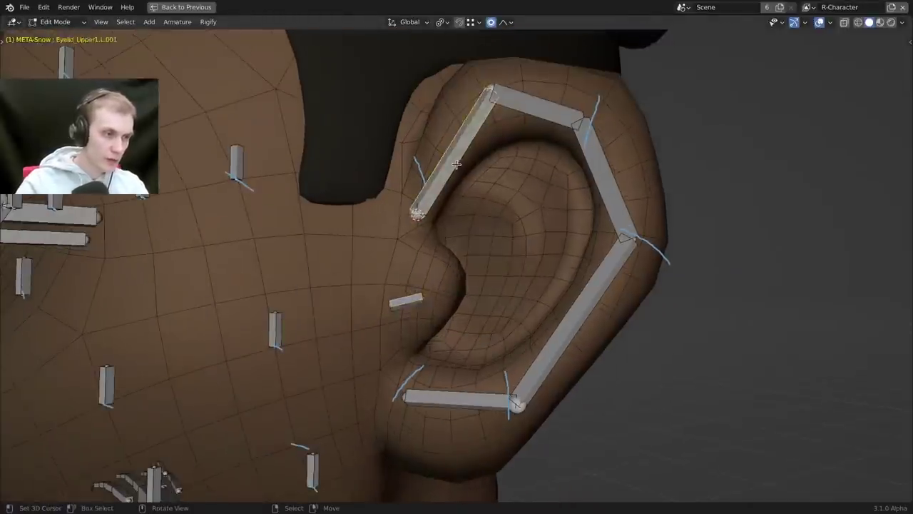
key("F2")
type("Ear1.L")
key("Return")
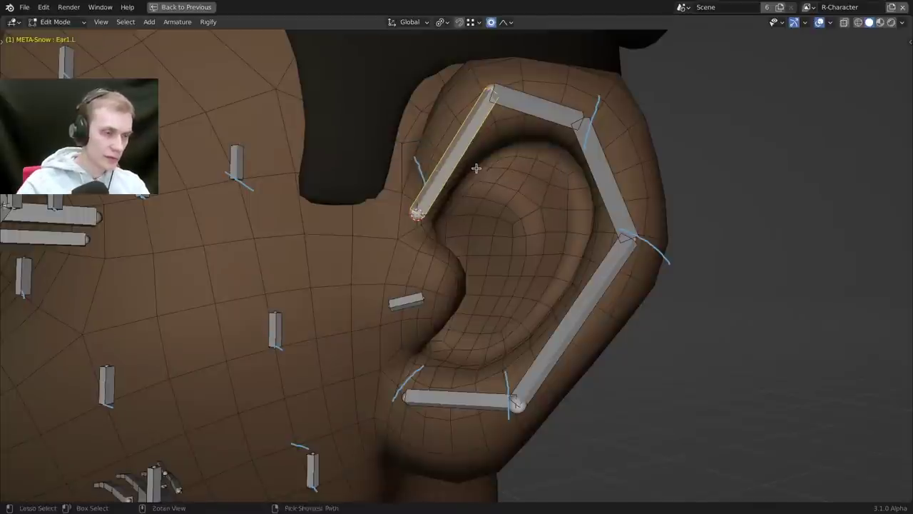
Rename the second bone of the chain, along the ear's upper rim, Ear2.L.
key("F2")
left_click(549, 107)
key("F2")
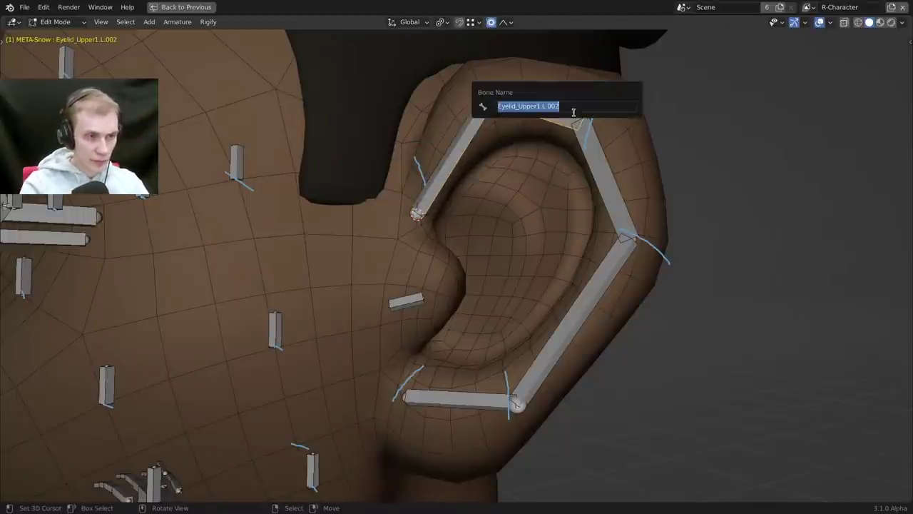
type("Ear1.L")
key("BackSpace")
type("@")
key("Return")
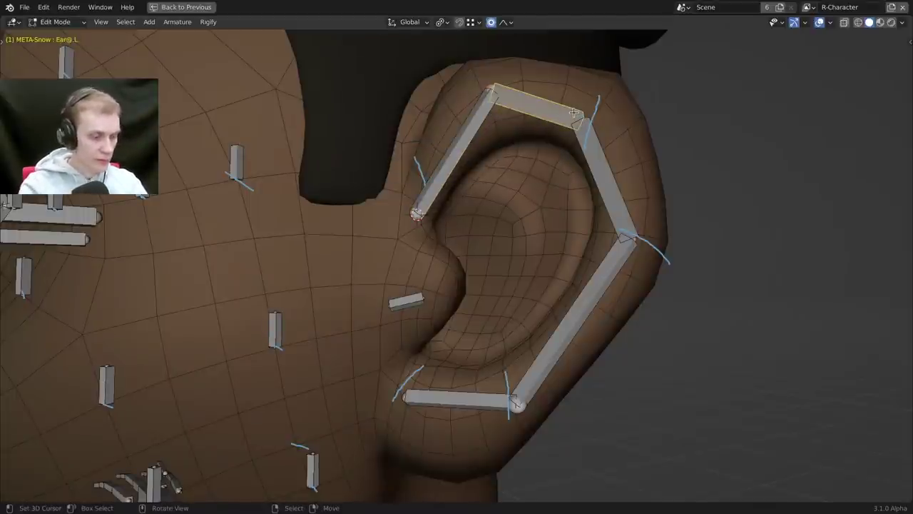
key("F2")
type("Ear1.L")
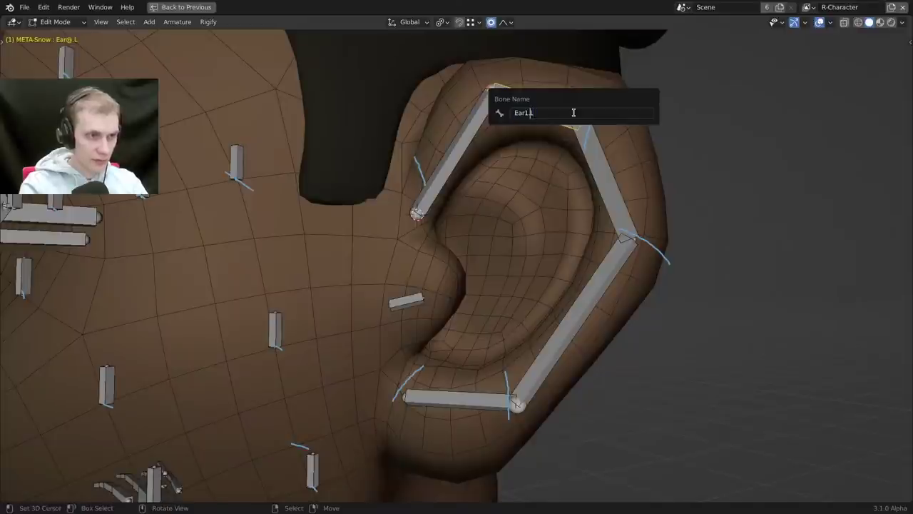
key("shift+Left")
type("2")
key("Return")
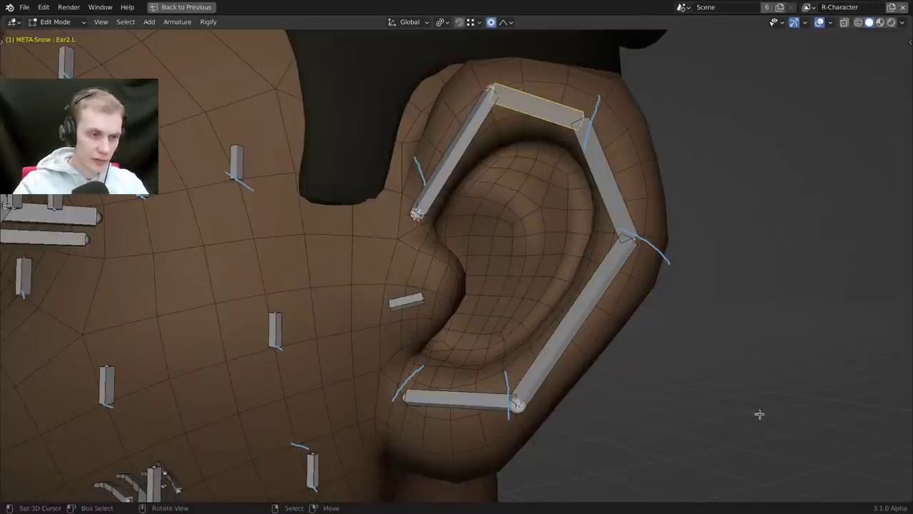
Rename the third and fourth chain bones in the same numbered sequence, with the fourth as Ear4.L.
left_click(610, 189)
key("F2")
type("Ear1.L")
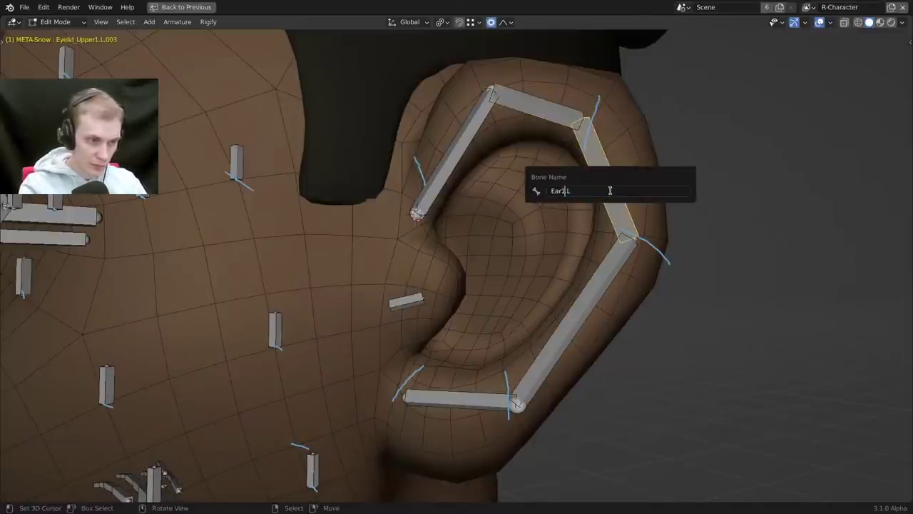
key("Return")
left_click(612, 251)
key("F2")
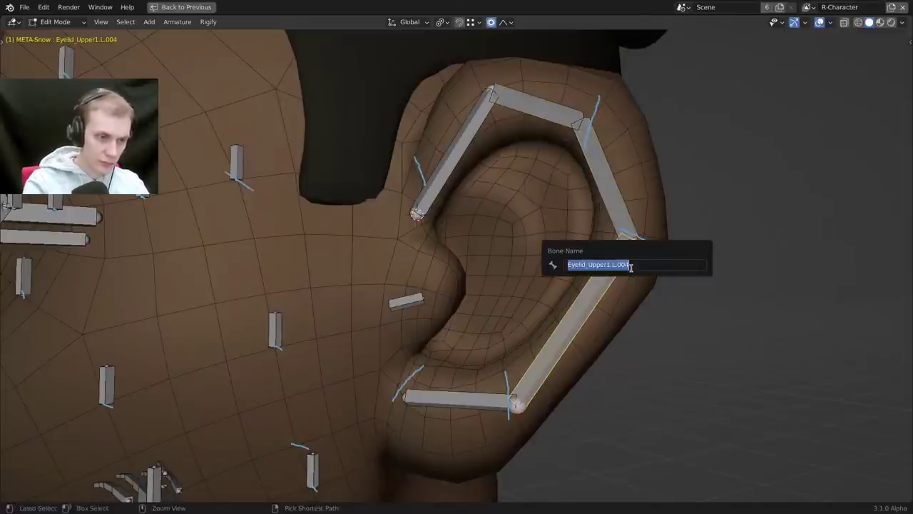
type("Ear1.L")
key("Return")
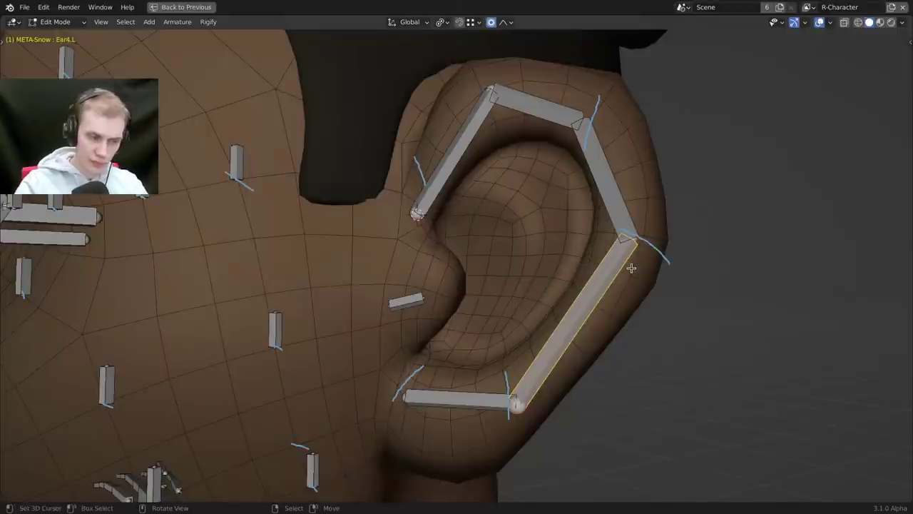
Rename the earlobe bone at the end of the chain Ear5.L.
left_click(470, 416)
key("F2")
type("Ear1.L")
key("BackSpace")
type("5")
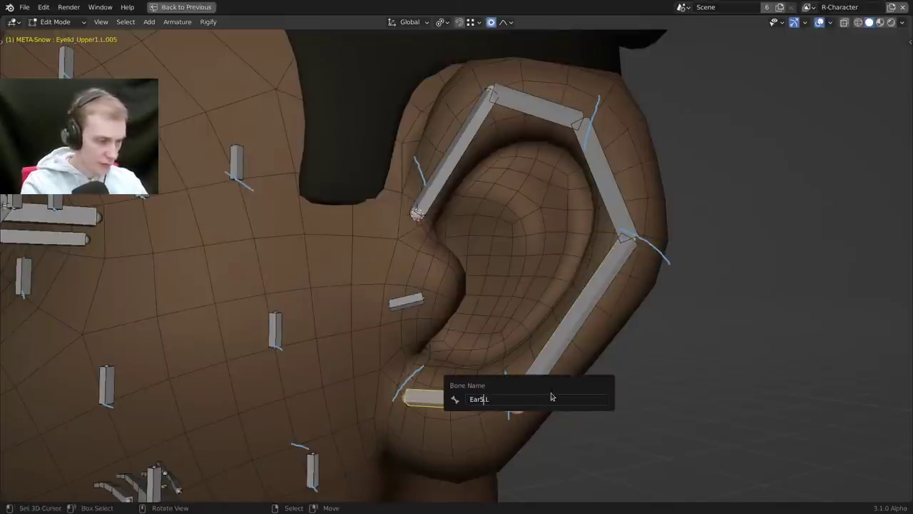
key("Return")
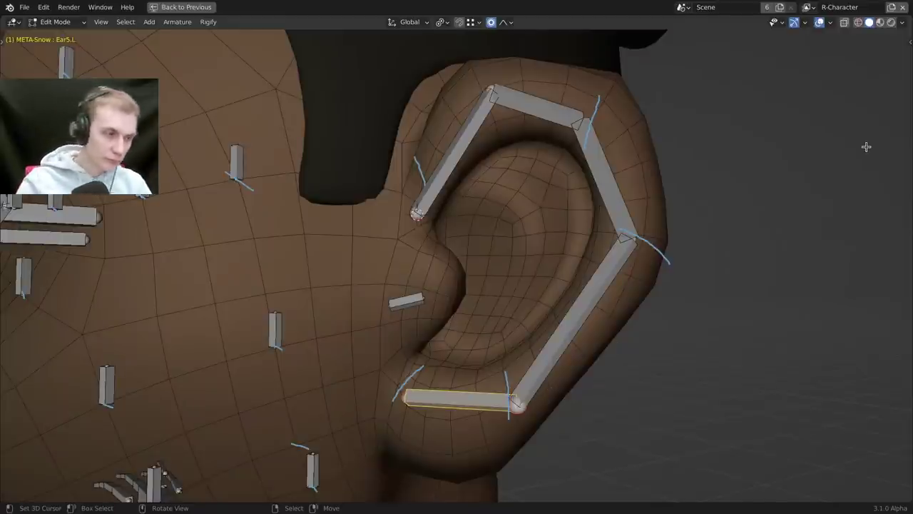
Select Ear1.L and review the ear chain together with the bone layout of the whole face.
middle_click_drag(330, 255, 513, 236)
right_click(456, 177)
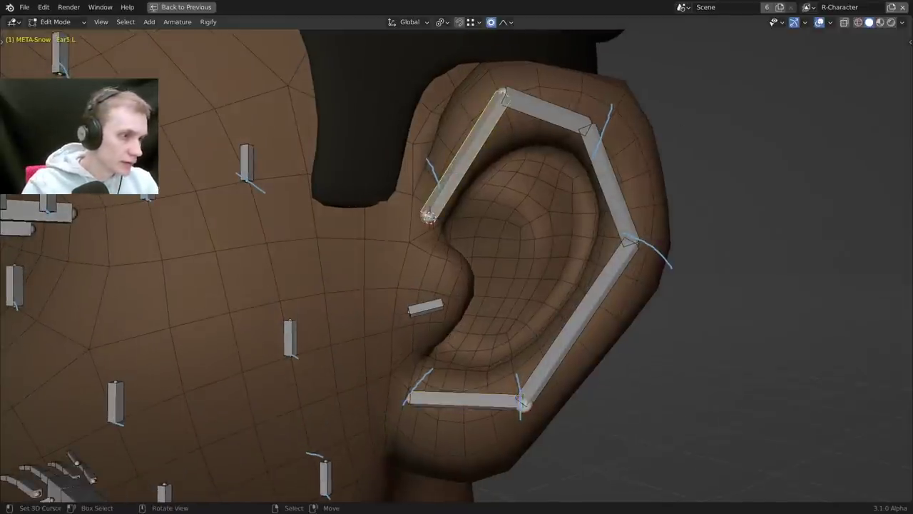
middle_click_drag(433, 303, 524, 288)
scroll(466, 295, "down", 6)
scroll(533, 309, "up", 2)
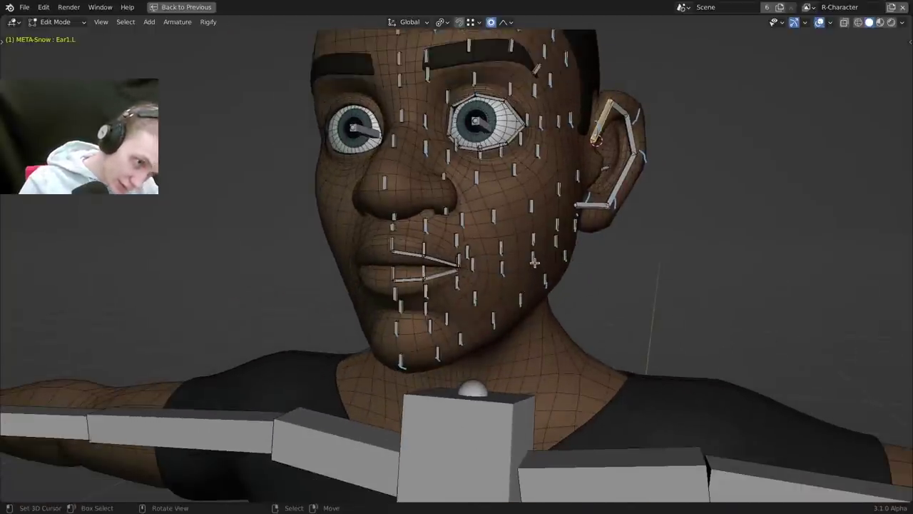
scroll(533, 254, "down", 1)
middle_click_drag(499, 220, 464, 181)
scroll(497, 215, "up", 2)
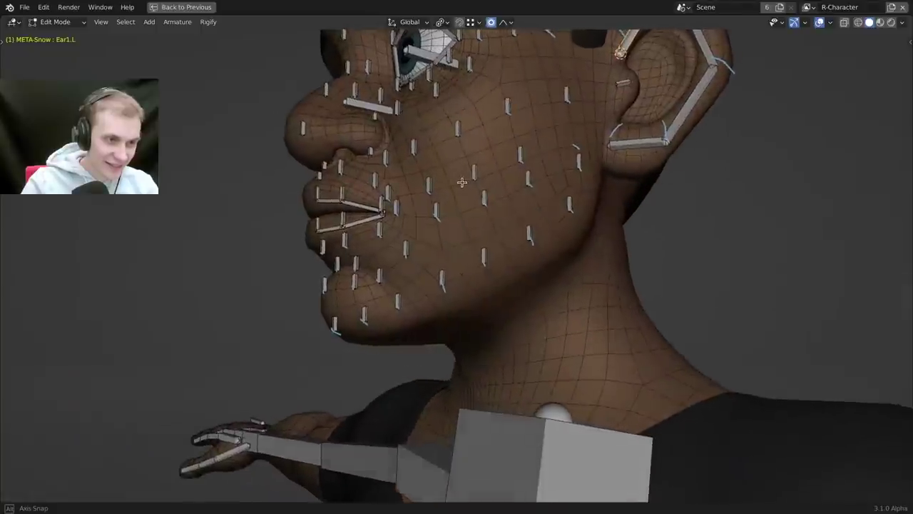
Duplicate the cheek bone nearest the earlobe and place the copy beside the original.
scroll(465, 181, "up", 5)
scroll(579, 167, "up", 1)
right_click(584, 223)
key("shift+d")
left_click(596, 216)
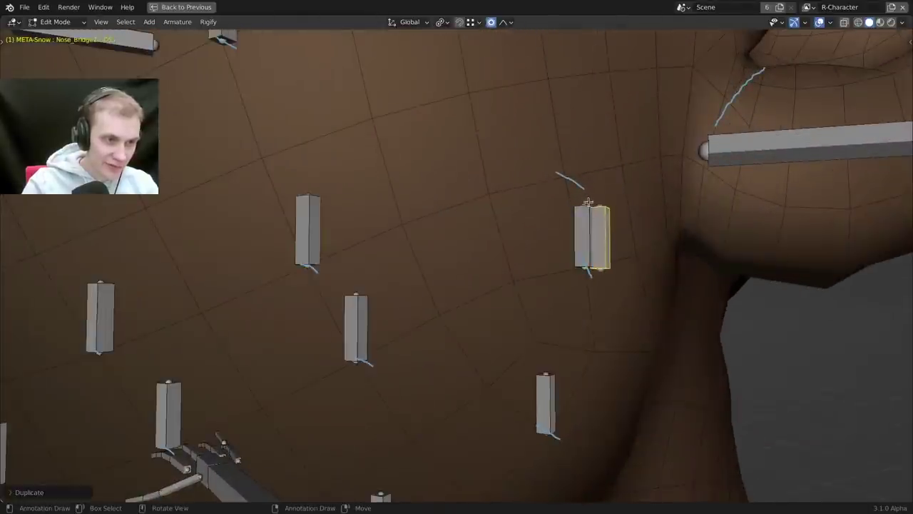
Move the duplicated cheek bone onto the annotated mark just above the original, with its base on the face surface.
scroll(577, 207, "down", 7)
middle_click_drag(573, 214, 509, 264)
scroll(483, 265, "up", 6)
scroll(483, 179, "up", 2)
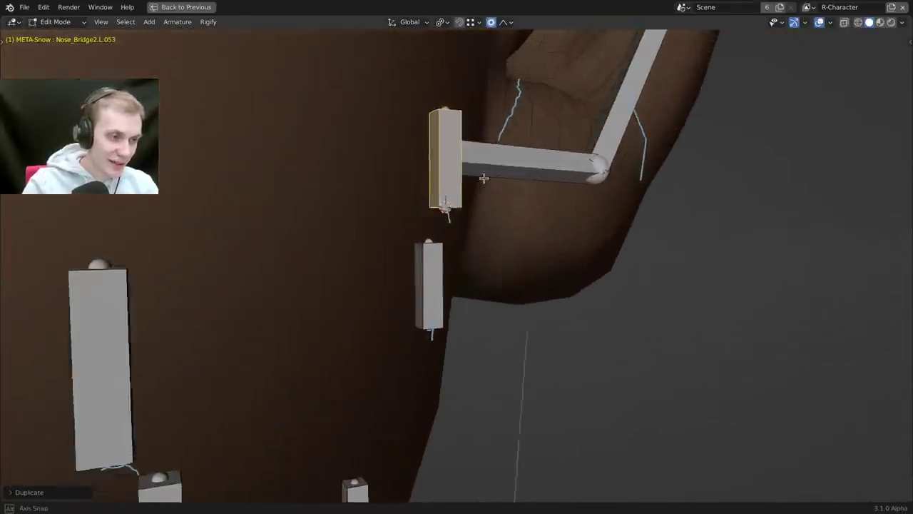
key("g")
left_click(478, 223)
middle_click_drag(478, 223, 438, 231)
key("g")
left_click(444, 229)
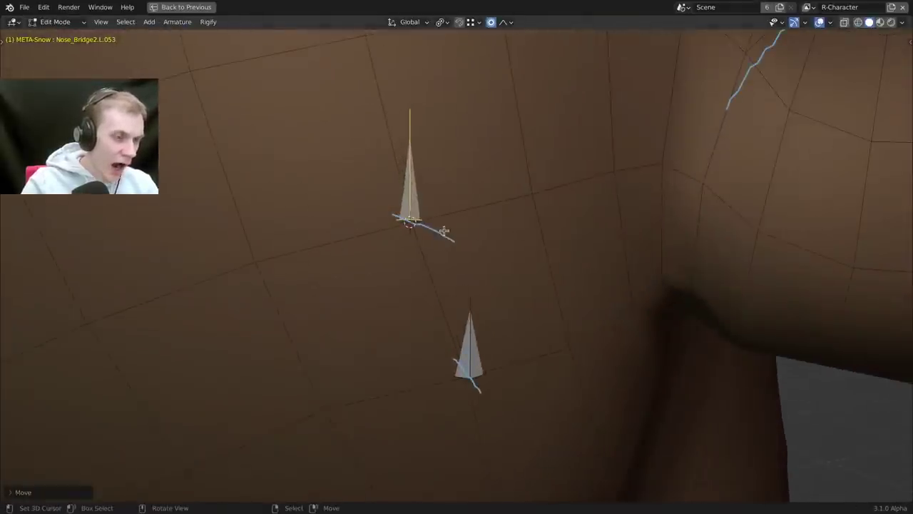
Rotate ROOT-Ear.L freely and reposition it slightly at the front of the ear.
scroll(480, 227, "down", 8)
middle_click_drag(503, 230, 550, 238)
middle_click_drag(534, 185, 512, 264, "shift")
scroll(523, 228, "up", 2)
right_click(524, 224)
middle_click_drag(525, 223, 549, 255)
left_click(492, 222)
middle_click_drag(551, 294, 480, 285)
scroll(523, 251, "up", 4)
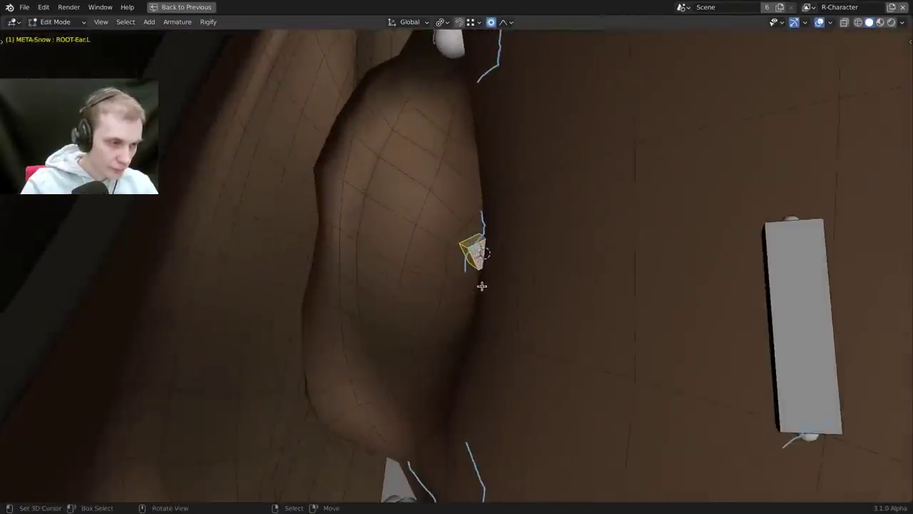
key("r")
key("r")
left_click(454, 280)
key("g")
left_click(450, 278)
Adjust the roll of ROOT-Ear.L and rotate it in side view so it points back toward the ear opening.
key("ctrl+r")
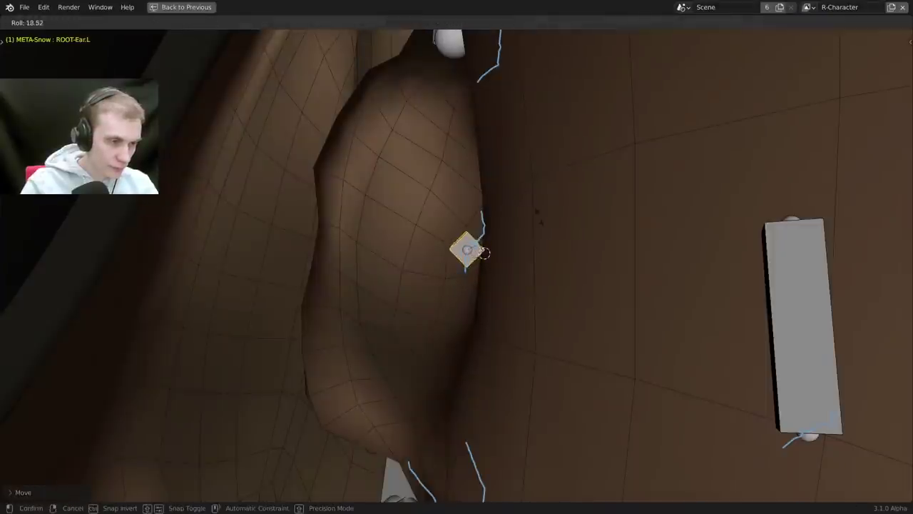
left_click(539, 263)
middle_click_drag(554, 259, 504, 299)
key("alt+z")
scroll(495, 257, "down", 2)
key("r")
left_click(596, 223)
middle_click_drag(597, 222, 592, 241, "shift")
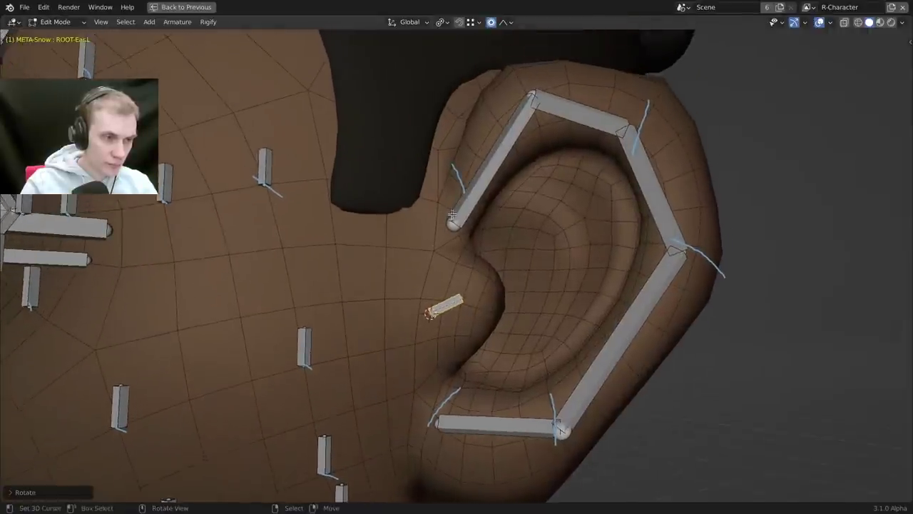
Select all five ear chain bones, Ear1.L through Ear5.L, and recalculate their roll.
right_click_drag(494, 158, 500, 156)
key("ctrl+z")
right_click(579, 121, "shift")
right_click(643, 170, "shift")
right_click(664, 290, "shift")
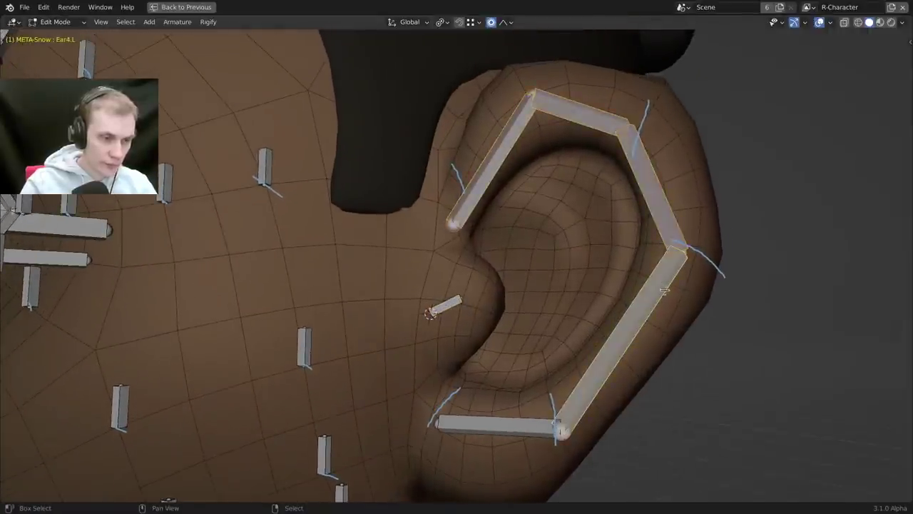
right_click(544, 421, "shift")
key("shift+n")
left_click(636, 307)
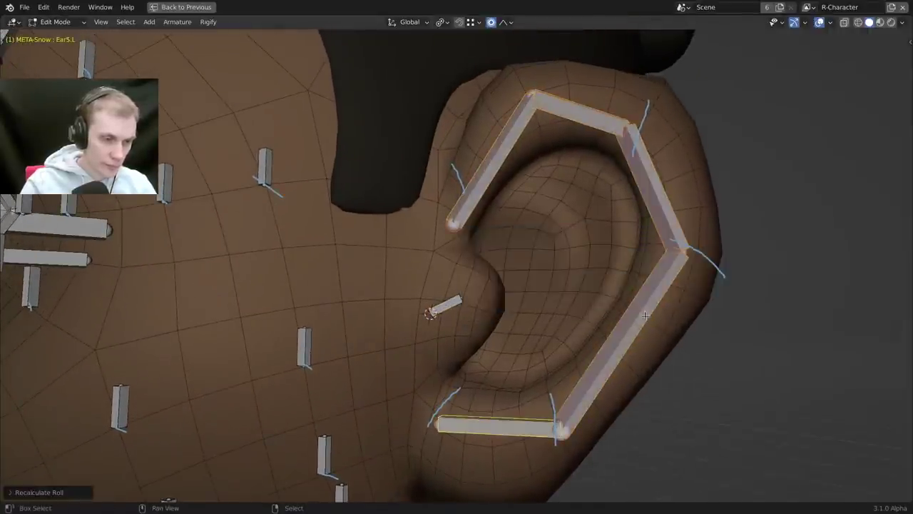
Recalculate the ear chain's bone roll with several other axis options, including Global +Y Axis.
middle_click_drag(688, 303, 652, 279, "shift")
key("shift+n")
left_click(566, 263)
key("shift+n")
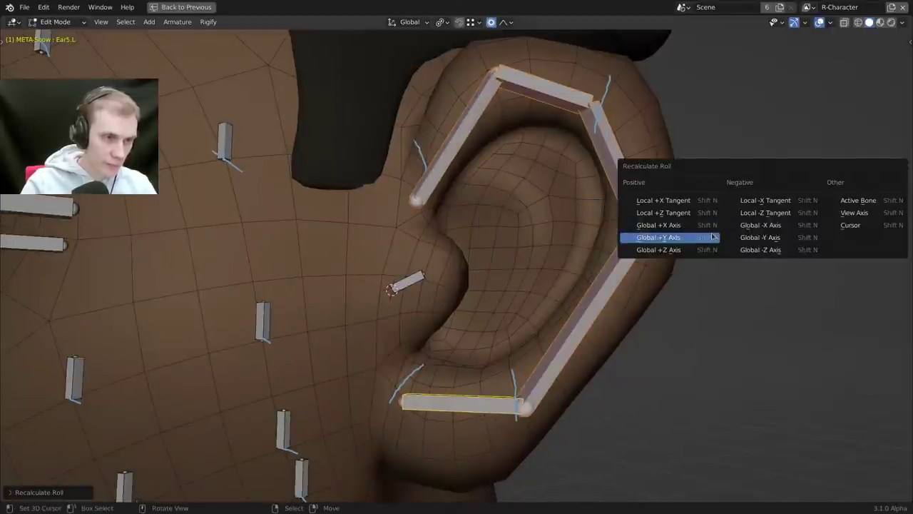
left_click(709, 234)
key("shift+n")
left_click(752, 221)
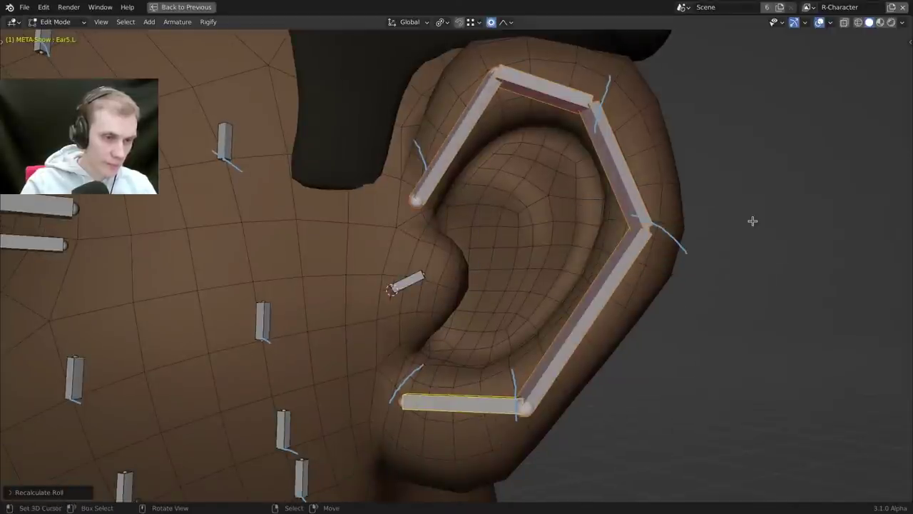
key("shift+n")
left_click(645, 243)
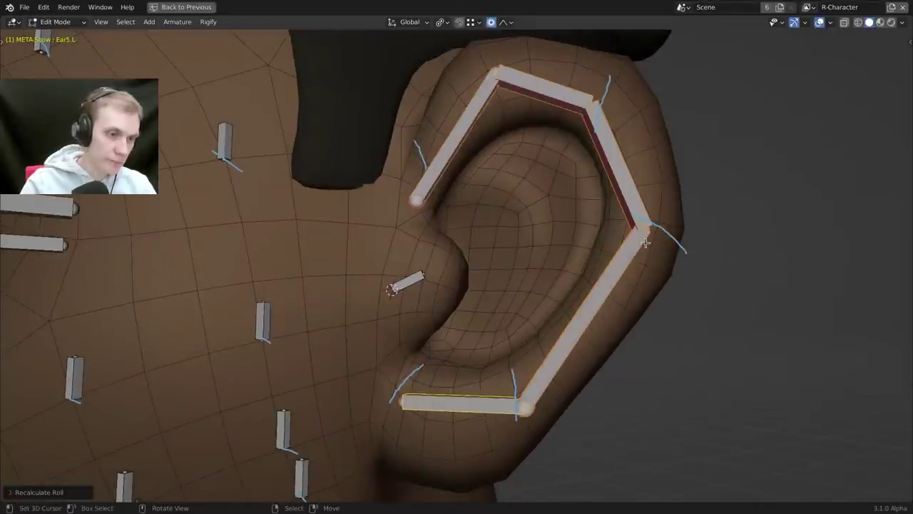
Check the ear chain from behind and move the free tip of Ear5.L to fit the earlobe.
scroll(646, 243, "down", 4)
middle_click_drag(647, 242, 693, 215, "shift")
middle_click_drag(606, 219, 466, 264)
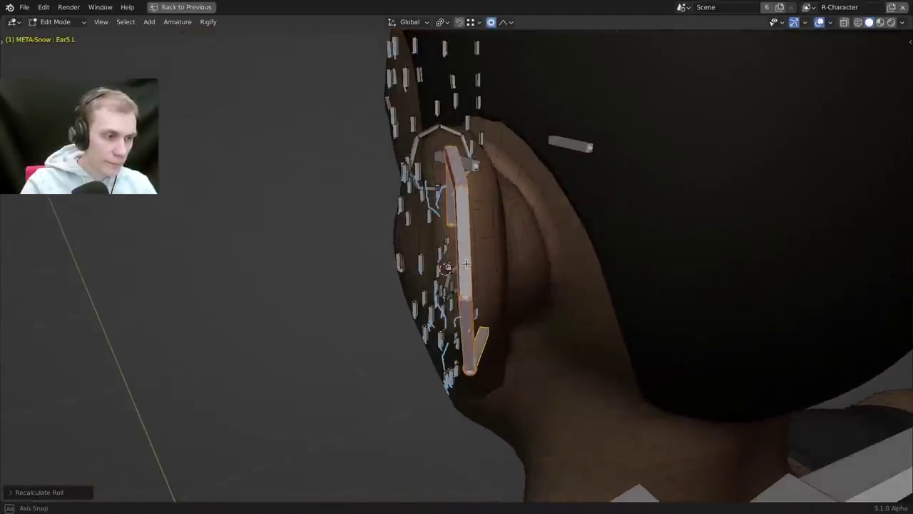
scroll(466, 264, "up", 3)
mouse_move(493, 296)
middle_mouse_down()
mouse_move(515, 324)
mouse_move(495, 368)
mouse_move(598, 367)
mouse_move(626, 381)
mouse_move(585, 351)
middle_mouse_up()
key("z")
left_click(481, 369)
key("z")
left_click(621, 368)
scroll(573, 351, "up", 3)
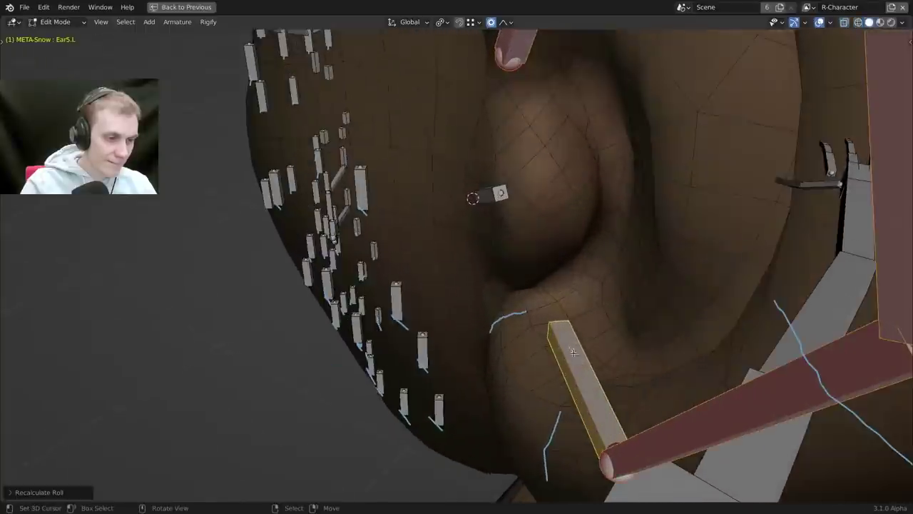
right_click(557, 315)
scroll(557, 316, "down", 2)
key("g")
left_click(543, 321)
scroll(451, 329, "down", 2)
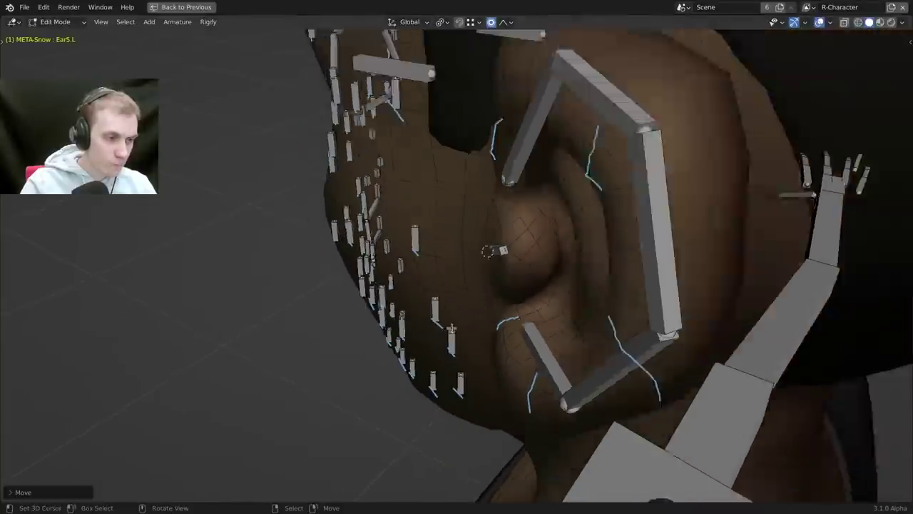
Examine the bone layout around the mouth, chin and jaw, including the midline bone below the lower lip.
scroll(451, 329, "down", 3)
middle_click_drag(451, 329, 582, 258)
scroll(485, 326, "down", 2)
middle_click_drag(459, 292, 552, 281, "shift")
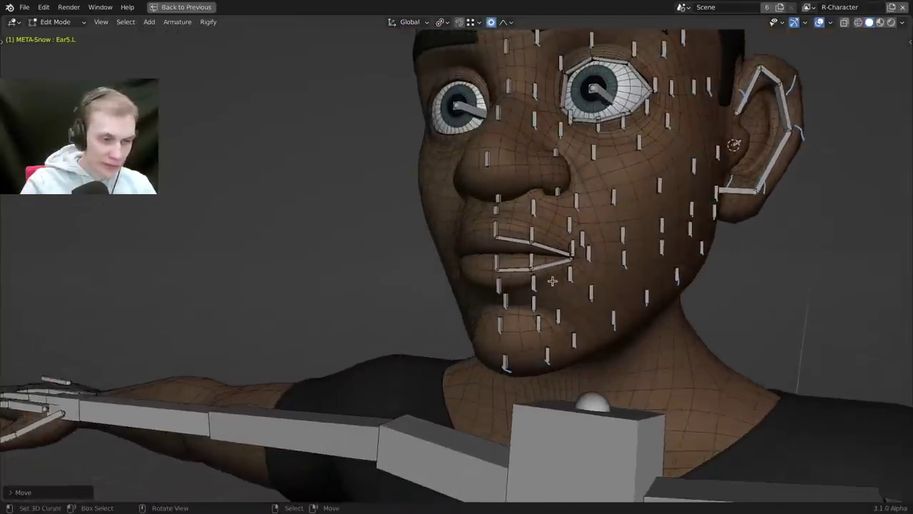
scroll(552, 281, "up", 7)
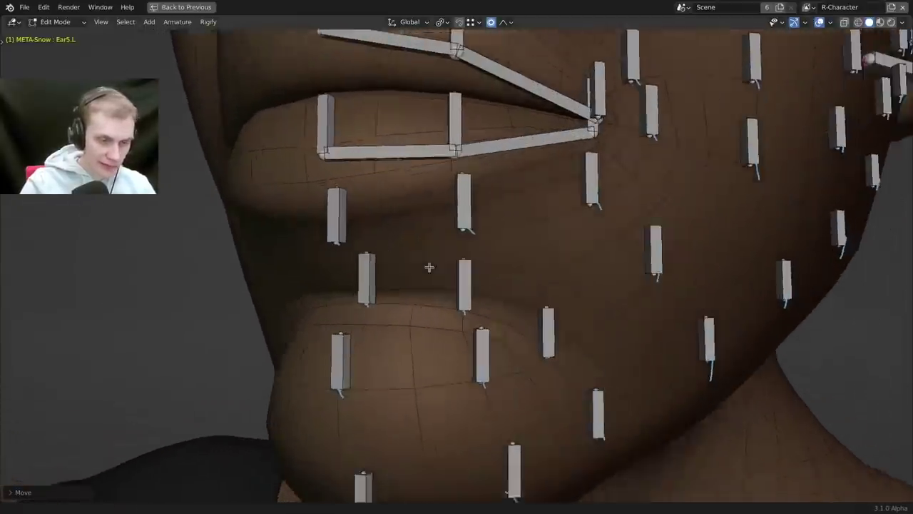
middle_click_drag(429, 267, 421, 257)
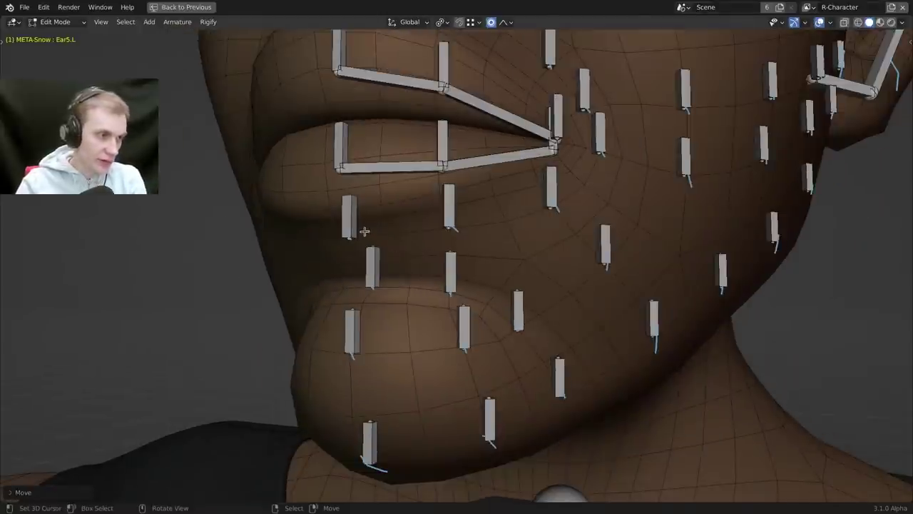
scroll(361, 169, "down", 2)
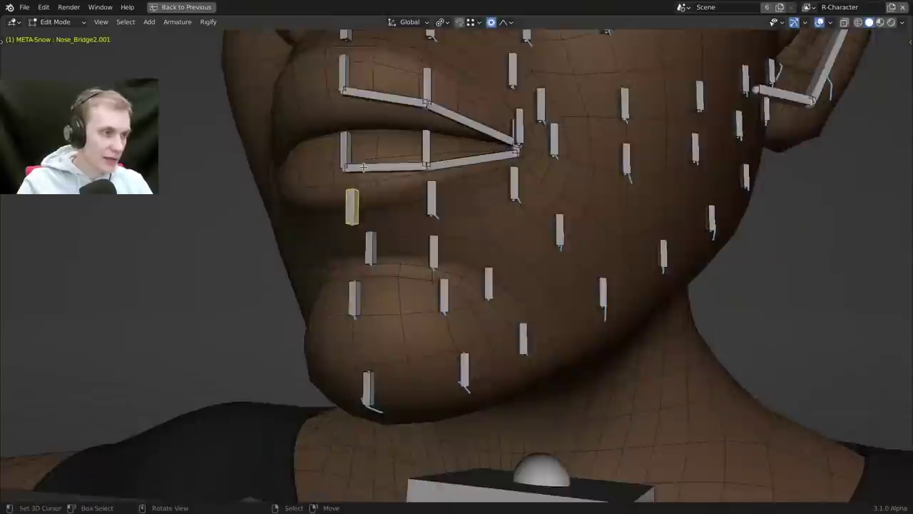
Check the names of the midline bones one by one, from Lip_Nose up over the nose to Nose_Bridge1.
middle_click_drag(361, 168, 383, 181)
middle_click_drag(388, 102, 422, 212, "shift")
scroll(421, 212, "up", 2)
right_click(392, 189)
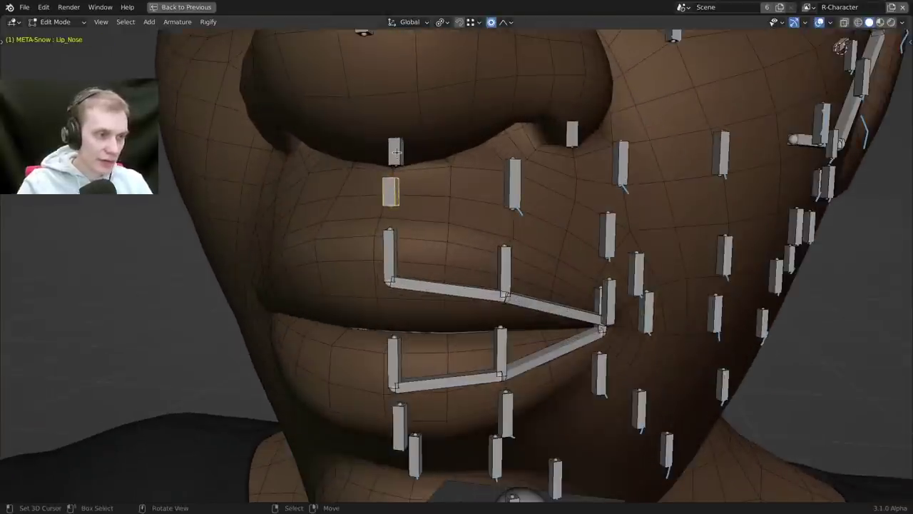
right_click(396, 154)
middle_click_drag(390, 108, 413, 280, "shift")
right_click(392, 209)
middle_click_drag(425, 98, 438, 249, "shift")
left_click(401, 177)
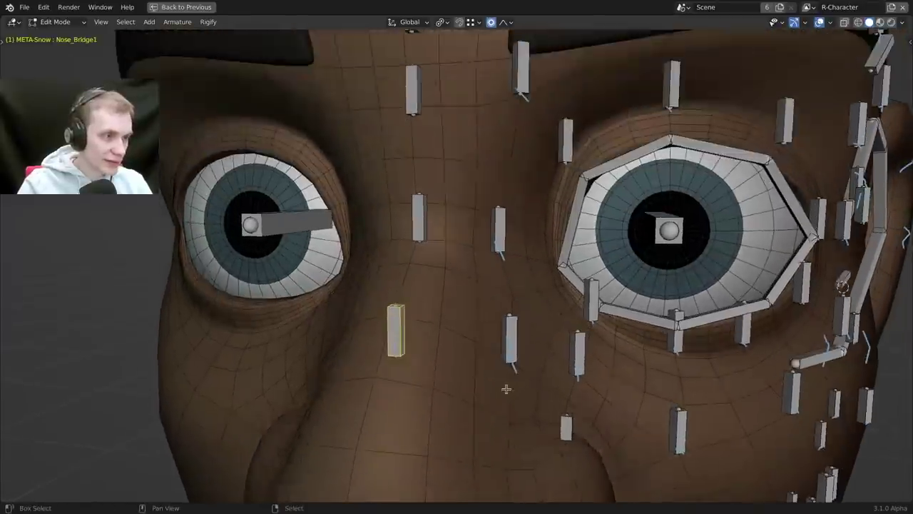
Select the midline bones from Nose_Bridge2 up through Eyebrows_Center to Forehead_Center3 and hide them.
right_click(424, 230)
middle_click_drag(439, 281, 451, 338, "shift")
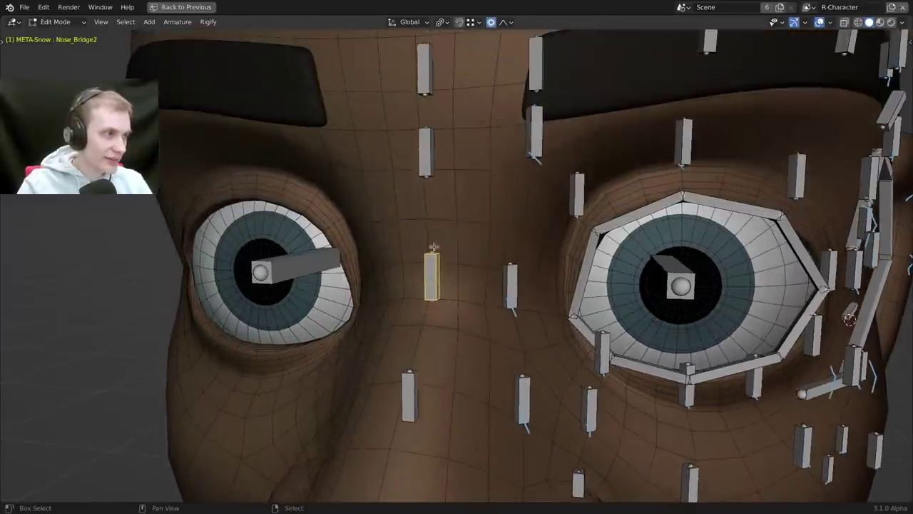
right_click(425, 159, "shift")
middle_click_drag(418, 91, 419, 151, "shift")
left_click(418, 152, "shift")
scroll(421, 153, "up", 4, "shift")
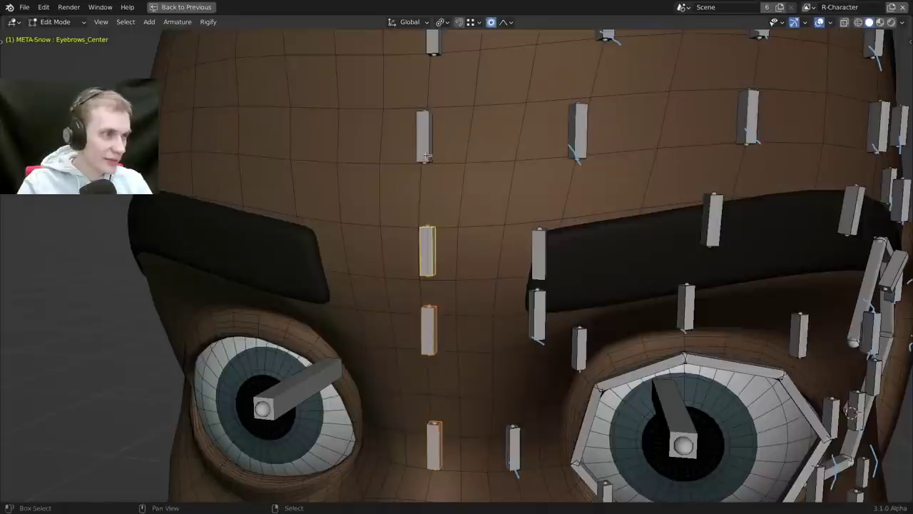
left_click(426, 154, "shift")
scroll(421, 164, "up", 4, "shift")
right_click(419, 176, "shift")
right_click(432, 79, "shift")
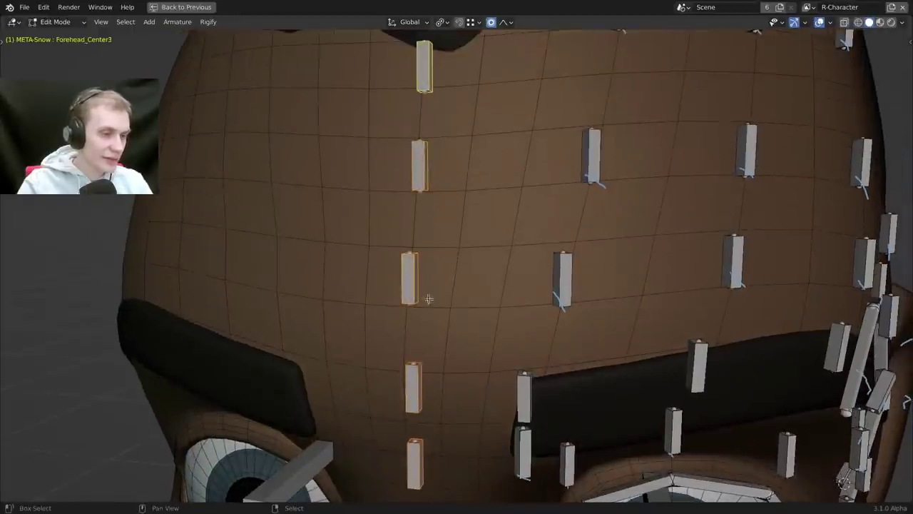
key("h")
Hide the remaining midline nose bones, from Nose_Bridge1 down over the nose tip to Lip_Nose.
scroll(451, 373, "down", 3)
middle_click_drag(450, 373, 431, 163, "shift")
right_click(391, 333)
middle_click_drag(404, 387, 409, 271, "shift")
scroll(410, 271, "up", 3)
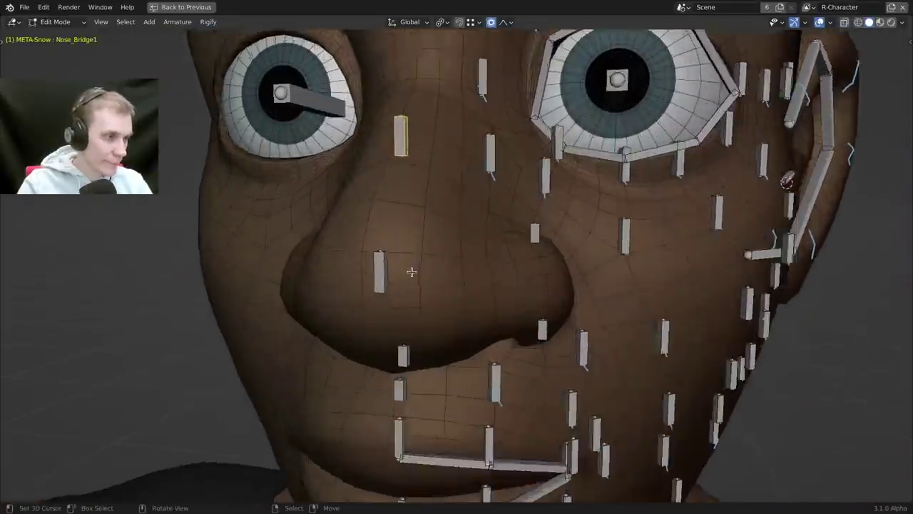
right_click(380, 262)
middle_click_drag(385, 378, 393, 250, "shift")
left_click(405, 245, "shift")
left_click(402, 288, "shift")
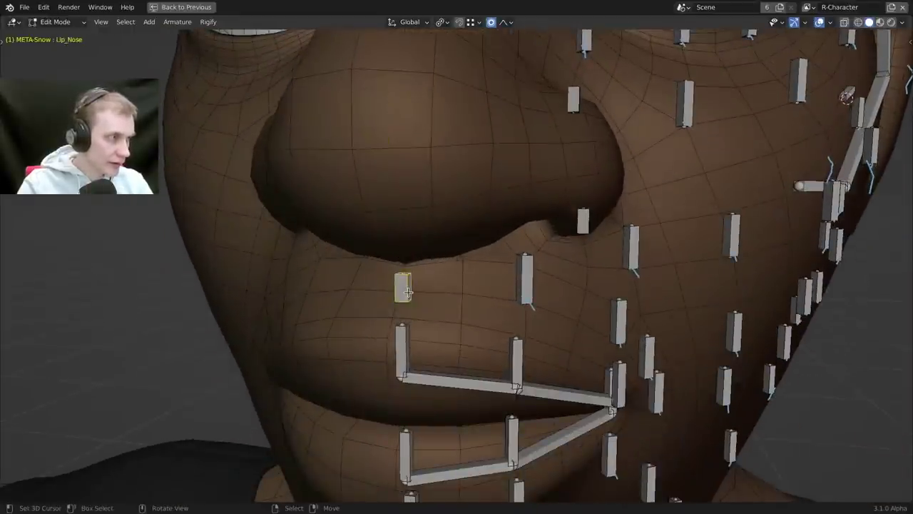
key("h")
scroll(447, 312, "down", 4, "shift")
Select Lip_Top_Center and the other upper-lip bones toward the mouth corner, adding the rear upright corner bone.
right_click(399, 220)
middle_click_drag(428, 260, 403, 158, "shift")
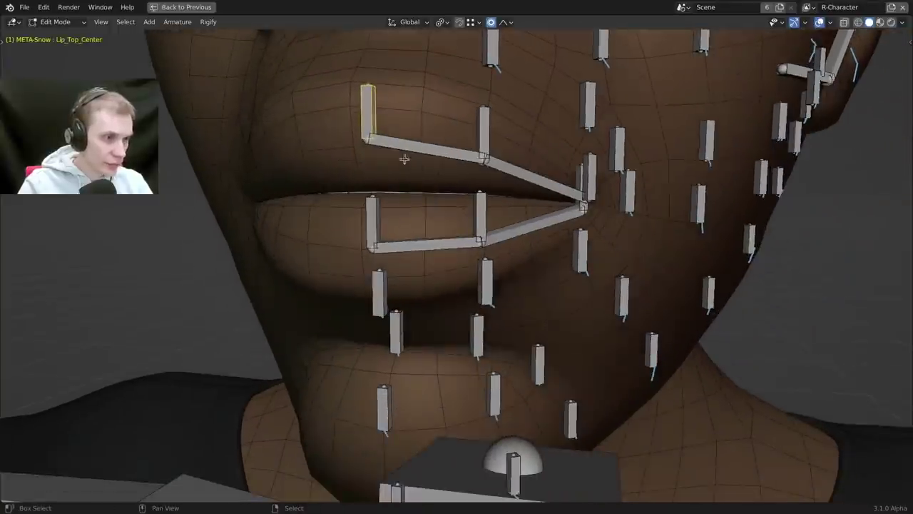
right_click(403, 151, "shift")
right_click(486, 142, "shift")
right_click(520, 176, "shift")
middle_click_drag(629, 155, 516, 173, "shift")
scroll(515, 173, "up", 4)
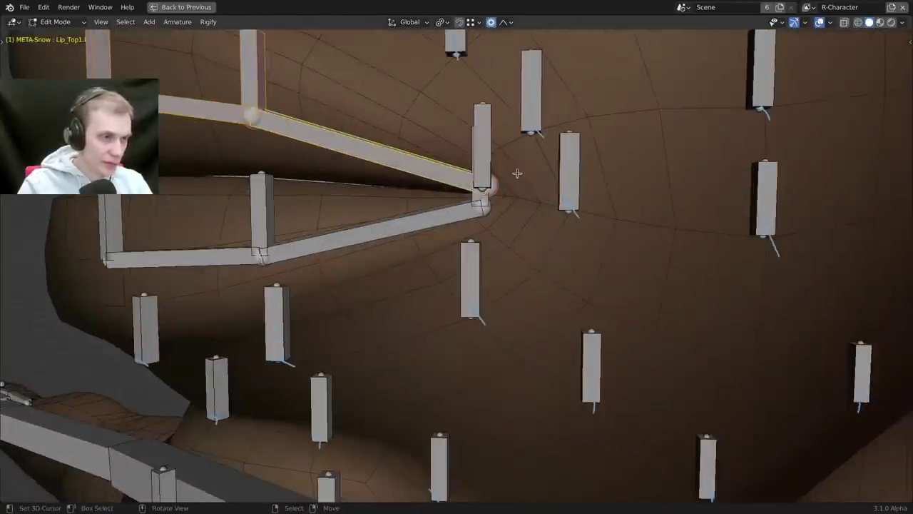
middle_click_drag(491, 110, 559, 177, "shift")
scroll(559, 177, "up", 3)
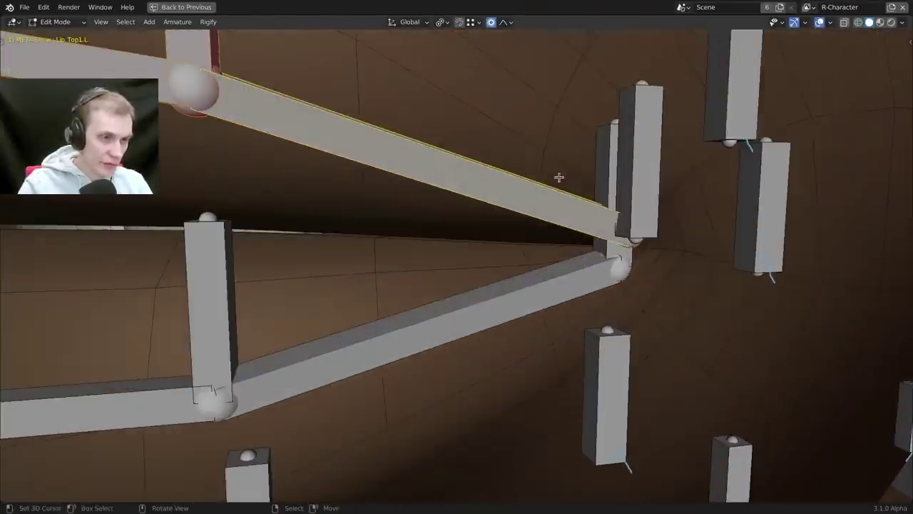
left_click(605, 178, "shift")
Try to hide the selected upper-lip bones together with Lip_Bot_Corner.L, and undo it.
key("h")
left_click(640, 194)
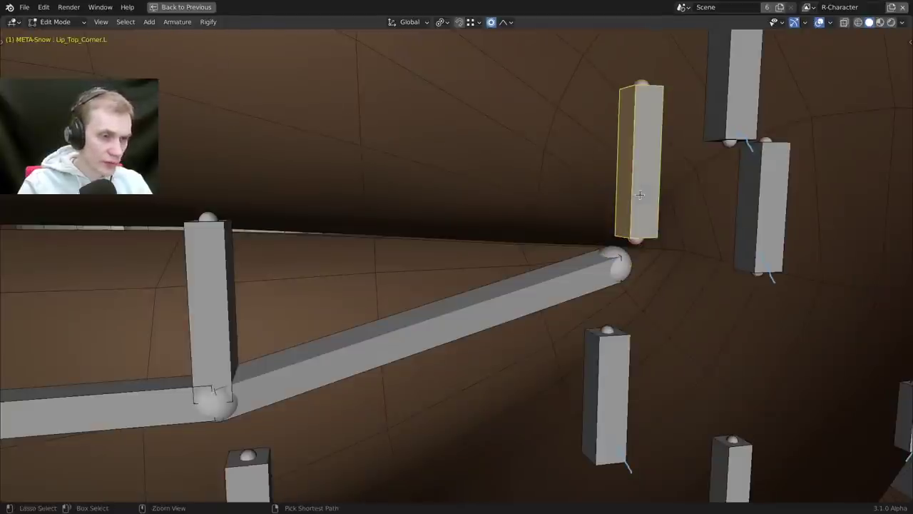
key("ctrl+z")
key("ctrl+z")
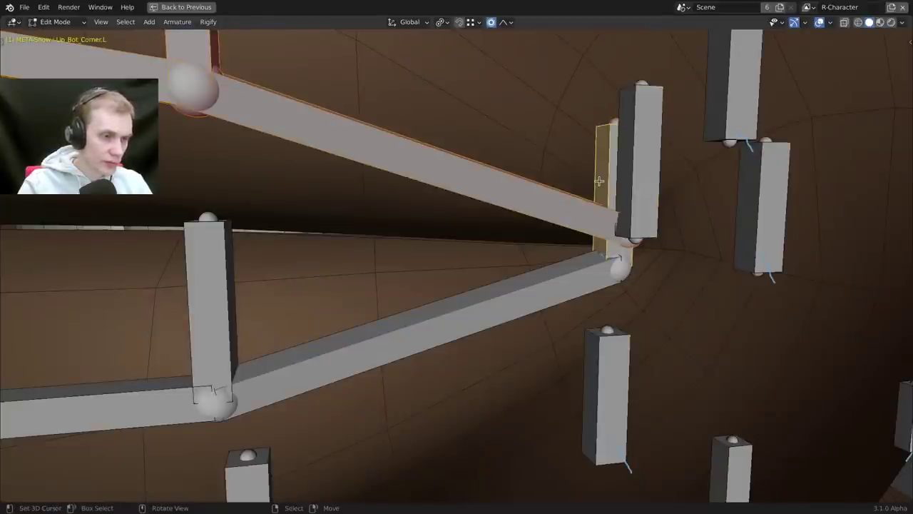
Remove Lip_Bot_Corner.L and the Lip_Top1.L chain bone from the selection and hide the upper lip's upright bones.
left_click(600, 191, "shift")
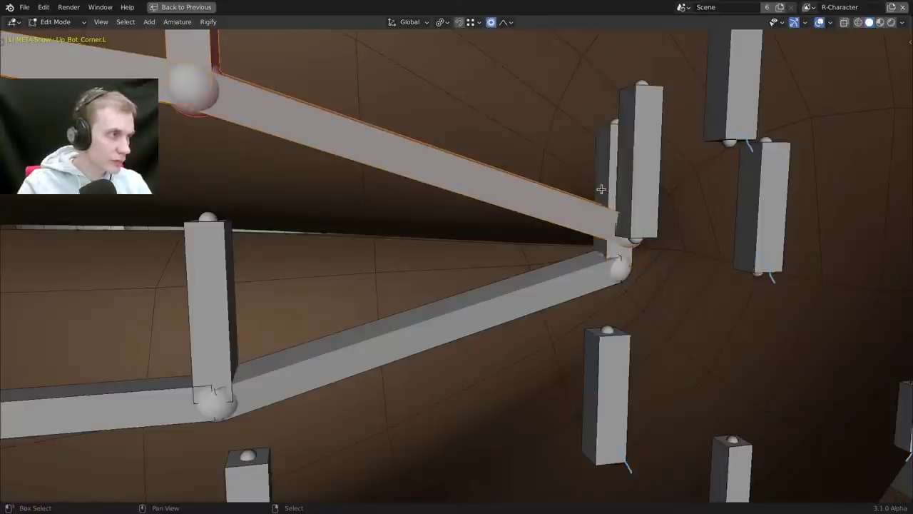
key("h")
left_click(601, 188)
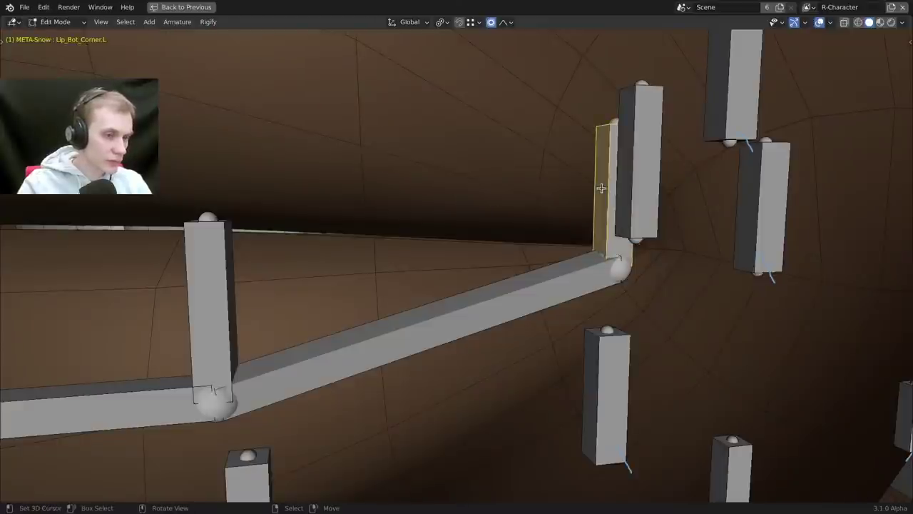
key("ctrl+z")
key("ctrl+z")
right_click(542, 218, "shift")
key("h")
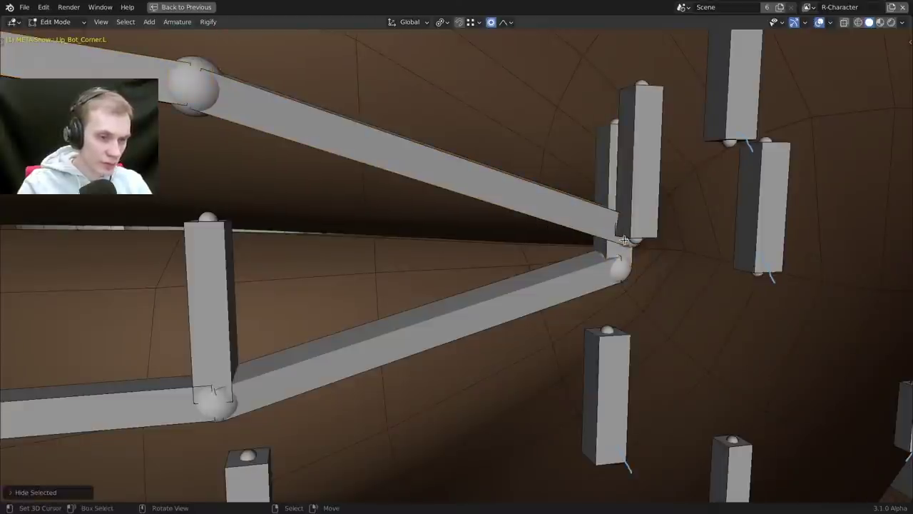
Snap the 3D cursor to the outer end of Lip_Top1.L, snap Lip_Top_Corner.L to it, and hide that corner bone.
right_click(624, 240)
middle_click_drag(628, 242, 606, 228)
key("shift+s")
left_click(513, 218)
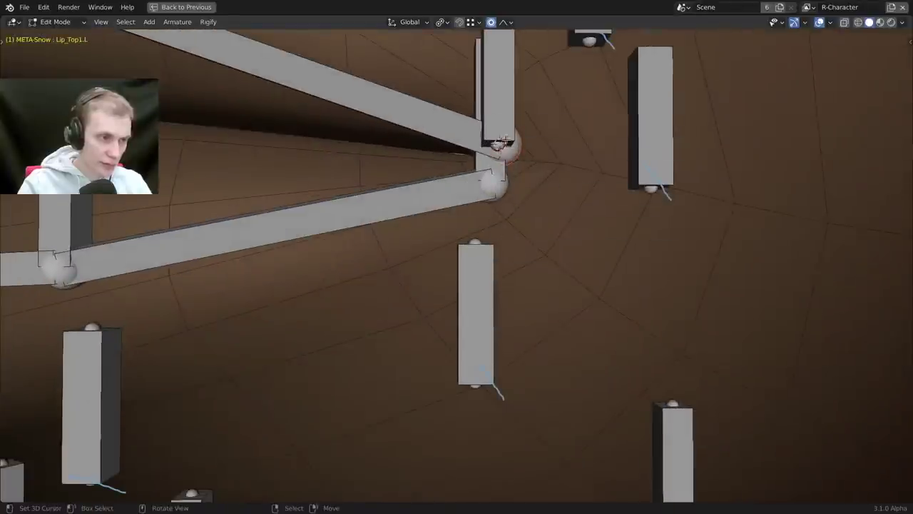
right_click(505, 123)
key("shift+s")
left_click(524, 176)
middle_click_drag(526, 185, 549, 278)
key("h")
Snap the 3D cursor to the outer end of Lip_Bot1.L, snap Lip_Bot_Corner.L to it, and hide that corner bone.
right_click(549, 285)
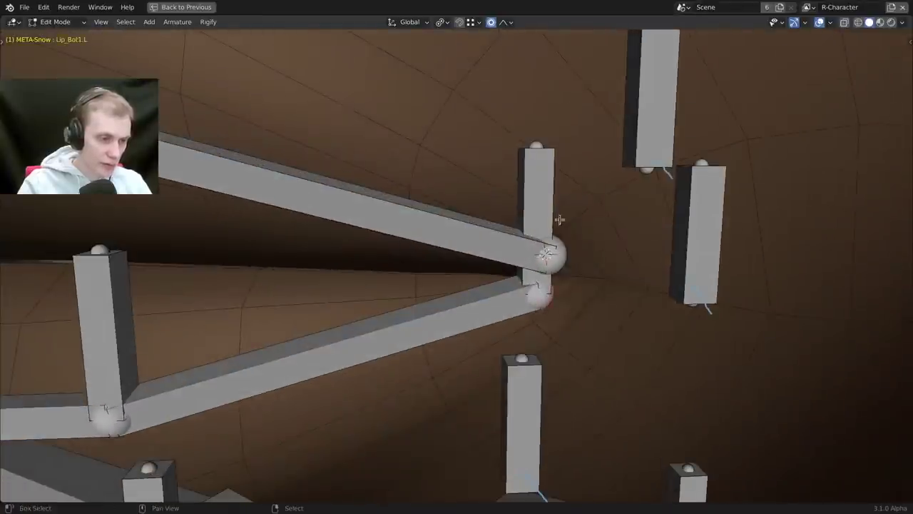
key("shift+s")
left_click(506, 249)
right_click(539, 221)
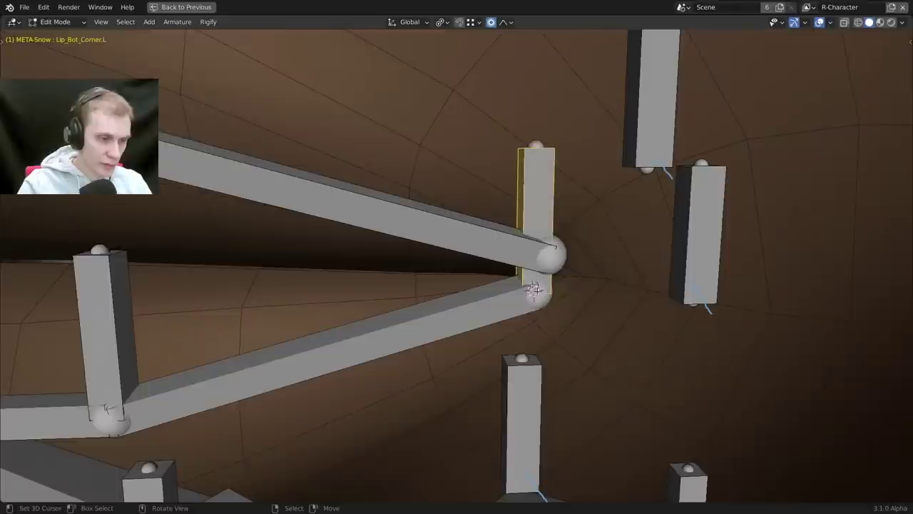
key("shift+s")
left_click(546, 201)
key("h")
Hide the upper and lower lip chain bones that end at the mouth corner.
right_click(487, 238)
key("h")
right_click(471, 300)
key("h")
Select the remaining lip bones toward the center of the mouth and hide them together.
scroll(470, 298, "down", 4)
middle_click_drag(277, 297, 414, 208, "shift")
right_click(489, 272)
right_click(465, 304, "shift")
right_click(314, 276, "shift")
right_click(366, 137, "shift")
key("h")
Select the center bone just below the lower lip and rename it Lip_.
scroll(371, 143, "down", 3)
scroll(378, 212, "up", 1)
right_click(323, 189)
middle_click_drag(339, 200, 523, 284, "shift")
scroll(534, 171, "down", 2)
middle_click_drag(523, 283, 495, 279)
key("F2")
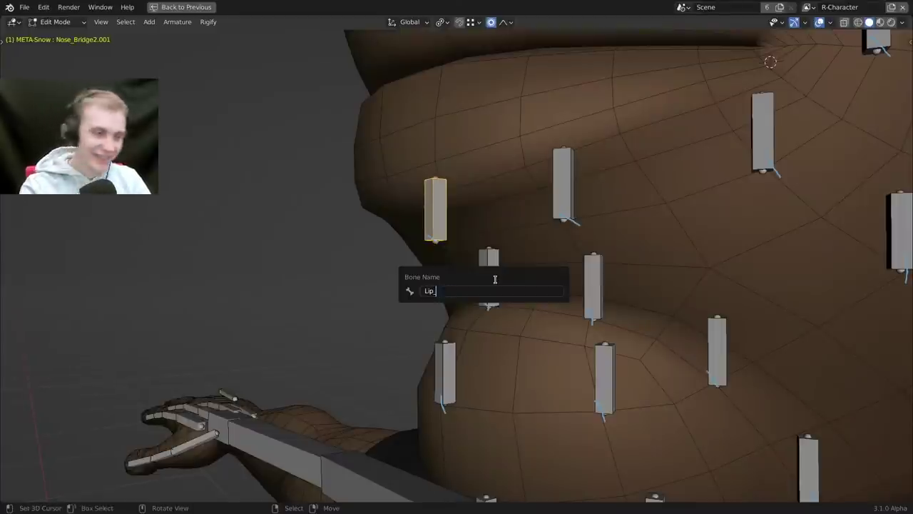
key("Return")
Switch to the ellie.blend window and examine the bones below the lower lip of Ellie's rig for reference.
key("super")
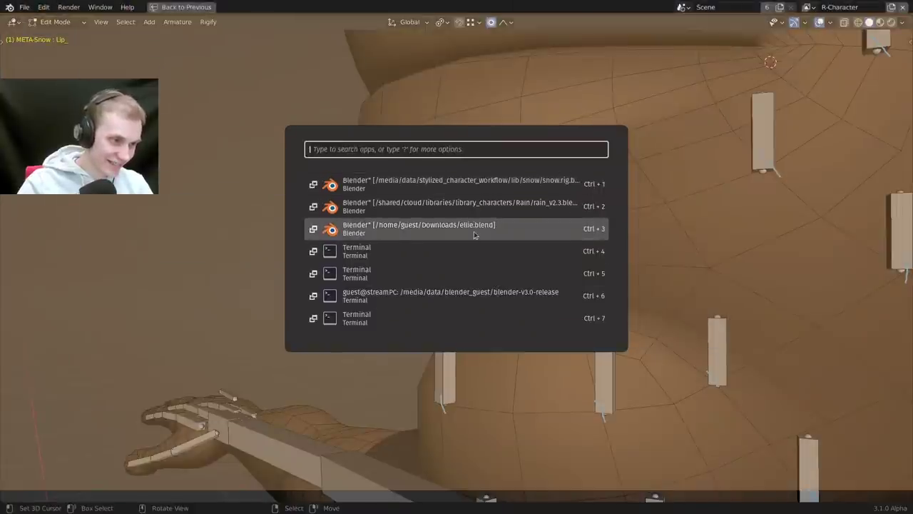
left_click(475, 228)
mouse_move(425, 281)
middle_mouse_down()
mouse_move(542, 275)
mouse_move(563, 219)
mouse_move(333, 342)
mouse_move(323, 266)
middle_mouse_up()
key("alt+z")
scroll(332, 342, "up", 2)
right_click(320, 268)
scroll(307, 262, "down", 2)
scroll(307, 263, "down", 1)
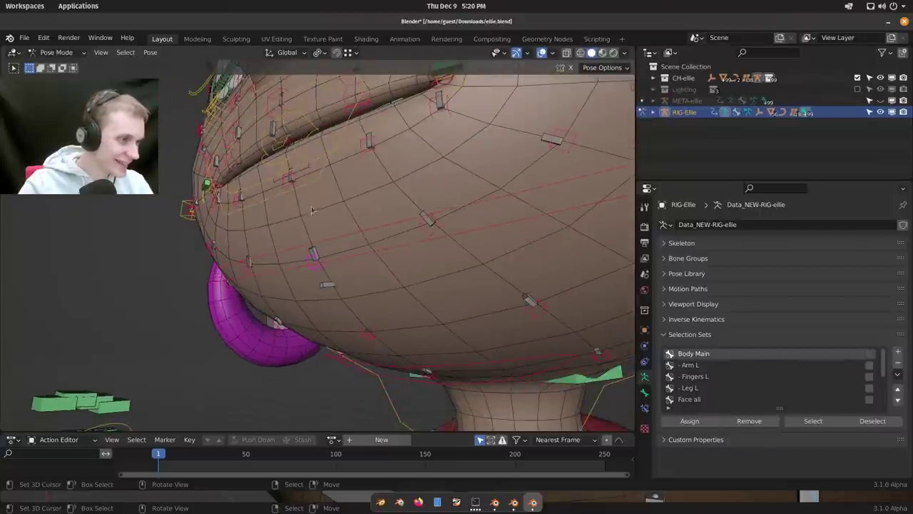
right_click(285, 191, "shift")
right_click(284, 191, "shift")
scroll(293, 195, "down", 1)
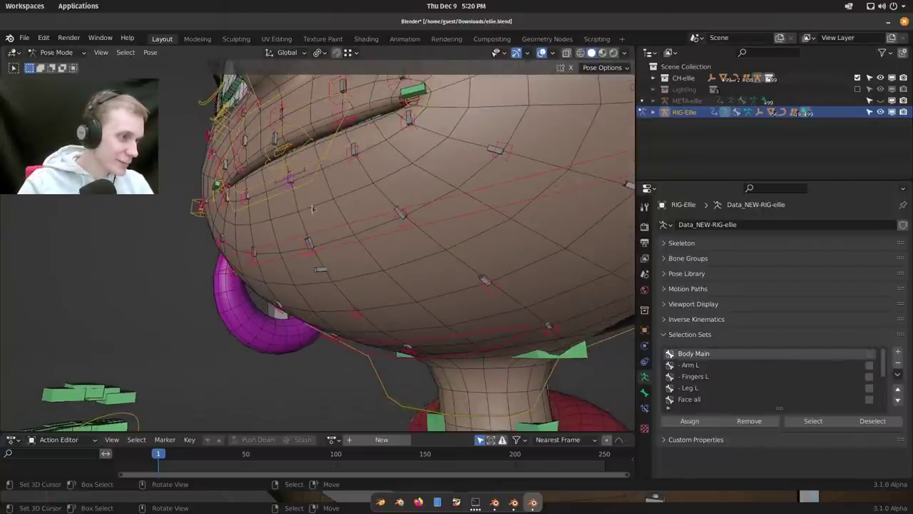
scroll(321, 249, "up", 2)
middle_click_drag(314, 201, 361, 222)
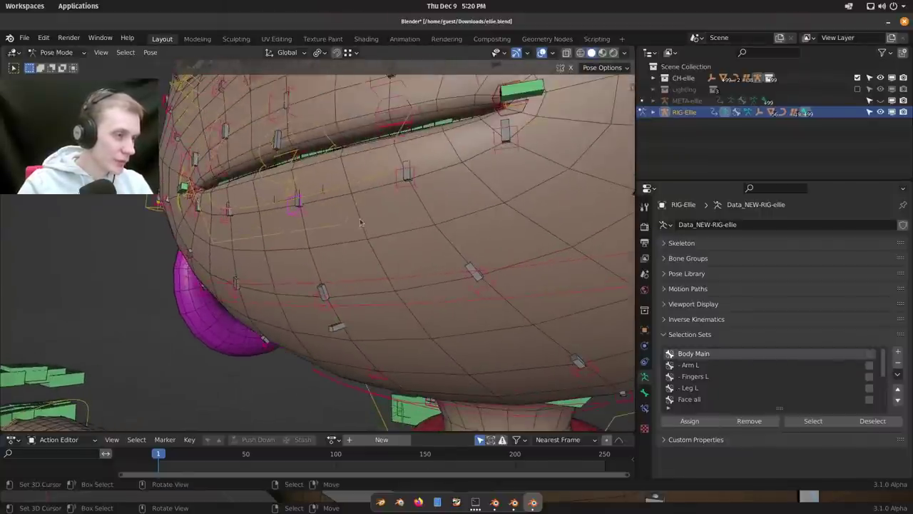
Look briefly at the Rain rig's window, and return to the Snow rig file.
key("super")
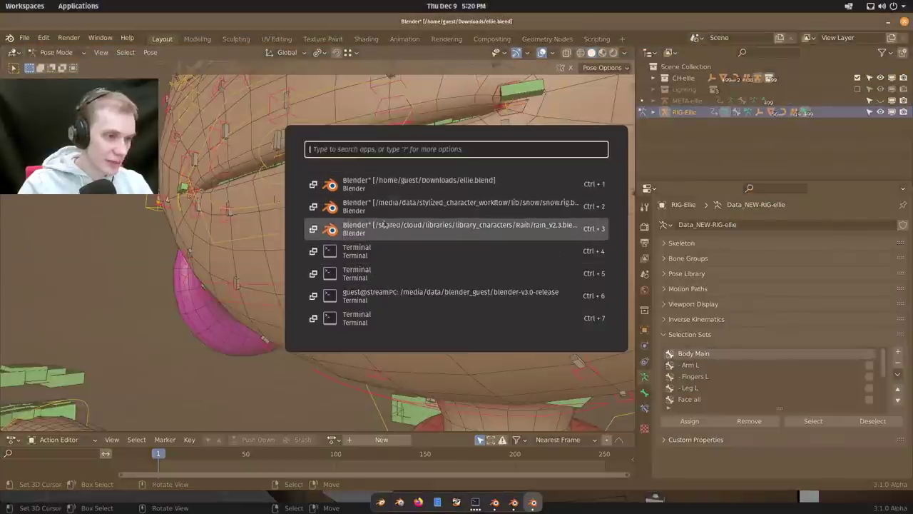
left_click(386, 225)
key("super+w")
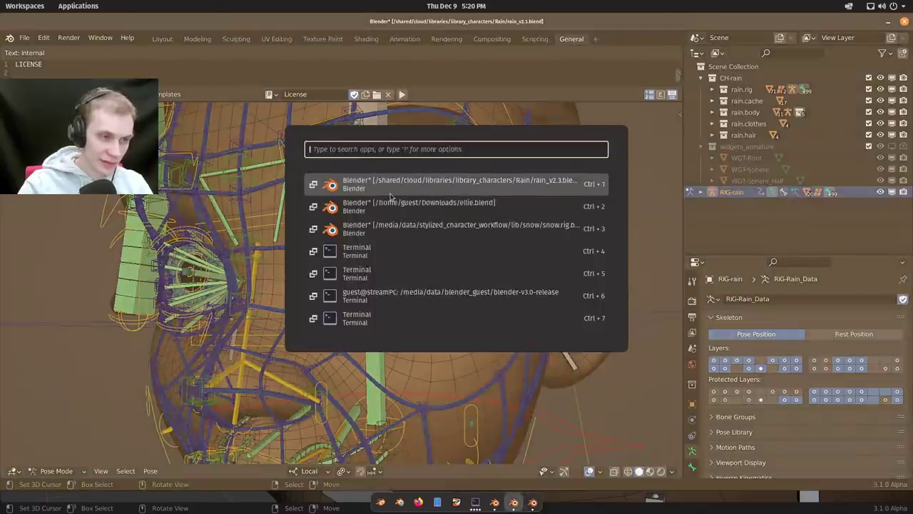
left_click(403, 224)
Rename the selected center bone below the lower lip as OuterLip_Lower_Center.
middle_click_drag(437, 285, 433, 240)
key("F2")
type("Out")
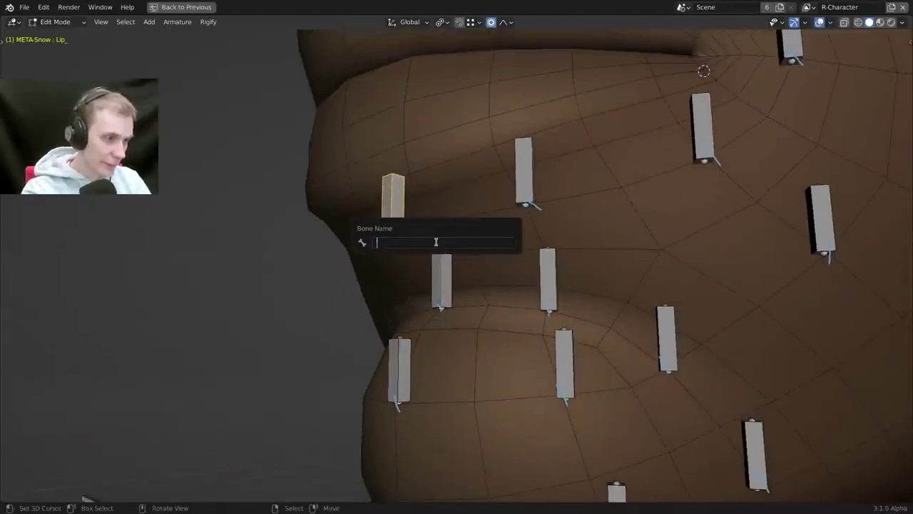
type("erLip_Low")
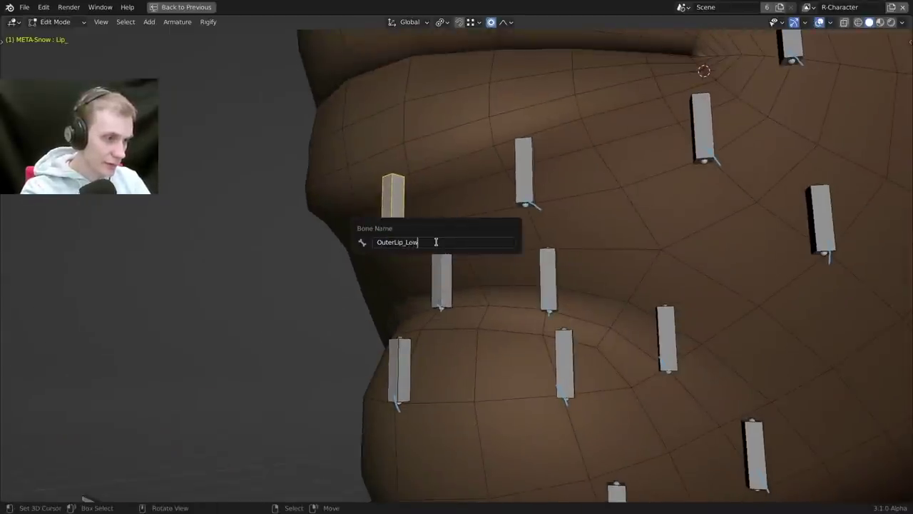
type("er_Center")
key("Return")
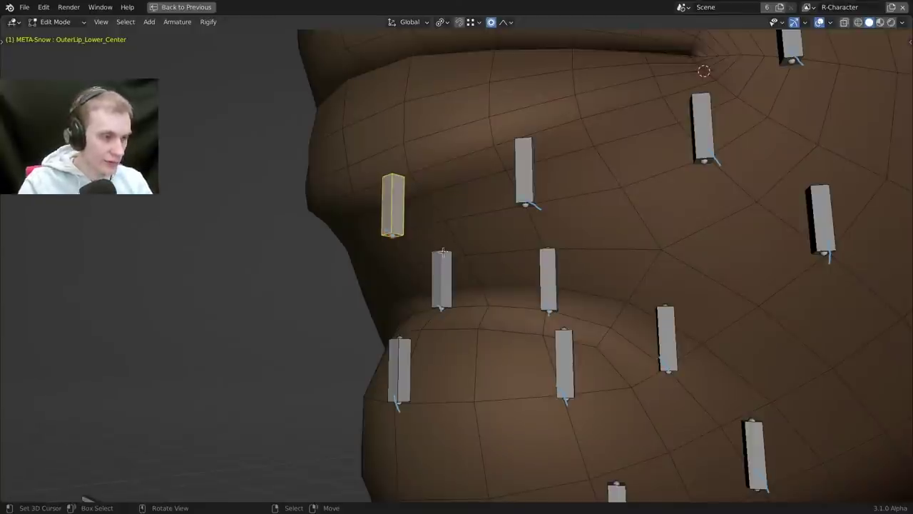
Rename the center bone in the crease between the lower lip and the chin as Chin_Top.
left_click(448, 266)
middle_click_drag(450, 267, 456, 285)
scroll(478, 285, "down", 4)
scroll(485, 288, "up", 4)
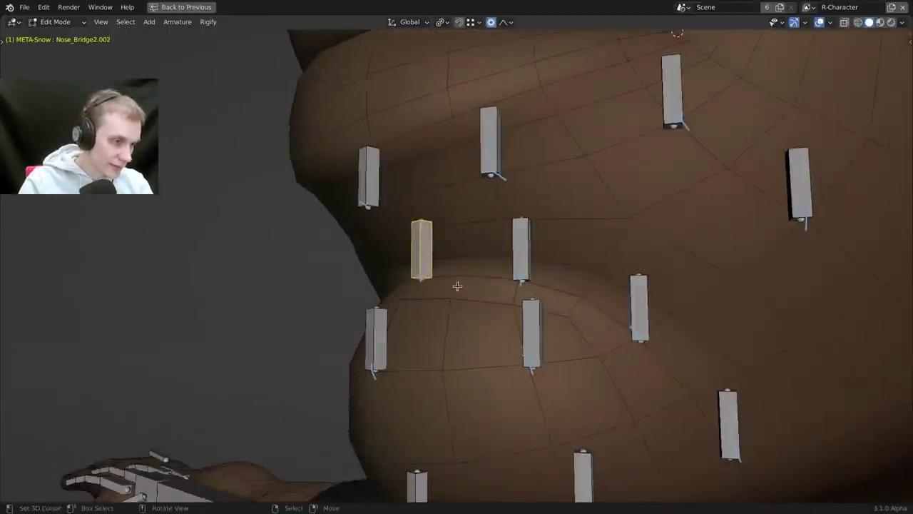
key("F2")
type("Chin")
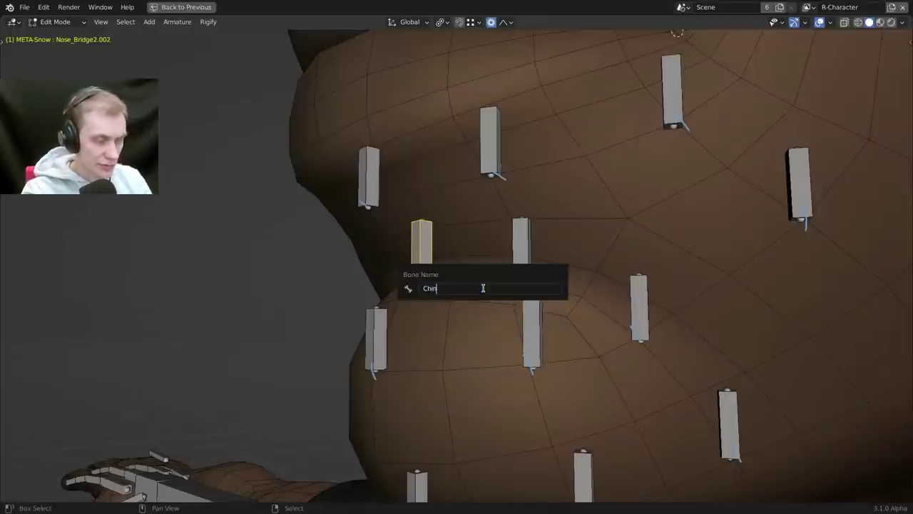
type("_")
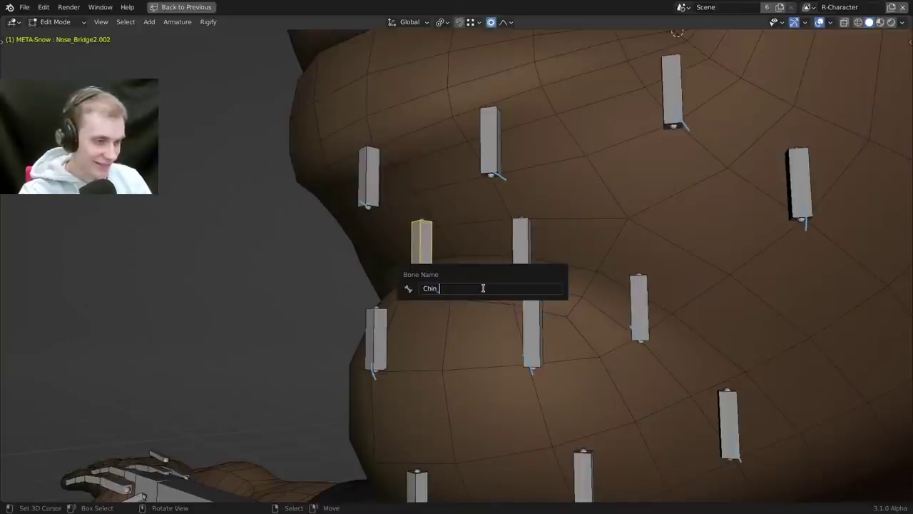
type("Ring")
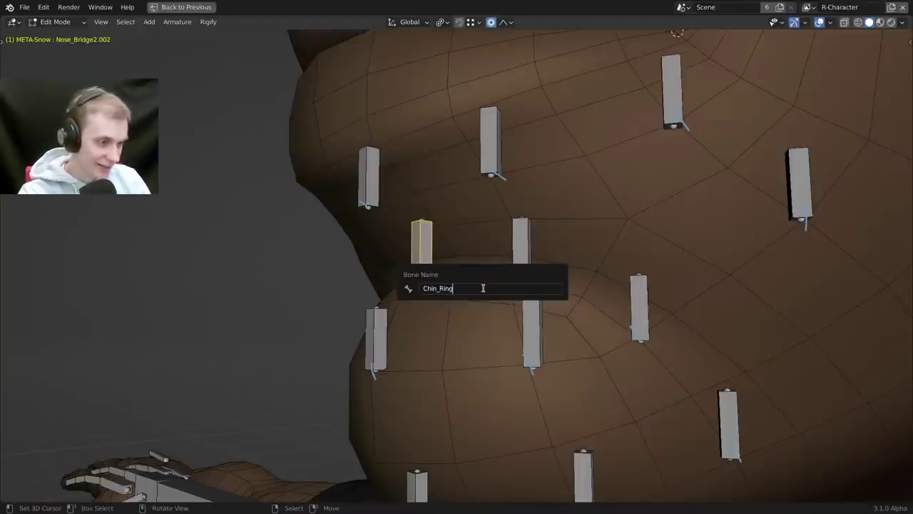
key("BackSpace")
key("BackSpace")
key("BackSpace")
key("BackSpace")
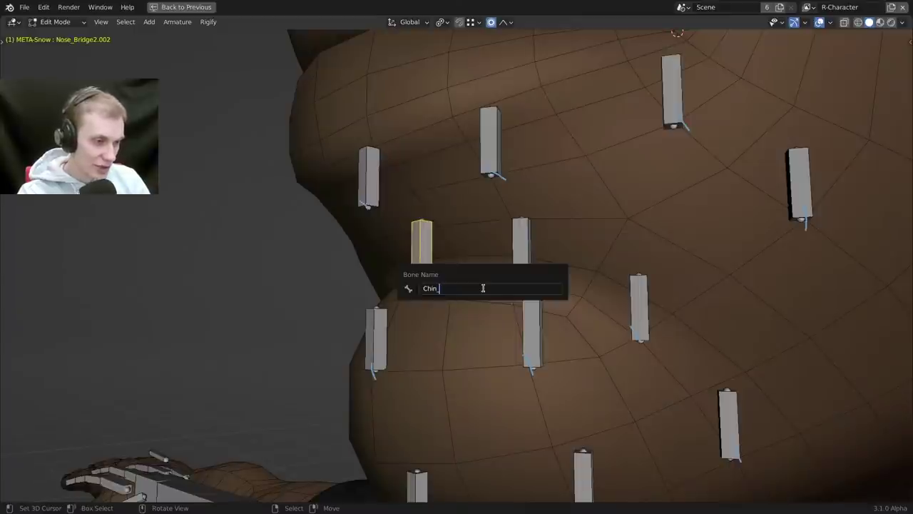
type("Top")
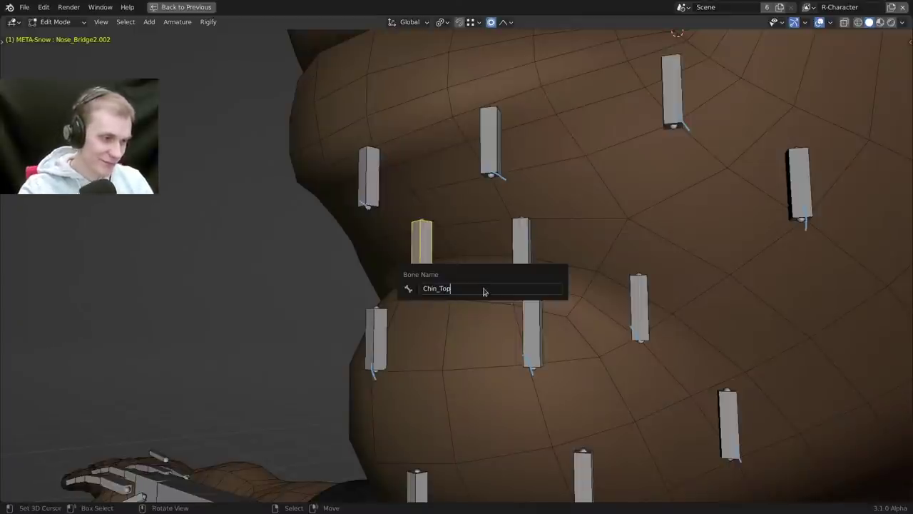
key("Return")
Rename the center bone on the front of the chin, just below Chin_Top, as Chin_Main.
scroll(476, 235, "down", 2)
middle_click_drag(435, 243, 486, 203)
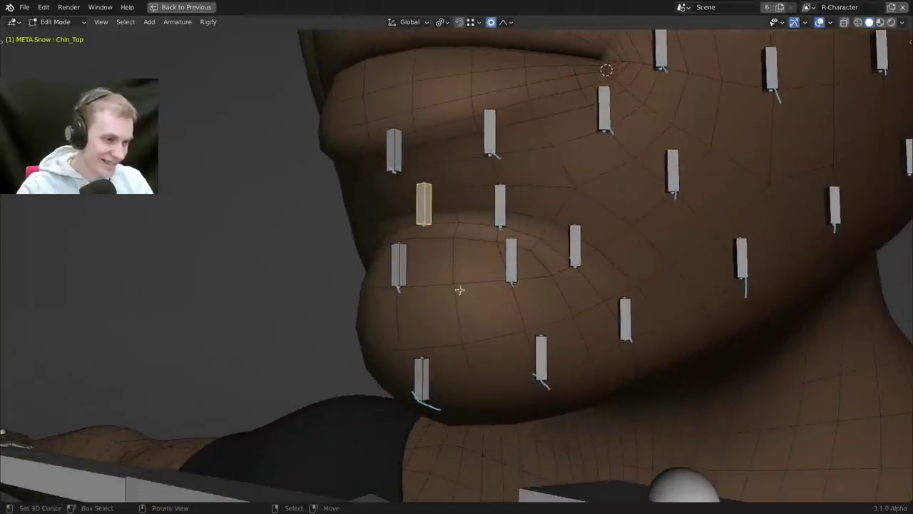
scroll(450, 307, "up", 1)
middle_click_drag(448, 306, 398, 301)
left_click(425, 396)
middle_click_drag(424, 397, 427, 358, "shift")
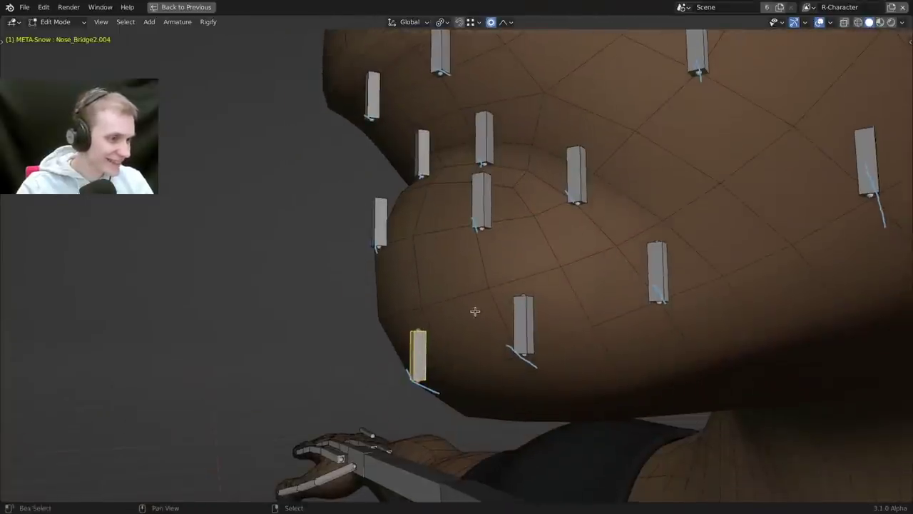
middle_click_drag(369, 227, 366, 261, "shift")
middle_click_drag(488, 342, 444, 271)
left_click(364, 254)
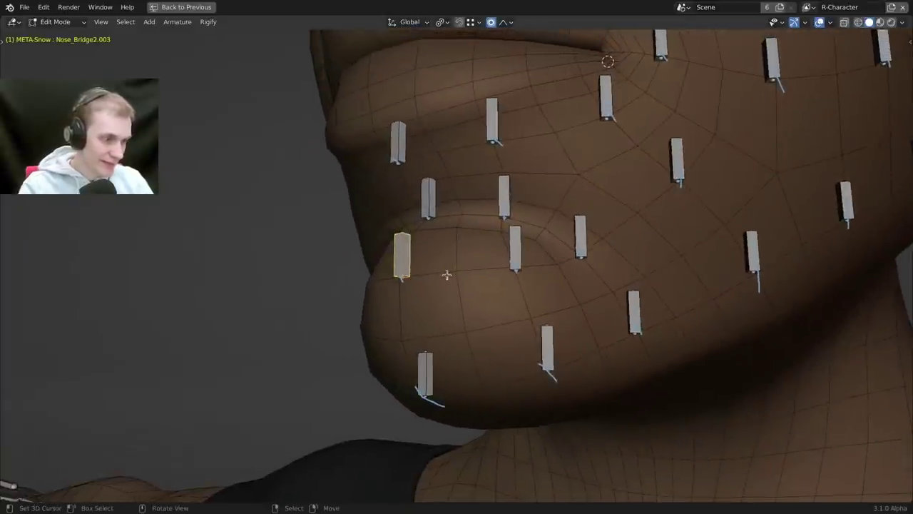
key("F2")
type("Chin_Main")
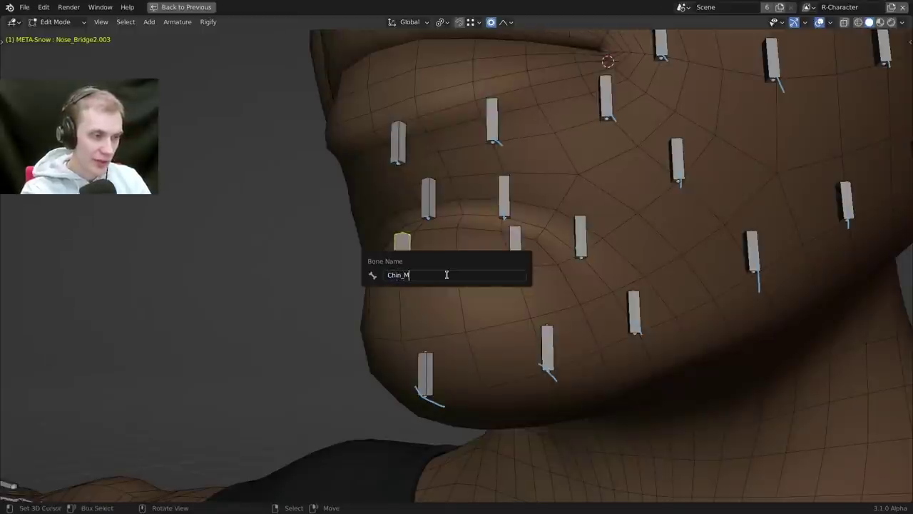
key("Return")
Rename the side chin bone level with Chin_Main as Chin.L.
middle_click_drag(447, 274, 443, 236)
scroll(442, 234, "up", 1)
right_click(497, 245)
middle_click_drag(497, 246, 539, 282)
key("F2")
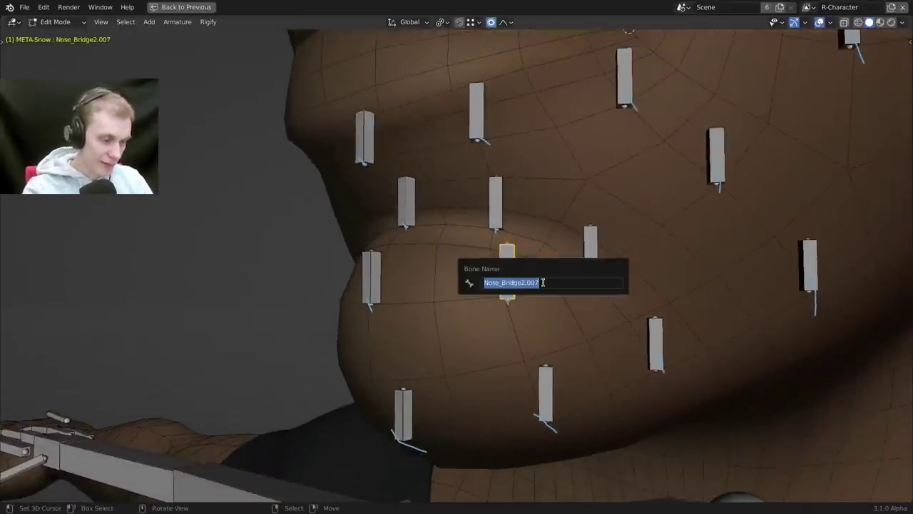
key("BackSpace")
type("Chin.L")
key("Return")
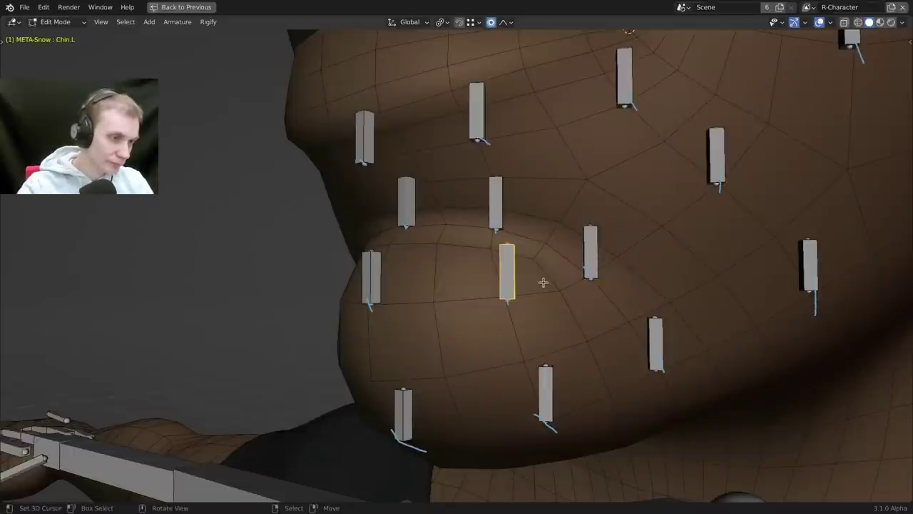
Check the bones around Chin_Top and copy the name of OuterLip_Lower_Center.
left_click(407, 205)
middle_click_drag(408, 207, 421, 235)
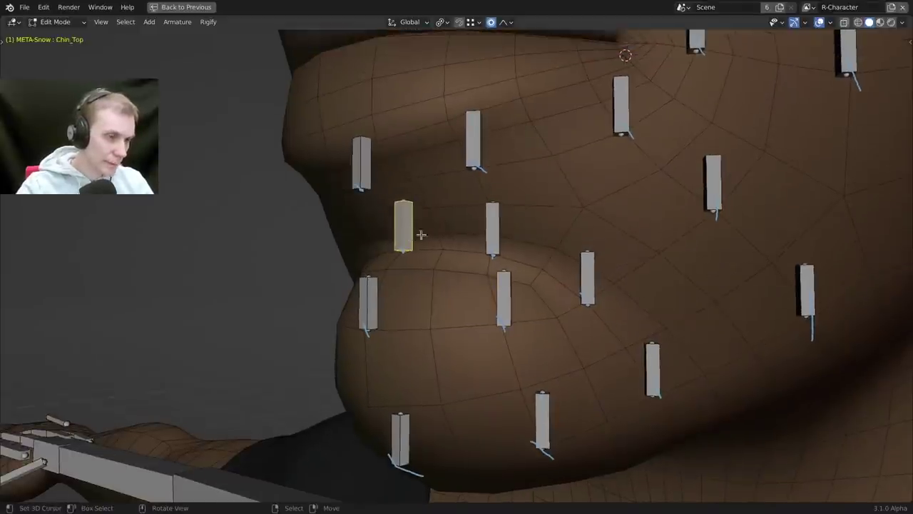
left_click(498, 235)
middle_click_drag(504, 236, 468, 208)
left_click(459, 198)
left_click(359, 198)
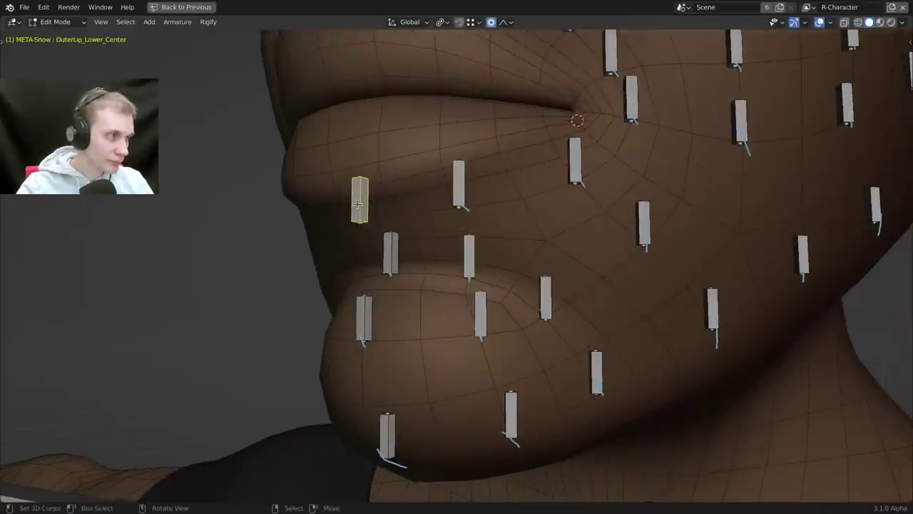
middle_click_drag(358, 199, 385, 228, "shift")
key("F2")
key("ctrl+c")
key("Escape")
Rename the bone beside OuterLip_Lower_Center as OuterLip_Lower.L, reusing the copied name with _Center replaced by .L.
left_click(465, 207)
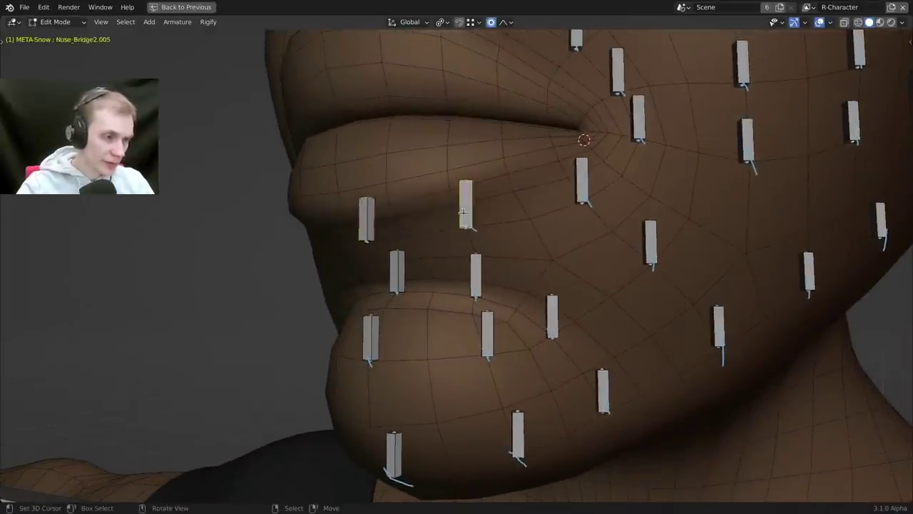
key("F2")
key("ctrl+v")
key("shift+Left")
key("shift+Left")
key("shift+Left")
key("shift+Left")
key("shift+Left")
key("shift+Left")
key("shift+Left")
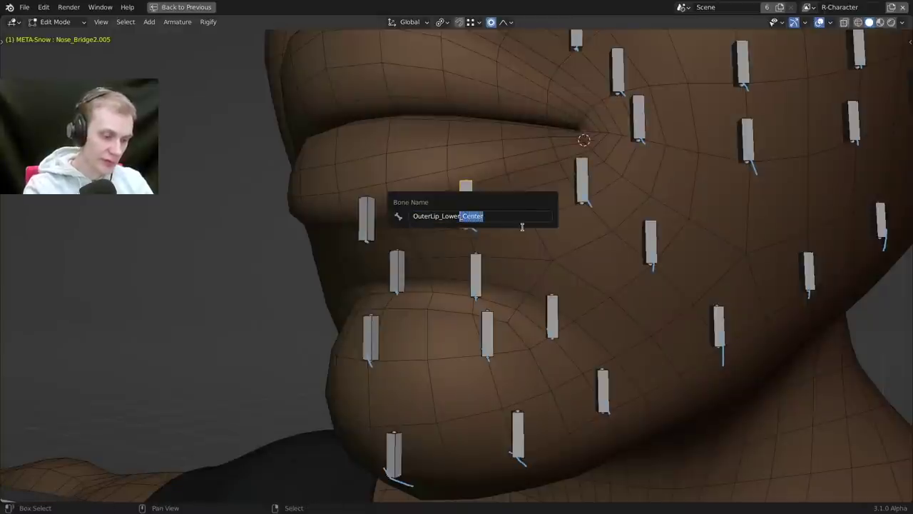
type(".L")
key("Return")
middle_click_drag(522, 227, 544, 234, "shift")
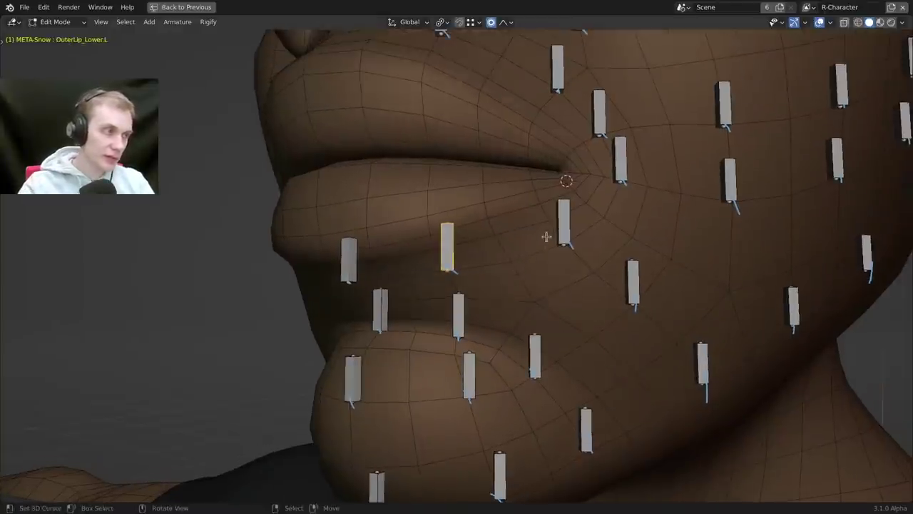
left_click(565, 226)
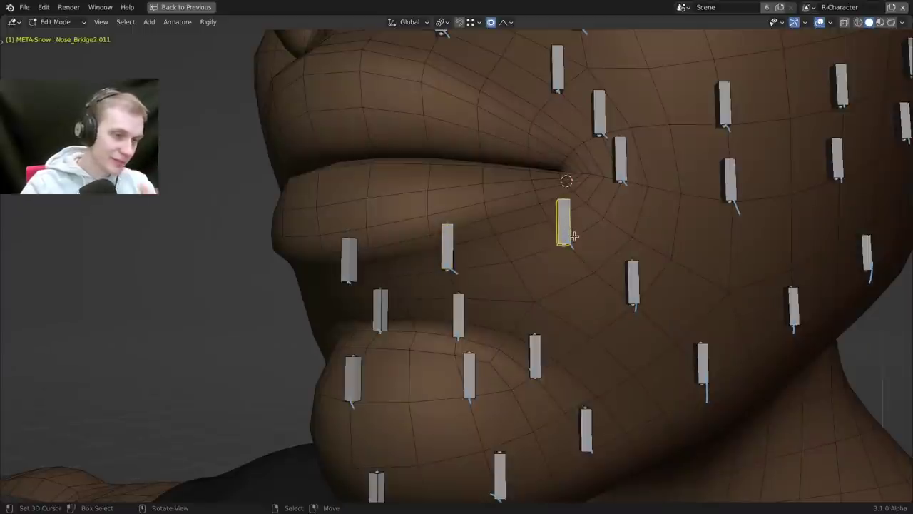
middle_click_drag(516, 190, 526, 193)
key("F2")
key("Escape")
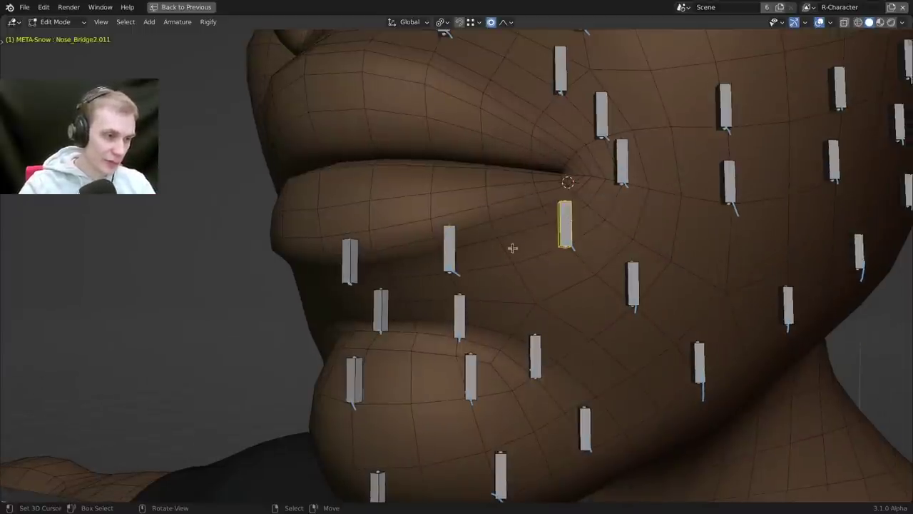
Rename the outer lower-lip bone midway between the centre and the mouth corner to OuterLip_Lower1.L.
left_click(450, 255)
key("F2")
key("Right")
key("Left")
key("Left")
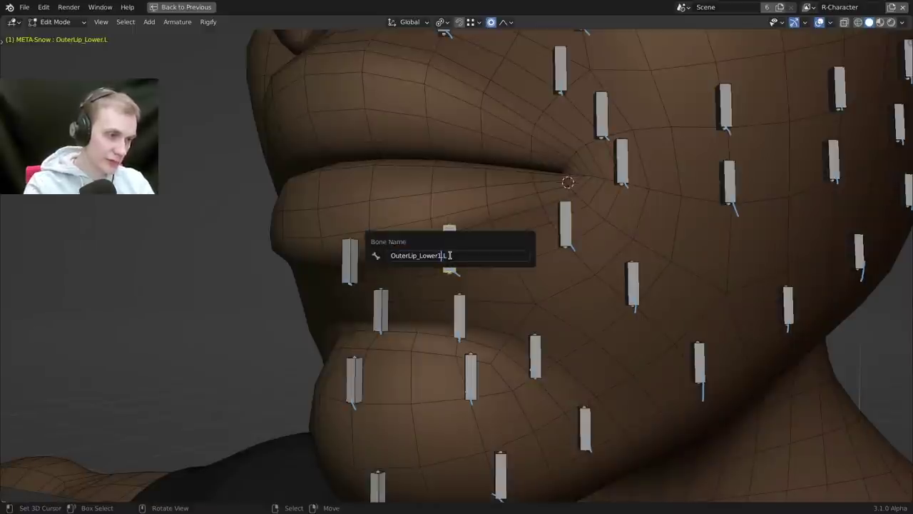
type("1")
key("Return")
Temporarily reveal the hidden bones to check how the lower lip bones are numbered.
key("alt+h")
left_click(481, 193, "shift")
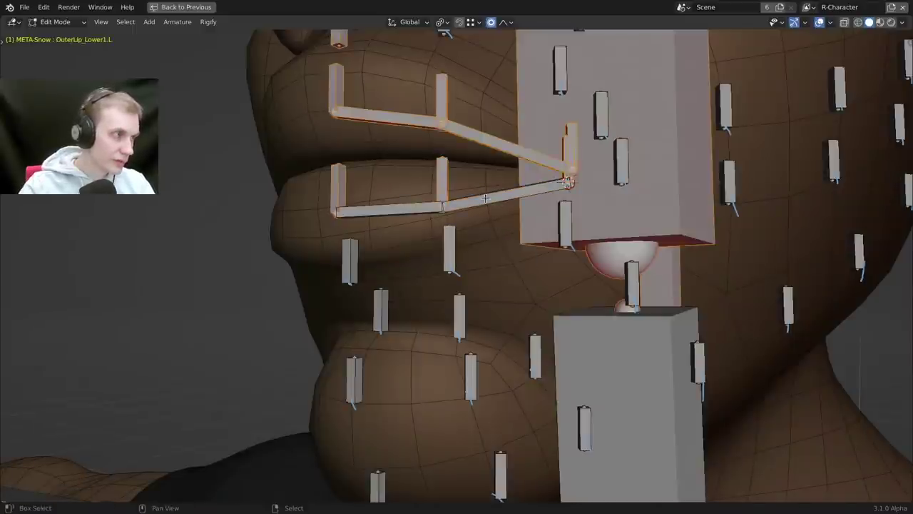
left_click(485, 198, "shift")
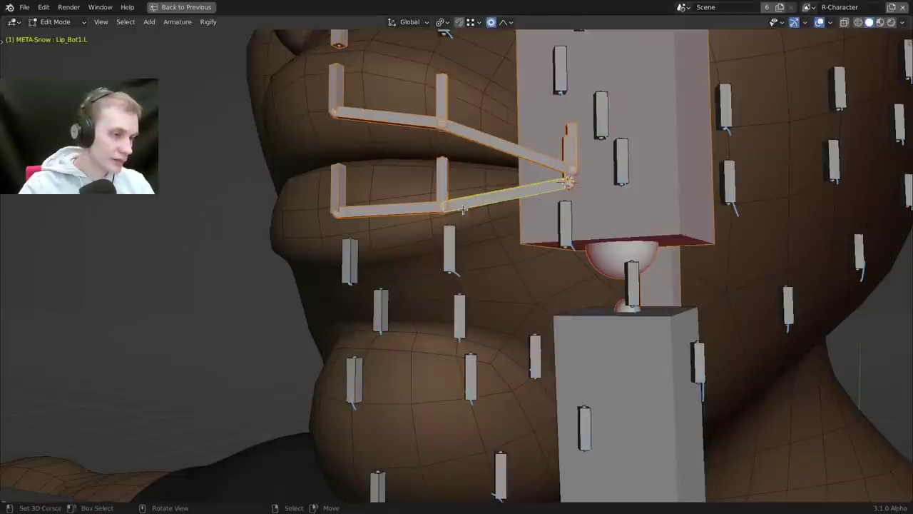
key("h")
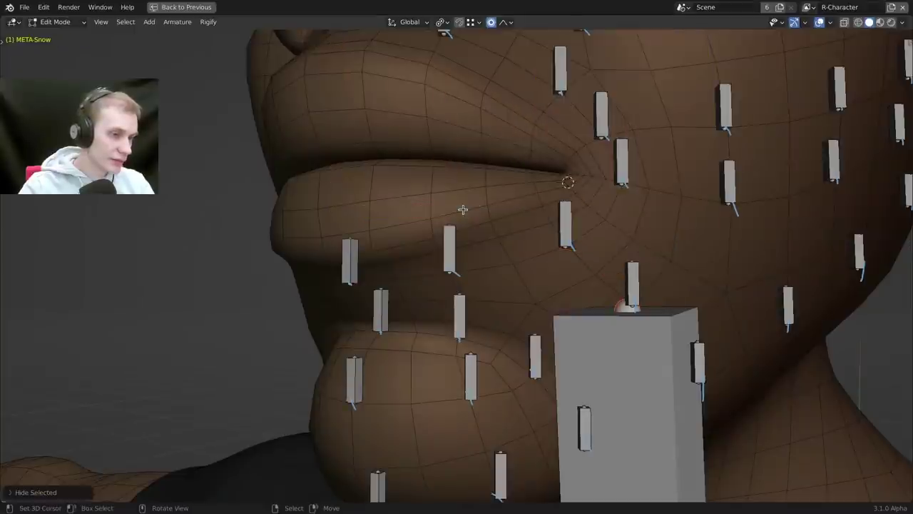
left_click(606, 336)
key("h")
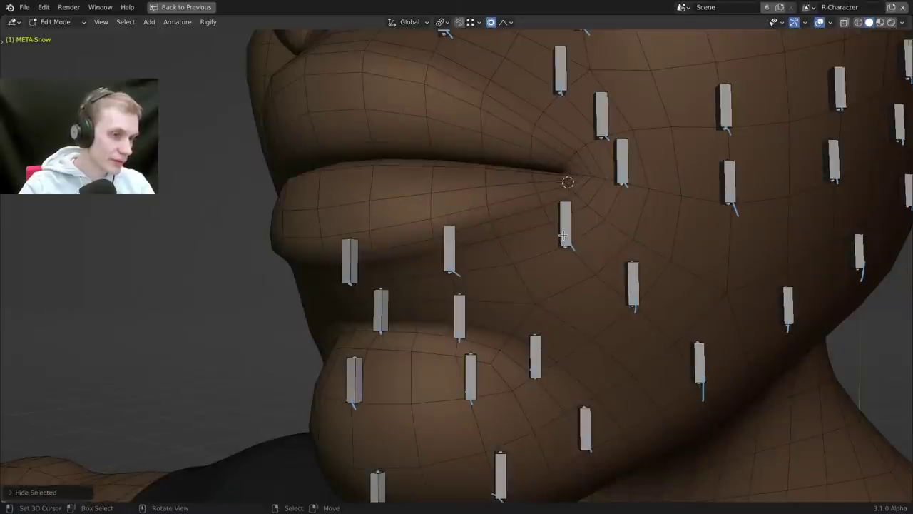
Rename the outer lower-lip bone between the centre and the mouth corner to OuterLip_Lower2.L.
scroll(559, 217, "up", 2)
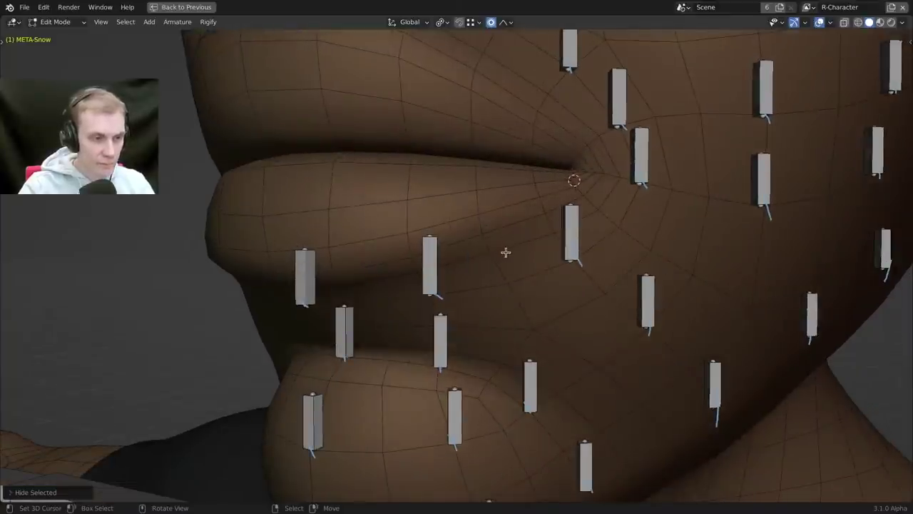
left_click(576, 235)
middle_click_drag(576, 236, 500, 258)
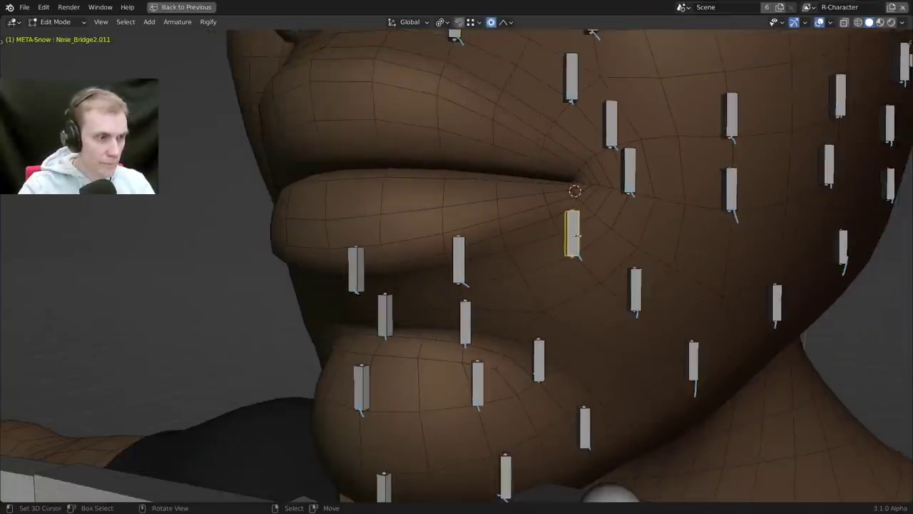
left_click(460, 257)
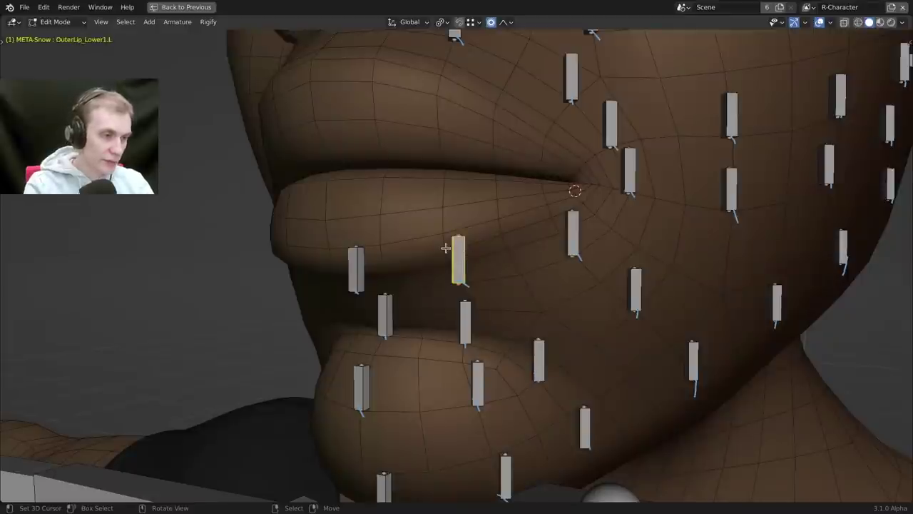
key("F2")
left_click(445, 247)
key("BackSpace")
type("2")
key("Return")
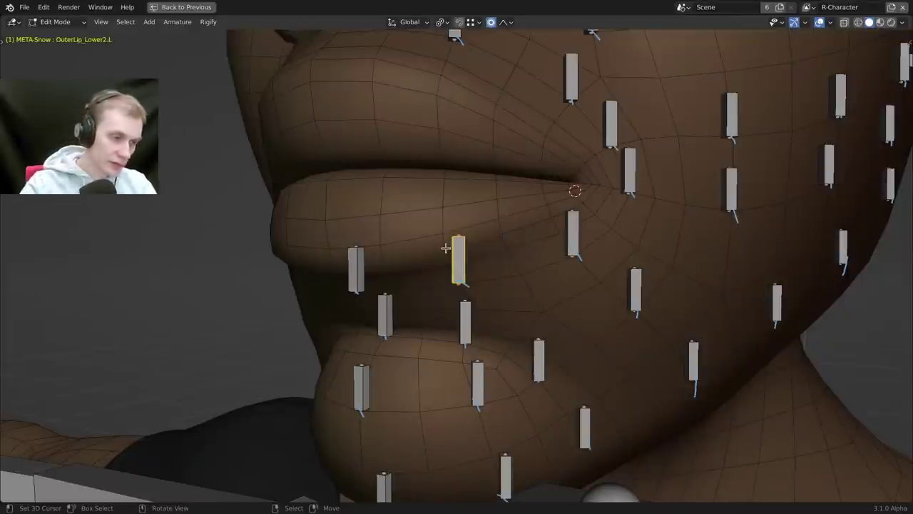
Reuse that bone's name for the bone just below the mouth corner, changing it to OuterLip_Lower1.L.
key("F2")
key("ctrl+c")
key("Return")
right_click(570, 242)
key("F2")
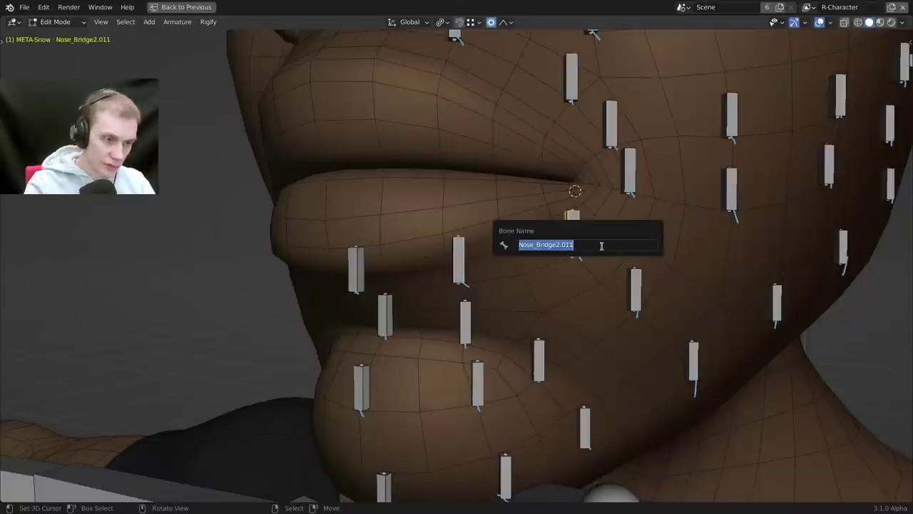
key("ctrl+v")
key("Left")
key("Left")
key("shift+Left")
type("3")
key("Return")
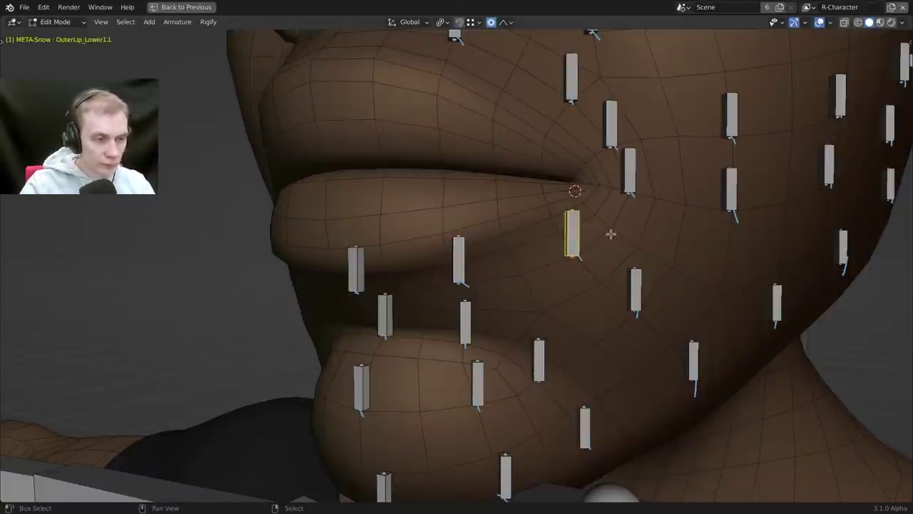
Hide the OuterLip_Lower1.L and OuterLip_Lower2.L bones.
middle_click_drag(609, 234, 598, 259, "shift")
right_click(450, 294)
key("alt+a")
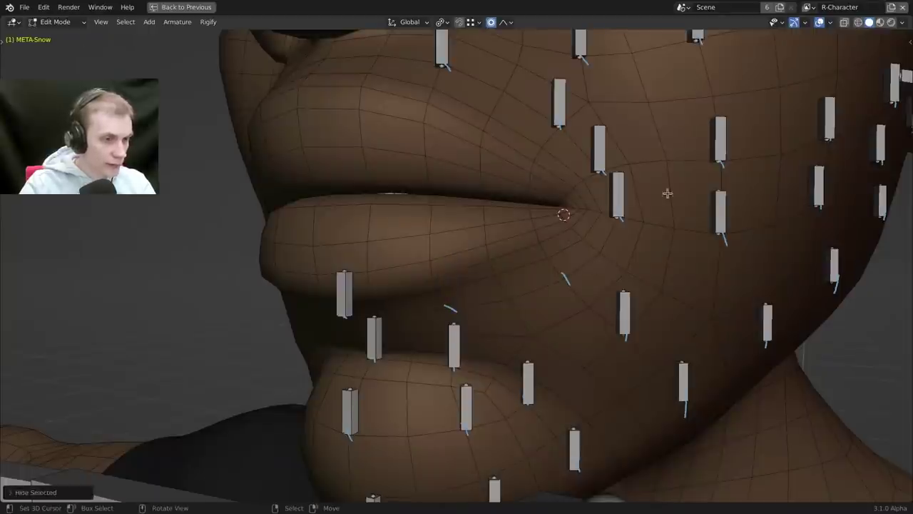
Rename the bone beside the mouth corner to Lip_Outer_Corner.L.
left_click(621, 198)
middle_click_drag(620, 198, 579, 247)
key("F2")
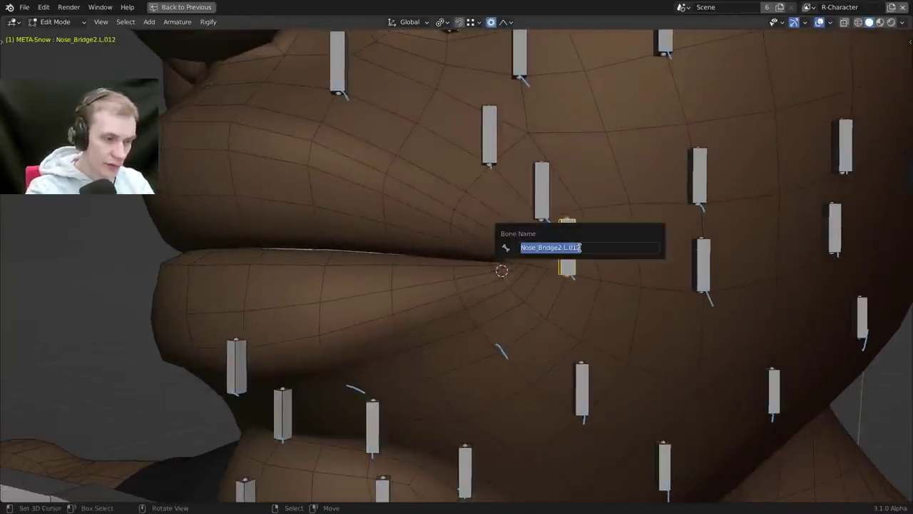
type("Lip_Outer_Corner.L")
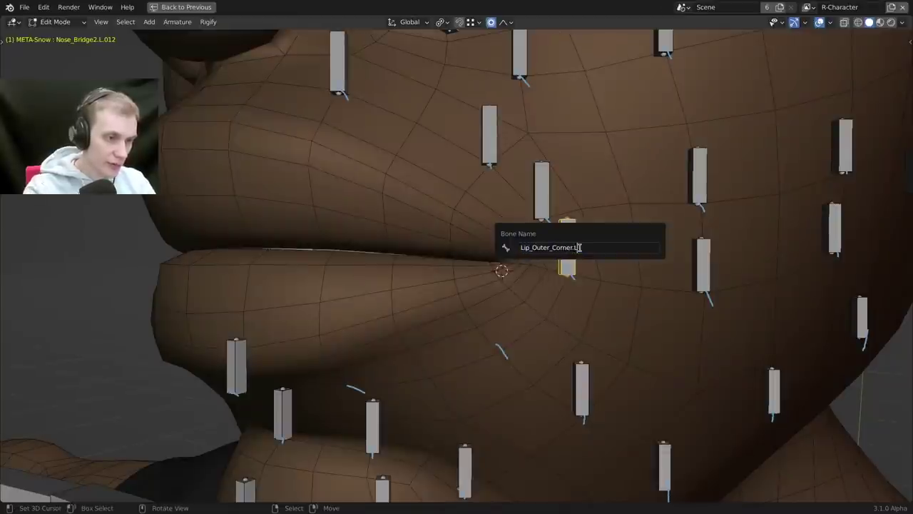
key("Return")
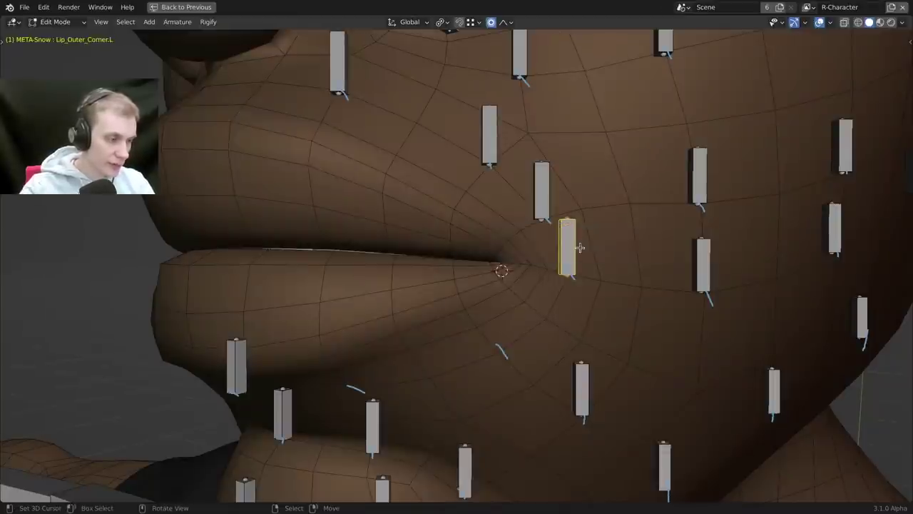
Rename the mouth corner bone to OuterLip_Corner.L, matching the lower centre bone's naming, and hide it.
left_click(226, 368)
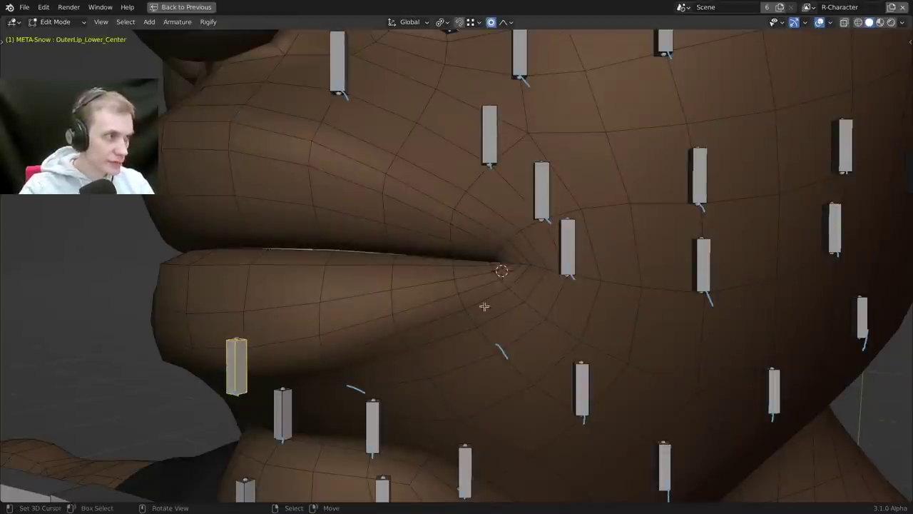
left_click(571, 260)
key("F2")
key("Left")
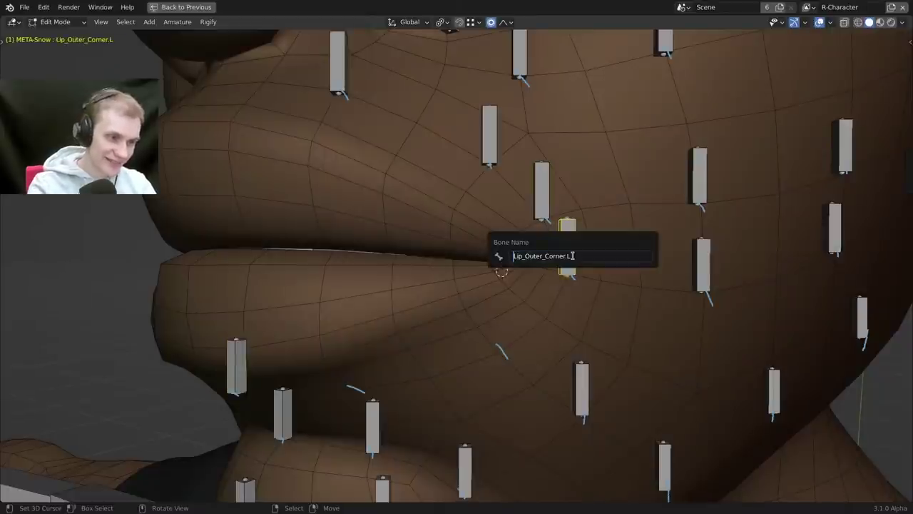
key("shift+Right")
key("shift+Right")
key("shift+Right")
key("shift+Right")
key("BackSpace")
key("Right")
key("Right")
key("Right")
key("Right")
key("Right")
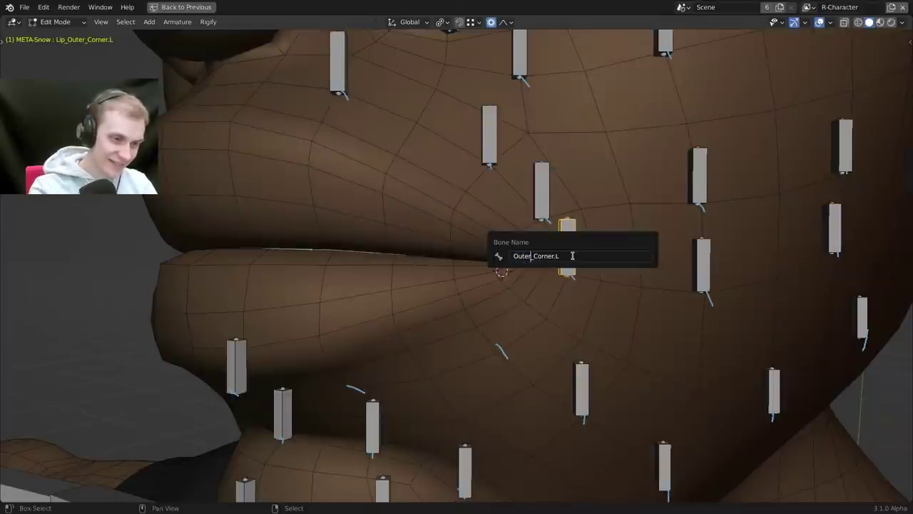
type("Lip")
key("Return")
key("h")
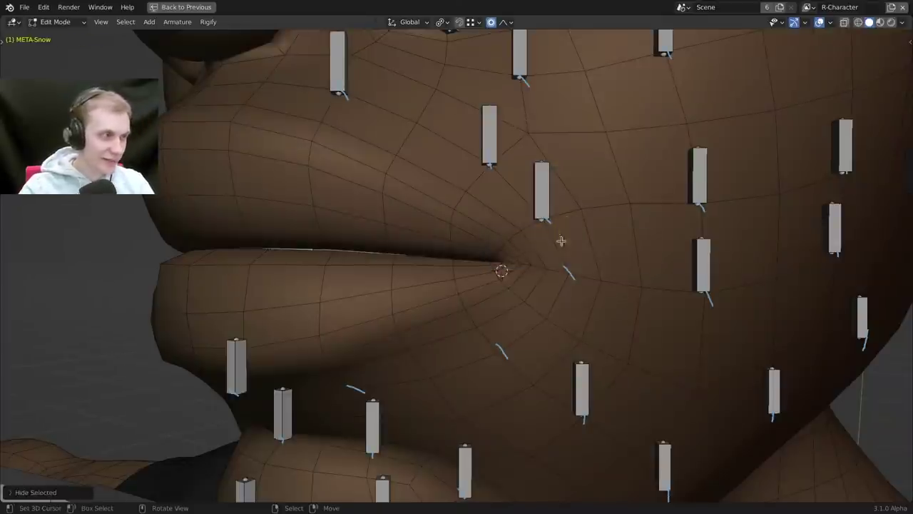
Examine the bones above the mouth corner, below the lower lip and at the top of the chin.
right_click(540, 207)
middle_click_drag(540, 207, 516, 266, "shift")
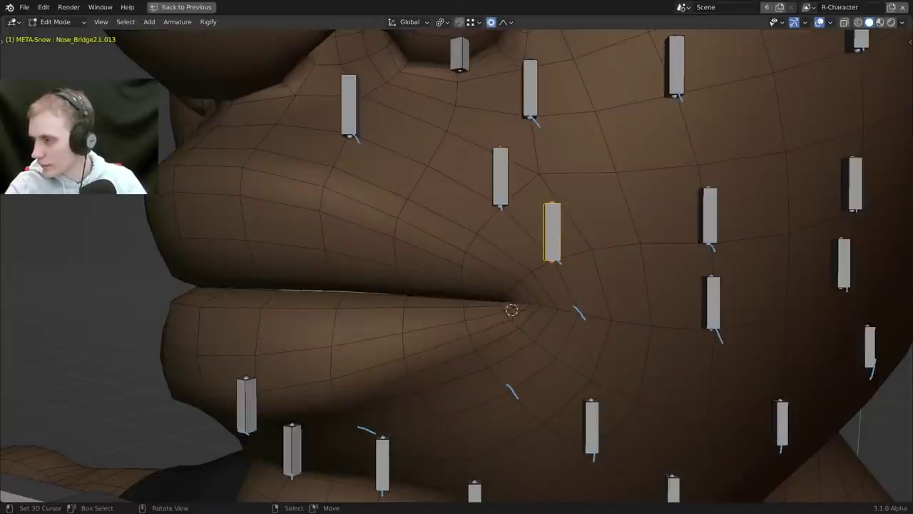
middle_click_drag(368, 304, 300, 285)
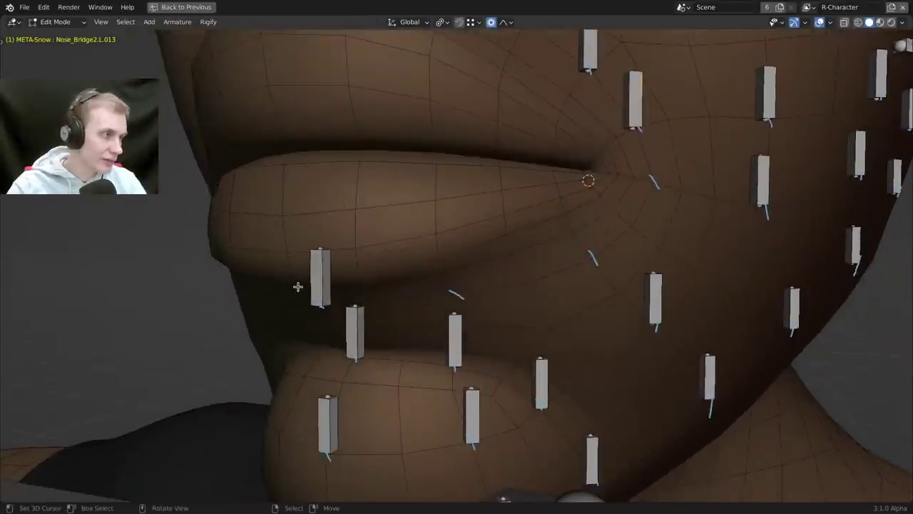
left_click(307, 287)
left_click(356, 327)
middle_click_drag(360, 327, 482, 283)
left_click(457, 334)
left_click(377, 271)
middle_click_drag(377, 271, 519, 343)
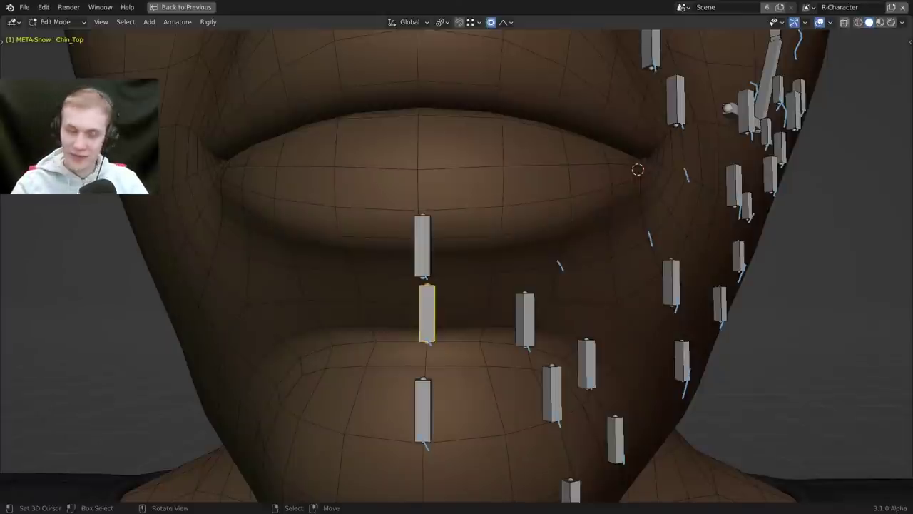
middle_click_drag(703, 244, 550, 263)
scroll(549, 263, "up", 2)
left_click(519, 244)
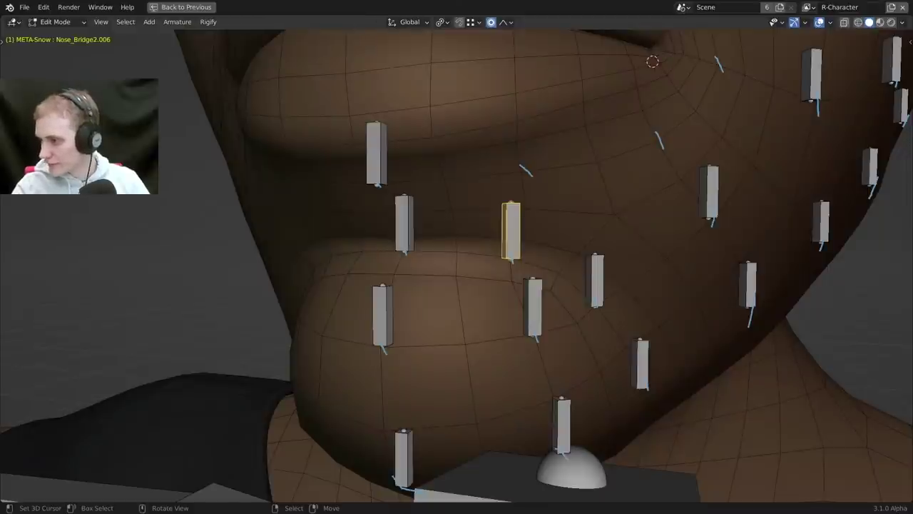
Check the names of the side, lower and centre-line chin bones.
middle_click_drag(558, 301, 510, 253)
scroll(468, 230, "up", 1)
scroll(508, 289, "down", 2)
middle_click_drag(507, 289, 507, 249, "shift")
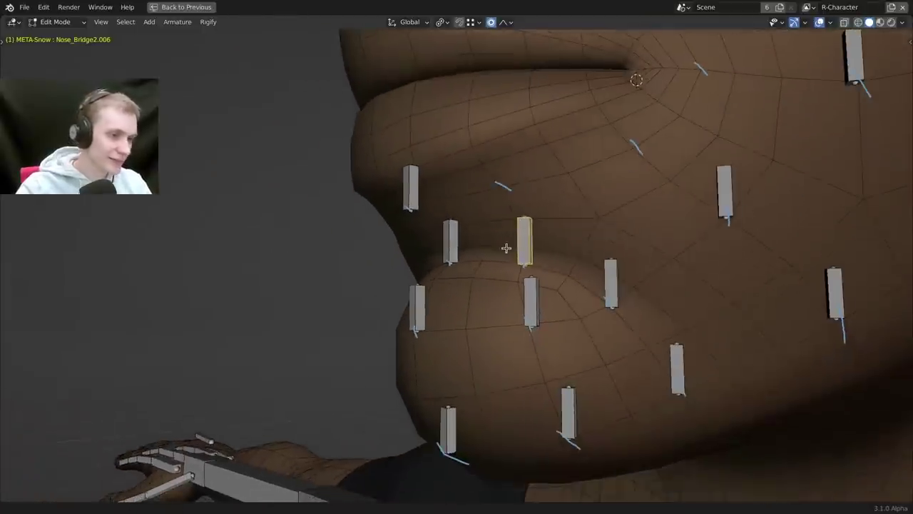
right_click(536, 330)
right_click(536, 327)
middle_click_drag(566, 374, 542, 321)
left_click(532, 312)
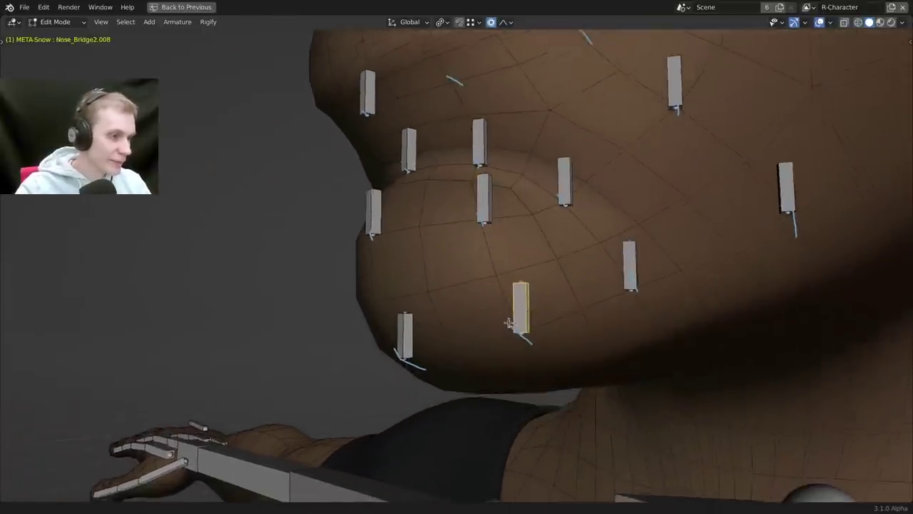
left_click(413, 343)
middle_click_drag(413, 343, 371, 281)
left_click(373, 236)
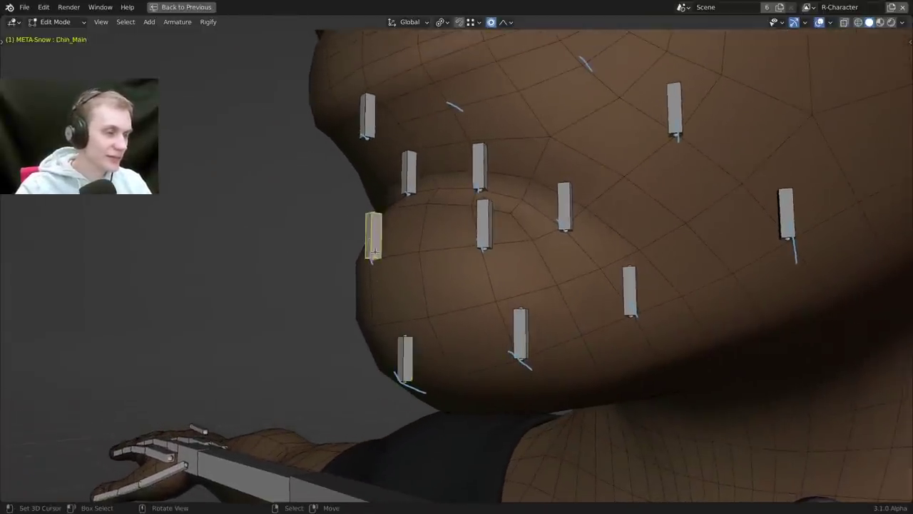
middle_click_drag(374, 236, 432, 214)
left_click(432, 188)
Hide the centre-line bones OuterLip_Lower_Center, Chin_Top and Chin_Main.
left_click(391, 128)
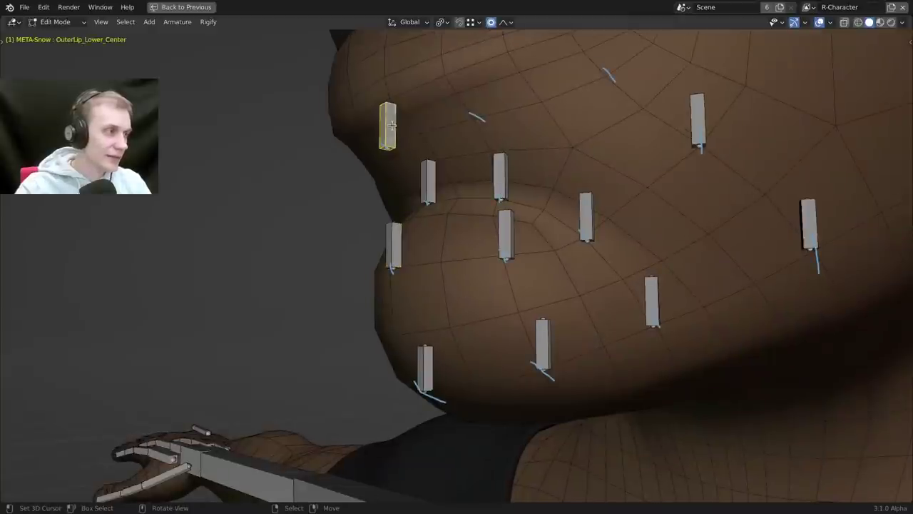
left_click(422, 182, "shift")
left_click(394, 250, "shift")
middle_click_drag(398, 290, 382, 223, "shift")
key("h")
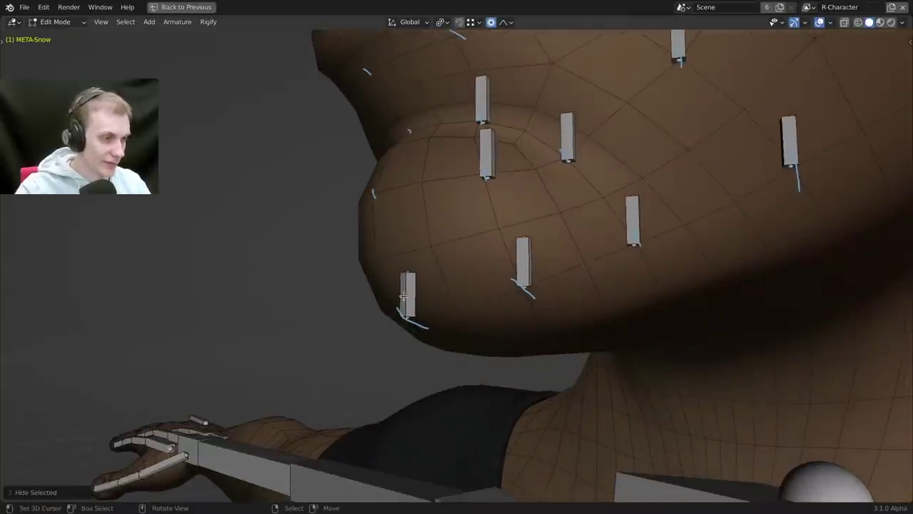
Rename the lowest centre-line bone under the chin to Chin_Base.
left_click(406, 296)
middle_click_drag(457, 216, 472, 224, "shift")
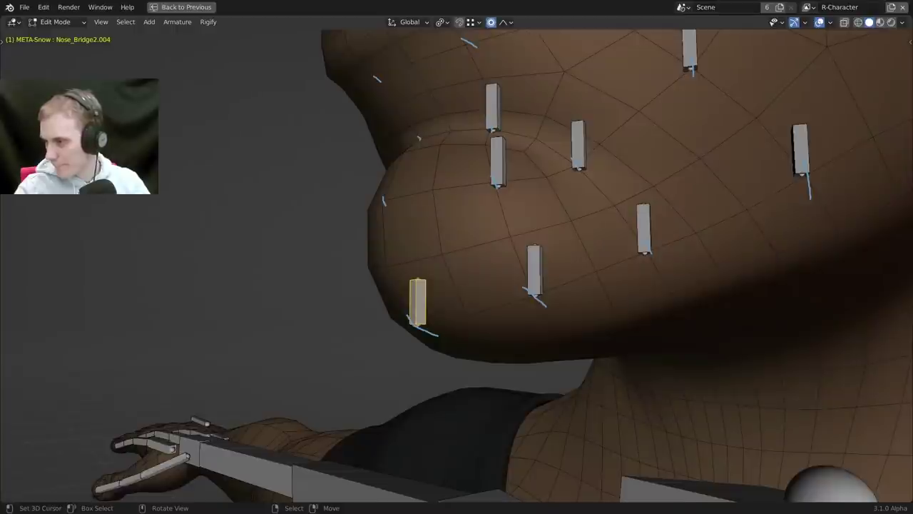
middle_click_drag(548, 275, 473, 311)
scroll(432, 313, "up", 3)
scroll(485, 300, "down", 2)
scroll(527, 278, "up", 2)
key("F2")
type("Chin")
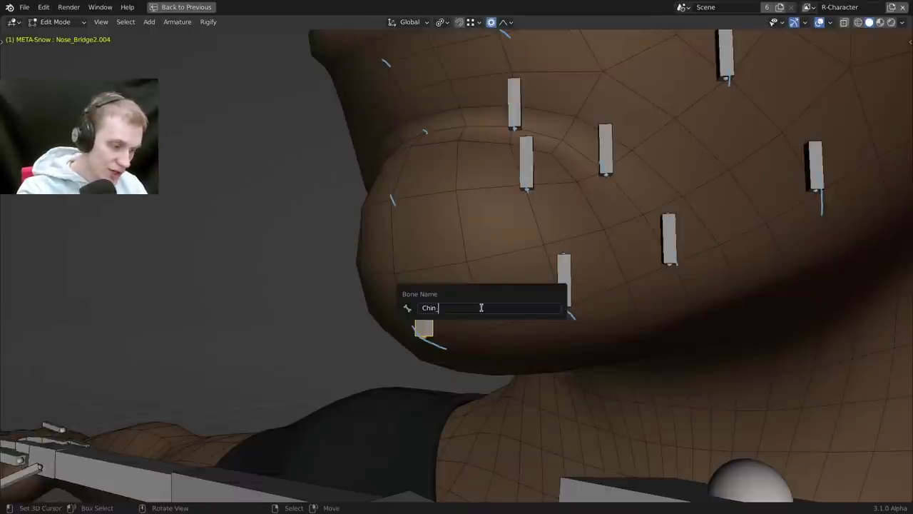
type("_Jaw")
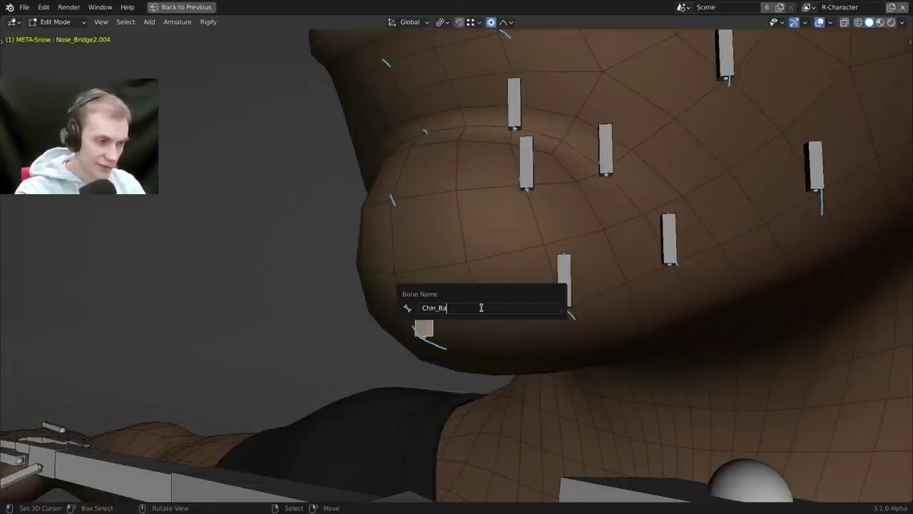
type("Base")
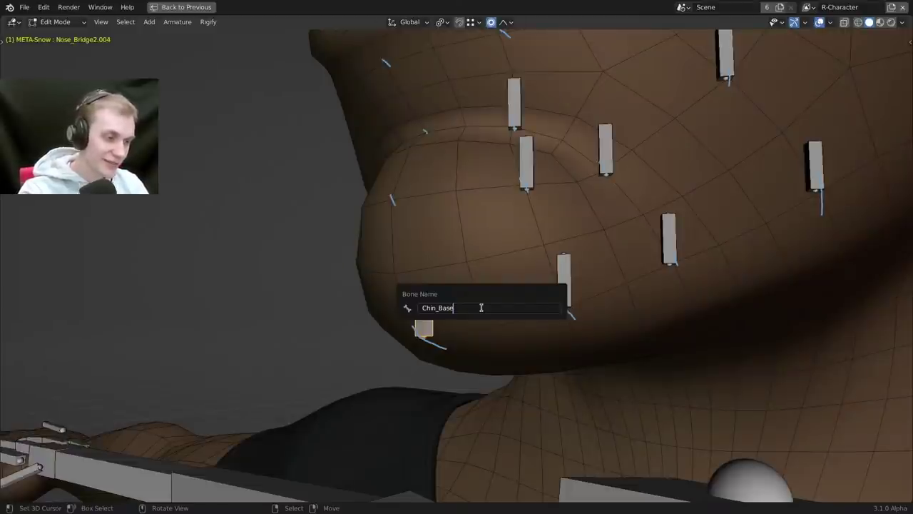
key("Return")
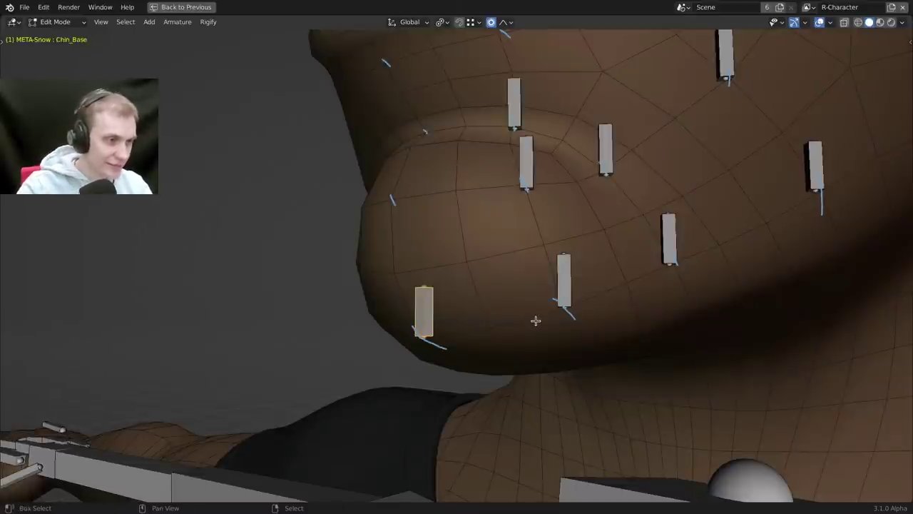
Rename the bone beside Chin_Base on the underside of the chin to Jaw1.L.
middle_click_drag(535, 320, 417, 273, "shift")
left_click(430, 297)
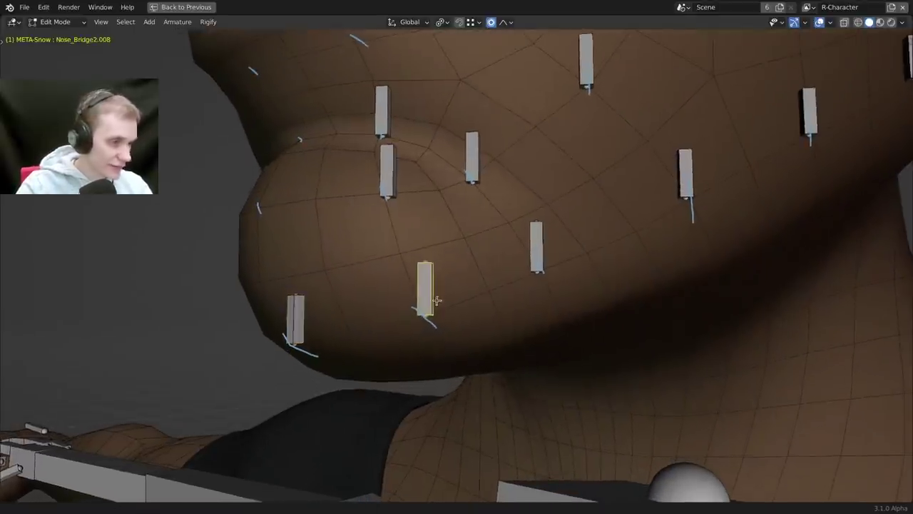
key("F2")
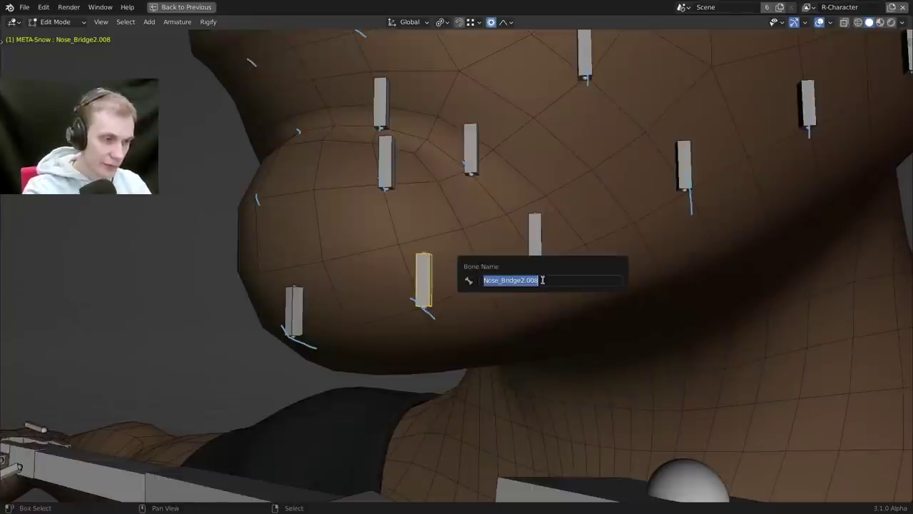
type("Jaaw1.L")
key("ctrl+a")
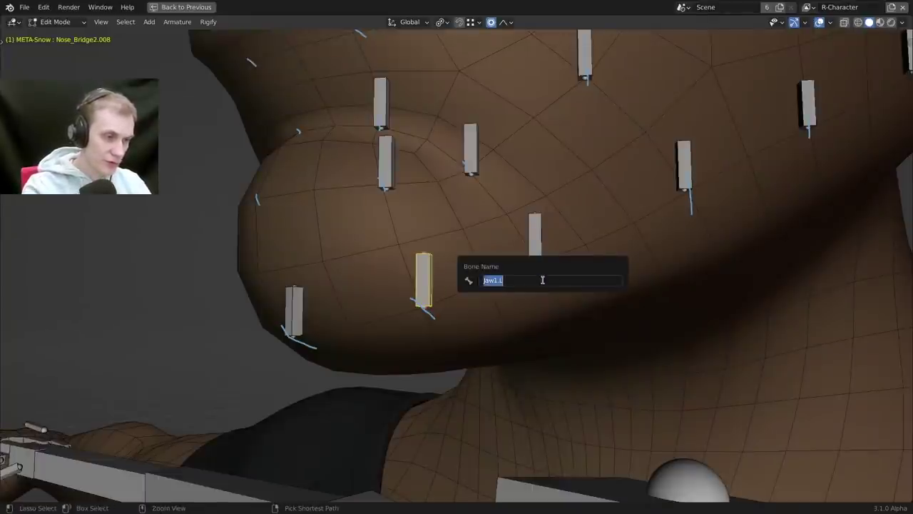
key("Return")
Rename that same bone beside Chin_Base to Chin_Base.L.
middle_click_drag(536, 272, 506, 287)
left_click(300, 319)
left_click(470, 306)
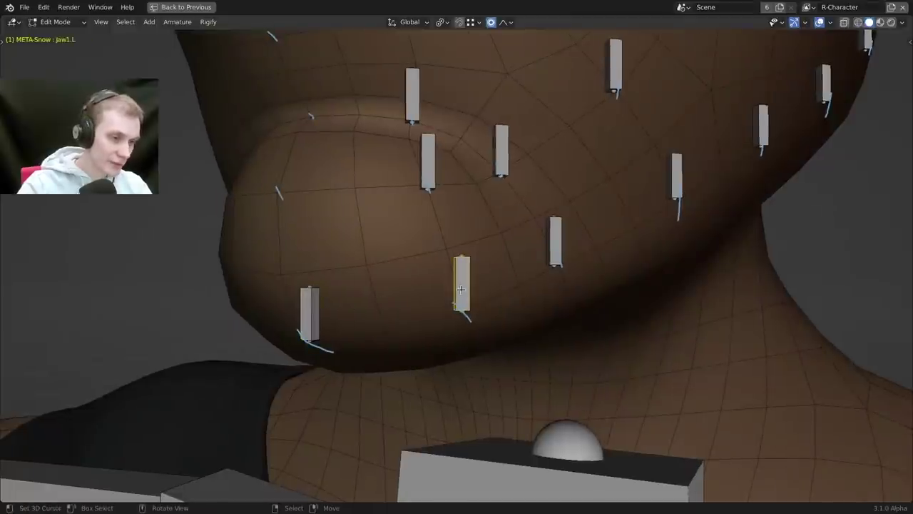
key("F2")
type("Chin_Base.L")
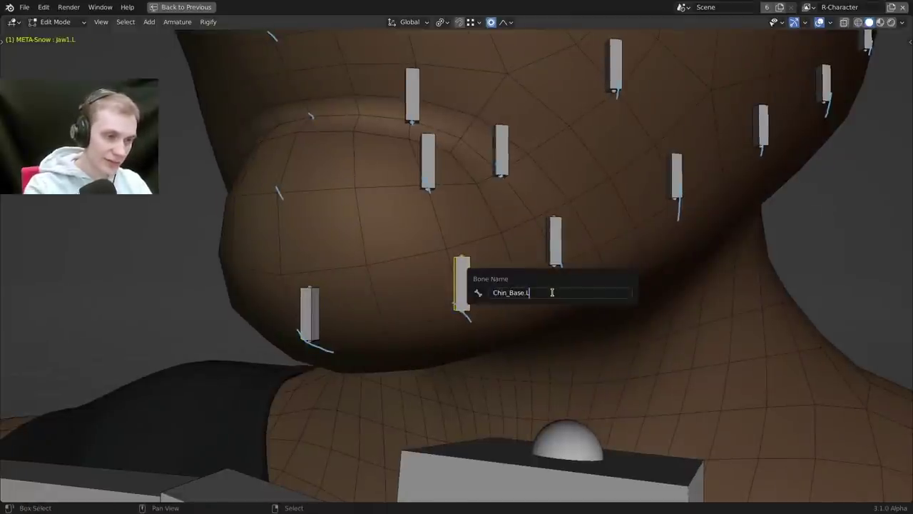
key("Return")
Rename the first jawline bone behind Chin_Base.L to Jaw1.L.
middle_click_drag(638, 327, 521, 306)
left_click(485, 251)
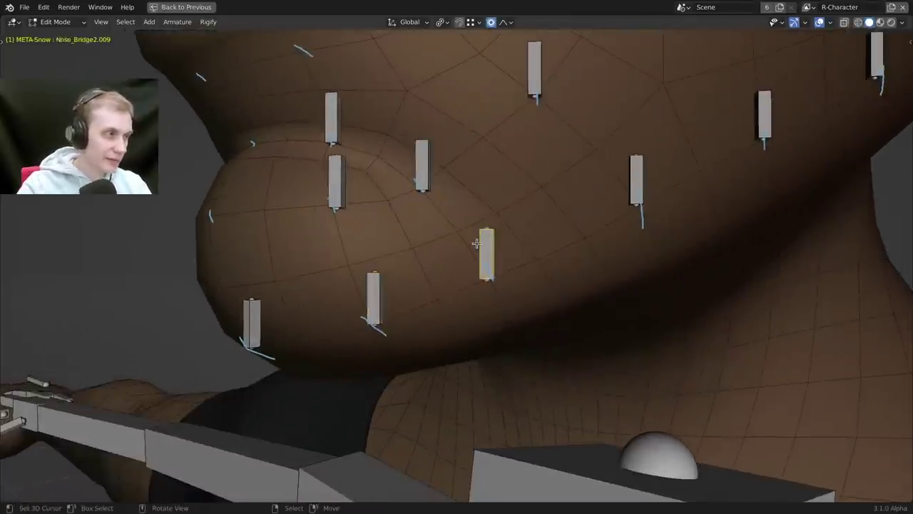
middle_click_drag(485, 251, 533, 277)
key("F2")
type("Jaw1.L")
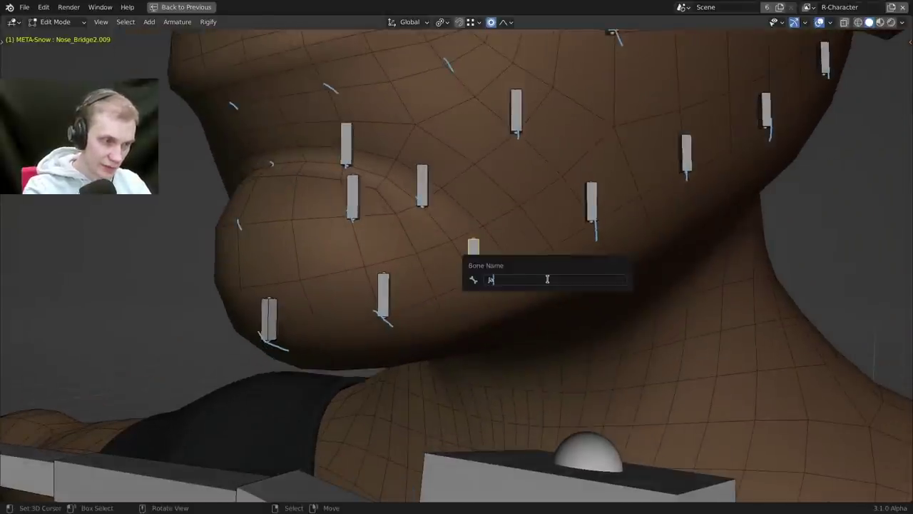
key("ctrl+a")
key("Return")
Rename the two bones following Jaw1.L along the jawline to Jaw2.L and Jaw3.L.
middle_click_drag(547, 279, 484, 301, "shift")
right_click(552, 211)
key("F2")
type("Jaw2.L")
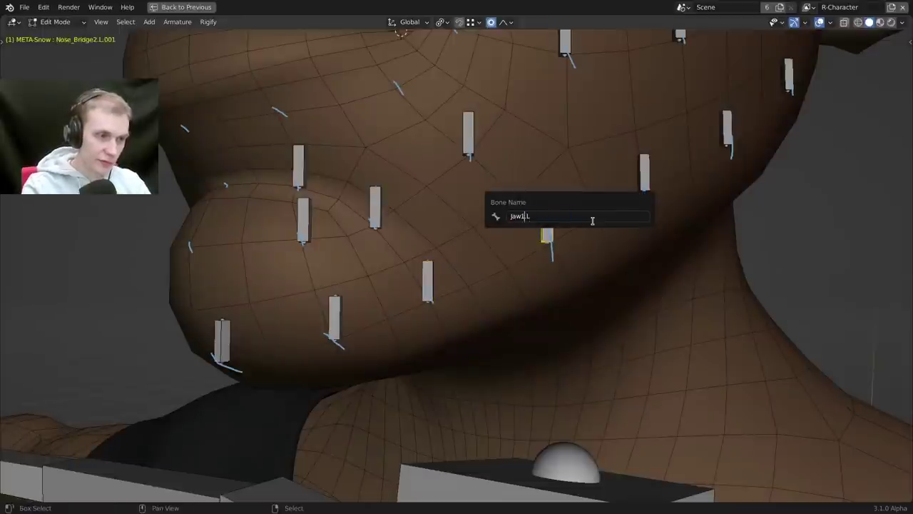
key("Return")
left_click(640, 184)
key("F2")
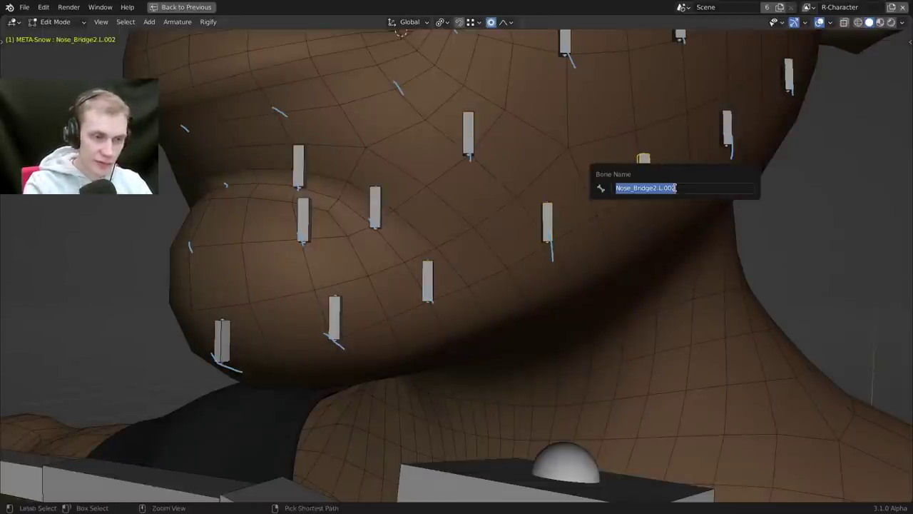
type("Jaw3.L")
key("Return")
Rename the last two jawline bones towards the ear to Jaw4.L and Jaw5.L.
middle_click_drag(675, 189, 601, 208)
left_click(604, 191)
key("F2")
type("Jaw4.L")
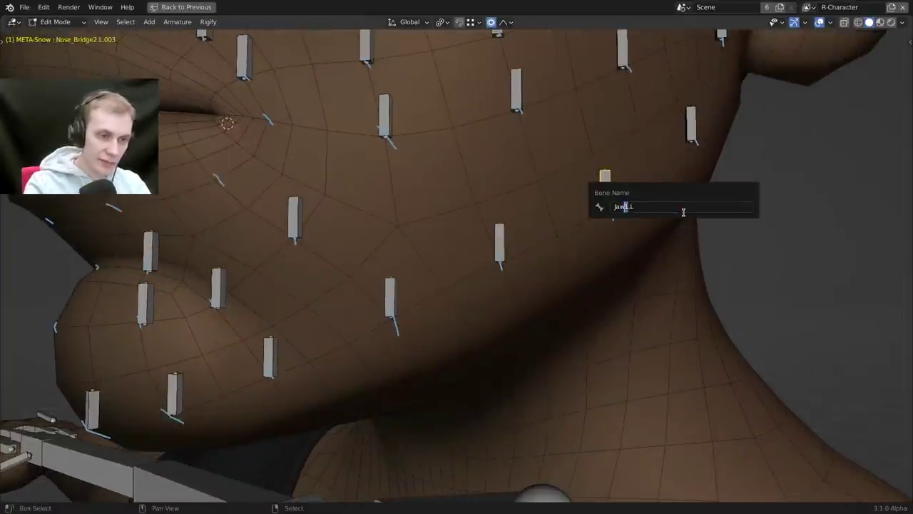
key("Return")
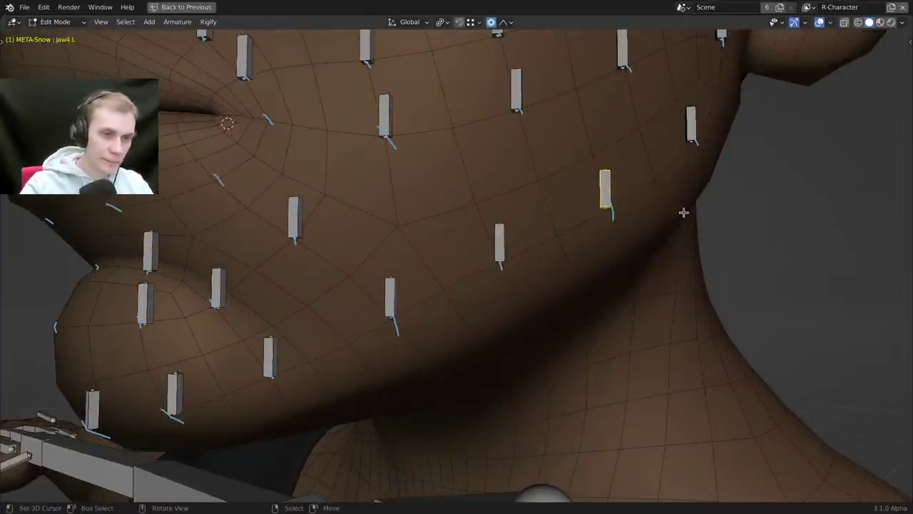
left_click(708, 134)
key("F2")
type("Jaw1.L")
key("Return")
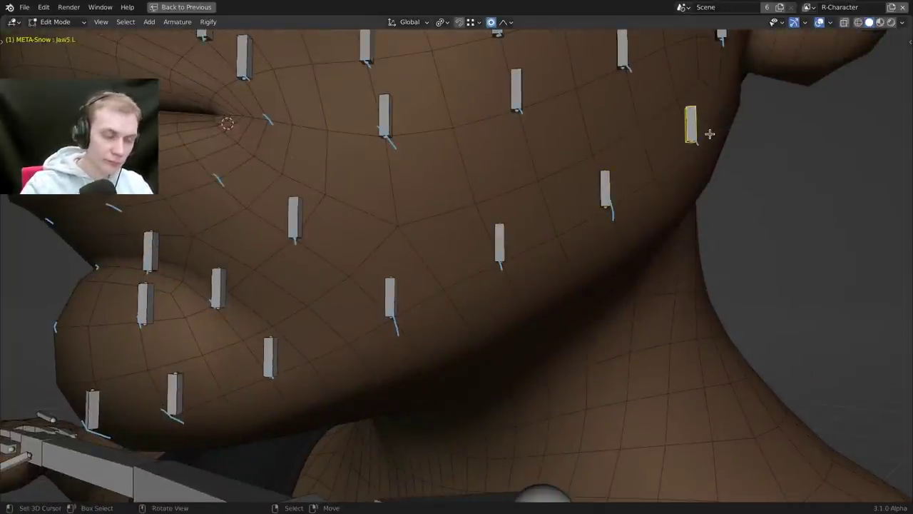
Hide the jawline bones Jaw1.L to Jaw5.L together with Chin_Base.L and Chin_Base.
scroll(720, 261, "down", 2)
right_click(644, 211, "shift")
left_click(571, 249, "shift")
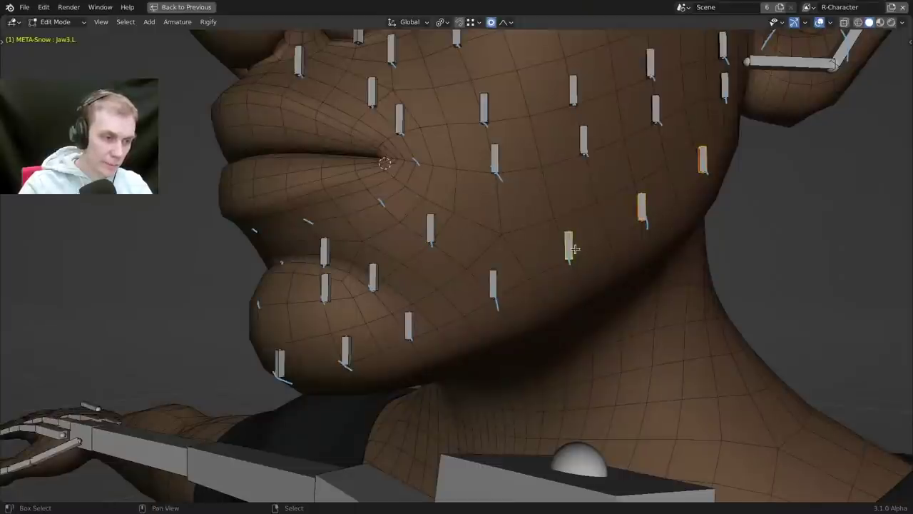
right_click(496, 281, "shift")
middle_click_drag(475, 314, 489, 287, "shift")
right_click(464, 285, "shift")
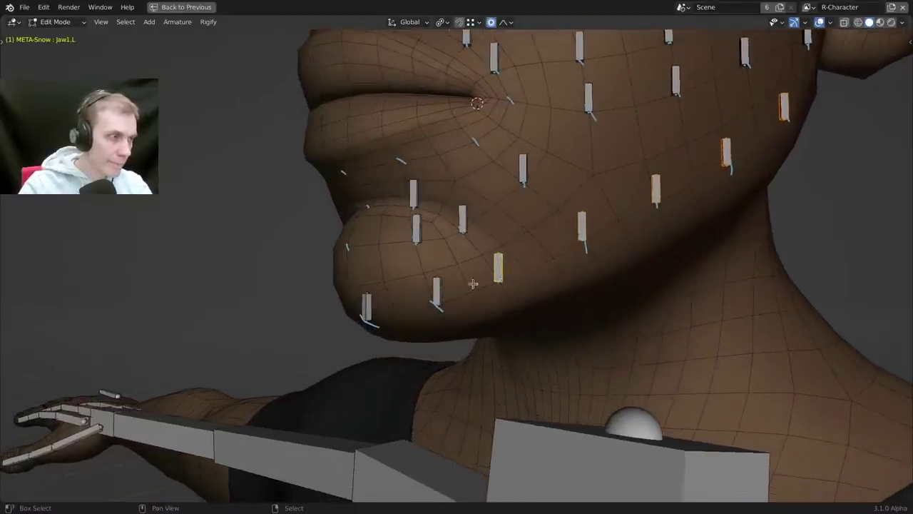
right_click(438, 289, "shift")
left_click(366, 307)
middle_click_drag(367, 310, 462, 257)
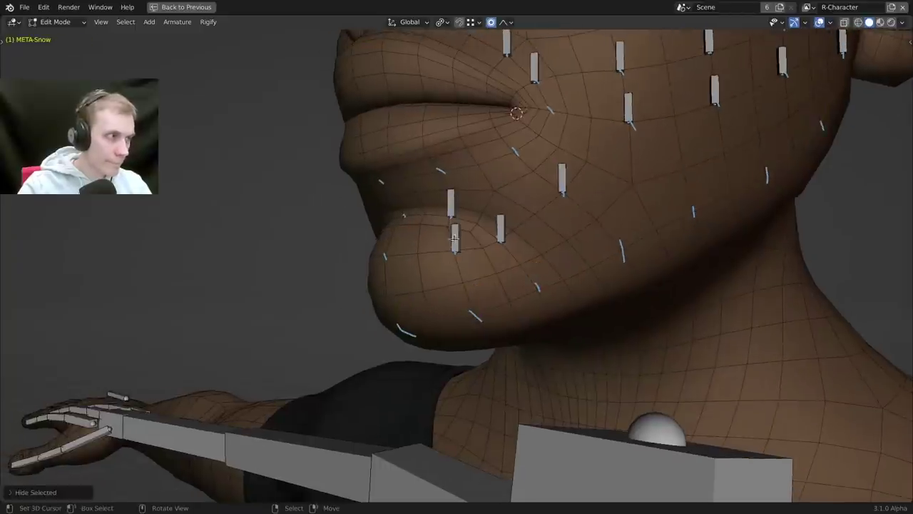
Select Chin.L, circle the chin area with annotation strokes, and erase the annotation marks around the chin and jaw.
left_click(462, 255)
scroll(465, 259, "up", 3)
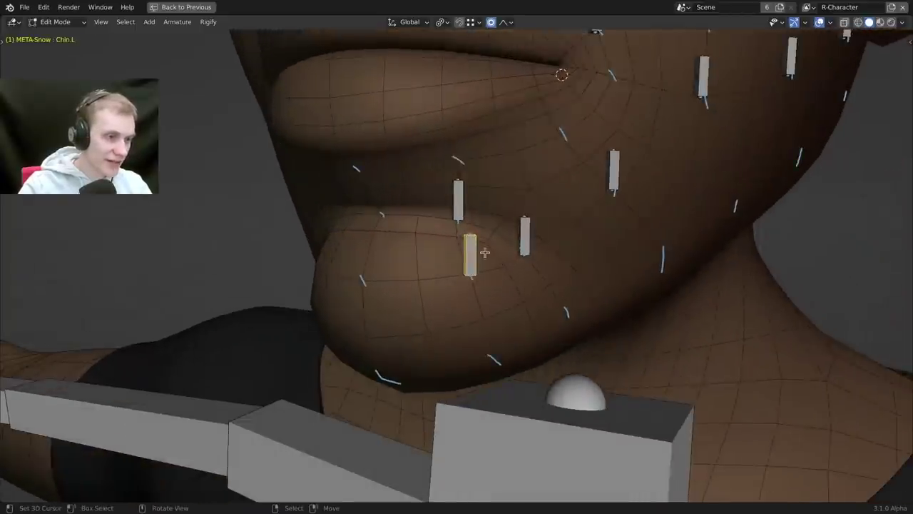
mouse_move(468, 225)
middle_mouse_down()
mouse_move(499, 212)
mouse_move(481, 221)
mouse_move(500, 226)
mouse_move(468, 221)
mouse_move(495, 211)
mouse_move(472, 335)
middle_mouse_up()
mouse_move(471, 338)
left_mouse_down()
mouse_move(450, 213)
mouse_move(436, 349)
mouse_move(417, 300)
left_mouse_up()
mouse_move(463, 348)
right_mouse_down()
mouse_move(444, 347)
mouse_move(516, 281)
mouse_move(373, 342)
mouse_move(505, 365)
mouse_move(554, 293)
mouse_move(408, 279)
right_mouse_up()
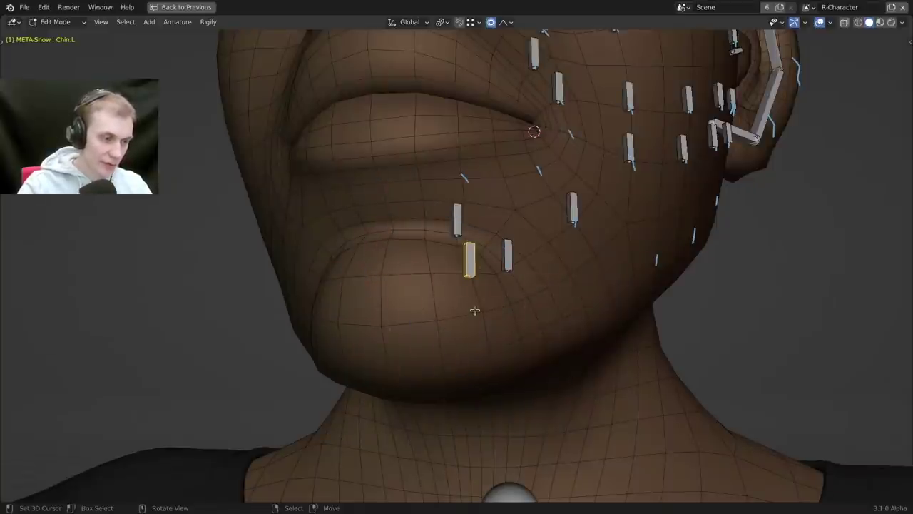
middle_click_drag(474, 310, 457, 302)
mouse_move(421, 299)
left_mouse_down()
mouse_move(396, 250)
mouse_move(431, 383)
mouse_move(561, 456)
mouse_move(309, 228)
mouse_move(295, 270)
left_mouse_up()
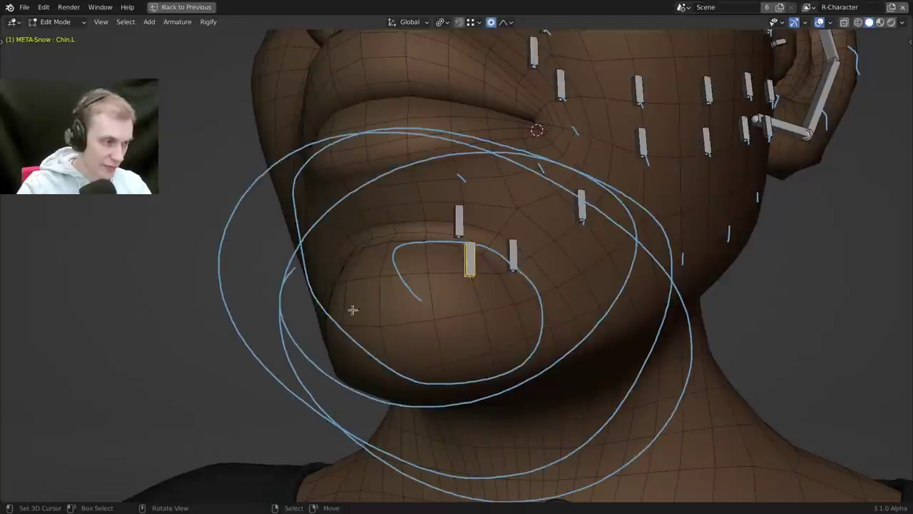
mouse_move(336, 307)
right_mouse_down()
mouse_move(264, 281)
mouse_move(456, 271)
mouse_move(709, 307)
right_mouse_up()
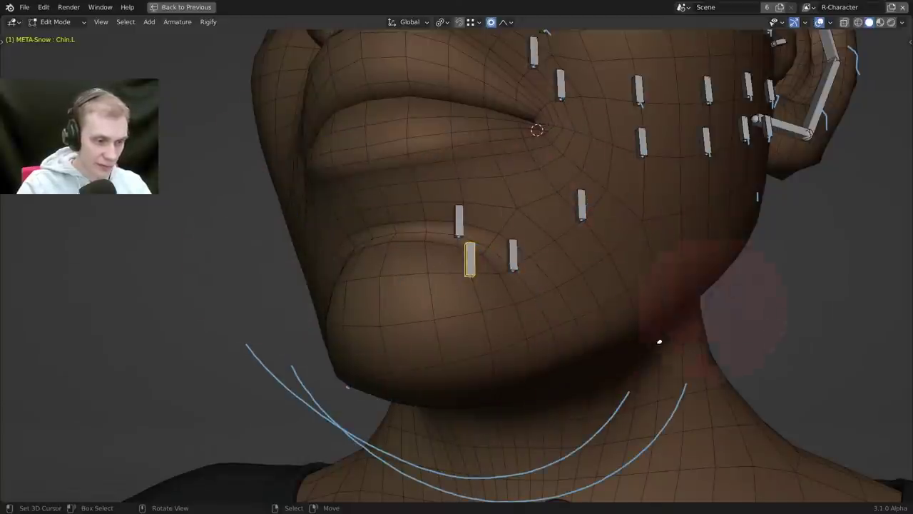
mouse_move(660, 341)
right_mouse_down()
mouse_move(265, 428)
mouse_move(383, 306)
right_mouse_up()
Hide the Chin.L bone and select the unnamed bone just above it.
scroll(428, 304, "up", 5)
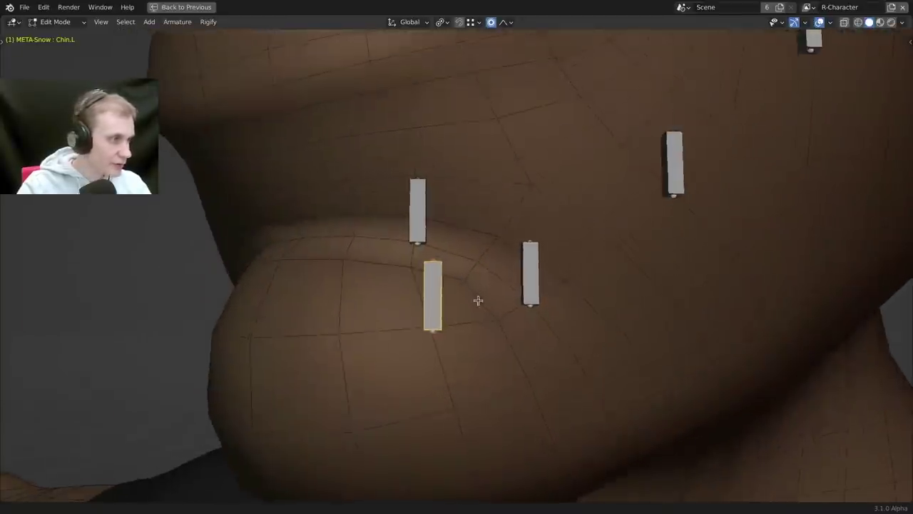
left_click(418, 211)
middle_click_drag(421, 214, 480, 269)
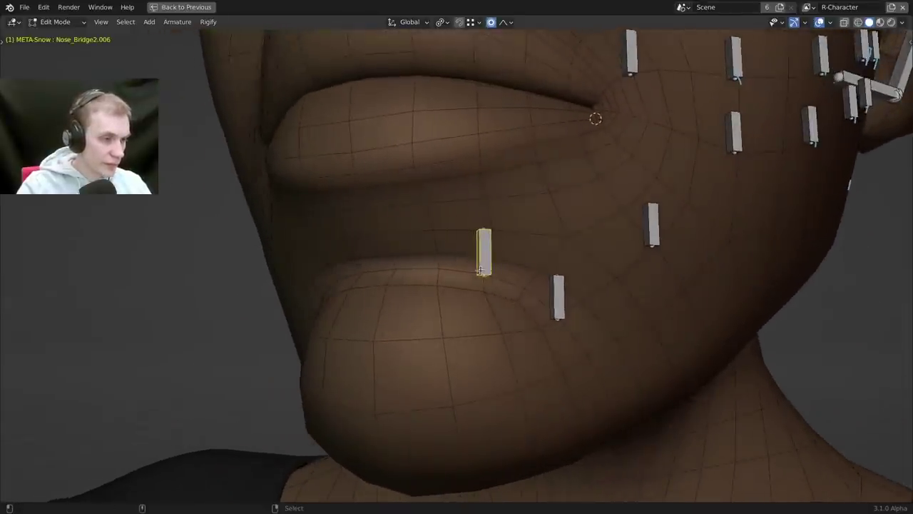
Reveal the hidden bones to check the name of the centre-line bone at the chin's top, and undo the reveal.
key("alt+h")
left_click(398, 262, "shift")
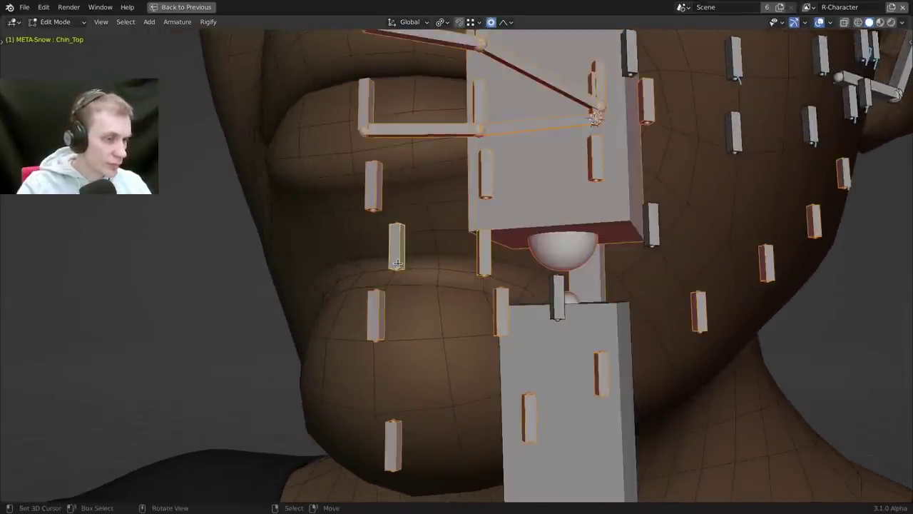
key("ctrl+z")
key("ctrl+z")
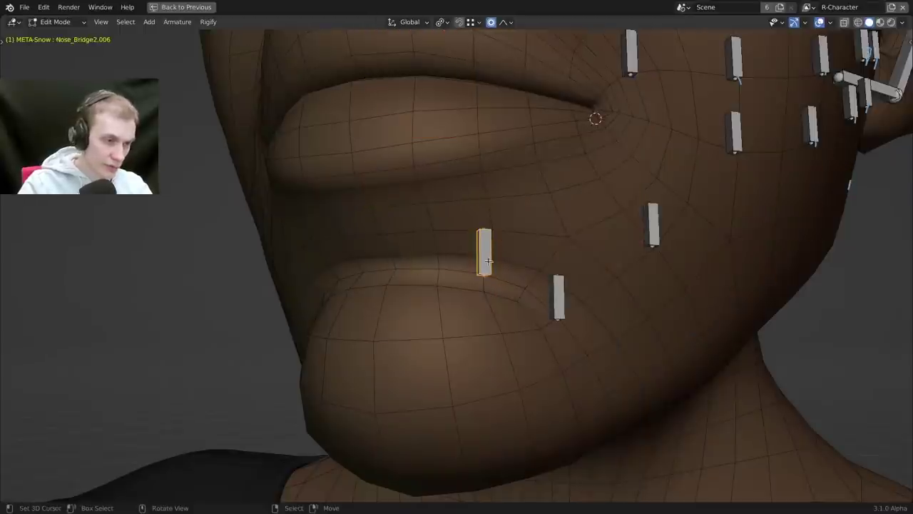
Rename the selected bone at the top of the chin to Chin_Top.L and hide it.
key("F2")
type("Chin_Top.L")
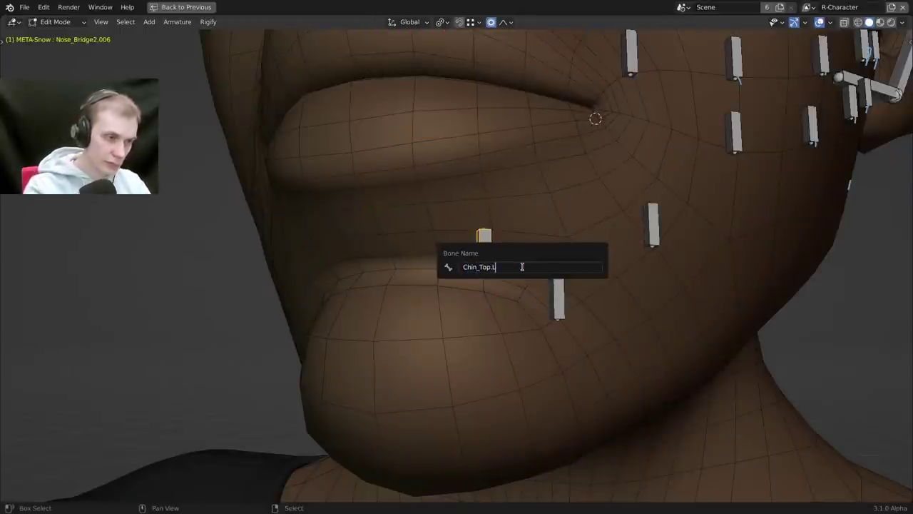
key("Return")
Select the unnamed bone at the side of the chin, reveal all hidden bones, and examine the bone layout across the face.
middle_click_drag(547, 285, 474, 270)
left_click(467, 266)
key("alt+h")
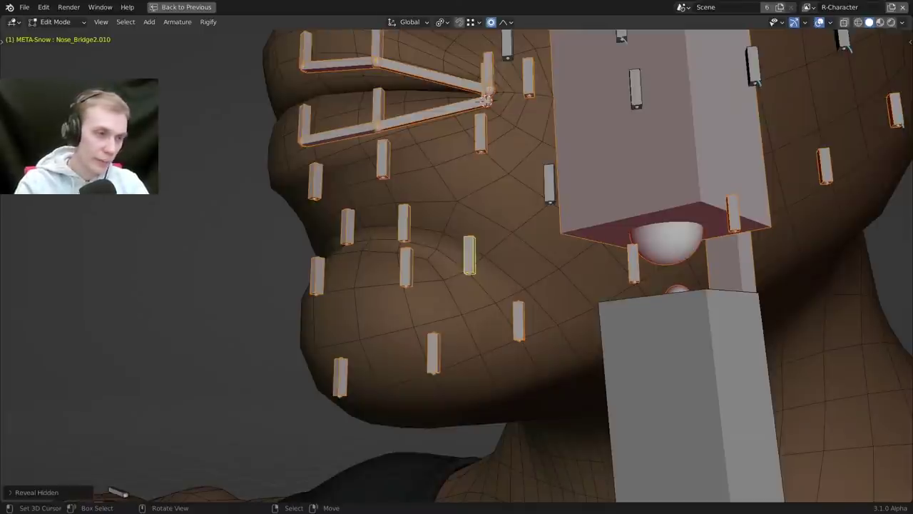
scroll(779, 208, "down", 5)
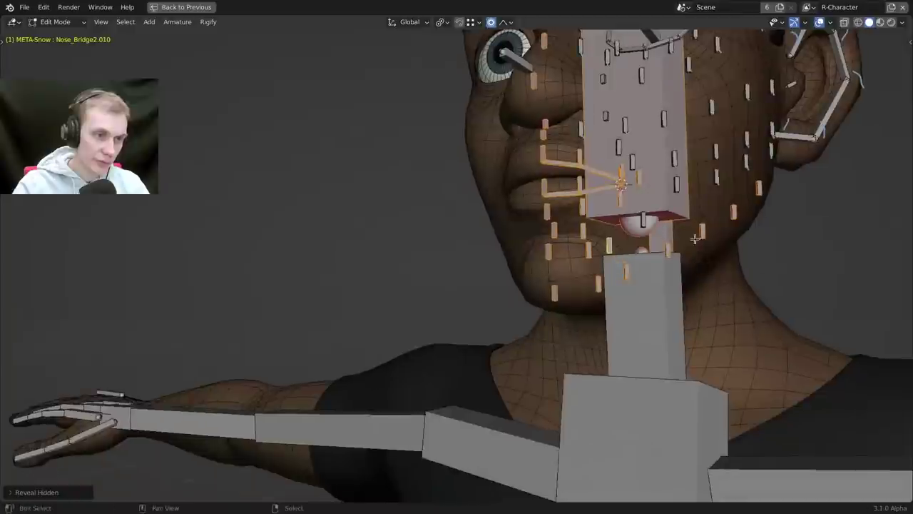
middle_click_drag(692, 238, 618, 355, "shift")
middle_click_drag(563, 133, 617, 163)
scroll(553, 155, "up", 2)
middle_click_drag(617, 163, 575, 196, "shift")
scroll(513, 243, "up", 2)
scroll(575, 196, "down", 5)
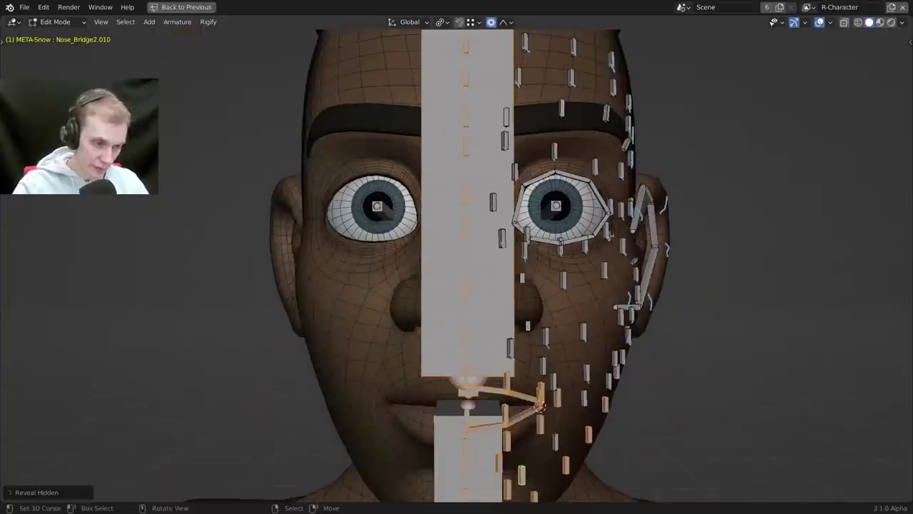
Examine how the unnamed side chin bone sits among the revealed lip, chin and jaw bones.
scroll(575, 195, "down", 1)
middle_click_drag(621, 316, 530, 267)
scroll(552, 247, "up", 3)
scroll(512, 229, "down", 4)
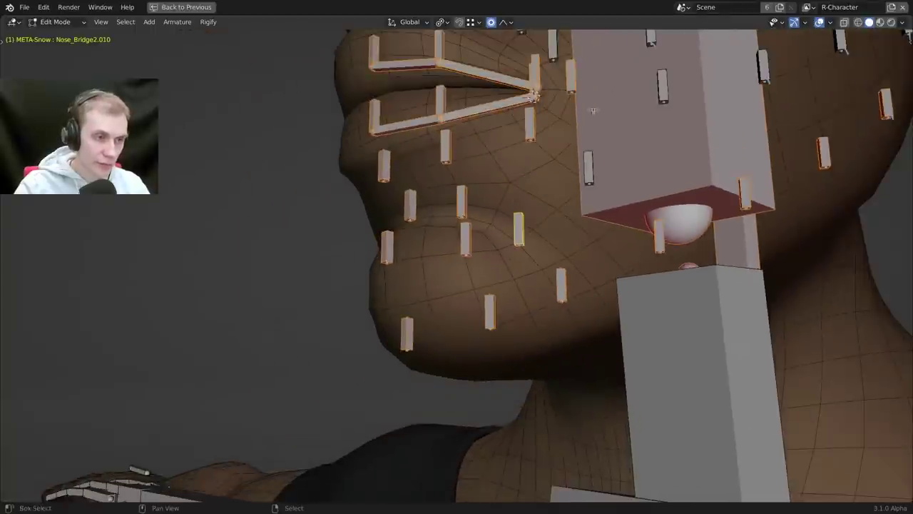
middle_click_drag(515, 230, 467, 442, "shift")
scroll(471, 357, "down", 3)
middle_click_drag(470, 300, 524, 274)
scroll(547, 276, "up", 4)
scroll(569, 264, "up", 3)
scroll(511, 281, "down", 2)
scroll(505, 273, "up", 3)
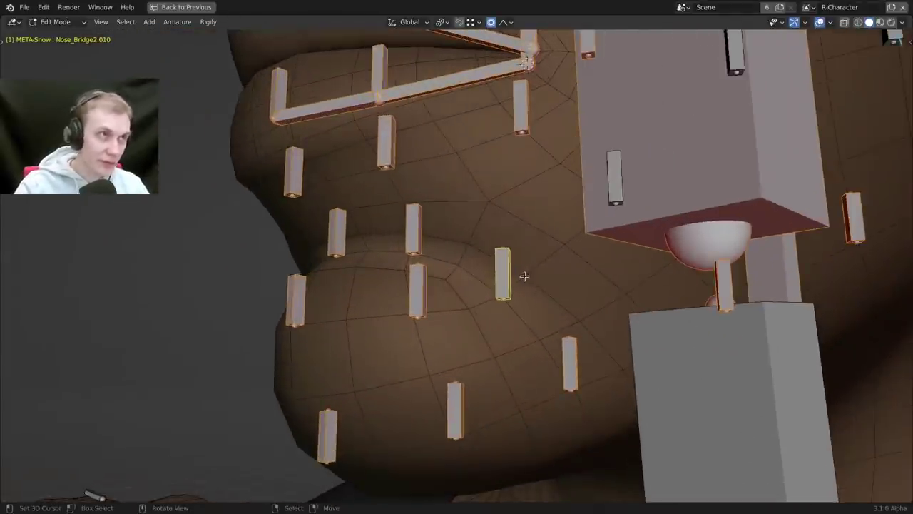
middle_click_drag(520, 314, 535, 282, "shift")
middle_click_drag(535, 283, 514, 232)
scroll(525, 263, "up", 1)
Hide all the revealed bones again, leaving the unnamed side chin bone visible, and reselect that bone.
right_click(503, 226, "shift")
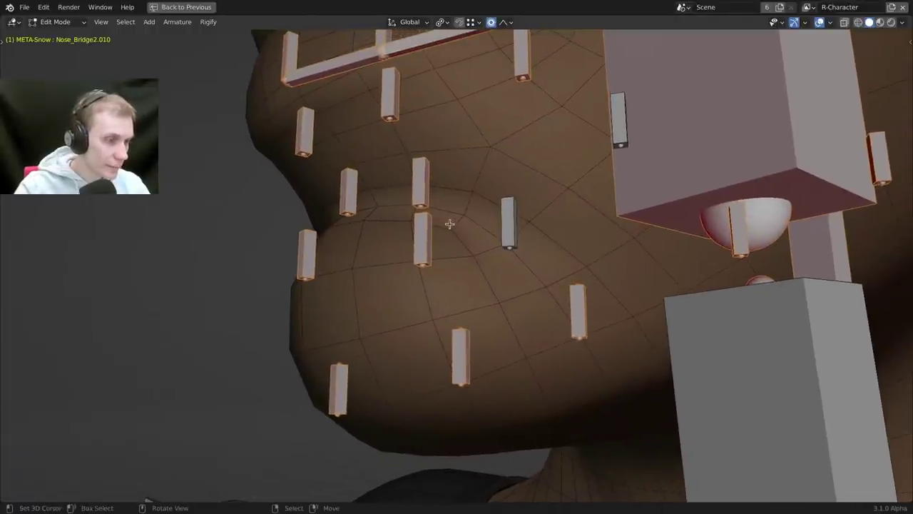
key("h")
left_click(505, 229)
middle_click_drag(527, 245, 492, 251, "shift")
Compare the unnamed side chin bone with the bone diagonally above it by selecting each in turn.
right_click(596, 155)
right_click(499, 255)
right_click(599, 165)
left_click(489, 253)
left_click(571, 183)
left_click(498, 253)
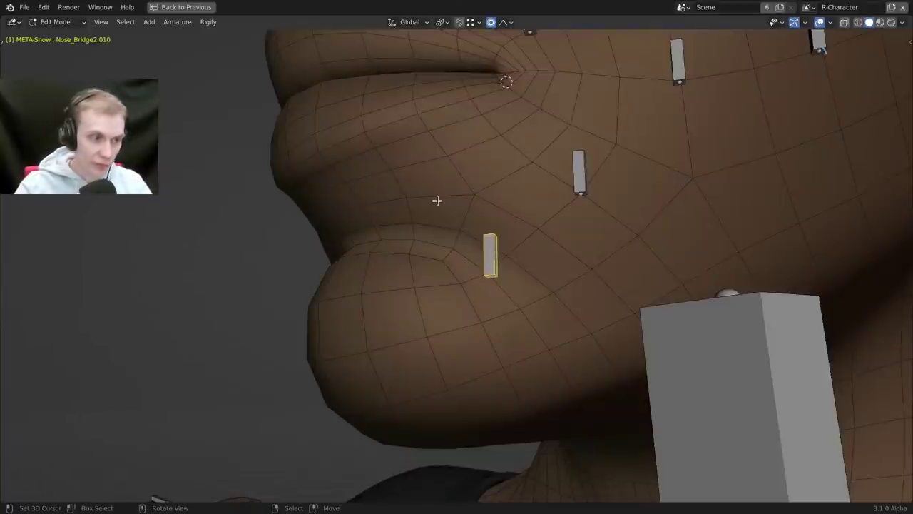
middle_click_drag(437, 201, 503, 228)
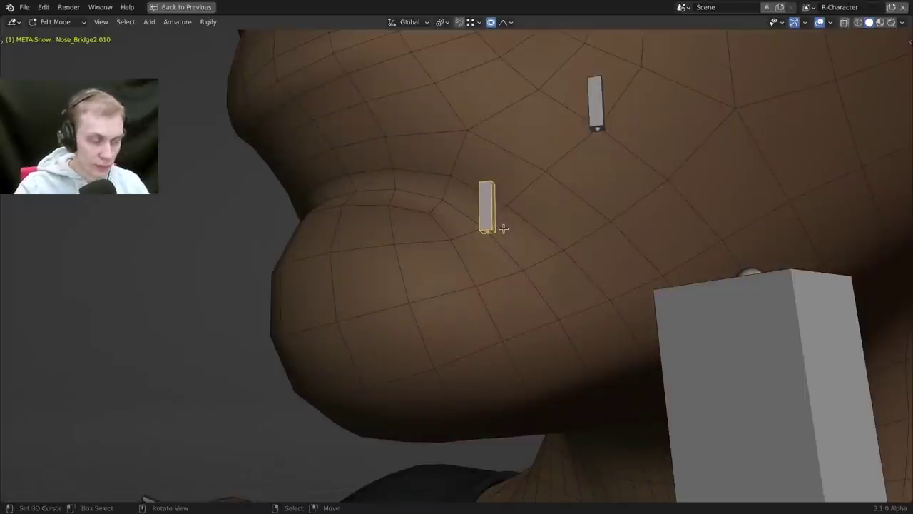
middle_click_drag(509, 259, 487, 219)
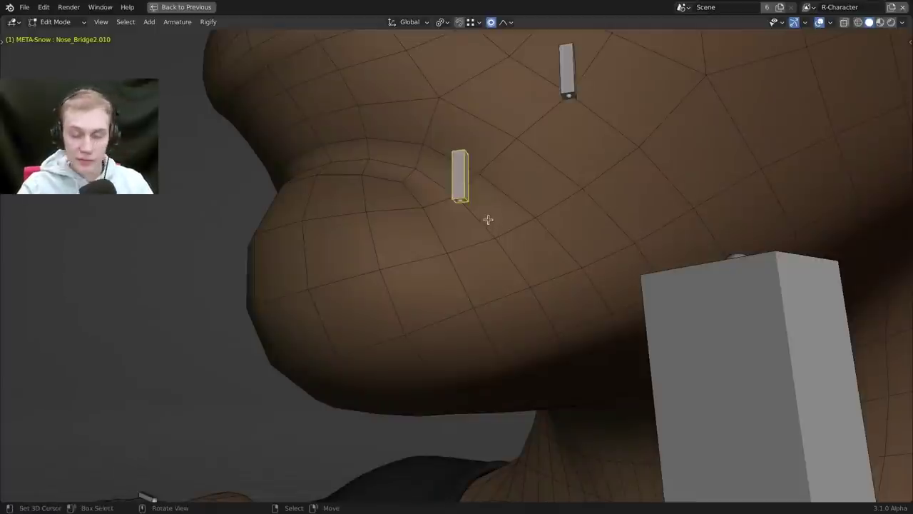
middle_click_drag(483, 214, 550, 143)
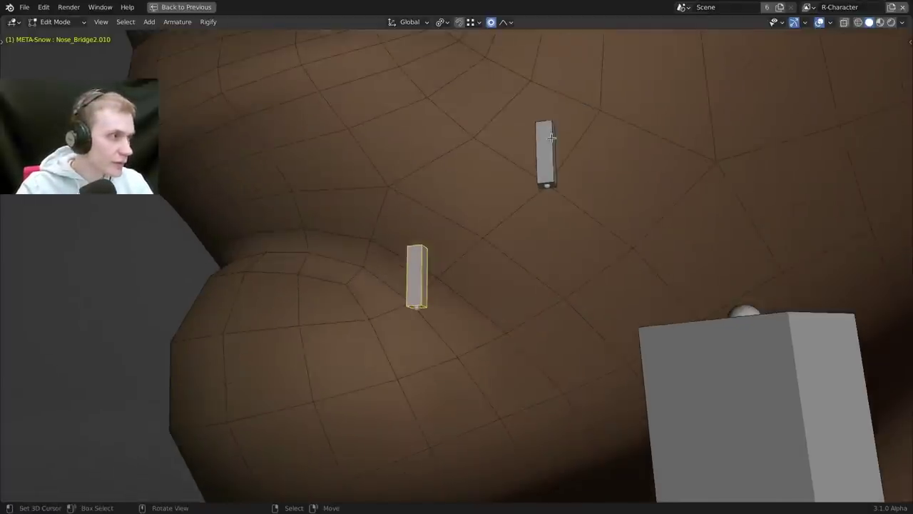
left_click(549, 143)
Rename the unnamed bone at the side of the chin as Chin_Outer.L and hide it.
left_click(420, 274)
middle_click_drag(450, 253, 468, 252)
key("F2")
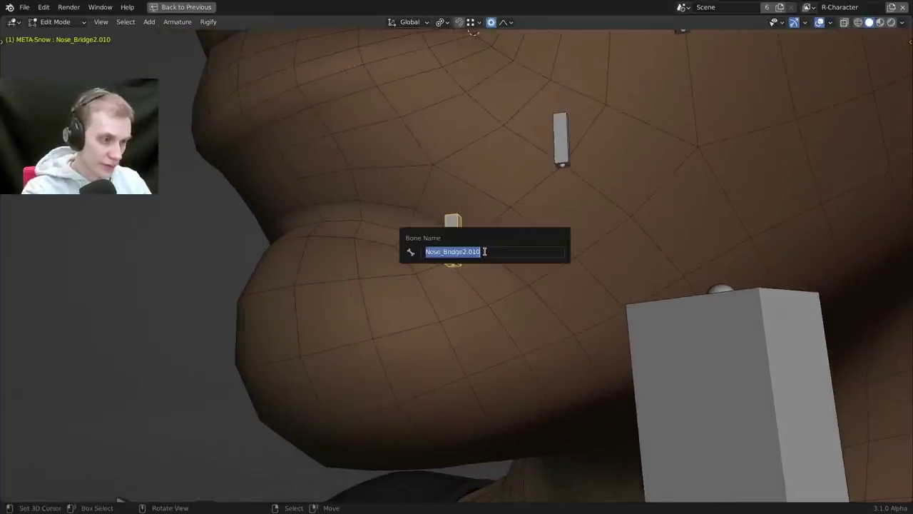
type("Chin_Outer.L")
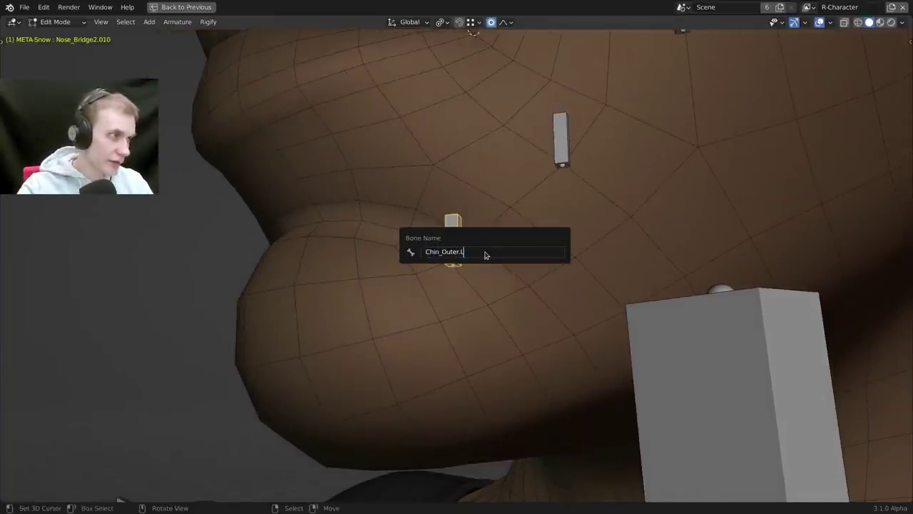
key("Return")
key("h")
Rename the remaining bone below and behind the mouth corner as Jaw_Bridge1.L.
right_click(559, 149)
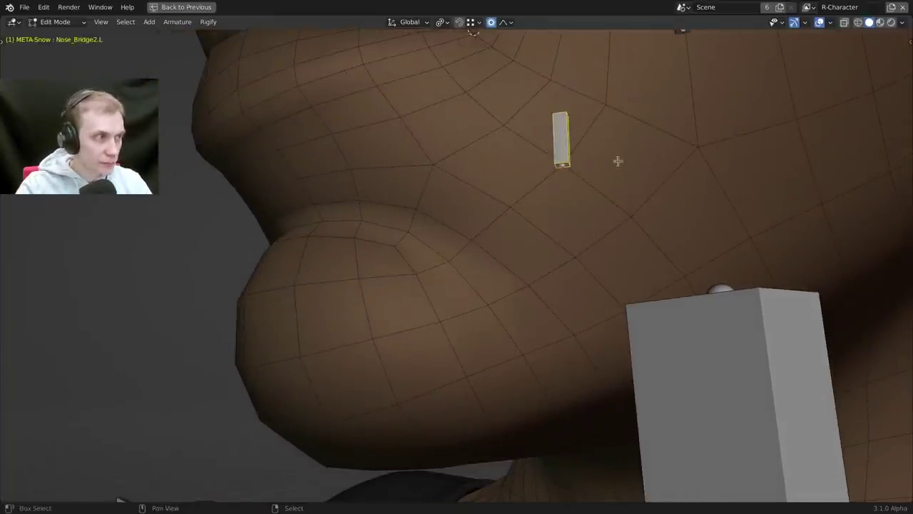
middle_click_drag(618, 161, 613, 296, "shift")
scroll(595, 283, "down", 1)
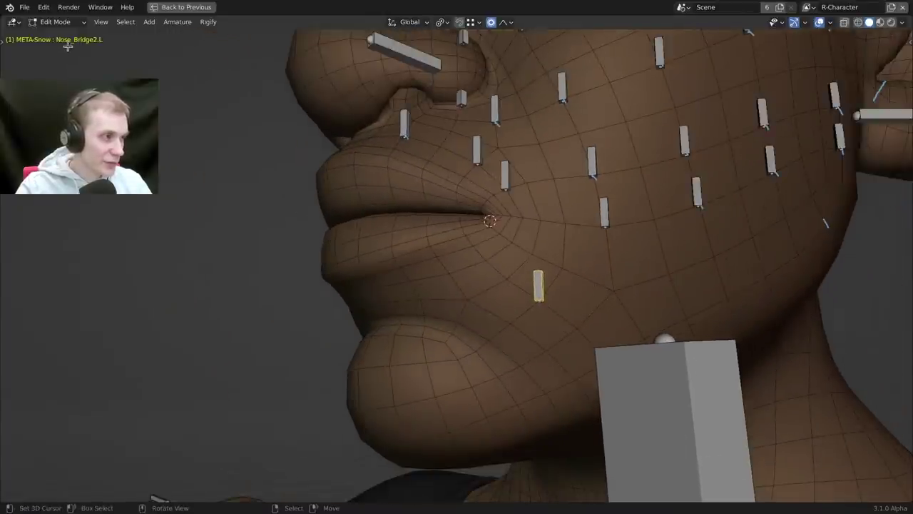
scroll(512, 230, "down", 1)
middle_click_drag(511, 231, 505, 252)
scroll(548, 304, "up", 3)
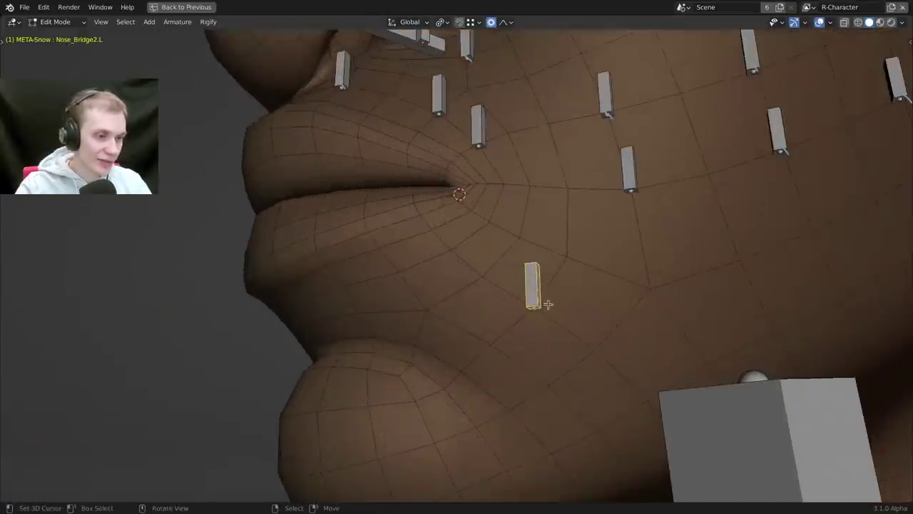
middle_click_drag(548, 303, 587, 295)
key("F2")
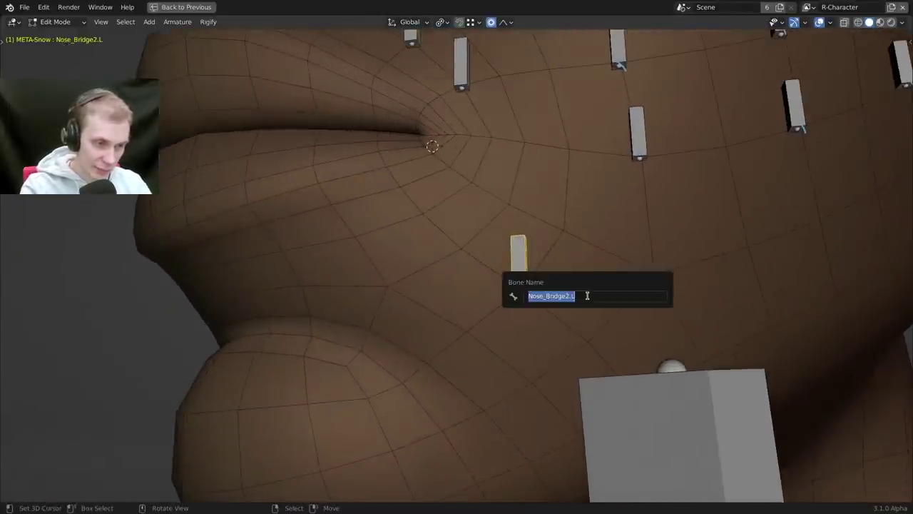
key("End")
key("BackSpace")
key("shift+Home")
key("BackSpace")
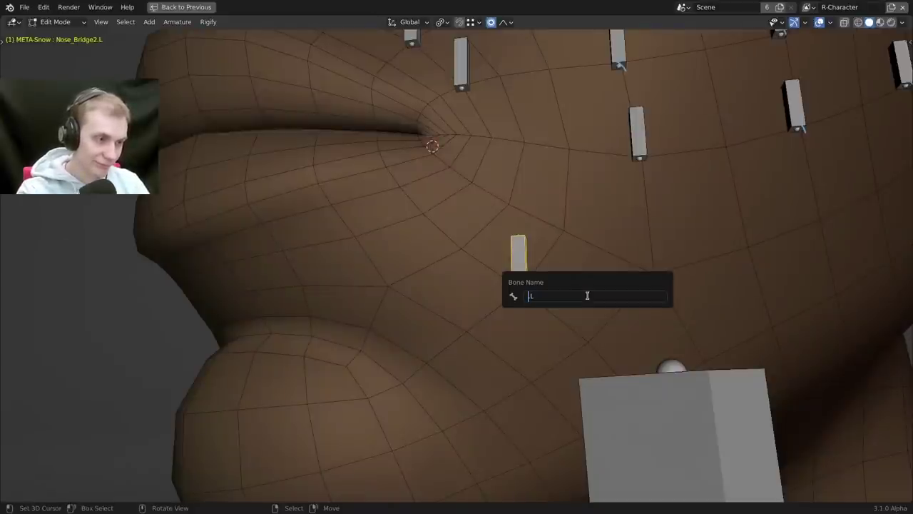
type("Jaw")
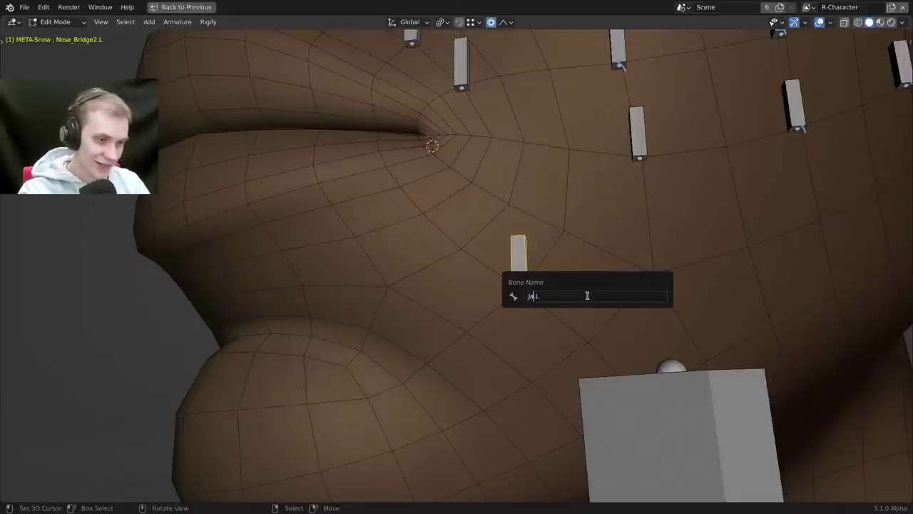
type("_Bridge1")
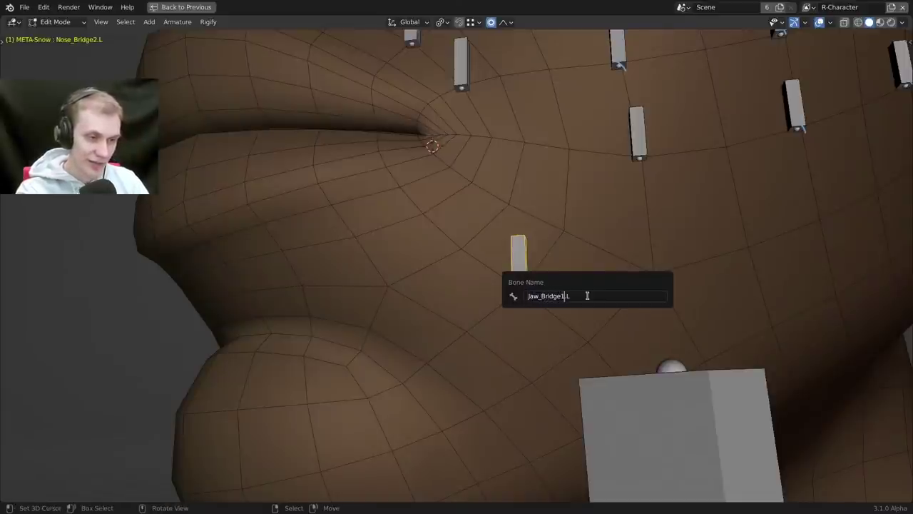
key("ctrl+a")
key("Return")
Reveal all hidden bones and select the outer lip bone just below the mouth corner to check its name.
middle_click_drag(485, 199, 648, 261)
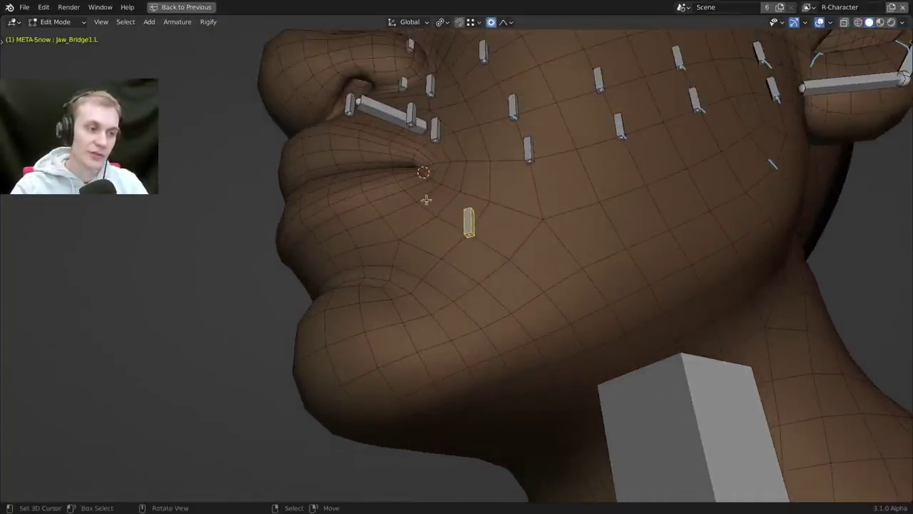
middle_click_drag(528, 283, 465, 259)
key("alt+h")
left_click(385, 168, "shift")
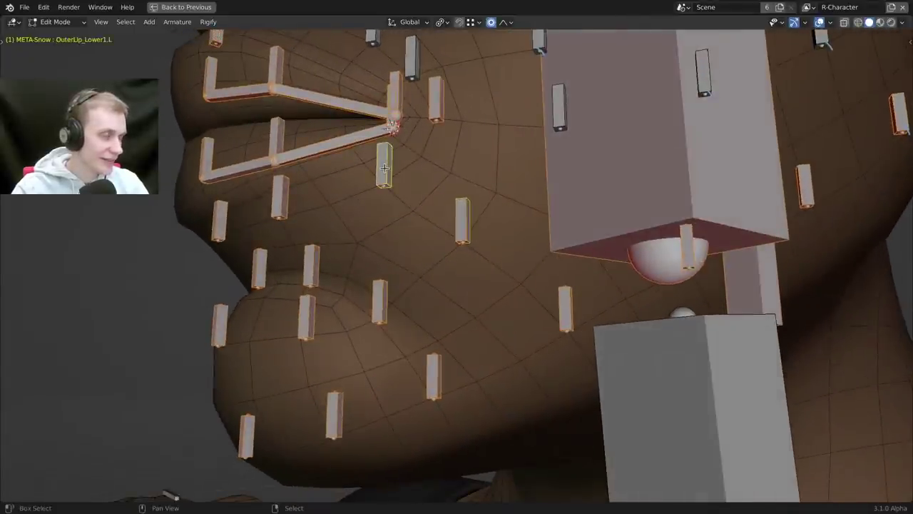
middle_click_drag(385, 168, 495, 247)
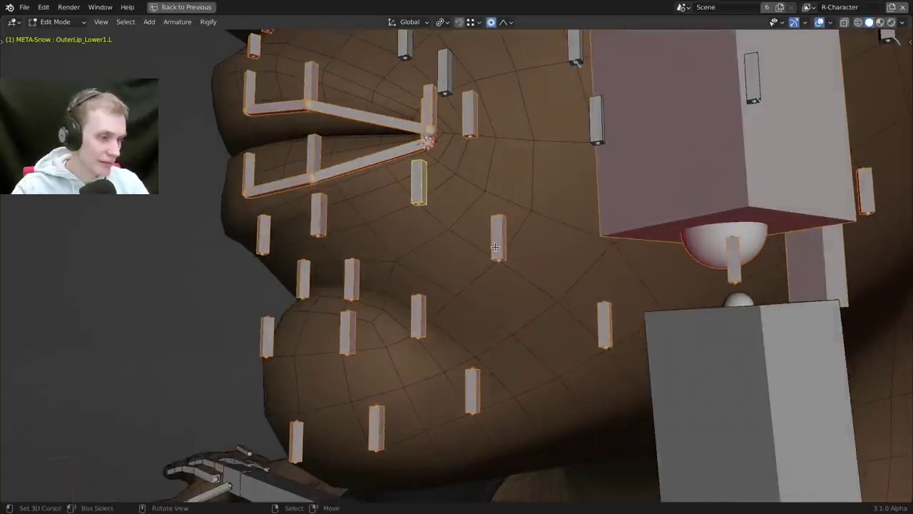
Hide the revealed lip, chin and jaw bones again together with the Jaw_Bridge1.L bone.
left_click(497, 242, "shift")
middle_click_drag(546, 253, 550, 273)
scroll(536, 271, "down", 2)
key("h")
Rename the front bone of the lowest cheek row, level with the mouth corner, as Cheek1_1.L and copy that name.
left_click(533, 211)
middle_click_drag(533, 211, 557, 277)
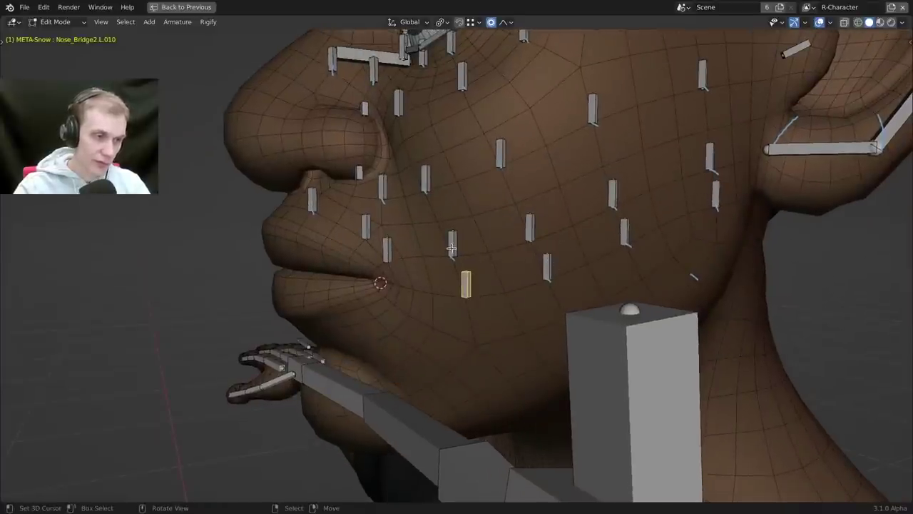
scroll(452, 248, "up", 5)
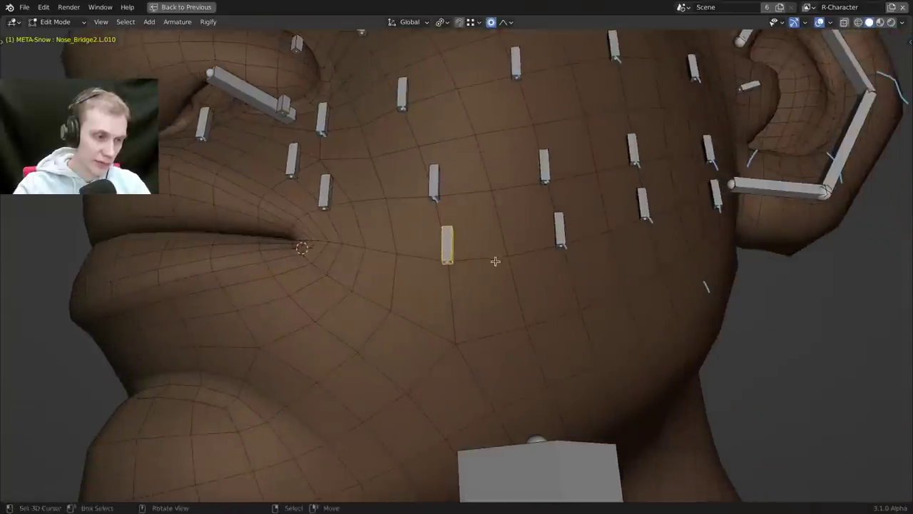
key("F2")
type("Cheek1_1.L")
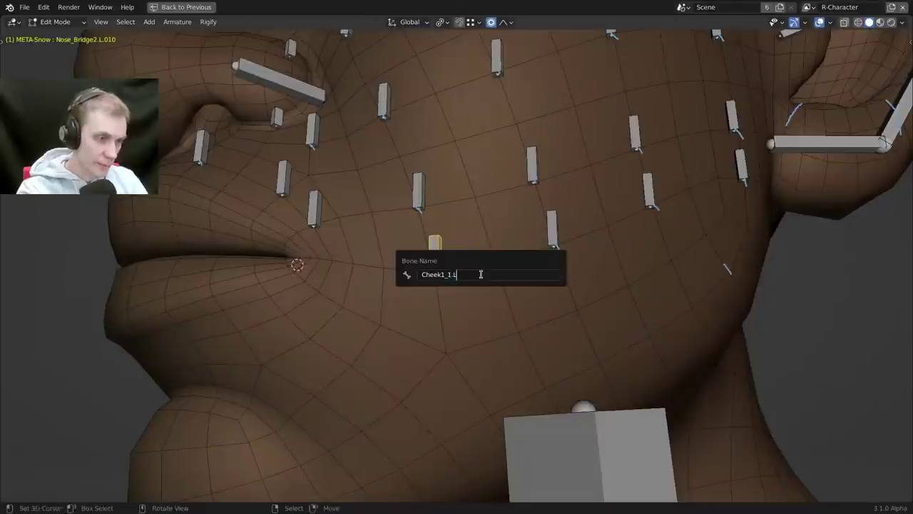
key("ctrl+a")
key("ctrl+c")
key("Return")
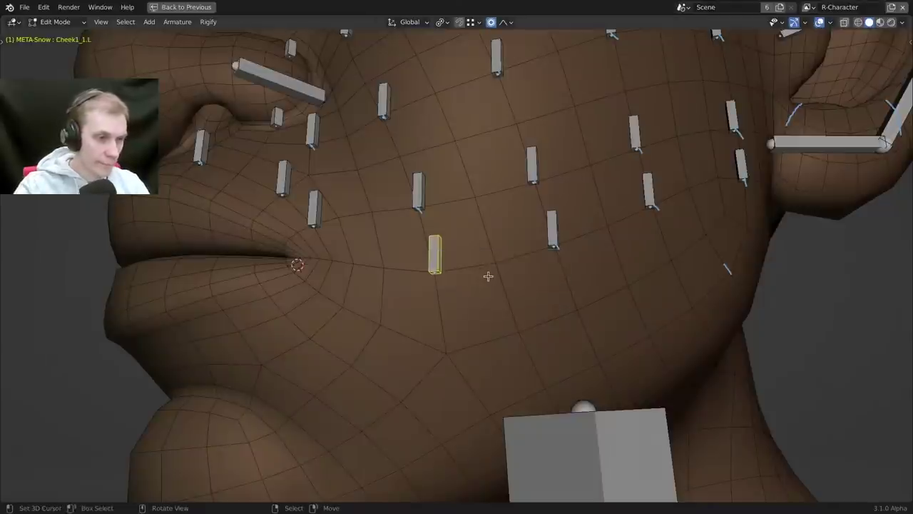
Rename the second bone of the lowest cheek row as Cheek1_2.L, reusing the copied name.
left_click(553, 229)
key("F2")
key("ctrl+v")
key("Left")
key("Left")
key("shift+Left")
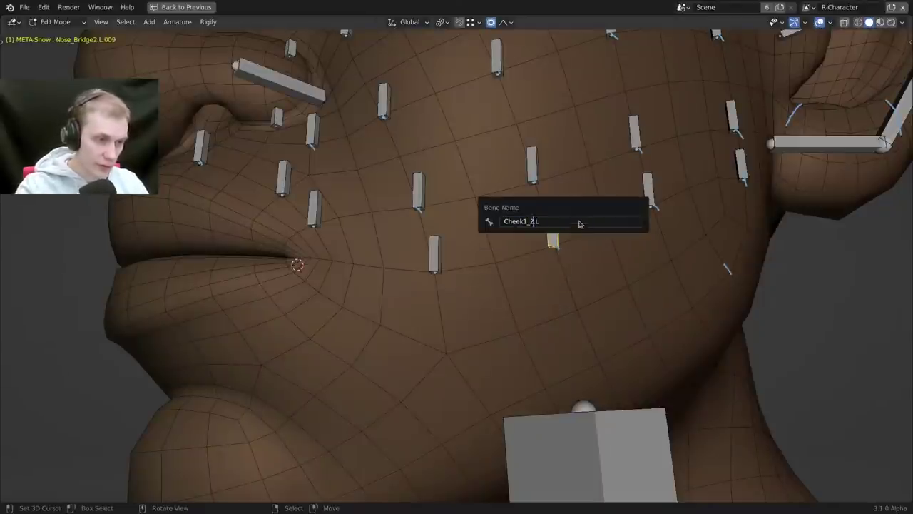
type("2")
key("Return")
Rename the third bone of the lowest cheek row as Cheek1_3.L, based on the copied name.
middle_click_drag(577, 217, 550, 225, "shift")
left_click(589, 214)
key("F2")
key("ctrl+v")
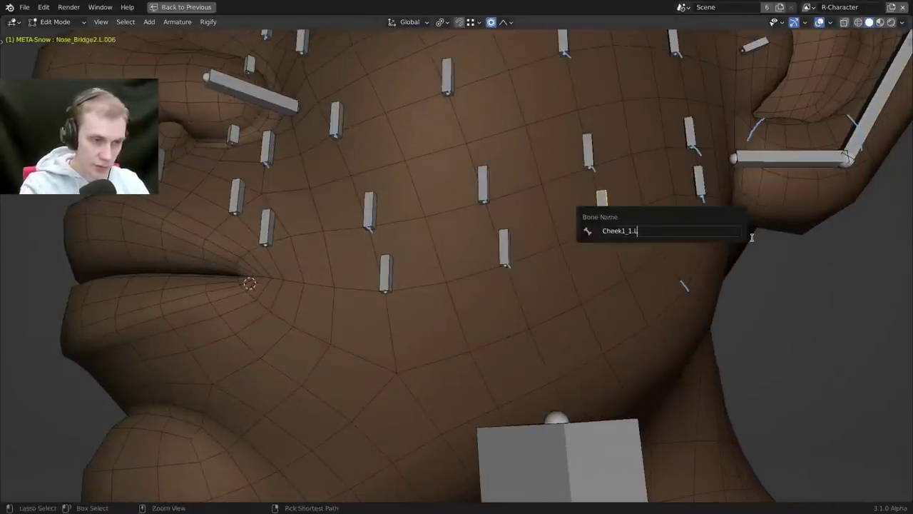
key("Left")
key("Left")
key("BackSpace")
type("3")
key("Return")
Rename the last bone of the lowest cheek row, below the ear lobe's front edge, as Cheek1_4.L.
middle_click_drag(751, 239, 726, 227)
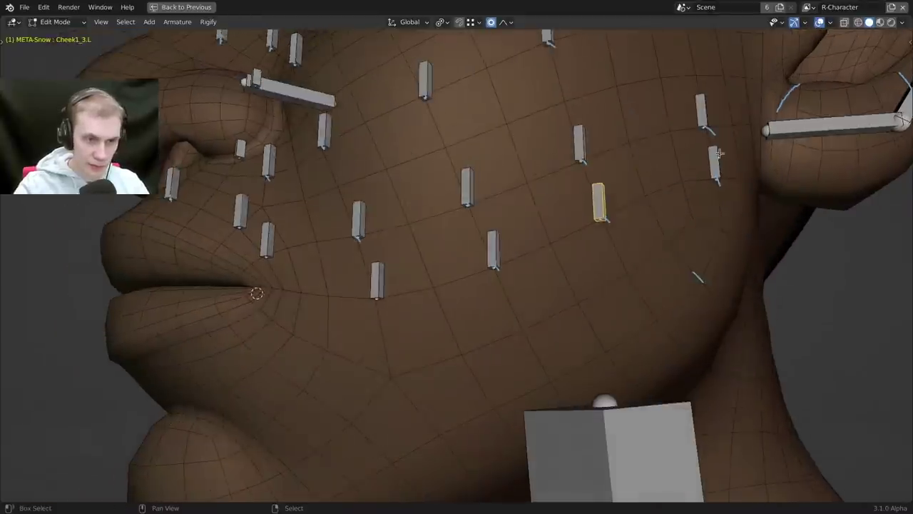
right_click(716, 165)
middle_click_drag(693, 187, 654, 311)
key("F2")
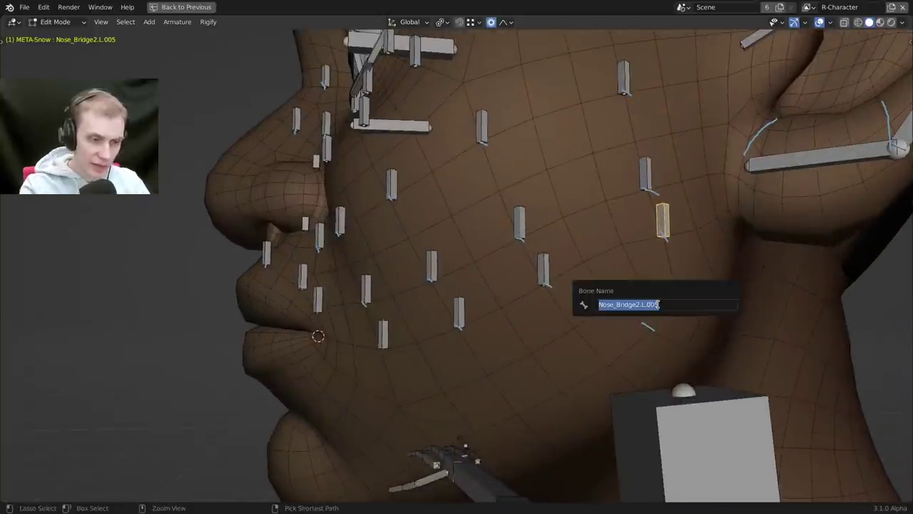
type("Cheek1_1.L")
key("Left")
key("Left")
key("shift+Left")
type("4")
key("Return")
Rename the front bone of the second cheek row, just above Cheek1_1.L, as Cheek2_1.L.
middle_click_drag(589, 262, 567, 255)
right_click(364, 281)
middle_click_drag(365, 282, 391, 290)
key("F2")
key("ctrl+v")
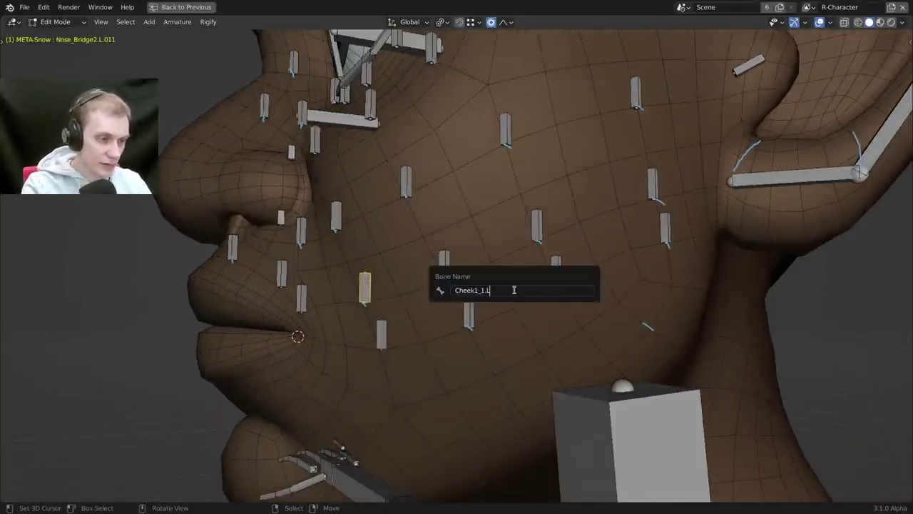
key("Left")
key("Left")
key("Left")
key("Left")
key("BackSpace")
type("2")
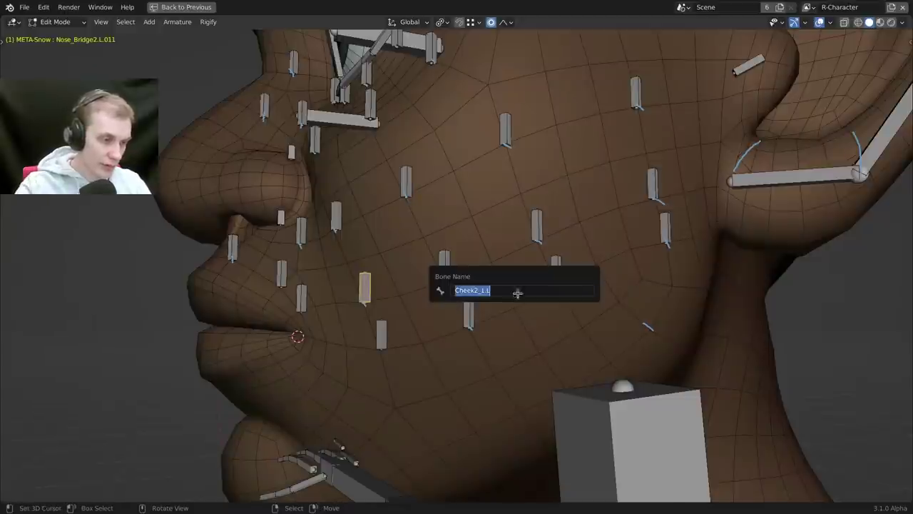
key("Return")
Rename the second bone of the second cheek row as Cheek2_2.L.
left_click(444, 266)
key("F2")
type("Cheek2_.L")
key("Left")
key("Left")
type("2")
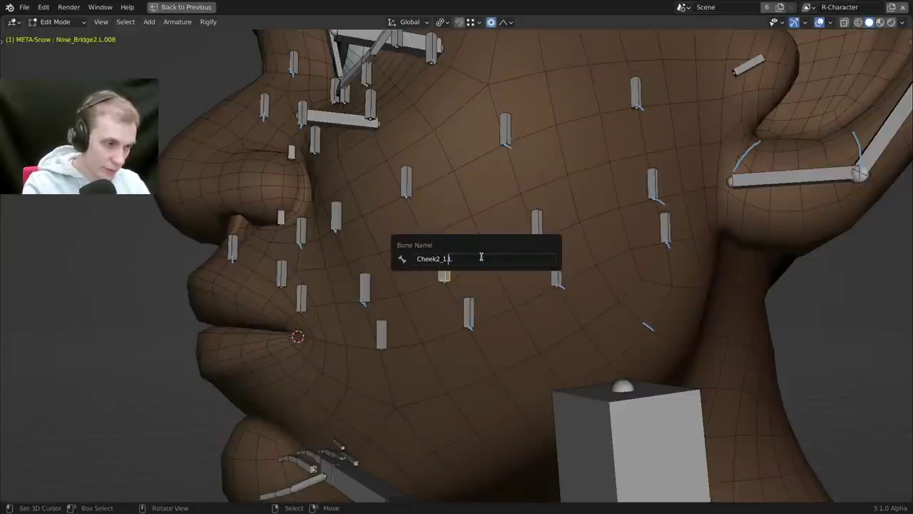
key("Return")
Rename the third bone of the second cheek row as Cheek2_3.L.
left_click(534, 231)
key("F2")
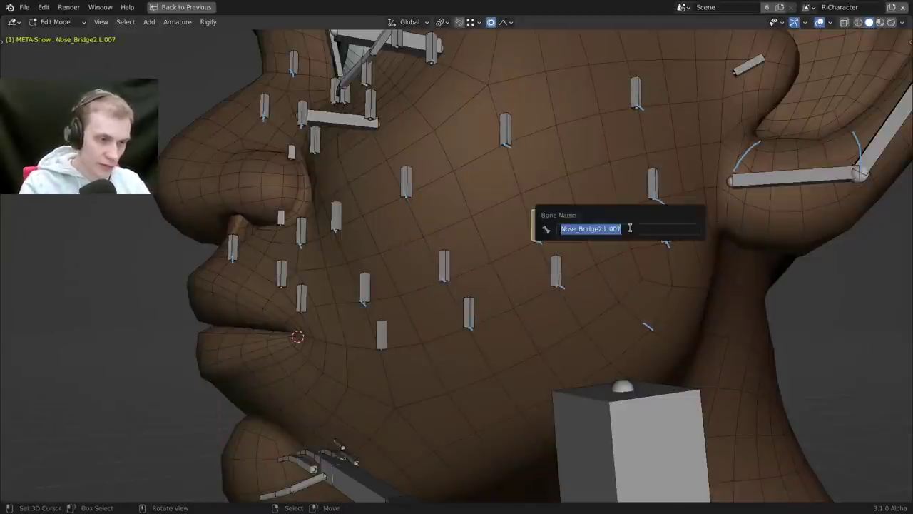
type("Cheek2_1.L")
key("Return")
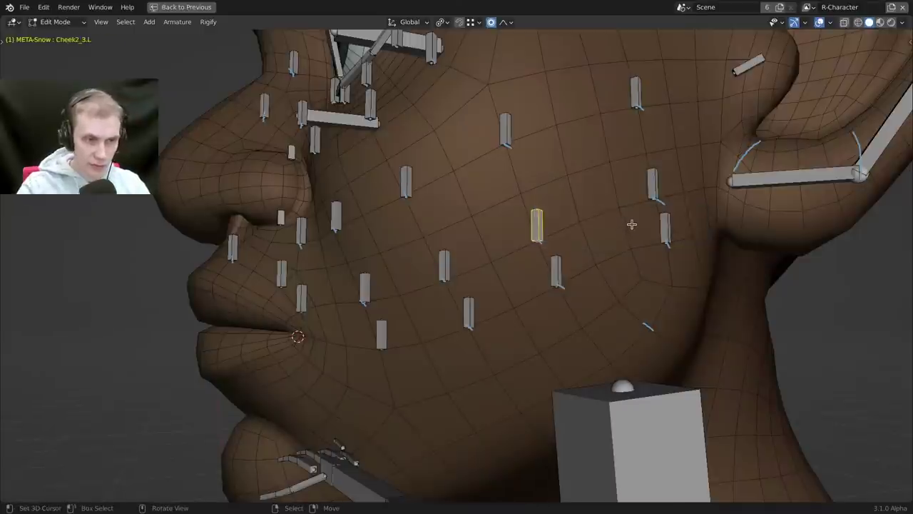
Rename the last bone of the second cheek row, just above Cheek1_4.L, as Cheek2_4.L.
left_click(691, 197)
key("F2")
type("Cheek2_4.L")
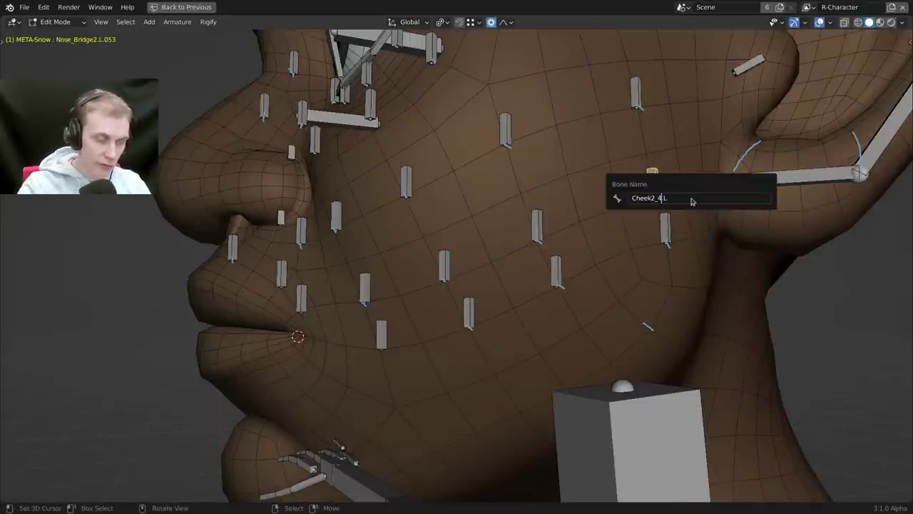
key("Return")
Rename the front bone of the third cheek row, above Cheek2_1.L, as Cheek3_1.L.
middle_click_drag(458, 177, 440, 241)
left_click(442, 235)
key("F2")
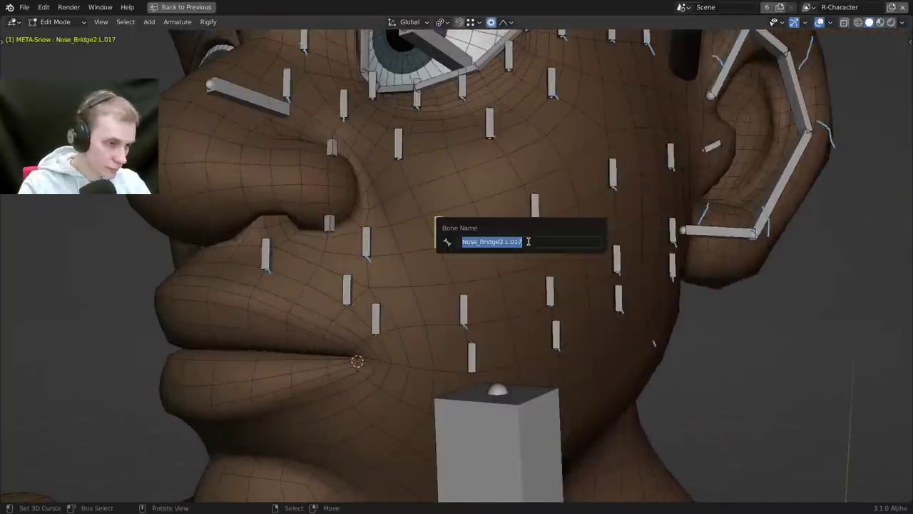
type("Cheek2_1.L")
key("Left")
key("Left")
key("Left")
key("Left")
key("BackSpace")
type("#")
key("ctrl+a")
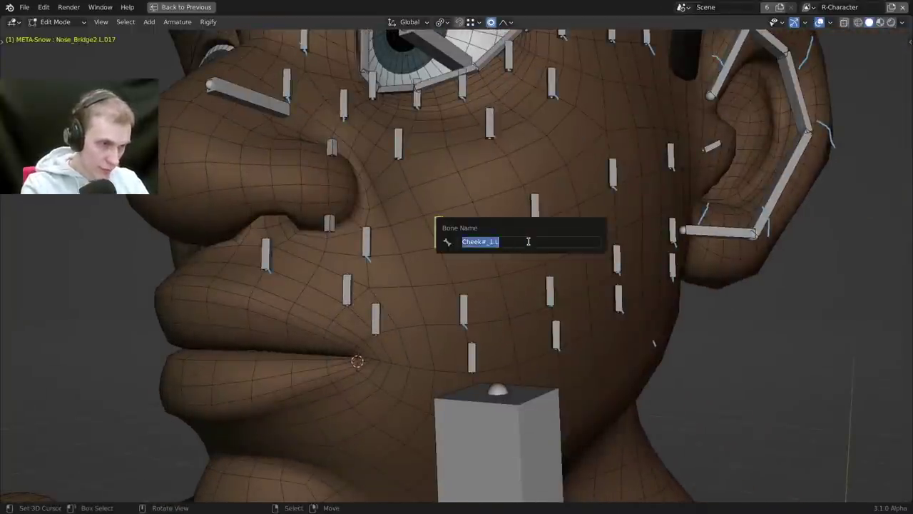
key("Right")
key("Left")
key("Left")
key("Left")
key("BackSpace")
type("3")
key("ctrl+a")
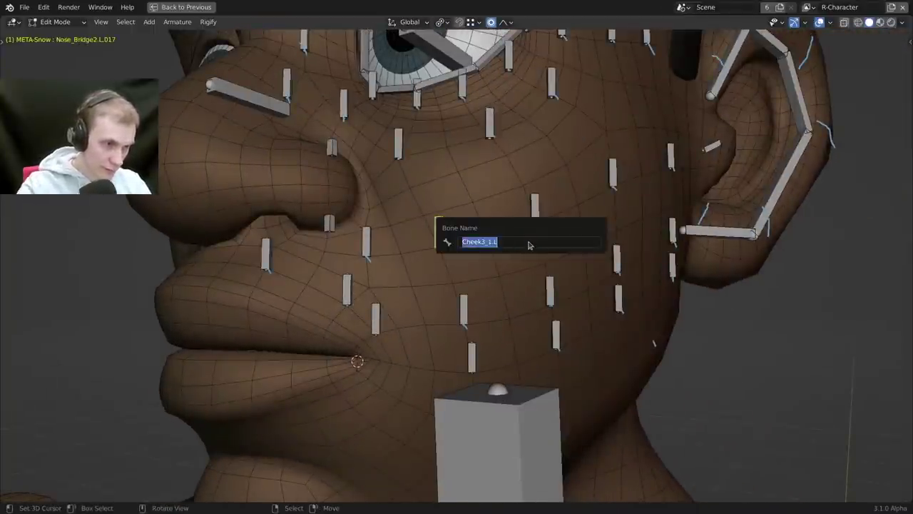
key("Return")
Rename the second bone of the third cheek row as Cheek3_2.L and copy that name.
left_click(534, 208)
key("F2")
key("ctrl+v")
key("BackSpace")
key("BackSpace")
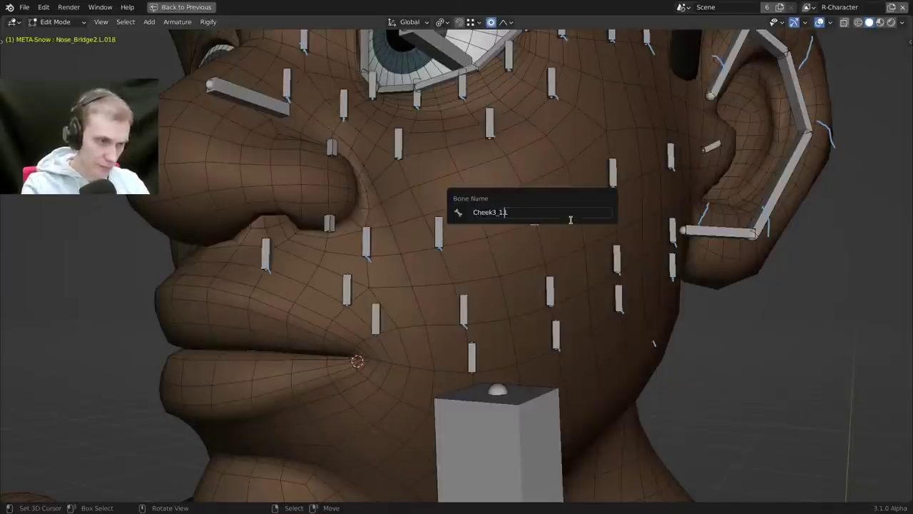
type("2")
key("ctrl+a")
key("ctrl+c")
key("Return")
Rename the third bone of the third cheek row as Cheek3_3.L, based on the copied name.
left_click(612, 175)
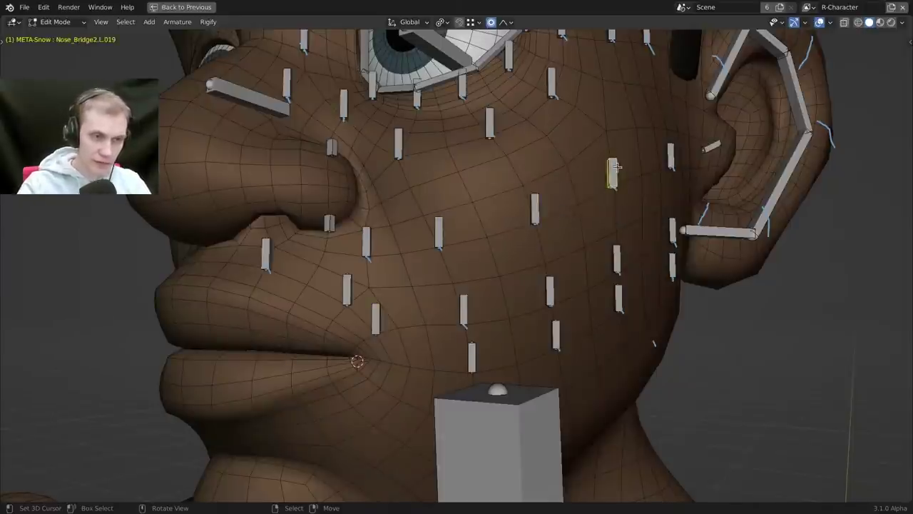
key("F2")
key("ctrl+v")
key("Left")
key("Left")
key("BackSpace")
type("#")
key("Return")
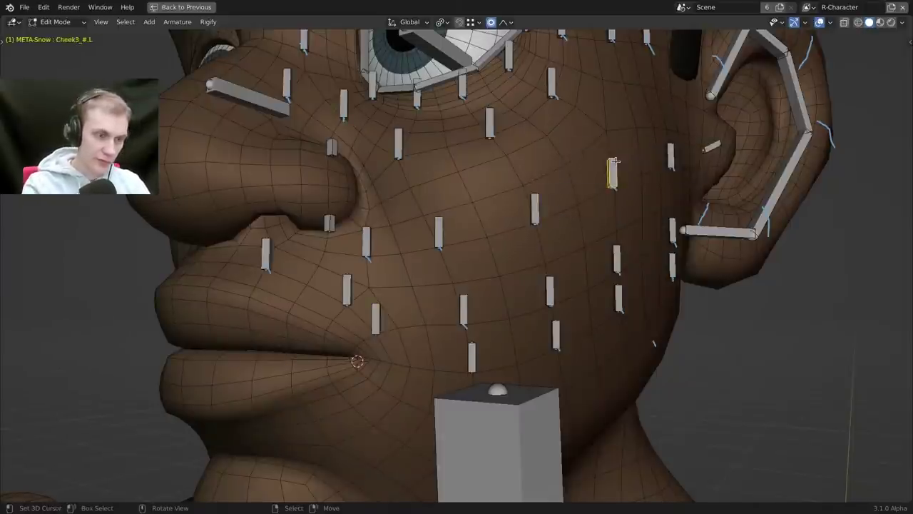
key("F2")
key("Right")
key("Left")
key("Left")
key("BackSpace")
type("3")
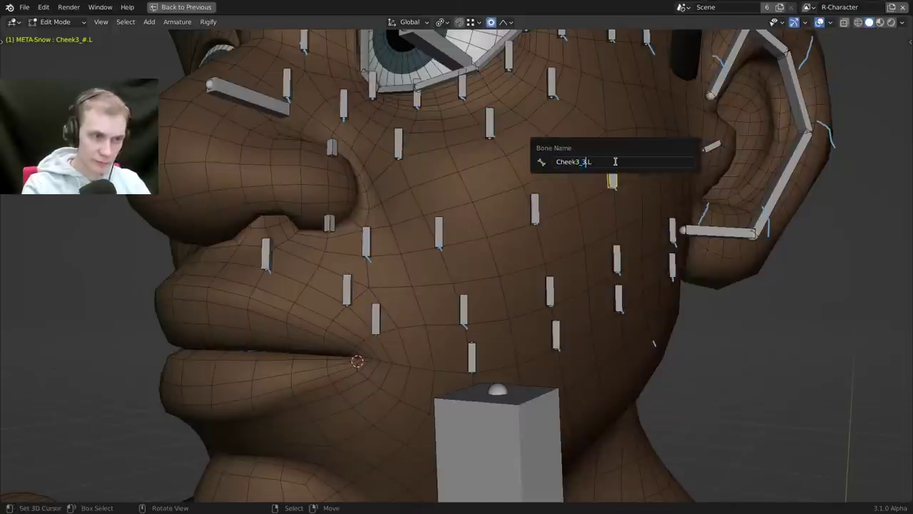
key("Return")
Rename the last bone of the third cheek row, in front of the ear, as Cheek3_4.L.
left_click(671, 155)
key("F2")
key("ctrl+v")
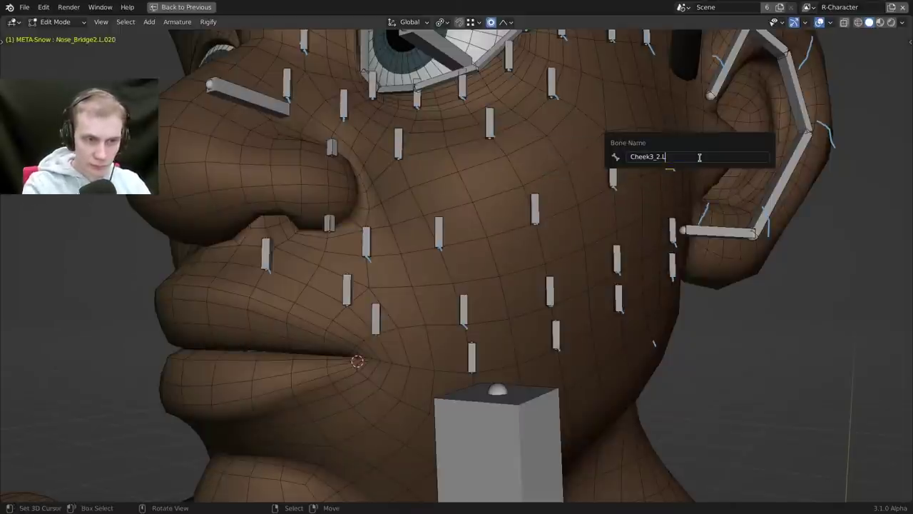
key("Left")
key("Left")
key("BackSpace")
type("$")
key("Return")
key("F2")
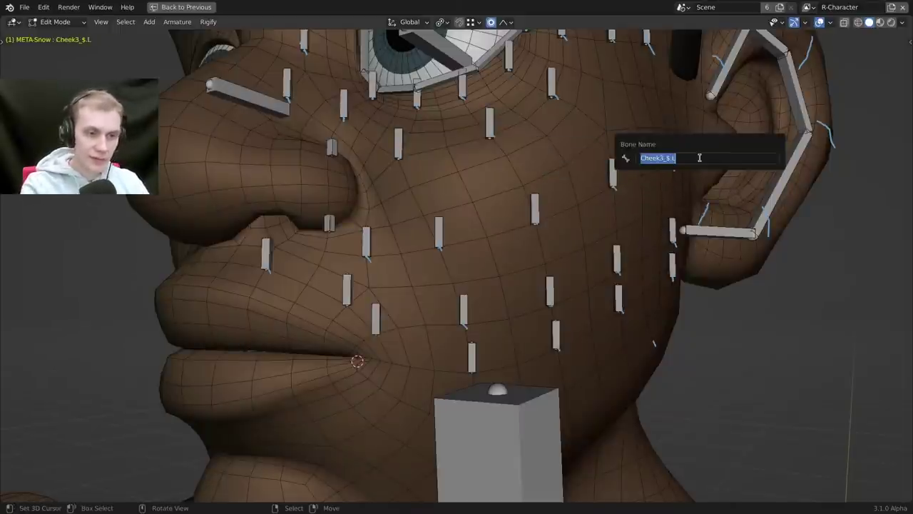
key("Right")
key("Left")
key("Left")
key("BackSpace")
type("4")
key("Return")
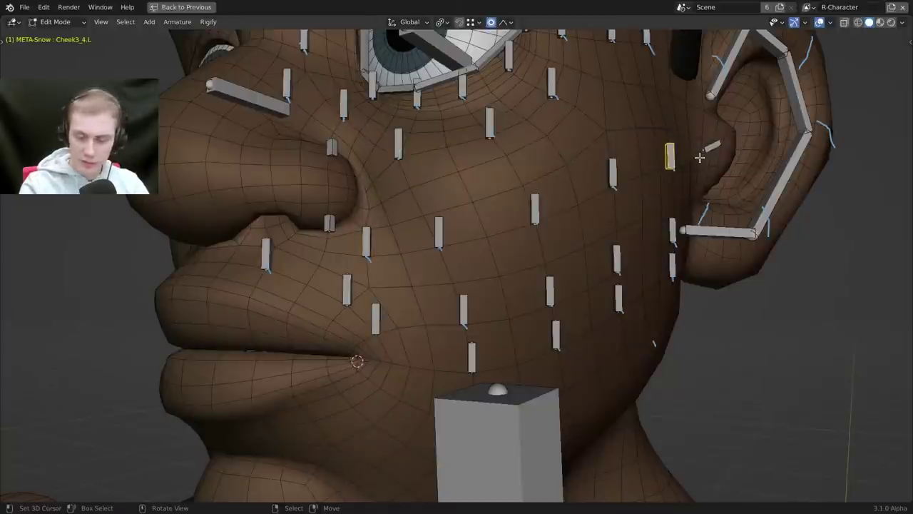
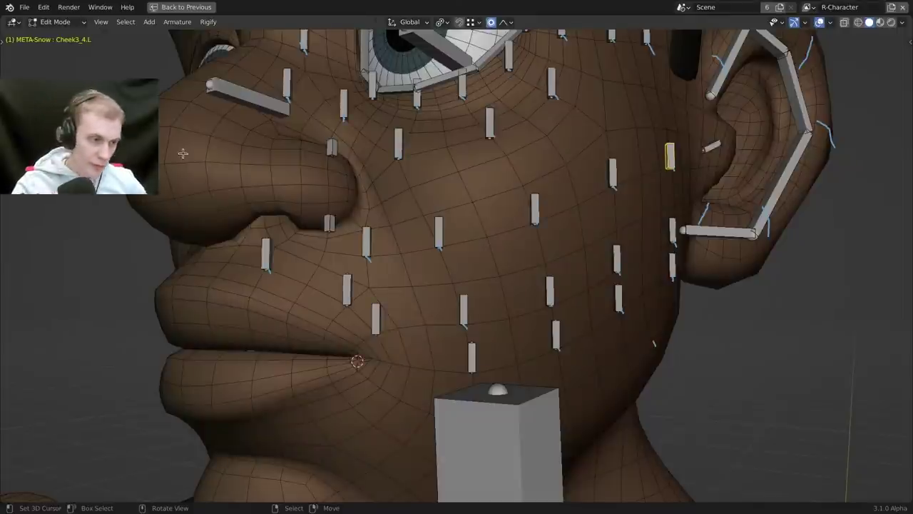
Select all the cheek bones of the three numbered rows and hide them.
middle_click_drag(315, 234, 317, 234)
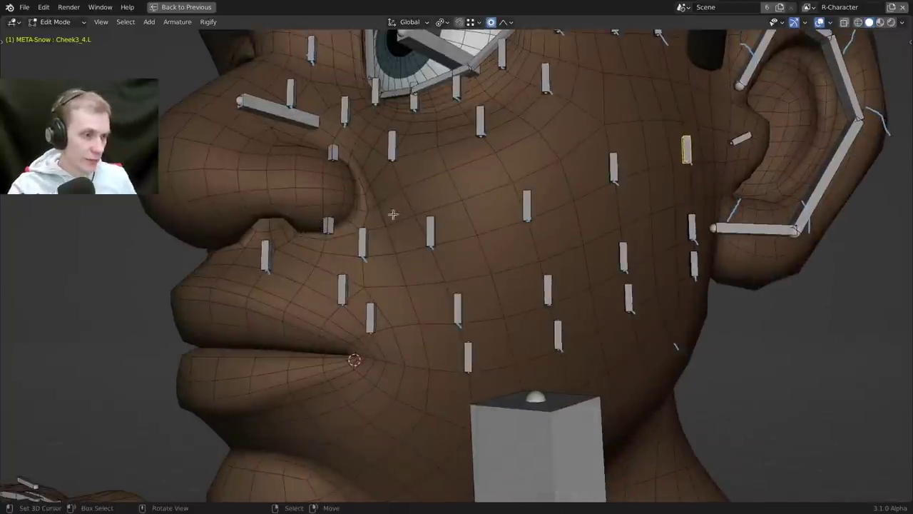
middle_click_drag(428, 231, 504, 211)
key("c")
mouse_move(421, 187)
left_mouse_down()
mouse_move(442, 241)
mouse_move(496, 208)
mouse_move(501, 165)
mouse_move(571, 214)
mouse_move(620, 191)
mouse_move(626, 209)
left_mouse_up()
right_click(626, 209)
mouse_move(626, 209)
middle_mouse_down()
mouse_move(560, 250)
mouse_move(528, 252)
mouse_move(542, 152)
middle_mouse_up()
left_click(541, 152, "shift")
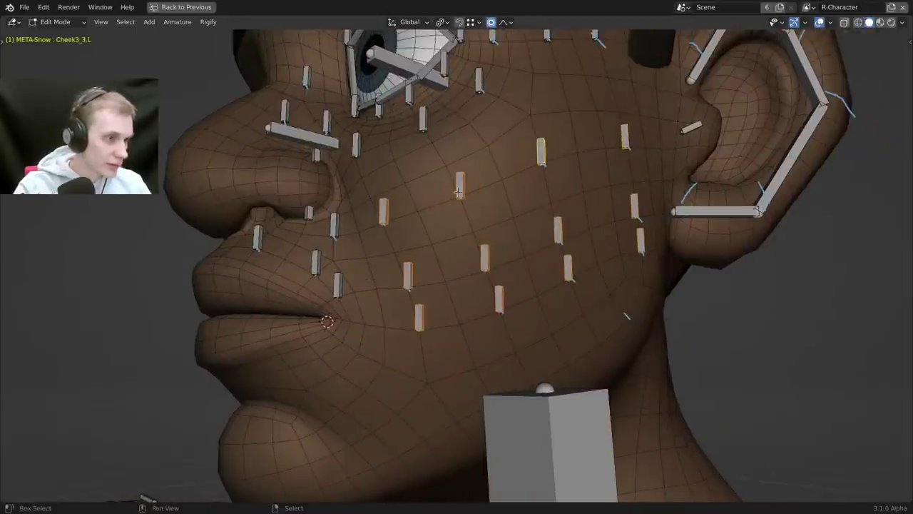
middle_click_drag(444, 205, 462, 261, "shift")
key("h")
Rename the bone just above the mouth corner as OuterLip_Top1.L.
right_click(443, 251)
scroll(438, 249, "up", 2)
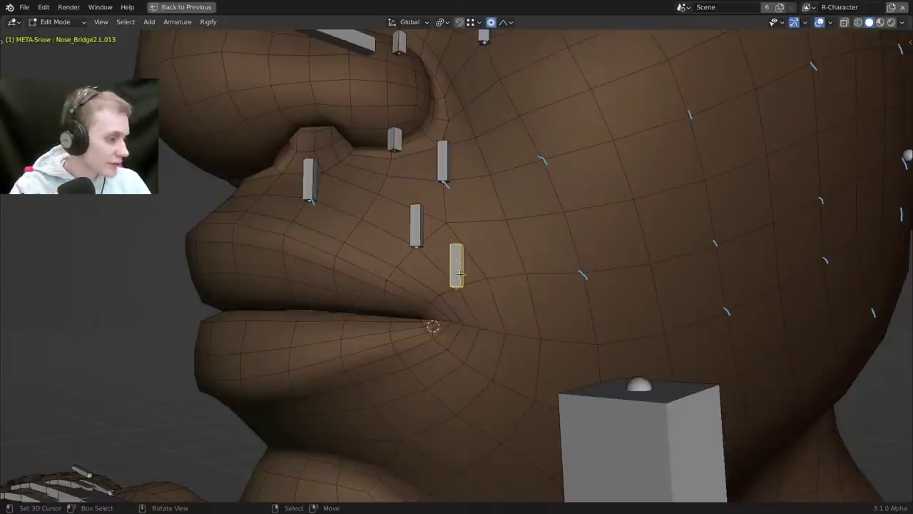
middle_click_drag(461, 274, 530, 249)
scroll(488, 276, "up", 1)
key("F2")
type("Cheek3_2.L")
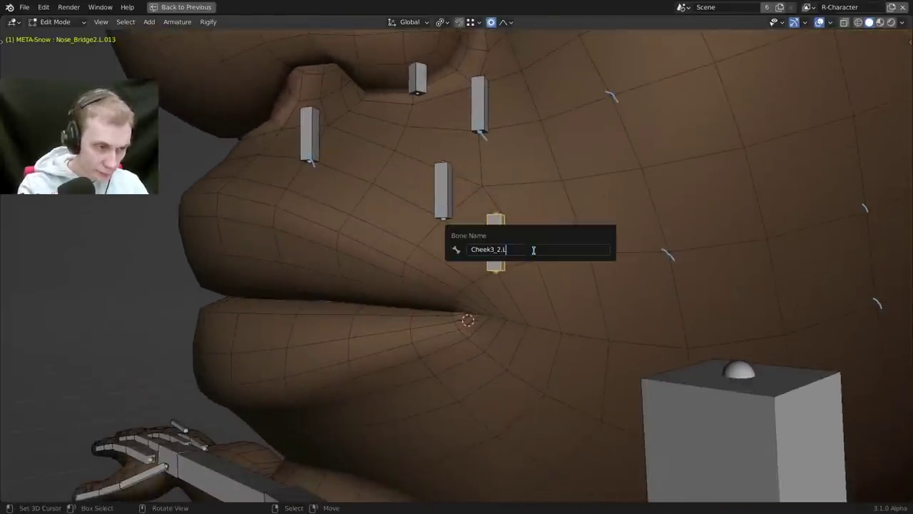
key("shift+Home")
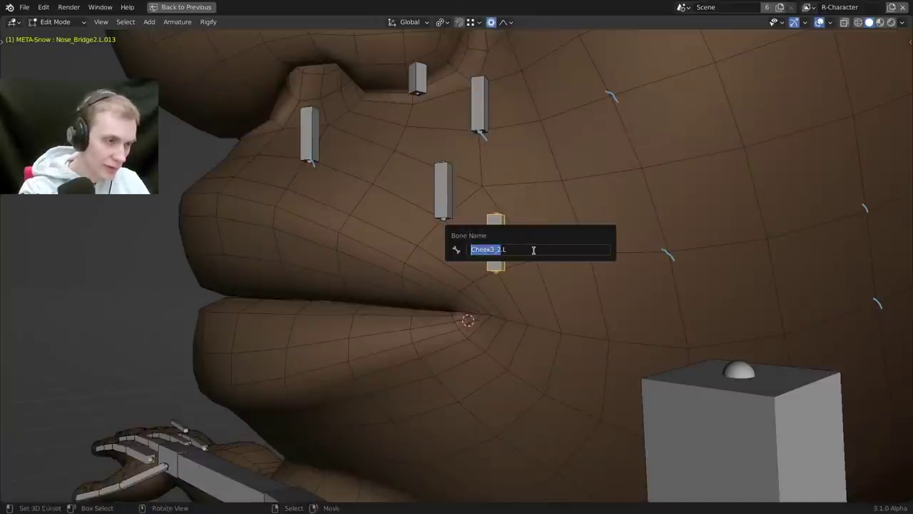
type("OuterLip_Top1")
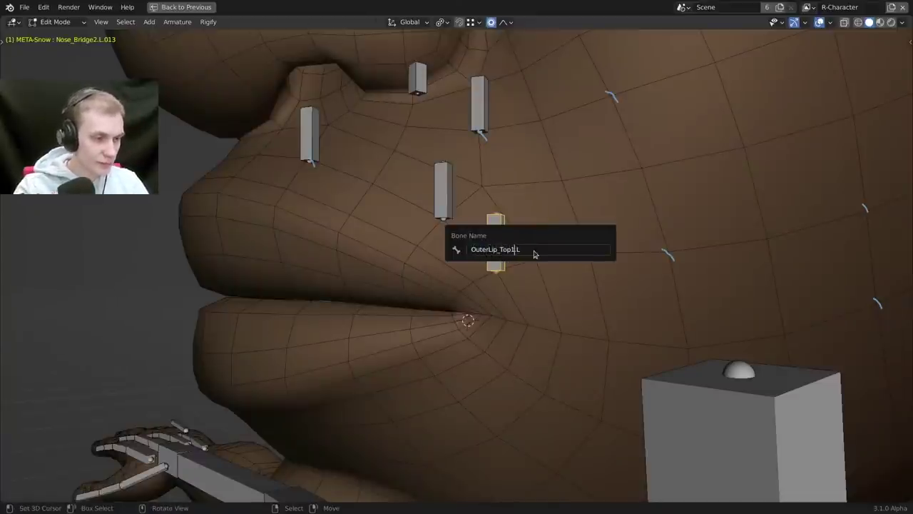
key("Return")
Reveal the hidden bones and check the names of the lower lip, lower outer-lip and upper chin bones.
middle_click_drag(534, 254, 521, 223)
key("alt+h")
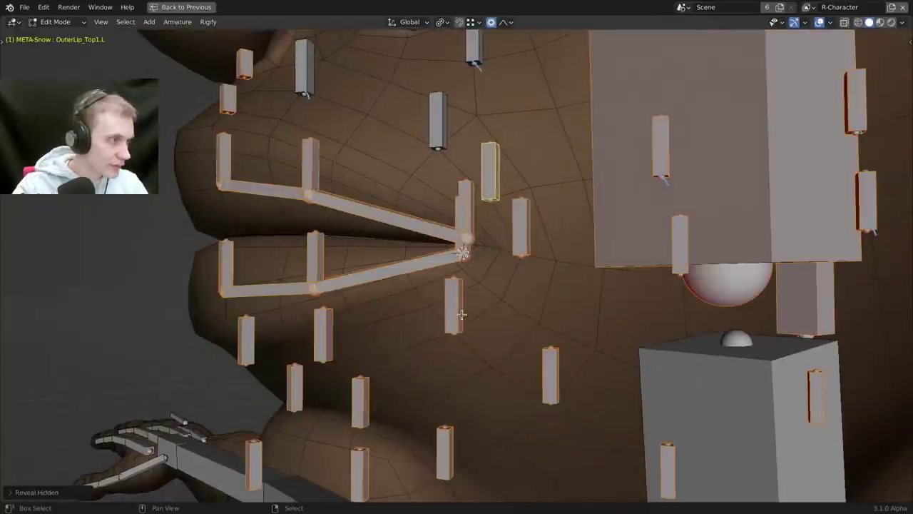
left_click(460, 314, "shift")
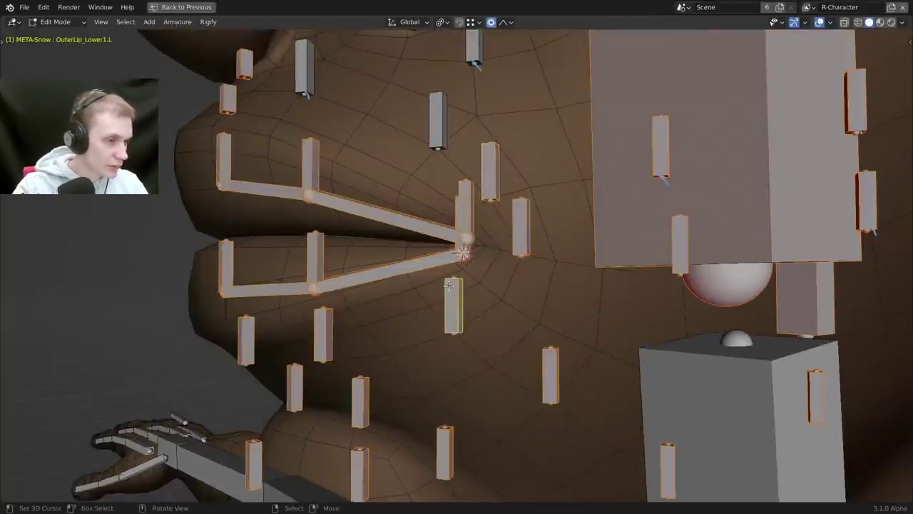
middle_click_drag(448, 285, 428, 274)
left_click(416, 263, "shift")
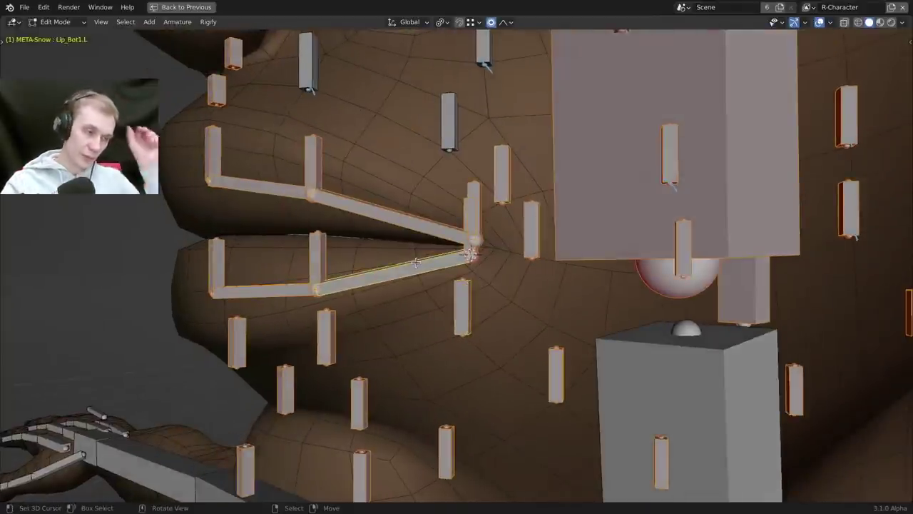
left_click(415, 268, "shift")
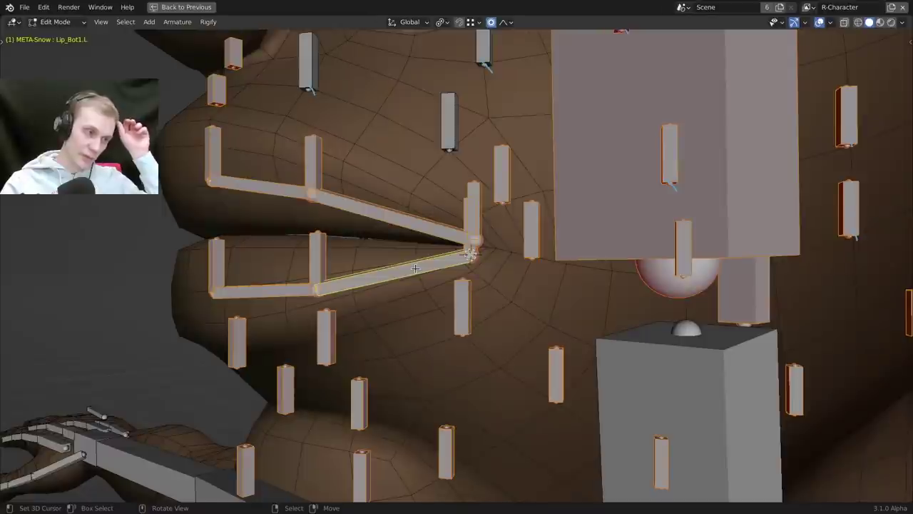
left_click(332, 333, "shift")
left_click(278, 284, "shift")
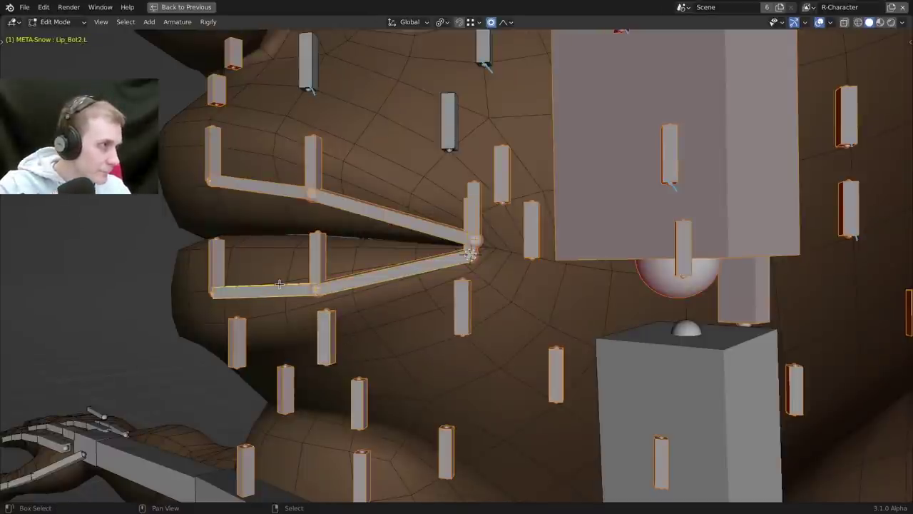
left_click(328, 342, "shift")
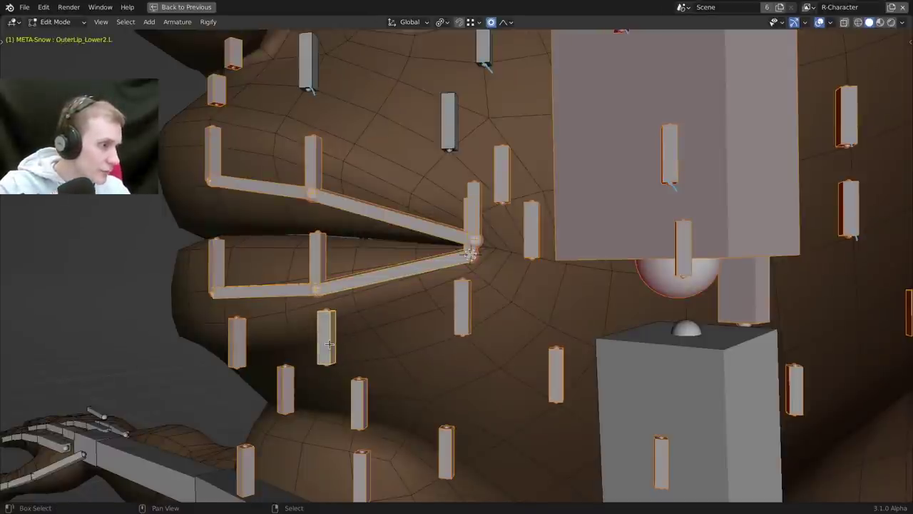
left_click(238, 343, "shift")
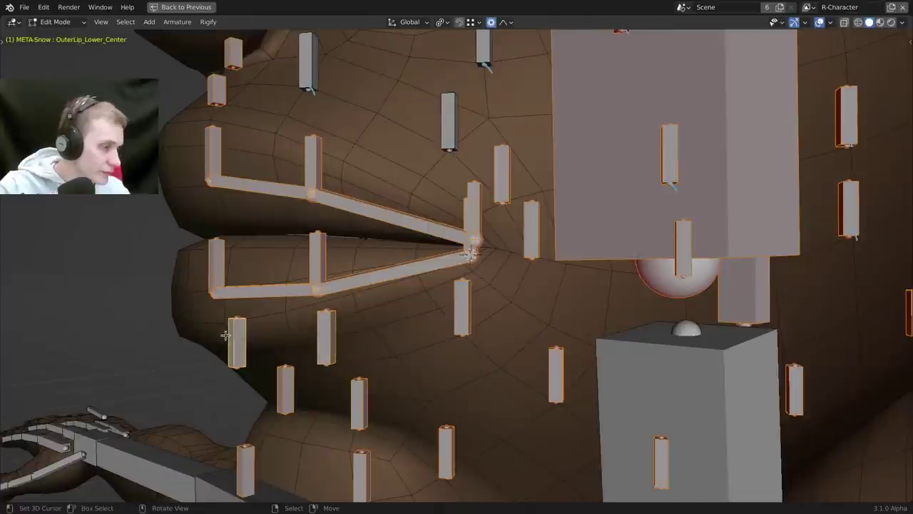
left_click(285, 386, "shift")
Deselect the three lower outer-lip bones and the bone above the mouth corner, and hide the remaining selected bones.
key("b")
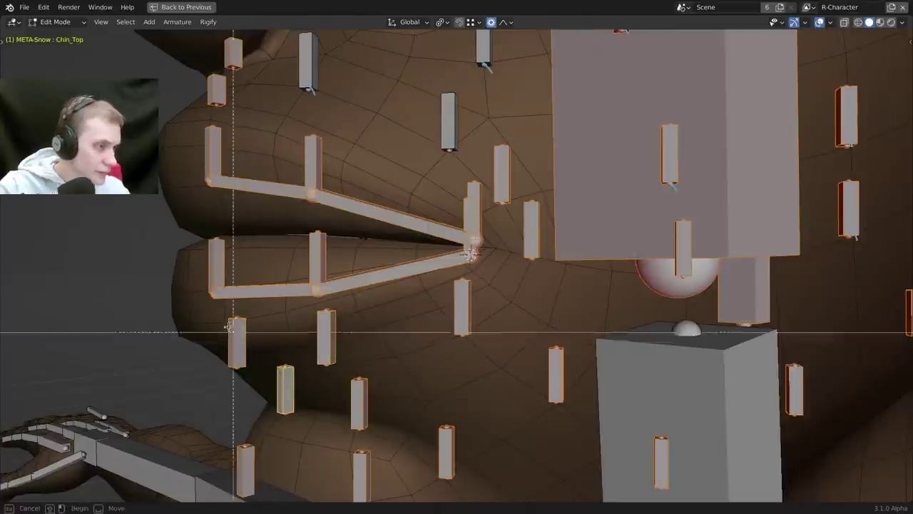
middle_click_drag(233, 331, 246, 346)
key("b")
middle_click_drag(318, 334, 335, 345)
key("b")
middle_click_drag(455, 307, 472, 317)
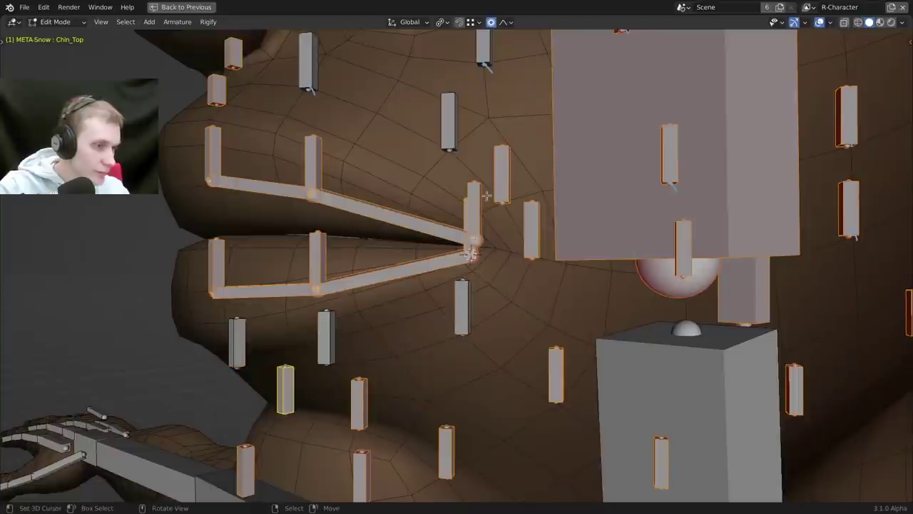
key("b")
middle_click_drag(500, 162, 514, 178)
left_click(533, 224, "shift")
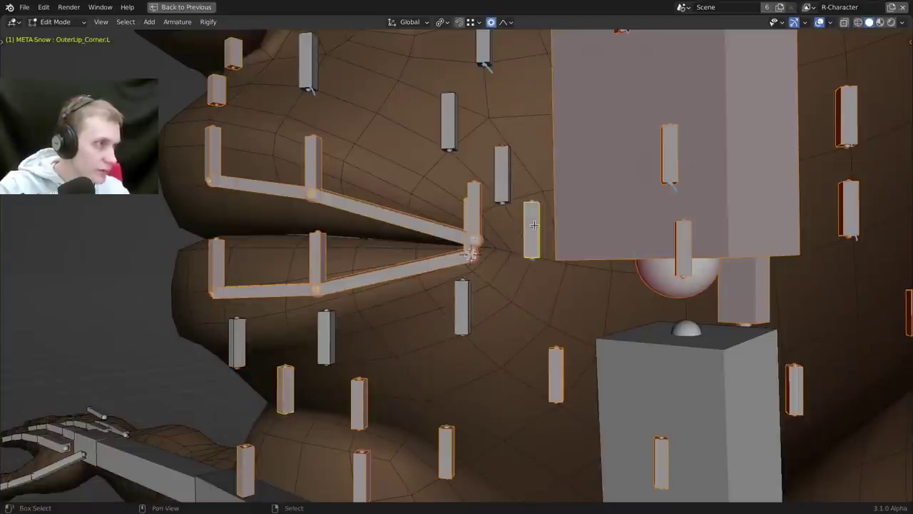
scroll(533, 224, "down", 2)
key("h")
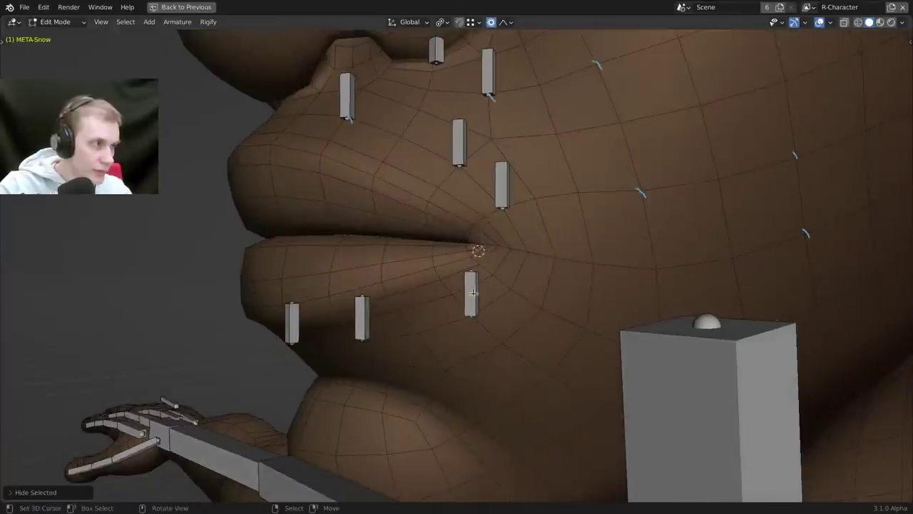
Rename the outer-lip bone just below the mouth corner as OuterLip_Bot1.L.
left_click(474, 292)
key("F2")
left_click(492, 298)
key("Left")
key("Left")
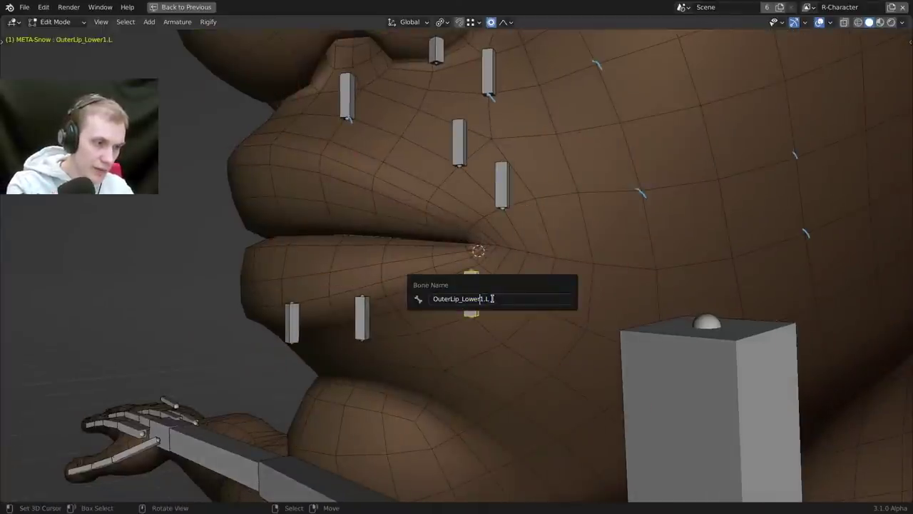
key("shift+Left")
key("shift+Left")
key("shift+Left")
key("shift+Left")
type("Bo")
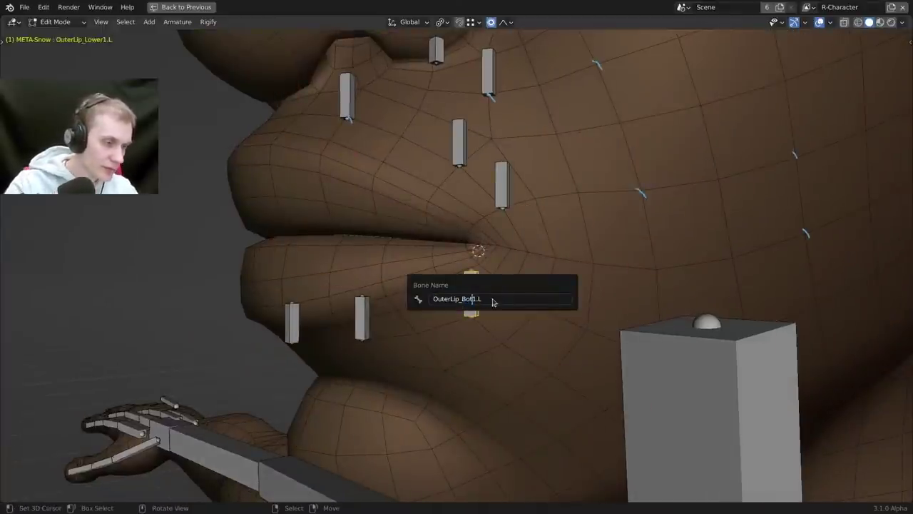
type("t")
key("Return")
Rename the middle of the three lower outer-lip bones as OuterLip_Bot2.L.
left_click(362, 325)
key("F2")
key("End")
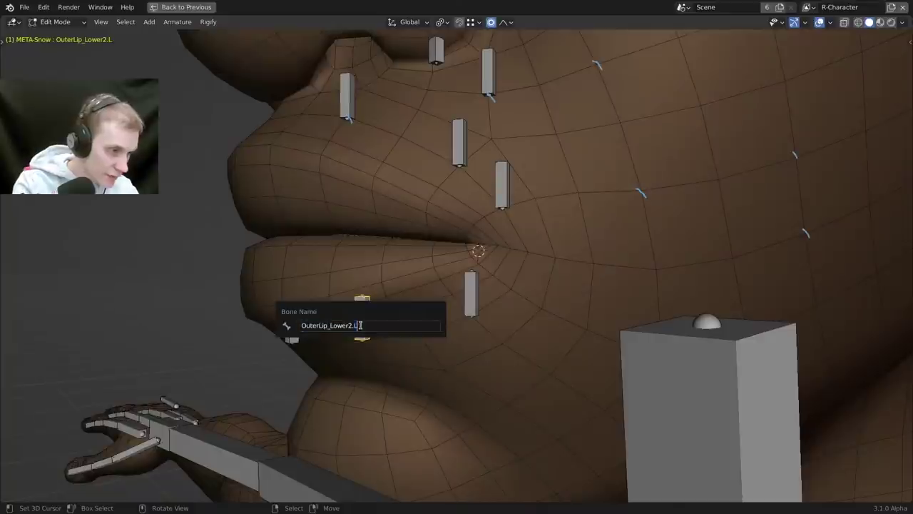
key("Left")
key("shift+Left")
key("shift+Left")
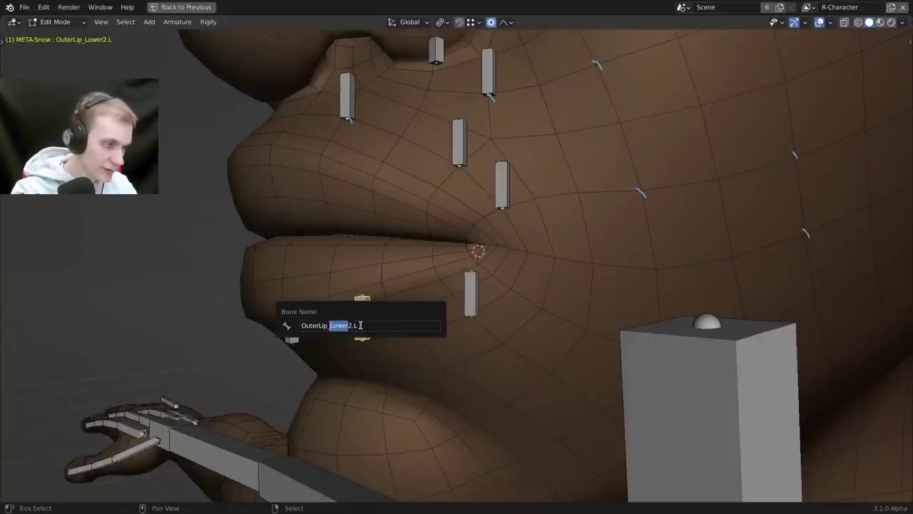
type("Bot")
key("Return")
Rename the frontmost lower outer-lip bone as OuterLip_Bot_Center.
left_click(294, 325)
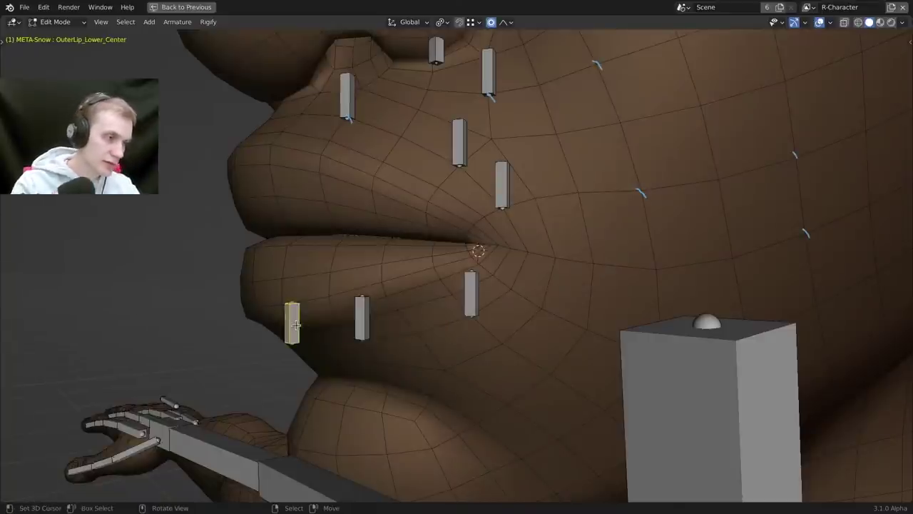
key("F2")
key("End")
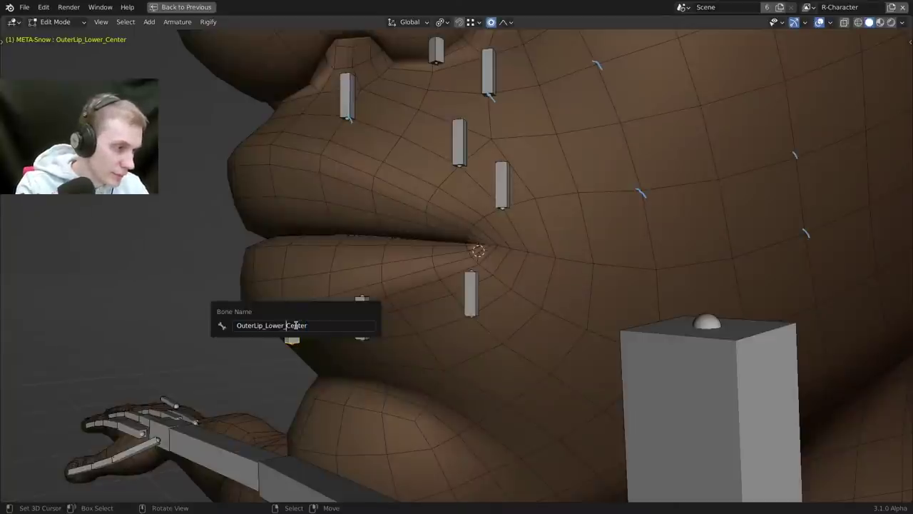
key("Left")
key("ctrl+shift+Left")
type("B")
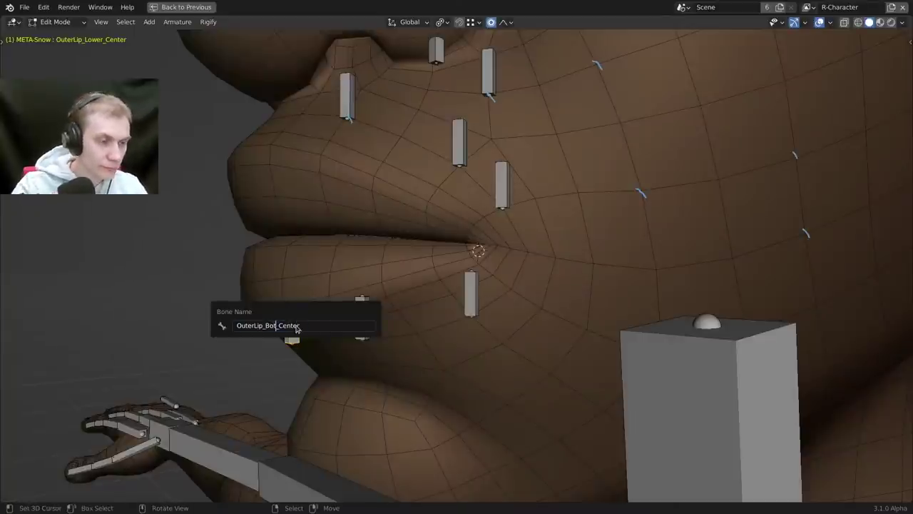
type("ot")
key("Return")
Select the three lower outer-lip bones and hide them.
middle_click_drag(544, 314, 504, 324, "shift")
left_click(329, 333, "shift")
left_click(436, 300, "shift")
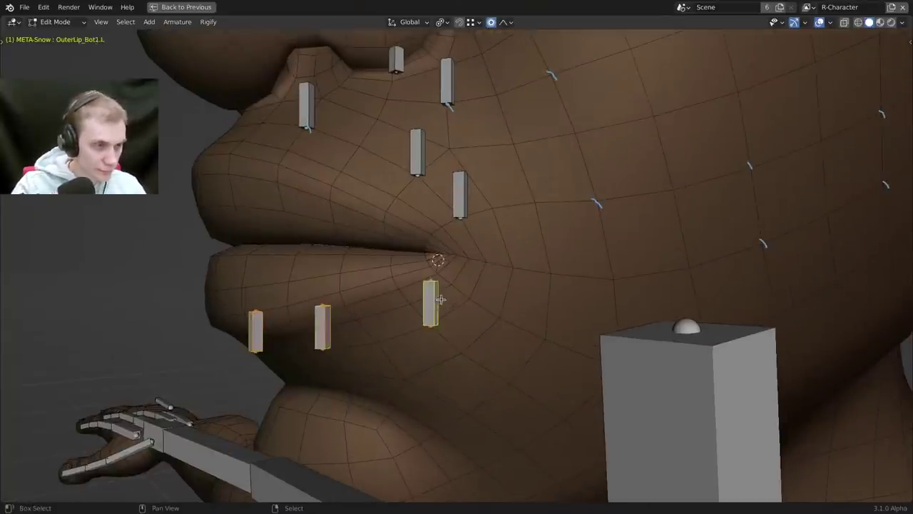
middle_click_drag(441, 299, 438, 308, "shift")
key("h")
Copy the name of the bone above the mouth corner, OuterLip_Top1.L.
left_click(466, 211)
middle_click_drag(488, 218, 492, 234, "shift")
middle_click_drag(383, 186, 442, 202, "shift")
key("F2")
key("ctrl+c")
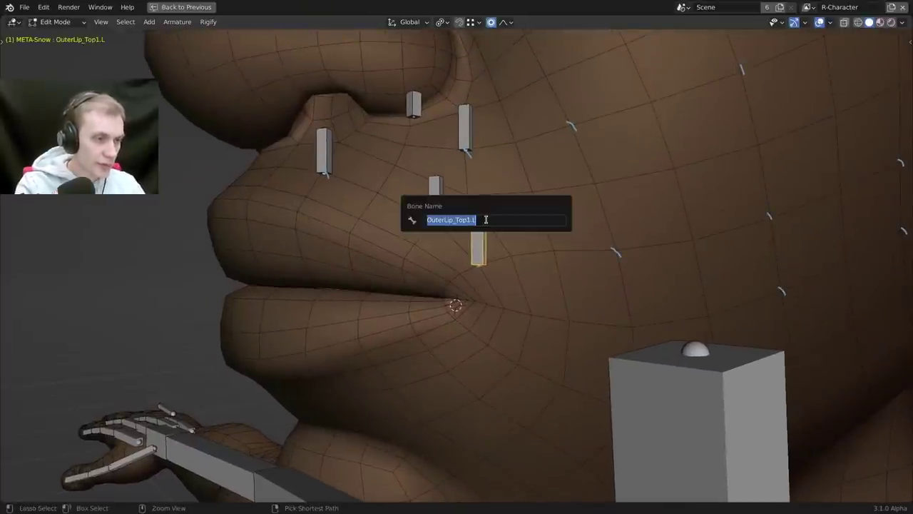
Reveal the hidden bones to check the lower outer-lip naming, and hide them again.
key("alt+h")
left_click(448, 348, "shift")
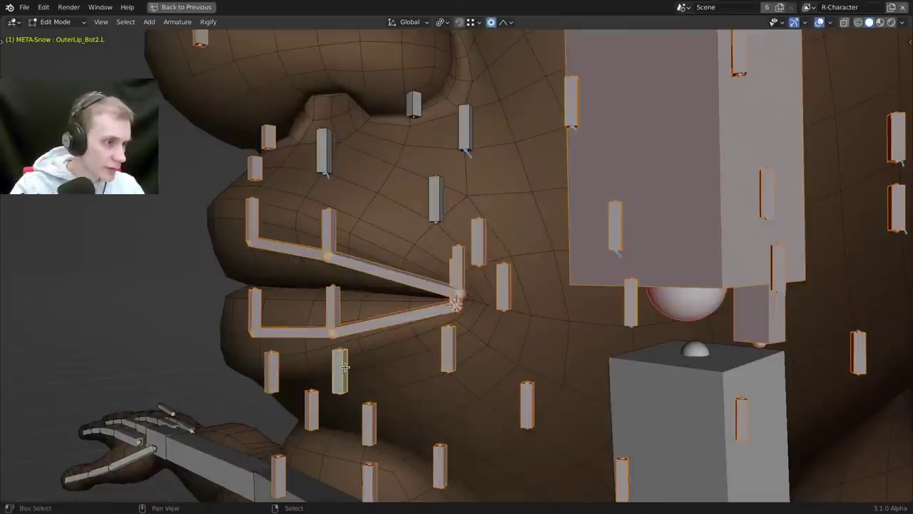
key("h")
Rename the second upper outer-lip bone as OuterLip_Top2.L, based on the copied name.
left_click(432, 199)
key("F2")
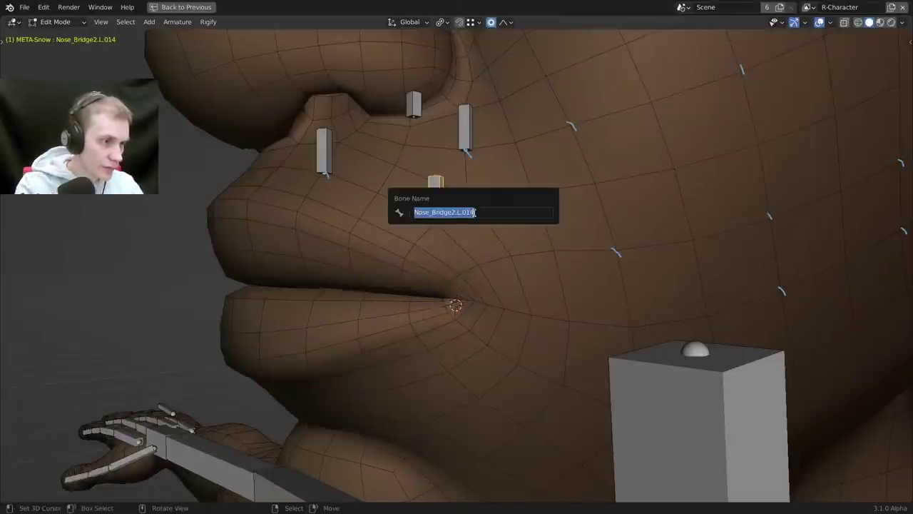
type("OuterLip_Top1.L2")
key("Return")
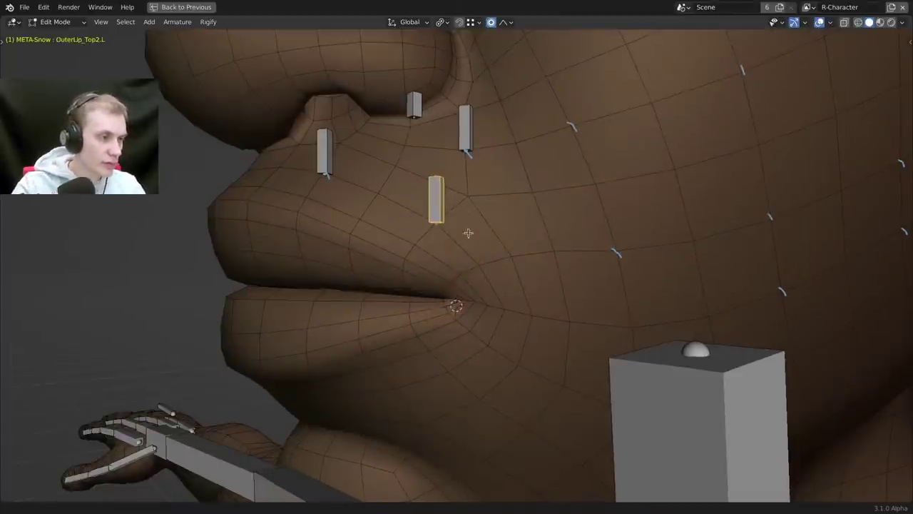
Hide the renamed upper outer-lip bone, and reveal all the hidden facial bones to review them around the mouth and cheek.
middle_click_drag(467, 228, 435, 375)
key("h")
key("alt+h")
left_click(430, 376)
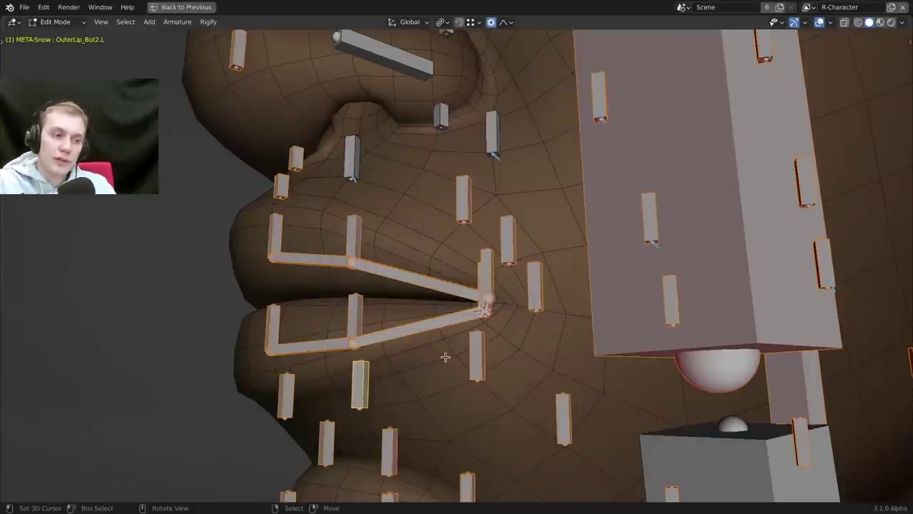
mouse_move(445, 357)
middle_mouse_down()
mouse_move(506, 356)
mouse_move(452, 366)
mouse_move(509, 366)
mouse_move(520, 327)
mouse_move(523, 363)
mouse_move(523, 350)
middle_mouse_up()
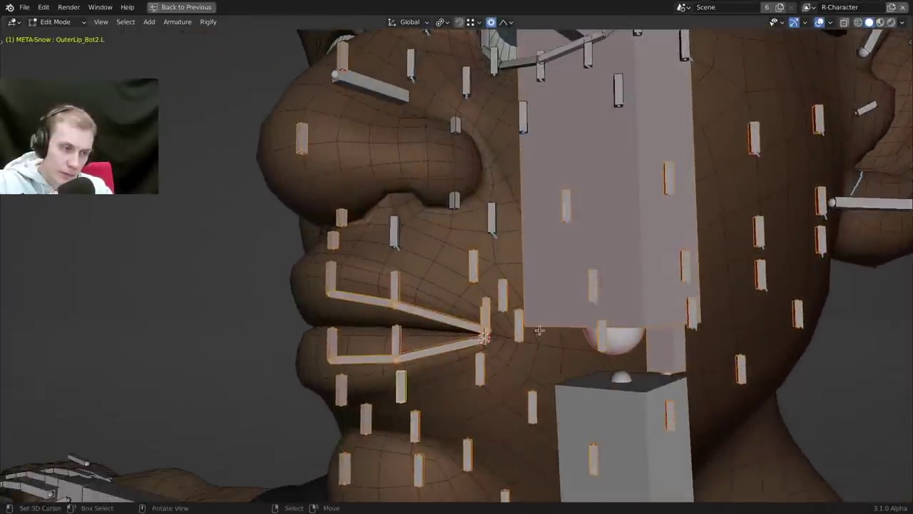
Examine the placement of the outer-lip bones around the mouth corner from several angles.
middle_click_drag(558, 304, 526, 287)
scroll(520, 287, "up", 2)
scroll(505, 280, "down", 3)
scroll(526, 288, "up", 2)
middle_click_drag(499, 378, 489, 326)
scroll(428, 278, "up", 5)
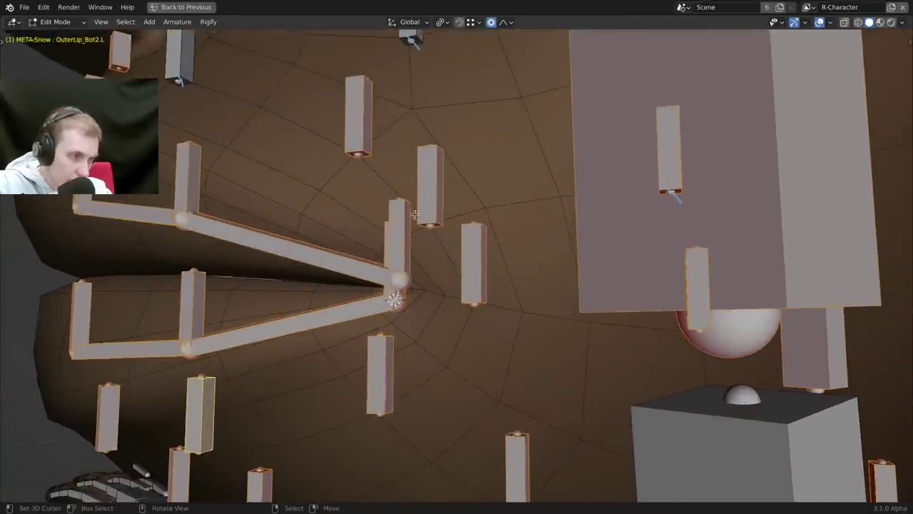
middle_click_drag(471, 295, 485, 276)
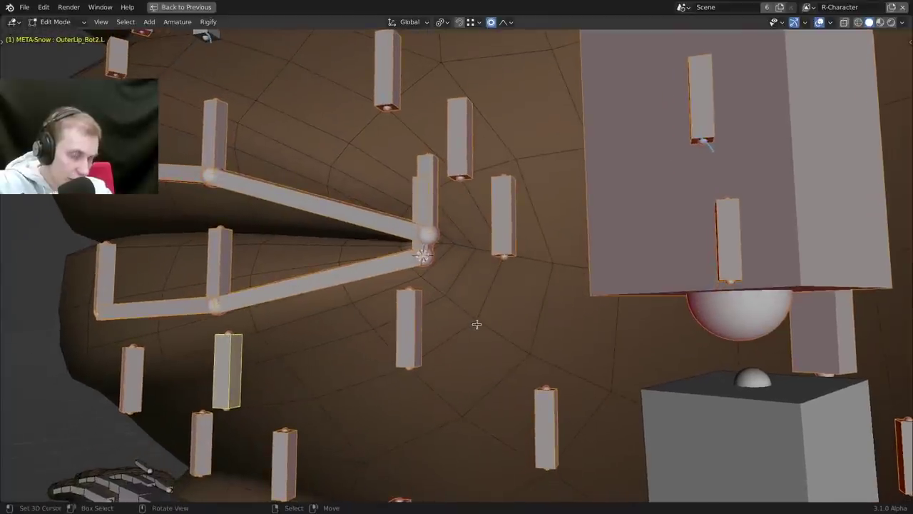
middle_click_drag(471, 316, 438, 284)
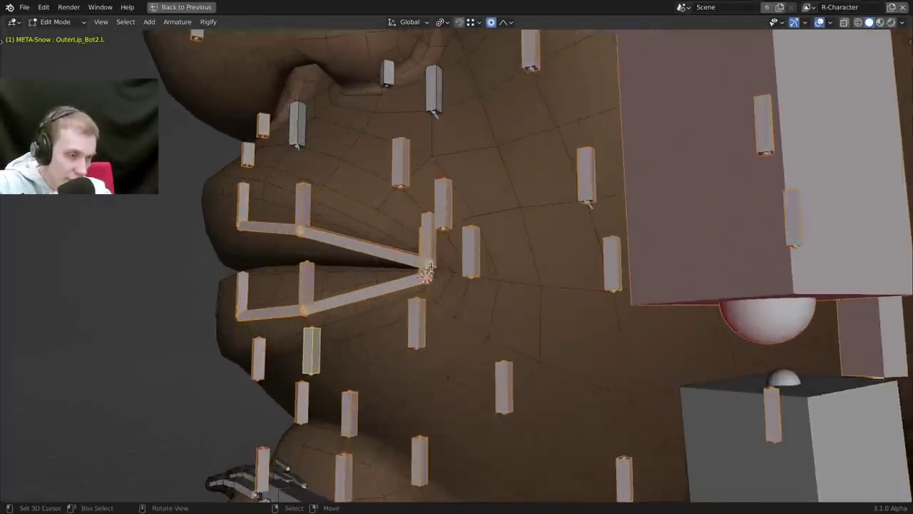
mouse_move(505, 312)
middle_mouse_down()
mouse_move(489, 308)
mouse_move(517, 309)
middle_mouse_up()
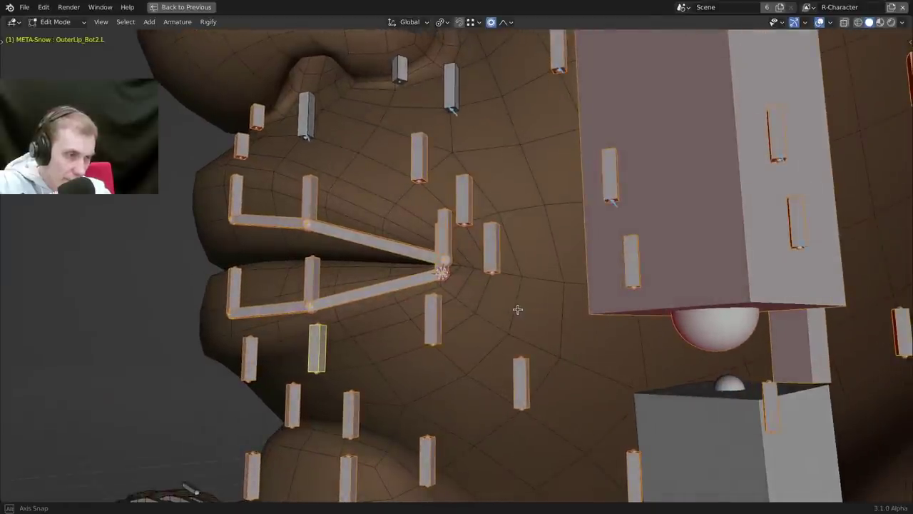
middle_click_drag(518, 309, 529, 312)
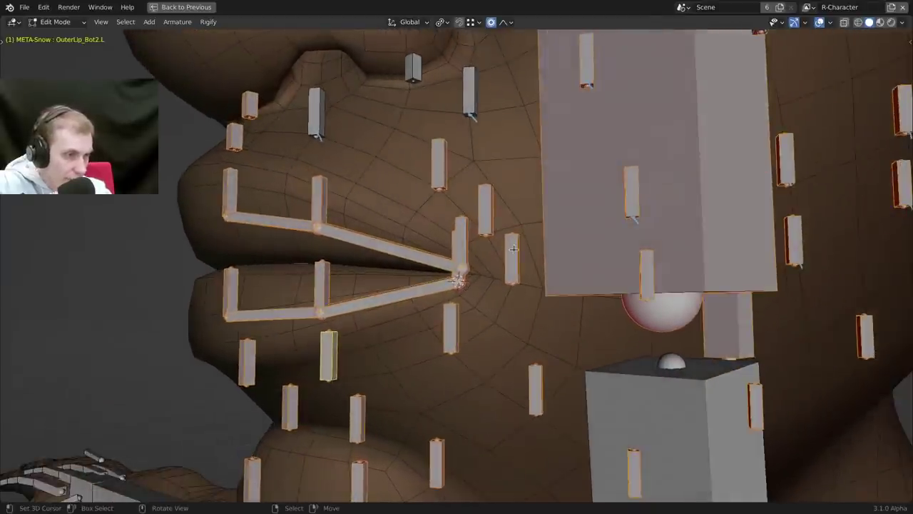
Hide the other revealed facial bones, keeping only the two upper outer-lip bones near the mouth corner with the unnamed ones.
left_click(485, 232)
middle_click_drag(484, 218, 496, 221)
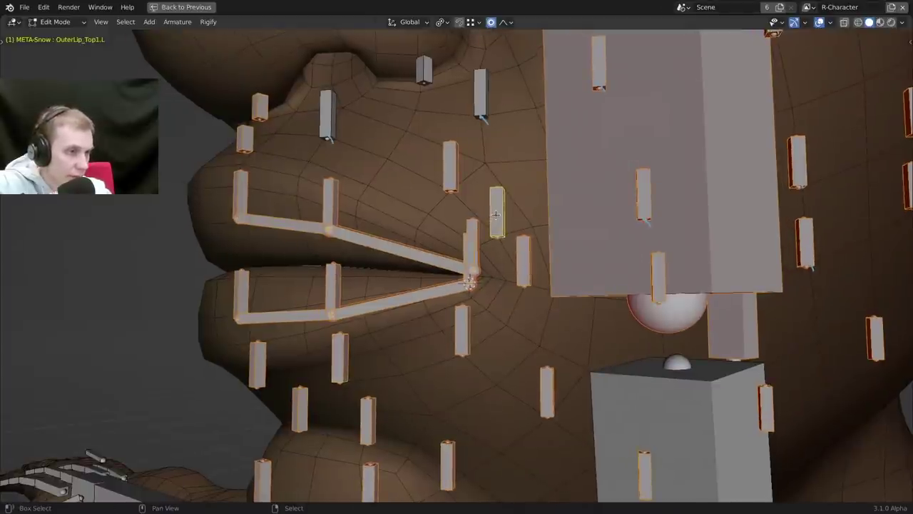
middle_click_drag(449, 172, 484, 189, "shift")
key("h")
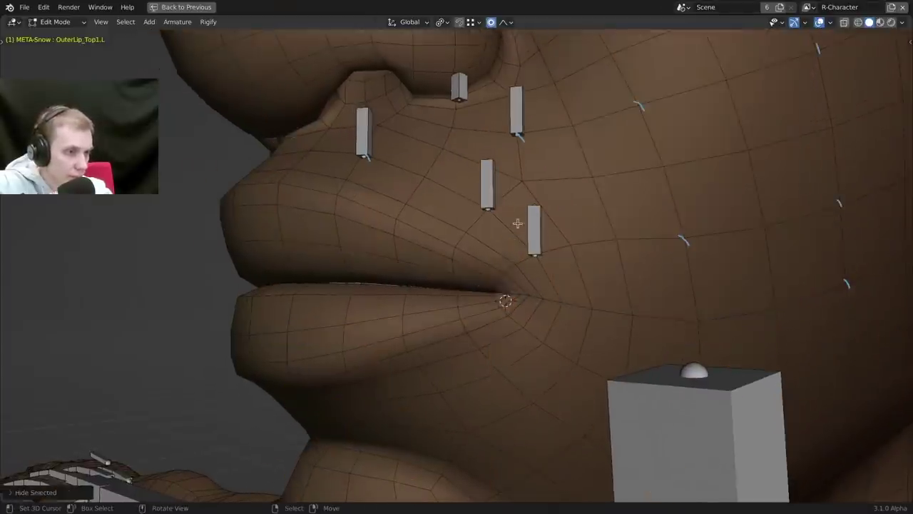
Give the OuterLip_Top1.L bone above the mouth corner the temporary name asd.
left_click(525, 230)
key("F2")
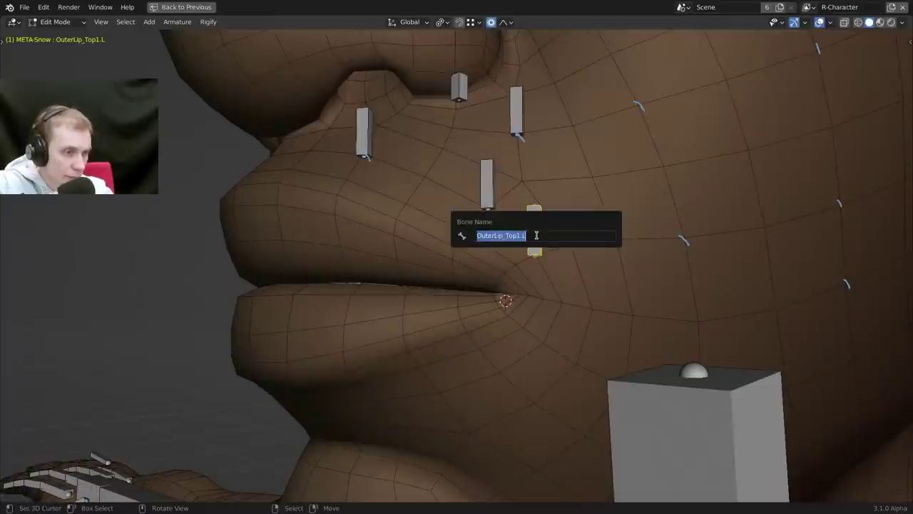
type("asd")
key("Return")
Rename the second upper outer-lip bone as OuterLip_Top1.L and cut the OuterLip_Top2.L name for reuse.
left_click(485, 184)
key("F2")
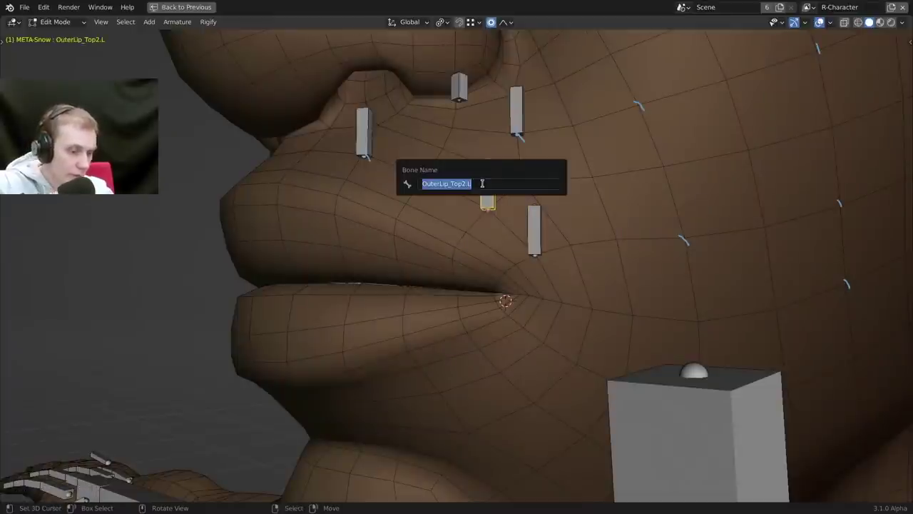
key("Left")
key("ctrl+v")
key("ctrl+shift+Right")
key("ctrl+shift+Right")
key("ctrl+shift+Right")
key("ctrl+x")
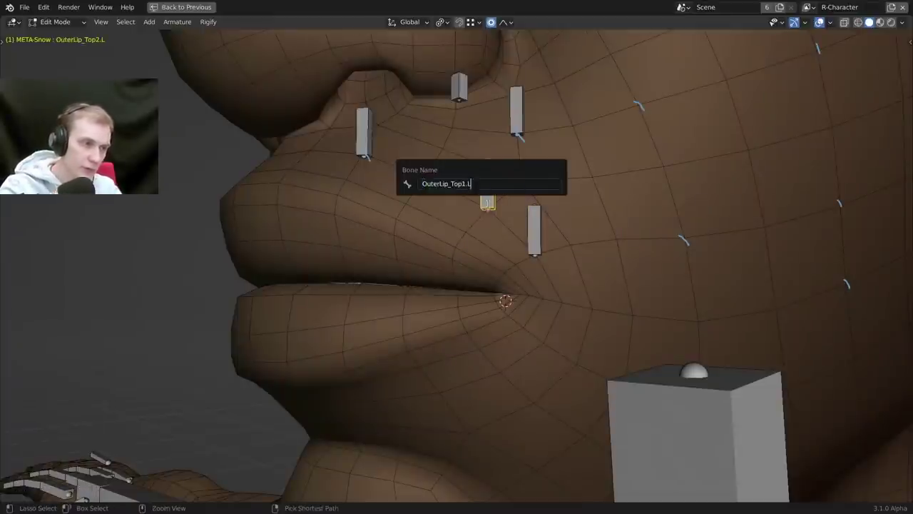
key("Return")
Rename the bone beneath the nose as OuterLip_Top2.L, and hide it together with the OuterLip_Top1.L bone.
right_click(372, 144)
key("F2")
key("ctrl+v")
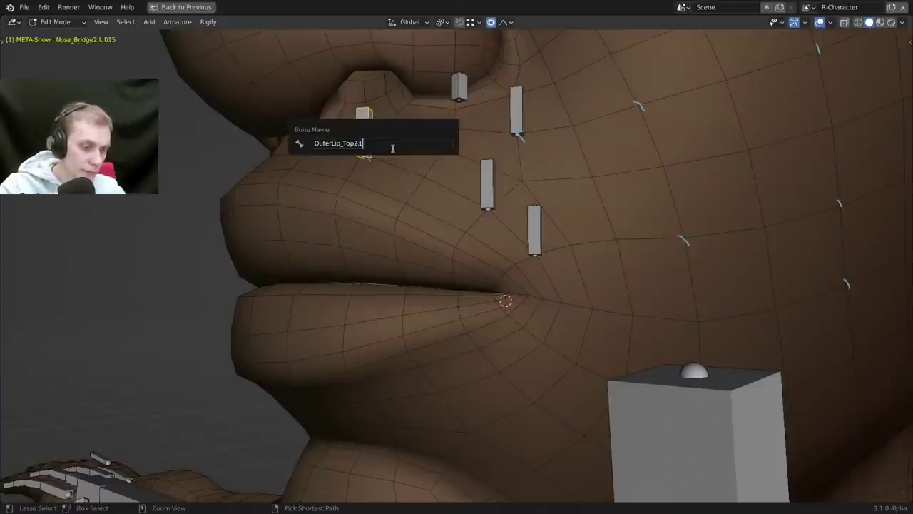
key("Return")
right_click(487, 185, "shift")
key("h")
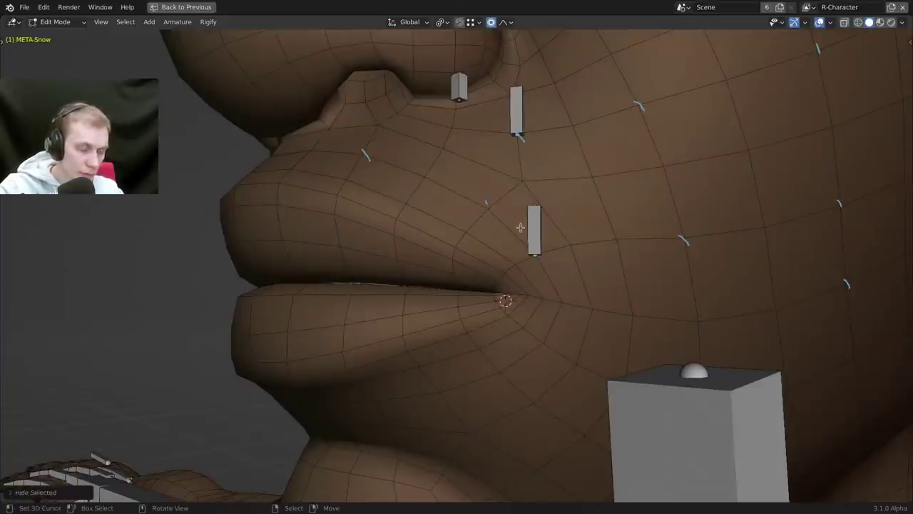
Reveal the hidden bones and check the names of the bones above the mouth corner.
right_click(532, 232)
middle_click_drag(536, 298, 507, 292, "shift")
key("alt+h")
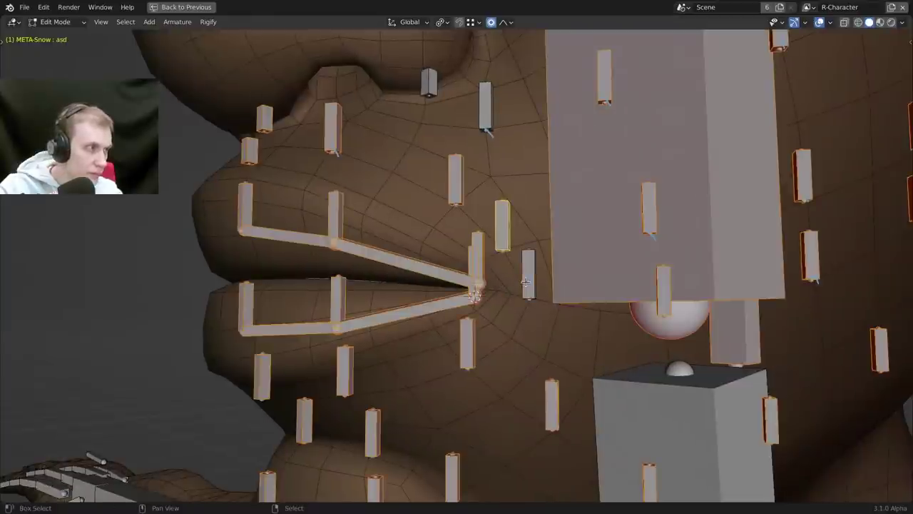
left_click(525, 282)
left_click(454, 184)
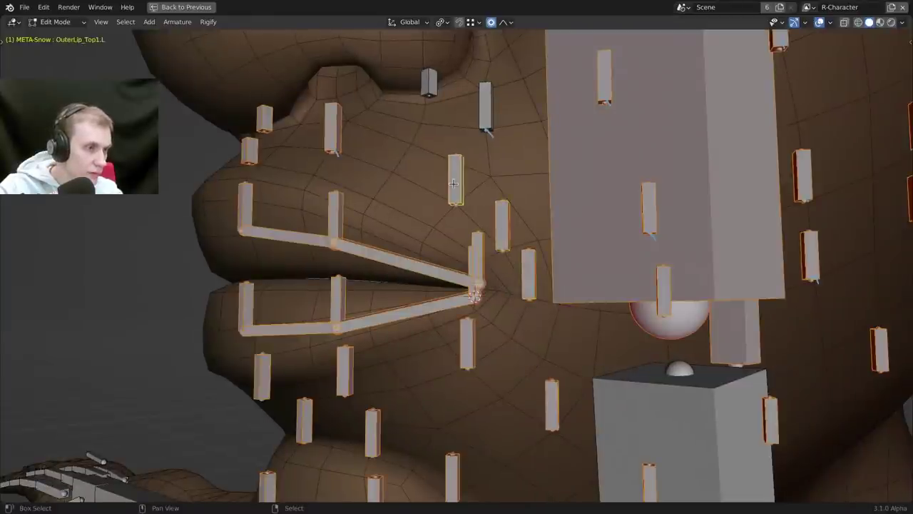
left_click(502, 225)
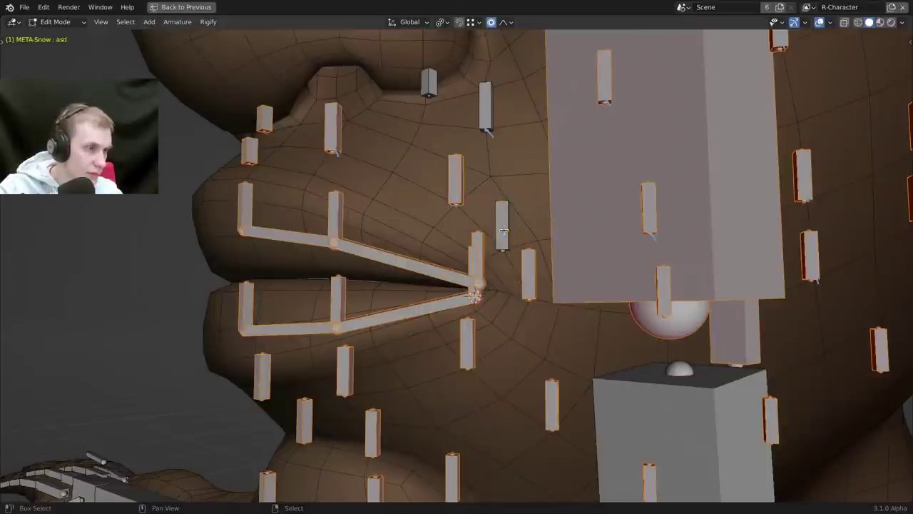
right_click(464, 199, "shift")
middle_click_drag(466, 259, 468, 272, "shift")
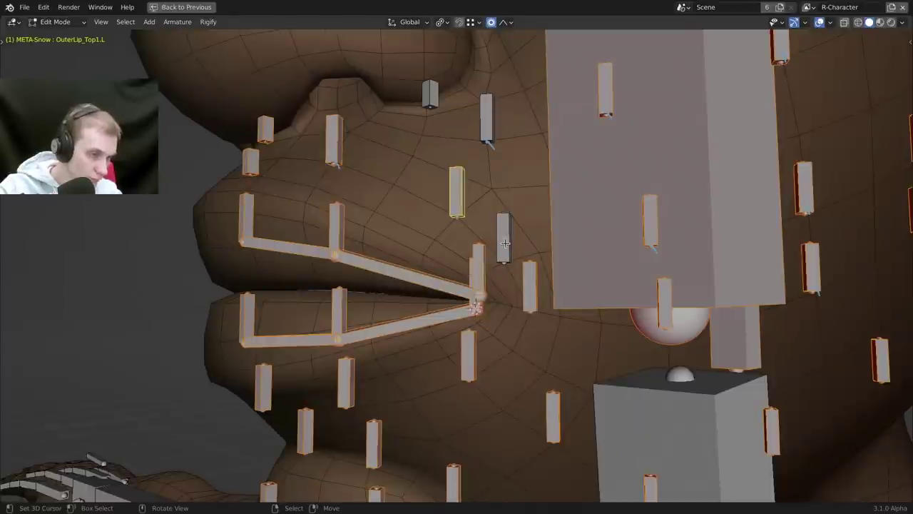
Copy the OuterLip_Top1.L name, hide the finished bones, and rename the asd bone as OuterLip_Top0.L.
key("F2")
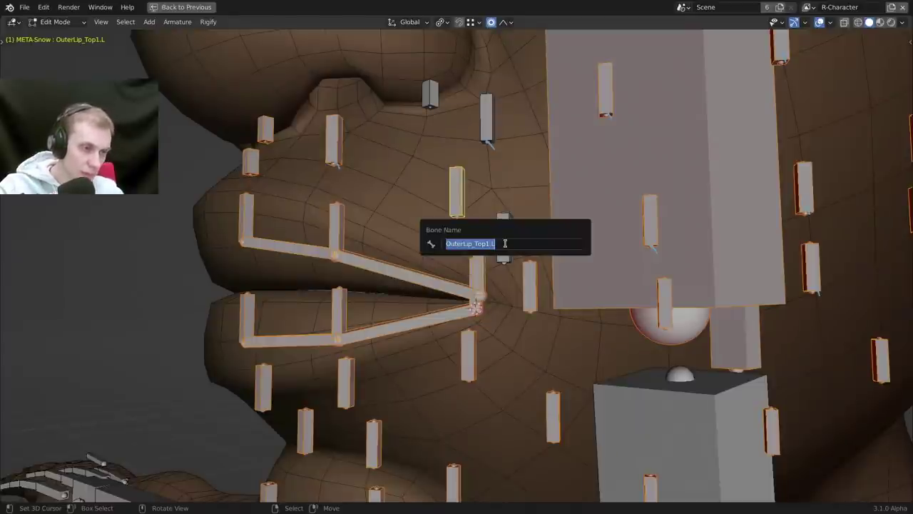
key("Escape")
left_click(505, 244)
key("F2")
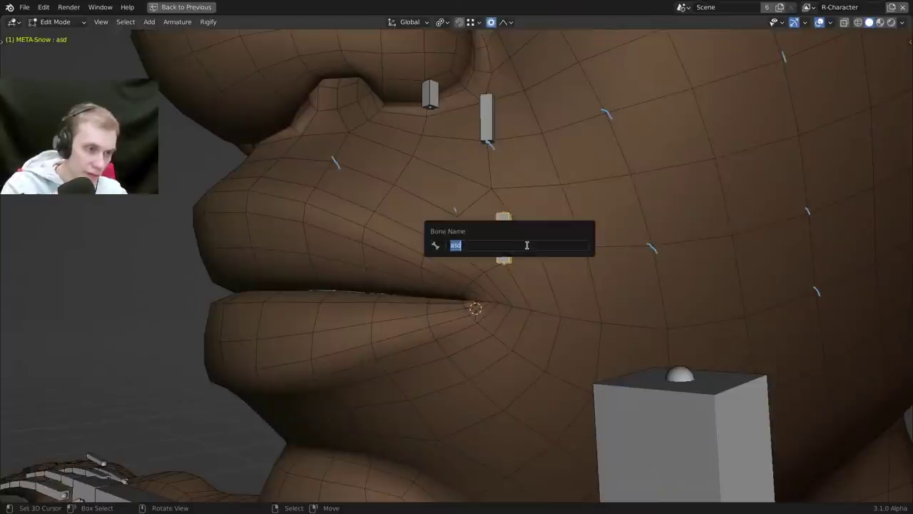
key("ctrl+v")
key("Left")
key("Left")
type("0")
key("Return")
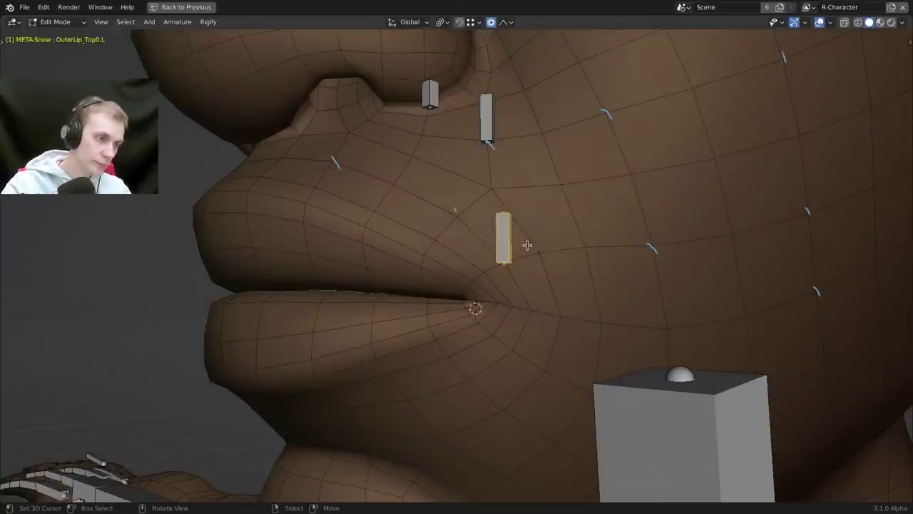
Reveal the hidden bones around the mouth, and hide them again along with the OuterLip_Top0.L bone.
middle_click_drag(551, 270, 569, 273)
key("alt+h")
middle_click_drag(522, 207, 479, 255, "shift")
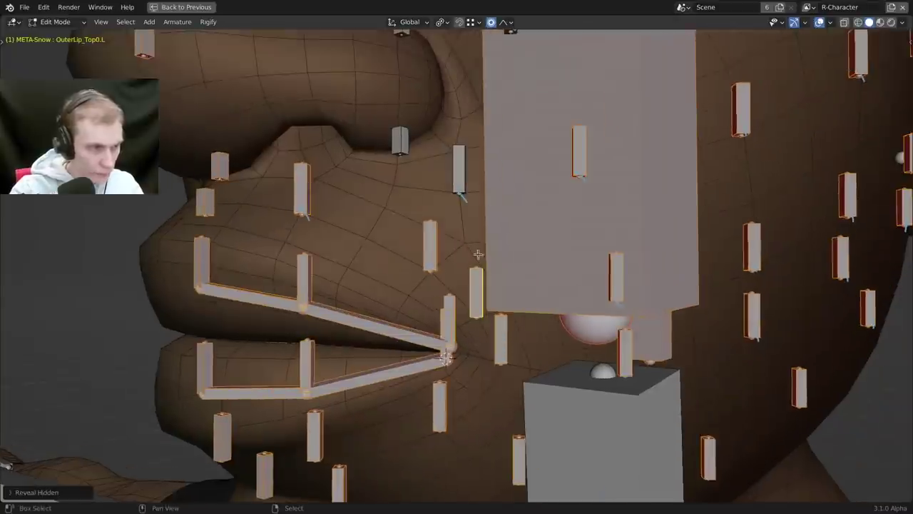
middle_click_drag(502, 169, 482, 167)
key("h")
Check the two nostril bones' names, and rename the bone beside the nostril as Nostril_Outer.L.
middle_click_drag(378, 146, 477, 231)
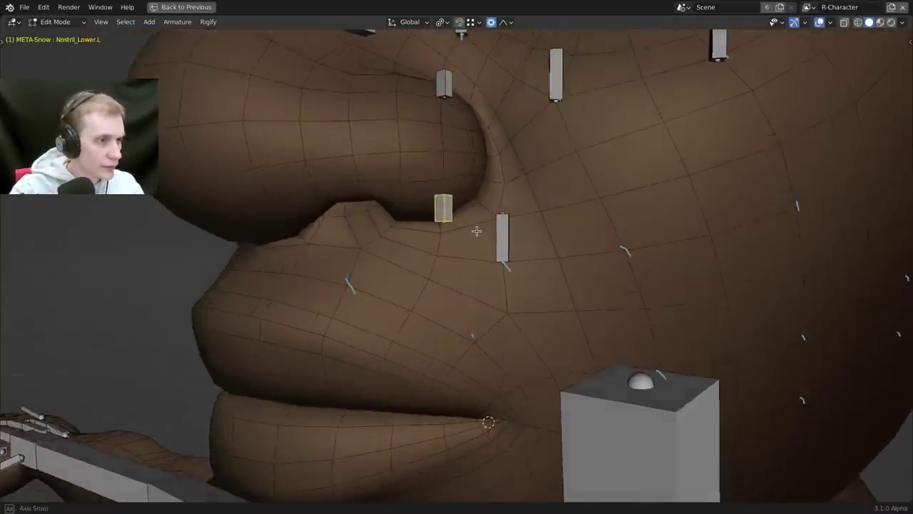
left_click(443, 85)
left_click(443, 207)
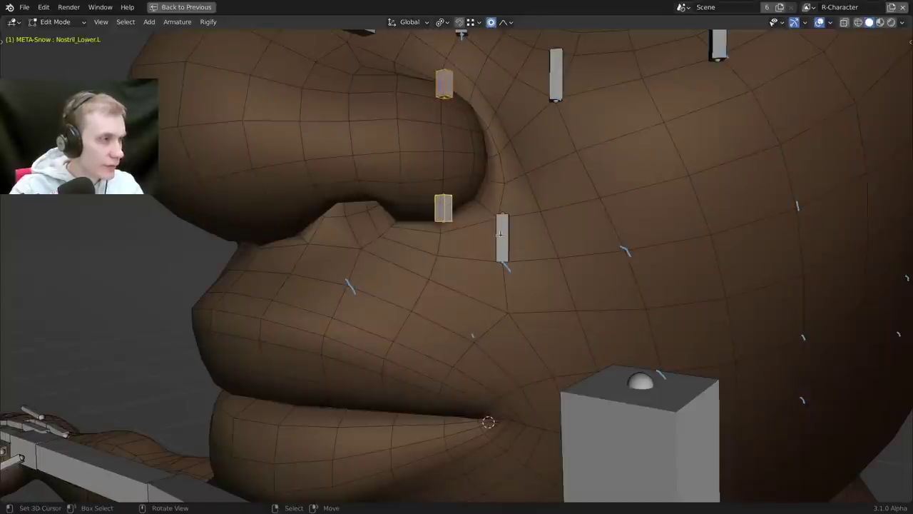
left_click(502, 242)
middle_click_drag(503, 246, 508, 261)
key("F2")
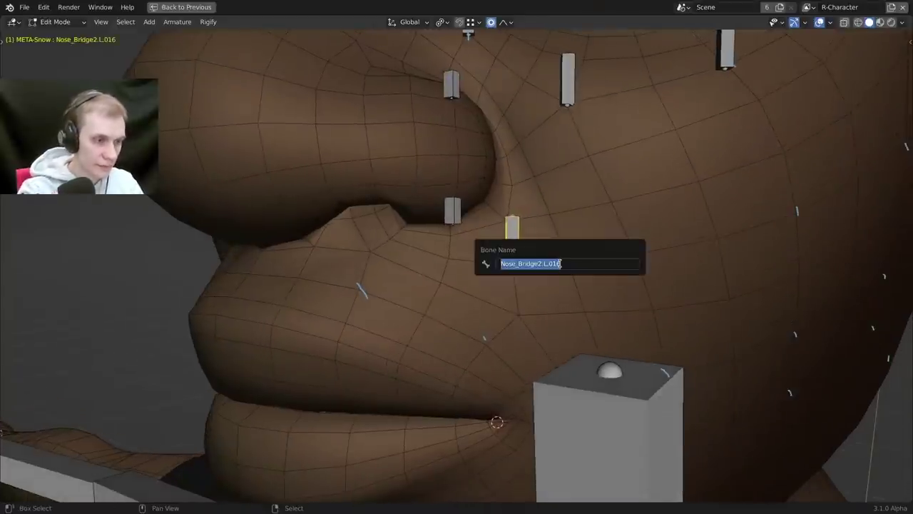
type("Nostril_Outer.L")
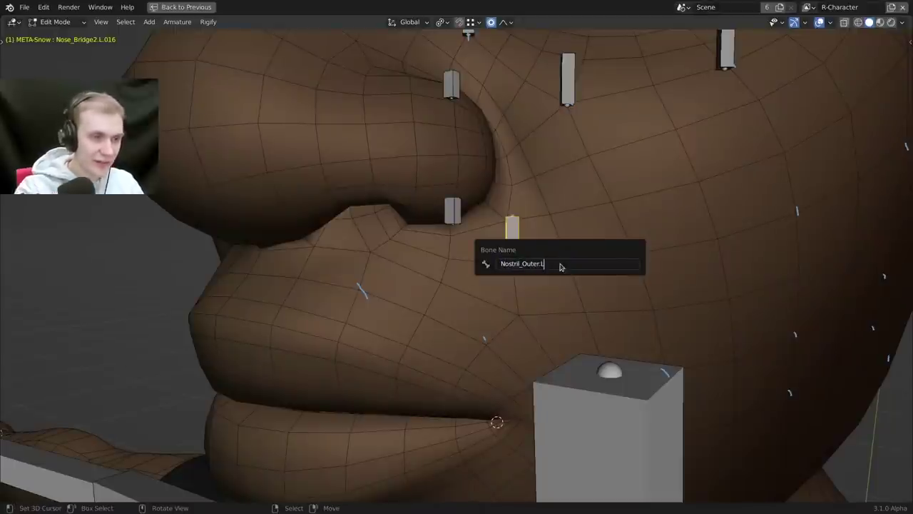
key("Return")
Hide the Nostril_Outer.L bone together with the two other nostril bones.
middle_click_drag(560, 263, 542, 180)
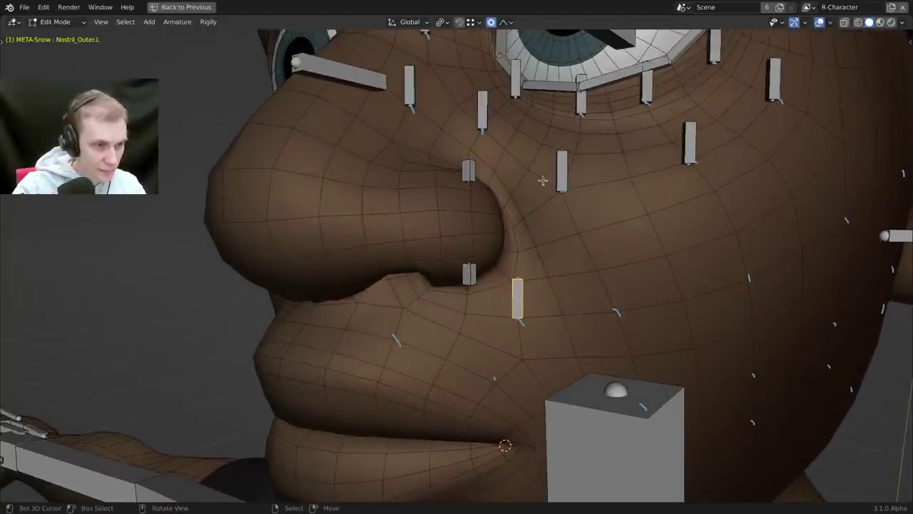
left_click(477, 269, "shift")
middle_click_drag(465, 175, 450, 202, "shift")
key("h")
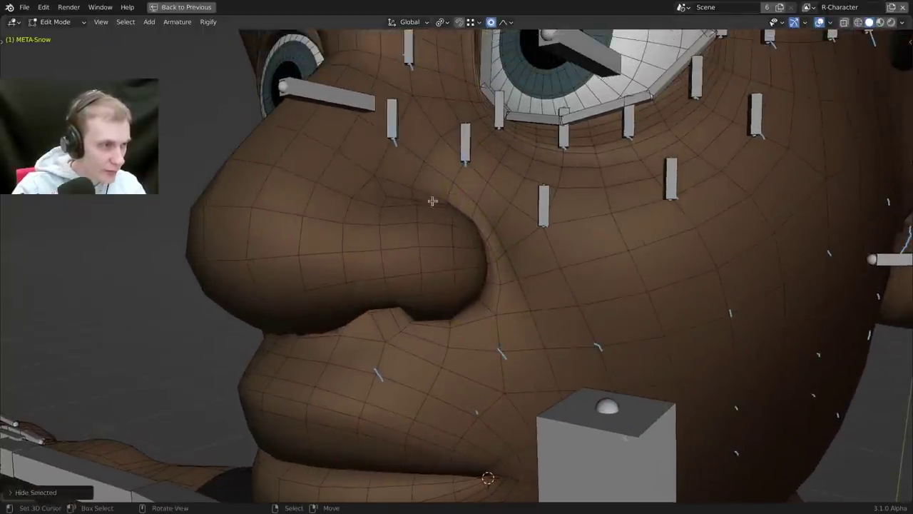
Rename the lowest bone on the side of the nose bridge as NoseBridge1.L and copy the name.
left_click(390, 140)
middle_click_drag(391, 142, 497, 171, "shift")
key("F2")
type("NoseB")
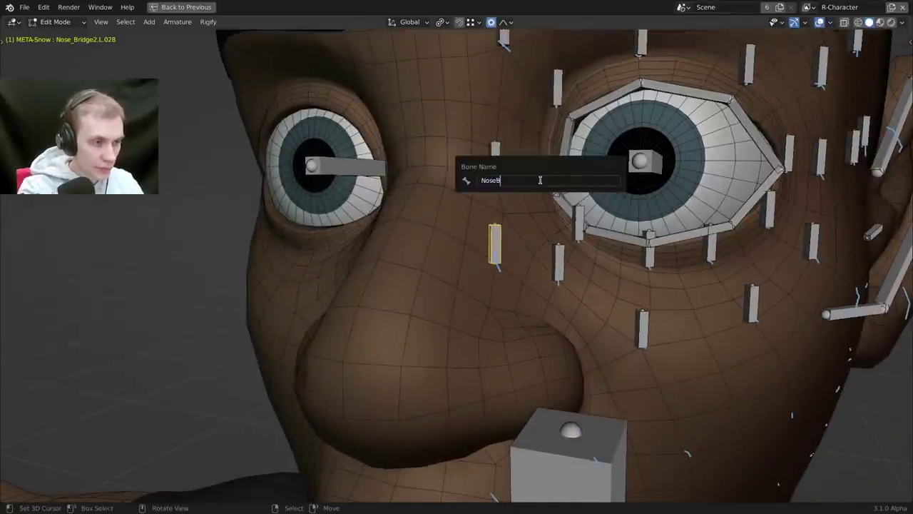
type("ridge1.L")
key("ctrl+a")
key("ctrl+c")
key("Return")
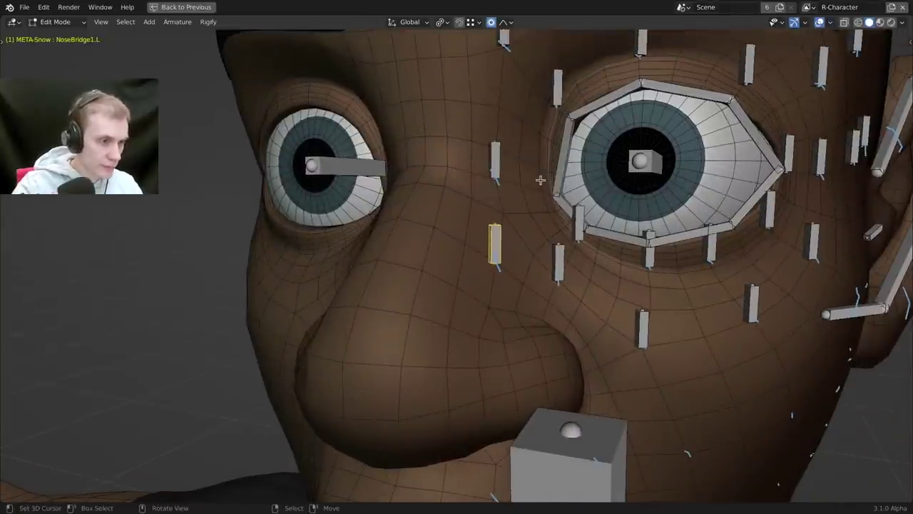
Hide the NoseBridge1.L bone, and rename the bone above it as NoseBridge2.L.
key("alt+h")
left_click(396, 235)
middle_click_drag(419, 250, 474, 179, "shift")
key("h")
left_click(475, 167)
key("F2")
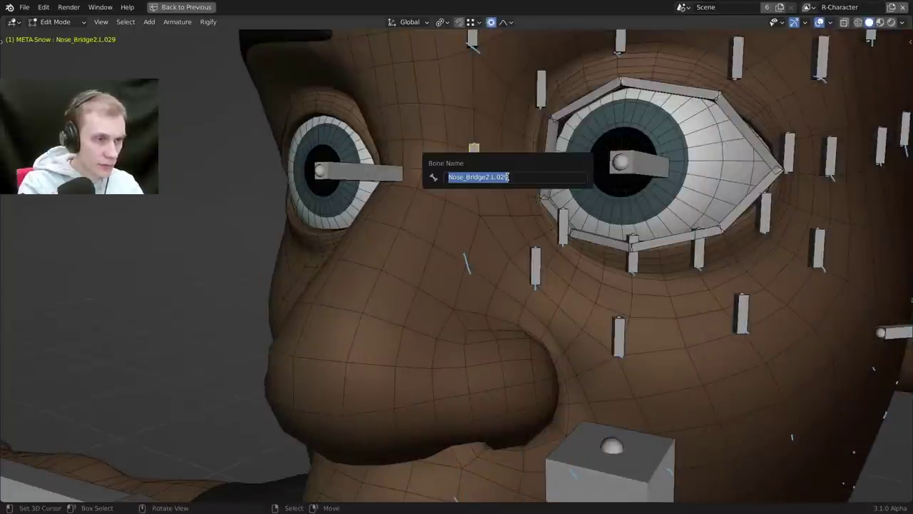
key("ctrl+v")
key("Return")
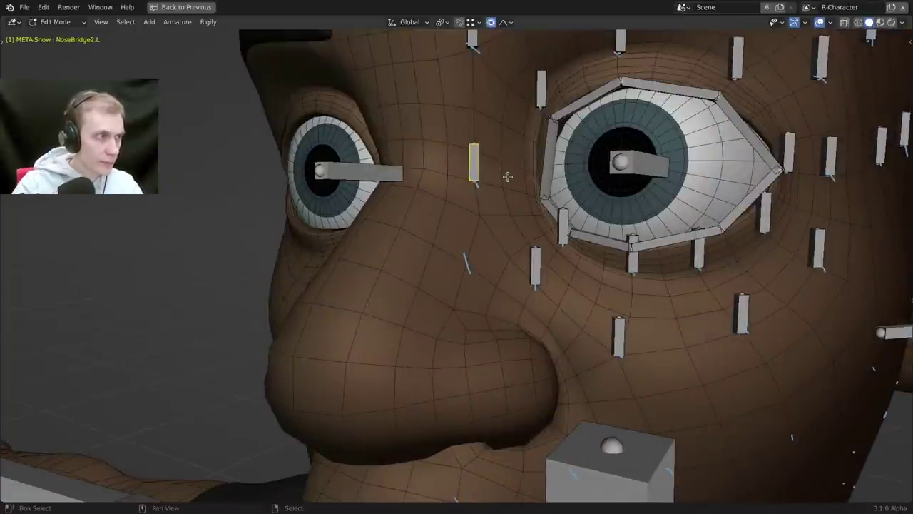
Hide the NoseBridge2.L bone, and rename the bone below the inner end of the eyebrow as NoseBridge3.L.
middle_click_drag(507, 177, 473, 261)
left_click(476, 266)
middle_click_drag(542, 285, 554, 266, "shift")
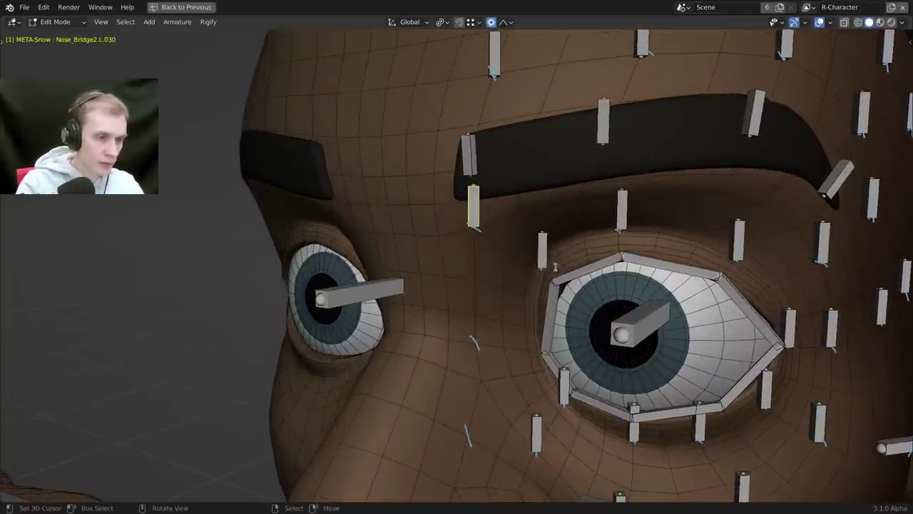
key("F2")
key("ctrl+v")
key("Left")
key("Left")
key("shift+Left")
type("3")
key("Return")
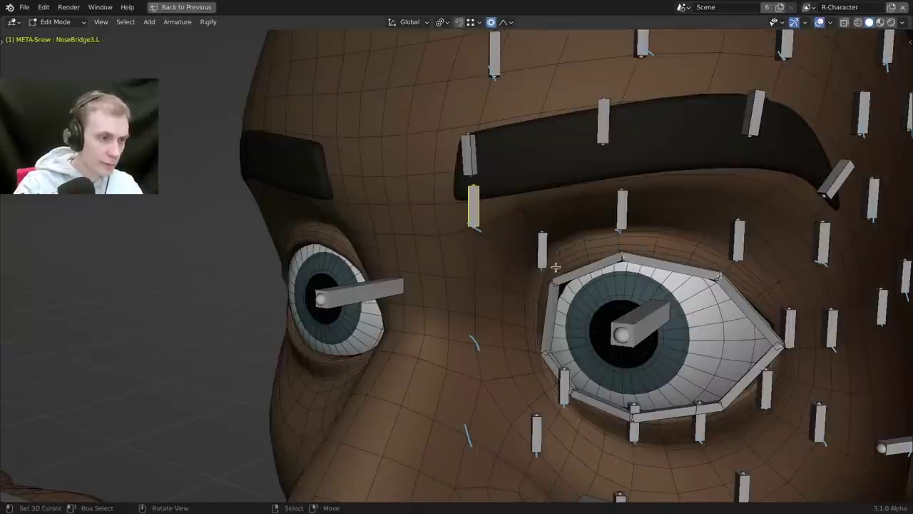
Hide the NoseBridge3.L bone, and check and hide the four eyebrow bones.
key("h")
right_click(465, 153)
middle_click_drag(558, 194, 518, 213, "shift")
left_click(557, 156)
middle_click_drag(557, 156, 587, 189)
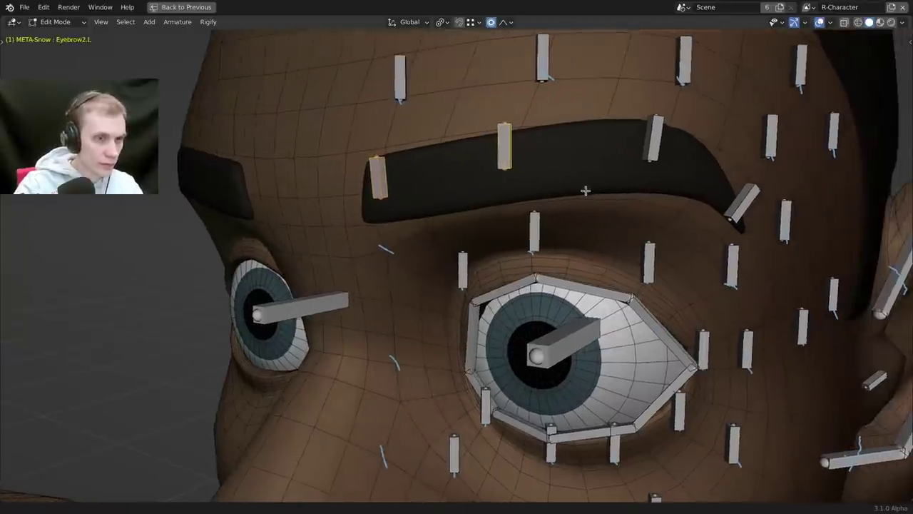
left_click(652, 140)
left_click(740, 203)
middle_click_drag(740, 203, 440, 274)
key("h")
Rename the innermost bone in the lowest forehead row as Forehead1_1.L.
left_click(411, 175)
key("F2")
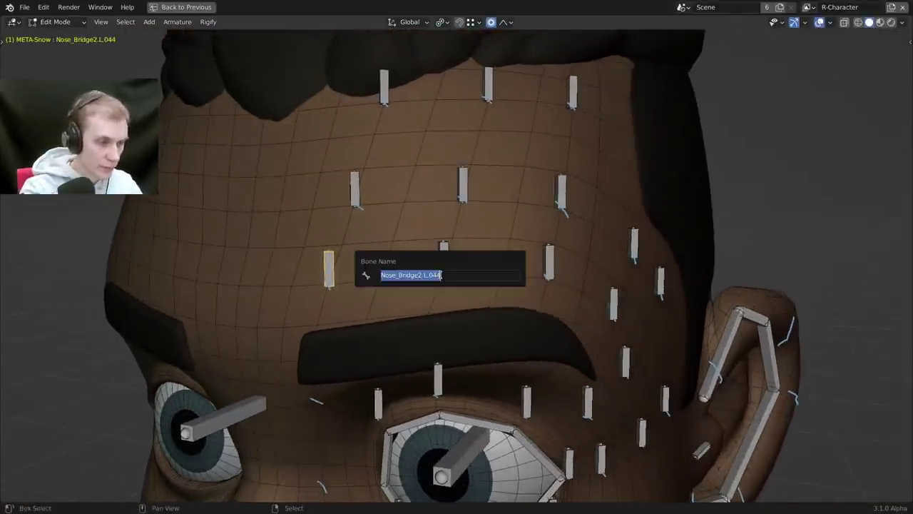
type("Fore")
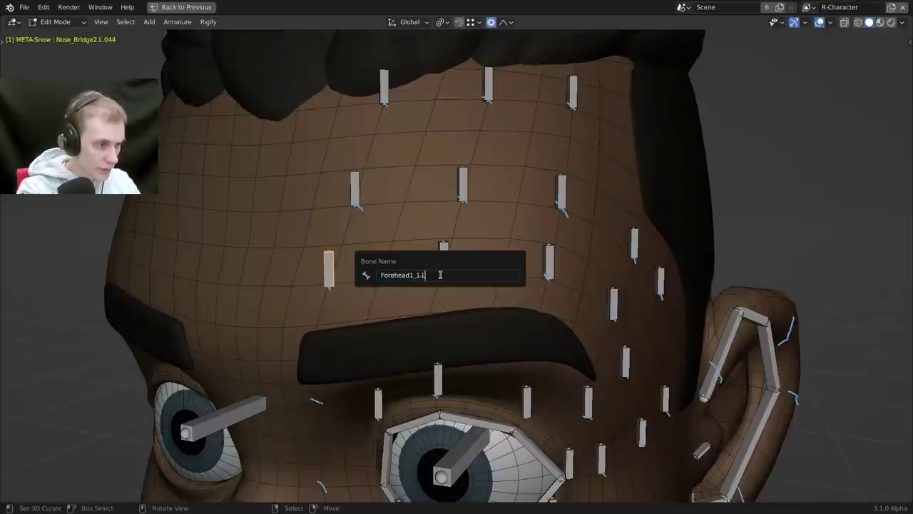
type("head1_1.L")
key("Return")
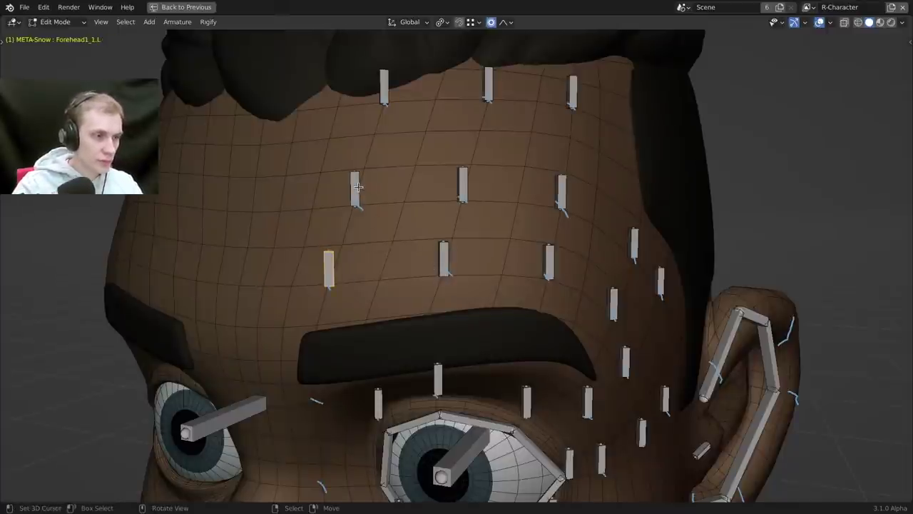
Rename the innermost bone in the middle forehead row as Forehead1_2.L.
middle_click_drag(390, 214, 350, 188)
left_click(336, 185)
key("F2")
type("Forehead1_1.L")
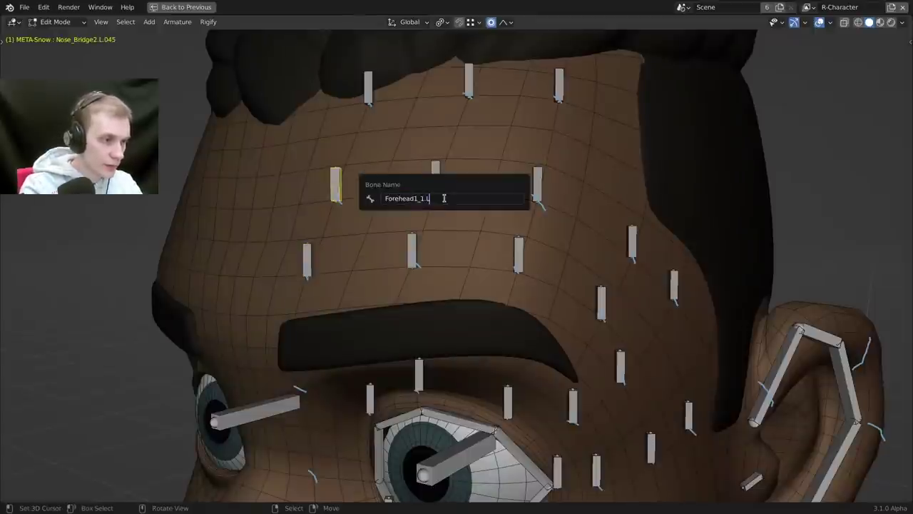
type("2")
key("Return")
Rename the innermost bone in the top forehead row, at the hairline, as Forehead1_3.L.
left_click(367, 86)
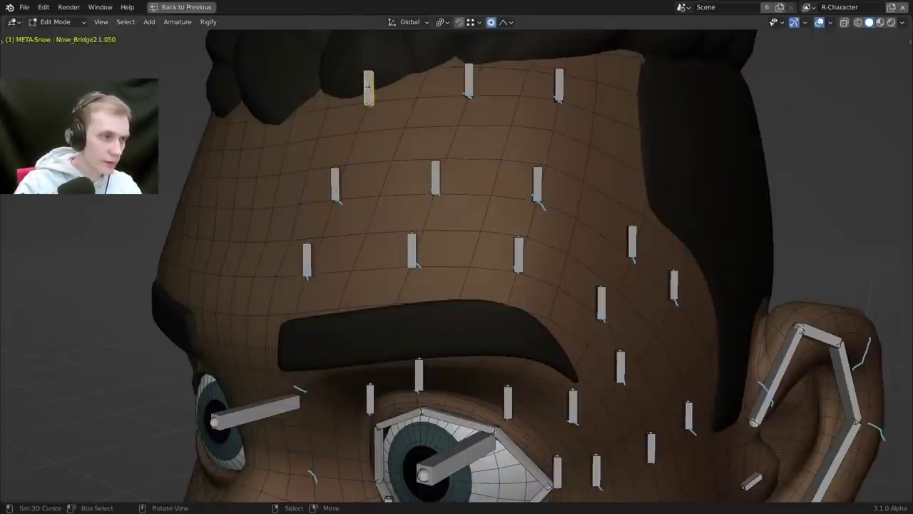
key("F2")
type("Forehead1_1.L")
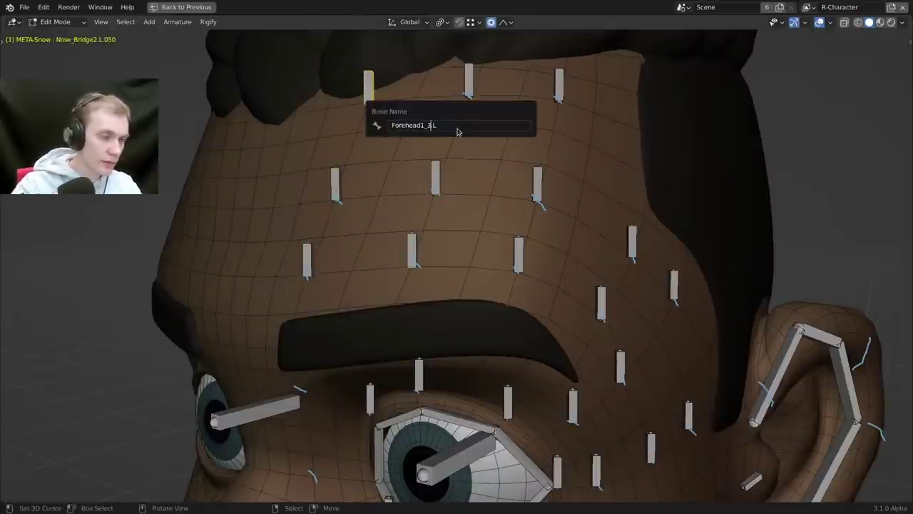
type("3")
key("Return")
Rename the lowest bone of the second forehead column as Forehead2_1.L and copy the name.
key("F2")
type("Forehead1_1.L")
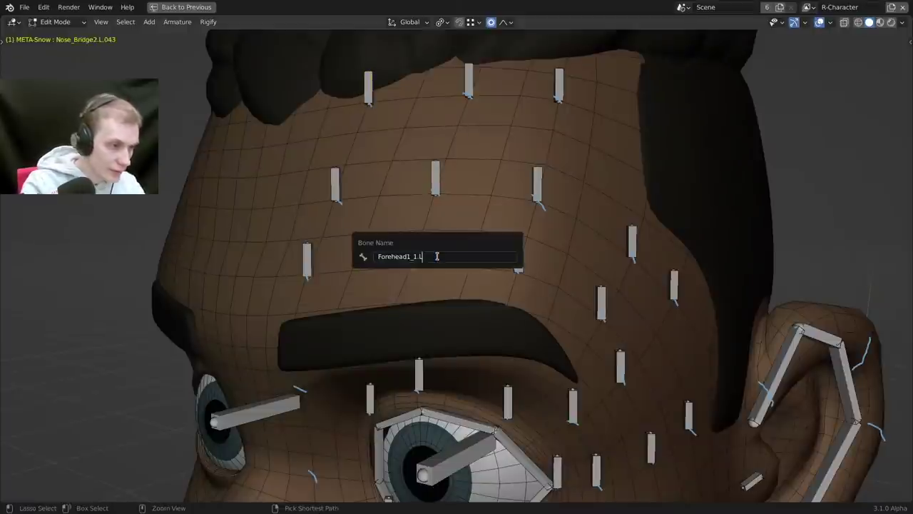
key("BackSpace")
type("2")
key("ctrl+a")
key("ctrl+c")
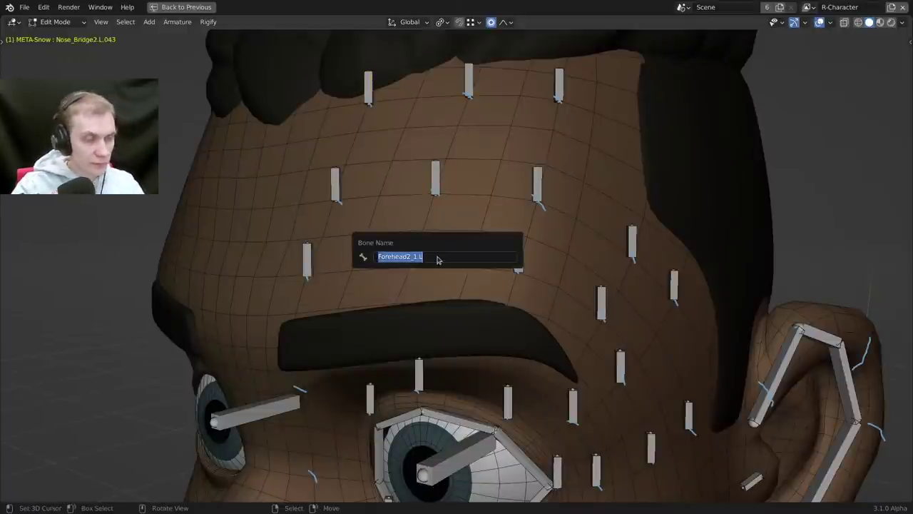
key("Return")
Rename the middle bone of the second forehead column as Forehead2_2.L, reusing the copied name.
left_click(435, 184)
key("F2")
key("ctrl+v")
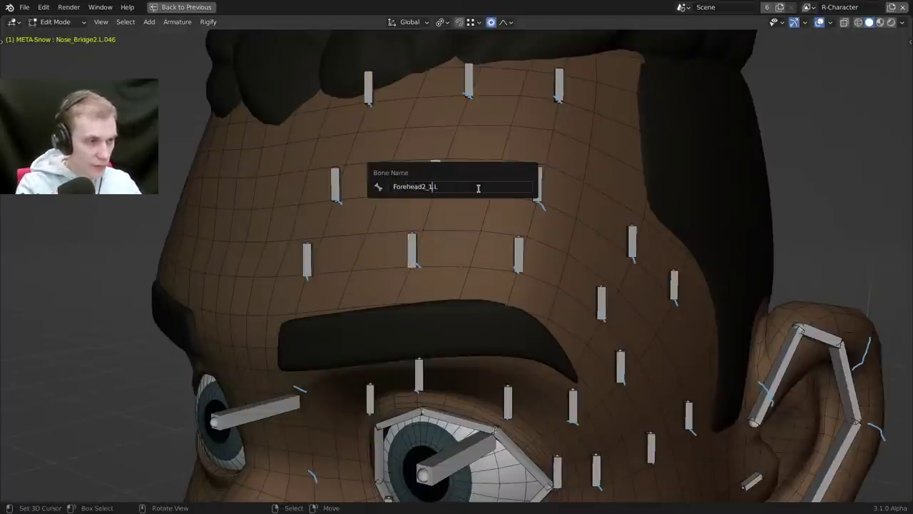
key("BackSpace")
type("2")
key("Return")
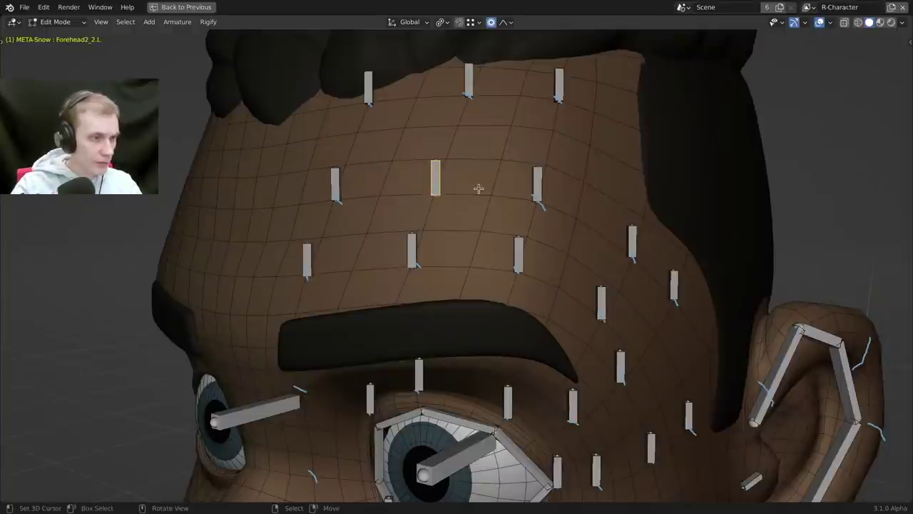
Rename the top bone of the second forehead column as Forehead2_3.L, reusing the copied name.
left_click(468, 80)
key("F2")
key("ctrl+v")
key("Left")
key("Left")
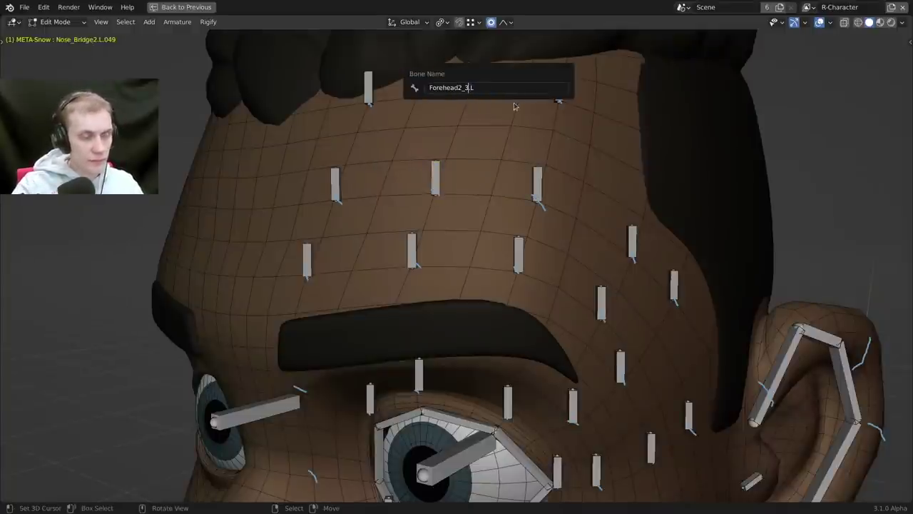
type("3")
key("Return")
Rename the lowest bone of the third forehead column as Forehead3_1.L, based on the copied name.
middle_click_drag(550, 198, 485, 200, "shift")
left_click(448, 256)
key("F2")
key("ctrl+v")
key("Left")
key("Left")
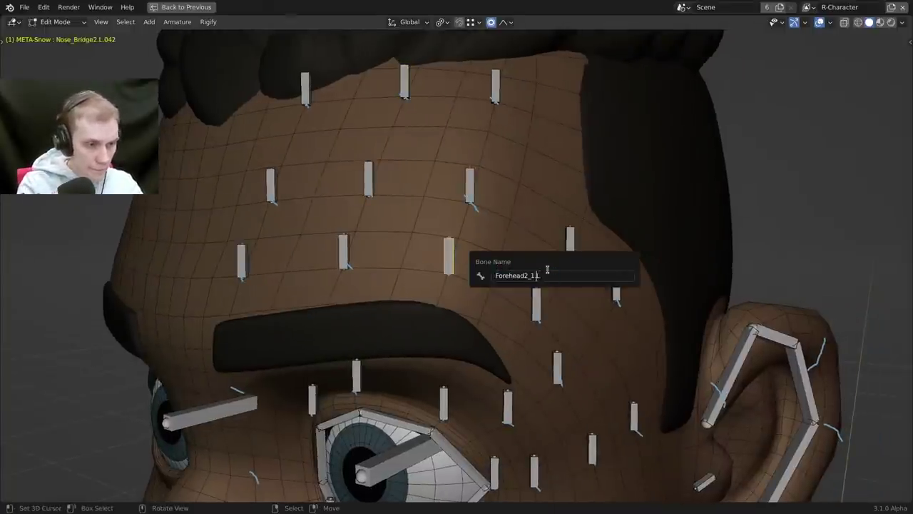
key("Return")
Rename the middle bone of the third forehead column as Forehead3_2.L and copy the name.
left_click(480, 188)
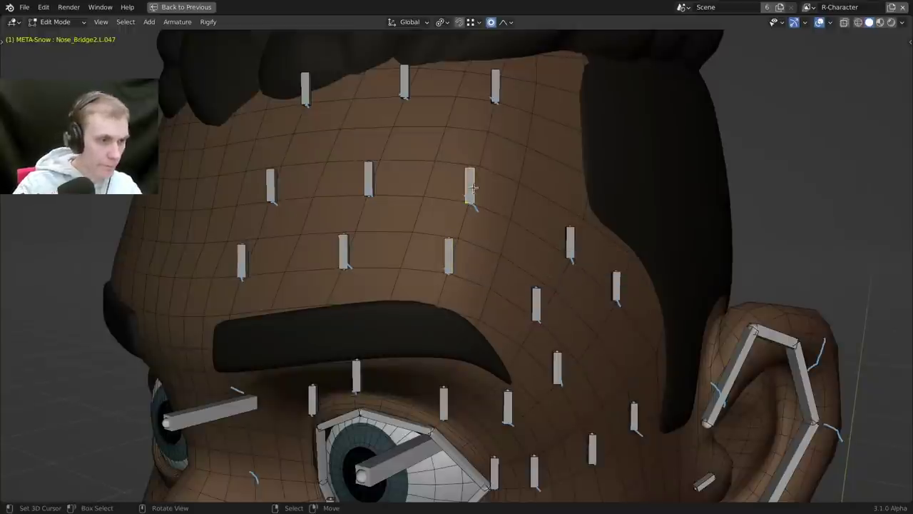
key("F2")
key("ctrl+v")
key("Left")
key("Left")
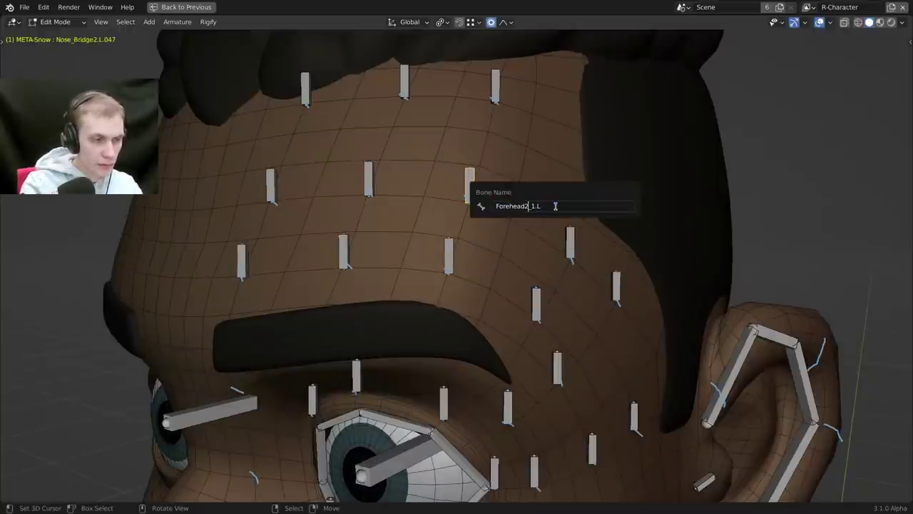
type("3")
key("Right")
key("shift+Right")
type("2")
key("ctrl+a")
key("ctrl+c")
key("Return")
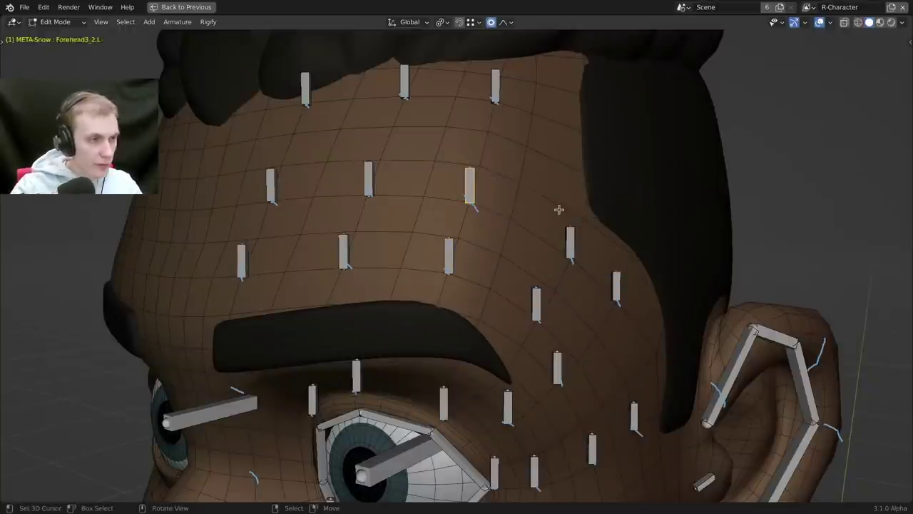
Rename the top bone of the third forehead column as Forehead3_3.L, reusing the copied name.
left_click(491, 86)
key("F2")
key("ctrl+v")
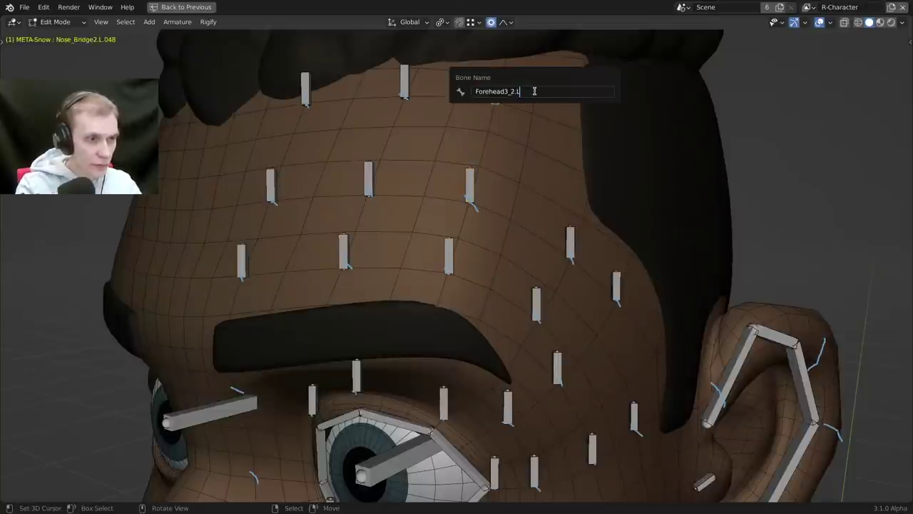
key("Delete")
type("3")
key("Return")
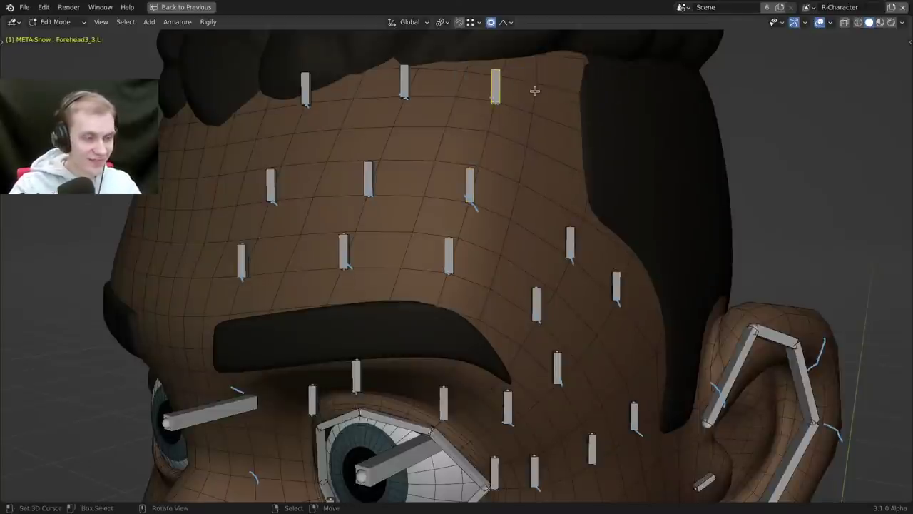
Check the name of the lowest bone in the third forehead column above the eyebrow.
middle_click_drag(535, 91, 464, 282)
middle_click_drag(433, 253, 477, 273)
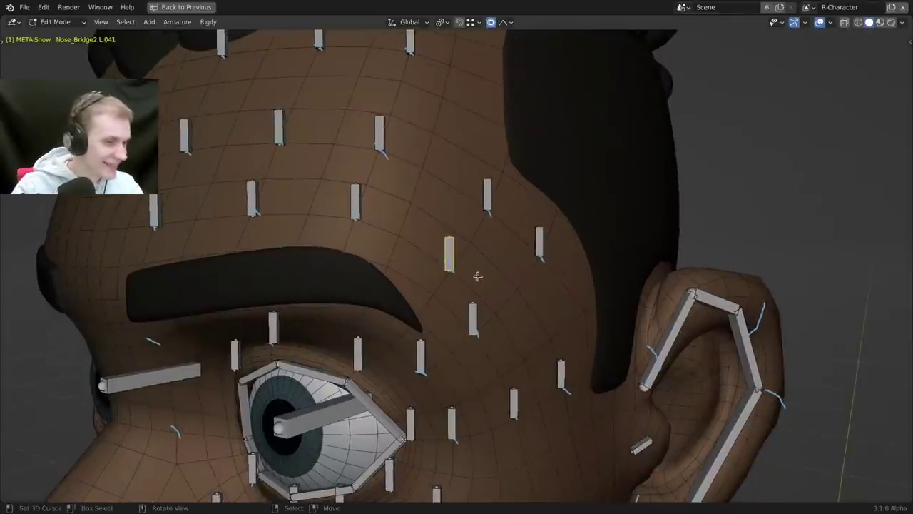
key("F2")
left_click(353, 210)
key("F2")
key("Escape")
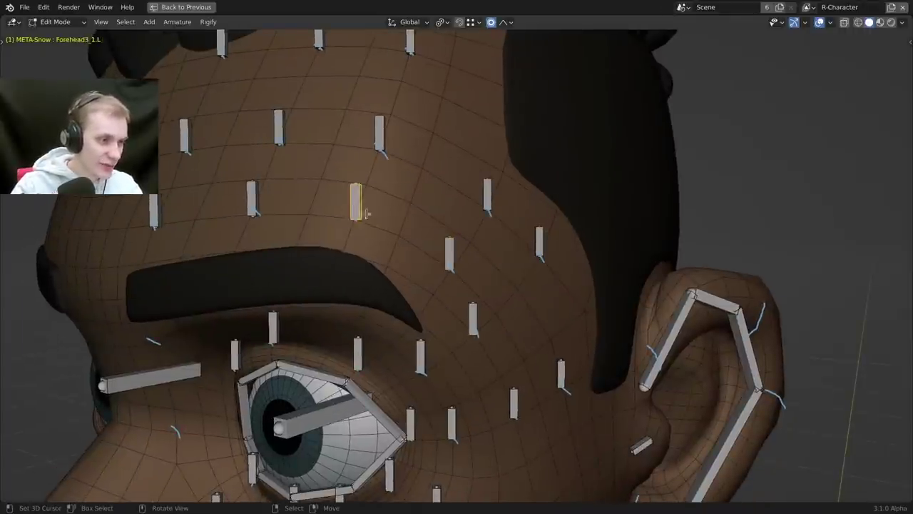
Rename the bone just beyond the outer part of the eyebrow as Forehead4_1.L.
left_click(441, 259)
key("F2")
key("Escape")
key("F2")
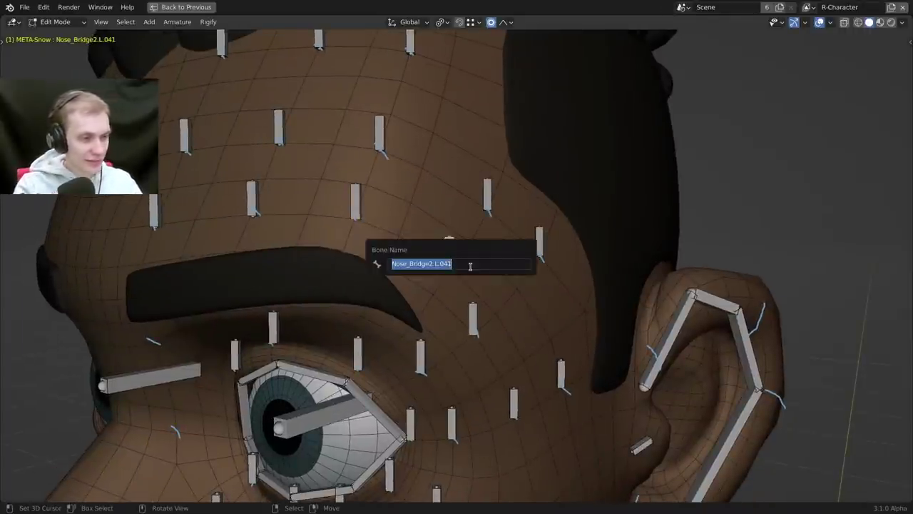
type("Forehead3_2.L")
key("Left")
key("Left")
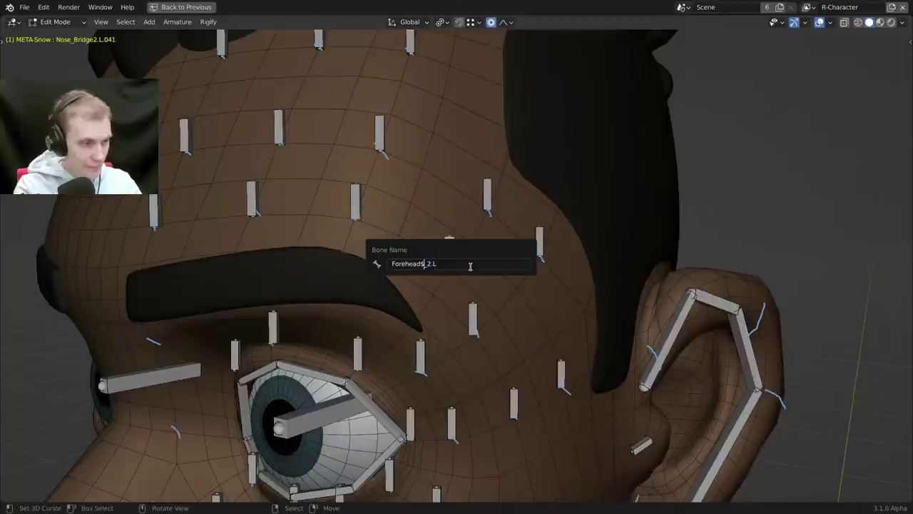
key("BackSpace")
type("4")
key("shift+Right")
type("1")
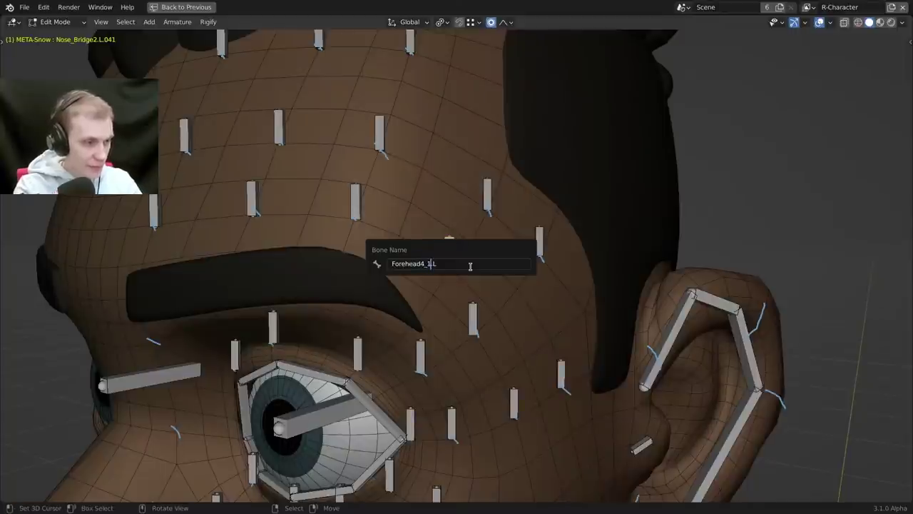
key("Return")
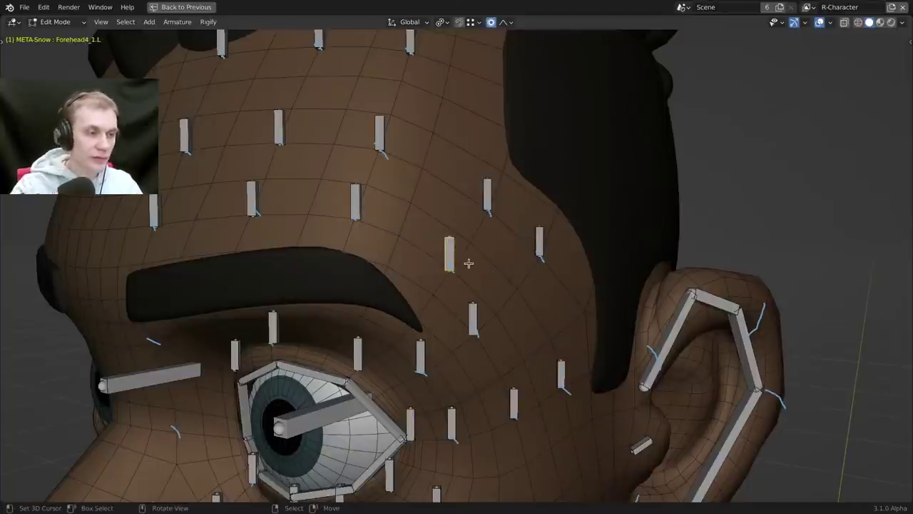
Rename the bone above Forehead4_1.L, near the hairline, as Forehead4_2.L.
left_click(489, 201)
key("F2")
key("ctrl+v")
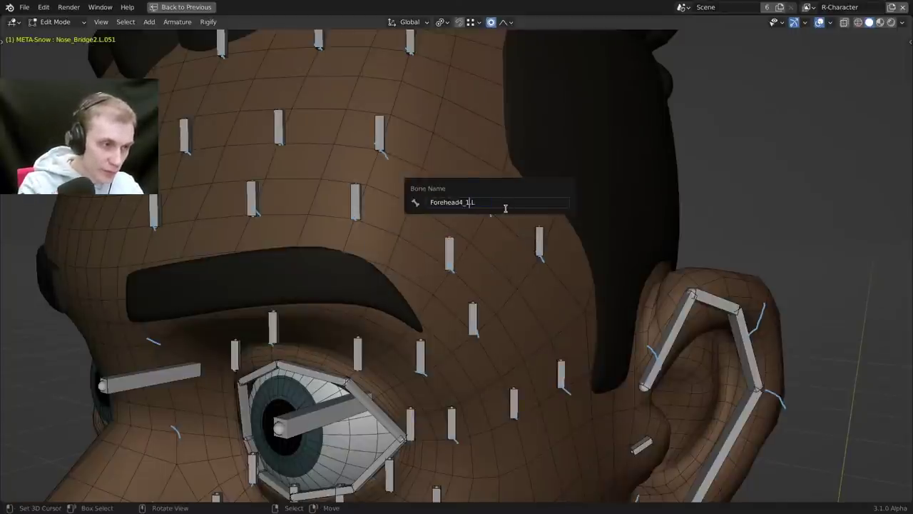
type("2")
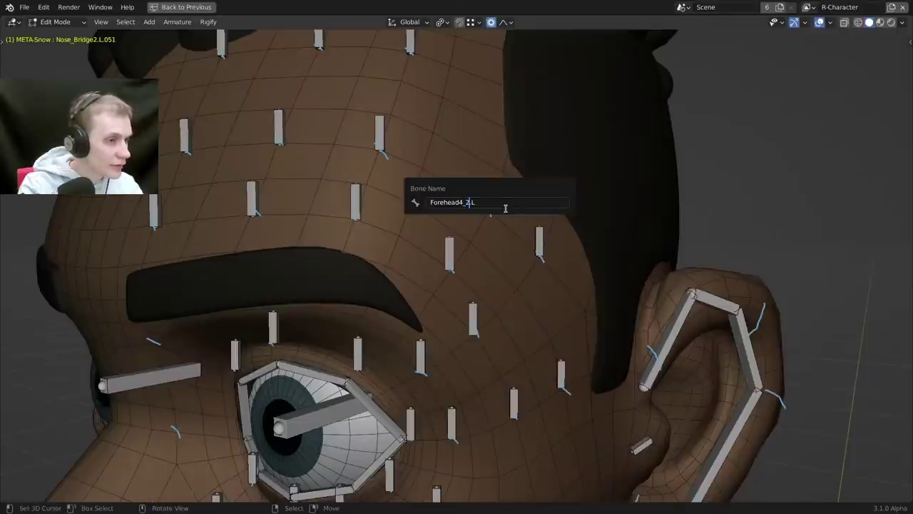
key("Return")
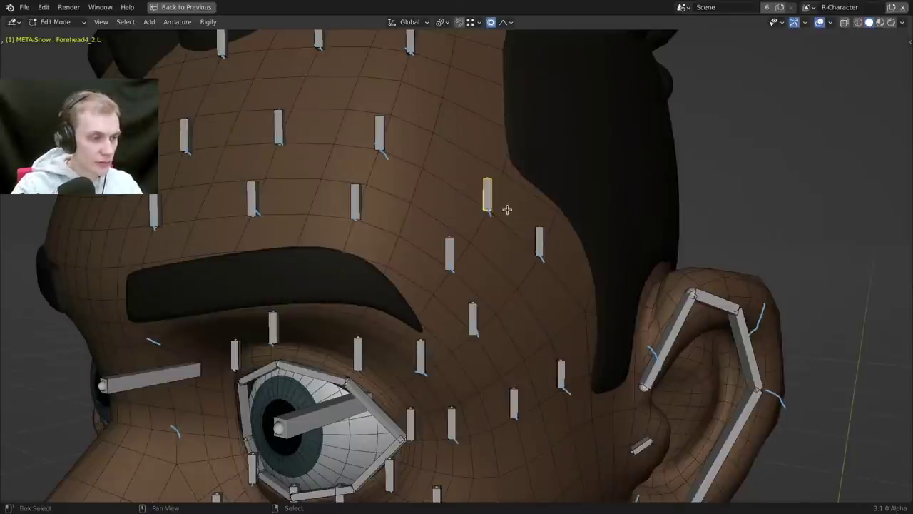
Rename the bone beside the outer tip of the eyebrow as Forehead5_1.L.
middle_click_drag(506, 207, 475, 245)
left_click(451, 253)
key("F2")
key("ctrl+v")
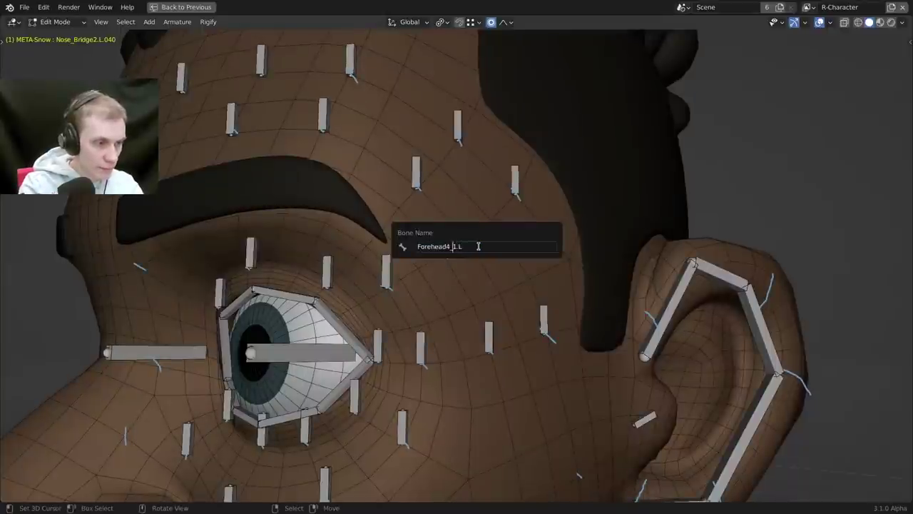
key("BackSpace")
type("5")
key("Return")
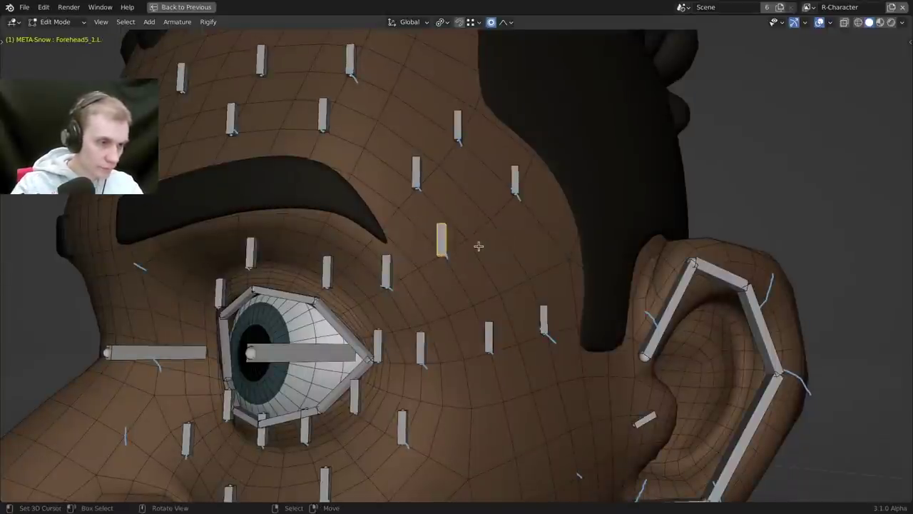
Rename the temple bone between Forehead5_1.L and the hairline as Forehead5_2.L.
left_click(515, 190)
key("F2")
key("ctrl+v")
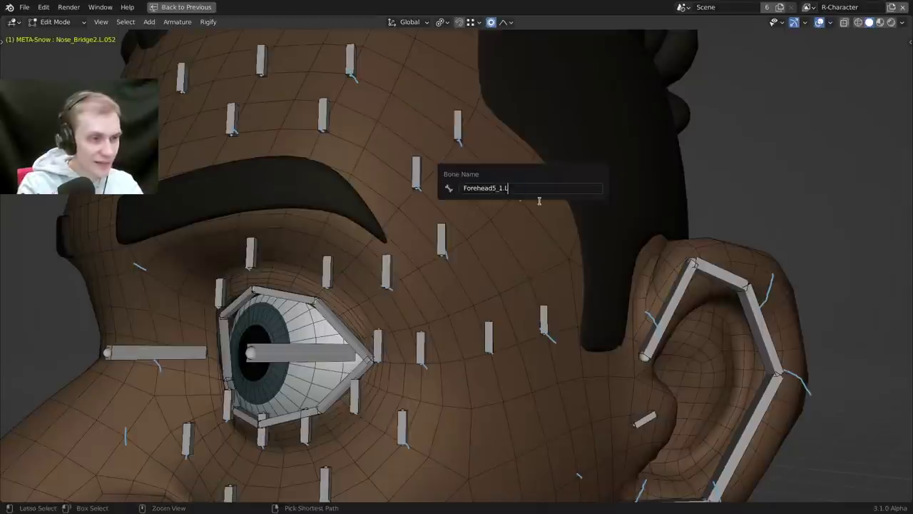
key("Left")
key("Left")
key("BackSpace")
type("2")
key("Return")
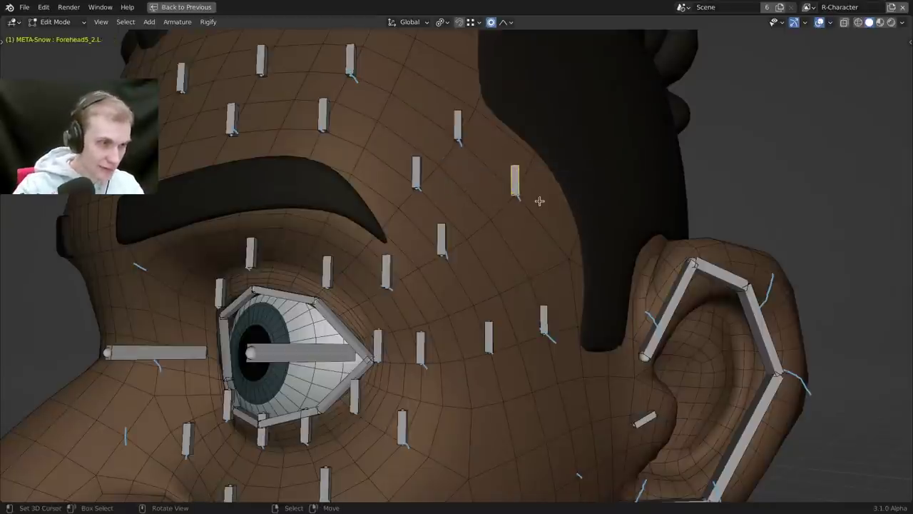
Examine the forehead and temple bones and the whole head from several angles, with and without the viewport overlays.
scroll(521, 244, "down", 1)
middle_click_drag(520, 244, 490, 263)
scroll(534, 267, "down", 1)
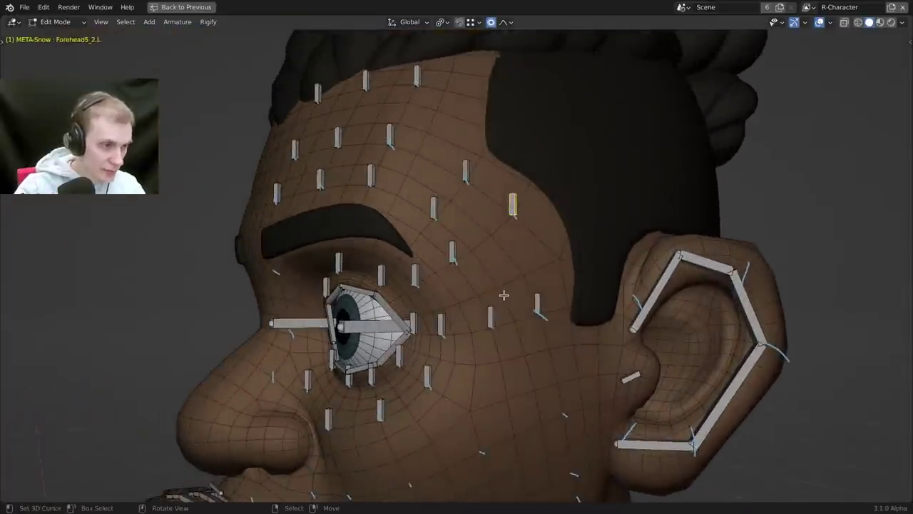
middle_click_drag(506, 293, 520, 300)
middle_click_drag(505, 268, 430, 221)
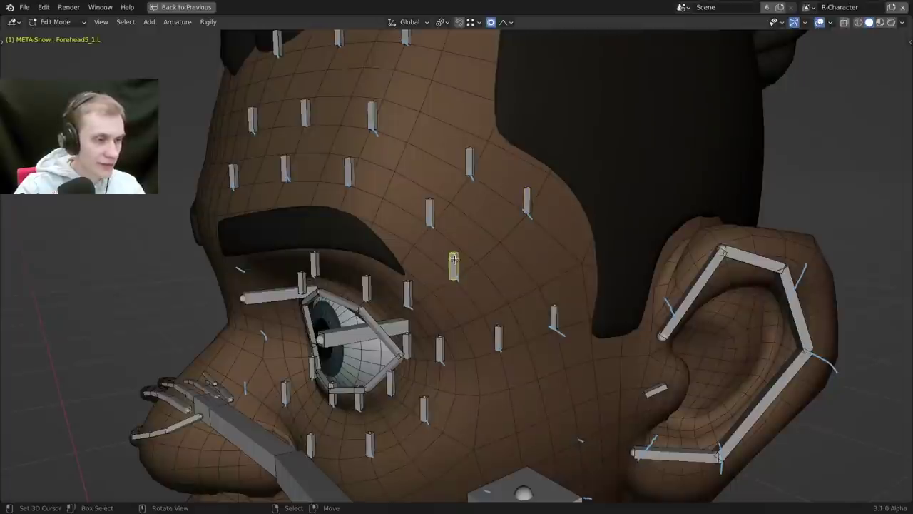
middle_click_drag(454, 258, 489, 261)
scroll(490, 261, "down", 8)
middle_click_drag(540, 326, 556, 284)
middle_click_drag(527, 480, 554, 435, "shift")
key("alt+shift+z")
middle_click_drag(554, 307, 552, 167, "shift")
scroll(552, 185, "down", 1)
middle_click_drag(553, 226, 567, 380)
scroll(568, 380, "up", 2)
key("alt+shift+z")
middle_click_drag(581, 335, 613, 321)
scroll(548, 255, "up", 2)
middle_click_drag(474, 205, 549, 339, "shift")
middle_click_drag(550, 335, 529, 331)
scroll(514, 213, "up", 3)
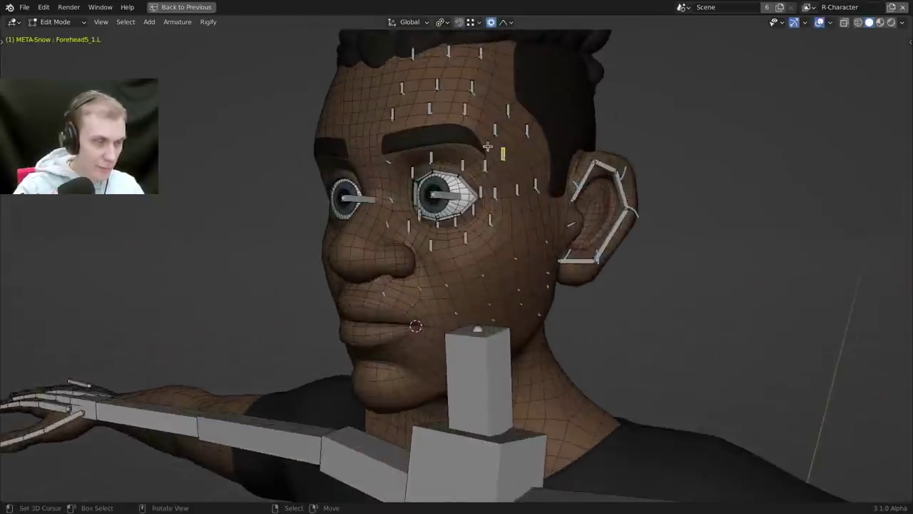
scroll(487, 146, "up", 2)
middle_click_drag(522, 84, 467, 282, "shift")
scroll(476, 232, "up", 2)
scroll(413, 231, "up", 1)
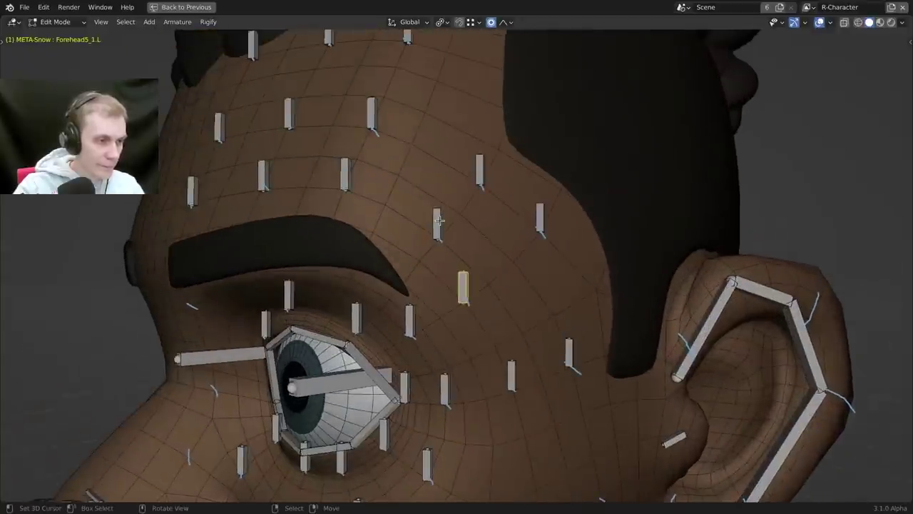
Rename the bone just above the eyebrow's outer end, Forehead4_1.L, as Temple1_1.L.
middle_click_drag(443, 229, 499, 266, "shift")
key("F2")
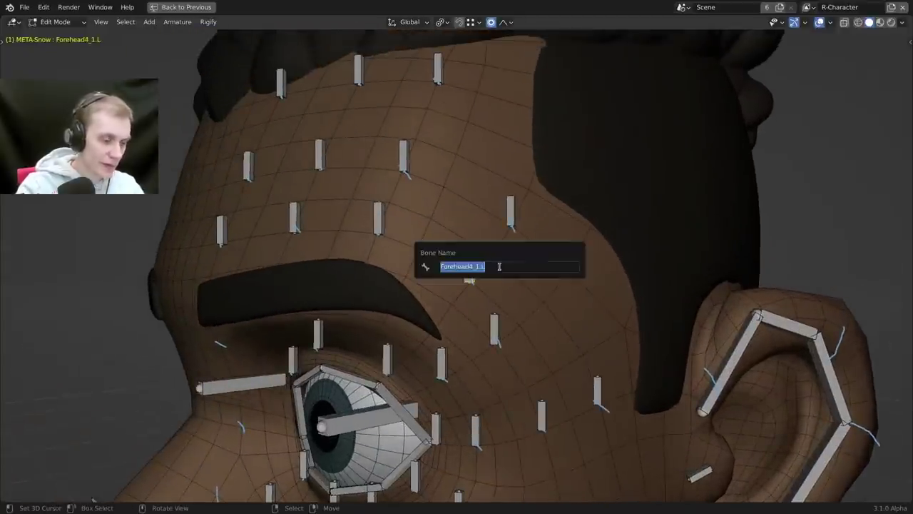
type("Temple1")
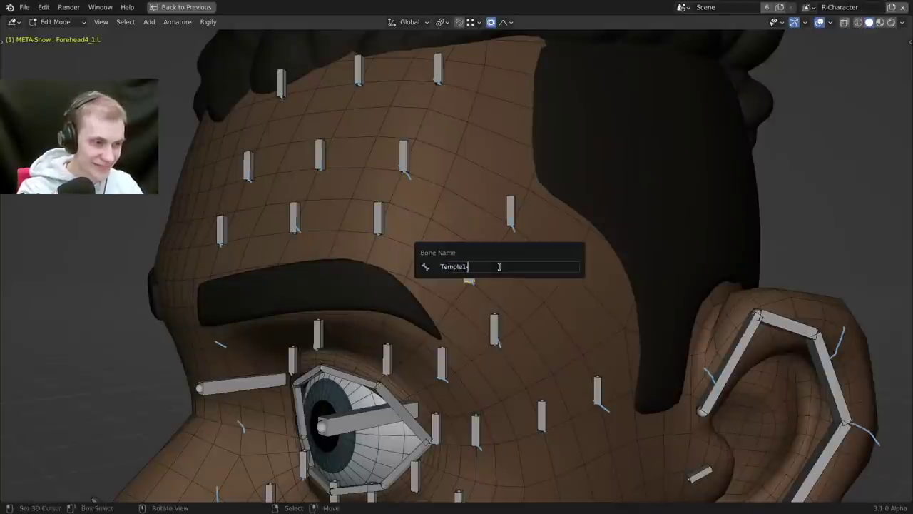
type("_1.L")
key("ctrl+a")
key("ctrl+c")
key("Return")
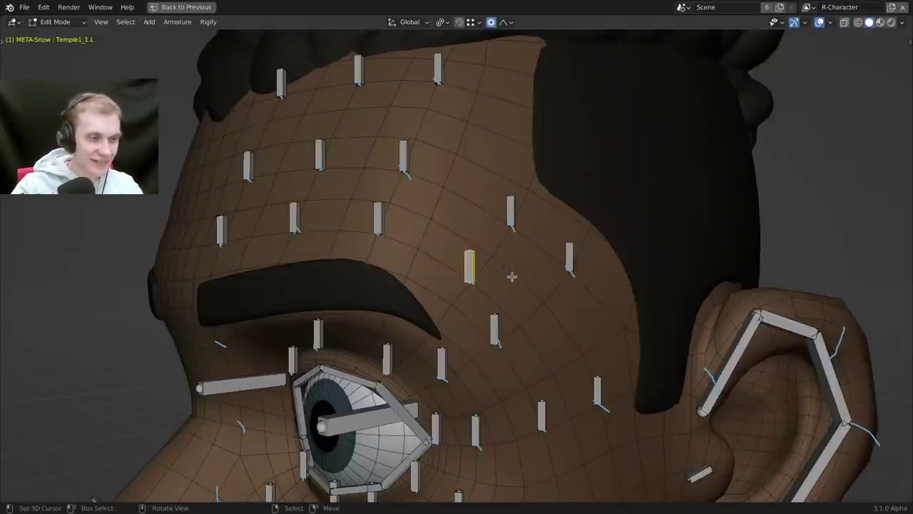
Rename the bone above Temple1_1.L, near the hairline, as Temple1_2.L.
right_click(510, 208)
key("F2")
key("ctrl+v")
key("Left")
key("Left")
key("shift+Left")
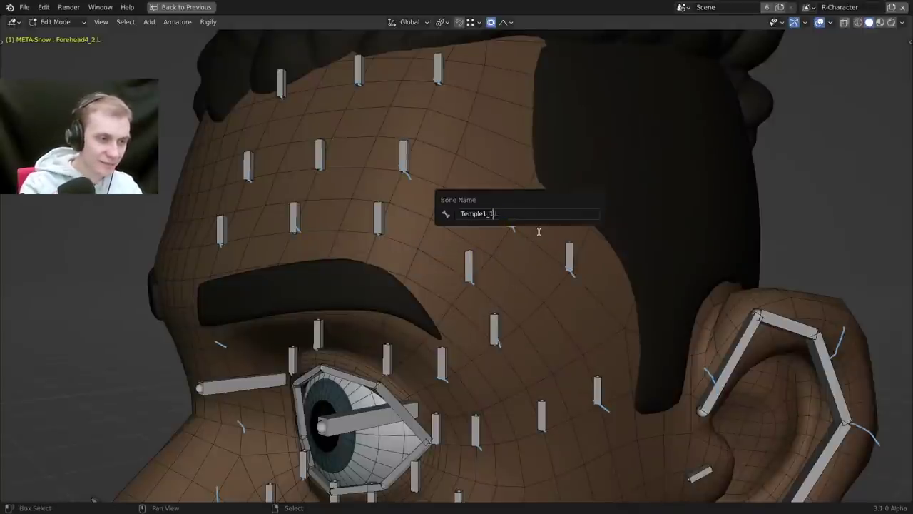
type("2")
key("Return")
Rename the bone beside the outer tip of the eyebrow, Forehead5_1.L, as Temple2_1.L.
middle_click_drag(618, 259, 418, 229)
left_click(441, 212)
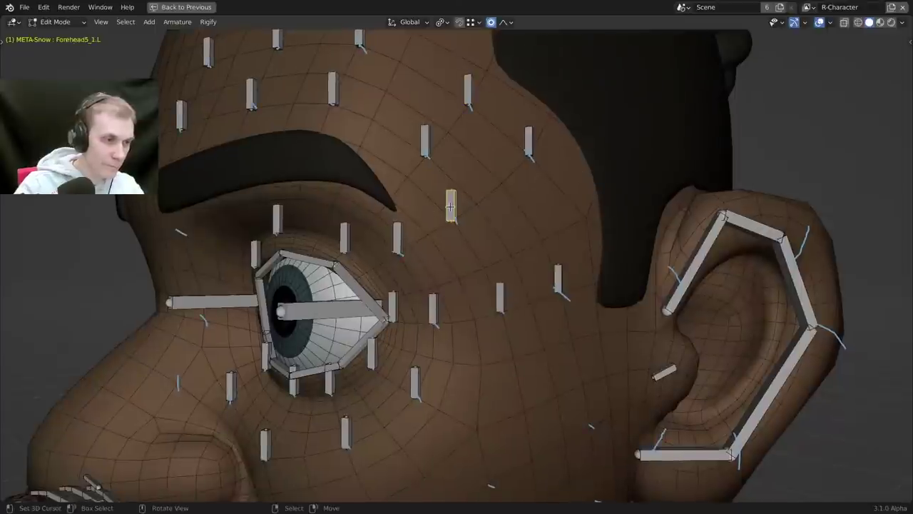
key("F2")
key("ctrl+v")
key("Left")
key("Left")
key("Left")
key("Left")
key("BackSpace")
type("2")
key("ctrl+a")
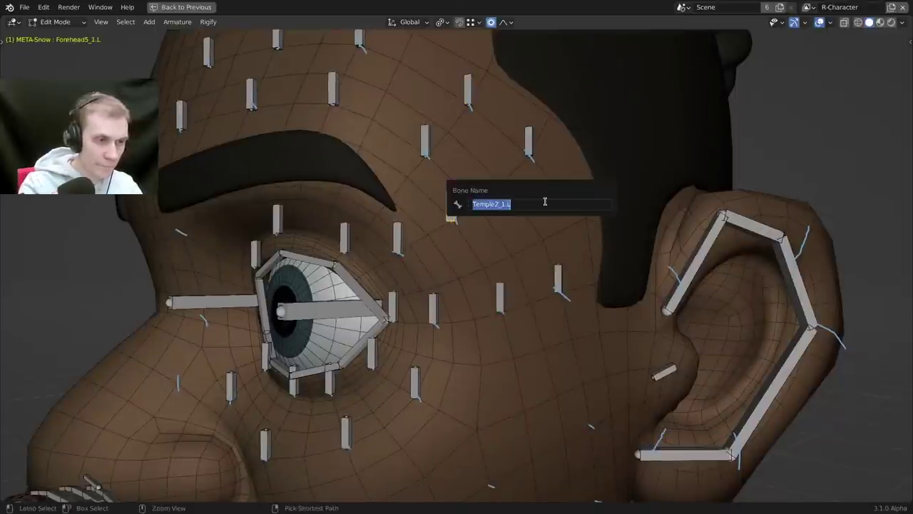
key("Return")
Rename the bone between Temple2_1.L and the hairline, Forehead5_2.L, as Temple2_2.L.
key("F2")
type("Temple2_1.L")
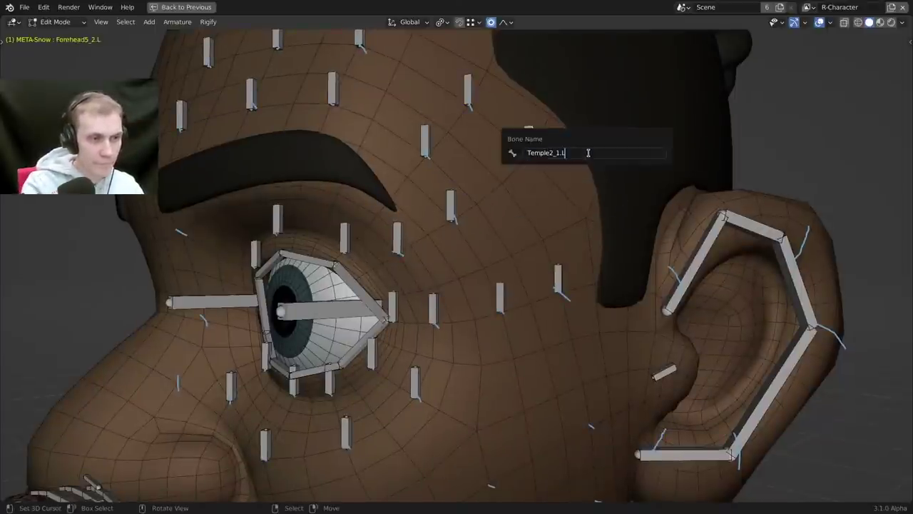
key("BackSpace")
type("2")
key("Return")
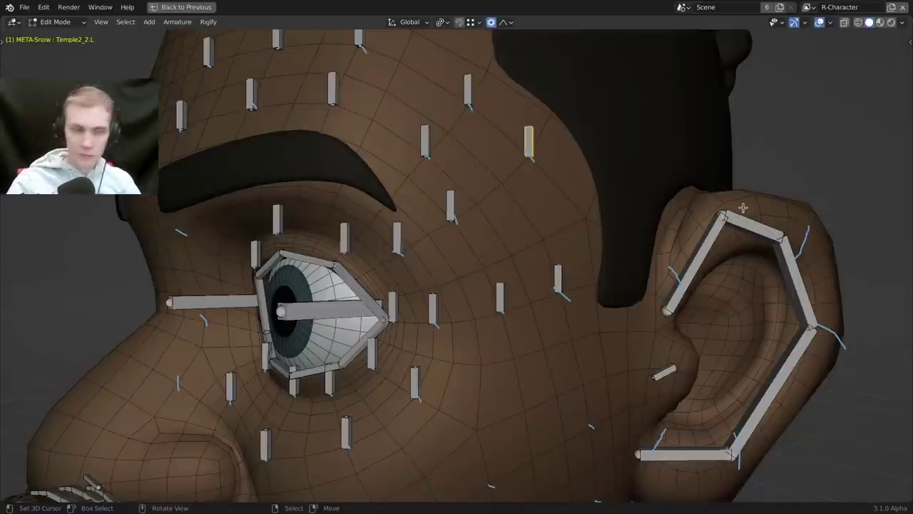
Switch to the rain_v2.3.blend Blender window and test-rotate the ear bones, including the lower one, without keeping the rotations.
middle_click_drag(564, 214, 572, 216)
key("super")
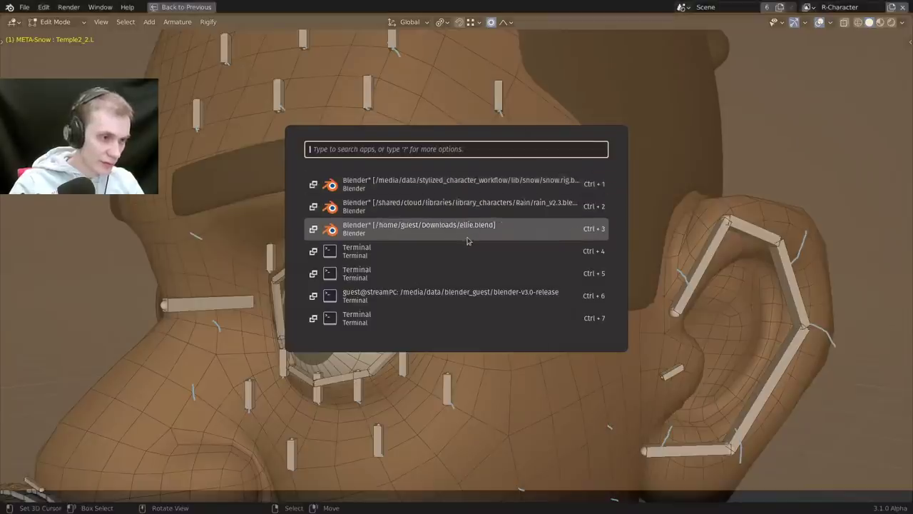
left_click(466, 214)
middle_click_drag(467, 218, 462, 265)
key("r")
key("r")
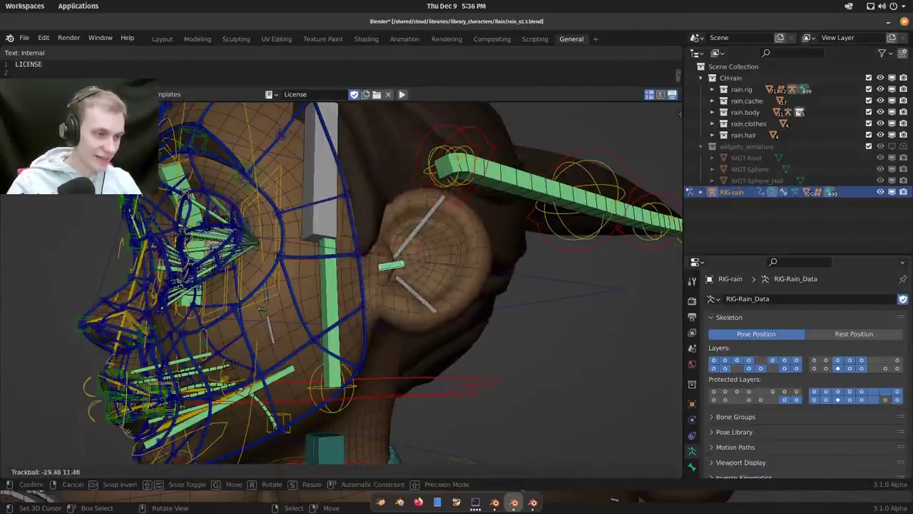
right_click(422, 309)
right_click(421, 308)
key("r")
key("r")
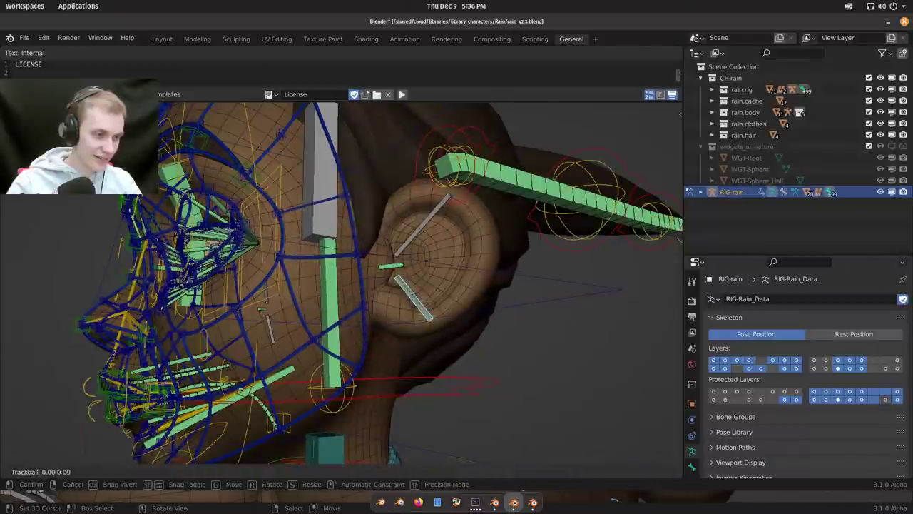
right_click(465, 331)
Test-rotate Rain's upper ear bone without keeping the rotation.
scroll(465, 331, "down", 2)
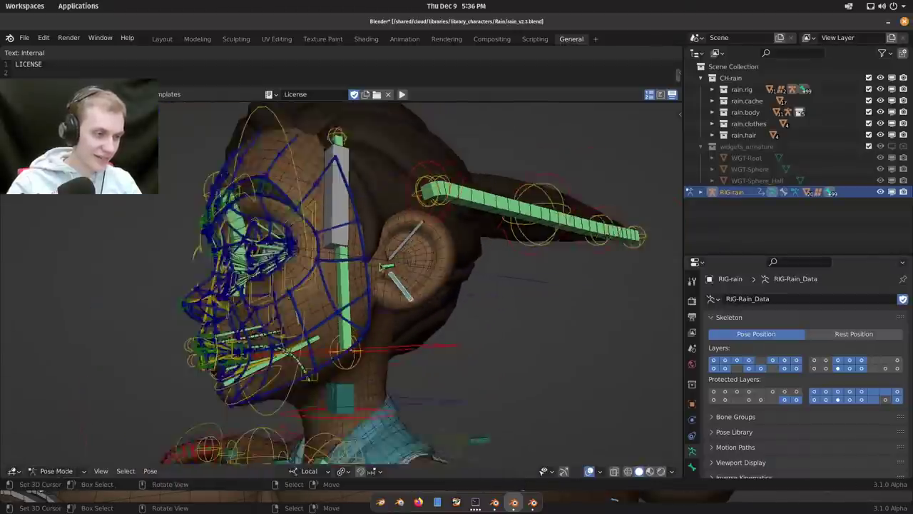
middle_click_drag(456, 329, 646, 314)
key("r")
key("r")
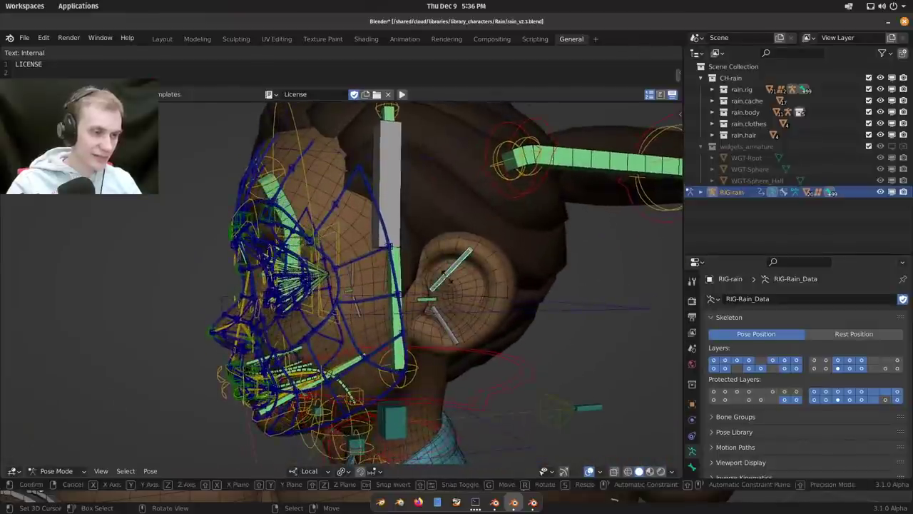
right_click(433, 288)
middle_click_drag(432, 289, 498, 303)
Switch back to the snow.rig Blender window and examine the bones around the temple, cheek, and forehead.
key("super")
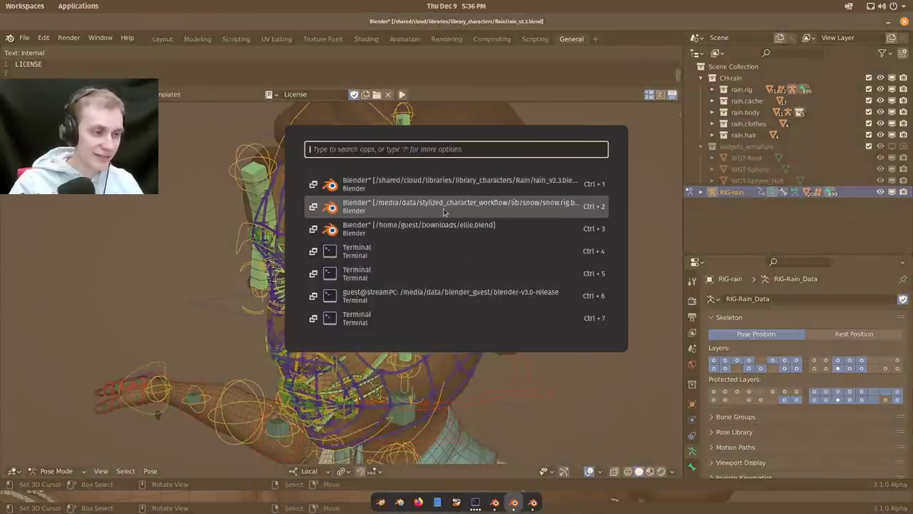
left_click(443, 211)
scroll(485, 229, "down", 2)
middle_click_drag(485, 228, 564, 200)
middle_click_drag(563, 199, 513, 253)
scroll(549, 220, "up", 2)
scroll(513, 252, "down", 1)
right_click(513, 254)
middle_click_drag(522, 289, 538, 225, "shift")
middle_click_drag(538, 225, 499, 226)
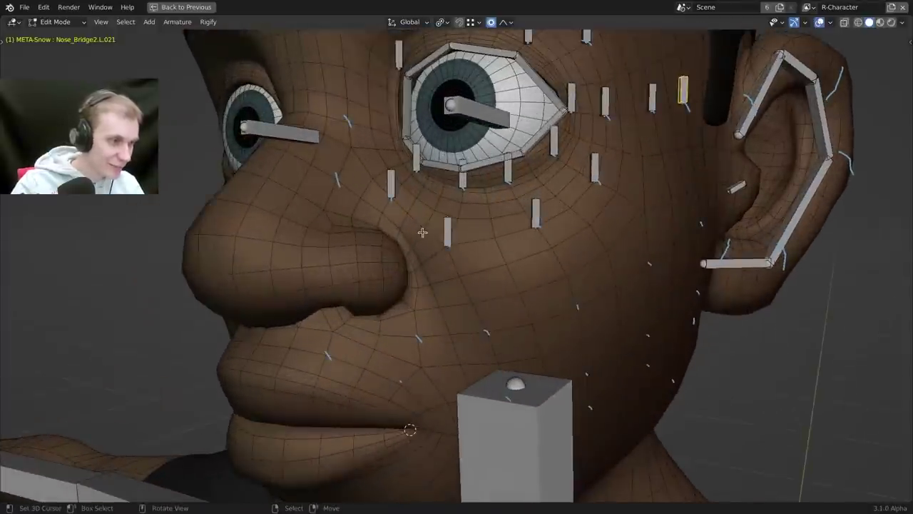
middle_click_drag(423, 231, 368, 206)
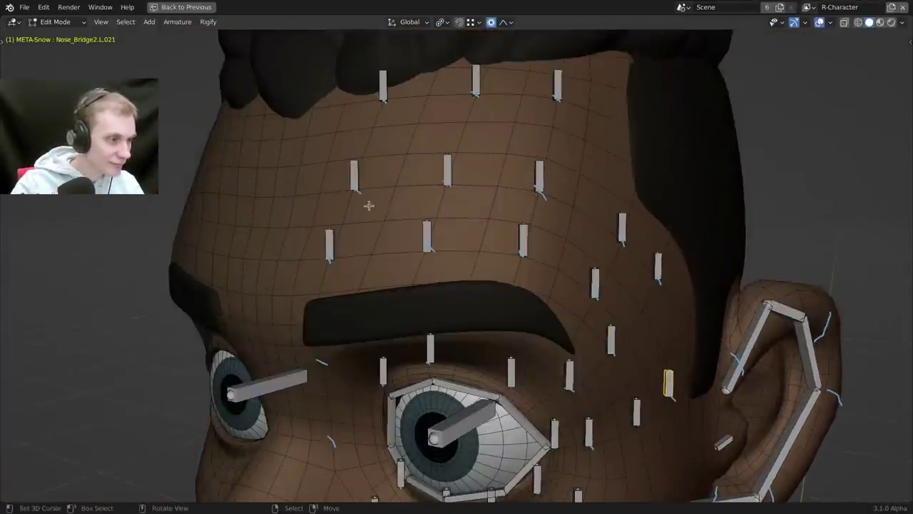
Hide the nine renamed forehead bones together with the four Temple bones.
left_click(329, 243)
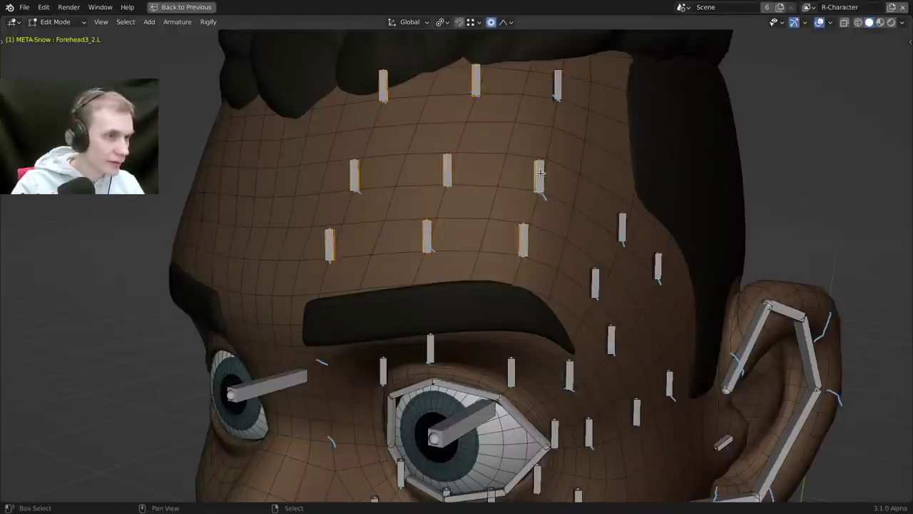
left_click(562, 89, "shift")
middle_click_drag(565, 92, 464, 230)
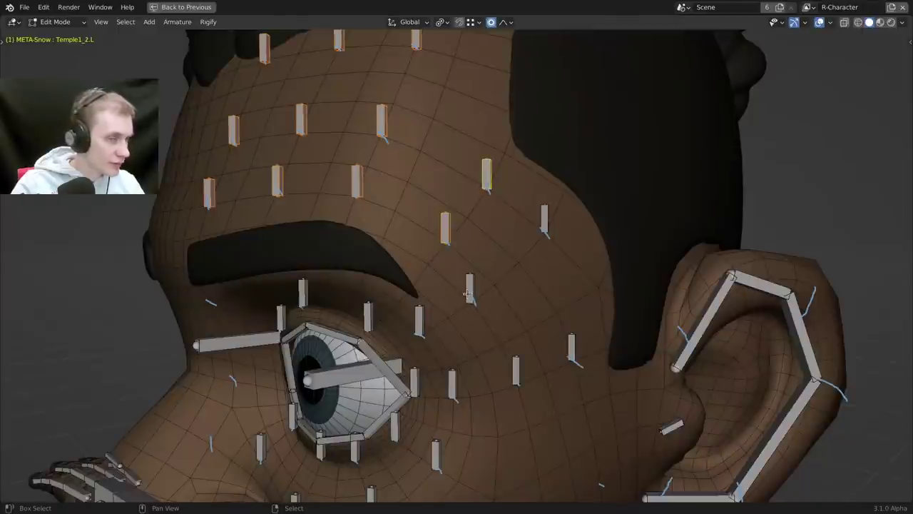
middle_click_drag(552, 315, 533, 286, "shift")
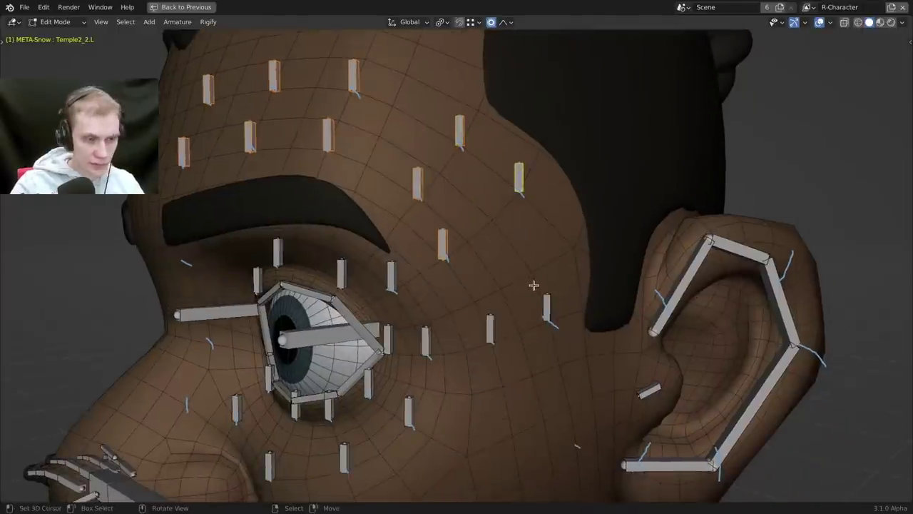
left_click(533, 285)
Check the names of the two bones between the outer eye corner and the sideburn.
left_click(491, 326)
middle_click_drag(492, 324, 495, 316)
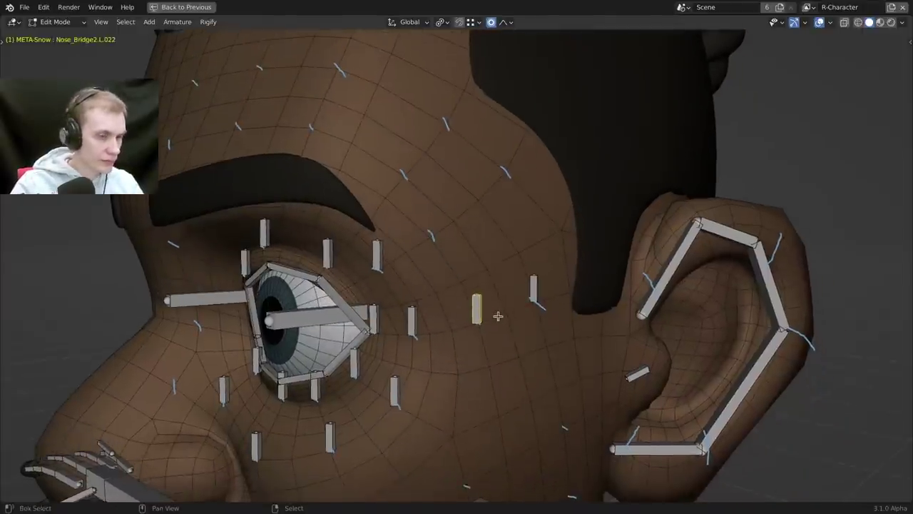
left_click(534, 289)
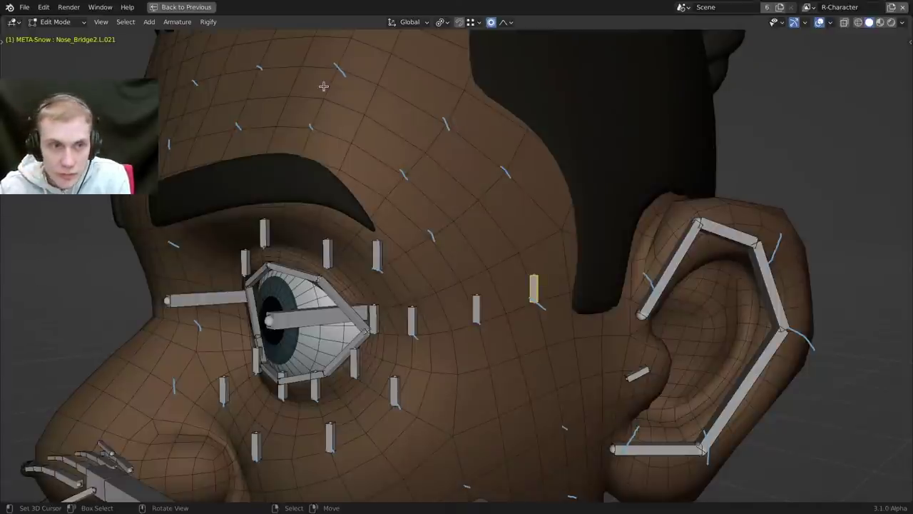
Restore the full editor layout and try opening the 3D viewport in a separate window.
middle_click_drag(635, 84, 626, 88)
key("ctrl+space")
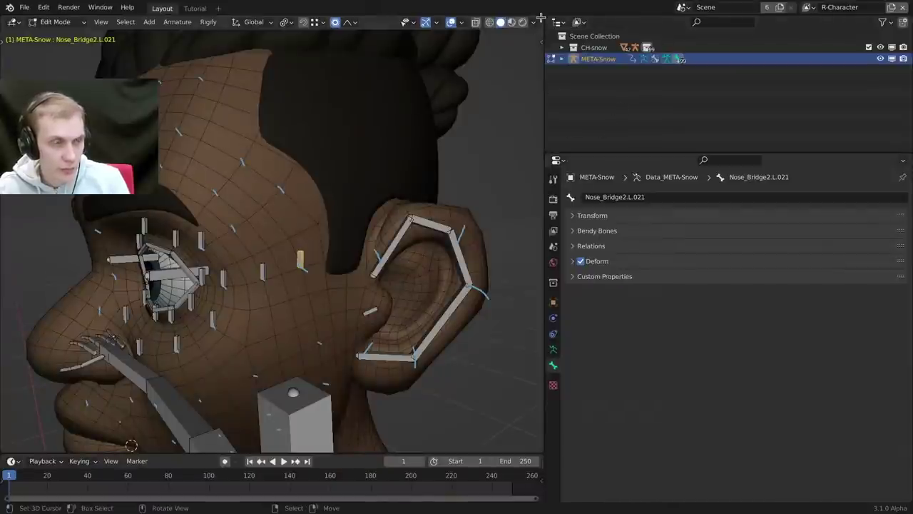
left_click_drag(540, 17, 462, 142, "shift")
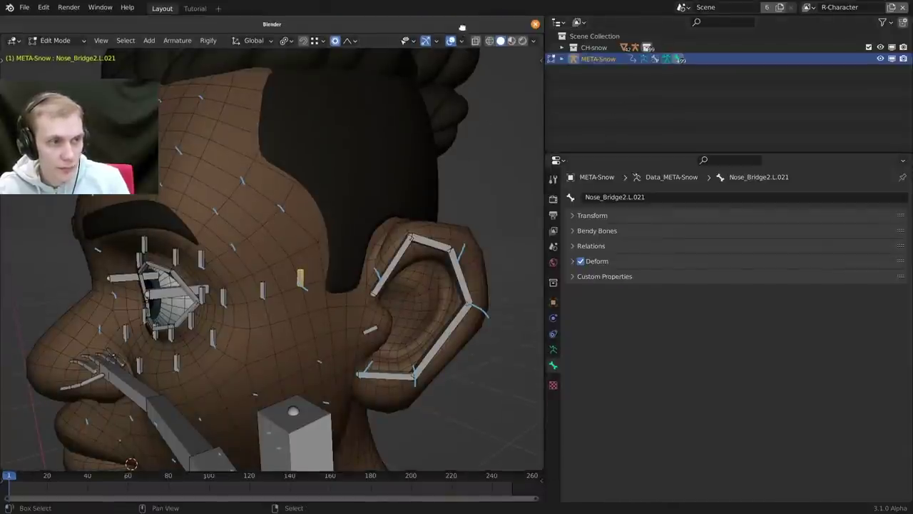
left_click_drag(460, 27, 725, 81)
left_click_drag(673, 59, 571, 218)
left_click(562, 225)
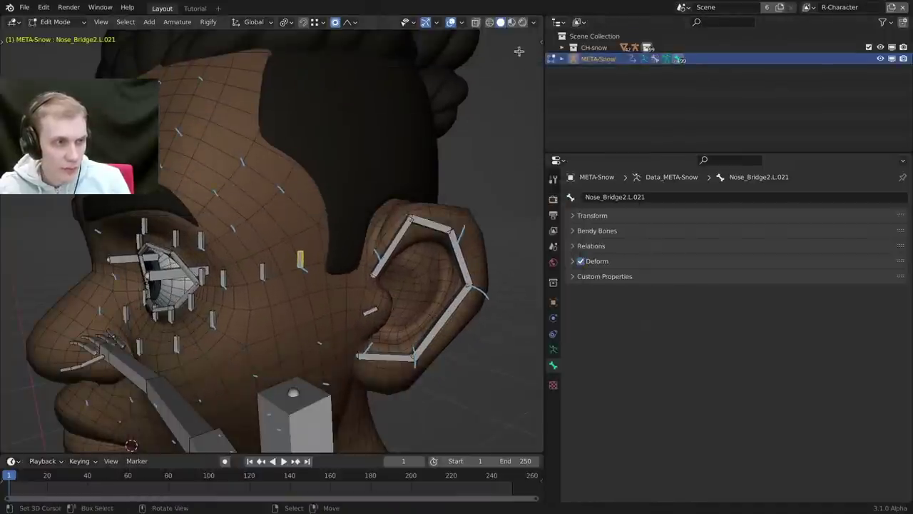
right_click(539, 18)
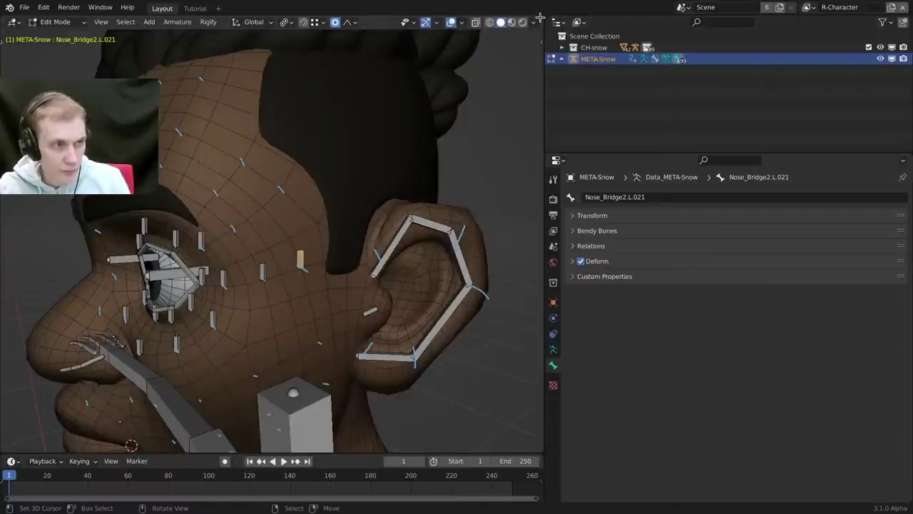
left_click_drag(539, 19, 471, 110, "shift")
left_click_drag(481, 27, 592, 113)
left_click(631, 113)
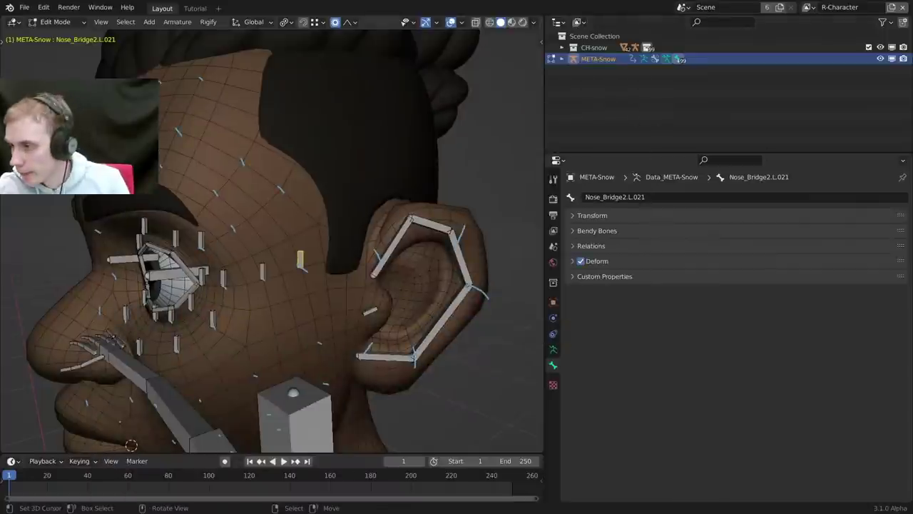
left_click(100, 7)
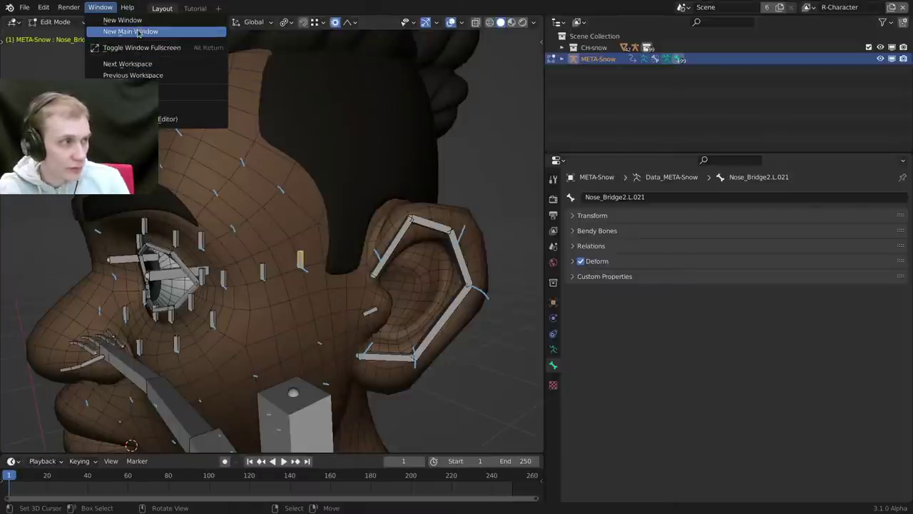
left_click(160, 21)
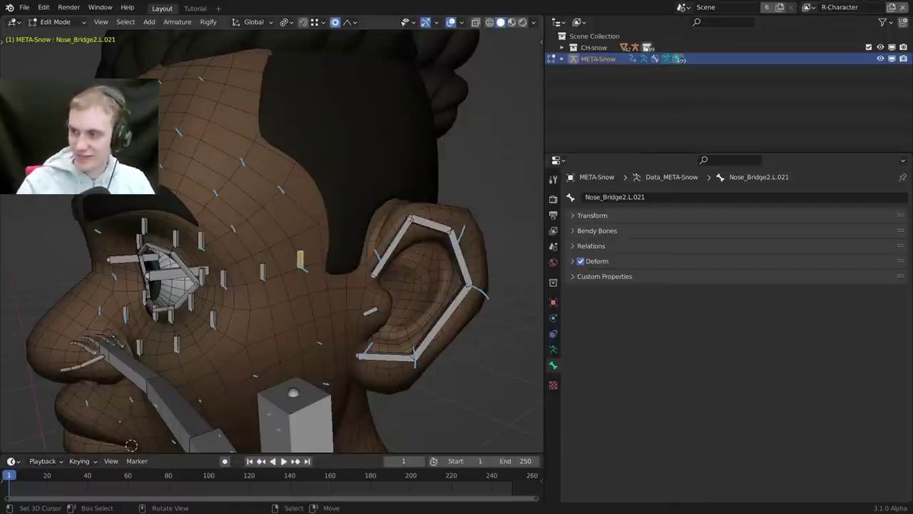
Examine the ear bones and the side of the head, starting from the front upper bone Ear1.L.
scroll(445, 210, "down", 2)
middle_click_drag(421, 221, 385, 258)
scroll(418, 229, "up", 3)
left_click(412, 230)
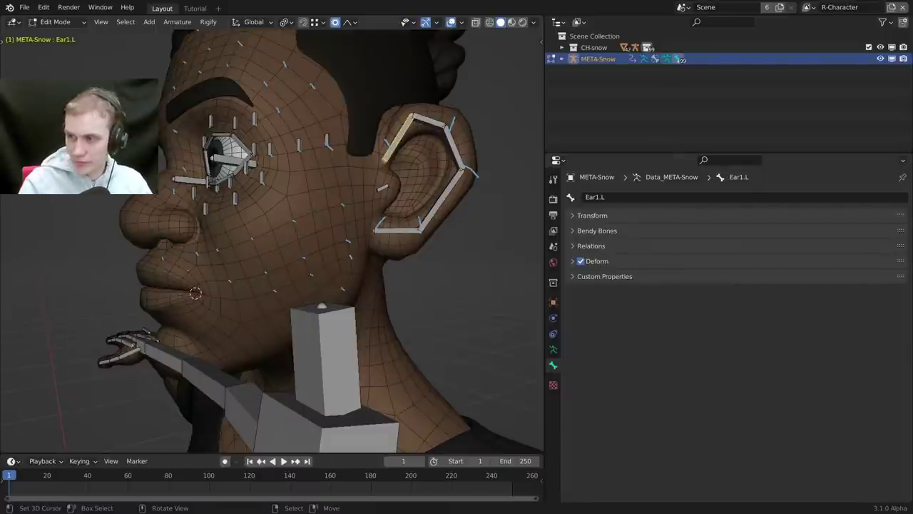
middle_click_drag(381, 301, 412, 251)
scroll(389, 288, "up", 3)
scroll(412, 251, "down", 4)
scroll(405, 204, "up", 5)
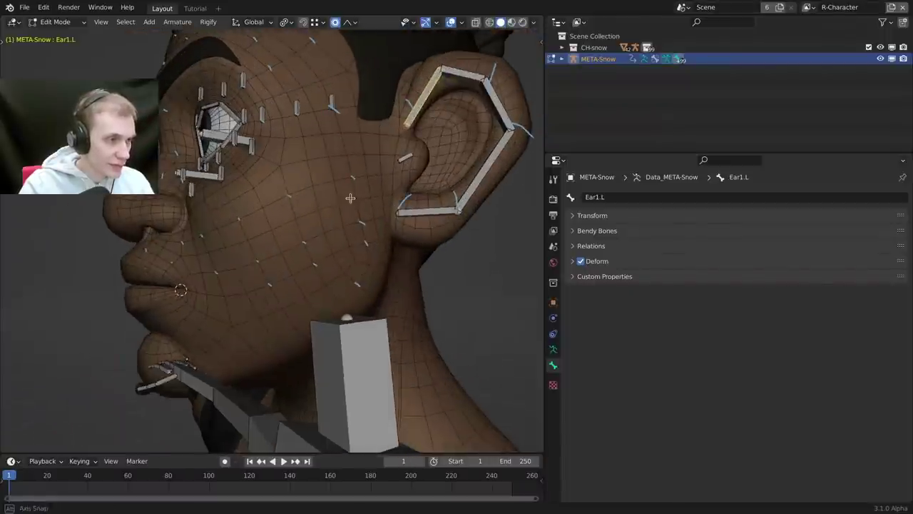
scroll(421, 199, "up", 5)
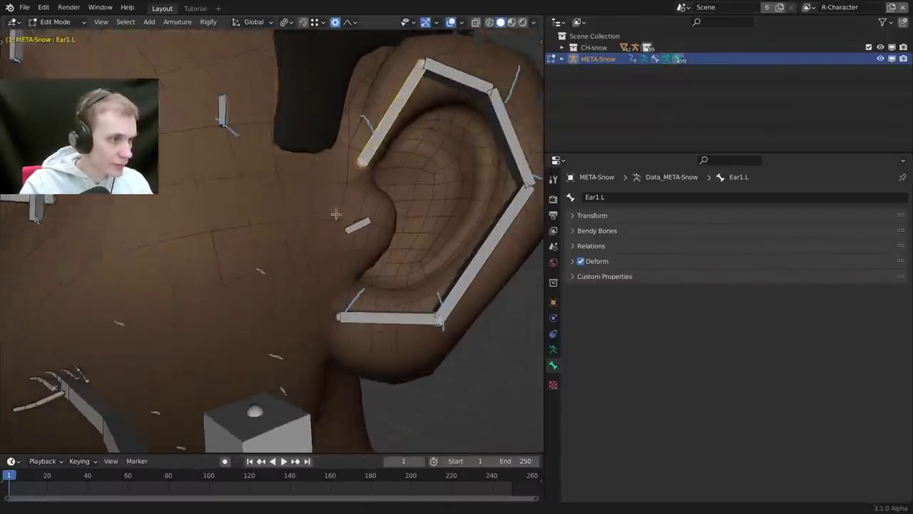
Maximize the 3D viewport and hide bones Ear1.L through Ear5.L along with the small bone at the front of the ear.
key("ctrl+space")
scroll(456, 182, "down", 3)
right_click(587, 86, "shift")
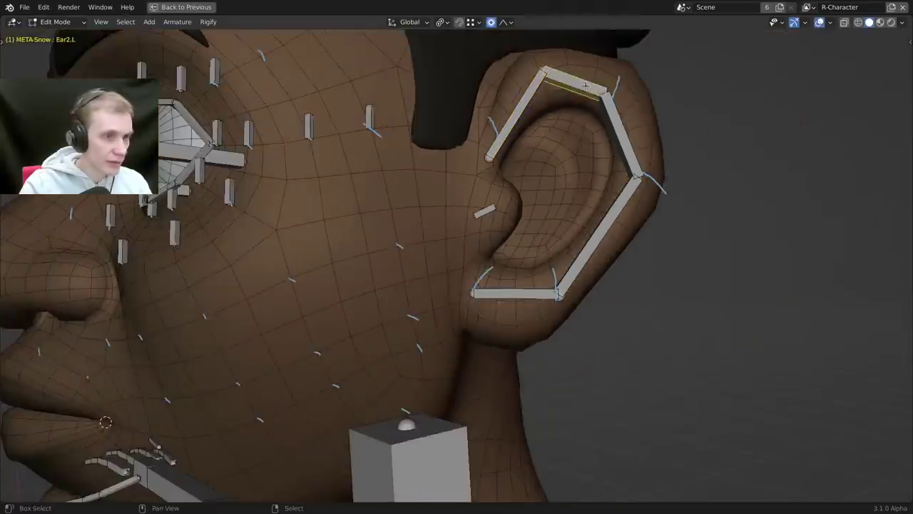
right_click(528, 103, "shift")
left_click(613, 132, "shift")
left_click(616, 203, "shift")
left_click(512, 289, "shift")
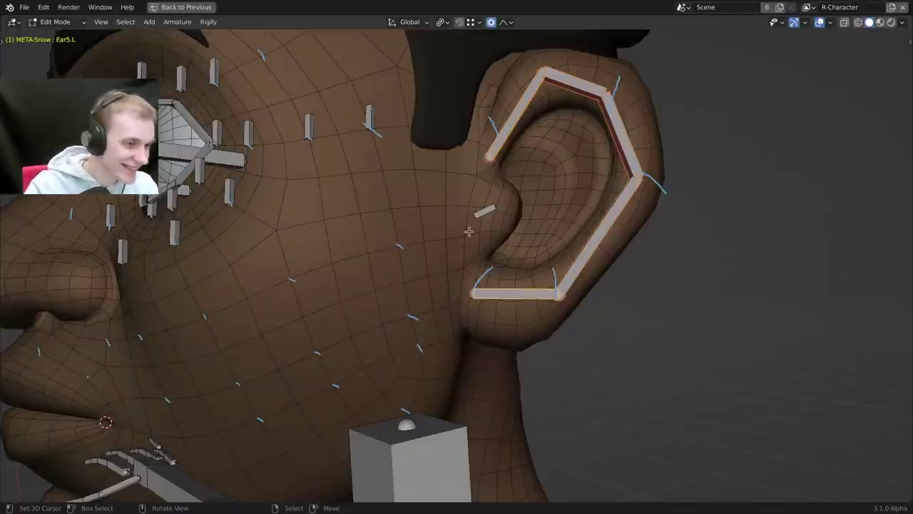
left_click(484, 210)
middle_click_drag(485, 209, 574, 225, "shift")
key("h")
Select the ring of upper and lower eyelid bones around the character's left eye and hide them.
scroll(573, 224, "up", 1)
middle_click_drag(629, 236, 464, 296)
right_click(447, 255)
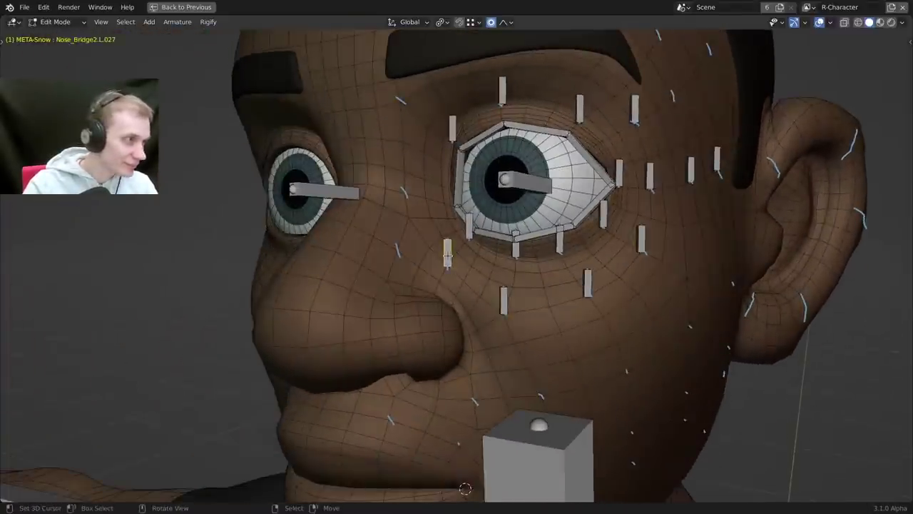
scroll(446, 255, "up", 1)
middle_click_drag(473, 254, 461, 246, "shift")
right_click(459, 199)
right_click(459, 199)
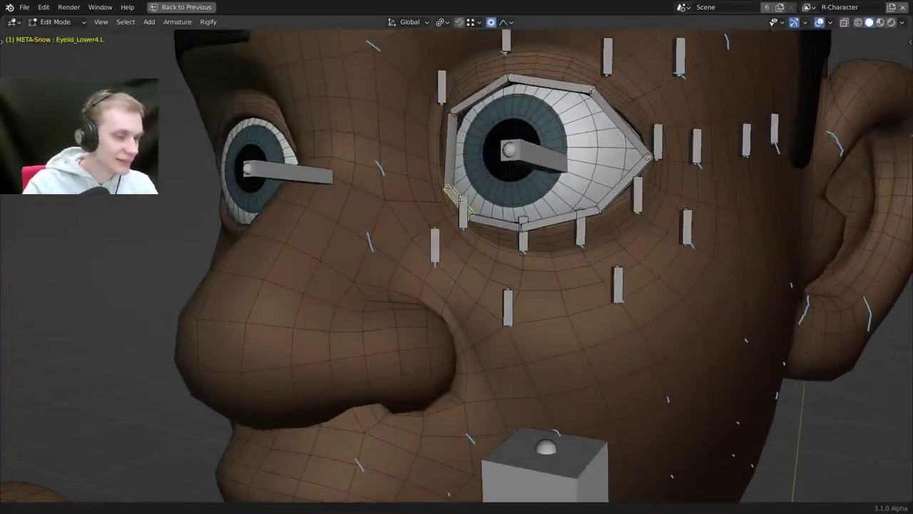
scroll(521, 221, "up", 3)
middle_click_drag(522, 221, 550, 264, "shift")
right_click(485, 260, "shift")
right_click(645, 258, "shift")
right_click(723, 208, "shift")
middle_click_drag(709, 219, 647, 337, "shift")
right_click(688, 221, "shift")
right_click(543, 138, "shift")
right_click(446, 143, "shift")
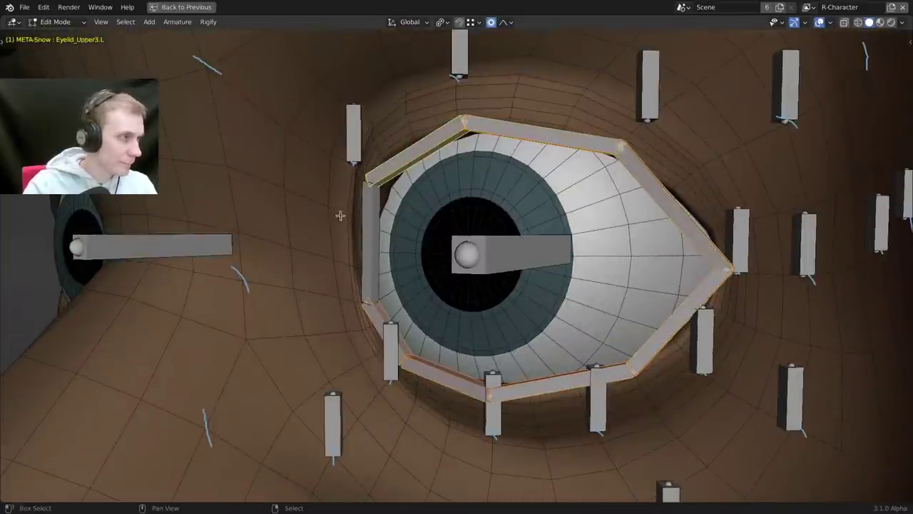
right_click(366, 229, "shift")
key("h")
Hide the Eye.L bone in the centre of the eyeball.
scroll(389, 246, "down", 2)
right_click(474, 259)
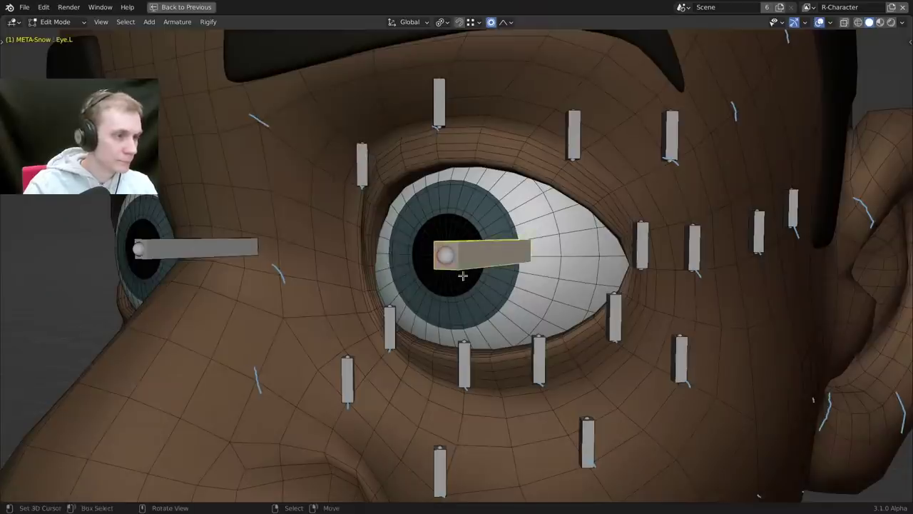
key("h")
Examine the remaining bones around the eye, checking the names at the inner lower lid and the outer corner.
middle_click_drag(416, 328, 454, 285, "shift")
right_click(454, 283)
scroll(457, 277, "down", 1)
middle_click_drag(466, 248, 422, 242, "shift")
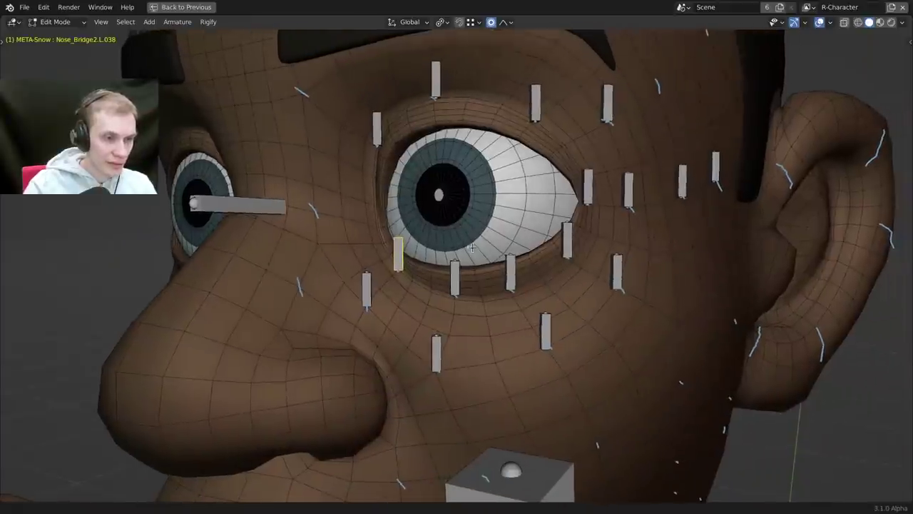
scroll(570, 242, "up", 1)
scroll(600, 180, "up", 1)
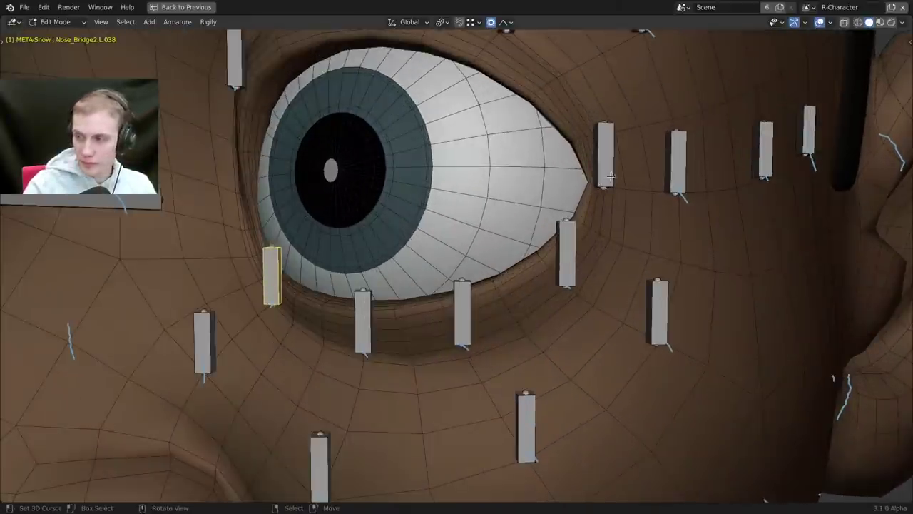
middle_click_drag(677, 224, 638, 219)
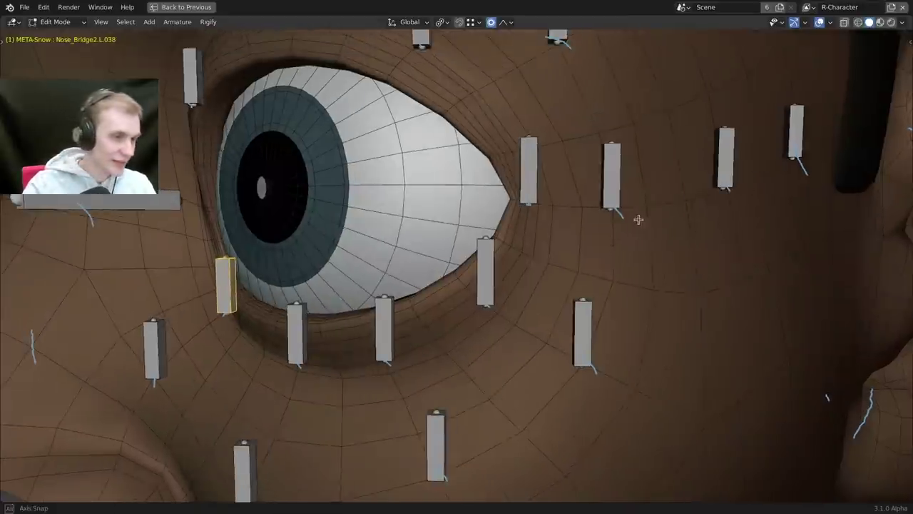
right_click(531, 182)
middle_click_drag(555, 257, 646, 287, "shift")
middle_click_drag(435, 124, 624, 212, "shift")
middle_click_drag(624, 212, 434, 259)
right_click(567, 196)
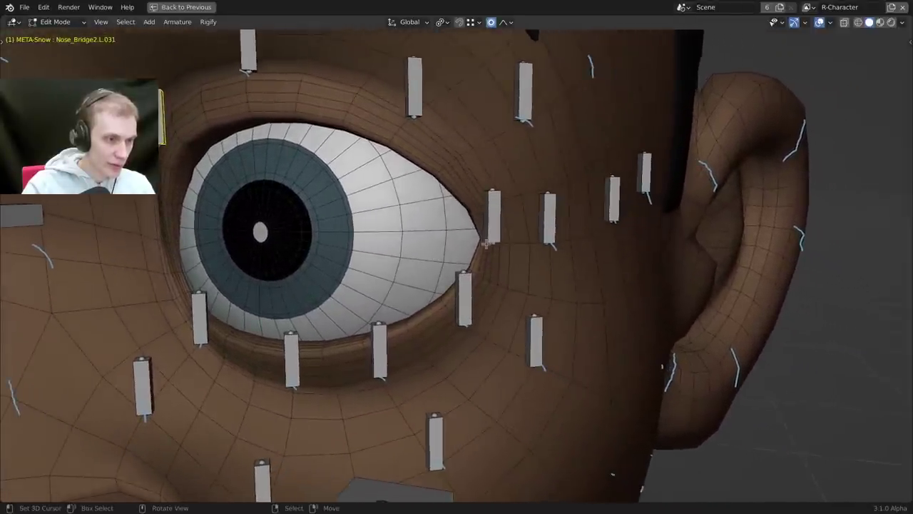
scroll(498, 228, "up", 2)
right_click(495, 225)
middle_click_drag(495, 226, 460, 220)
scroll(460, 220, "down", 3)
middle_click_drag(460, 219, 499, 158)
scroll(485, 154, "up", 3)
scroll(488, 153, "down", 3)
scroll(497, 157, "up", 2)
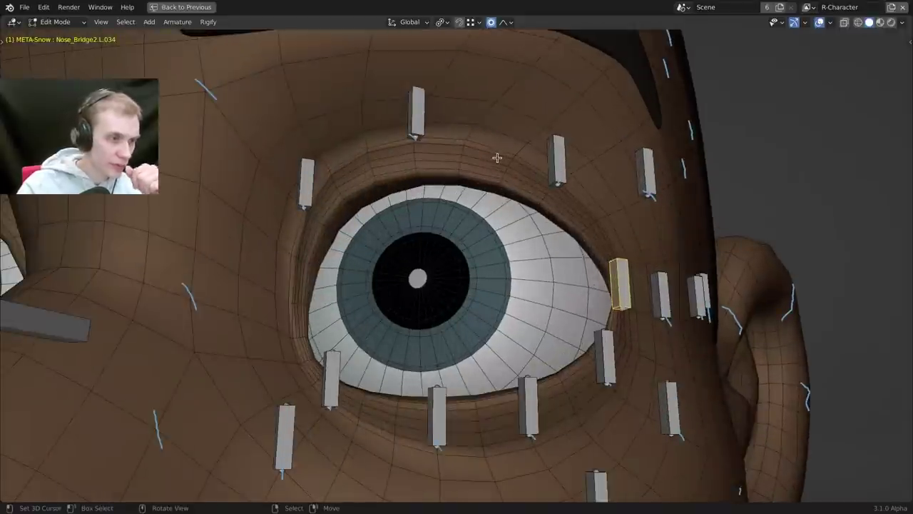
middle_click_drag(541, 191, 540, 185)
scroll(540, 186, "down", 4)
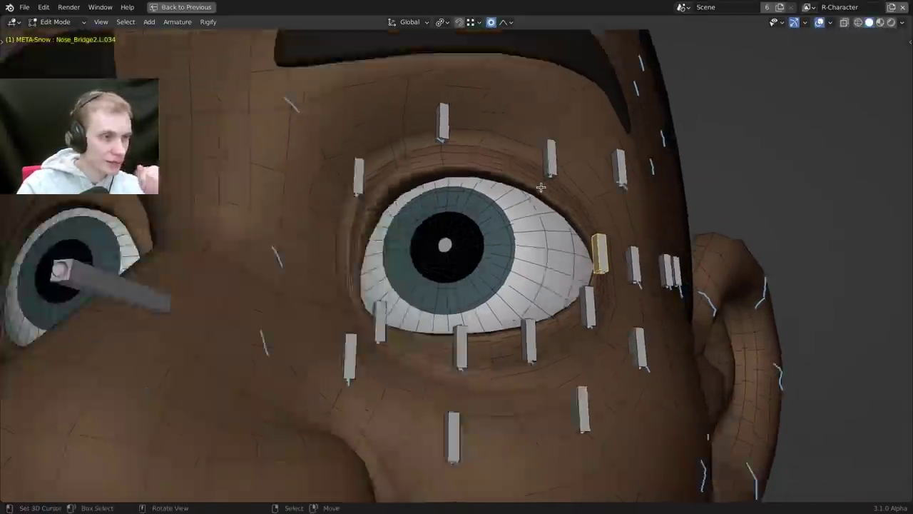
Rename the outermost bone beneath the lower eyelid as Eyelid_Lower_Outer1.L and copy the name for reuse.
scroll(494, 248, "up", 3)
middle_click_drag(364, 217, 373, 339)
left_click(633, 324)
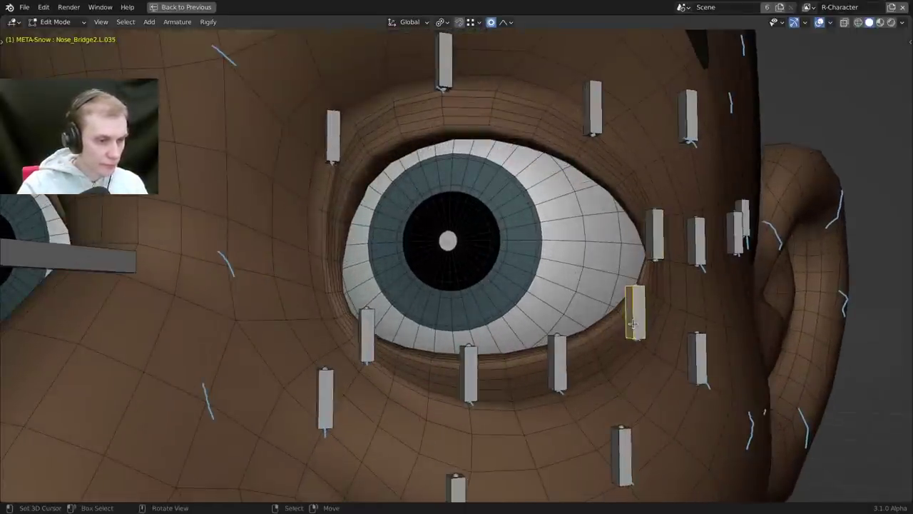
middle_click_drag(633, 325, 615, 347)
key("F2")
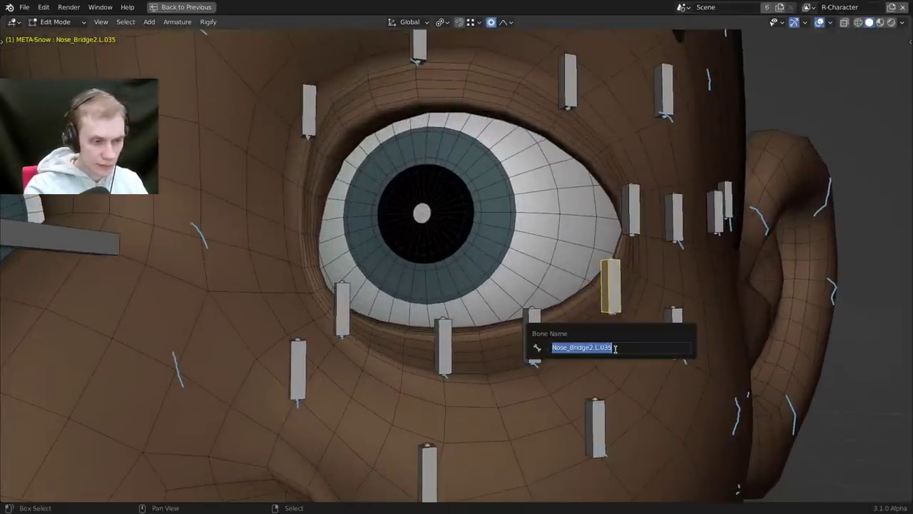
type("Eyelid.")
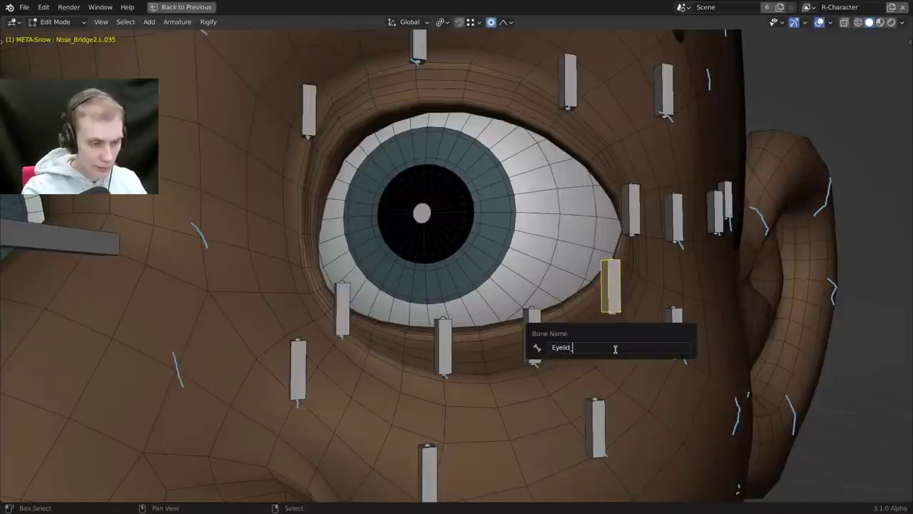
type("Outer1")
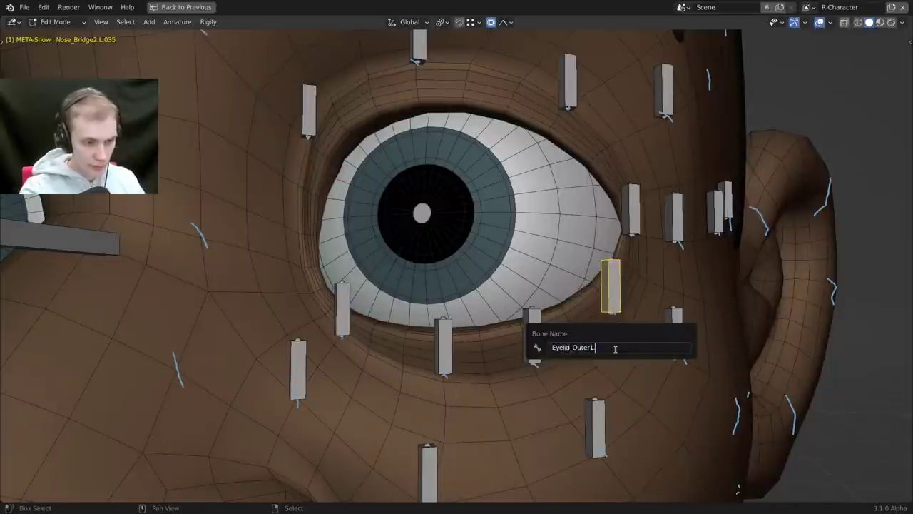
type(".L")
key("ctrl+Left")
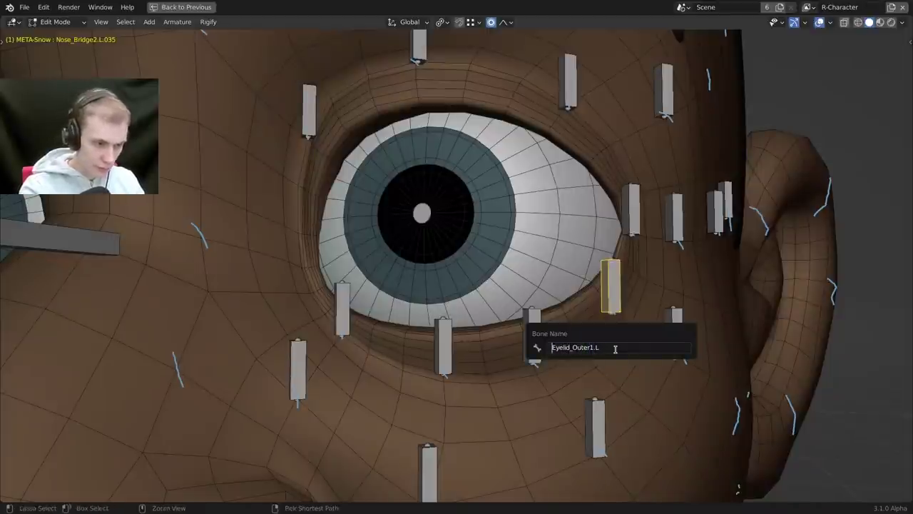
key("ctrl+Right")
key("Right")
type("Lower_")
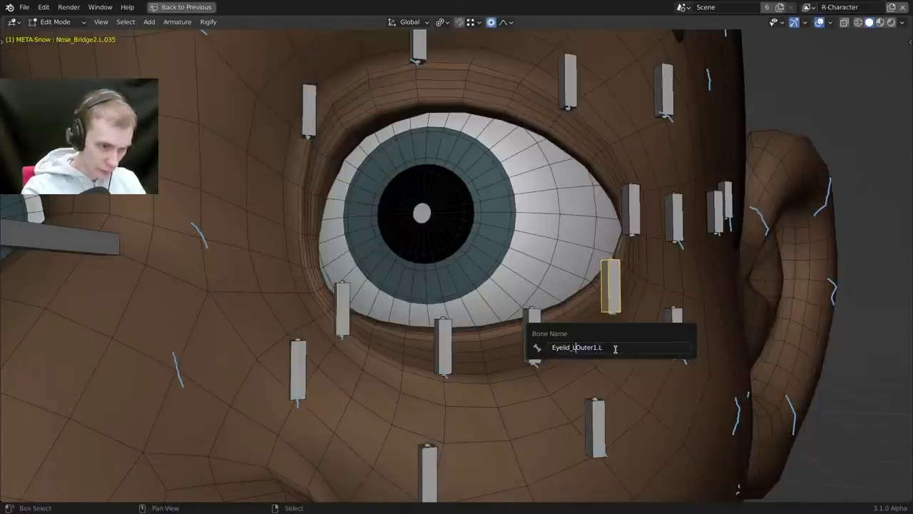
key("ctrl+a")
key("ctrl+c")
key("Return")
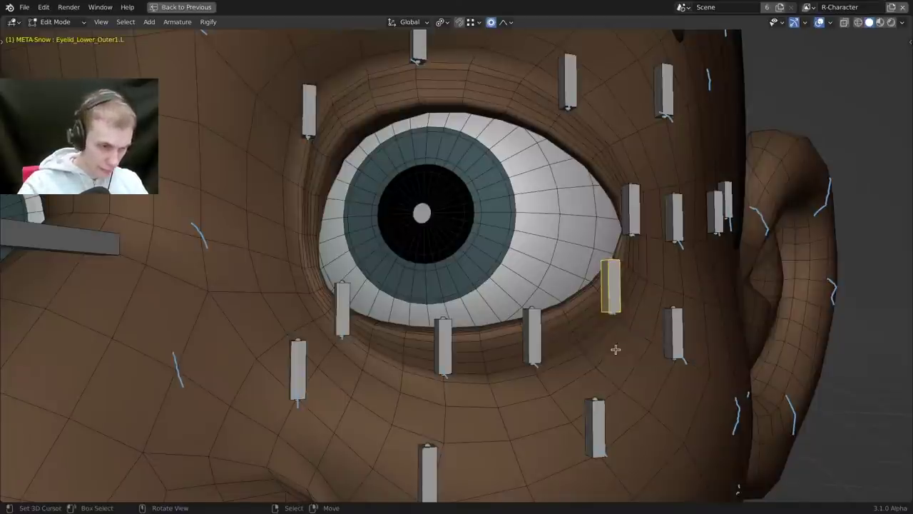
Rename the second bone from the outer corner along the lower eyelid as Eyelid_Lower_Outer2.L.
left_click(555, 330)
key("F2")
key("ctrl+v")
key("Left")
key("Left")
key("BackSpace")
type("2")
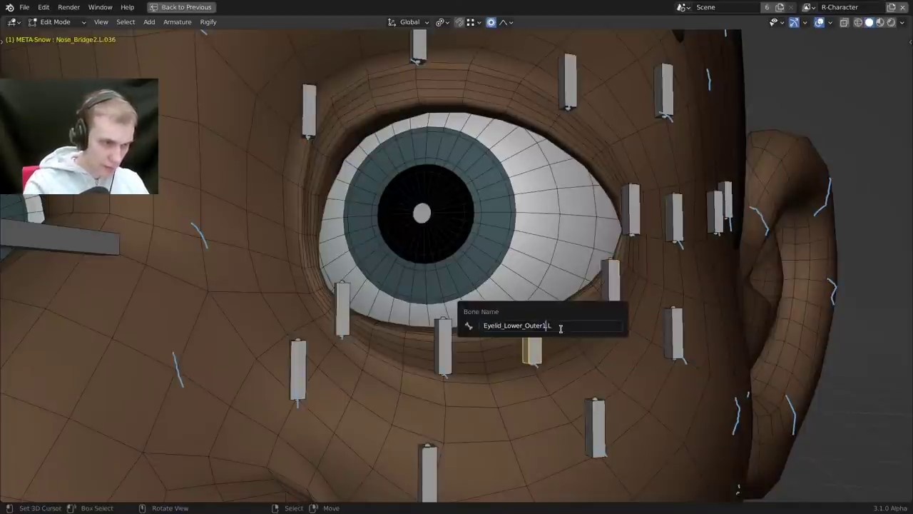
key("Return")
Rename the third bone along the lower eyelid, below the iris, as Eyelid_Lower_Outer3.L.
left_click(450, 333)
key("F2")
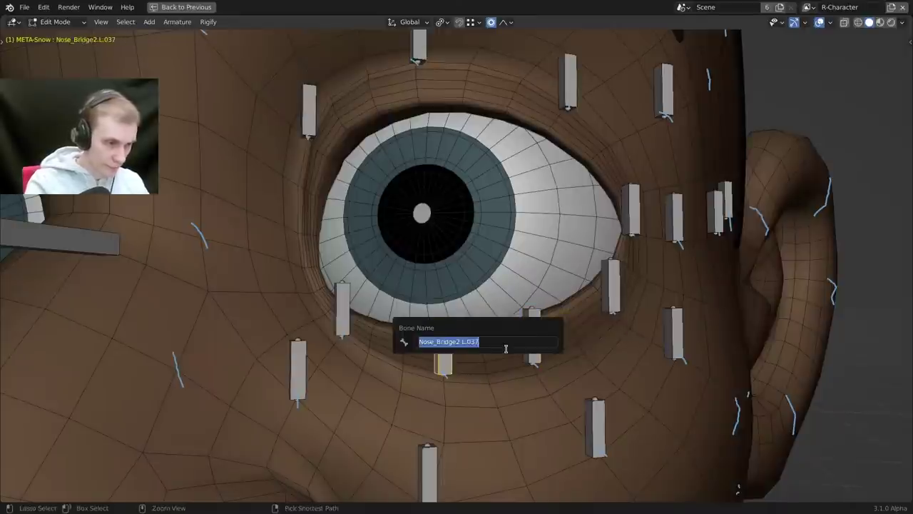
key("ctrl+v")
key("BackSpace")
type("3")
key("Return")
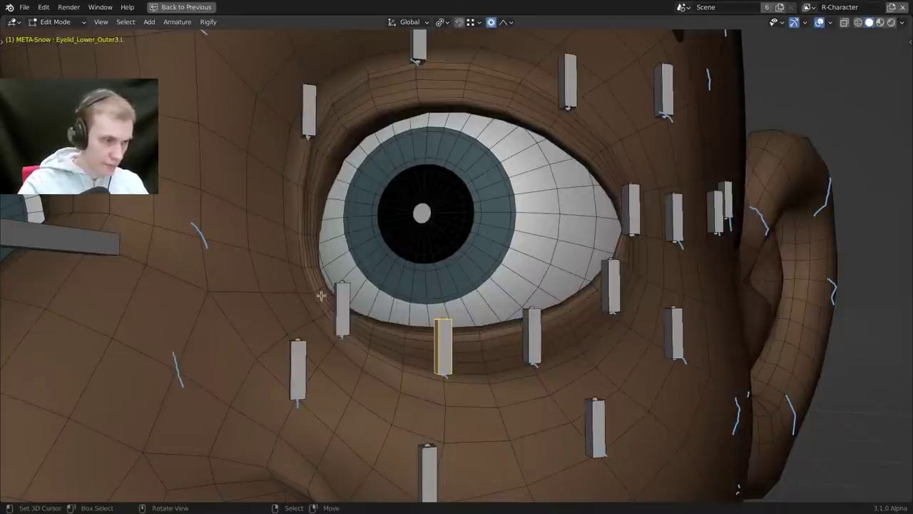
Rename the innermost bone along the lower eyelid as Eyelid_Lower_Outer4.L.
left_click(342, 308)
key("F2")
key("ctrl+v")
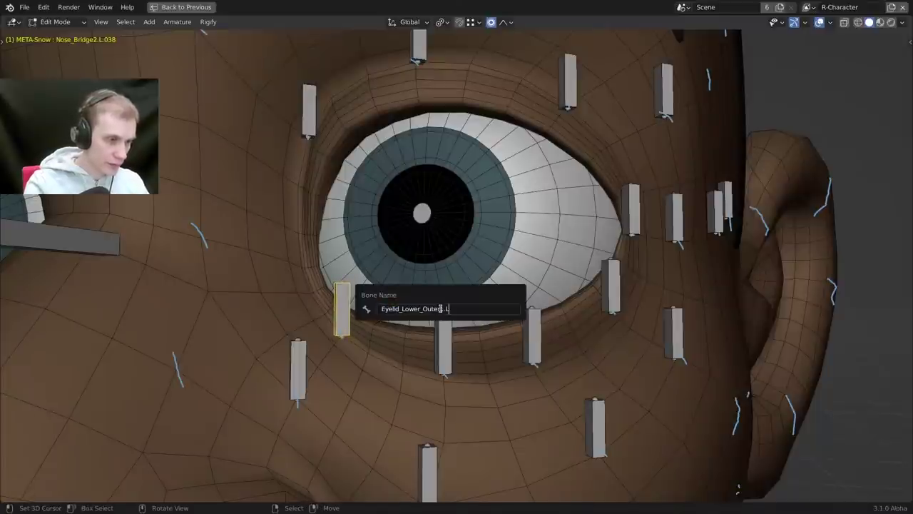
key("BackSpace")
type("4")
key("Return")
Add Eyelid_Lower_Outer3.L, Eyelid_Lower_Outer2.L and Eyelid_Lower_Outer1.L to the selection.
left_click(438, 325, "shift")
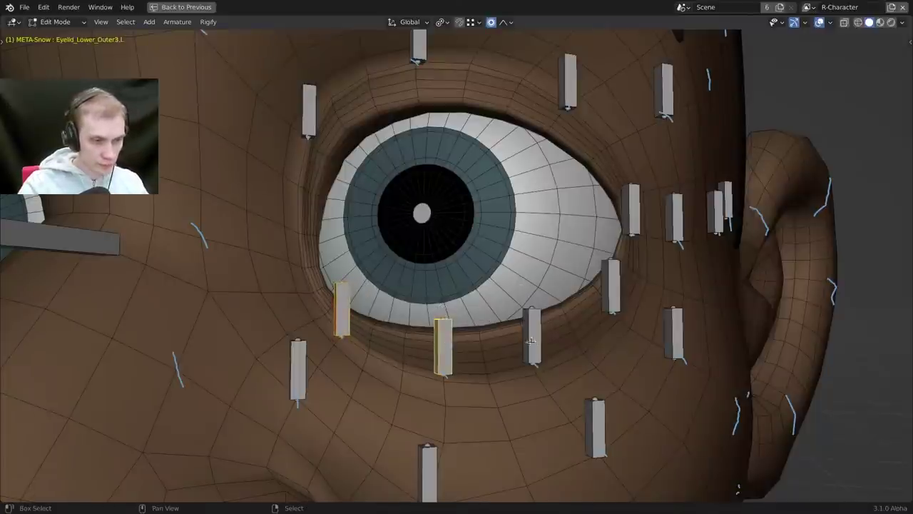
left_click(532, 333, "shift")
left_click(606, 298, "shift")
Examine the bones around the eye and cheek from the front and the side of the head.
middle_click_drag(606, 299, 544, 222)
scroll(561, 212, "down", 4)
scroll(570, 264, "down", 2)
middle_click_drag(575, 269, 447, 238)
scroll(464, 209, "up", 4)
scroll(485, 186, "down", 3)
scroll(446, 238, "up", 4)
scroll(447, 238, "up", 3)
middle_click_drag(491, 214, 483, 261, "shift")
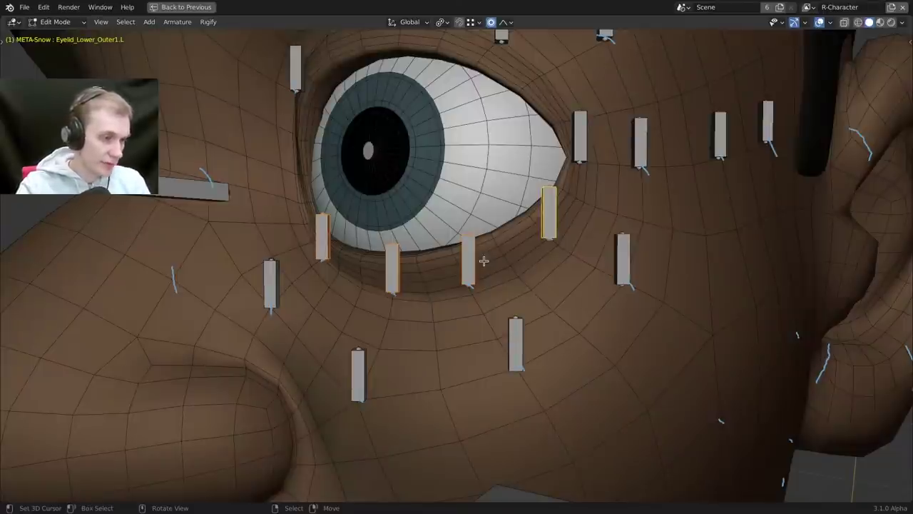
scroll(485, 264, "down", 5)
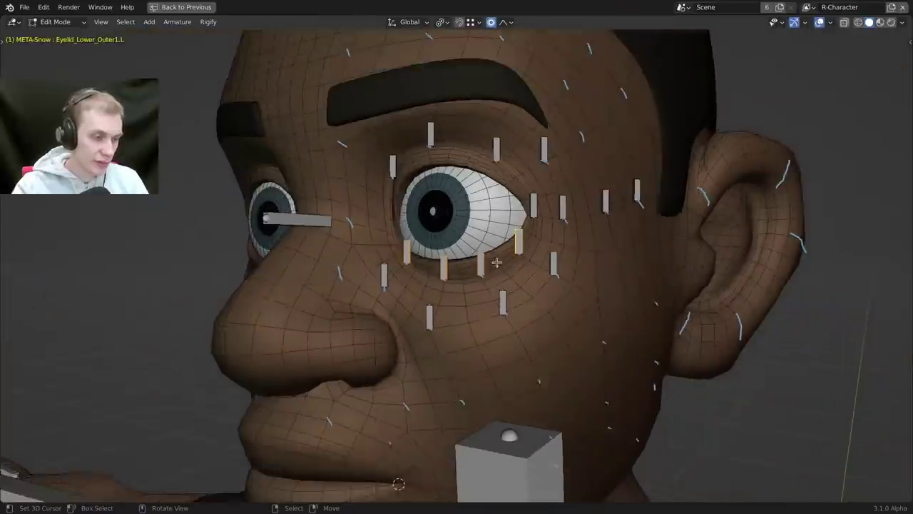
middle_click_drag(495, 261, 477, 263)
middle_click_drag(515, 334, 481, 266, "shift")
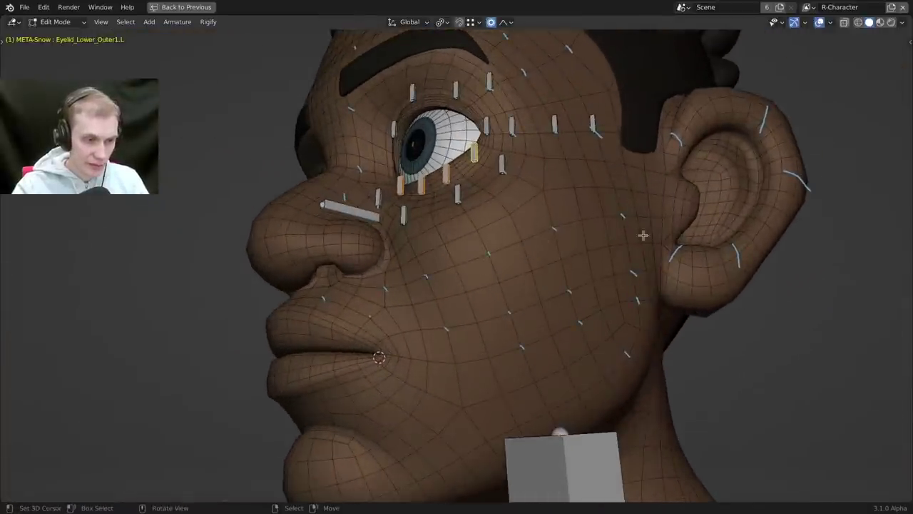
middle_click_drag(646, 293, 488, 293)
scroll(520, 254, "up", 3)
scroll(523, 283, "up", 2)
scroll(567, 287, "down", 2)
scroll(527, 290, "up", 2)
middle_click_drag(489, 293, 512, 298, "shift")
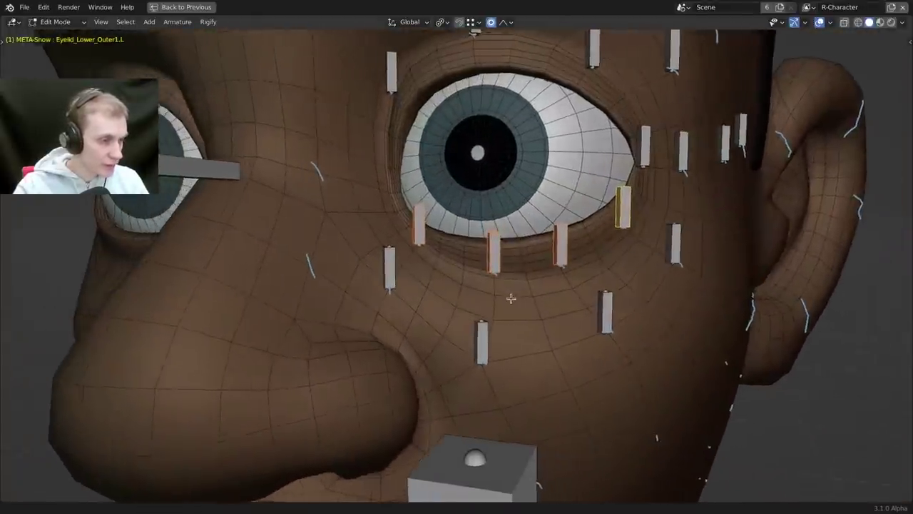
scroll(479, 266, "up", 2)
middle_click_drag(479, 267, 466, 299)
Make sure all four Eyelid_Lower_Outer bones are selected and hide them.
right_click(475, 257, "shift")
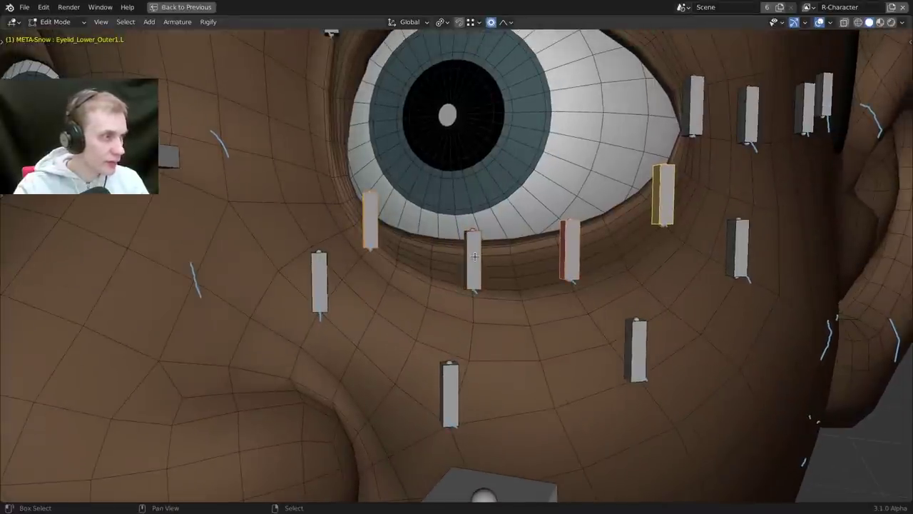
right_click(475, 257, "shift")
right_click(365, 217, "shift")
right_click(366, 217, "shift")
middle_click_drag(365, 216, 414, 265)
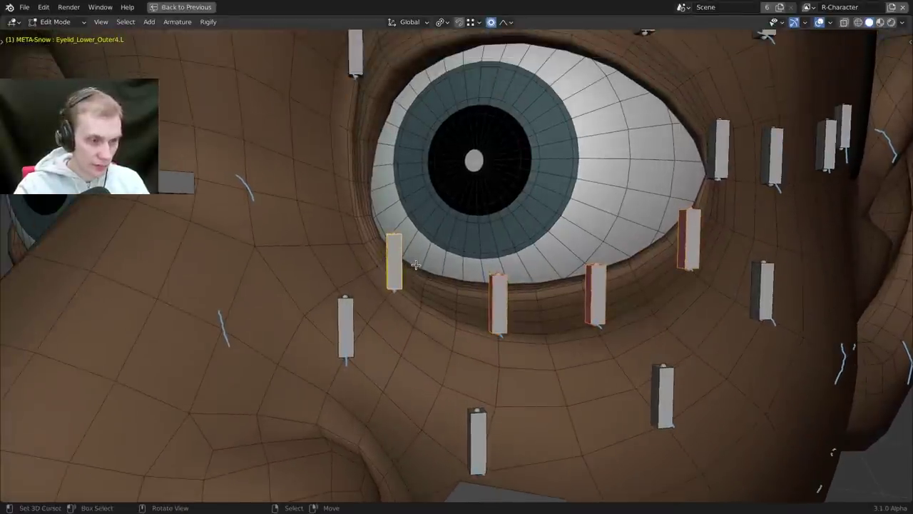
scroll(416, 264, "down", 2)
middle_click_drag(572, 179, 512, 233, "shift")
key("h")
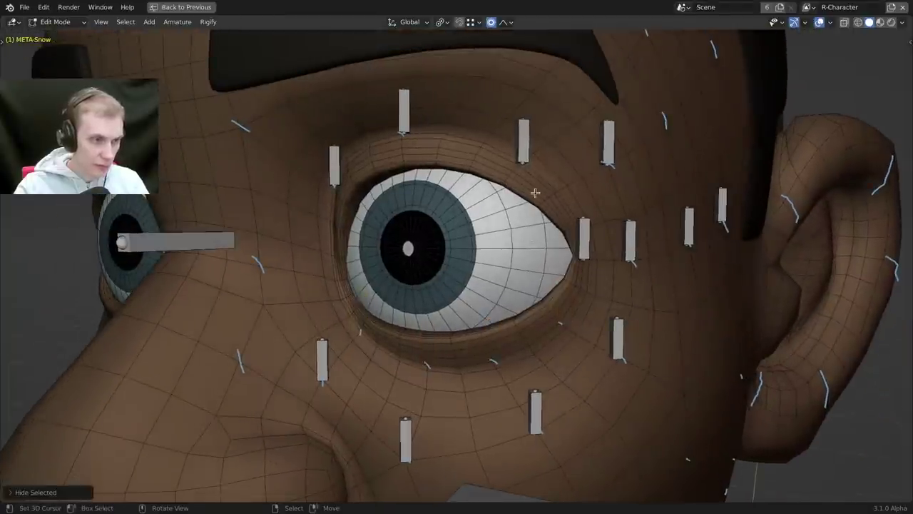
Rename the bone above the outer part of the upper eyelid as Eyelid_Upper_Outer1.L, copy the name, and reveal all hidden bones.
right_click(528, 161)
middle_click_drag(532, 194, 545, 224, "shift")
key("F2")
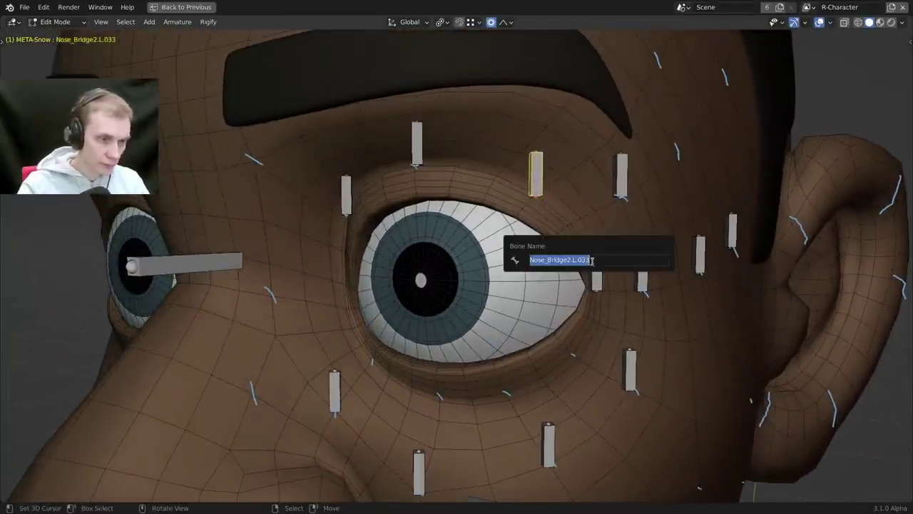
key("ctrl+v")
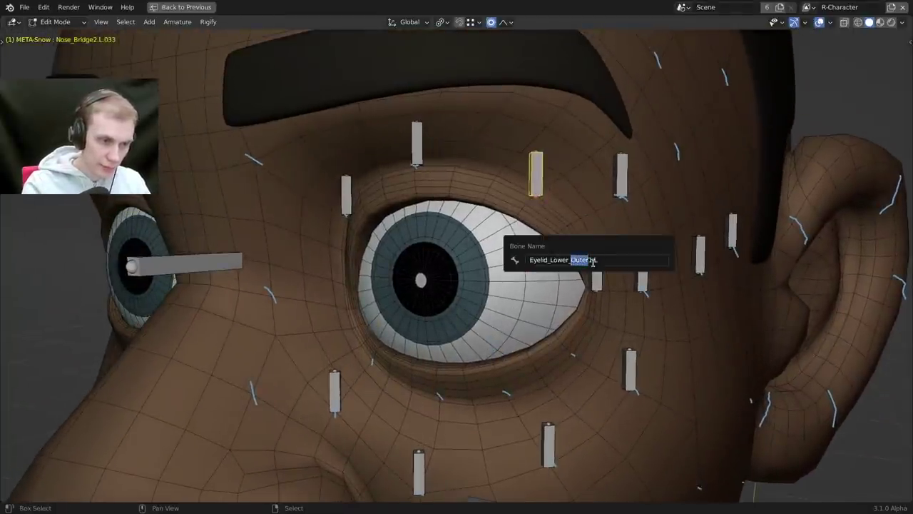
key("Left")
key("Left")
key("shift+Left")
key("shift+Left")
key("shift+Left")
key("shift+Left")
key("shift+Left")
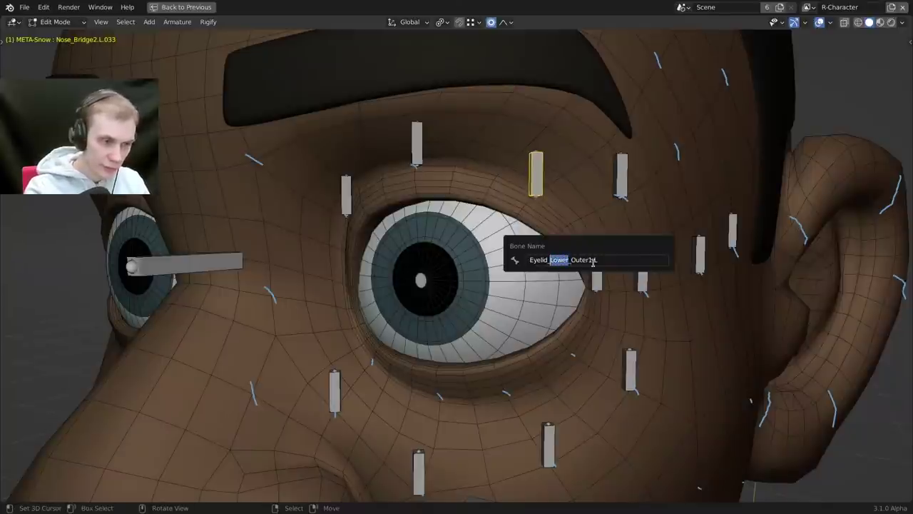
type("Uppe")
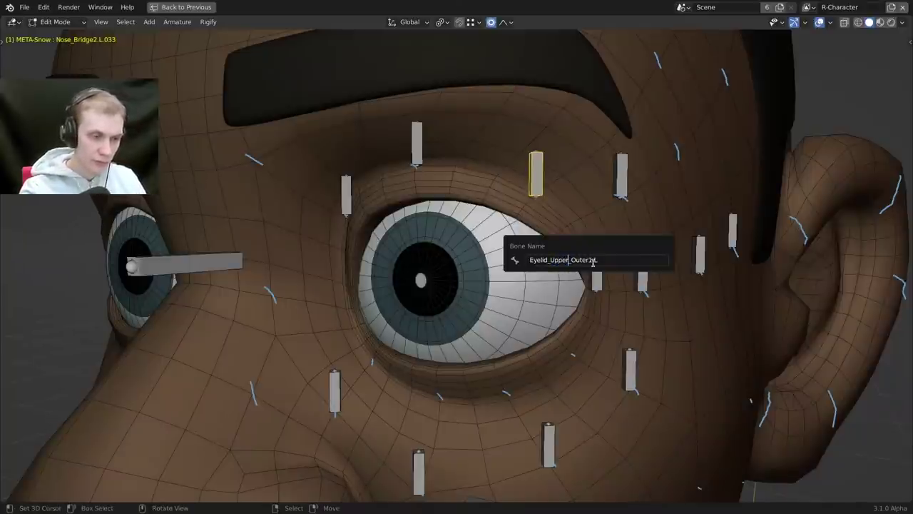
key("ctrl+a")
key("ctrl+c")
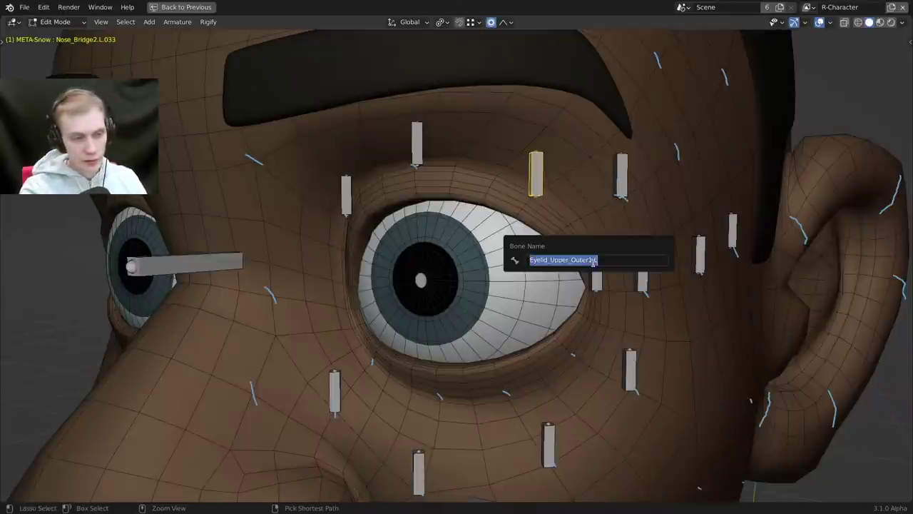
key("Return")
key("alt+h")
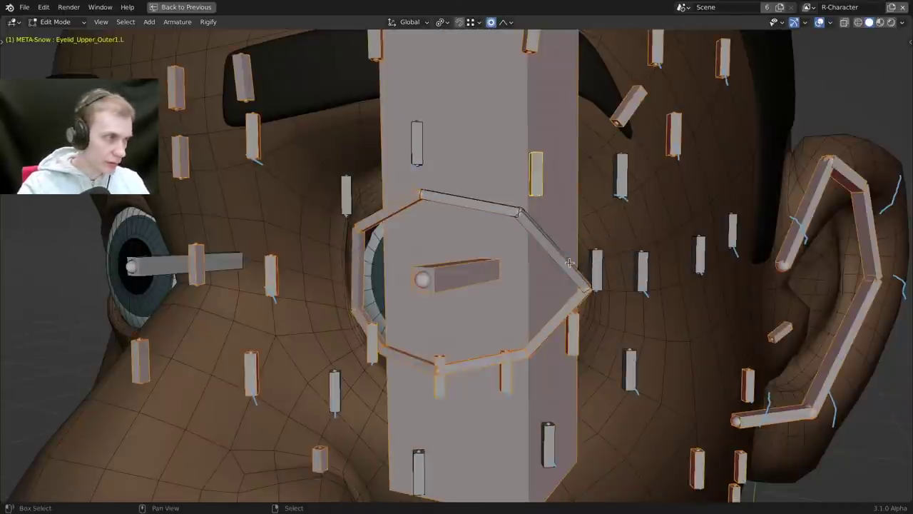
Check the names of the outer eyelid-edge bones and hide all revealed bones together with Eyelid_Upper_Outer1.L.
middle_click_drag(569, 263, 495, 262)
left_click(557, 245)
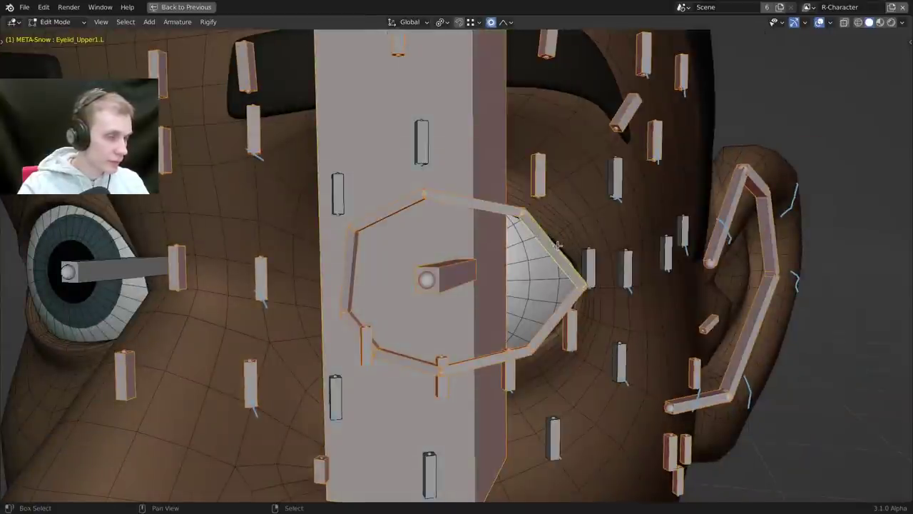
left_click(558, 311)
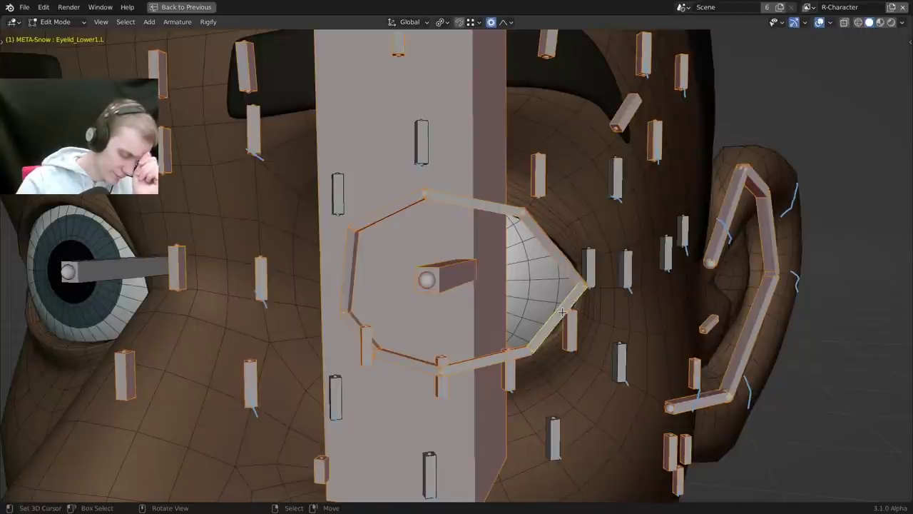
middle_click_drag(566, 195, 556, 186)
right_click(539, 174, "shift")
middle_click_drag(515, 228, 548, 278)
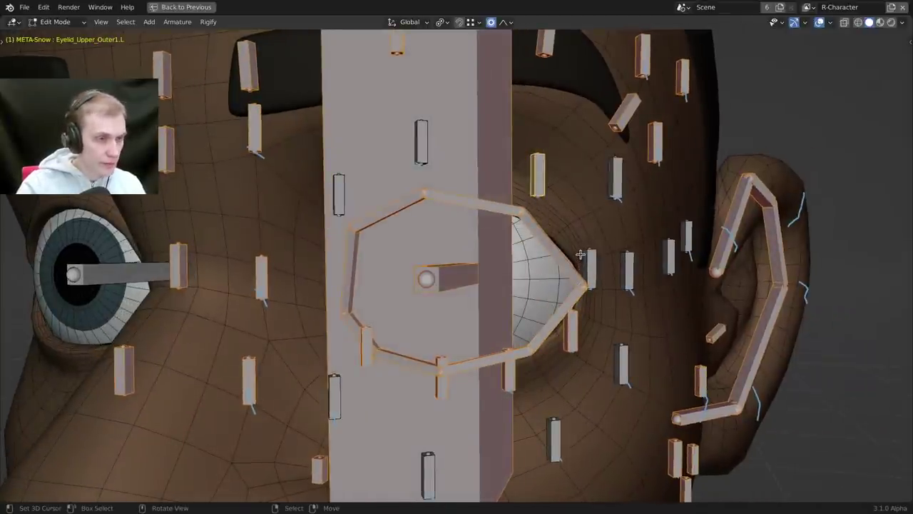
key("h")
Rename the bone above the middle of the upper eyelid as Eyelid_Upper_Outer2.L using the copied name.
left_click(418, 149)
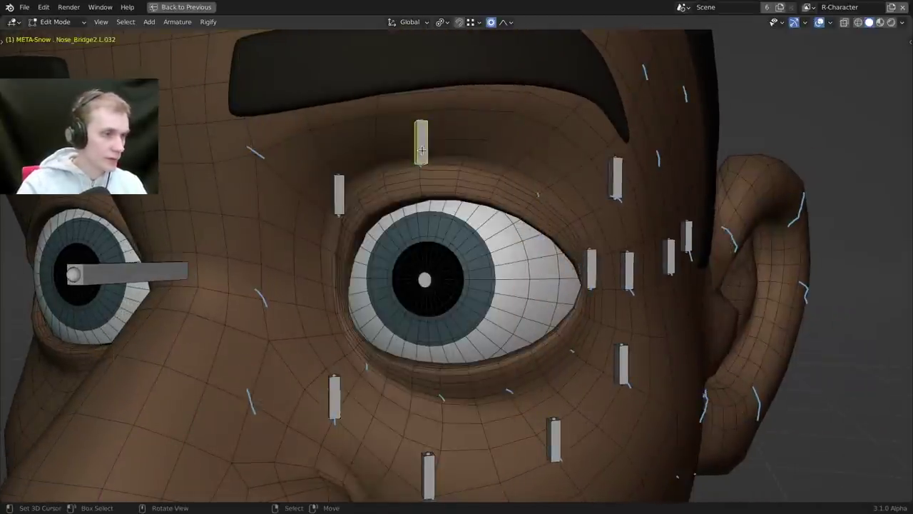
key("F2")
key("ctrl+v")
key("Left")
key("Left")
key("BackSpace")
type("2")
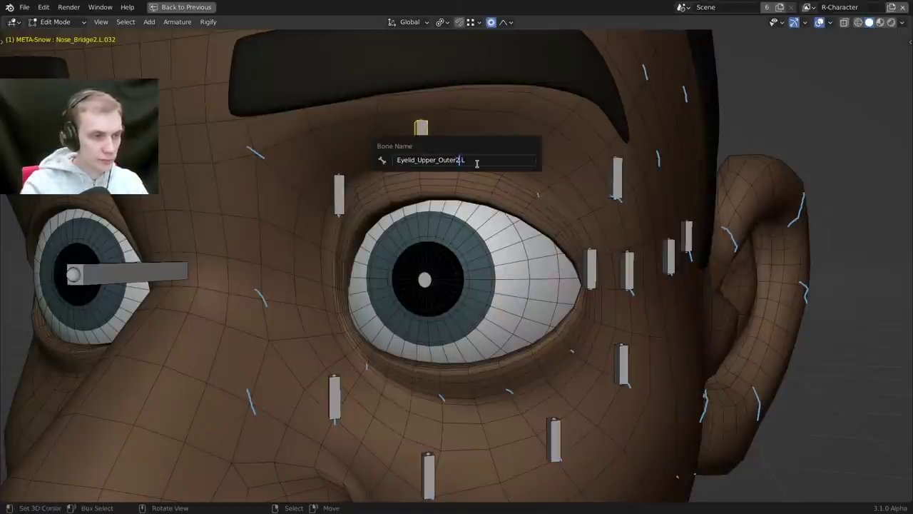
key("Return")
Rename the bone above the inner end of the upper eyelid as Eyelid_Upper_Outer3.L.
left_click(350, 184)
key("F2")
key("ctrl+v")
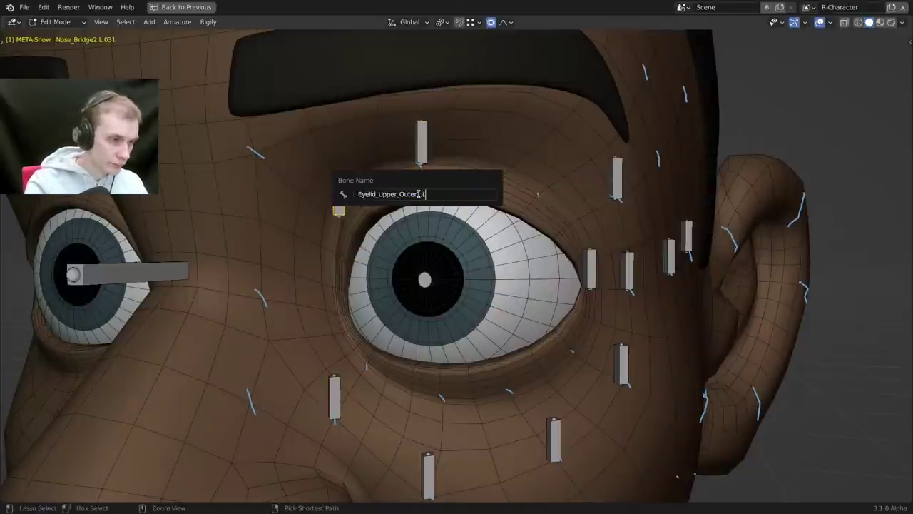
key("Left")
key("Left")
key("BackSpace")
type("2")
key("Return")
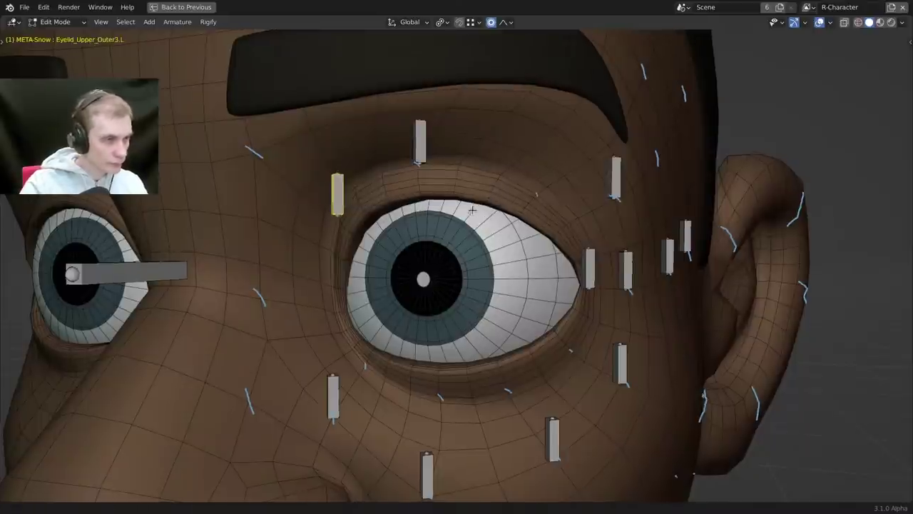
Hide the Eyelid_Upper_Outer2.L and Eyelid_Upper_Outer3.L bones above the eye.
middle_click_drag(419, 194, 384, 151, "shift")
key("alt+a")
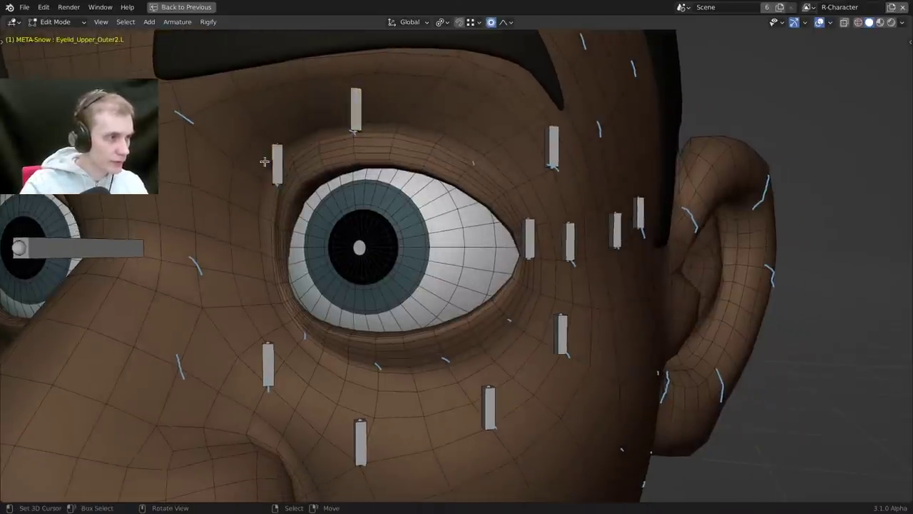
right_click(274, 162)
right_click(365, 108, "shift")
key("h")
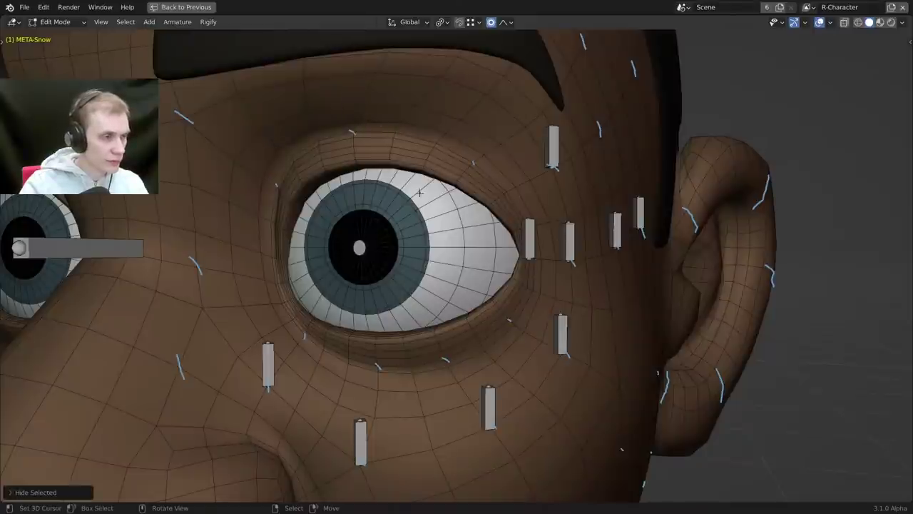
key("ctrl+z")
right_click(353, 121)
key("h")
right_click(280, 158)
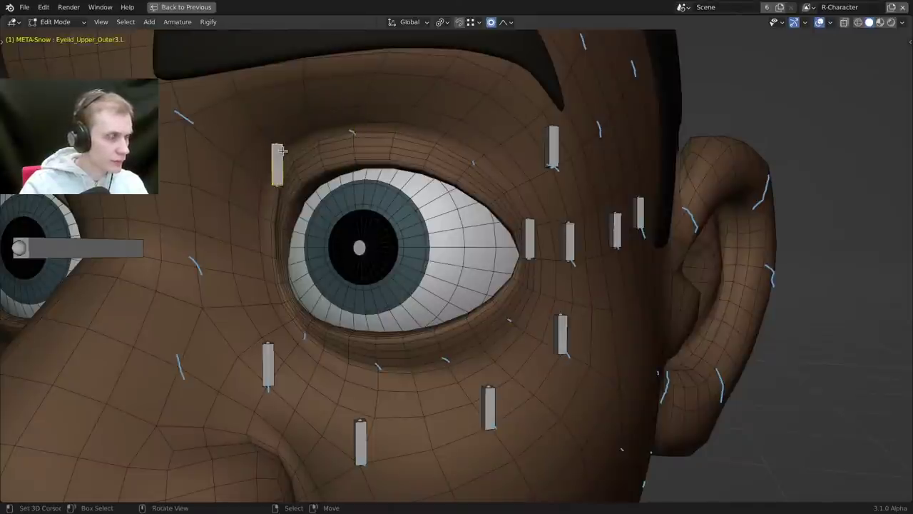
key("h")
Rename the bone at the outer corner of the eye as Eyelid_Outer_Corner.L and hide it.
middle_click_drag(515, 226, 440, 244)
right_click(528, 234)
scroll(510, 251, "up", 2)
key("F2")
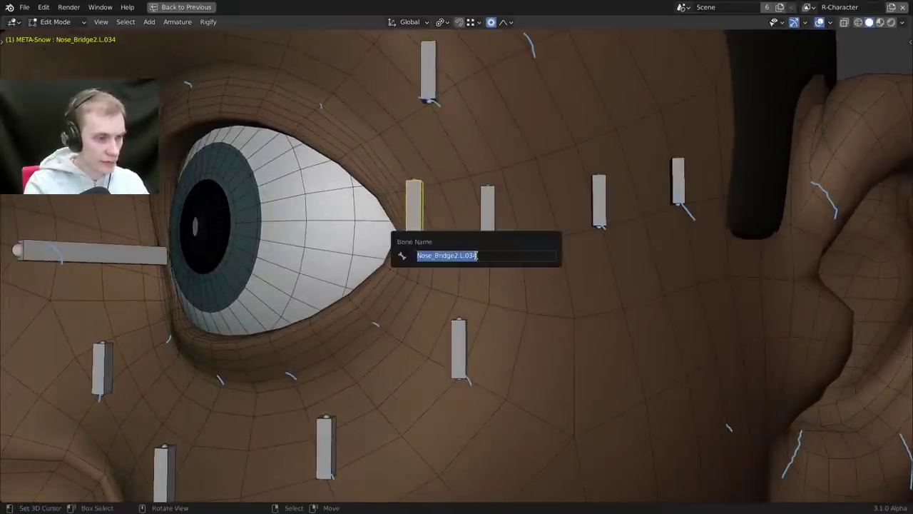
type("Eyelid_Upper_Outer.L")
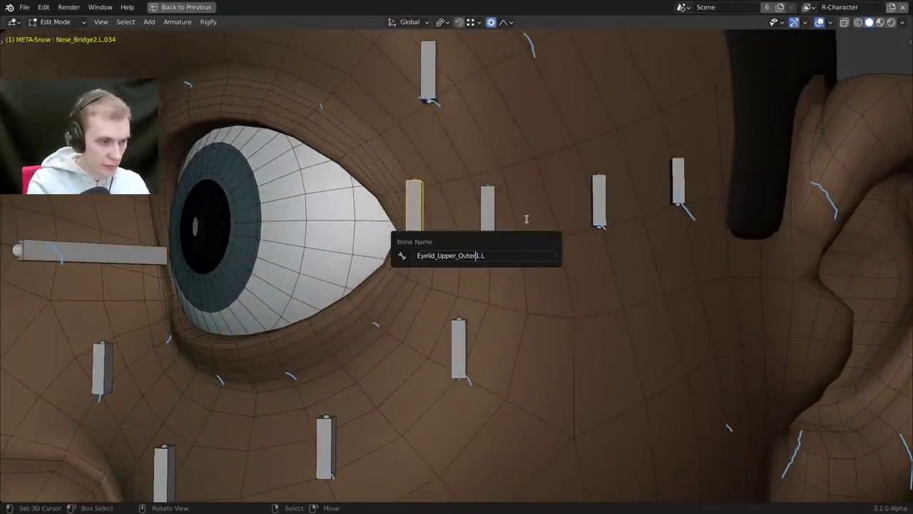
key("ctrl+Left")
key("shift+Left")
key("shift+Left")
key("BackSpace")
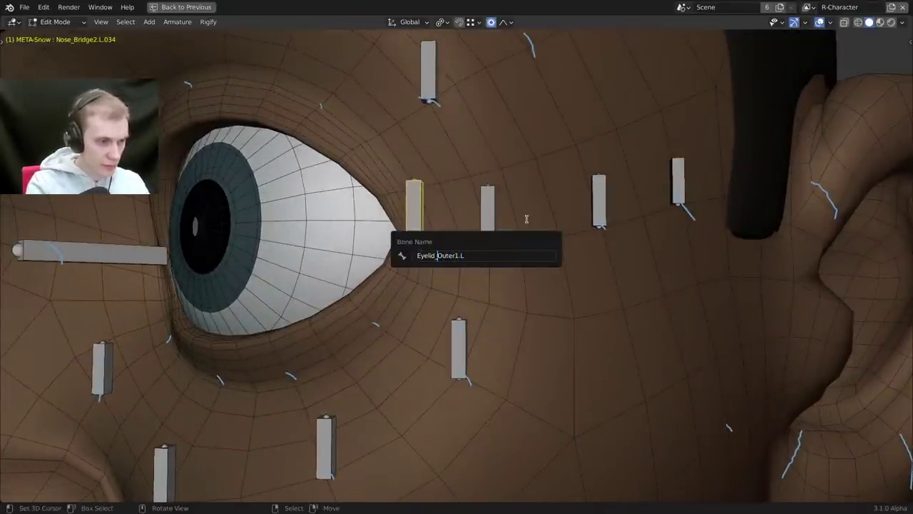
type("_c")
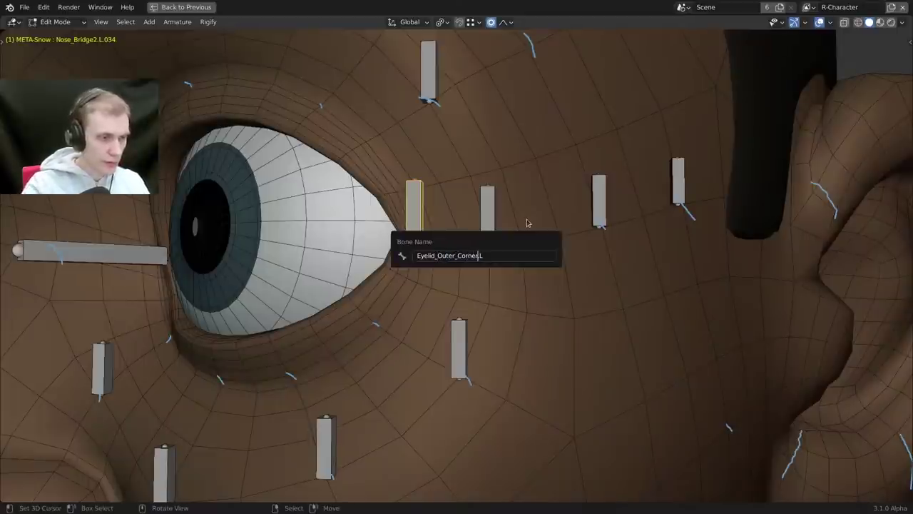
key("Return")
middle_click_drag(526, 218, 452, 202)
key("h")
Examine the remaining unnamed bones around the eye, from beside the nose across the cheek to the eyebrow's outer end.
right_click(448, 135)
scroll(452, 203, "down", 1)
middle_click_drag(314, 341, 341, 336)
middle_click_drag(280, 332, 357, 296, "shift")
left_click(284, 298)
left_click(363, 294)
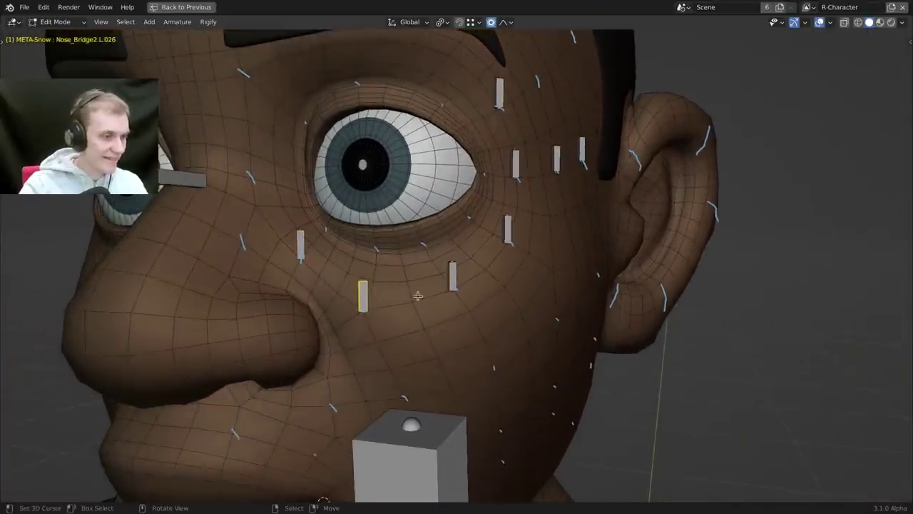
left_click(452, 277)
left_click(510, 225)
left_click(518, 166)
left_click(499, 93)
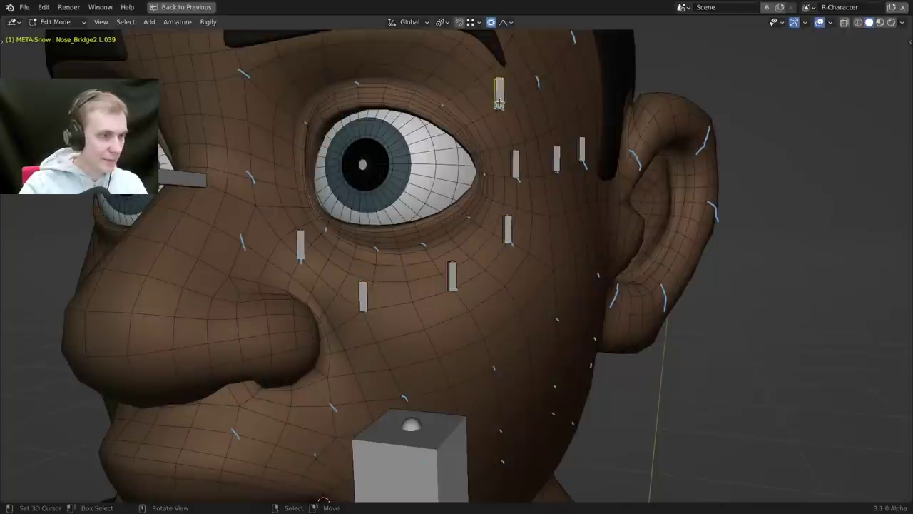
Rename the bone beside the nose, below the inner corner of the eye, as Eyering_1.L.
middle_click_drag(499, 92, 316, 279)
left_click(338, 254)
key("F2")
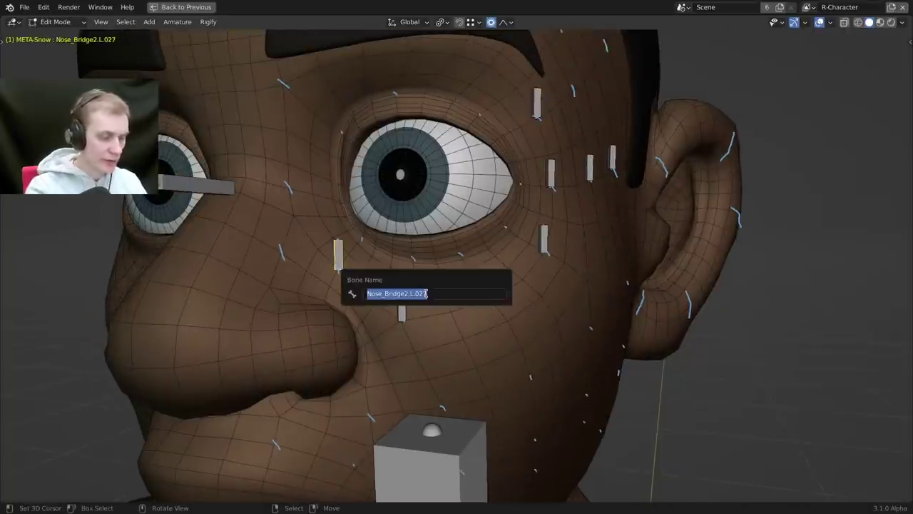
type("Eyering")
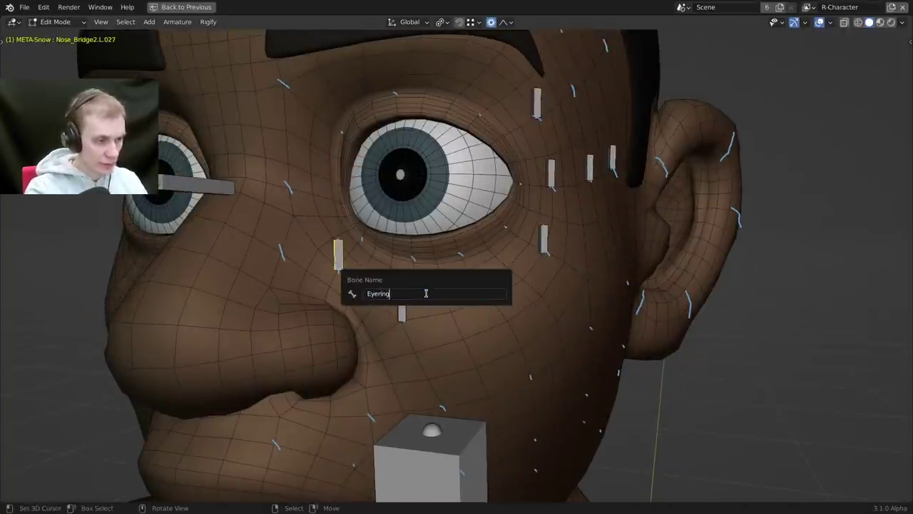
type("_1.L")
key("Return")
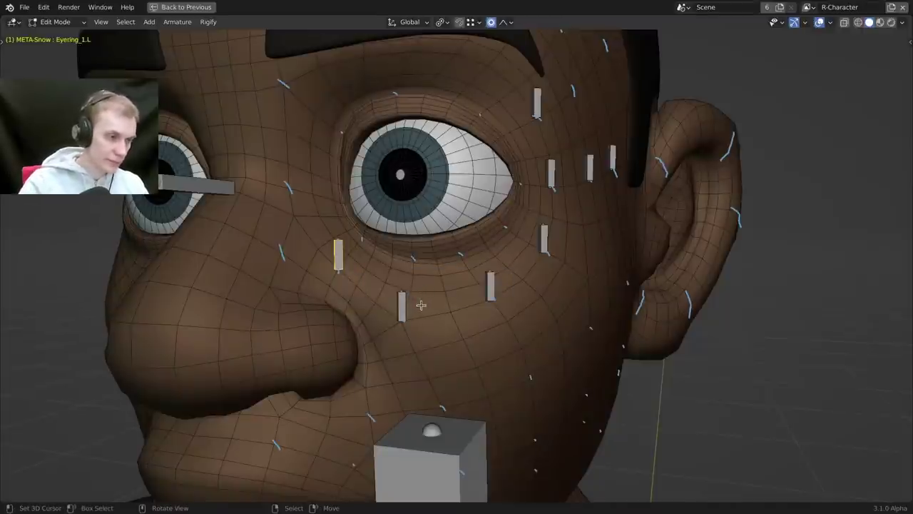
Change the name of the bone below the eye's inner corner to Eye_Ring1.L and copy that name.
key("F2")
key("Home")
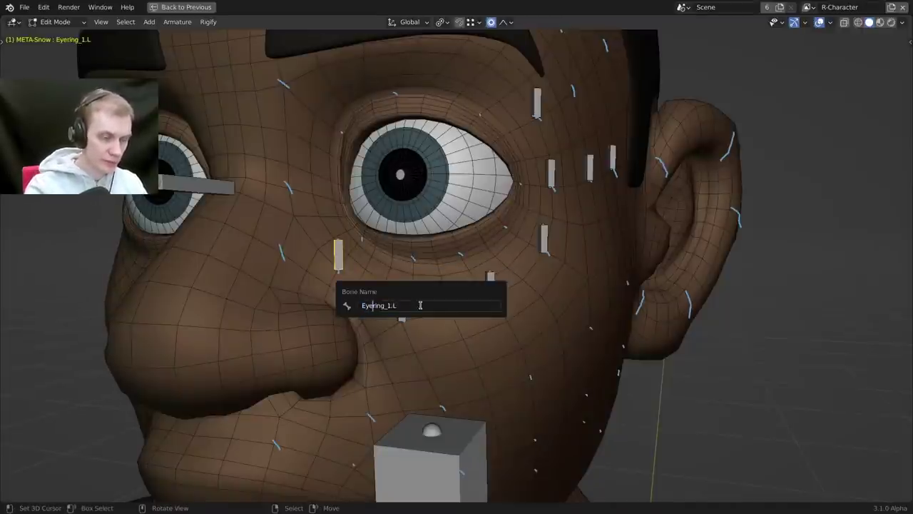
key("Right")
type("_")
key("Delete")
type("R")
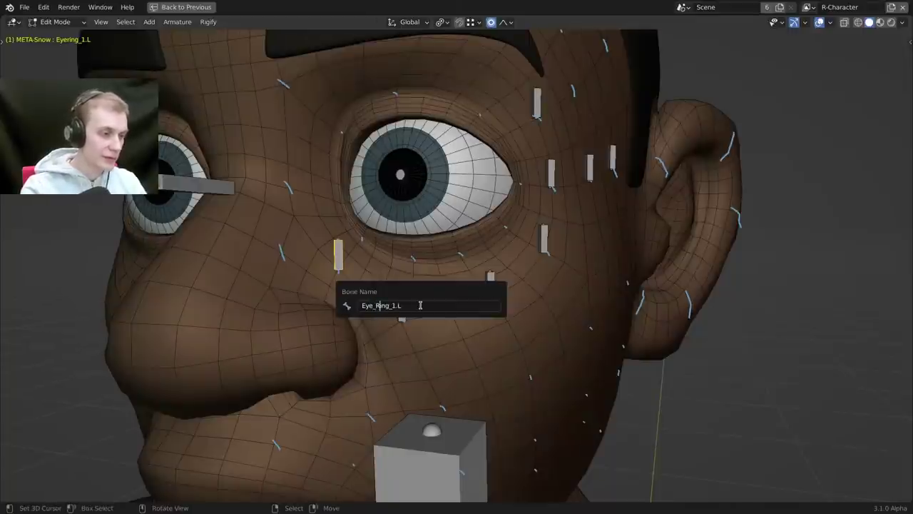
key("Right")
key("Right")
key("Right")
key("Right")
key("Right")
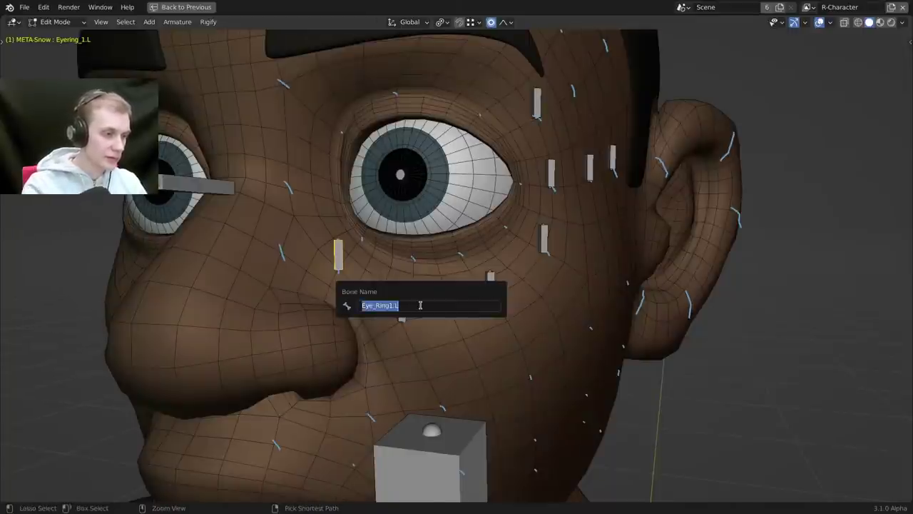
key("Return")
Rename the cheek bone next to the nostril, below the eye, as Eye_Ring2.L.
right_click(403, 305)
key("F2")
type("Eye_Ring1.L")
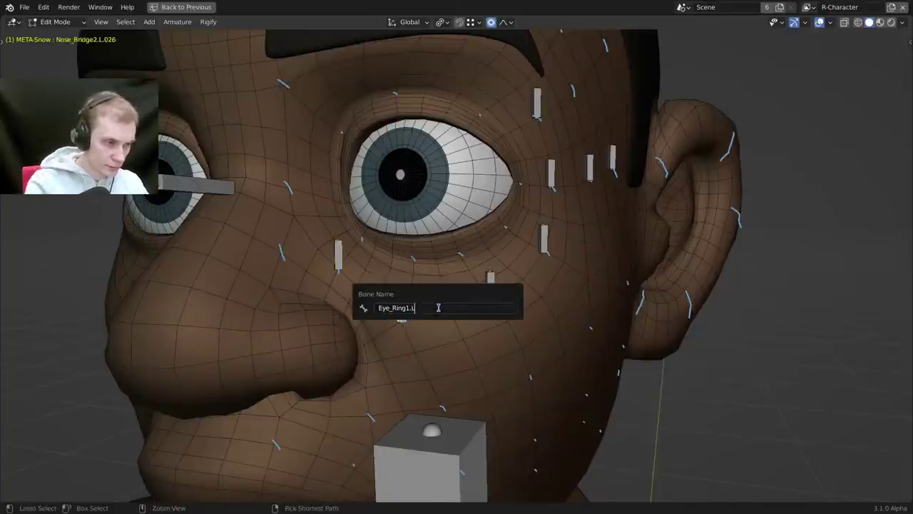
key("Left")
key("Left")
key("BackSpace")
type("2")
key("Return")
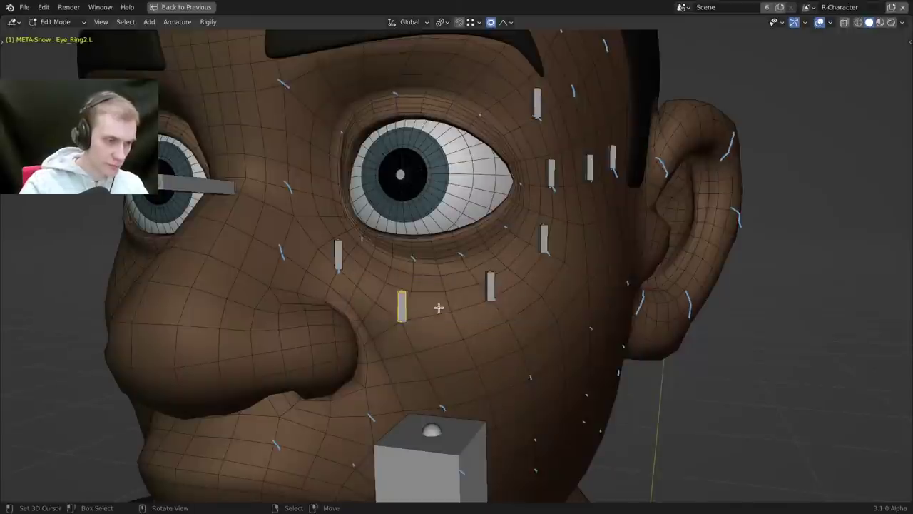
Rename the cheek bone below the outer part of the eye as Eye_Ring3.L.
left_click(478, 294)
key("F2")
type("Eye_Ring1.L")
key("Return")
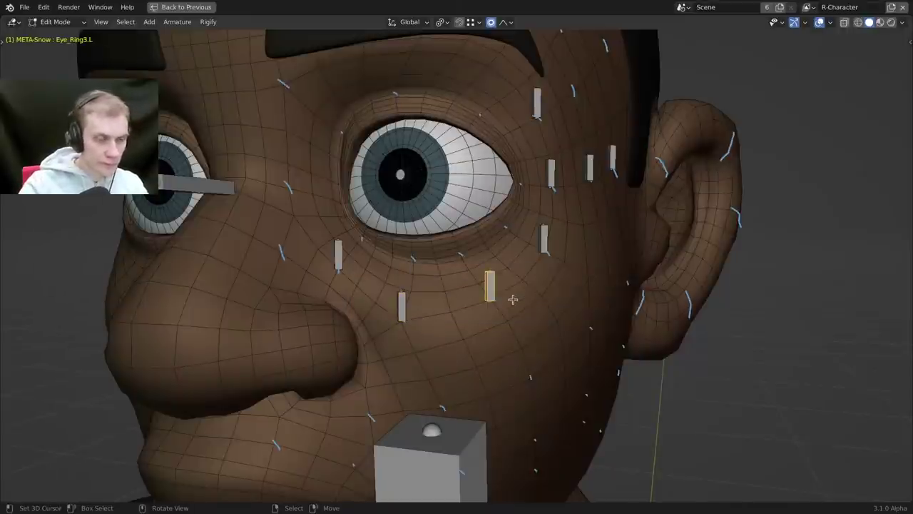
Rename the bone diagonally below the outer corner of the eye as Eye_Ring4.L.
middle_click_drag(512, 298, 503, 246)
left_click(503, 246)
key("F2")
type("Eye_Ring1.L")
key("Left")
key("Left")
key("shift+Left")
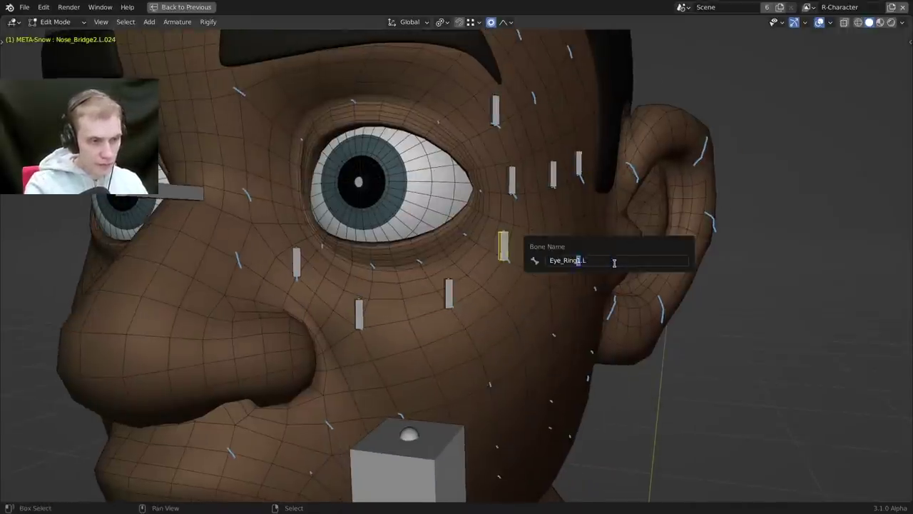
type("4")
key("Return")
Rename the bone beside the outer corner of the eye as Eye_Ring5.L.
left_click(510, 194)
key("F2")
type("Eye_Ring1.L")
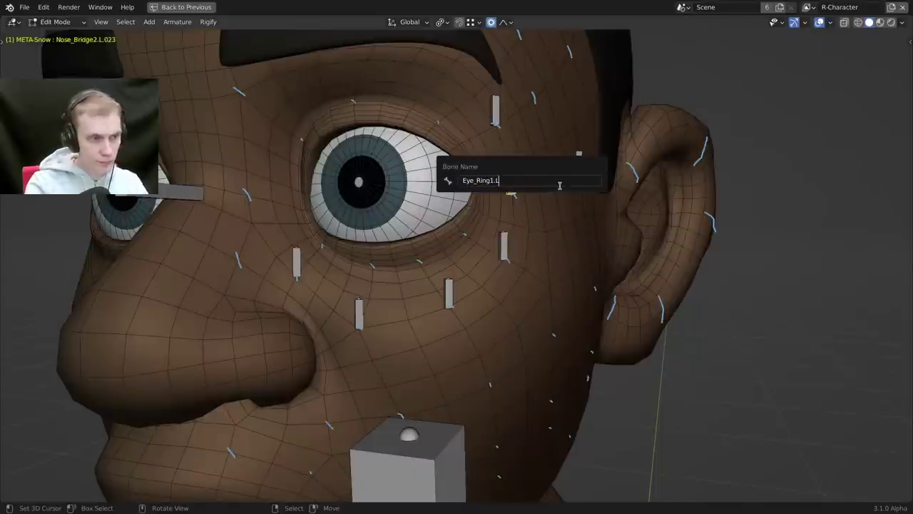
key("Return")
key("F2")
type("Eye_Ring1.L")
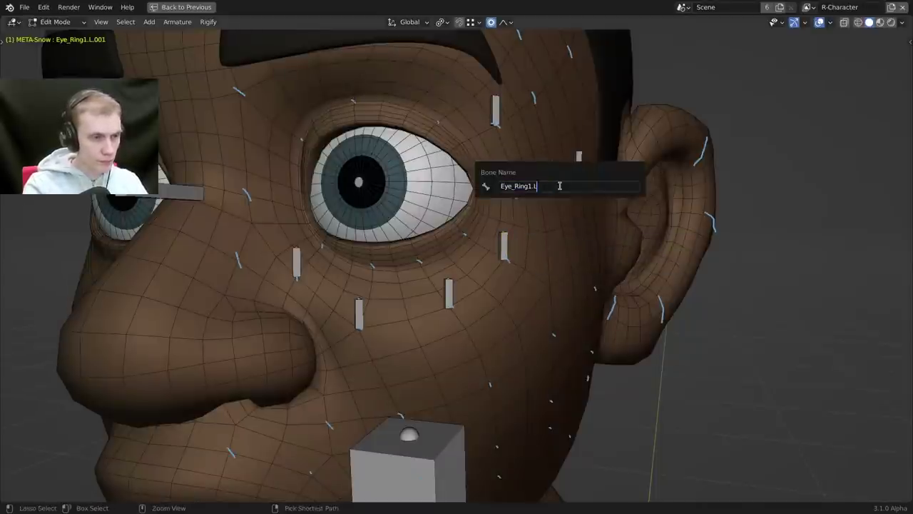
key("Left")
key("Left")
key("BackSpace")
type("5")
key("Return")
Rename the bone just below the outer end of the eyebrow as Eye_Ring6.L.
left_click(495, 111)
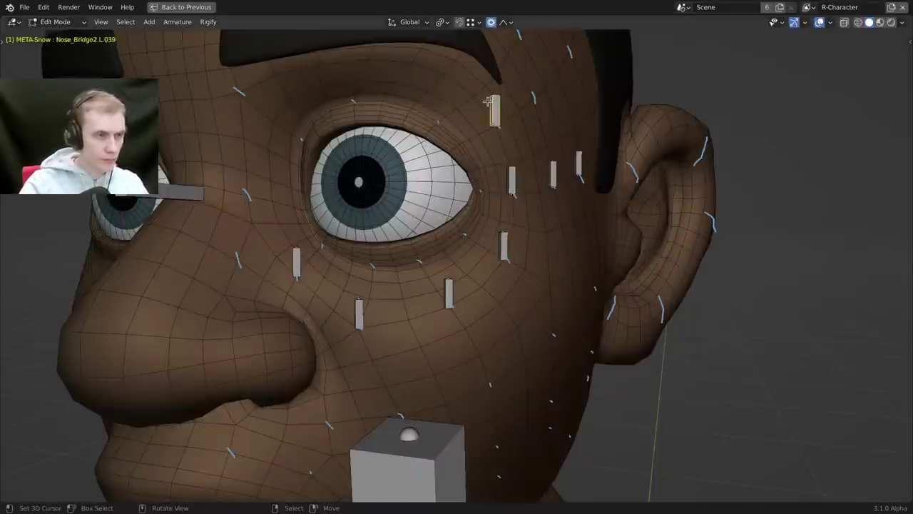
key("F2")
type("Eye_Ring1.L")
key("Left")
key("Left")
key("BackSpace")
type("6")
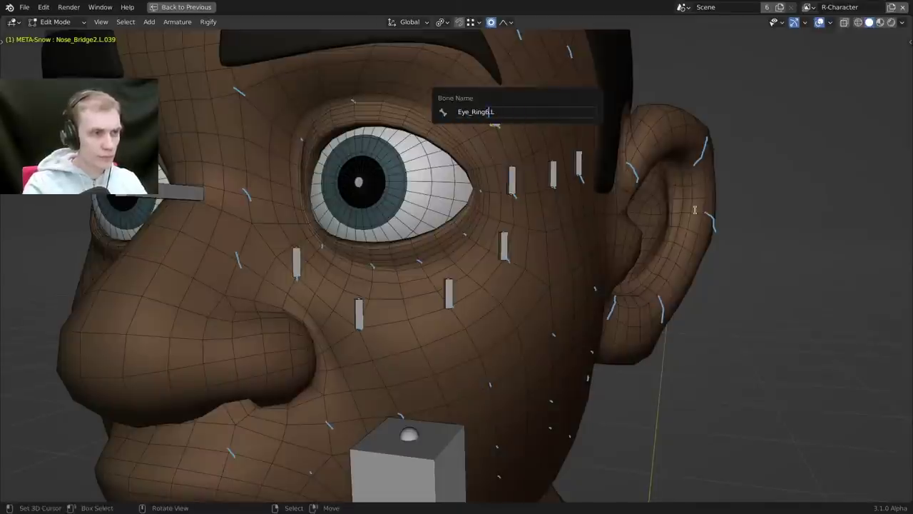
key("Return")
Select all six Eye_Ring bones around the eye and hide them.
left_click_drag(525, 248, 524, 249, "shift")
middle_click_drag(524, 249, 516, 253, "shift")
left_click(503, 187, "shift")
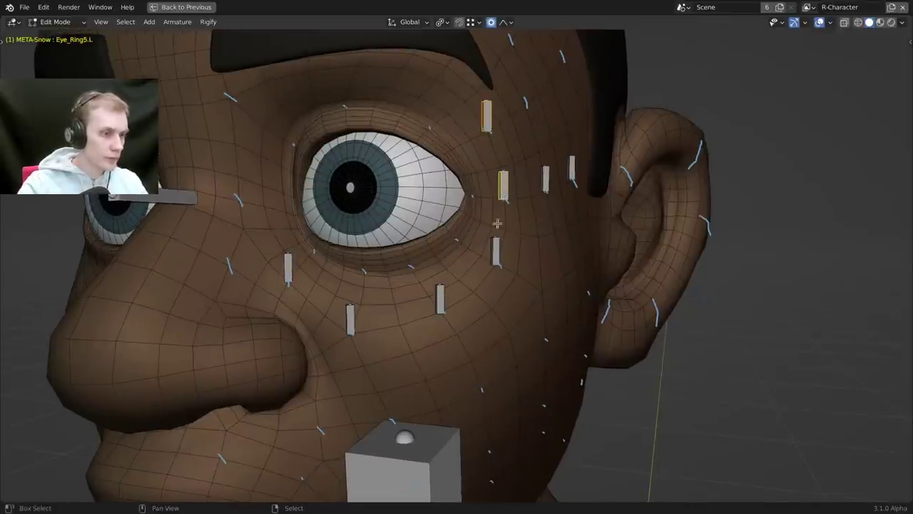
left_click(495, 250, "shift")
left_click(440, 299, "shift")
left_click(352, 317, "shift")
left_click(284, 268, "shift")
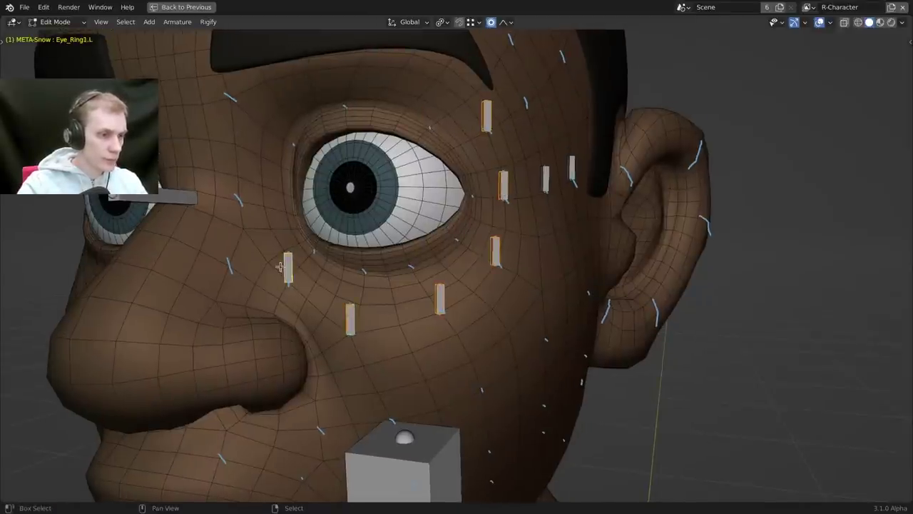
key("h")
middle_click_drag(593, 206, 539, 194)
middle_click_drag(539, 194, 499, 313, "shift")
left_click(489, 273)
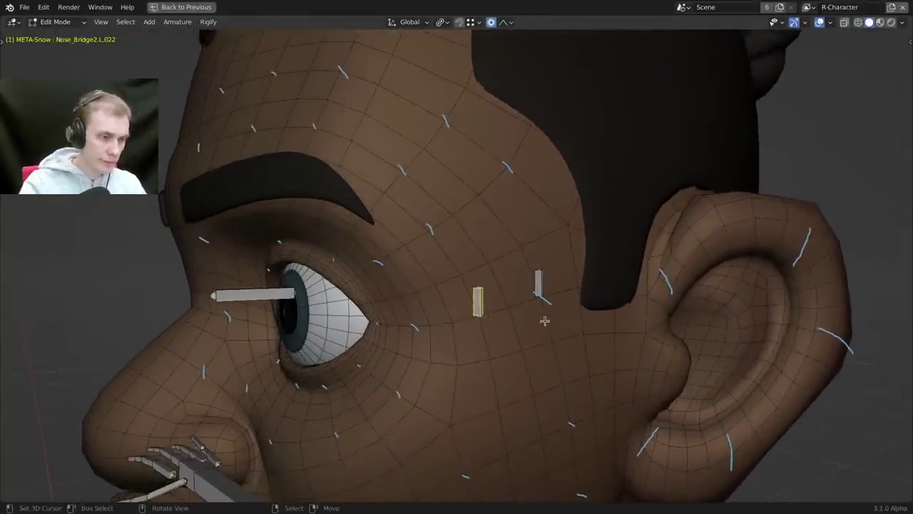
key("F2")
key("Escape")
Reveal all hidden bones and copy the name of the temple bone Temple2_1.L.
key("alt+h")
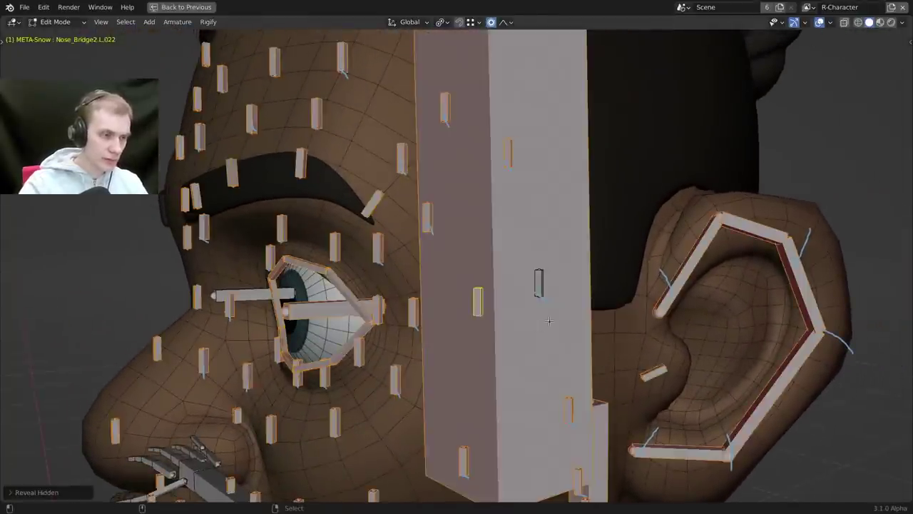
middle_click_drag(406, 183, 427, 187, "shift")
left_click(425, 214)
key("F2")
key("ctrl+c")
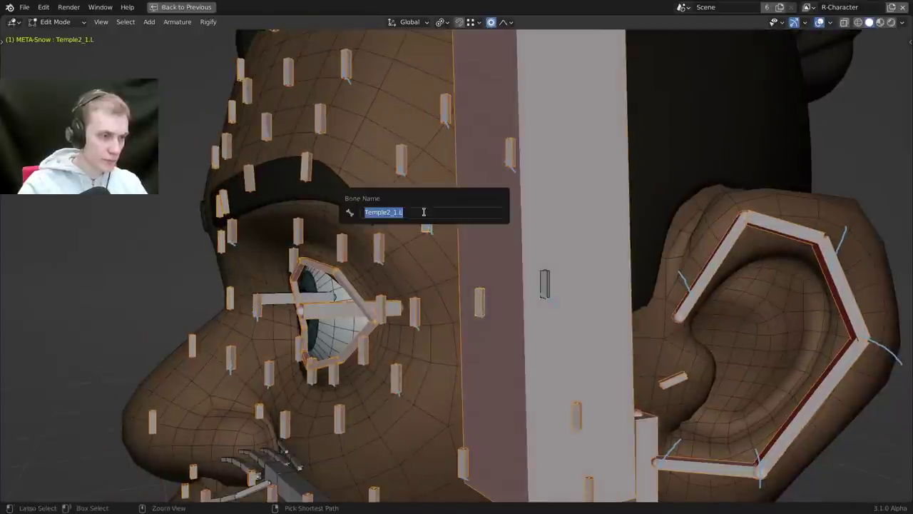
Rename the temple bone behind the outer corner of the eye as Temple3_2.L and isolate it from the overlapping bones.
key("Escape")
middle_click_drag(469, 272, 442, 259)
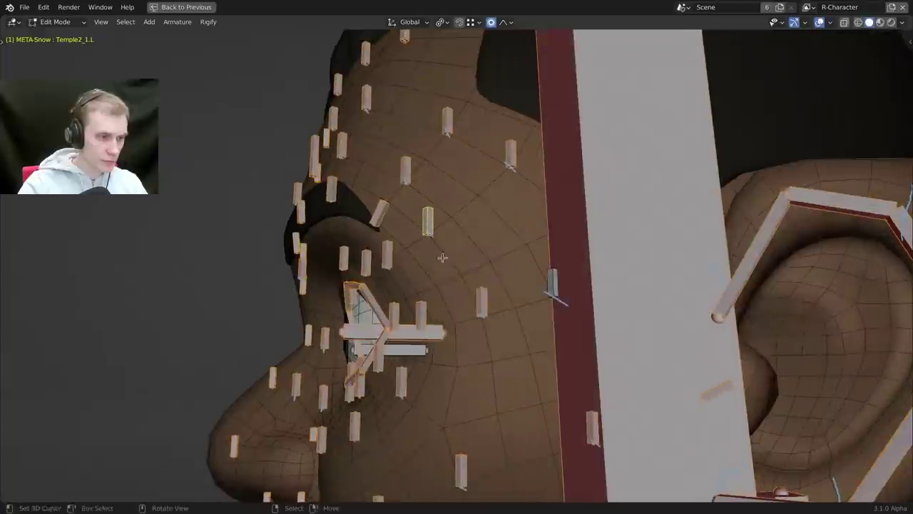
right_click(482, 303, "shift")
key("h")
key("ctrl+z")
key("F2")
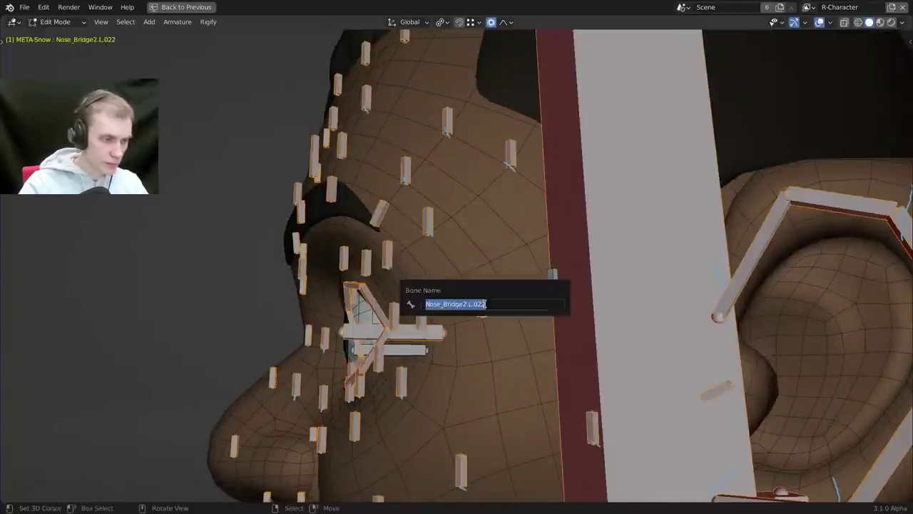
key("ctrl+v")
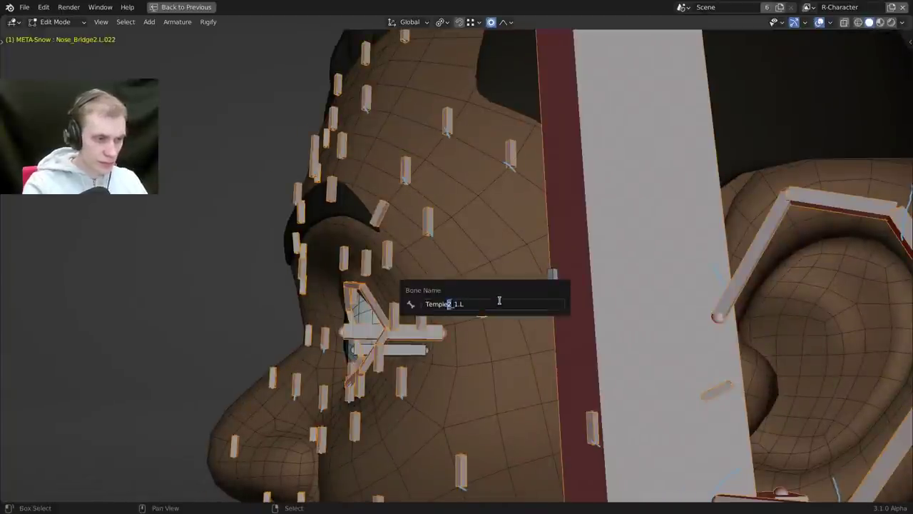
key("ctrl+a")
key("Return")
key("h")
Rename the neighbouring temple bone nearer the ear as Temple3_3.L.
right_click(552, 286)
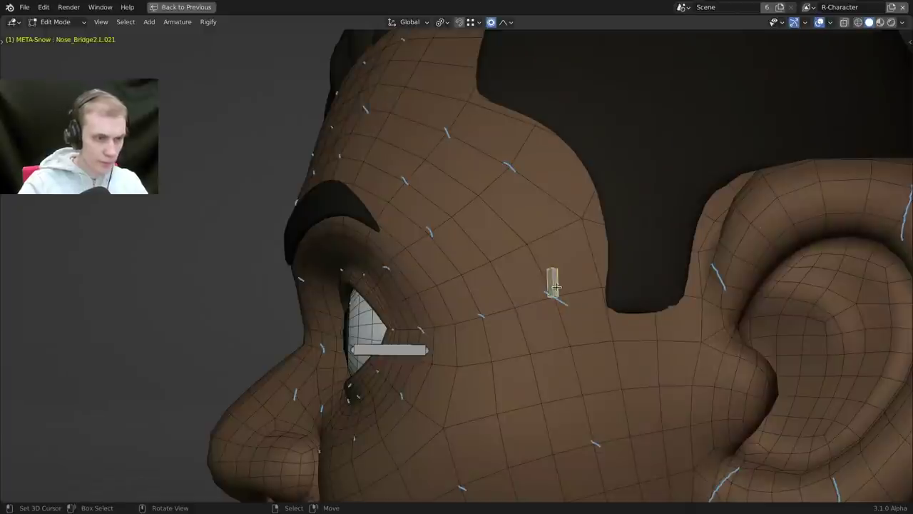
key("F2")
type("Temple3_2.L")
key("Left")
key("Left")
key("BackSpace")
type("3")
key("Return")
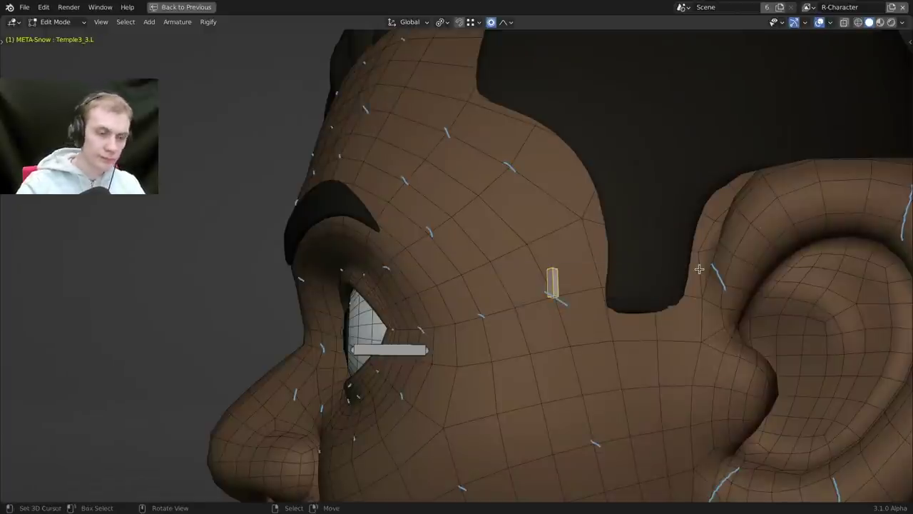
Reveal all hidden bones, switch to wireframe display, and box-select every bone of the head and face.
middle_click_drag(699, 269, 627, 283)
middle_click_drag(532, 334, 559, 271, "shift")
key("h")
scroll(543, 262, "down", 2)
key("a")
mouse_move(476, 276)
middle_mouse_down()
mouse_move(550, 230)
mouse_move(492, 246)
mouse_move(500, 244)
mouse_move(527, 285)
mouse_move(452, 307)
mouse_move(388, 299)
middle_mouse_up()
key("alt+h")
key("F3")
key("Escape")
scroll(515, 283, "down", 1)
key("alt+a")
scroll(452, 306, "down", 2)
key("shift+z")
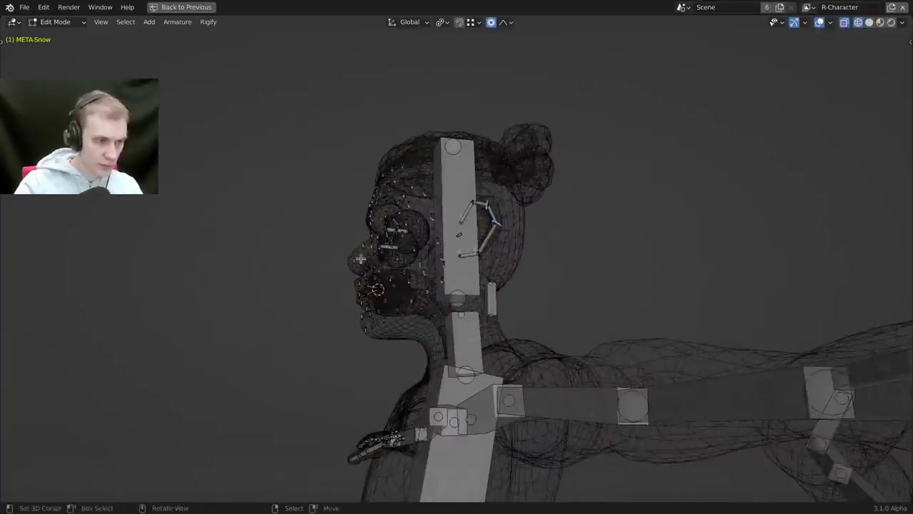
left_click_drag(310, 130, 576, 338)
middle_click_drag(576, 338, 491, 274)
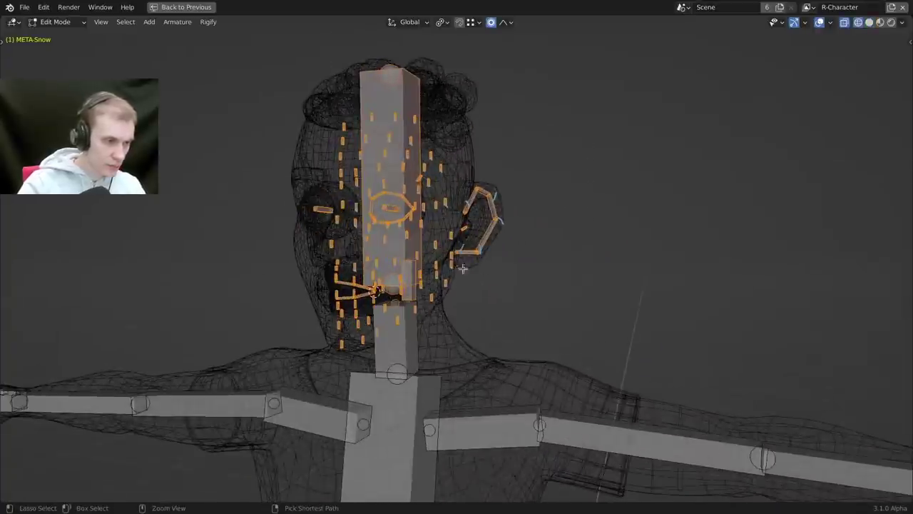
Batch rename the selected head bones, replacing Upper with Top and Lower with Bot.
key("ctrl+F2")
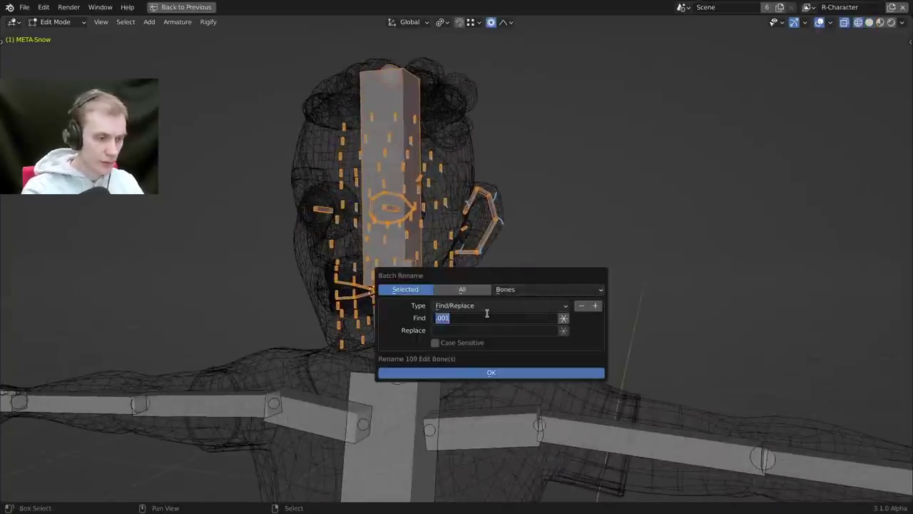
type("Upper")
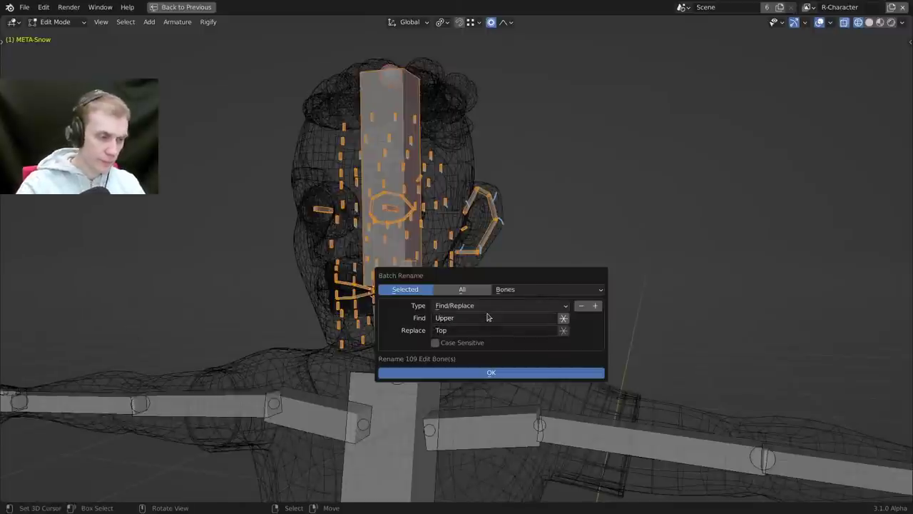
key("Return")
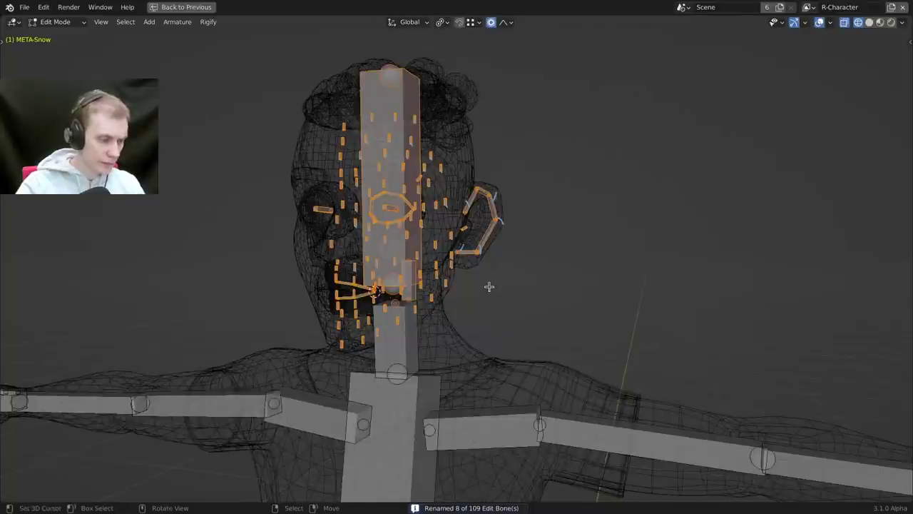
key("ctrl+F2")
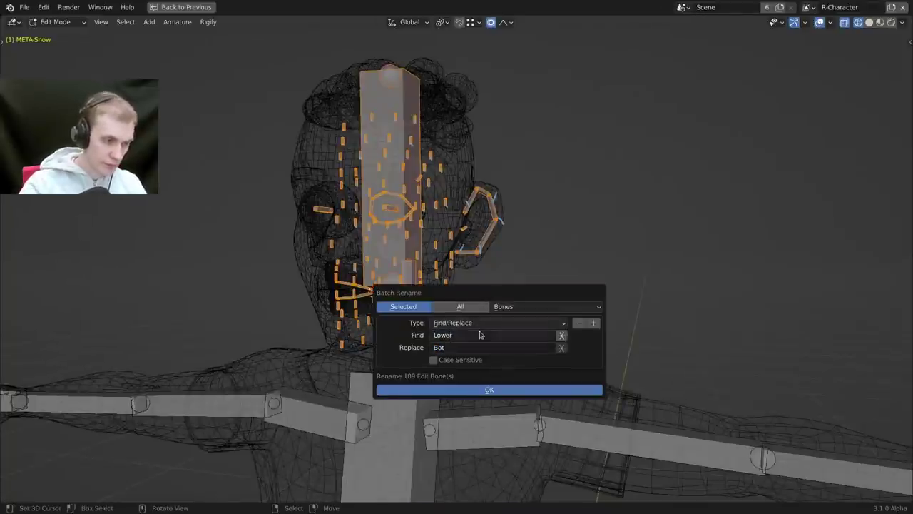
left_click(489, 390)
Return to solid shading and hide the large head, neck, upper chest and jaw bones that cover the face.
scroll(432, 247, "up", 5)
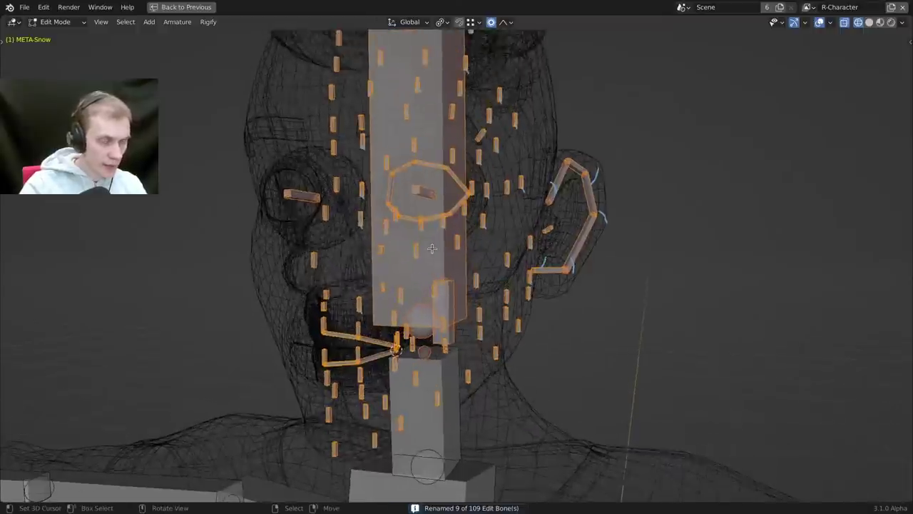
key("shift+z")
middle_click_drag(476, 251, 491, 279, "shift")
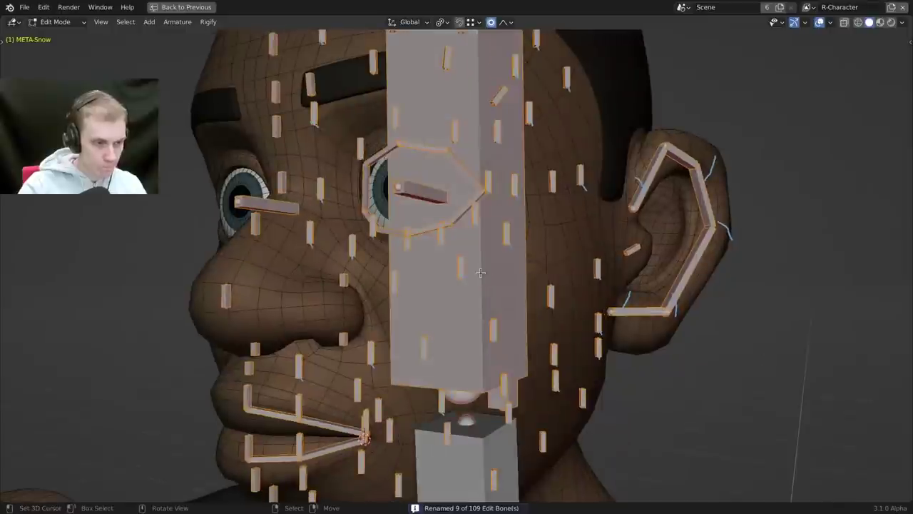
right_click(480, 272)
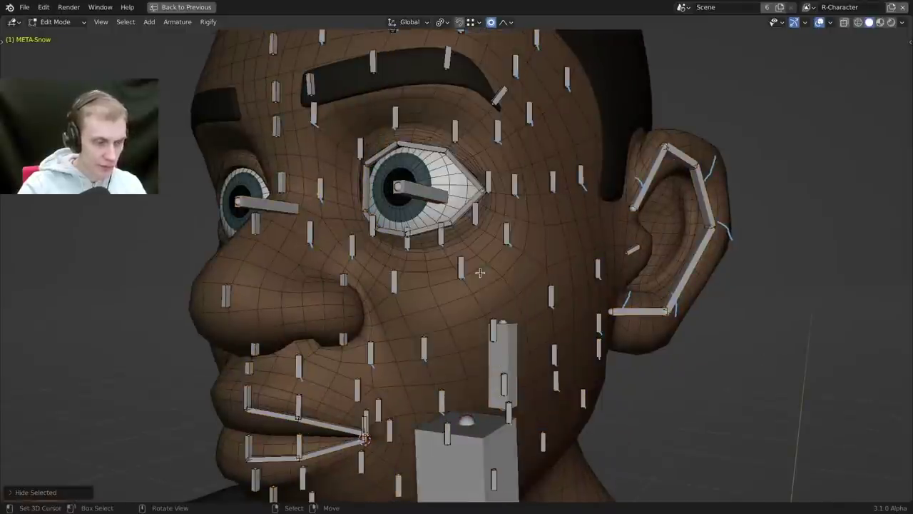
scroll(480, 272, "down", 3)
left_click(475, 414)
scroll(478, 414, "up", 2)
key("h")
right_click(480, 422)
key("h")
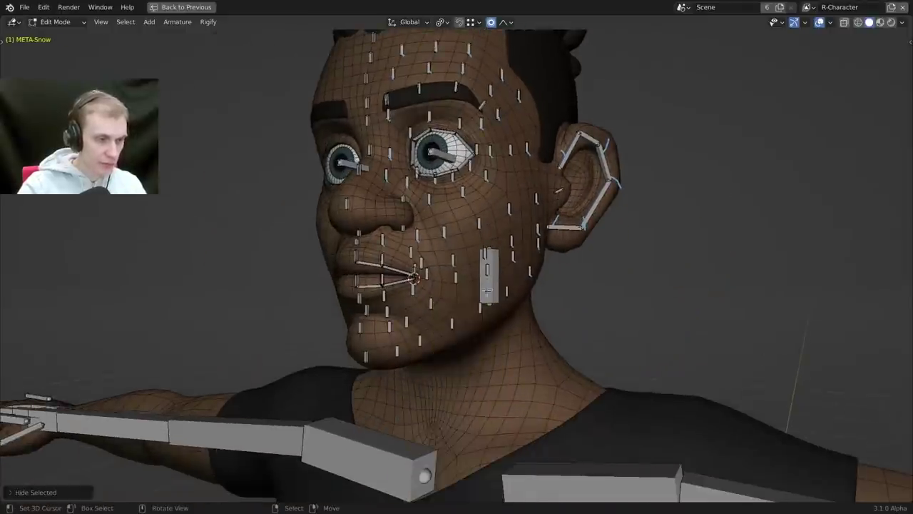
right_click(487, 291)
key("h")
scroll(483, 283, "up", 2)
middle_click_drag(464, 262, 512, 278)
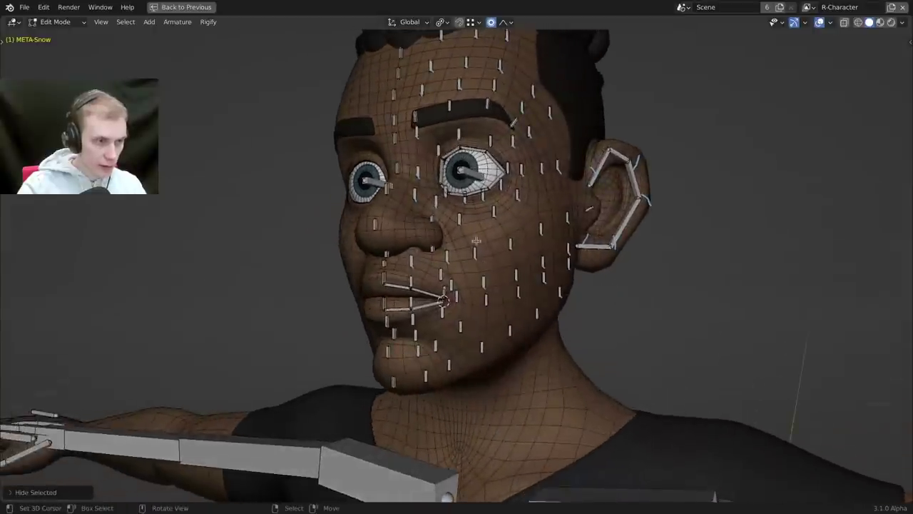
Select the left eye bone with its eyelid bones, the ear bones and the lip chain bones, and hide them.
scroll(512, 278, "up", 6)
left_click(483, 178)
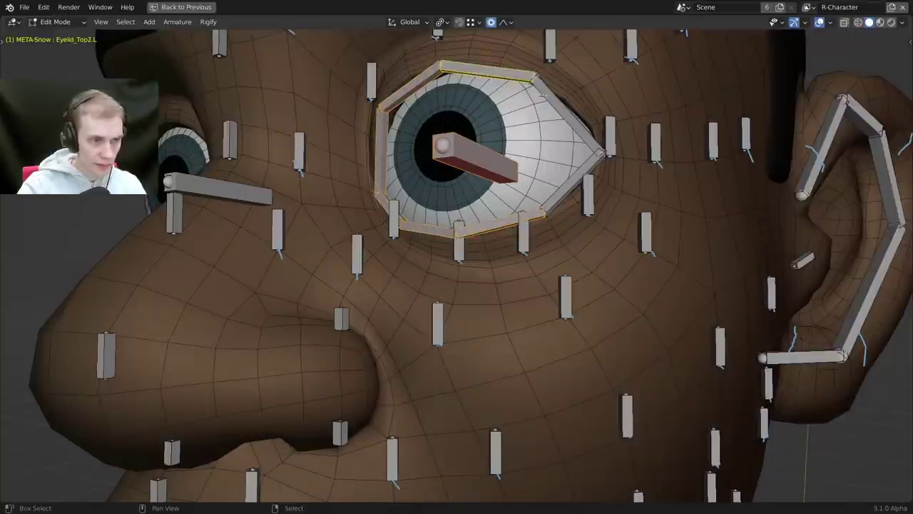
right_click(585, 178, "shift")
middle_click_drag(545, 241, 482, 246)
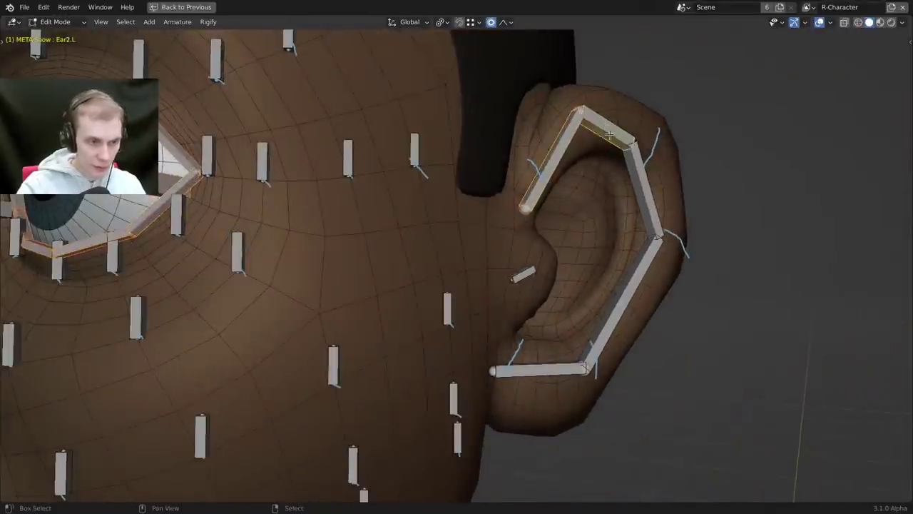
right_click(634, 285, "shift")
right_click(556, 369, "shift")
middle_click_drag(467, 312, 506, 307)
scroll(505, 307, "down", 4)
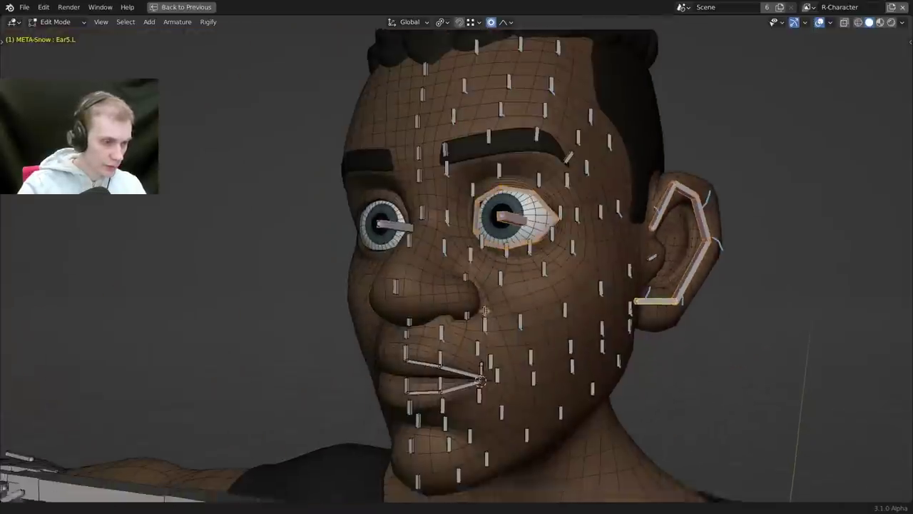
middle_click_drag(471, 366, 478, 261, "shift")
scroll(477, 261, "up", 3)
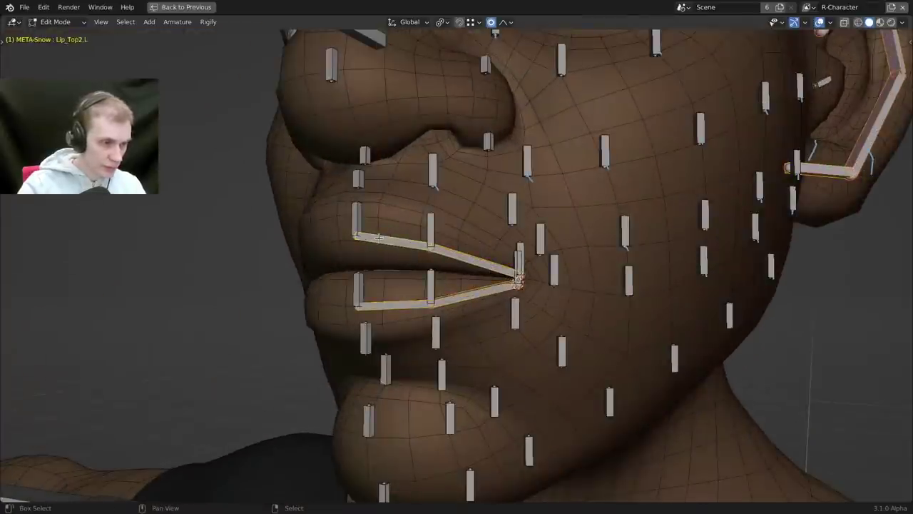
key("h")
Select the small upright control bones at the lip corner and along the upper and lower lips, and hide them.
middle_click_drag(379, 238, 430, 257)
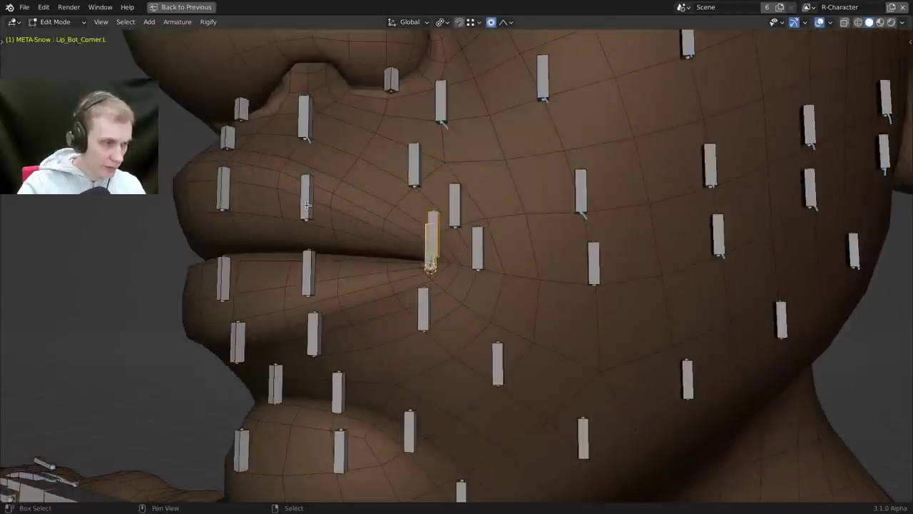
scroll(256, 226, "down", 1)
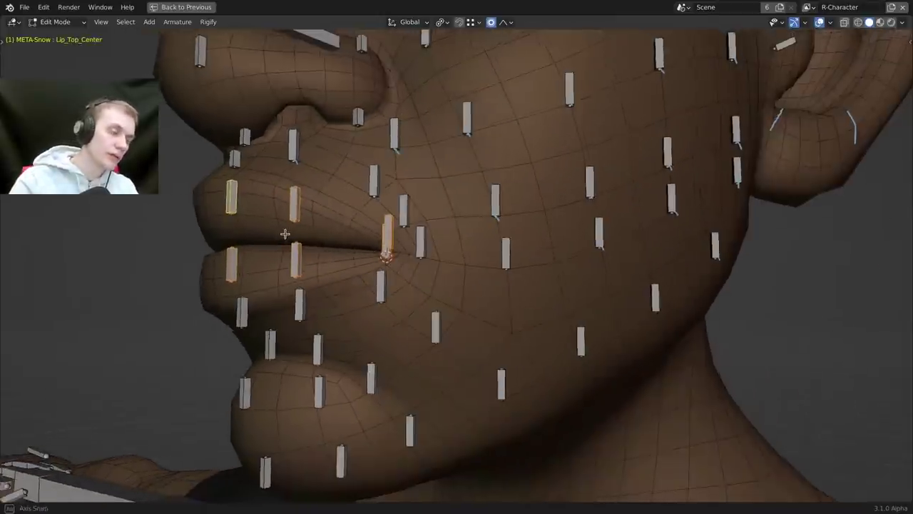
scroll(332, 251, "up", 1)
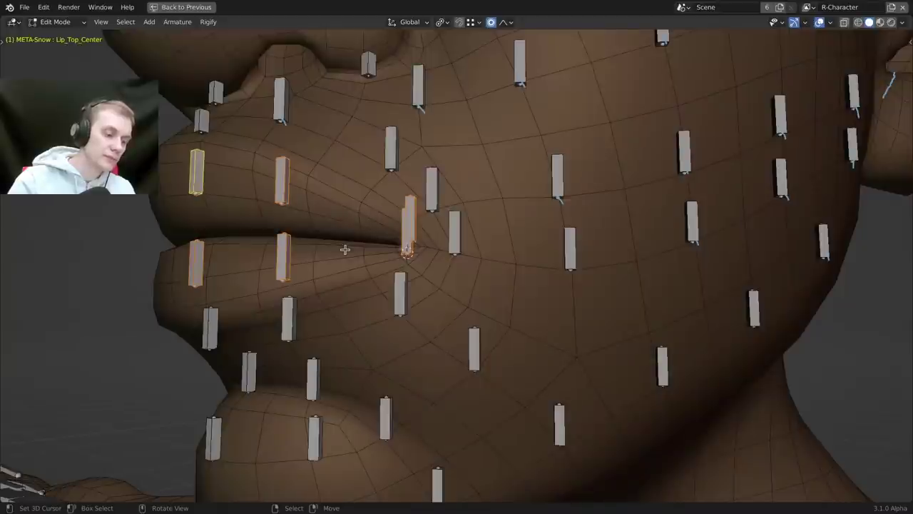
key("h")
Hide the remaining eye bone in the character's right eye.
scroll(347, 249, "down", 6)
mouse_move(481, 257)
middle_mouse_down()
mouse_move(581, 276)
mouse_move(549, 276)
middle_mouse_up()
middle_click_drag(595, 216, 581, 239, "shift")
middle_click_drag(563, 164, 568, 219, "shift")
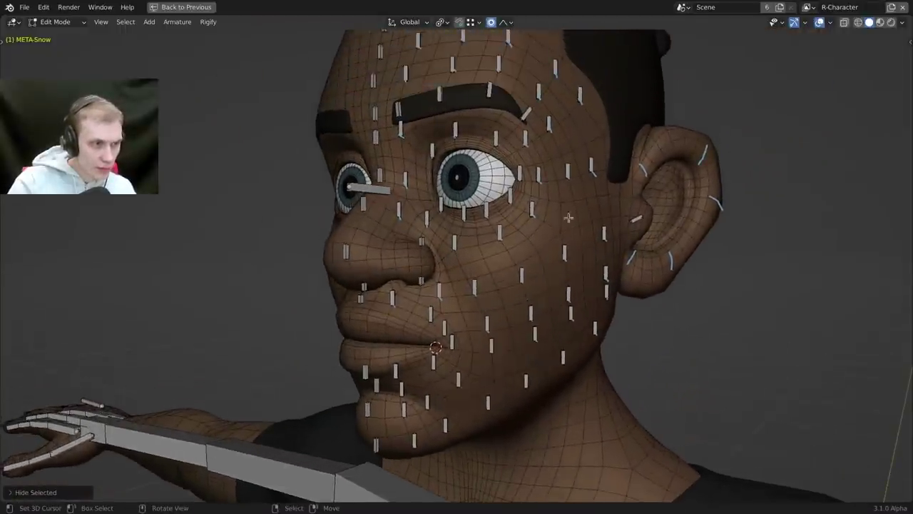
key("a")
scroll(402, 214, "down", 3)
left_click(405, 185)
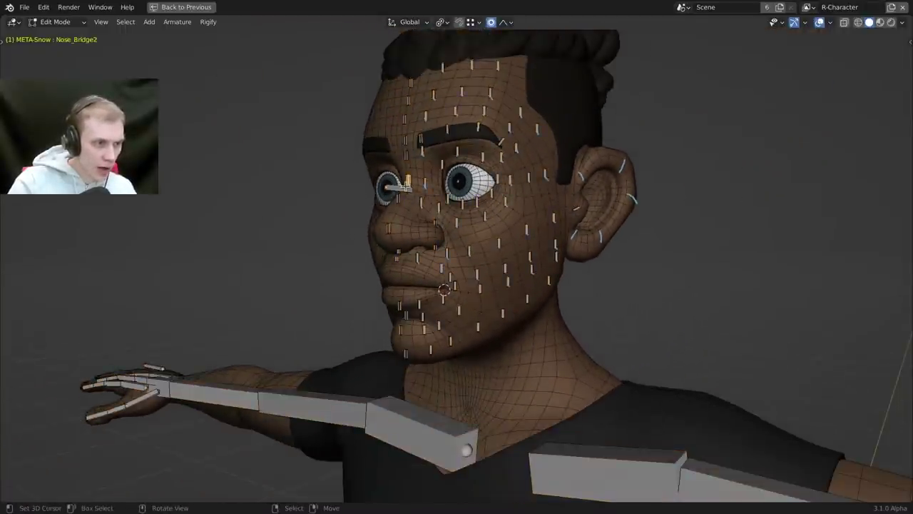
key("h")
middle_click_drag(400, 190, 470, 199)
scroll(452, 204, "up", 1)
scroll(471, 199, "down", 1)
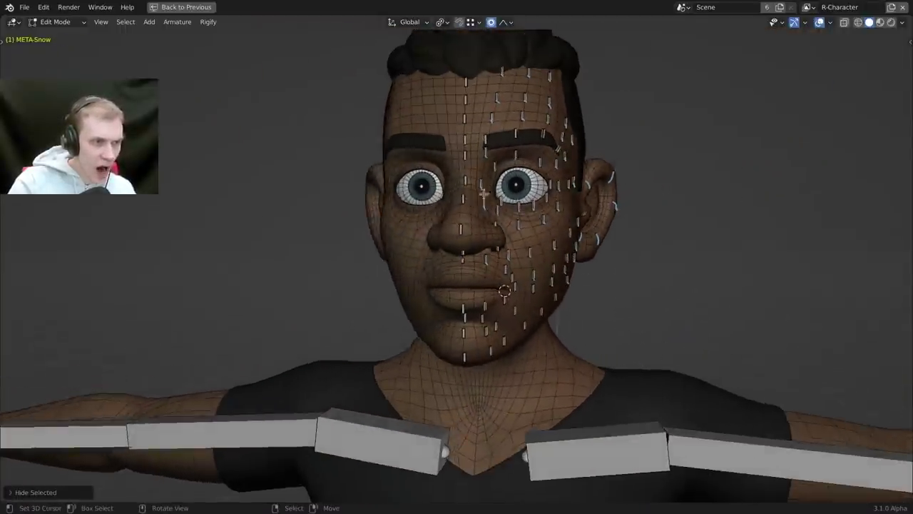
Box-select all remaining facial bones, switch to Pose Mode, and copy the Rigify type and parameters from Jaw4.L to them.
key("b")
left_click_drag(415, 47, 663, 381)
scroll(552, 307, "up", 3)
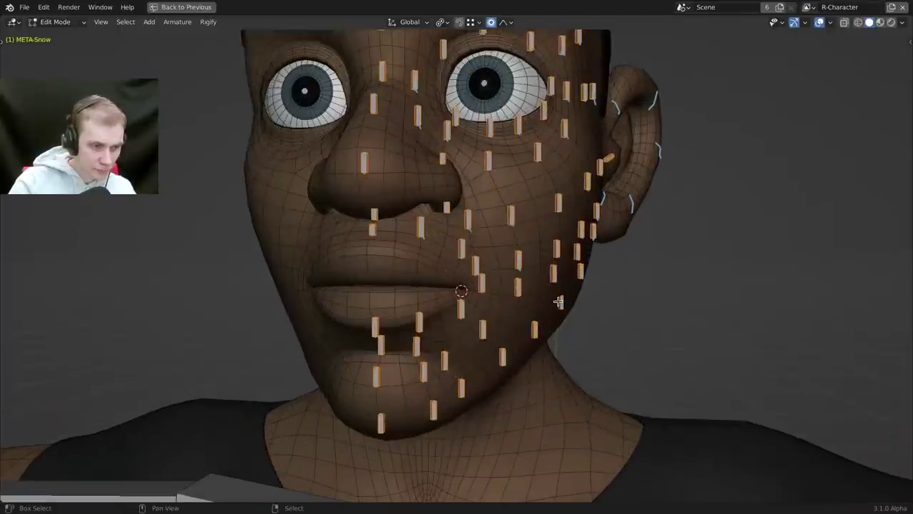
key("ctrl+Tab")
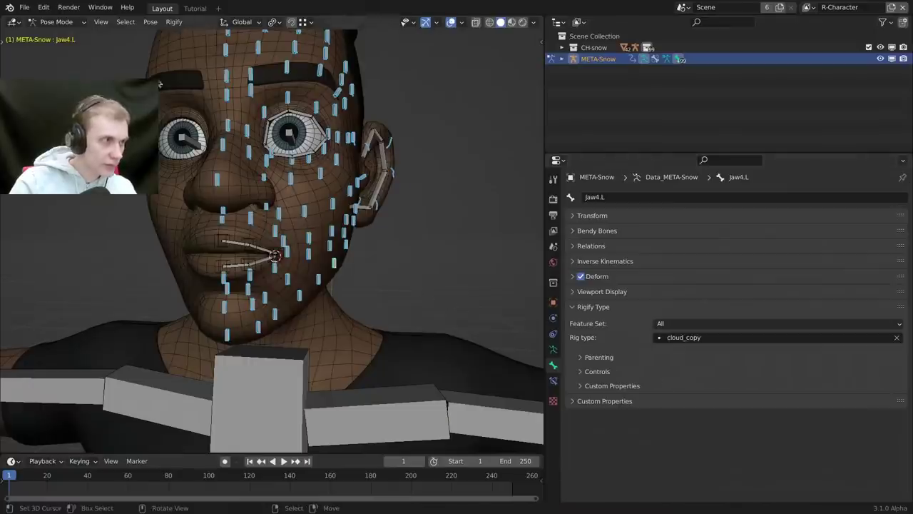
left_click(173, 25)
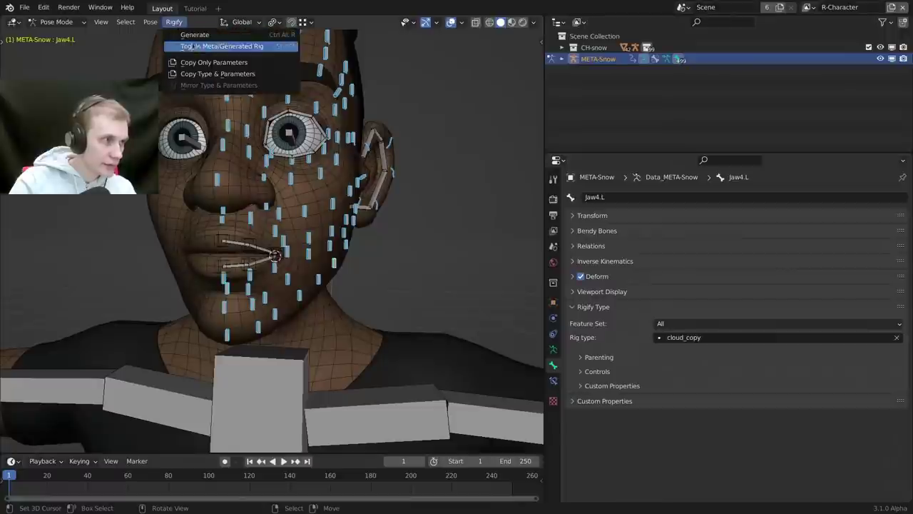
left_click(222, 74)
middle_click_drag(438, 280, 419, 283)
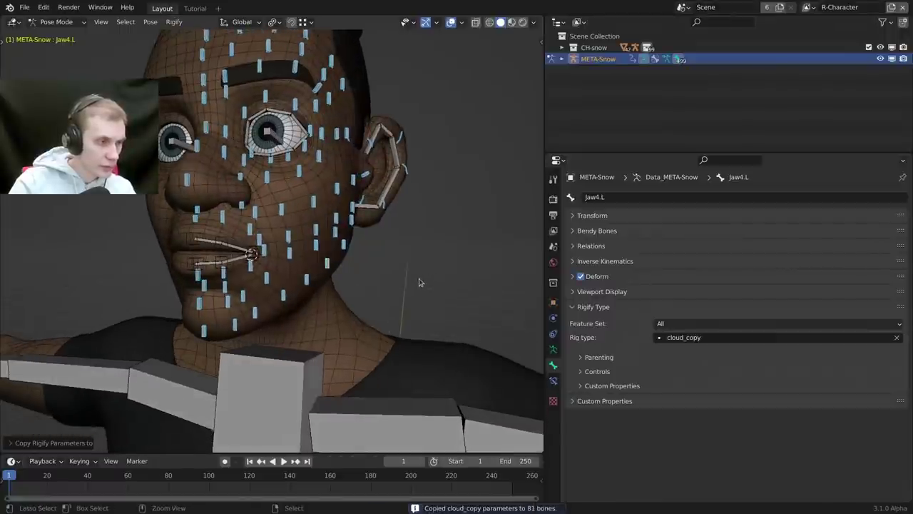
key("ctrl+space")
middle_click_drag(632, 283, 602, 278)
scroll(601, 278, "down", 2)
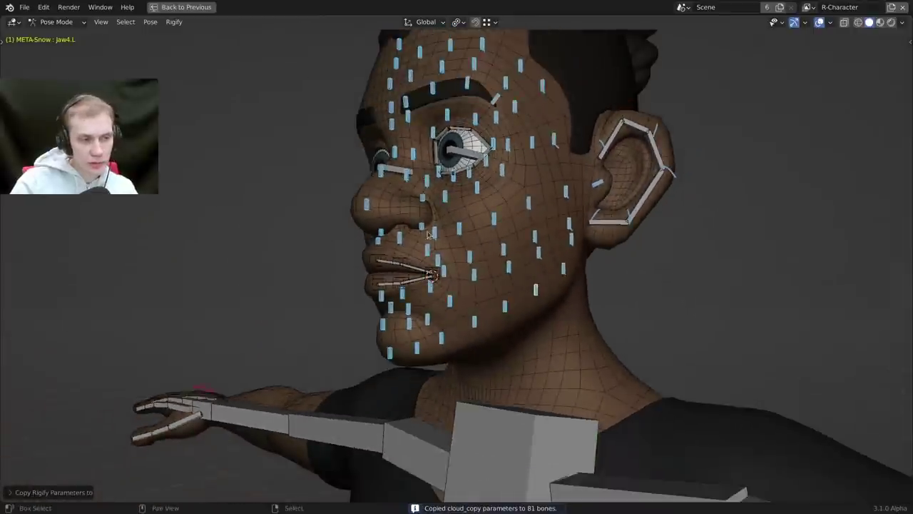
Return to Edit Mode in front view, reveal all bones in wireframe, and hide the central head, neck and jaw bones.
middle_click_drag(517, 275, 565, 269)
key("Tab")
key("KP_1")
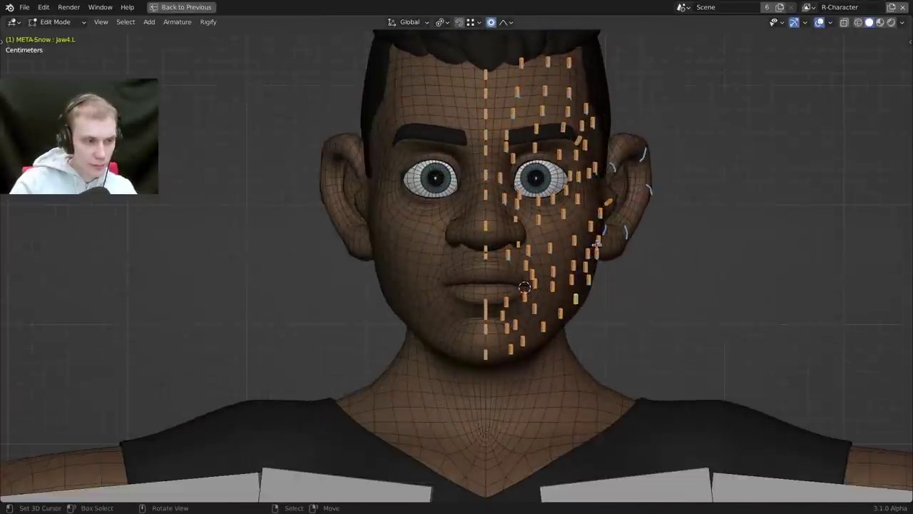
key("alt+h")
key("z")
left_click(599, 302)
left_click(473, 289)
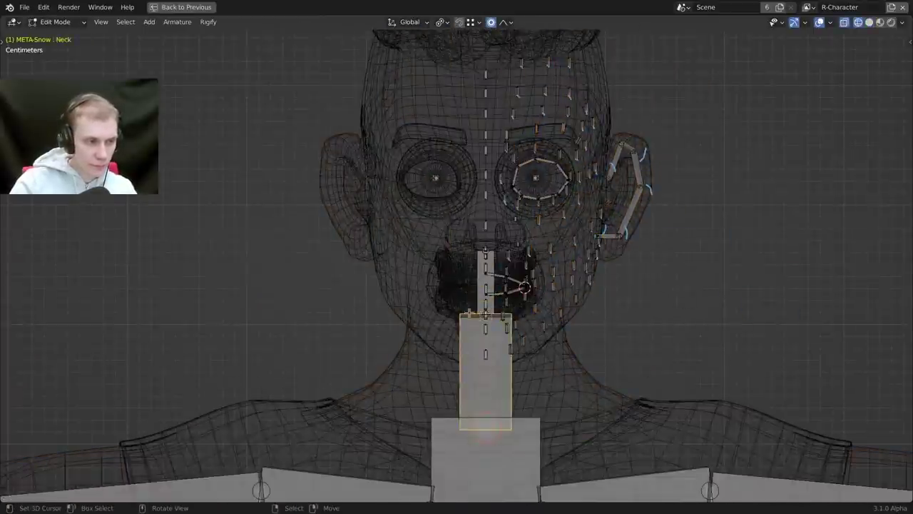
left_click(473, 288)
key("h")
Box-select the left-side face, eye, lip and ear bones, Symmetrize them to the other side, and clear the selection.
scroll(473, 288, "down", 2)
key("b")
left_click_drag(465, 60, 654, 386)
key("F3")
type("symmet")
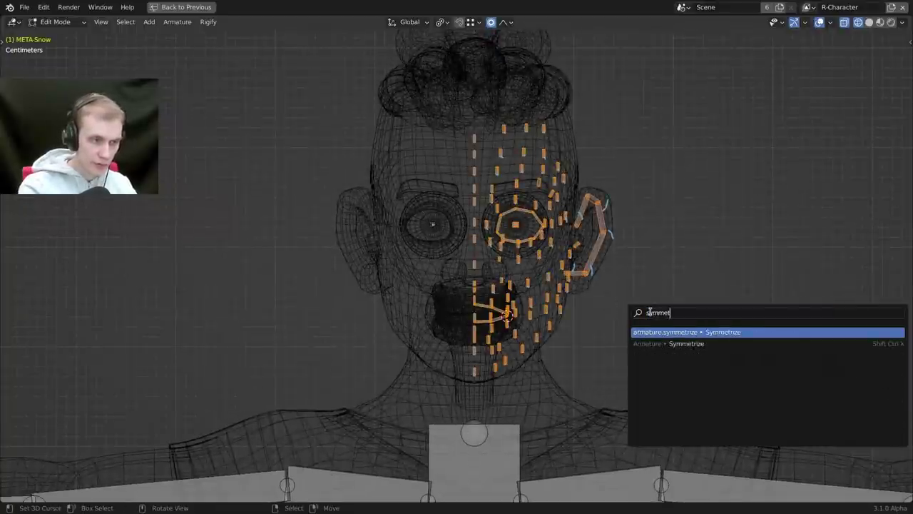
key("Return")
key("alt+a")
key("ctrl+Tab")
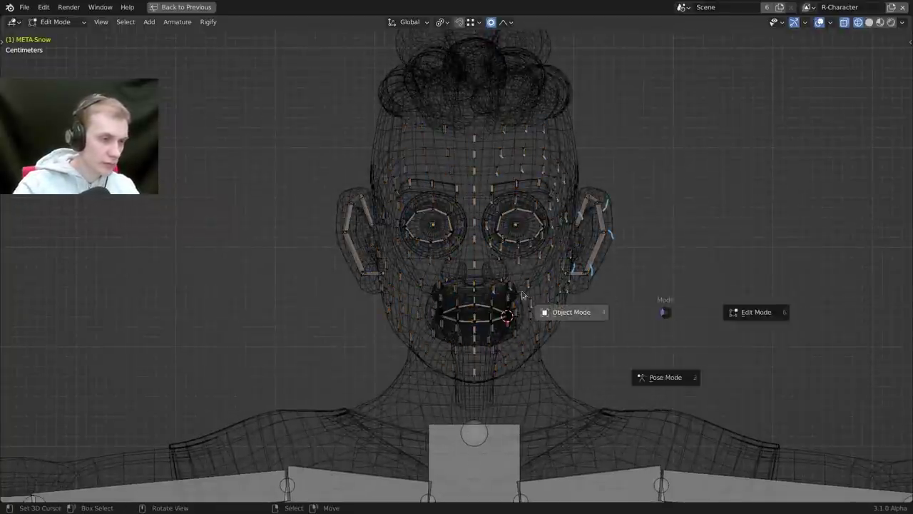
Inspect the mirrored bones on the shaded head in Object Mode and undo back to before the Symmetrize.
left_click(571, 312)
key("shift+z")
middle_click_drag(595, 321, 549, 313)
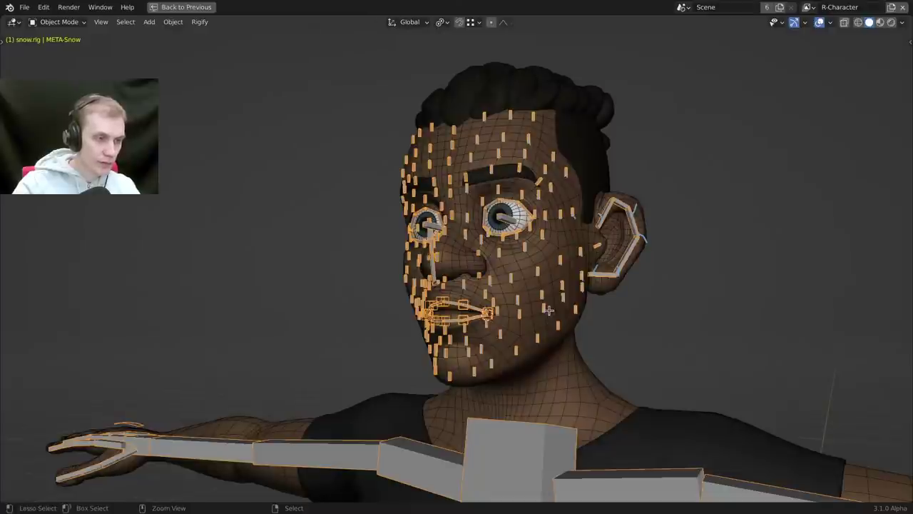
key("ctrl+z")
key("ctrl+z")
key("ctrl+z")
Reveal all hidden bones and hide the Head bone in Edit Mode.
middle_click_drag(521, 304, 532, 254)
scroll(531, 309, "up", 1)
key("alt+h")
scroll(559, 199, "up", 2)
middle_click_drag(617, 214, 403, 107)
right_click(552, 195)
key("h")
Box-select the small cheek and jaw-side bones on the character's left side, together with ROOT-Ear.L.
scroll(513, 232, "up", 2)
key("b")
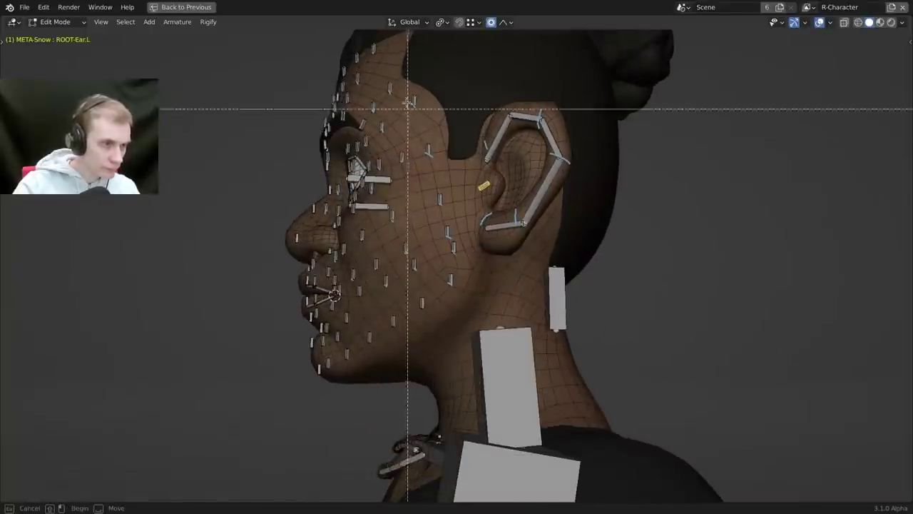
left_click_drag(403, 80, 462, 301)
middle_click_drag(462, 300, 360, 227)
key("b")
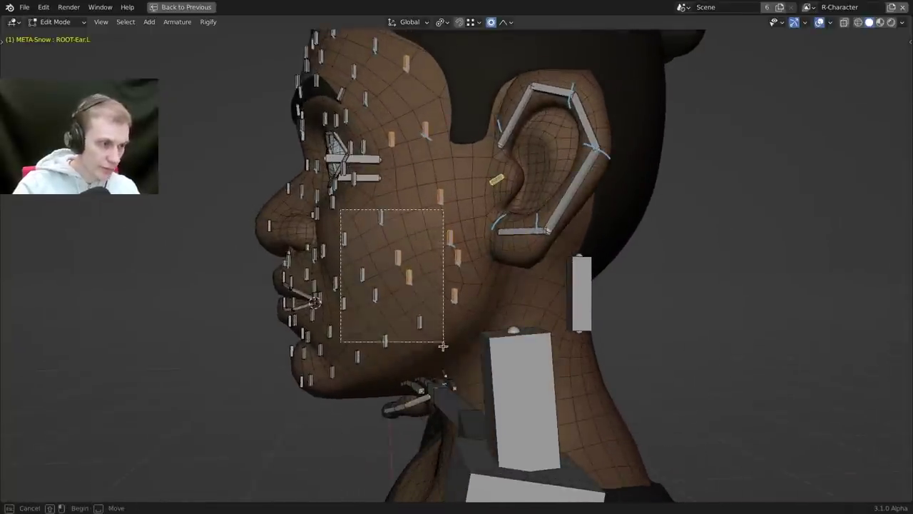
middle_click_drag(403, 360, 449, 338)
scroll(421, 346, "up", 4)
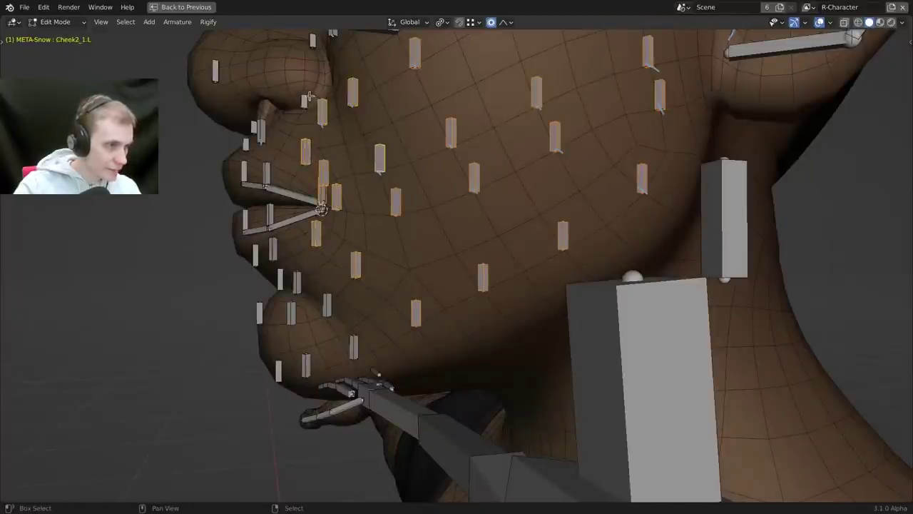
middle_click_drag(266, 189, 424, 220)
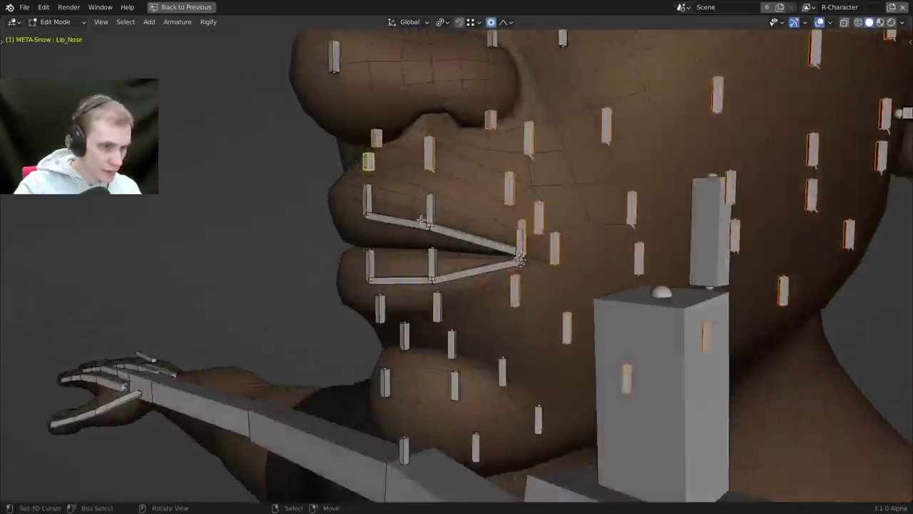
Add the small bones around the mouth and on the chin to the selection and hide the whole selection.
scroll(428, 222, "up", 3)
key("b")
scroll(533, 365, "down", 4)
key("b")
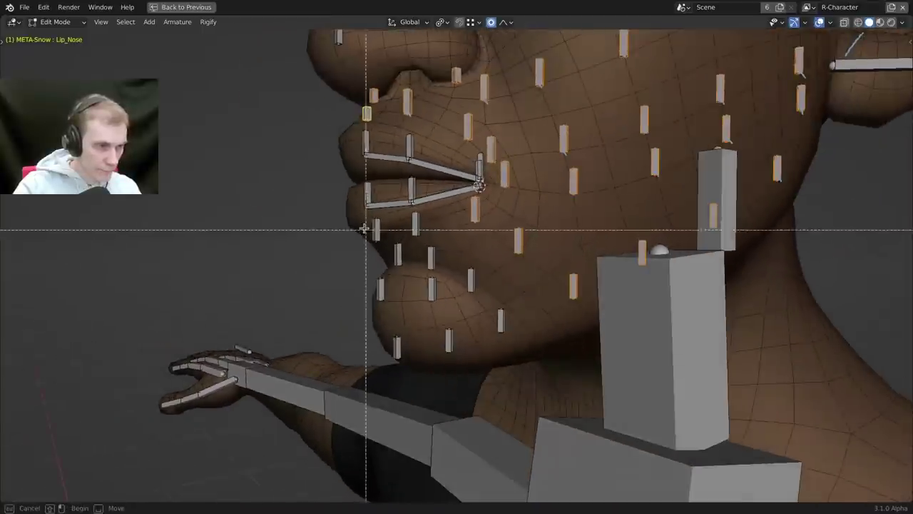
left_click_drag(356, 215, 519, 375)
middle_click_drag(448, 298, 459, 313, "shift")
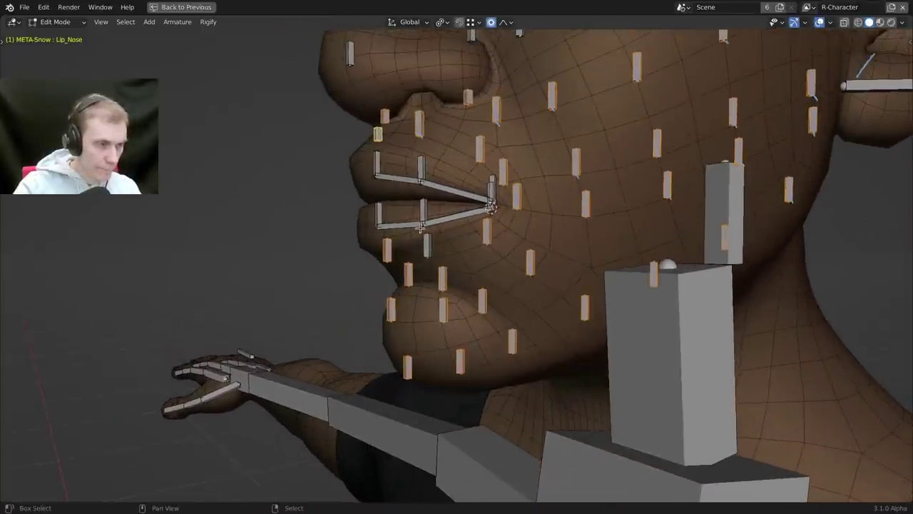
left_click(426, 244, "shift")
middle_click_drag(427, 250, 474, 243, "shift")
scroll(420, 271, "down", 1)
scroll(476, 244, "down", 2)
middle_click_drag(592, 280, 510, 260)
scroll(492, 254, "up", 3)
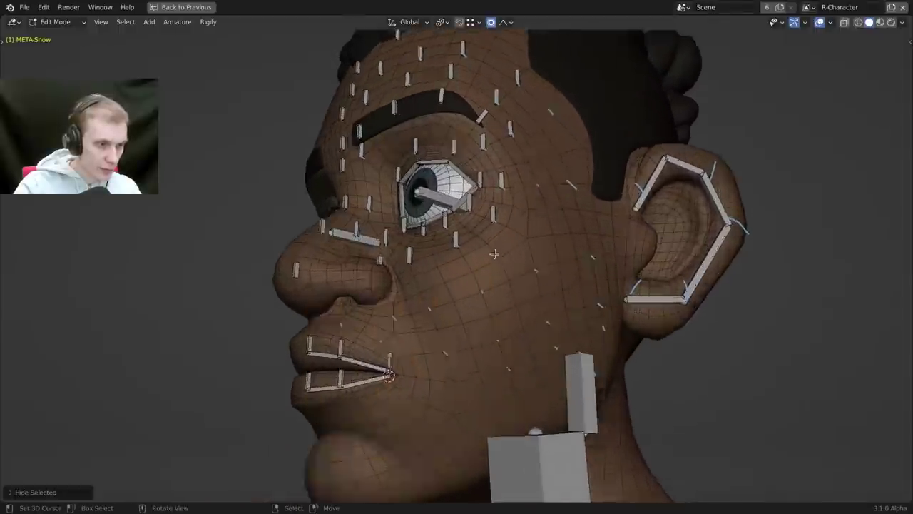
Select the forehead, eyebrow and upper eye-ring bones, including Eye_Ring4.L.
left_click(490, 204)
middle_click_drag(502, 163, 428, 102)
left_click_drag(348, 48, 601, 229)
scroll(600, 228, "up", 4)
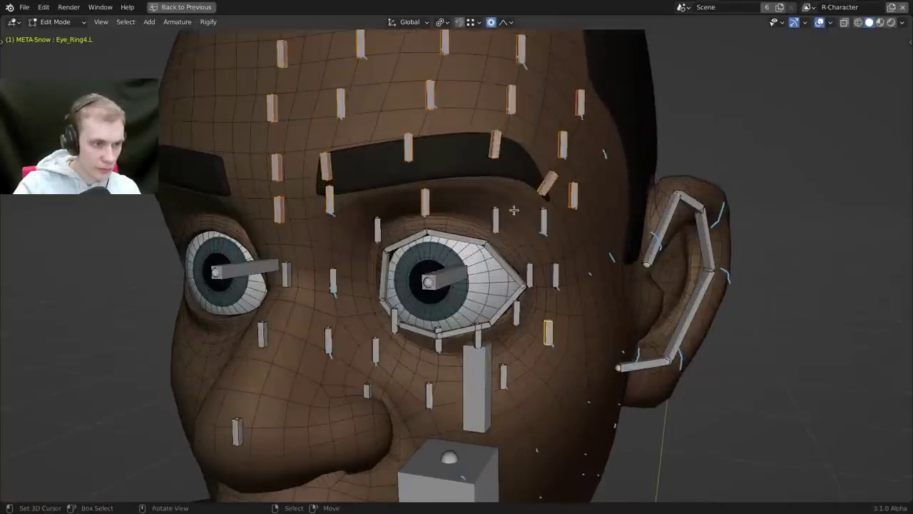
left_click_drag(485, 198, 553, 222)
key("b")
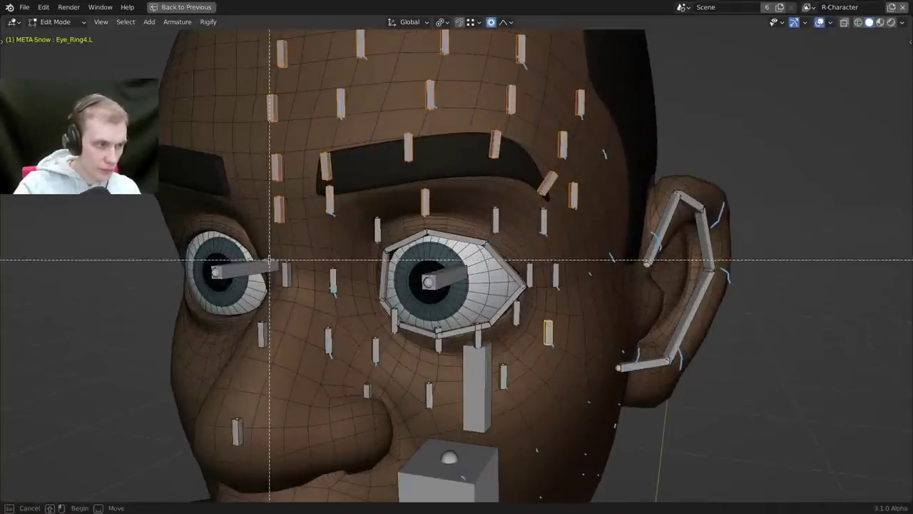
Add the nose and remaining eye-ring bones to the selection and hide the selected bones.
key("Escape")
middle_click_drag(270, 260, 298, 265)
key("b")
left_click_drag(303, 256, 368, 385)
middle_click_drag(369, 385, 306, 266)
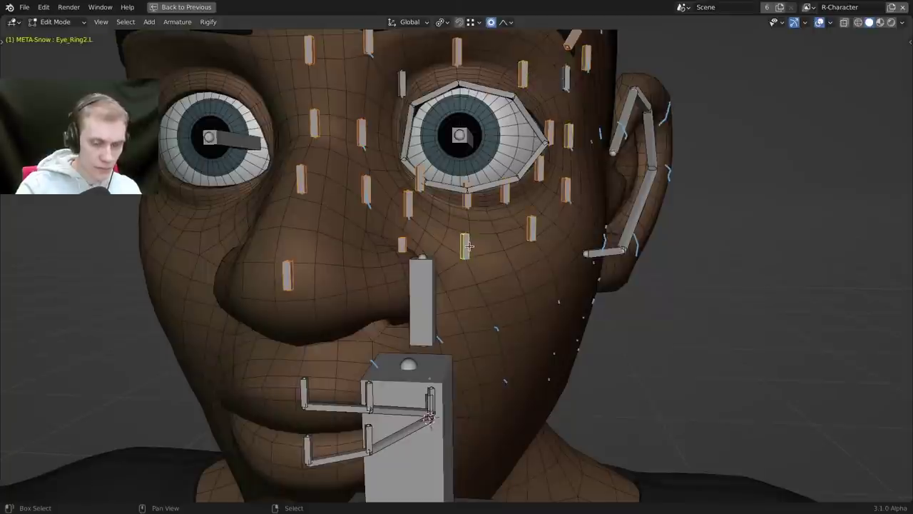
key("h")
Reveal the hidden bones as a selection and deselect the Head bone.
scroll(519, 264, "down", 1)
middle_click_drag(519, 265, 477, 280)
scroll(483, 248, "down", 1)
scroll(476, 284, "up", 1)
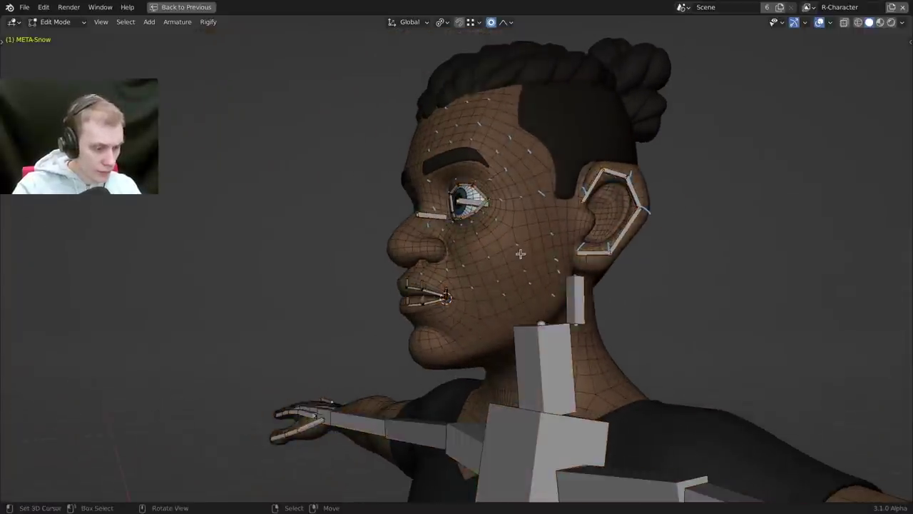
key("alt+h")
mouse_move(521, 254)
middle_mouse_down()
mouse_move(546, 264)
mouse_move(508, 252)
middle_mouse_up()
right_click(549, 167, "shift")
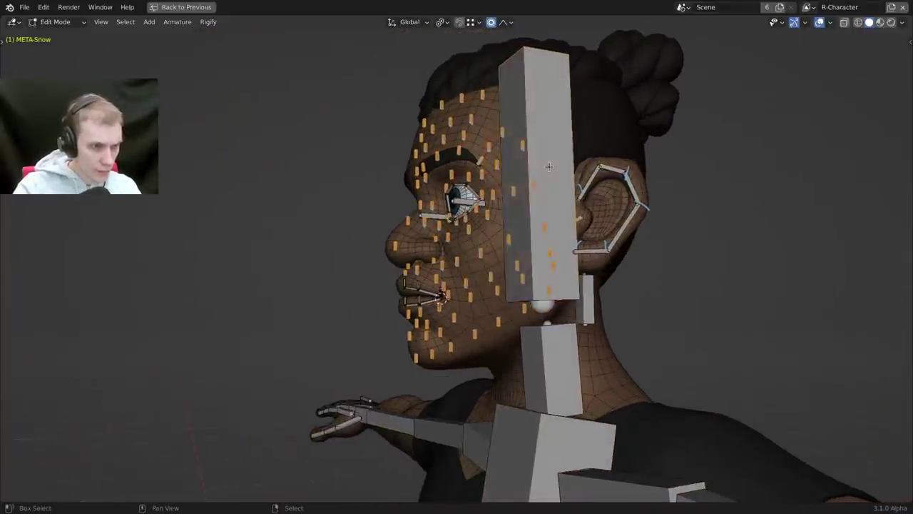
right_click(547, 169, "shift")
right_click(539, 177, "shift")
key("g")
right_click(435, 201)
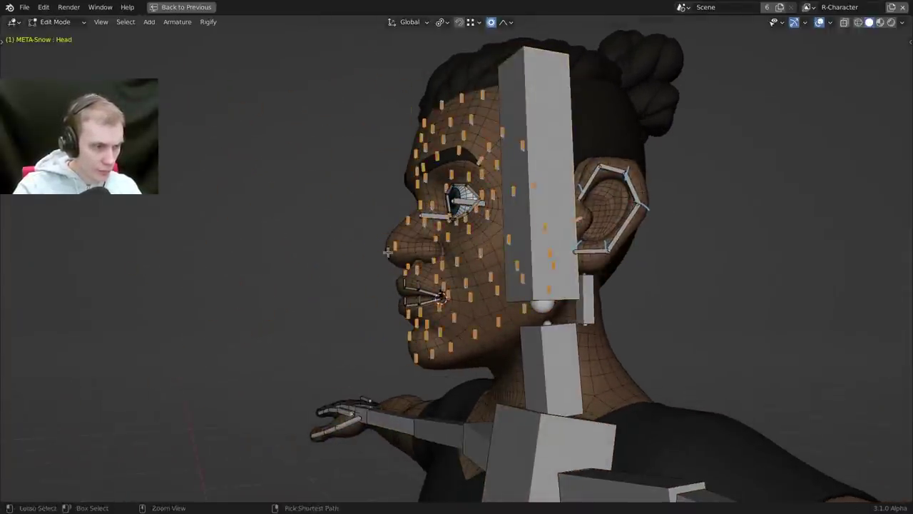
Restore the full window layout and switch the armature to Pose Mode.
key("ctrl+space")
key("ctrl+Tab")
left_click(423, 333)
Create a selection set named "Face cloud_copy" for the facial bones in the armature data properties.
left_click(553, 349)
left_click(612, 215)
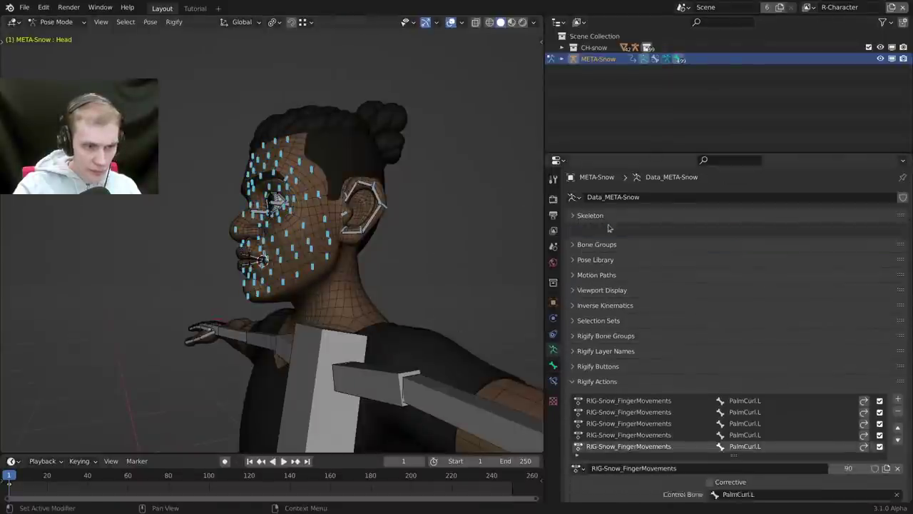
scroll(610, 389, "down", 1)
left_click(597, 367)
left_click(598, 307)
left_click(897, 323)
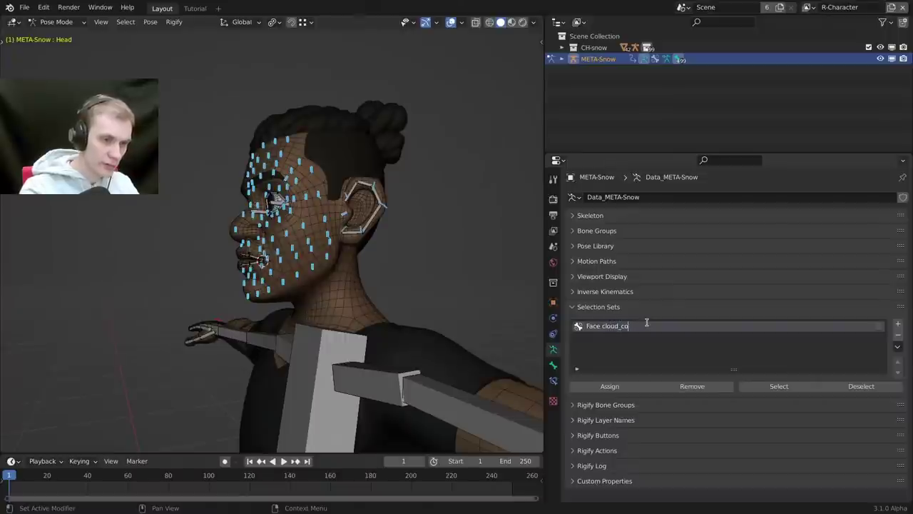
Reveal the hidden bones, make Head the active bone, and parent the selected facial bones to it in Edit Mode.
middle_click_drag(420, 351, 521, 356)
scroll(499, 345, "up", 2)
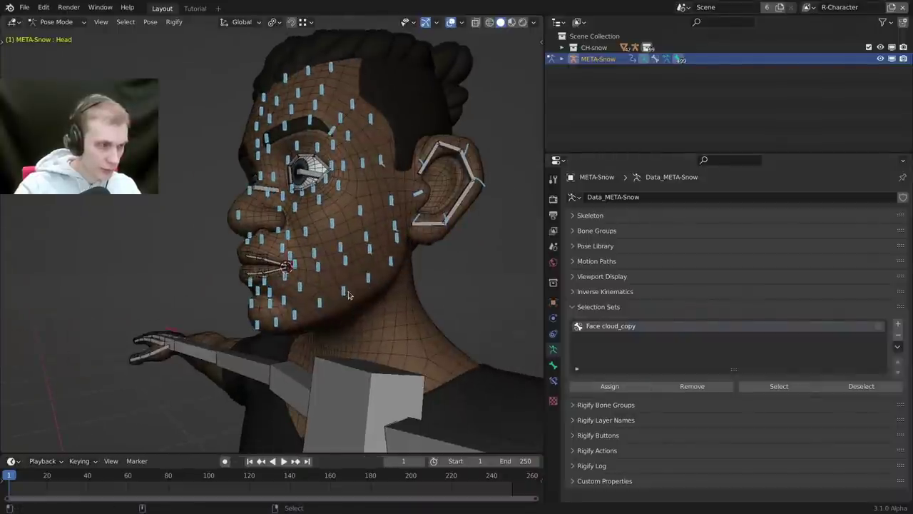
key("alt+h")
middle_click_drag(353, 243, 345, 247)
double_click(381, 316, "shift")
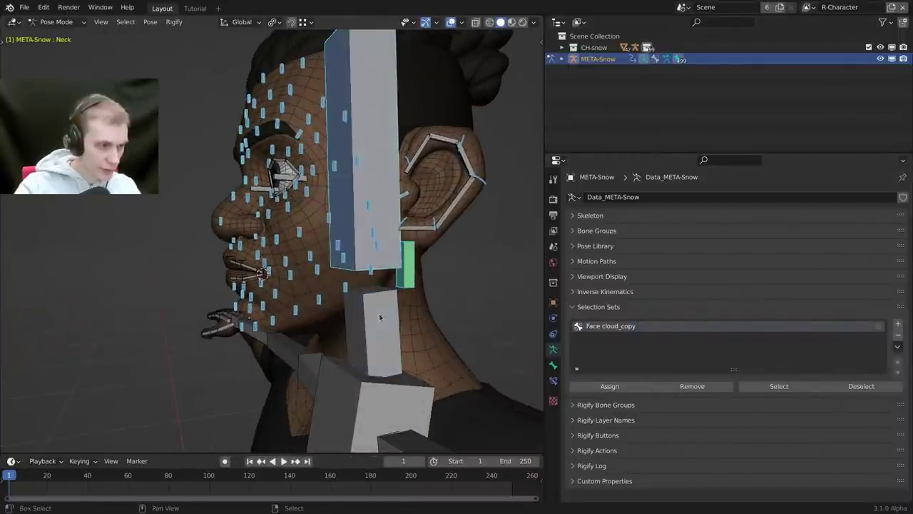
middle_click_drag(426, 280, 402, 277)
left_click(403, 262, "shift")
key("Tab")
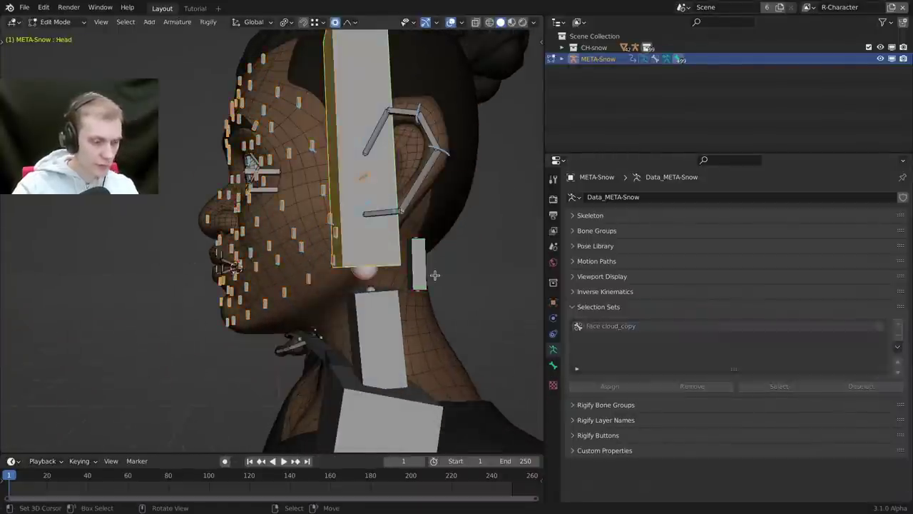
key("ctrl+p")
left_click(416, 277)
middle_click_drag(416, 275, 446, 262)
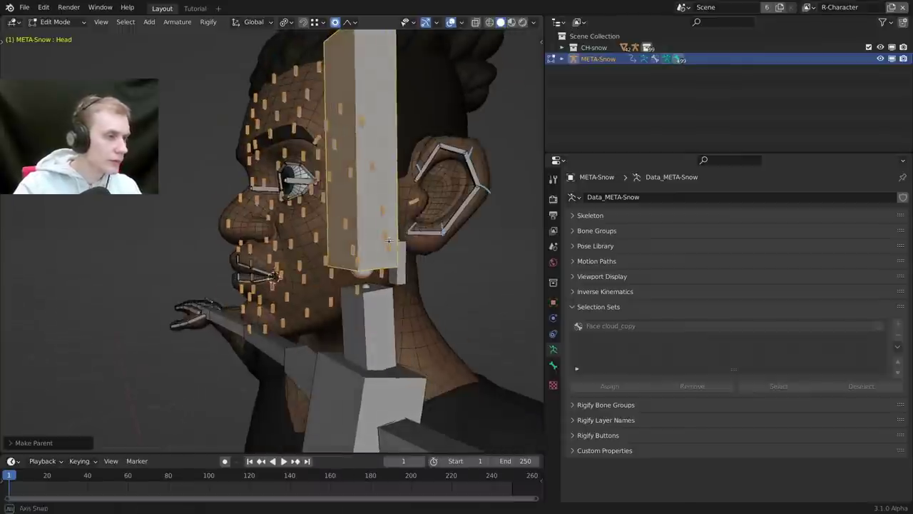
Test-rotate the Head bone in Pose Mode to check the facial bones' parenting, and cancel the rotation.
key("Tab")
right_click(391, 219)
key("r")
key("Escape")
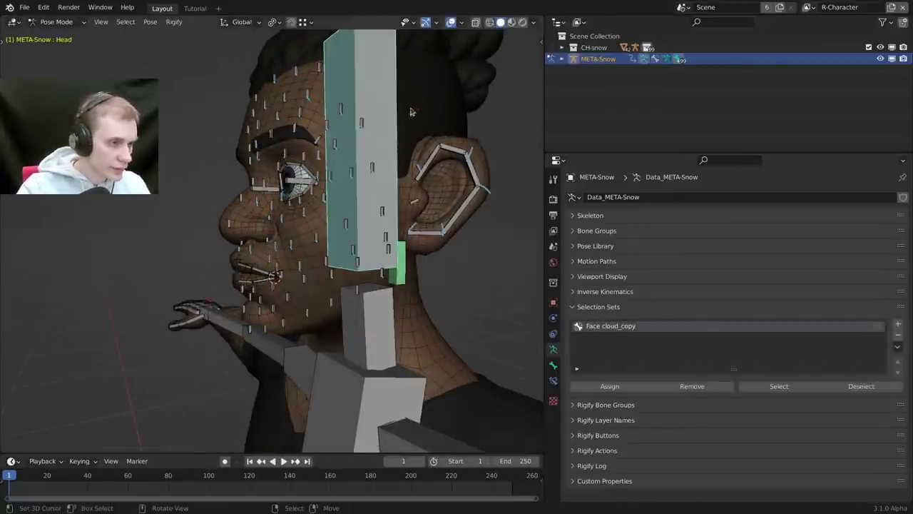
Select Ear1.L with ROOT-Ear.L as the active bone and parent the ear bone to it in Edit Mode.
scroll(438, 171, "up", 3)
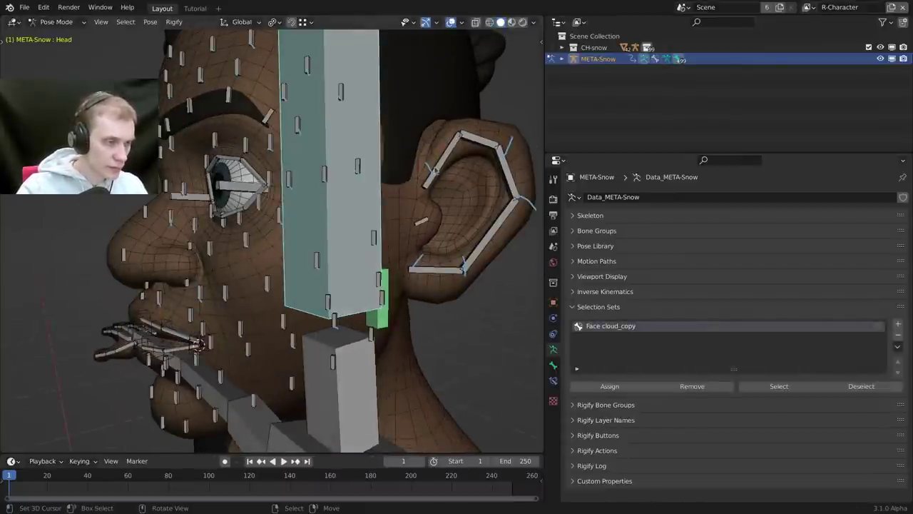
key("Escape")
left_click(433, 174)
left_click(424, 222)
key("Tab")
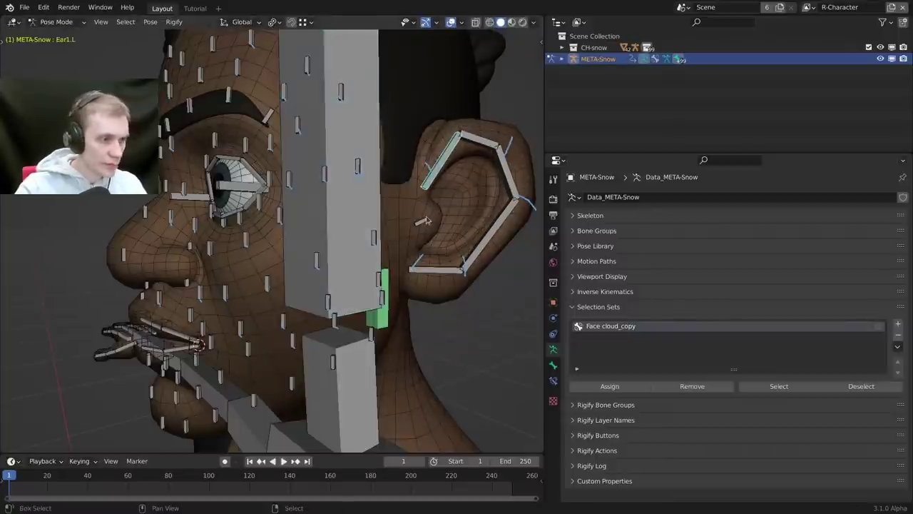
key("ctrl+p")
left_click(501, 251)
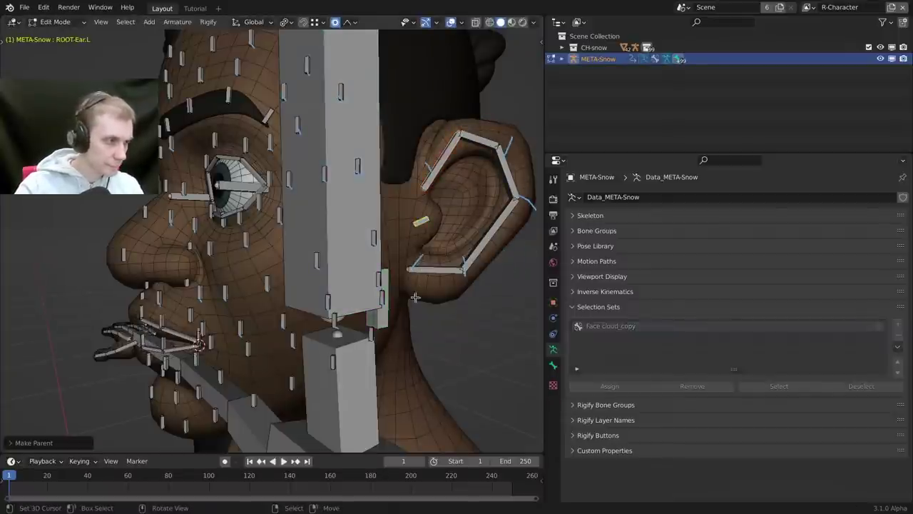
Test a trackball rotation of the Head bone in Pose Mode to check which ear and eyelid bones follow, and cancel it.
key("Tab")
middle_click_drag(501, 251, 385, 224)
right_click(385, 223)
key("r")
key("r")
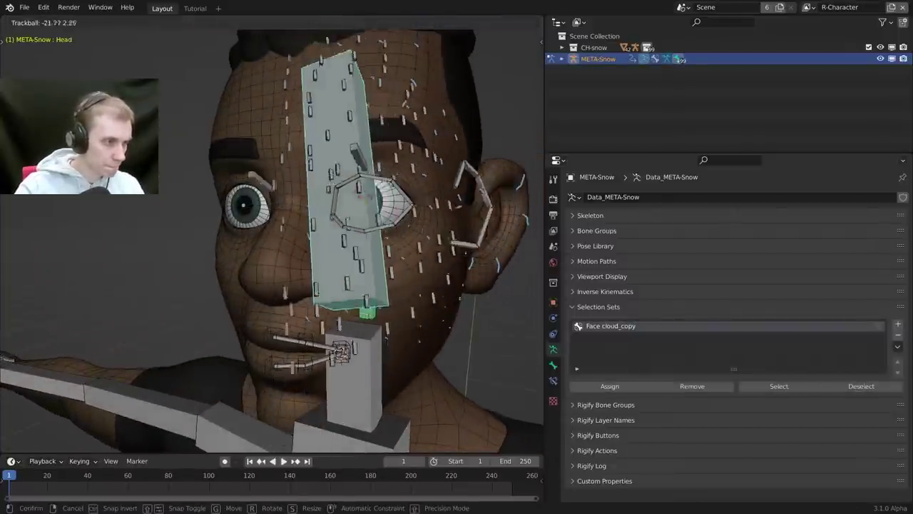
right_click(389, 219)
Test-rotate Eyelid_Bot1.L, cancel the rotation, and parent the eyelid bone to the Head bone in Edit Mode.
left_click(389, 218)
key("r")
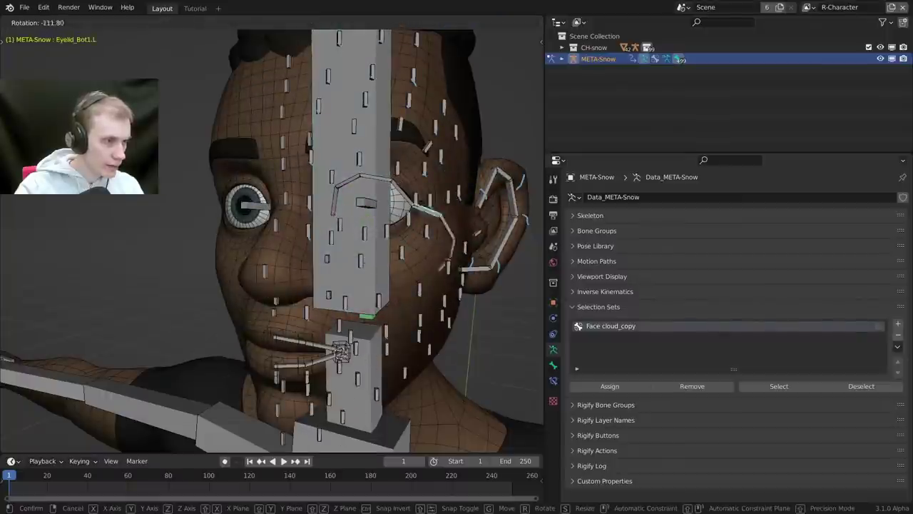
right_click(391, 187)
left_click(389, 183, "shift")
key("Tab")
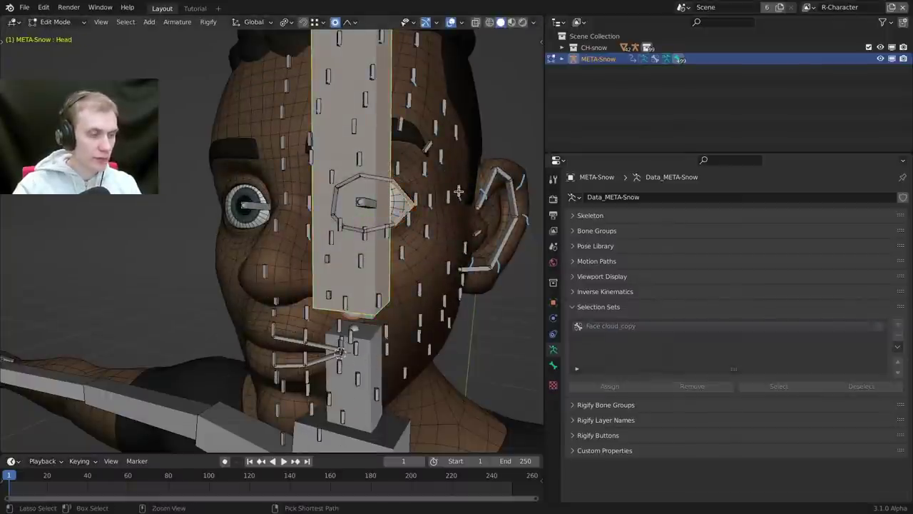
key("ctrl+p")
left_click(458, 191)
Test-rotate the Head bone with the eyelid bones parented, and cancel the rotation.
key("Tab")
key("r")
key("r")
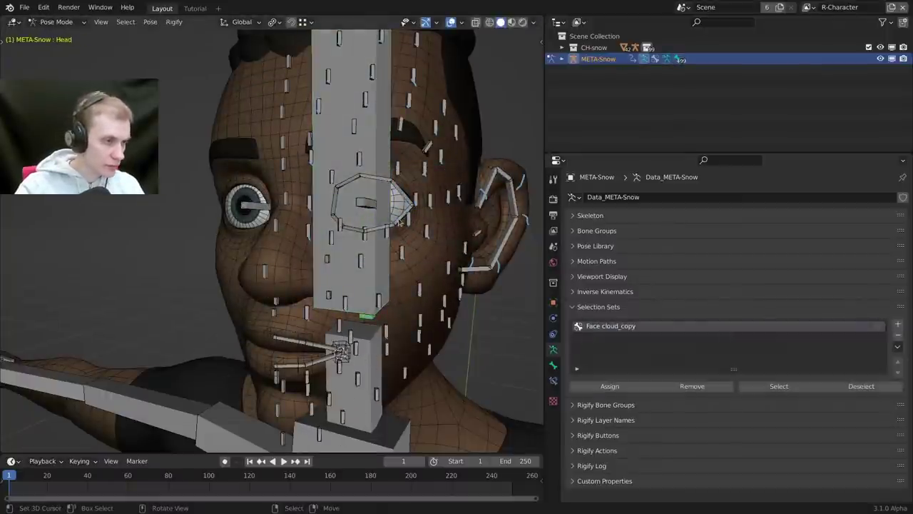
right_click(314, 254)
Box-select the left-side facial bones in front wireframe view, Symmetrize them to the other side, and clear the selection.
middle_click_drag(314, 254, 346, 244)
key("Tab")
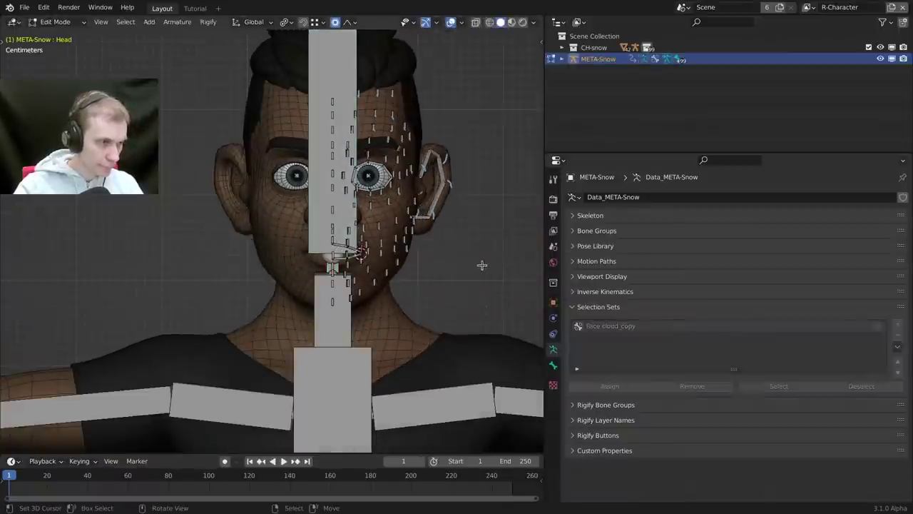
scroll(354, 193, "down", 3)
key("alt+z")
scroll(354, 194, "up", 1)
left_click_drag(320, 80, 494, 307)
key("F3")
key("Return")
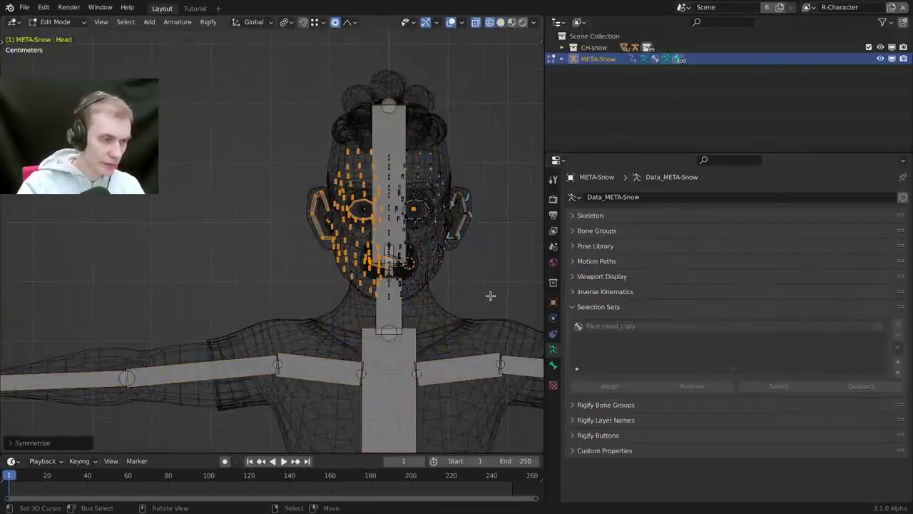
scroll(410, 234, "up", 5)
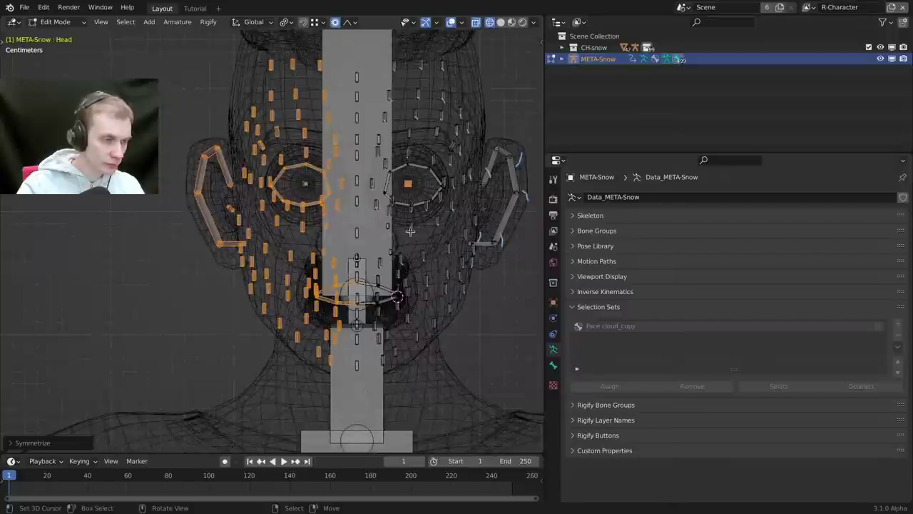
key("alt+a")
Select the bones of the "Face cloud_copy" selection set in Pose Mode and recalculate their roll in Edit Mode.
key("ctrl+Tab")
left_click(422, 391)
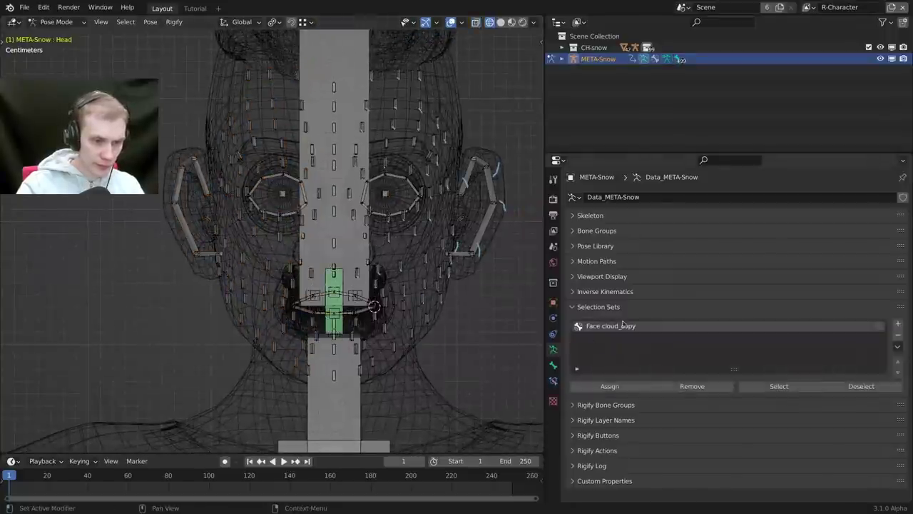
left_click(779, 386)
key("Tab")
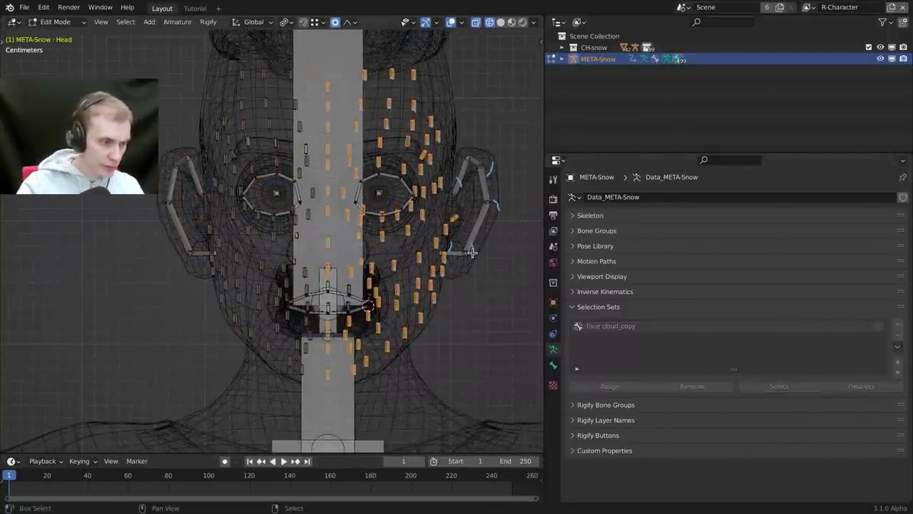
key("shift+n")
left_click(460, 229)
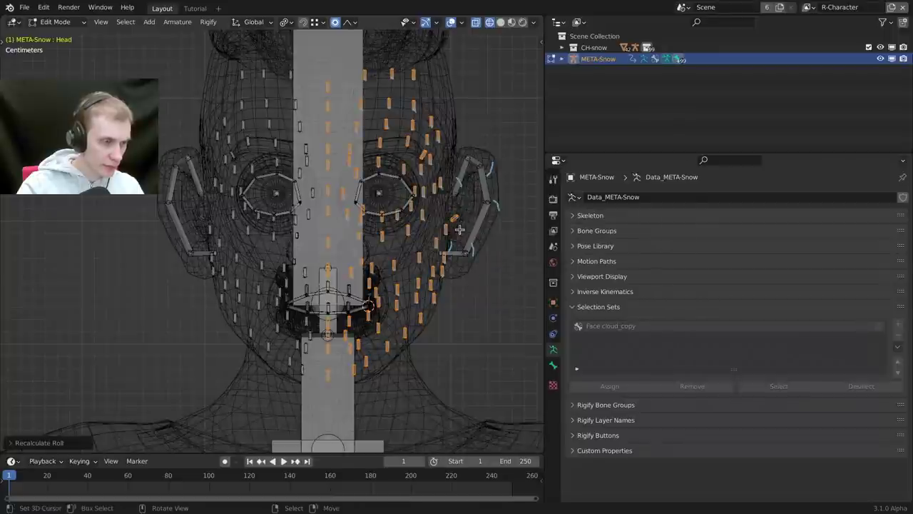
Try different roll recalculations on the selected bones of the left half of the face.
key("shift+n")
left_click(452, 205)
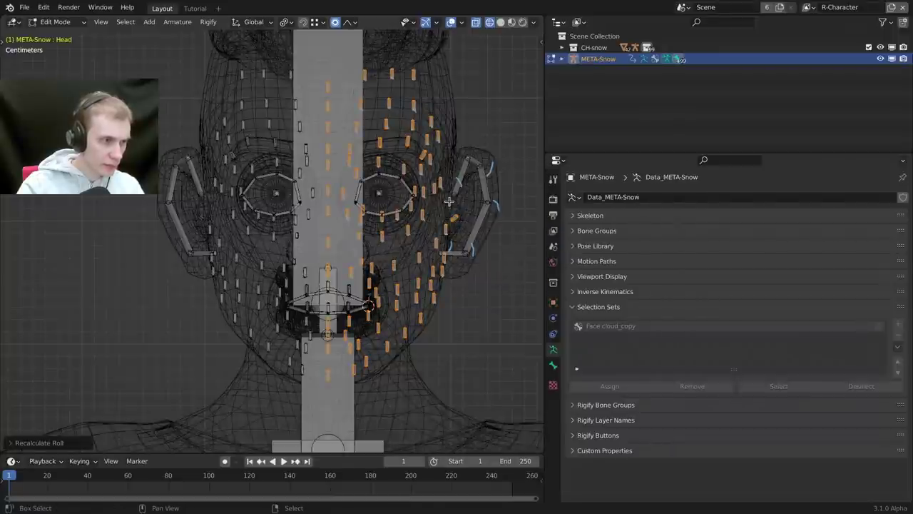
key("shift+n")
left_click(449, 217)
scroll(429, 163, "up", 4)
scroll(430, 163, "up", 1)
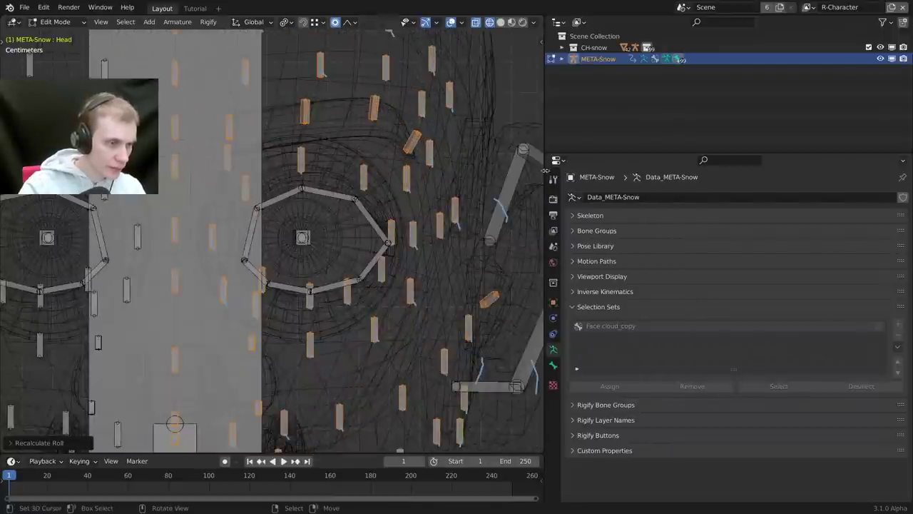
key("shift+n")
left_click(505, 165)
Switch the metarig to Pose Mode and test-rotate the Eyebrow3.L bone about the global X axis.
key("ctrl+Tab")
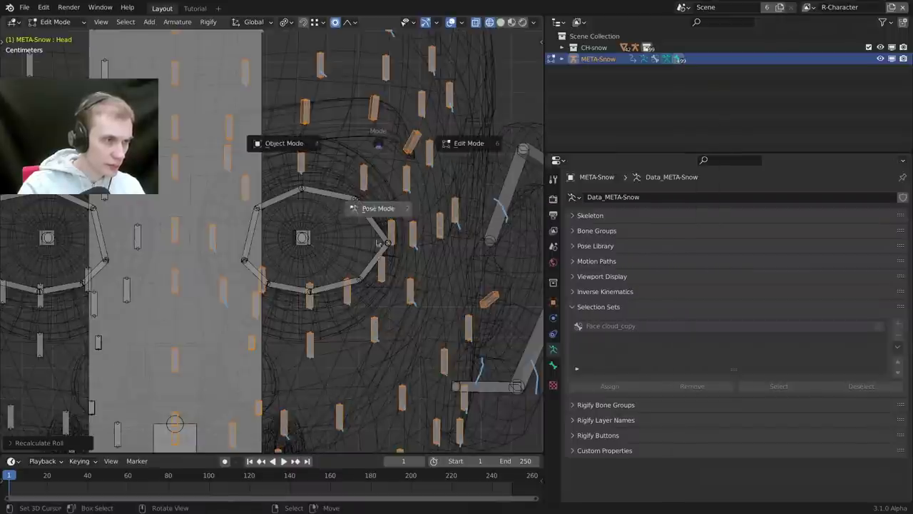
left_click(379, 187)
right_click(378, 117)
middle_click_drag(379, 118, 373, 156, "shift")
key("r")
key("x")
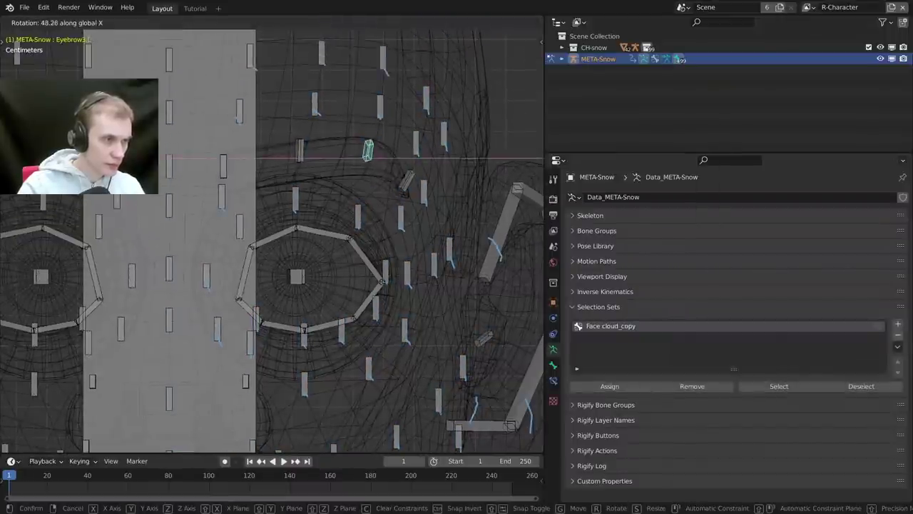
left_click(405, 227)
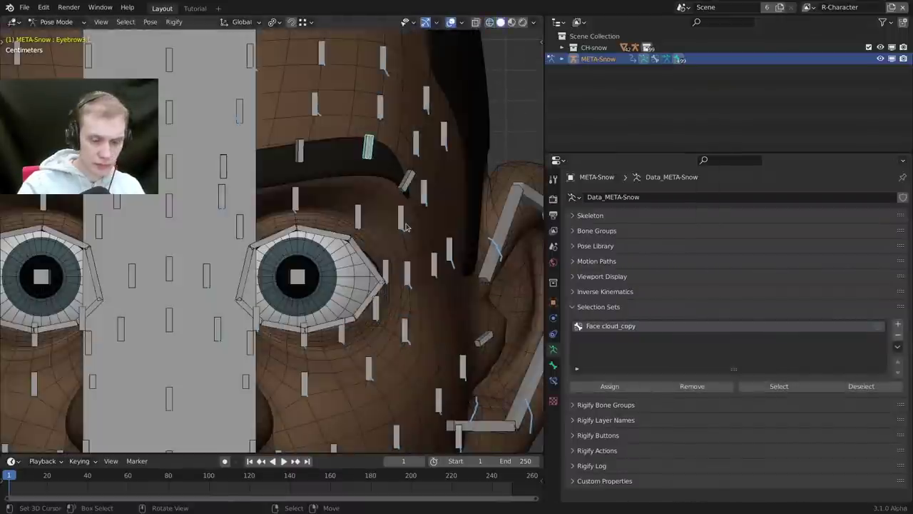
Test-rotate Eyebrow3.L about its local X axis.
key("KP_Decimal")
scroll(406, 226, "down", 11)
middle_click_drag(402, 218, 426, 224)
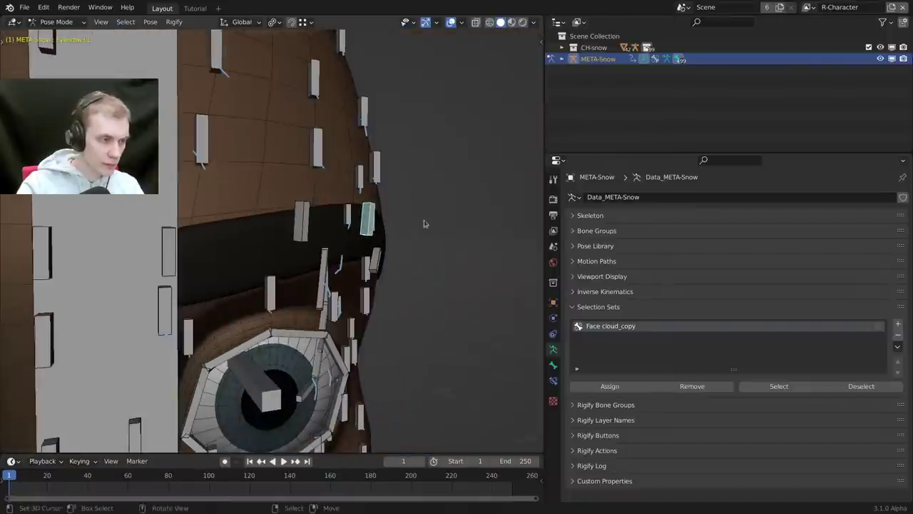
key("r")
key("x")
key("x")
left_click(435, 224)
Select the bones of the Face cloud_copy selection set and recalculate their roll with Local +Z Tangent in Edit Mode.
middle_click_drag(411, 335, 409, 312)
key("Tab")
key("Tab")
left_click(402, 296)
left_click(811, 389)
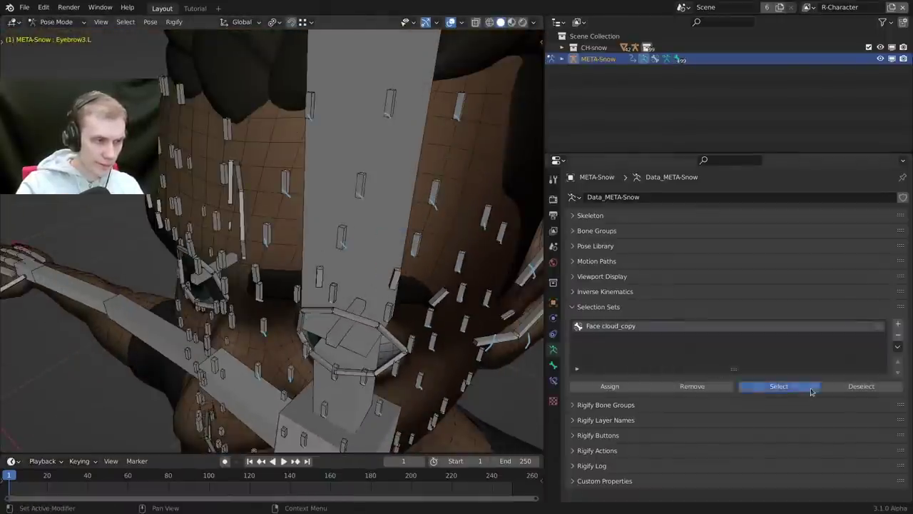
key("Tab")
left_click(525, 326)
key("shift+n")
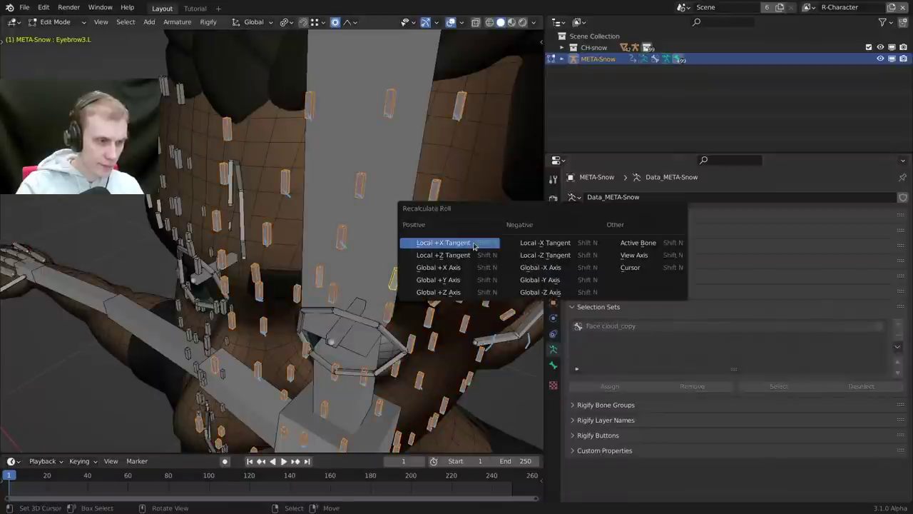
left_click(475, 255)
Return to Pose Mode and test the new roll by rotating Eyebrow3.L 45° about its local X axis.
key("Tab")
middle_click_drag(412, 289, 413, 250)
key("r")
key("x")
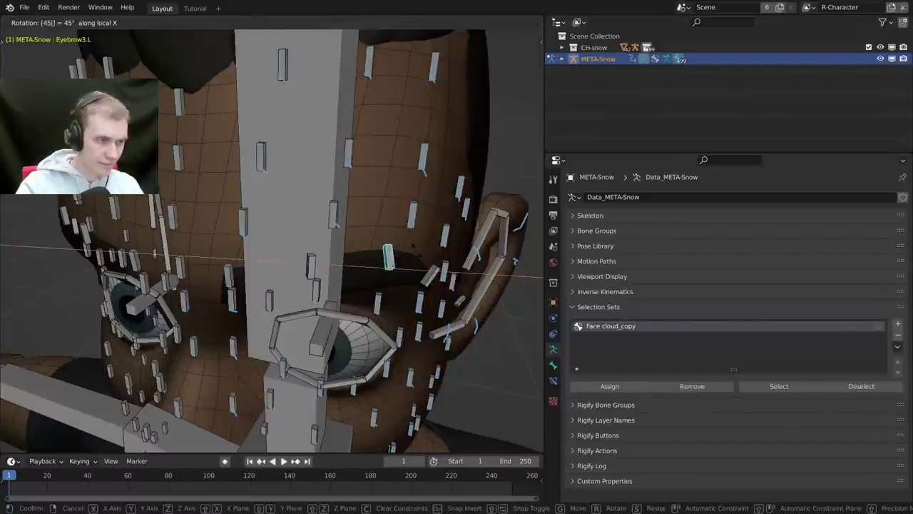
key("Return")
key("ctrl+Tab")
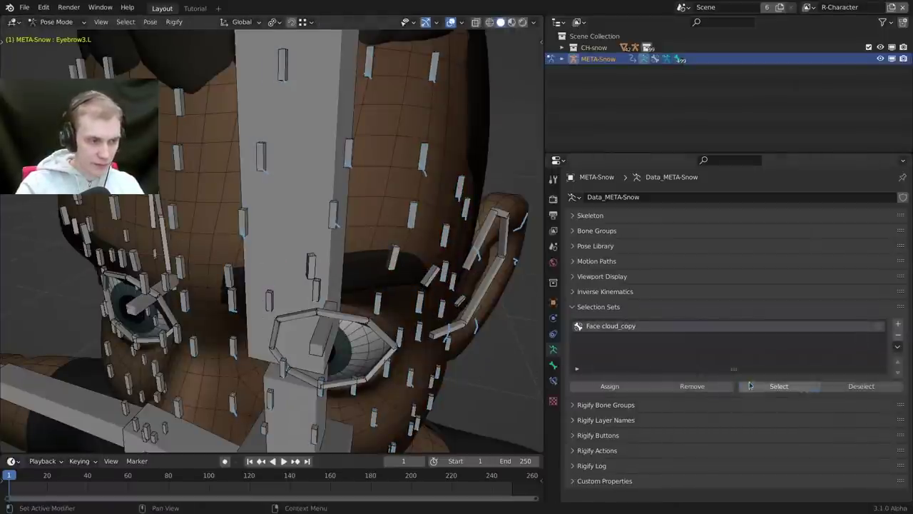
Select the Face cloud_copy bones again and recalculate their roll with Local -Z Tangent in Edit Mode.
left_click(779, 386)
key("Tab")
key("shift+n")
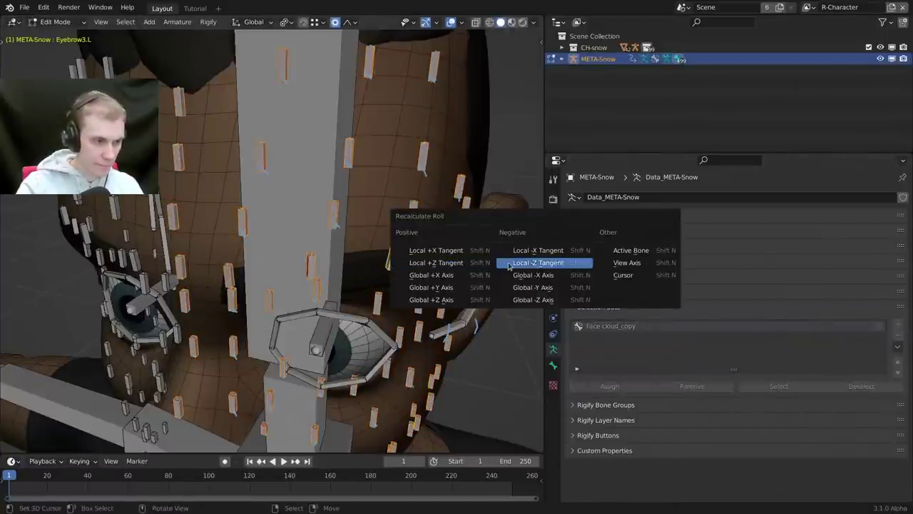
left_click(538, 263)
Test the Local -Z roll by rotating Eyebrow3.L 45° about its local X axis in Pose Mode.
left_click(393, 257)
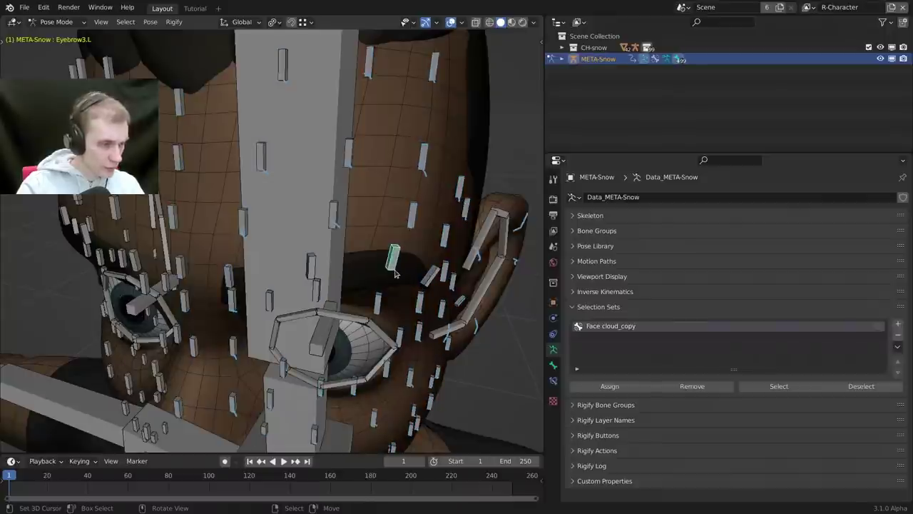
type("rxx45")
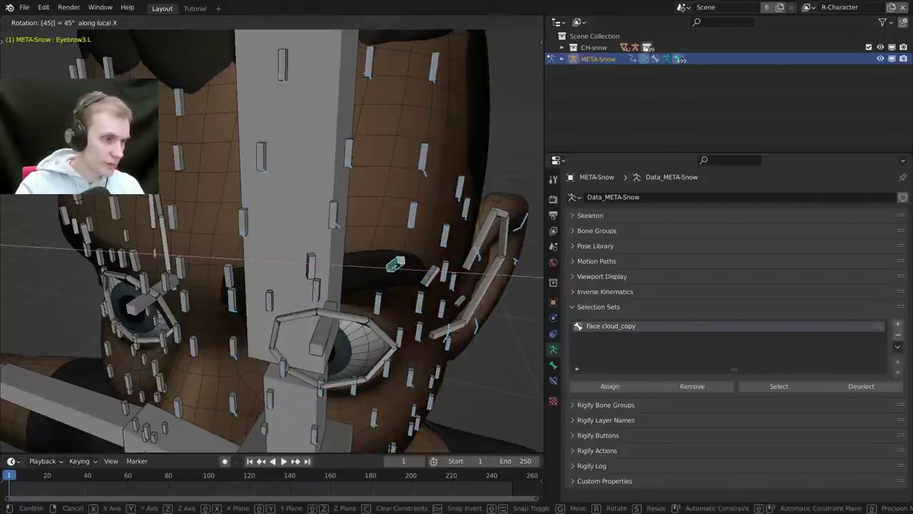
key("Return")
scroll(393, 234, "down", 8)
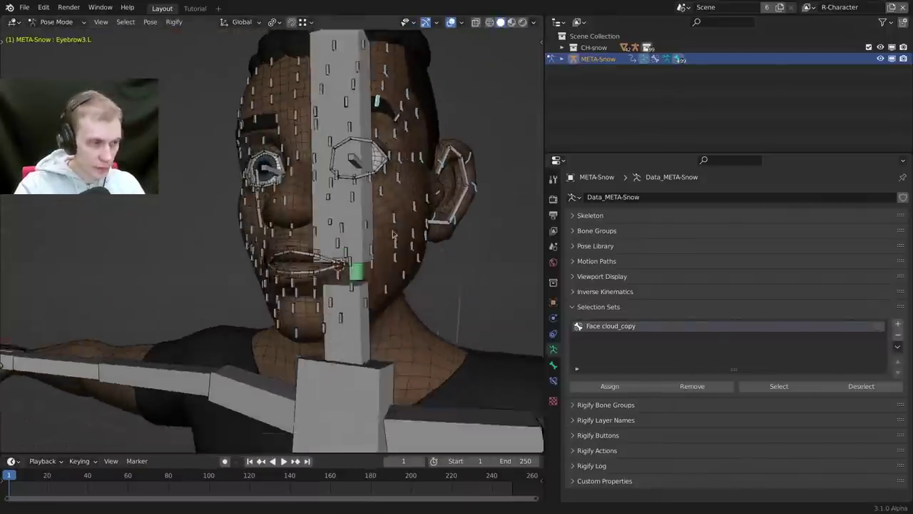
scroll(393, 234, "down", 2)
scroll(393, 235, "up", 3)
scroll(393, 239, "down", 2)
Switch META-Snow to Object Mode, reveal its Rigify generation settings and save the file.
middle_click_drag(393, 249, 328, 314)
key("ctrl+Tab")
left_click(600, 306)
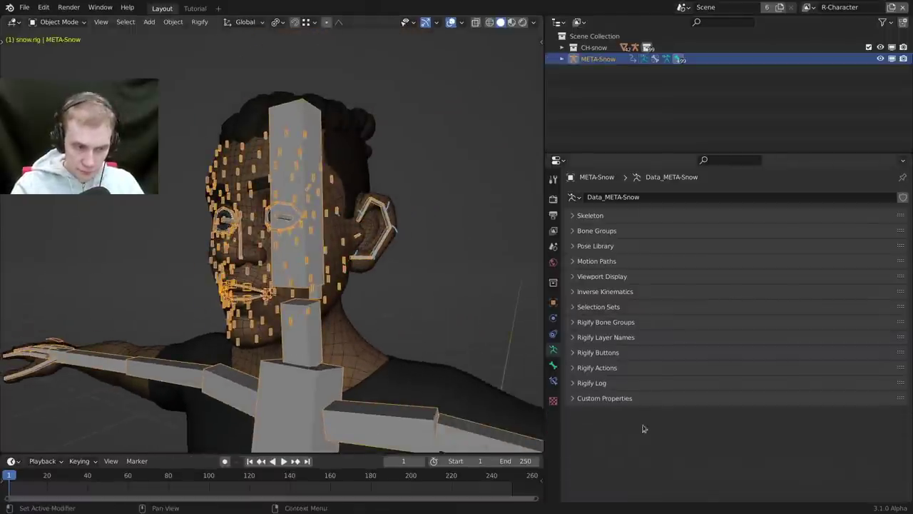
left_click(614, 352)
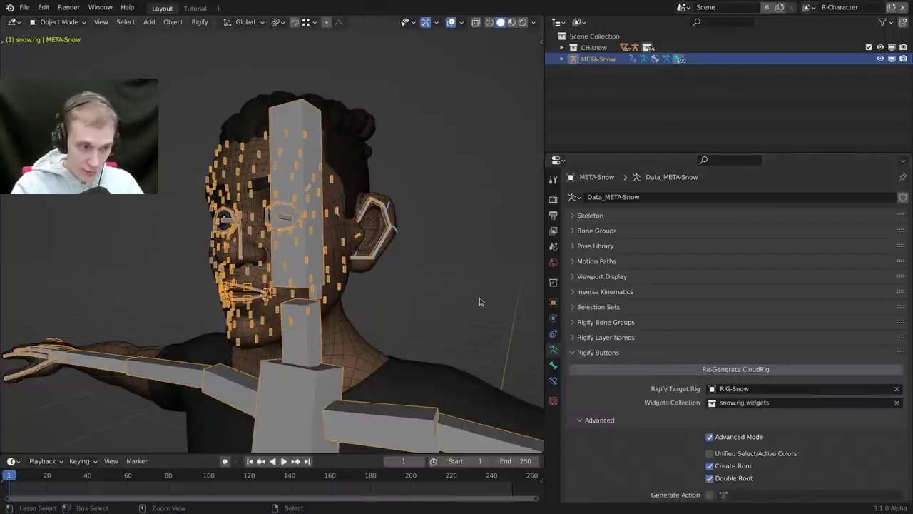
key("ctrl+s")
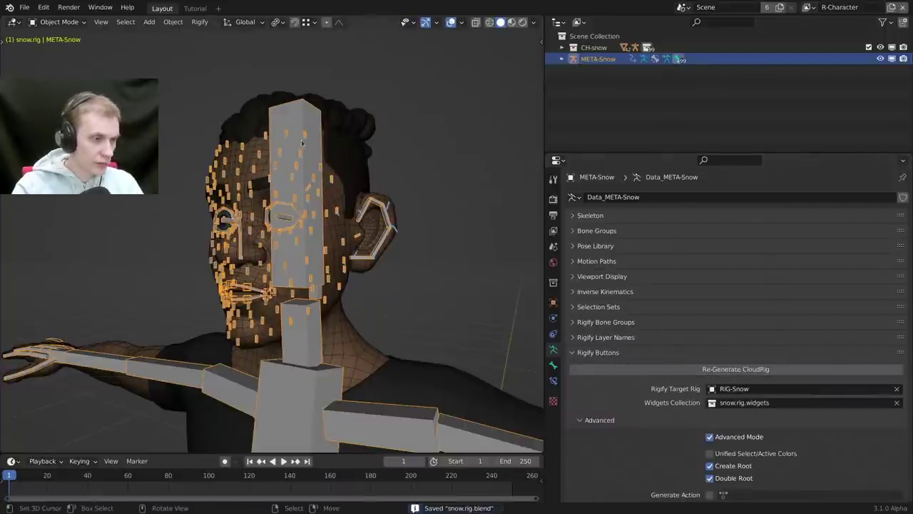
Bring up a terminal window for the log and regenerate the CloudRig from META-Snow.
key("super")
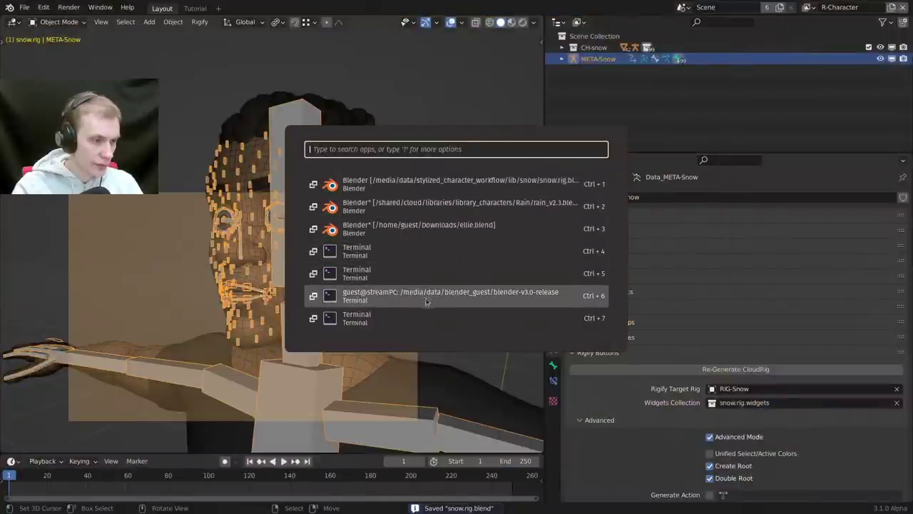
left_click(428, 318)
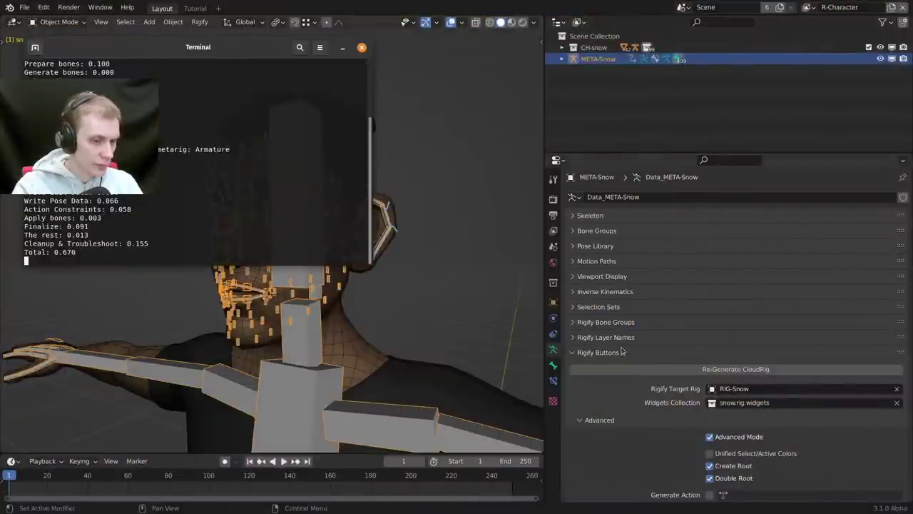
left_click(665, 365)
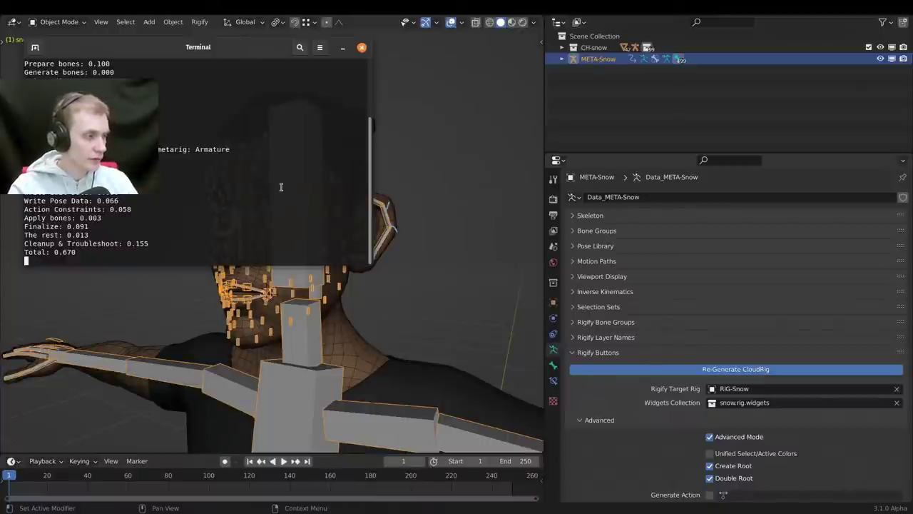
Find the terminal that logs the META-Snow generation, minimize the unrelated one and follow the progress.
scroll(197, 212, "up", 2)
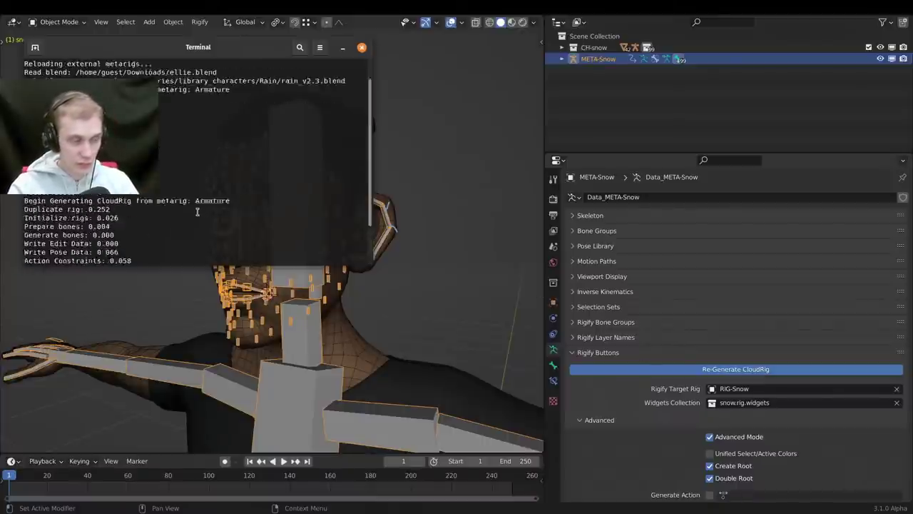
scroll(197, 212, "down", 2)
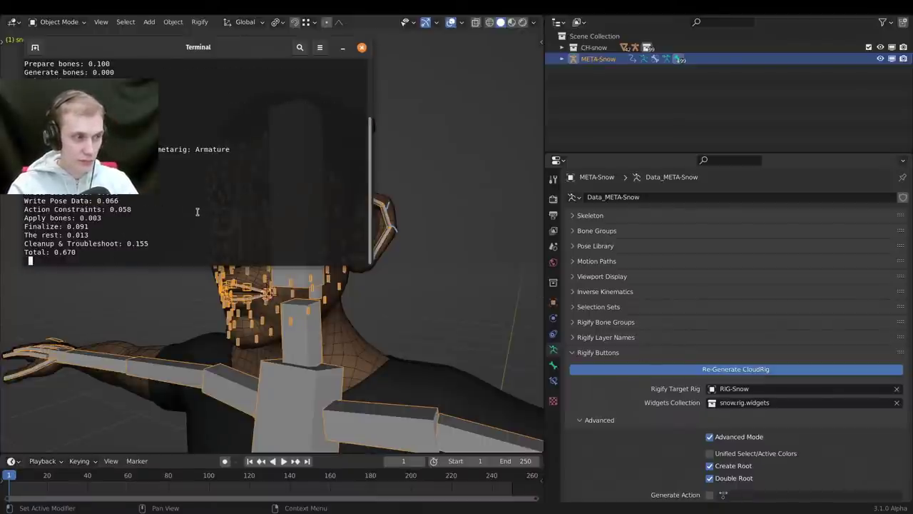
key("super")
left_click(438, 293)
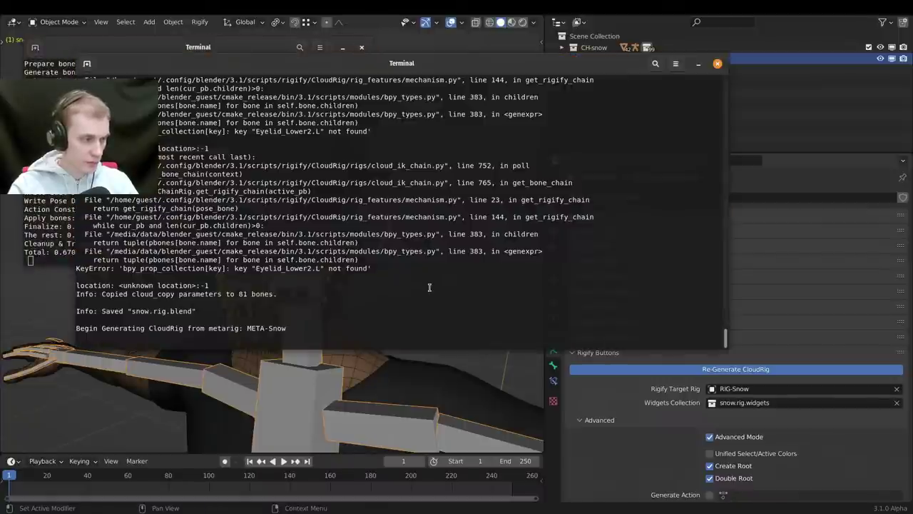
left_click(333, 54)
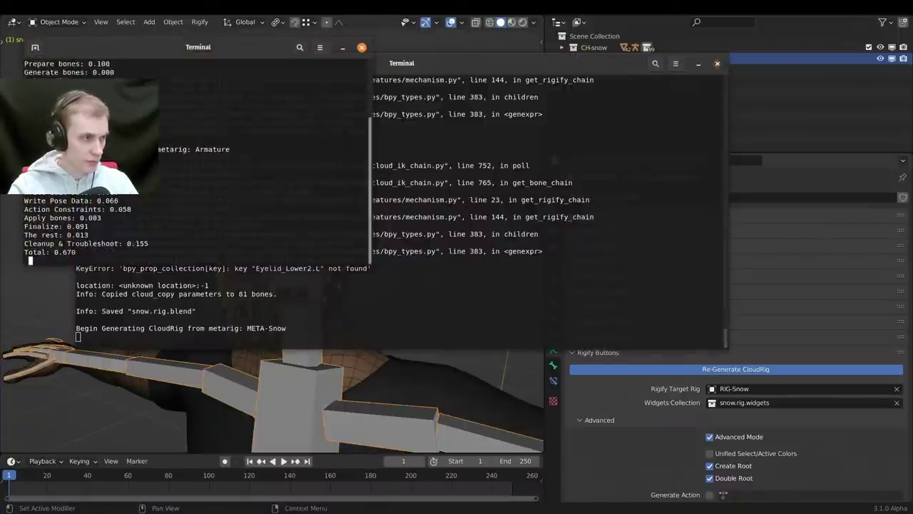
left_click(343, 48)
key("super")
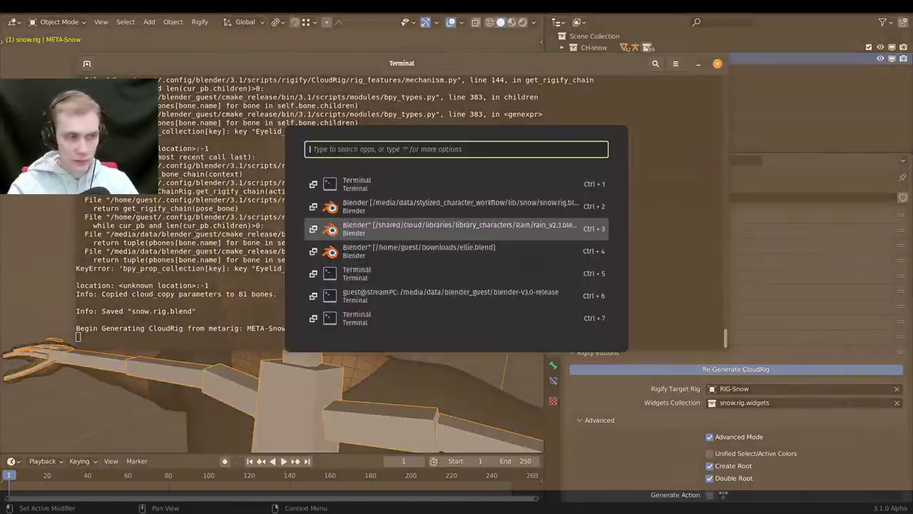
left_click(196, 235)
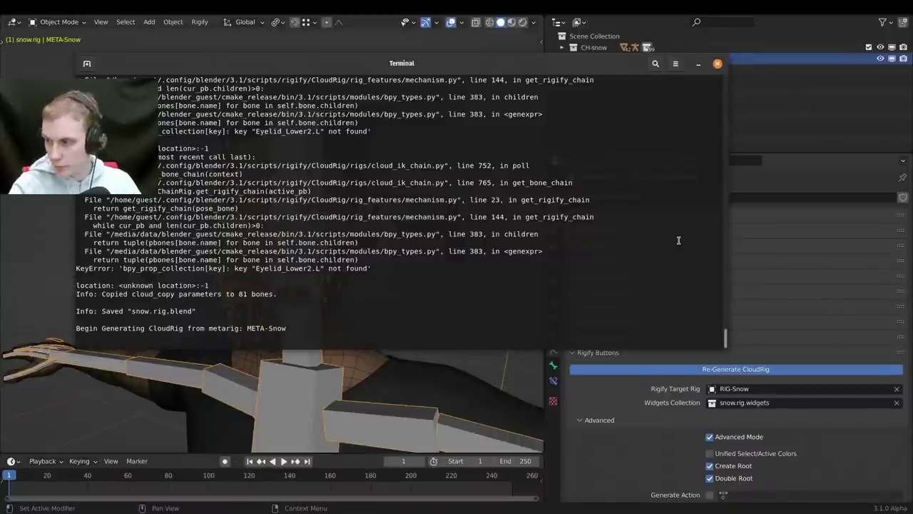
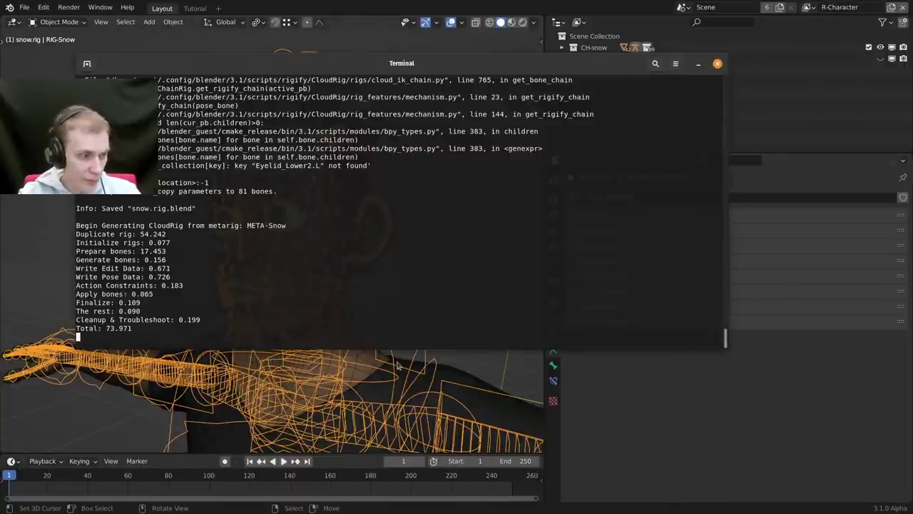
Return to Blender, inspect the regenerated face bones and put RIG-Snow in Pose Mode.
key("alt+Tab")
middle_click_drag(298, 234, 350, 191)
scroll(308, 244, "up", 4)
scroll(331, 267, "down", 2)
scroll(330, 271, "up", 4)
scroll(354, 199, "down", 1)
scroll(341, 200, "up", 2)
scroll(378, 181, "down", 2)
key("ctrl+Tab")
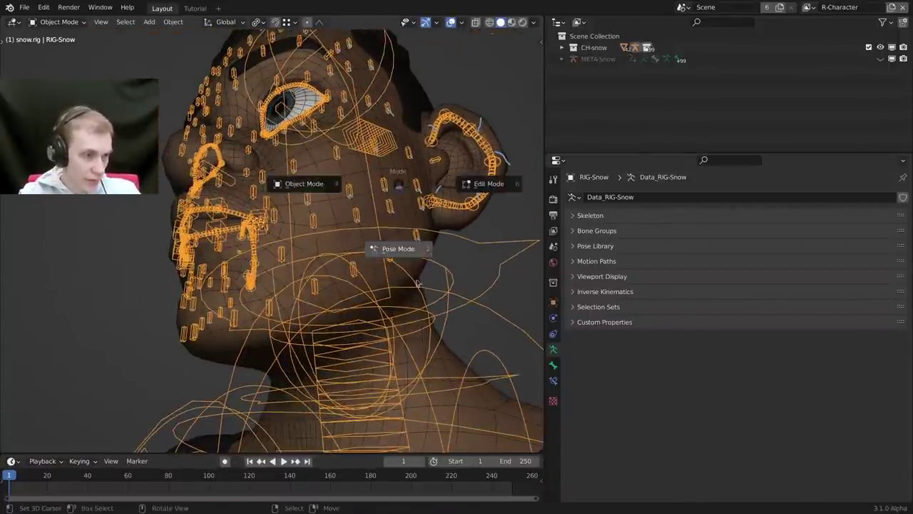
left_click(365, 245)
Hide the large head and neck bones and the control circles that cover the face and neck.
key("h")
right_click(361, 241)
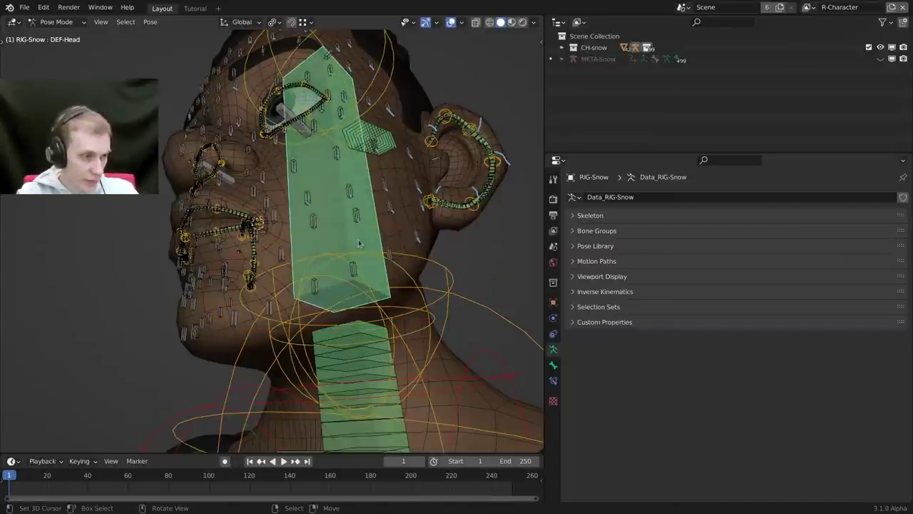
key("h")
right_click(368, 359)
key("h")
right_click(446, 286)
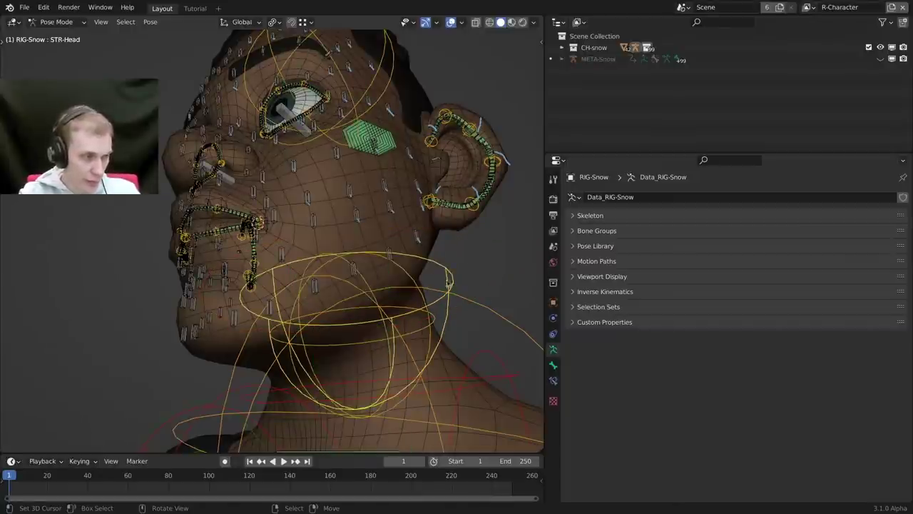
key("h")
middle_click_drag(420, 251, 419, 281)
right_click(418, 281)
key("h")
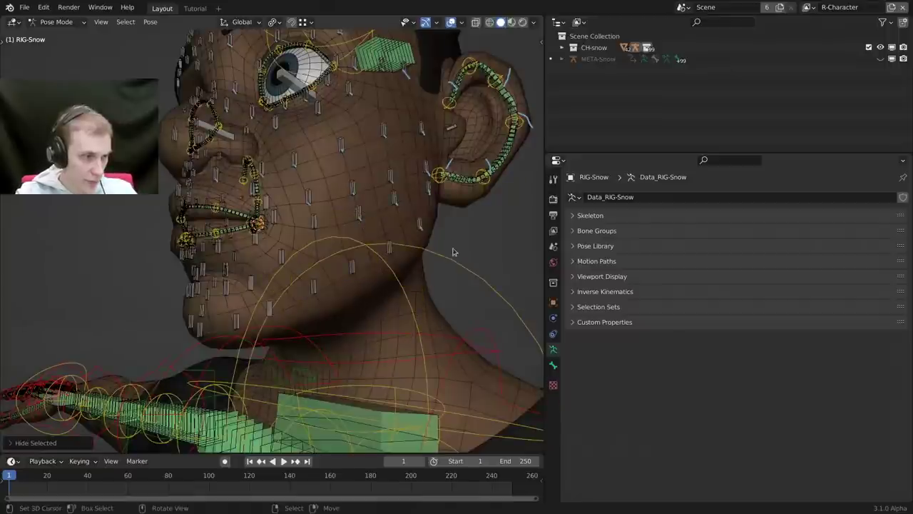
right_click(456, 257)
key("h")
Select the left cheek bone Cheek2_1.L and try moving it.
middle_click_drag(336, 250, 385, 288)
scroll(383, 288, "up", 3)
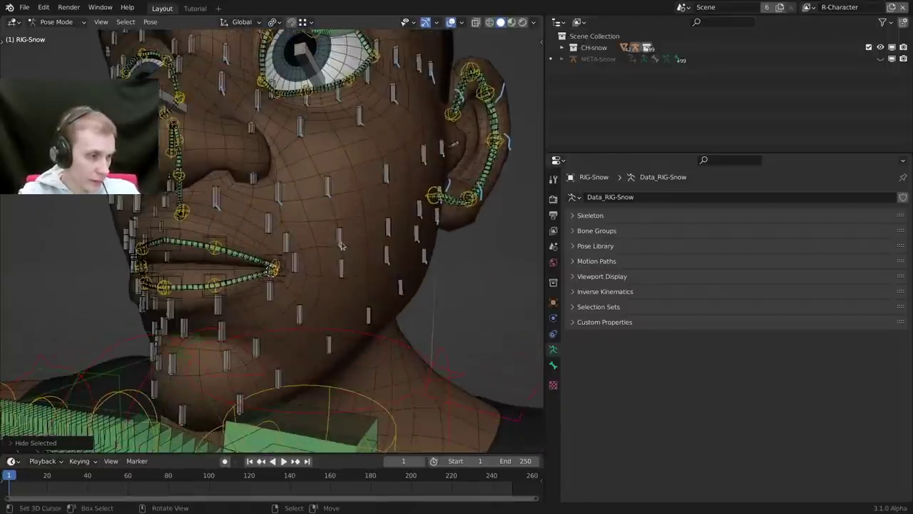
left_click(341, 241)
middle_click_drag(349, 248, 440, 236)
key("g")
right_click(443, 237)
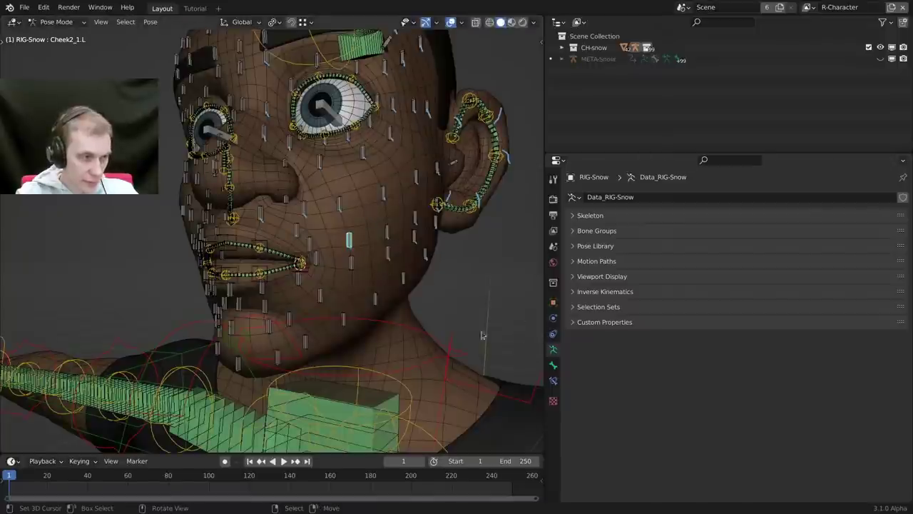
Test how the face bones follow the head by rotating the FK-Neck control freely with trackball rotation.
scroll(464, 314, "down", 2)
right_click(428, 335)
key("r")
key("r")
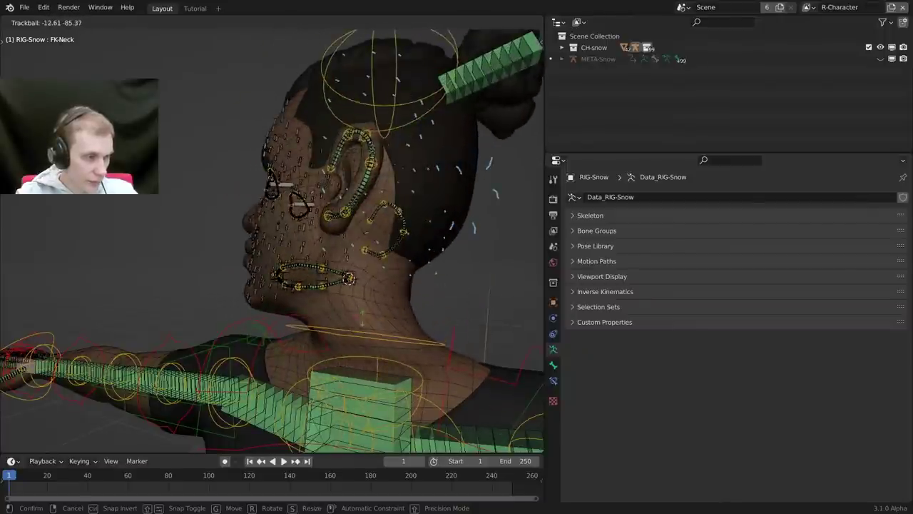
right_click(417, 196)
Cancel the neck rotation and test moving the upper lip bones Lip_Top.L and STR-Lip_Top2.L on RIG-Snow.
scroll(307, 234, "up", 6)
right_click(302, 228)
scroll(303, 226, "up", 2)
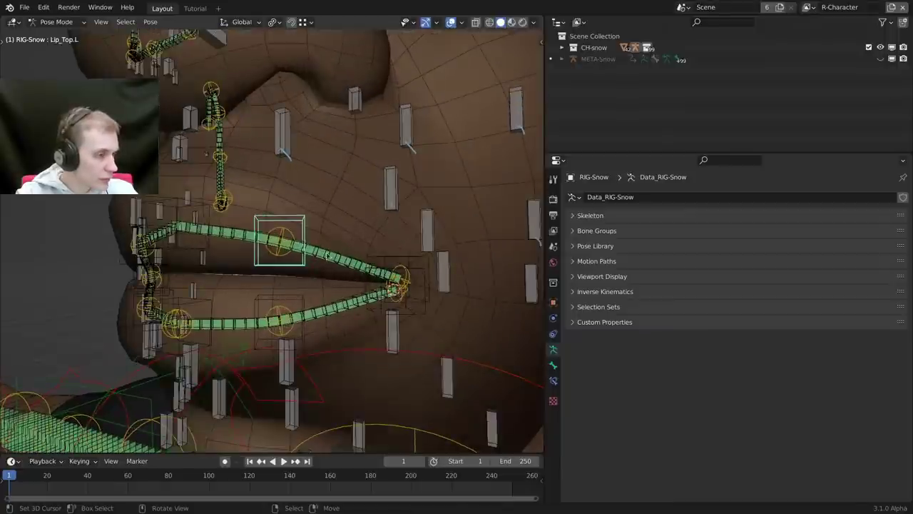
key("g")
right_click(275, 207)
right_click(295, 233)
key("g")
right_click(314, 248)
scroll(326, 250, "down", 3)
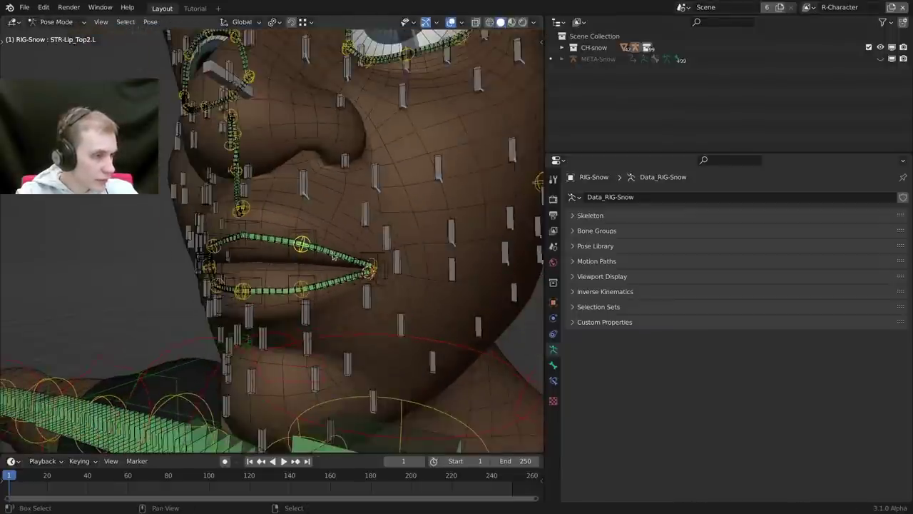
Switch to META-Snow and select the left, corner and centre lip anchor bones, including Lip_Top.L, Lip_Bot.L and Lip_Top_Center.
key("shift+t")
scroll(331, 257, "up", 1)
middle_click_drag(332, 256, 303, 255)
right_click(320, 248)
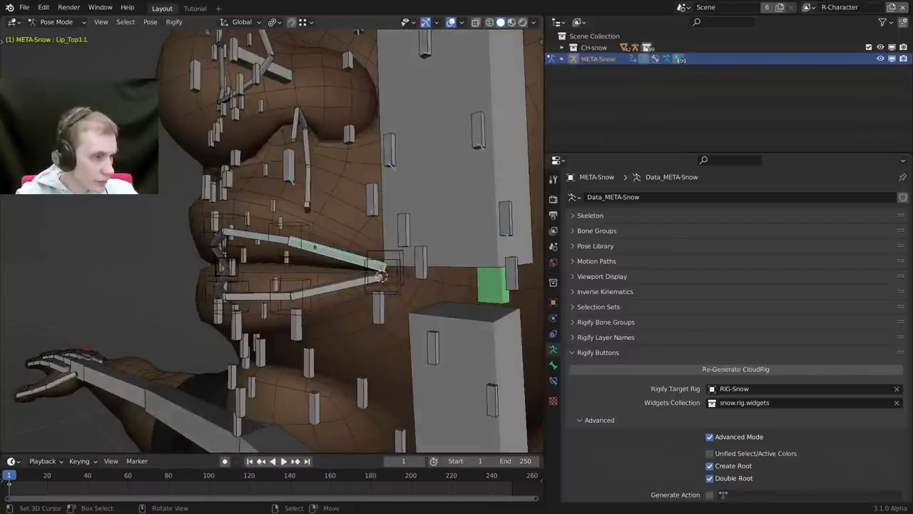
right_click(310, 238)
right_click(369, 259, "shift")
right_click(307, 289, "shift")
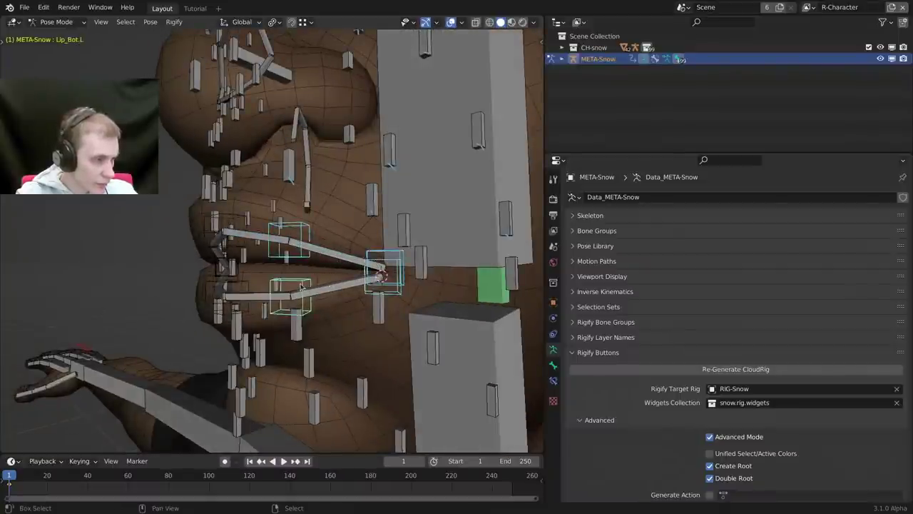
middle_click_drag(307, 289, 283, 284)
right_click(274, 294, "shift")
right_click(271, 209, "shift")
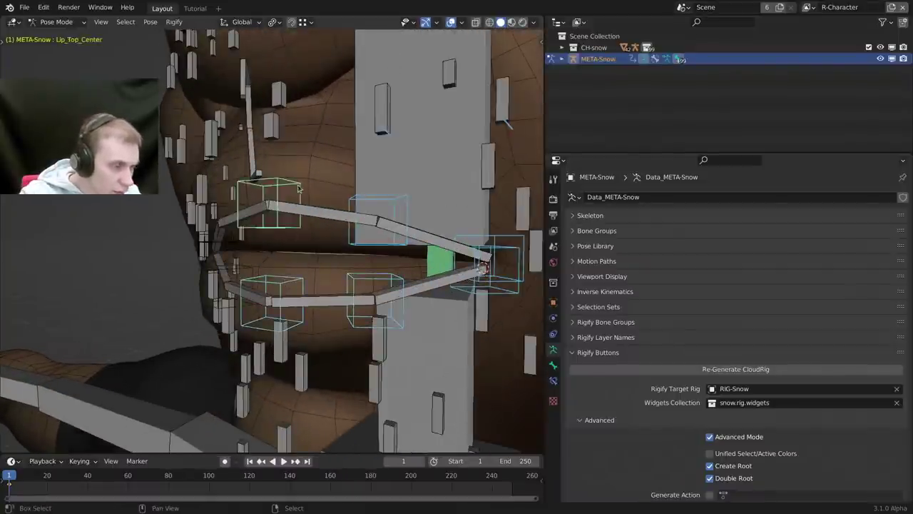
Parent the selected lip anchor bones to the Head bone in Edit Mode, and return META-Snow to Pose Mode.
middle_click_drag(271, 209, 350, 256)
scroll(350, 256, "up", 1)
right_click(359, 263)
right_click(380, 219)
scroll(381, 223, "down", 4)
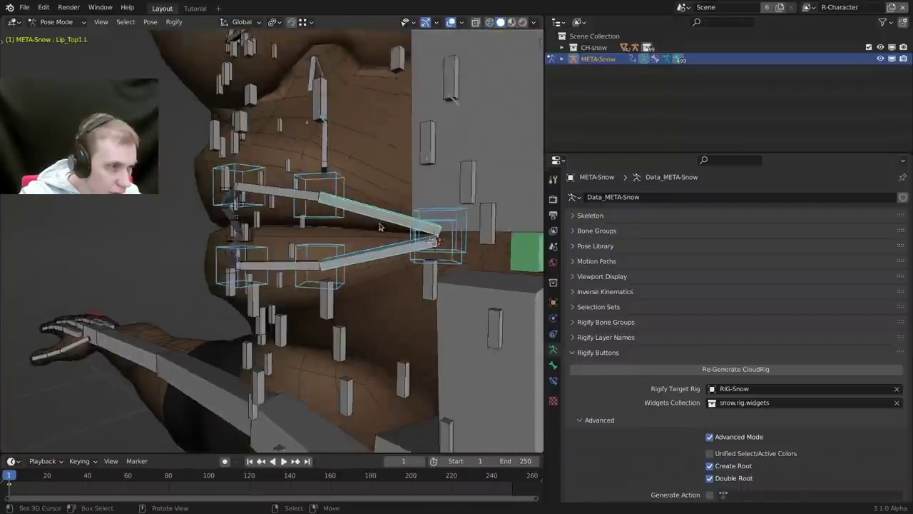
key("r")
right_click(430, 244)
right_click(437, 223, "shift")
key("Tab")
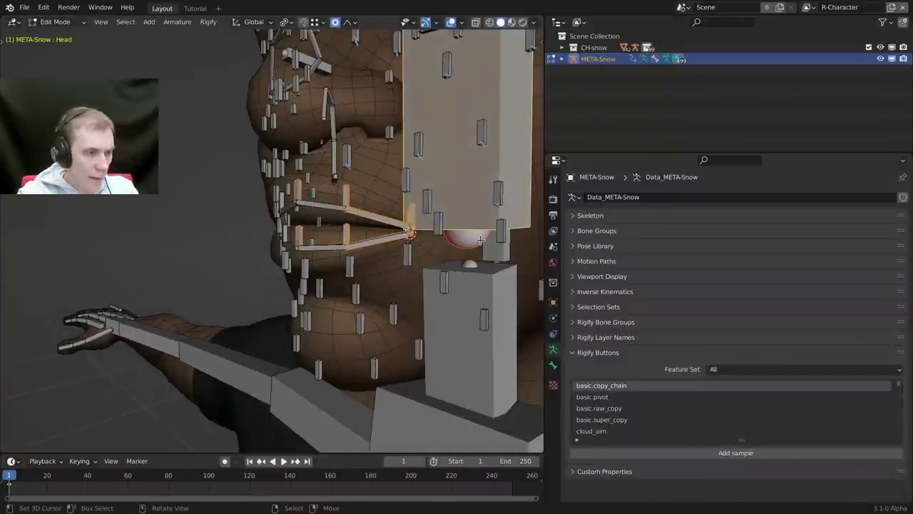
key("ctrl+p")
left_click(457, 239)
key("ctrl+Tab")
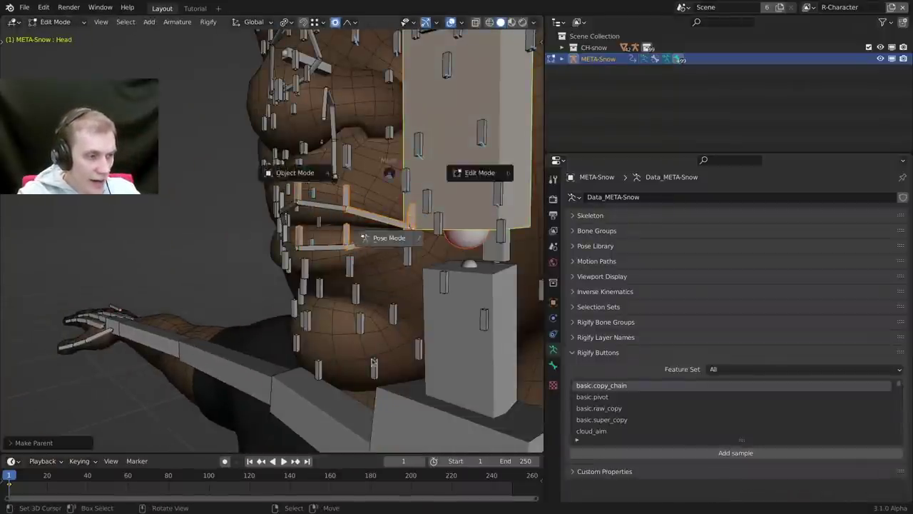
left_click(387, 239)
Select the bones stored in the Face cloud_copy selection set of META-Snow.
left_click(598, 356)
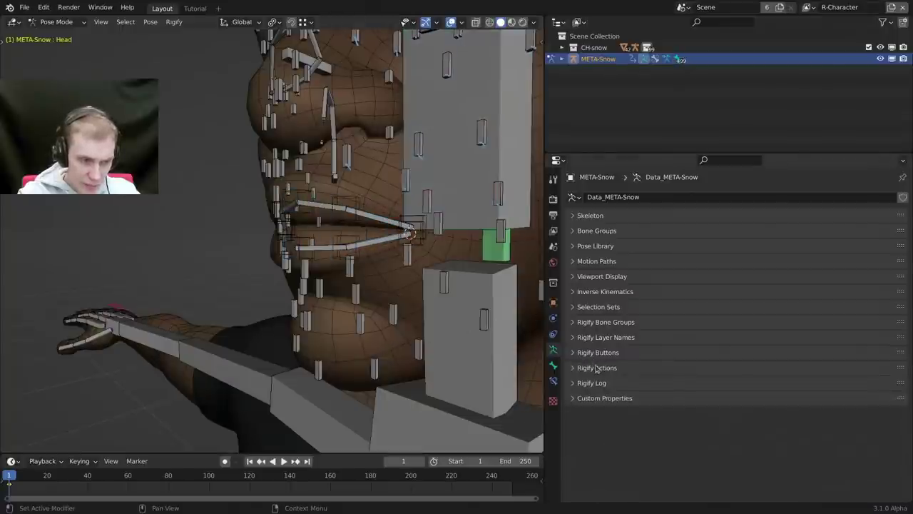
left_click(618, 305)
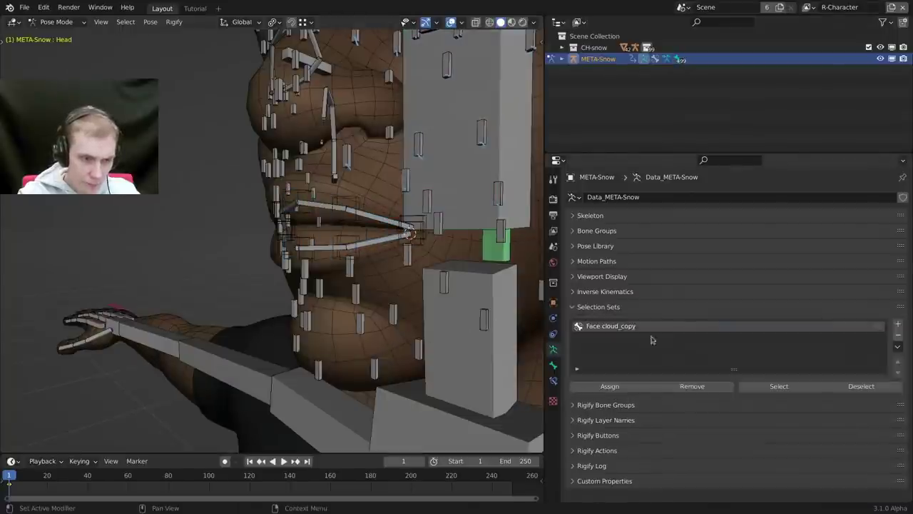
left_click(797, 389)
middle_click_drag(357, 292, 383, 197)
scroll(357, 198, "down", 2)
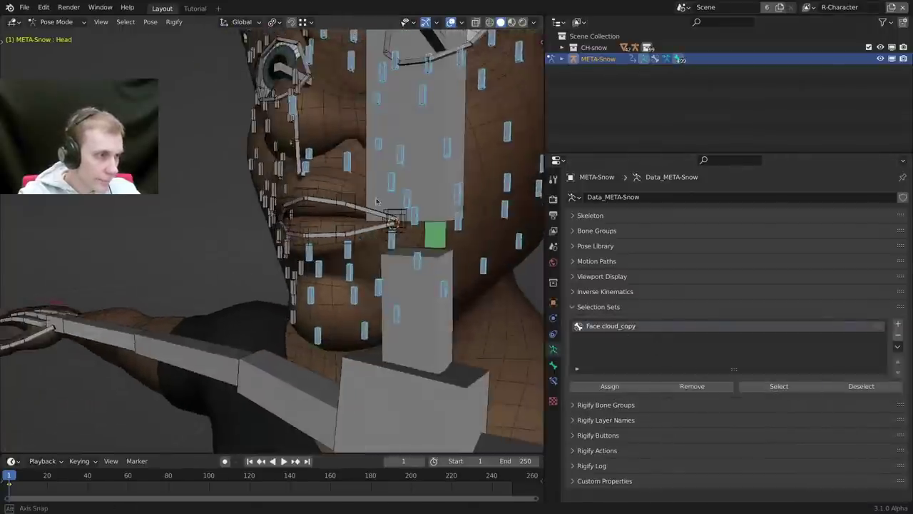
Extend the face bone selection to both sides and copy the bone shape of Lip_Top.L to it.
key("ctrl+shift+m")
scroll(356, 197, "up", 2)
left_click(352, 197, "shift")
key("ctrl+c")
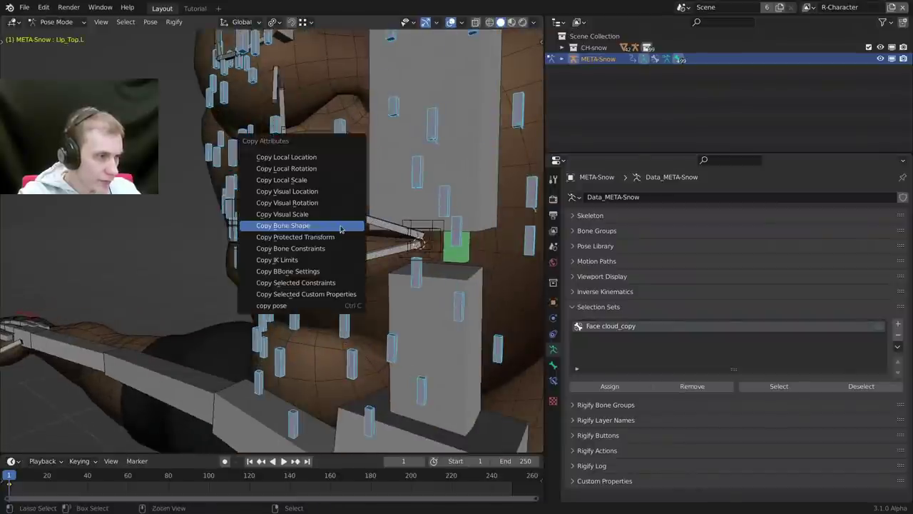
left_click(340, 228)
scroll(341, 229, "down", 3)
scroll(341, 229, "down", 3)
middle_click_drag(341, 229, 388, 329)
middle_click_drag(389, 330, 512, 389)
Set the custom shape scale of the selected face bones to 0.498 on all three axes.
left_click(552, 365)
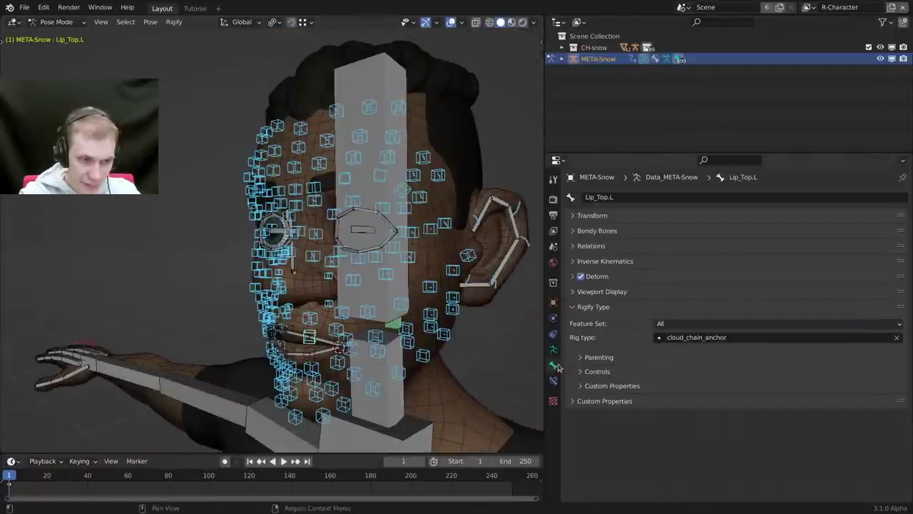
left_click(612, 294)
left_click(617, 329)
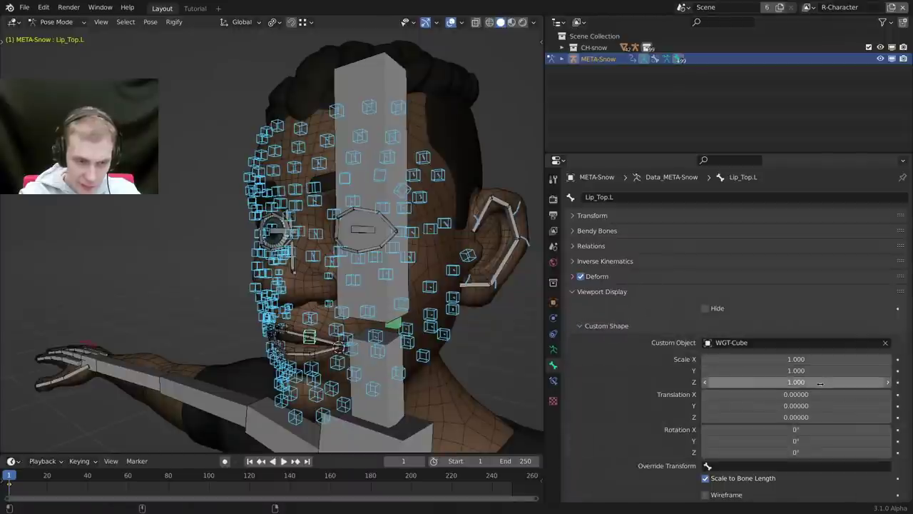
left_click_drag(812, 355, 789, 353)
middle_click_drag(271, 235, 378, 271)
Put META-Snow in Object Mode, regenerate the CloudRig and follow the generation log in the Terminal before returning to Blender.
key("ctrl+Tab")
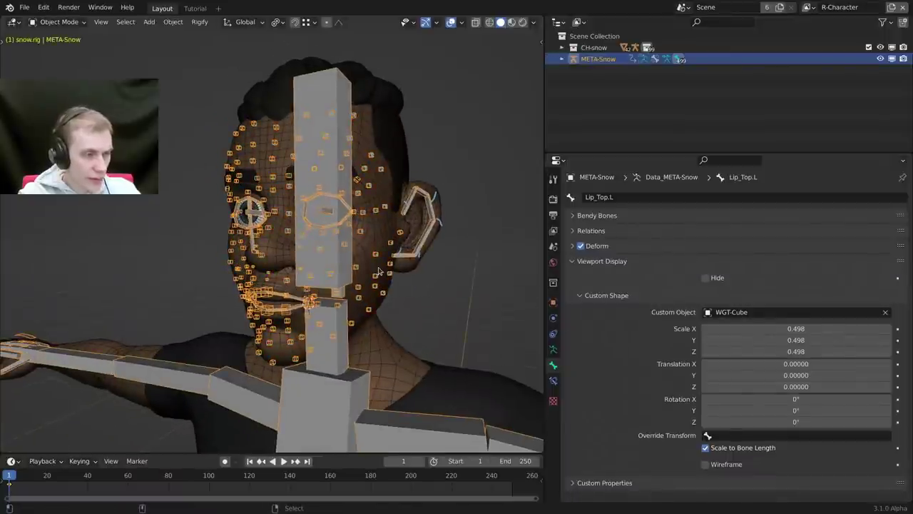
key("super")
left_click(406, 211)
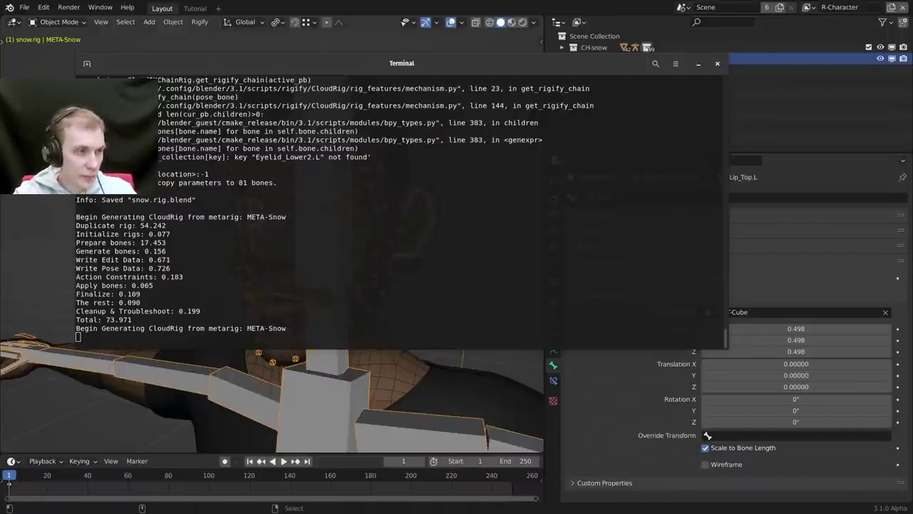
left_click_drag(400, 65, 506, 373)
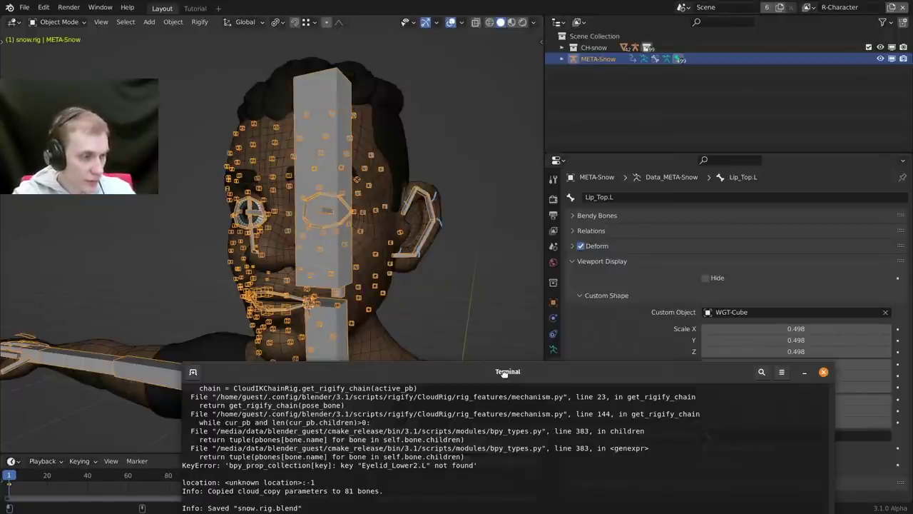
left_click_drag(504, 373, 491, 387)
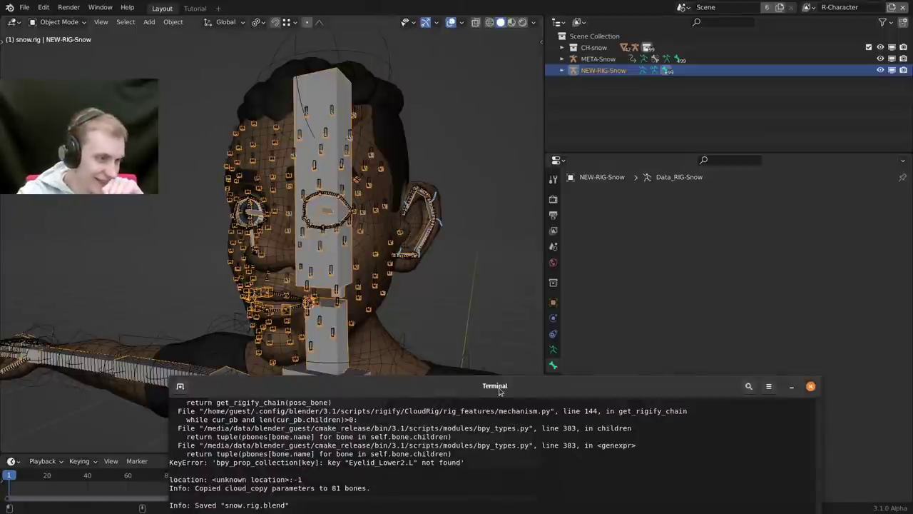
left_click_drag(502, 391, 454, 107)
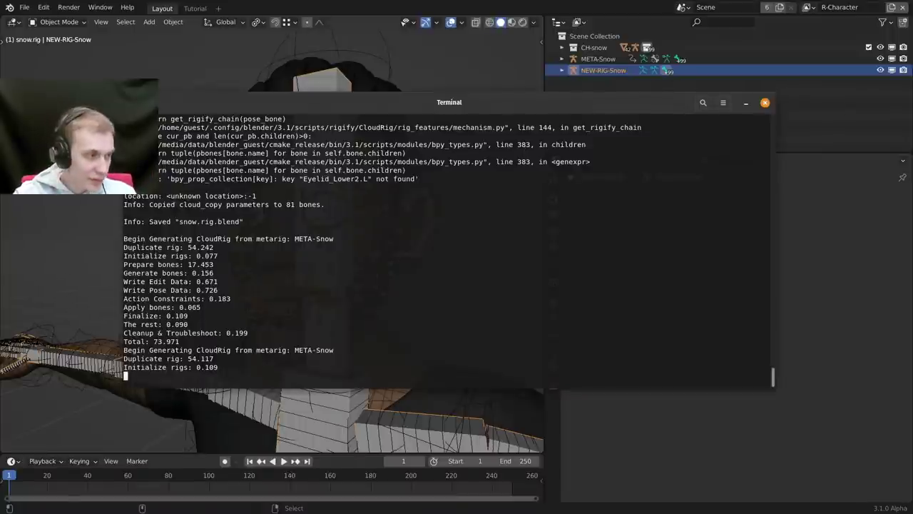
left_click(67, 198)
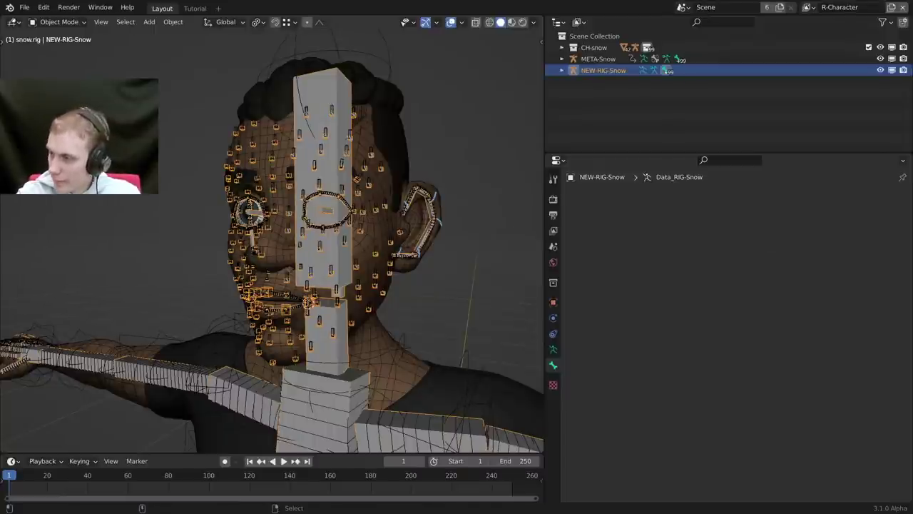
key("Tab")
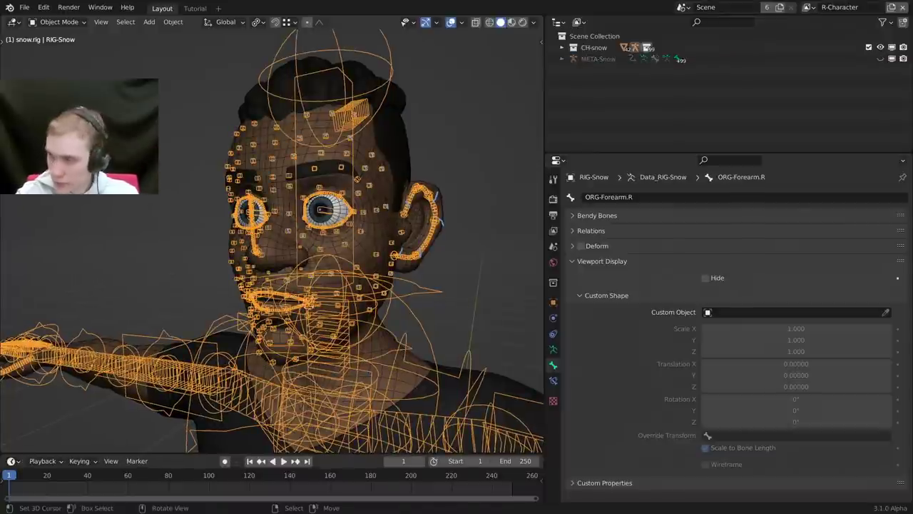
Inspect the new cube shapes on the face bones and put RIG-Snow in Pose Mode.
scroll(371, 280, "up", 3)
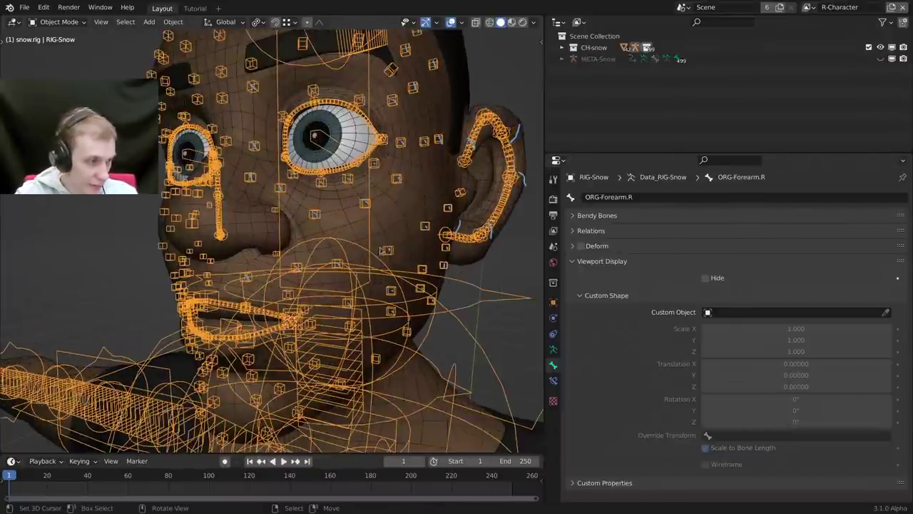
middle_click_drag(387, 270, 344, 266)
scroll(346, 266, "up", 3)
scroll(313, 203, "down", 3)
mouse_move(313, 203)
middle_mouse_down()
mouse_move(321, 220)
mouse_move(308, 205)
middle_mouse_up()
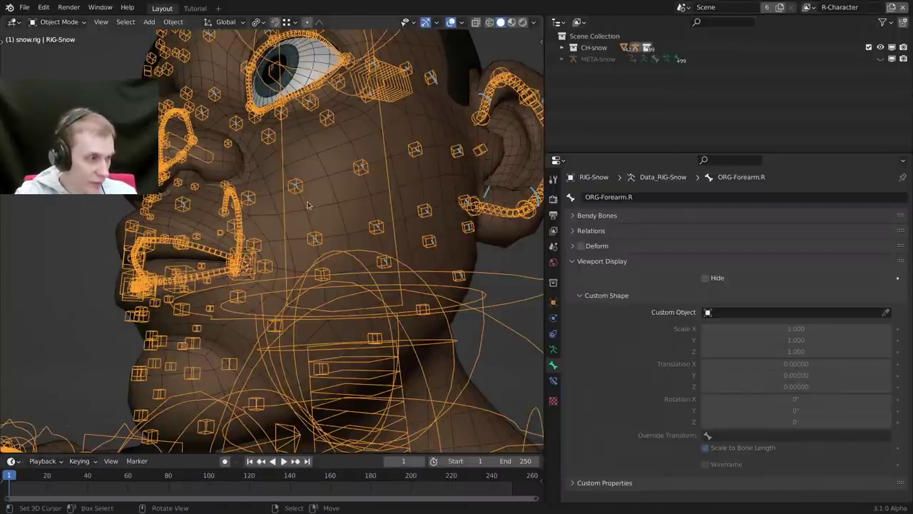
scroll(306, 211, "up", 1)
scroll(308, 235, "down", 1)
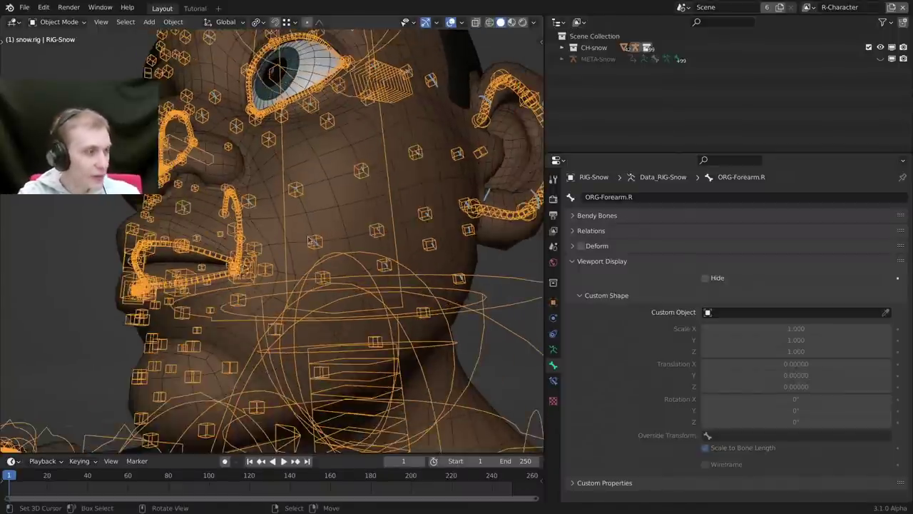
scroll(309, 239, "up", 5)
key("ctrl+Tab")
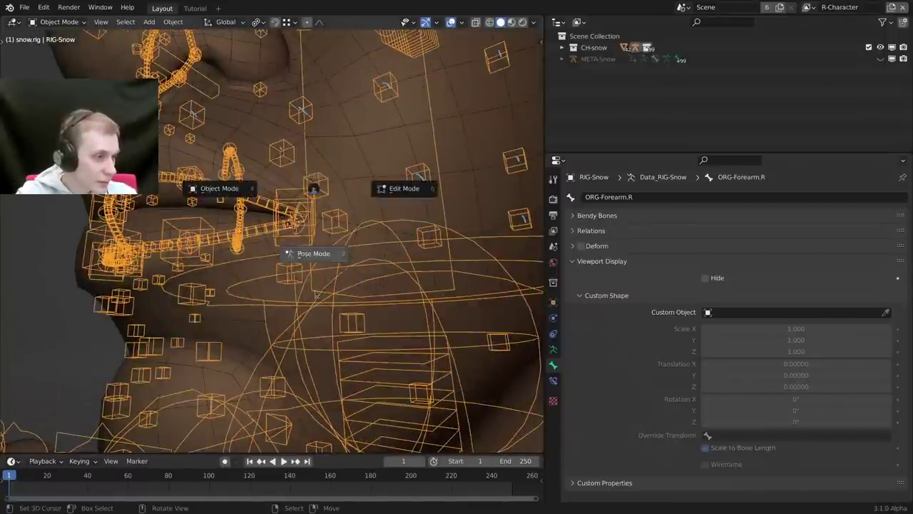
left_click(316, 294)
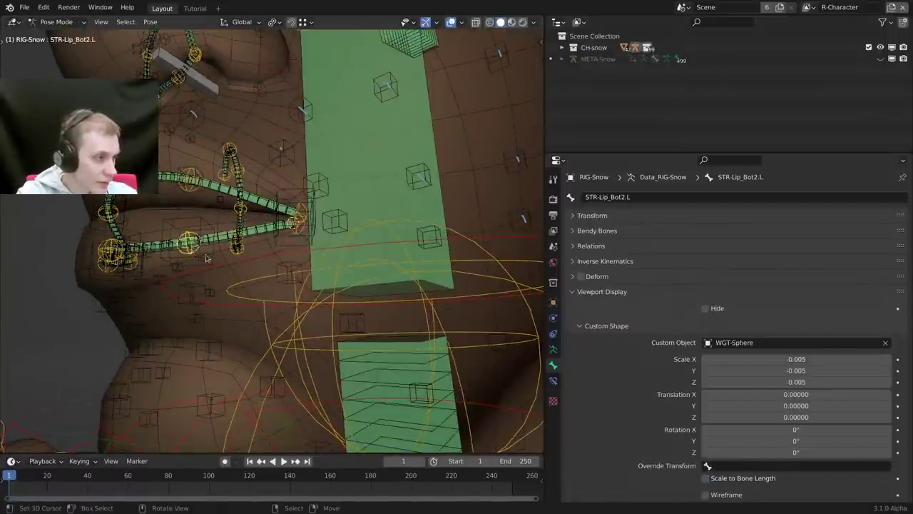
Test the lower lip controls by moving STR-Lip_Bot2.L and STR-TIP-Lip_Bot2.R, cancelling each move.
middle_click_drag(206, 258, 302, 285)
scroll(302, 285, "up", 2)
key("g")
right_click(291, 277)
right_click(241, 254)
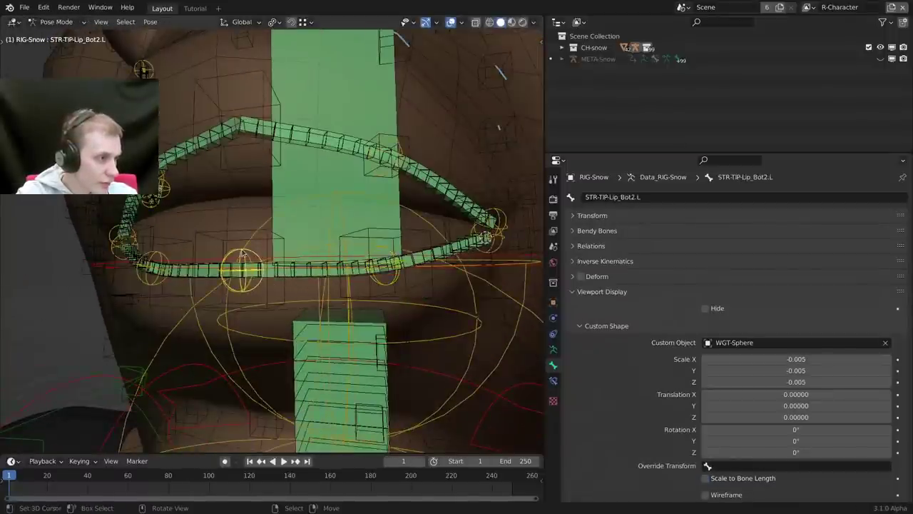
left_click(242, 254)
key("g")
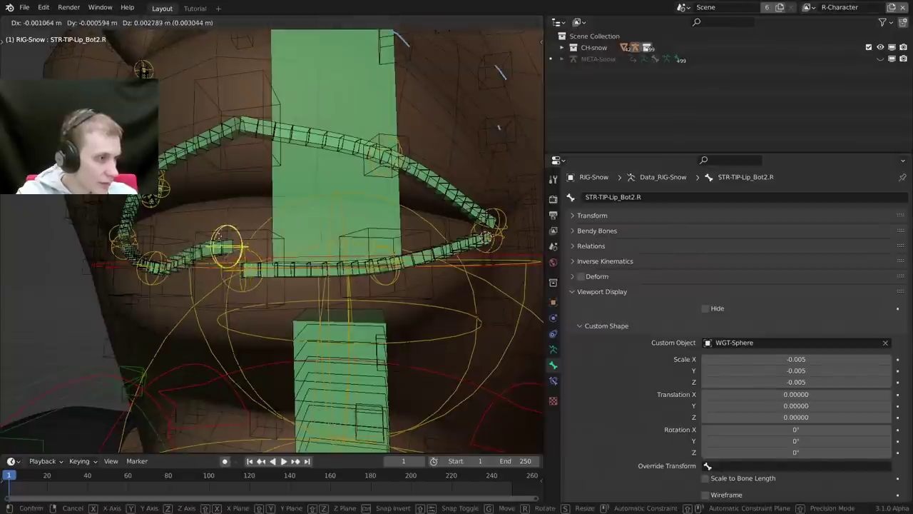
right_click(229, 275)
Test the lip anchors by moving Lip_Top_Center, Lip_Top.L and Lip_Bot_Center, cancelling each move.
right_click(264, 80)
key("g")
right_click(287, 146)
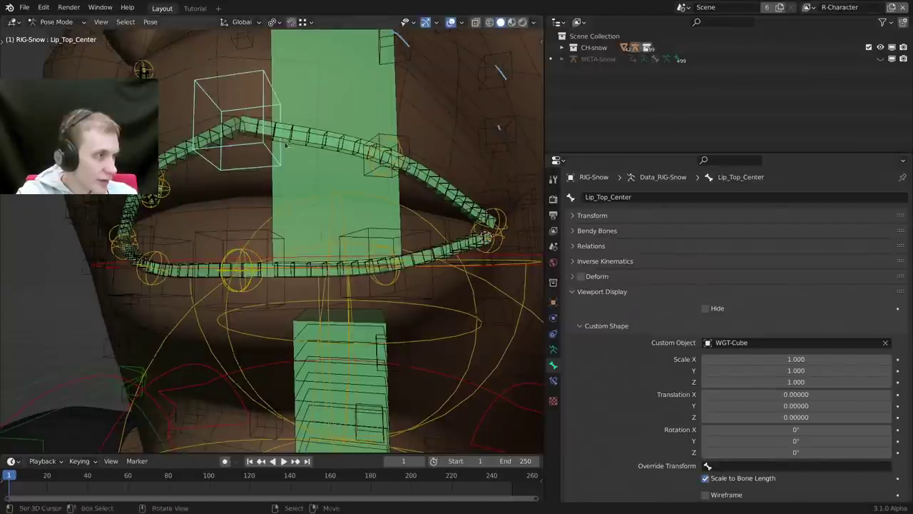
middle_click_drag(285, 145, 341, 228)
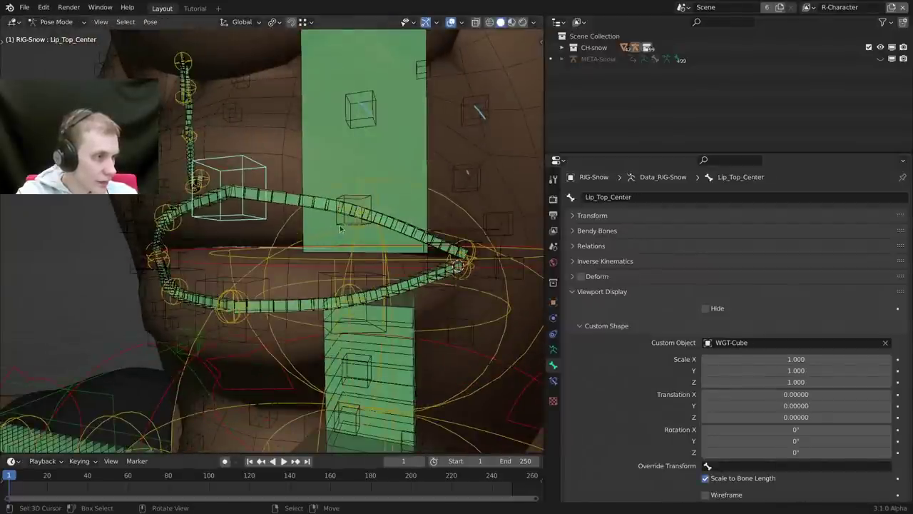
left_click(341, 229)
key("g")
key("Escape")
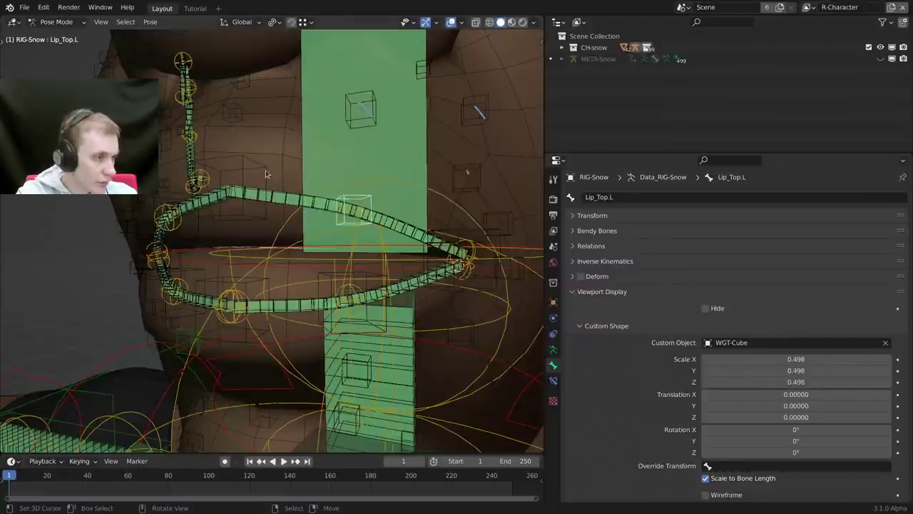
right_click(255, 288)
key("g")
right_click(262, 255)
middle_click_drag(263, 260, 302, 271)
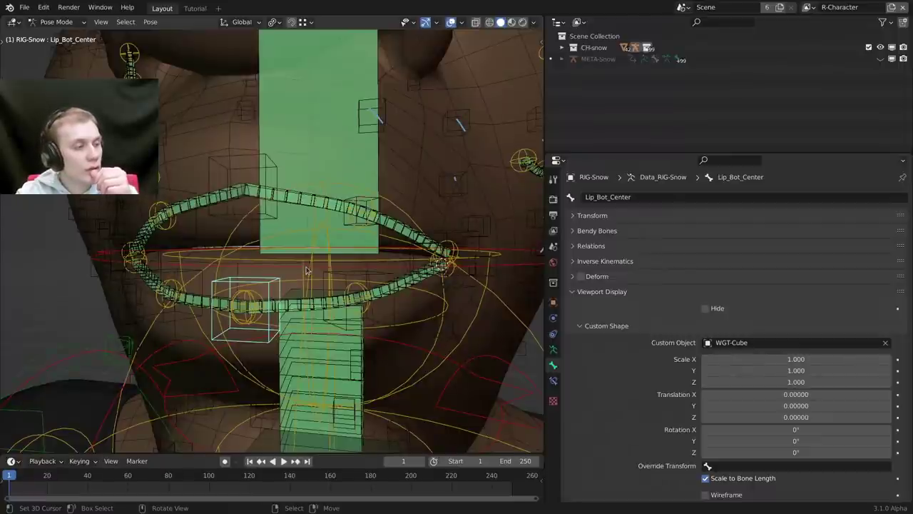
Switch to META-Snow and show its Lip_Bot_Center bone in Edit Mode with wireframe shading.
middle_click_drag(307, 270, 327, 267)
scroll(306, 271, "up", 1)
key("shift+t")
scroll(303, 269, "up", 2)
mouse_move(249, 314)
middle_mouse_down("shift")
mouse_move(303, 269)
mouse_move(332, 274)
middle_mouse_up("shift")
key("Tab")
key("shift+z")
scroll(332, 274, "up", 1)
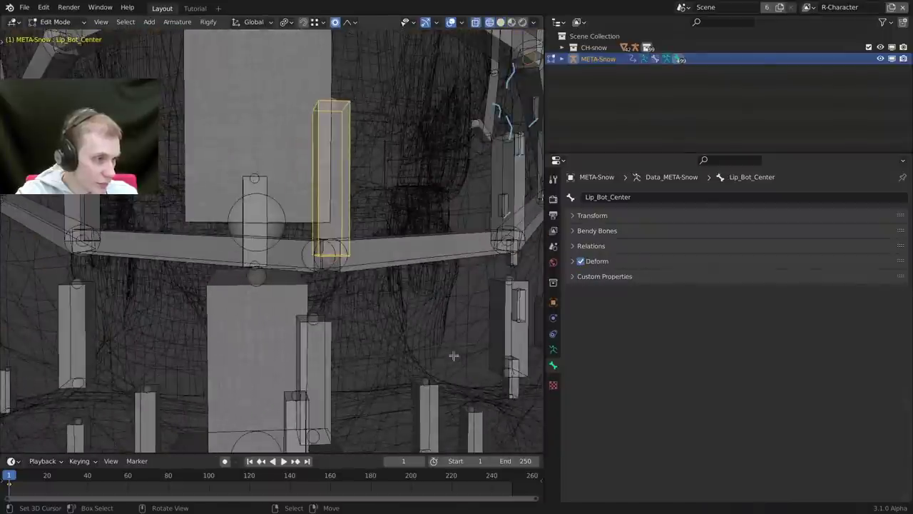
In front view, hide the STR-TIP-Neck bone that overlaps the lip bones and select the Head bone.
key("KP_1")
scroll(326, 246, "up", 3)
left_click(330, 193)
left_click(395, 365)
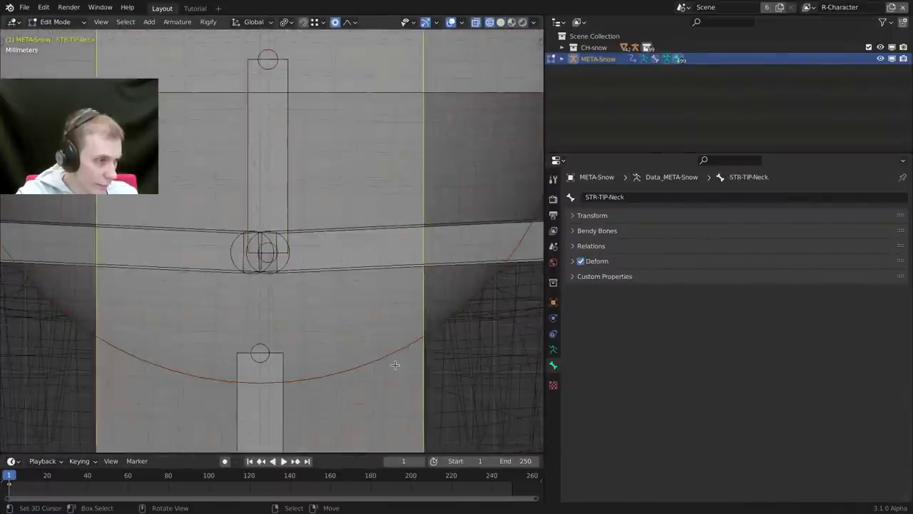
scroll(394, 365, "down", 5)
key("h")
scroll(375, 339, "up", 3)
right_click(444, 211)
scroll(445, 178, "down", 9)
middle_click_drag(446, 173, 401, 328, "shift")
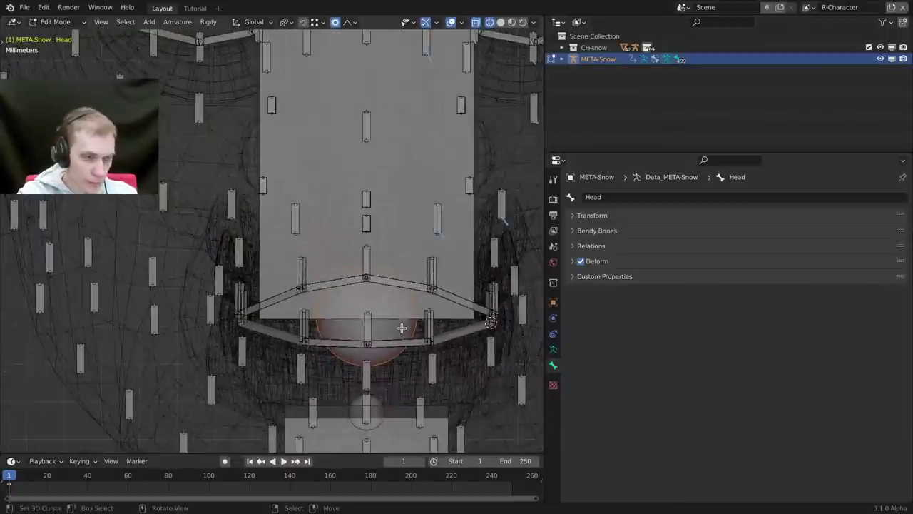
Hide the Head bone and select the centre joint of the upper lip on Lip_Top2.L.
key("h")
scroll(398, 330, "up", 4)
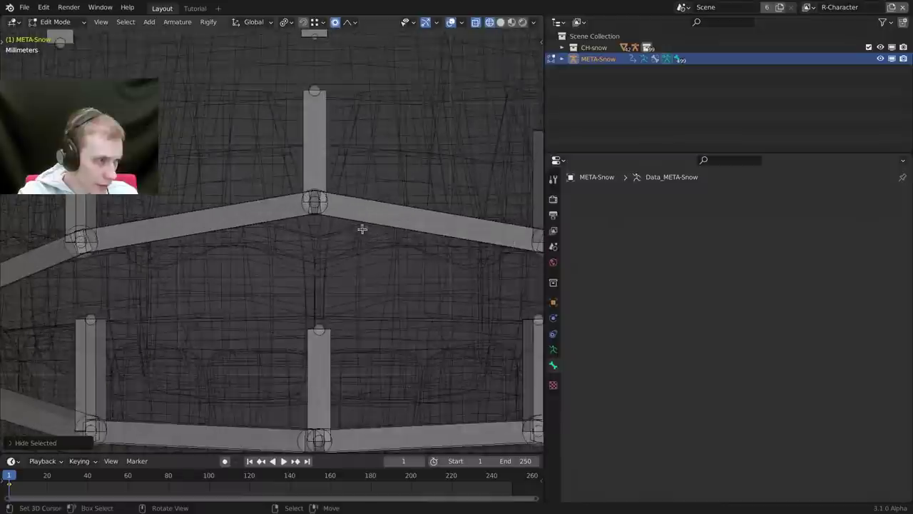
middle_click_drag(362, 229, 382, 292, "shift")
middle_click_drag(391, 402, 376, 246, "shift")
right_click(321, 112)
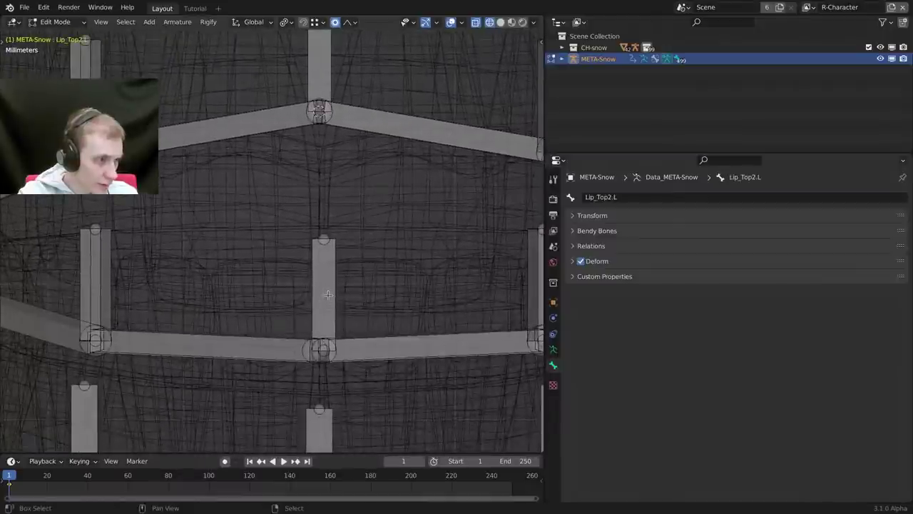
Align the Lip_Bot_Center bone and the lower lip's centre joints with the upper lip centre by scaling them to 0 along X.
scroll(328, 293, "down", 3, "shift")
left_click_drag(283, 161, 369, 310)
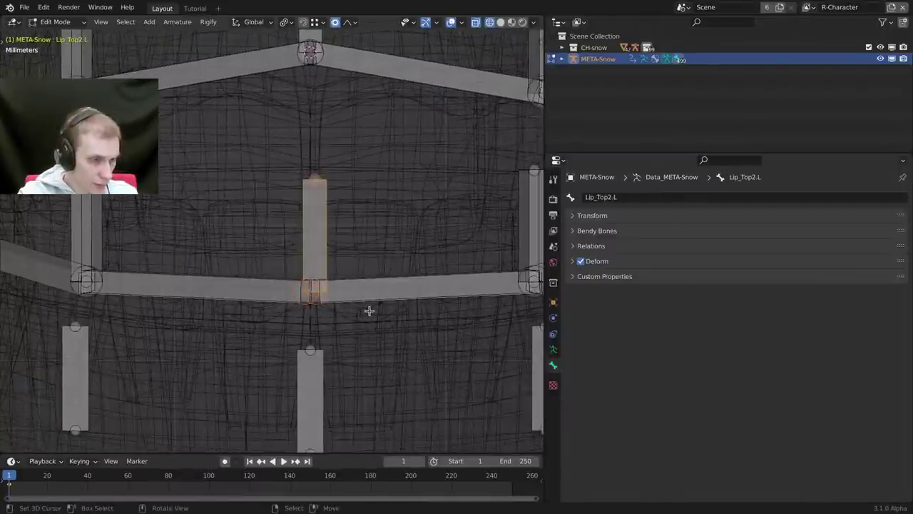
key("period")
left_click(440, 323)
key("s")
key("x")
key("0")
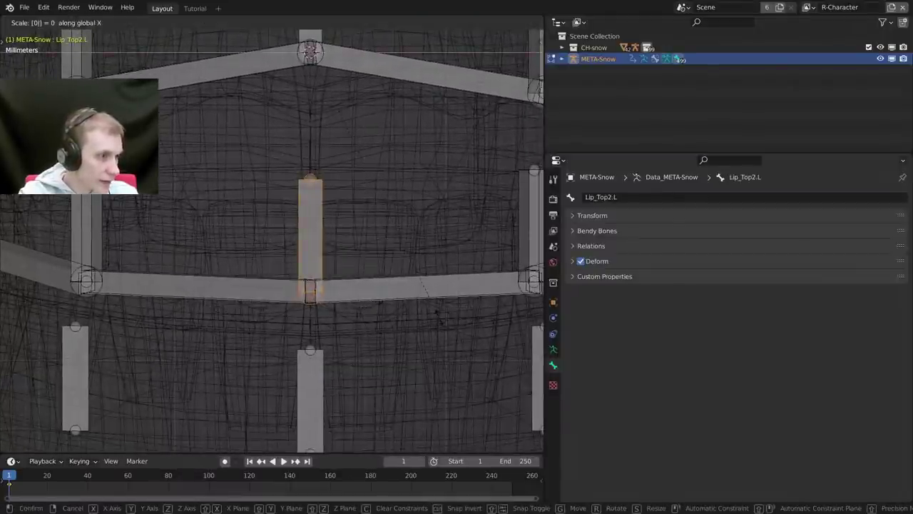
key("Return")
Leave Edit Mode with solid shading restored and regenerate the rig from META-Snow.
scroll(438, 317, "down", 3)
key("shift+z")
middle_click_drag(459, 309, 358, 297, "shift")
key("Tab")
middle_click_drag(429, 291, 368, 283)
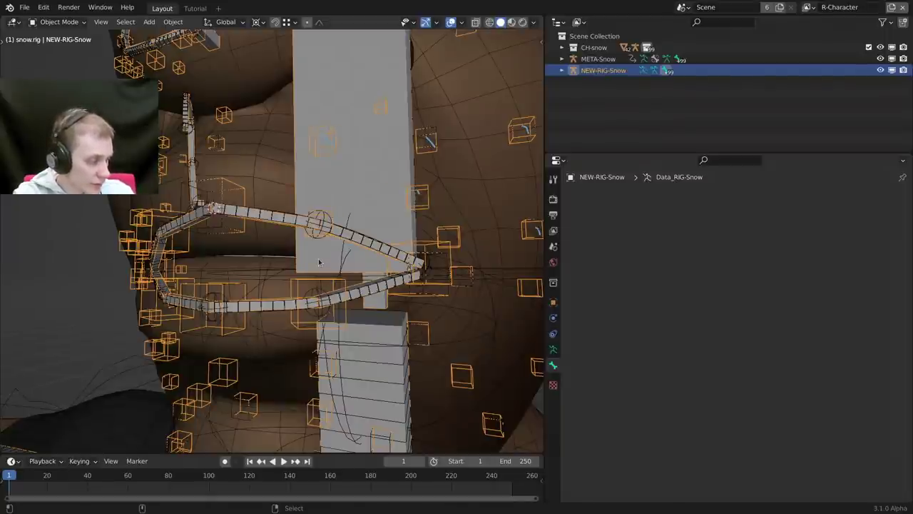
key("Tab")
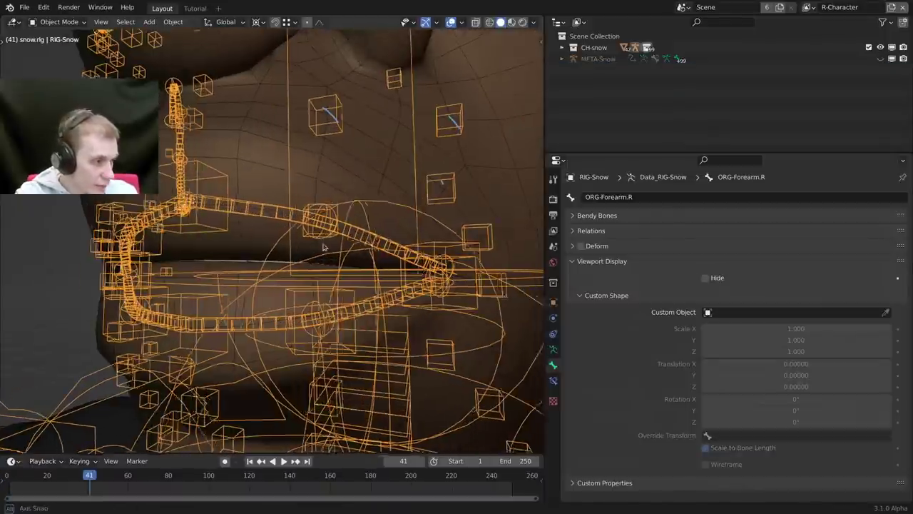
Put RIG-Snow in Pose Mode, hide the bone overlapping the upper lip and select Lip_Top.L.
middle_click_drag(324, 247, 367, 219)
scroll(366, 220, "up", 2)
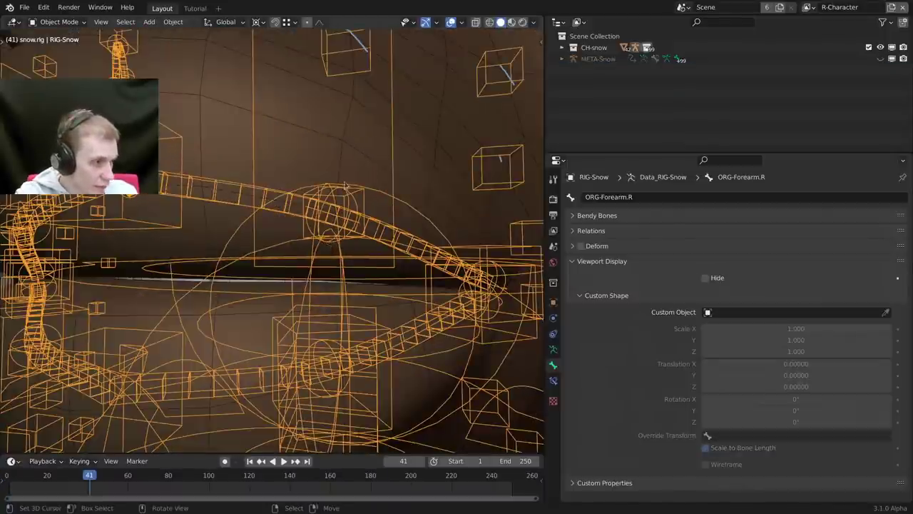
key("ctrl+Tab")
right_click(366, 206)
key("h")
right_click(365, 205)
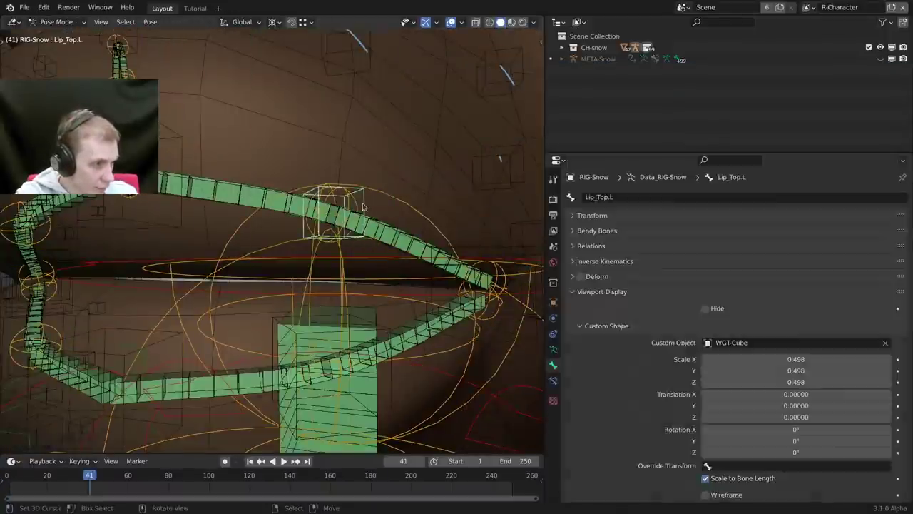
Test the Lip_Top_Center control by moving it twice, cancelling each move.
scroll(365, 205, "down", 2)
right_click(222, 172)
middle_click_drag(222, 172, 312, 236)
key("g")
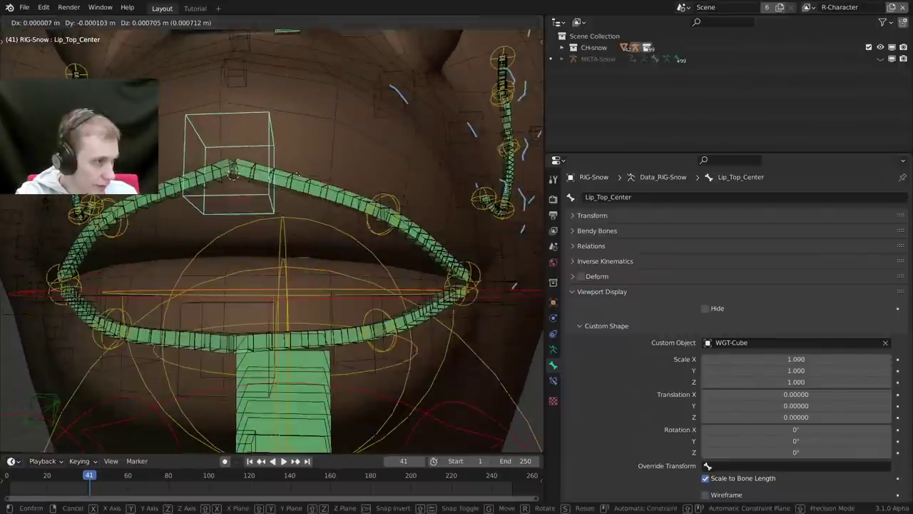
right_click(305, 226)
scroll(303, 221, "down", 2)
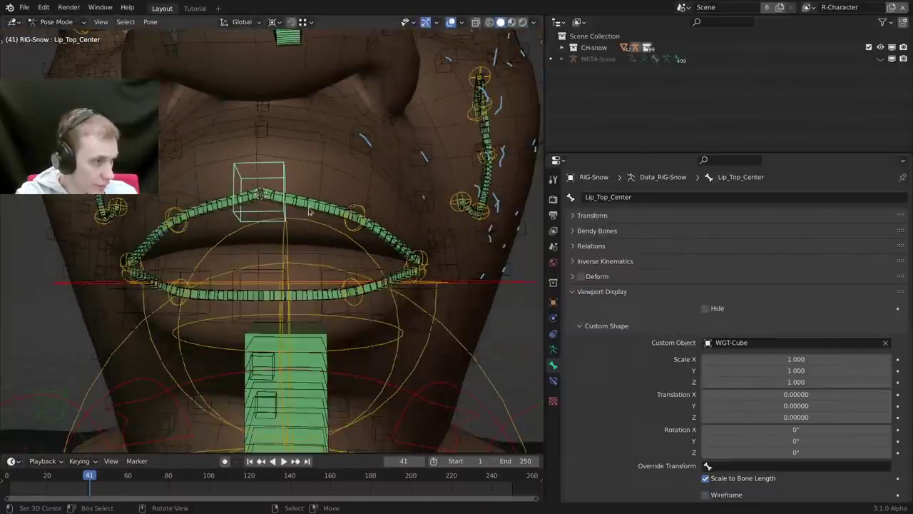
key("g")
right_click(269, 285)
scroll(270, 285, "up", 2)
middle_click_drag(269, 286, 252, 248)
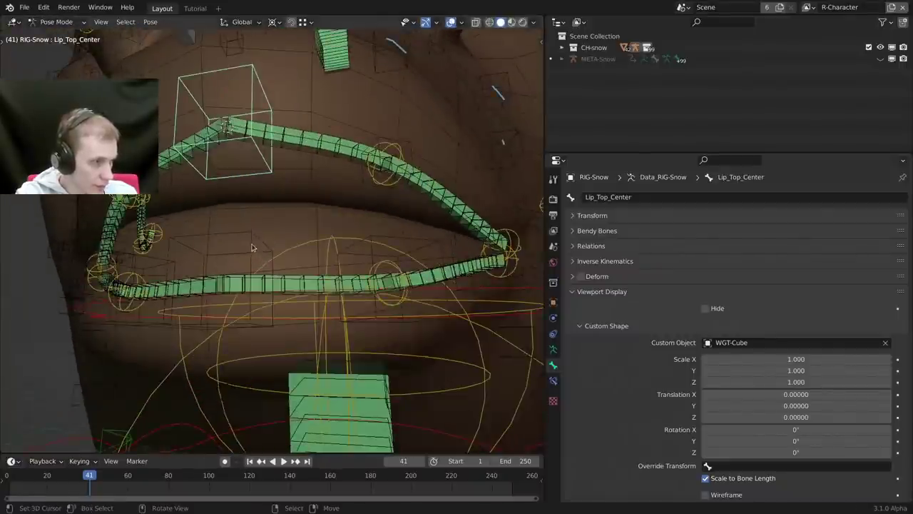
Test the Lip_Bot_Center and Lip_Bot.L controls by moving them, cancelling each move.
scroll(252, 249, "down", 2)
right_click(254, 250)
key("g")
right_click(314, 239)
scroll(372, 254, "up", 1)
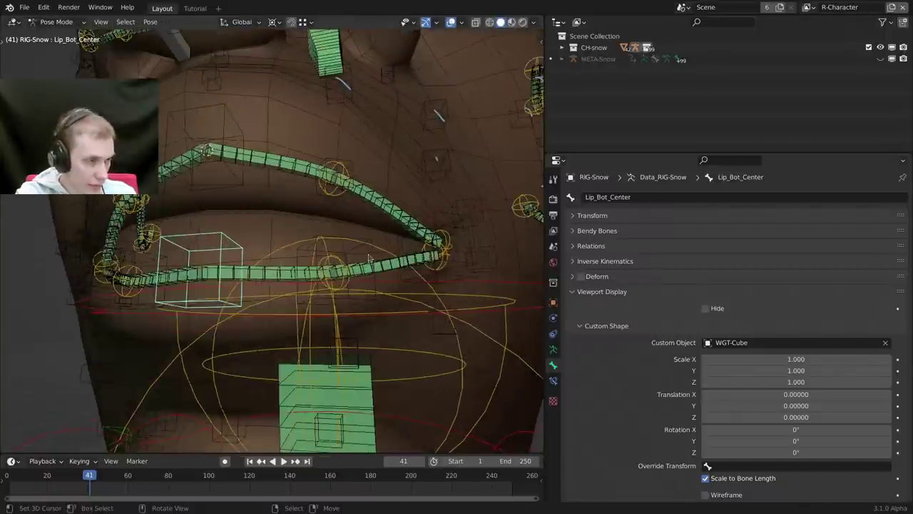
right_click(372, 254)
middle_click_drag(373, 255, 355, 249)
key("g")
right_click(332, 263)
Test the STR-Lip_Bot2.L control by moving it, cancelling the move.
scroll(327, 258, "up", 2)
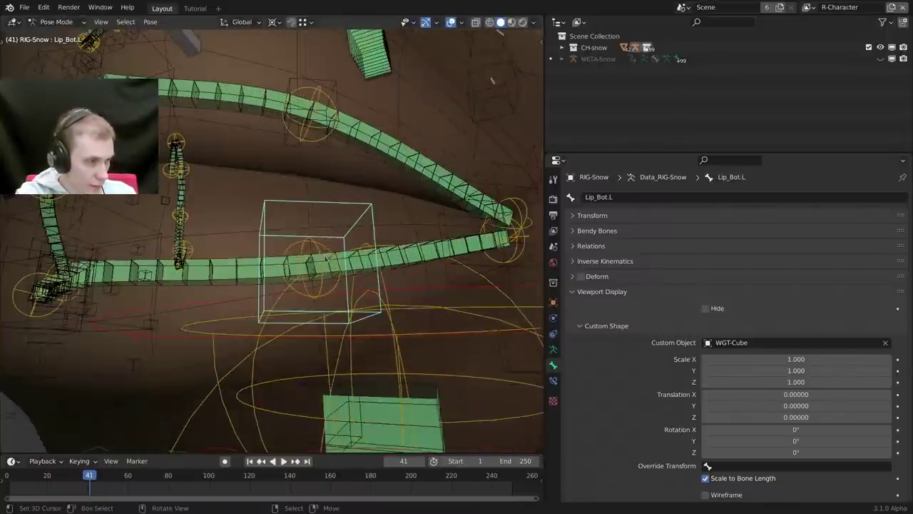
right_click(326, 254)
scroll(331, 255, "down", 2)
key("g")
right_click(373, 238)
middle_click_drag(373, 238, 344, 240)
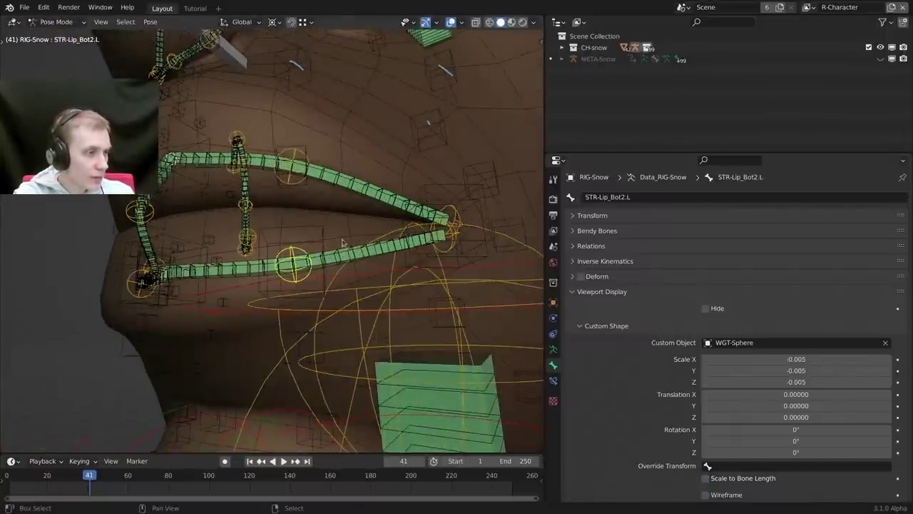
Switch to META-Snow and add an Armature constraint with one target bone entry to Lip_Top2.L.
key("shift+t")
middle_click_drag(309, 206, 299, 205)
right_click(285, 199)
key("g")
right_click(275, 193)
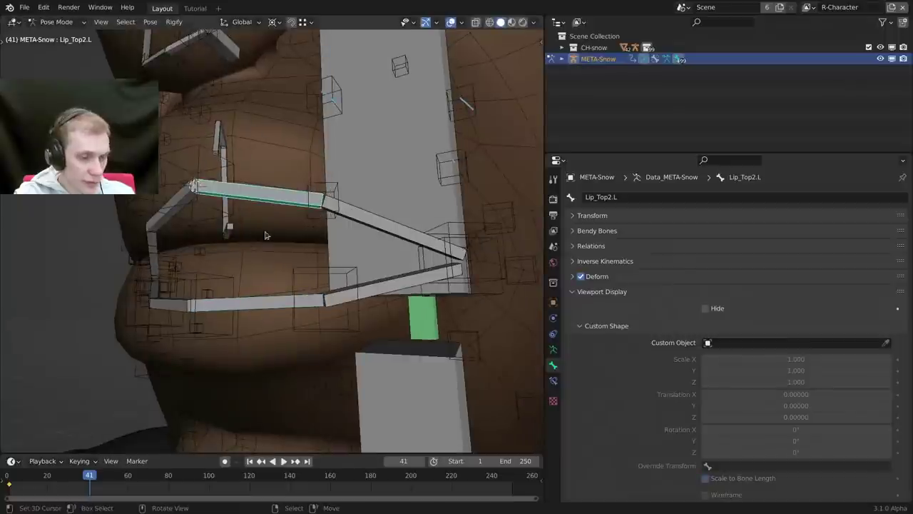
left_click(553, 382)
left_click(674, 200)
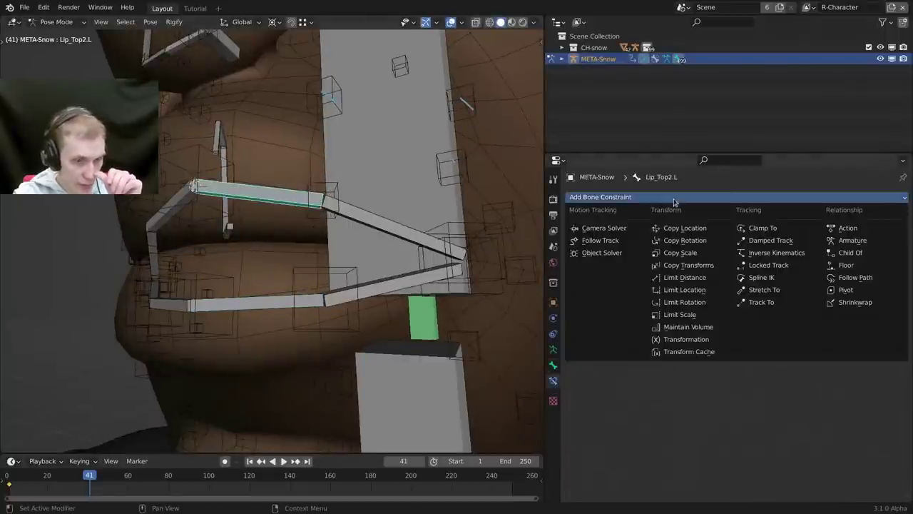
left_click(852, 241)
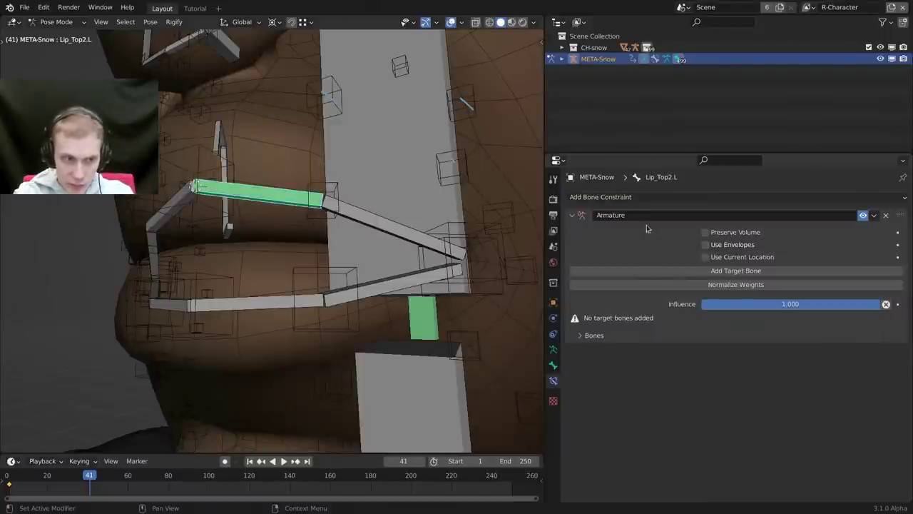
left_click(727, 276)
Copy the name of the Lip_Top.L anchor and set Lip_Top2.L's constraint target to META-Snow, bone Lip_Top.L.
middle_click_drag(291, 224, 303, 240)
scroll(304, 239, "up", 3)
left_click(321, 233)
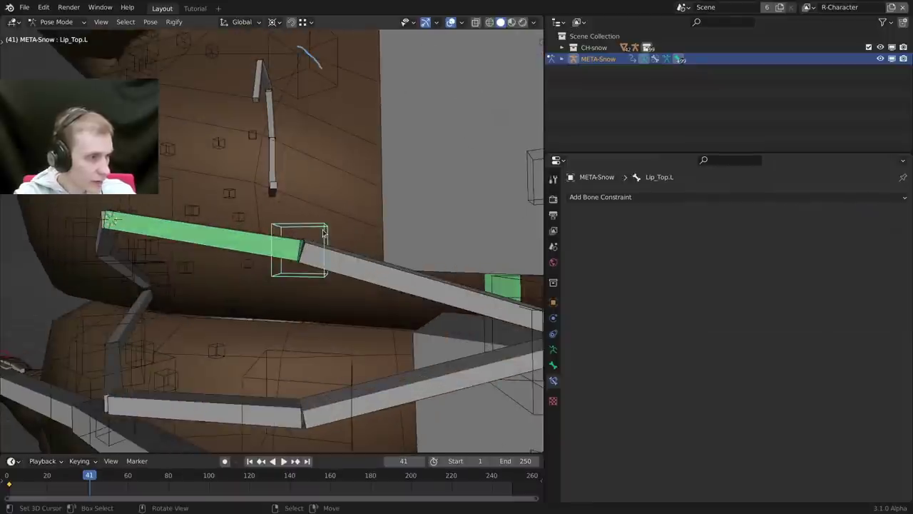
key("F2")
key("ctrl+c")
key("Escape")
left_click(322, 235)
left_click(574, 215)
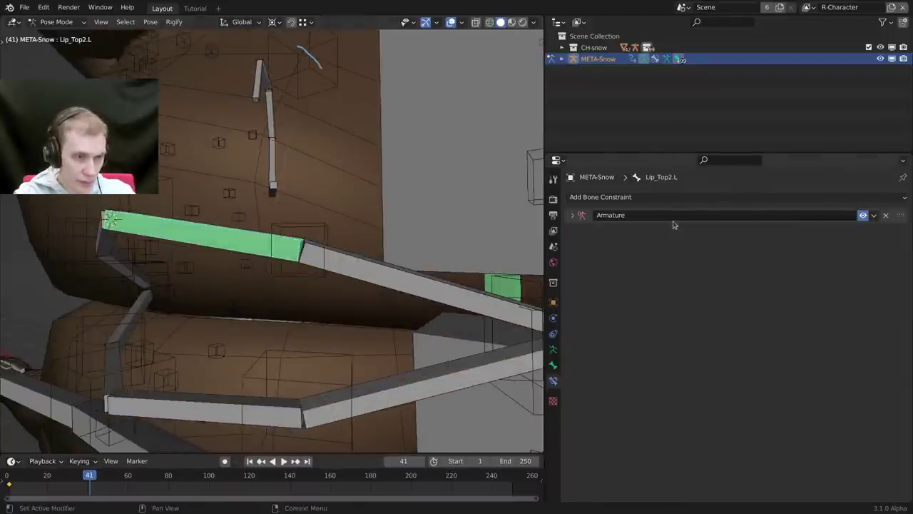
left_click(574, 216)
left_click(598, 321)
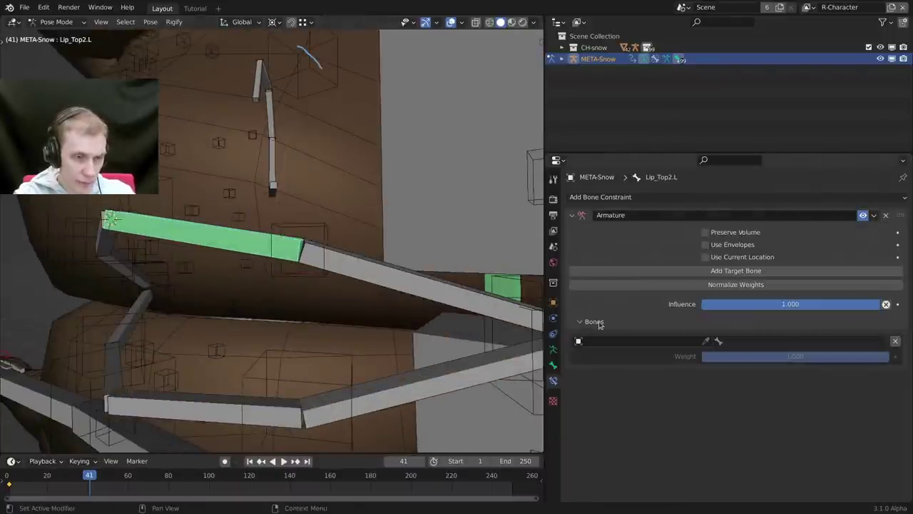
left_click(603, 343)
type("META")
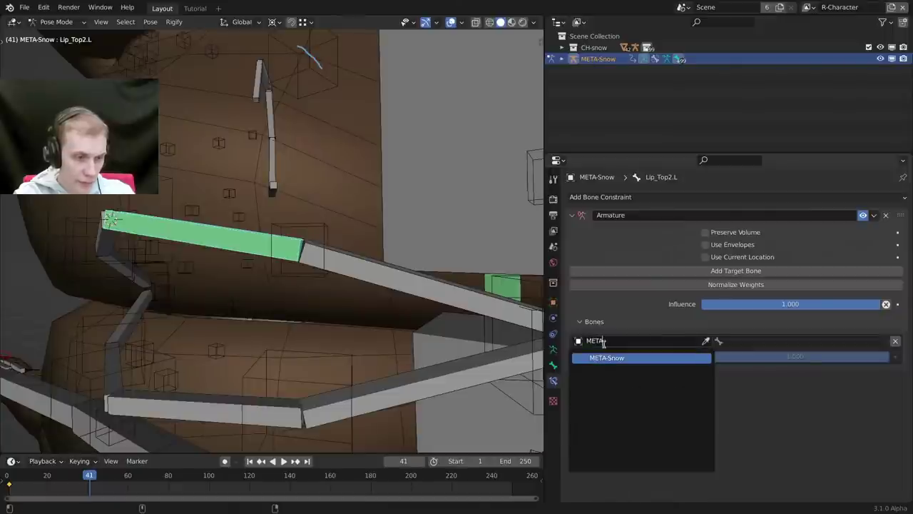
left_click(674, 358)
key("ctrl+v")
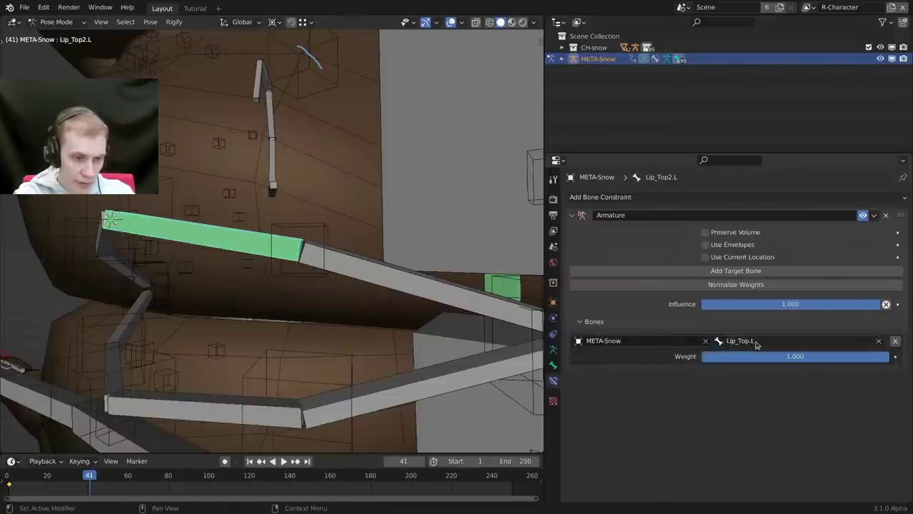
Copy the Armature constraint from Lip_Top2.L to Lip_Top1.L, Lip_Bot1.L and Lip_Bot2.L.
middle_click_drag(336, 294, 316, 305)
left_click(240, 334)
right_click(240, 334, "shift")
right_click(338, 229, "shift")
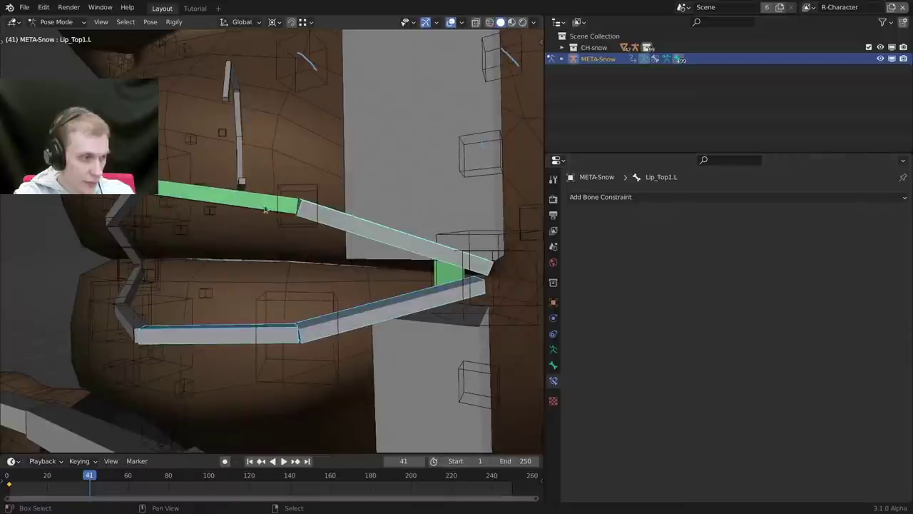
right_click(265, 207, "shift")
key("ctrl+c")
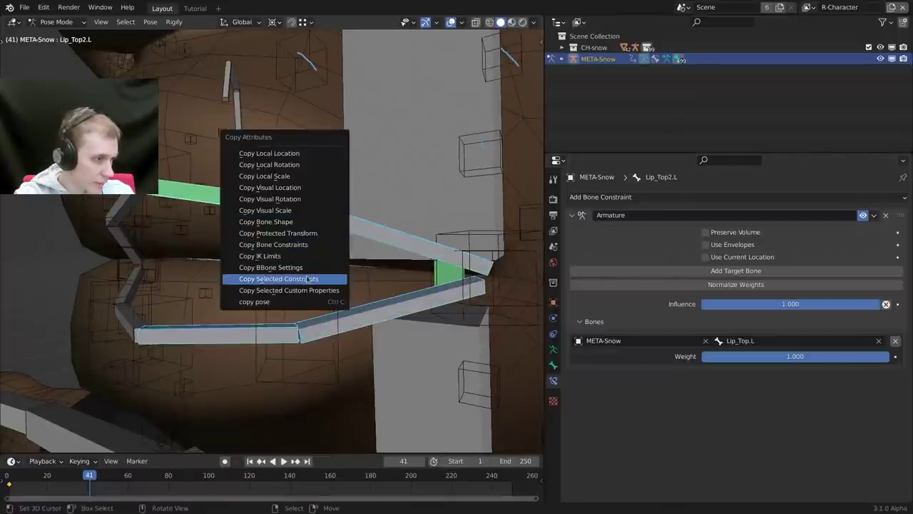
left_click(314, 277)
left_click(311, 308)
Set the target bone of Lip_Top1.L's Armature constraint to Lip_Top_Corner.L, copying the name from that anchor.
right_click(352, 229)
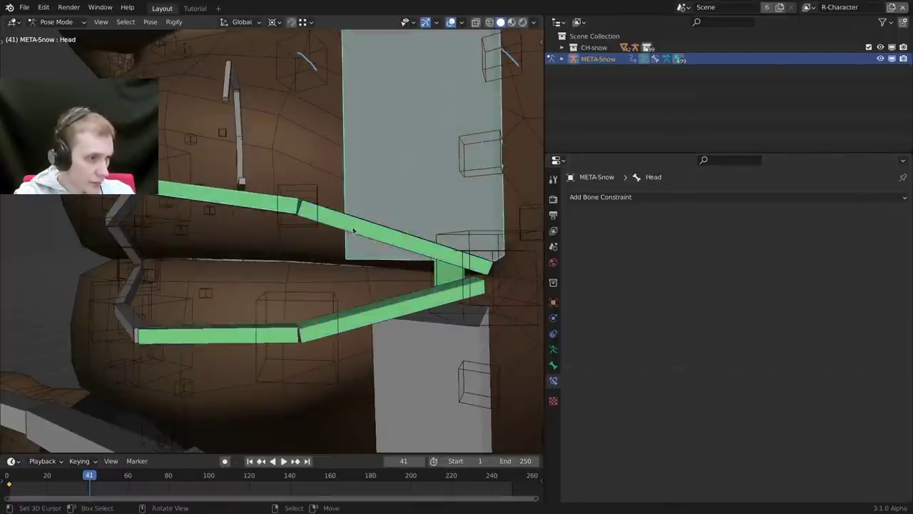
middle_click_drag(352, 229, 417, 238)
right_click(337, 228)
key("F2")
key("Escape")
right_click(425, 232)
key("g")
right_click(411, 207)
key("F2")
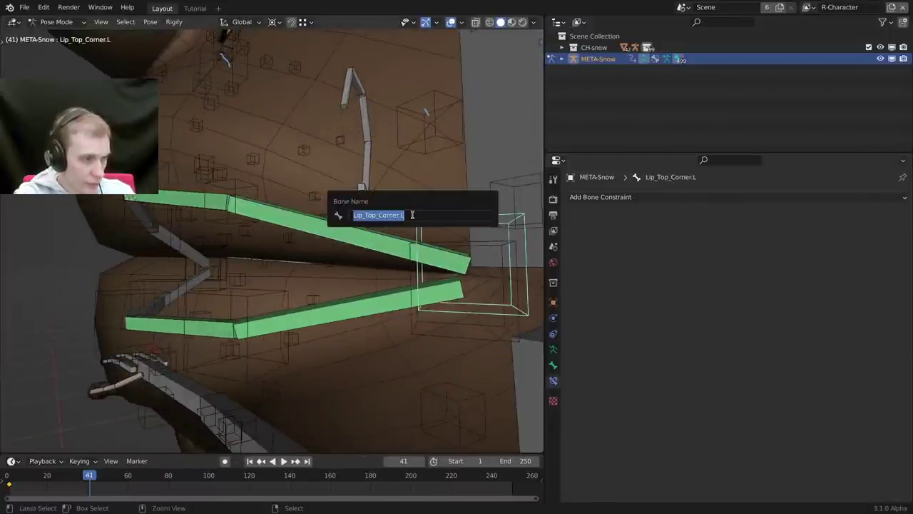
key("Escape")
right_click(391, 255)
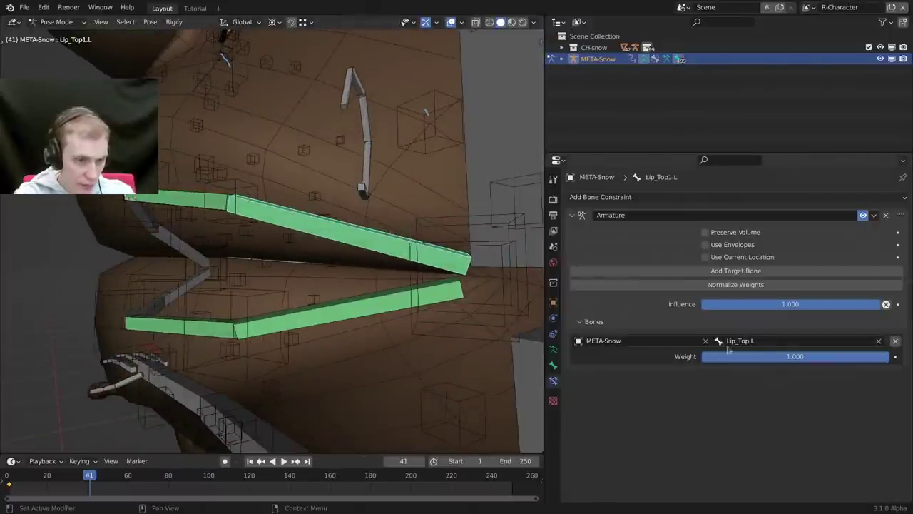
key("ctrl+v")
Set the target bone of Lip_Bot1.L's Armature constraint to Lip_Bot_Corner.L, copying the name from that anchor.
right_click(438, 333)
key("F2")
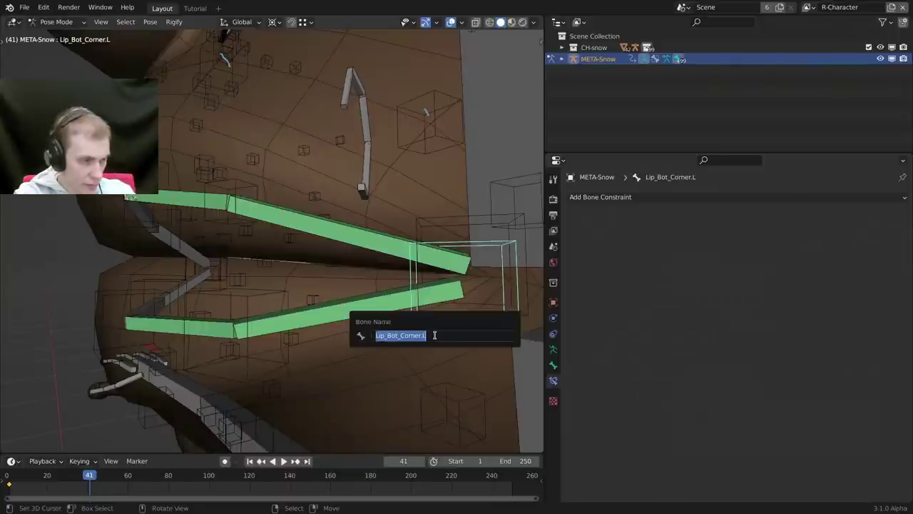
key("Escape")
right_click(432, 294)
key("ctrl+v")
Set the target bone of Lip_Bot2.L's Armature constraint to Lip_Bot.L, copying the name from that anchor.
middle_click_drag(441, 314, 367, 342)
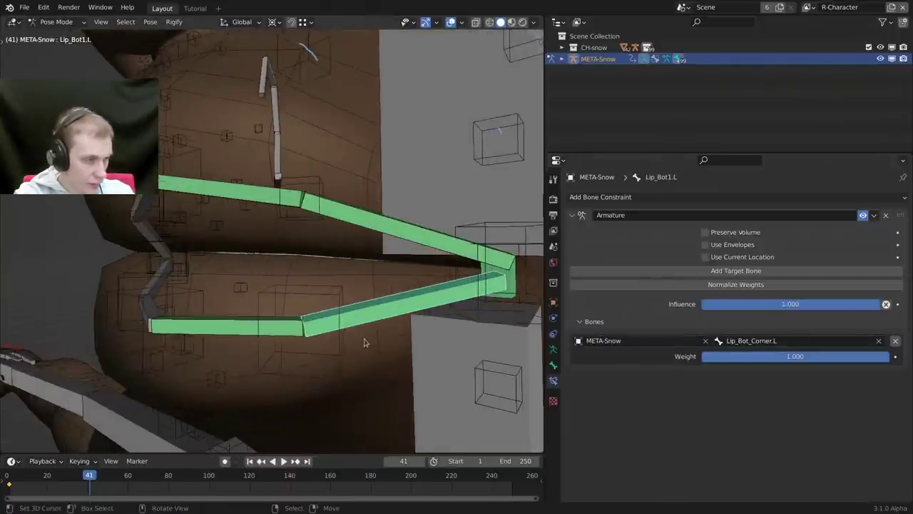
right_click(336, 362)
key("F2")
key("ctrl+c")
key("Escape")
right_click(291, 328)
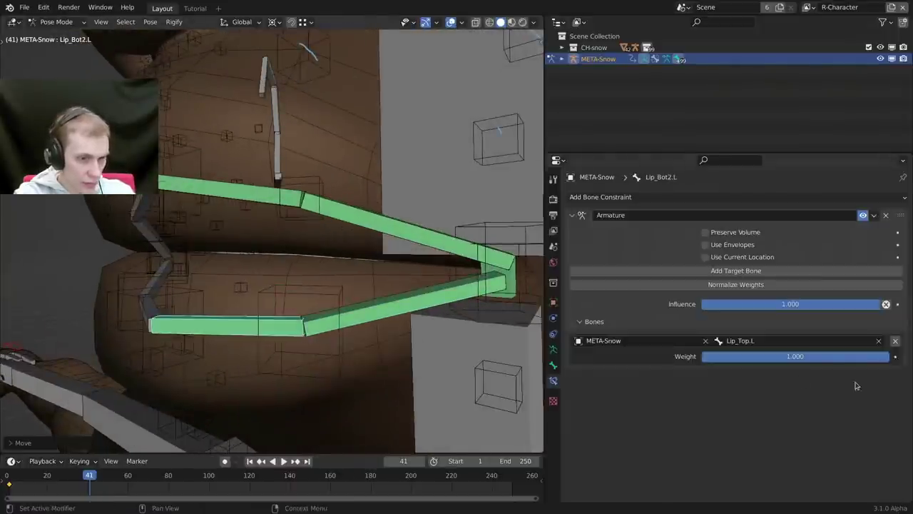
key("ctrl+v")
middle_click_drag(478, 311, 306, 307)
Select the four left lip bones and symmetrize them to the right side in Edit Mode.
left_click(335, 345)
right_click(342, 318)
right_click(328, 302, "shift")
key("ctrl+Tab")
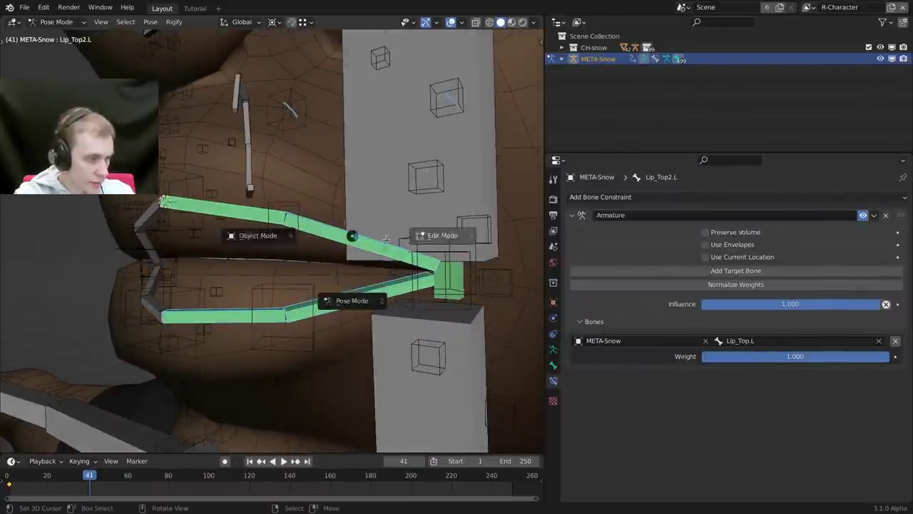
left_click(394, 239)
key("F3")
type("sym")
key("Return")
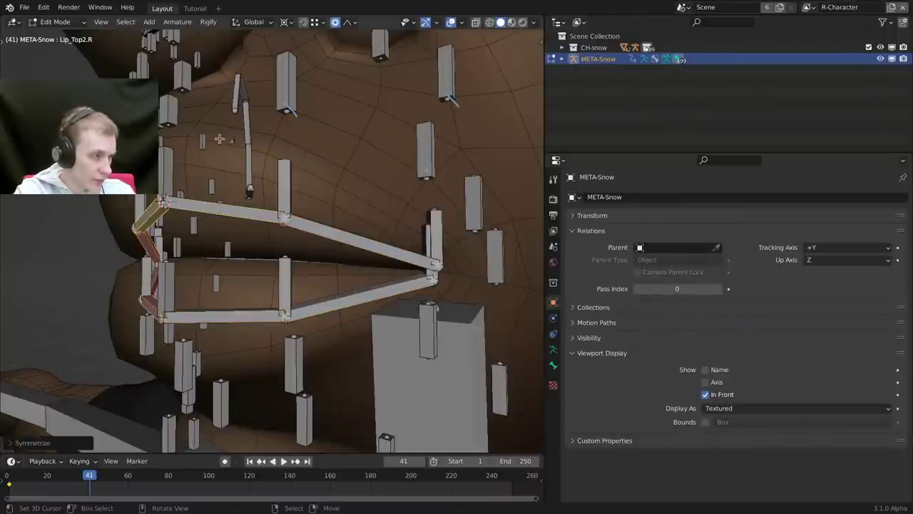
Return to Pose Mode and compare the Armature constraints on the mirrored lip bones of both sides.
key("ctrl+Tab")
key("ctrl+shift+m")
key("ctrl+shift+m")
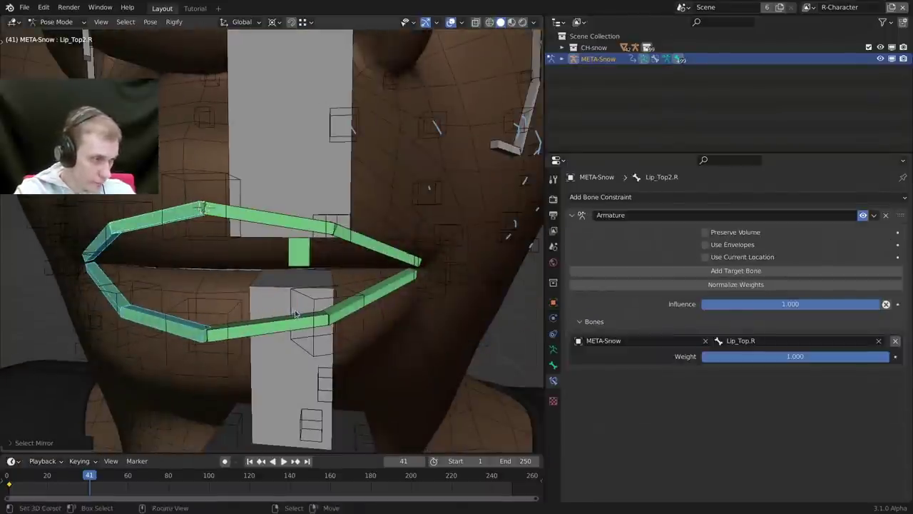
middle_click_drag(296, 293, 319, 228)
left_click(313, 201)
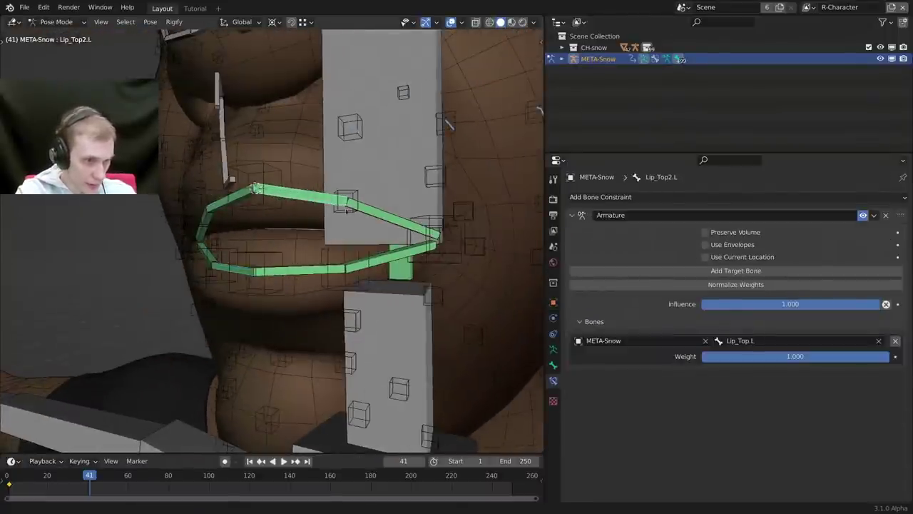
Switch from META-Snow to the generated RIG-Snow with the lip controls in view.
middle_click_drag(432, 232, 385, 239)
middle_click_drag(287, 323, 338, 312, "shift")
scroll(290, 259, "up", 1)
key("shift+t")
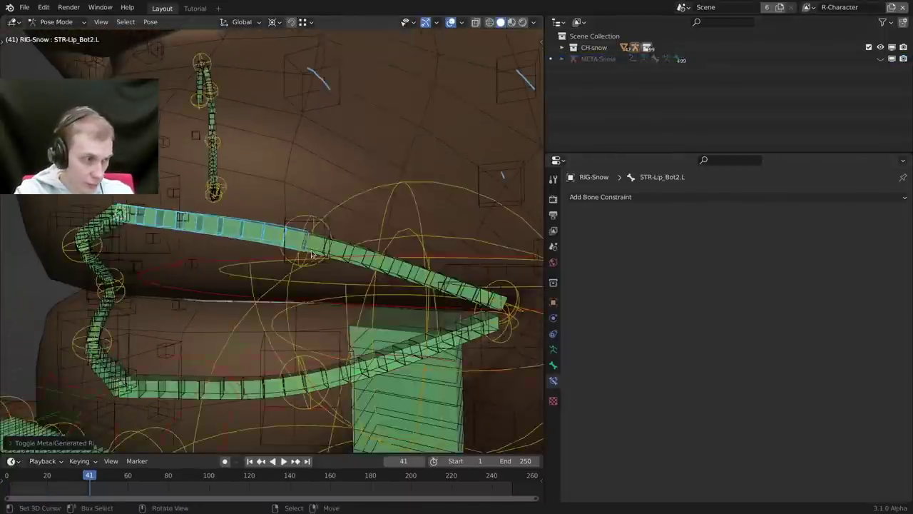
Test-move the STR-Lip_Top2.L control on the upper lip, and return to META-Snow to check Lip_Top2.L's Armature constraint.
right_click(312, 222)
right_click(311, 220)
scroll(312, 222, "up", 1)
key("g")
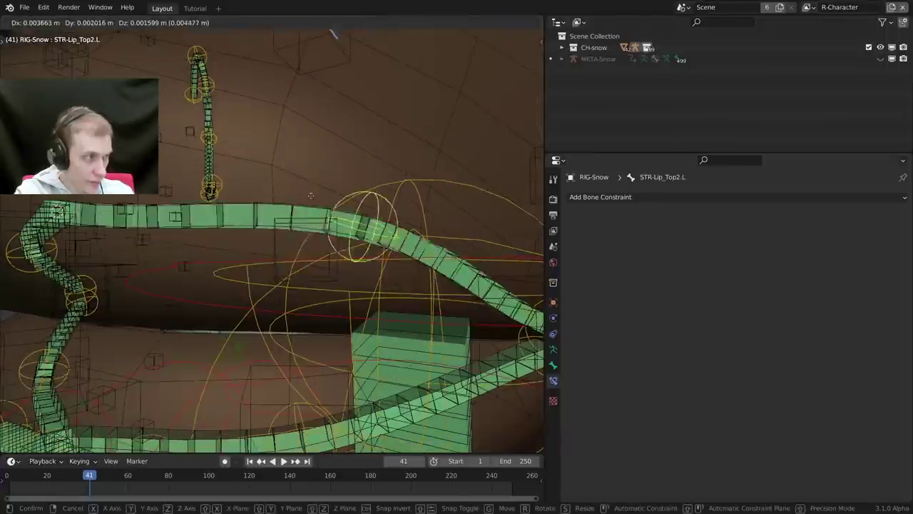
right_click(300, 214)
scroll(206, 148, "down", 3)
key("g")
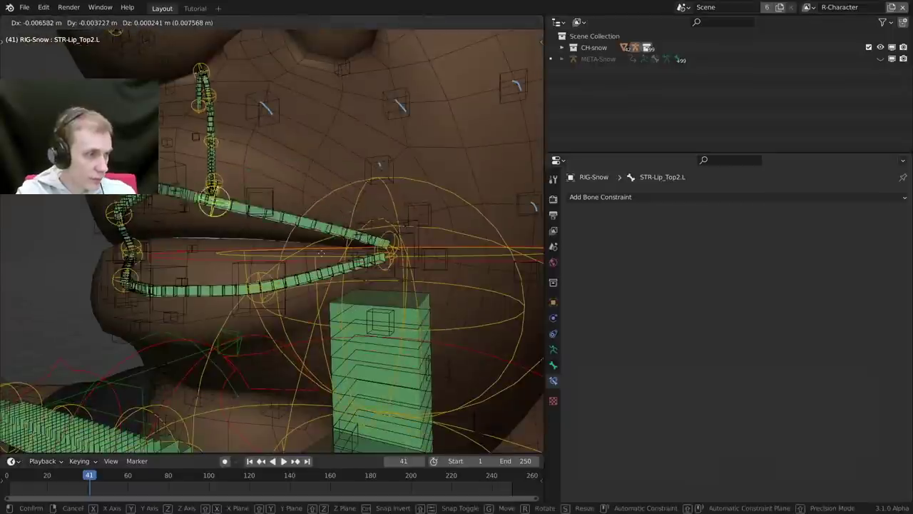
right_click(251, 203)
scroll(253, 200, "up", 2)
middle_click_drag(241, 189, 289, 249)
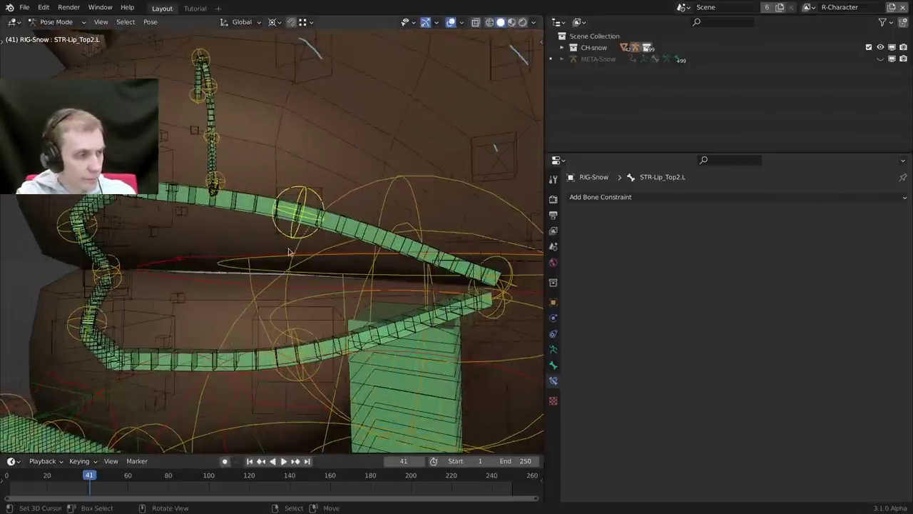
scroll(288, 246, "down", 1)
key("shift+t")
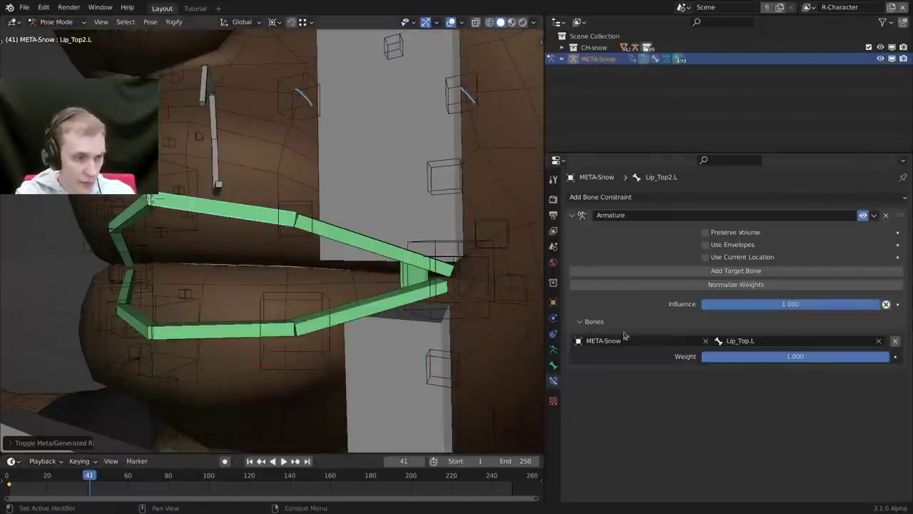
middle_click_drag(444, 287, 391, 275)
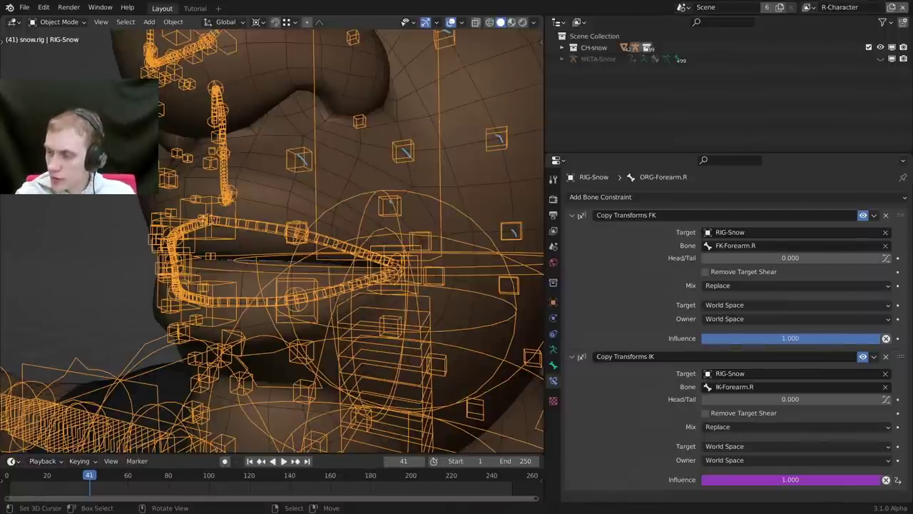
Put RIG-Snow in Pose Mode and select the Lip_Top.L anchor, followed by the Lip_Top_Center anchor.
middle_click_drag(291, 208, 306, 199)
scroll(307, 199, "up", 2)
key("ctrl+Tab")
left_click(316, 234)
middle_click_drag(316, 232, 259, 249)
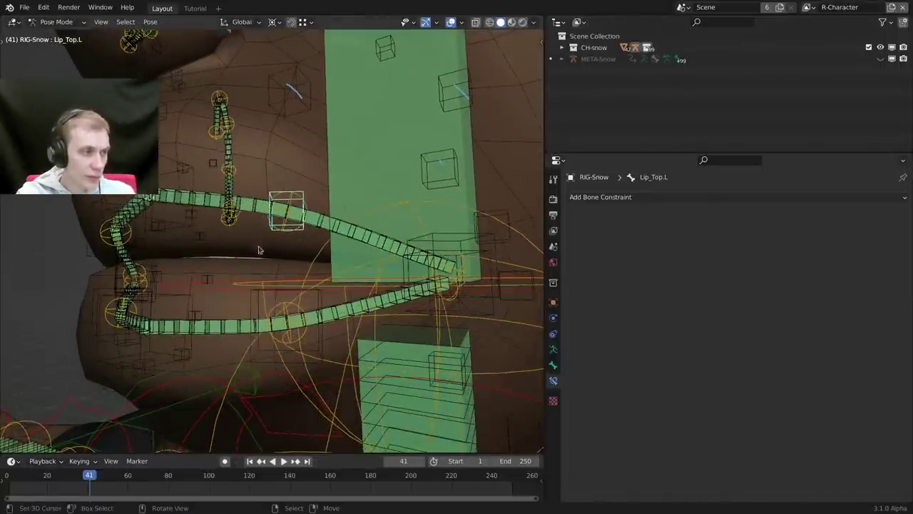
left_click(161, 161)
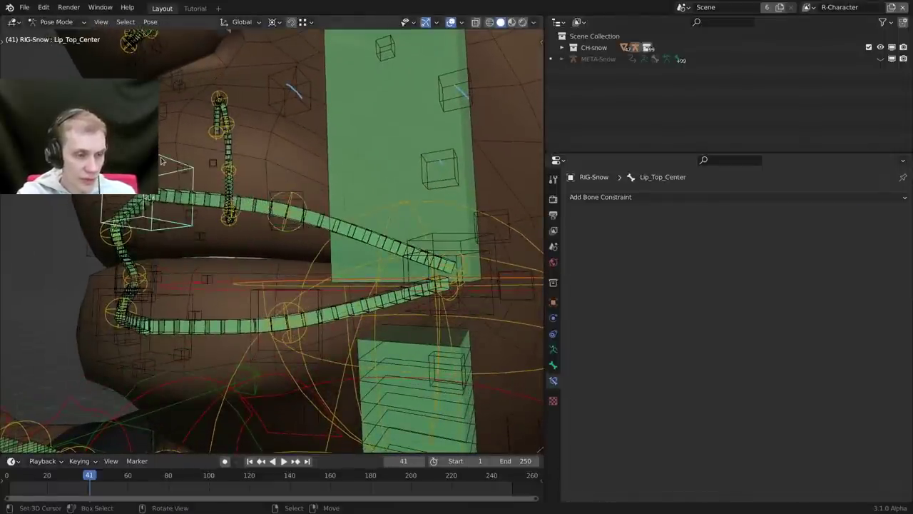
Examine Lip_Top_Center's custom properties on RIG-Snow and its Rigify type settings on META-Snow.
left_click(553, 365)
left_click(603, 326)
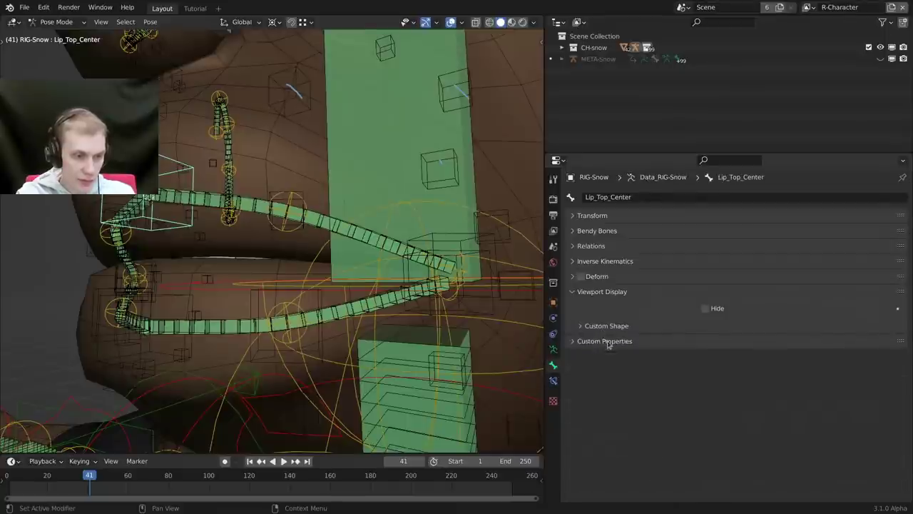
left_click(604, 340)
key("shift+t")
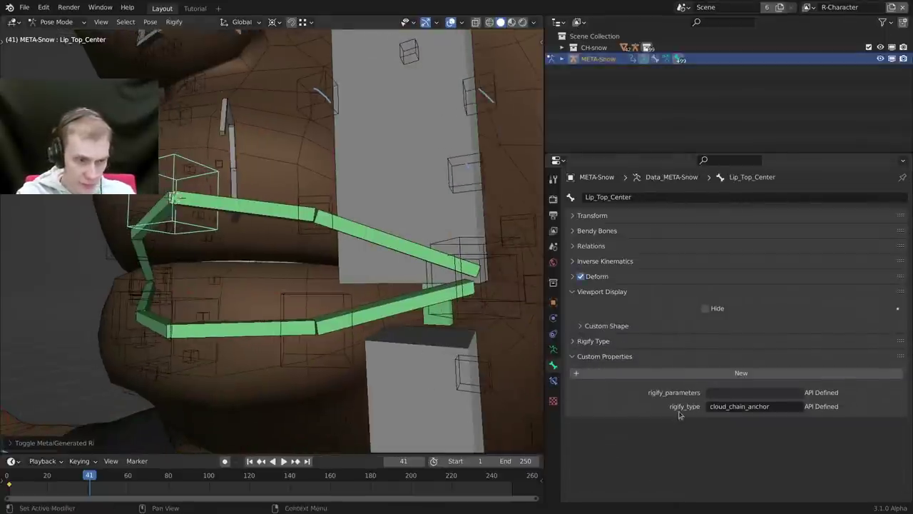
left_click(610, 342)
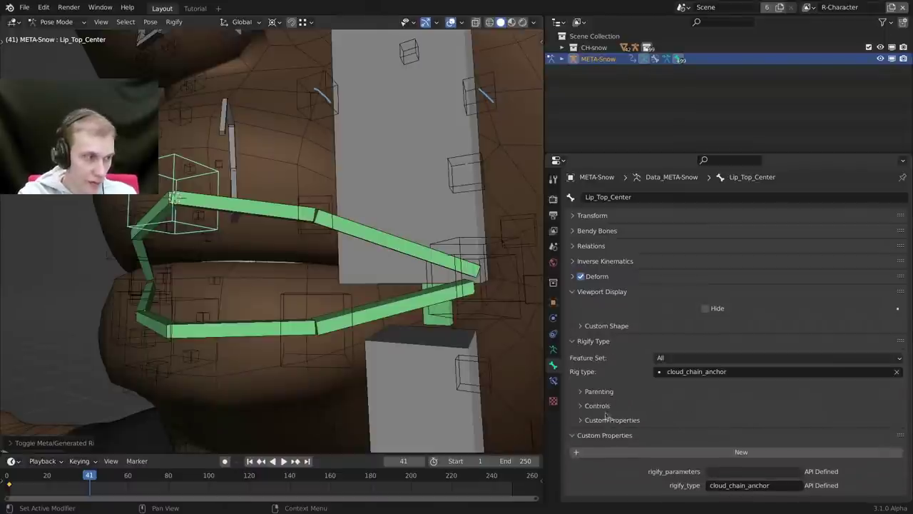
scroll(271, 214, "down", 1)
scroll(265, 212, "up", 2)
Select the Lip_Top1.L chain bone in META-Snow and examine its Rigify type settings.
right_click(460, 268)
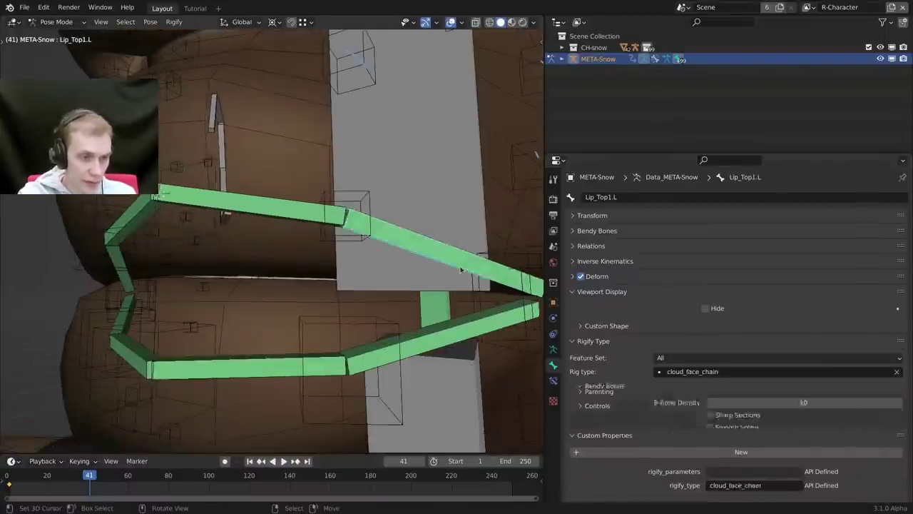
scroll(456, 267, "down", 3)
scroll(368, 260, "up", 3)
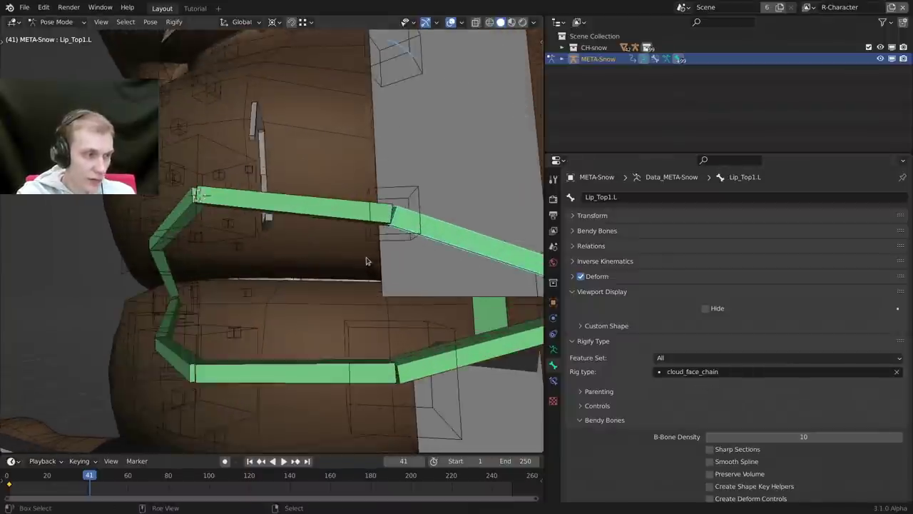
middle_click_drag(366, 261, 325, 247)
scroll(326, 245, "down", 2)
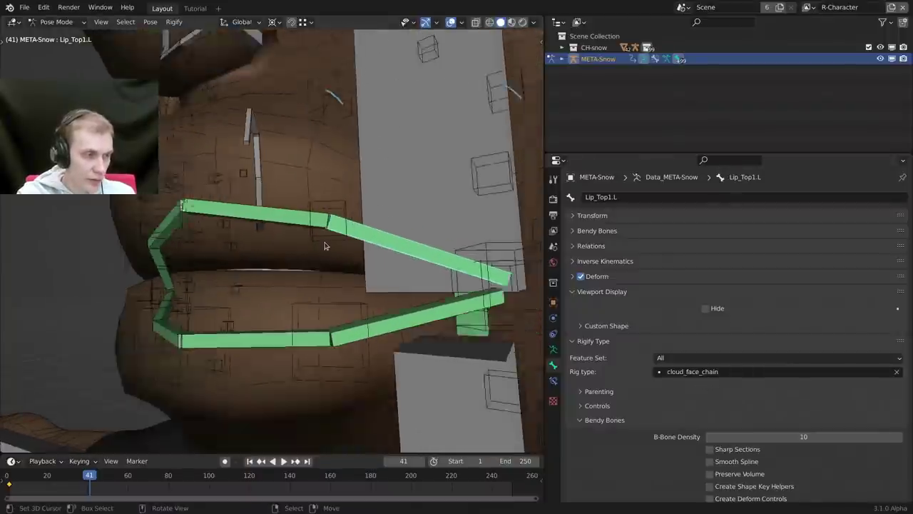
Compare the upper-lip anchors on the generated rig and the metarig, with Lip_Top_Center selected.
right_click(326, 242)
key("shift+t")
scroll(334, 258, "down", 1)
middle_click_drag(330, 261, 360, 277)
right_click(229, 198)
scroll(232, 198, "up", 1)
middle_click_drag(231, 198, 292, 210)
scroll(292, 210, "up", 2)
middle_click_drag(298, 164, 285, 230)
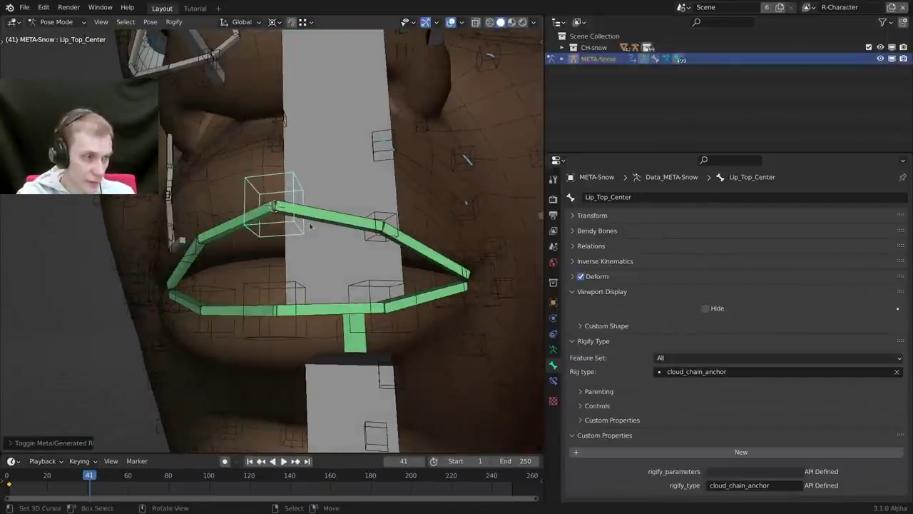
Test-rotate the left lip chain bones Lip_Top2.L, Lip_Top1.L and Lip_Bot1.L in META-Snow to check how they connect.
left_click(330, 219)
key("r")
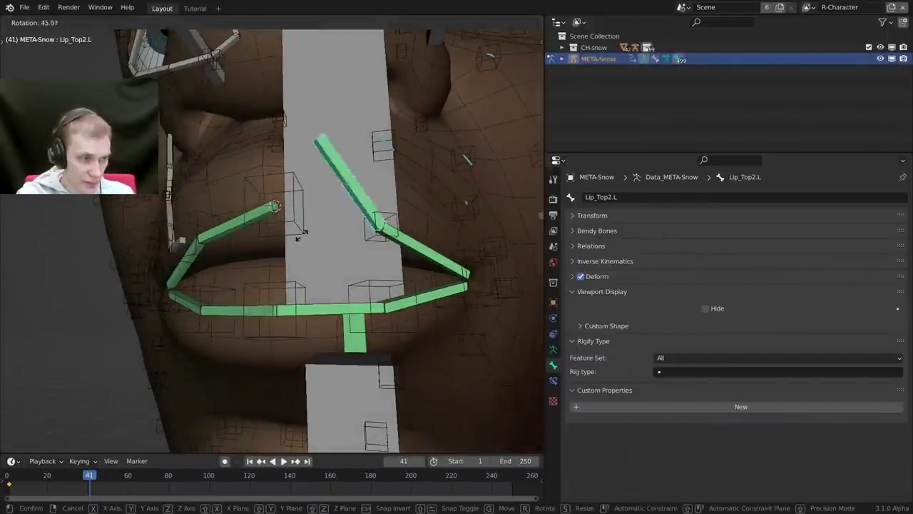
right_click(304, 235)
left_click(410, 246)
key("r")
right_click(398, 270)
left_click(439, 293)
key("r")
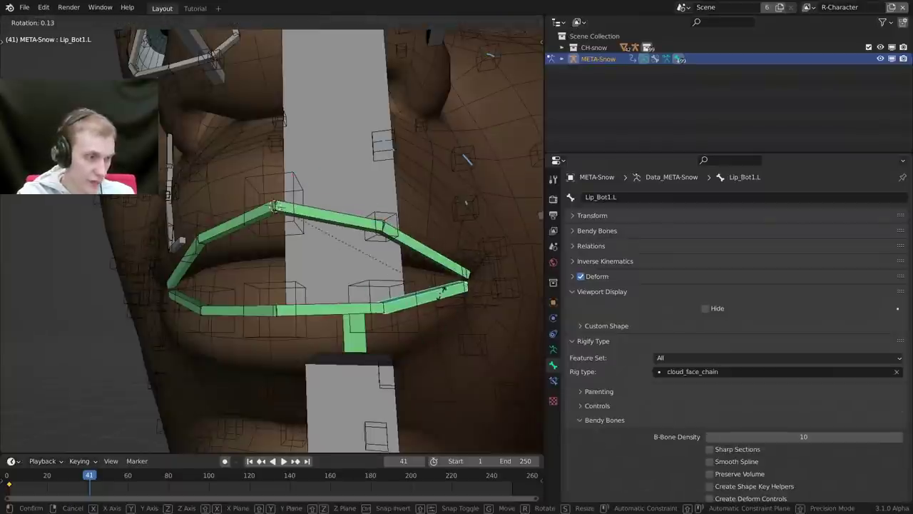
right_click(443, 288)
key("r")
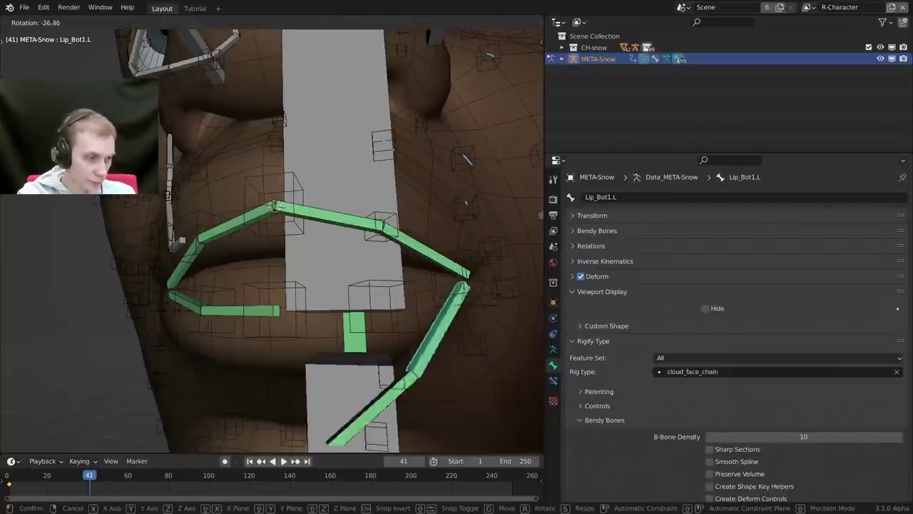
right_click(415, 254)
right_click(418, 253)
key("r")
right_click(425, 261)
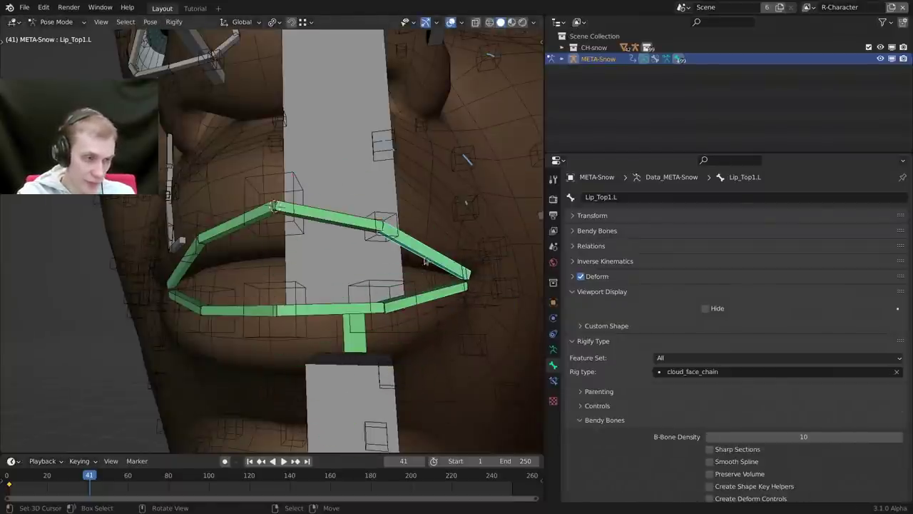
Sketch an annotation arc above the upper lip from one mouth corner to the other and erase it.
middle_click_drag(467, 282, 470, 281)
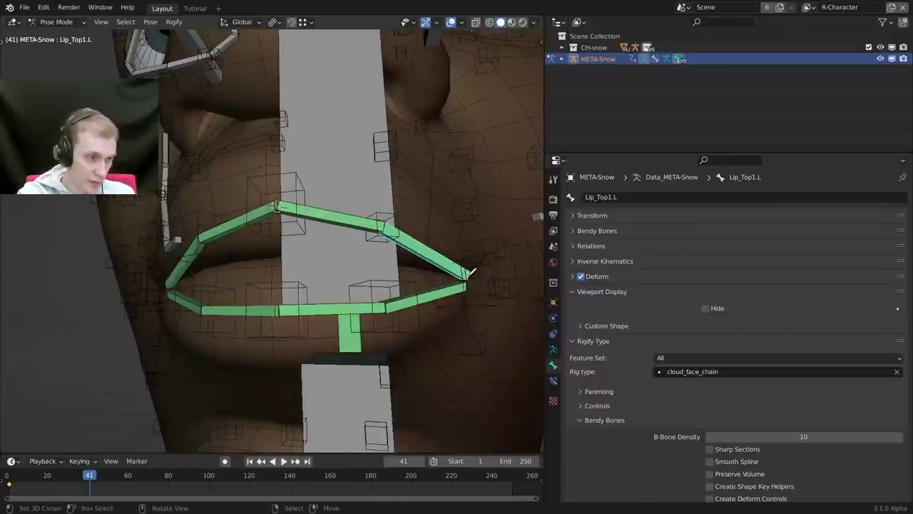
middle_click_drag(168, 293, 226, 288)
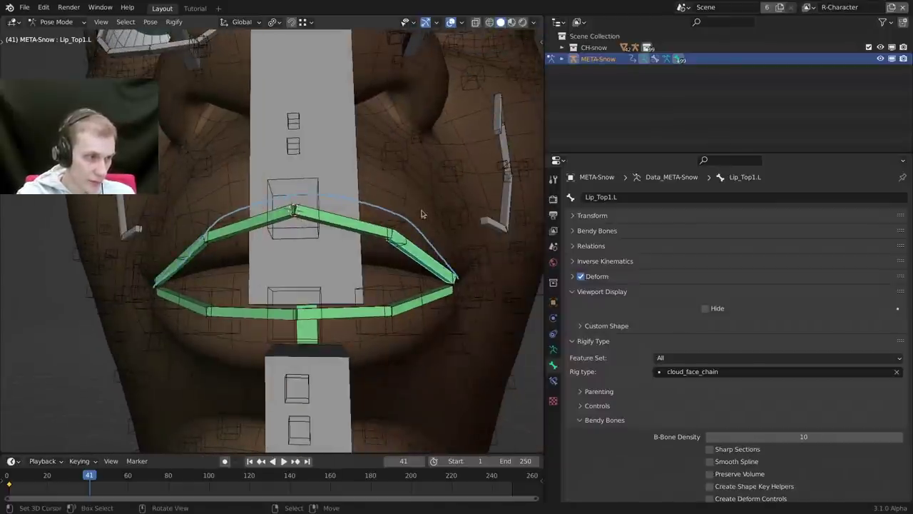
left_click_drag(421, 213, 396, 215)
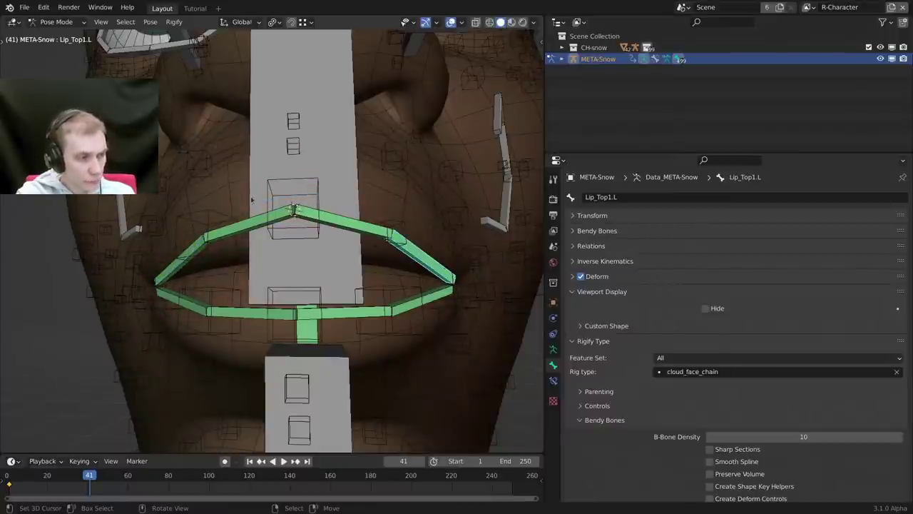
Select the Lip_Top_Center anchor, switch to RIG-Snow and test-move it to check the upper lip's response.
middle_click_drag(251, 198, 439, 262)
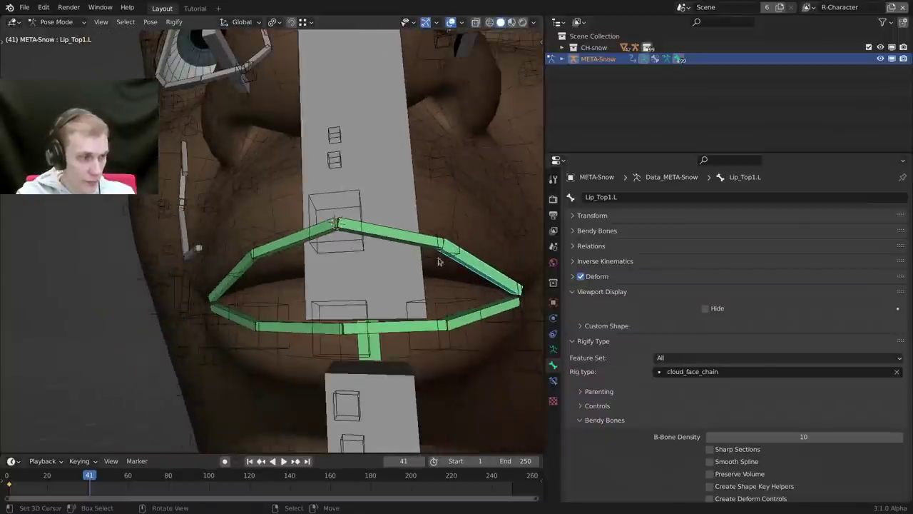
scroll(352, 235, "up", 2)
left_click(355, 246)
middle_click_drag(355, 246, 312, 249)
key("shift+t")
scroll(312, 249, "up", 1)
key("g")
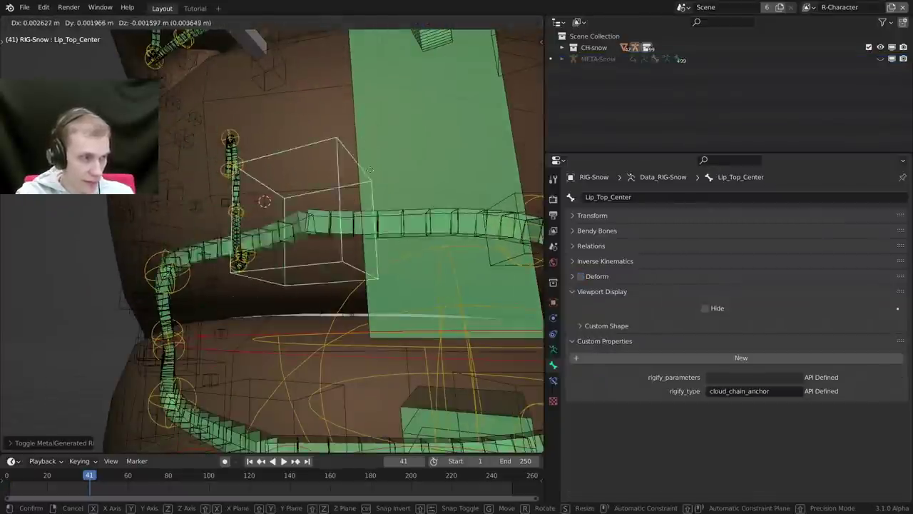
right_click(439, 246)
Show the hidden armature layer containing the STR-TIP lip controls and test-move STR-TIP-Lip_Top2.L.
left_click(553, 348)
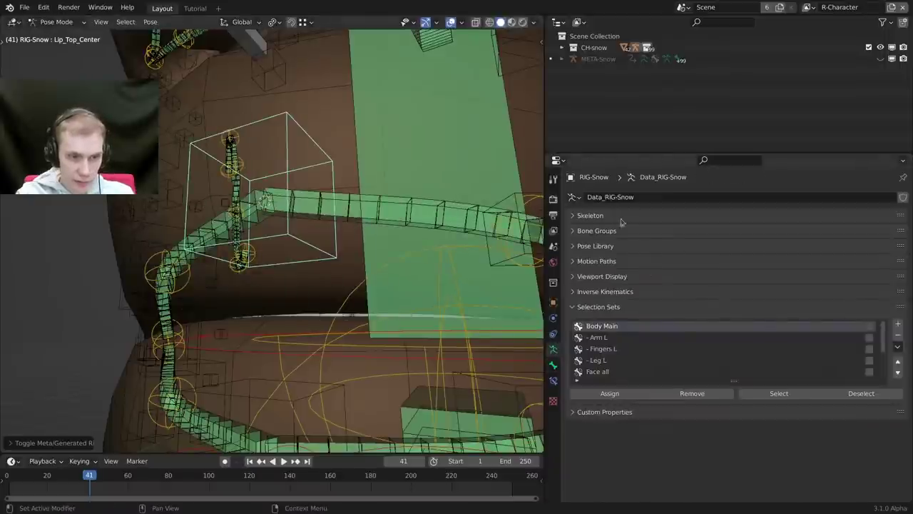
left_click(589, 215)
left_click(873, 266)
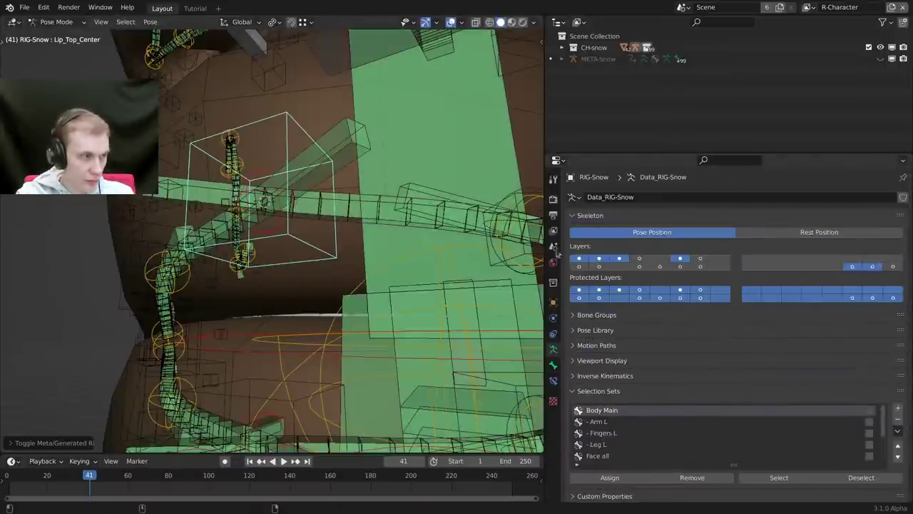
left_click(268, 177)
middle_click_drag(268, 177, 333, 173)
key("g")
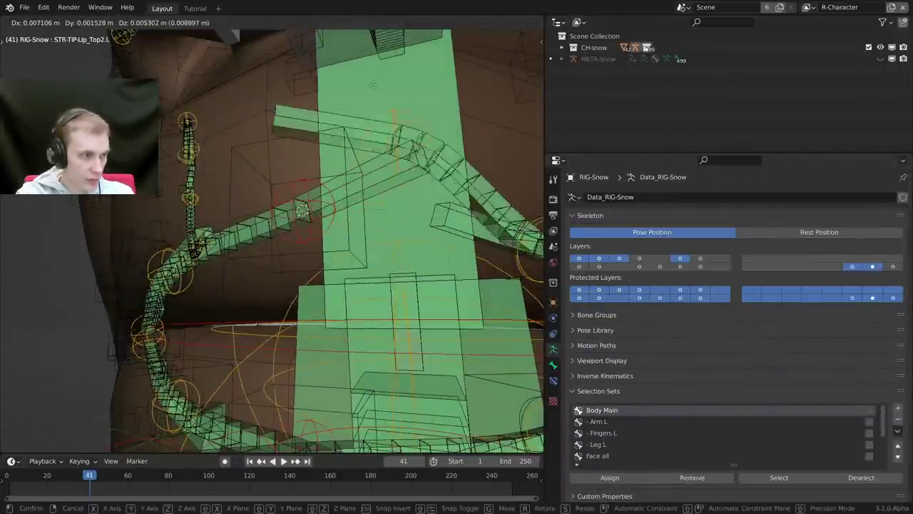
right_click(435, 243)
Move STR-TIP-Lip_Top2.L upward, away from the centre of the upper lip.
middle_click_drag(435, 242, 302, 187)
key("g")
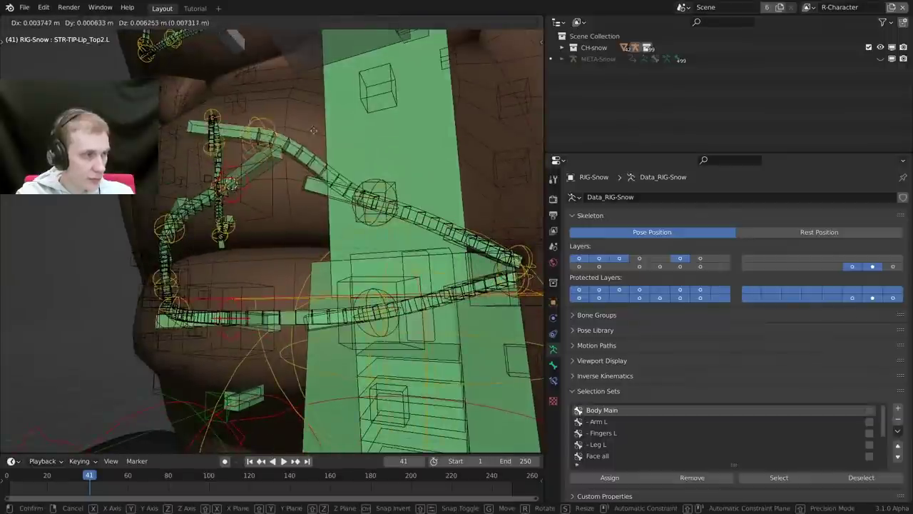
left_click(317, 140)
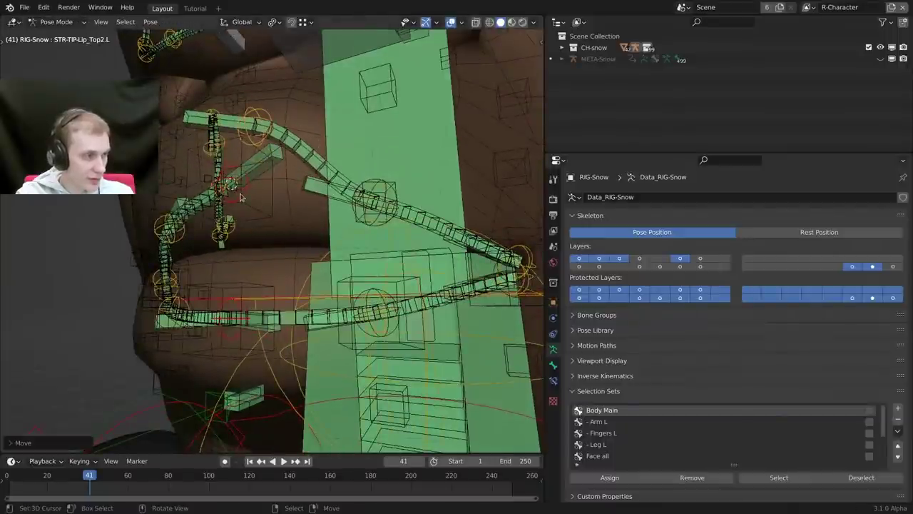
Select STR-TIP-Lip_Top2.R at the upper lip's centre and test-move it separately from the left tip control.
middle_click_drag(242, 194, 254, 200)
right_click(253, 197)
right_click(254, 196)
key("g")
right_click(258, 206)
right_click(257, 206)
key("g")
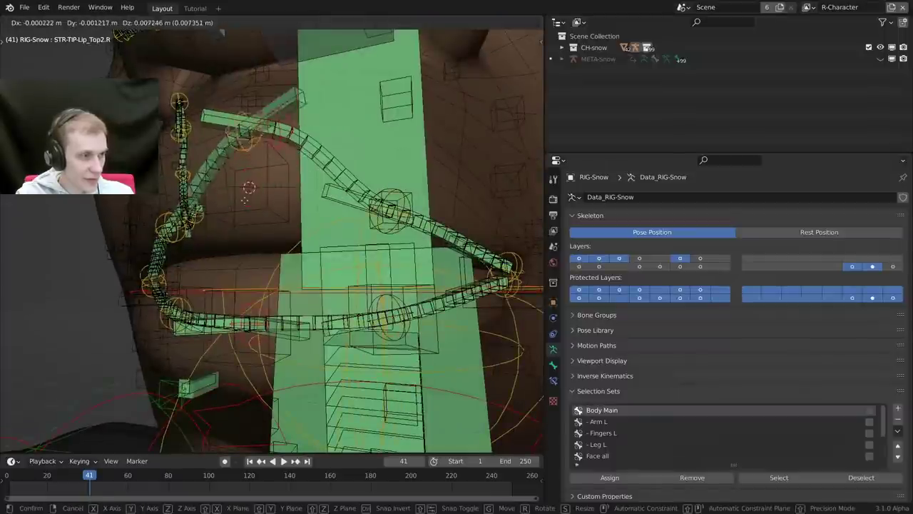
right_click(284, 158)
Select the upper-lip centre controls, including STR-TIP-Lip_Top2.L, reset their location and deselect everything.
right_click(272, 147)
right_click(276, 133, "shift")
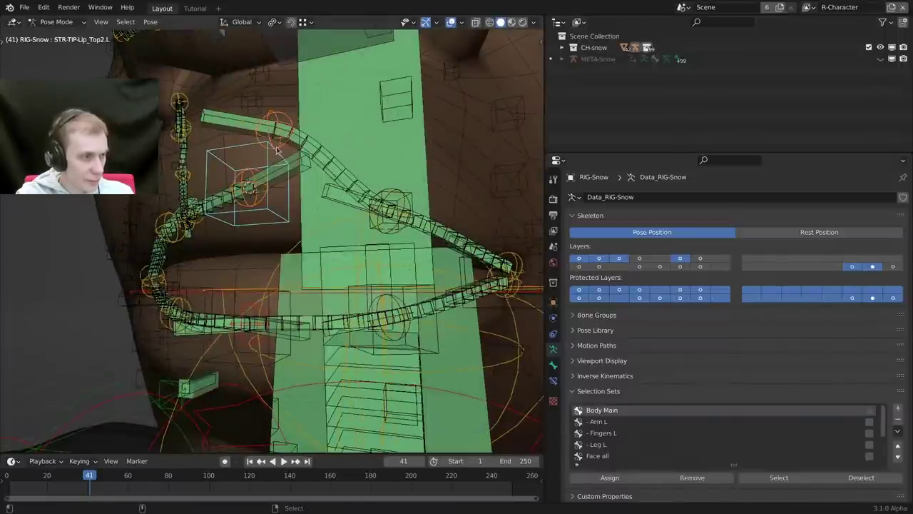
key("alt+g")
key("alt+a")
Hide the armature layers containing the STR-TIP controls and the green bendy lip bones.
left_click(873, 268, "shift")
middle_click_drag(285, 267, 249, 266)
left_click(852, 267, "shift")
scroll(343, 269, "down", 2)
middle_click_drag(342, 268, 325, 262)
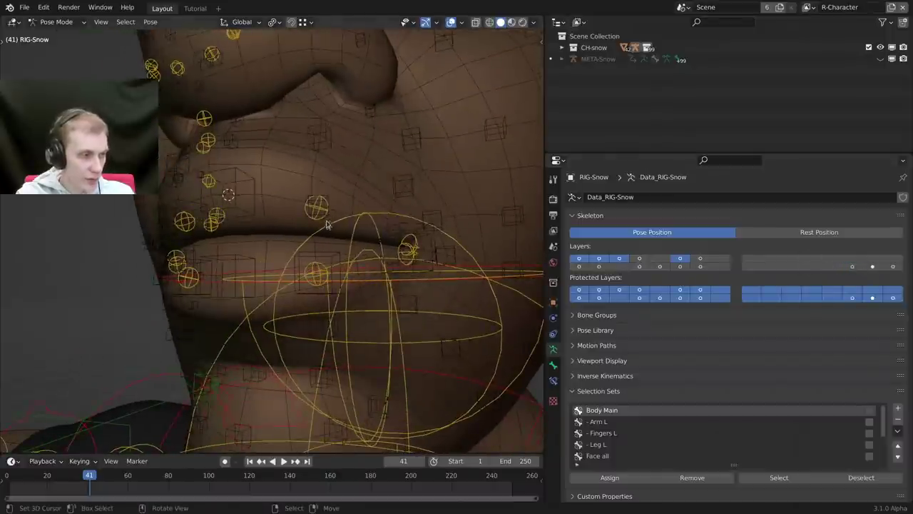
Select the Lip_Top.L anchor on RIG-Snow and test-move it with the bendy lip bones hidden.
right_click(326, 218)
right_click(322, 206)
scroll(322, 206, "up", 1)
right_click(328, 194)
key("g")
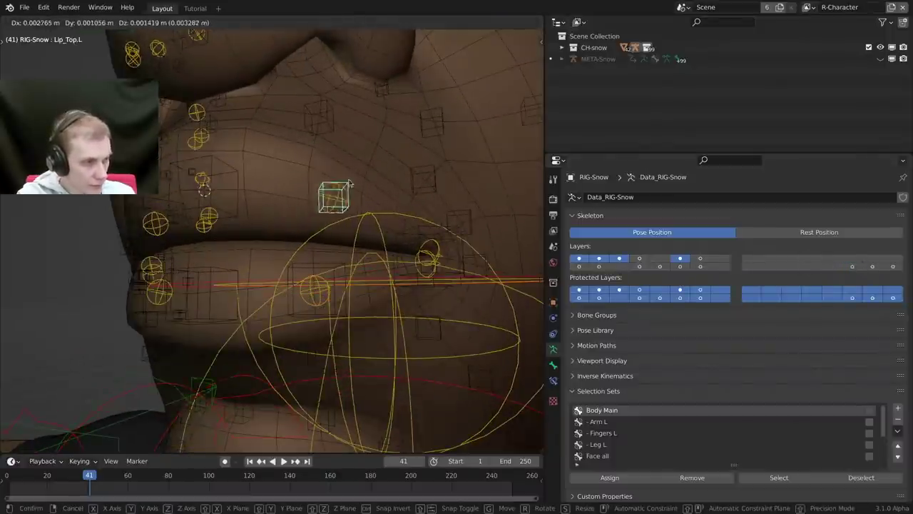
left_click(320, 205)
Show the bendy lip bone layer again and test-move Lip_Top.L to check how the chain follows.
left_click(852, 266)
middle_click_drag(189, 221, 223, 224)
key("g")
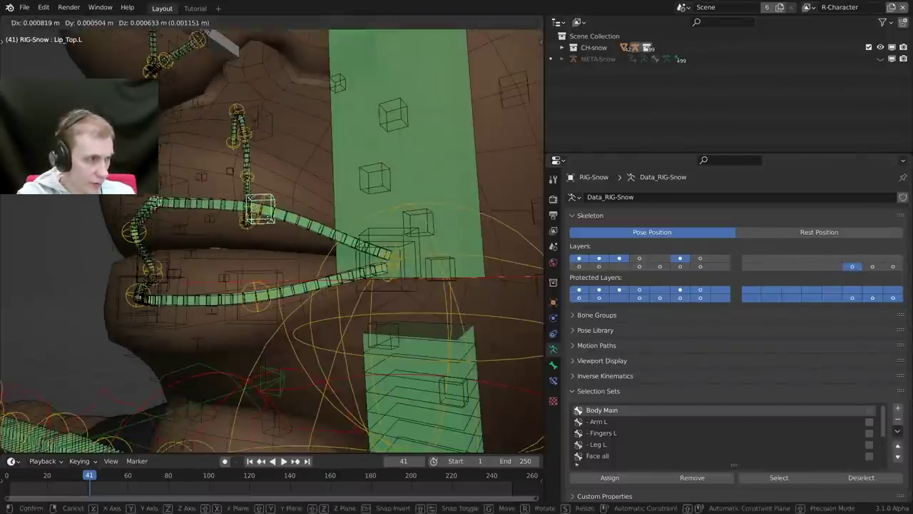
right_click(264, 253)
middle_click_drag(265, 253, 272, 237)
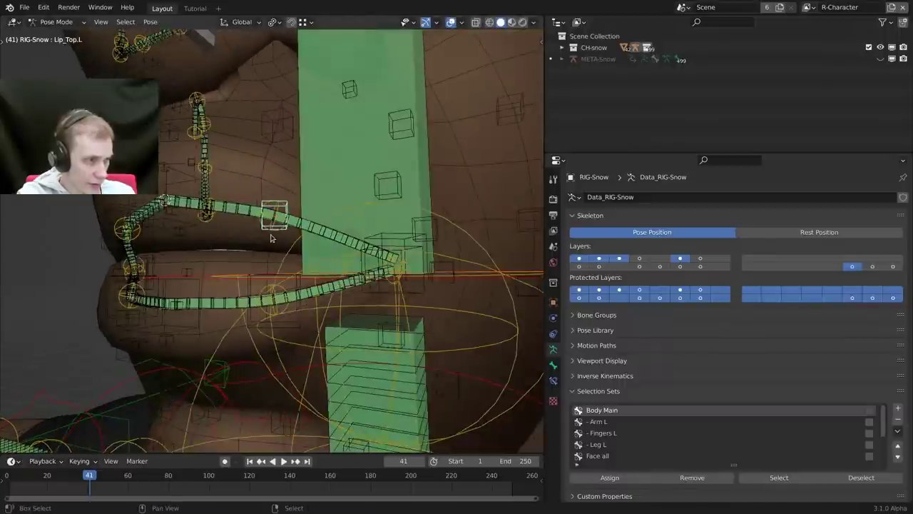
Switch to META-Snow and set the Rigify type of Lip_Top.L to cloud_copy.
key("shift+t")
scroll(364, 274, "up", 1)
left_click(554, 365)
left_click(728, 371)
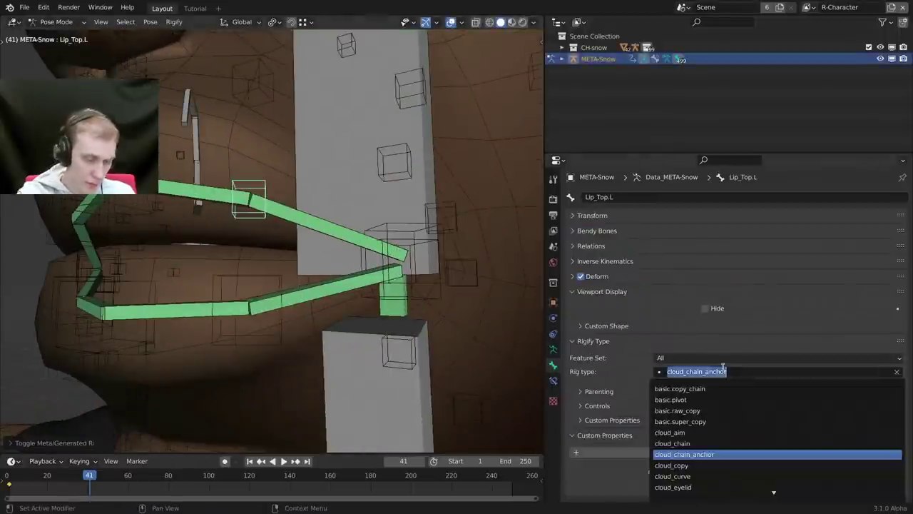
type("cloud_cop")
key("Return")
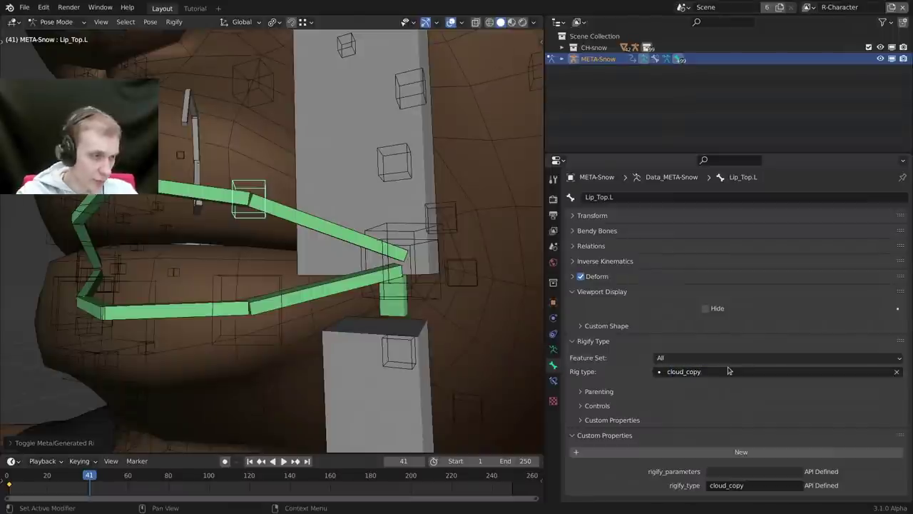
Select the left lip corner anchors and Lip_Bot.L with Lip_Top.L active, and copy its cloud_copy Rigify parameters to them.
middle_click_drag(257, 350, 348, 294)
left_click(352, 301)
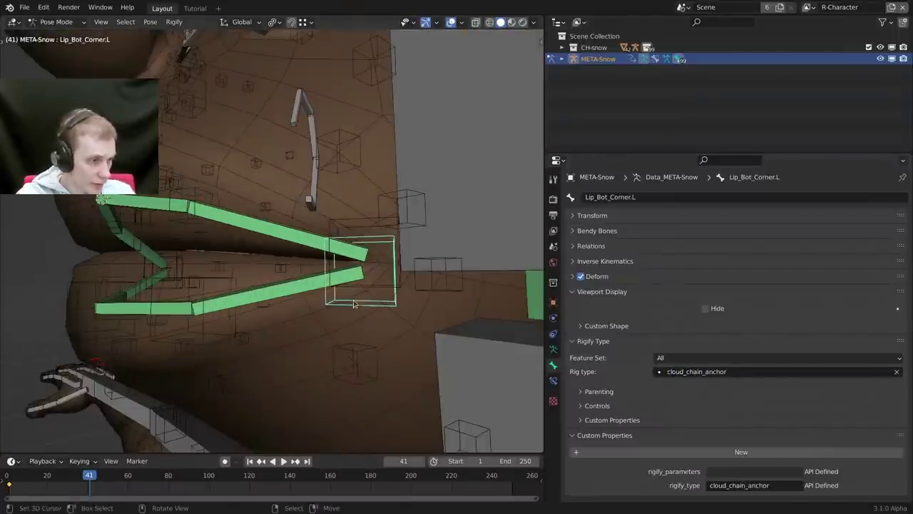
left_click(349, 224, "shift")
middle_click_drag(321, 222, 334, 220)
left_click(231, 282, "shift")
middle_click_drag(220, 264, 251, 221)
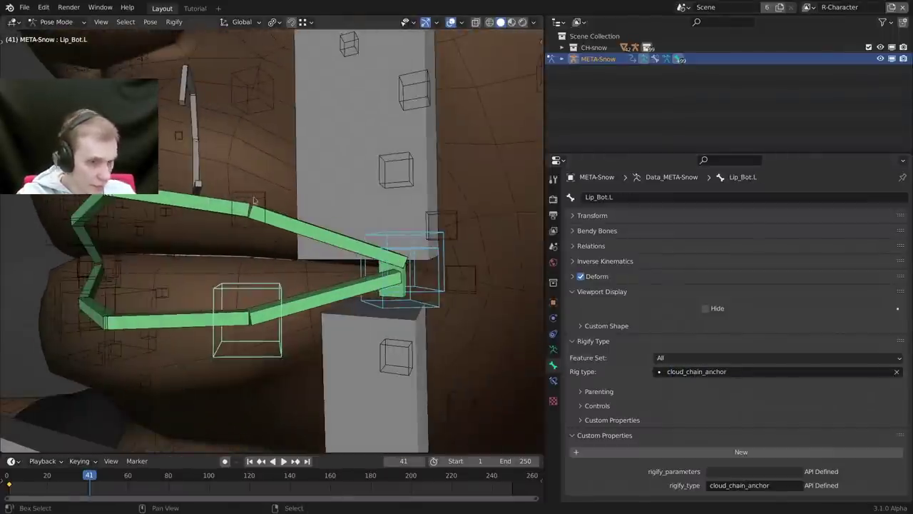
left_click(260, 194, "shift")
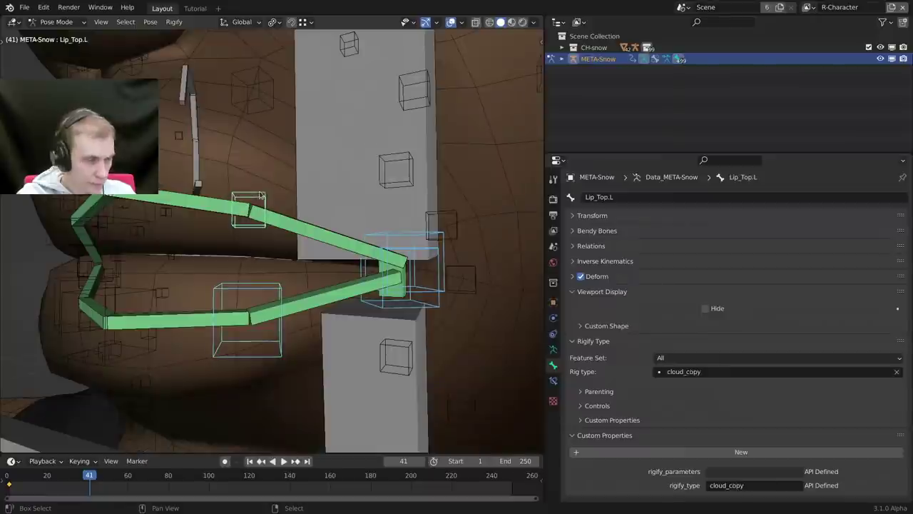
left_click(174, 21)
left_click(211, 75)
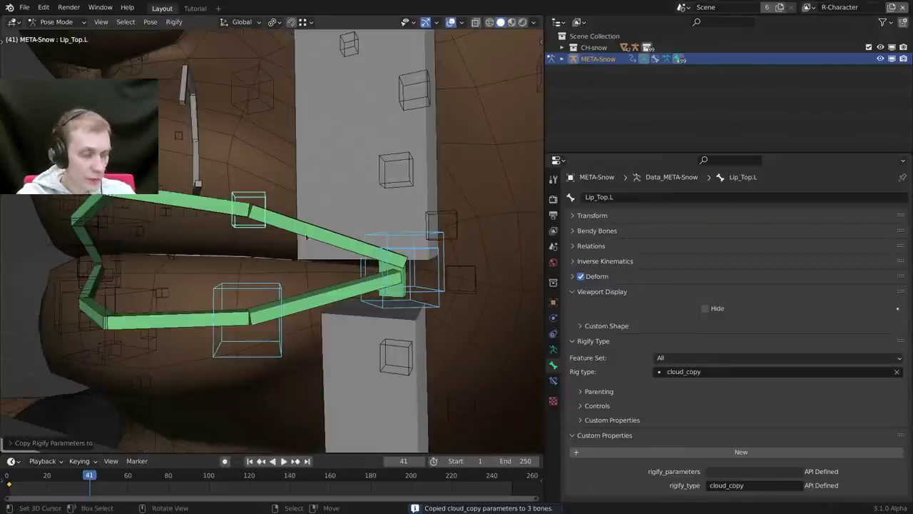
Compare the lip anchors, including Lip_Bot_Corner.L, Lip_Top.L and Lip_Top_Center, between RIG-Snow and META-Snow.
middle_click_drag(286, 214, 397, 283)
key("shift+t")
right_click(468, 287)
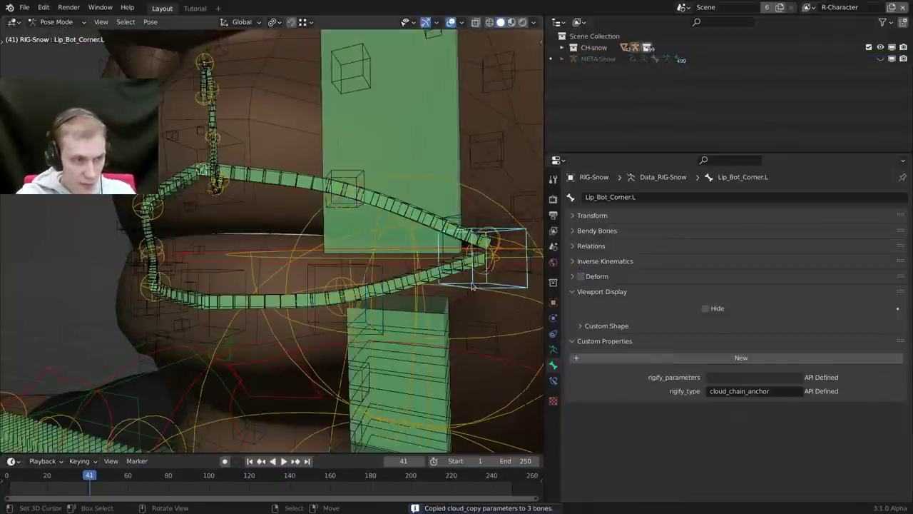
middle_click_drag(462, 283, 367, 250)
key("shift+t")
right_click(217, 152)
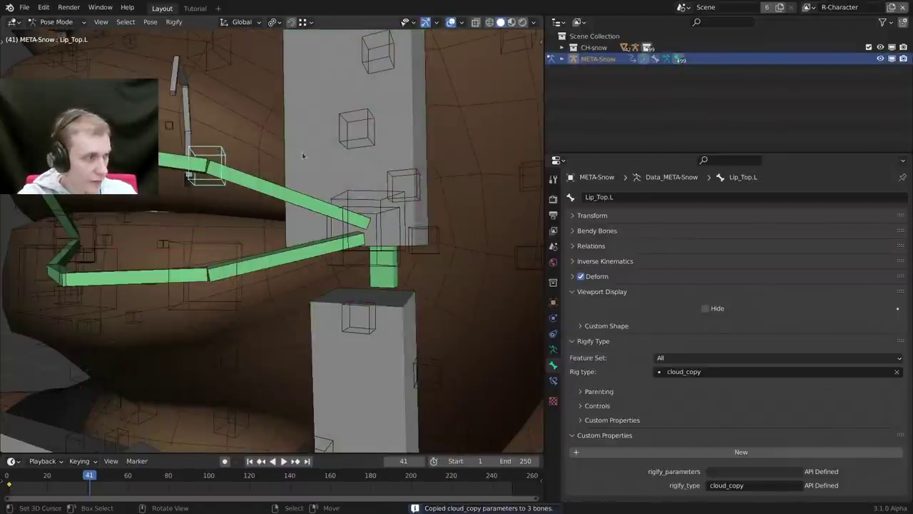
middle_click_drag(304, 155, 339, 159)
right_click_drag(162, 140, 168, 140)
key("Escape")
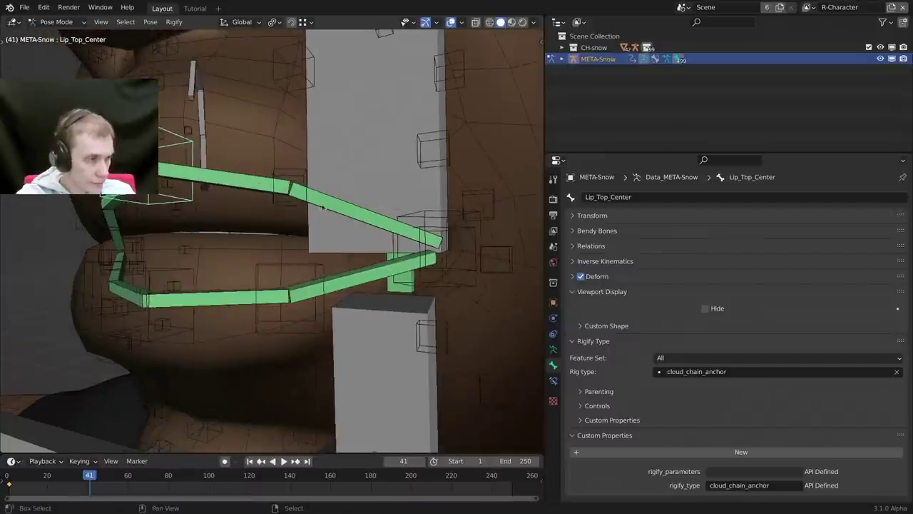
key("shift+t")
middle_click_drag(167, 141, 265, 192)
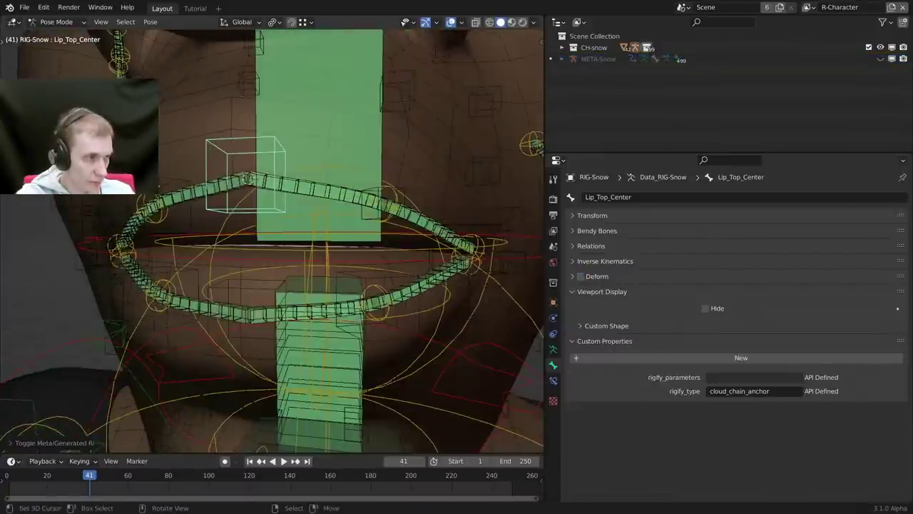
middle_click_drag(210, 165, 273, 239)
Check Lip_Bot.L on META-Snow and test-move it on the generated RIG-Snow to see how the chain follows.
key("shift+t")
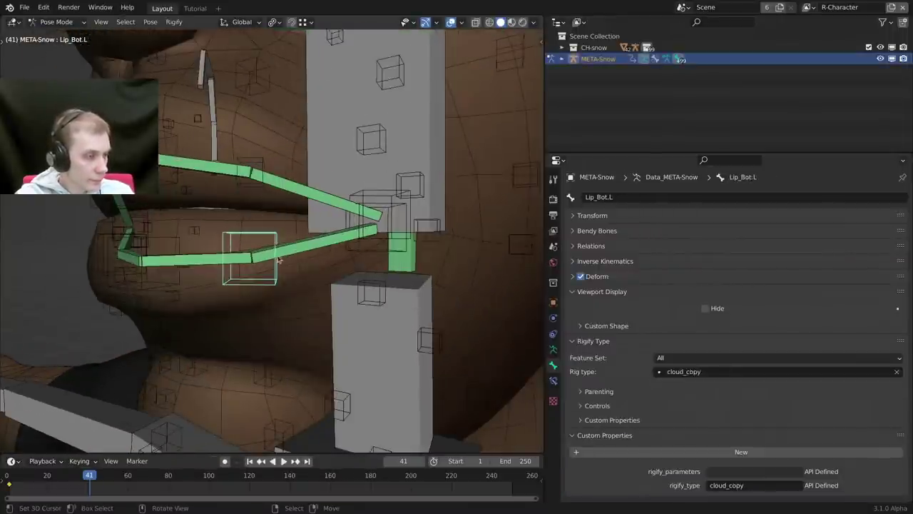
key("shift+t")
key("g")
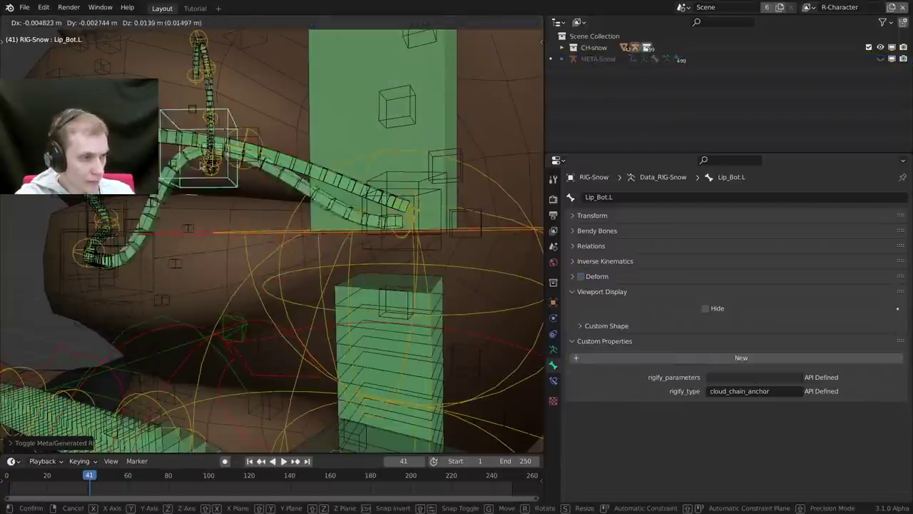
right_click(205, 167)
Switch to Object Mode and select Snow's face mesh together with RIG-Snow, inspecting the head from several sides.
scroll(235, 186, "down", 4)
middle_click_drag(349, 214, 425, 286)
key("ctrl+Tab")
left_click(422, 219)
scroll(425, 217, "down", 1)
middle_click_drag(426, 214, 481, 171)
right_click(481, 172)
middle_click_drag(449, 257, 442, 235)
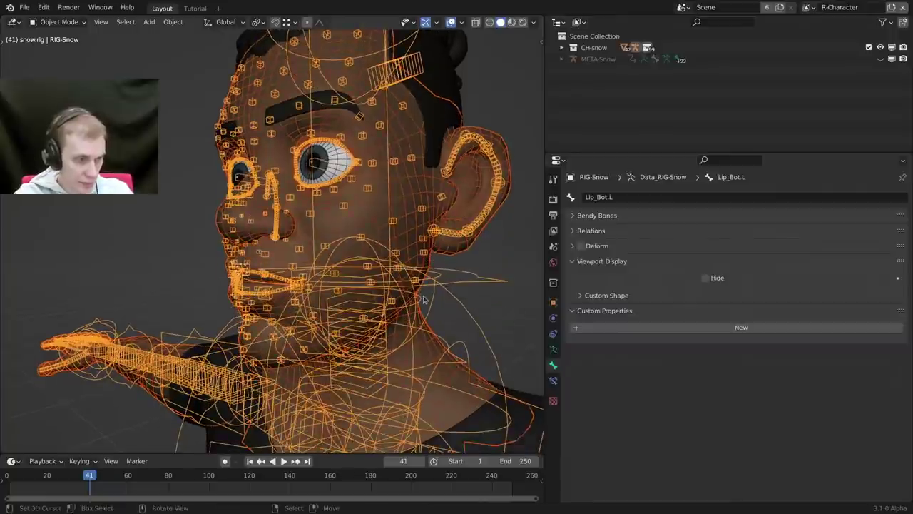
middle_click_drag(423, 301, 329, 238)
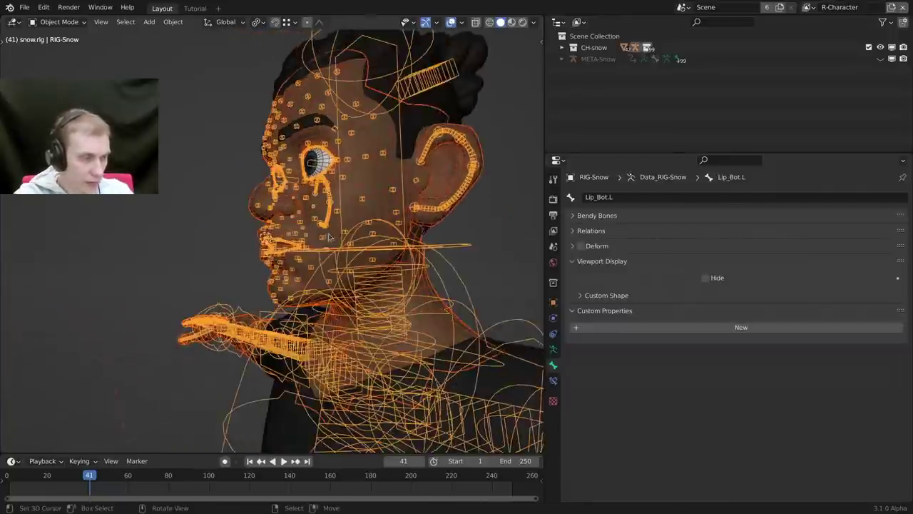
scroll(329, 238, "up", 1)
Return RIG-Snow to Pose Mode, show its armature properties, switch to wireframe shading and hide the ponytail bone DEF-Ponytail1.
key("ctrl+Tab")
mouse_move(221, 234)
middle_mouse_down()
mouse_move(313, 191)
mouse_move(365, 252)
middle_mouse_up()
left_click(554, 349)
middle_click_drag(311, 239, 343, 270, "shift")
scroll(306, 256, "down", 2)
key("shift+z")
key("a")
middle_click_drag(326, 197, 461, 123)
left_click(441, 114)
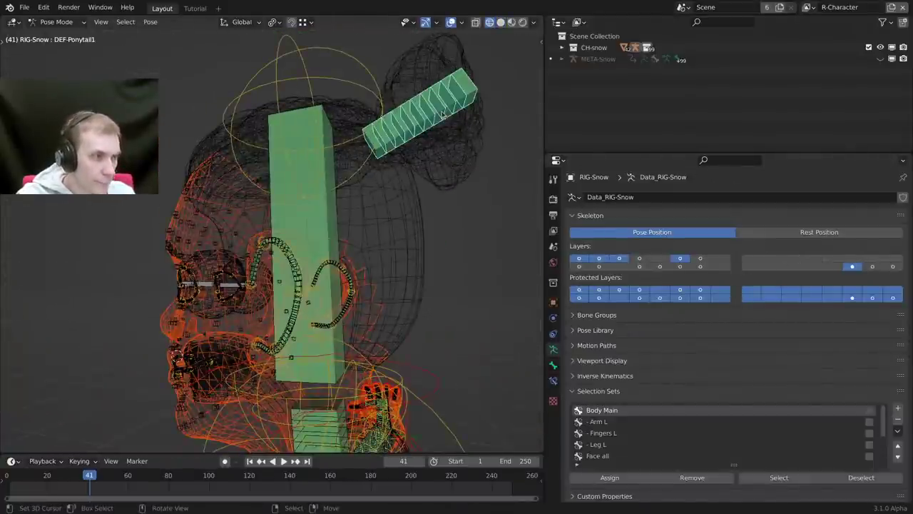
key("h")
Box-select the head, face and upper-torso bones from the front view and hide all unselected bones.
key("KP_1")
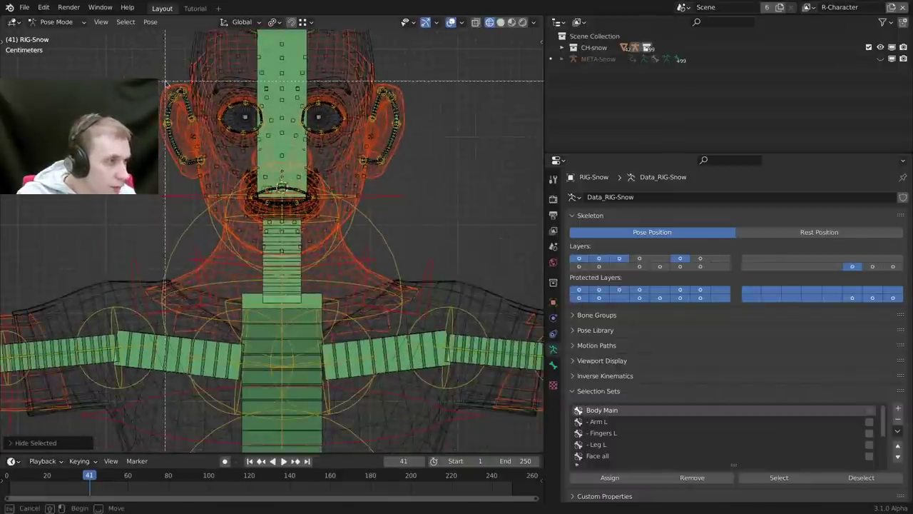
scroll(341, 170, "down", 1)
middle_click_drag(341, 171, 384, 251, "shift")
key("b")
left_click_drag(155, 58, 462, 352)
middle_click_drag(462, 353, 357, 367)
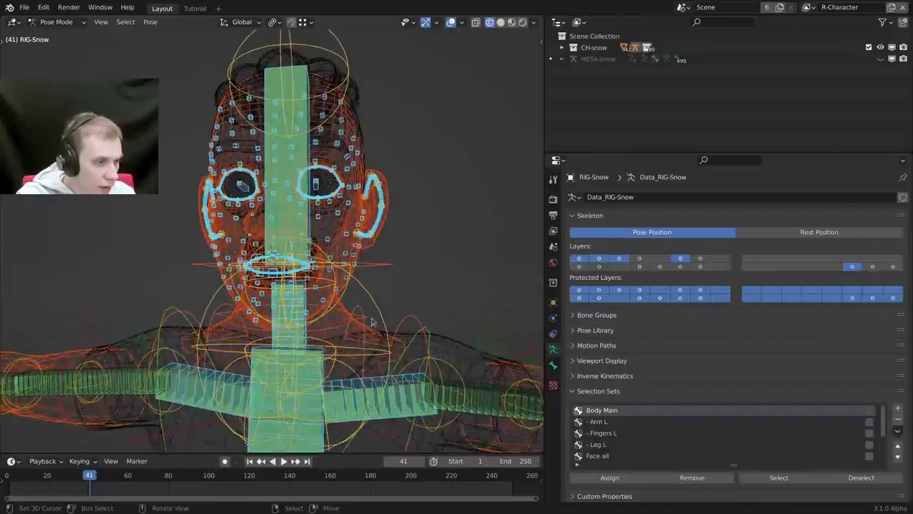
scroll(362, 343, "down", 2)
middle_click_drag(368, 307, 373, 273, "shift")
key("shift+h")
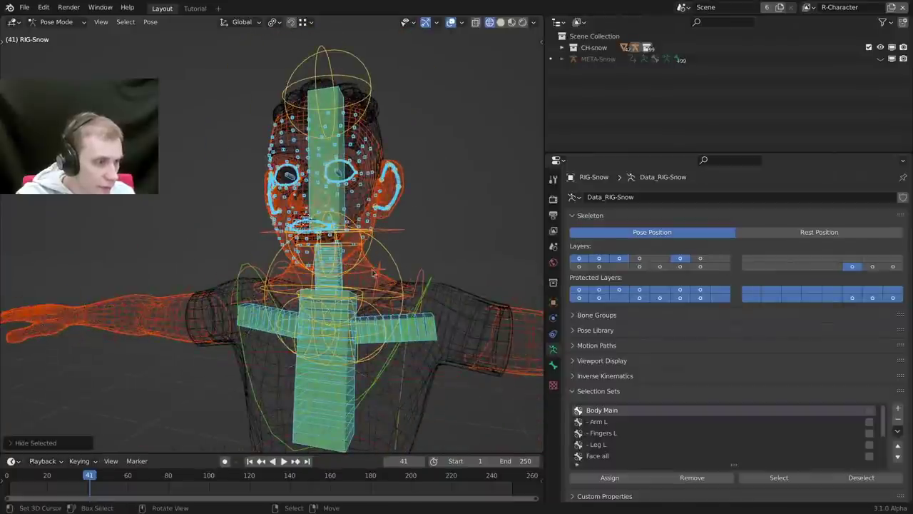
Select DEF-Shoulder.L and extend the selection to bones in its group, then to bones on its layer.
left_click(399, 333)
key("shift+g")
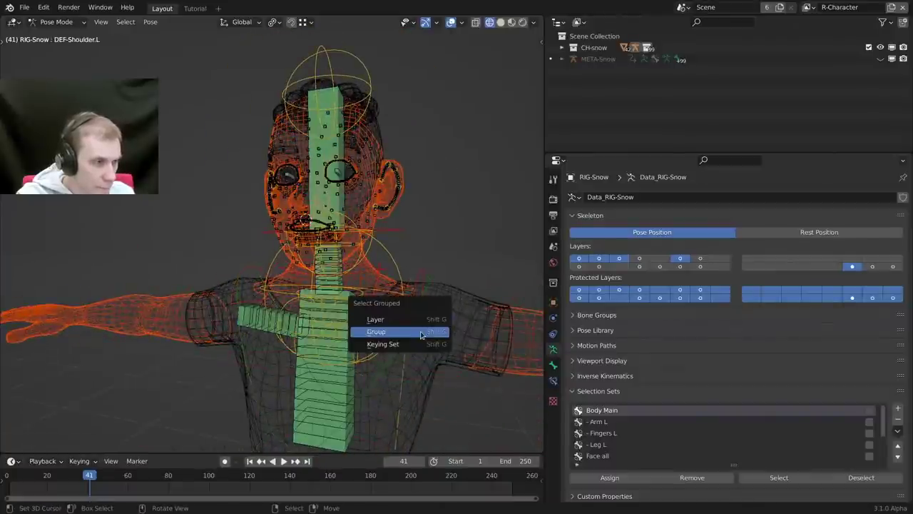
left_click(421, 335)
middle_click_drag(421, 334, 408, 295)
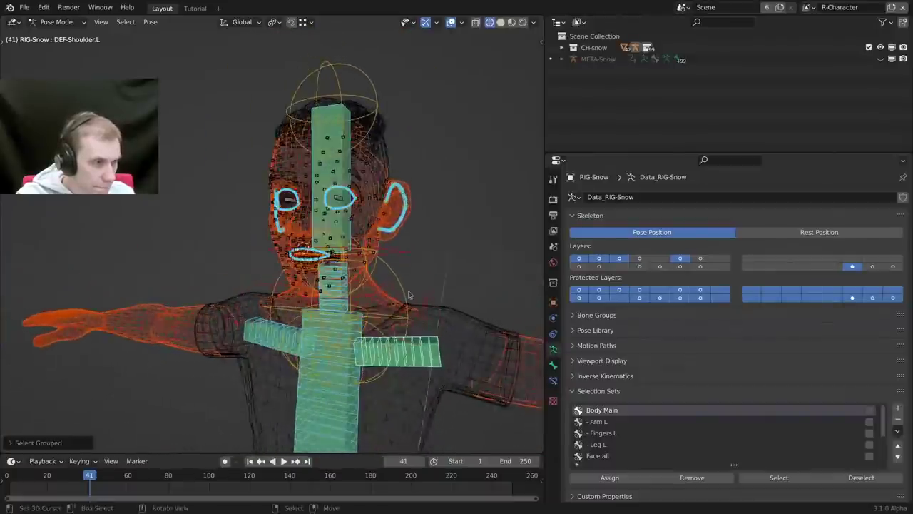
scroll(332, 218, "up", 7)
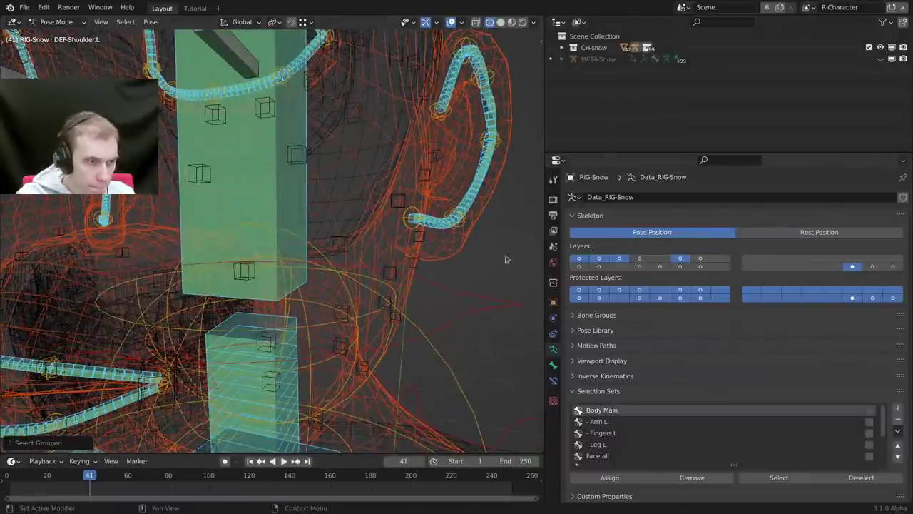
key("shift+g")
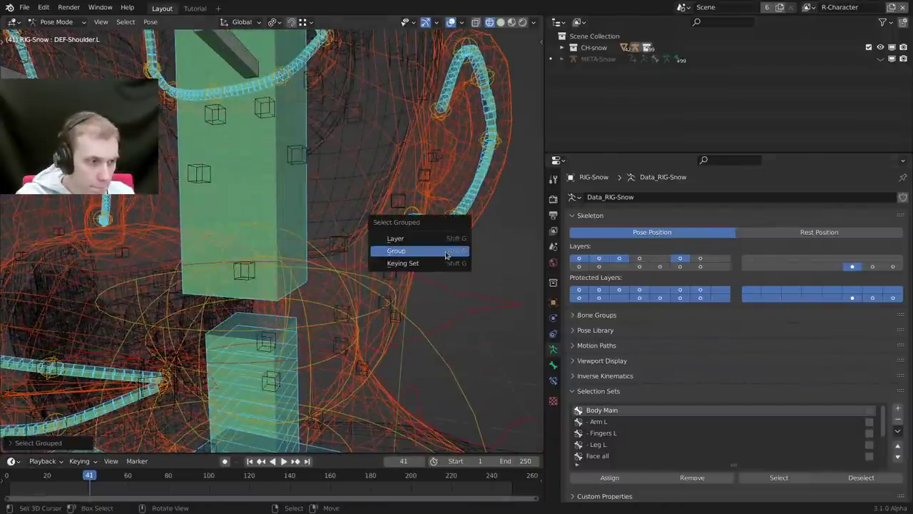
left_click(412, 242)
Test-move the selected face and body bones to see which ones deform the mesh, cancelling the move.
scroll(411, 243, "down", 7)
middle_click_drag(412, 243, 394, 232, "shift")
scroll(395, 204, "up", 8)
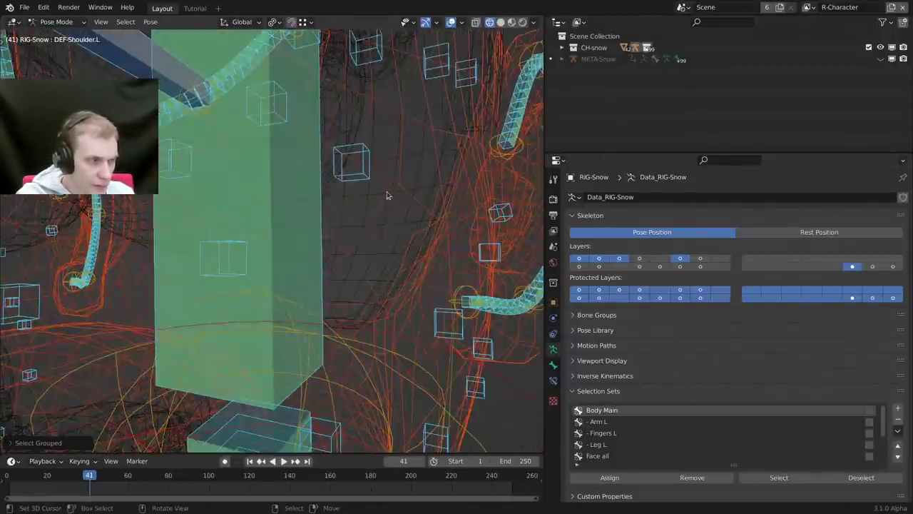
key("g")
right_click(400, 189)
scroll(370, 182, "down", 5)
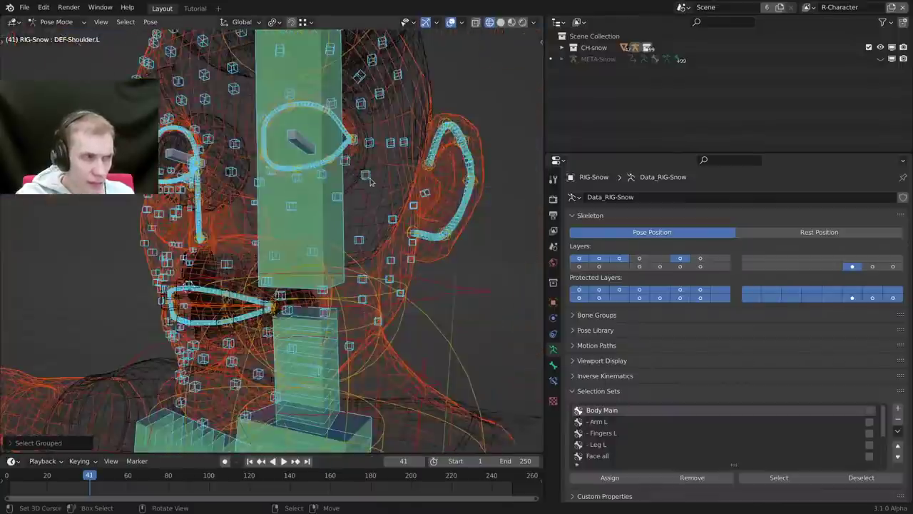
Isolate Eye_Ring4.L by inverting the selection and test-move it to check whether it deforms the face mesh.
scroll(367, 181, "up", 4)
left_click(367, 181, "shift")
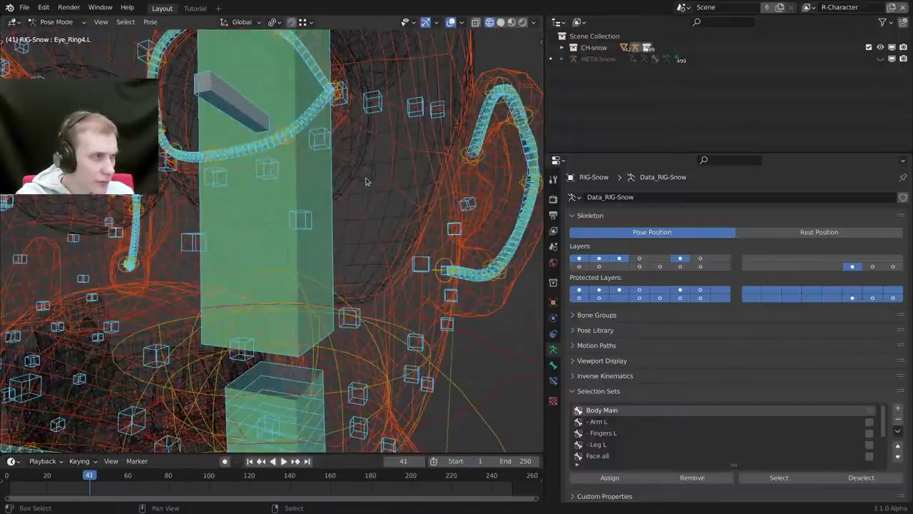
right_click(366, 181, "shift")
key("ctrl+i")
key("g")
right_click(373, 159)
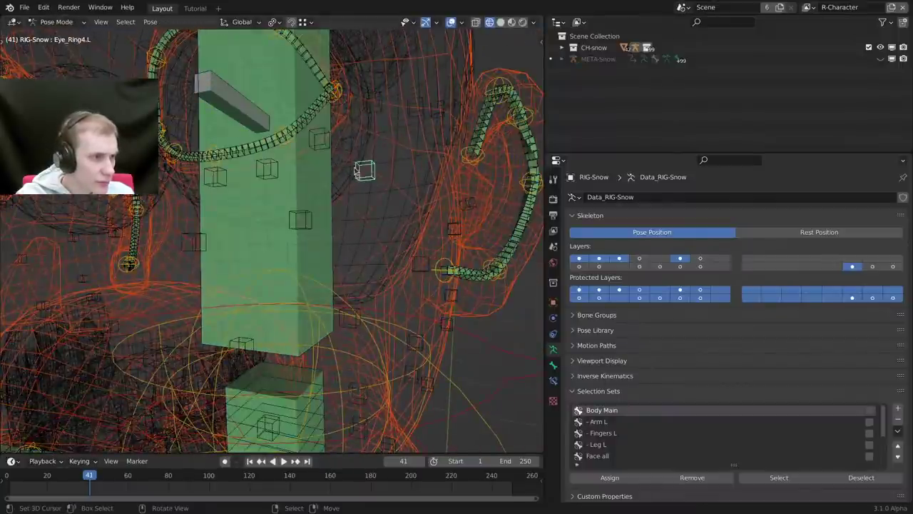
scroll(372, 164, "up", 4)
key("g")
right_click(401, 184)
scroll(400, 187, "down", 5)
Show only the armature layer containing the deform bones and test-move Eye_Ring4.L again.
left_click(853, 267)
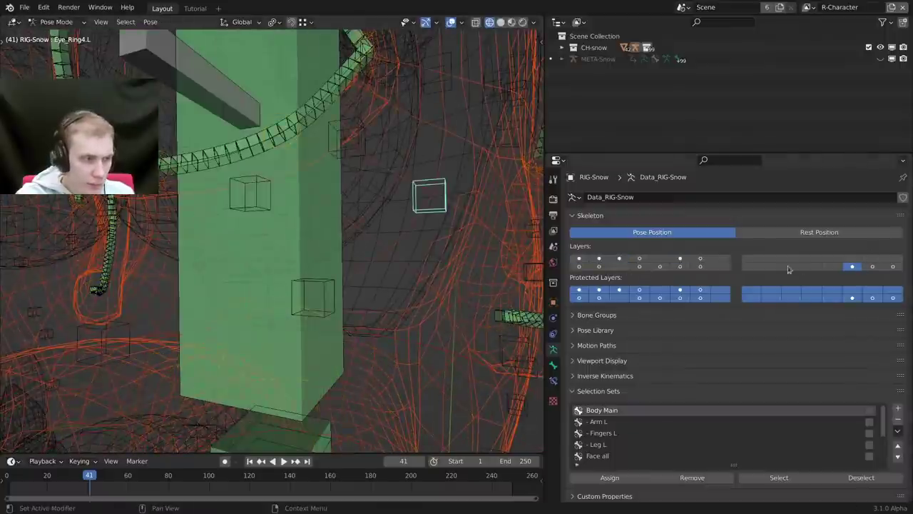
scroll(400, 234, "down", 5)
key("a")
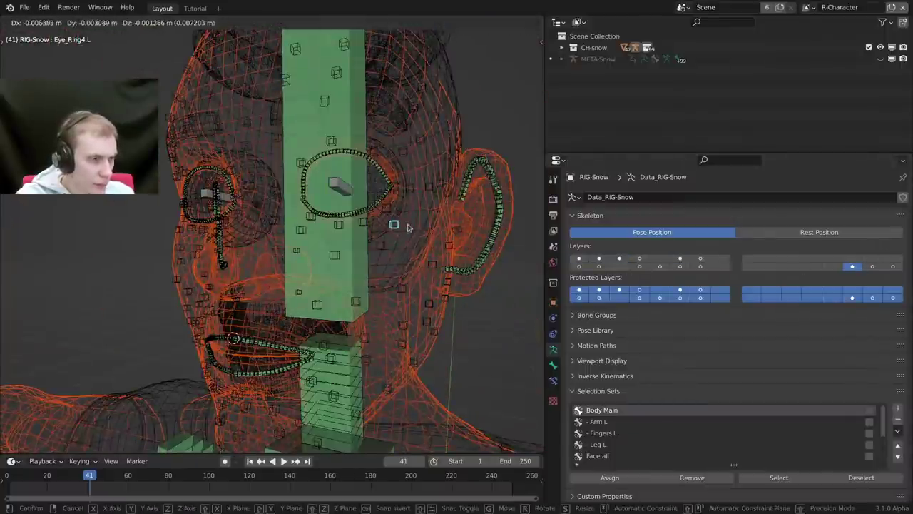
scroll(408, 224, "up", 8)
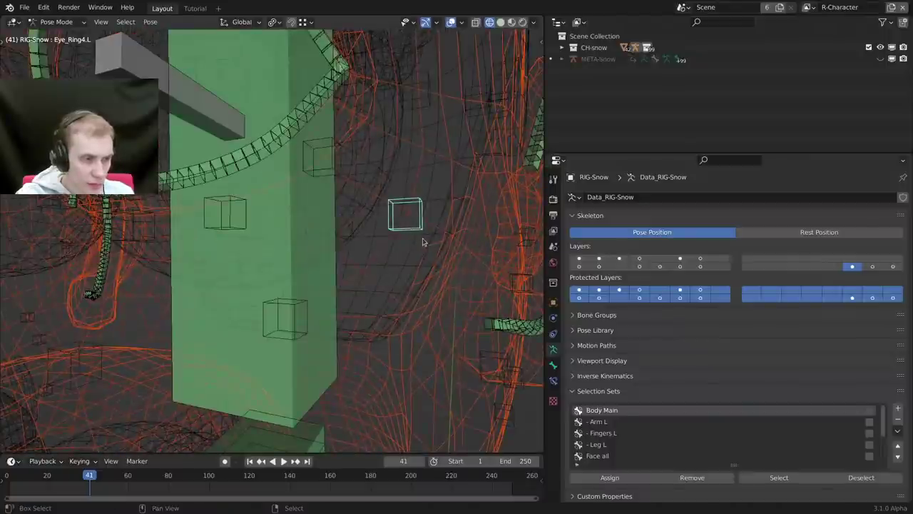
Switch to META-Snow and examine the cloud_copy control options of Eye_Ring4.L.
key("shift+t")
left_click(554, 365)
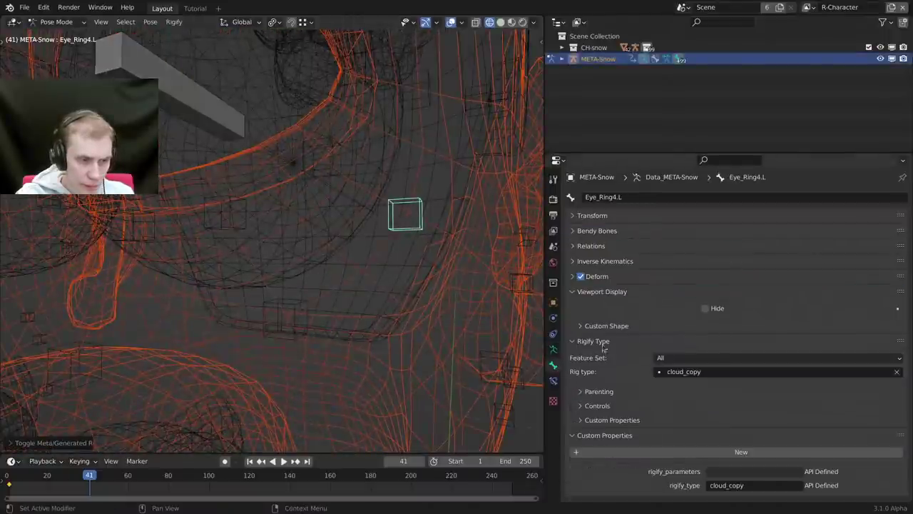
left_click(597, 405)
scroll(416, 282, "down", 8)
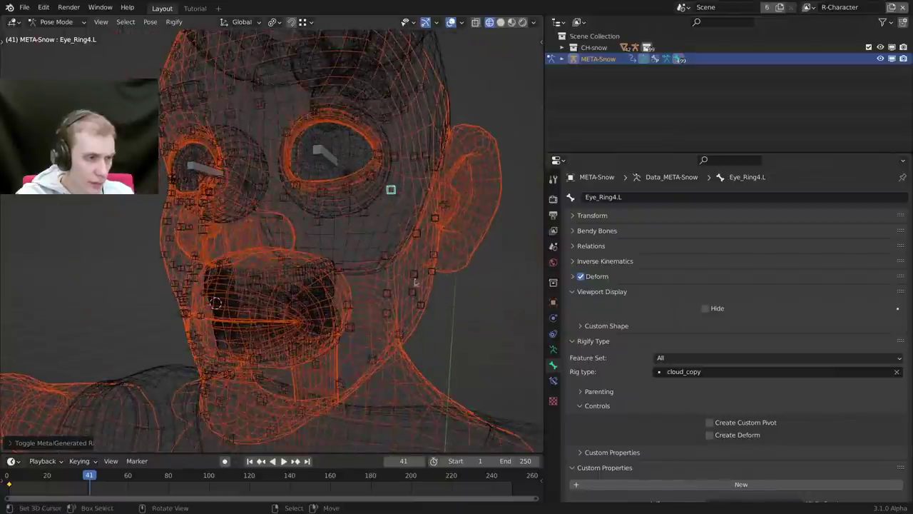
Return the viewport to solid shading and select only Eye_Ring4.L on META-Snow.
key("a")
key("a")
scroll(414, 291, "down", 2)
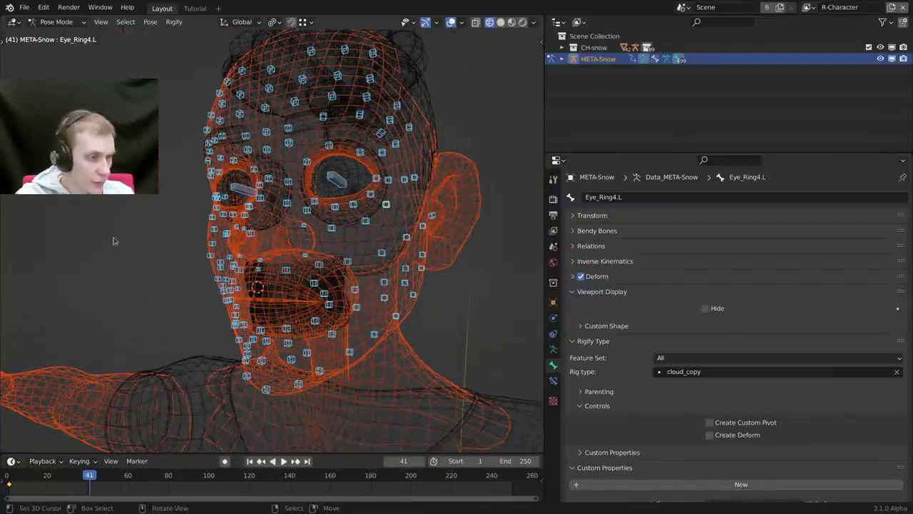
key("shift+z")
scroll(390, 230, "up", 2)
left_click(417, 216)
mouse_move(418, 218)
middle_mouse_down()
mouse_move(403, 253)
mouse_move(387, 242)
mouse_move(420, 251)
mouse_move(398, 266)
middle_mouse_up()
scroll(412, 264, "down", 2)
scroll(413, 264, "up", 1)
key("shift+t")
key("shift+t")
scroll(420, 251, "down", 2)
scroll(398, 266, "up", 1)
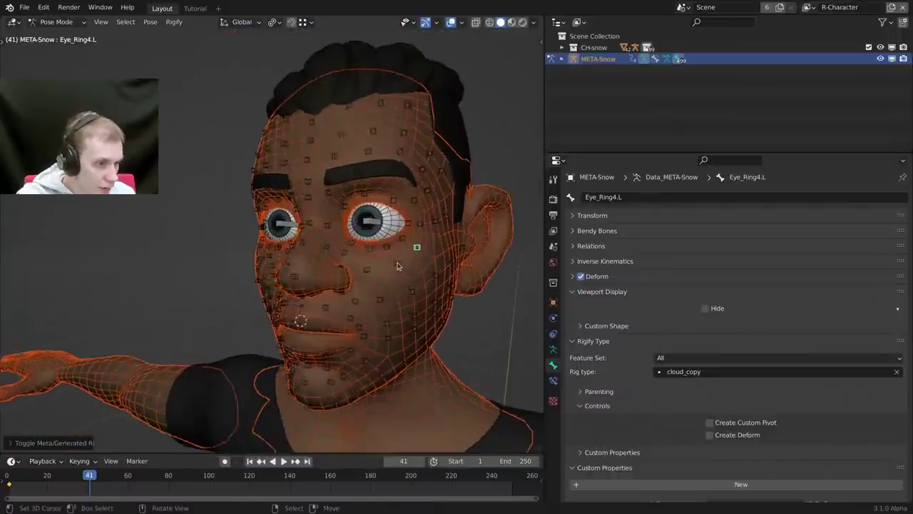
Select the bones of the Face cloud_copy selection set, mirror the selection to activate Eye_Ring4.R, and show its Rigify options.
scroll(397, 266, "up", 2)
left_click(553, 349)
left_click(759, 471)
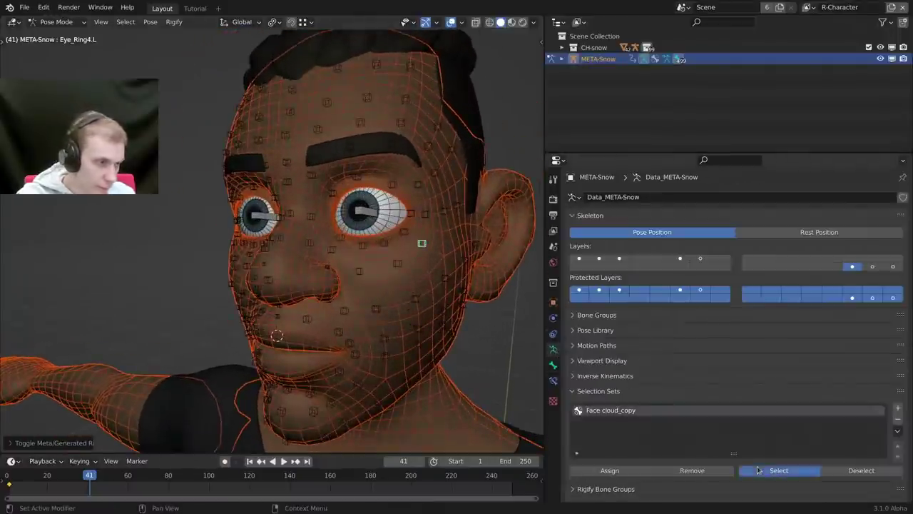
middle_click_drag(463, 335, 472, 335)
key("ctrl+shift+m")
left_click(553, 366)
scroll(678, 379, "down", 1)
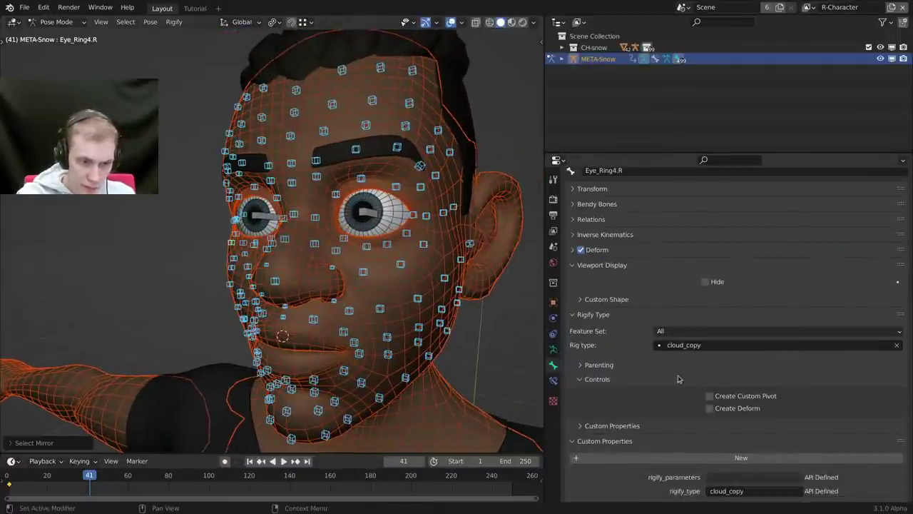
Enable Create Deform on the selected face bones and assign them to only the Face Secondary layer.
left_click(717, 408)
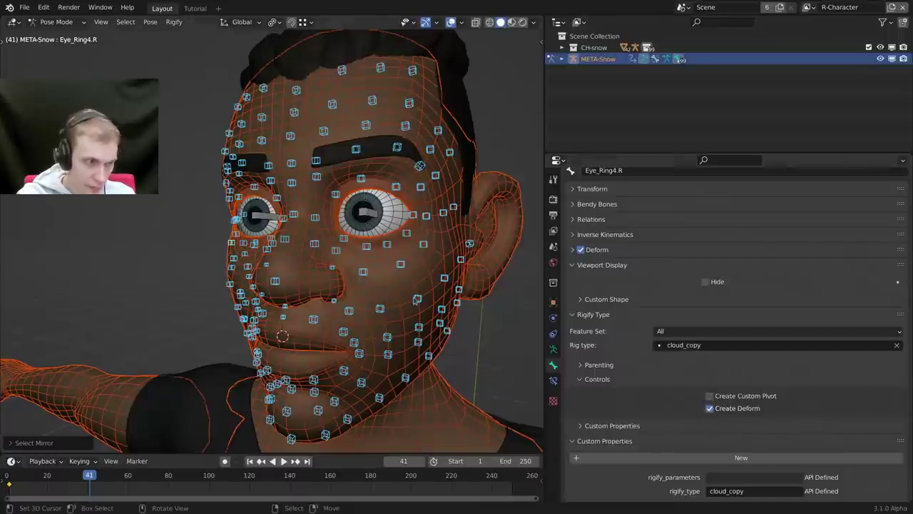
middle_click_drag(406, 290, 509, 333)
left_click(553, 349)
middle_click_drag(493, 268, 427, 233)
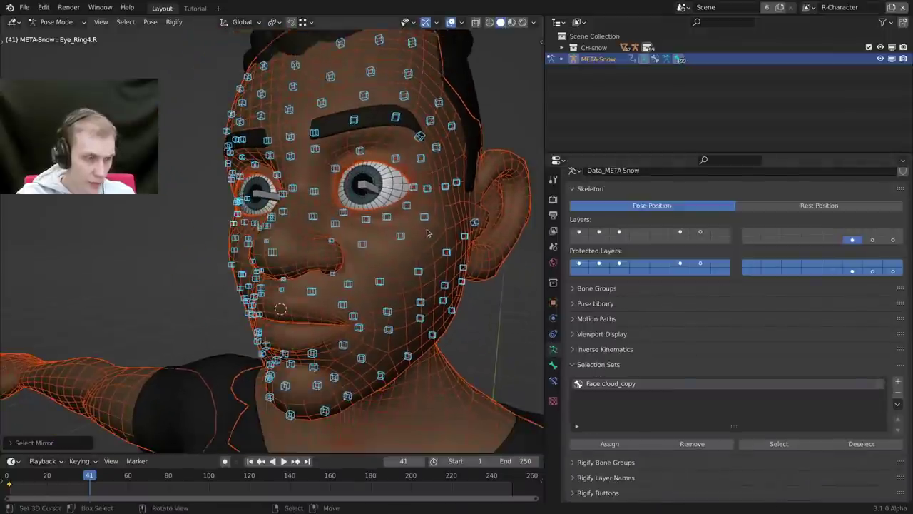
key("m")
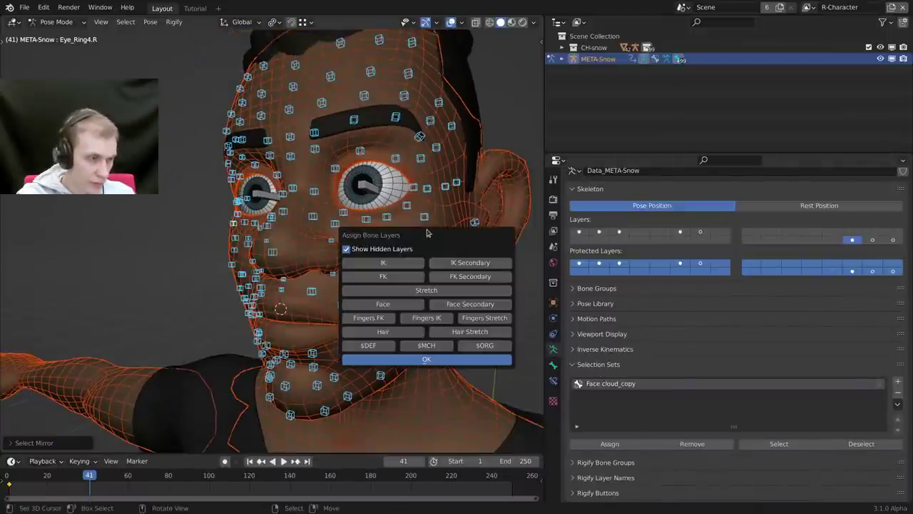
left_click(394, 306)
left_click(439, 307, "shift")
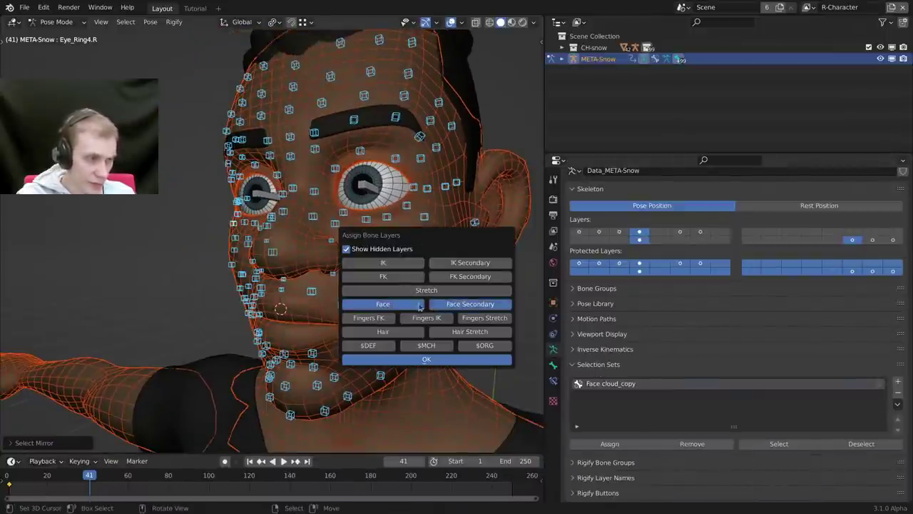
left_click(413, 307, "shift")
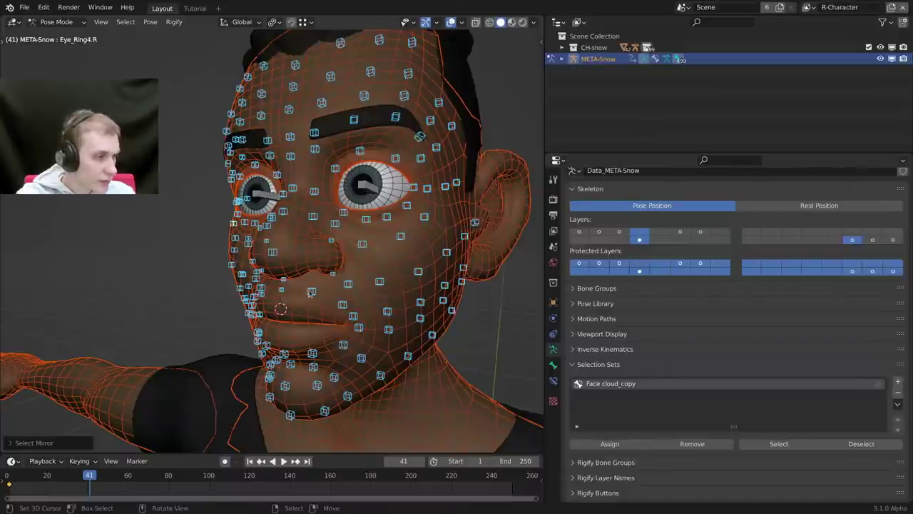
middle_click_drag(308, 293, 327, 287)
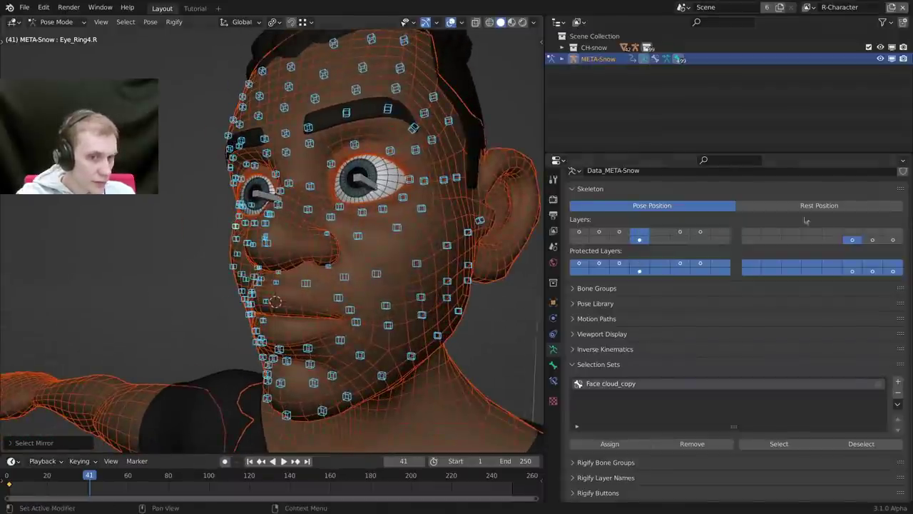
Isolate the bones left on the $DEF layer, select both eye bones and assign them to only the Face layer.
left_click(855, 239)
middle_click_drag(410, 263, 372, 192)
right_click(373, 189)
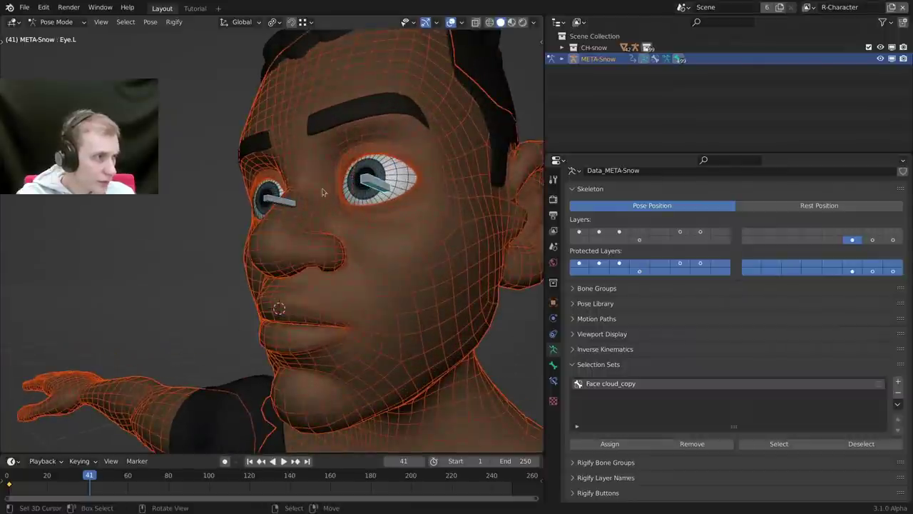
right_click(274, 201, "shift")
middle_click_drag(301, 211, 306, 222)
key("m")
left_click(261, 293)
left_click(305, 350)
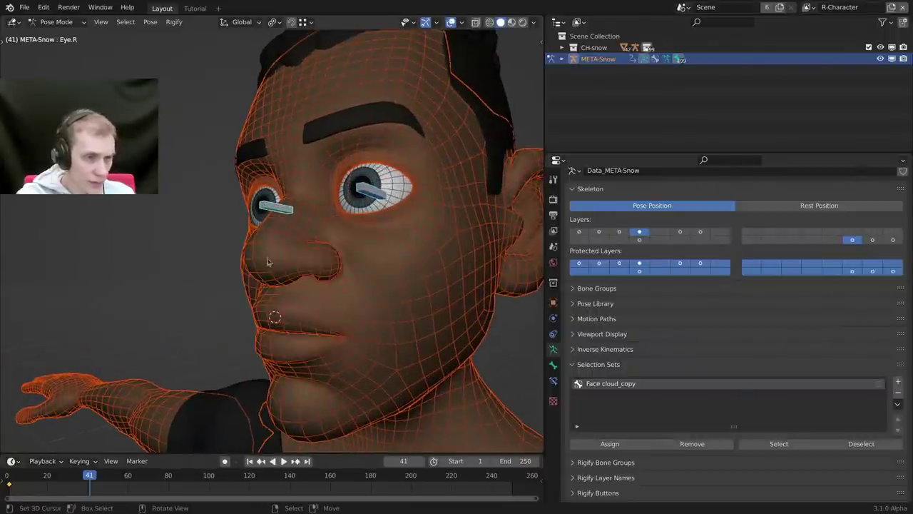
Examine which bones remain on META-Snow's $DEF layer, checking the body from the hips up to the head.
left_click(639, 232, "shift")
left_click(852, 240)
scroll(404, 292, "down", 8)
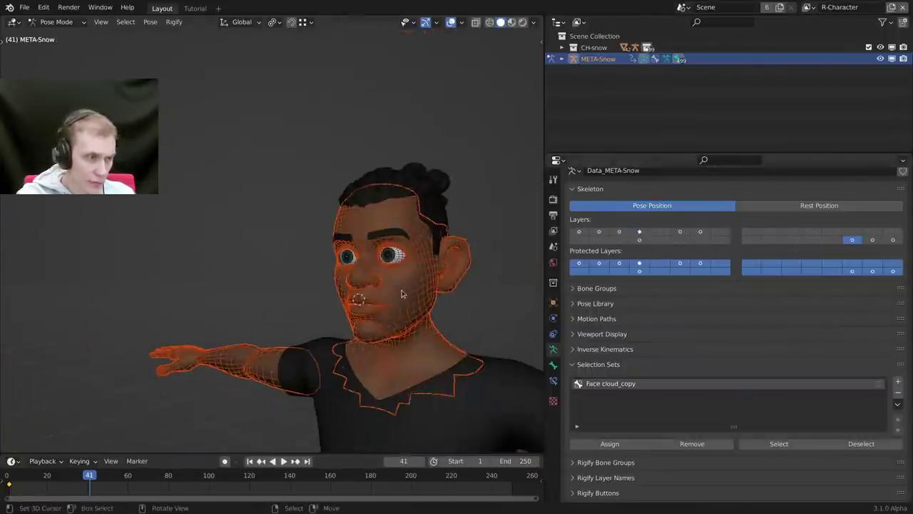
middle_click_drag(418, 380, 388, 327, "shift")
right_click(390, 405)
scroll(371, 254, "up", 3)
middle_click_drag(391, 405, 378, 235, "shift")
right_click(357, 253)
right_click(329, 247)
scroll(333, 247, "down", 5)
middle_click_drag(343, 114, 347, 248, "shift")
scroll(347, 249, "up", 1)
scroll(346, 248, "up", 9)
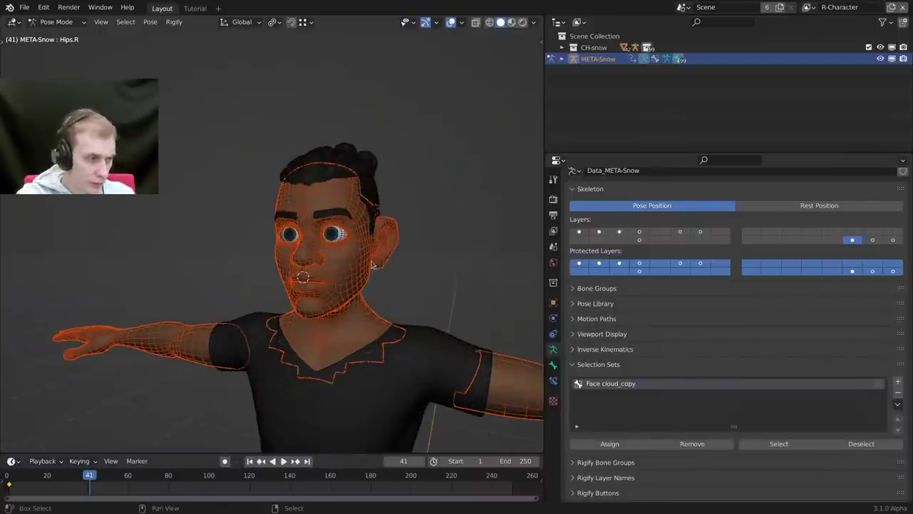
scroll(425, 263, "down", 6)
middle_click_drag(461, 422, 401, 245, "shift")
scroll(402, 245, "up", 2)
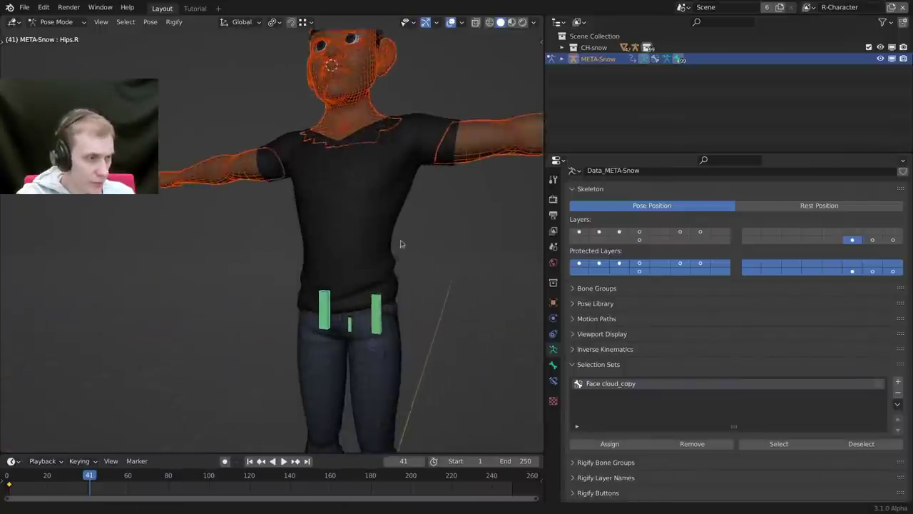
middle_click_drag(360, 64, 313, 246, "shift")
scroll(314, 246, "up", 4)
Show only META-Snow's Stretch layer and select the bone chain of the left ear.
left_click(620, 231)
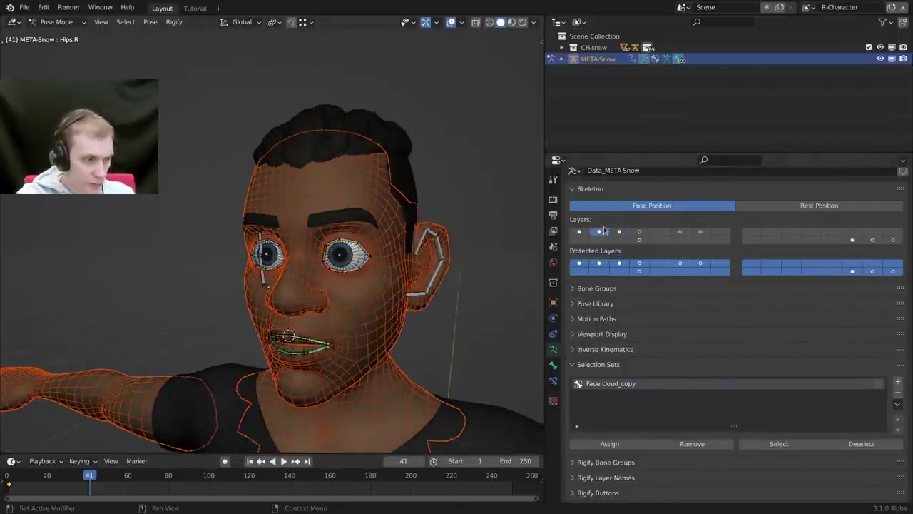
scroll(414, 288, "up", 3)
left_click(419, 296)
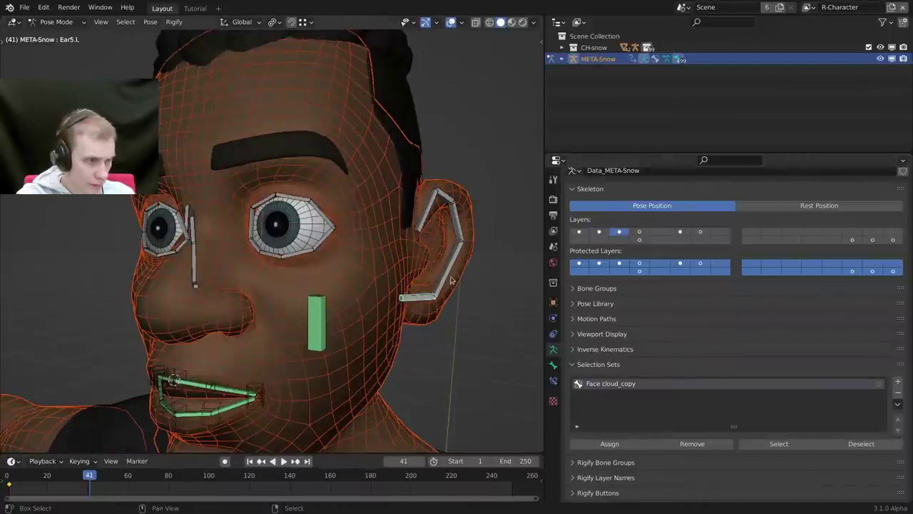
left_click(449, 267, "shift")
left_click(457, 222, "shift")
left_click(444, 198, "shift")
right_click(428, 214, "shift")
middle_click_drag(294, 265, 320, 257)
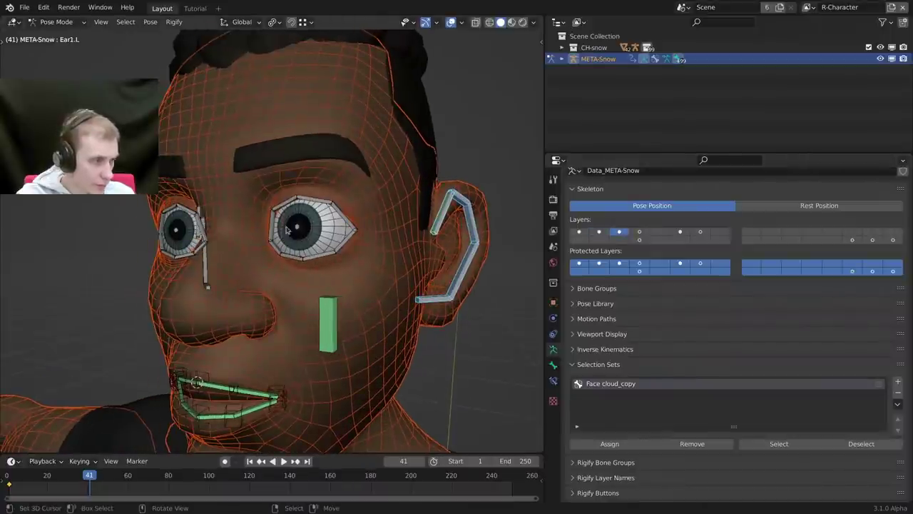
Add the eye, nose-bridge and lip bones to the selection, assign them all to the Face layer, and check both face layers.
key("b")
left_click_drag(182, 162, 436, 274)
key("b")
left_click_drag(147, 198, 261, 312)
mouse_move(263, 308)
middle_mouse_down()
mouse_move(261, 217)
mouse_move(158, 191)
middle_mouse_up()
key("b")
left_click_drag(158, 191, 298, 300)
mouse_move(298, 299)
middle_mouse_down()
mouse_move(361, 282)
mouse_move(229, 271)
middle_mouse_up()
key("m")
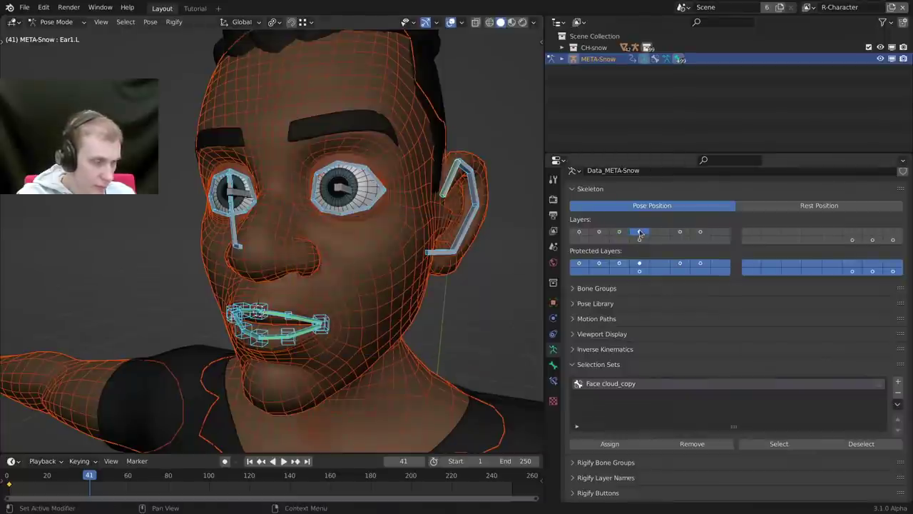
left_click(640, 241)
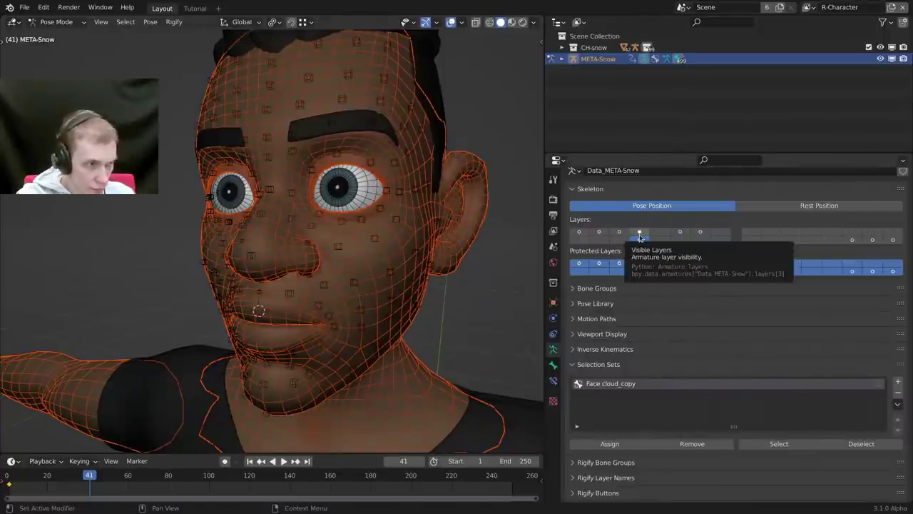
left_click(639, 234)
Return META-Snow to Object Mode, regenerate its CloudRig, and switch to the Terminal to follow the generation.
scroll(376, 268, "down", 2)
middle_click_drag(375, 269, 397, 271)
key("ctrl+Tab")
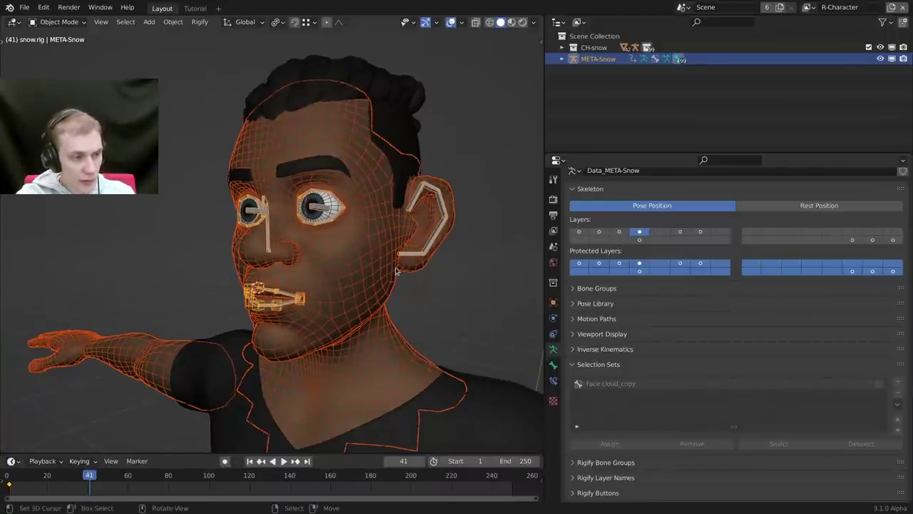
key("super")
left_click(373, 208)
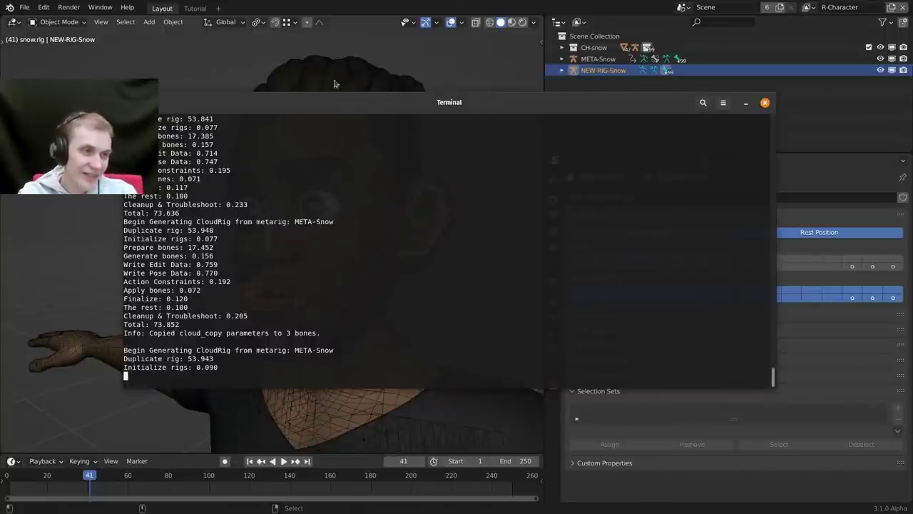
Examine the generation timings in the Terminal, comparing the Duplicate rig, Initialize rigs and Prepare bones stages.
left_click_drag(495, 105, 527, 101)
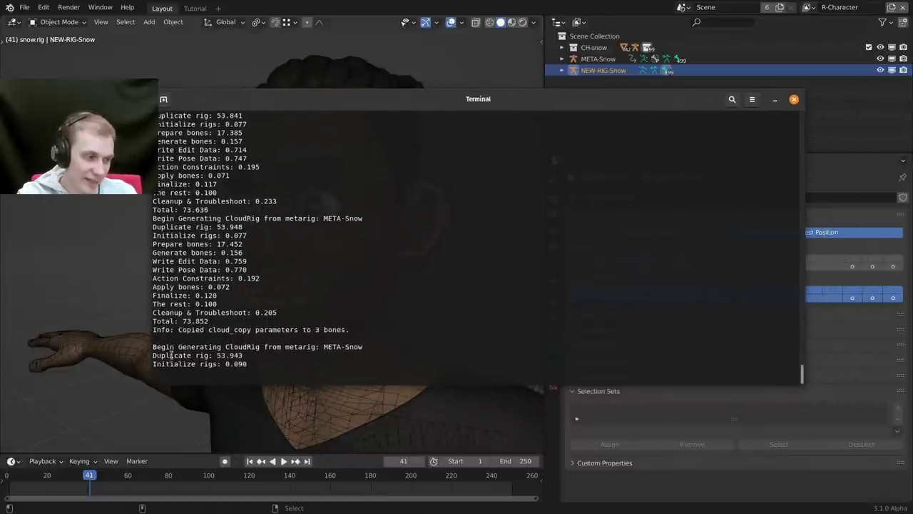
left_click_drag(169, 354, 246, 363)
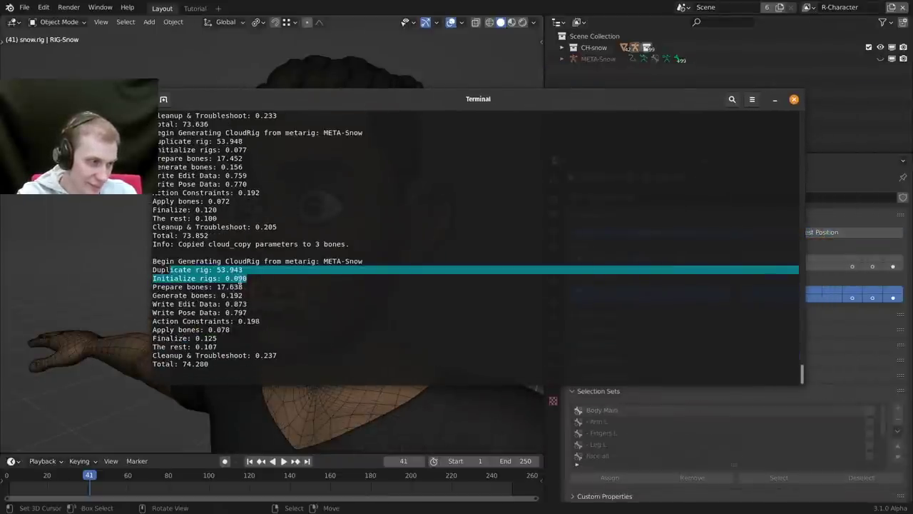
left_click(232, 282)
left_click_drag(217, 285, 246, 290)
left_click(247, 304)
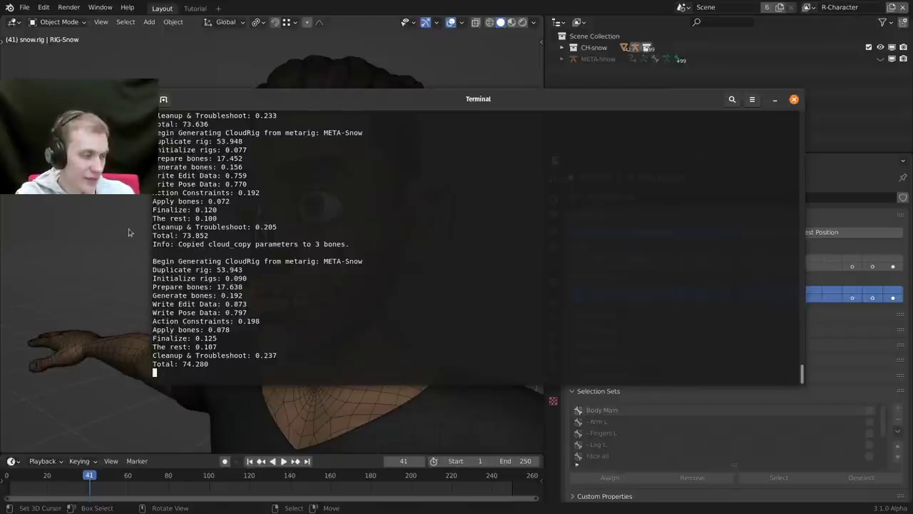
Switch back to Blender, inspect the regenerated face controls, and save the file.
middle_click_drag(87, 265, 258, 261)
scroll(257, 261, "up", 5)
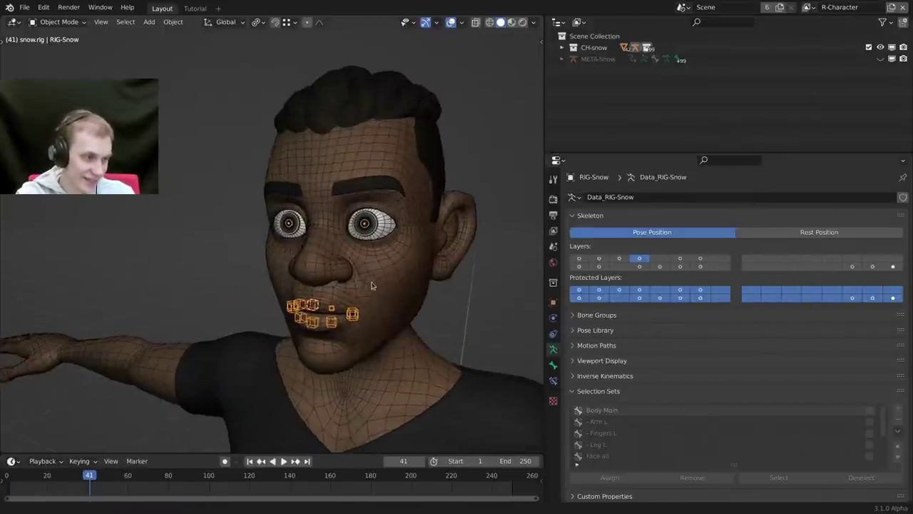
key("ctrl+s")
Add a Cloud Basic Human metarig and start generating a CloudRig from it.
scroll(356, 262, "down", 5)
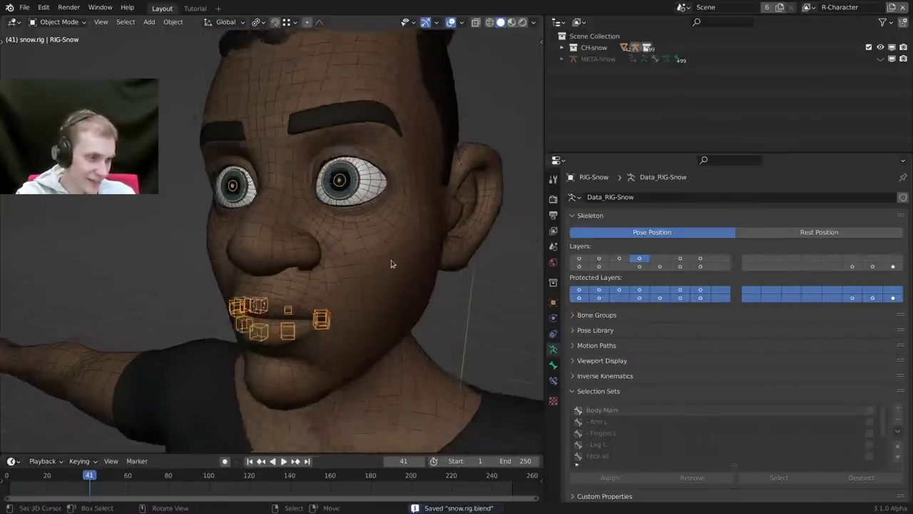
key("shift+a")
mouse_move(396, 260)
mouse_move(453, 304)
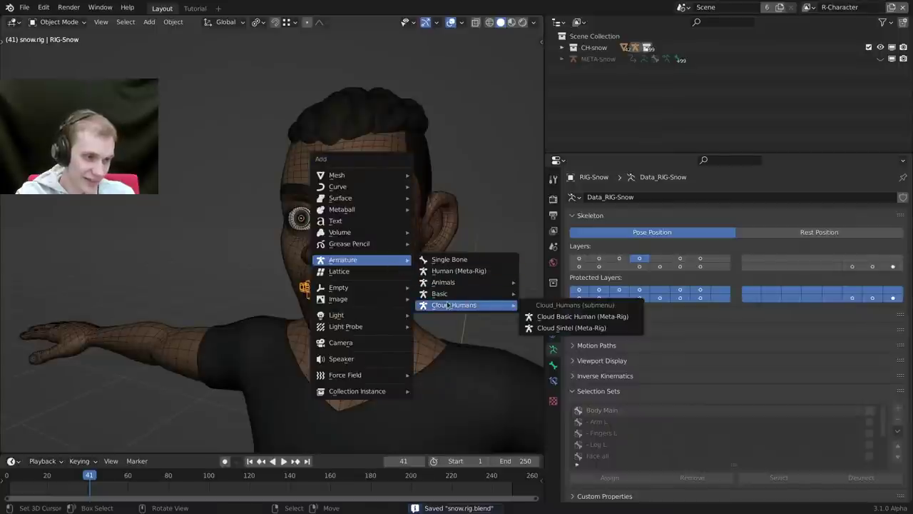
left_click(570, 319)
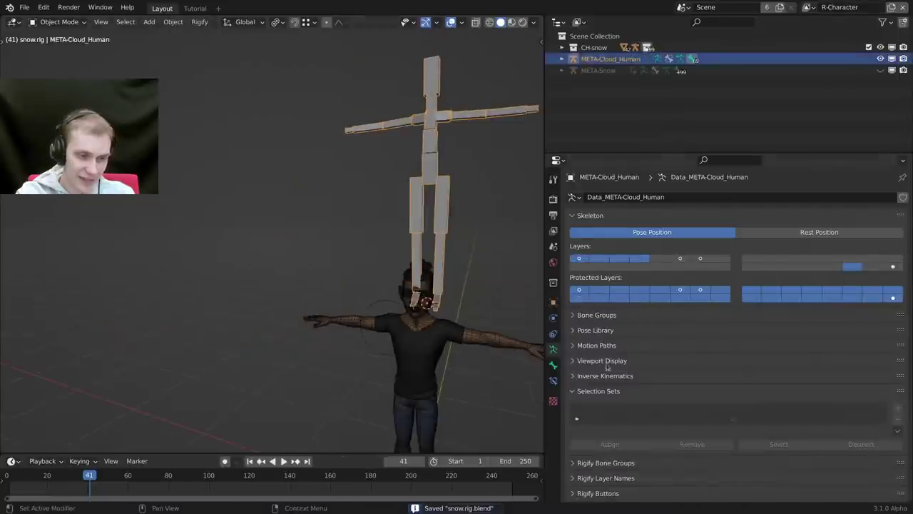
left_click(621, 392)
left_click(624, 436)
left_click(728, 457)
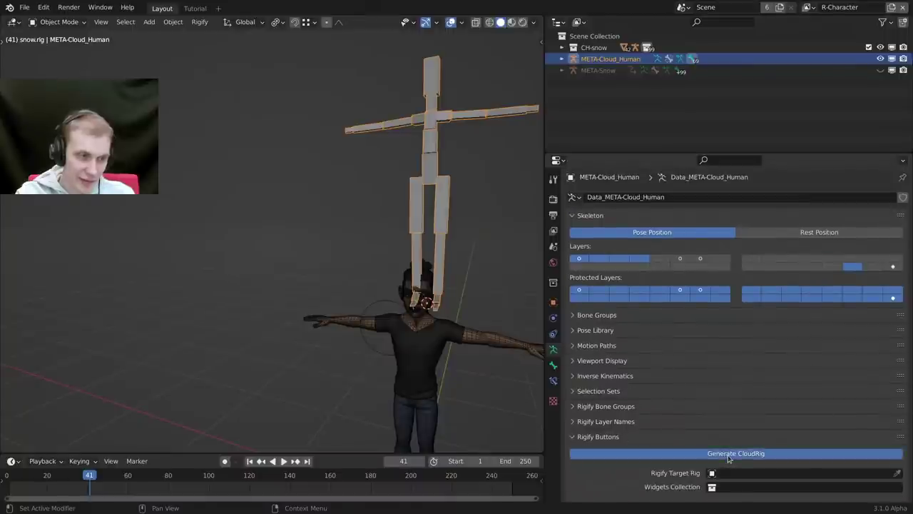
Interrupt the META-Cloud_Human rig generation from the Terminal and return to Blender.
key("alt+Tab")
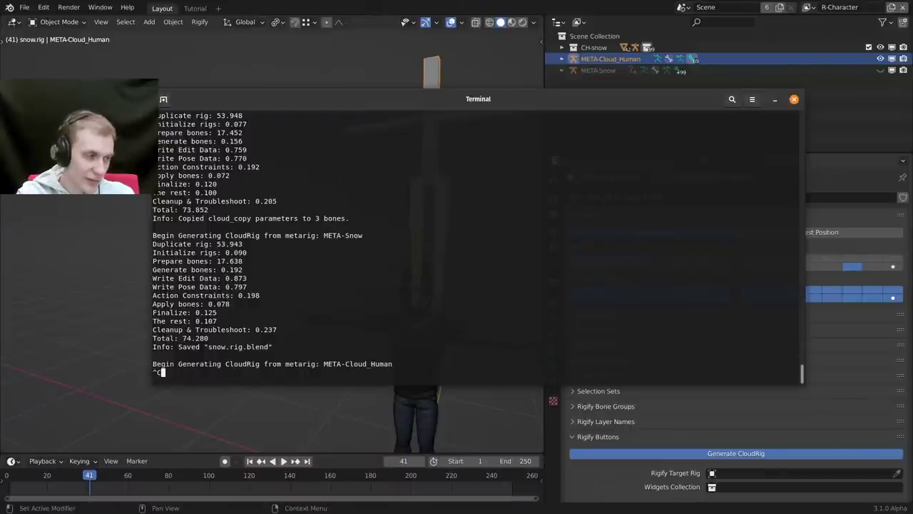
key("ctrl+c")
left_click(684, 437)
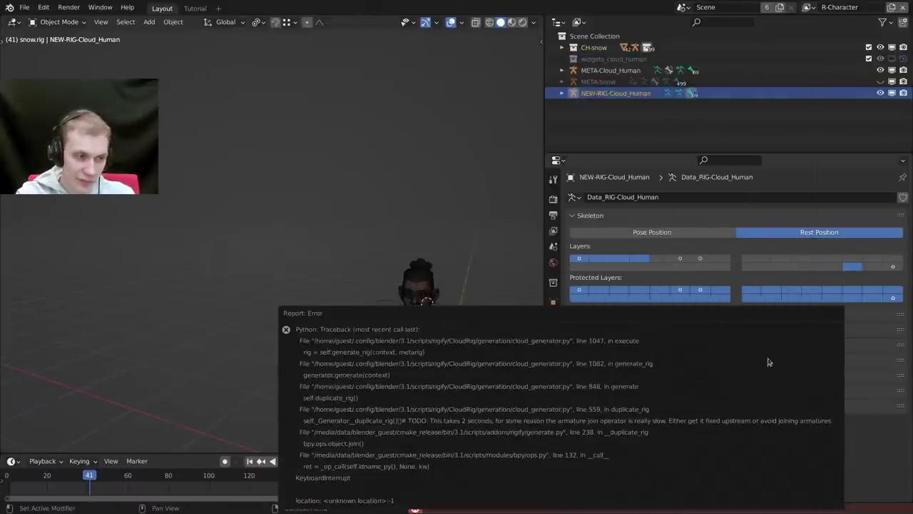
Delete META-Cloud_Human together with NEW-RIG-Cloud_Human.
middle_click_drag(392, 292, 325, 268)
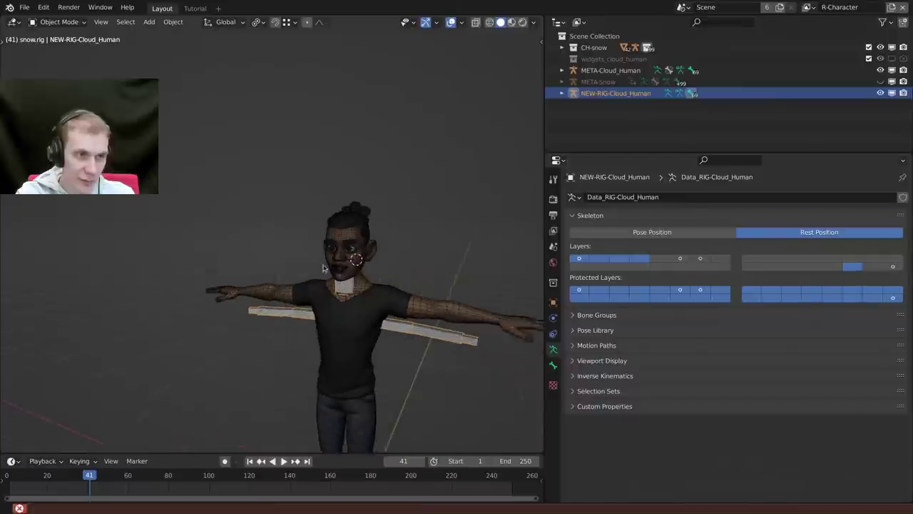
left_click(607, 70, "ctrl")
key("Delete")
Put RIG-Snow into Pose Mode and additionally show the armature layer containing its deform bones.
left_click(608, 75)
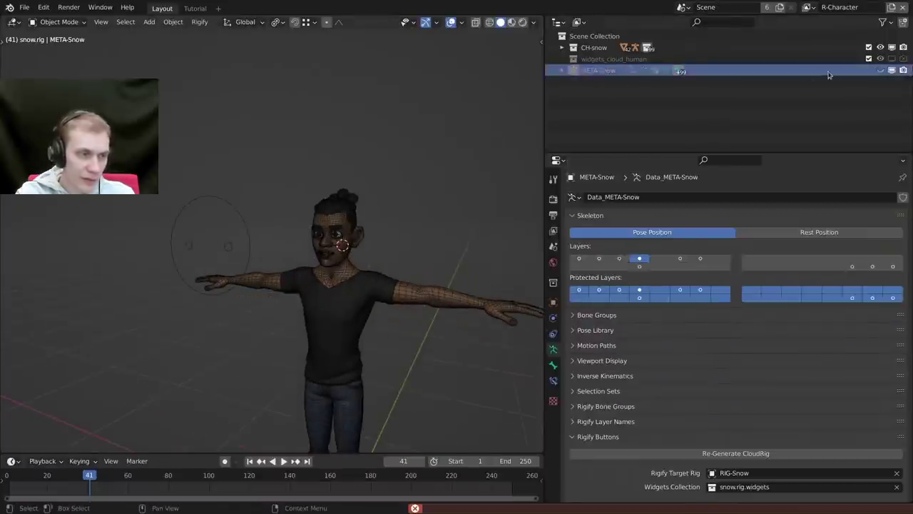
scroll(177, 243, "up", 2)
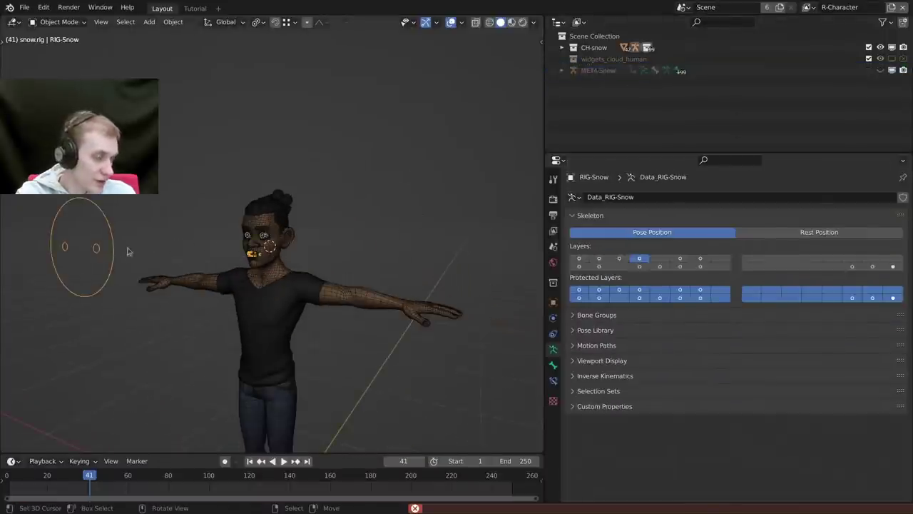
scroll(400, 175, "up", 6)
key("Tab")
middle_click_drag(424, 282, 458, 313, "shift")
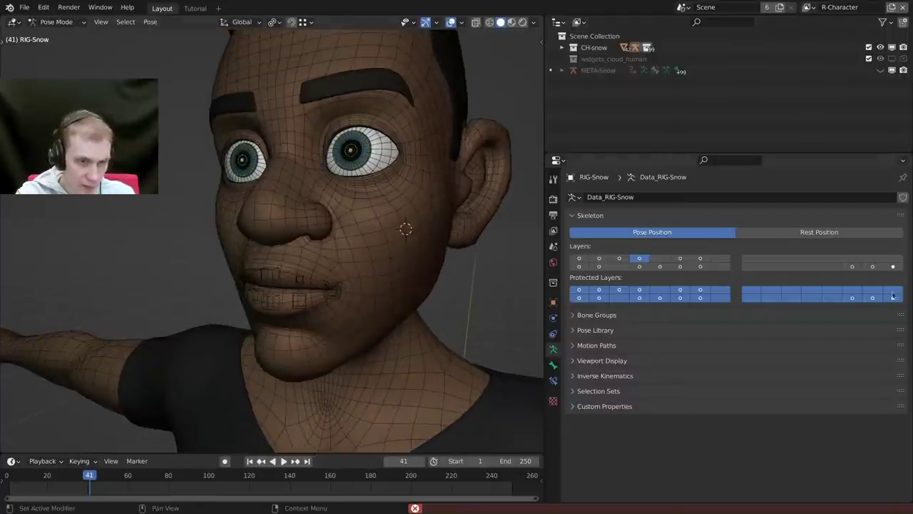
left_click(852, 267, "shift")
middle_click_drag(458, 241, 450, 269, "shift")
Select GEO-snow_body together with RIG-Snow, then return to Pose Mode in front view.
key("Tab")
right_click(411, 229)
scroll(411, 228, "down", 2)
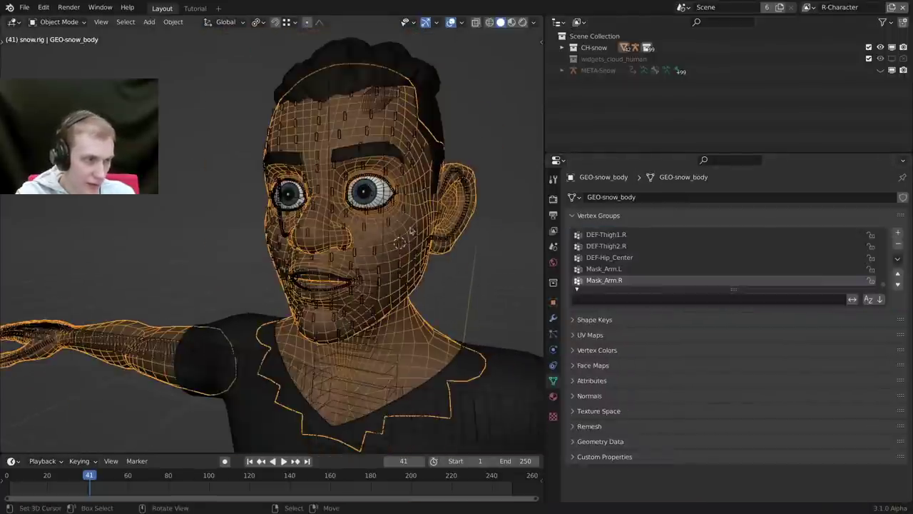
right_click(462, 177, "shift")
key("Tab")
key("KP_1")
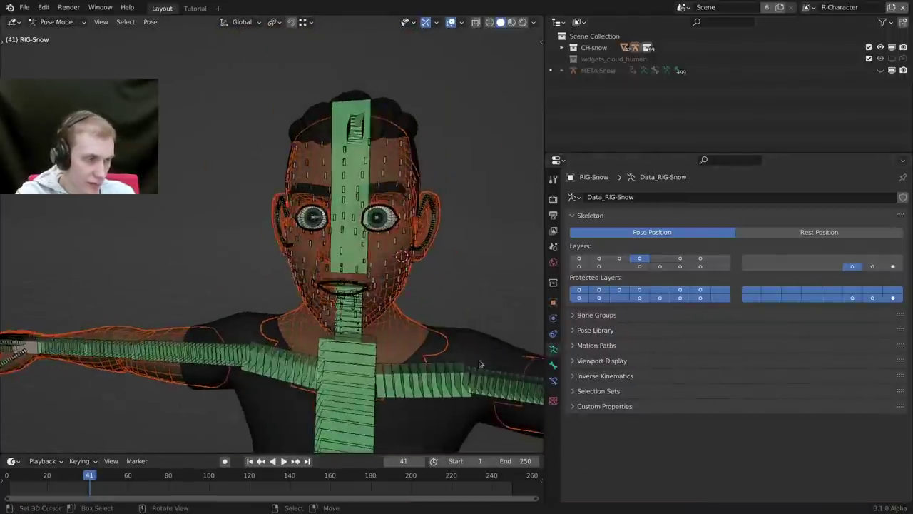
Deselect all bones and switch the viewport to wireframe shading.
key("a")
scroll(406, 321, "down", 3)
key("alt+a")
key("shift+z")
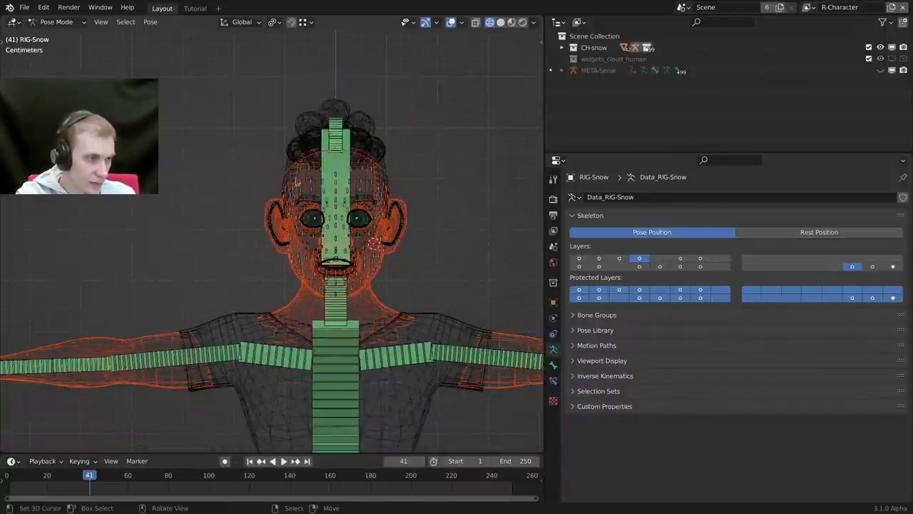
Select all deform bones of RIG-Snow around the head and face, then make GEO-snow_body the active object in Object Mode.
key("b")
mouse_move(249, 93)
left_mouse_down()
mouse_move(420, 393)
mouse_move(420, 379)
left_mouse_up()
middle_click_drag(450, 166, 370, 254)
right_click(410, 134, "shift")
scroll(407, 175, "up", 2)
right_click(373, 280, "shift")
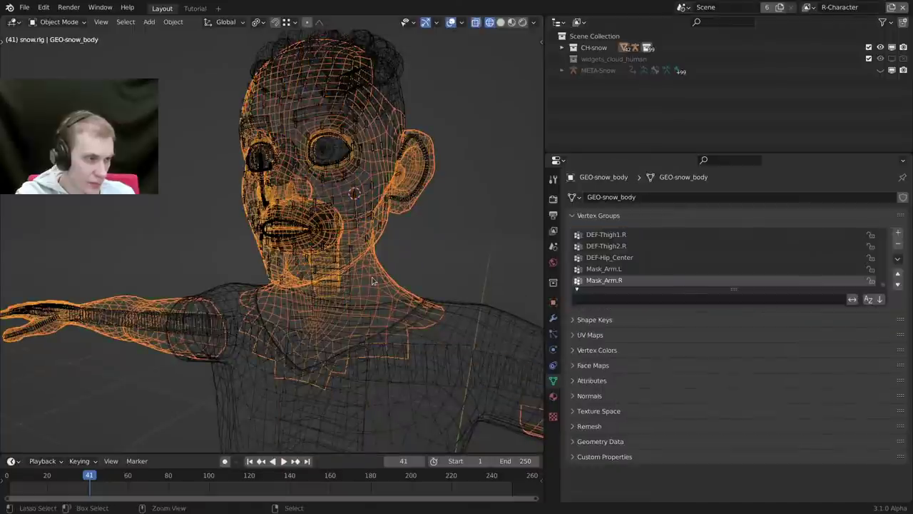
Put GEO-snow_body into Weight Paint Mode and run Assign Automatic from Bones for the selected deform bones.
key("ctrl+Tab")
mouse_move(373, 280)
middle_mouse_down()
mouse_move(398, 287)
mouse_move(358, 256)
middle_mouse_up()
scroll(359, 255, "down", 2)
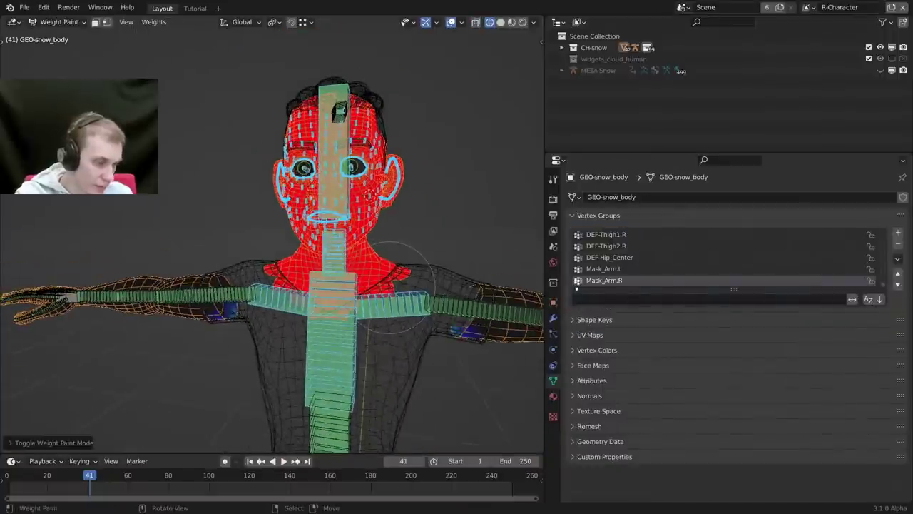
key("F3")
type("assign autom")
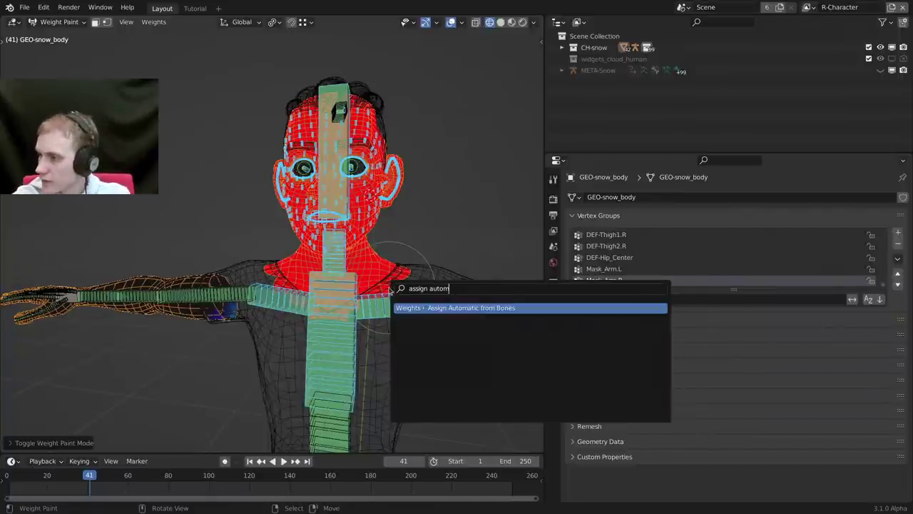
key("Return")
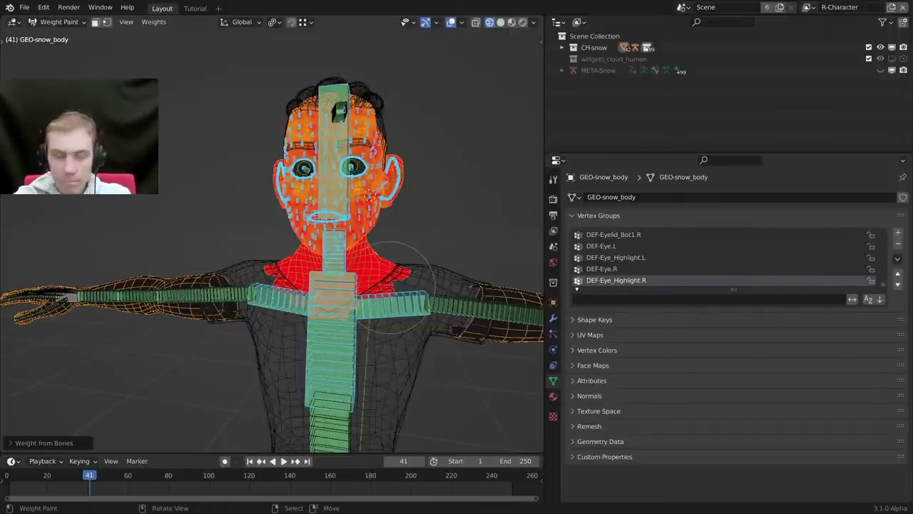
Normalize all vertex groups of GEO-snow_body.
scroll(397, 272, "up", 8)
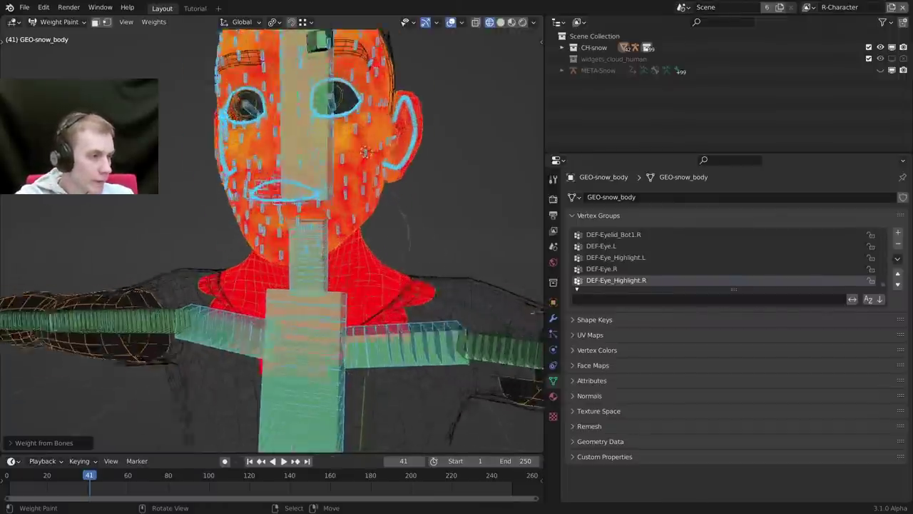
scroll(395, 293, "down", 1)
key("ctrl+shift+z")
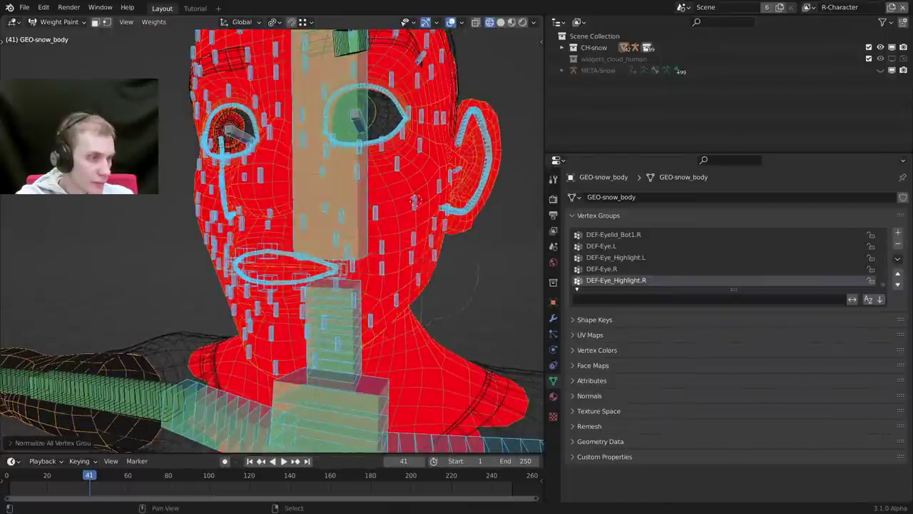
middle_click_drag(433, 264, 447, 255)
key("w")
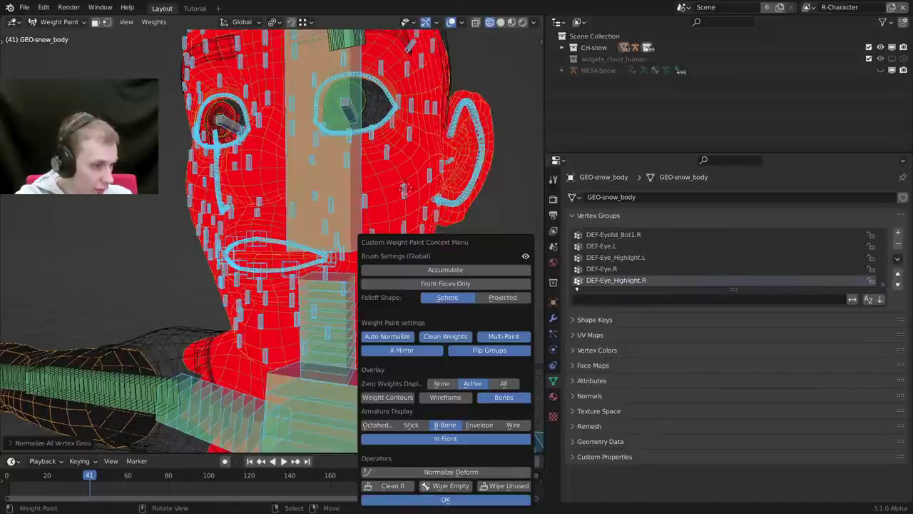
key("Escape")
scroll(308, 206, "up", 1)
scroll(339, 204, "down", 3)
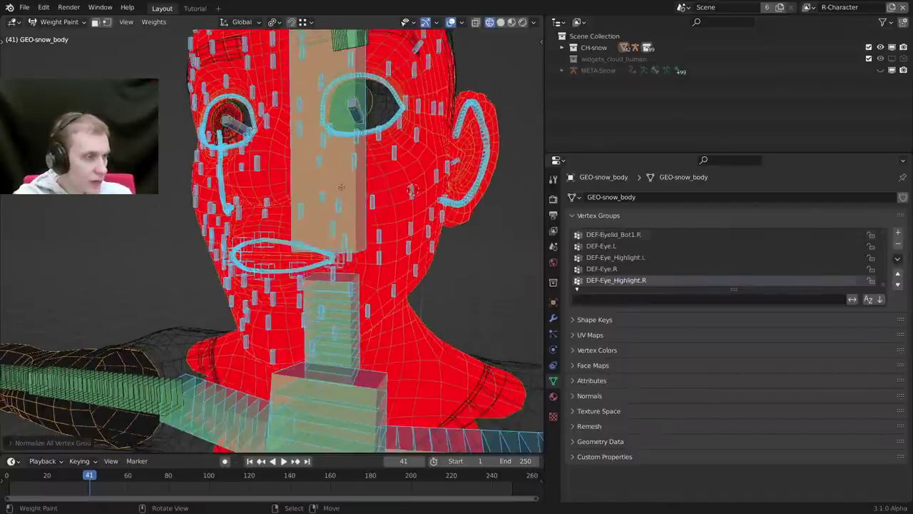
Examine the automatic weights of individual face bones, including DEF-Eye_Ring3.L on the cheek and DEF-Lip_Top1.L on the upper lip.
mouse_move(339, 204)
right_mouse_down()
mouse_move(365, 172)
mouse_move(336, 207)
right_mouse_up()
mouse_move(336, 207)
middle_mouse_down()
mouse_move(265, 219)
mouse_move(240, 204)
mouse_move(305, 229)
mouse_move(356, 226)
mouse_move(288, 257)
mouse_move(293, 278)
mouse_move(437, 292)
middle_mouse_up()
scroll(293, 277, "up", 2)
left_click(437, 292, "ctrl")
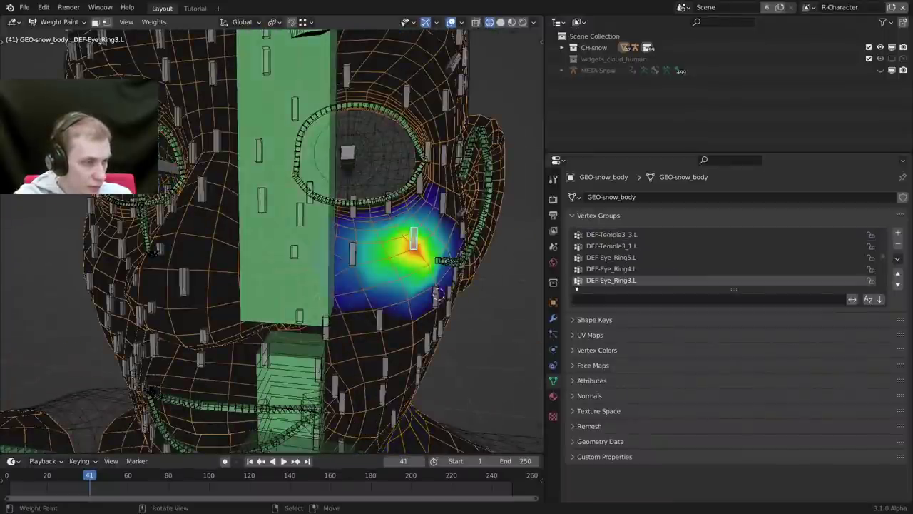
right_click(384, 318)
middle_click_drag(384, 319, 383, 275)
right_click(390, 284)
right_click(380, 273)
right_click(374, 255)
right_click(346, 271)
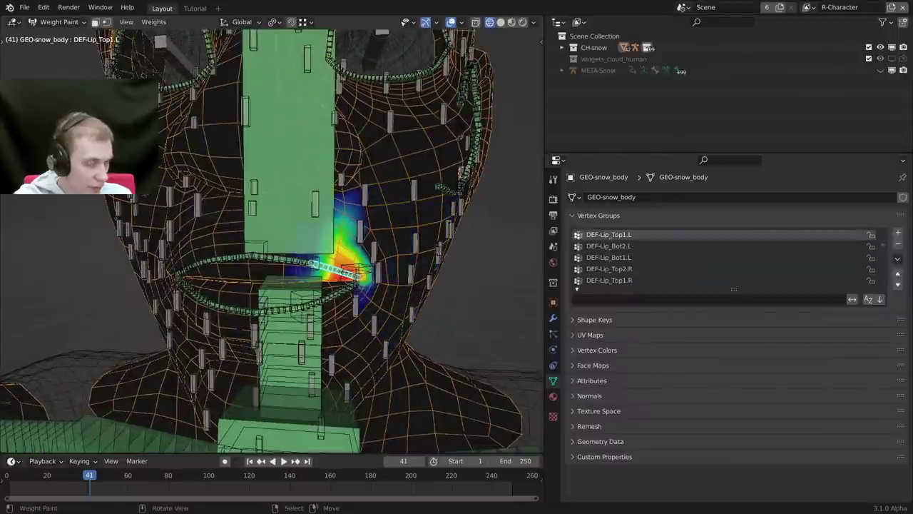
Maximize the 3D viewport and hide the large head and neck deform bones that cover the face.
key("ctrl+space")
scroll(407, 284, "up", 4)
right_click(500, 275)
key("h")
right_click(542, 388)
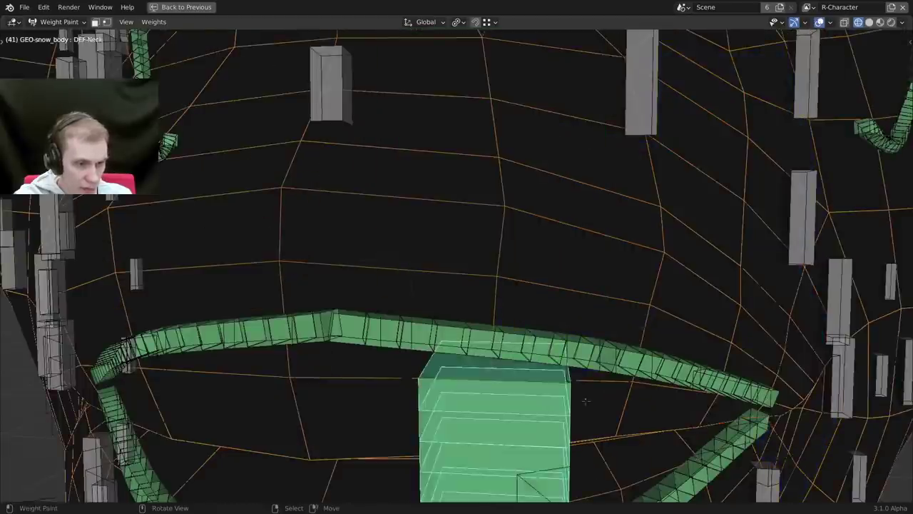
key("h")
right_click(635, 366)
Examine the lip weights around the mouth, including those of DEF-Lip_Bot2.R.
middle_click_drag(581, 314, 507, 297)
scroll(507, 298, "down", 4)
middle_click_drag(413, 271, 474, 300, "shift")
scroll(457, 289, "up", 3)
middle_click_drag(414, 292, 519, 167)
mouse_move(527, 135)
left_mouse_down()
mouse_move(532, 107)
mouse_move(542, 179)
mouse_move(449, 163)
left_mouse_up()
right_click(368, 261)
middle_click_drag(369, 261, 422, 222)
right_click(438, 232)
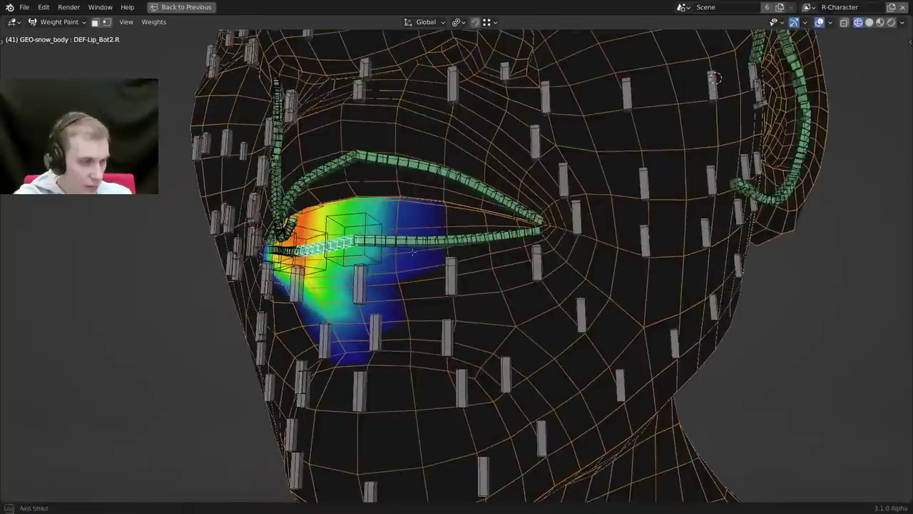
Test the lower lip's deformation in Weight Paint Mode by temporarily moving Lip_Bot_Center.
key("g")
right_click(391, 331)
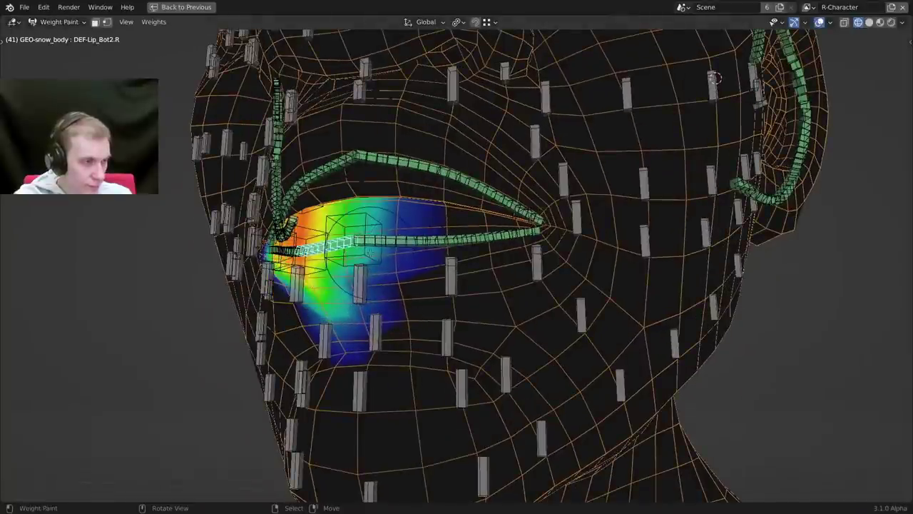
right_click(380, 246)
key("g")
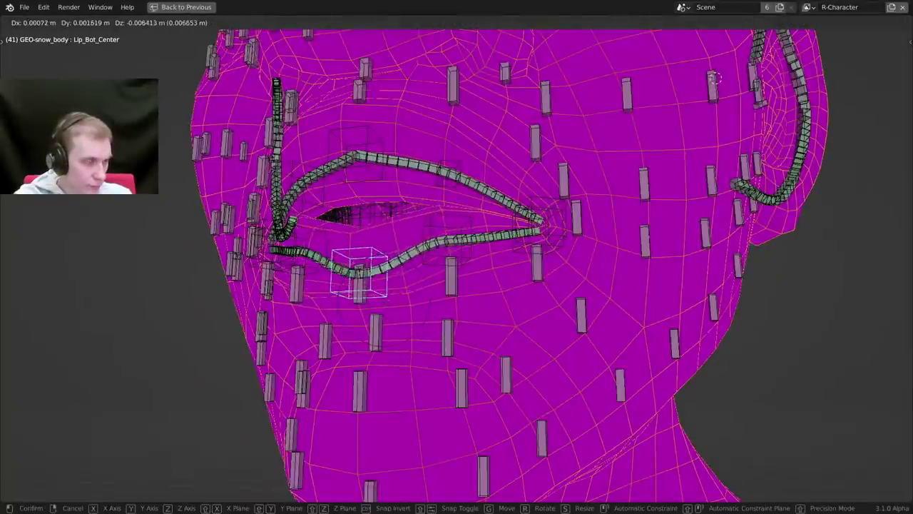
right_click(386, 300)
Leave Weight Paint Mode, switch to solid shading, and put RIG-Snow into Pose Mode.
key("ctrl+Tab")
key("z")
left_click(390, 288)
right_click(378, 270)
right_click(378, 265)
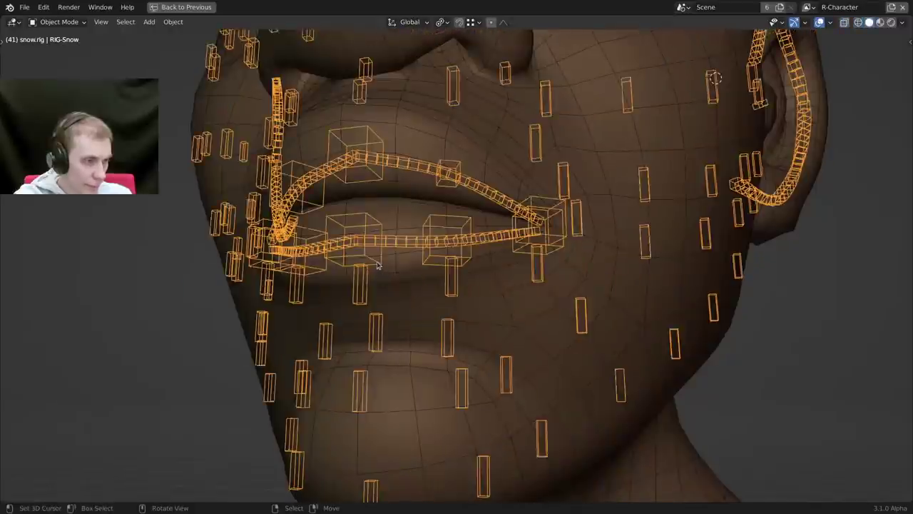
scroll(378, 265, "up", 1)
key("Tab")
left_click(377, 362)
Try pulling Lip_Bot_Center downward to check how the lower lip deforms in solid shading.
middle_click_drag(383, 285, 407, 257)
scroll(418, 281, "down", 2)
scroll(418, 281, "up", 2)
key("g")
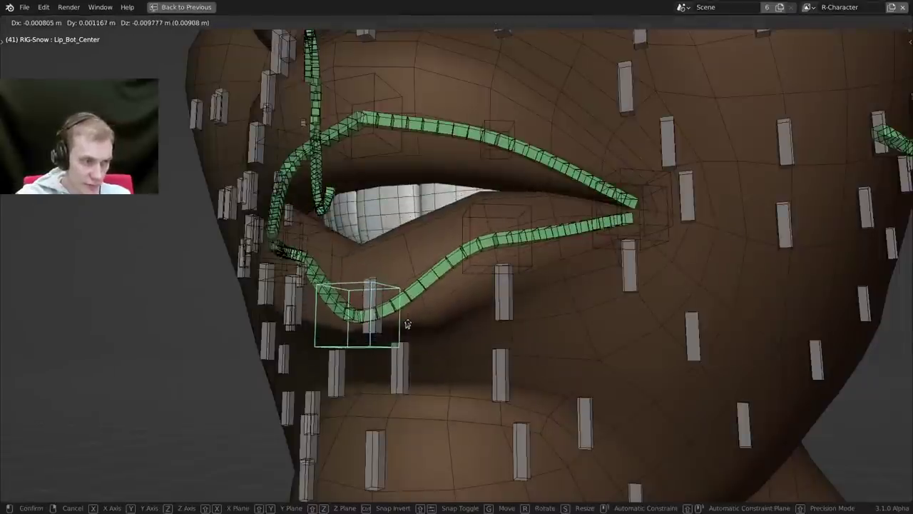
key("Escape")
In side view, move Lip_Bot_Center together with the outer-lip bone beneath it down and slightly backward.
middle_click_drag(389, 360, 416, 244, "shift")
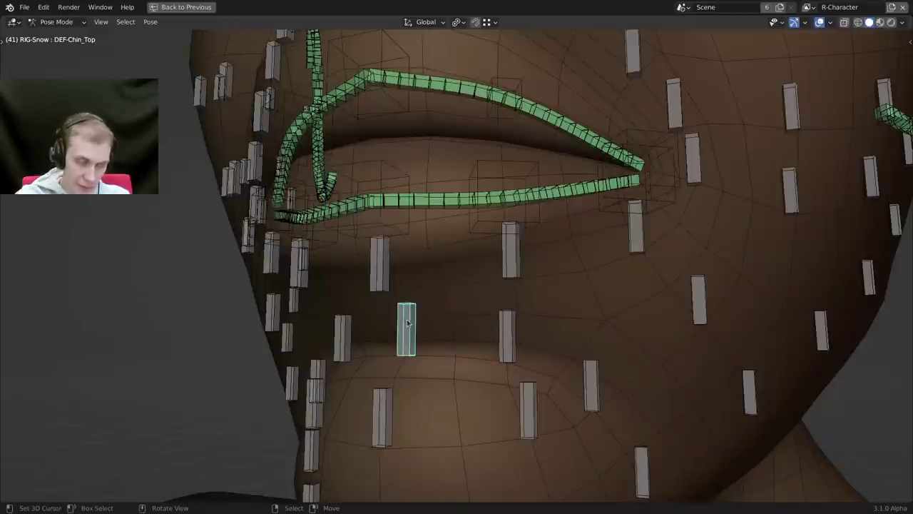
middle_click_drag(391, 251, 452, 277, "alt")
key("g")
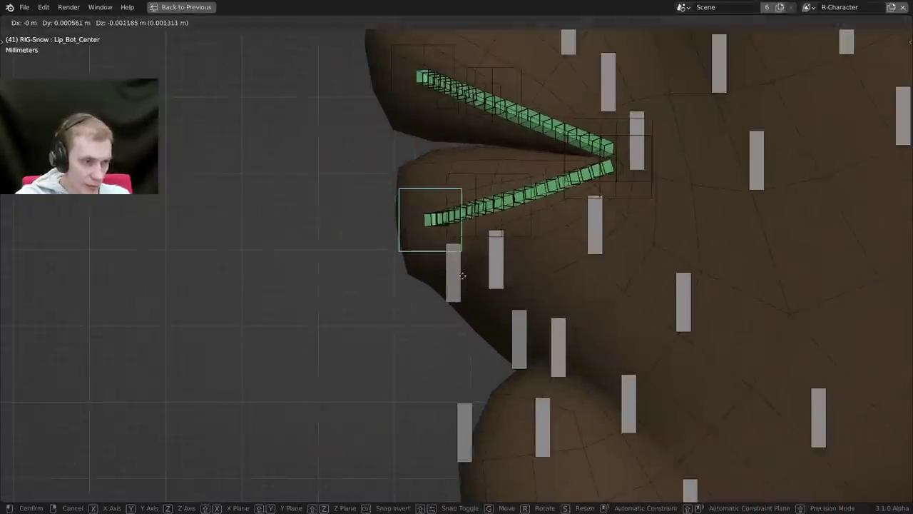
left_click(459, 287)
right_click(457, 280)
key("g")
right_click(442, 264)
right_click(442, 262, "shift")
key("g")
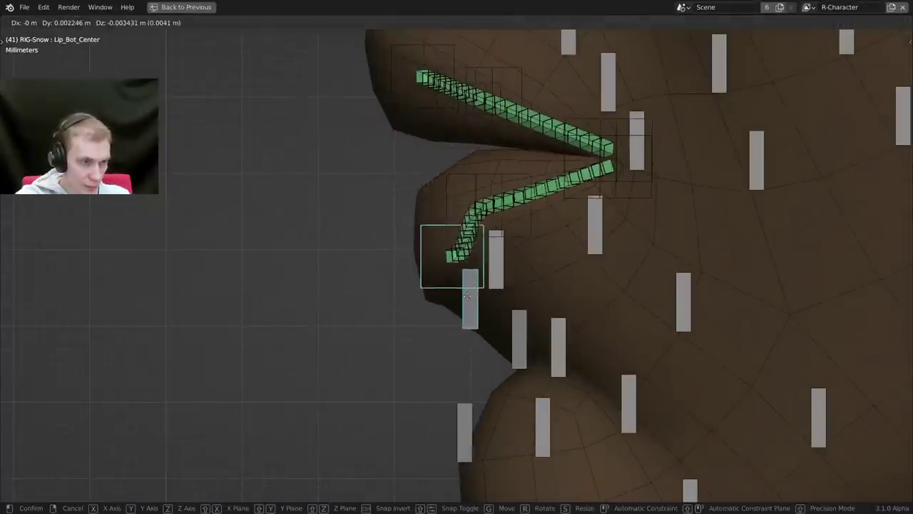
left_click(465, 297)
Move Lip_Bot.L together with its neighbouring outer-lip bone down to open that side of the mouth.
left_click_drag(520, 241, 555, 291)
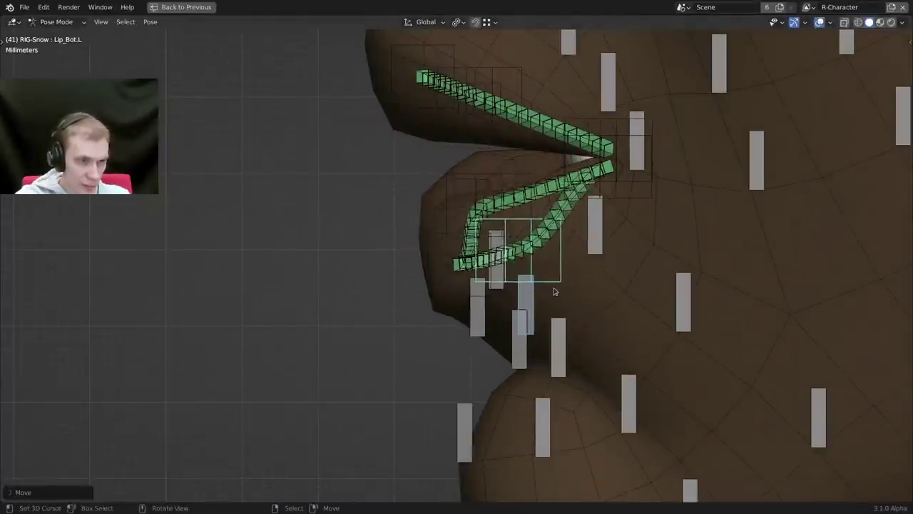
middle_click_drag(574, 260, 518, 294)
key("g")
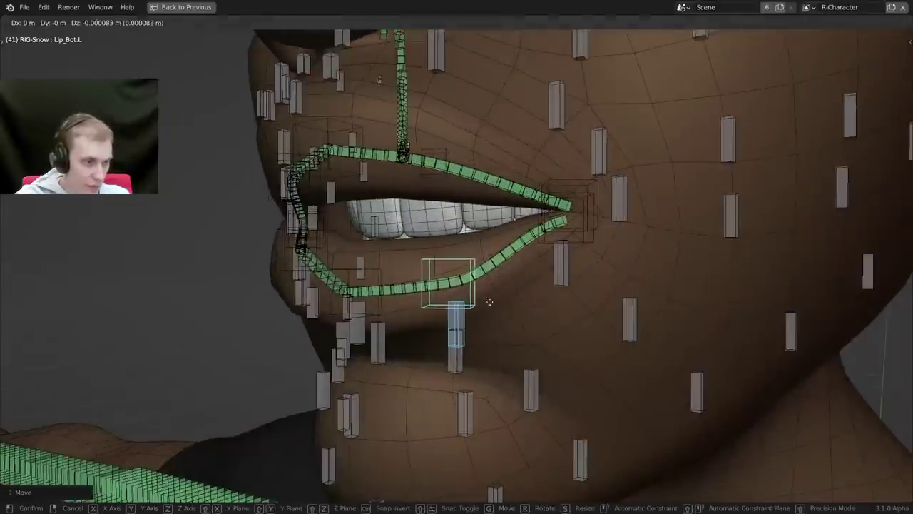
left_click(493, 329)
scroll(400, 311, "up", 2)
Move Lip_Bot_Center and DEF-OuterLip_Bot_Center farther down to level the lower lip.
middle_click_drag(386, 308, 387, 284)
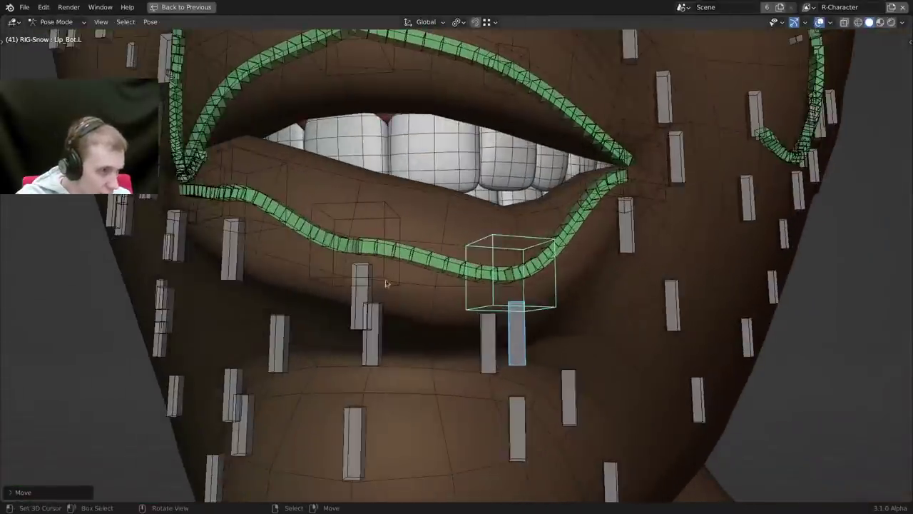
left_click(387, 285)
key("g")
left_click(365, 300)
middle_click_drag(577, 224, 555, 228)
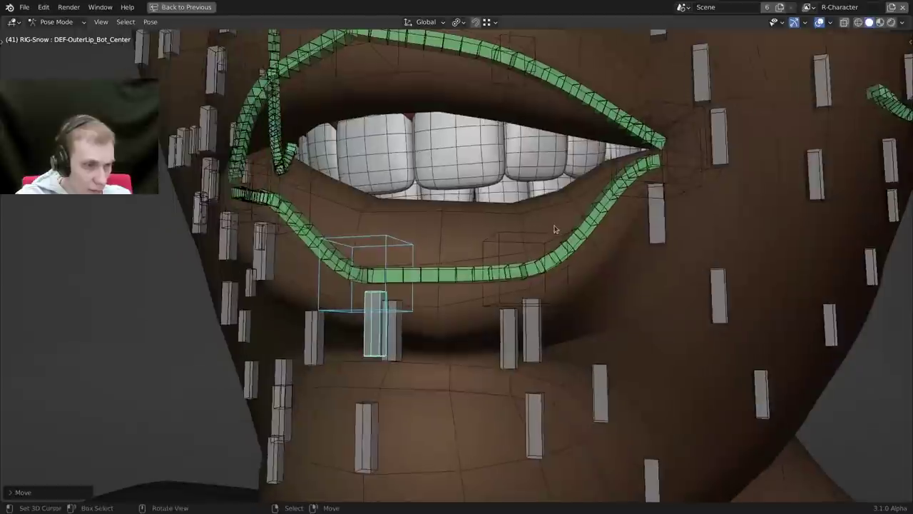
key("alt+z")
key("alt+z")
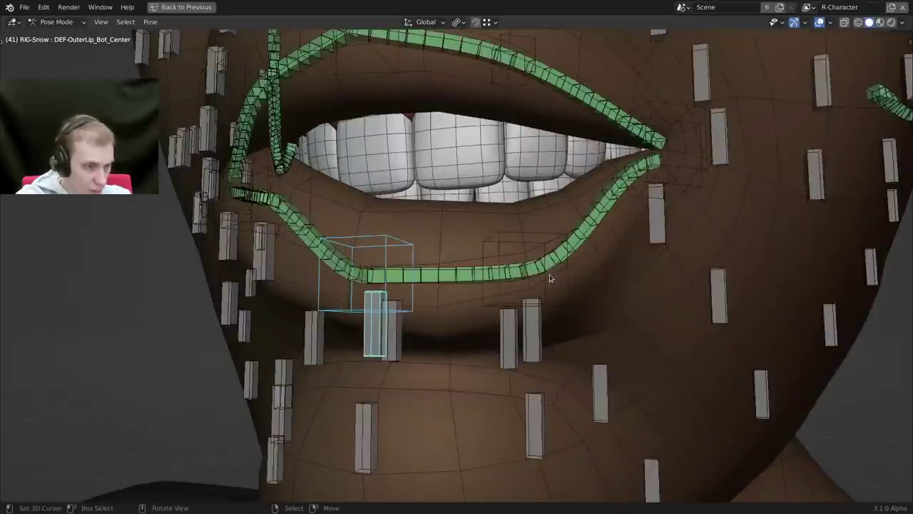
Move Lip_Bot_Corner.L together with the outer-lip bone below it down to open the mouth corner.
left_click(548, 291)
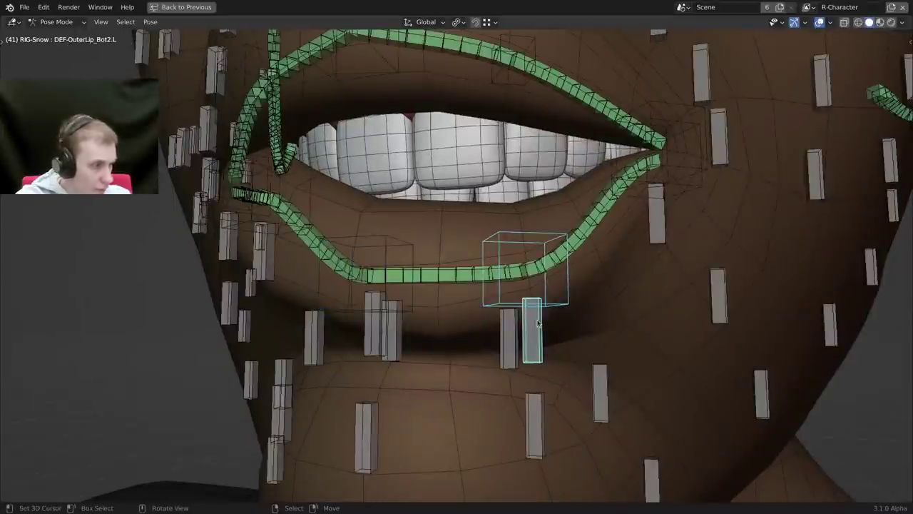
middle_click_drag(537, 323, 583, 266)
left_click(600, 248)
key("g")
left_click(601, 334)
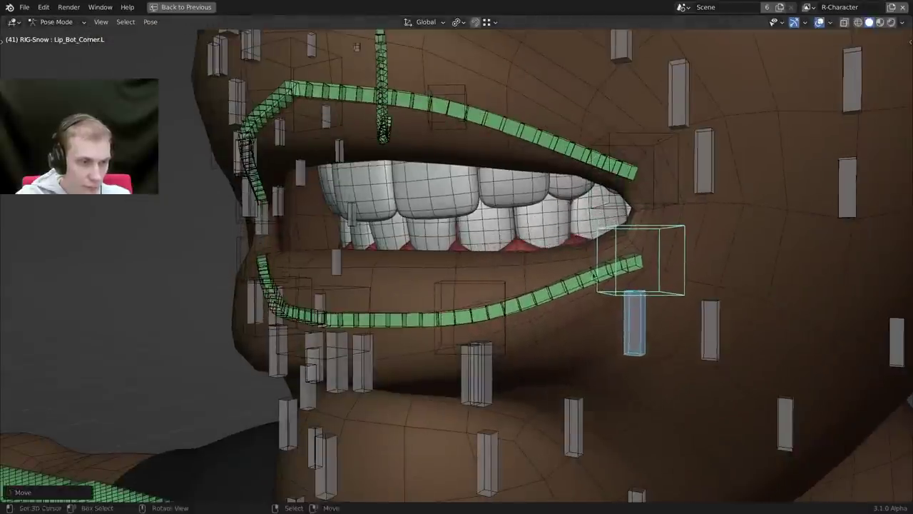
Raise the upper mouth-corner control with DEF-OuterLip_Top0.L about 9 mm, and move DEF-OuterLip_Top1.L upward.
middle_click_drag(602, 334, 609, 196)
left_click(611, 193)
key("g")
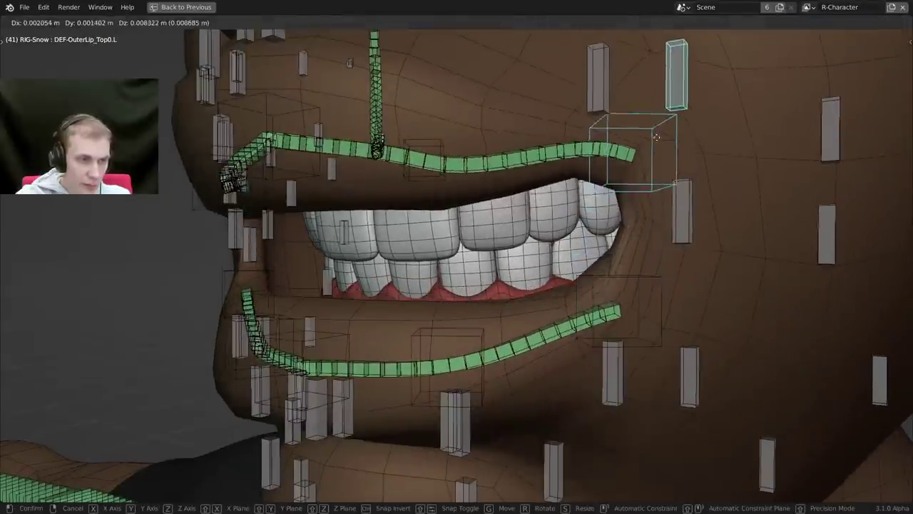
left_click(658, 136)
middle_click_drag(658, 135, 666, 230, "shift")
left_click(614, 184)
key("g")
left_click(628, 131)
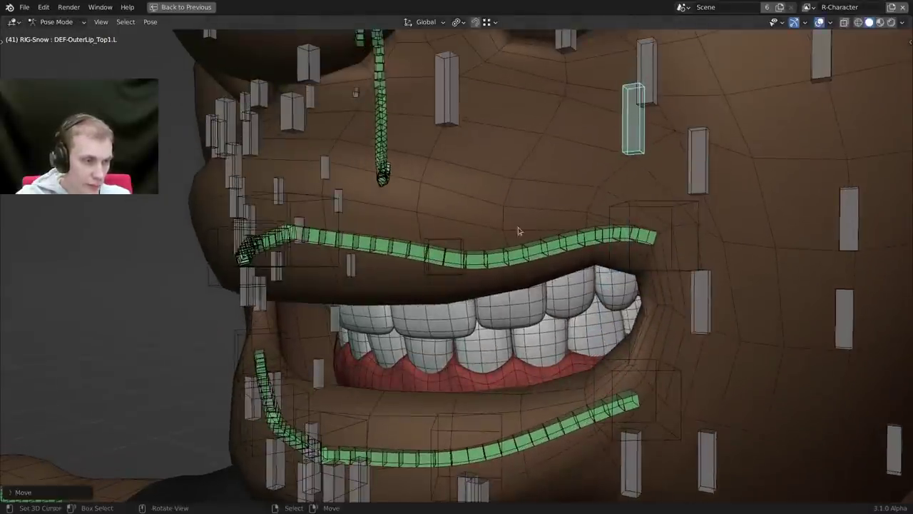
Raise Lip_Top.L, then raise Lip_Top_Center about 6 mm to lift the upper lip off the teeth.
middle_click_drag(520, 230, 490, 248)
left_click(456, 245)
key("g")
left_click(490, 187)
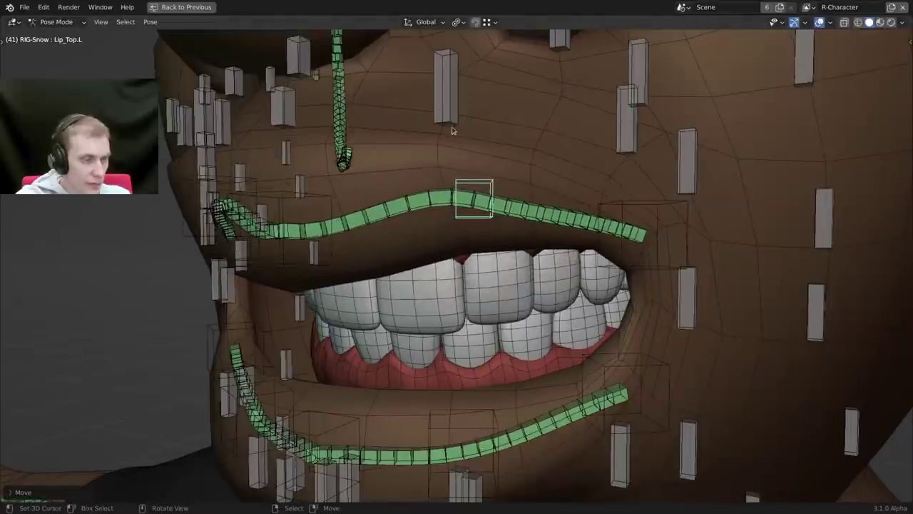
middle_click_drag(490, 186, 526, 176)
right_click(415, 216)
middle_click_drag(415, 216, 456, 213)
key("g")
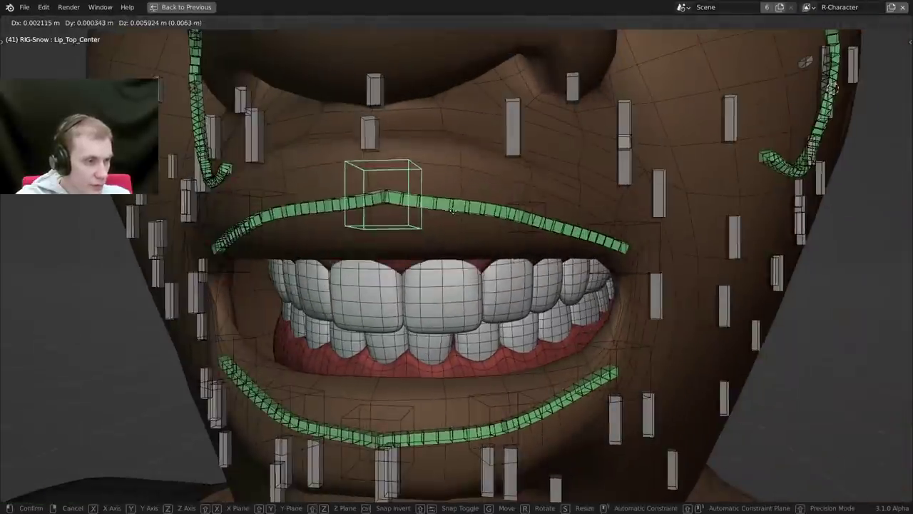
left_click(450, 206)
mouse_move(452, 274)
middle_mouse_down()
mouse_move(410, 272)
mouse_move(452, 273)
middle_mouse_up()
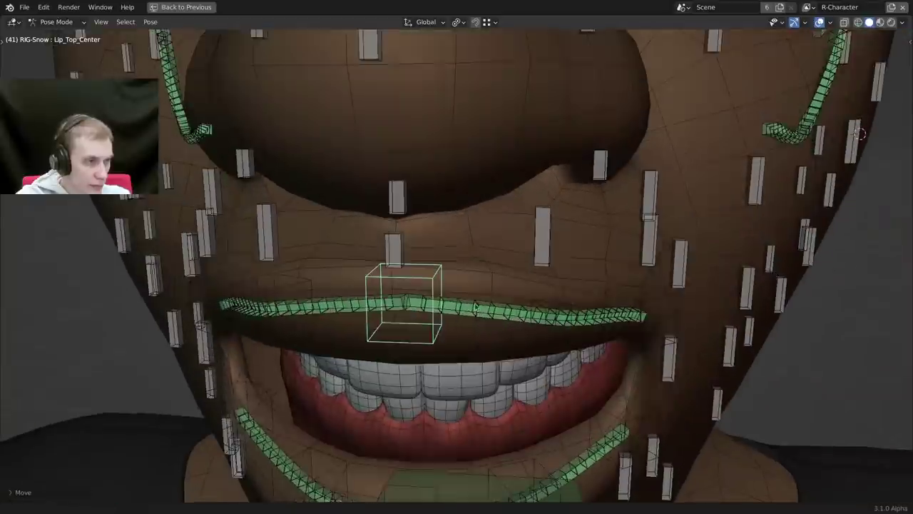
Move the deform bone directly above the upper lip's centre upward.
right_click(394, 247)
middle_click_drag(395, 246, 338, 249)
key("g")
left_click(380, 226)
Test the nostril's deformation by temporarily moving DEF-Nostril_Bot.L.
middle_click_drag(380, 225, 483, 243)
left_click(484, 243)
key("g")
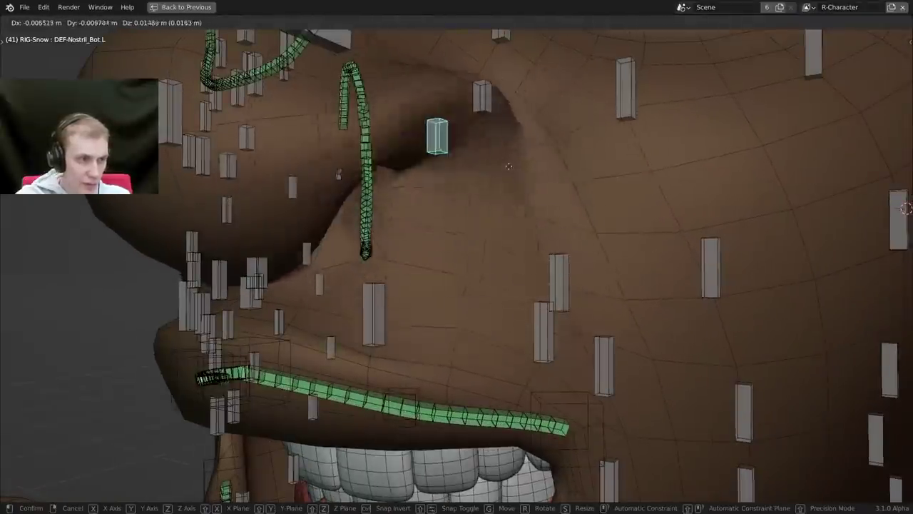
right_click(570, 257)
Return GEO-snow_body to Weight Paint Mode with DEF-Nostril_Bot.L as the active bone.
key("Tab")
right_click(520, 234)
key("ctrl+Tab")
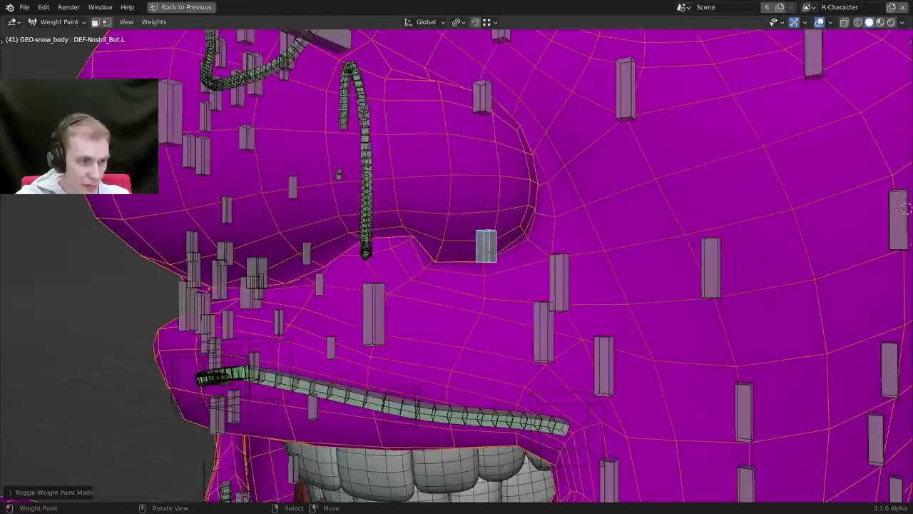
right_click(489, 251)
Erase DEF-Nostril_Bot.L's weights from the cheek beside the nose and from the area above the upper lip.
scroll(492, 246, "down", 2)
mouse_move(538, 174)
middle_mouse_down()
mouse_move(513, 189)
mouse_move(549, 184)
middle_mouse_up()
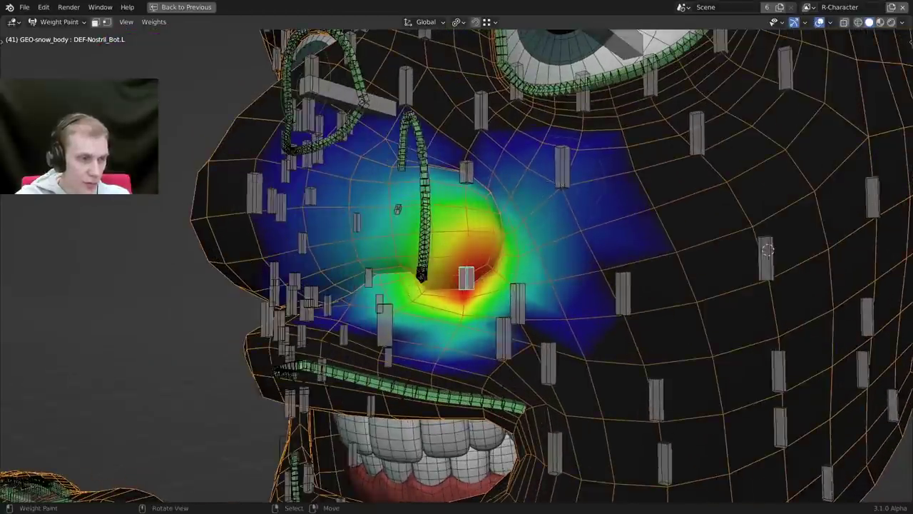
left_click_drag(549, 167, 594, 230)
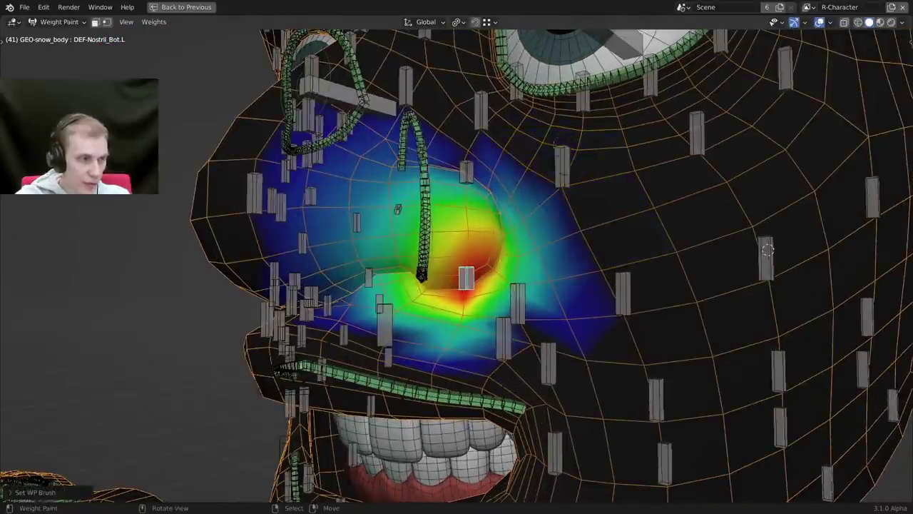
middle_click_drag(767, 250, 806, 273)
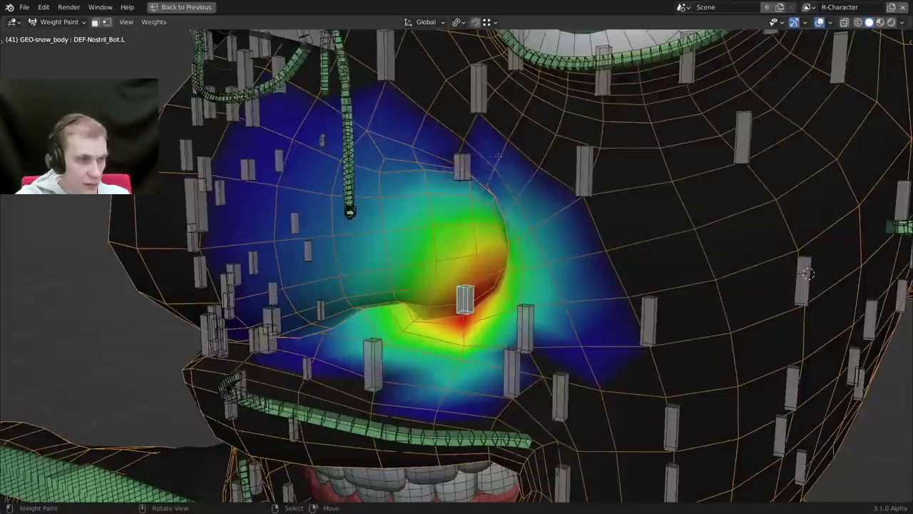
mouse_move(498, 155)
left_mouse_down()
mouse_move(539, 214)
mouse_move(579, 325)
left_mouse_up()
middle_click_drag(560, 364, 571, 327, "shift")
left_click_drag(519, 346, 439, 349)
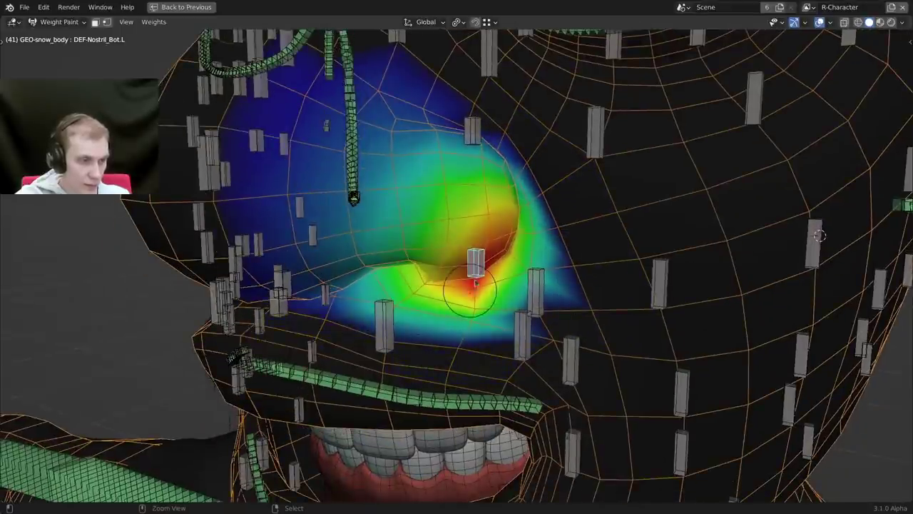
Switch to posing the rig and move DEF-Nostril_Bot.L and DEF-Nostril_Top.L up towards the nose tip.
key("ctrl+Tab")
right_click(480, 274)
key("ctrl+Tab")
left_click_drag(476, 273, 444, 245)
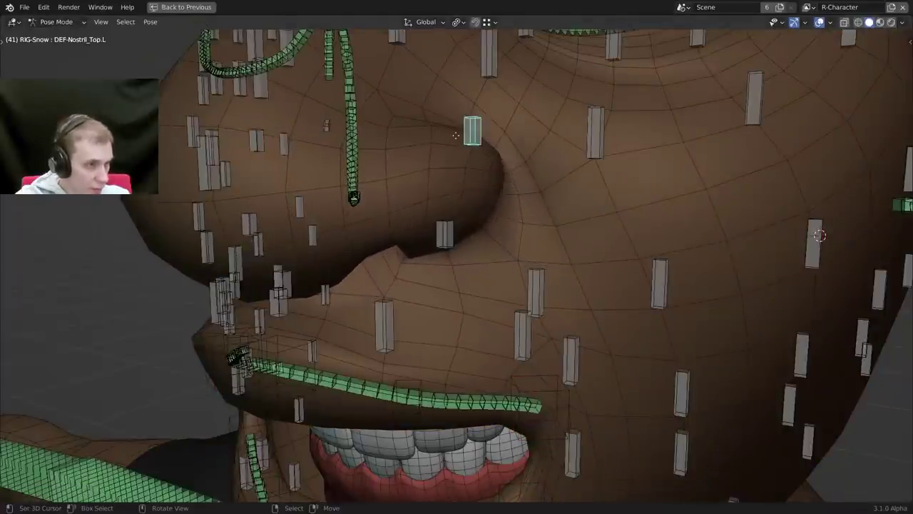
left_click_drag(455, 135, 418, 122)
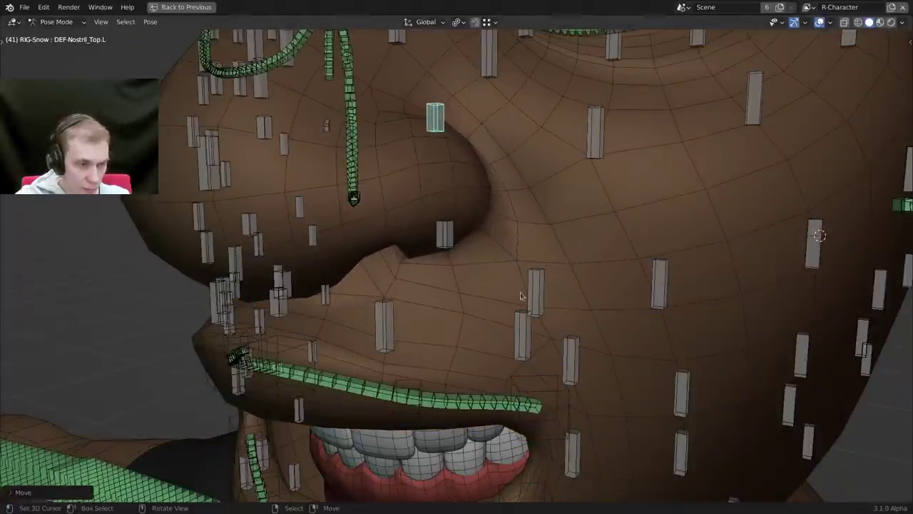
Move DEF-Nostril_Outer.L and DEF-OuterLip_Top1.L upward to pull up the skin beside the nostril.
middle_click_drag(538, 300, 532, 257)
key("g")
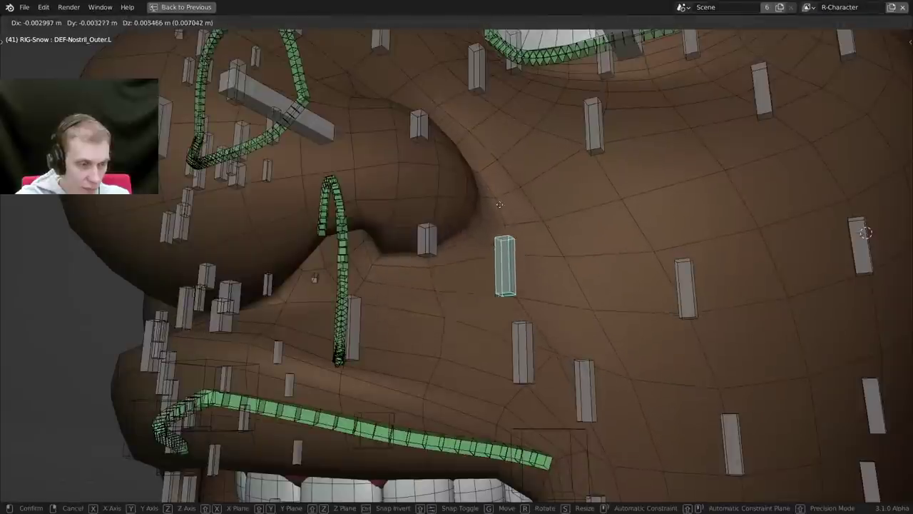
left_click(510, 323)
right_click(515, 344)
middle_click_drag(508, 343, 557, 356)
key("g")
left_click(525, 409)
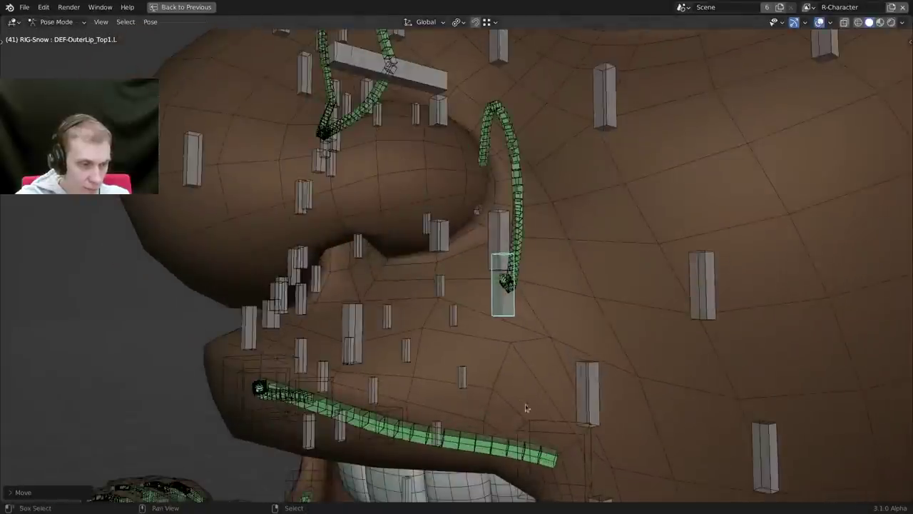
Raise Lip_Top_Corner.L to lift the upper lip's corner off the teeth.
middle_click_drag(526, 410, 508, 289, "shift")
middle_click_drag(508, 290, 548, 295)
right_click_drag(553, 303, 525, 239)
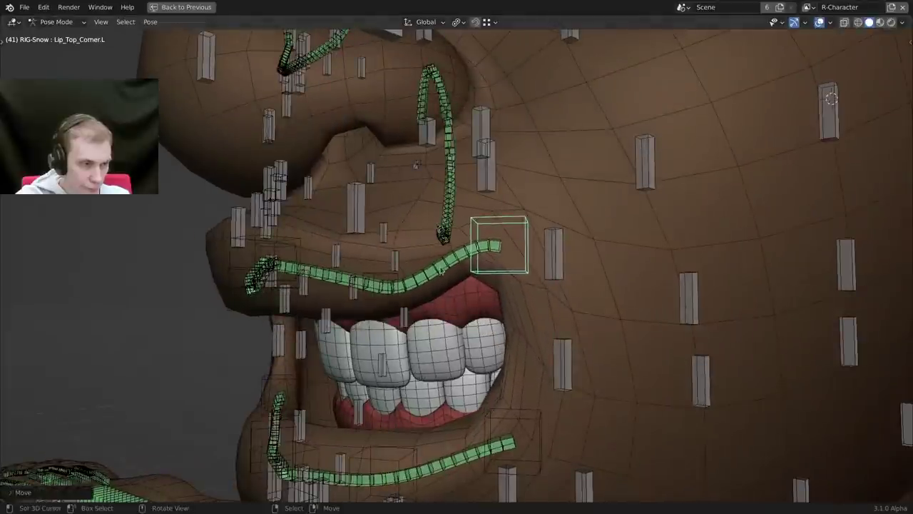
middle_click_drag(525, 239, 371, 246)
Move DEF-OuterLip_Top2.L upward, then raise and tilt Lip_Top.L to complete the sneer.
left_click(395, 282)
key("g")
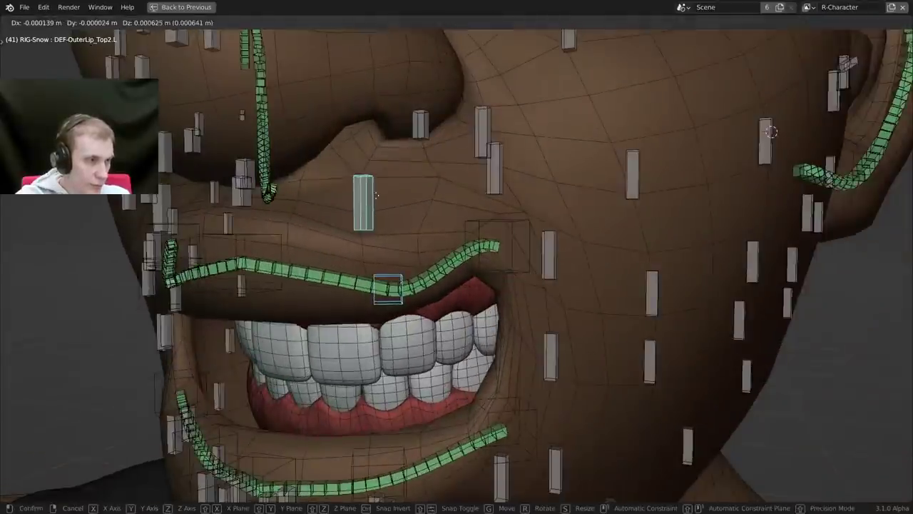
left_click(388, 218)
right_click_drag(398, 236, 391, 220)
key("r")
left_click(467, 225)
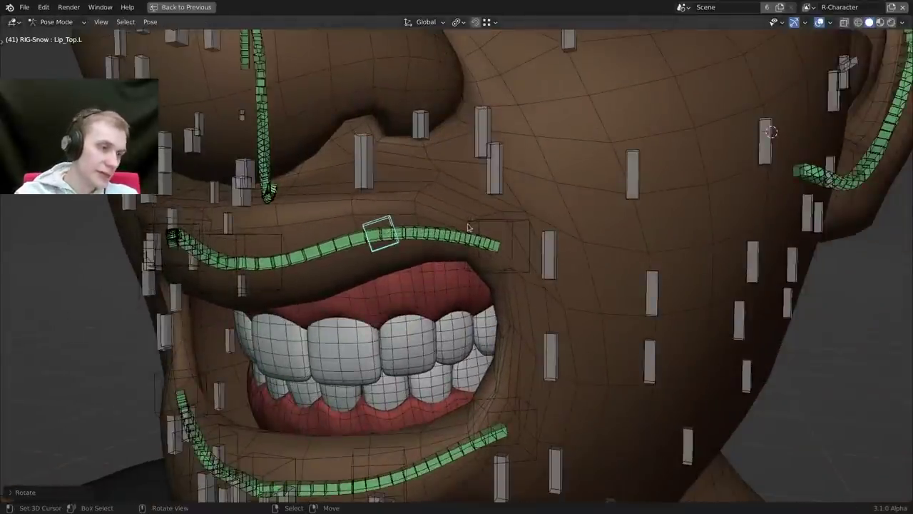
Review the sneering face in a different shading from several angles, then reset the rig's pose to rest.
scroll(499, 286, "down", 4)
middle_click_drag(563, 342, 484, 359)
key("z")
left_click(483, 293)
scroll(479, 235, "down", 3)
middle_click_drag(473, 207, 513, 204)
mouse_move(431, 214)
middle_mouse_down()
mouse_move(475, 213)
mouse_move(440, 256)
middle_mouse_up()
key("ctrl+z")
key("ctrl+z")
scroll(442, 256, "up", 1)
key("z")
left_click(479, 214)
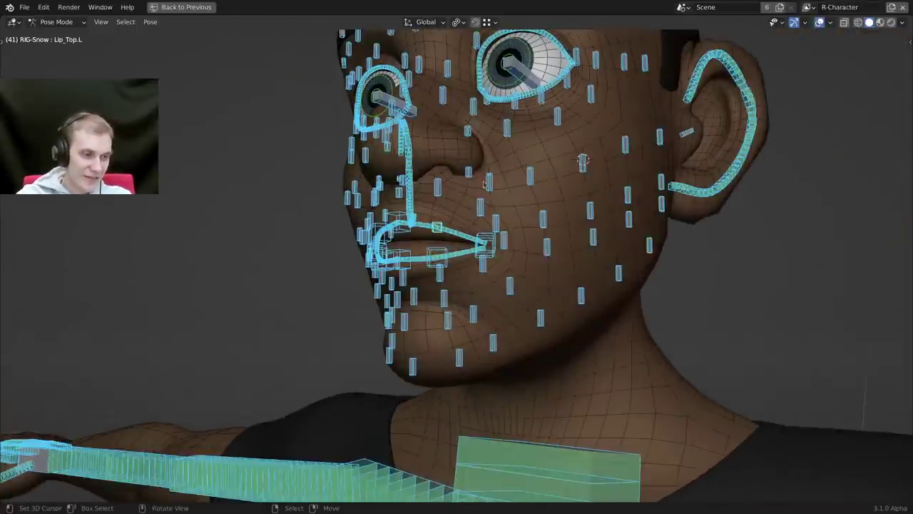
Select the lip corners, lower lip and all chin and jaw bones in side view.
scroll(479, 267, "up", 4)
middle_click_drag(515, 235, 381, 308, "shift")
left_click(479, 266)
left_click(438, 238)
key("grave")
key("b")
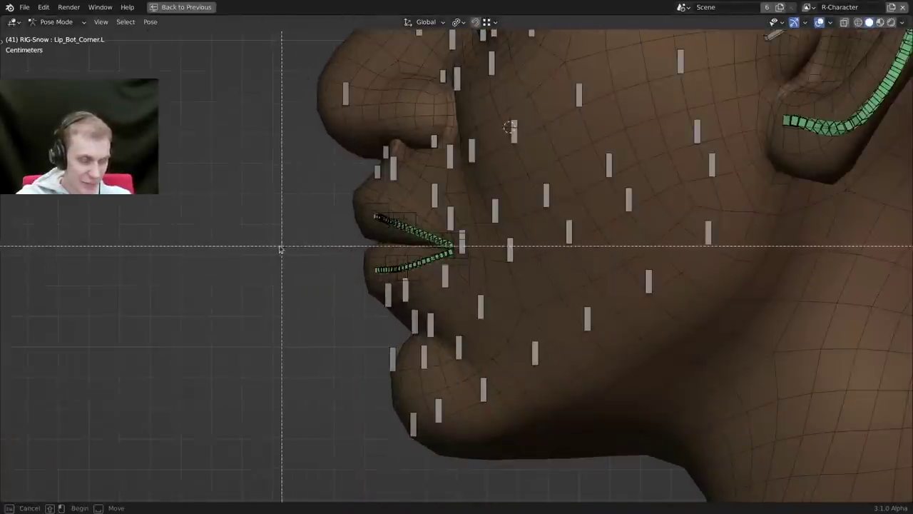
left_click_drag(255, 243, 766, 477)
middle_click_drag(540, 374, 482, 364, "shift")
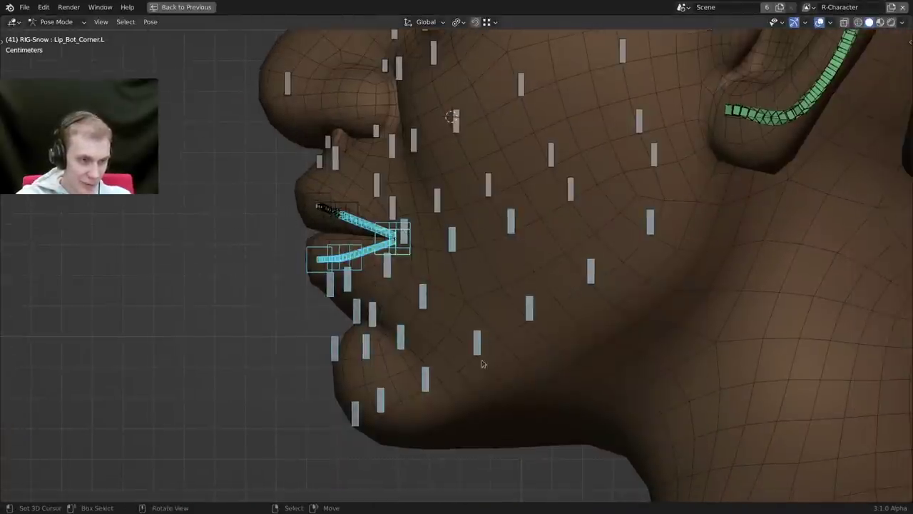
Place the 3D cursor just below the earlobe, set it as pivot point and try rotating the lower-face bones about it.
key("period")
left_click(603, 321)
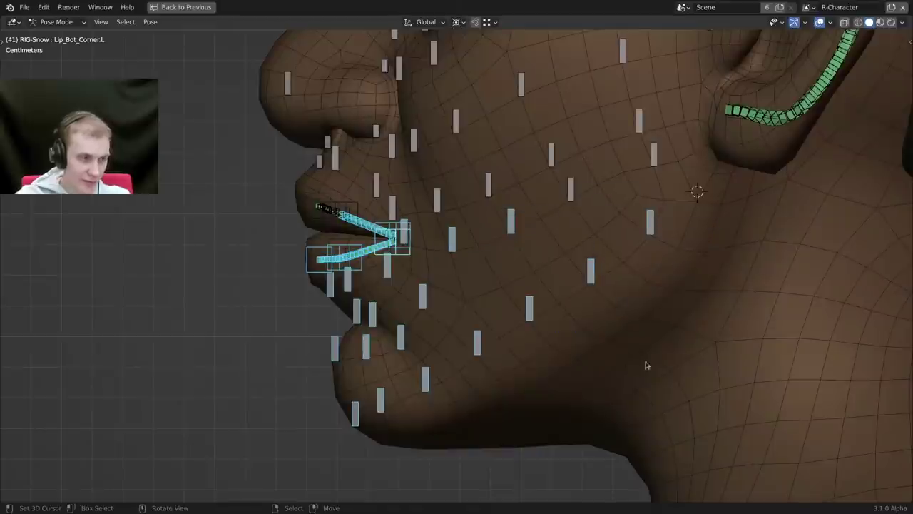
key("r")
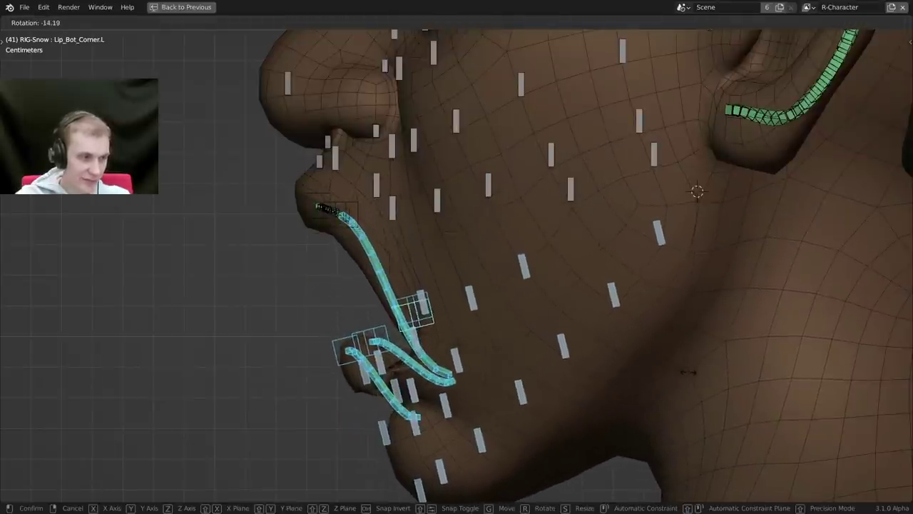
right_click(659, 365)
Remove the segmented deform bones along the left half of both lips from the selection.
scroll(357, 221, "up", 4)
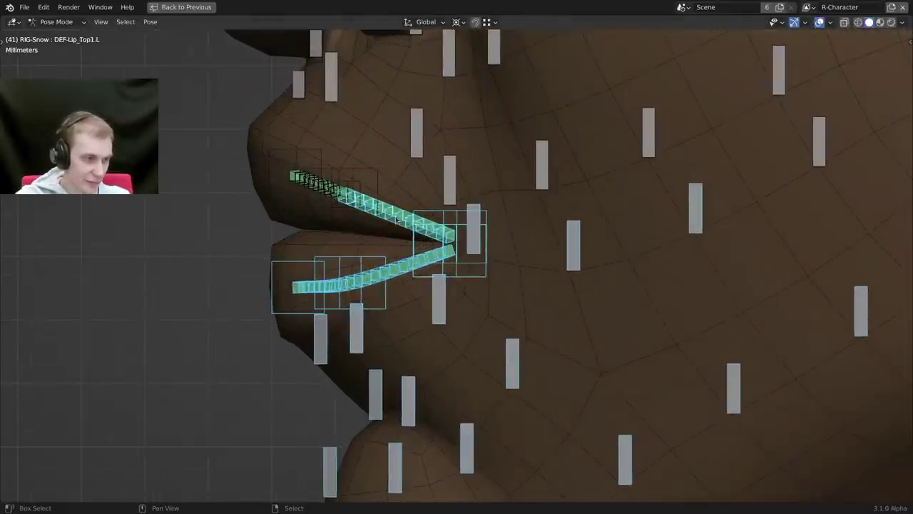
left_click_drag(403, 275, 405, 279, "ctrl")
scroll(320, 287, "up", 3)
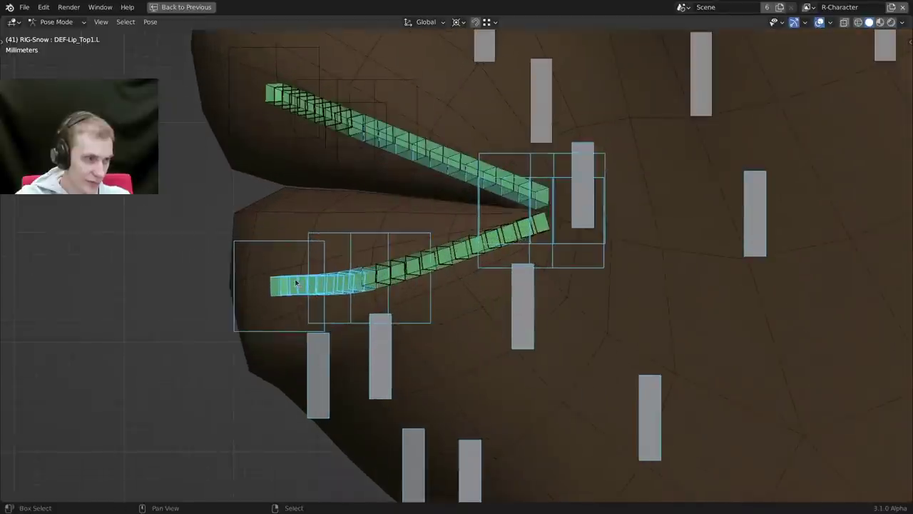
right_click(295, 284, "shift")
scroll(299, 284, "down", 5)
key("r")
right_click(300, 284)
Deselect the remaining segmented lip deform bones on the character's right side.
middle_click_drag(299, 284, 385, 261)
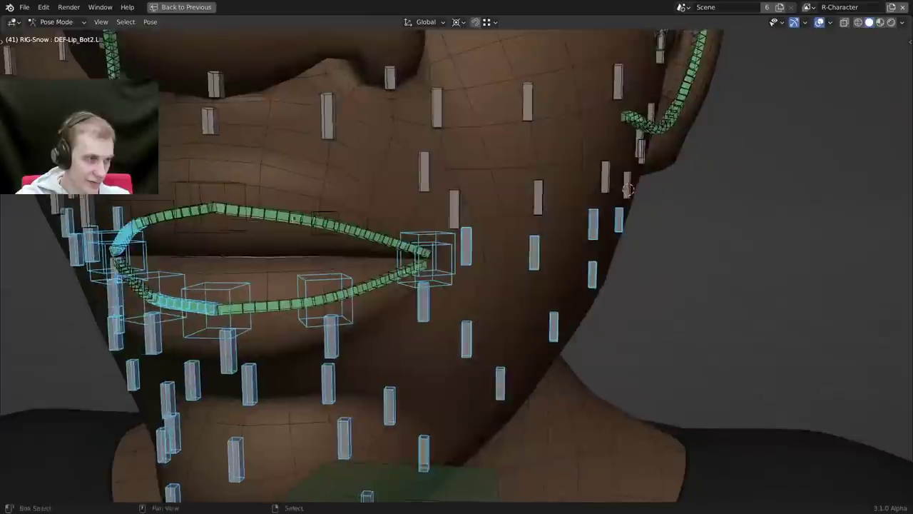
middle_click_drag(236, 220, 442, 214, "shift")
scroll(442, 214, "up", 1)
scroll(443, 214, "down", 1)
middle_click_drag(367, 236, 390, 242)
key("b")
middle_click_drag(256, 184, 436, 358)
Rotate the selected lower-face bones about 13° in side view to open the mouth.
key("grave")
left_click(499, 350)
key("r")
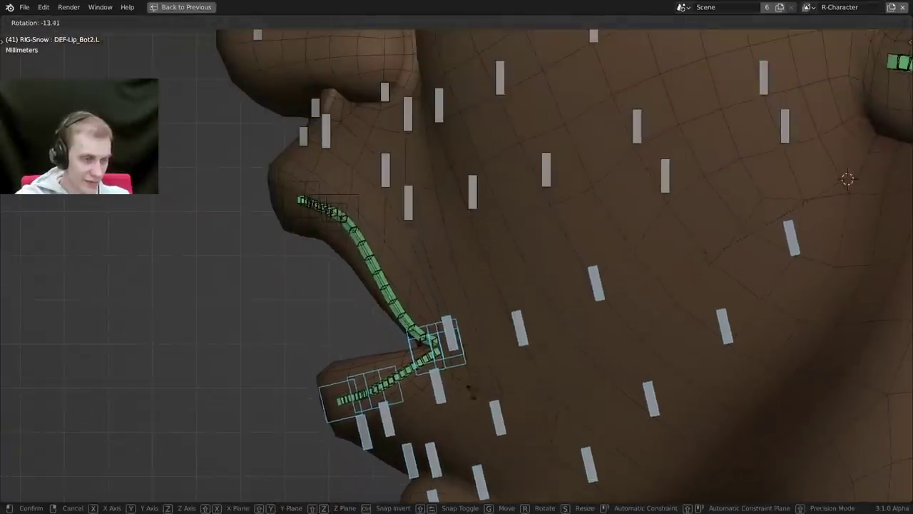
left_click(474, 390)
middle_click_drag(508, 338, 687, 253, "shift")
scroll(588, 244, "down", 3)
scroll(568, 236, "up", 1)
Move Lip_Top_Corner.L upward so the open mouth's upper corner follows the upper teeth.
left_click(567, 237)
key("g")
left_click(587, 149)
scroll(599, 193, "down", 2)
scroll(687, 253, "up", 2)
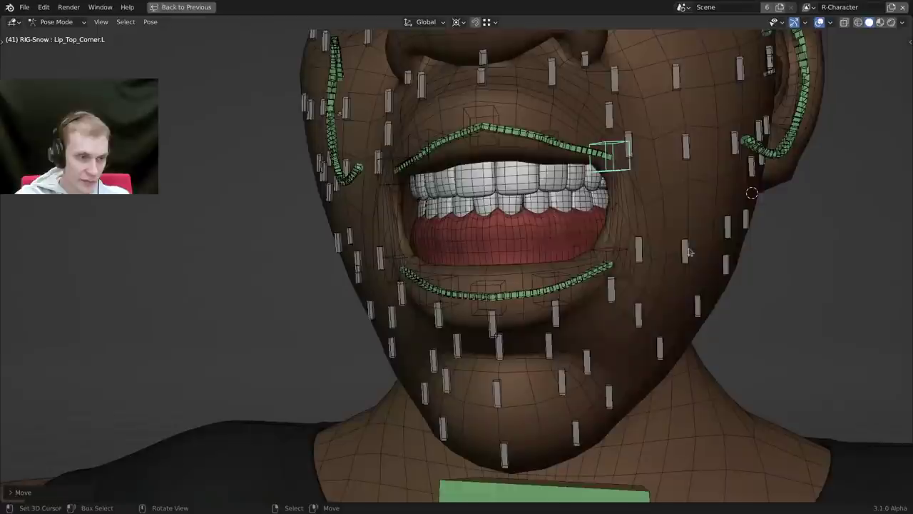
Select the lower teeth and gum objects and rotate them down in side view to match the opened jaw.
right_click(542, 248)
middle_click_drag(542, 247, 280, 292)
right_click(509, 205, "shift")
key("KP_3")
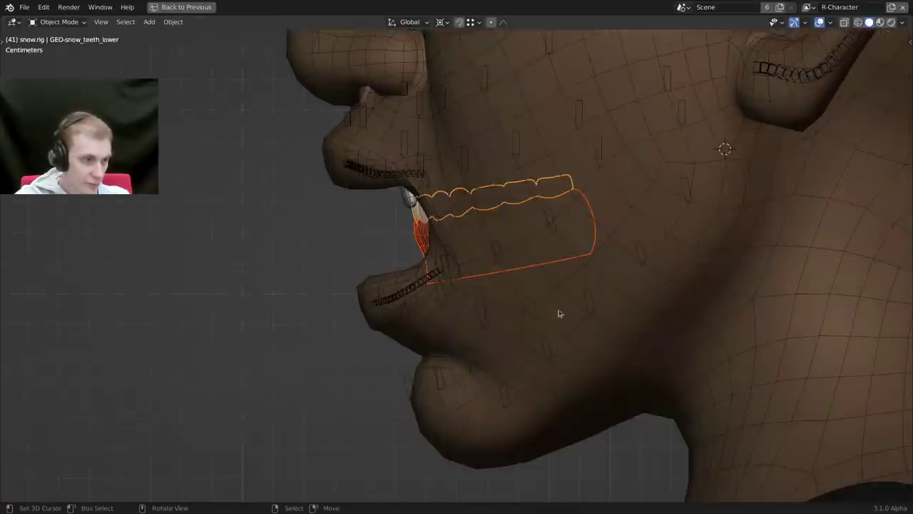
key("r")
left_click(430, 371)
middle_click_drag(430, 371, 533, 314)
Select GEO-snow_tongue and rotate it down about the 3D cursor in side view.
key("shift+alt+z")
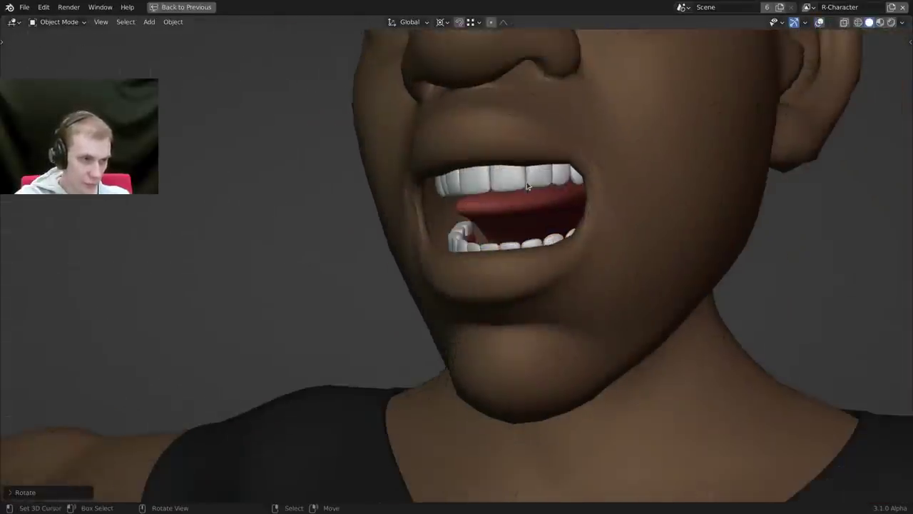
left_click(522, 209)
key("shift+alt+z")
key("KP_3")
key("r")
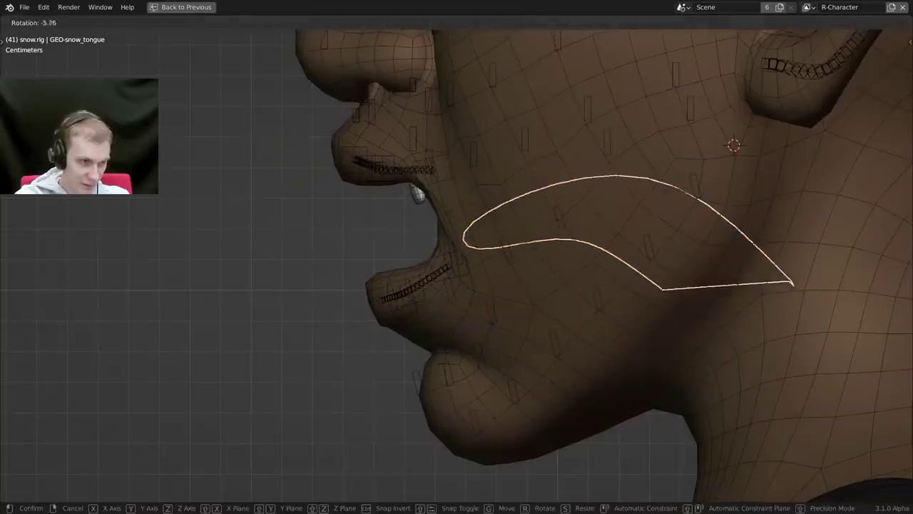
left_click(439, 380)
Inspect the open mouth with overlays hidden, then restore them and return RIG-Snow to Pose Mode.
key("shift+alt+z")
middle_click_drag(439, 379, 555, 444)
scroll(525, 332, "down", 4)
key("shift+alt+z")
scroll(532, 295, "up", 3)
middle_click_drag(531, 295, 507, 291)
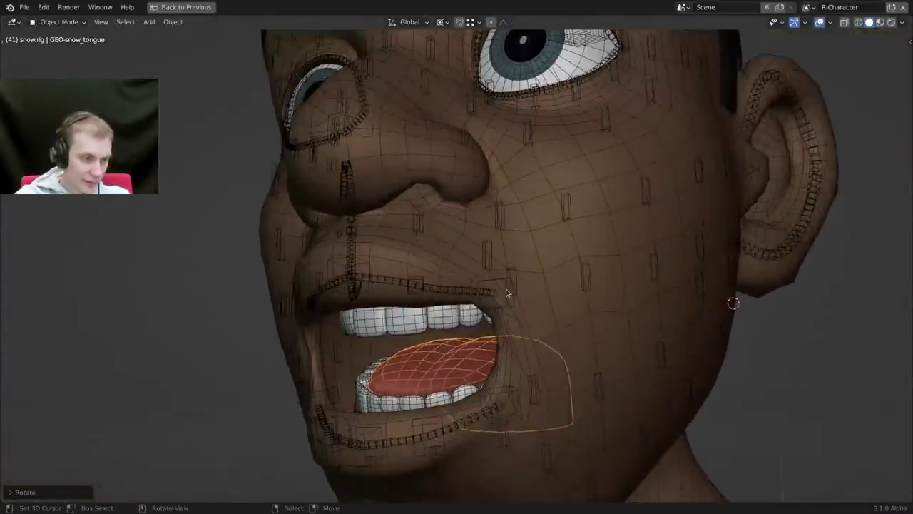
right_click(507, 290)
key("Tab")
middle_click_drag(539, 353, 534, 323)
scroll(533, 323, "up", 1)
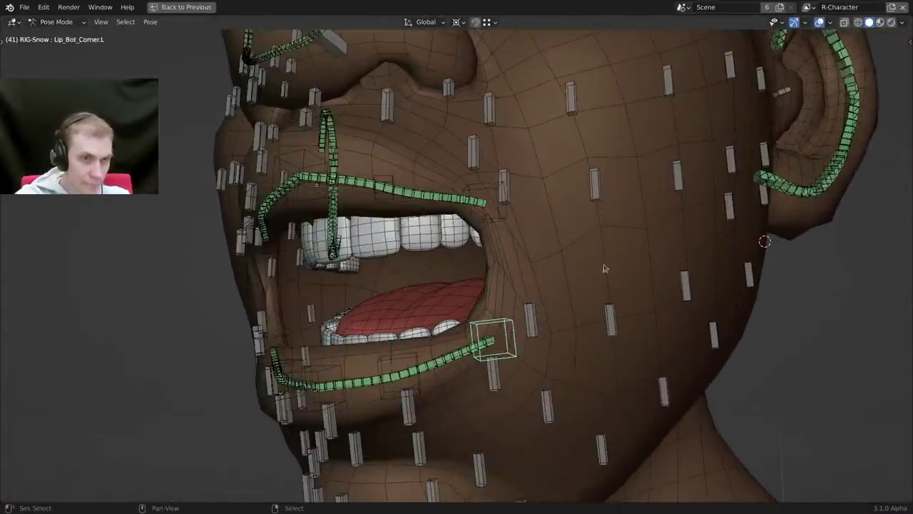
Select DEF-Ear3.L on the left ear and show the Stretch armature layer alongside Face.
middle_click_drag(604, 269, 599, 310, "shift")
middle_click_drag(788, 164, 485, 279, "shift")
scroll(513, 260, "up", 2)
mouse_move(567, 228)
middle_mouse_down()
mouse_move(577, 220)
mouse_move(569, 202)
mouse_move(508, 212)
mouse_move(572, 236)
mouse_move(557, 229)
middle_mouse_up()
right_click(579, 207)
key("alt+h")
key("ctrl+z")
key("shift+m")
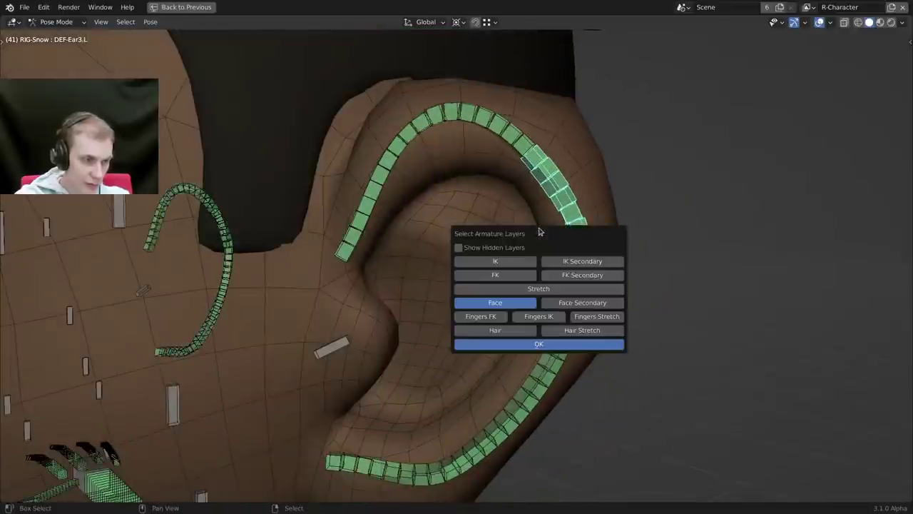
left_click(555, 289)
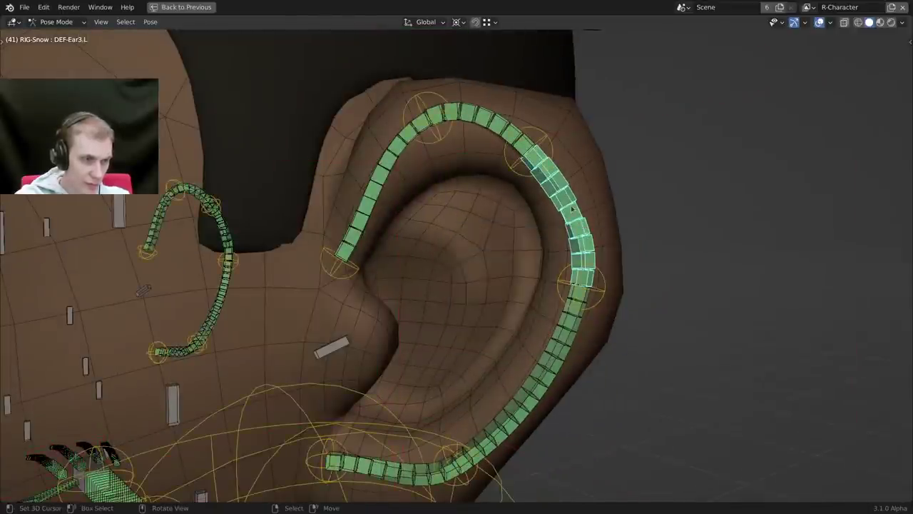
Select the ear's upper stretch controls with STR-Ear4.L active and pivot about the 3D cursor placed at the ear's front.
left_click(553, 141)
middle_click_drag(554, 141, 537, 202)
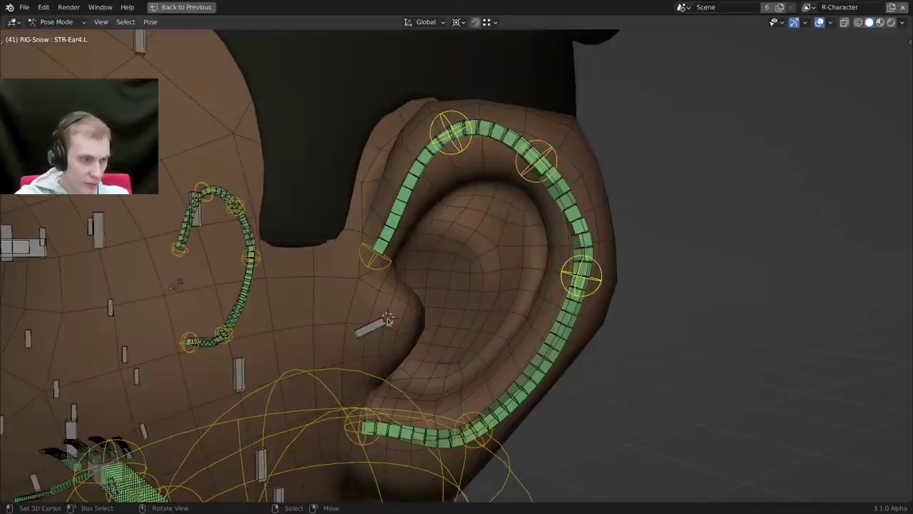
key("period")
left_click(460, 319)
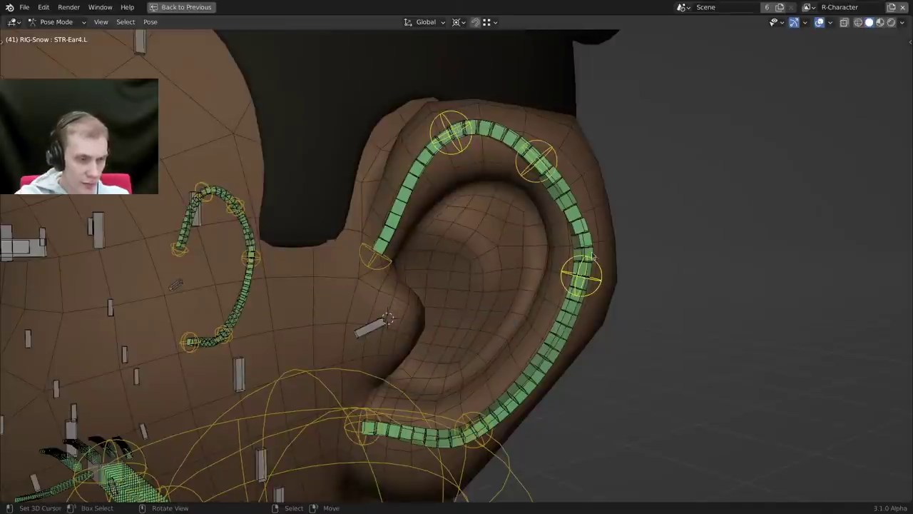
Test the ear's deformation by temporarily rotating and moving the selected stretch controls.
key("r")
key("r")
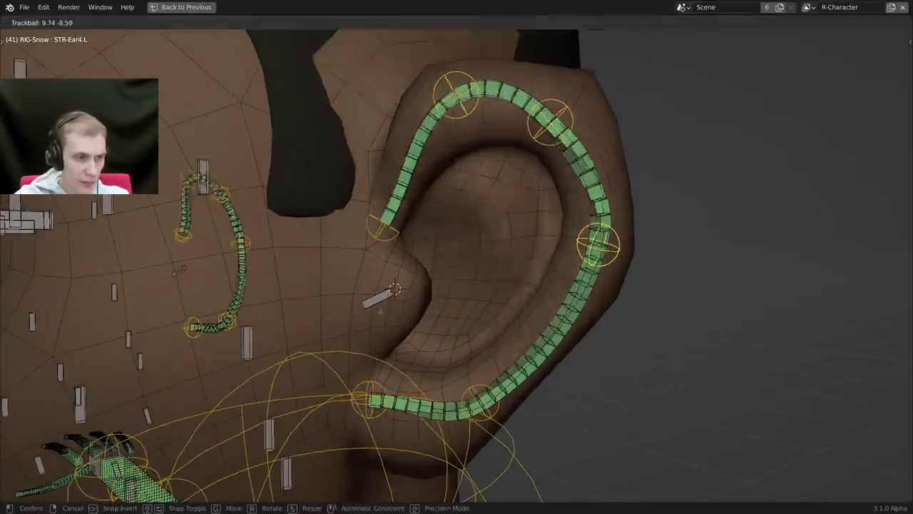
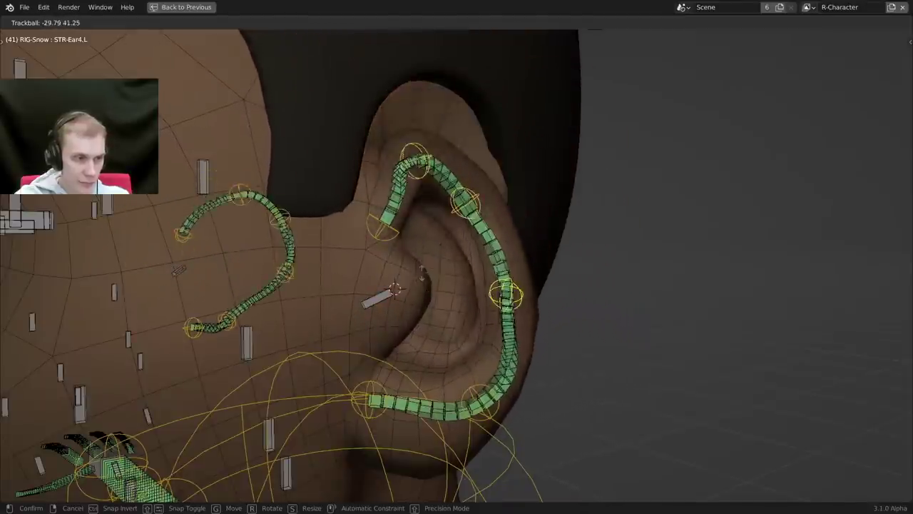
key("Escape")
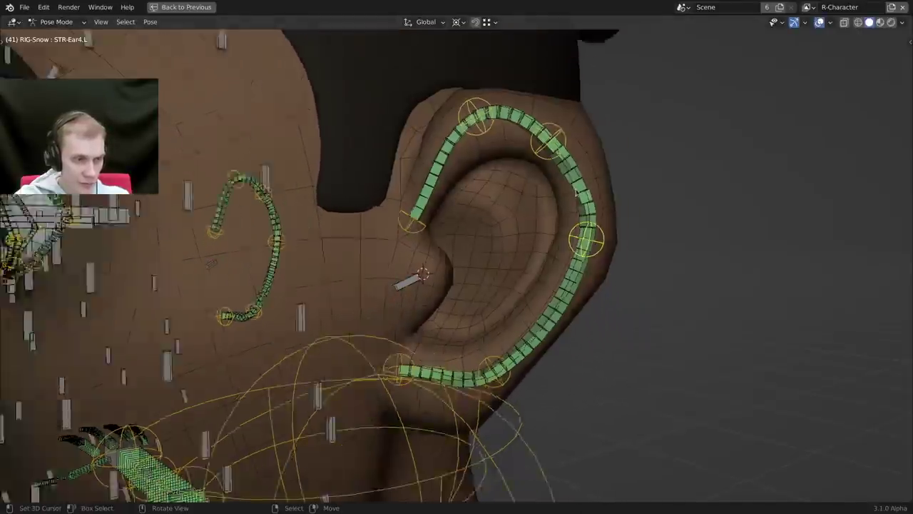
middle_click_drag(576, 192, 570, 254)
key("g")
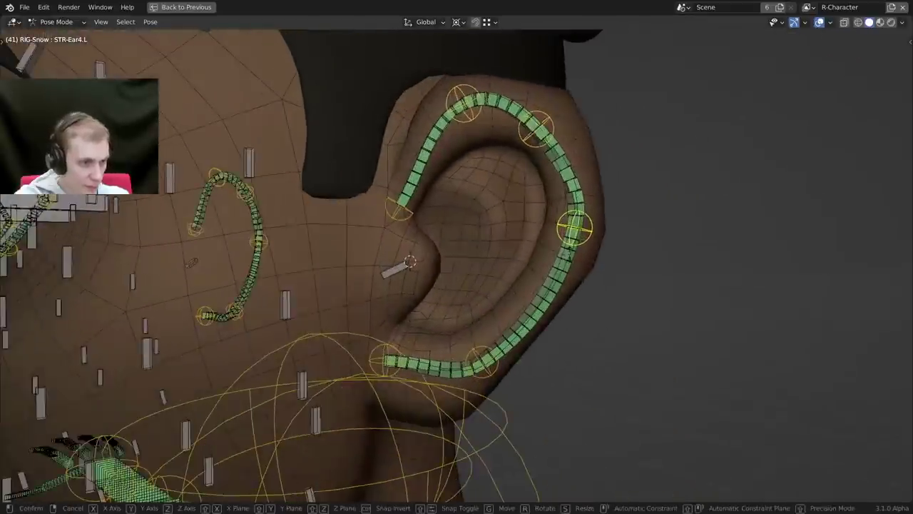
key("r")
key("Escape")
Try a trackball rotation of the selected ear stretch controls while viewing both sides of the head.
middle_click_drag(535, 285, 214, 356)
key("r")
key("r")
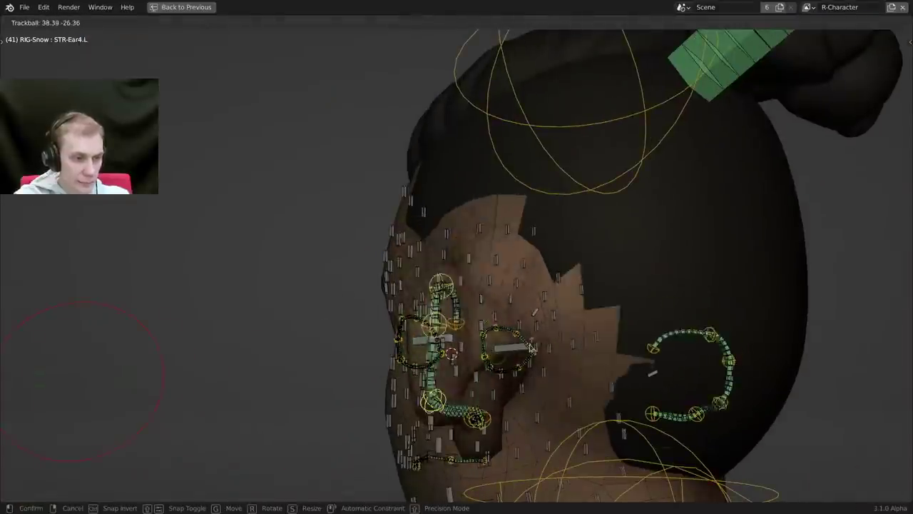
right_click(534, 348)
Select GEO-snow_body, enter Weight Paint mode and display the weights of DEF-Ear4.L around the left ear.
key("Tab")
left_click(555, 346)
left_click(562, 347)
key("ctrl+Tab")
middle_click_drag(314, 278, 414, 255)
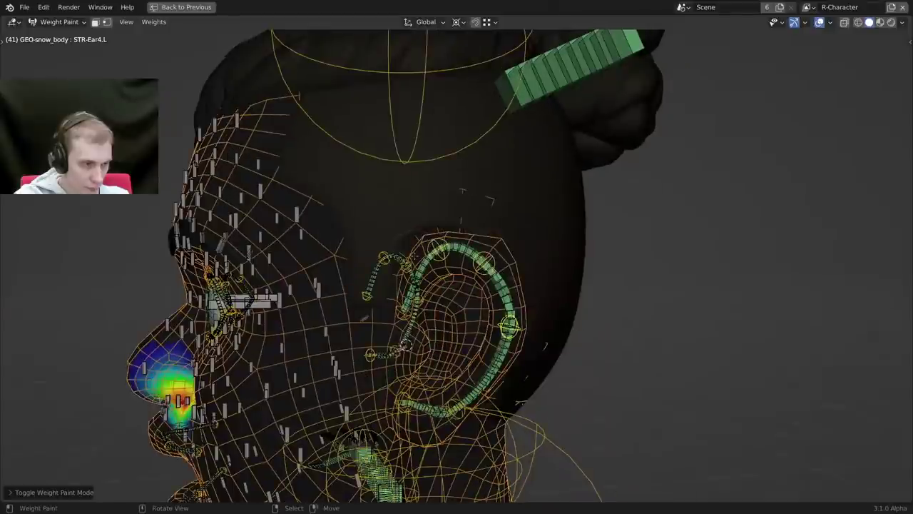
left_click(406, 345, "ctrl")
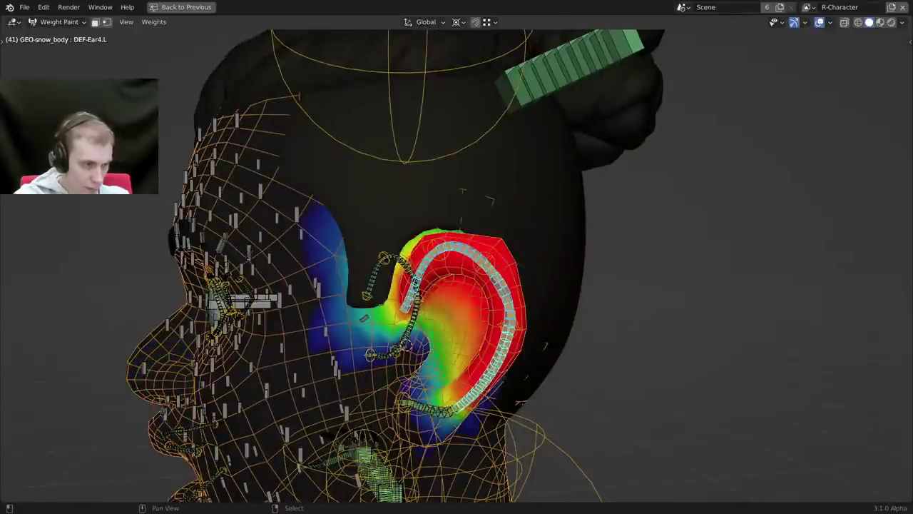
Examine the ear bones' weights with the other bones hidden and the model isolated, then unhide the bones and return to Object Mode.
left_click(426, 408, "ctrl+shift")
key("shift+h")
middle_click_drag(428, 400, 350, 393)
key("slash")
mouse_move(424, 311)
middle_mouse_down()
mouse_move(404, 324)
mouse_move(254, 335)
middle_mouse_up()
key("alt+h")
key("ctrl+Tab")
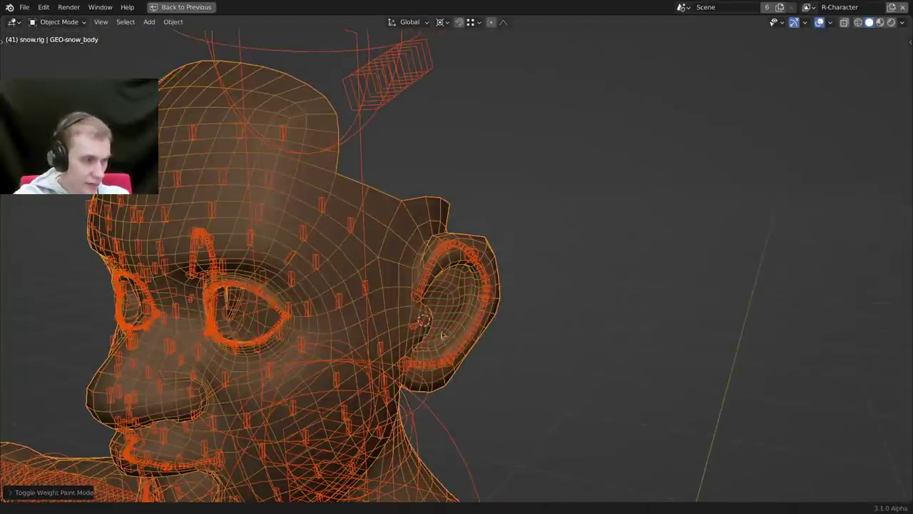
Put RIG-Snow back in Pose Mode and hide the large head bone covering the face.
middle_click_drag(442, 335, 497, 275)
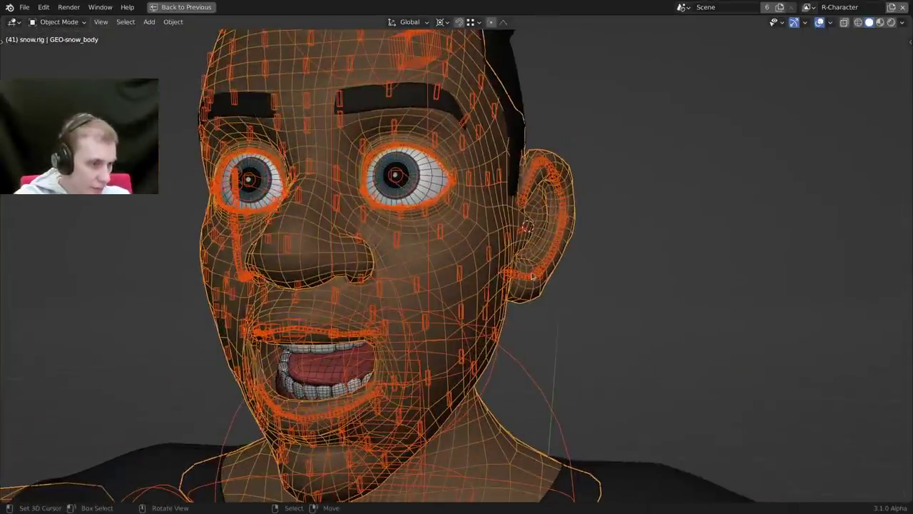
right_click(533, 275)
key("ctrl+Tab")
left_click(509, 352)
middle_click_drag(509, 353, 540, 252, "shift")
scroll(499, 241, "up", 1)
right_click(451, 229)
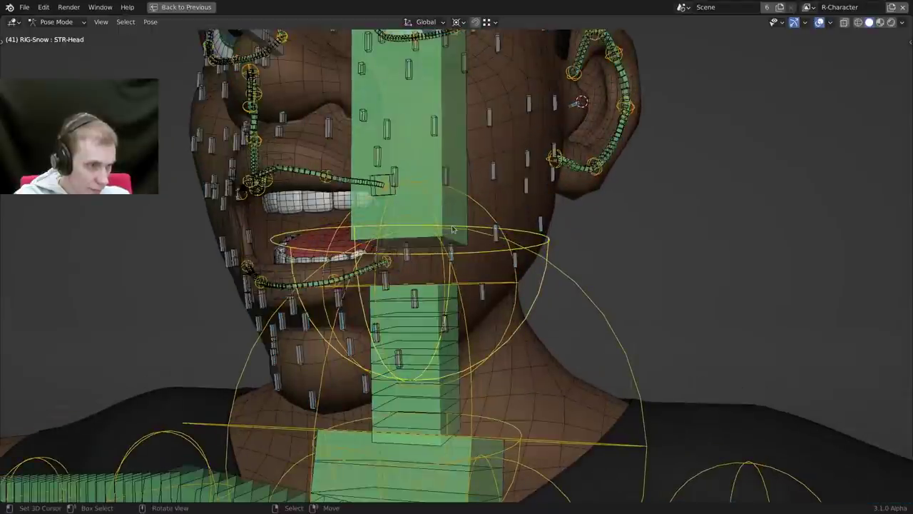
key("h")
Clear the location and rotation of all visible pose bones and unhide the hidden bones.
key("a")
key("alt+g")
key("alt+r")
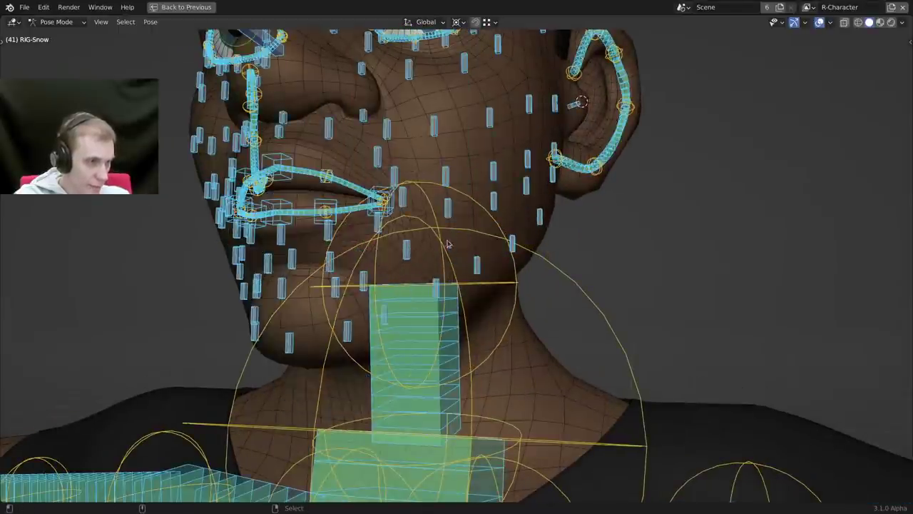
middle_click_drag(425, 227, 429, 274, "shift")
key("alt+h")
Hide DEF-Head and switch off the $DEF armature layer, leaving Stretch and Face shown.
scroll(432, 271, "up", 1)
right_click(501, 179)
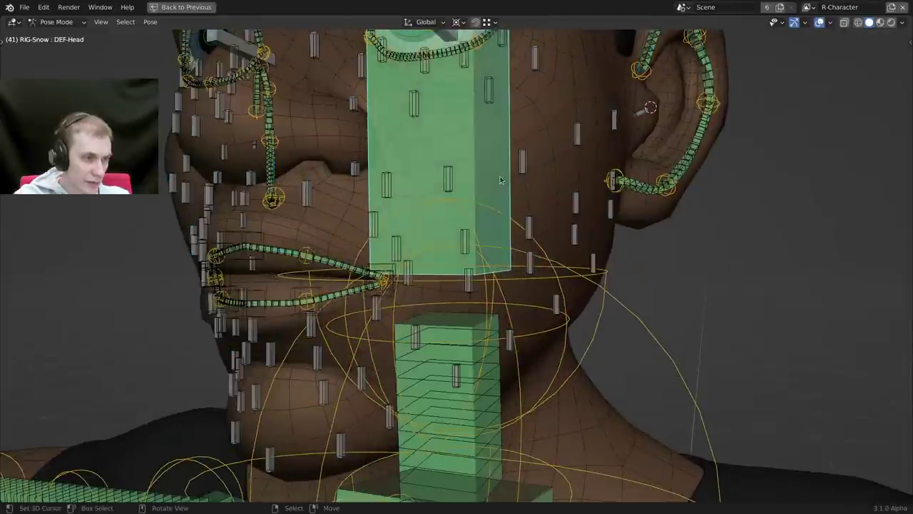
key("h")
middle_click_drag(501, 180, 476, 230)
scroll(477, 230, "up", 1)
key("shift+m")
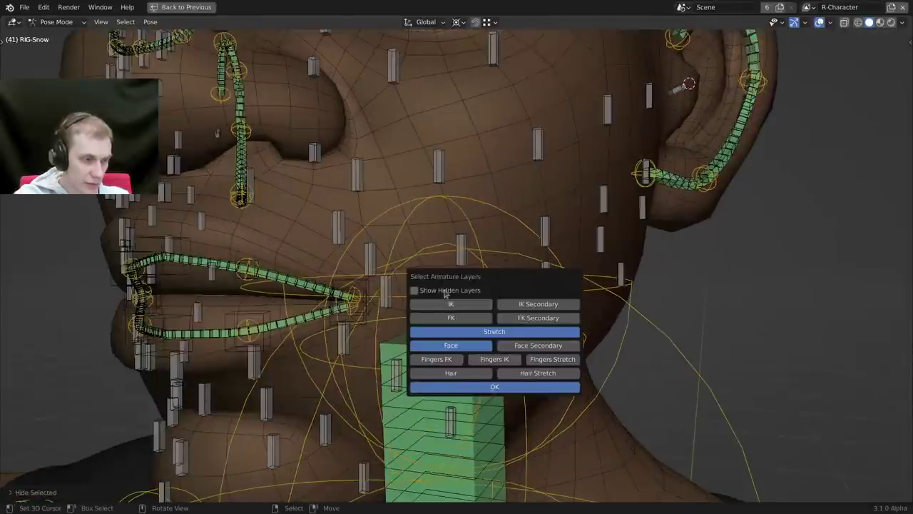
left_click(461, 387)
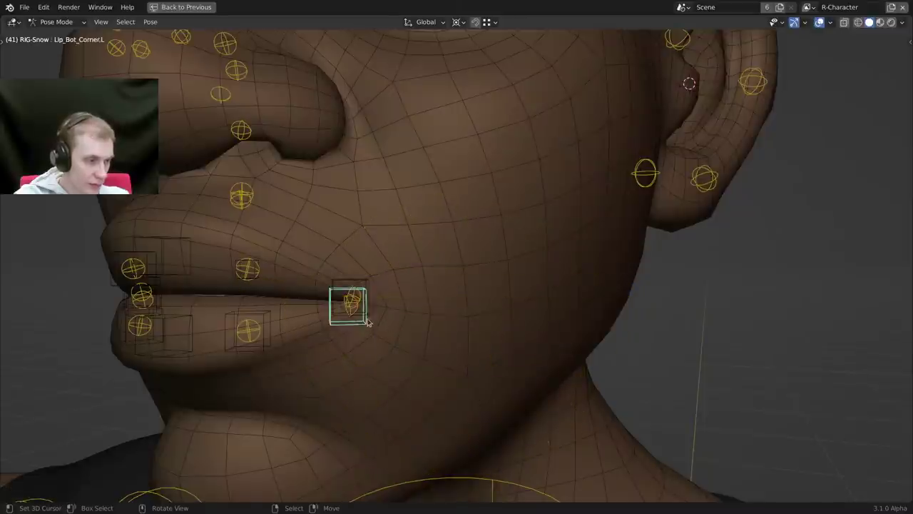
Pull the left top and bottom lip-corner controls up and back toward the ear to test a smile.
middle_click_drag(378, 300, 363, 300, "shift")
scroll(369, 325, "down", 2)
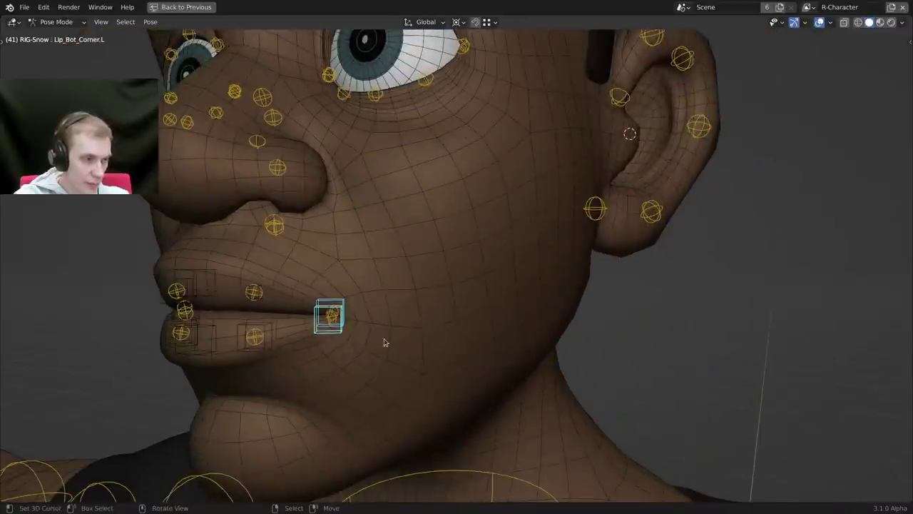
key("g")
left_click(524, 257)
middle_click_drag(524, 257, 531, 276)
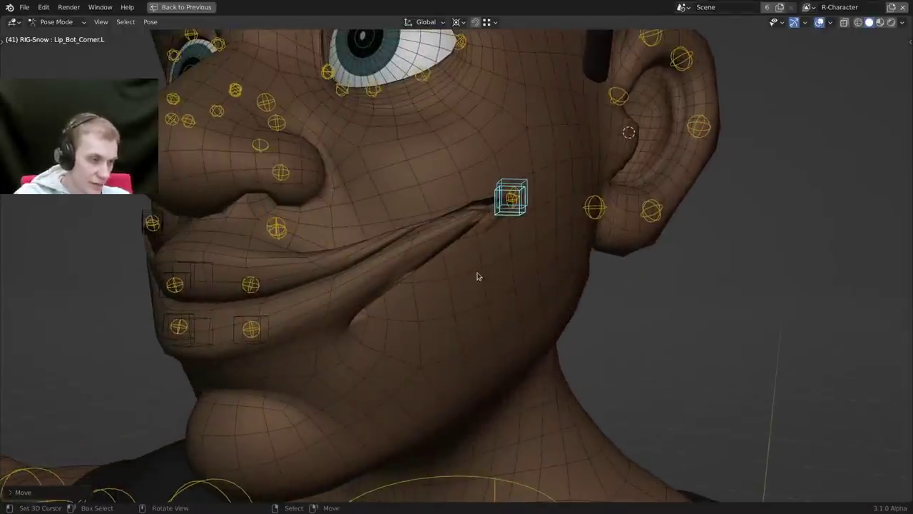
Show the Face Secondary armature layer alongside Face and Stretch.
middle_click_drag(438, 283, 471, 284)
key("shift+m")
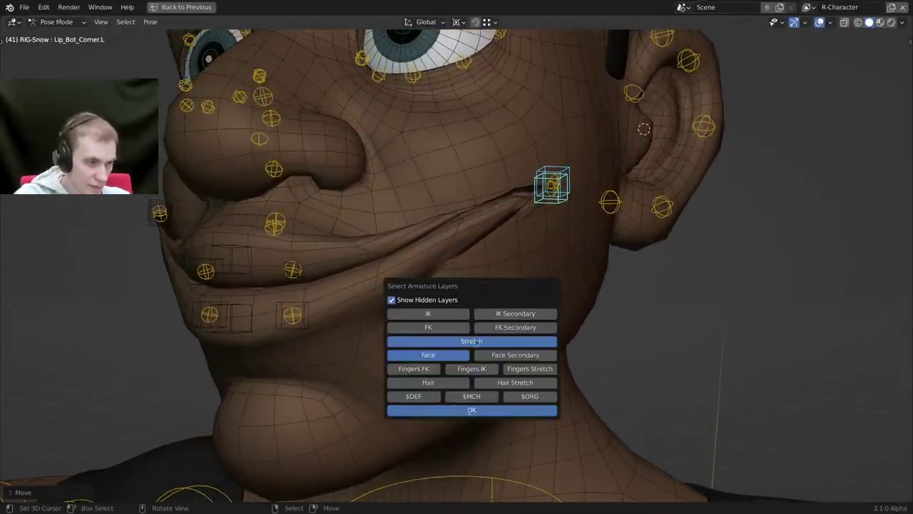
middle_click_drag(395, 290, 365, 343)
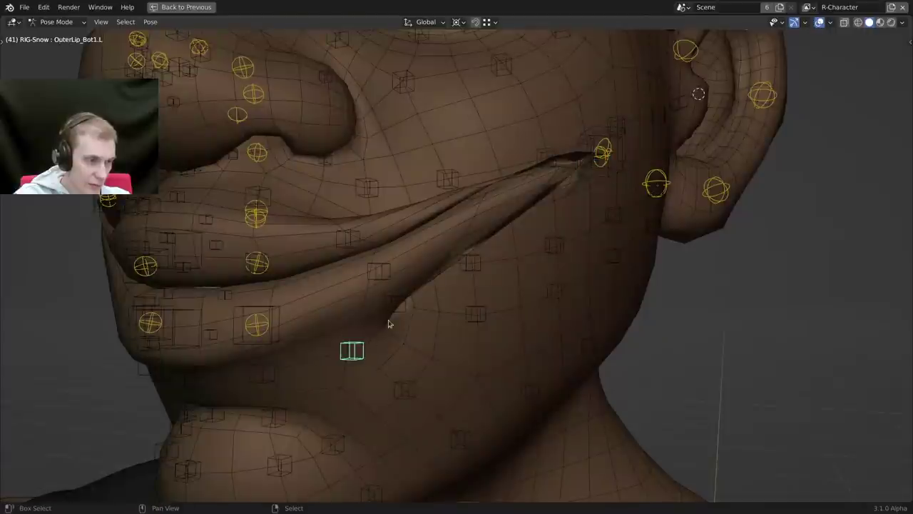
Try moving the left outer-lip controls, then add the lip-corner controls and clear the selection's location.
right_click(352, 239, "shift")
middle_click_drag(401, 254, 348, 276)
key("g")
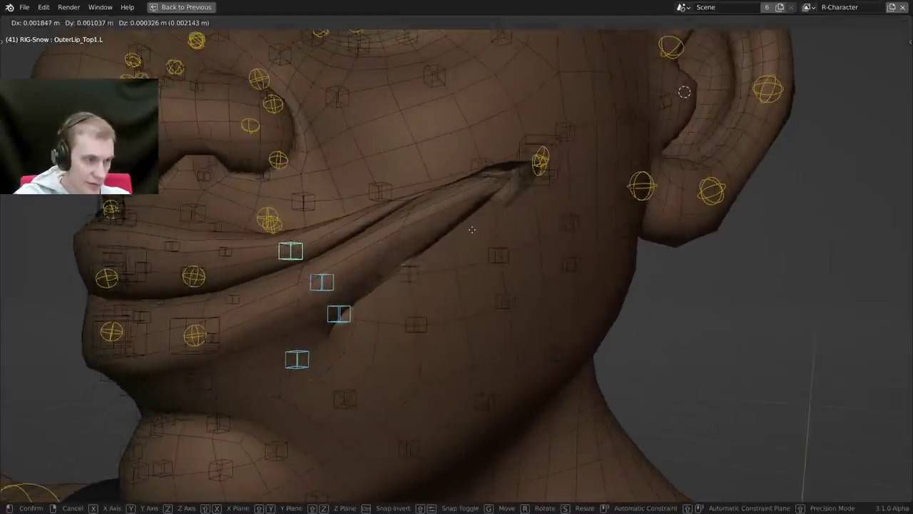
right_click(532, 185)
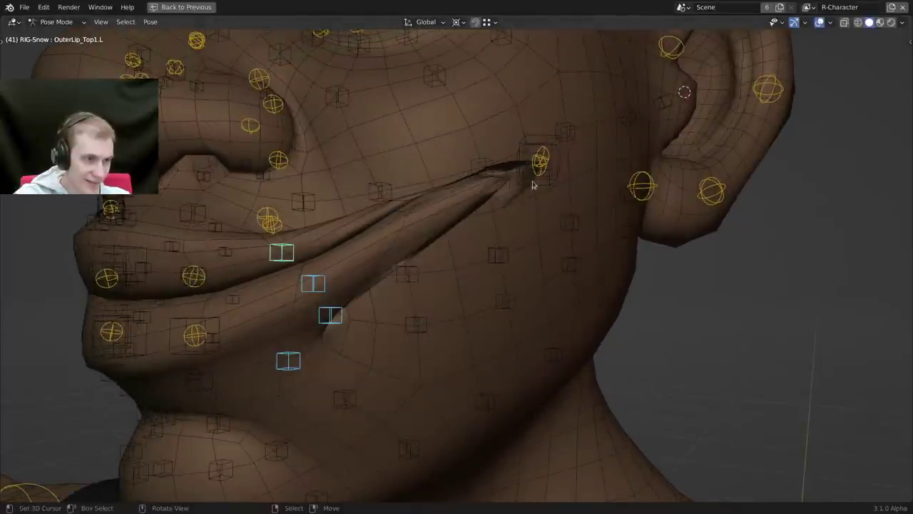
right_click(557, 171, "shift")
key("alt+g")
Select the front column of three left cheek controls with Cheek1_1.L active and shift it slightly up and back.
scroll(493, 230, "down", 1)
mouse_move(432, 253)
middle_mouse_down()
mouse_move(492, 230)
mouse_move(452, 255)
mouse_move(423, 248)
middle_mouse_up()
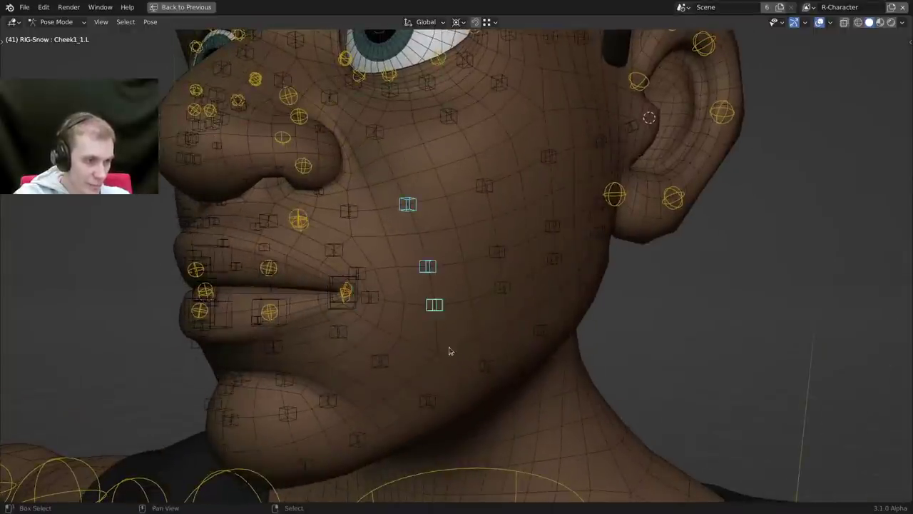
key("g")
left_click(474, 324)
middle_click_drag(474, 324, 500, 305)
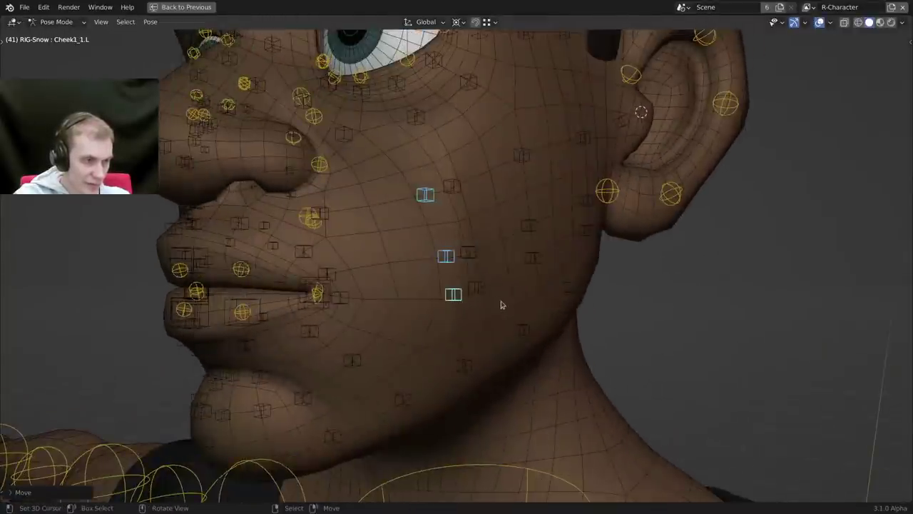
Extend the selection to the next two columns of left cheek controls and move the growing group slightly each time.
left_click(454, 201, "shift")
middle_click_drag(454, 202, 470, 278)
key("g")
left_click(484, 211)
right_click(447, 177, "shift")
key("g")
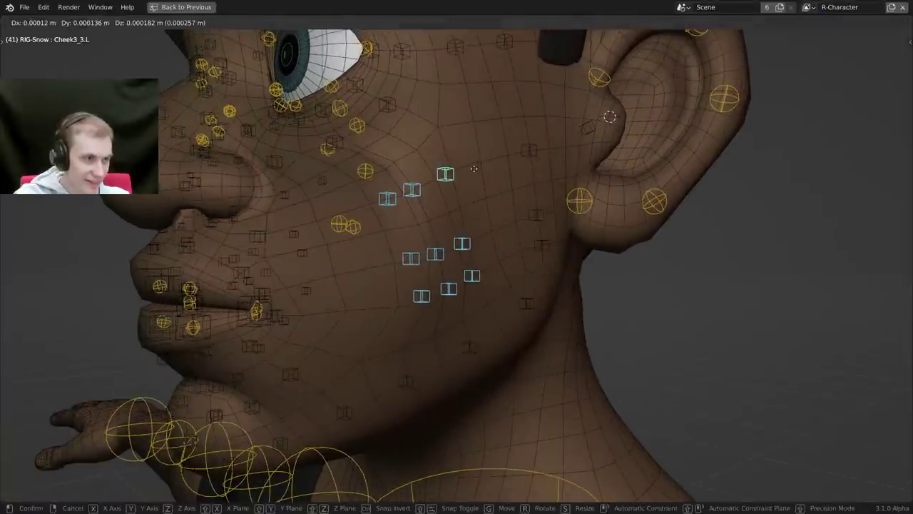
left_click(464, 167)
middle_click_drag(464, 167, 503, 217)
Move Cheek3_1.L forward beneath the left eye and raise Eye_Ring3.L slightly to shape the upper cheek.
right_click(588, 238)
middle_click_drag(588, 239, 564, 228)
key("g")
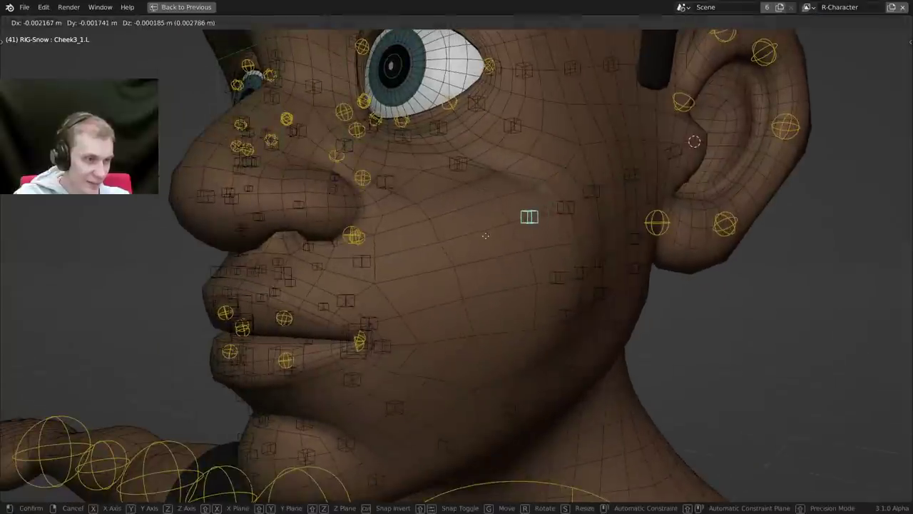
left_click(472, 219)
right_click(461, 168)
key("g")
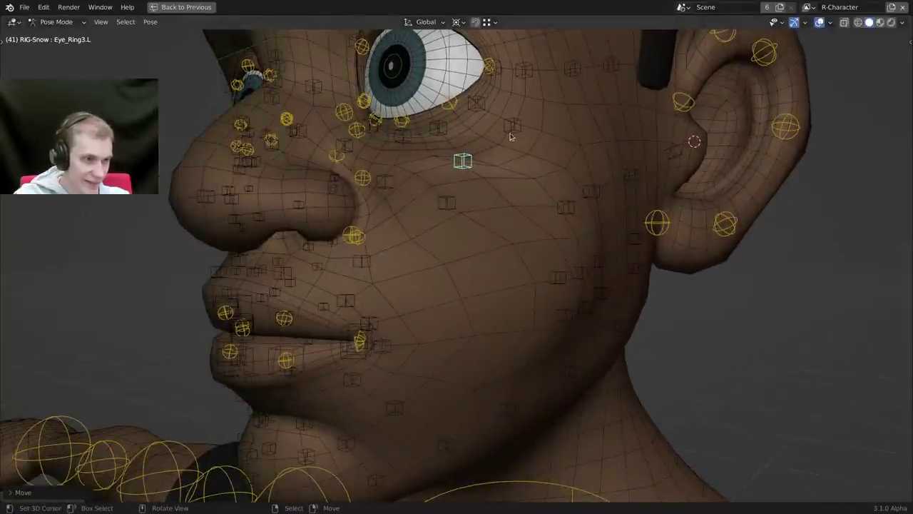
right_click(452, 202)
key("g")
left_click(457, 205)
middle_click_drag(461, 210, 517, 331)
Reposition individual controls on the left cheek around the mouth corner.
middle_click_drag(430, 358, 431, 320)
right_click(430, 364)
key("g")
left_click(470, 362)
key("g")
left_click(488, 338)
left_click(459, 345)
key("g")
key("g")
right_click(585, 334)
left_click(486, 357)
key("g")
Select both left lip-corner controls with the surrounding outer-lip controls and pull them back toward the ear into a smile.
right_click(460, 321)
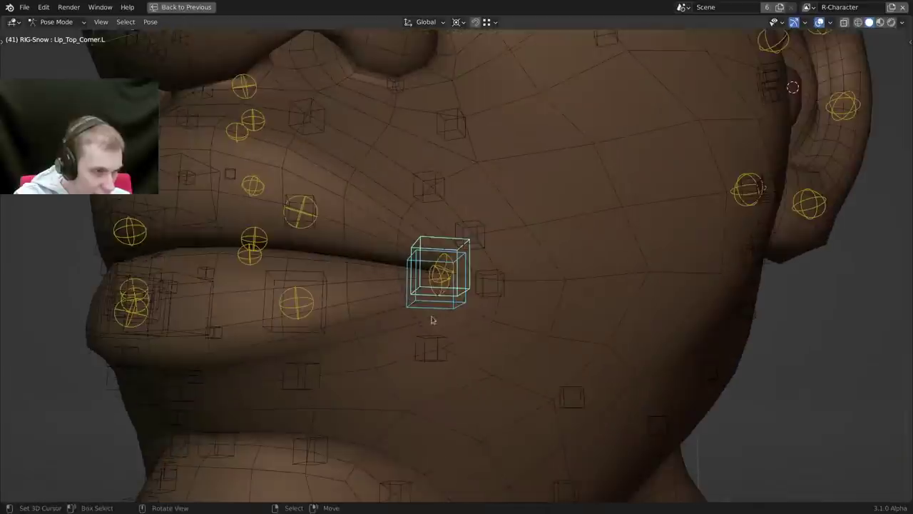
right_click(445, 356, "shift")
scroll(481, 356, "down", 2)
middle_click_drag(483, 356, 421, 364)
key("g")
left_click(614, 321)
middle_click_drag(617, 321, 491, 341)
key("g")
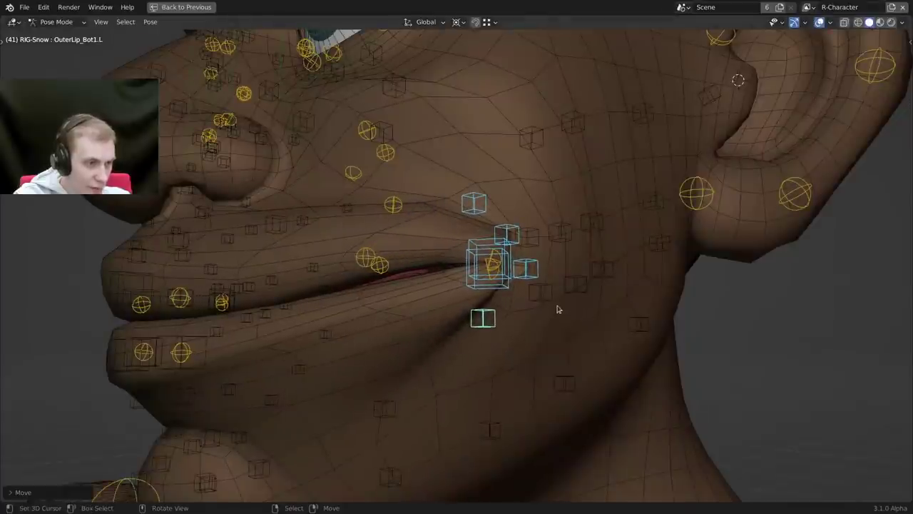
left_click(548, 284)
Rotate Lip_Top_Corner.L to follow the smile line and check the mouth corner without overlays.
key("r")
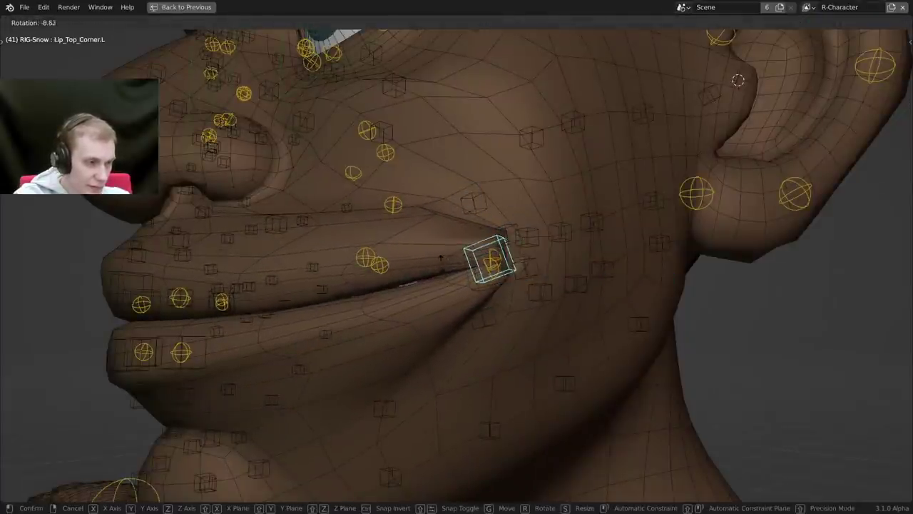
key("Return")
mouse_move(457, 271)
middle_mouse_down()
mouse_move(506, 267)
mouse_move(464, 257)
mouse_move(430, 202)
mouse_move(456, 259)
middle_mouse_up()
key("shift+alt+z")
key("shift+alt+z")
scroll(504, 238, "up", 6)
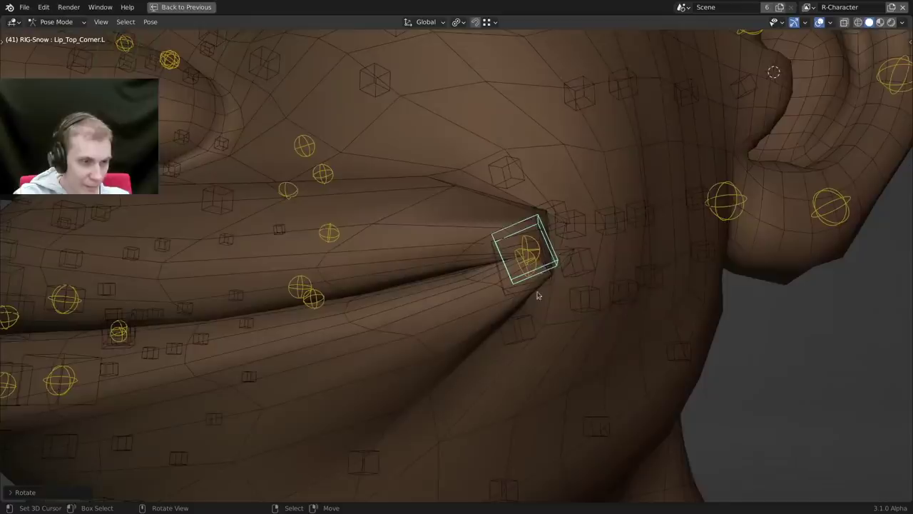
Select controls at the left mouth corner and move them to refine the corner's shape.
right_click(543, 288, "shift")
middle_click_drag(543, 288, 444, 217, "shift")
scroll(435, 304, "down", 3)
scroll(435, 303, "up", 4)
key("g")
left_click(488, 288)
scroll(444, 216, "up", 2)
middle_click_drag(441, 146, 500, 210, "shift")
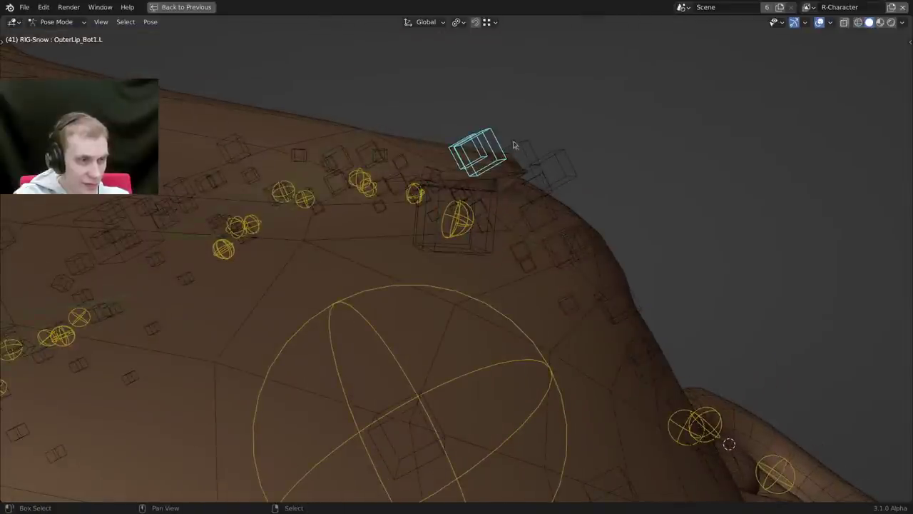
Select the left outer-lip controls with OuterLip_Corner.L active and adjust their position around the mouth corner.
middle_click_drag(522, 150, 555, 314)
middle_click_drag(555, 318, 358, 292, "shift")
left_click(538, 287, "shift")
key("g")
left_click(506, 285)
key("g")
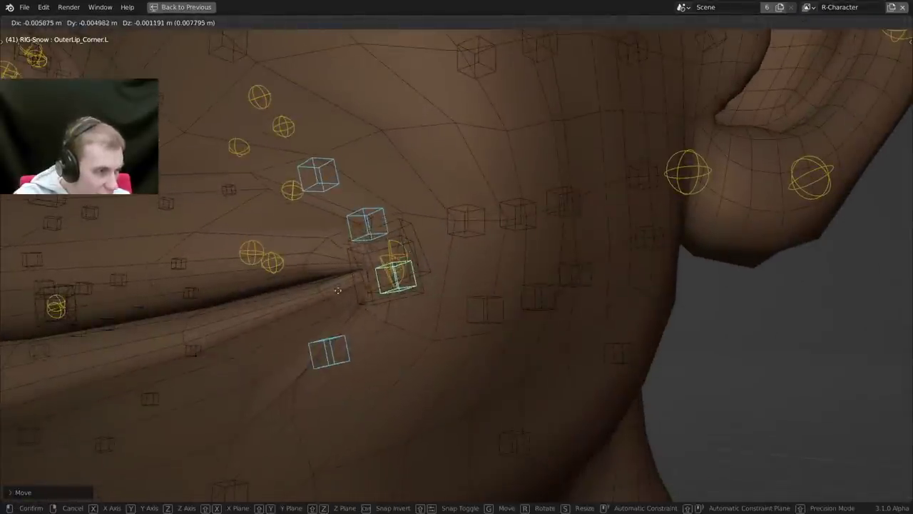
left_click(425, 289)
mouse_move(425, 290)
middle_mouse_down()
mouse_move(434, 295)
mouse_move(427, 331)
mouse_move(445, 302)
mouse_move(430, 303)
middle_mouse_up()
scroll(430, 303, "up", 1)
key("g")
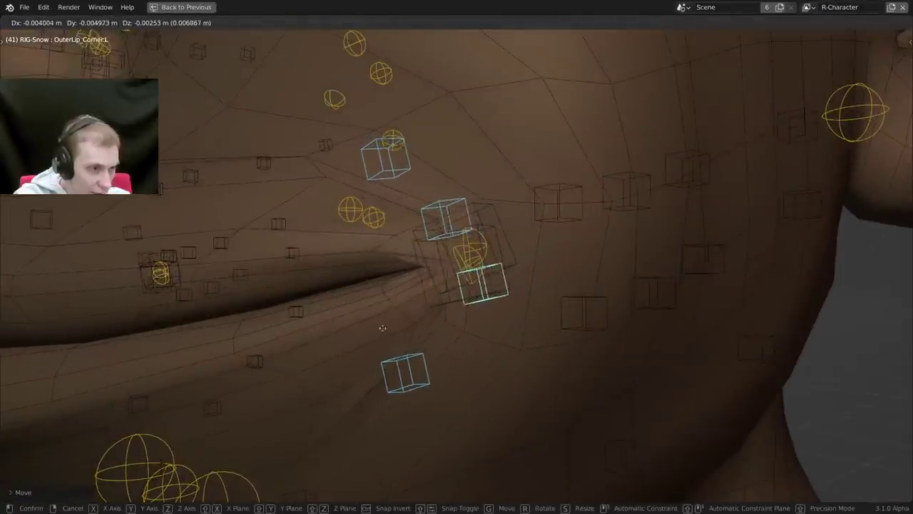
left_click(401, 314)
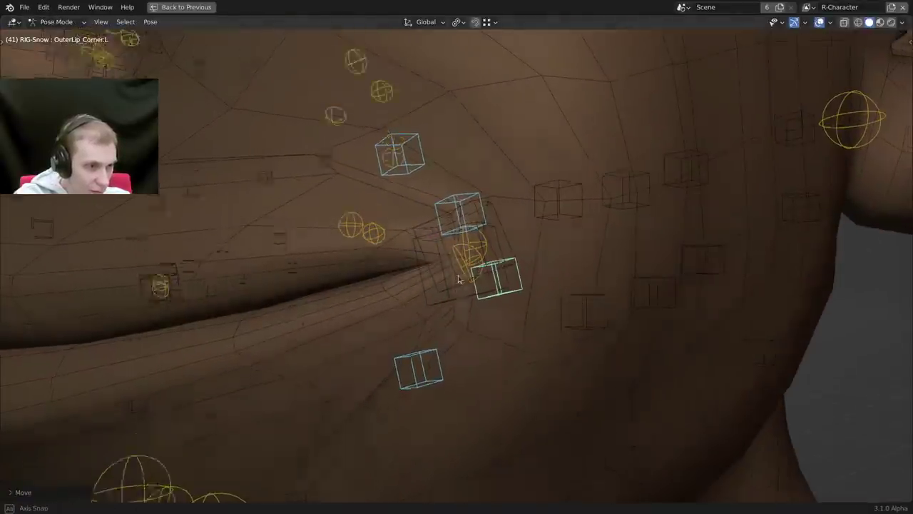
Try to move a single control on the left cheek beside the mouth corner.
middle_click_drag(524, 301, 575, 277)
right_click(593, 303)
key("g")
right_click(542, 287)
Return to Object Mode with GEO-snow_body active, restore the full layout and expand the body's CorrectiveSmooth modifier settings.
scroll(554, 298, "down", 2)
scroll(507, 326, "down", 1)
middle_click_drag(343, 336, 420, 331, "shift")
key("ctrl+Tab")
left_click(436, 327)
scroll(410, 343, "up", 2)
key("ctrl+space")
left_click(553, 318)
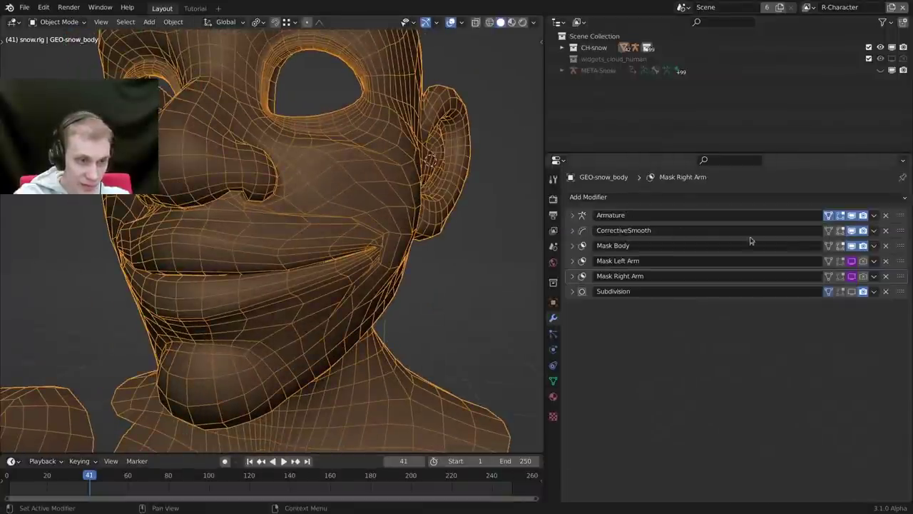
left_click(571, 231)
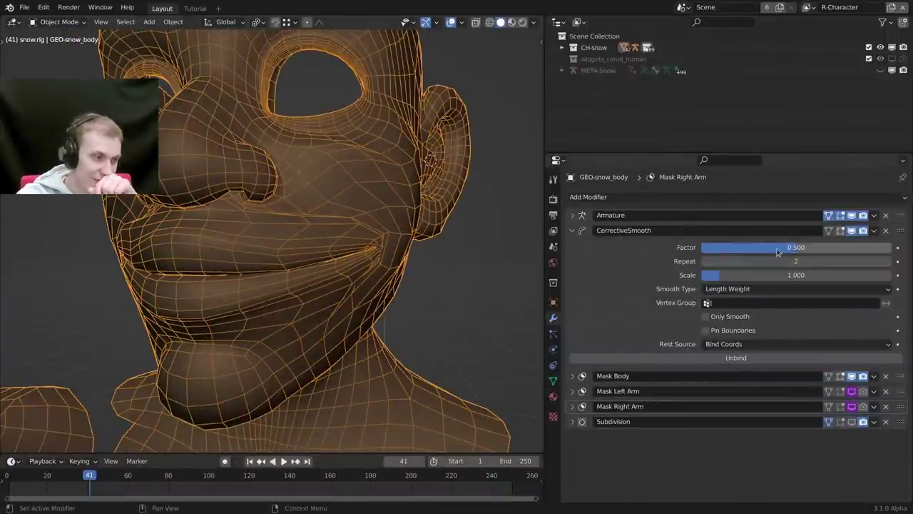
Try higher Factor values on CorrectiveSmooth while viewing the smile, then set the Factor to 0.5.
middle_click_drag(402, 261, 335, 266)
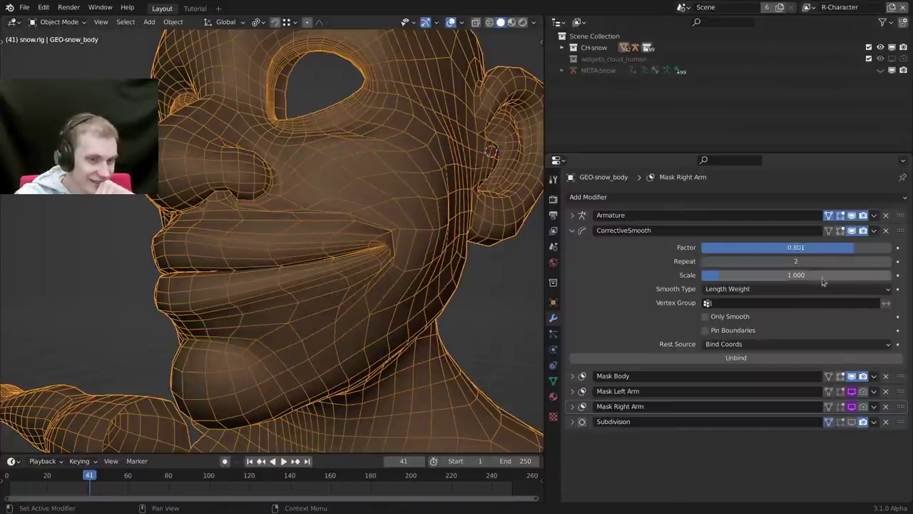
left_click_drag(878, 262, 678, 271)
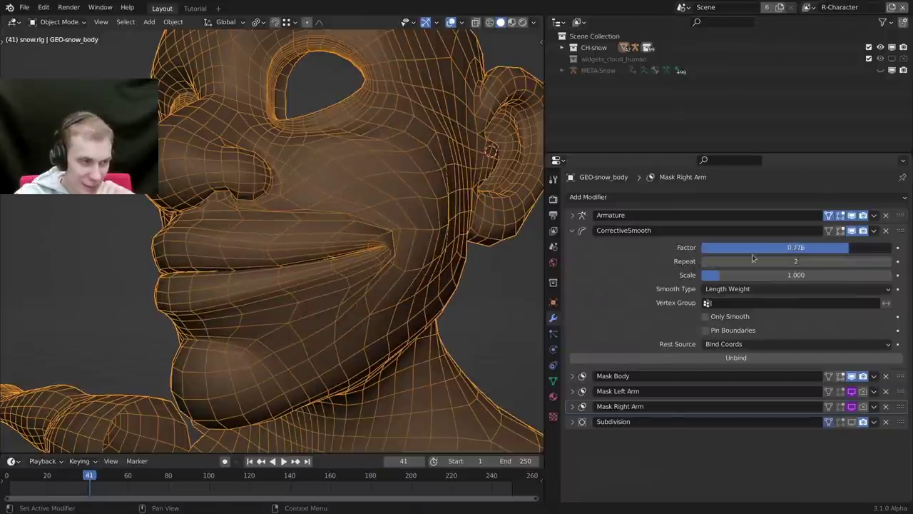
left_click_drag(753, 258, 792, 281)
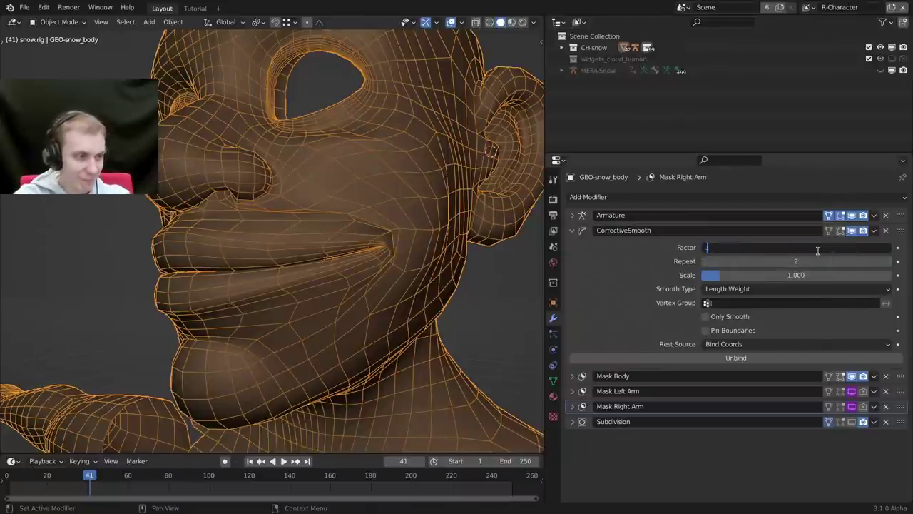
type("0.5")
key("Return")
Examine the smile with overlays hidden and CorrectiveSmooth disabled in the viewport.
middle_click_drag(497, 250, 284, 350)
key("alt+shift+z")
middle_click_drag(318, 260, 351, 252)
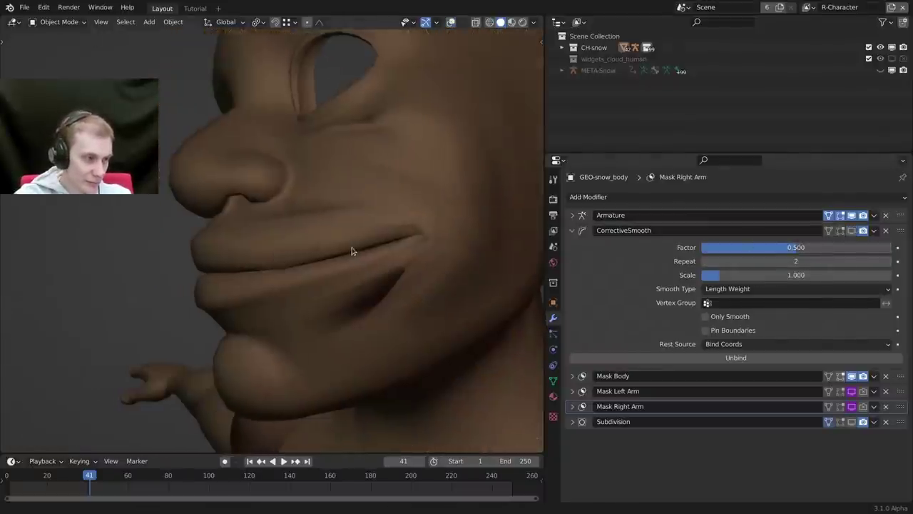
Examine the smile around the left cheek and mouth corner in a maximized viewport, checking it with and without overlays.
middle_click_drag(335, 414, 359, 421)
key("alt+shift+z")
middle_click_drag(362, 269, 305, 298)
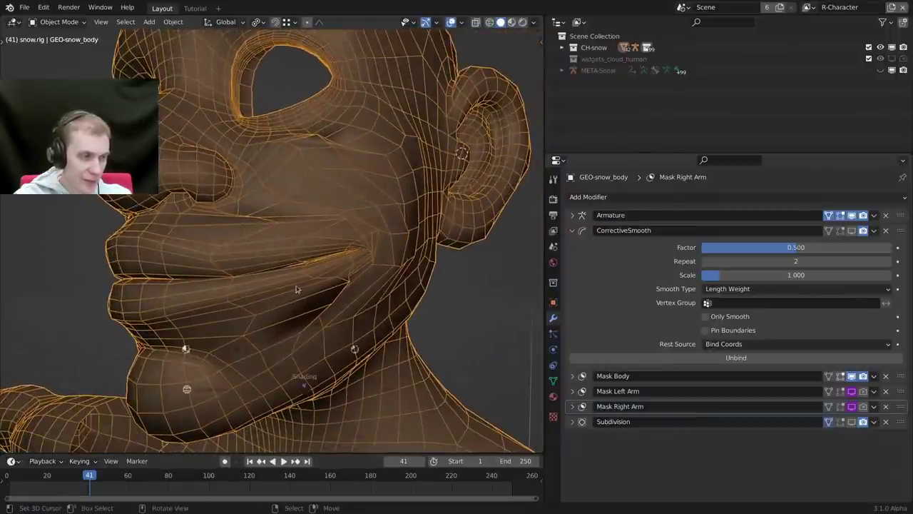
key("alt+shift+z")
key("ctrl+space")
middle_click_drag(443, 307, 327, 297, "shift")
scroll(343, 289, "down", 2)
scroll(375, 286, "down", 1)
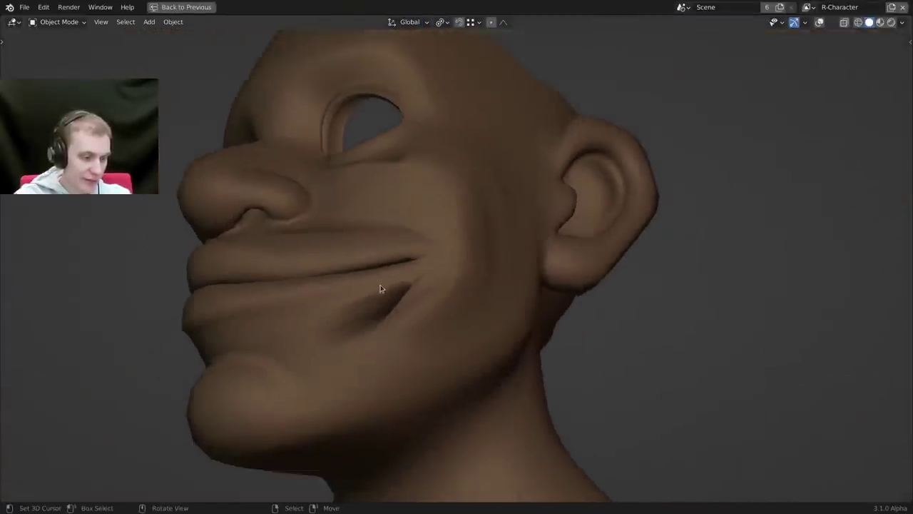
middle_click_drag(379, 286, 519, 314)
Leave local view, show the overlays again and put RIG-Snow into Pose Mode.
key("KP_Divide")
scroll(457, 330, "down", 1)
scroll(502, 344, "down", 2)
key("alt+shift+z")
scroll(526, 291, "up", 2)
right_click(528, 247)
key("ctrl+Tab")
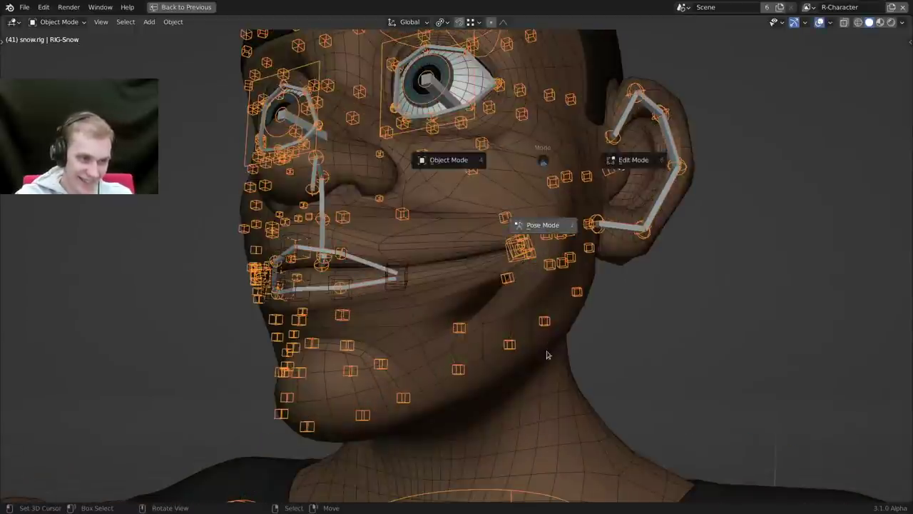
middle_click_drag(546, 350, 523, 307)
Try repositioning the left lip corner controls Lip_Top_Corner.L and Lip_Bot_Corner.L.
key("a")
scroll(511, 273, "up", 3)
middle_click_drag(509, 271, 474, 268)
scroll(515, 252, "up", 1)
right_click(511, 247)
right_click(512, 245, "shift")
key("g")
left_click(473, 265)
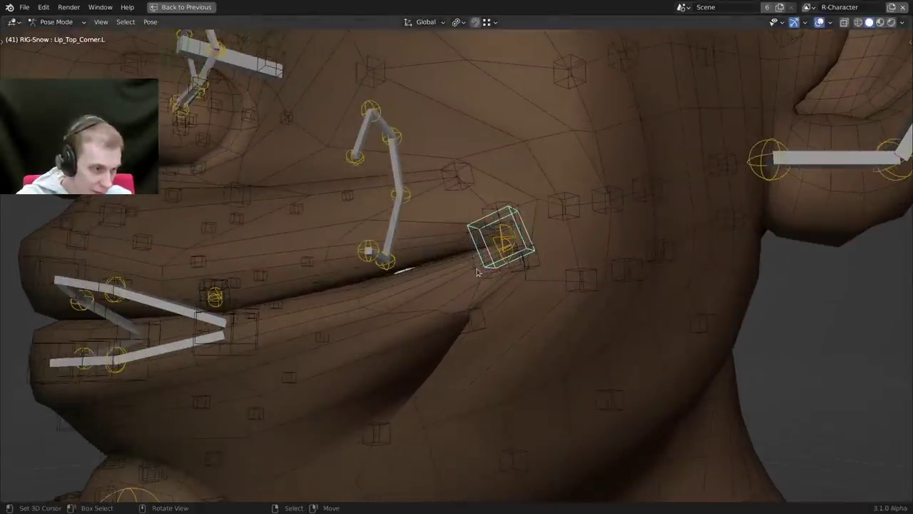
key("g")
left_click(482, 310)
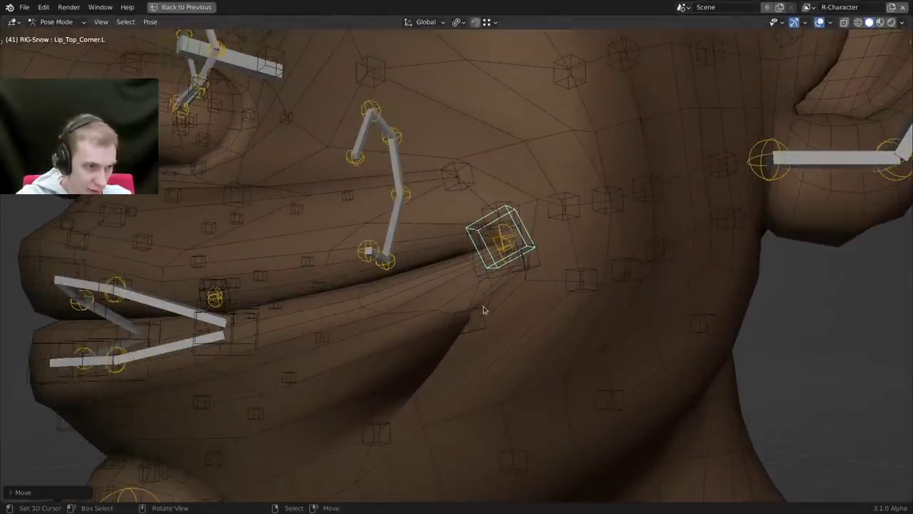
middle_click_drag(527, 276, 498, 278)
key("g")
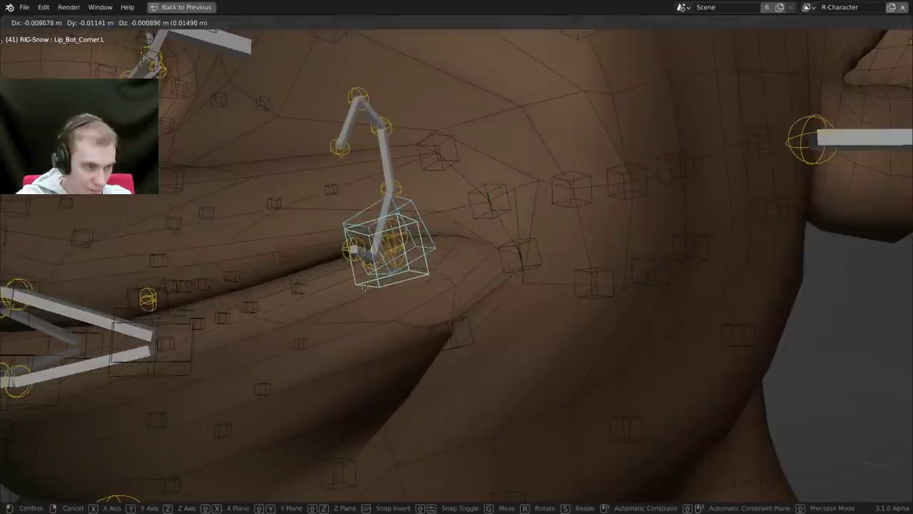
key("Escape")
Move OuterLip_Bot1.L down and forward out of the smile crease and try moving Jaw_Bridge1.L below it.
left_click(473, 344)
key("g")
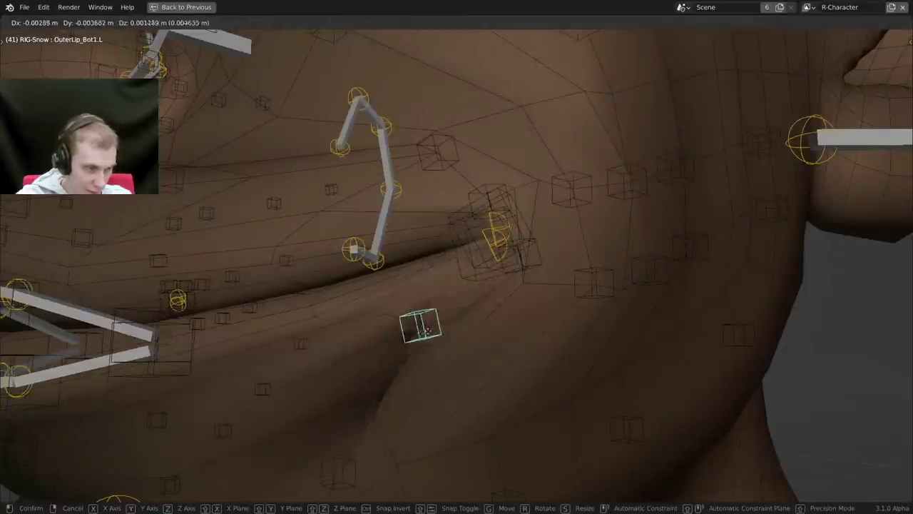
left_click(374, 385)
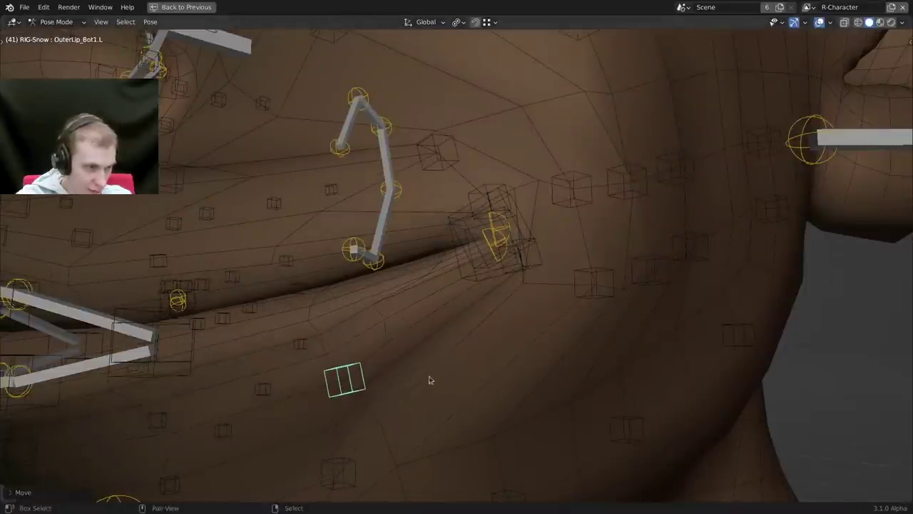
middle_click_drag(428, 379, 310, 407)
key("g")
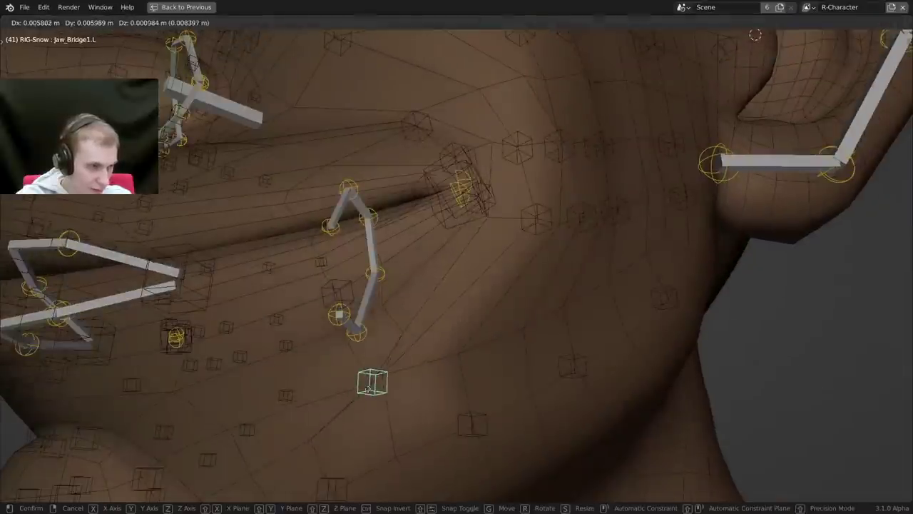
right_click(389, 390)
Raise the cheek controls Cheek2_2.L and Cheek2_1.L beside the left mouth corner.
right_click(547, 230)
middle_click_drag(546, 231, 529, 255)
key("g")
left_click(516, 193)
right_click(529, 254)
key("g")
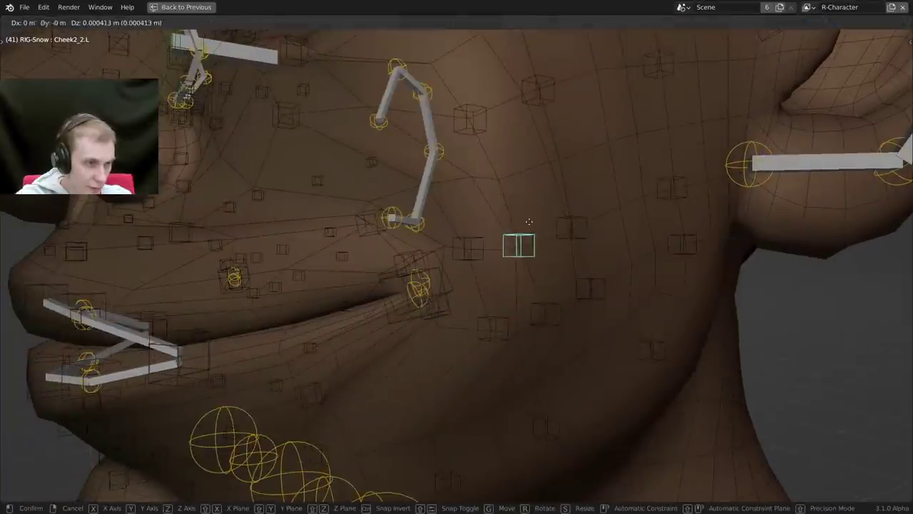
left_click(530, 207)
left_click(475, 252)
key("g")
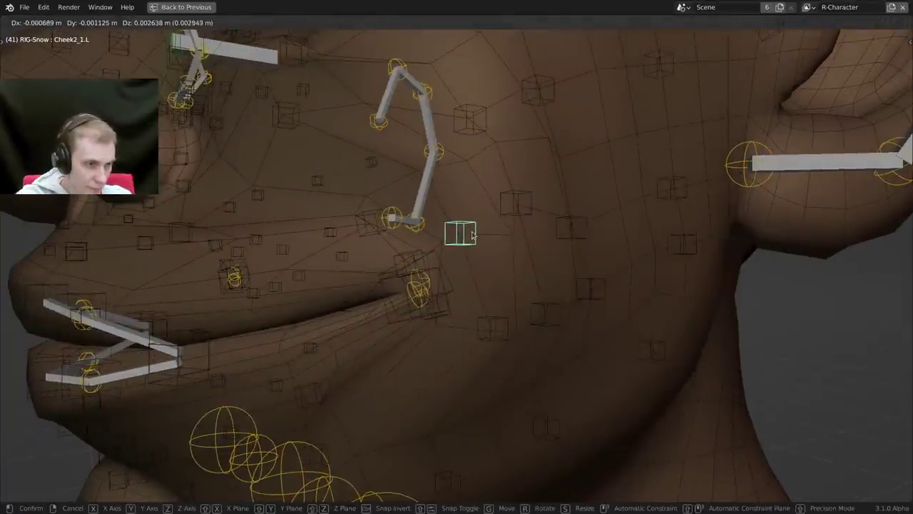
left_click(472, 235)
Adjust the lower row of left cheek controls, including Cheek1_3.L, to refine the smile.
left_click(566, 239)
middle_click_drag(567, 238, 553, 242)
left_click(552, 151)
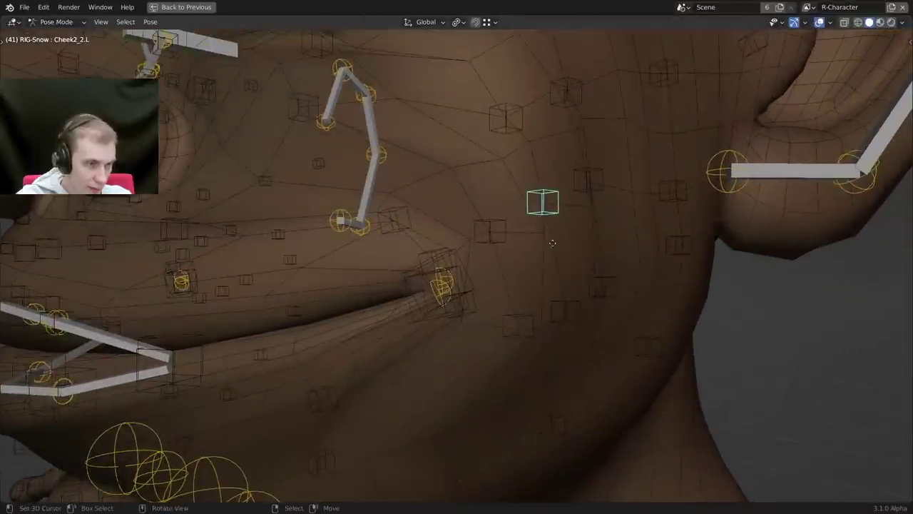
left_click(553, 234)
left_click(521, 339)
middle_click_drag(521, 339, 495, 288)
key("g")
left_click(622, 301)
left_click(540, 227)
middle_click_drag(542, 229, 535, 271)
key("g")
left_click(620, 237)
left_click(518, 254)
middle_click_drag(578, 279, 575, 277)
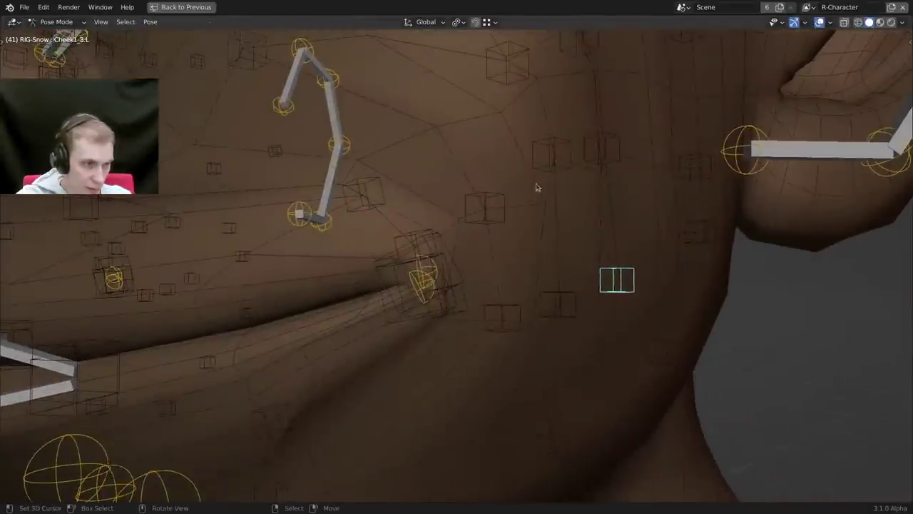
Try moving the Cheek2_2.L control on the left cheek.
right_click(545, 172)
middle_click_drag(546, 172, 504, 209)
key("g")
right_click(530, 177)
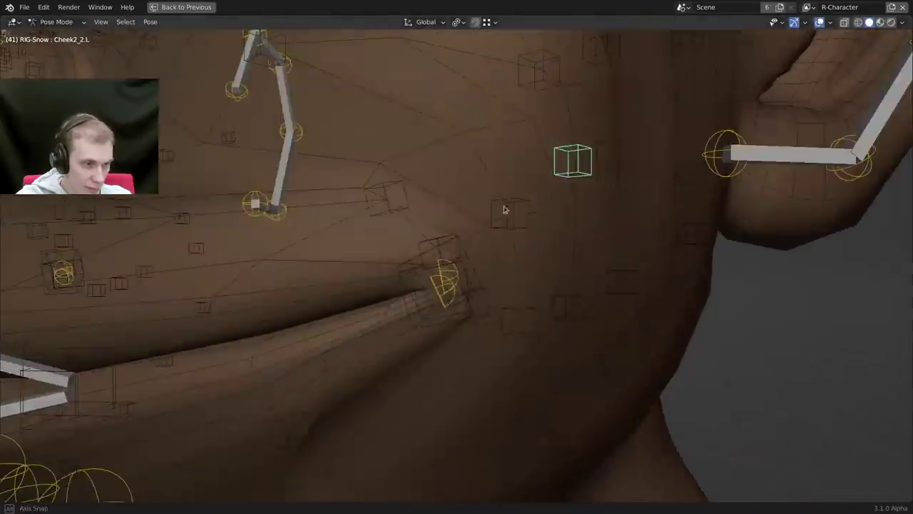
Try rotating the Cheek2_1.L control from different view angles to test its effect on the cheek.
middle_click_drag(544, 240, 493, 261)
right_click(479, 210)
key("r")
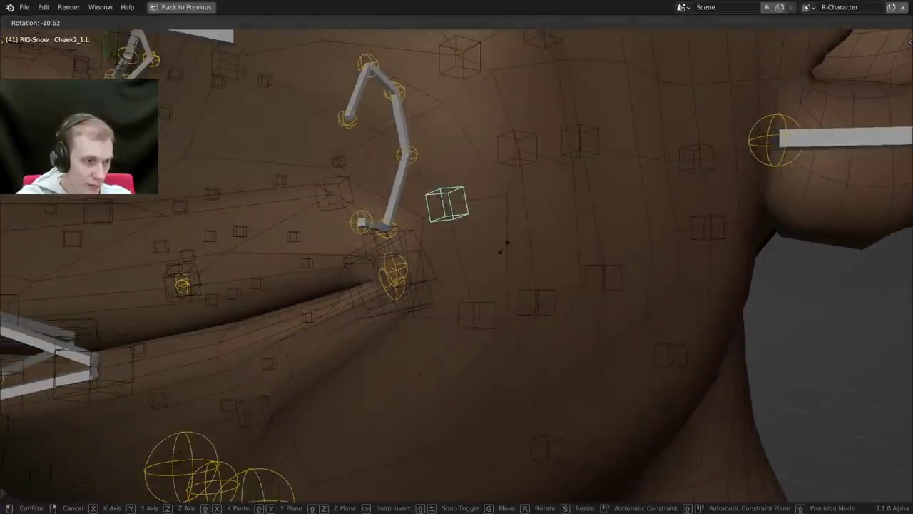
right_click(457, 301)
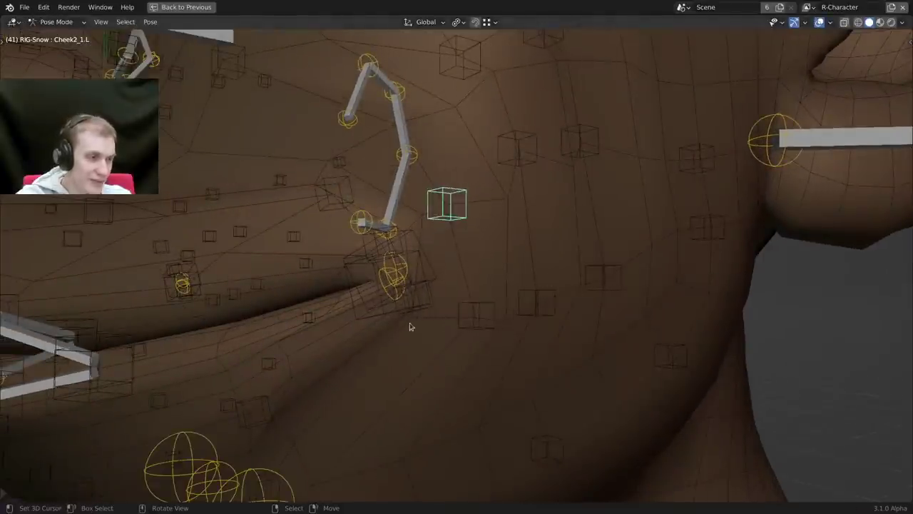
middle_click_drag(410, 326, 408, 320)
key("r")
right_click(499, 185)
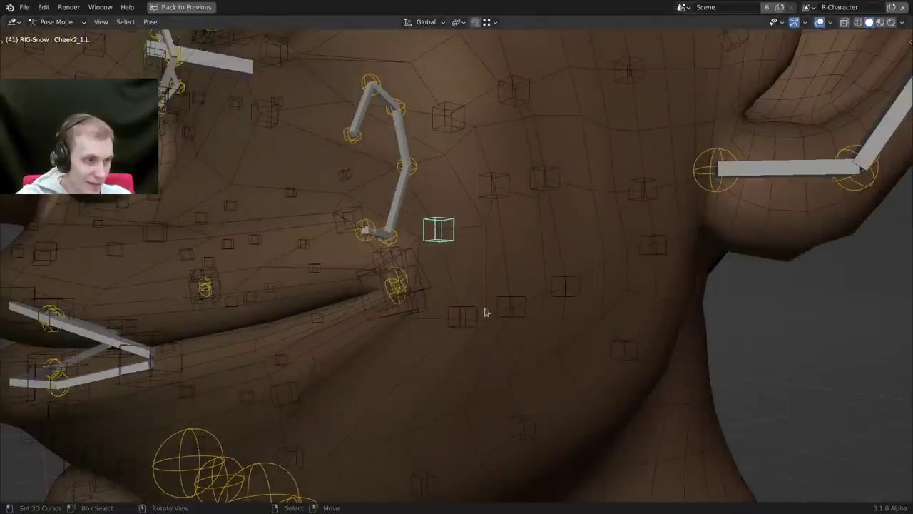
key("r")
right_click(506, 321)
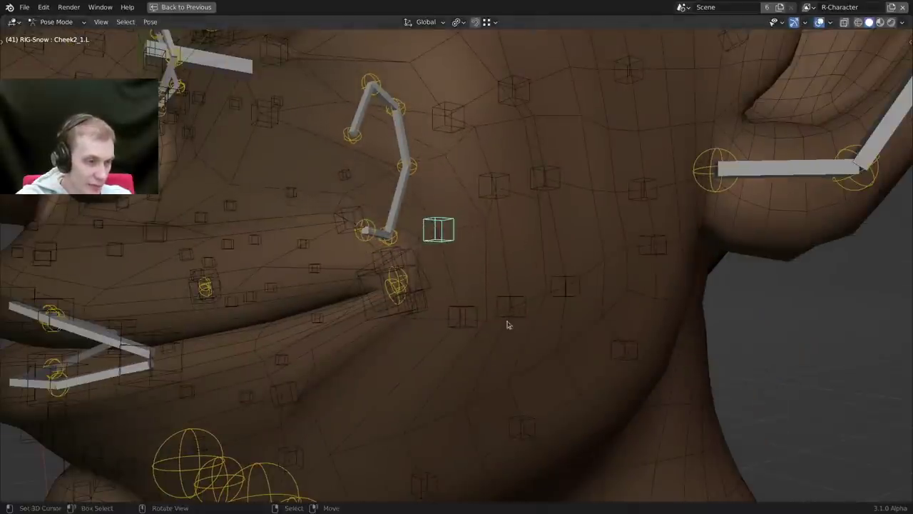
Reposition the Jaw_Bridge1.L control below the crease at the left mouth corner.
middle_click_drag(468, 321, 460, 319)
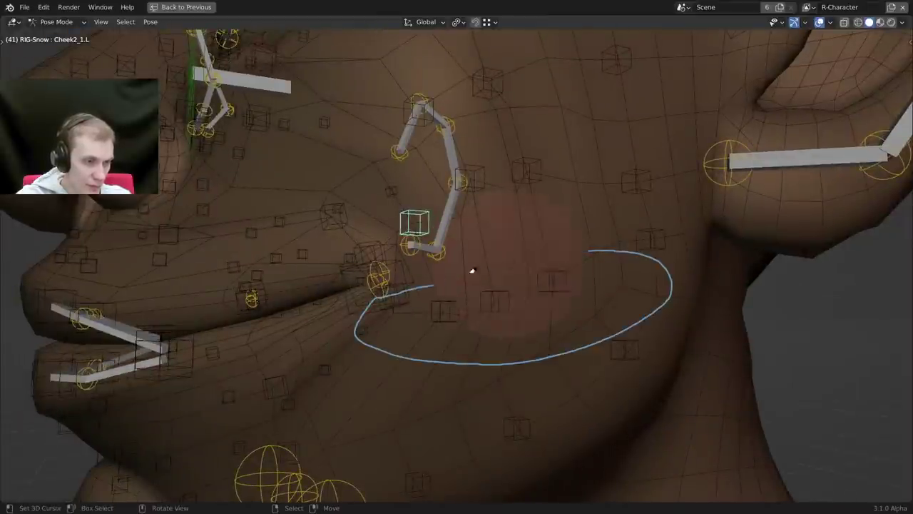
mouse_move(392, 348)
middle_mouse_down()
mouse_move(434, 353)
mouse_move(452, 340)
mouse_move(418, 301)
middle_mouse_up()
middle_click_drag(332, 392, 390, 365)
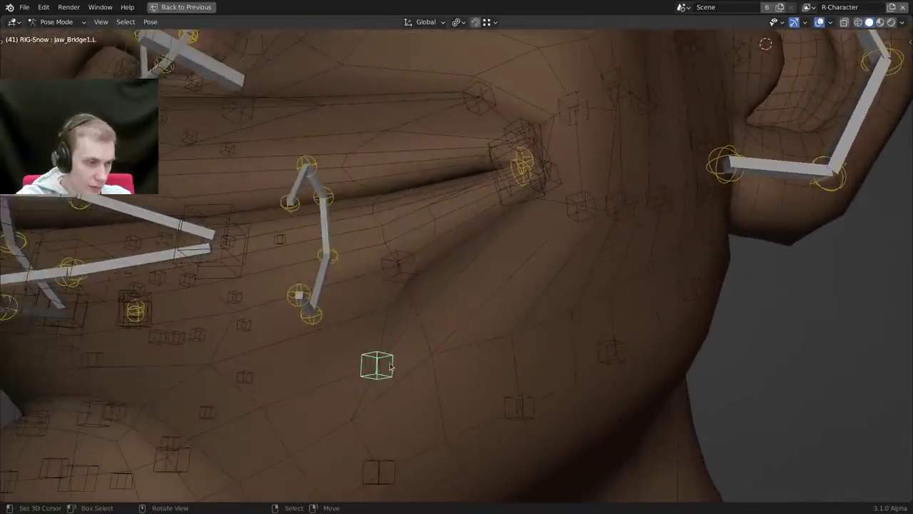
key("g")
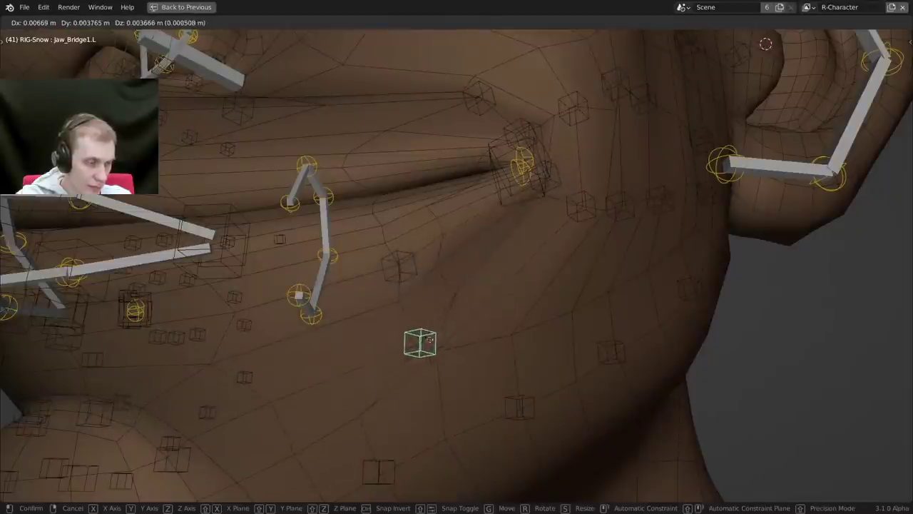
left_click(391, 348)
middle_click_drag(391, 347, 499, 304)
Restore the full layout, split off a new area above the 3D viewport and turn it into a Dope Sheet.
key("ctrl+space")
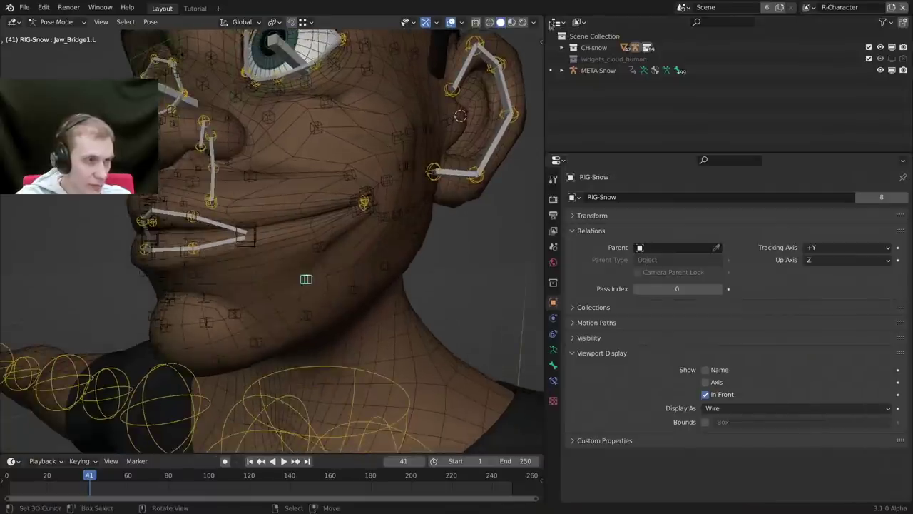
left_click_drag(541, 19, 515, 135)
key("Tab")
key("ctrl+alt+s")
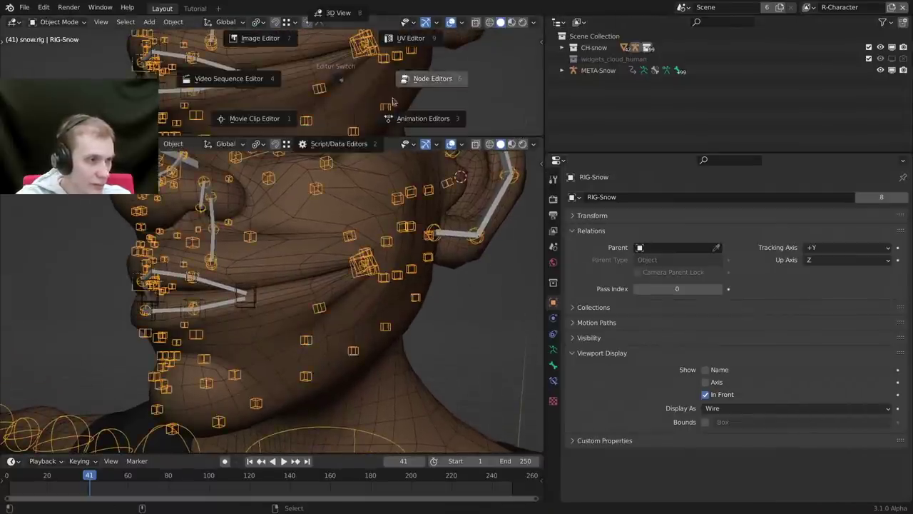
left_click(451, 125)
key("ctrl+alt+s")
left_click(458, 134)
left_click(540, 138)
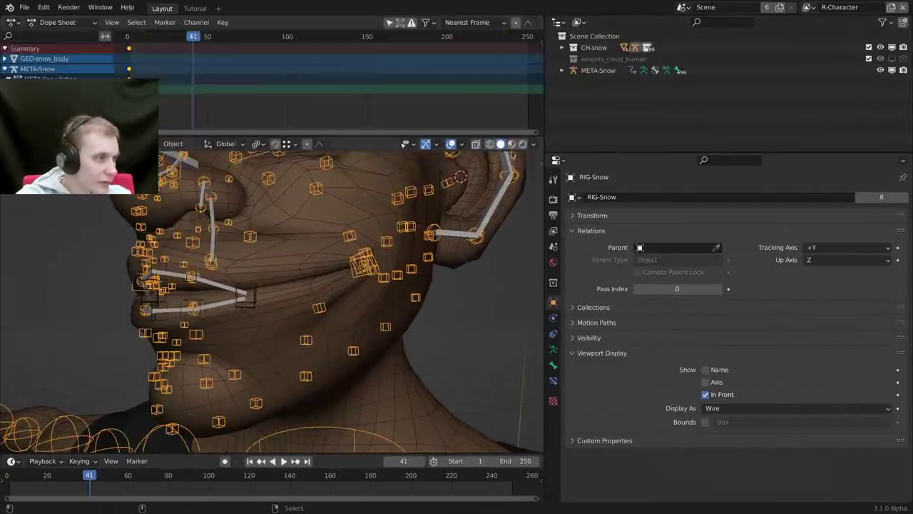
Select all face controls in Pose Mode and insert Location, Rotation & Scale keyframes for the smile at frame 41.
middle_click_drag(193, 80, 255, 80)
key("Tab")
key("a")
key("a")
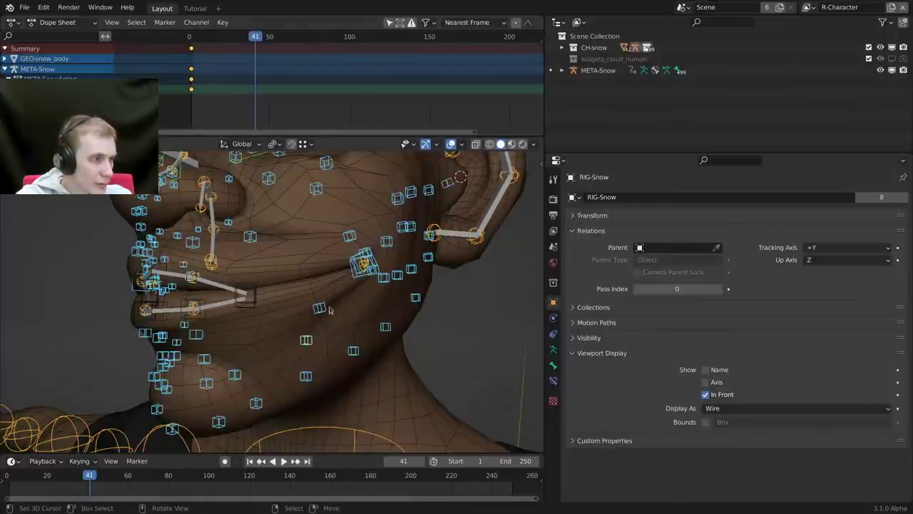
key("i")
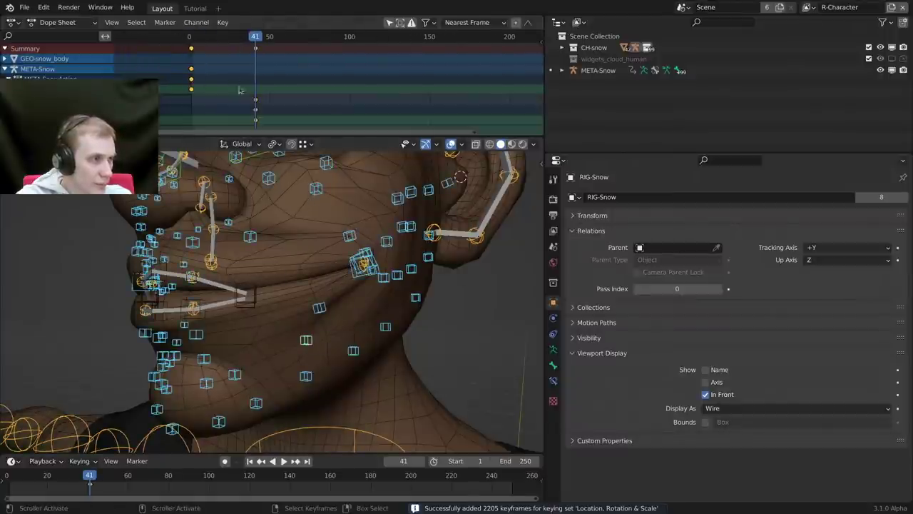
At frame 1, clear the rotation and location of all selected controls and keyframe the rest pose.
left_click(189, 38)
key("alt+r")
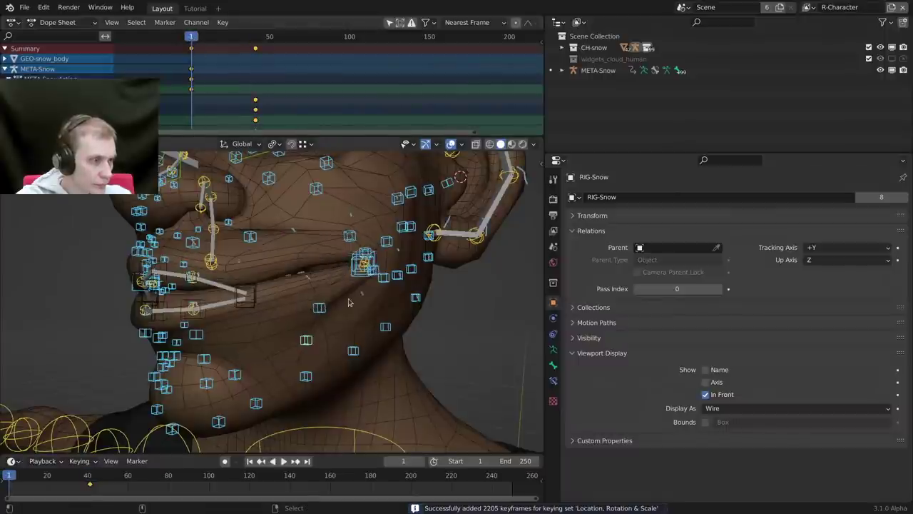
key("alt+g")
key("i")
Scrub between the rest pose and the smile to examine how the mouth and cheek deform.
left_click_drag(191, 60, 250, 65)
key("ctrl+space")
middle_click_drag(533, 381, 467, 281)
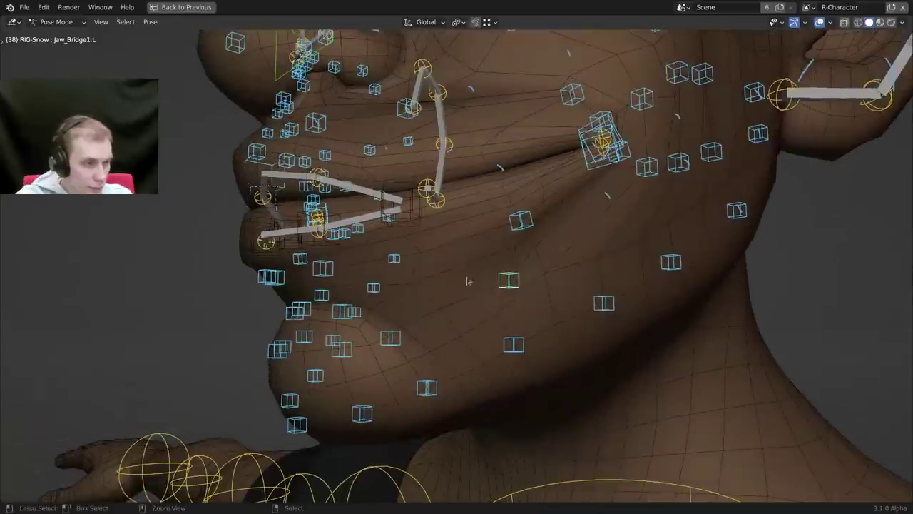
key("ctrl+space")
key("space")
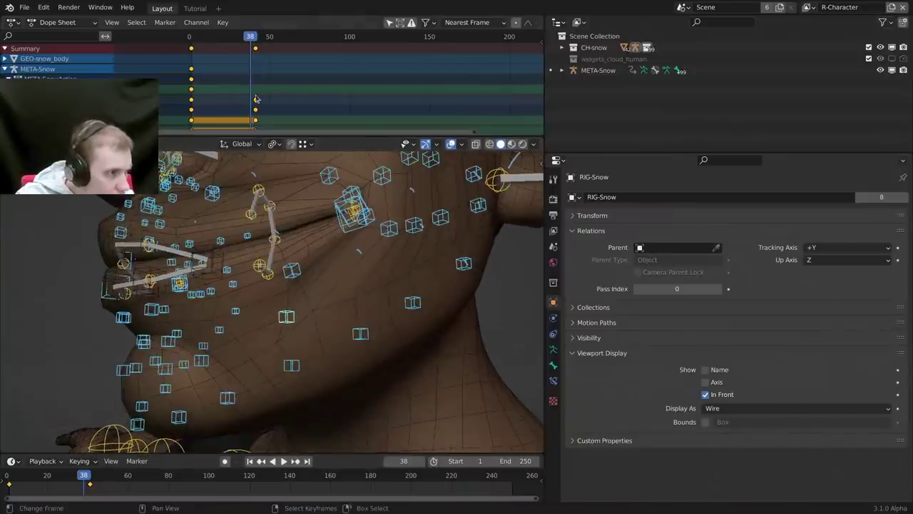
left_click_drag(236, 97, 192, 93)
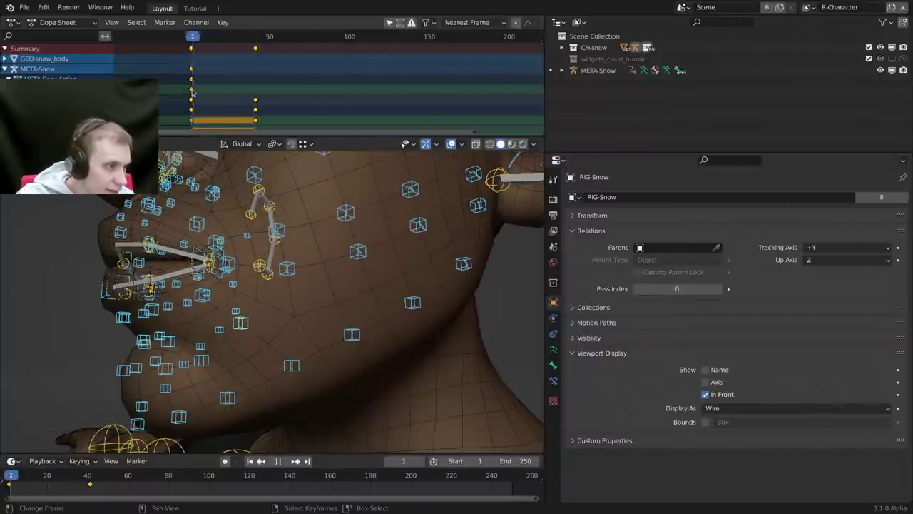
Select the jaw and lower-cheek controls near the left mouth corner and compare their positions at frames 0 and 41.
middle_click_drag(214, 311, 343, 357)
scroll(341, 346, "up", 3)
left_click(337, 327)
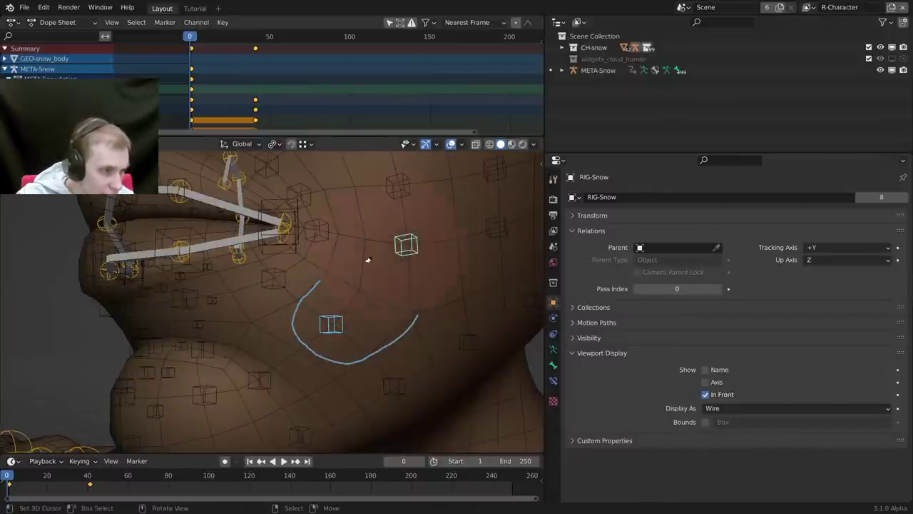
mouse_move(356, 335)
middle_mouse_down()
mouse_move(363, 350)
mouse_move(367, 339)
middle_mouse_up()
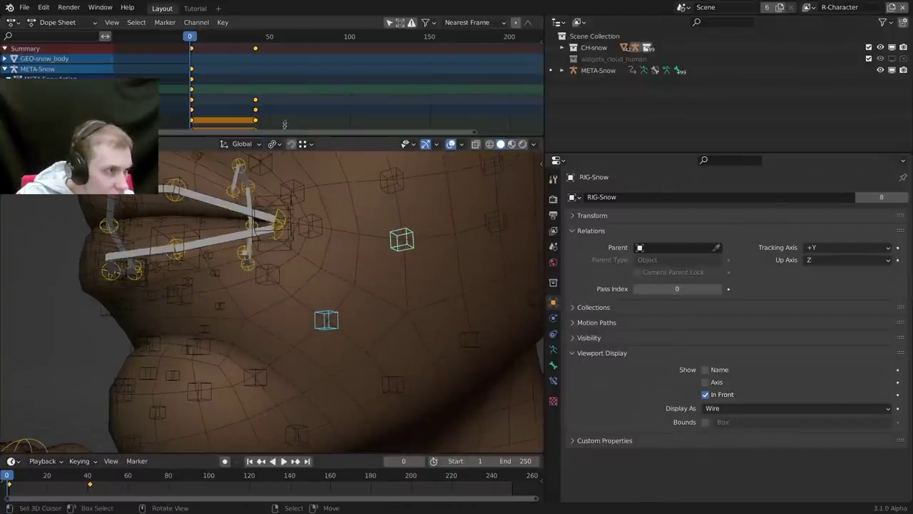
key("space")
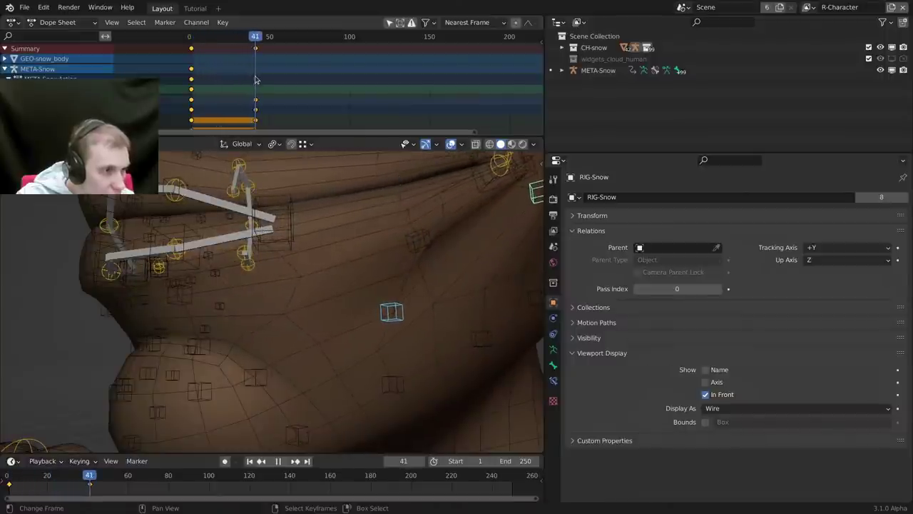
Try moving the Jaw_Bridge1.L control by itself in the smile pose at frame 41.
middle_click_drag(489, 356, 444, 343)
right_click(346, 308)
mouse_move(346, 307)
middle_mouse_down()
mouse_move(330, 333)
mouse_move(337, 322)
middle_mouse_up()
key("g")
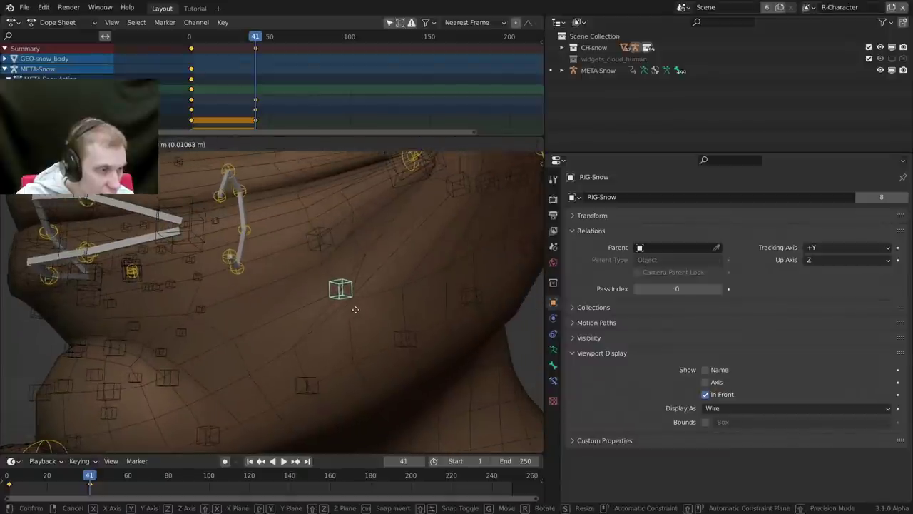
right_click(364, 301)
Scrub between the smile pose and the rest pose to examine how the lower cheek moves around the Jaw_Bridge1.L control.
middle_click_drag(344, 264, 310, 233)
left_click_drag(257, 99, 190, 93)
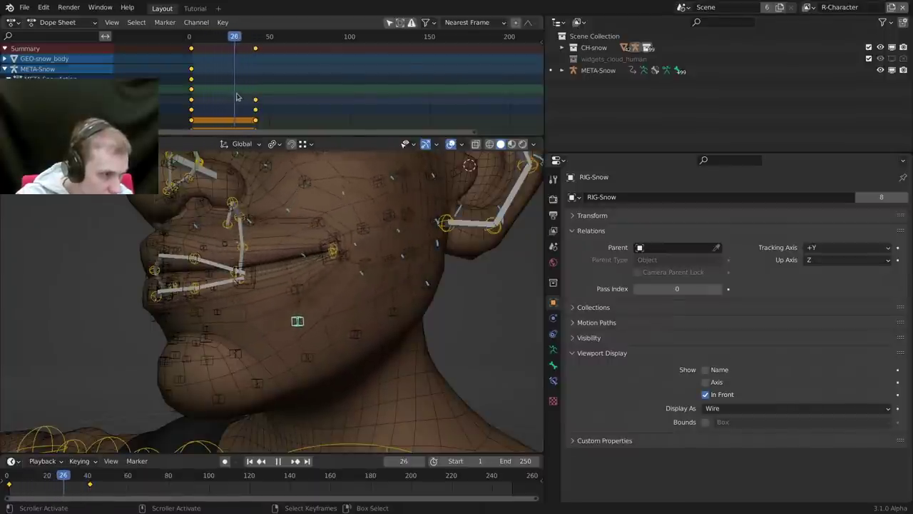
left_click_drag(229, 96, 207, 94)
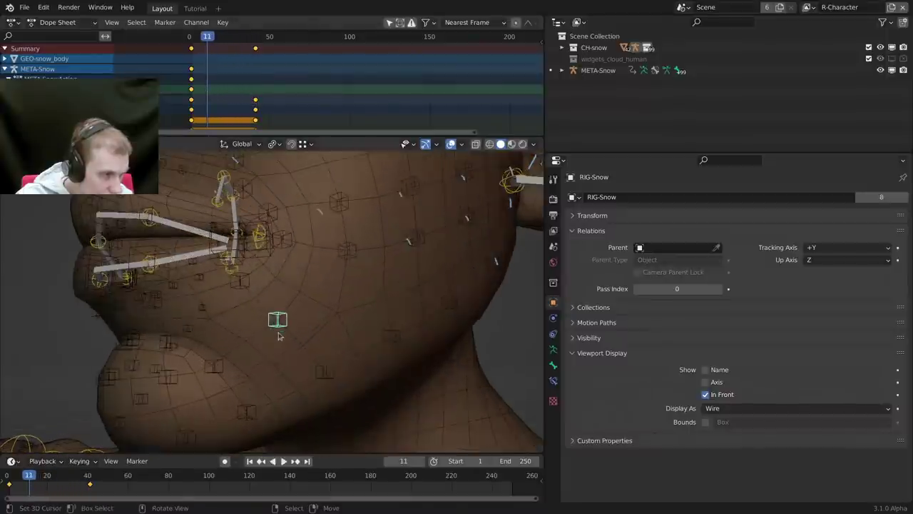
left_click_drag(213, 106, 255, 112)
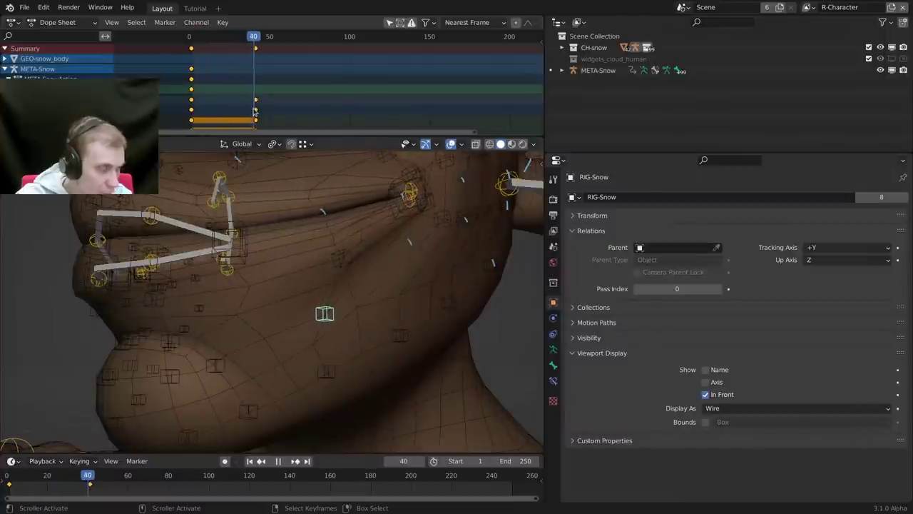
Try pulling the Jaw_Bridge1.L control up toward the left mouth corner in the smile pose at frame 40.
middle_click_drag(346, 269, 343, 275)
key("ctrl+space")
middle_click_drag(505, 303, 551, 291)
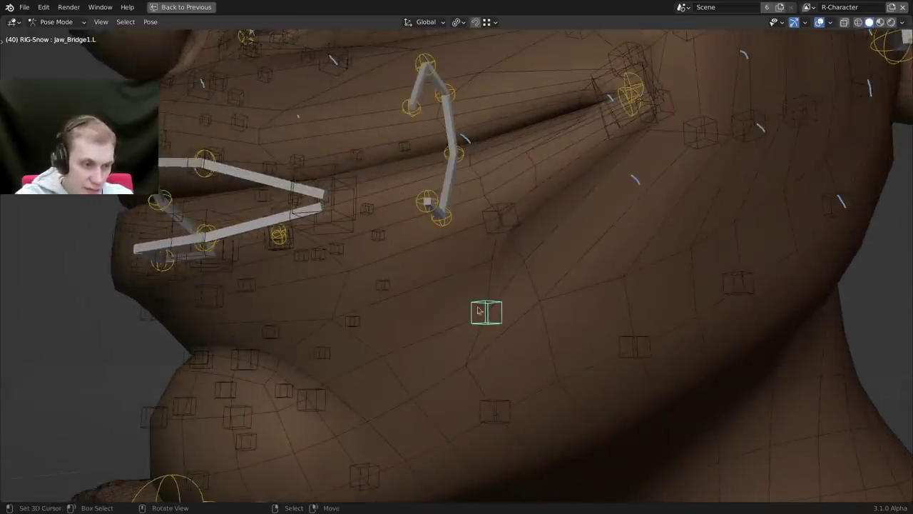
key("g")
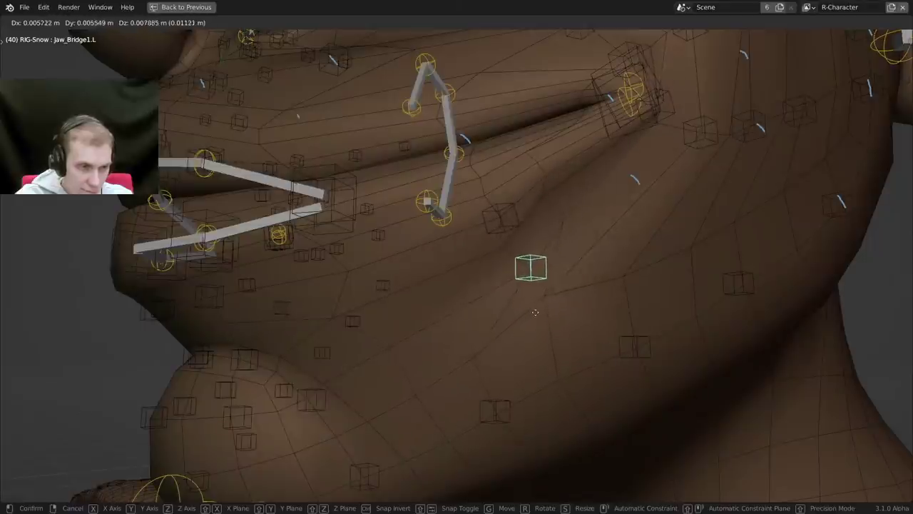
right_click(535, 311)
middle_click_drag(519, 302, 467, 338)
key("ctrl+space")
middle_click_drag(387, 352, 413, 326, "shift")
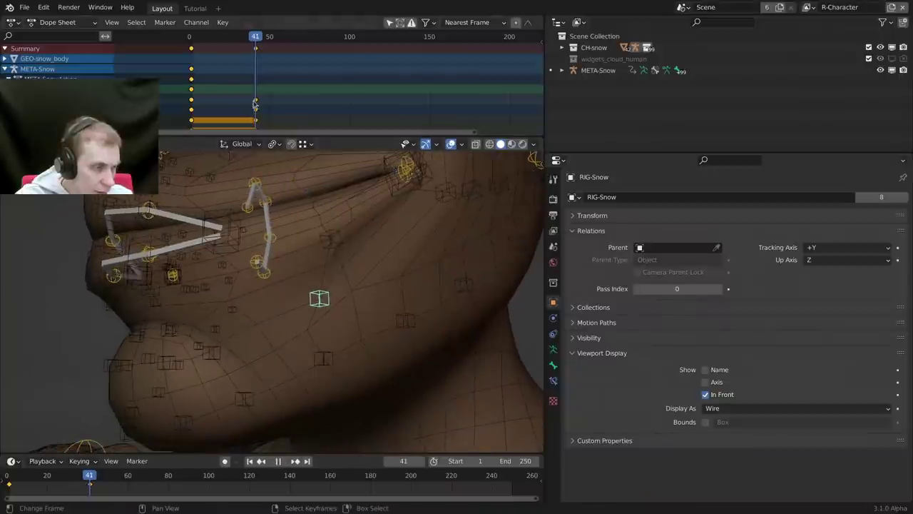
Return to frame 2 and examine the cheek topology around the Jaw_Bridge1.L control from several angles.
left_click_drag(255, 104, 191, 98)
middle_click_drag(302, 271, 334, 279)
key("ctrl+space")
scroll(493, 317, "up", 1)
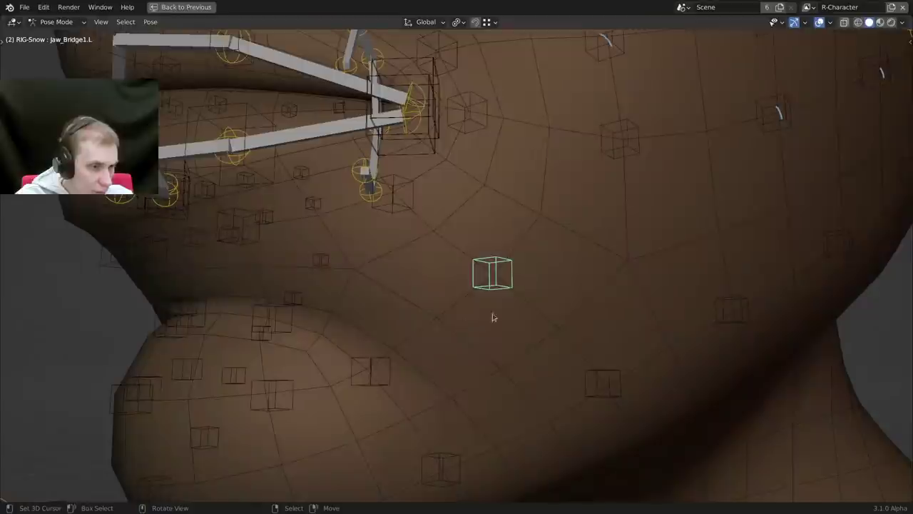
middle_click_drag(492, 316, 514, 288)
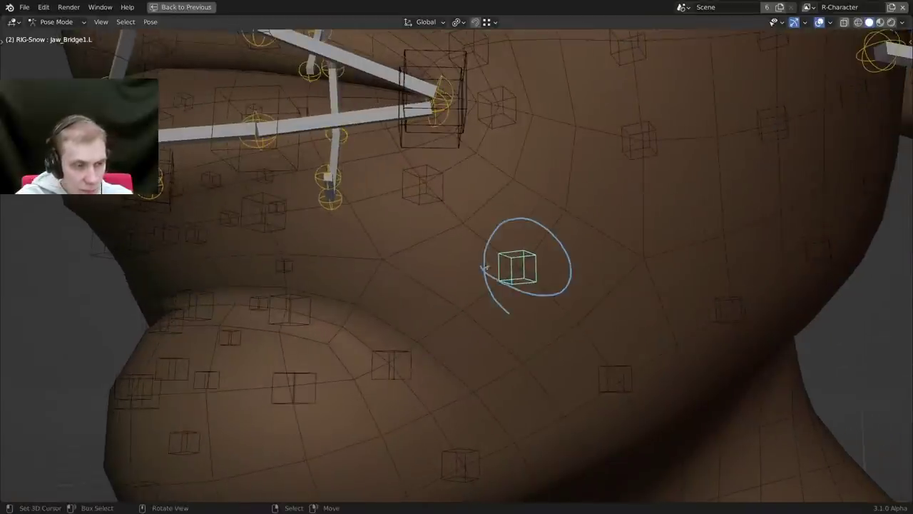
mouse_move(622, 313)
middle_mouse_down()
mouse_move(605, 328)
mouse_move(611, 336)
mouse_move(616, 293)
mouse_move(630, 301)
mouse_move(624, 321)
mouse_move(641, 326)
mouse_move(630, 322)
mouse_move(624, 295)
mouse_move(607, 308)
mouse_move(617, 324)
middle_mouse_up()
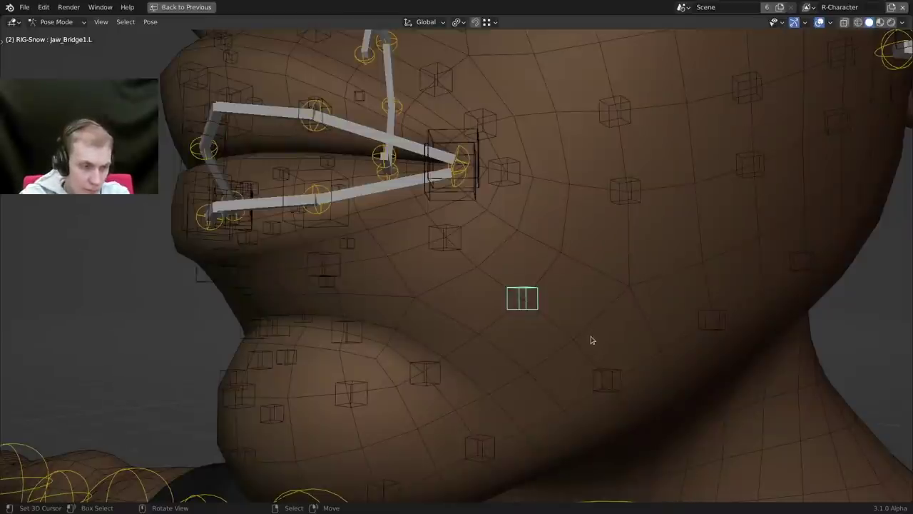
middle_click_drag(611, 280, 582, 243)
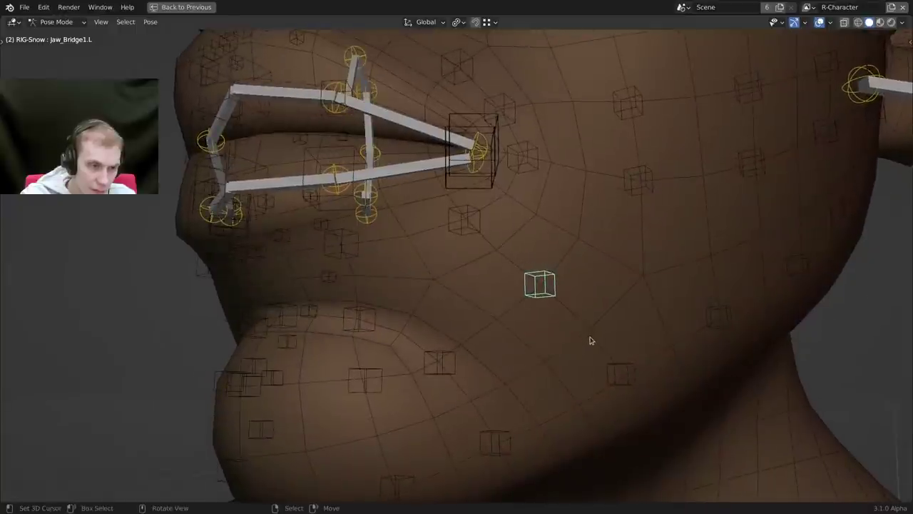
mouse_move(588, 337)
middle_mouse_down()
mouse_move(611, 330)
mouse_move(581, 336)
mouse_move(593, 324)
mouse_move(585, 321)
mouse_move(591, 336)
mouse_move(581, 333)
middle_mouse_up()
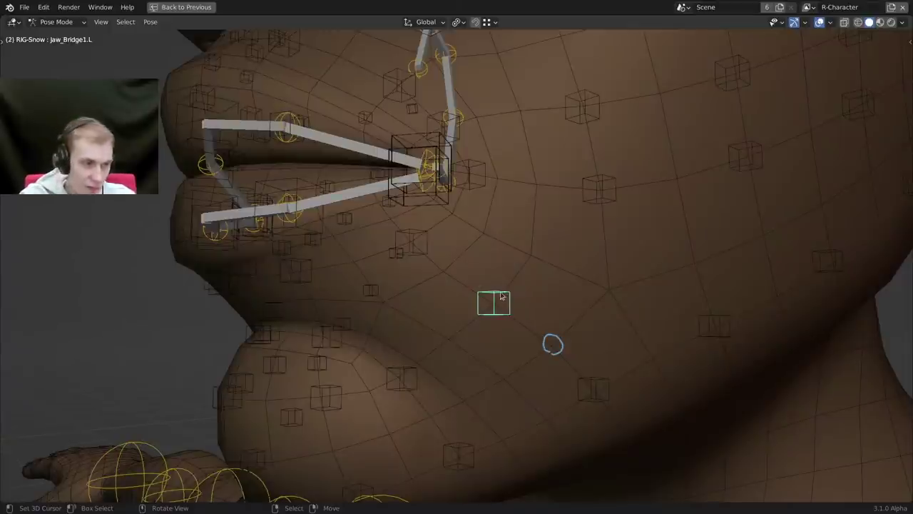
Step through frames 4 to 6 near the rest pose and compare the Jaw_Bridge1.L control with the surrounding cheek vertices.
middle_click_drag(420, 244, 470, 263)
scroll(541, 302, "up", 3)
middle_click_drag(522, 294, 530, 277)
scroll(555, 311, "down", 3)
scroll(532, 285, "up", 2)
scroll(637, 323, "down", 1)
right_click(634, 321)
mouse_move(641, 328)
middle_mouse_down()
mouse_move(633, 321)
mouse_move(641, 309)
middle_mouse_up()
right_click(676, 276)
middle_click_drag(640, 346, 607, 347)
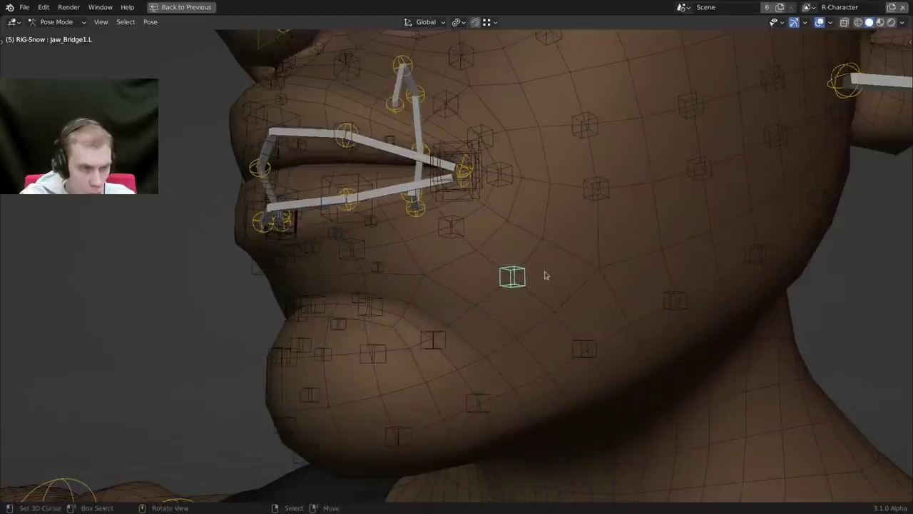
middle_click_drag(546, 274, 539, 274)
scroll(539, 275, "down", 3, "alt")
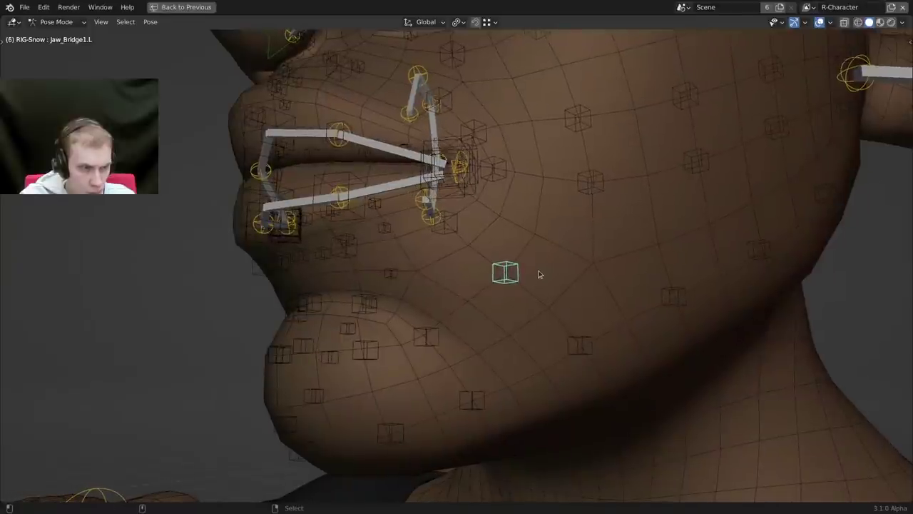
scroll(539, 274, "up", 4, "alt")
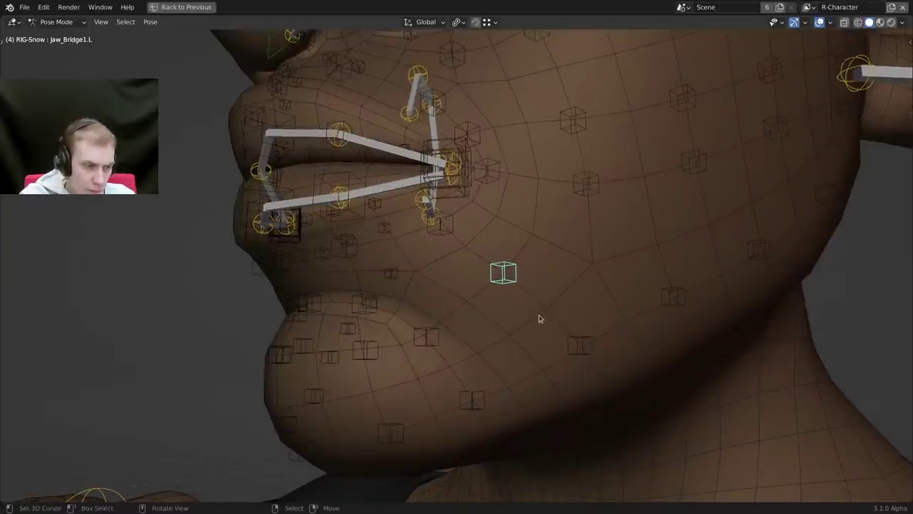
middle_click_drag(544, 318, 526, 314)
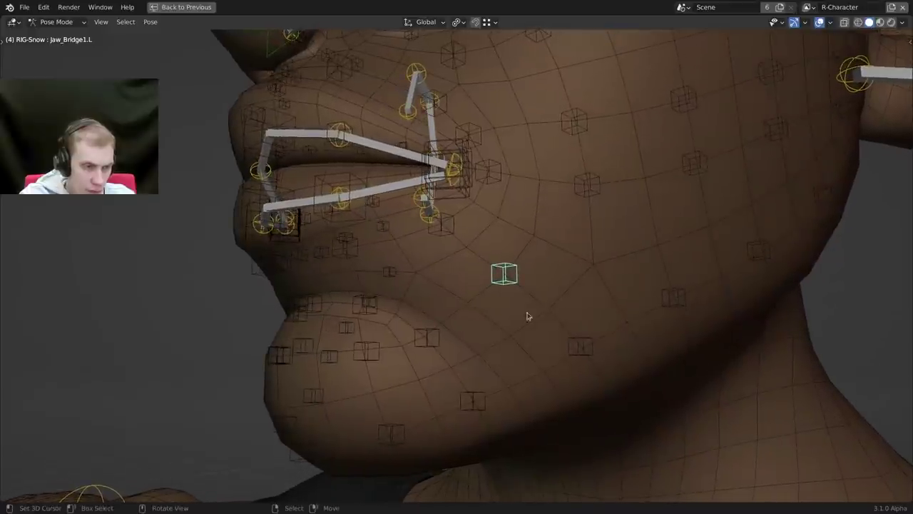
In armature Edit Mode, move the Jaw_Bridge1.L bone back and down along the left cheek, away from the mouth corner.
key("ctrl+Tab")
left_click(548, 299)
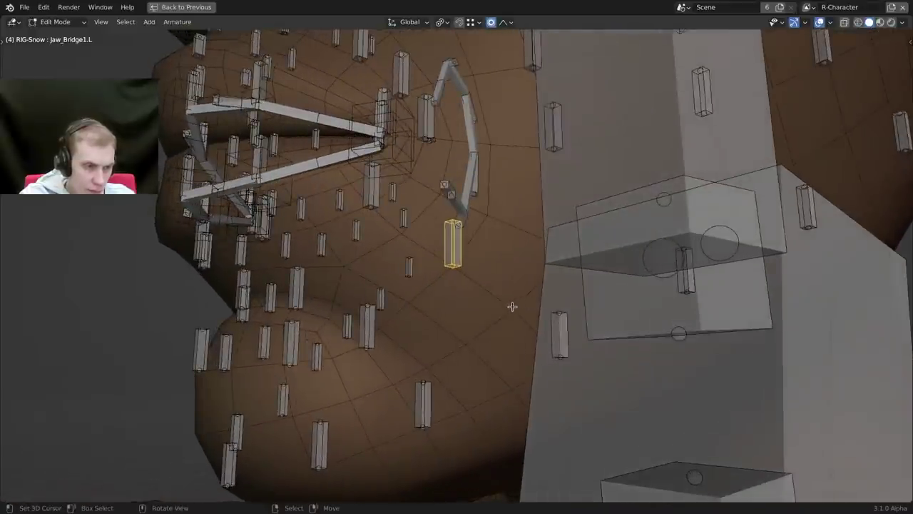
middle_click_drag(512, 307, 656, 297)
key("g")
left_click(652, 296)
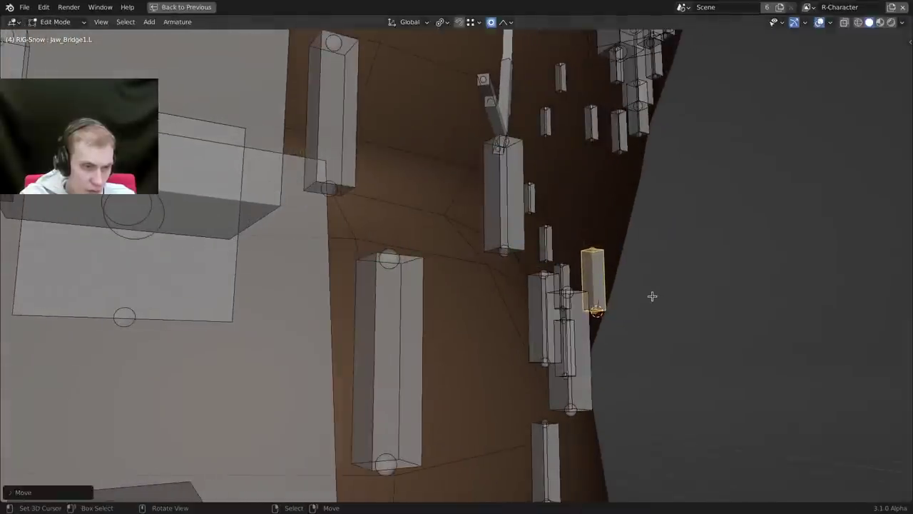
scroll(651, 296, "down", 8)
key("g")
left_click(677, 314)
key("g")
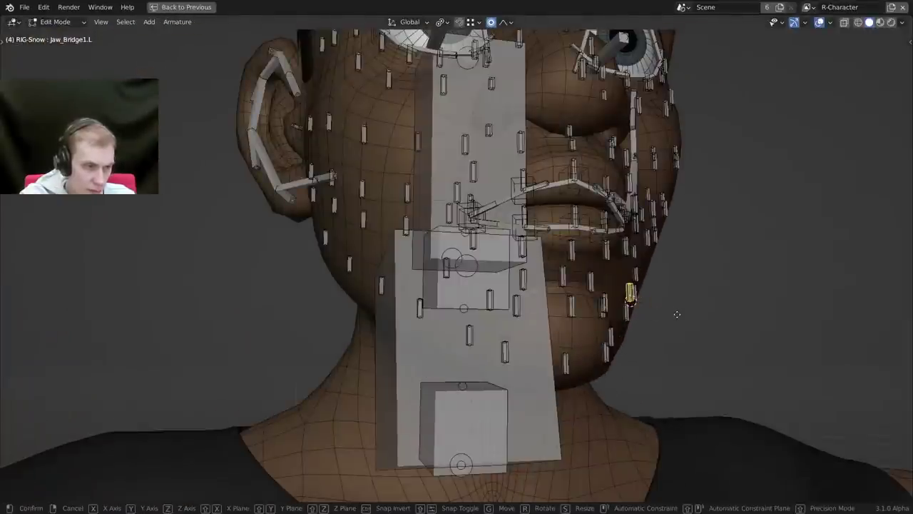
left_click(676, 313)
middle_click_drag(676, 314, 597, 315)
scroll(613, 314, "up", 3)
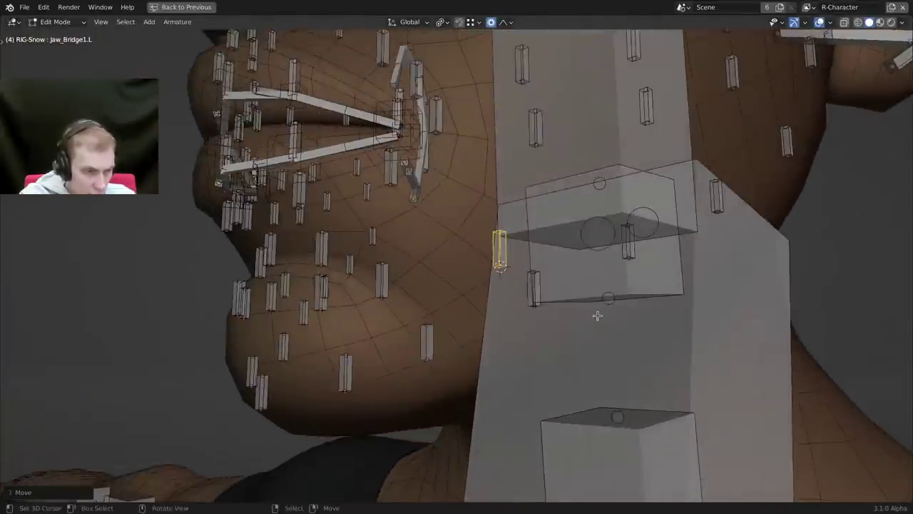
Hide the three large head and jaw bones that cover the left cheek in Edit Mode.
right_click(597, 316)
key("h")
right_click(580, 259)
key("h")
right_click(542, 188)
key("h")
middle_click_drag(591, 244, 589, 270)
scroll(590, 270, "up", 10)
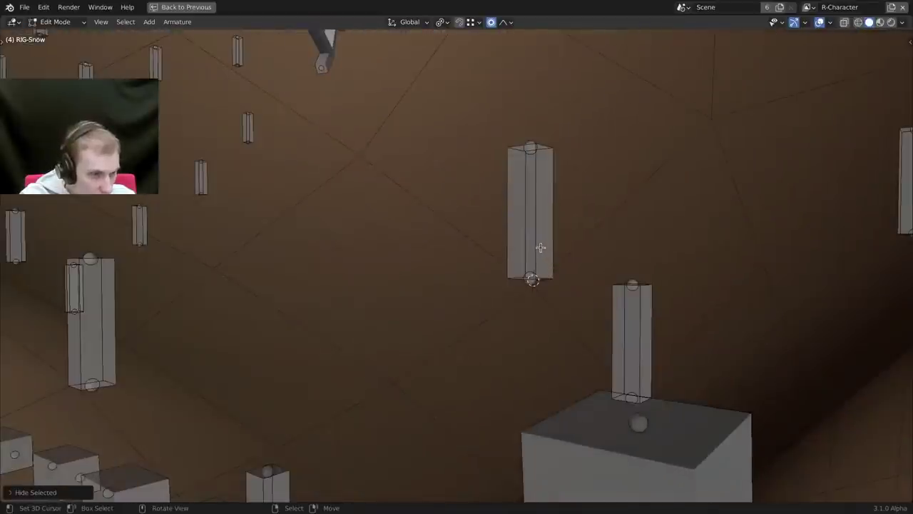
Select the Jaw_Bridge1.L bone and refine its position to sit on the surface of the lower left cheek.
left_click(541, 247)
middle_click_drag(541, 247, 553, 296)
scroll(587, 247, "up", 3)
scroll(554, 296, "up", 4)
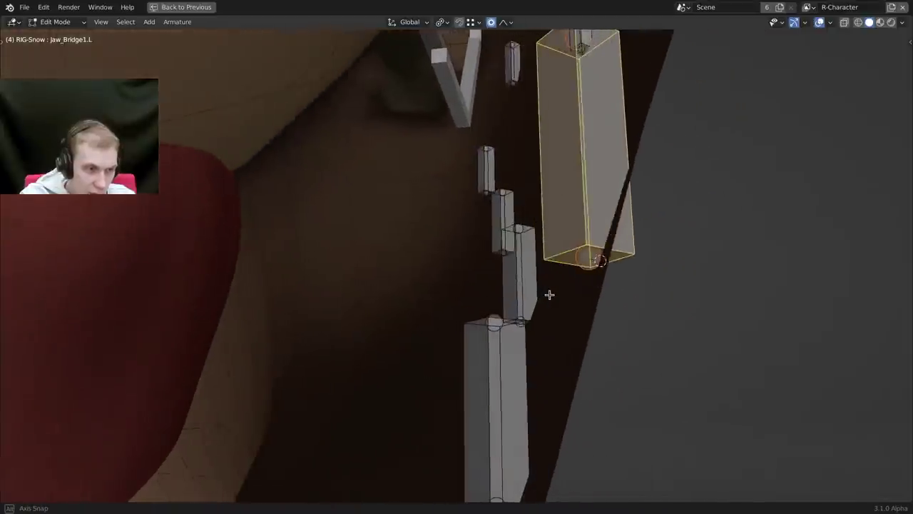
key("g")
left_click(542, 293)
scroll(530, 292, "down", 8)
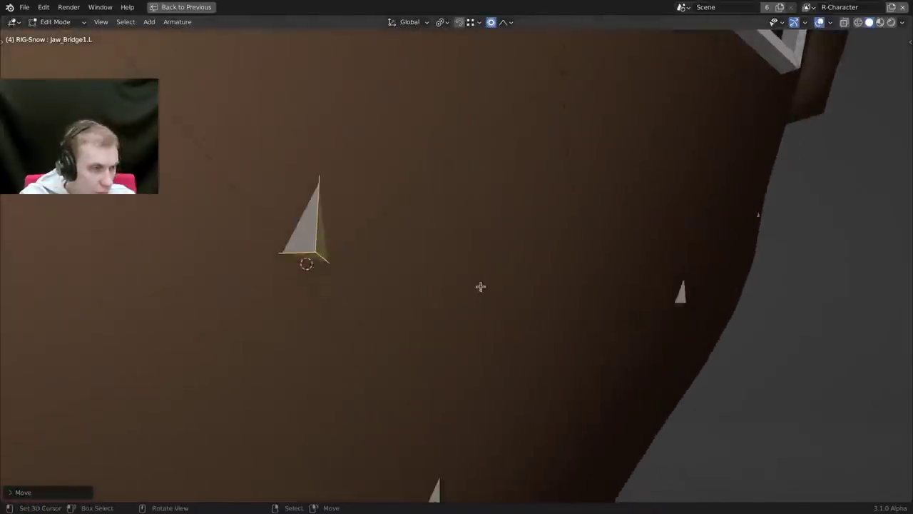
scroll(575, 321, "down", 8)
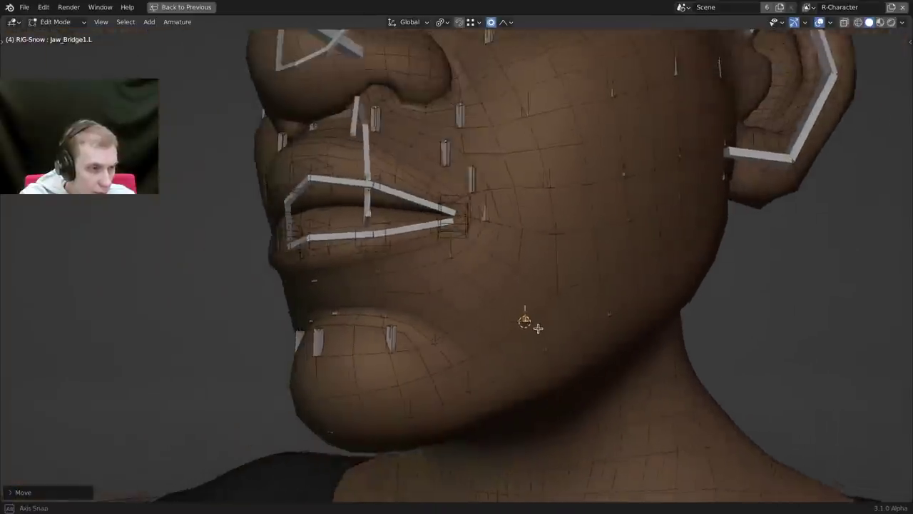
Leave armature Edit Mode for Object Mode and regenerate the CloudRig from the META-Snow metarig.
key("ctrl+space")
scroll(377, 313, "up", 6)
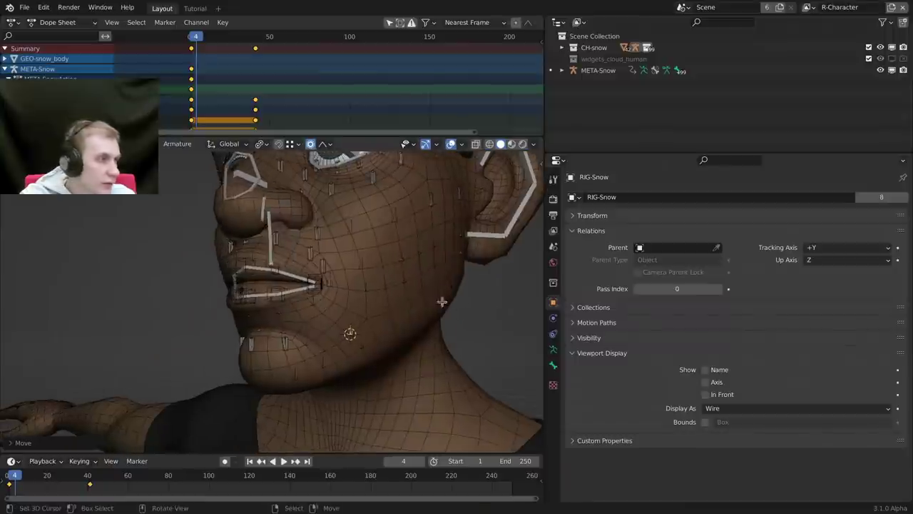
middle_click_drag(379, 326, 397, 306, "shift")
key("ctrl+Tab")
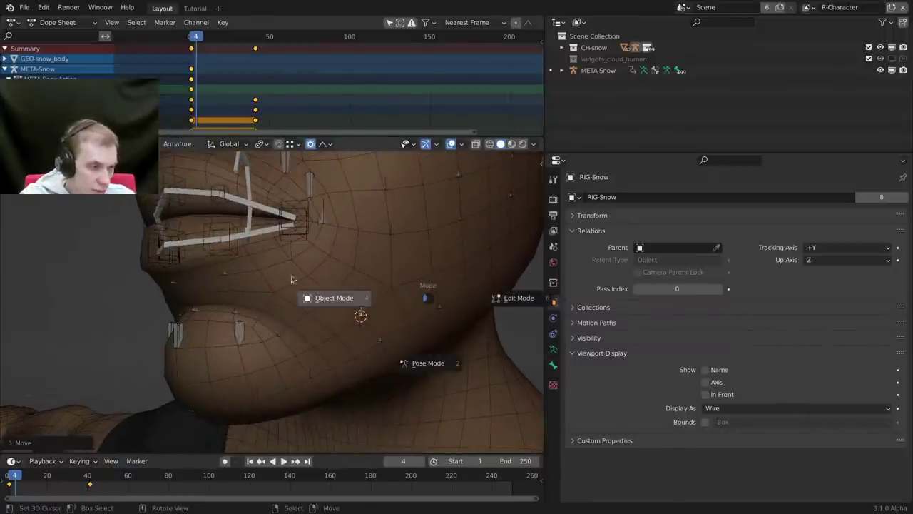
left_click(417, 296)
Switch to the Terminal window and check the progress log of the META-Snow rig generation.
key("super+w")
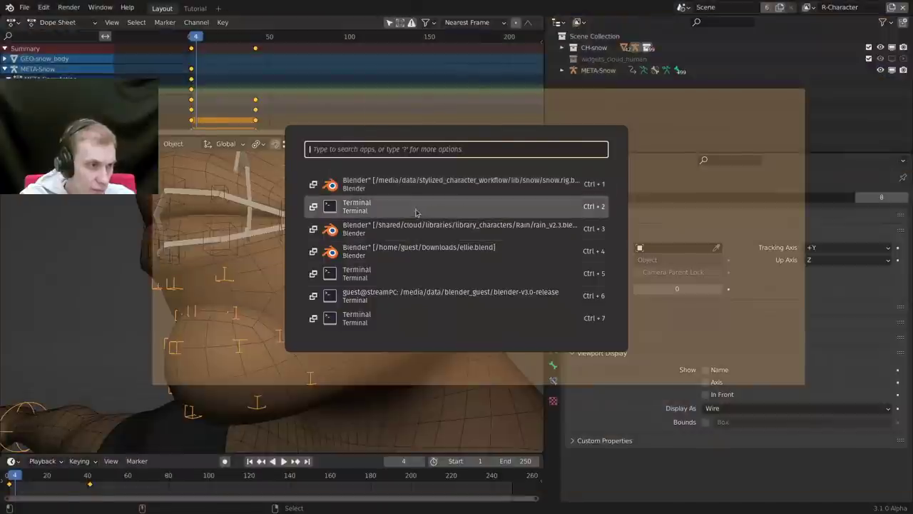
left_click(418, 207)
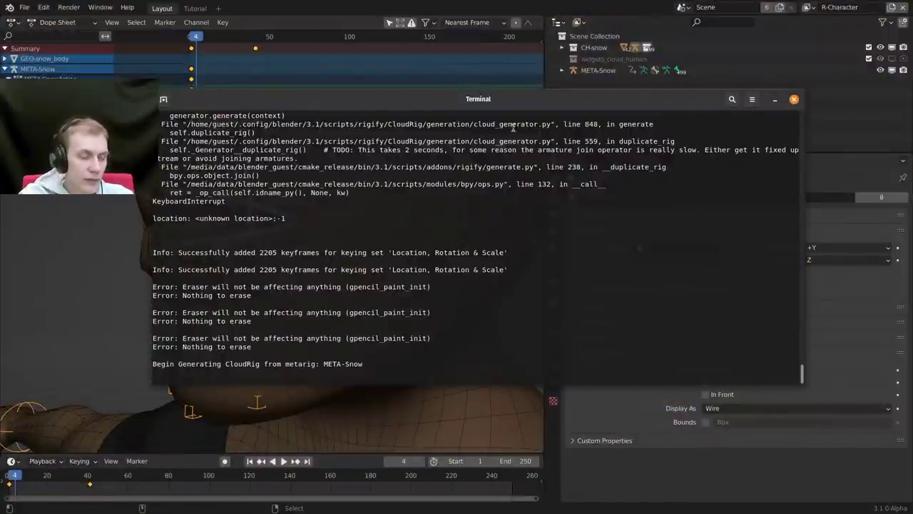
left_click_drag(505, 103, 484, 69)
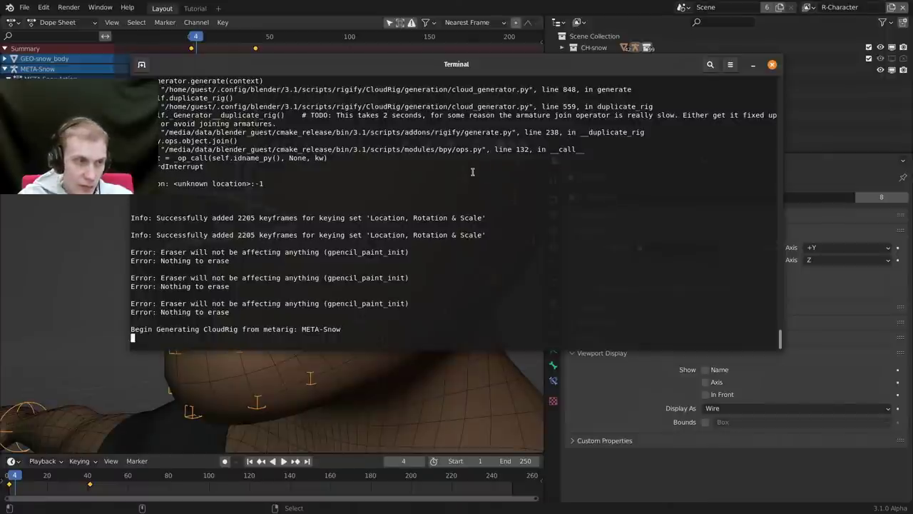
mouse_move(479, 68)
left_mouse_down()
mouse_move(415, 74)
mouse_move(413, 50)
mouse_move(413, 63)
mouse_move(469, 56)
mouse_move(425, 43)
mouse_move(457, 68)
mouse_move(468, 54)
left_mouse_up()
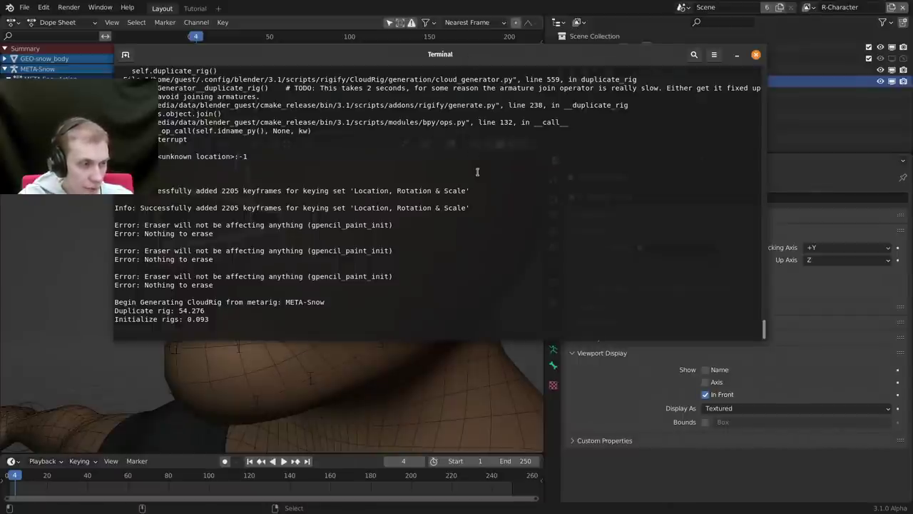
scroll(478, 172, "up", 3)
scroll(478, 173, "down", 3)
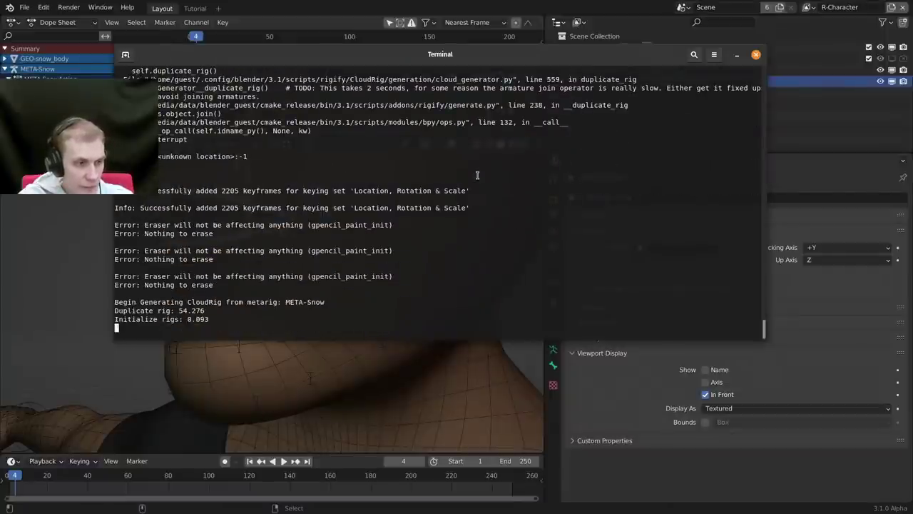
scroll(477, 174, "up", 1)
scroll(477, 175, "down", 1)
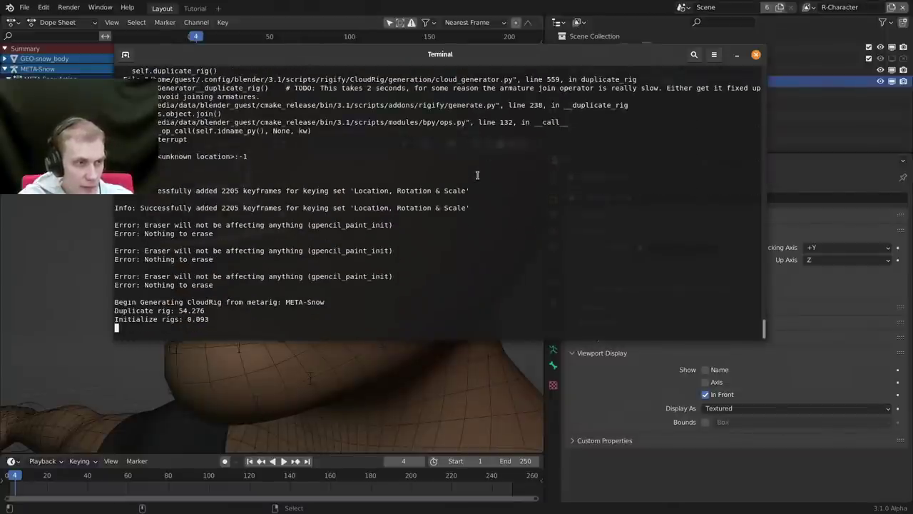